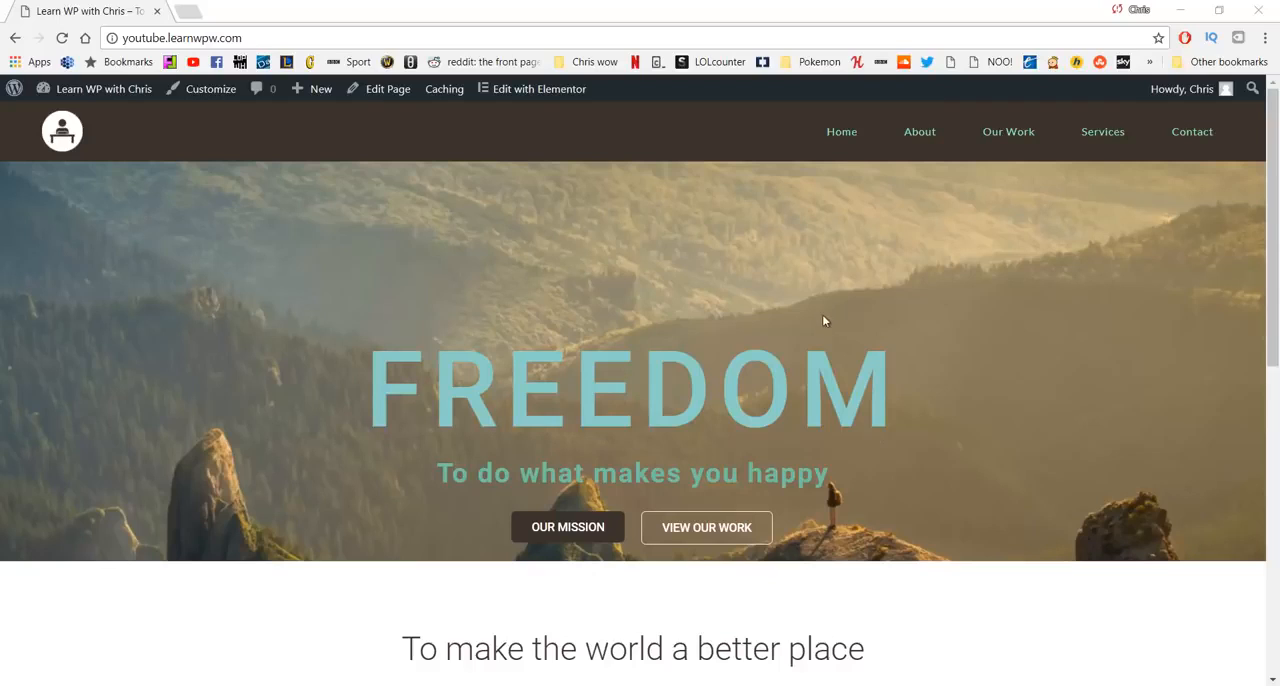
- Look through the demo site's home page and its About page
scroll(824, 320, "down", 6)
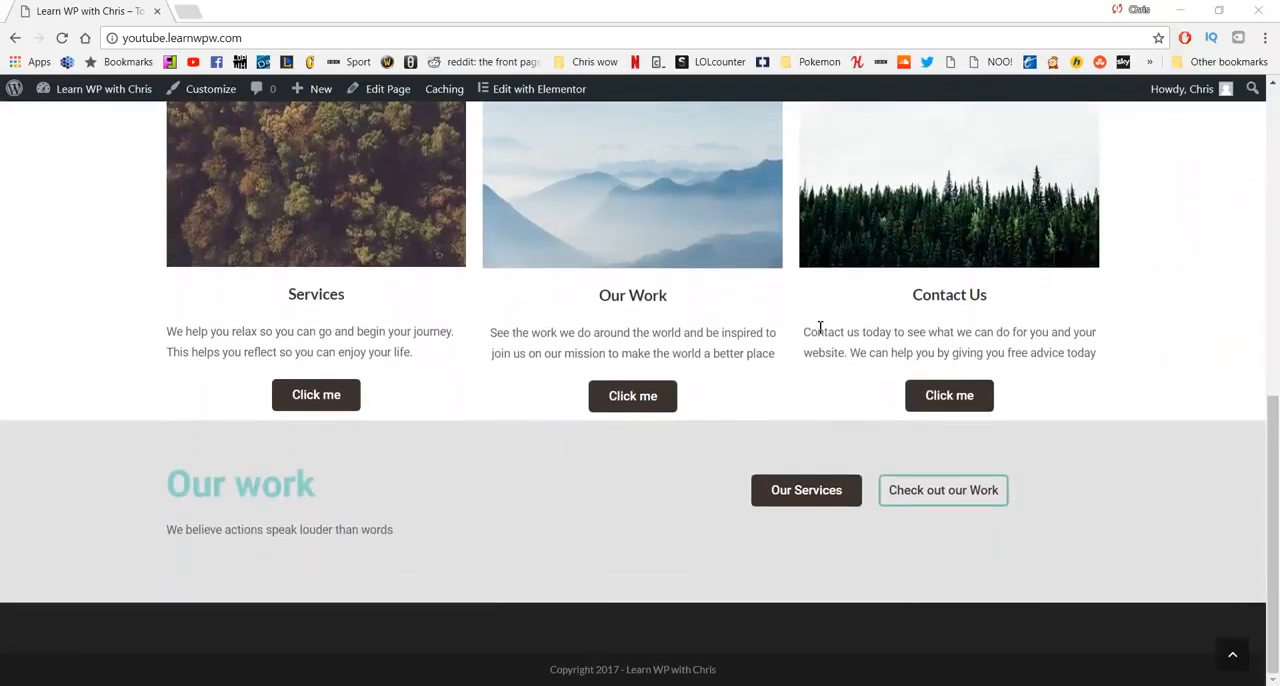
scroll(534, 397, "up", 1)
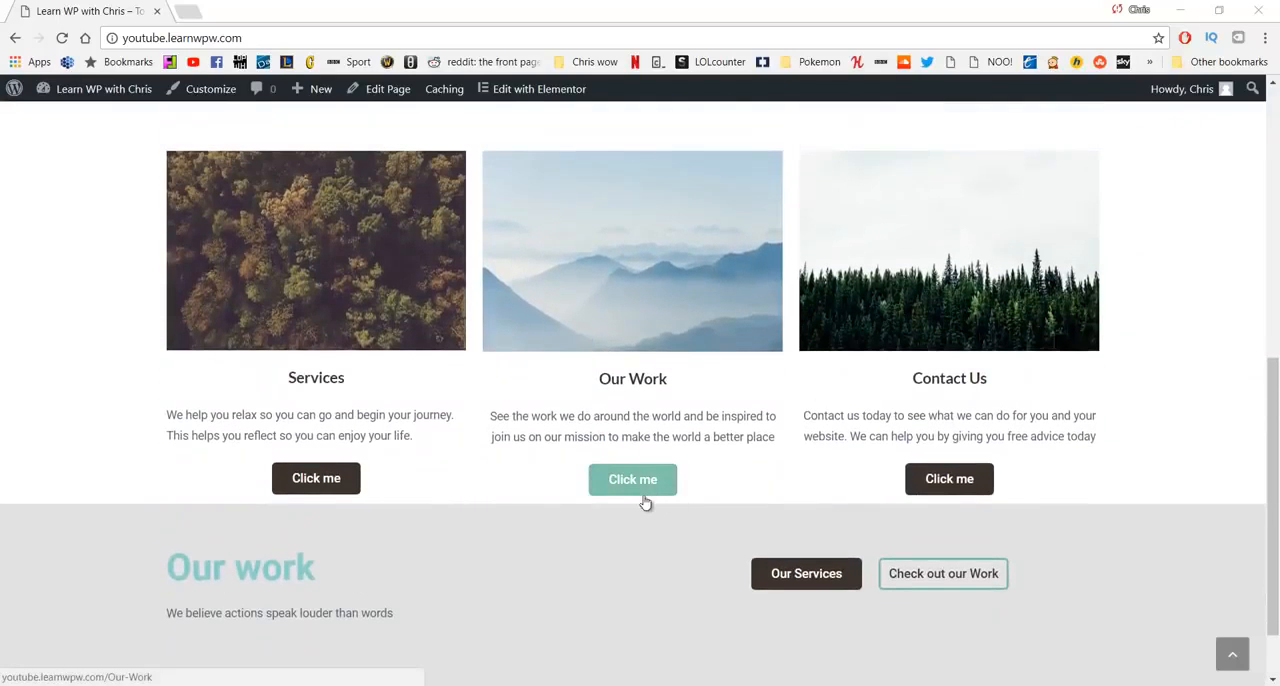
scroll(623, 534, "up", 6)
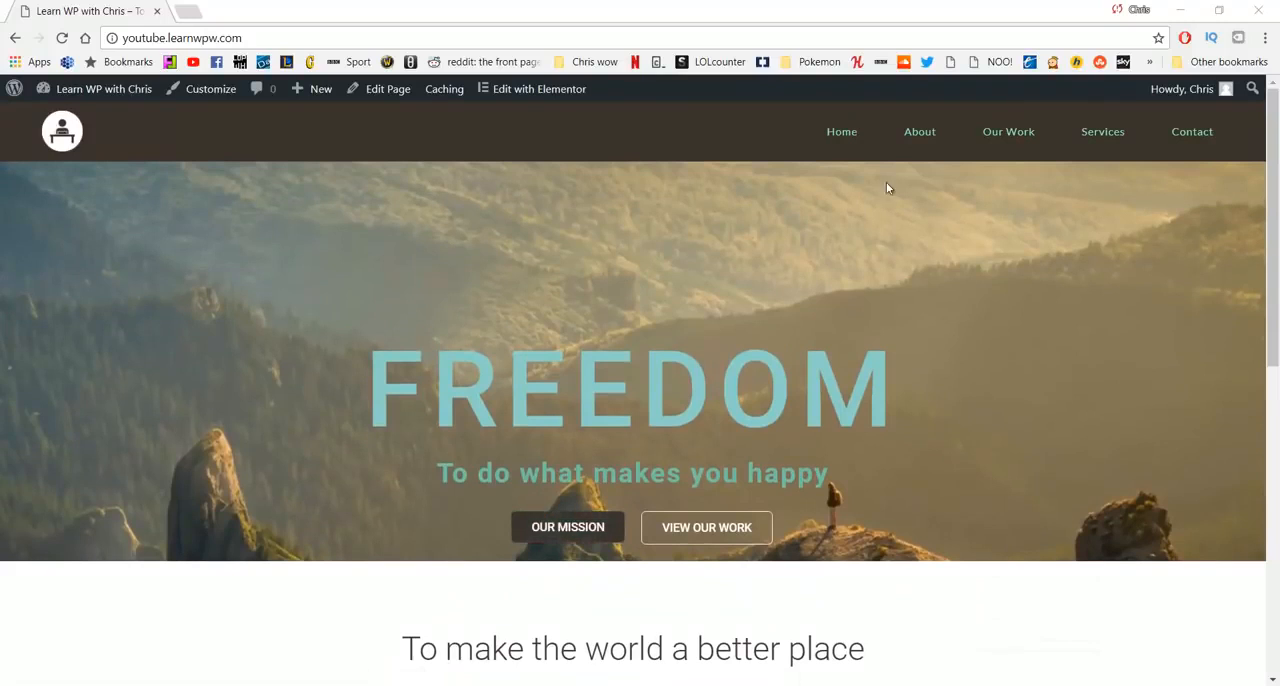
left_click(919, 133)
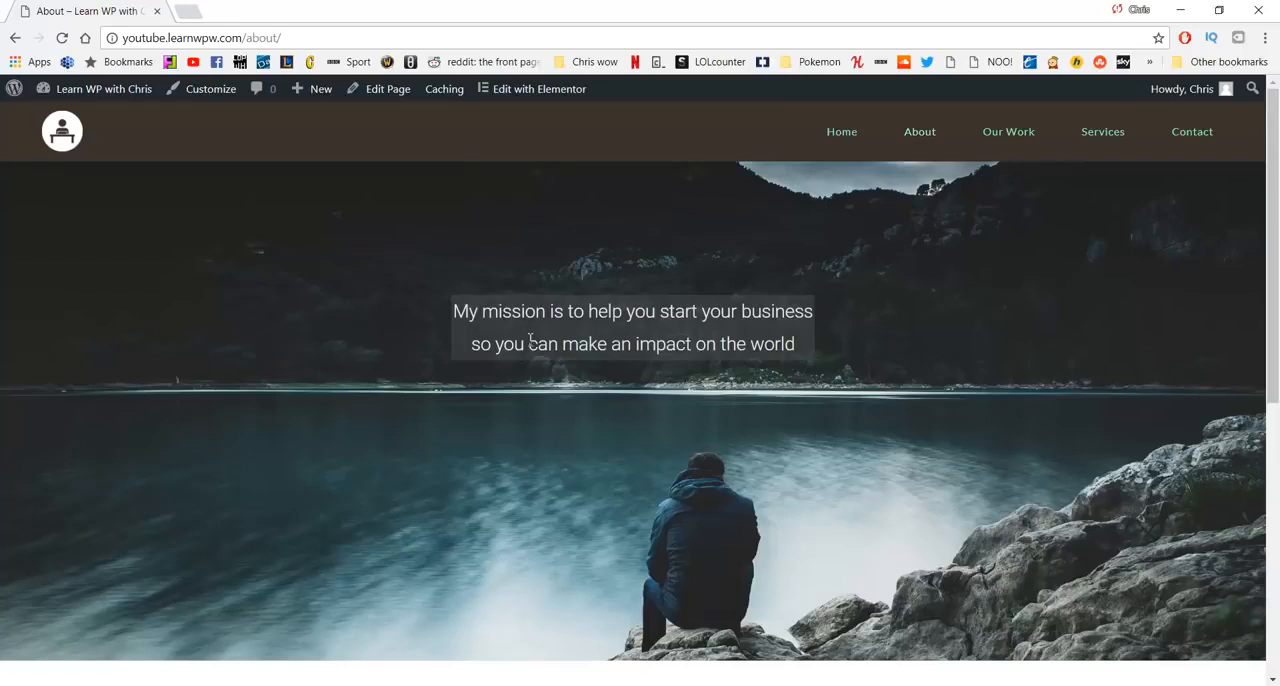
scroll(530, 340, "down", 6)
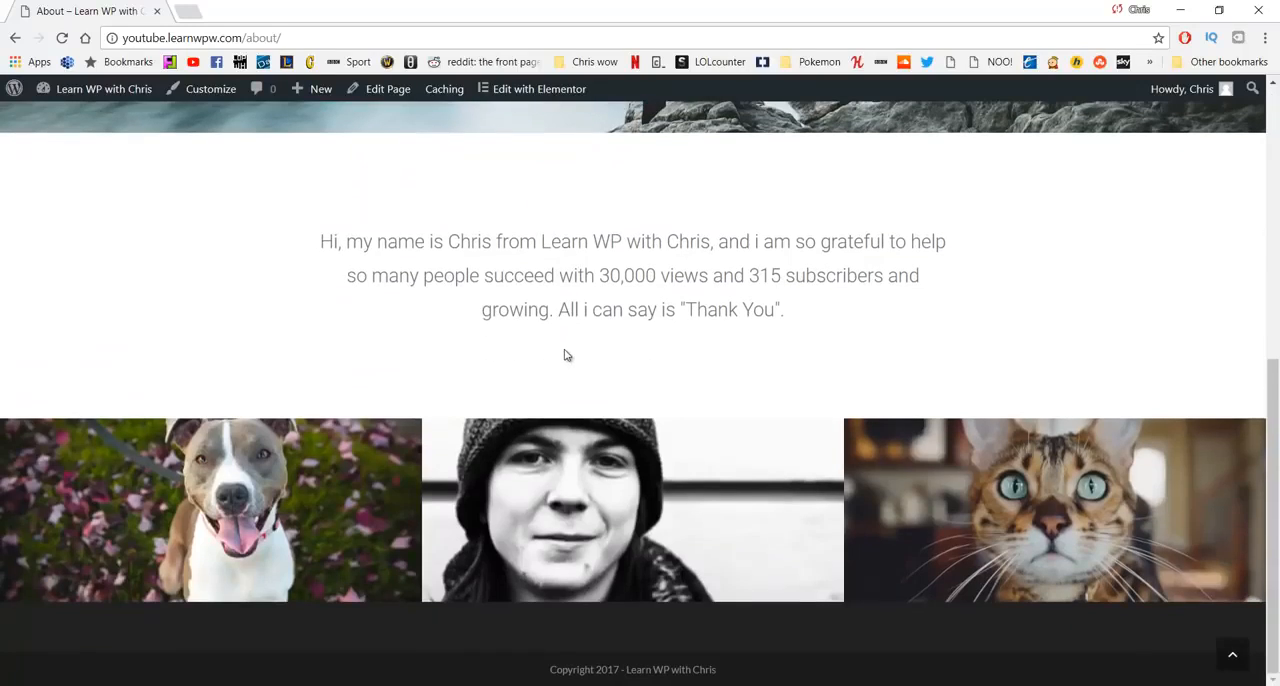
scroll(646, 340, "up", 6)
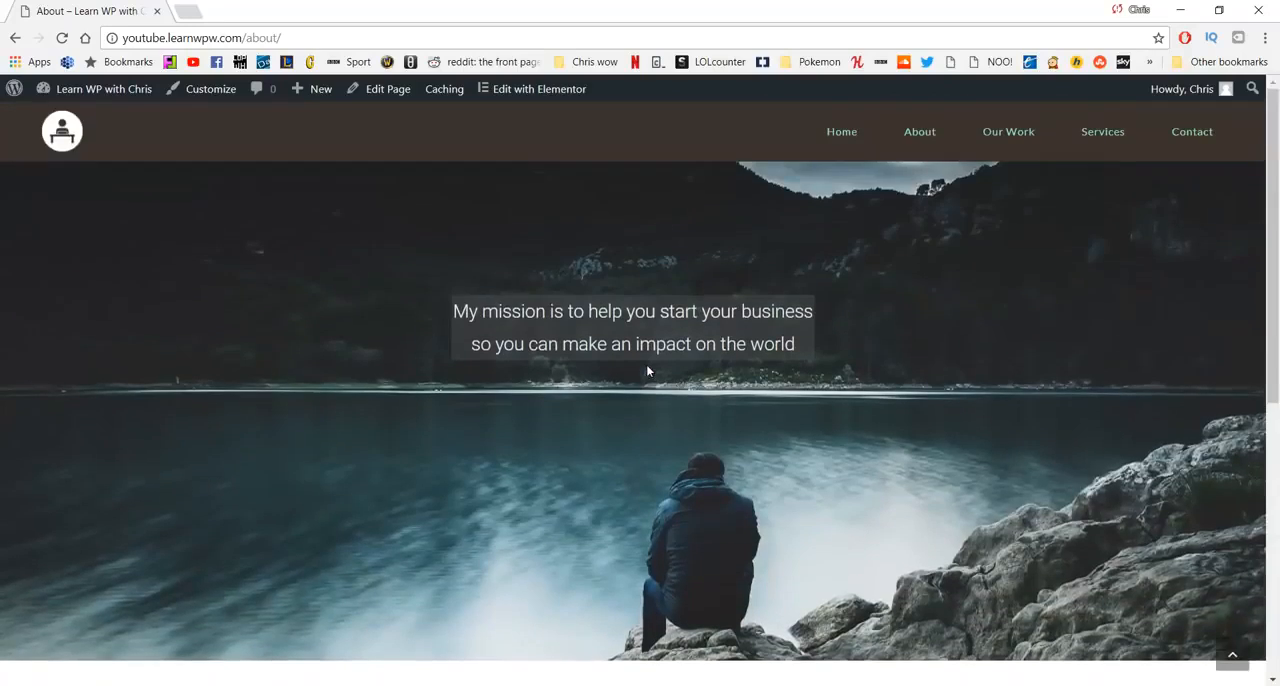
- Look through the demo site's Our Work, Services and Contact pages and return to its home page
left_click(1008, 143)
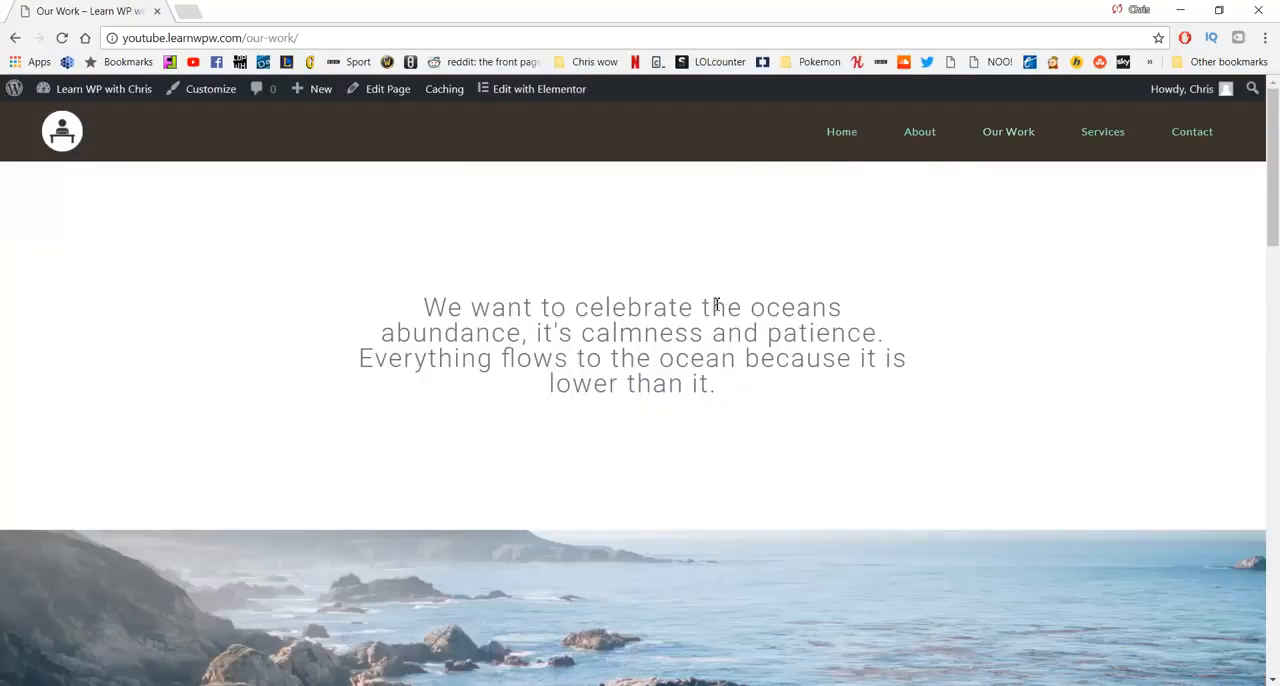
scroll(800, 320, "down", 2)
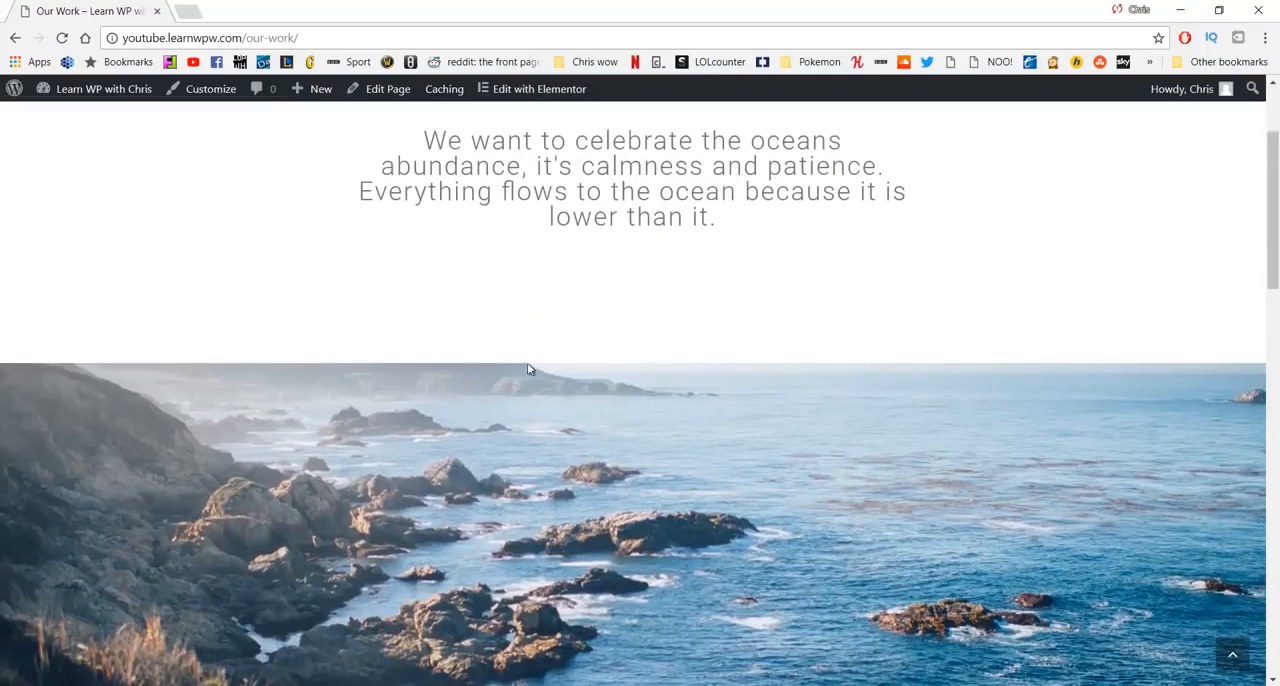
scroll(670, 470, "down", 5)
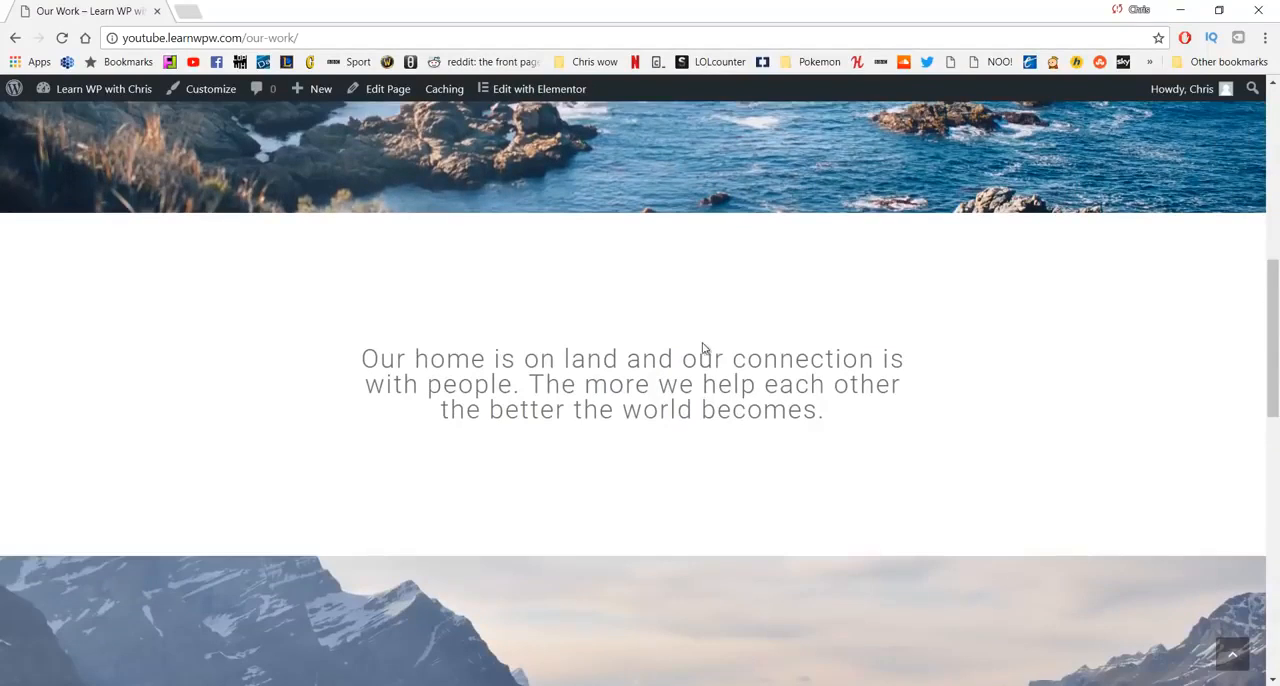
scroll(503, 426, "down", 3)
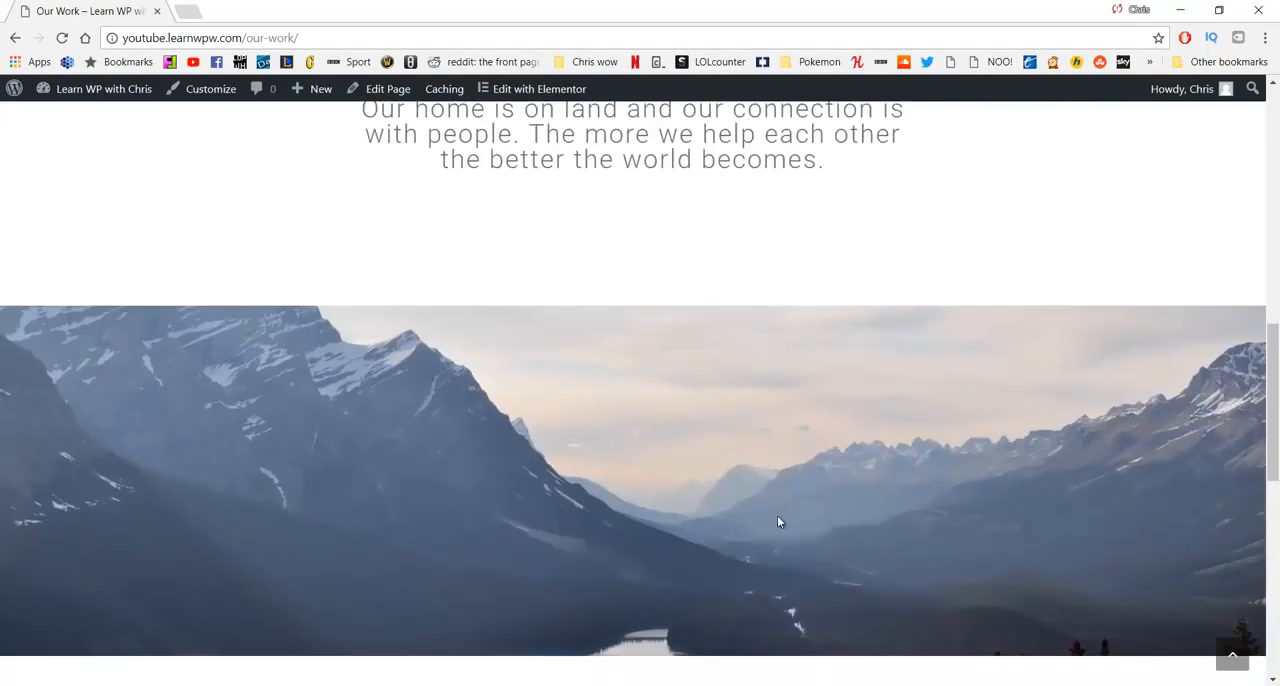
scroll(779, 521, "up", 8)
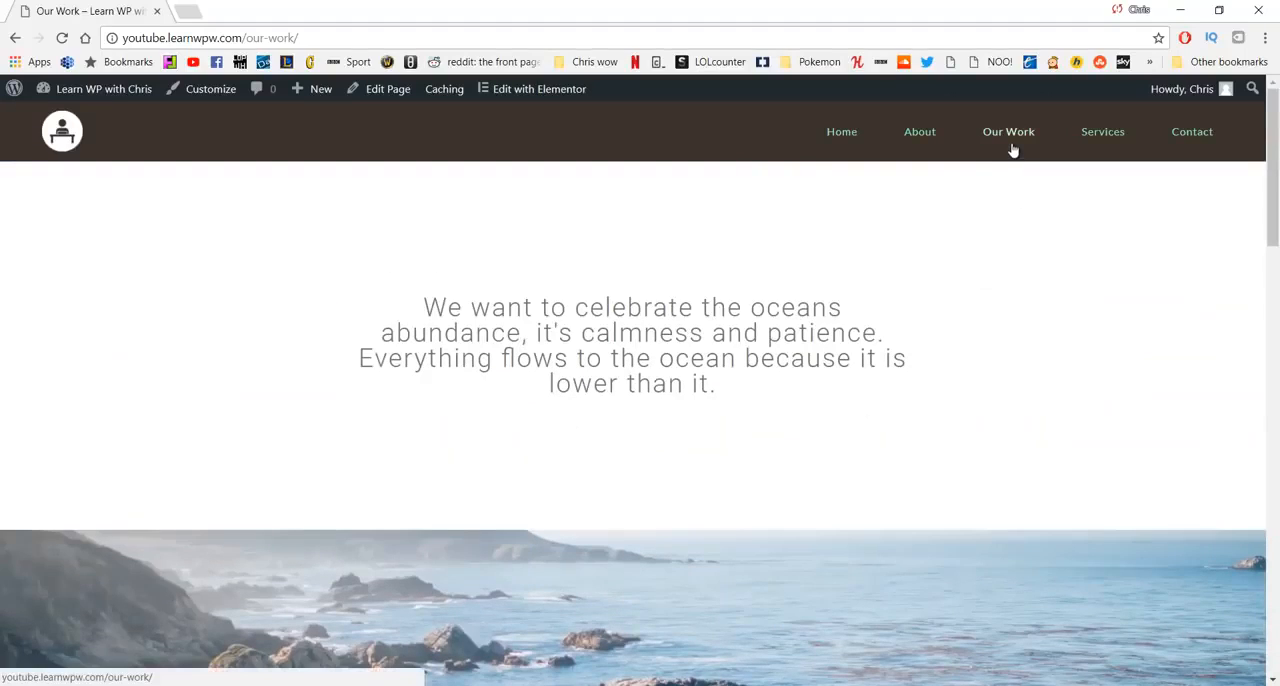
left_click(1104, 132)
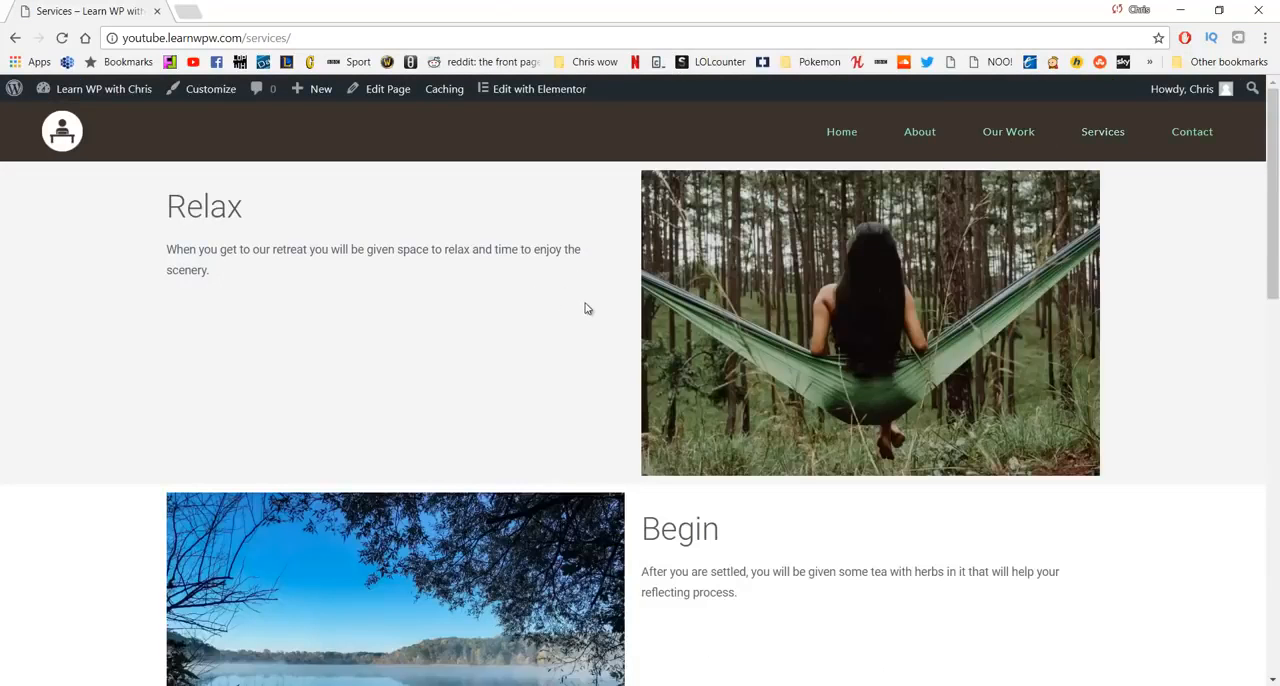
scroll(574, 320, "down", 3)
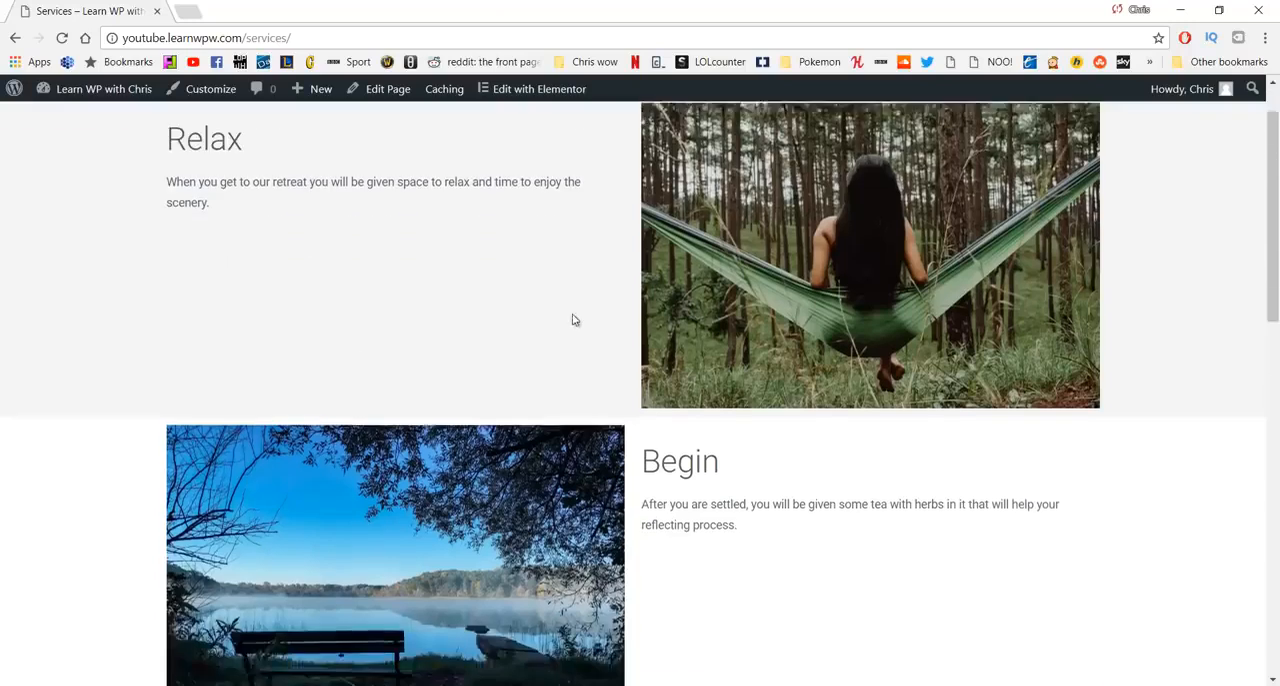
scroll(551, 366, "down", 7)
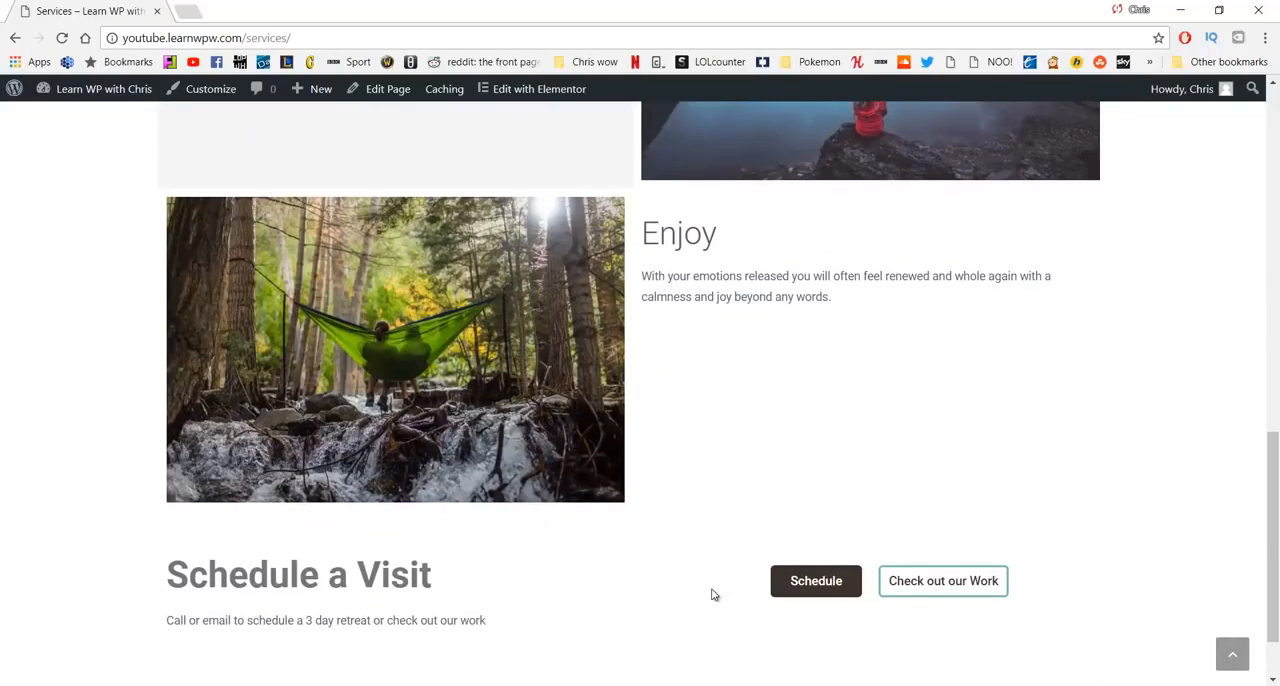
scroll(711, 590, "up", 10)
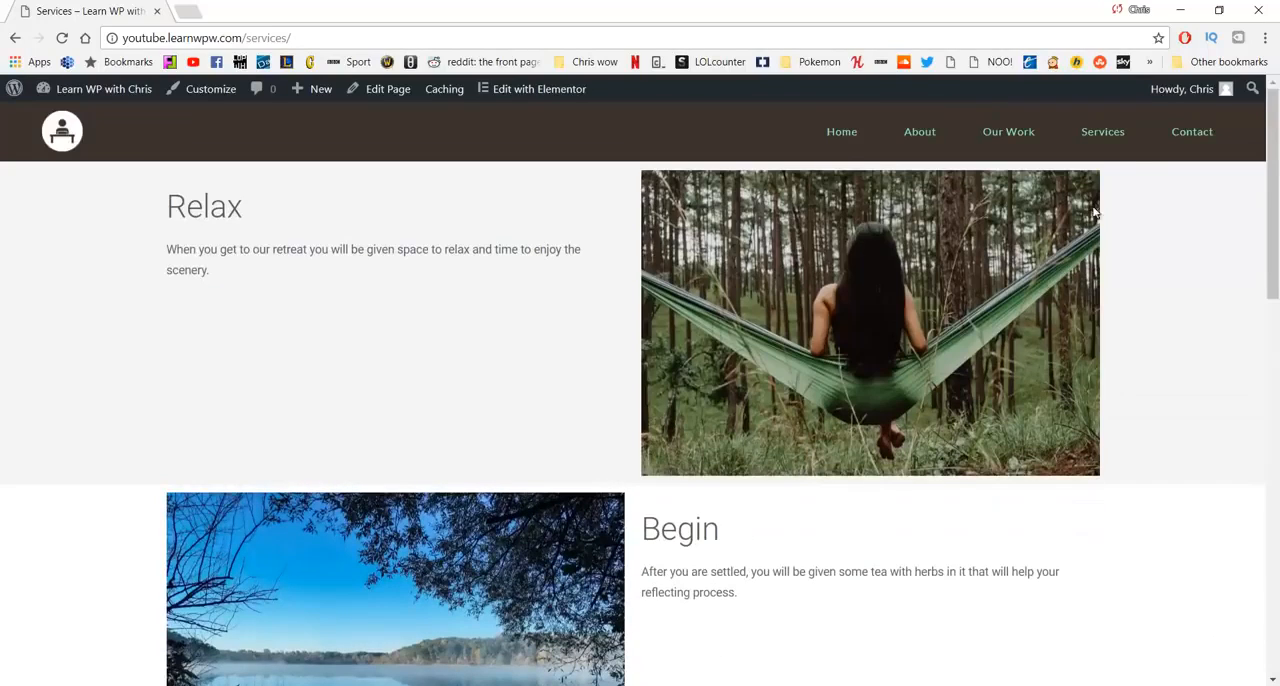
left_click(1172, 138)
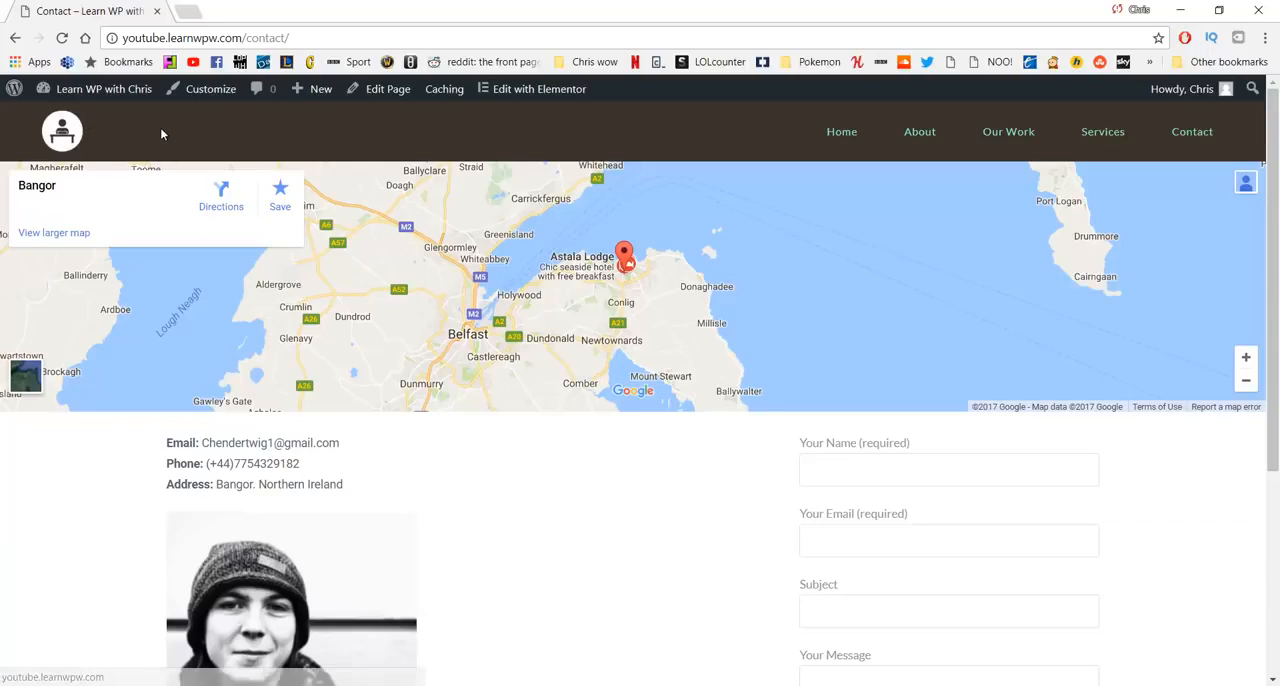
left_click(835, 137)
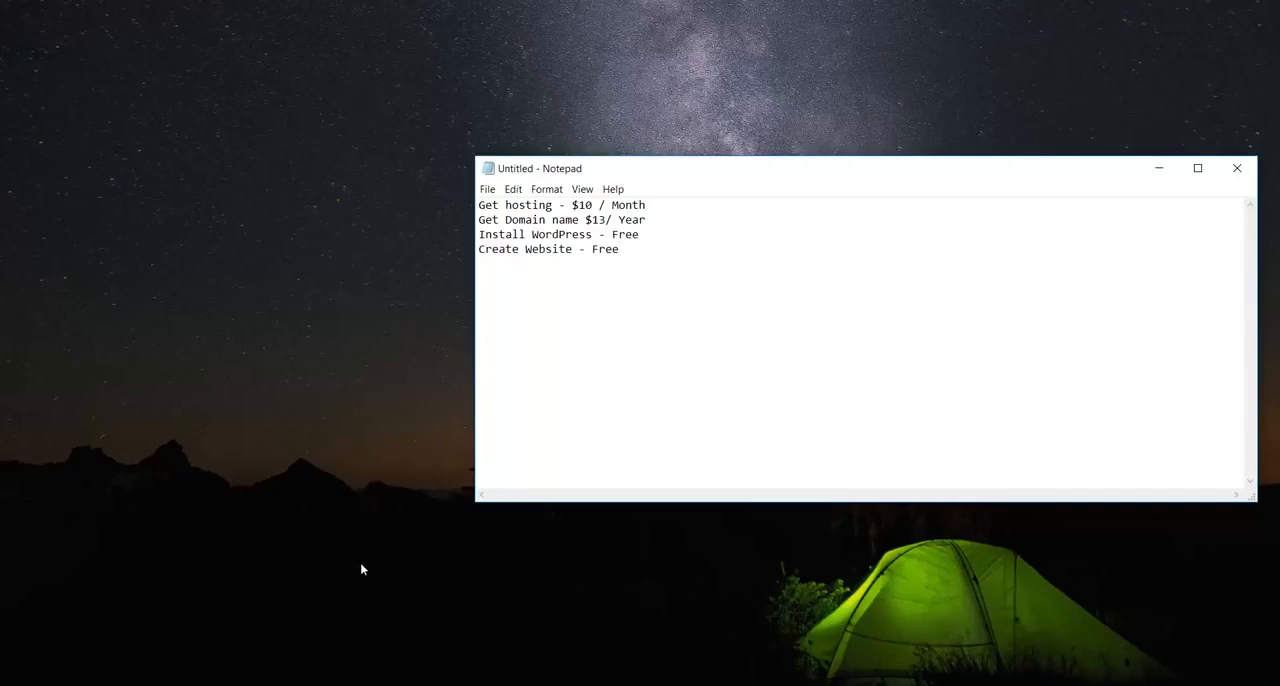
- Switch to the browser and open the web hosting plans on the HostGator site
mouse_move(400, 685)
left_click(530, 620)
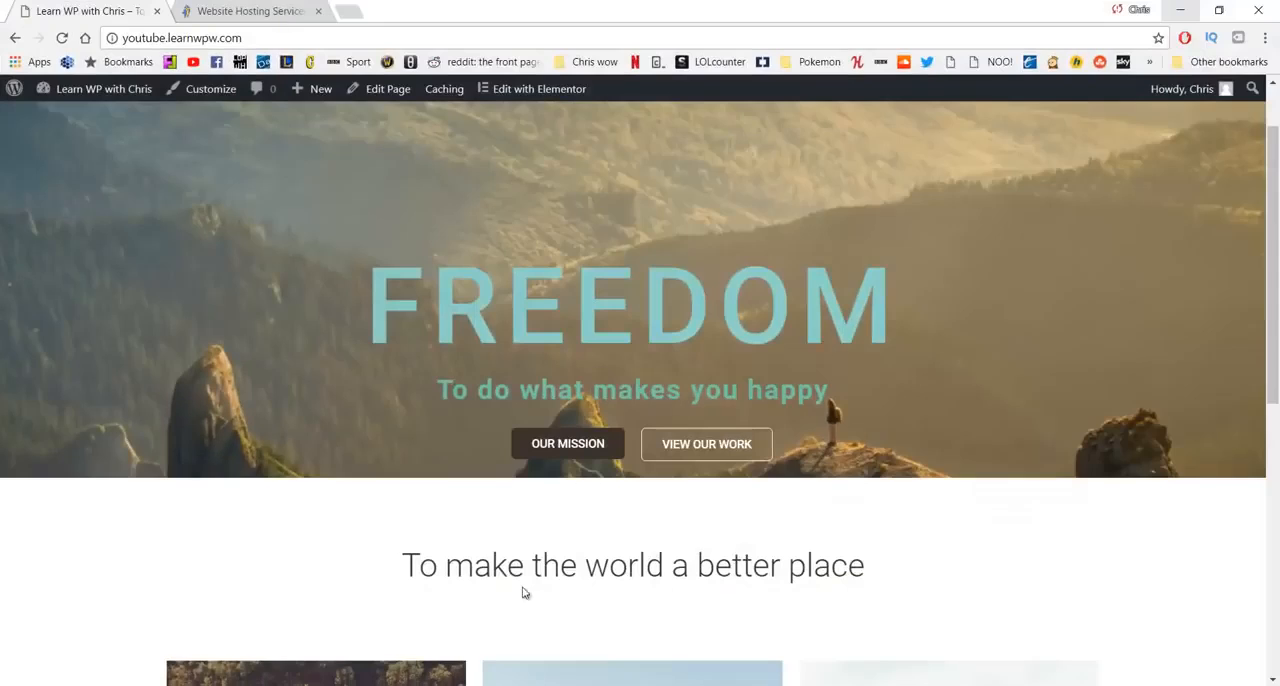
left_click(258, 10)
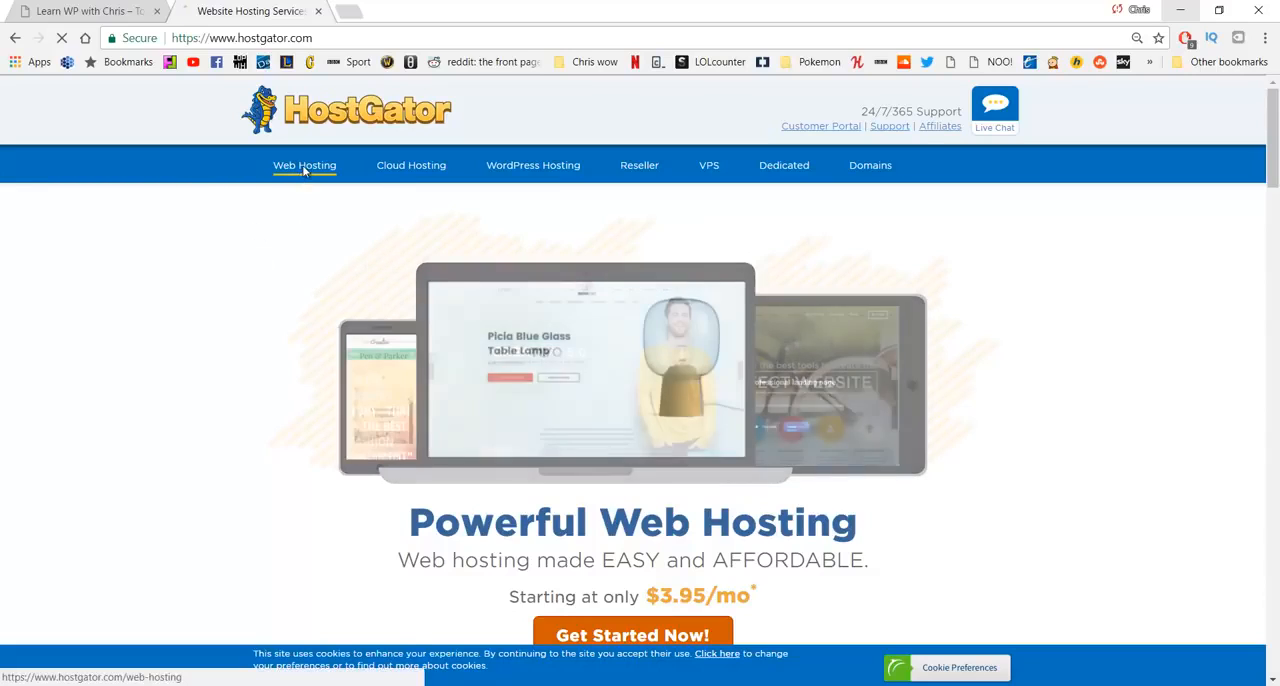
left_click(309, 173)
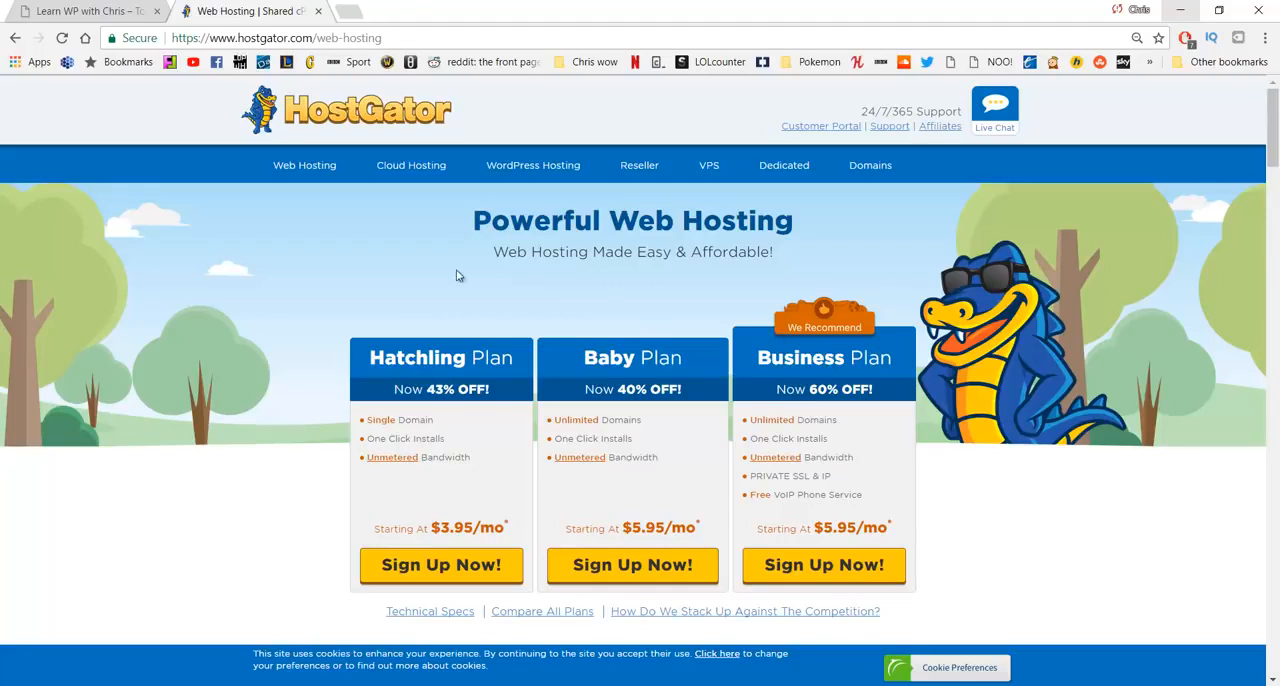
- Start signing up for the Hatchling plan and enter learnwpwithchris as the new domain to register
left_click(433, 570)
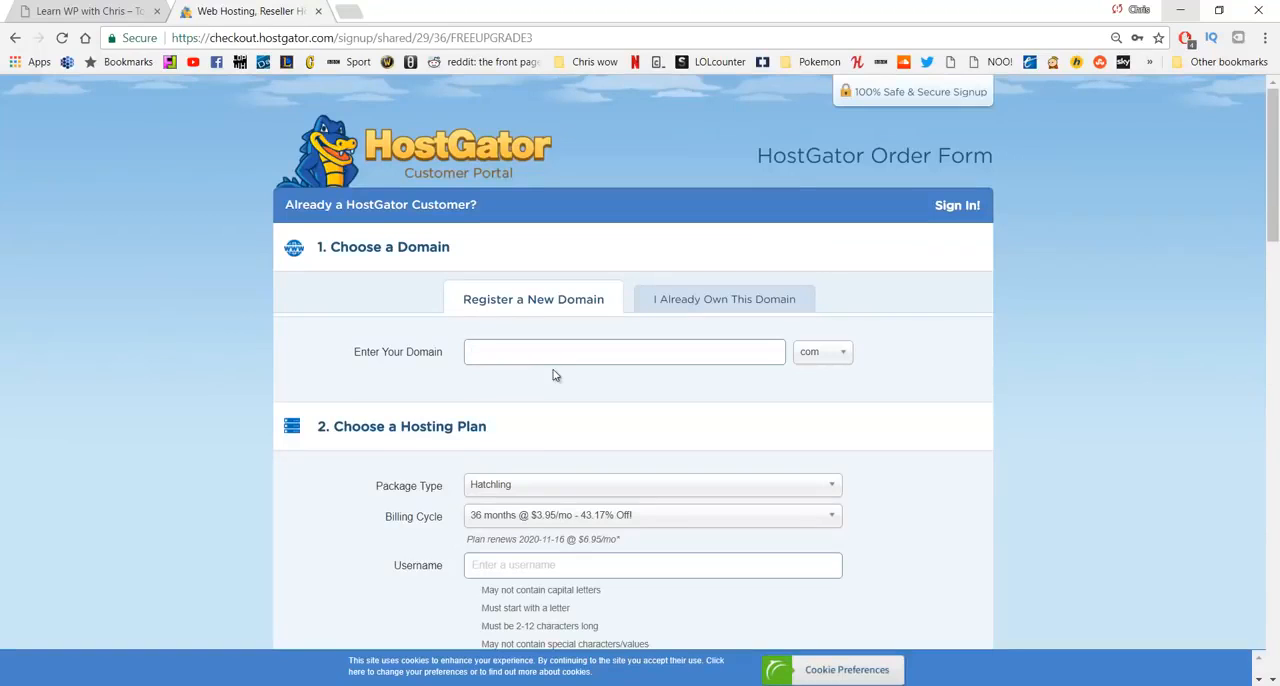
type("learnwpwithchris")
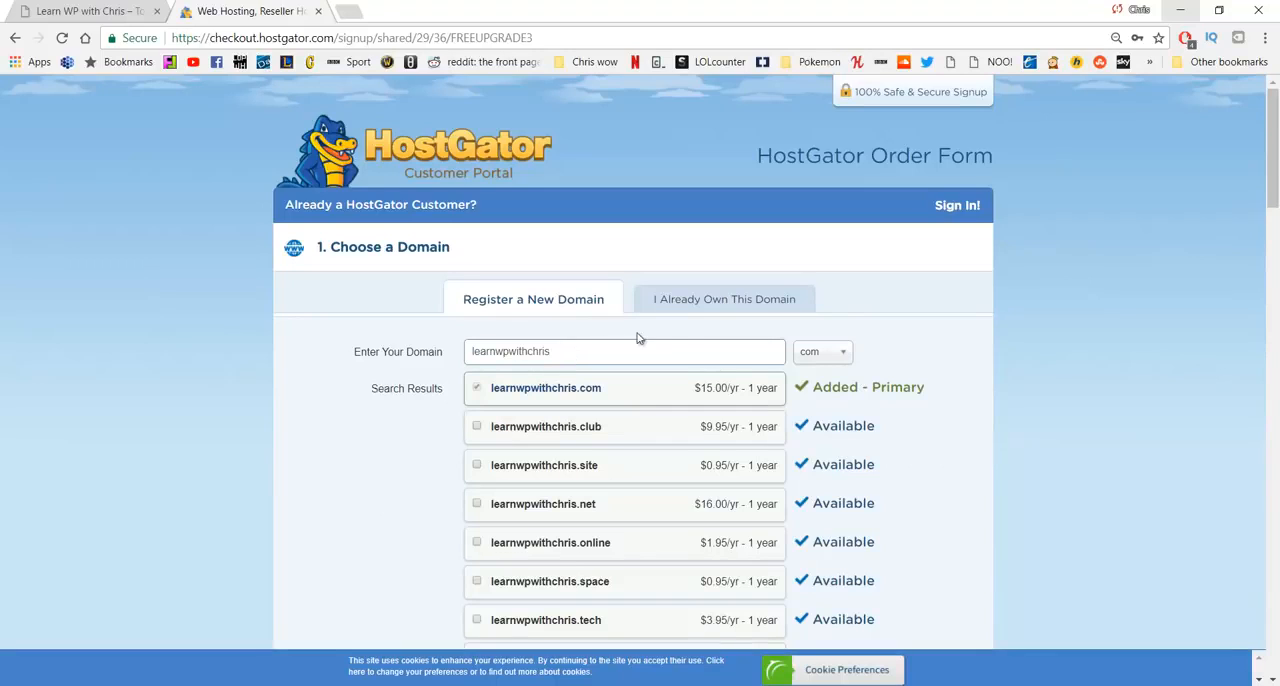
- Try the site extension and the already-owned domain option, restoring com and new domain registration
left_click(815, 364)
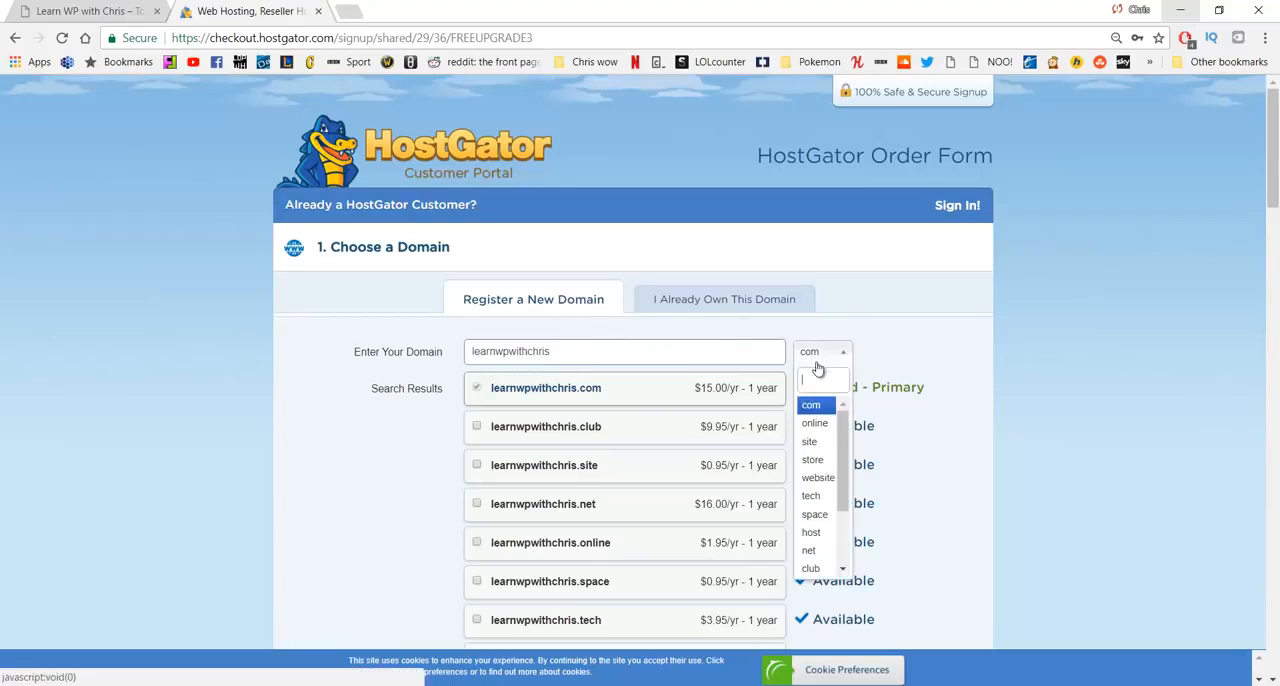
left_click(816, 445)
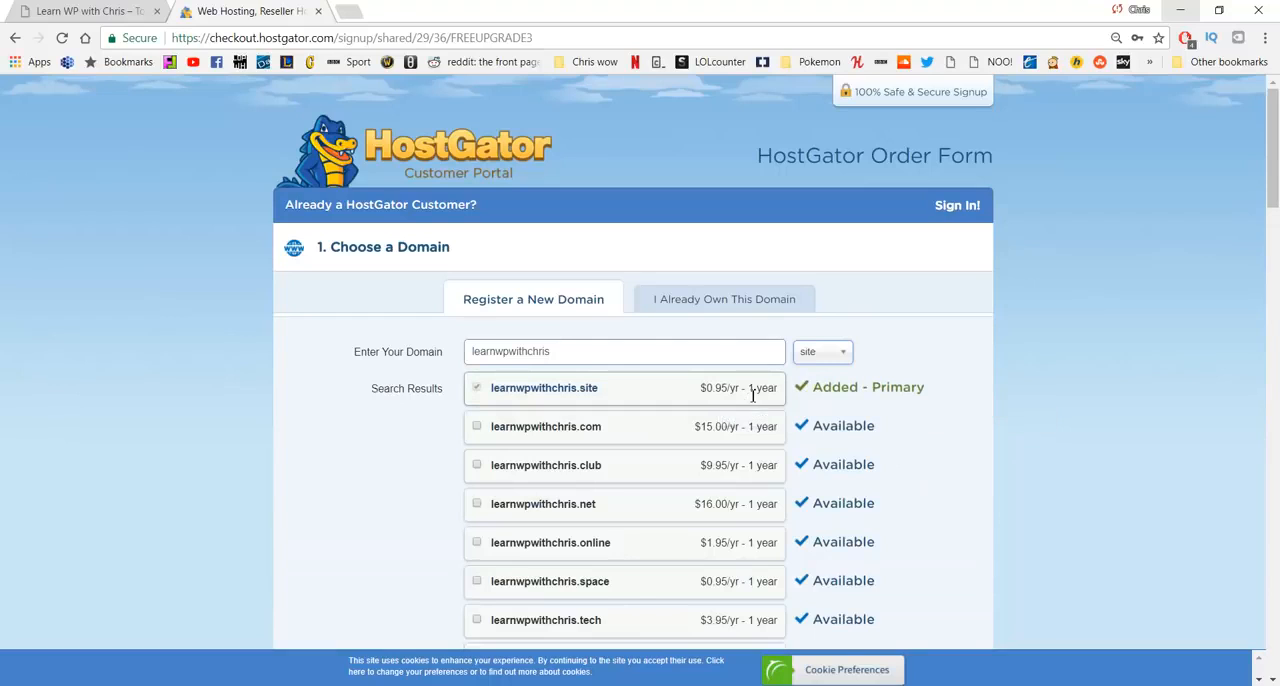
left_click(816, 358)
left_click(814, 404)
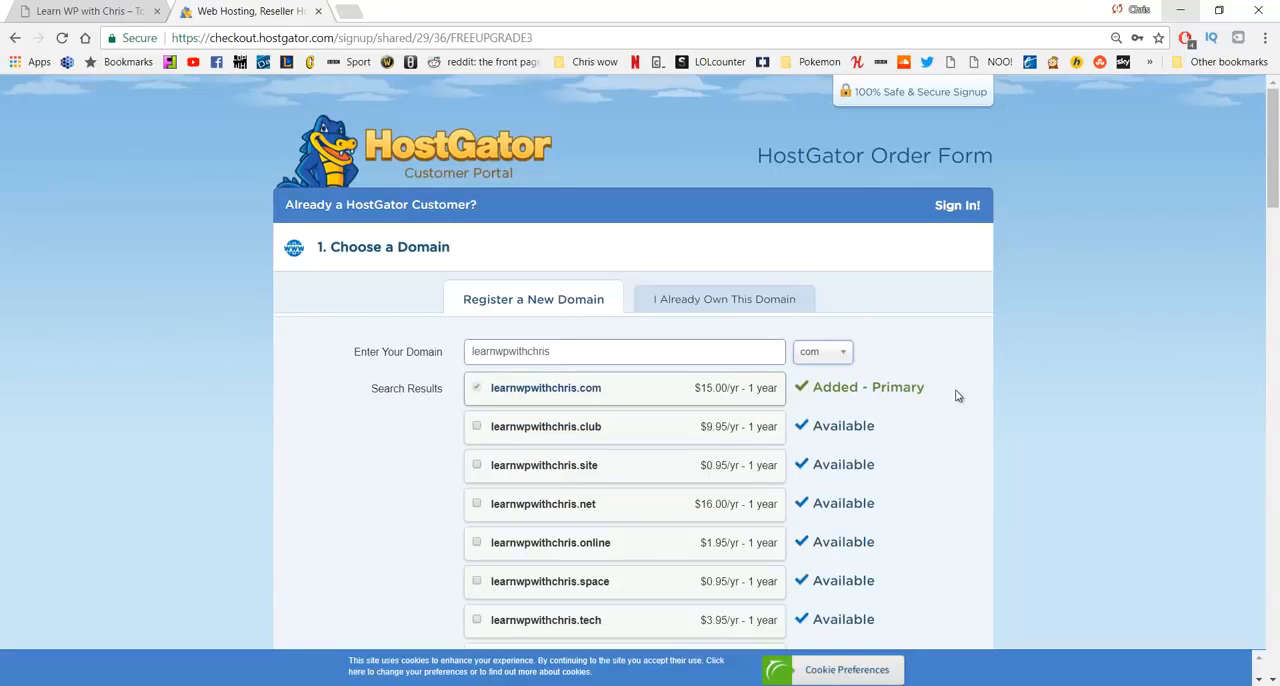
left_click(714, 298)
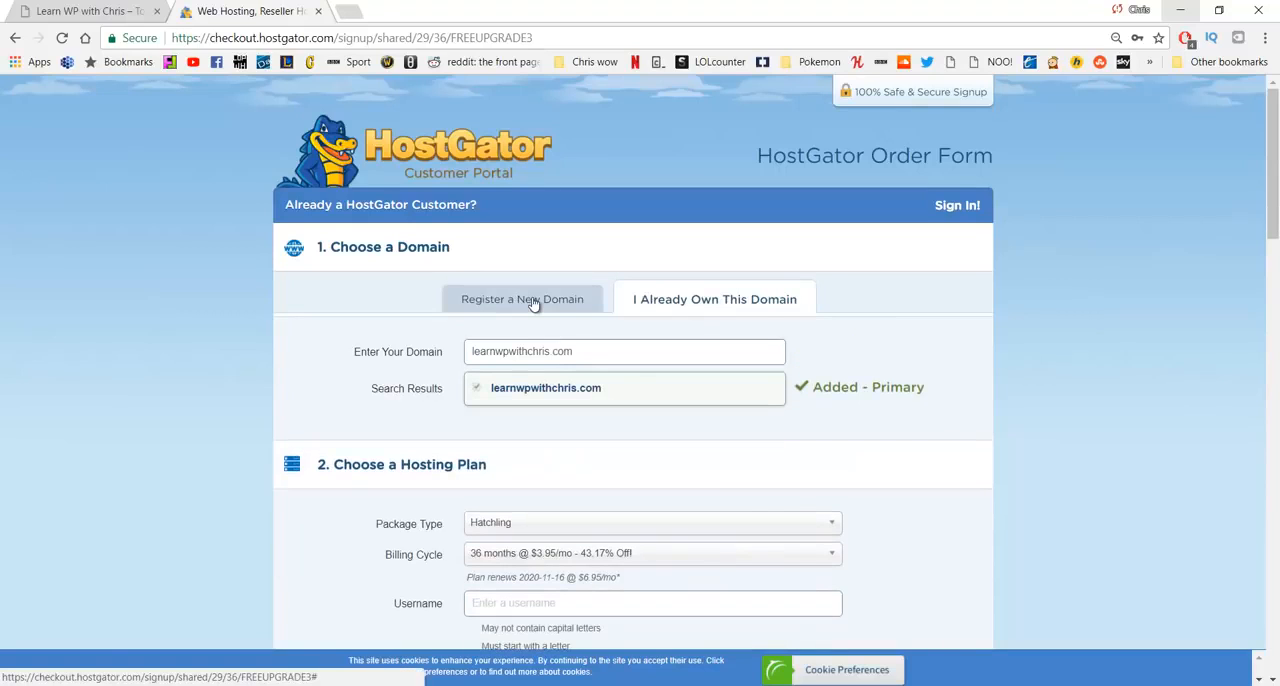
left_click(534, 301)
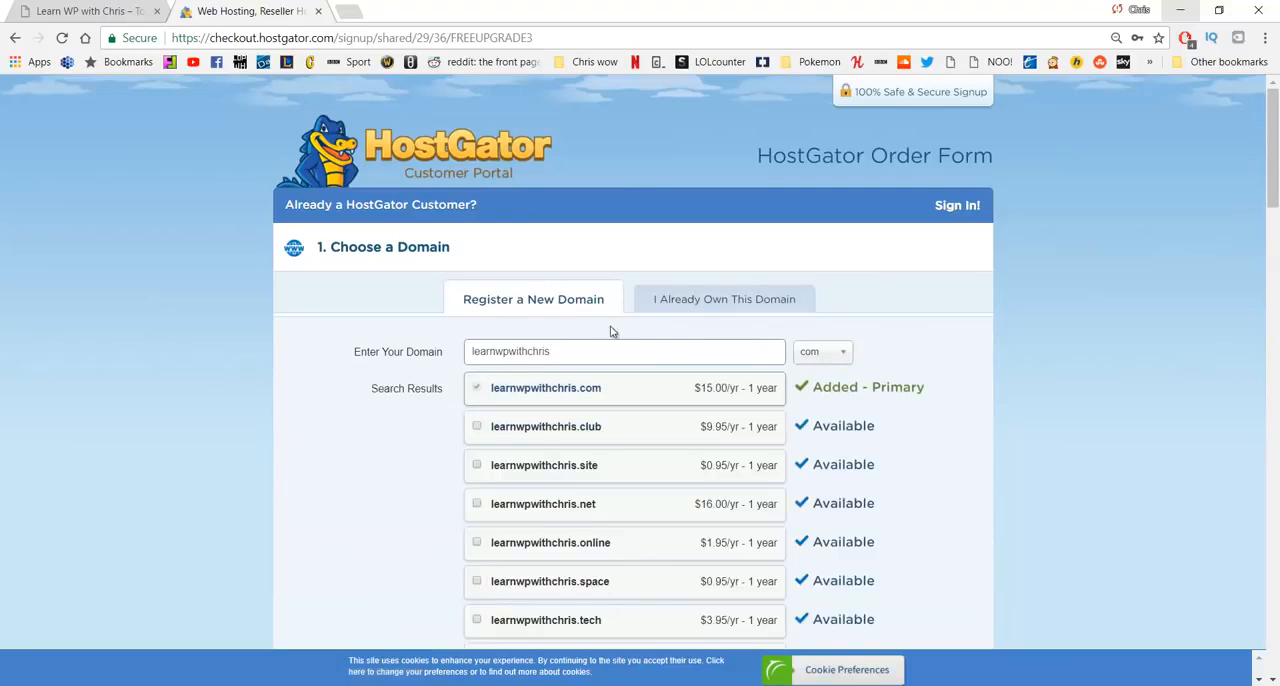
- Remove Domain Privacy Protection for learnwpwithchris.com from the order
scroll(580, 340, "down", 4)
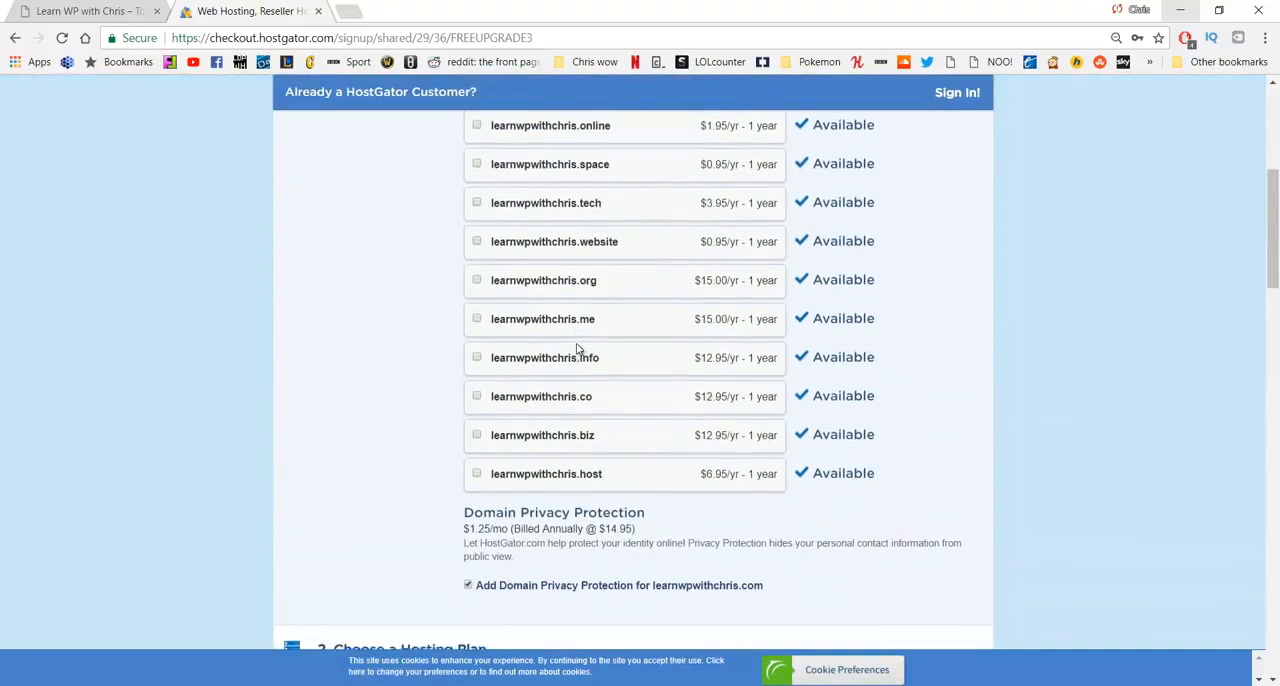
scroll(577, 349, "down", 1)
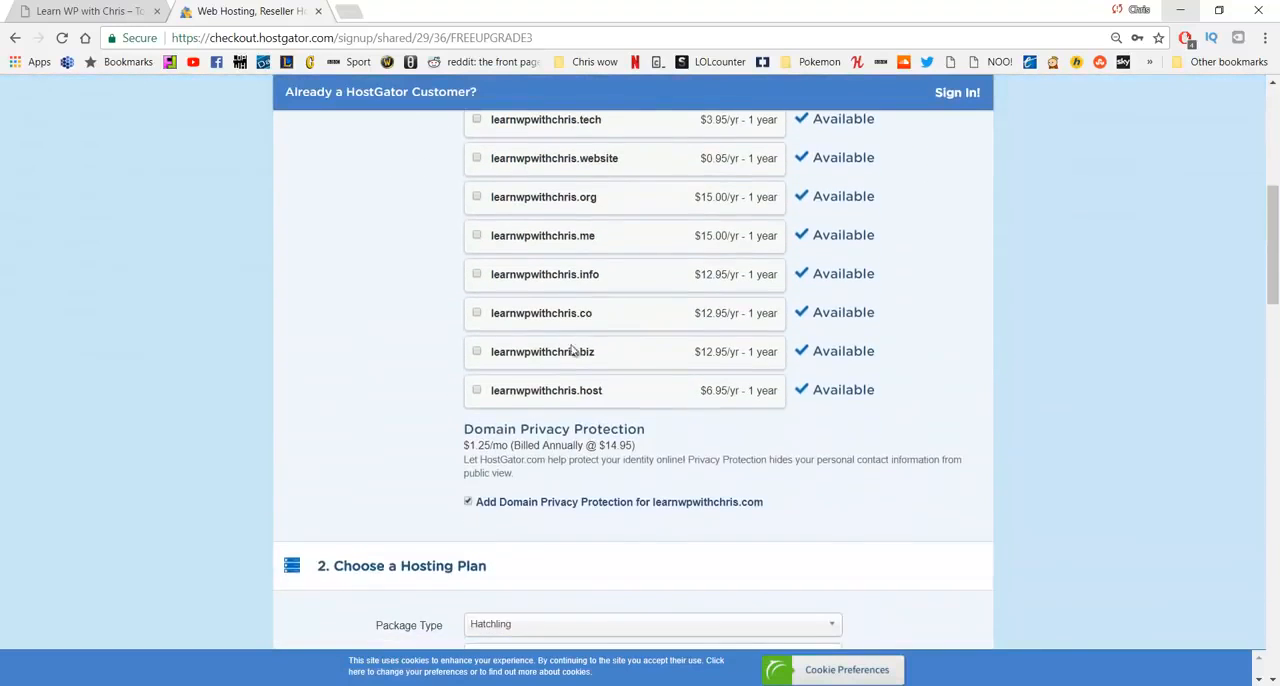
left_click(469, 503)
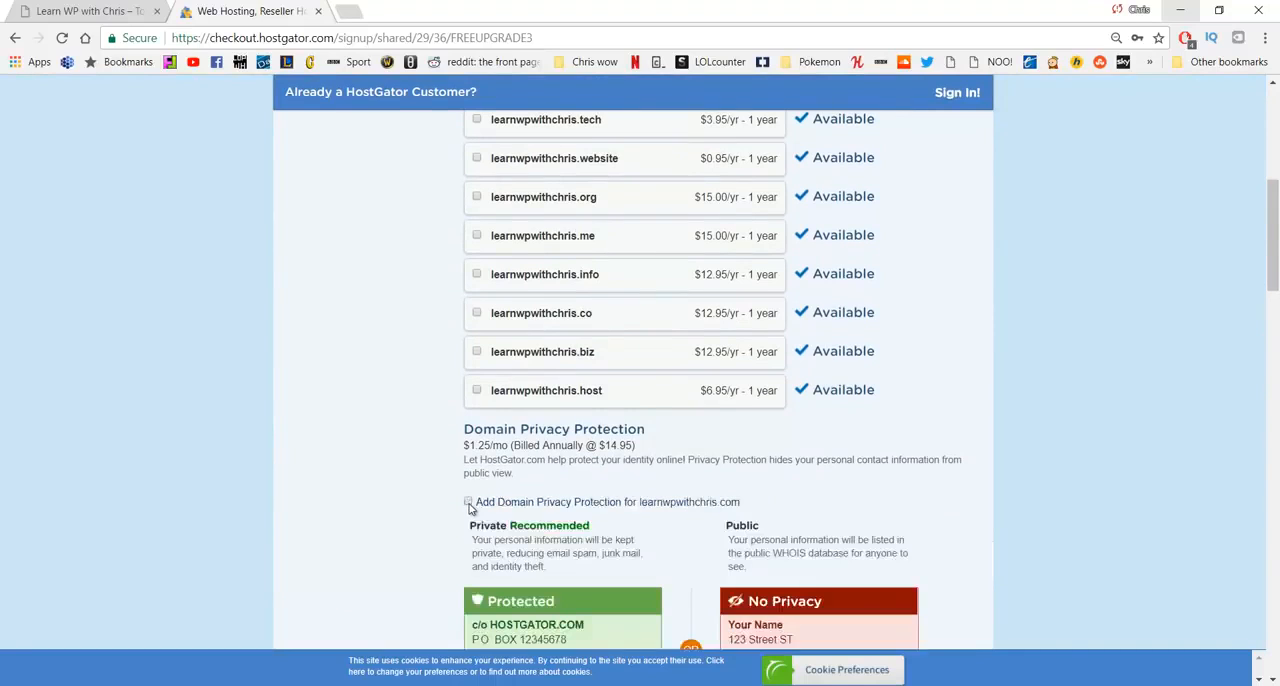
- Set the hosting plan's billing cycle to 1 month @ $10.95/mo
scroll(465, 500, "down", 2)
scroll(375, 400, "down", 3)
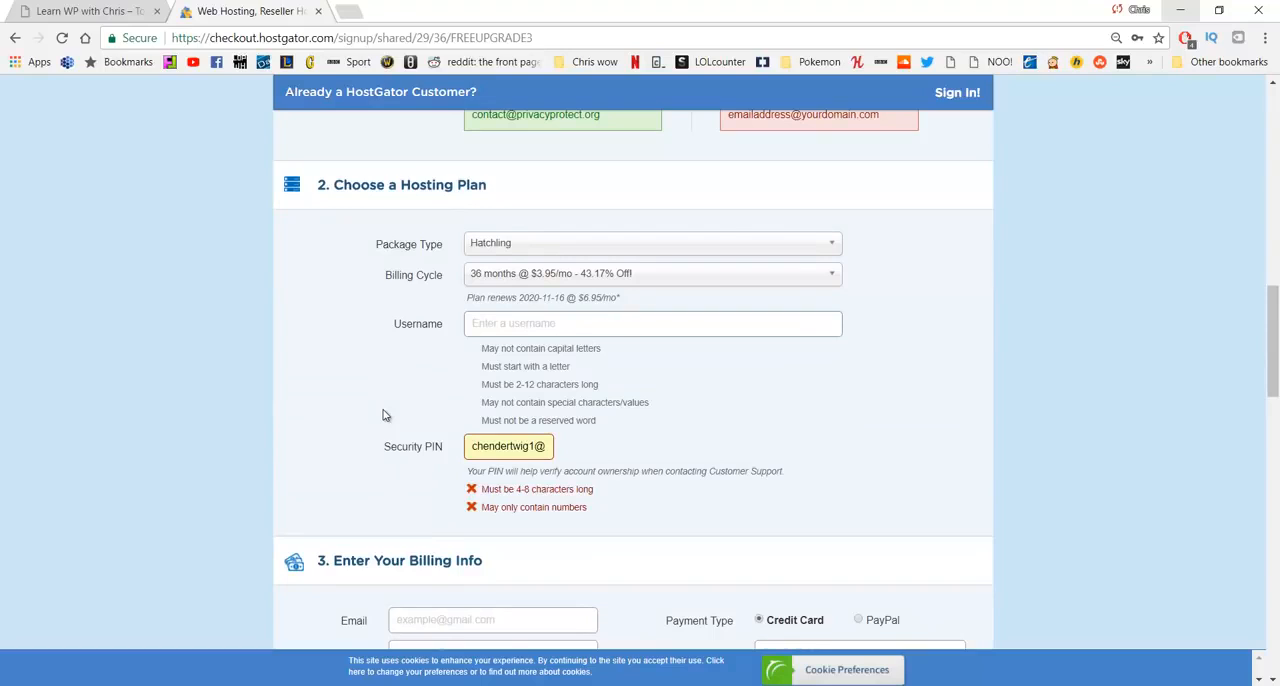
left_click(648, 278)
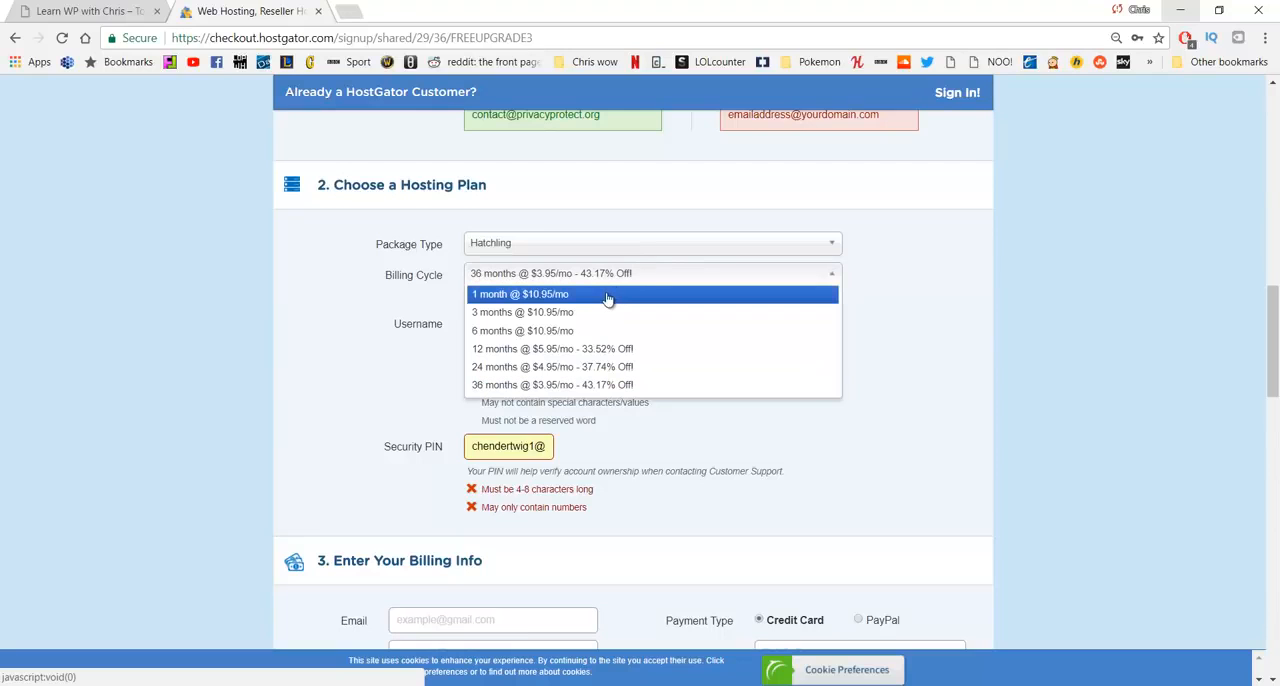
left_click(609, 294)
left_click(610, 282)
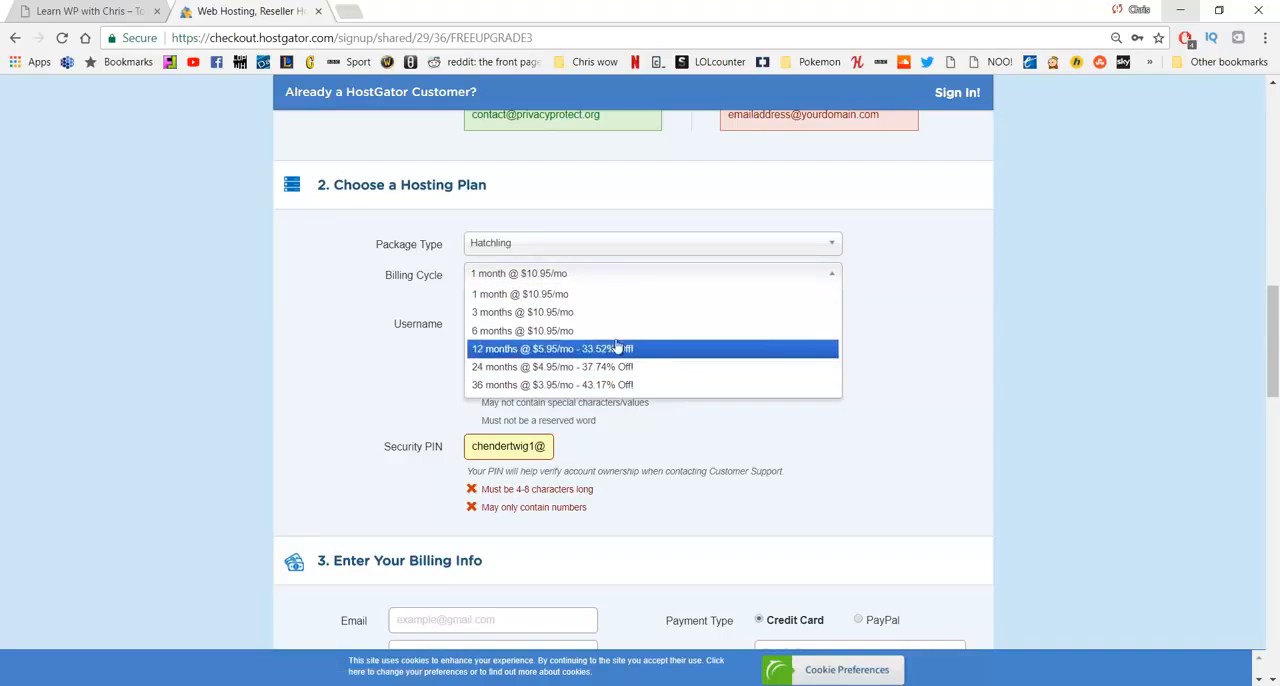
left_click(583, 286)
left_click(550, 327)
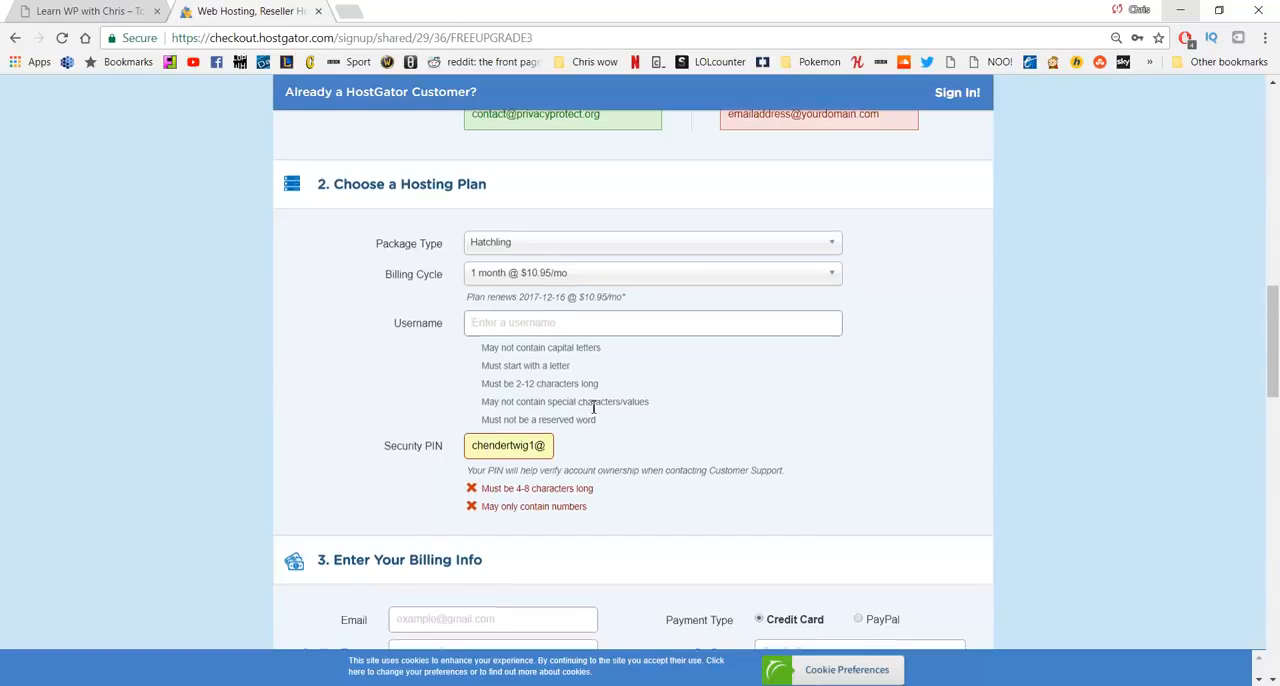
- Remove the SiteLock Monitoring and CodeGuard Site Backup add-ons from the order's additional services
scroll(593, 407, "down", 1)
scroll(593, 407, "down", 3)
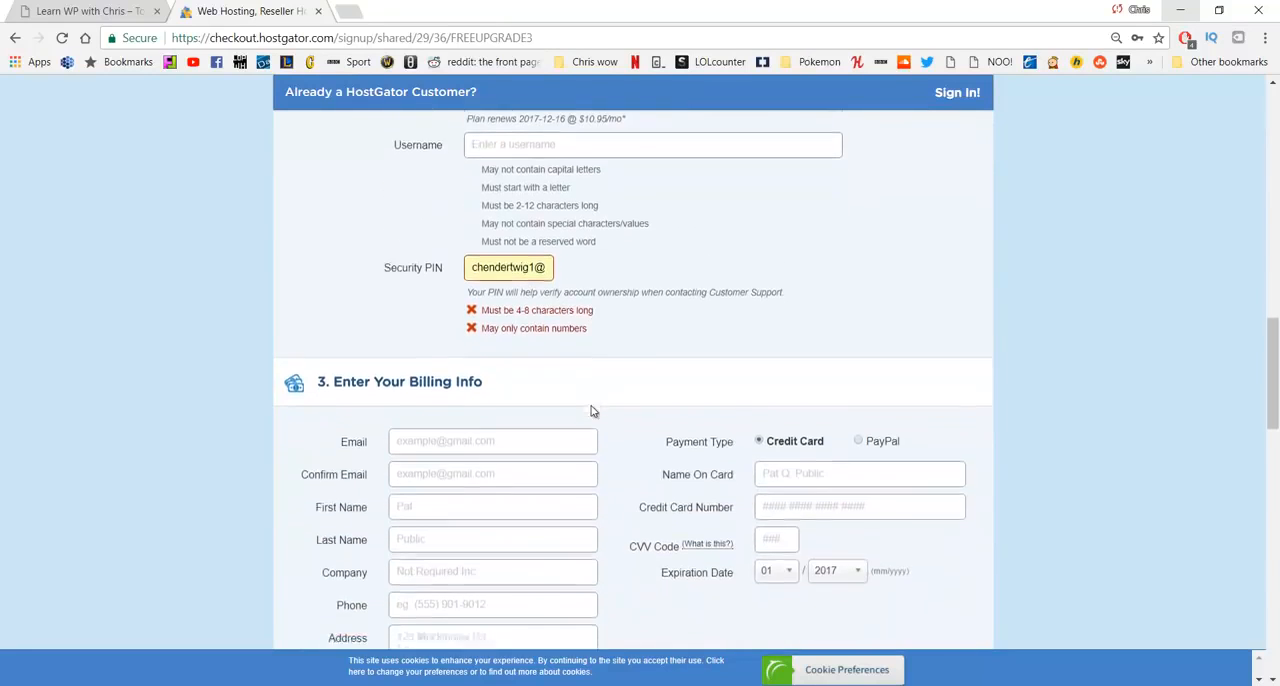
scroll(585, 423, "down", 1)
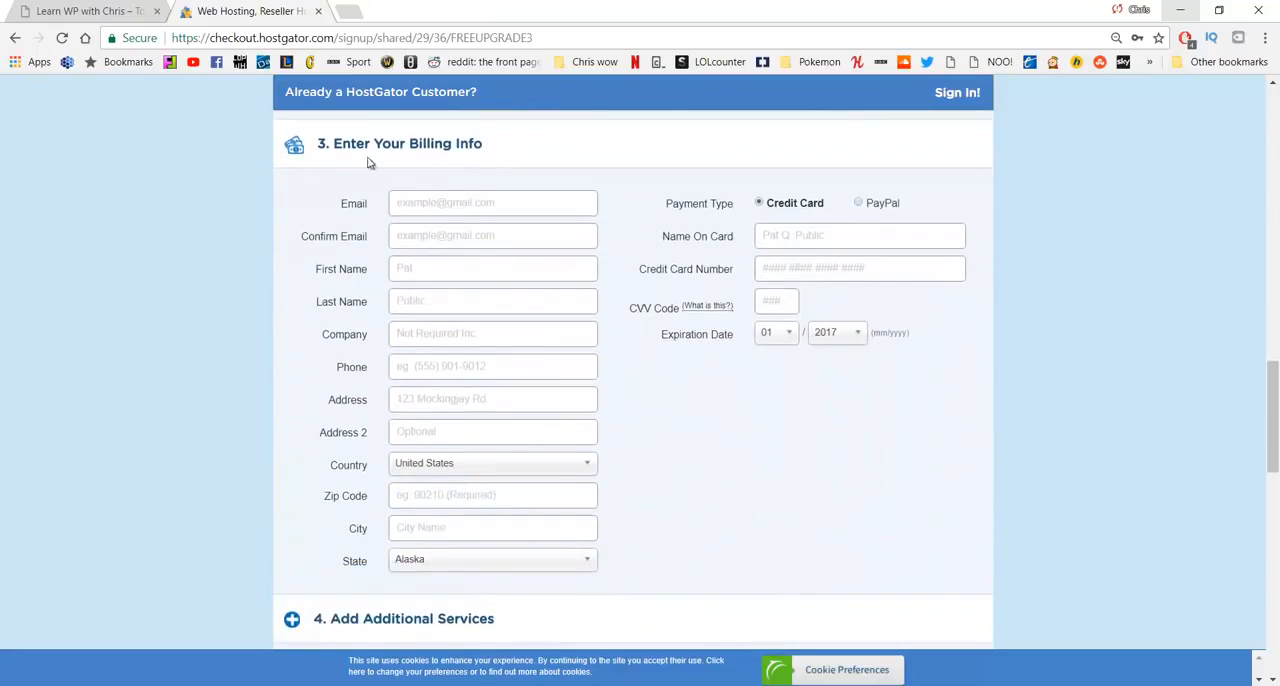
left_click(484, 195)
scroll(787, 224, "down", 4)
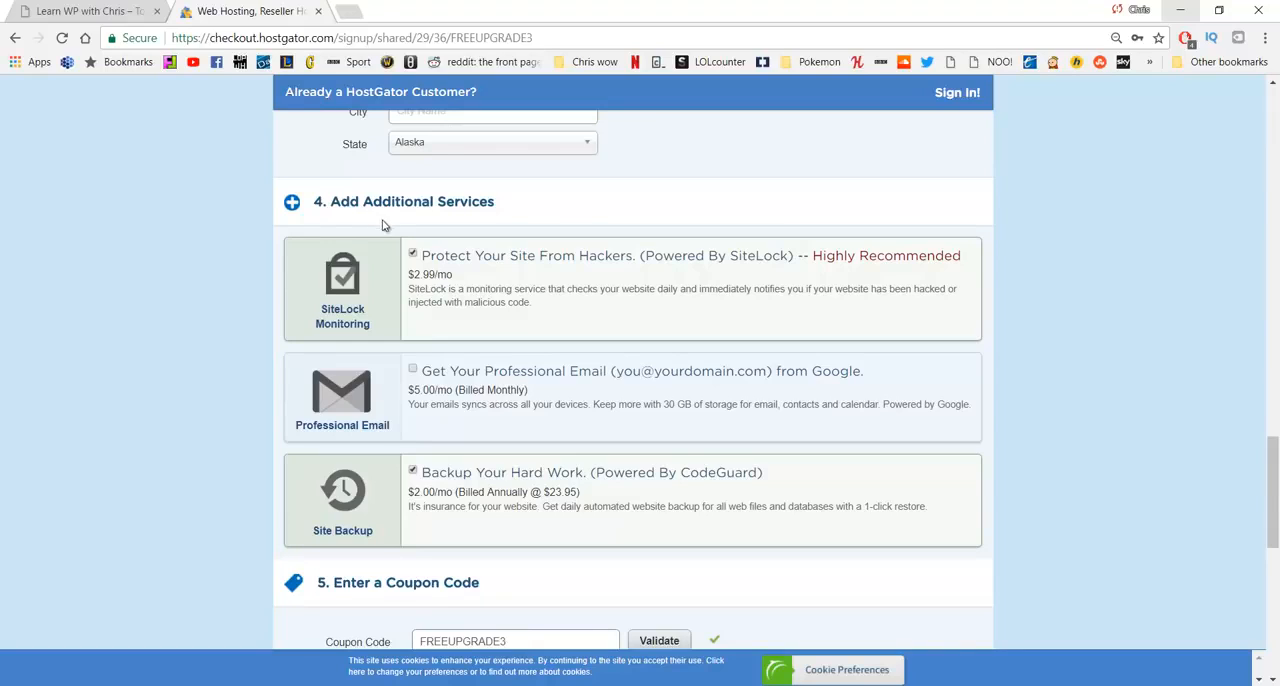
left_click(412, 253)
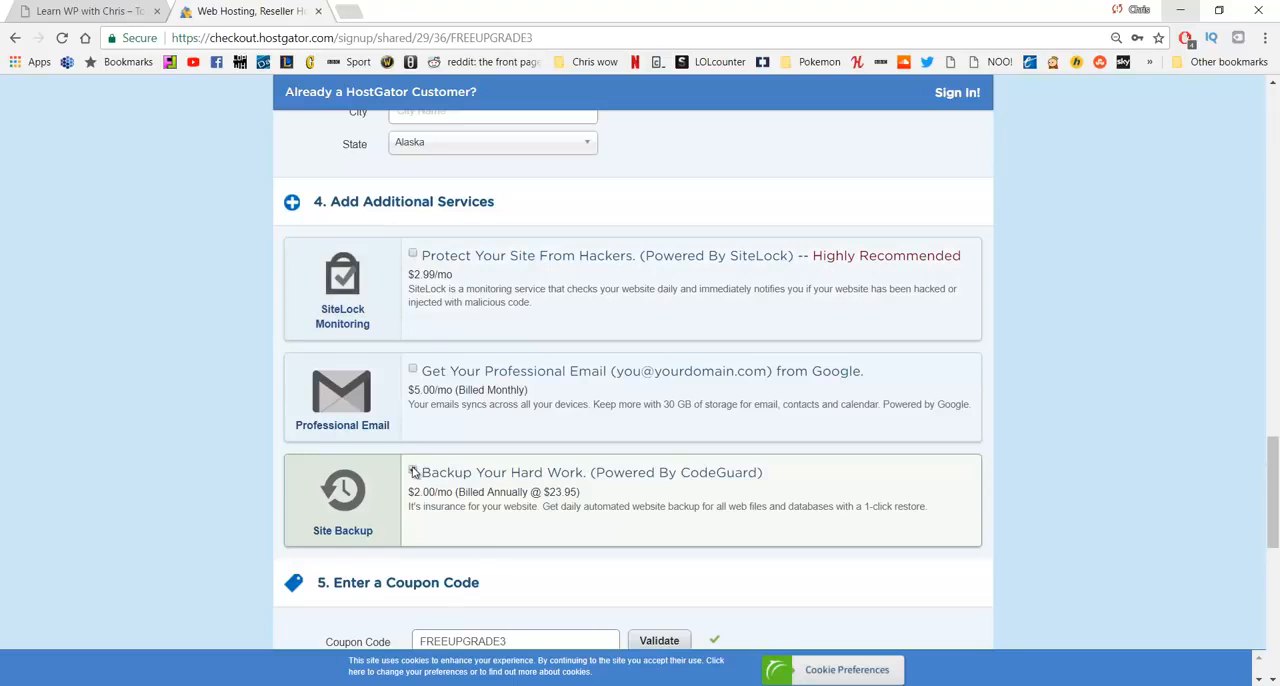
left_click(412, 469)
- Try CHRISPENNYHOST as the order's coupon code, and change it to CHRISQUARTER
scroll(475, 385, "down", 3)
scroll(475, 385, "down", 1)
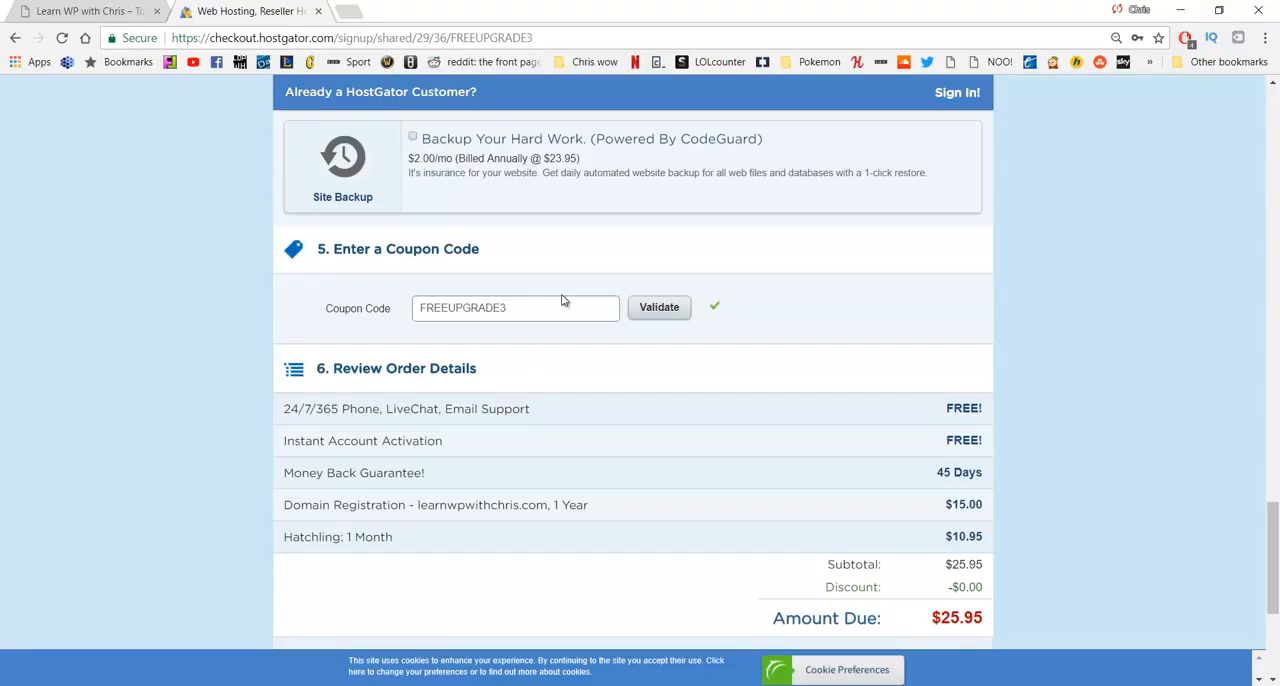
left_click_drag(551, 314, 374, 318)
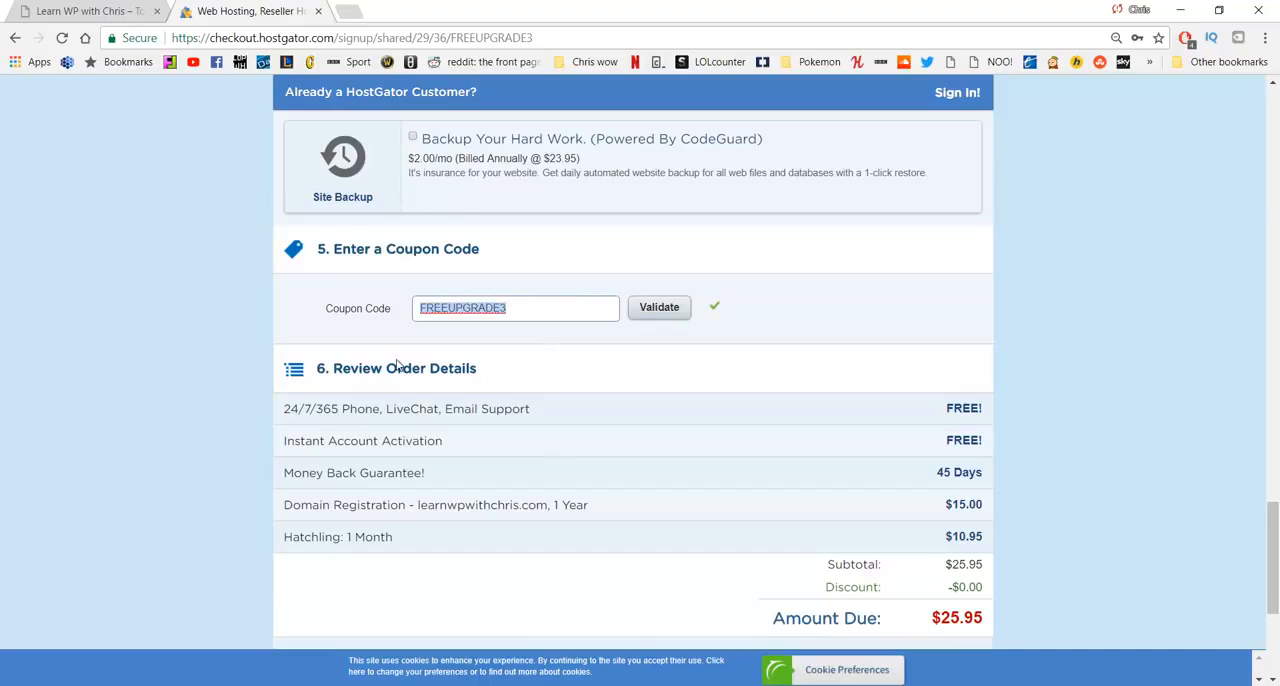
type("CHRISPENNYHOST")
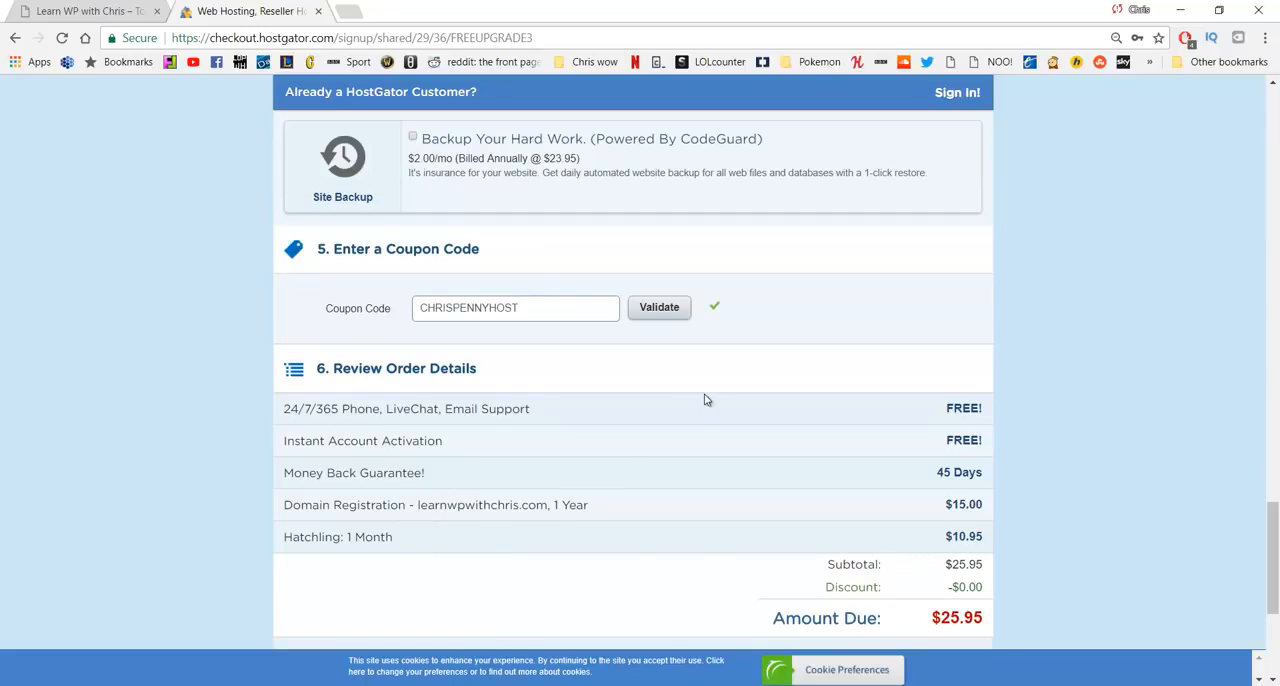
left_click_drag(522, 316, 456, 320)
type("QUARTER")
- Set the Hatchling plan's billing cycle to 3 months @ $10.95/mo
scroll(468, 337, "up", 15)
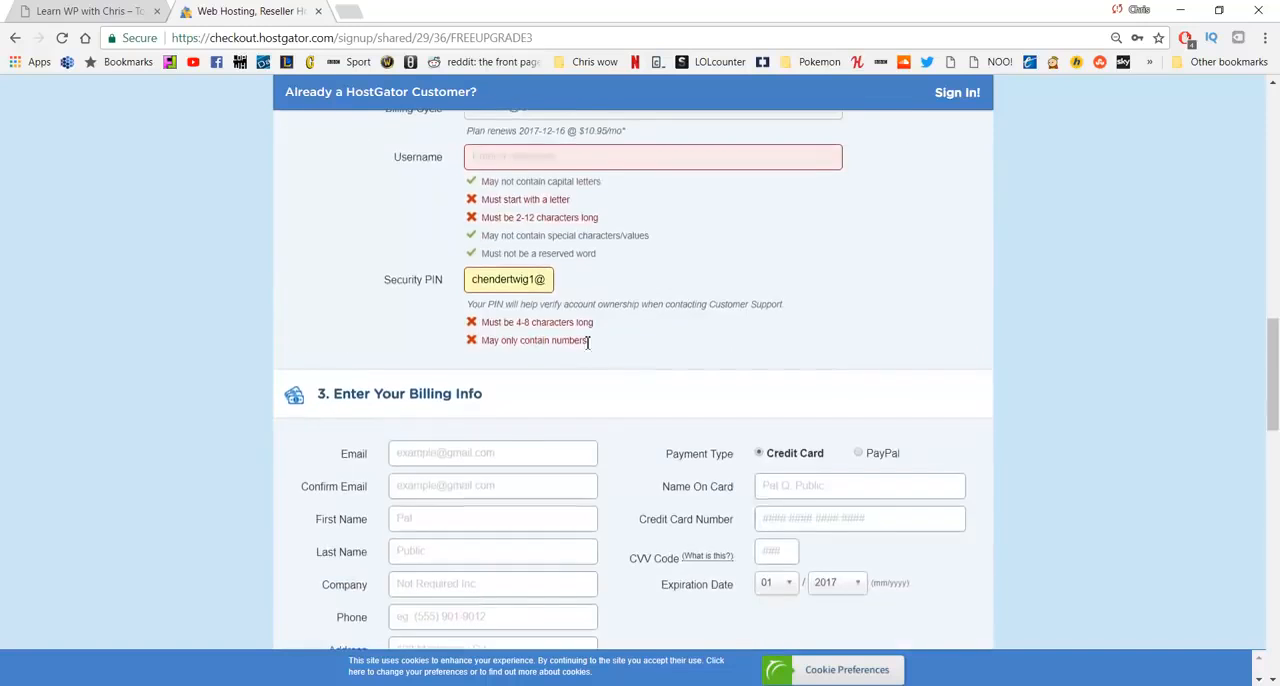
scroll(533, 308, "up", 15)
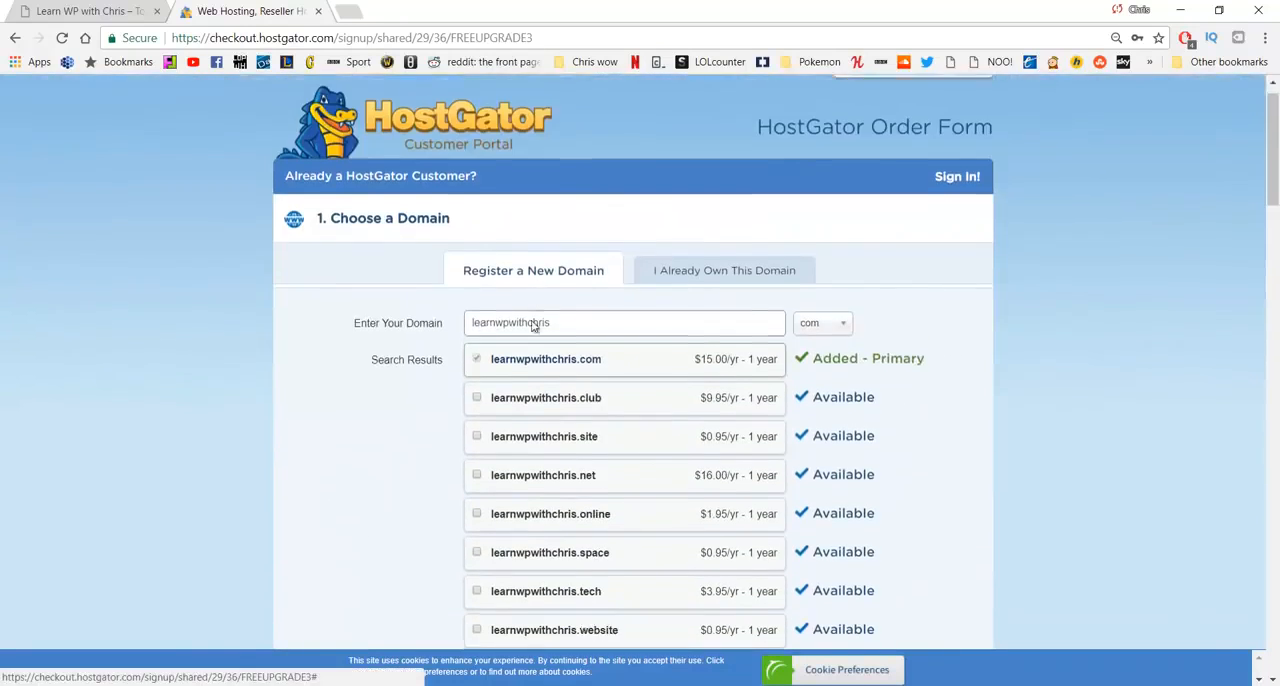
scroll(528, 323, "down", 20)
scroll(525, 352, "down", 5)
scroll(526, 352, "up", 10)
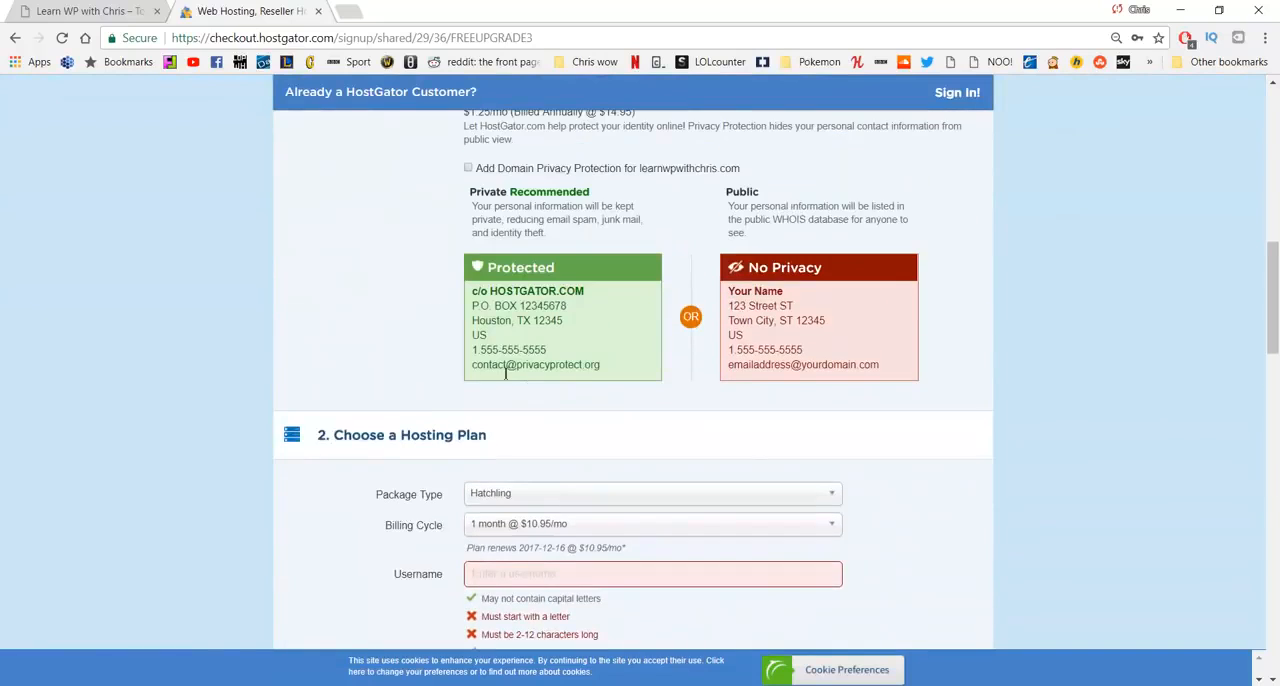
scroll(548, 362, "down", 3)
left_click(550, 360)
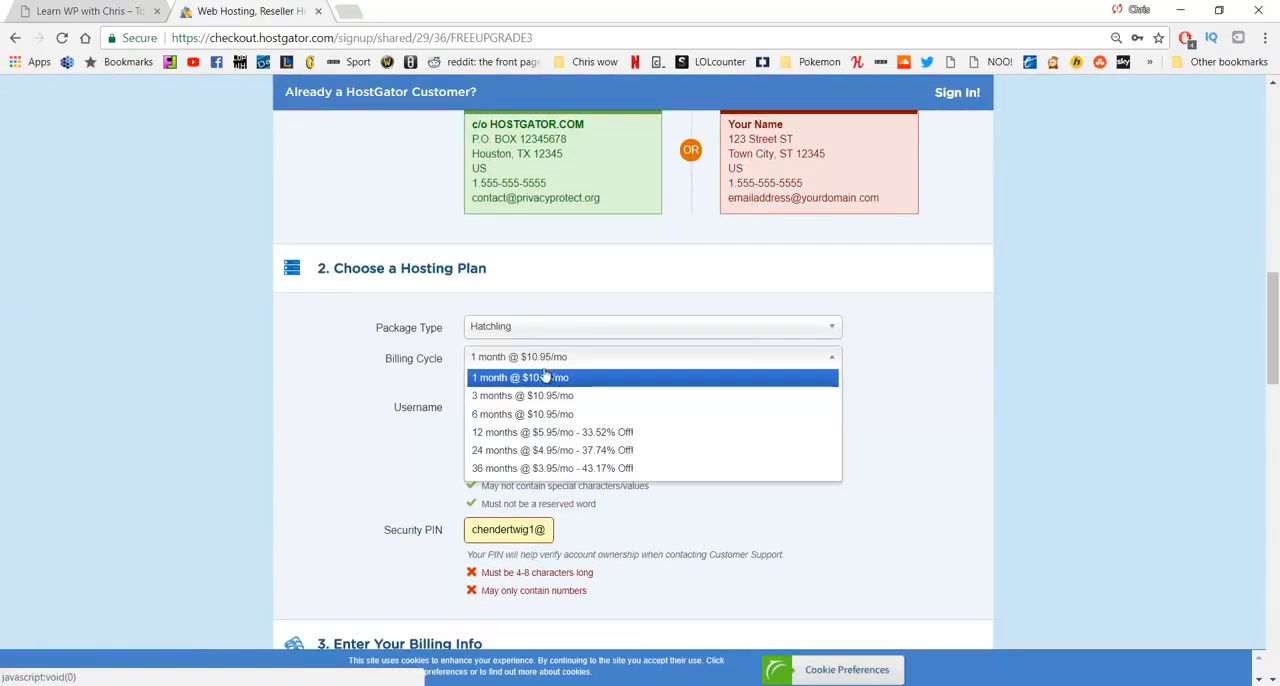
left_click(544, 397)
- Review the order details and agree to the Terms of Service, Cancellation Policy and Privacy Policy
scroll(561, 381, "down", 10)
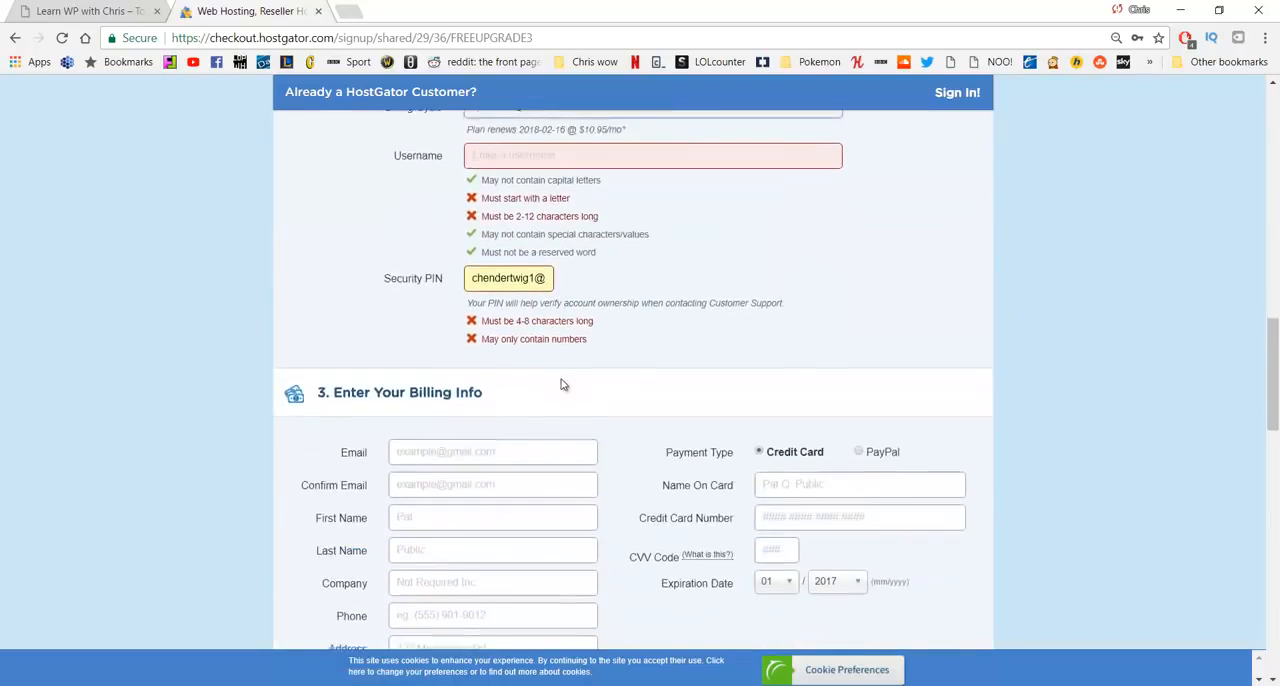
scroll(562, 381, "down", 5)
scroll(650, 300, "up", 1)
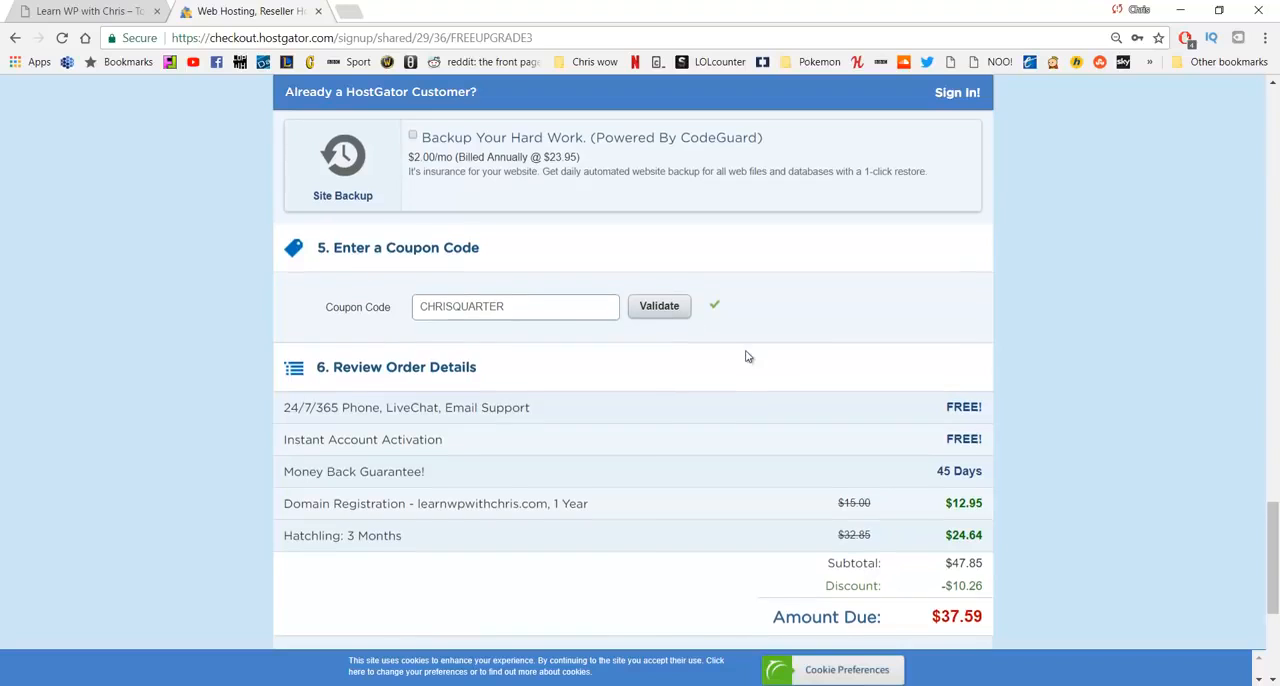
scroll(600, 370, "down", 3)
left_click(436, 404)
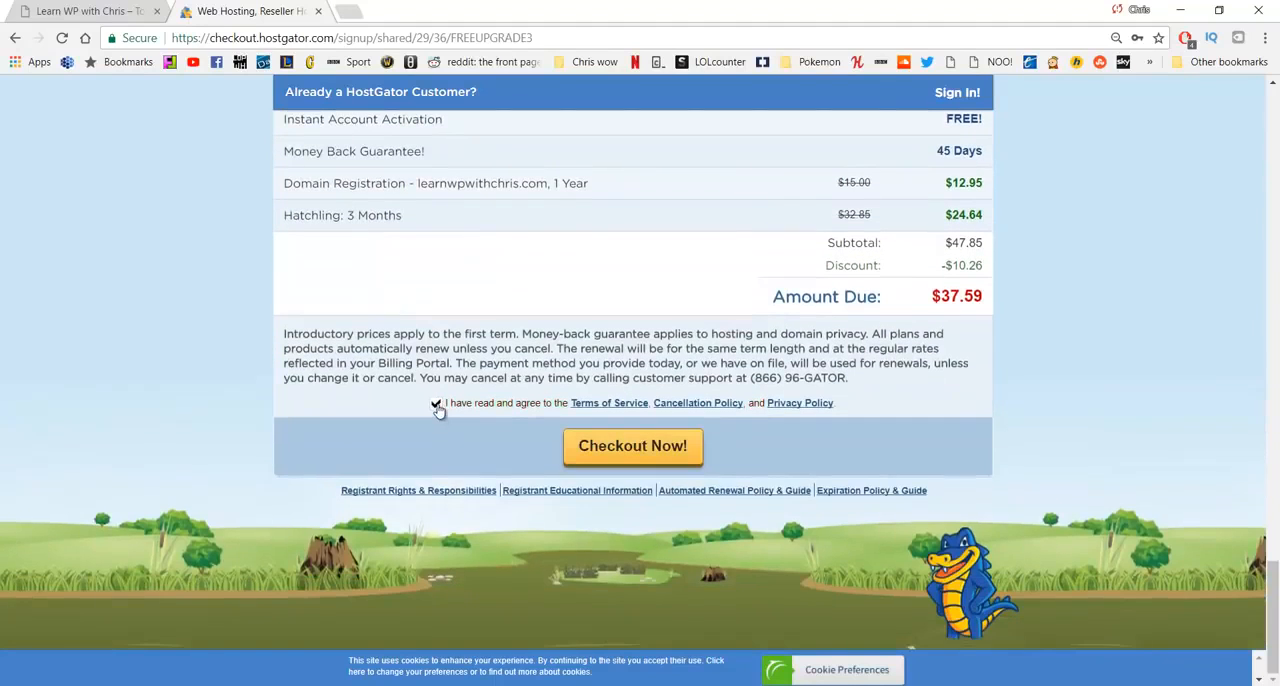
- Review the whole order form, from the domain and hosting plan through billing info, additional services, coupon and order details
scroll(437, 410, "up", 5)
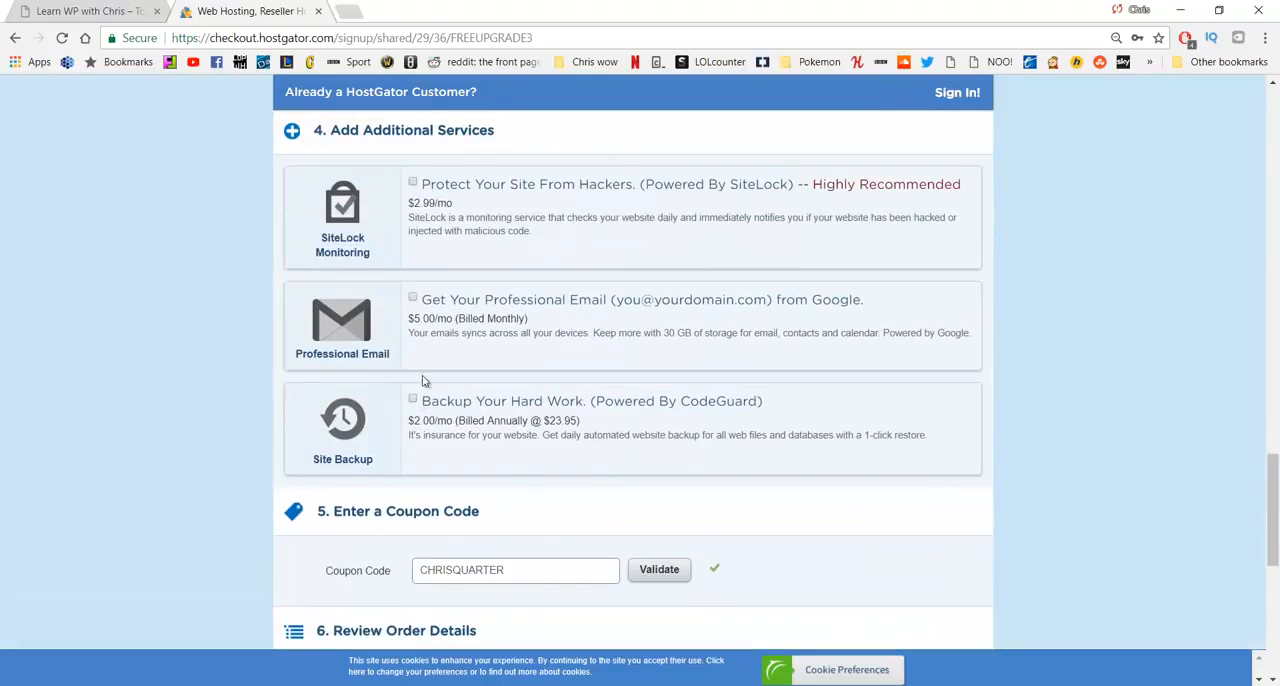
scroll(416, 300, "up", 3)
scroll(434, 350, "up", 10)
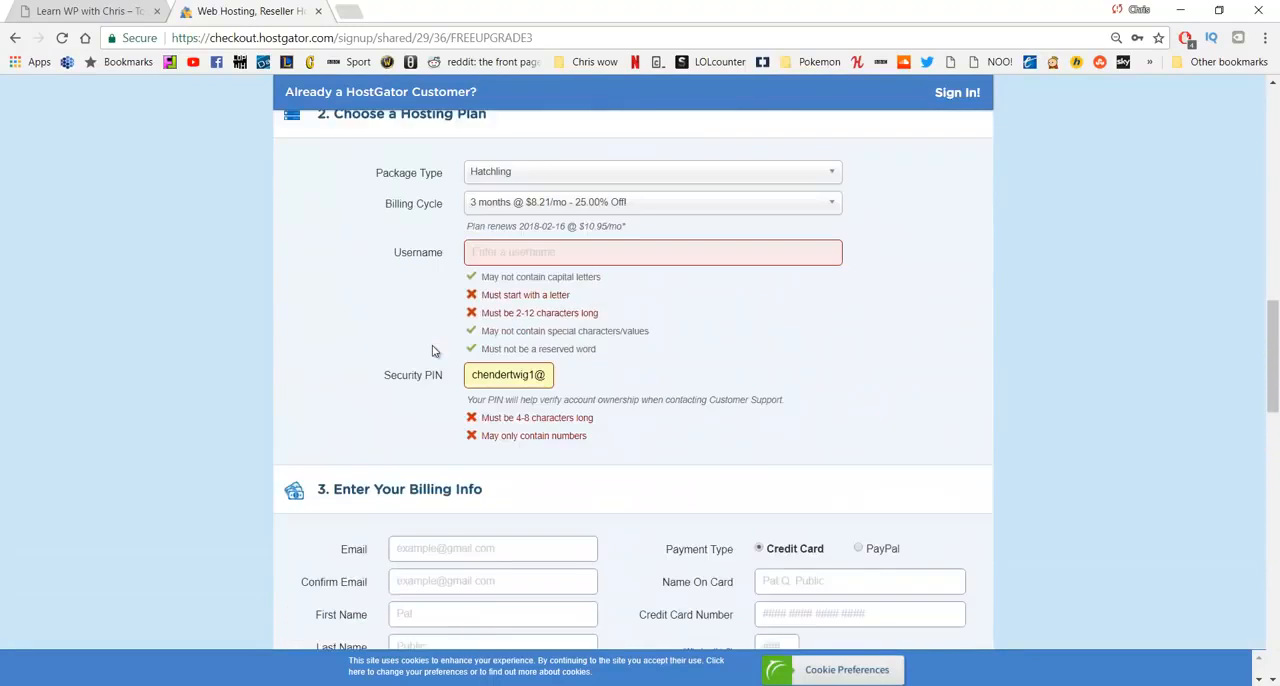
scroll(436, 352, "up", 2)
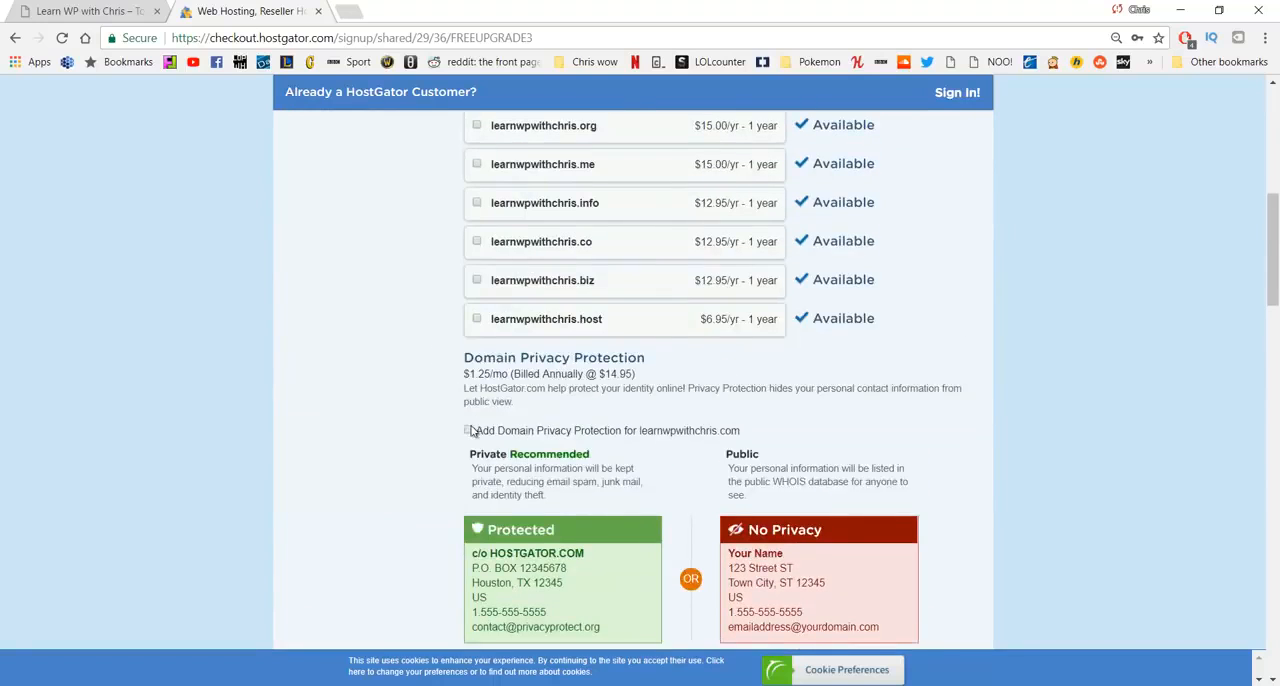
scroll(476, 420, "down", 3)
scroll(476, 413, "down", 11)
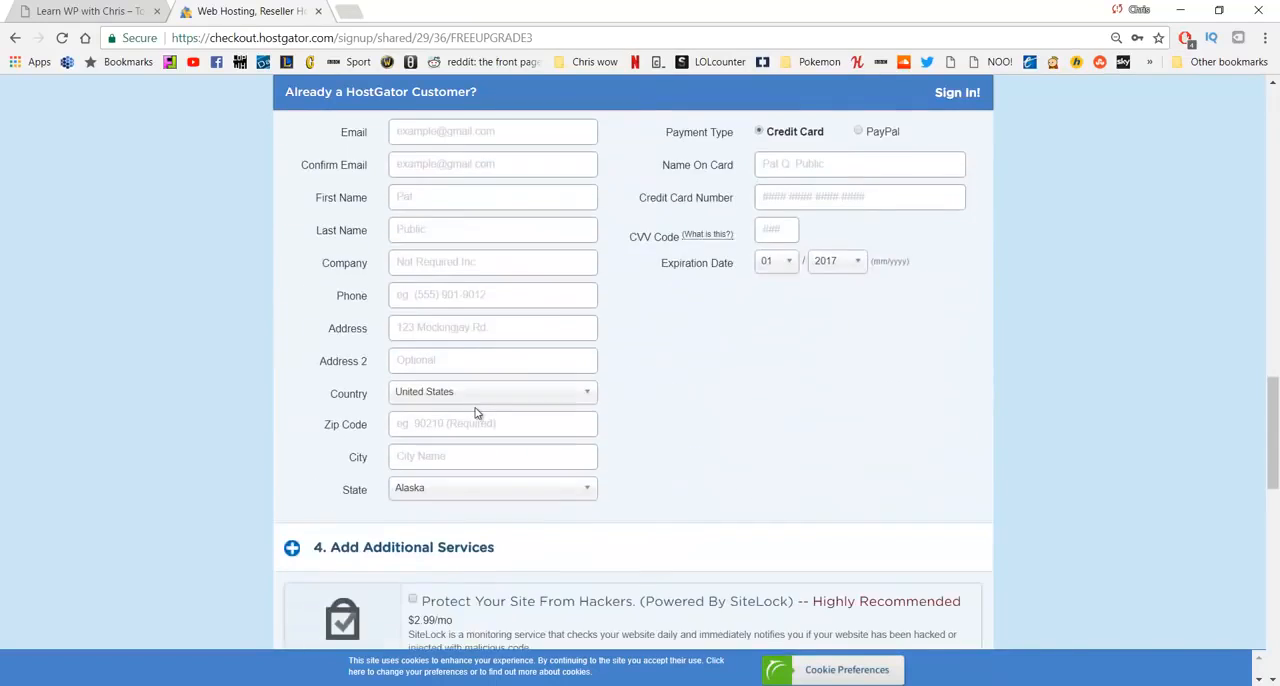
scroll(480, 405, "up", 3)
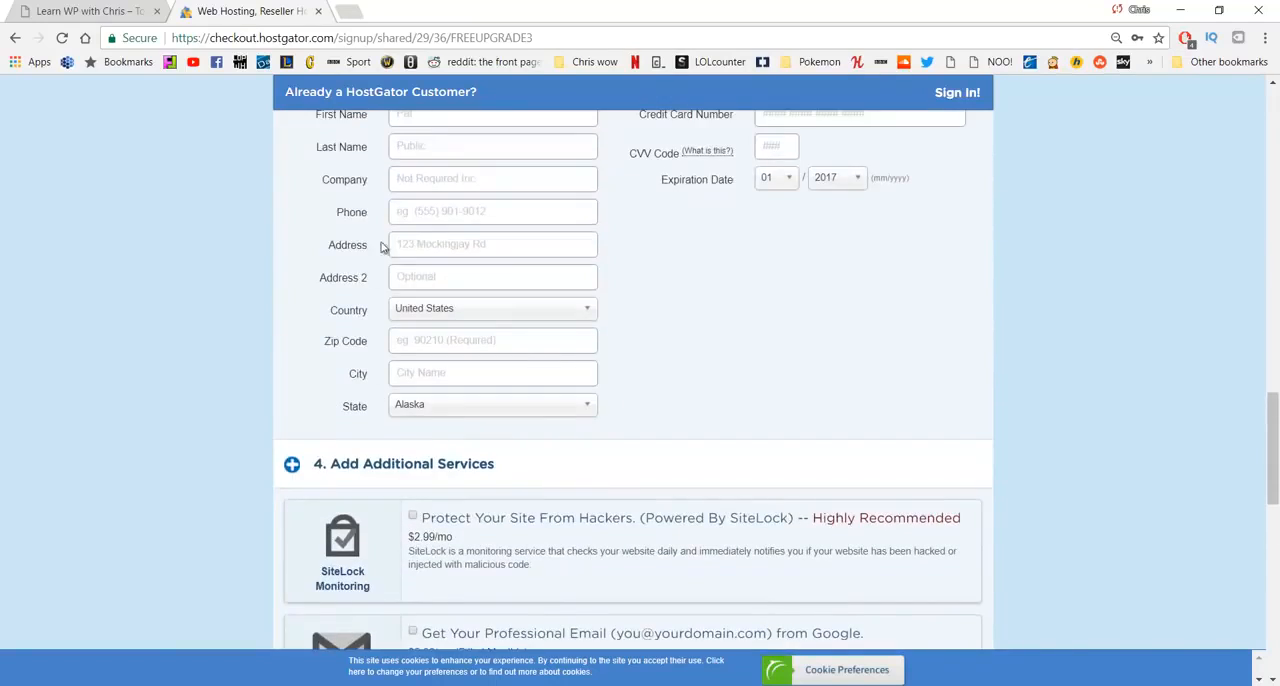
scroll(540, 320, "down", 2)
scroll(535, 338, "down", 5)
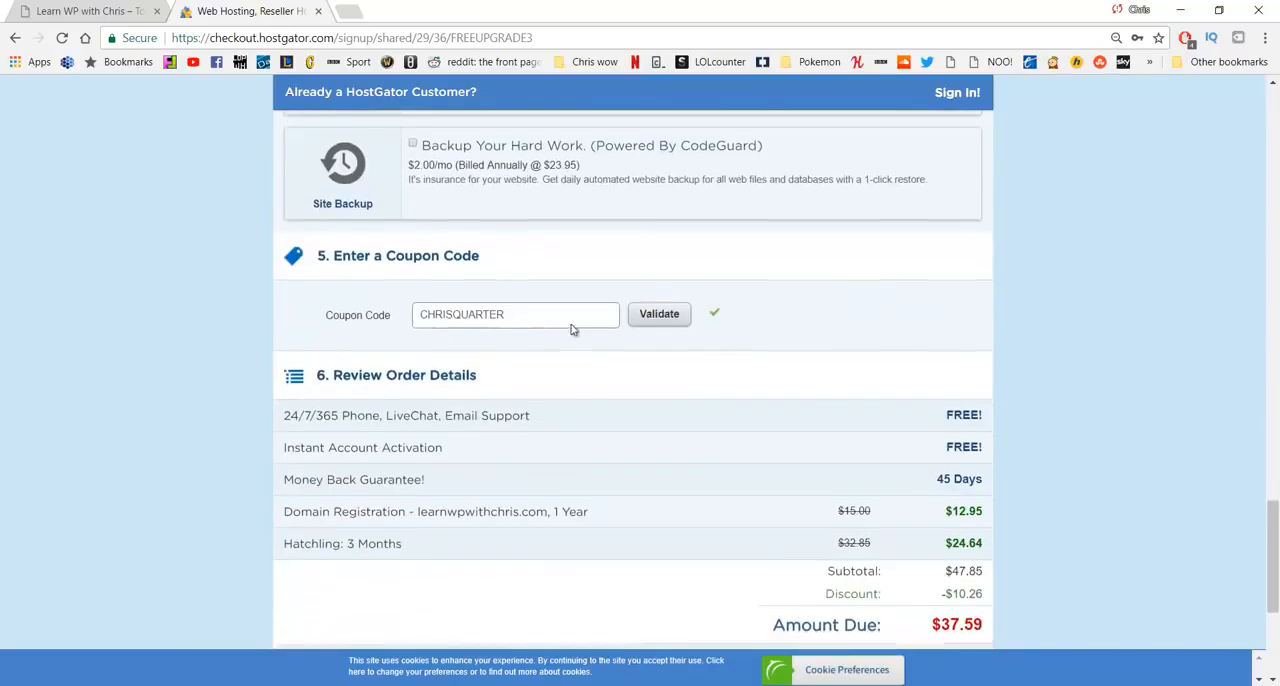
scroll(561, 304, "down", 2)
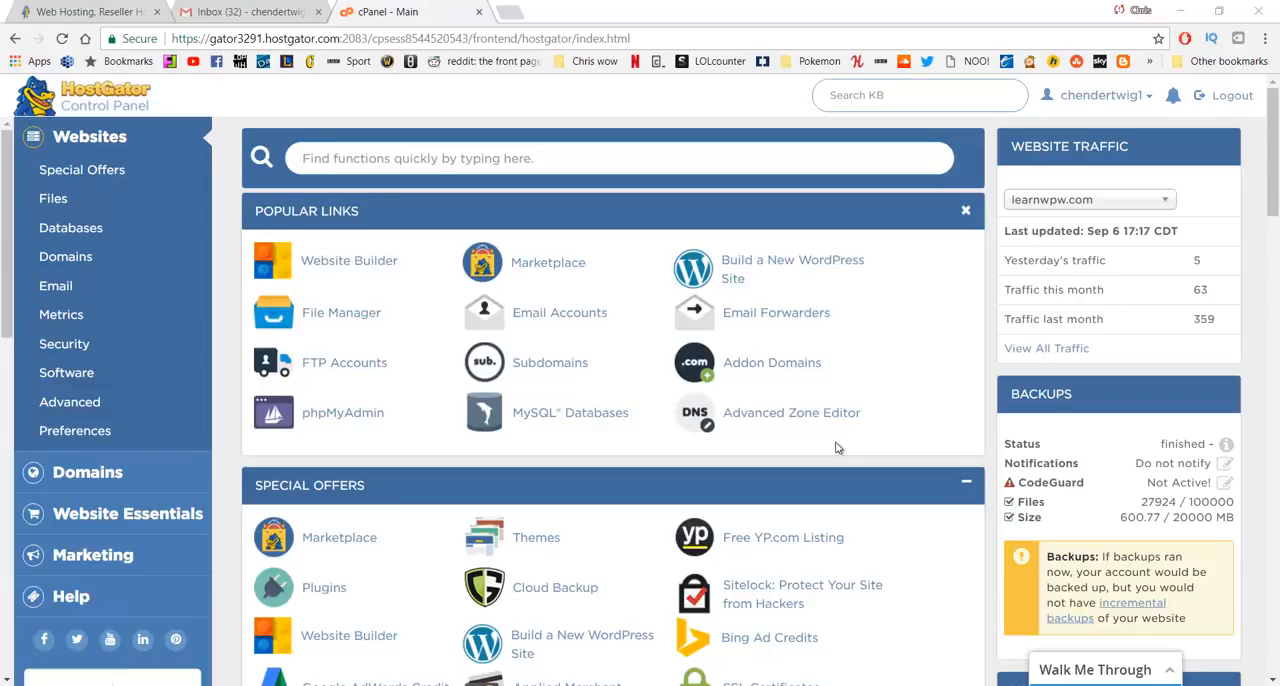
- Start building a new WordPress site from the HostGator control panel, with learn.learnwpw.com as the installation domain
left_click(792, 270)
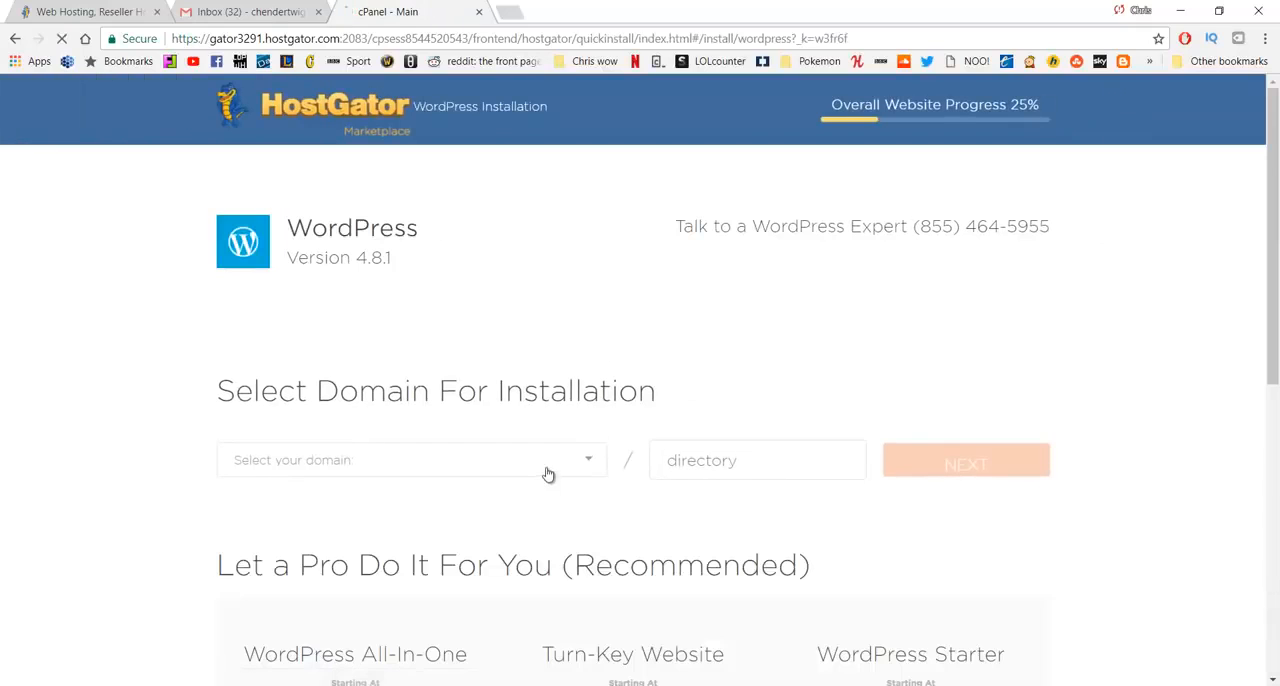
left_click(547, 471)
left_click(497, 559)
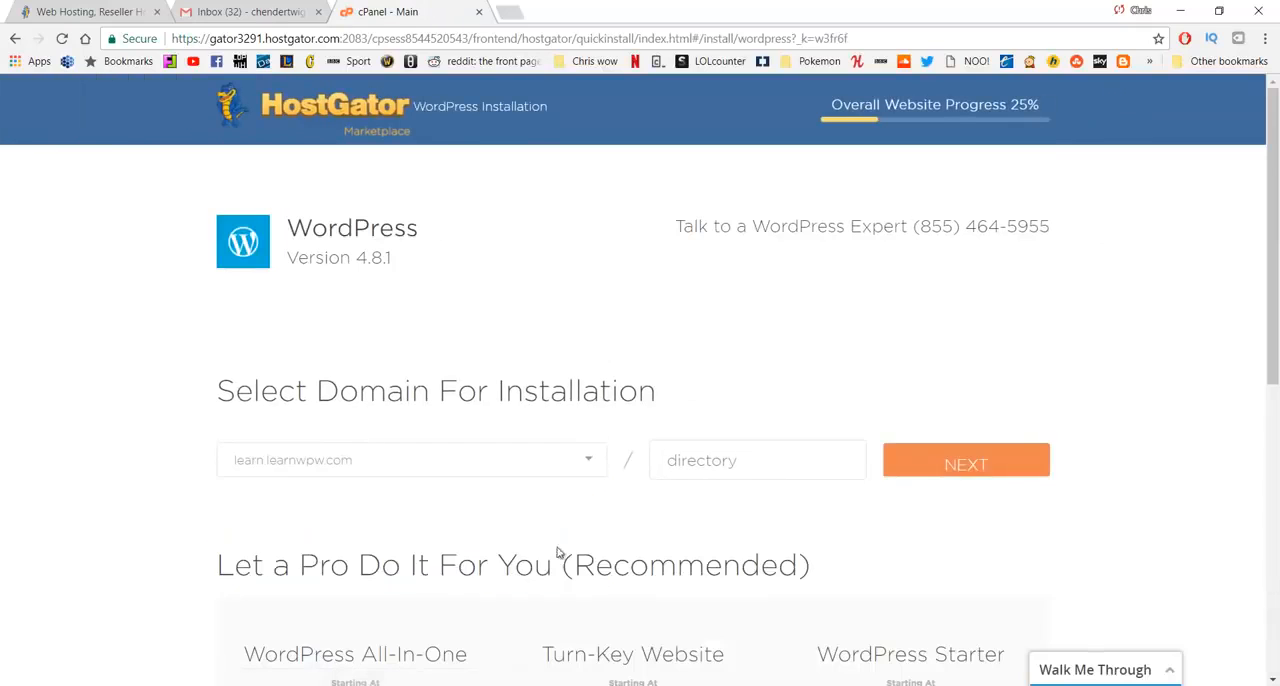
left_click(961, 470)
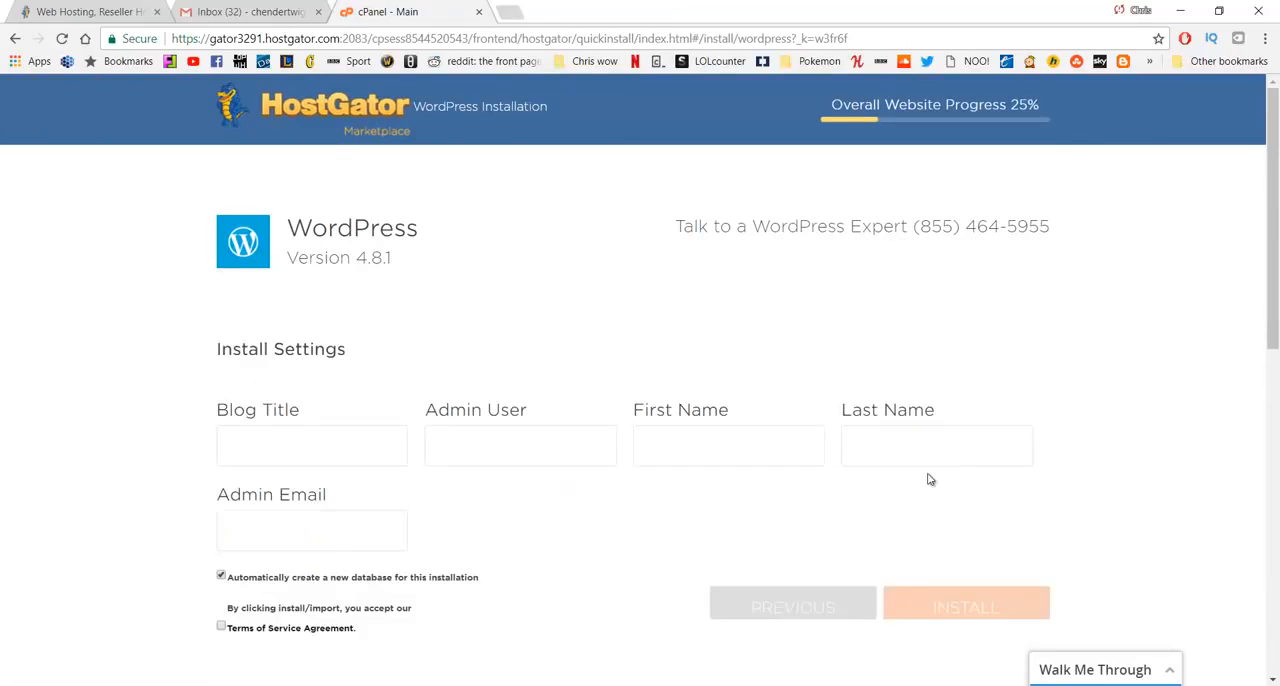
- Set the blog title to Tutorial and fill in the admin user, first name and last name
left_click(393, 438)
key("Tab")
key("Tab")
key("Tab")
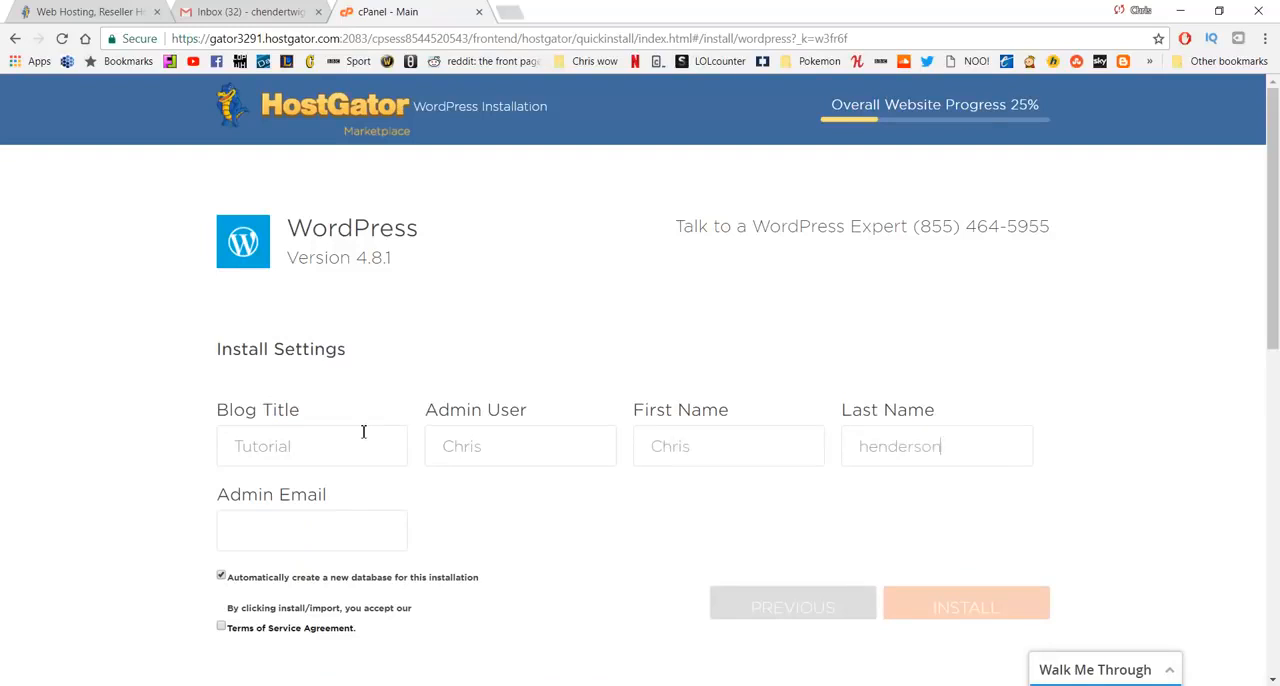
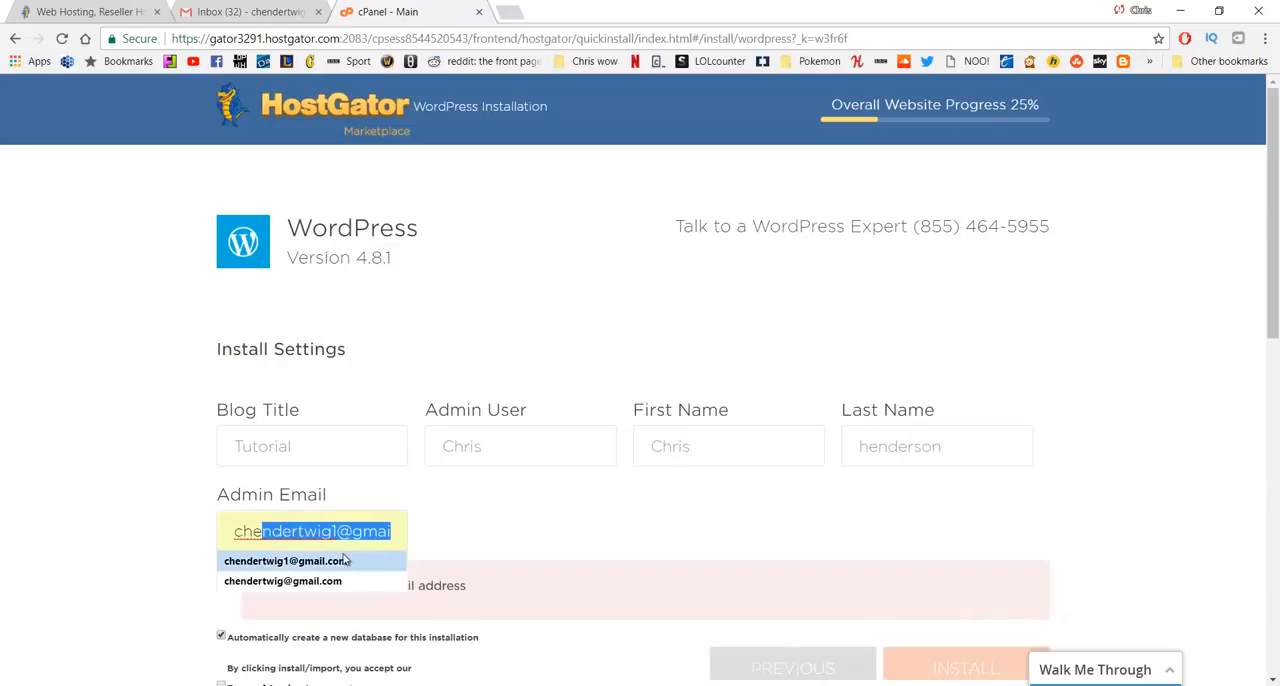
- Fill in the admin email and install WordPress with the Terms of Service Agreement accepted
left_click(340, 562)
scroll(492, 488, "down", 1)
left_click(221, 543)
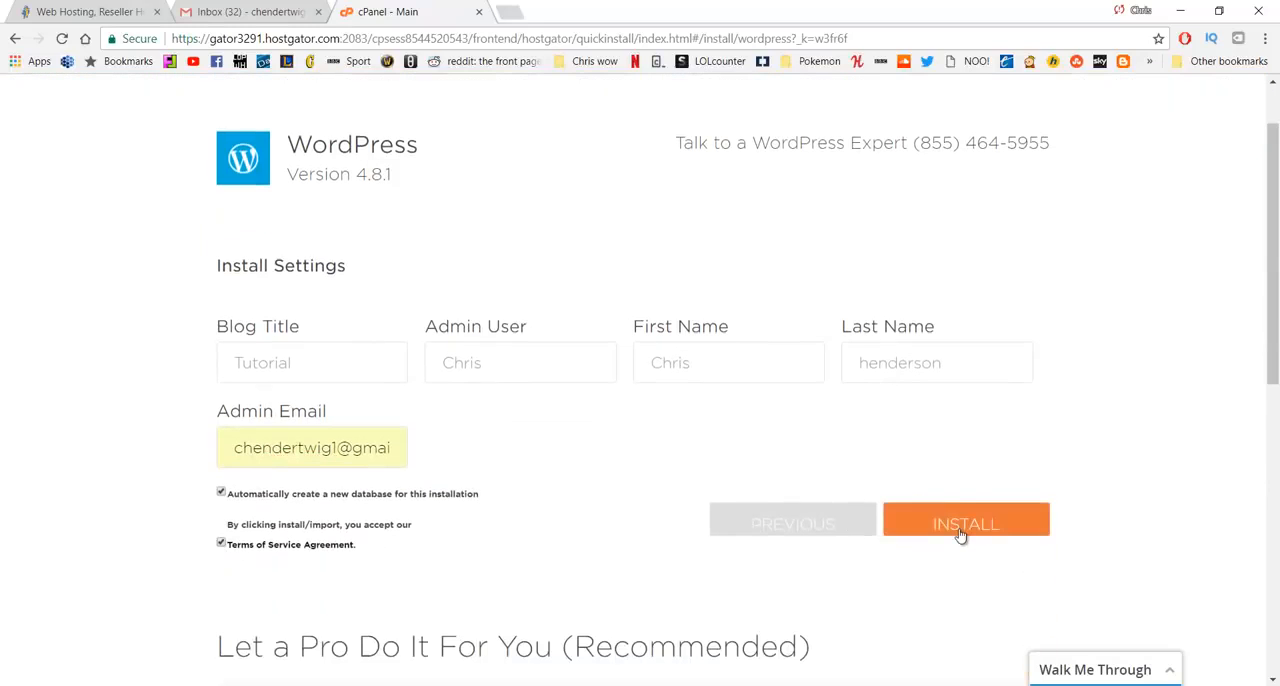
left_click(960, 536)
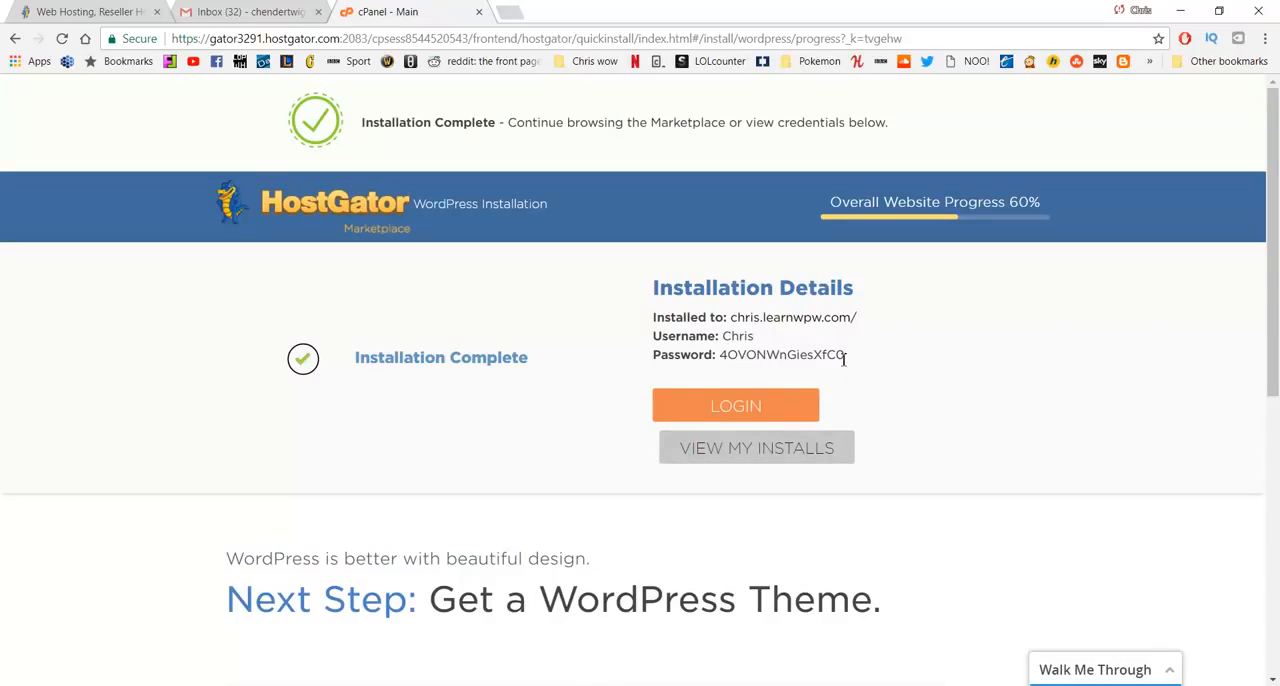
- Highlight the generated WordPress password in the installation details
left_click_drag(846, 355, 716, 356)
left_click(543, 294)
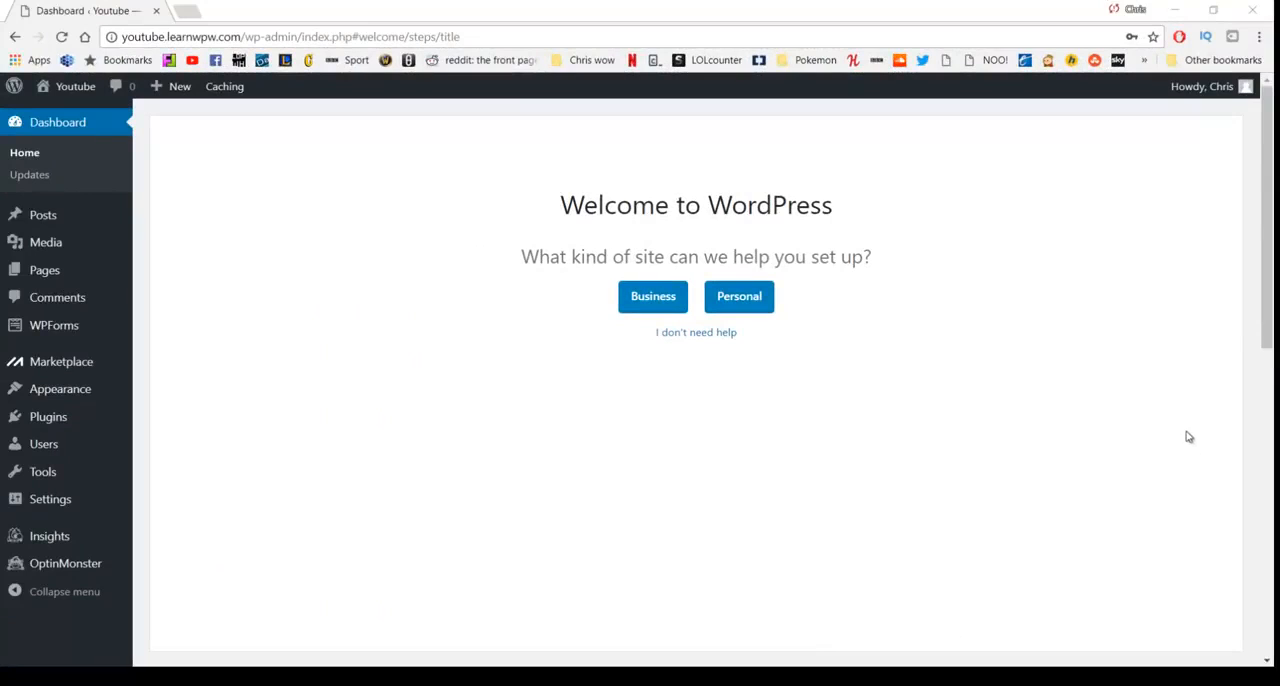
- Set a new account password in the user profile, update the profile and return to the dashboard
mouse_move(1218, 105)
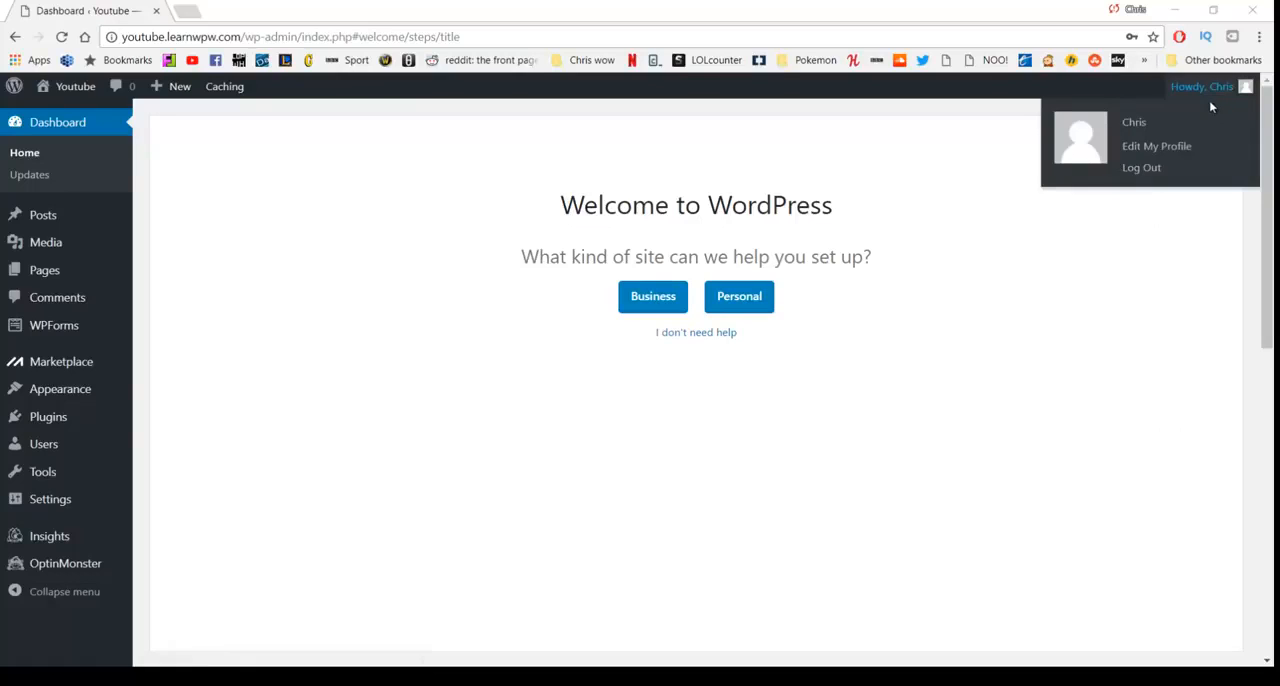
left_click(1149, 155)
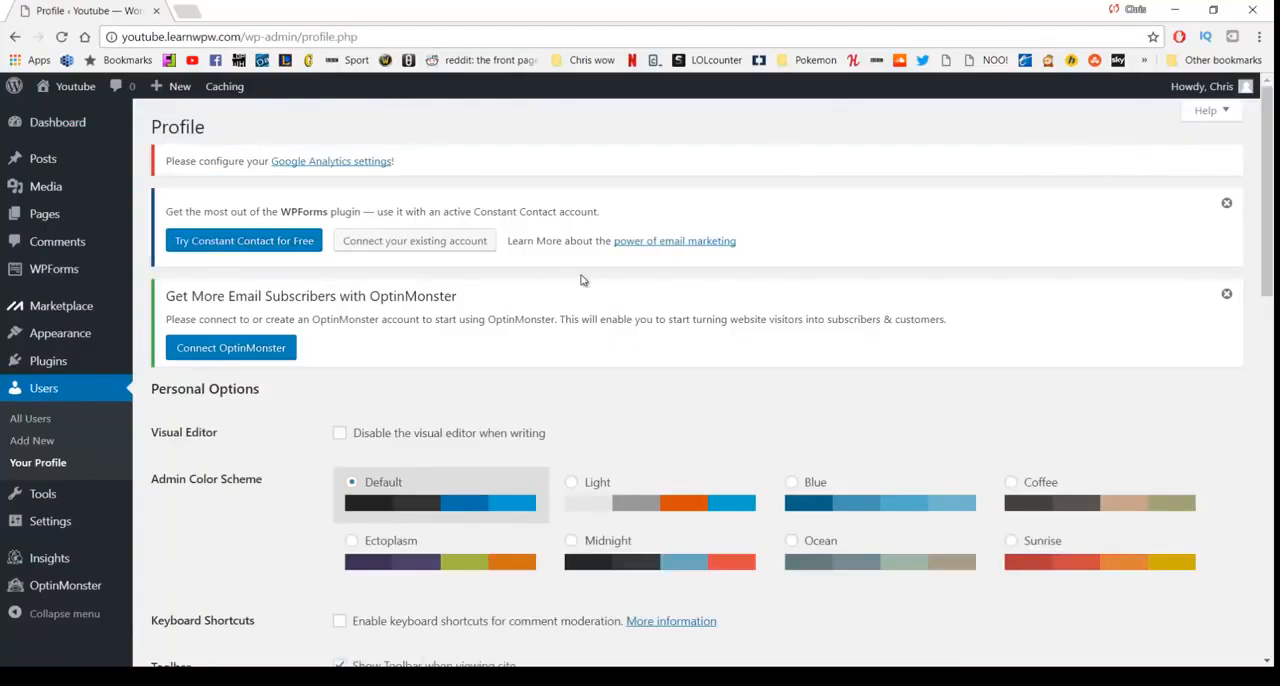
scroll(585, 275, "down", 10)
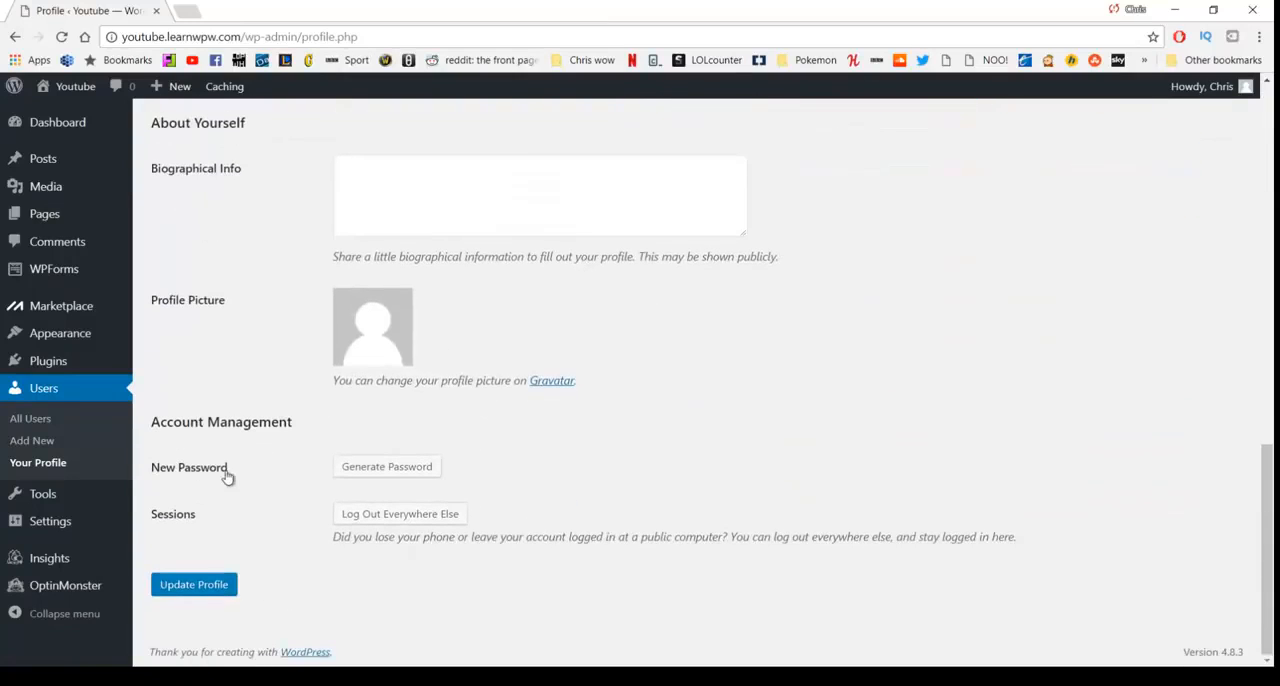
left_click(356, 474)
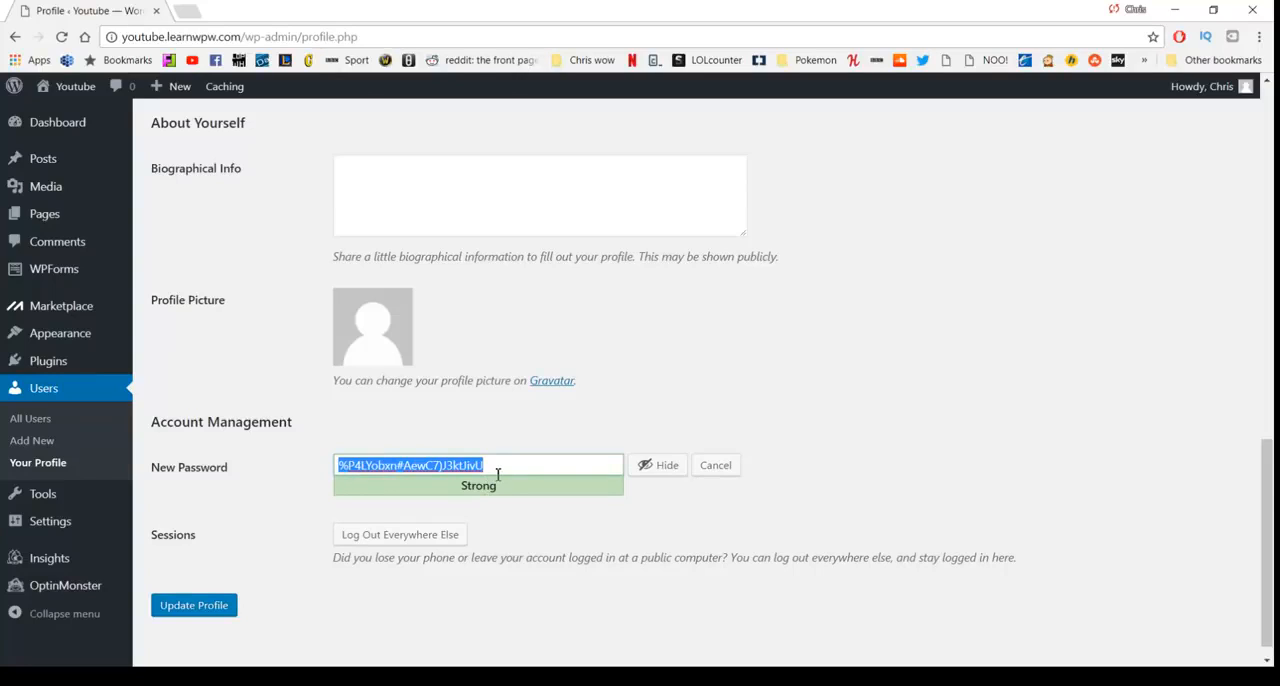
left_click(657, 468)
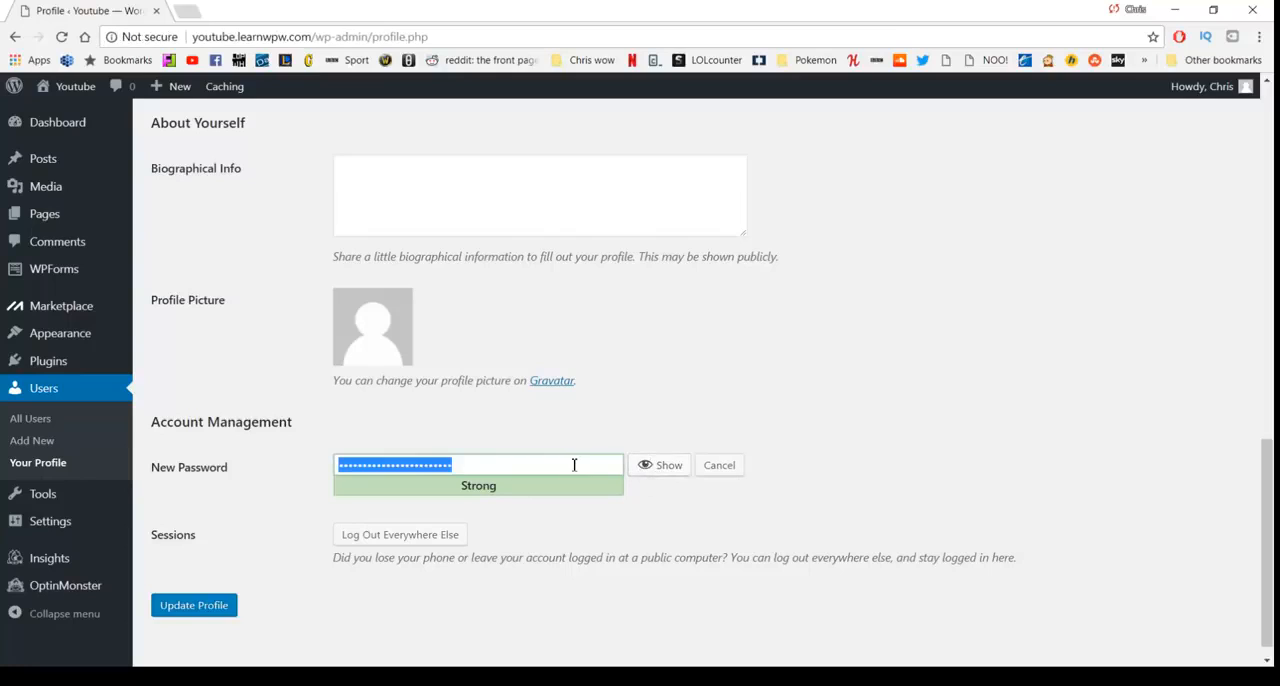
type("•••••••••••")
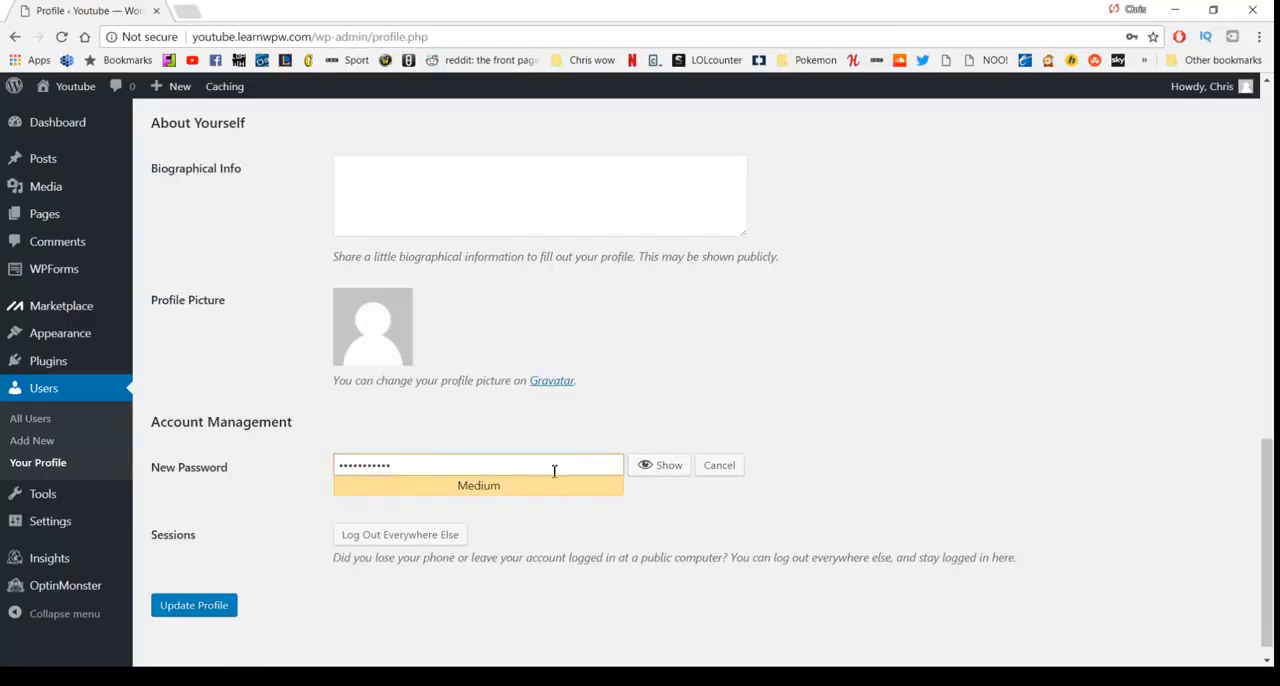
left_click(214, 607)
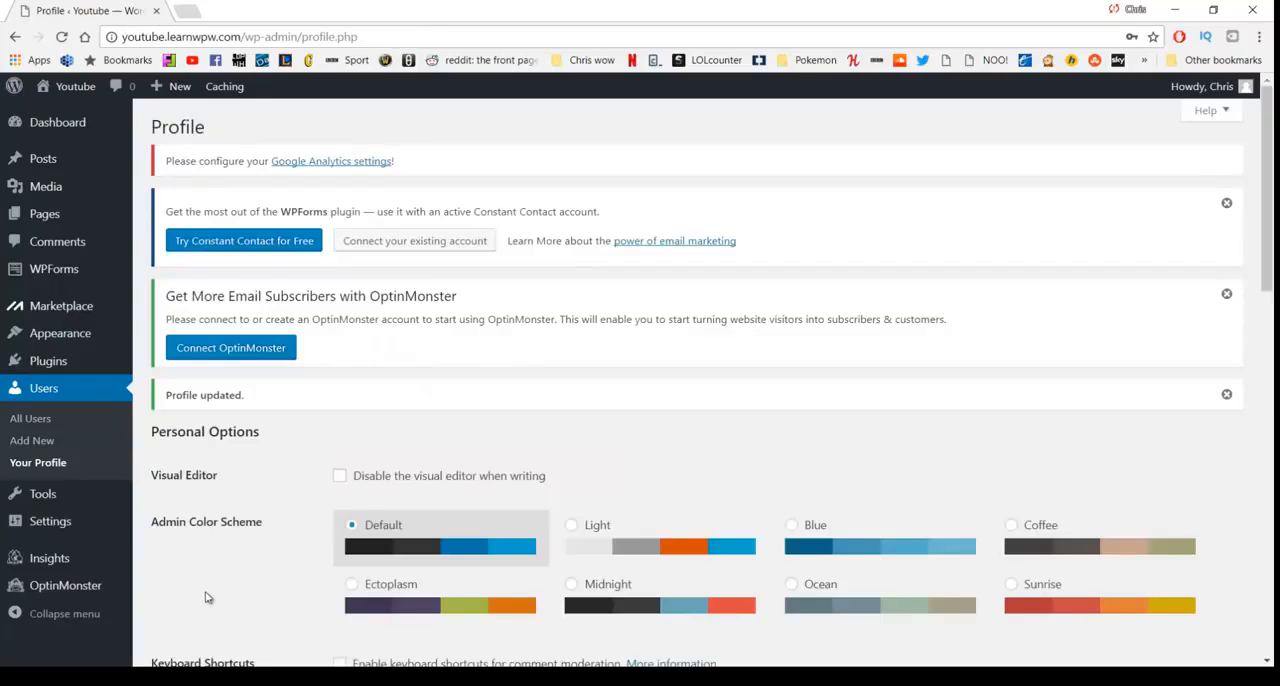
left_click(70, 128)
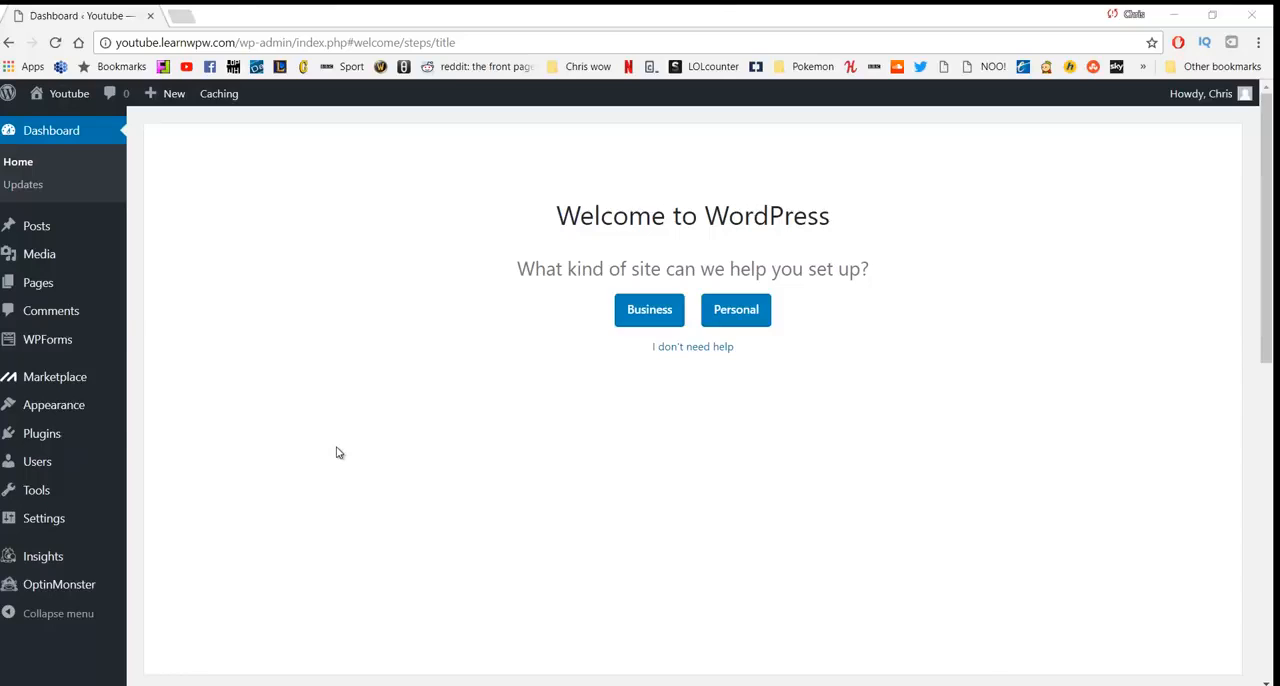
- Deactivate all installed plugins with a bulk action
mouse_move(46, 437)
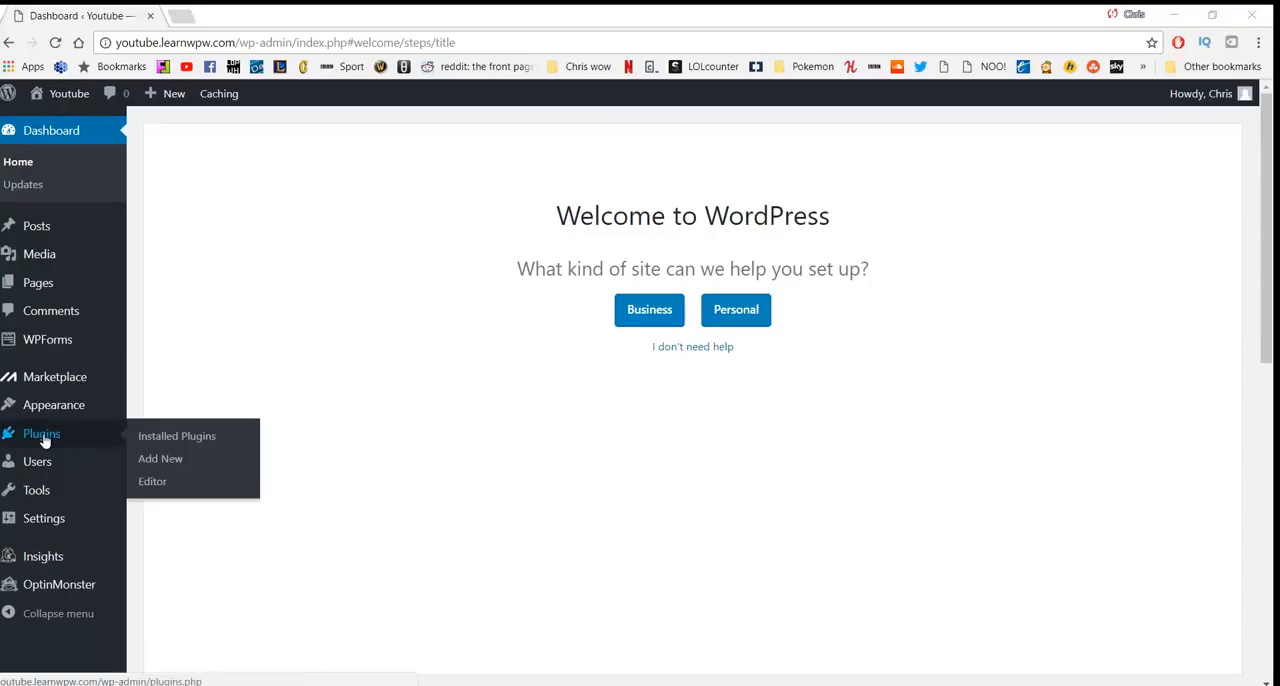
left_click(172, 437)
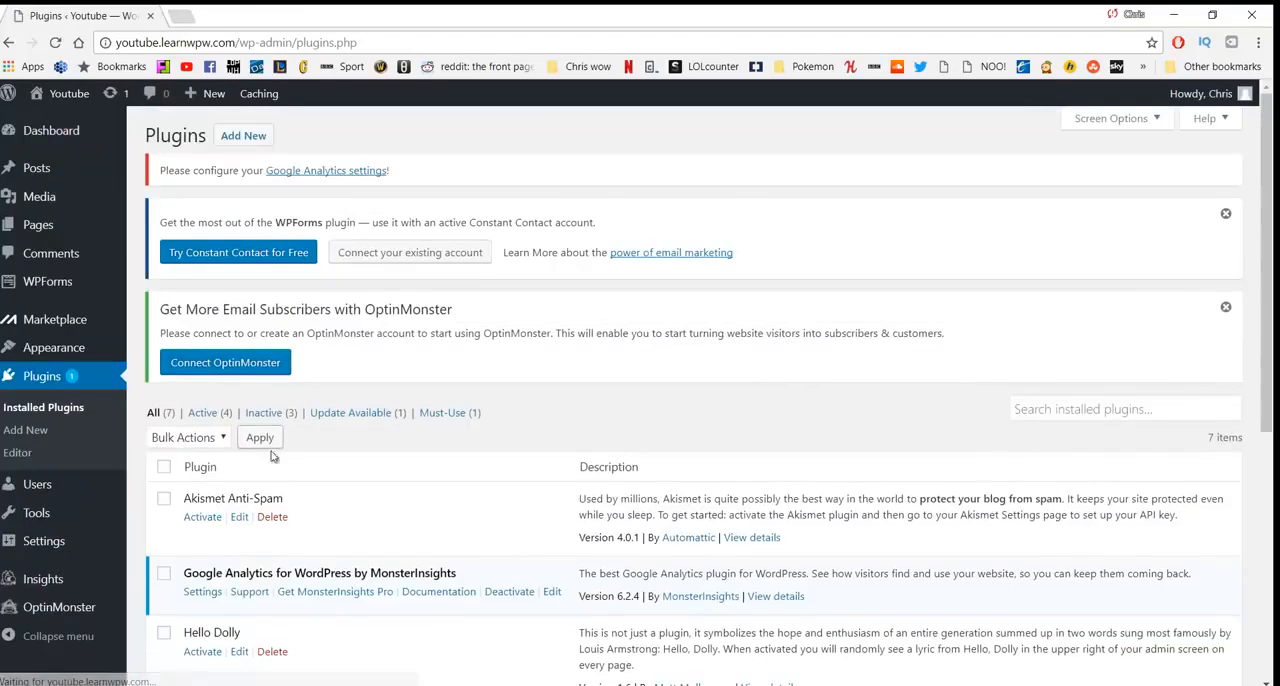
scroll(362, 428, "down", 5)
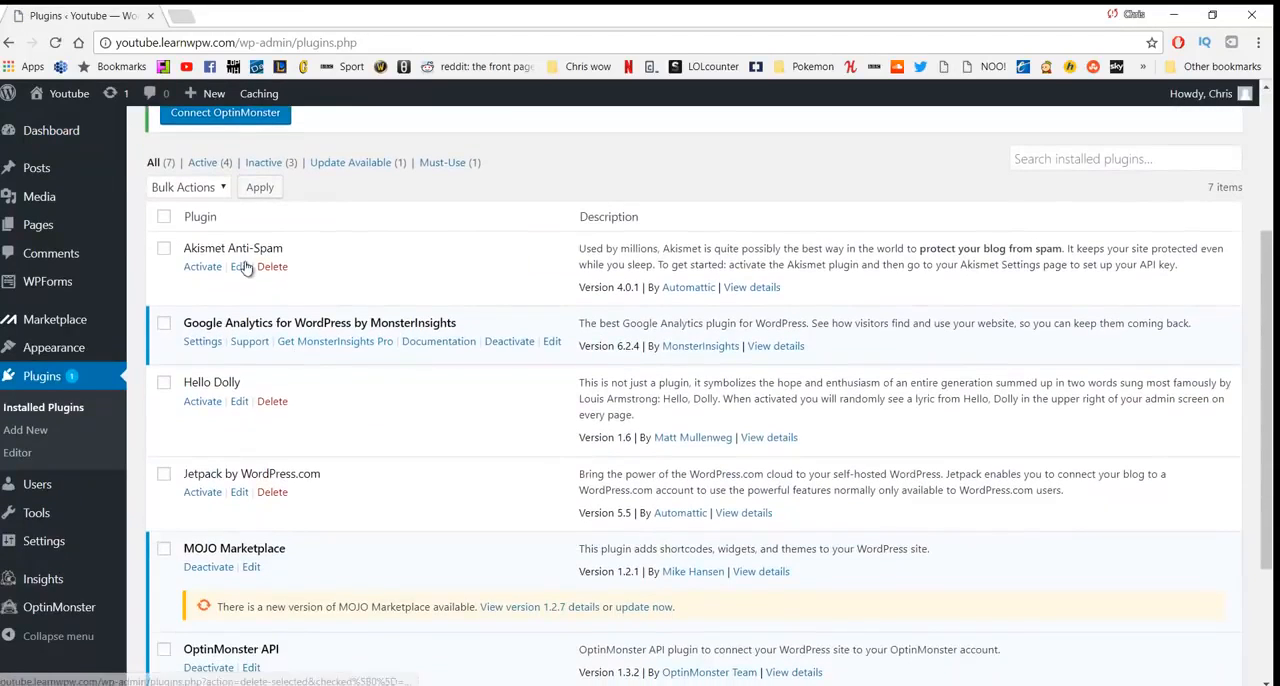
scroll(272, 316, "down", 2)
scroll(271, 317, "down", 2)
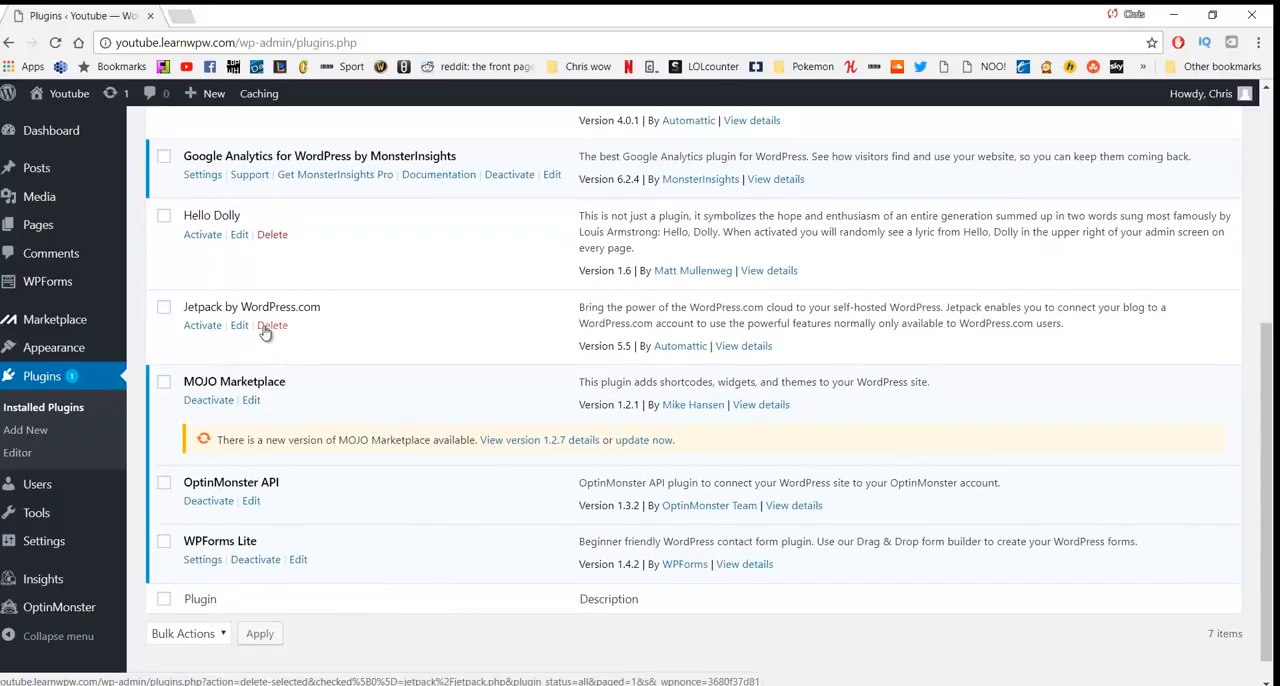
scroll(262, 339, "up", 2)
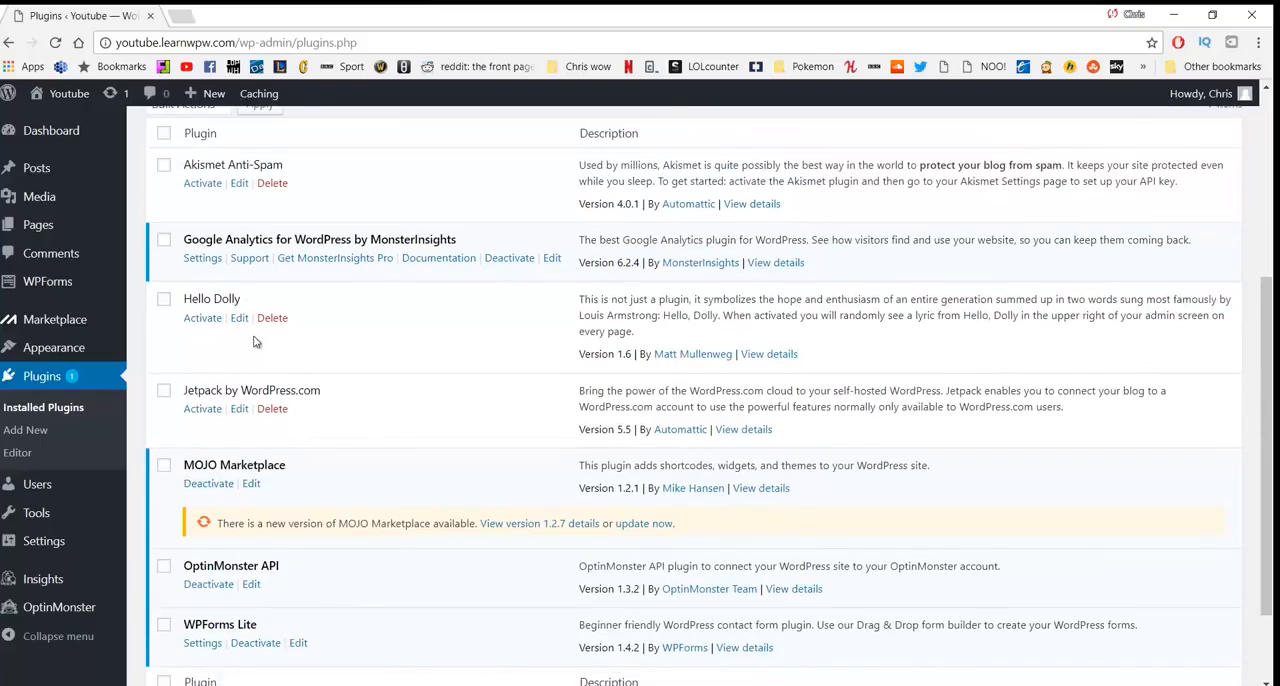
scroll(250, 345, "up", 2)
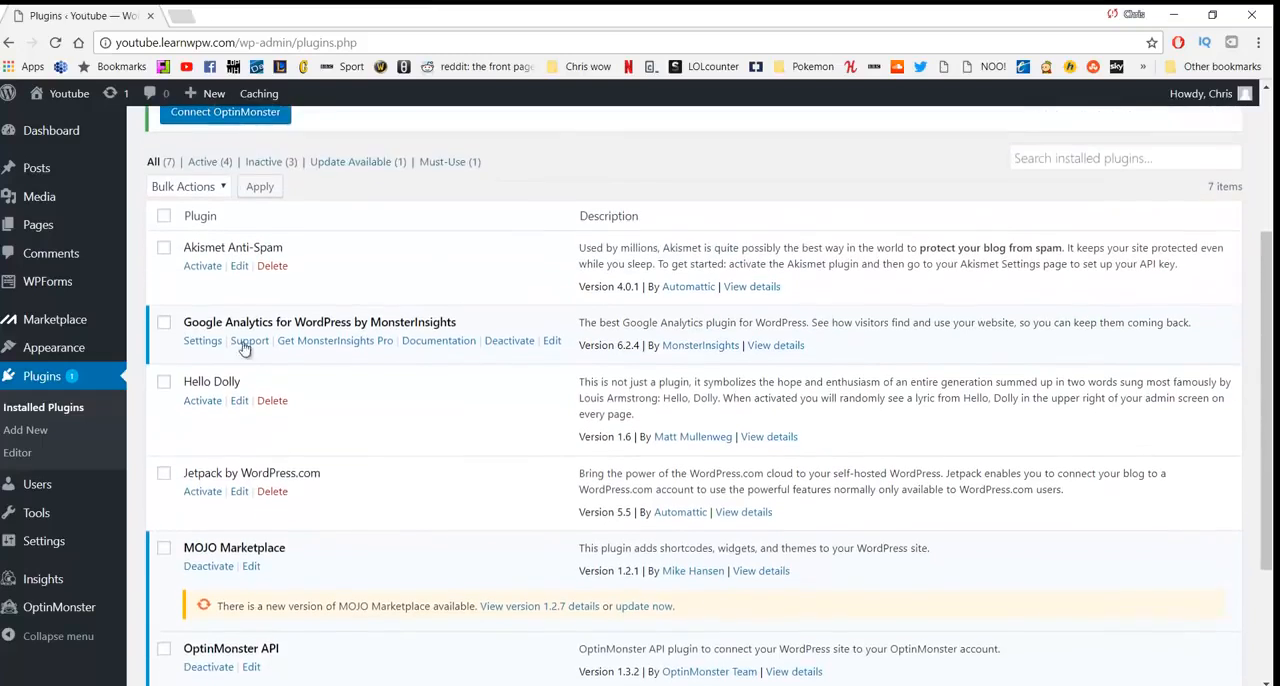
left_click(163, 219)
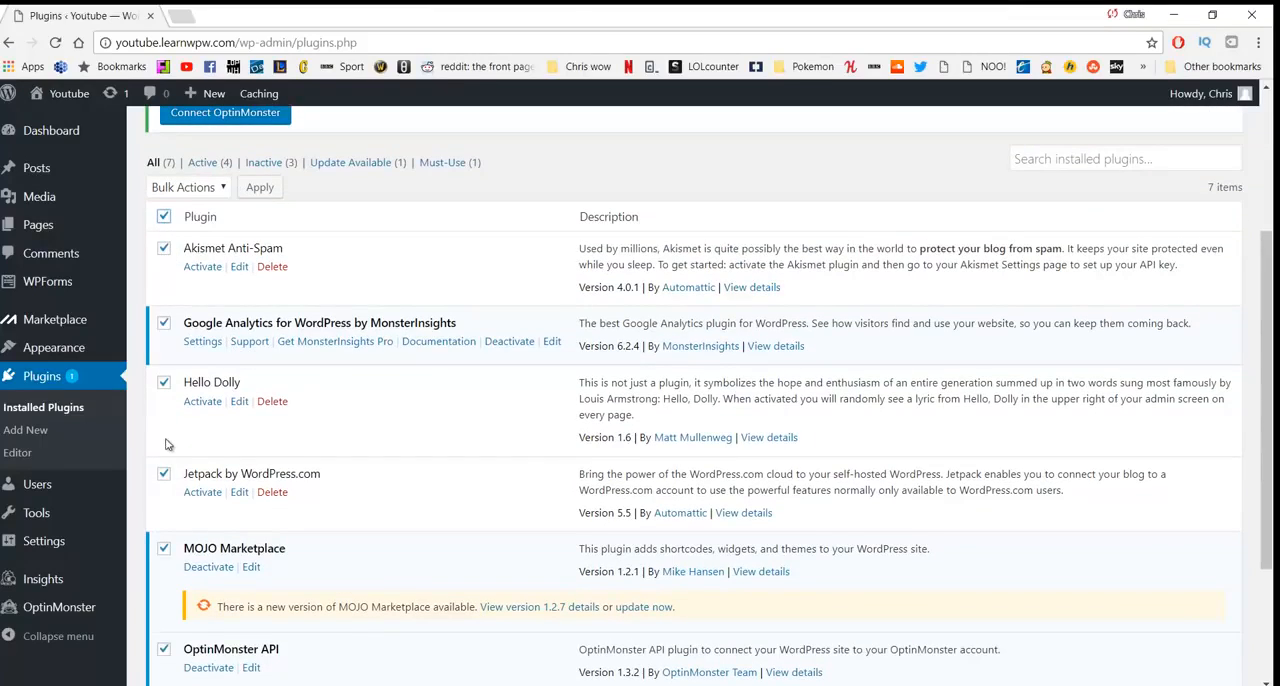
left_click(221, 195)
left_click(190, 239)
left_click(259, 190)
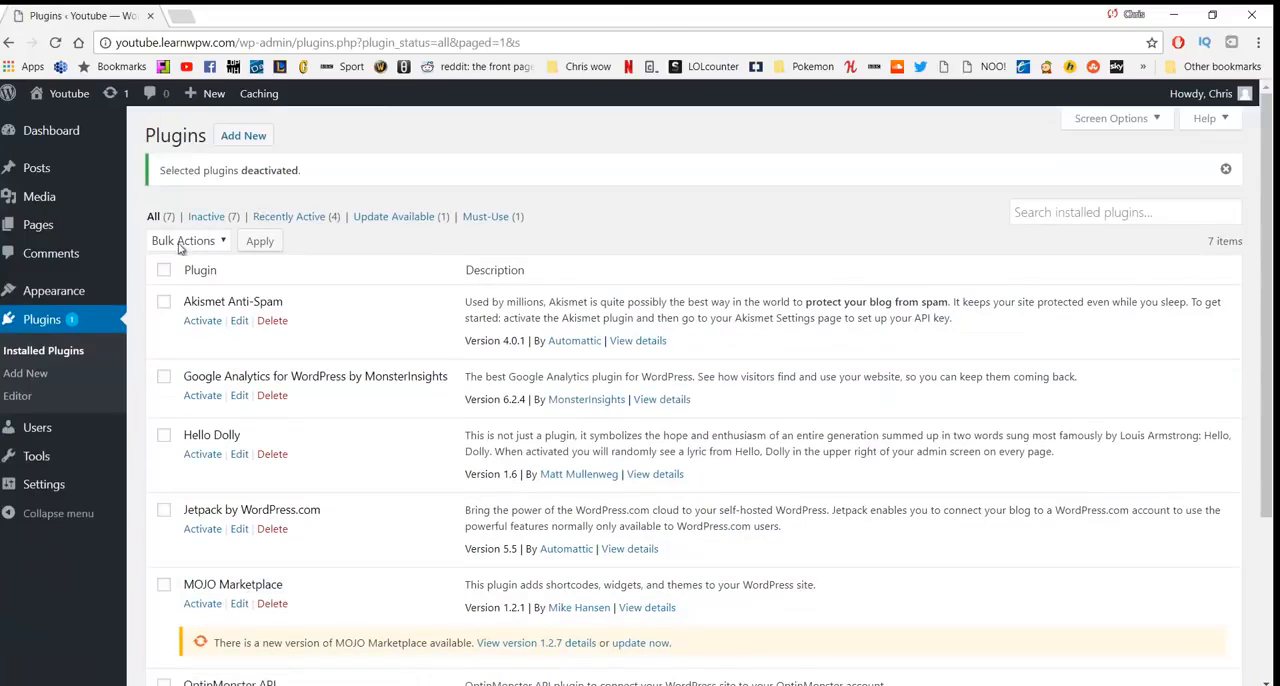
- Delete all the deactivated plugins and their data with a bulk action
left_click(165, 271)
left_click(190, 245)
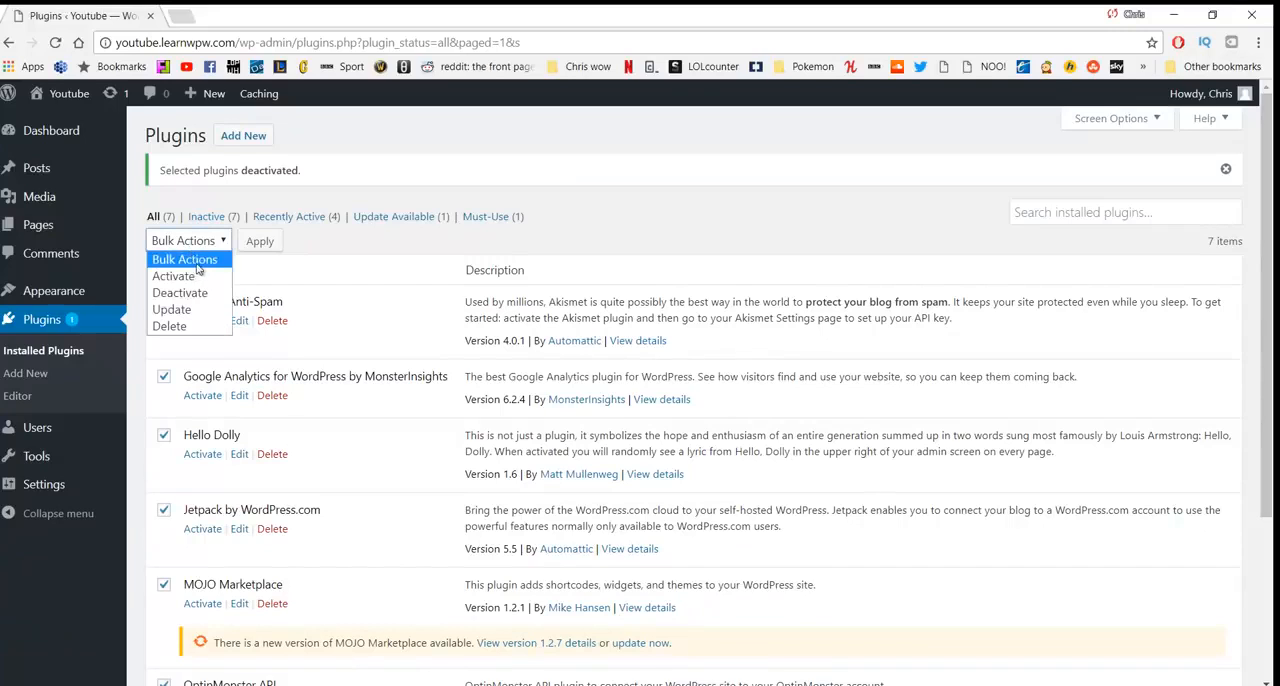
left_click(193, 326)
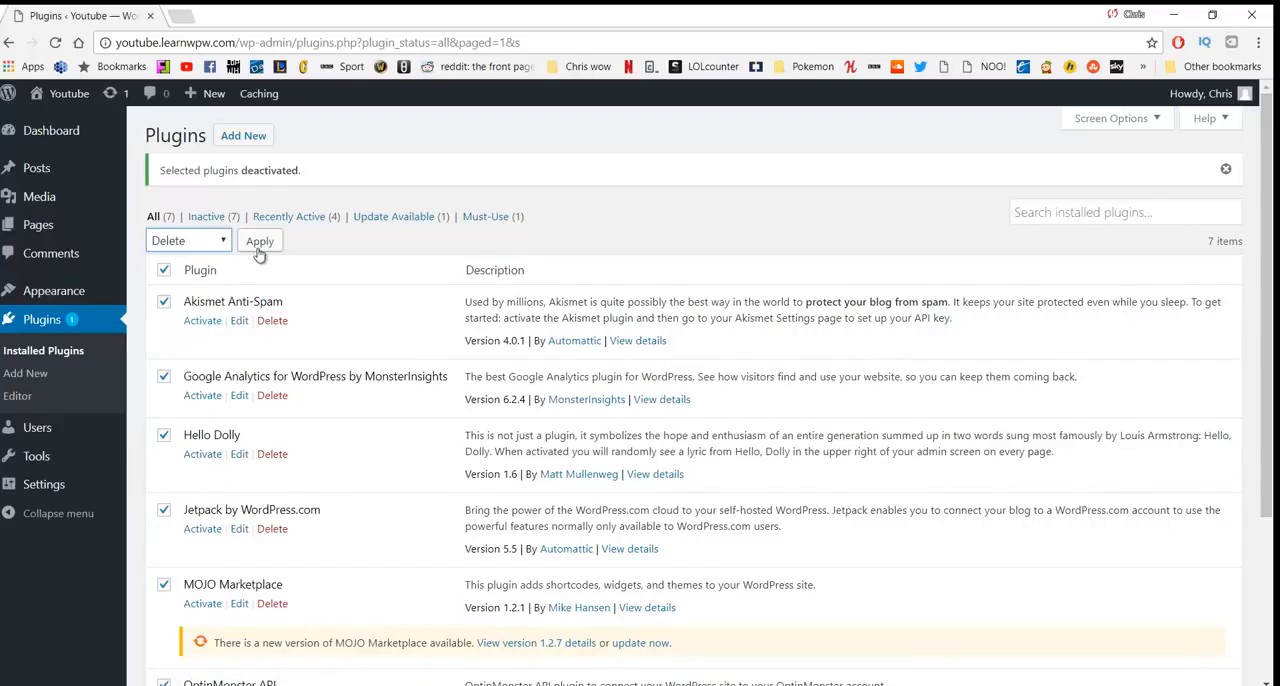
left_click(259, 243)
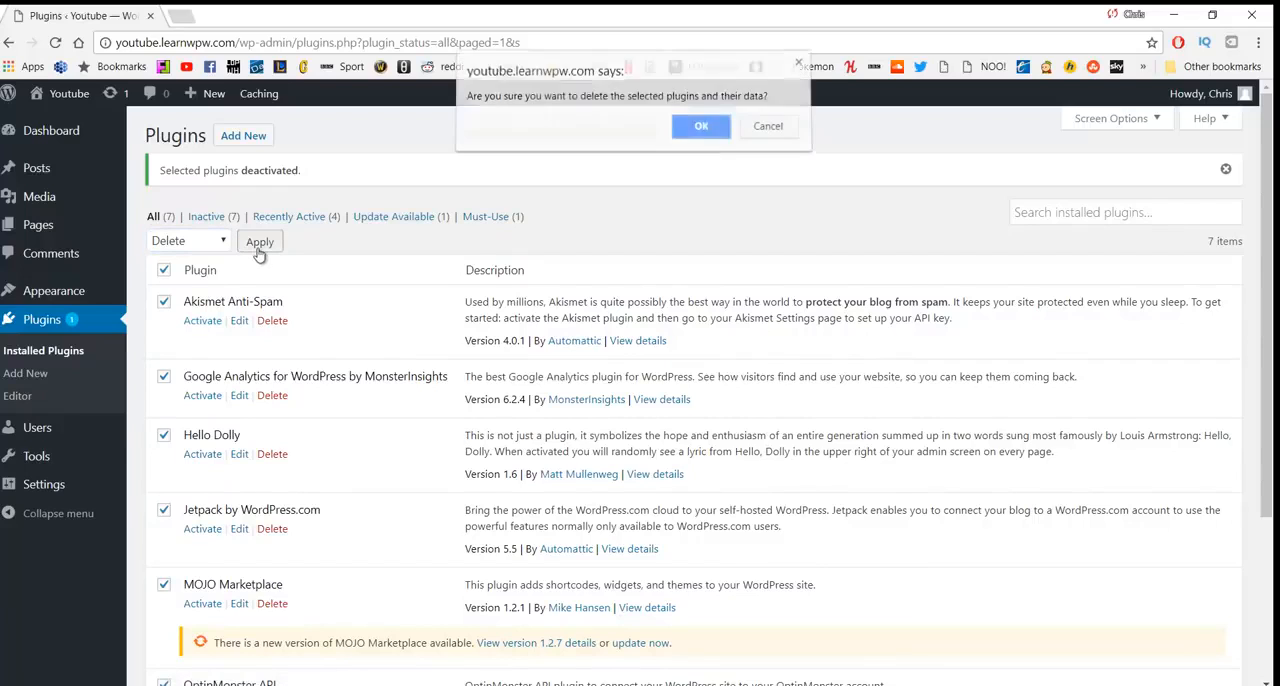
left_click(690, 140)
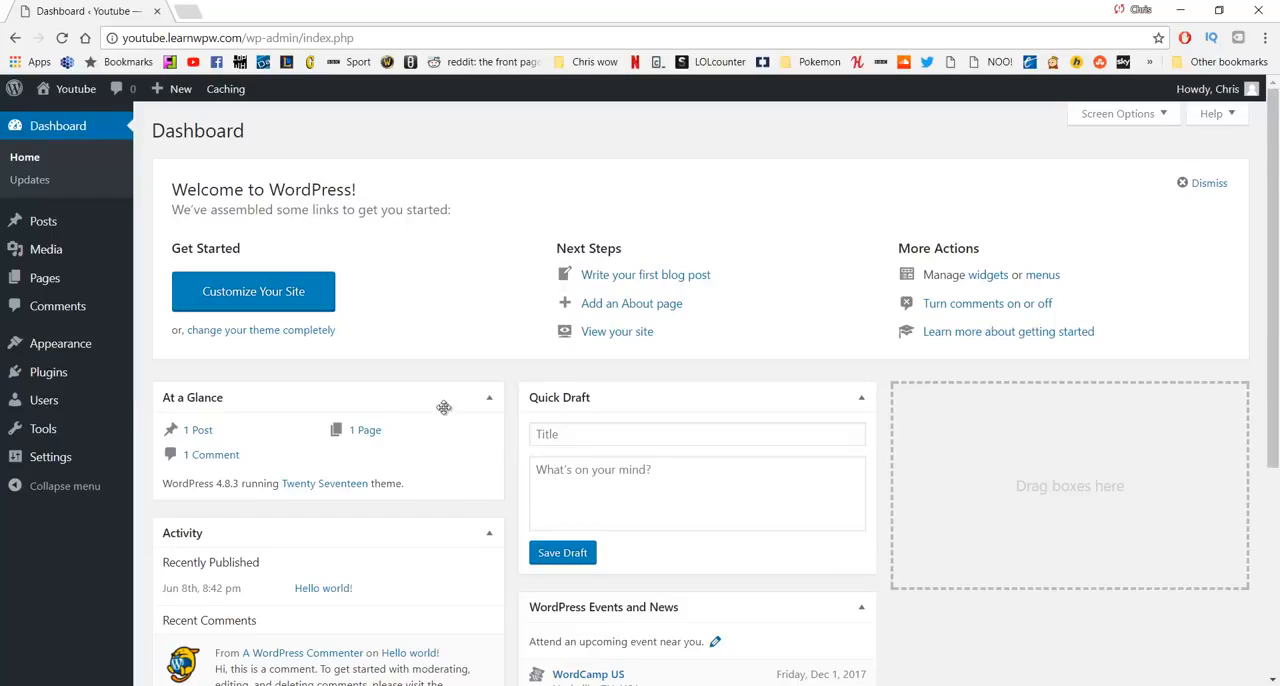
- Open the live site in a new tab and view the Hello world! post with its URL
mouse_move(95, 90)
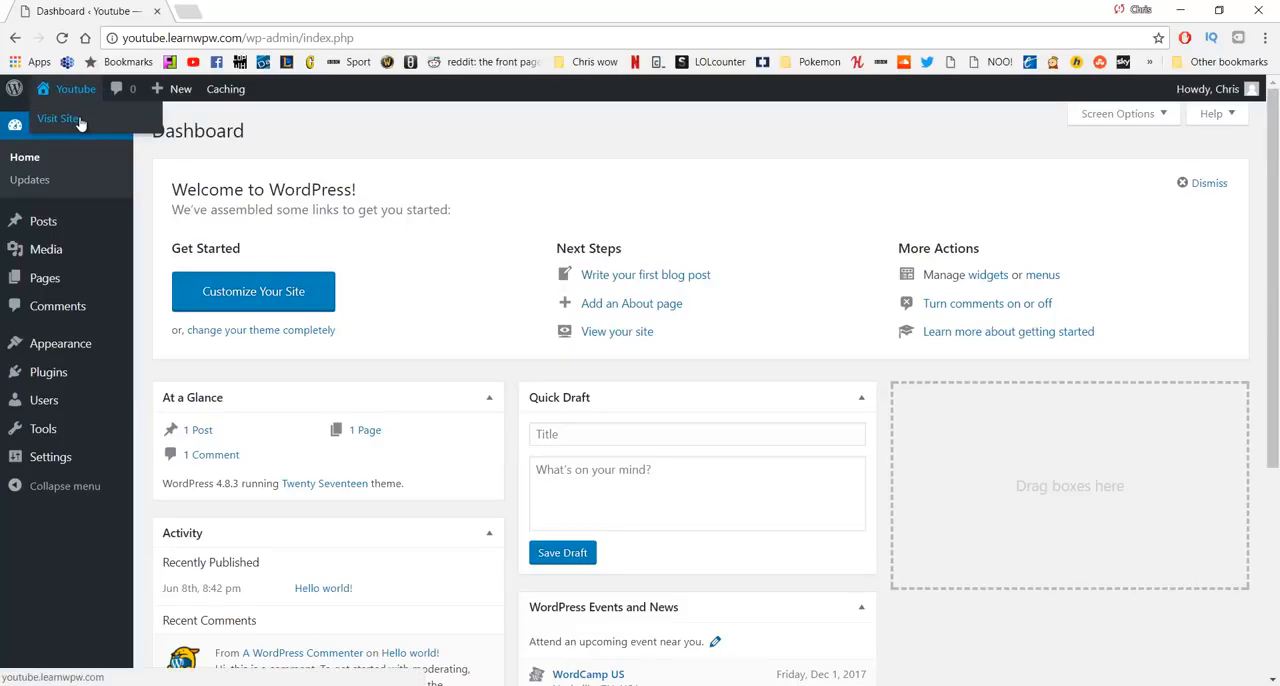
middle_click(80, 121)
left_click(259, 18)
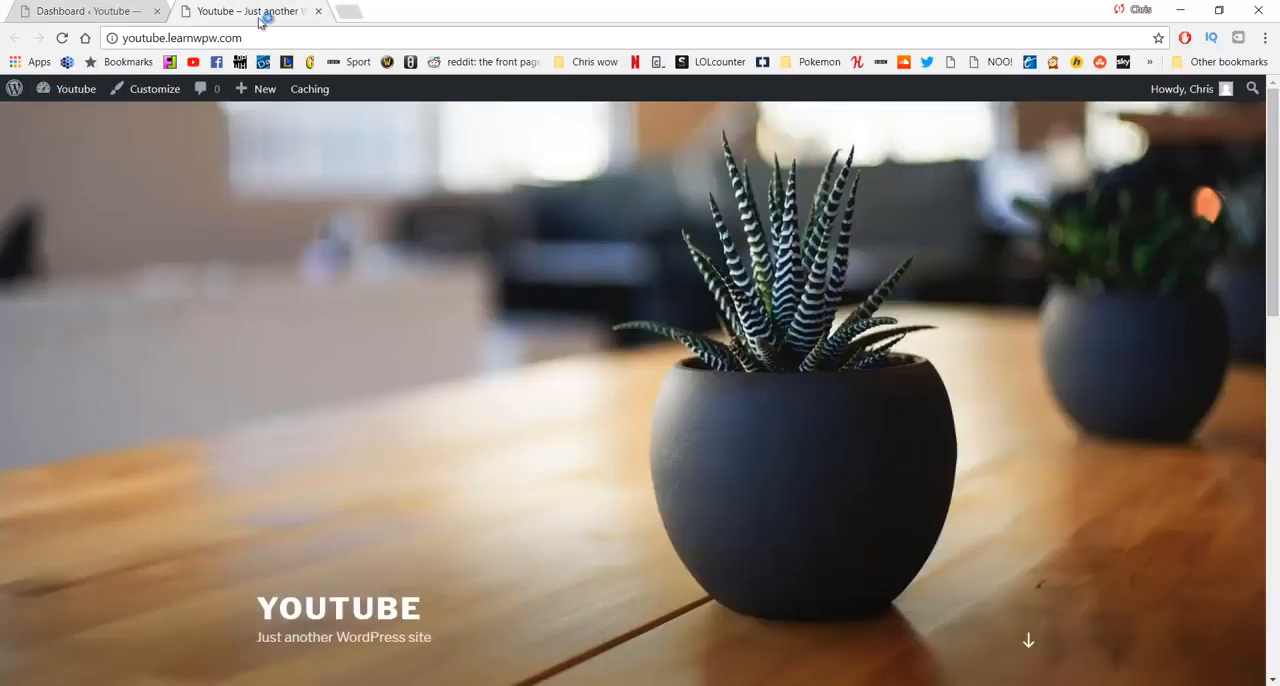
scroll(757, 281, "down", 5)
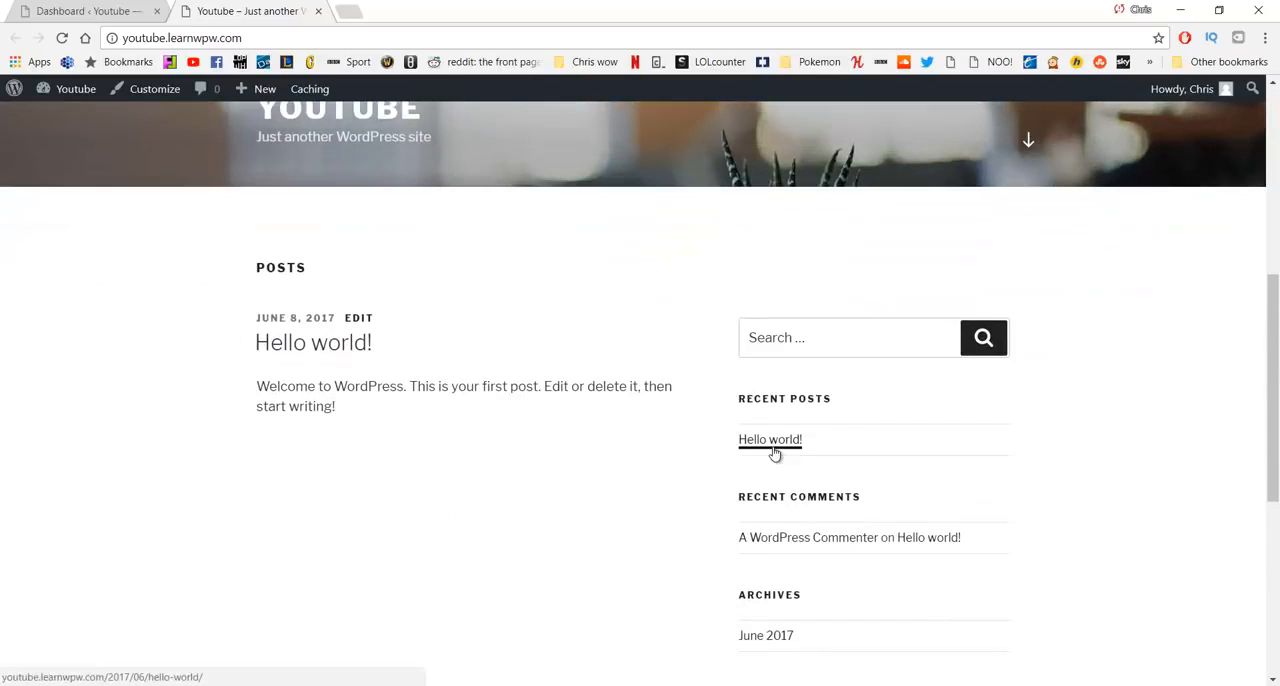
left_click(771, 440)
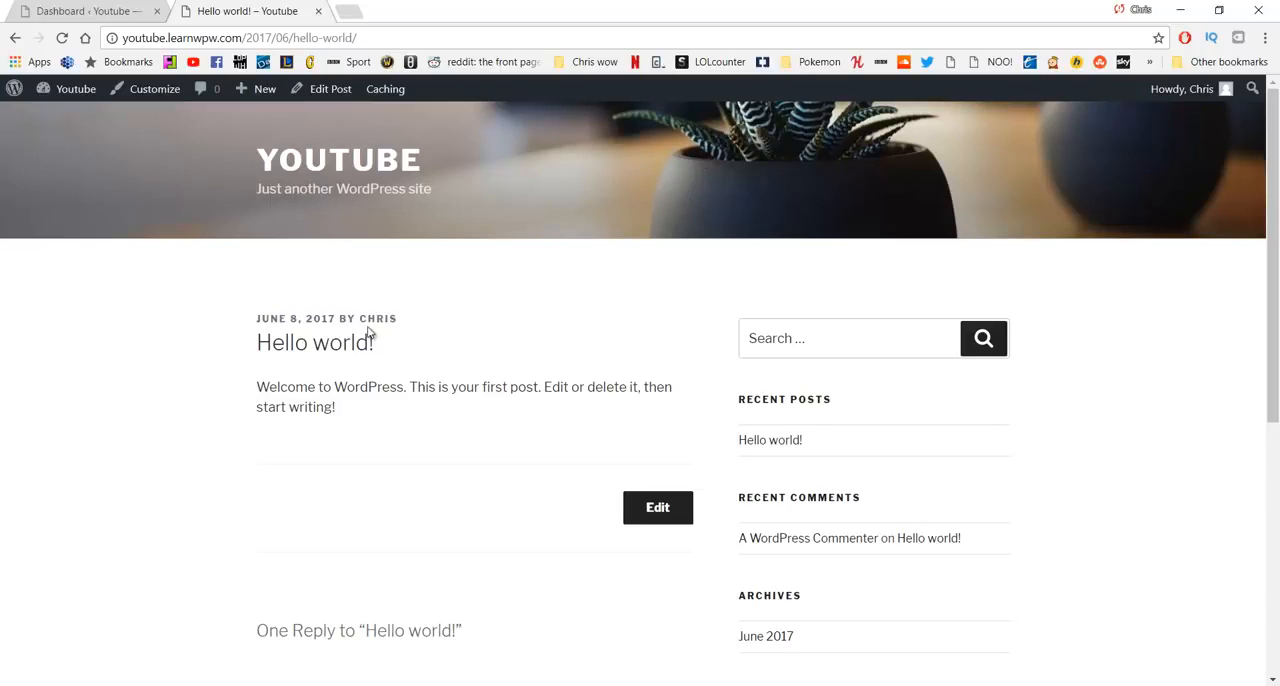
- Set the site's permalink structure to Post name and save the change
left_click(80, 10)
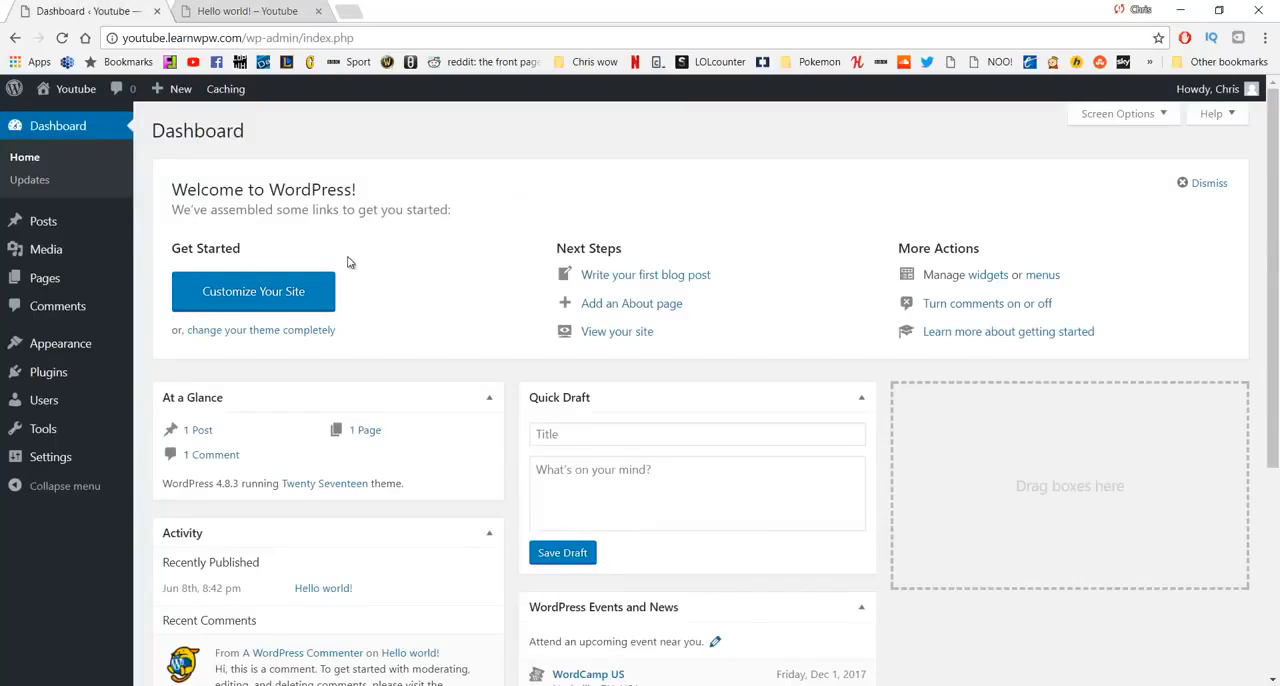
mouse_move(58, 458)
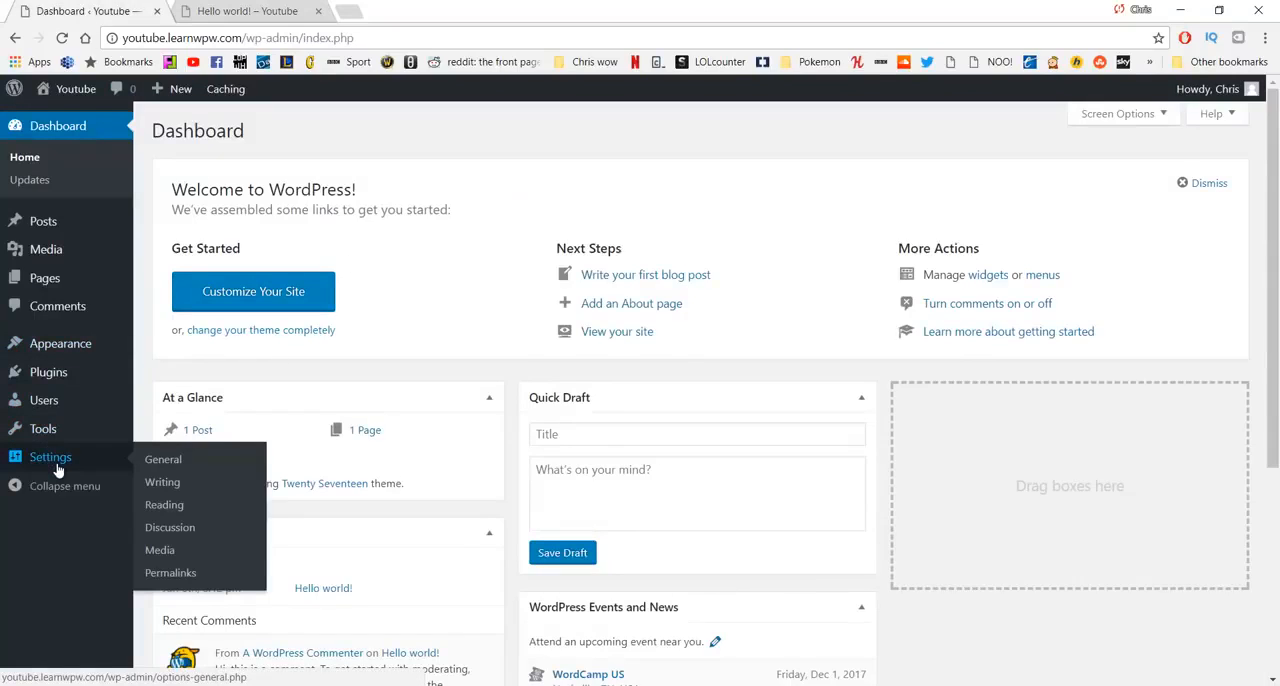
left_click(186, 579)
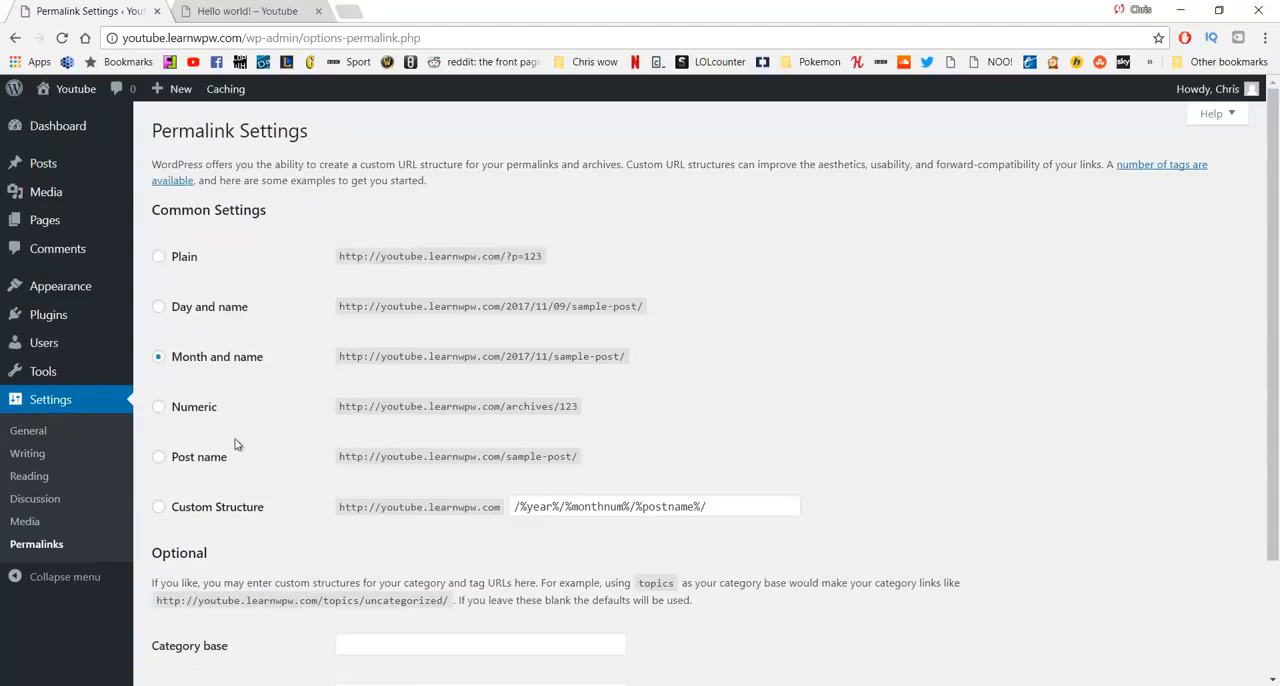
left_click(204, 462)
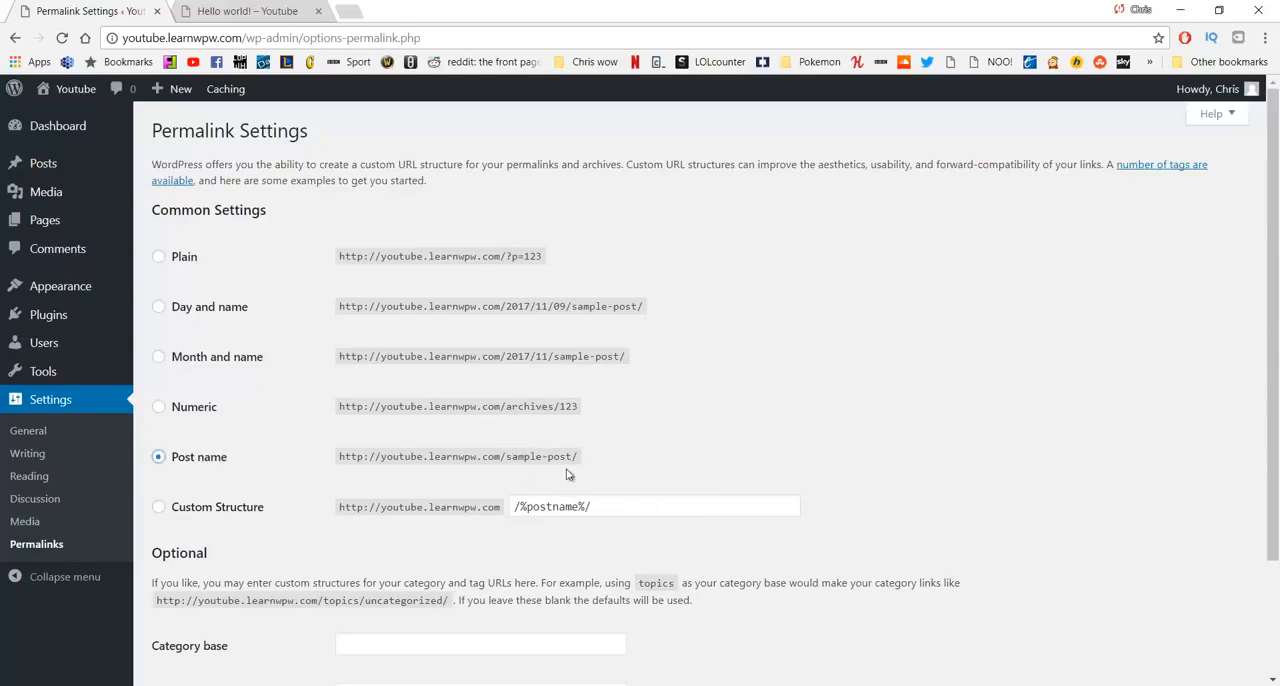
scroll(403, 418, "down", 1)
scroll(394, 400, "down", 1)
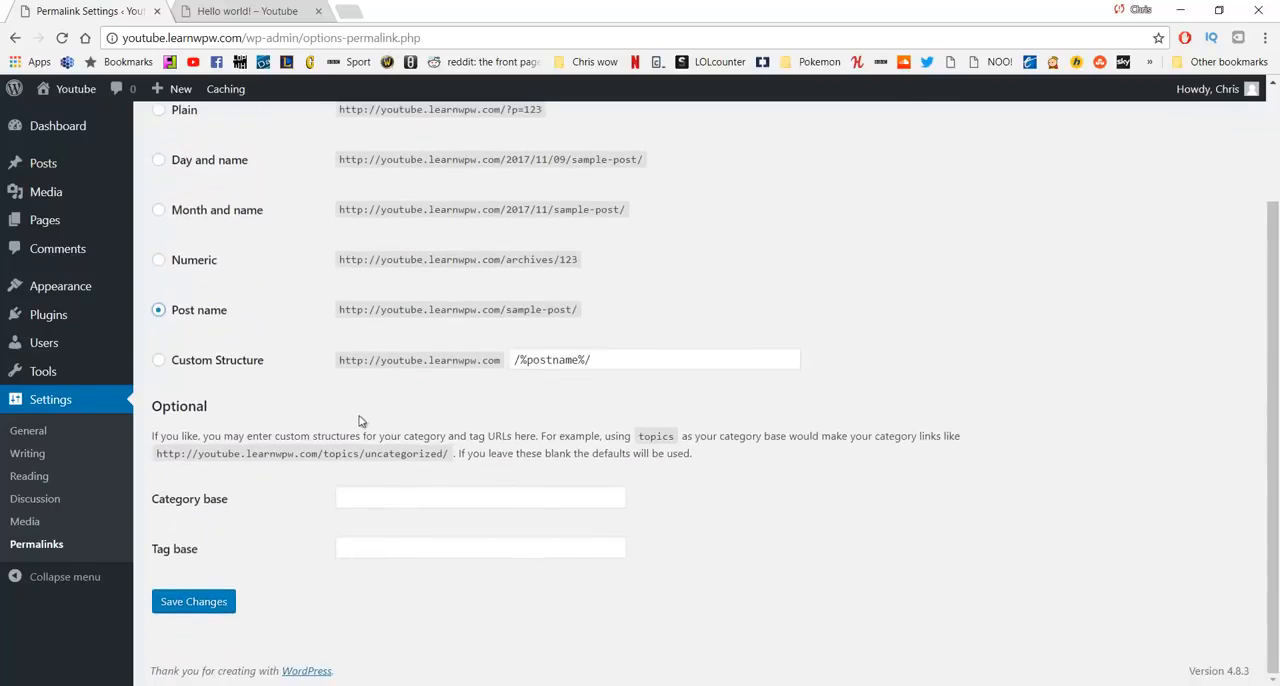
left_click(201, 605)
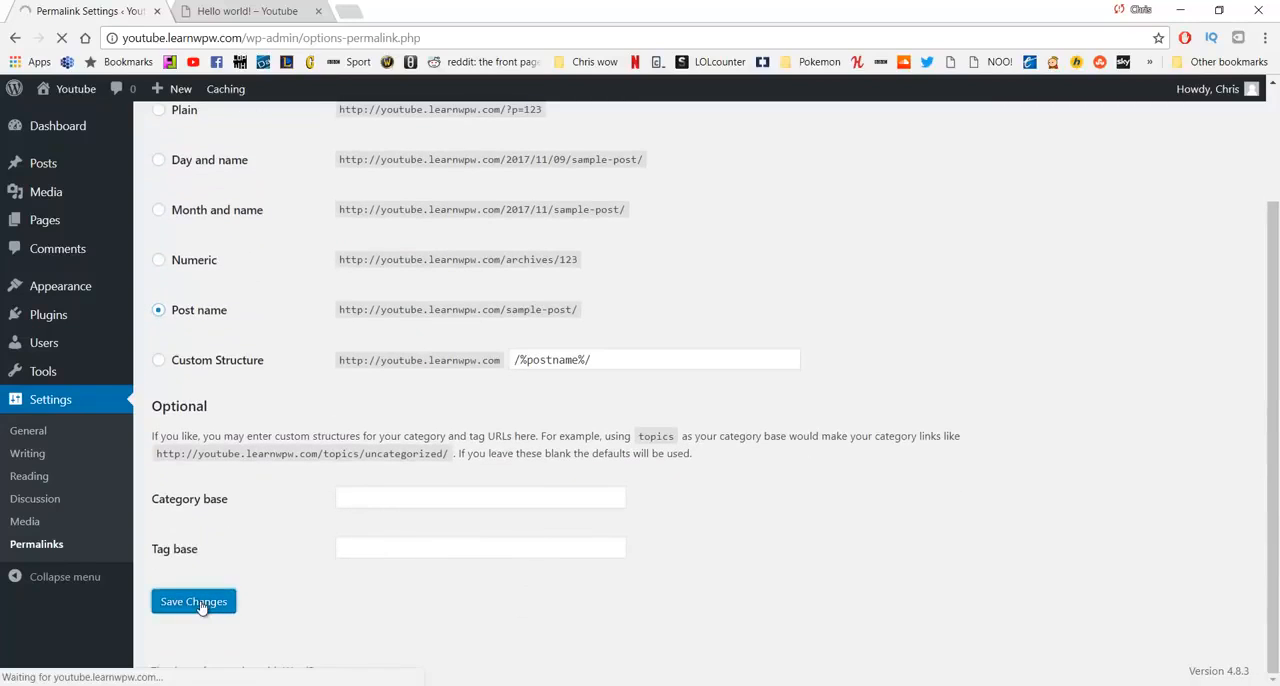
- Close the old post tab, reopen the live site and open the Hello world! post to check its URL
middle_click(235, 16)
middle_click(76, 118)
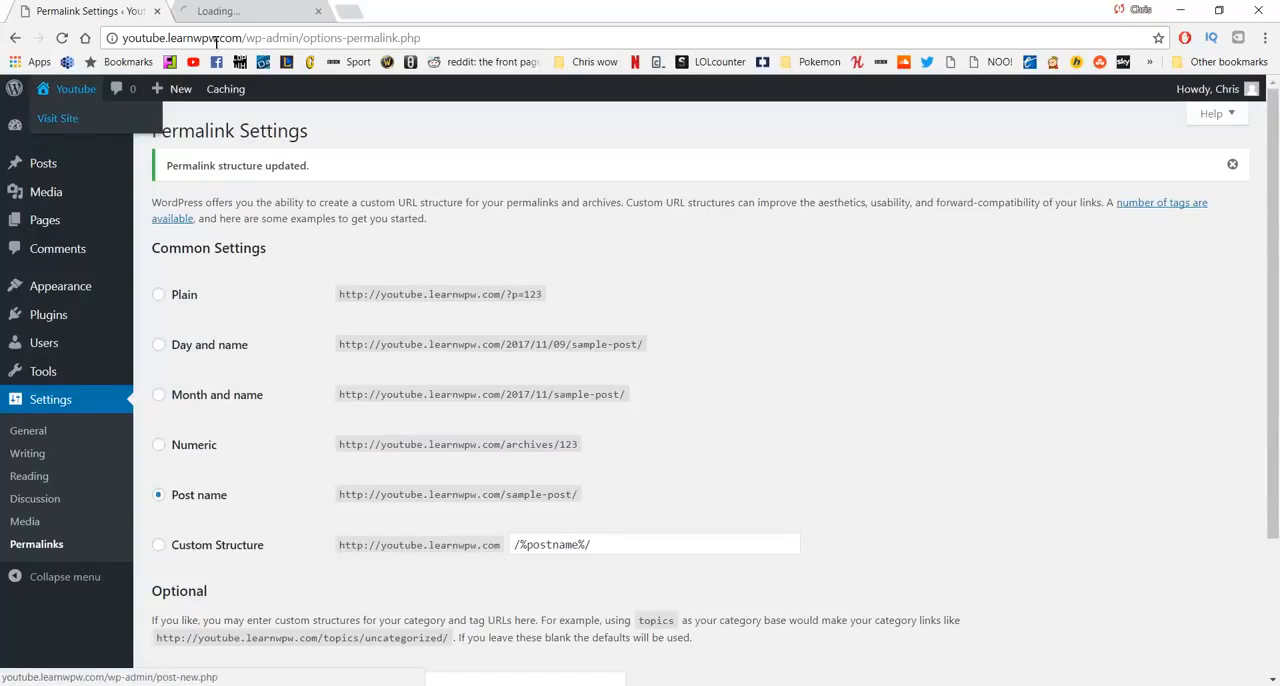
left_click(240, 11)
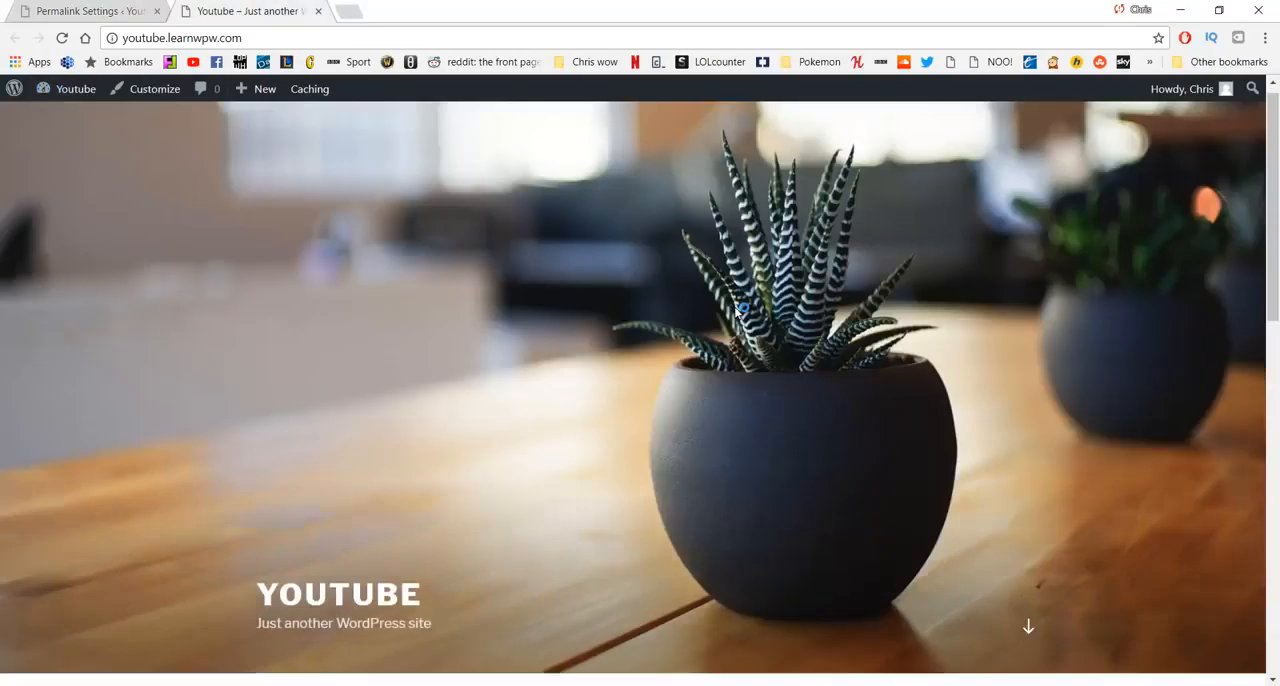
scroll(742, 308, "down", 4)
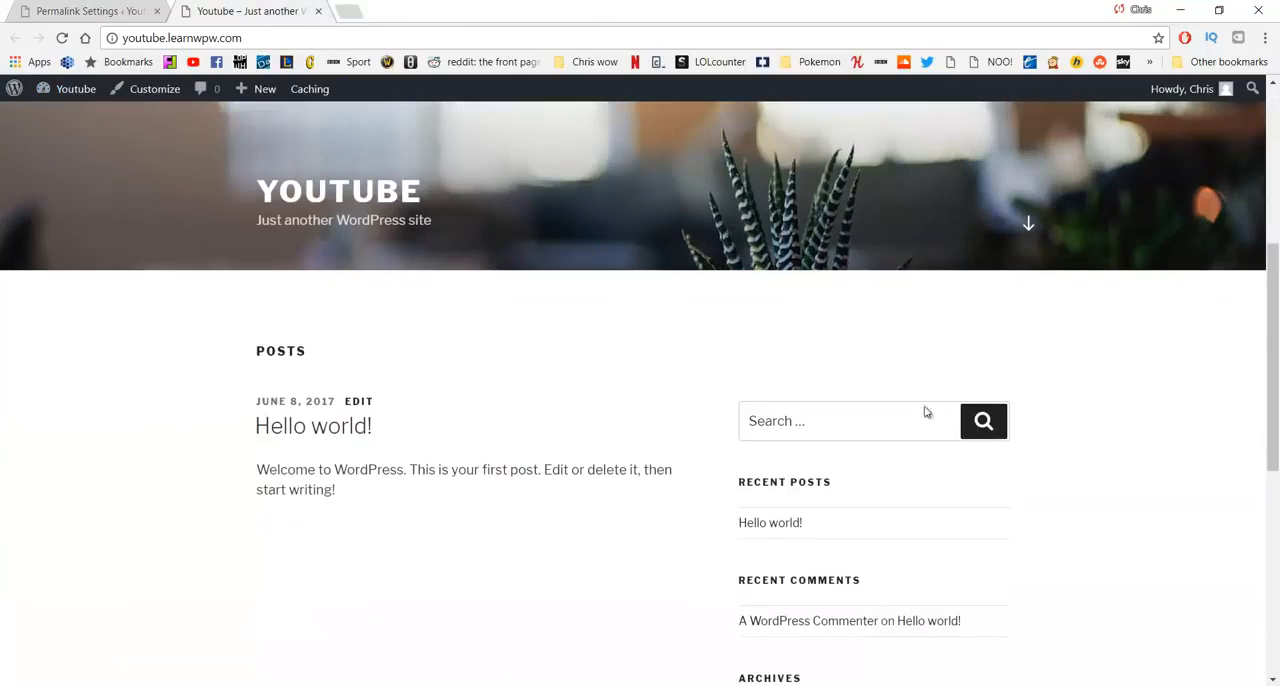
left_click(769, 535)
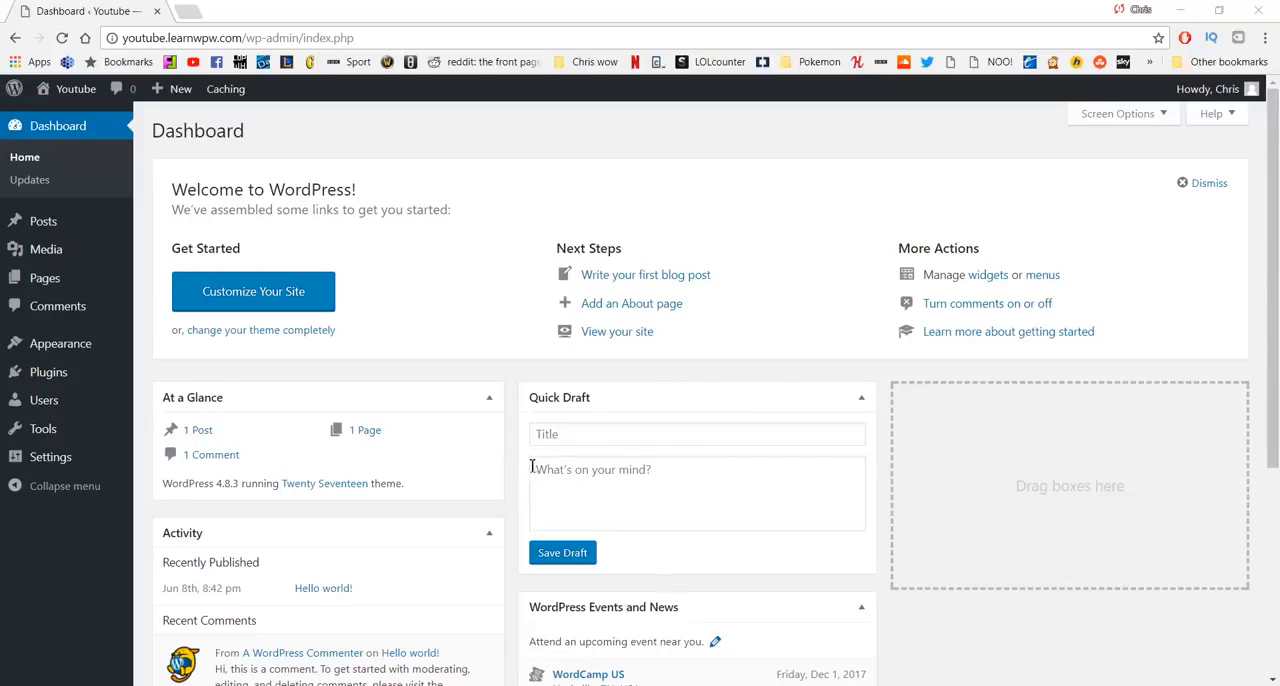
- Review the installed themes, then start adding a new theme and browse the Featured themes
mouse_move(69, 347)
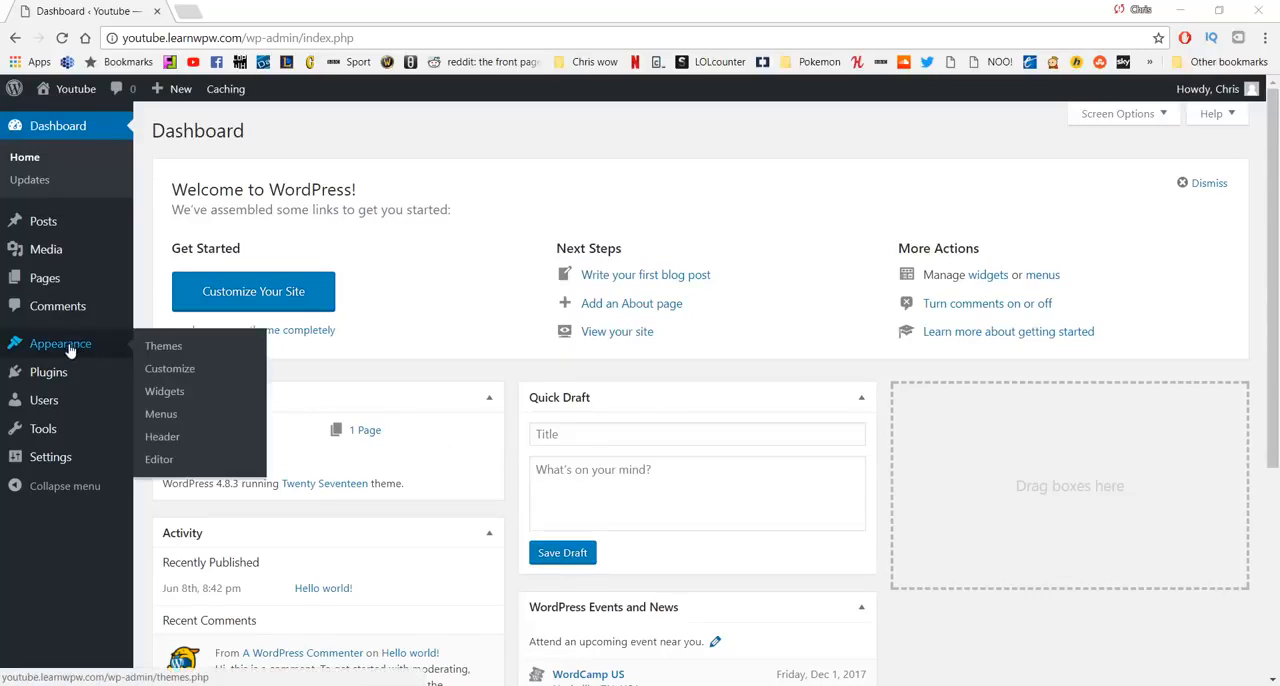
left_click(163, 347)
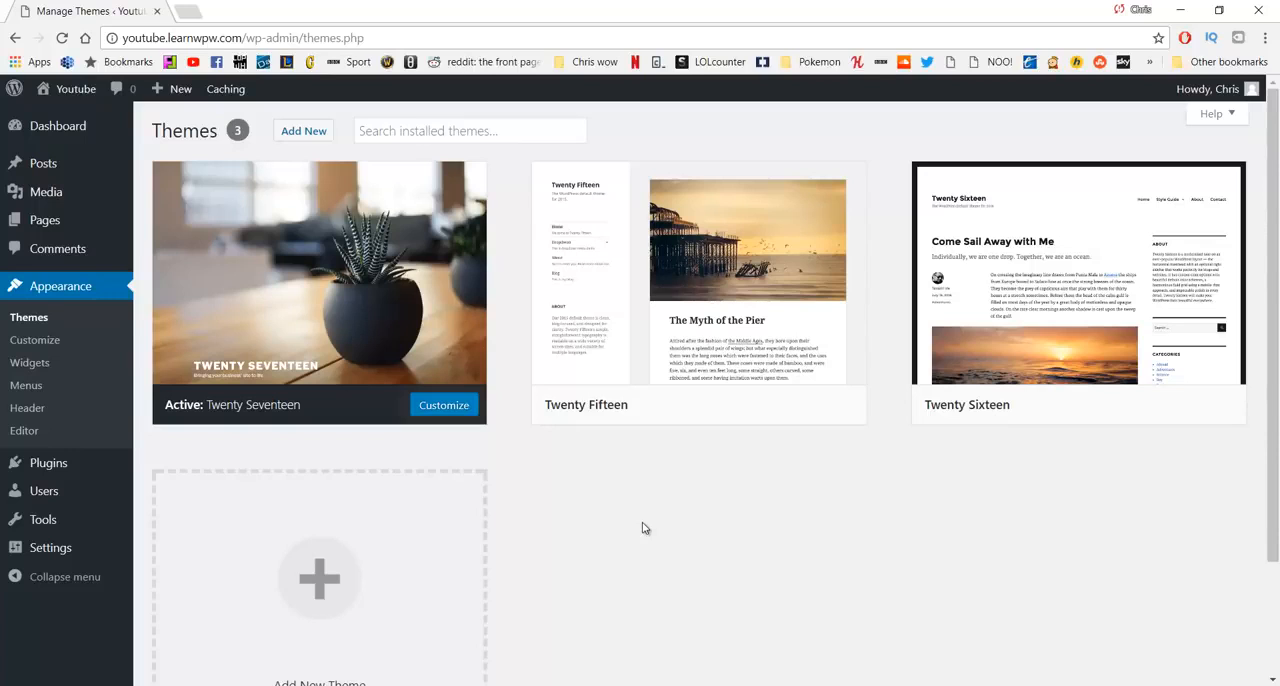
scroll(600, 449, "down", 2)
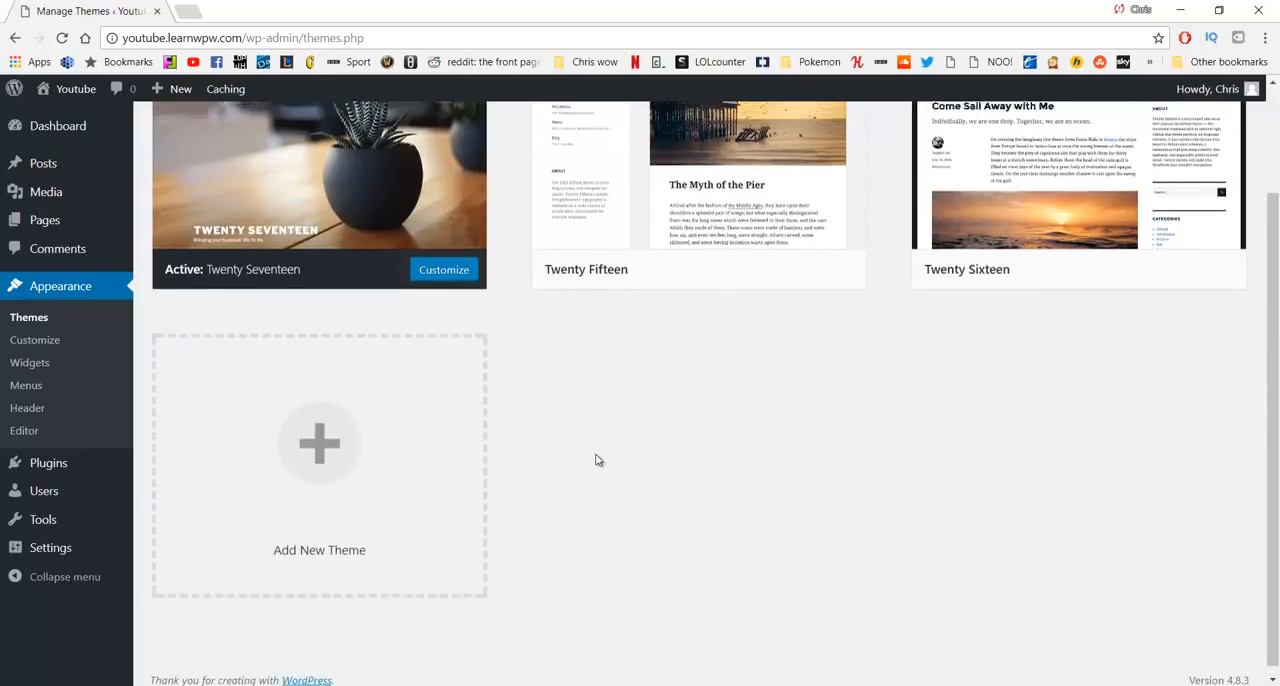
scroll(597, 457, "up", 2)
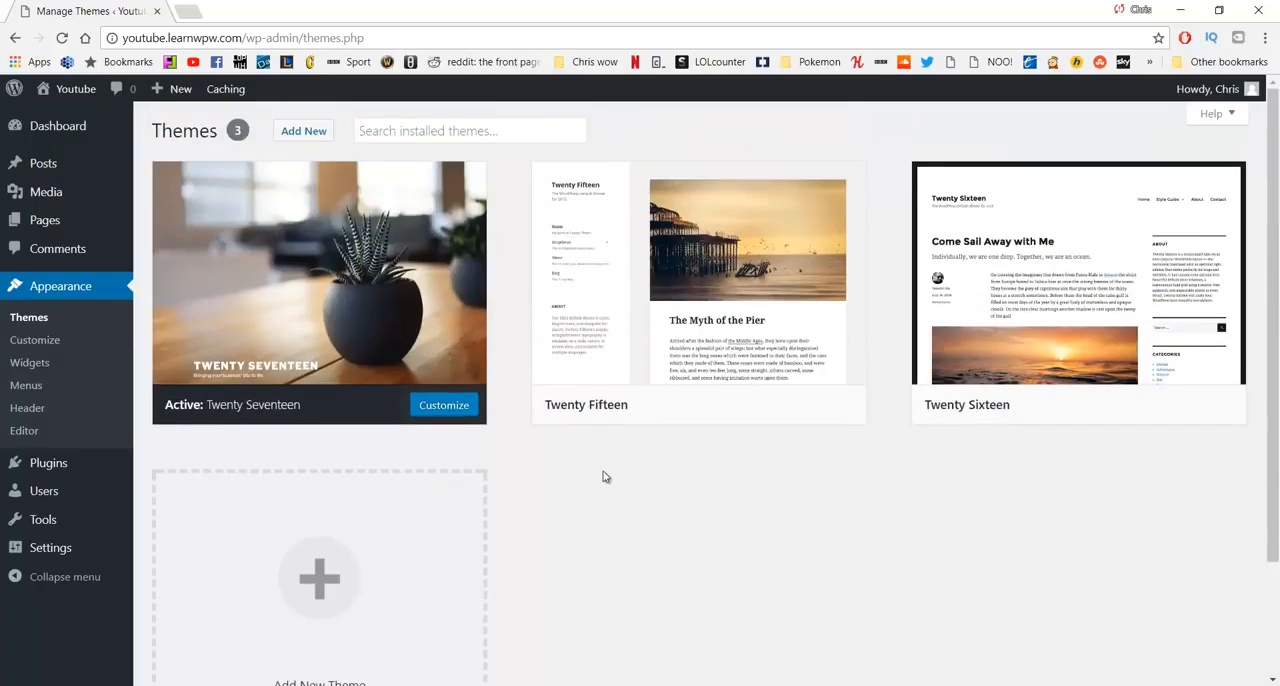
left_click(301, 131)
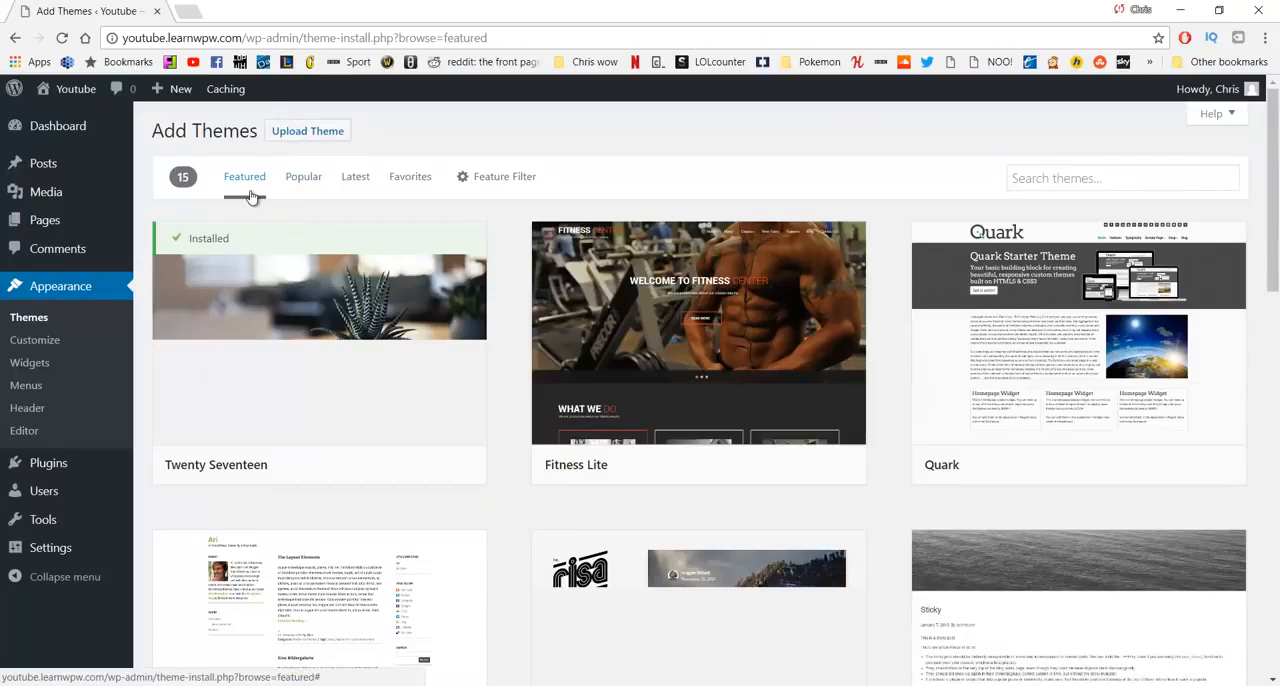
scroll(420, 240, "down", 6)
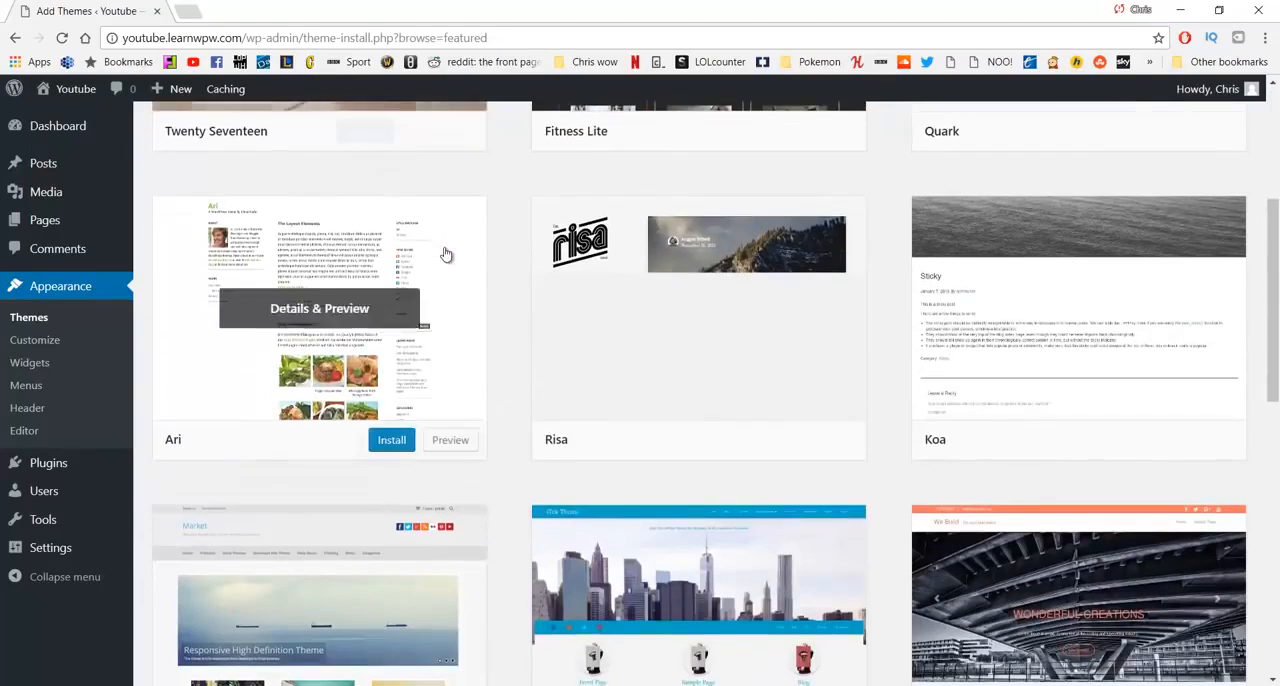
scroll(391, 366, "up", 6)
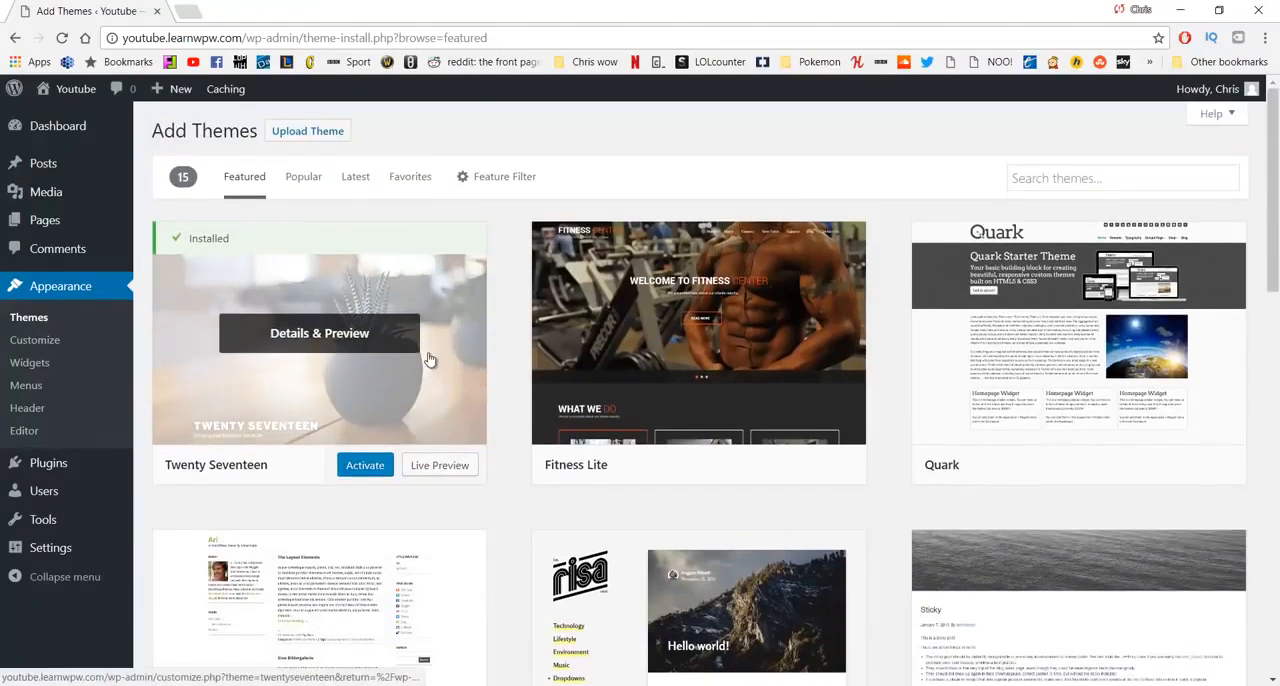
- Browse the Popular themes, preview the Twenty Fourteen theme and close its preview
left_click(311, 191)
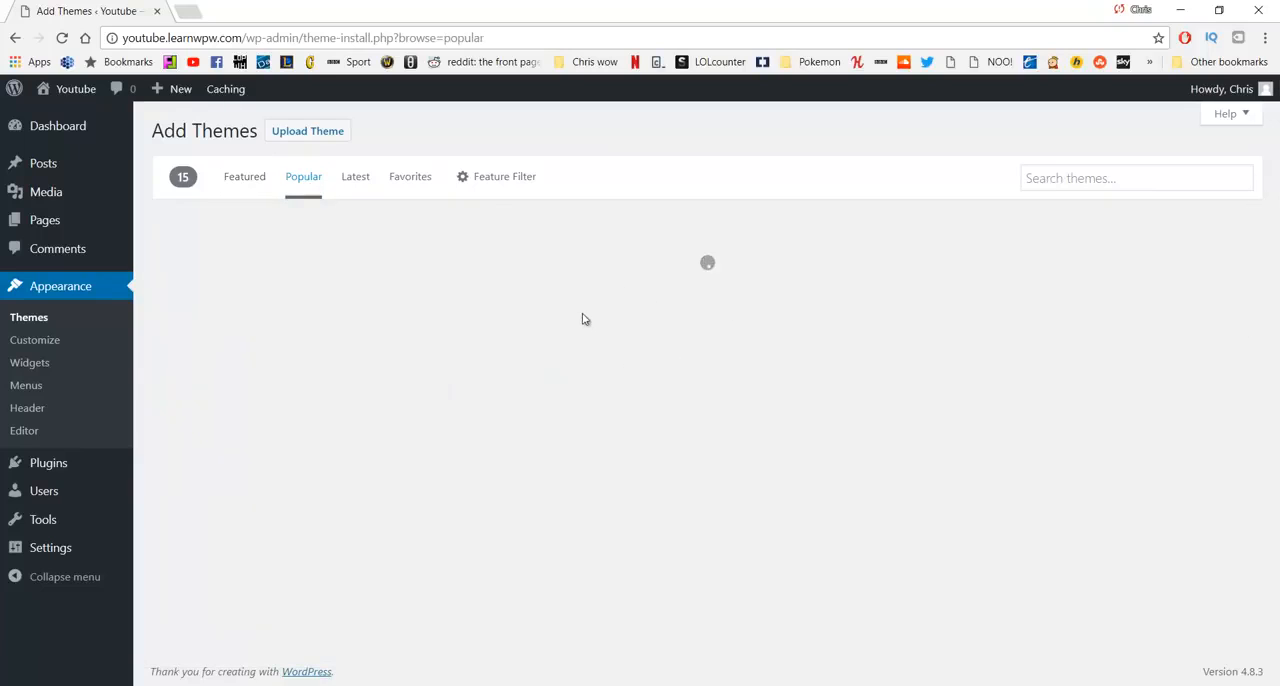
scroll(771, 360, "down", 3)
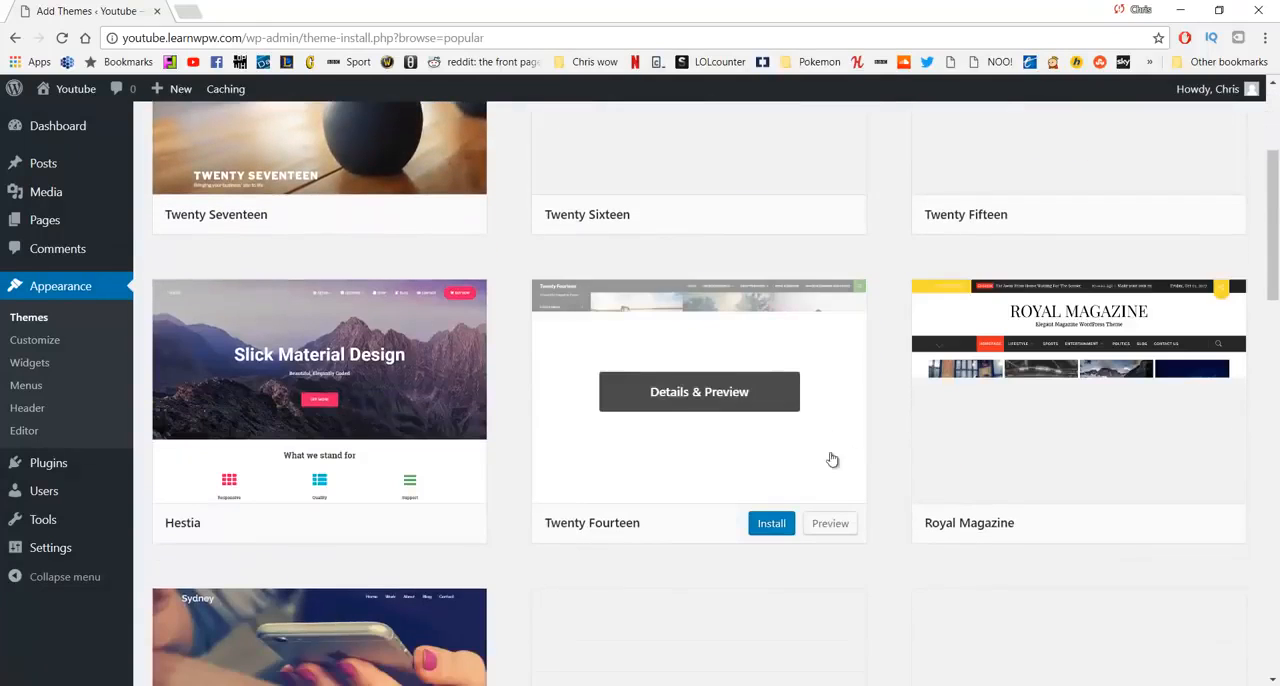
left_click(686, 396)
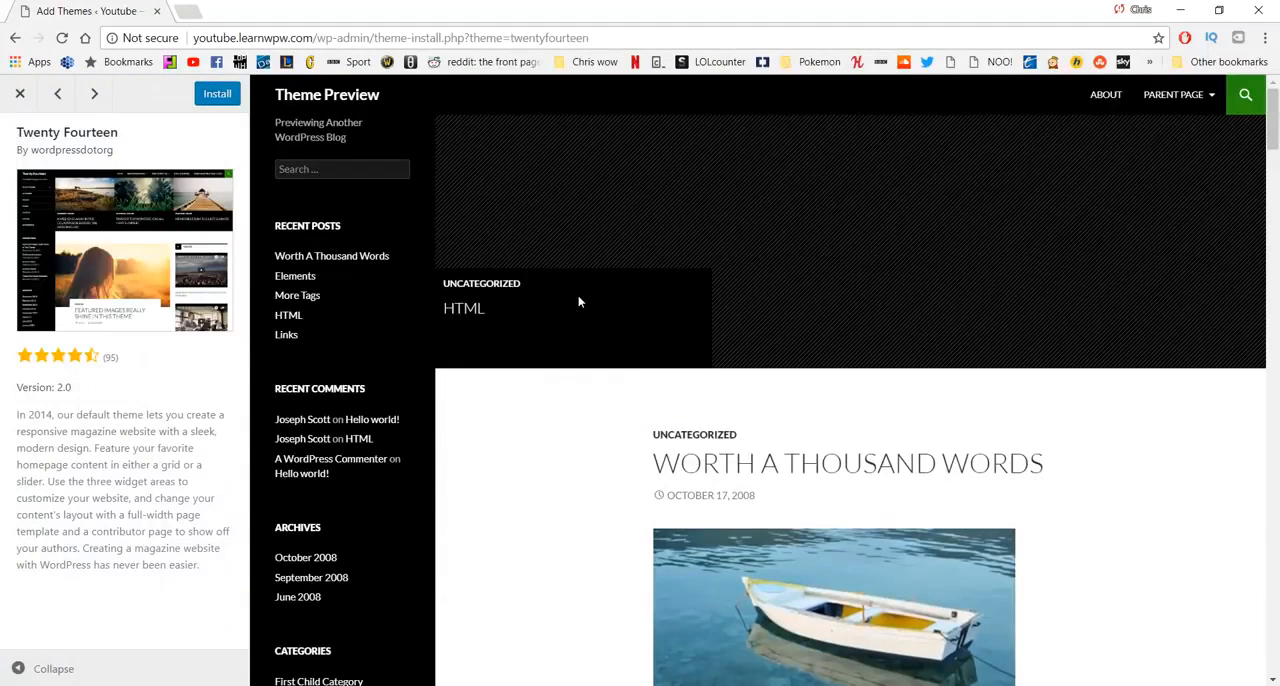
left_click(17, 94)
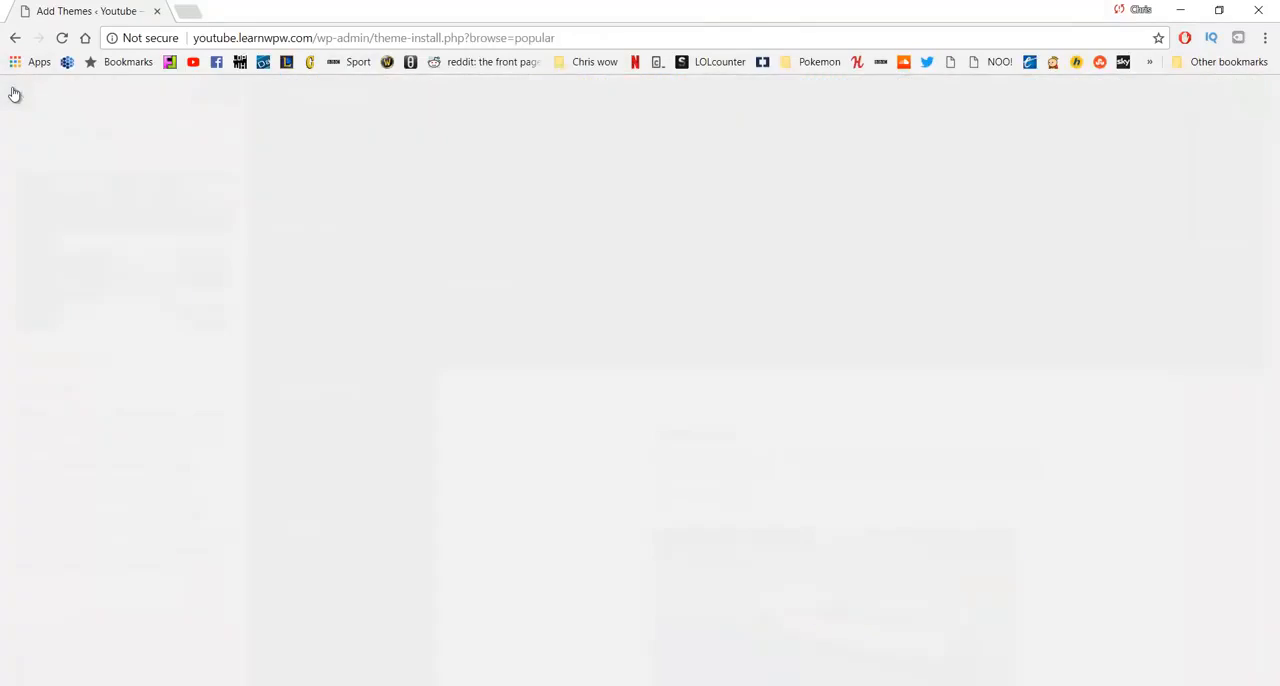
scroll(880, 328, "up", 3)
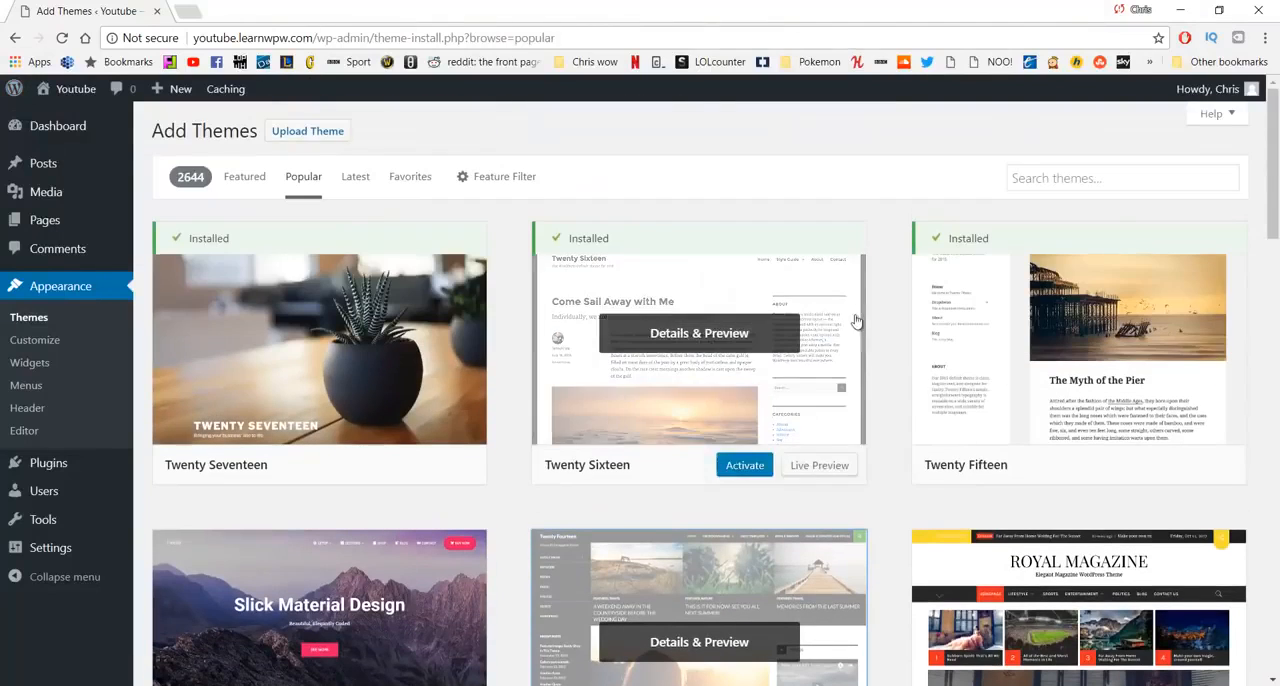
- Search the available themes for Oceanwp, then install and activate the OceanWP theme
left_click(1047, 180)
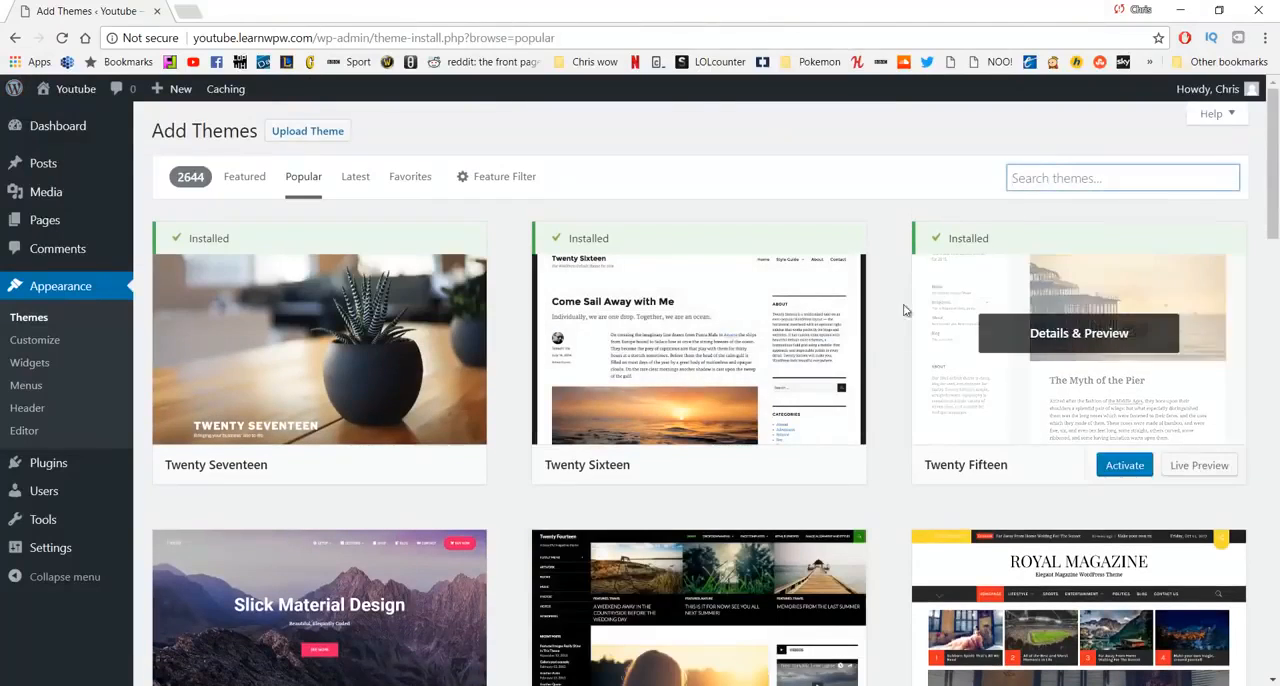
type("Oce")
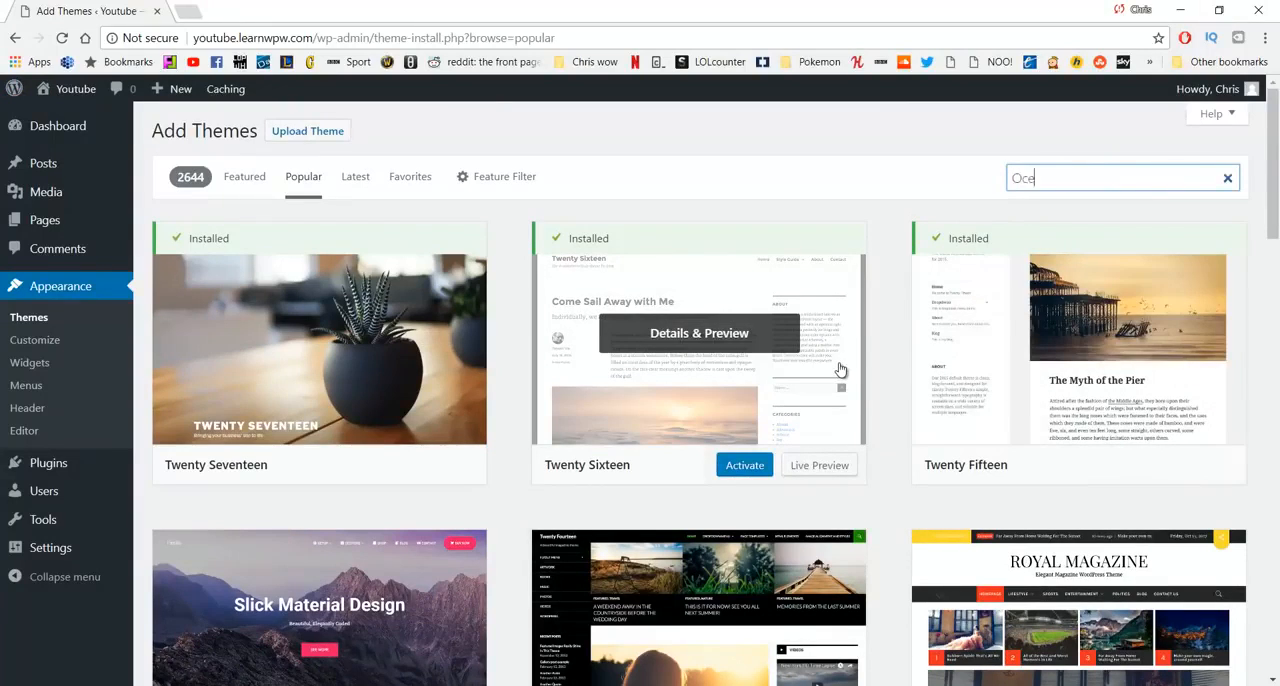
type("anwp")
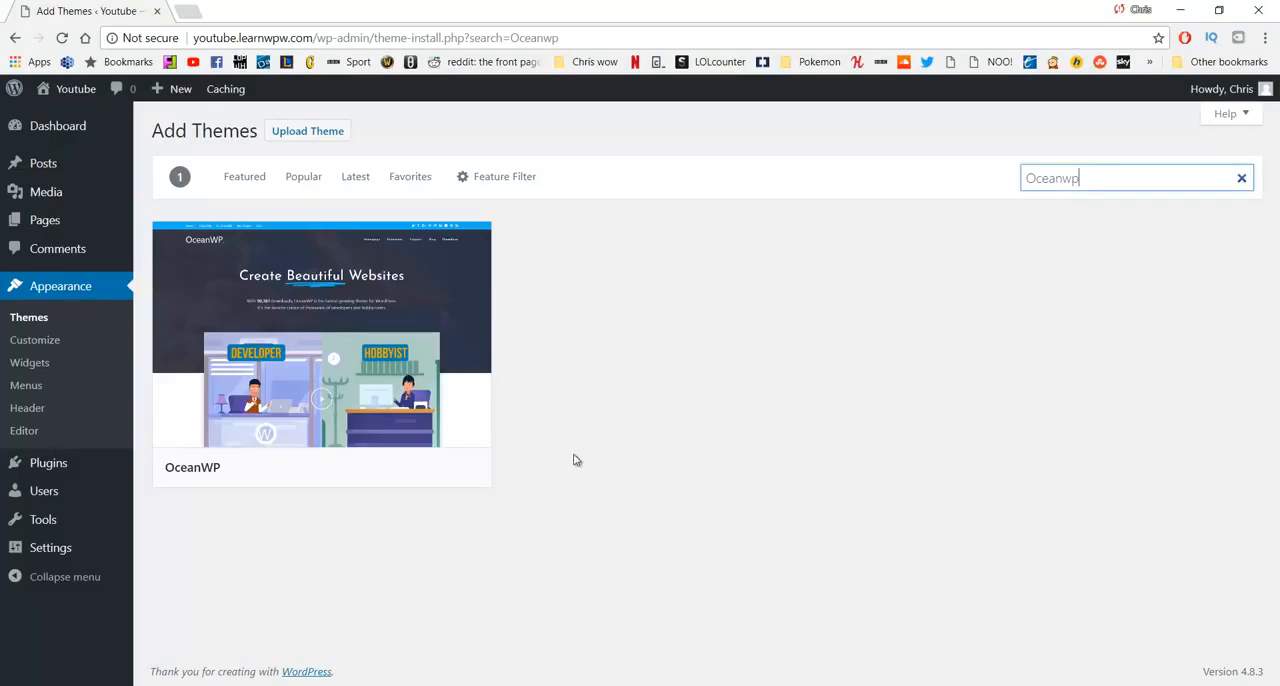
mouse_move(297, 355)
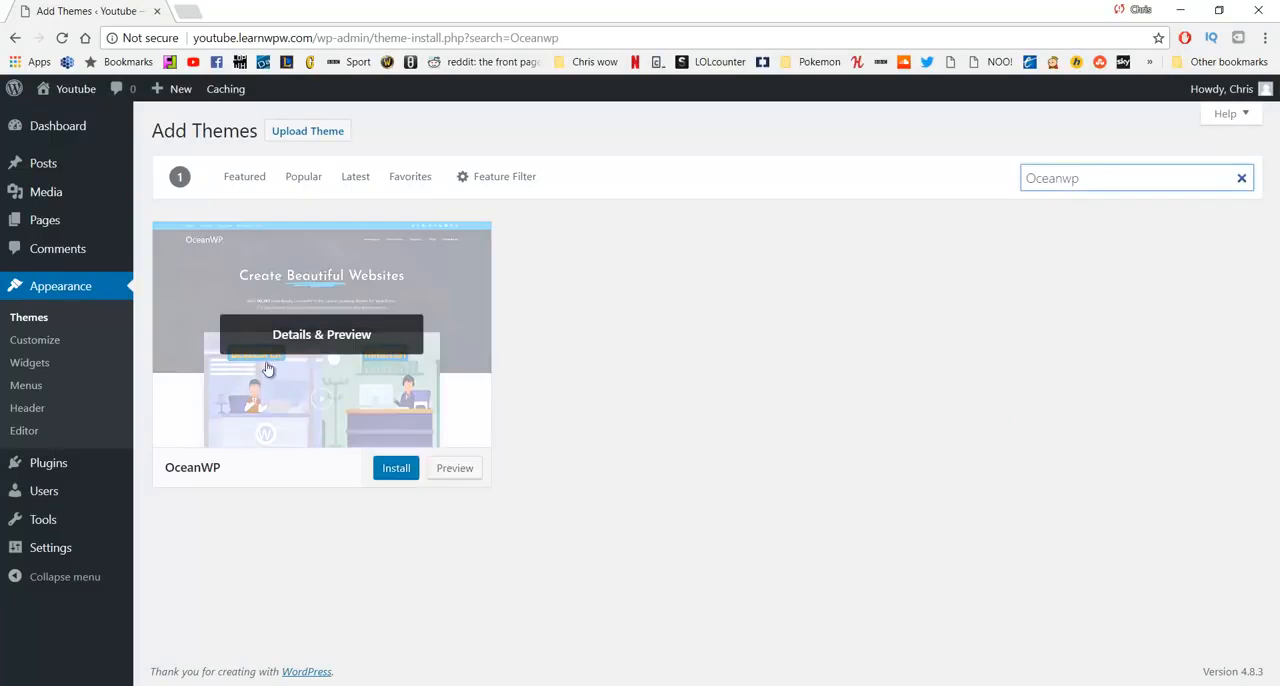
left_click(394, 470)
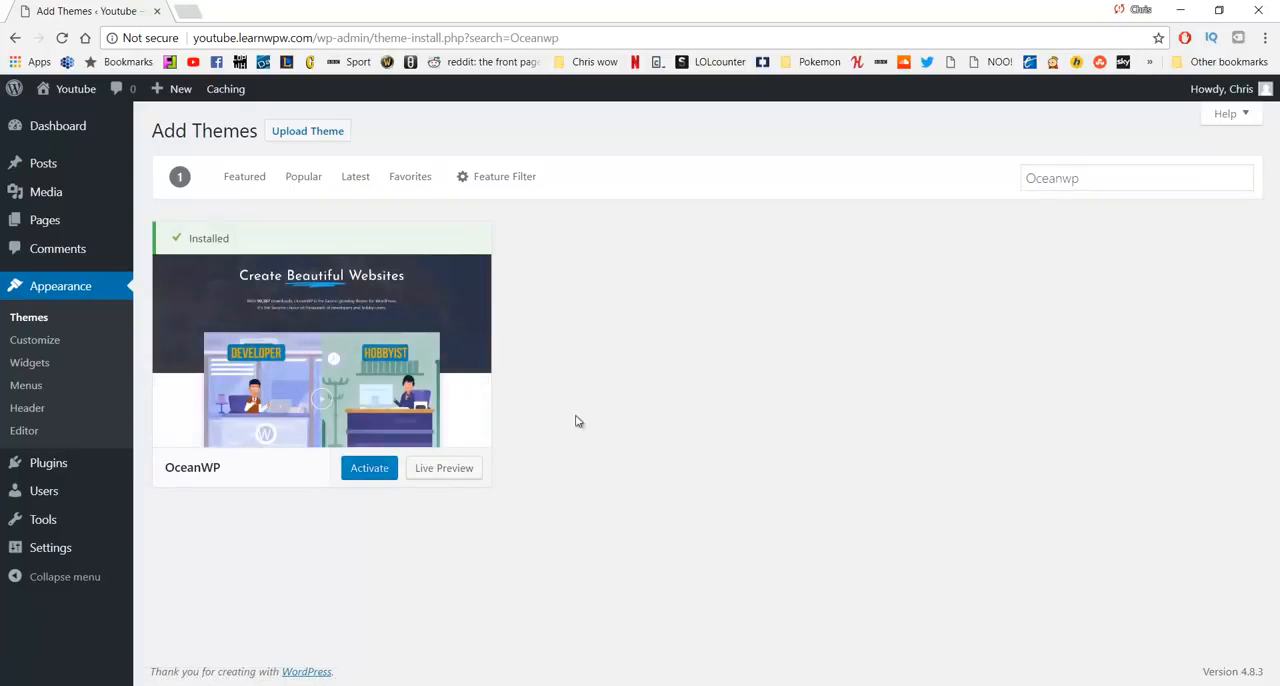
left_click(365, 480)
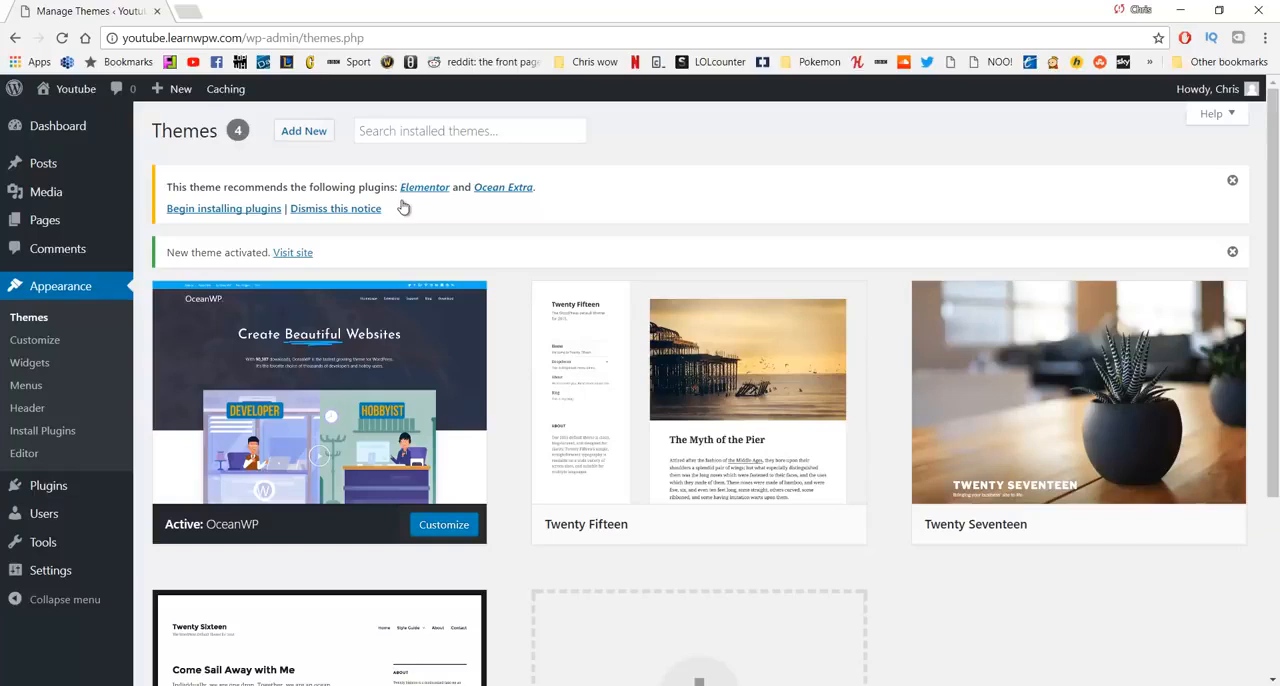
- Bulk-install the recommended Elementor and Ocean Extra plugins and return to the Dashboard
left_click(213, 210)
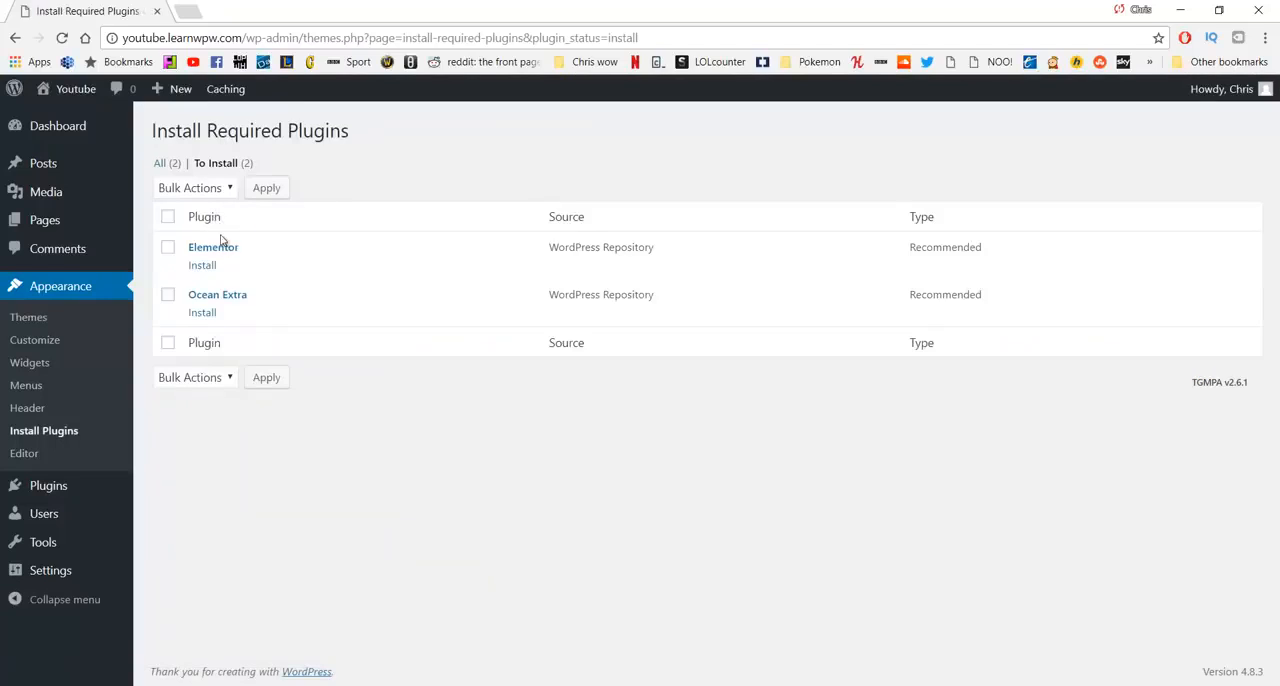
left_click(168, 248)
left_click(168, 295)
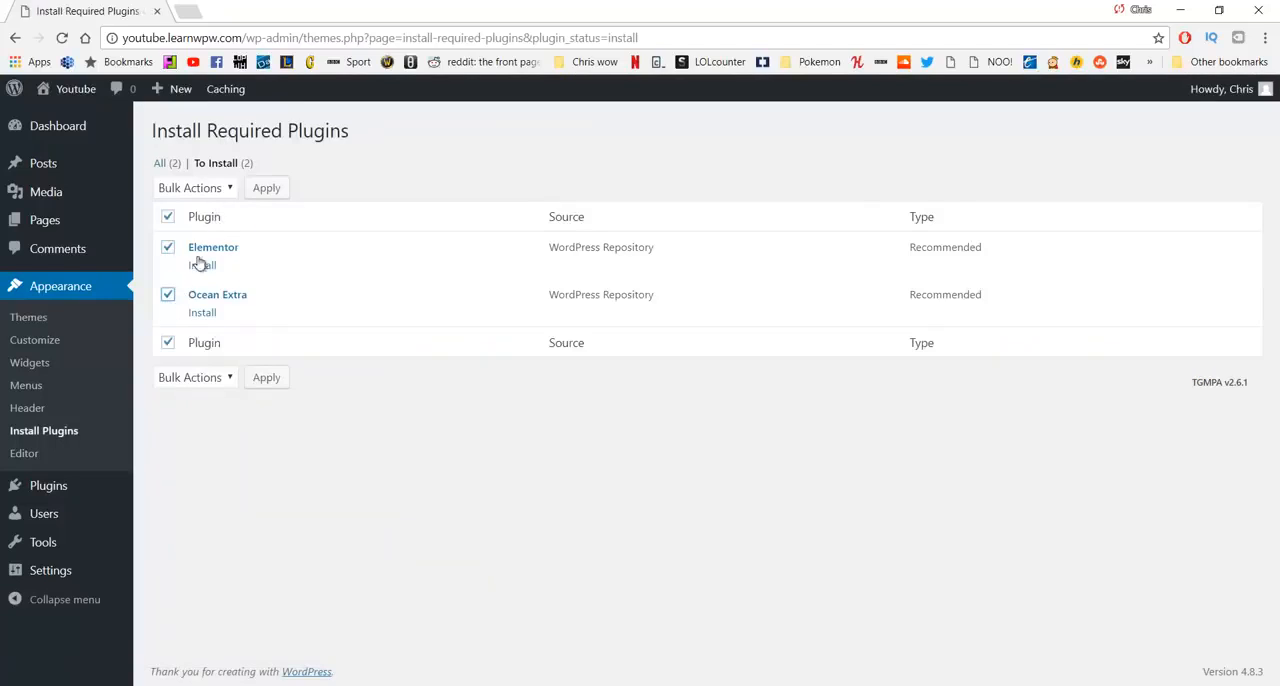
left_click(218, 195)
left_click(202, 223)
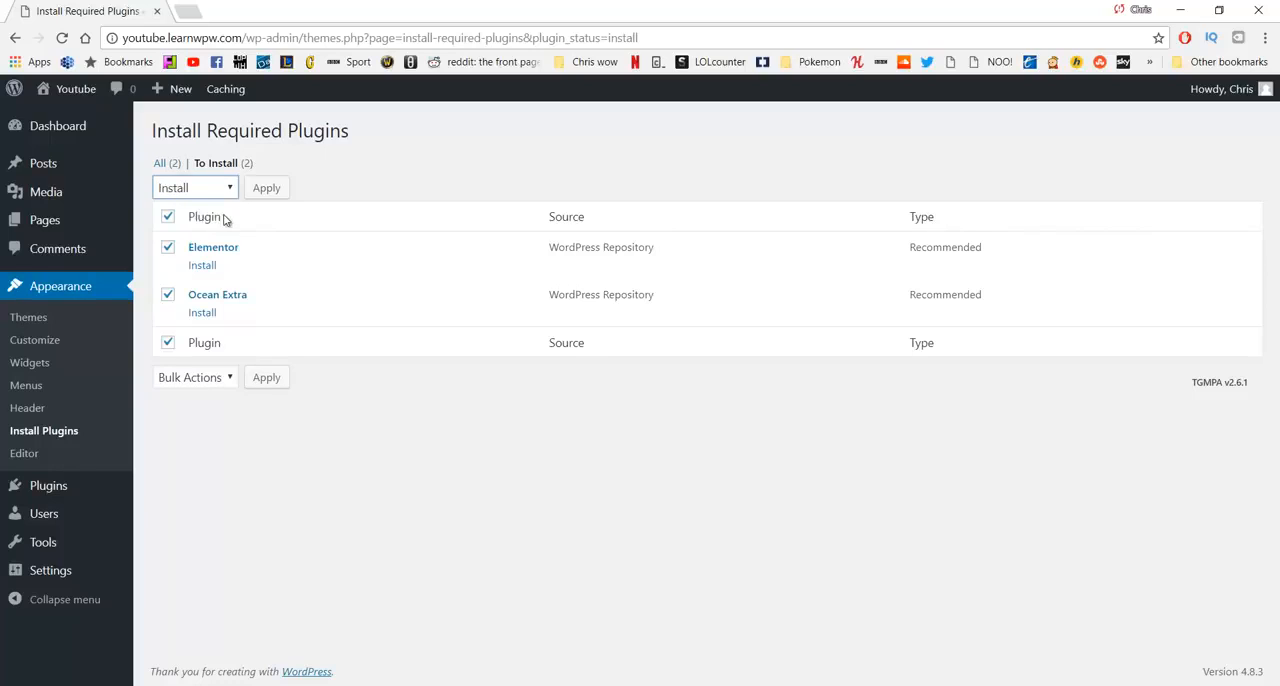
left_click(266, 195)
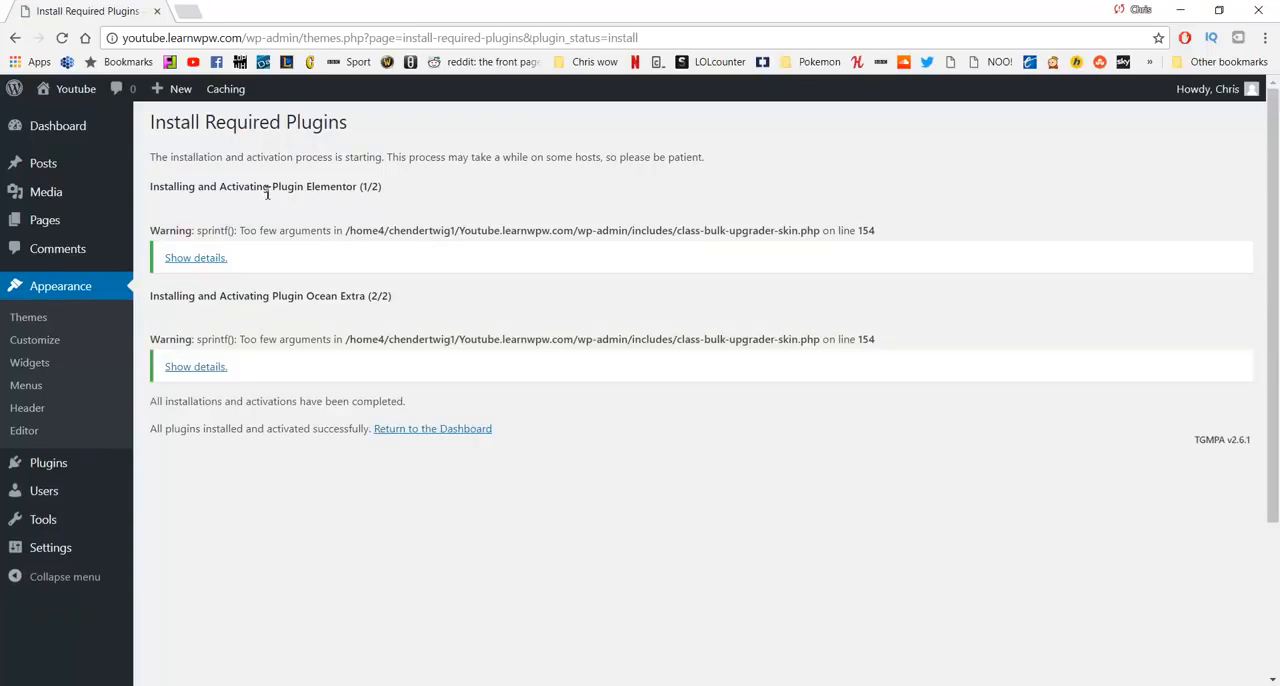
left_click(405, 432)
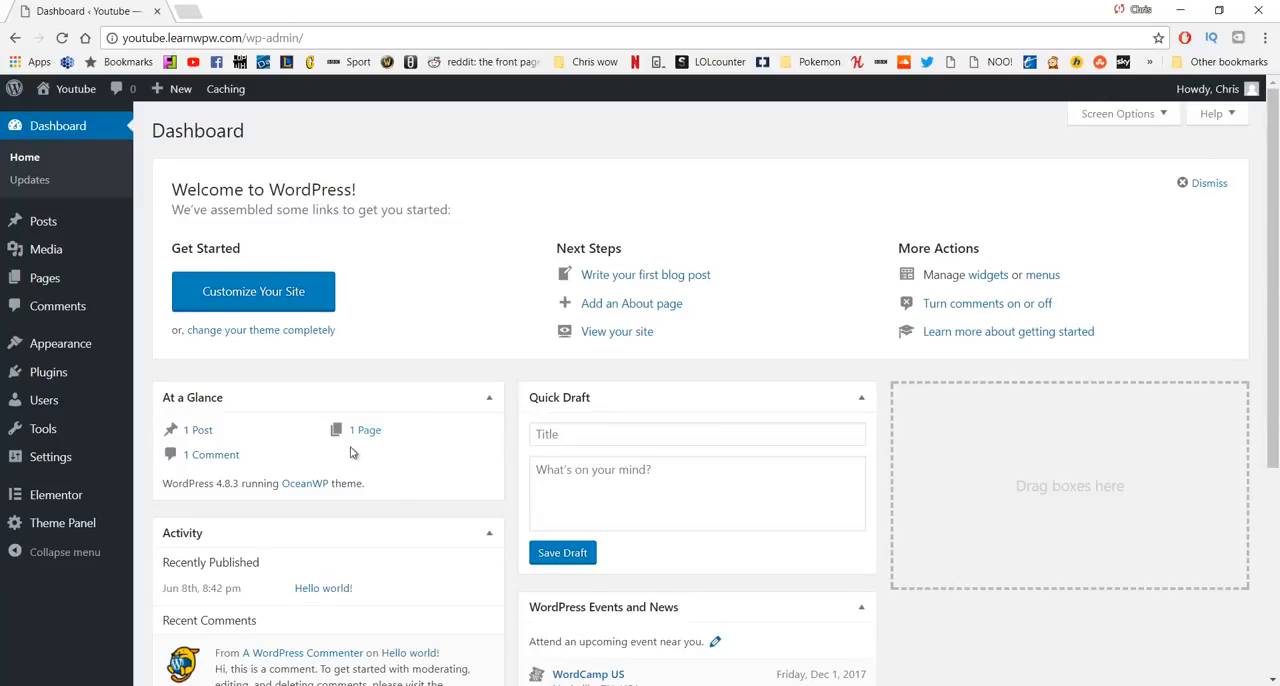
- Open the live site in a new tab, look over the home page in the new theme and close the tab
middle_click(87, 100)
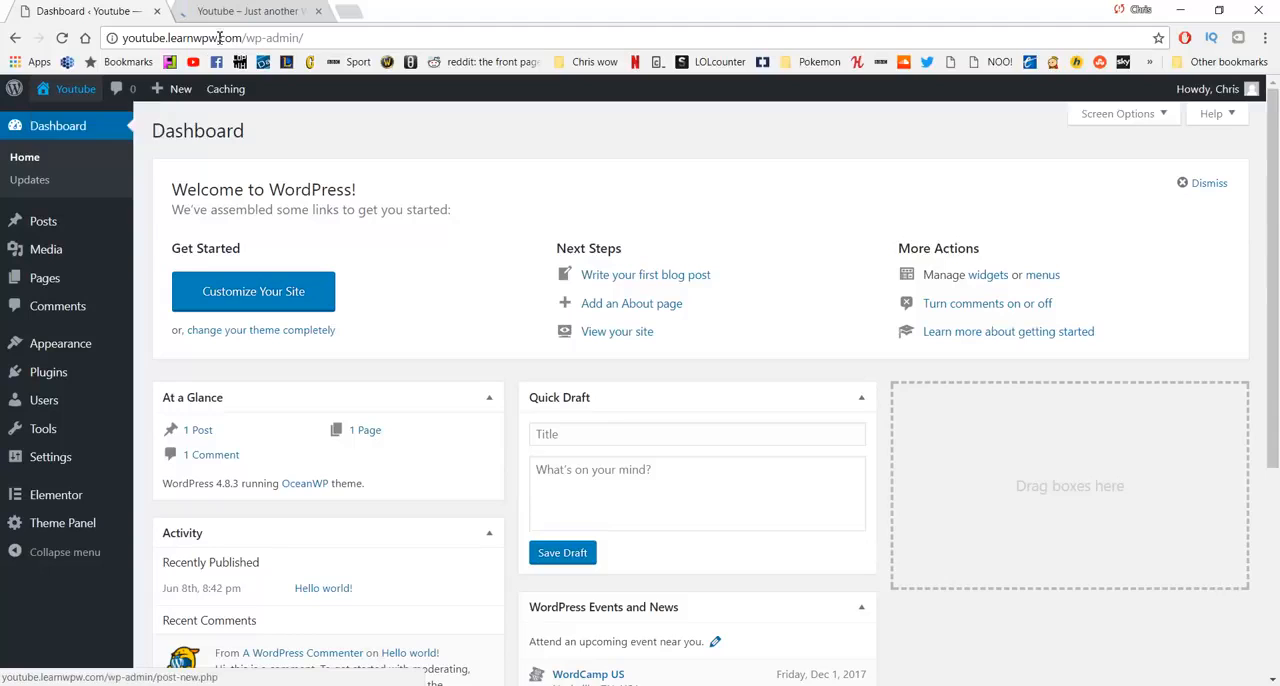
left_click(250, 11)
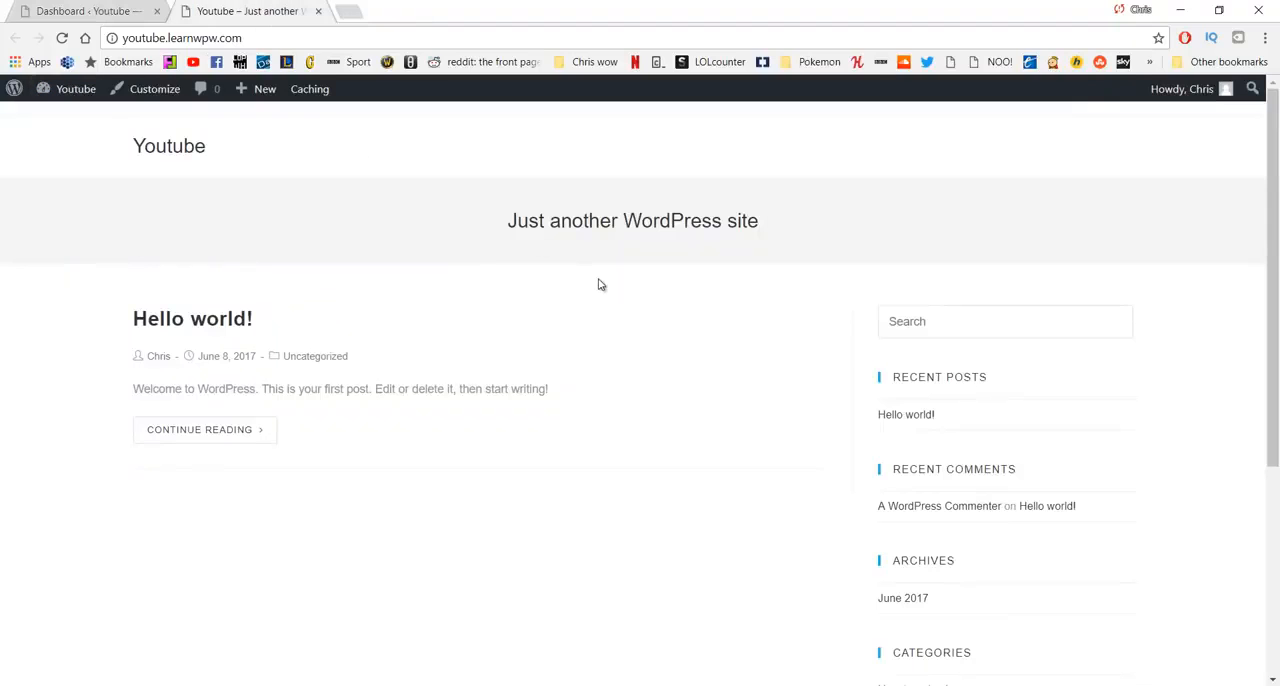
scroll(600, 285, "down", 5)
scroll(600, 285, "up", 5)
key("ctrl+w")
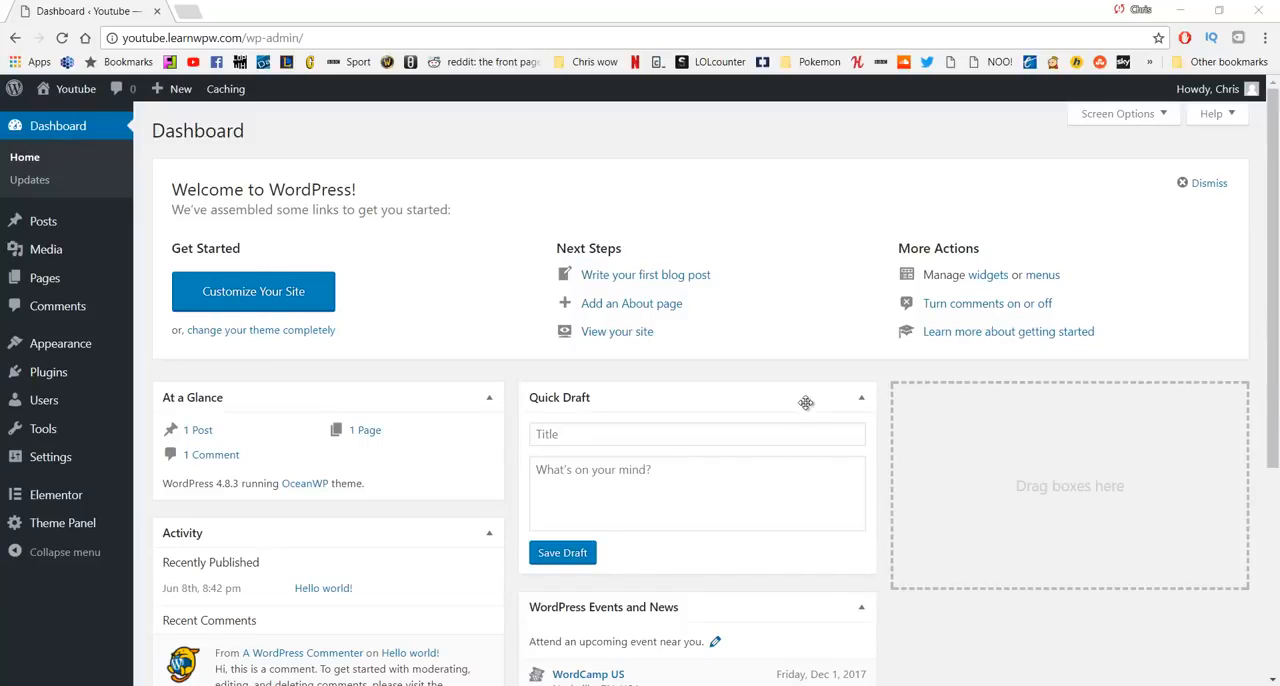
- Move the Sample Page to the trash and delete it permanently from there
mouse_move(100, 285)
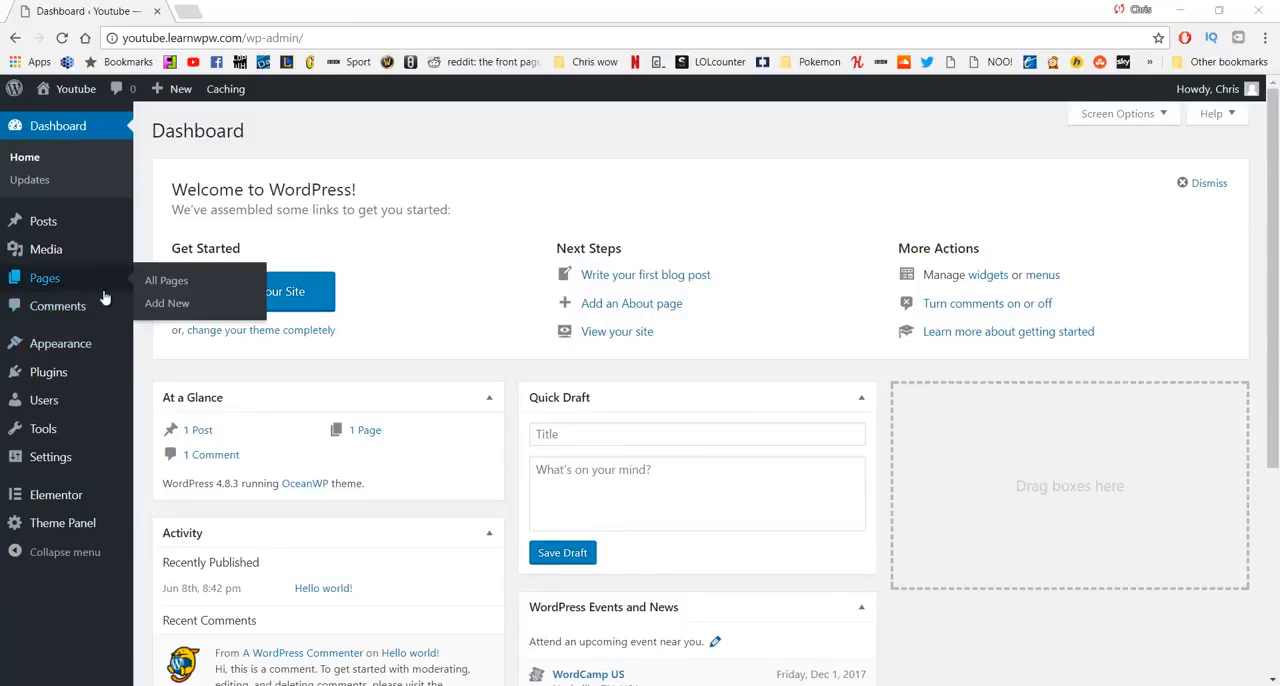
left_click(152, 292)
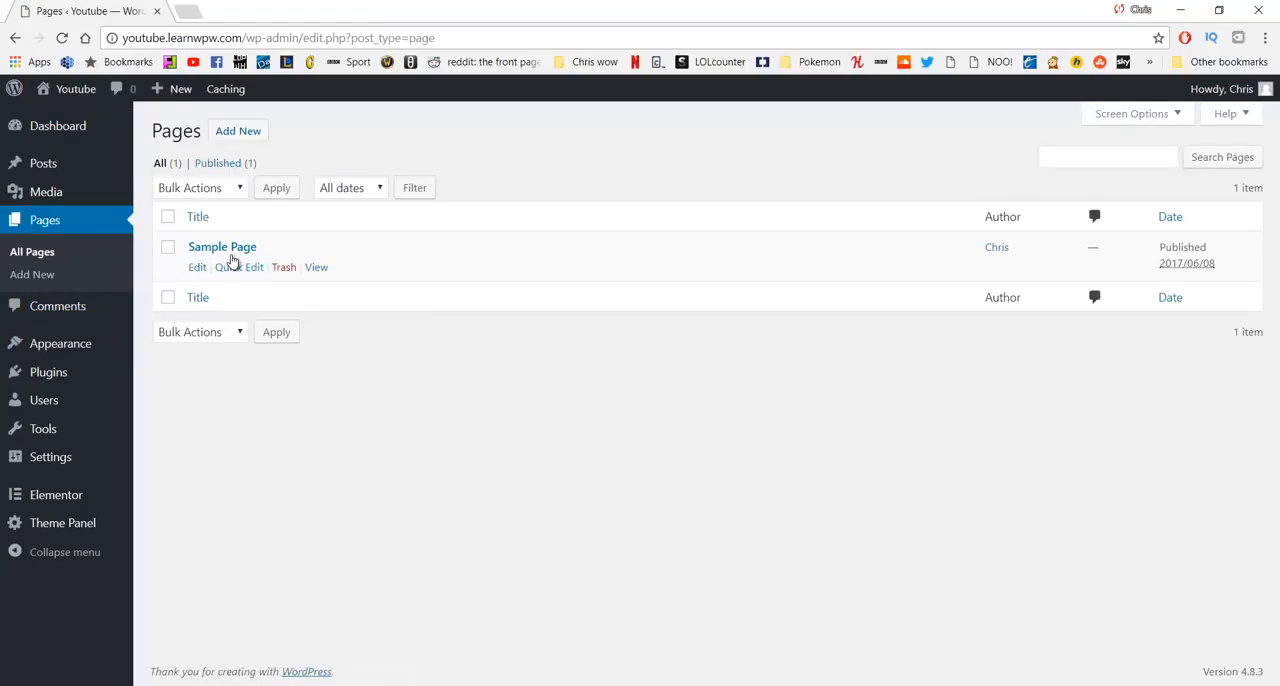
left_click(167, 249)
left_click(283, 267)
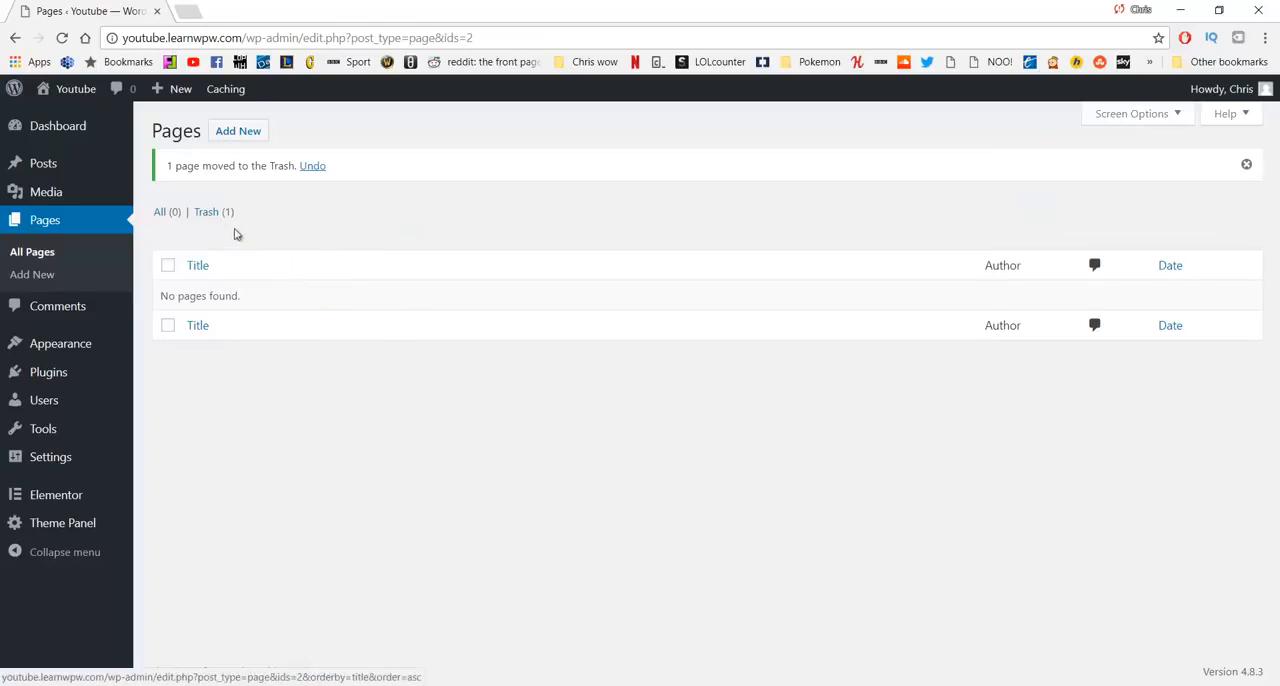
left_click(210, 212)
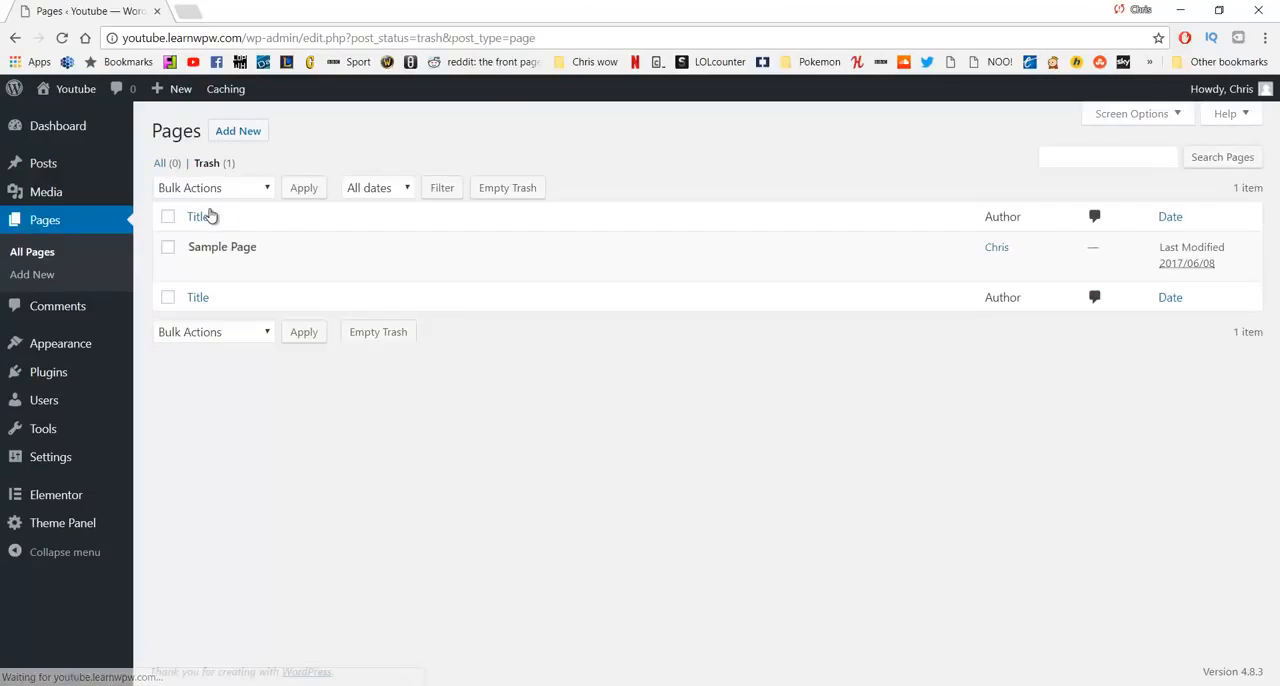
left_click(167, 247)
left_click(250, 268)
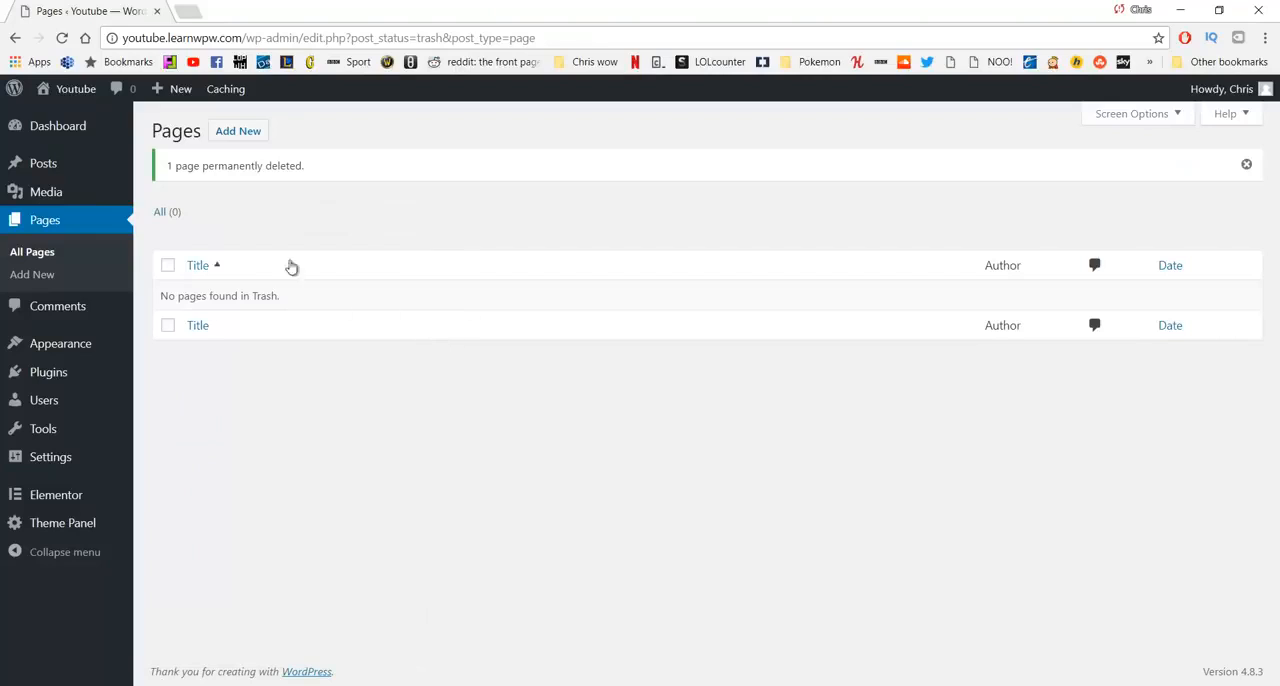
- Create a new page titled Home and publish it
left_click(232, 137)
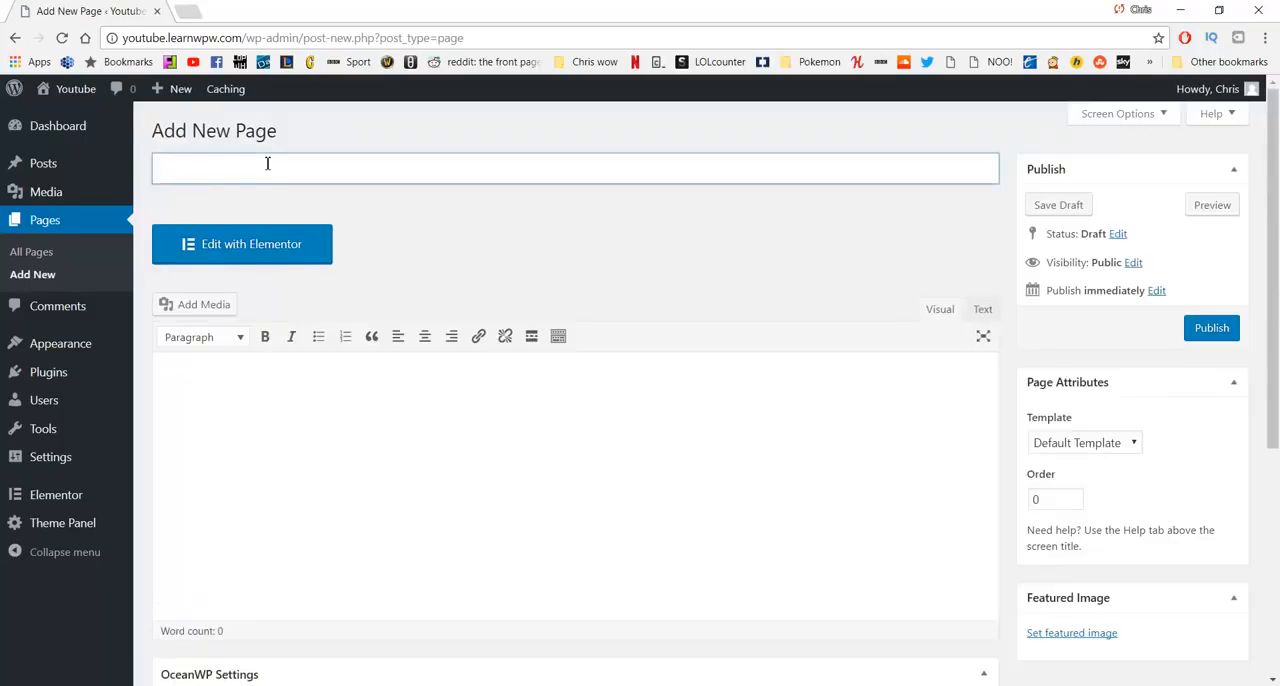
type("Home")
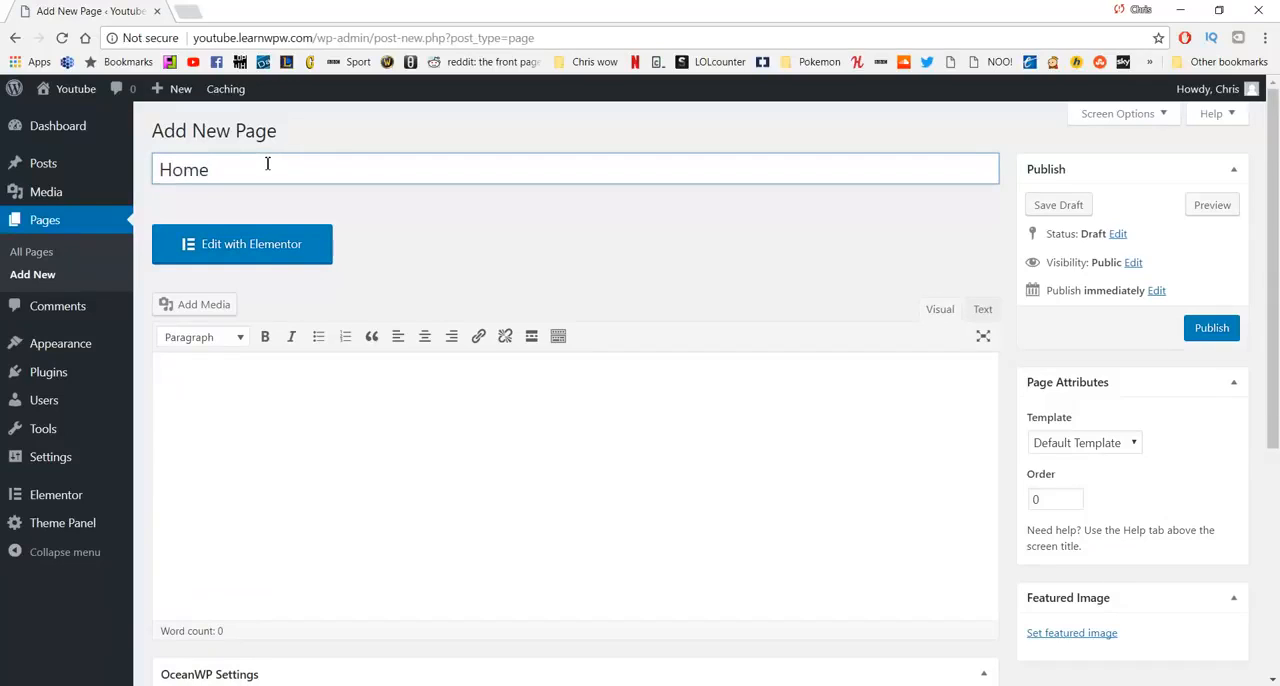
left_click(1207, 334)
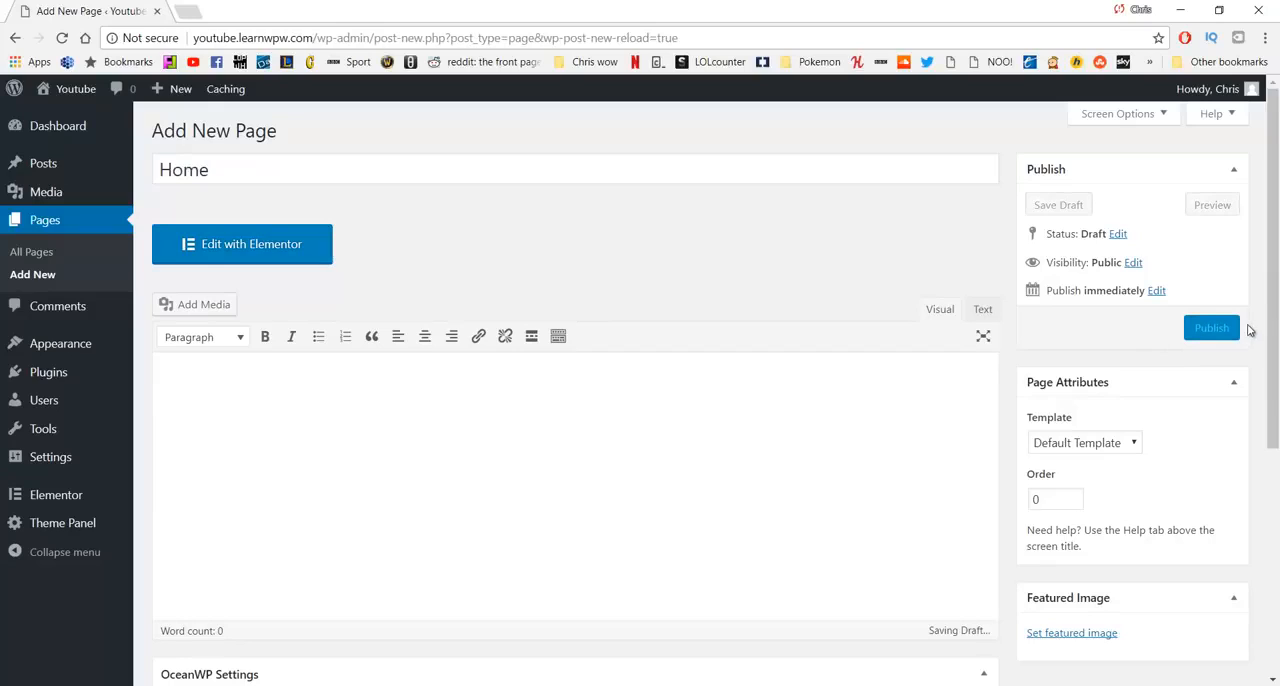
left_click(1220, 330)
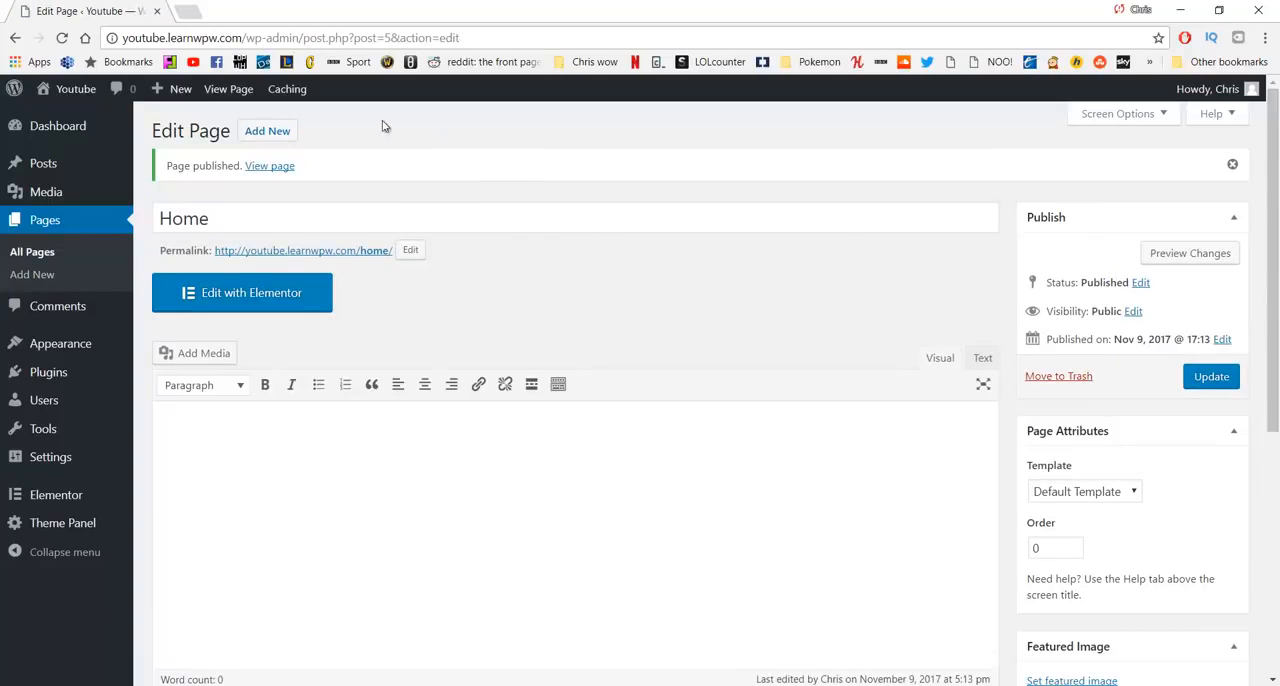
- Create a new page titled About and publish it
left_click(279, 134)
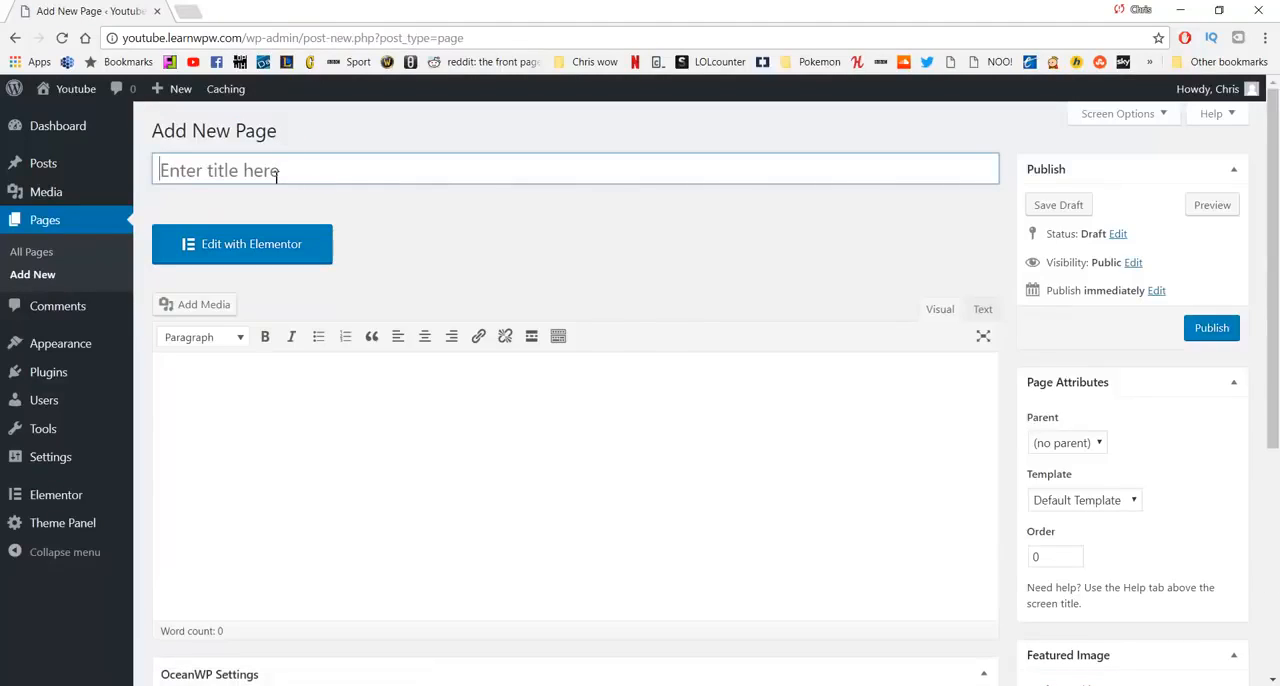
left_click(276, 176)
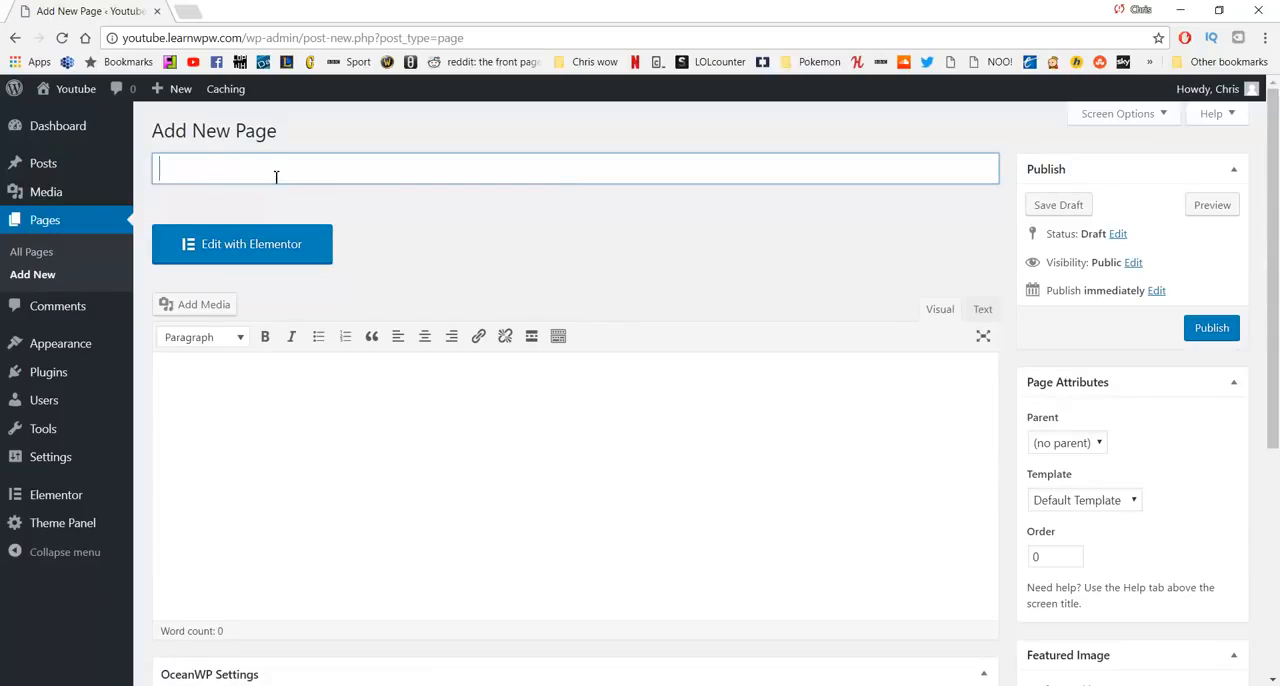
type("About")
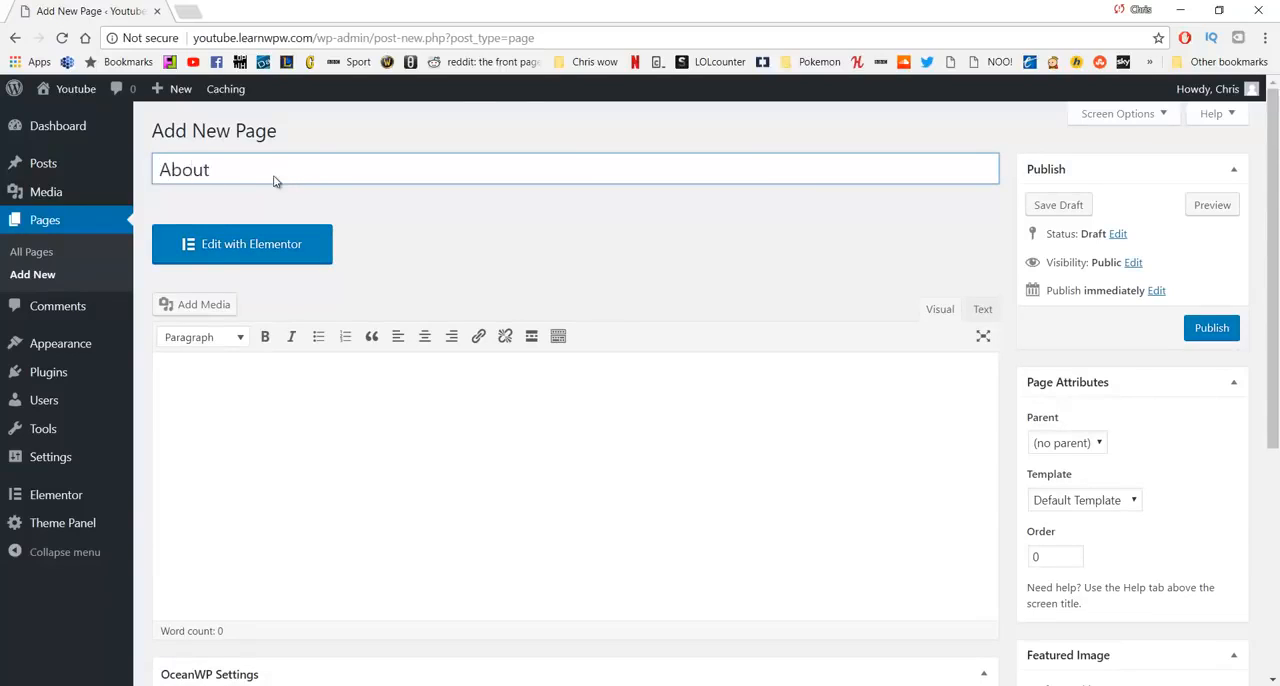
left_click(1210, 329)
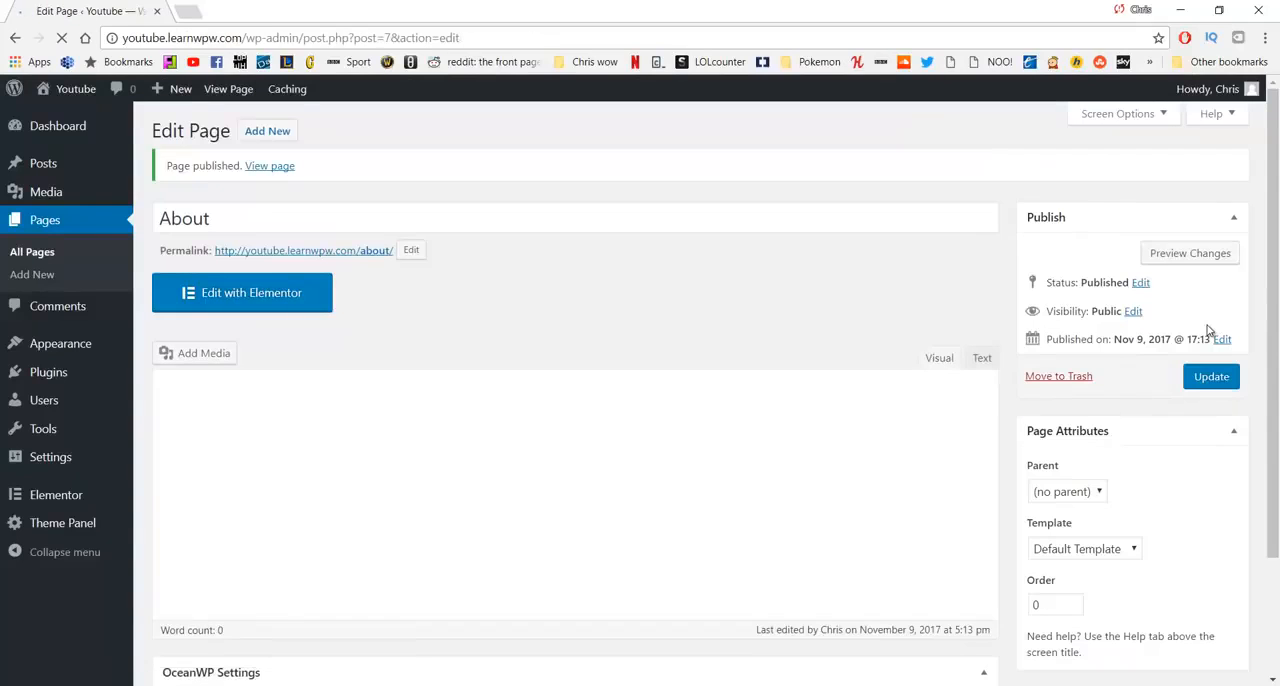
left_click(421, 216)
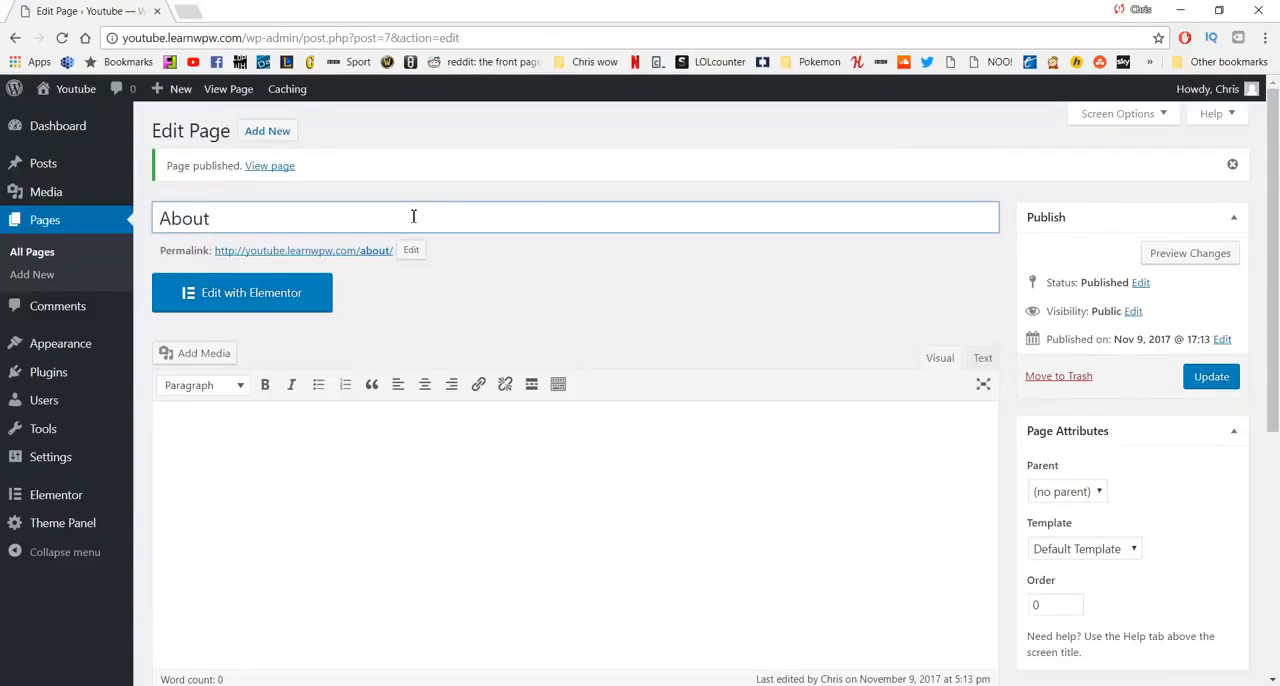
key("ctrl+a")
key("BackSpace")
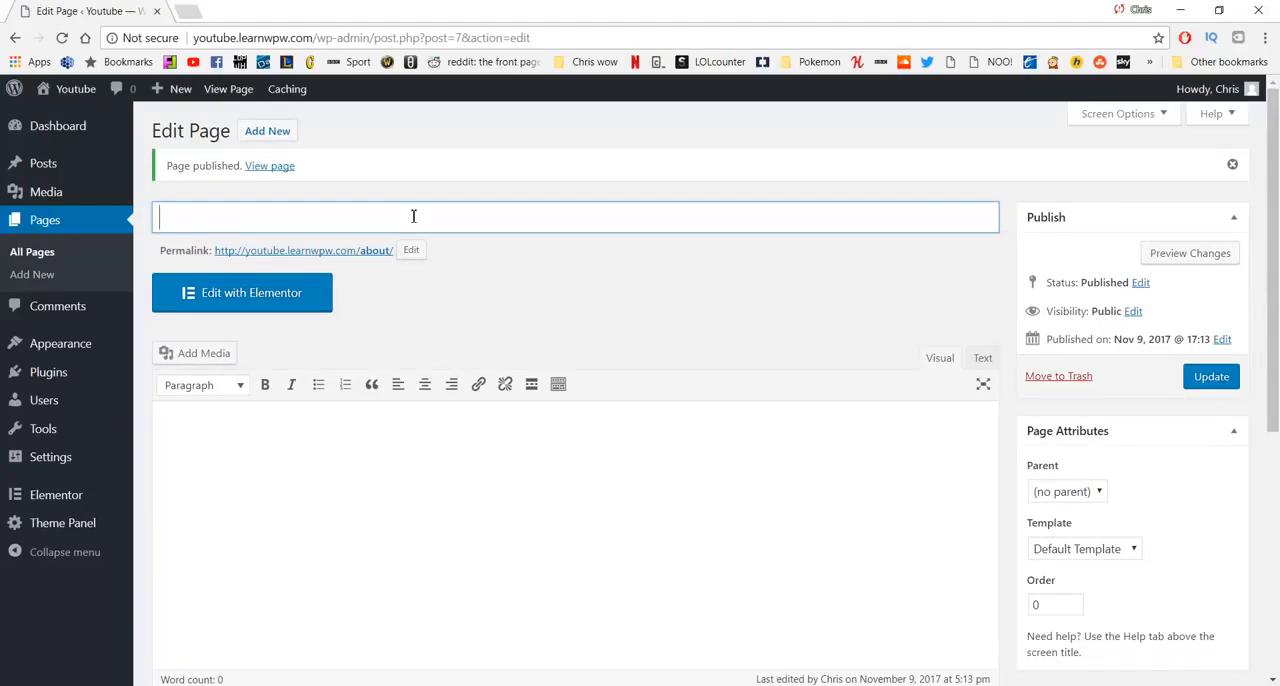
type("Our Work")
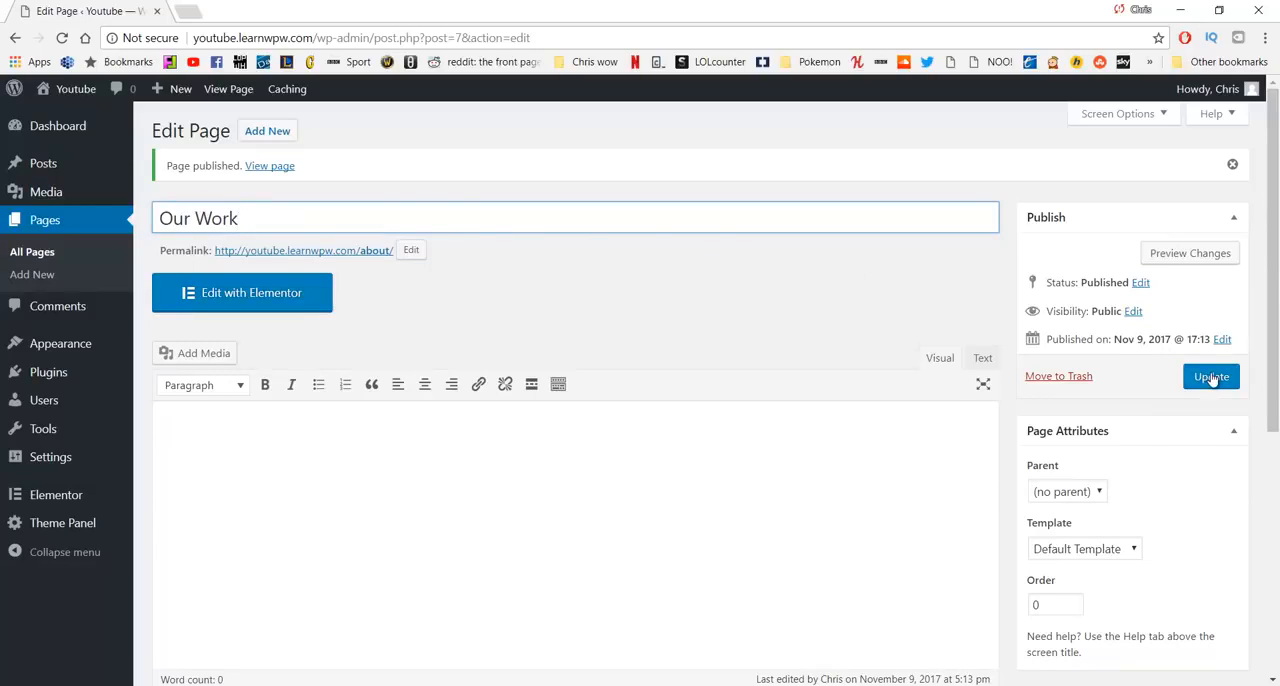
- Leave the About page without saving the title edit, then create and publish a new page titled Our Work
left_click(250, 137)
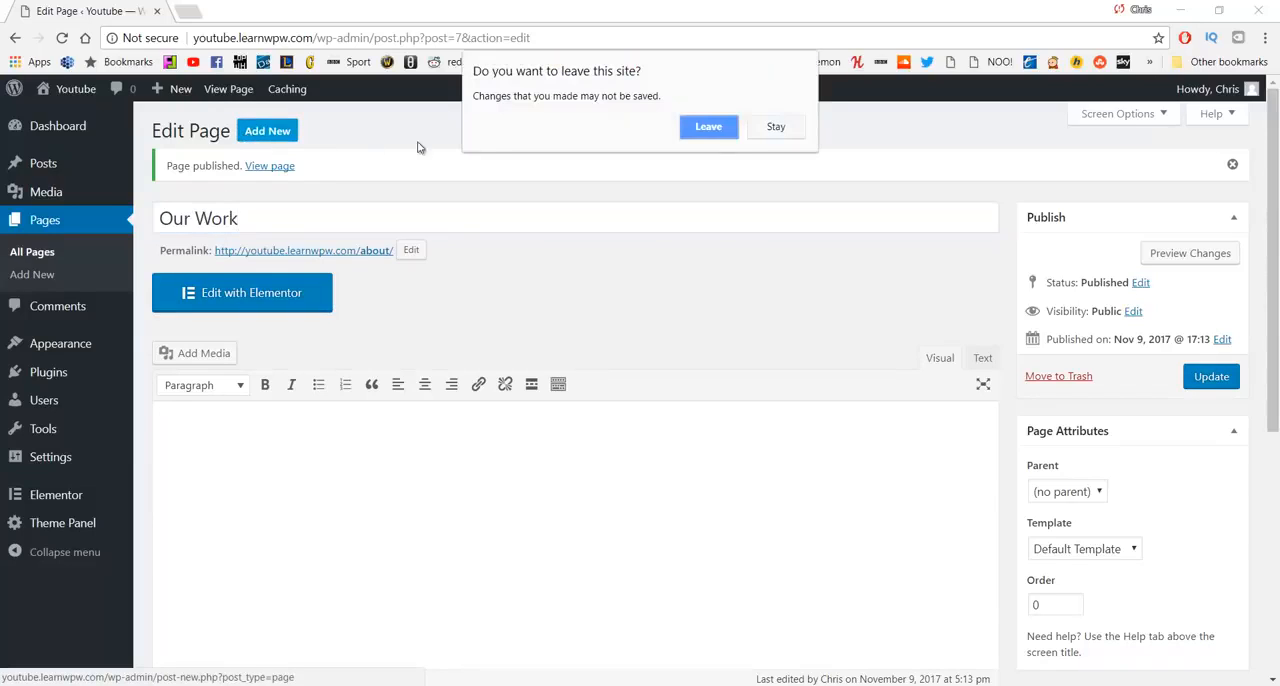
left_click(731, 126)
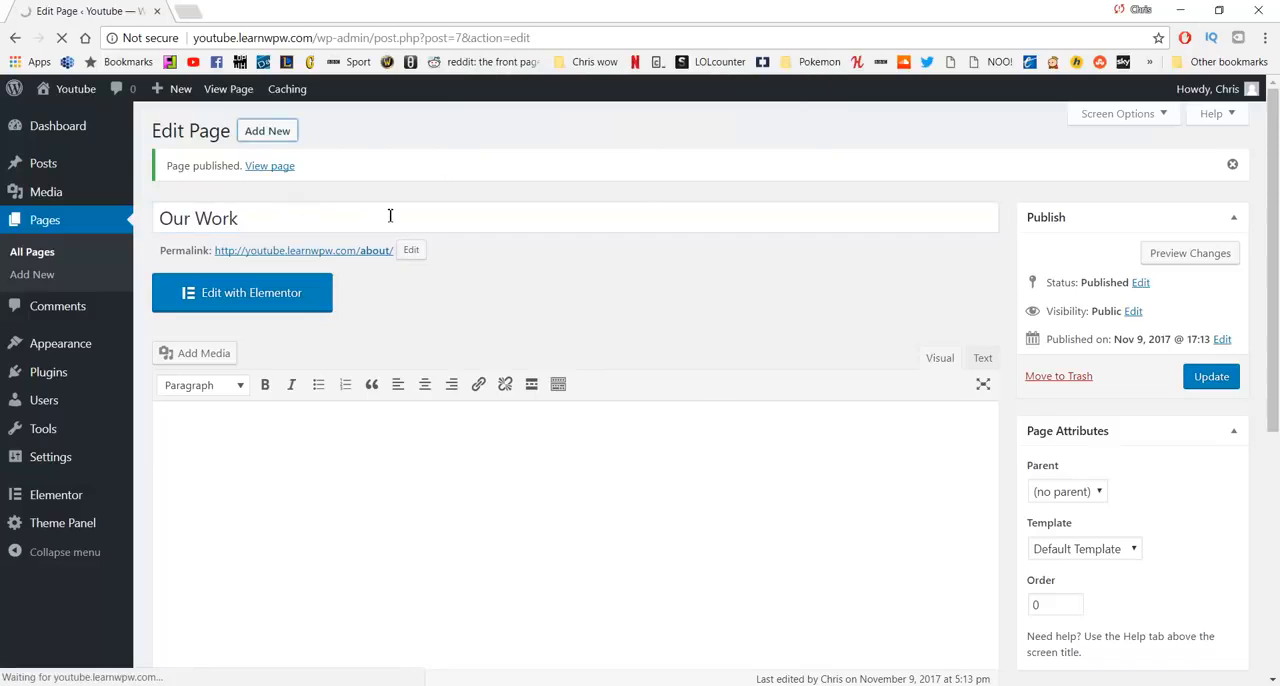
type("O")
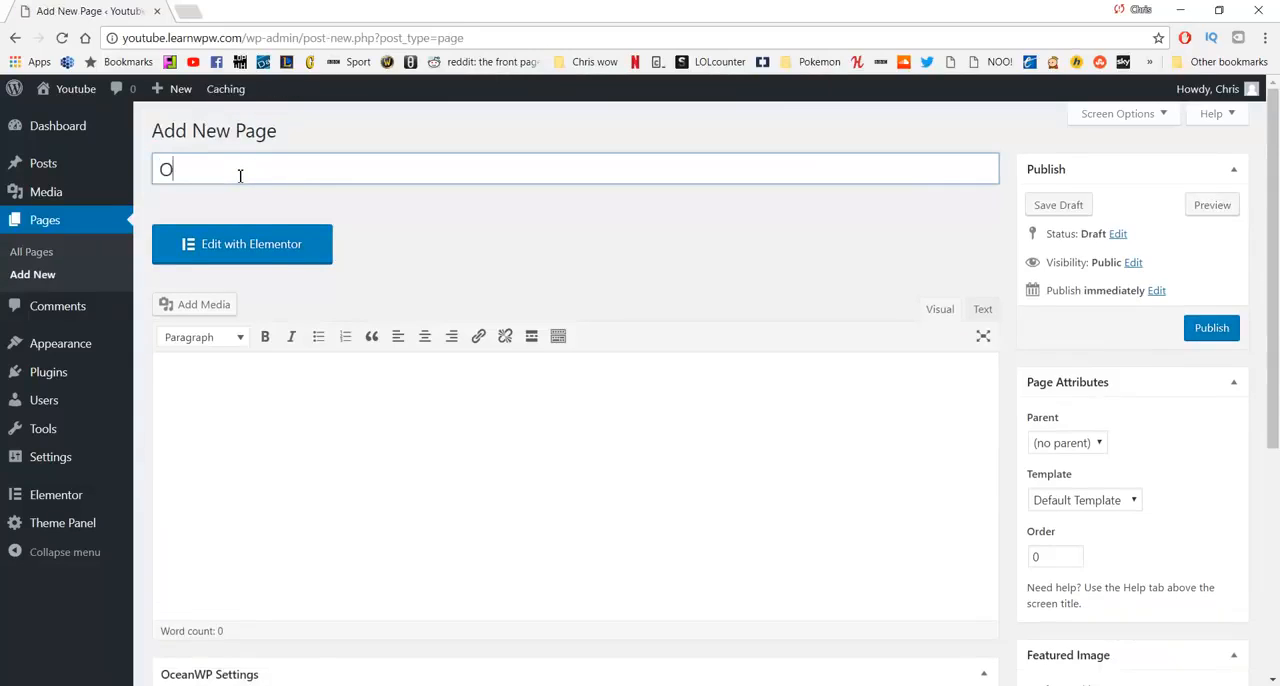
type("ur Work")
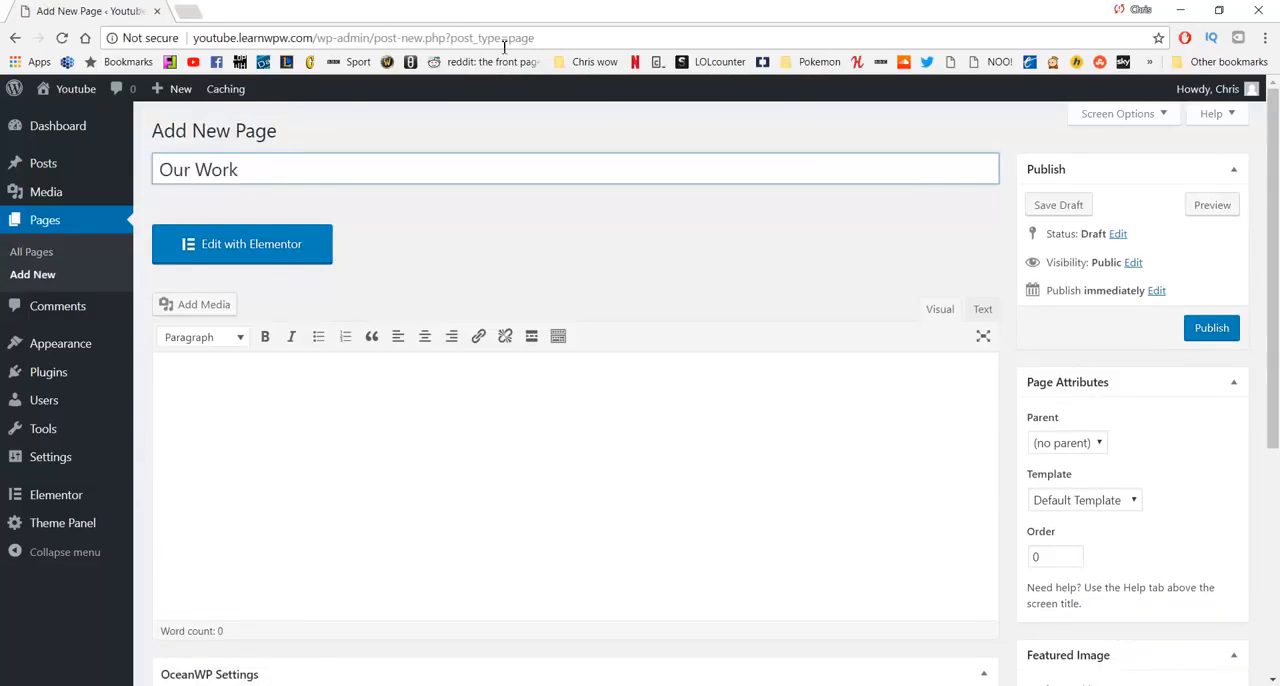
left_click(1207, 332)
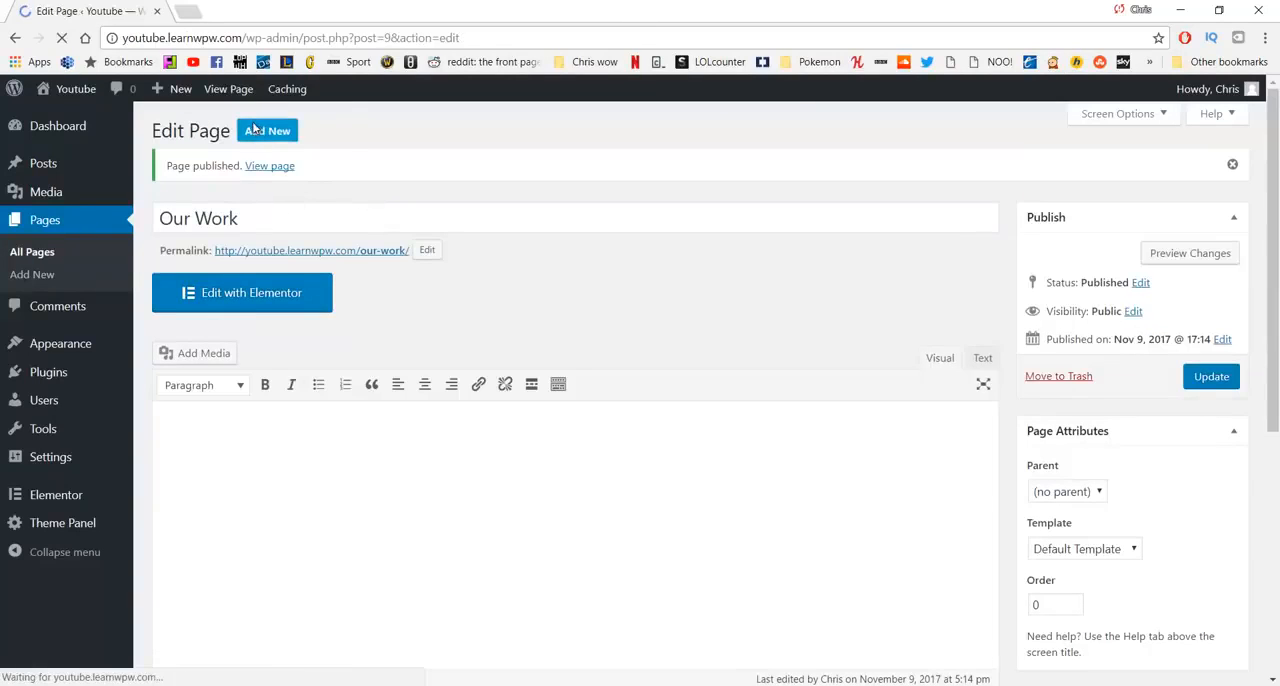
- Create a new page titled Services and publish it
left_click(255, 130)
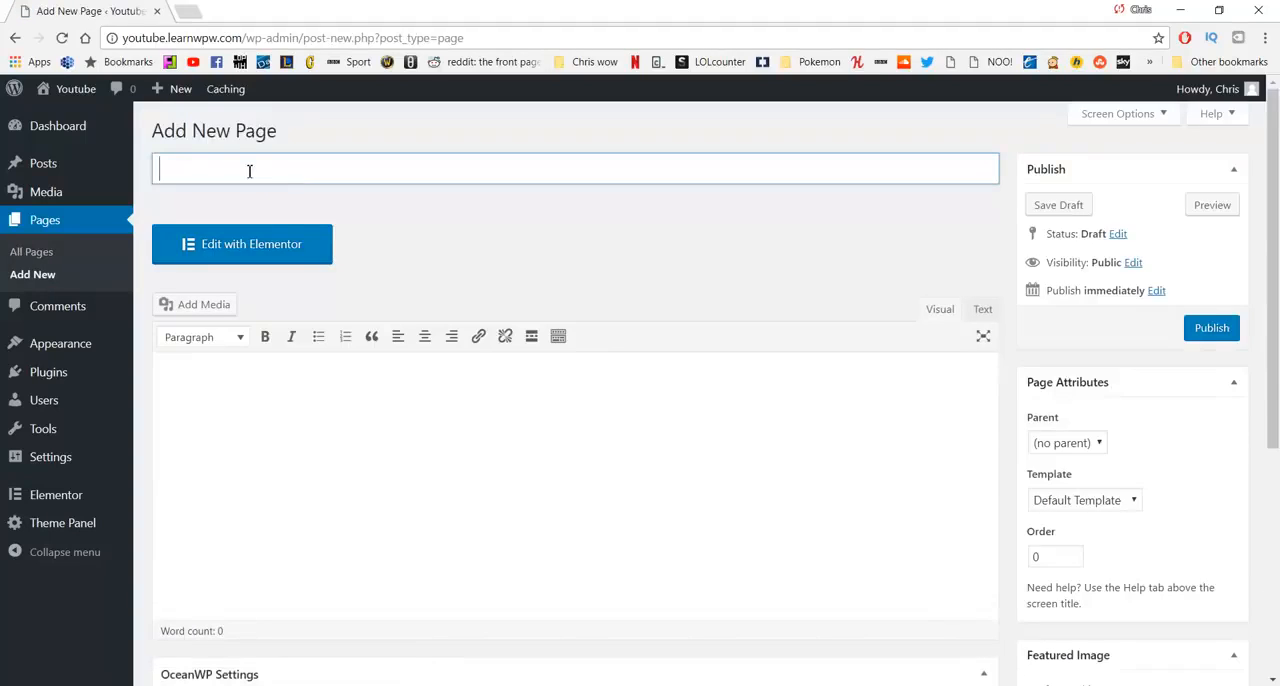
type("Services")
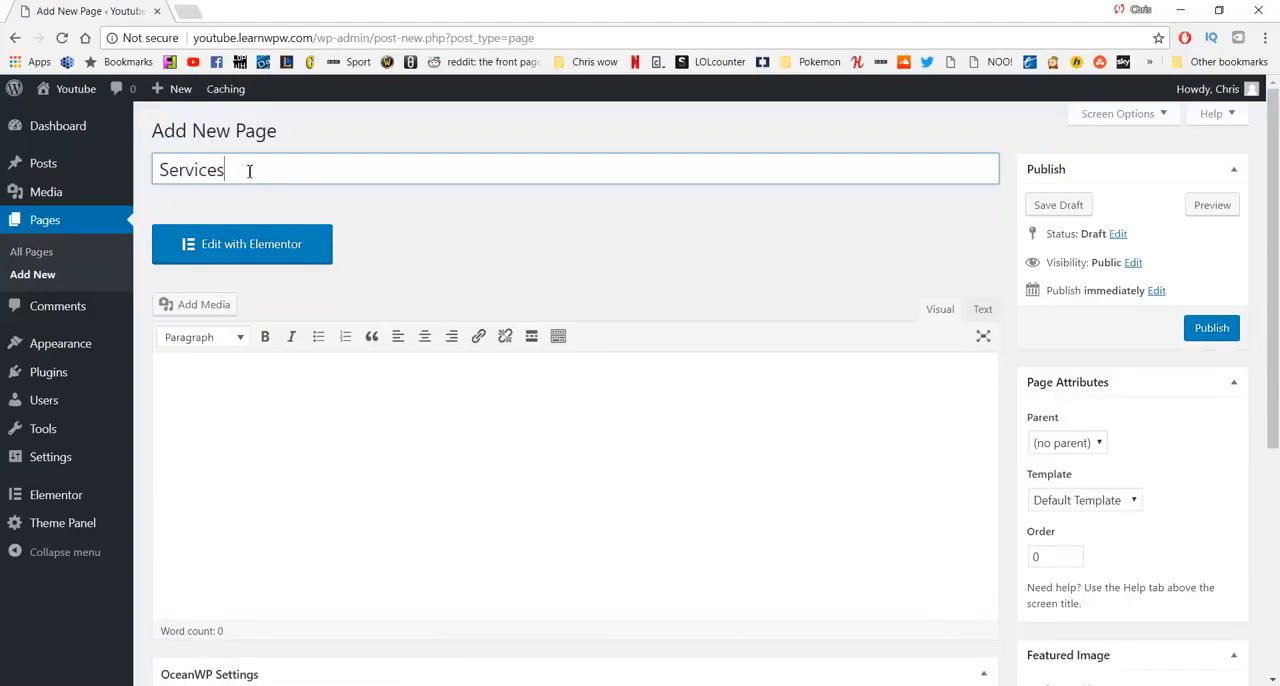
left_click(1198, 332)
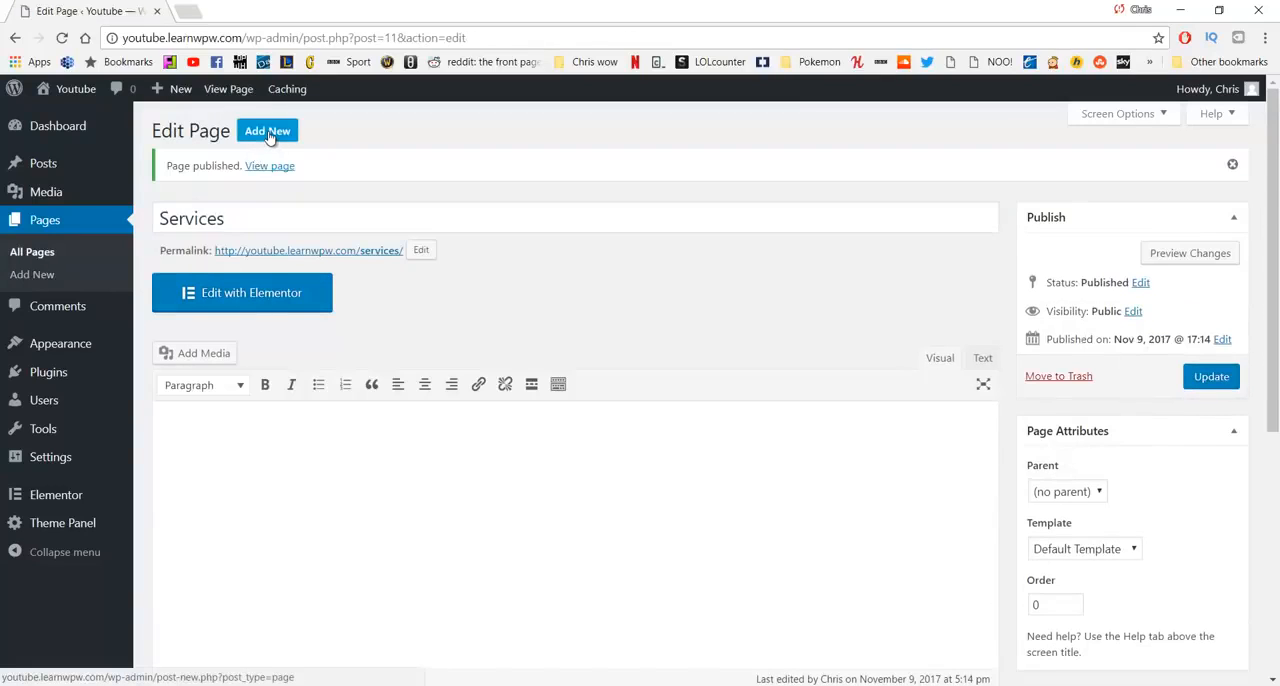
- Create and publish a new page titled Contact, and return to the list of all pages
left_click(268, 133)
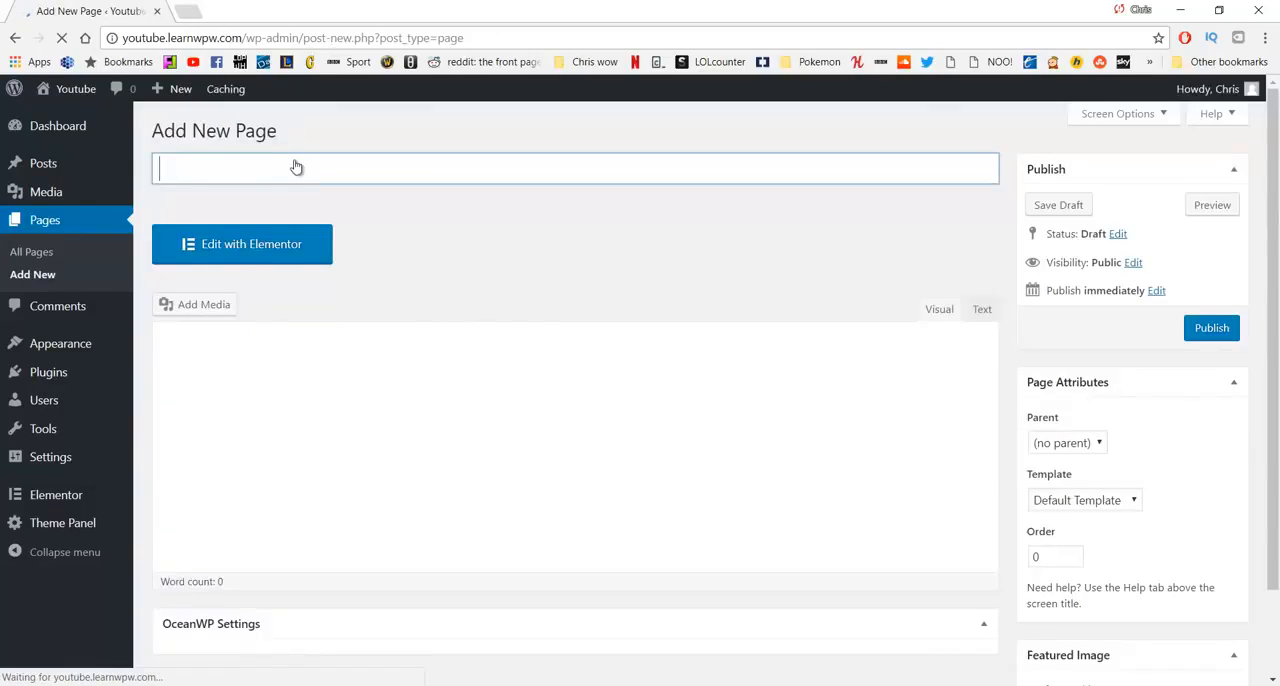
type("Contact")
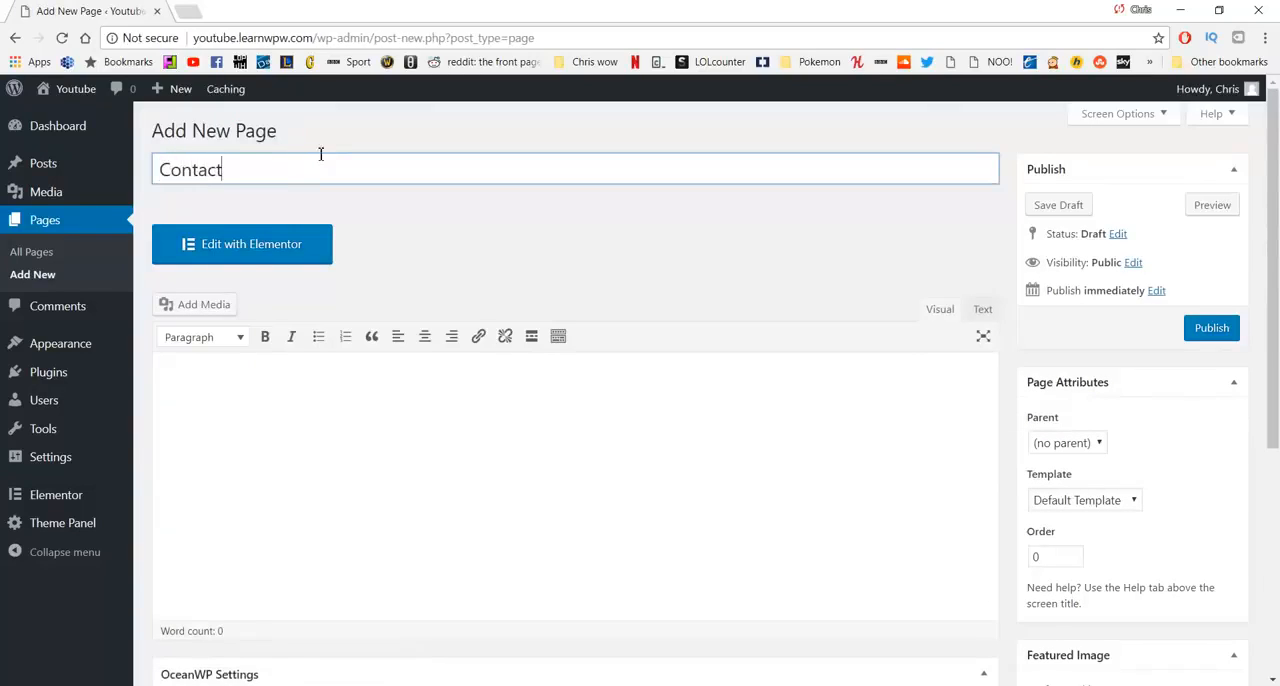
left_click(1205, 330)
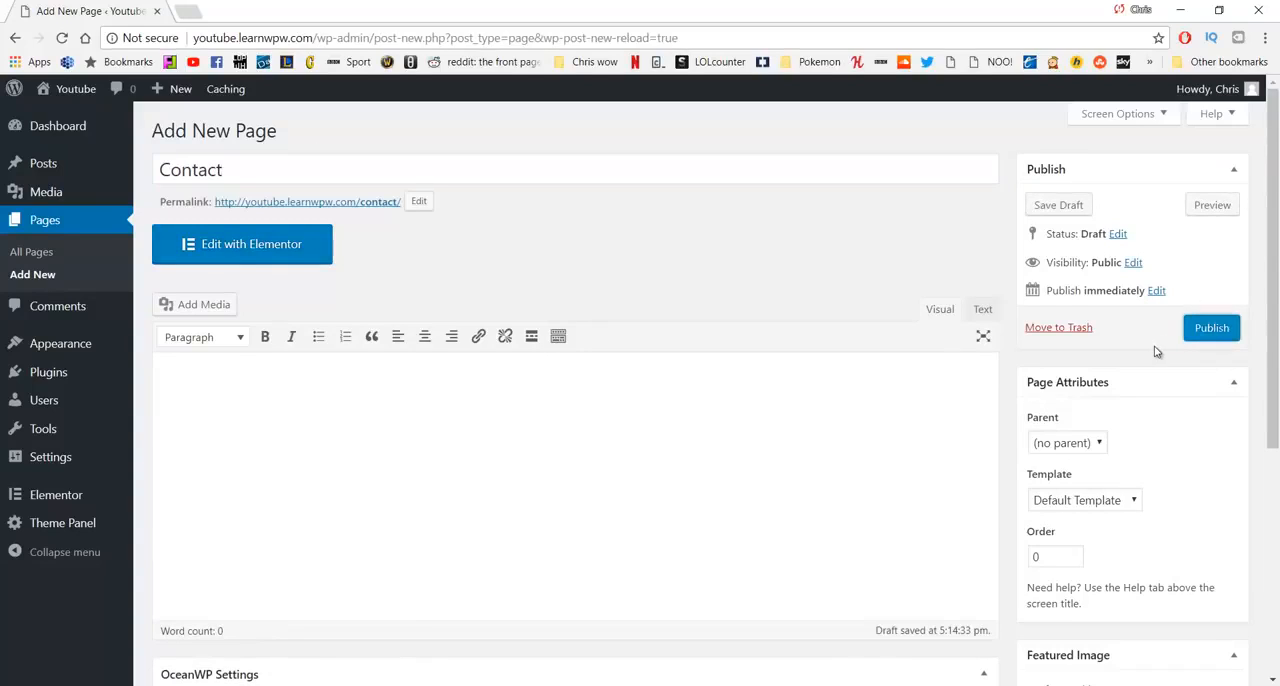
left_click(1207, 327)
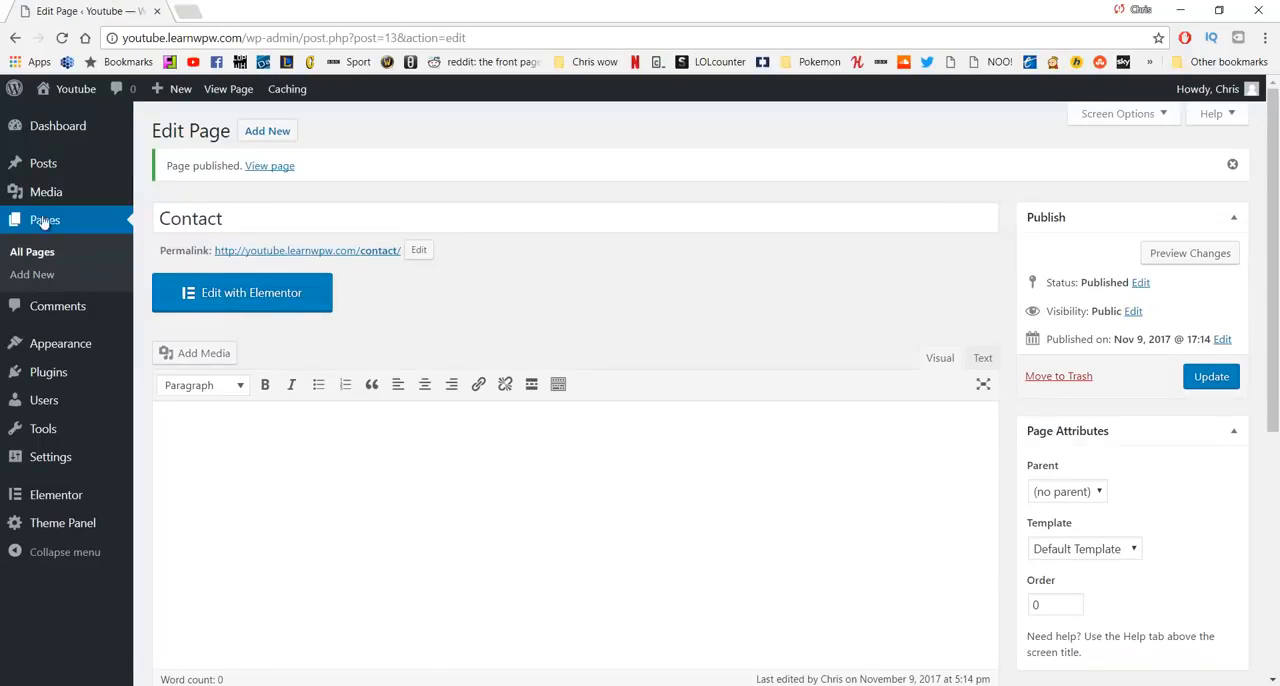
left_click(29, 253)
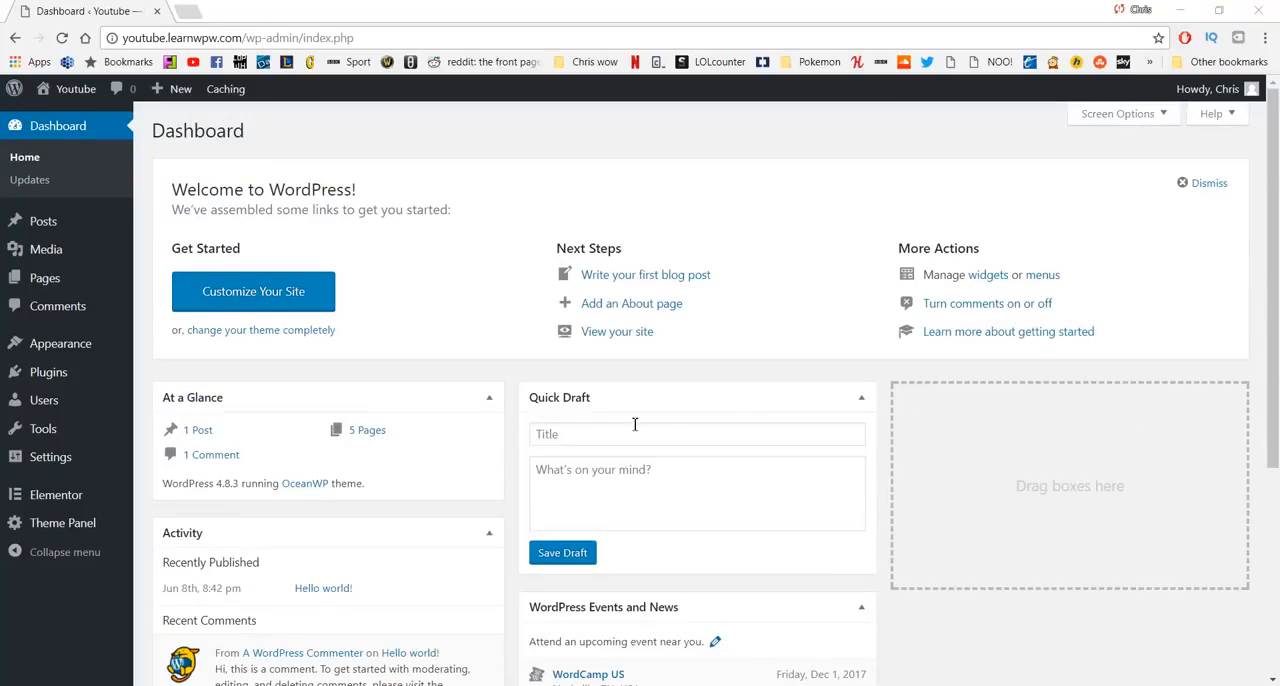
- Open the live site in a new tab and start customizing it from its home page
mouse_move(68, 98)
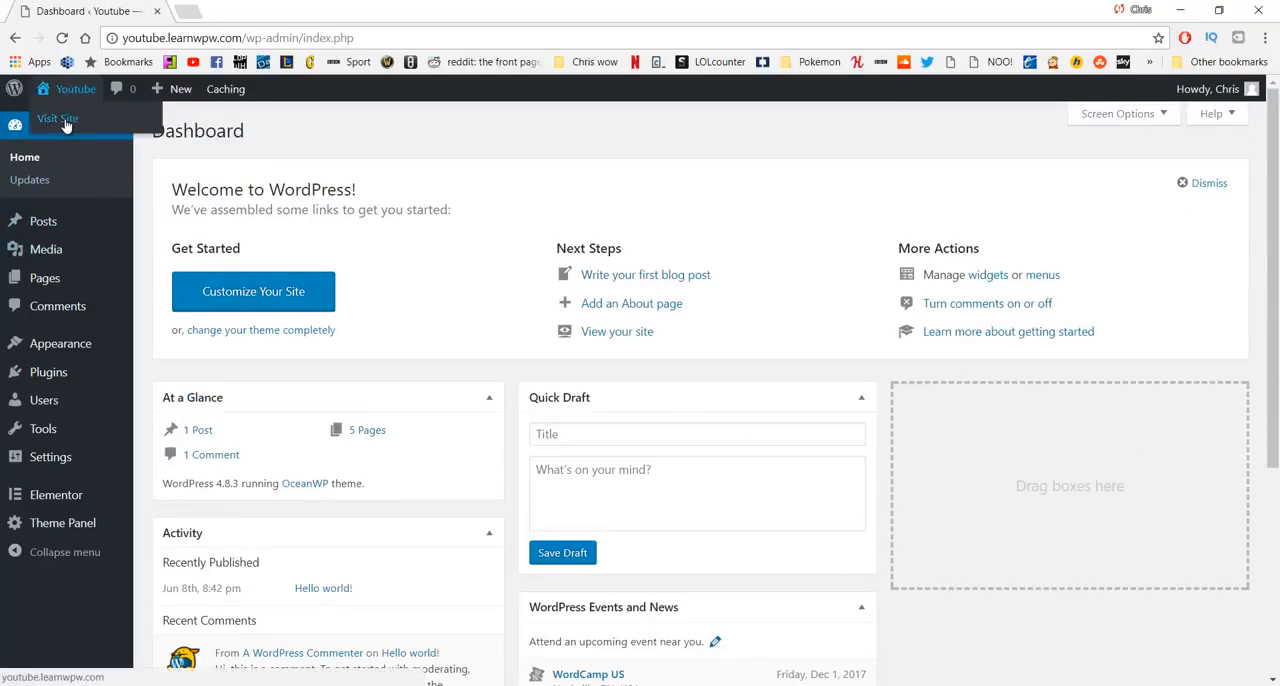
middle_click(62, 122)
left_click(230, 6)
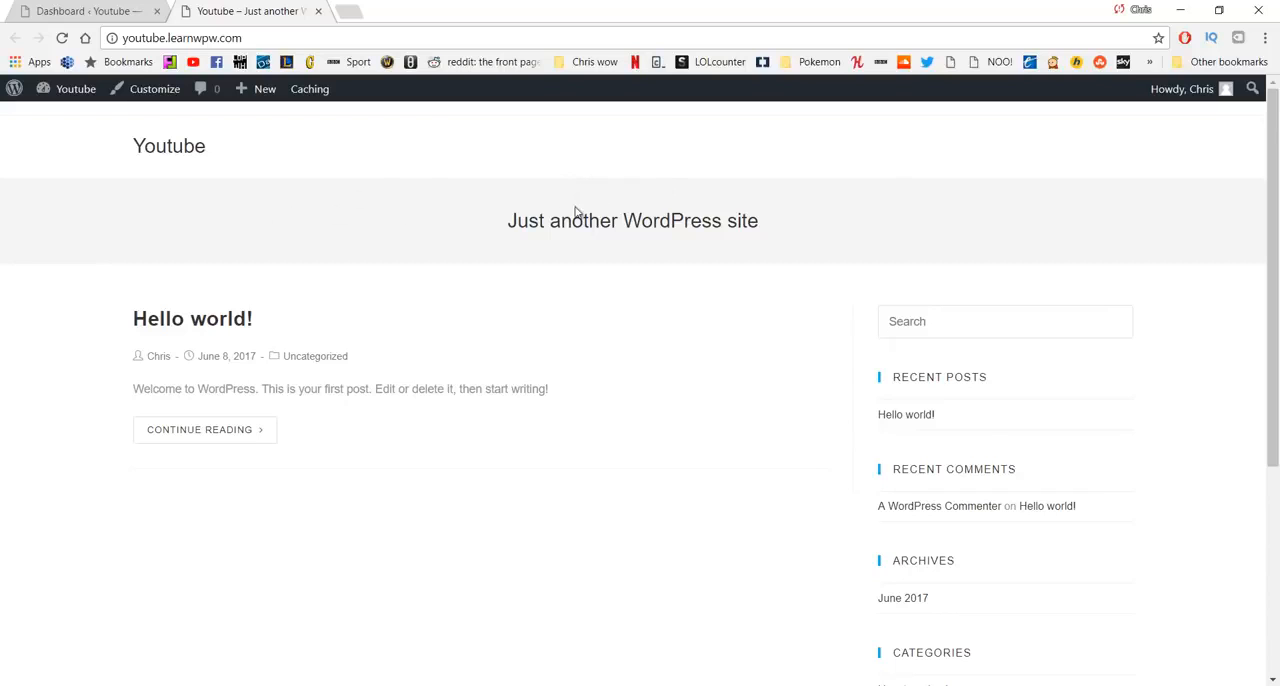
scroll(512, 364, "down", 3)
scroll(509, 365, "up", 3)
left_click(148, 101)
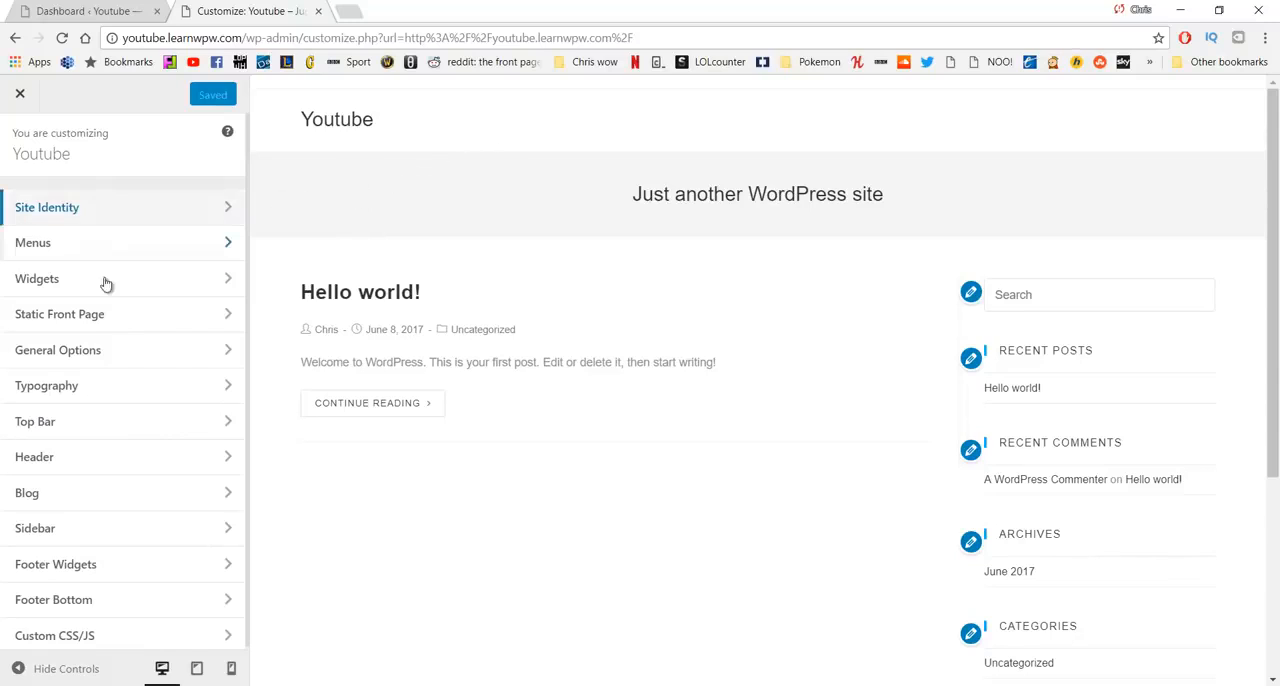
- Disable the theme's top bar in its general settings and return to the main list of customization sections
left_click(110, 427)
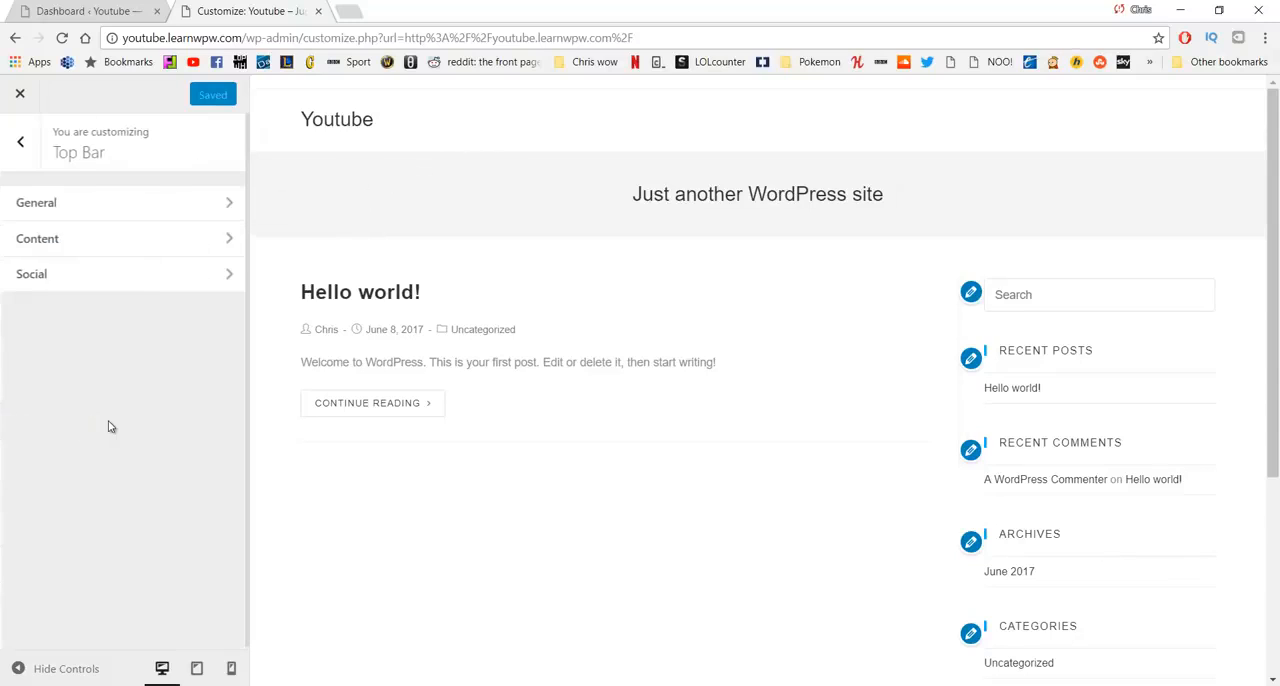
left_click(124, 208)
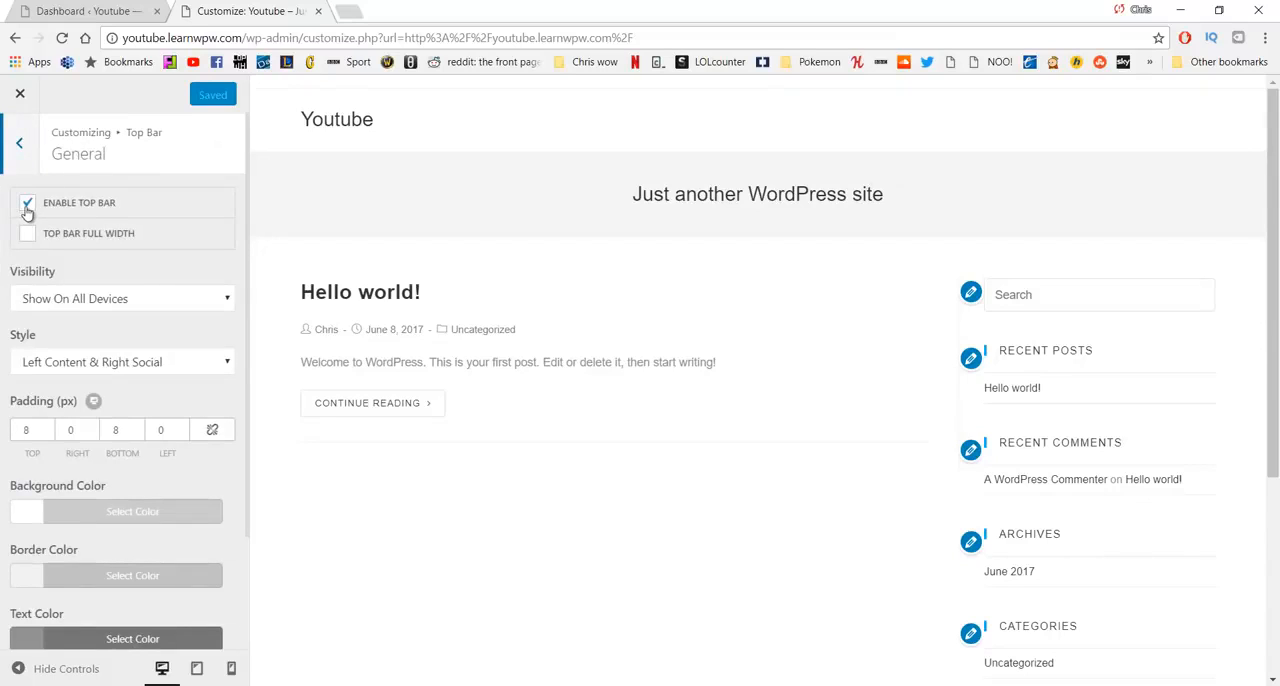
left_click(28, 210)
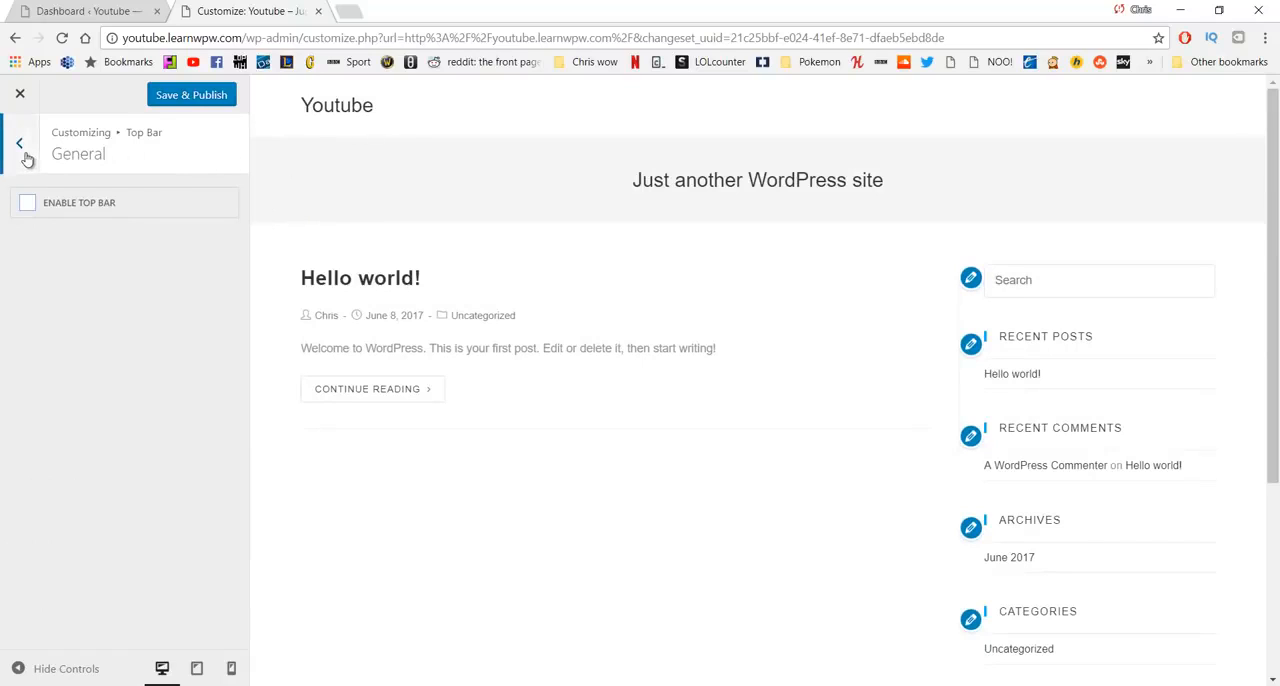
left_click(24, 150)
left_click(24, 150)
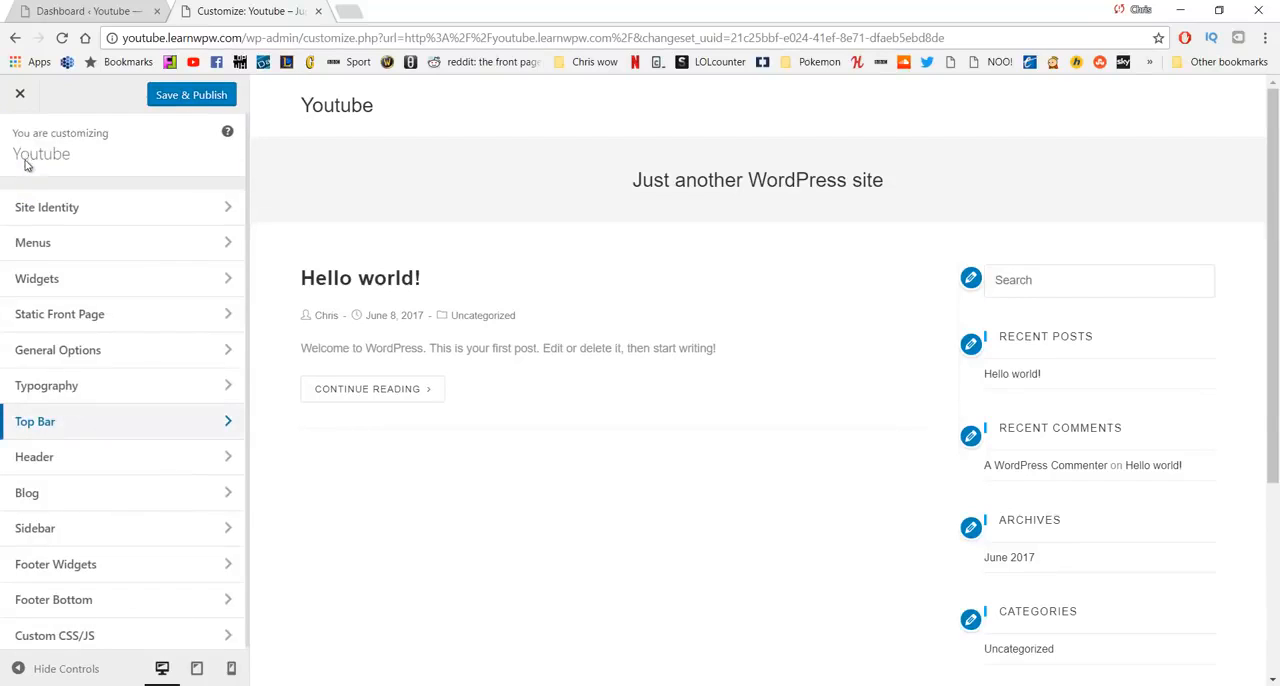
- Create a new navigation menu named Main
left_click(125, 248)
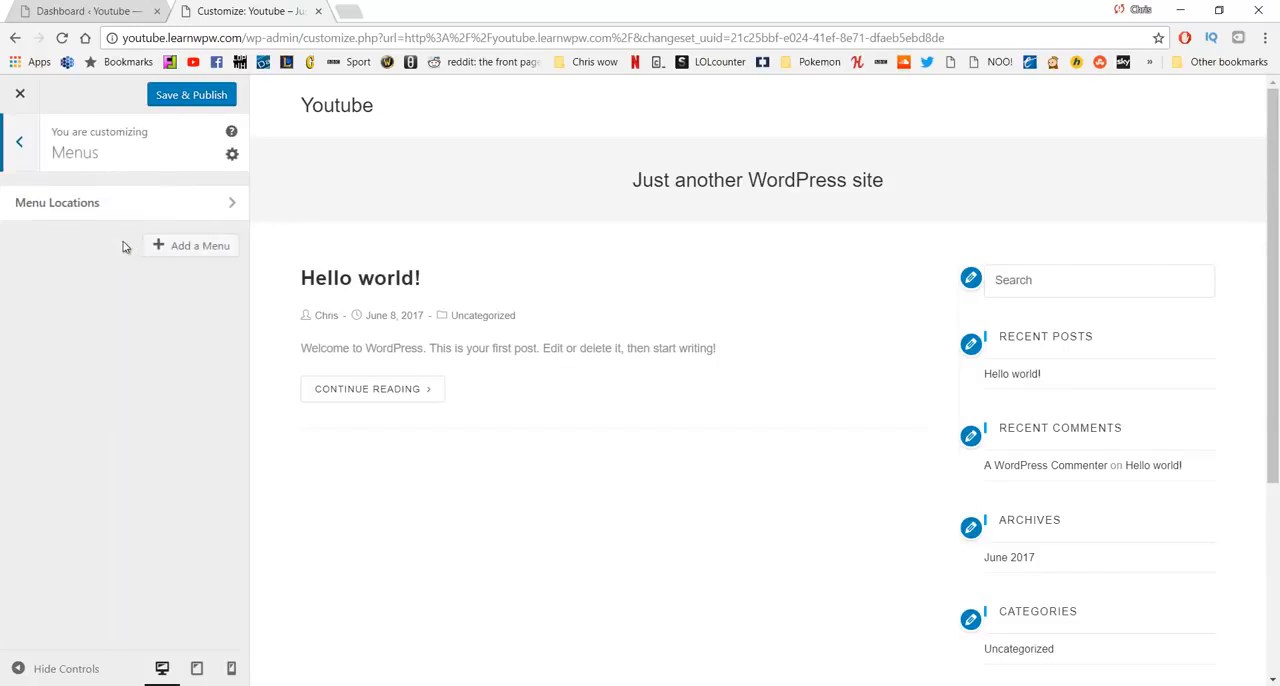
left_click(178, 257)
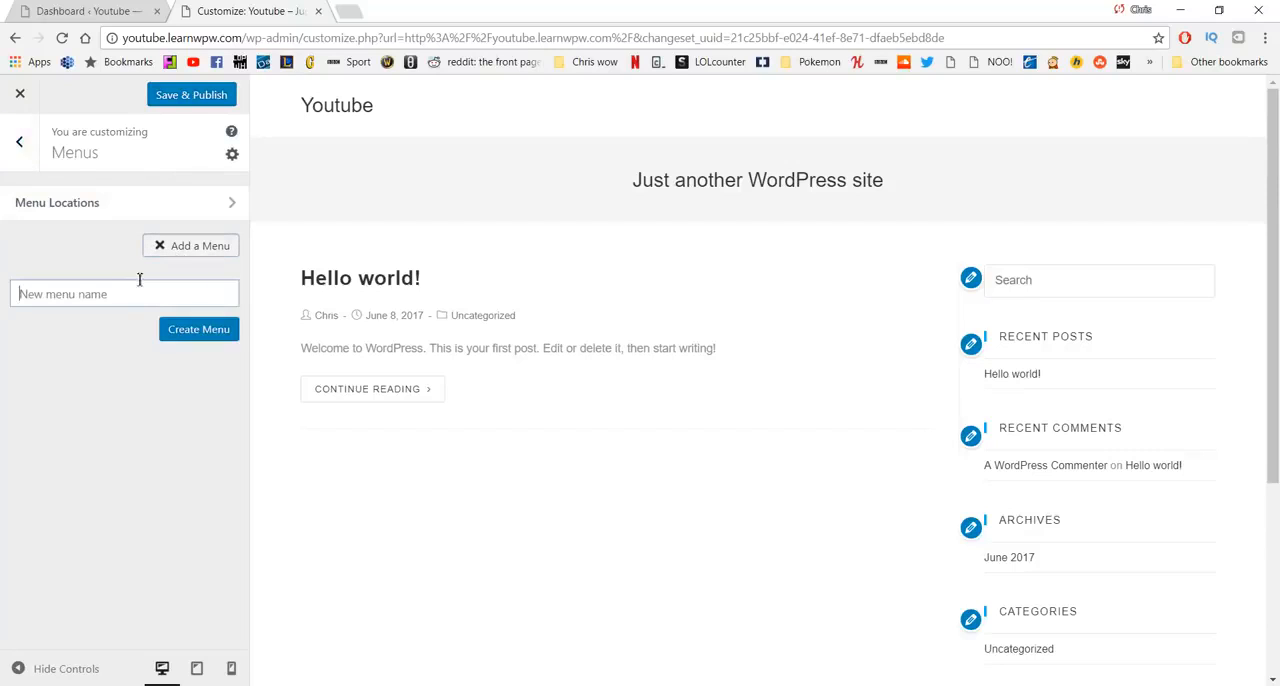
type("Main")
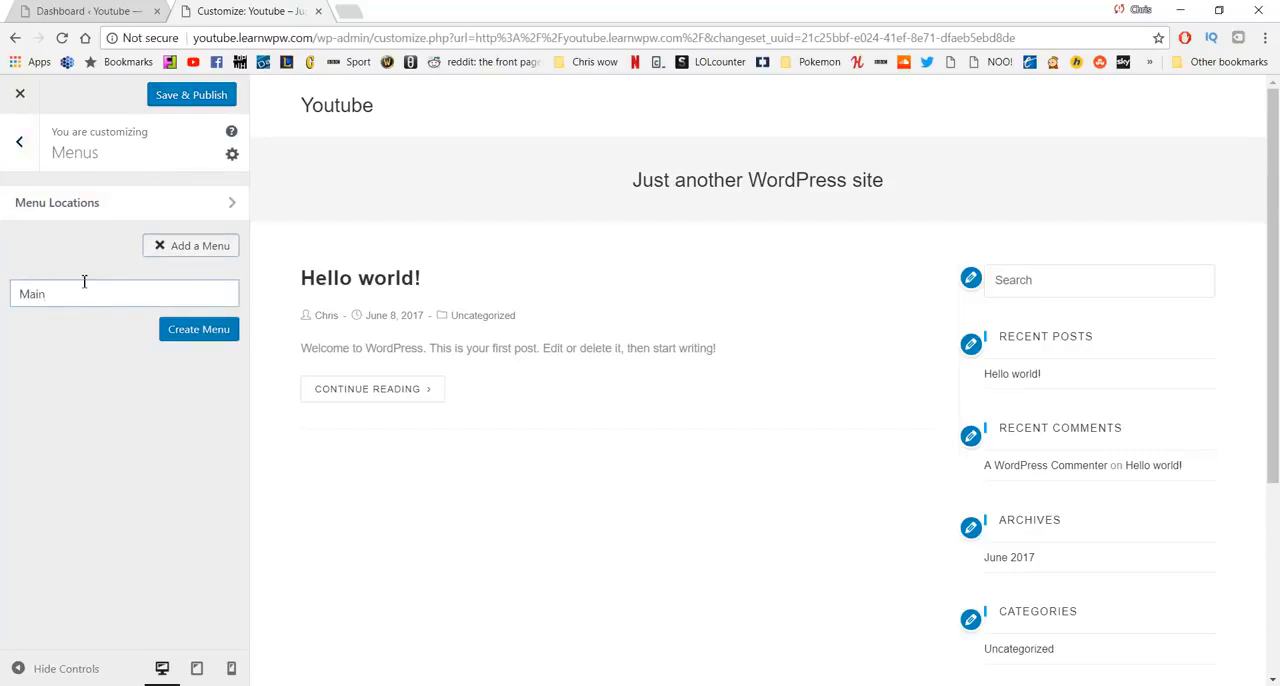
left_click(190, 336)
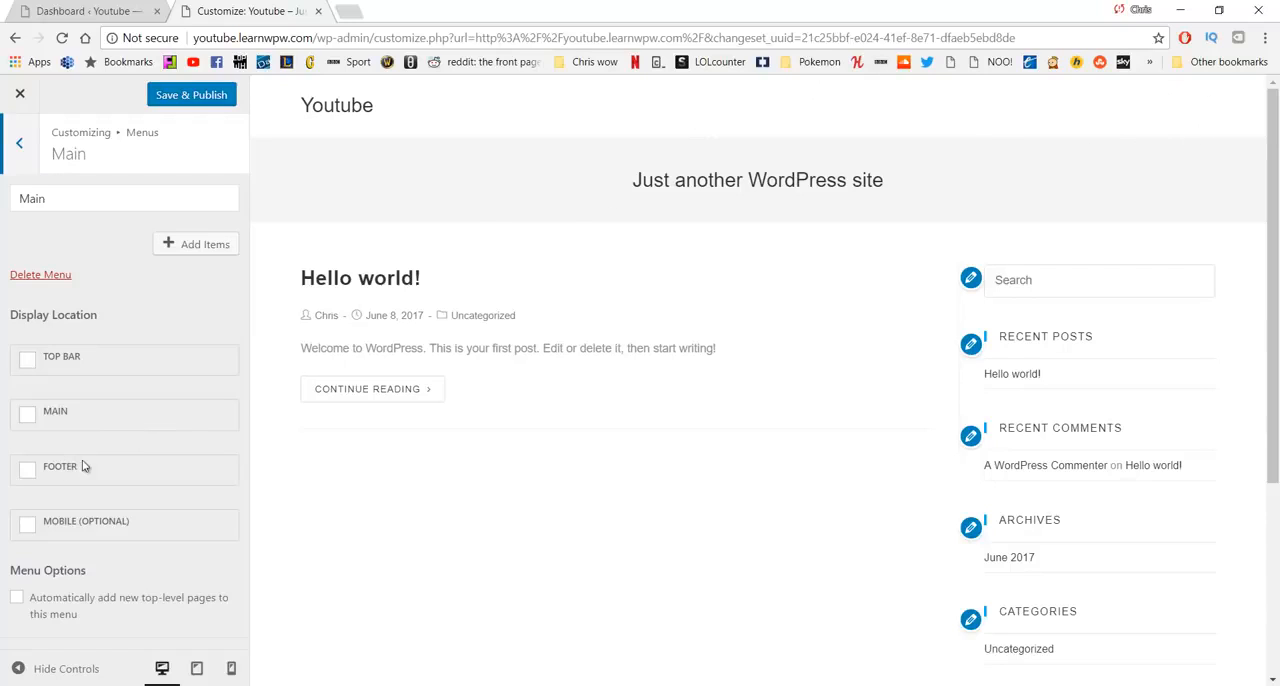
- Assign the new menu to the Main display location
scroll(529, 457, "down", 3)
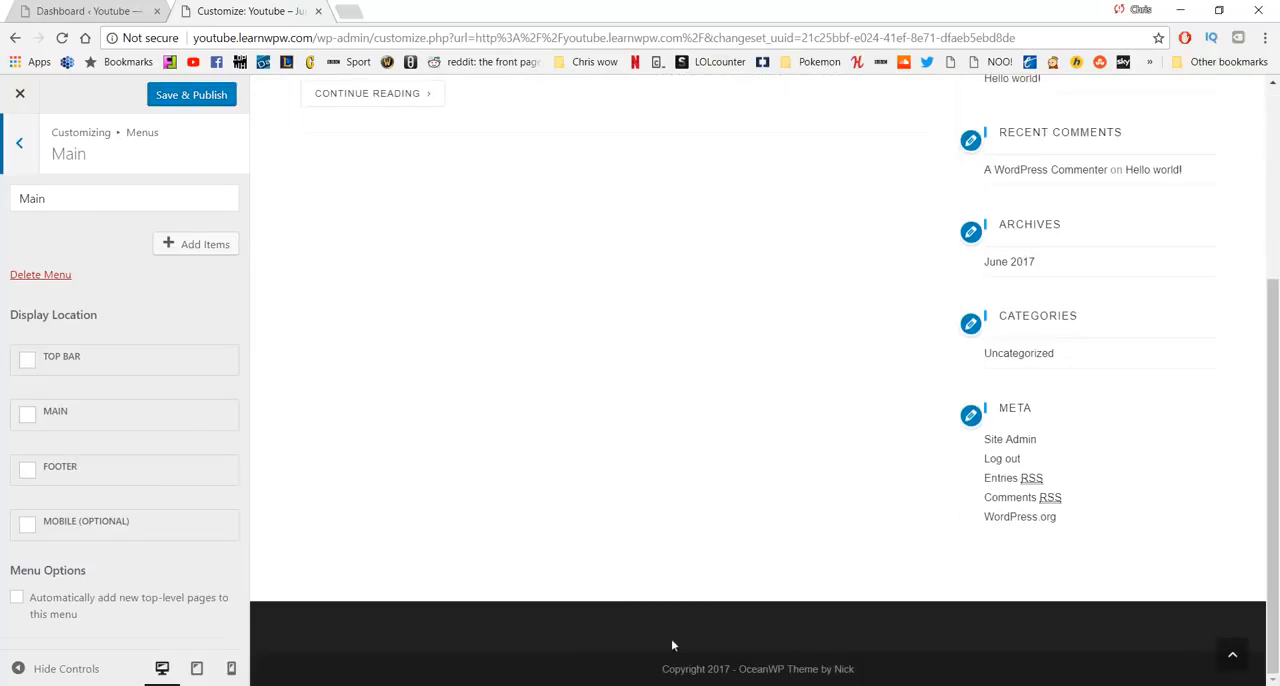
scroll(506, 449, "up", 3)
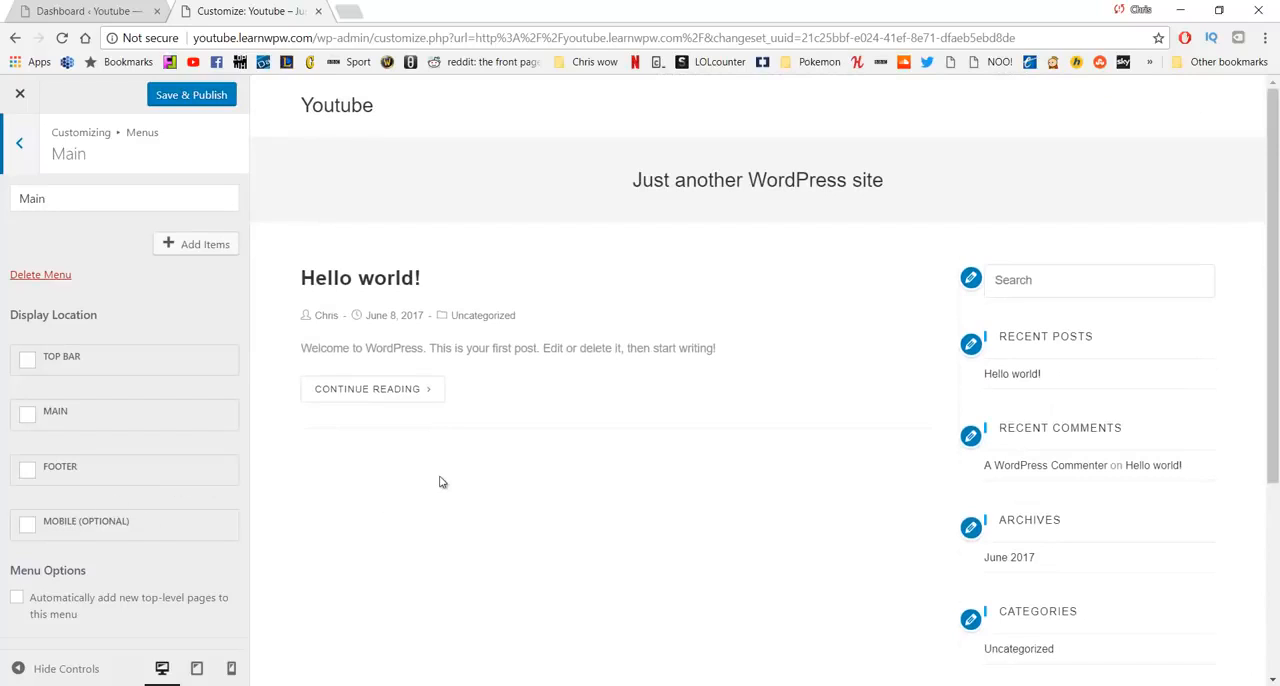
left_click(29, 416)
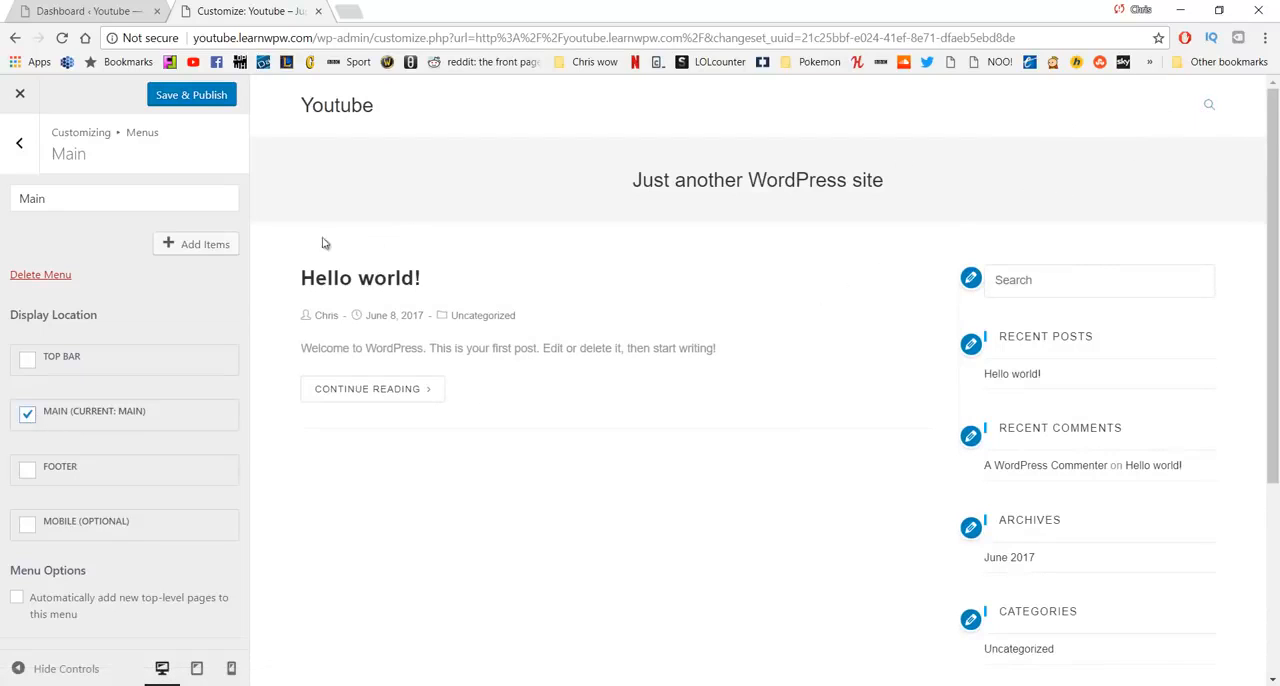
- Add the Home, About, Our Work, Services and Contact pages to the Main menu in that order
left_click(205, 255)
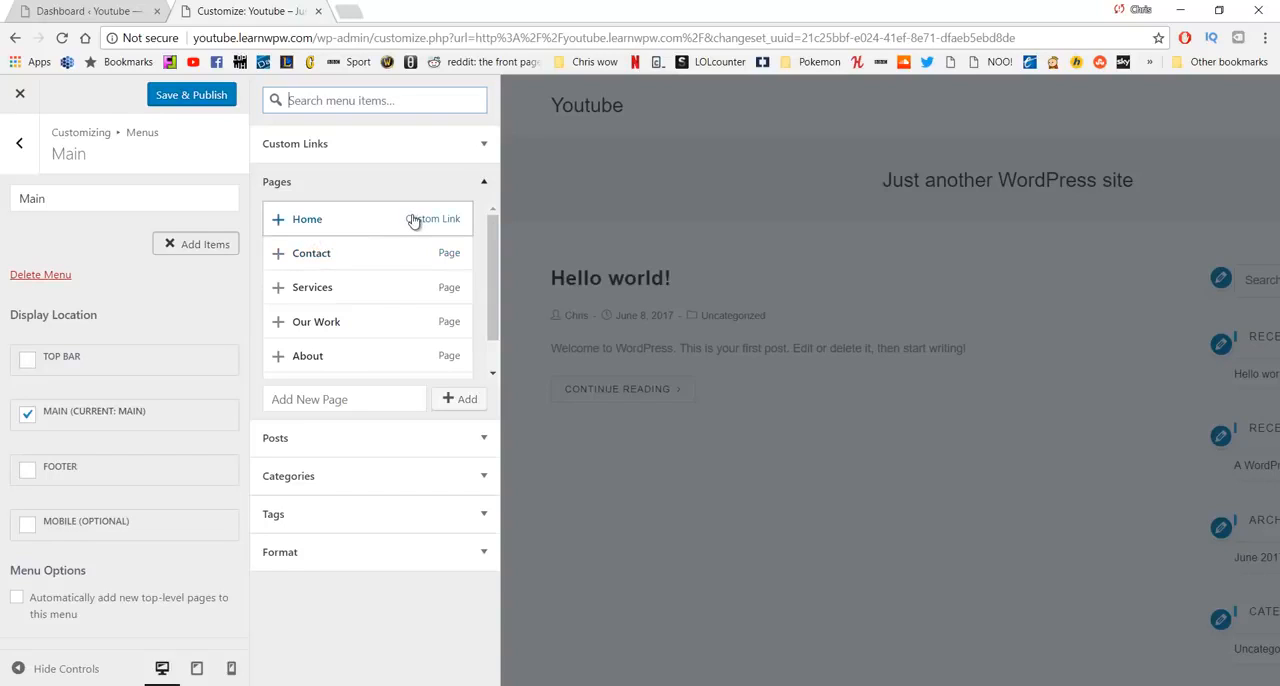
scroll(430, 240, "down", 1)
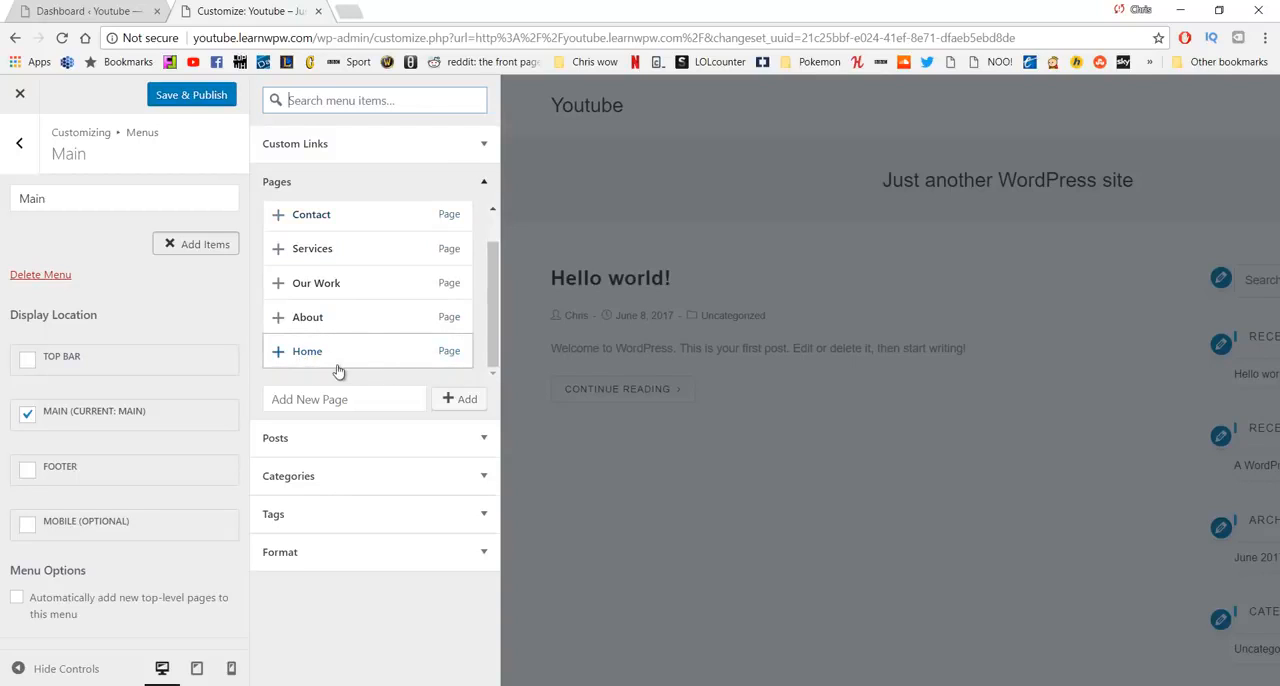
left_click(280, 360)
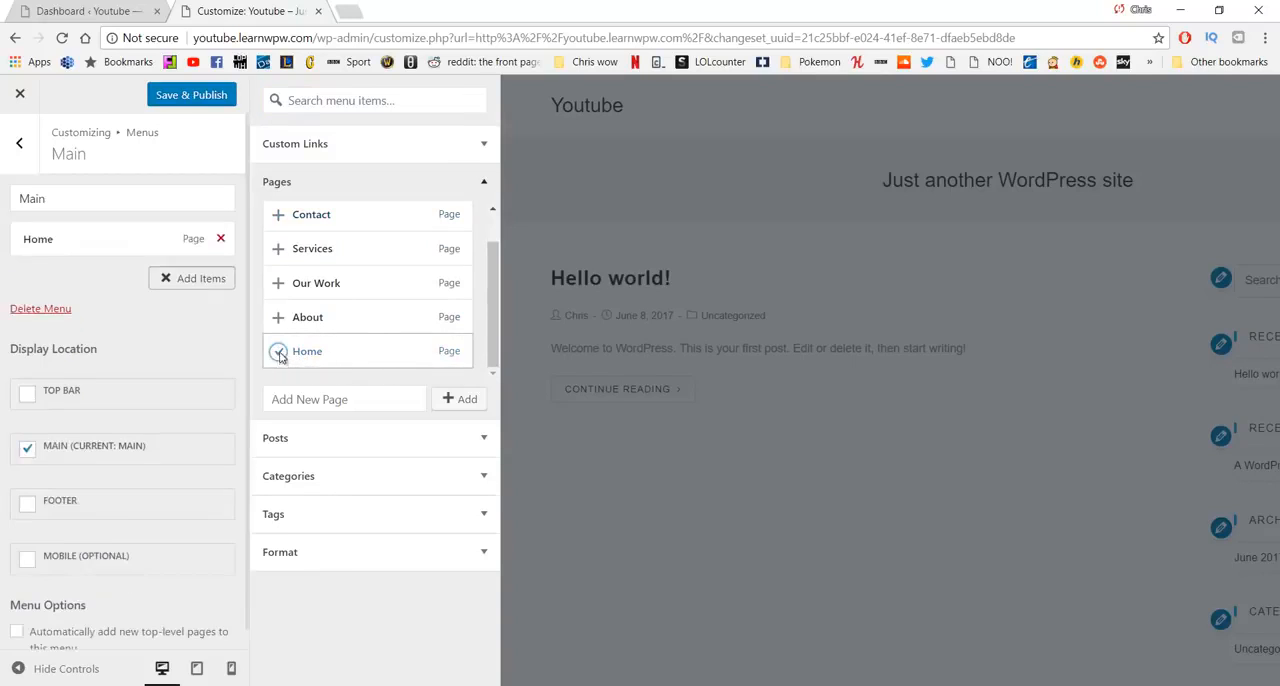
left_click(280, 327)
left_click(279, 283)
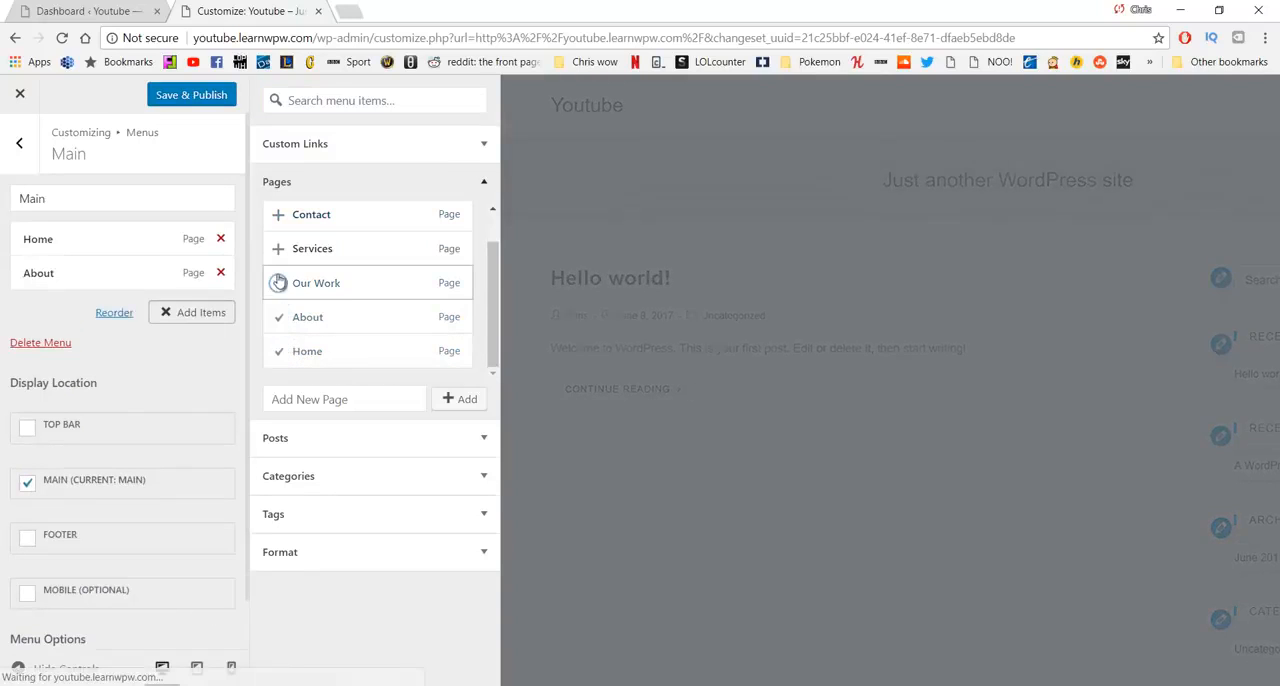
left_click(280, 249)
left_click(278, 214)
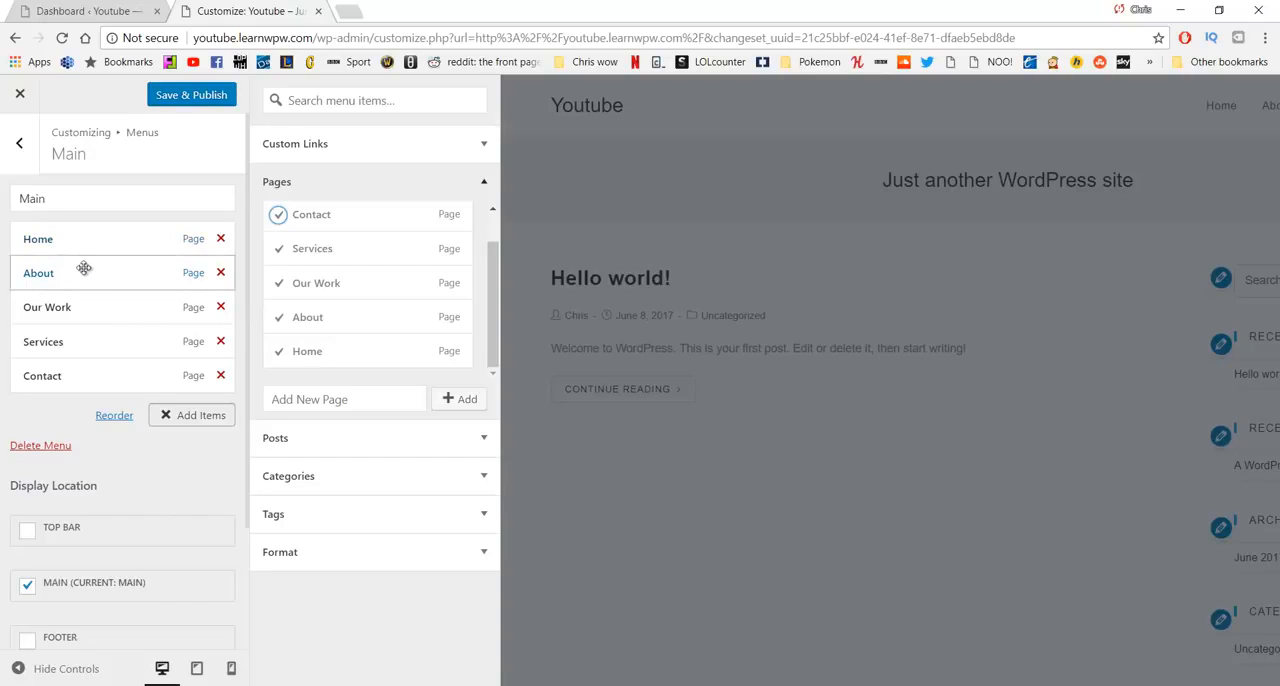
- Try reordering the Main menu's items and nesting Services under Our Work, and restore the original order and levels
left_click_drag(100, 303, 94, 277)
mouse_move(89, 341)
left_mouse_down()
mouse_move(100, 306)
mouse_move(94, 297)
mouse_move(97, 331)
mouse_move(86, 291)
mouse_move(93, 331)
mouse_move(80, 335)
left_mouse_up()
left_click_drag(94, 277, 89, 311)
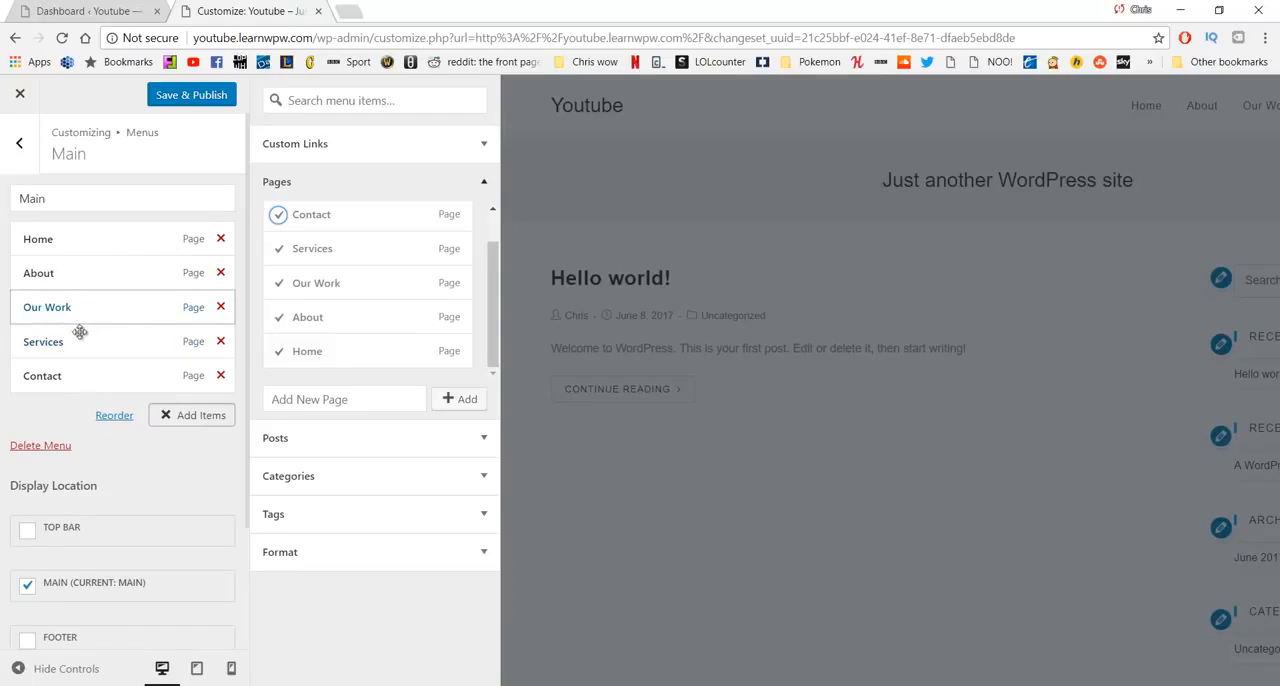
left_click_drag(86, 345, 114, 360)
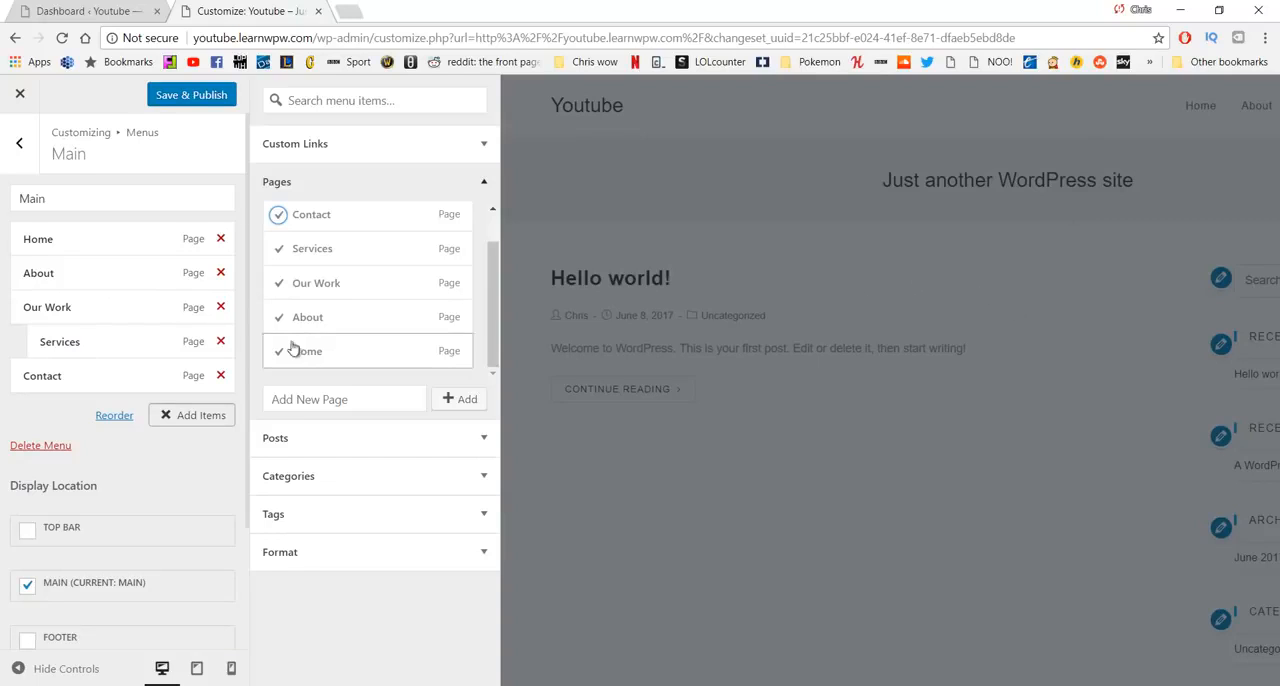
left_click_drag(146, 354, 120, 346)
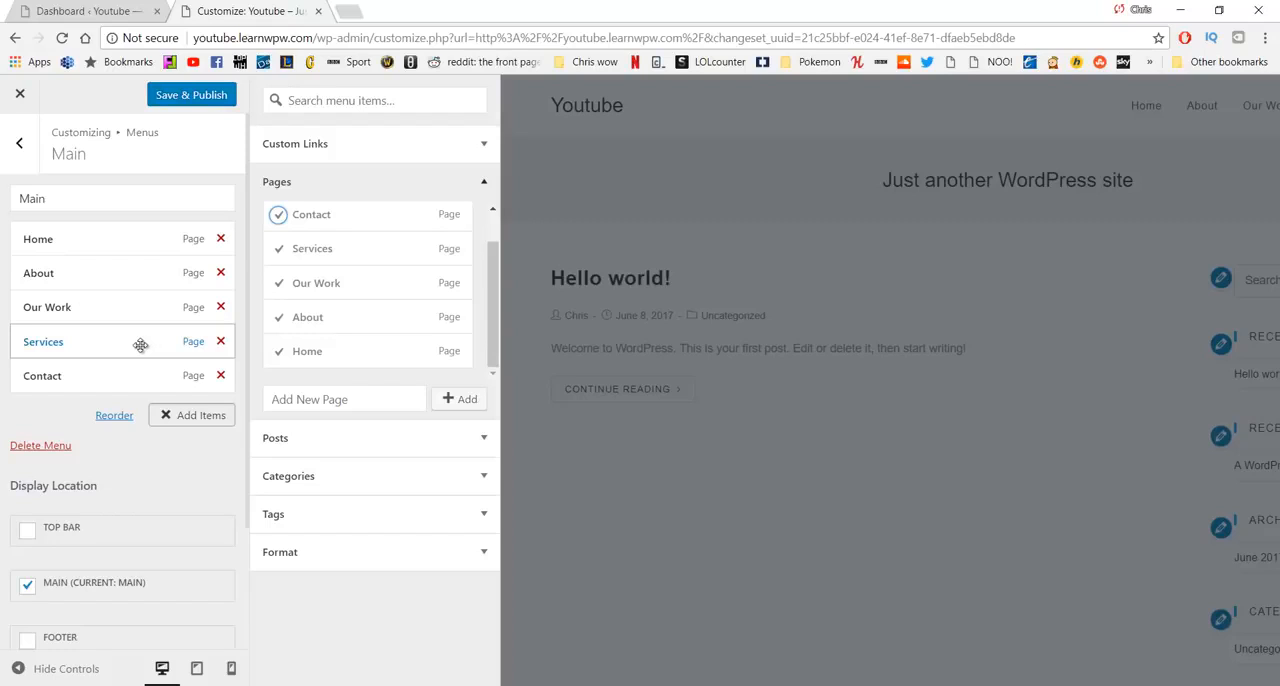
- Leave the menu settings and open the general settings of the Header section
left_click(19, 143)
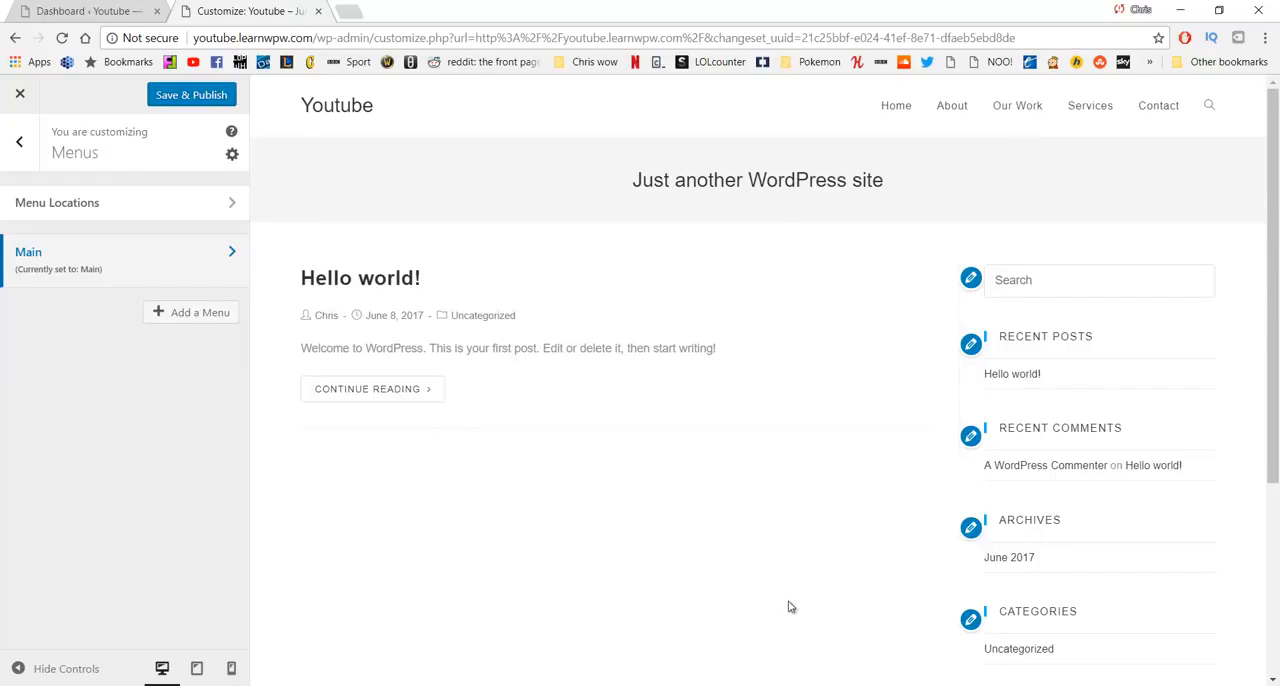
left_click(19, 142)
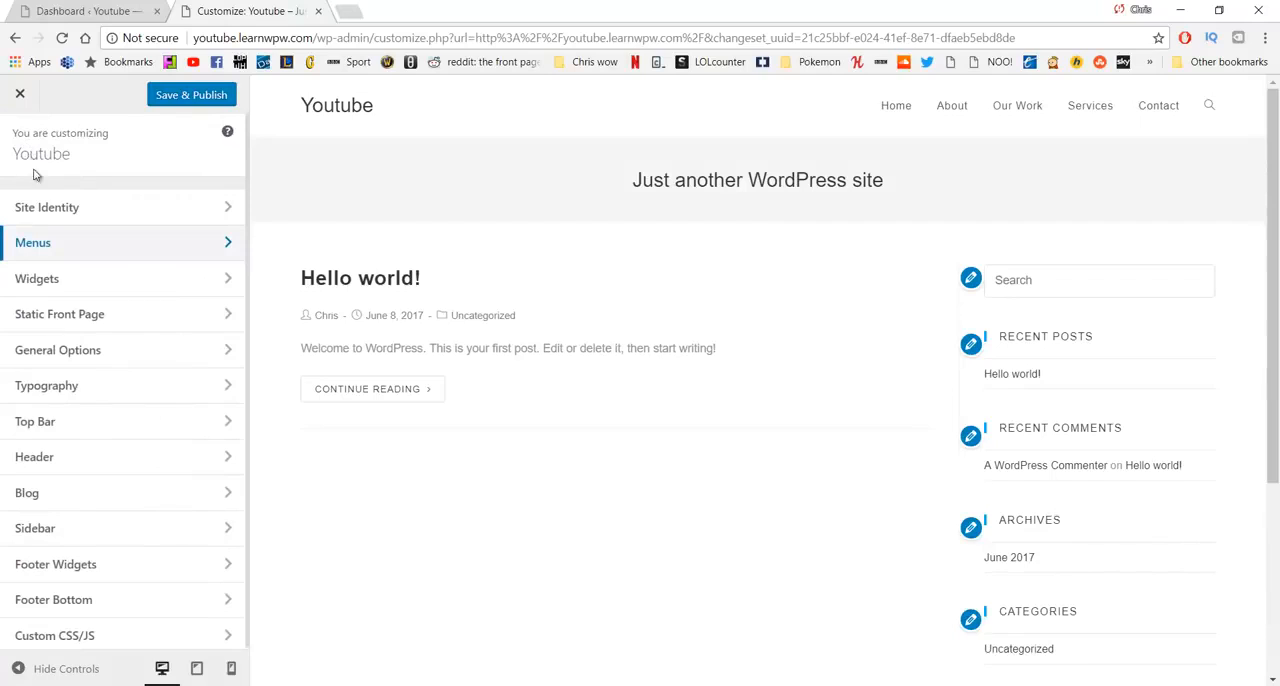
left_click(165, 465)
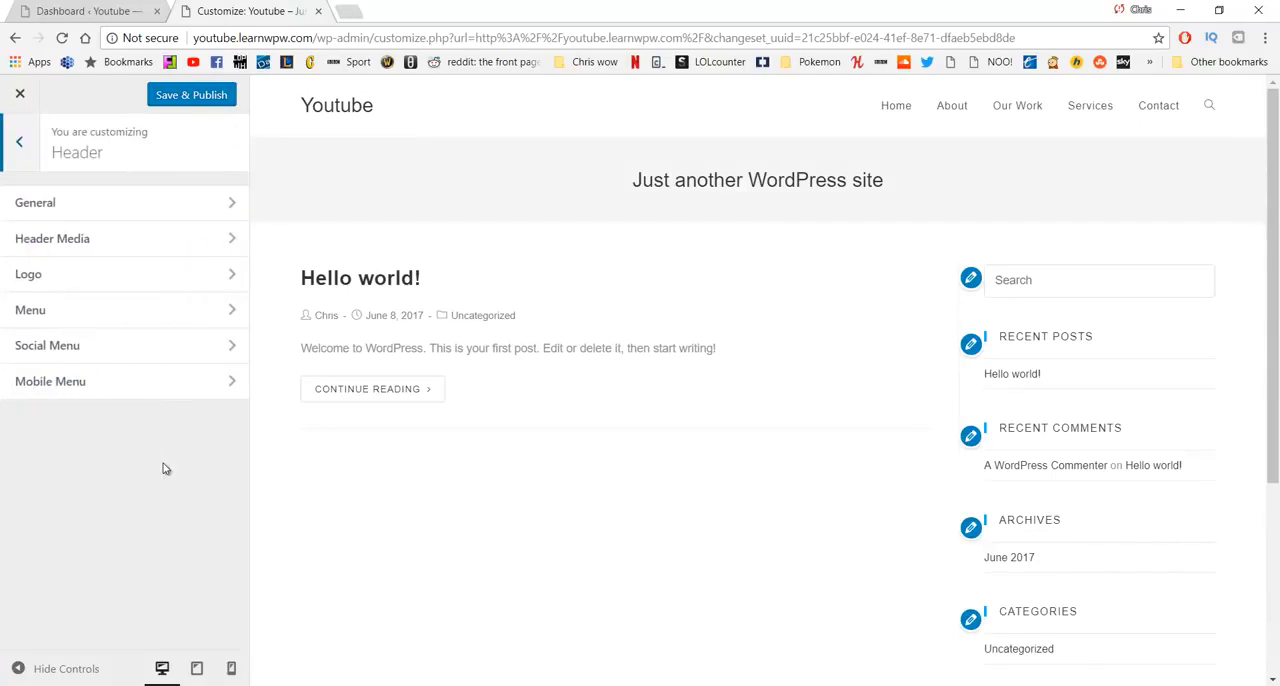
left_click(137, 208)
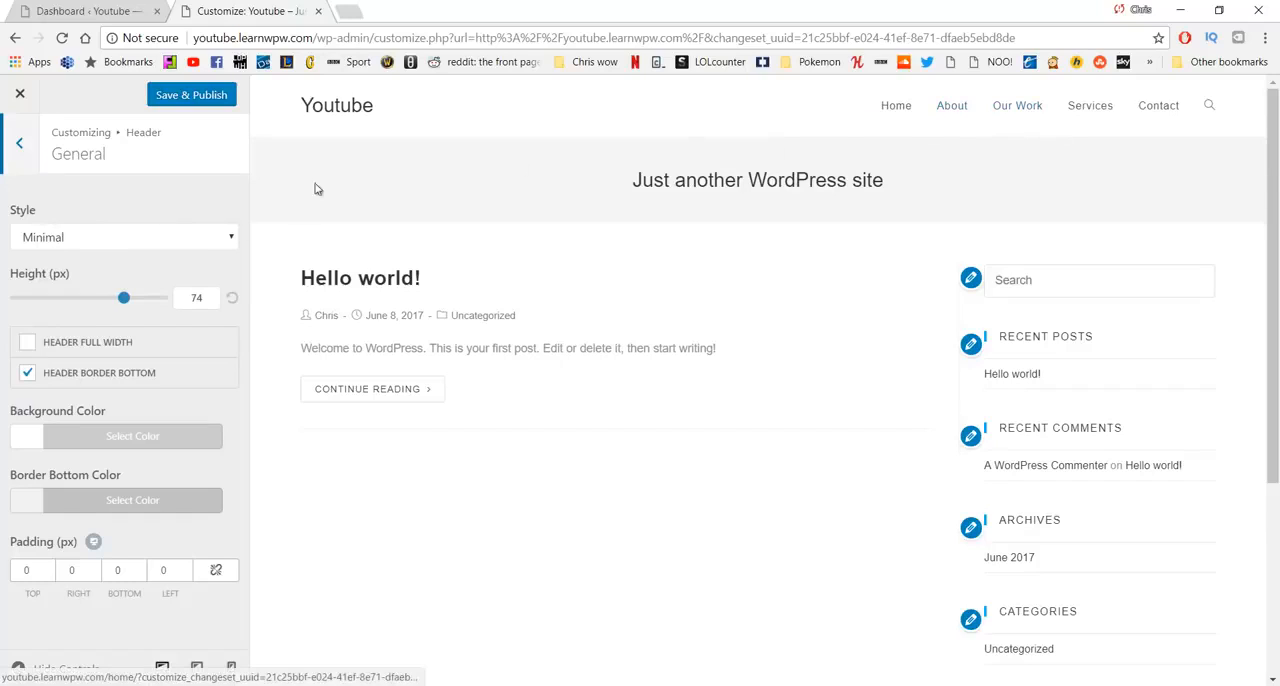
- Try the Transparent, Top Menu and Full Screen header styles, preview the full-screen menu, and return the style to Minimal
left_click(137, 240)
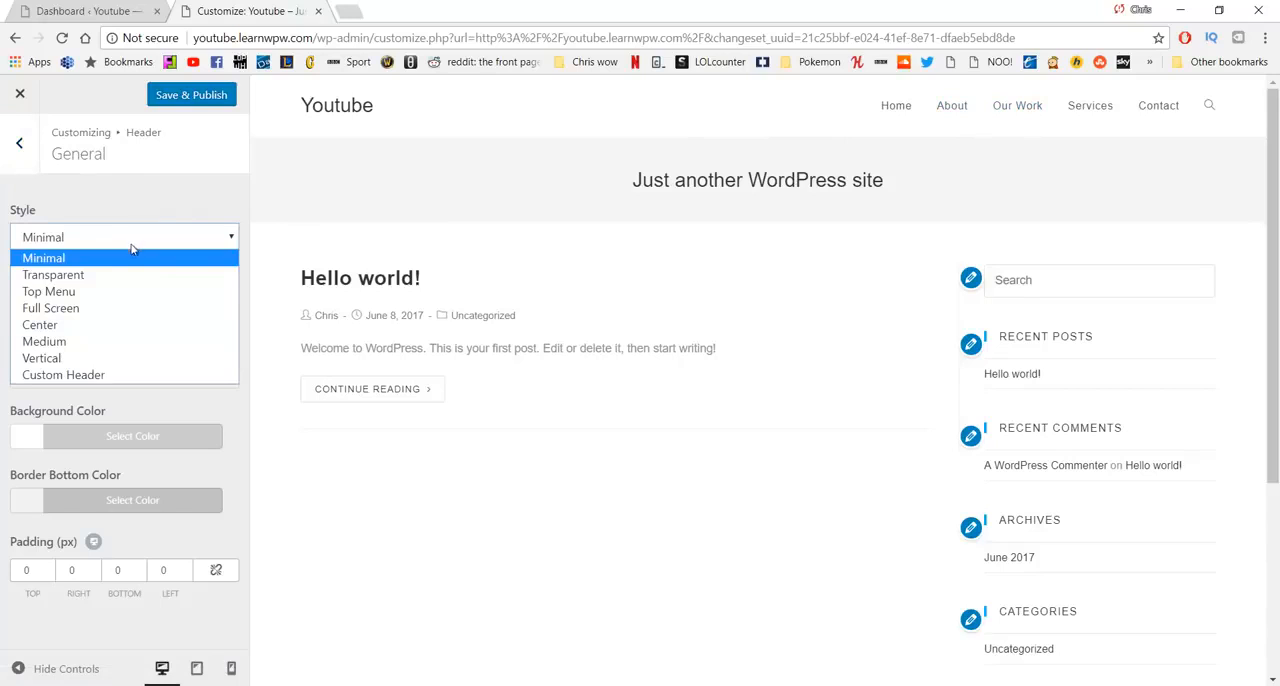
left_click(120, 280)
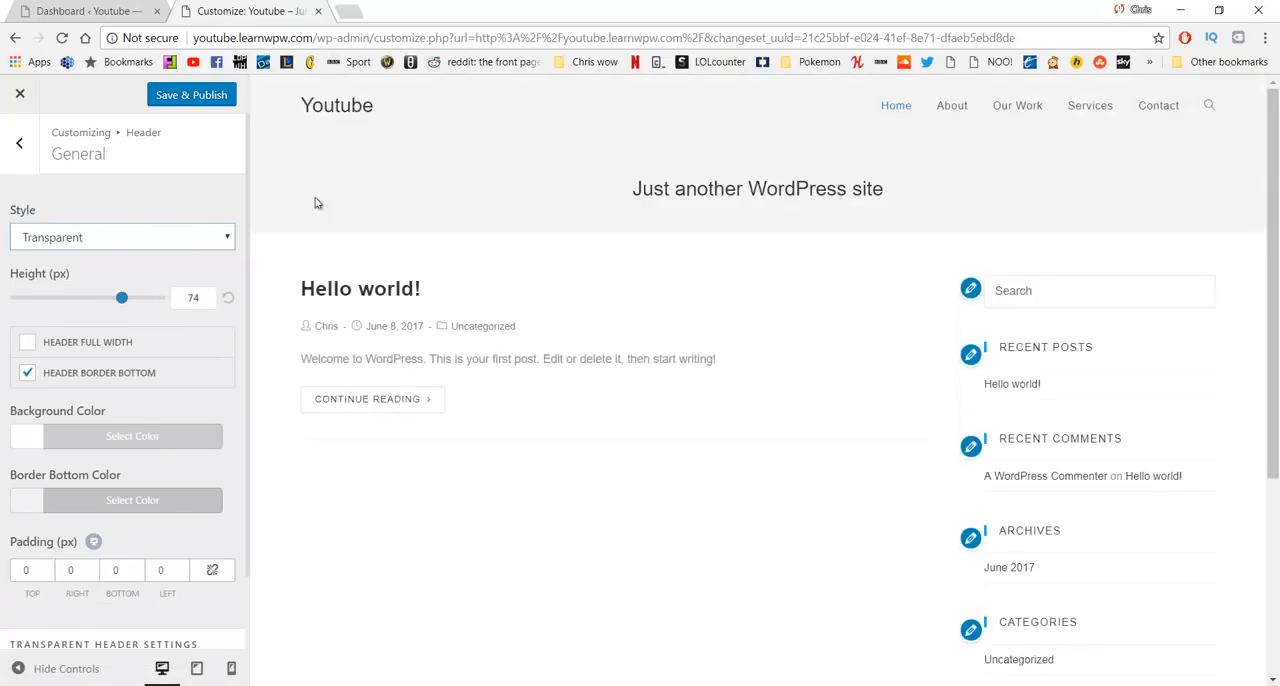
left_click(190, 233)
left_click(128, 290)
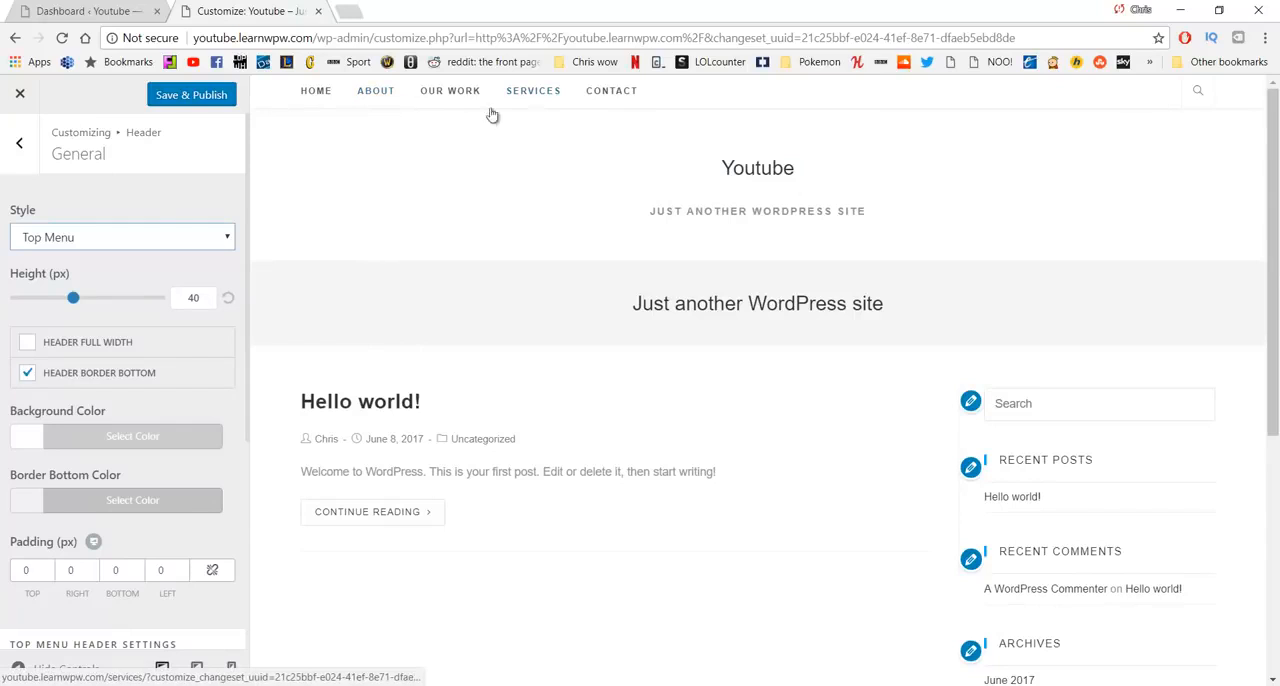
left_click(123, 233)
left_click(99, 308)
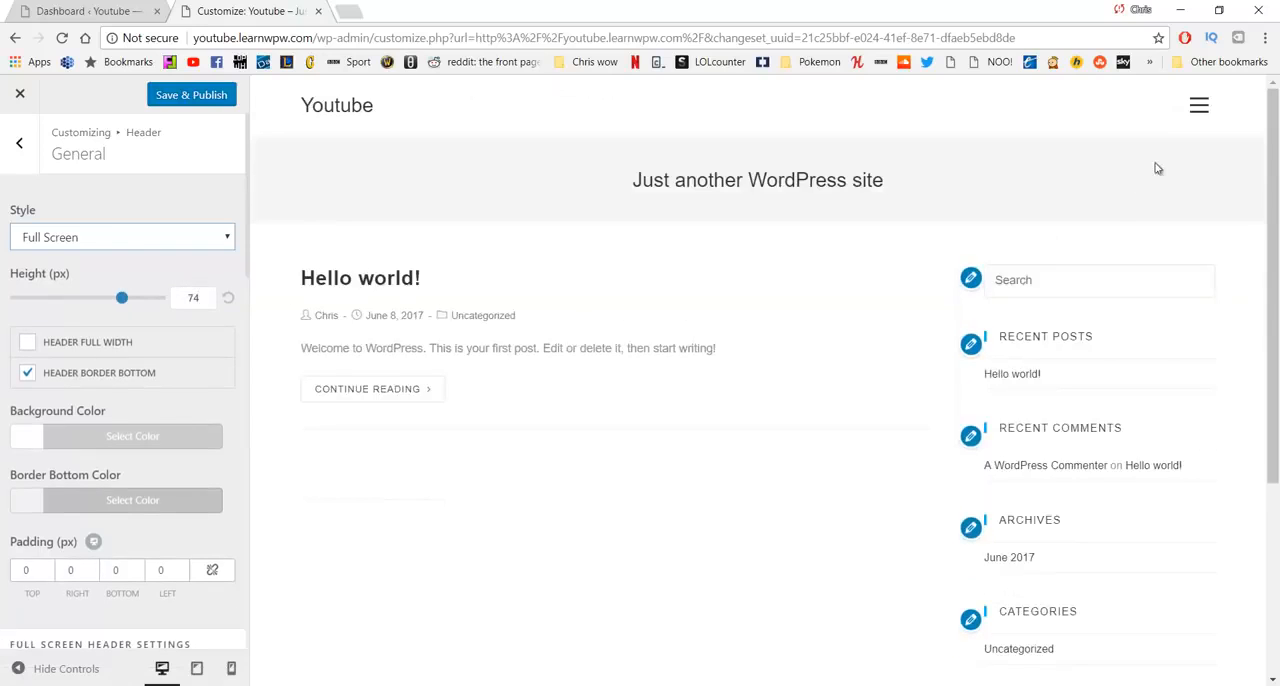
left_click(1199, 105)
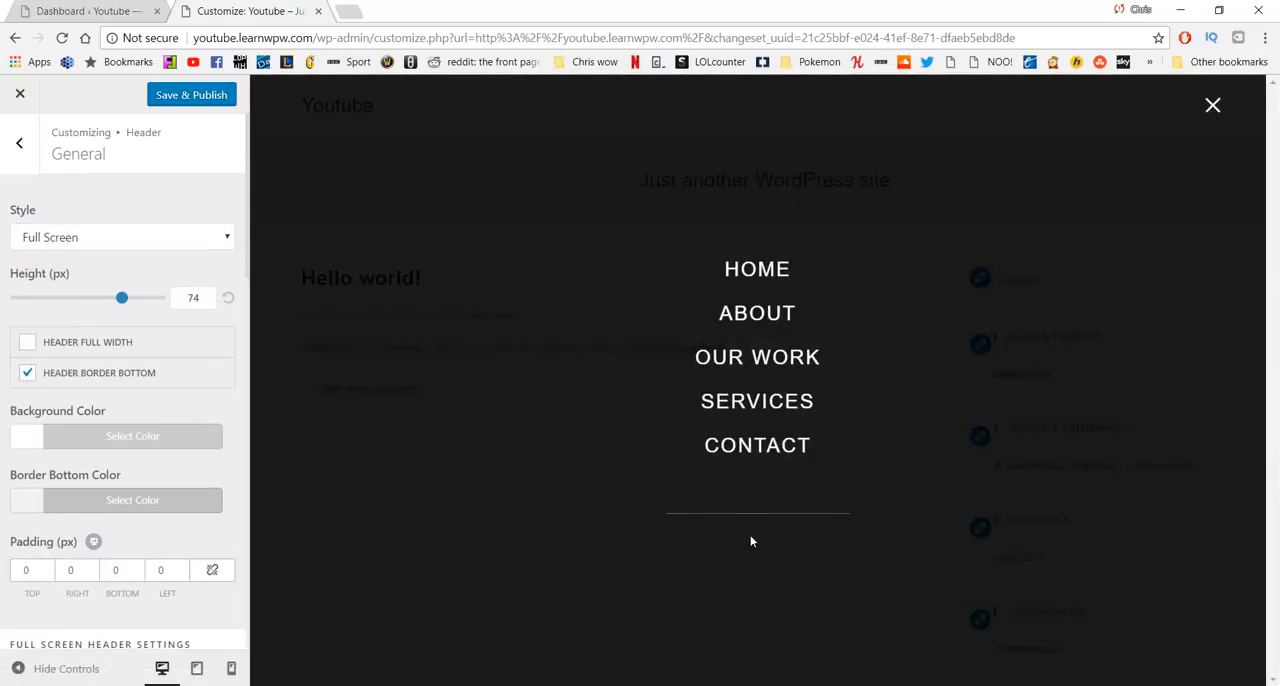
left_click(1211, 114)
left_click(215, 240)
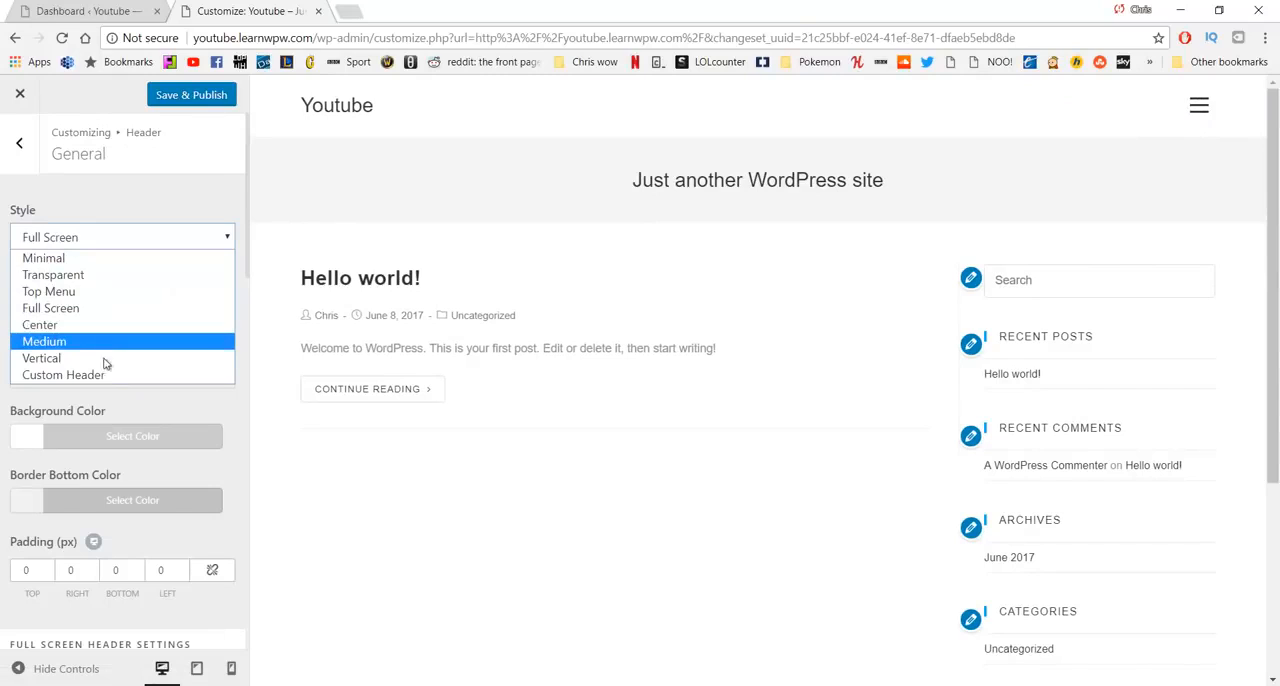
left_click(88, 260)
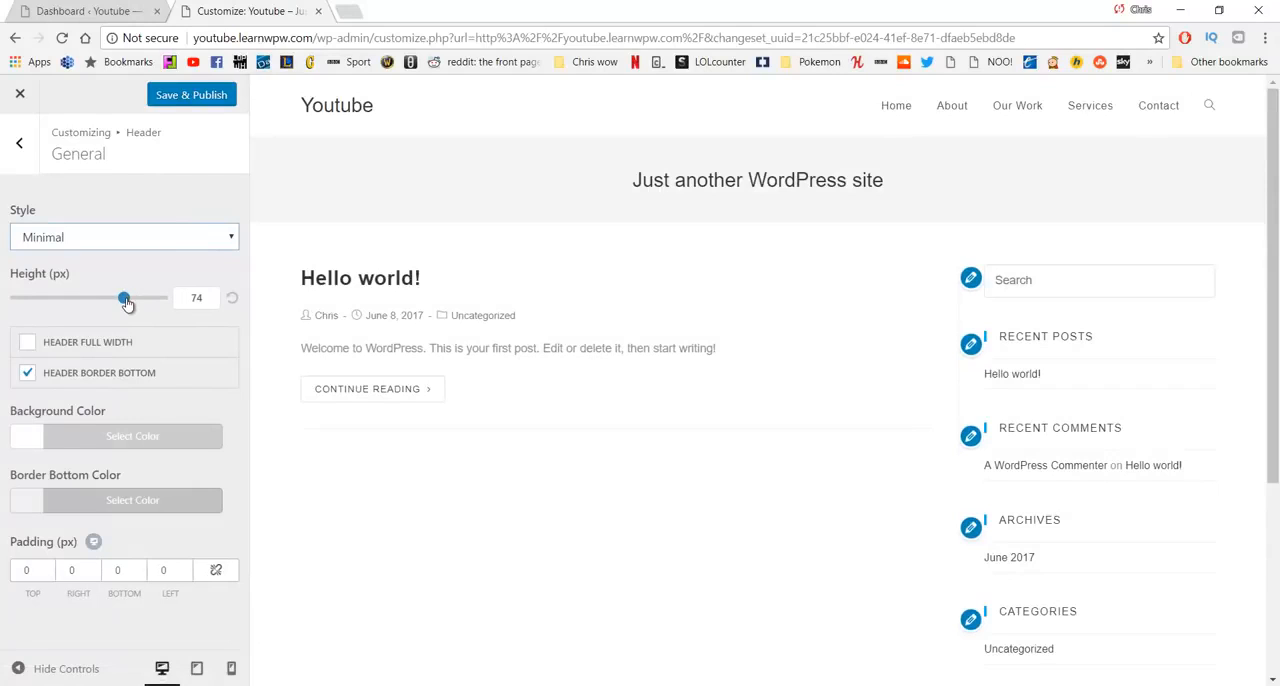
- Try a header height of 100 px and the full-width header option, and restore both settings
left_click_drag(127, 303, 190, 303)
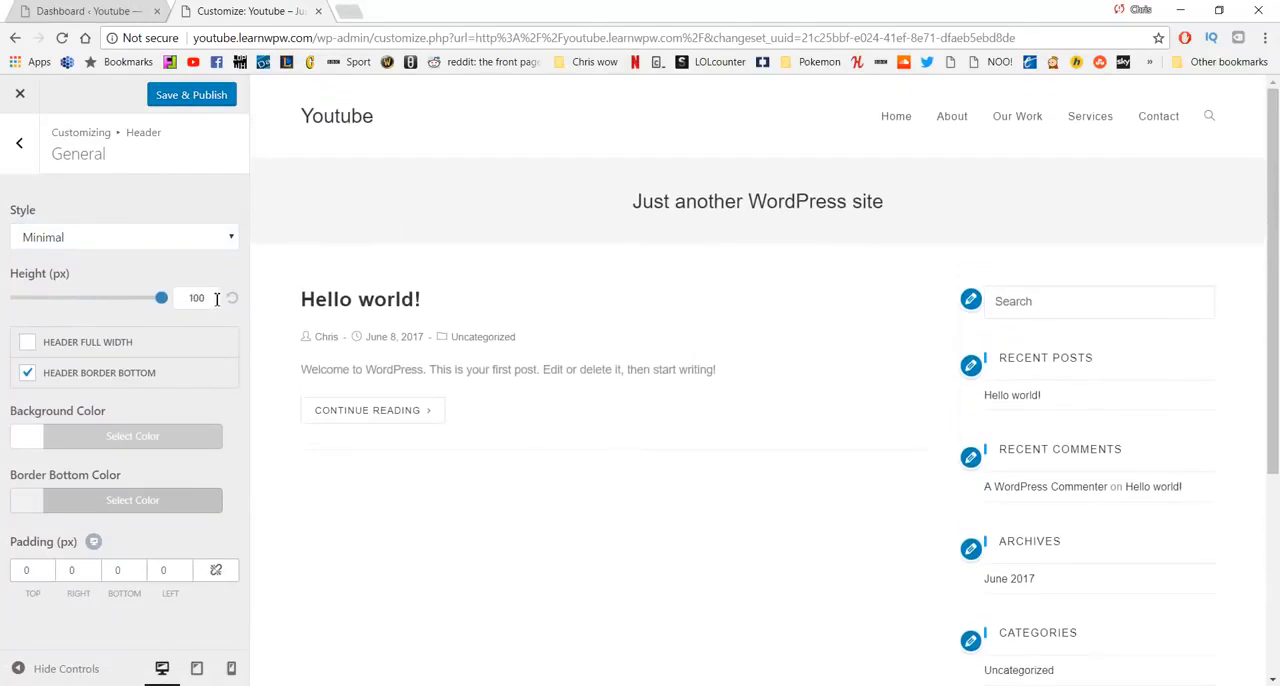
left_click(232, 301)
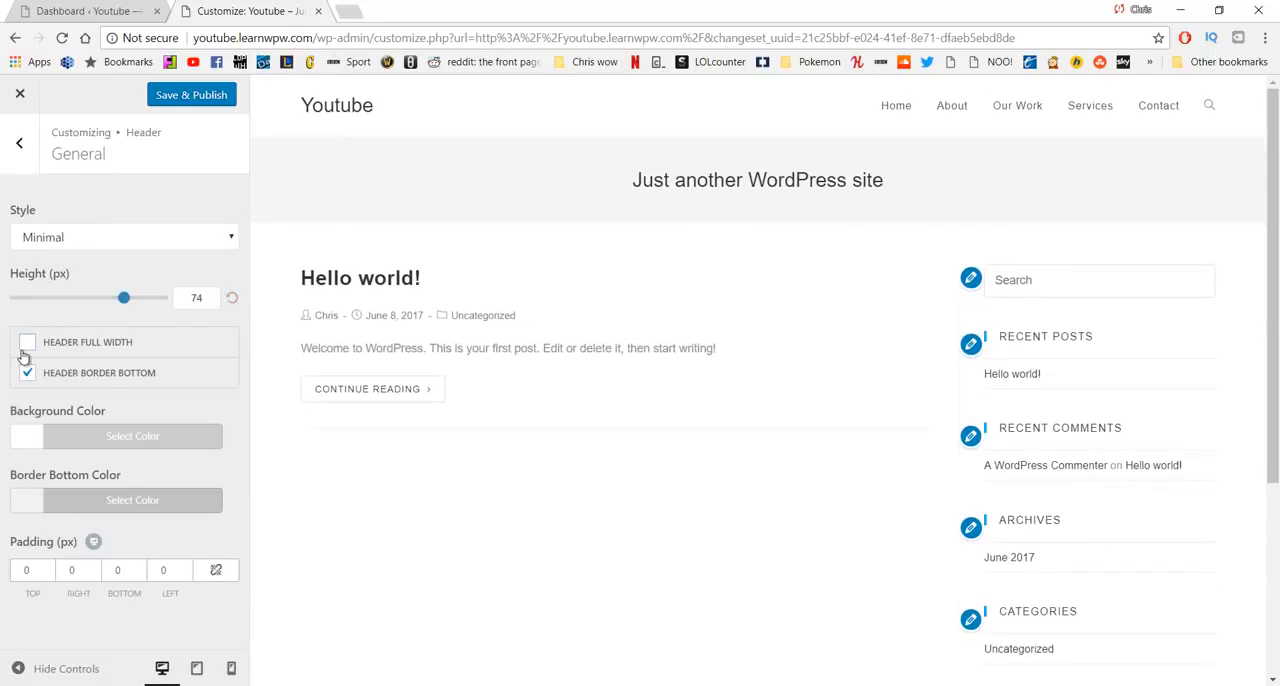
left_click(27, 344)
left_click(24, 352)
- Turn off the header's bottom border and set the header background color to the bright green #7eea25
left_click(28, 374)
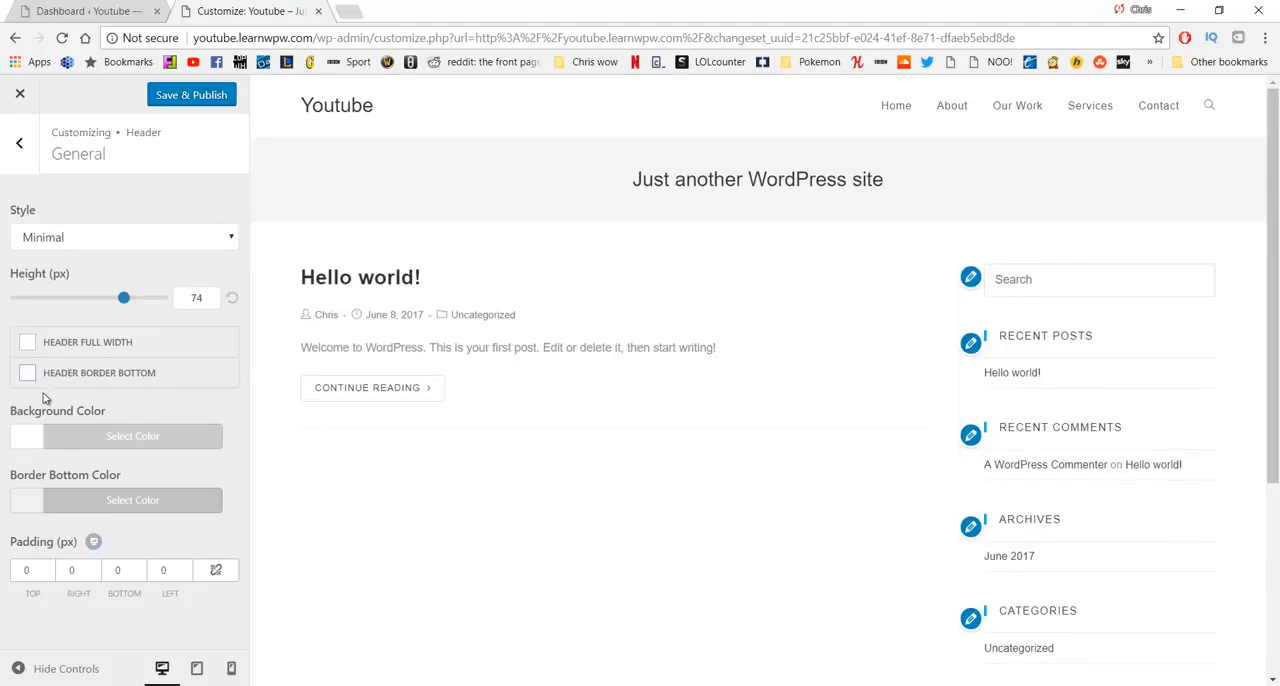
left_click(44, 445)
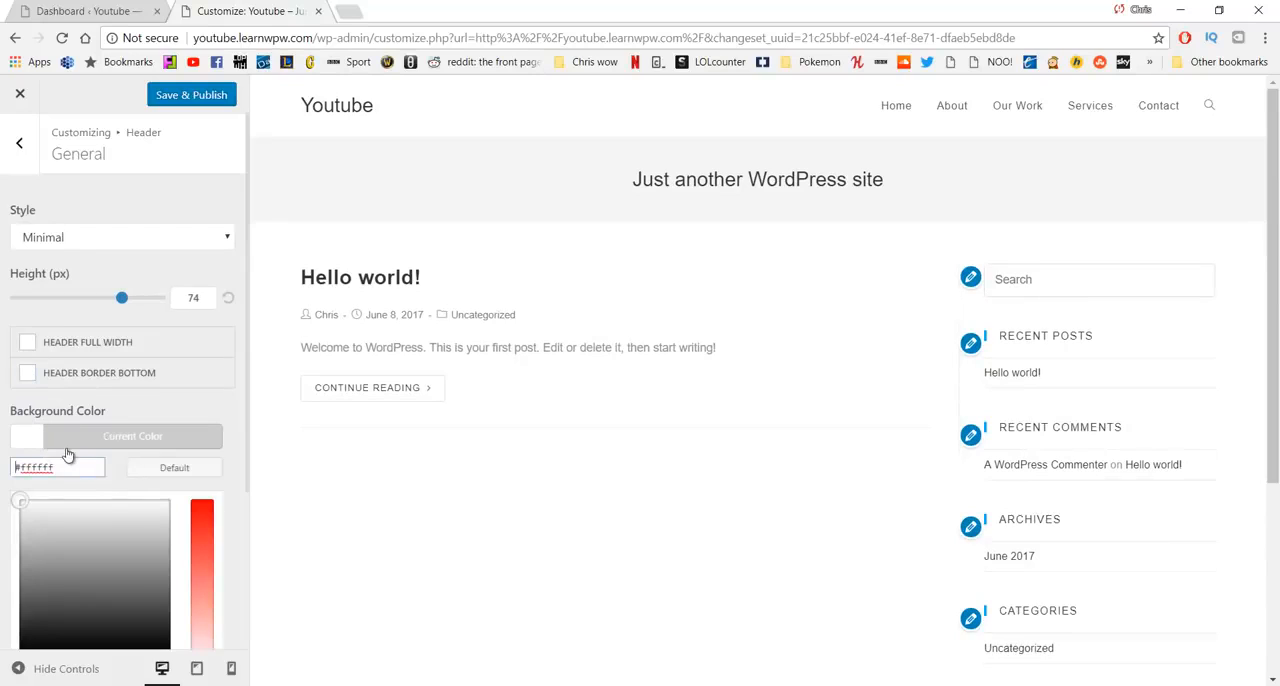
mouse_move(129, 507)
left_mouse_down()
mouse_move(86, 514)
mouse_move(106, 590)
mouse_move(77, 612)
mouse_move(52, 520)
mouse_move(122, 572)
mouse_move(45, 578)
mouse_move(104, 574)
mouse_move(129, 587)
mouse_move(97, 572)
left_mouse_up()
scroll(146, 557, "down", 2)
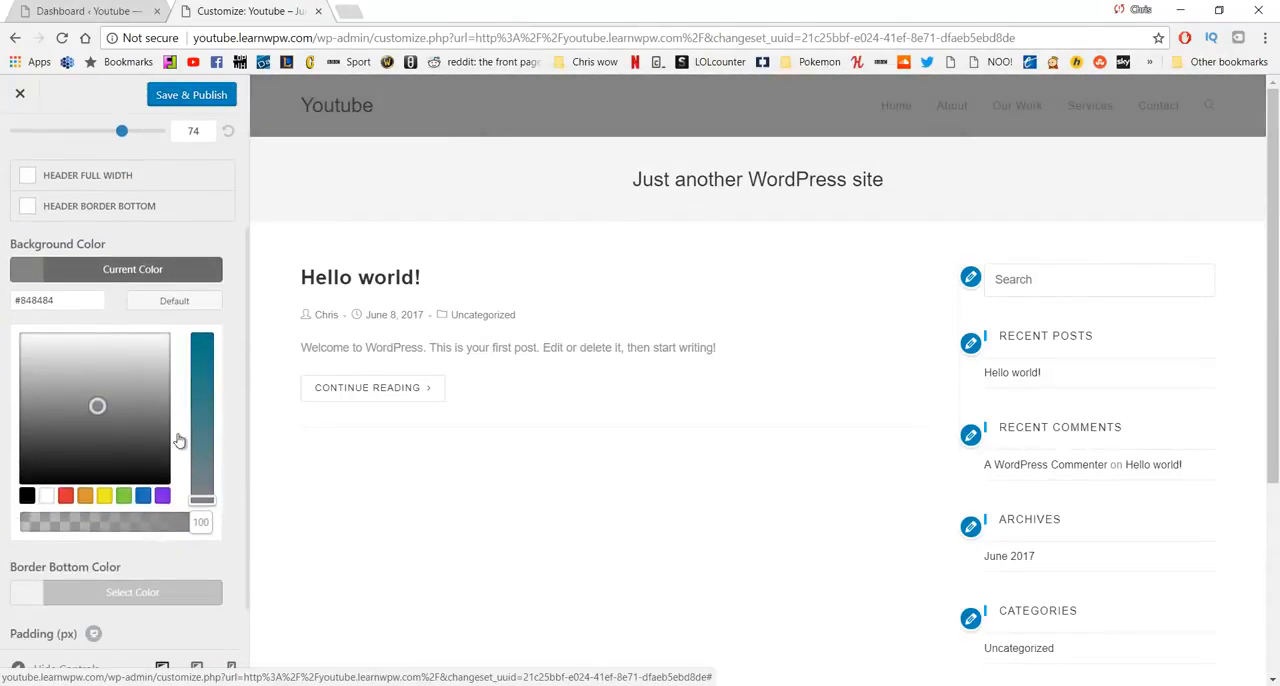
left_click(200, 376)
left_click_drag(199, 376, 206, 400)
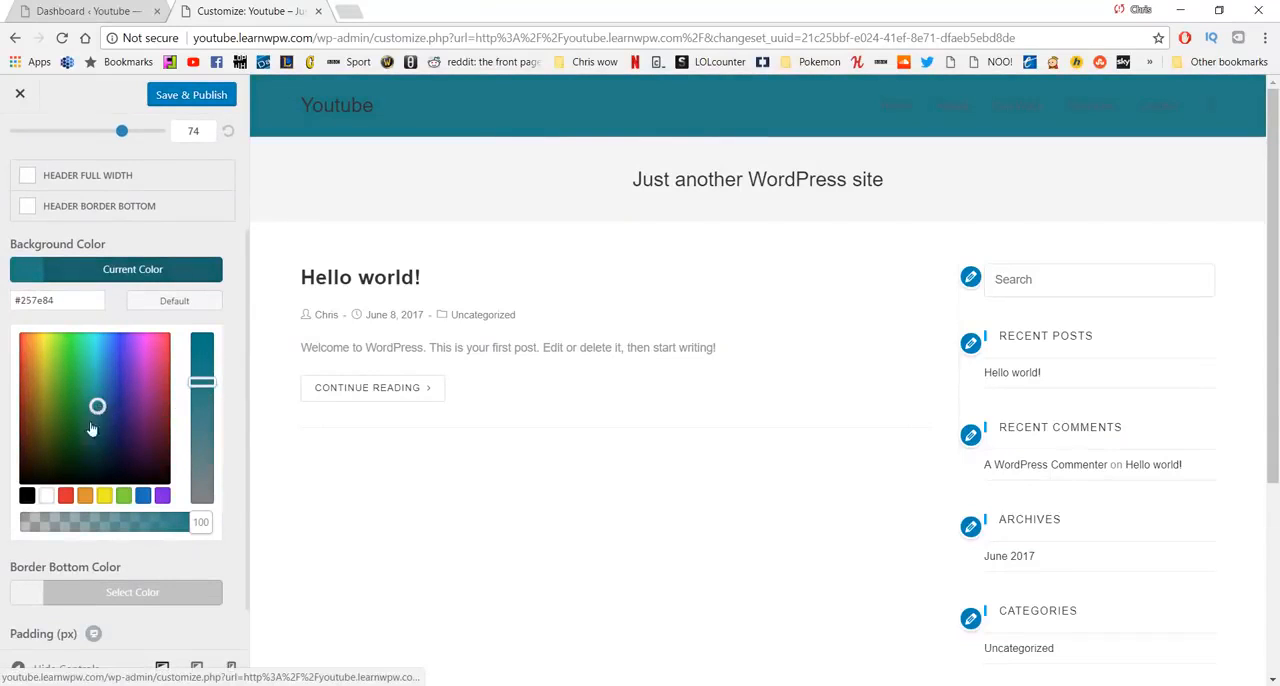
mouse_move(97, 406)
left_mouse_down()
mouse_move(45, 429)
mouse_move(38, 371)
mouse_move(150, 338)
mouse_move(63, 346)
left_mouse_up()
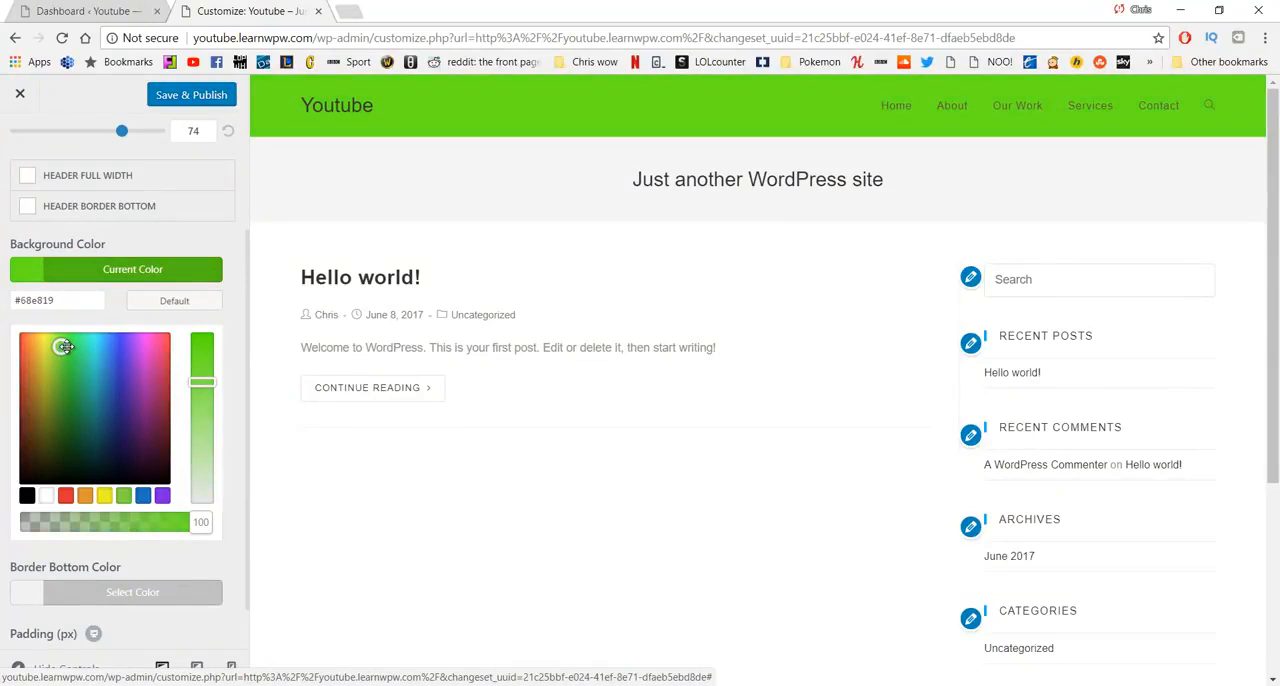
left_click_drag(63, 346, 57, 345)
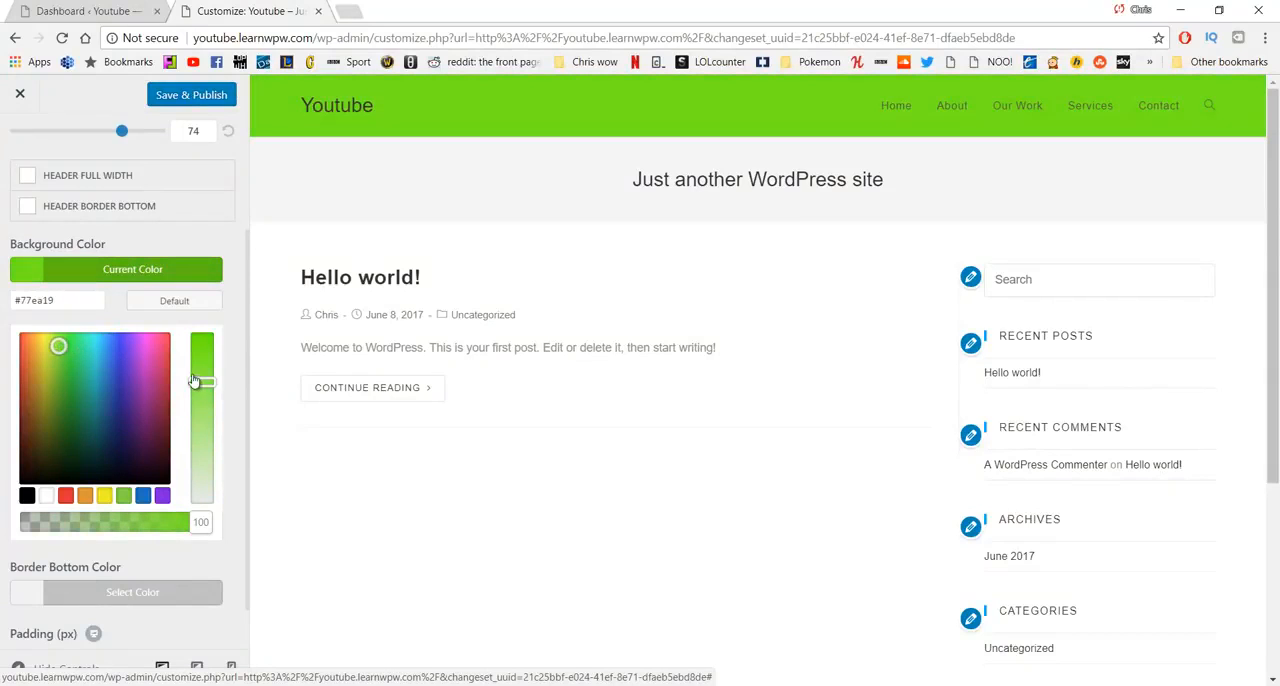
left_click_drag(196, 373, 196, 362)
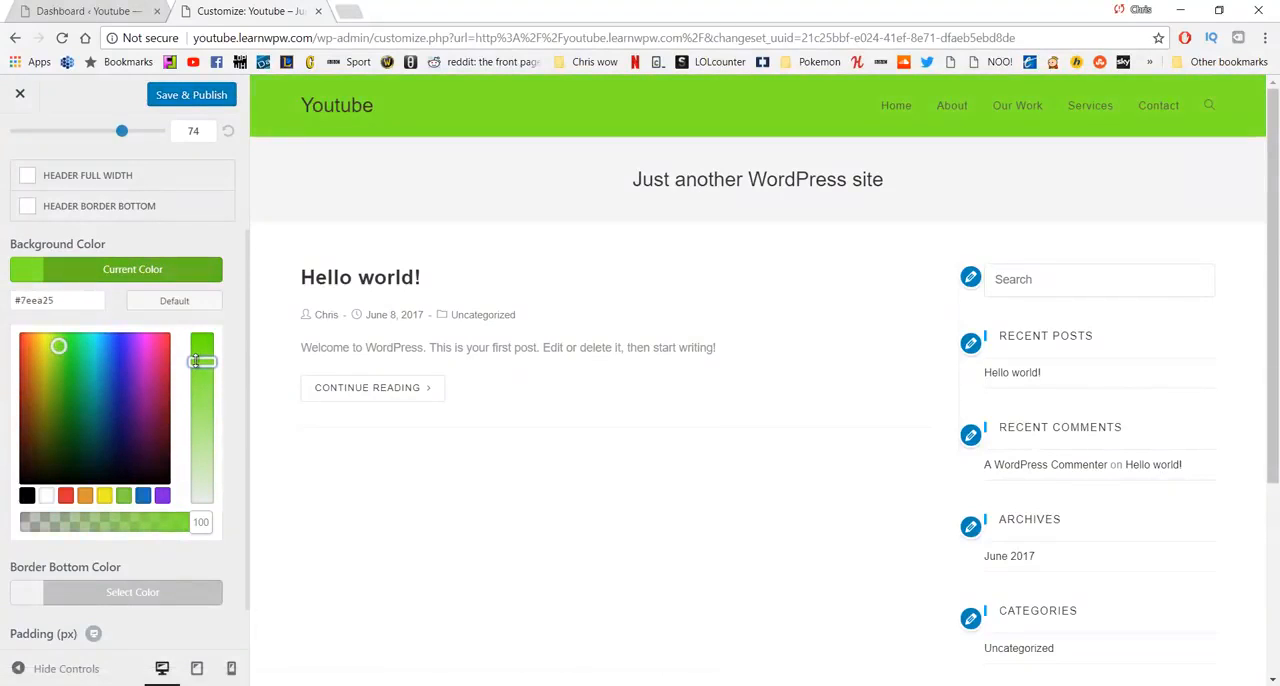
- Copy the header background's hex code, paste it into a new browser tab for reference, and return to the customizer
left_click(72, 309)
triple_click(27, 306)
key("ctrl+c")
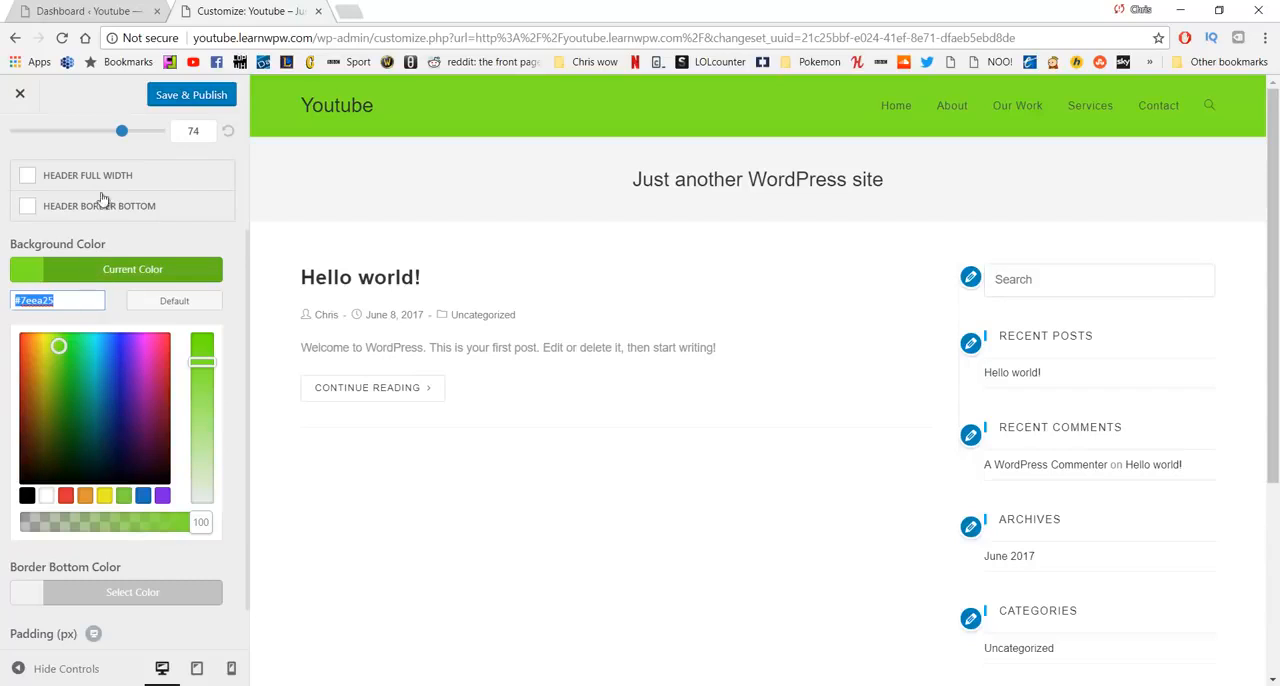
left_click(355, 8)
key("ctrl+v")
left_click(300, 10)
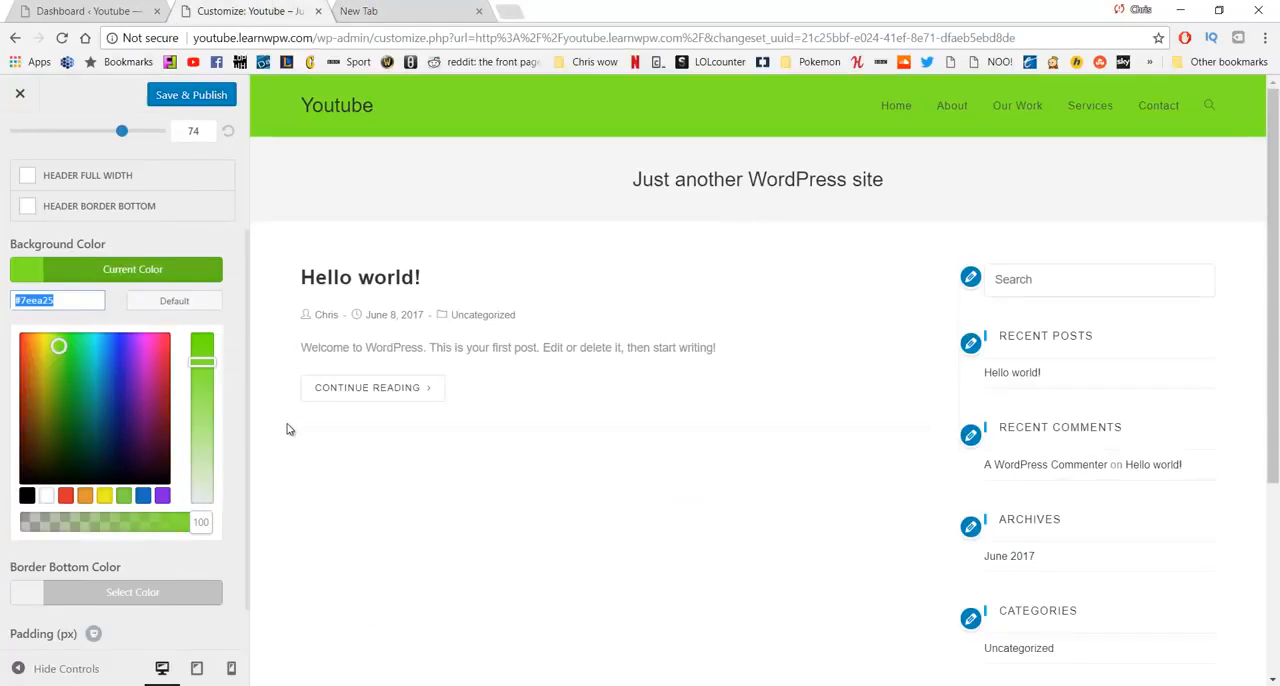
- Leave the header's general settings and open the header's menu settings
scroll(287, 429, "down", 3)
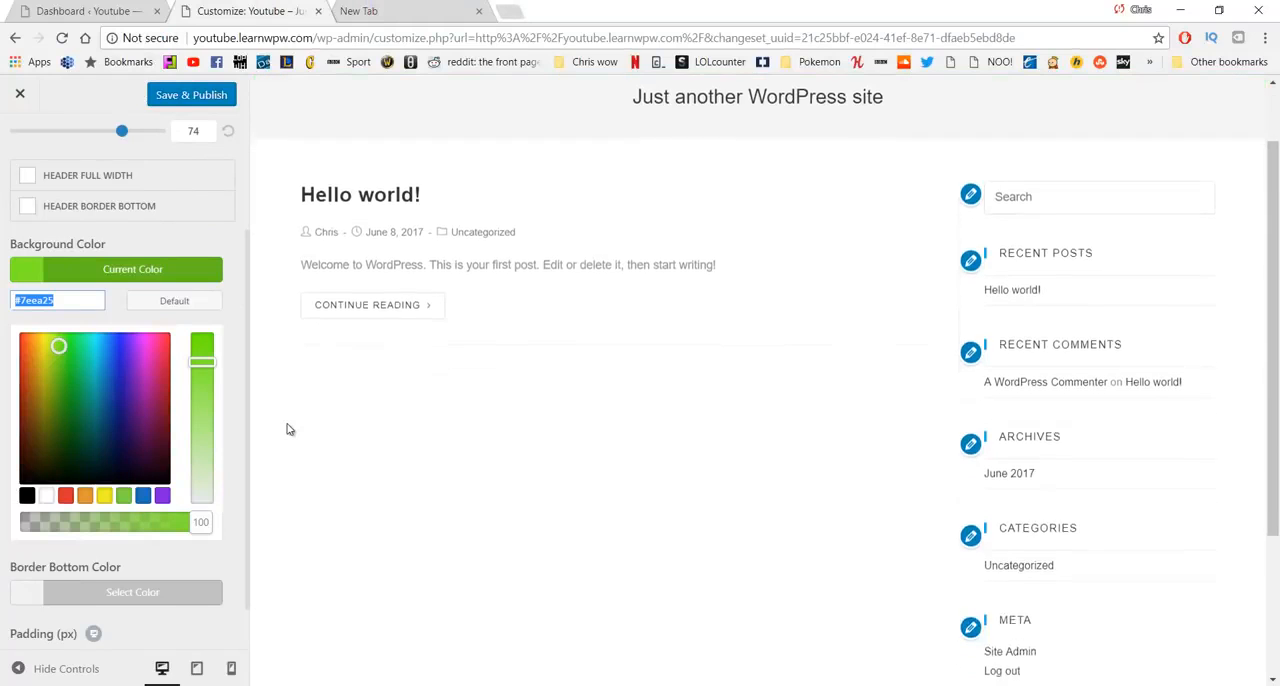
scroll(112, 381, "down", 1)
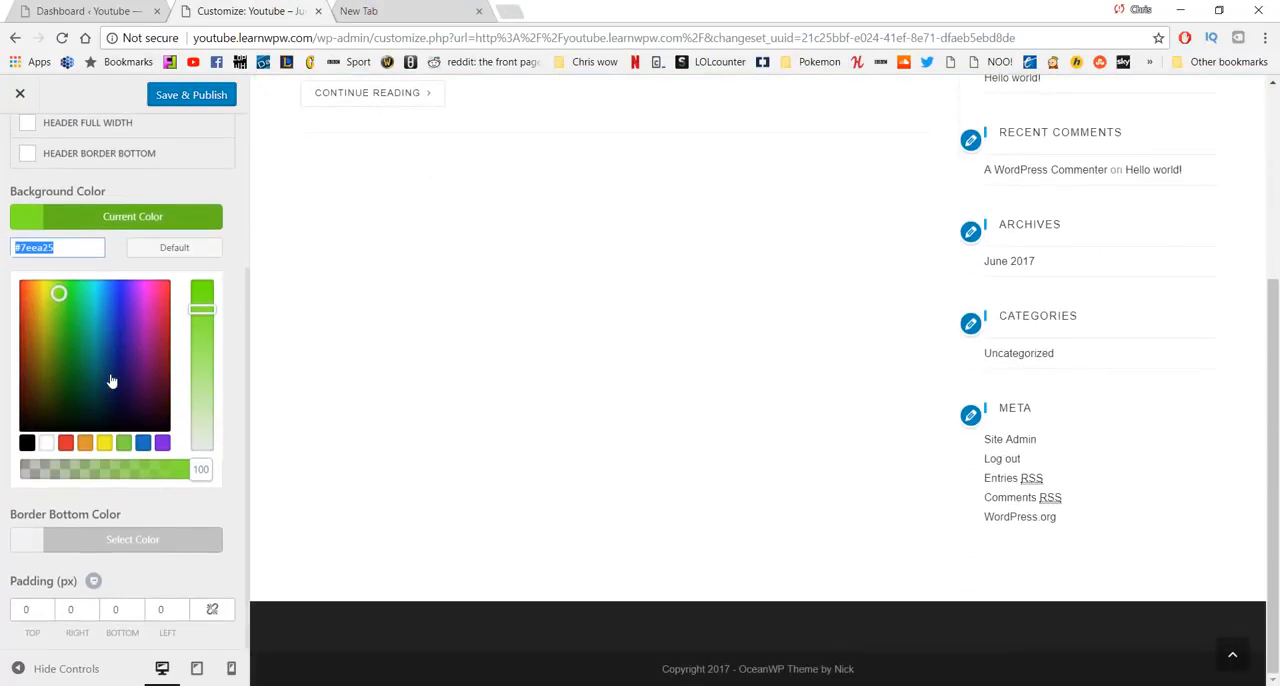
scroll(112, 370, "up", 4)
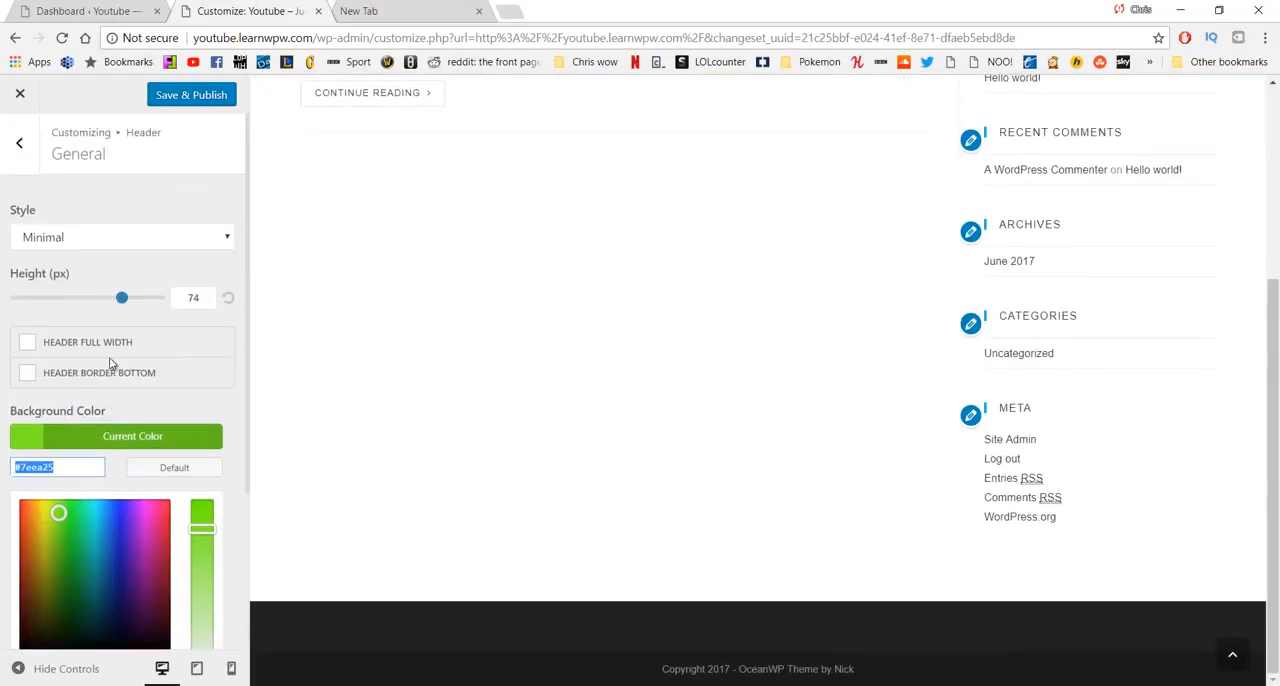
left_click(19, 148)
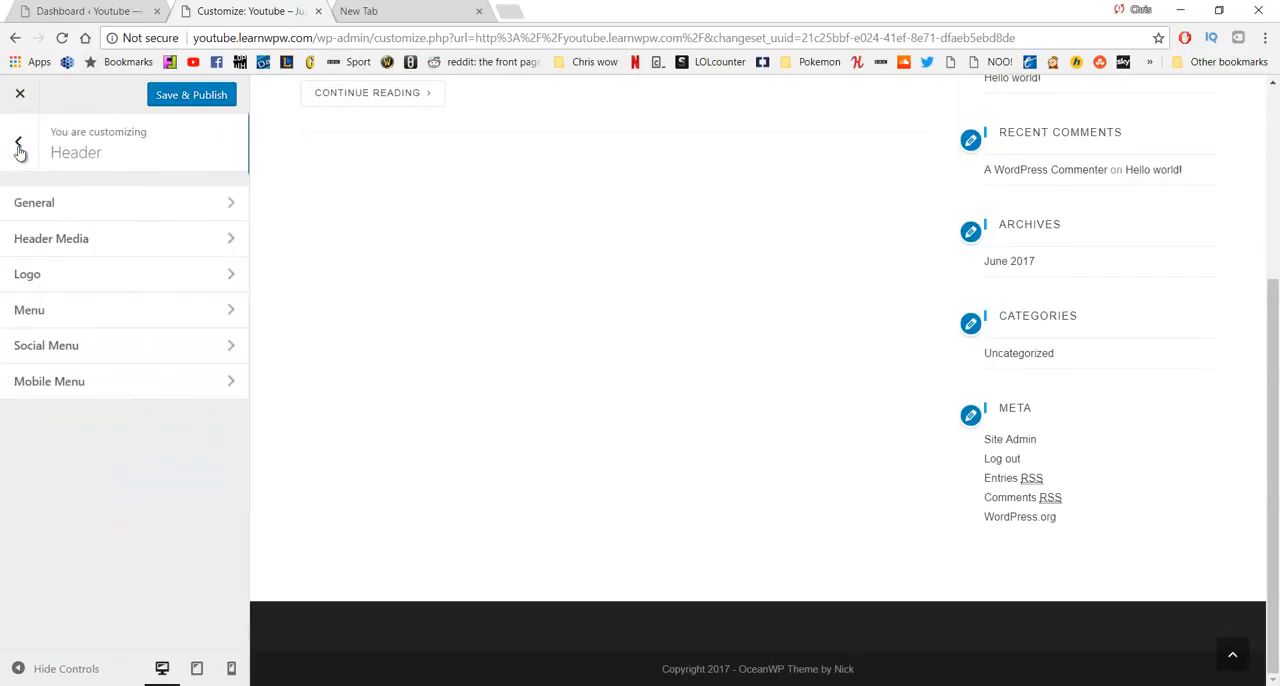
left_click(127, 316)
scroll(325, 249, "up", 6)
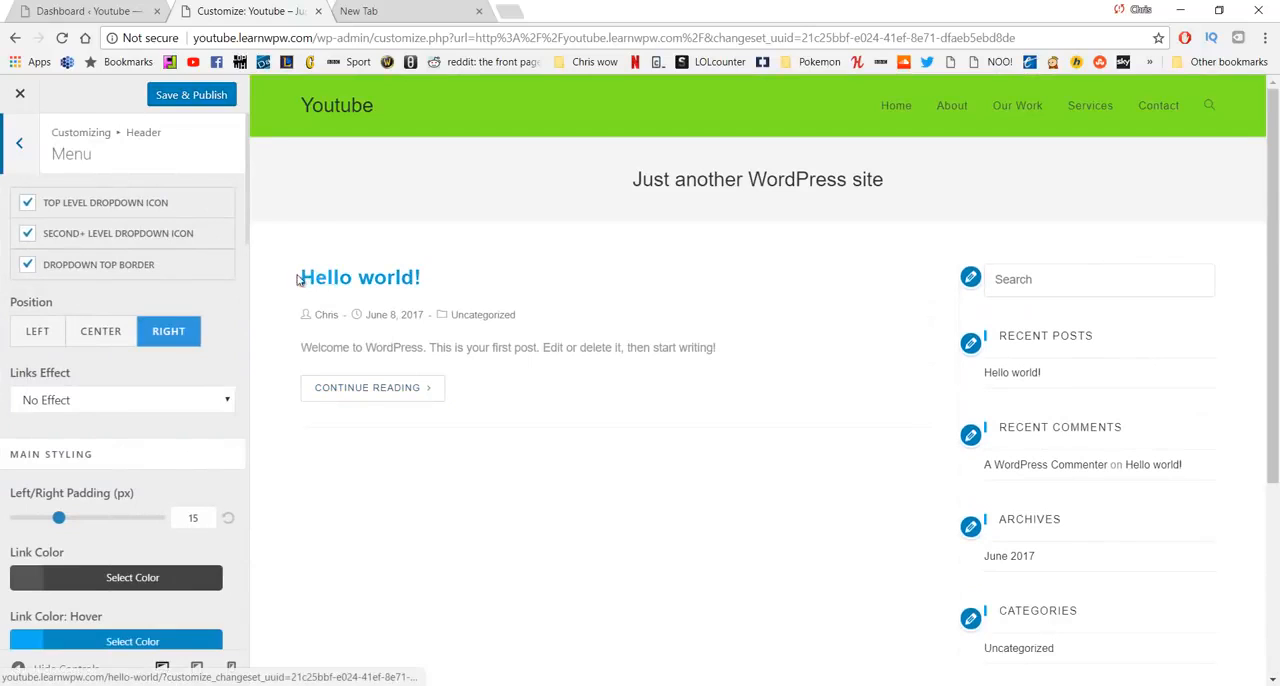
- Try the left position for the header menu, restore the right position, and view the available links effects without changing the effect
left_click(27, 205)
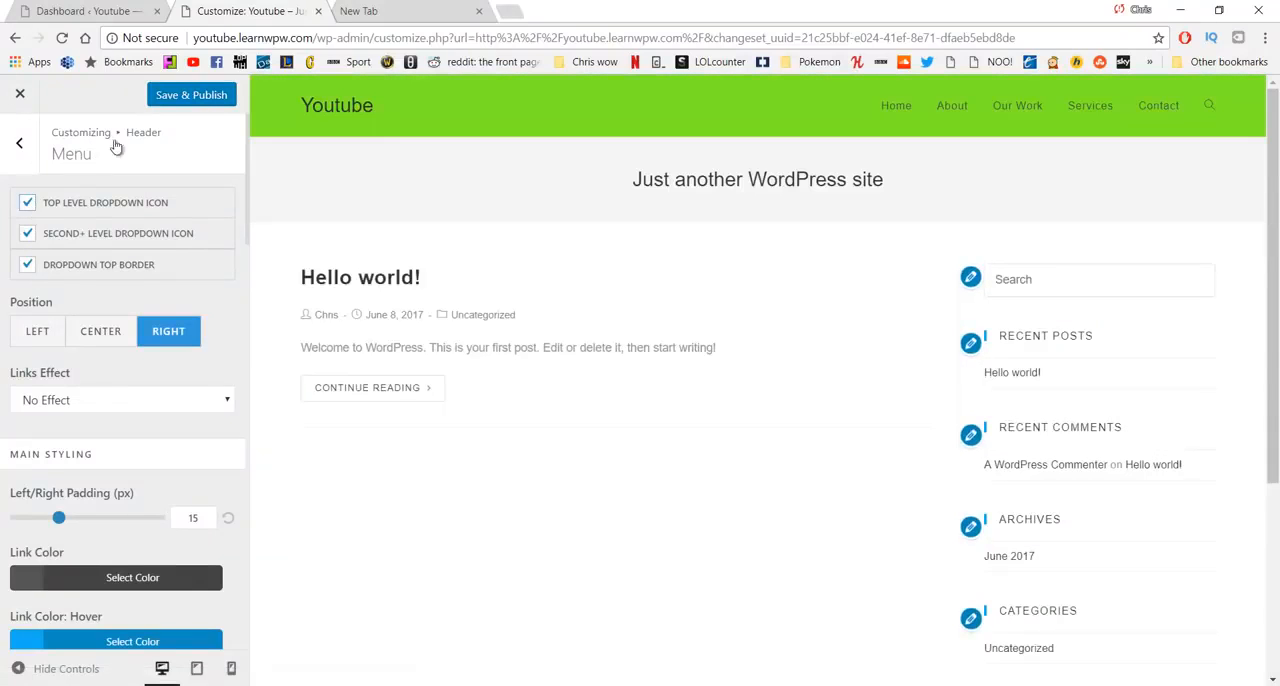
left_click(37, 334)
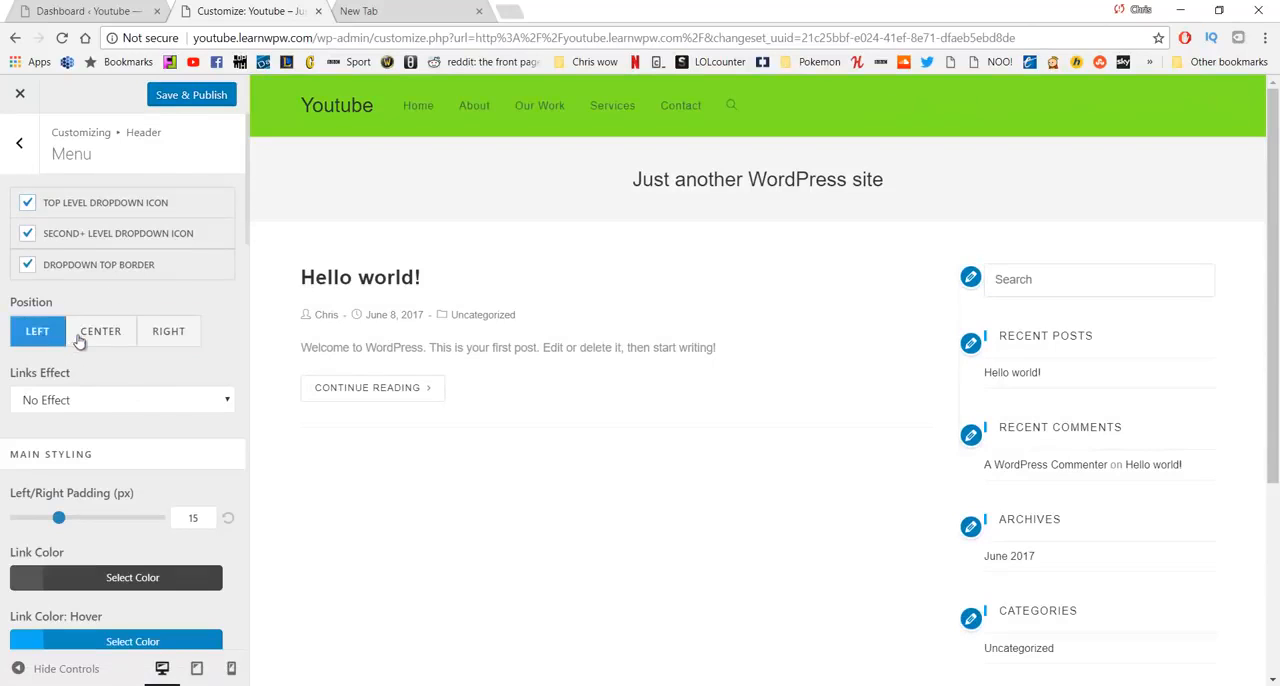
left_click(134, 341)
left_click(168, 334)
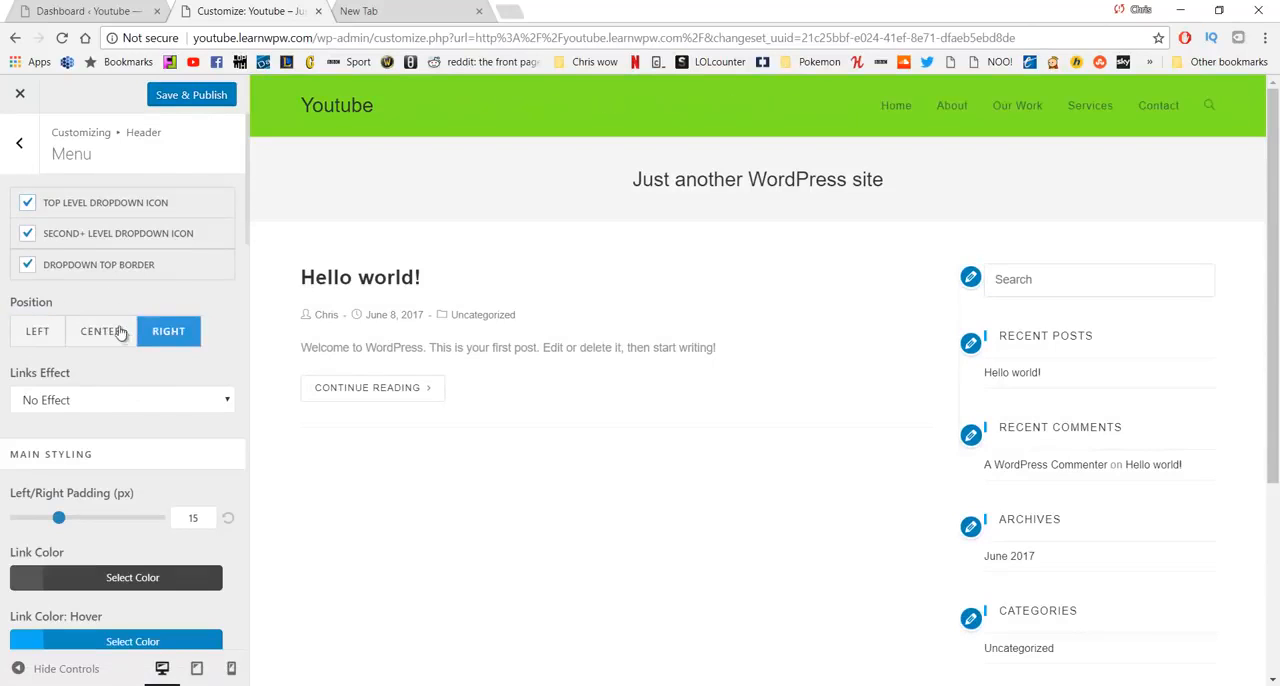
scroll(121, 340, "down", 1)
left_click(128, 317)
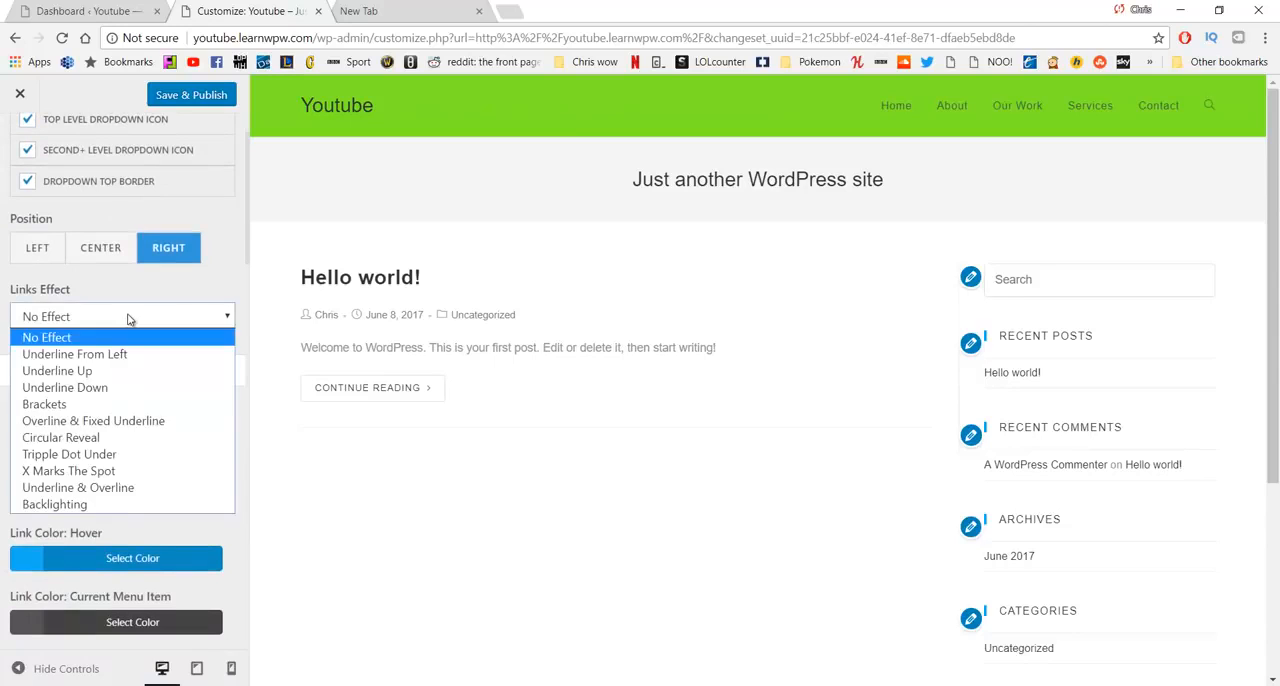
left_click(128, 318)
- Set the main menu's link hover color to the red #b72a2a
scroll(135, 322, "down", 1)
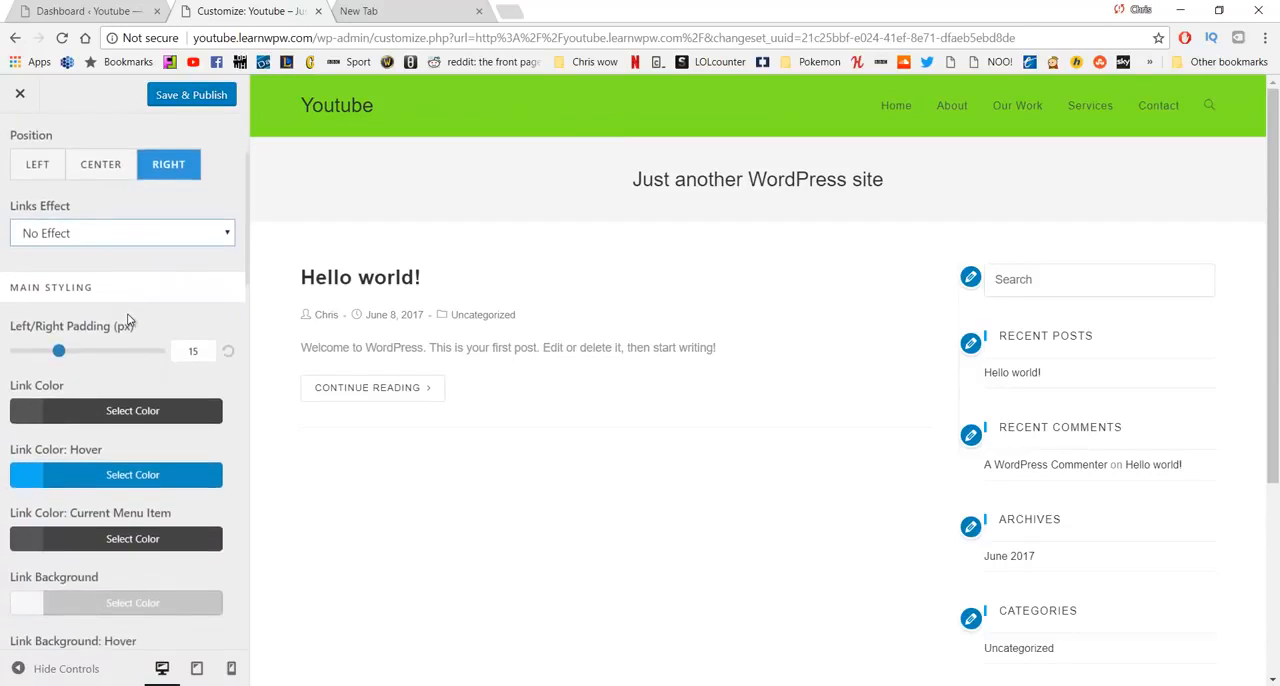
scroll(143, 325, "down", 1)
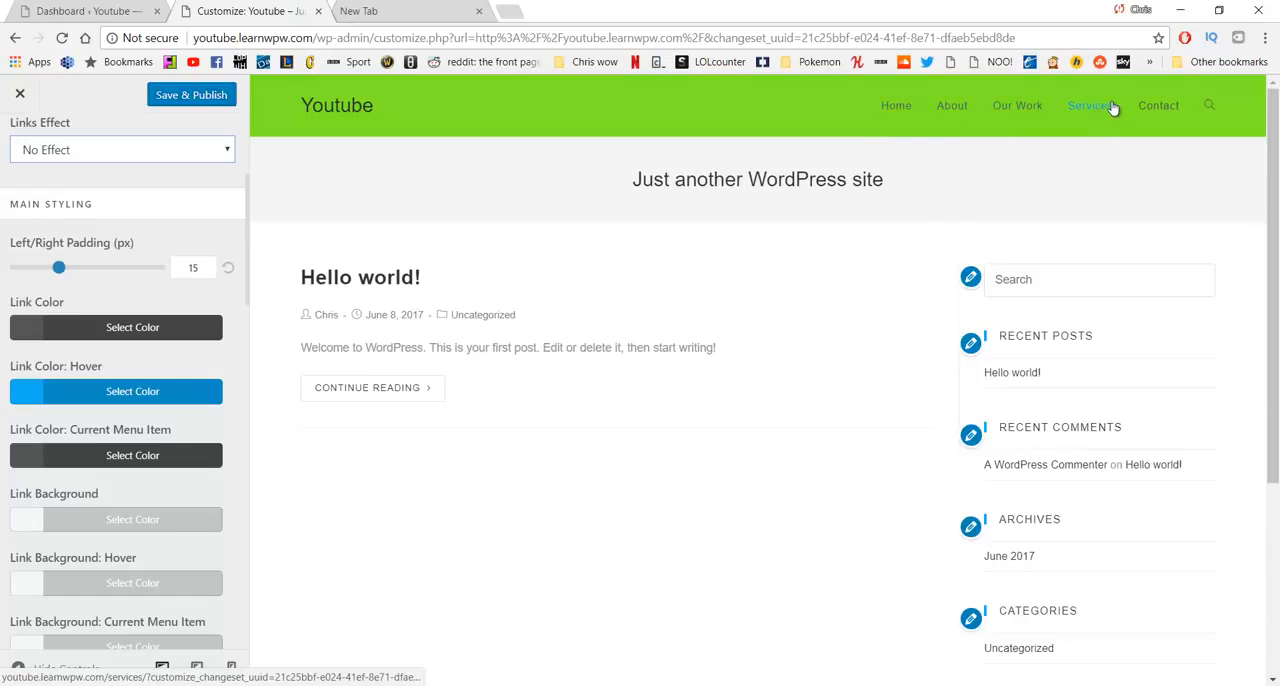
left_click(140, 393)
mouse_move(100, 462)
left_mouse_down()
mouse_move(74, 528)
mouse_move(81, 469)
left_mouse_up()
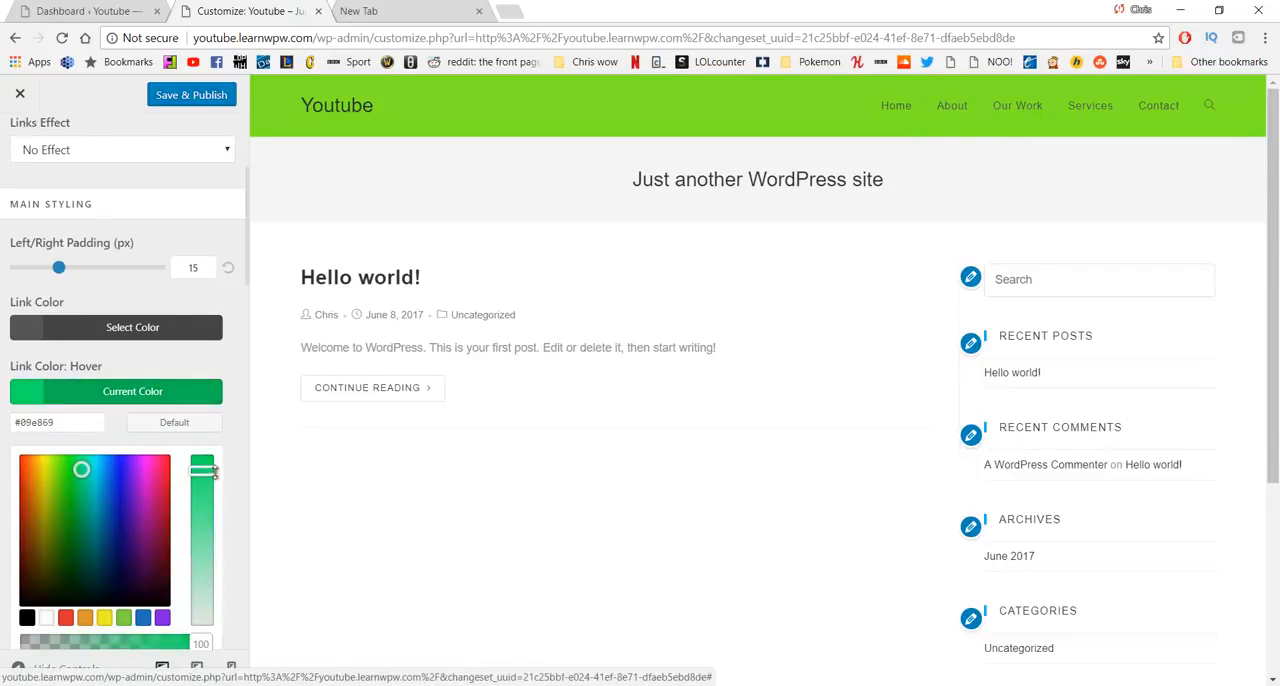
left_click_drag(202, 470, 202, 548)
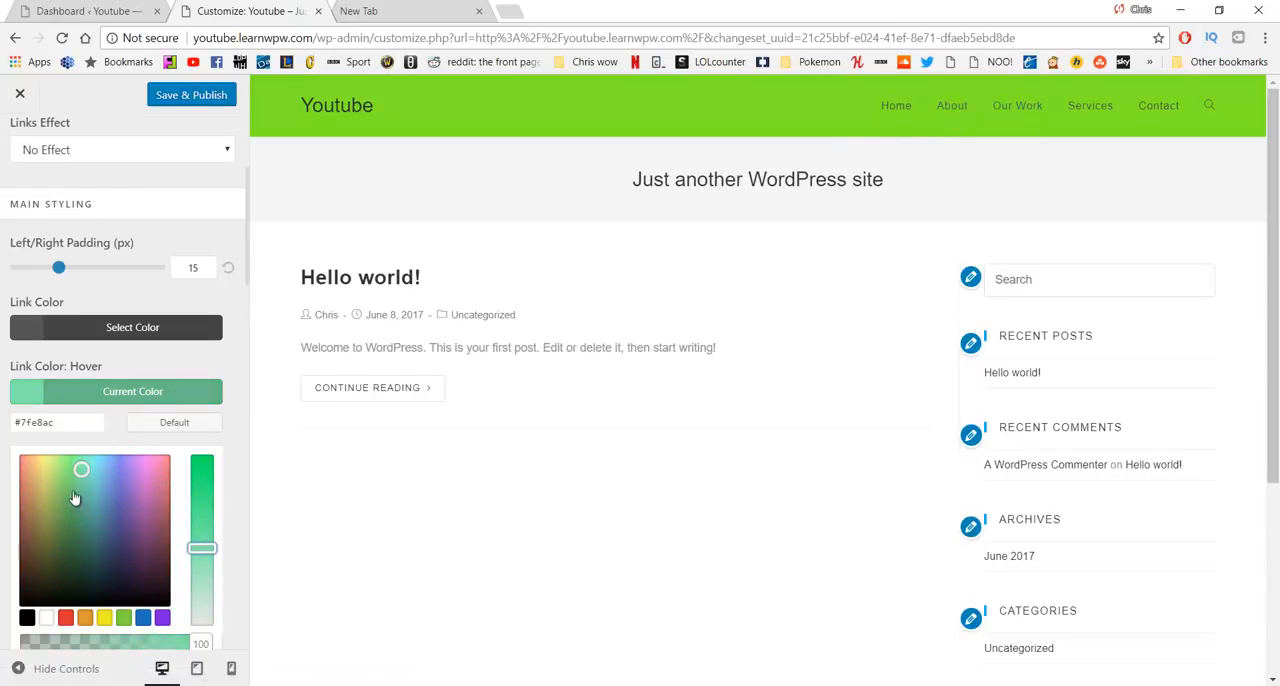
left_click_drag(74, 497, 15, 497)
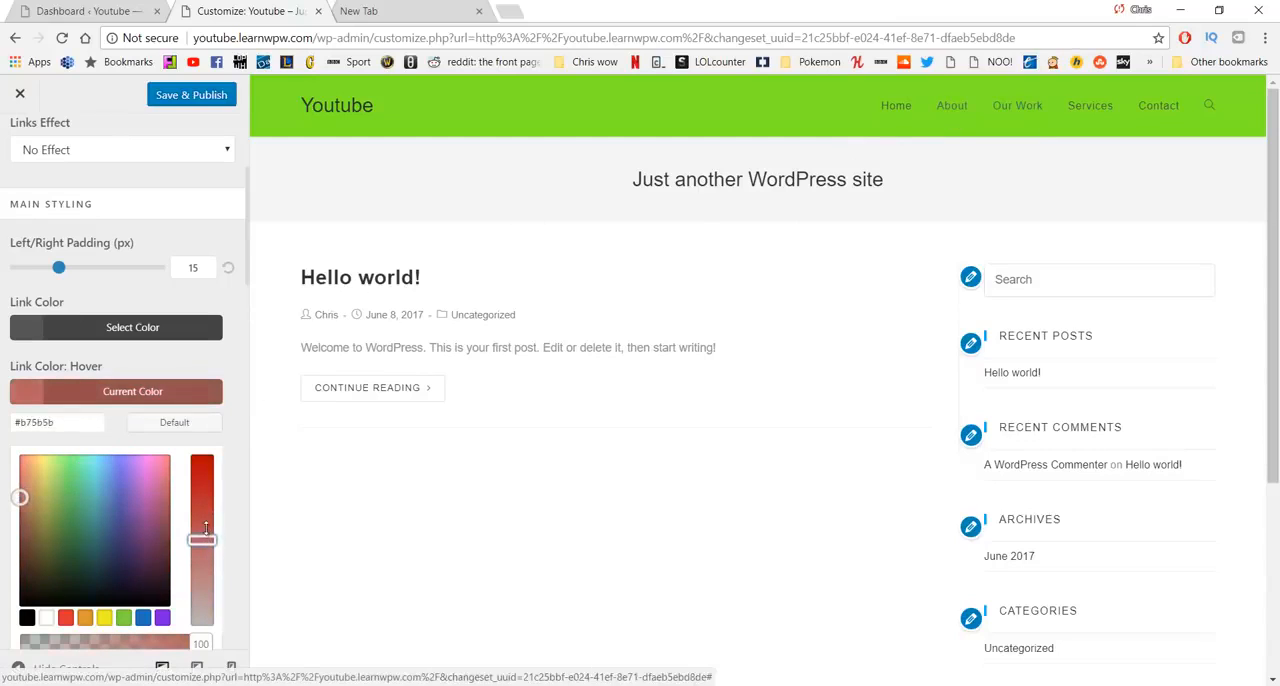
left_click_drag(206, 528, 203, 495)
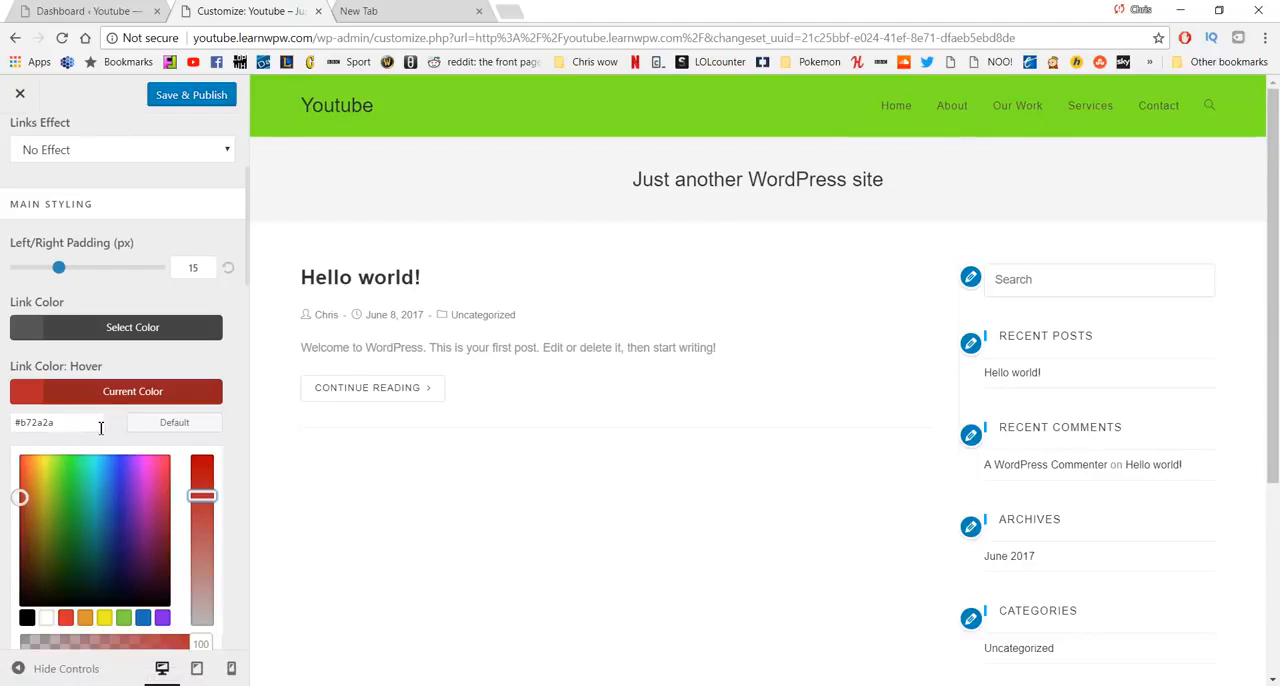
- Open Notepad and record the link hover color's hex code as "#b72a2a - red"
key("super")
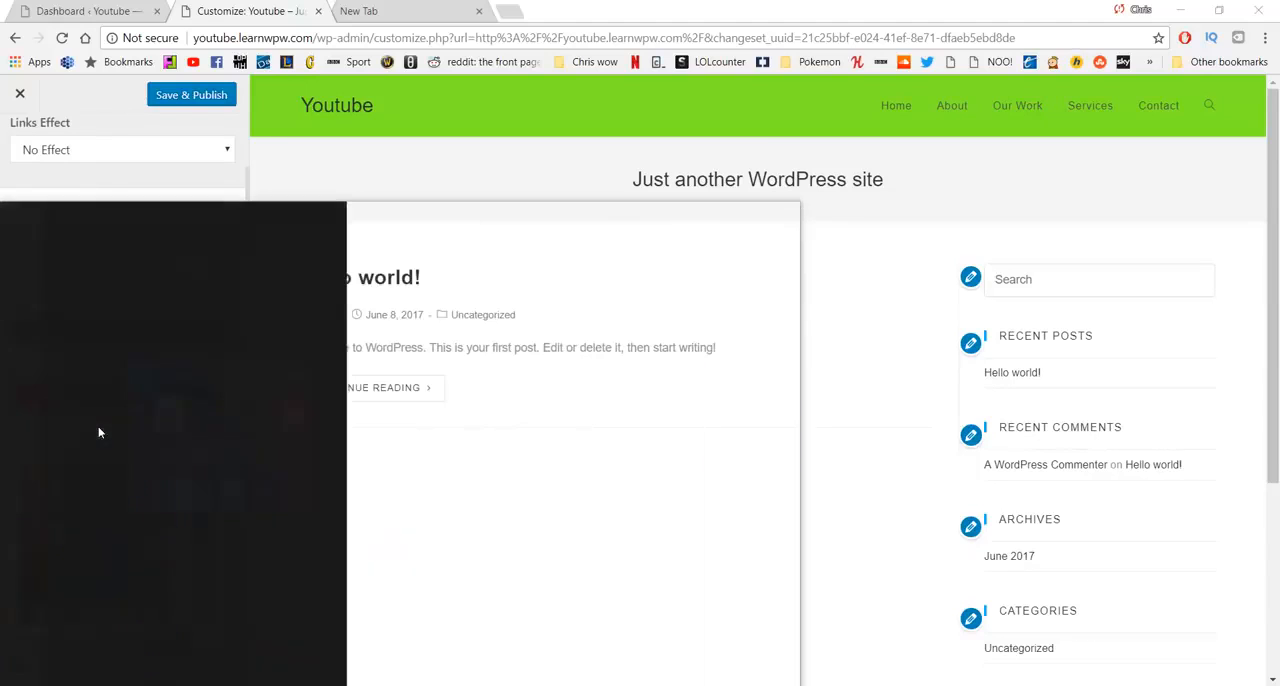
type("notepad")
key("Return")
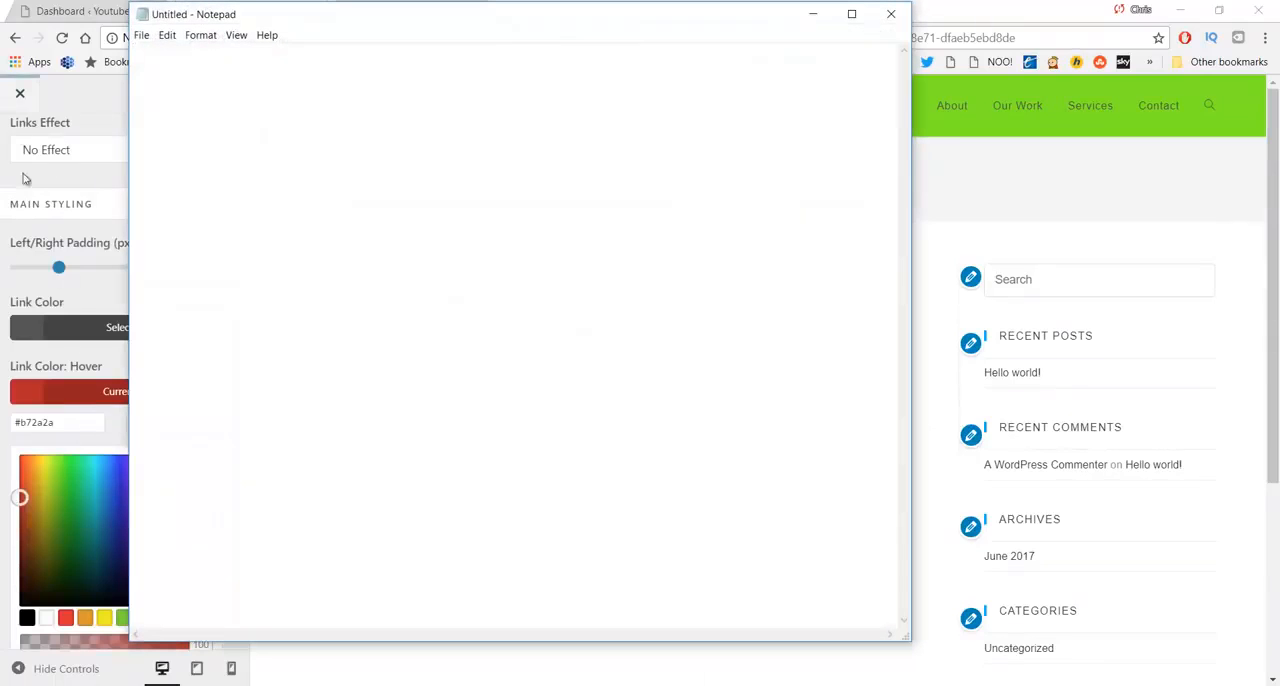
left_click(77, 418)
key("ctrl+c")
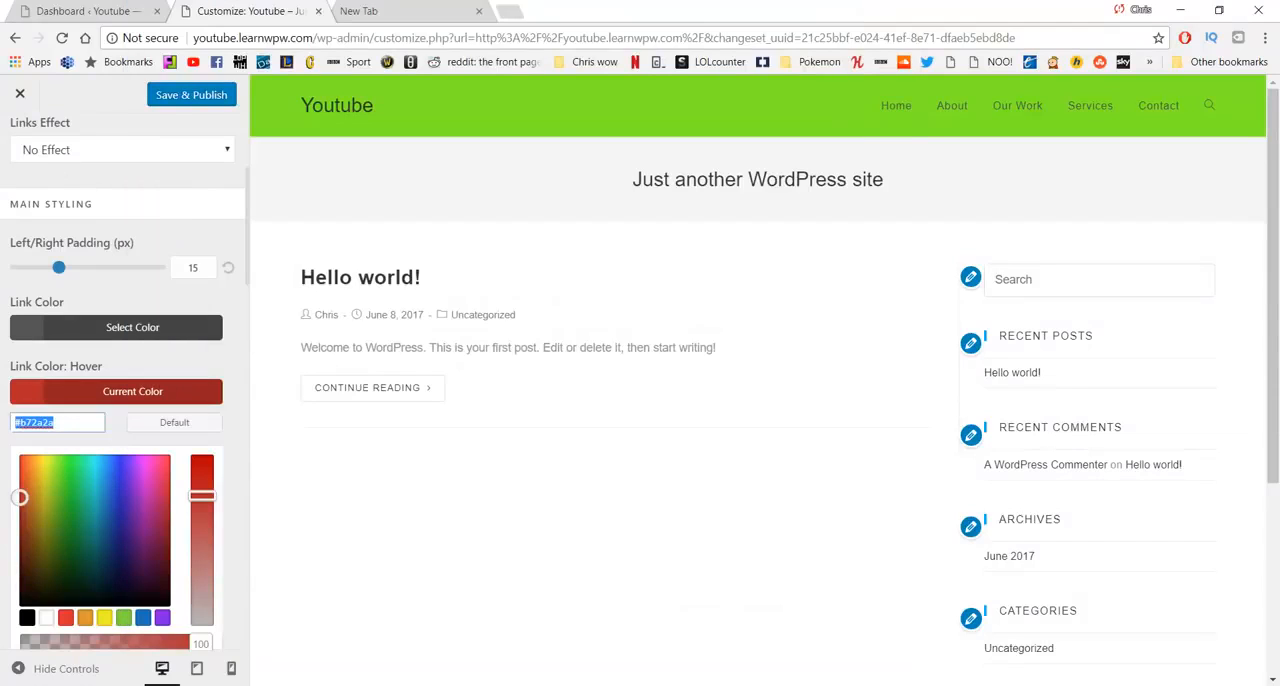
key("alt+Tab")
key("ctrl+v")
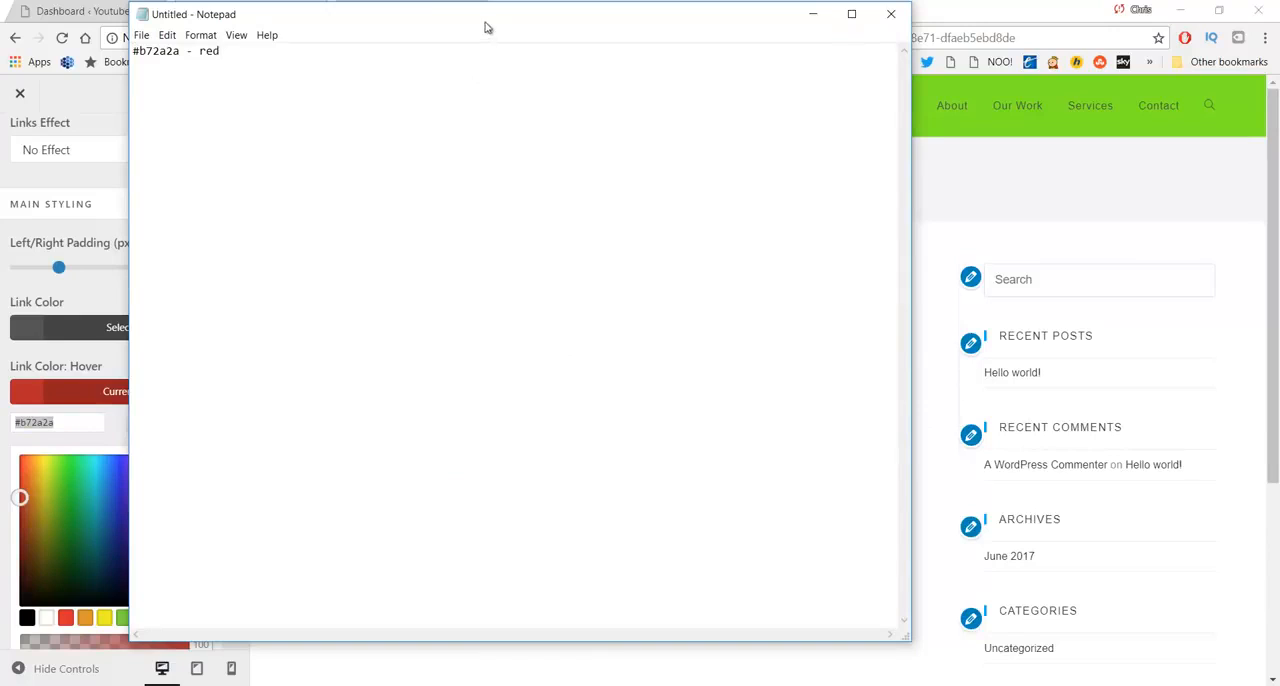
- Move the header background's hex code from the reference browser tab into Notepad as "#7eea25 - green", and return to the customizer
left_click_drag(485, 22, 516, 77)
left_click(431, 7)
left_click(305, 33)
key("ctrl+x")
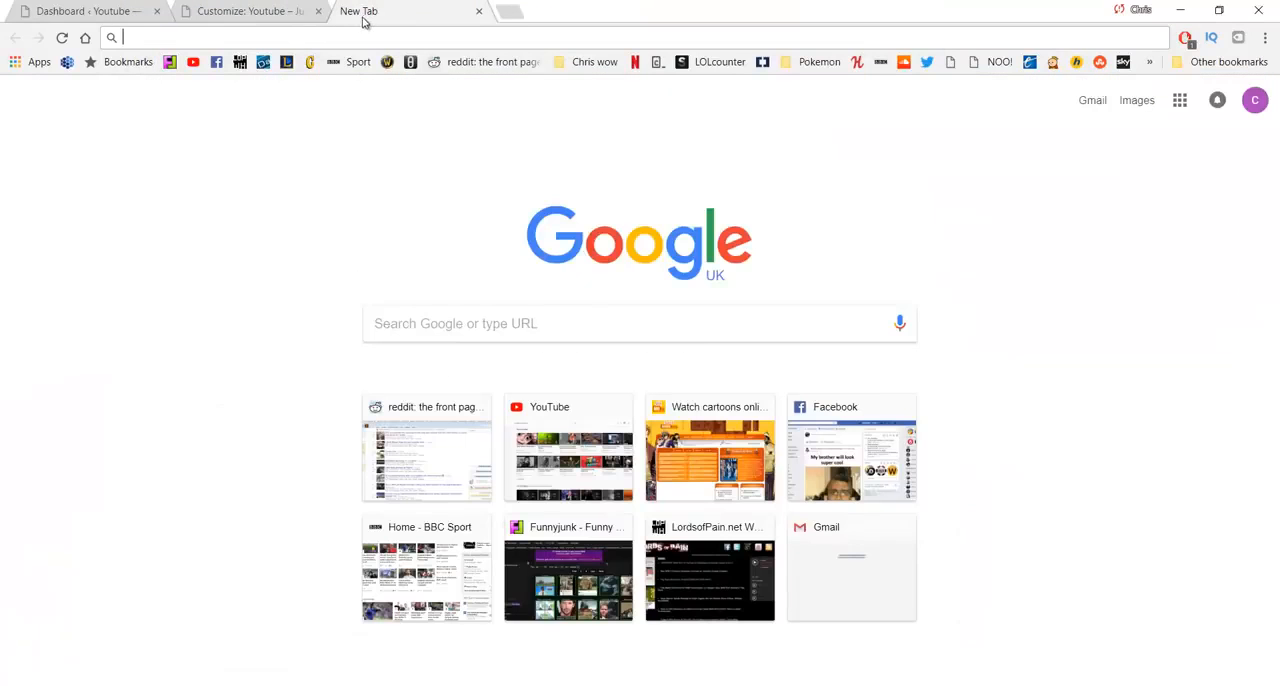
left_click(290, 8)
left_click(560, 684)
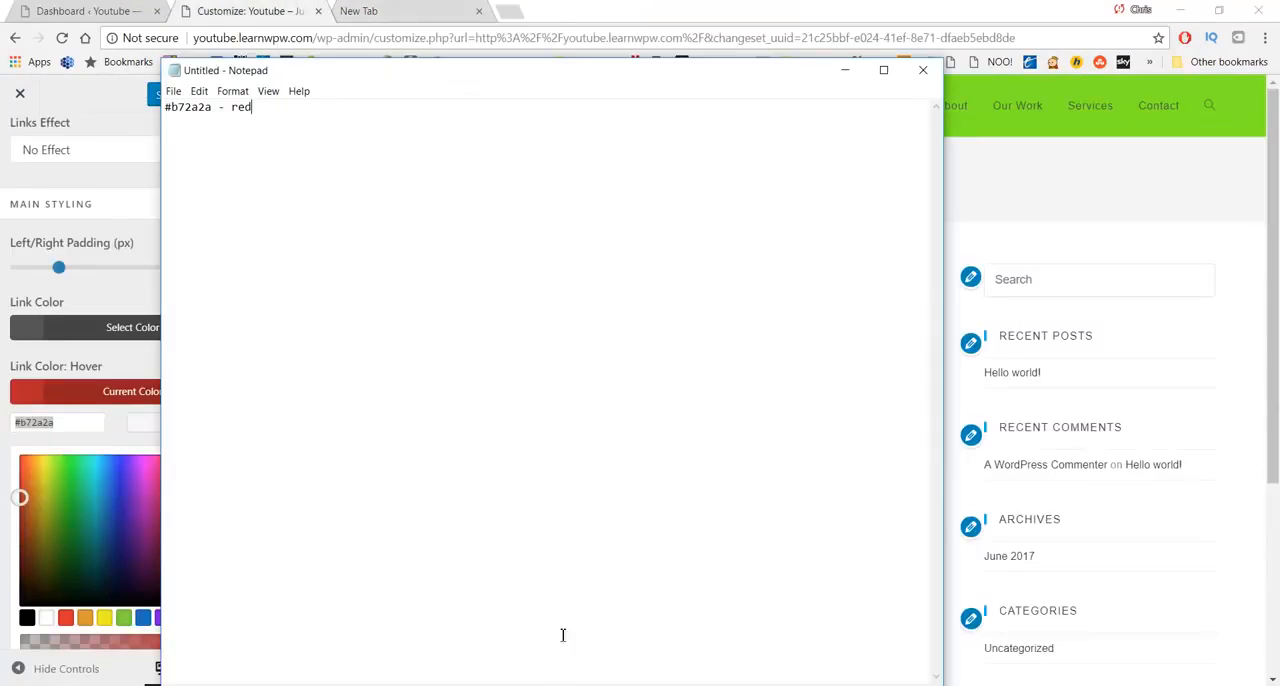
key("Return")
key("ctrl+v")
left_click(844, 72)
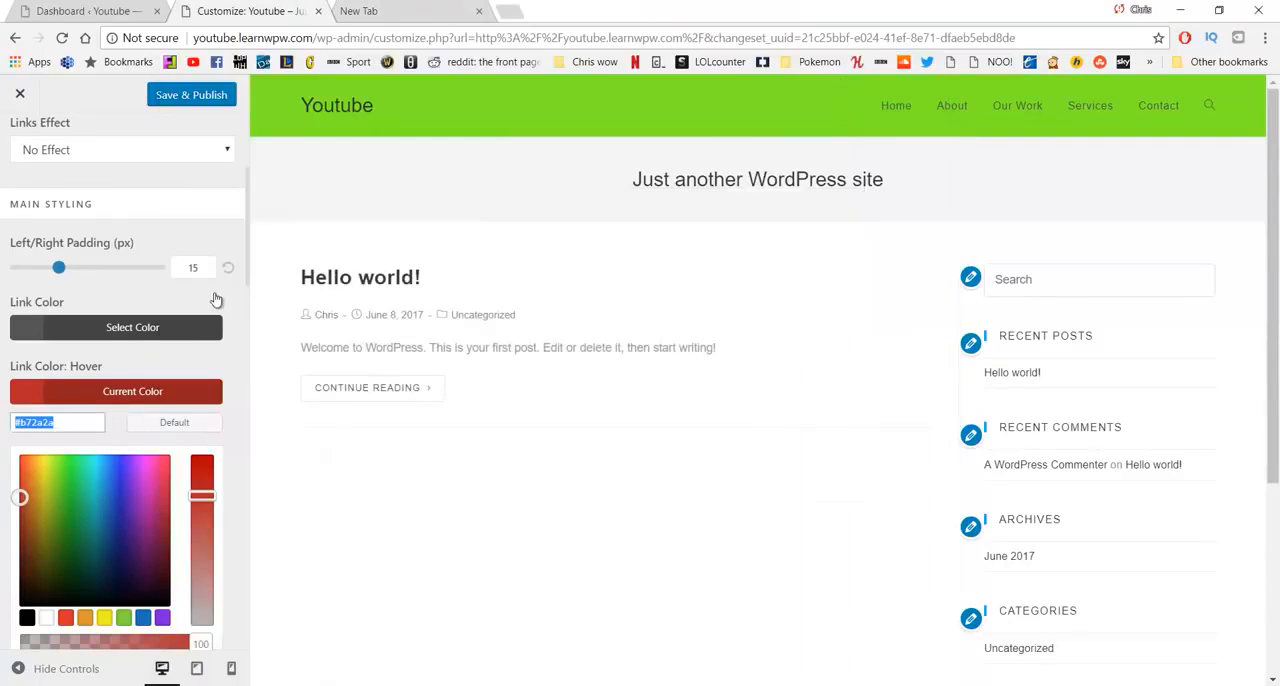
- Set the main menu's link color to the dark green #24662a after trying near-white and orange
scroll(166, 294, "down", 3)
scroll(149, 329, "up", 5)
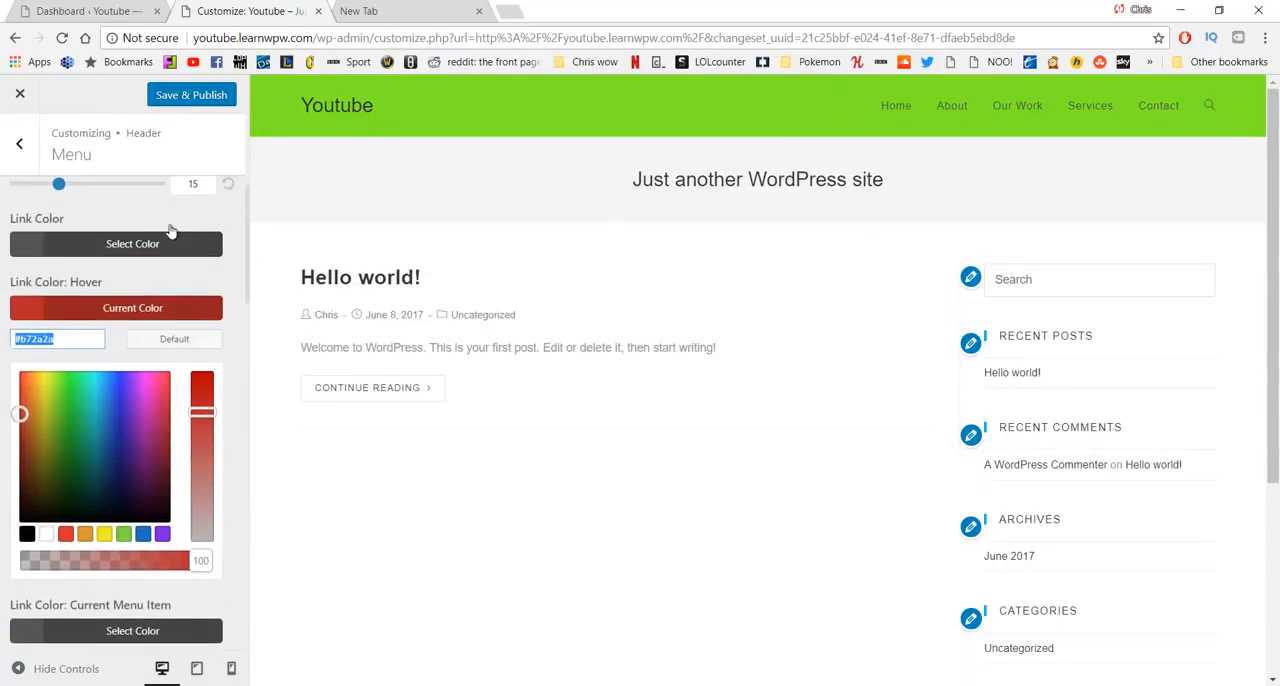
left_click(118, 246)
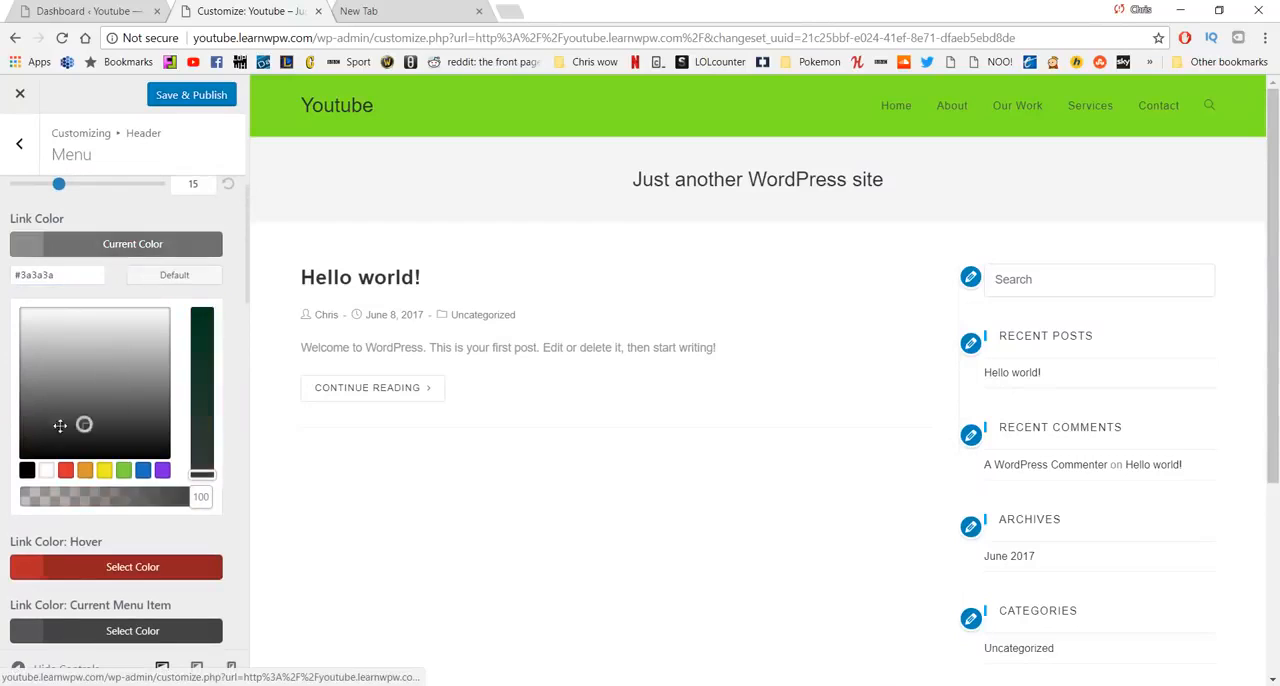
left_click_drag(60, 426, 28, 311)
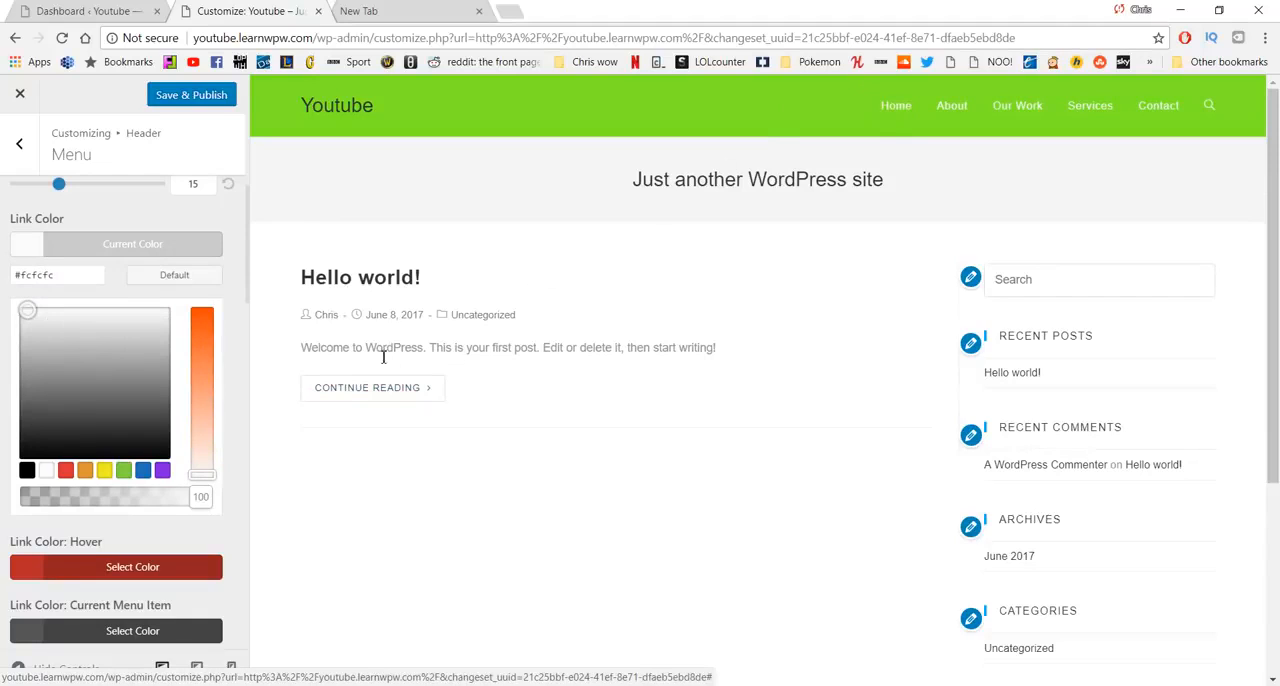
left_click_drag(206, 332, 207, 299)
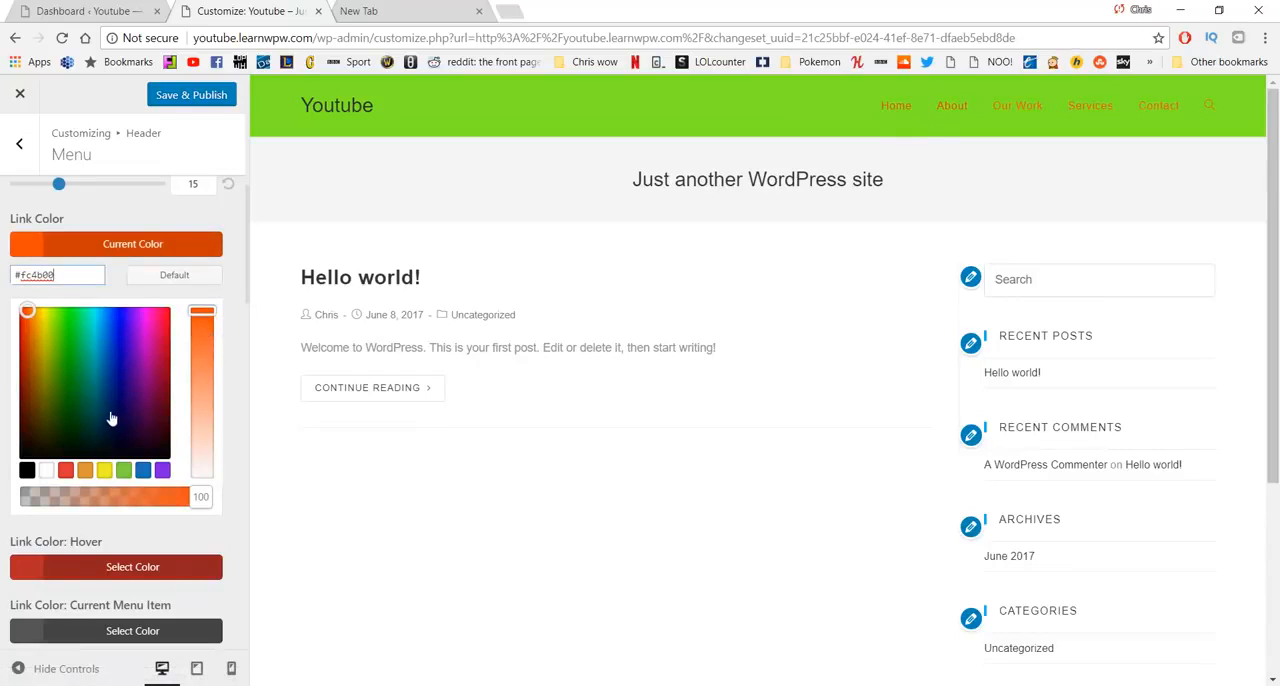
left_click_drag(75, 373, 74, 399)
mouse_move(201, 356)
left_mouse_down()
mouse_move(201, 393)
mouse_move(202, 369)
left_mouse_up()
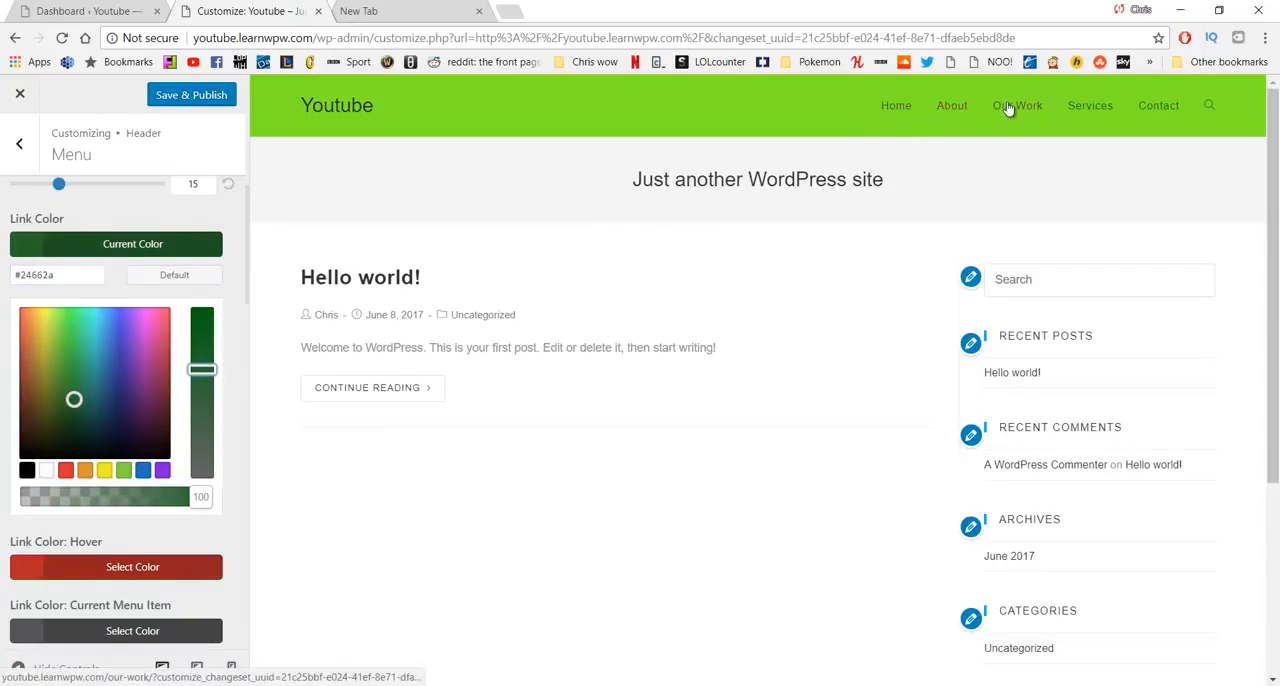
- Copy the menu link color's hex code into the Notepad list as "#24662a - dark green" and return to the customizer
left_click_drag(80, 278, 6, 282)
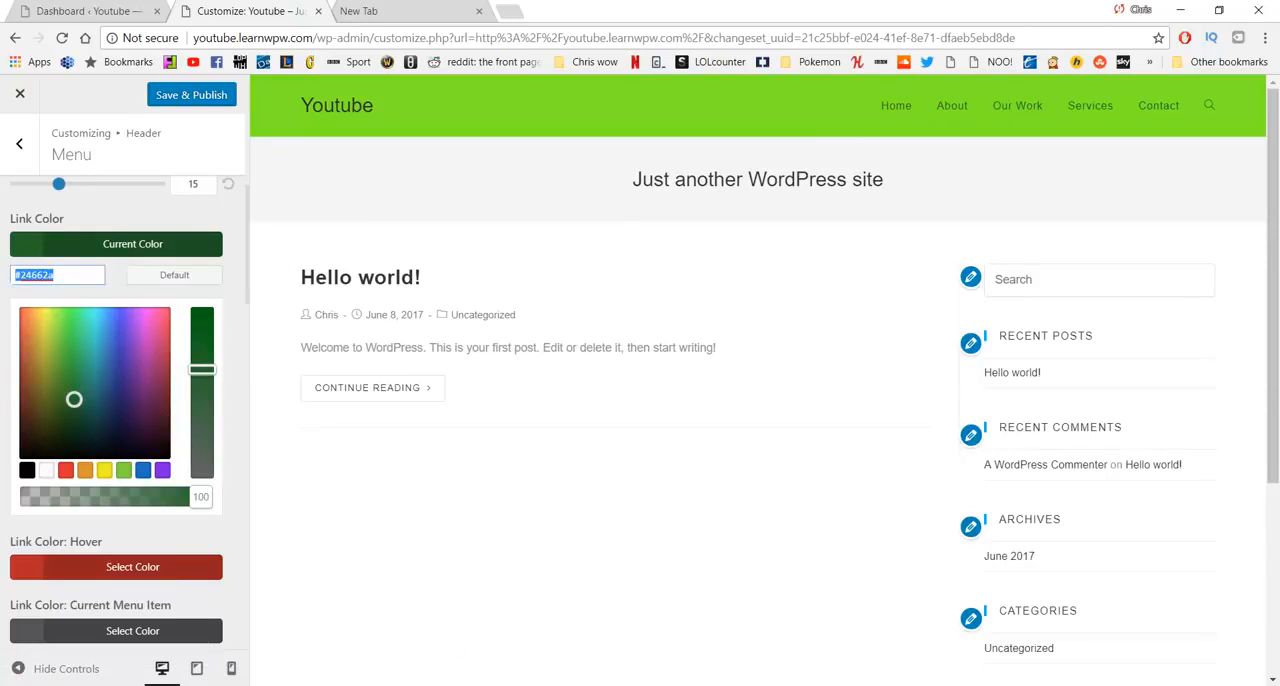
key("alt+Tab")
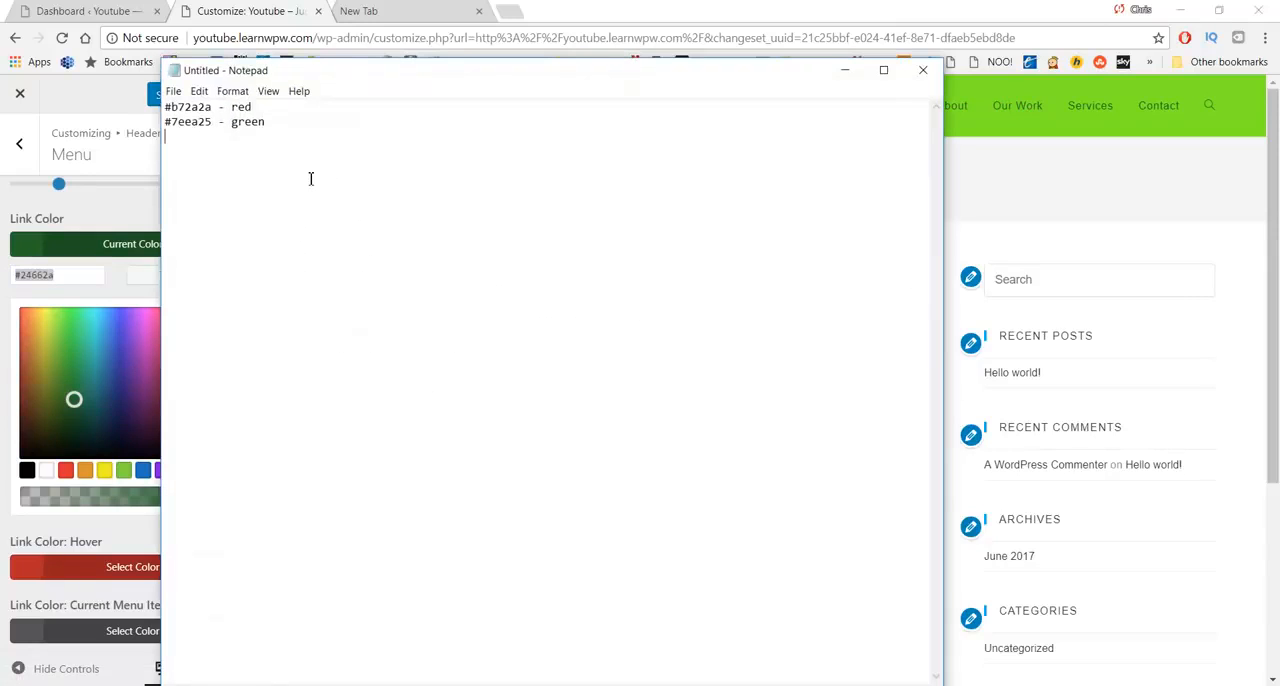
key("ctrl+v")
type("-")
left_click(1103, 157)
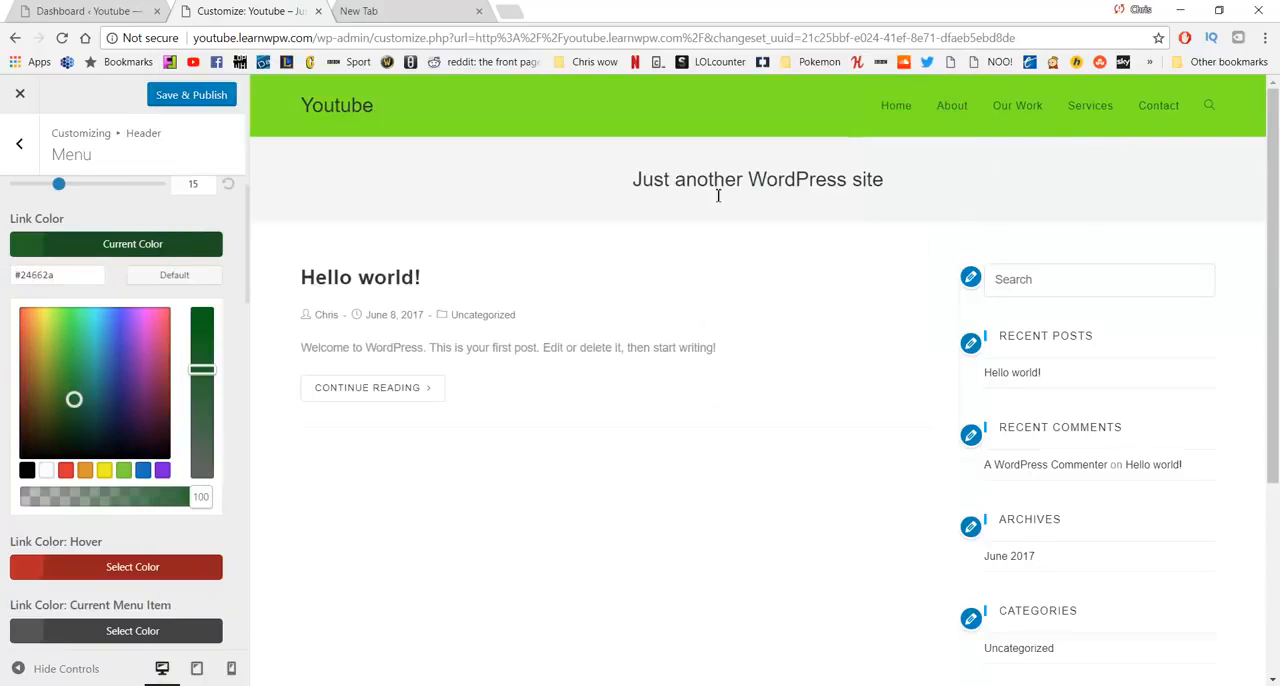
- Review the remaining link and dropdown styling options of the header menu, and go back to the header sections
scroll(155, 305, "down", 3)
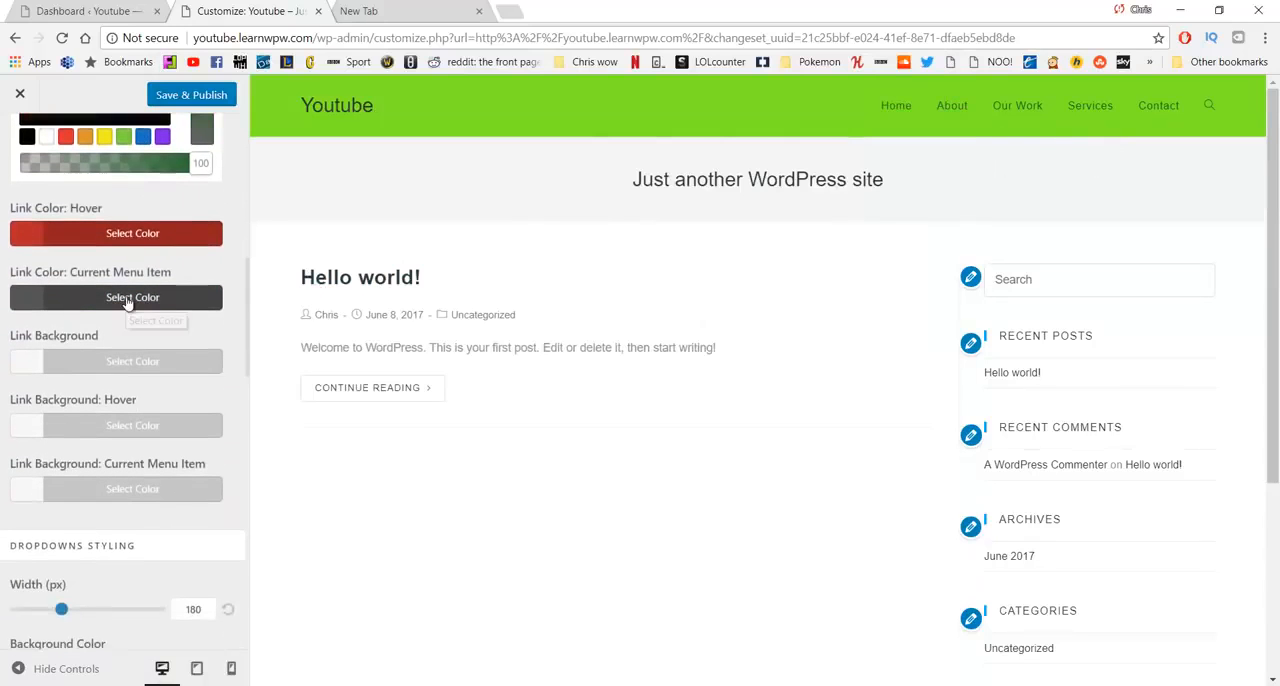
scroll(132, 368, "down", 4)
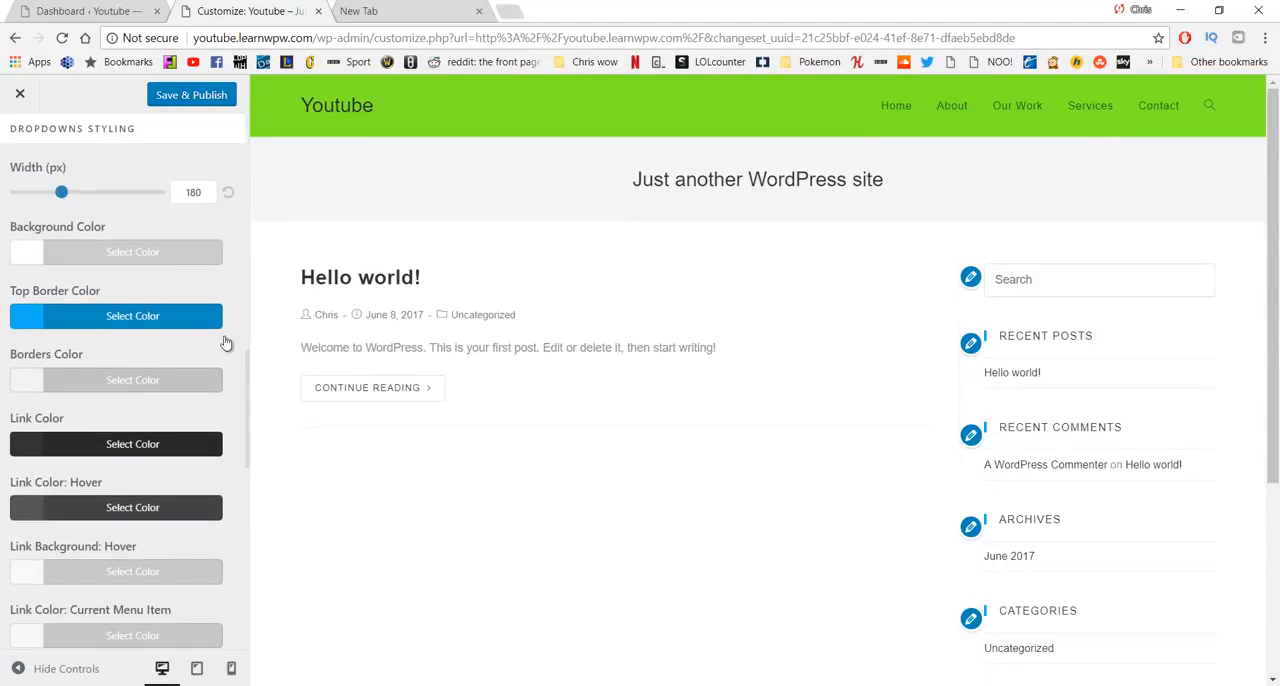
scroll(157, 295, "down", 5)
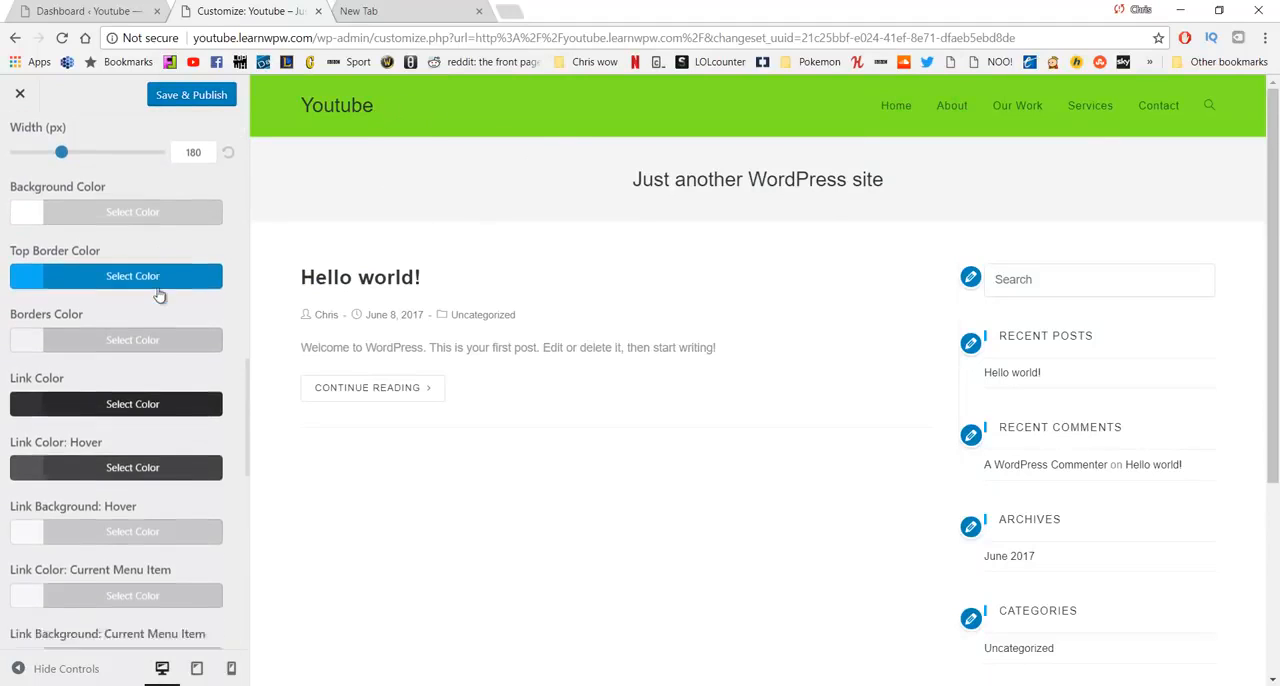
scroll(155, 298, "up", 10)
scroll(151, 301, "up", 2)
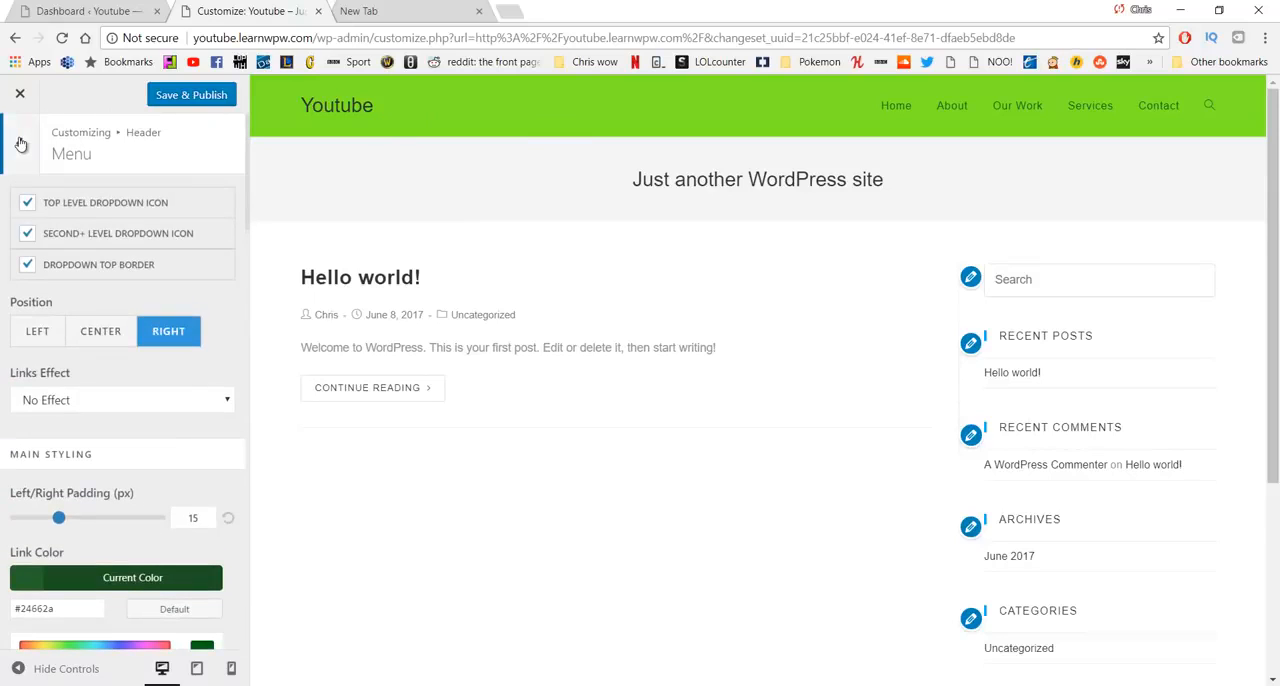
left_click(21, 144)
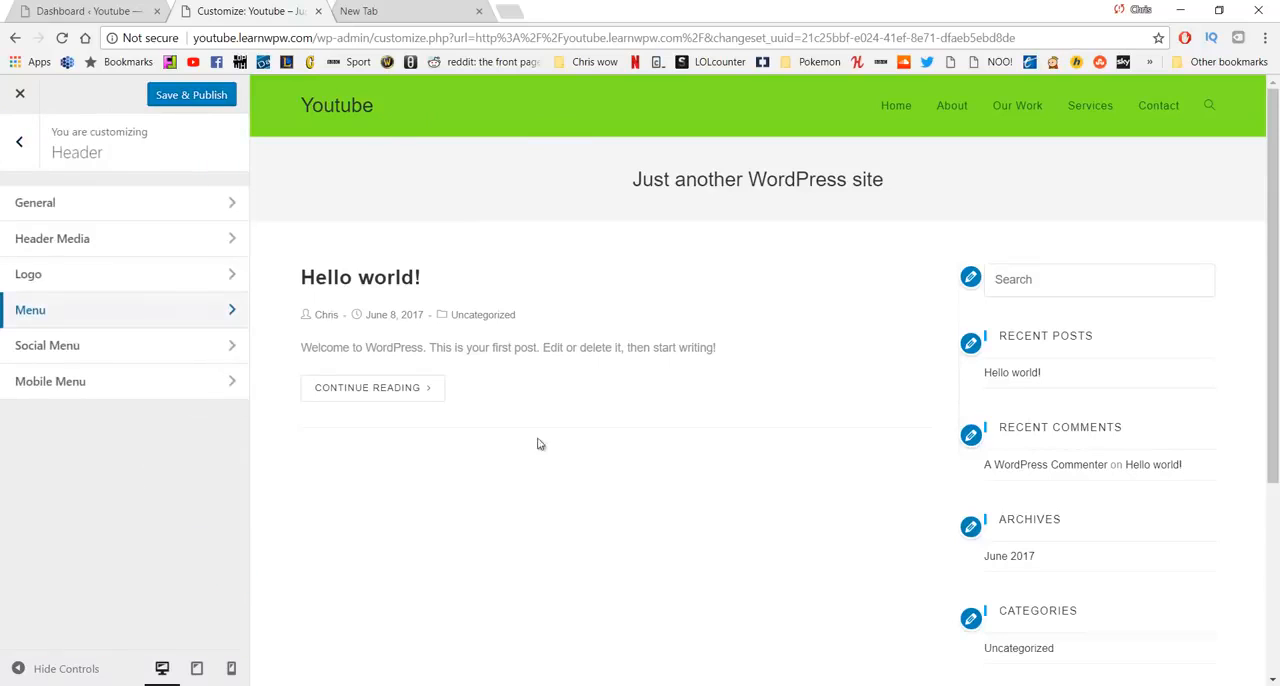
- Open the header's logo settings and set the logo color to #24662a, copied from the dark green entry in Notepad
left_click(170, 284)
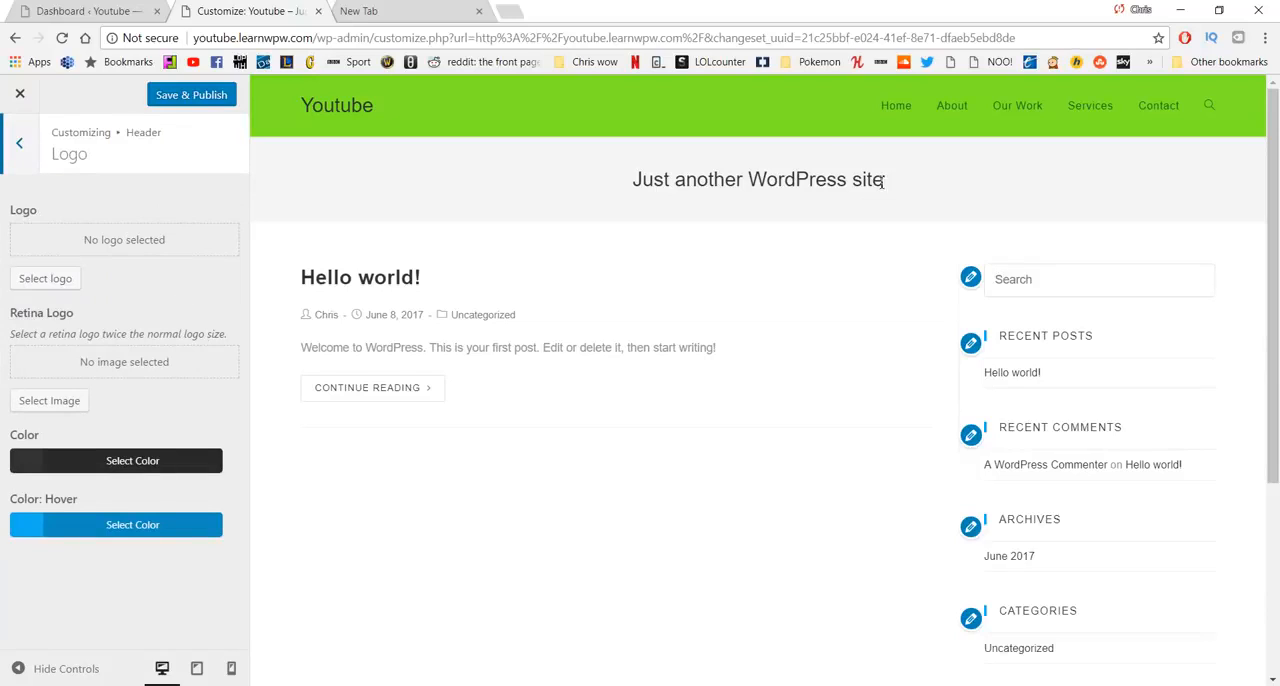
left_click(168, 456)
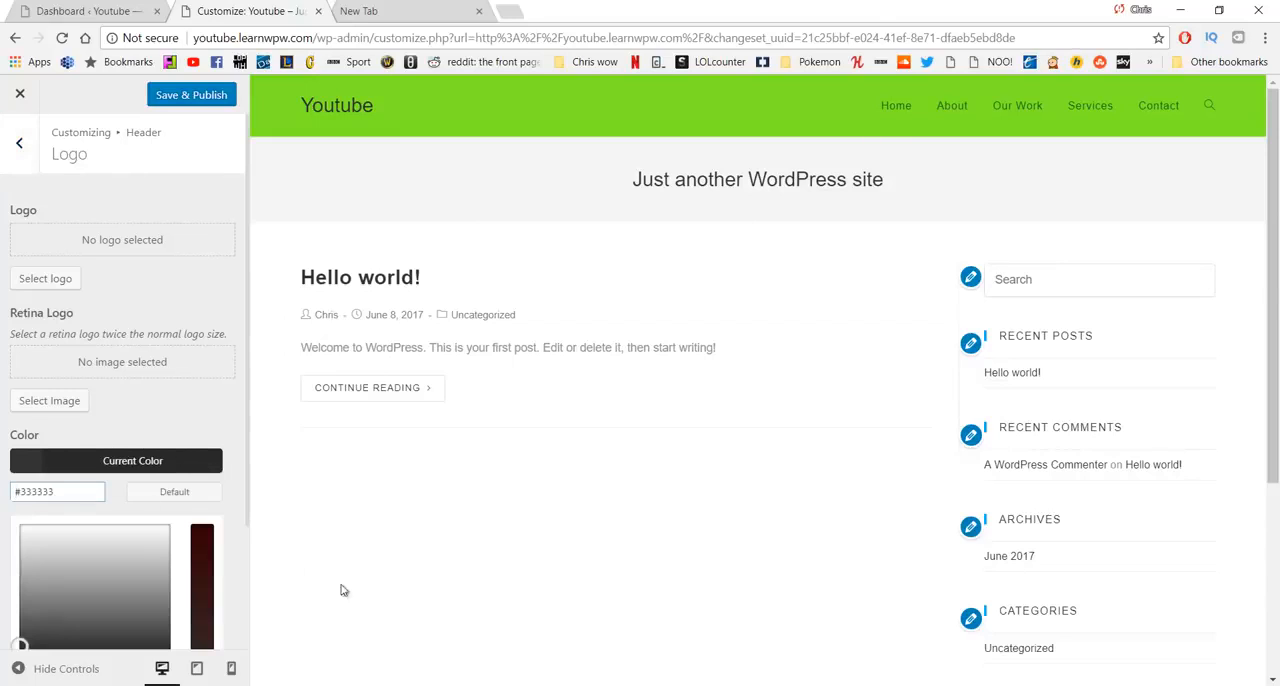
key("alt+Tab")
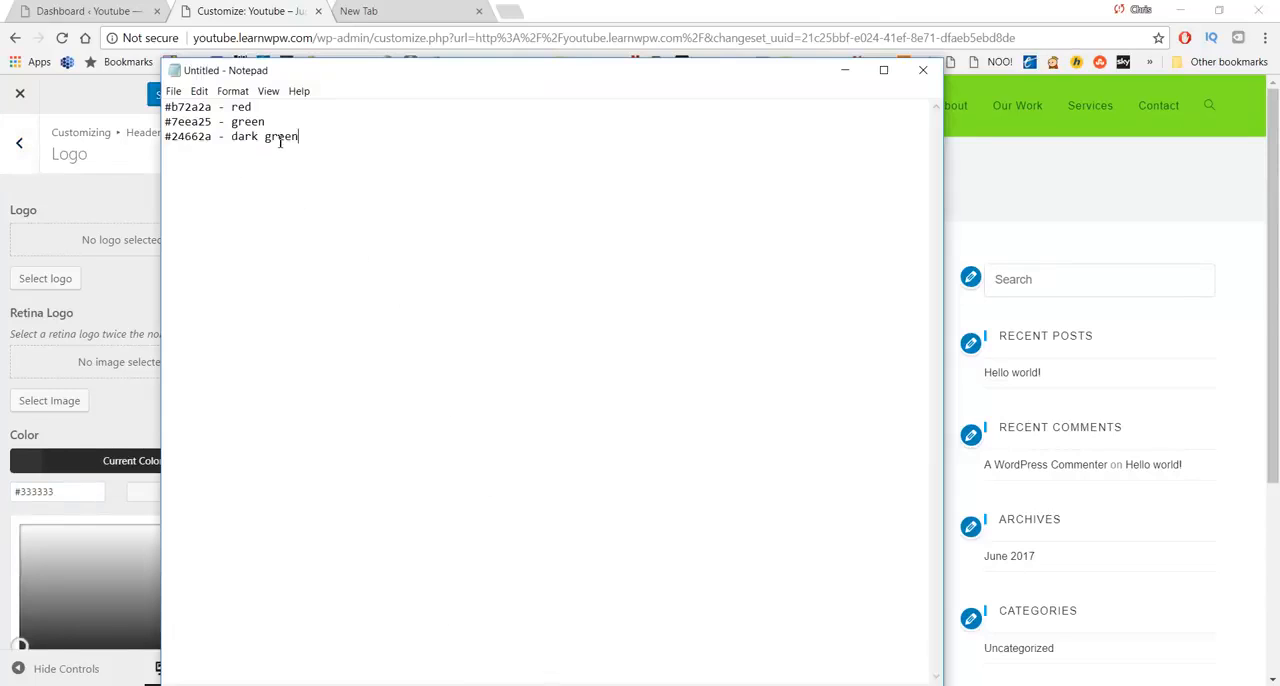
left_click_drag(310, 154, 126, 139)
left_click(218, 149)
left_click(212, 141)
left_click_drag(75, 489, 40, 486)
key("ctrl+v")
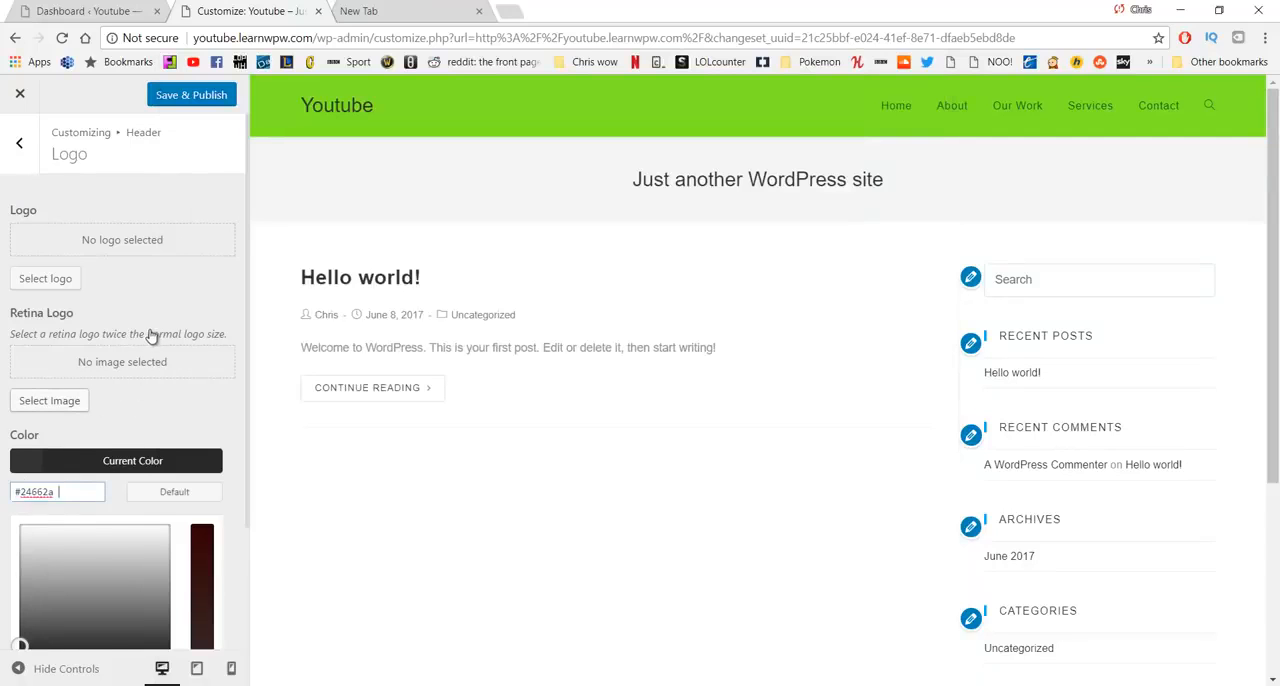
scroll(166, 400, "down", 2)
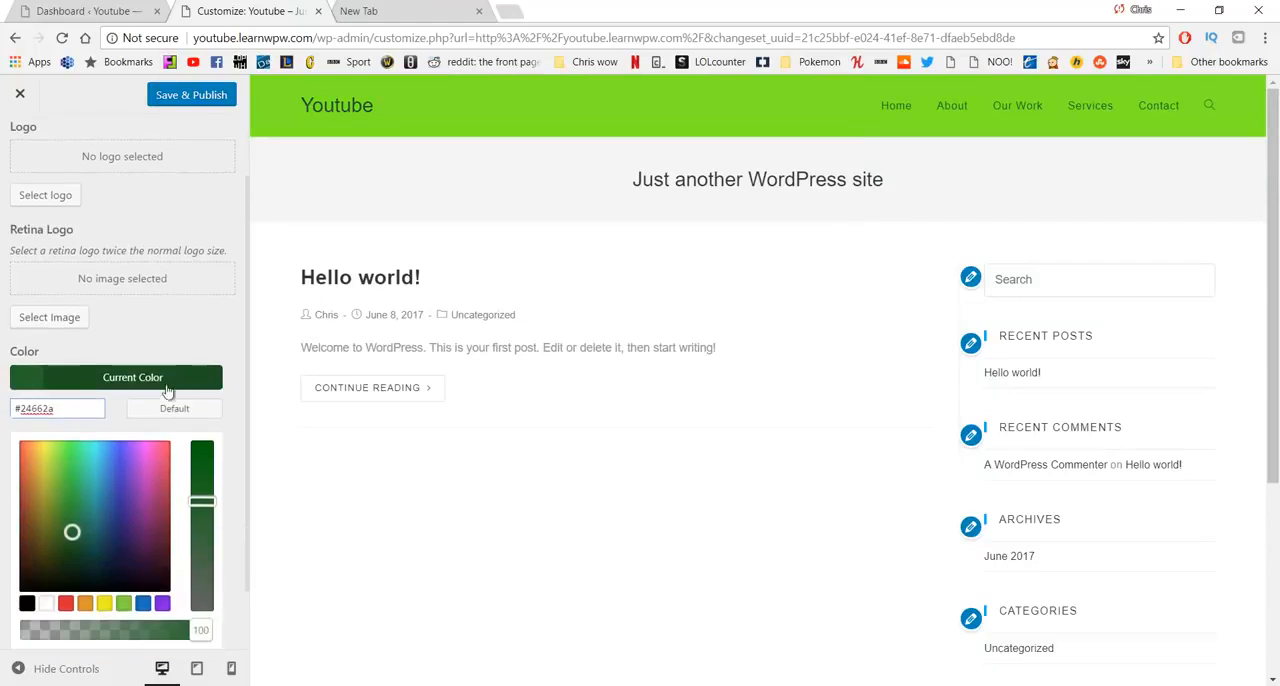
- Set the logo's hover color to #b72a2a, copied from the red entry in Notepad, and save and publish the changes
left_click(132, 623)
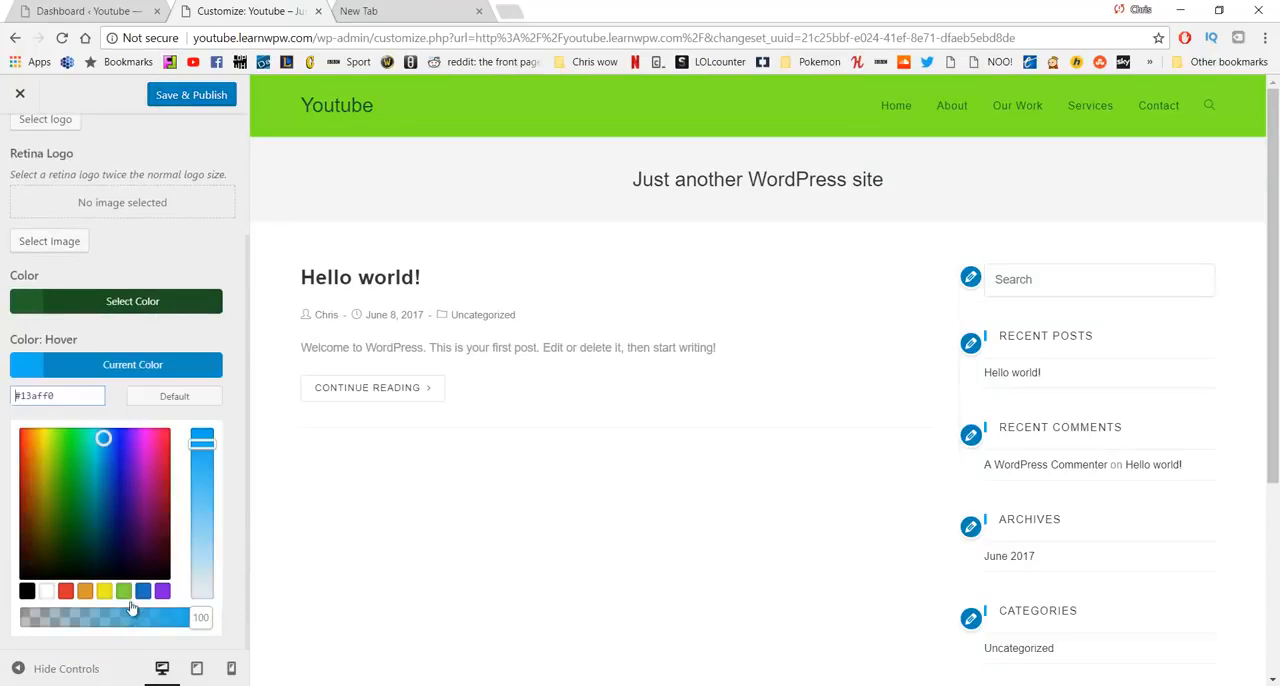
key("alt+Tab")
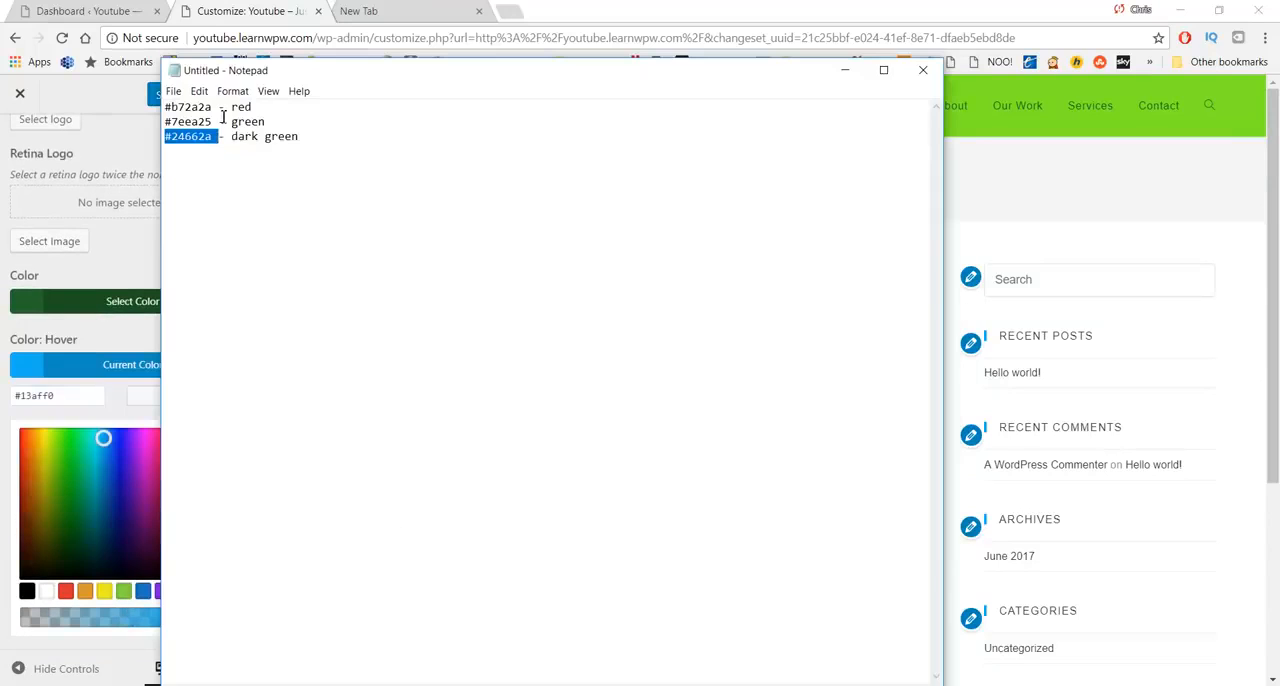
left_click_drag(213, 108, 165, 108)
key("ctrl+c")
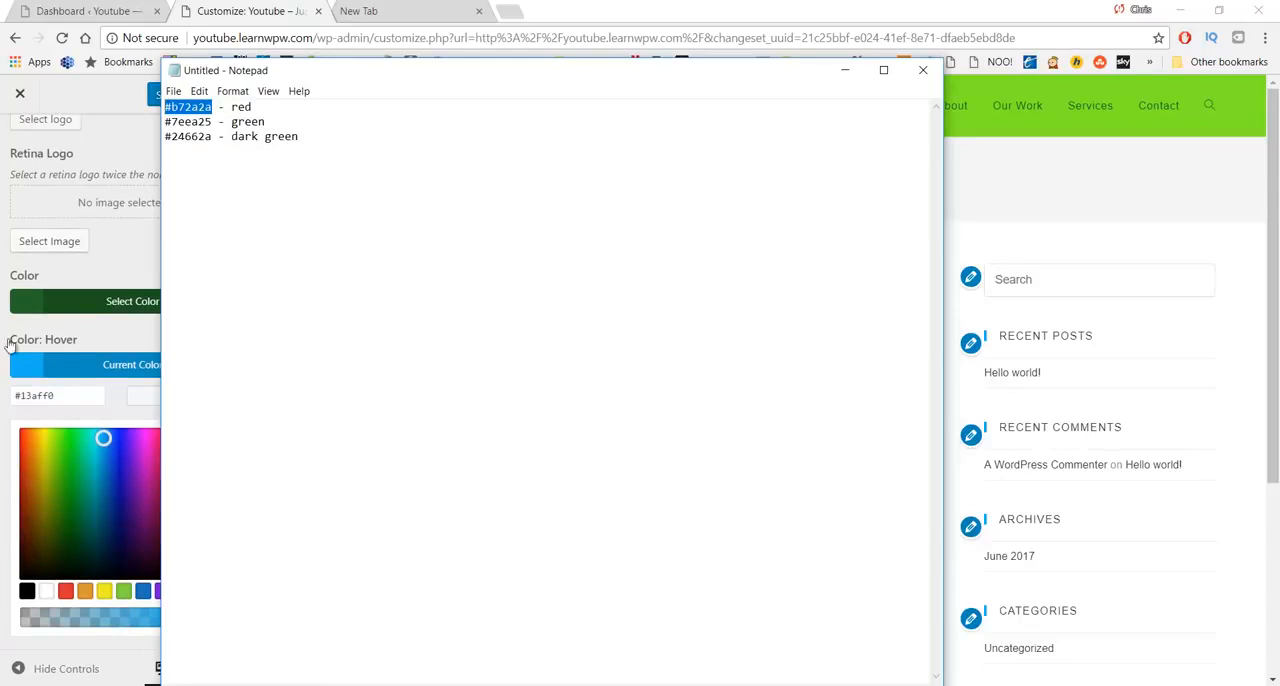
left_click_drag(84, 402, 5, 400)
key("ctrl+v")
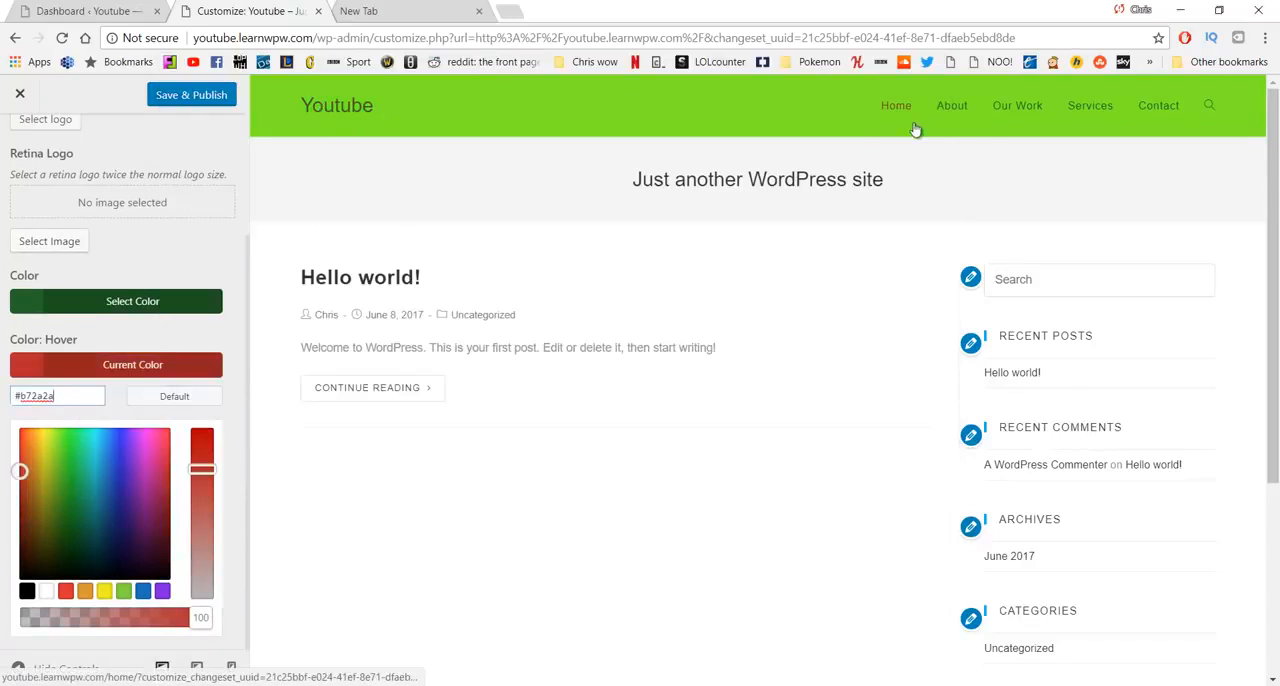
scroll(168, 242, "up", 3)
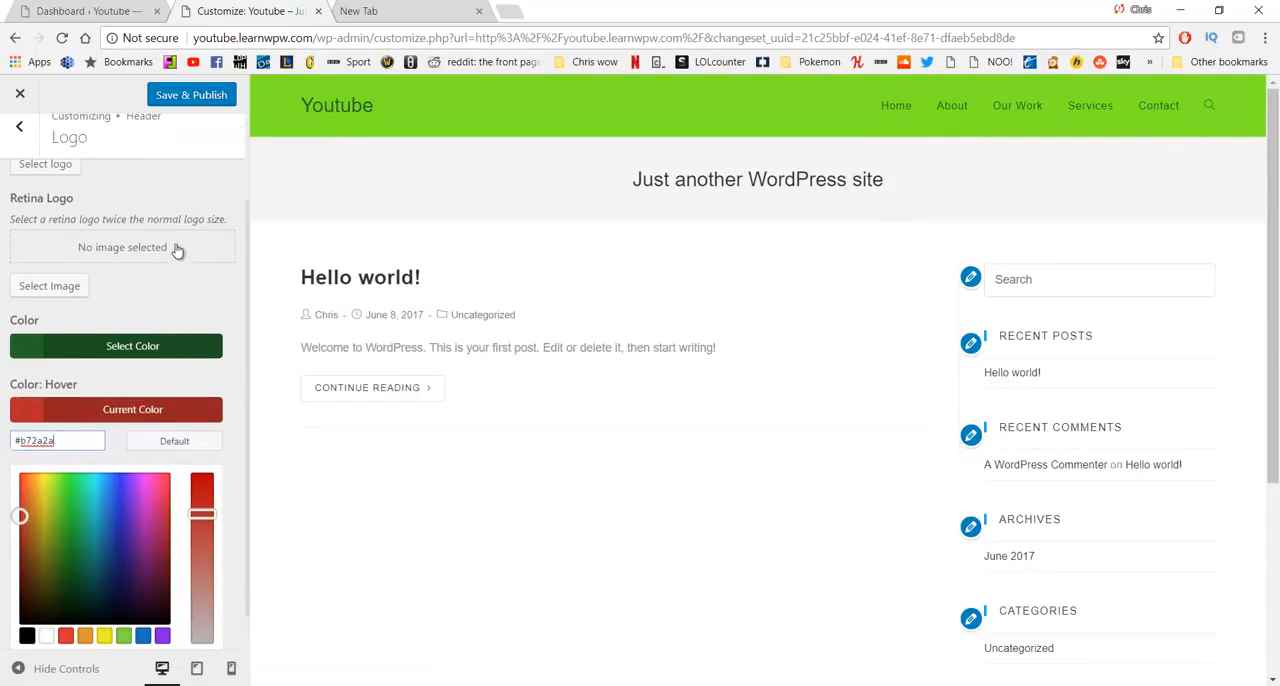
left_click(185, 97)
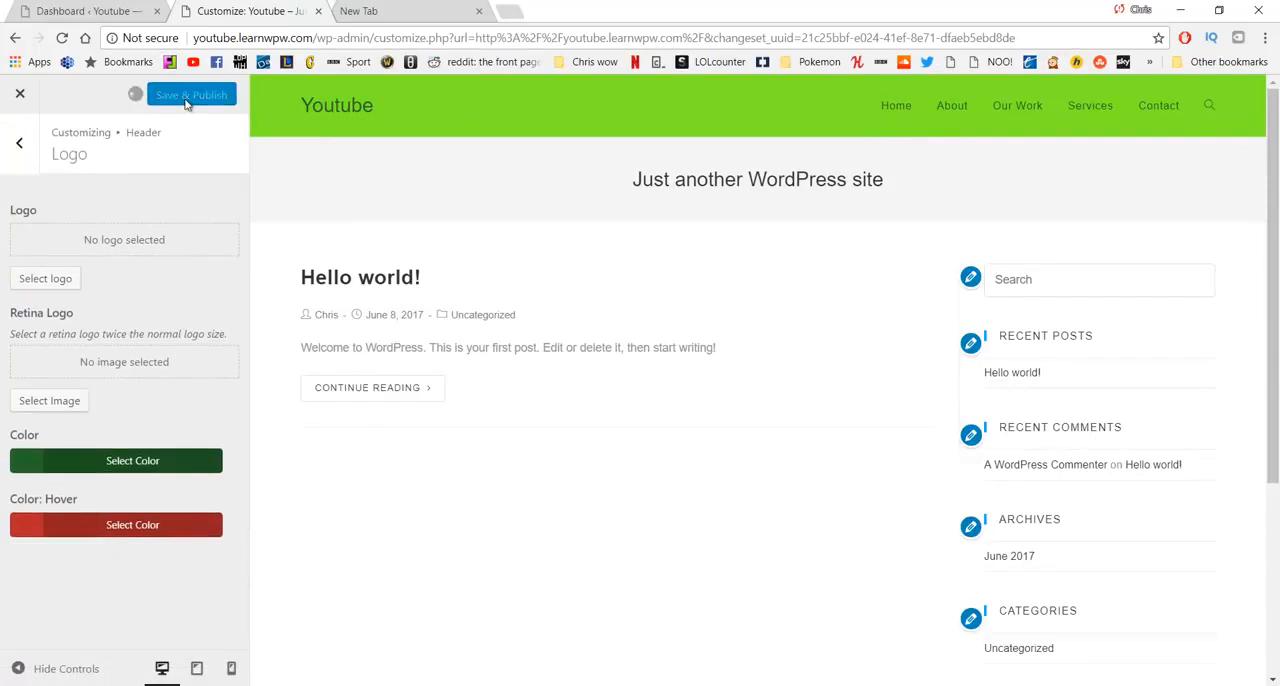
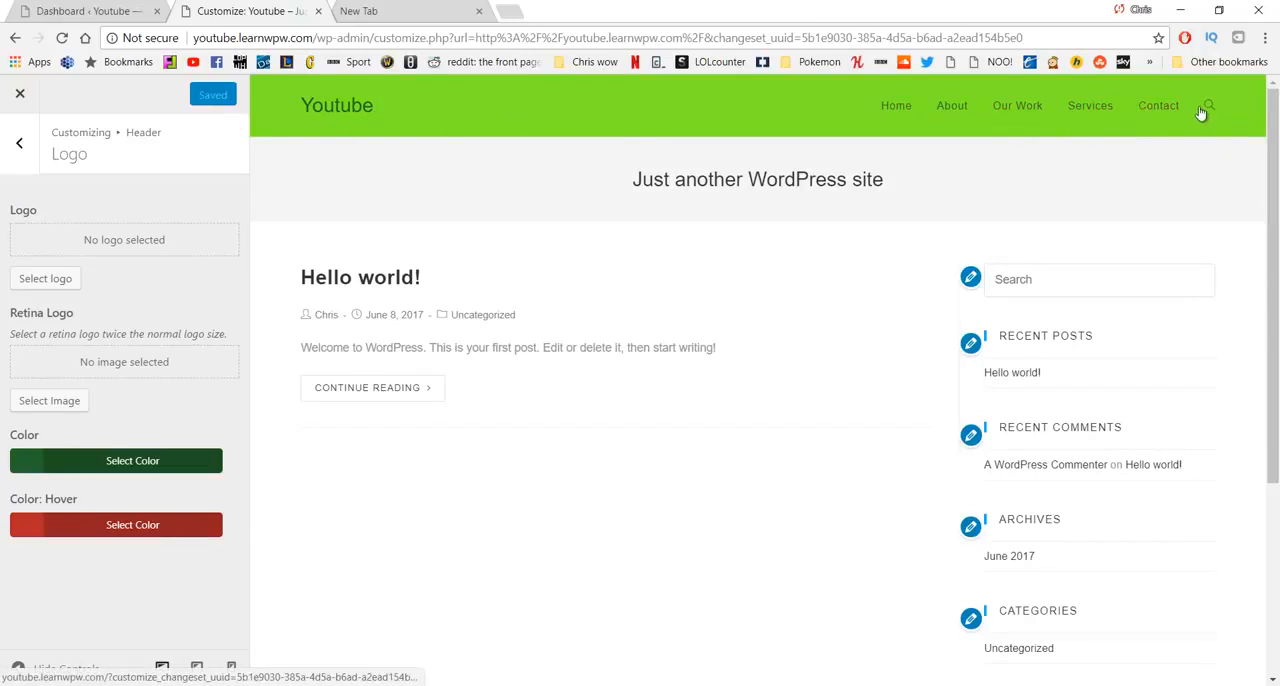
- Set the search icon style in the header's menu settings to Disabled, and save and publish the change
left_click(19, 143)
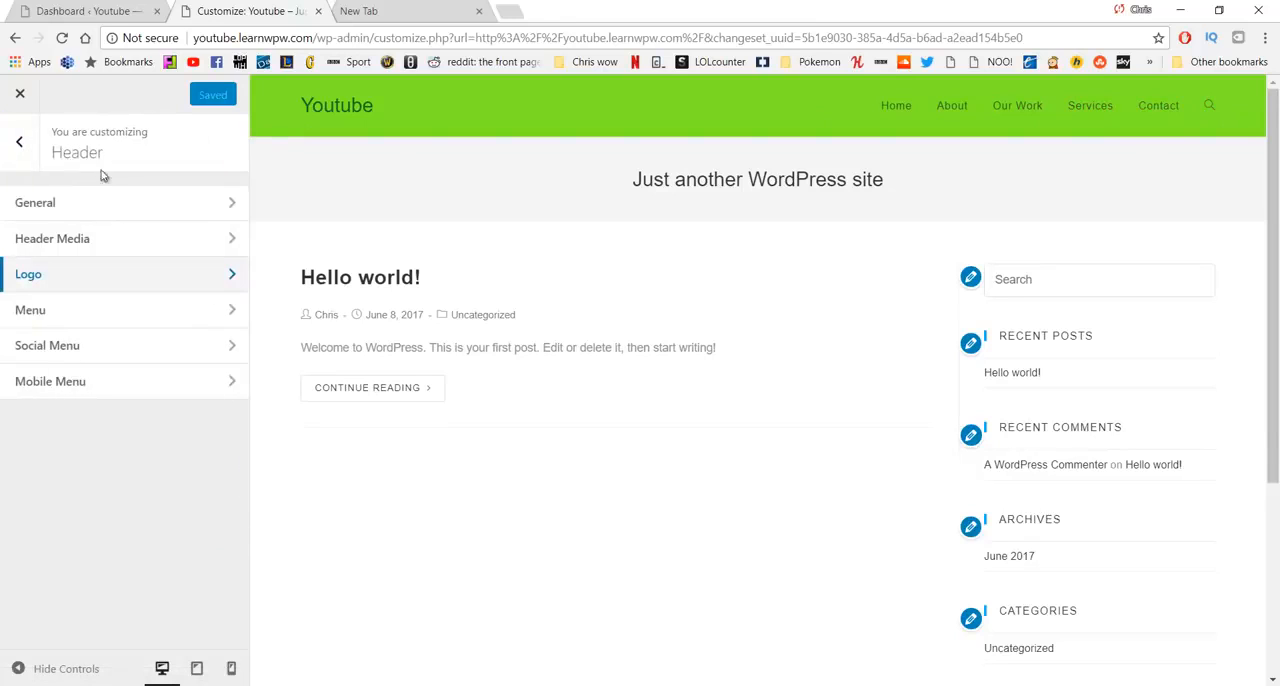
left_click(100, 318)
scroll(146, 331, "down", 6)
scroll(148, 334, "down", 5)
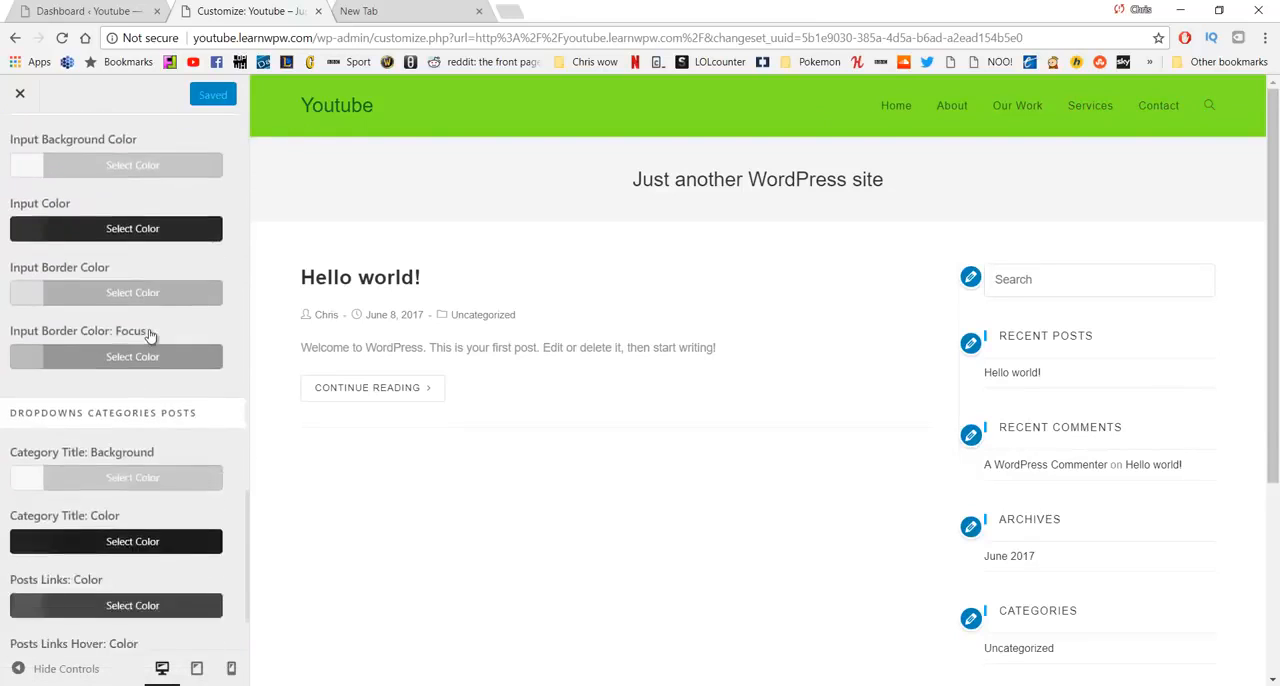
scroll(135, 345, "up", 3)
scroll(129, 350, "up", 4)
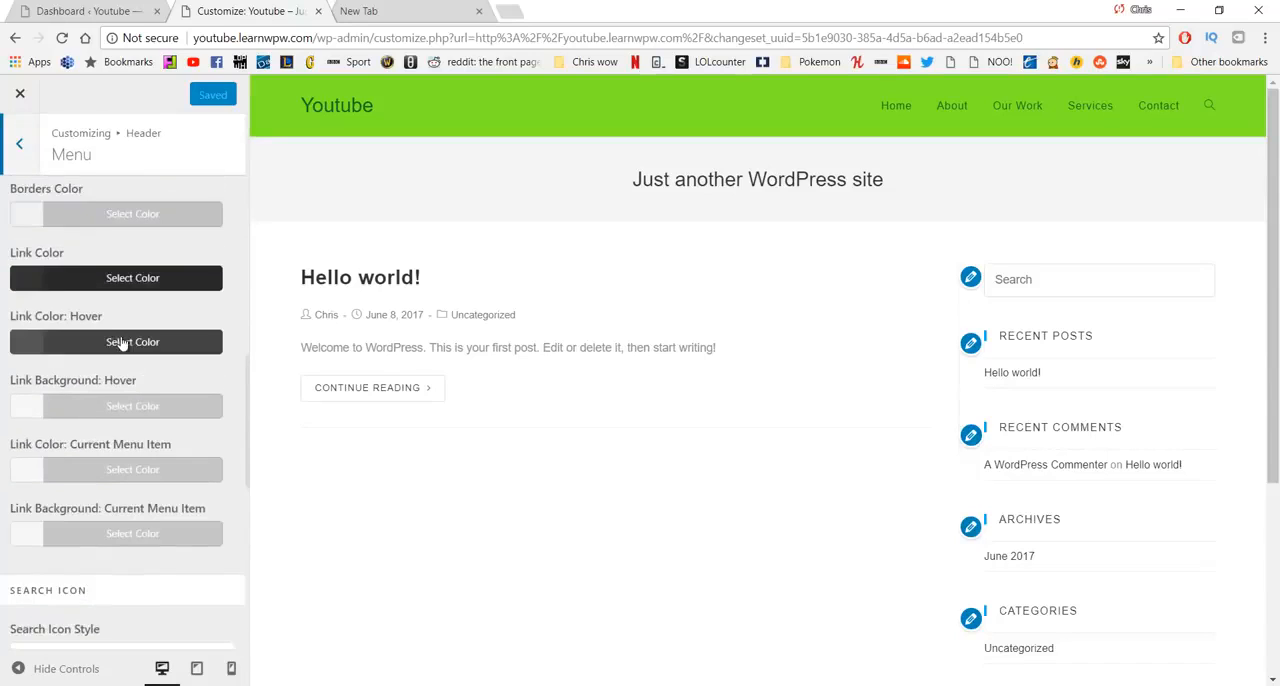
scroll(120, 340, "down", 3)
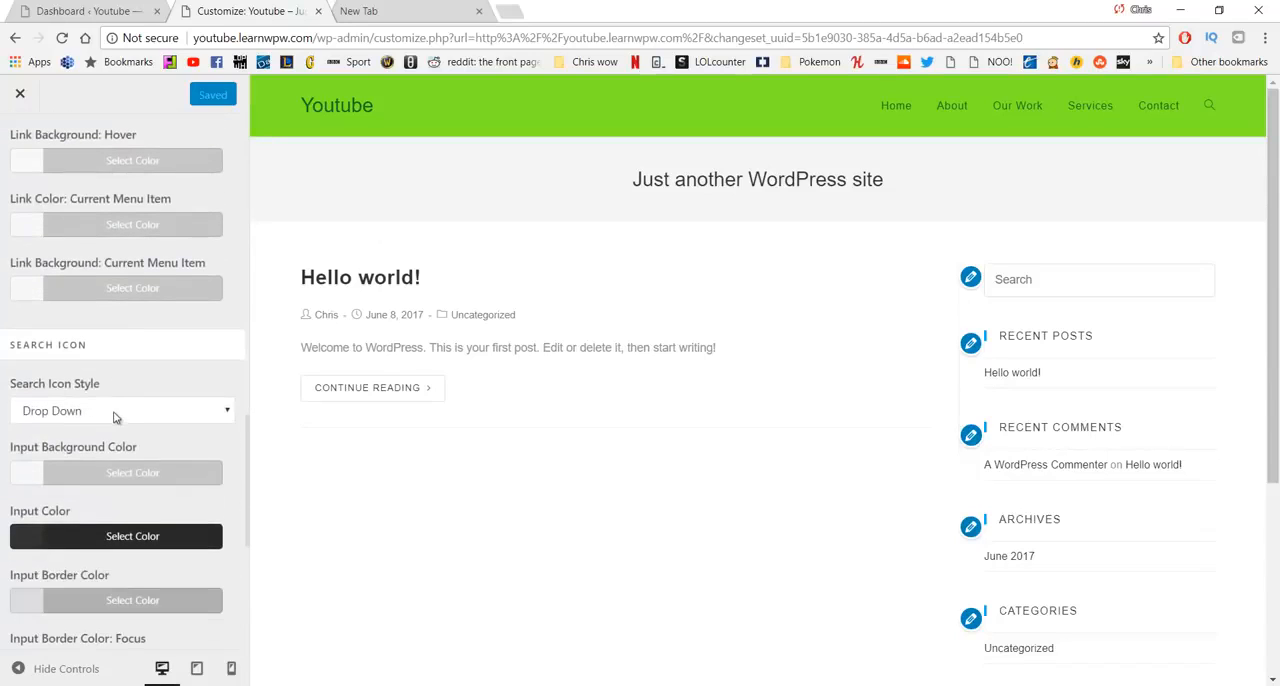
left_click(114, 414)
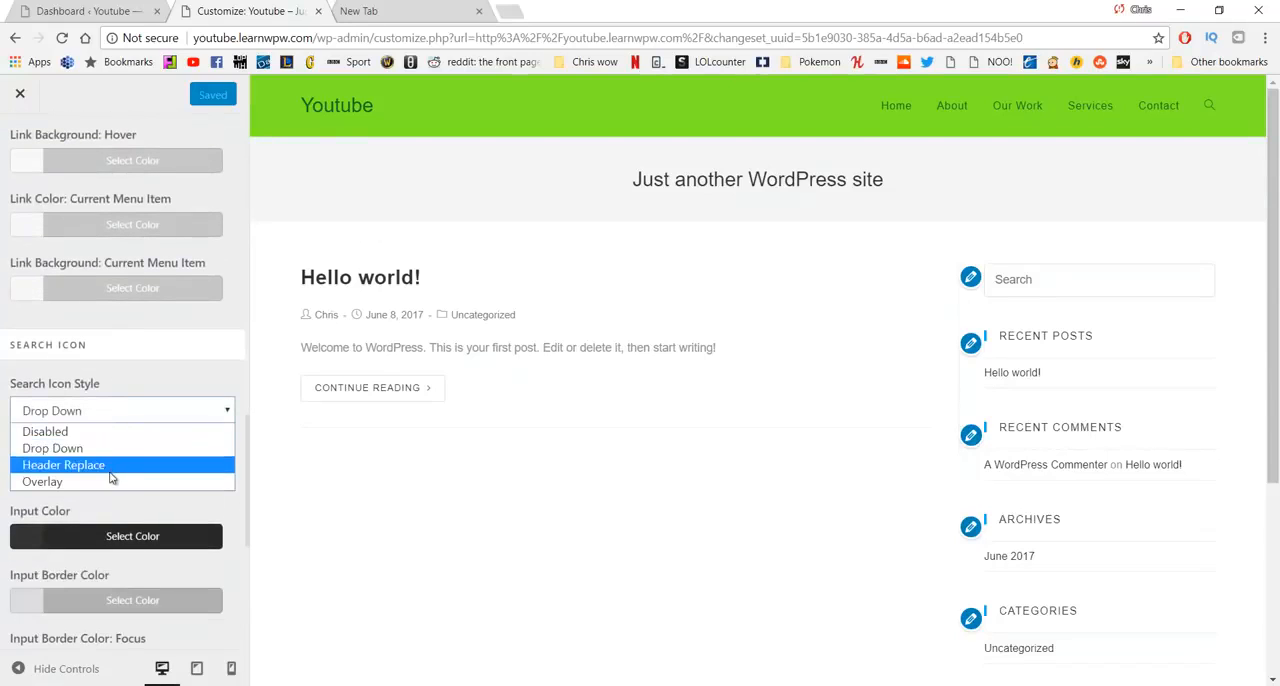
left_click(50, 431)
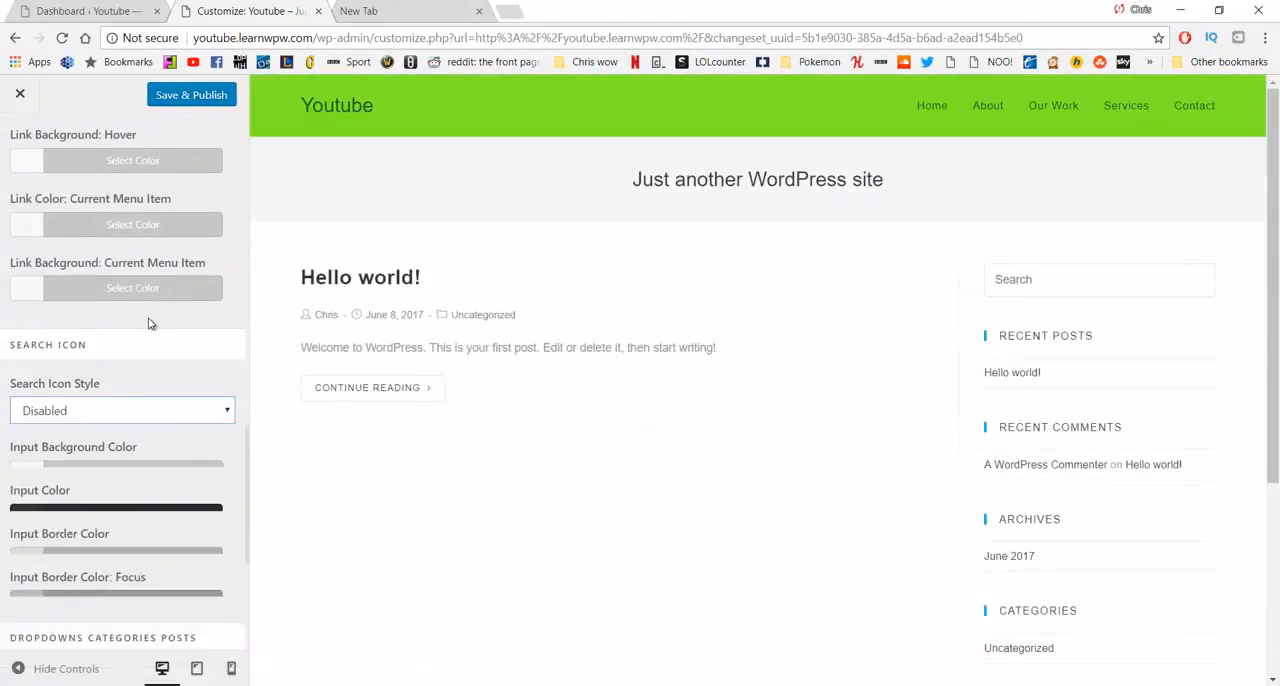
left_click(190, 95)
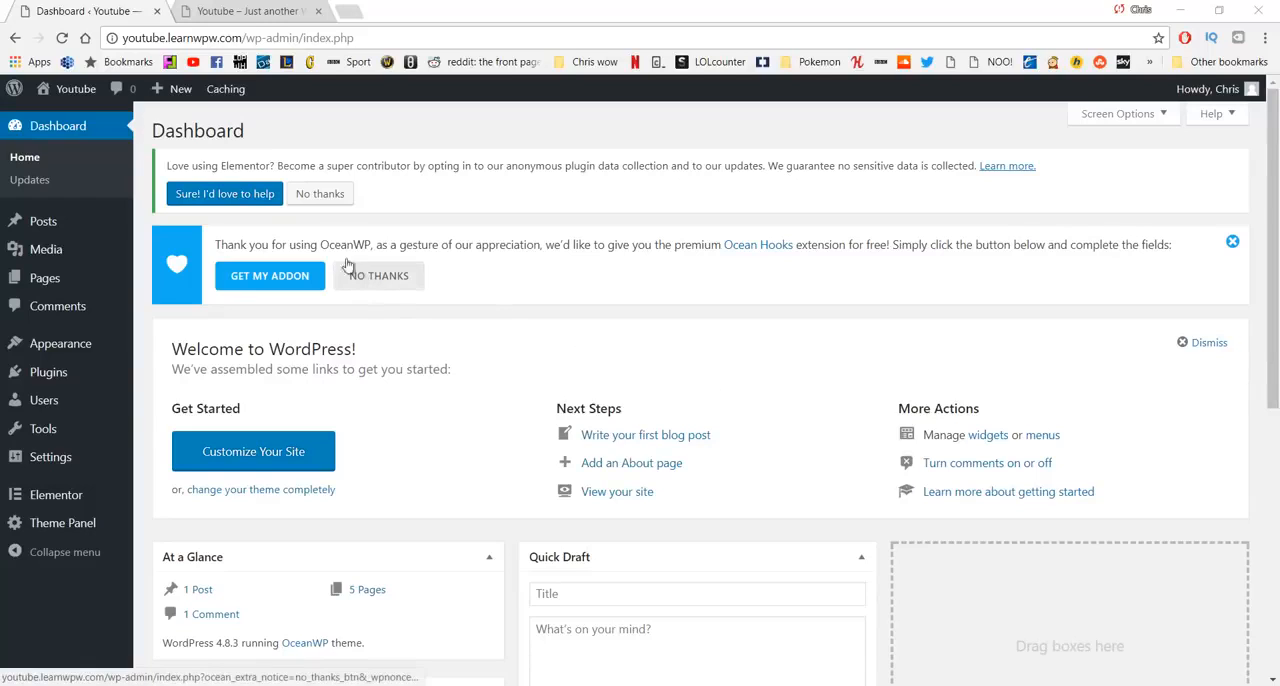
- Open a fresh view of the live site to check the header, and return to the dashboard
left_click(245, 11)
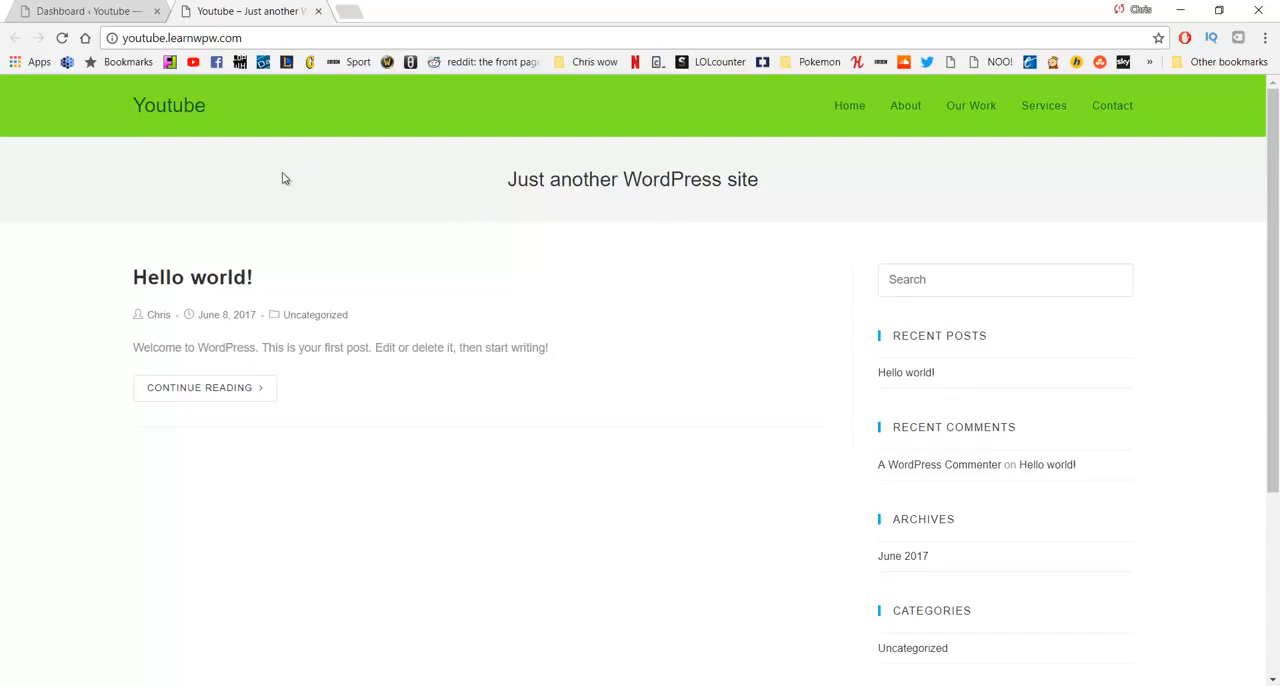
left_click(117, 8)
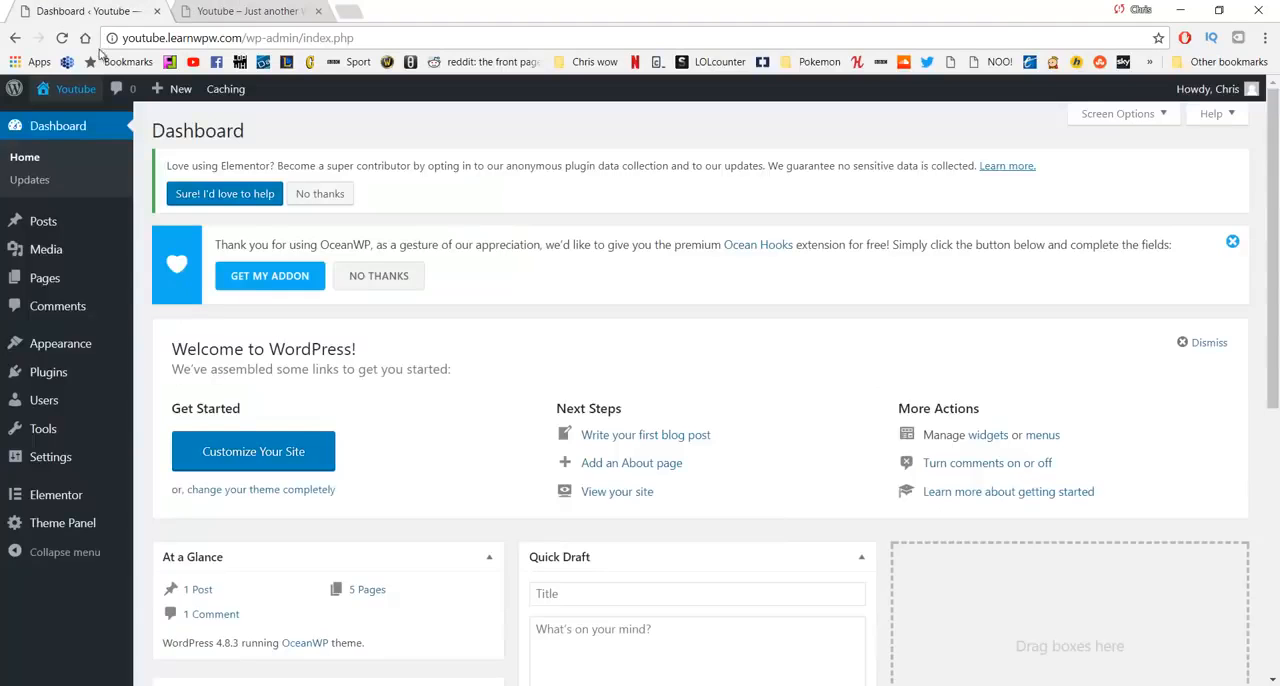
middle_click(72, 120)
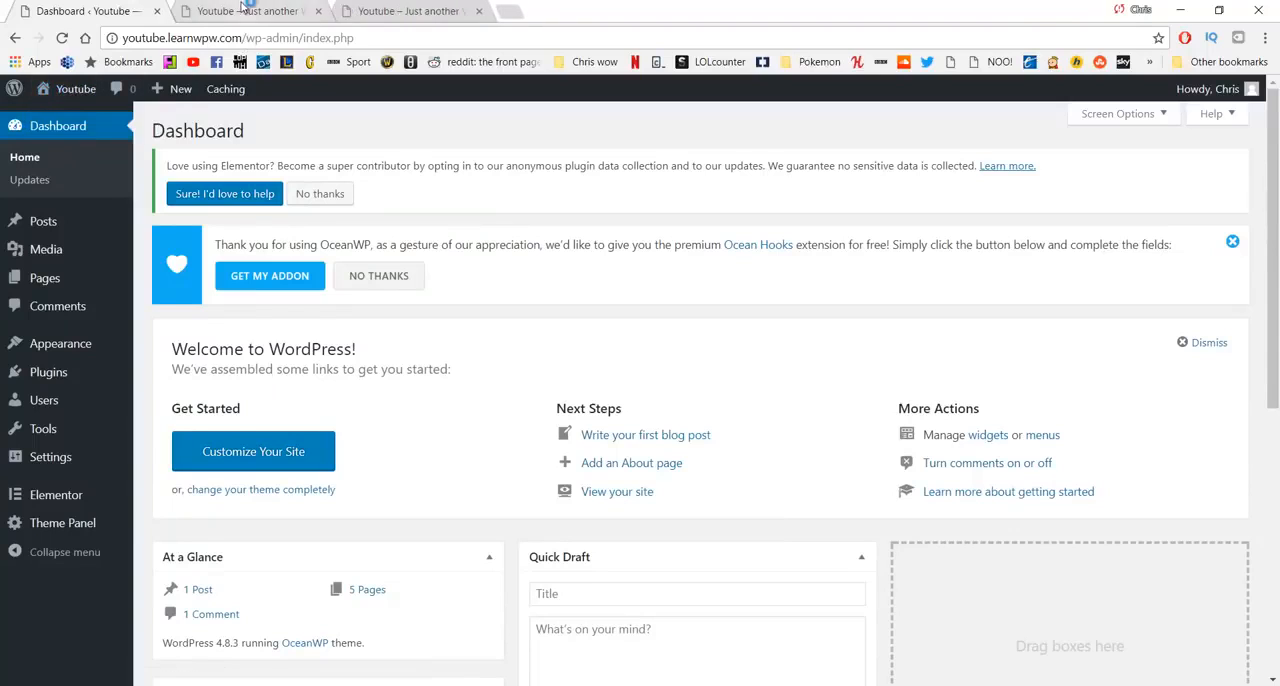
middle_click(245, 8)
left_click(245, 12)
left_click(133, 8)
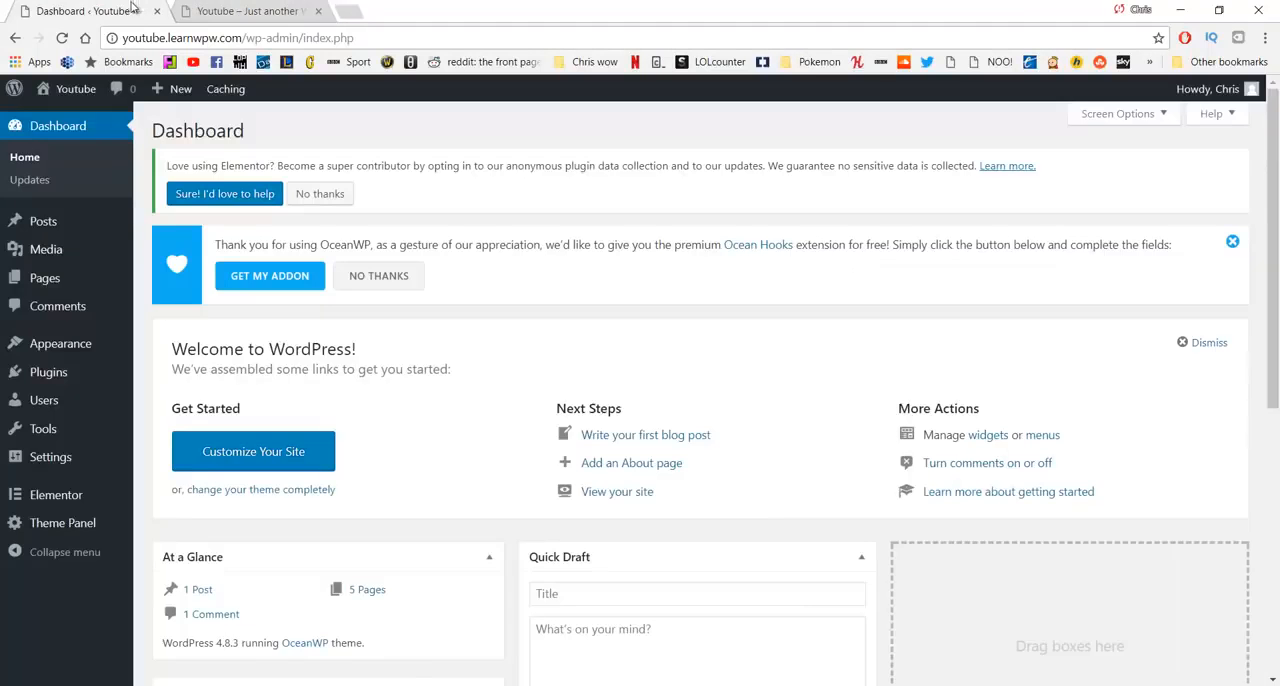
- Open the customizer's site identity settings and set the site title to "Learn WP with" followed by the site owner's first name
mouse_move(81, 344)
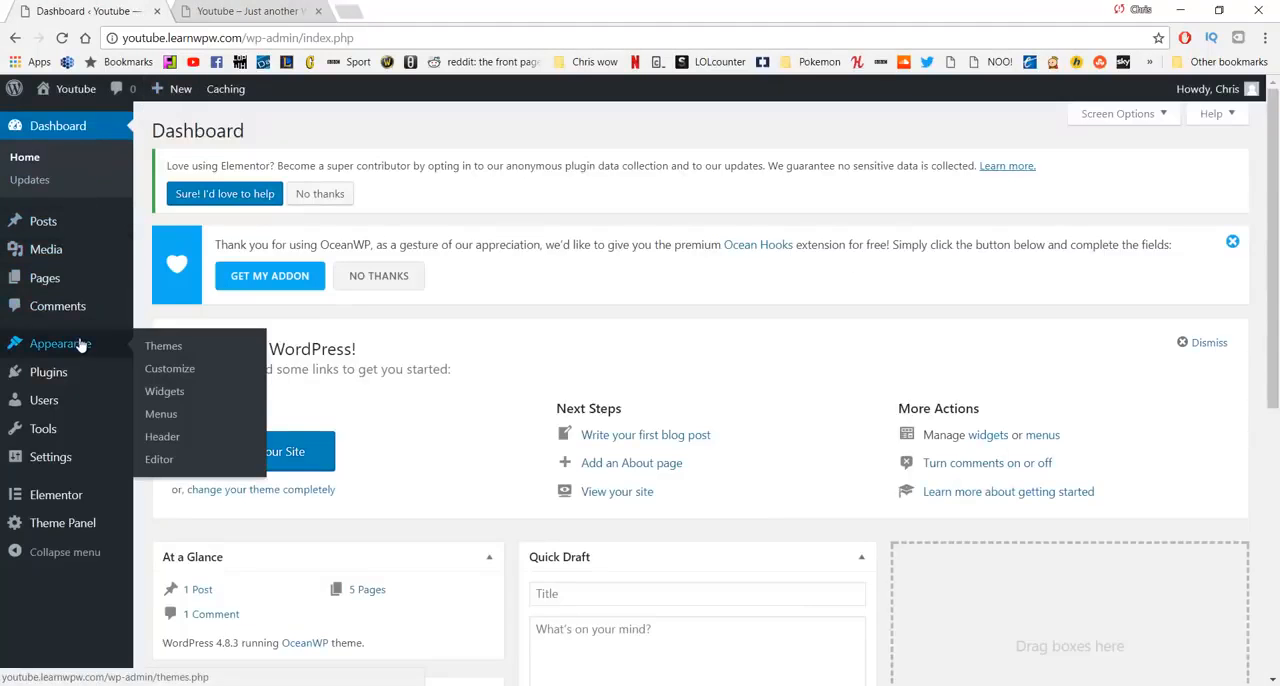
left_click(158, 369)
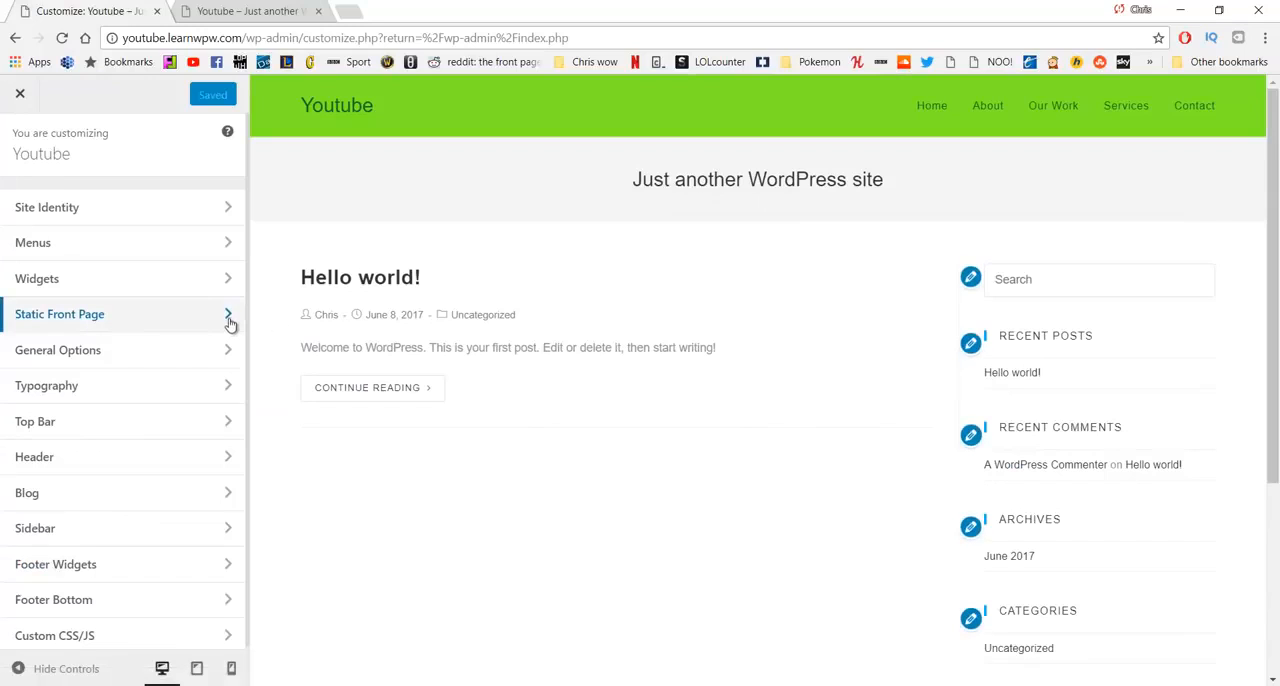
left_click(155, 212)
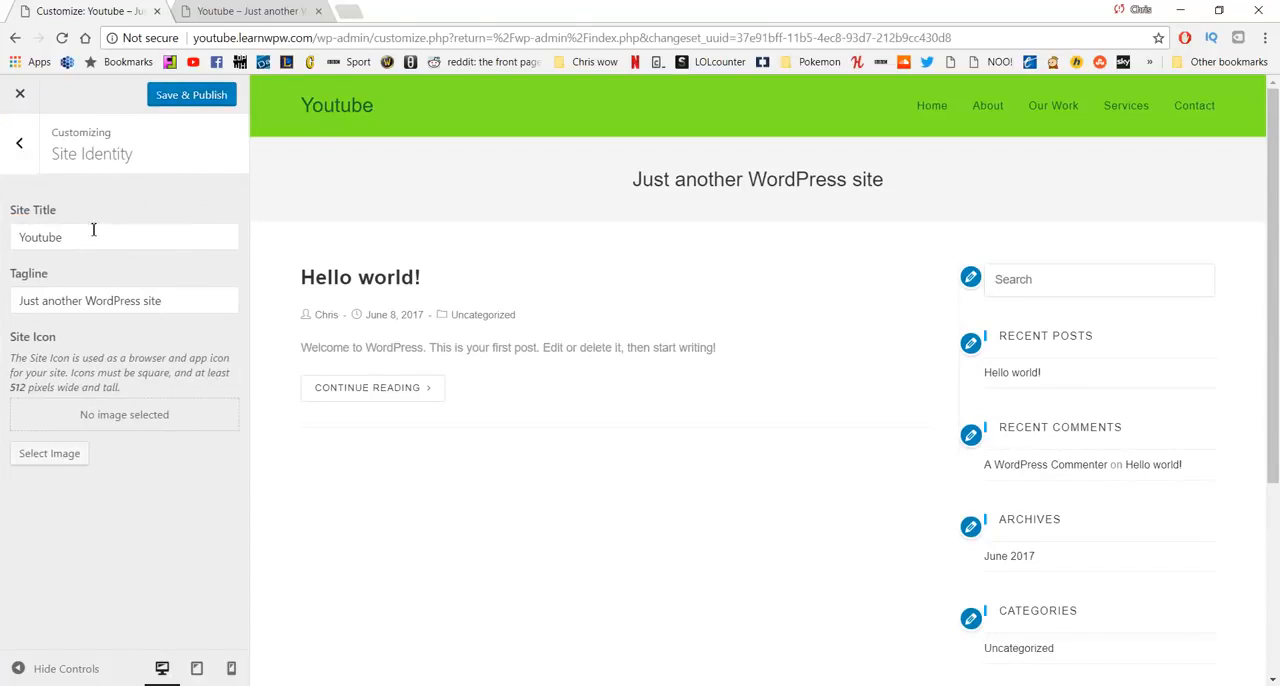
left_click_drag(95, 236, 2, 224)
type("Learn ")
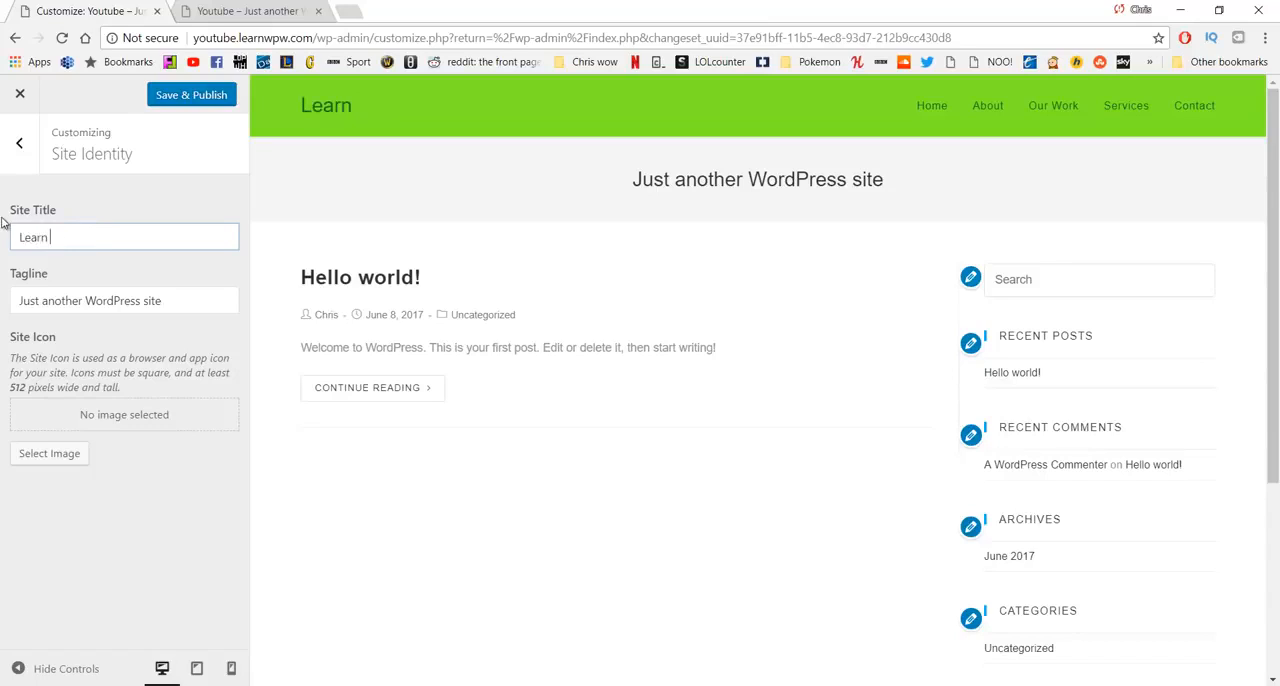
type("WpP with Chris")
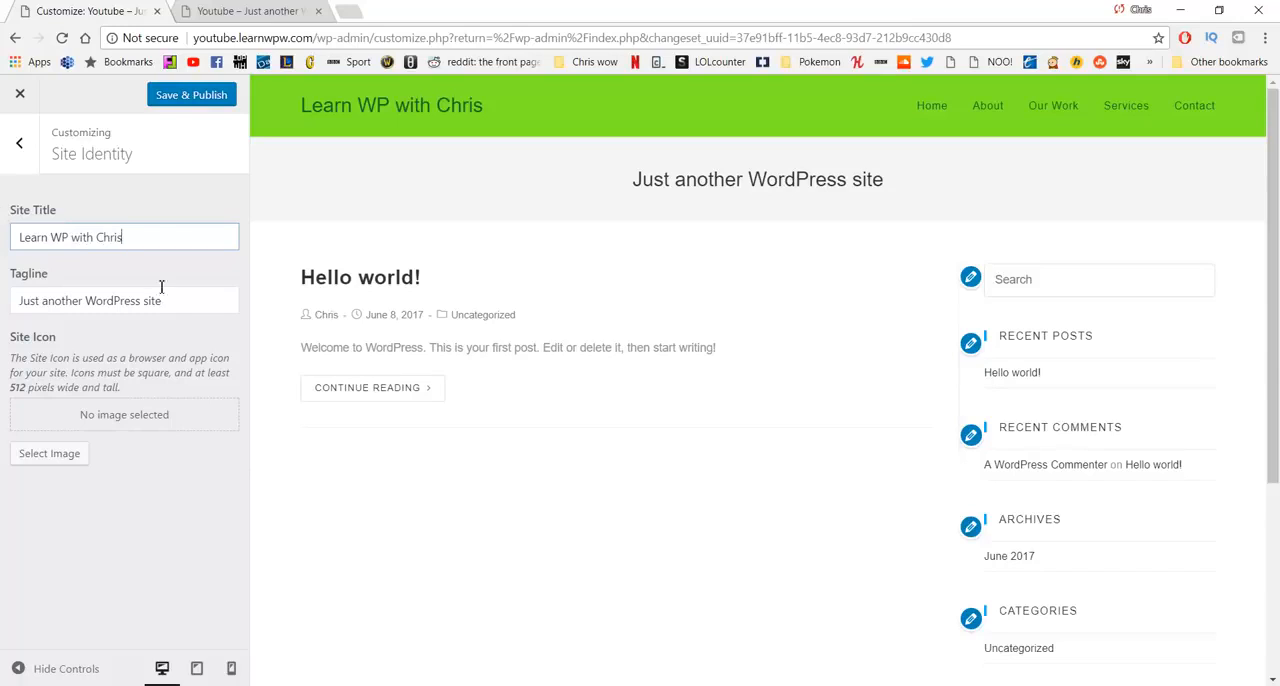
- Set the tagline to "Top quality WordPress Tutorials", publish the site identity changes, and close the customizer
left_click_drag(170, 303, 3, 287)
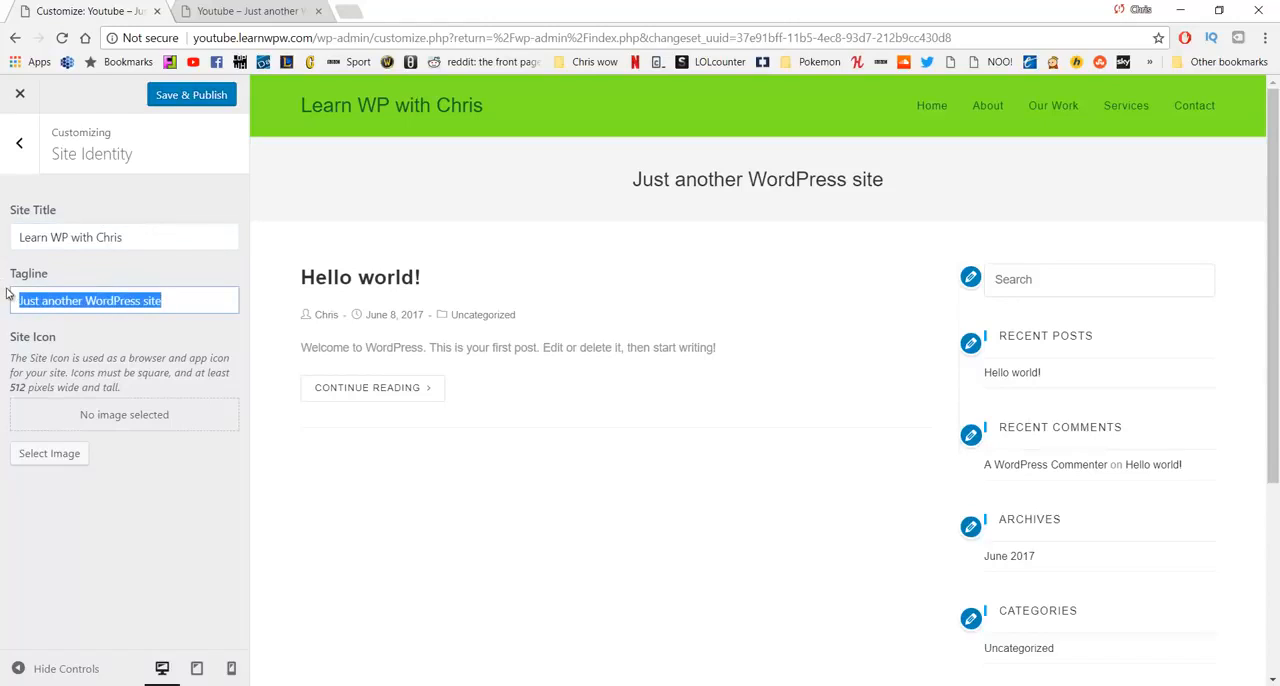
type("Top quality")
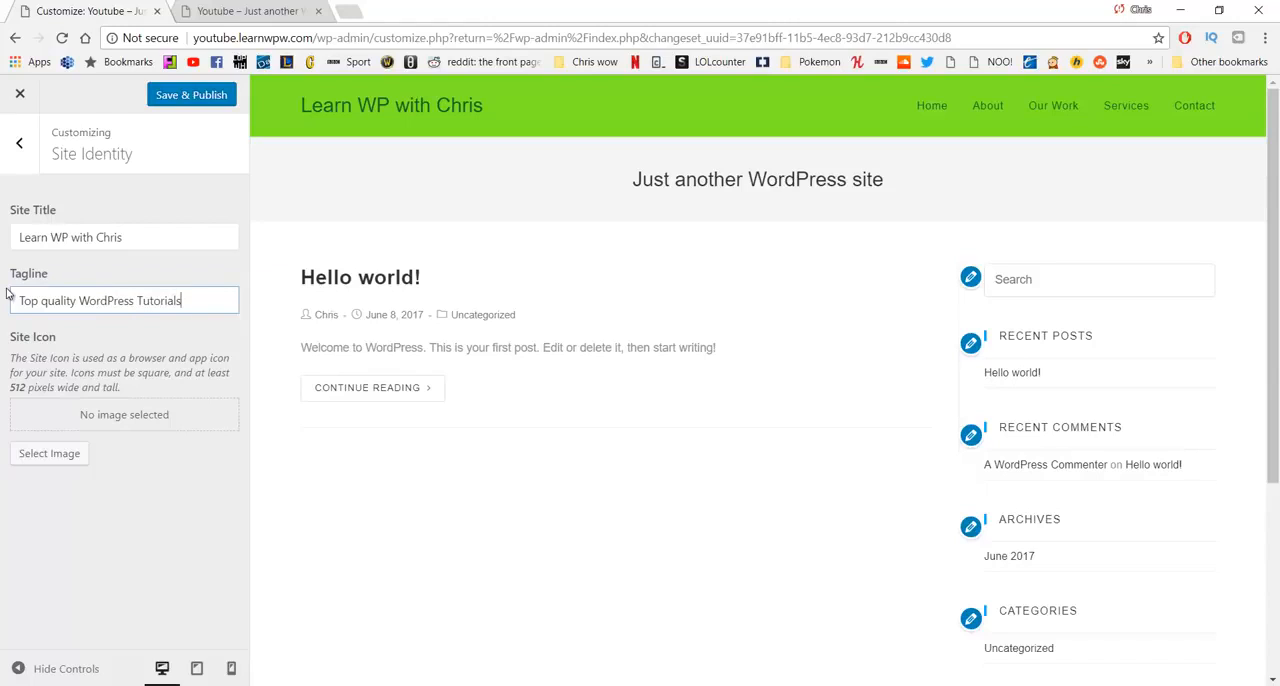
left_click(184, 98)
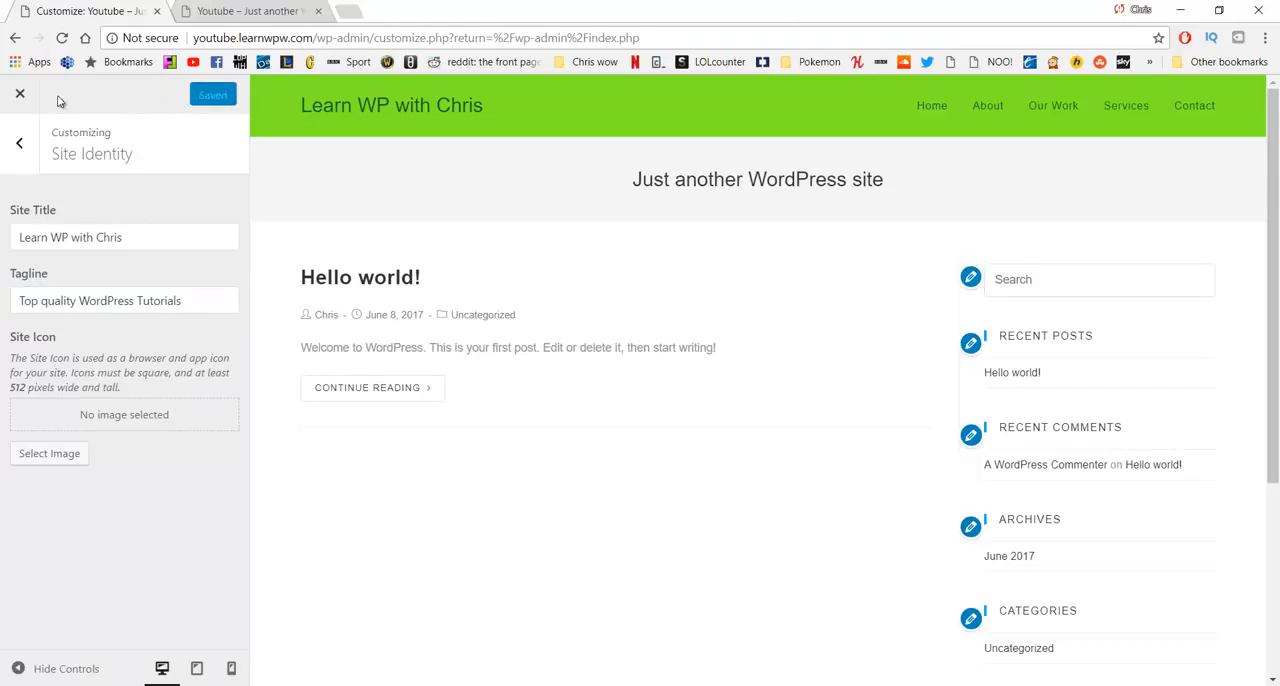
left_click(21, 94)
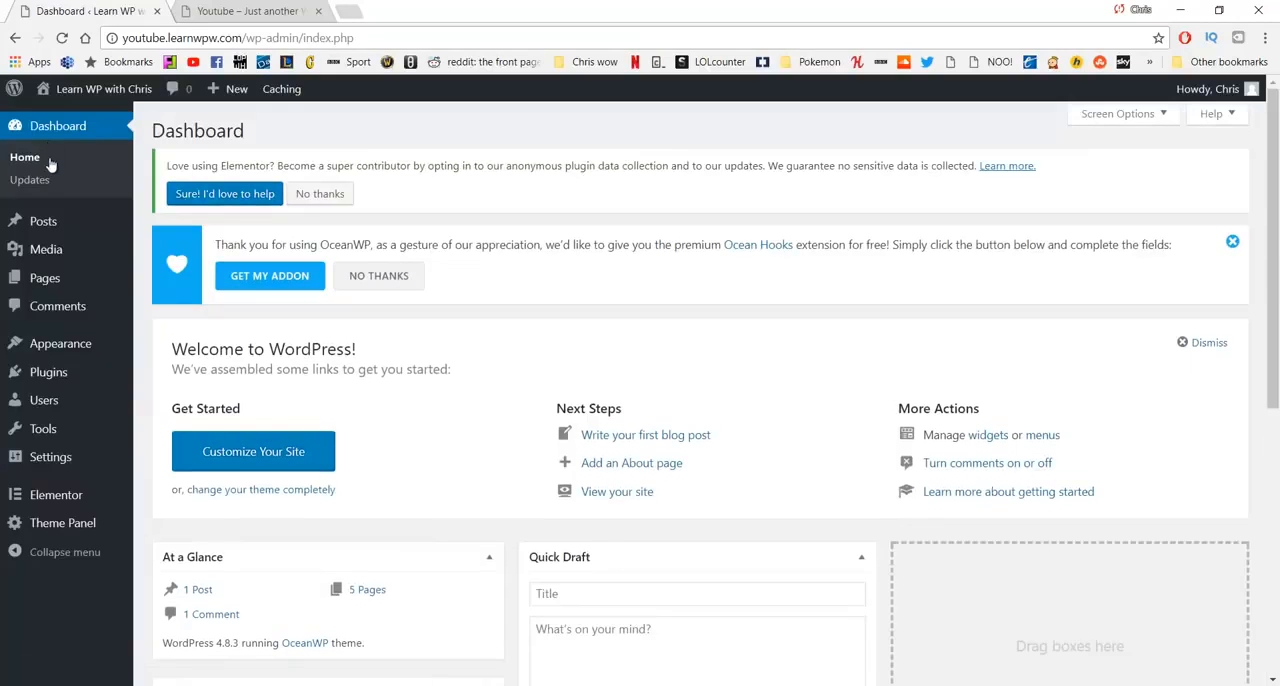
- Reload the live site to check its title and tagline, then compare the Home page with the current front page
middle_click(104, 89)
middle_click(248, 18)
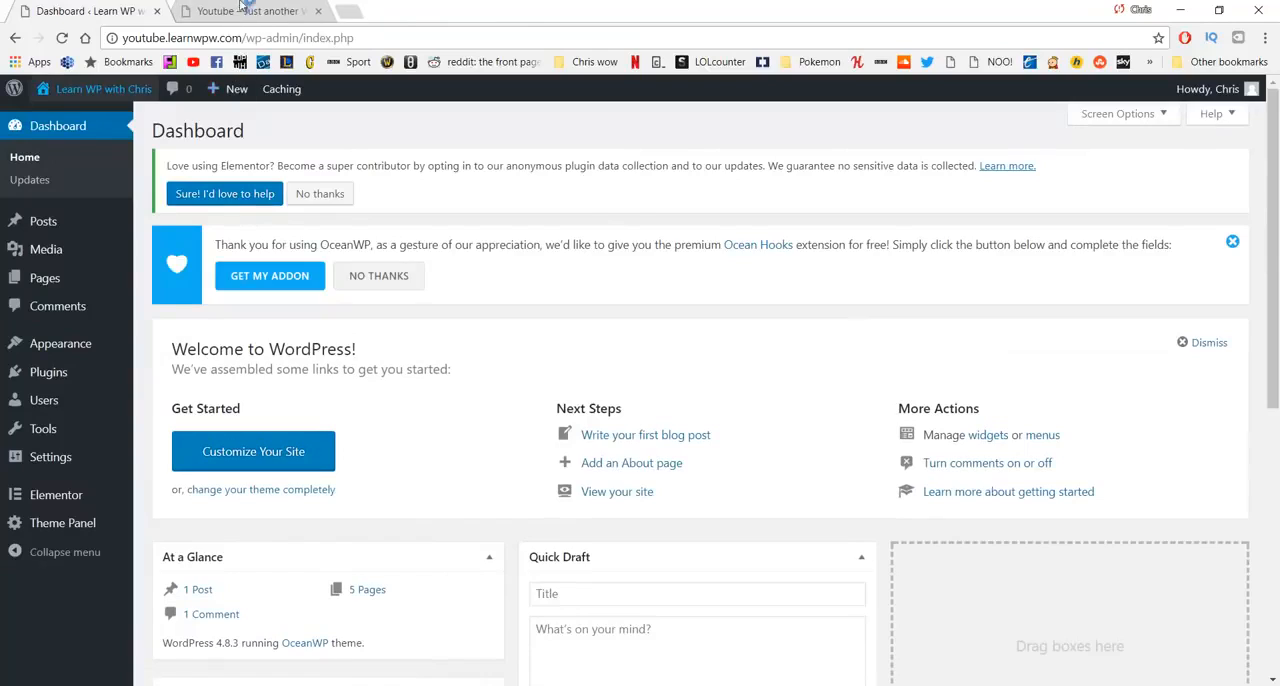
left_click(248, 8)
left_click(62, 40)
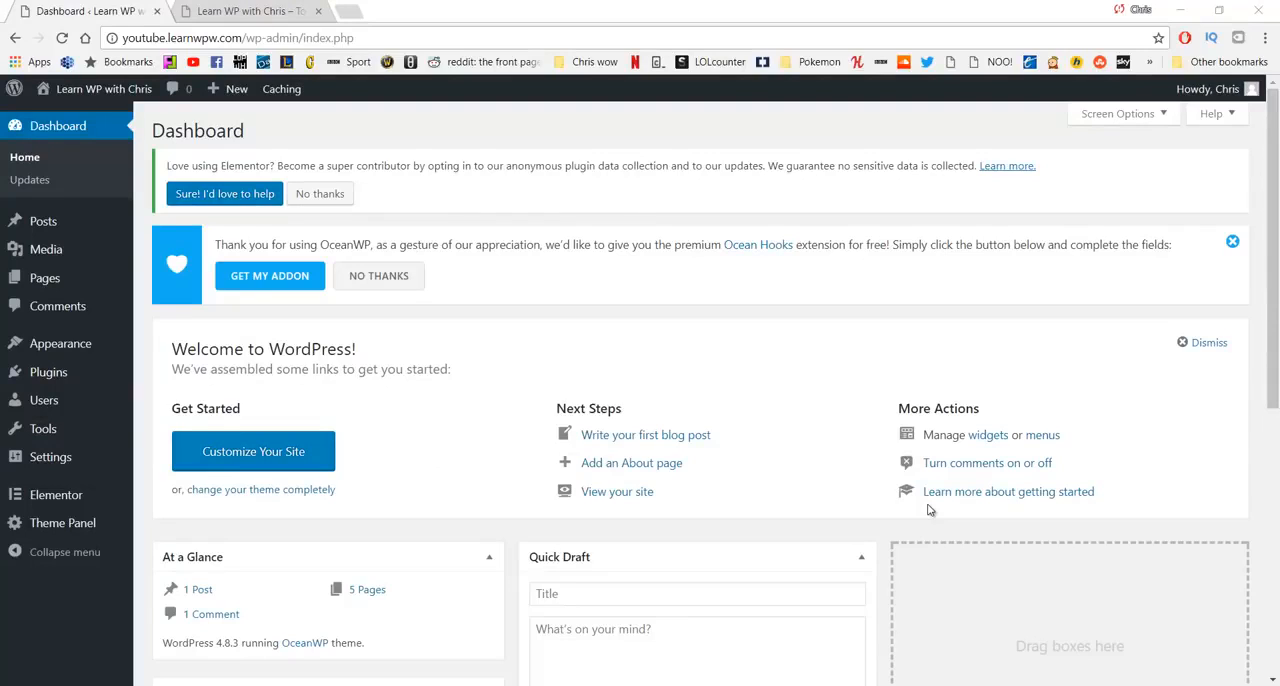
left_click(226, 10)
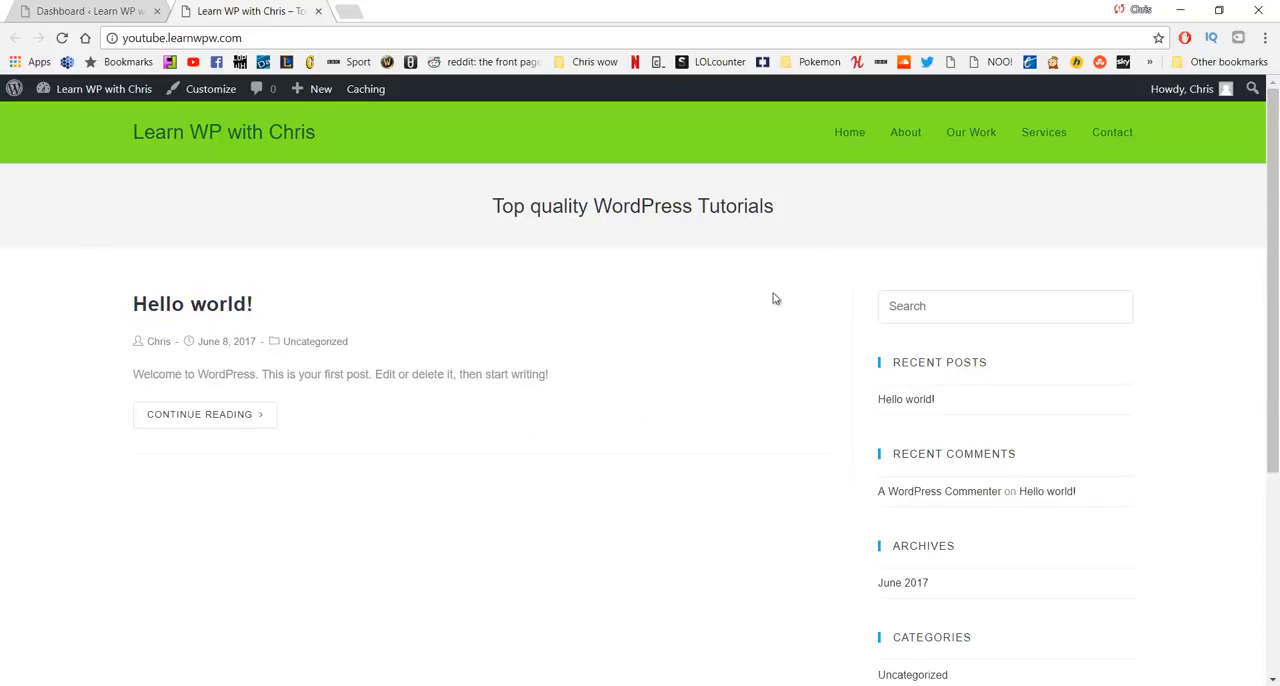
left_click(842, 143)
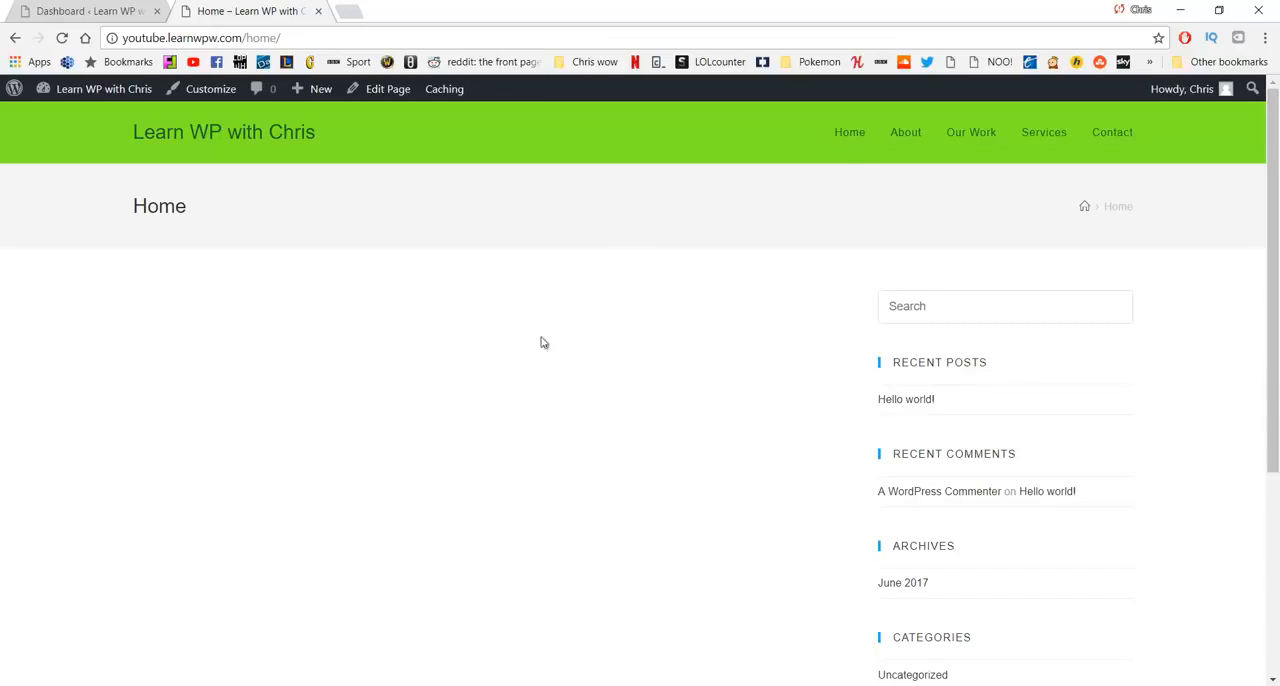
left_click(15, 37)
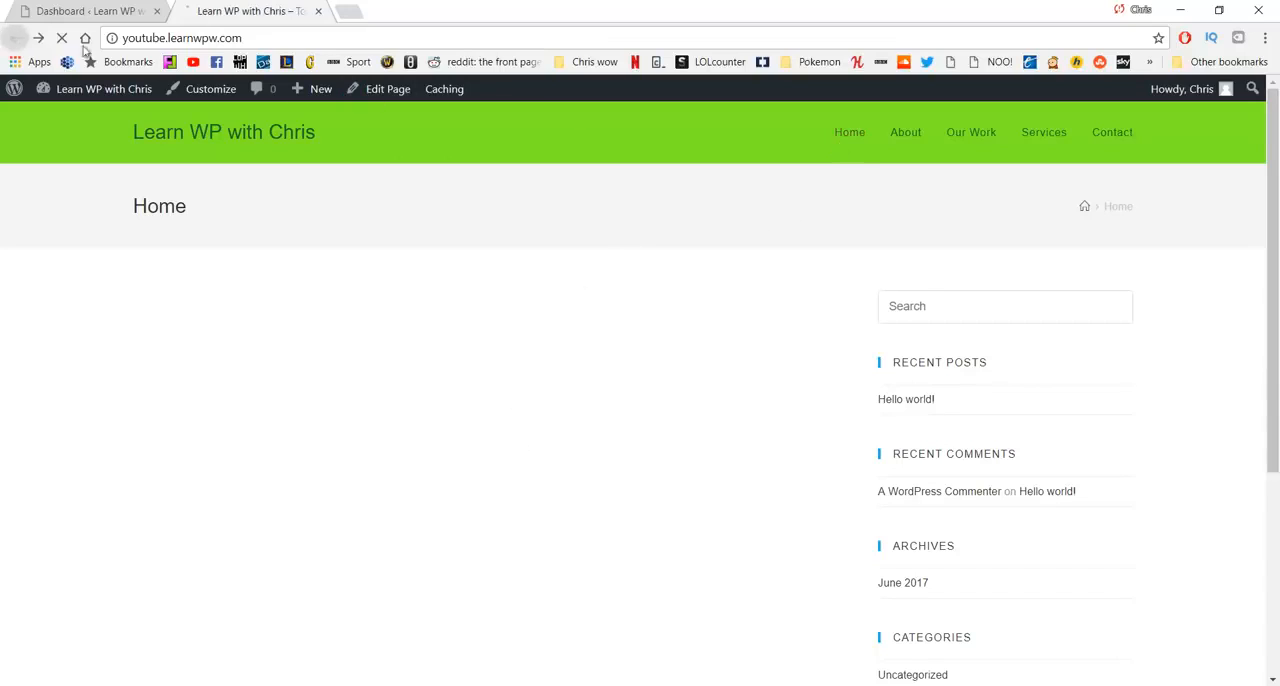
- In the customizer, make the front page display a static page, choose Home as that page, and save and publish
left_click(212, 96)
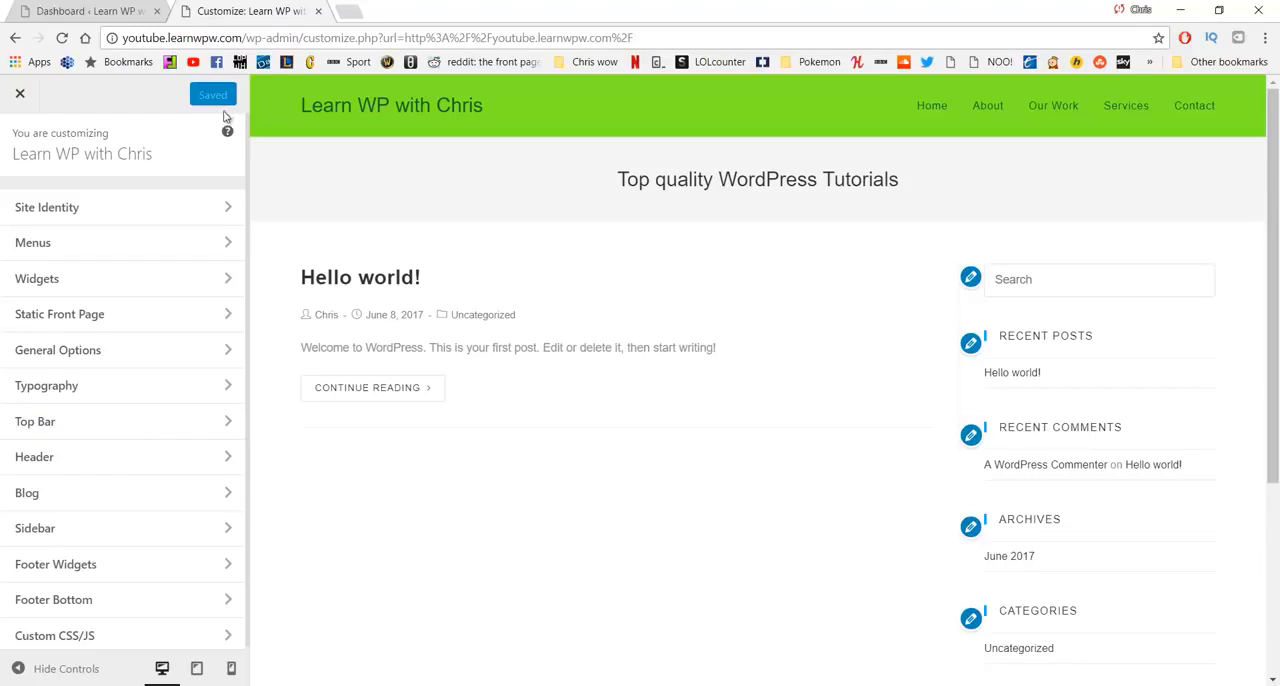
left_click(213, 318)
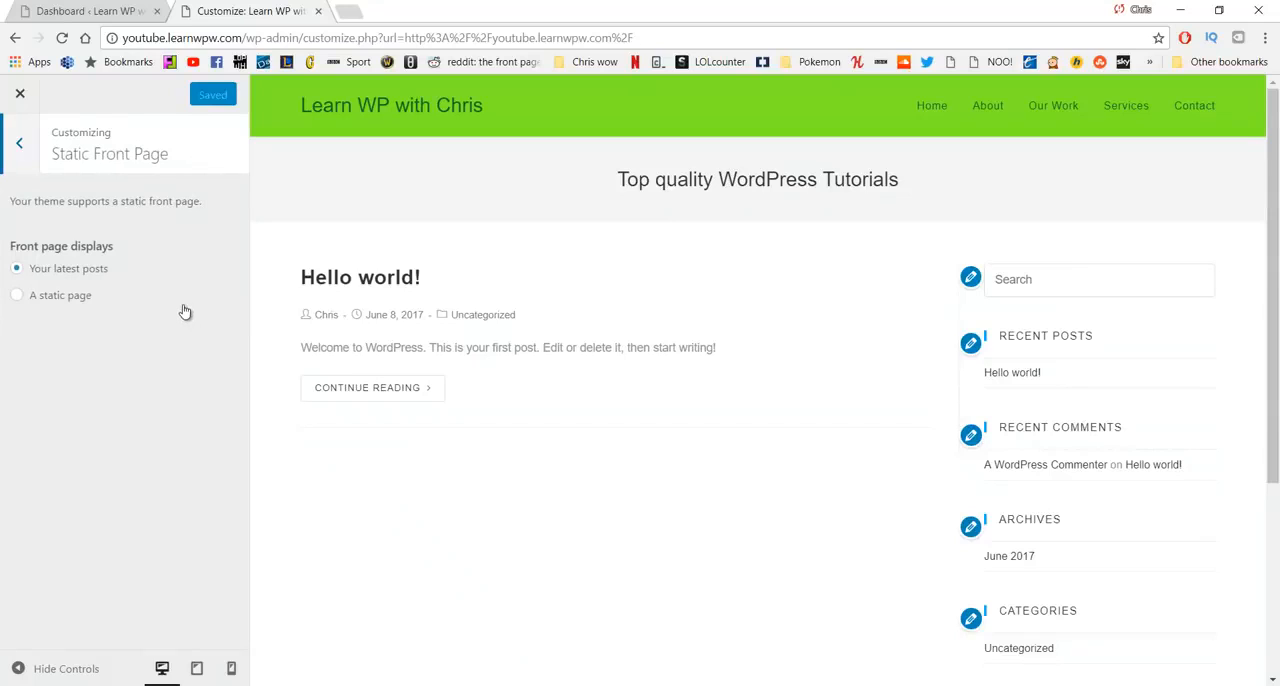
left_click(62, 297)
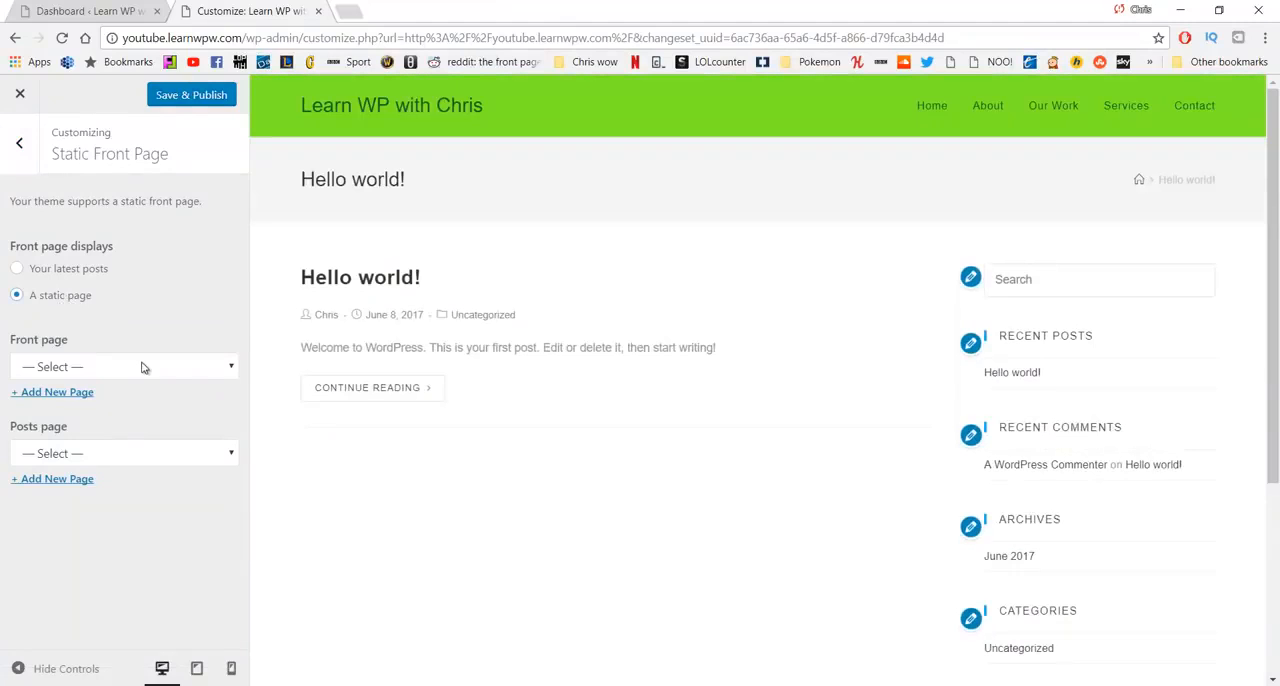
left_click(142, 366)
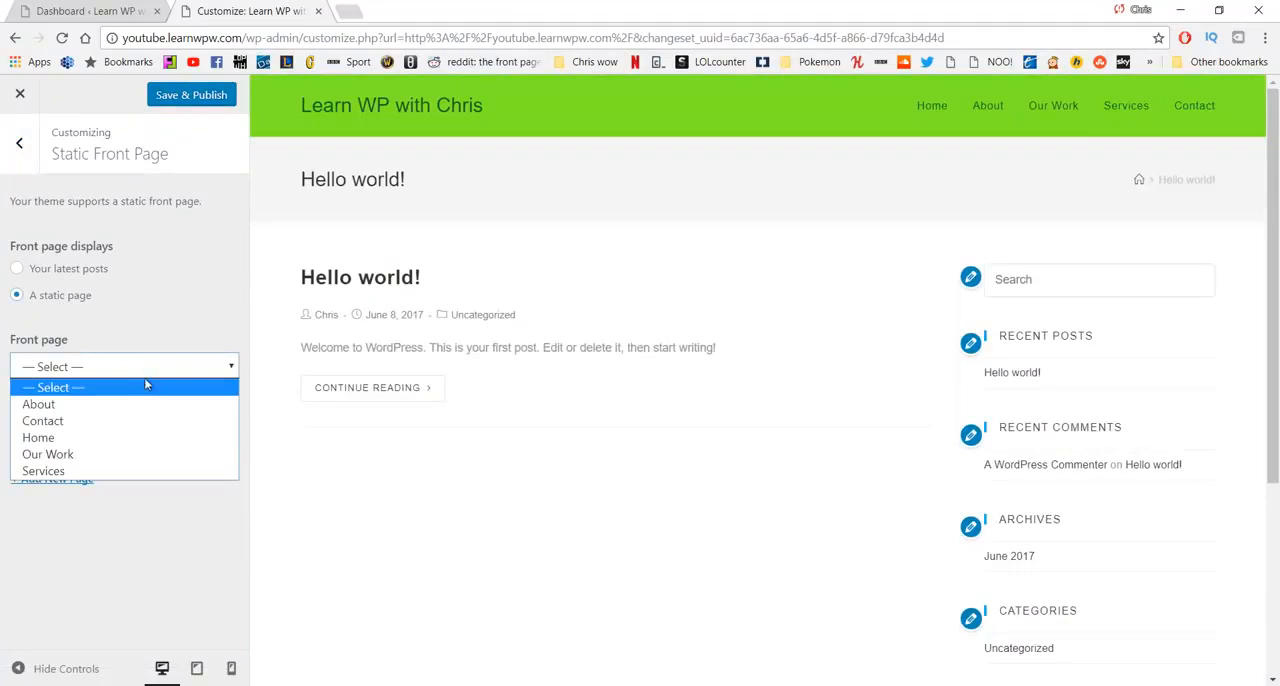
left_click(127, 437)
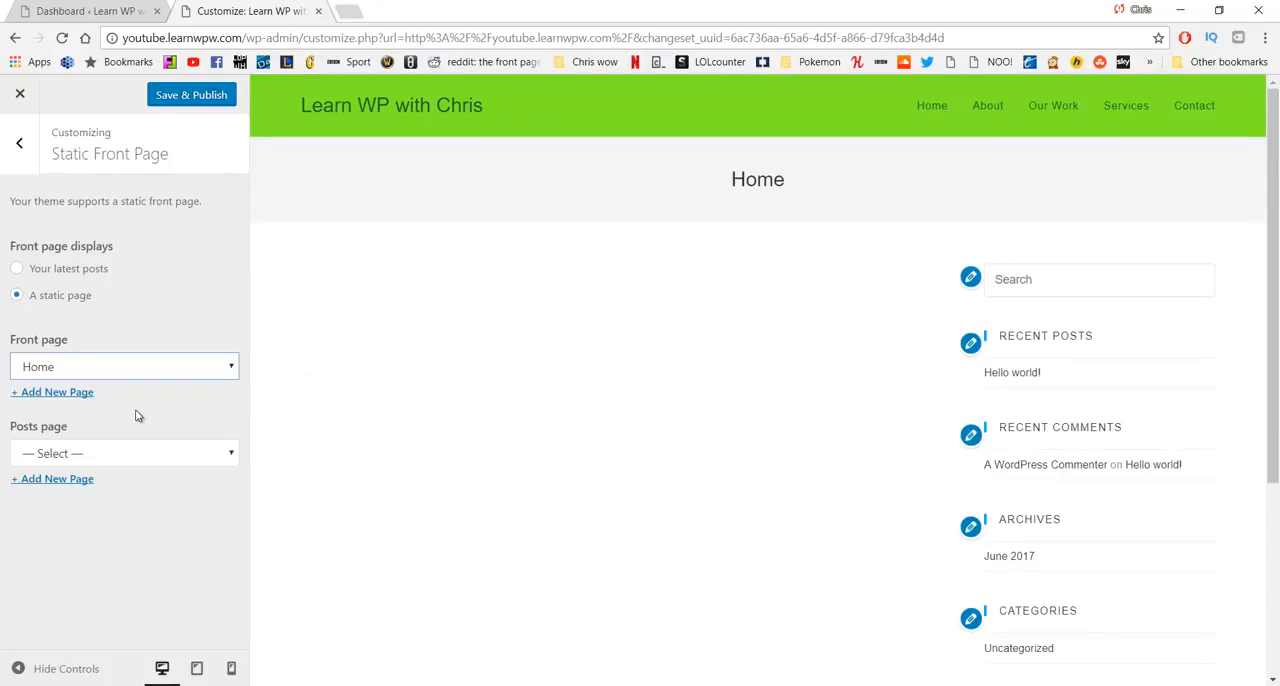
left_click(189, 100)
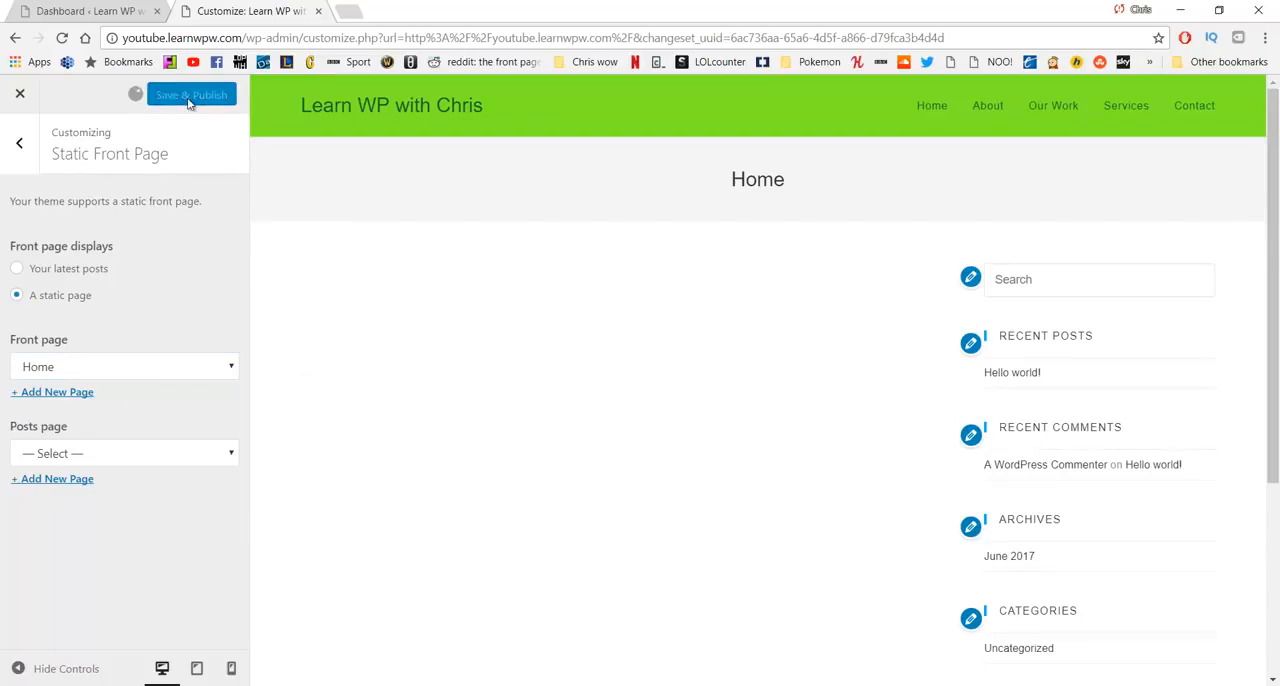
- Close the customizer and open the live site in a new tab to check its front page
left_click(92, 6)
left_click(318, 11)
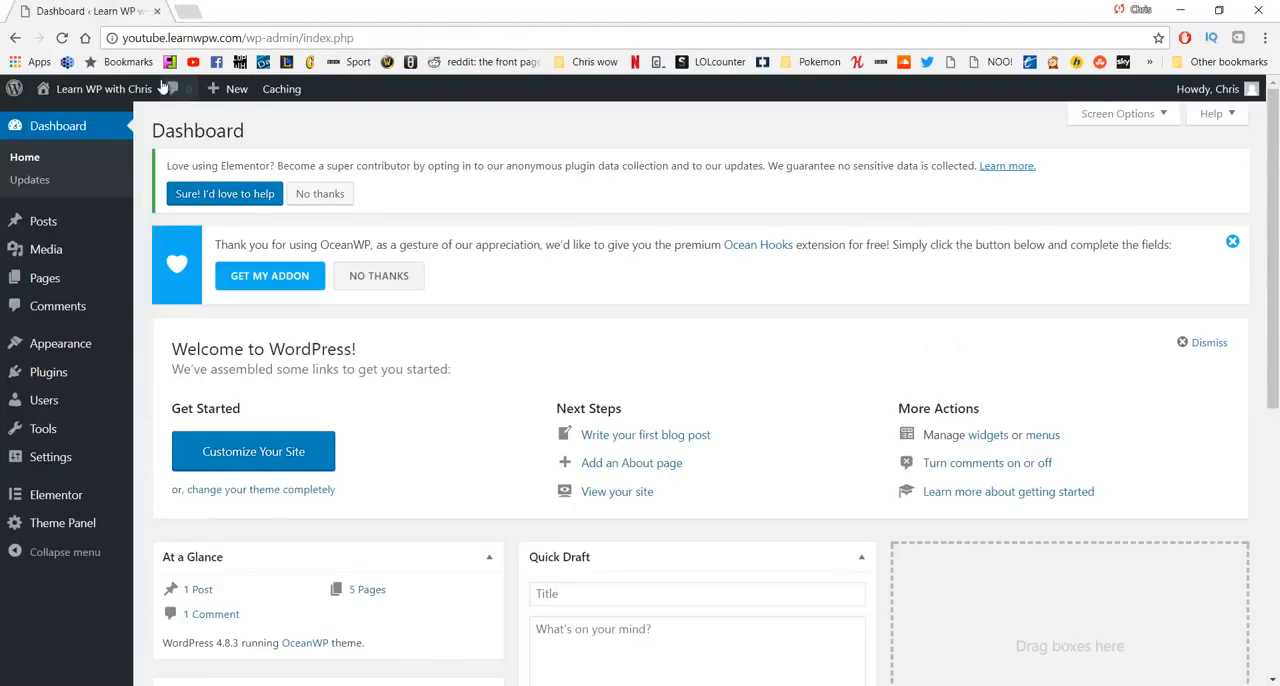
middle_click(139, 91)
left_click(236, 7)
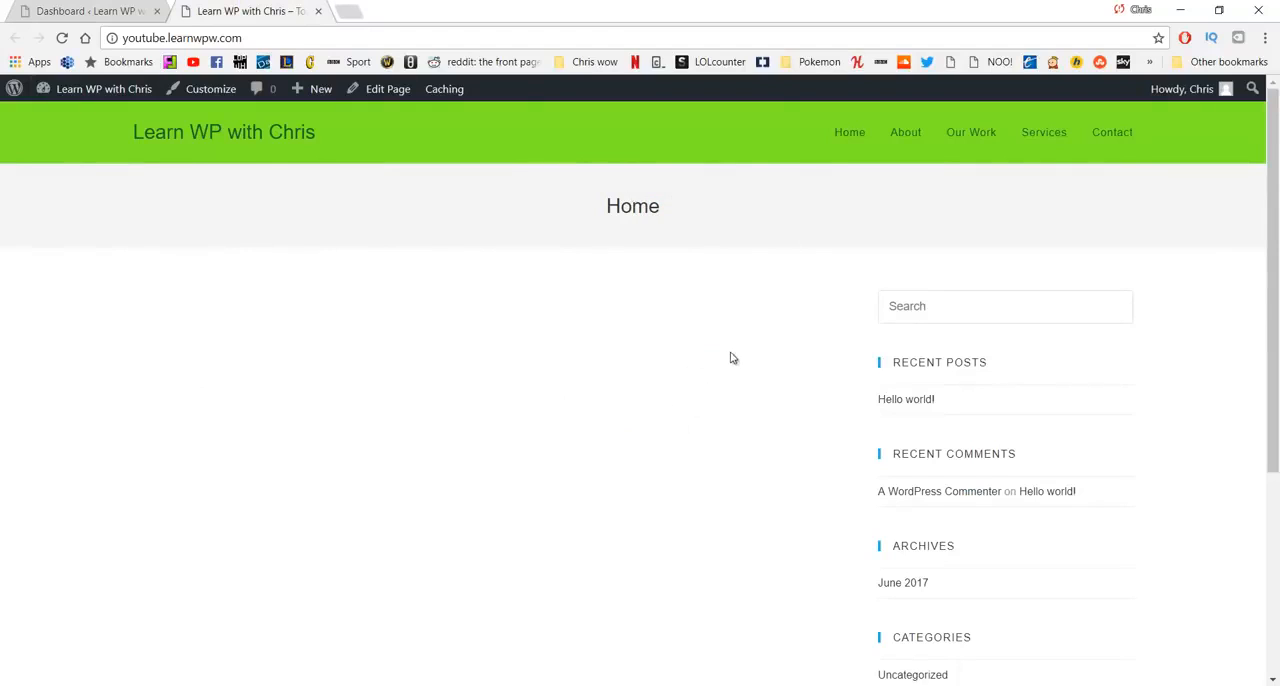
- From the site's dashboard, open the Home page for editing with Elementor
left_click(95, 5)
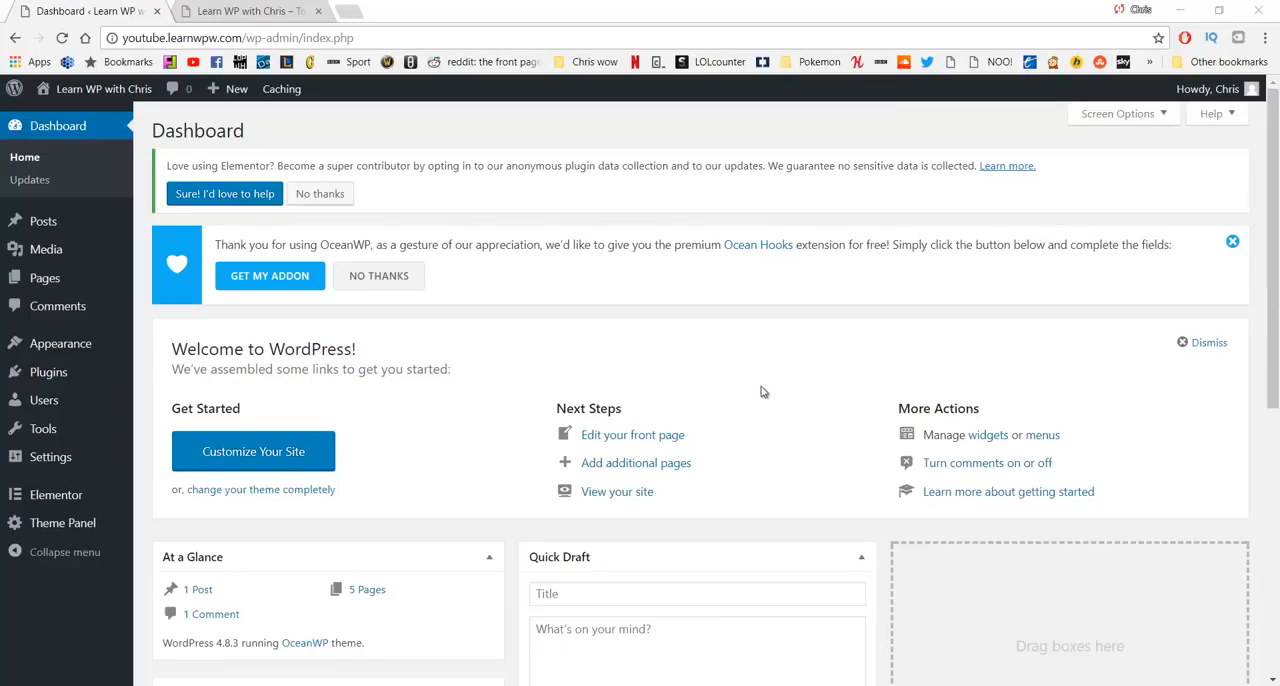
mouse_move(96, 284)
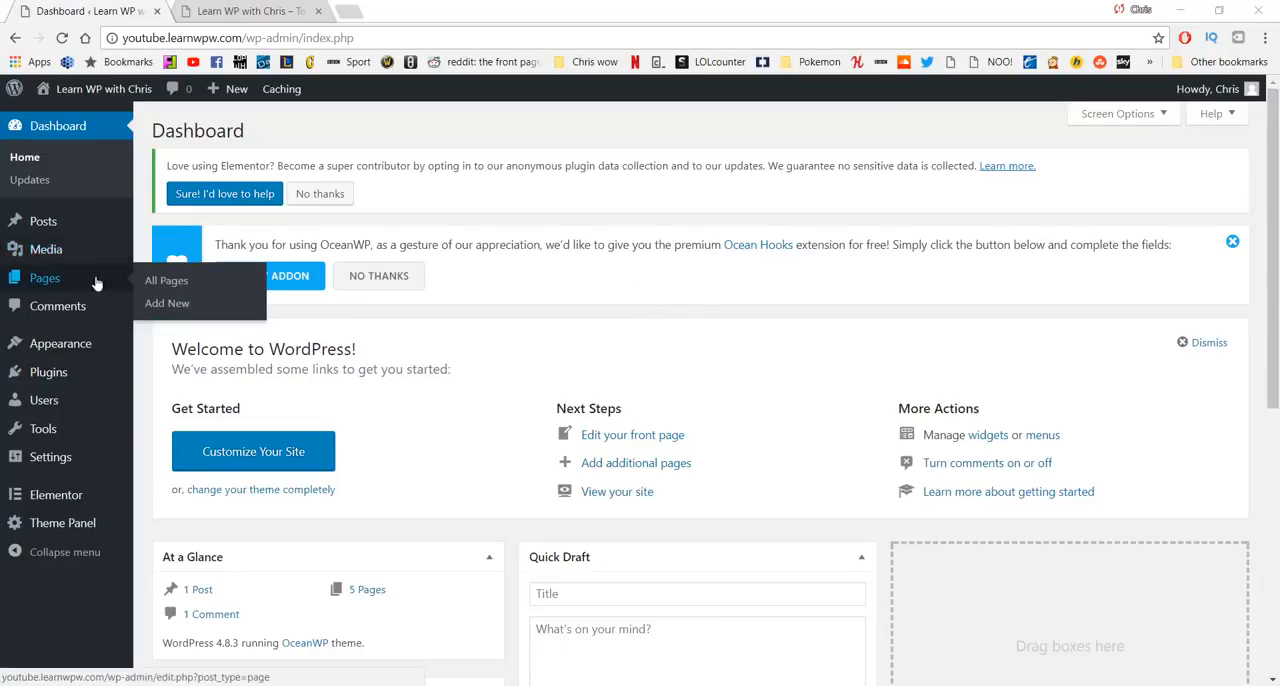
left_click(152, 286)
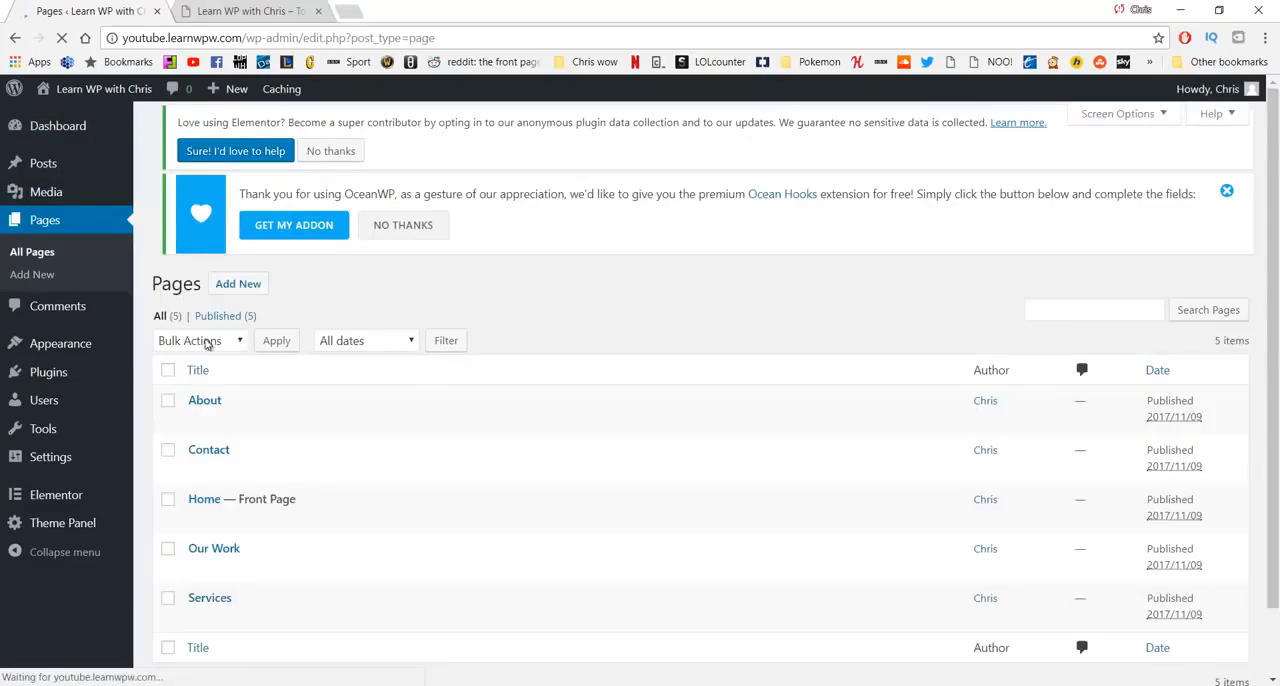
left_click(213, 520)
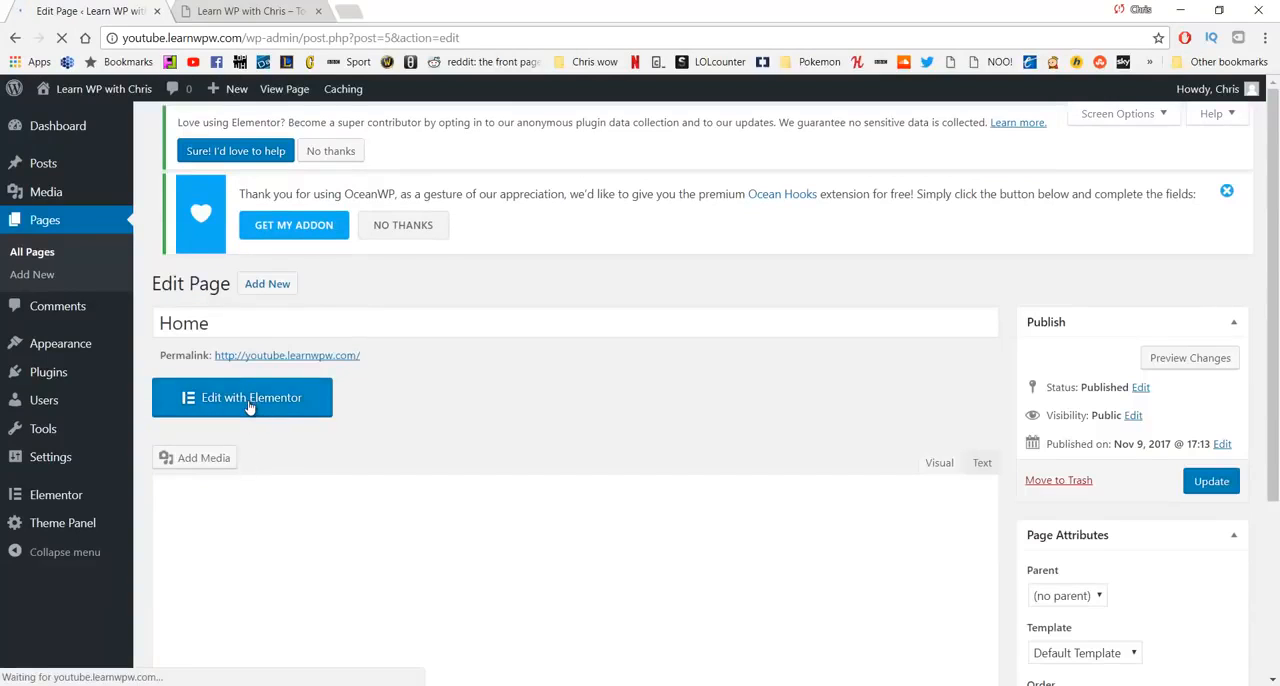
left_click(249, 407)
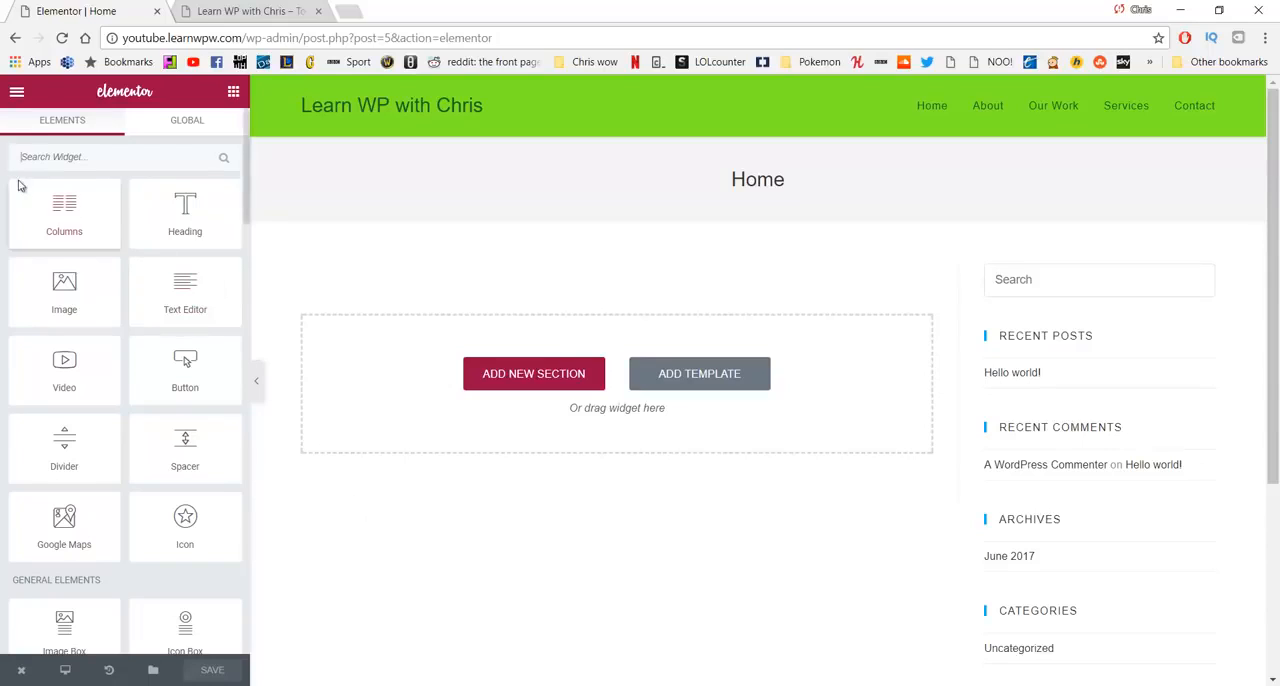
- In Elementor's default fonts, set the Primary Headline family to Lato
left_click(17, 96)
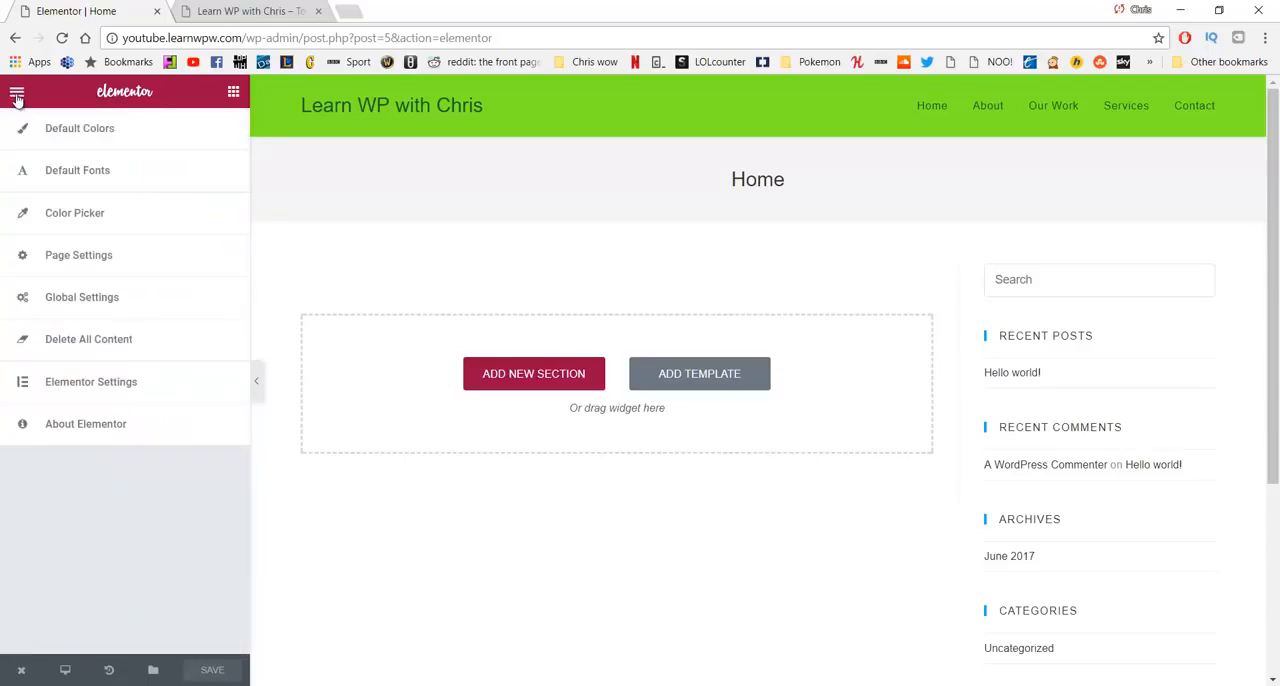
left_click(113, 177)
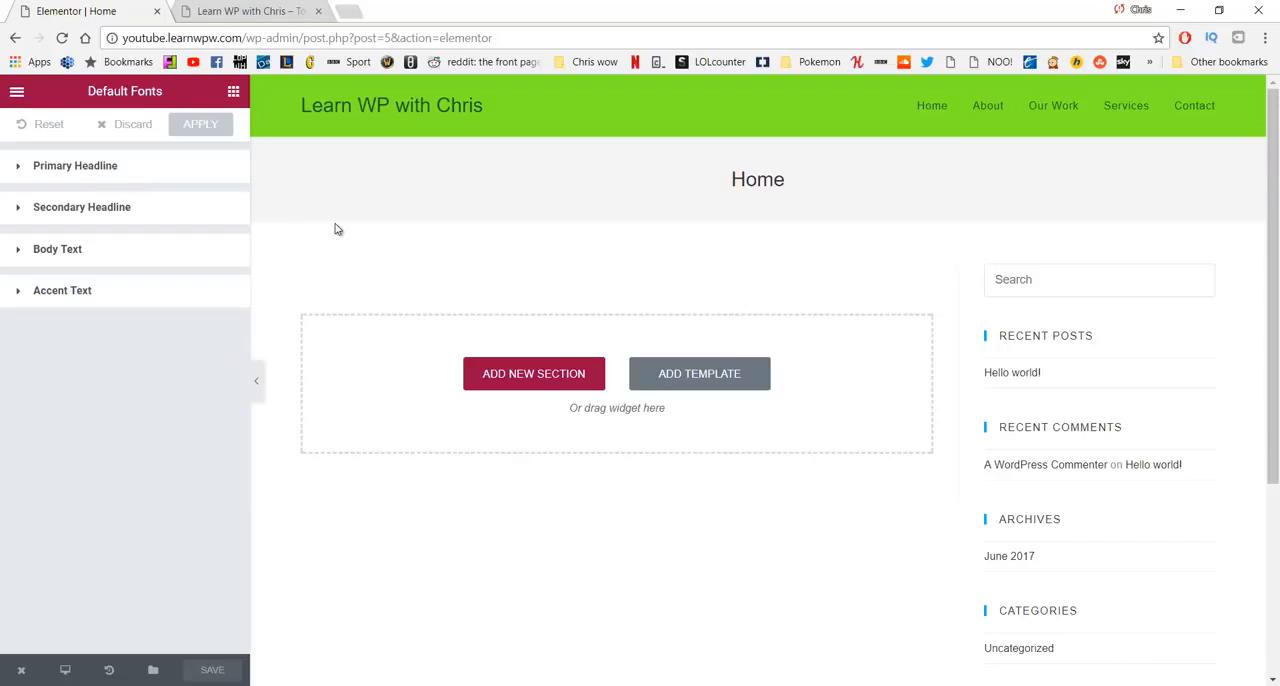
left_click(138, 168)
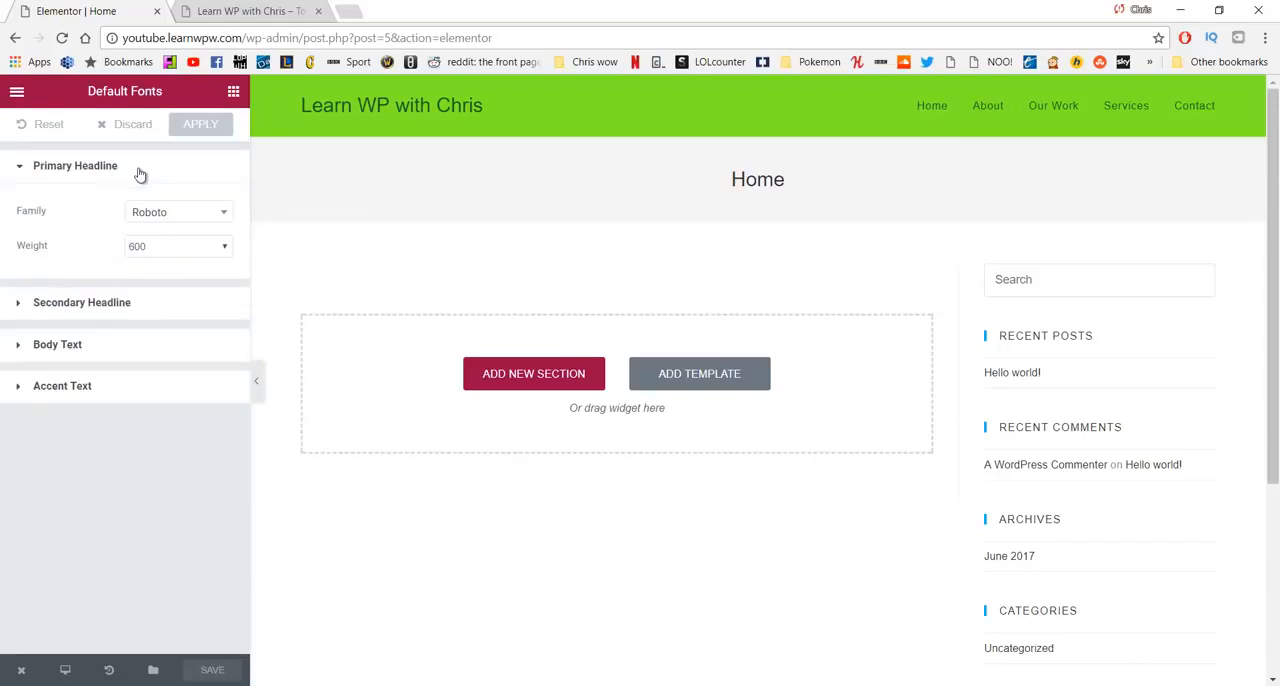
left_click(183, 214)
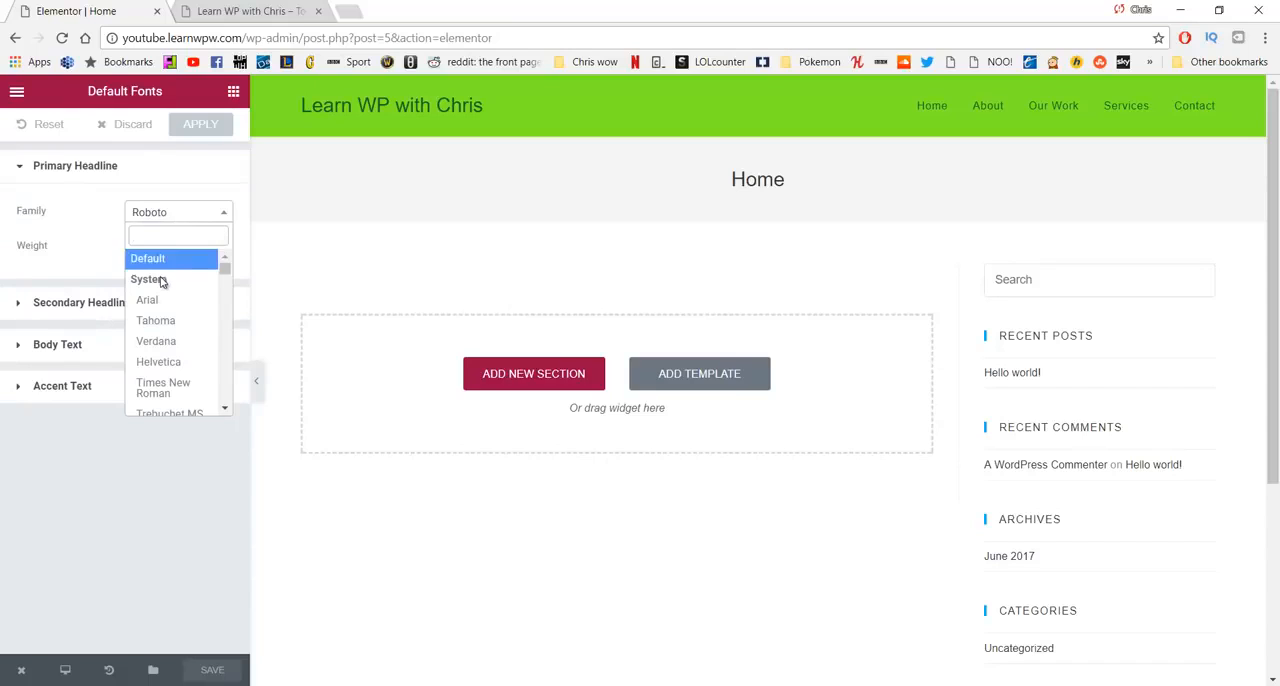
type("Lato")
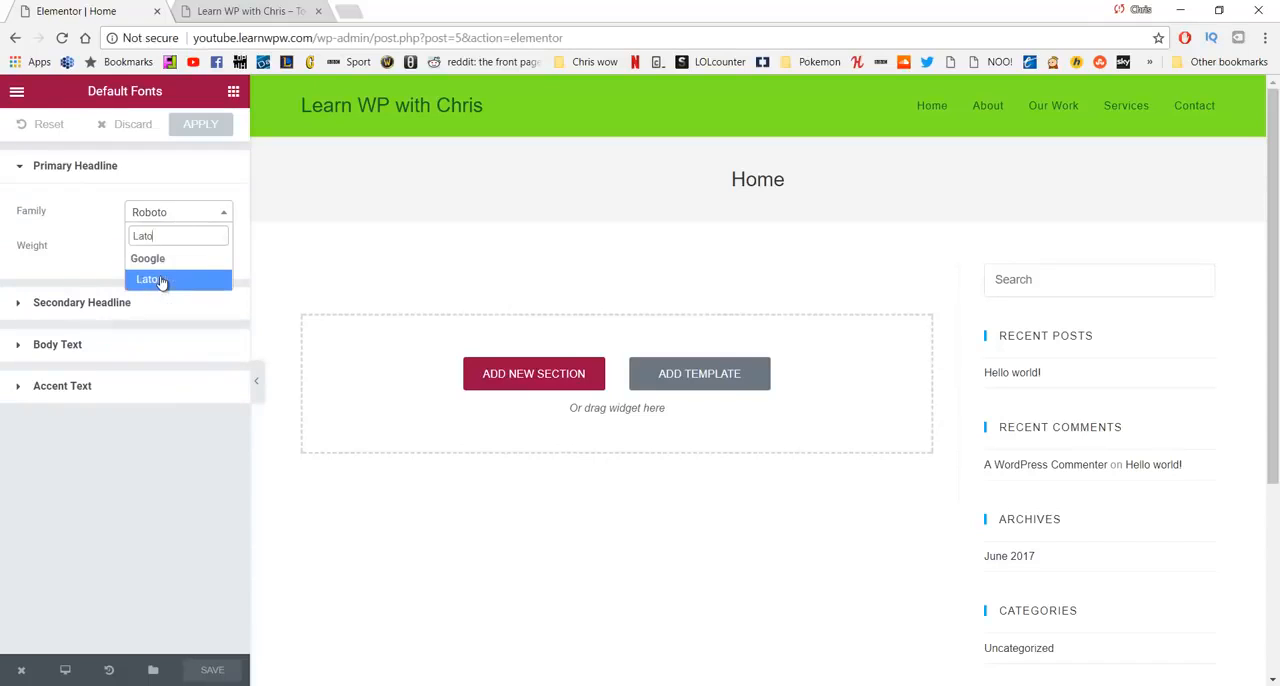
left_click(160, 281)
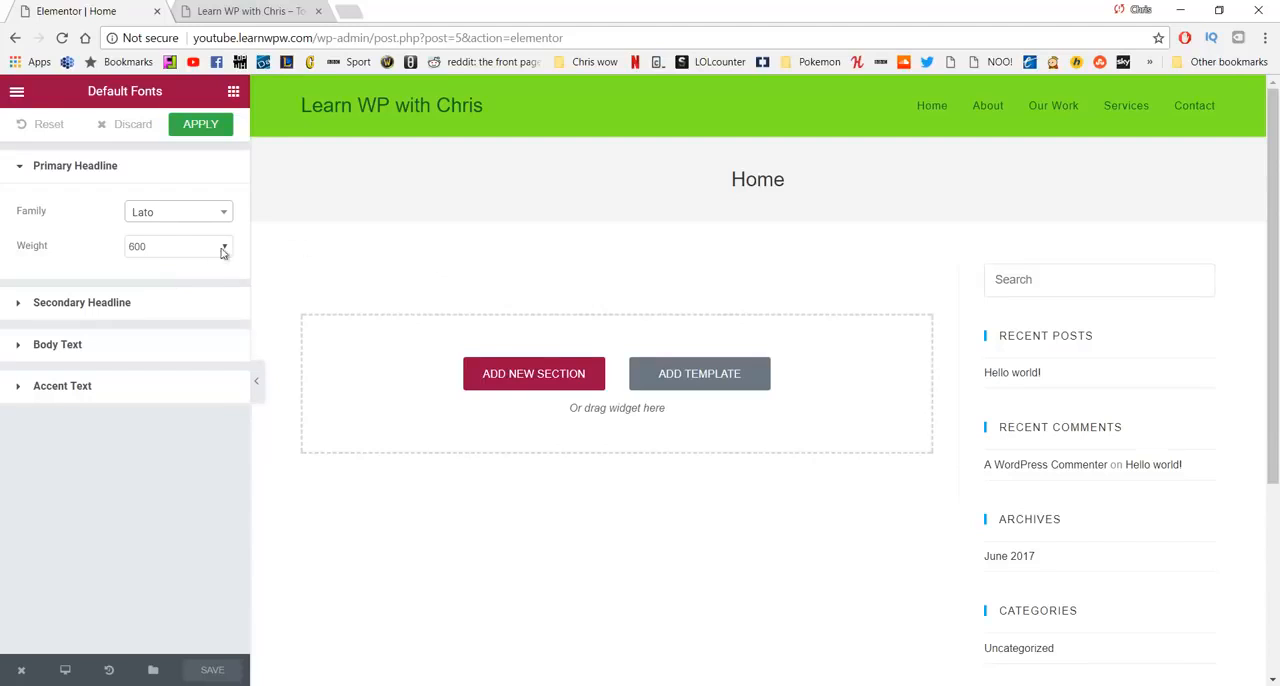
- Set the default font family of the Secondary Headline to Lato
left_click(173, 311)
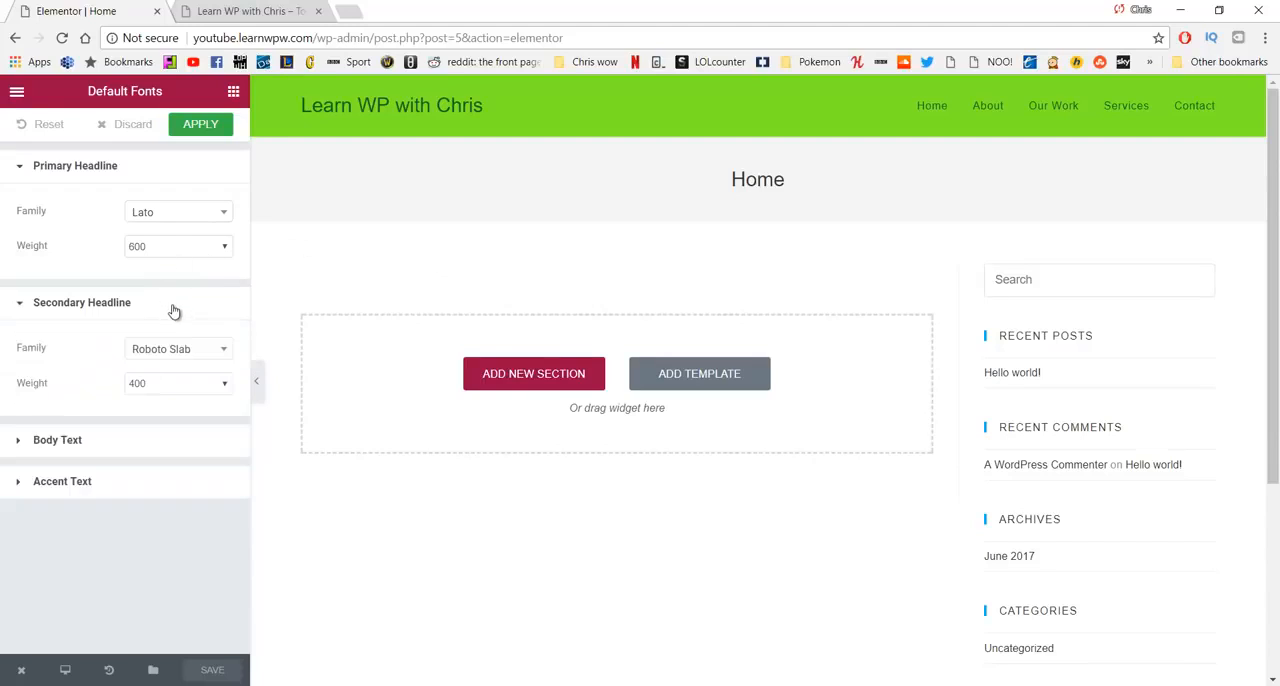
left_click(212, 358)
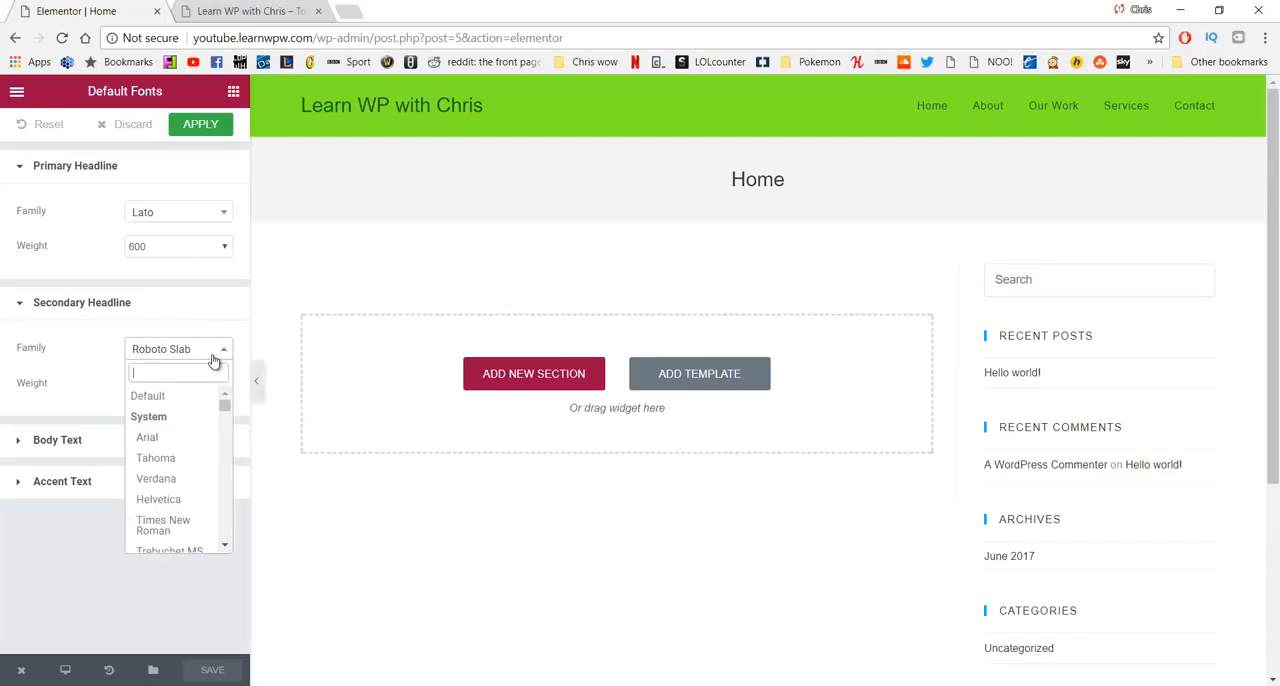
type("Lato")
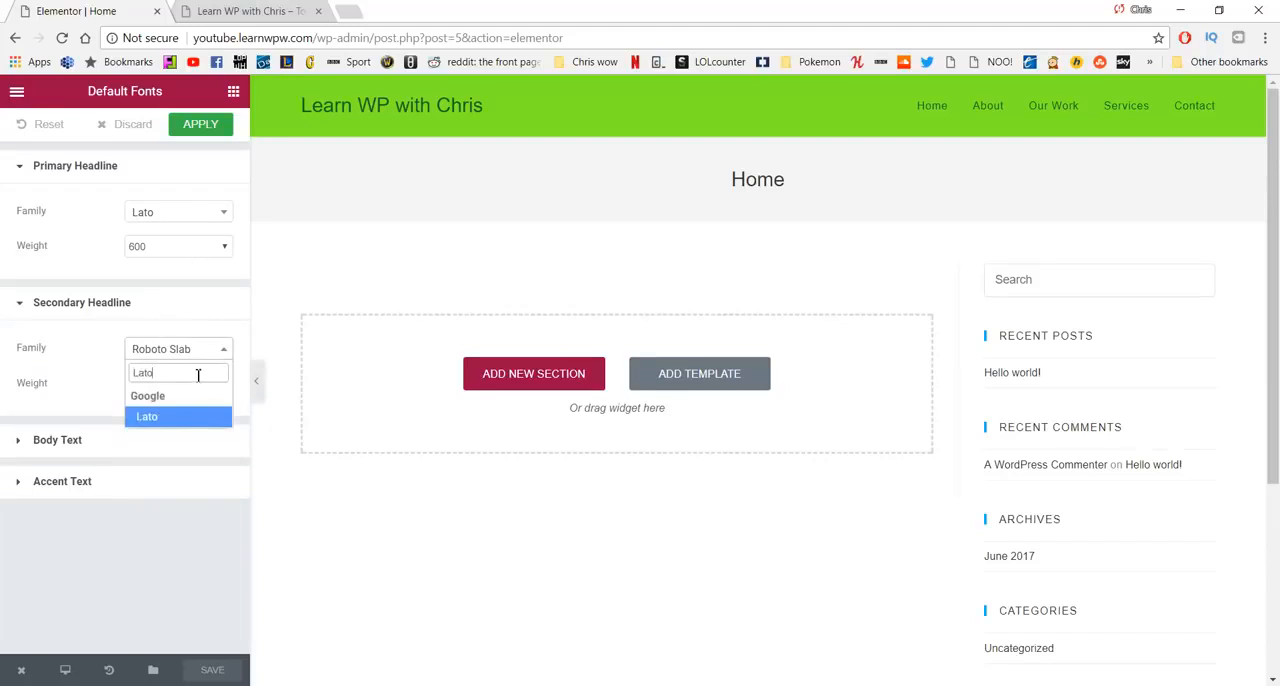
left_click(182, 422)
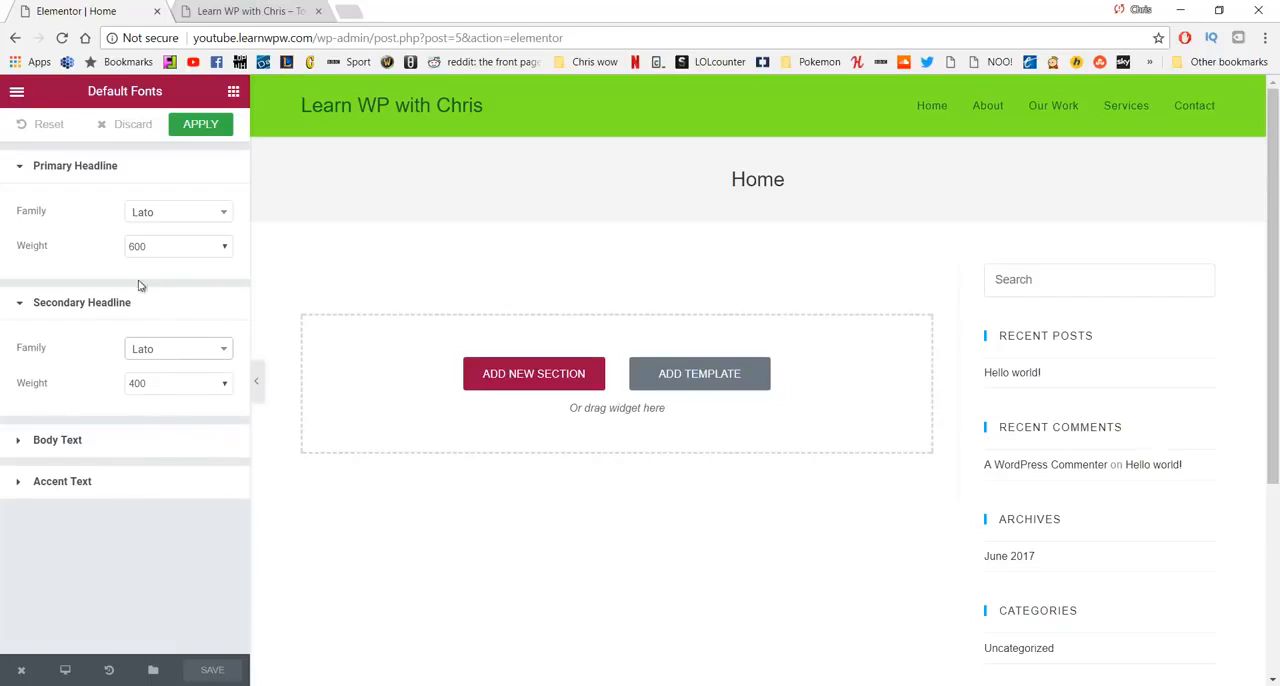
- Set the default font family of the Body Text to Lato
left_click(153, 447)
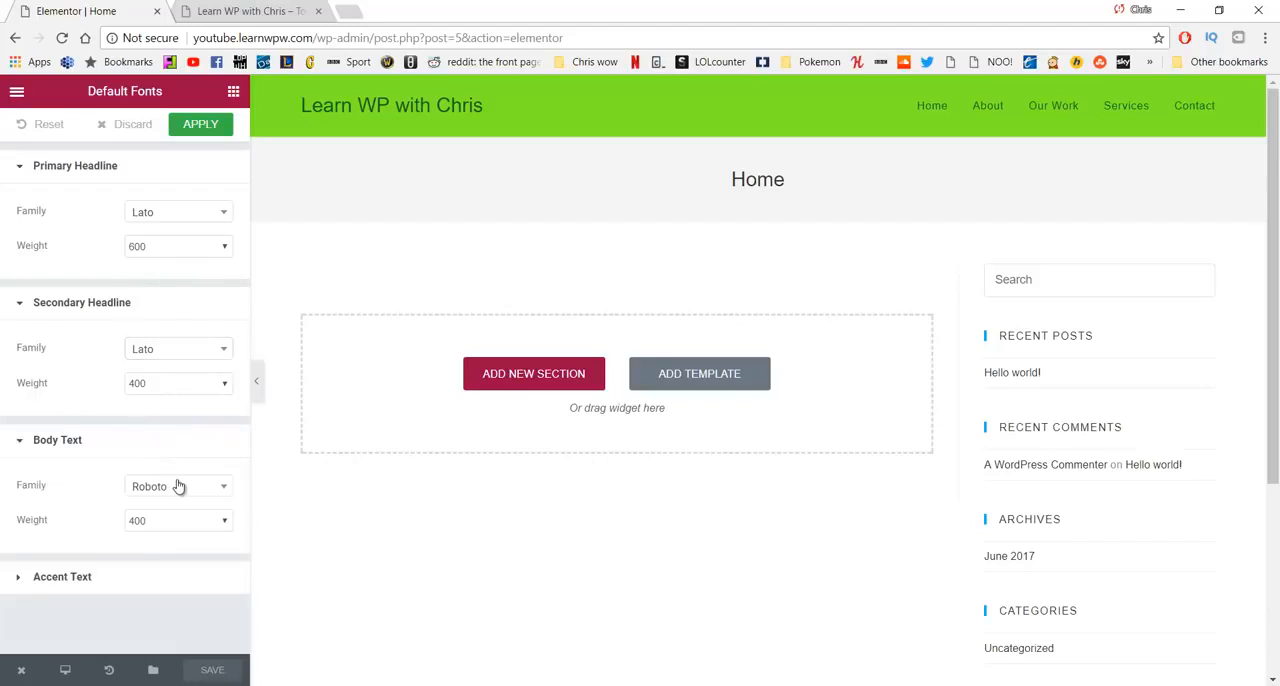
left_click(178, 487)
type("La")
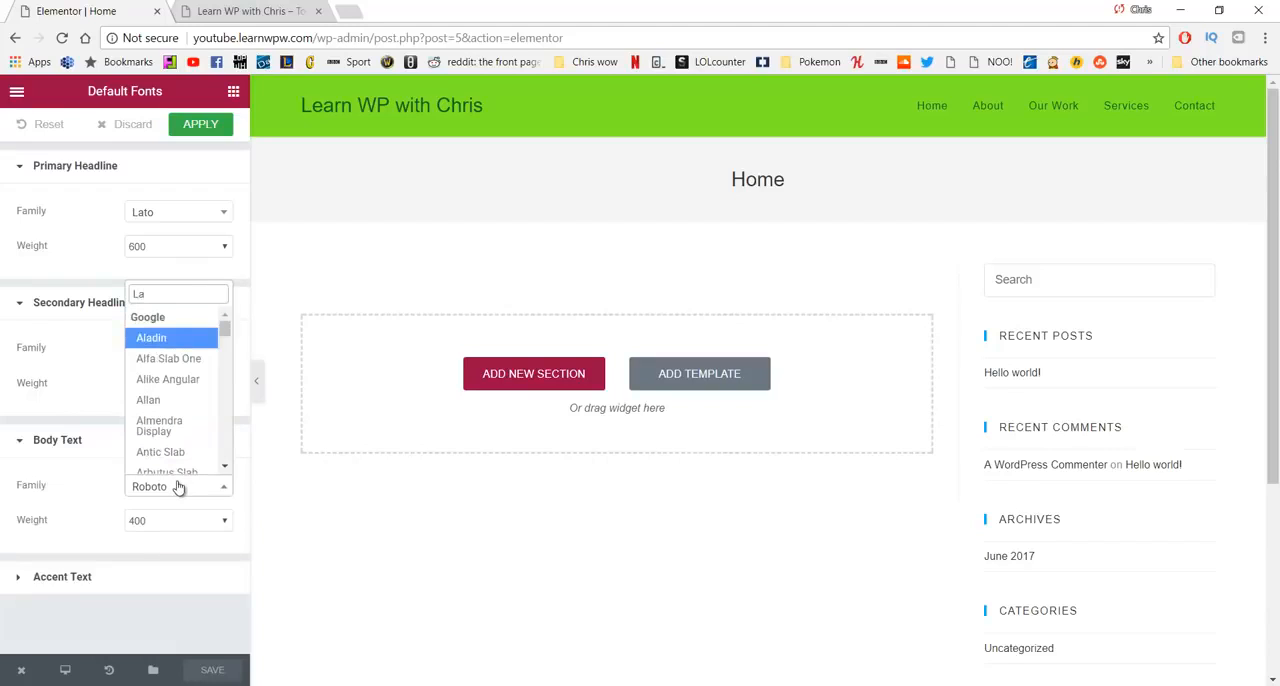
type("to")
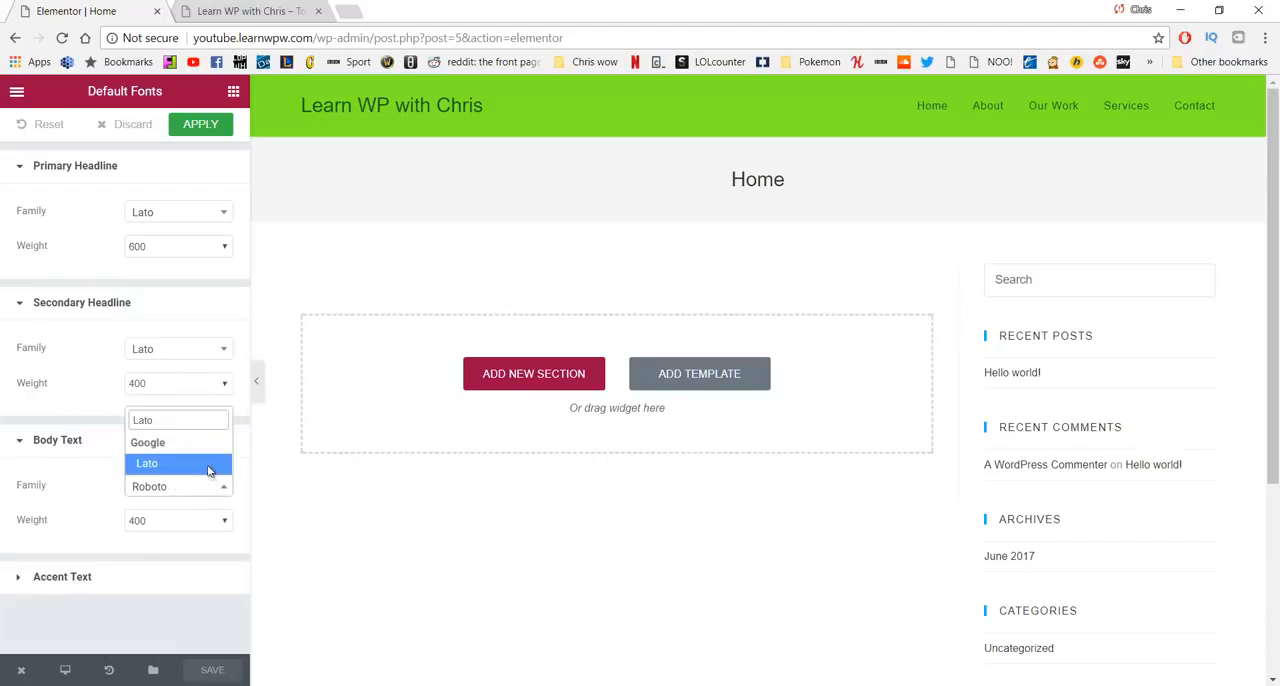
left_click(208, 470)
- Set the default font family of the Accent Text to Lato and save
left_click(126, 577)
scroll(185, 566, "down", 1)
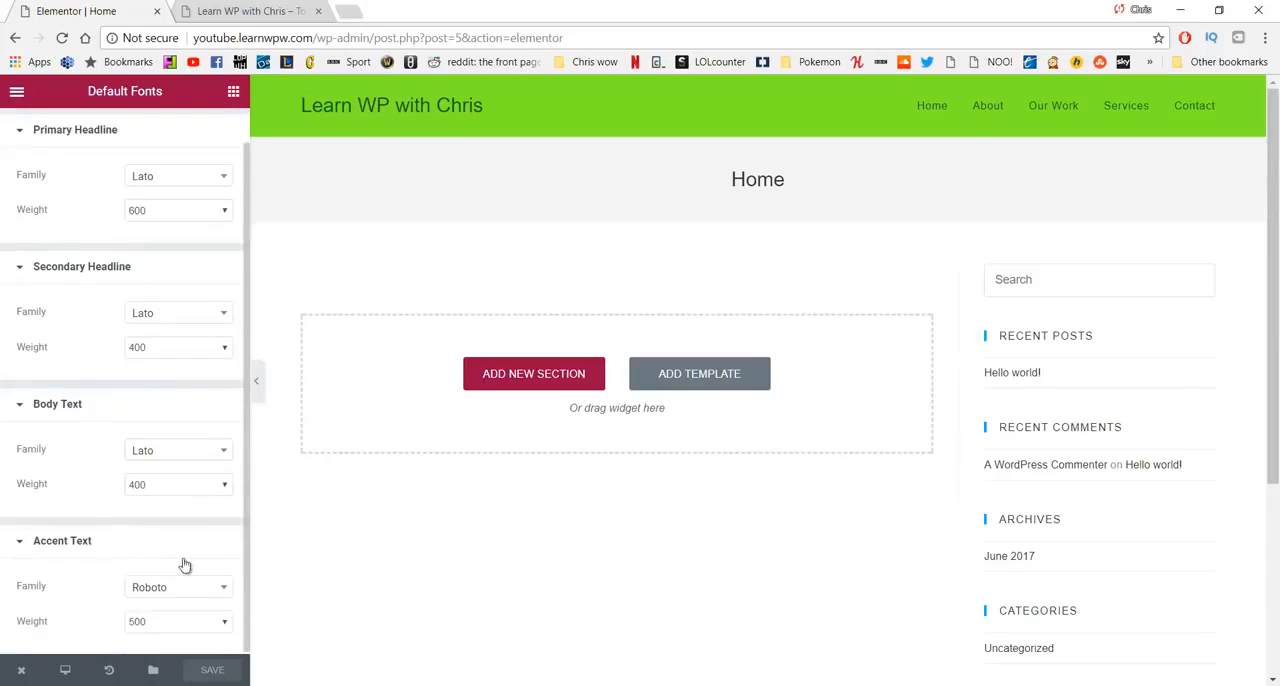
left_click(180, 590)
type("Lato")
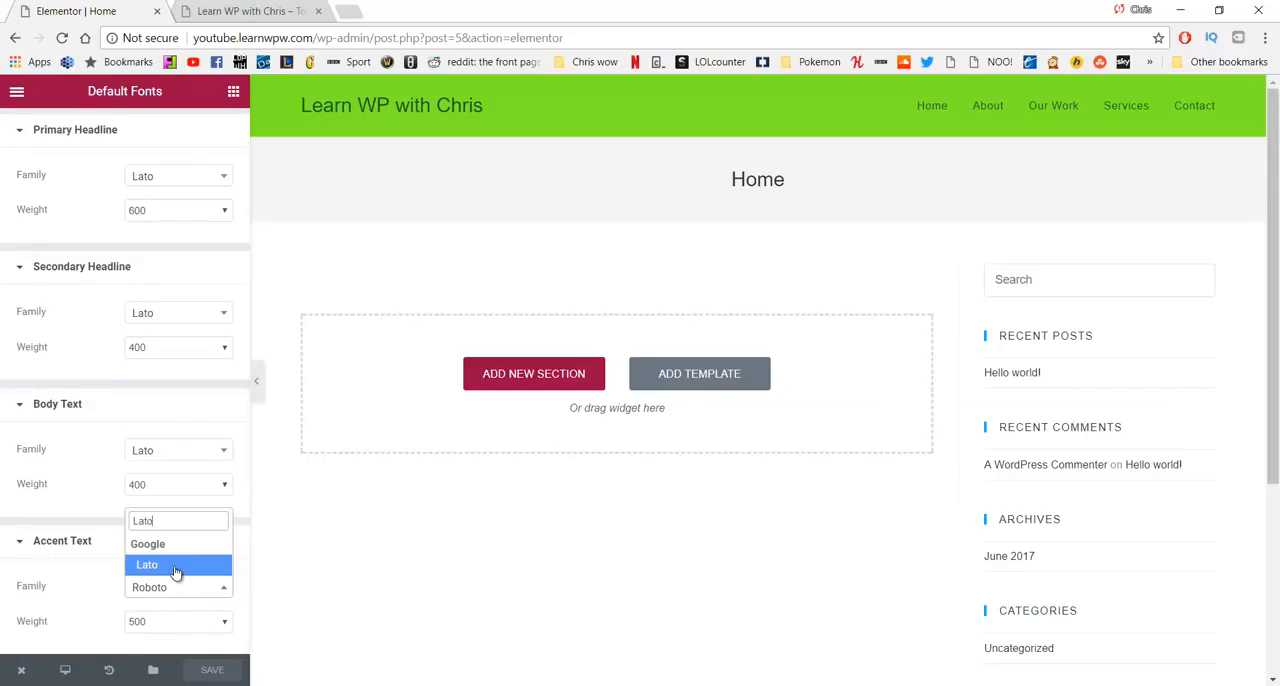
left_click(175, 566)
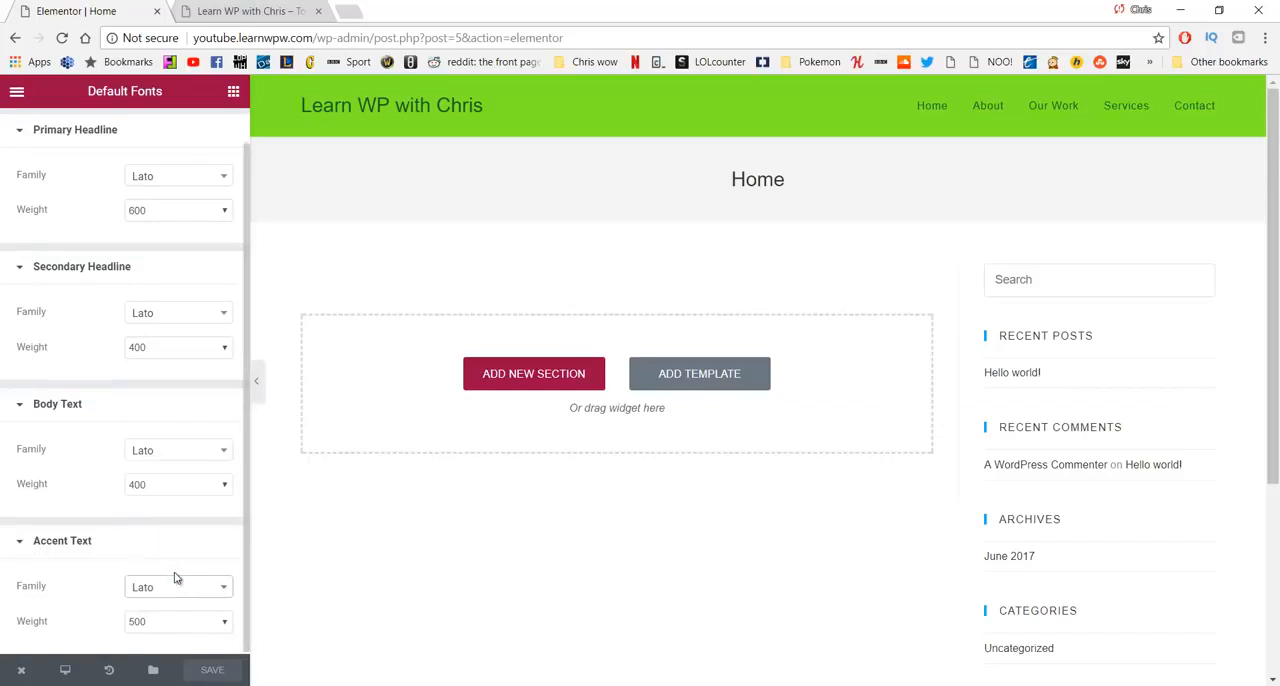
left_click(225, 540)
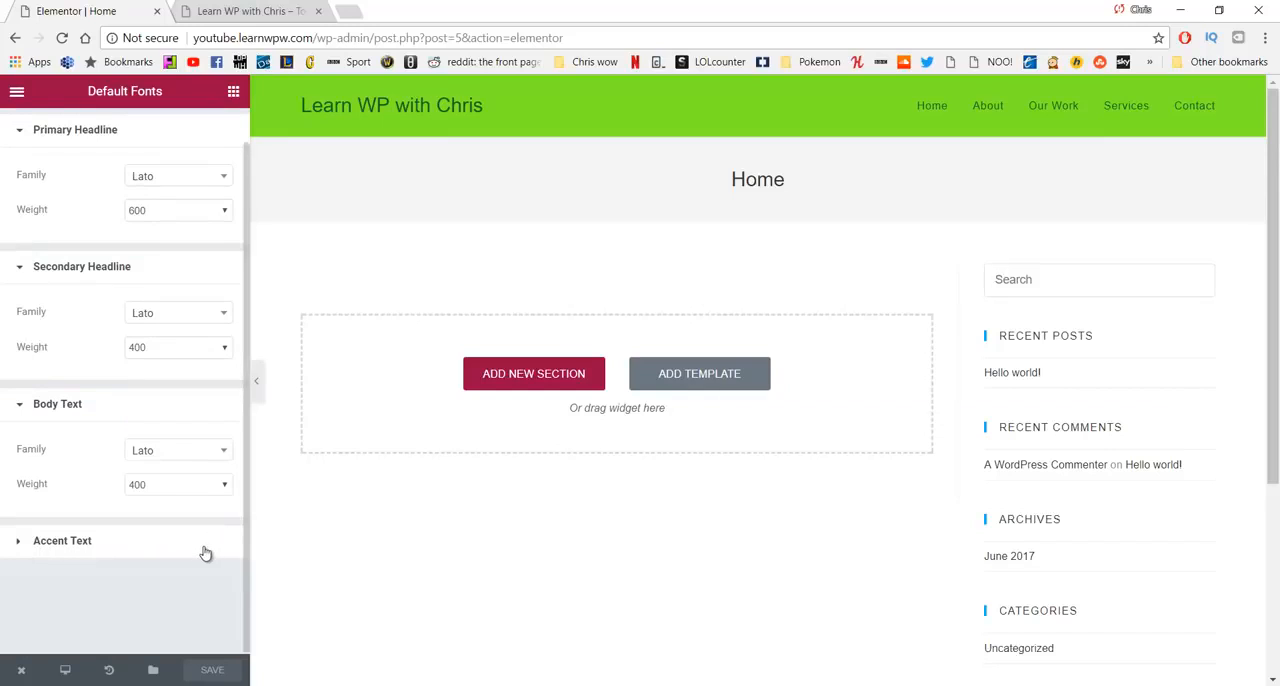
left_click(207, 544)
left_click(222, 671)
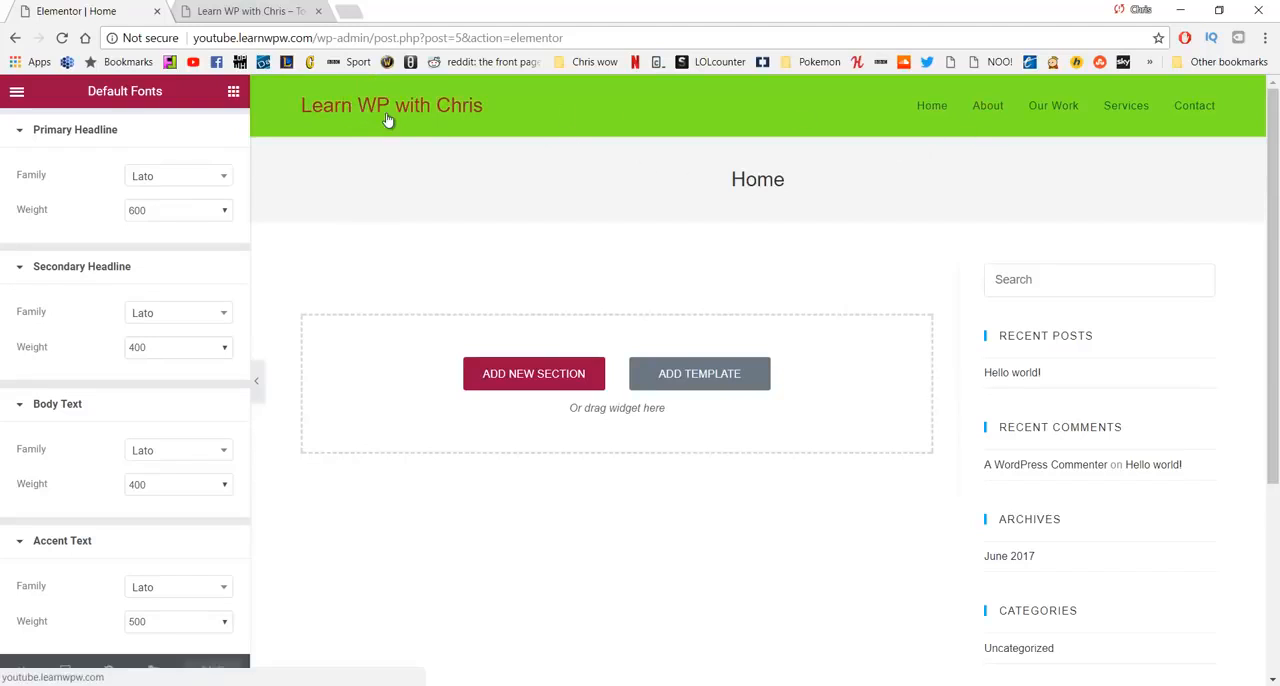
- Look over the Home page in the Elementor preview and open its live version in a new tab
scroll(280, 225, "down", 2)
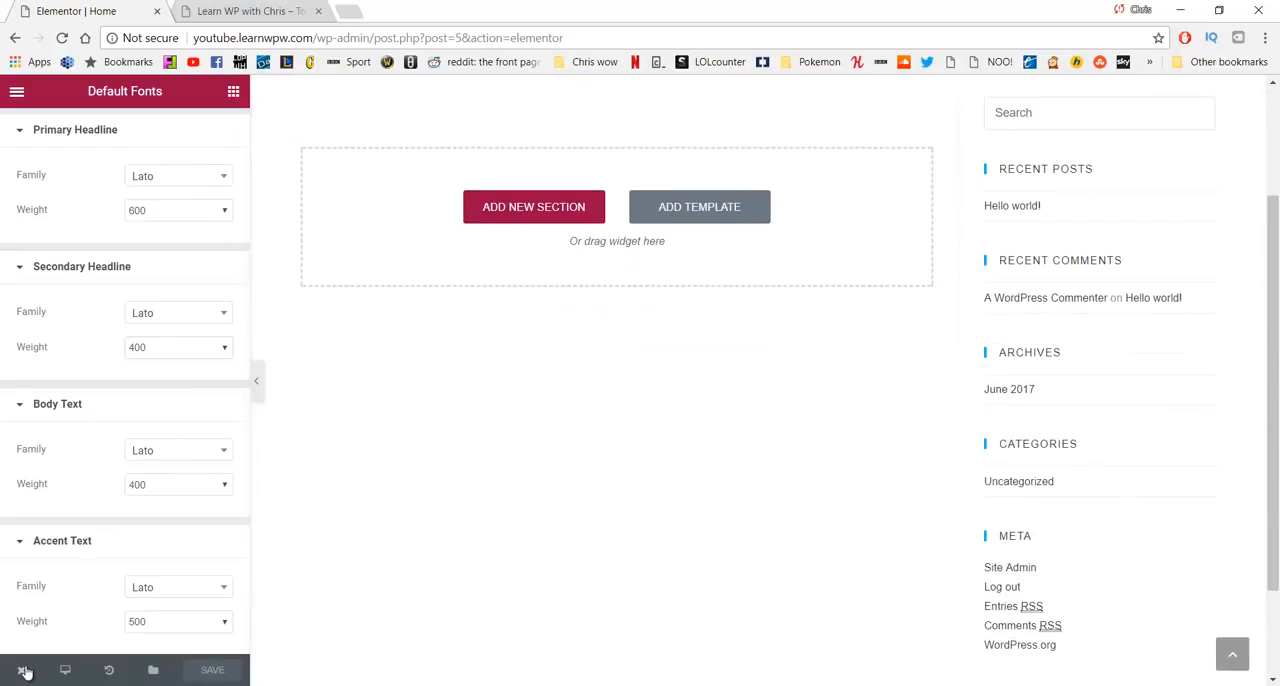
mouse_move(24, 670)
left_click(60, 594)
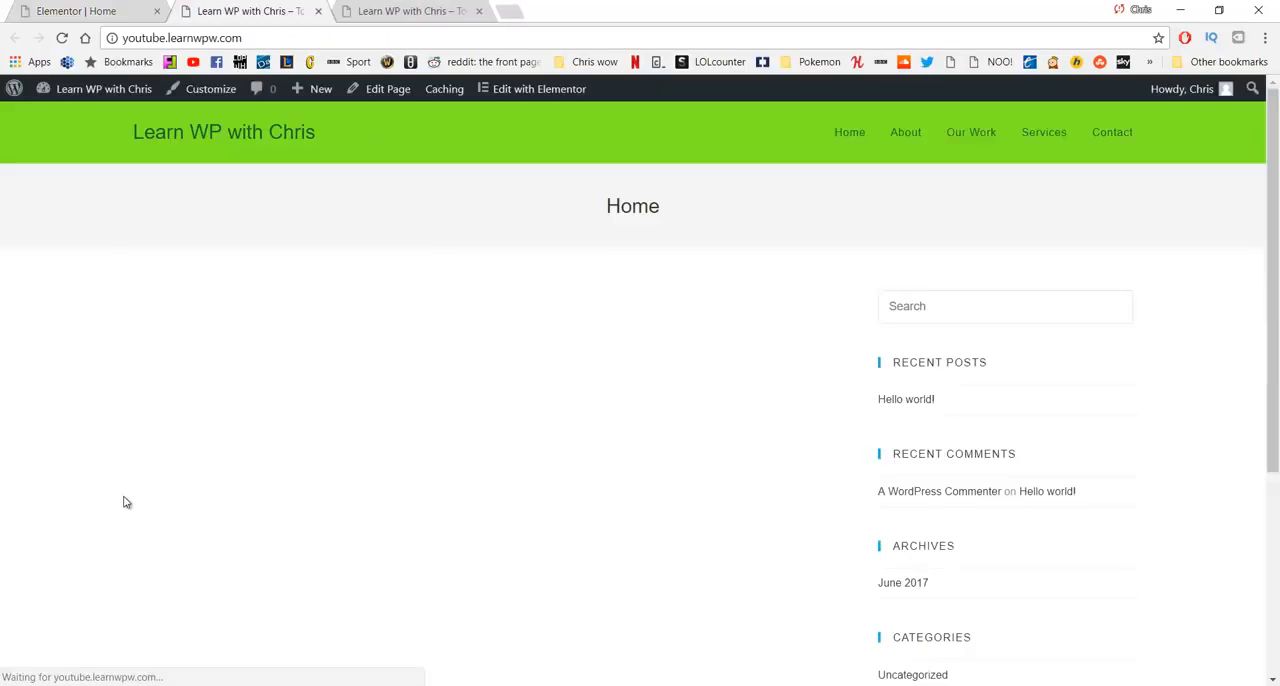
- Open the Typography settings in the site customizer and check the General font subsets
left_click(202, 98)
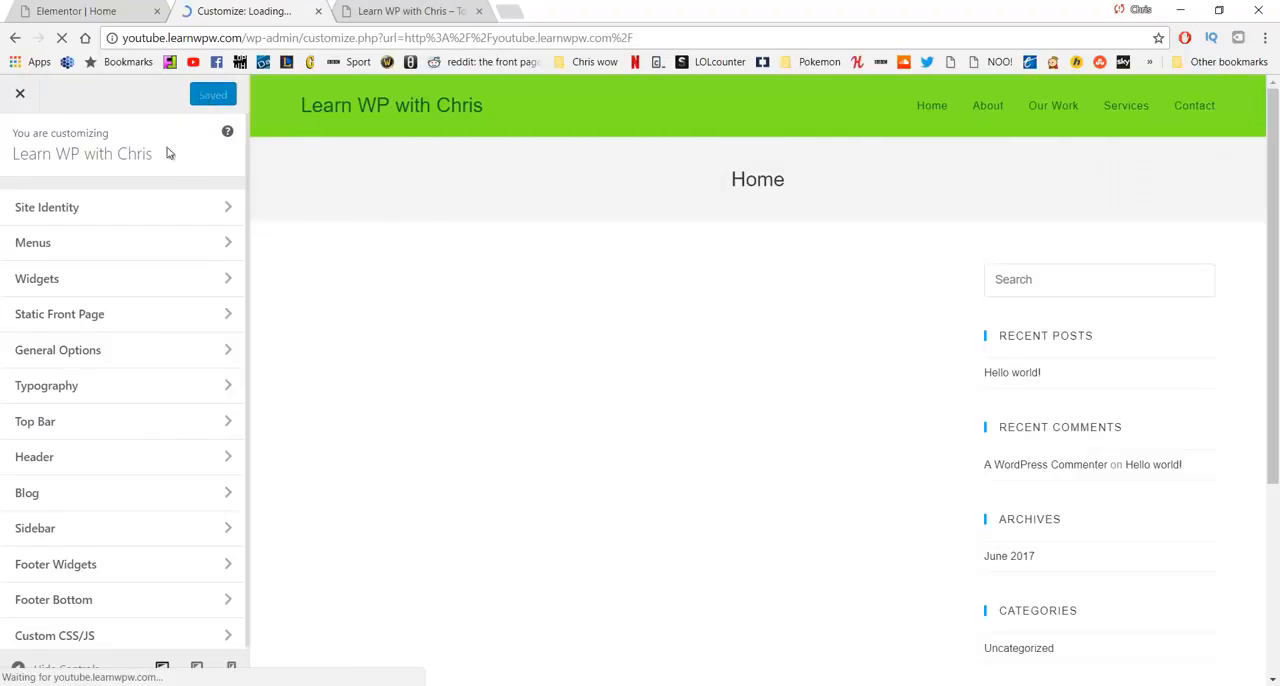
left_click(133, 390)
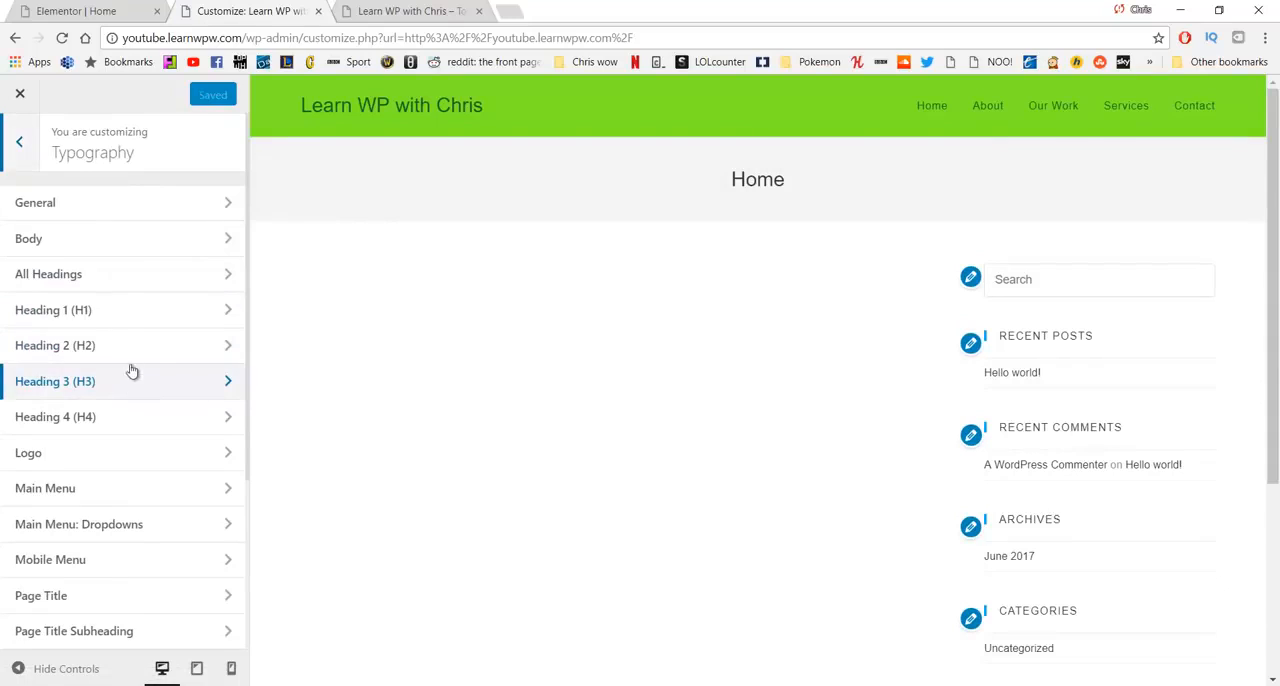
left_click(126, 207)
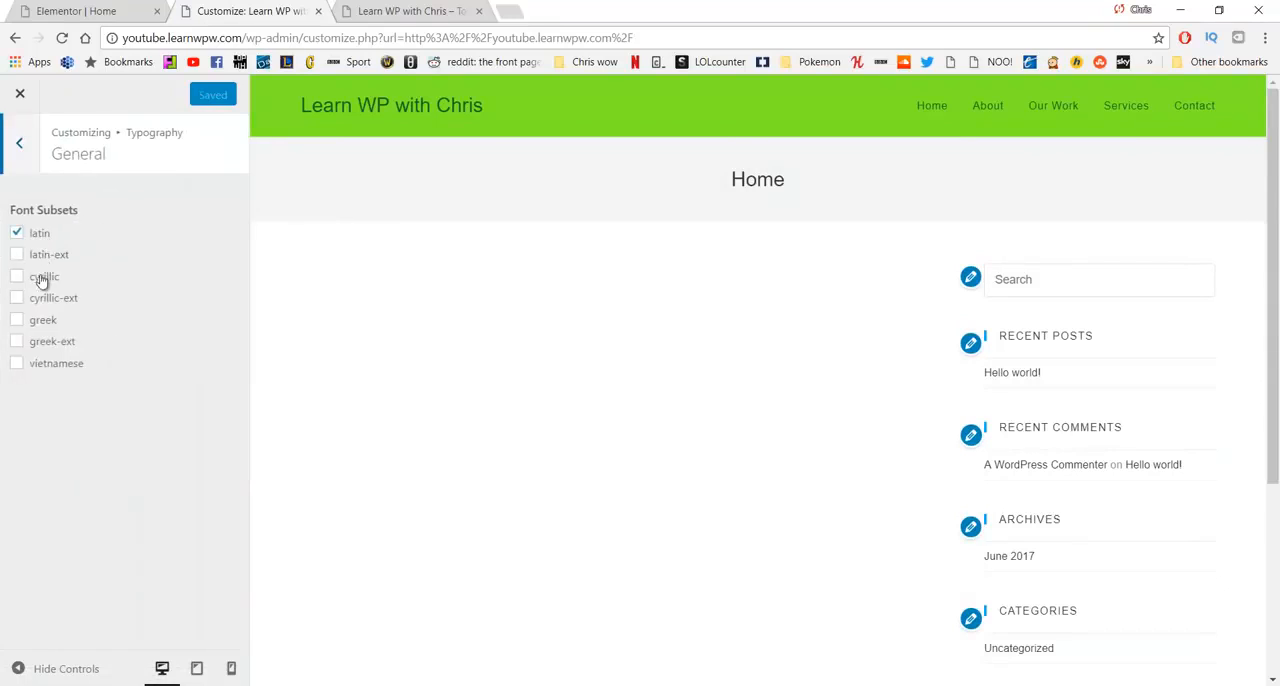
left_click(22, 150)
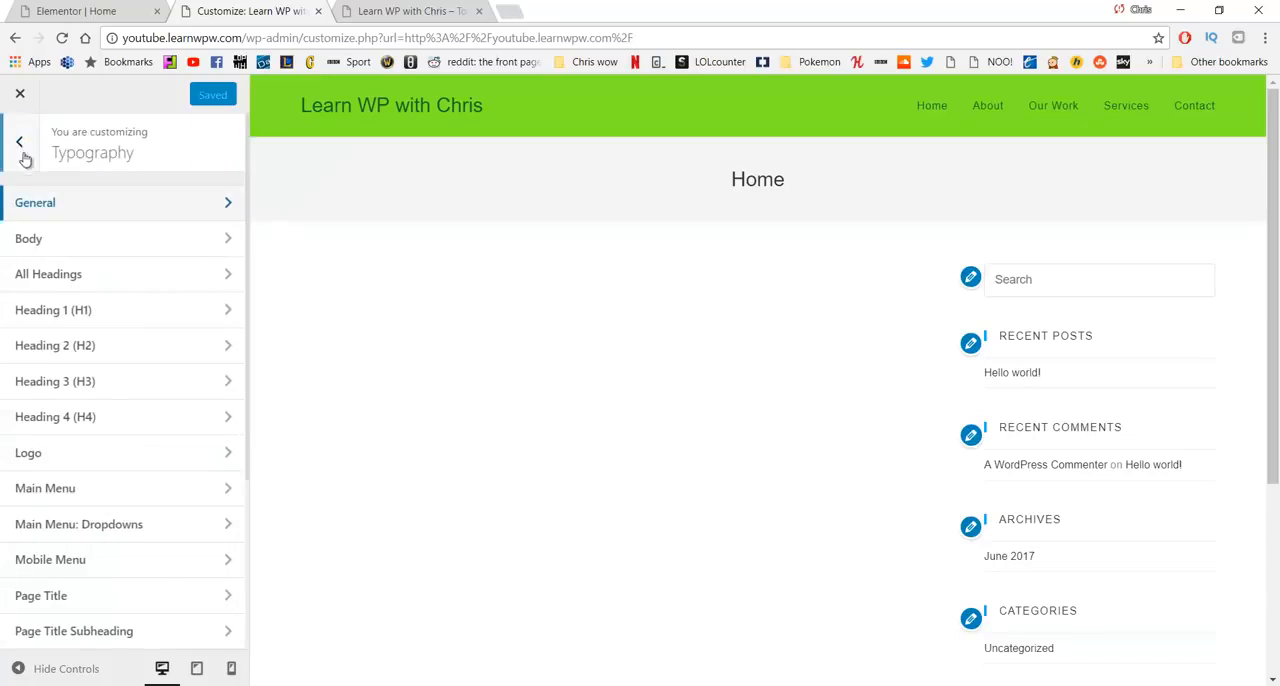
- Set the Body typography's font family to Lato in the customizer
left_click(57, 248)
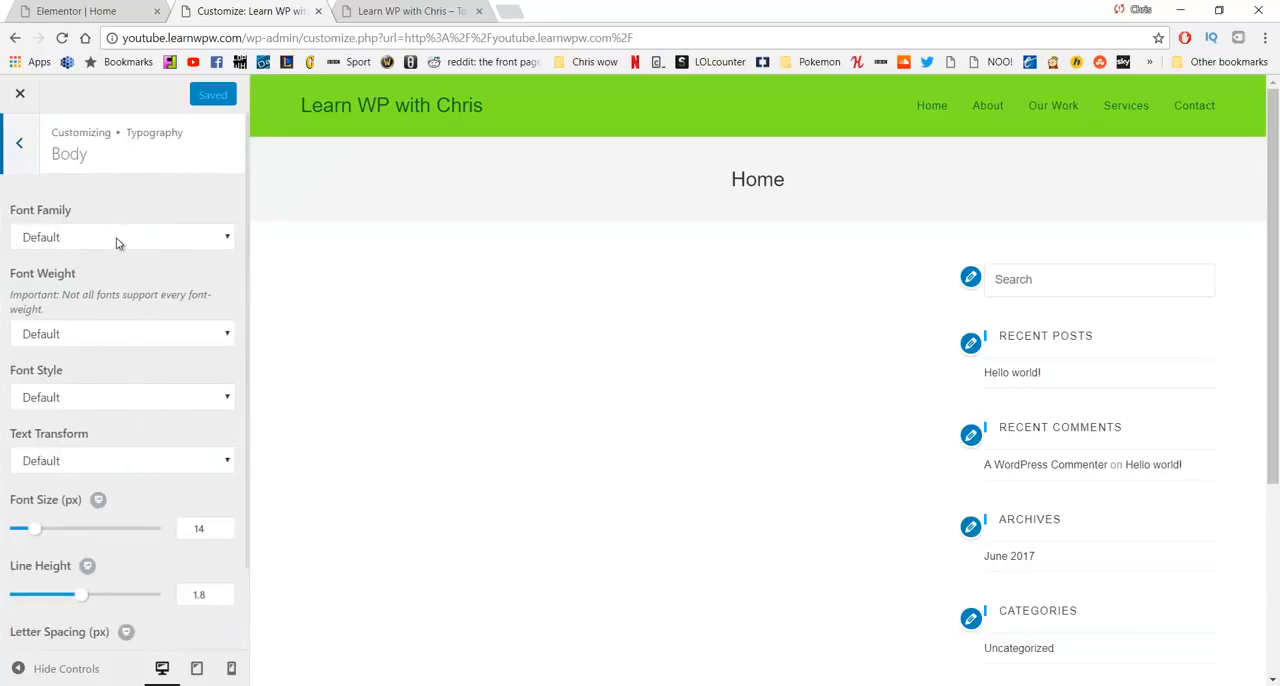
left_click(114, 243)
type("lato")
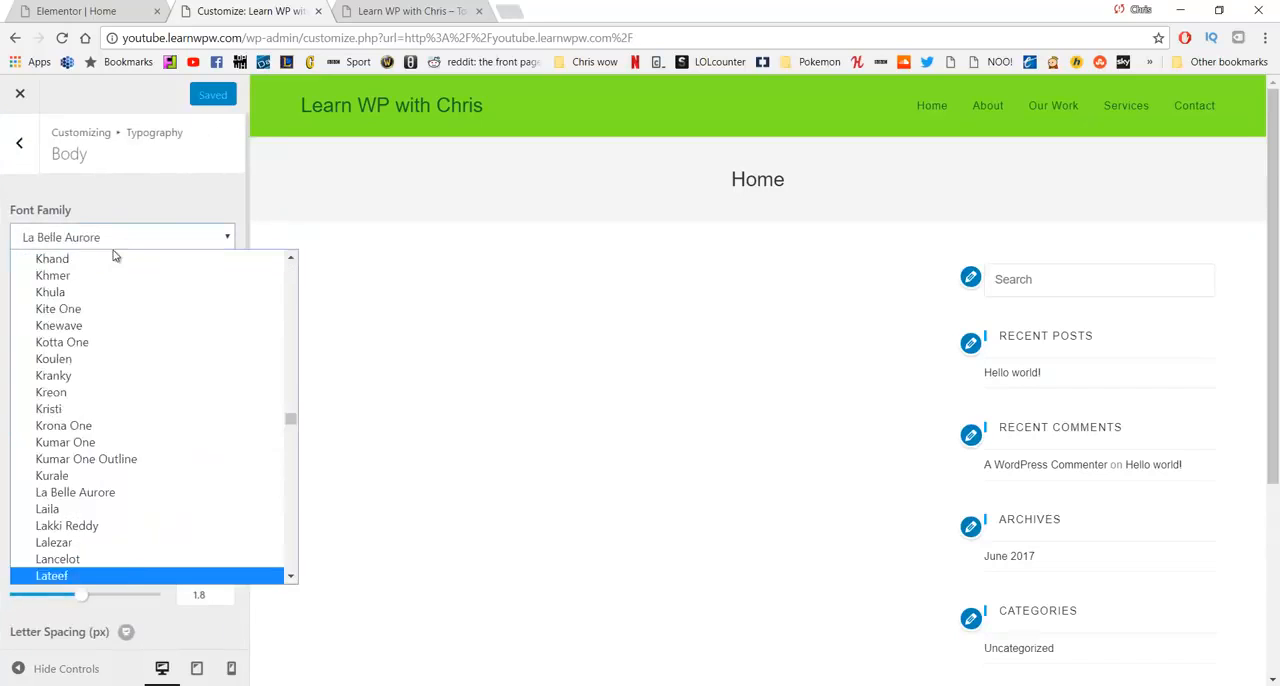
key("Return")
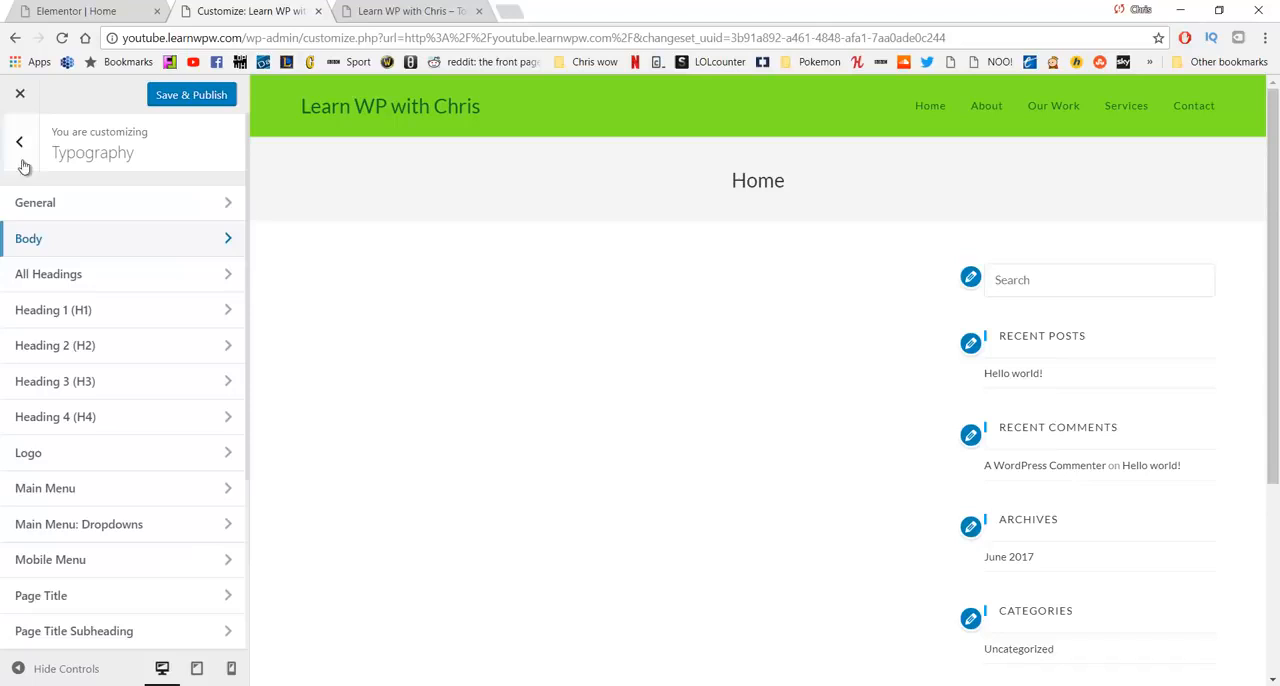
- Set the font family for All Headings to Lato in the customizer's typography settings
left_click(86, 278)
left_click(97, 246)
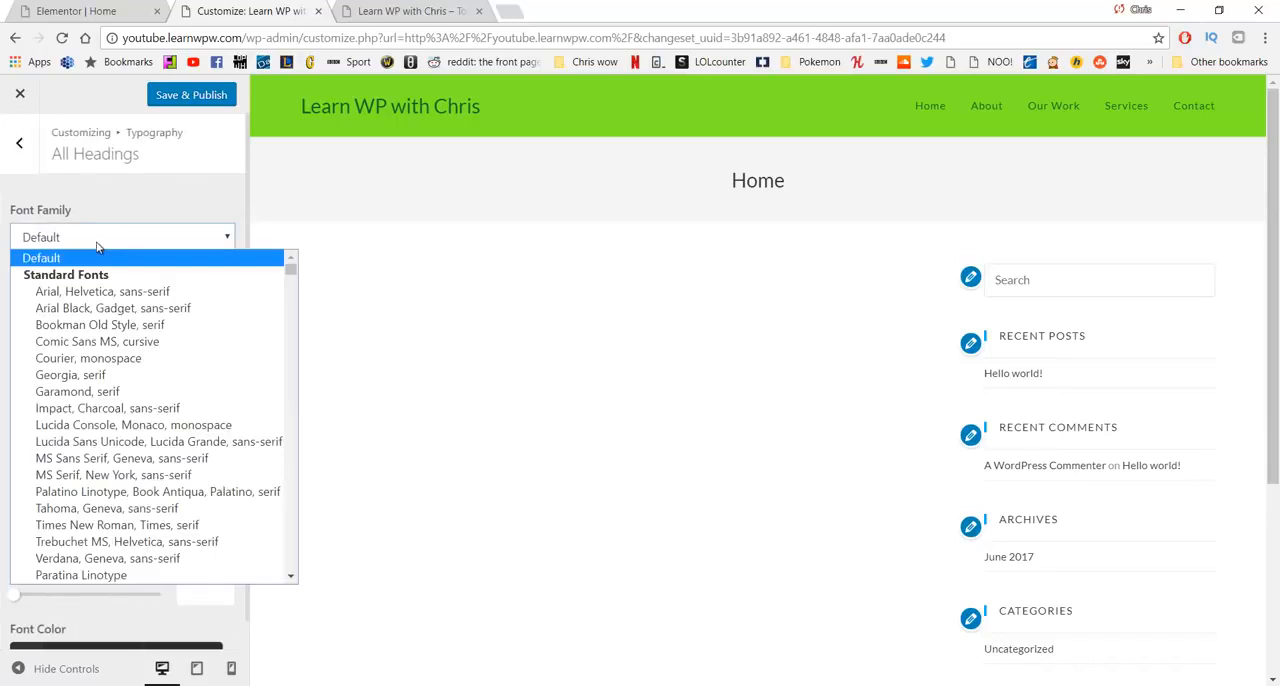
type("lato")
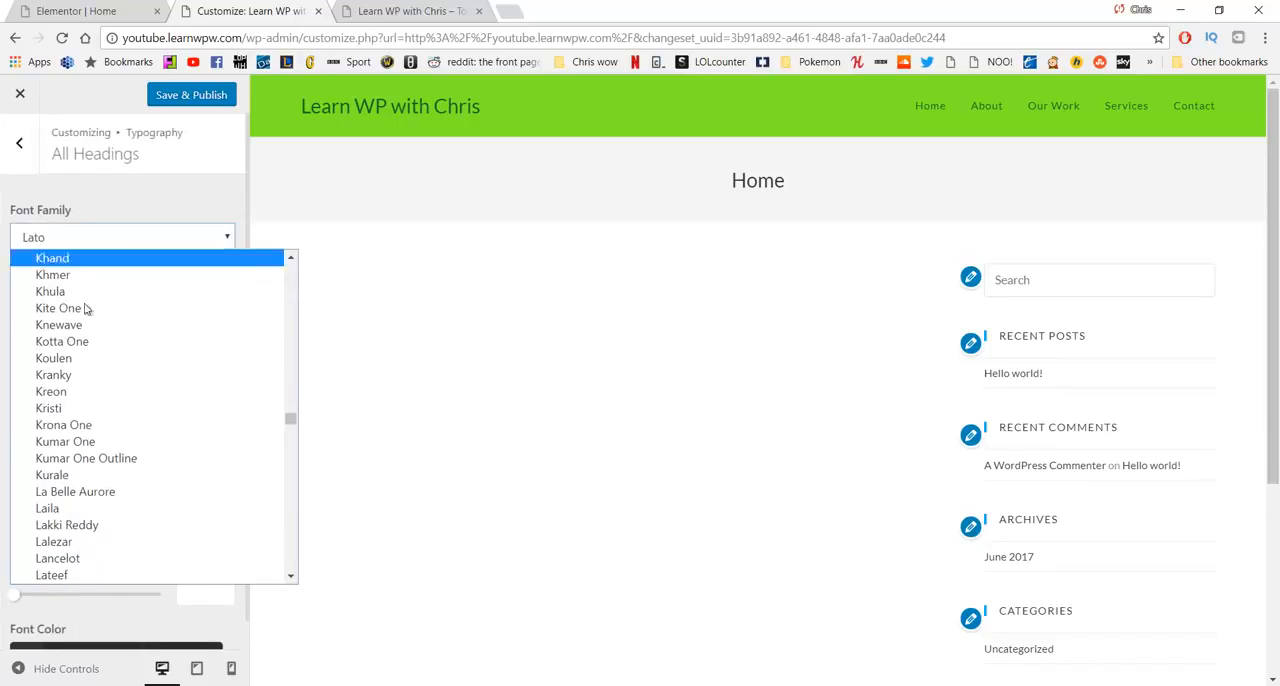
left_click(87, 202)
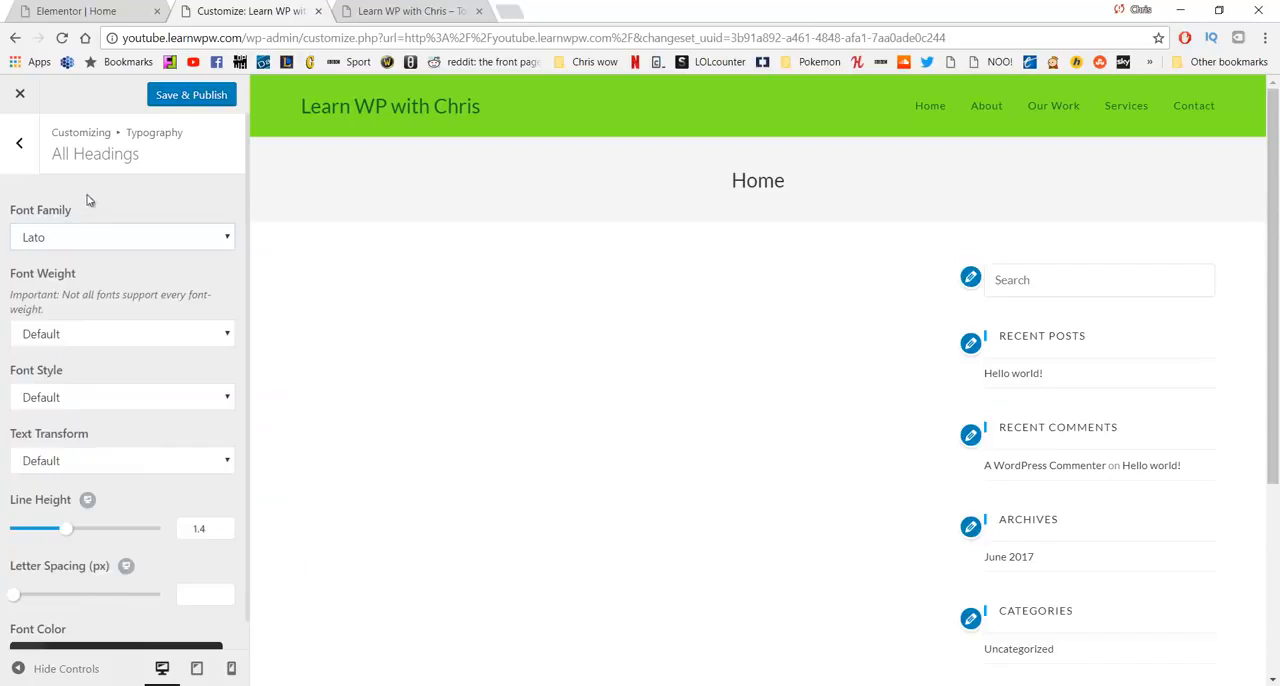
- In the Logo typography settings, try Rock Salt as the font family and settle on Lato
left_click(19, 143)
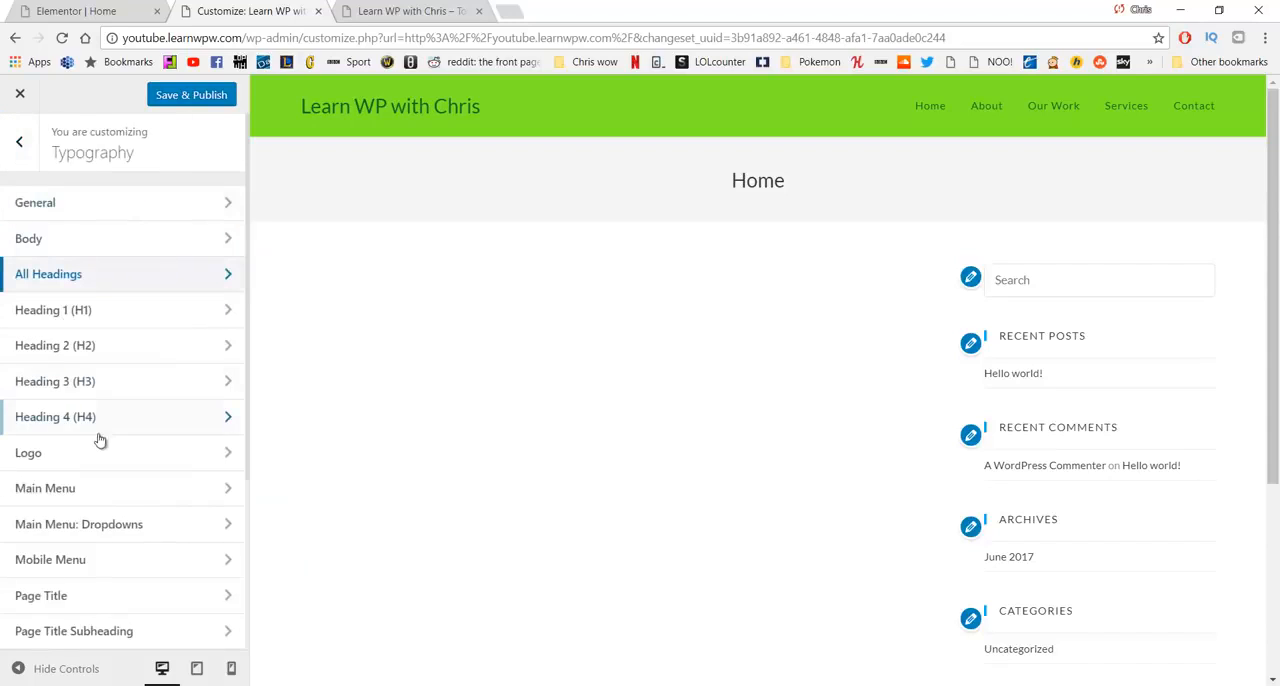
left_click(101, 455)
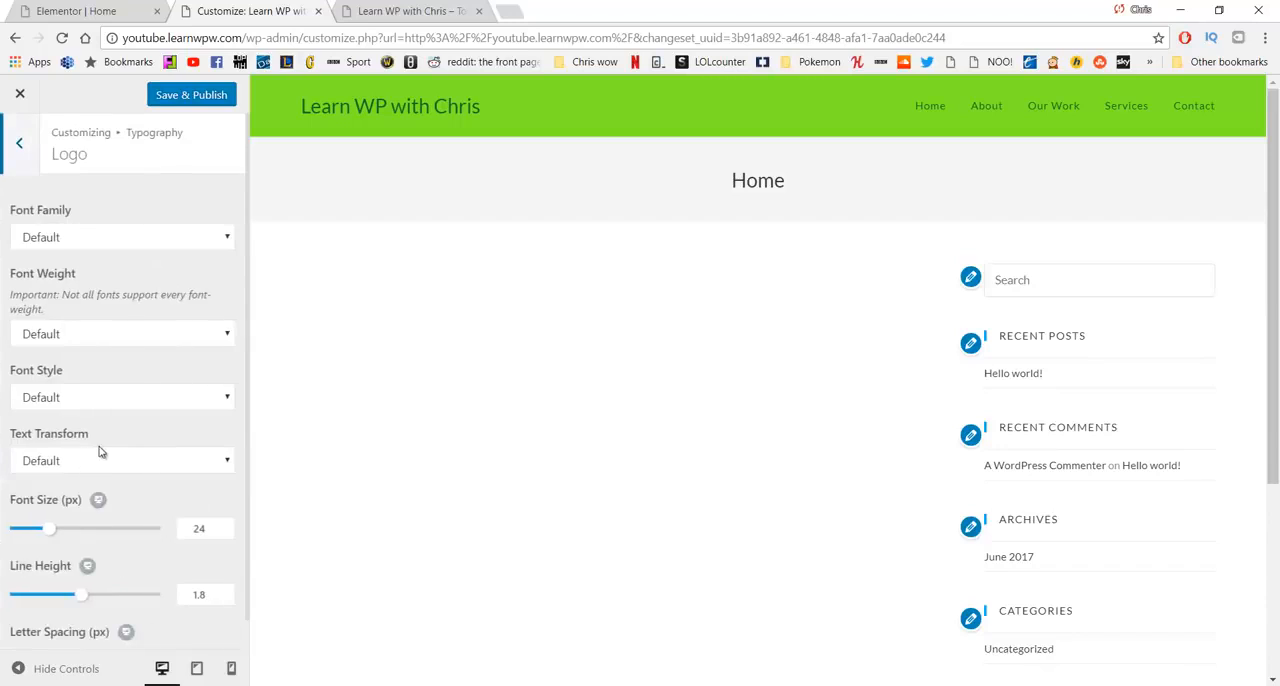
left_click(124, 244)
type("lato")
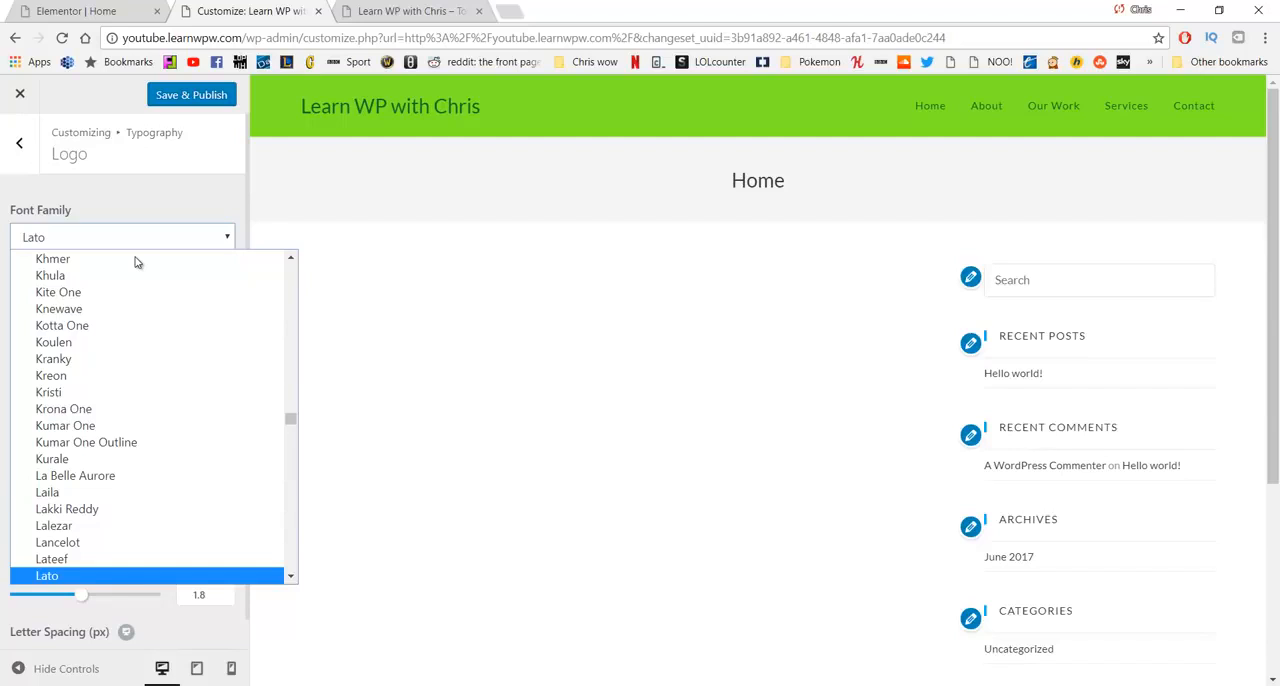
type("rock")
key("Return")
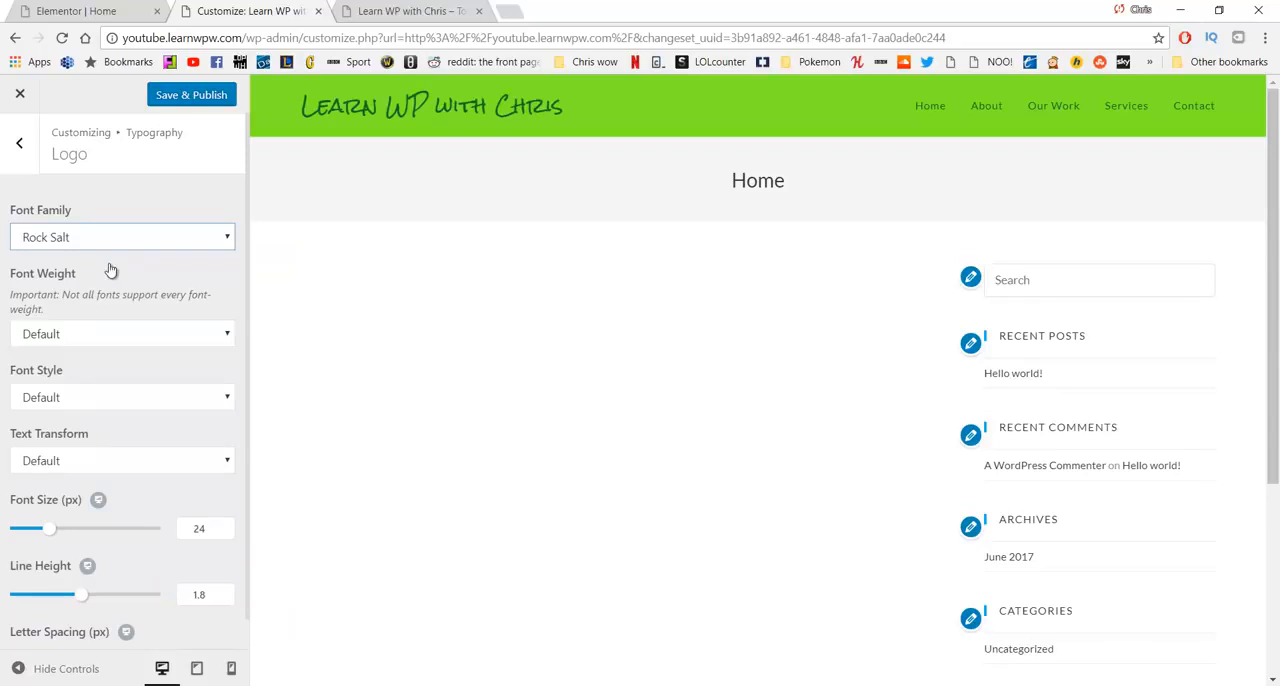
left_click(113, 240)
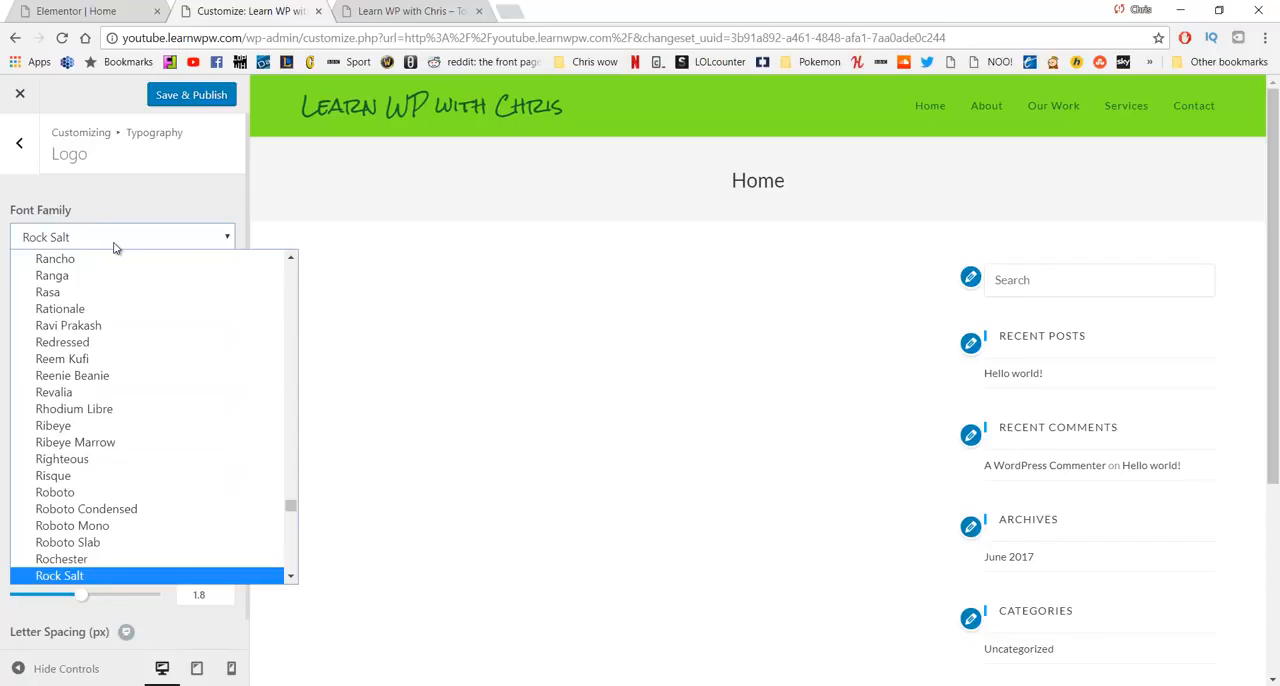
type("lato")
key("Return")
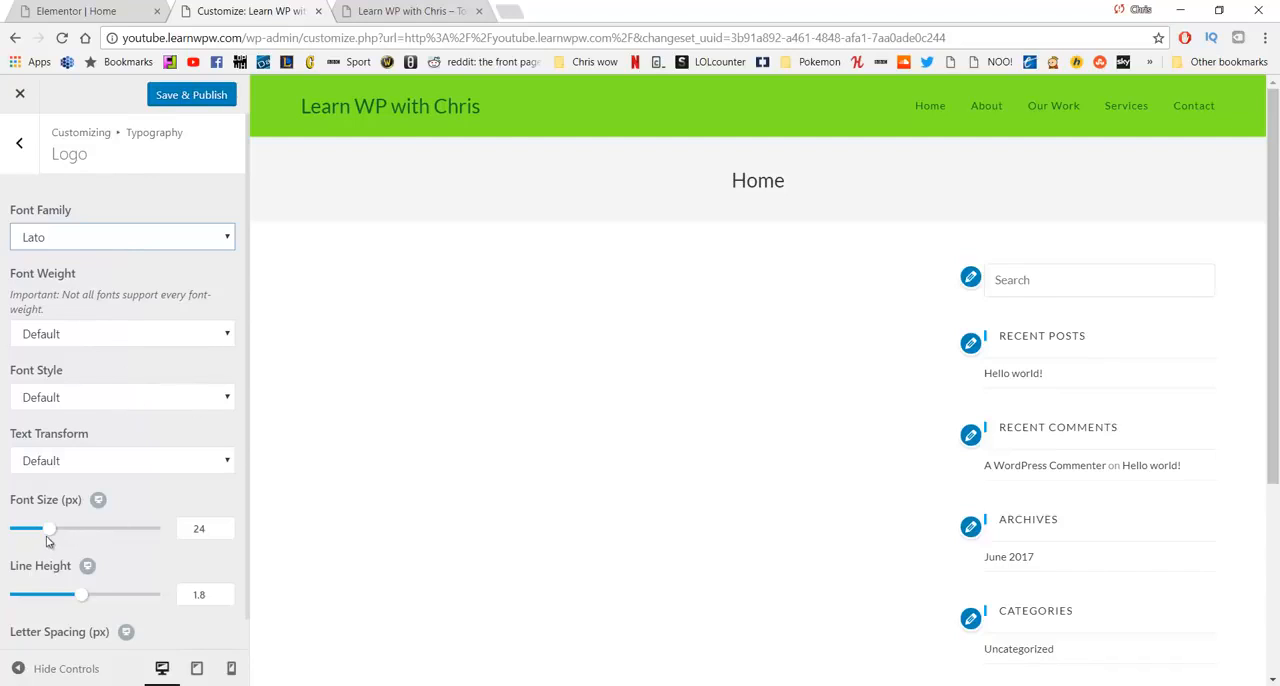
- Set the Logo typography's font size to 31 px and return to the Typography section list
mouse_move(48, 530)
left_mouse_down()
mouse_move(86, 526)
mouse_move(63, 535)
left_mouse_up()
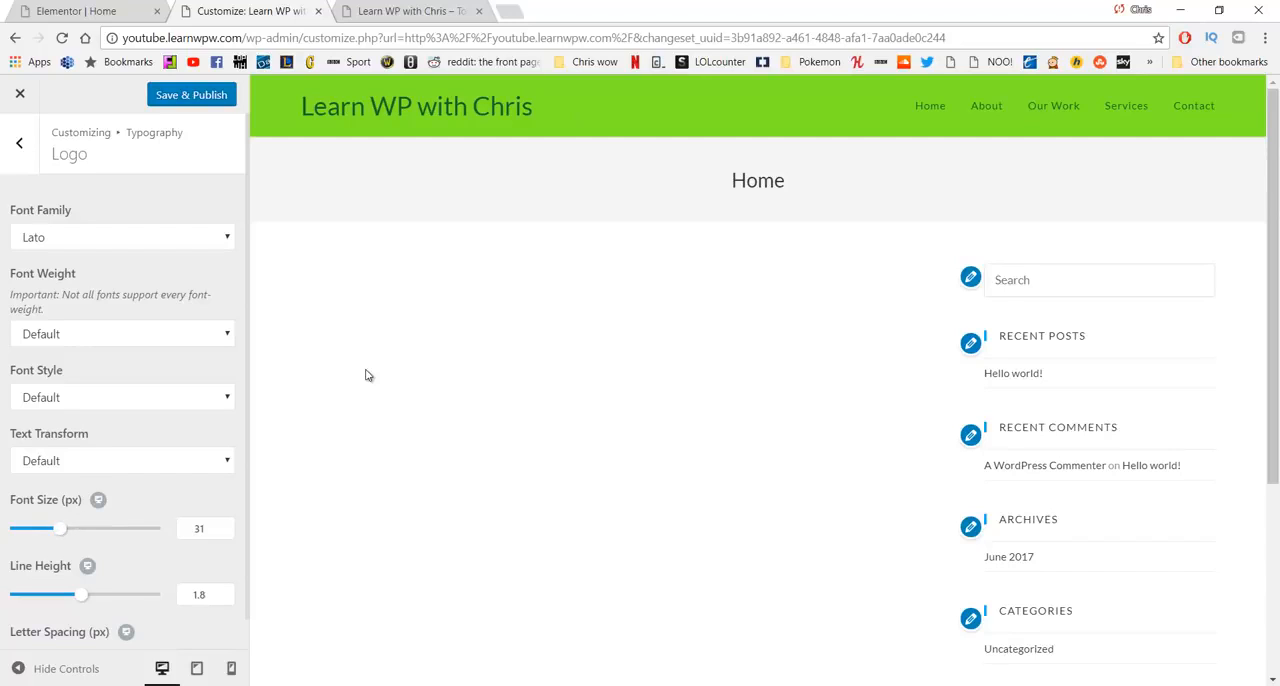
scroll(209, 370, "down", 1)
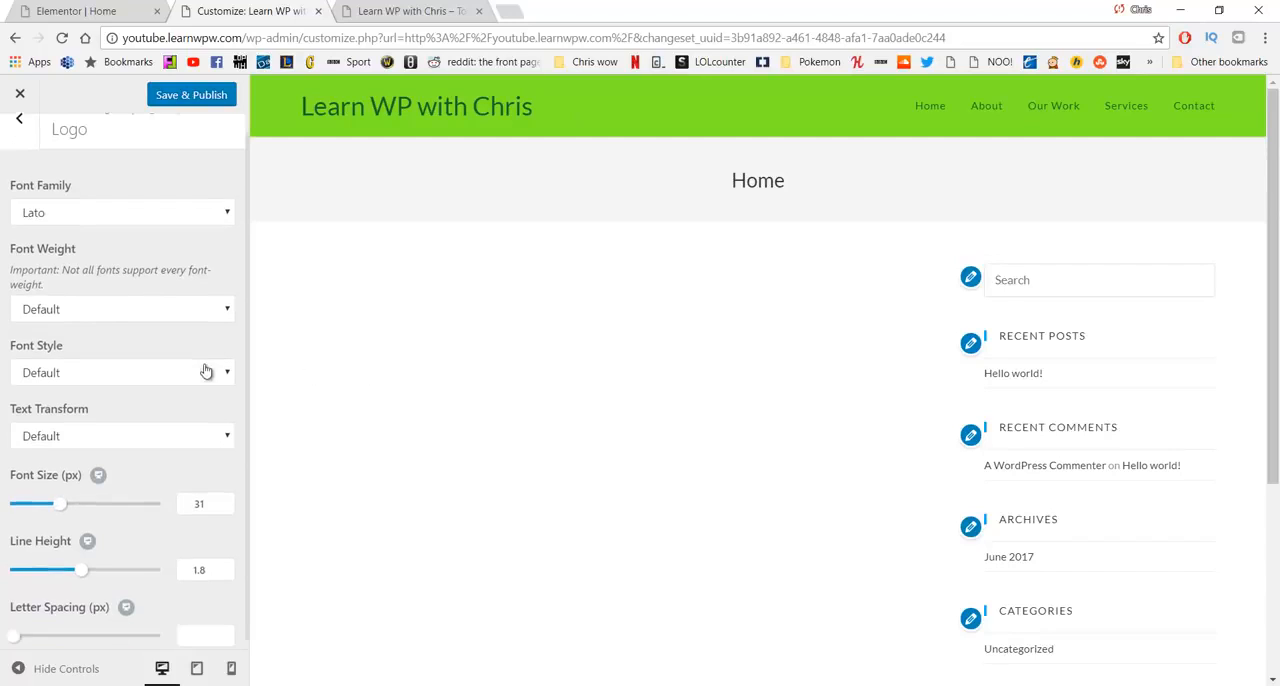
scroll(21, 168, "up", 1)
left_click(22, 163)
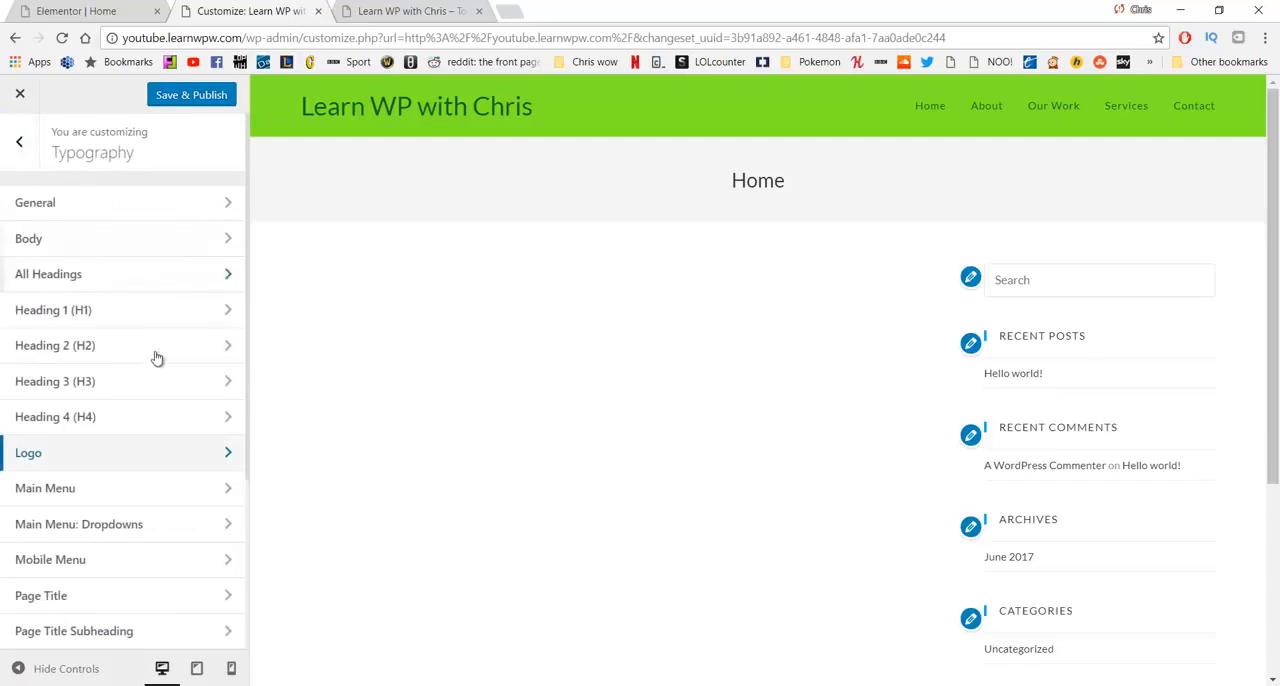
- Look over the remaining typography sections, publish the font changes and close the customizer
scroll(160, 370, "down", 3)
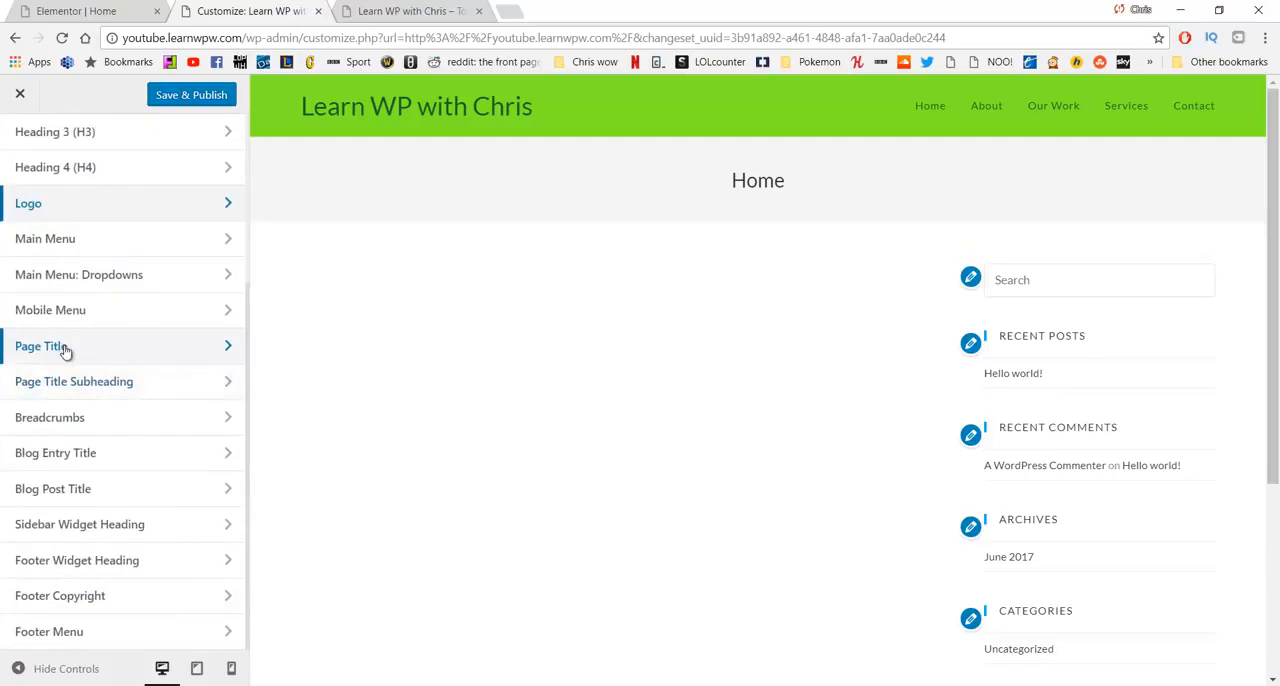
scroll(150, 372, "up", 3)
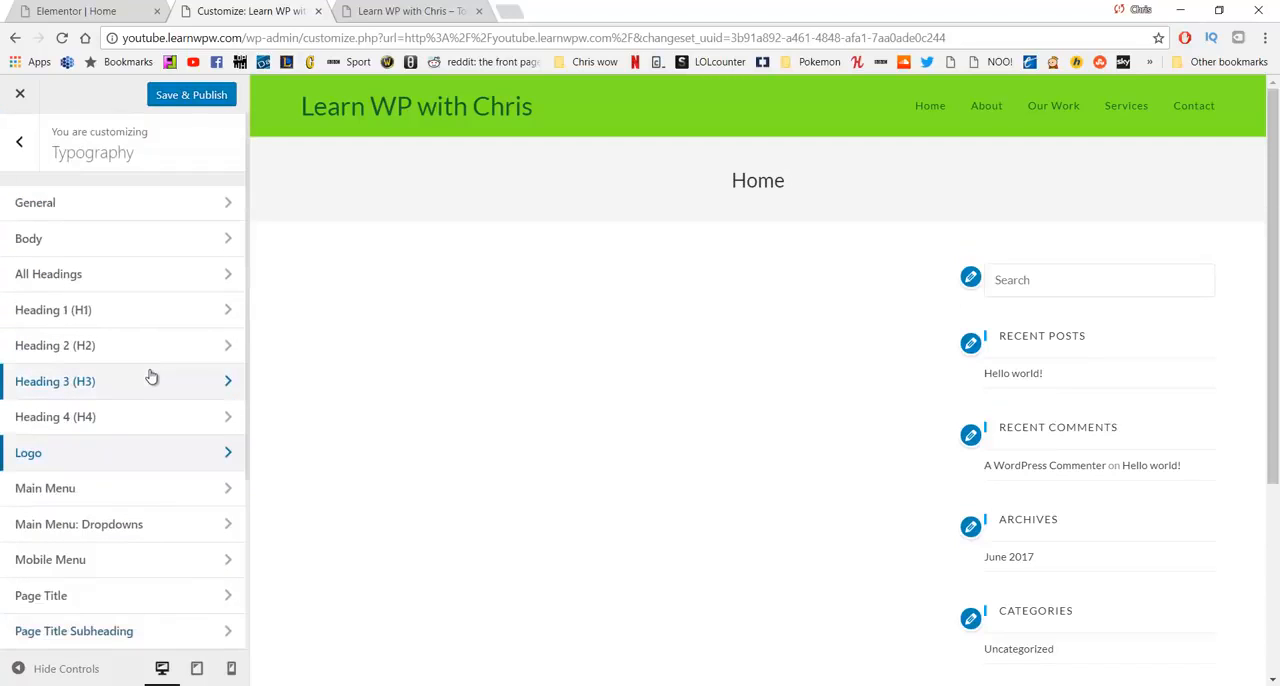
left_click(195, 96)
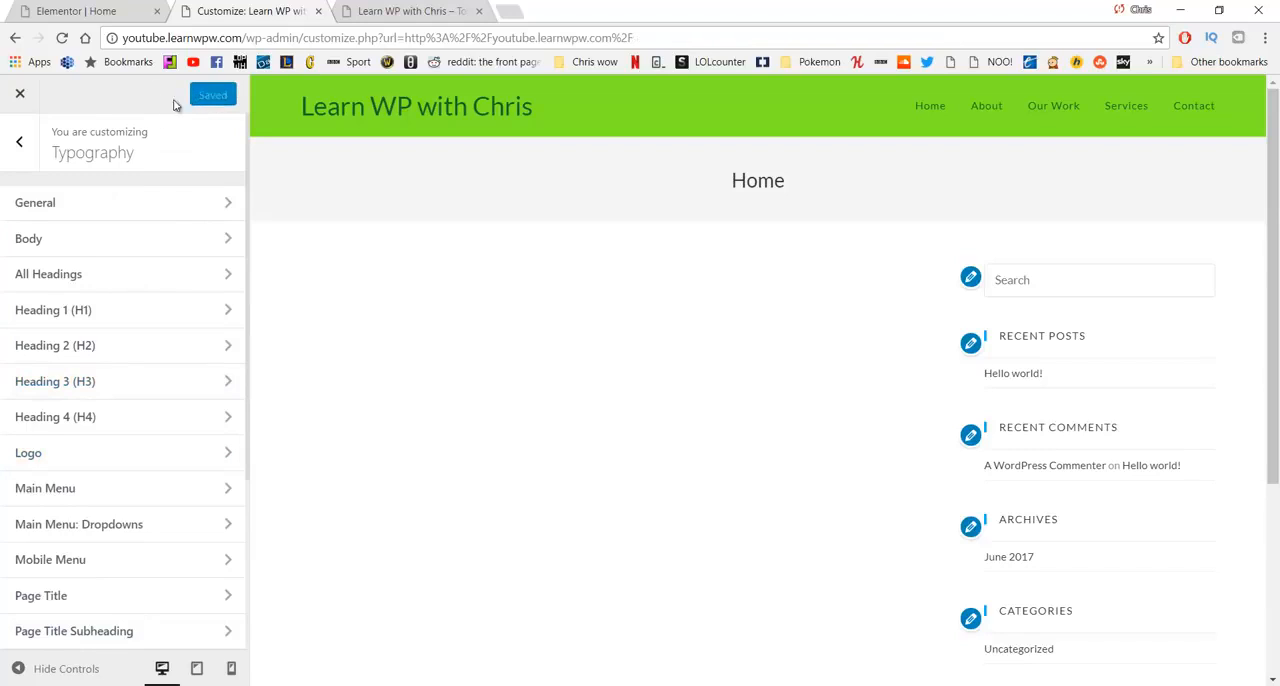
left_click(28, 94)
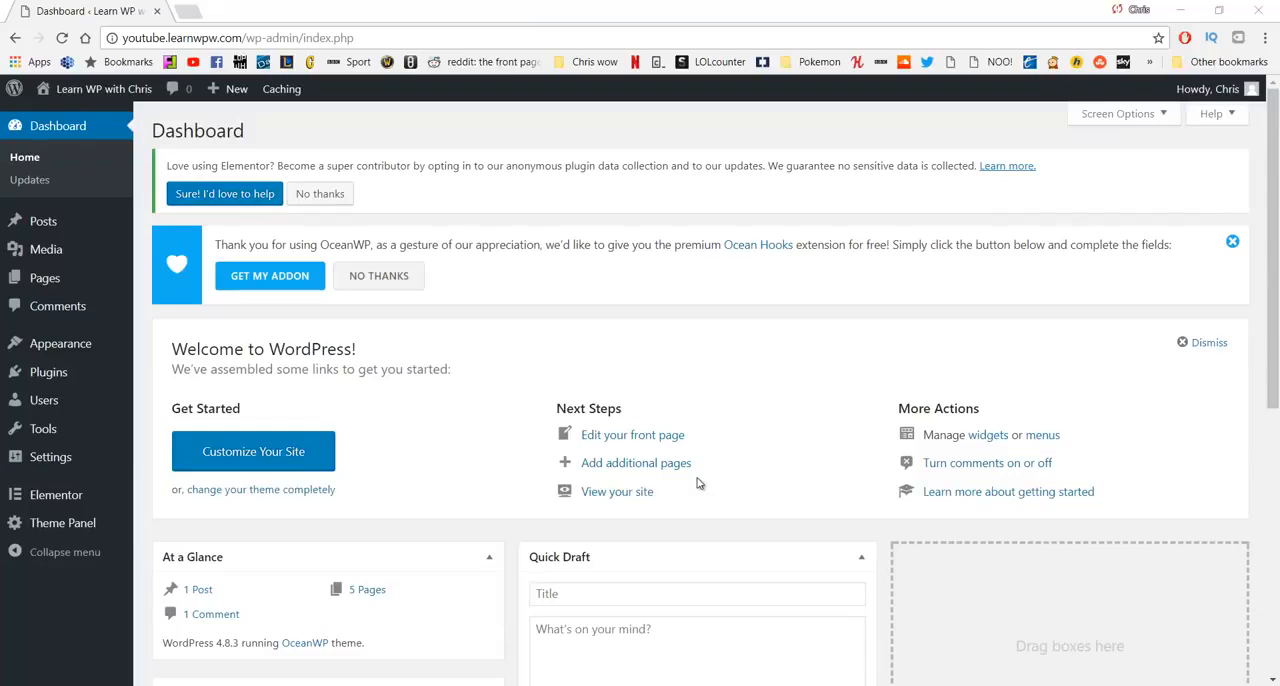
- Open the live site in a new tab and examine the Home page's title area and sidebar
middle_click(91, 112)
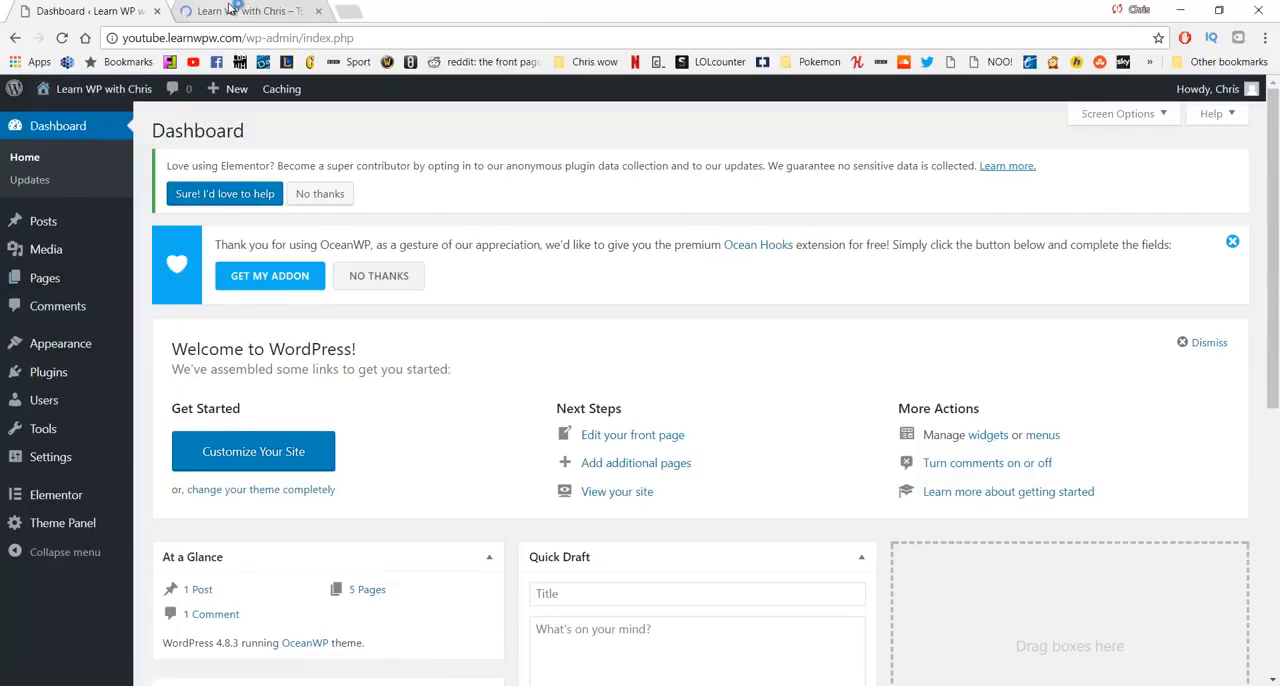
left_click(255, 12)
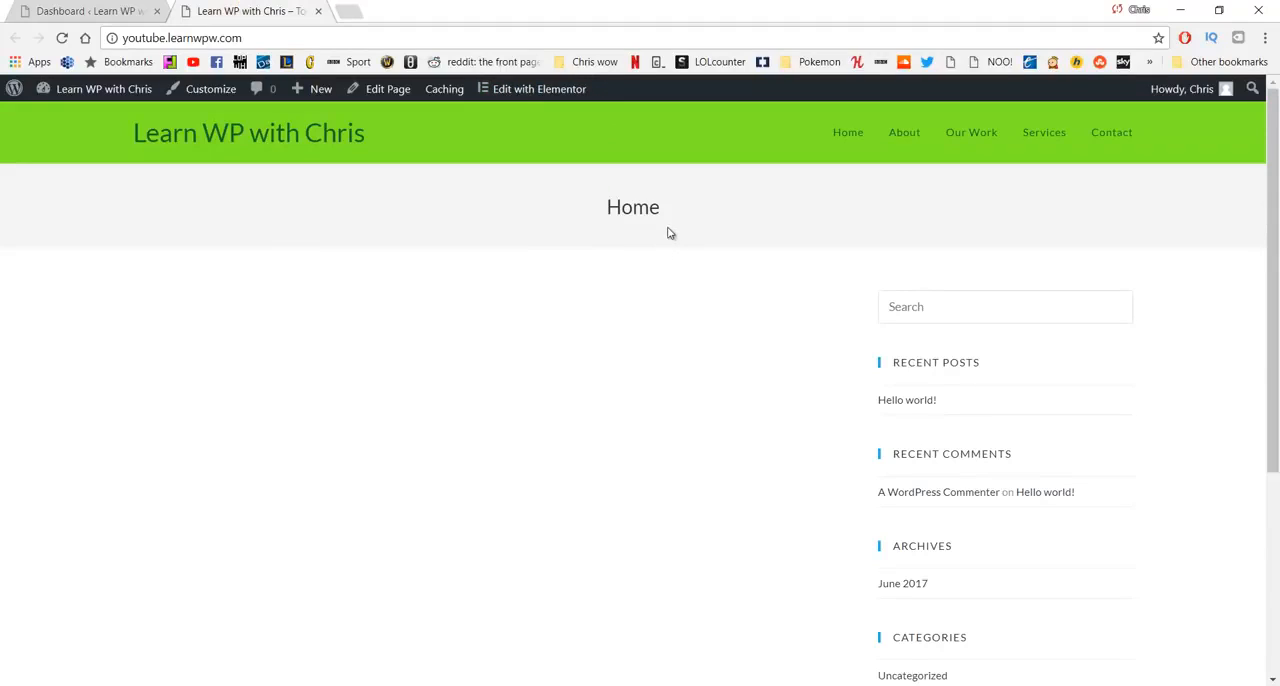
left_click_drag(621, 206, 575, 222)
scroll(857, 277, "down", 3)
scroll(857, 279, "up", 3)
- Open the Home page for editing and set its OceanWP content layout to 100% Full Width
left_click(378, 95)
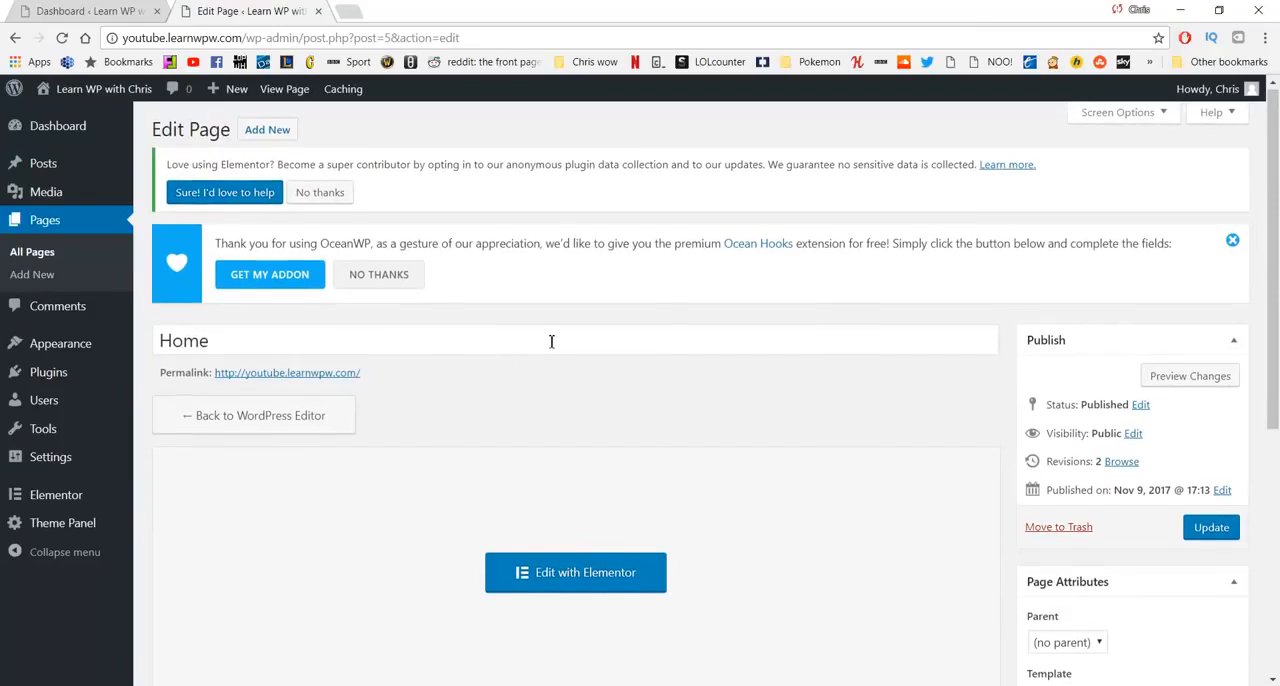
scroll(545, 345, "down", 5)
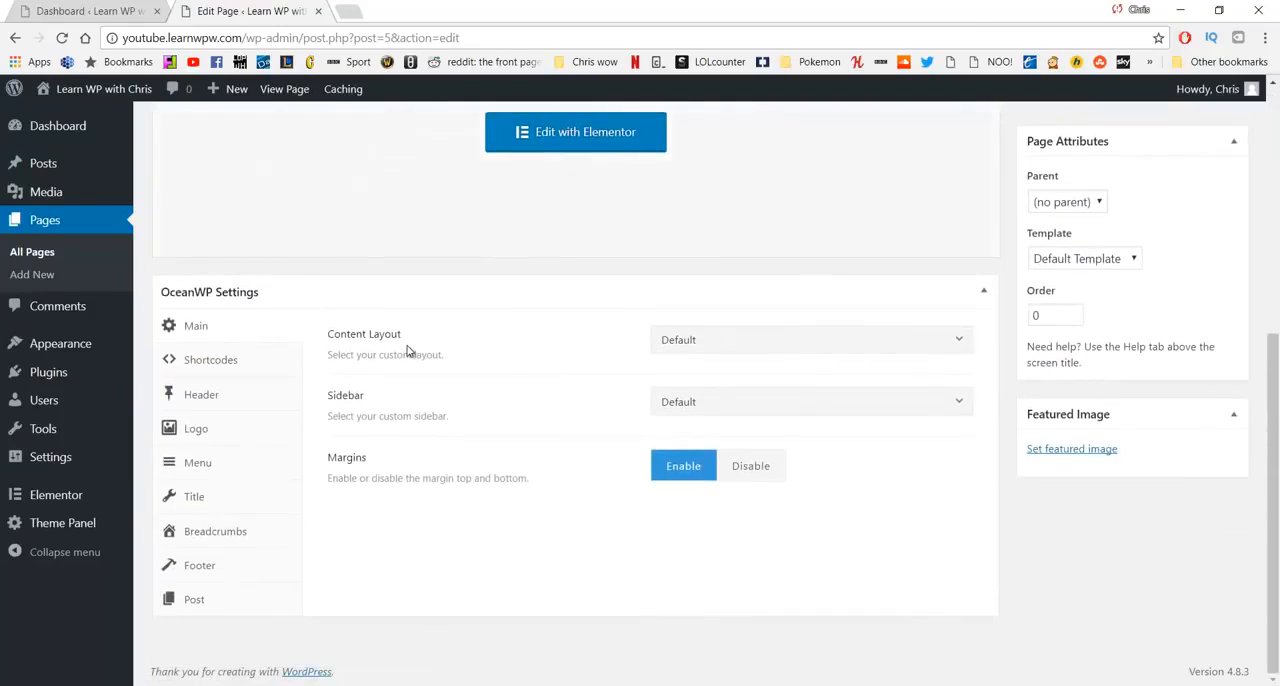
left_click(691, 340)
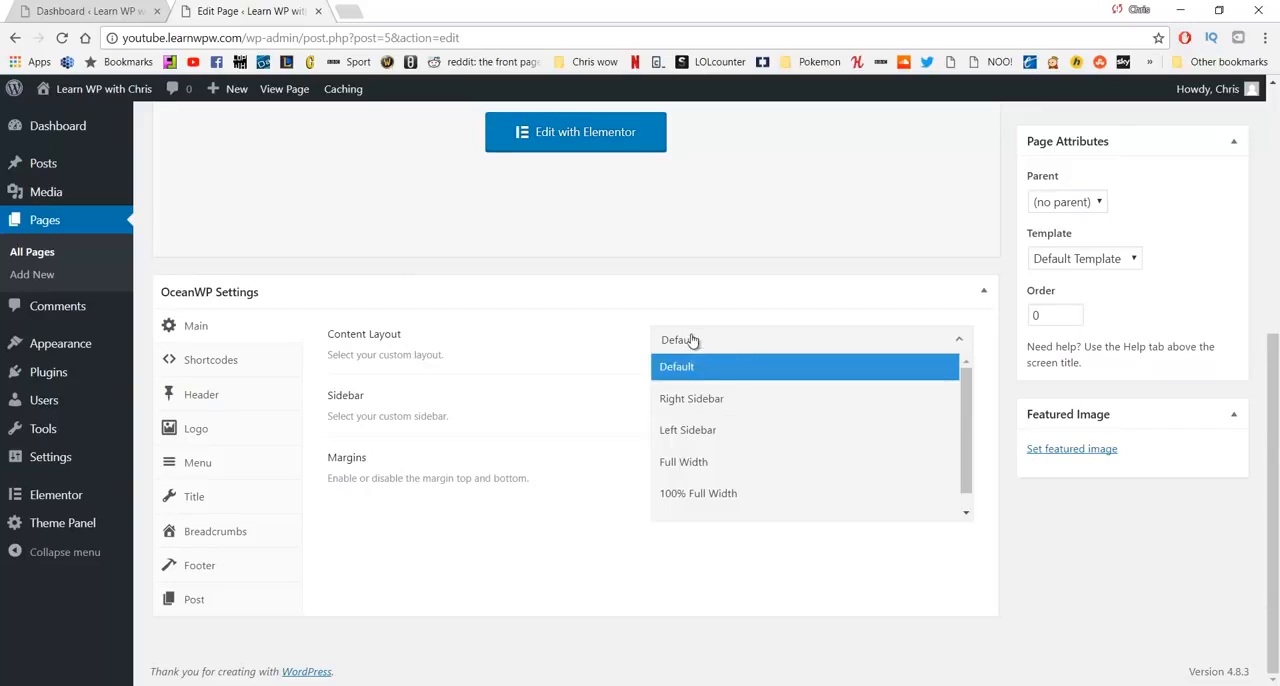
left_click(722, 498)
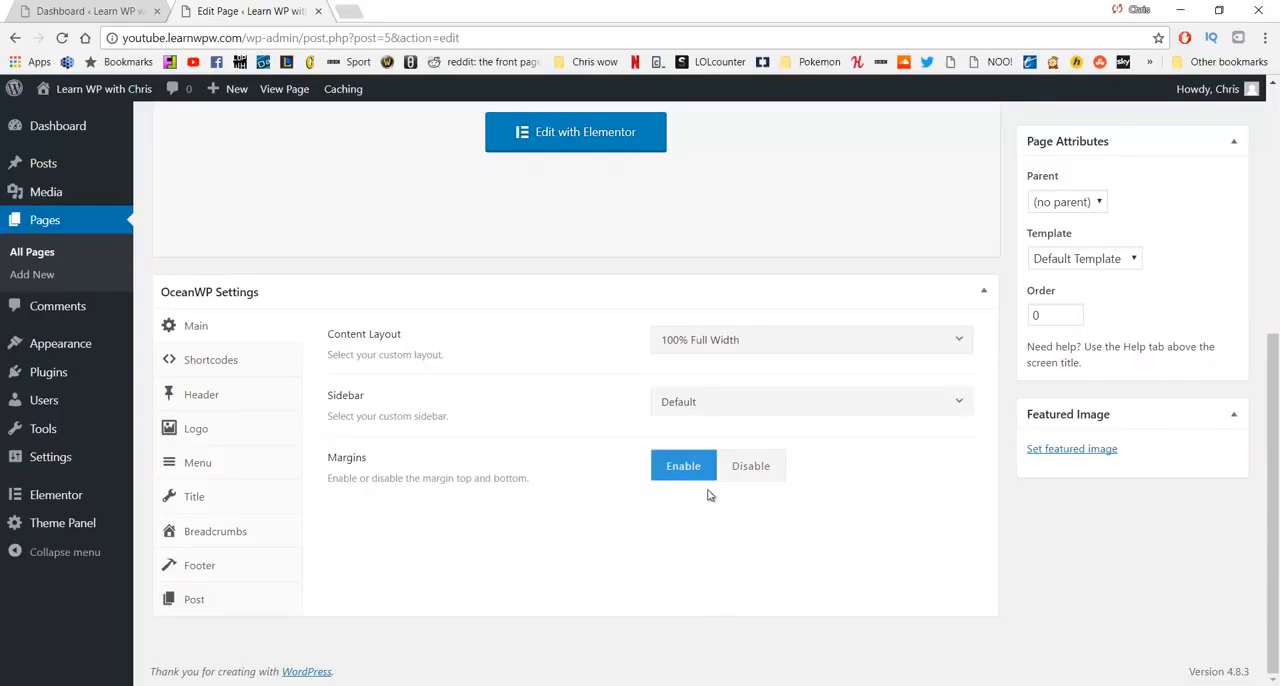
- Disable the page title display in the Home page's OceanWP settings and update the page
left_click(234, 502)
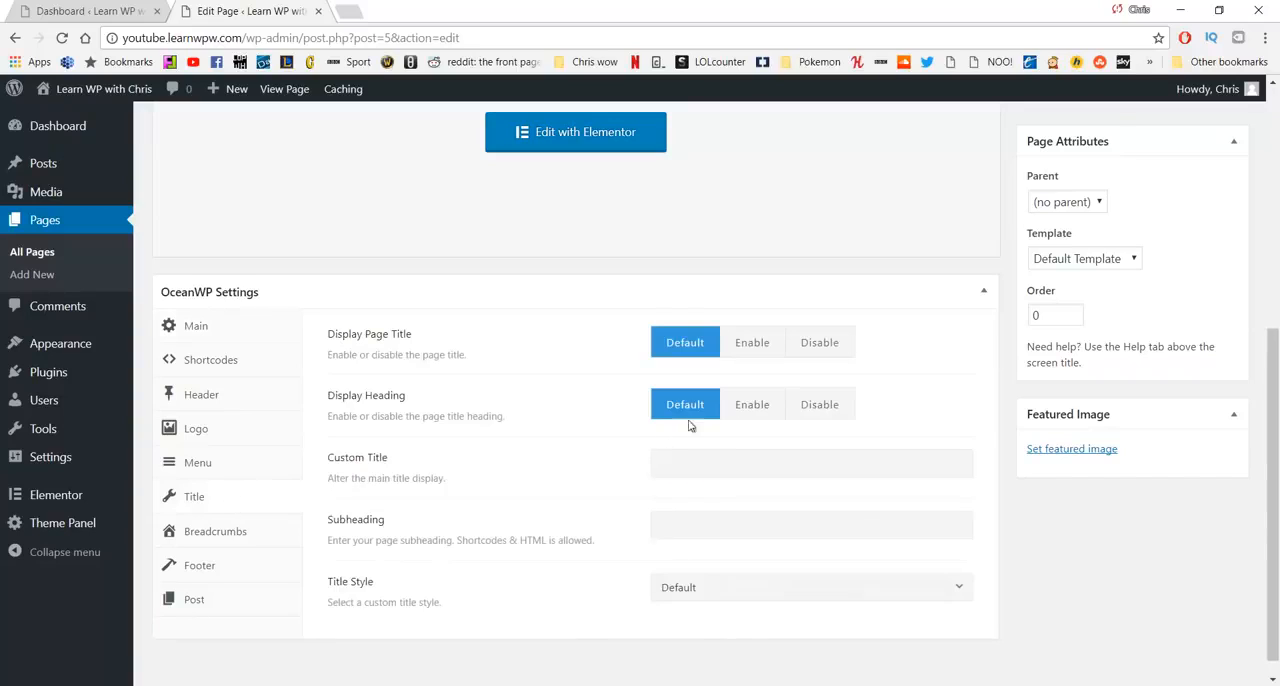
left_click(812, 343)
scroll(800, 277, "up", 3)
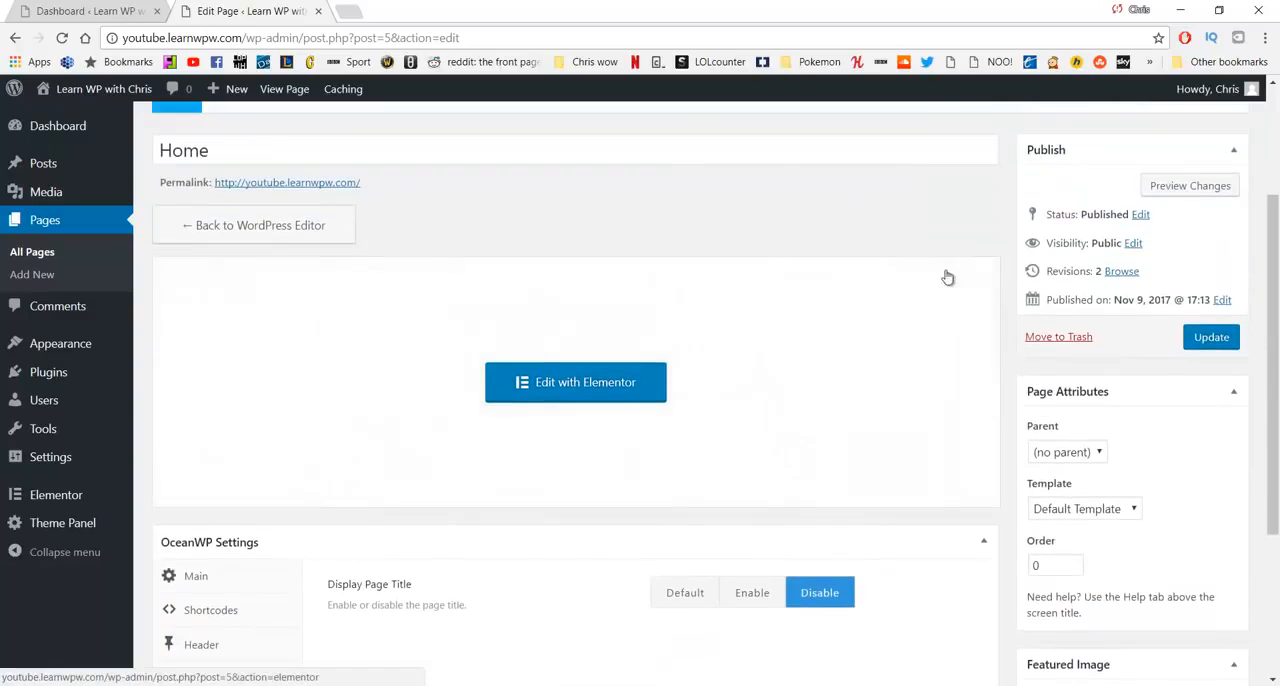
left_click(1233, 343)
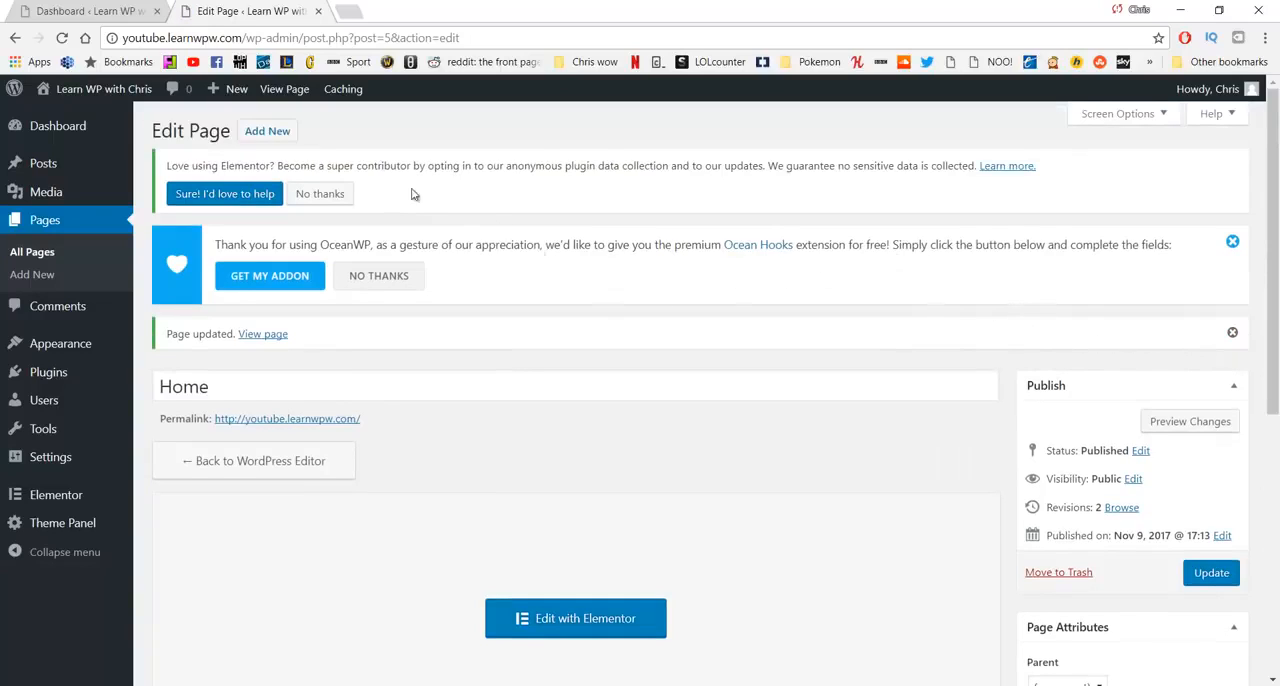
- Open the live site in a new tab to check the updated Home page layout
mouse_move(110, 92)
middle_click(115, 116)
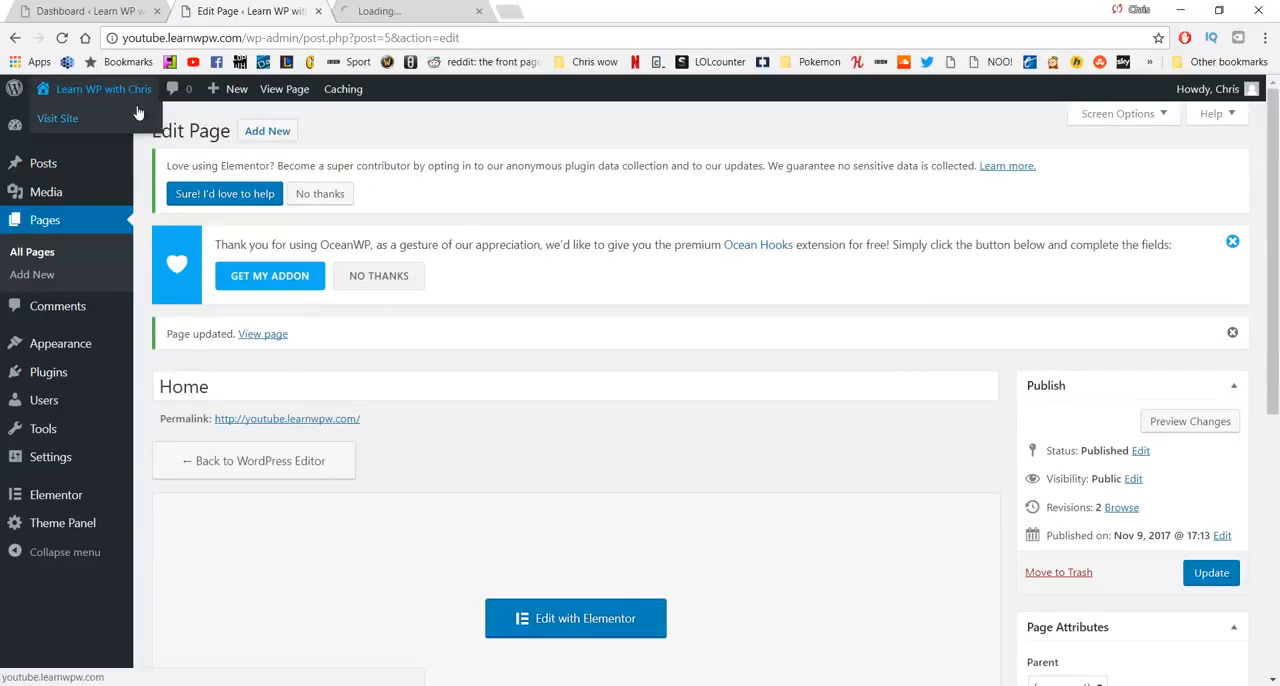
left_click(409, 11)
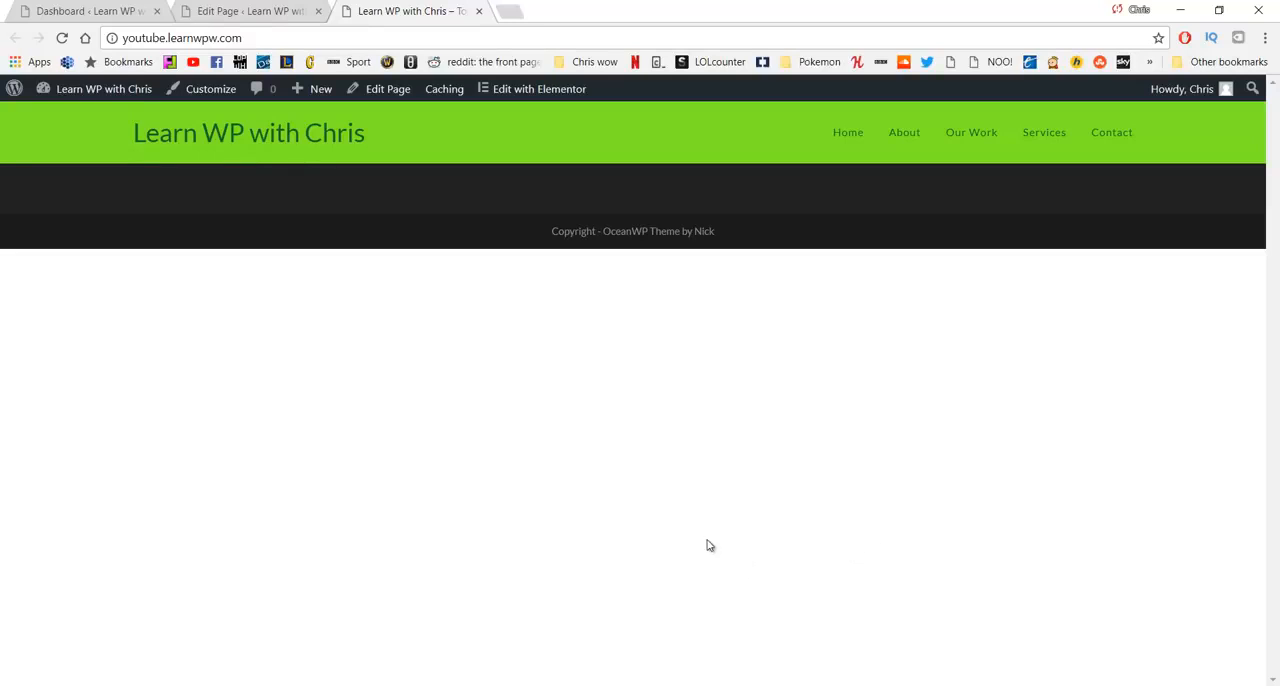
- Open the Home page in Elementor and add a new section with a single-column structure
left_click(557, 92)
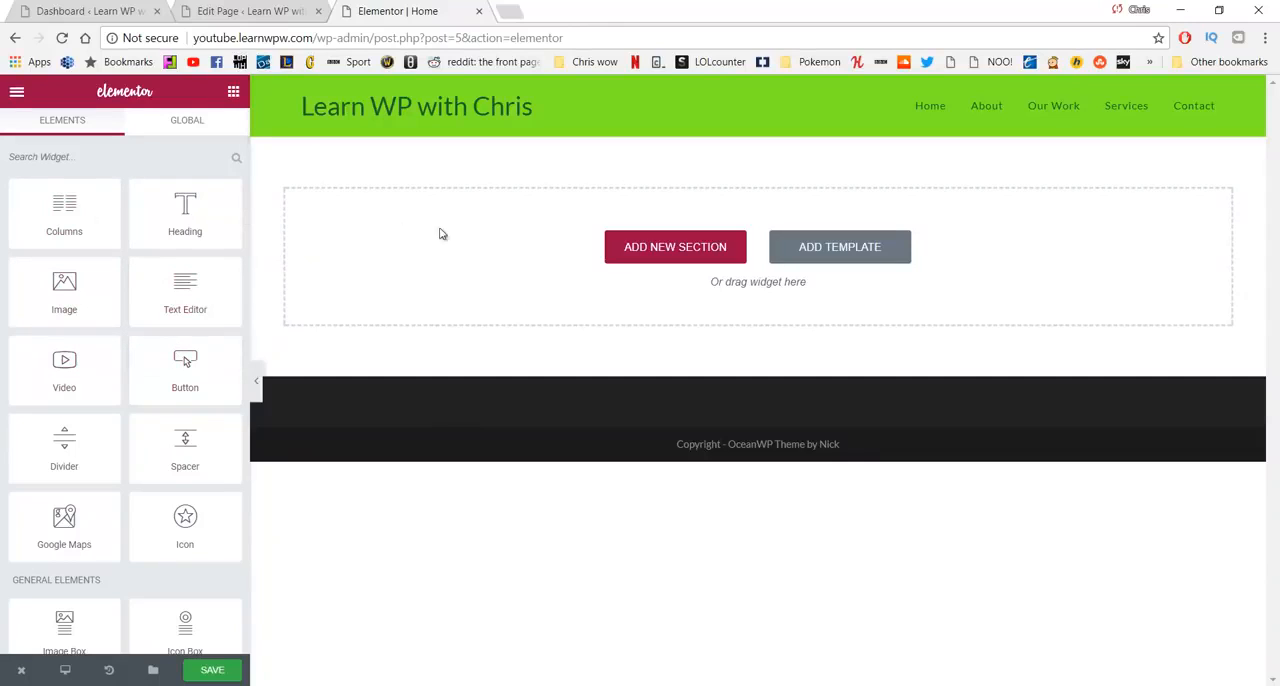
left_click(639, 248)
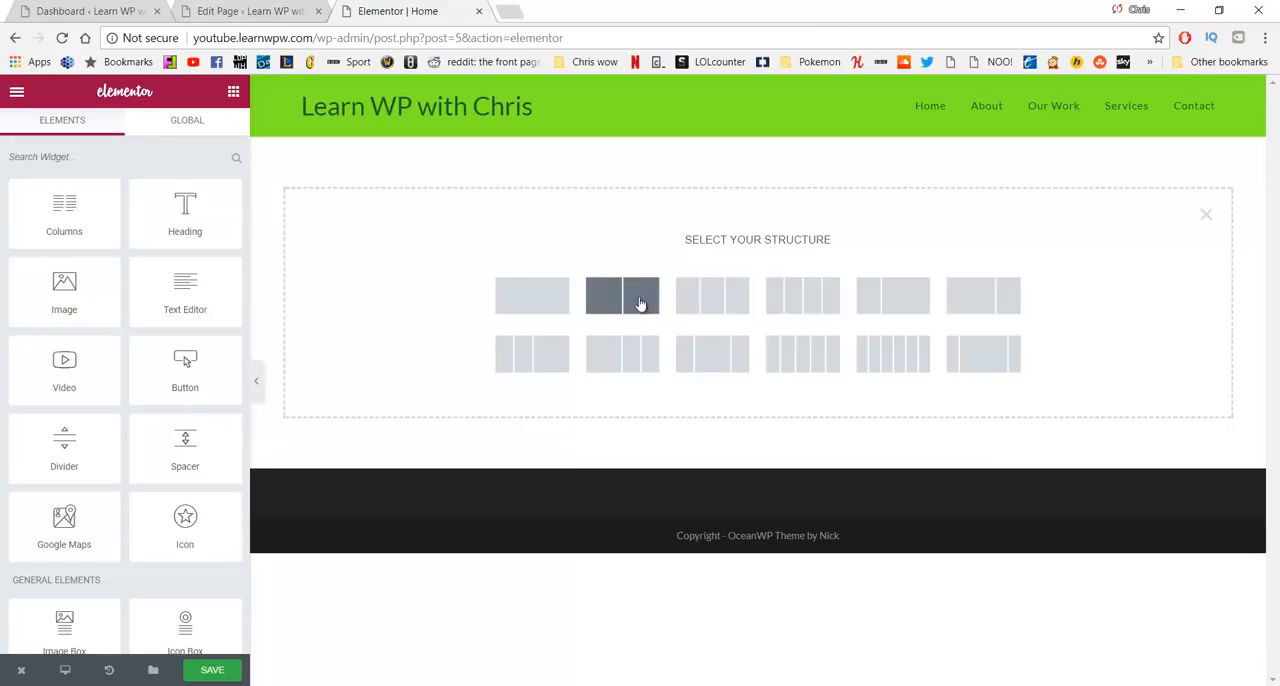
left_click(561, 305)
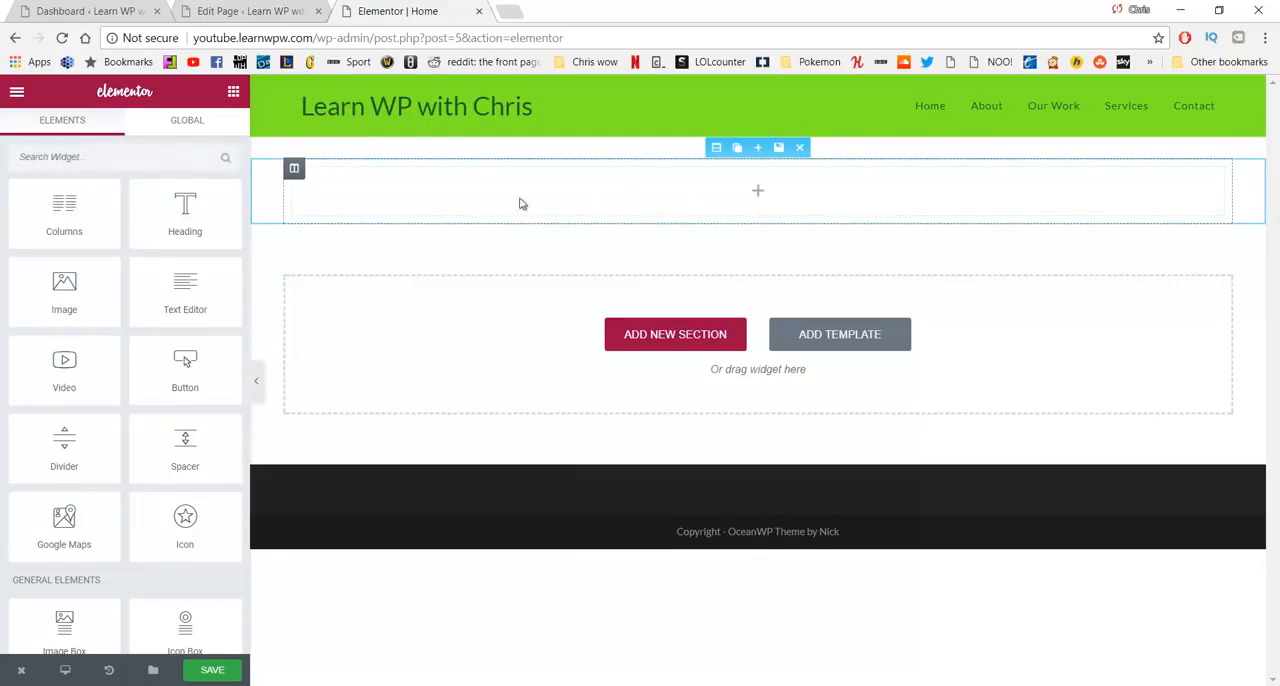
- Add a Heading widget to the new section and set its title to FREEDOM
left_click_drag(210, 210, 723, 177)
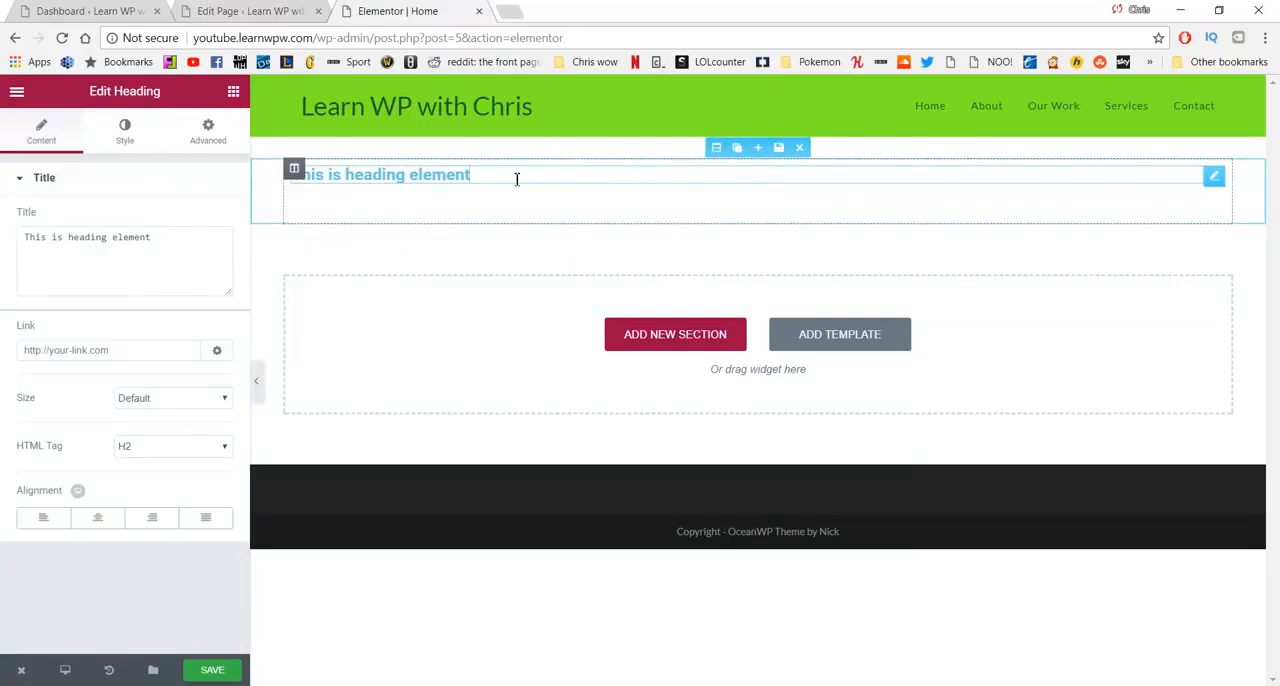
triple_click(579, 184)
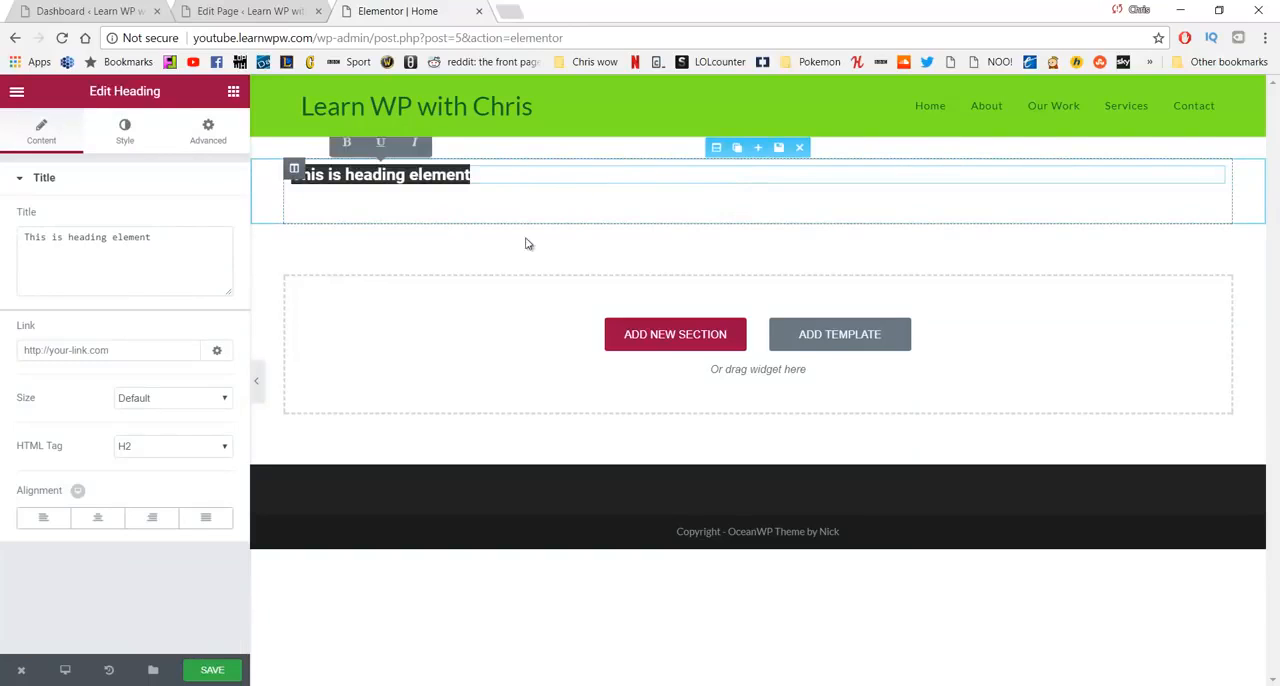
left_click_drag(186, 240, 20, 264)
type("F")
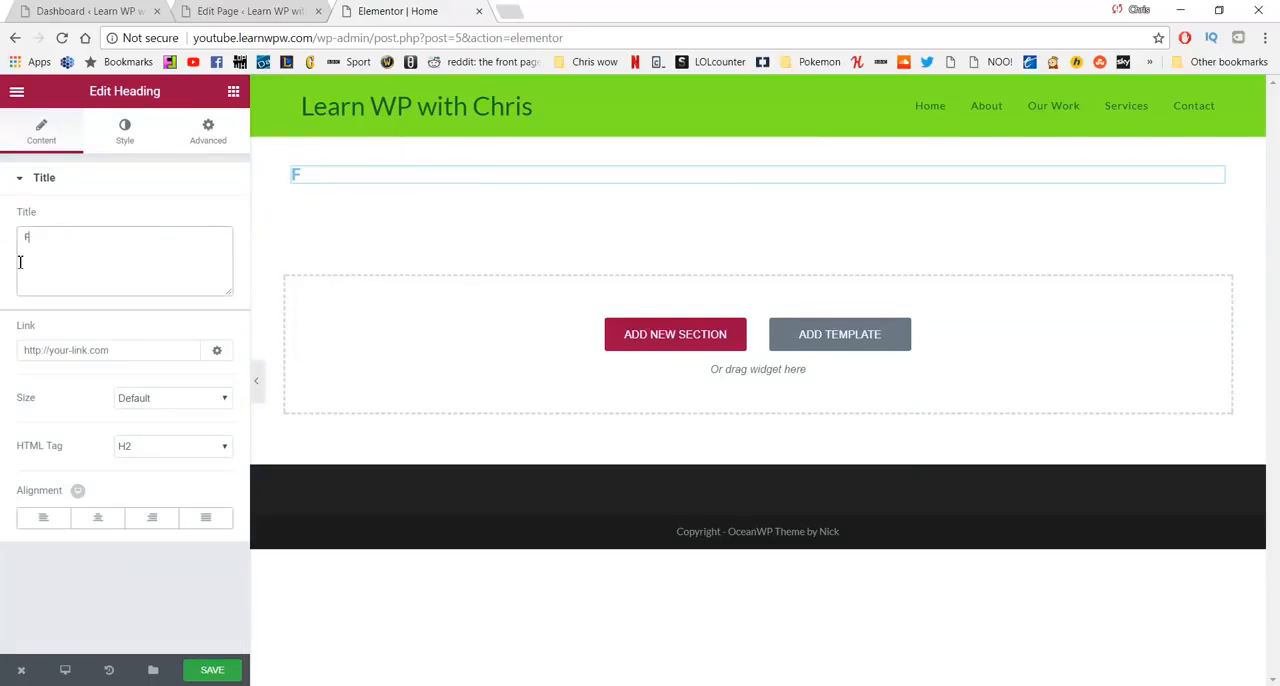
type("REEDOM")
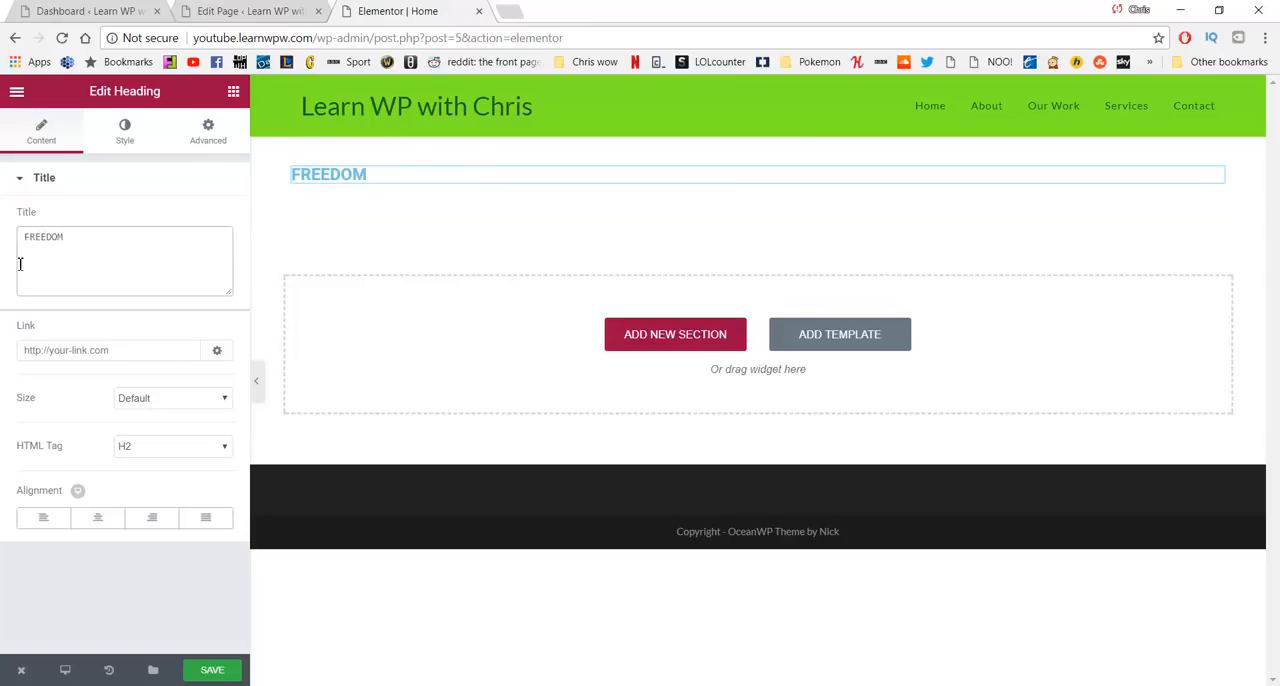
- Try the XXL size on the FREEDOM heading and settle on Medium
left_click(162, 400)
left_click(155, 483)
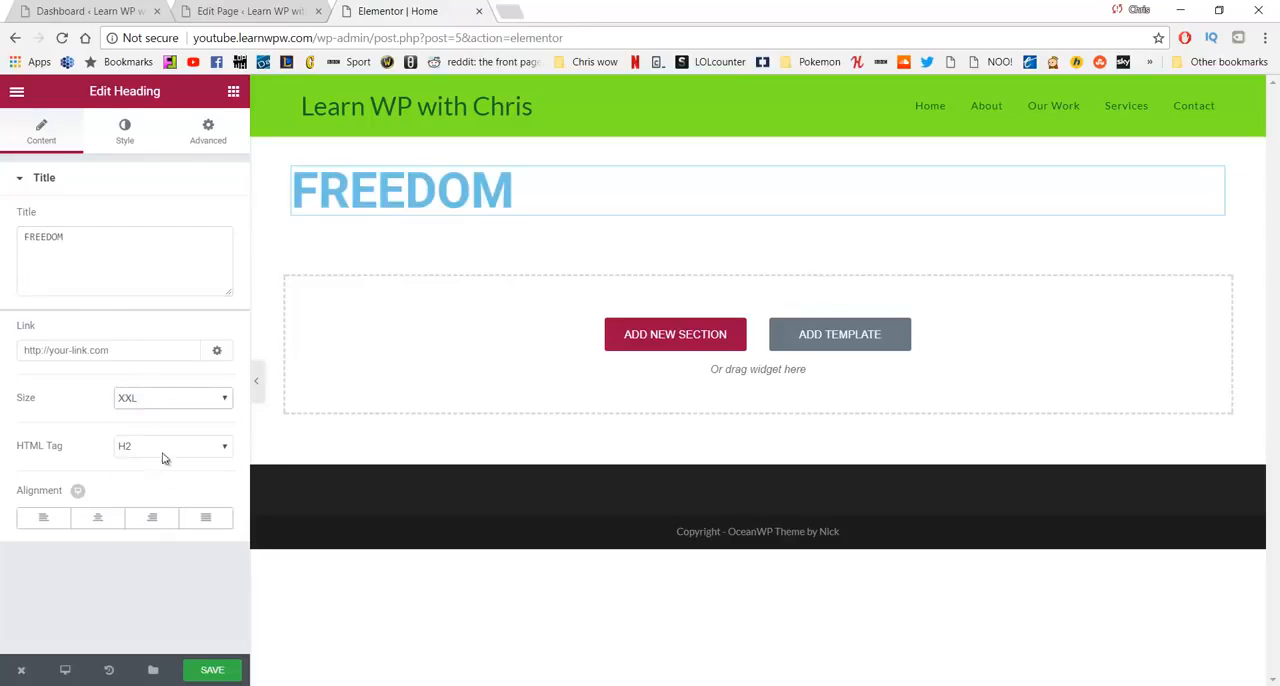
left_click(185, 403)
left_click(174, 443)
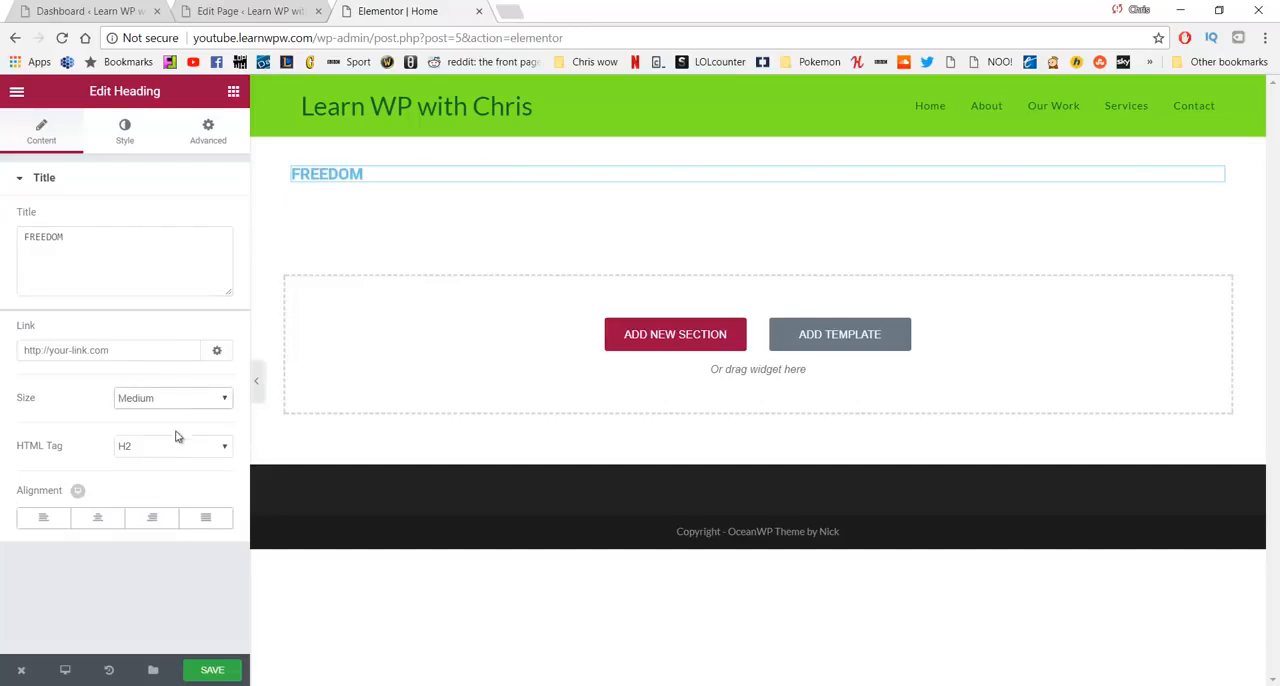
- Try center alignment on the FREEDOM heading, toggling it on and off
left_click(96, 520)
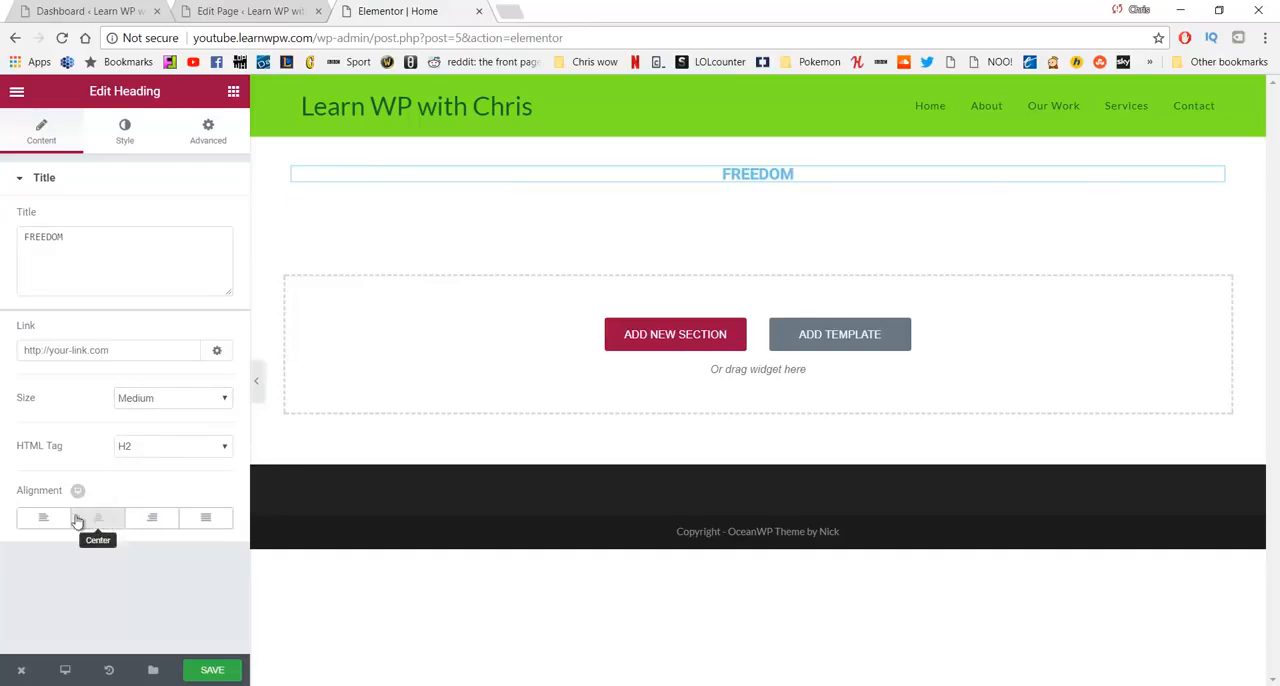
left_click(95, 522)
left_click(96, 522)
left_click(97, 522)
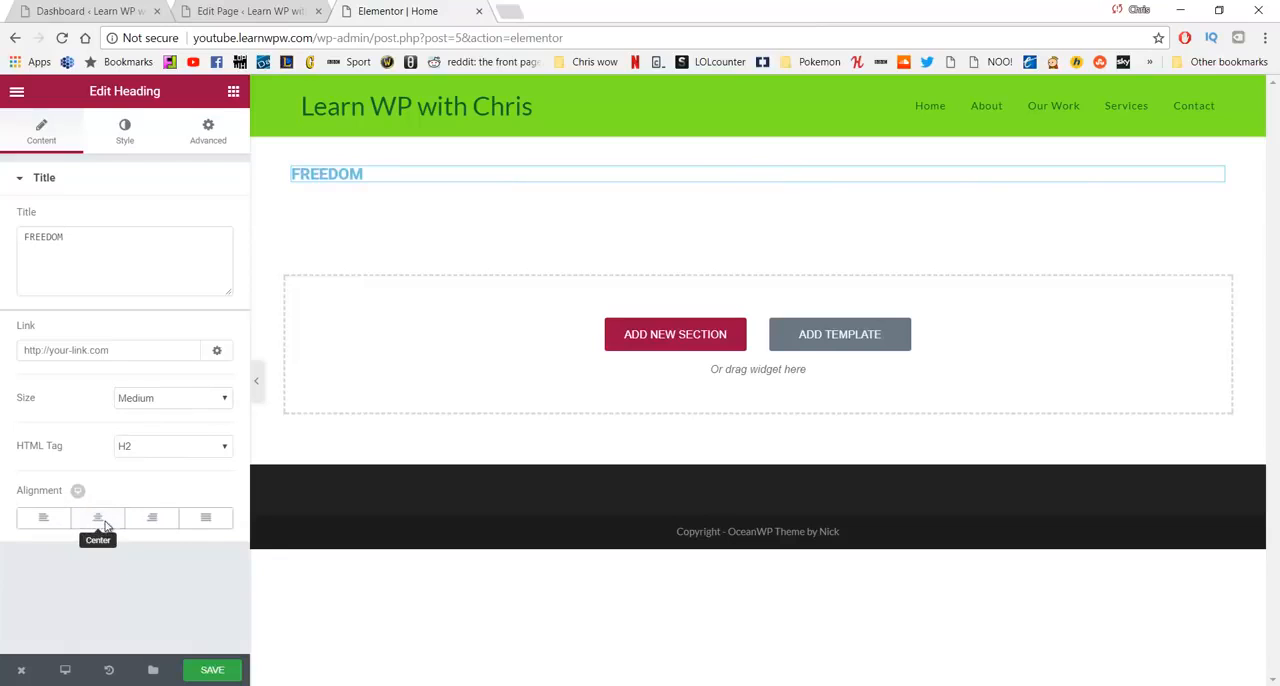
- Center the FREEDOM heading and set its text color to the dark green #23a455
left_click(105, 527)
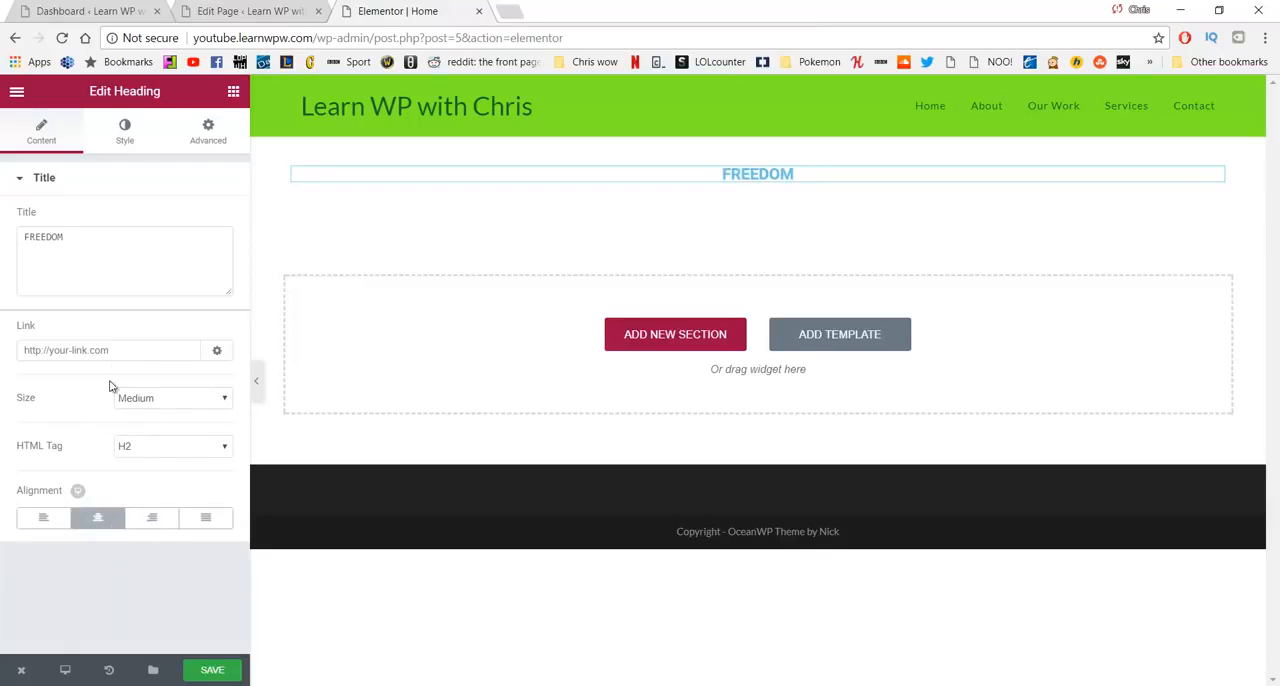
left_click(123, 136)
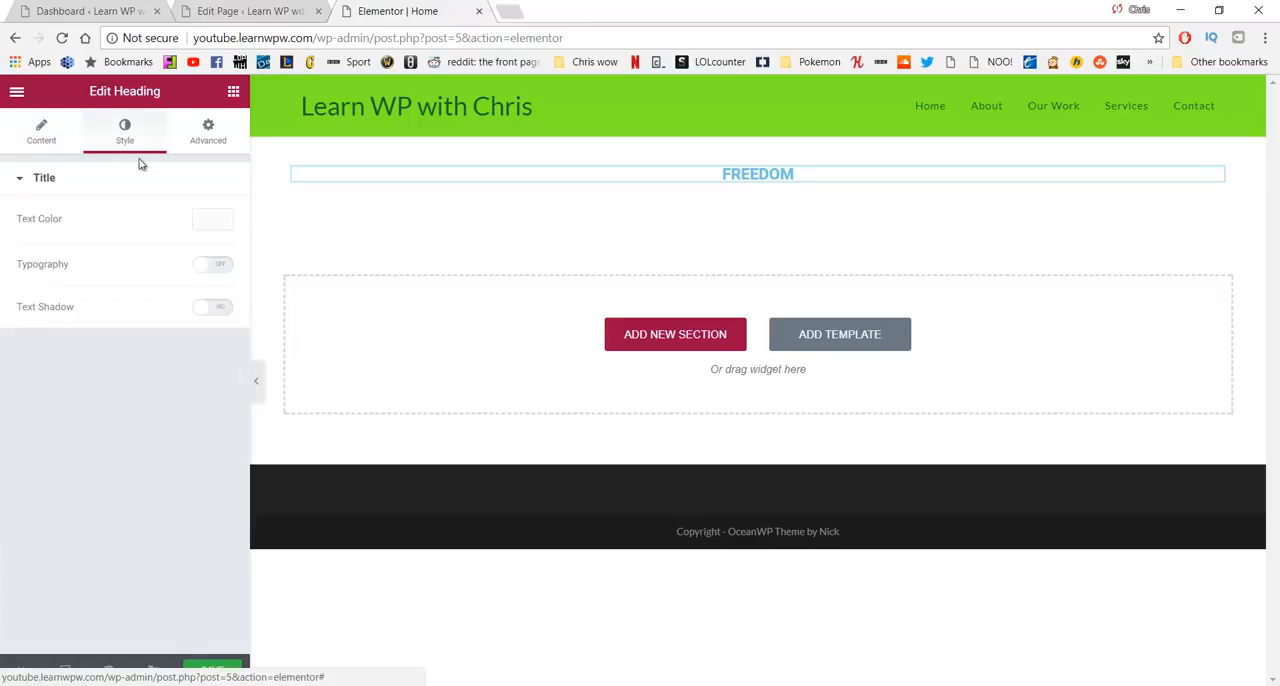
left_click(216, 225)
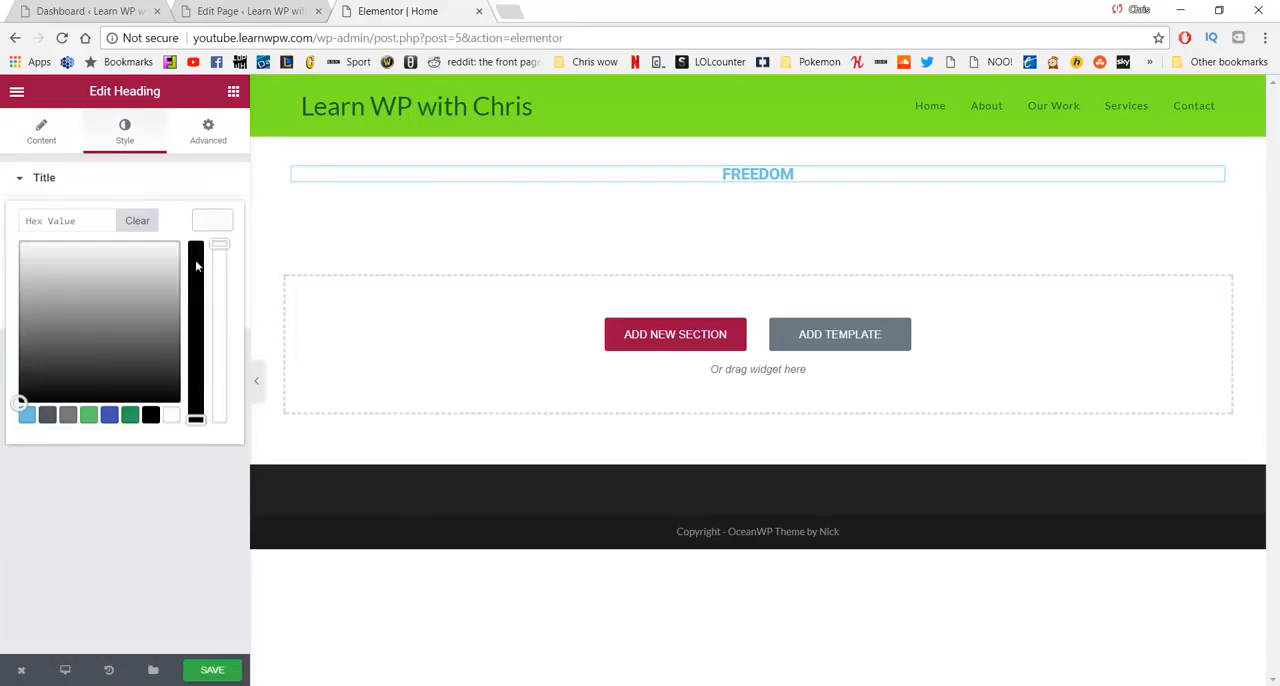
left_click(89, 416)
left_click(131, 414)
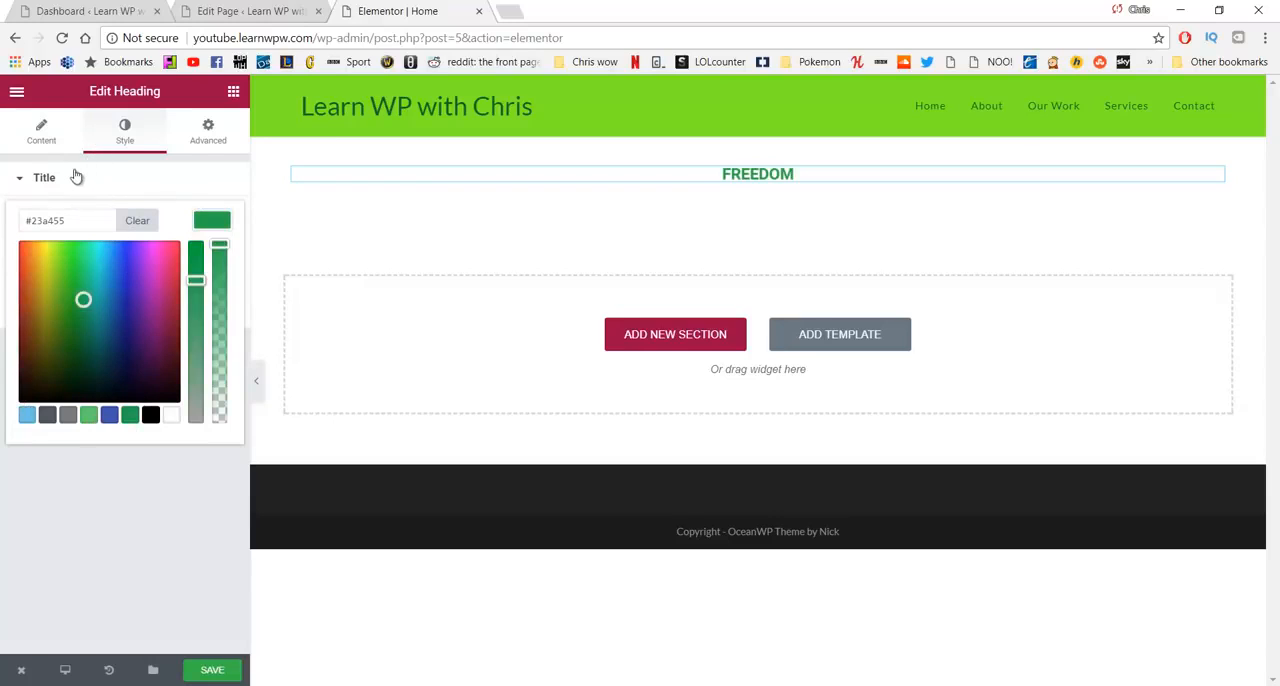
left_click(44, 179)
left_click(80, 140)
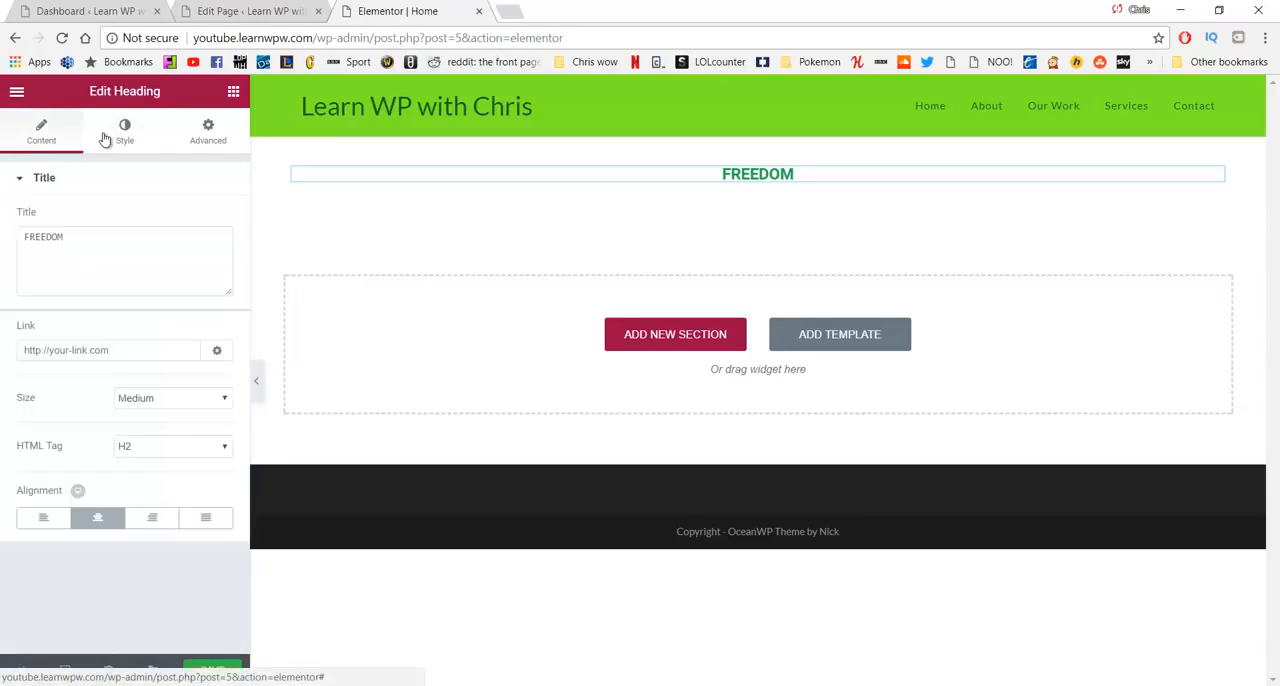
- Enable custom typography for the FREEDOM heading, with size 127 px and weight 500
left_click(124, 131)
left_click(213, 268)
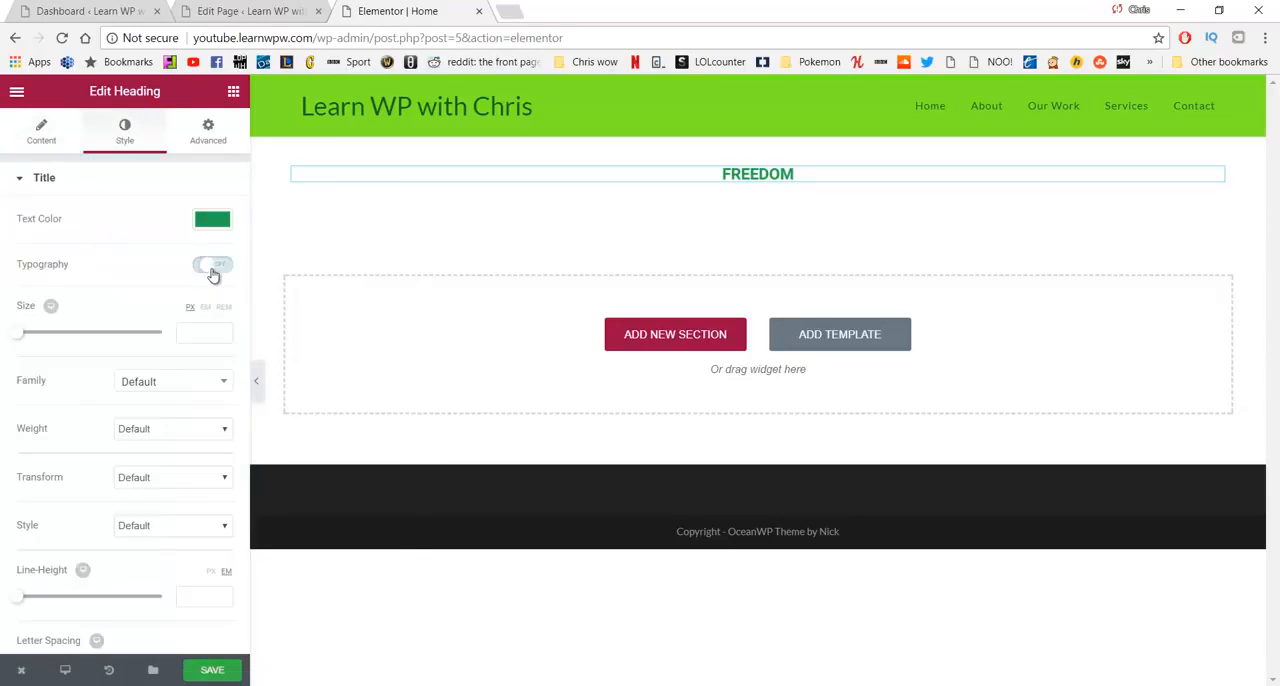
left_click_drag(19, 333, 108, 337)
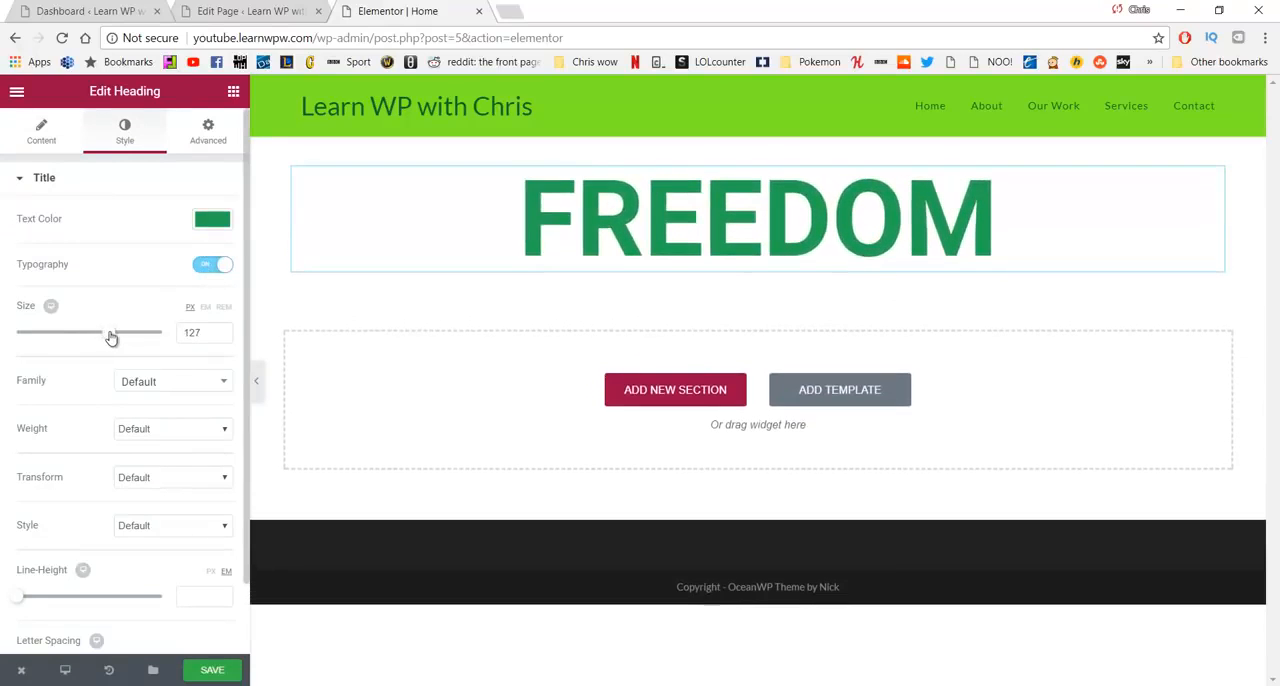
left_click(154, 430)
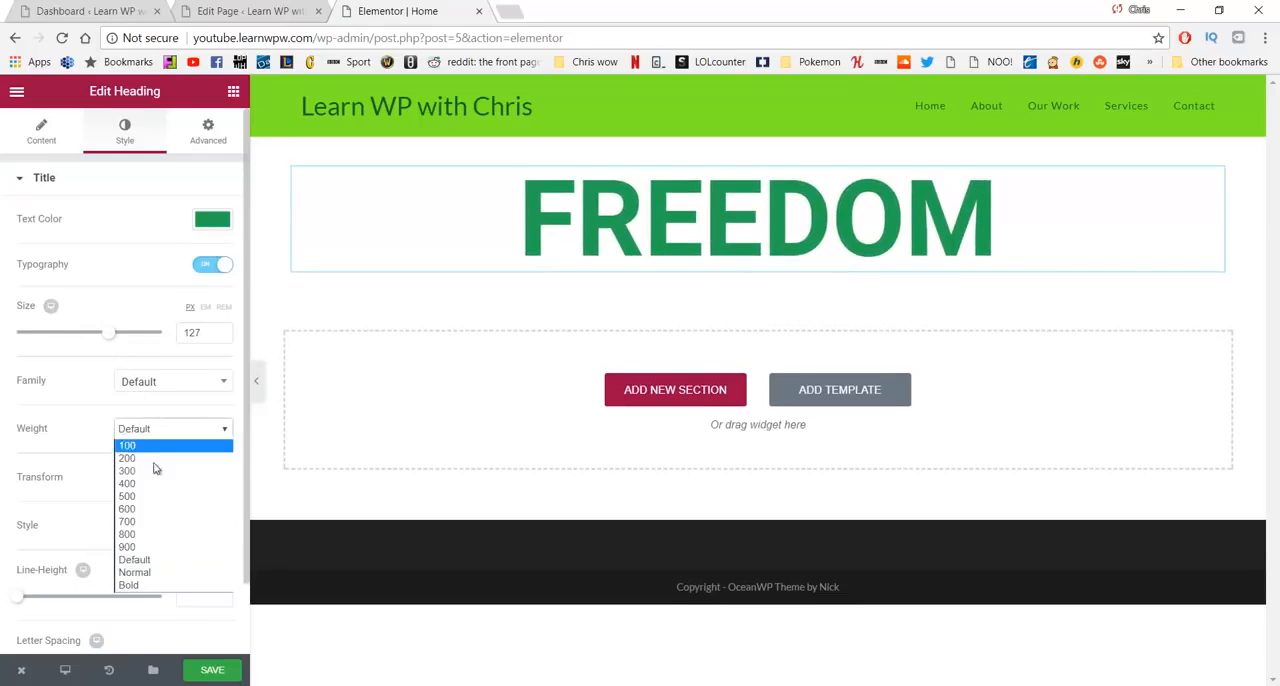
left_click(157, 501)
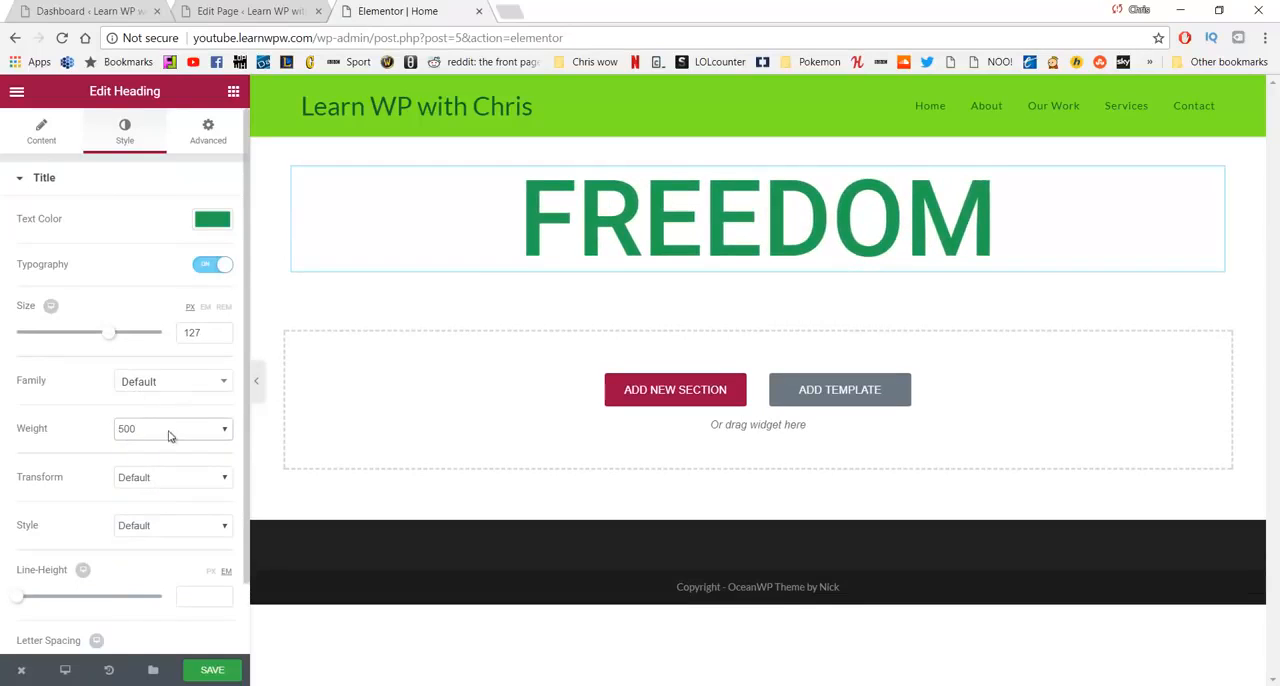
- Try the Lowercase transform on the FREEDOM heading and settle on Uppercase
left_click(171, 480)
left_click(176, 477)
left_click(171, 477)
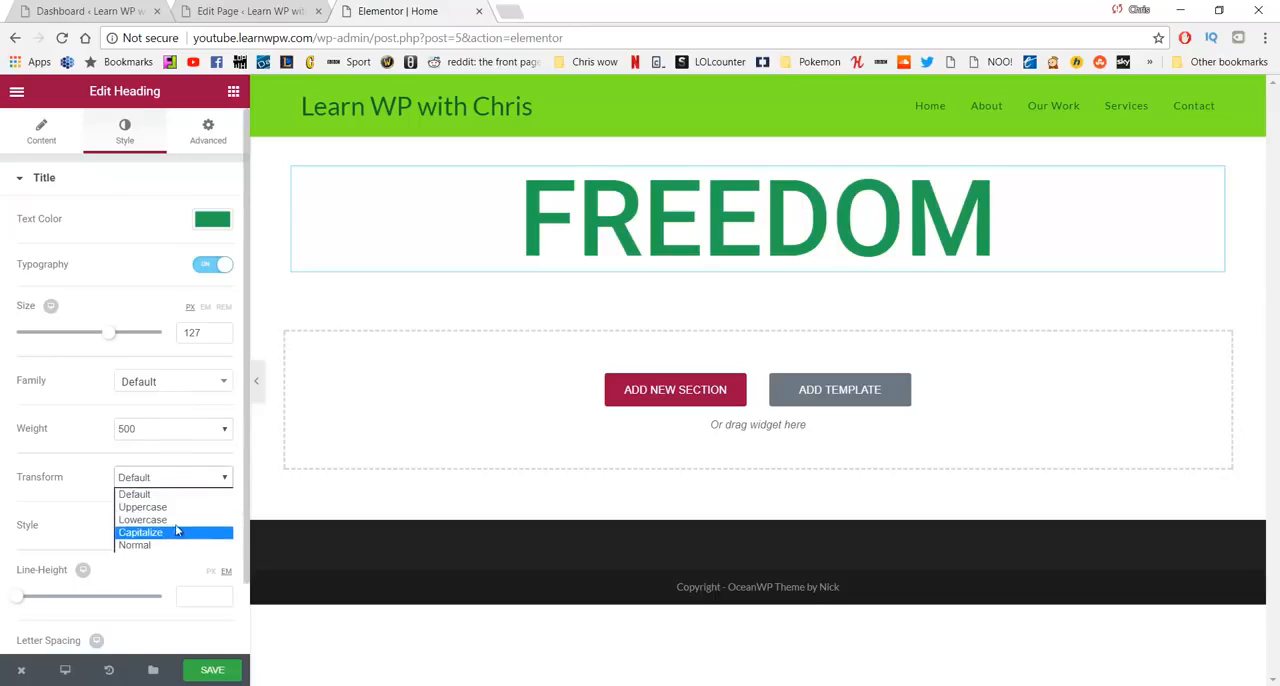
left_click(175, 521)
left_click(173, 480)
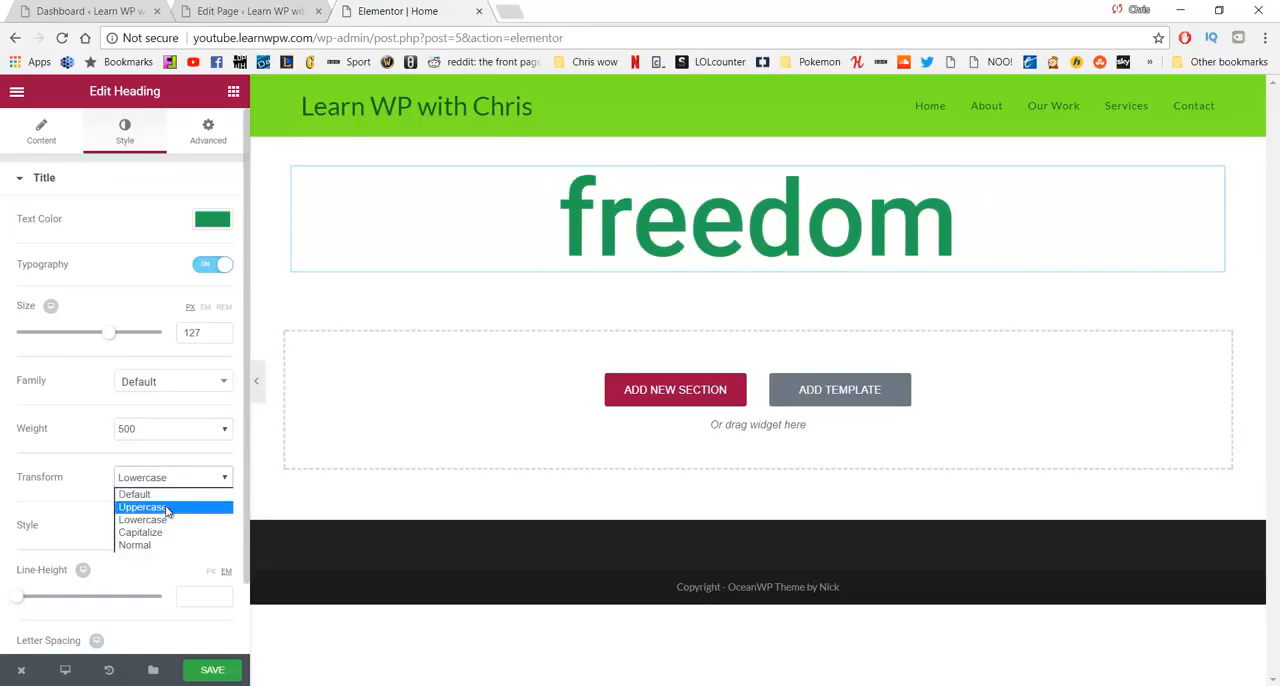
left_click(170, 506)
- Increase the FREEDOM heading's letter spacing to 9.7, leaving the font style at Default
scroll(120, 460, "down", 1)
left_click(167, 448)
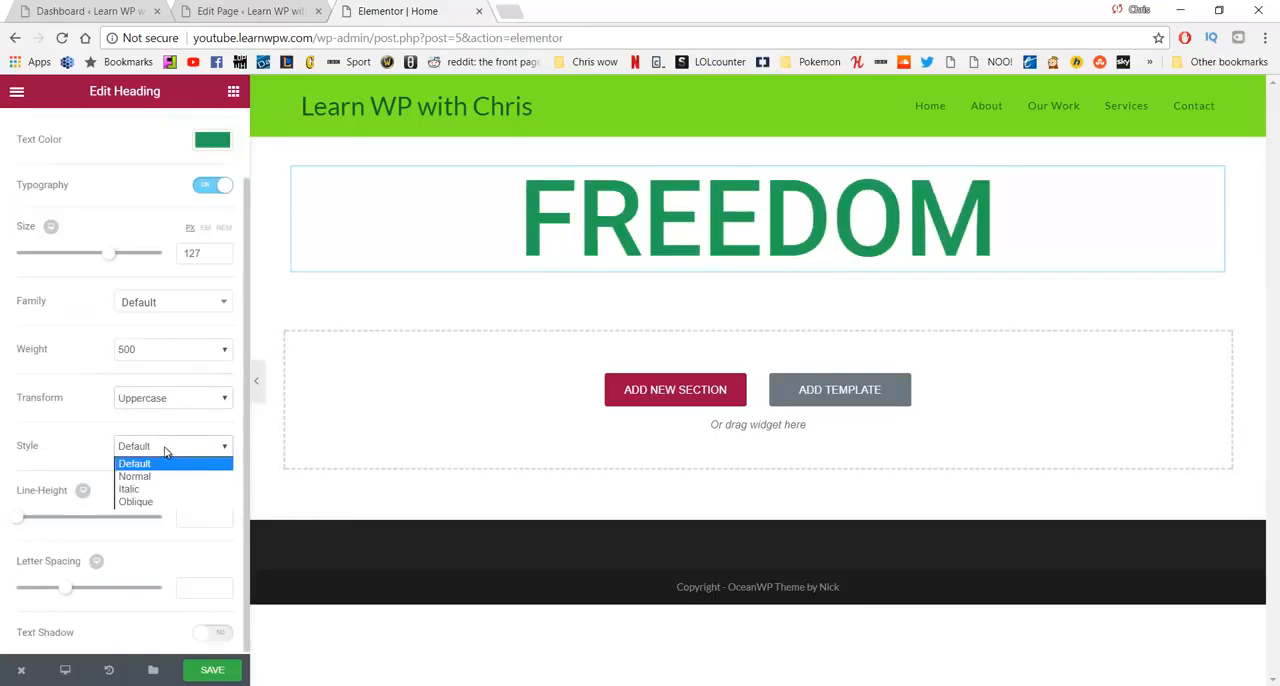
left_click(167, 448)
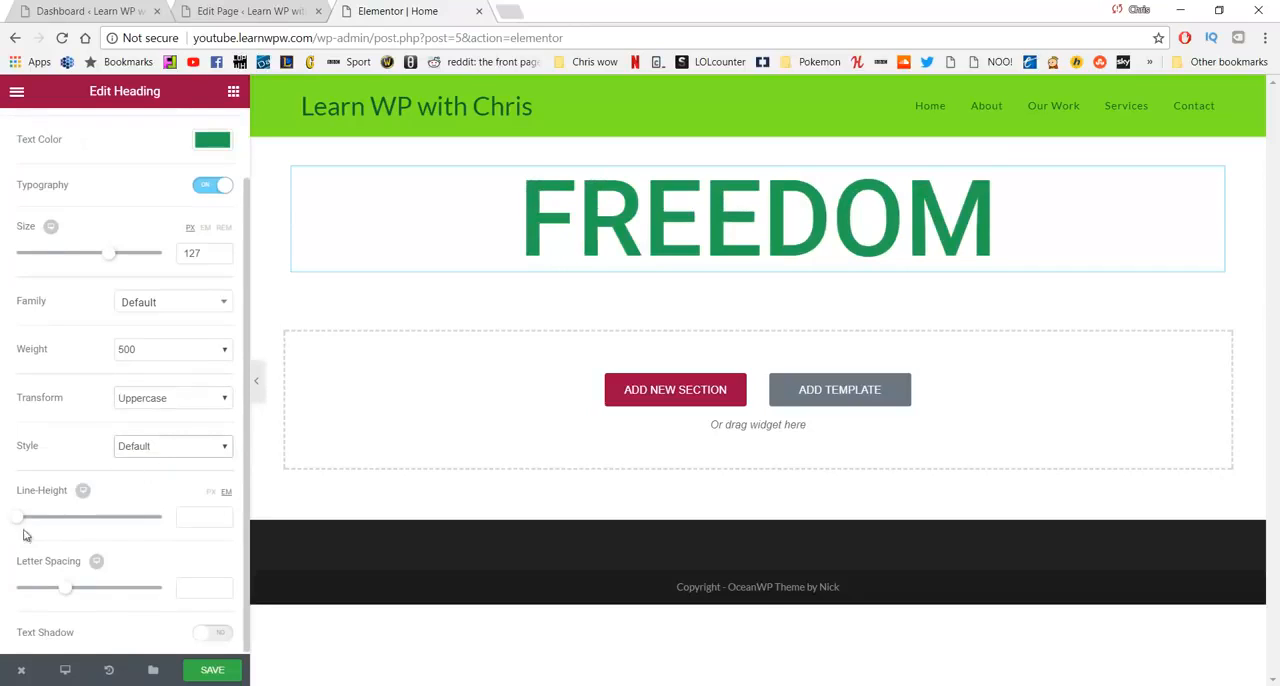
left_click_drag(72, 593, 165, 604)
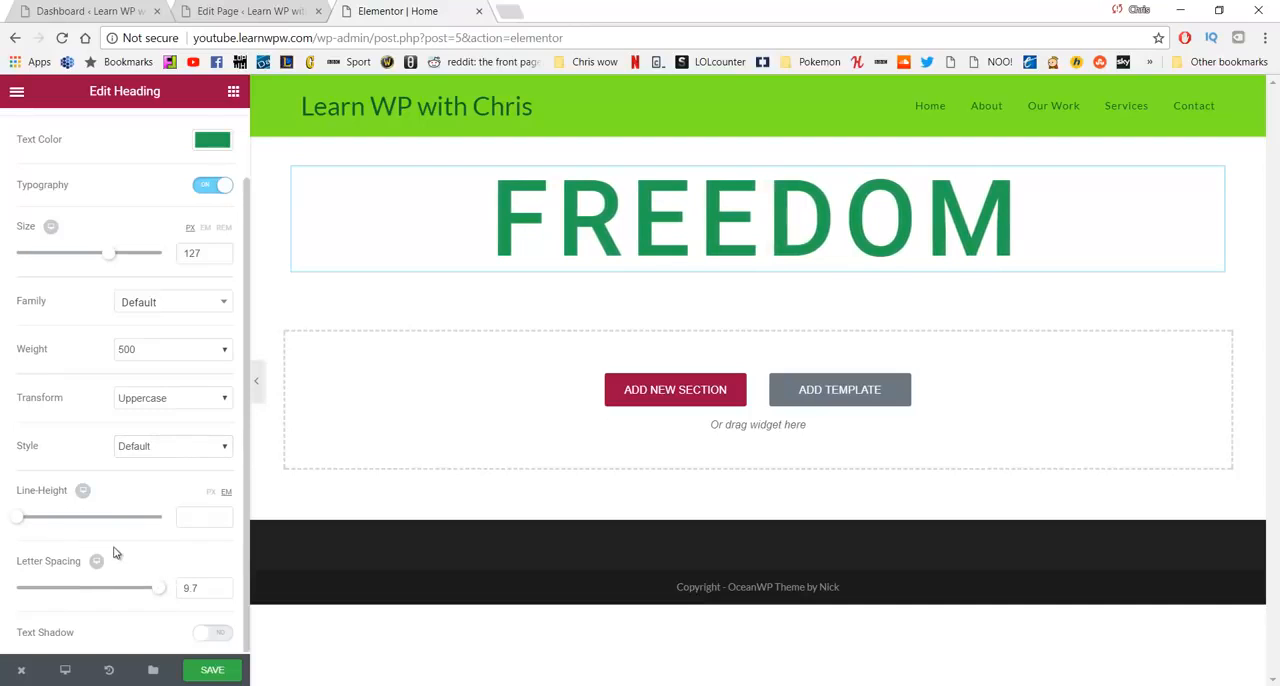
scroll(120, 320, "up", 1)
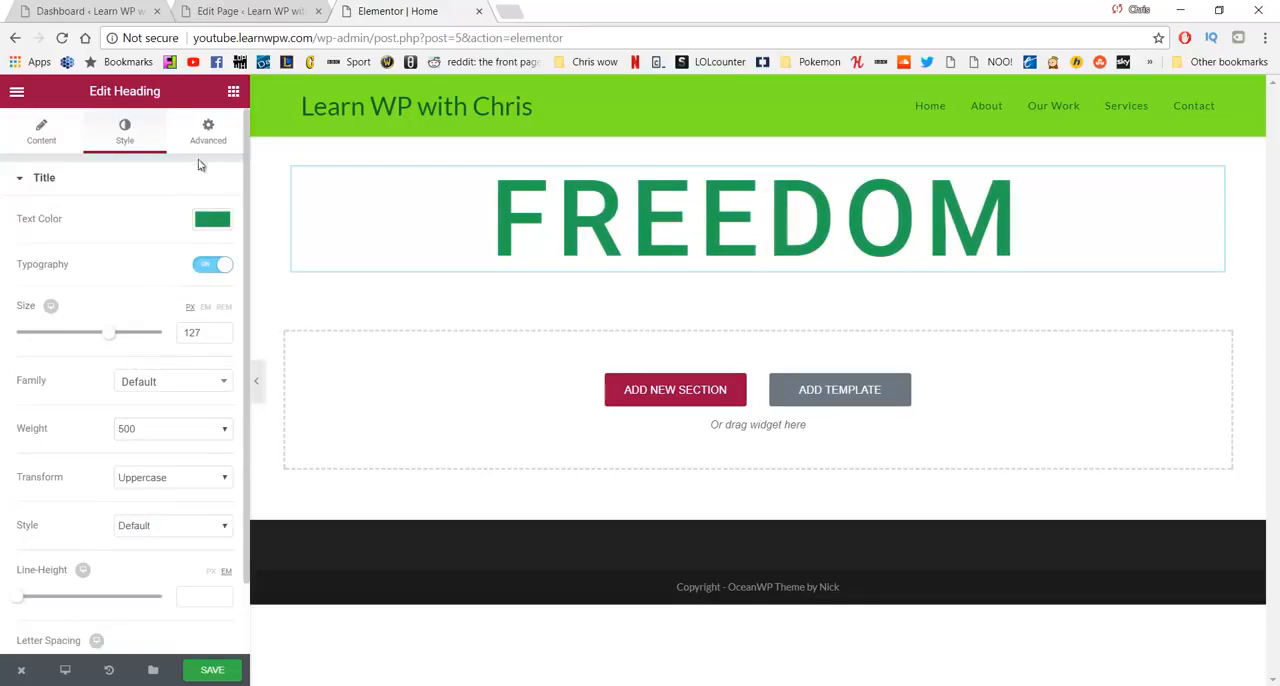
- Unlink the FREEDOM heading's margin values and set the top margin to 200 px
left_click(207, 134)
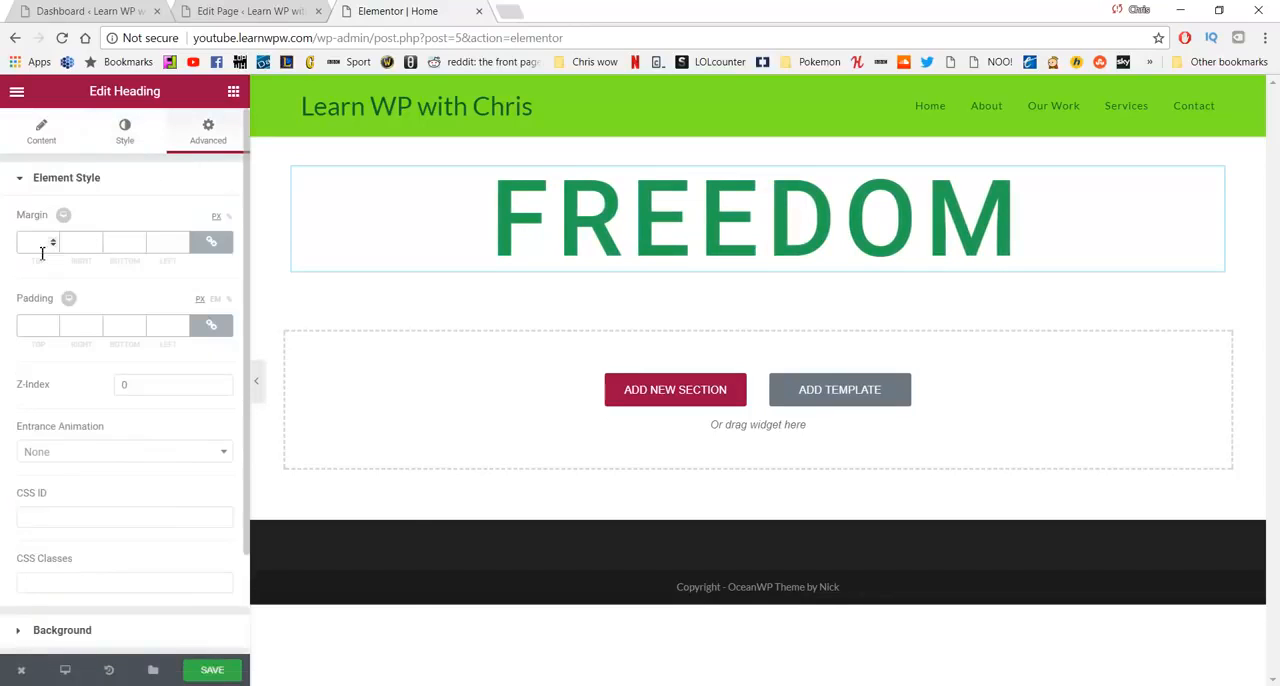
left_click(210, 246)
left_click(211, 246)
left_click(212, 248)
left_click(211, 250)
left_click(211, 243)
type("200")
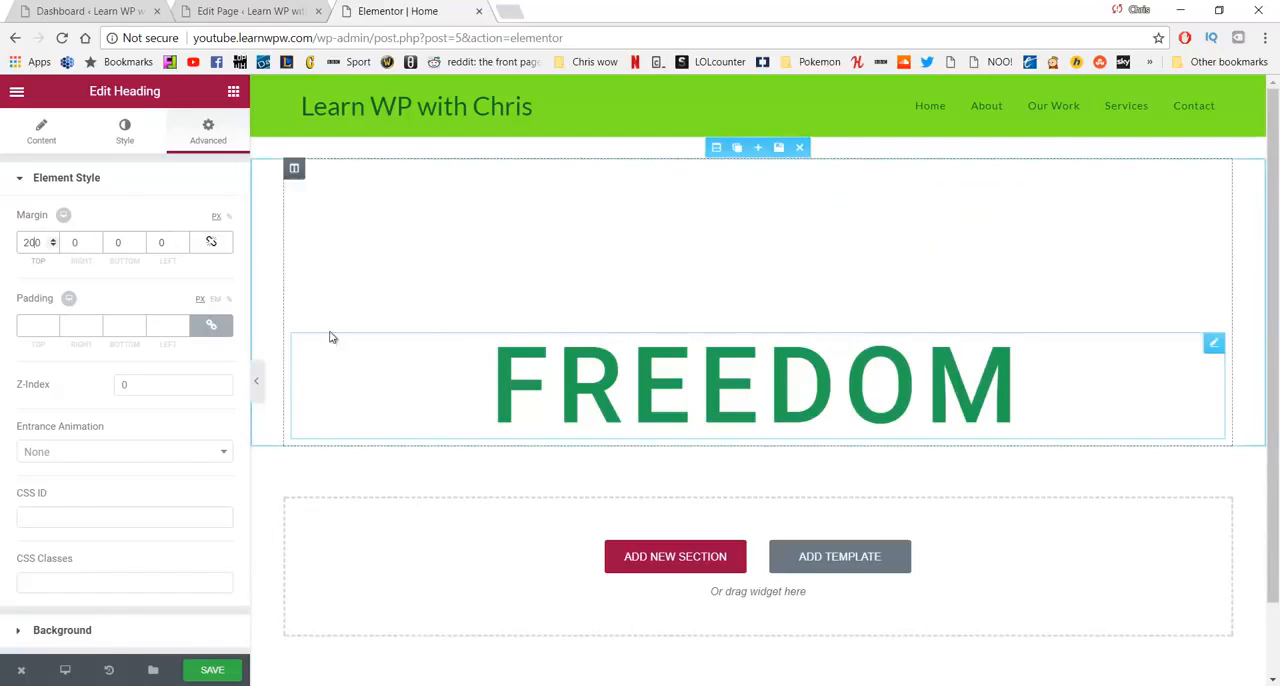
- Try the Shake and Wobble entrance animations on the FREEDOM heading
scroll(149, 406, "down", 1)
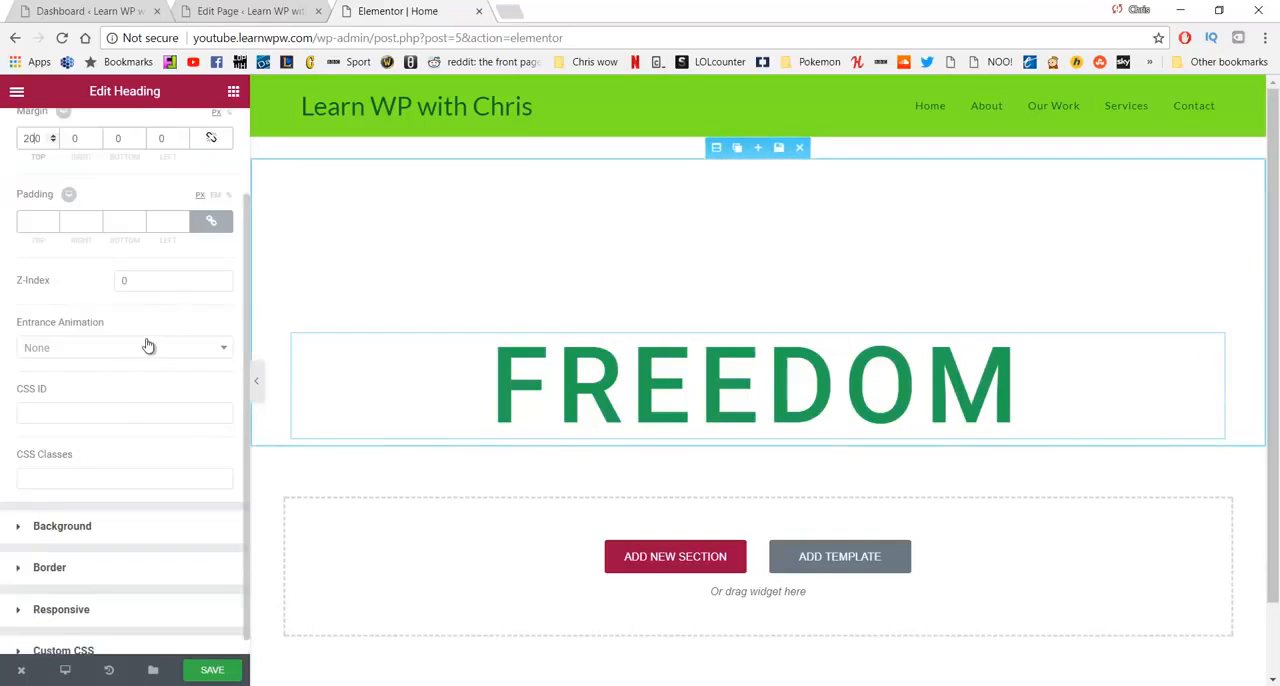
left_click(148, 348)
scroll(154, 444, "down", 6)
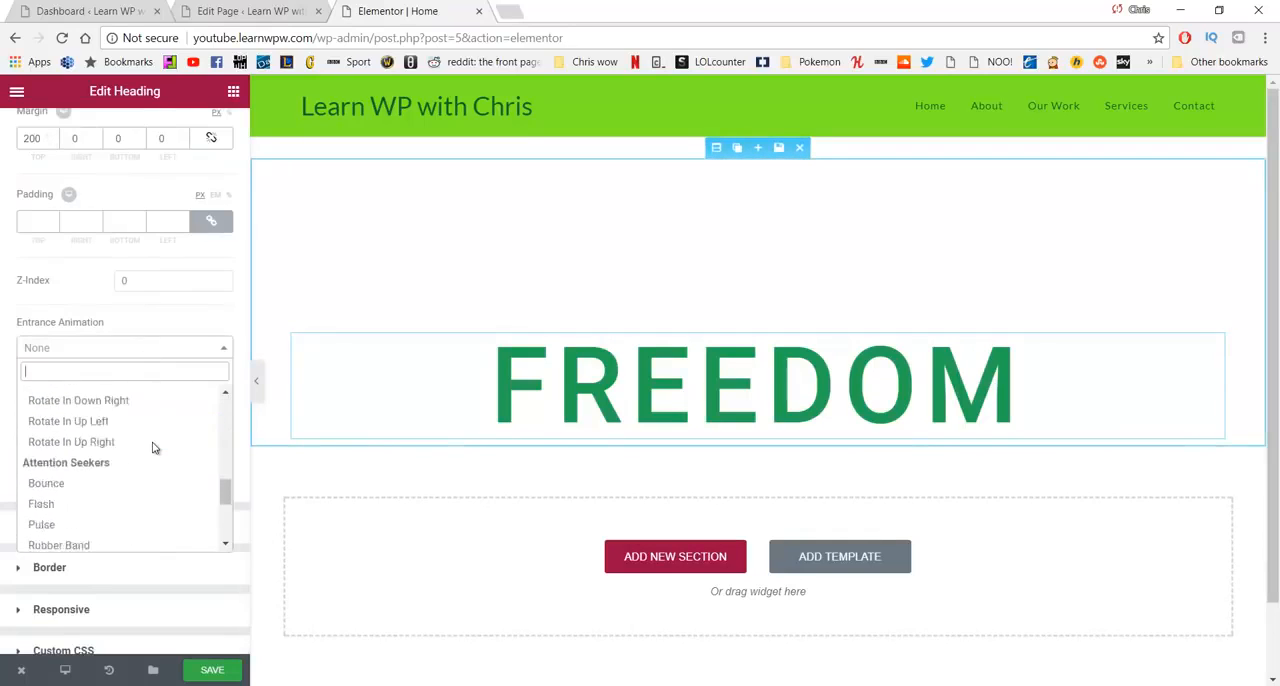
scroll(152, 440, "down", 2)
left_click(149, 434)
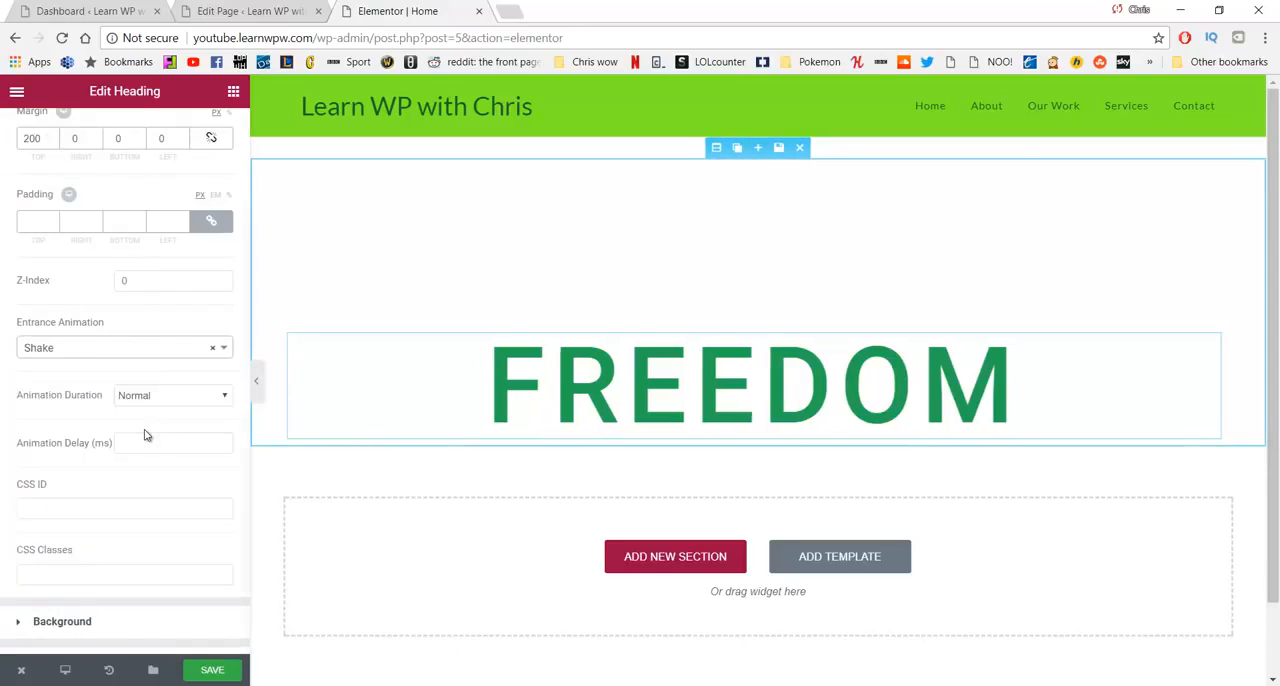
left_click(152, 350)
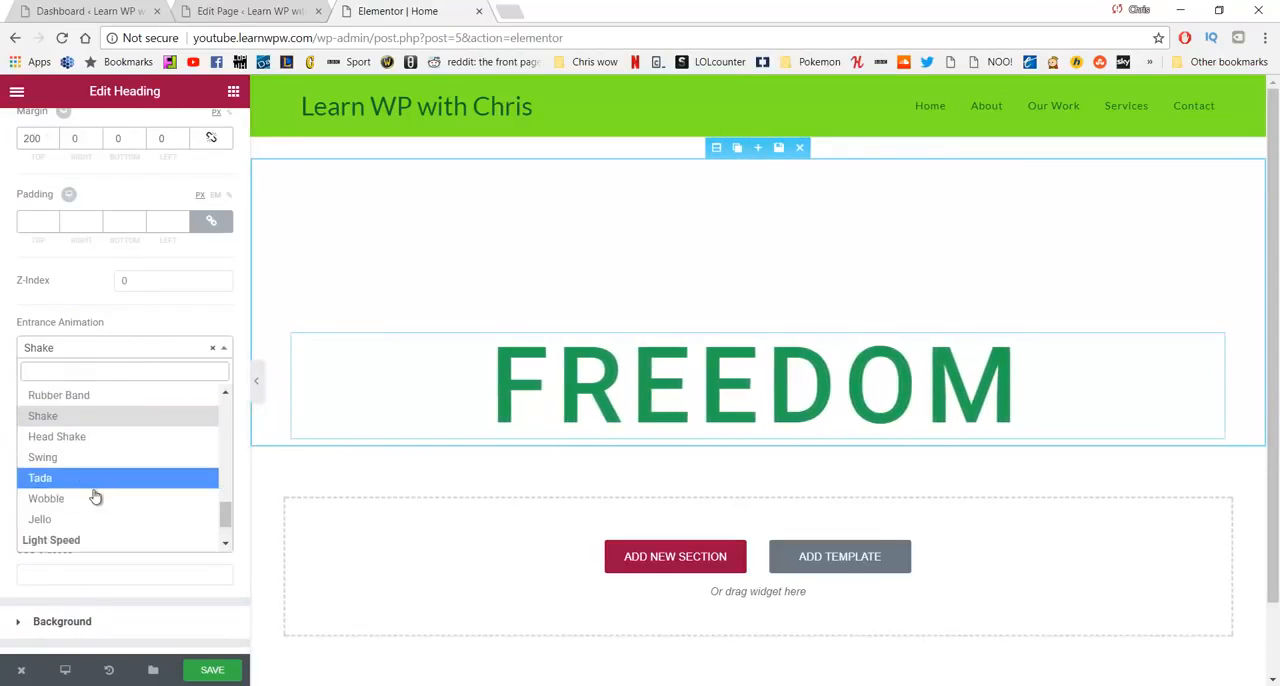
left_click(93, 498)
- Set the FREEDOM heading's entrance animation to Fade In Down
left_click(120, 347)
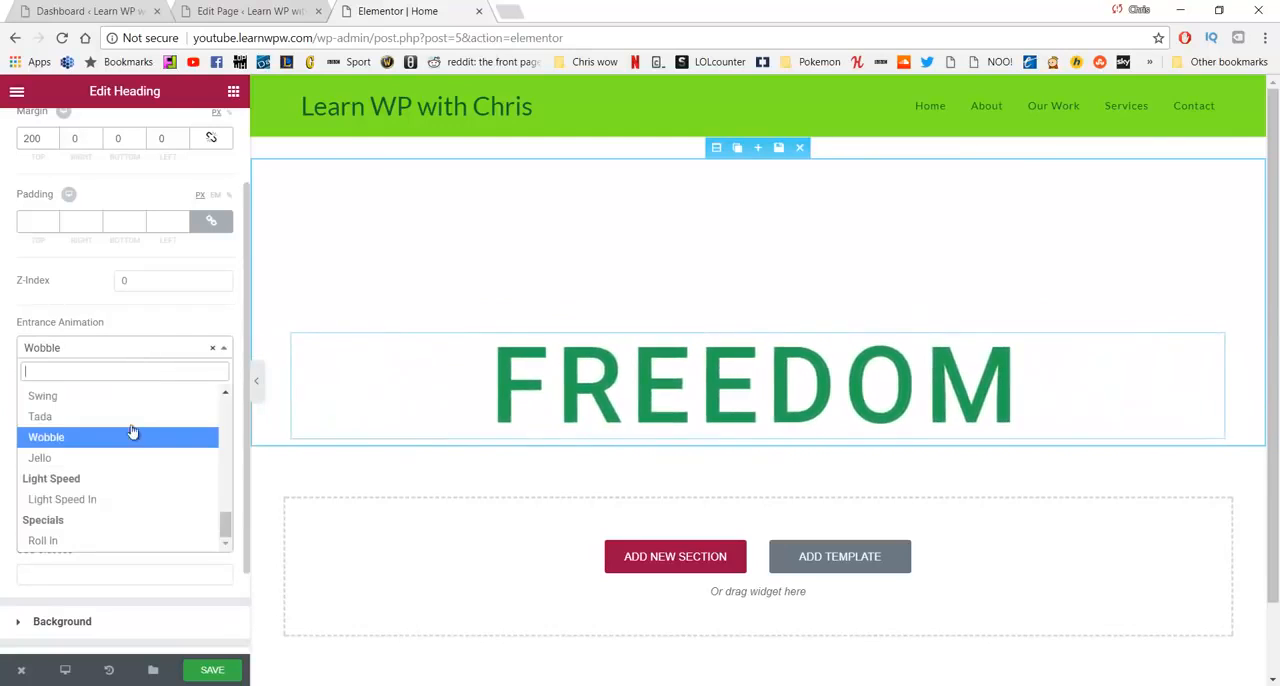
scroll(136, 450, "down", 4)
scroll(125, 445, "up", 4)
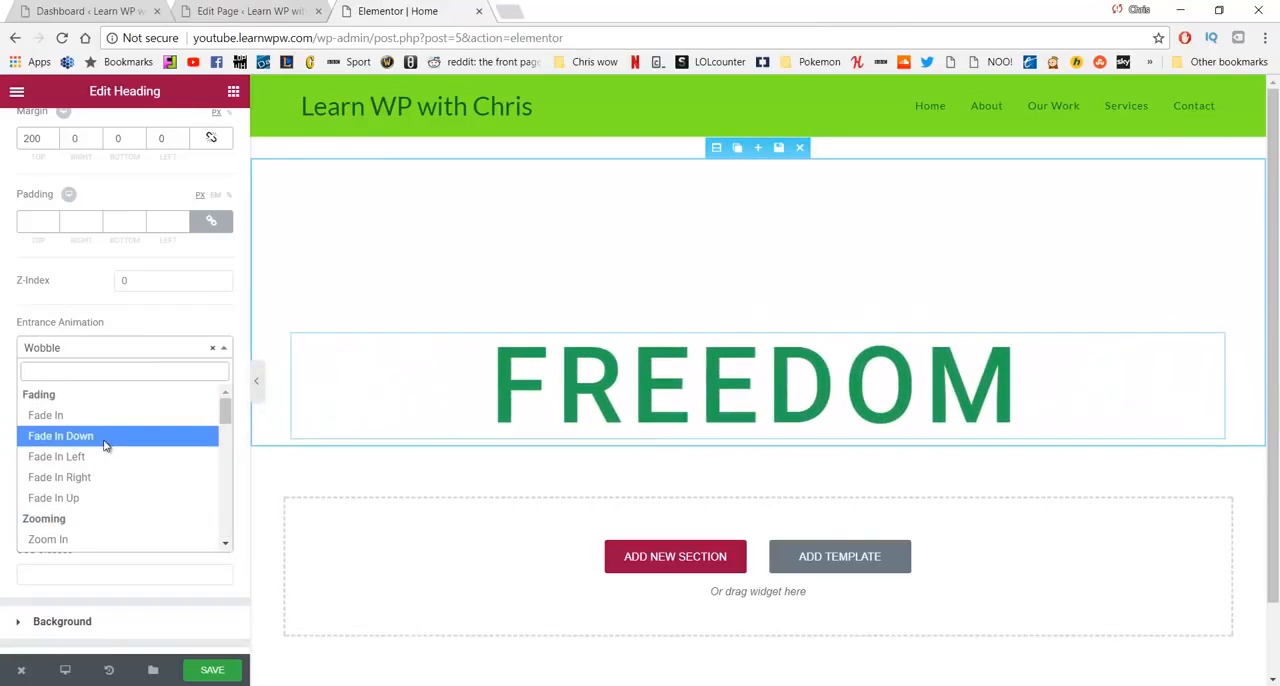
left_click(105, 437)
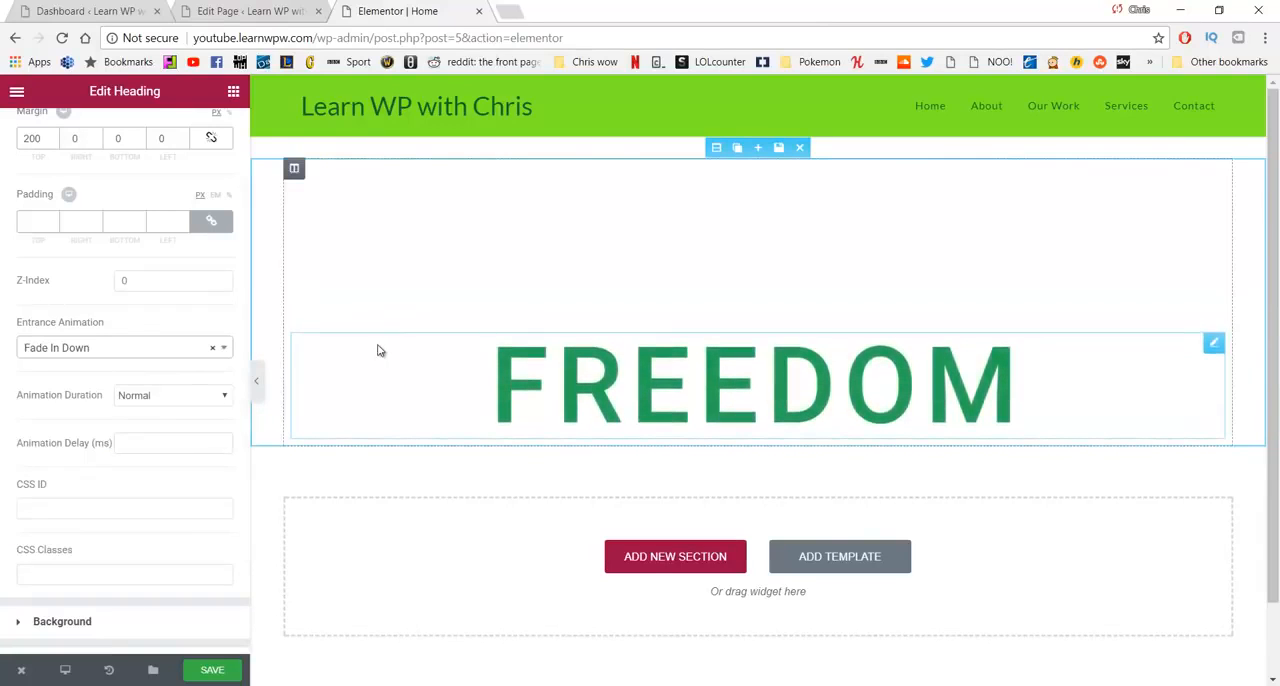
- Add a second Heading widget directly below the FREEDOM heading in the same column
scroll(256, 347, "down", 3)
left_click(445, 530)
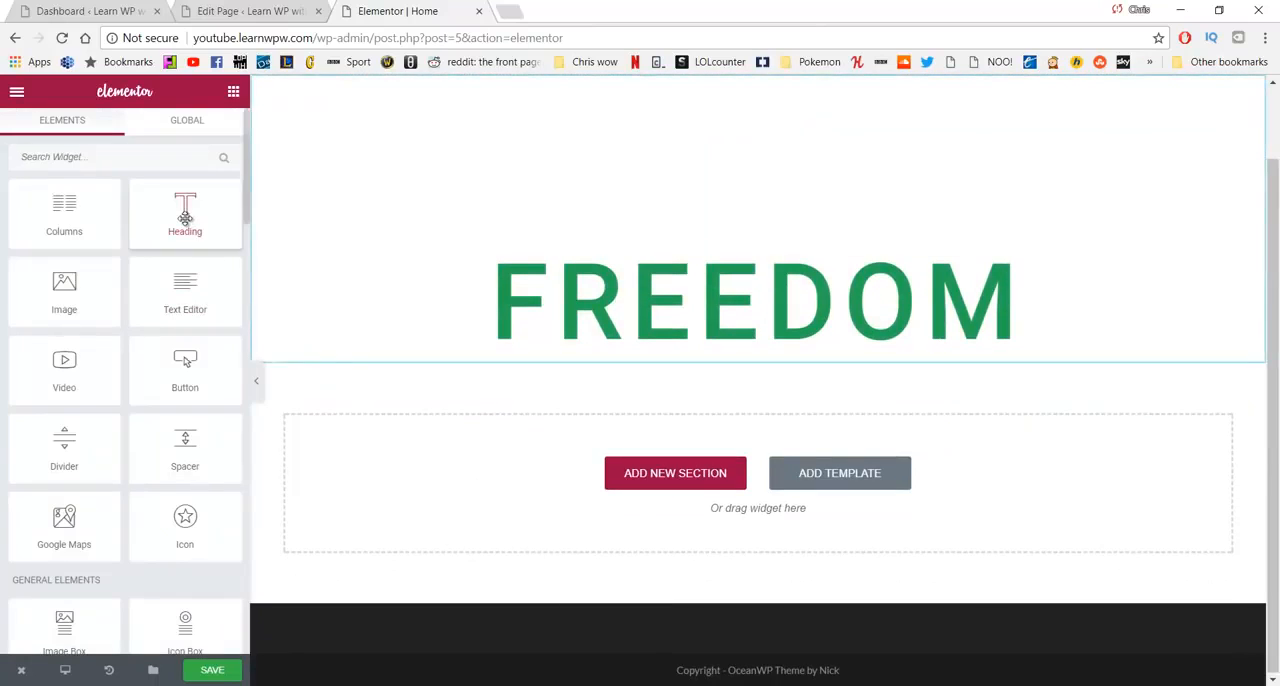
left_click_drag(185, 218, 603, 343)
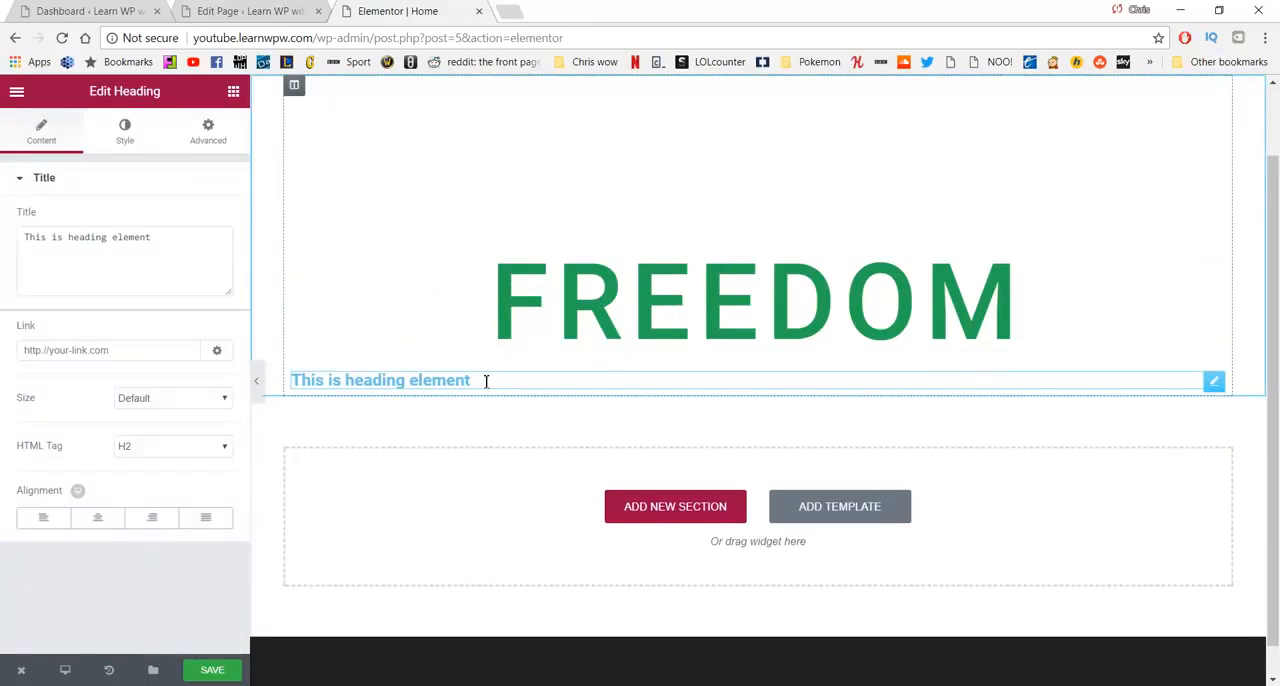
- Replace the new heading's placeholder title with "To do what makes you happy"
left_click_drag(473, 380, 251, 384)
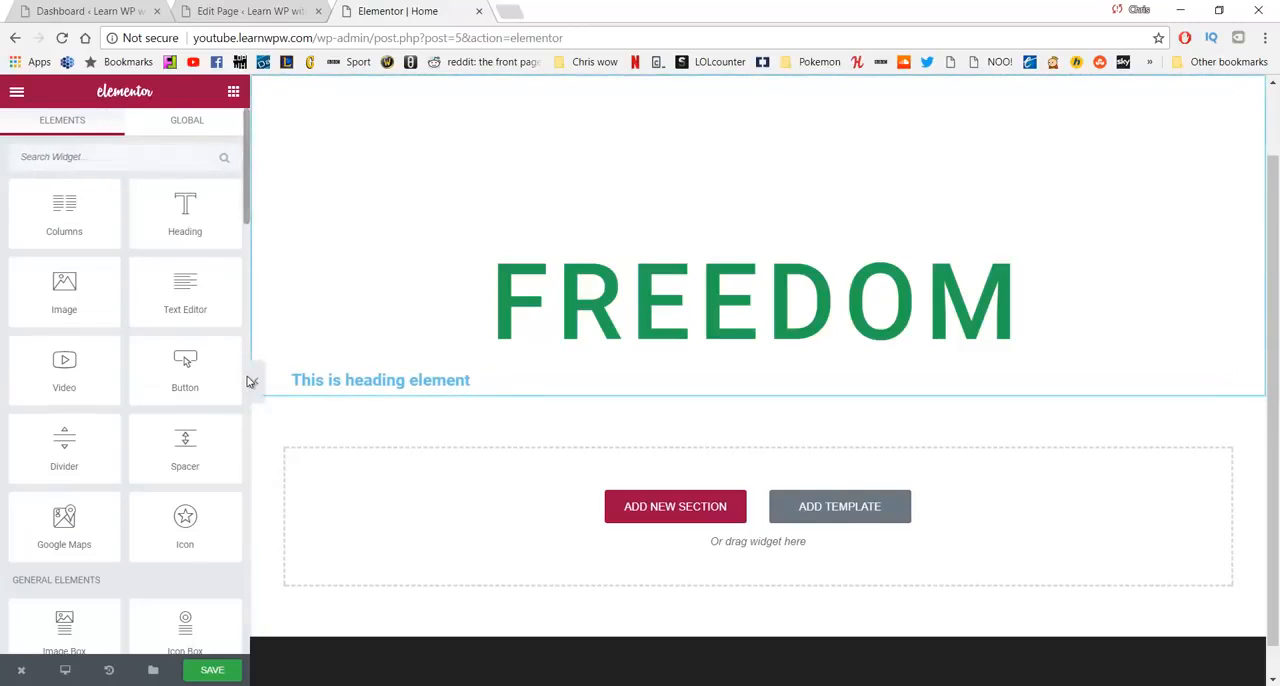
left_click(354, 380)
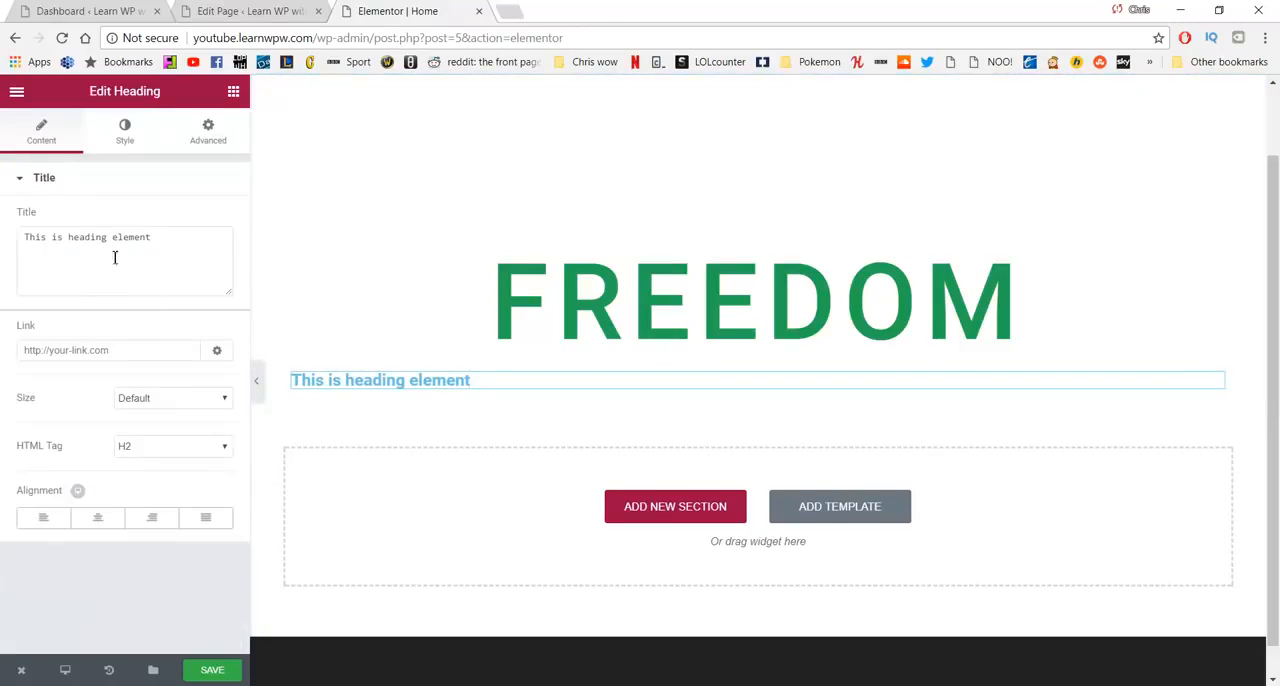
left_click_drag(167, 249, 14, 268)
type("To")
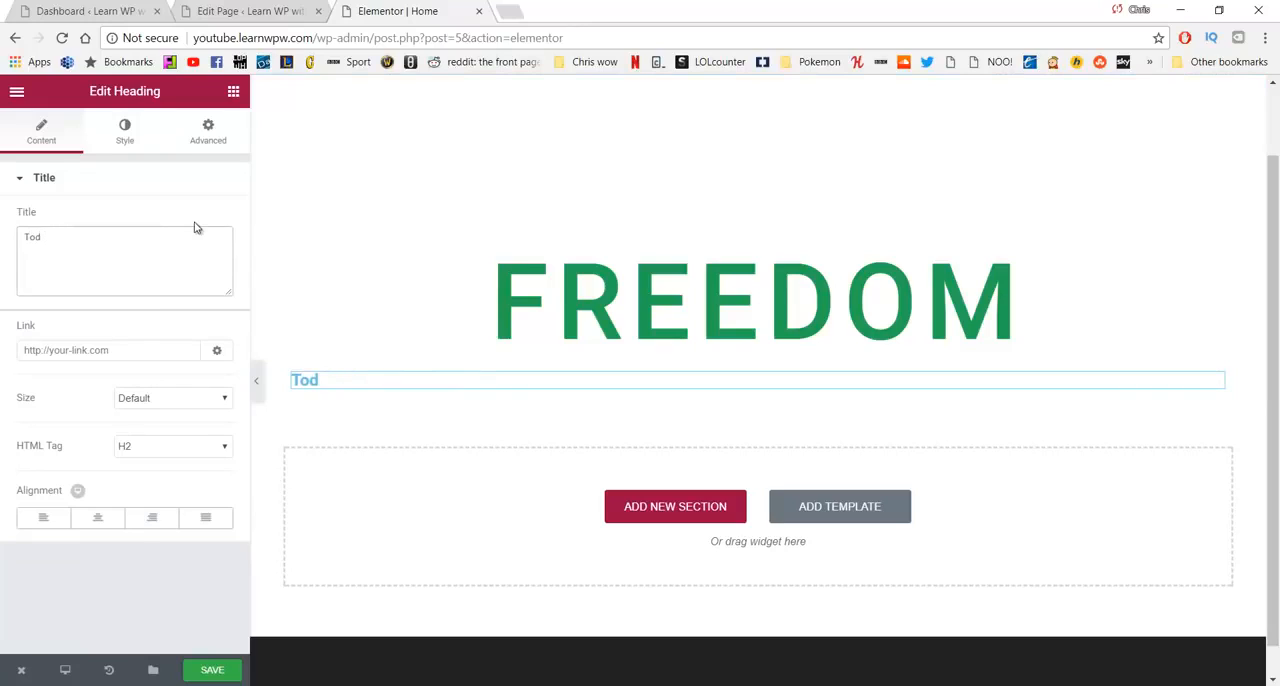
type(" do what m")
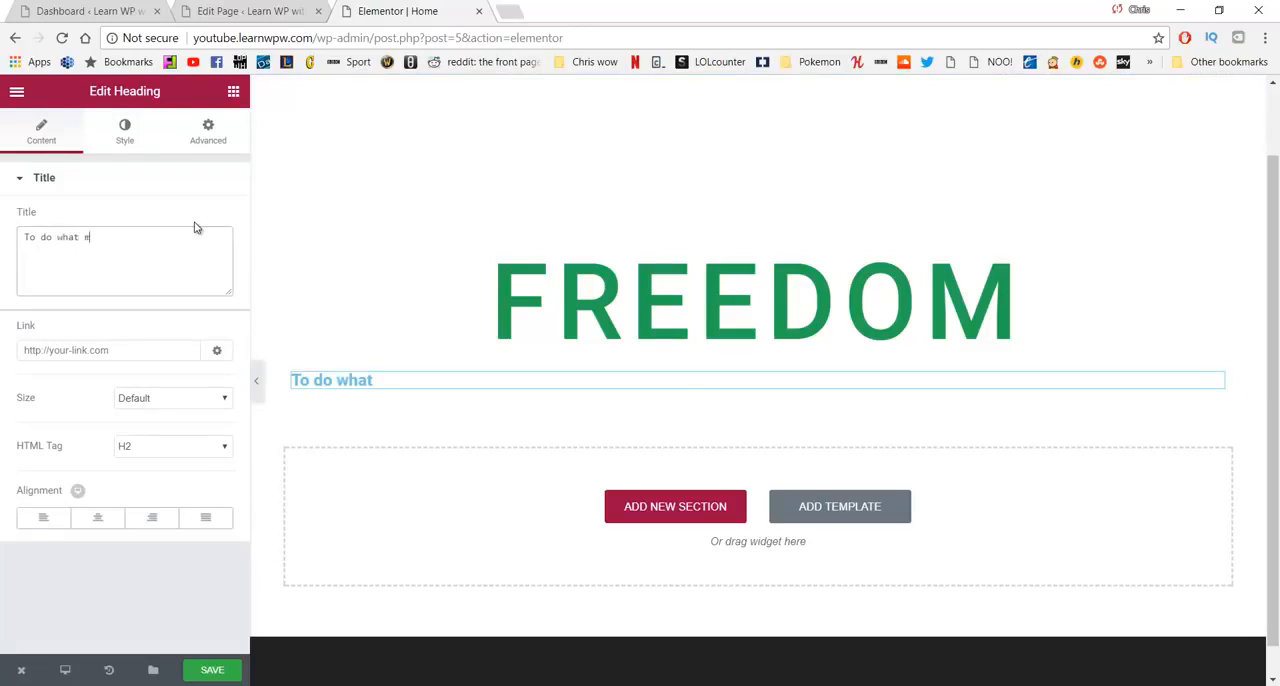
type("akes you happy")
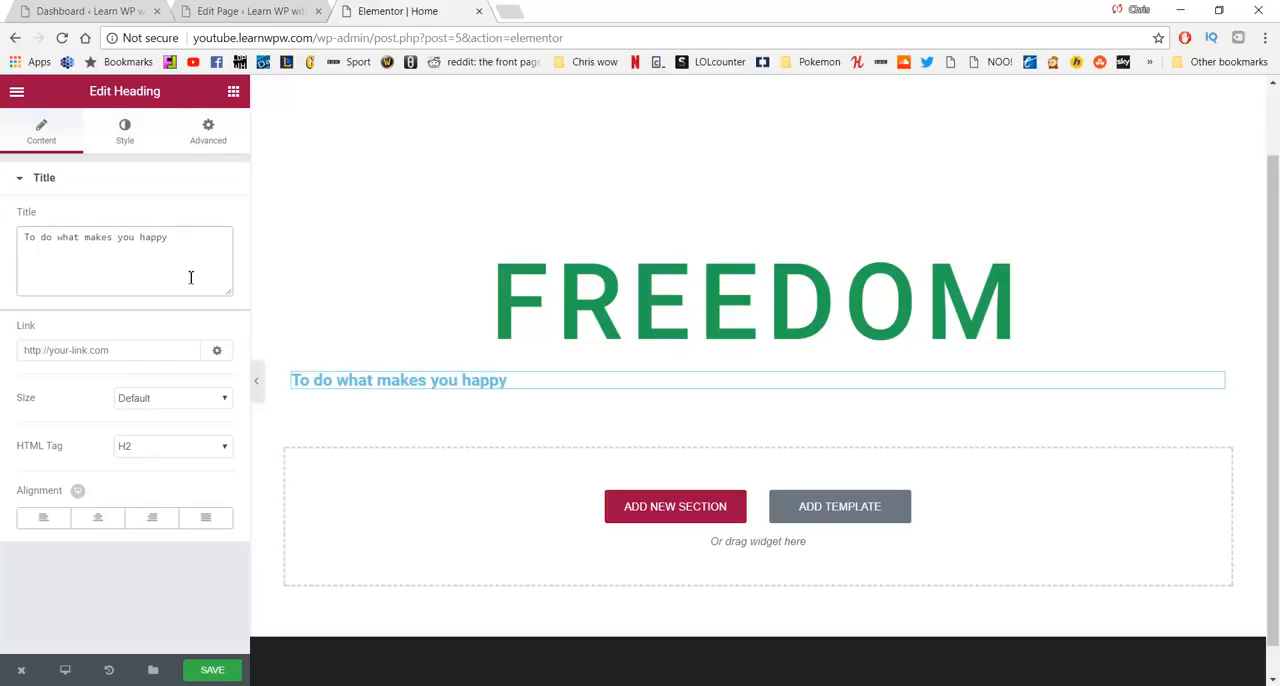
- Center the "To do what makes you happy" heading and set its text color to the gray #7a7a7a
left_click(98, 520)
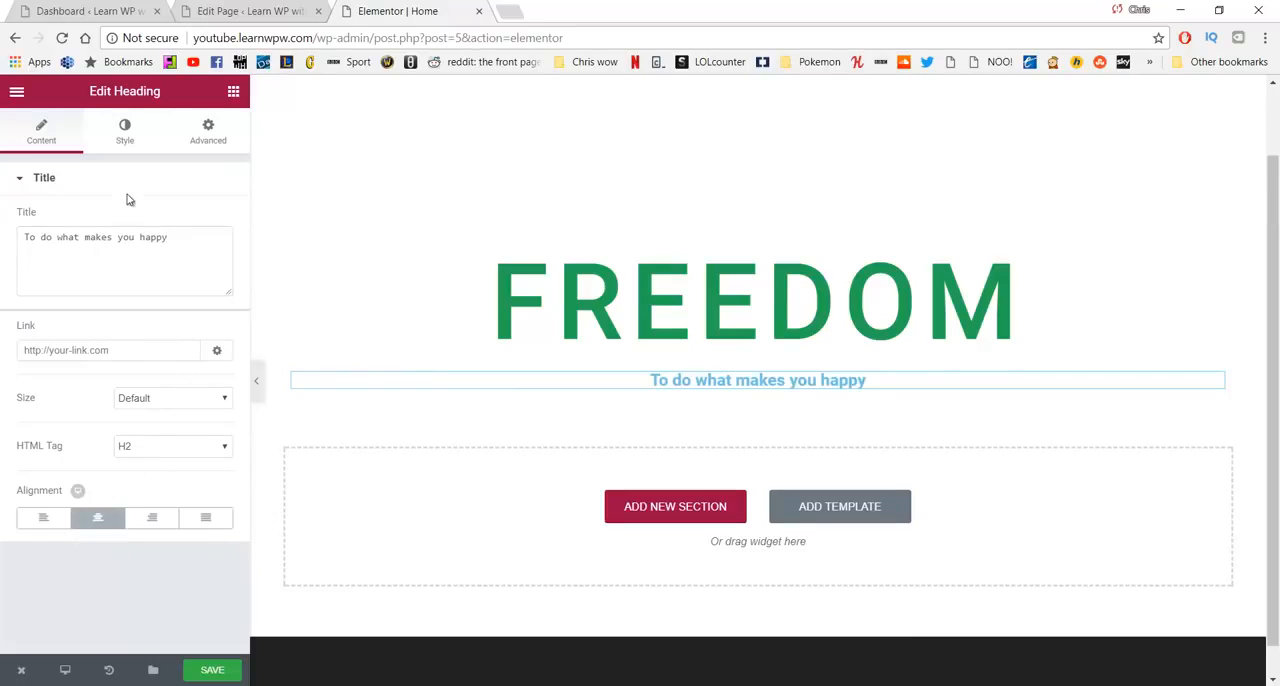
left_click(130, 137)
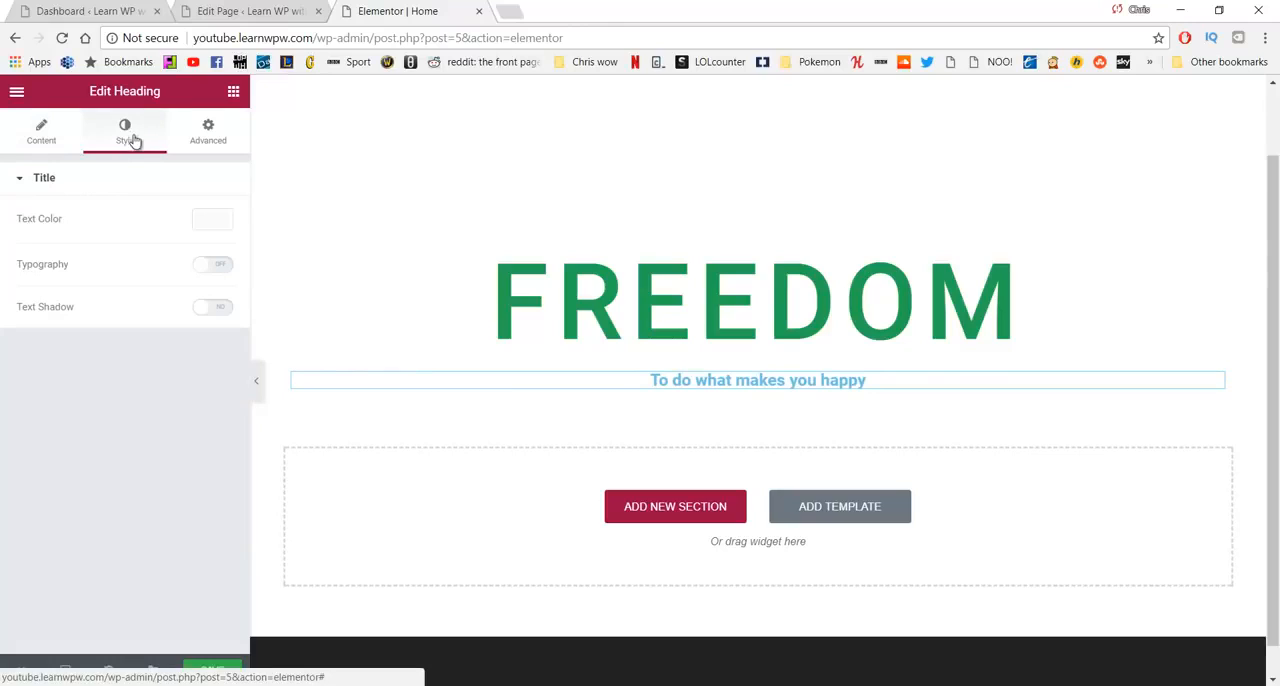
left_click(214, 222)
left_click(48, 418)
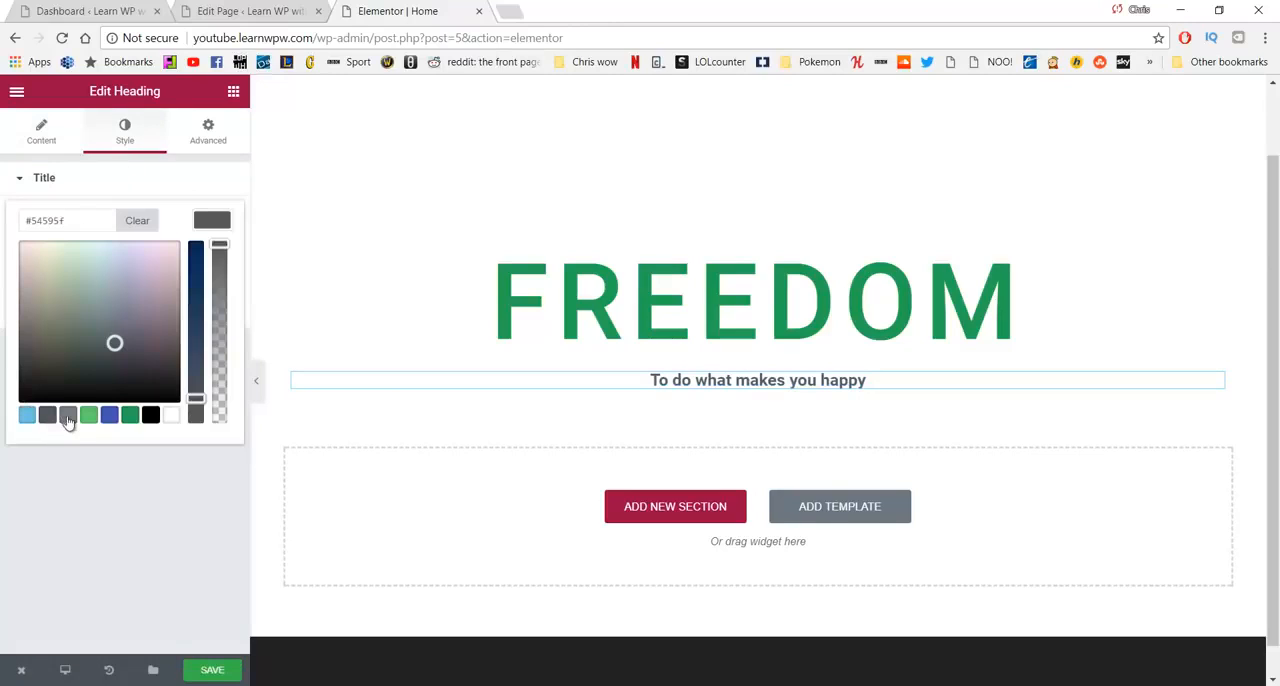
left_click(68, 417)
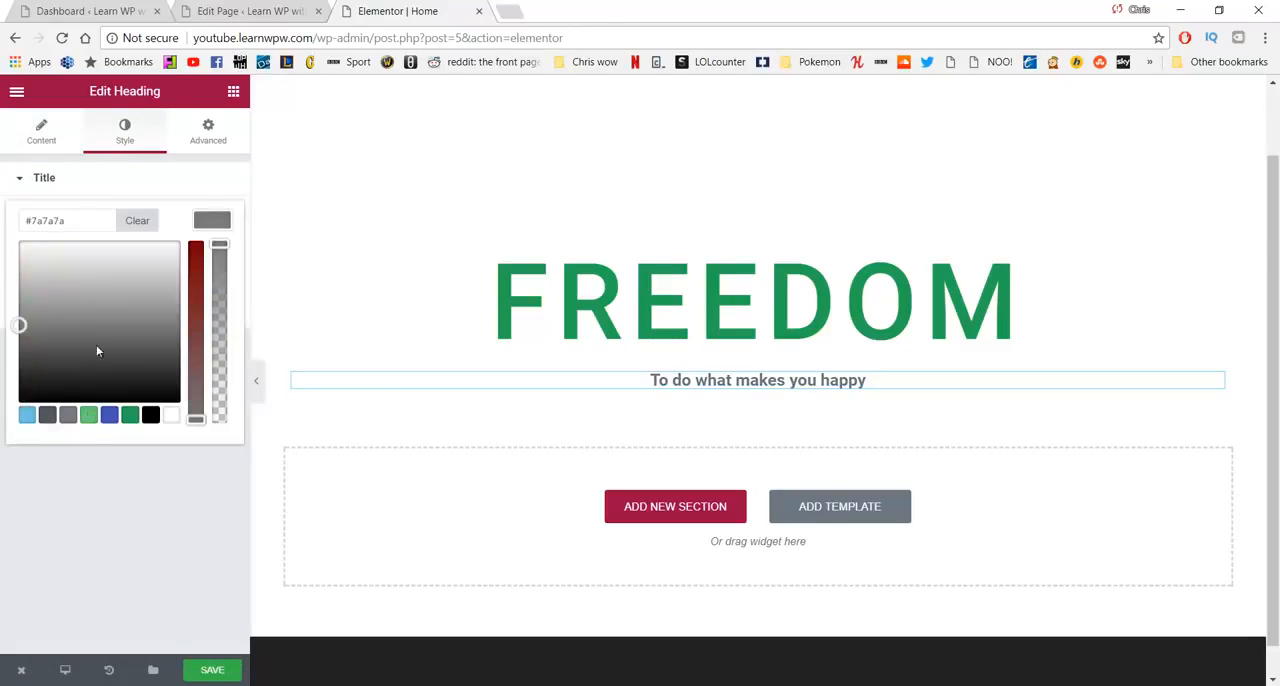
- Set the "To do what makes you happy" heading's font size to 33 px and its letter spacing to 1.7
left_click(29, 177)
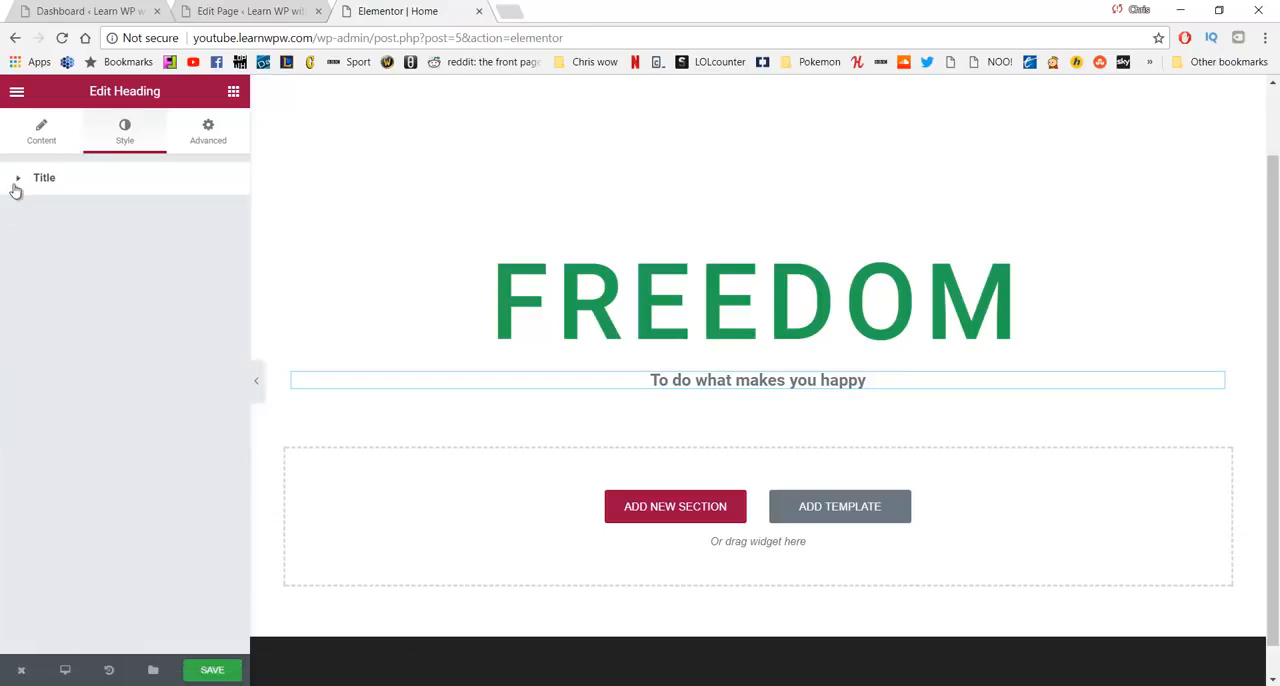
left_click(37, 138)
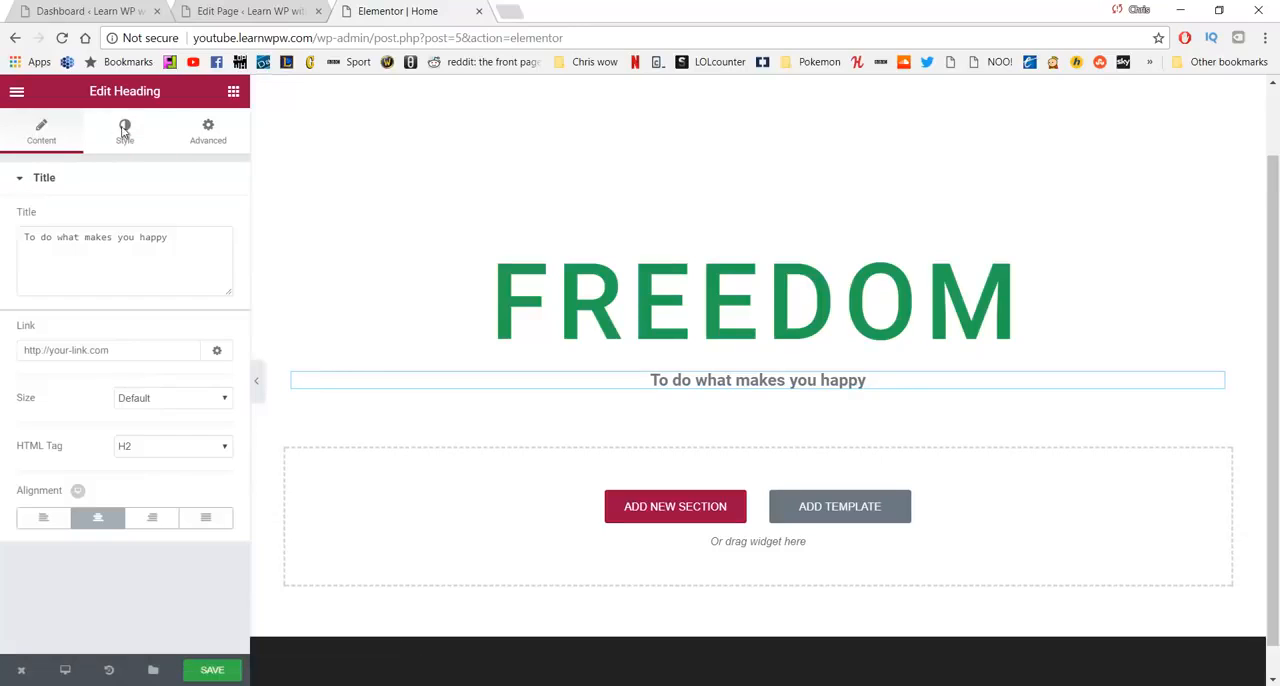
left_click(124, 130)
left_click(210, 265)
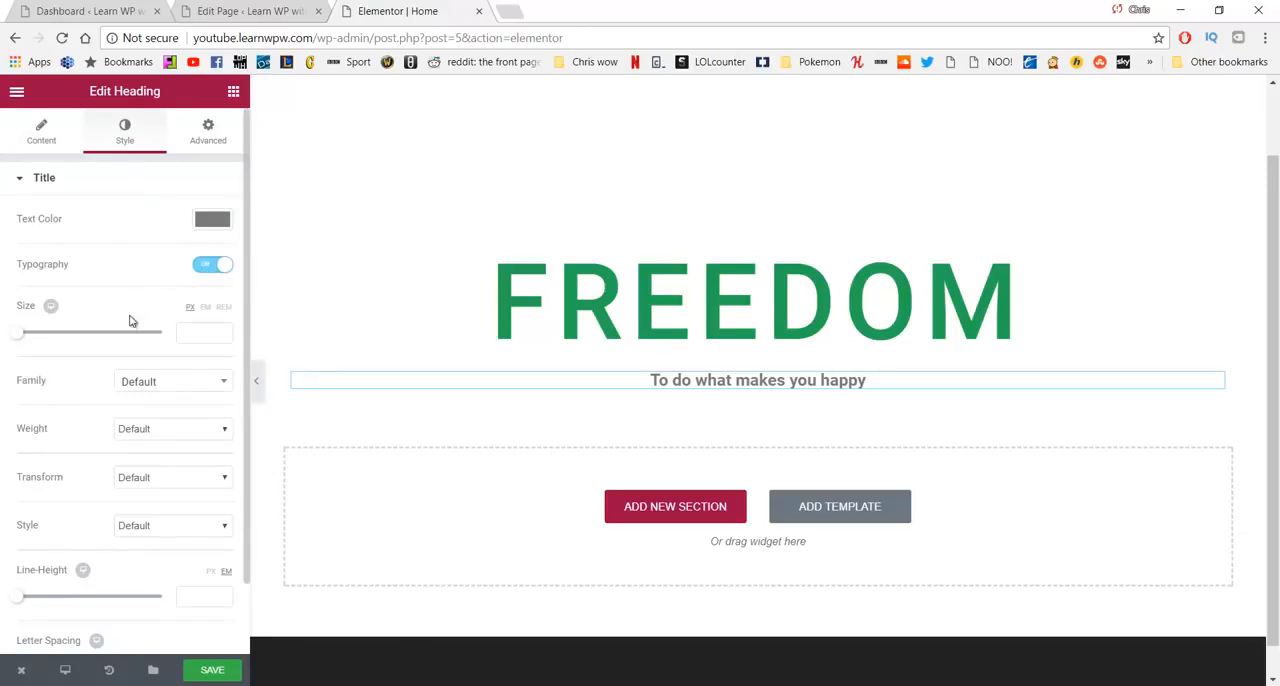
left_click_drag(30, 336, 42, 343)
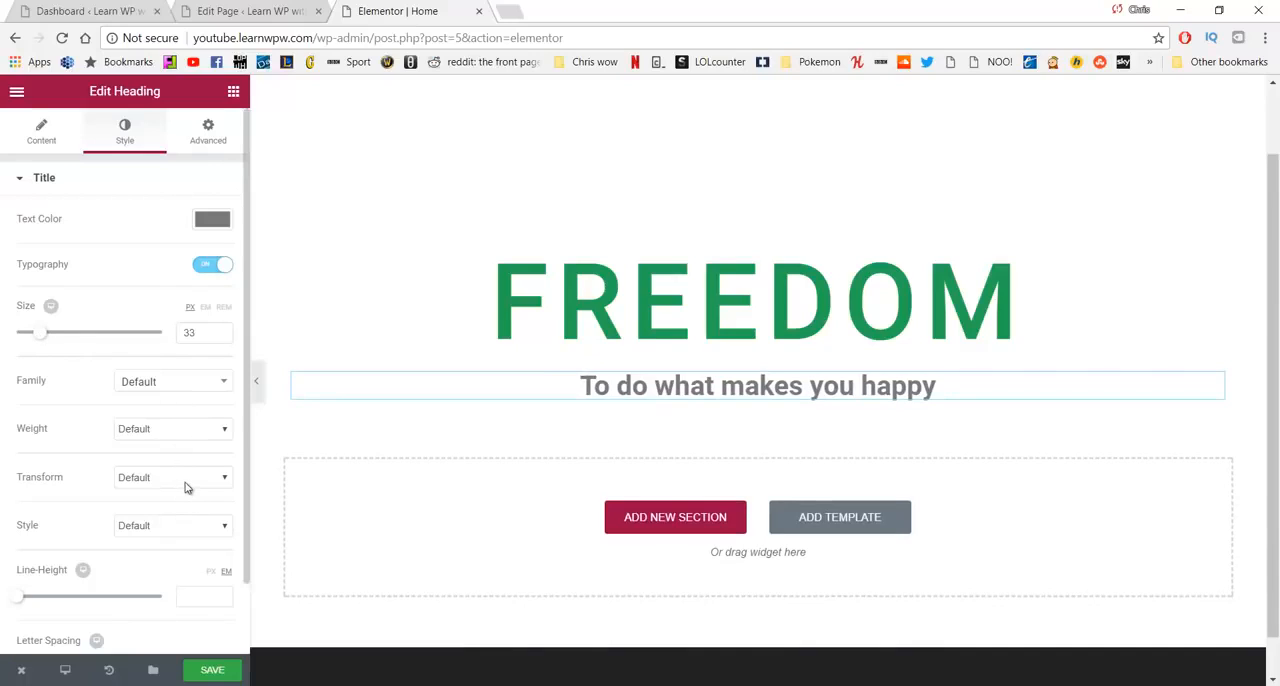
scroll(170, 437, "down", 1)
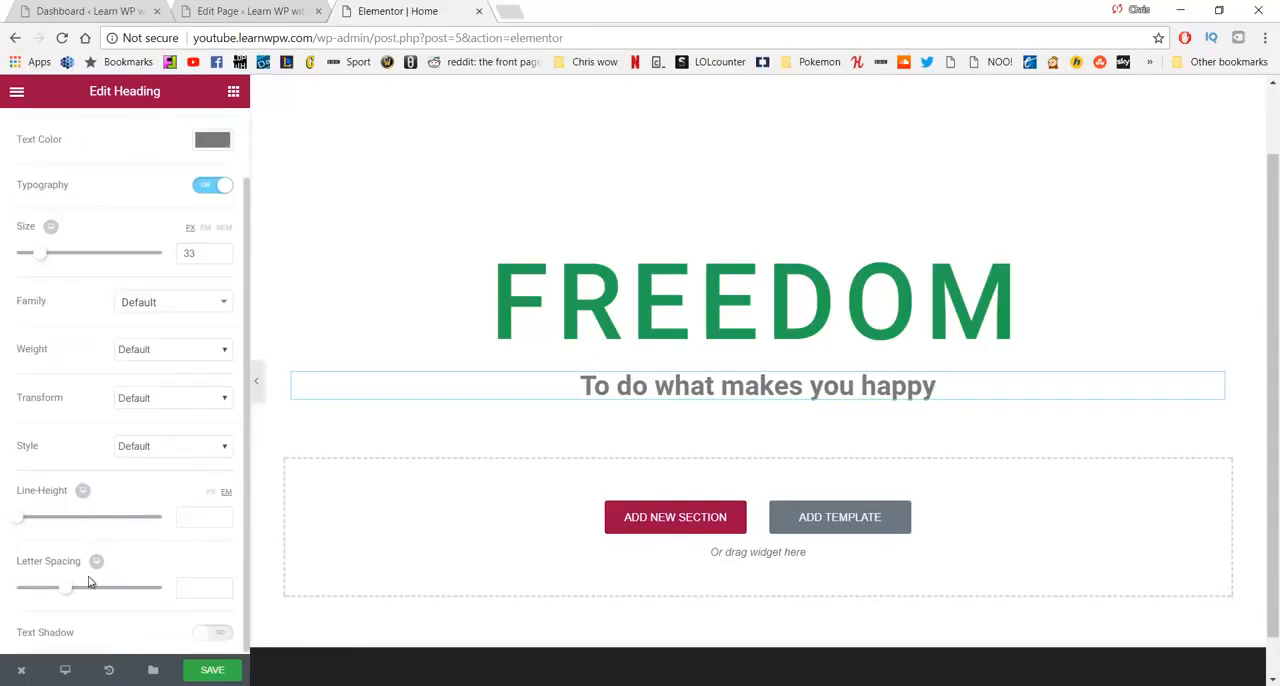
left_click_drag(70, 590, 87, 590)
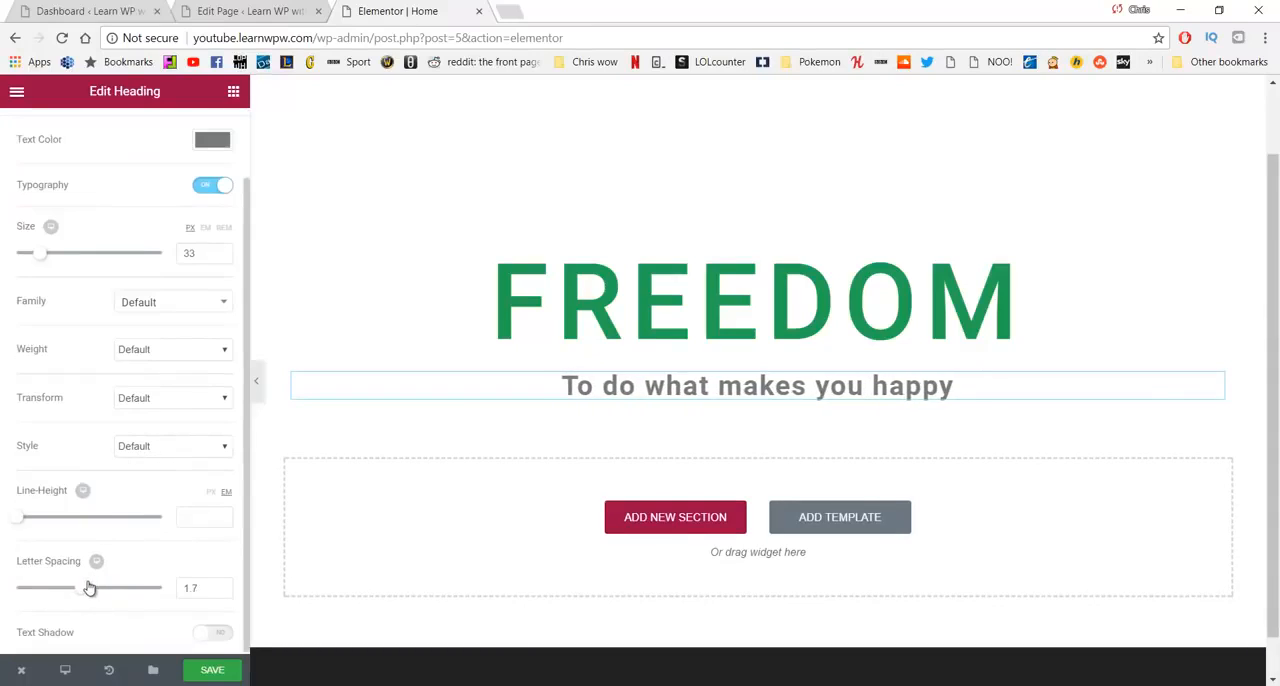
scroll(144, 509, "up", 1)
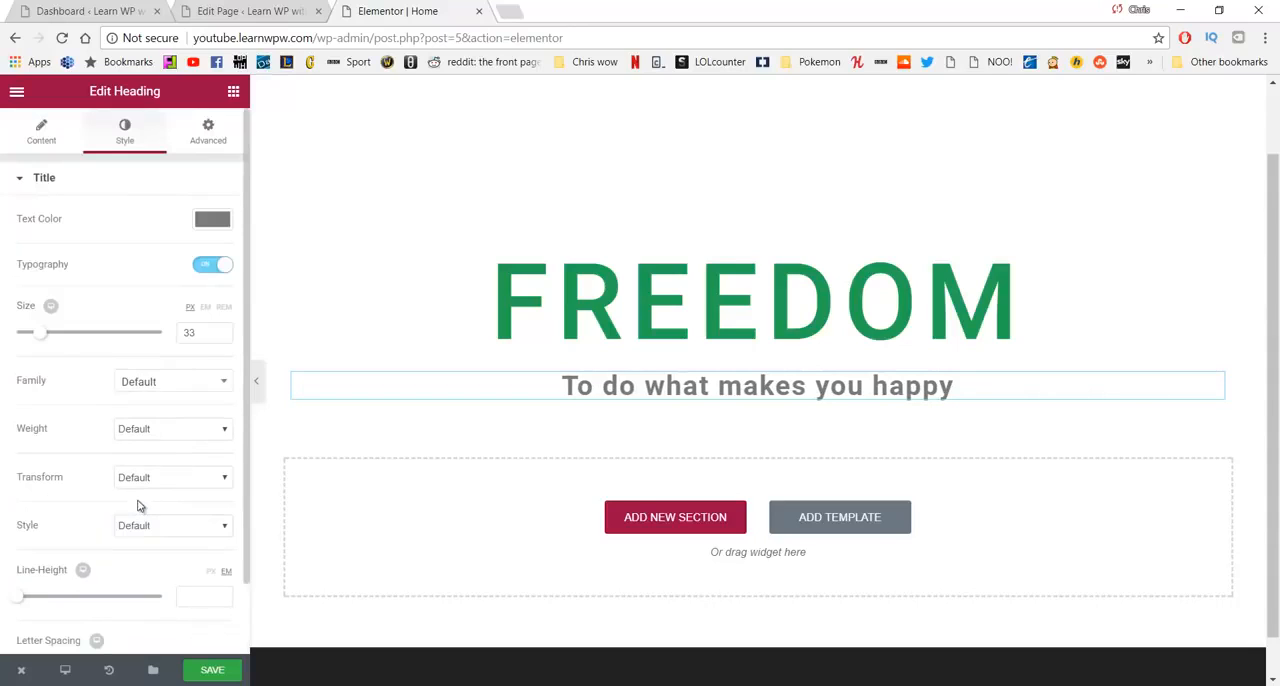
- Add a two-column inner section directly below the "To do what makes you happy" heading
left_click(233, 93)
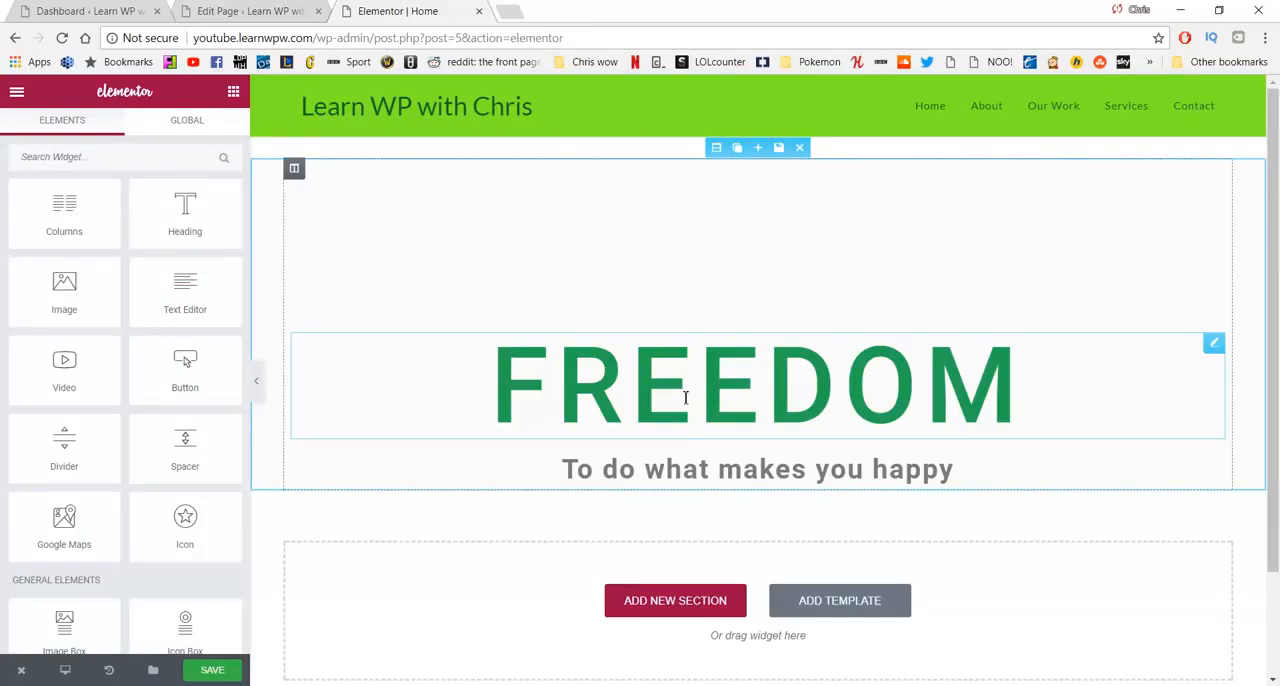
left_click_drag(66, 210, 603, 490)
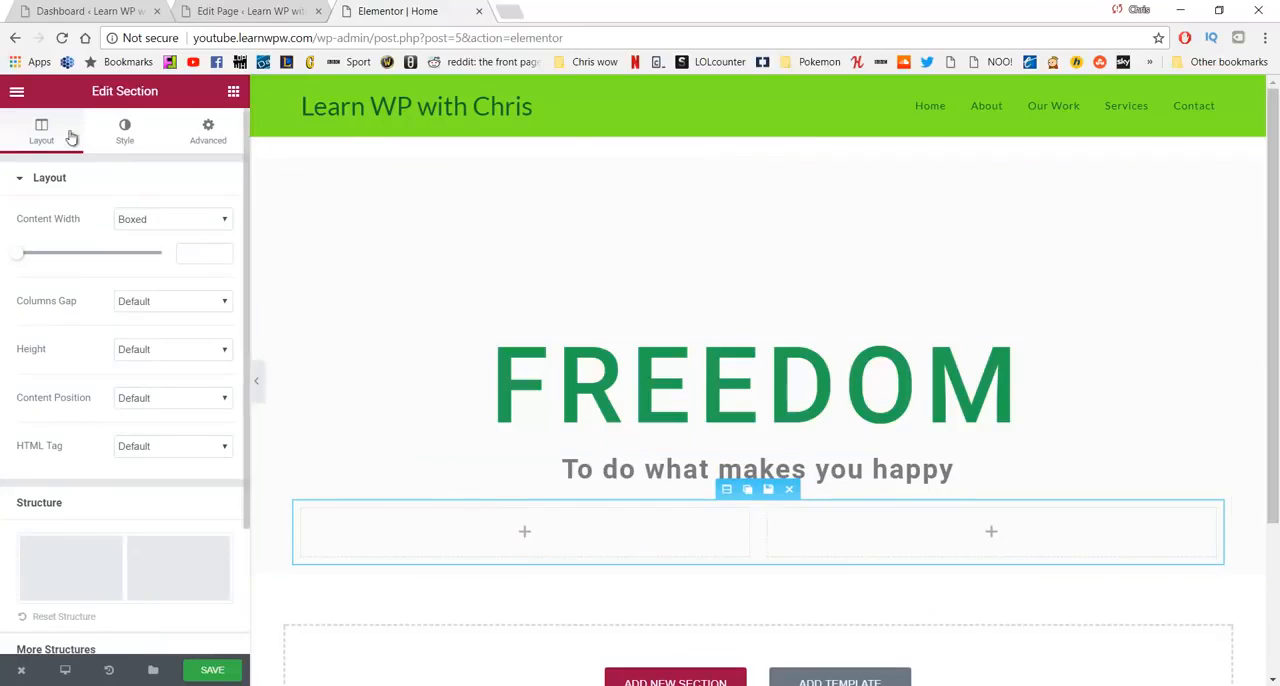
- Add a Button widget to each of the two columns below the headings
left_click(17, 93)
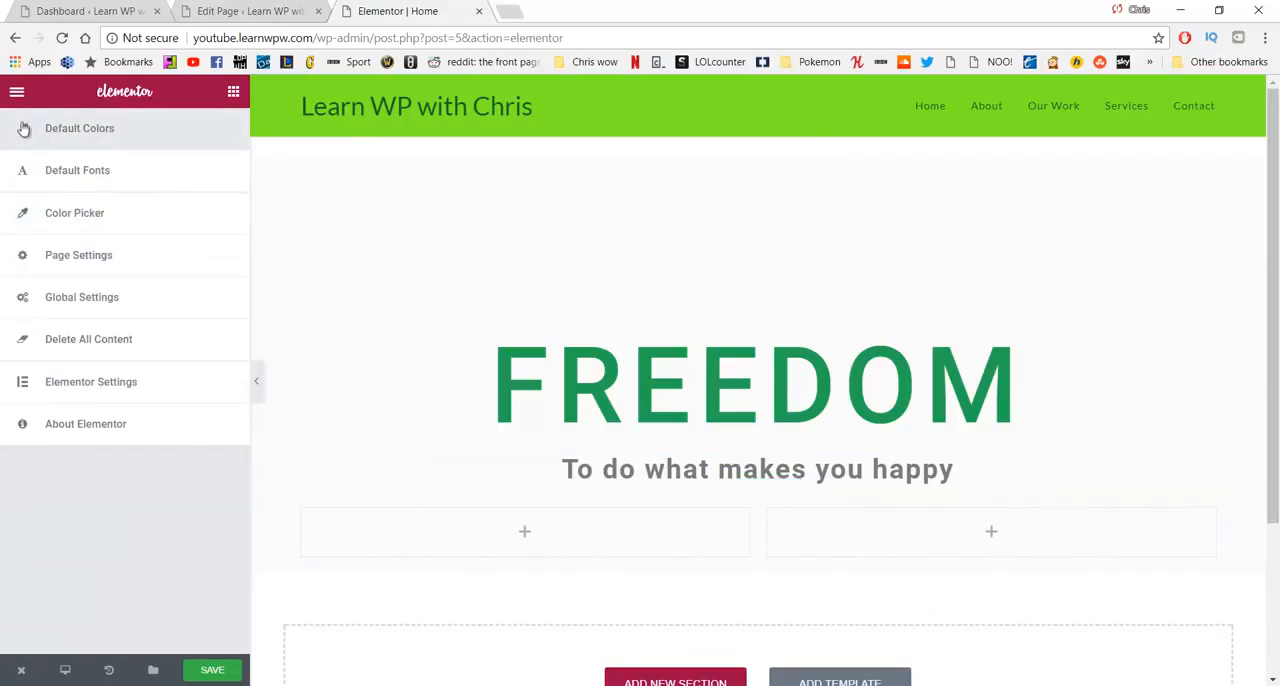
left_click(17, 96)
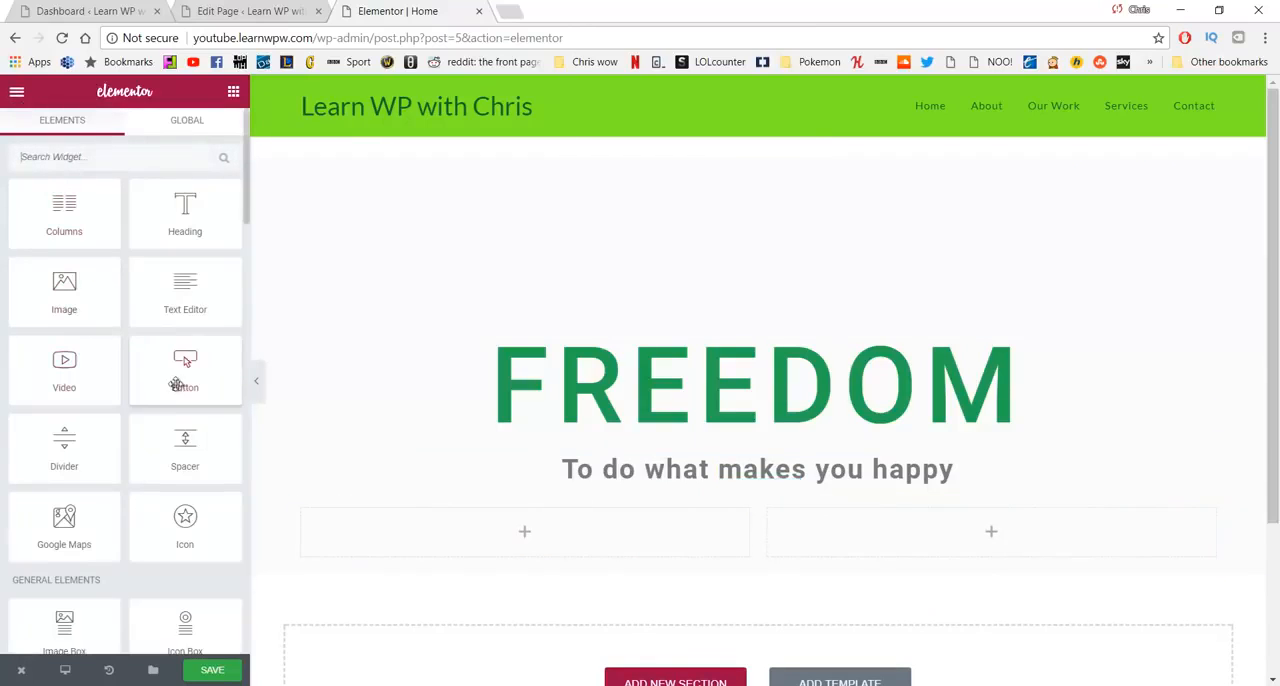
left_click_drag(185, 362, 502, 520)
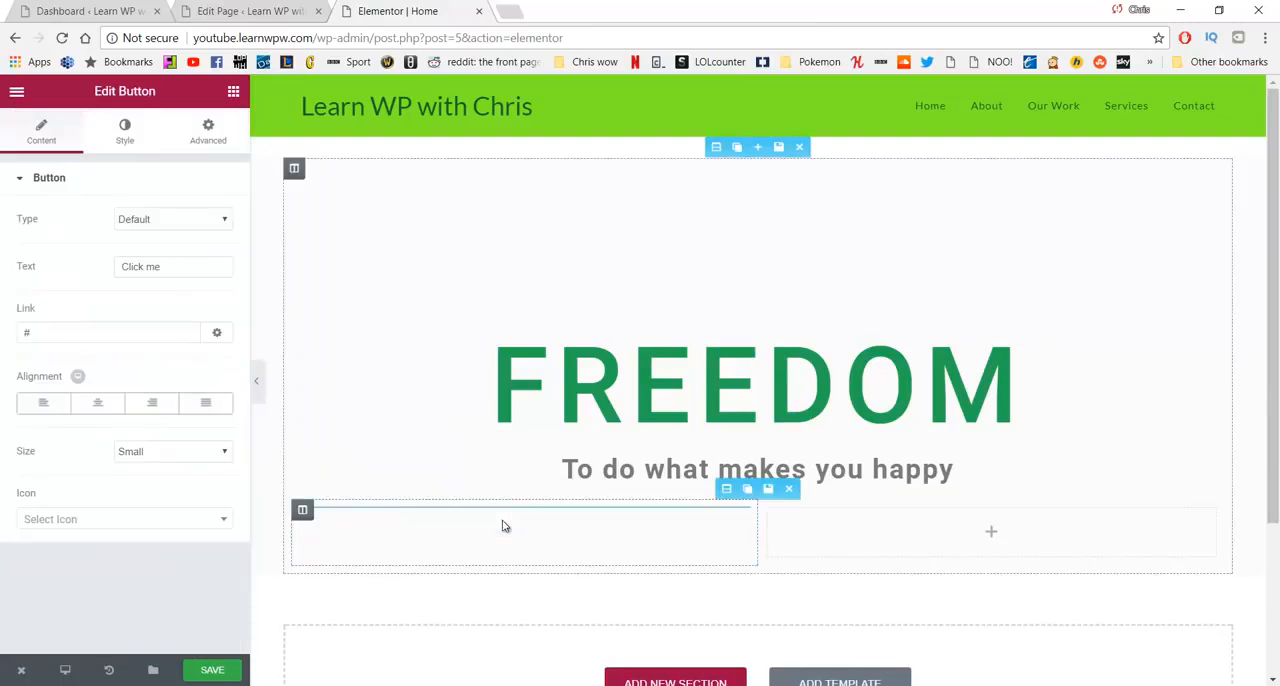
left_click(18, 95)
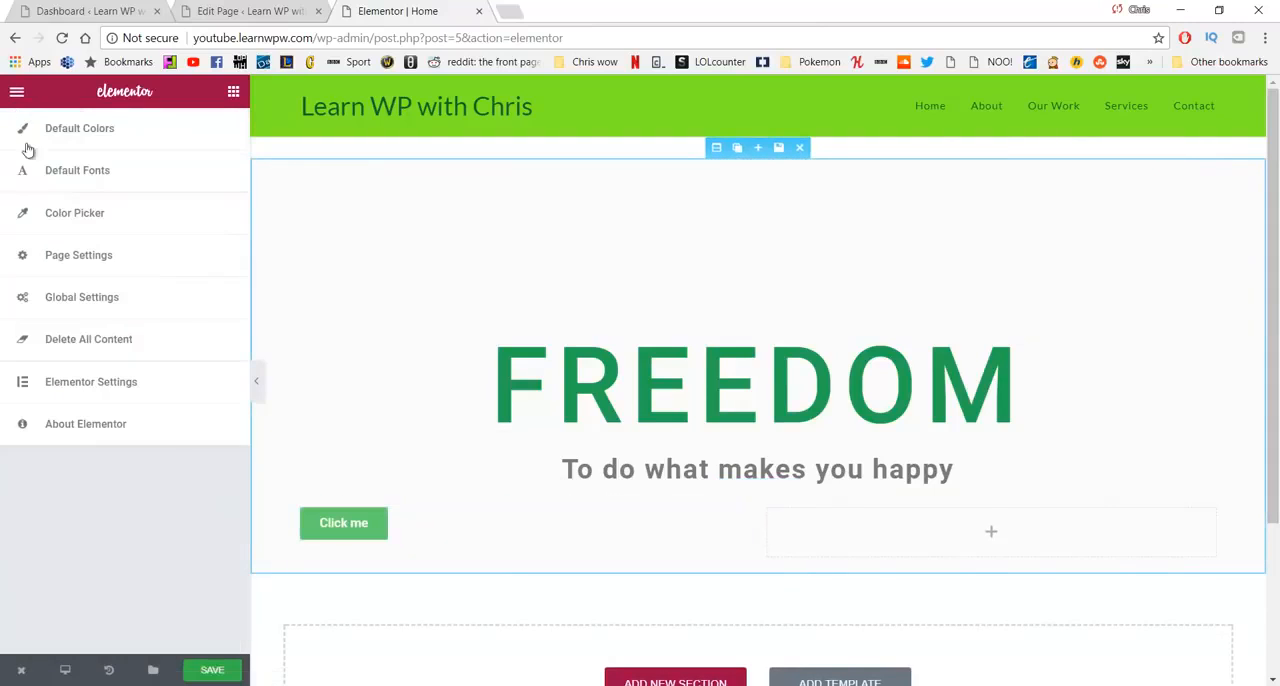
left_click(17, 92)
left_click_drag(185, 365, 903, 529)
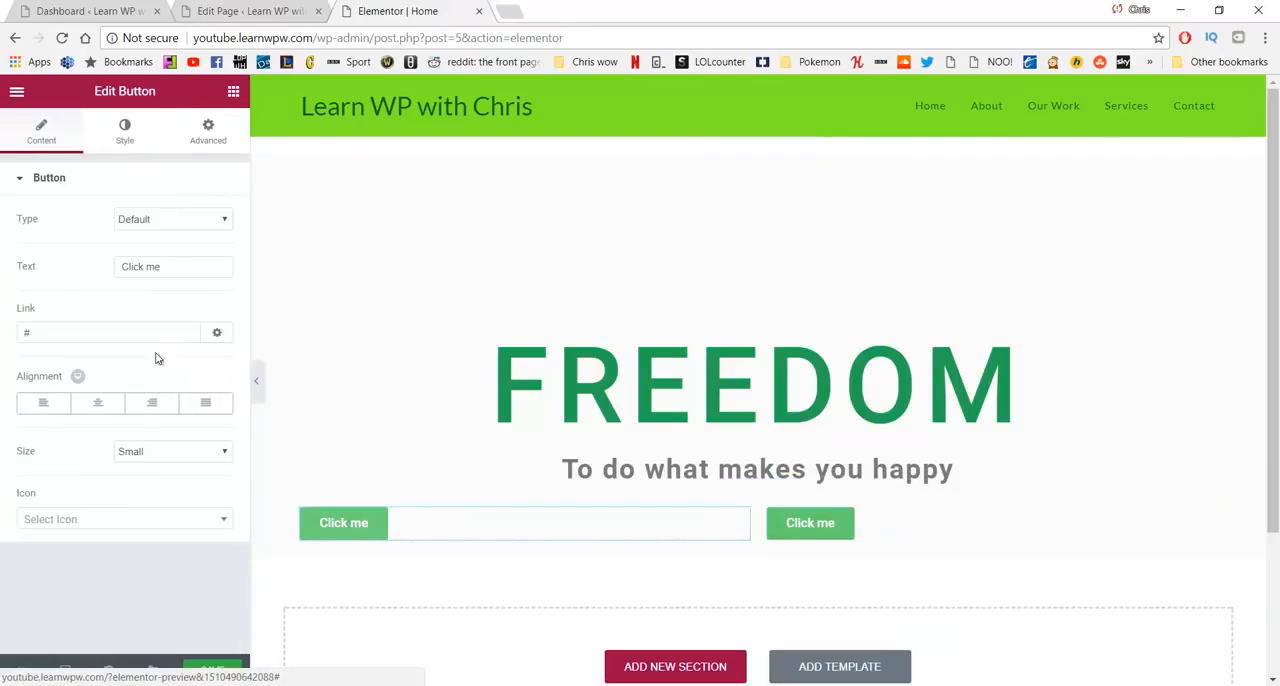
- Replace the first column's button text with "OUR MISSION"
left_click_drag(176, 272, 111, 279)
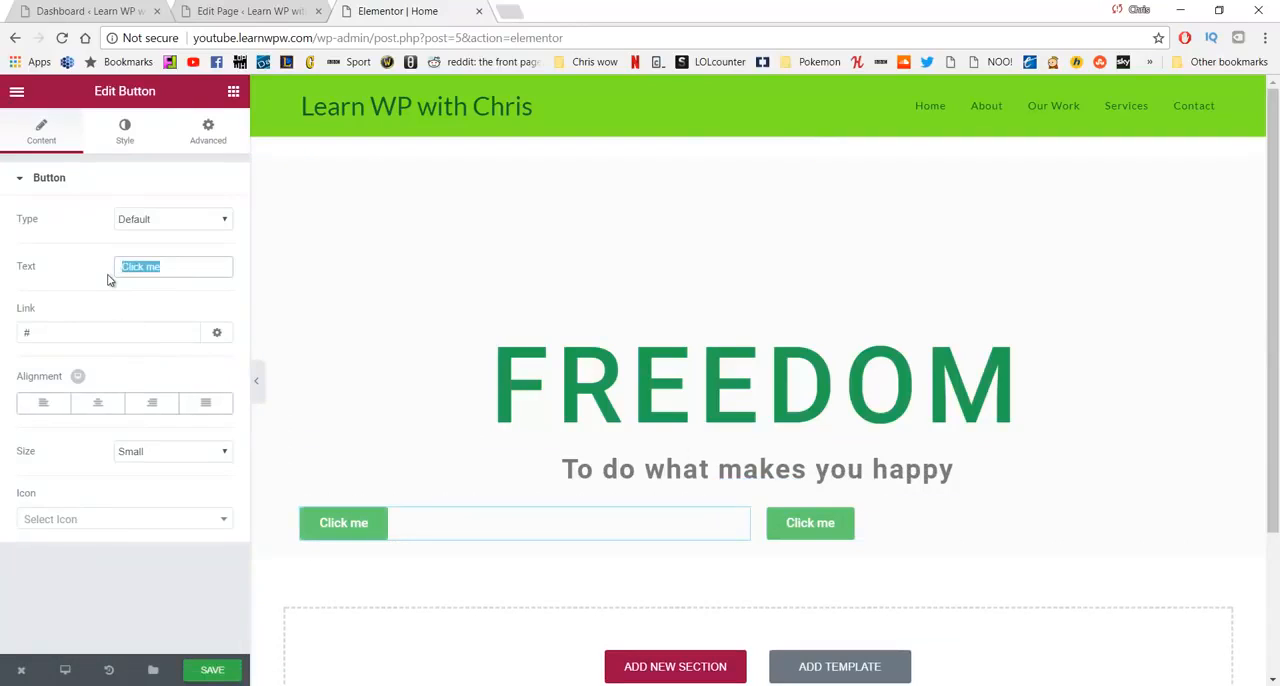
type("OUR MIS")
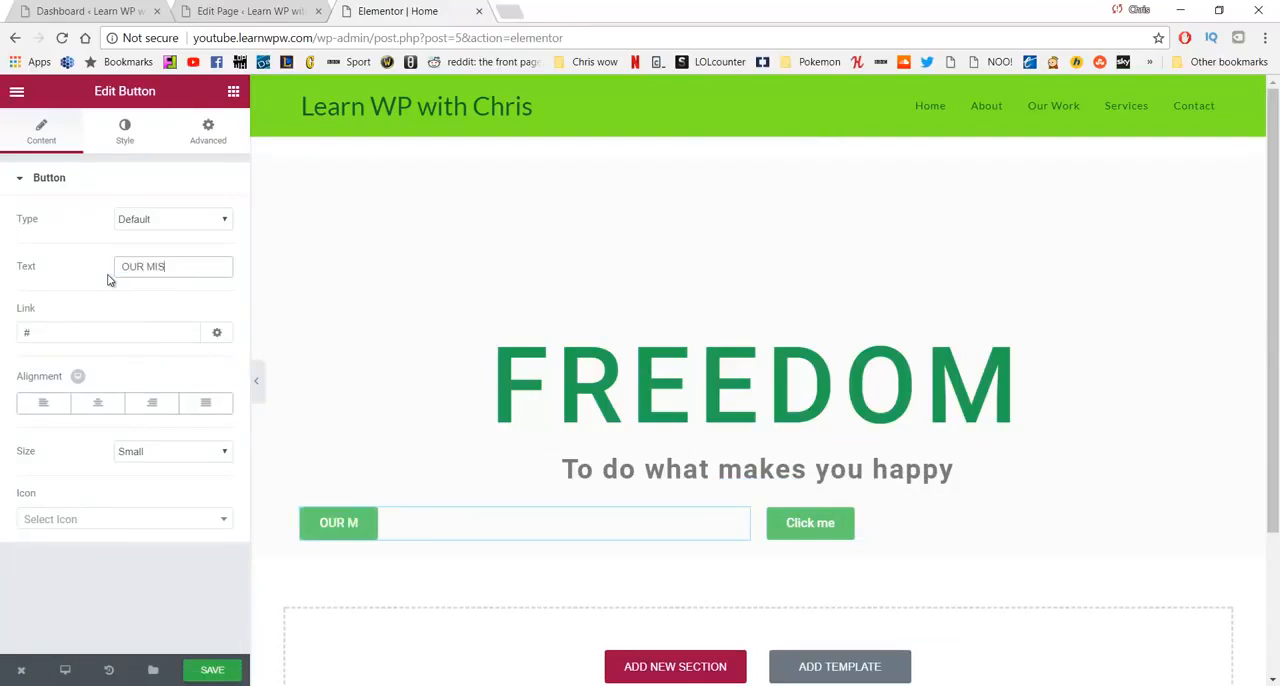
type("SION")
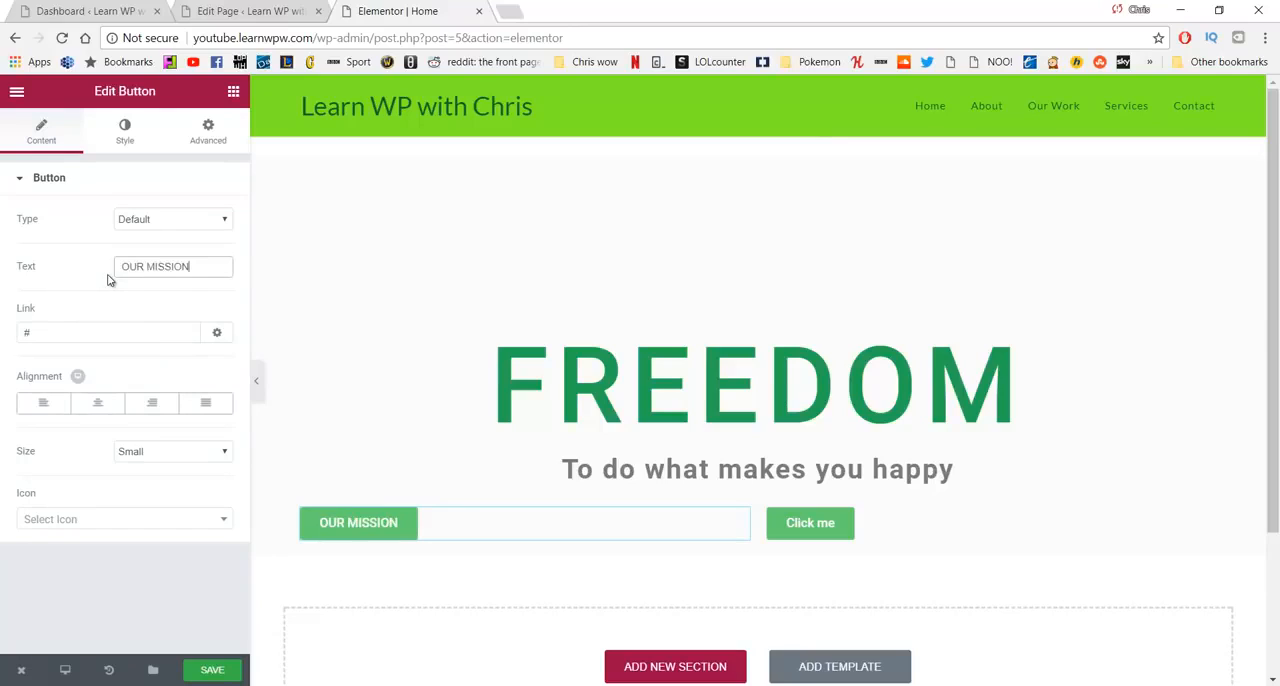
- Link the OUR MISSION button to /about and align it right within its column
left_click(117, 330)
key("BackSpace")
type("/a")
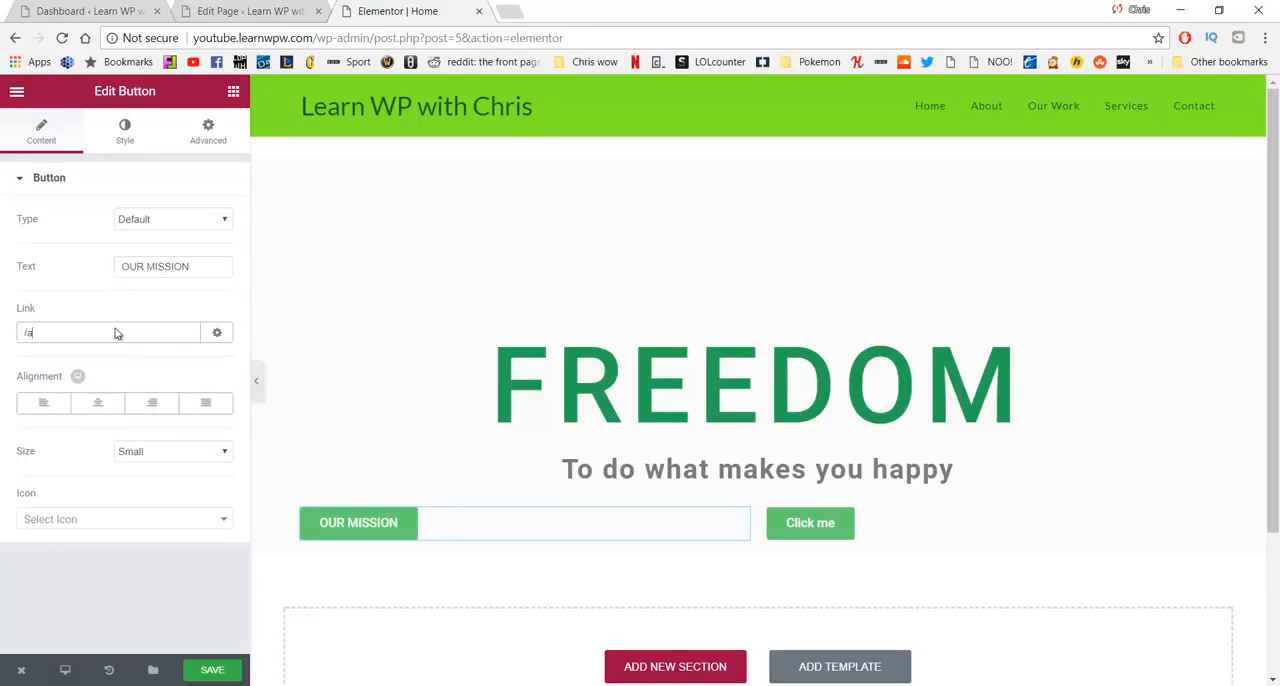
type("bout")
left_click(157, 410)
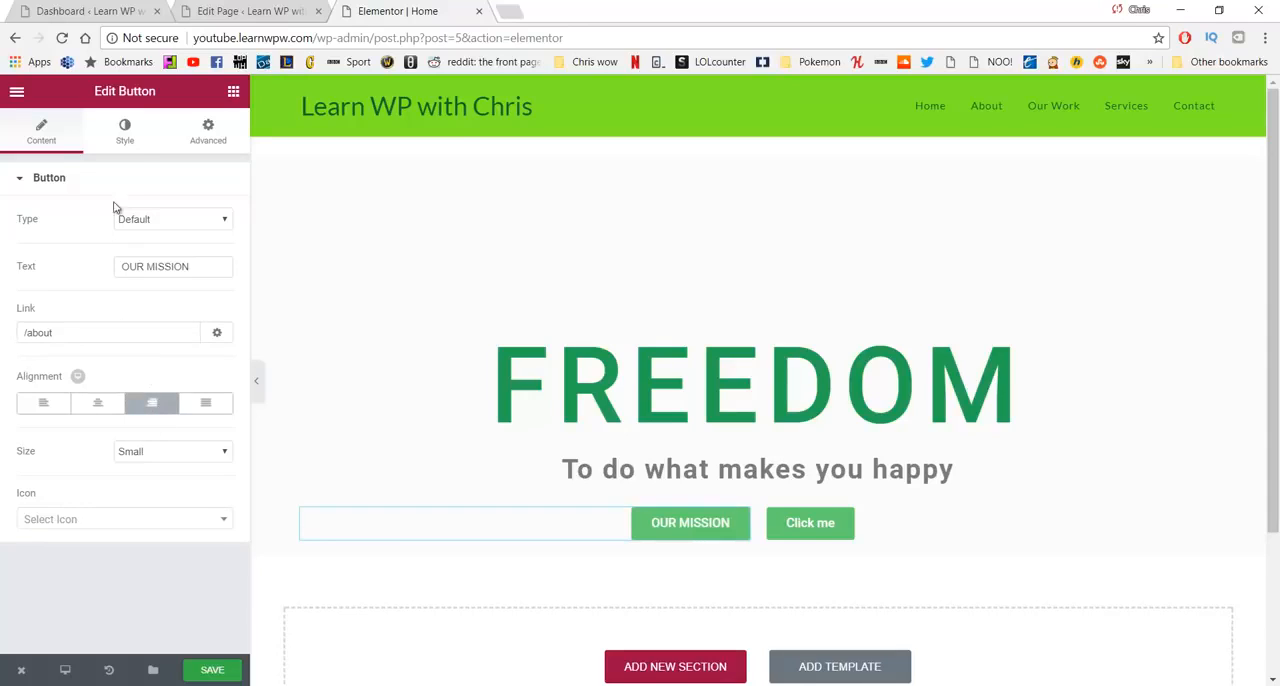
- Turn on custom typography for the OUR MISSION button and set its font size to 14 px
left_click(125, 133)
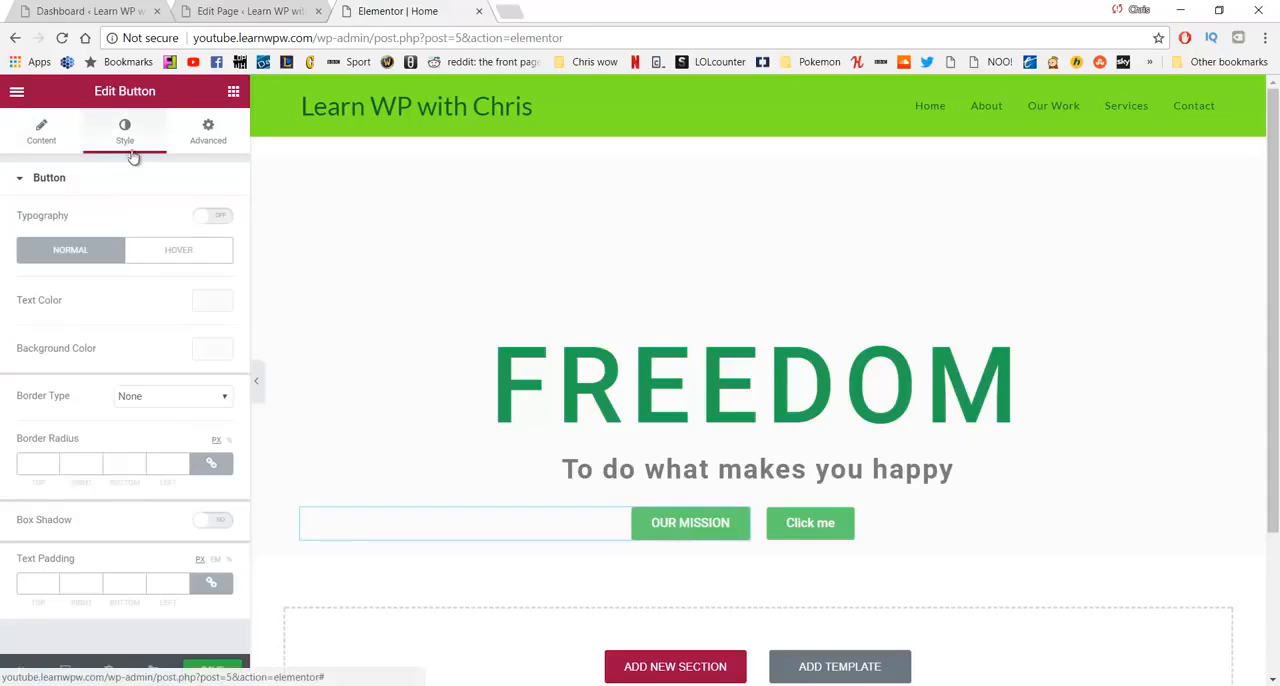
left_click(222, 219)
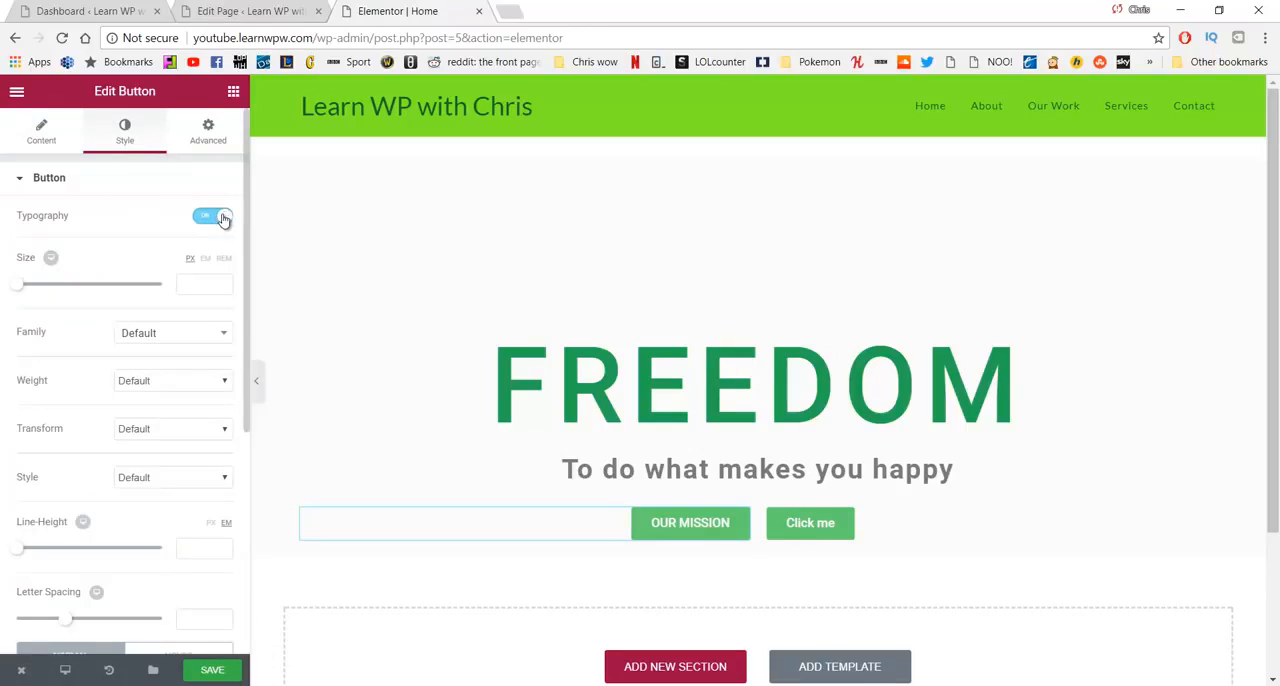
left_click(200, 283)
type("14")
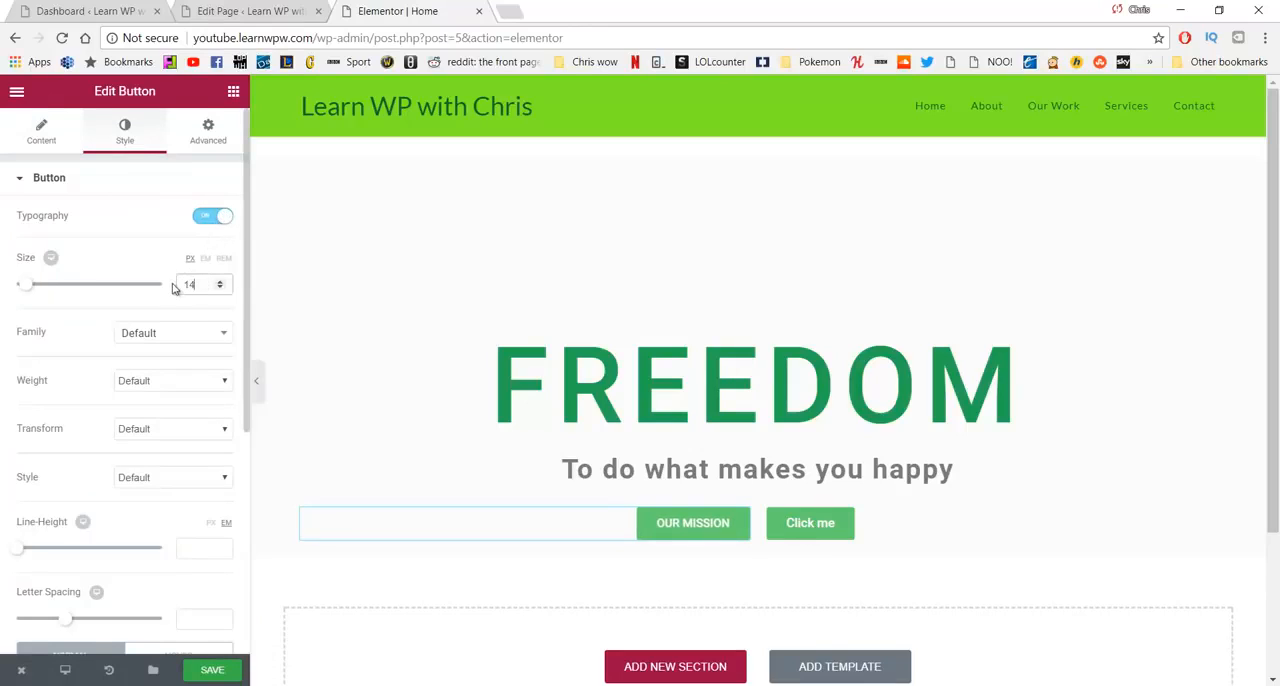
- Set the OUR MISSION button's normal background color to the green #23a455
scroll(170, 292, "down", 2)
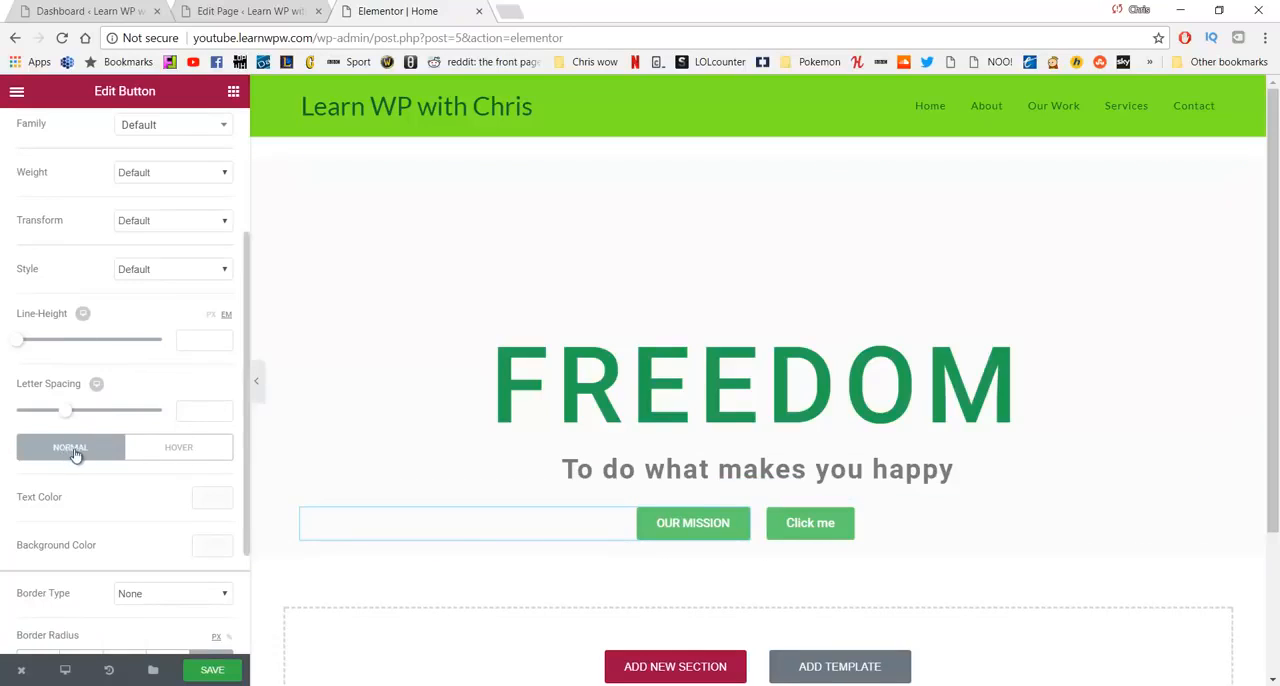
left_click(210, 545)
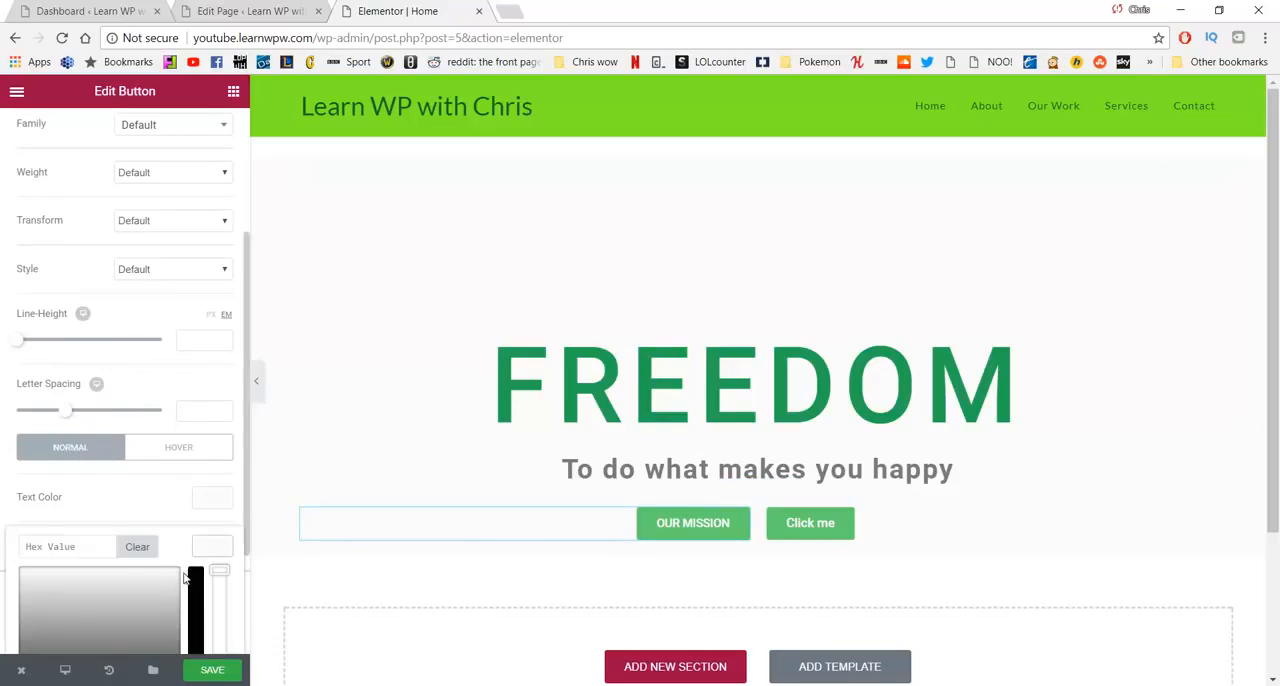
scroll(150, 560, "down", 2)
left_click(130, 578)
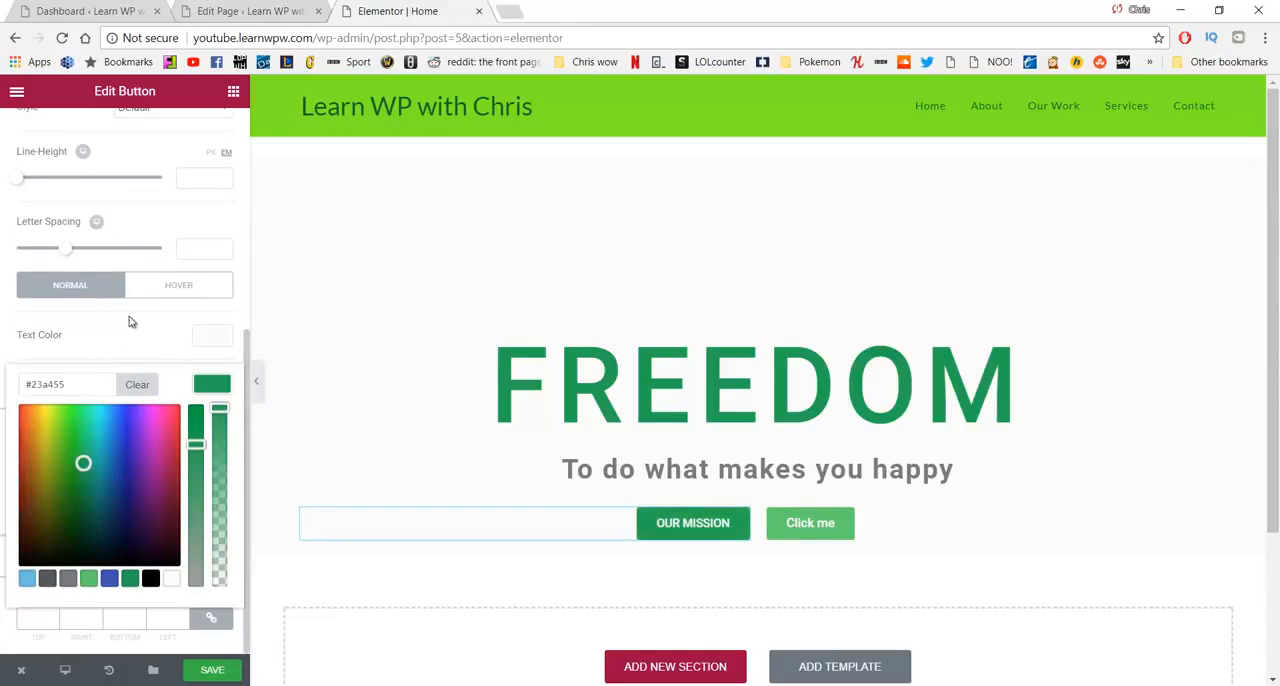
left_click(150, 292)
left_click(70, 293)
left_click(150, 340)
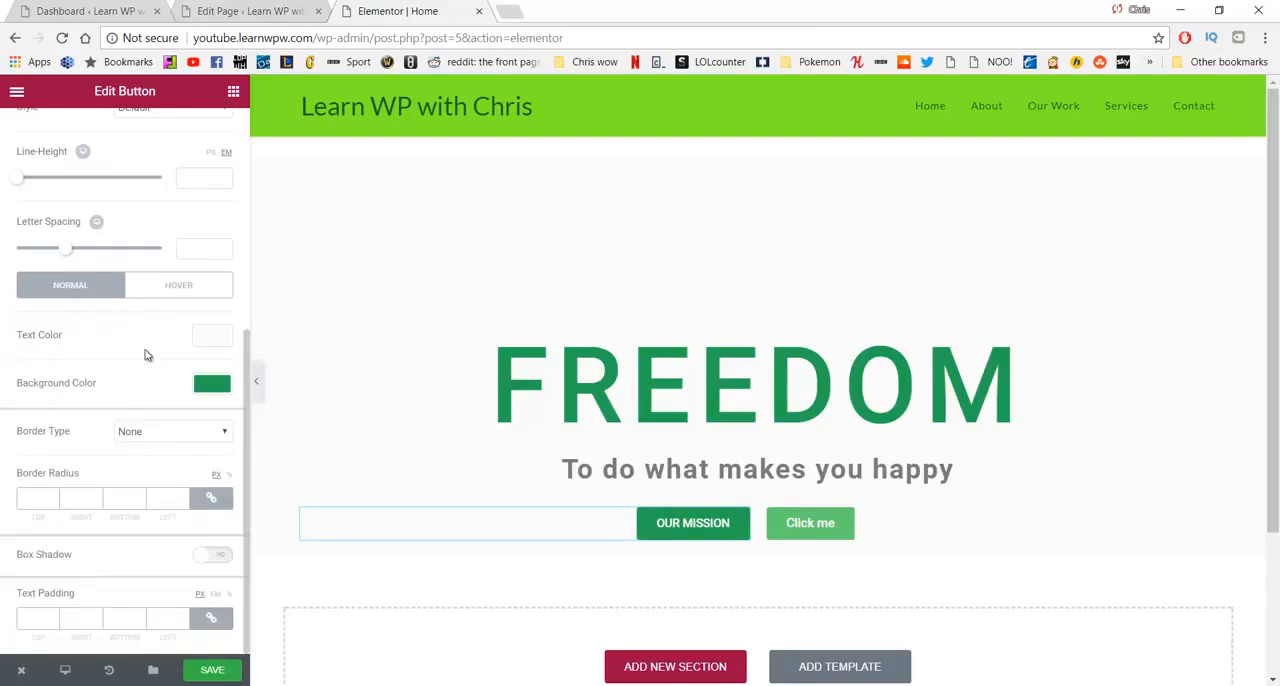
- Round all corners of the OUR MISSION button with a border radius of 5 px
left_click(152, 437)
left_click(154, 433)
type("5")
left_click_drag(44, 503, 19, 505)
type("520")
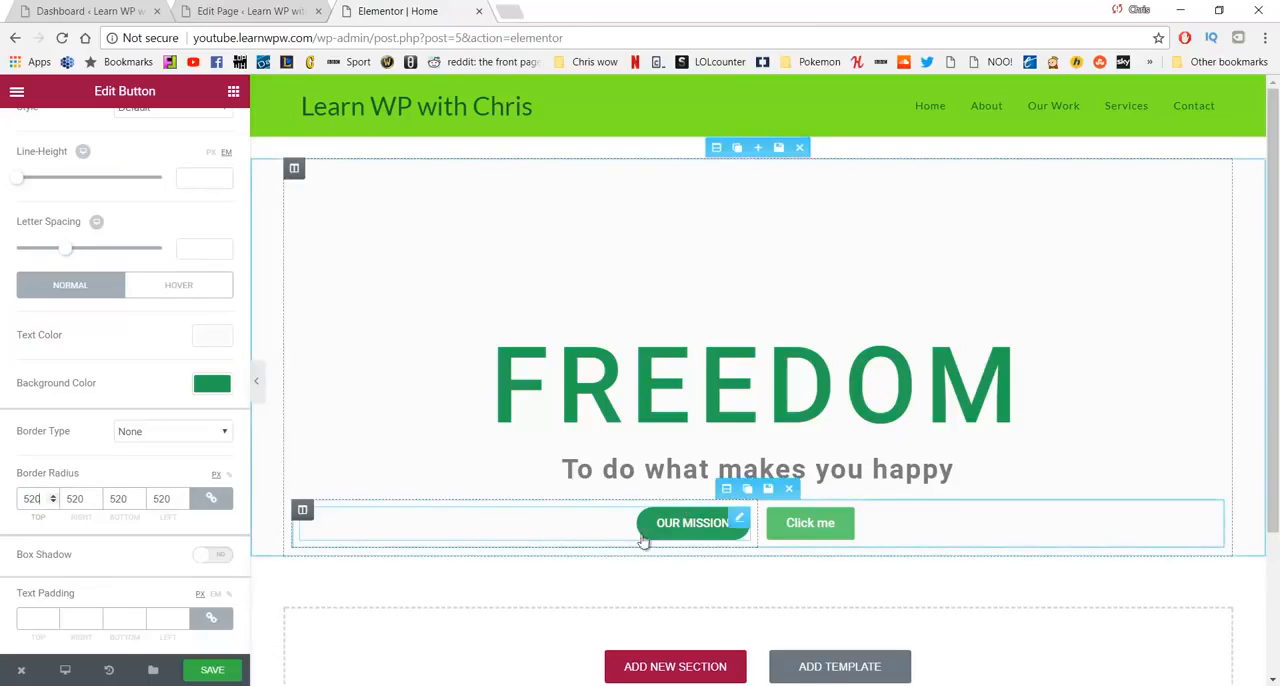
key("BackSpace")
key("BackSpace")
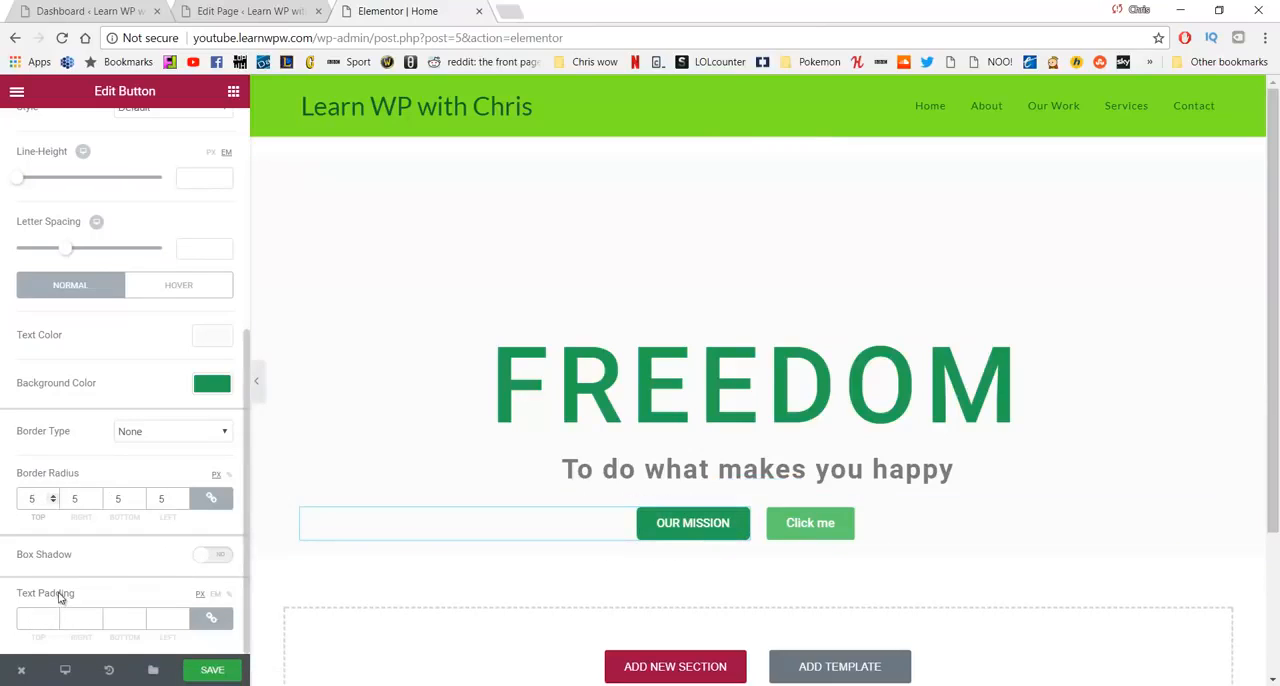
- Try text paddings of 5, 500, 50 and 20 px on the OUR MISSION button, and clear the padding values
left_click(31, 616)
type("5")
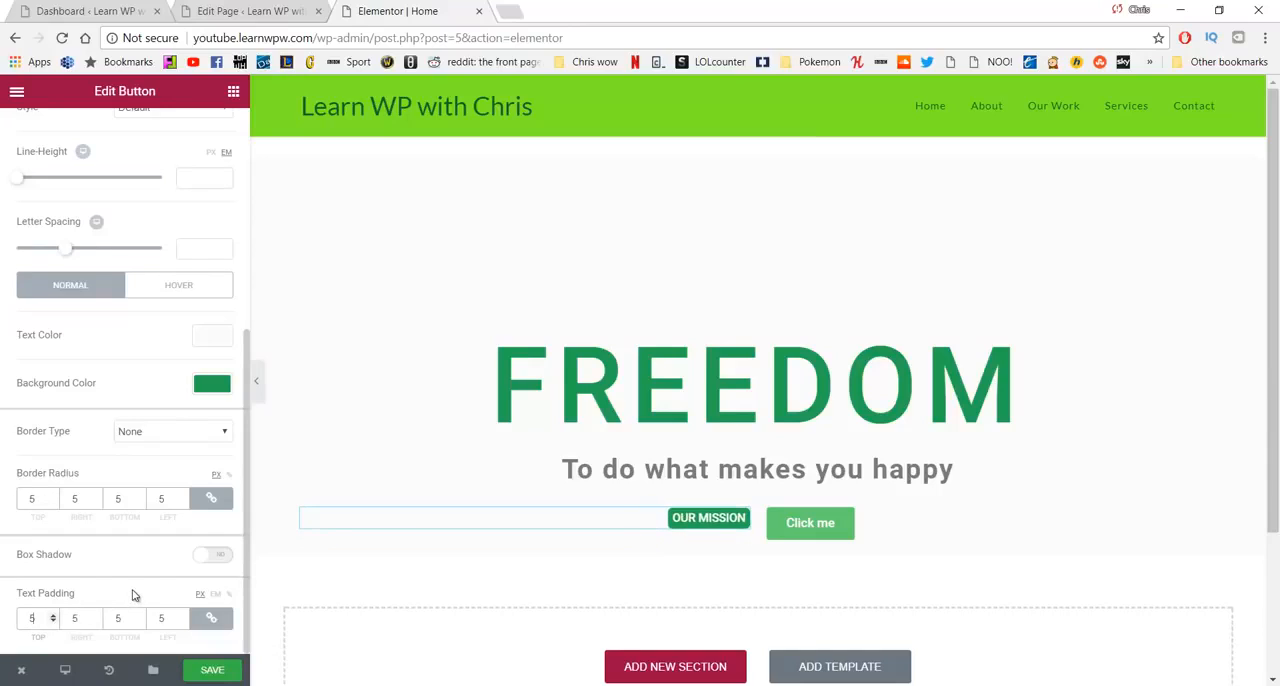
key("BackSpace")
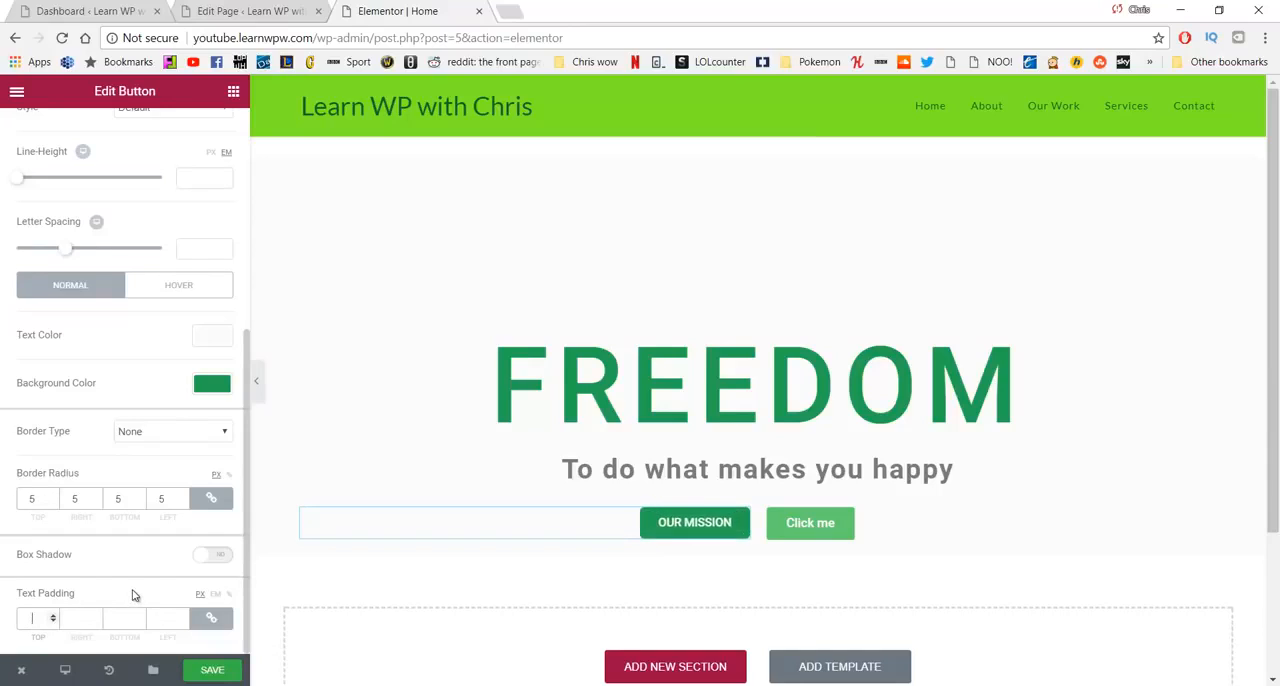
type("500")
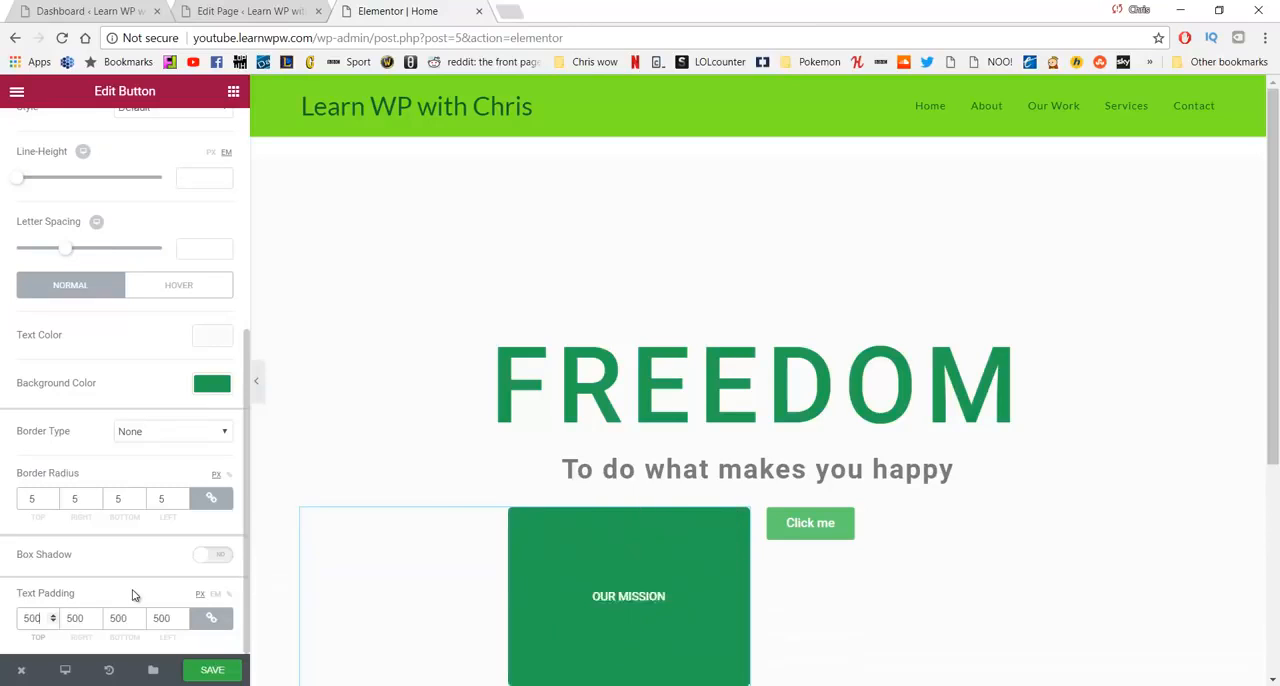
key("BackSpace")
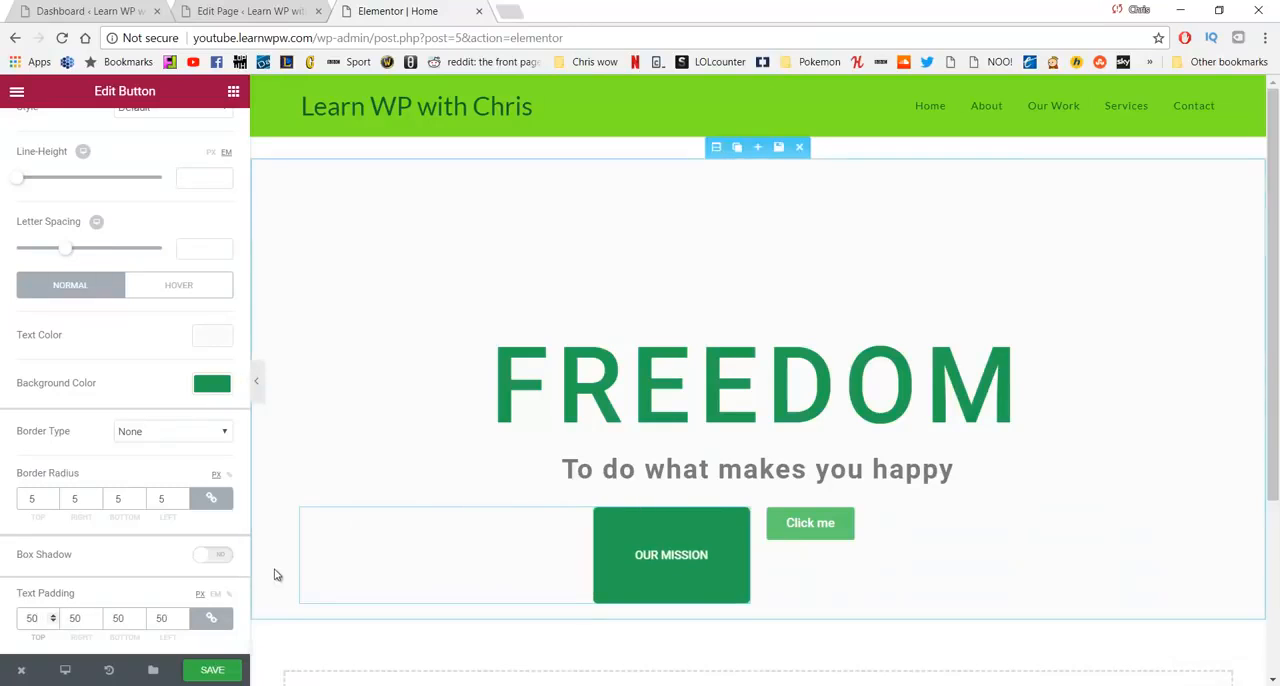
key("BackSpace")
type("20")
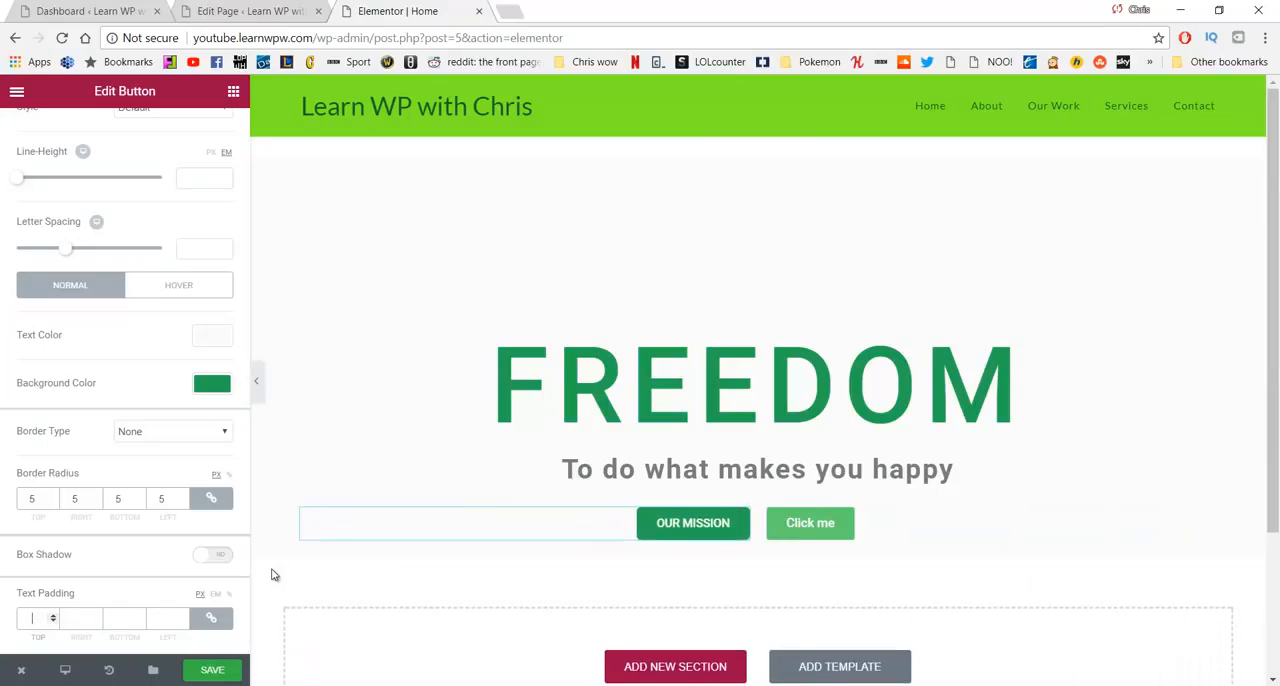
key("BackSpace")
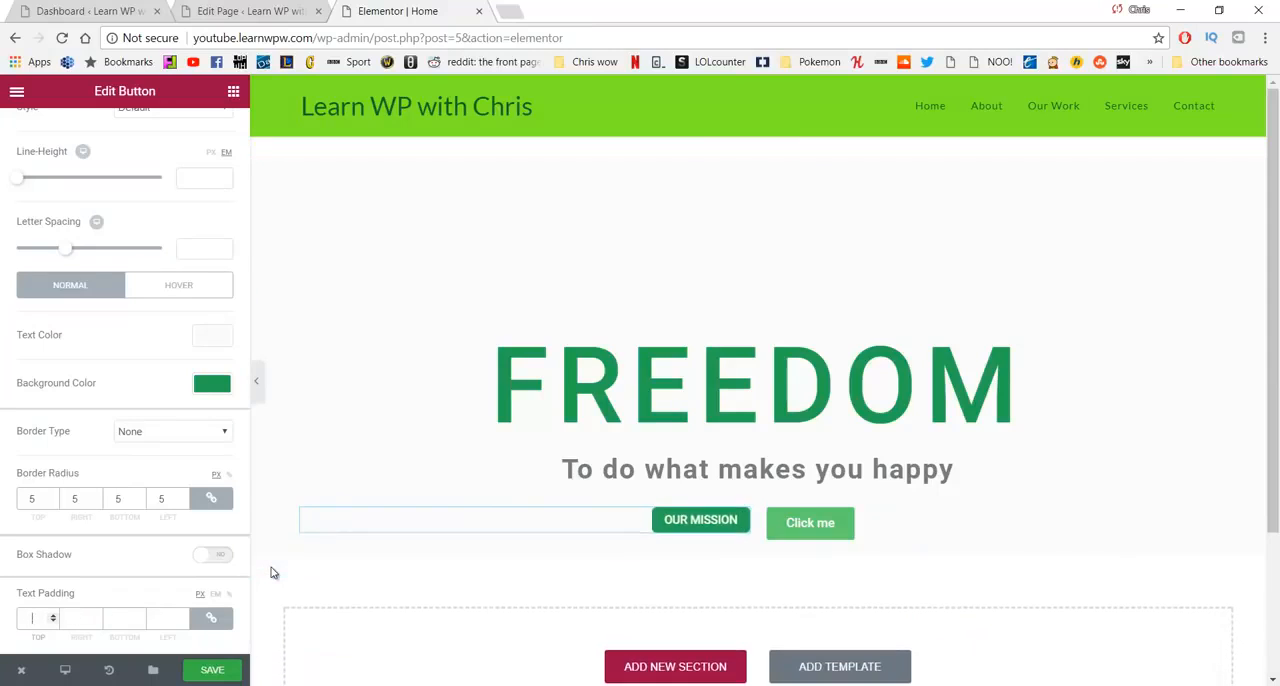
type("0")
key("BackSpace")
key("BackSpace")
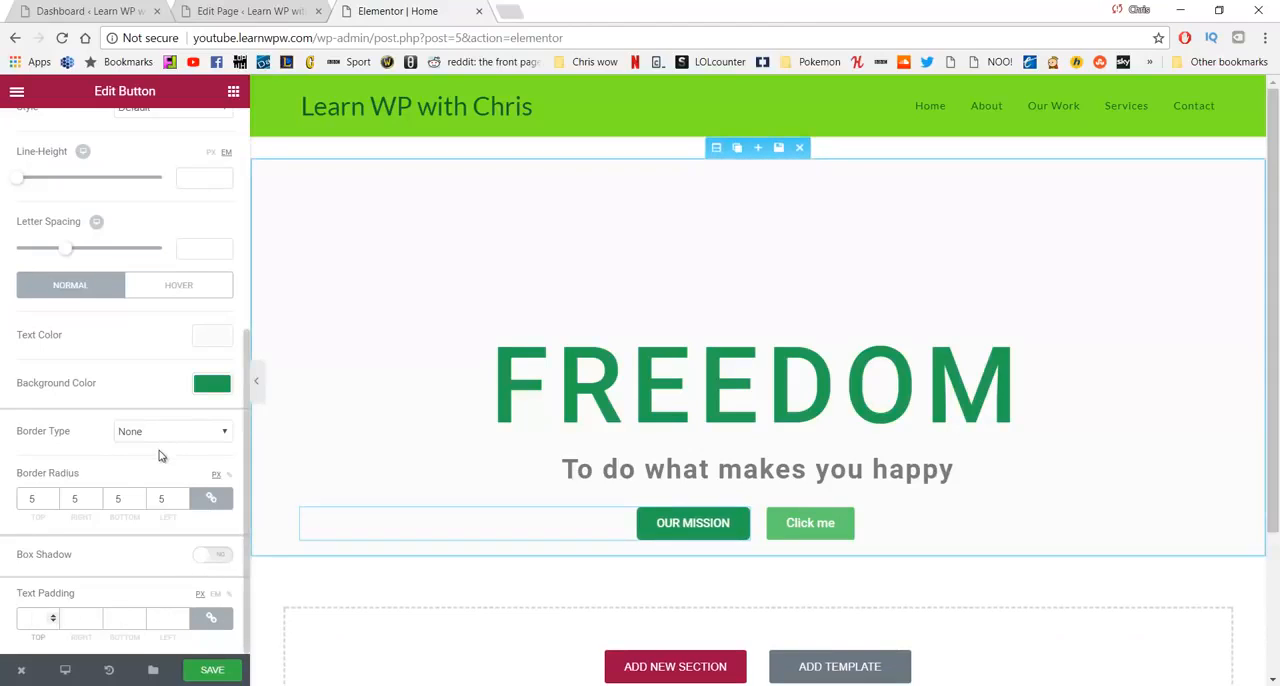
- Set the OUR MISSION button's hover background color to the light green #61ce70
left_click(179, 289)
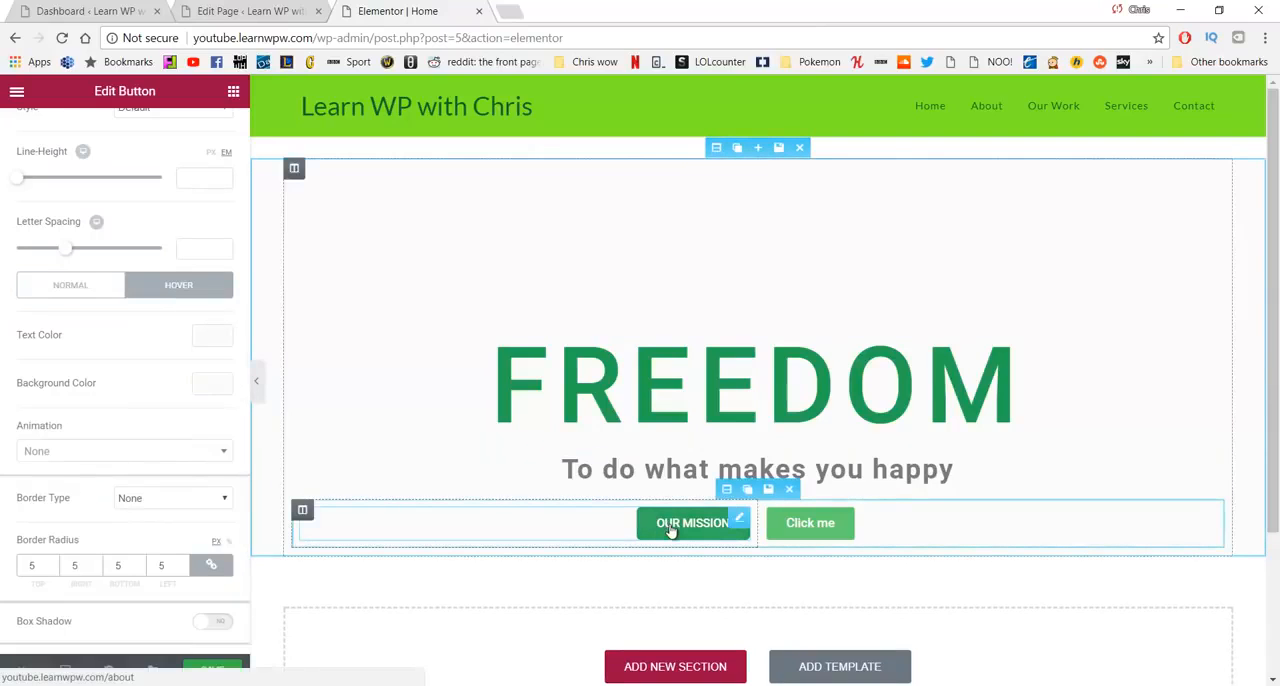
left_click(212, 386)
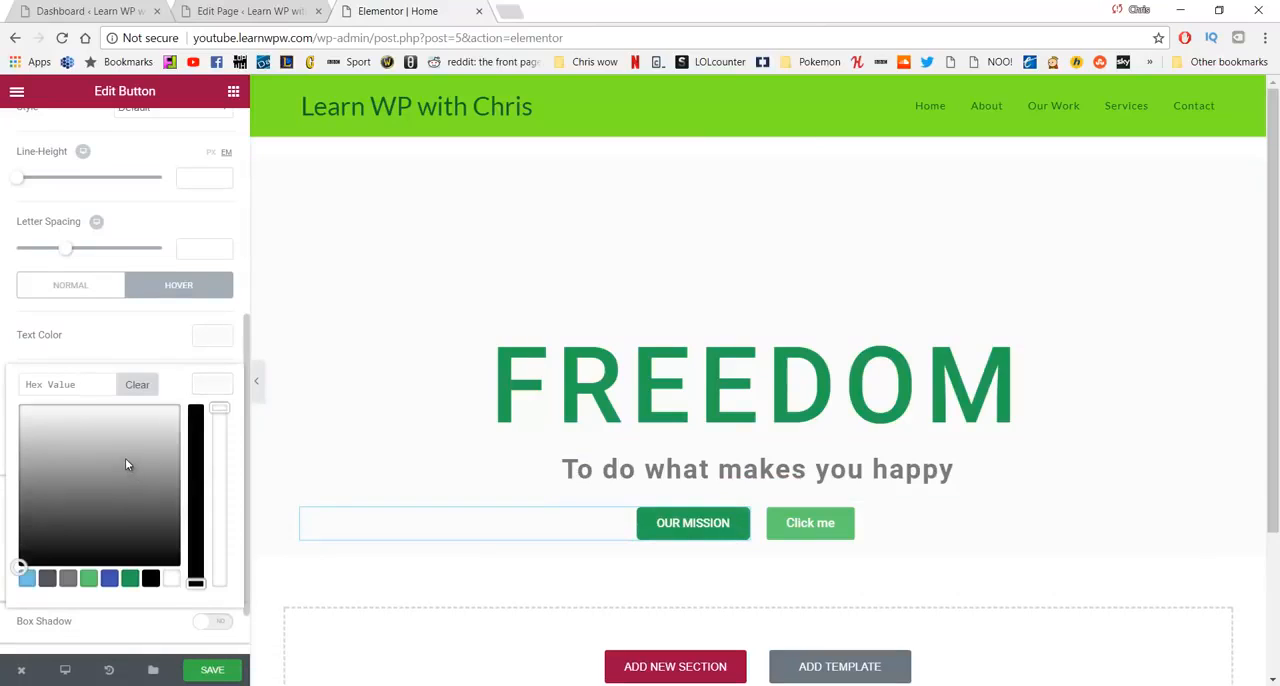
left_click(88, 578)
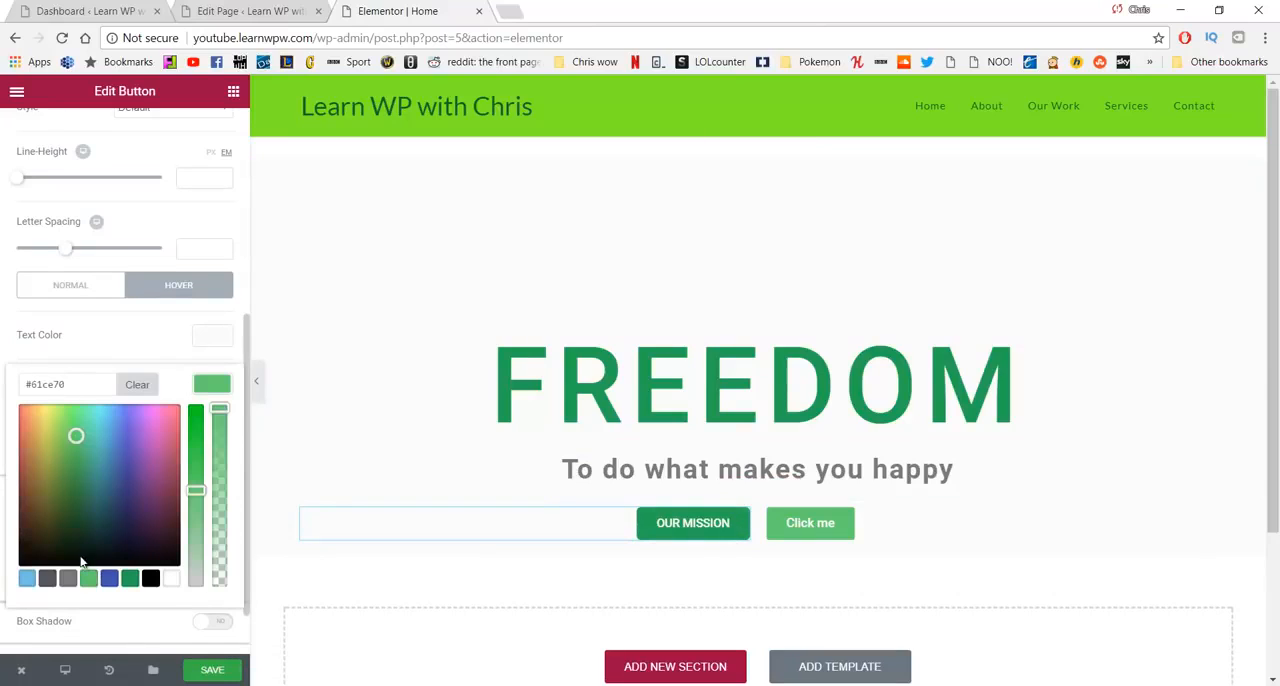
scroll(127, 441, "down", 1)
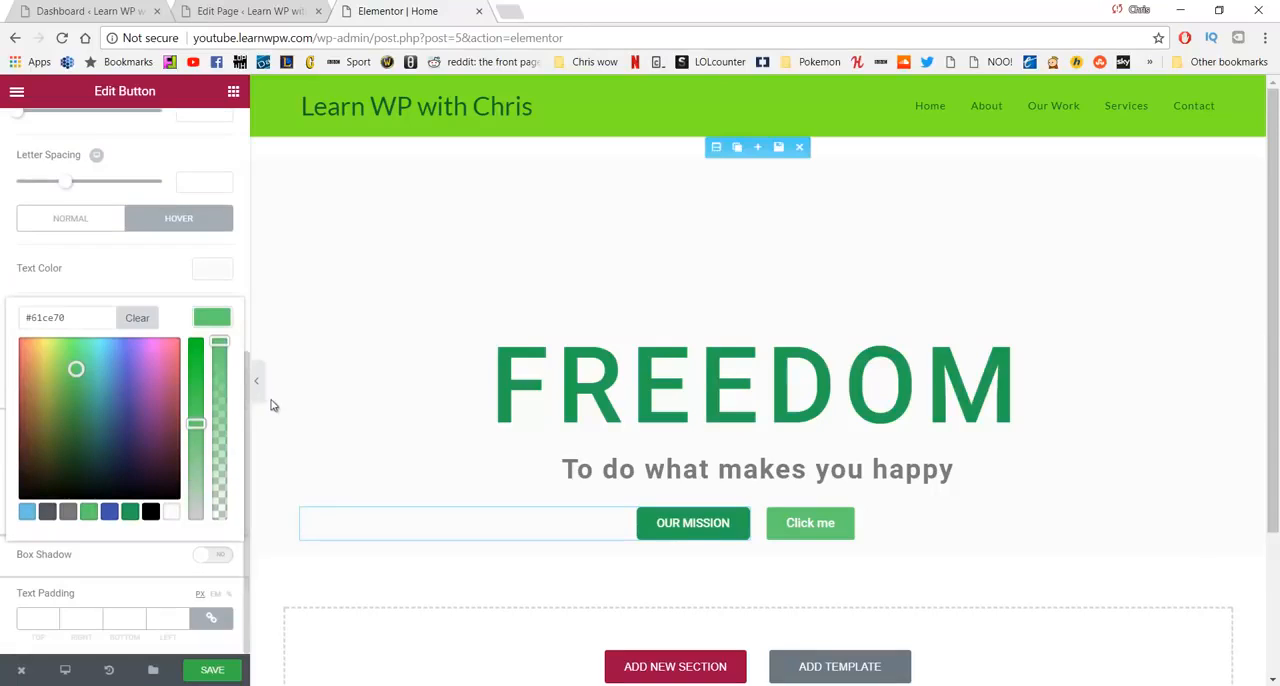
left_click(305, 388)
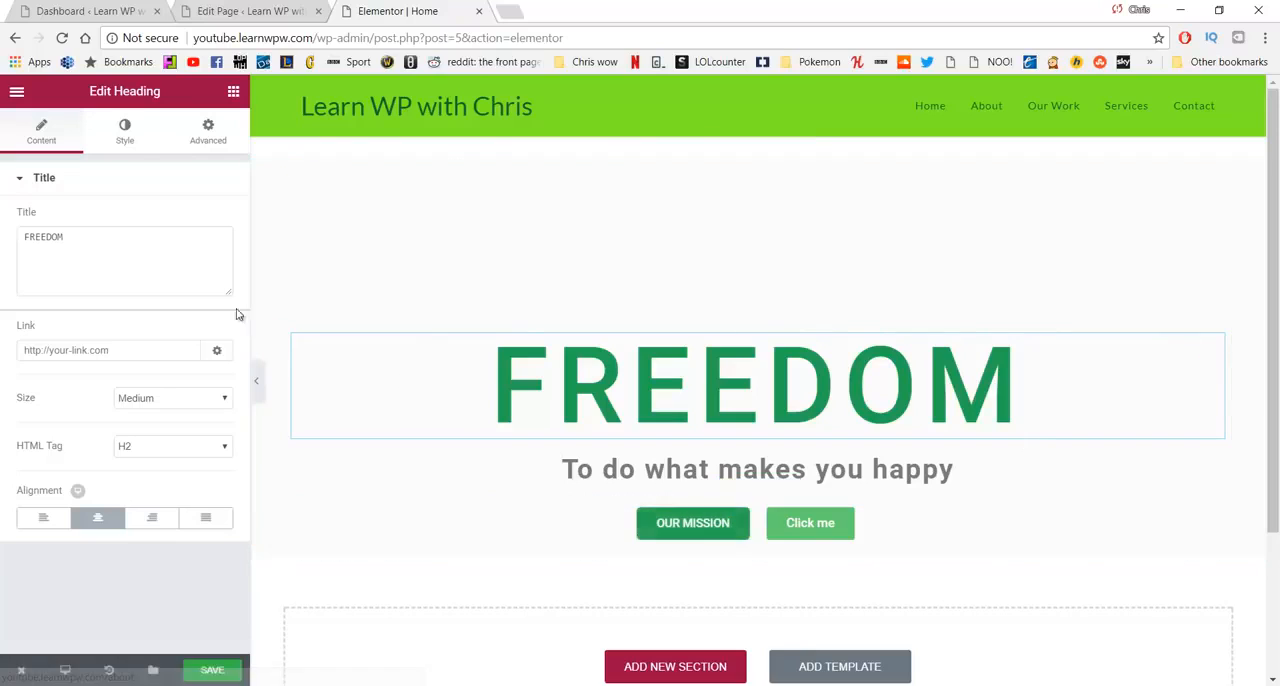
- Examine the OUR MISSION button's style settings and its advanced margin, padding and entrance animation options
left_click(662, 524)
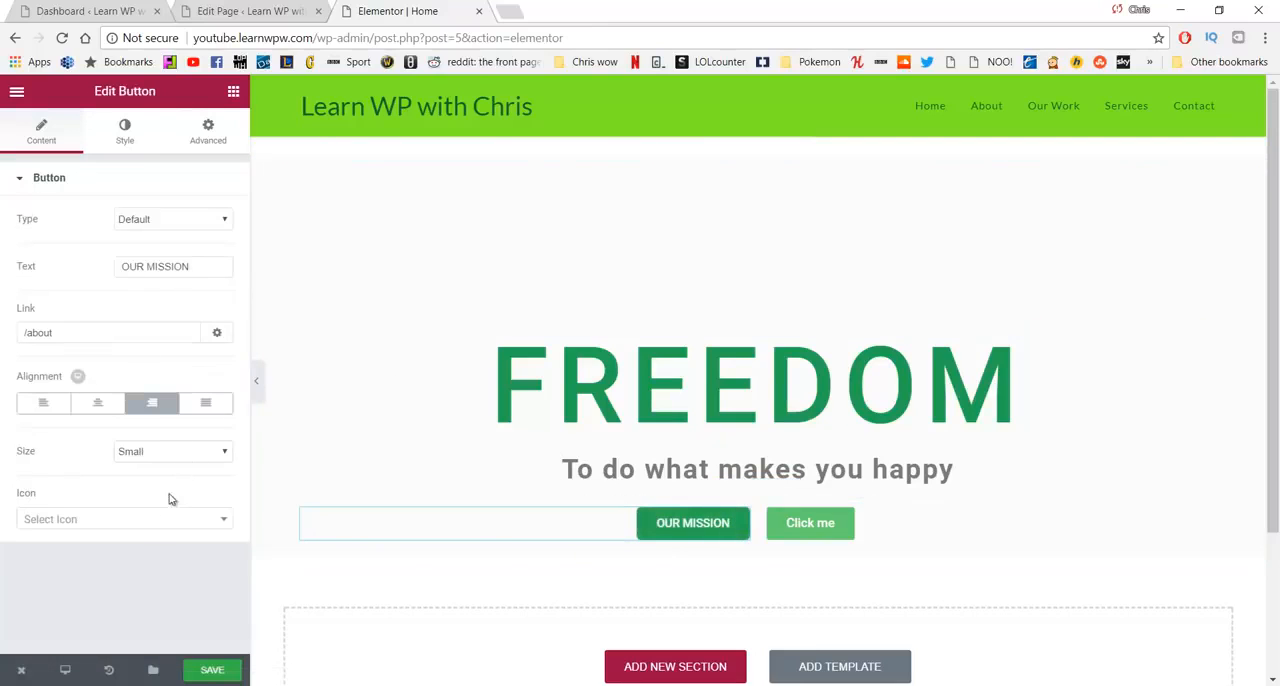
left_click(125, 129)
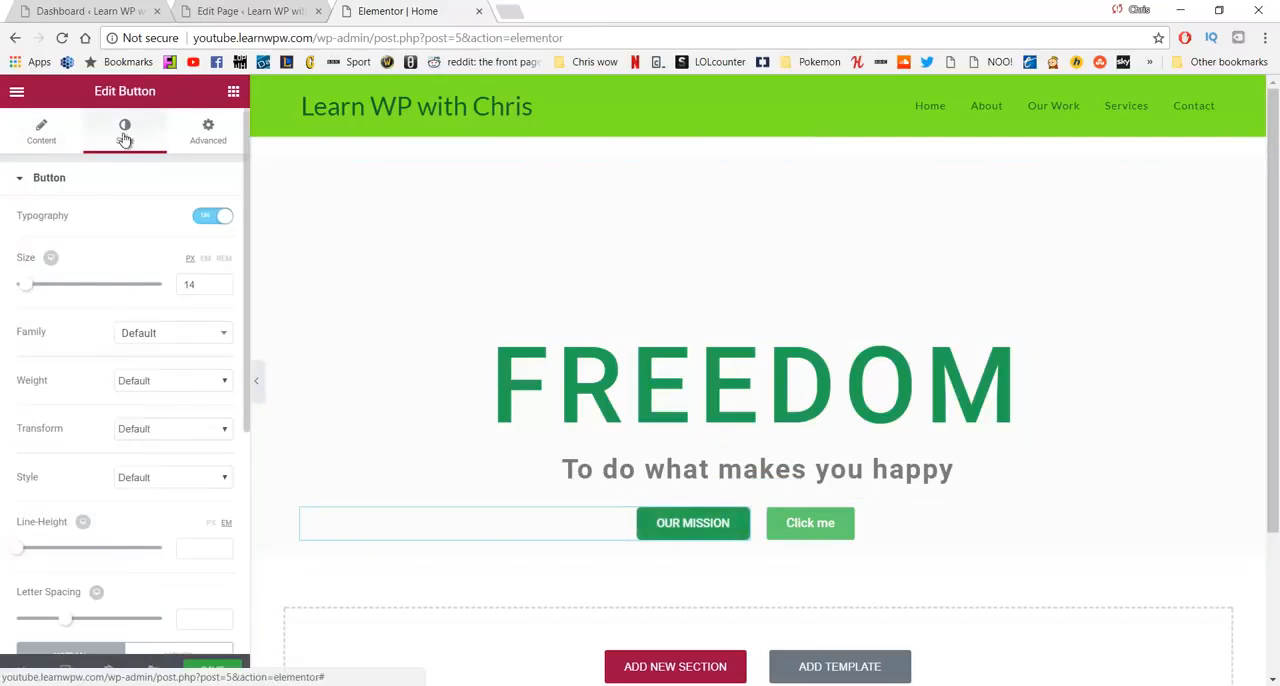
scroll(140, 250, "down", 4)
scroll(190, 160, "up", 5)
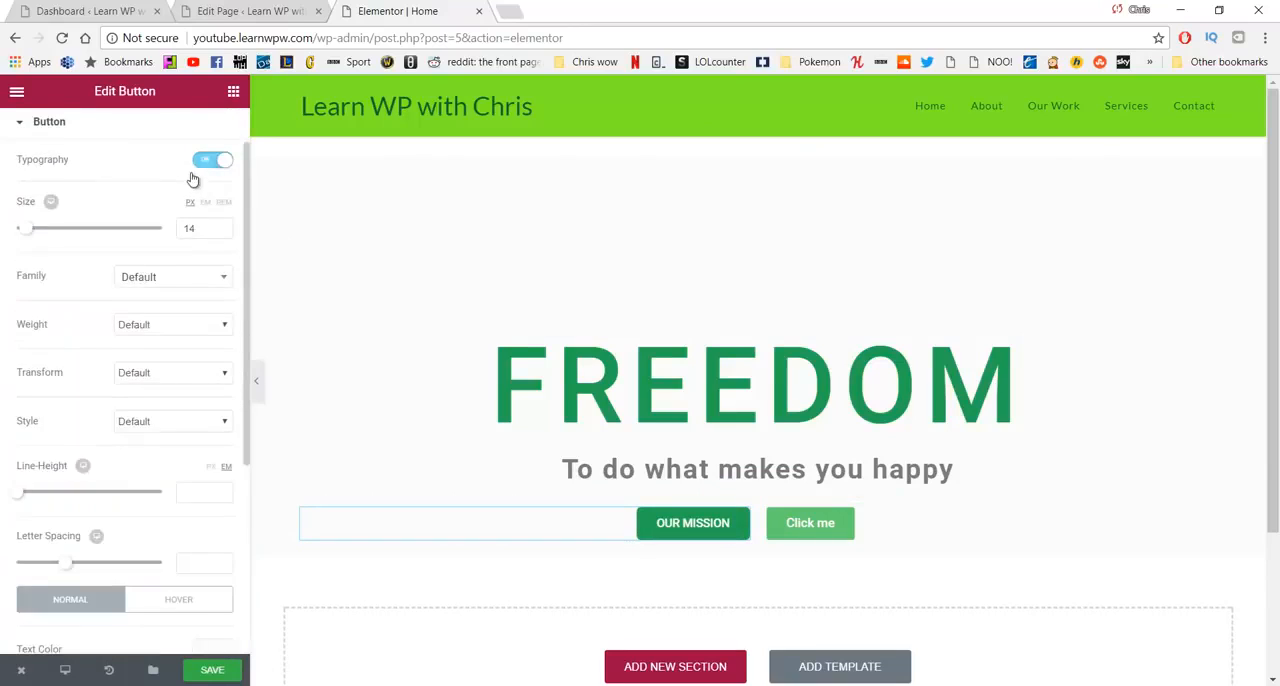
left_click(190, 137)
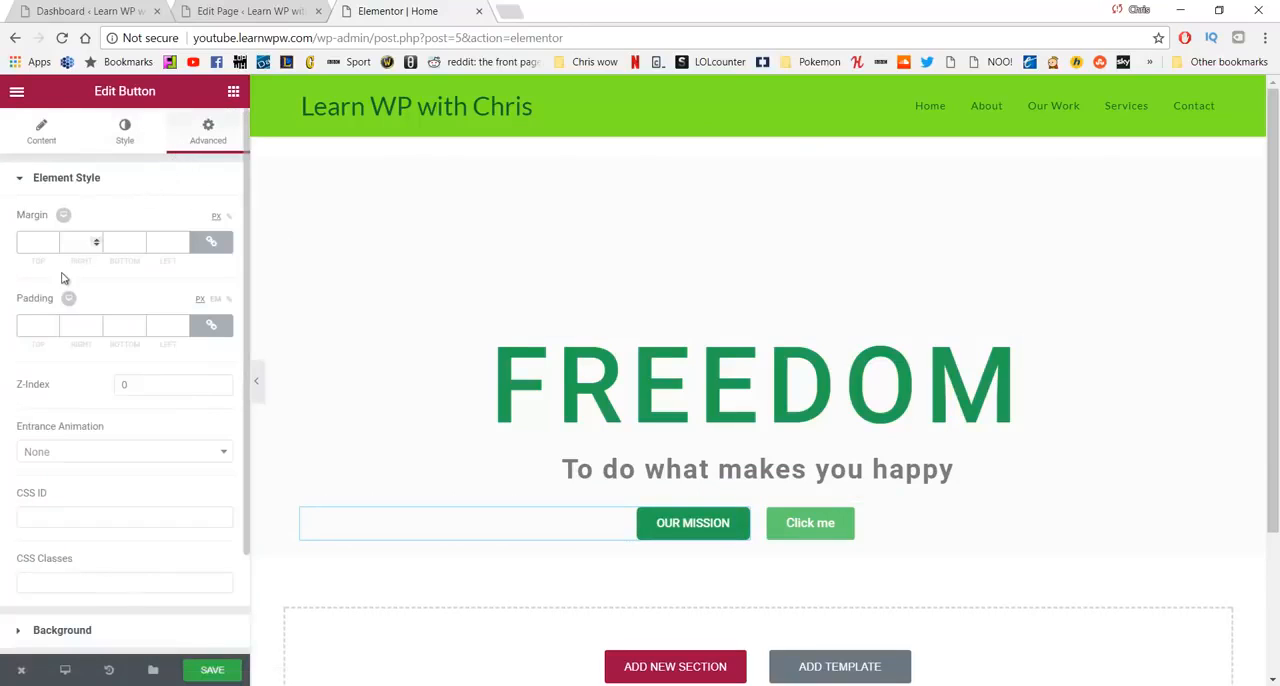
scroll(50, 310, "down", 1)
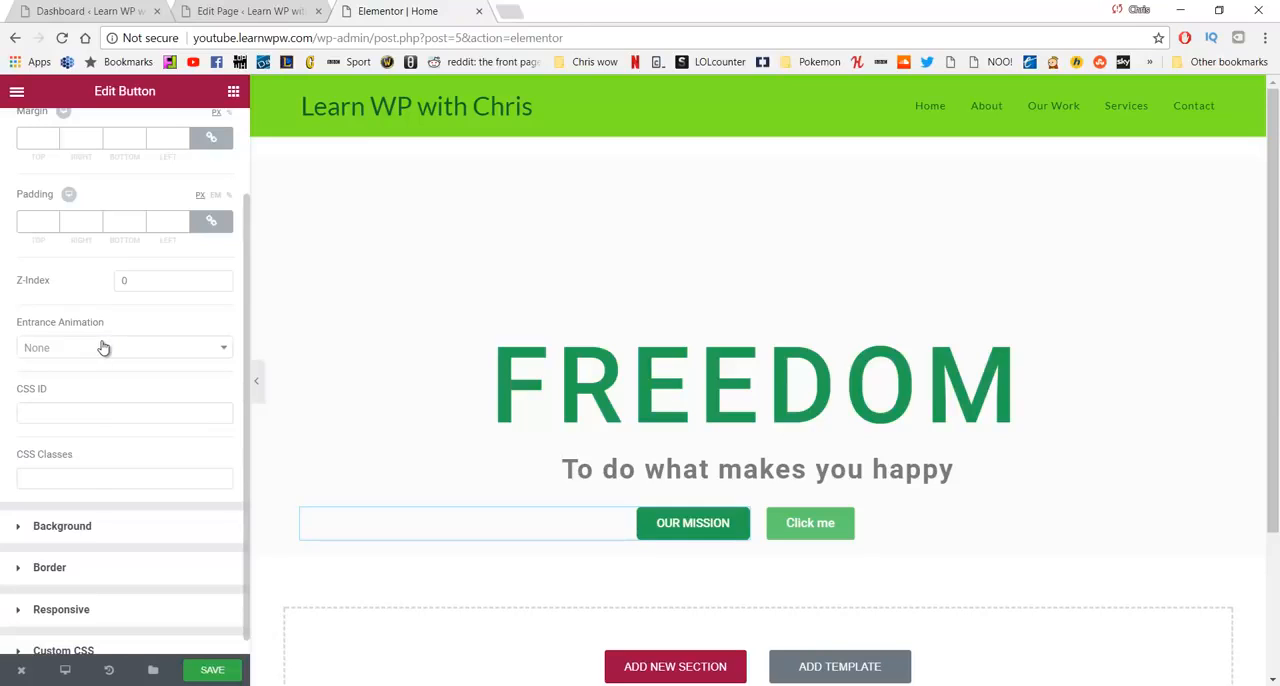
- Change the Click me button's text to VIEW OUR WORK and its link to /our-work
left_click(795, 524)
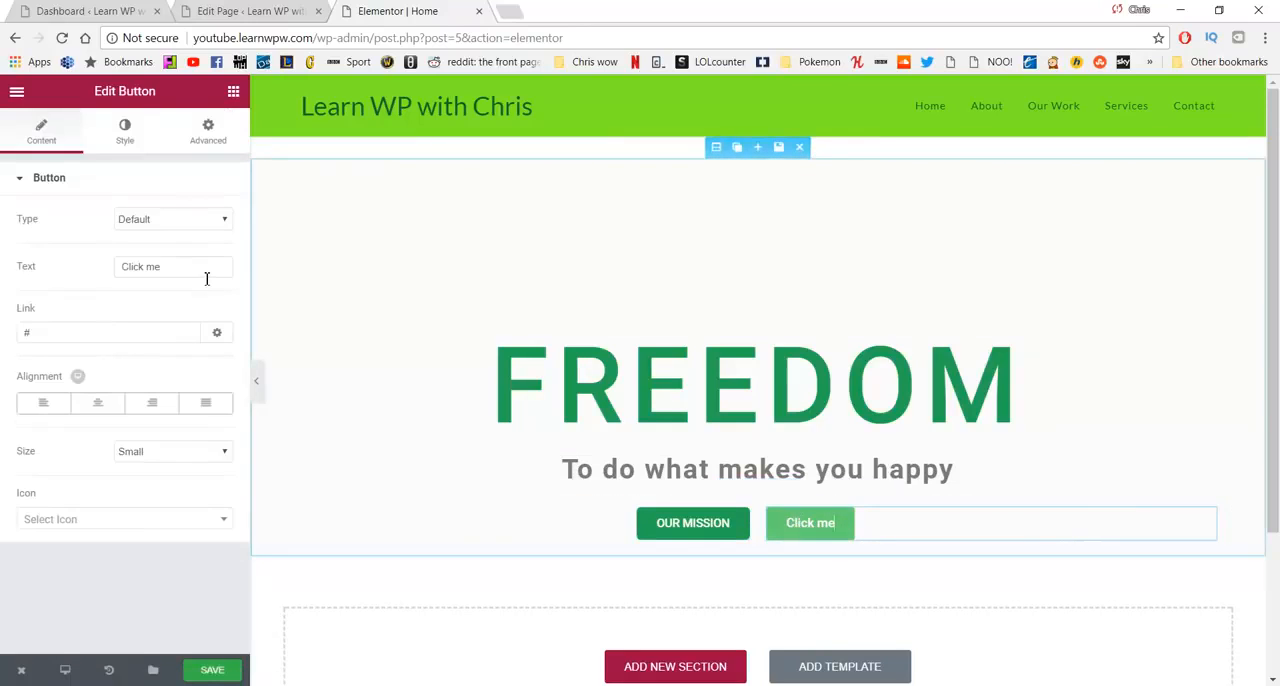
left_click_drag(206, 273, 70, 276)
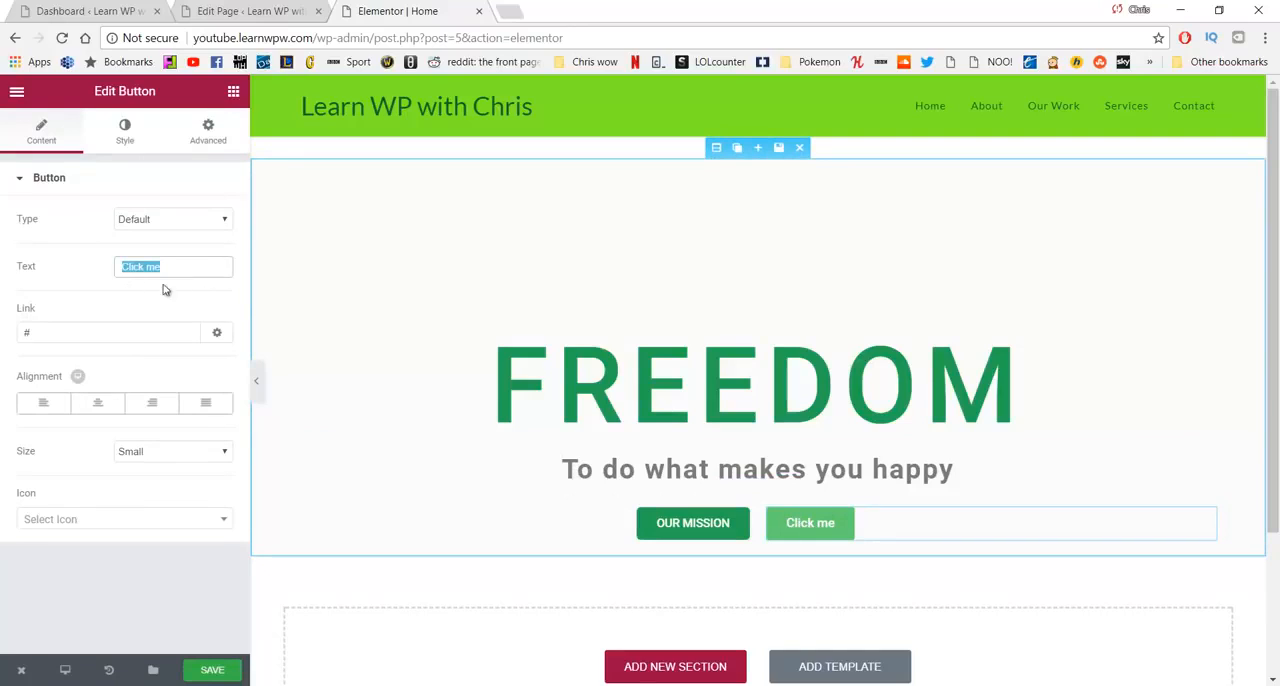
type("VIEW ")
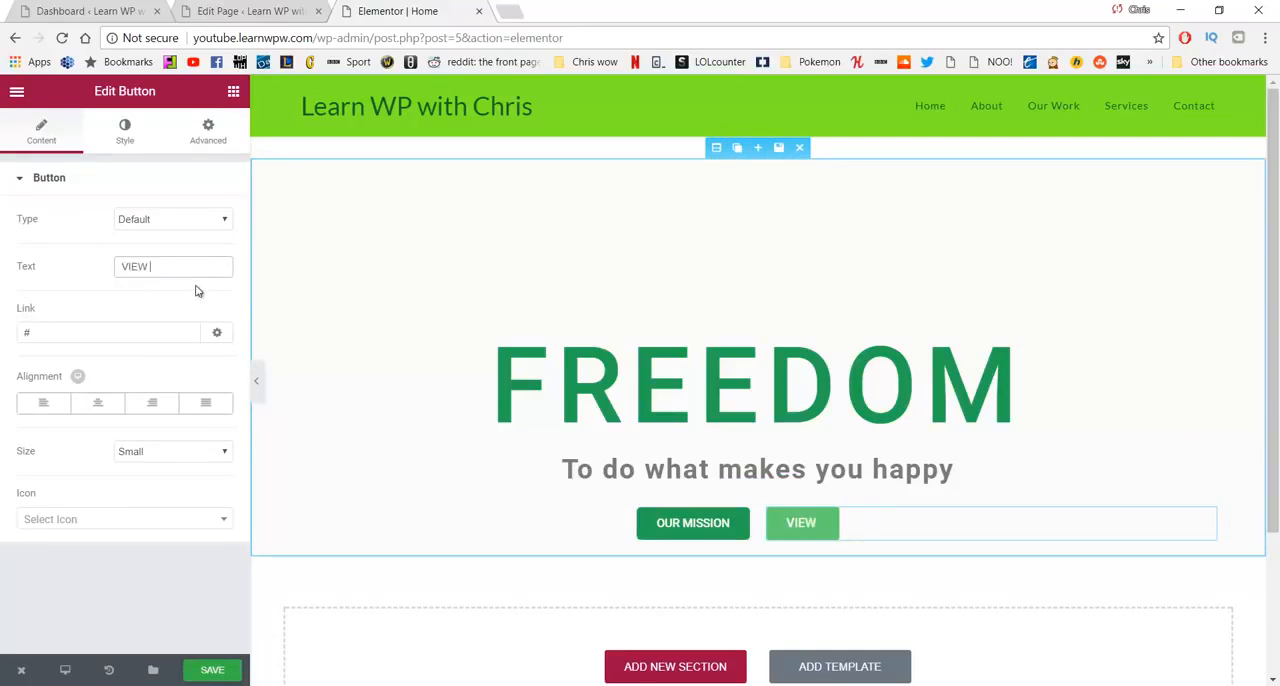
type("OUR WORK")
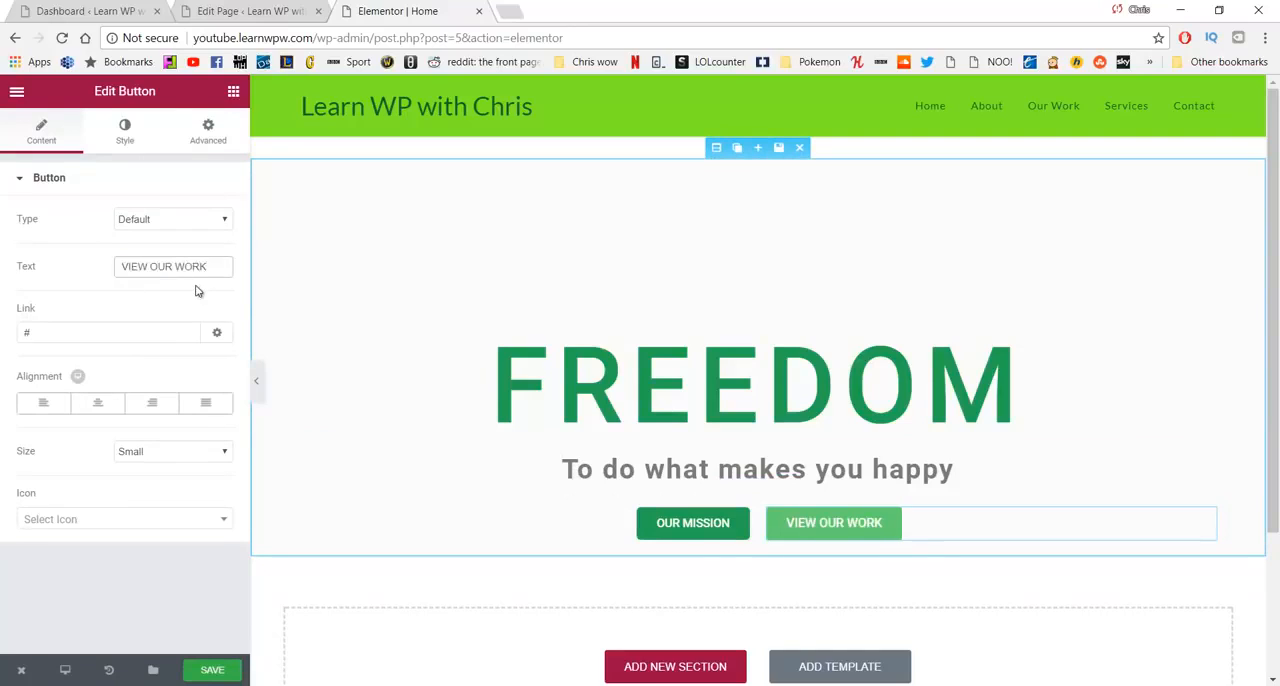
left_click(97, 331)
key("BackSpace")
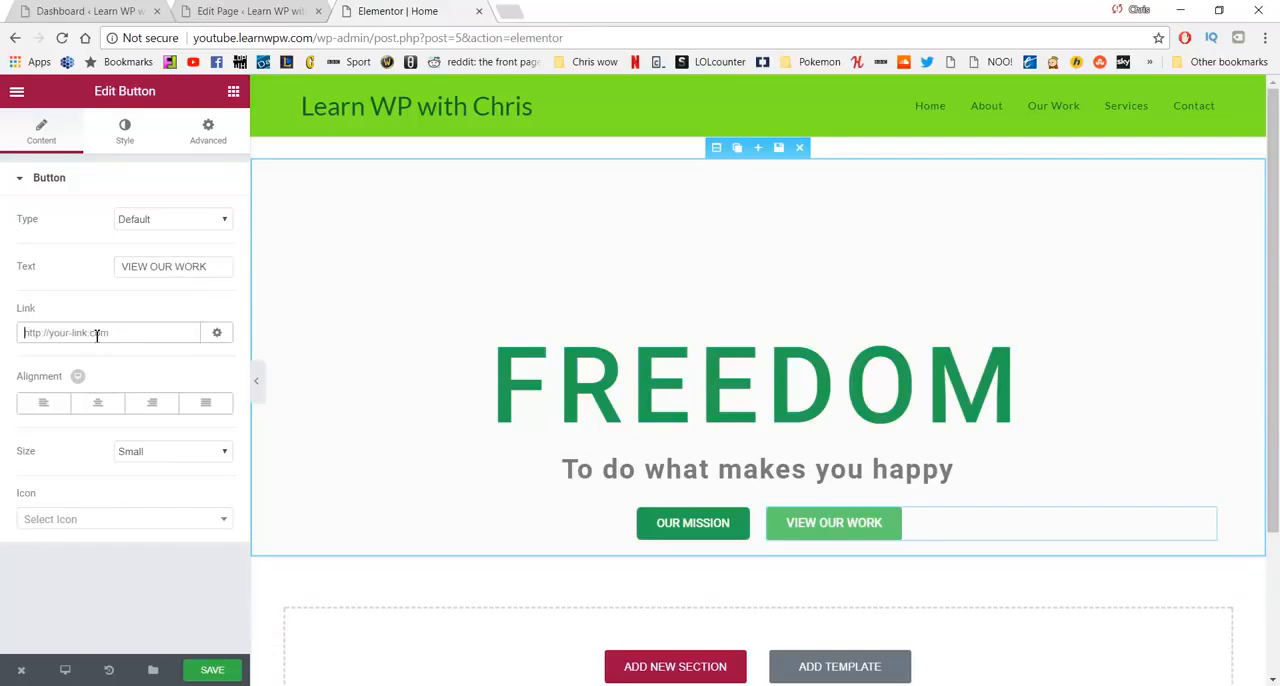
type("/")
type("our-da")
- Turn on custom typography for the VIEW OUR WORK button and set its font size to 14 px
left_click(125, 138)
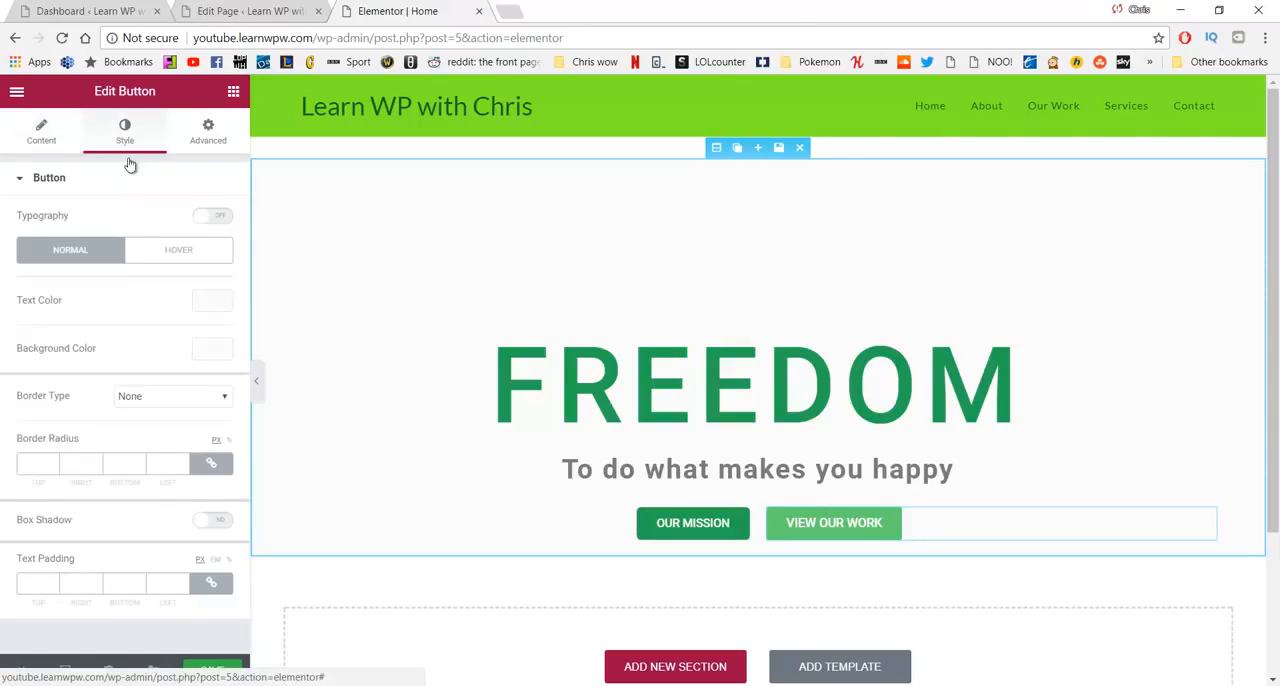
left_click(203, 218)
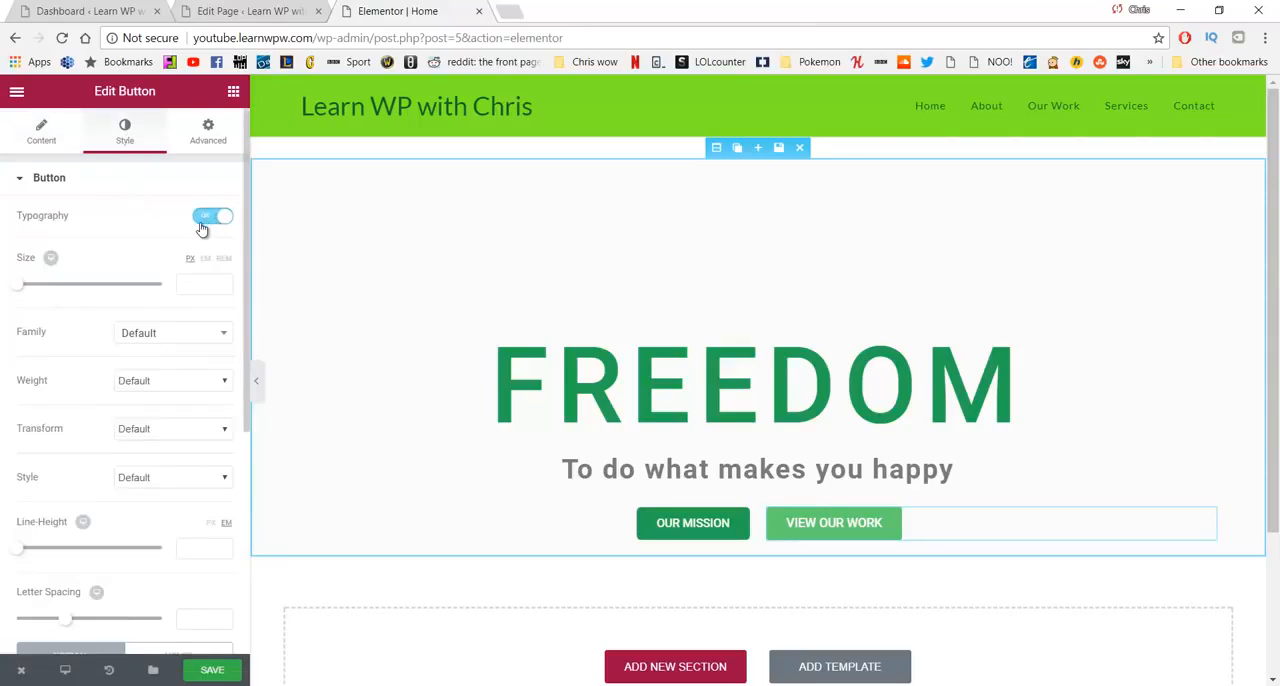
left_click(186, 286)
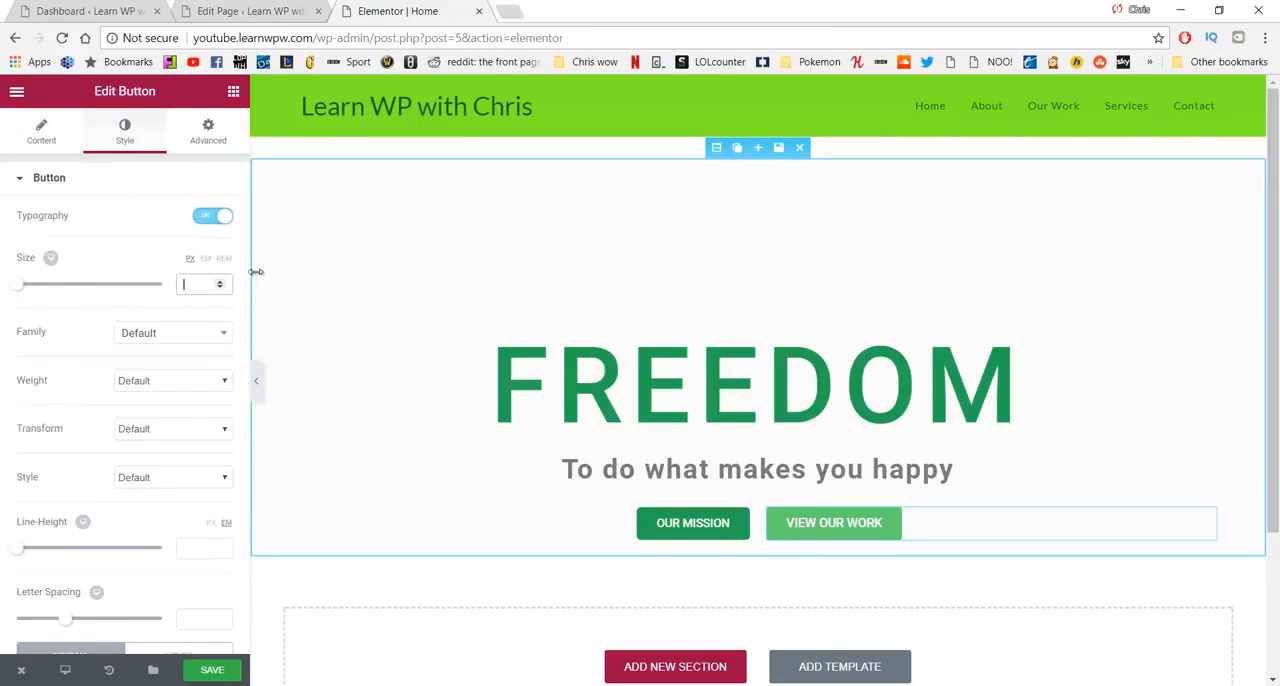
type("14")
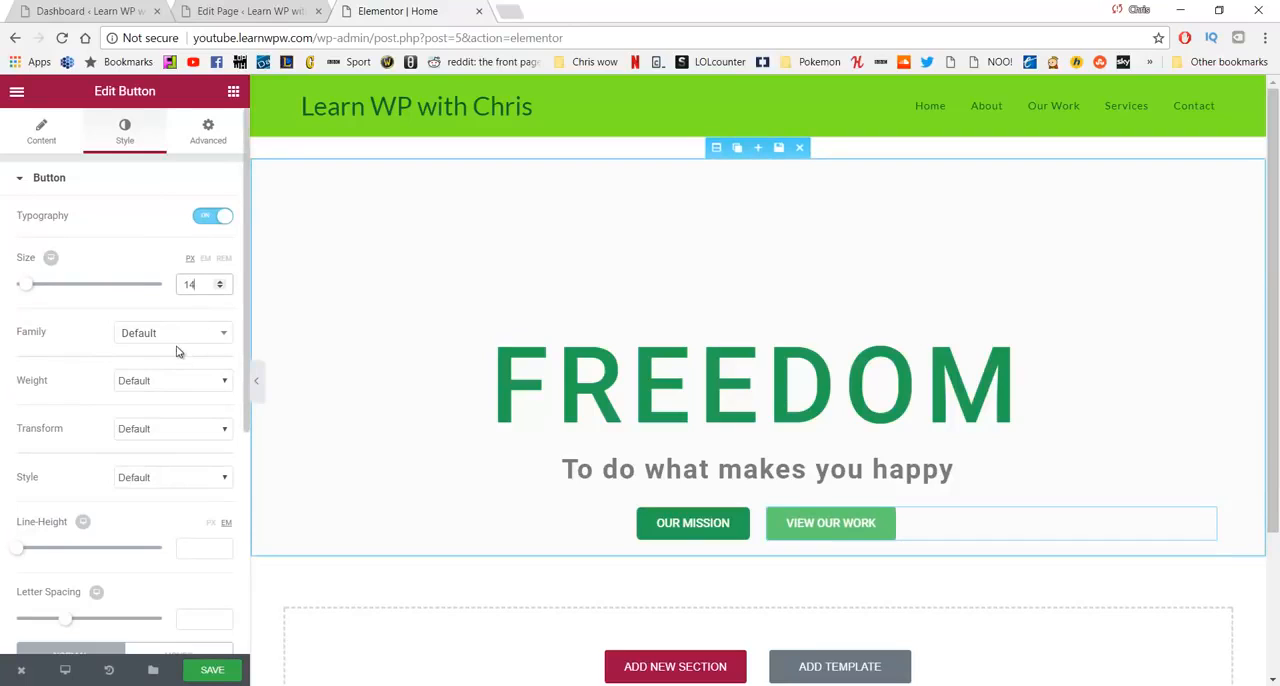
- Set the VIEW OUR WORK button's normal background color to white with full transparency
scroll(177, 349, "down", 3)
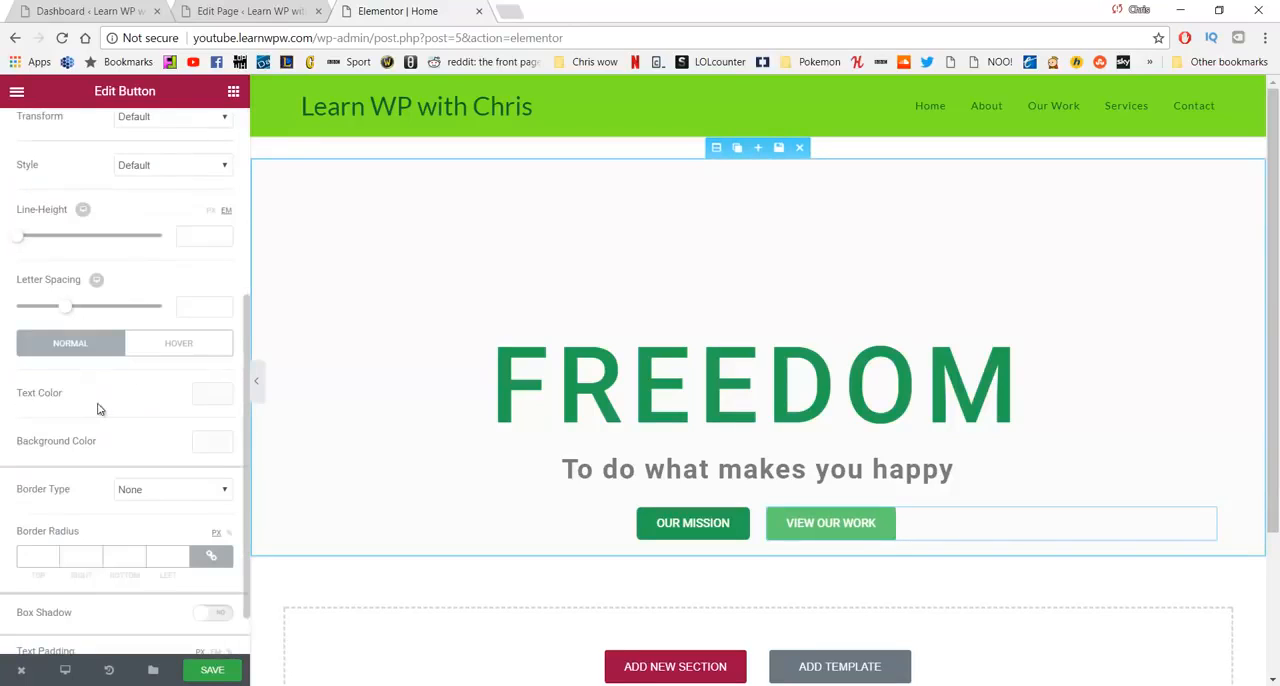
left_click(202, 447)
left_click_drag(150, 484, 4, 461)
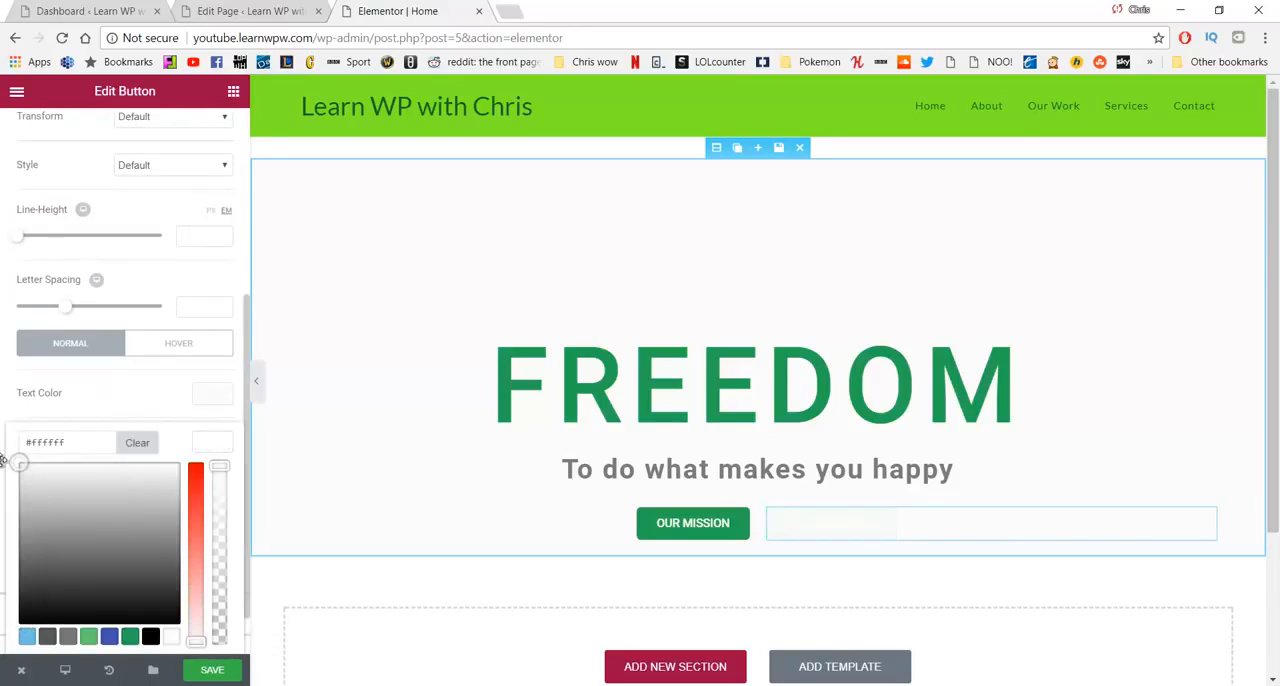
left_click(219, 449)
left_click_drag(222, 466, 240, 652)
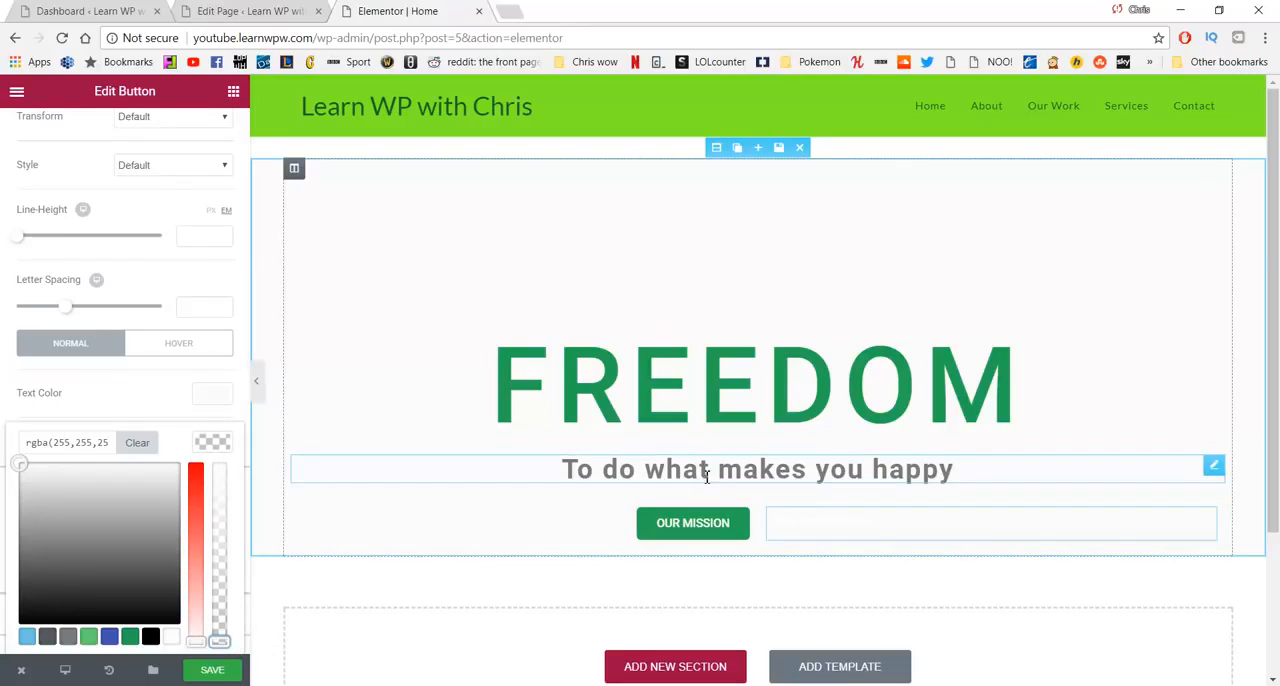
- Set the hero section's classic background color to the dark gray #424242
left_click(717, 149)
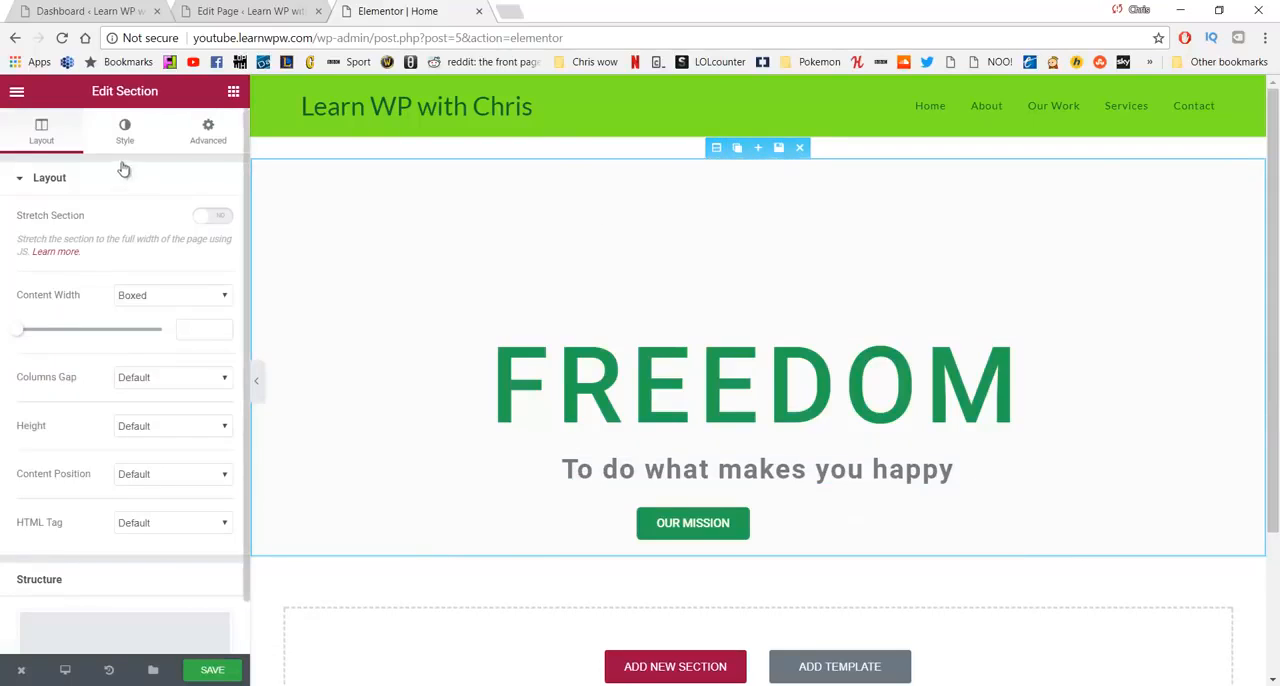
left_click(124, 133)
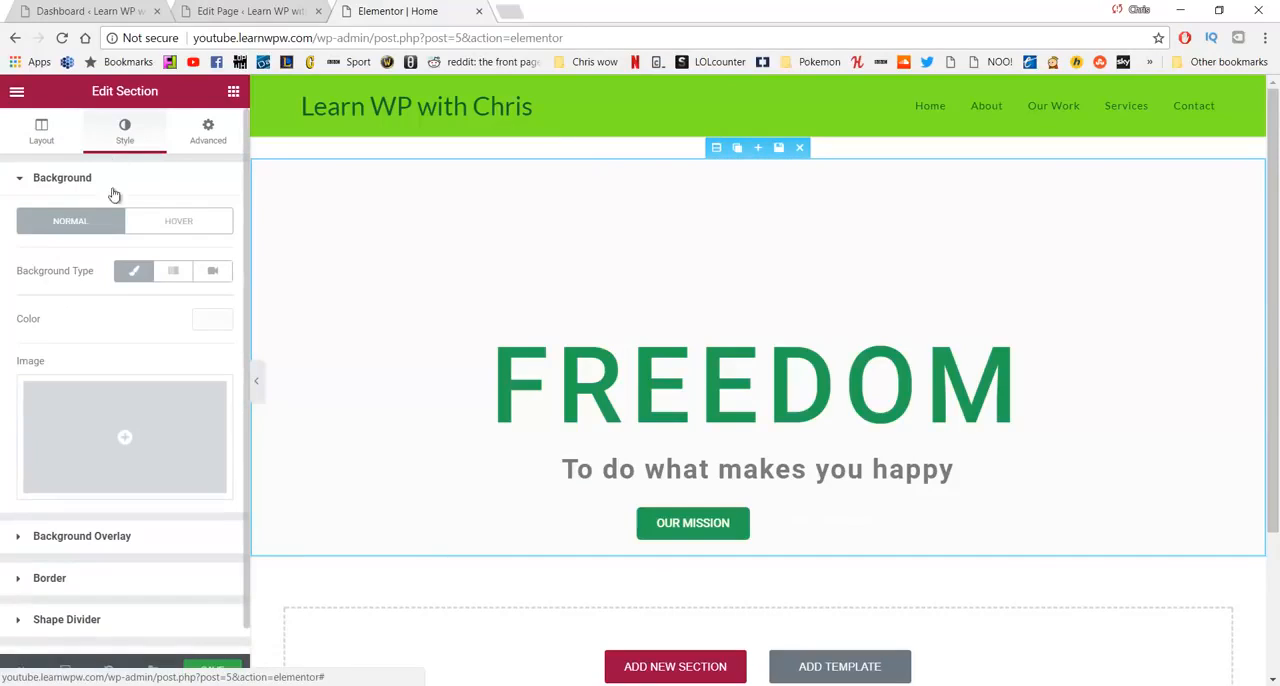
left_click(129, 272)
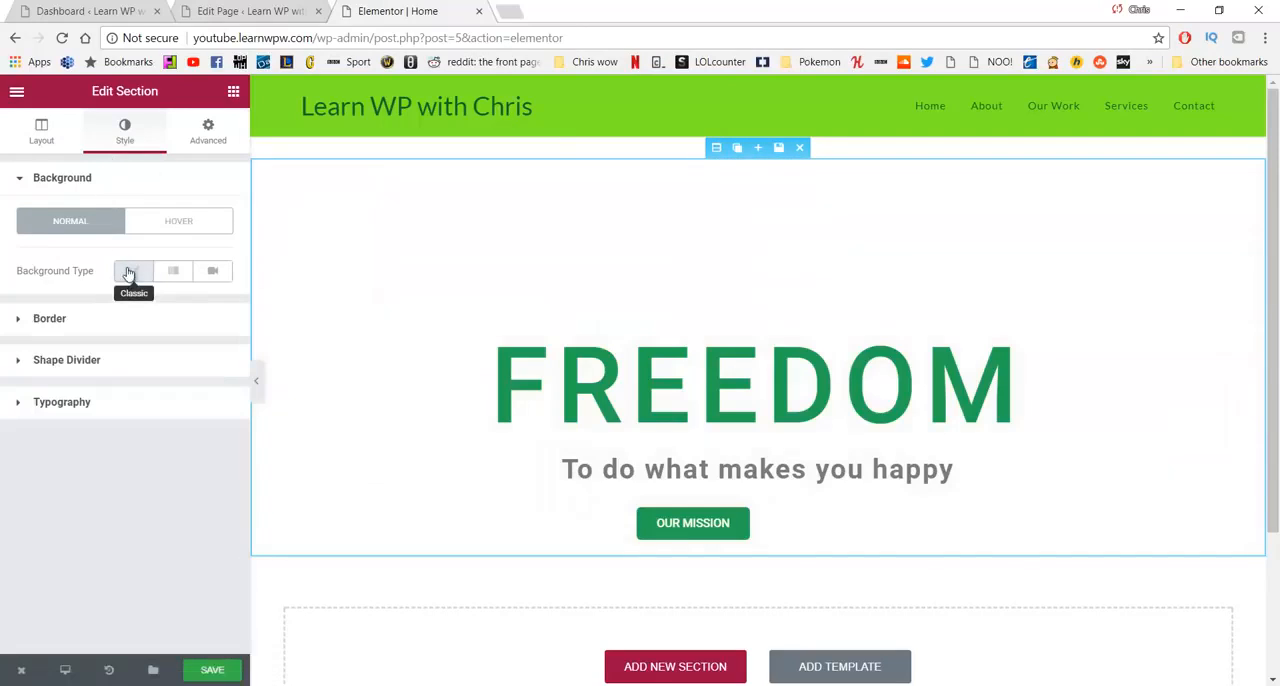
left_click(129, 272)
left_click(211, 320)
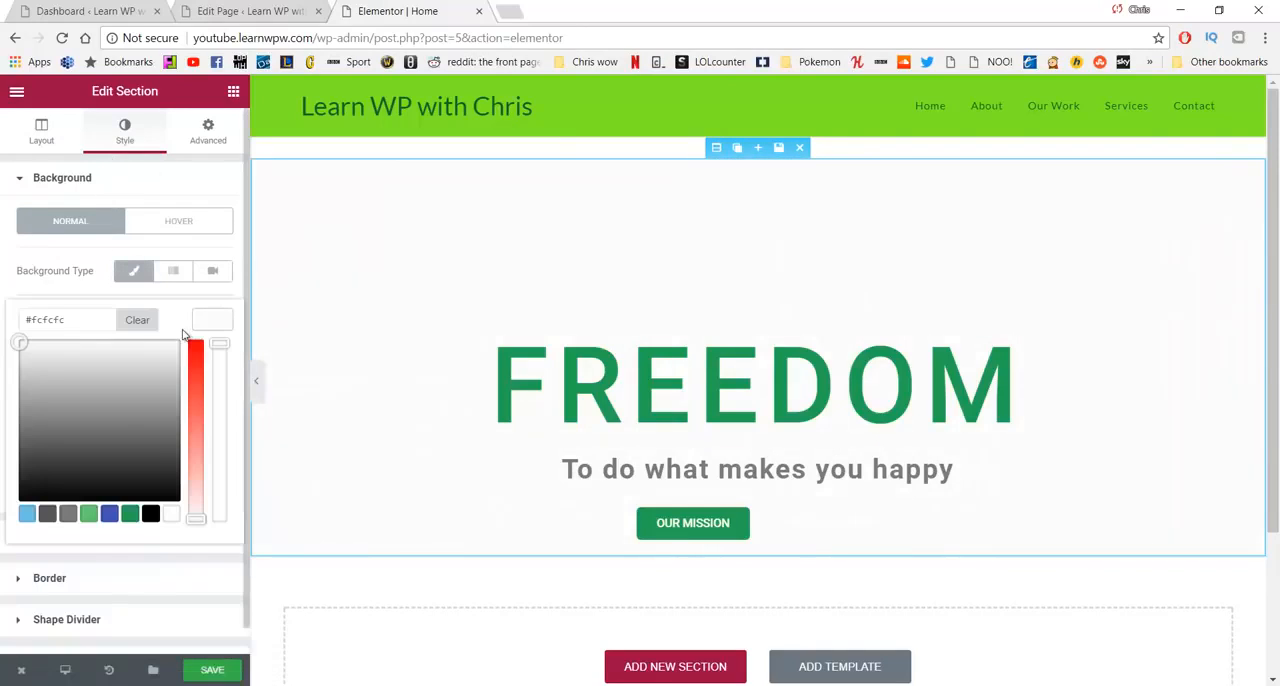
left_click_drag(115, 396, 51, 460)
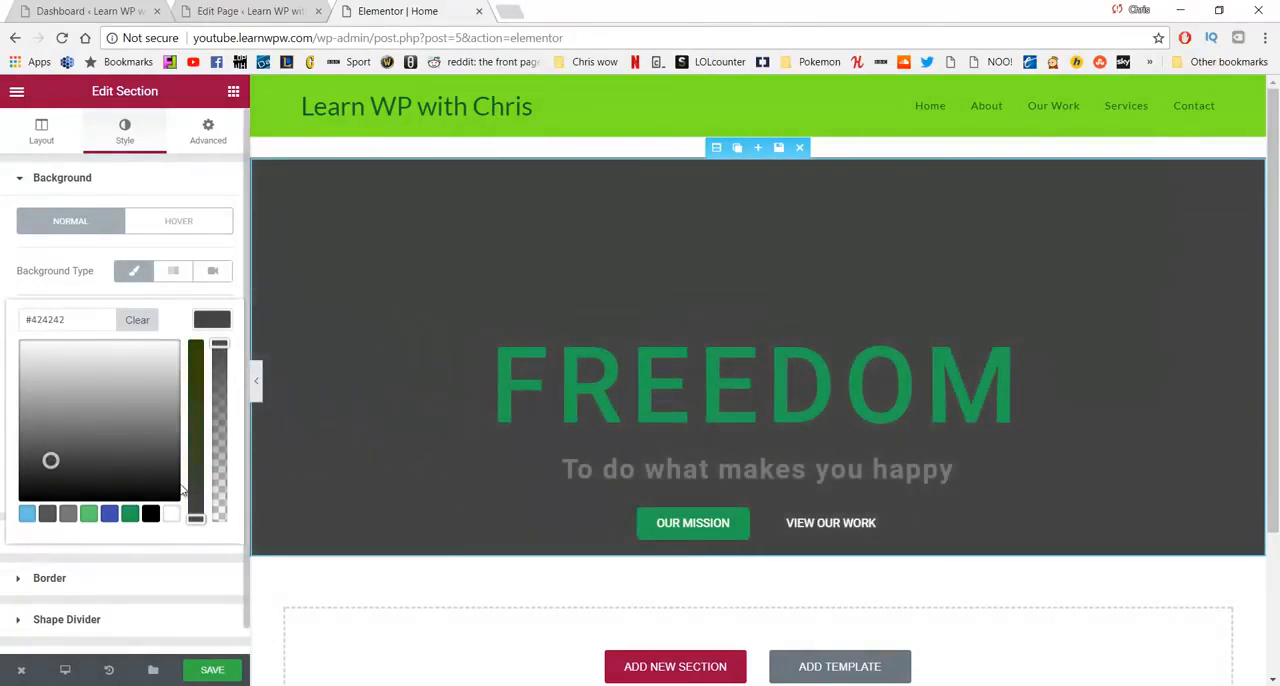
- Add a solid border to the VIEW OUR WORK button, trying a width of 5 and then 2 on all sides
left_click(822, 525)
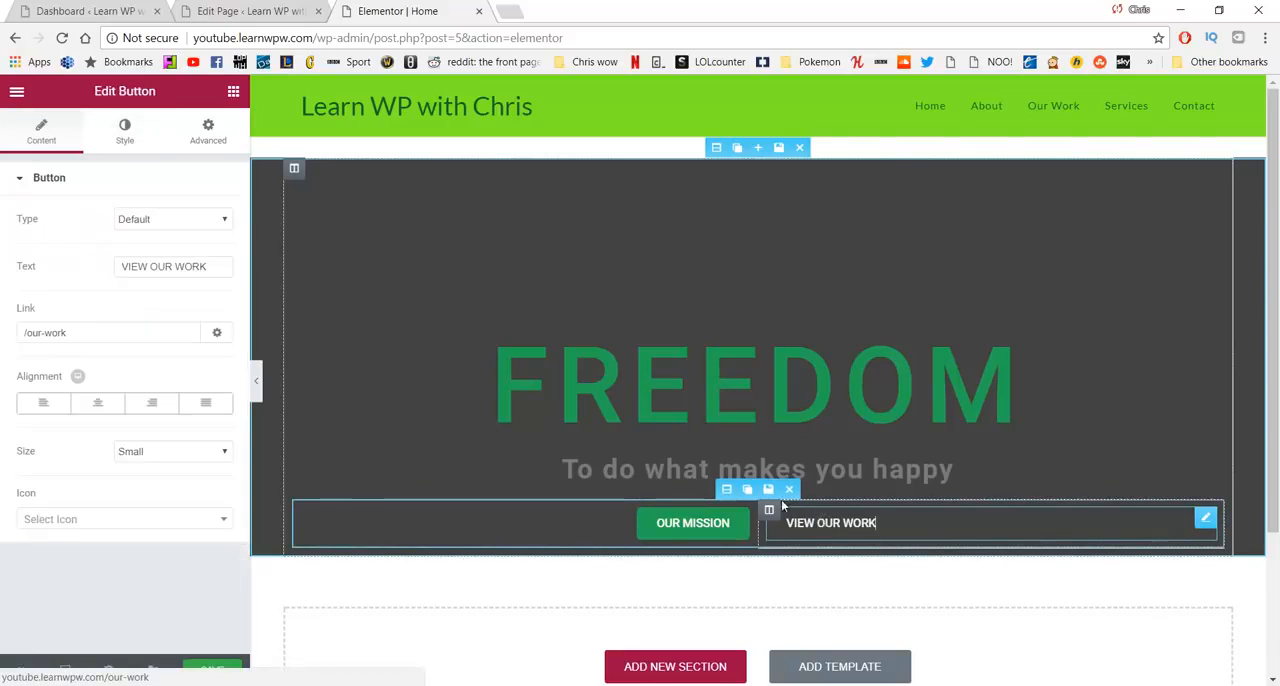
left_click(122, 133)
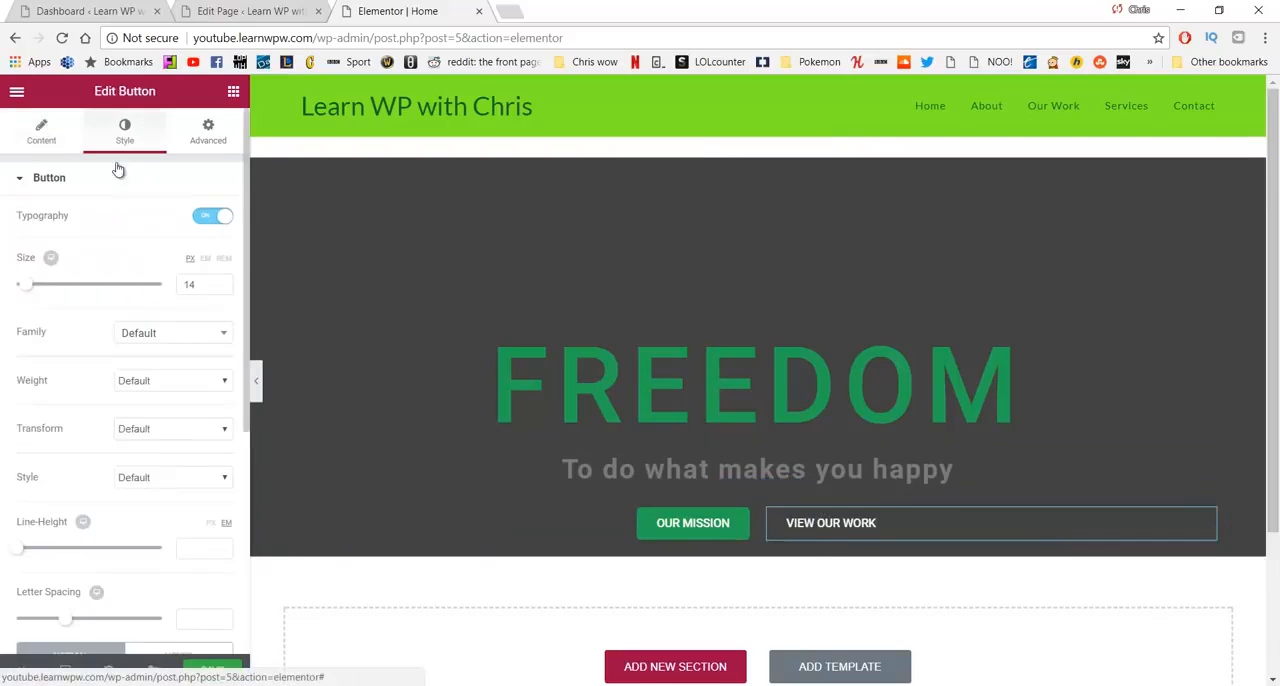
scroll(190, 365, "down", 3)
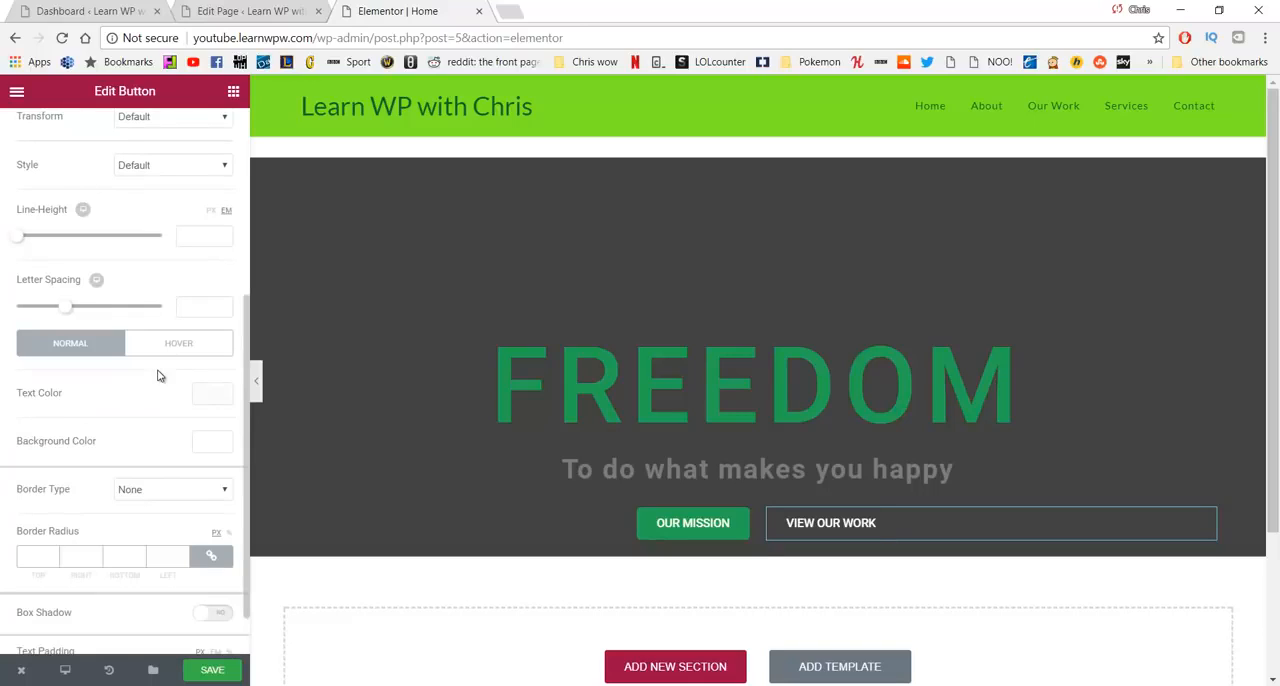
left_click(194, 490)
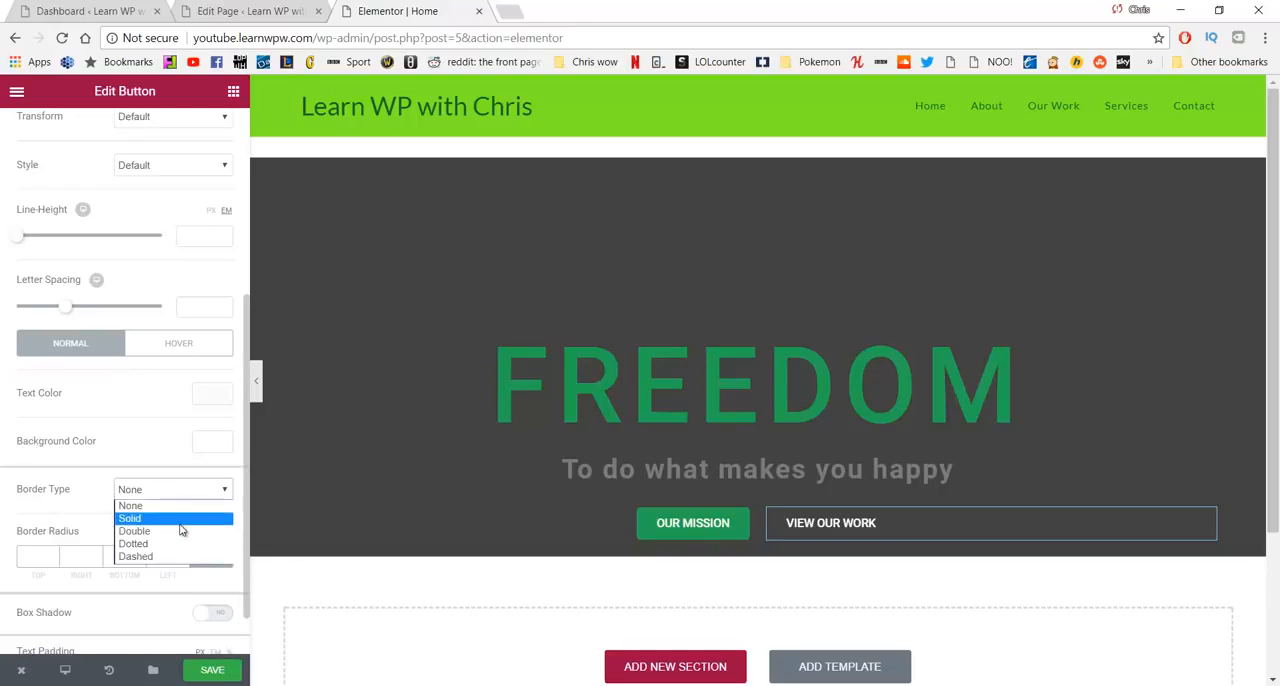
left_click(177, 520)
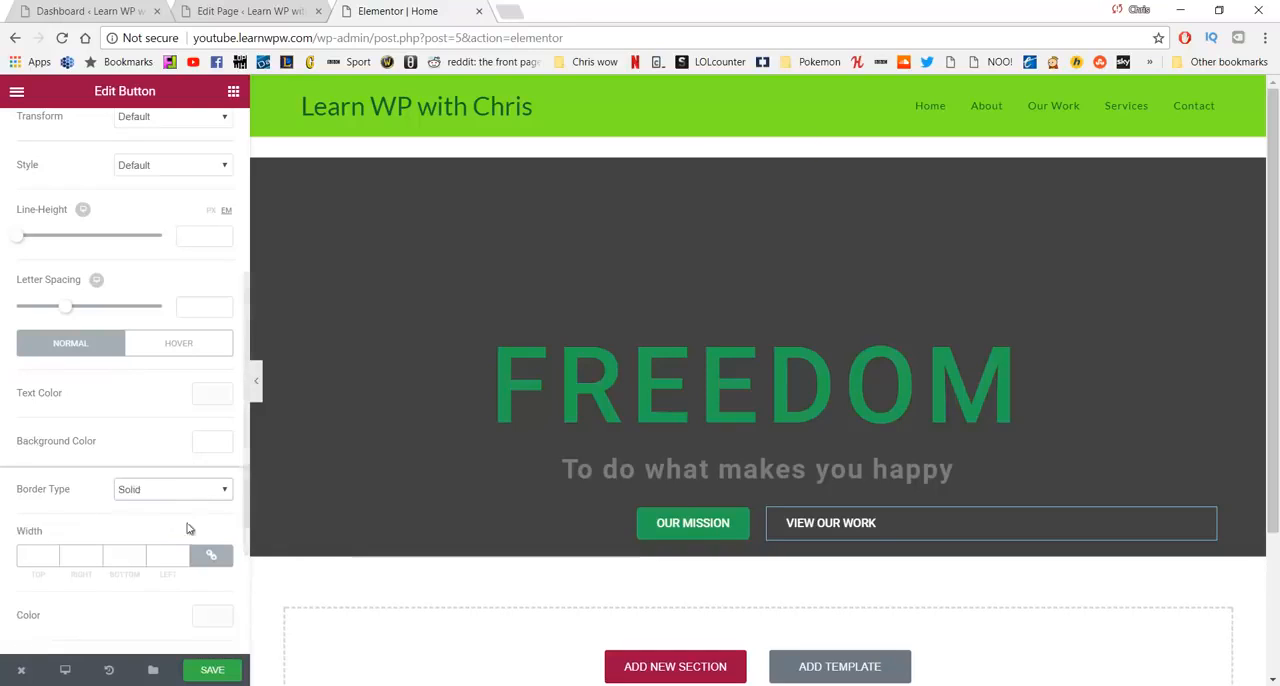
left_click(54, 557)
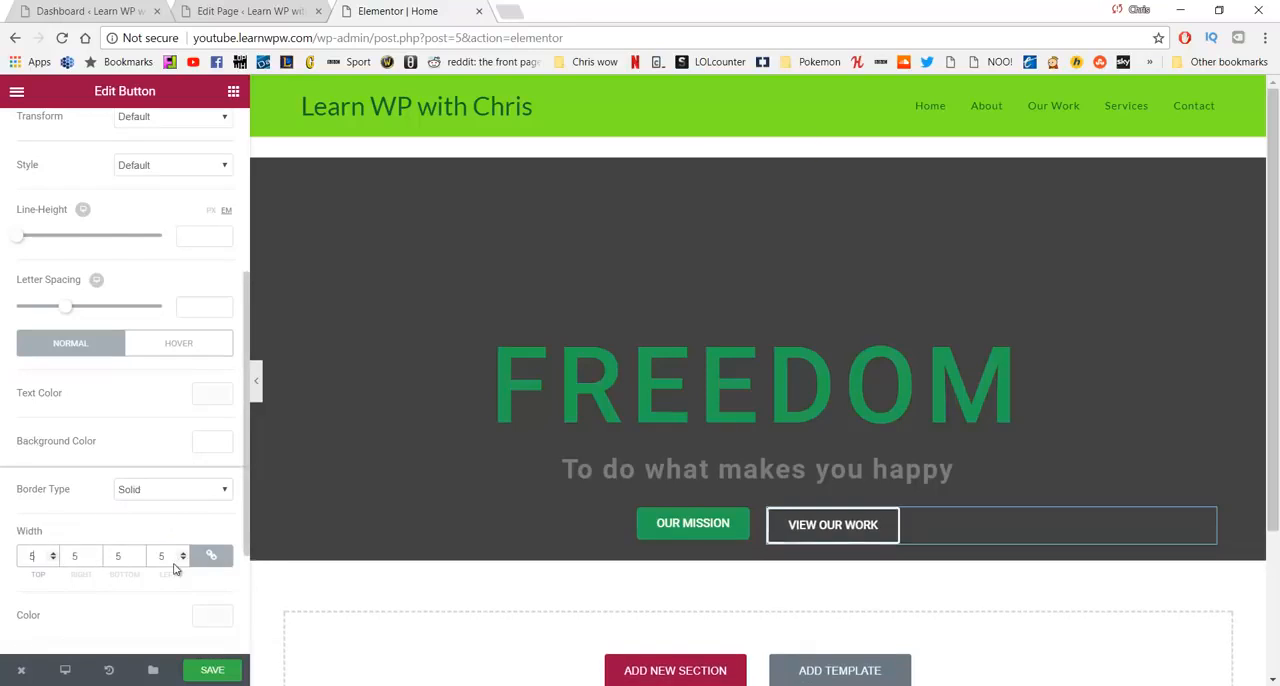
type("2")
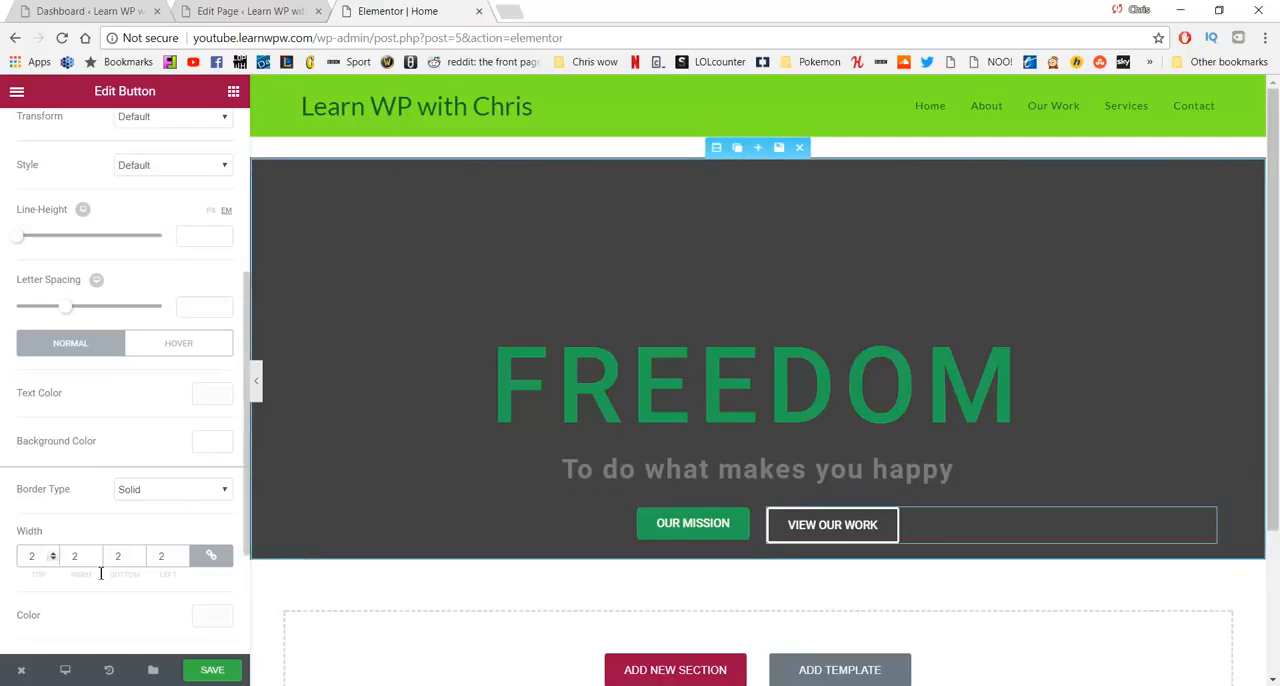
- Keep the VIEW OUR WORK button's border type as Solid and set its width to 1 on all sides
left_click(150, 490)
left_click(148, 494)
left_click_drag(37, 556, 10, 546)
type("1")
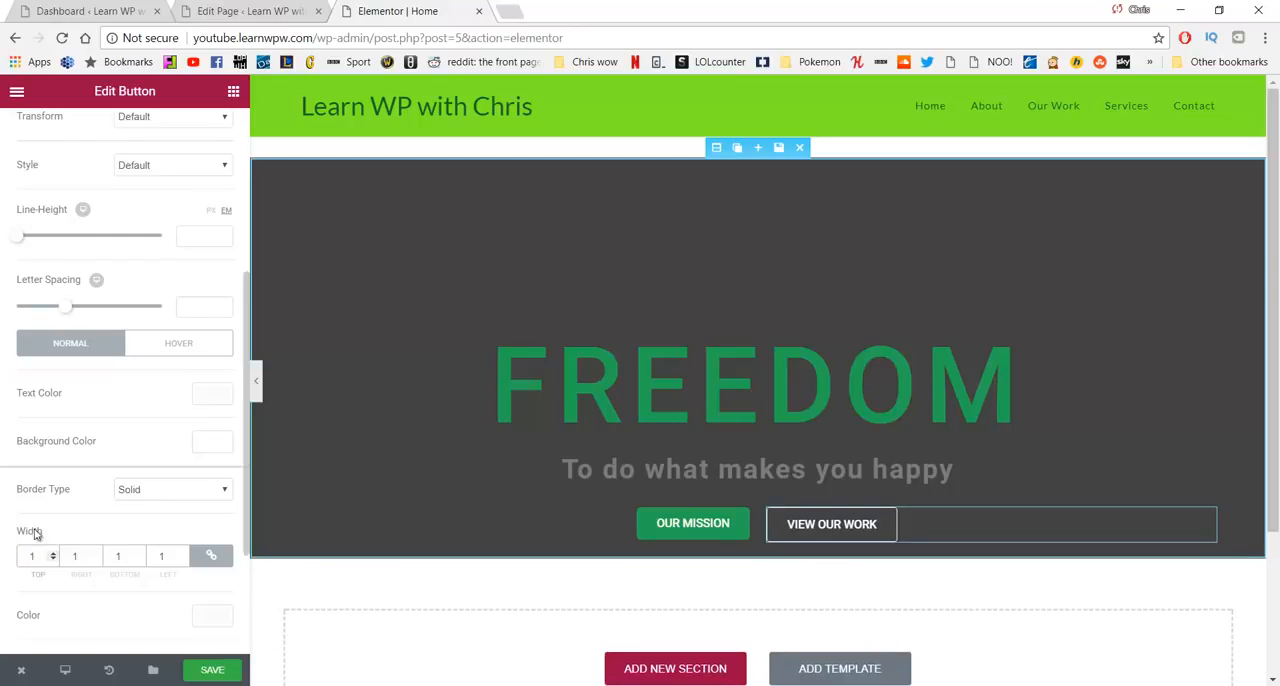
- Set the VIEW OUR WORK button's border radius to 5 px on all sides
scroll(190, 501, "down", 1)
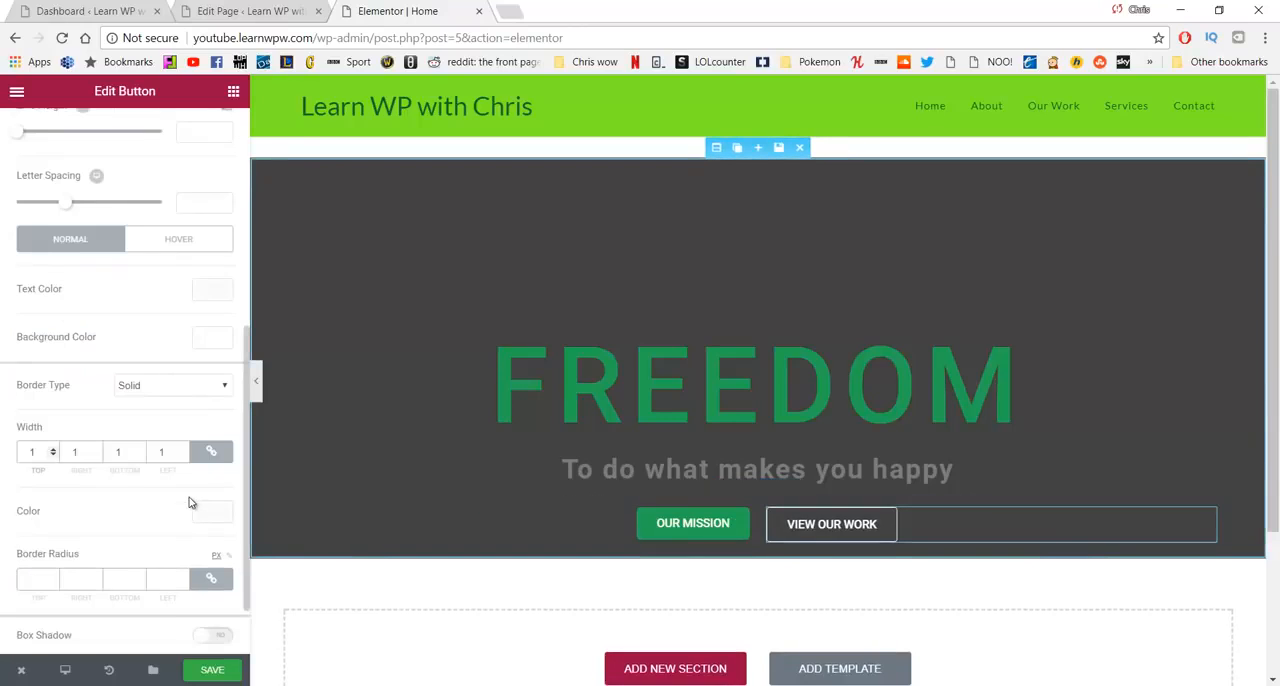
scroll(191, 498, "down", 1)
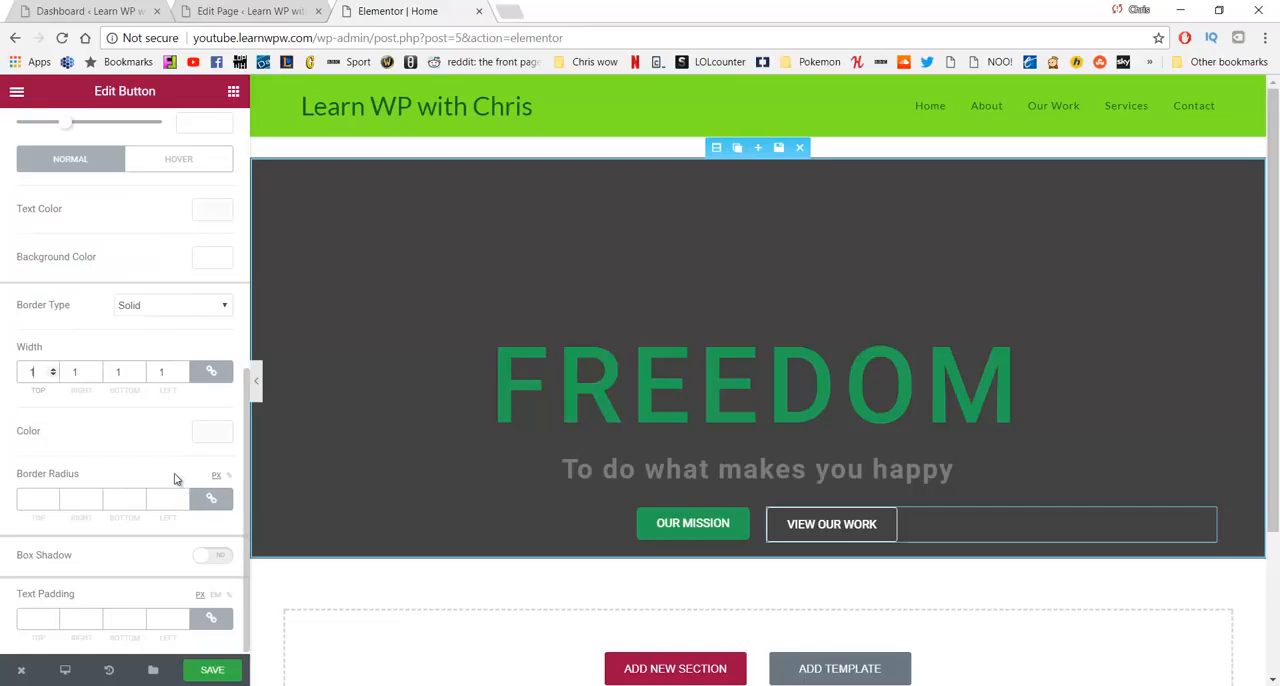
left_click(43, 504)
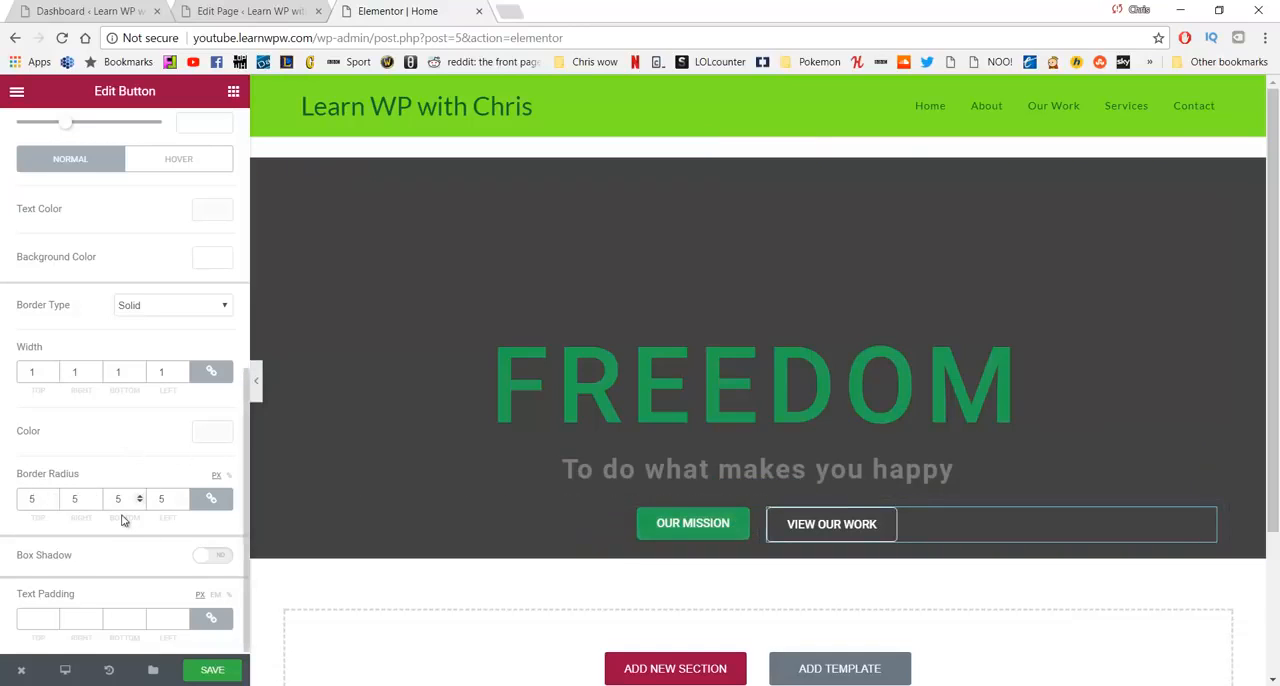
scroll(143, 403, "up", 5)
scroll(148, 385, "down", 2)
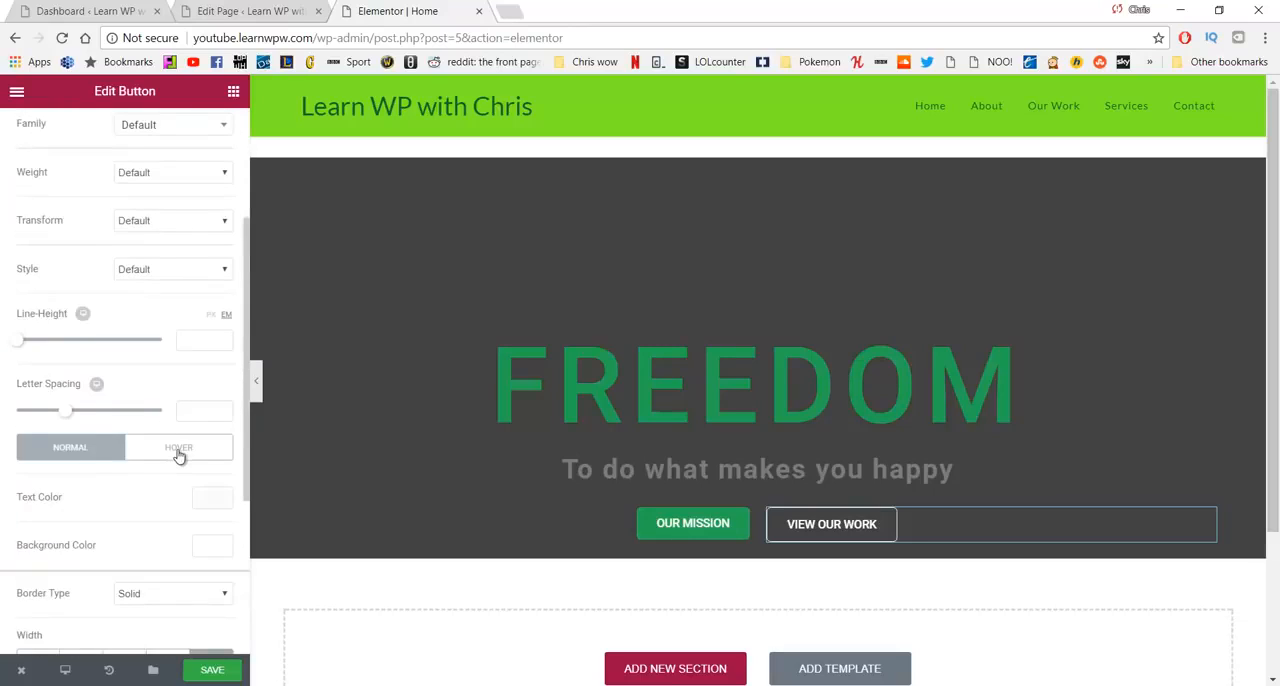
scroll(176, 446, "up", 3)
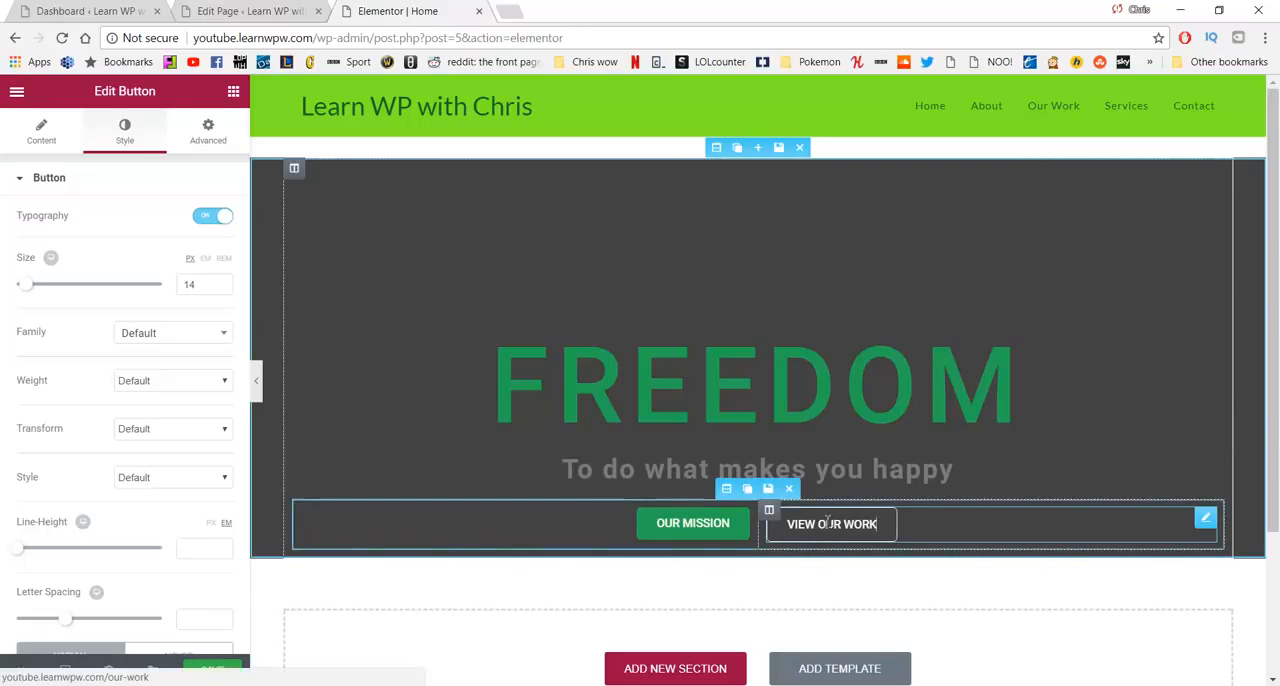
- Set the VIEW OUR WORK button's hover background color to white
scroll(191, 371, "down", 4)
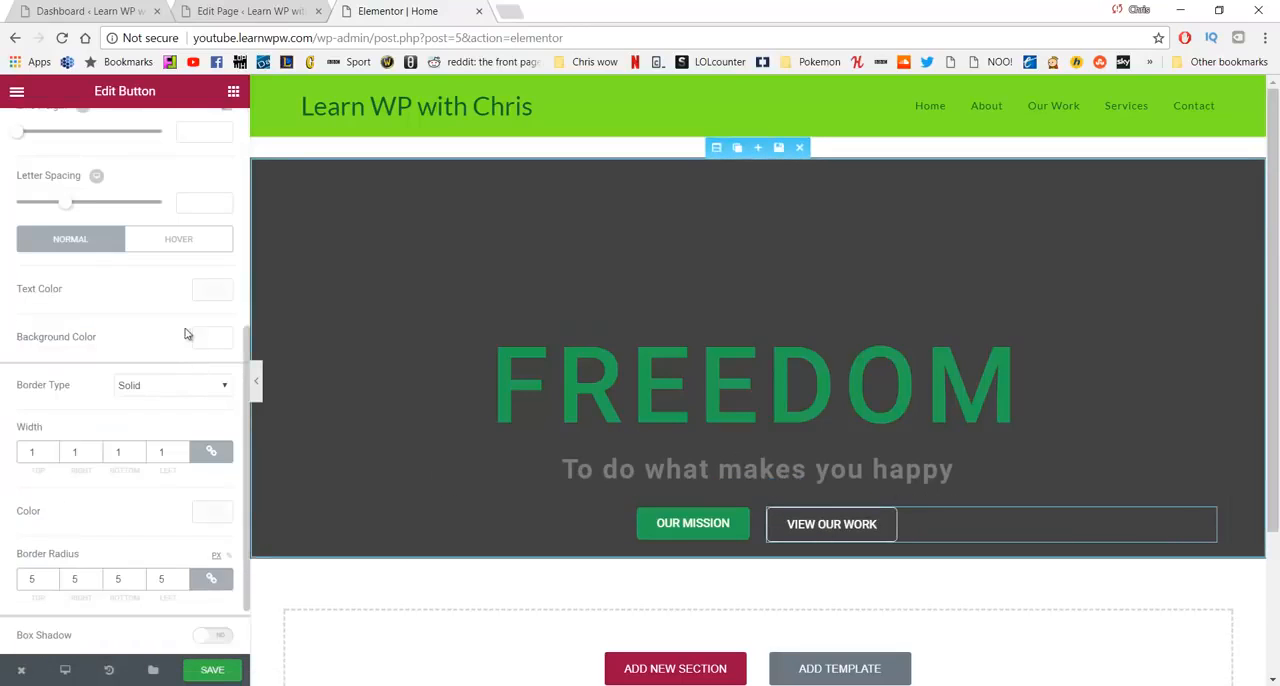
left_click(201, 243)
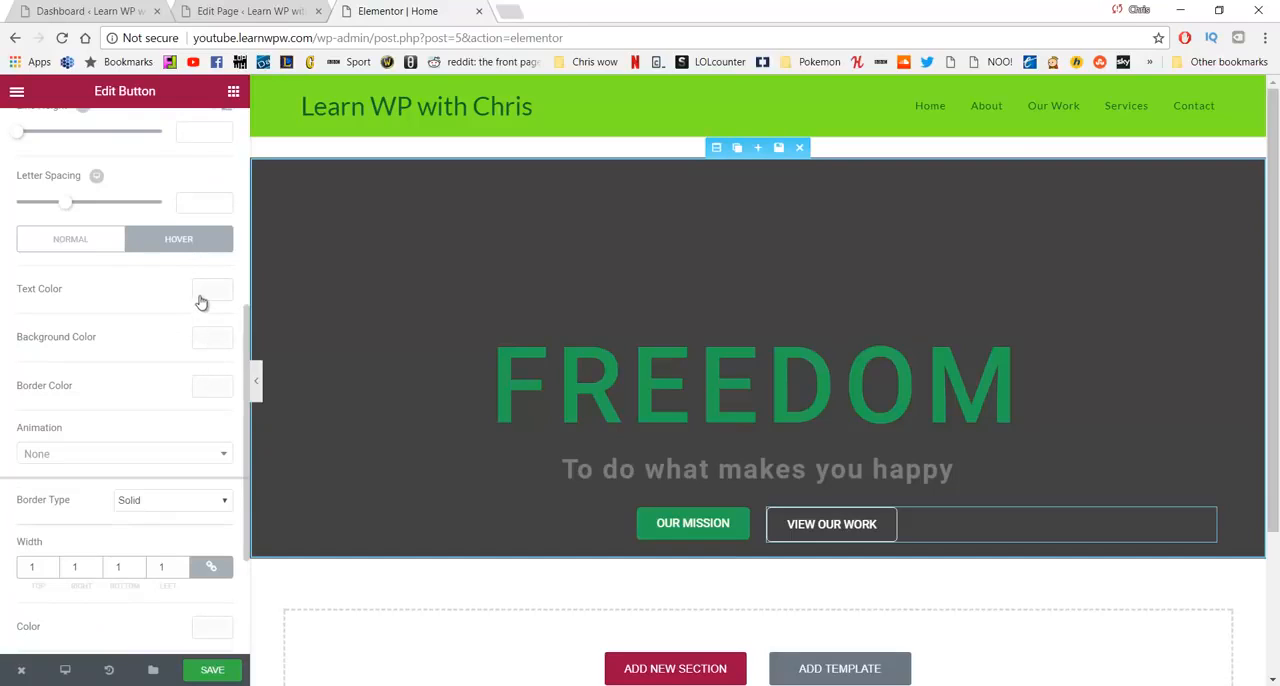
left_click(210, 339)
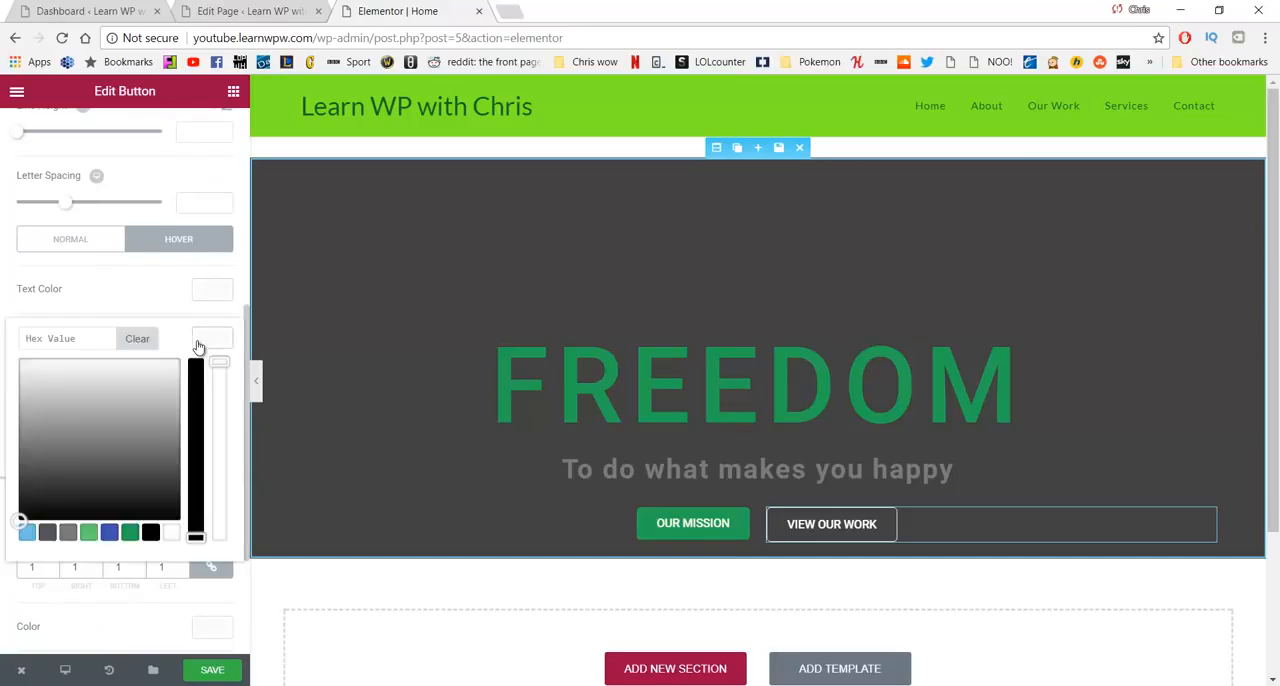
left_click_drag(31, 380, 4, 347)
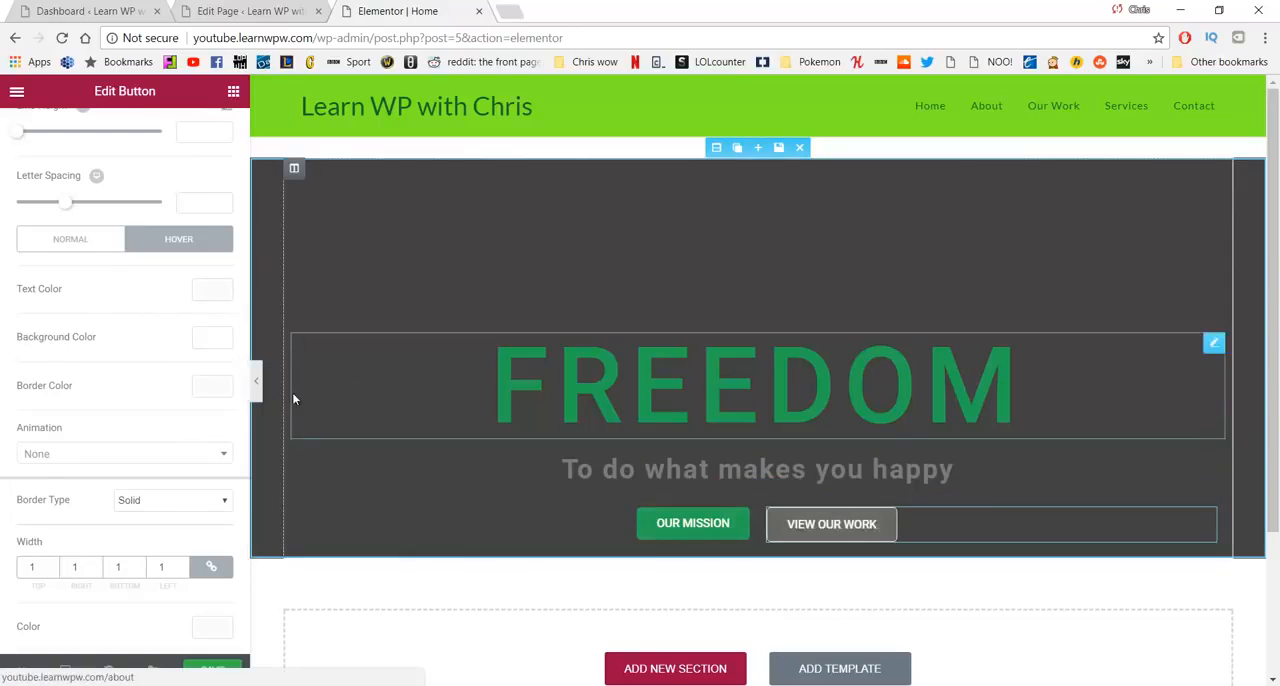
- Set the VIEW OUR WORK button's hover text color to the green #23a455
left_click(211, 289)
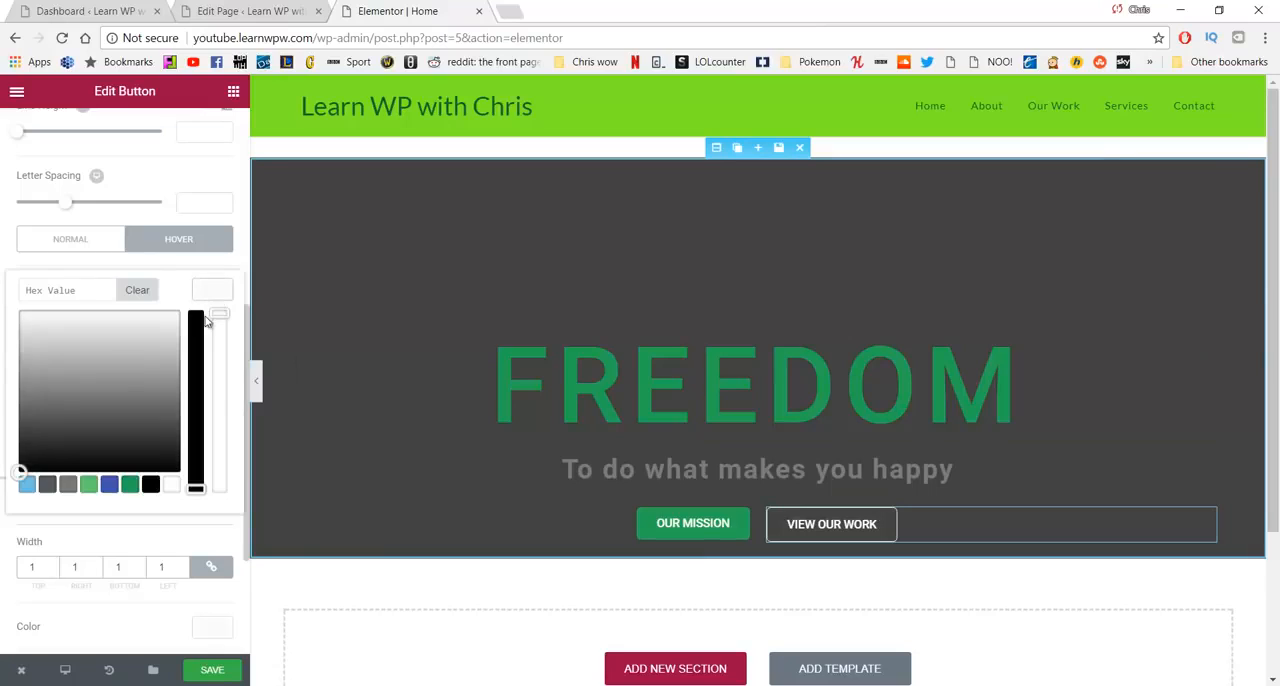
left_click(131, 487)
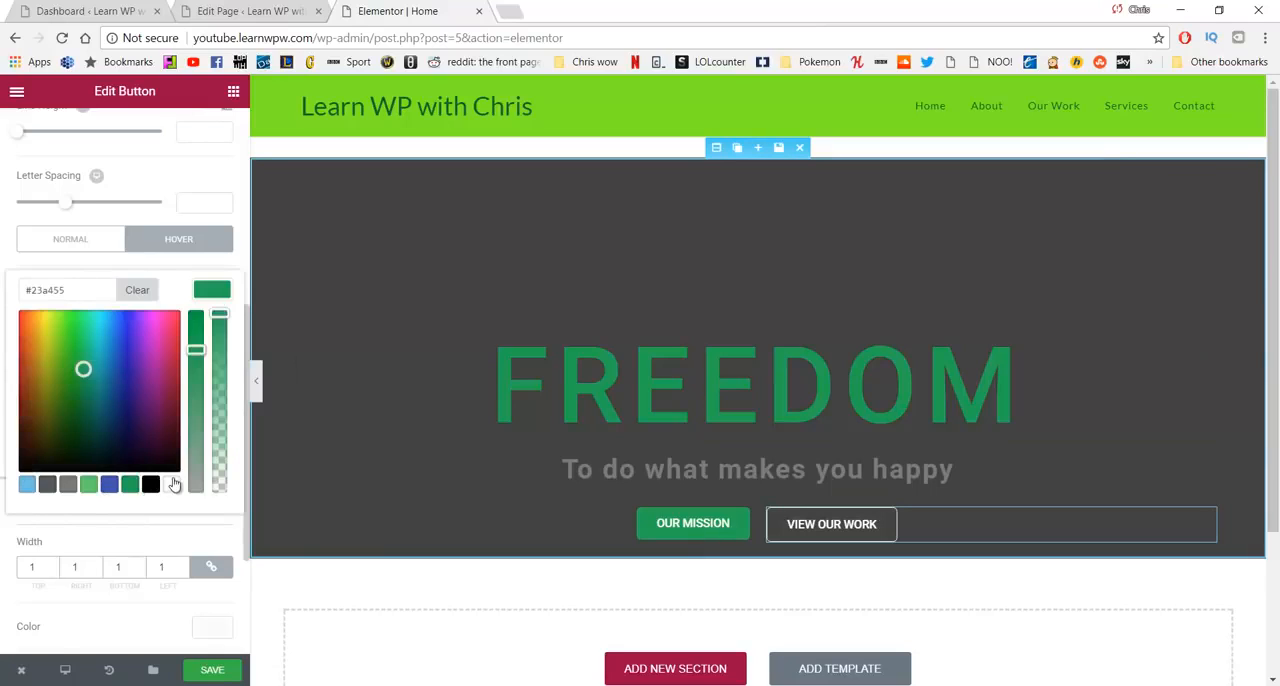
scroll(172, 480, "down", 2)
scroll(170, 352, "up", 3)
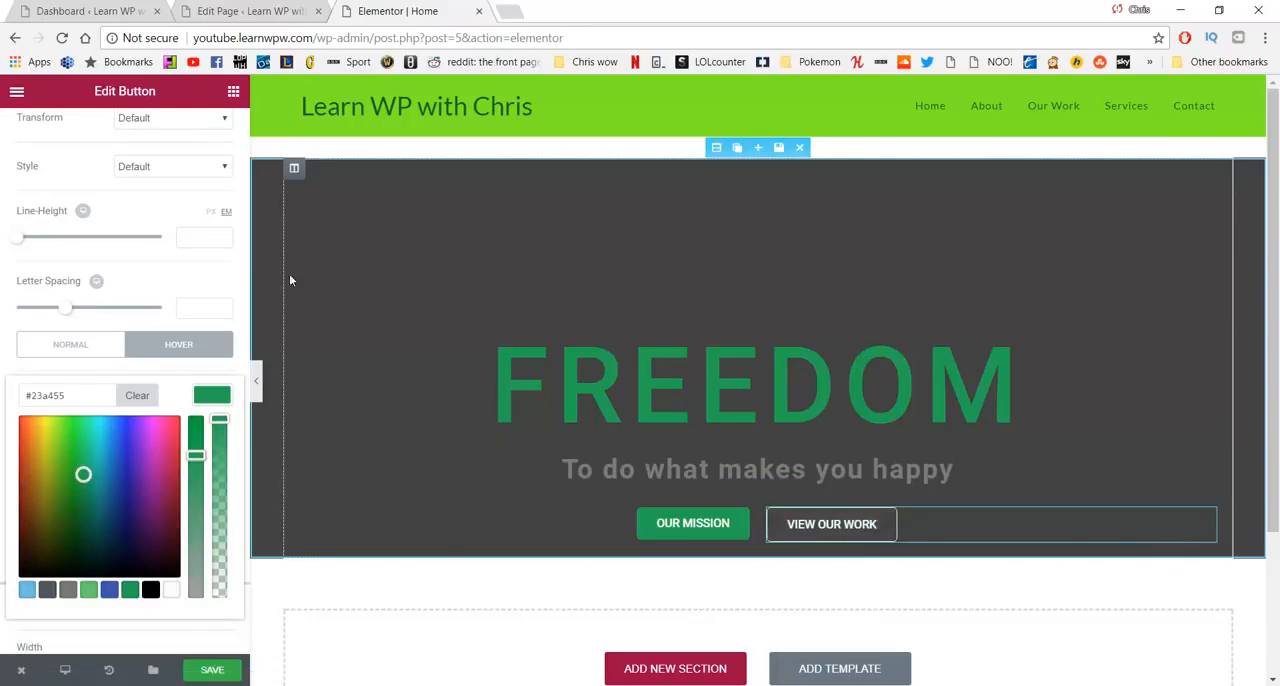
scroll(221, 297, "down", 2)
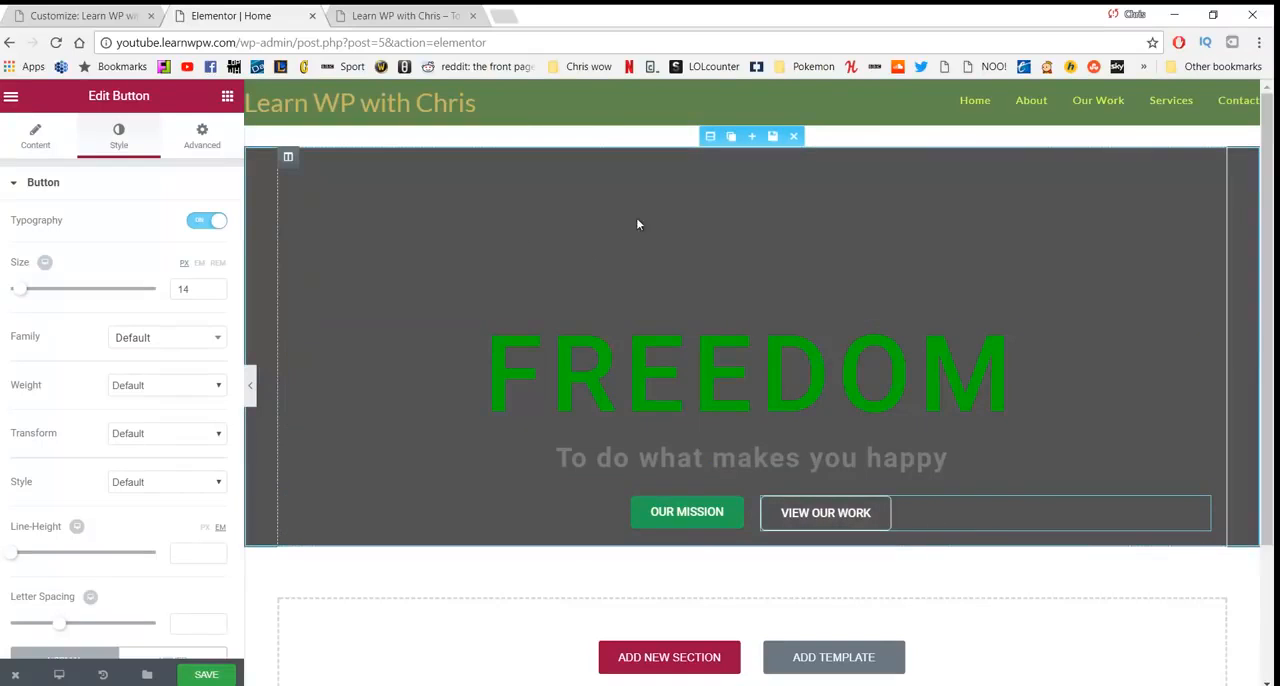
- Set the hero section's background image to greenmountian21312.jpg from the media library
left_click(710, 136)
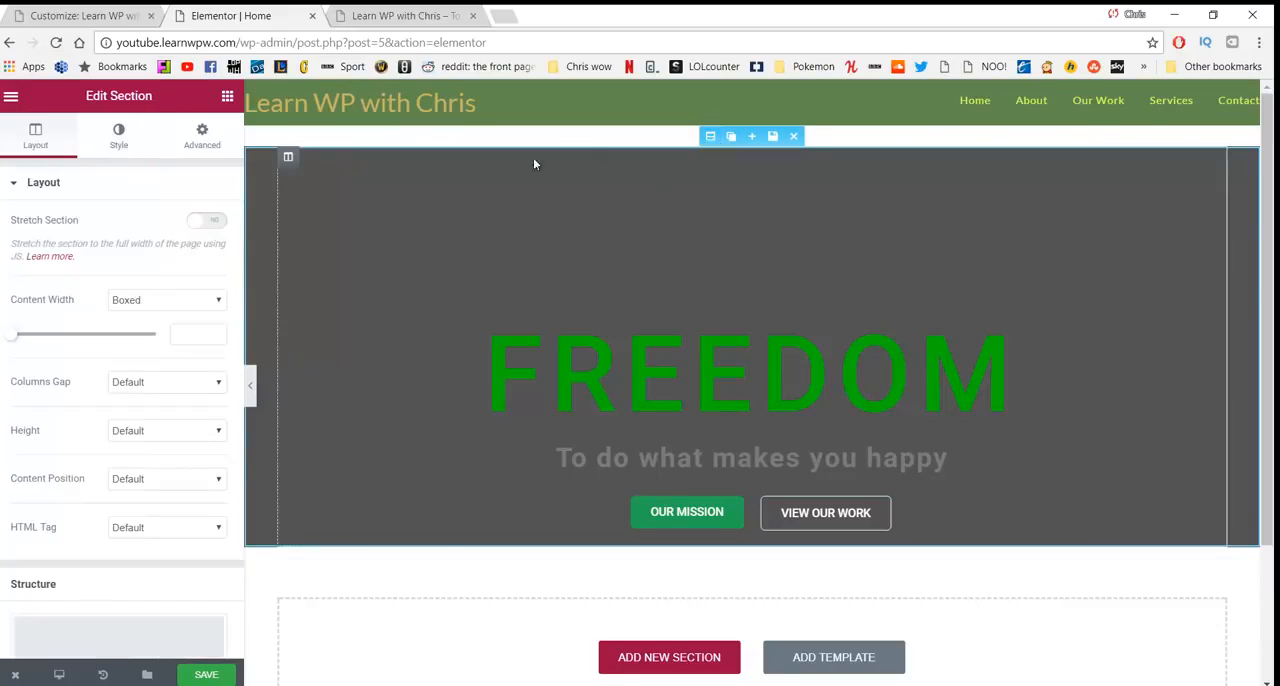
left_click(125, 146)
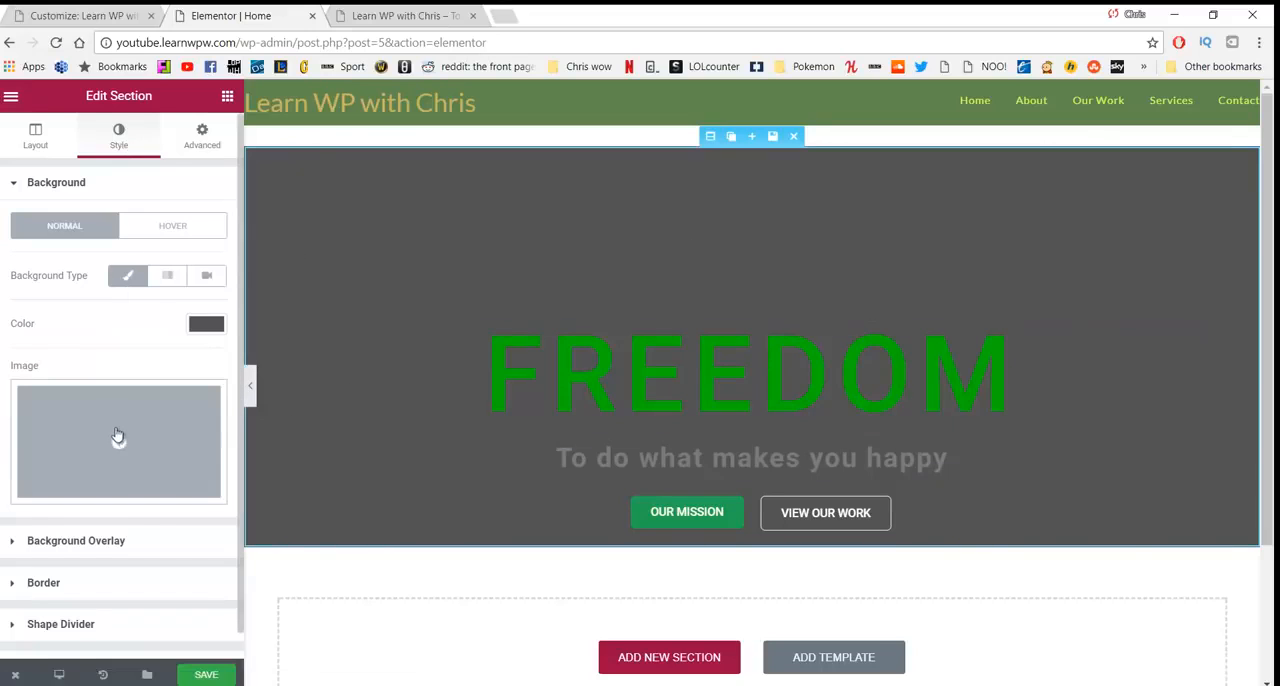
left_click(179, 448)
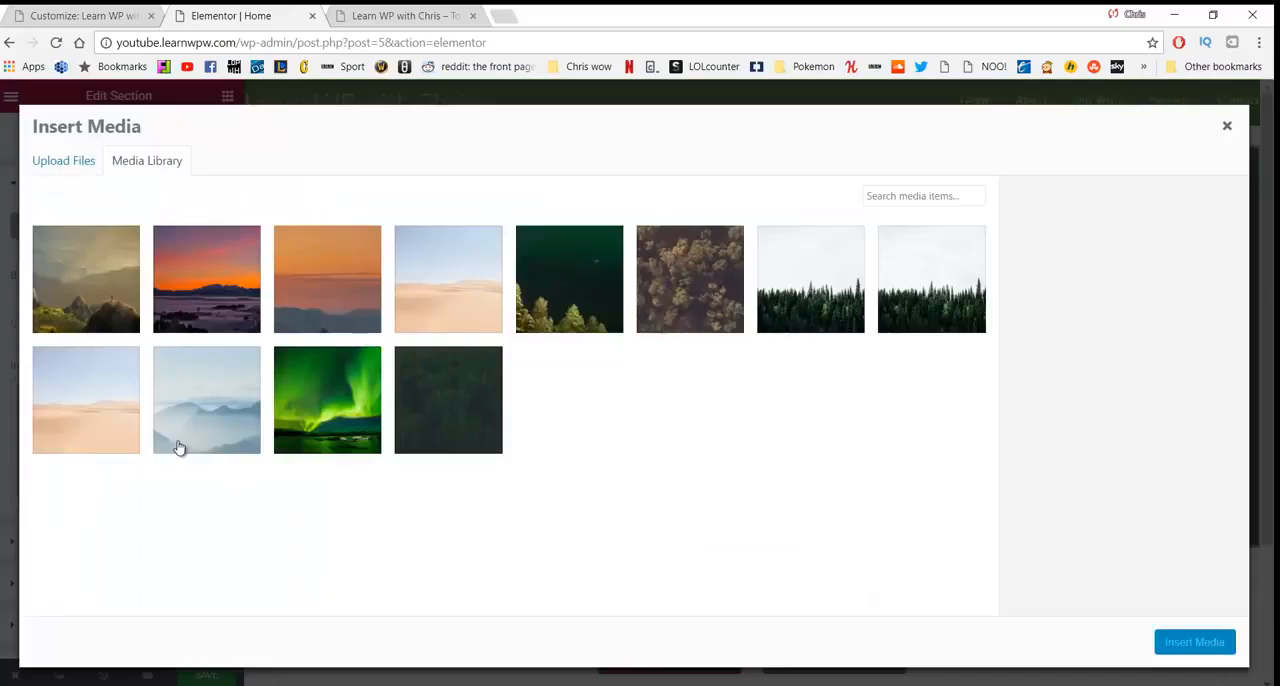
left_click(64, 165)
left_click(140, 162)
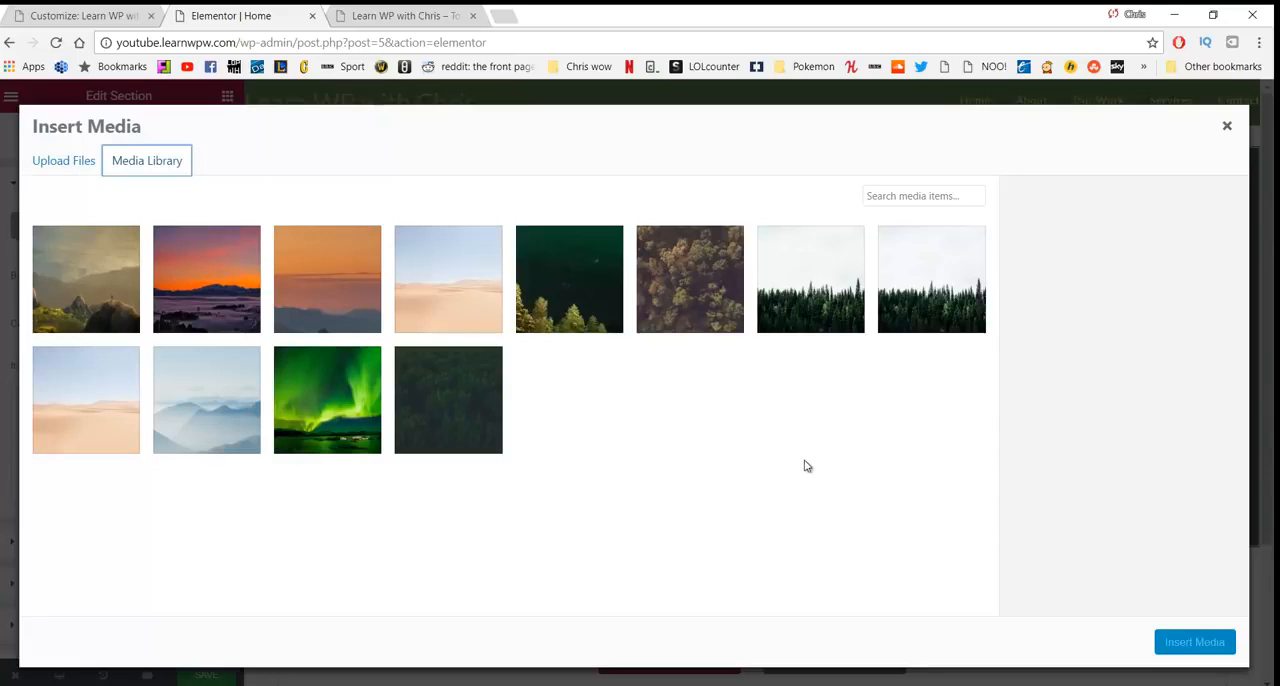
left_click(106, 276)
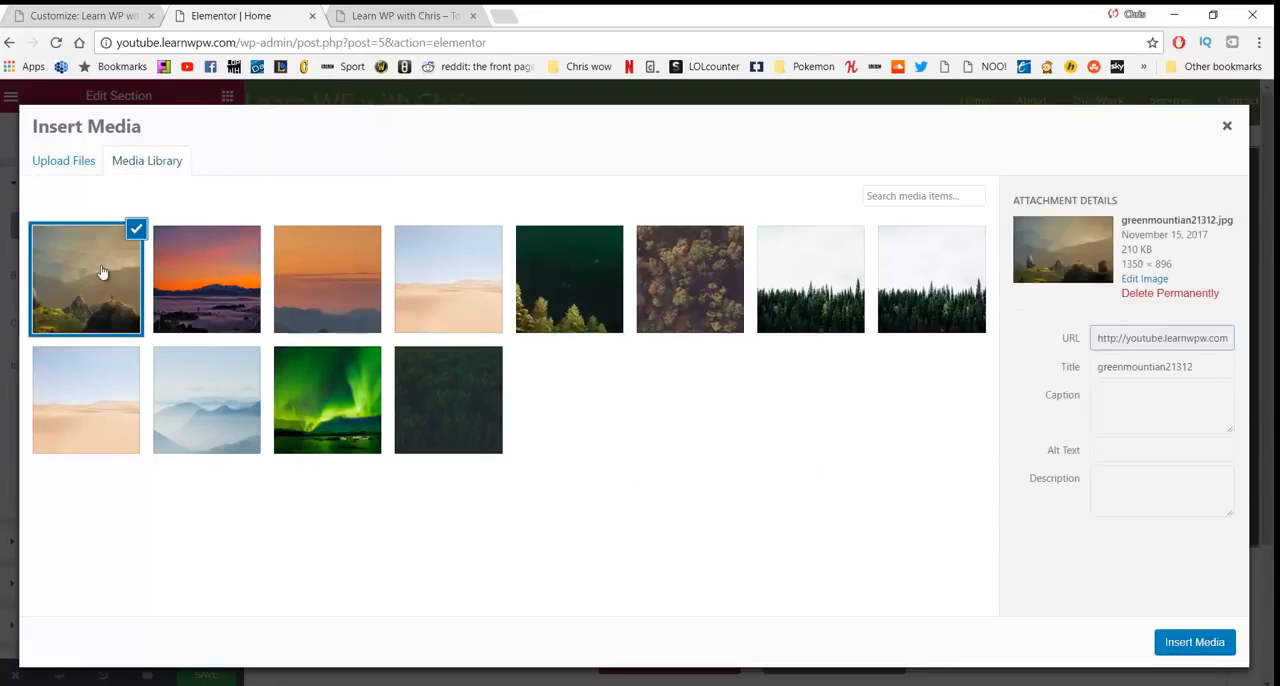
left_click(1195, 643)
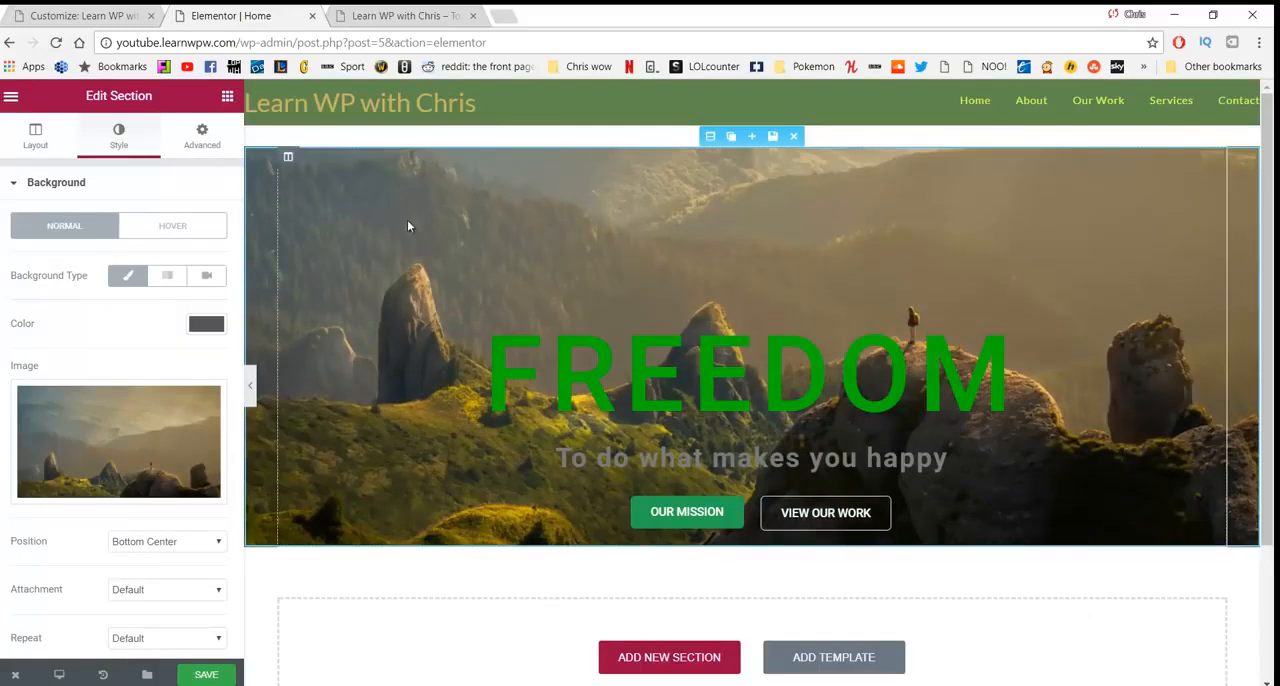
- Try the Default position and Default size for the hero background image, then return its size to Cover
scroll(80, 320, "down", 3)
left_click(155, 333)
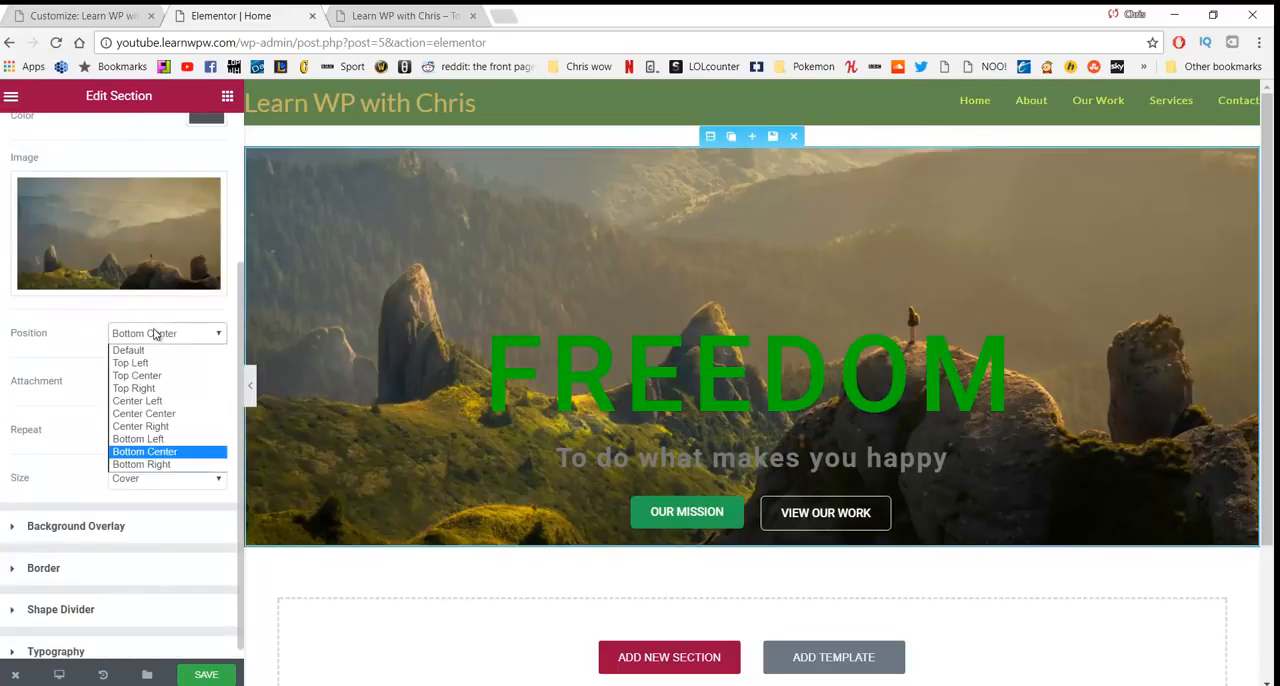
left_click(152, 350)
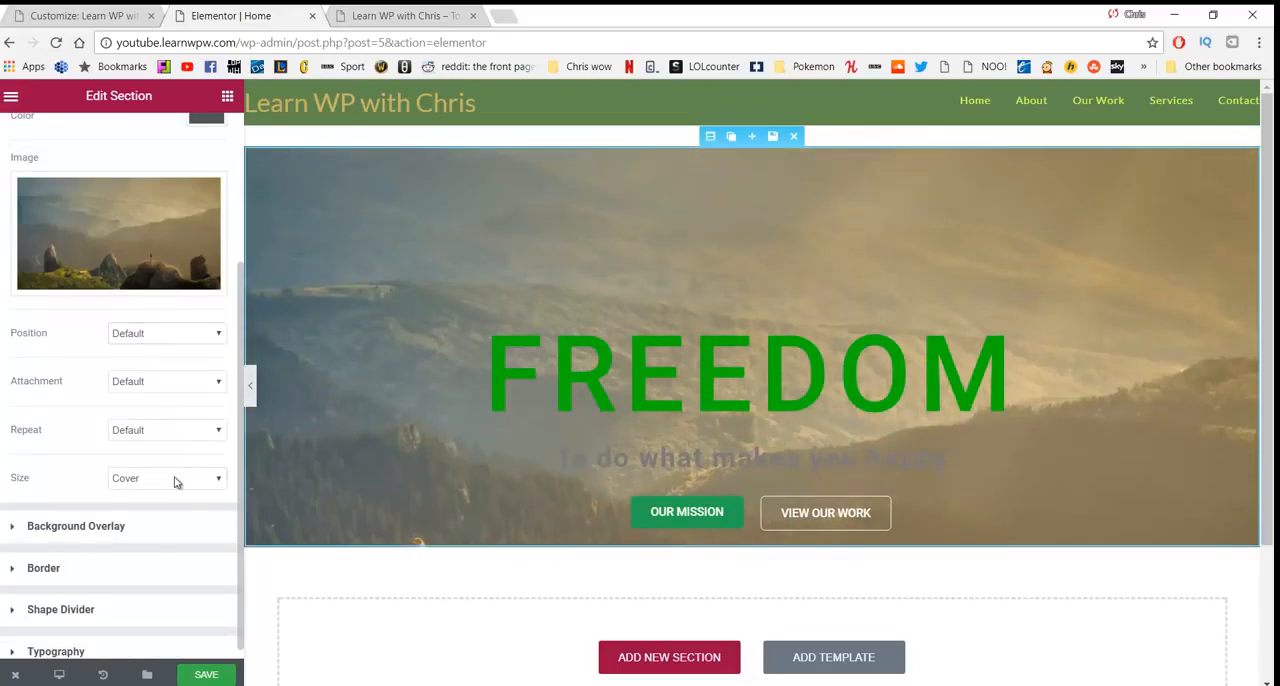
left_click(174, 482)
left_click(157, 497)
left_click(178, 335)
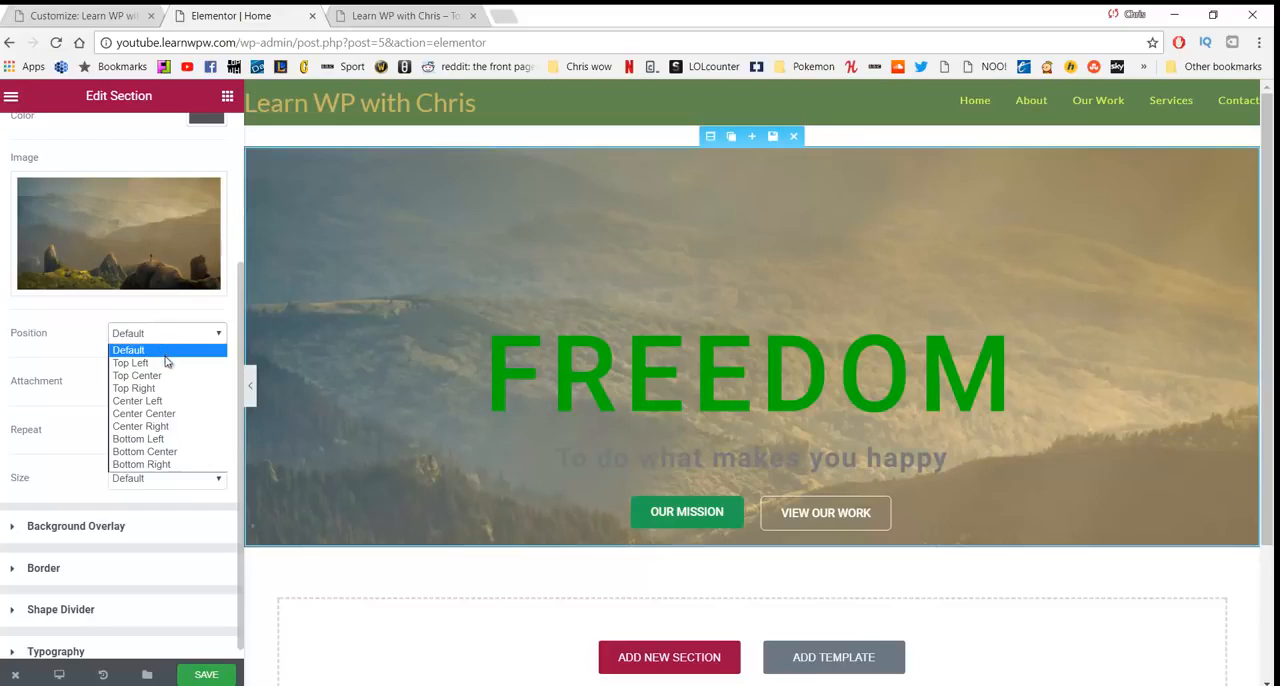
left_click(158, 346)
left_click(169, 482)
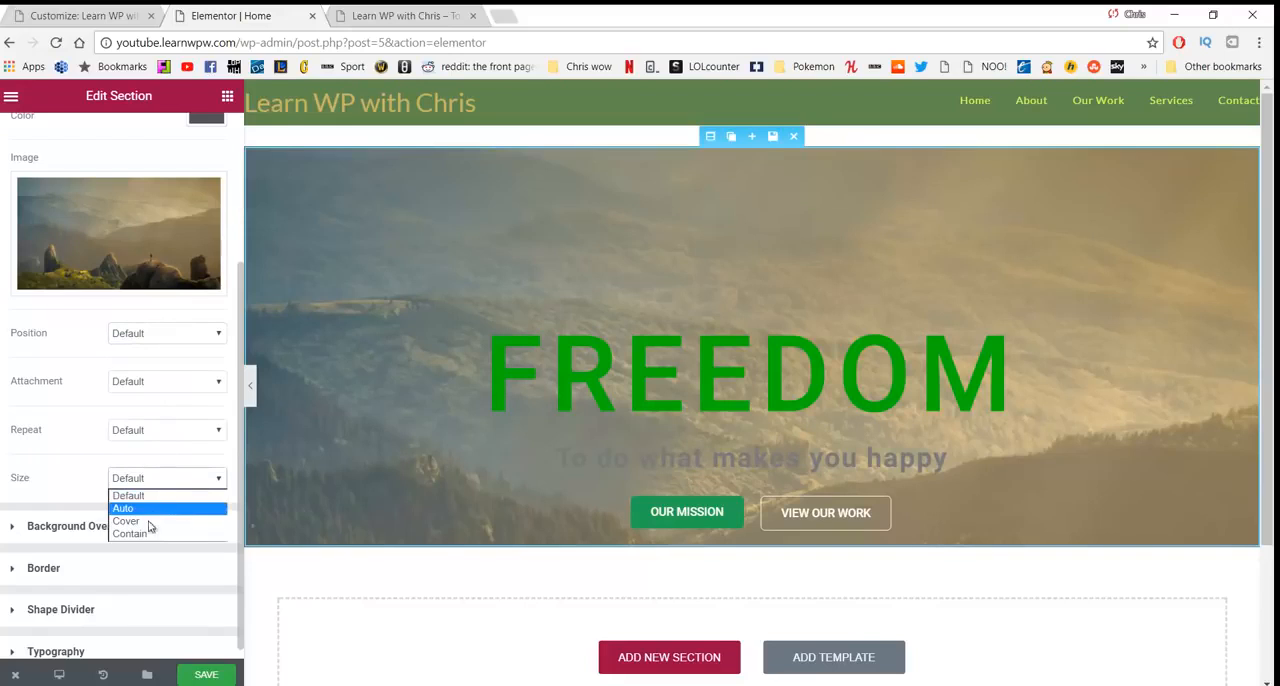
left_click(148, 521)
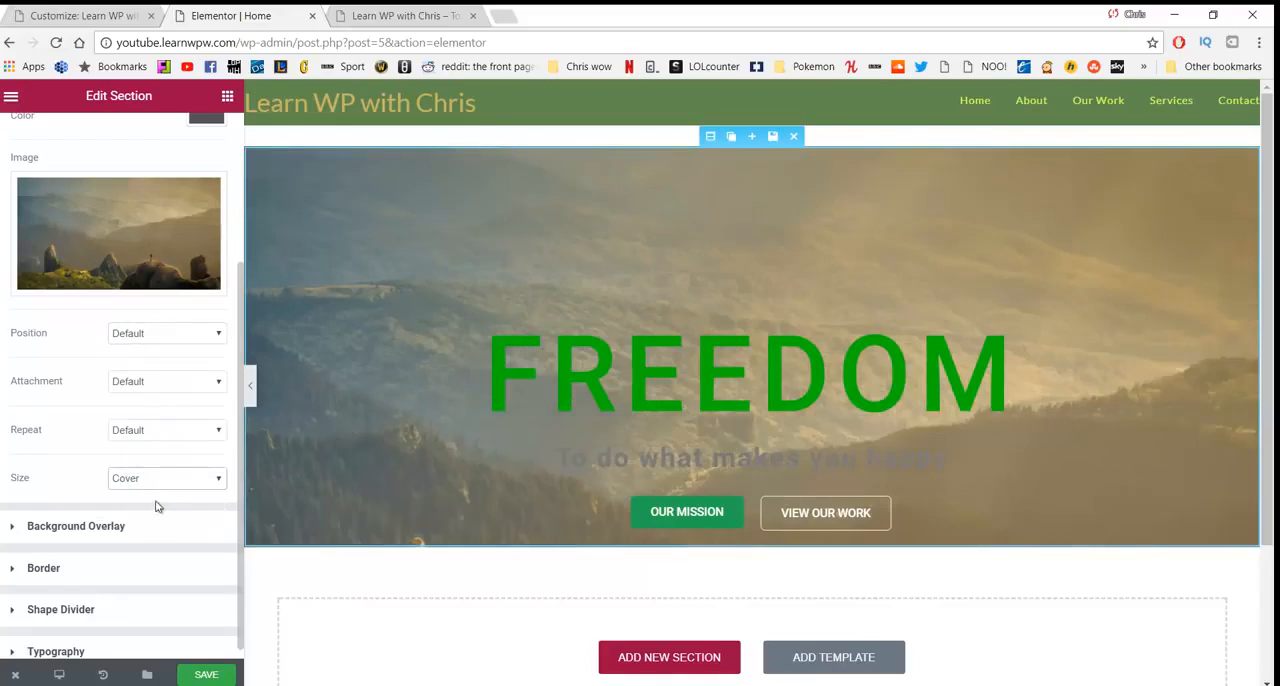
- Set the hero background image's position to Center Center, trying Bottom Center for comparison
scroll(438, 280, "down", 1)
scroll(438, 283, "up", 1)
left_click(182, 341)
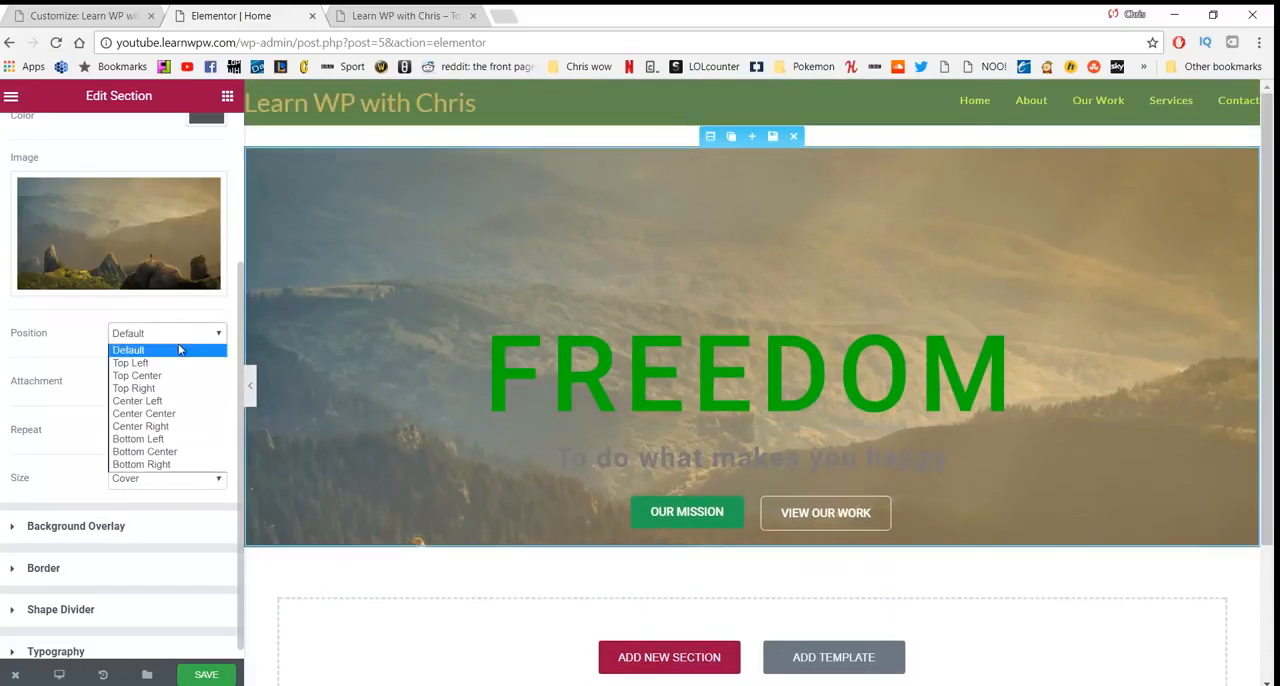
left_click(177, 414)
left_click(216, 345)
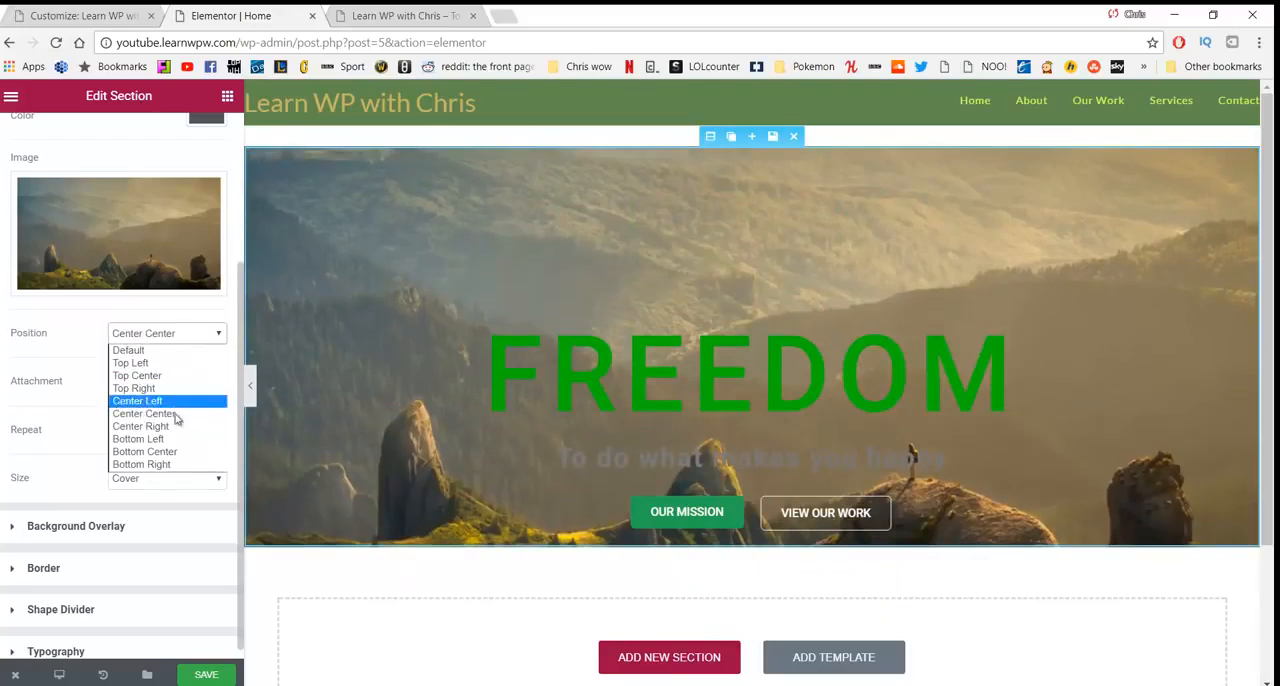
left_click(183, 453)
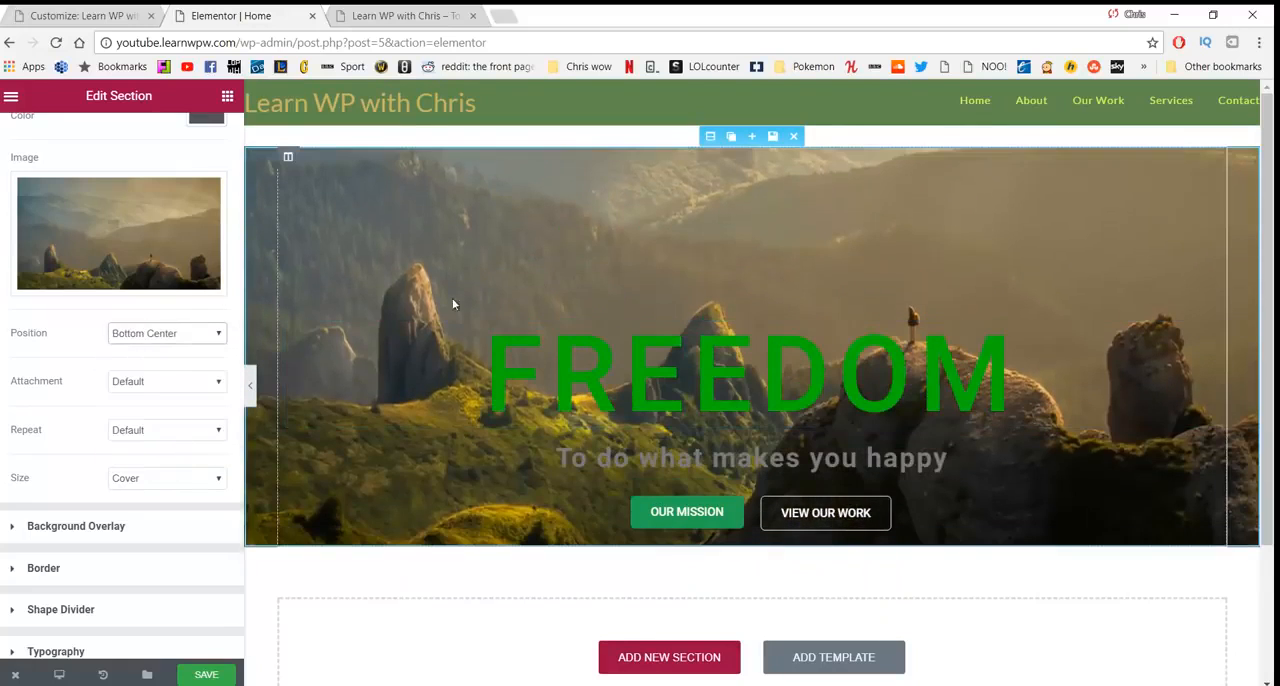
left_click(186, 338)
left_click(170, 415)
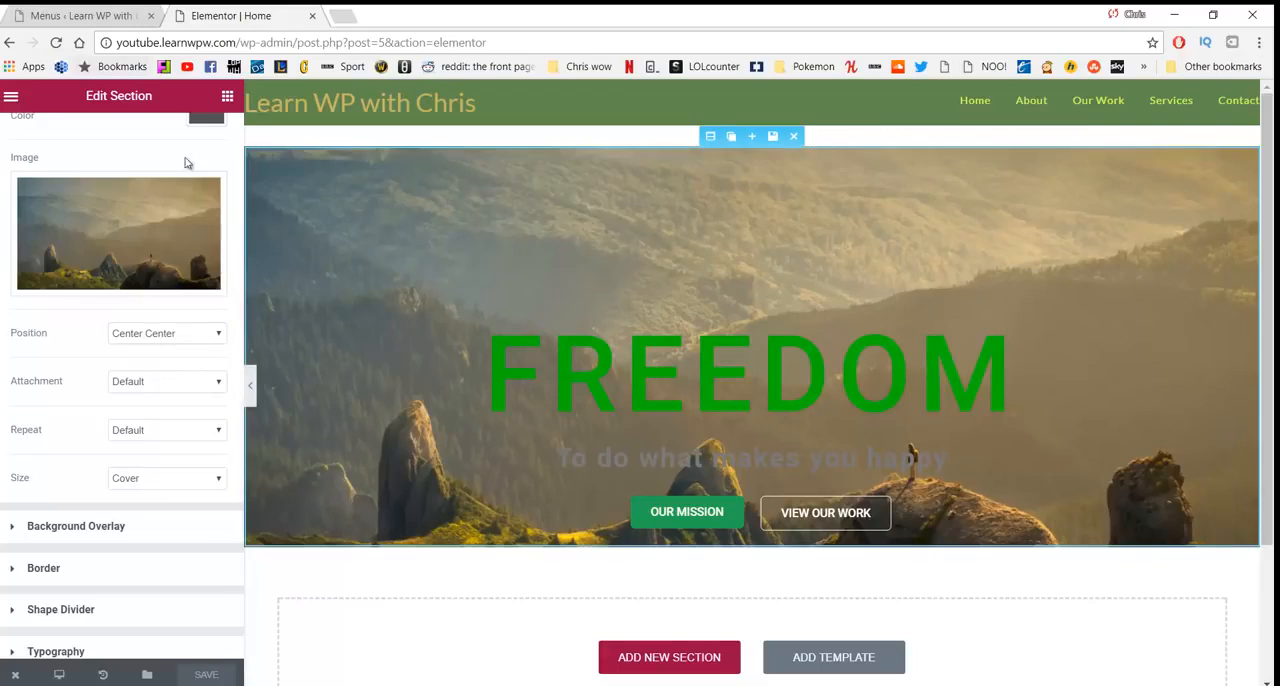
- Visit the live site from the WordPress admin to check the hero section
left_click(67, 16)
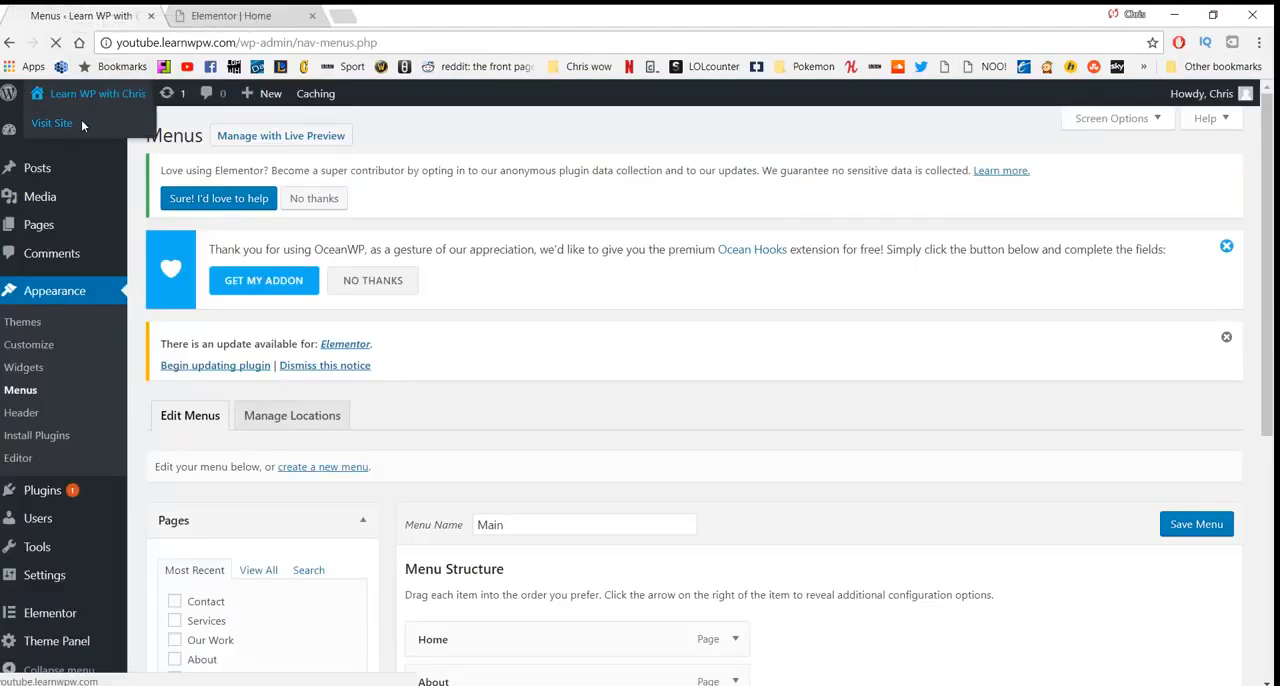
left_click(81, 119)
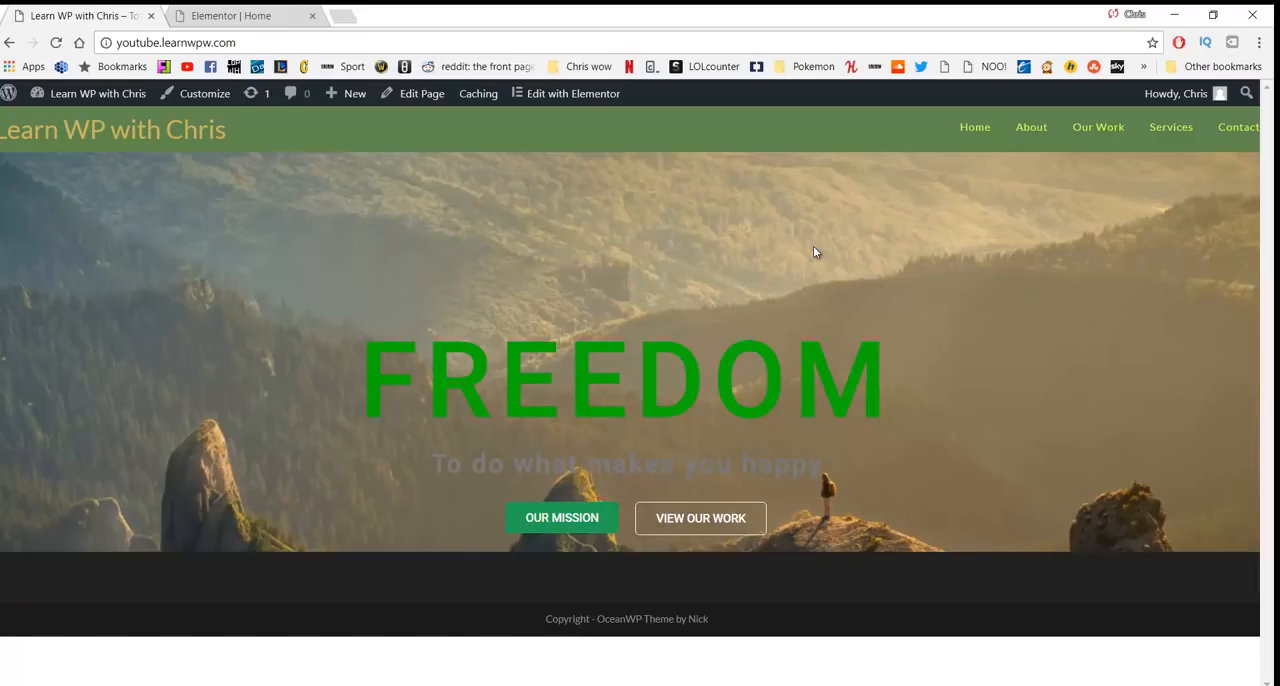
- Search the web for "website colour schemes" in a new tab and open the Coolors.co color scheme generator
left_click(342, 16)
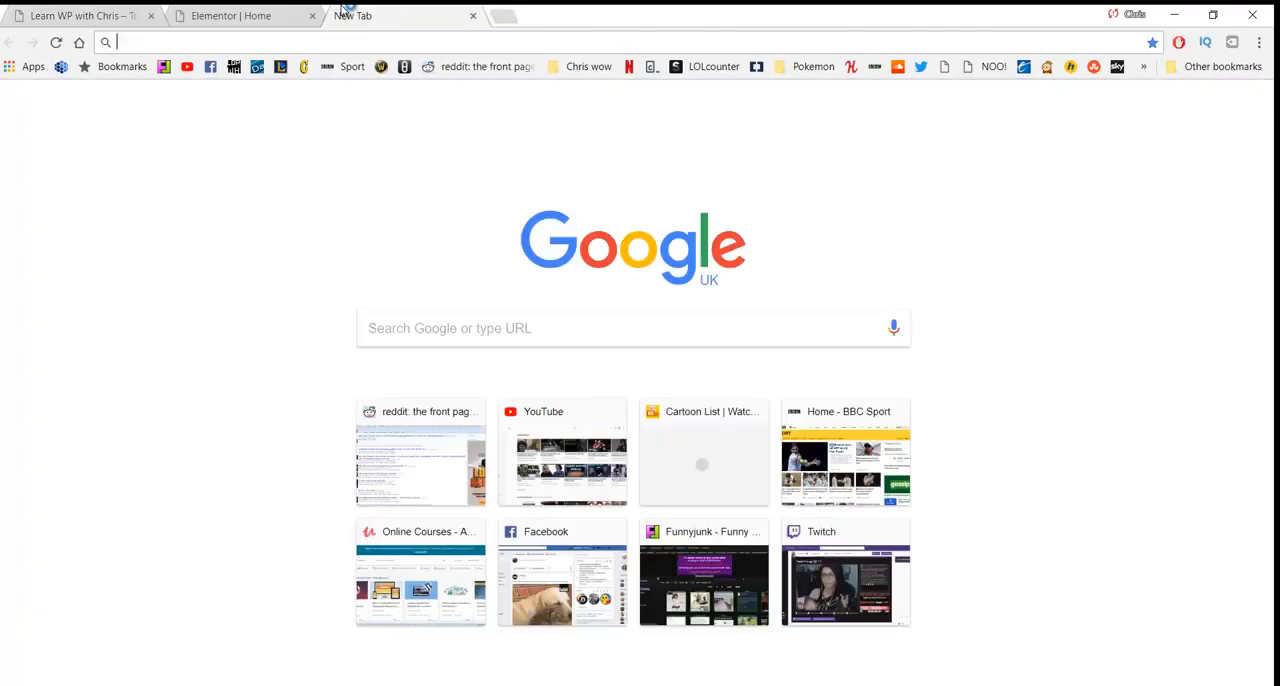
type("website colour schemes")
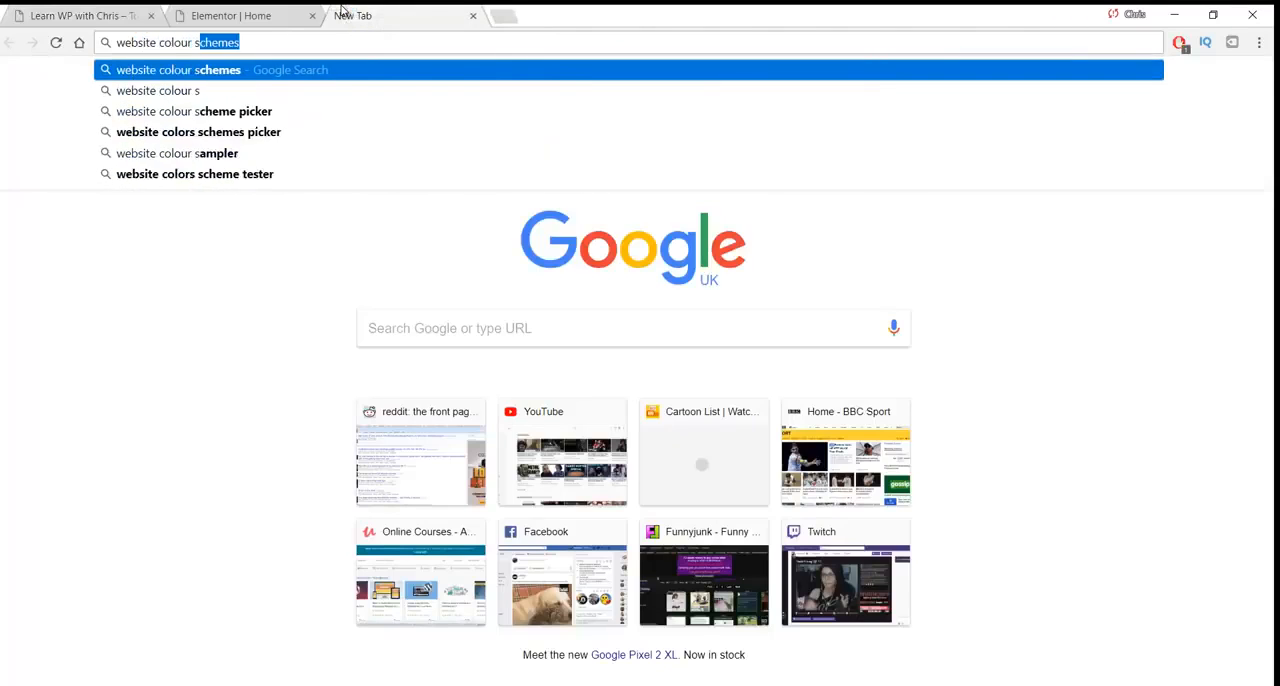
key("Return")
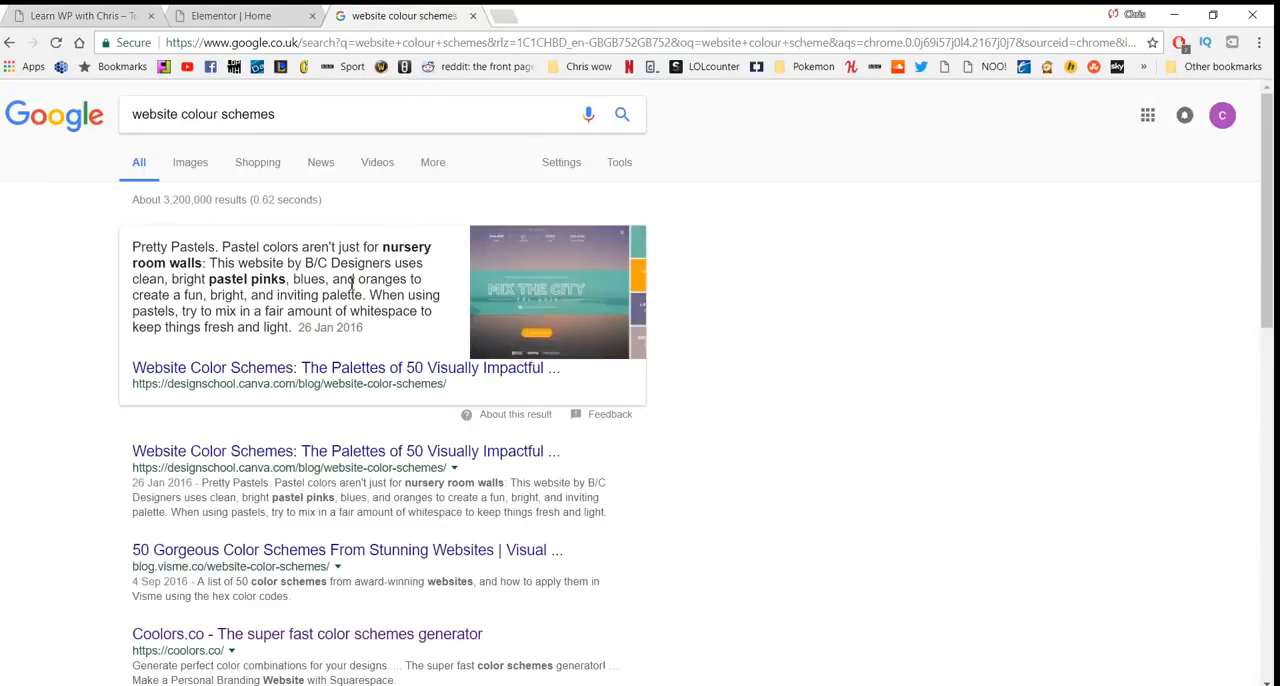
scroll(293, 443, "down", 1)
left_click(270, 552)
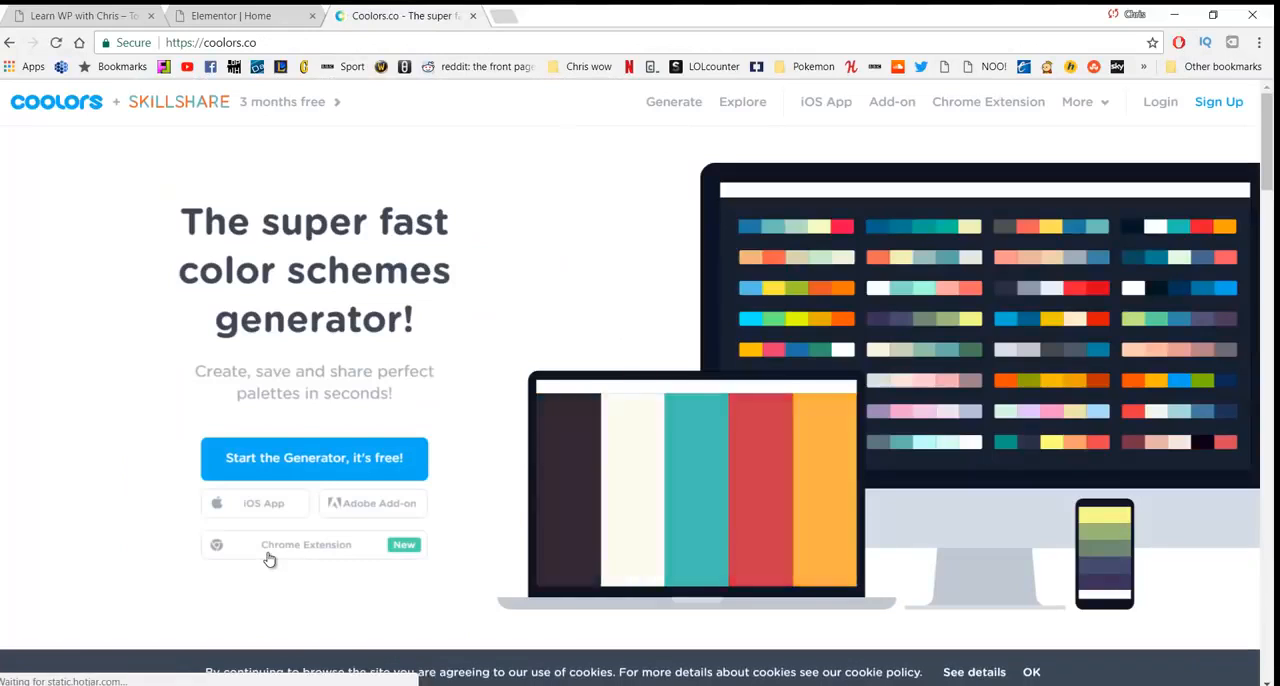
- Open the Coolors palette generator, generate a new green-toned color scheme, and compare it with the live site
left_click(660, 112)
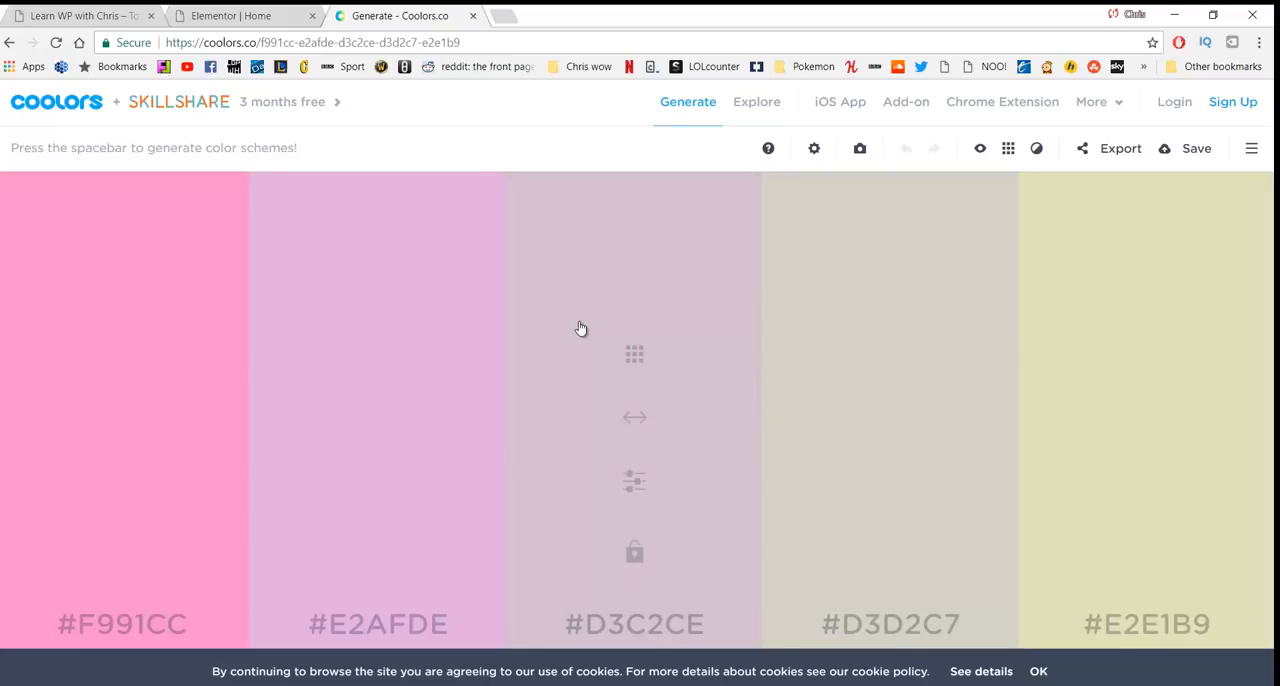
key("space")
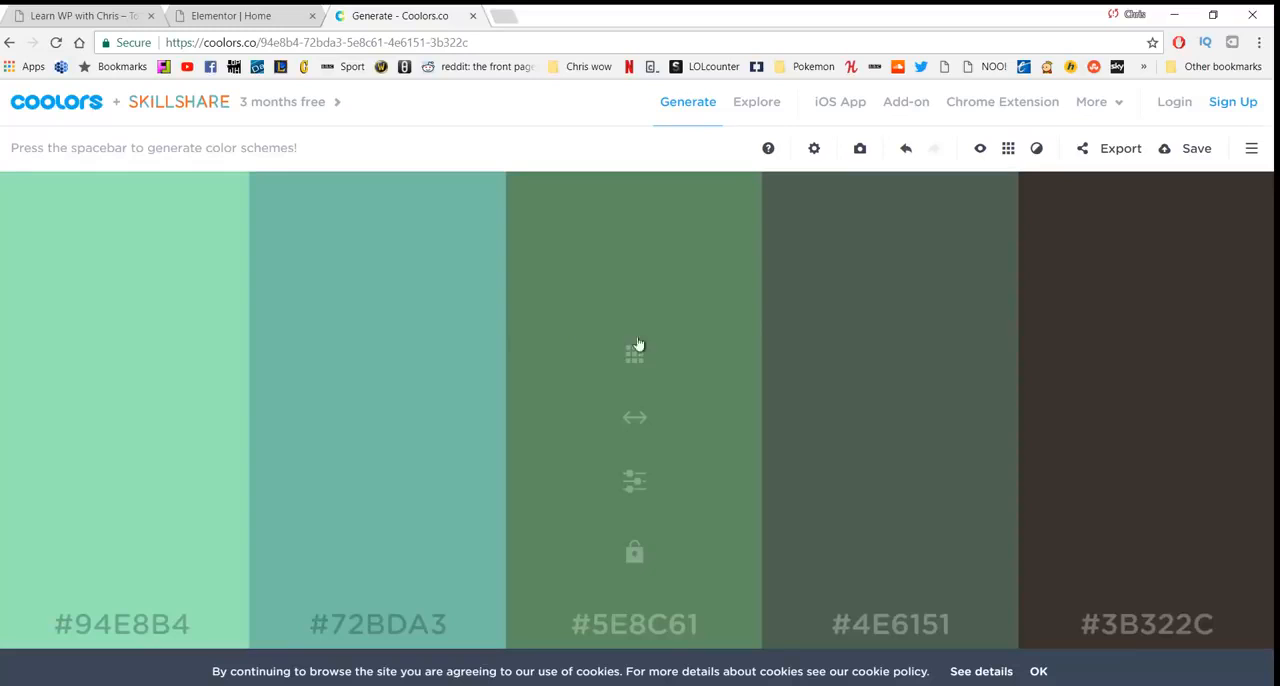
left_click(100, 15)
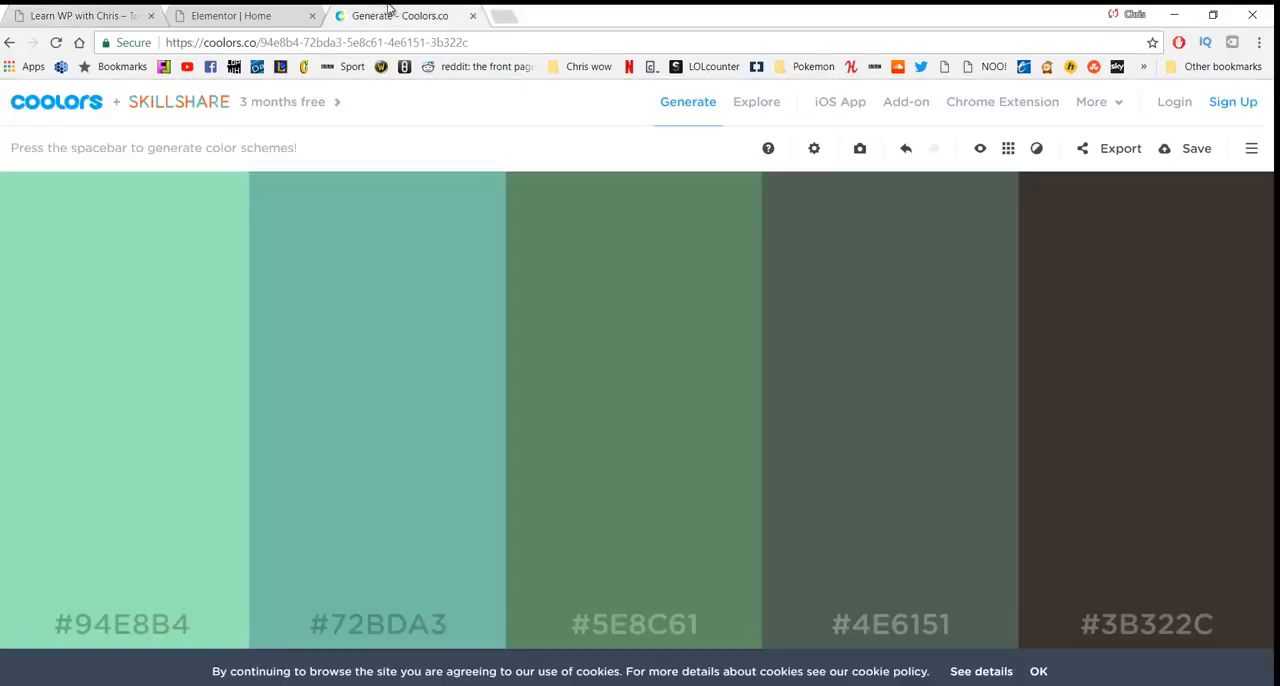
left_click(390, 14)
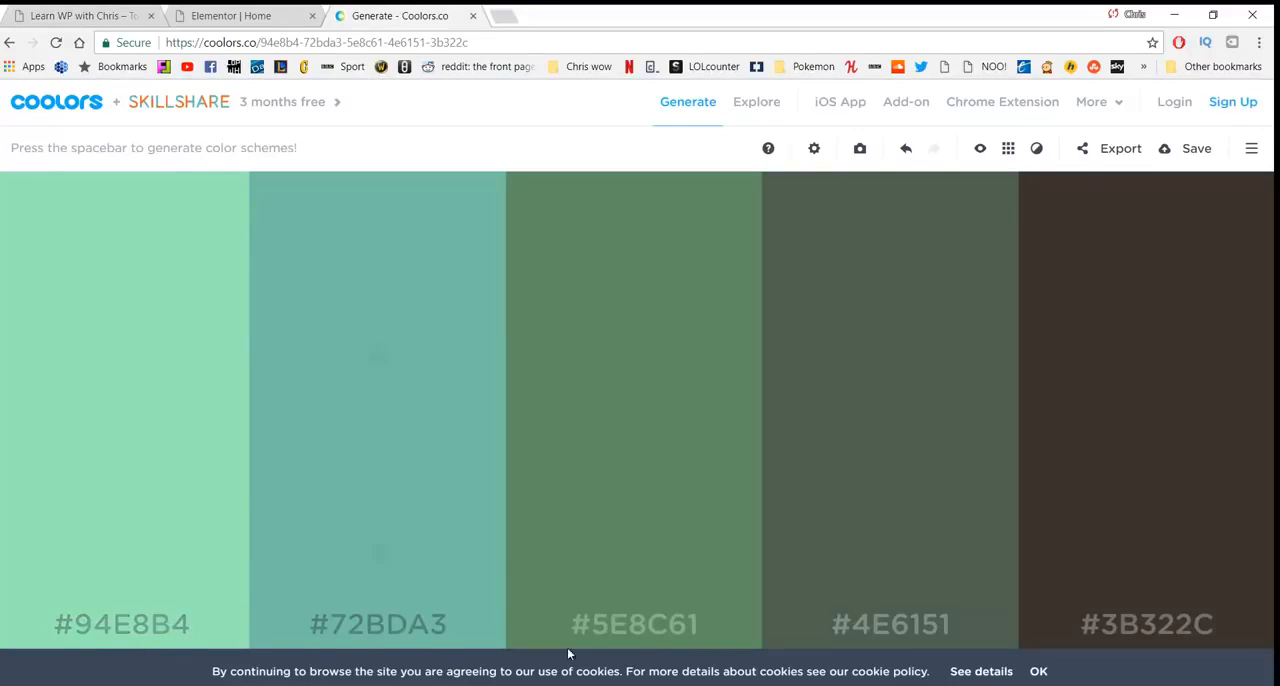
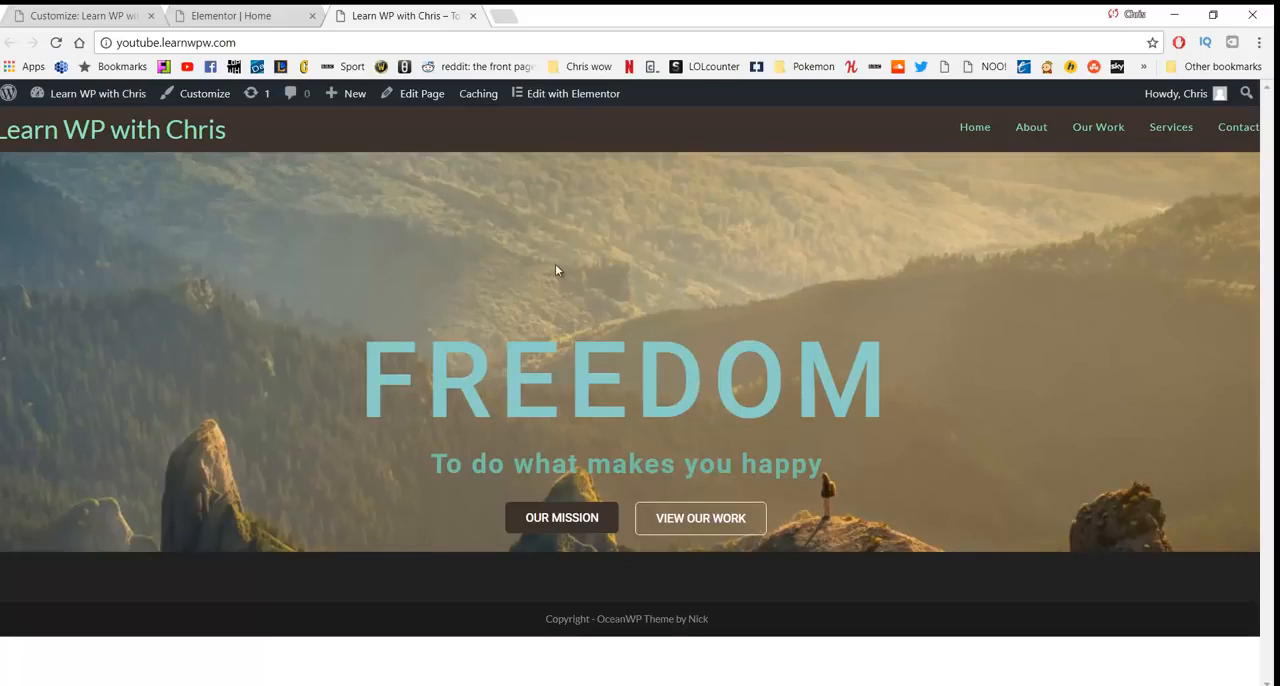
- Open the Home page in Elementor for editing and add a new single-column section below the hero
left_click(564, 104)
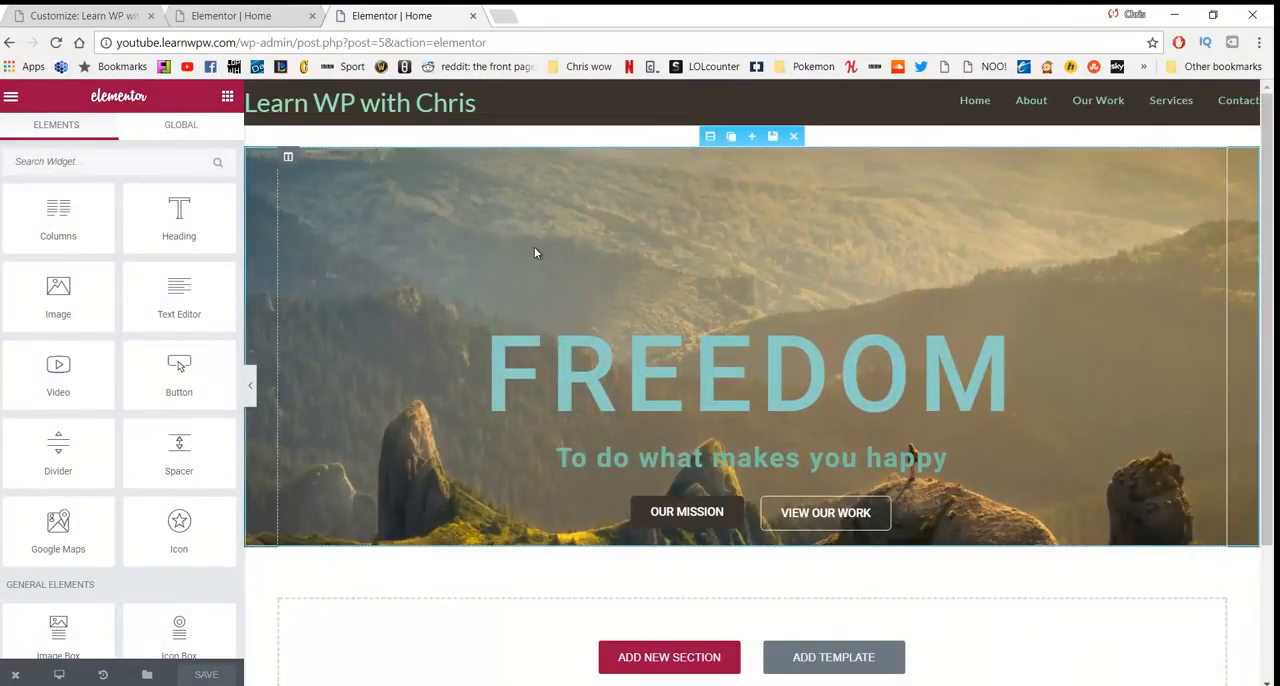
scroll(560, 330, "down", 1)
left_click(651, 573)
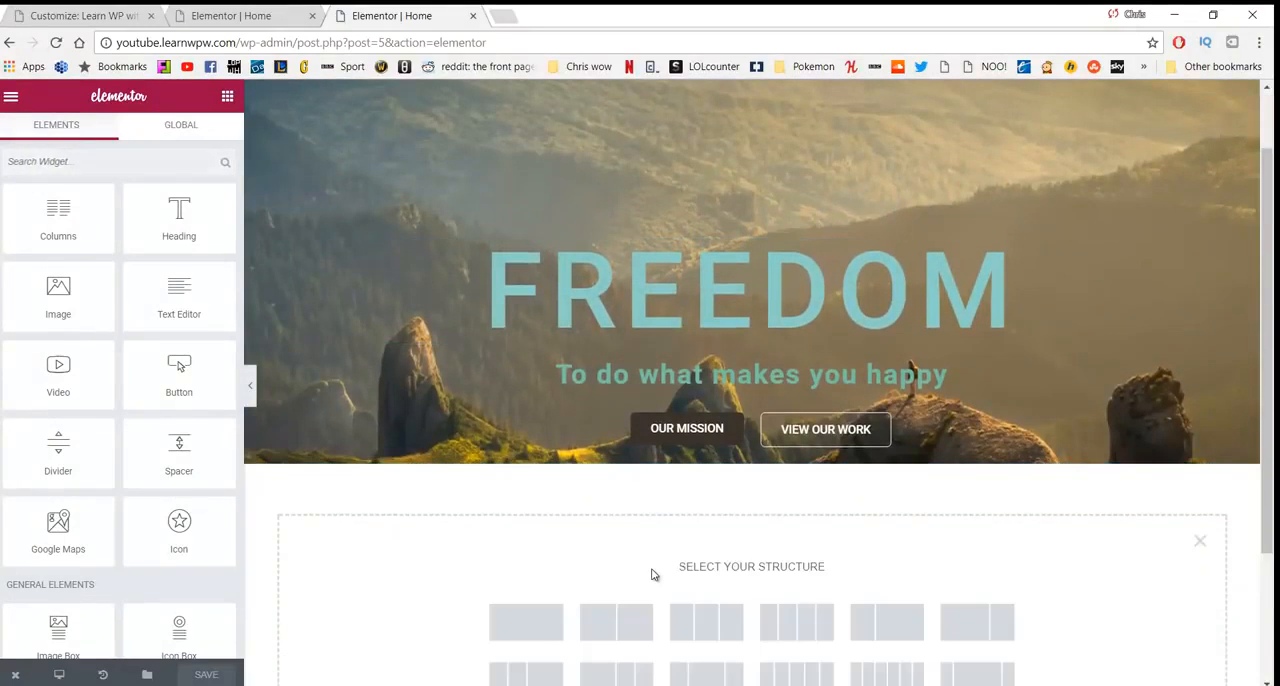
scroll(632, 545, "down", 2)
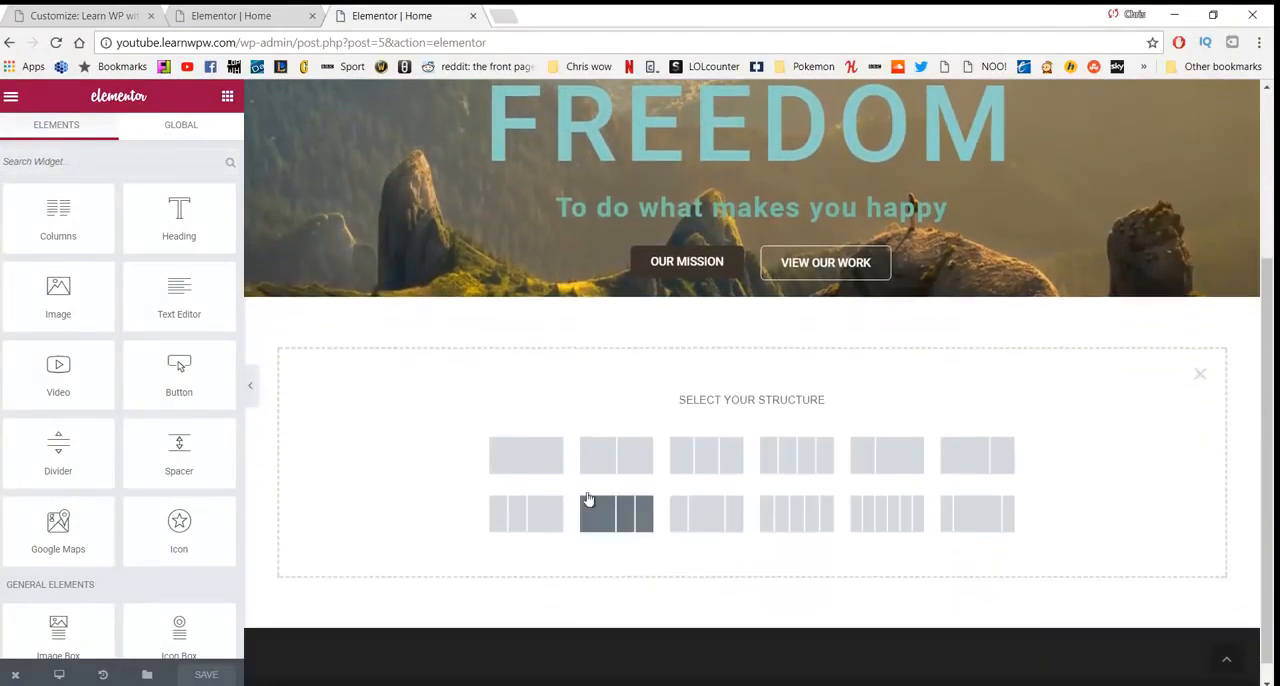
left_click(535, 461)
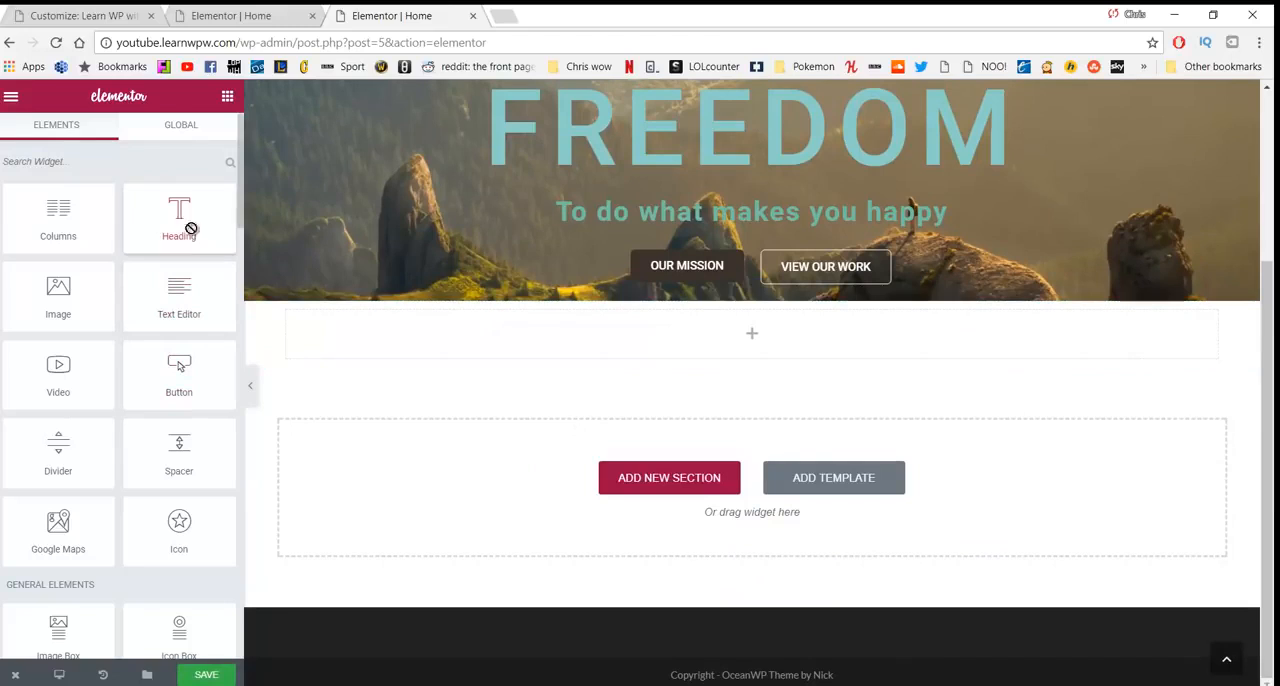
- Place a Heading widget in the new section and title it "To make the world a better place"
left_click_drag(190, 228, 631, 337)
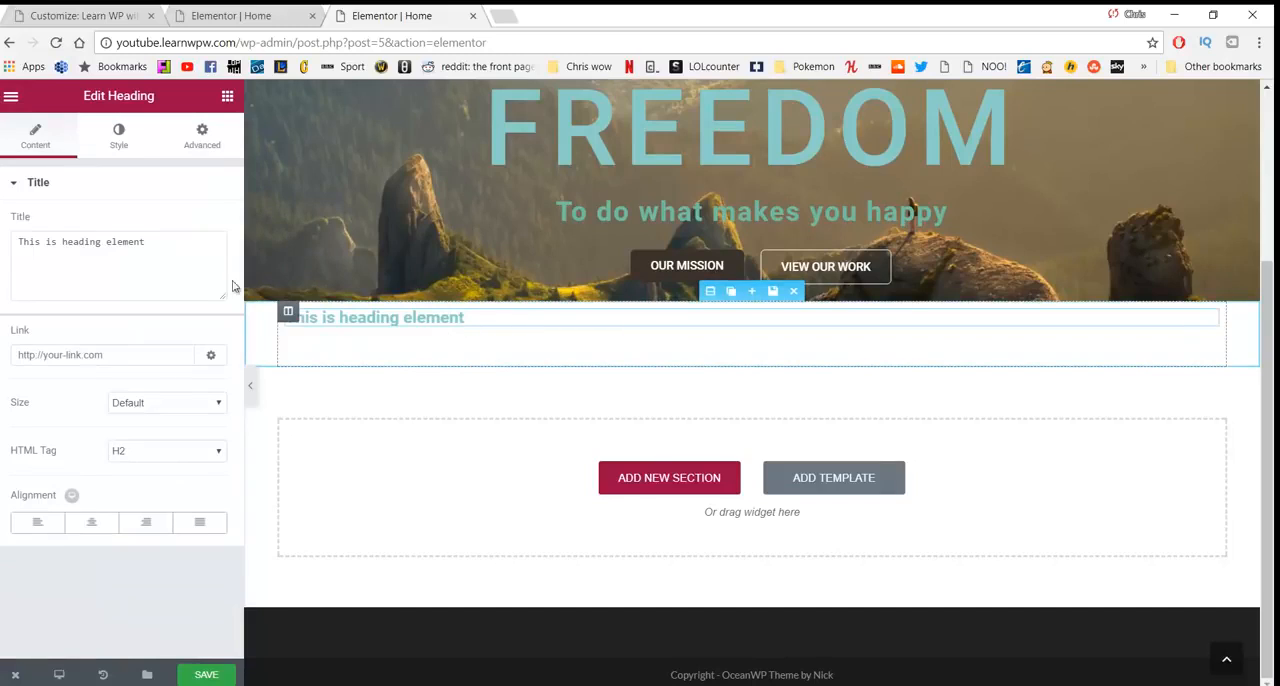
left_click_drag(177, 257, 2, 252)
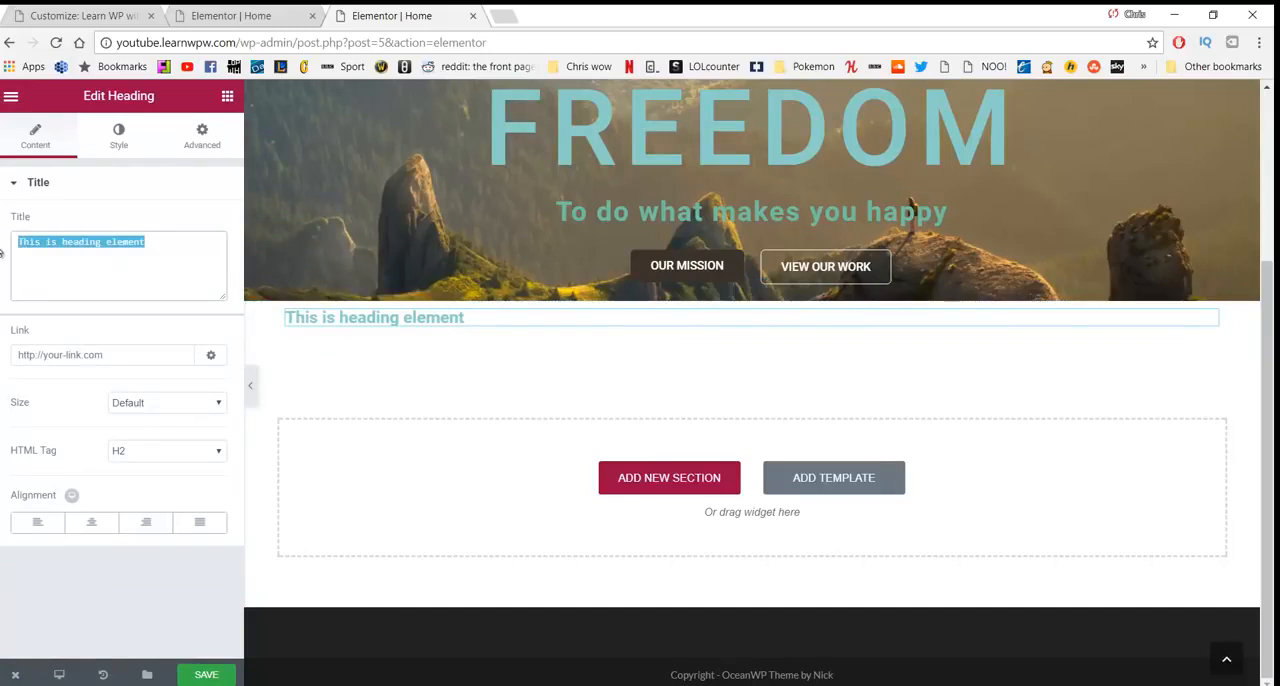
type("T")
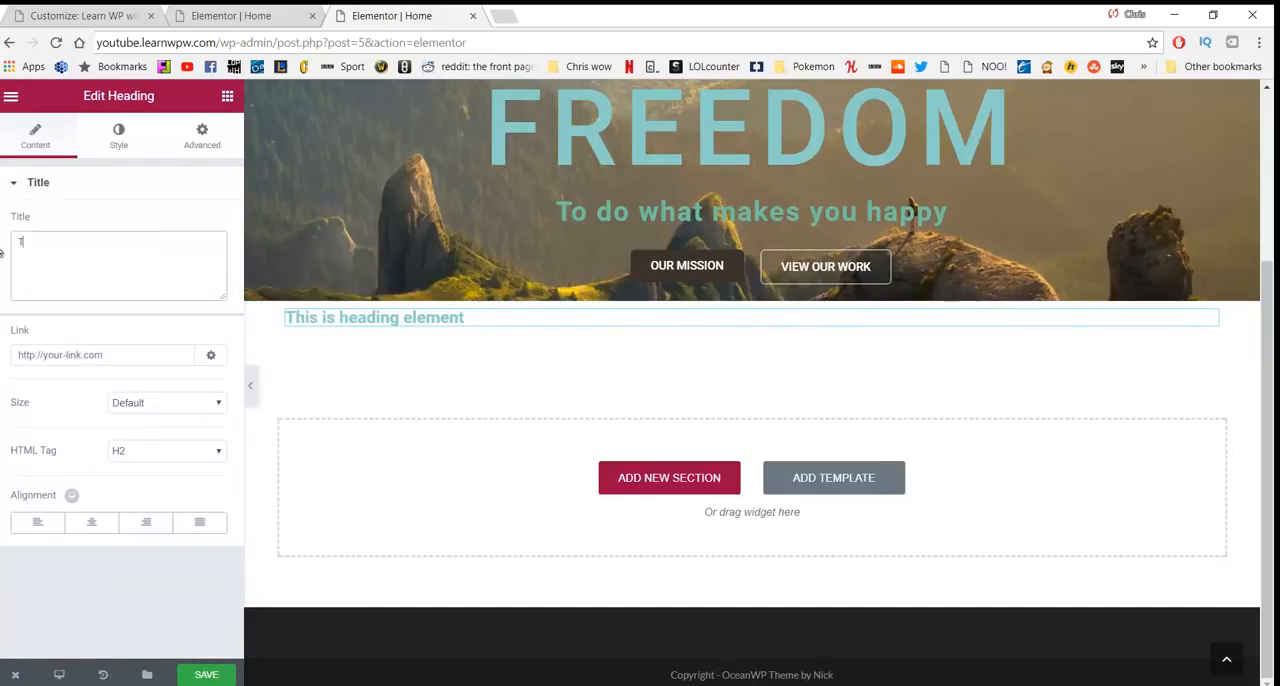
type("o make the wo")
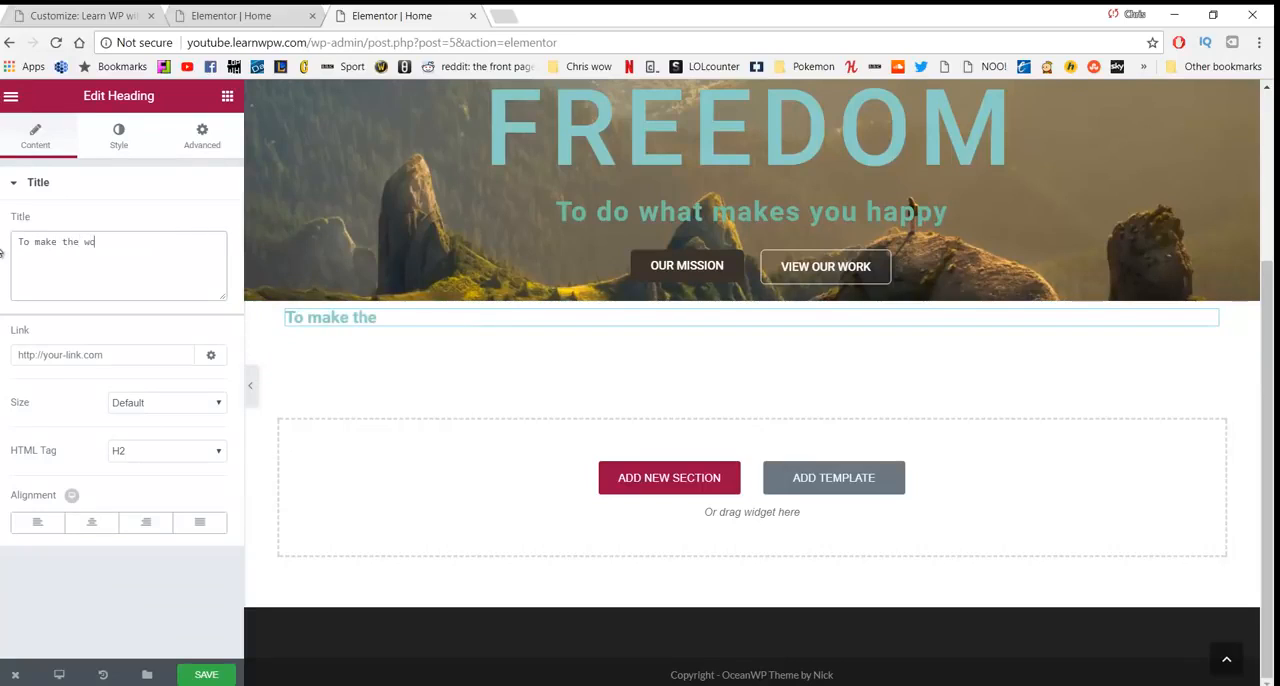
type("rld a better place")
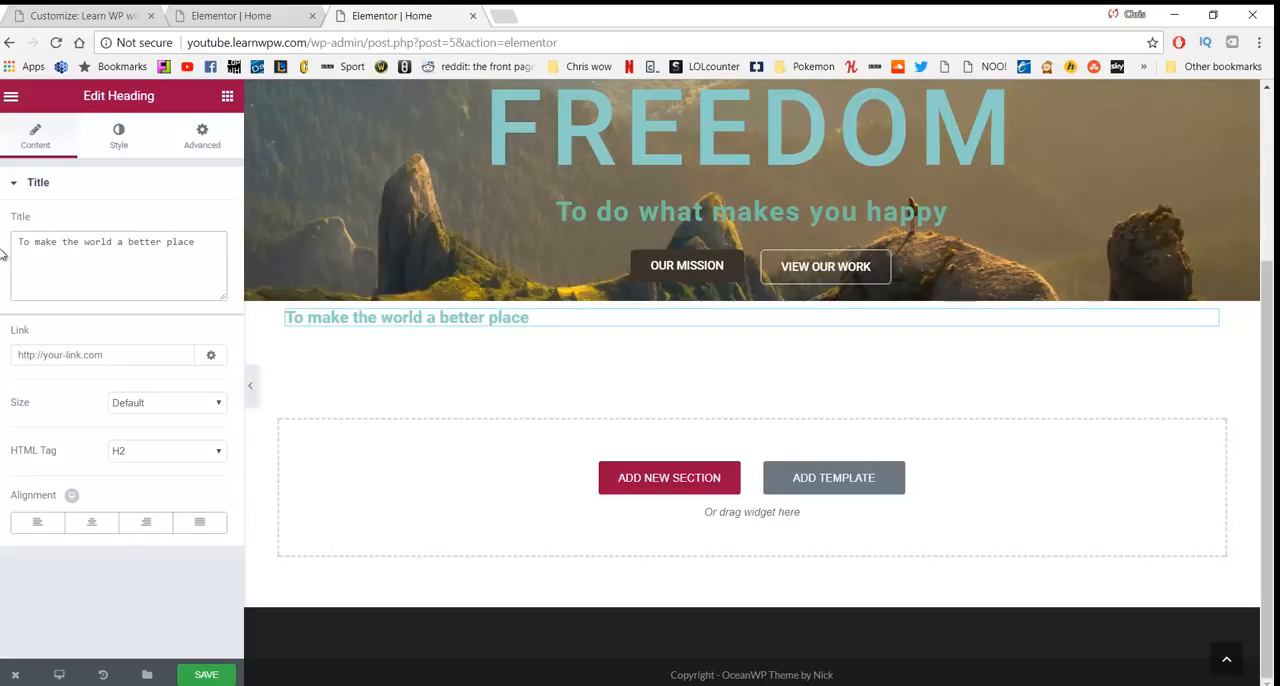
- Center the new heading and set its size to Large, trying Medium for comparison
left_click(91, 524)
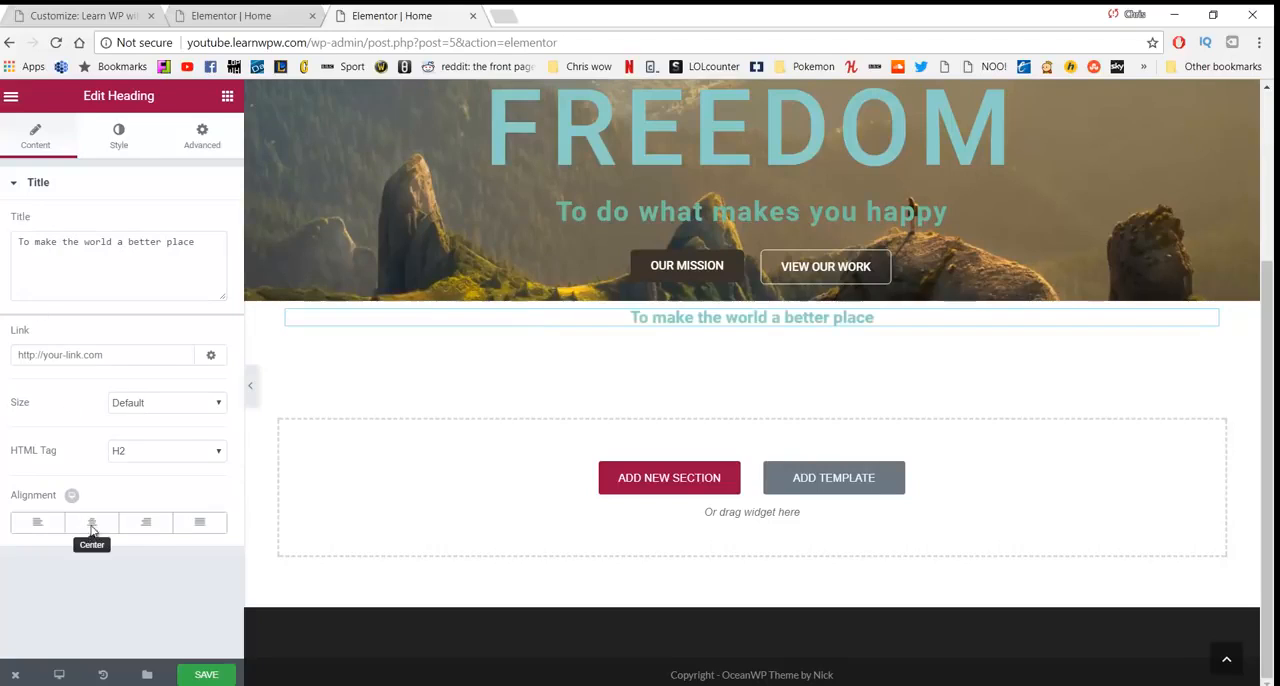
left_click(128, 405)
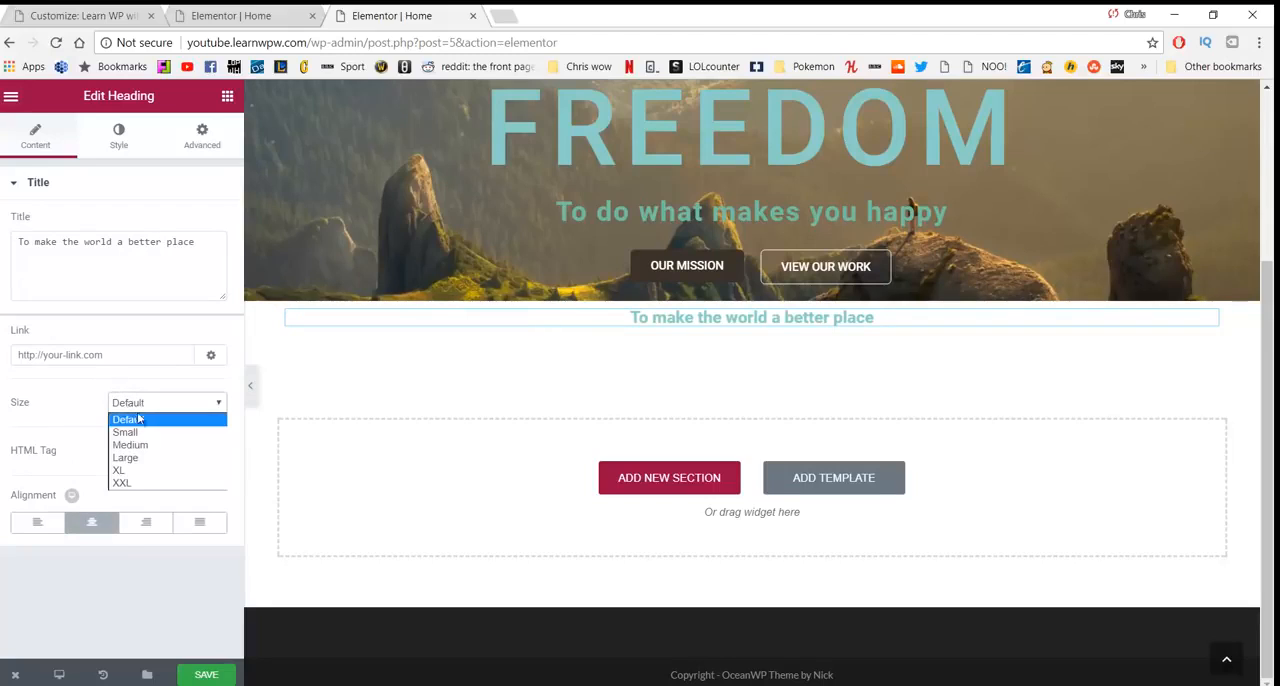
left_click(136, 446)
left_click(149, 403)
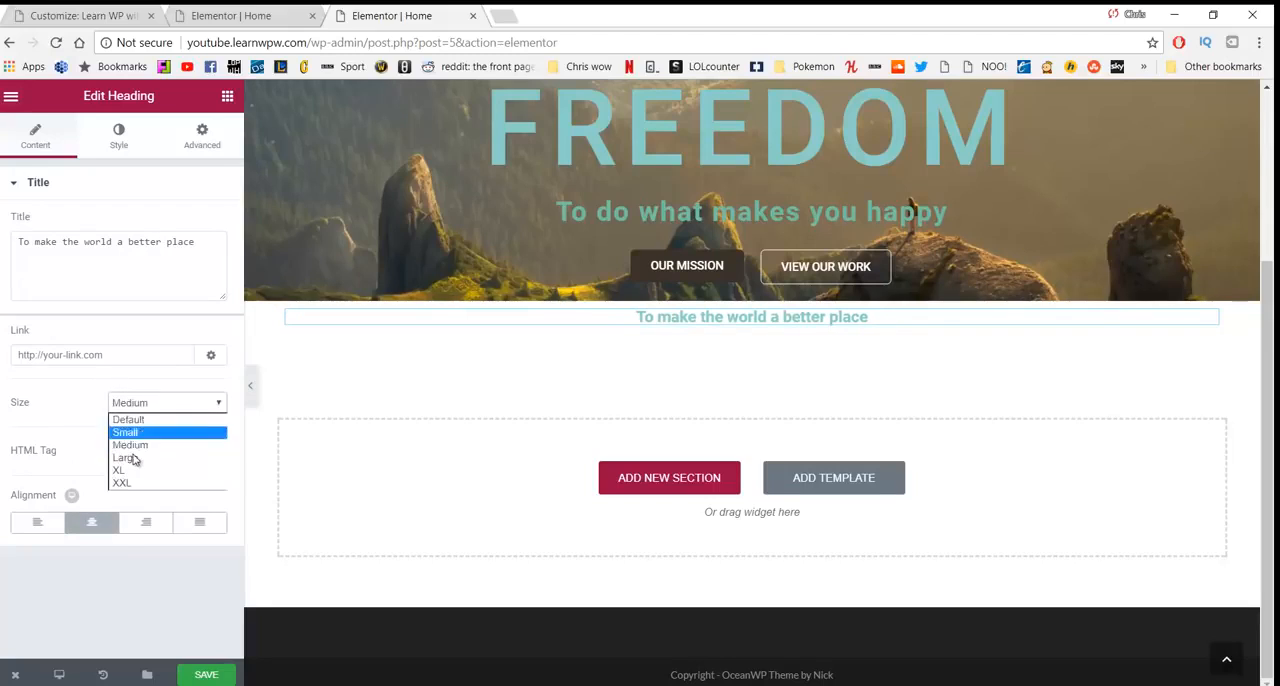
left_click(136, 461)
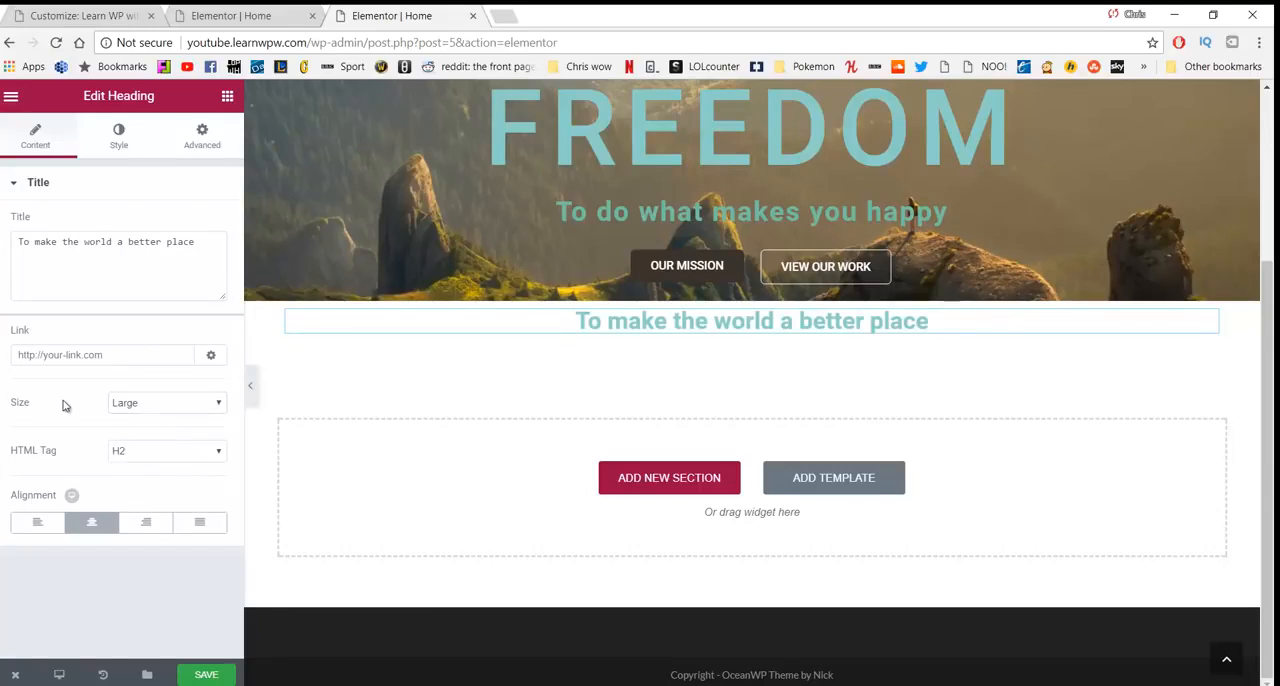
- Set the heading's text color to #4e6151
left_click(119, 152)
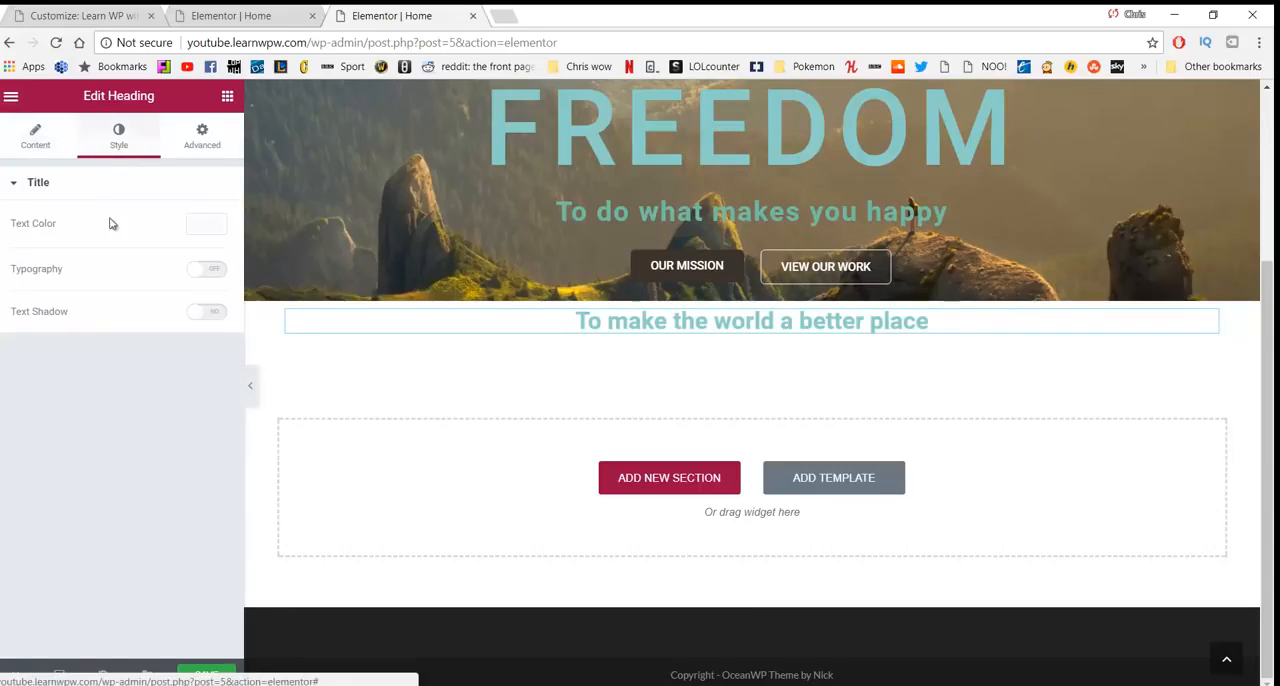
left_click(207, 224)
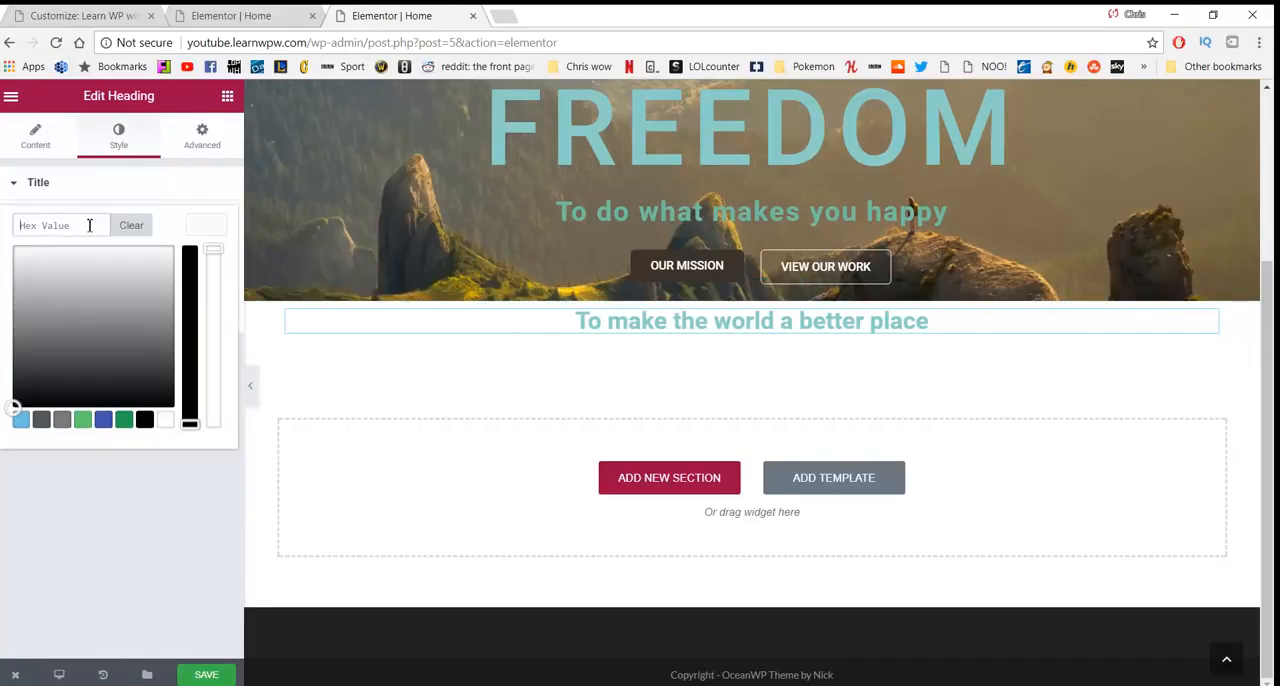
type("#4e6151")
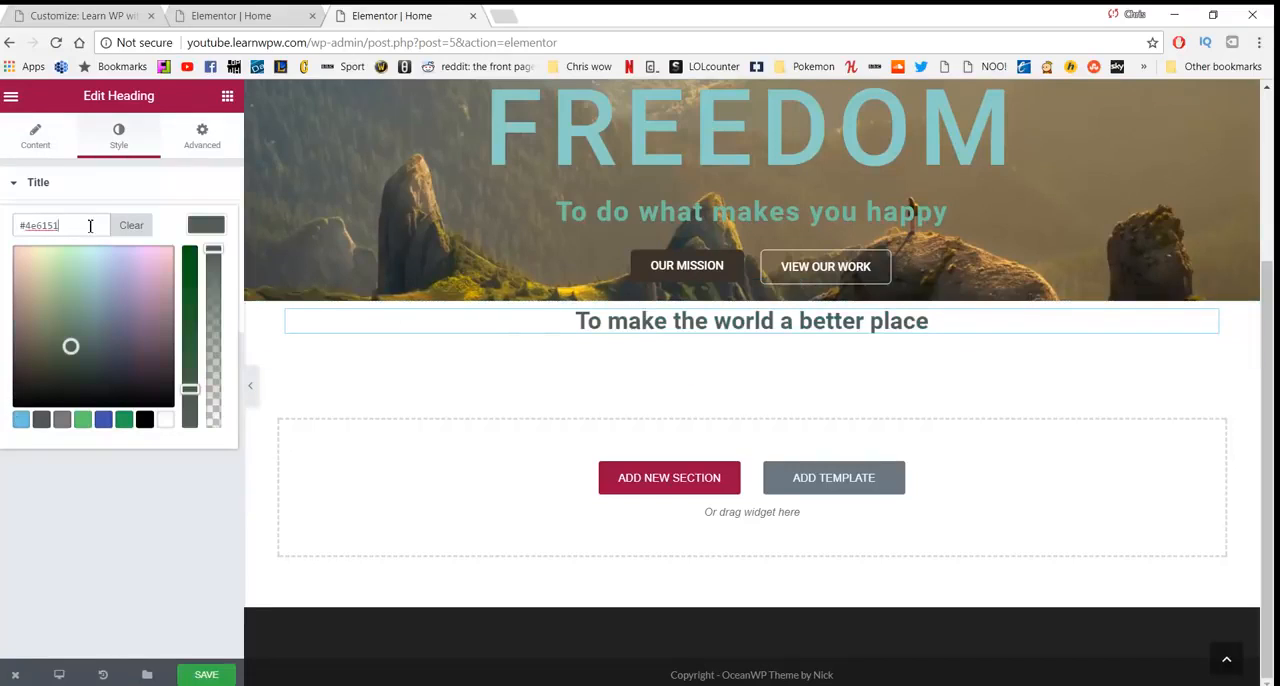
left_click(165, 478)
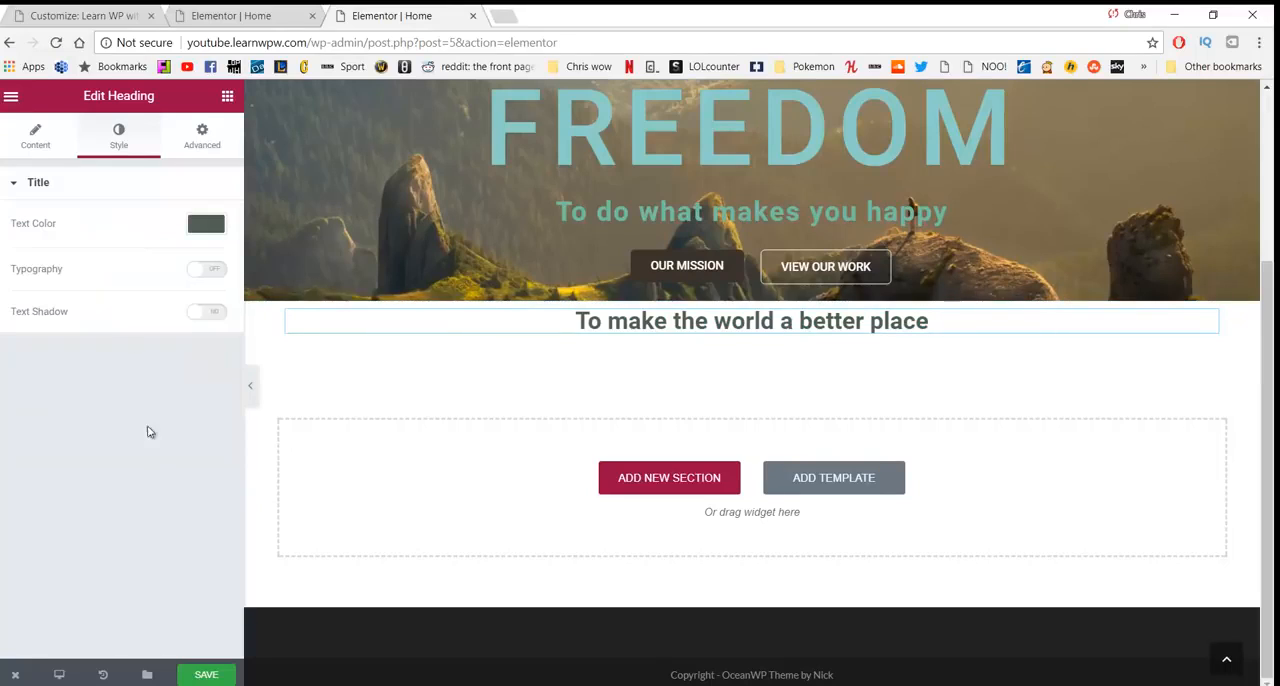
- Unlink the heading's margin values and set its top and bottom margins to 50 px each
left_click(201, 136)
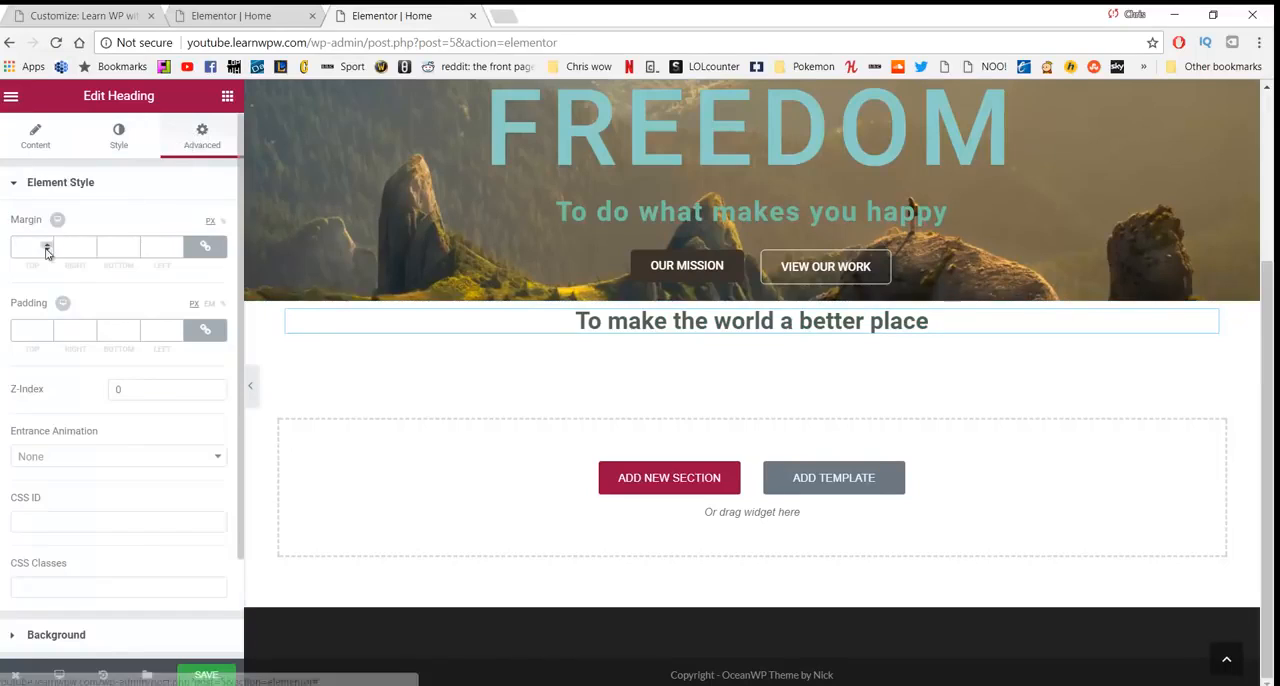
left_click(204, 249)
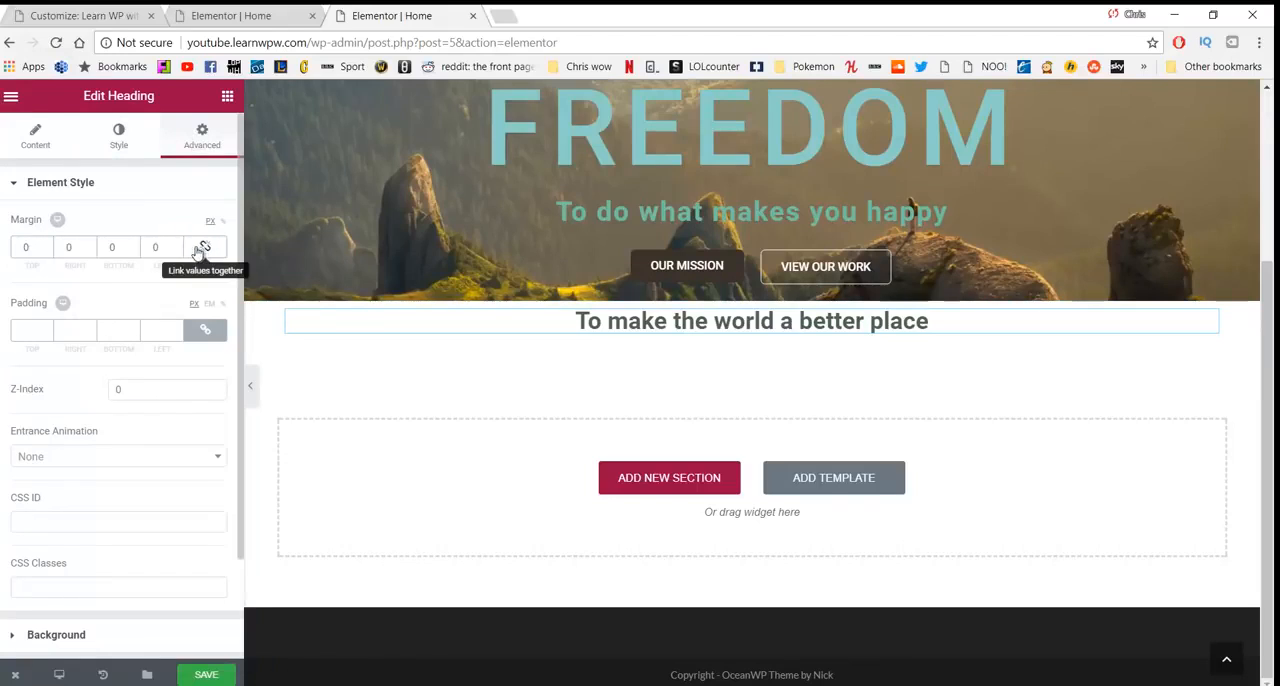
left_click(24, 247)
type("50")
left_click(111, 247)
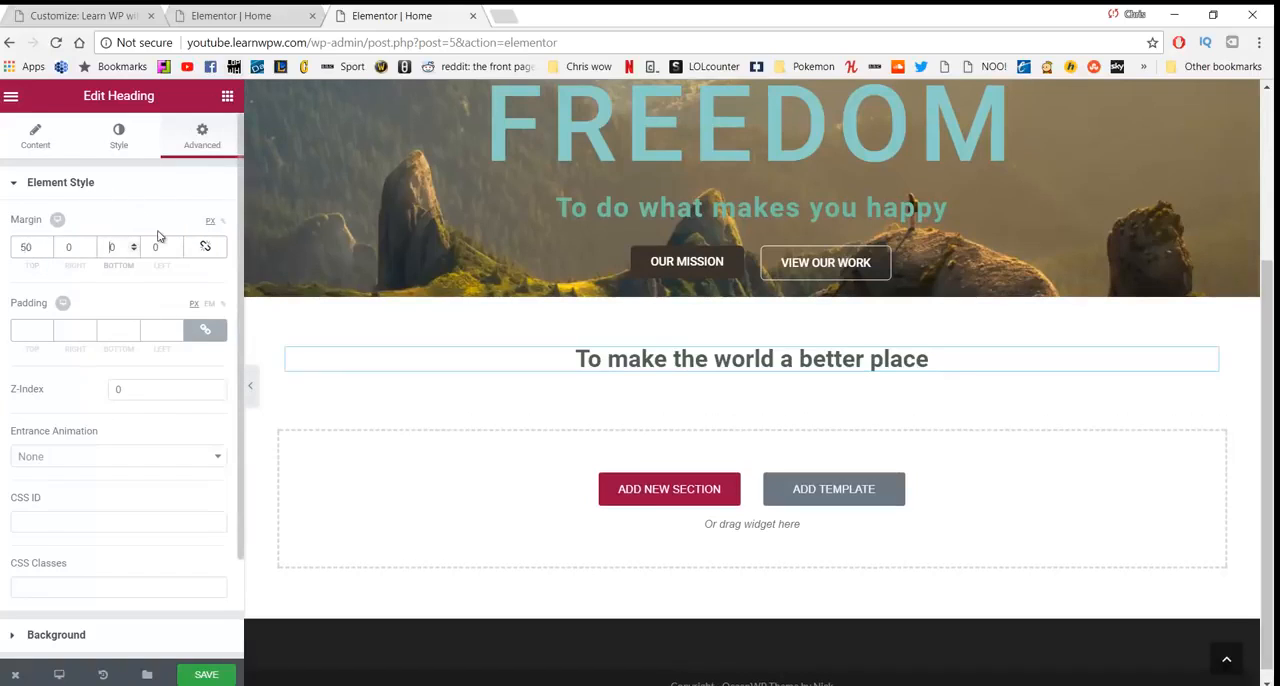
type("50")
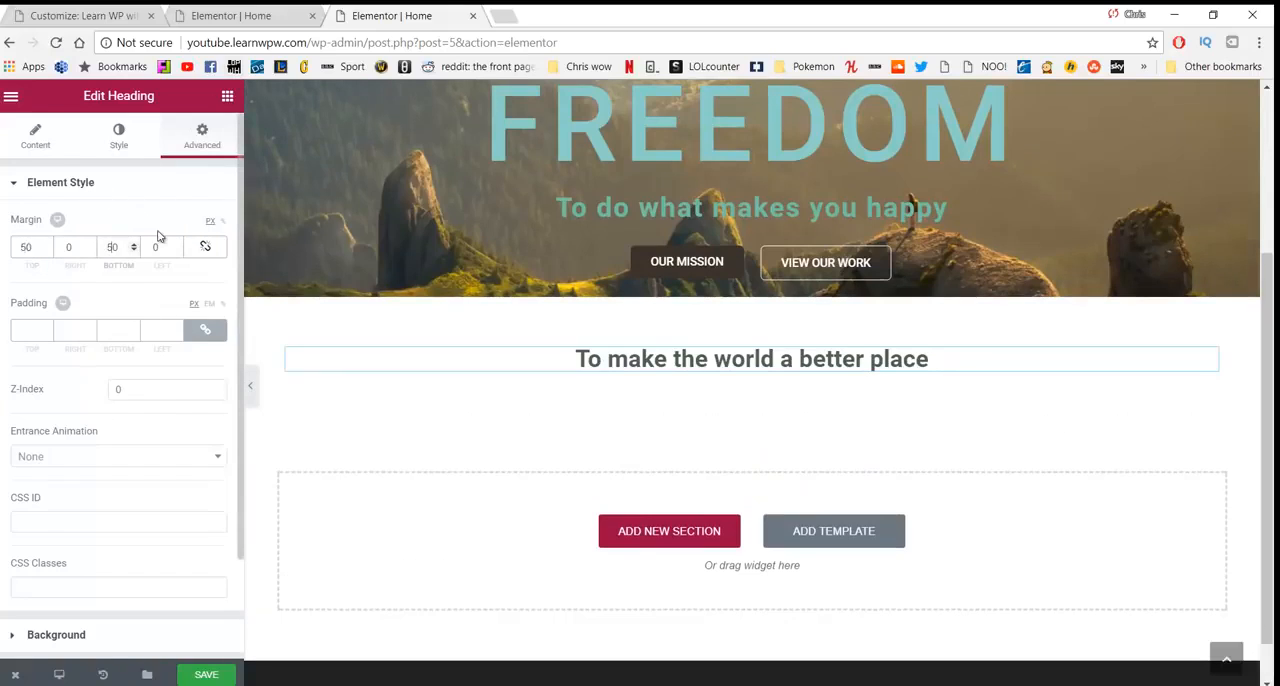
- Turn on custom typography for the "To make the world a better place" heading
left_click(112, 136)
left_click(200, 270)
scroll(169, 292, "down", 1)
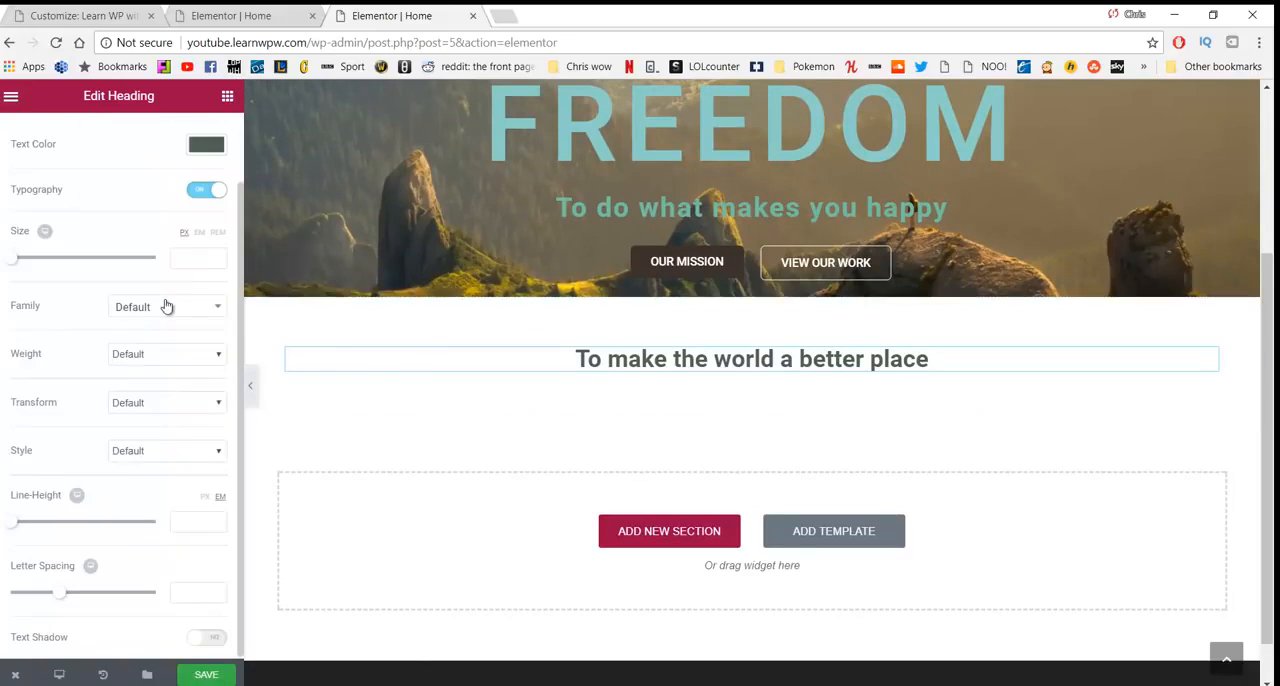
left_click(166, 314)
left_click(168, 318)
left_click(169, 322)
scroll(171, 428, "down", 4)
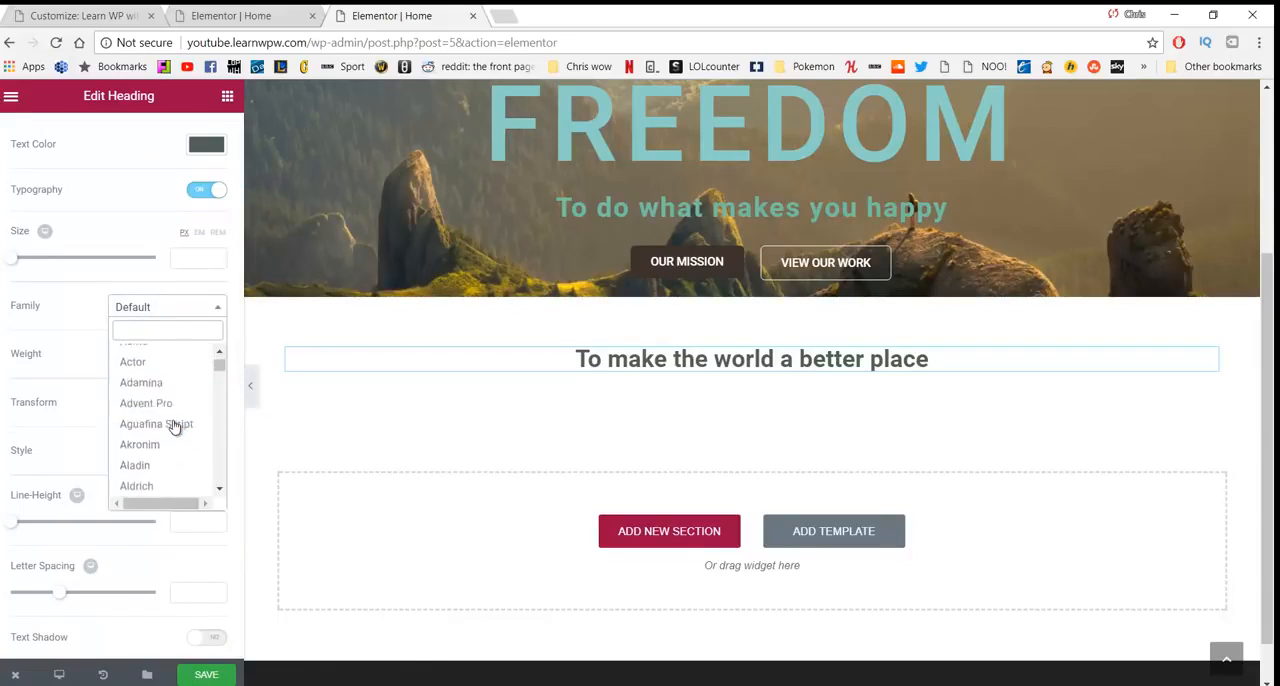
left_click(155, 305)
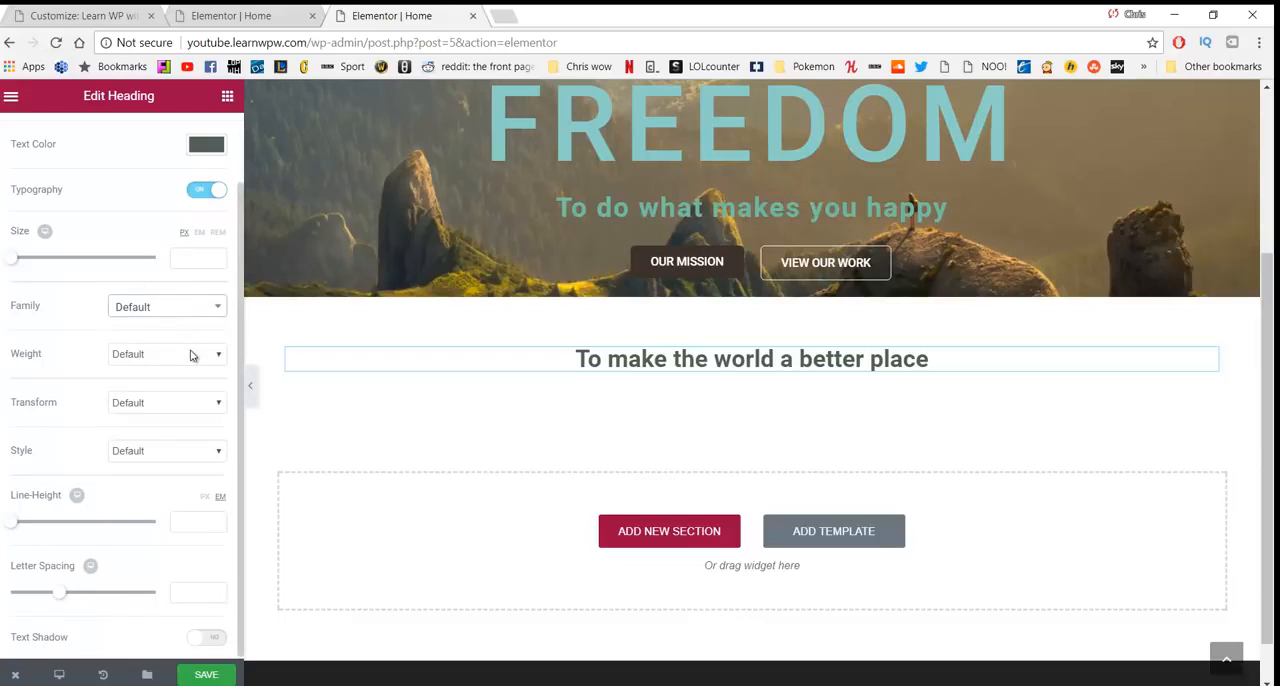
scroll(185, 341, "up", 2)
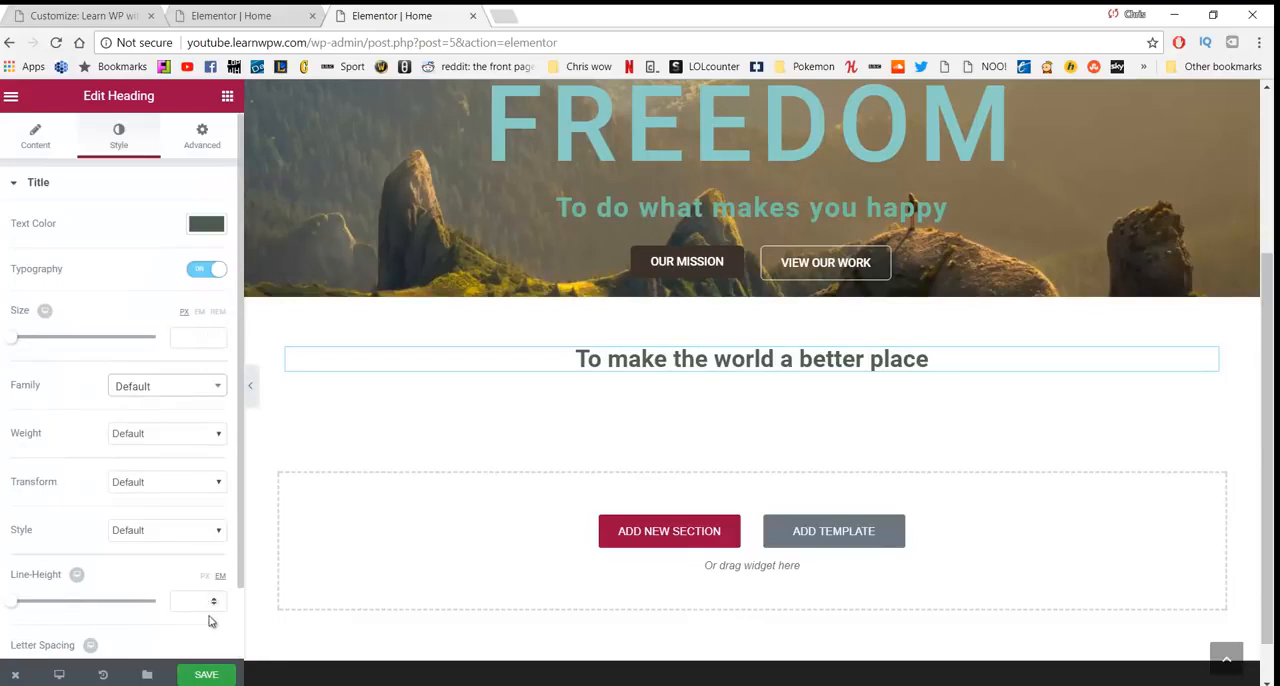
- Set the heading's font weight to 300 and save the page
left_click(213, 674)
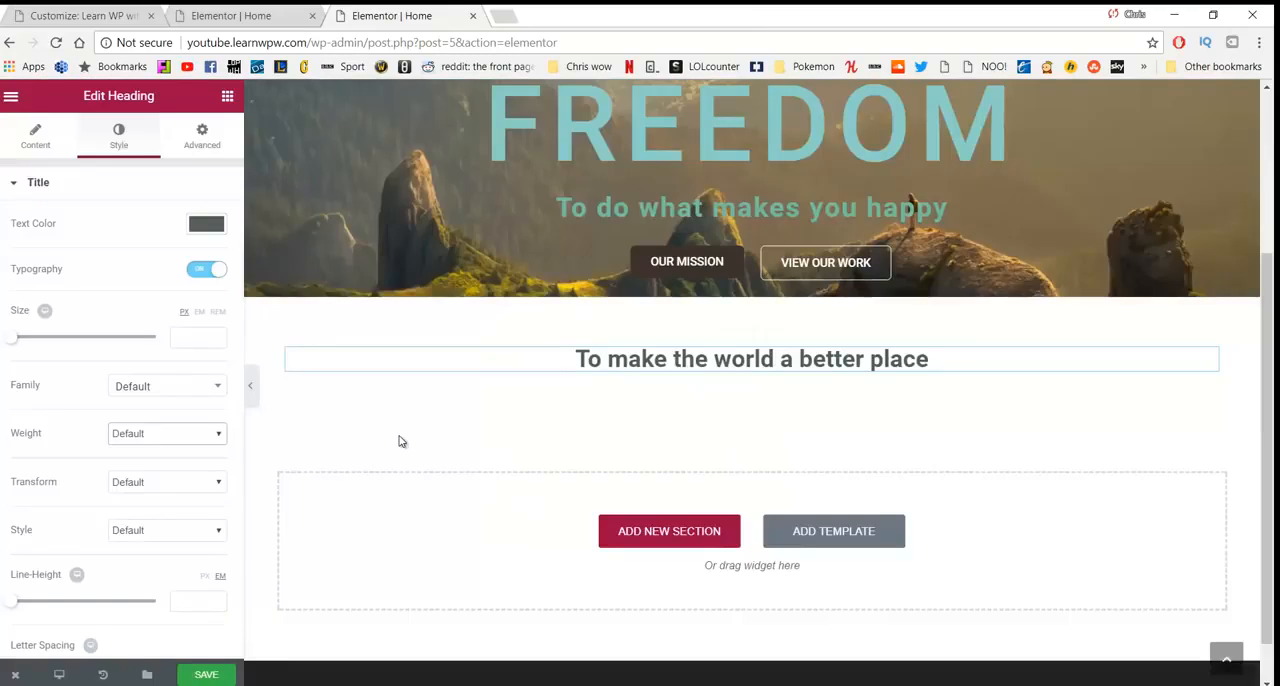
left_click(194, 441)
left_click(174, 477)
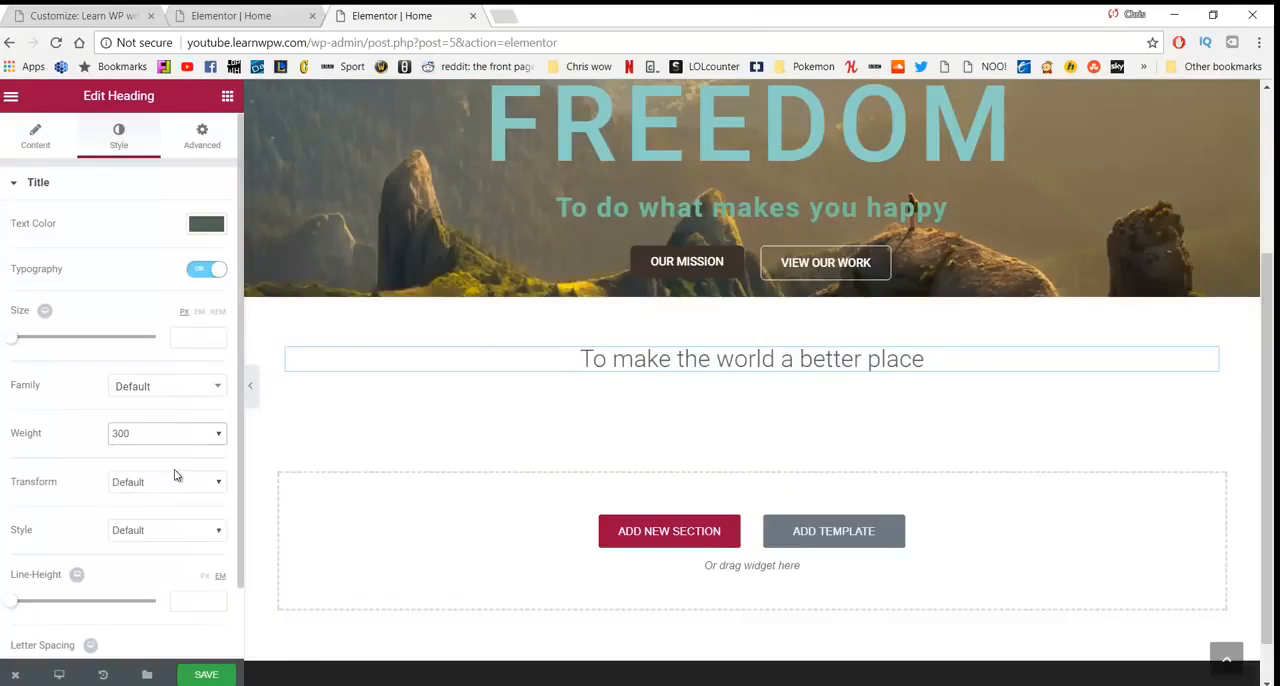
left_click(216, 675)
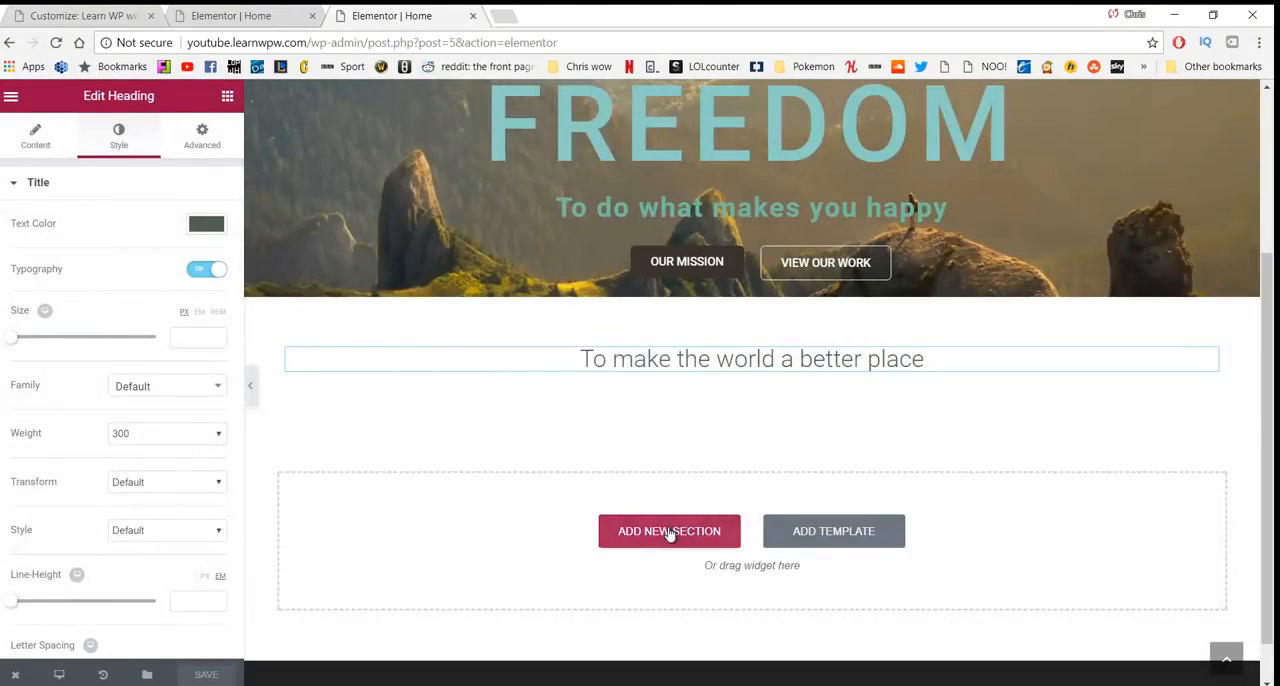
- Add a three-column section below the heading and place an Image widget in its first column
left_click(667, 531)
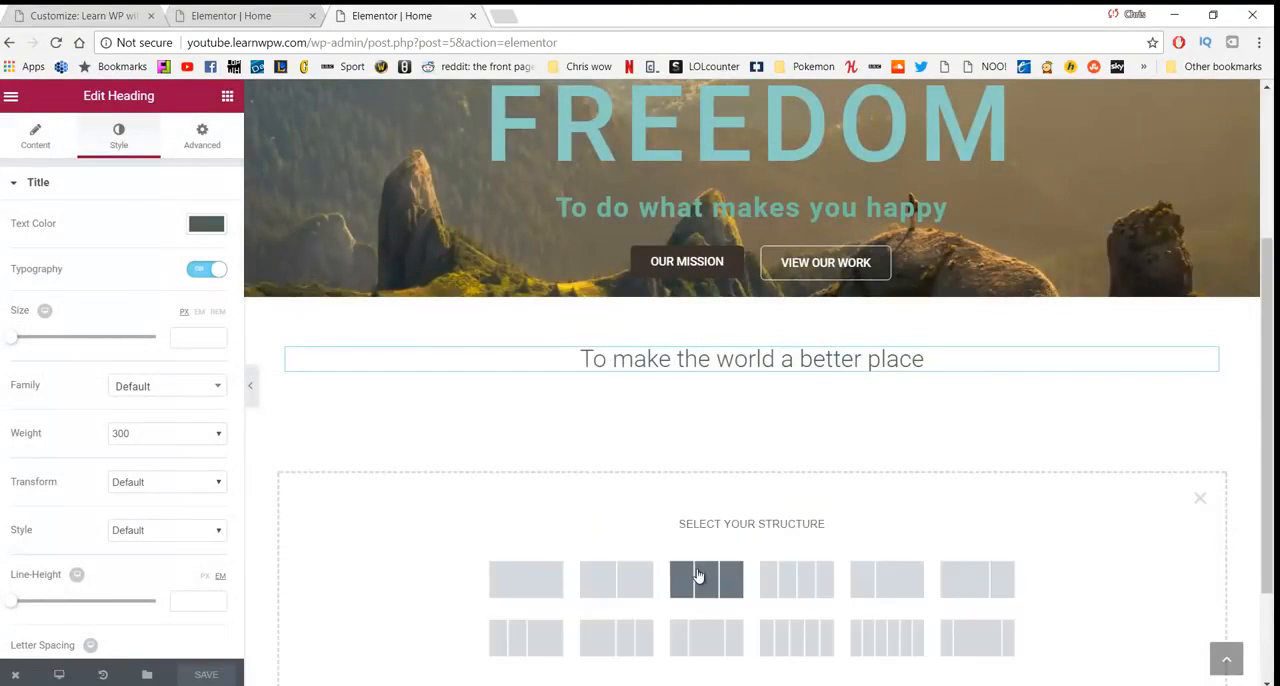
left_click(698, 576)
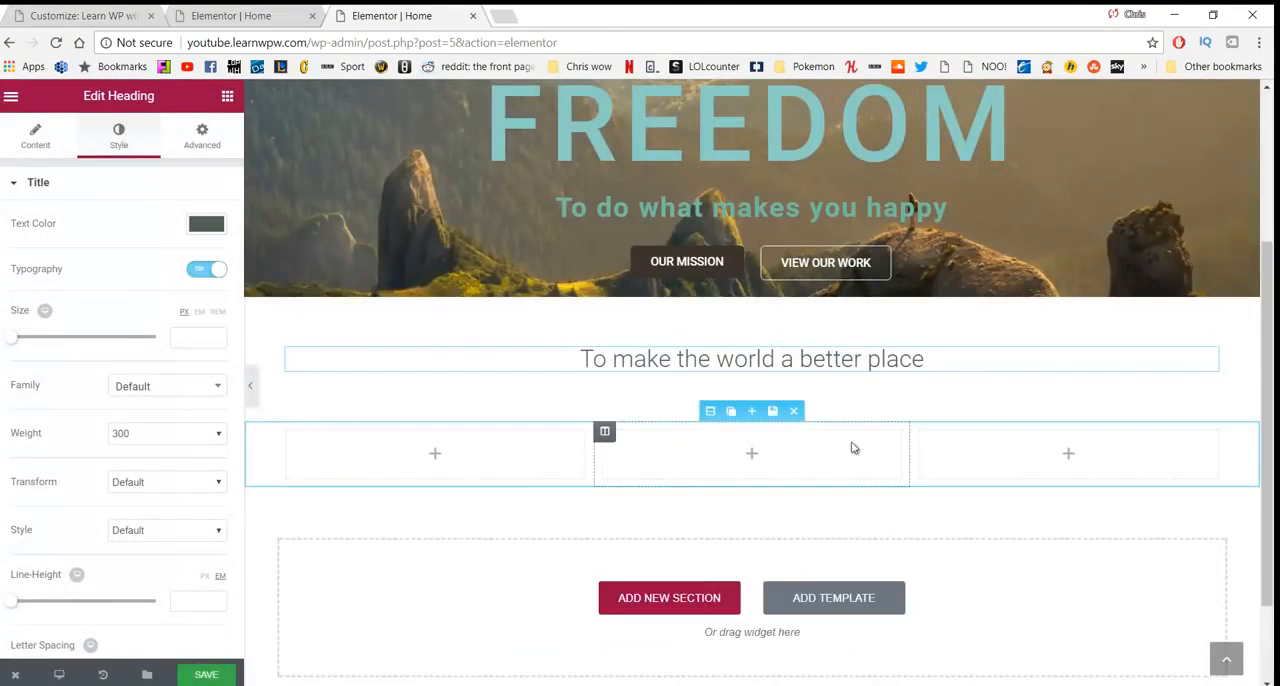
left_click(227, 98)
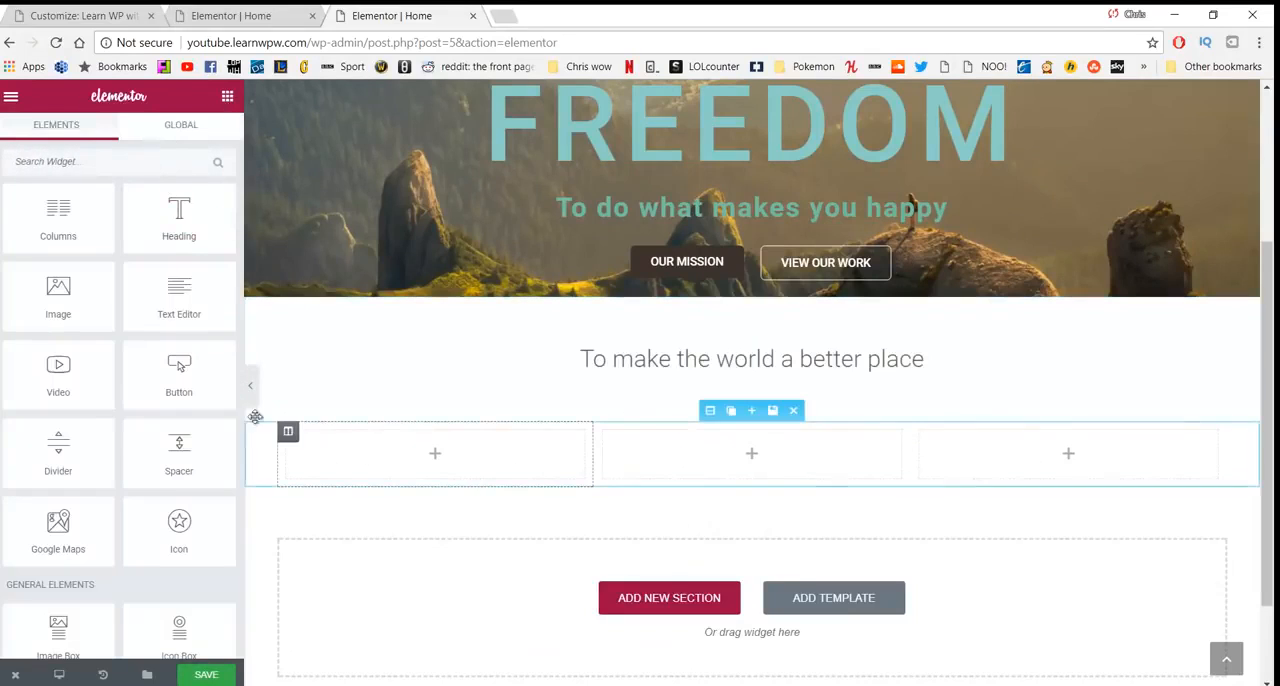
left_click_drag(58, 292, 405, 448)
scroll(851, 469, "down", 2)
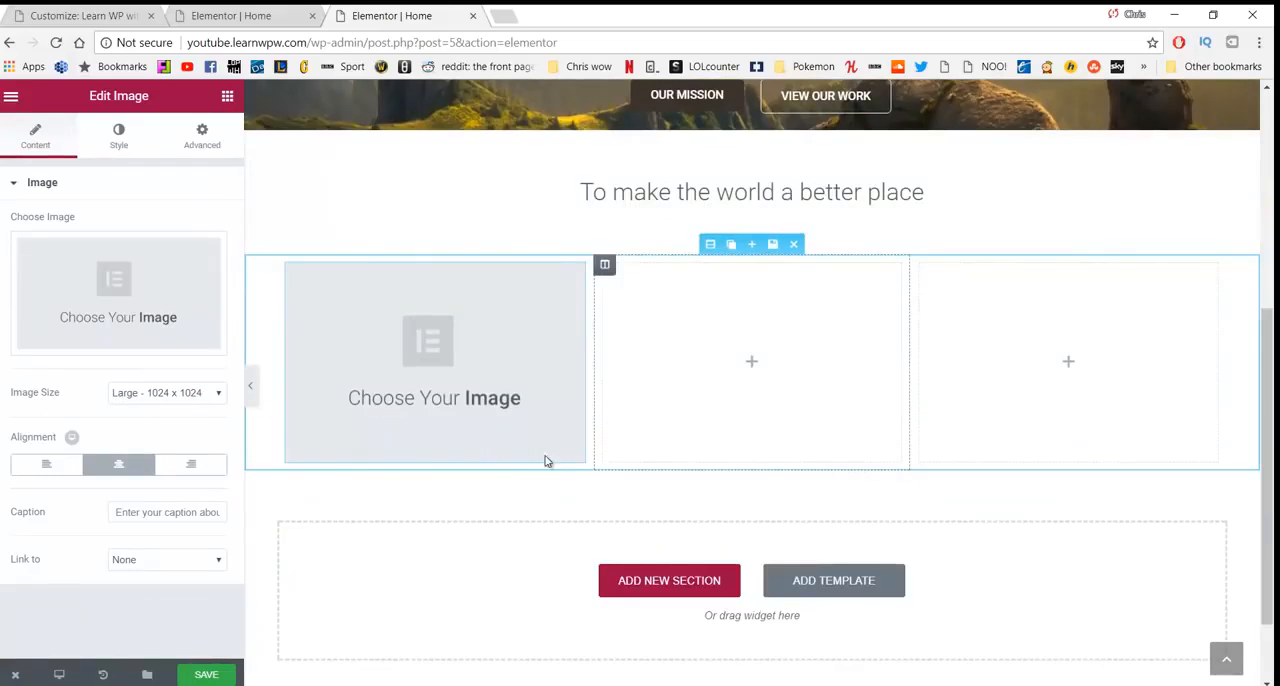
- Place a Text Editor widget under the image in the first column and put the cursor at the end of its text
left_click(228, 97)
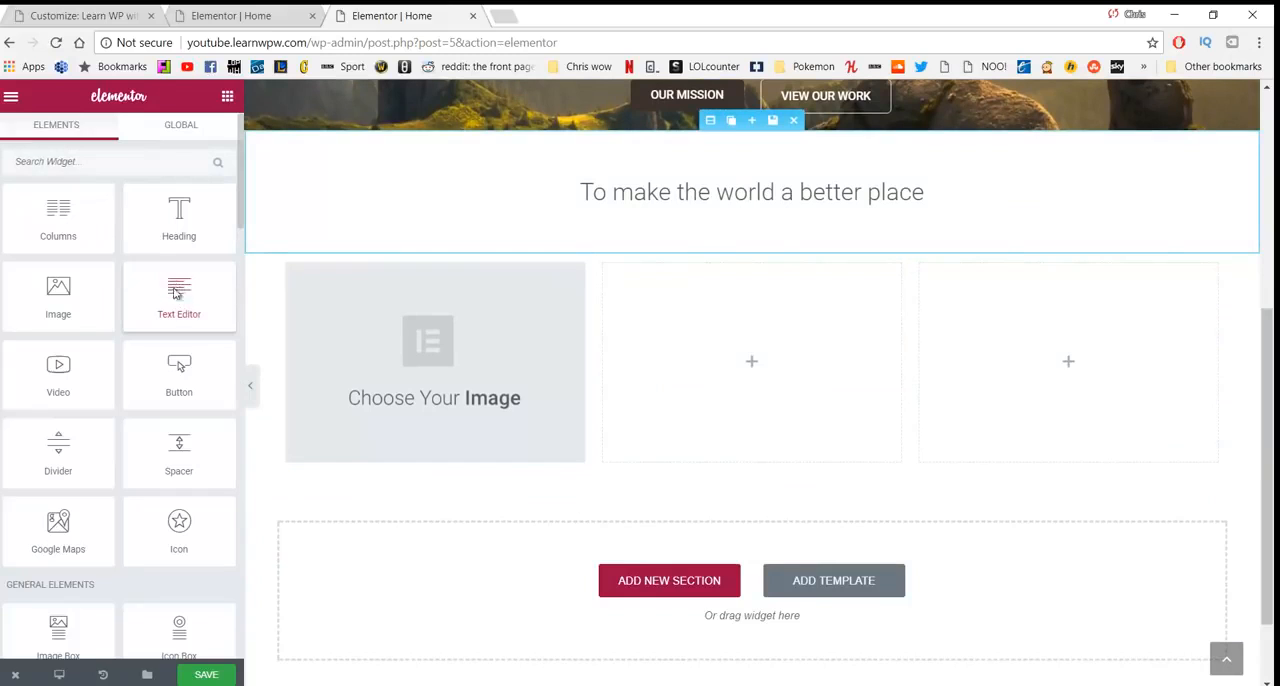
left_click_drag(182, 299, 375, 444)
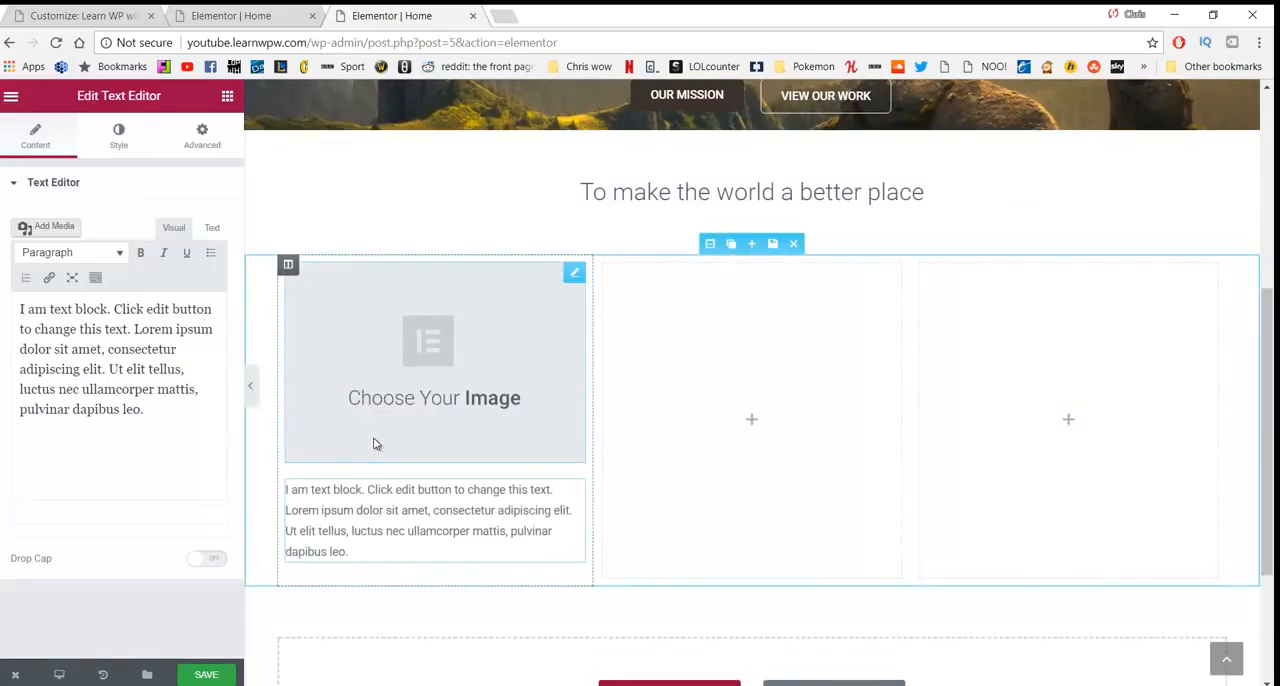
left_click(362, 552)
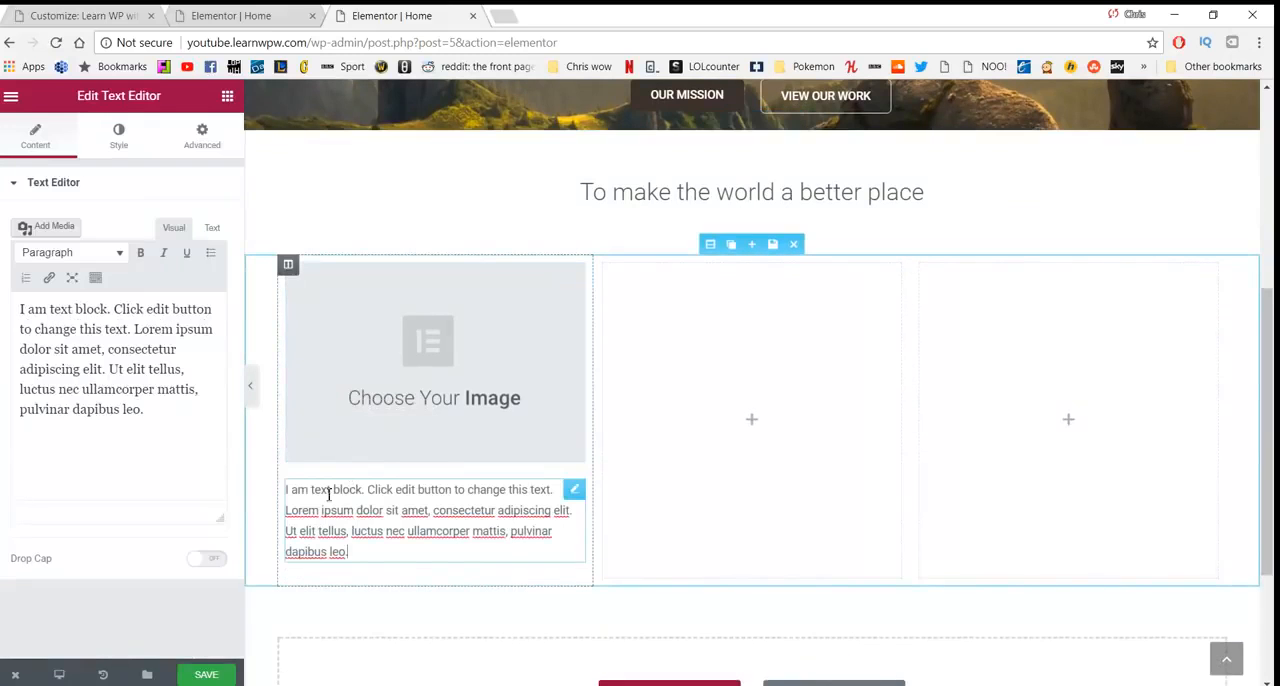
- Center-align all the text of the text block under the image in the first column
left_click(94, 281)
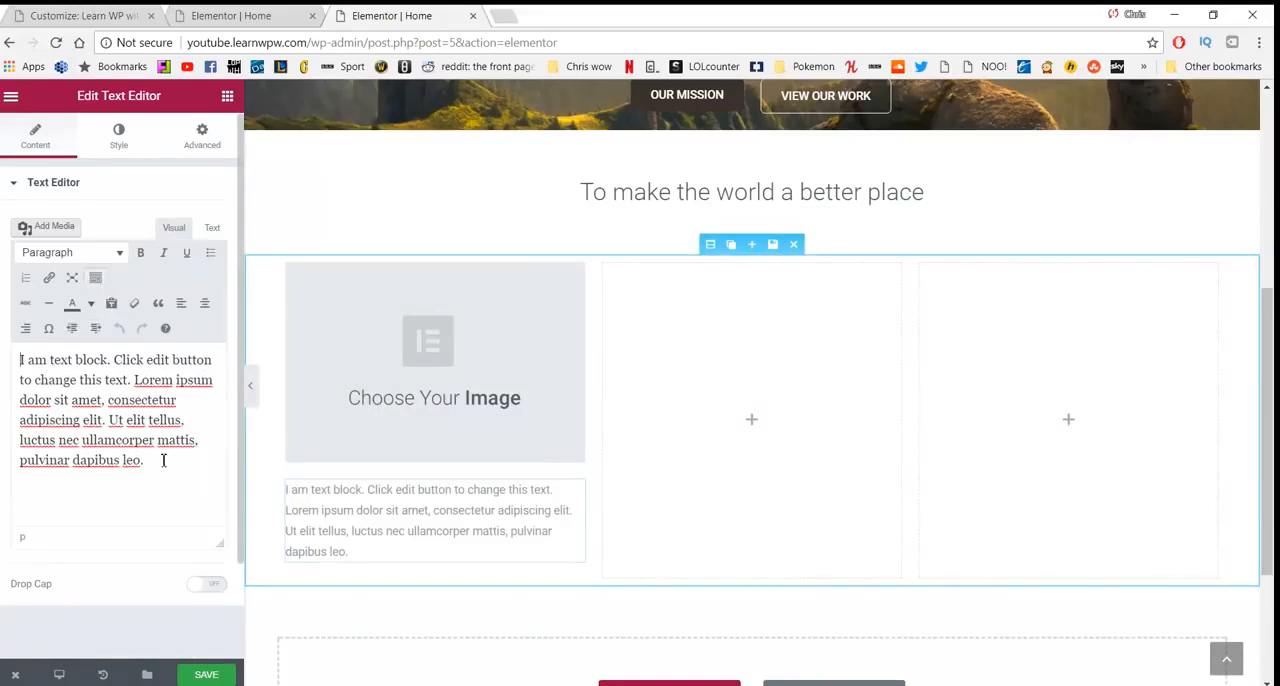
left_click_drag(163, 462, 15, 358)
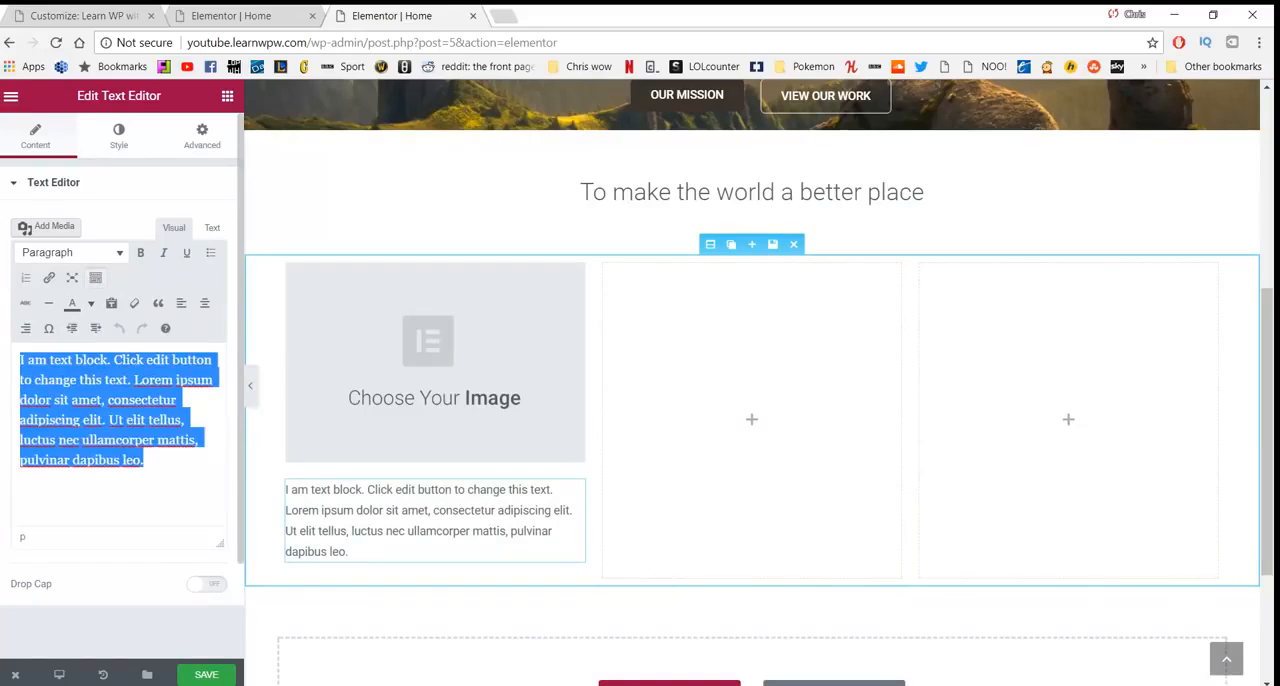
left_click(204, 303)
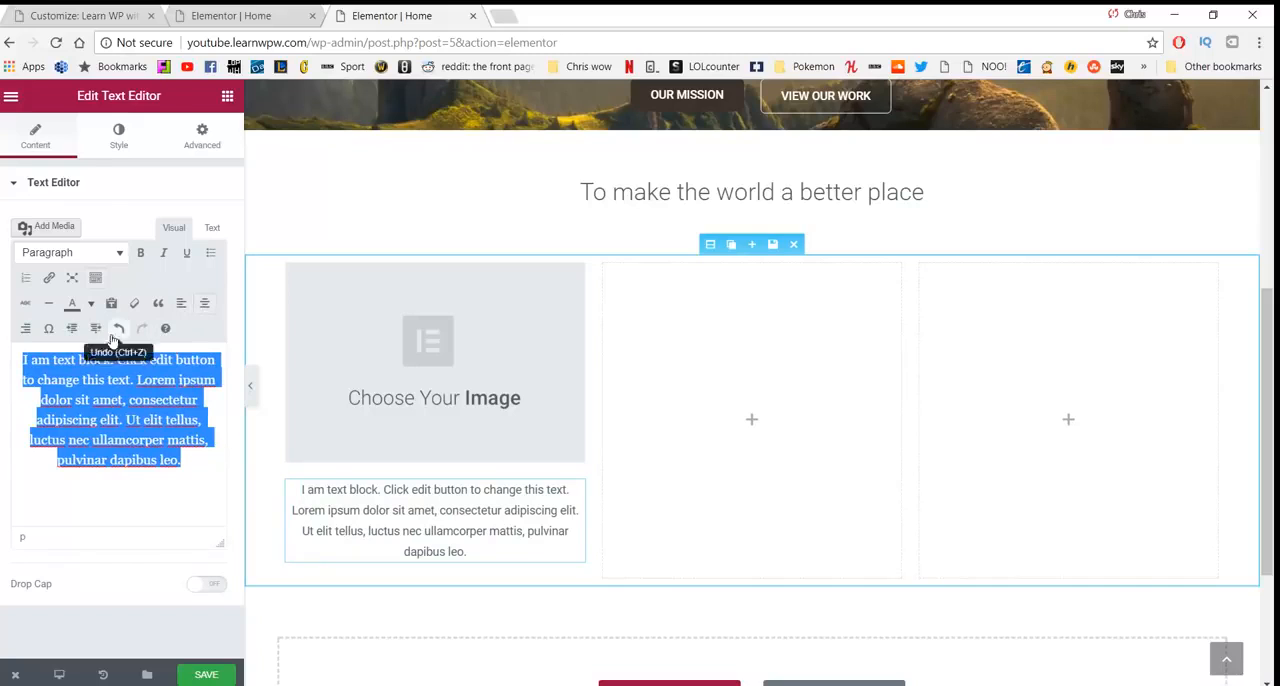
- Unlink the text block's padding values and set its right and left padding to 20 px
left_click(200, 140)
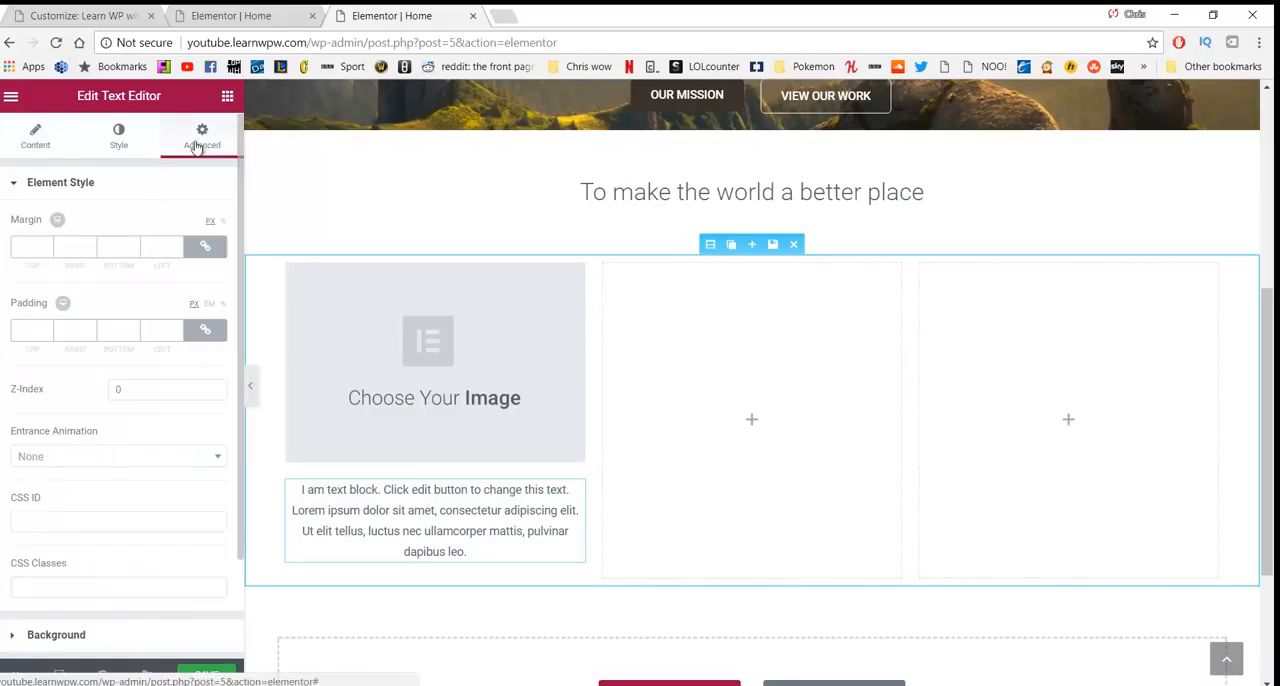
left_click(204, 331)
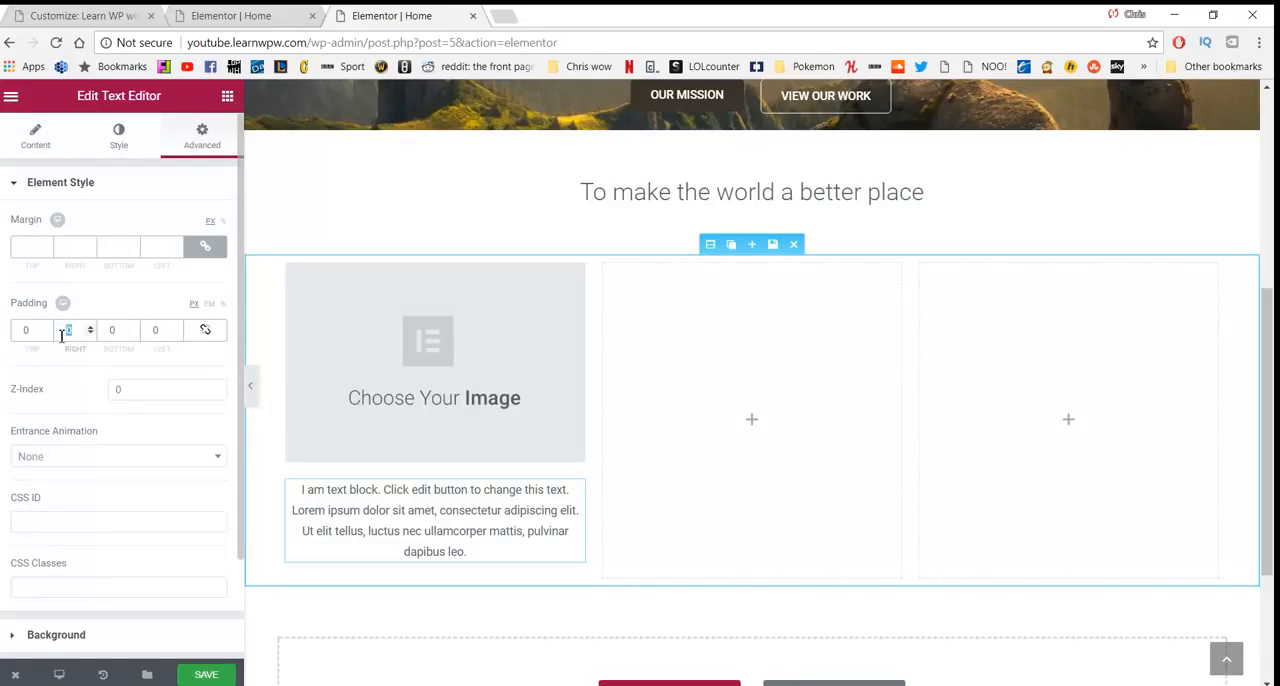
type("20")
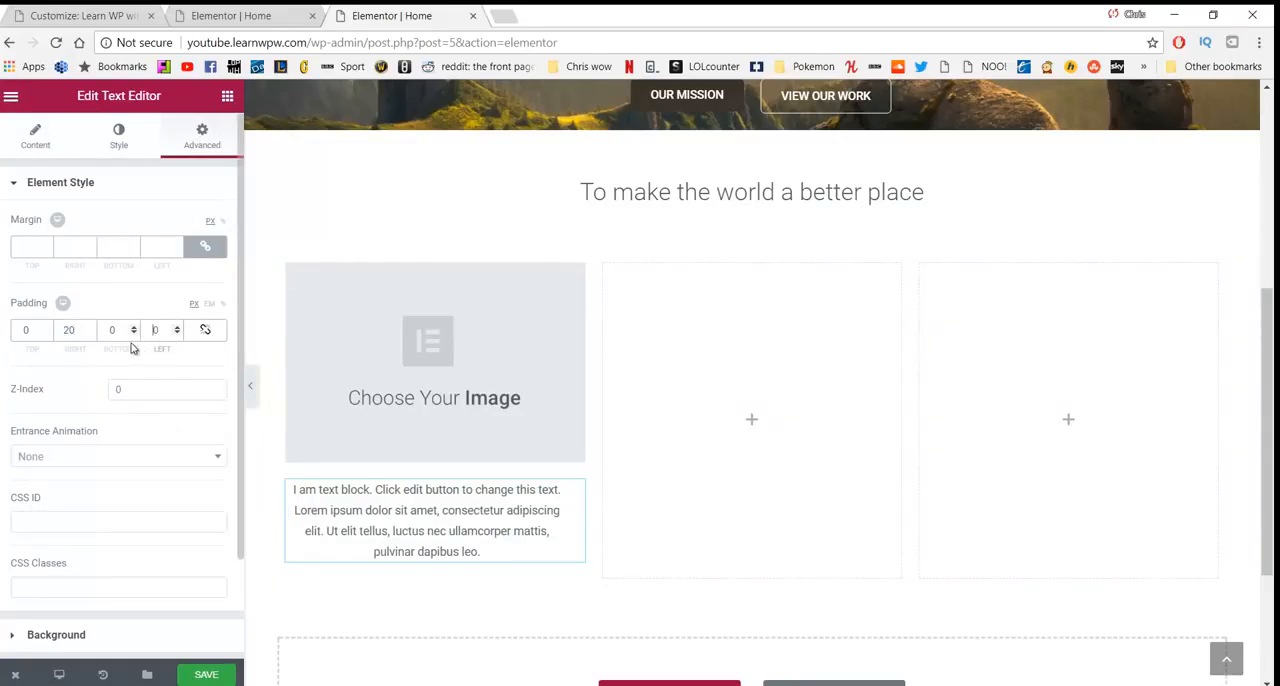
type("20")
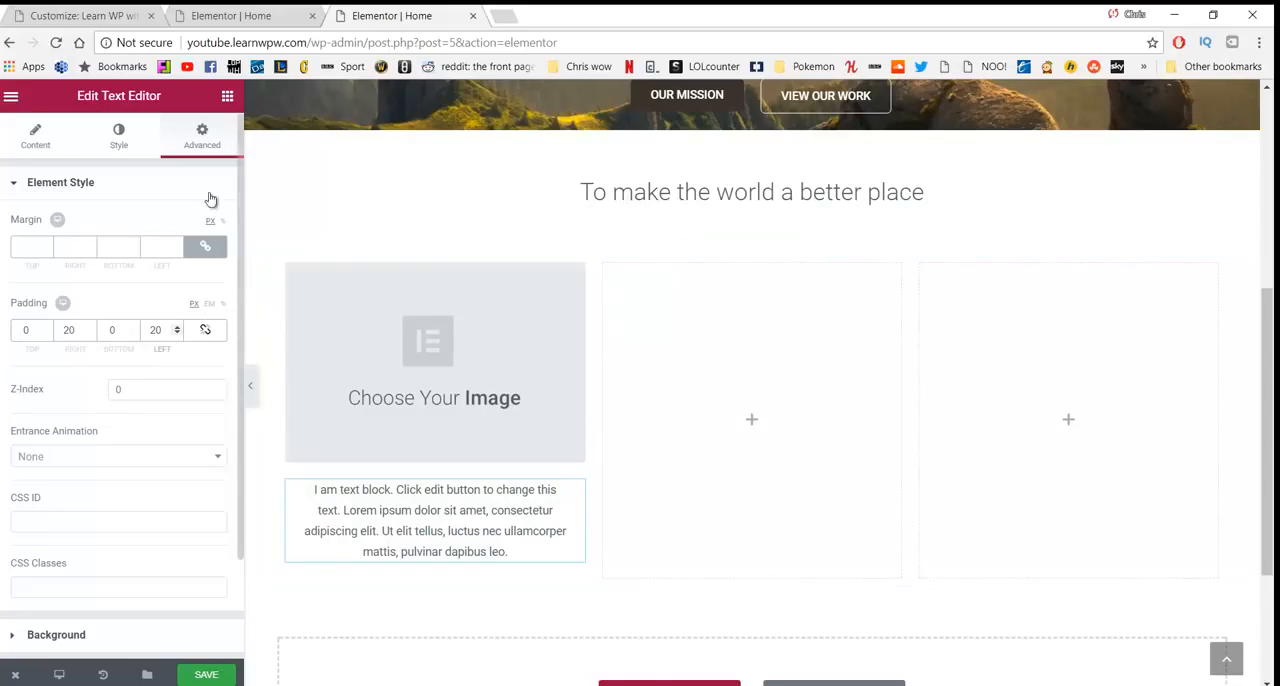
- Place a Button widget under the text in the first column and center it
left_click(227, 96)
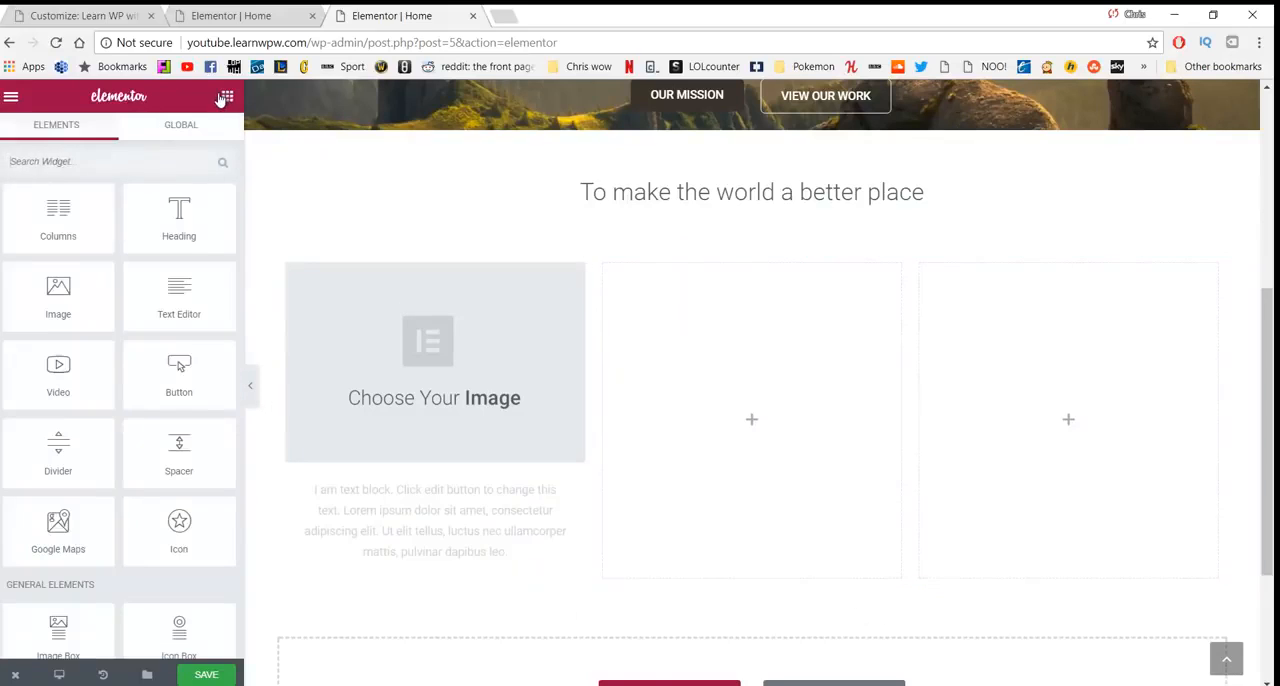
left_click_drag(178, 367, 432, 585)
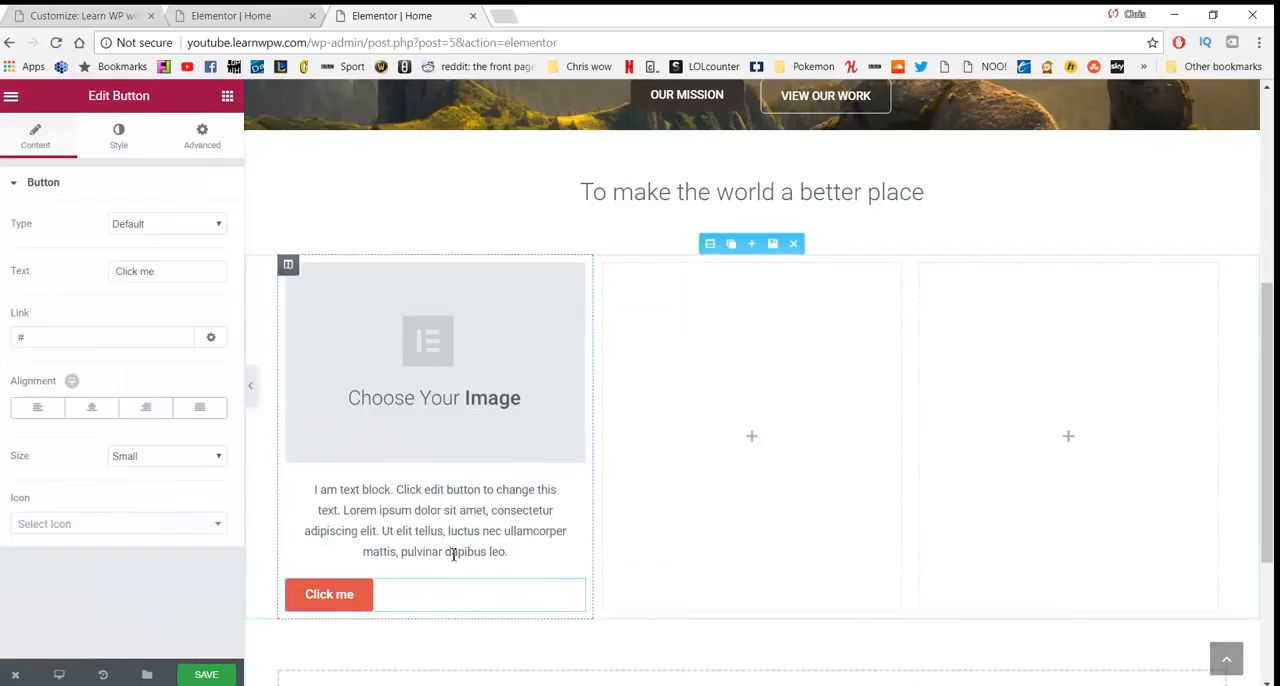
left_click(91, 408)
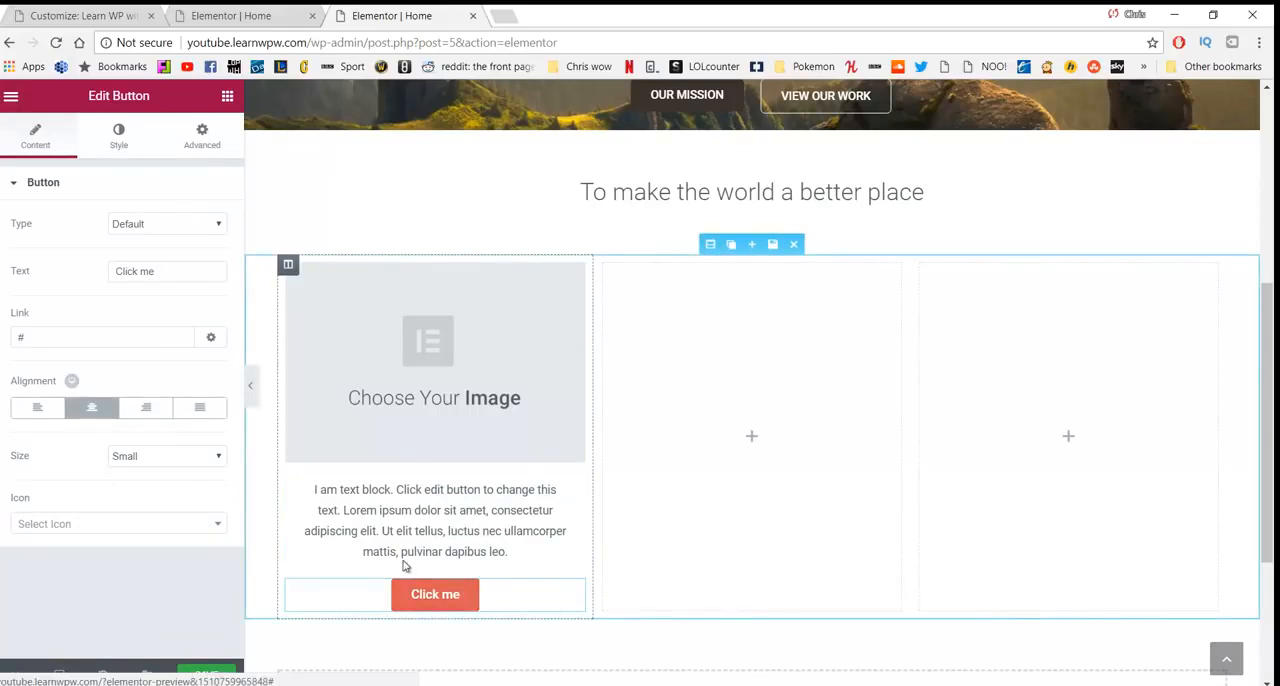
scroll(425, 397, "up", 2)
scroll(425, 397, "down", 2)
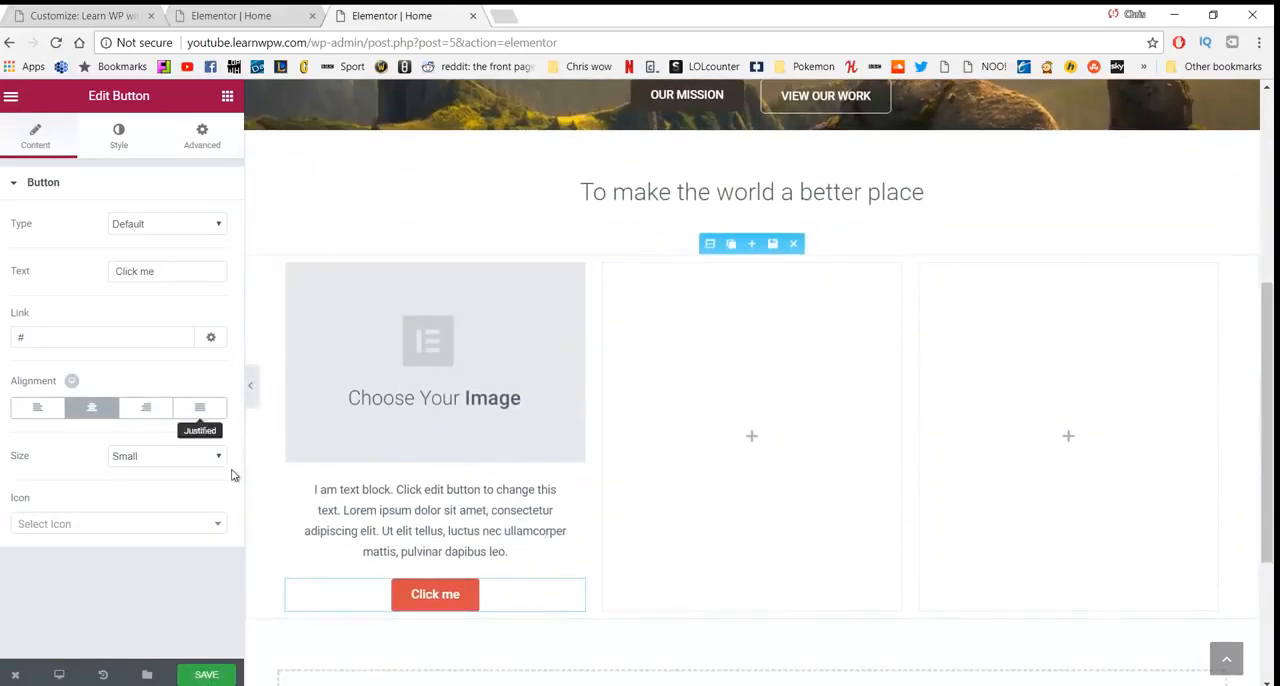
- Give the "Click me" button a dark brown background color
left_click(200, 142)
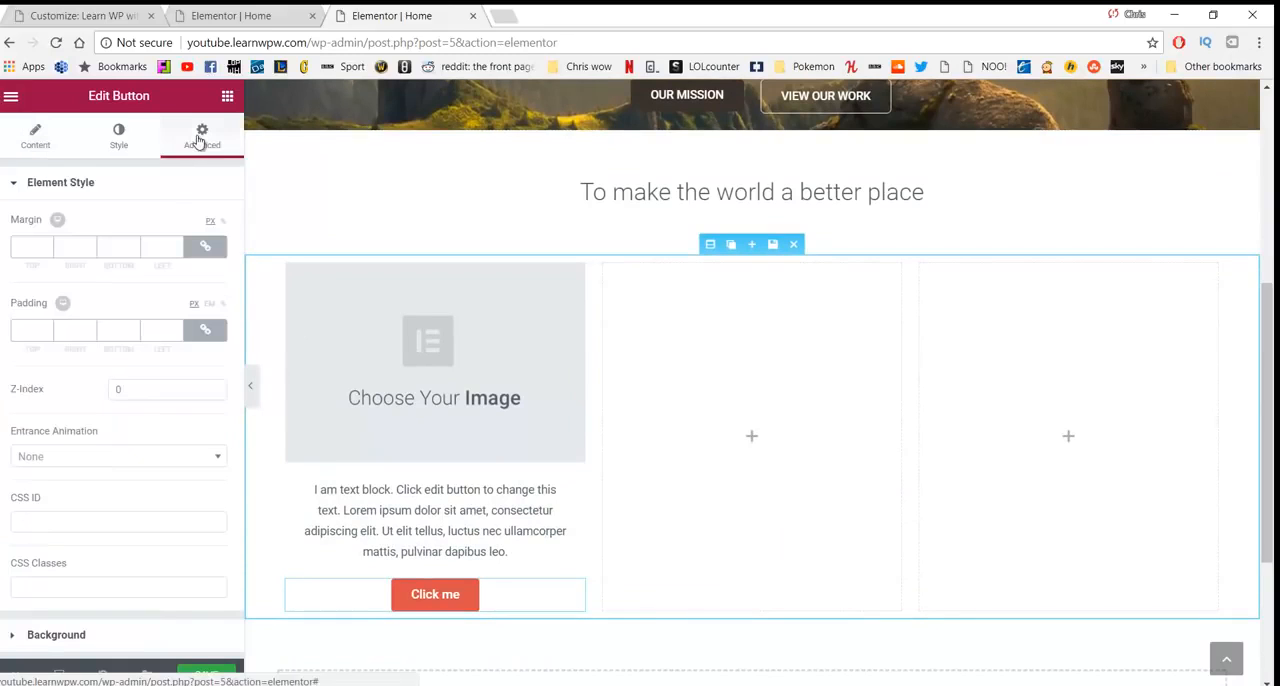
left_click(127, 143)
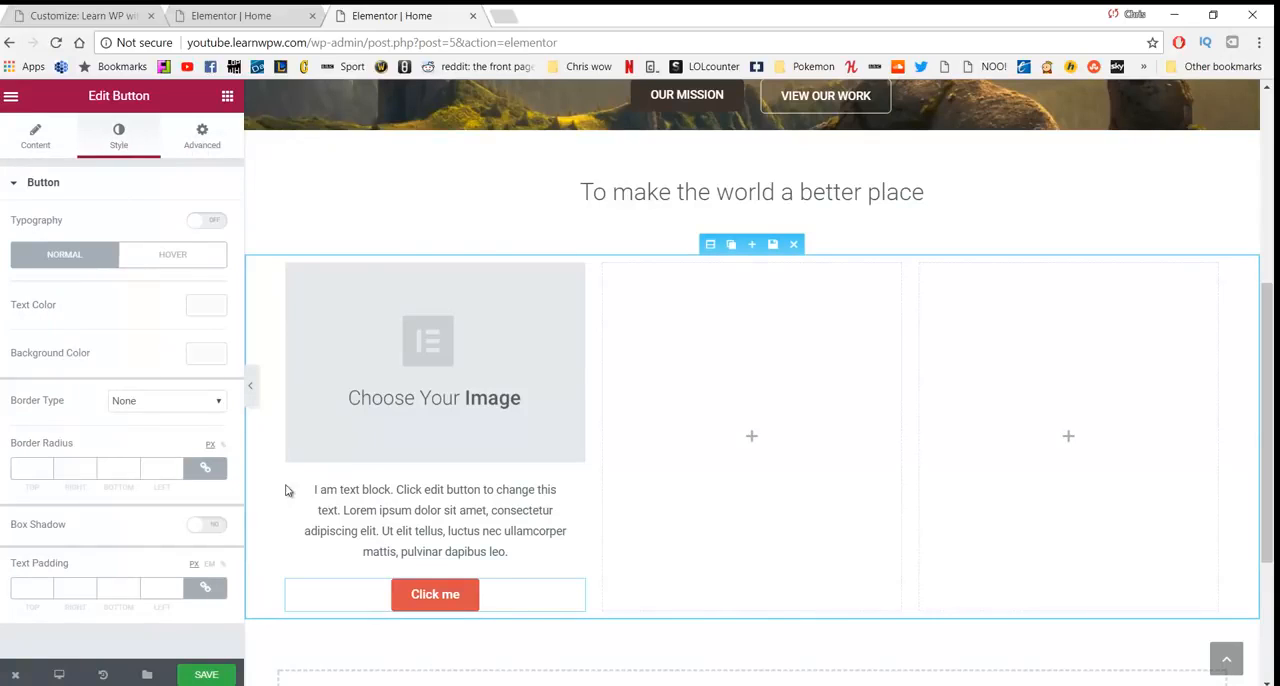
left_click(206, 355)
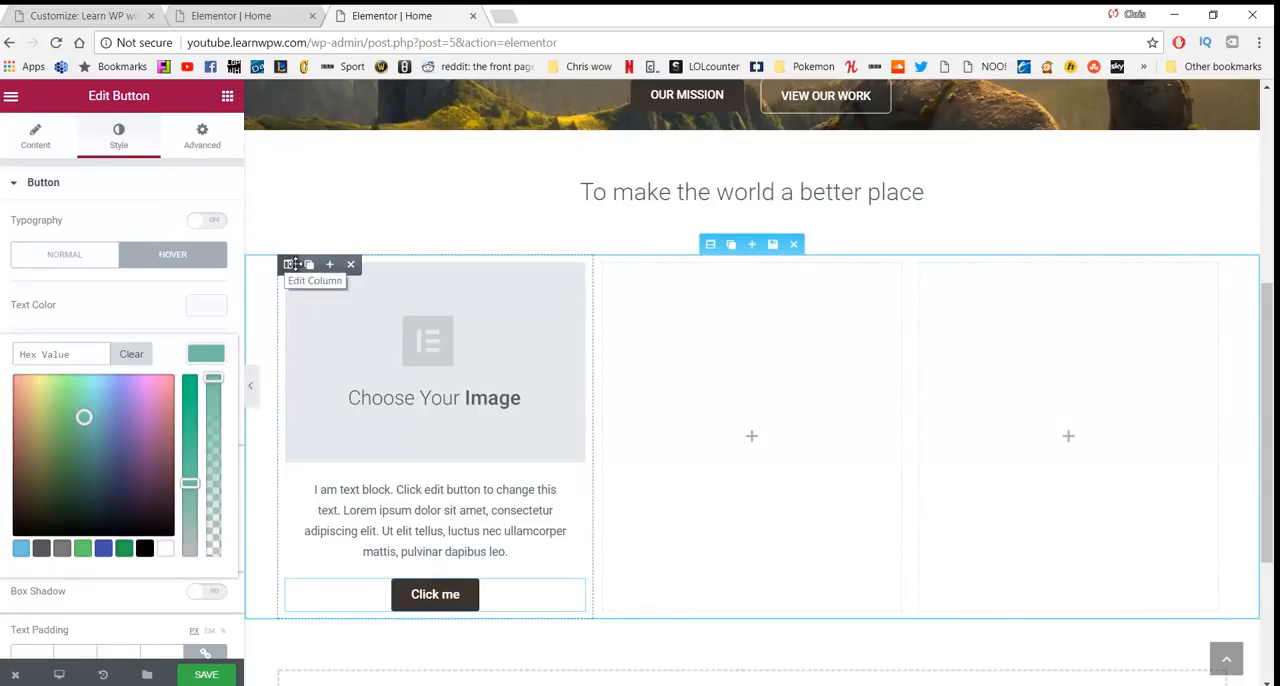
- Duplicate the filled first column twice and move both copies to the right, past the first empty column
left_click(309, 265)
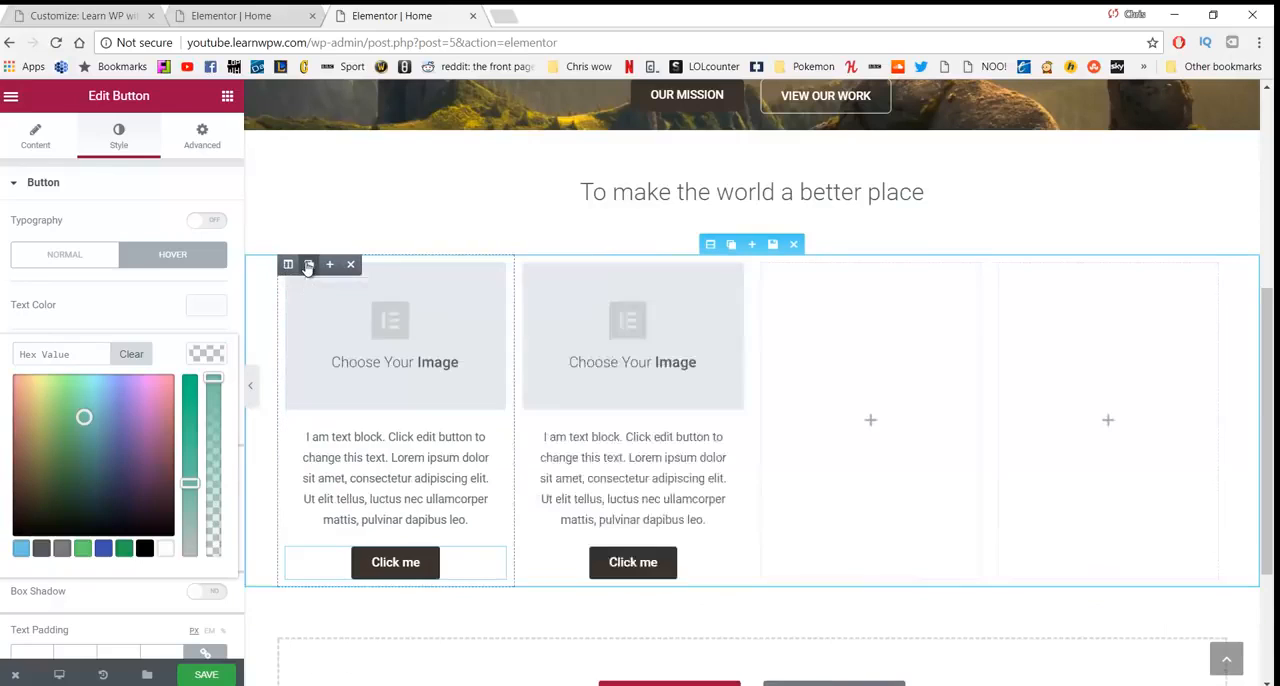
left_click(309, 265)
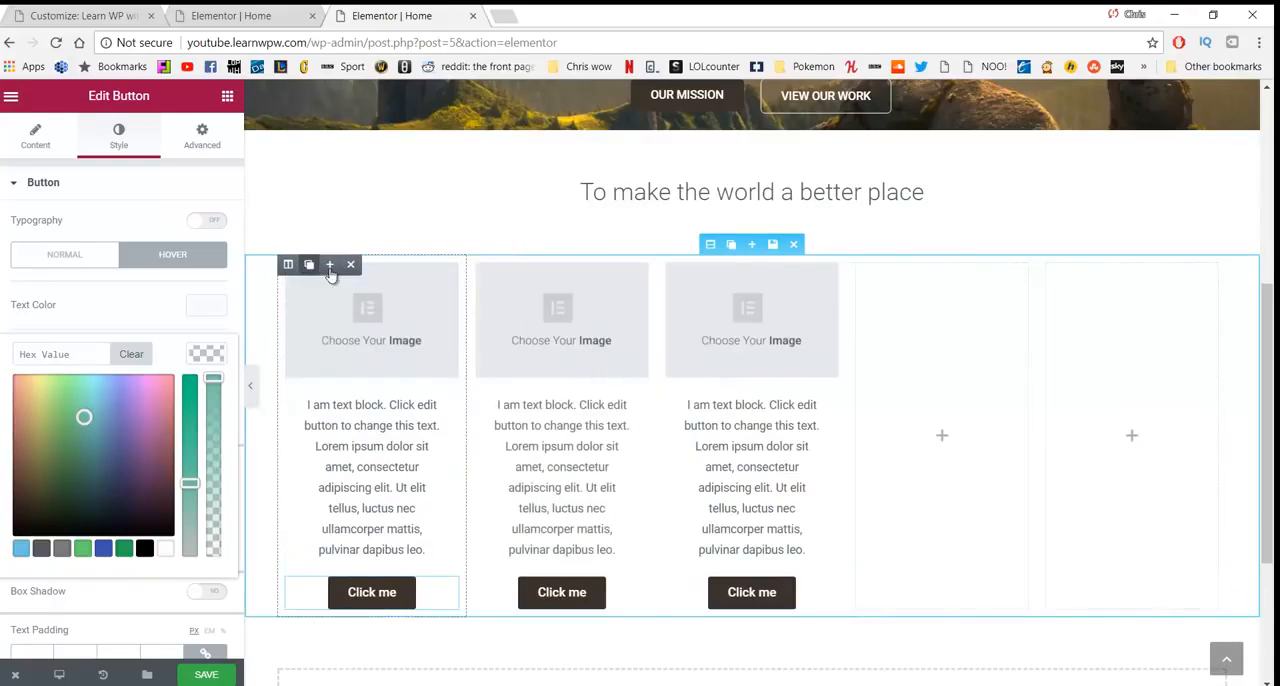
left_click_drag(712, 293, 851, 283)
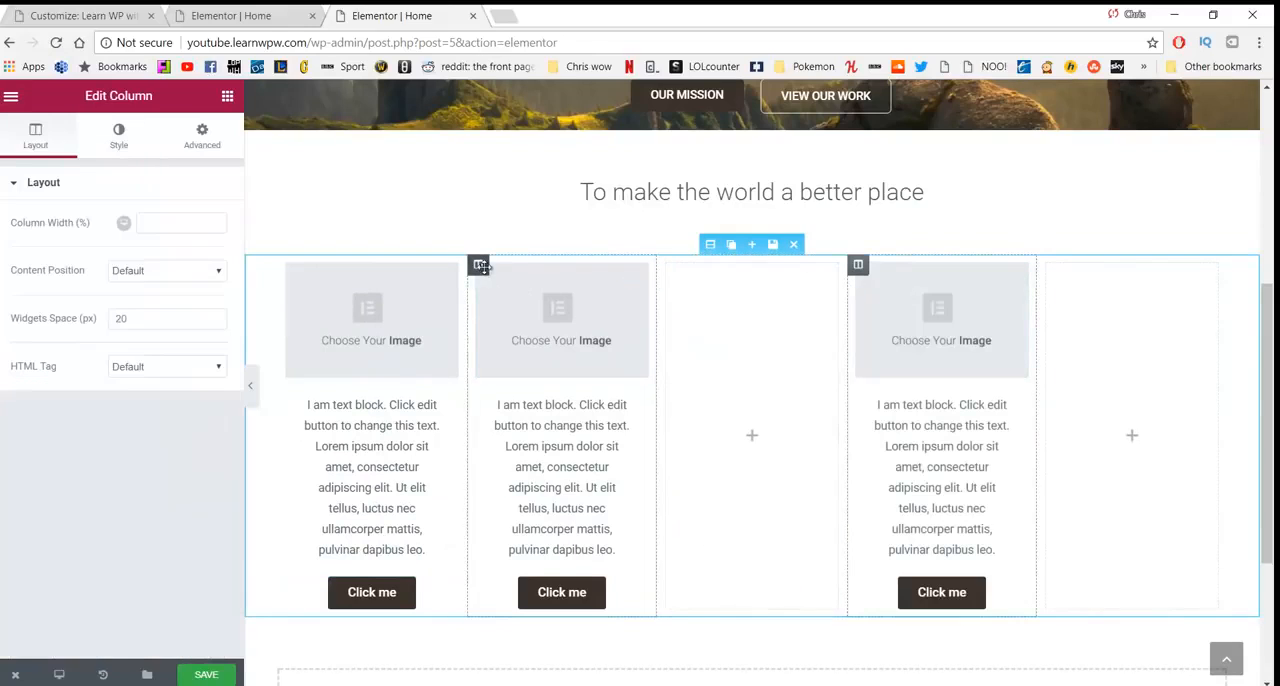
left_click_drag(477, 264, 664, 284)
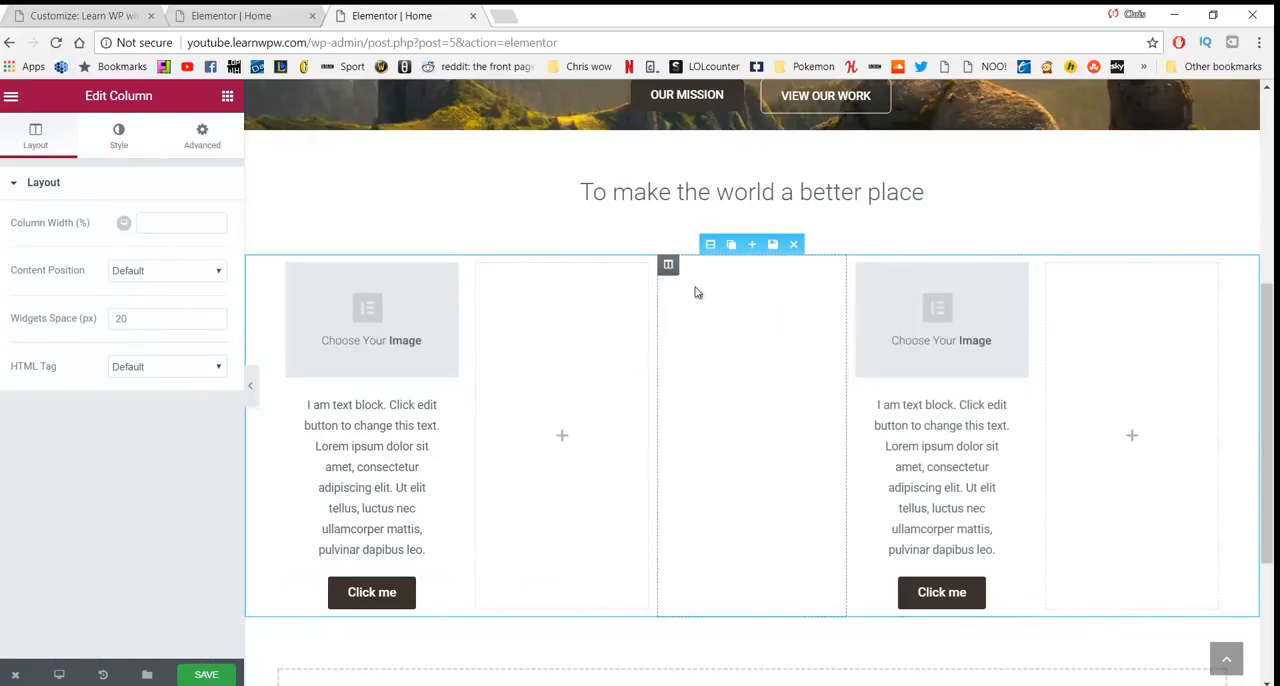
- Delete the empty columns from the section, leaving only the three filled columns
left_click(1144, 326)
mouse_move(1060, 267)
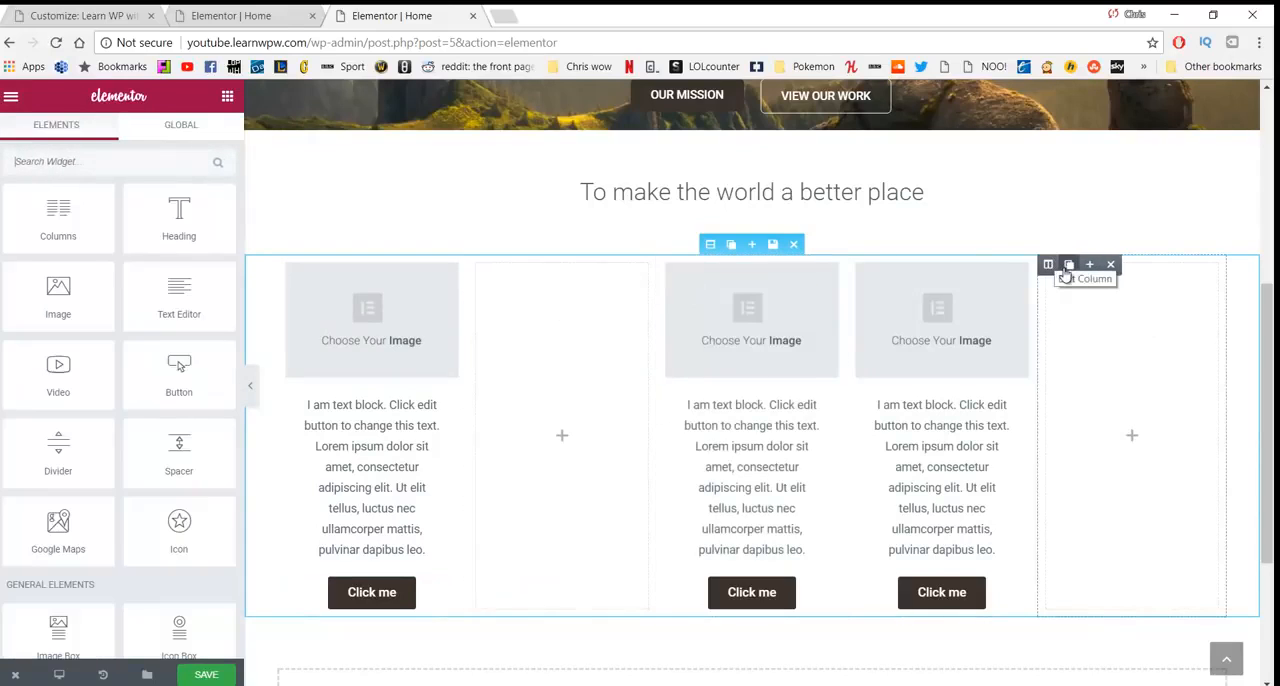
left_click(1112, 268)
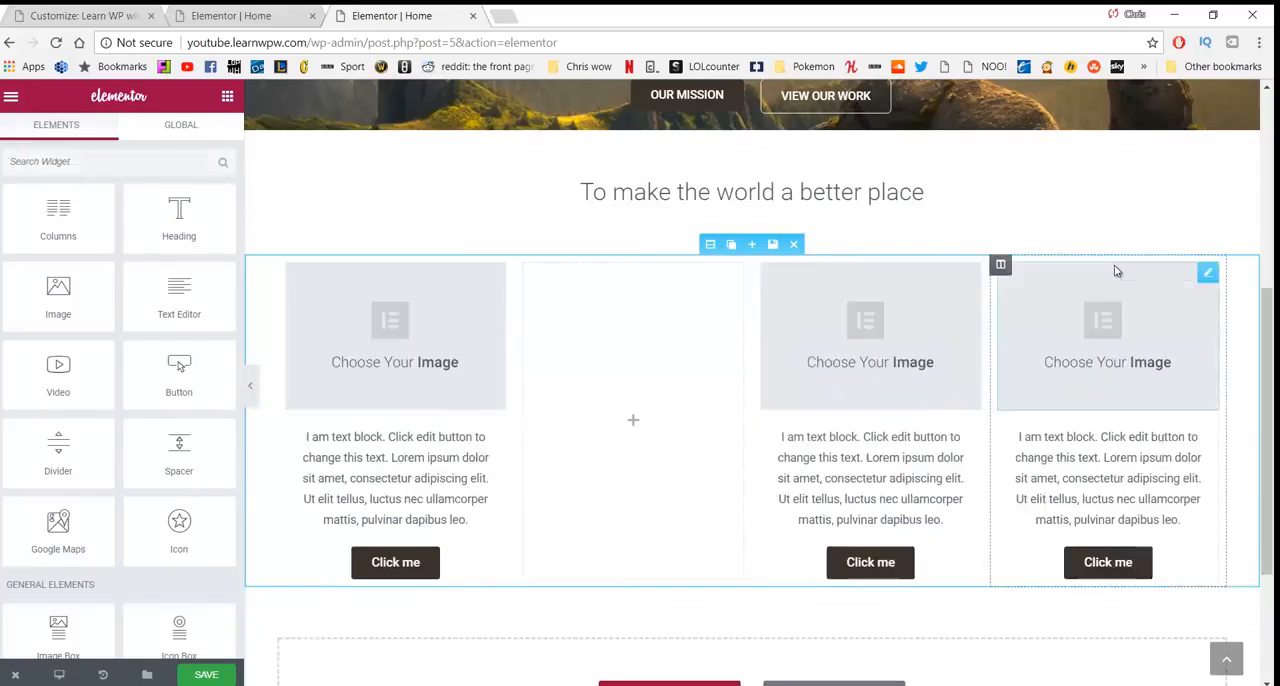
left_click(537, 270)
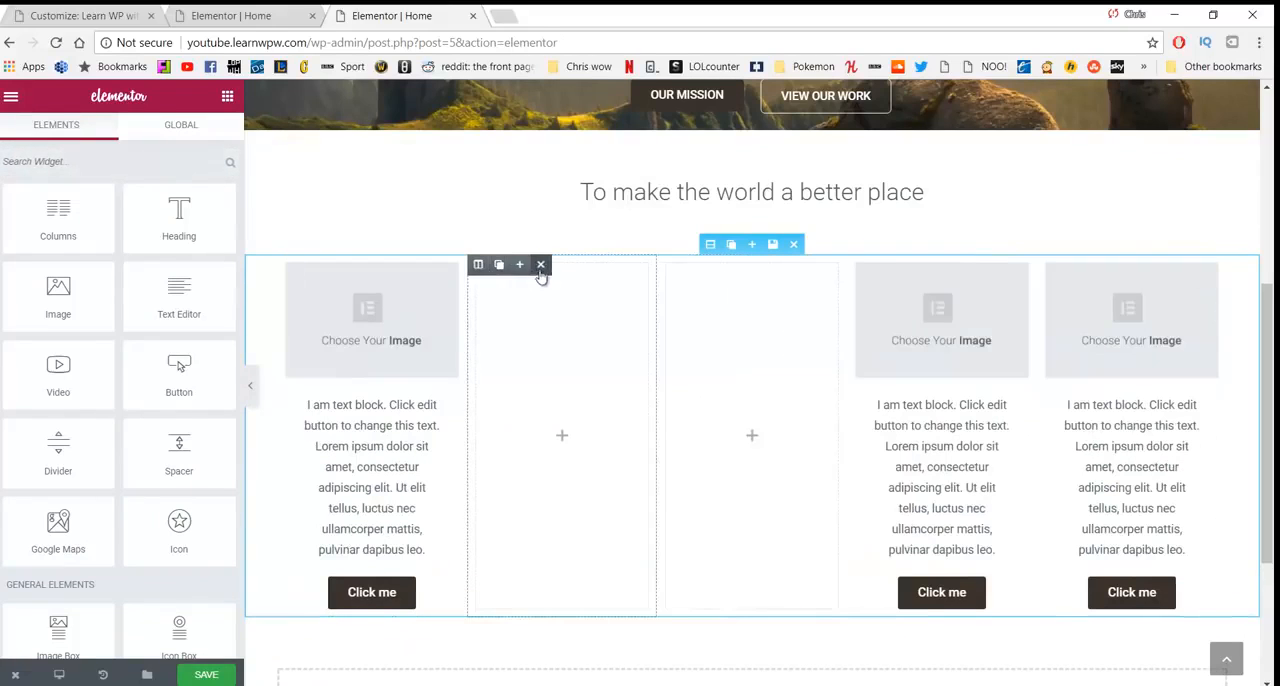
left_click(541, 270)
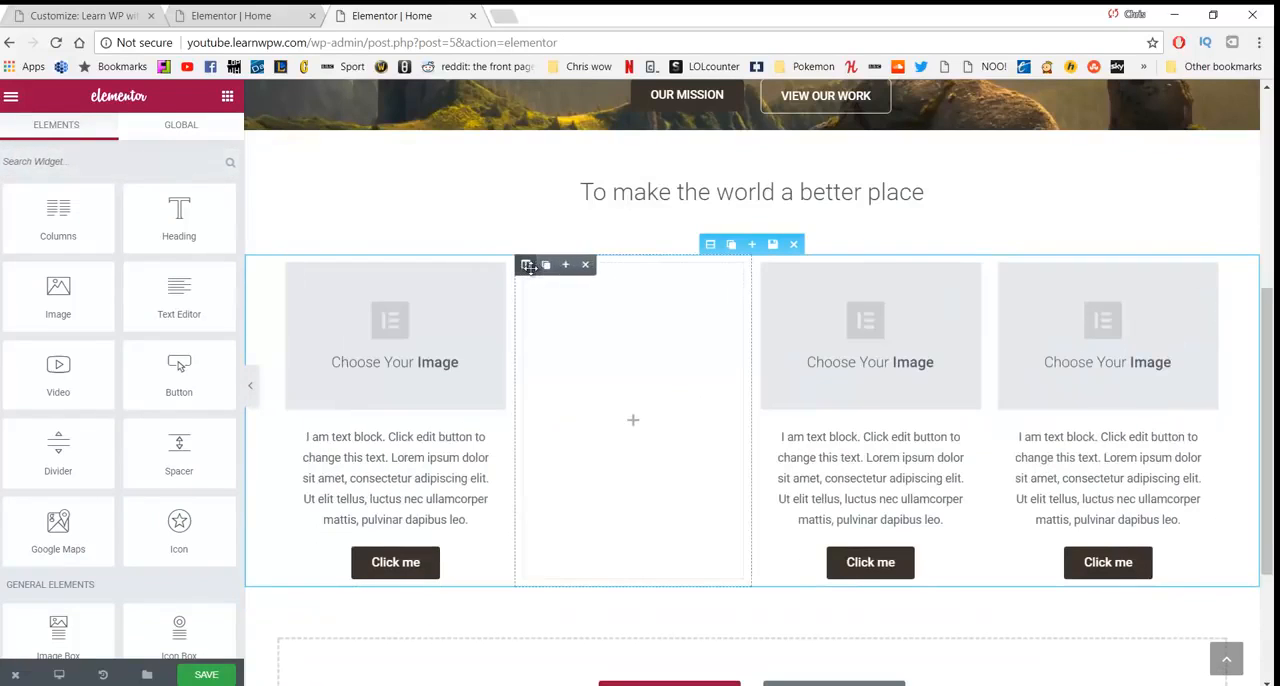
left_click(589, 266)
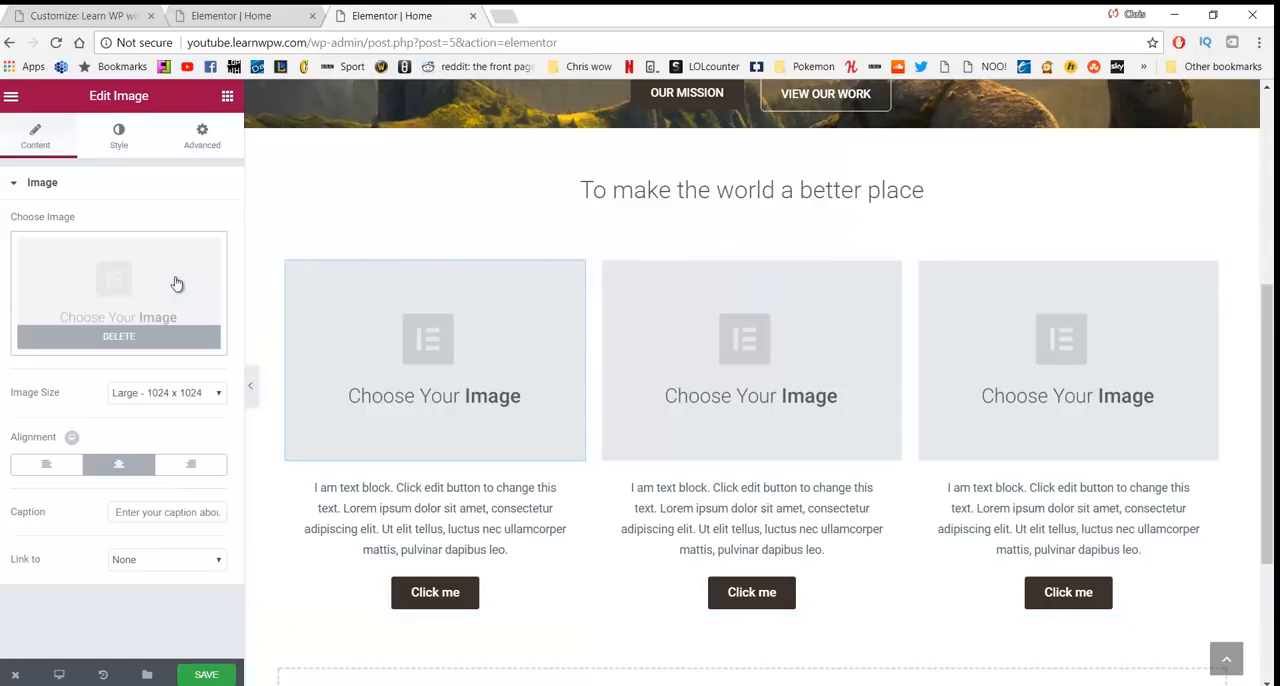
- Insert trees.jpg from the media library as the first column's image
left_click(124, 286)
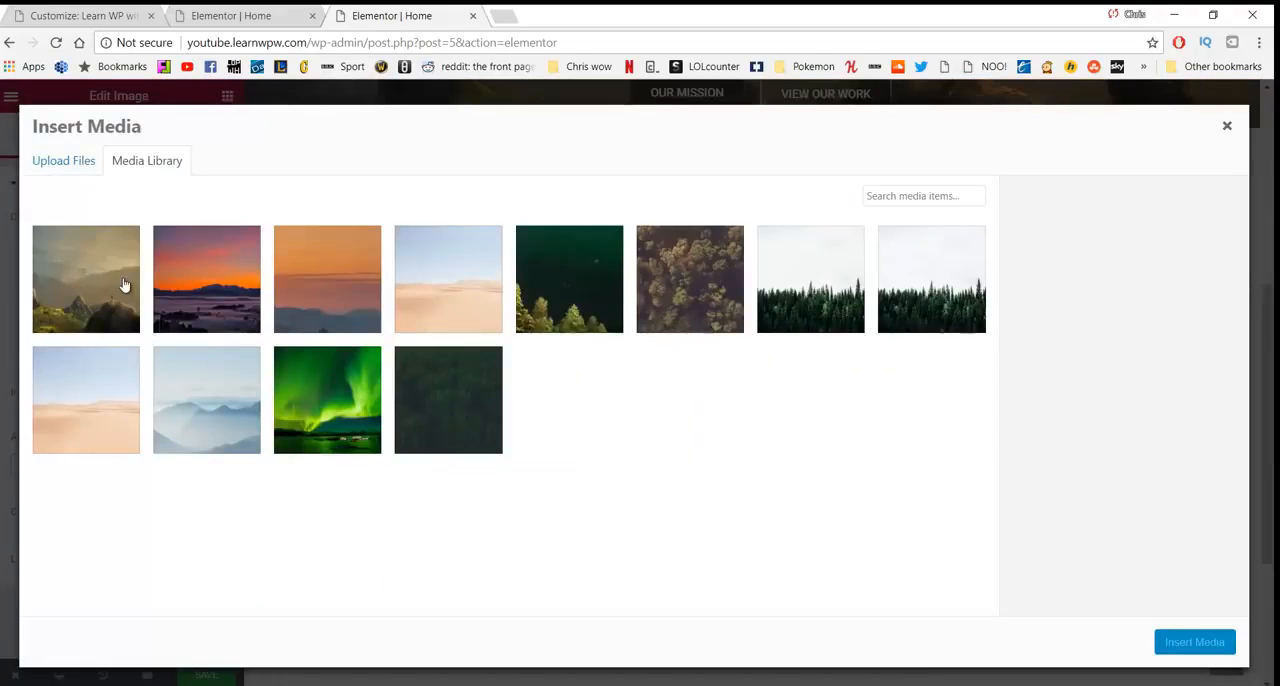
left_click(703, 279)
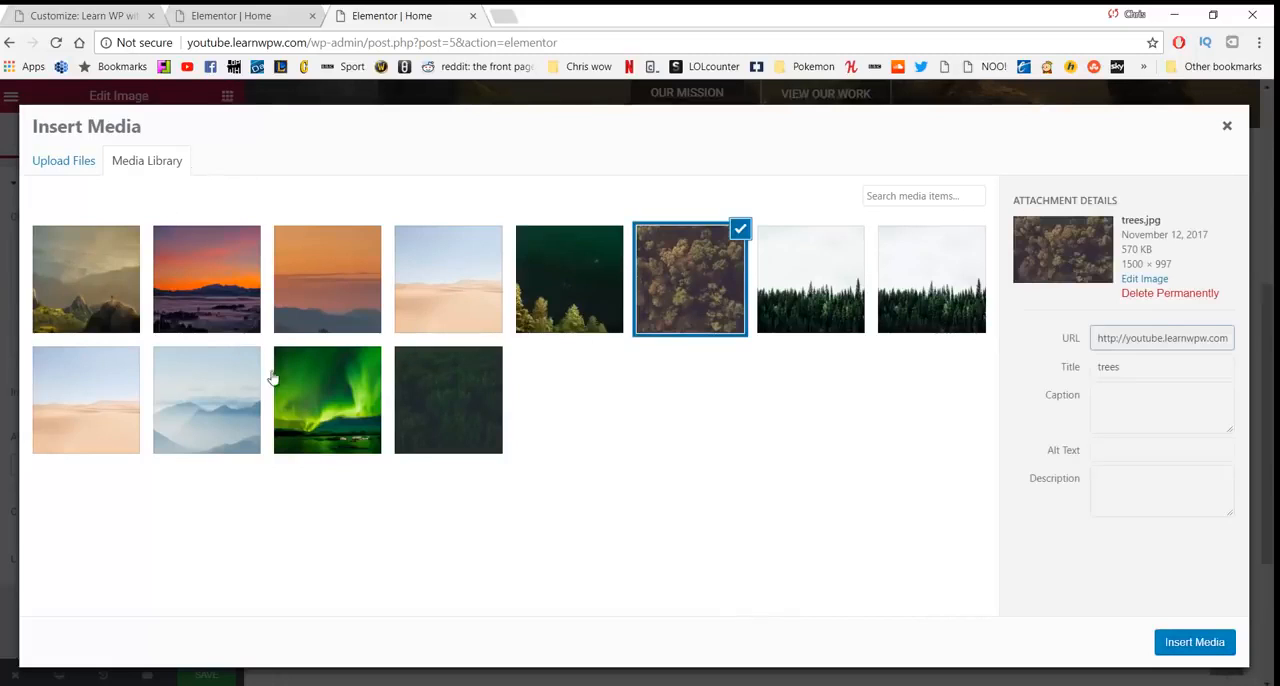
left_click(64, 162)
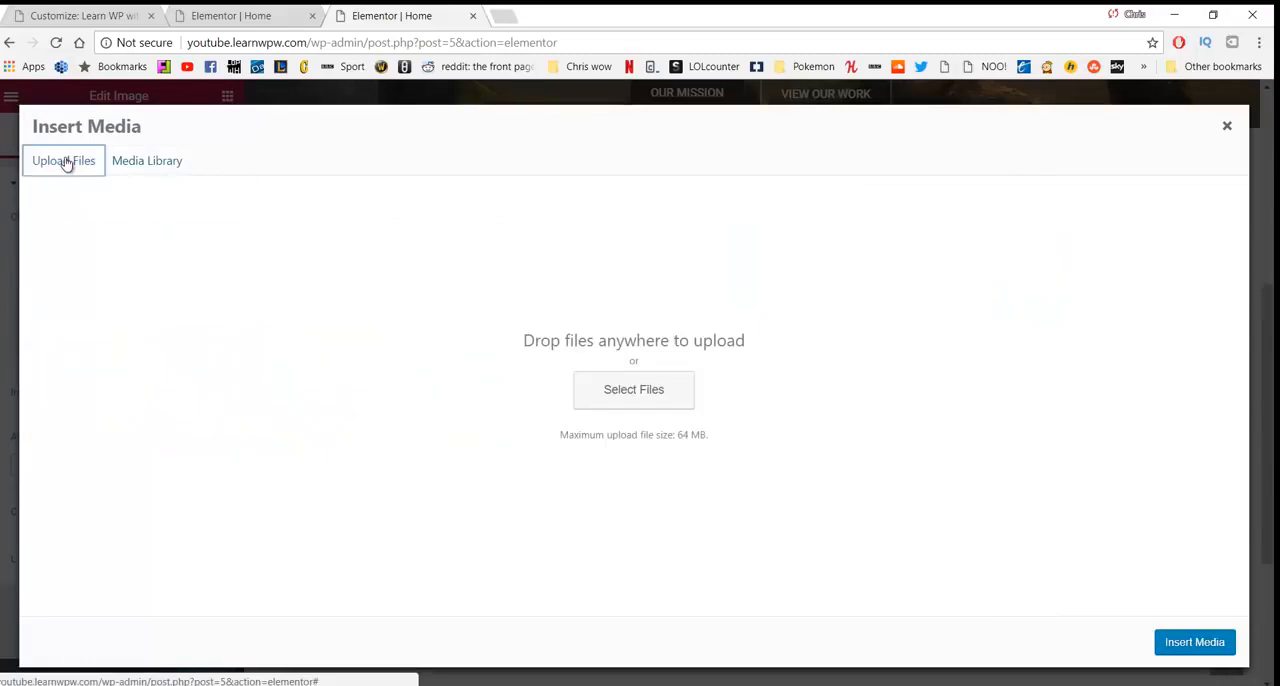
left_click(147, 164)
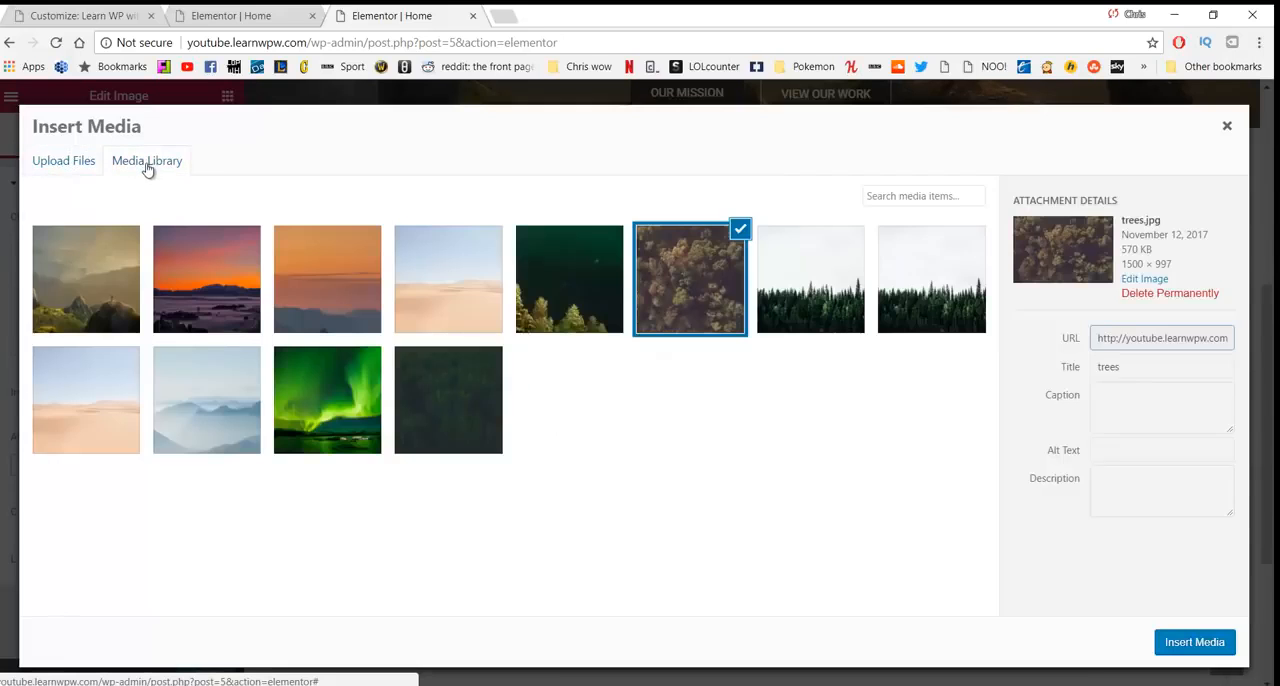
left_click(1185, 648)
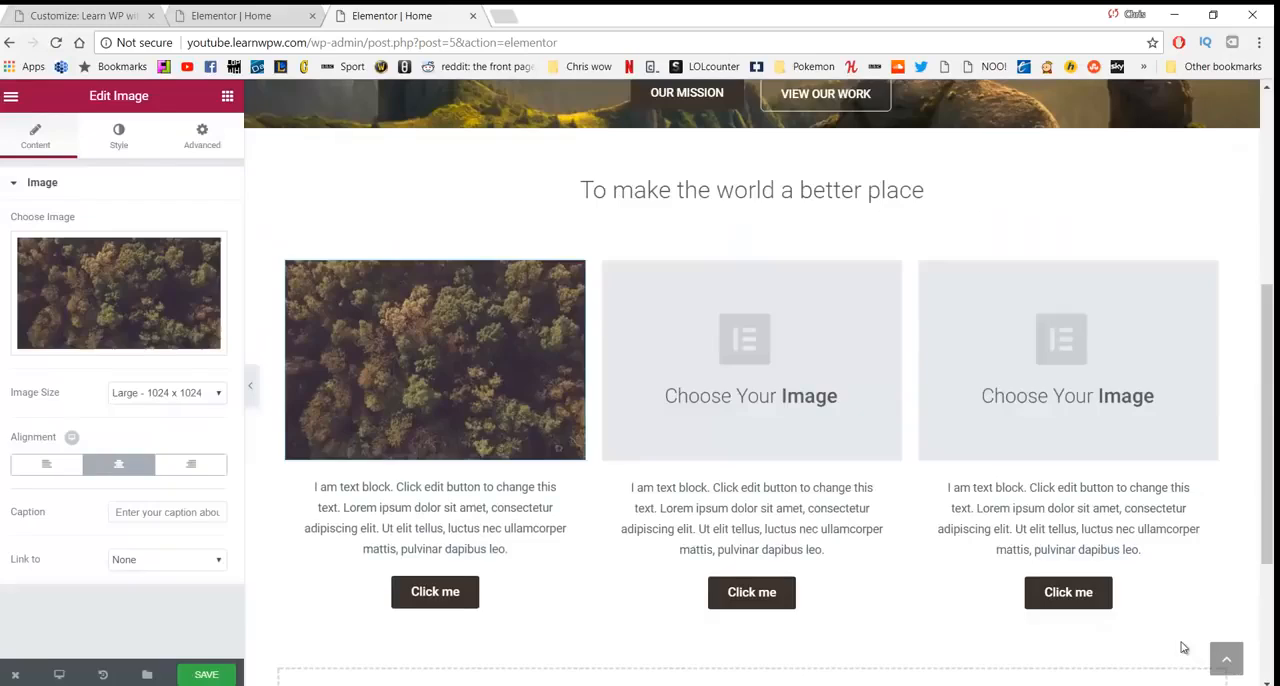
- Insert the misty blue mountains picture from the media library as the second column's image
left_click(721, 347)
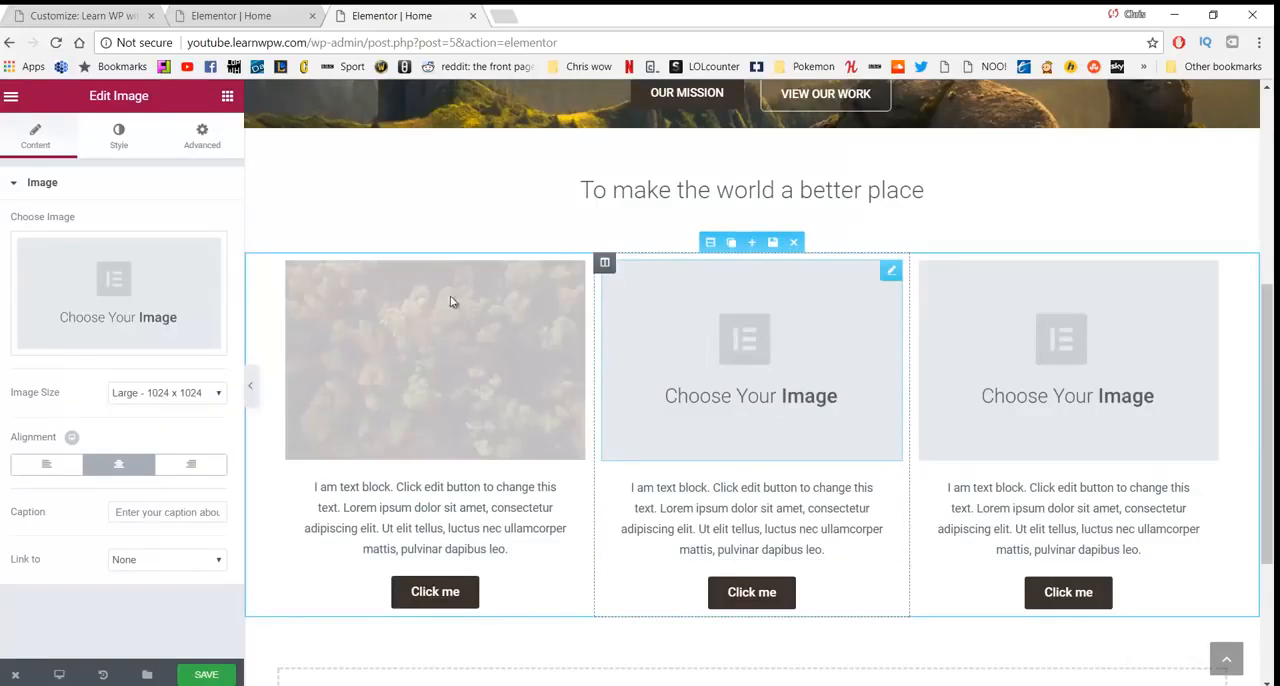
left_click(208, 292)
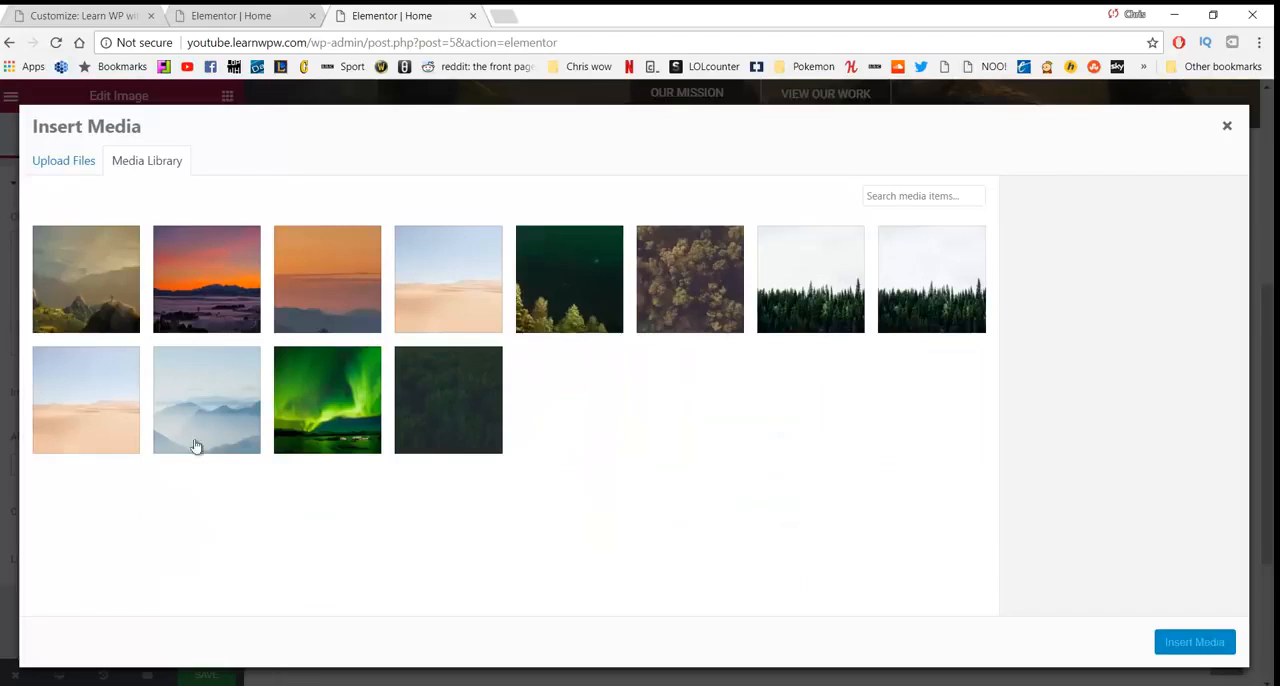
left_click(219, 404)
left_click(1194, 645)
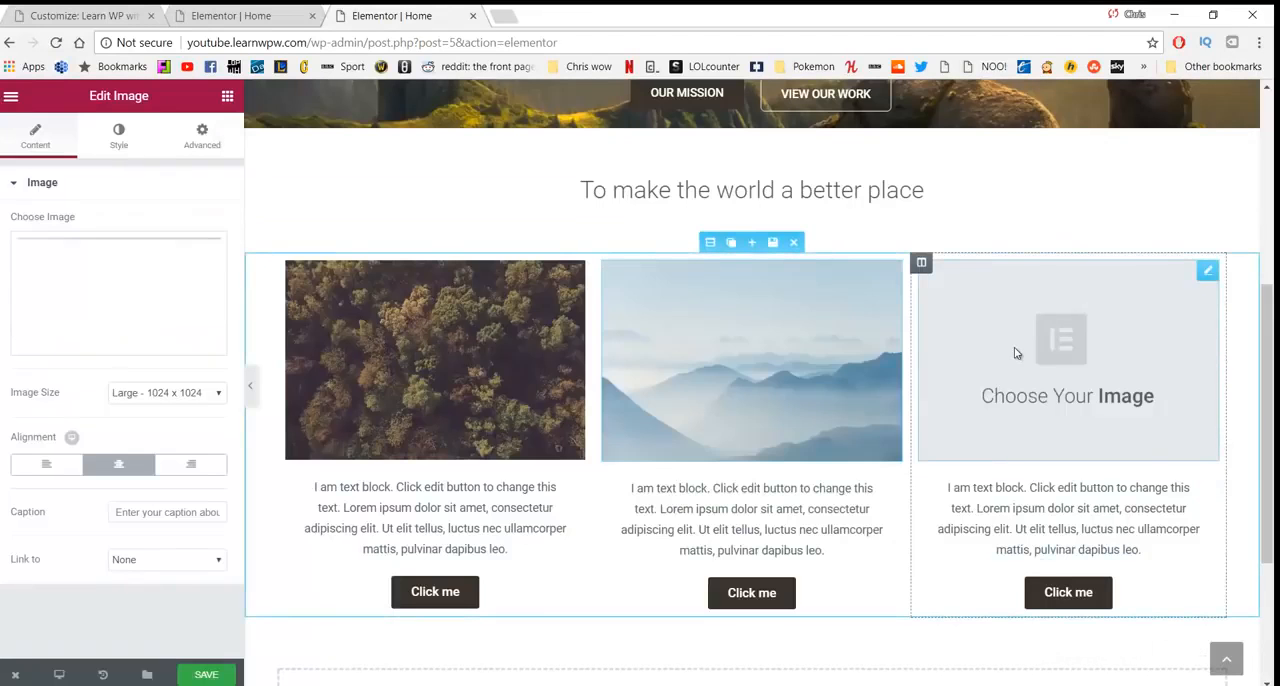
- Insert the pine forest picture 132344.png from the media library as the third column's image
left_click(140, 298)
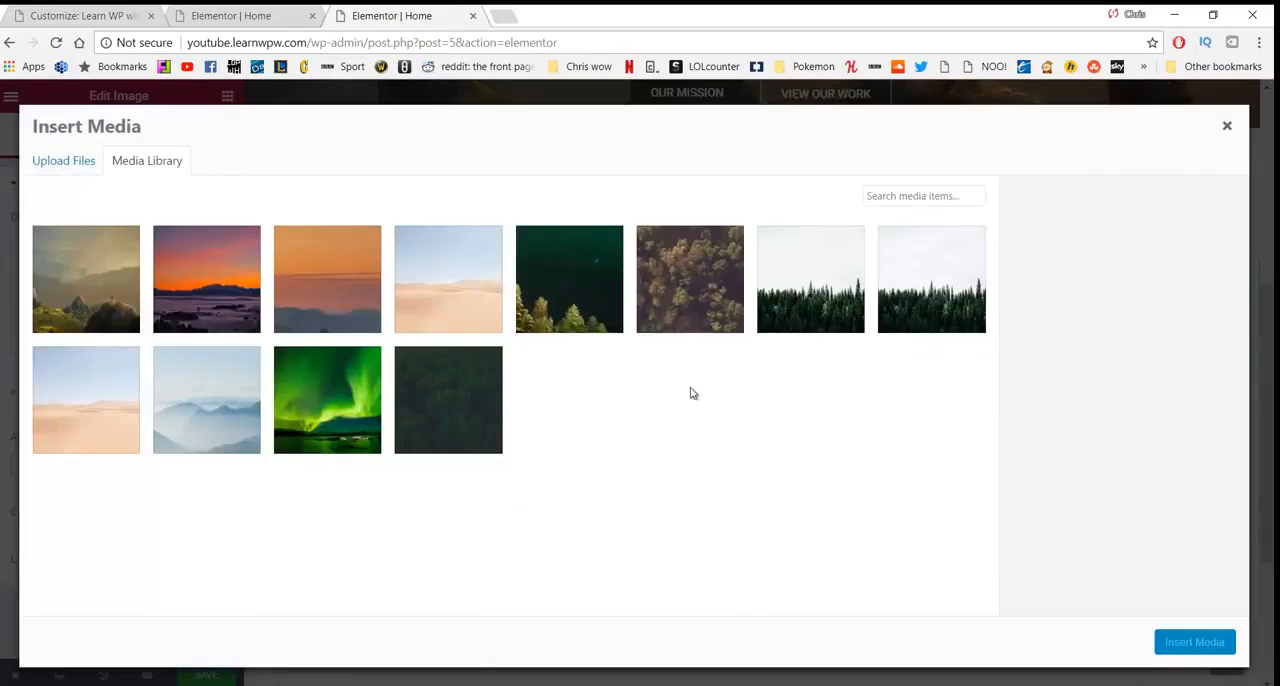
left_click(810, 298)
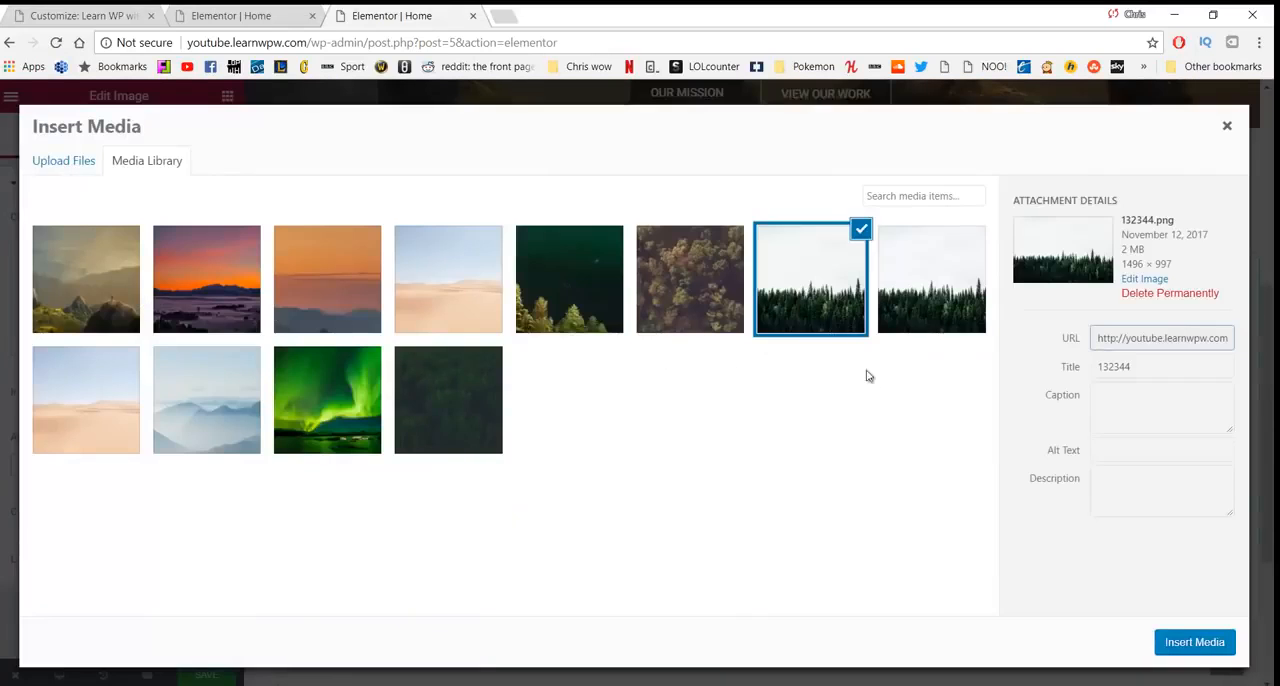
left_click(1195, 641)
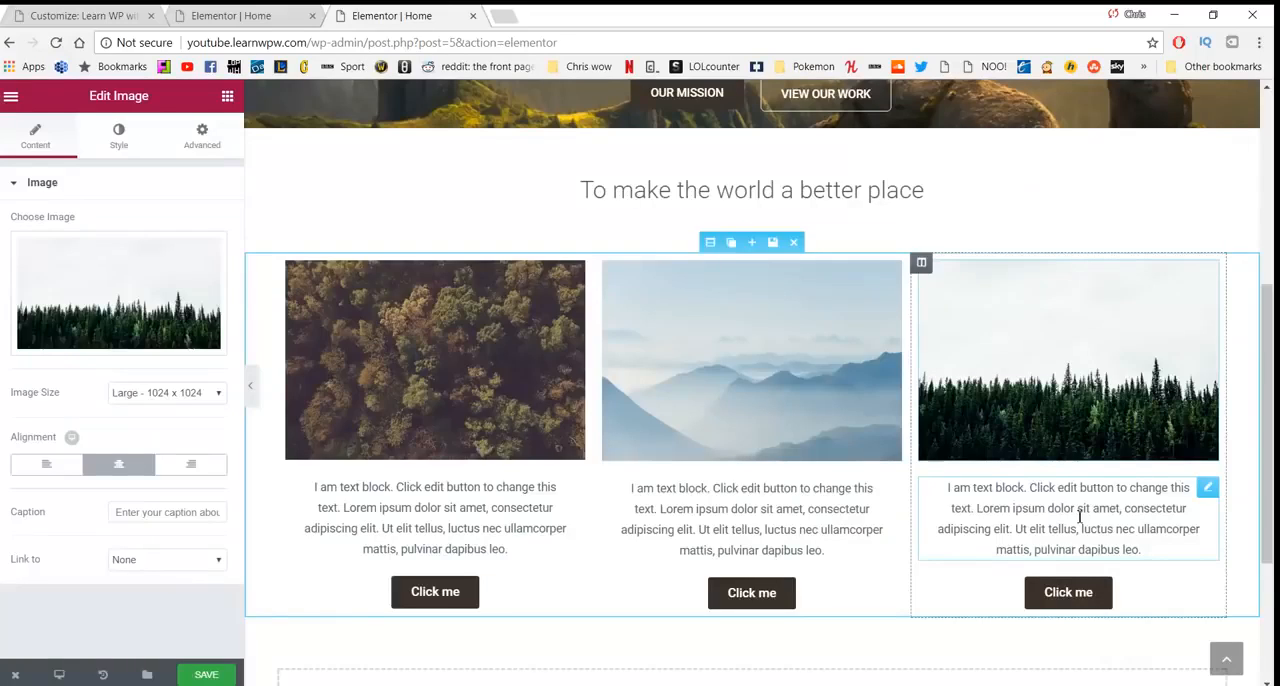
- Replace the first column's placeholder text with the title "Services" and start a new line below it
left_click(414, 520)
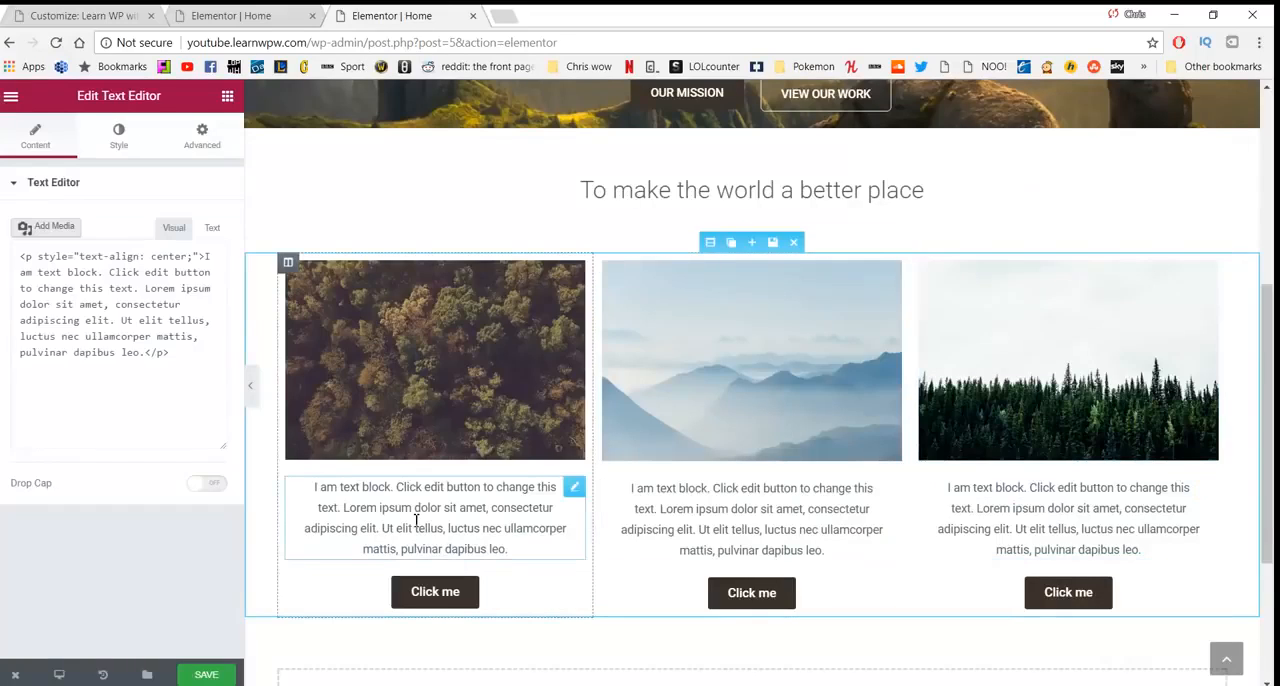
left_click_drag(508, 549, 315, 490)
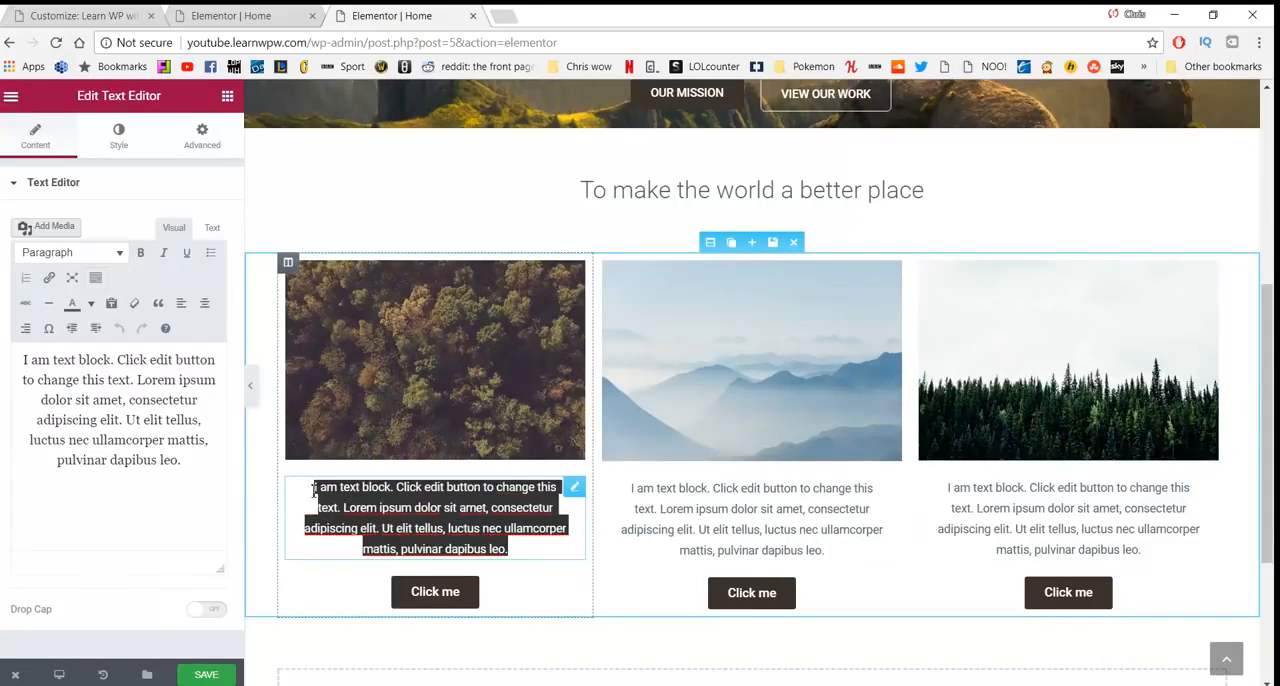
type("Ser")
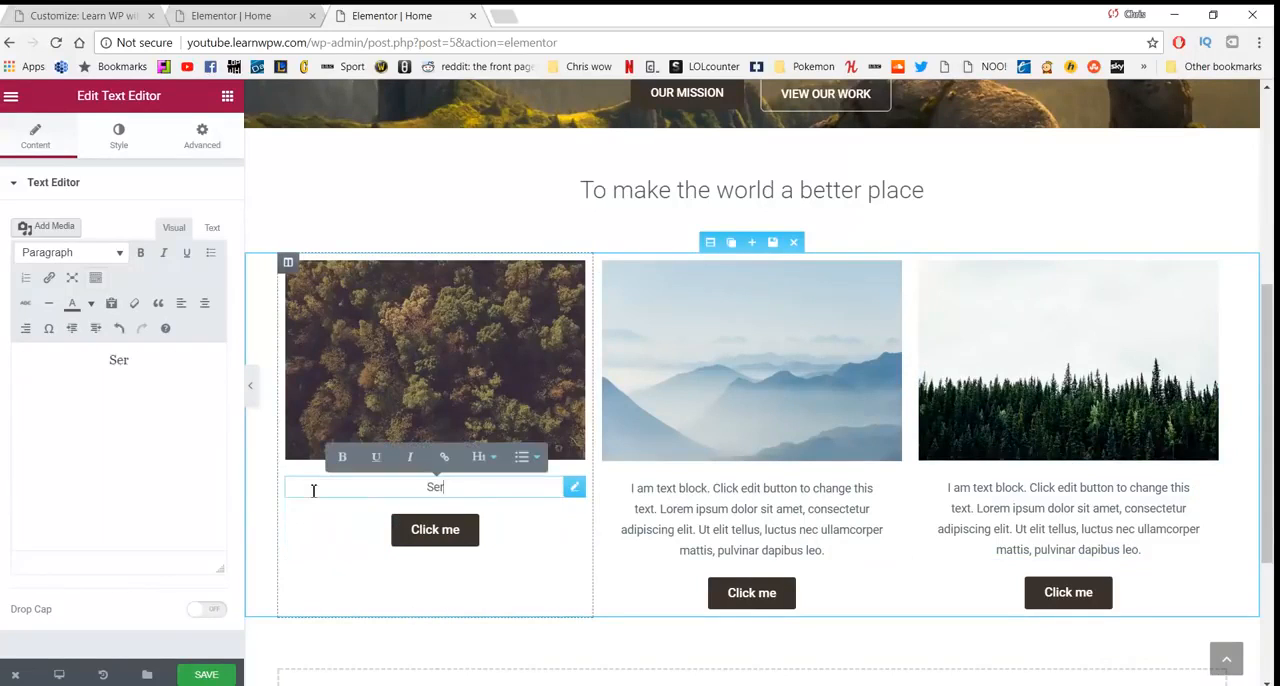
type("vices")
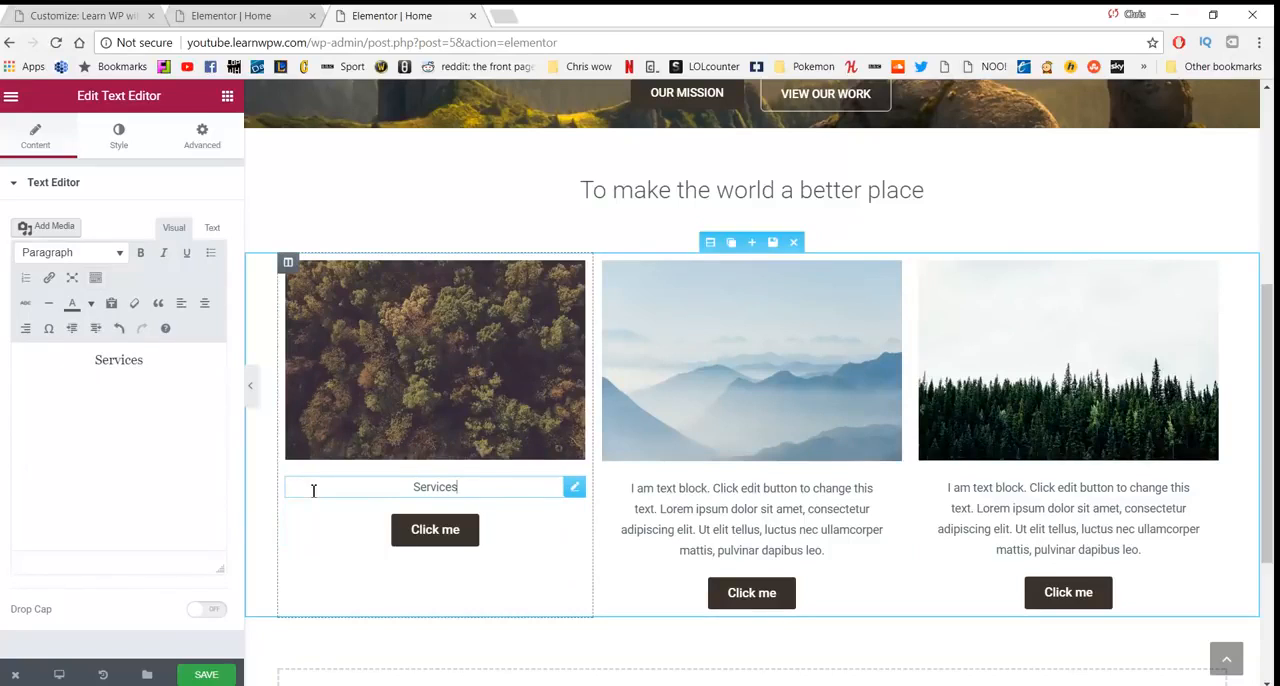
key("Return")
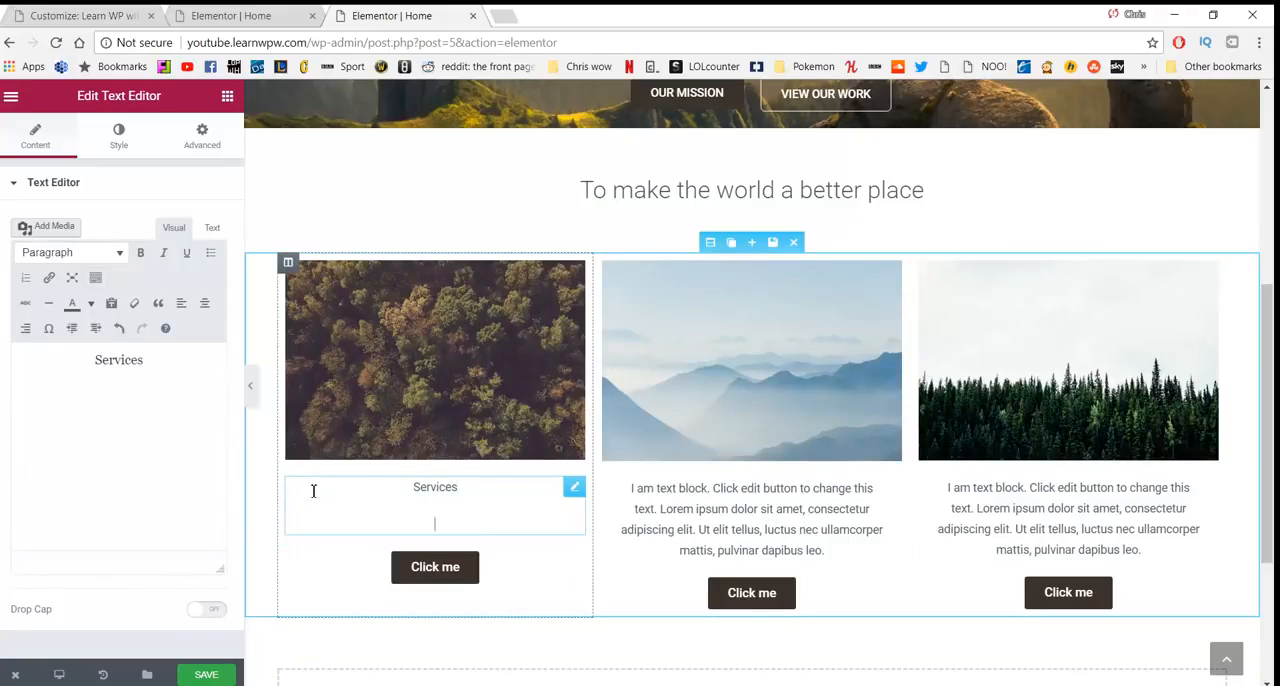
- Turn on plain-text pasting and paste the "we help you relax" paragraph under "Services", capitalising its first word to "We"
left_click(113, 305)
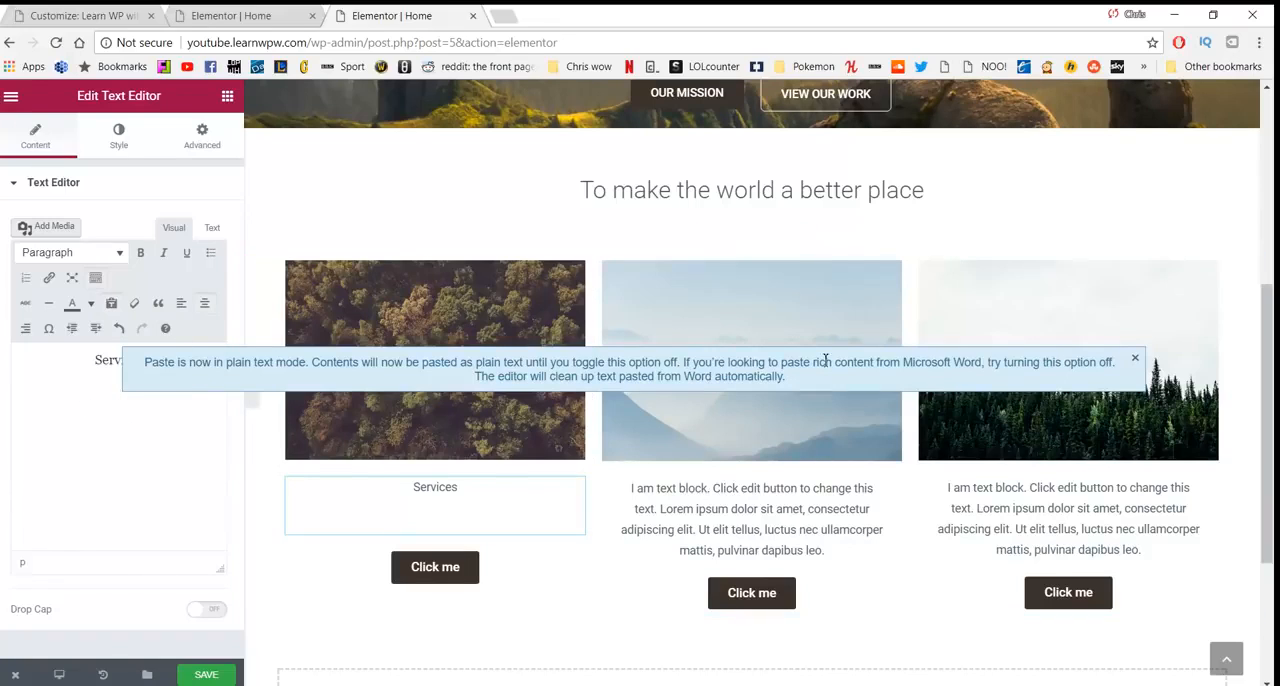
left_click(1135, 357)
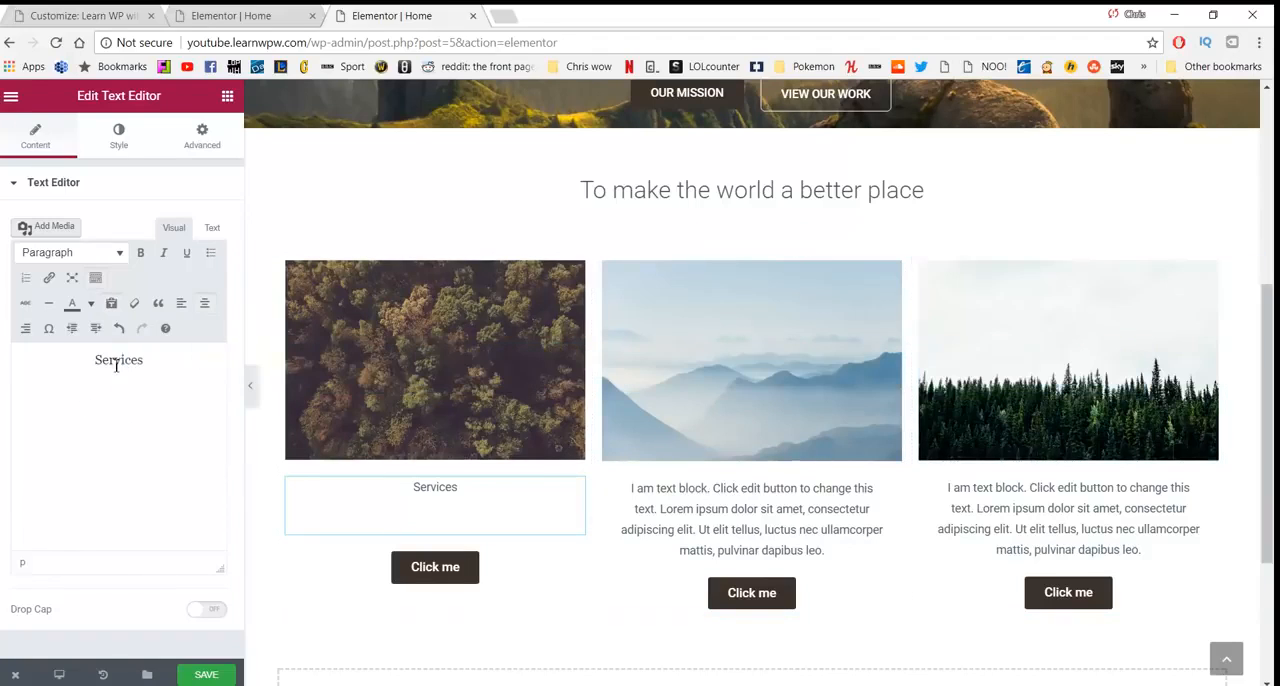
type("we help you relax so you can go and begin your your. This helps you reflect so you can enjoy your life.")
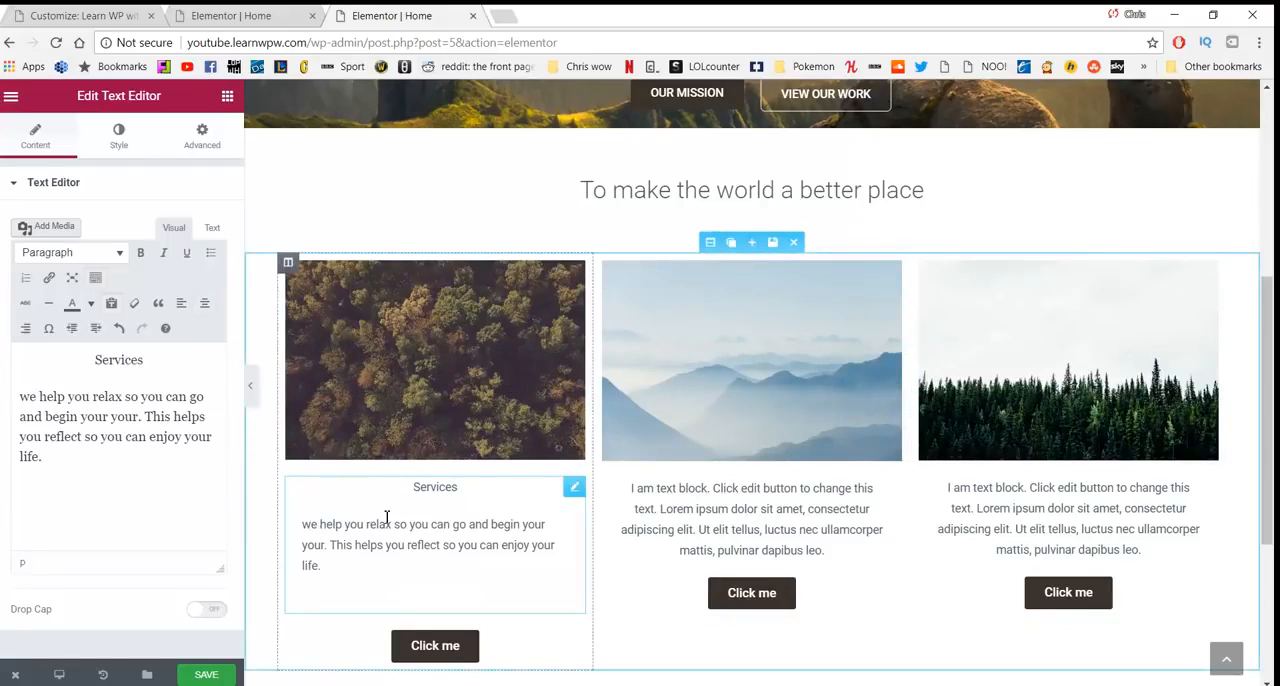
key("BackSpace")
type("W")
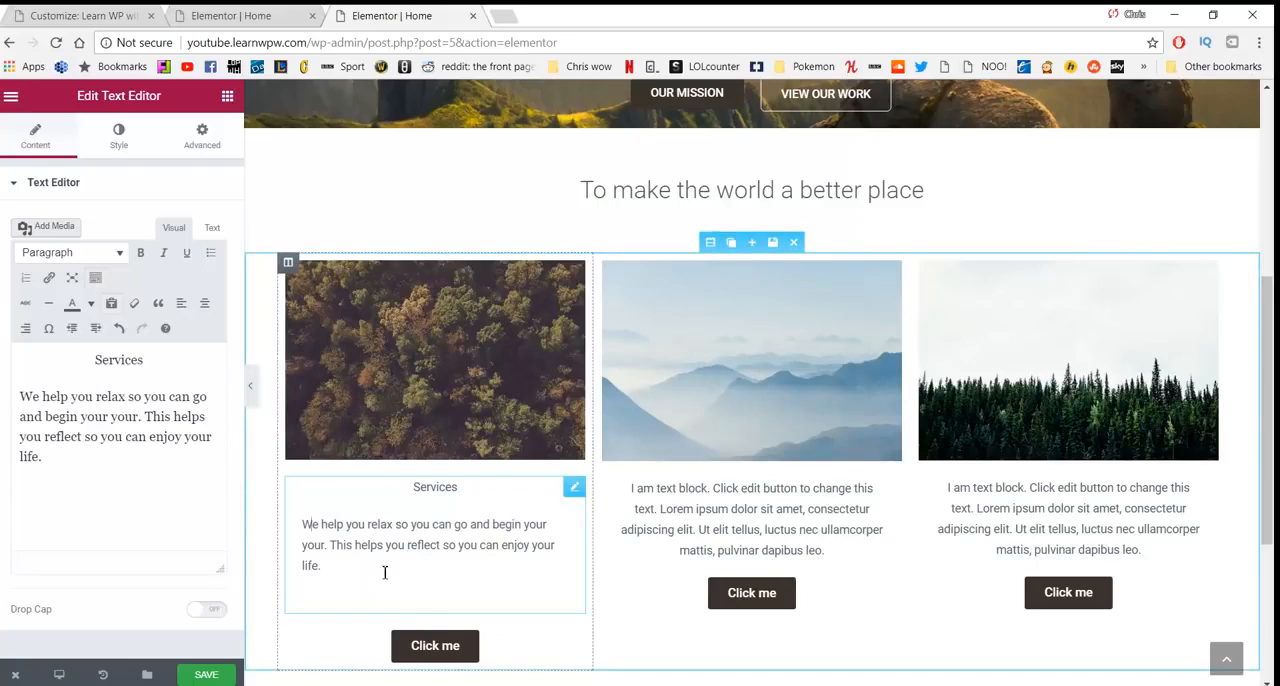
- Format the "Services" title in the first column as a centred Heading 3
left_click_drag(384, 572, 262, 522)
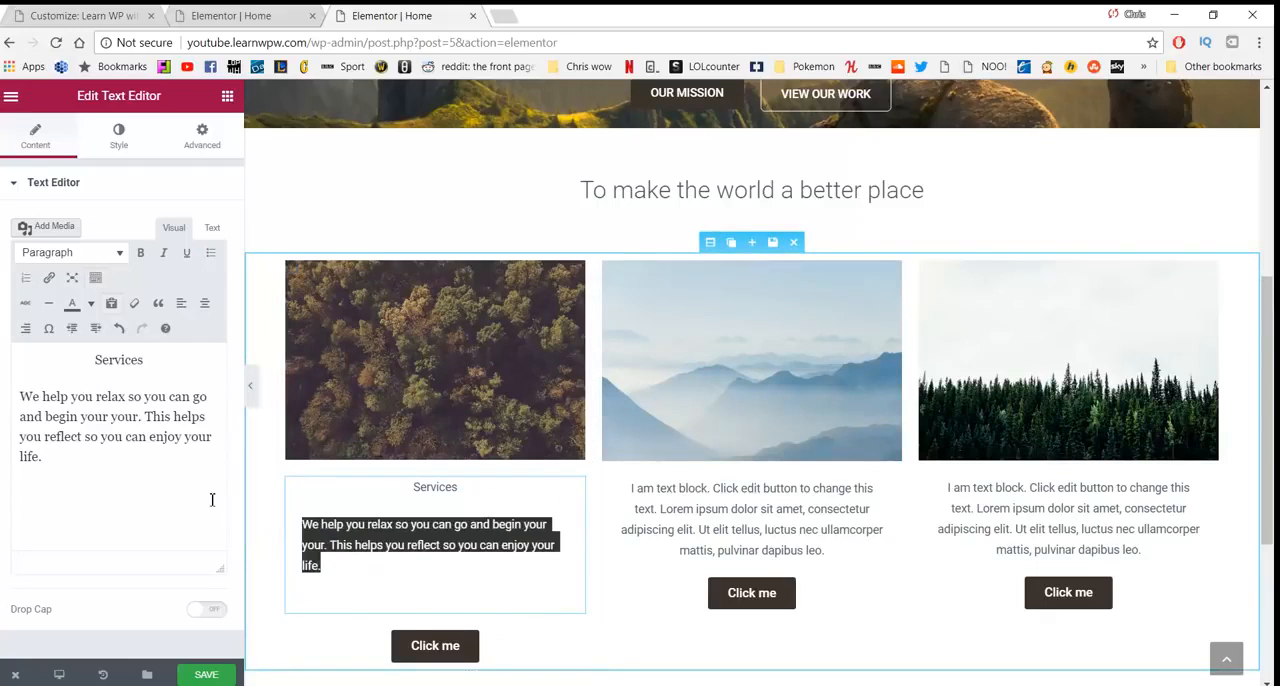
left_click(203, 309)
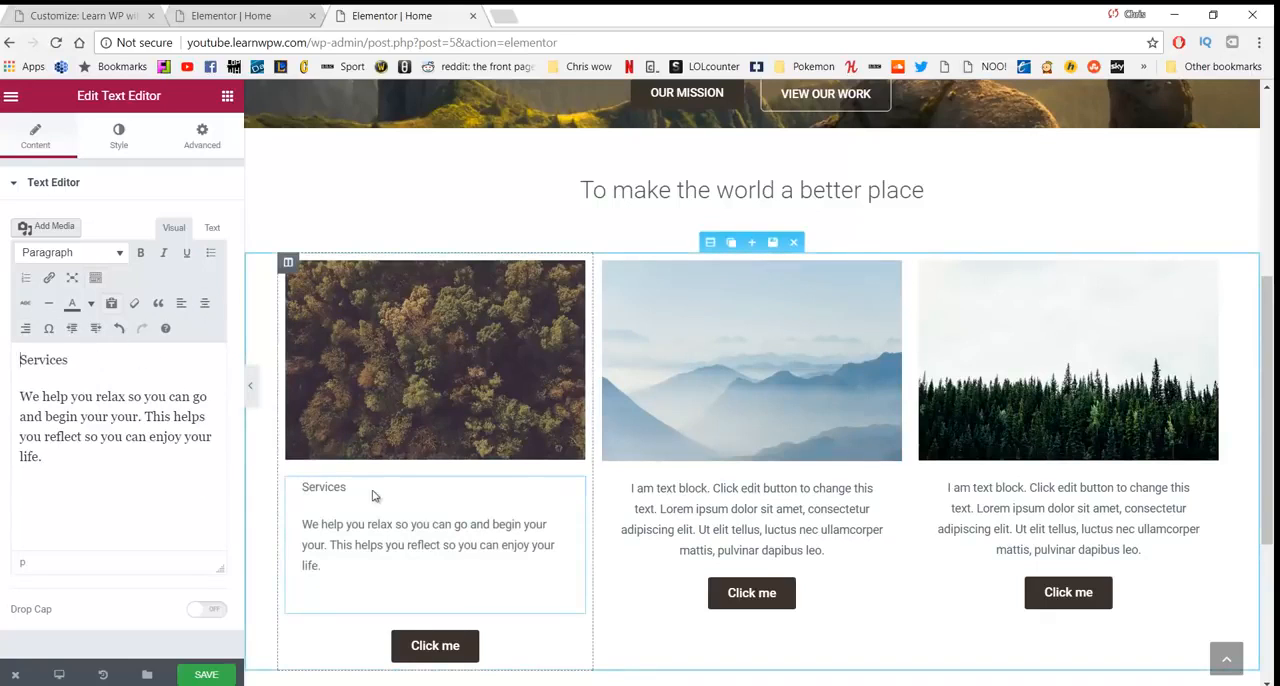
left_click_drag(360, 491, 300, 488)
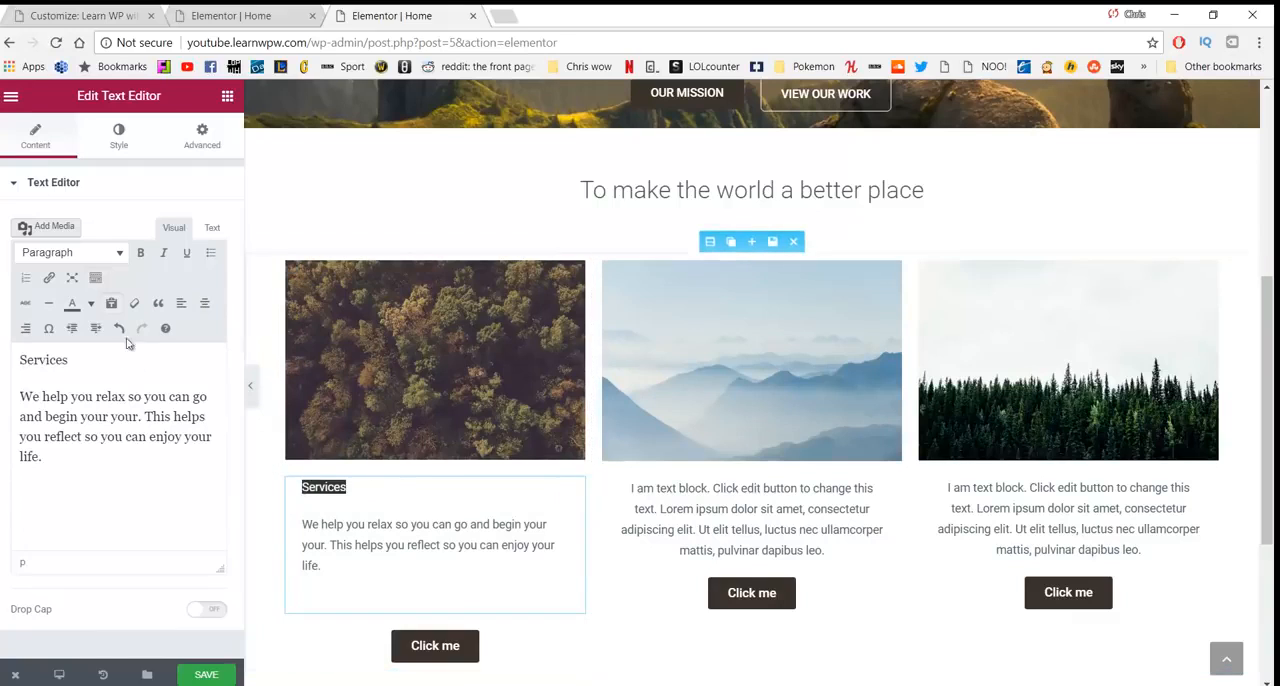
left_click(100, 256)
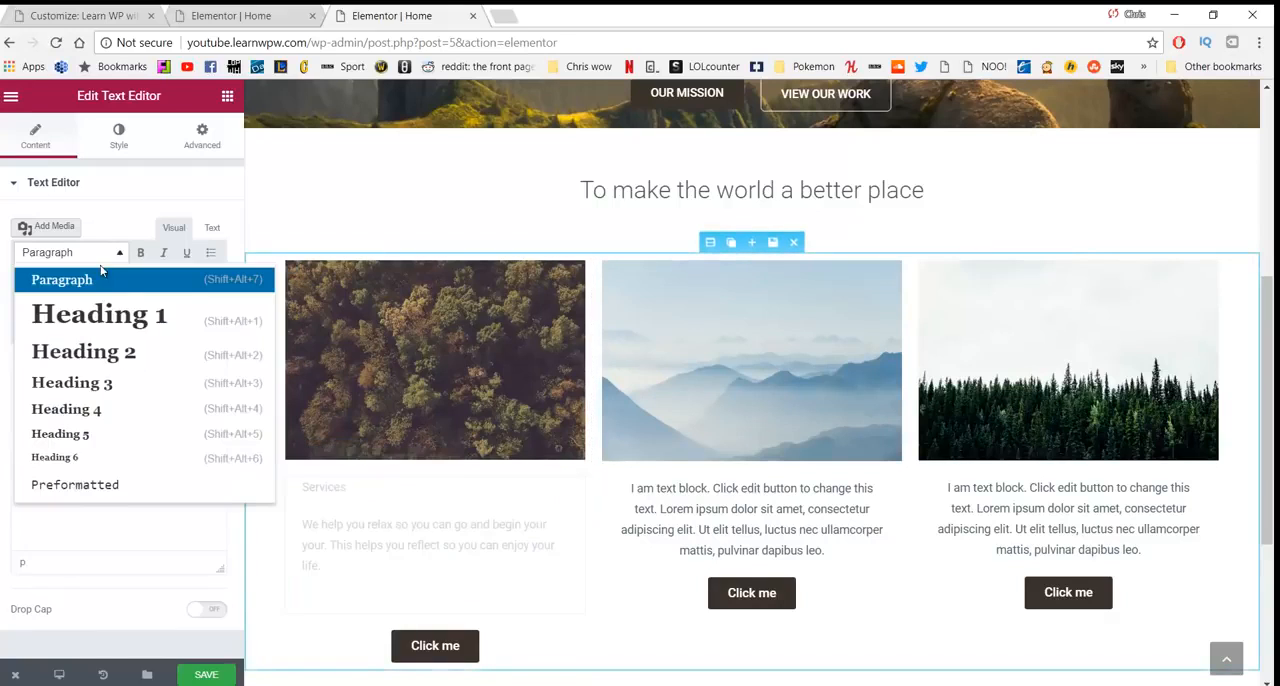
left_click(96, 383)
left_click(204, 303)
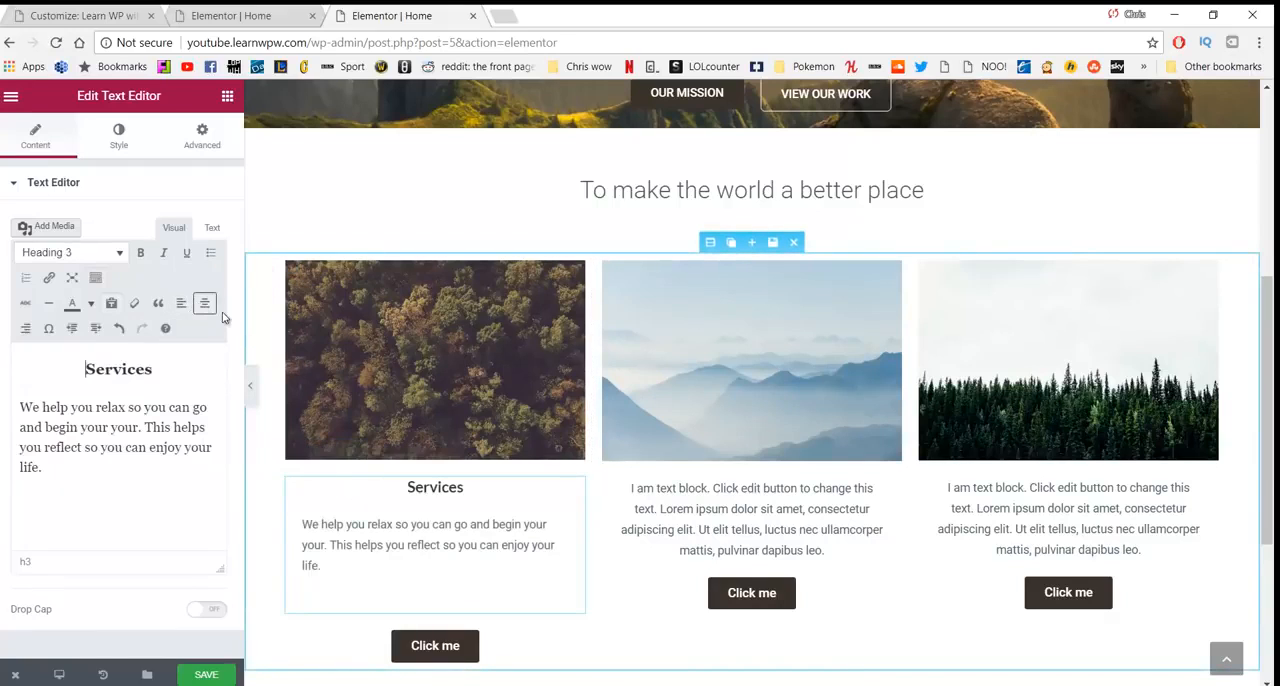
- Replace the second column's placeholder text with the title "Our work"
left_click(684, 503)
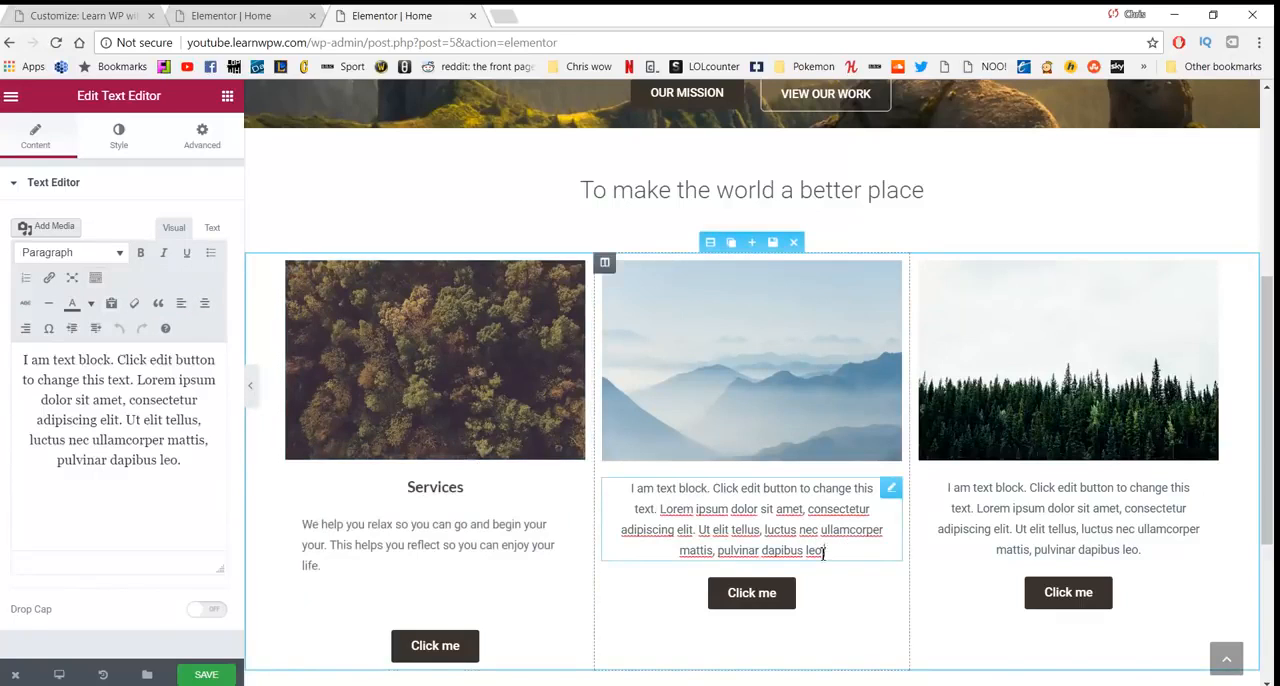
left_click_drag(826, 550, 631, 489)
type("Our work")
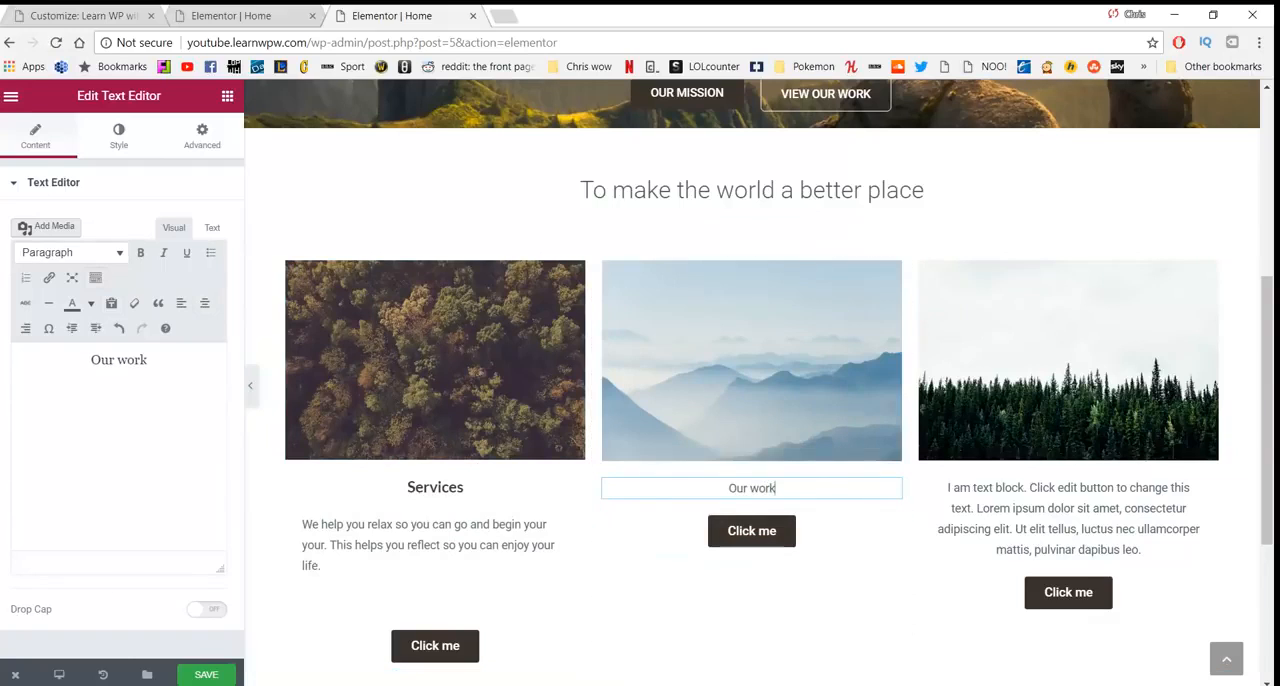
- Copy the "See the work we do around the world" sentence from Notepad and paste it on a new line under "Our work"
key("alt+Tab")
left_click_drag(342, 547, 296, 540)
key("ctrl+c")
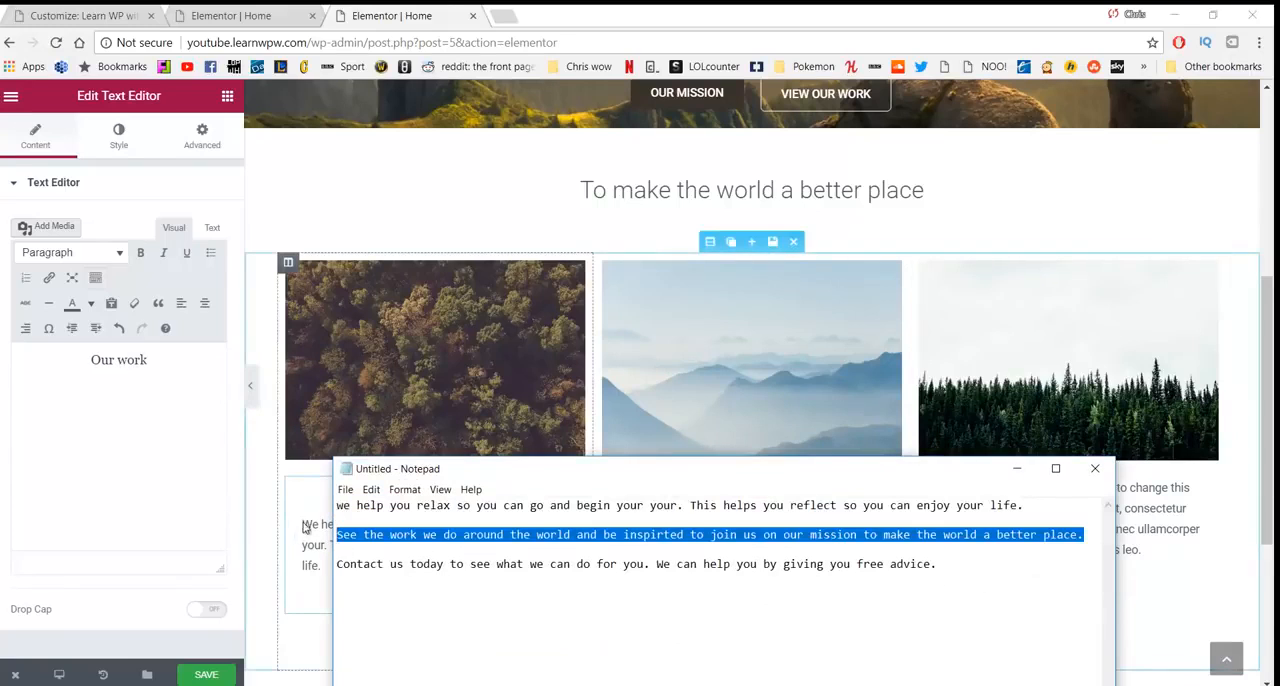
key("alt+Tab")
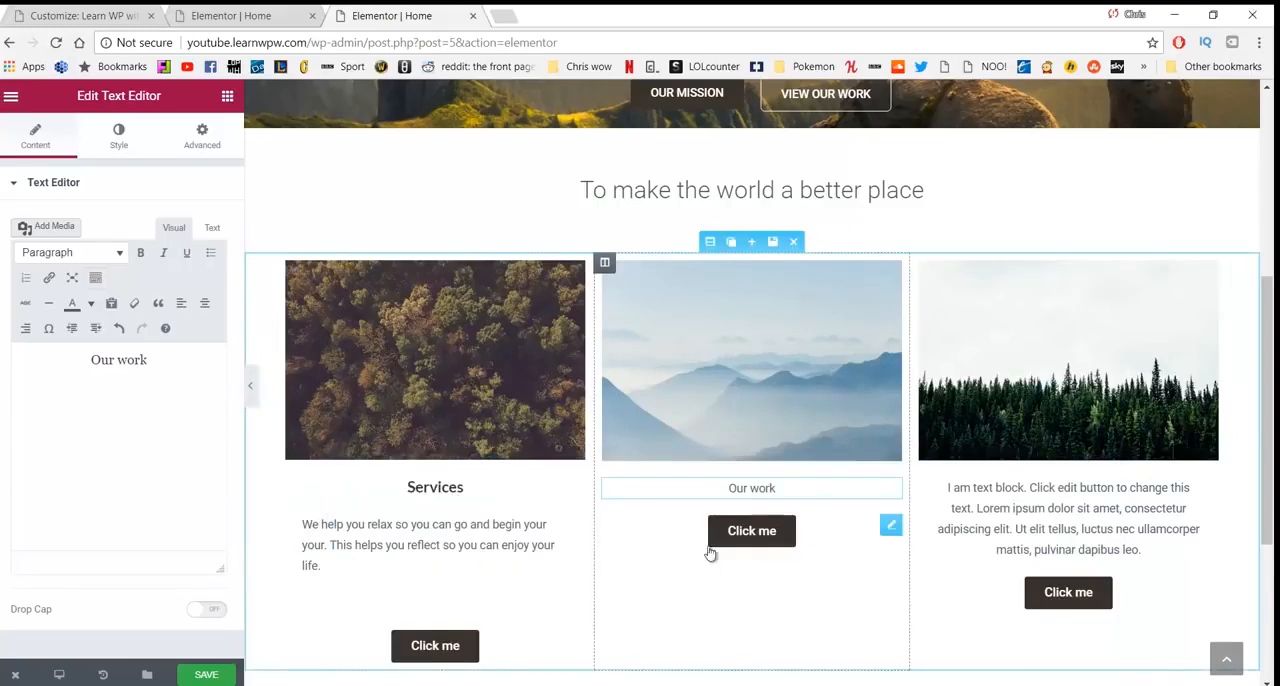
left_click(808, 489)
key("Return")
key("ctrl+v")
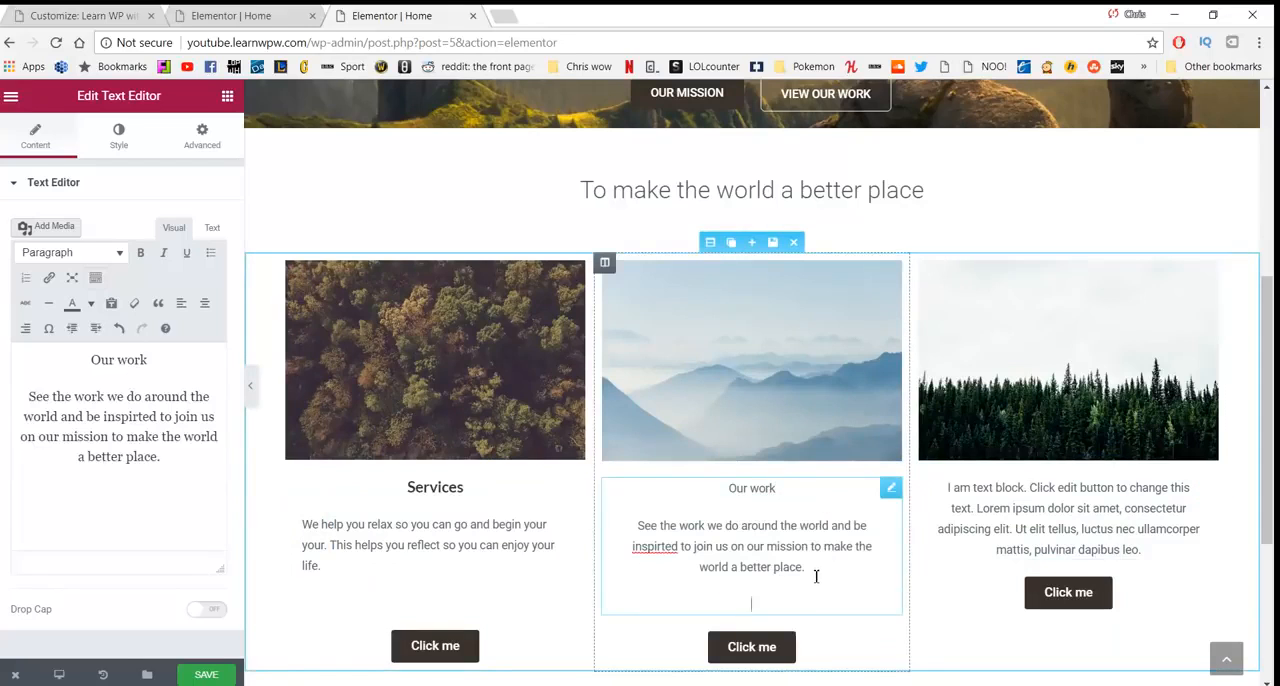
- Correct the misspelled word "inspirted" to "inspired" in the second column's paragraph
left_click_drag(816, 576, 612, 540)
left_click(654, 548)
right_click(654, 550)
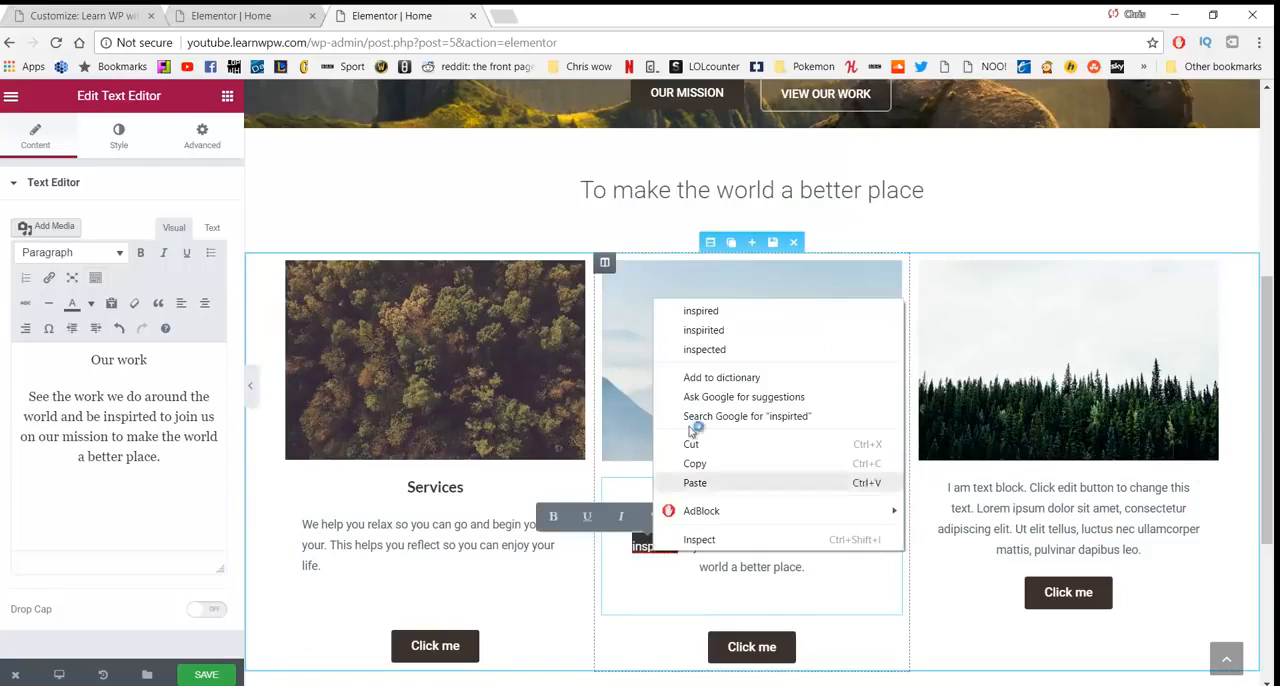
left_click(704, 311)
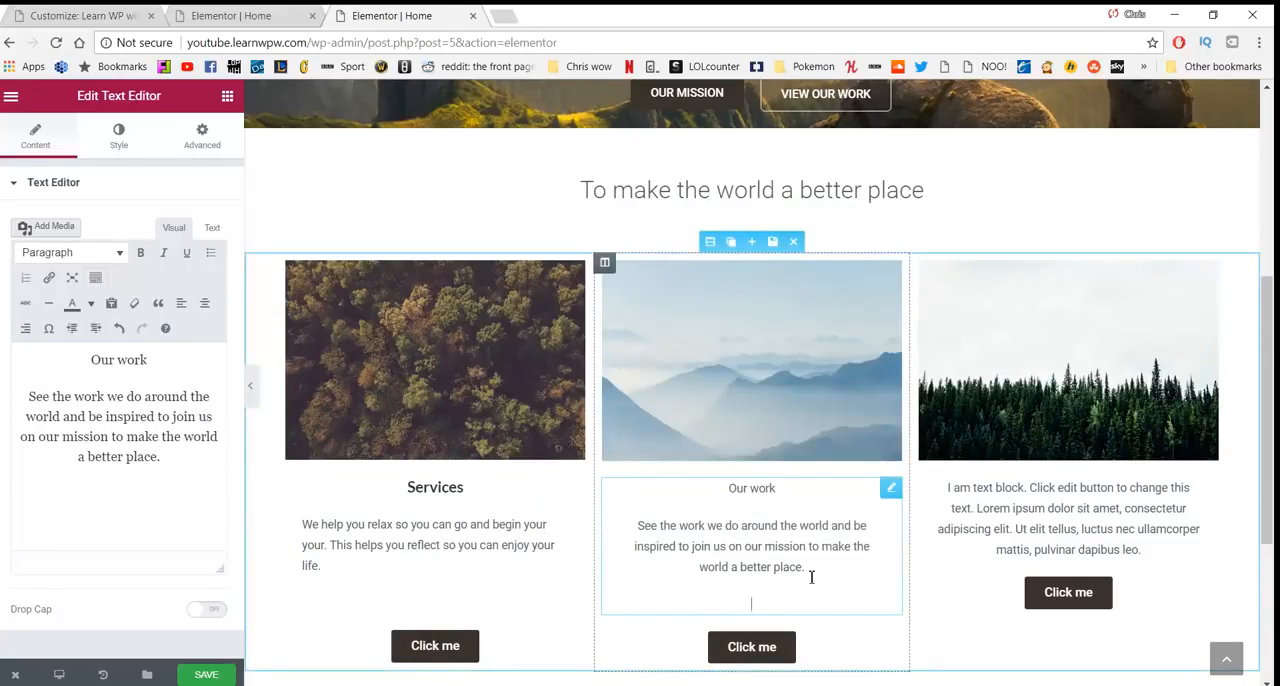
- Try to centre the description paragraphs under "Our work" and "Services", keeping both titles centred
left_click_drag(811, 580, 591, 526)
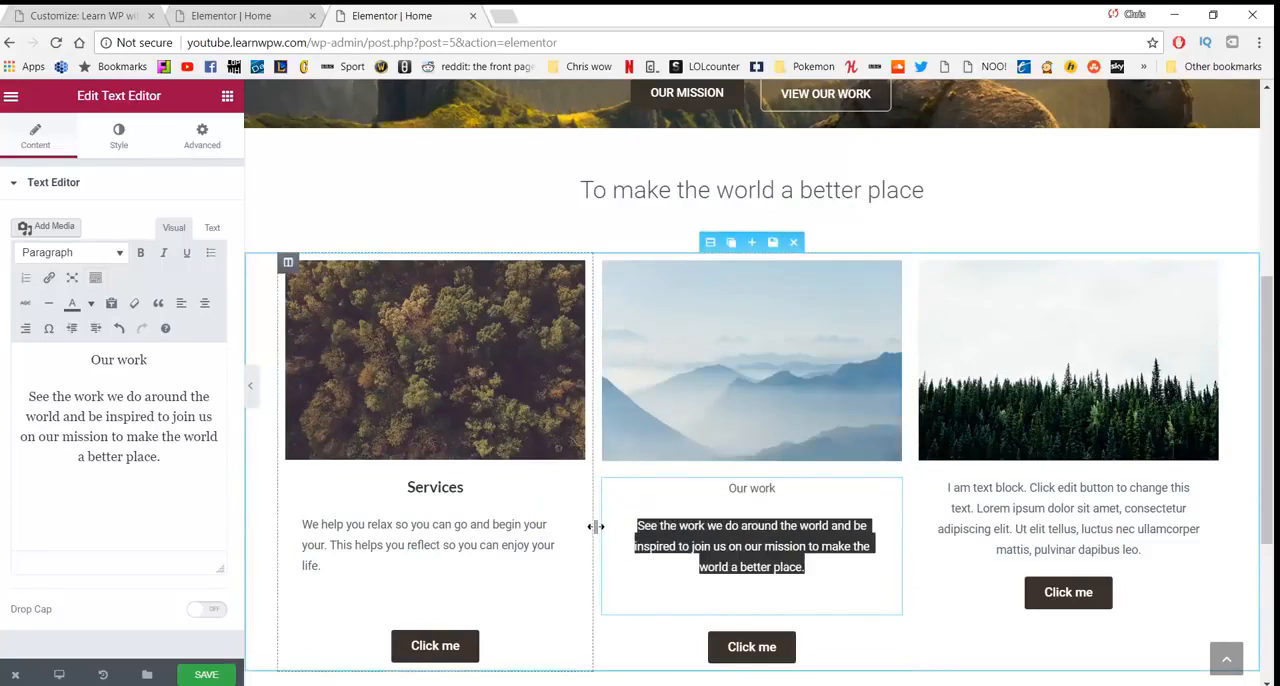
left_click(204, 303)
left_click_drag(397, 540, 281, 516)
left_click(204, 303)
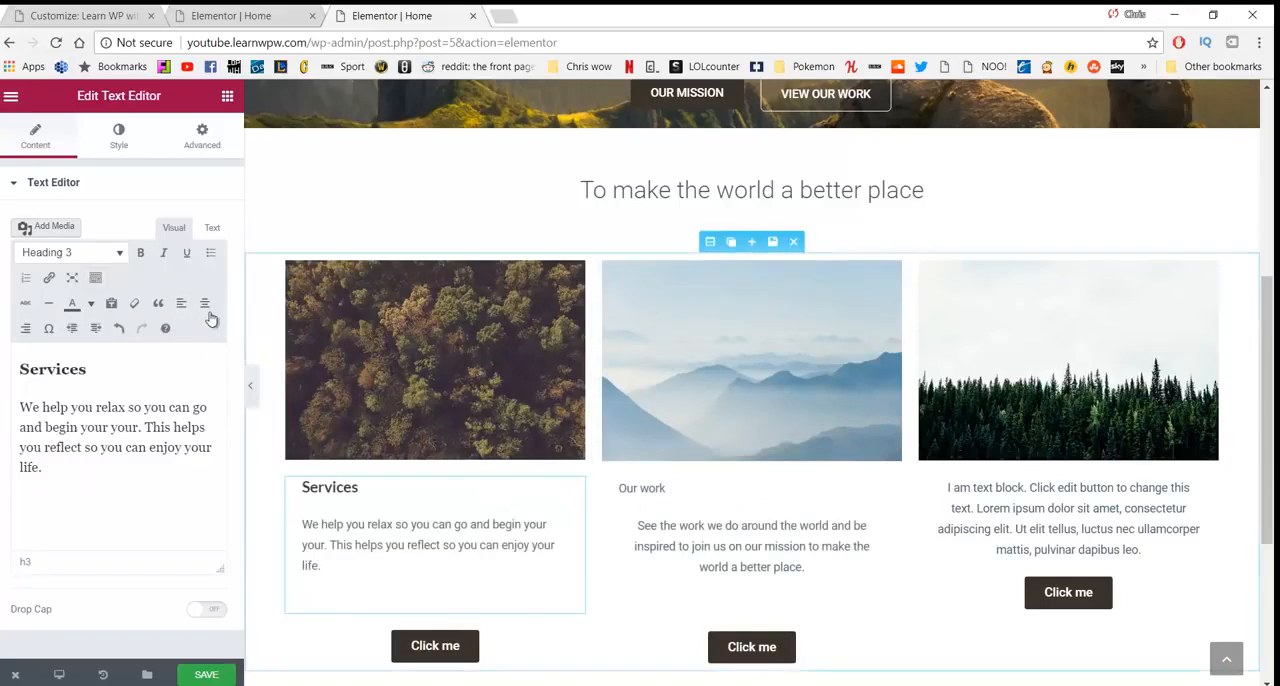
left_click(204, 303)
left_click_drag(366, 569, 291, 528)
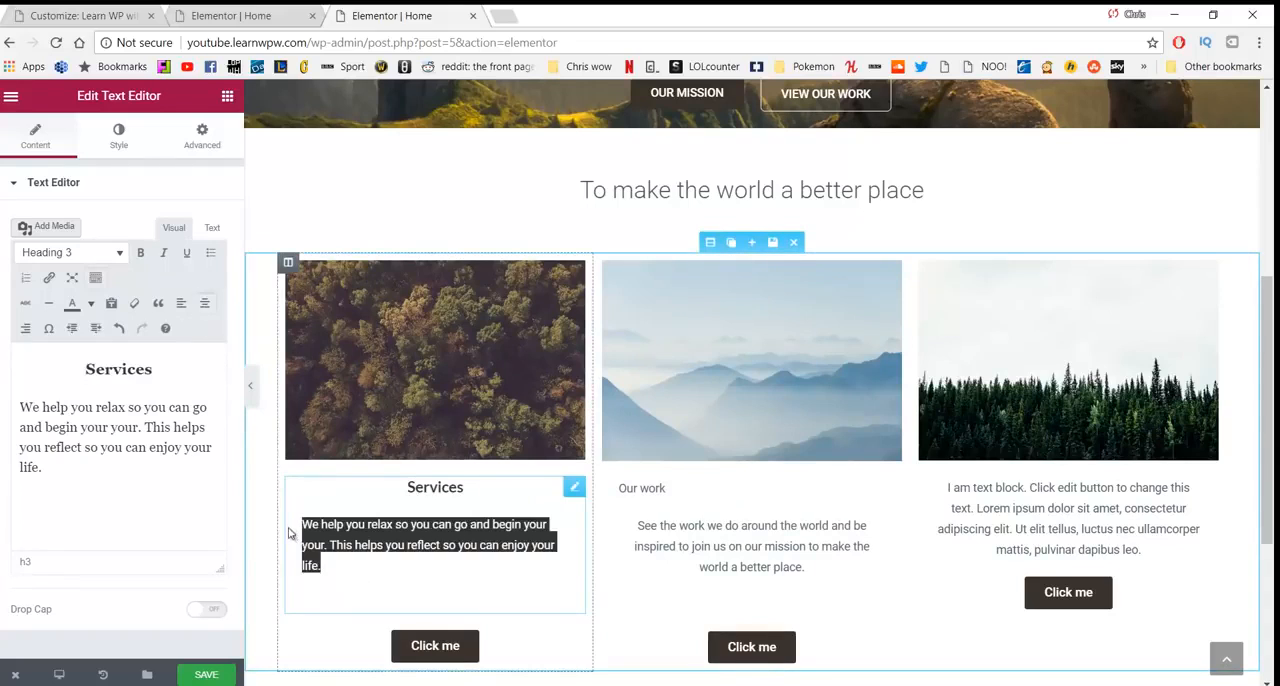
left_click(204, 303)
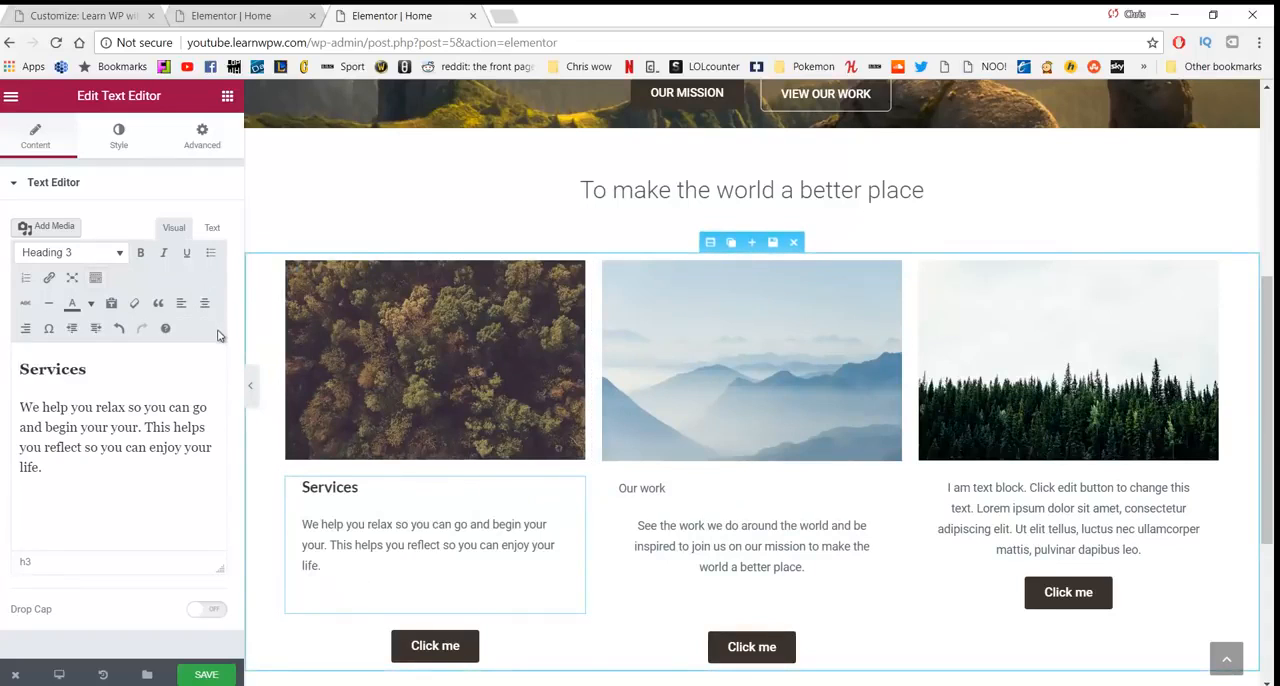
left_click_drag(363, 560, 278, 478)
left_click(204, 303)
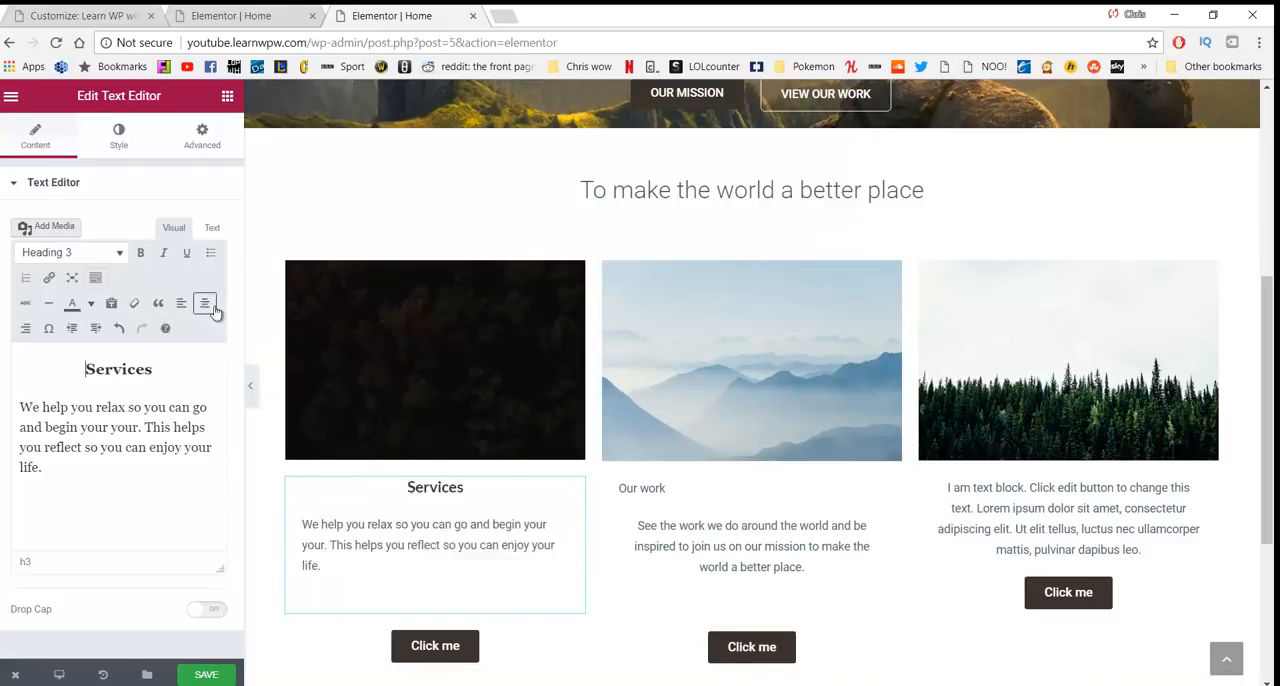
left_click_drag(668, 490, 618, 488)
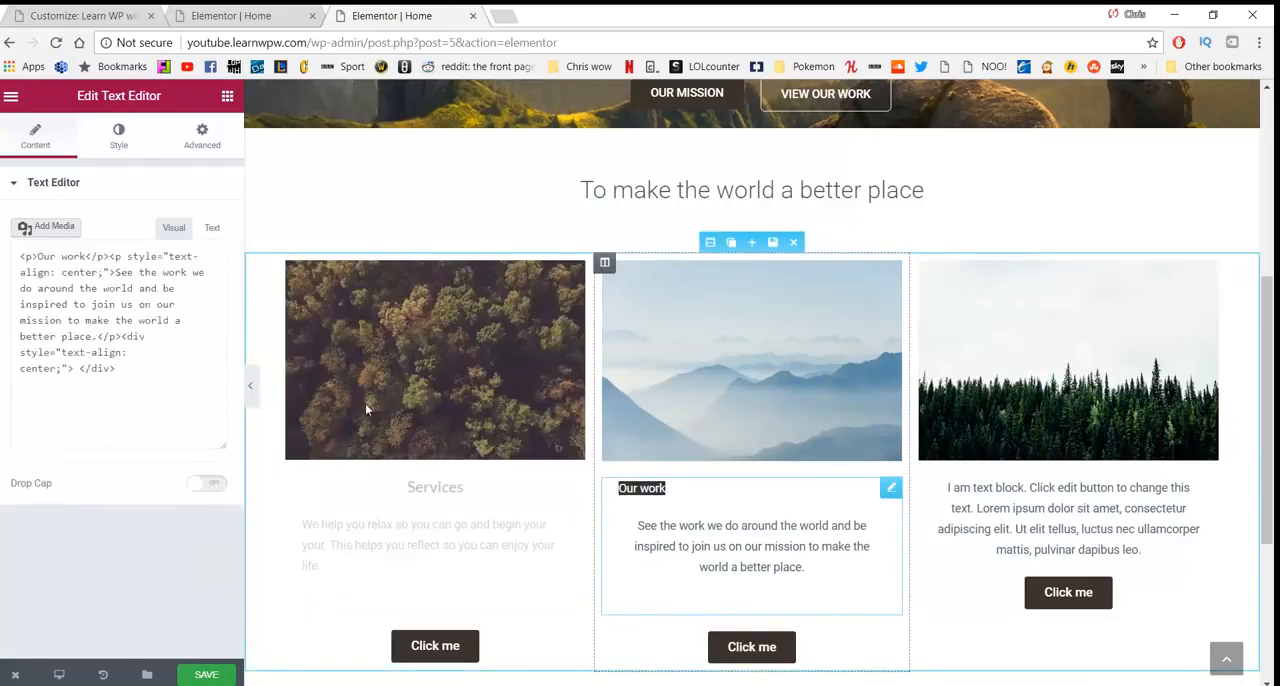
left_click(204, 303)
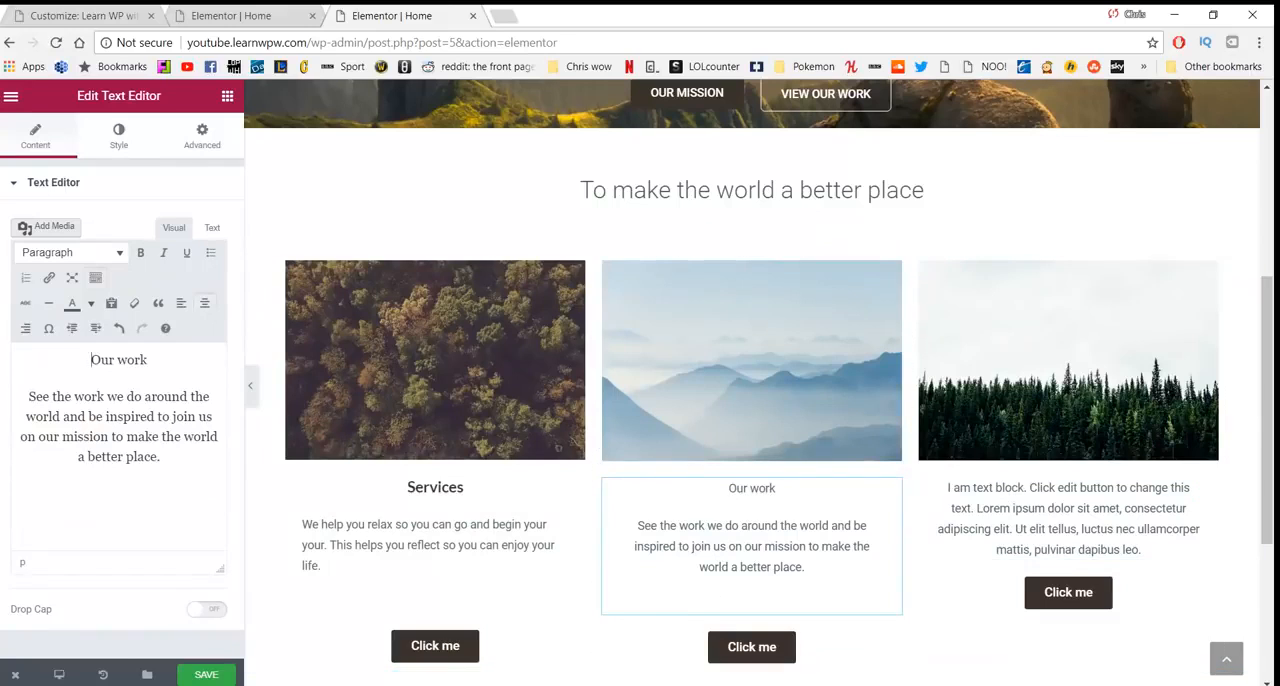
- Replace the third column's placeholder text with "Contact us" and, below it, the "Contact us today to see what we can do for you" paragraph from Notepad
key("alt+Tab")
left_click_drag(1002, 568, 333, 597)
key("ctrl+c")
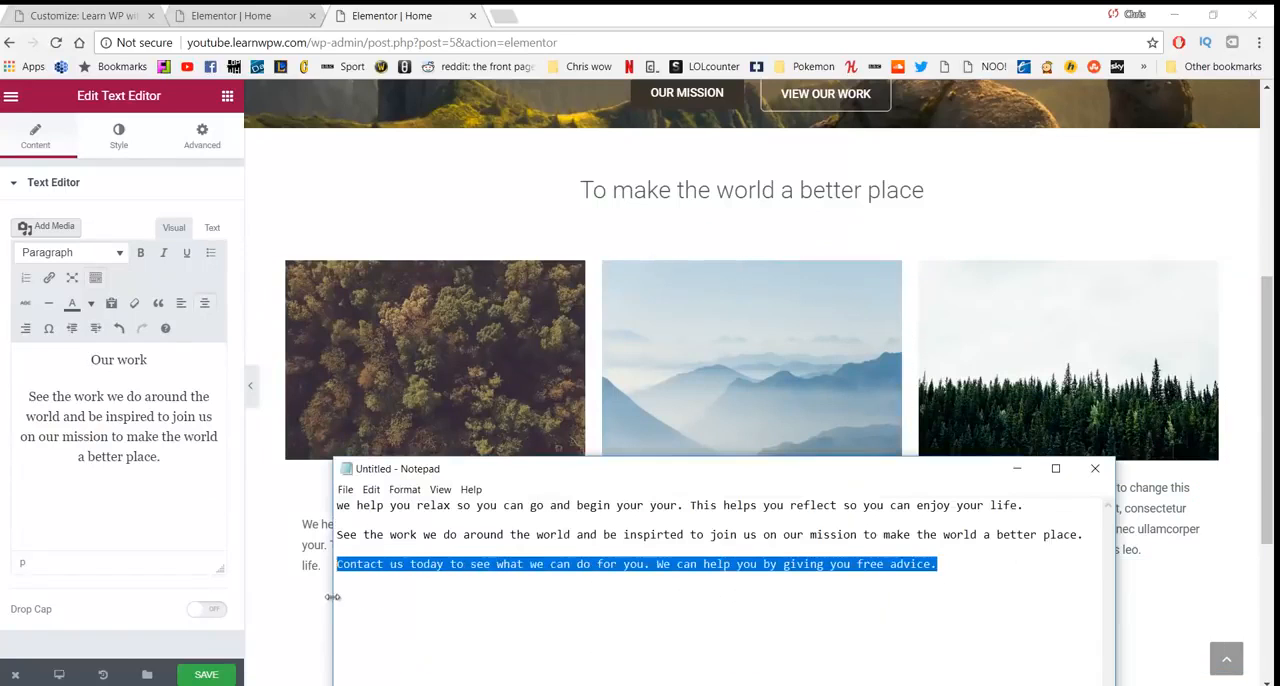
left_click(1130, 548)
left_click_drag(1138, 548, 891, 489)
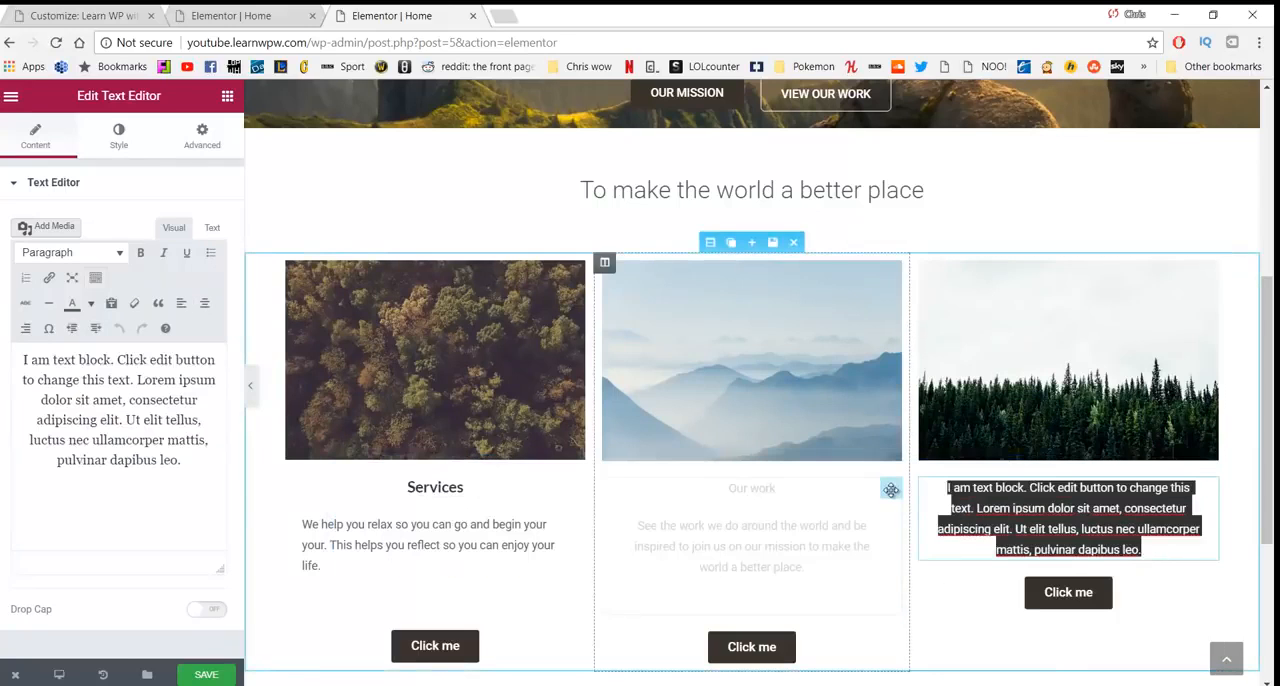
type("Contact us")
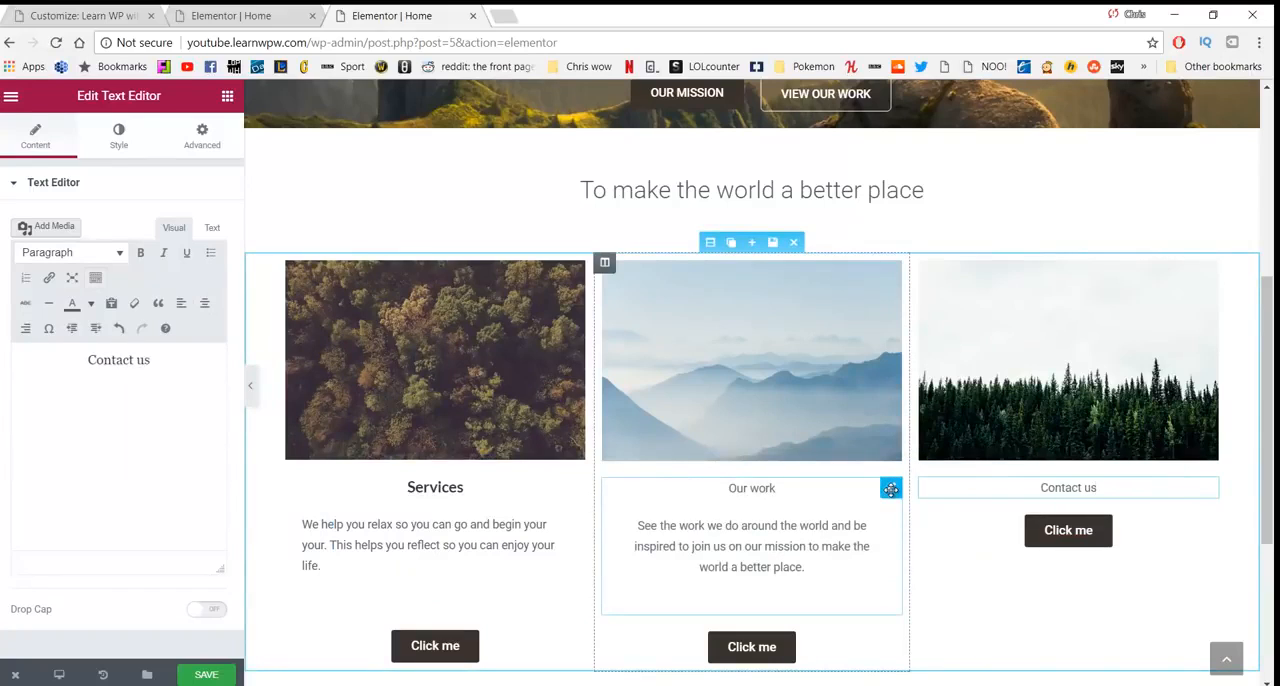
key("Return")
key("ctrl+v")
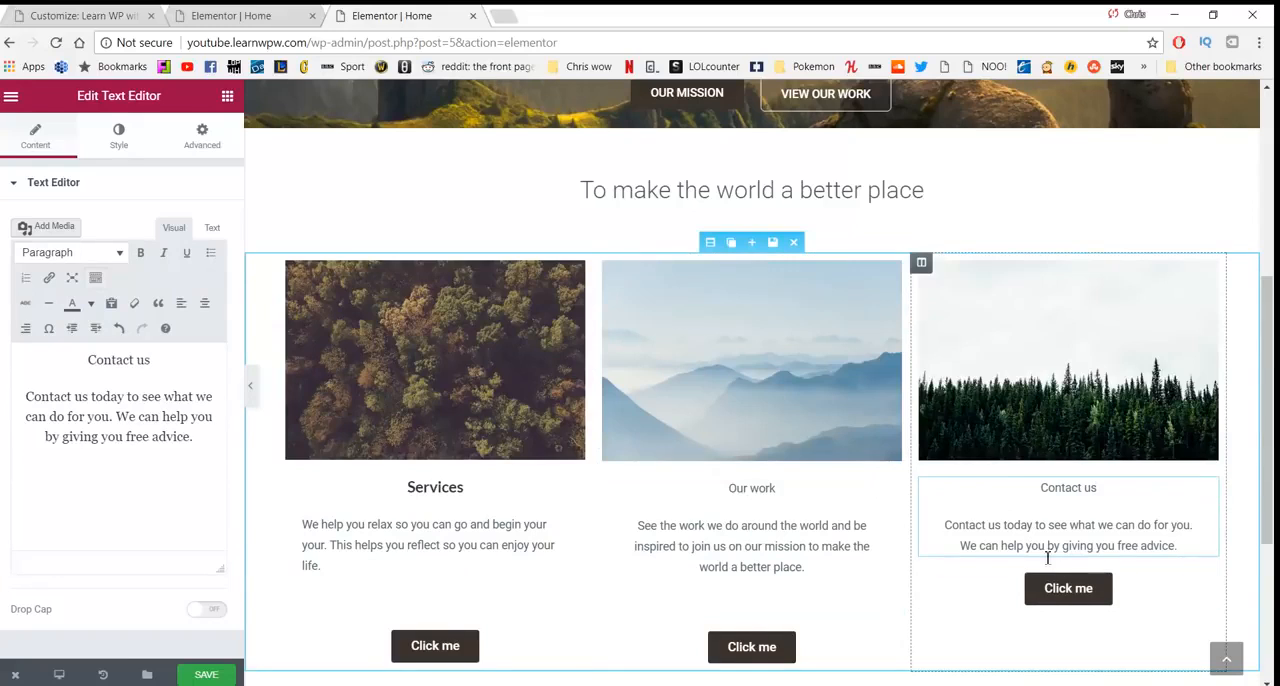
- Format the third column's "Contact us" title as a centred Heading 3 above its paragraph
left_click(204, 303)
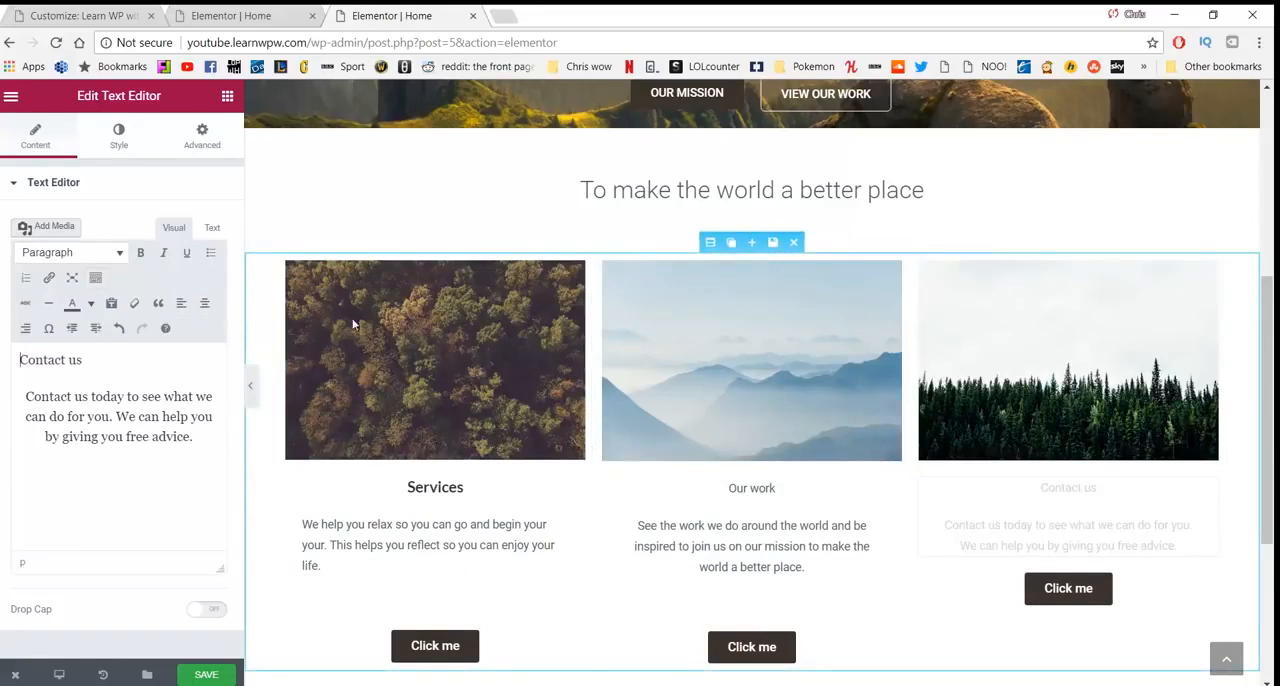
key("Return")
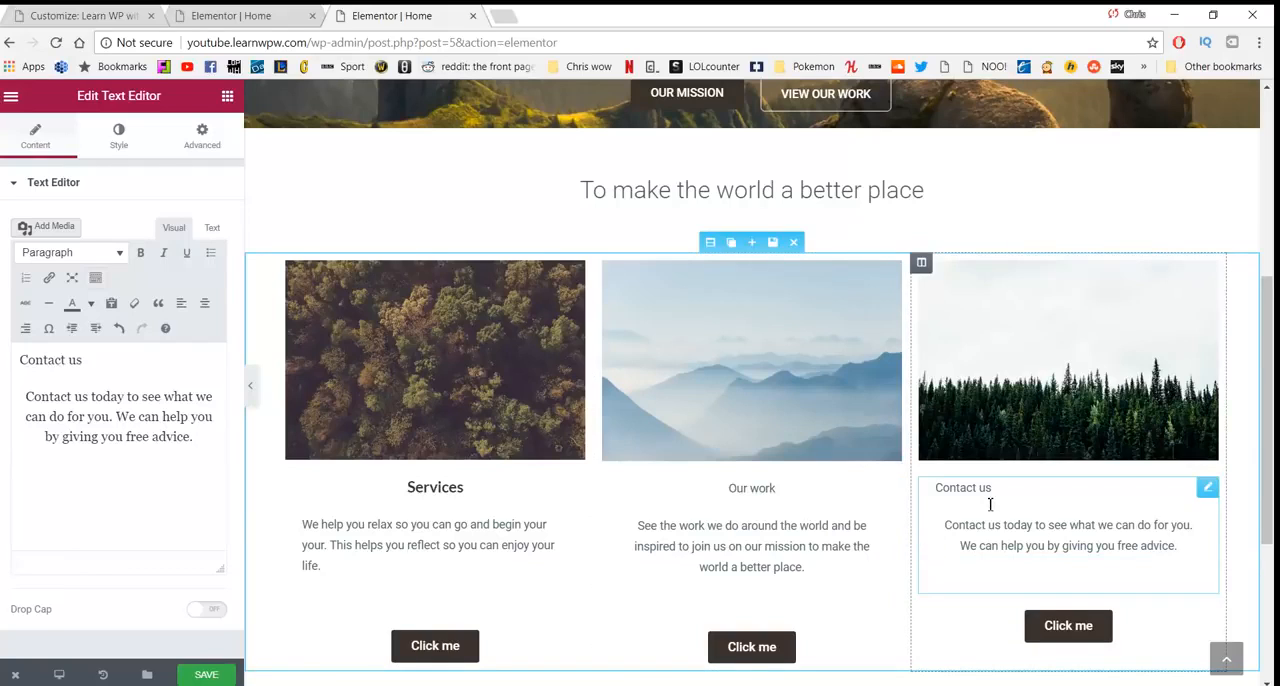
double_click(1018, 486)
left_click_drag(1006, 493, 912, 488)
left_click(1036, 515)
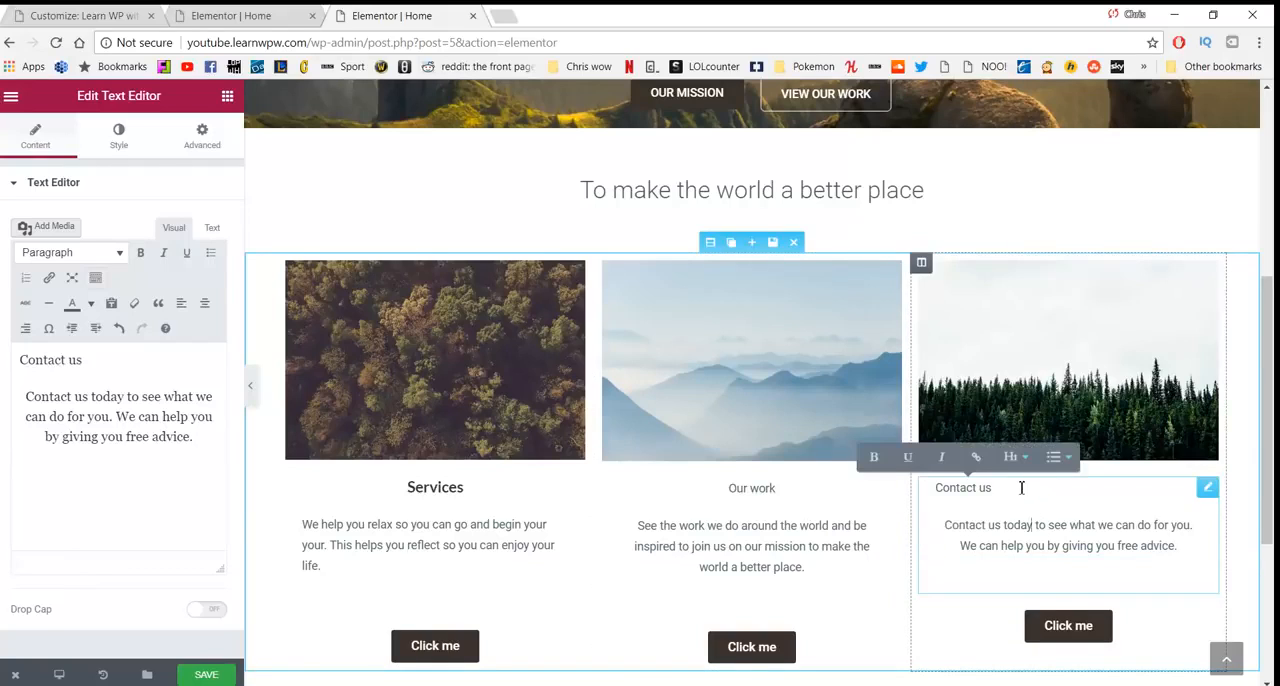
left_click_drag(1021, 487, 924, 487)
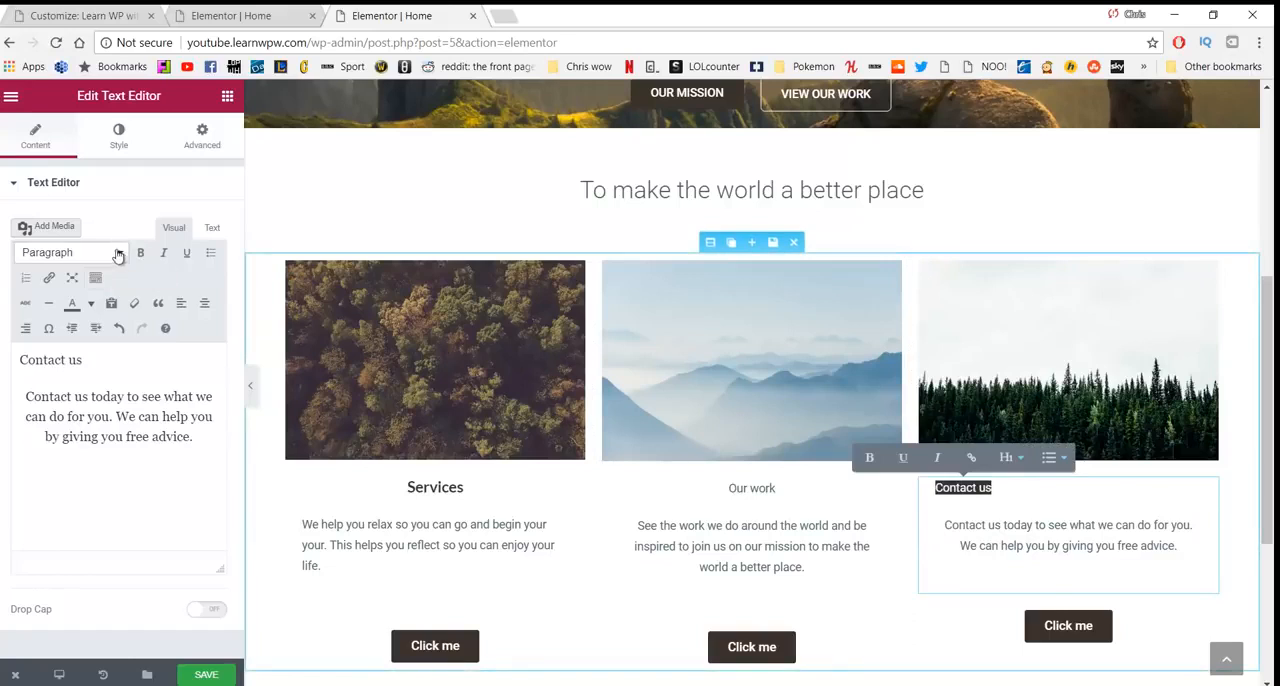
left_click(115, 252)
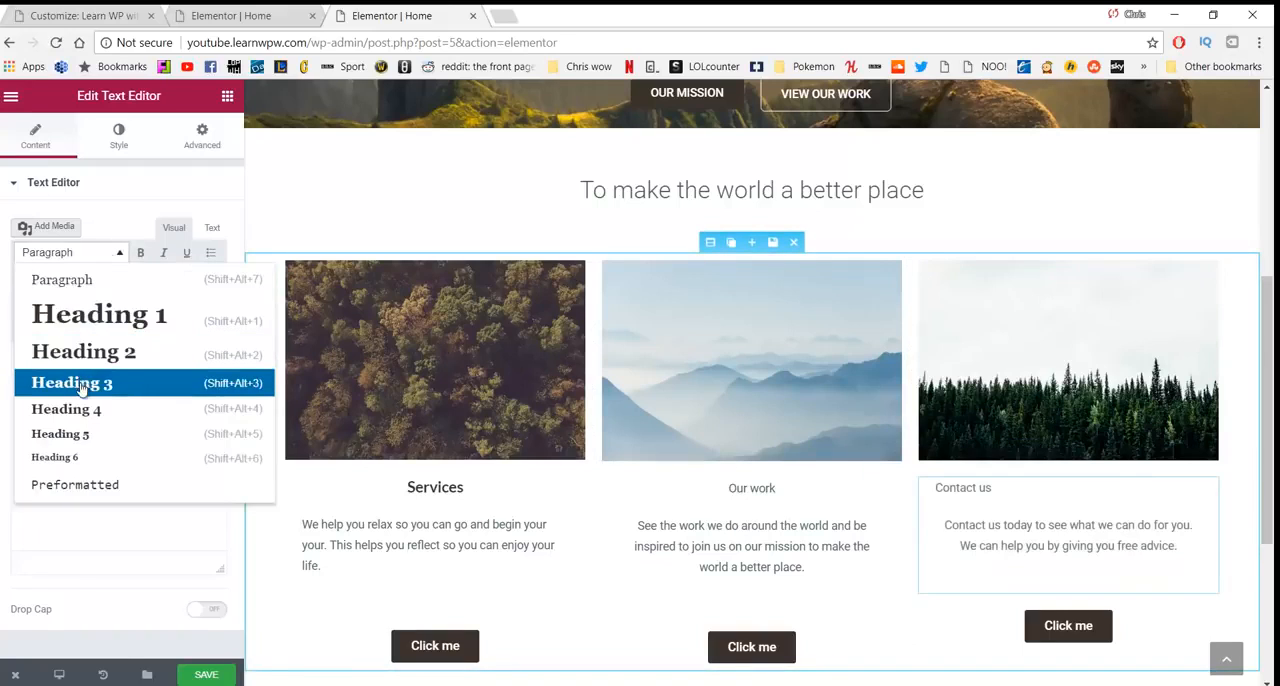
left_click(80, 388)
left_click_drag(1012, 493, 700, 472)
left_click(207, 306)
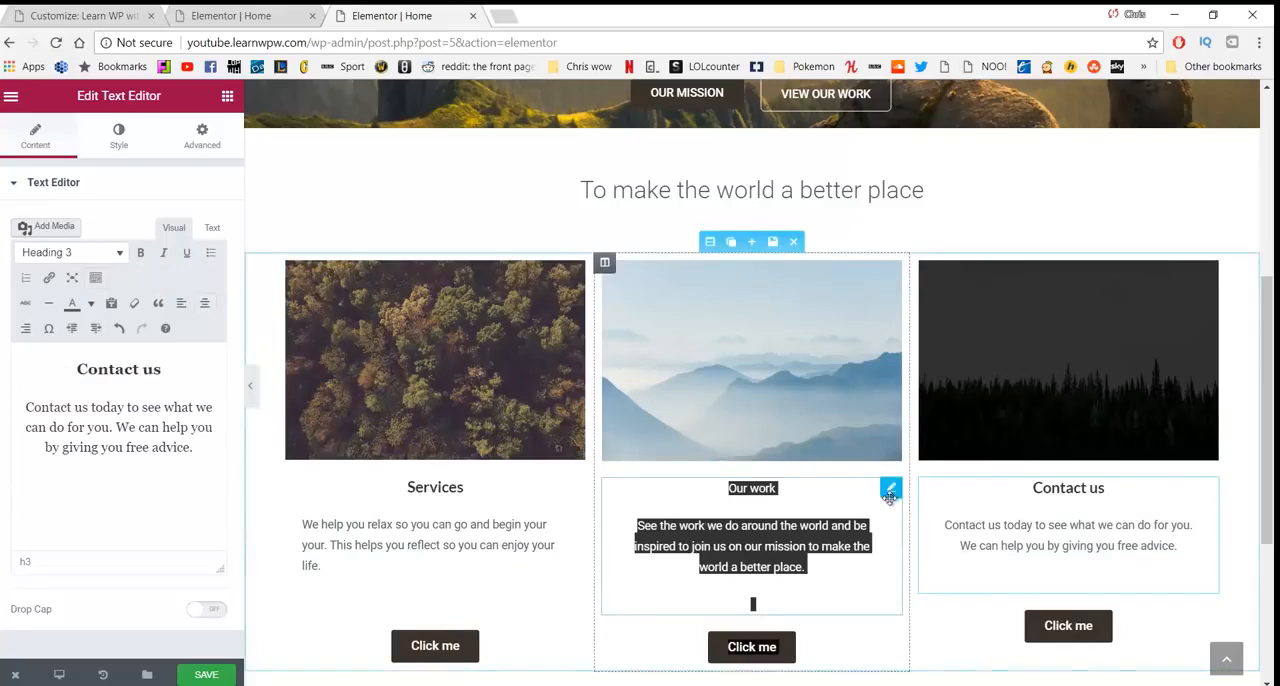
- Format the second column's "Our work" title as Heading 3, undoing any accidental edit made while selecting it
left_click_drag(890, 497, 811, 494)
key("ctrl+z")
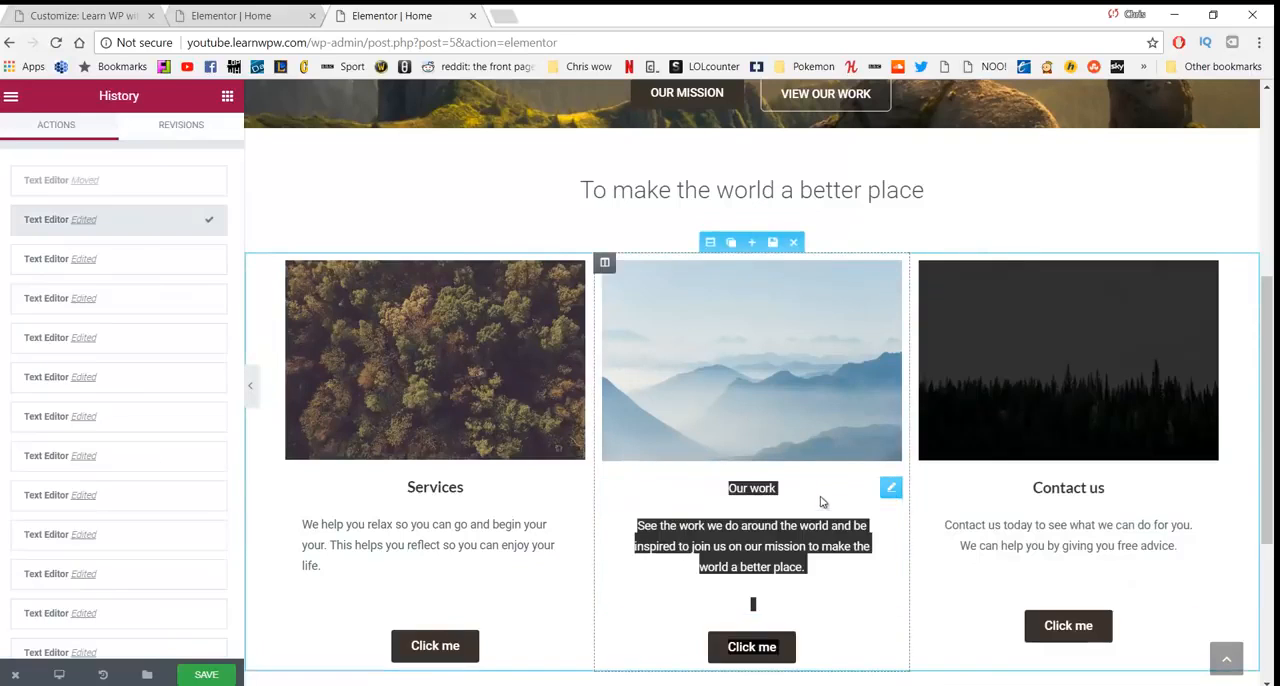
left_click(806, 493)
left_click_drag(806, 491, 726, 490)
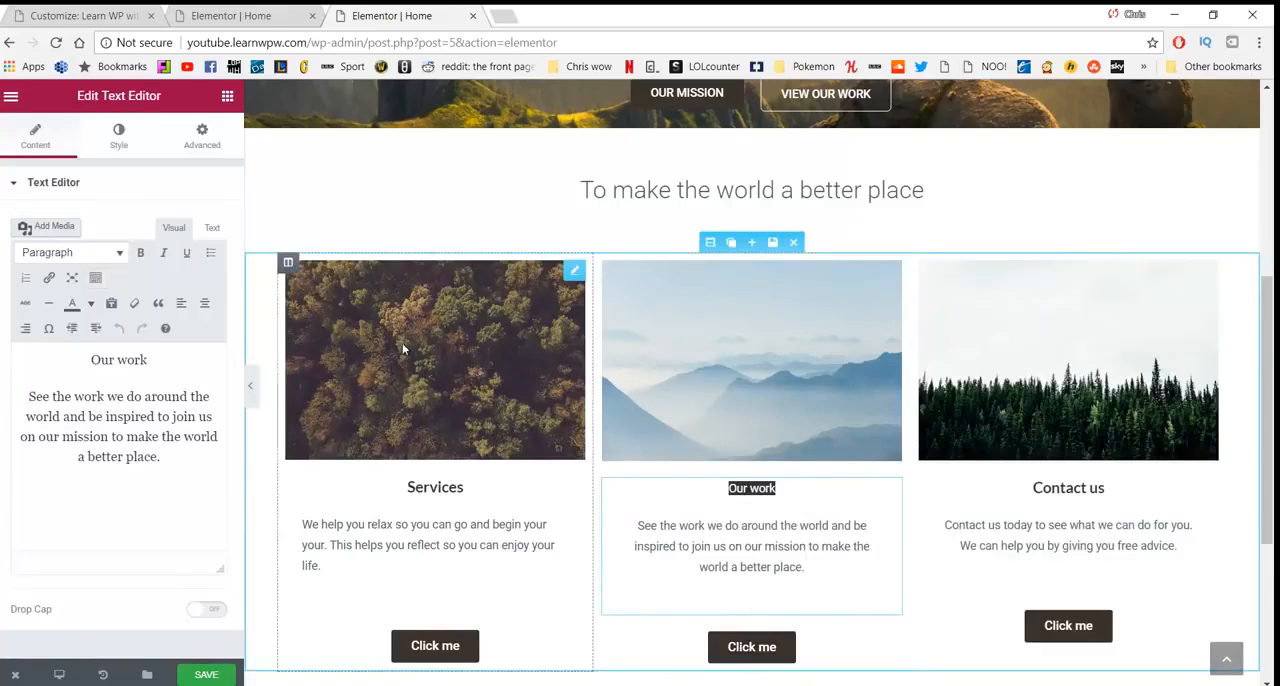
left_click(70, 252)
left_click(71, 382)
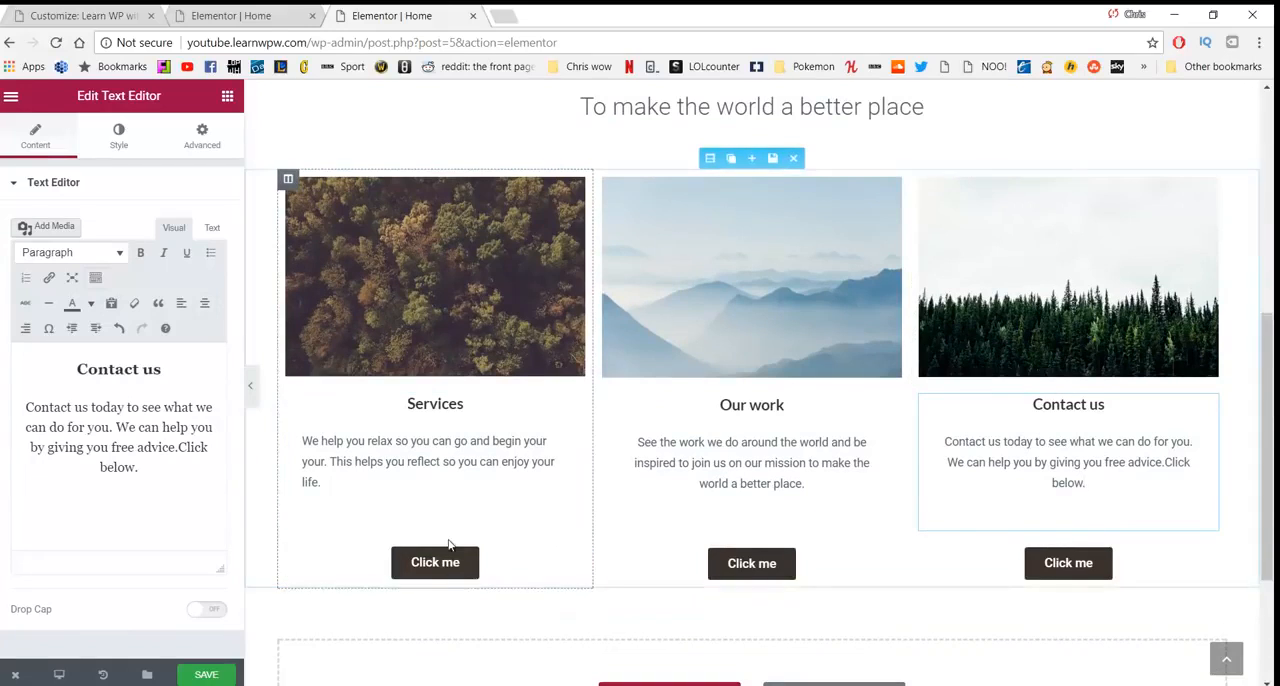
- Set the text of the button under "Services" to "Our services" and its link to /services
scroll(920, 532, "down", 1)
scroll(920, 530, "up", 2)
scroll(910, 524, "down", 1)
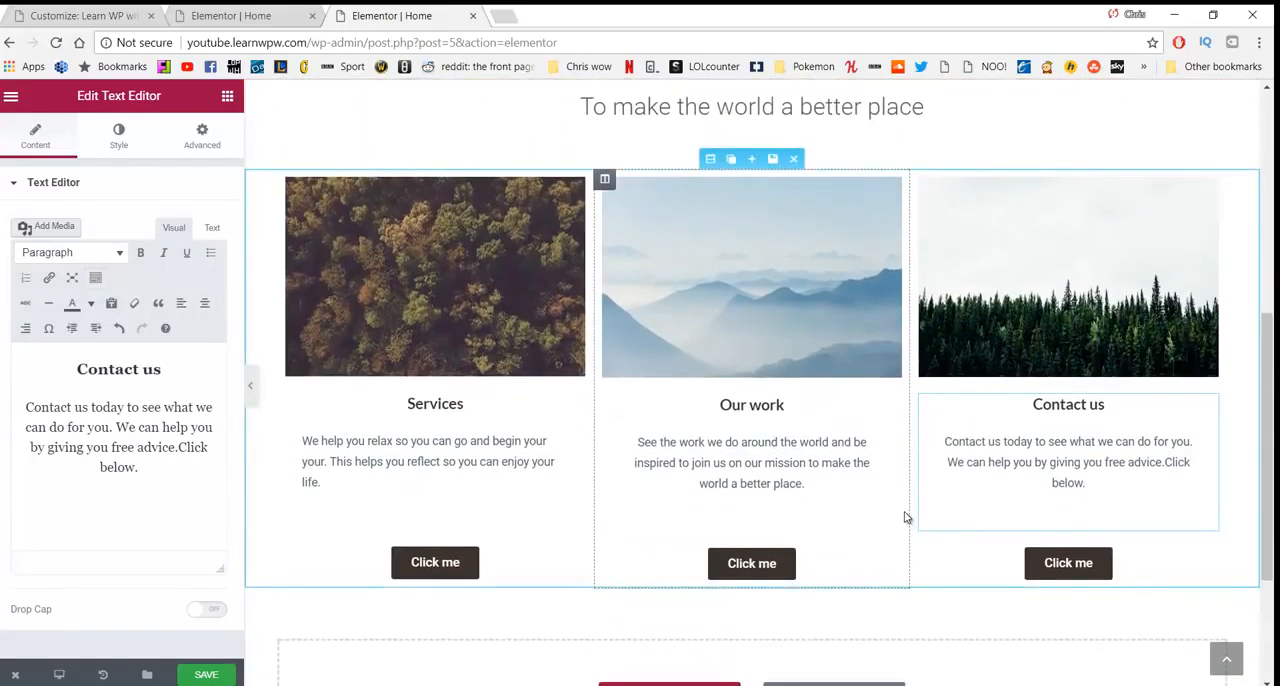
scroll(905, 517, "down", 1)
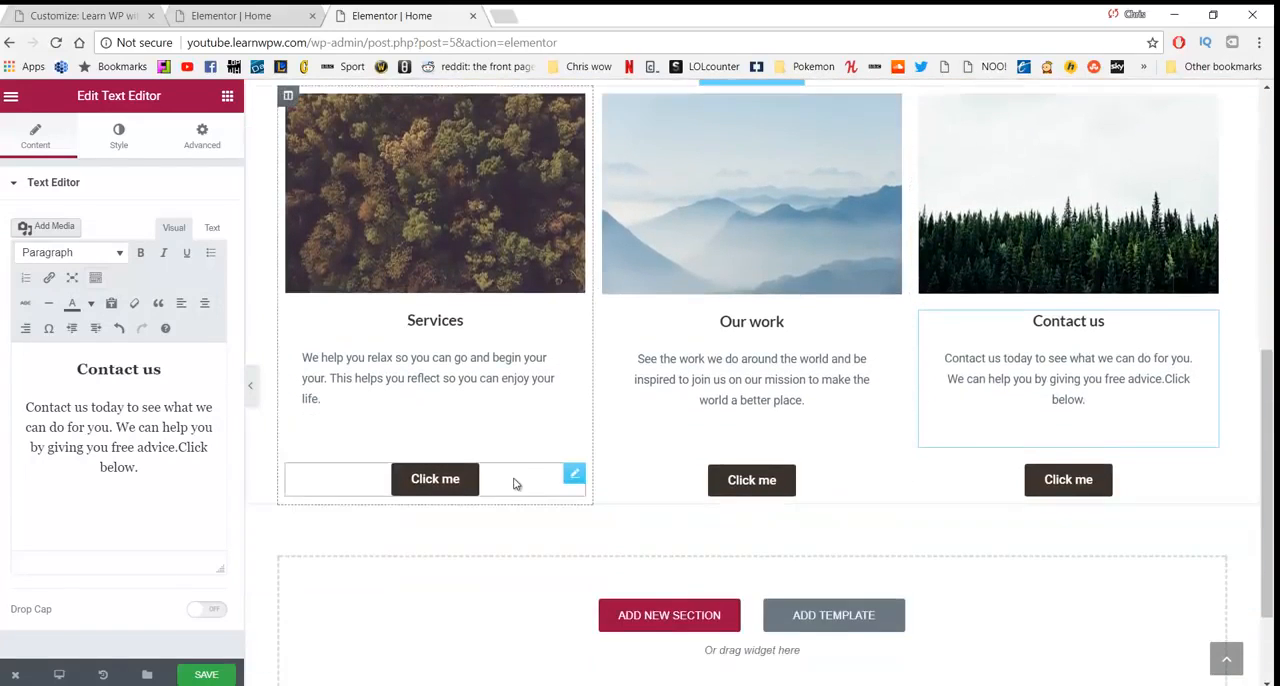
left_click(429, 479)
left_click_drag(170, 272, 80, 277)
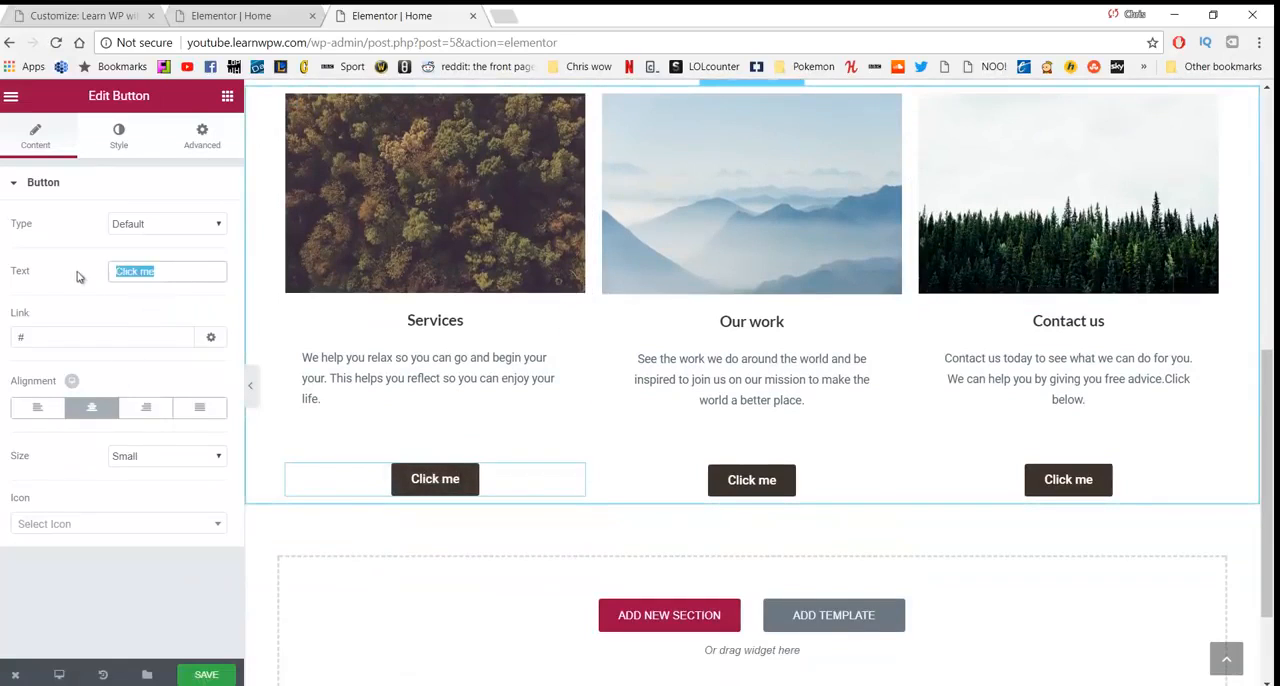
type("Our serv")
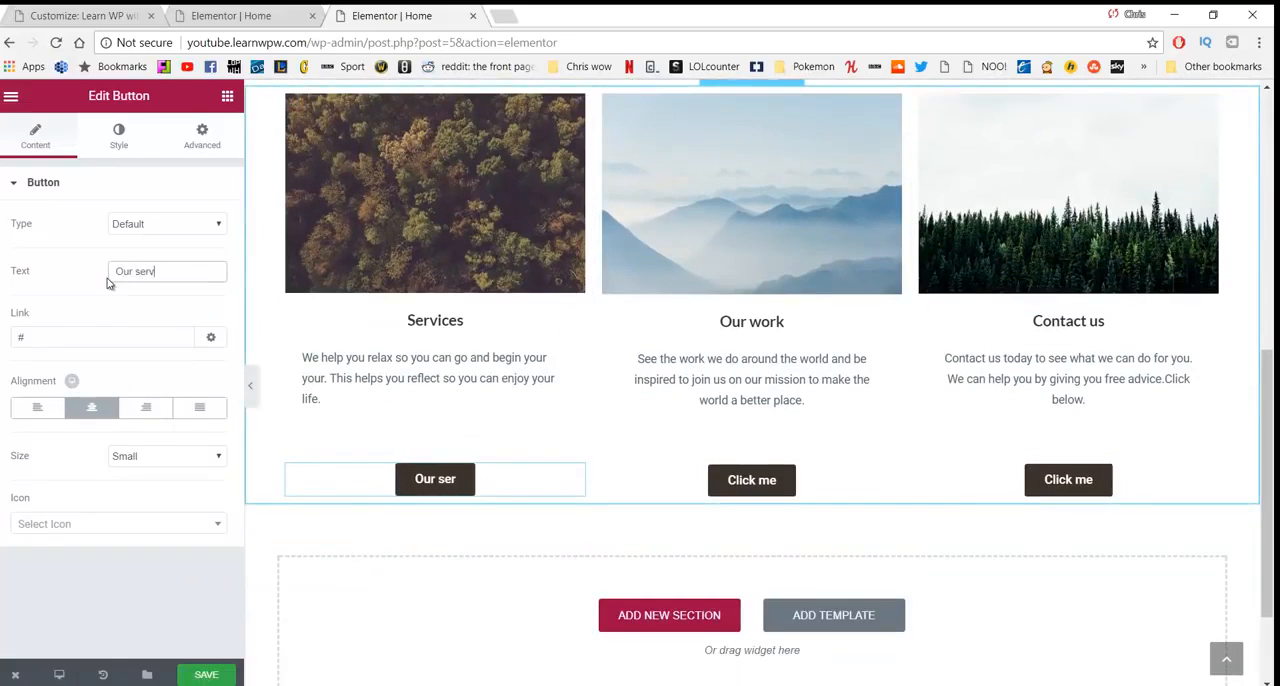
type("ices")
left_click(124, 343)
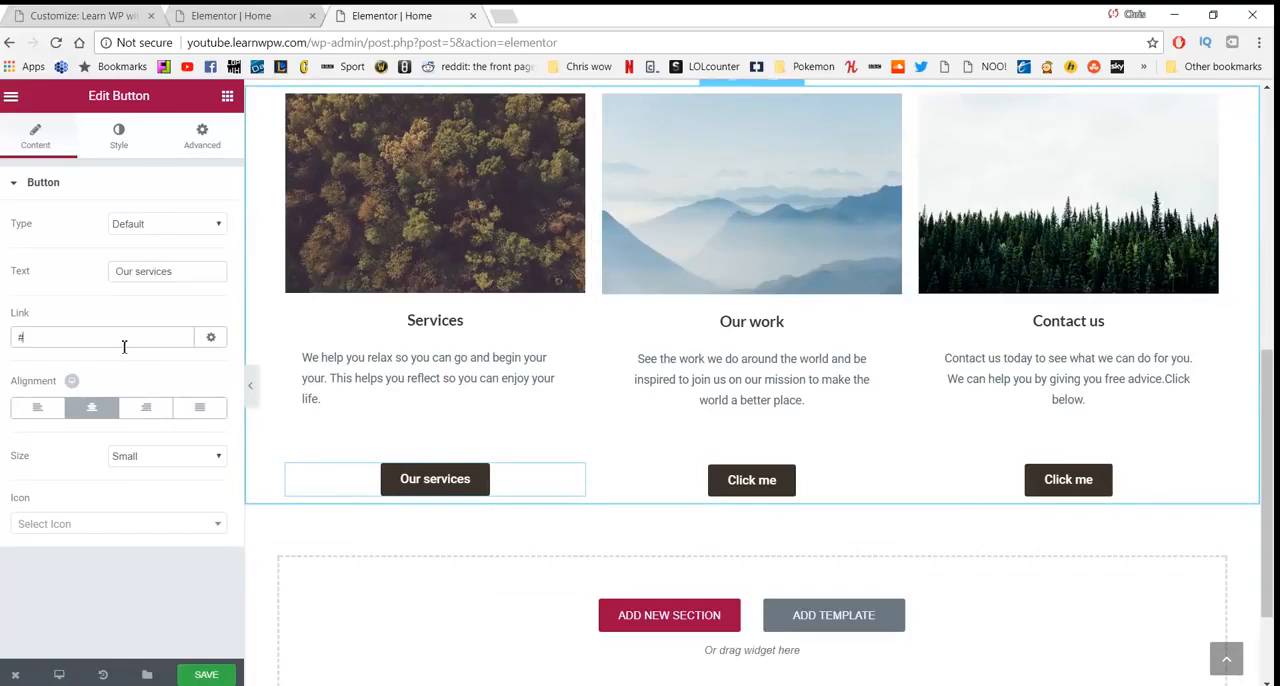
key("BackSpace")
- Set the text of the button under the "Our work" column to "Our Work"
scroll(430, 380, "up", 6)
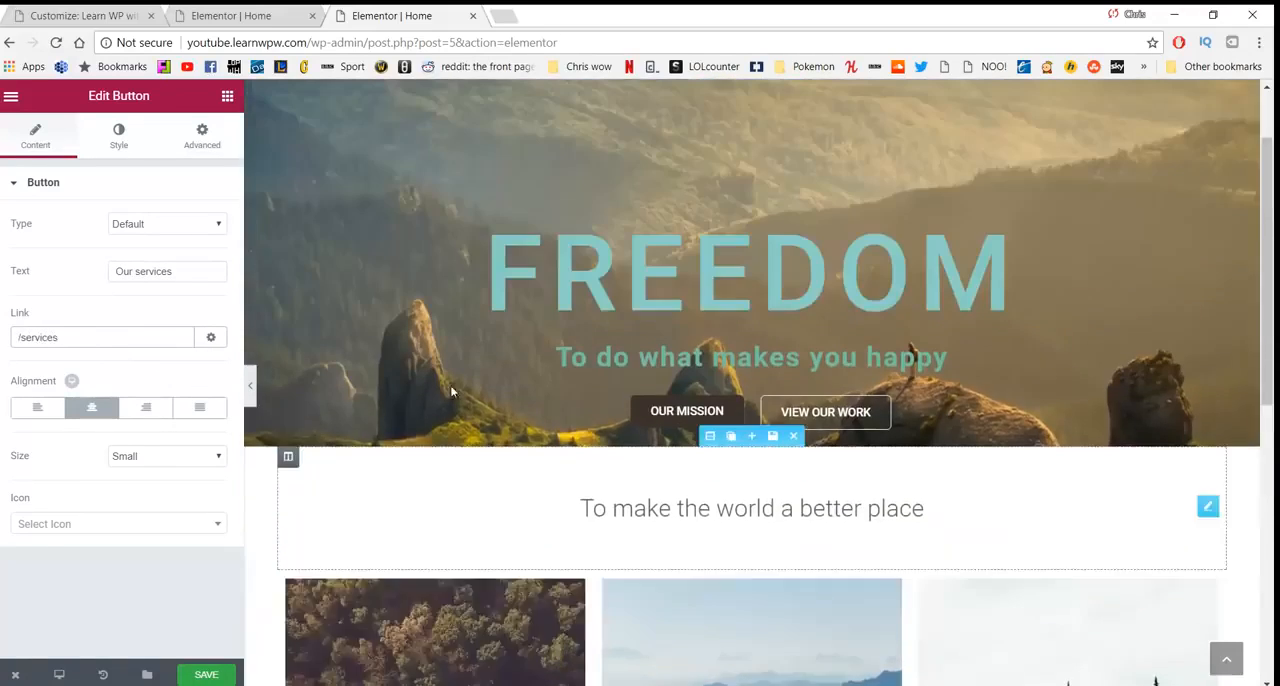
scroll(700, 414, "down", 6)
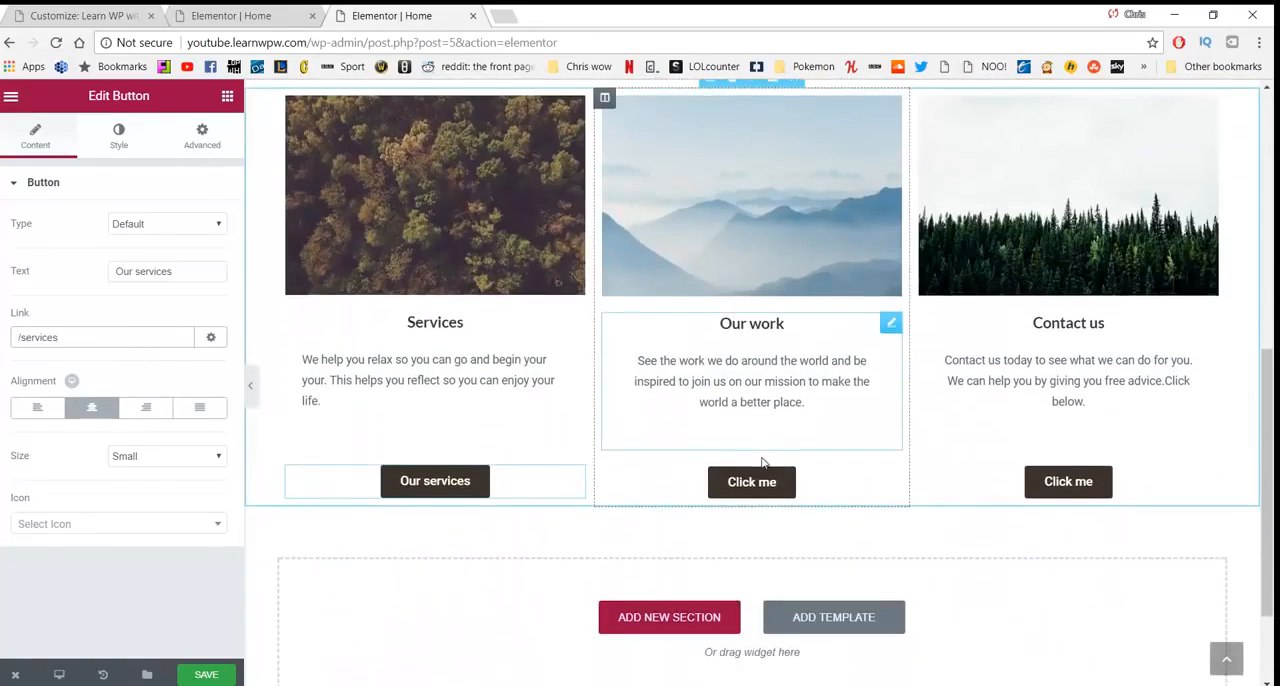
left_click(751, 482)
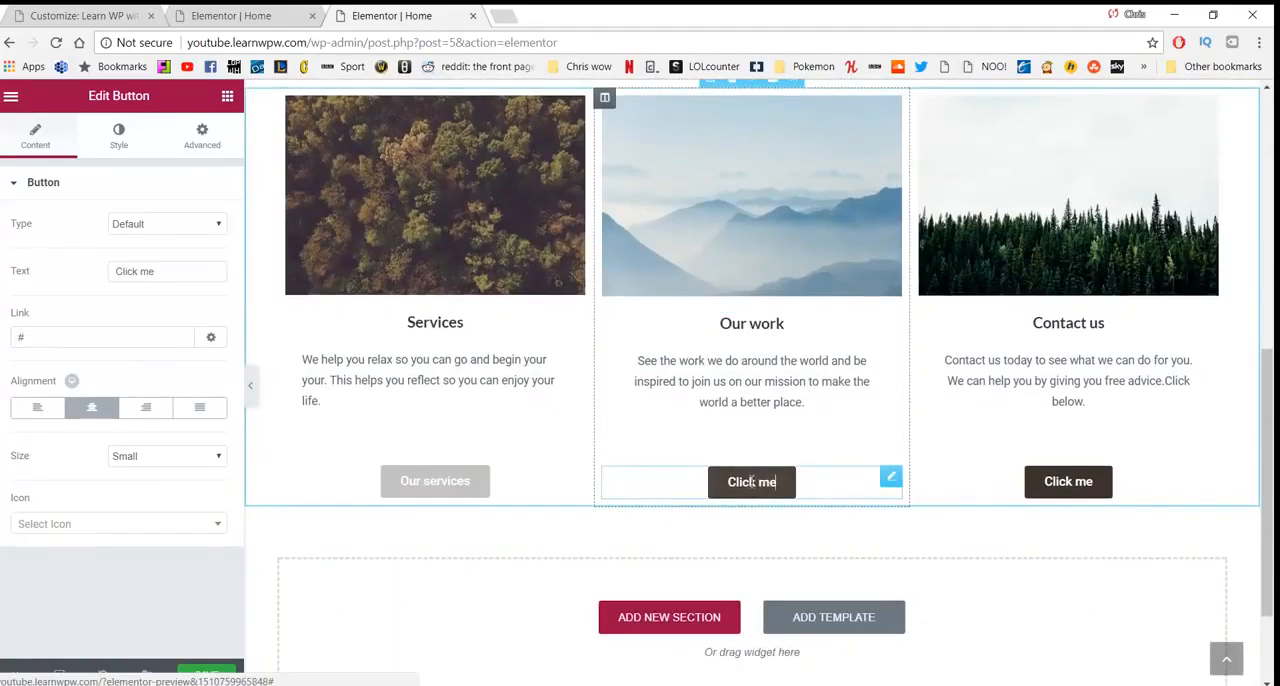
triple_click(120, 270)
type("Our work")
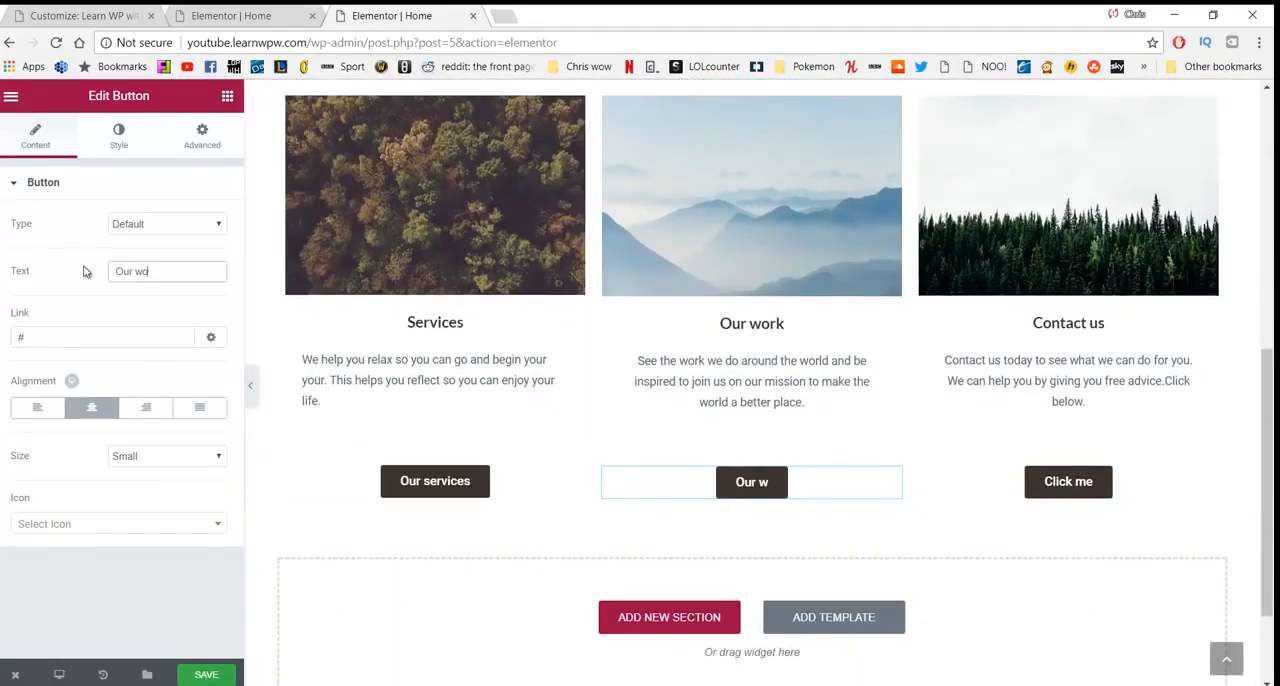
key("BackSpace")
key("BackSpace")
key("BackSpace")
key("BackSpace")
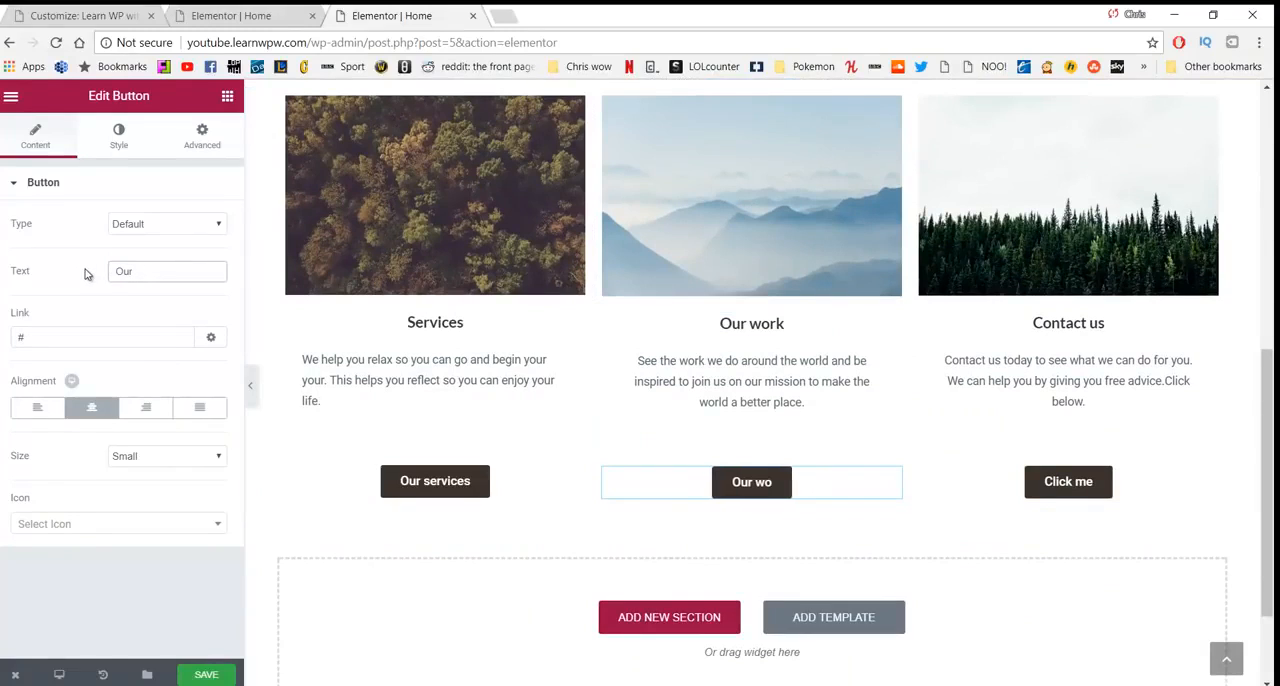
type("Work")
- Capitalise the first column's button text so it reads "Our Services"
left_click(402, 481)
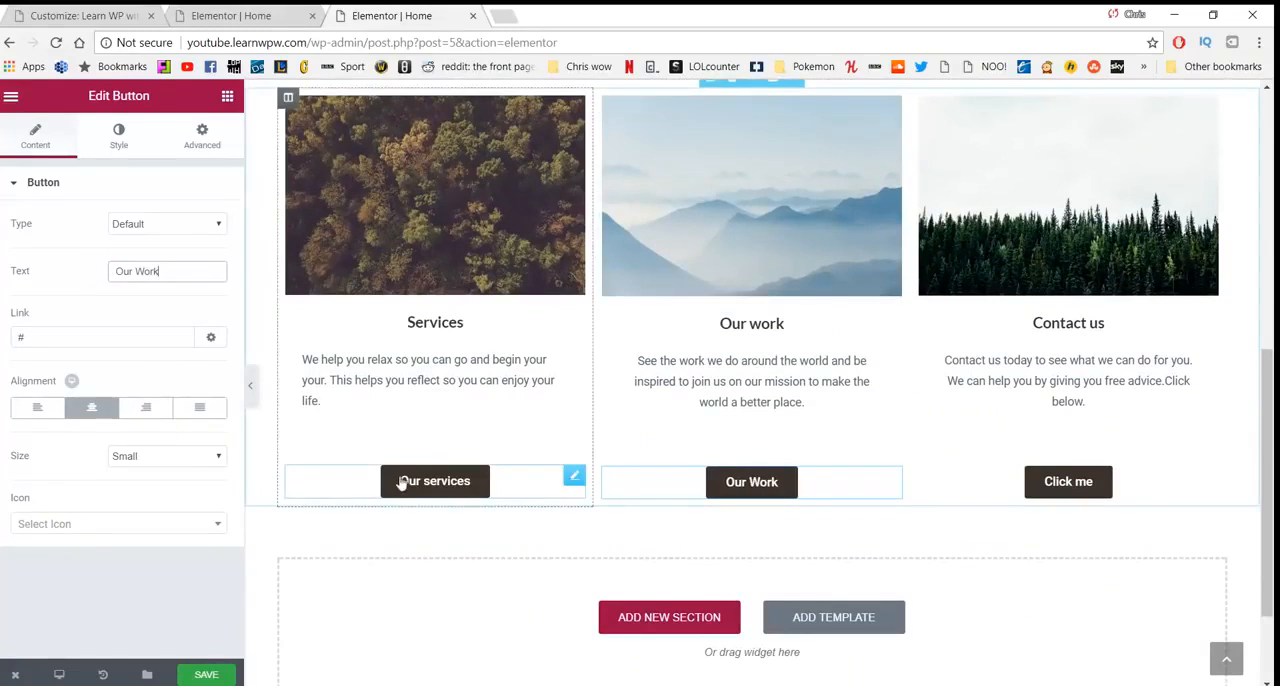
left_click(435, 481)
key("BackSpace")
type("Services")
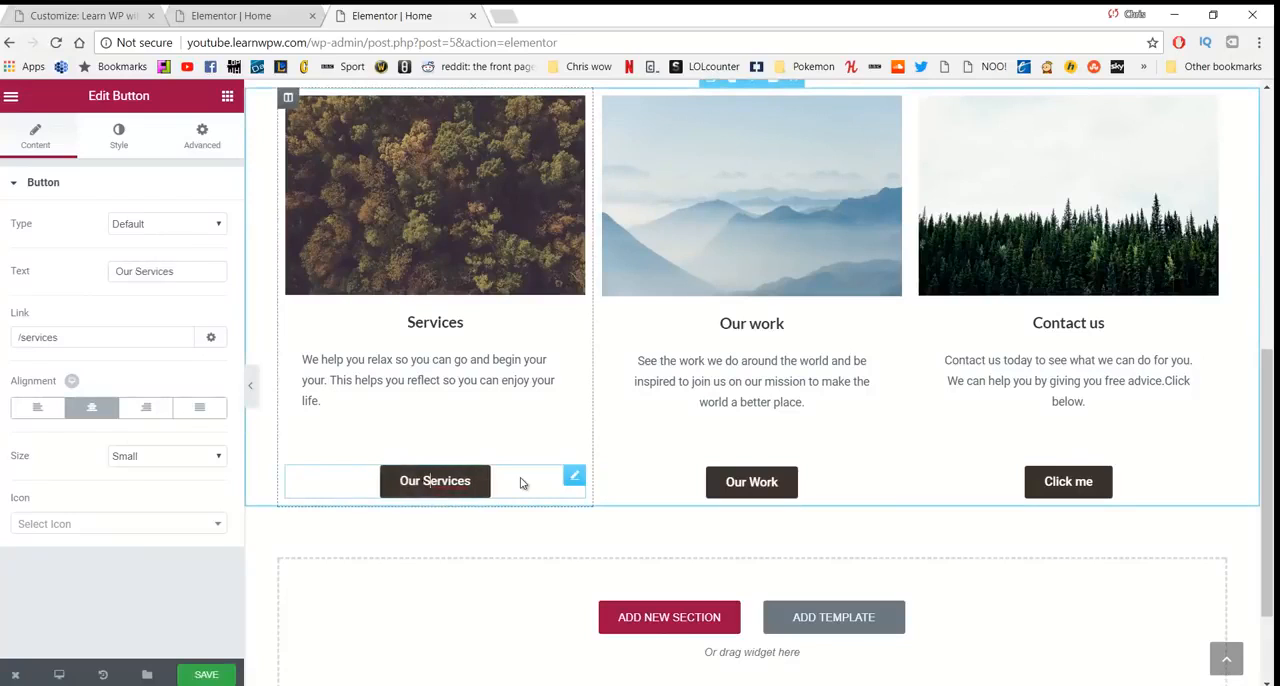
- Link the second column's "Our Work" button to /our-work
left_click(740, 482)
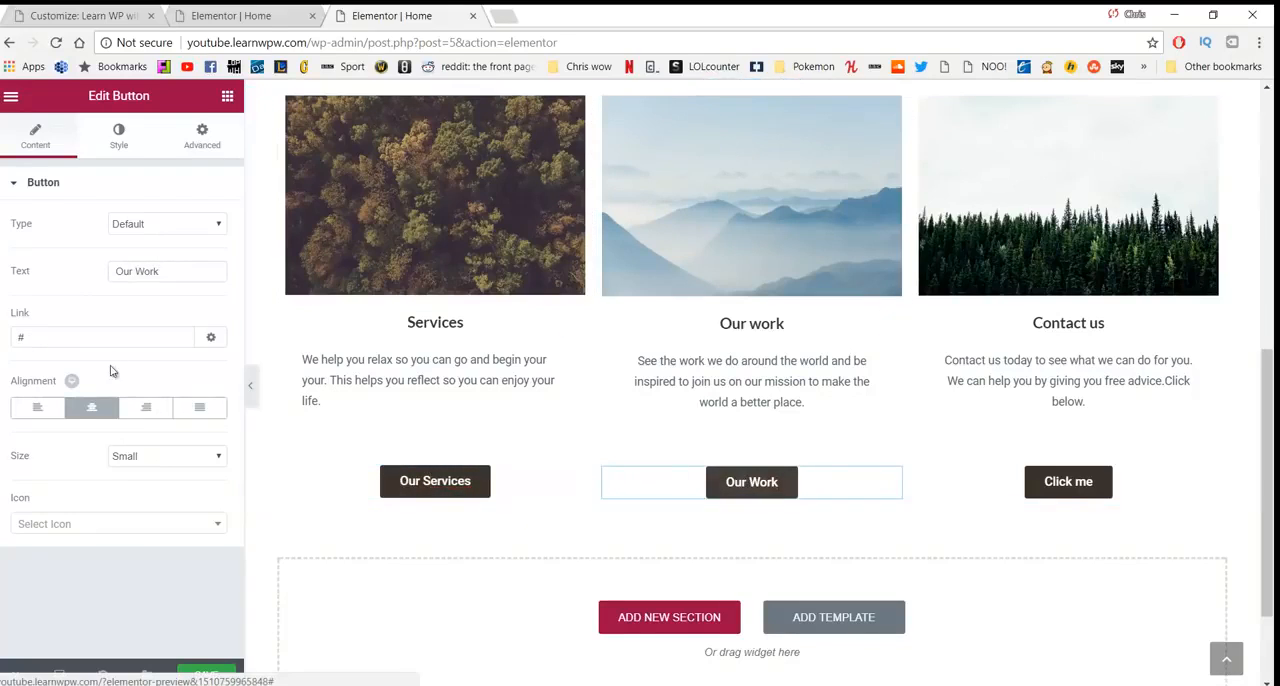
left_click(97, 338)
key("BackSpace")
type("/our-wor")
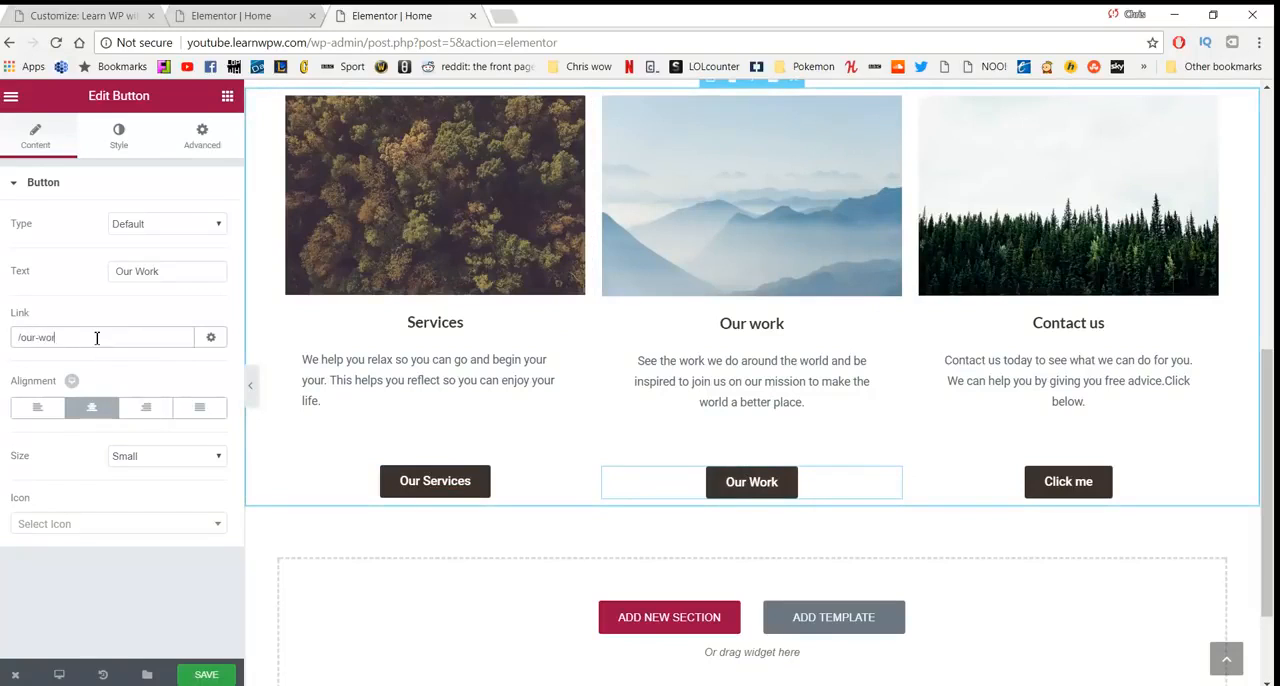
type("k")
- Set the text of the button under the "Contact us" column to "Contact Us"
left_click(1040, 481)
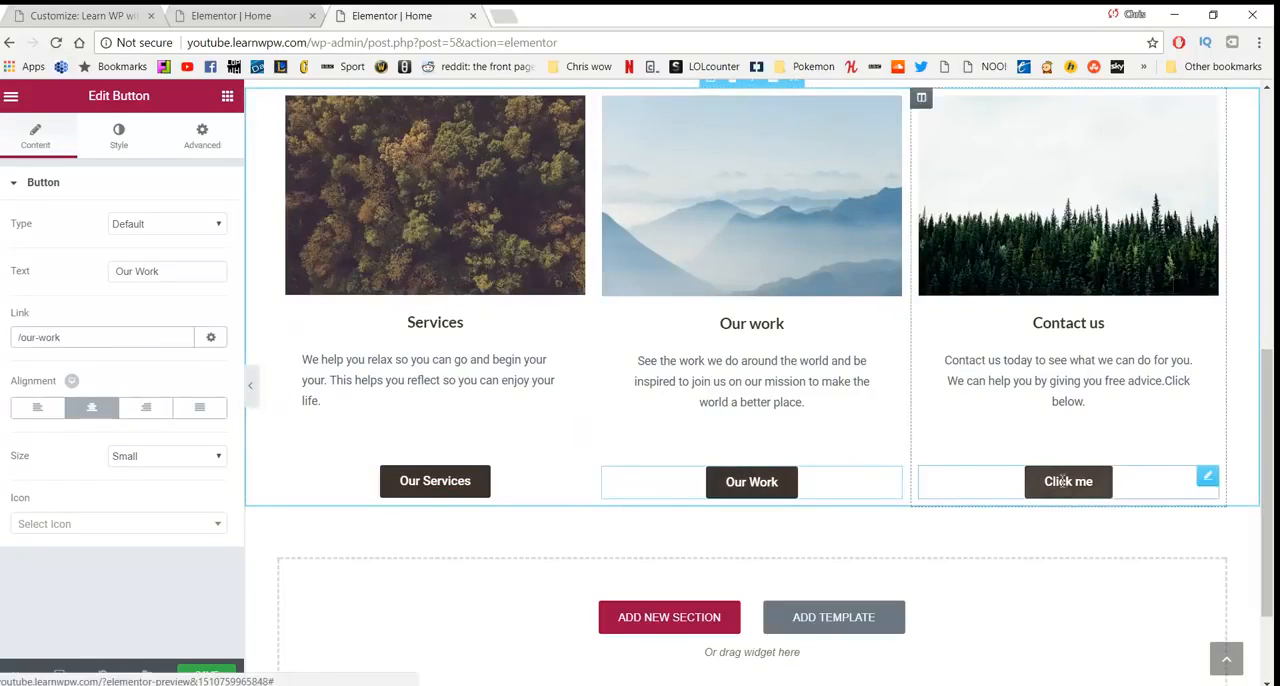
left_click_drag(152, 274, 66, 297)
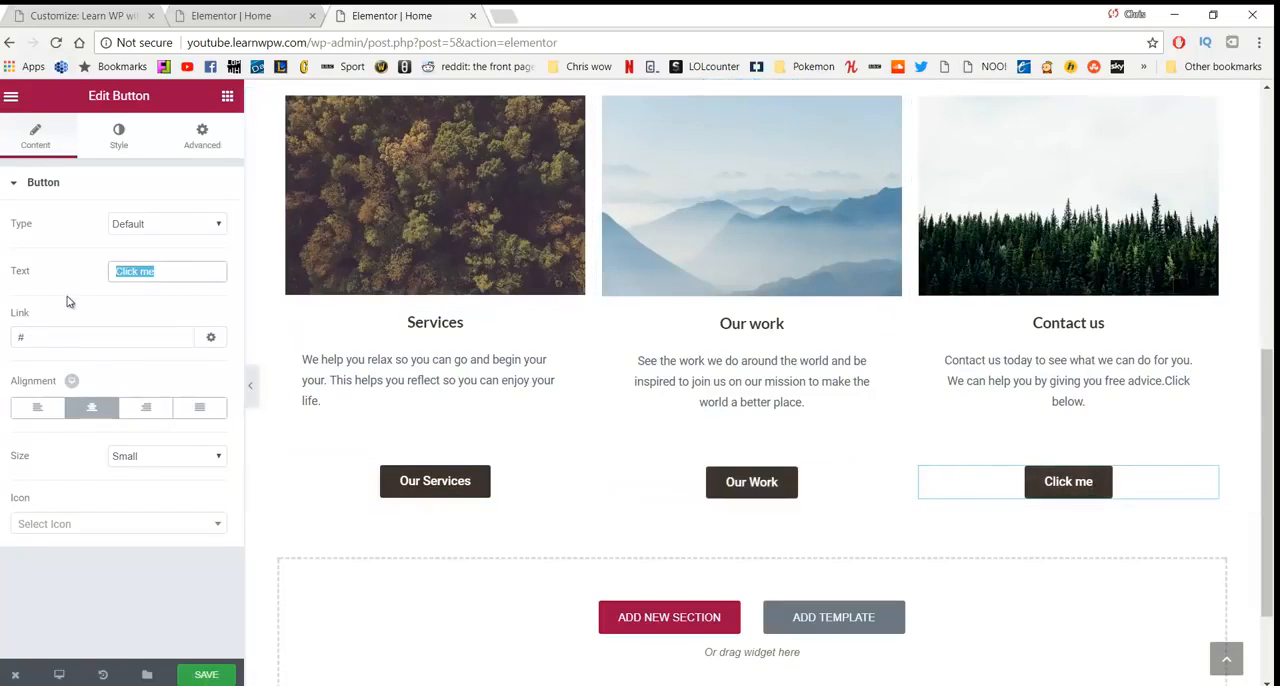
type("Contact u")
key("BackSpace")
type("Us")
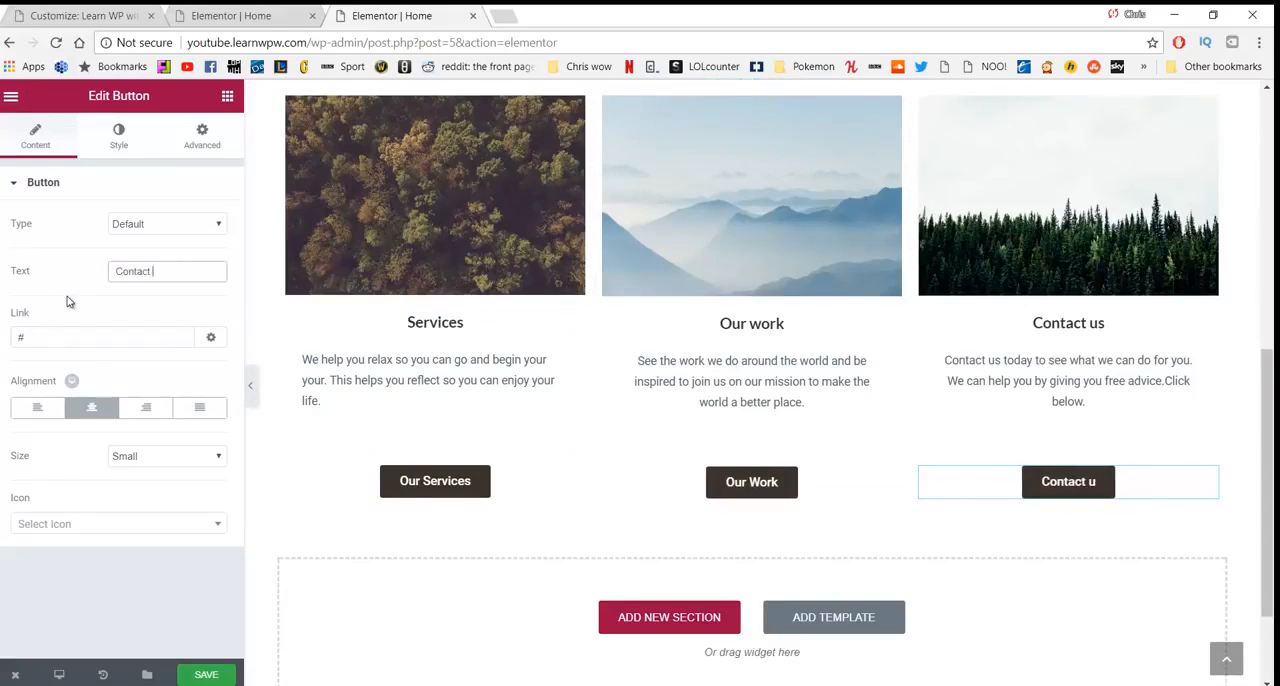
left_click(85, 337)
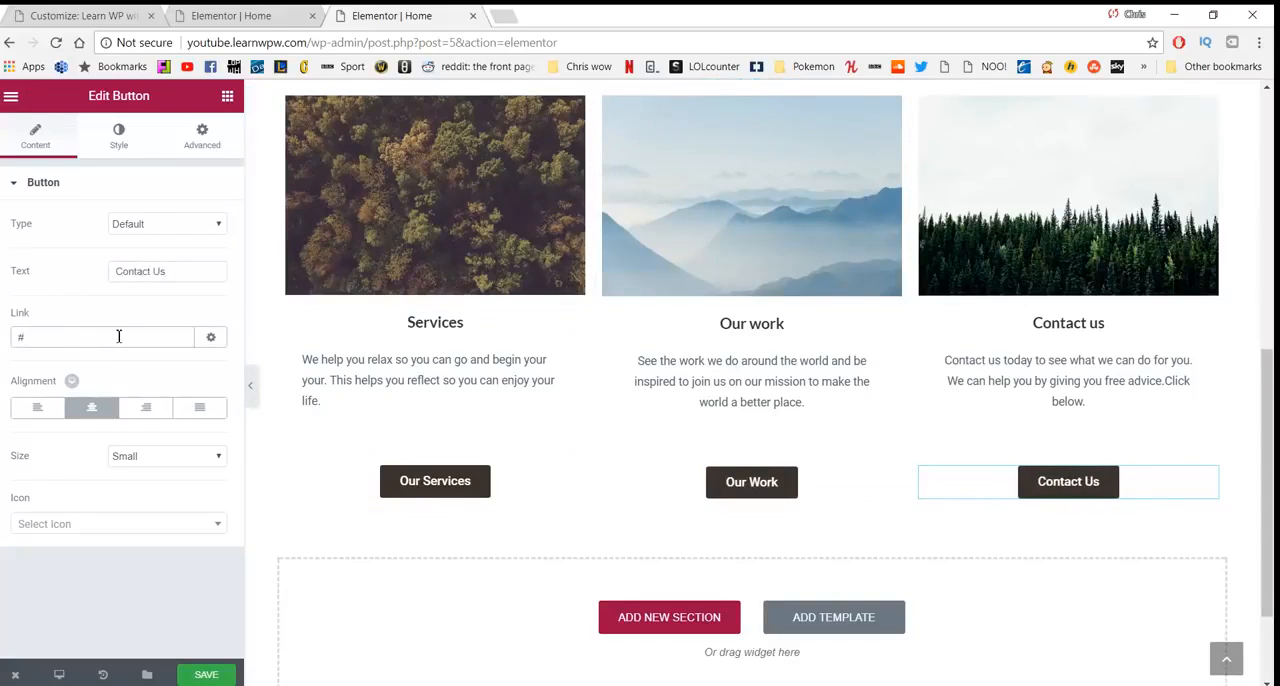
- Check the address of the Contact entry in the page's header navigation and return to the three columns
scroll(487, 330, "up", 9)
scroll(560, 370, "down", 6)
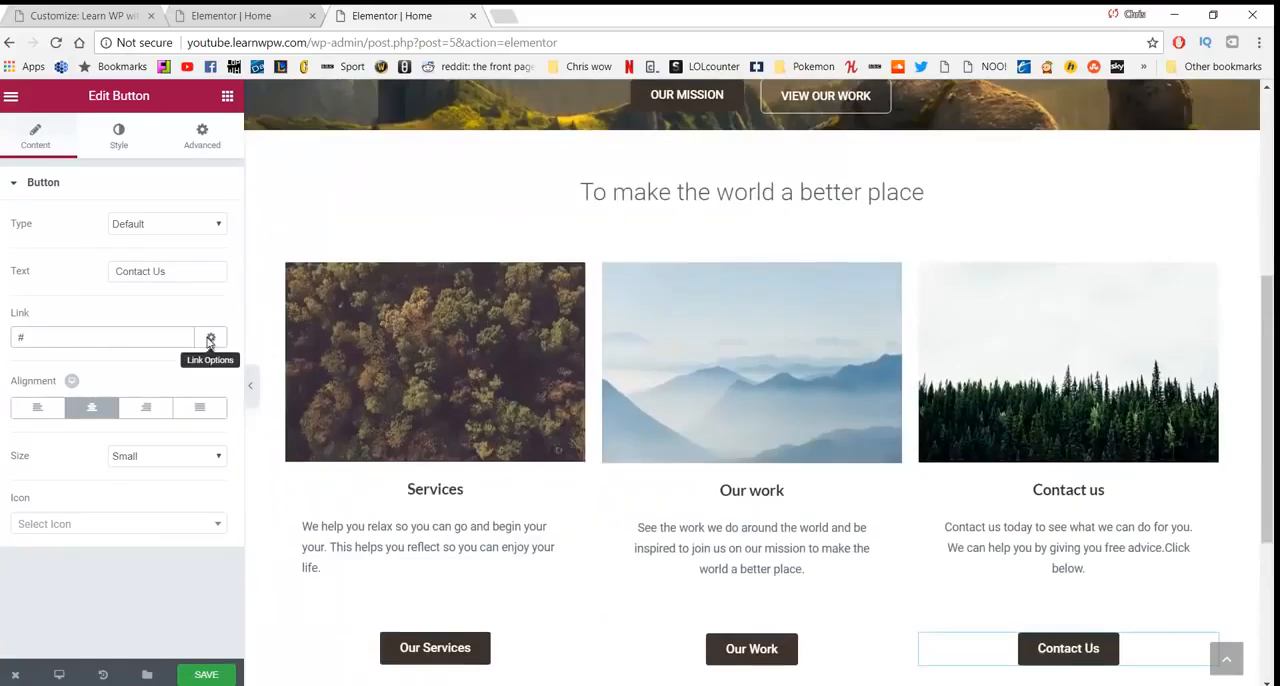
scroll(942, 249, "up", 4)
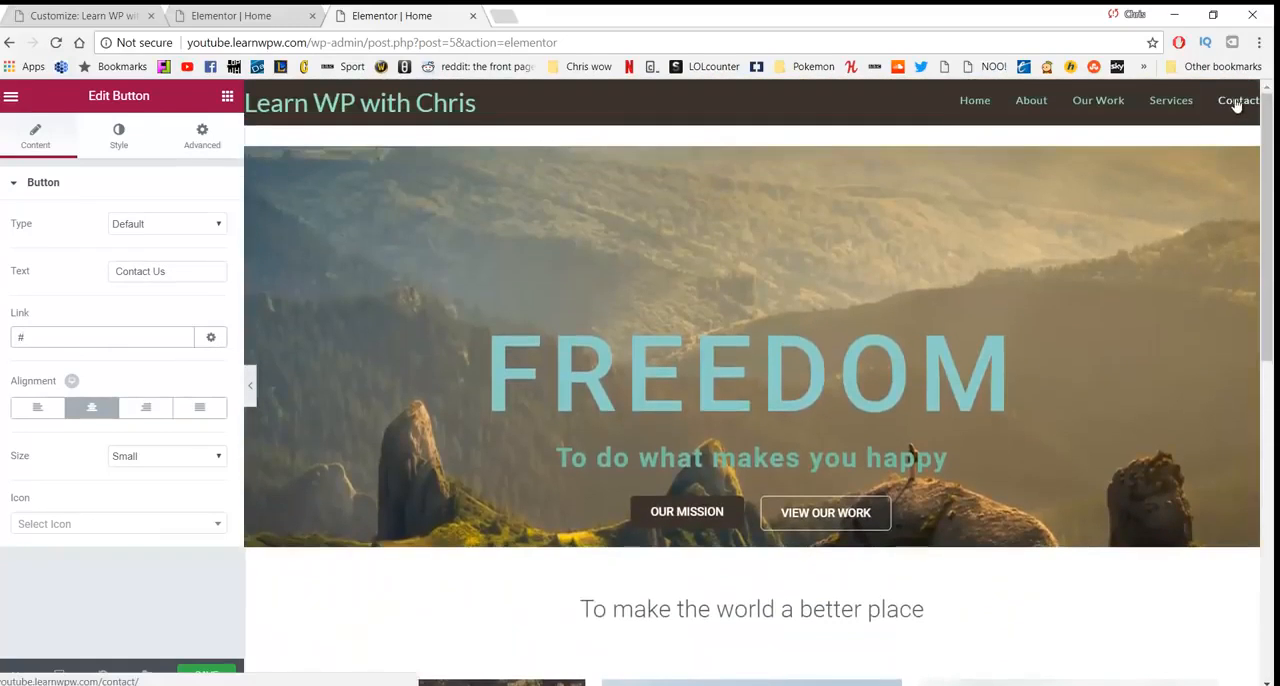
scroll(905, 674, "down", 4)
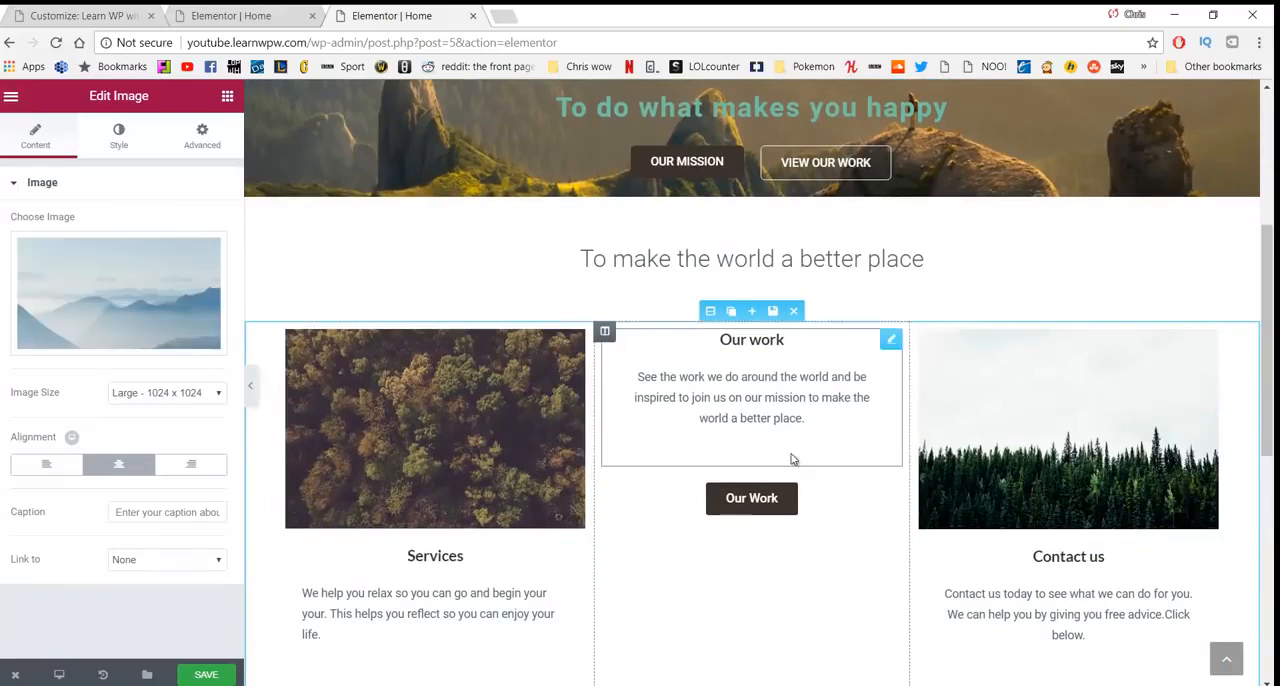
scroll(988, 505, "down", 3)
left_click_drag(988, 505, 706, 281)
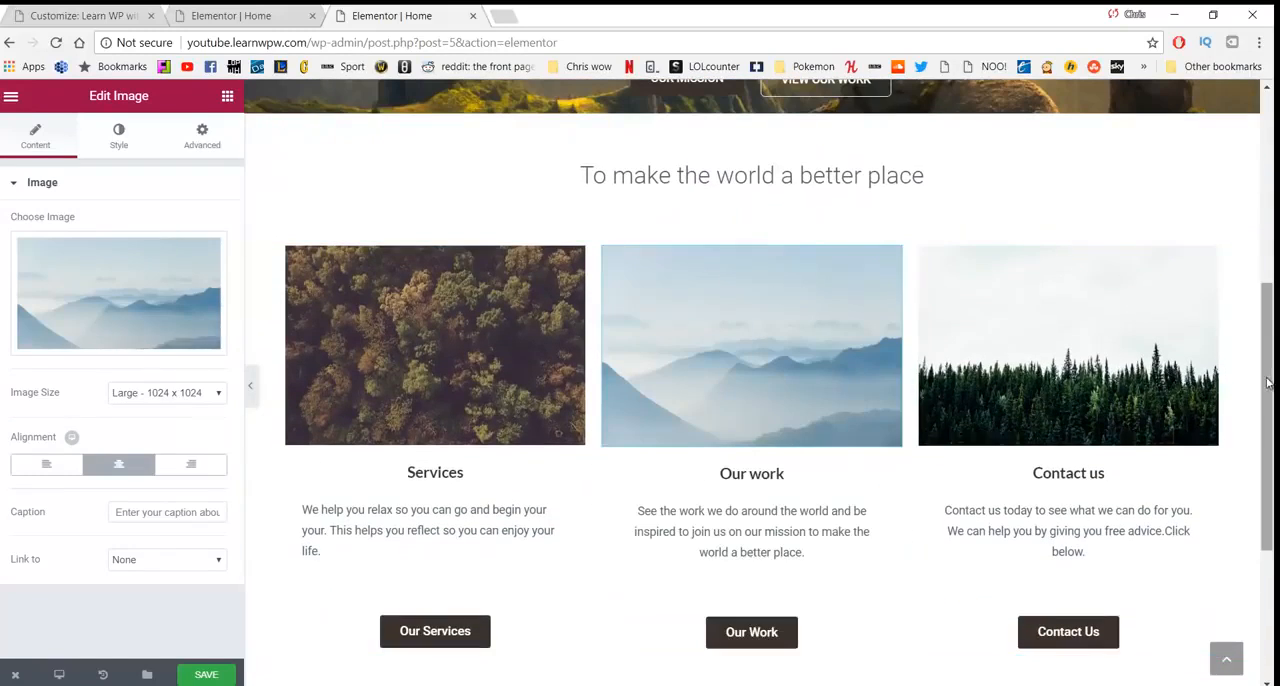
left_click_drag(1267, 386, 1267, 196)
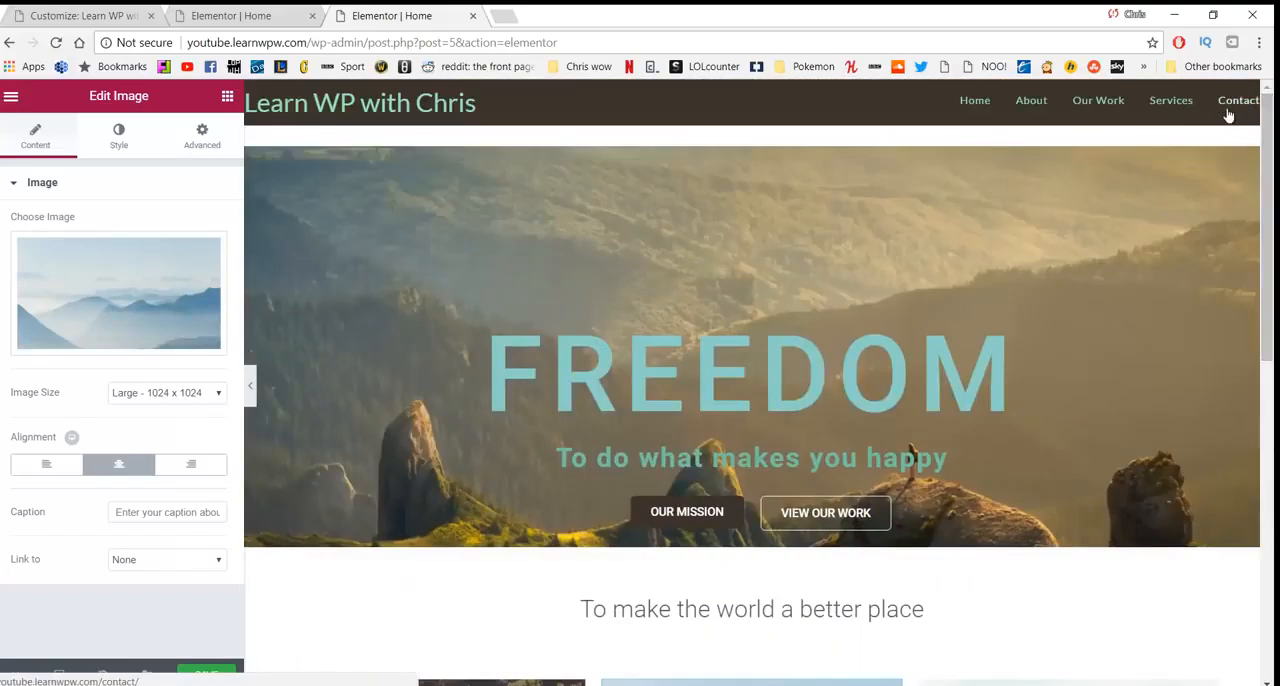
scroll(872, 658, "down", 1)
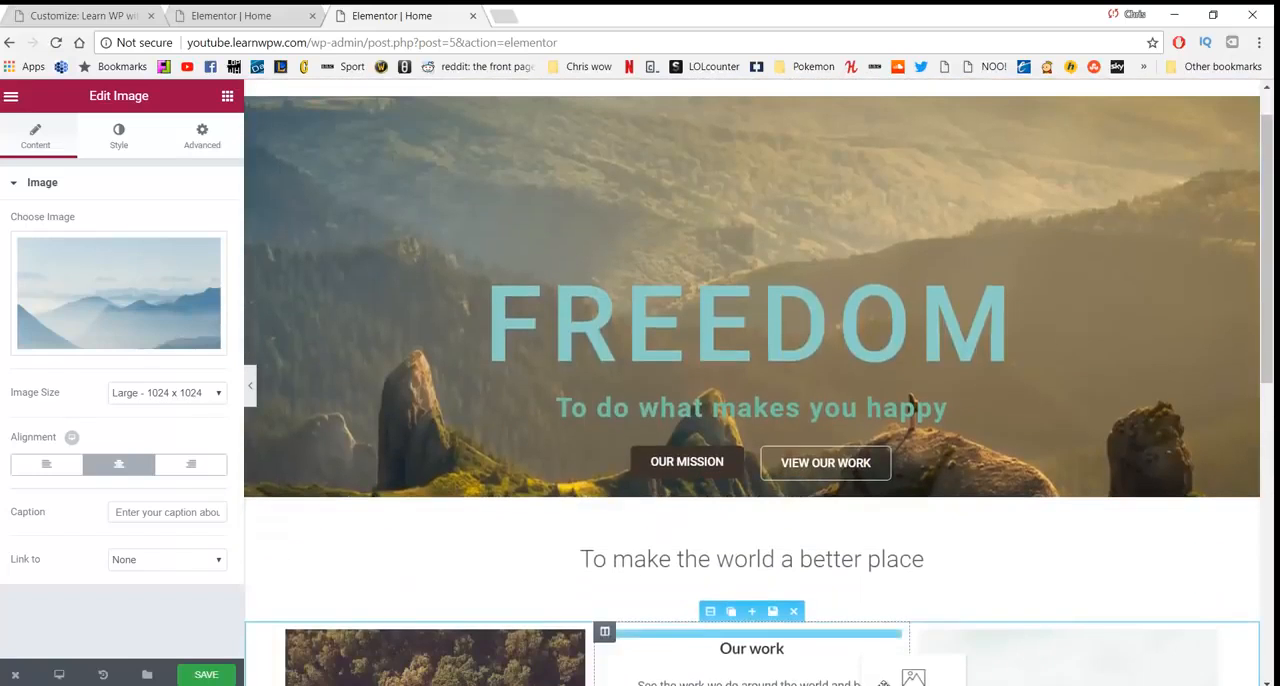
left_click_drag(872, 658, 851, 571)
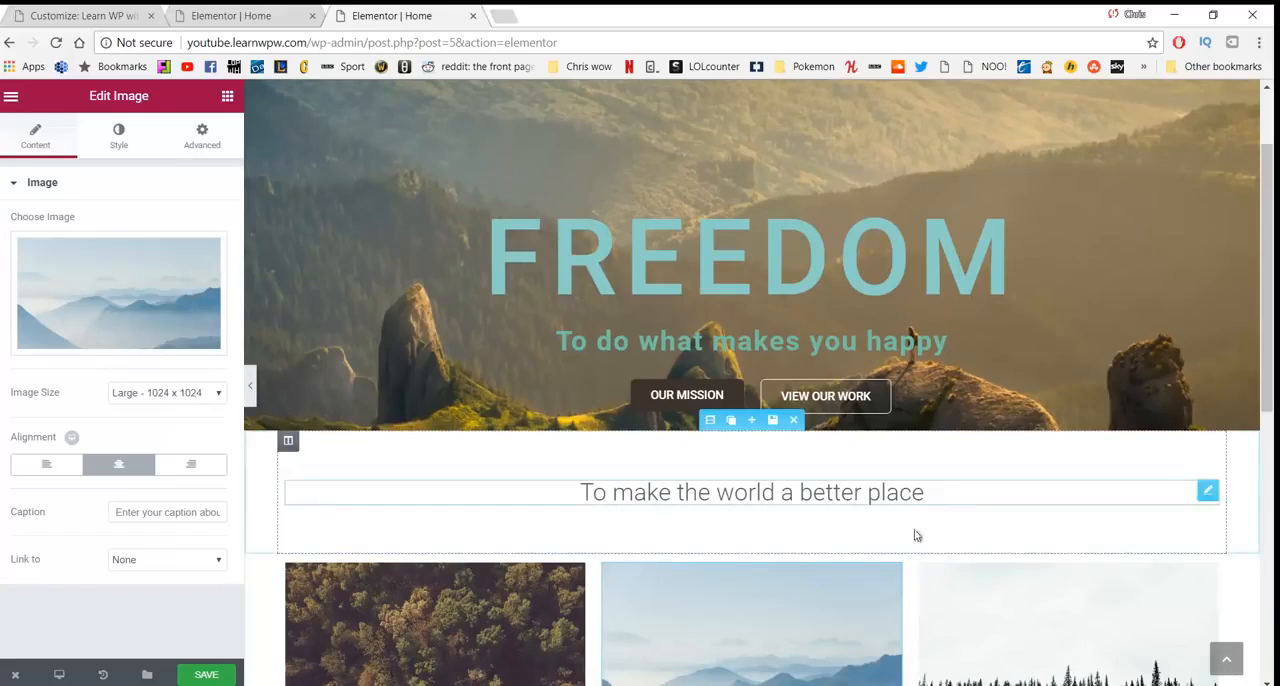
scroll(449, 484, "down", 1)
scroll(449, 484, "down", 3)
scroll(603, 330, "down", 2)
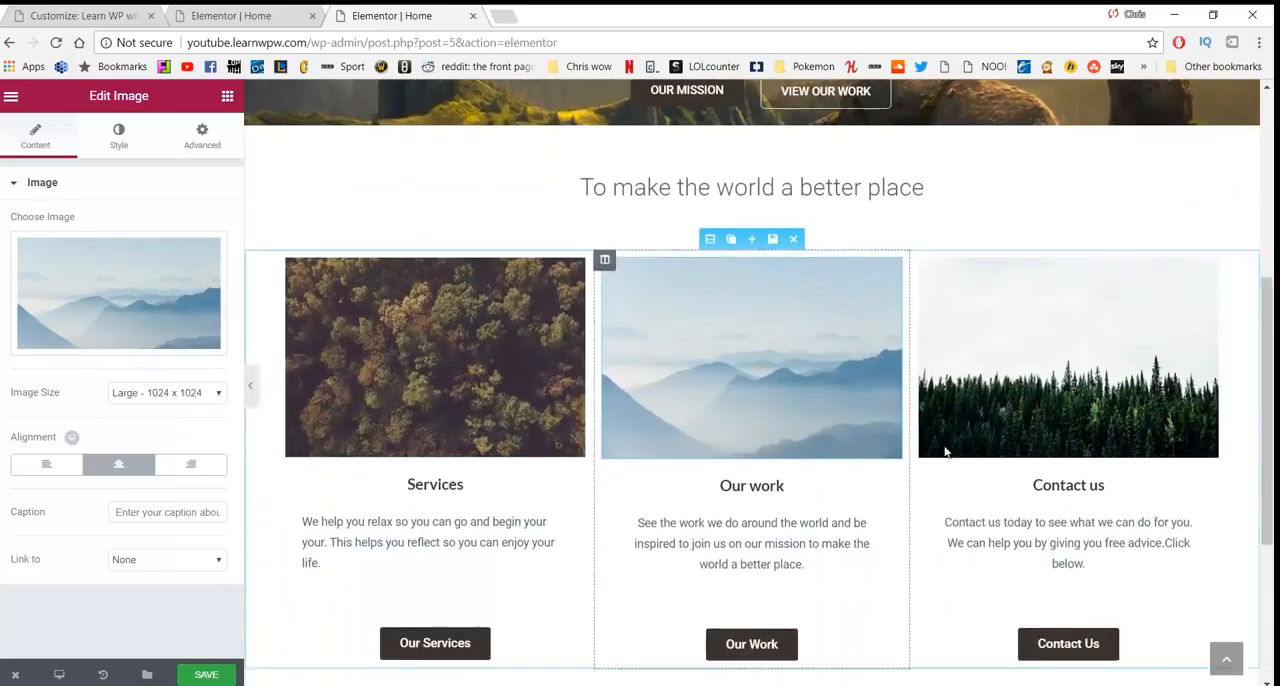
- Link the "Contact Us" button in the third column to /contact and save the page
left_click(1062, 524)
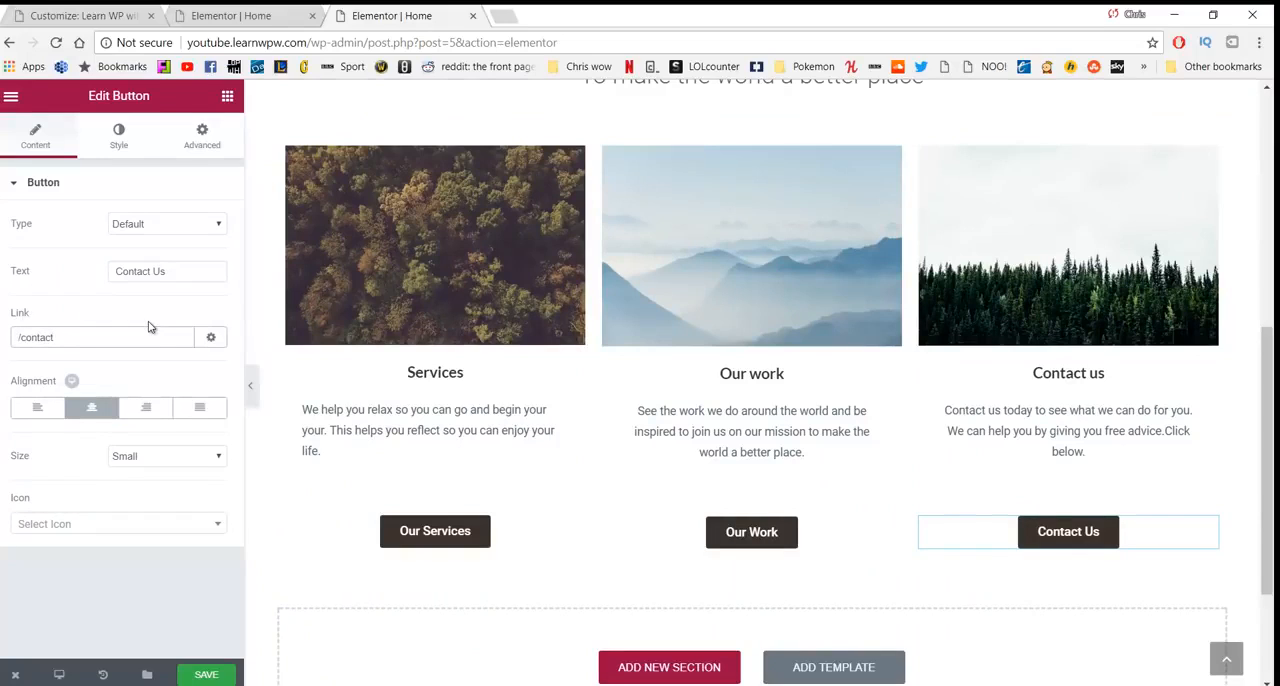
left_click(214, 676)
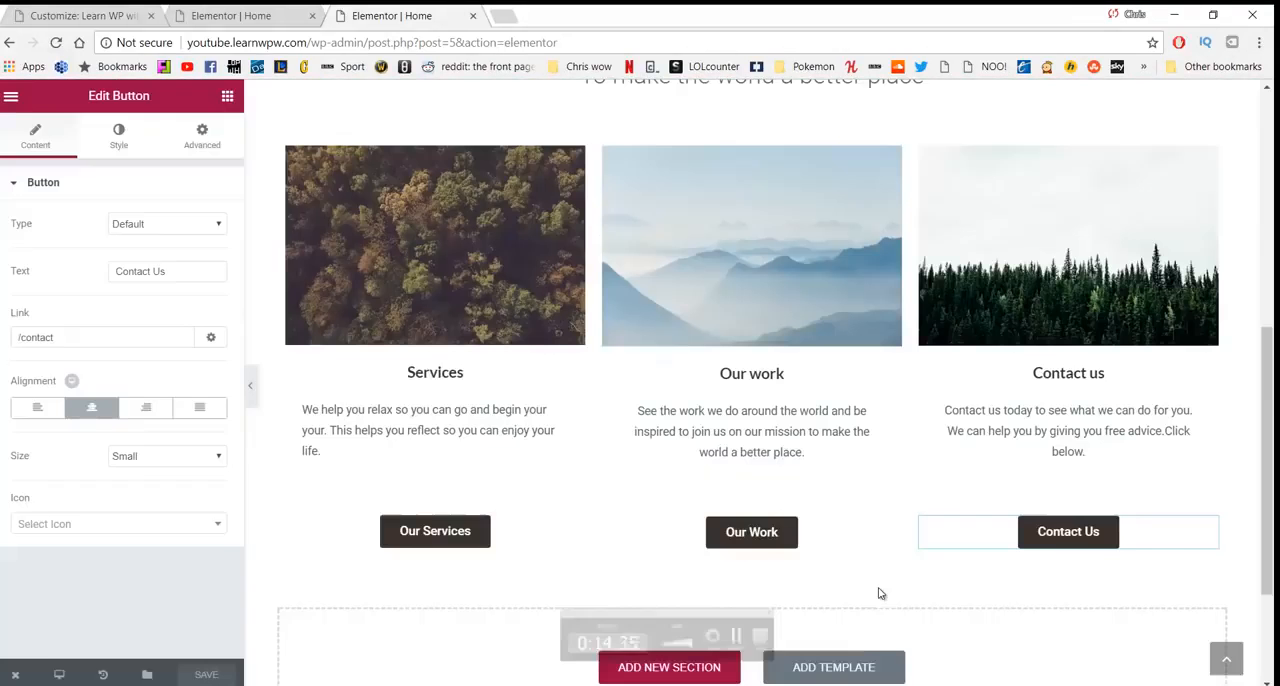
scroll(670, 565, "up", 1)
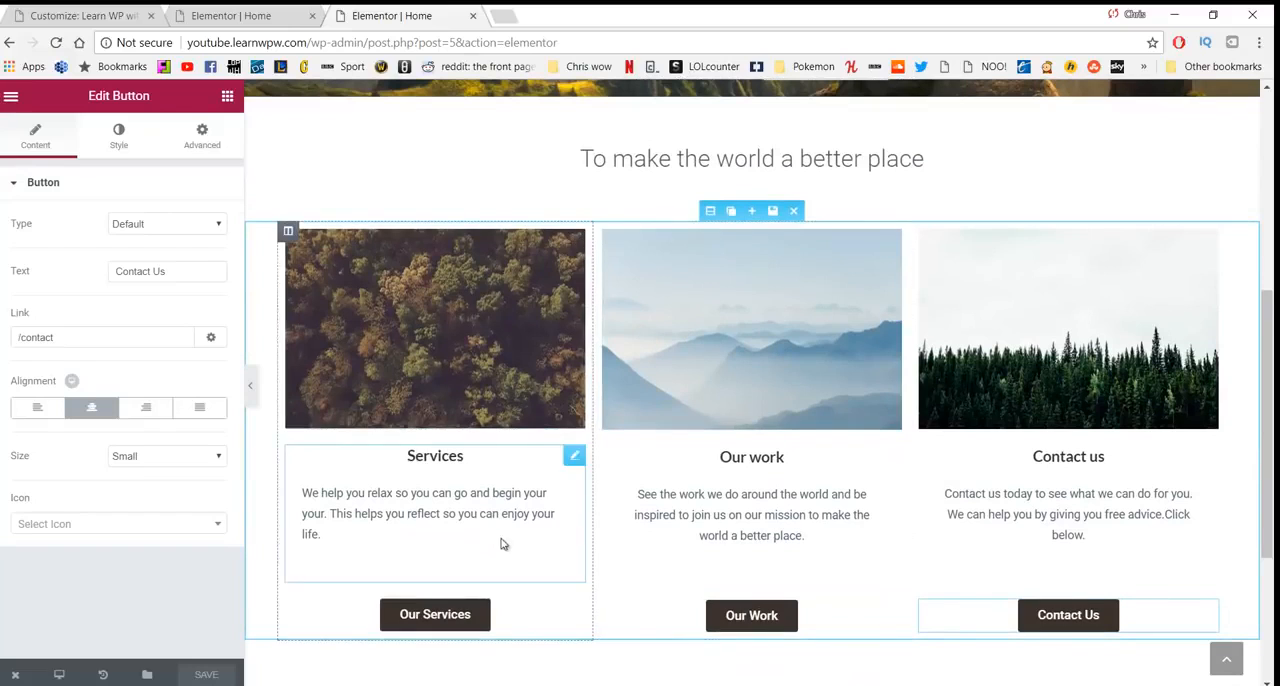
- Add a new section with two equal columns below the three-column section
scroll(664, 419, "down", 3)
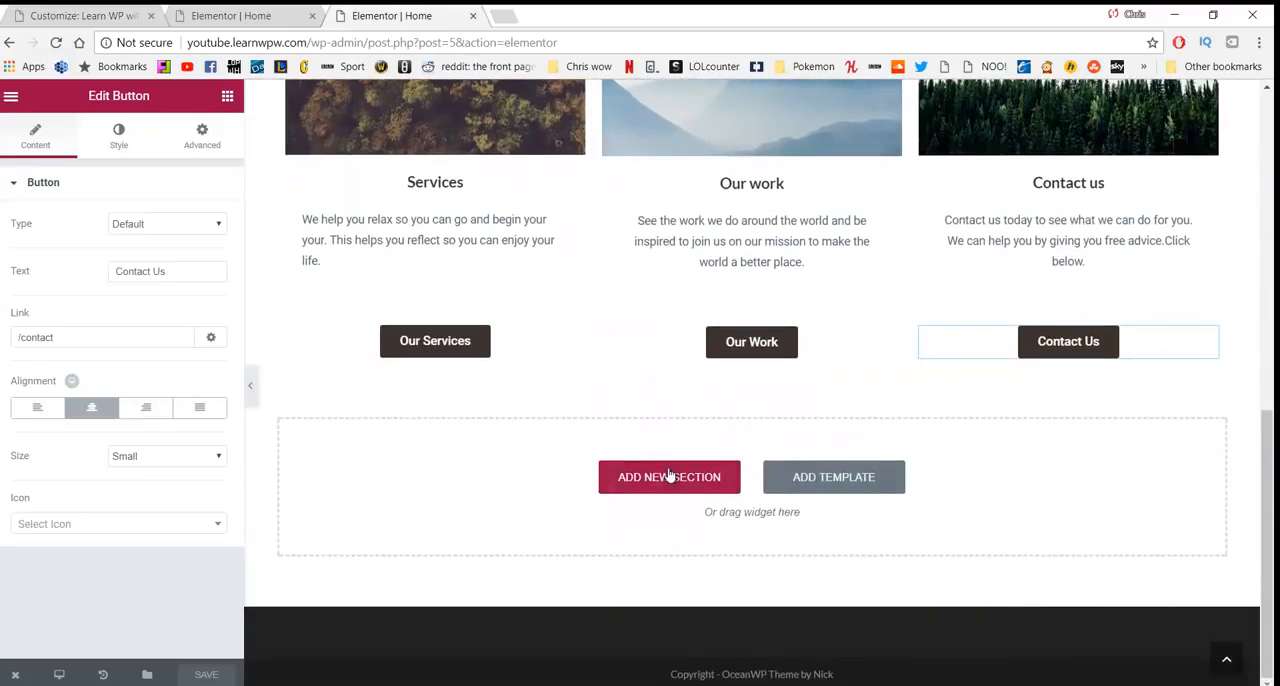
left_click(669, 480)
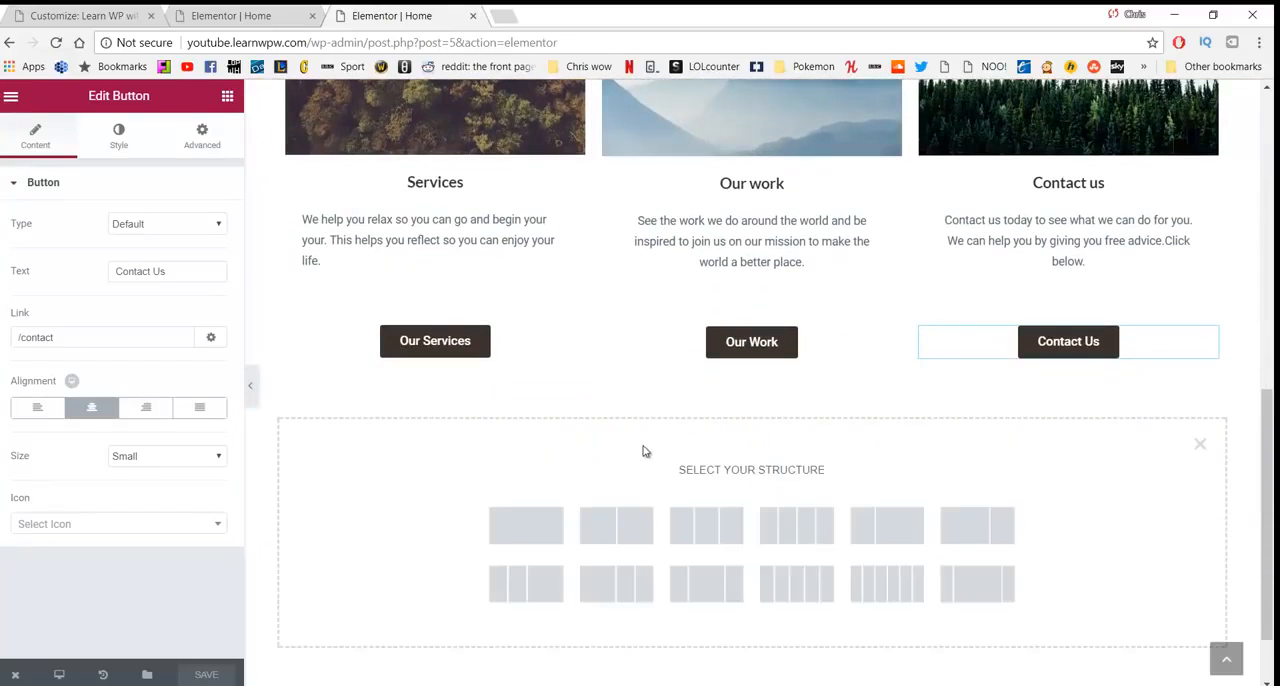
left_click(632, 525)
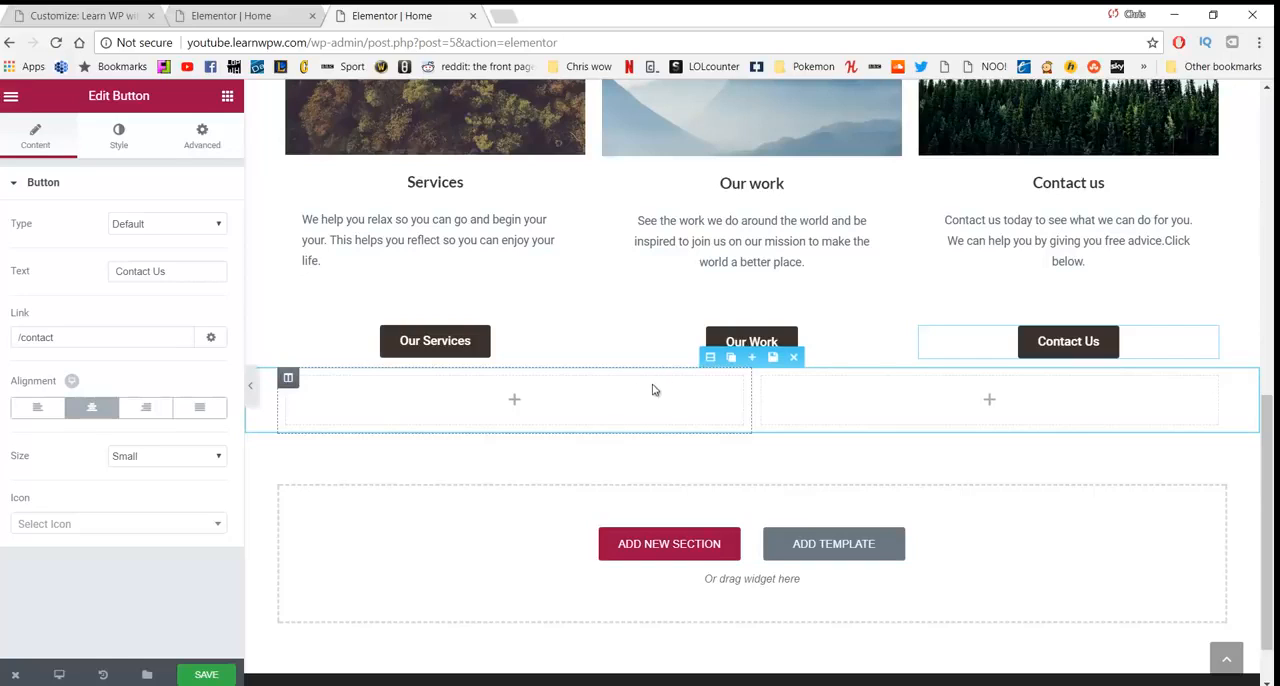
- Give the new two-column section a classic background in light grey, #f7f7f7
left_click(710, 357)
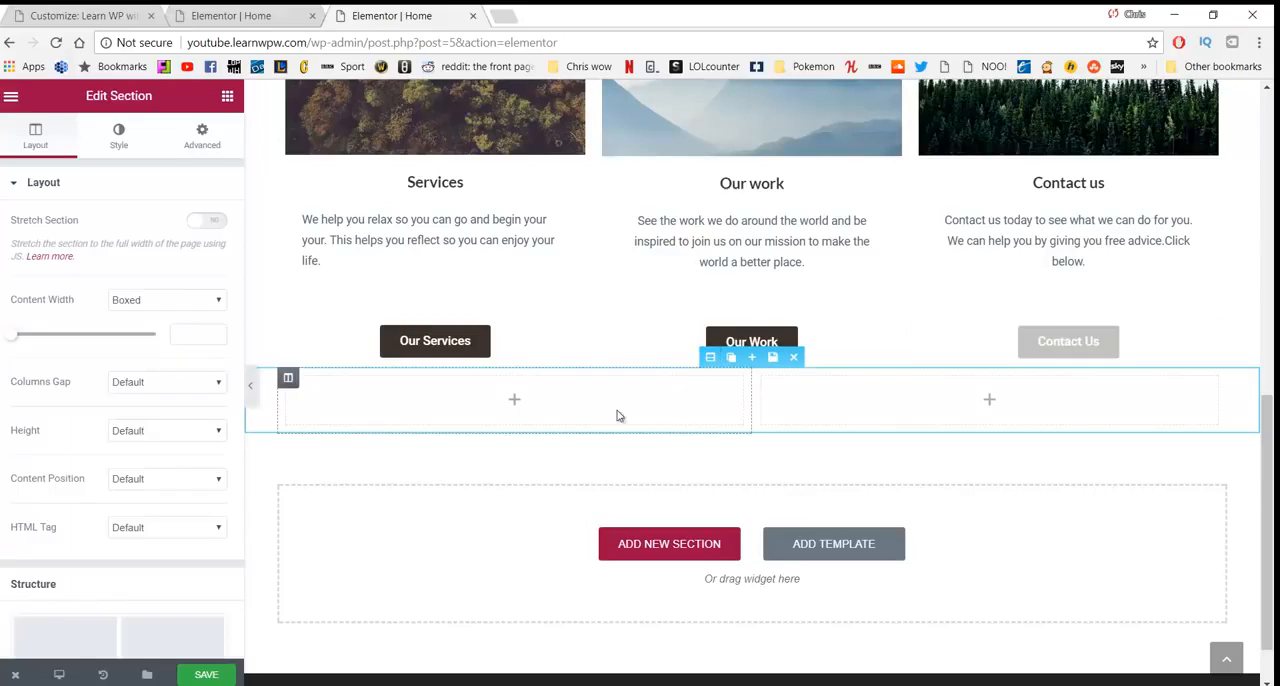
left_click(120, 140)
left_click(127, 275)
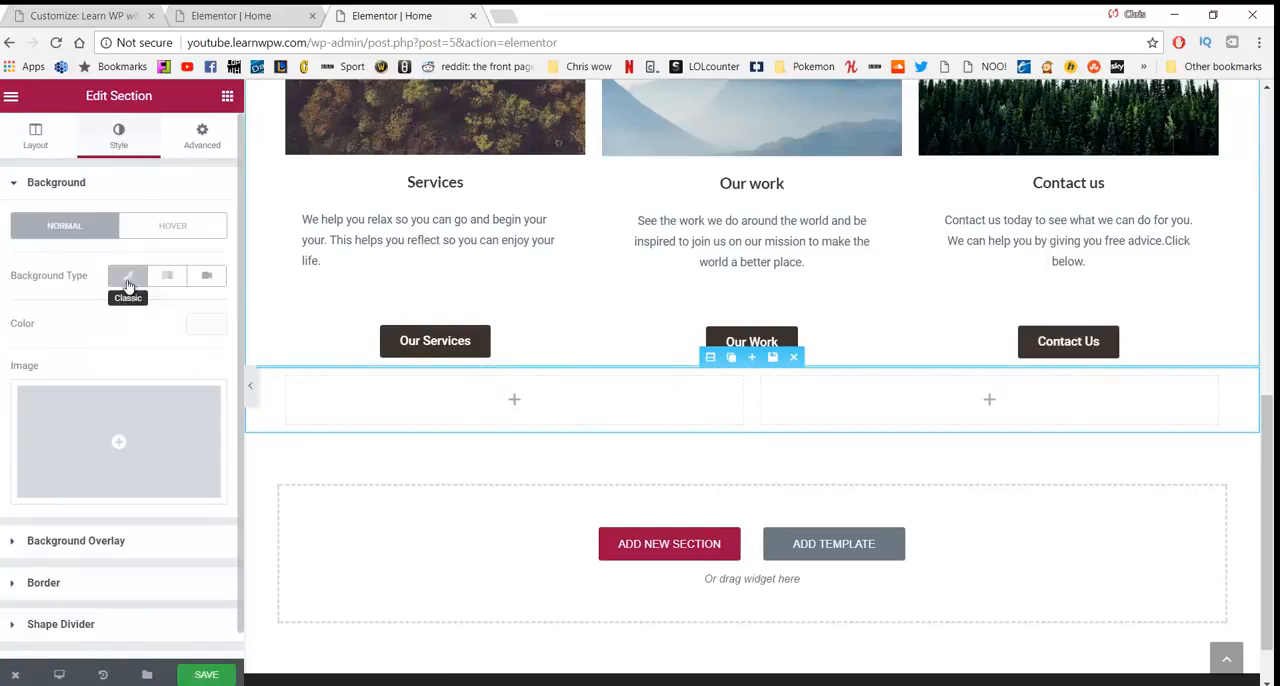
left_click(192, 330)
left_click_drag(59, 369, 11, 350)
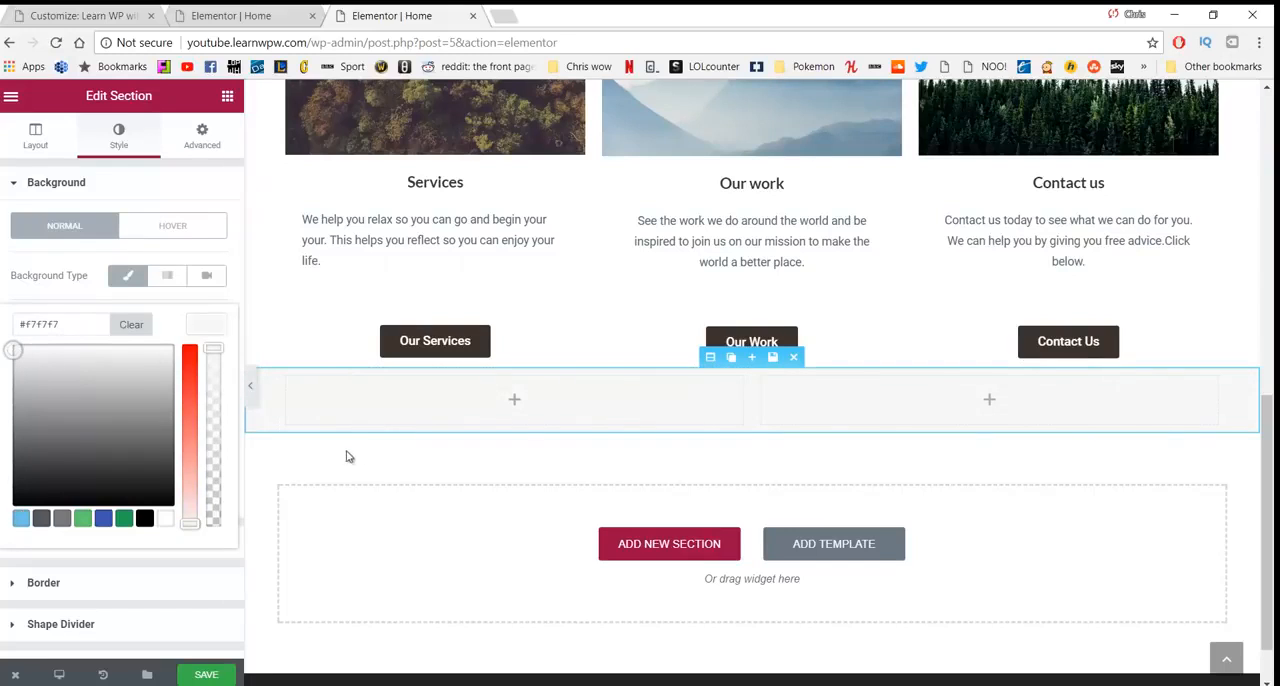
- Unlink the two-column section's spacing values and set its top margin to 50 px and its top and bottom padding to 40 px
left_click(200, 140)
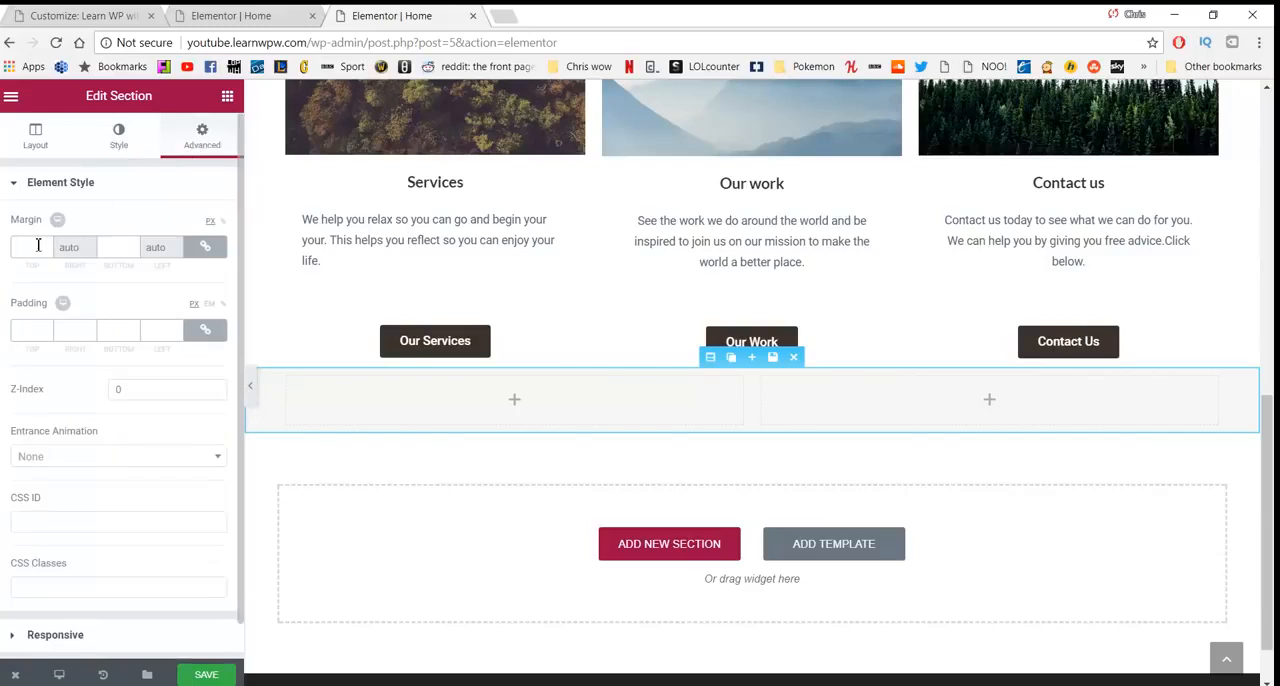
left_click(201, 253)
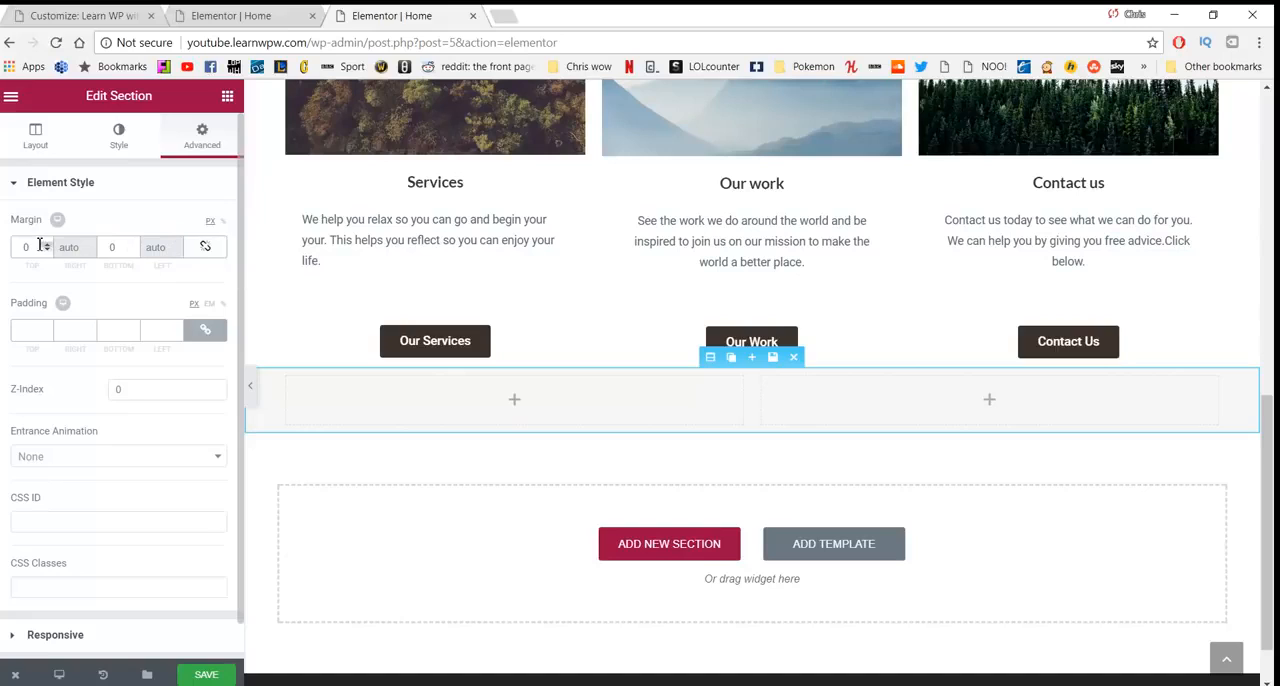
type("50")
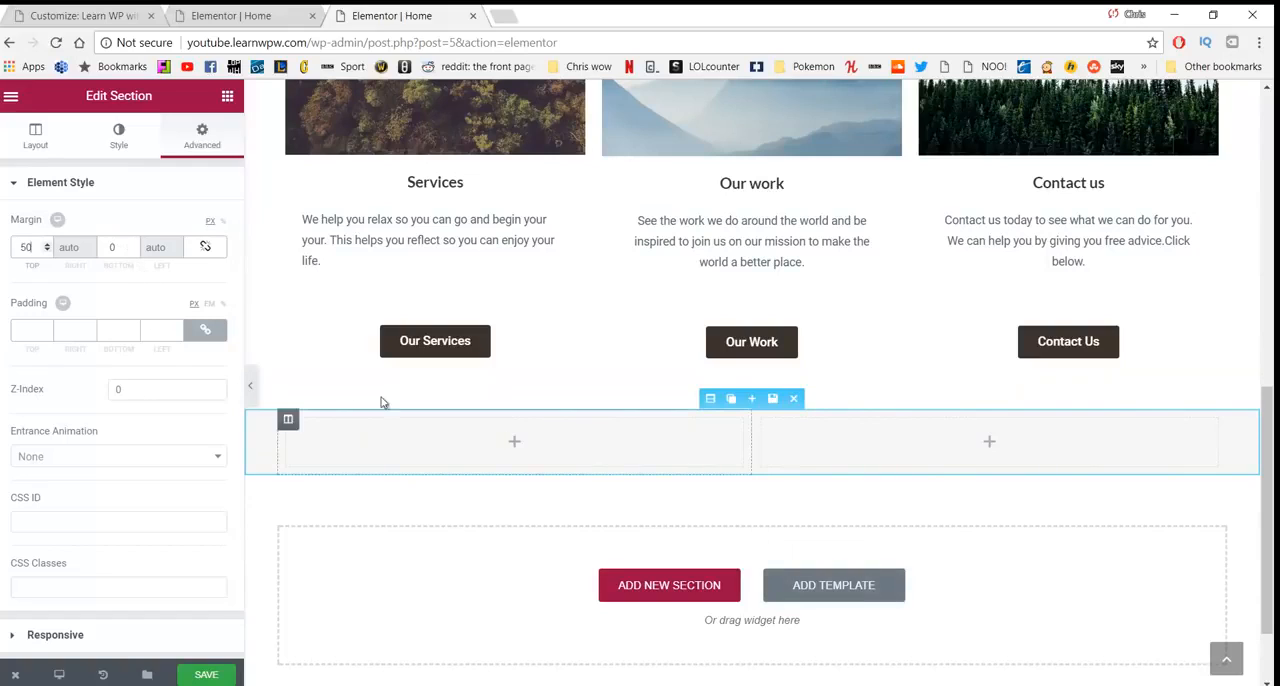
left_click(205, 330)
type("40")
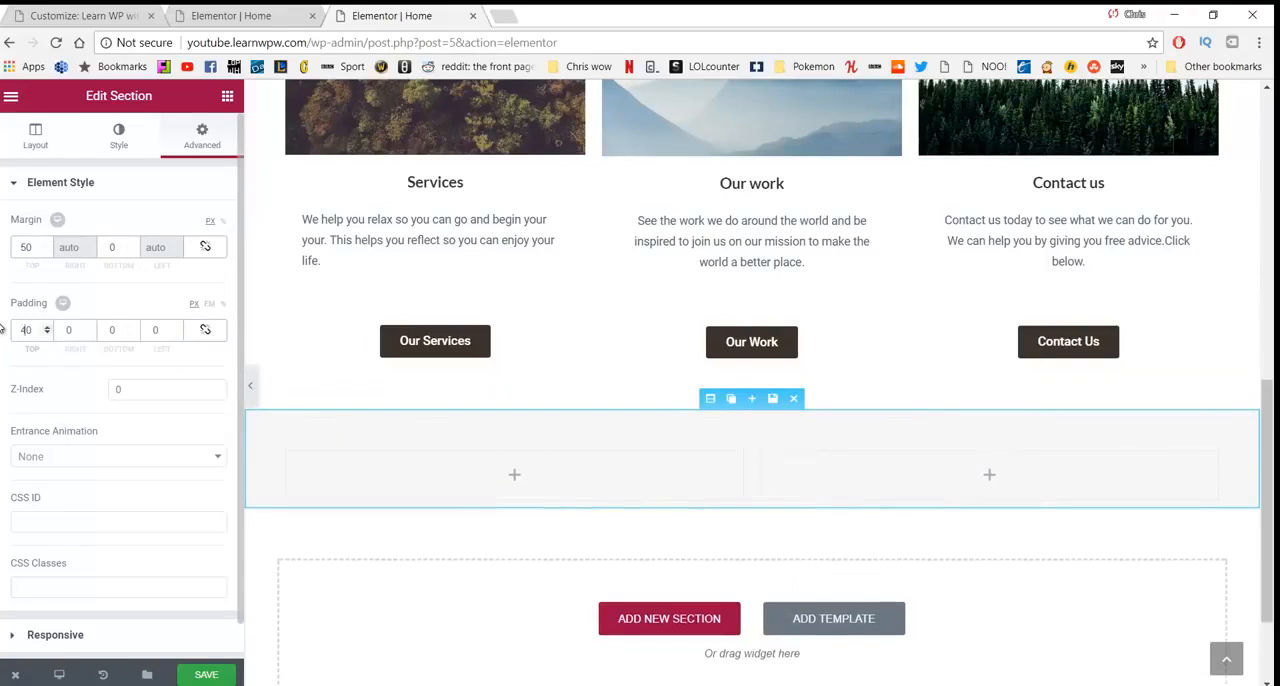
left_click(140, 341)
type("4")
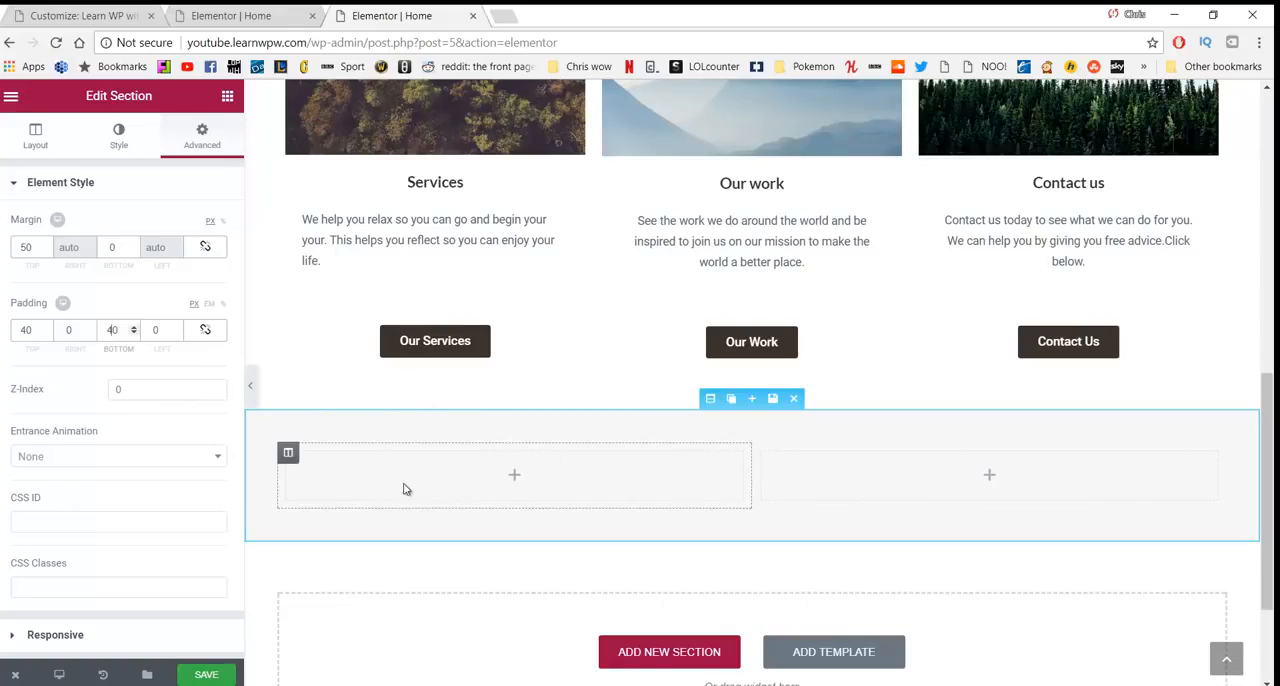
- Add a heading reading "Our Work" to the first column of the grey section
left_click(227, 96)
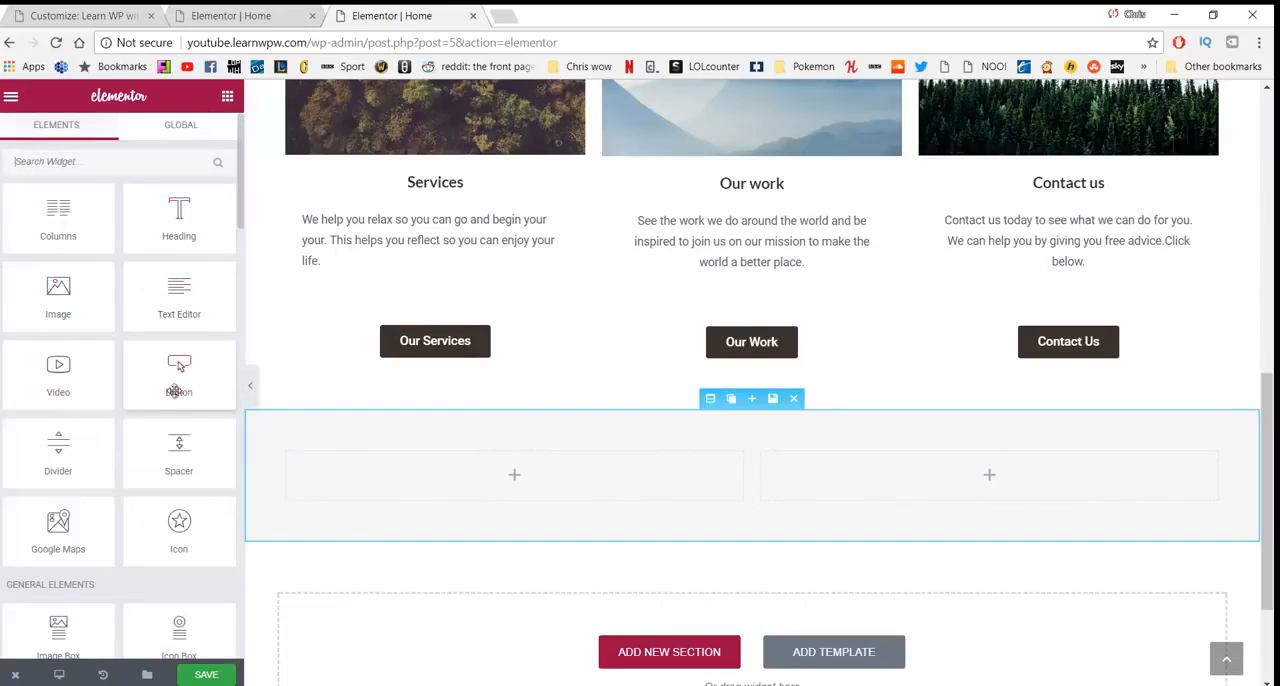
left_click_drag(181, 208, 252, 463)
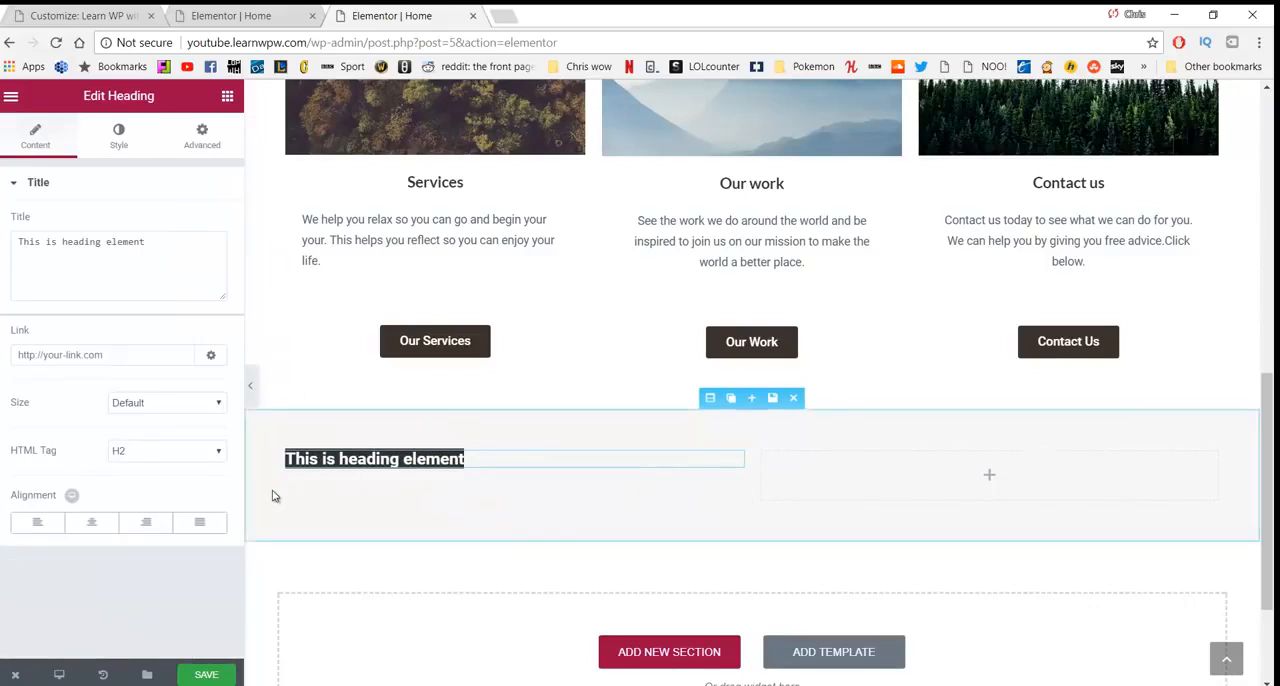
scroll(275, 496, "down", 3)
scroll(319, 405, "up", 1)
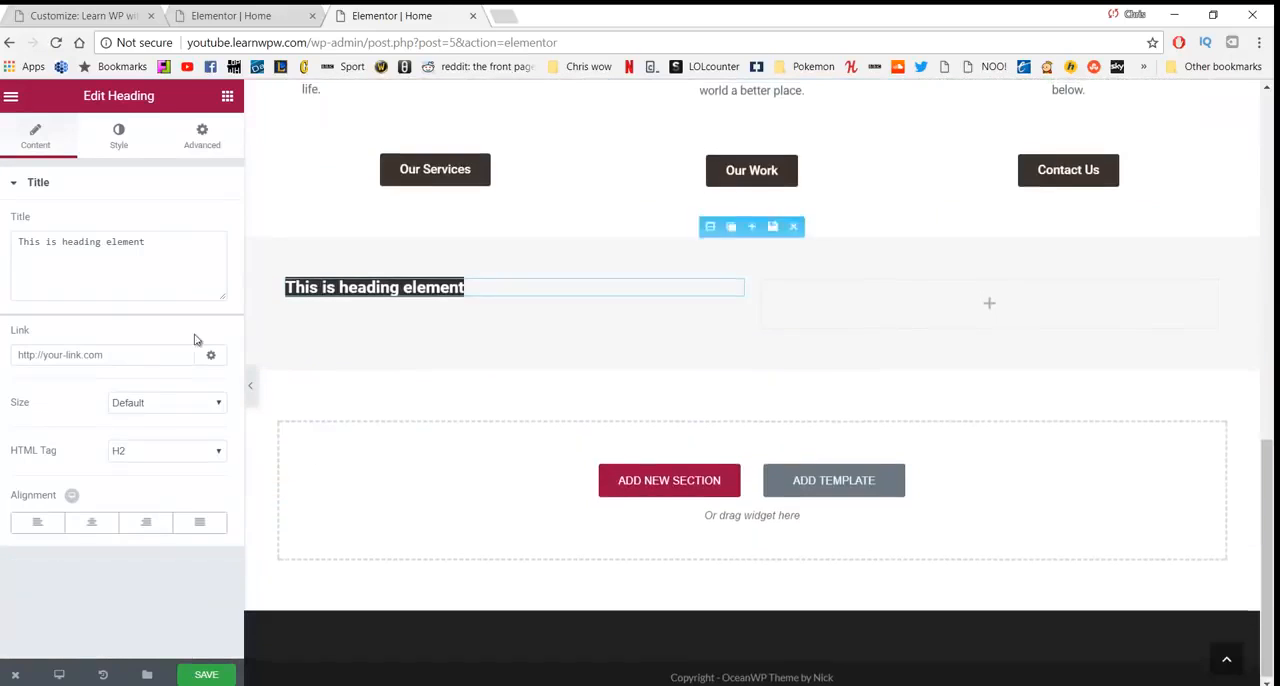
left_click_drag(167, 265, 1, 288)
type("Our Work")
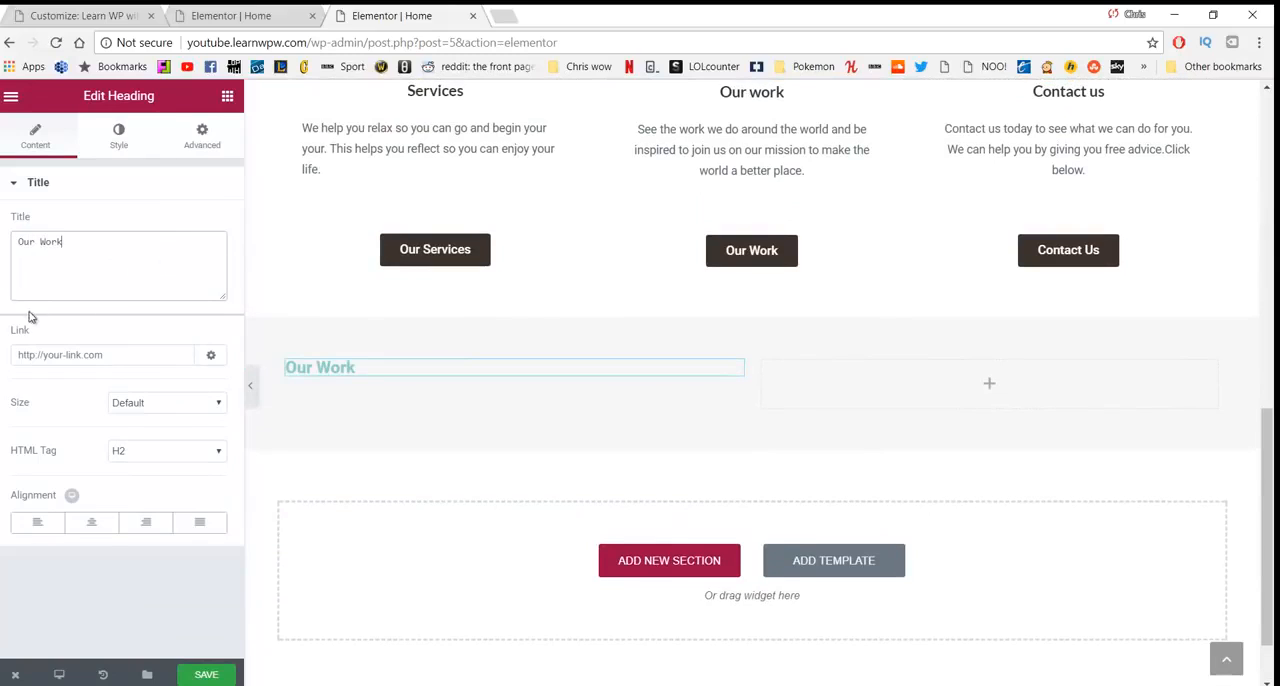
- Enable custom typography for the "Our Work" heading with a size of 34 px and a tighter line height
left_click(117, 143)
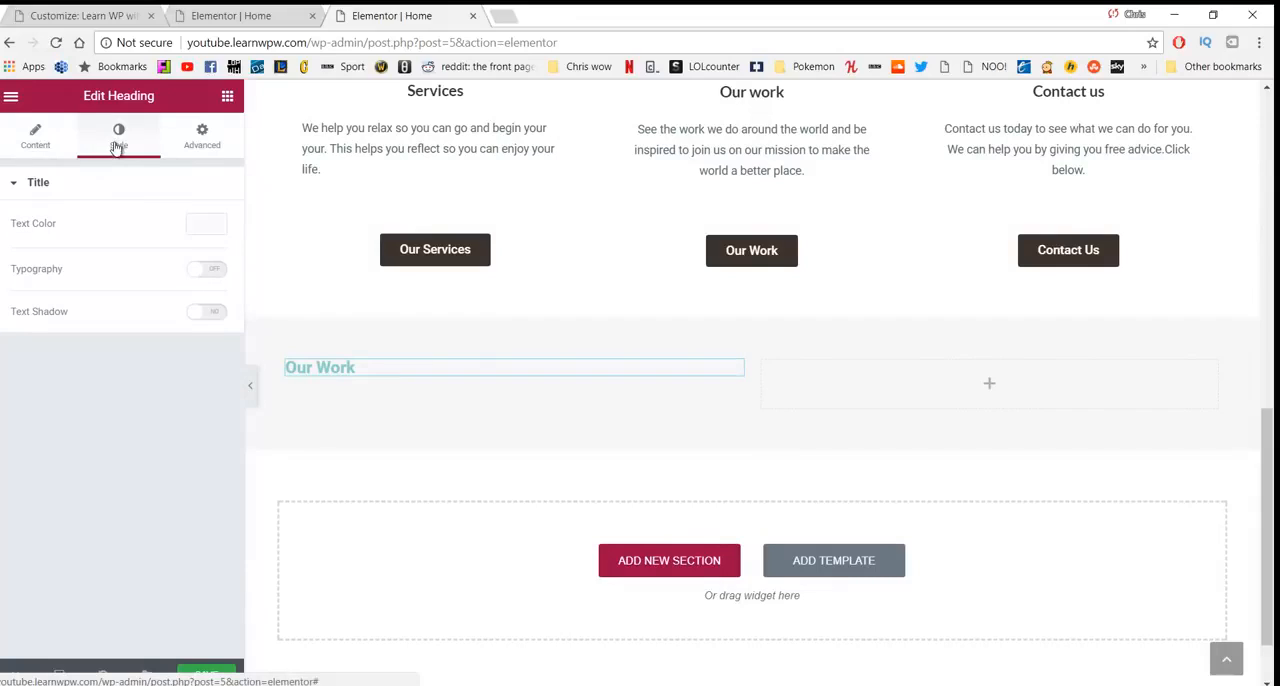
left_click(208, 269)
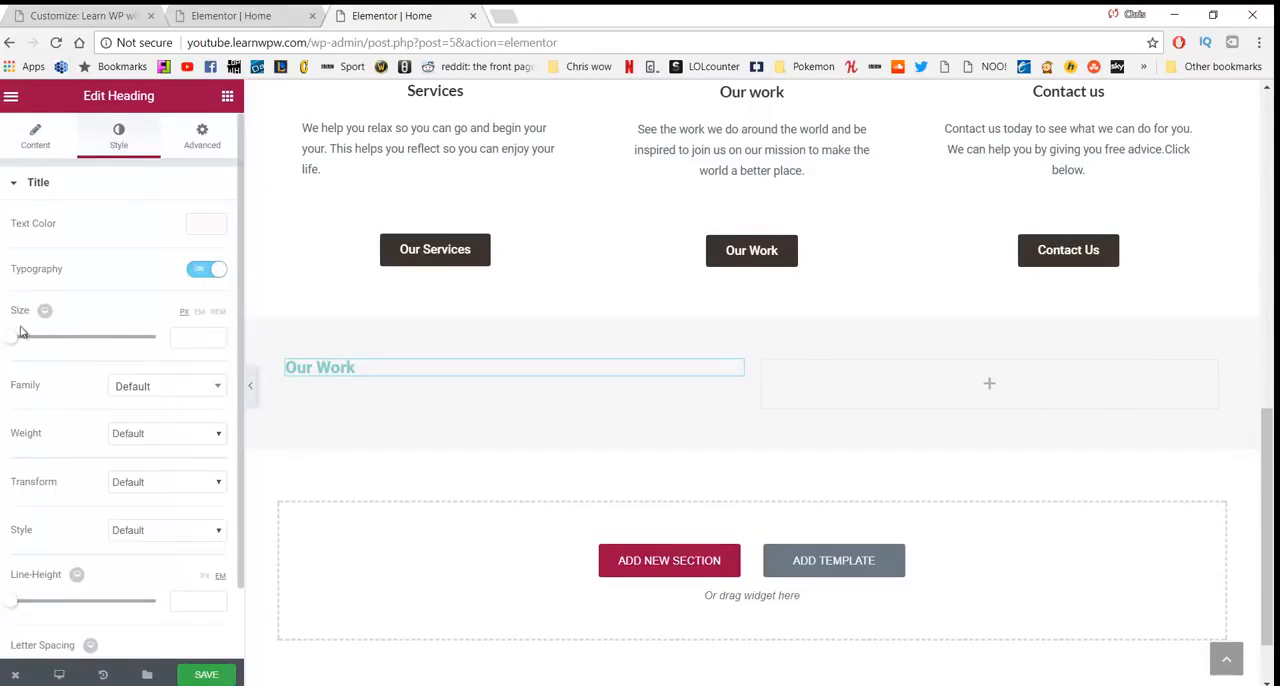
left_click_drag(16, 343, 43, 351)
scroll(152, 416, "down", 1)
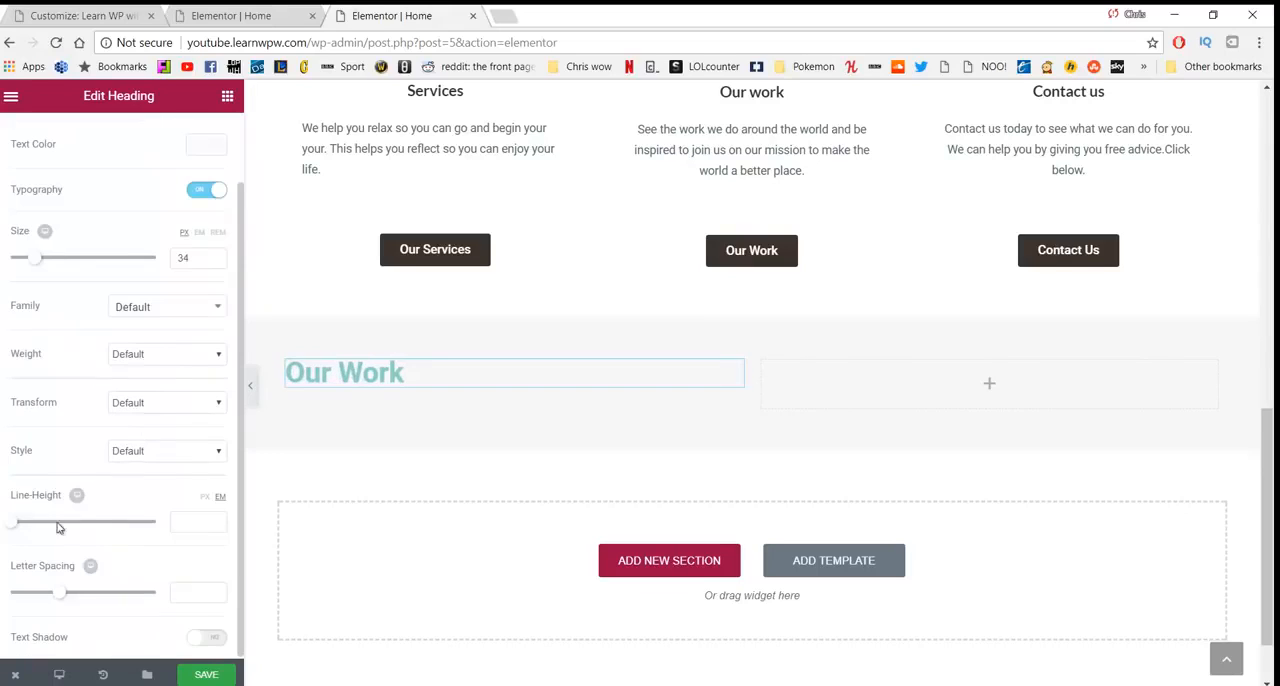
left_click_drag(14, 532, 24, 536)
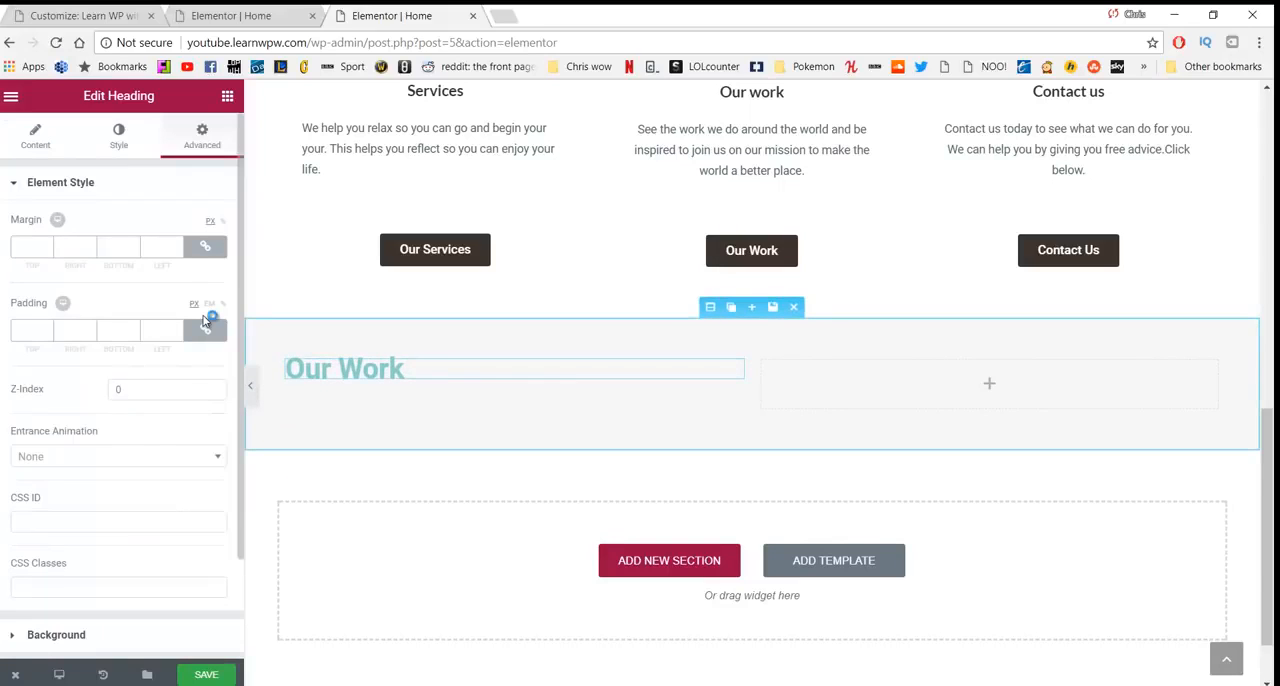
- Unlink the "Our Work" heading's margins and set only the top margin to 20 px
left_click(204, 248)
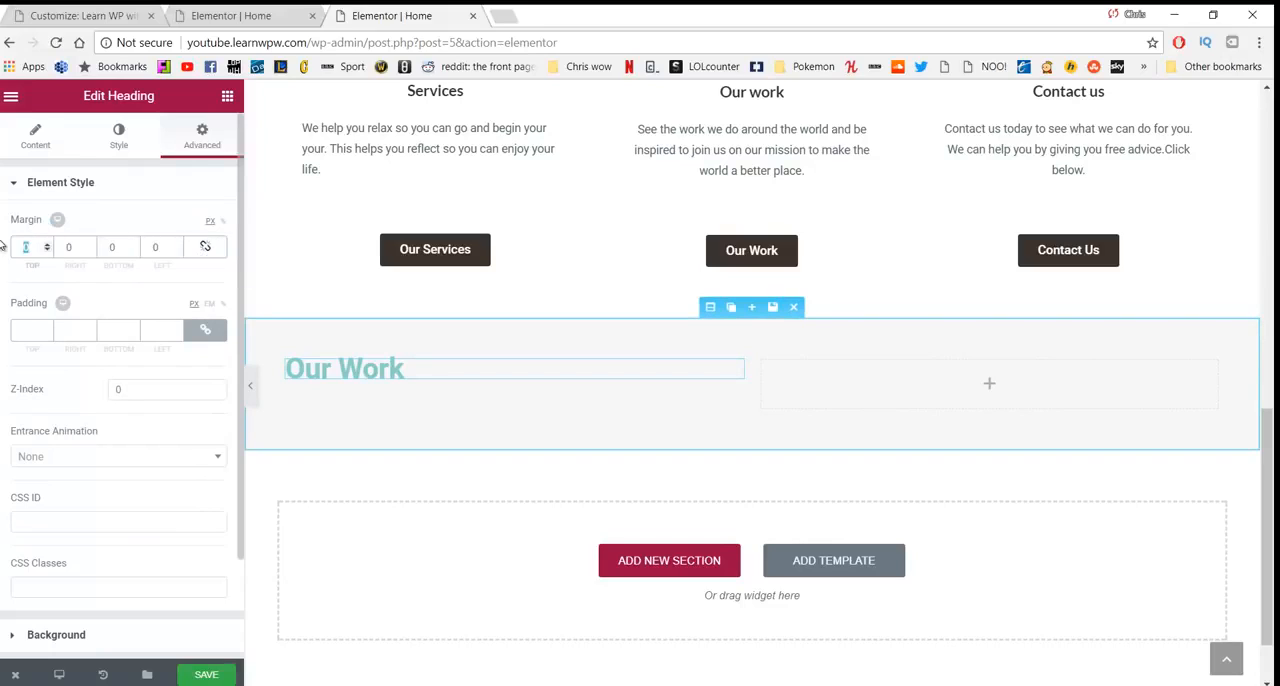
type("20")
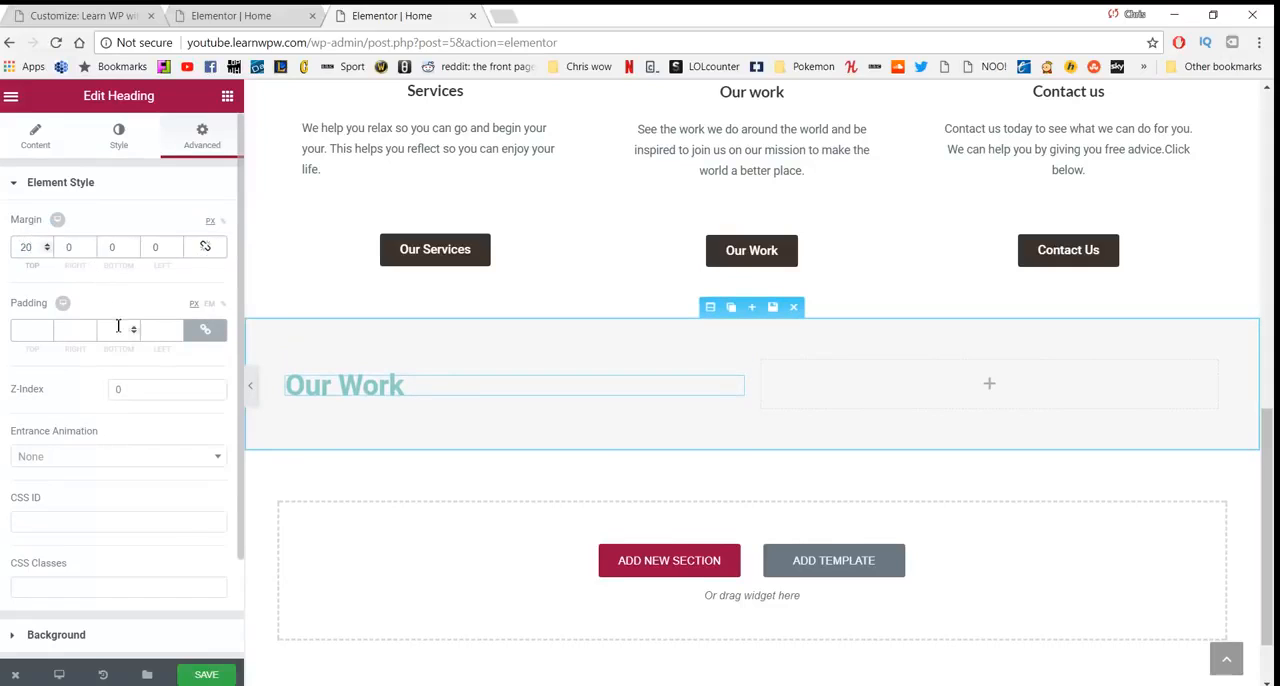
- Add a Text Editor element beneath the "Our Work" heading in the grey section
left_click(228, 97)
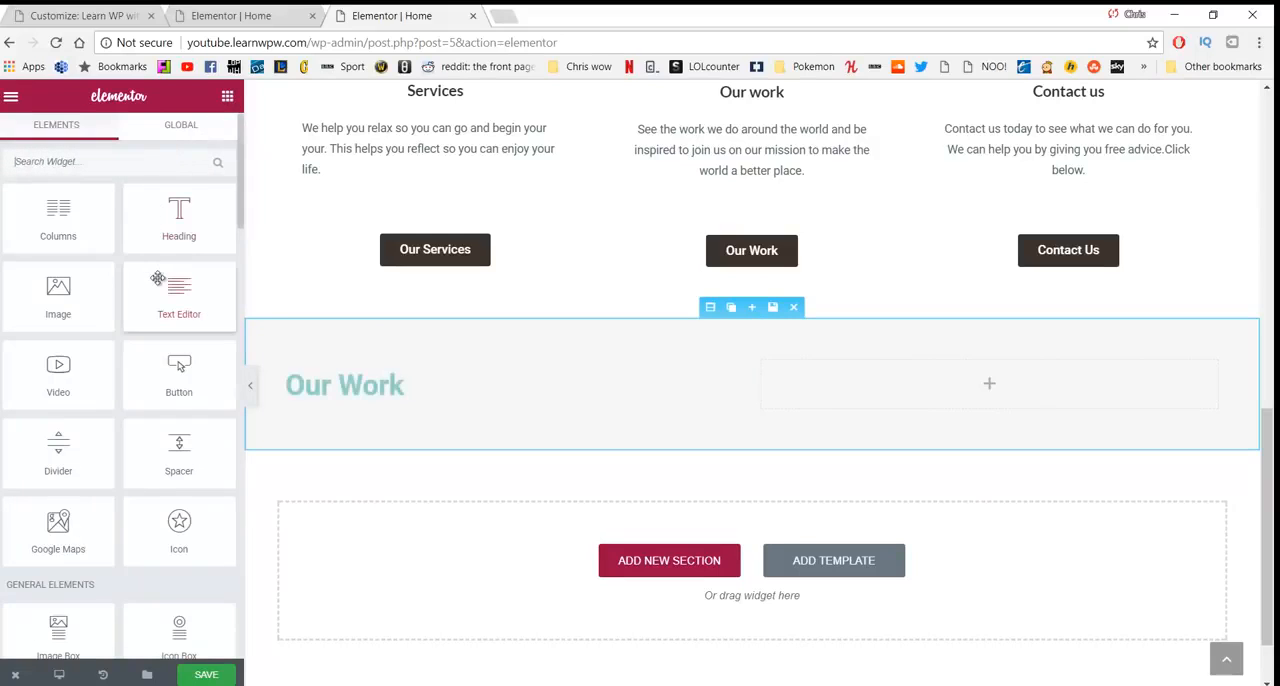
left_click_drag(161, 285, 343, 421)
left_click_drag(179, 298, 362, 392)
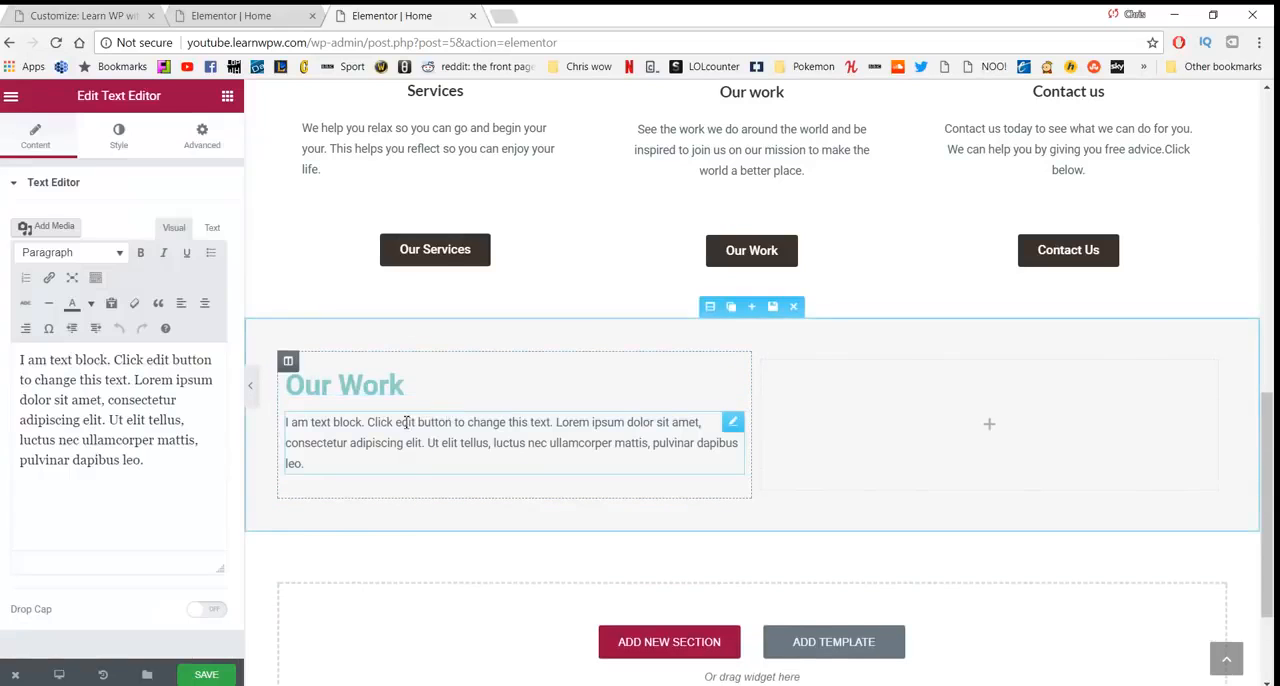
- Delete the placeholder text from the new text block under the "Our Work" heading
left_click_drag(349, 469, 298, 437)
left_click_drag(331, 459, 285, 422)
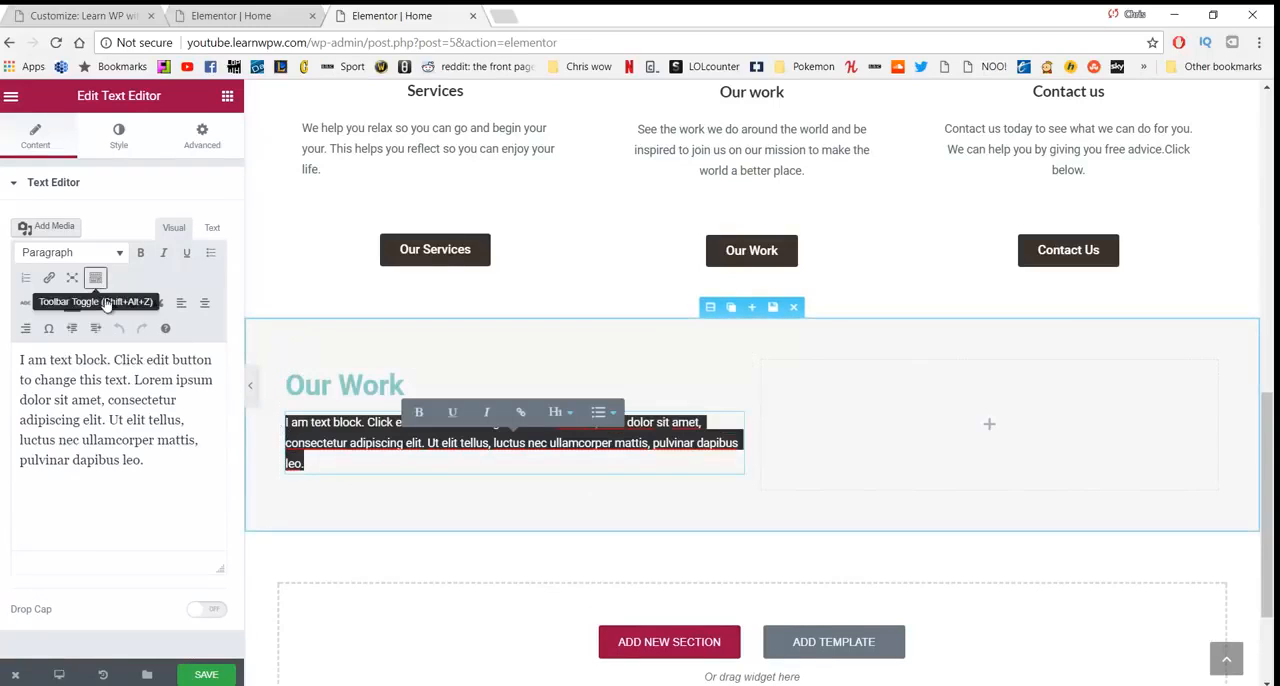
left_click(111, 304)
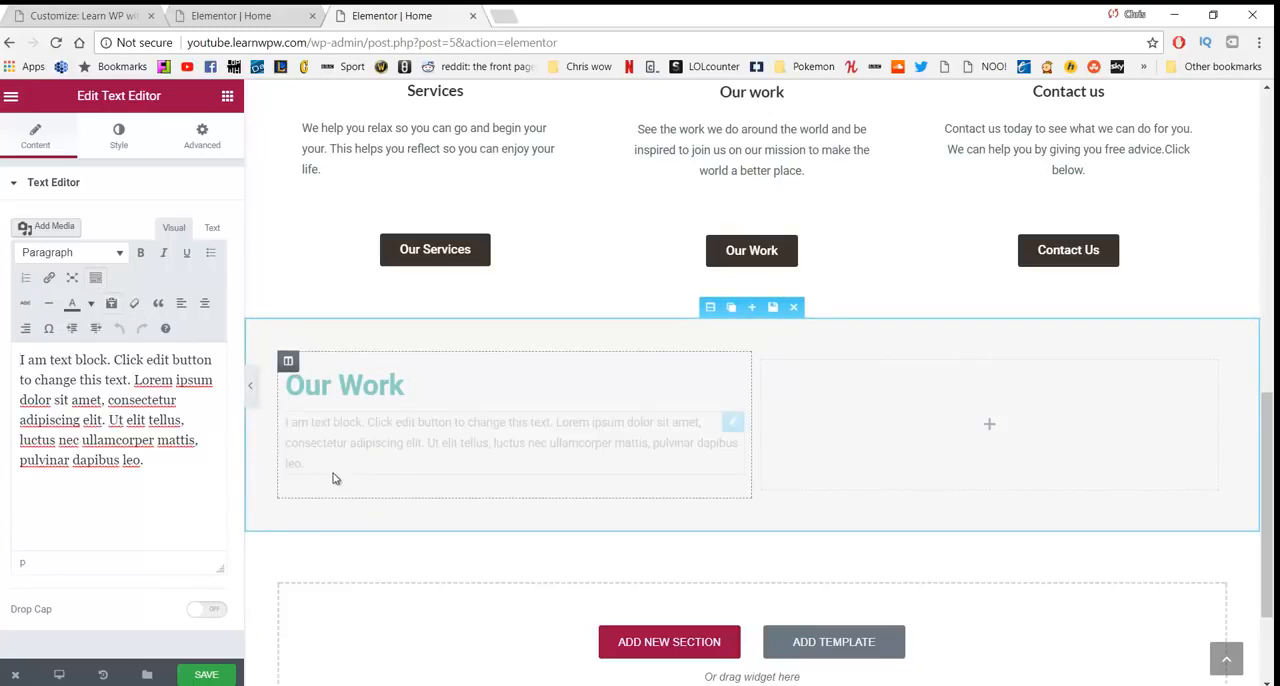
left_click_drag(322, 459, 270, 423)
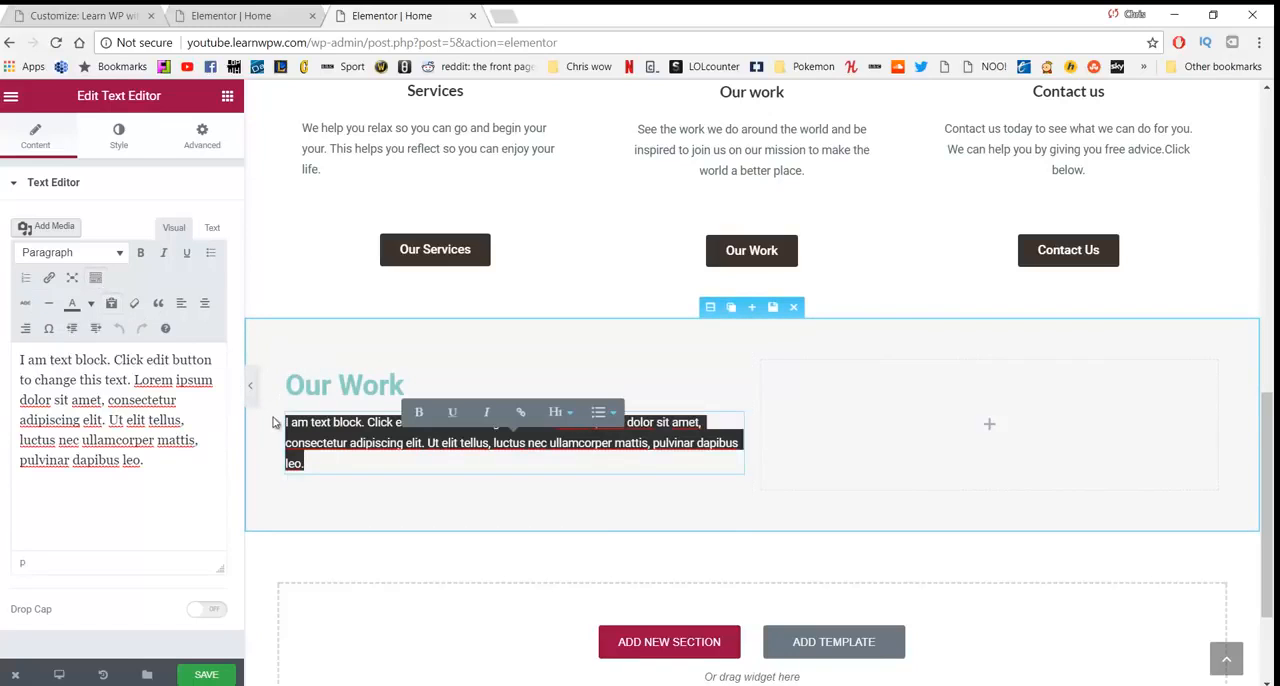
key("BackSpace")
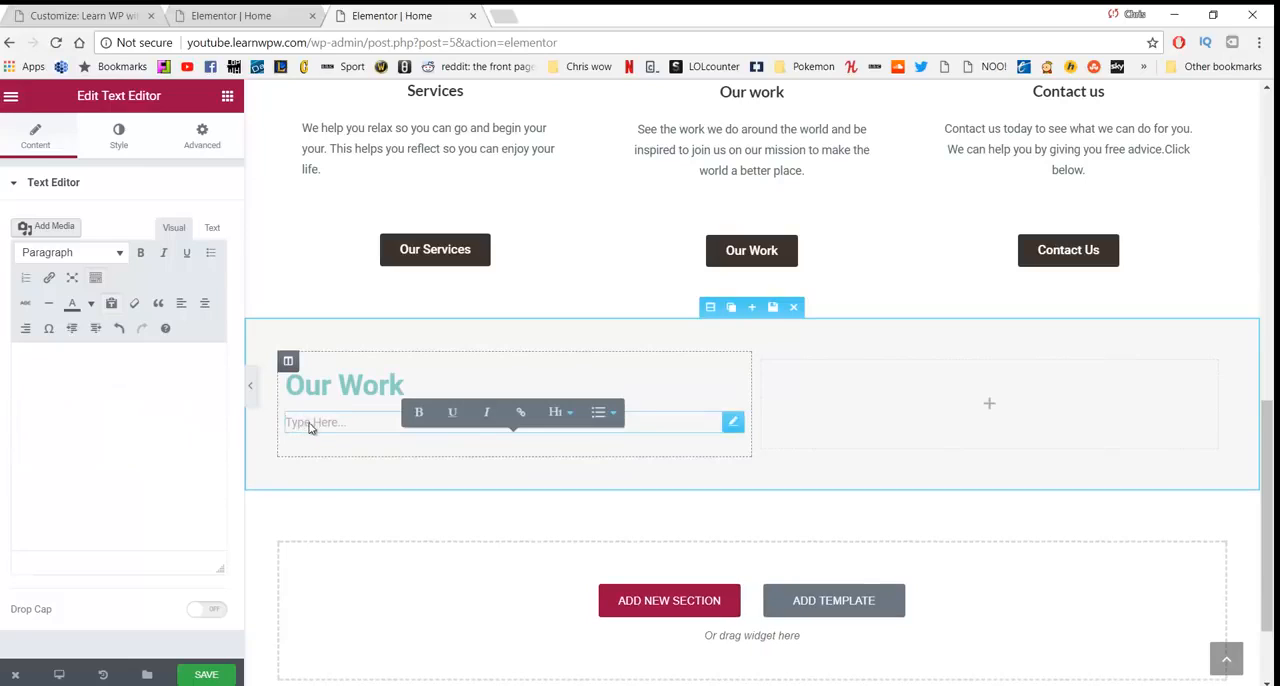
- Enter "We believe actions speak louder than words" in the empty text block under the "Our Work" heading
left_click(118, 396)
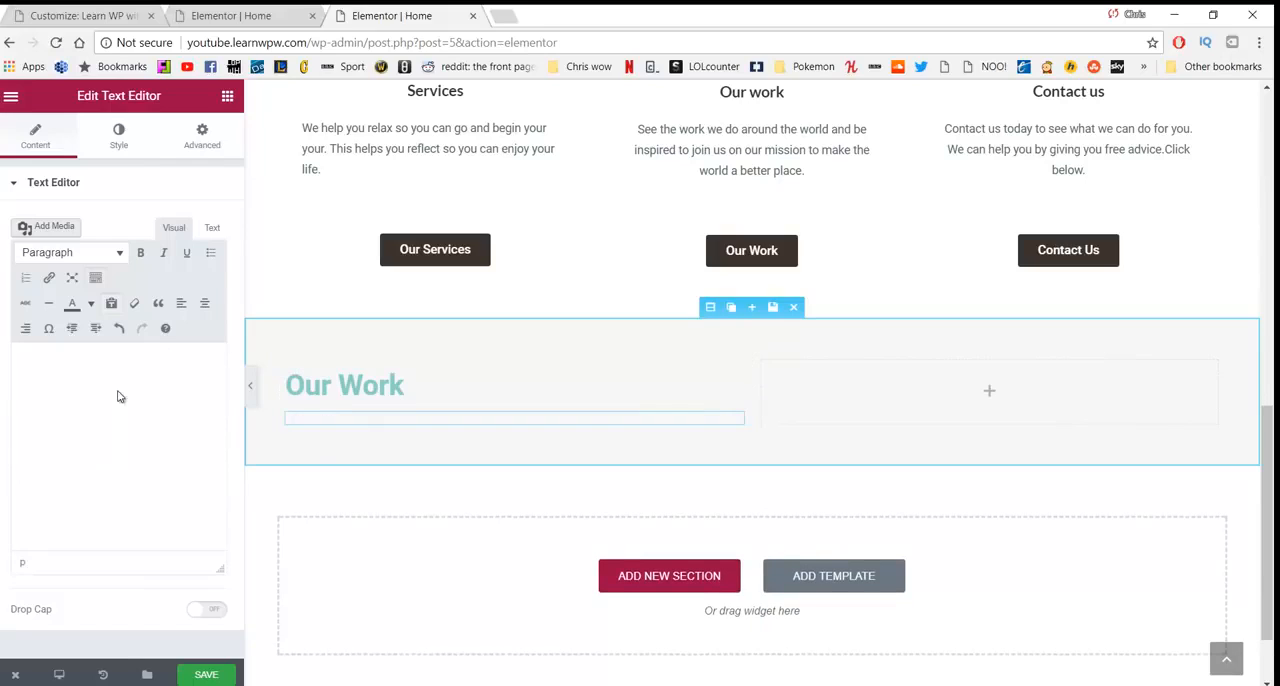
type("We be")
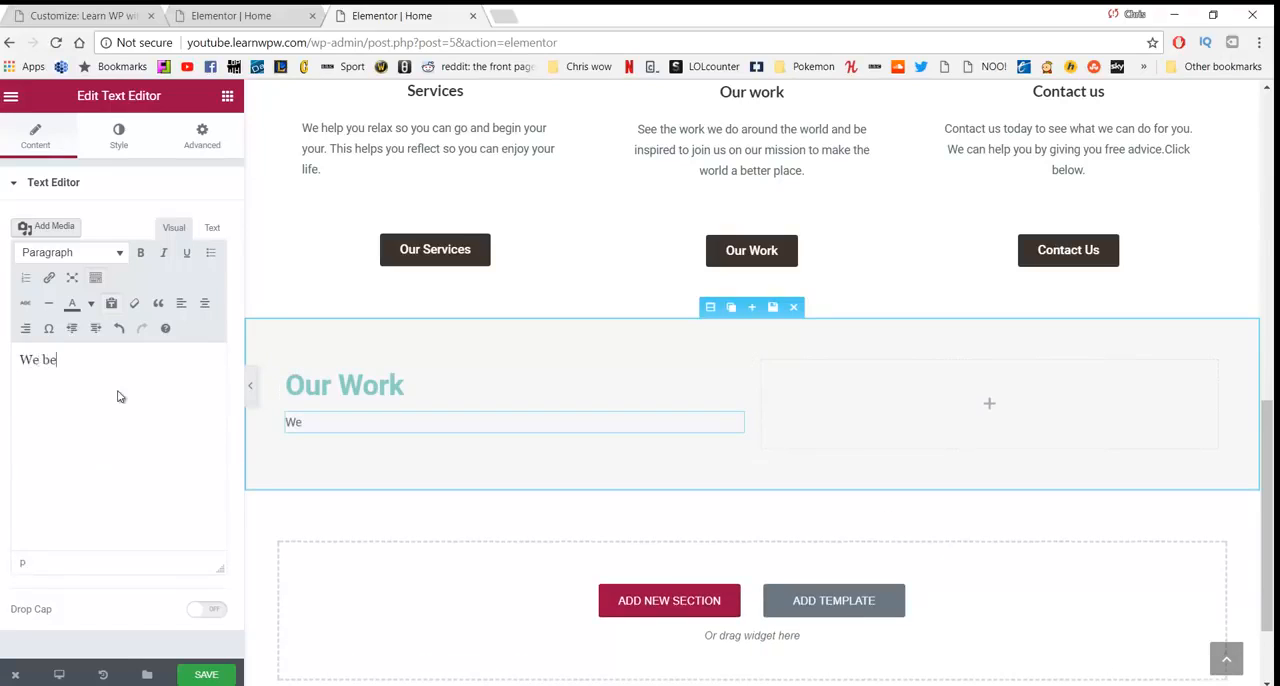
type("lieve actio")
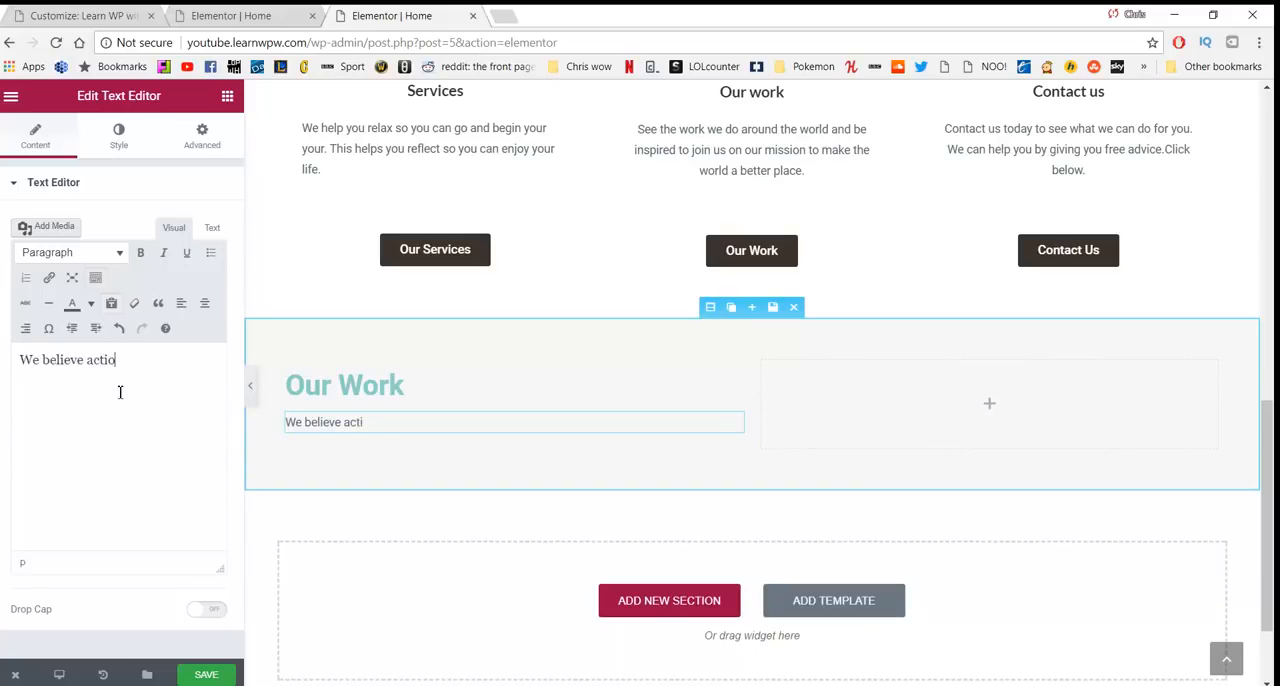
type("ns speak ")
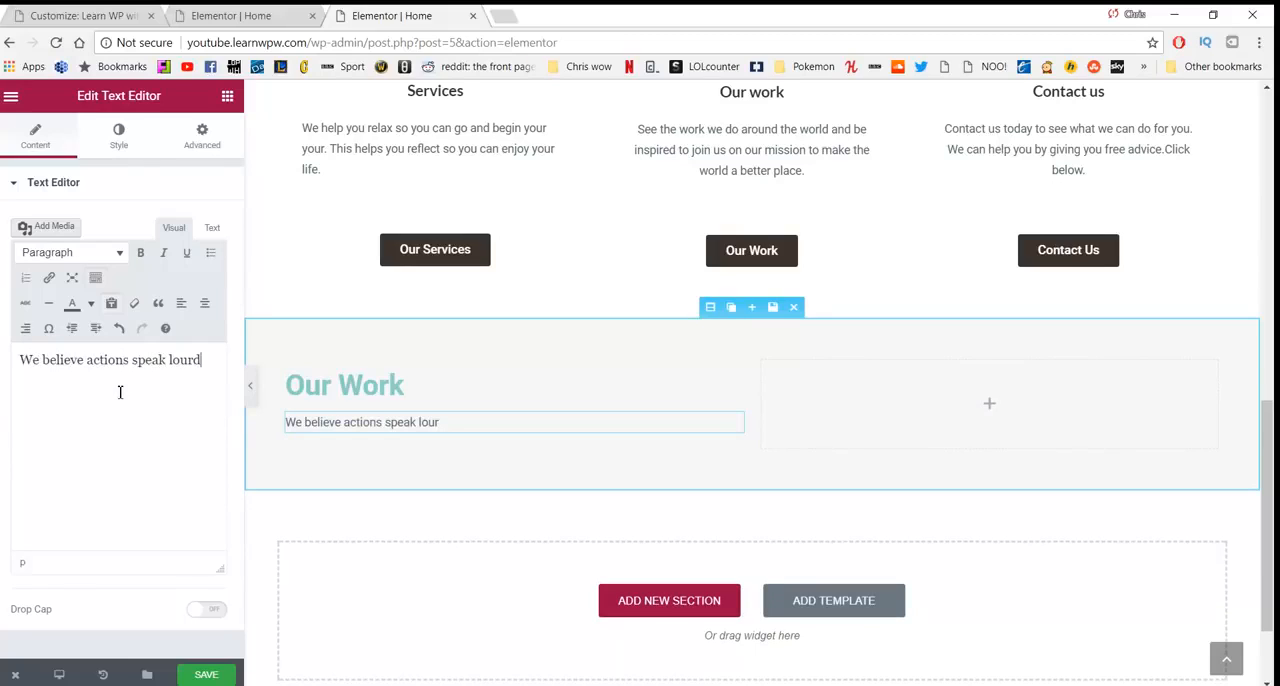
type("lourd")
key("BackSpace")
key("BackSpace")
type("der than work")
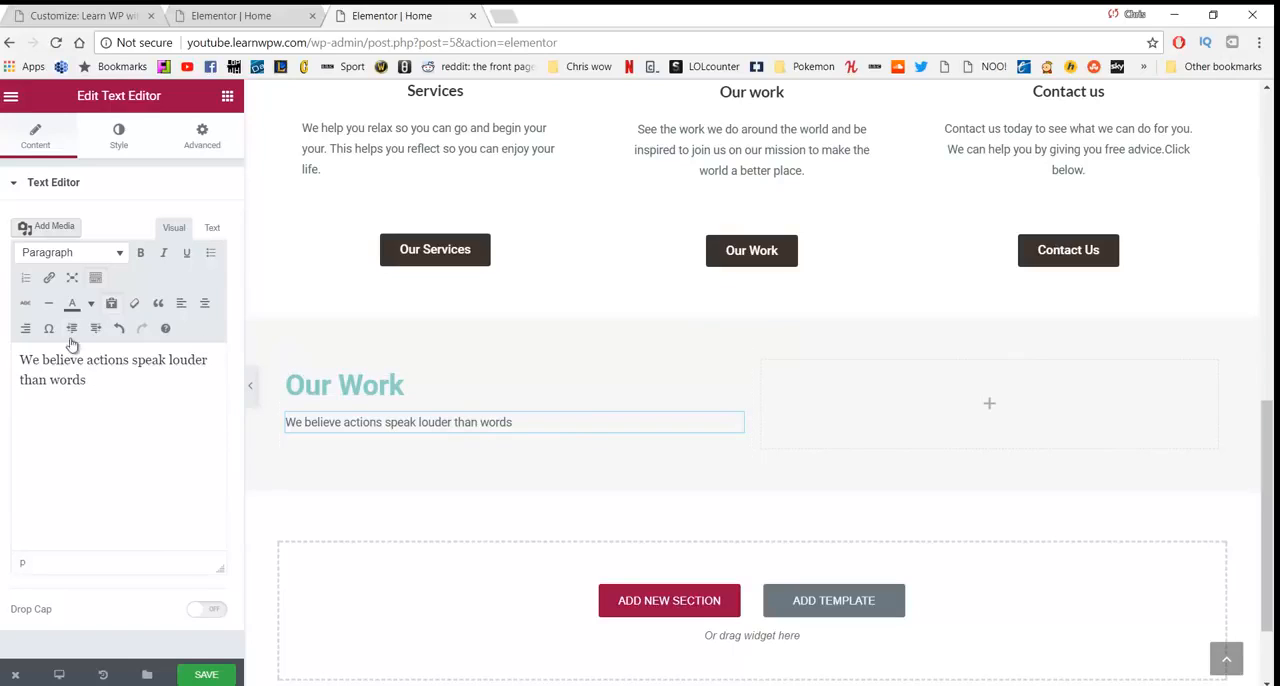
- Try centring the "We believe actions speak louder than words" text and return it to left alignment
left_click_drag(88, 380, 8, 357)
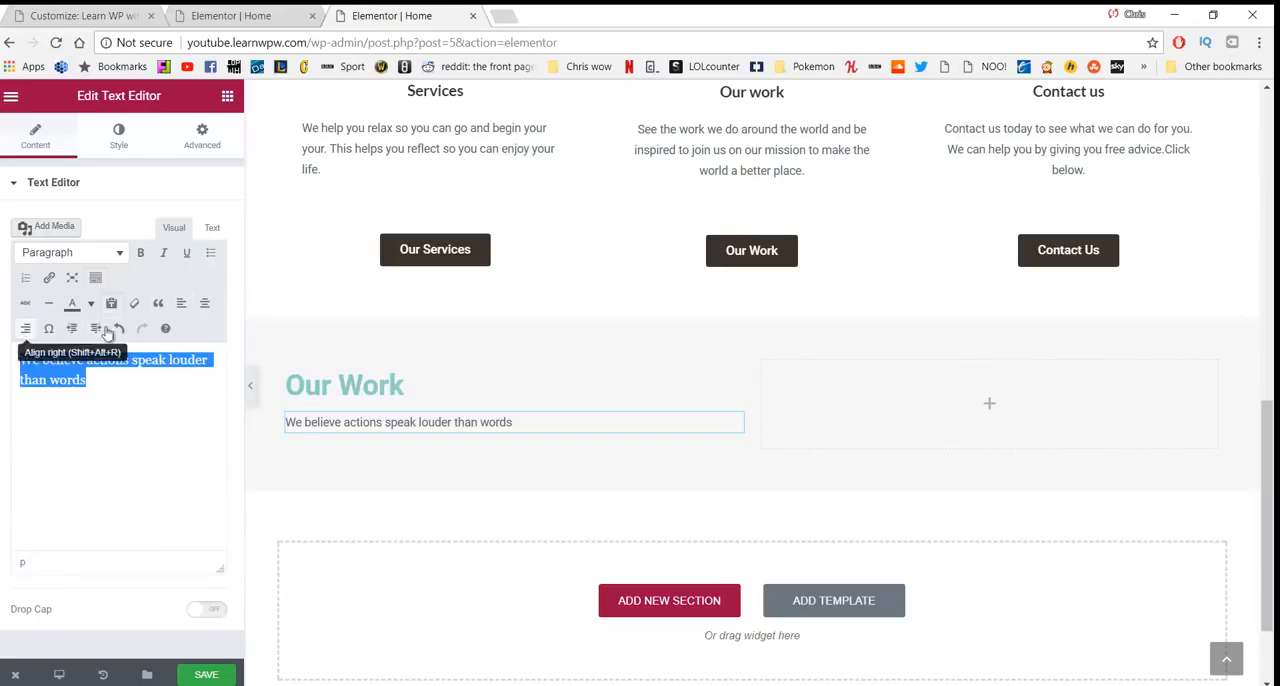
left_click(204, 303)
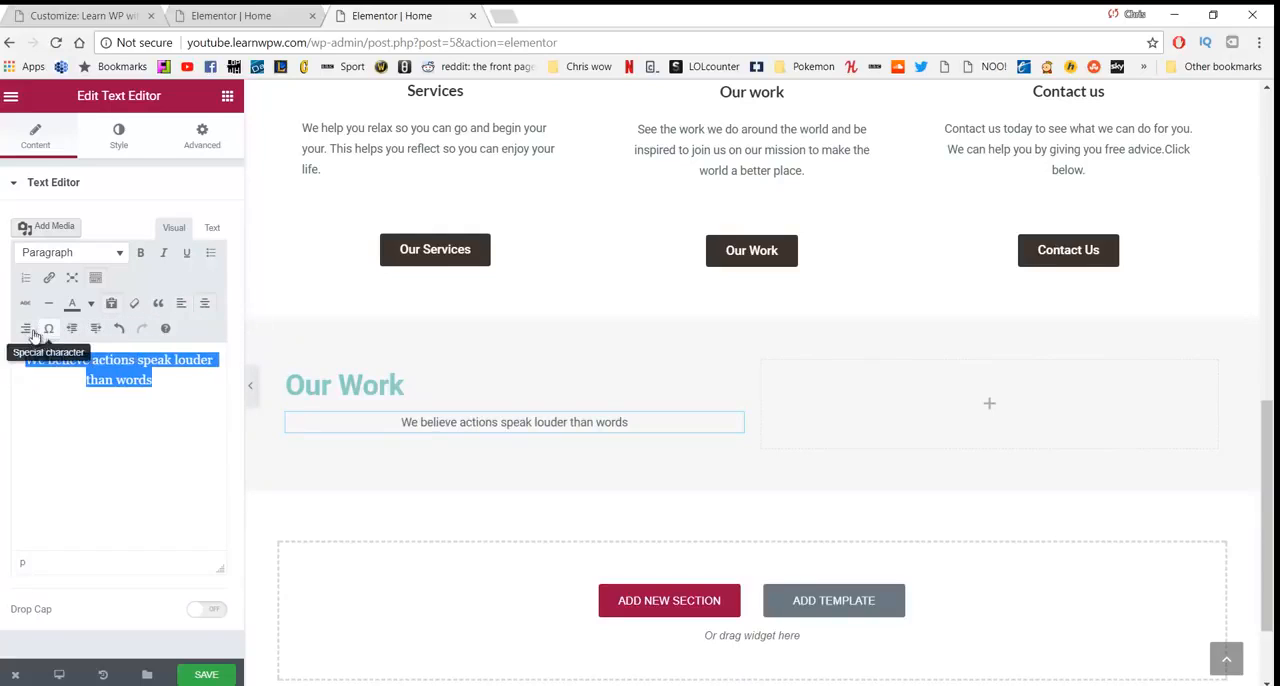
left_click(182, 304)
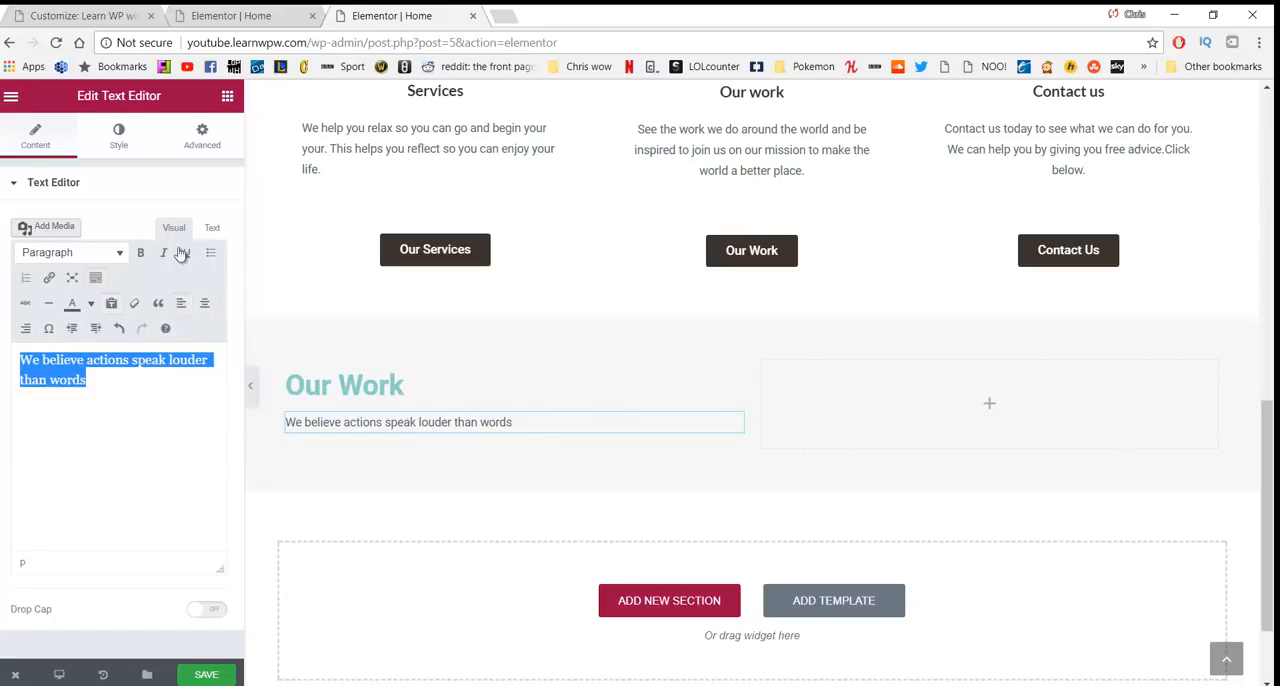
left_click(120, 150)
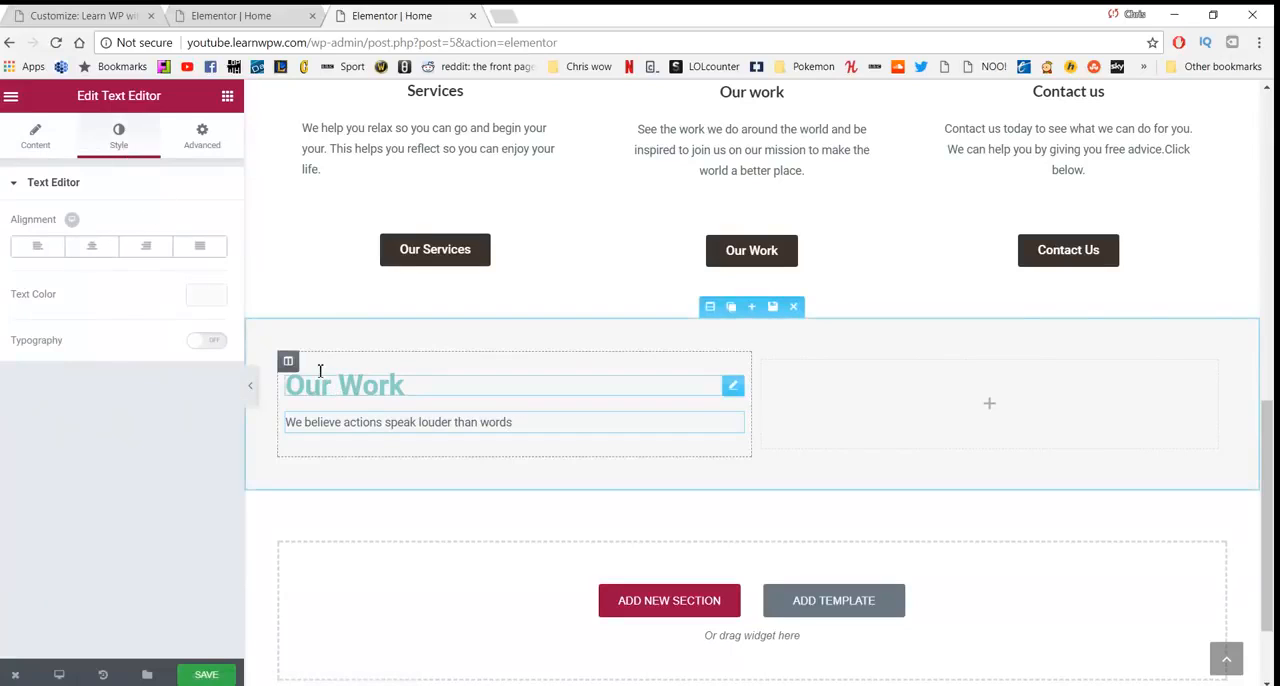
- Add a Columns element inside the empty column beside the "Our Work" heading in the grey section
scroll(446, 470, "down", 1)
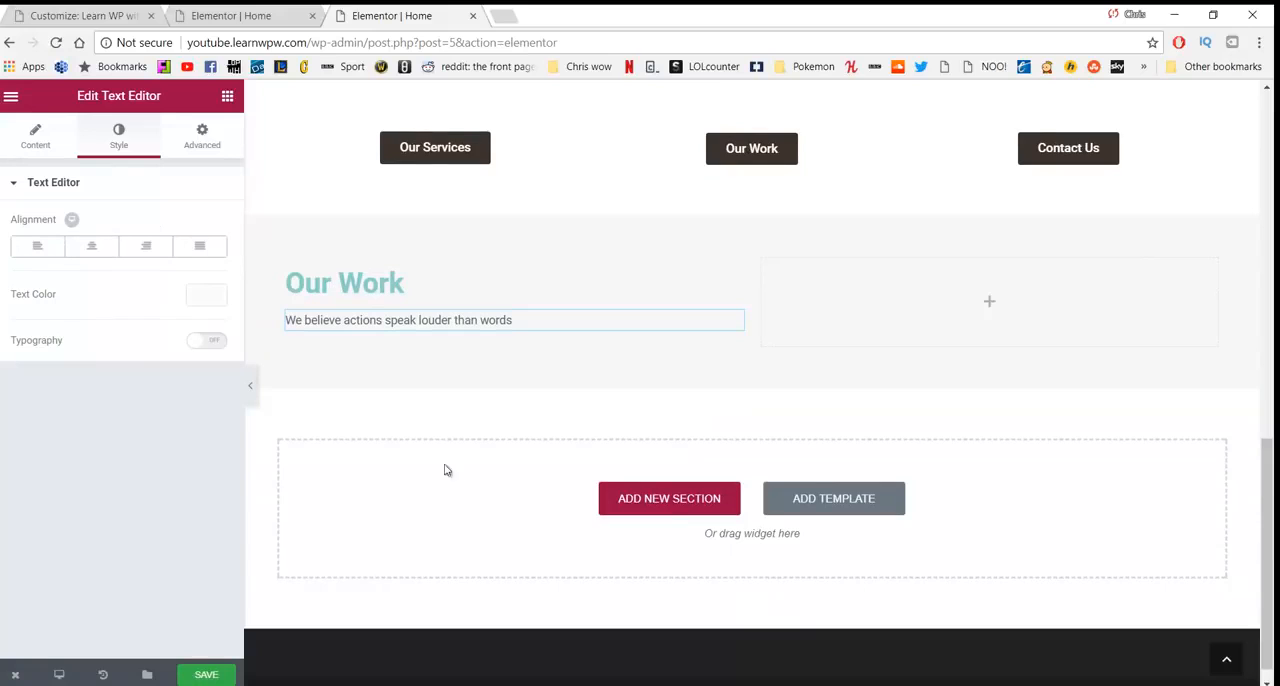
left_click(227, 99)
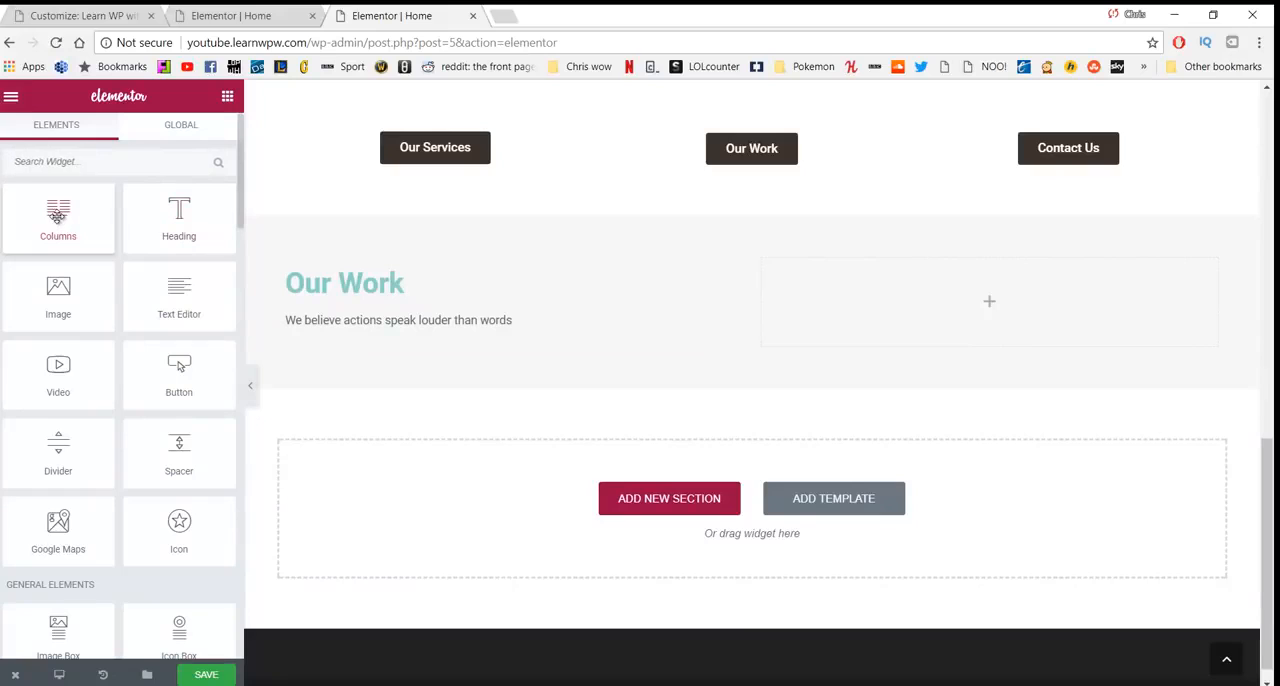
left_click_drag(57, 213, 906, 290)
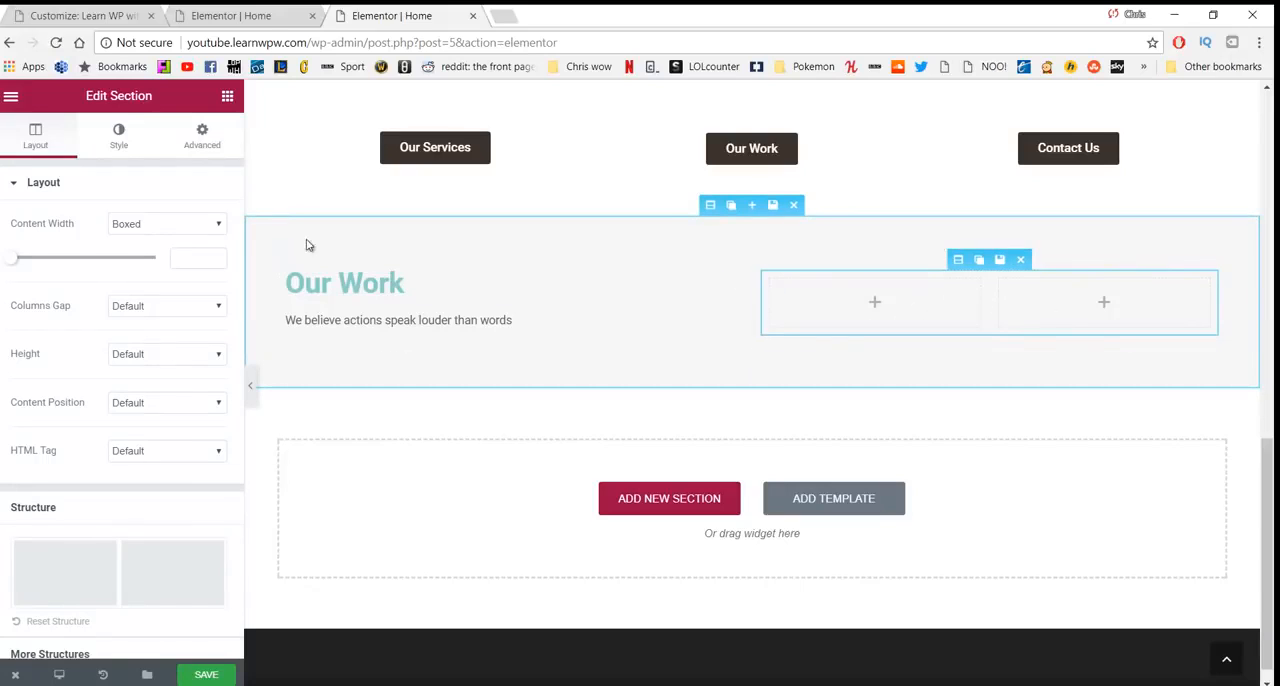
- Unlink the nested column section's margins and set only its top margin to 27 px
left_click(120, 134)
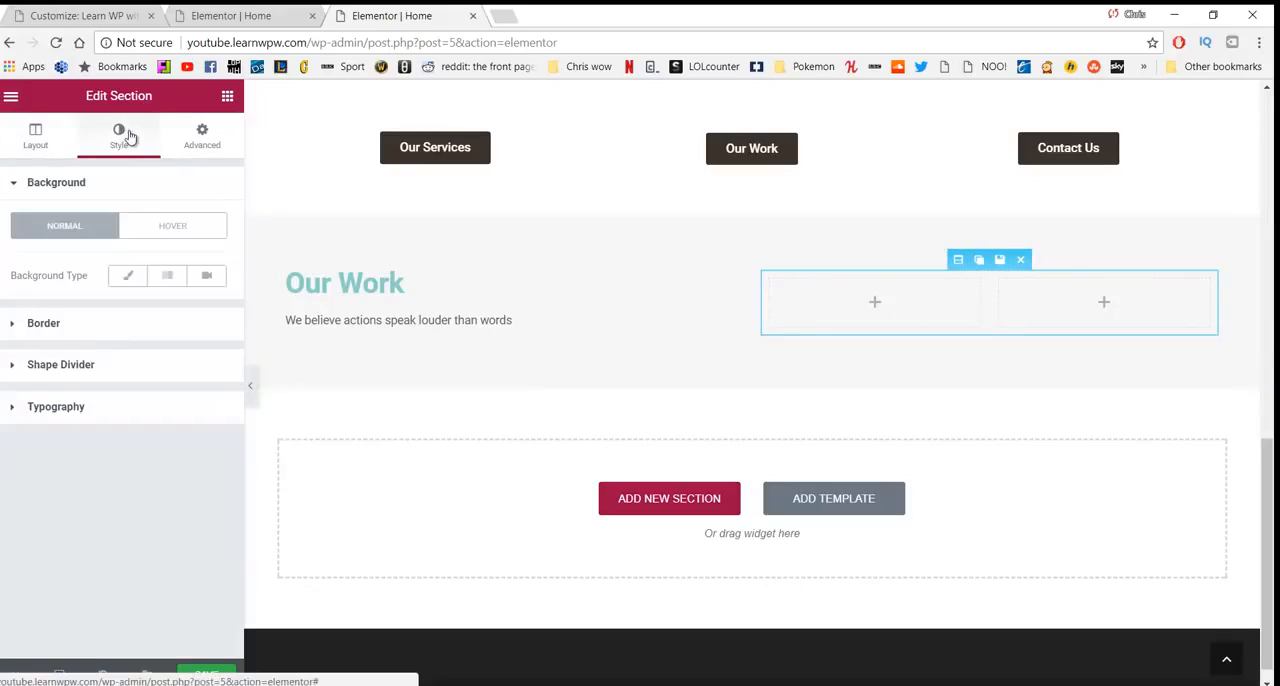
left_click(199, 139)
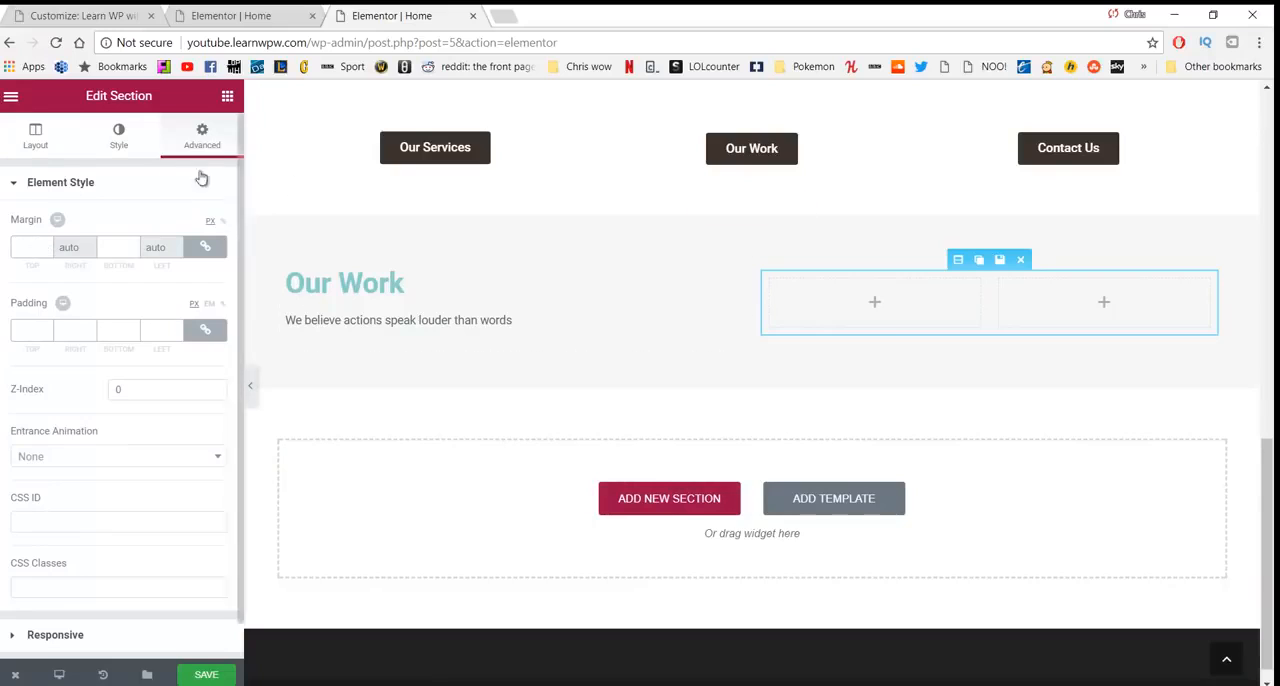
left_click(203, 250)
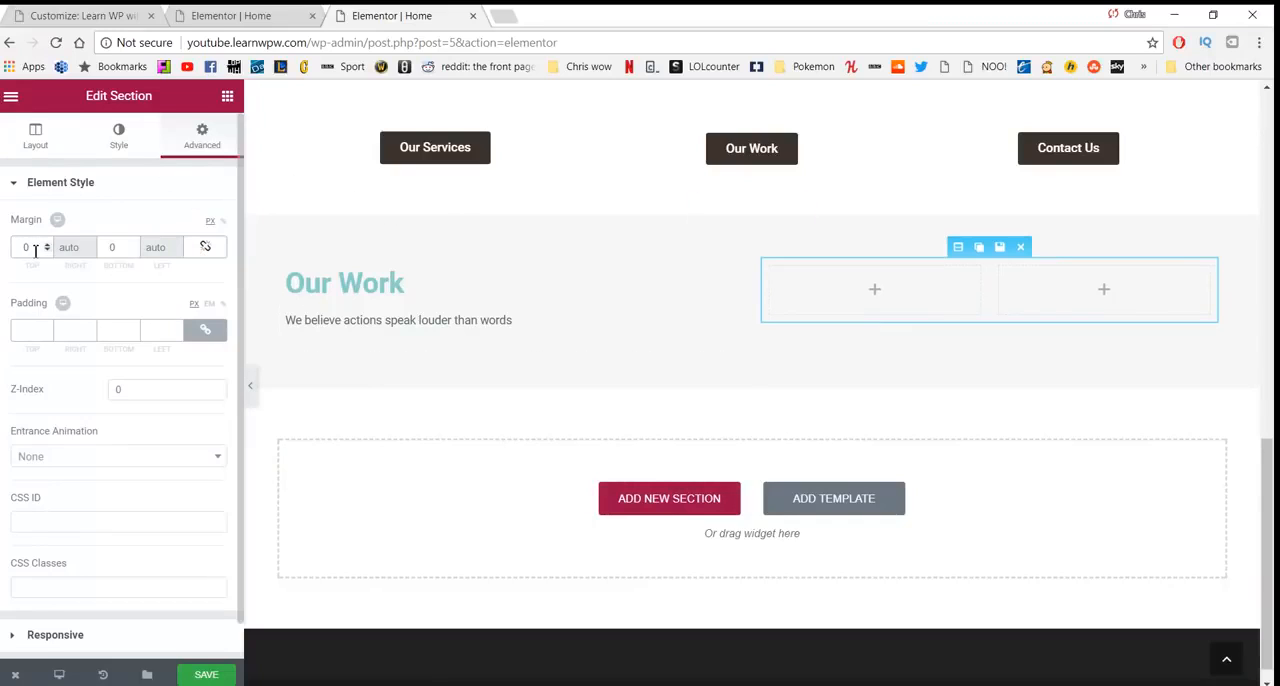
left_click_drag(35, 250, 11, 252)
type("27")
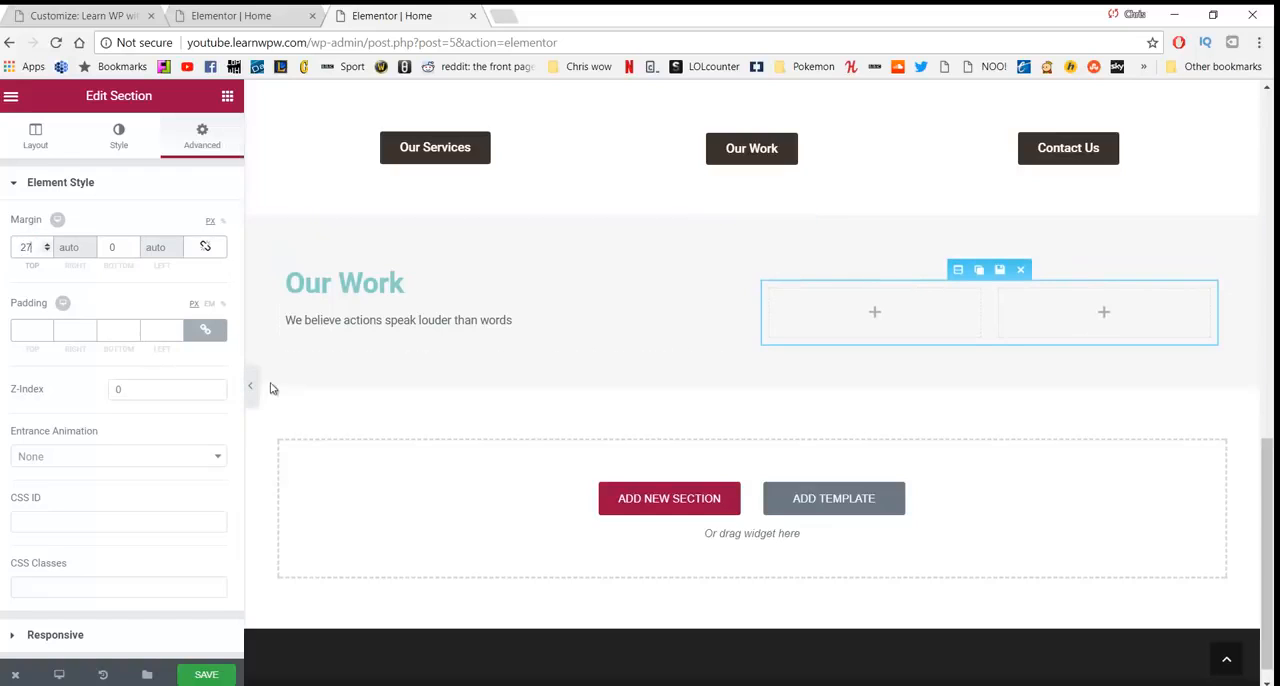
- Add a Button element to the first nested column and set its text to "Our Services"
left_click(227, 96)
left_click_drag(179, 368, 837, 303)
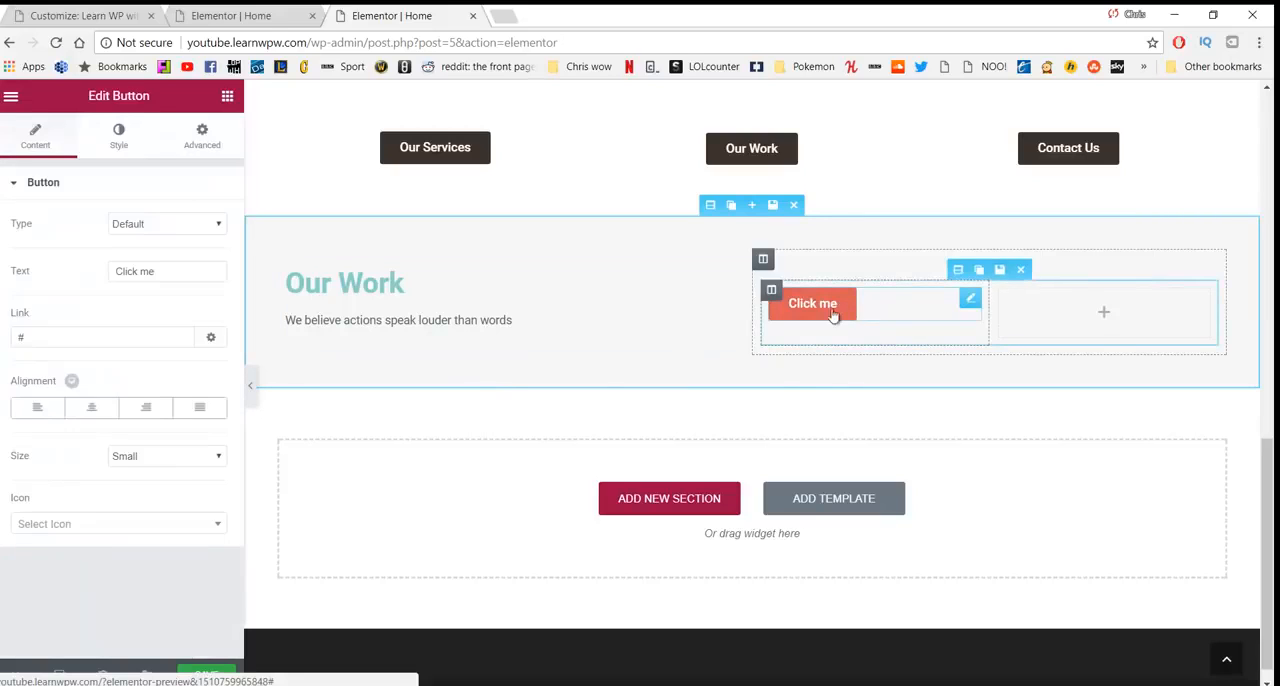
left_click(160, 279)
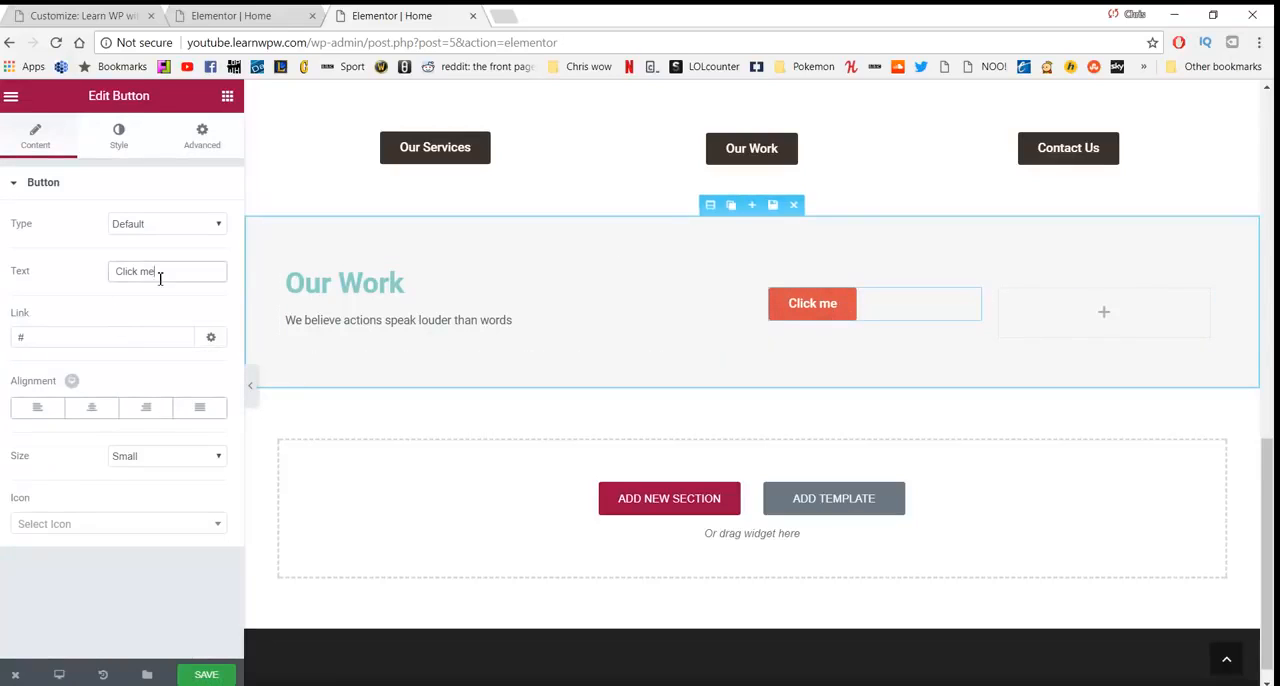
triple_click(153, 272)
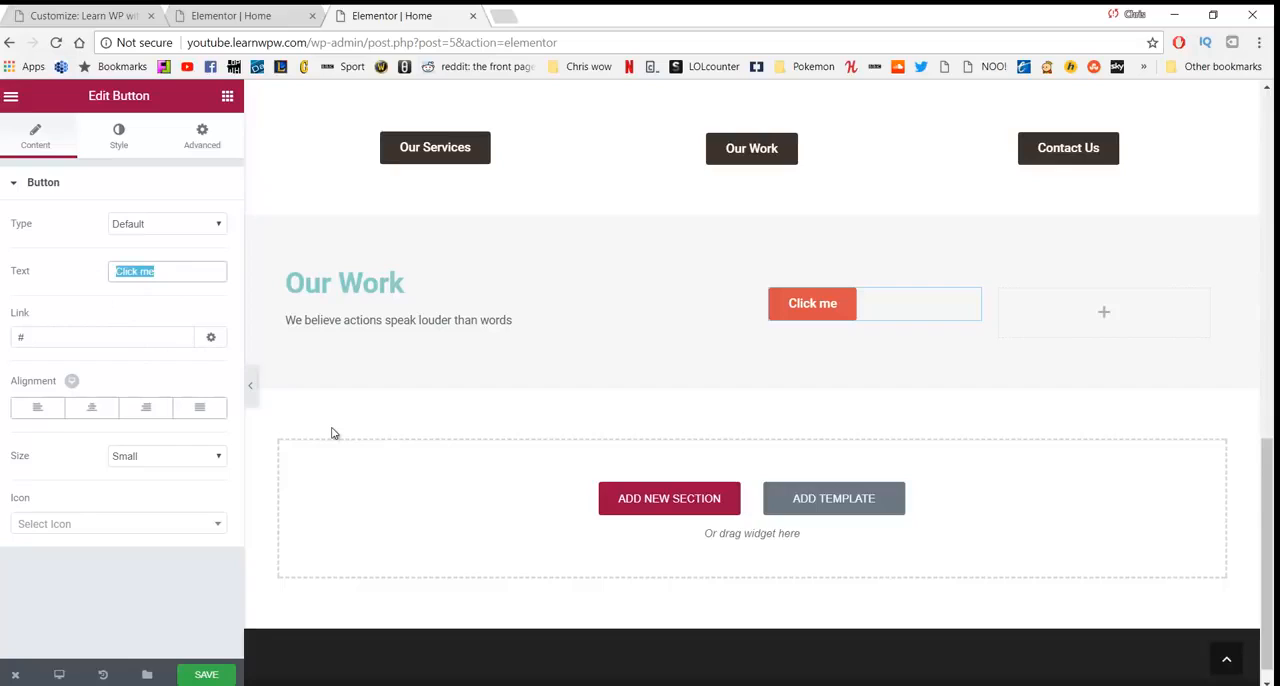
left_click(172, 271)
key("BackSpace")
key("BackSpace")
key("BackSpace")
key("BackSpace")
key("BackSpace")
key("BackSpace")
key("BackSpace")
key("BackSpace")
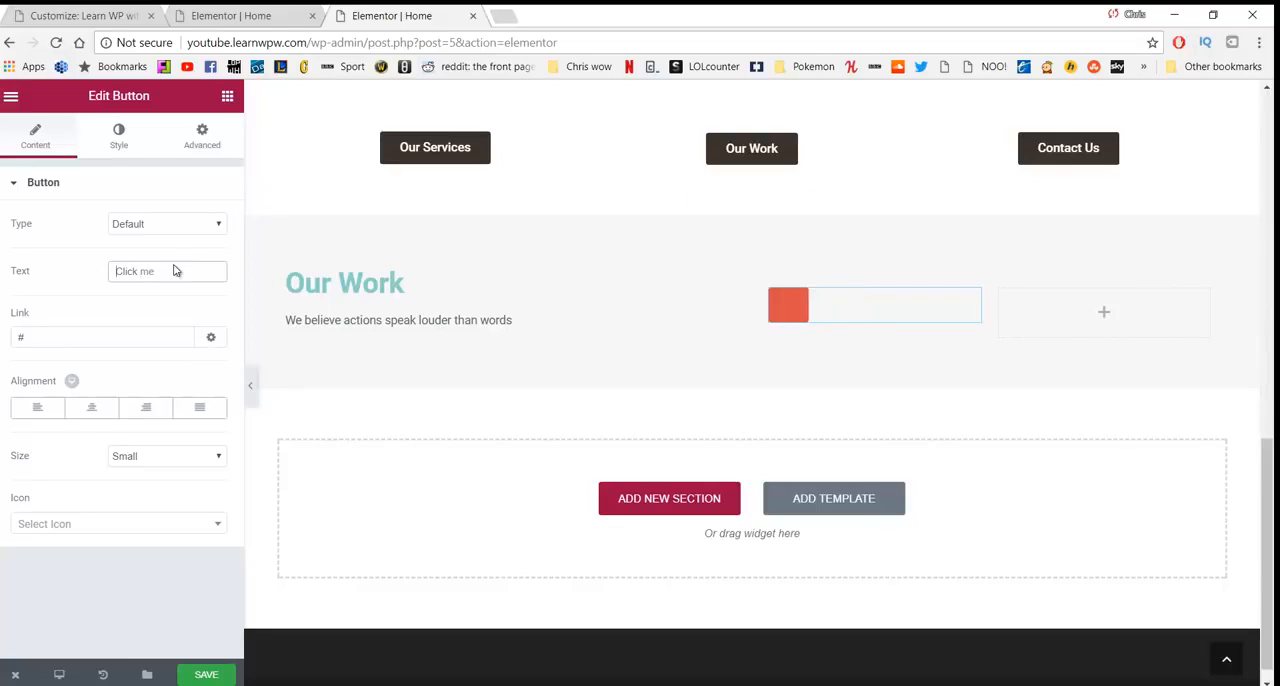
type("Our Servies")
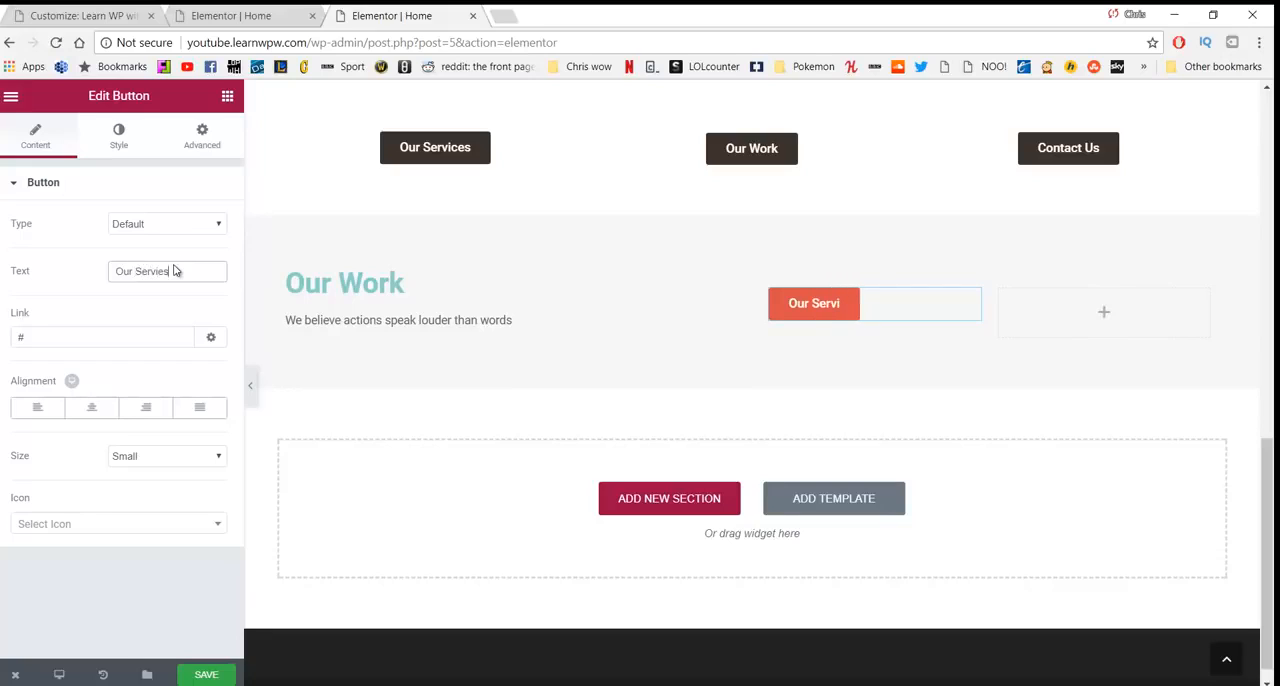
key("BackSpace")
type("ces")
- Link the new "Our Services" button to /services and align it right
key("Tab")
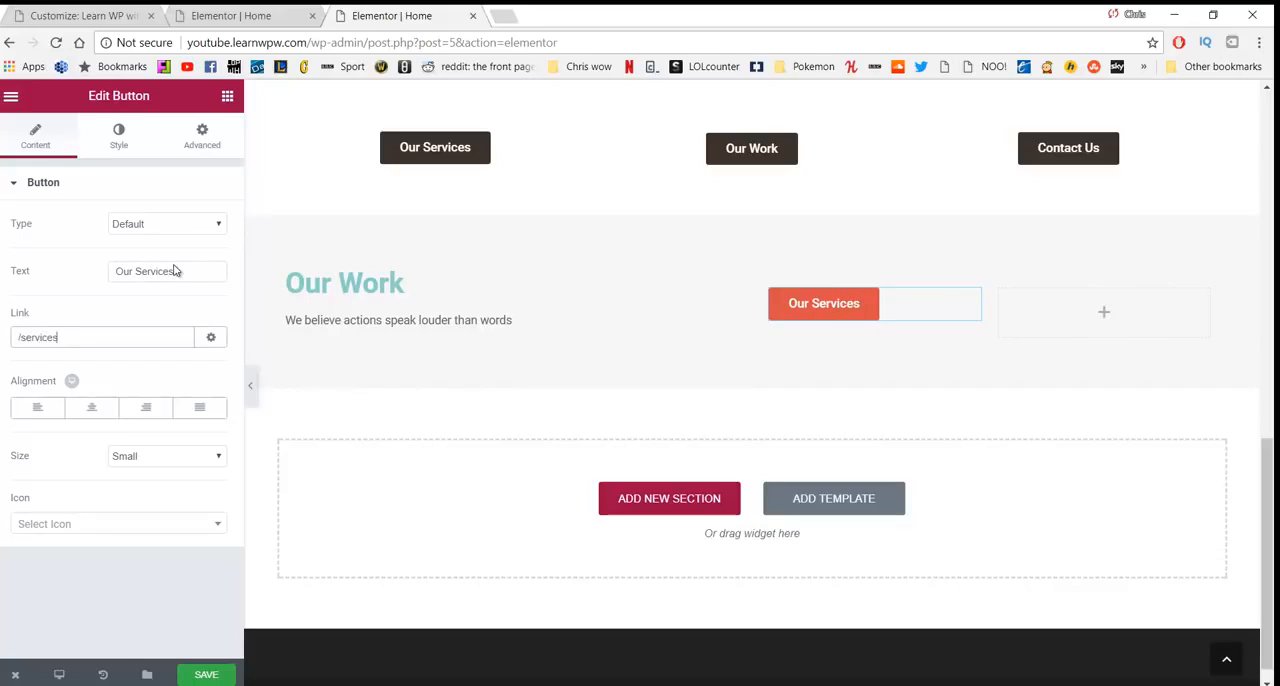
left_click(155, 410)
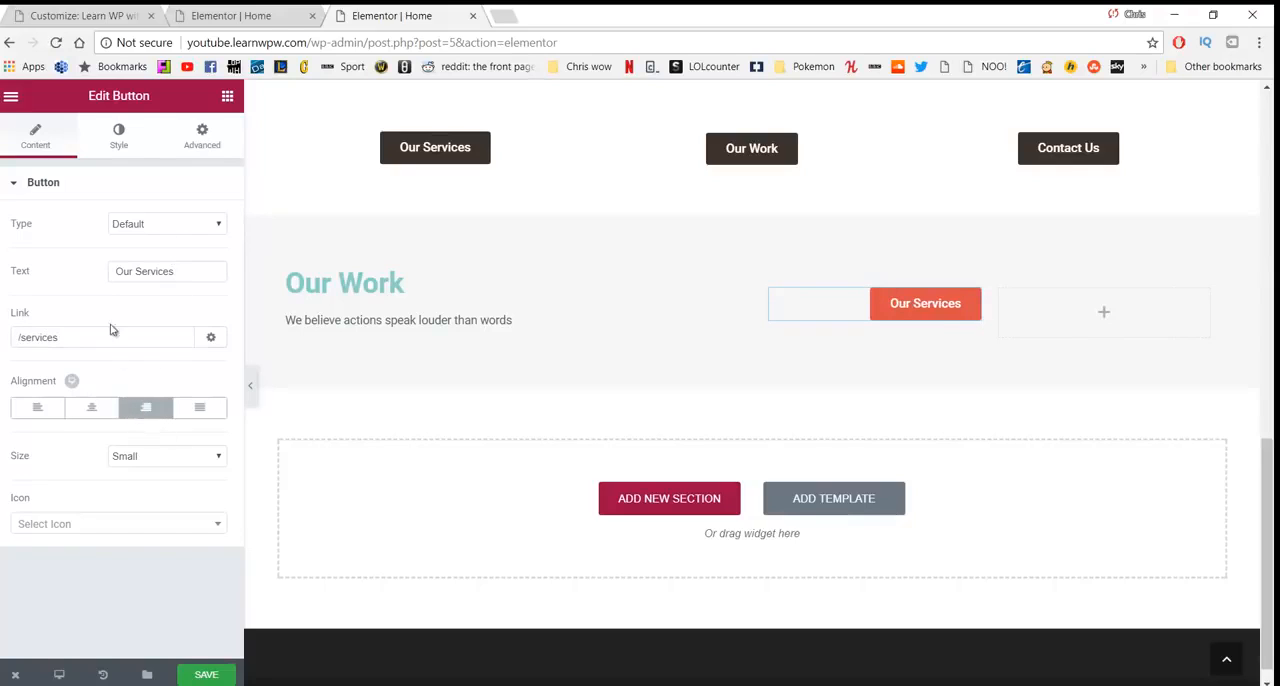
- Enable custom typography for the new "Our Services" button and set its font size to 16 px
left_click(128, 146)
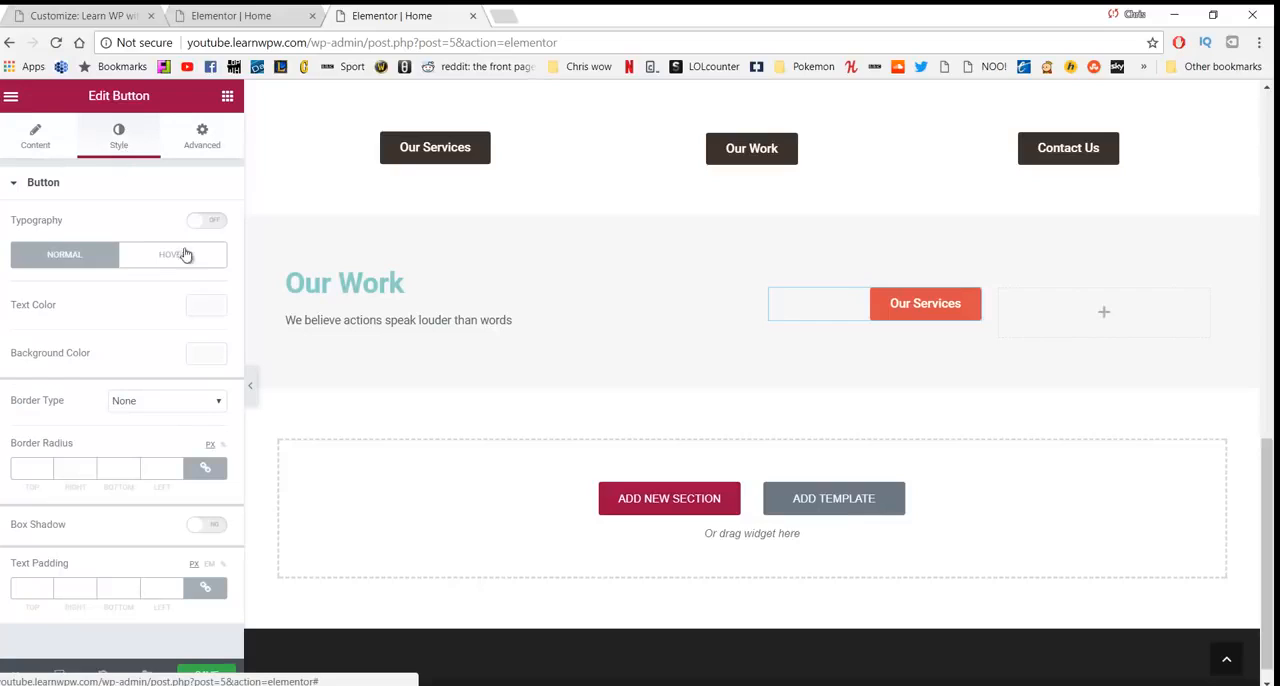
left_click(206, 222)
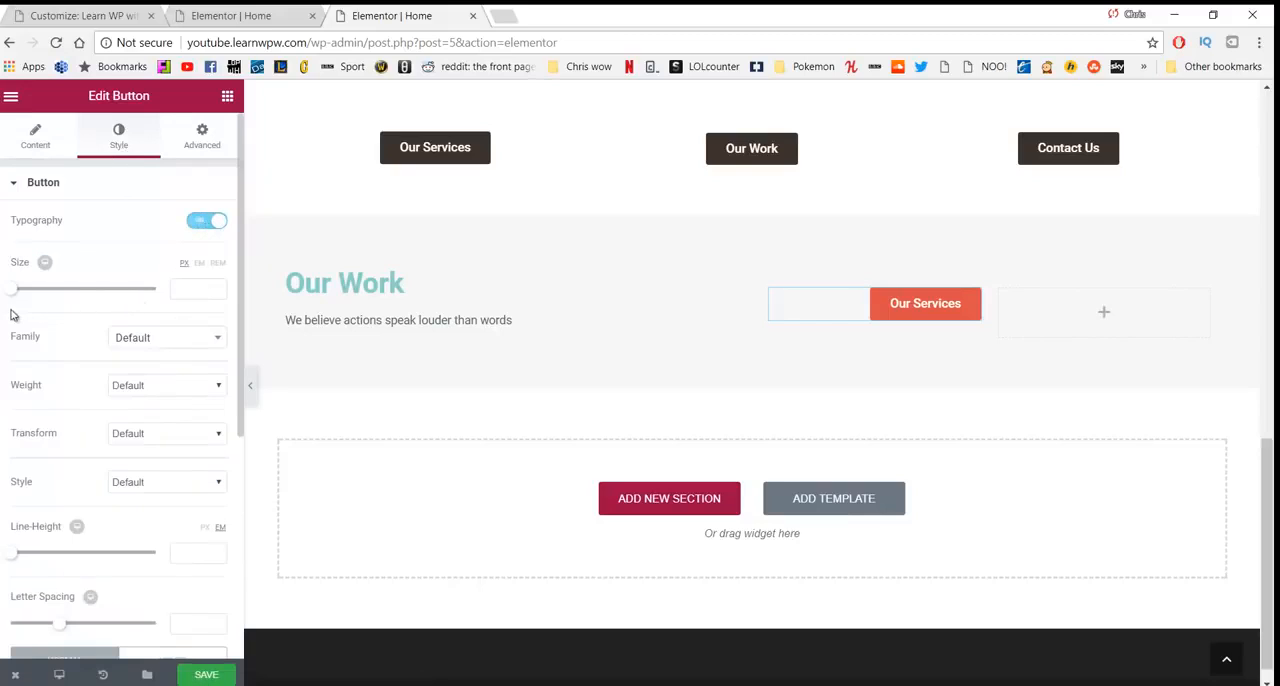
left_click_drag(20, 291, 28, 295)
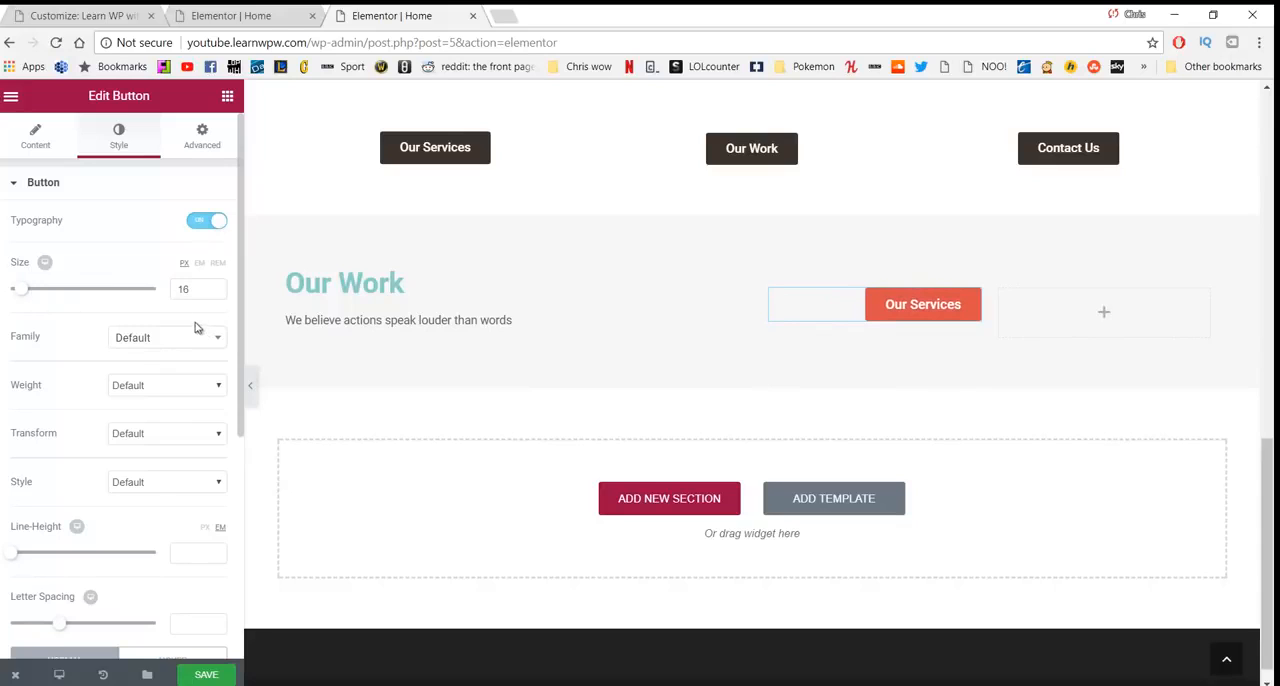
- Give the new "Our Services" button the green #23a455 background and a 5 px border radius on all corners
scroll(155, 319, "down", 3)
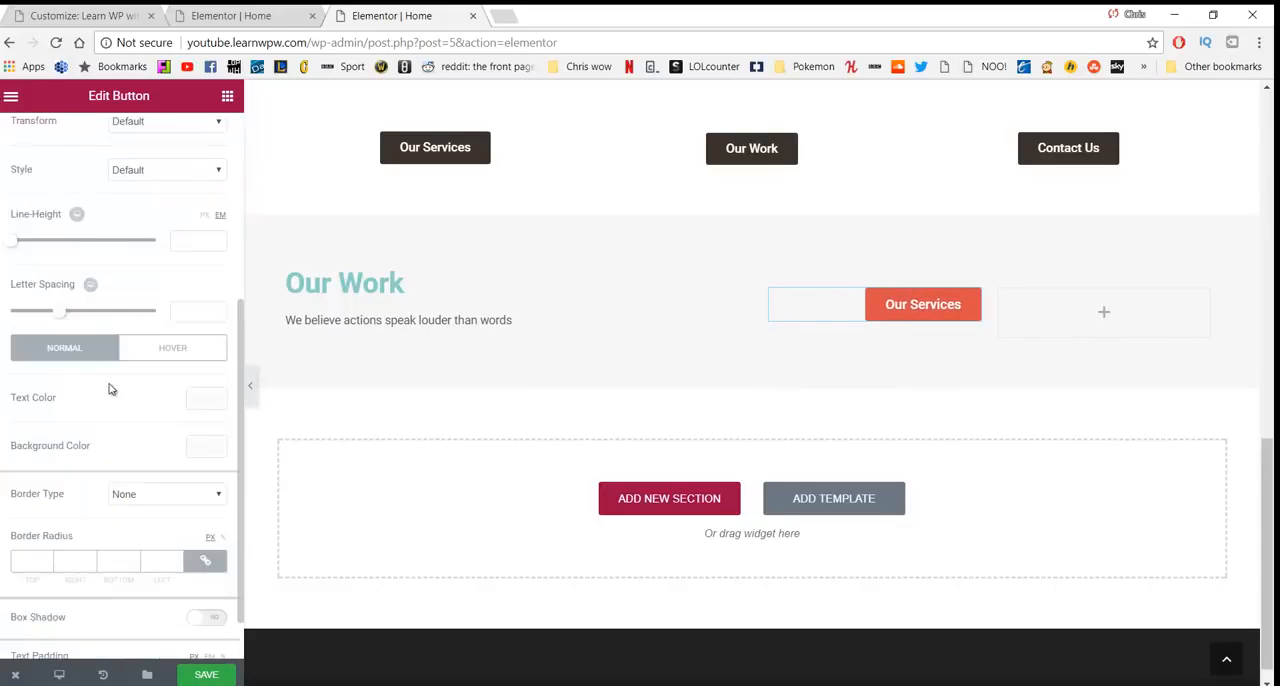
left_click(206, 449)
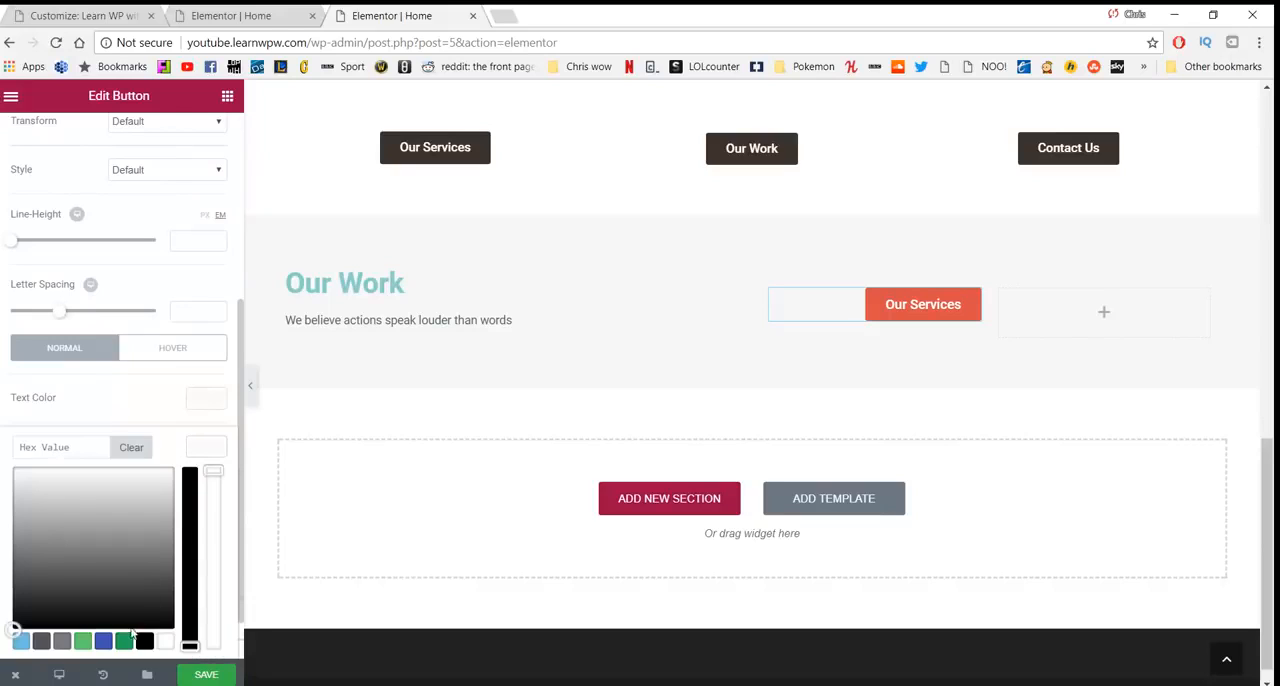
left_click(124, 641)
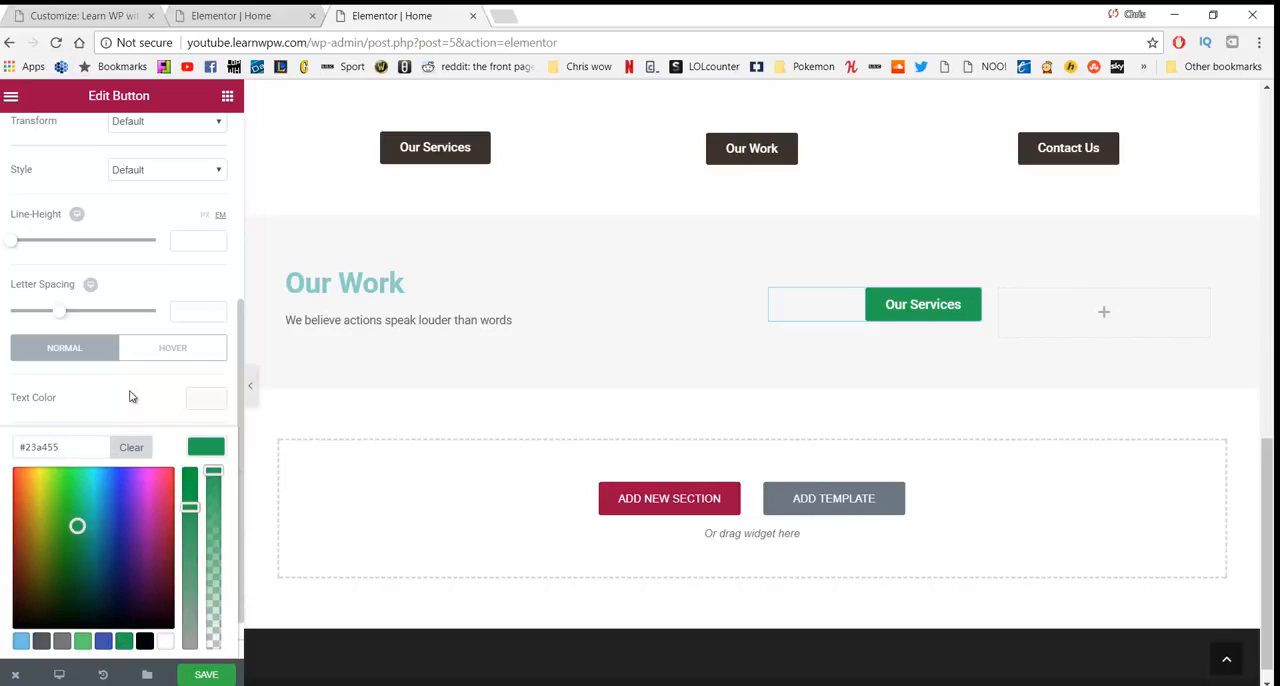
scroll(133, 393, "down", 1)
left_click(117, 343)
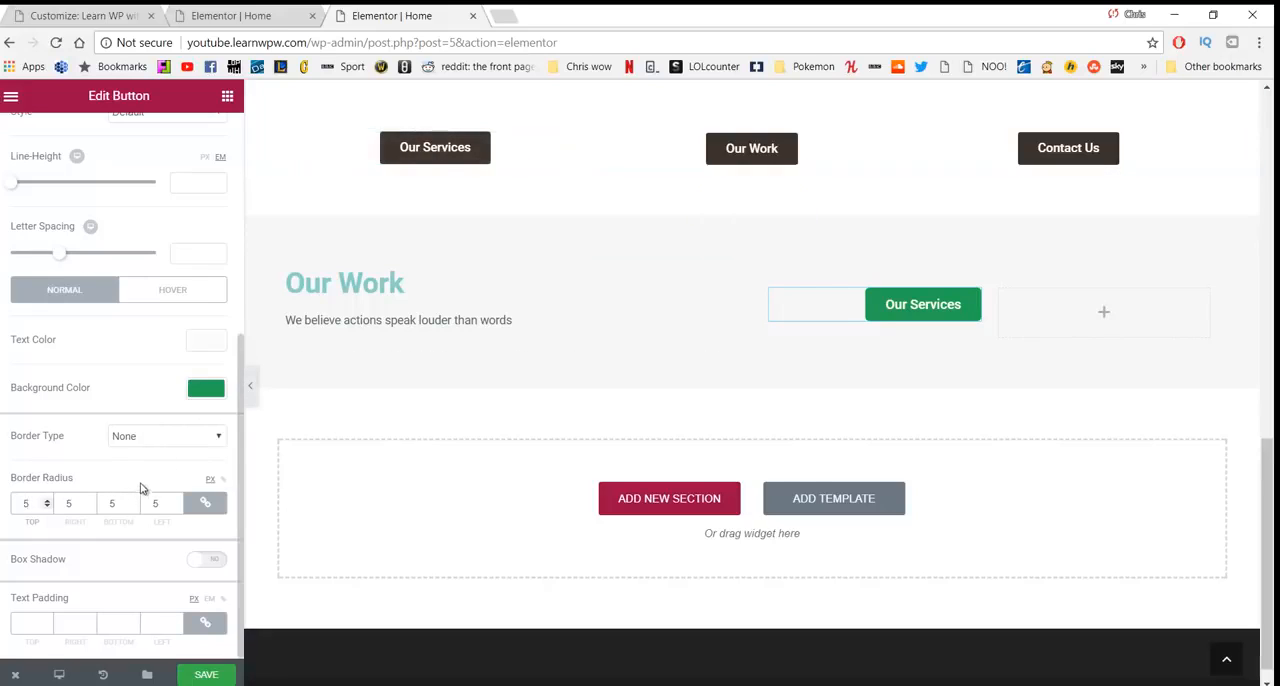
- Add a Button element to the second nested column and set its text to "Check out our work"
scroll(143, 251, "up", 4)
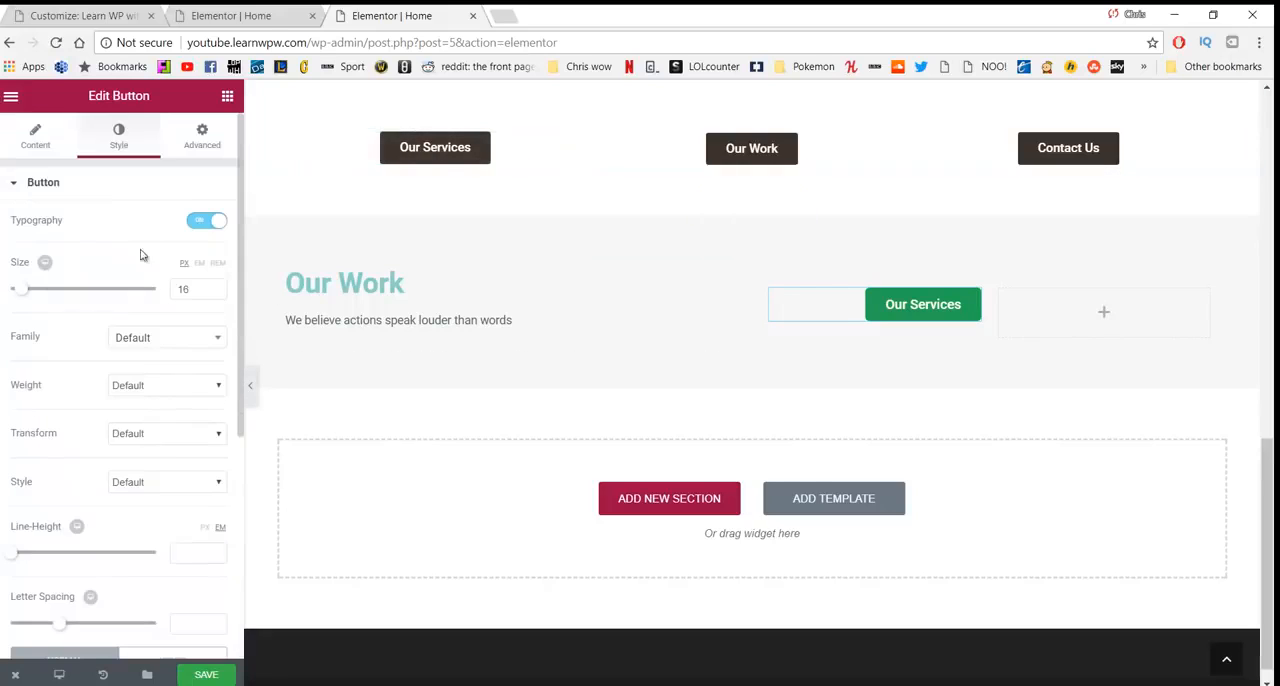
left_click(227, 98)
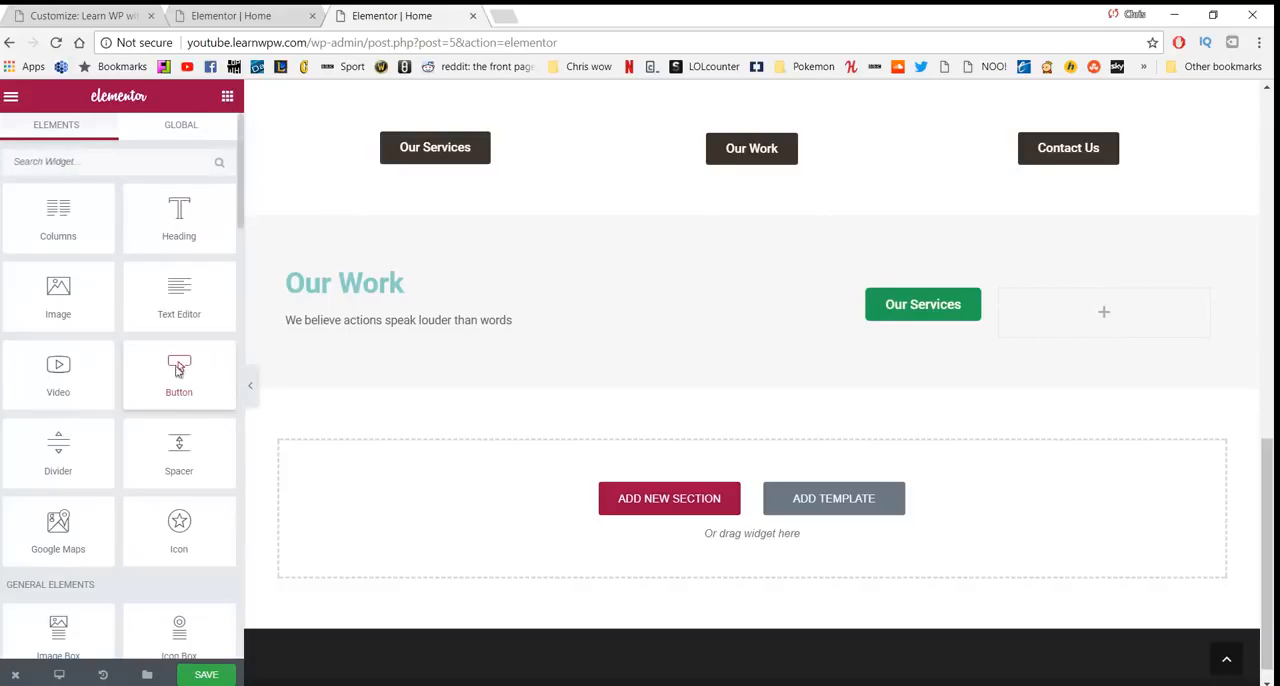
left_click_drag(172, 368, 1056, 306)
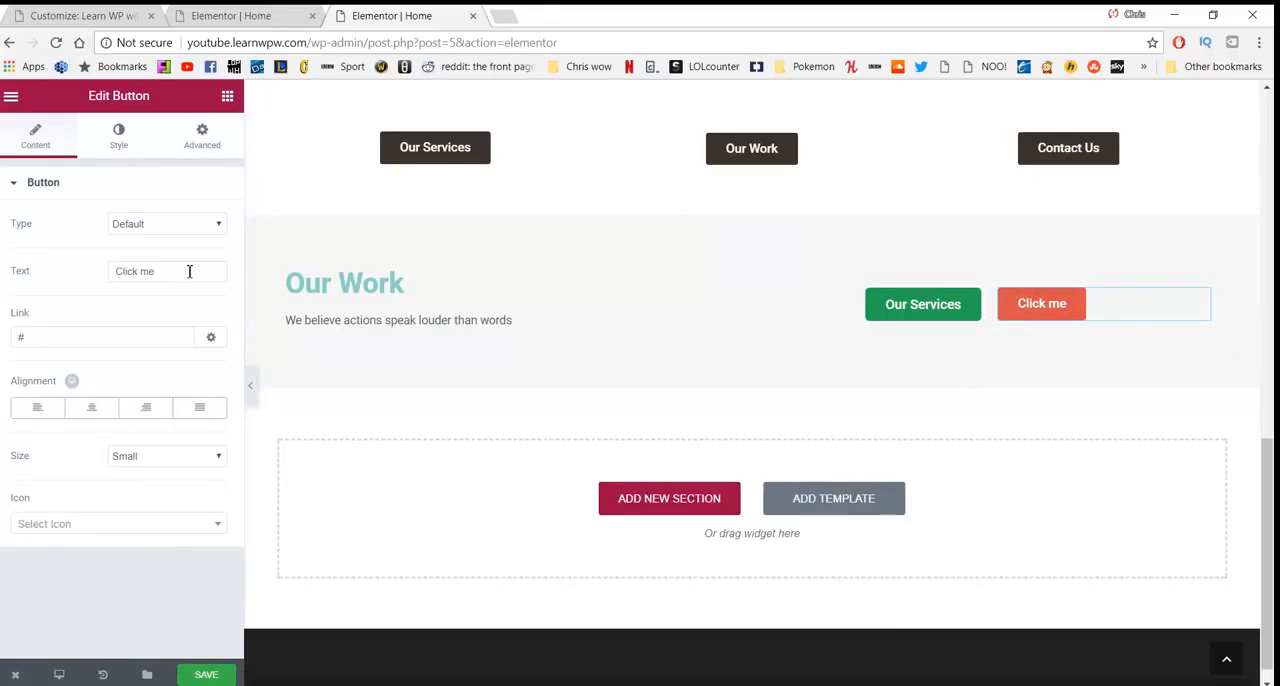
left_click_drag(189, 271, 70, 273)
type("Check out our work")
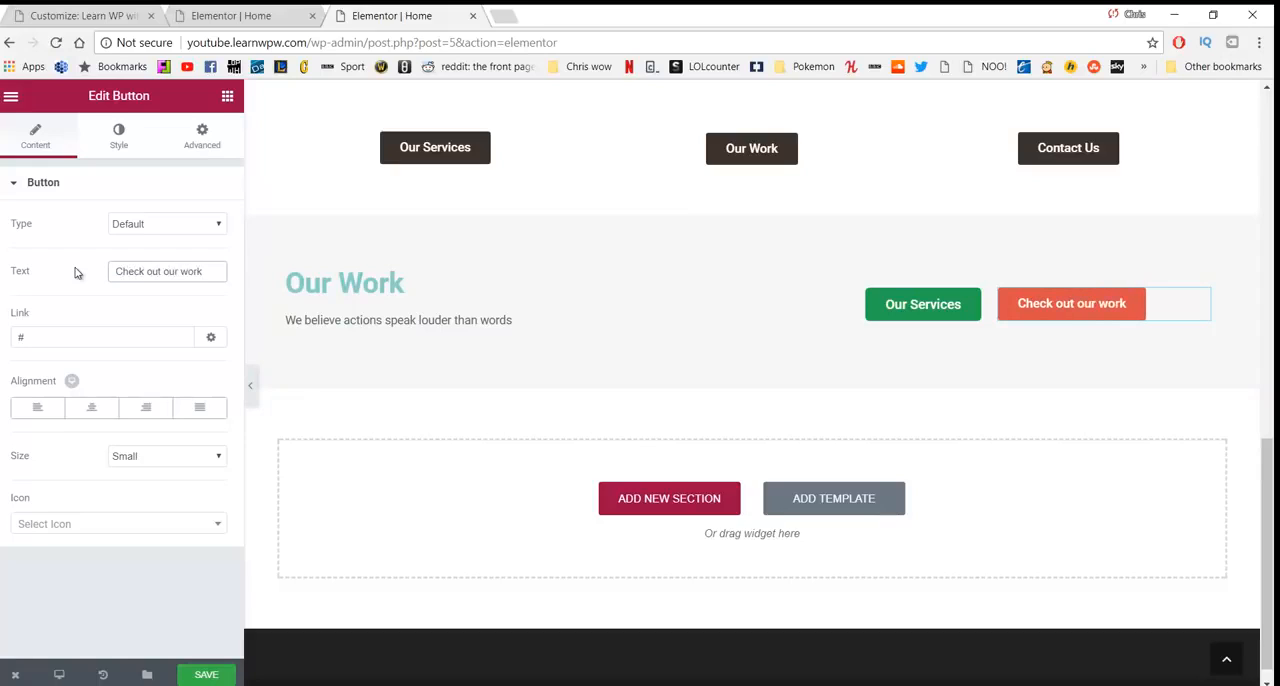
- Link the "Check out our work" button to /our-work
left_click(62, 345)
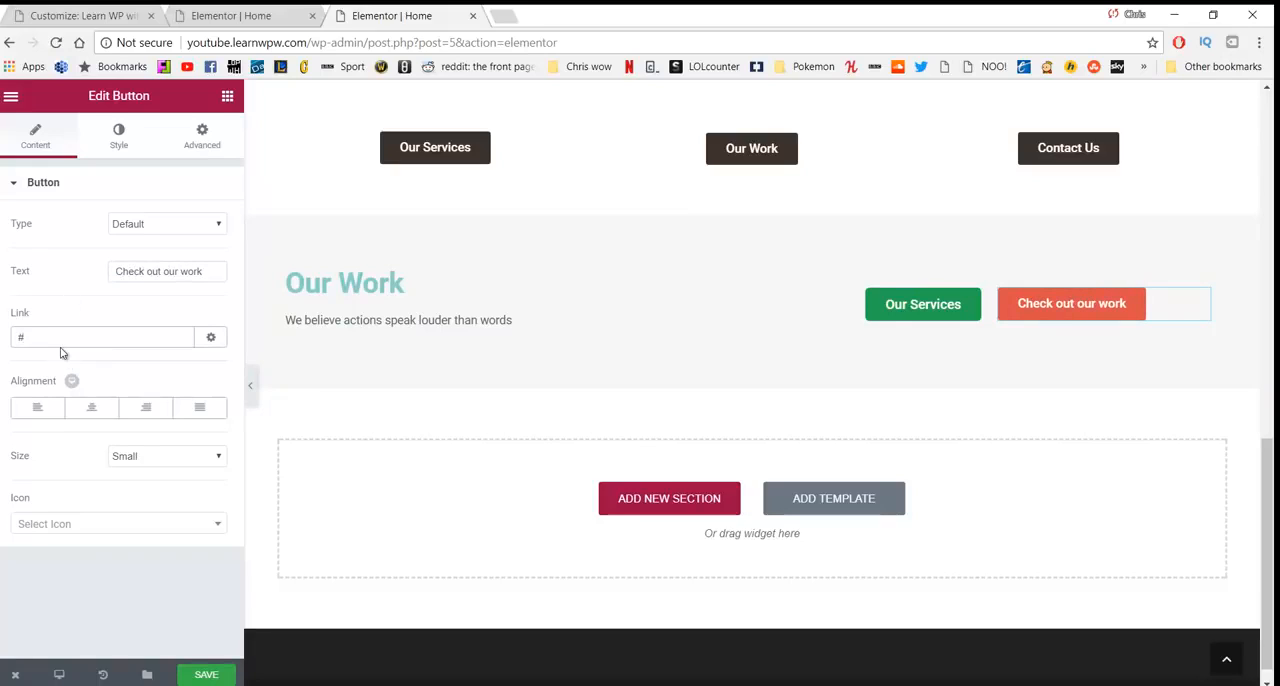
key("BackSpace")
type("/our-work")
left_click(39, 411)
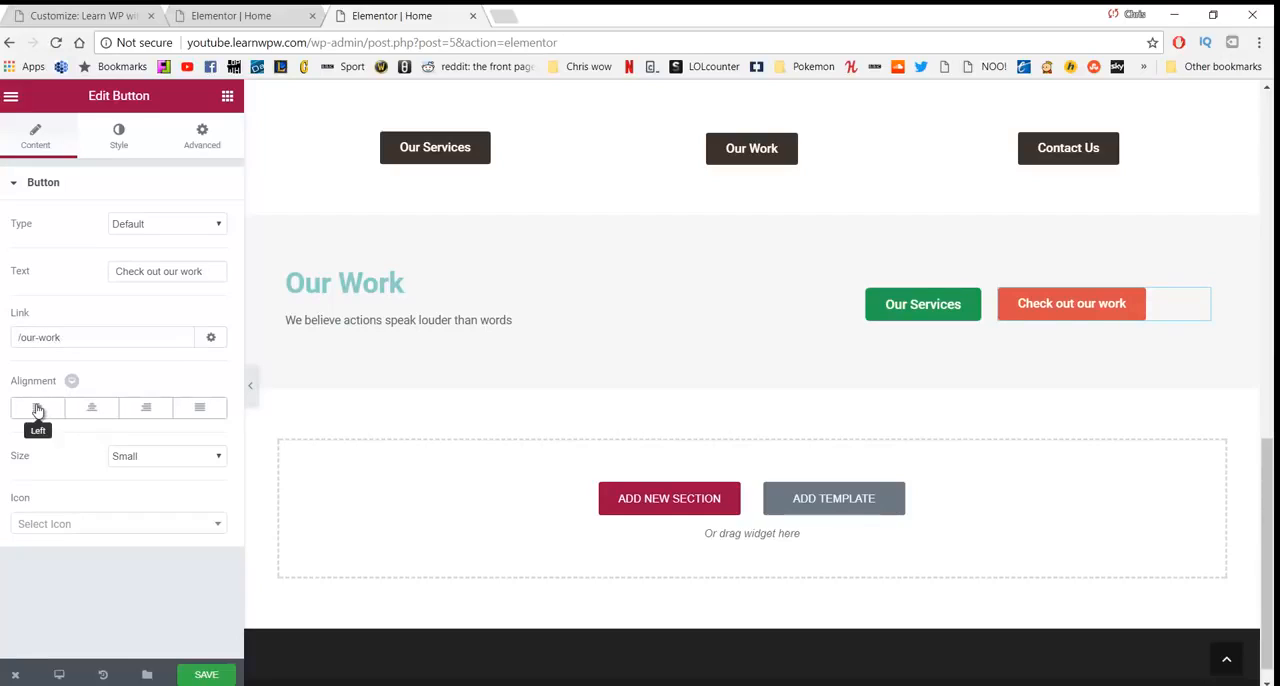
- Enable custom typography for the "Check out our work" button and set its font size to 16 px
left_click(117, 143)
left_click(212, 220)
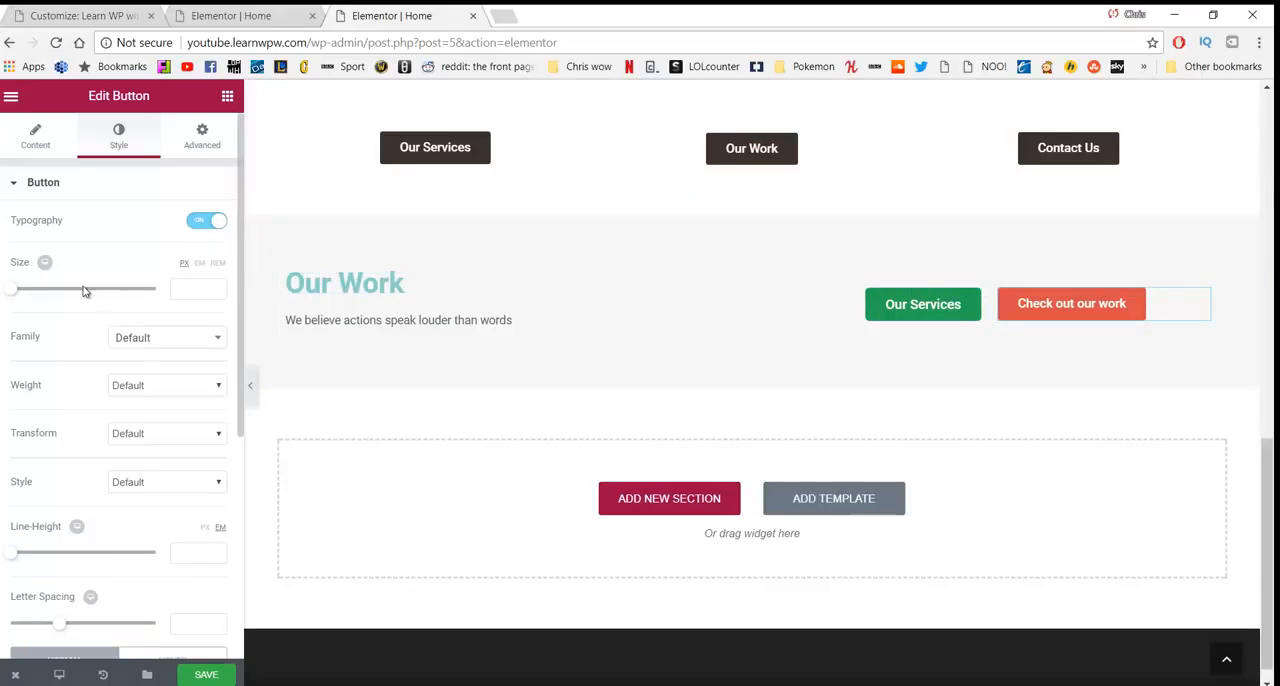
left_click_drag(14, 292, 25, 293)
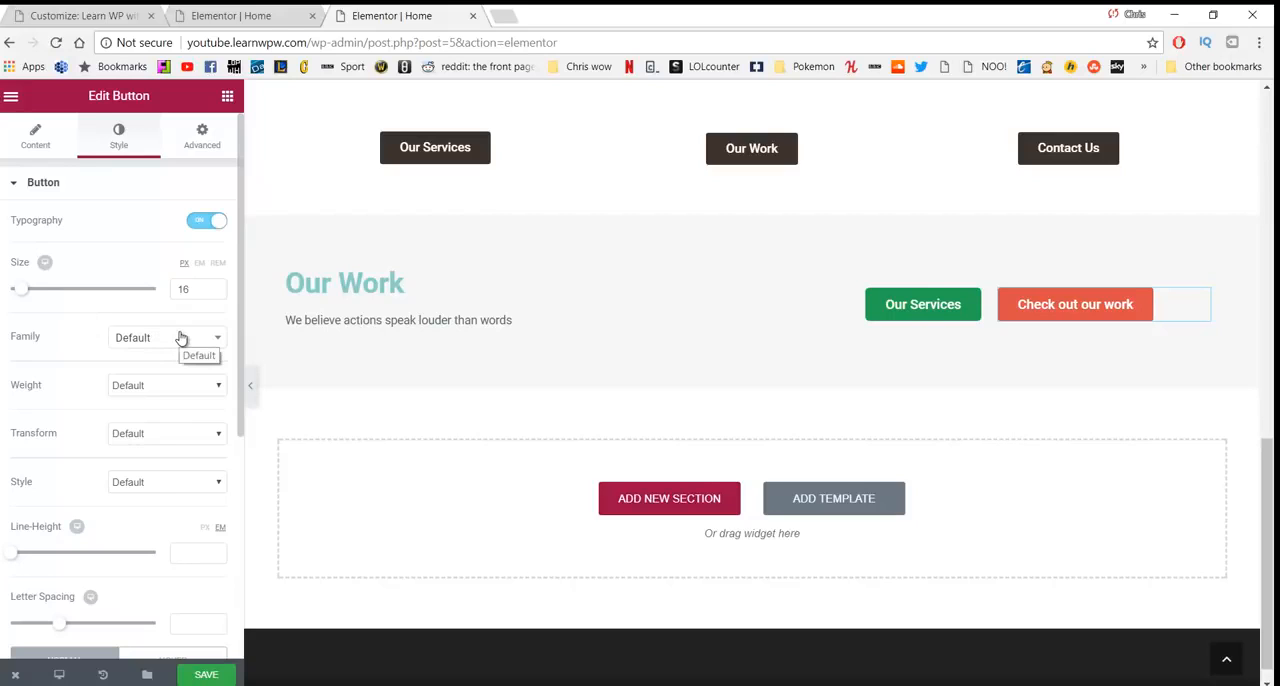
scroll(157, 366, "down", 1)
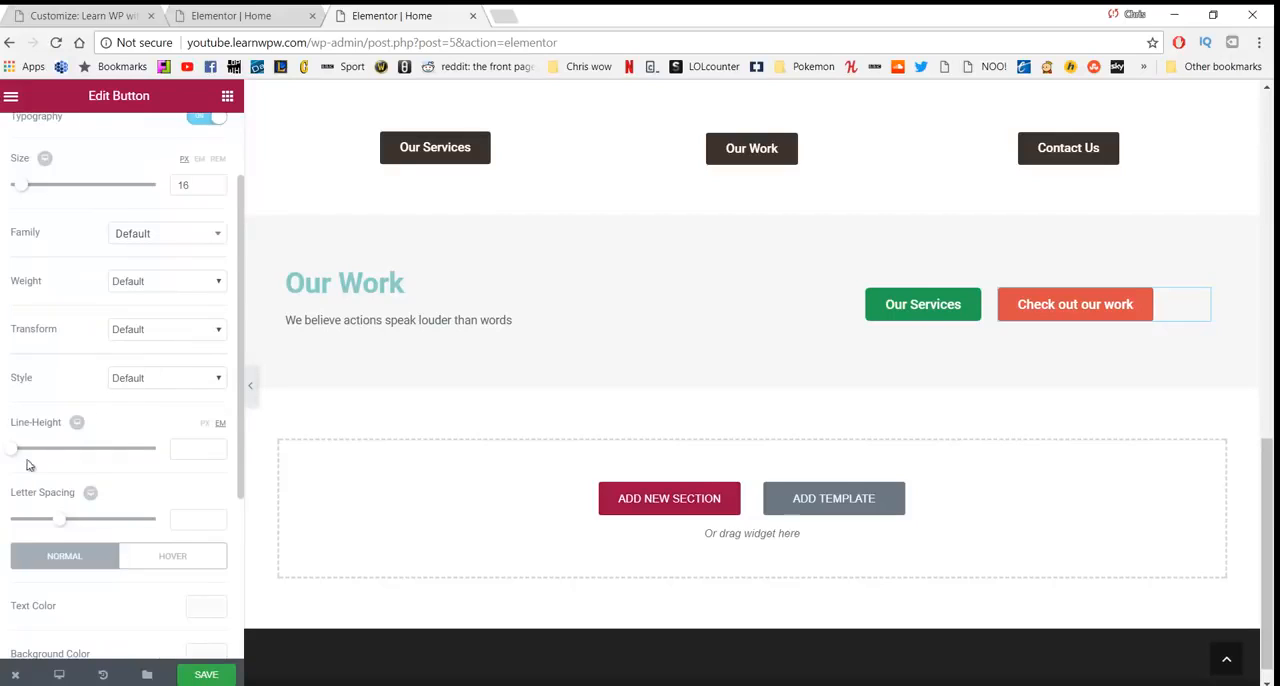
scroll(59, 475, "down", 2)
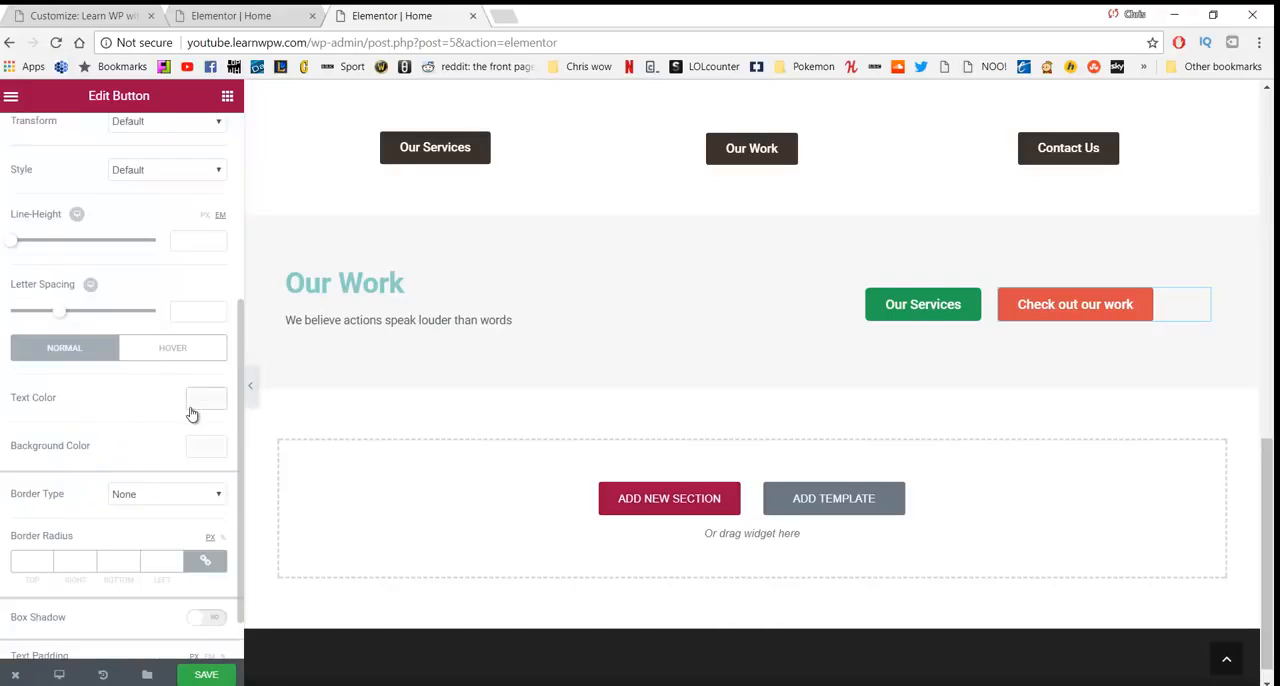
- Make the "Check out our work" button's background fully transparent and set its text color to the green #23a455
left_click(208, 446)
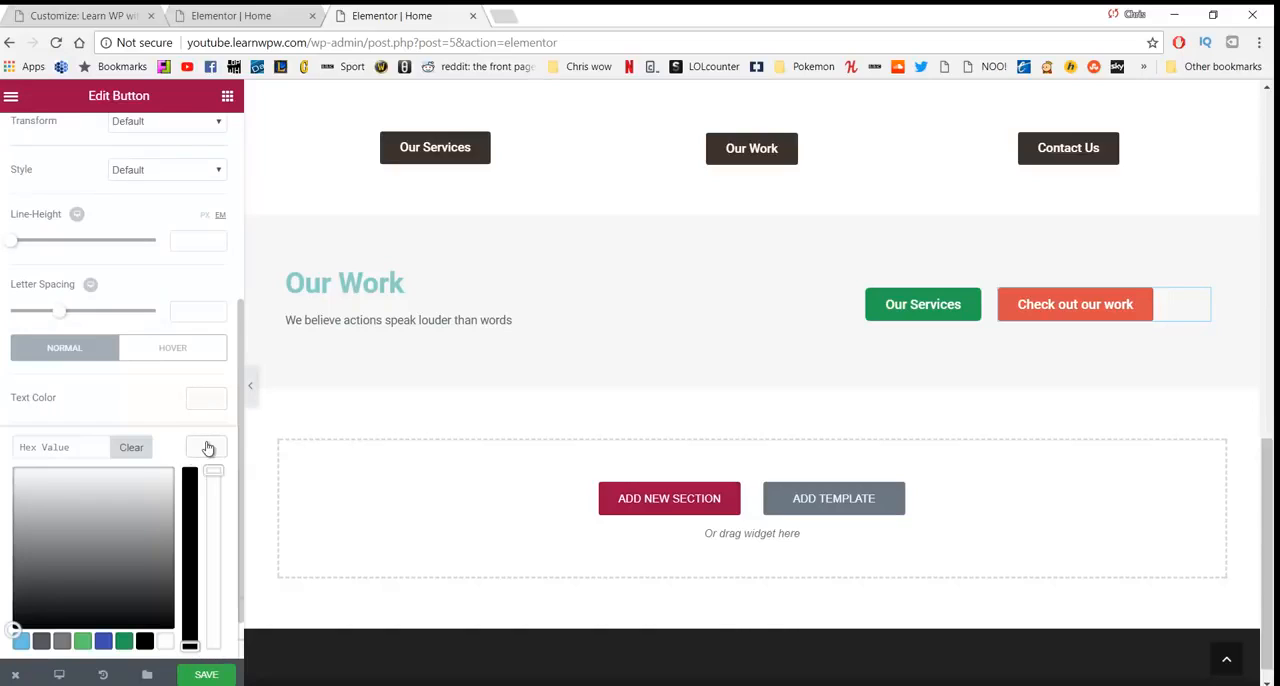
left_click_drag(84, 482, 70, 466)
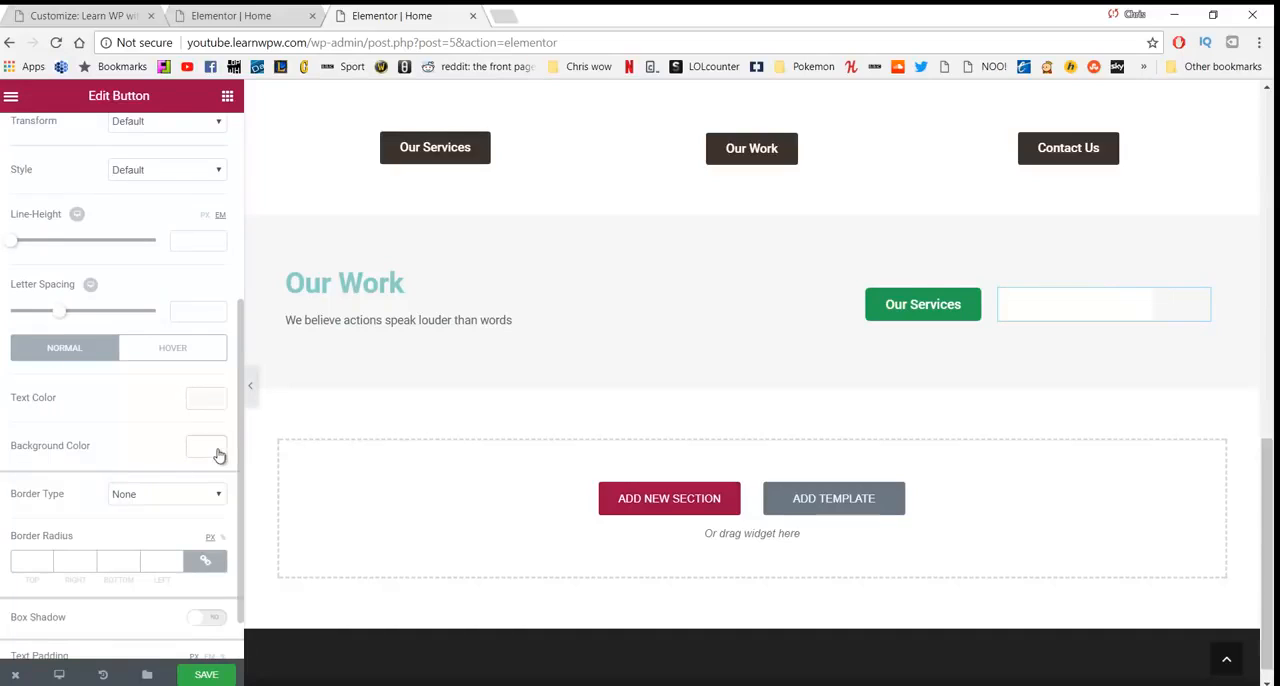
left_click(210, 447)
left_click_drag(213, 472, 211, 663)
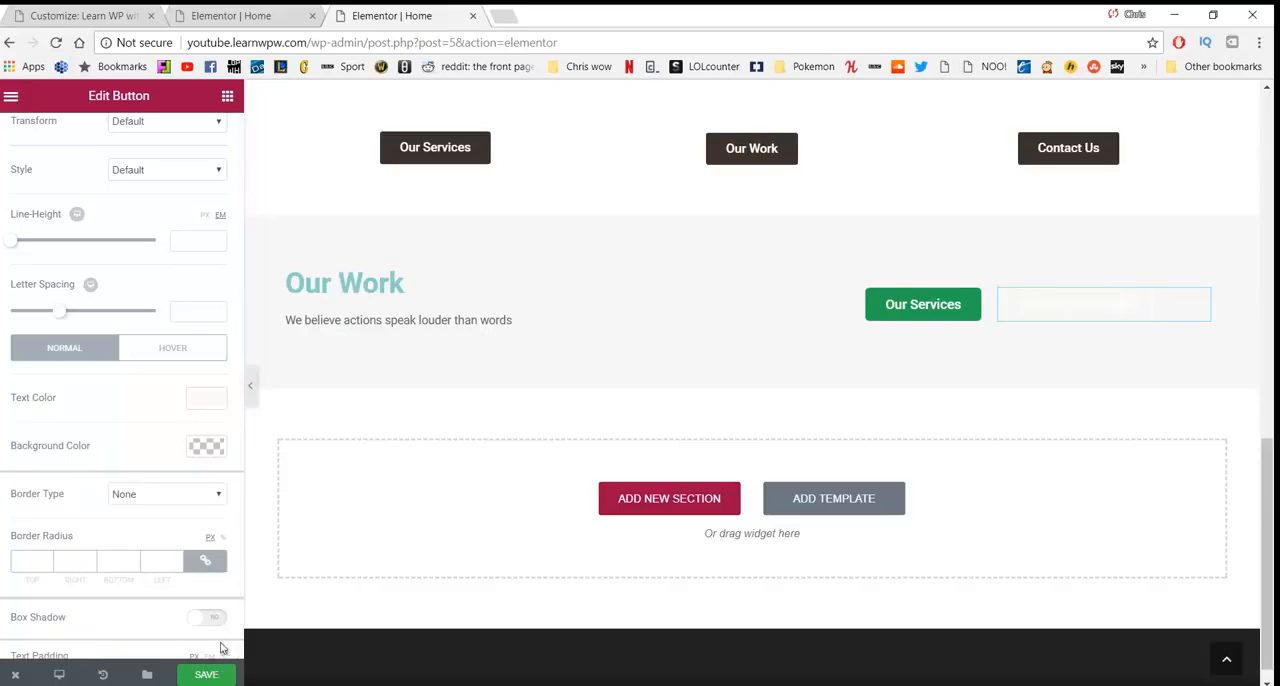
left_click(205, 398)
left_click(123, 593)
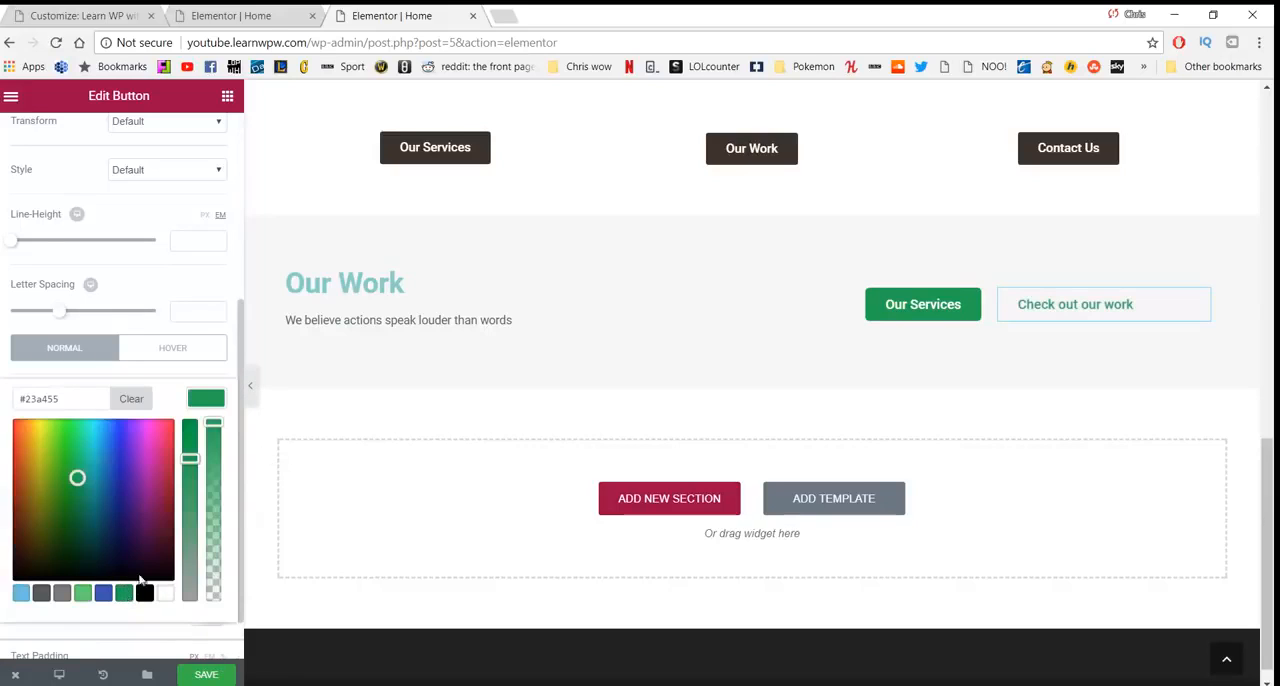
- Try a text padding of 5 px on all sides of the "Check out our work" button
scroll(212, 415, "down", 1)
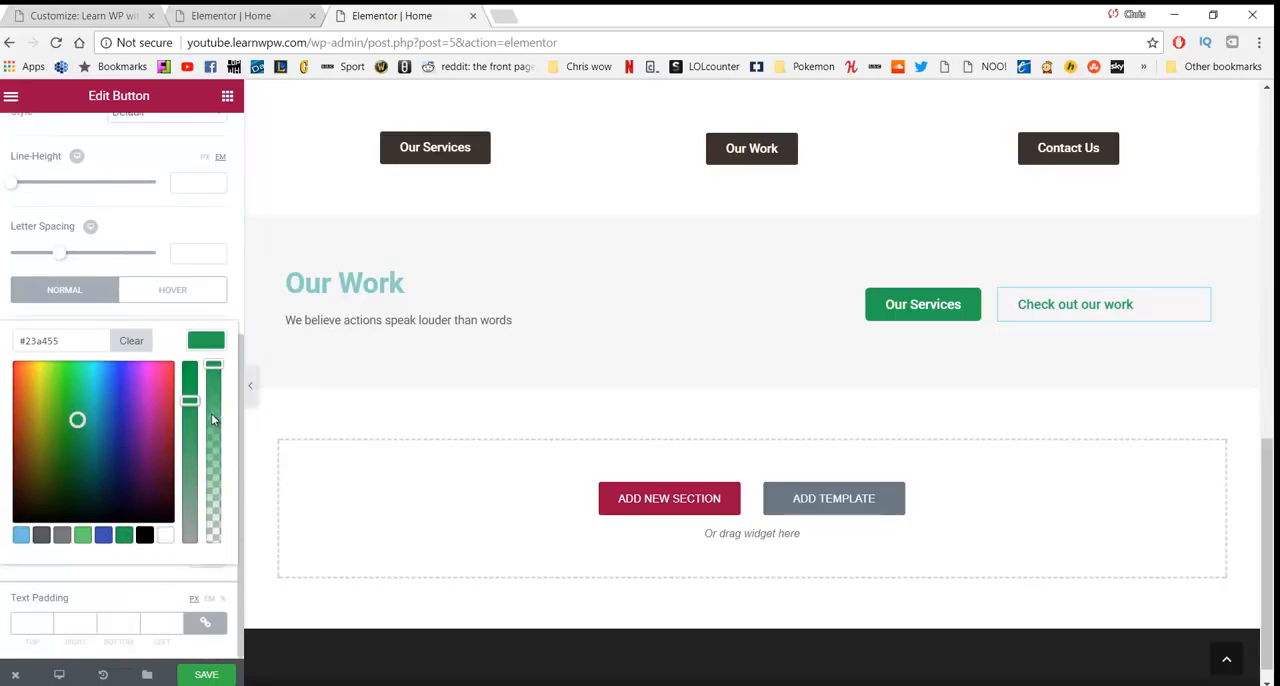
left_click(47, 619)
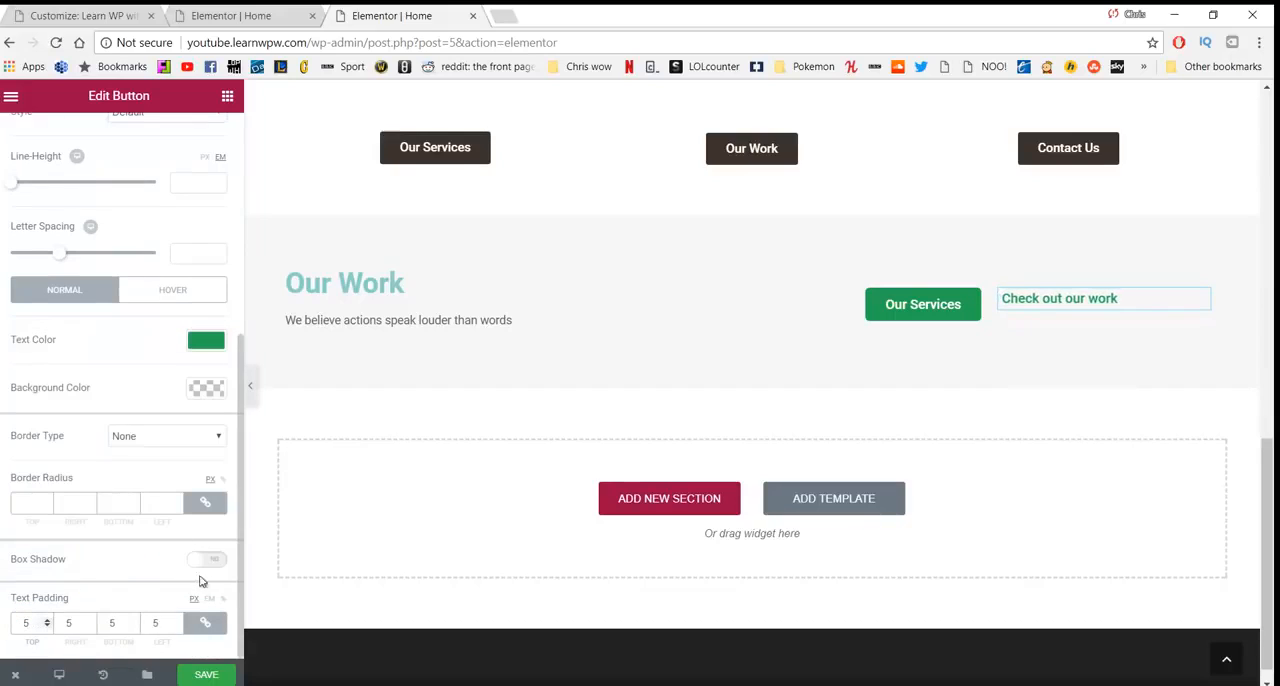
- Look at the style settings of the green "Our Services" button in the "Our Work" section
scroll(117, 367, "up", 2)
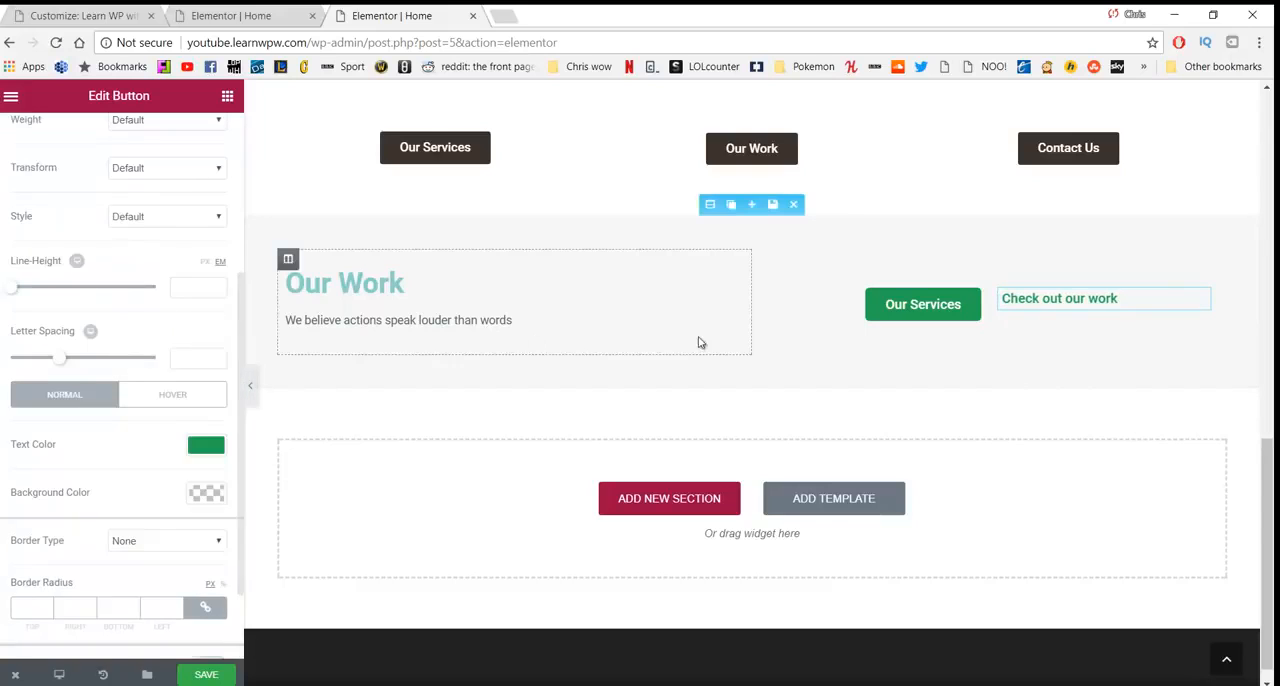
left_click(880, 304)
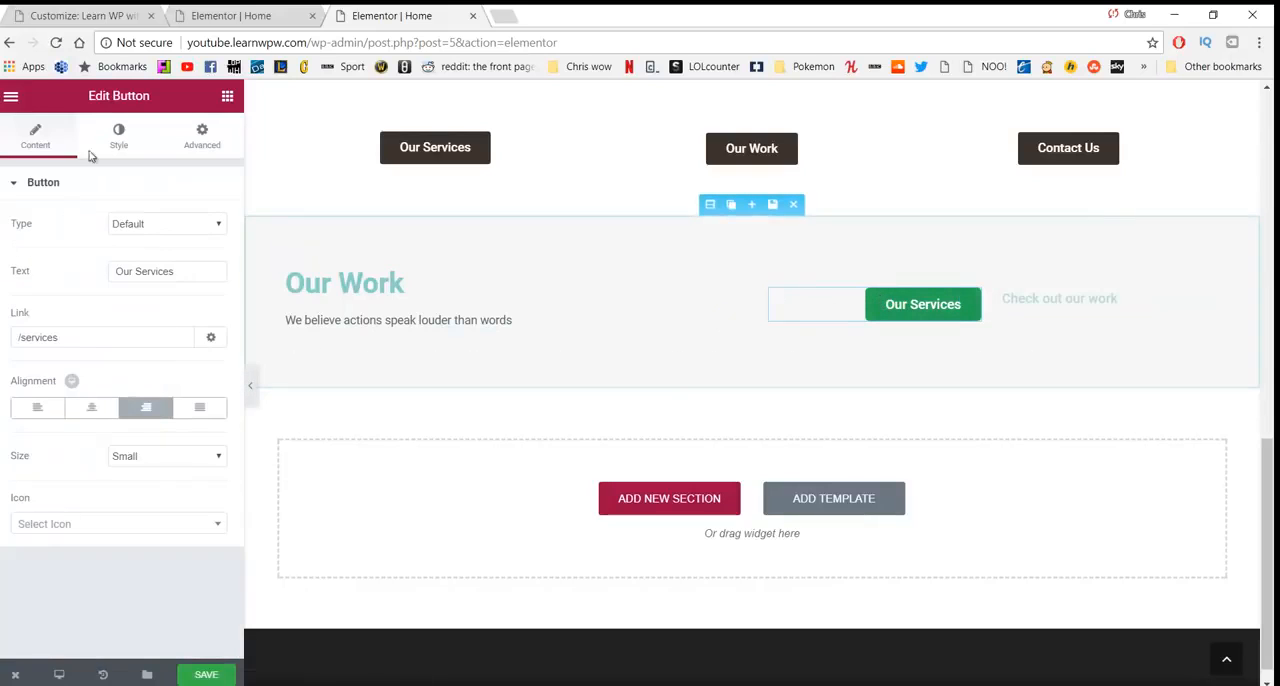
left_click(119, 137)
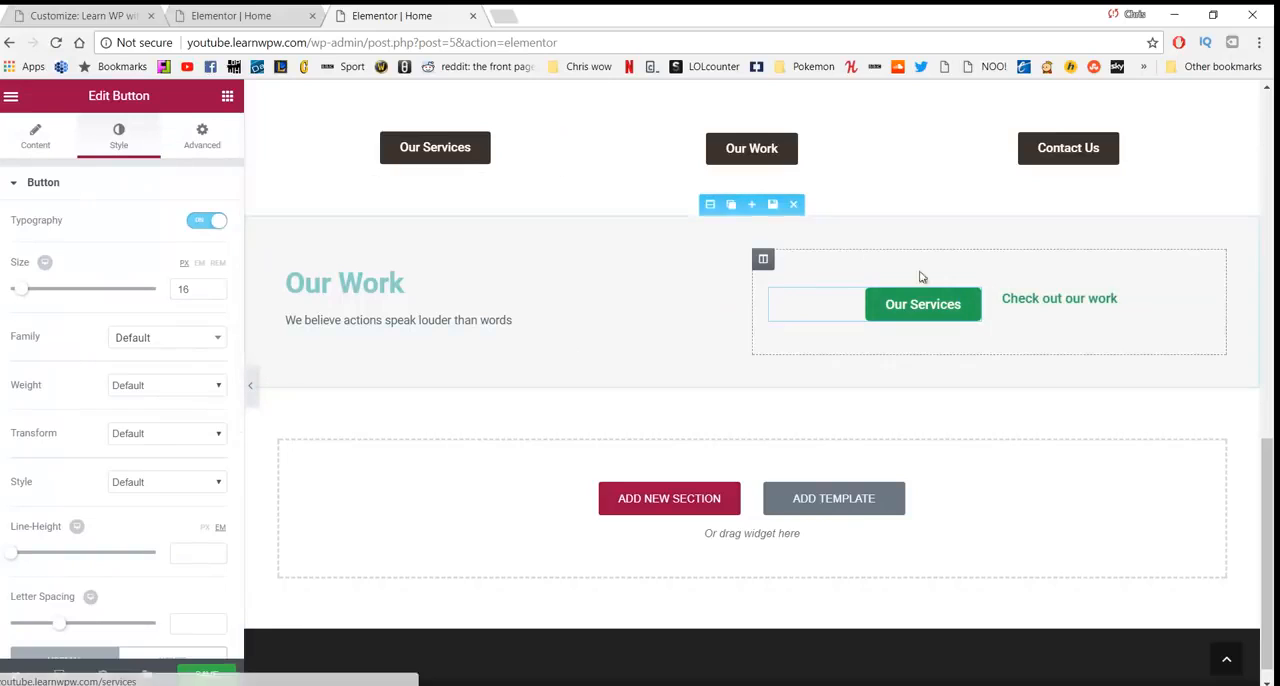
- Give the "Check out our work" button a solid border with a width of 1 px on all sides
left_click(1030, 298)
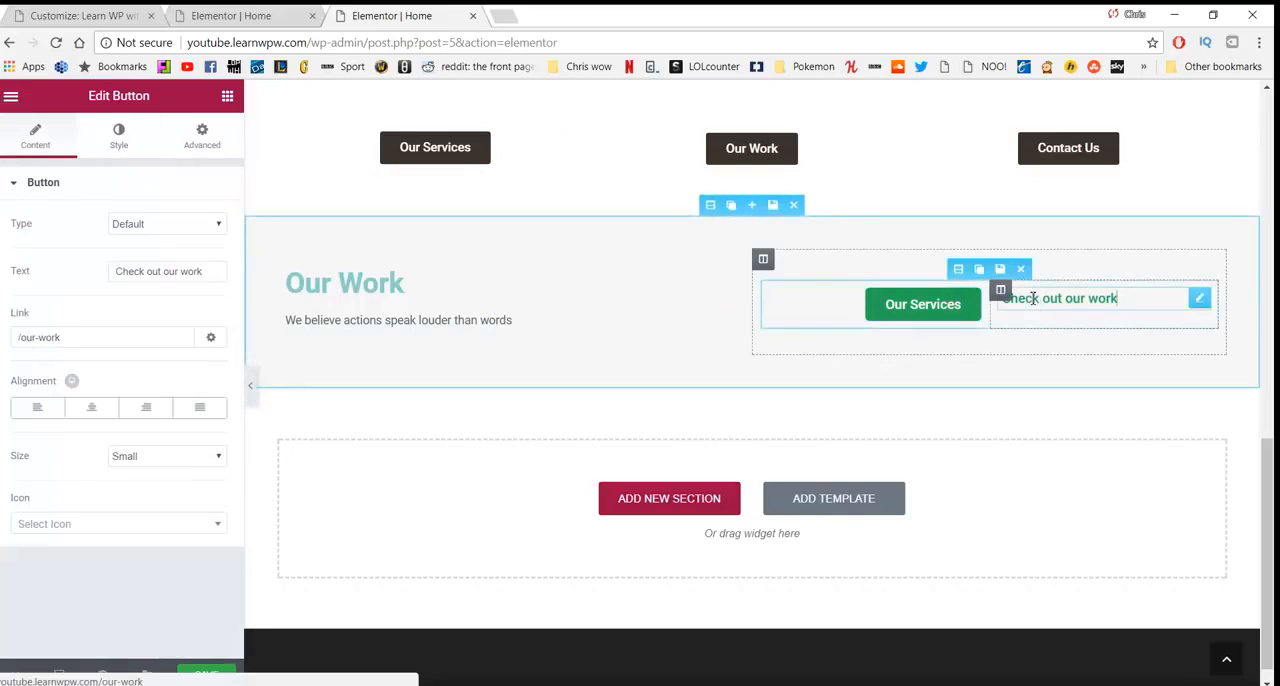
left_click(150, 142)
left_click(189, 134)
left_click(119, 140)
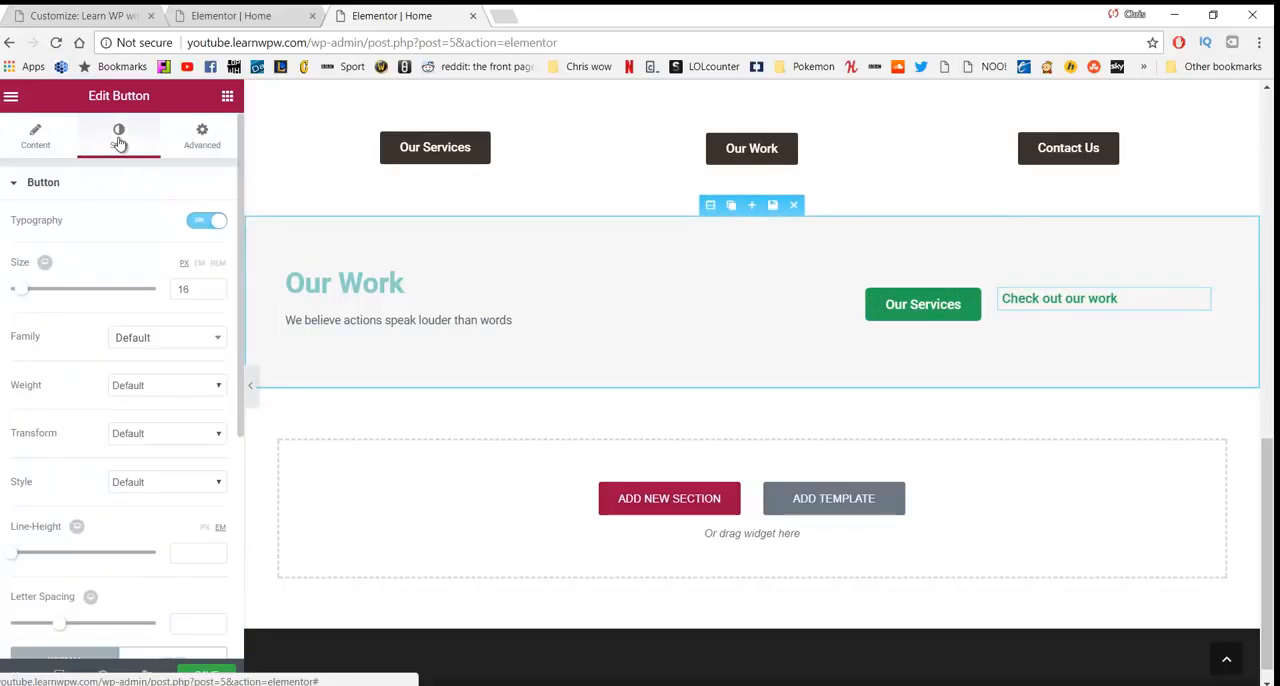
scroll(141, 383, "down", 4)
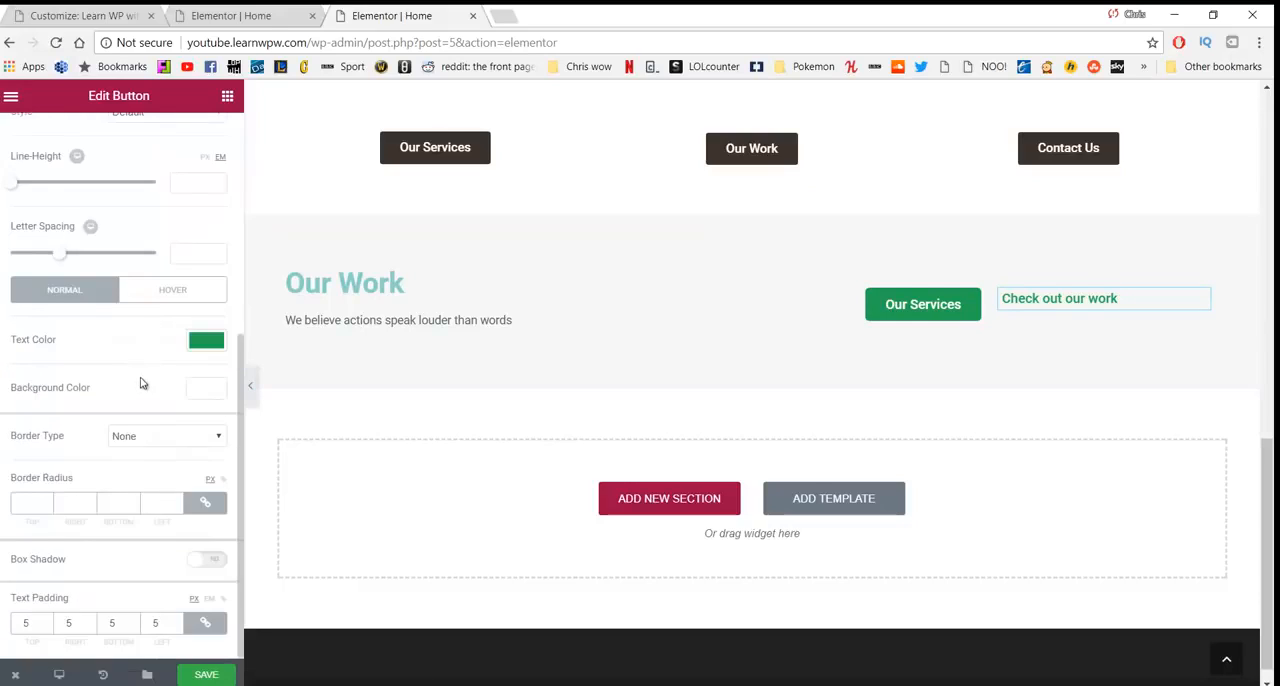
left_click(157, 437)
left_click(155, 465)
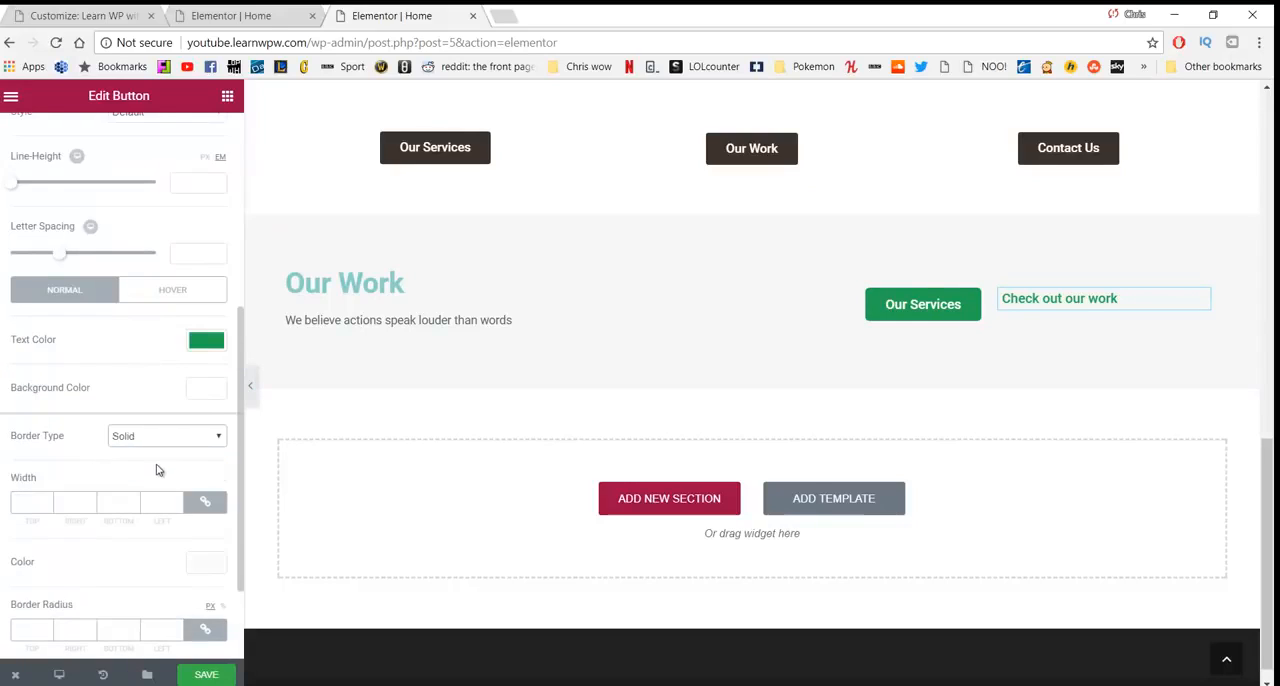
left_click(45, 498)
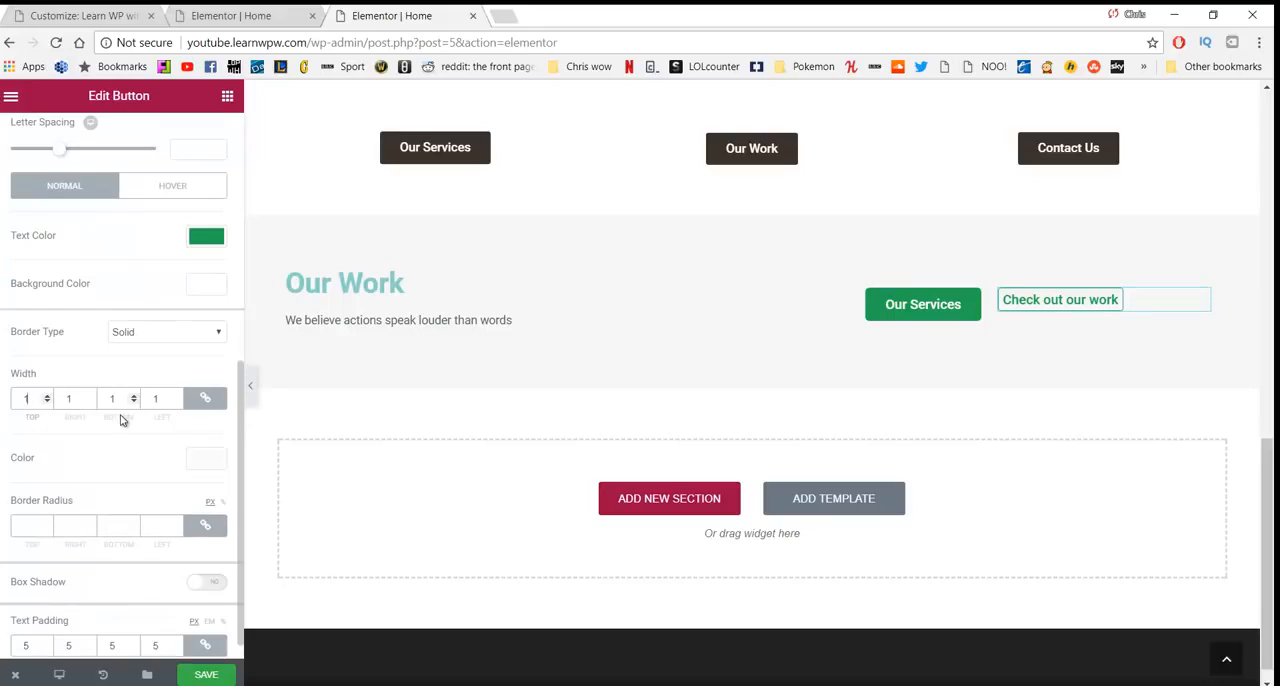
- Set a 5 px border radius on all corners of the "Check out our work" button and clear its text padding
left_click(32, 525)
scroll(148, 494, "up", 3)
scroll(148, 494, "down", 4)
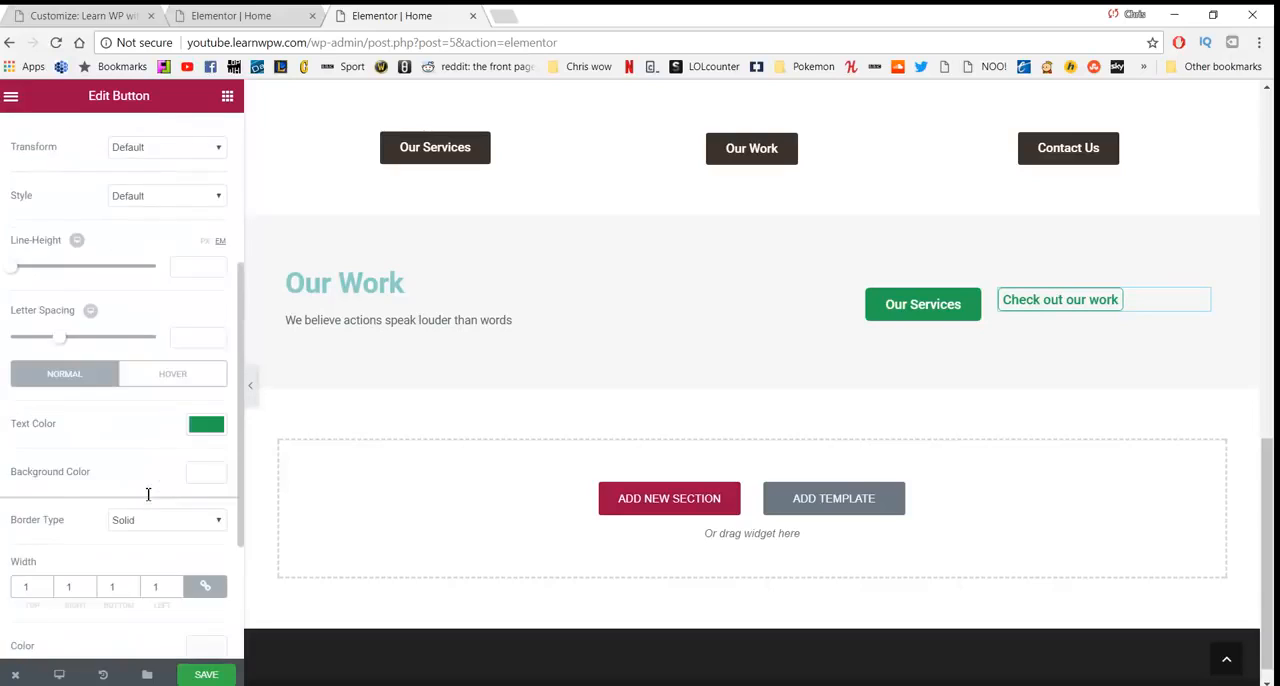
left_click(40, 624)
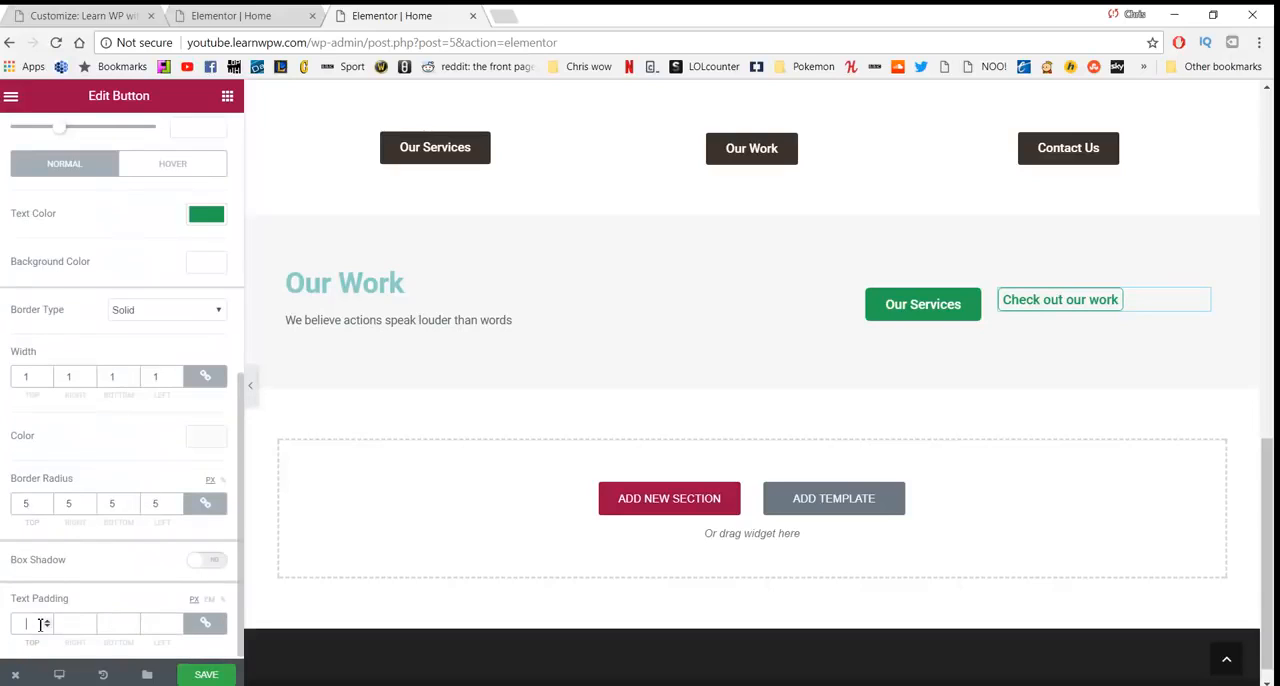
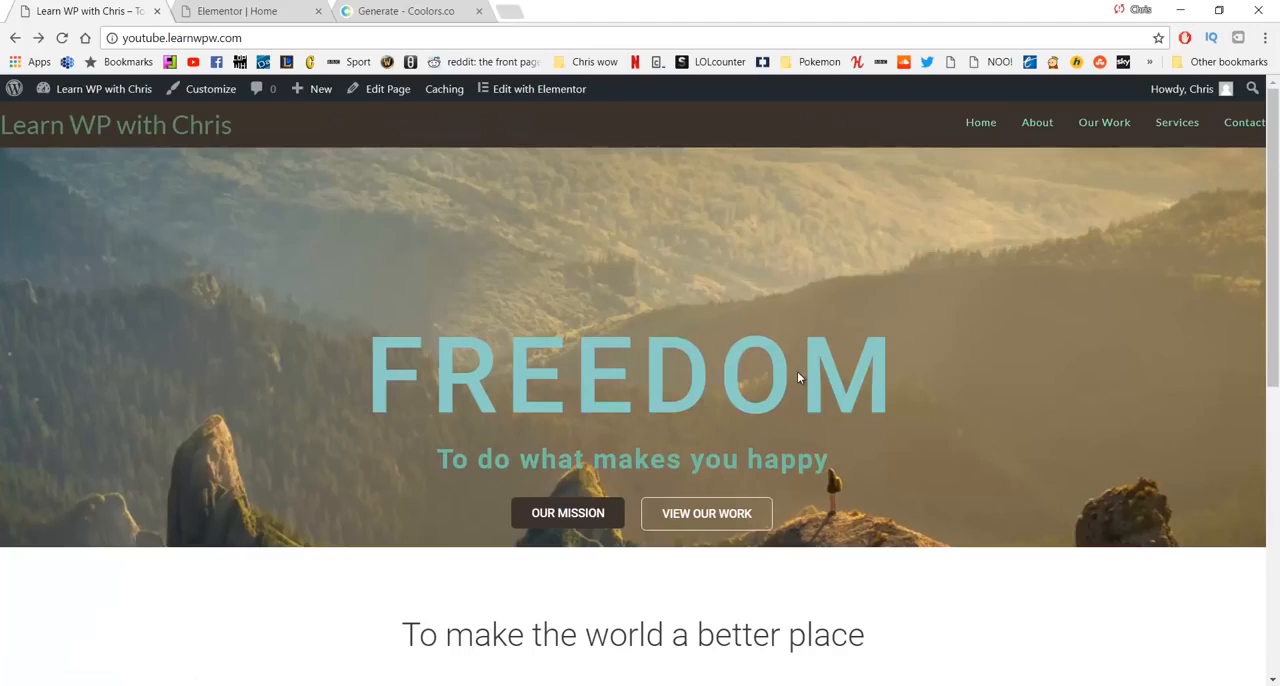
- Review the live home page at desktop width and in a narrow mobile-sized window, from the FREEDOM hero section to the footer
scroll(829, 358, "down", 3)
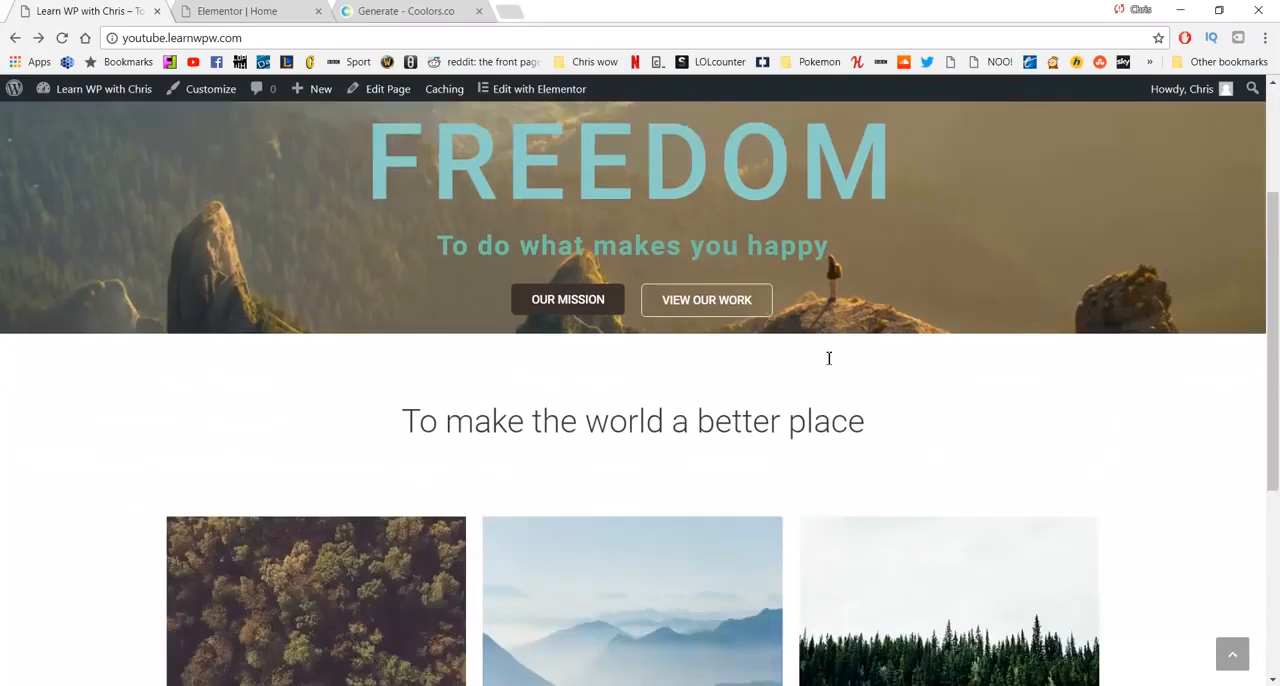
scroll(830, 357, "down", 4)
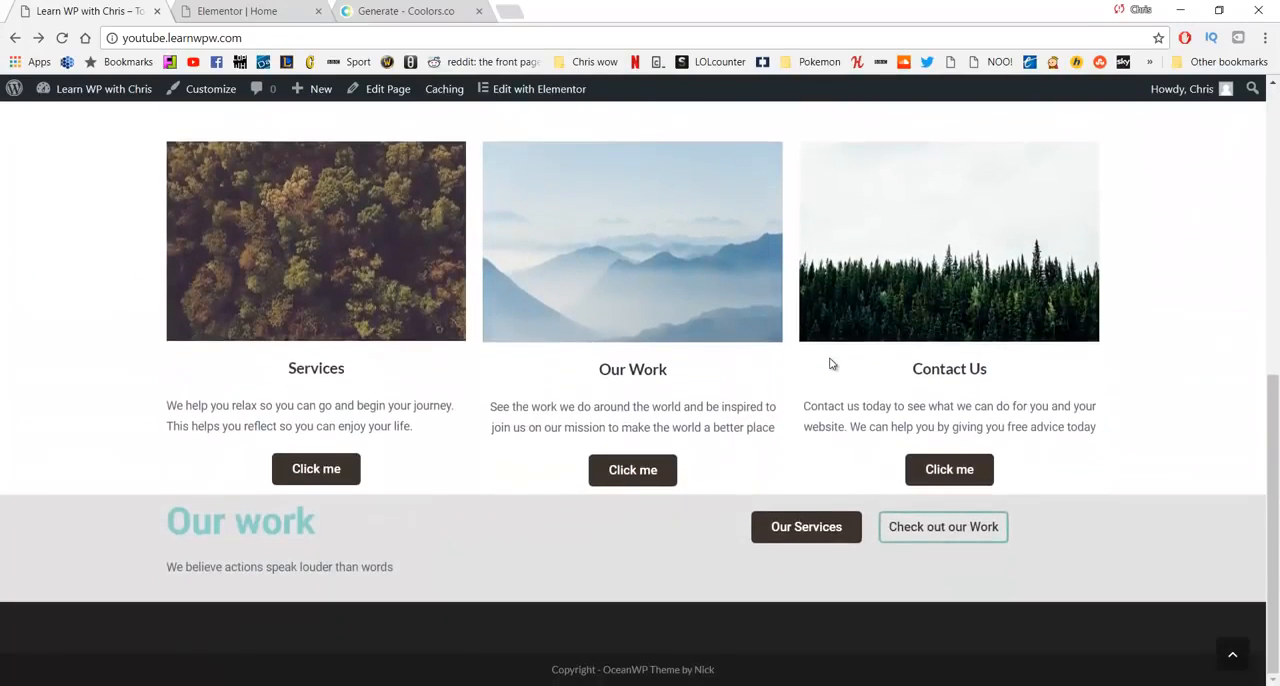
scroll(830, 362, "up", 7)
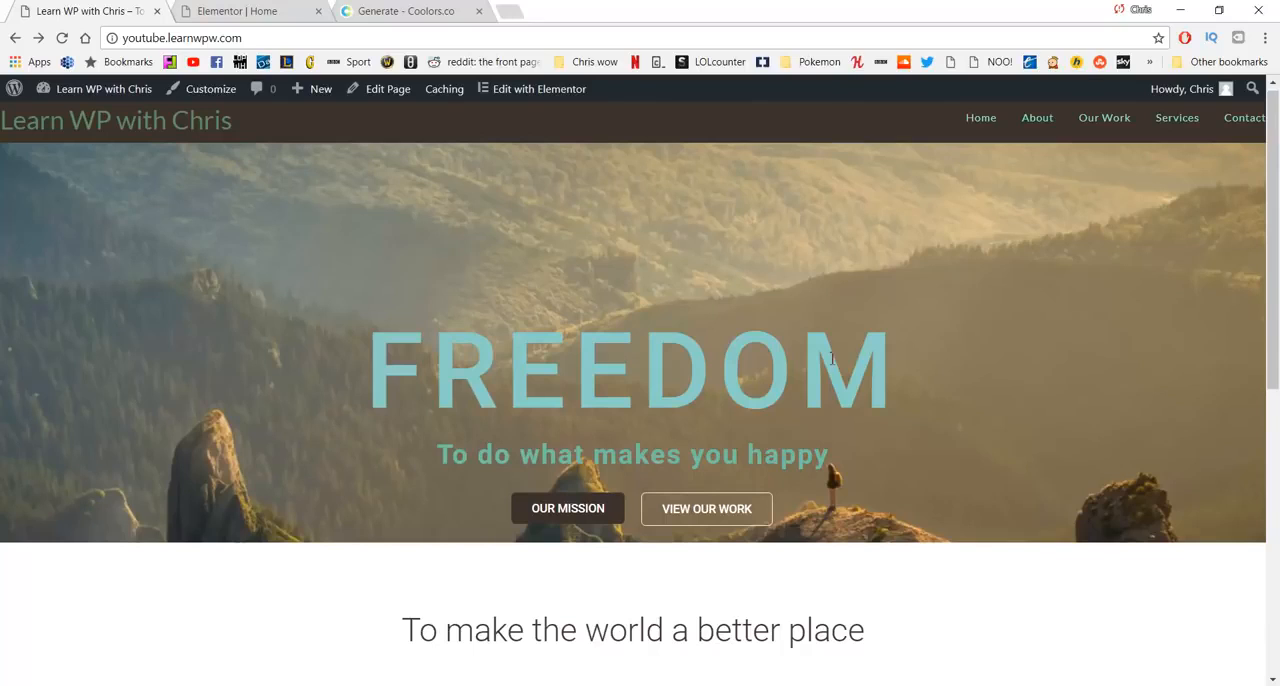
key("alt+Tab")
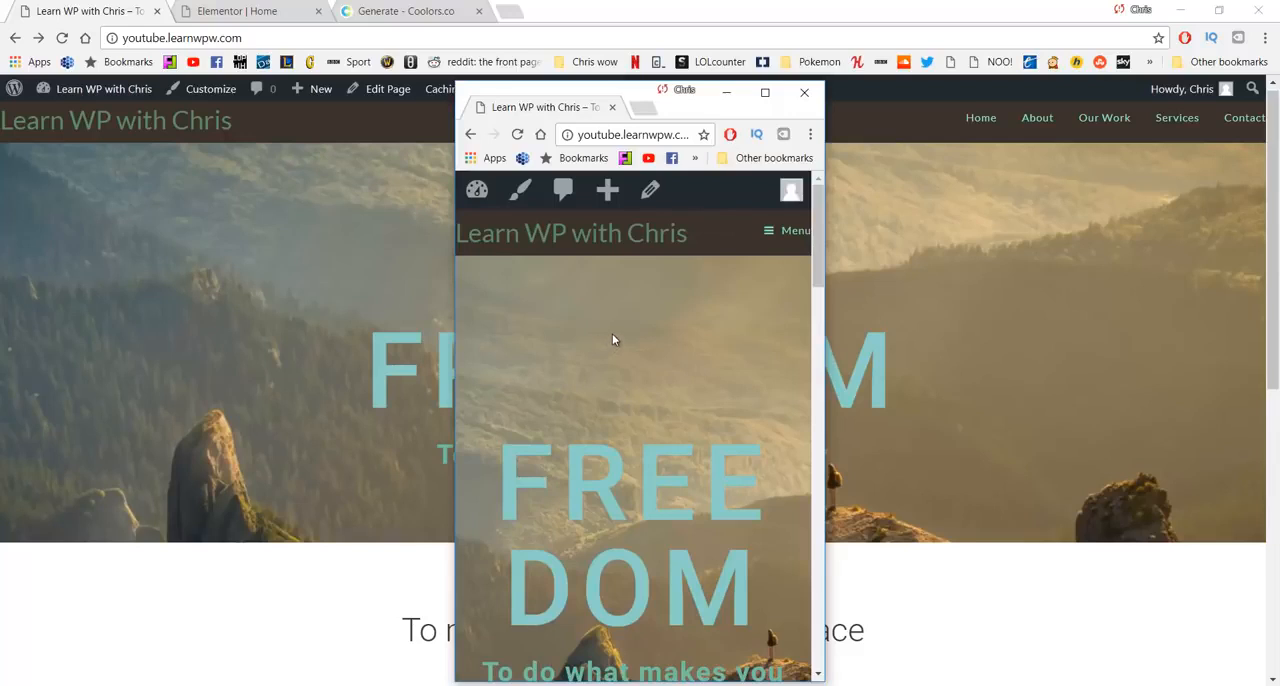
scroll(614, 340, "down", 3)
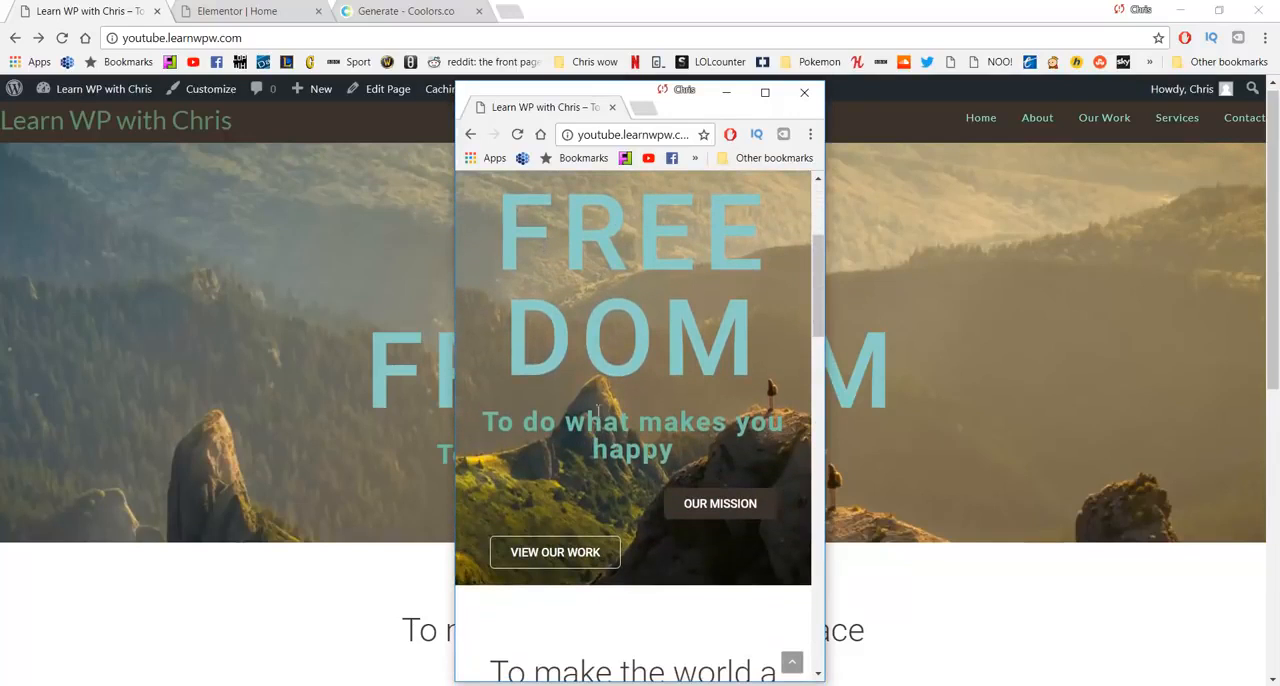
scroll(650, 460, "down", 3)
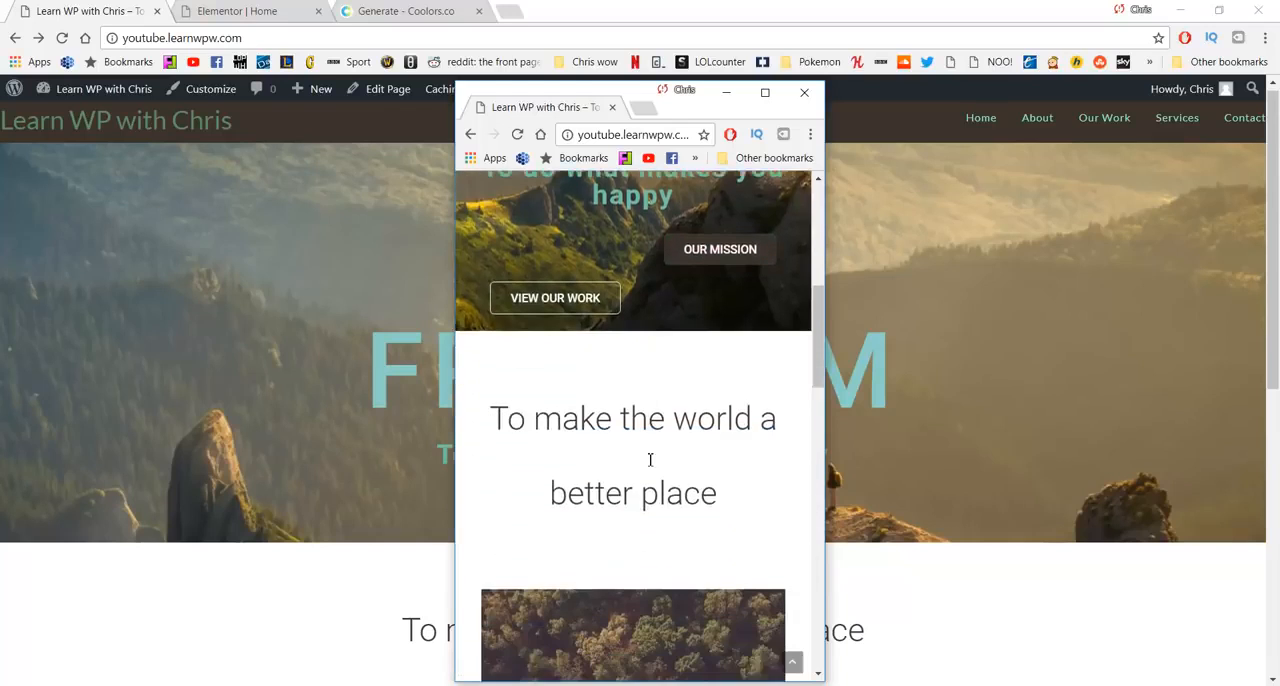
scroll(650, 460, "down", 10)
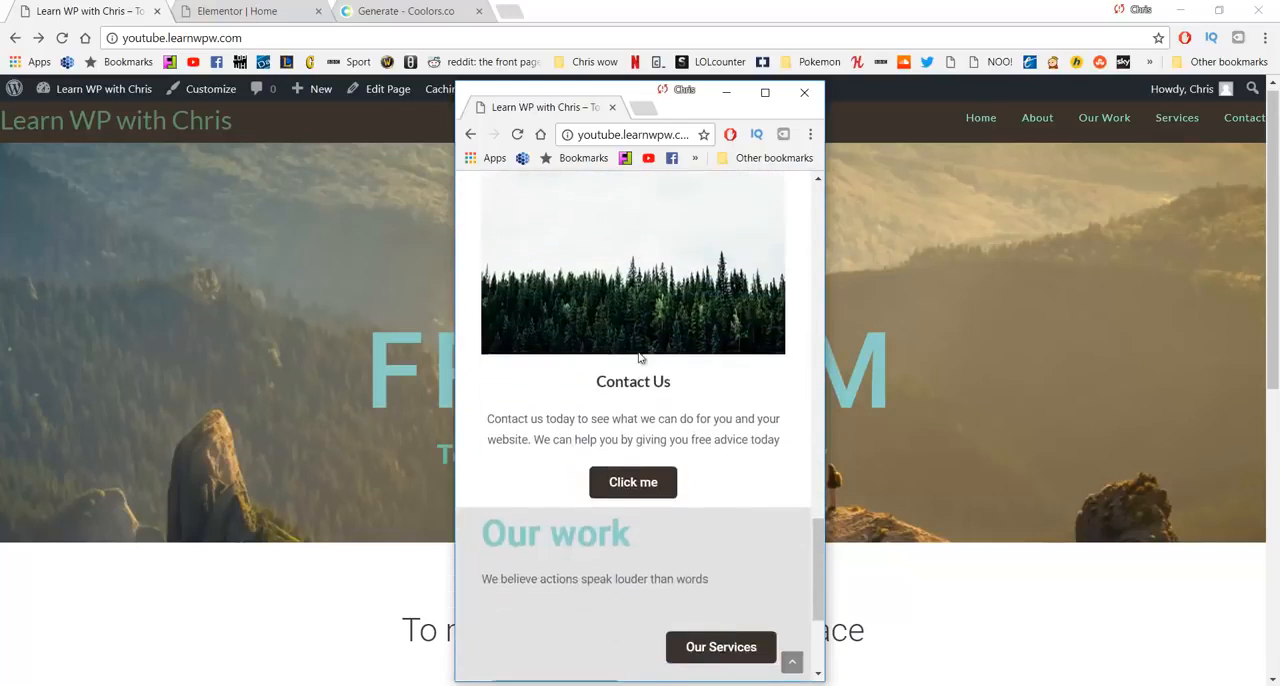
scroll(640, 358, "down", 3)
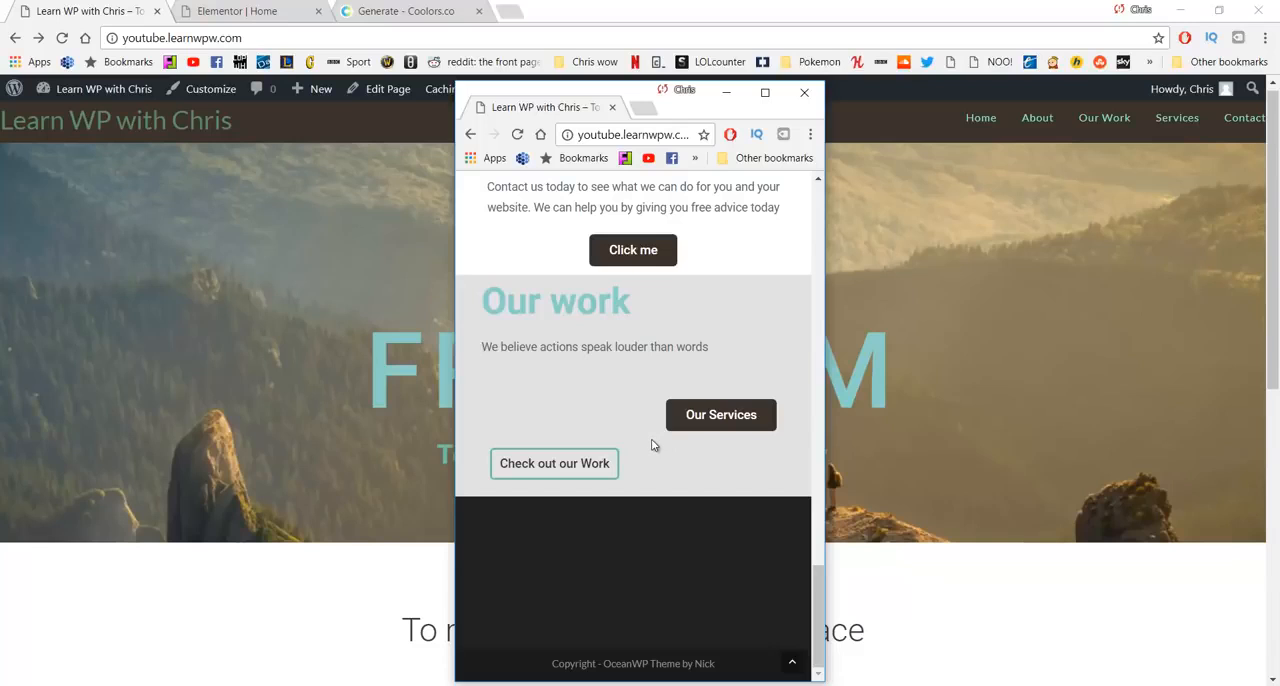
scroll(653, 444, "up", 15)
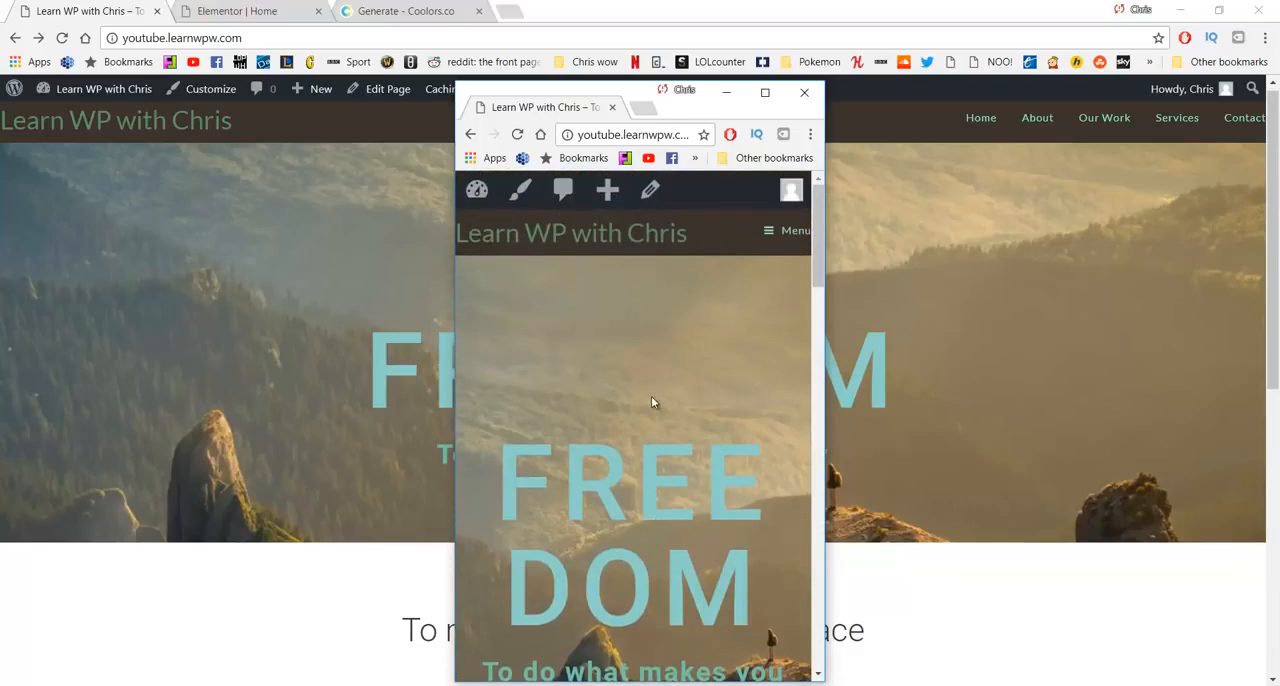
left_click(725, 97)
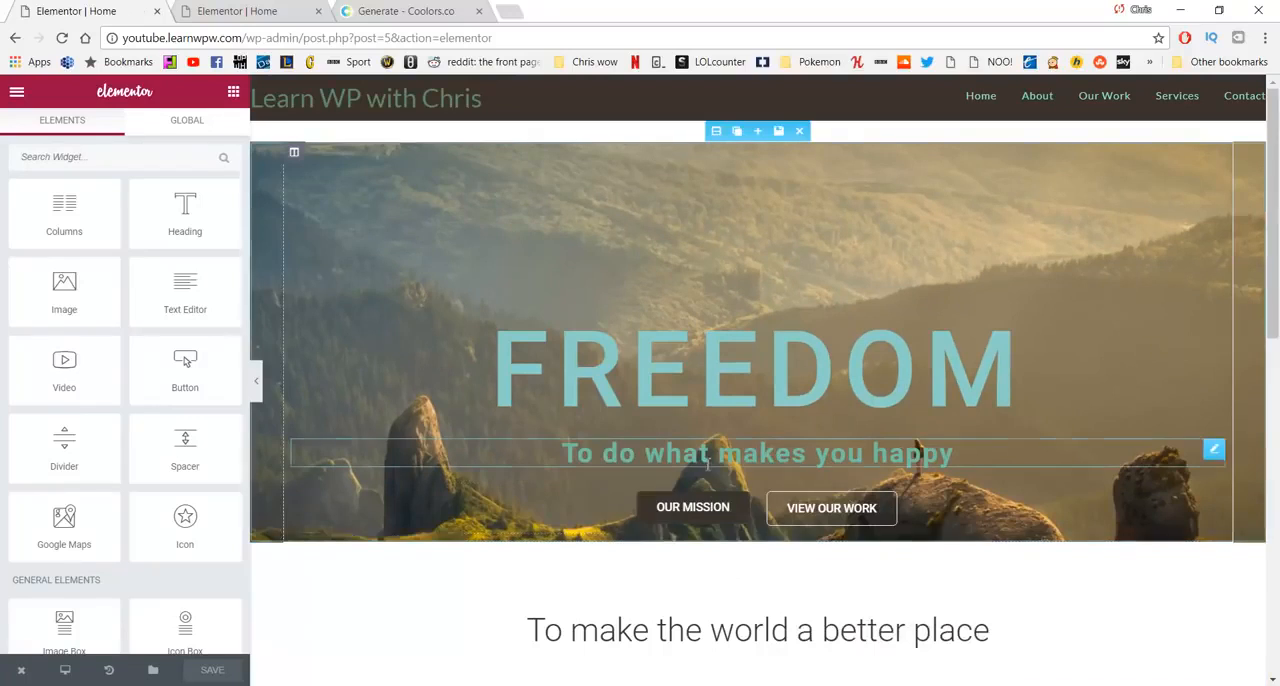
- Duplicate the FREEDOM hero section on the home page
left_click(737, 134)
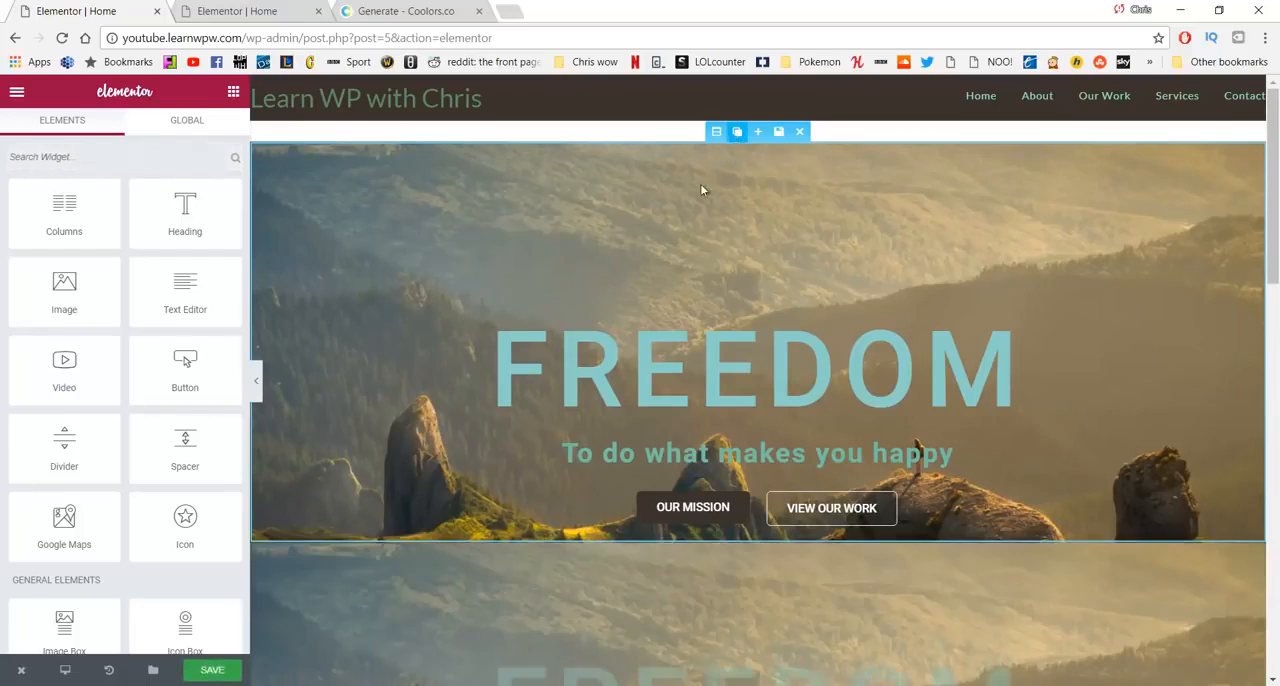
scroll(656, 352, "down", 2)
scroll(634, 457, "down", 2)
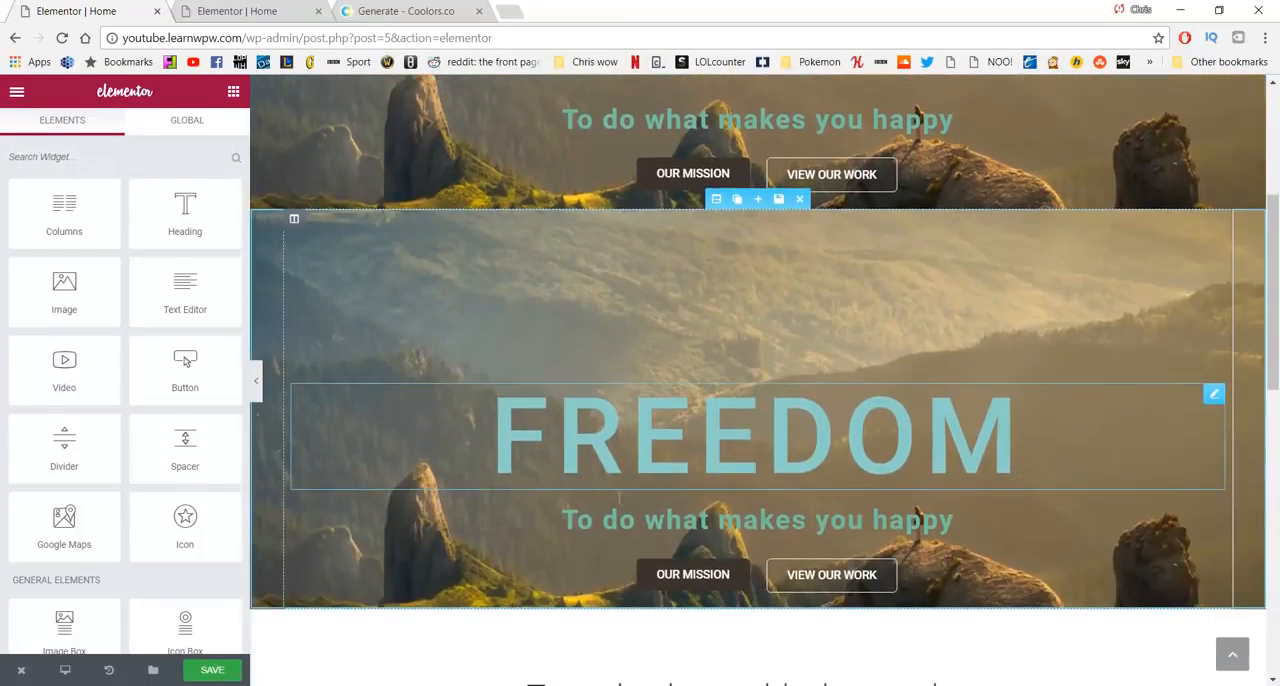
scroll(594, 472, "up", 2)
scroll(591, 470, "up", 1)
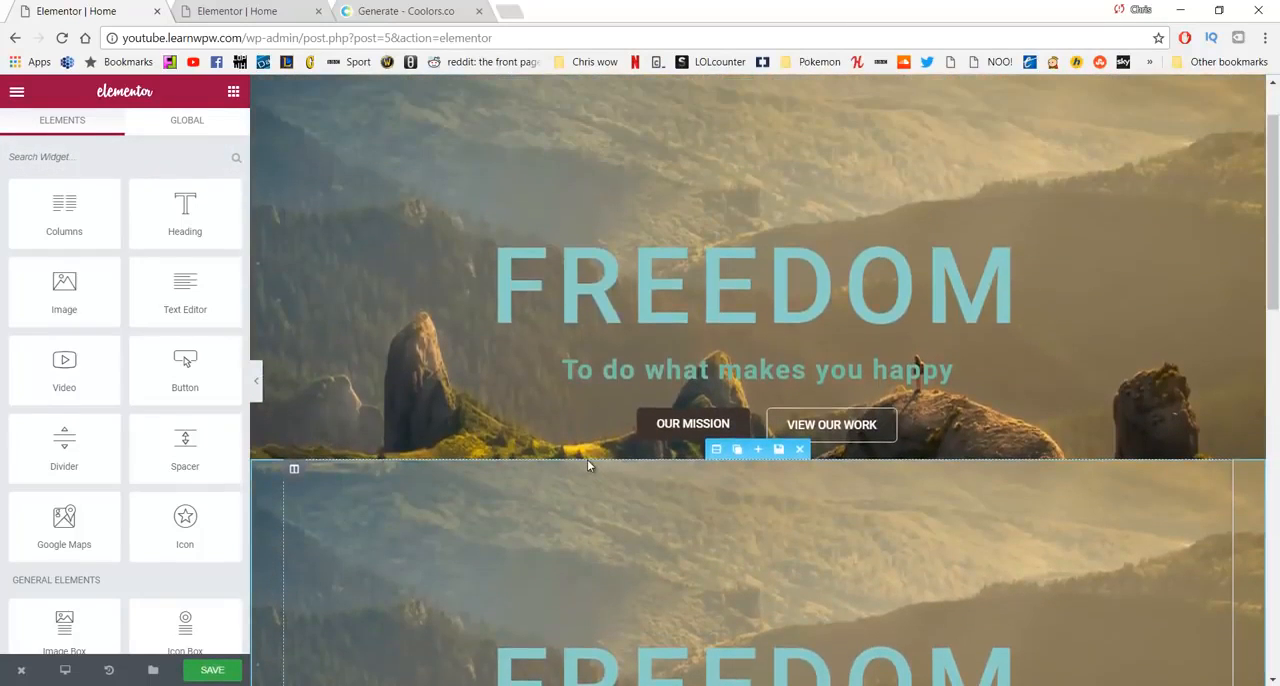
scroll(700, 256, "up", 1)
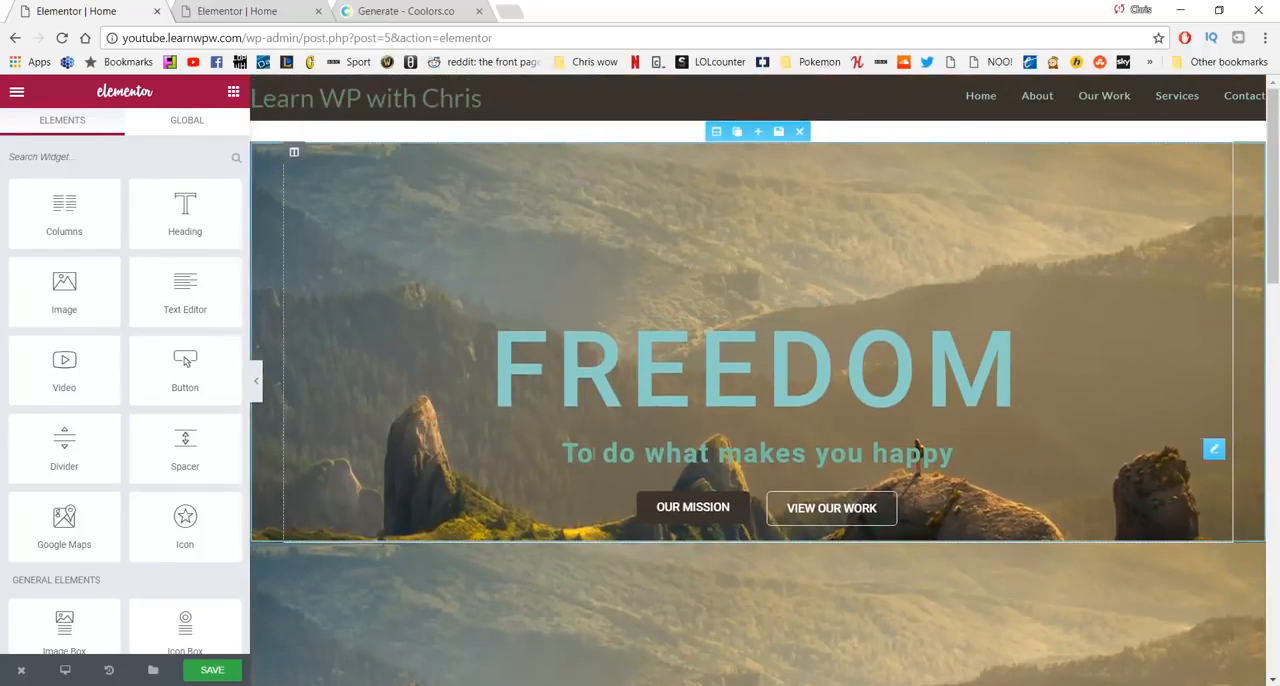
- Set the text size of the FREEDOM heading in the duplicated hero section to 61 px
scroll(962, 470, "down", 2)
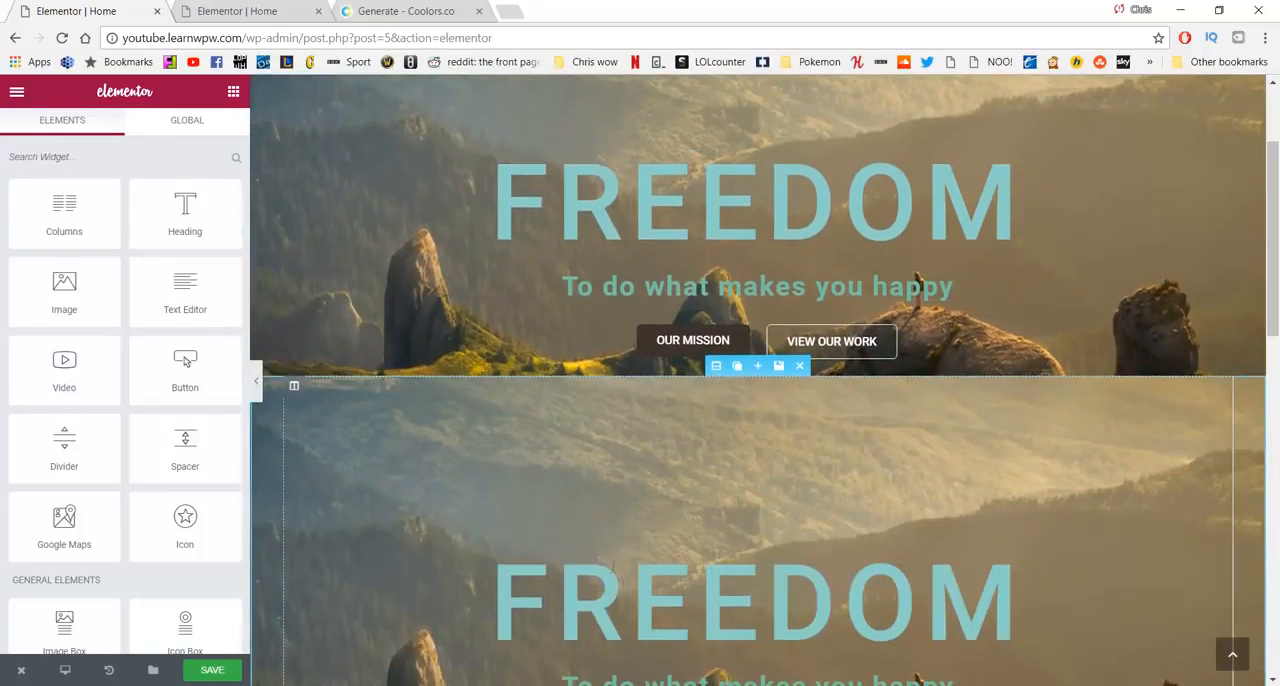
scroll(761, 460, "down", 1)
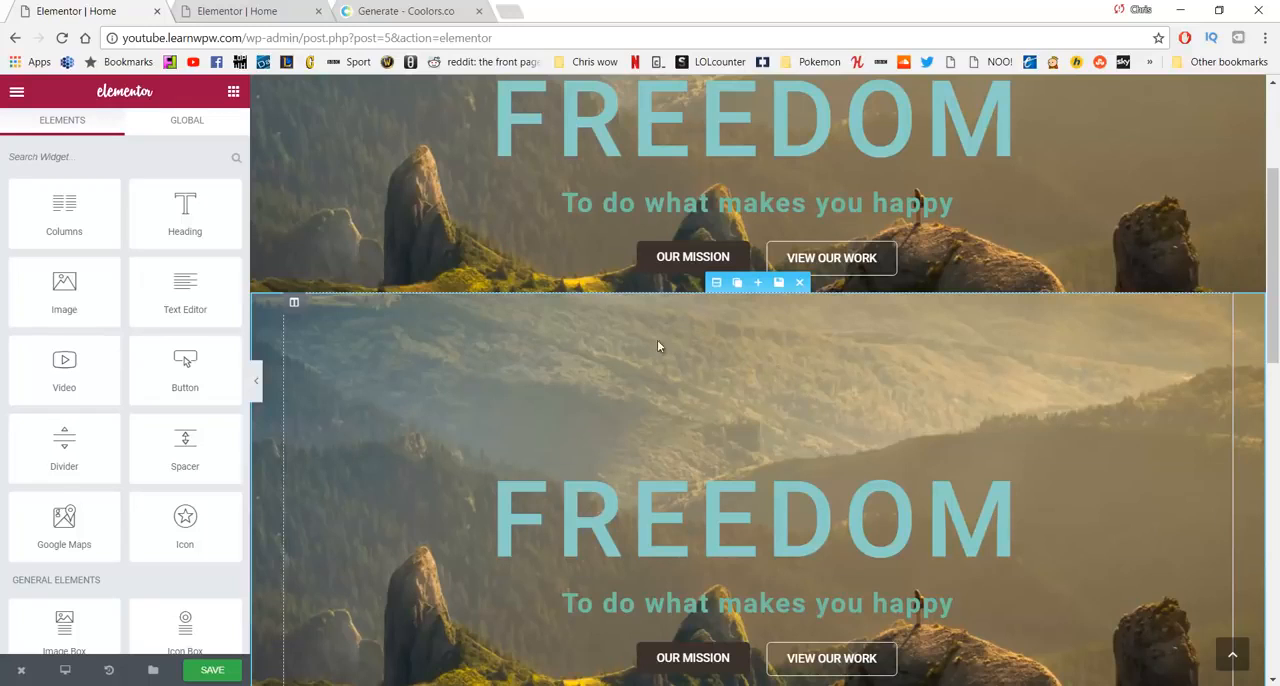
scroll(620, 347, "down", 2)
scroll(773, 334, "up", 1)
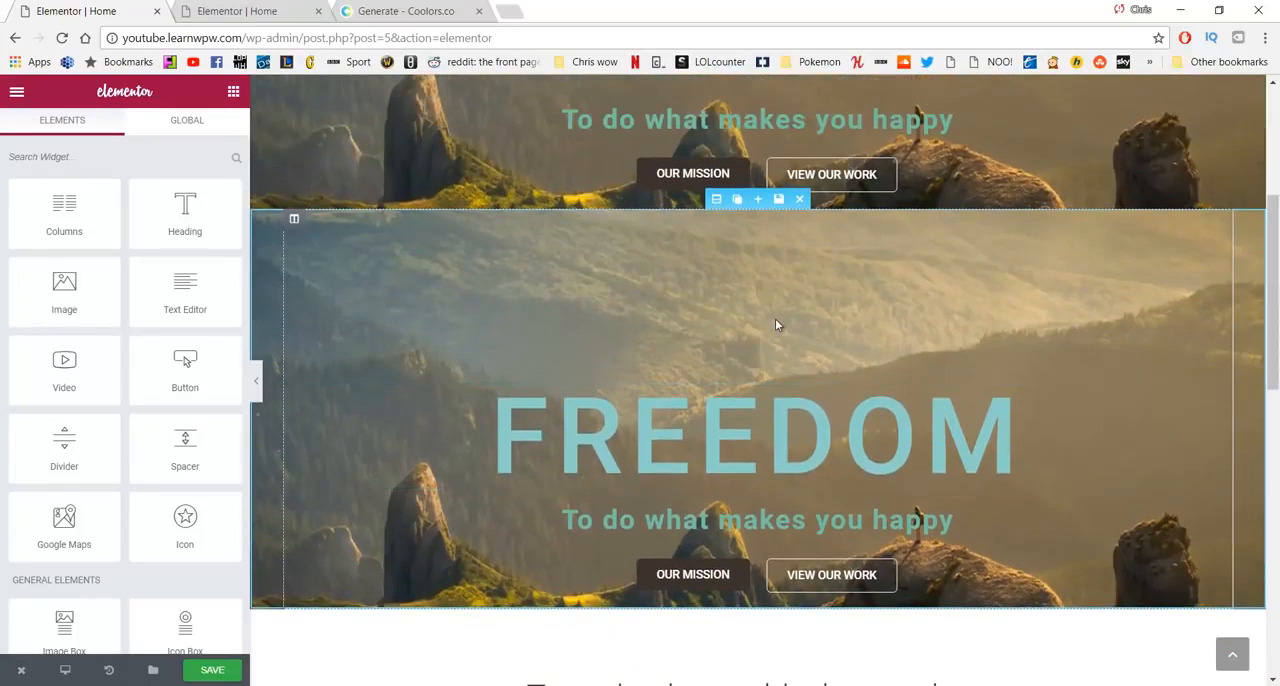
left_click(709, 430)
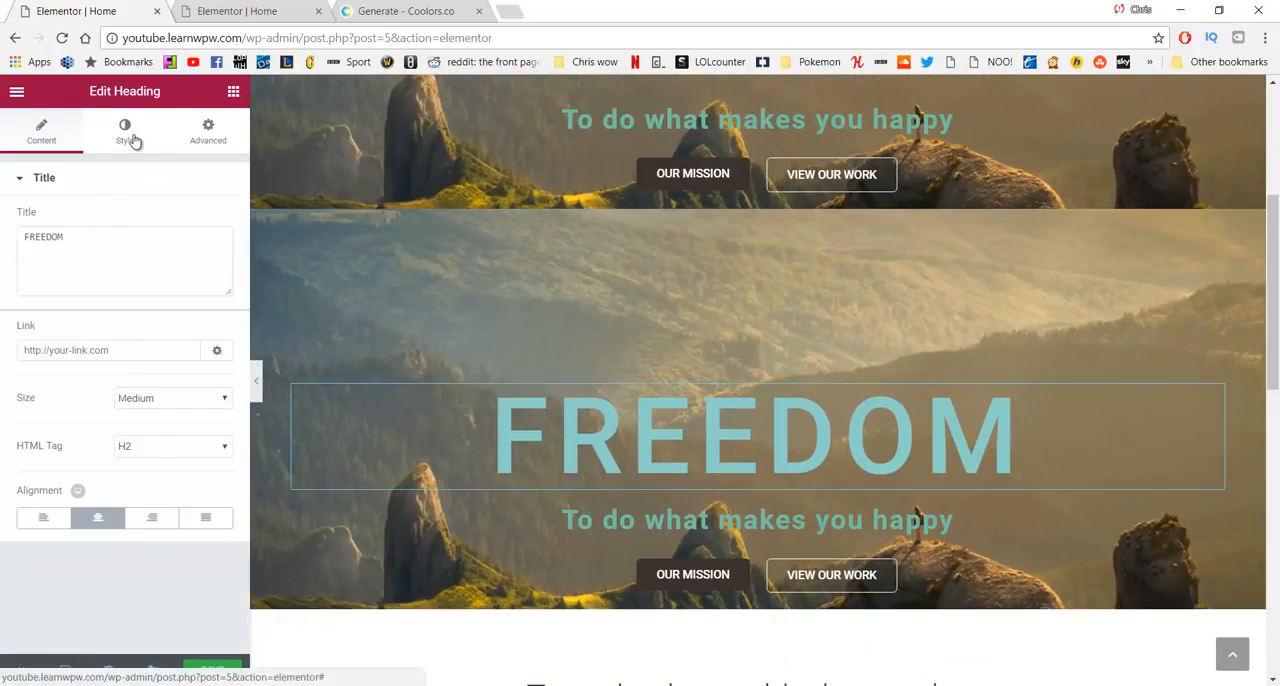
left_click(129, 136)
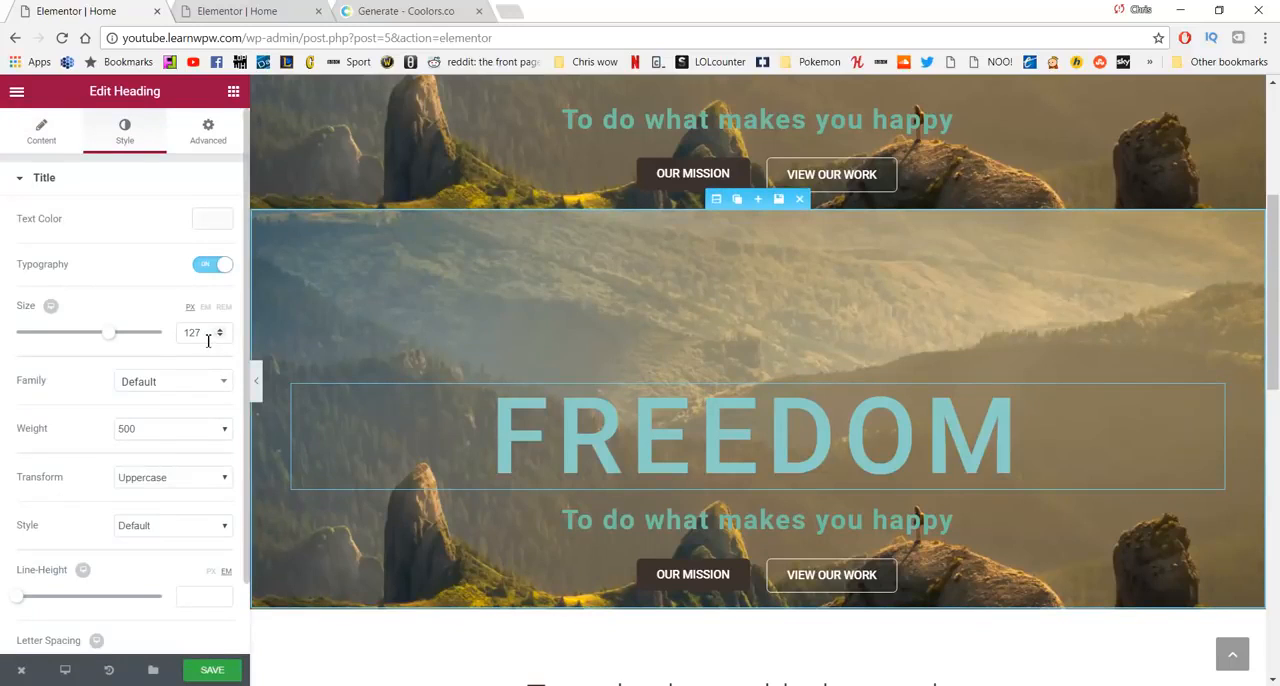
left_click_drag(208, 340, 160, 350)
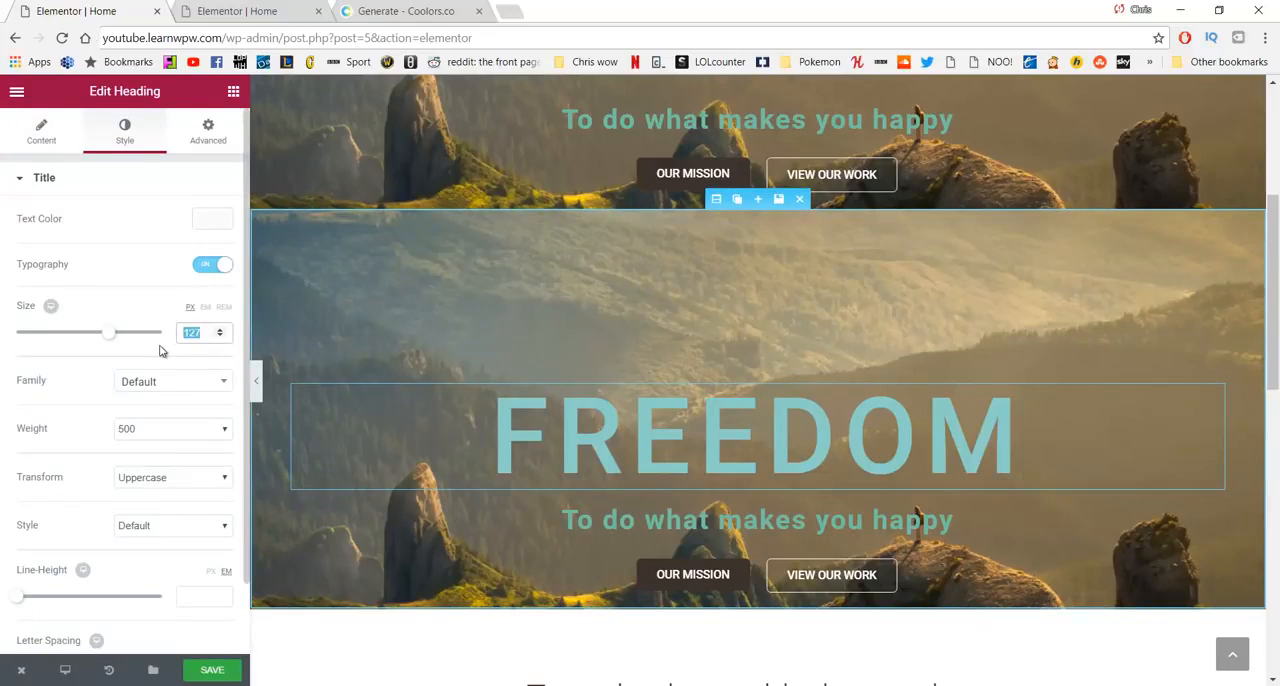
type("61")
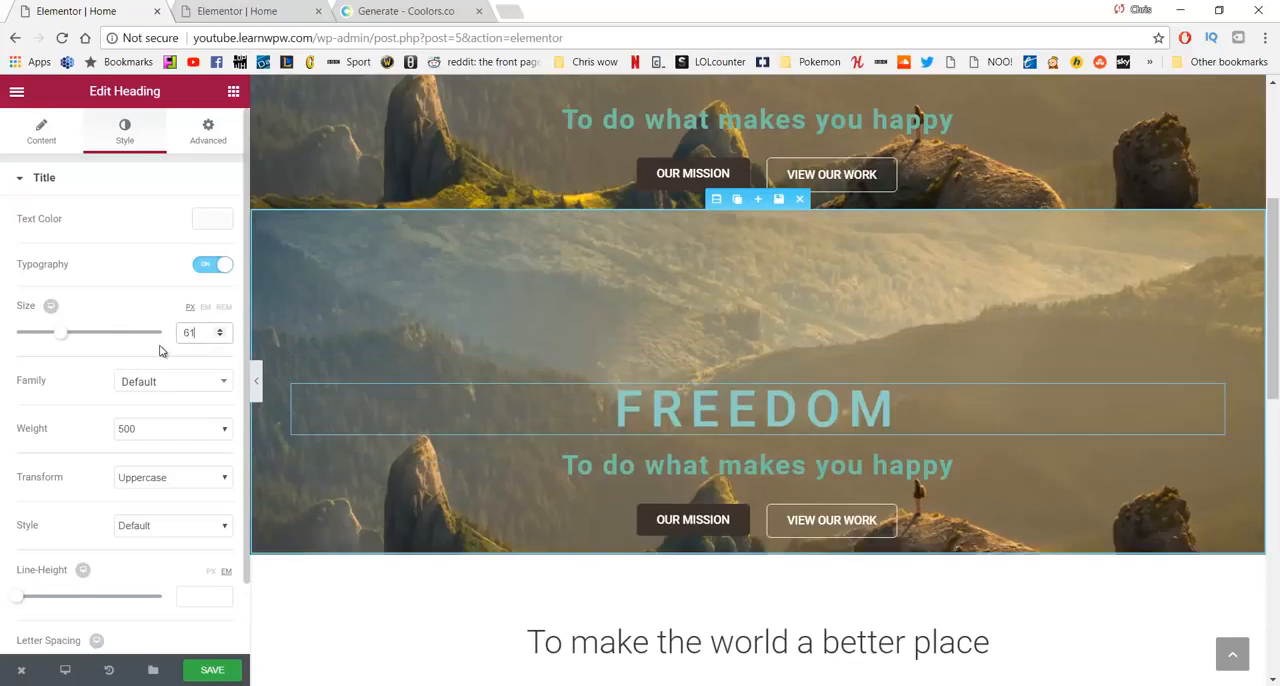
- Center-align the "OUR MISSION" and "VIEW OUR WORK" buttons in the duplicated hero section
left_click(655, 519)
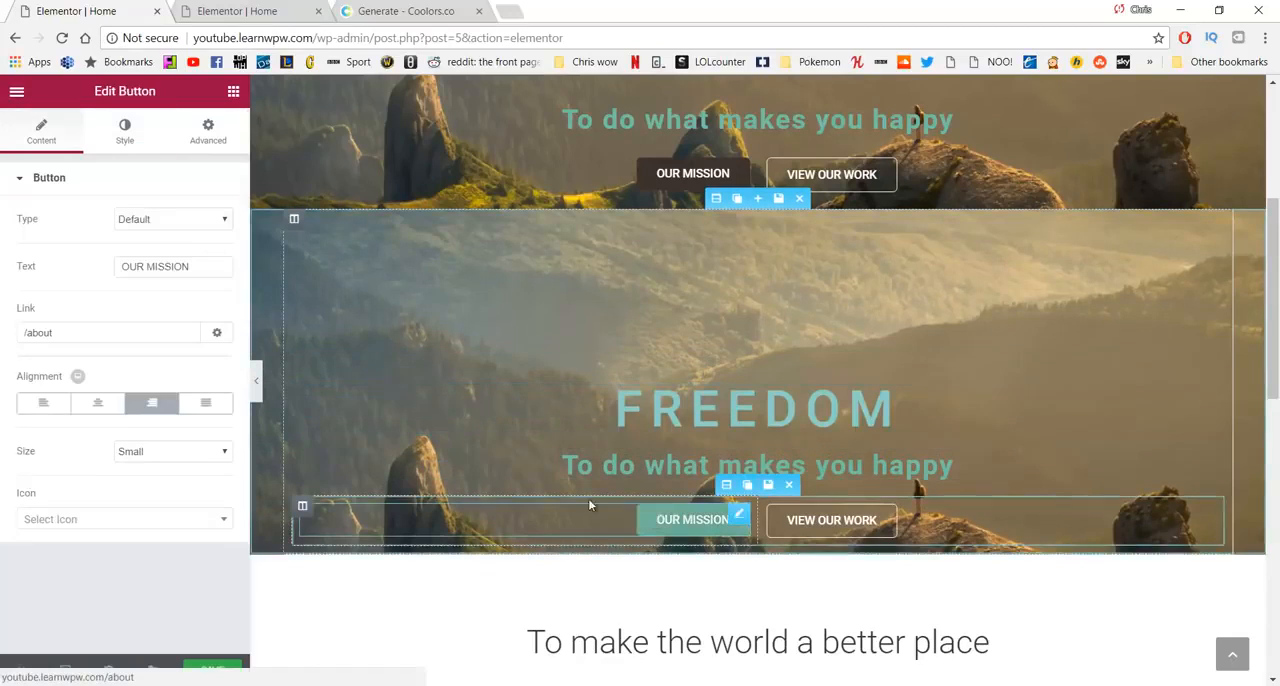
left_click(97, 407)
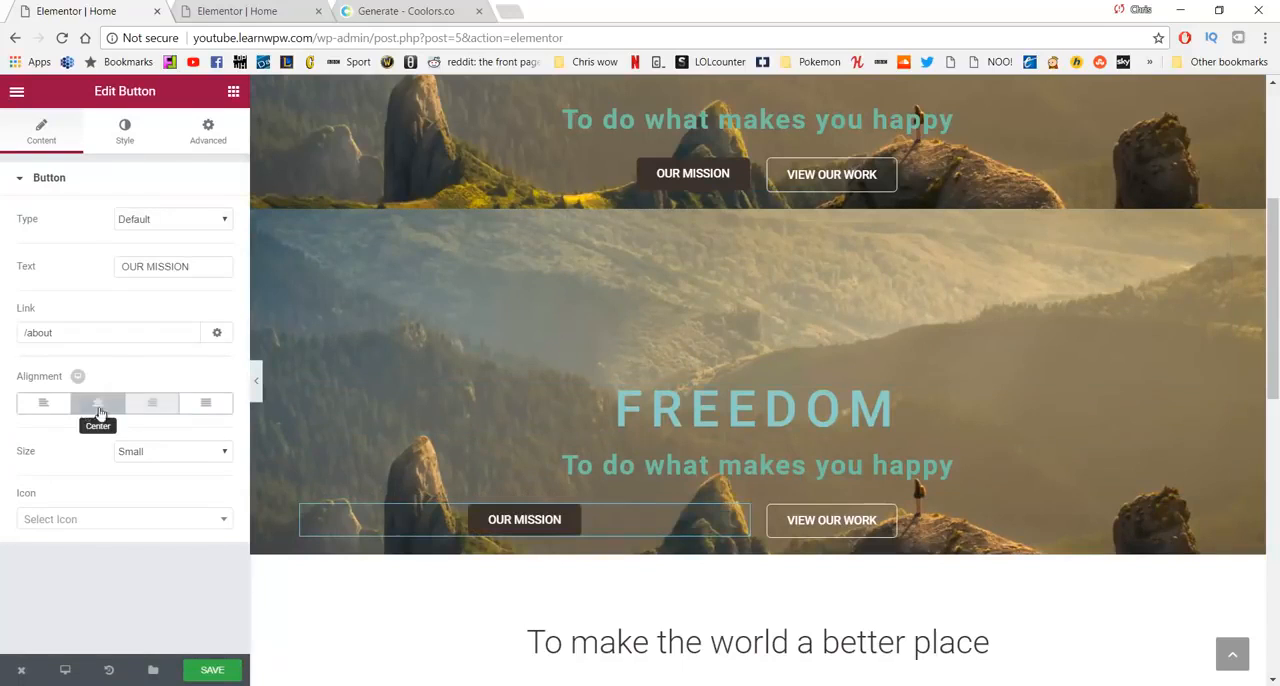
left_click(836, 530)
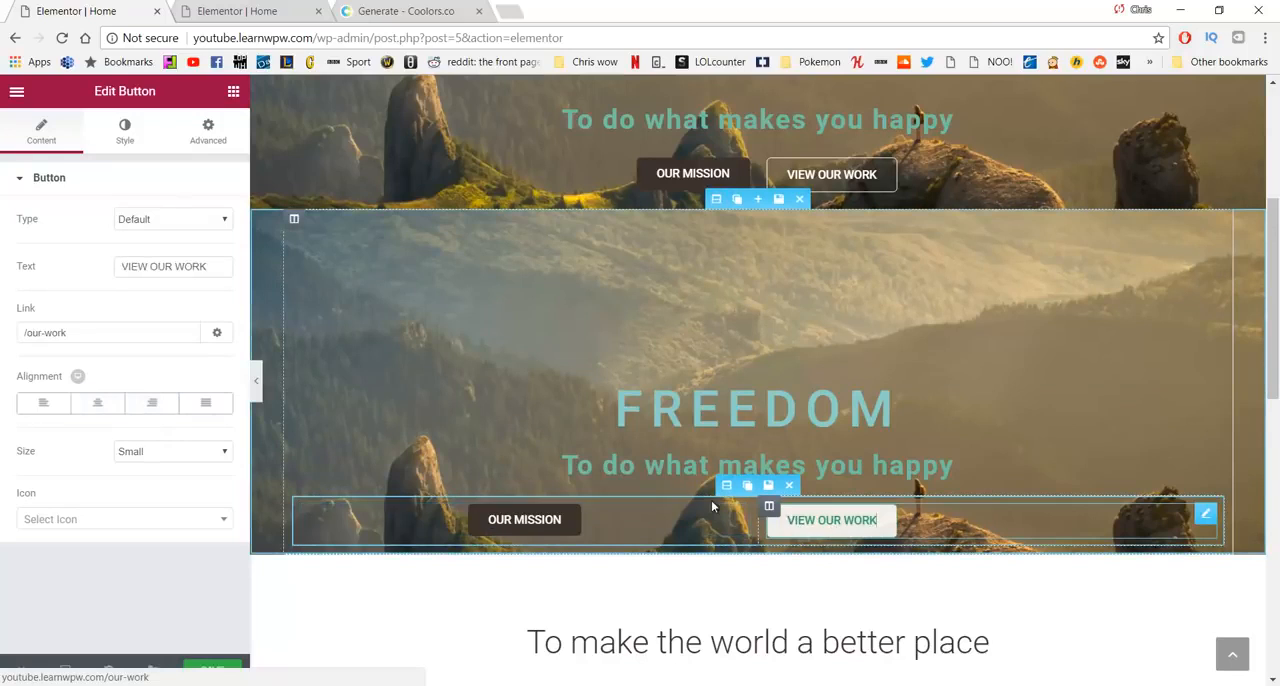
left_click(98, 403)
- Hide the original hero section on mobile through its responsive visibility settings
scroll(908, 487, "up", 1)
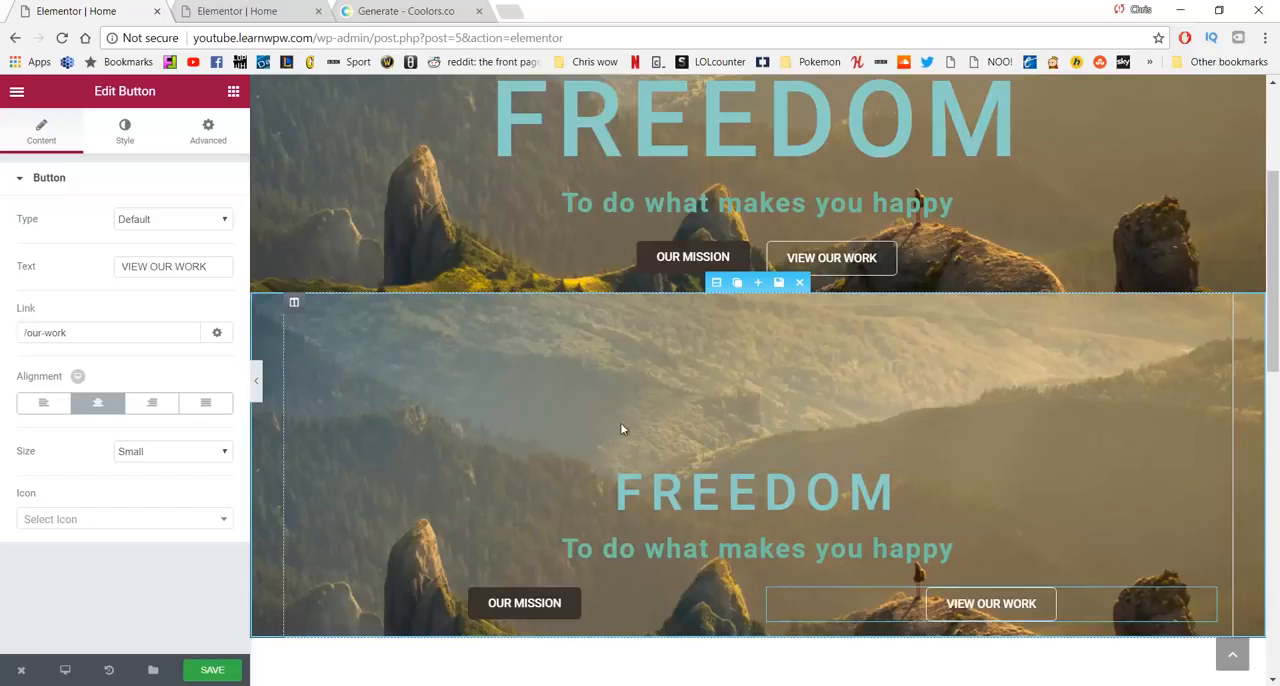
scroll(630, 425, "up", 2)
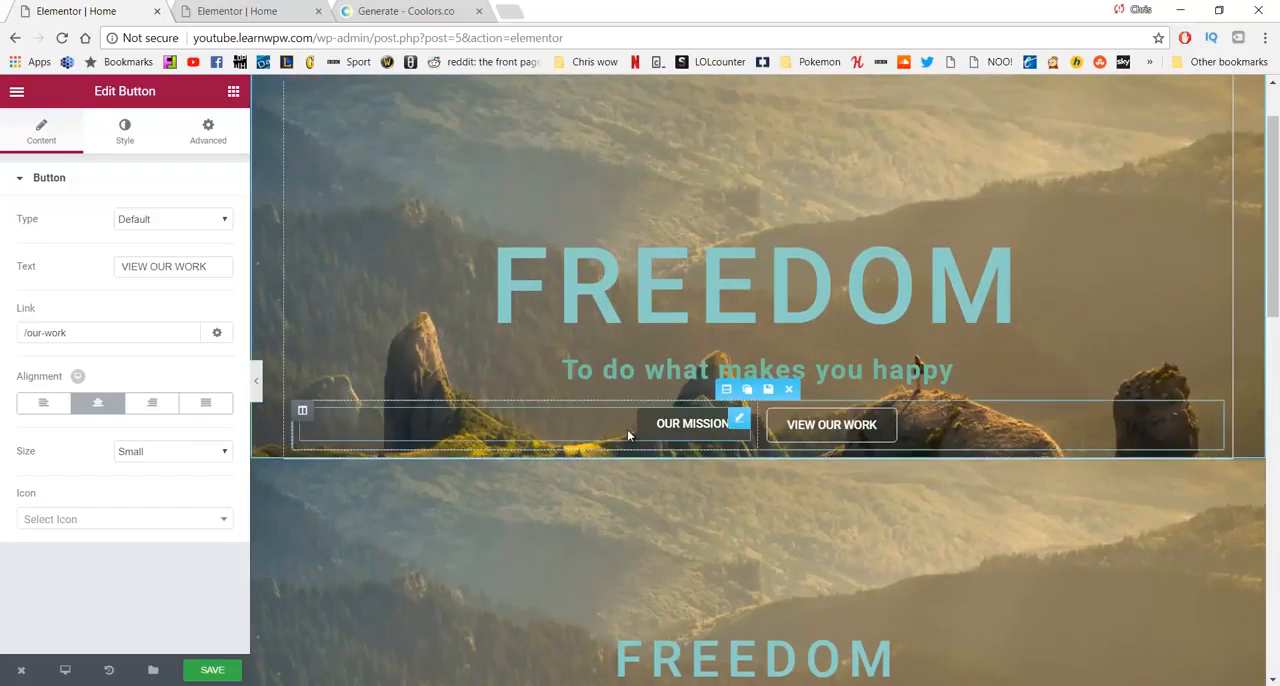
scroll(650, 420, "up", 1)
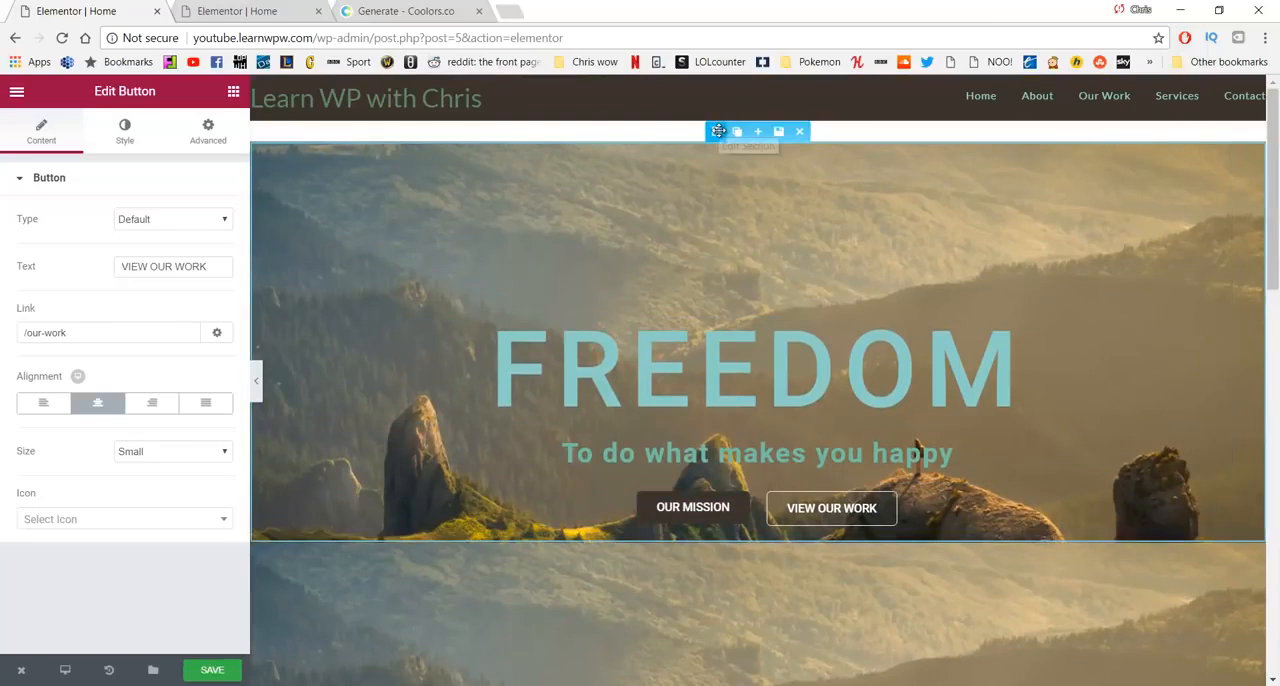
left_click(718, 131)
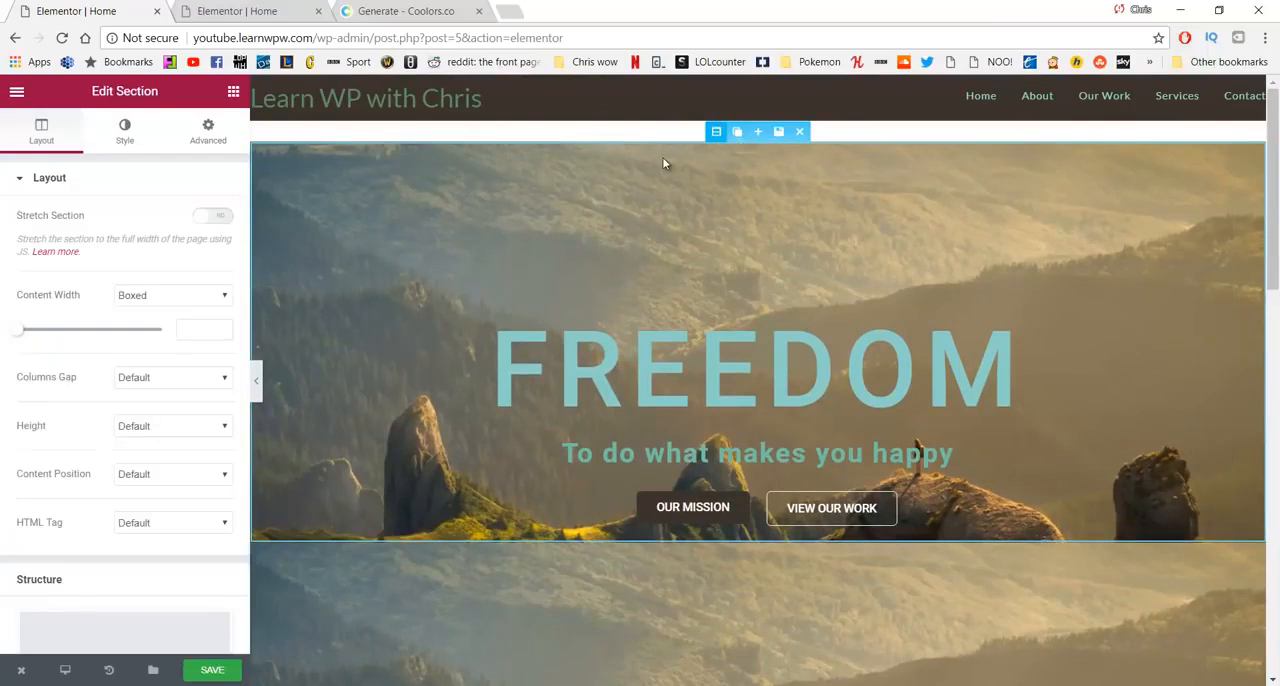
scroll(123, 352, "down", 1)
scroll(151, 380, "up", 1)
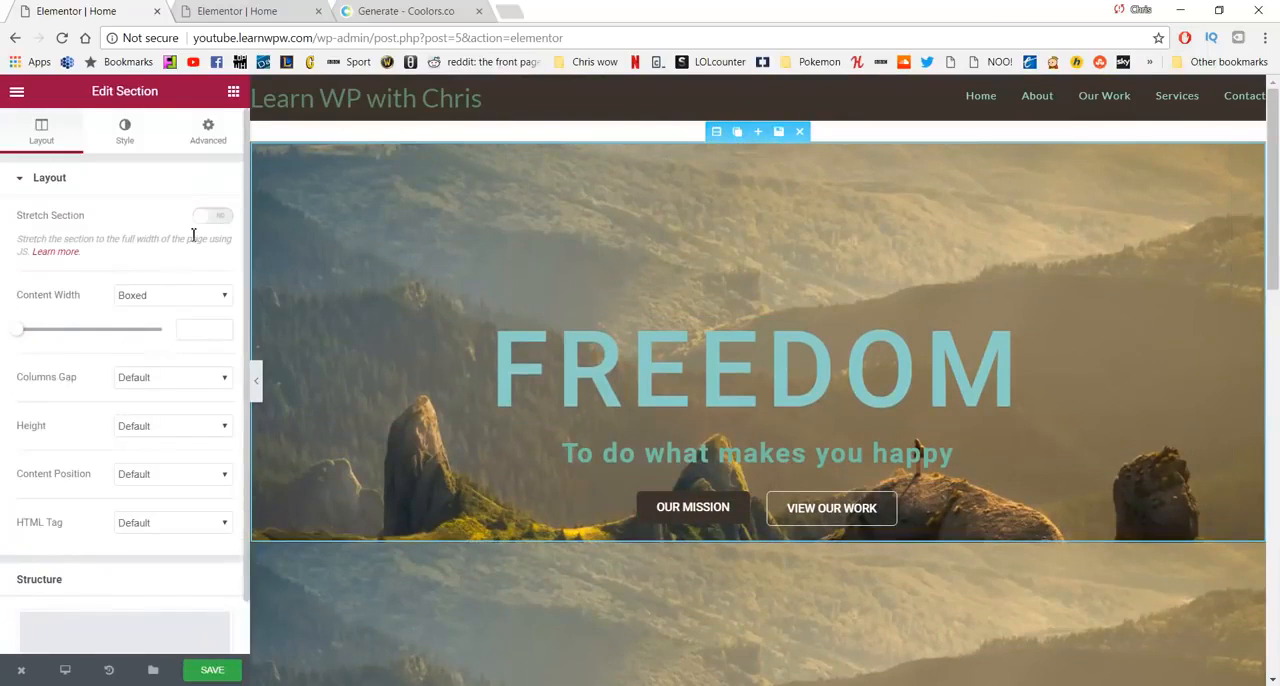
left_click(213, 143)
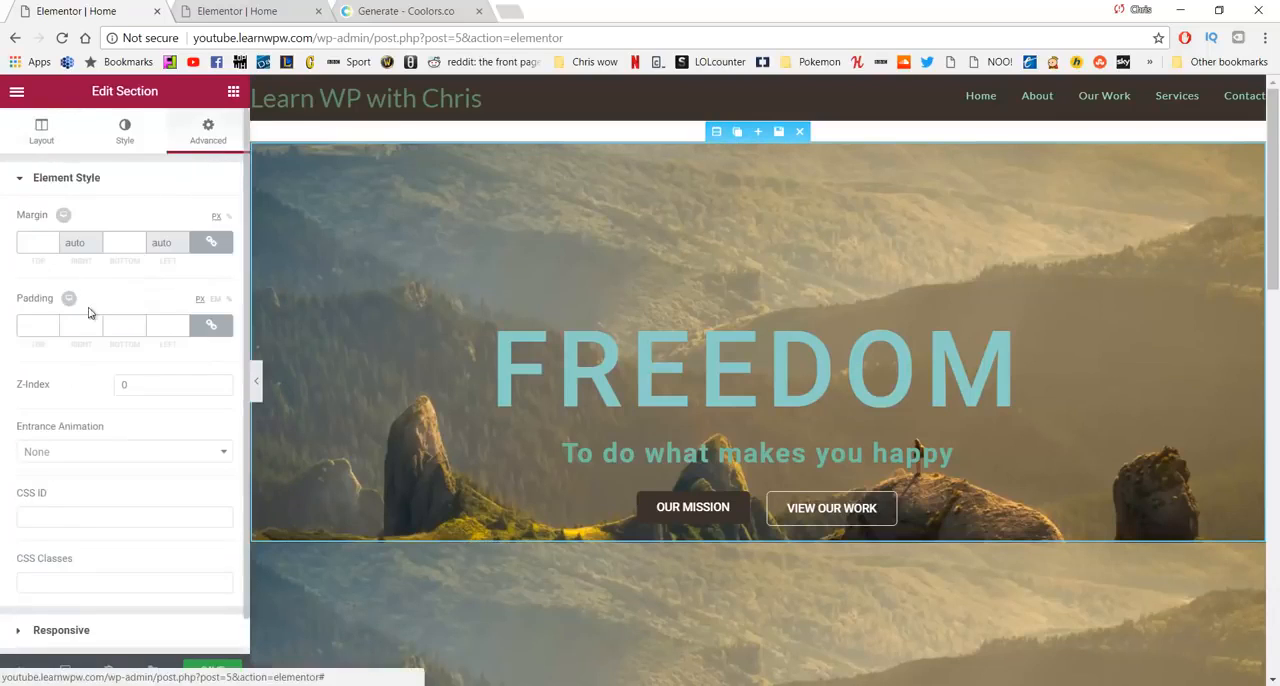
scroll(107, 355, "down", 1)
left_click(100, 594)
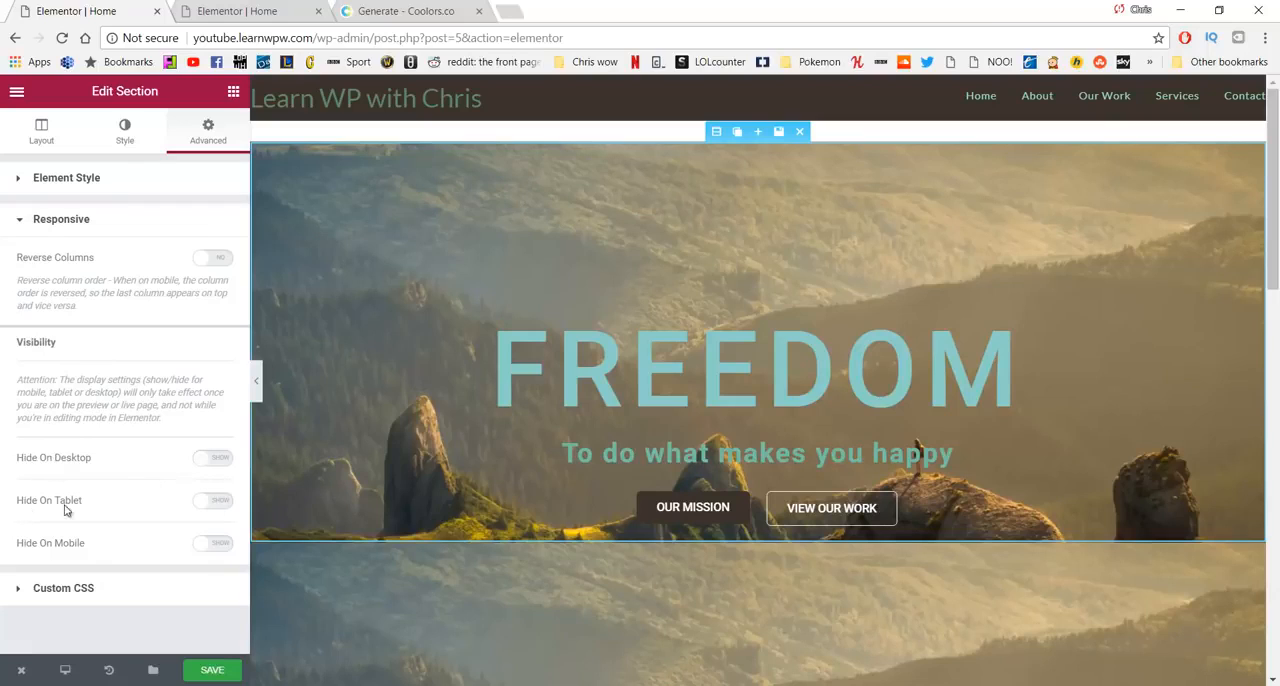
left_click(208, 545)
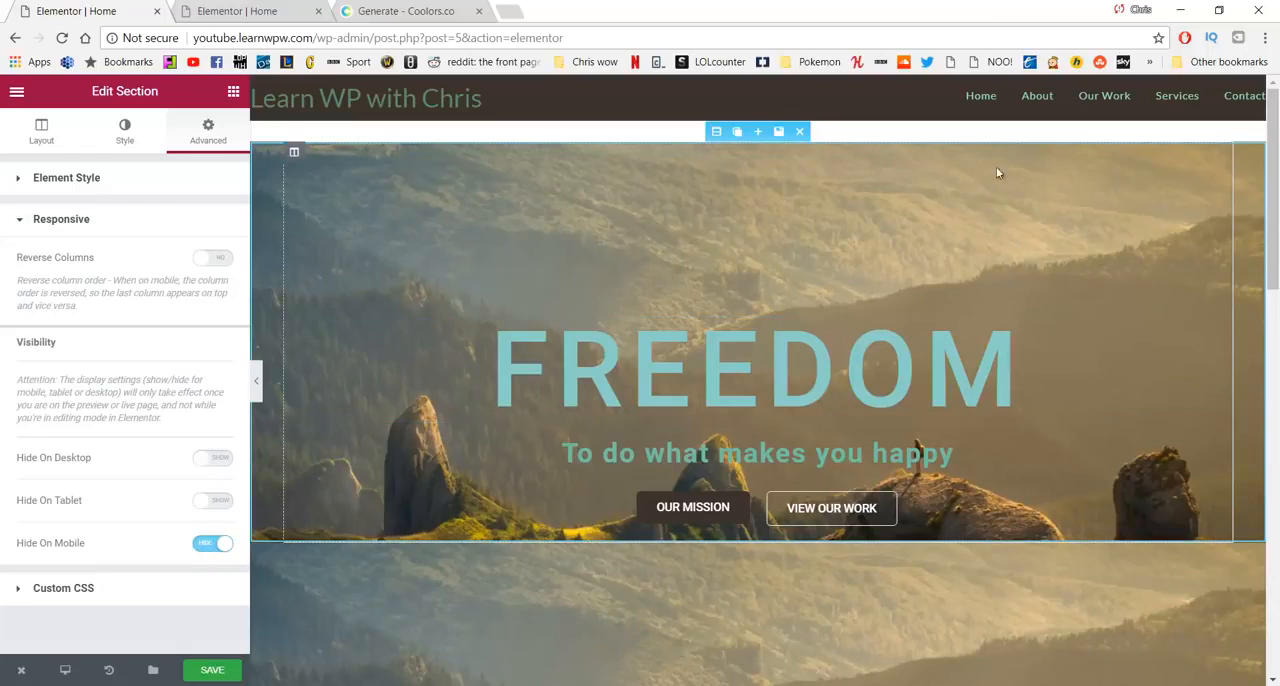
- Hide the duplicated FREEDOM hero section on desktop and tablet through its responsive visibility settings, and save the page
scroll(580, 520, "down", 2)
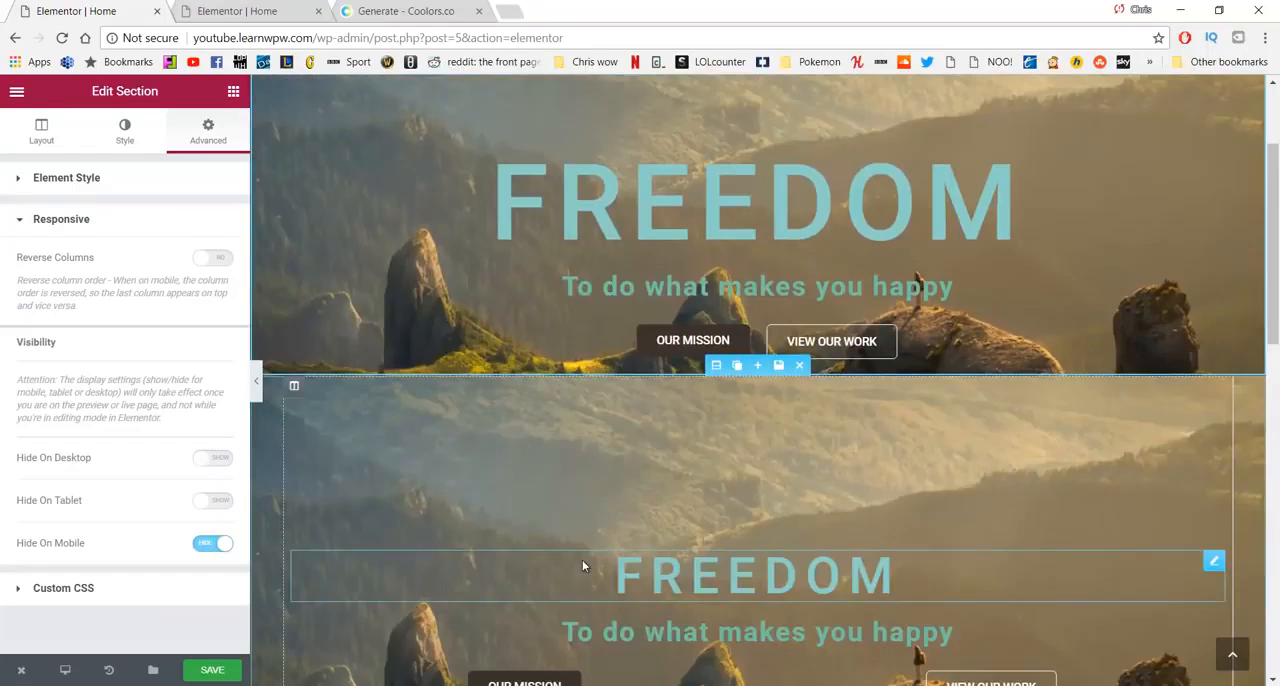
scroll(577, 514, "down", 2)
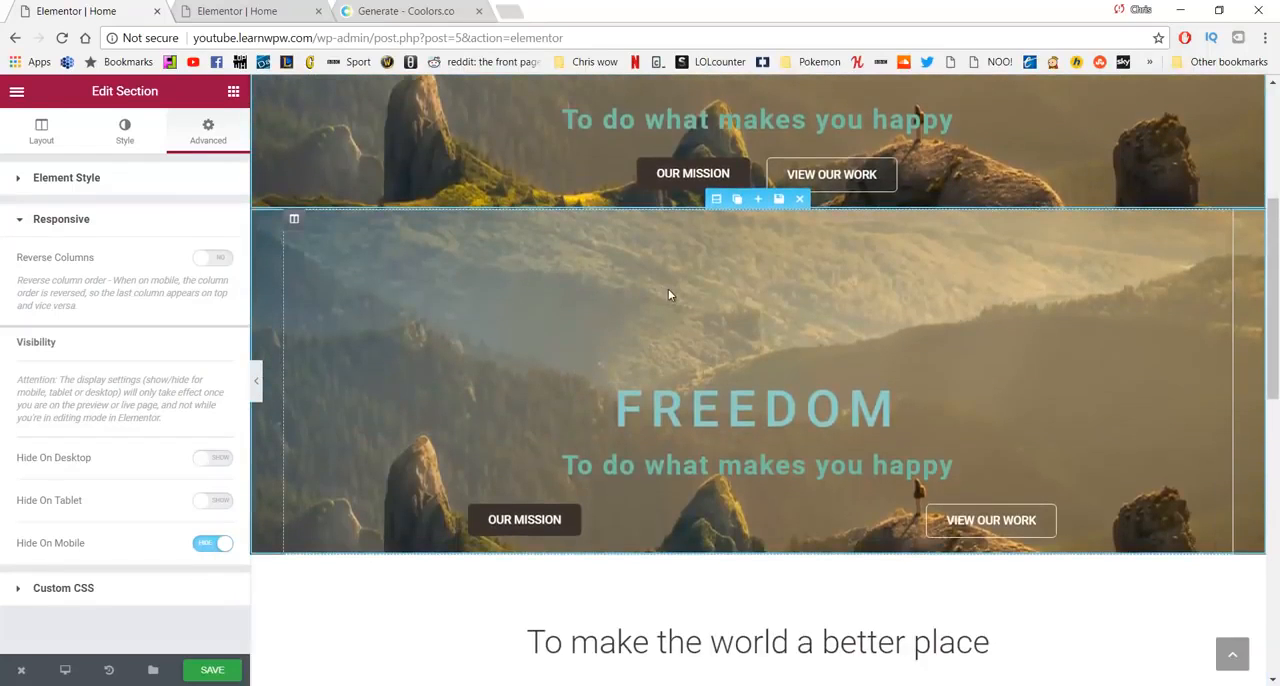
left_click(718, 202)
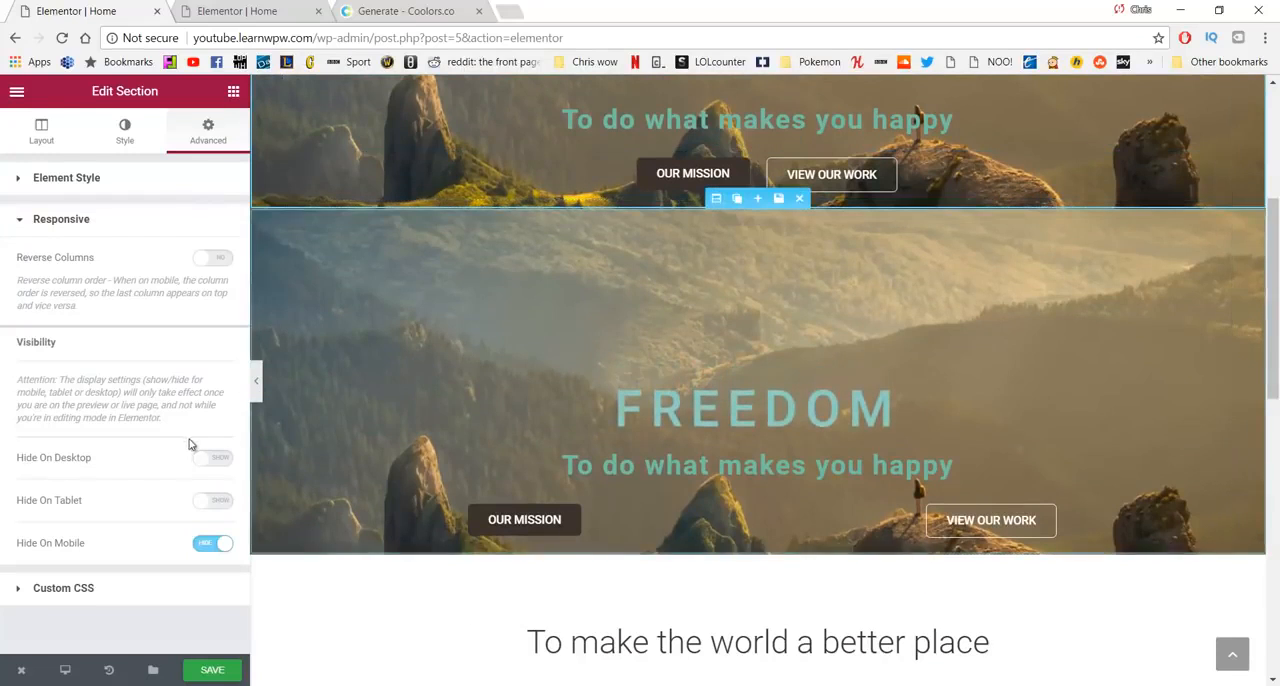
left_click(715, 200)
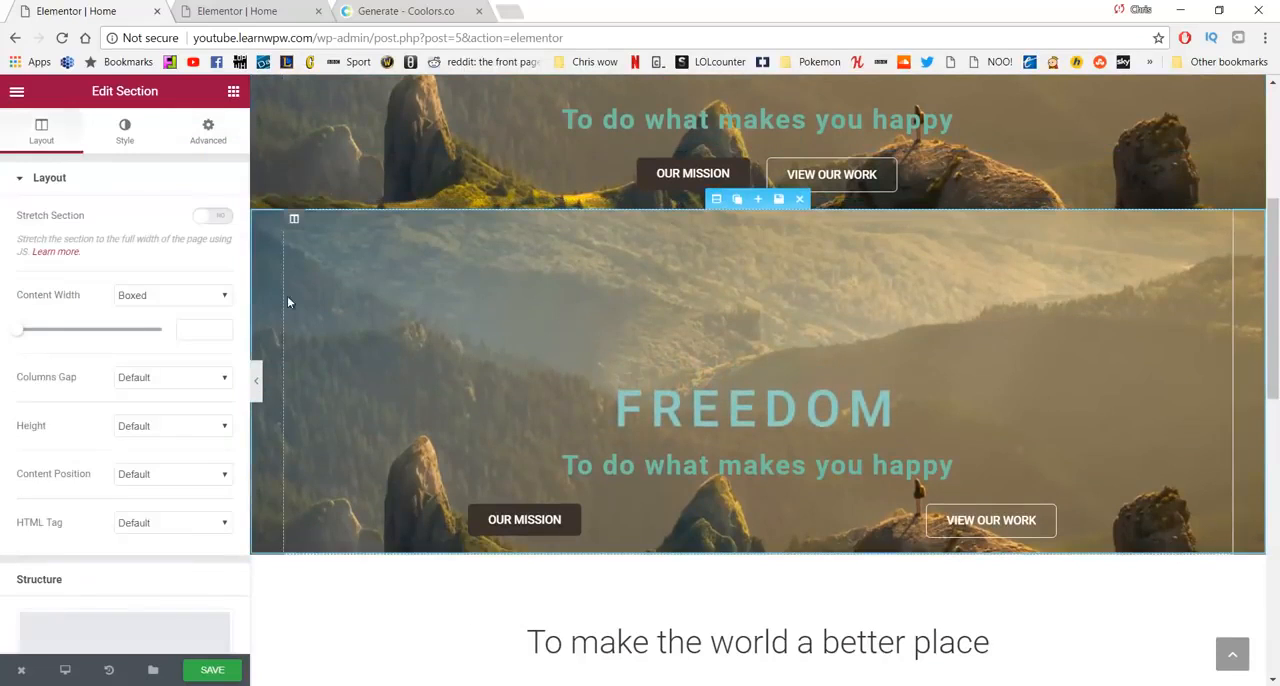
left_click(206, 138)
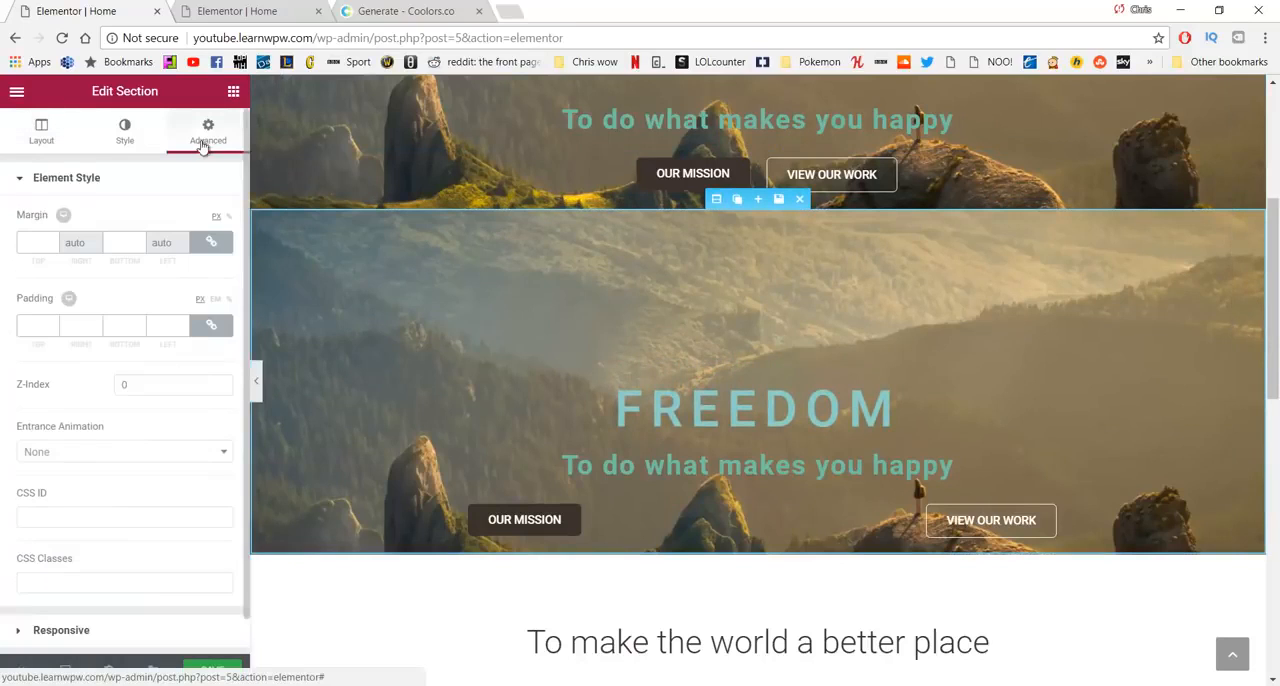
scroll(110, 300, "down", 1)
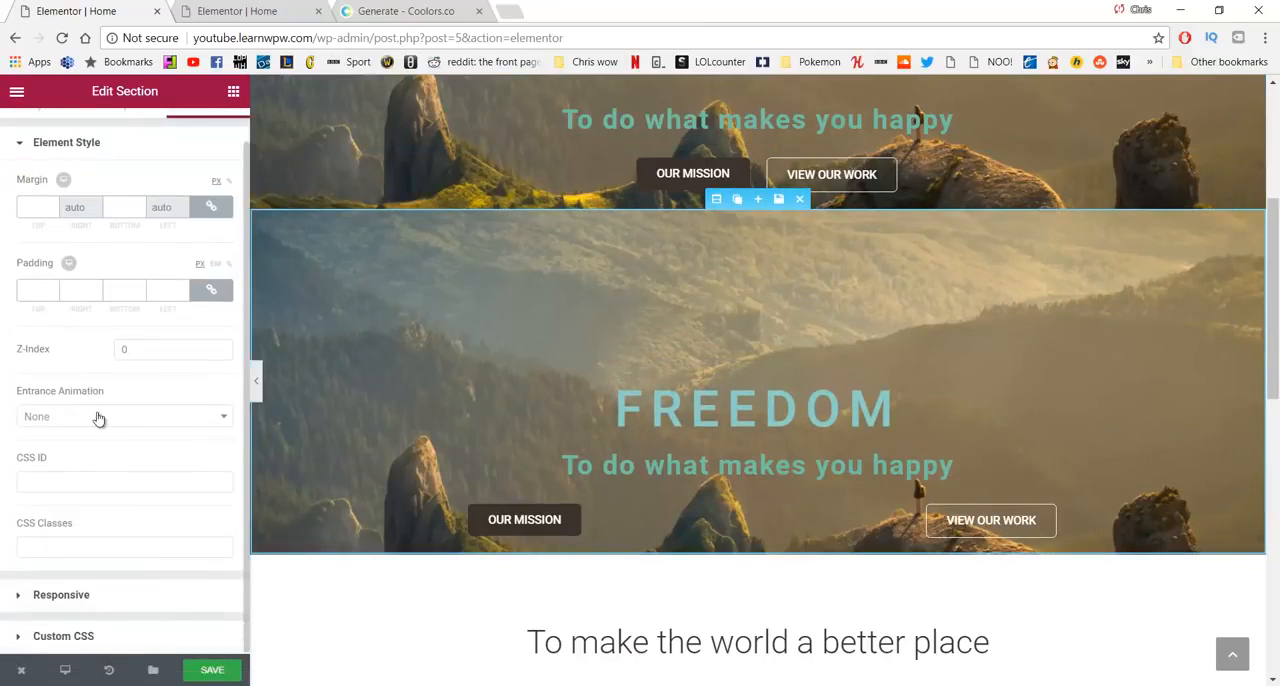
left_click(80, 595)
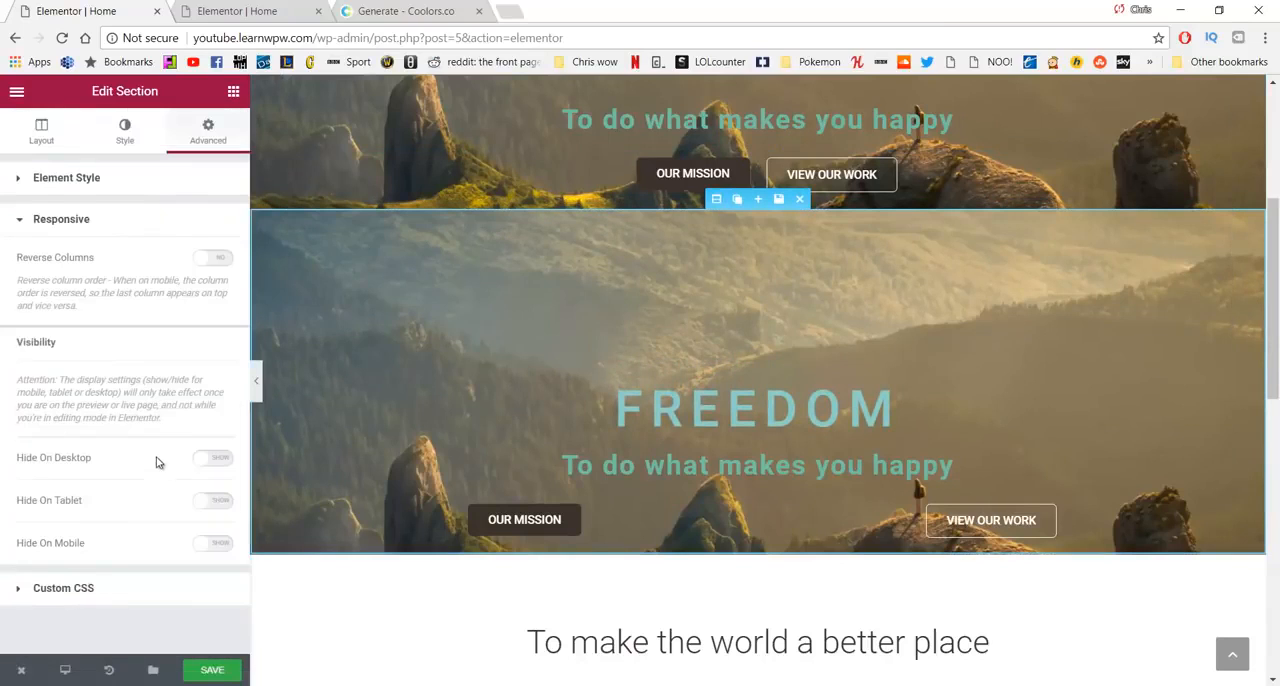
left_click(215, 466)
left_click(210, 508)
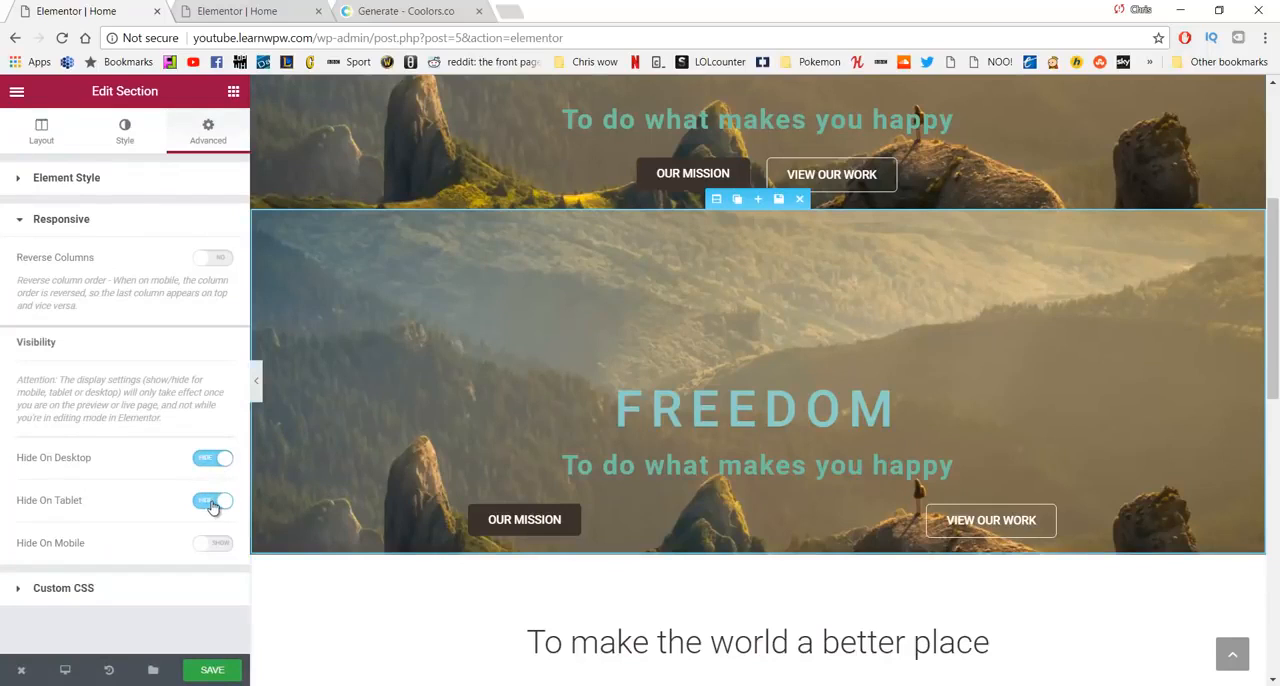
left_click(220, 670)
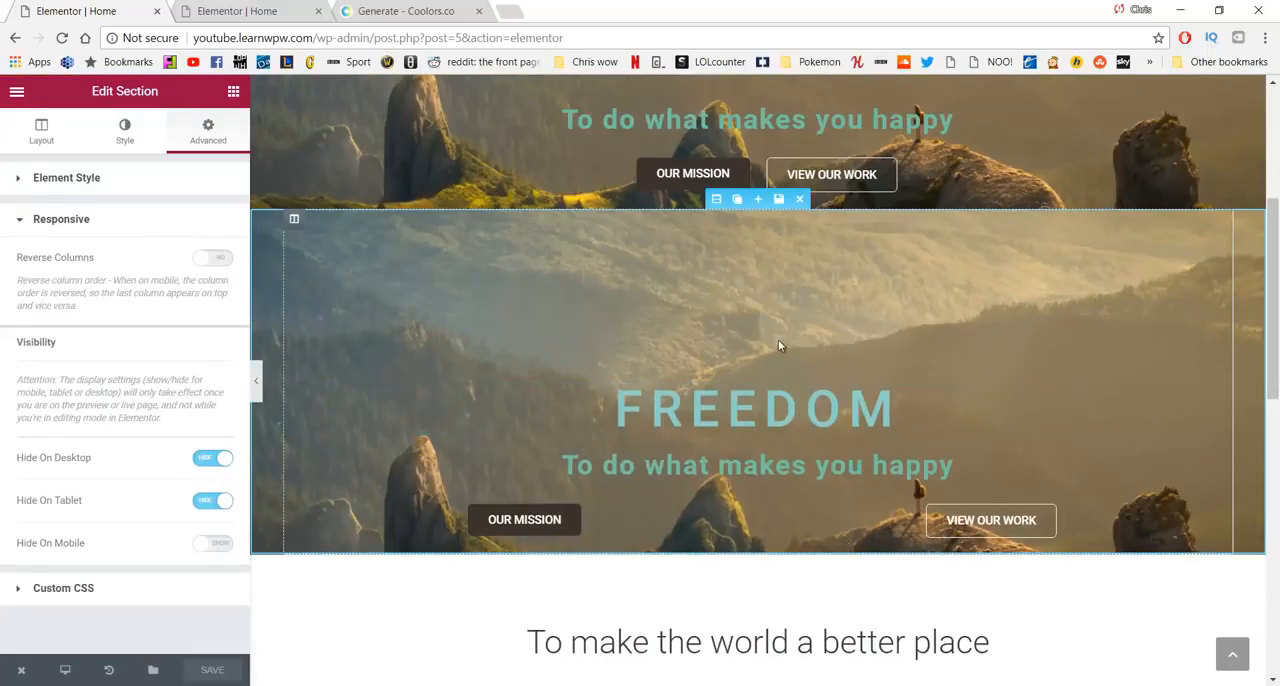
- Duplicate the grey "Our work" section at the end of the home page
scroll(800, 370, "down", 4)
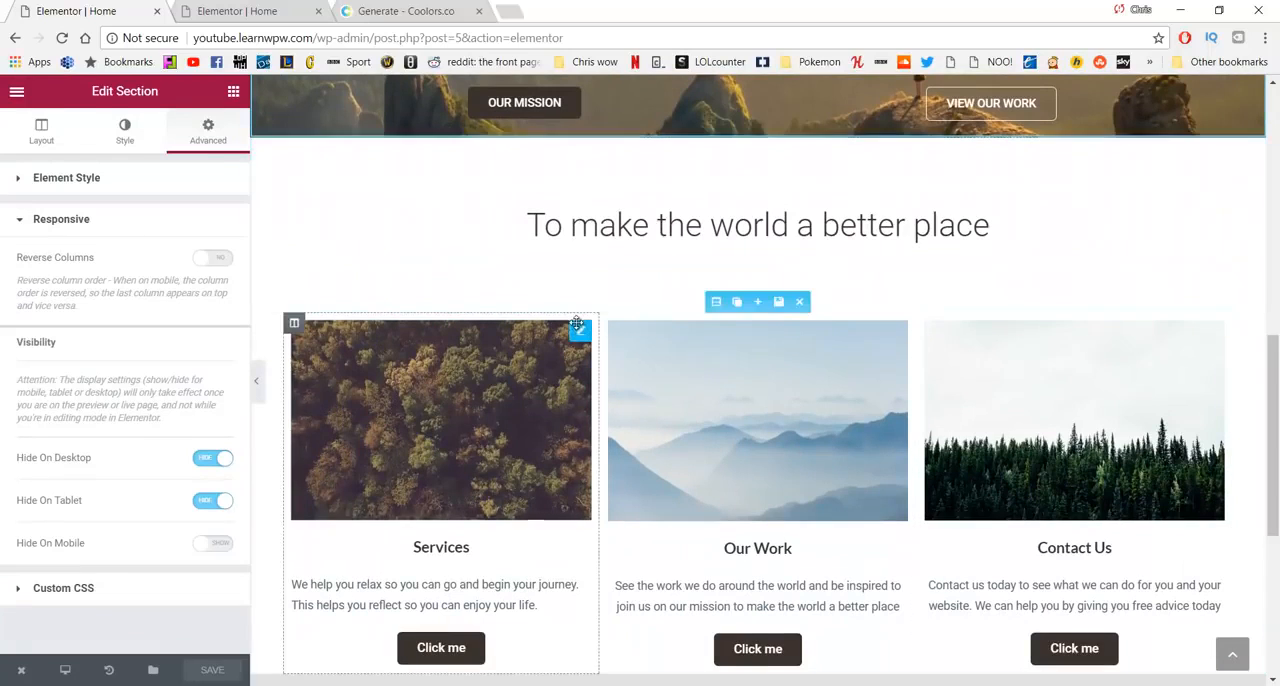
scroll(480, 290, "down", 1)
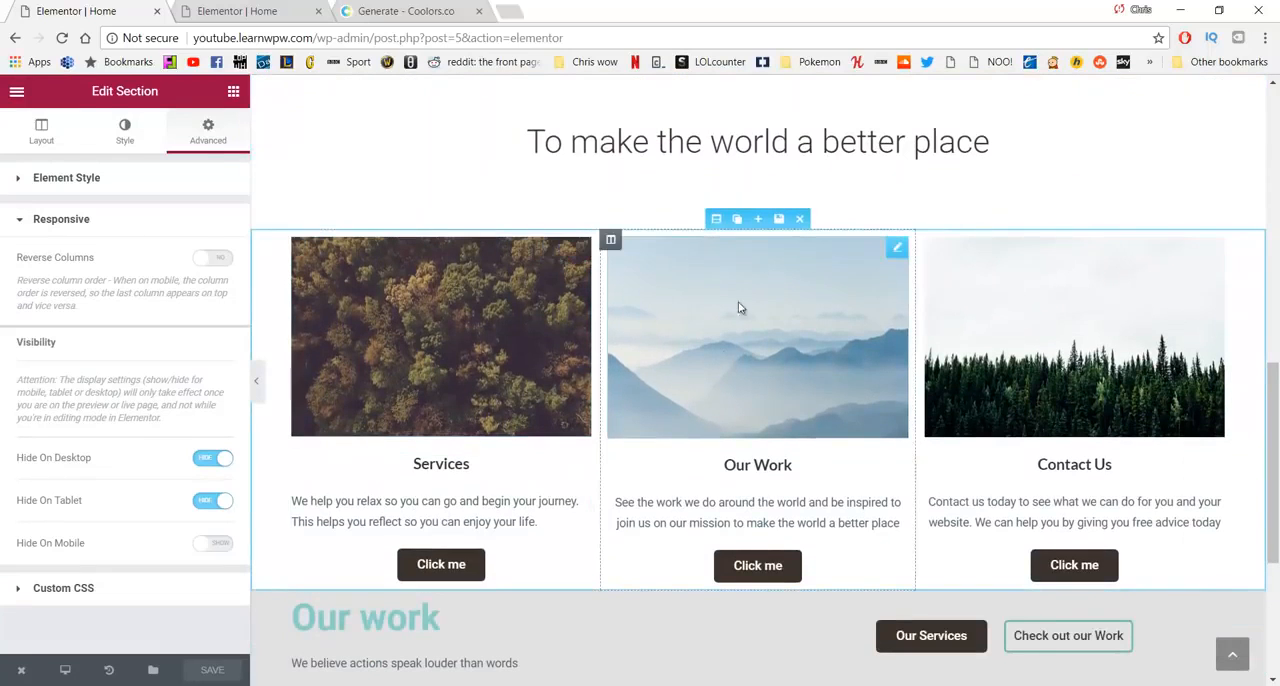
scroll(800, 286, "down", 4)
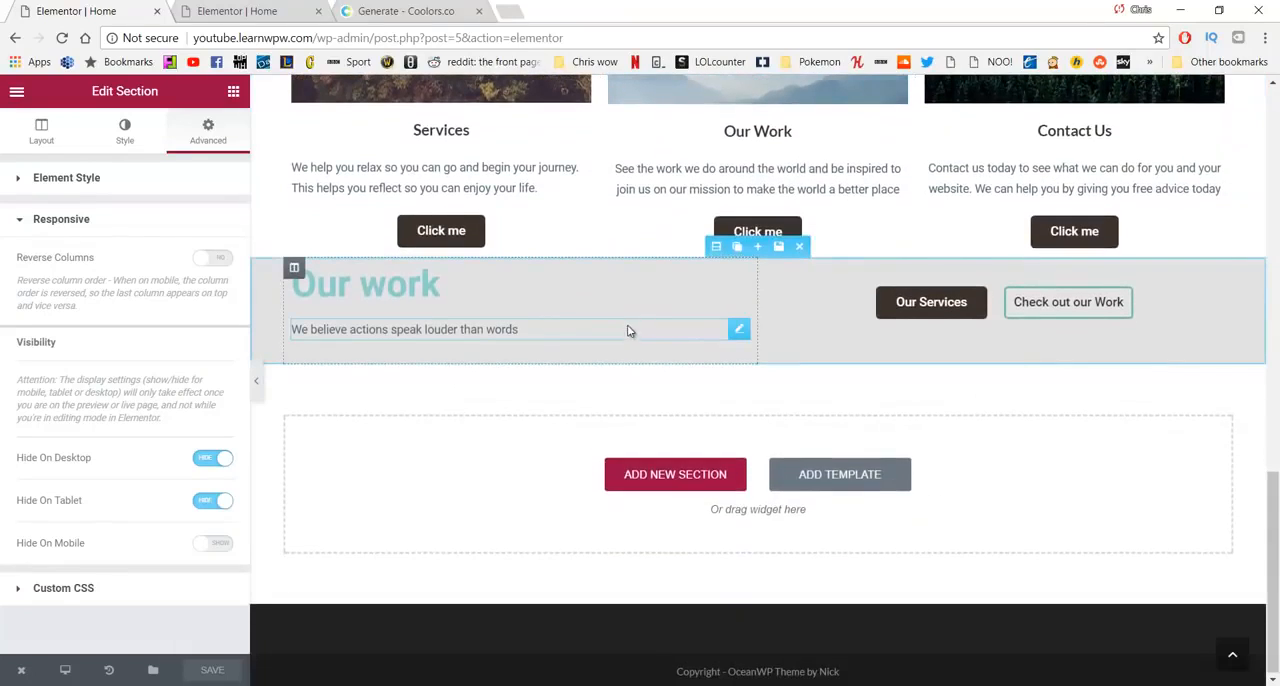
left_click(737, 248)
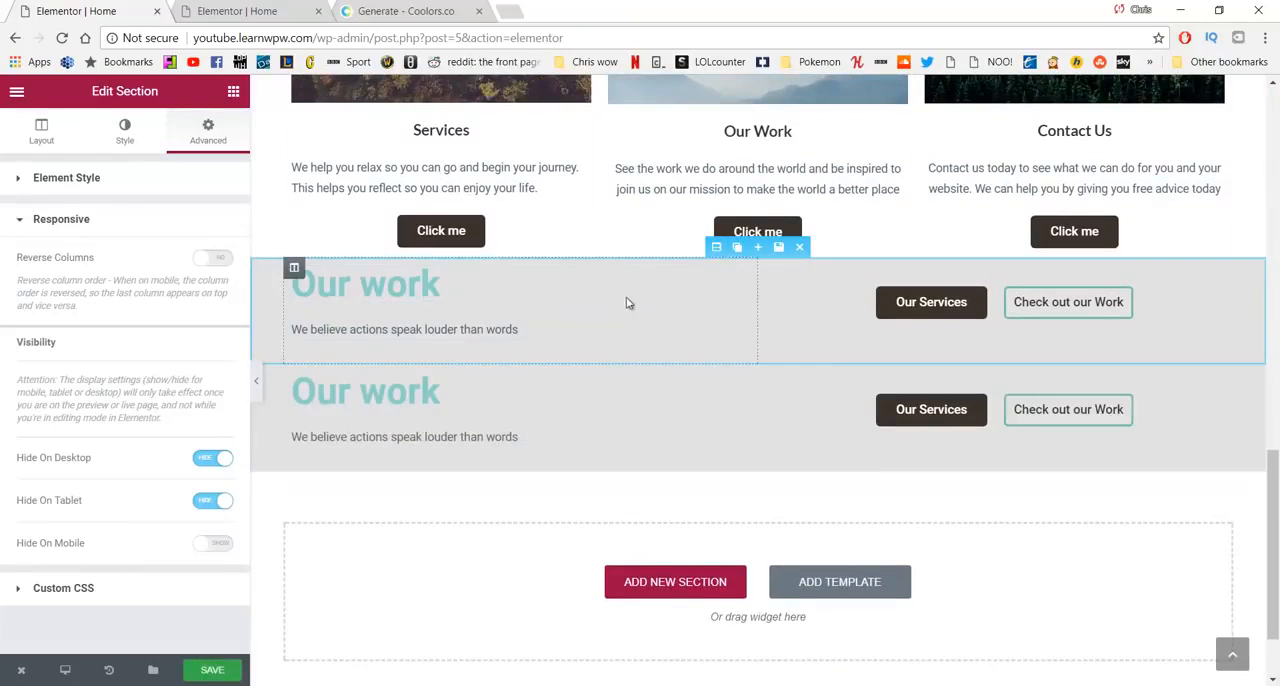
- Hide the original "Our work" section on mobile through its responsive visibility settings
left_click(716, 247)
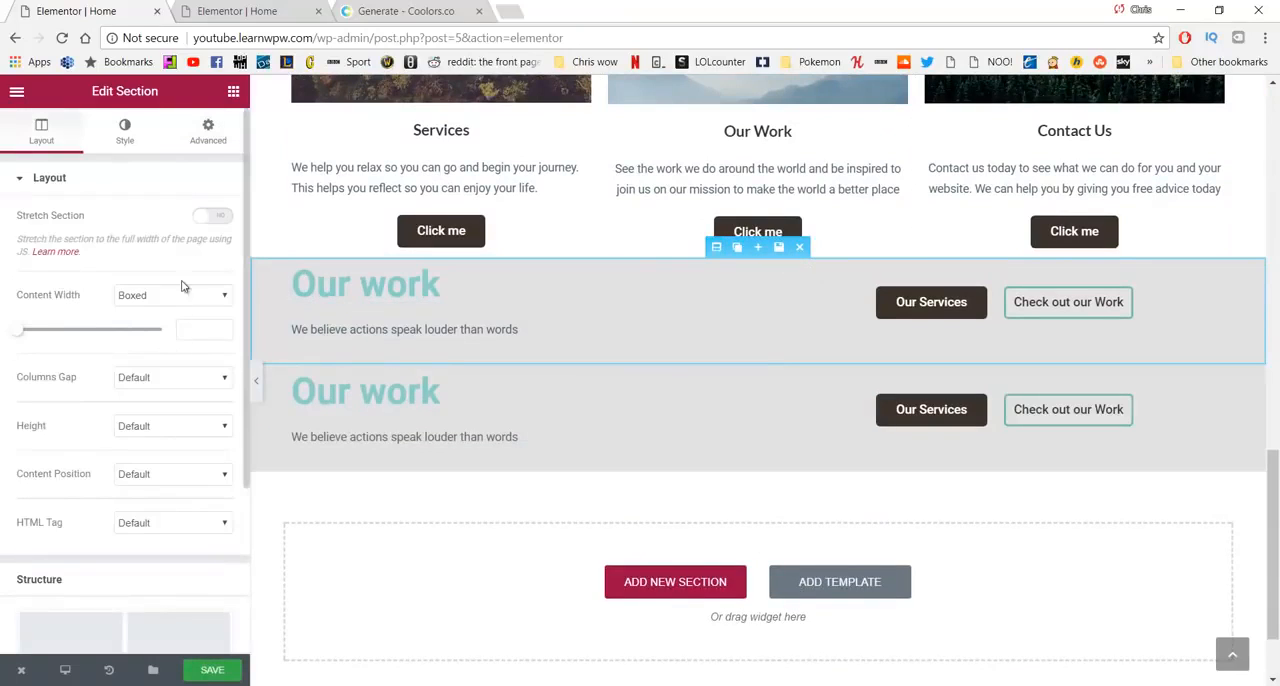
left_click(207, 138)
scroll(75, 420, "down", 1)
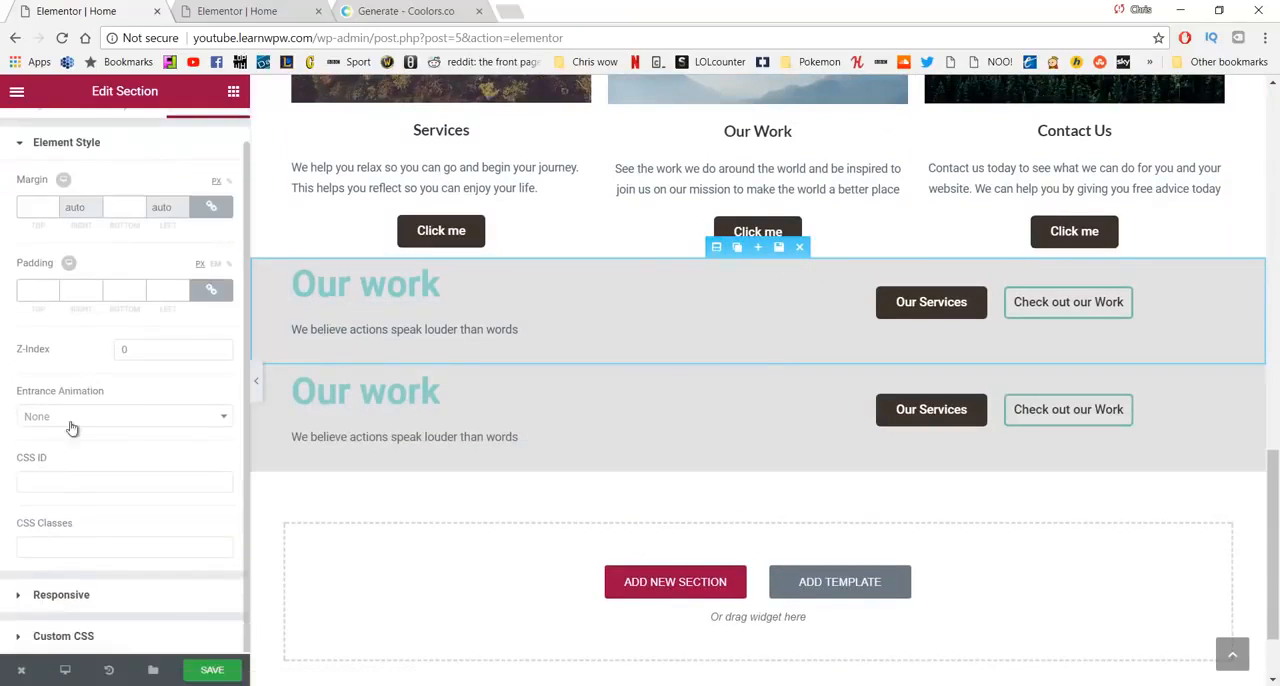
left_click(89, 597)
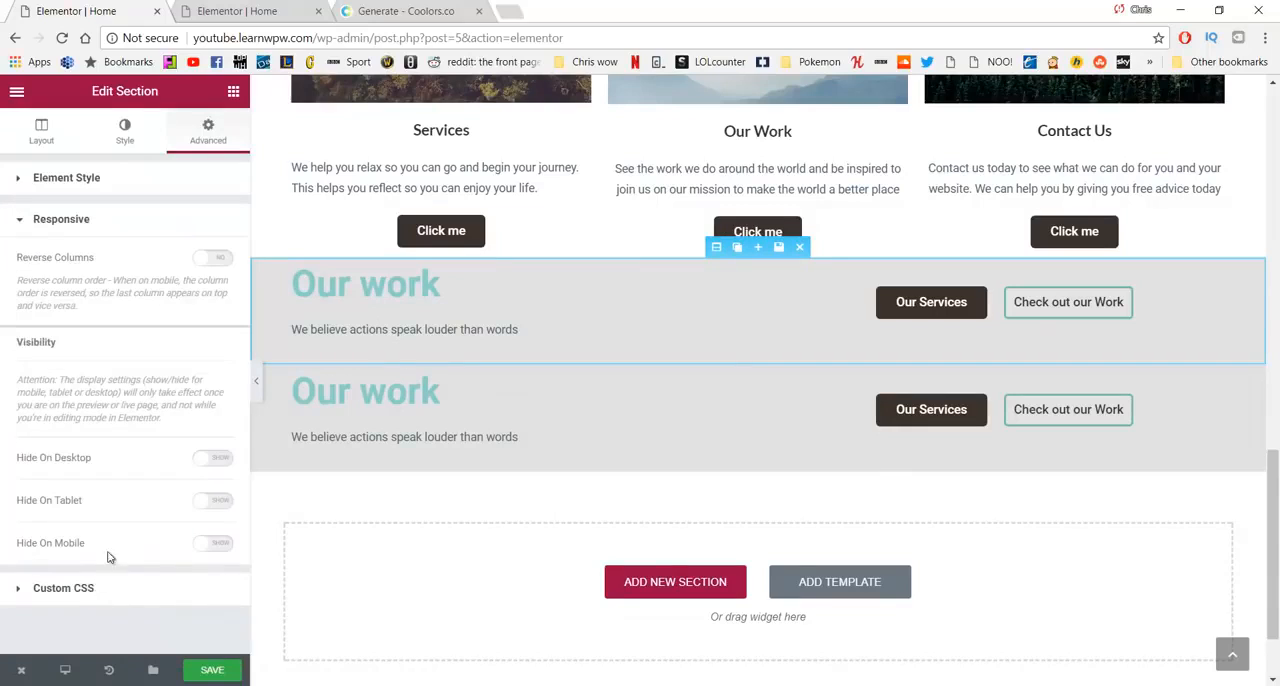
left_click(208, 549)
- Center-align the "Our work" heading and the "We believe actions speak louder than words" text in the duplicated section
left_click(695, 370)
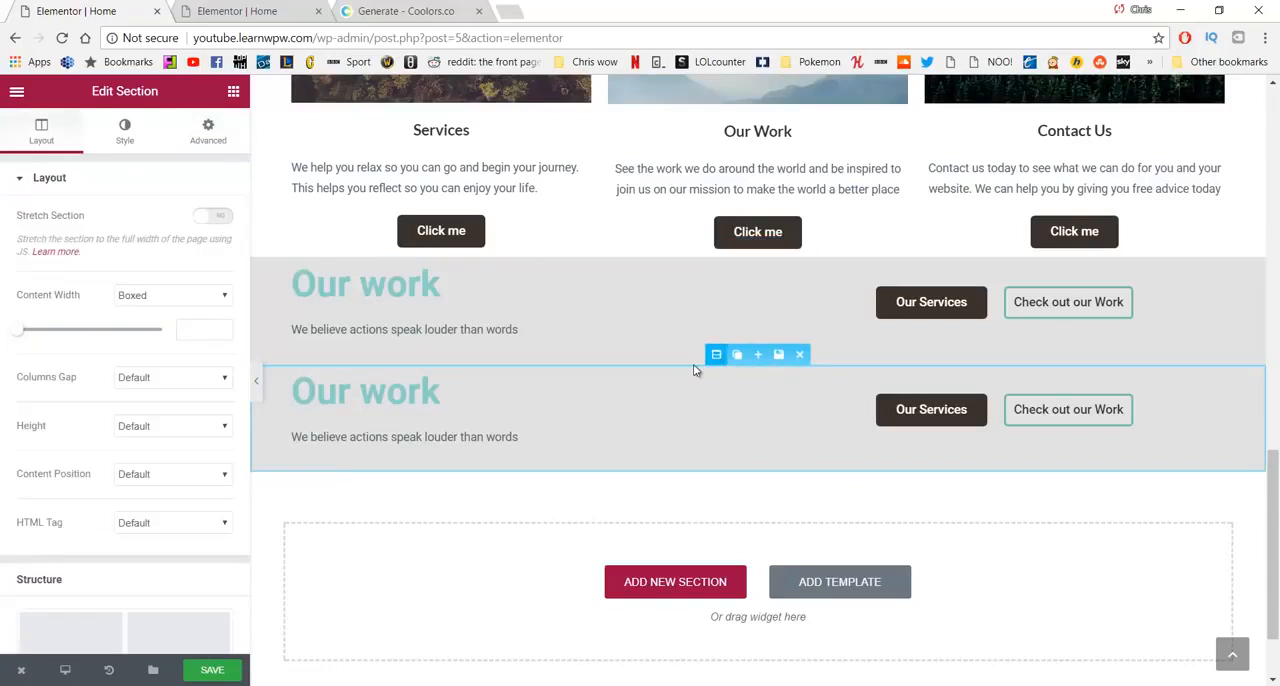
left_click(455, 394)
left_click_drag(449, 389, 263, 414)
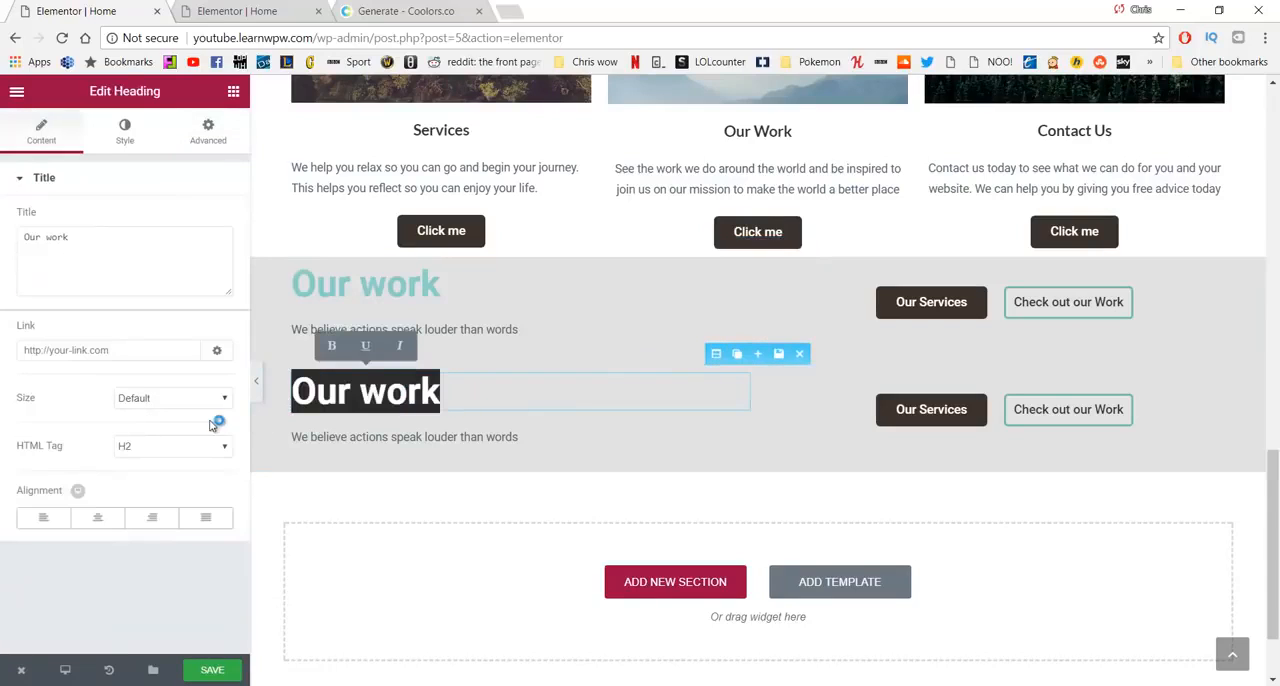
left_click(98, 520)
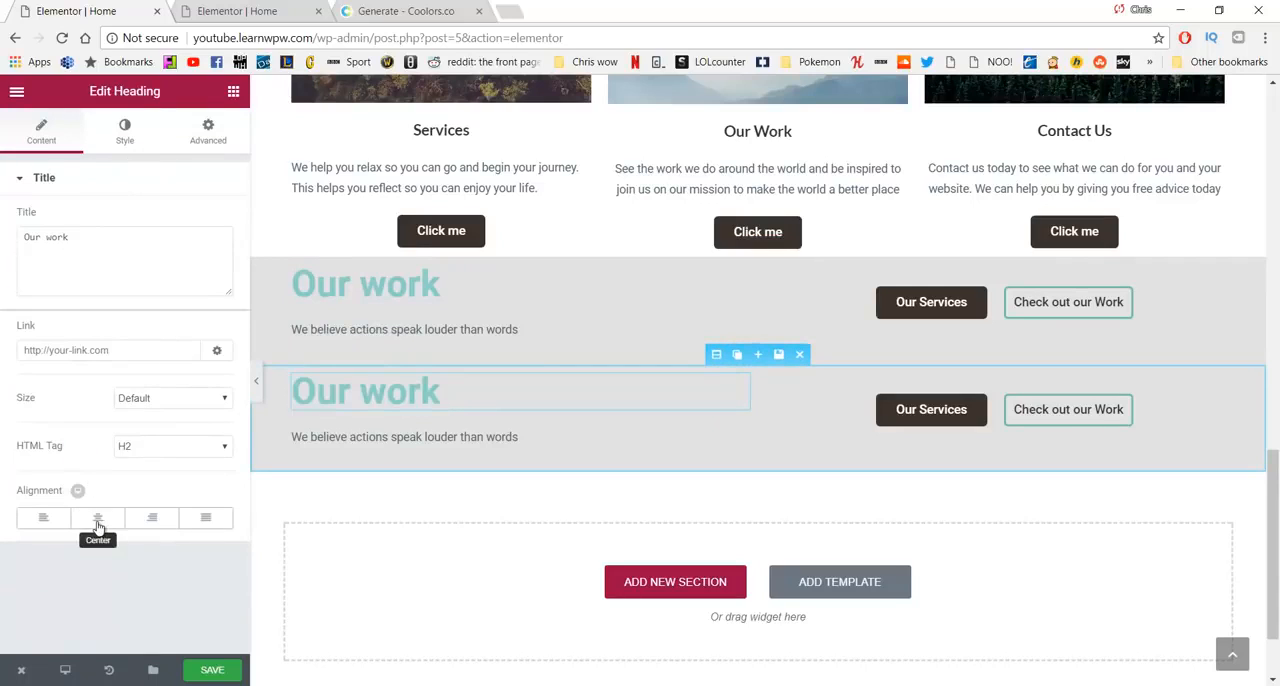
left_click(98, 522)
left_click(537, 441)
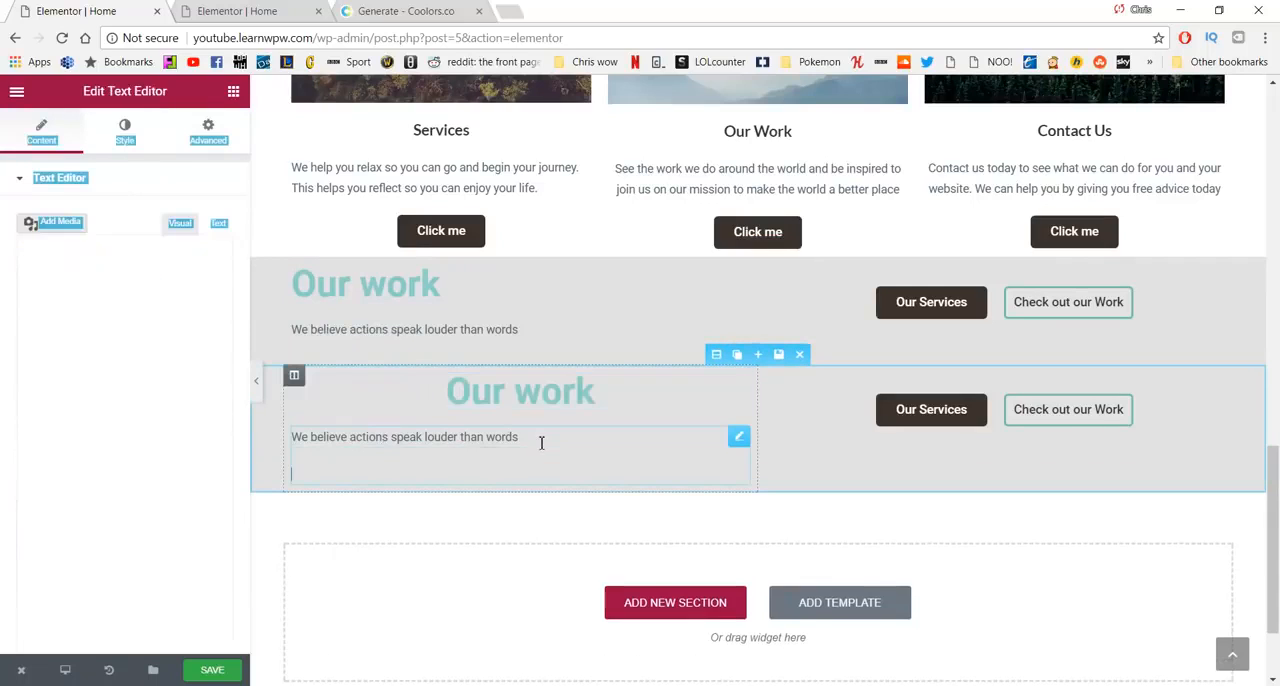
left_click_drag(540, 443, 289, 443)
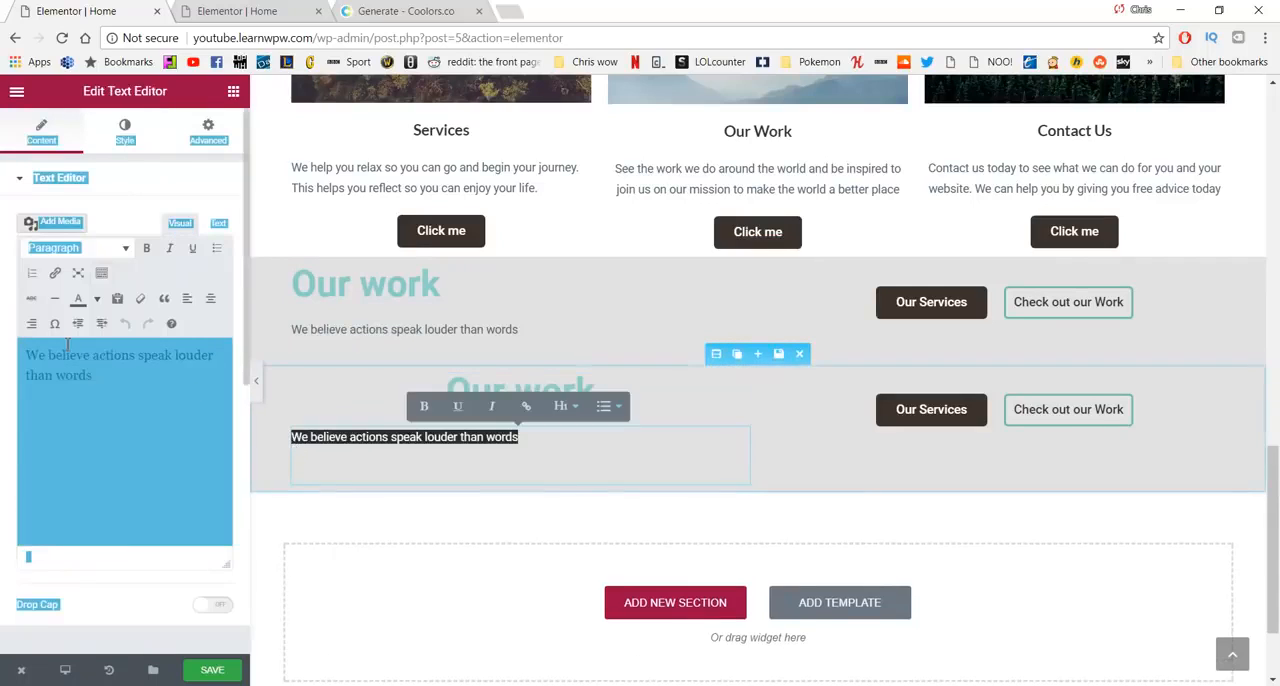
left_click(210, 298)
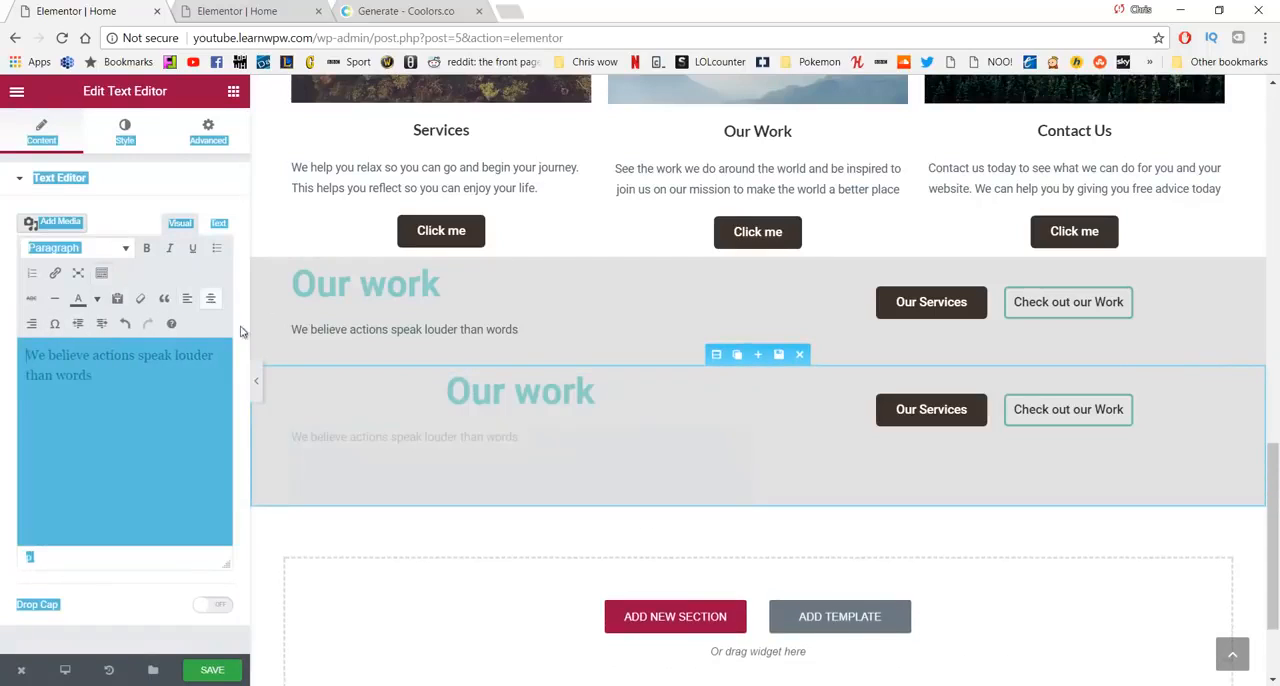
- Center-align the "Our Services" and "Check out our Work" buttons in the duplicated "Our work" section
left_click(918, 408)
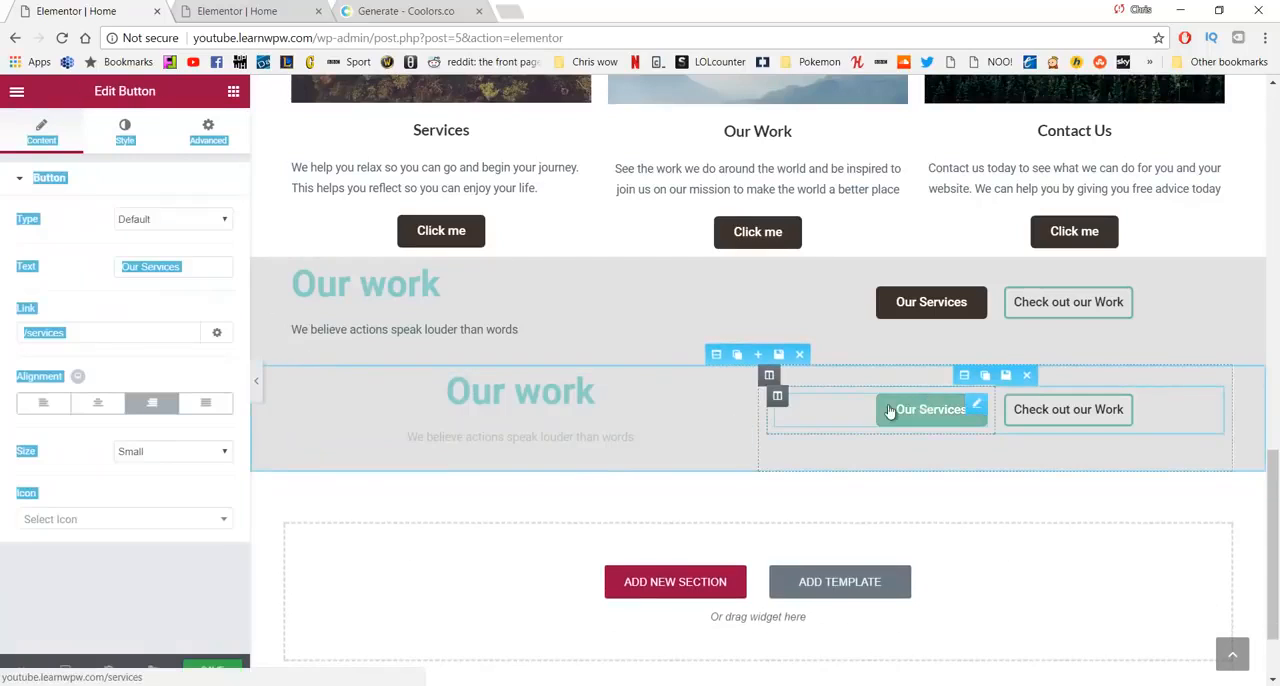
left_click(98, 402)
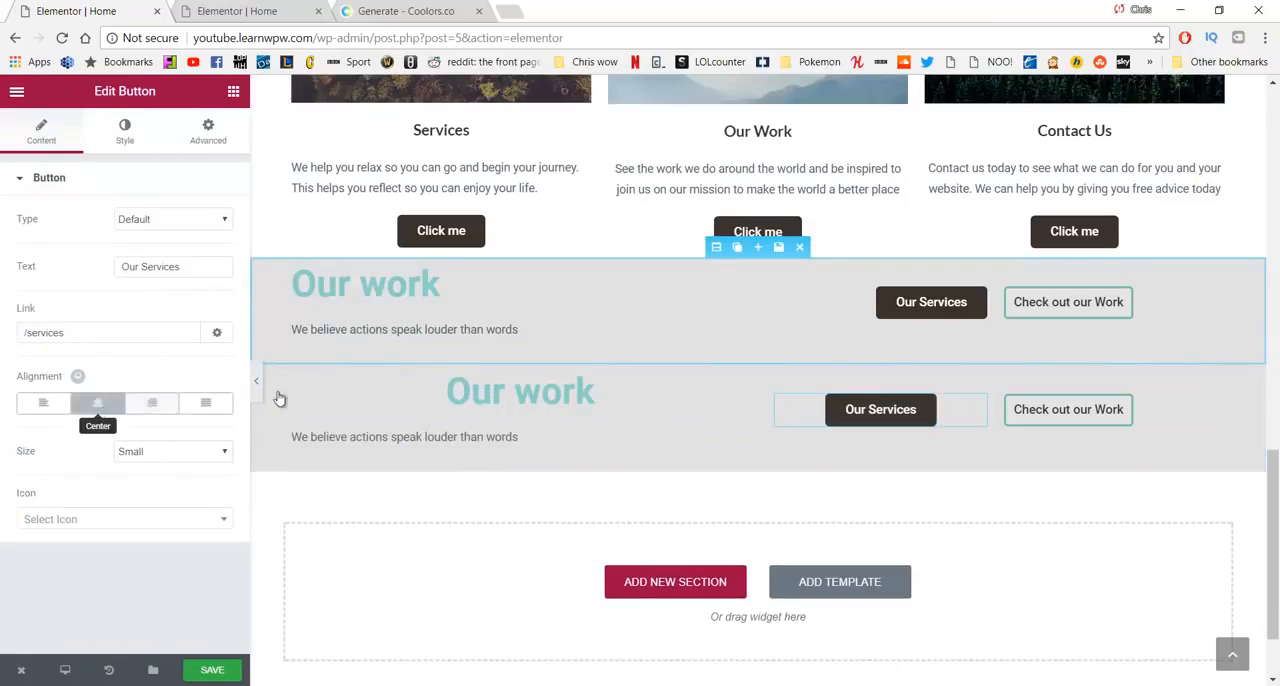
left_click(1077, 409)
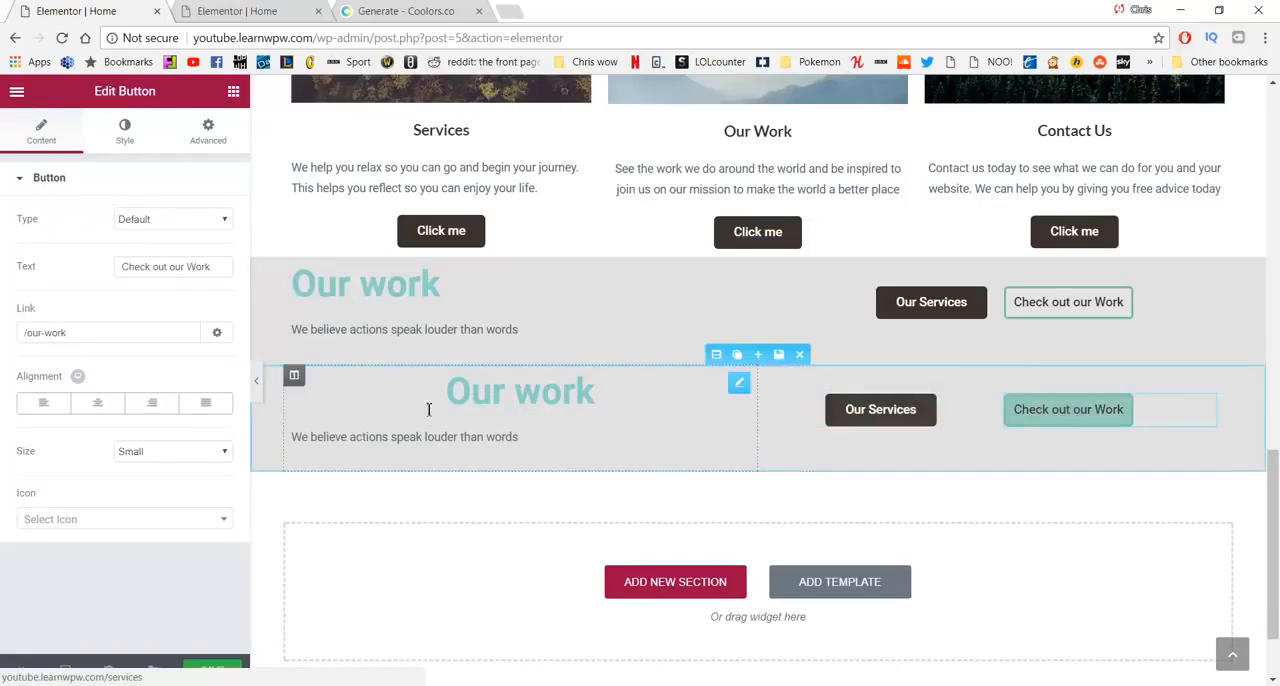
left_click(103, 403)
left_click(103, 404)
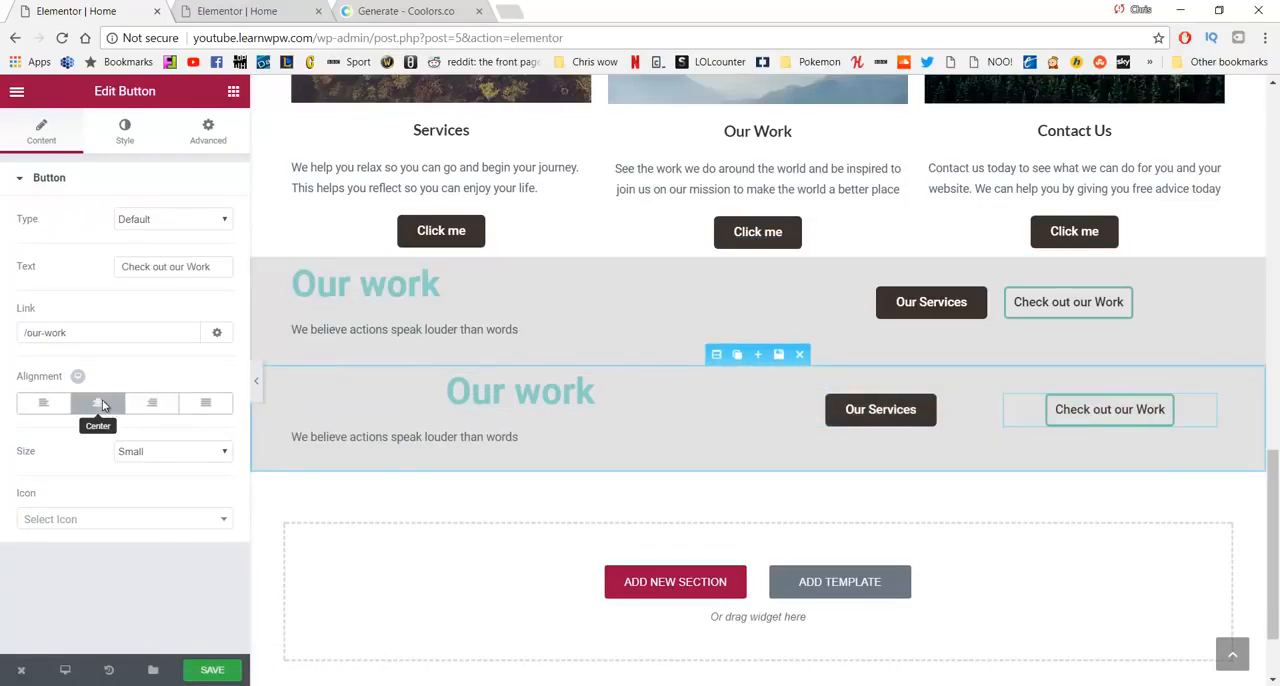
- Hide the duplicated "Our work" section, including its "Check out our Work" button, on desktop and tablet, and save the page
left_click(205, 132)
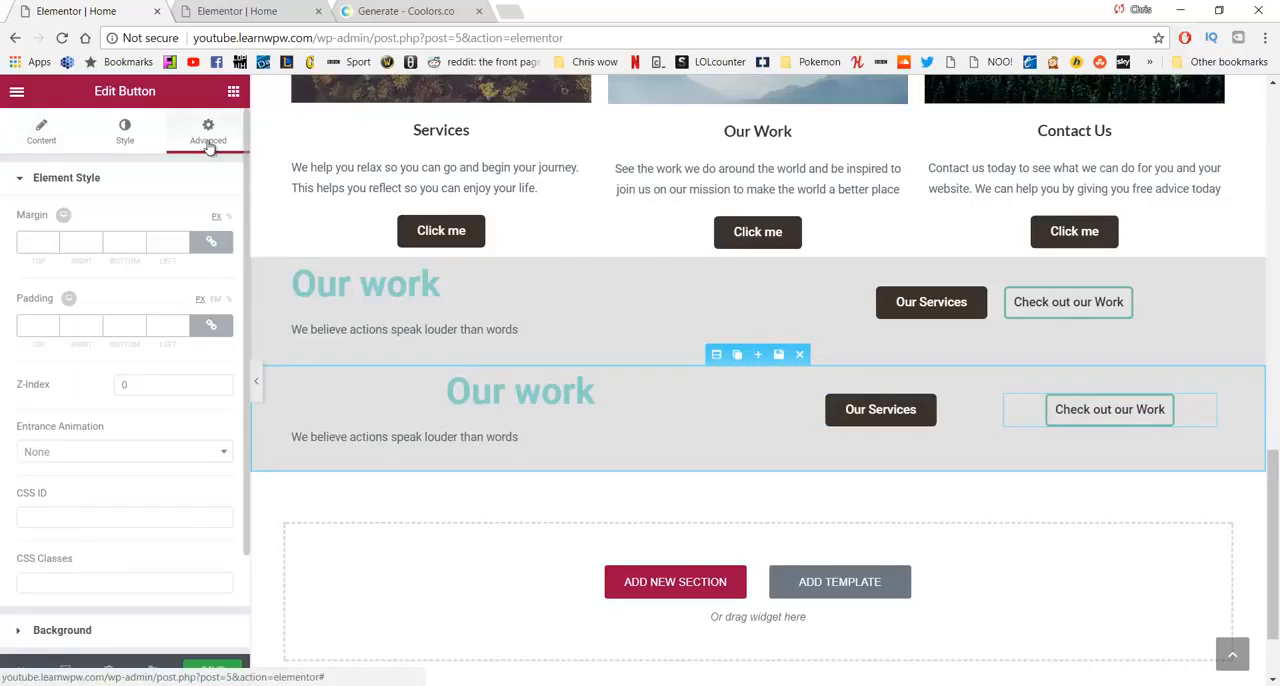
scroll(120, 468, "down", 2)
left_click(112, 595)
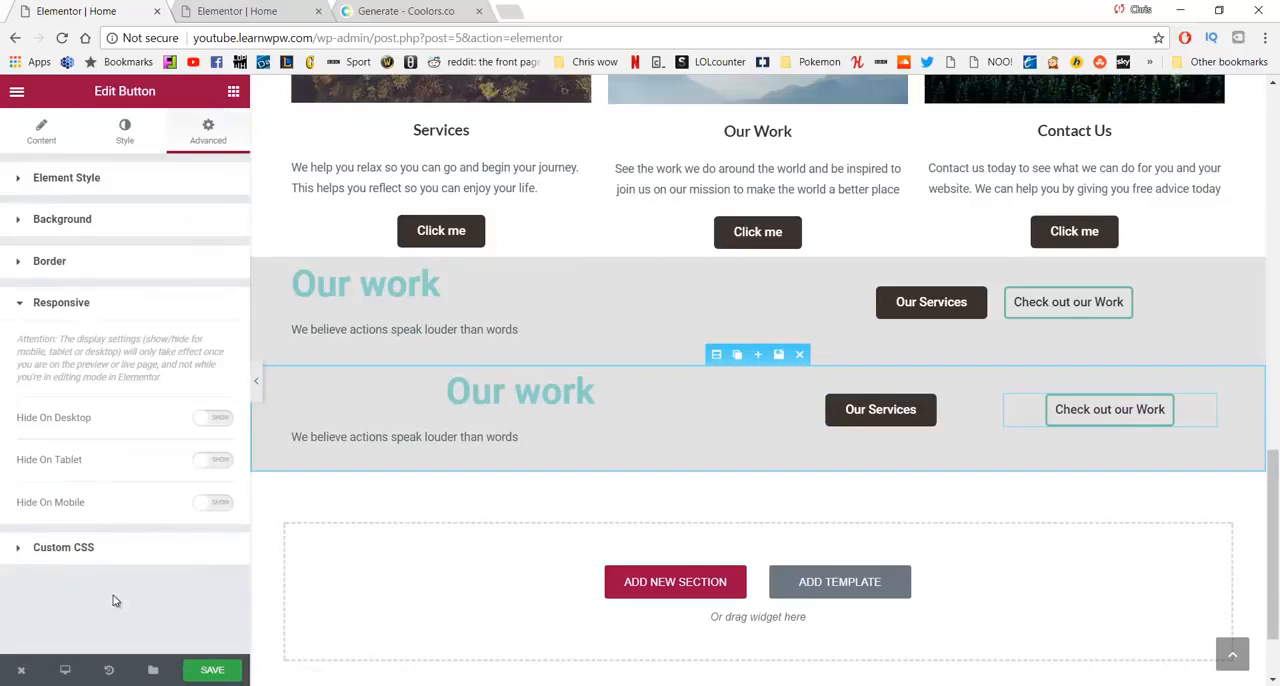
left_click(216, 421)
left_click(210, 461)
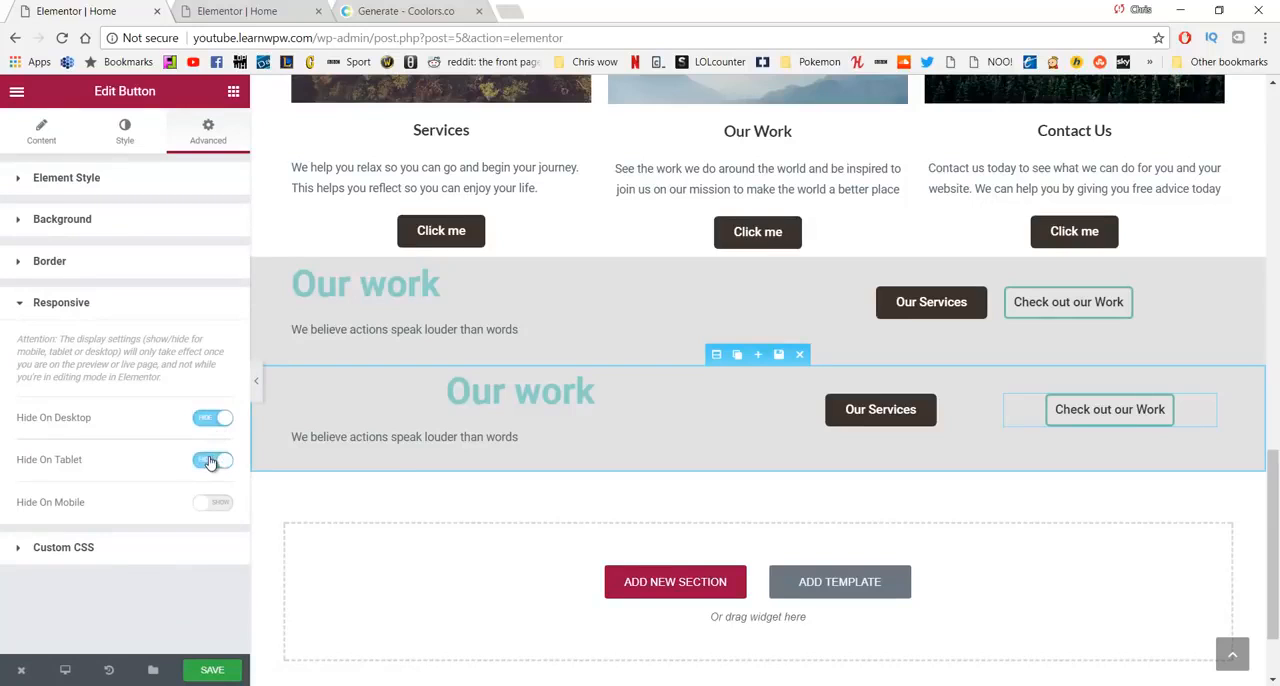
left_click(234, 668)
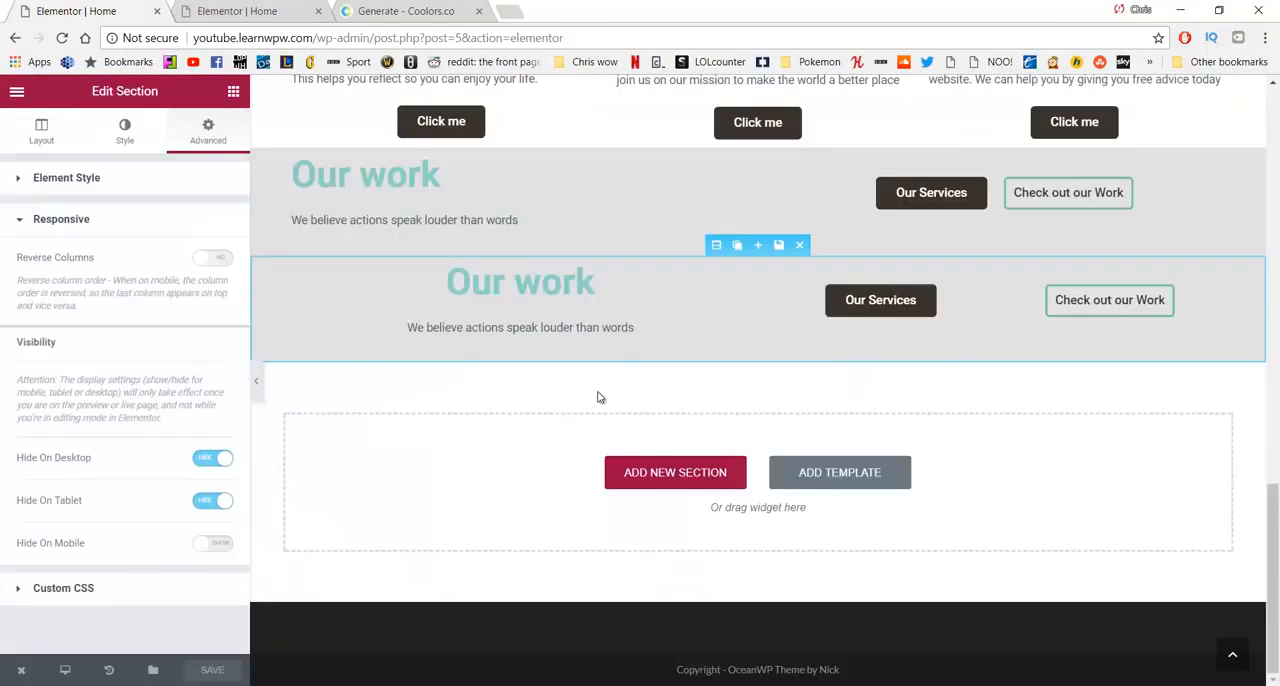
- Open the live home page in a new tab and check its sections at desktop width and in the narrow mobile-width window
scroll(598, 397, "up", 15)
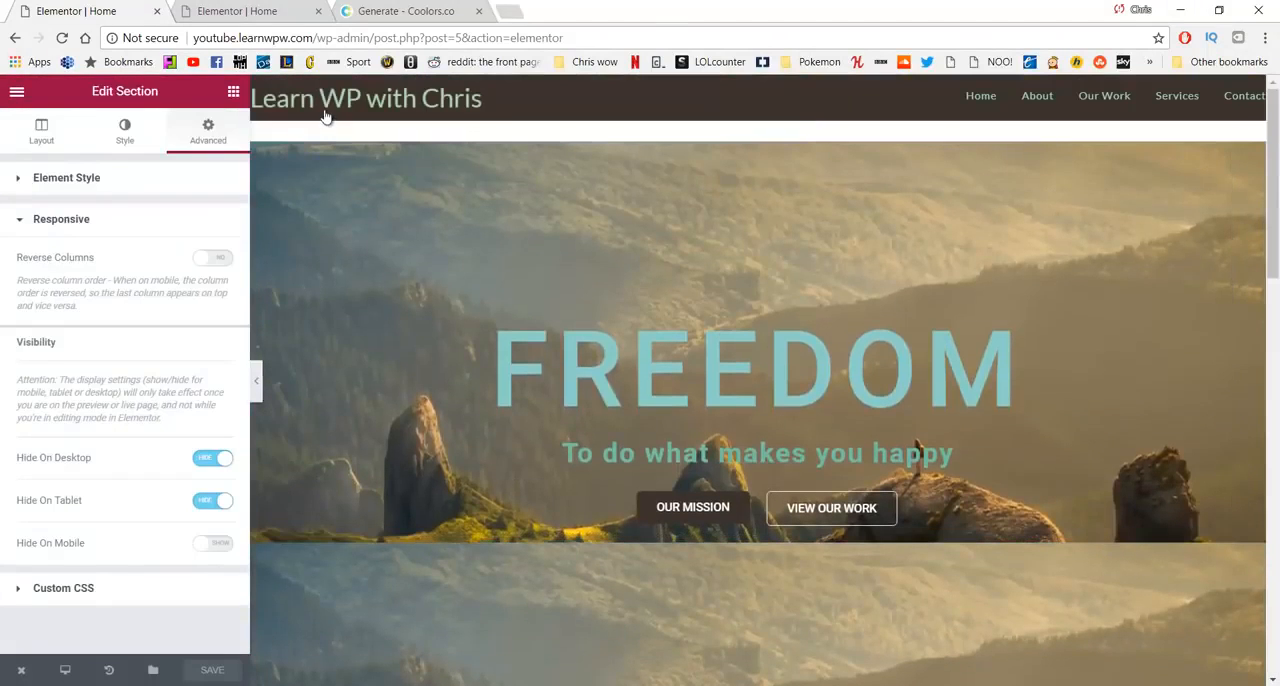
middle_click(324, 111)
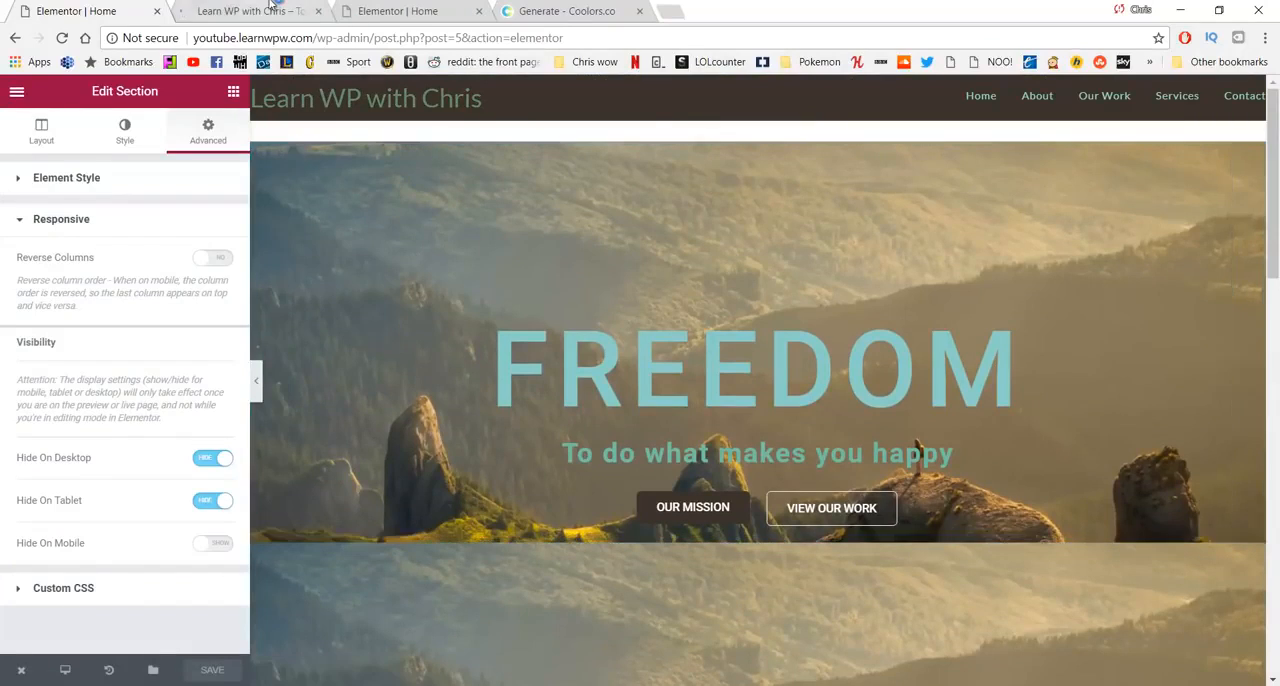
left_click(258, 11)
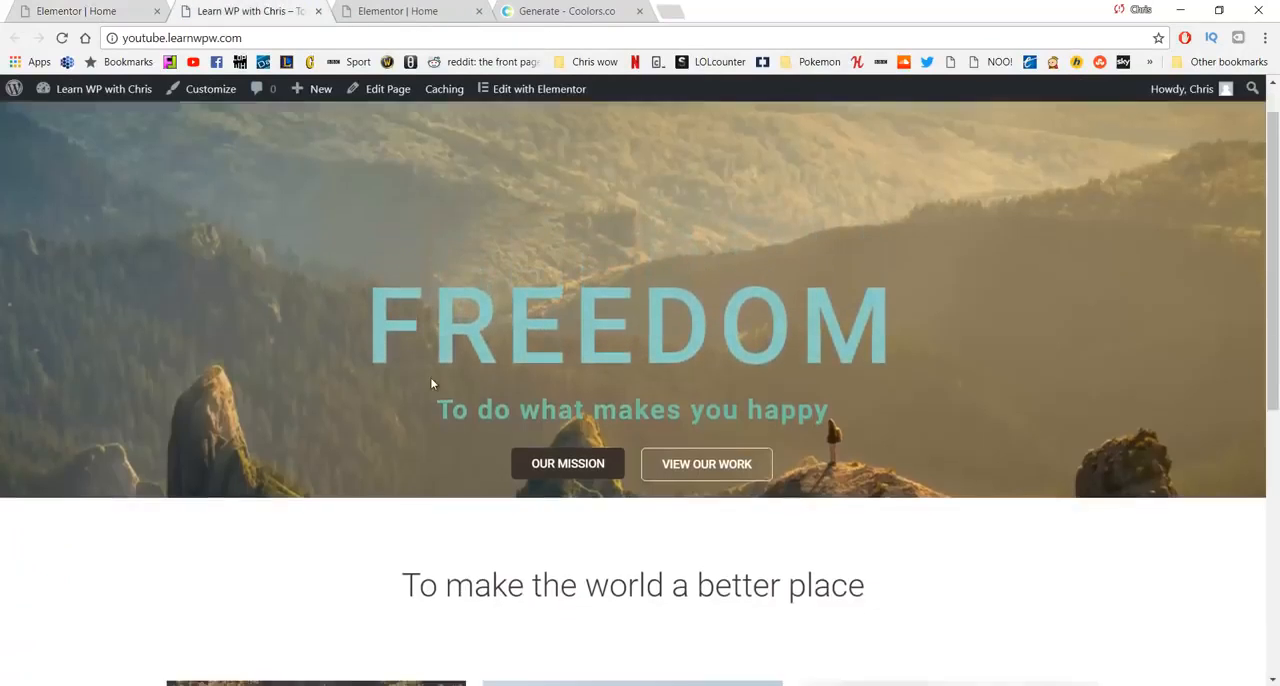
scroll(432, 383, "down", 5)
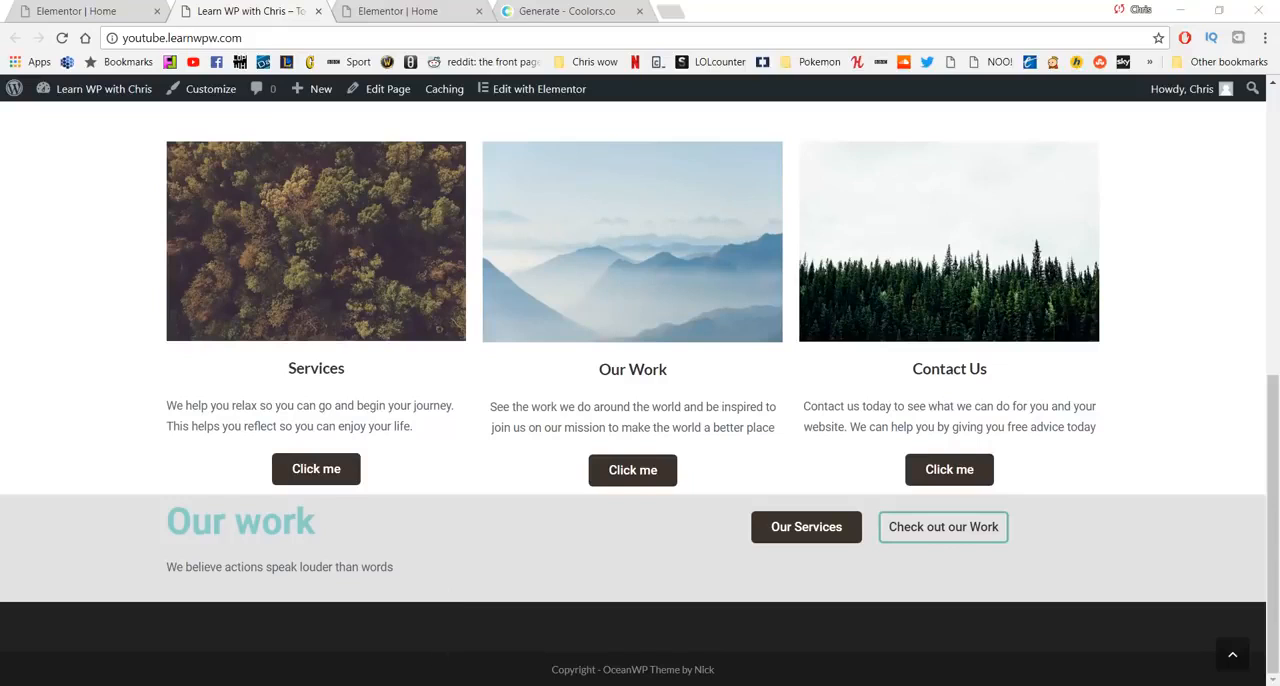
left_click(645, 634)
scroll(688, 463, "up", 3)
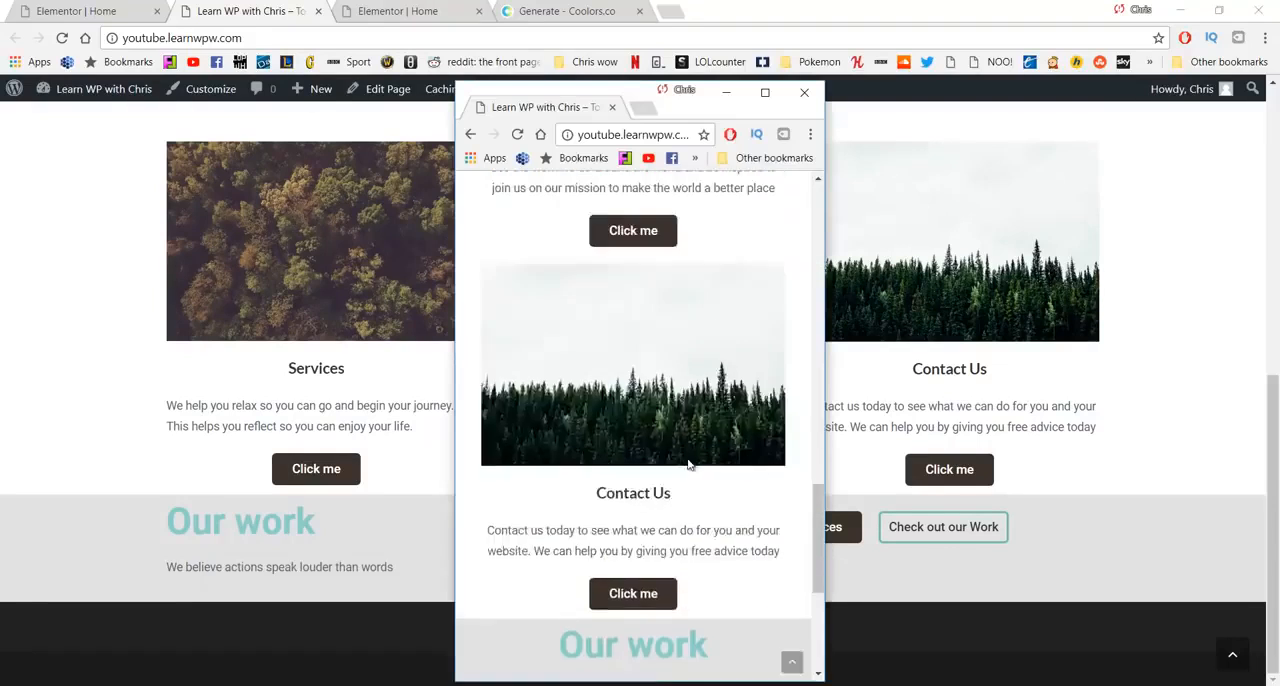
- Reload the home page in the narrow mobile-width window and check its sections down to the "Our work" section and footer
scroll(688, 463, "up", 10)
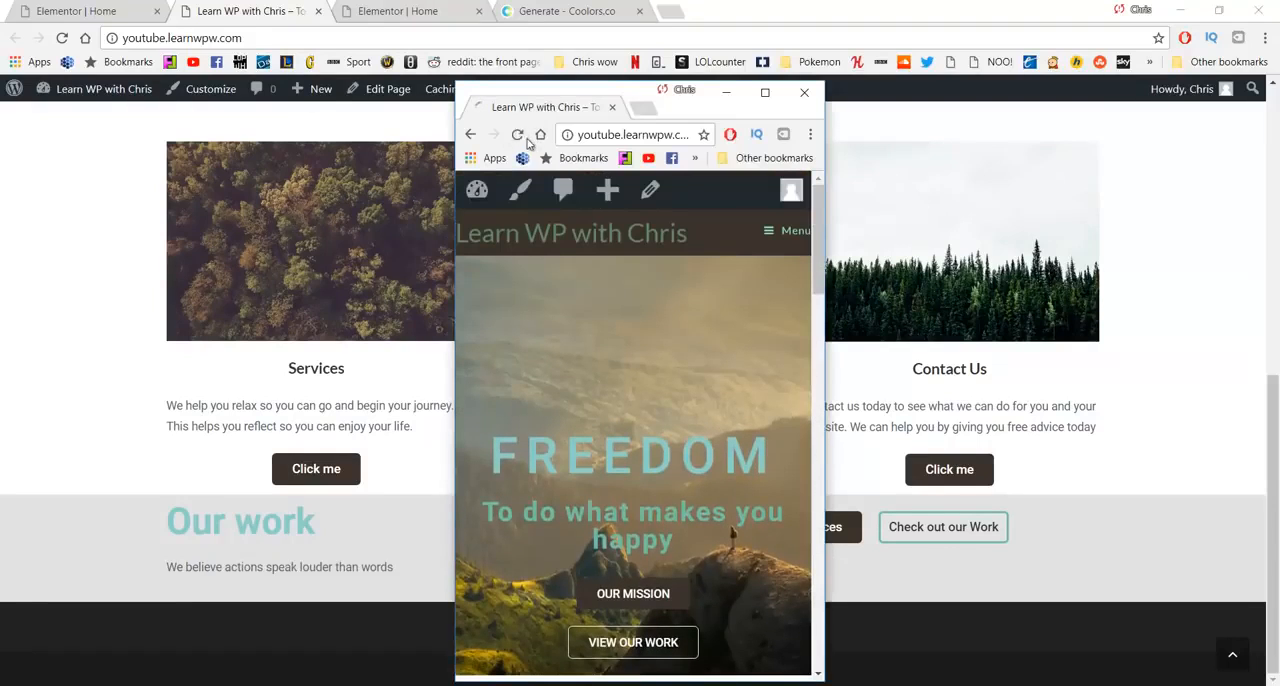
left_click(519, 136)
scroll(592, 352, "down", 5)
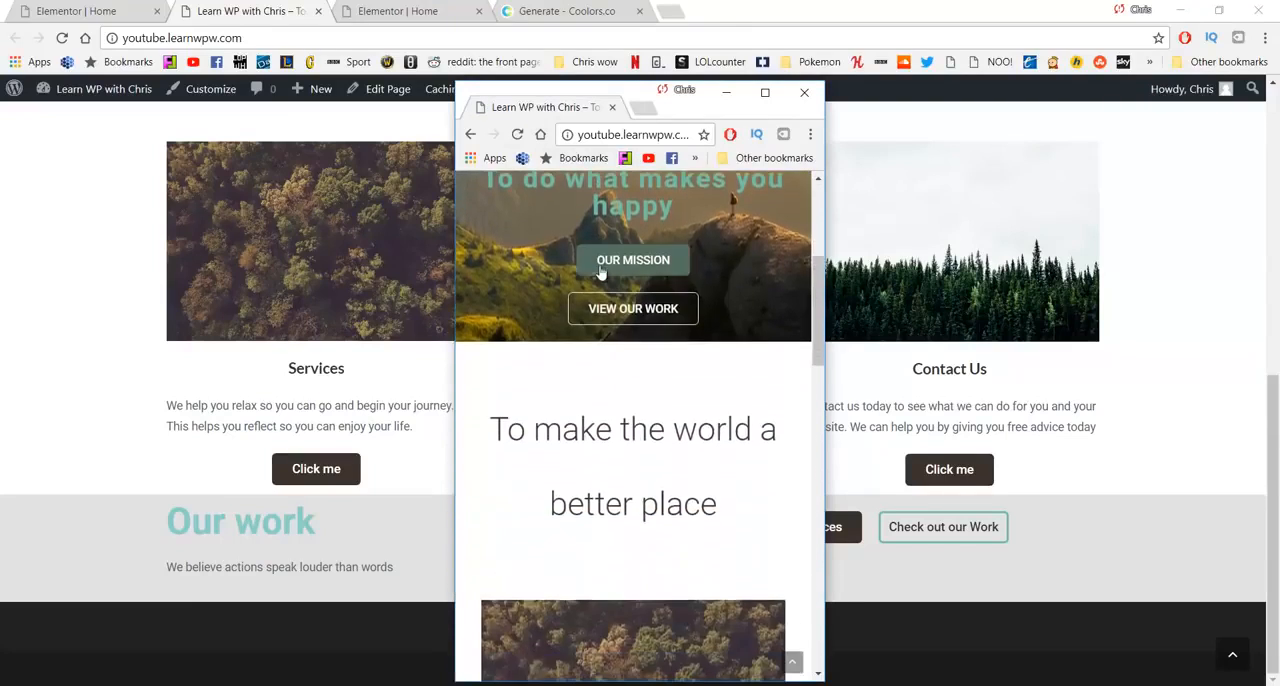
scroll(602, 272, "down", 7)
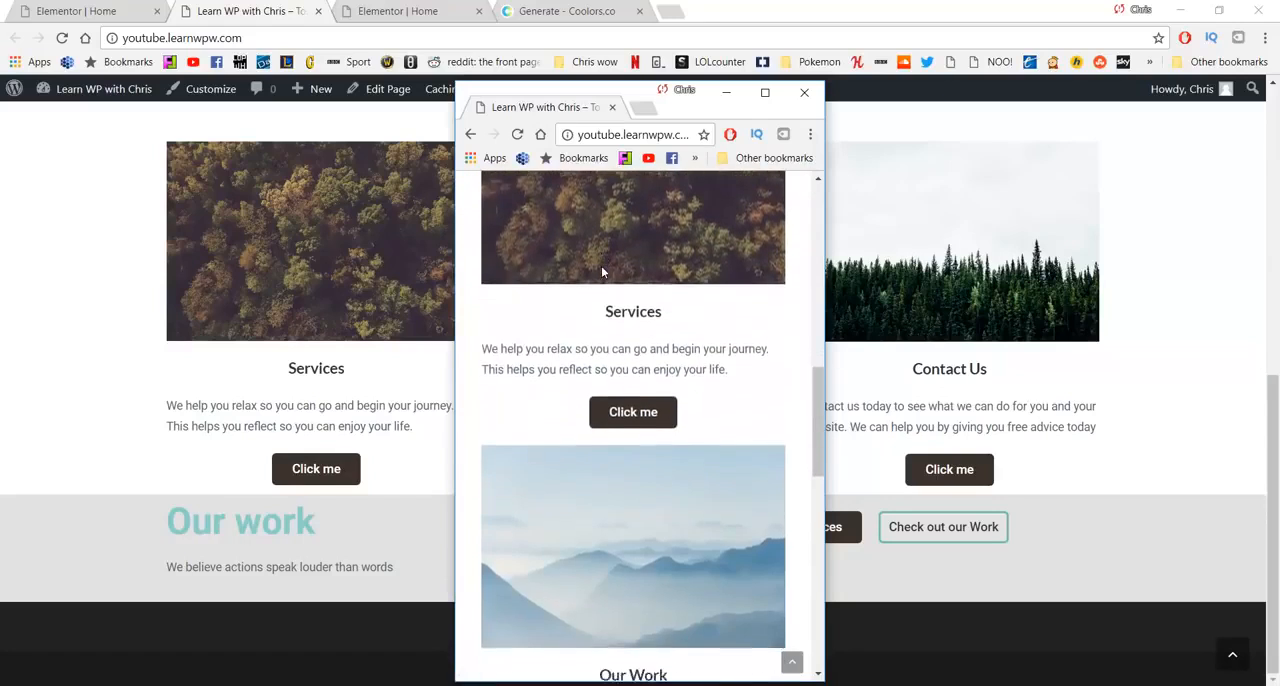
scroll(602, 272, "down", 6)
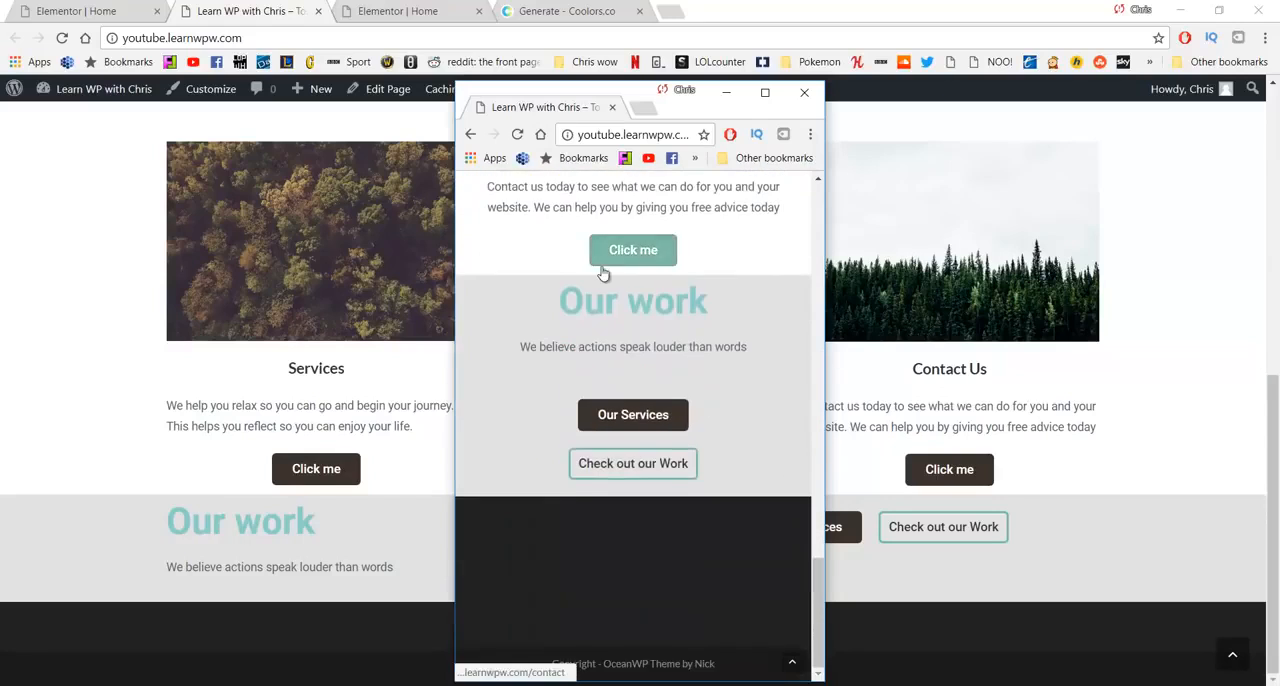
scroll(603, 274, "up", 3)
scroll(603, 274, "up", 6)
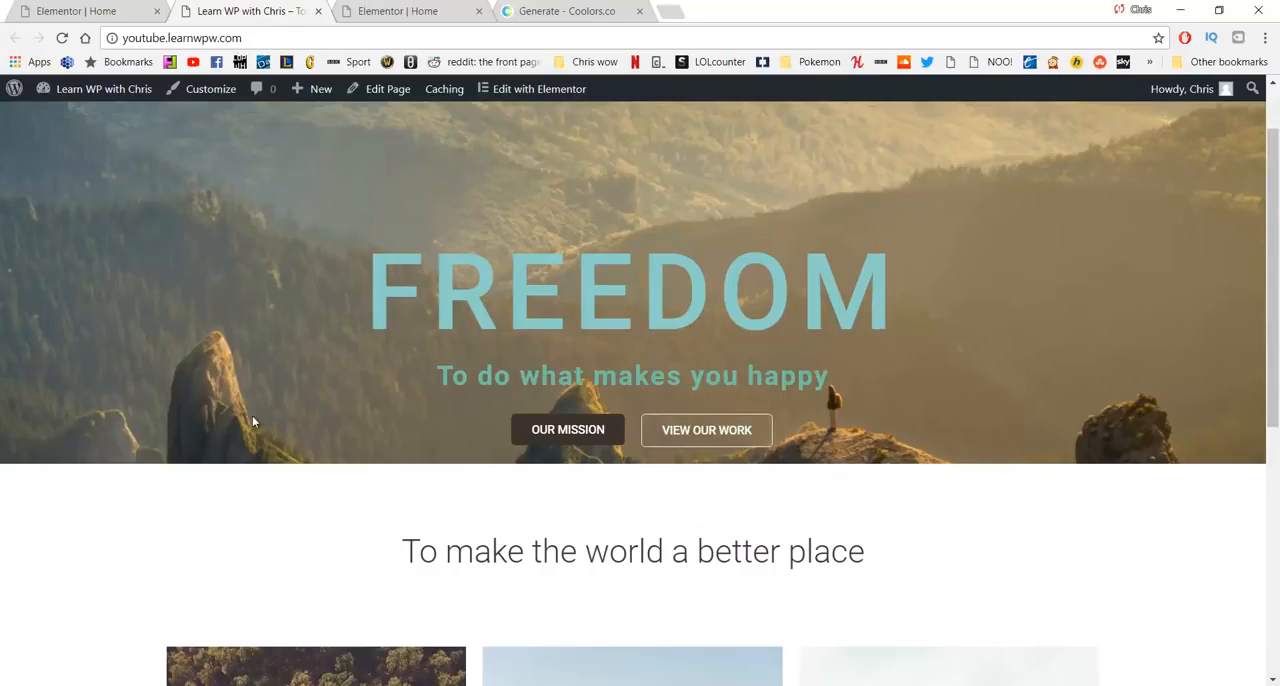
- Check the home page at desktop width from the "FREEDOM" banner down to the footer
scroll(489, 375, "down", 5)
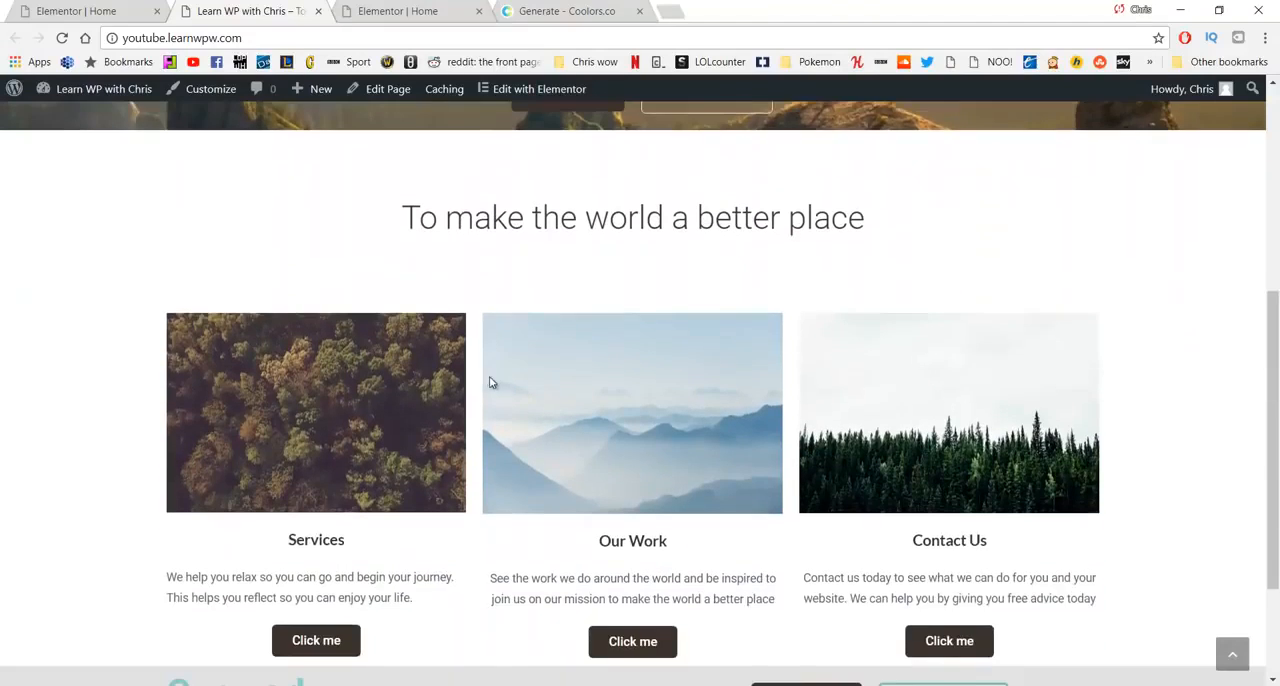
scroll(480, 377, "down", 1)
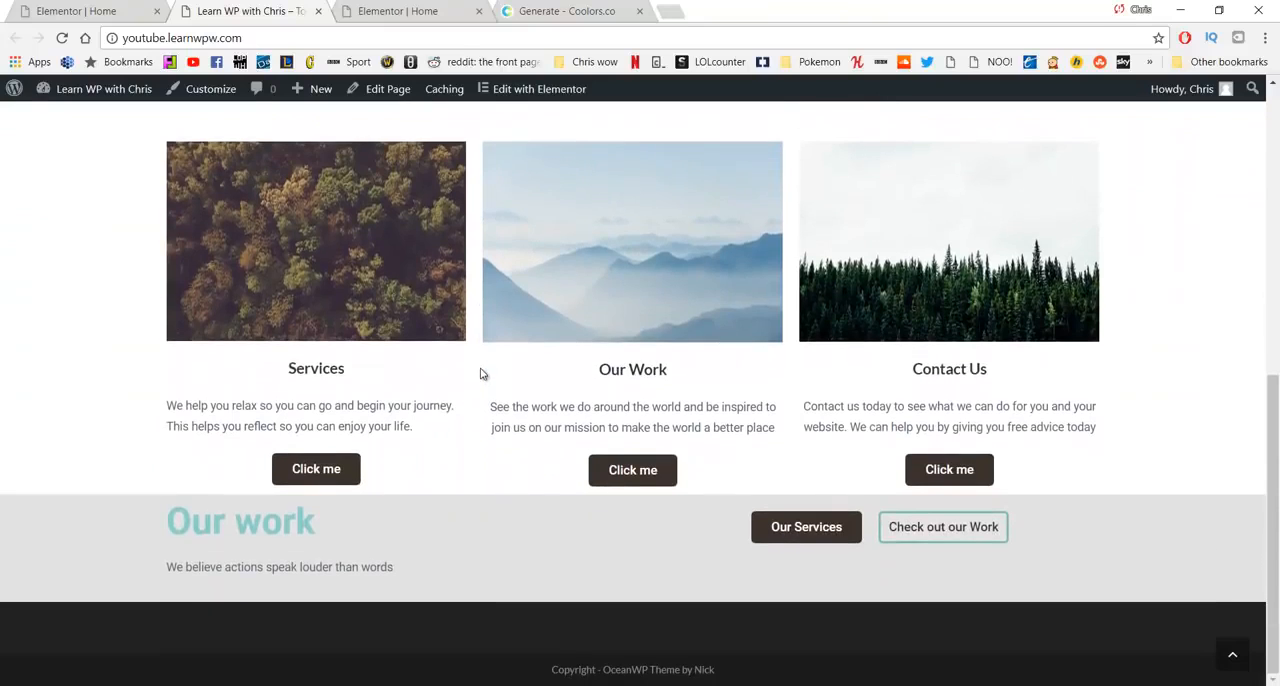
scroll(483, 374, "up", 6)
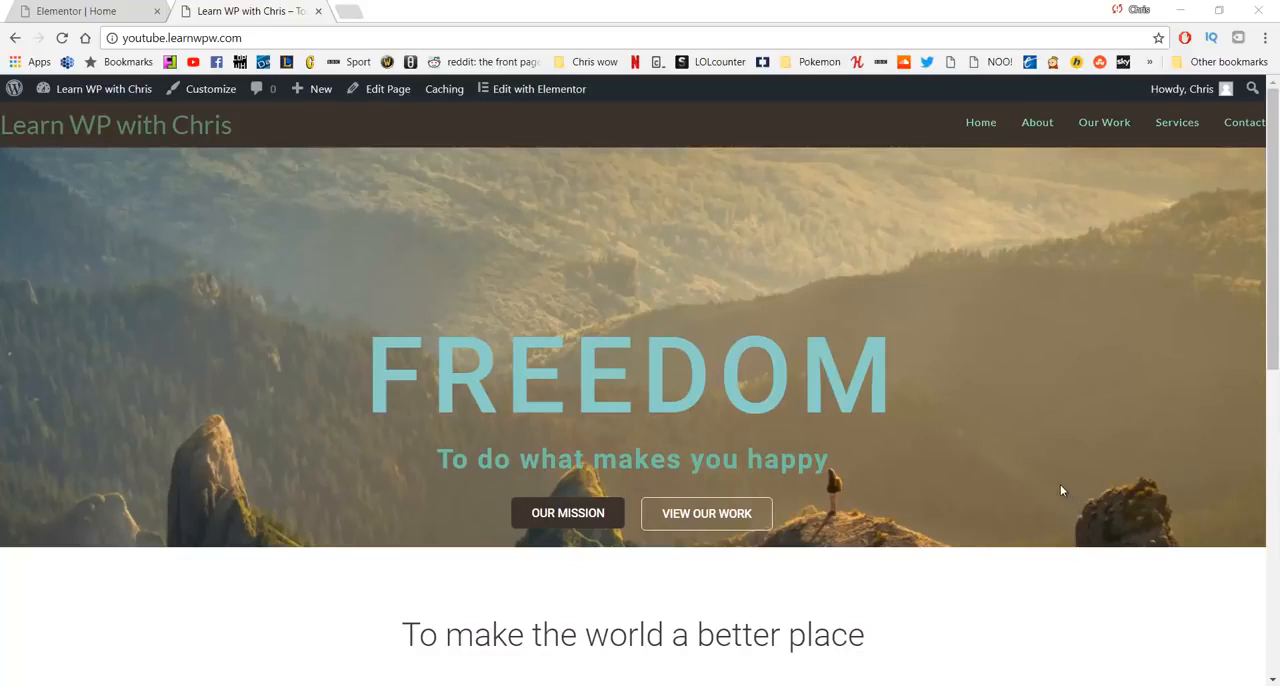
- Open the live About page and examine its title bar and sidebar widgets
left_click(1038, 129)
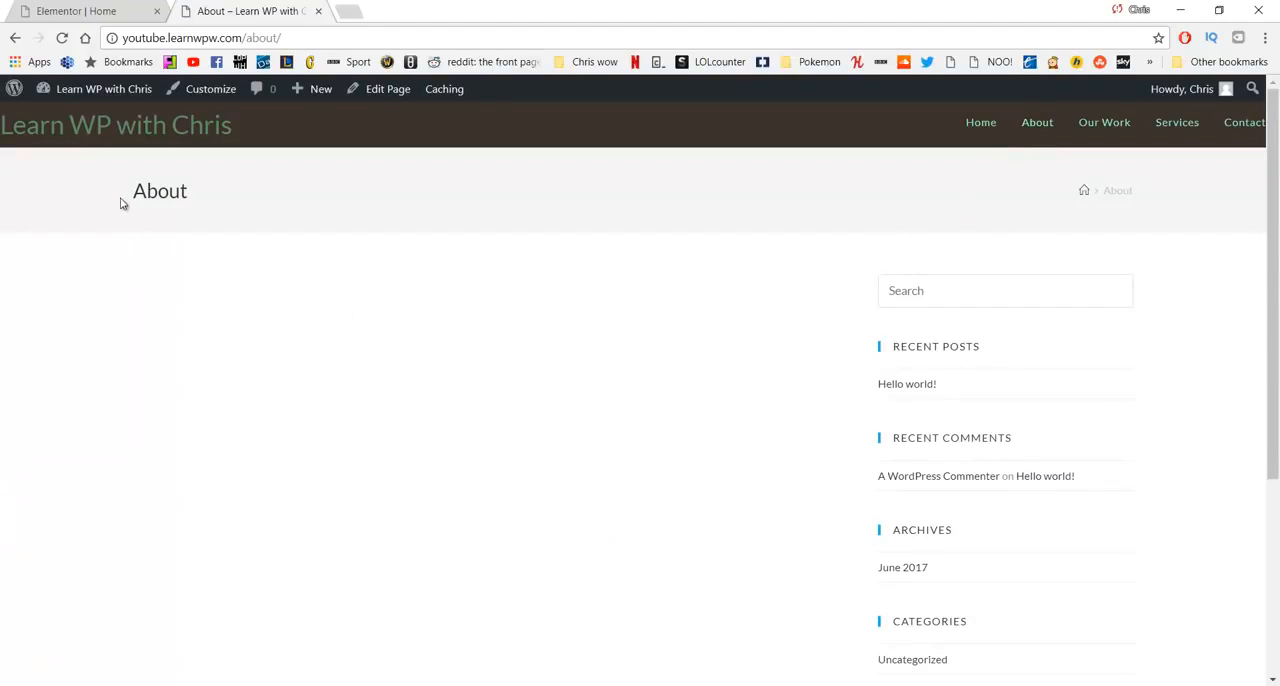
left_click_drag(120, 203, 231, 195)
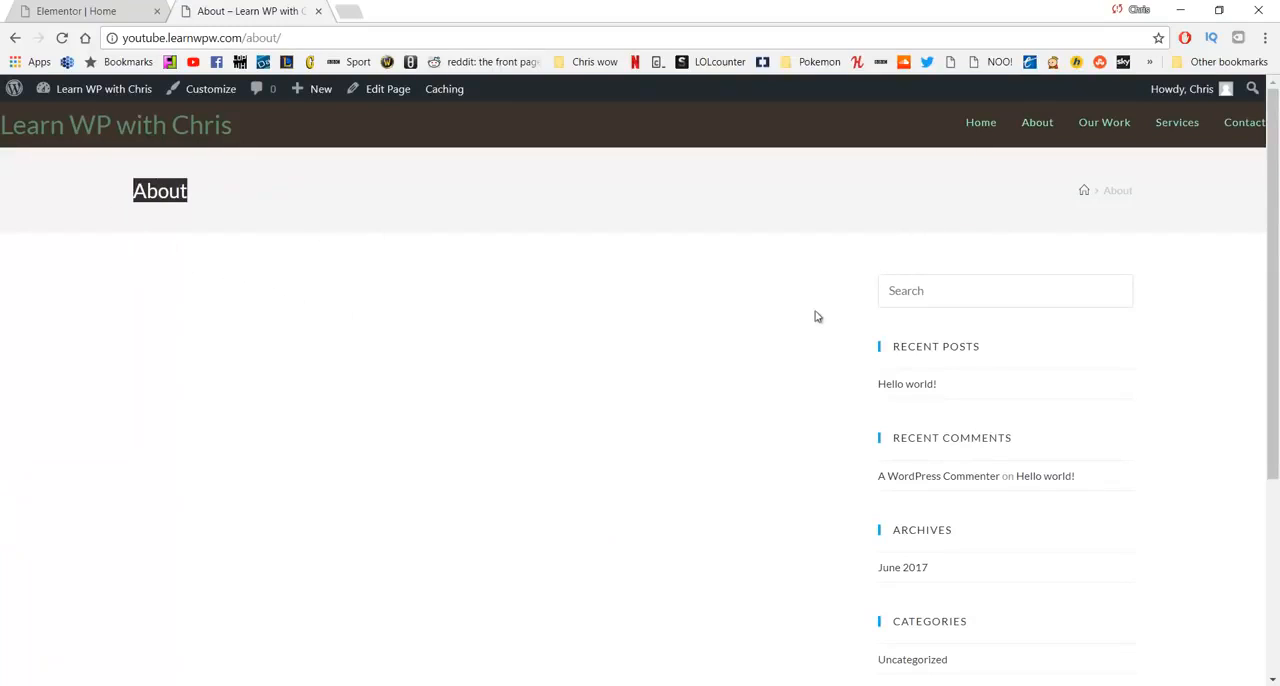
scroll(915, 280, "down", 1)
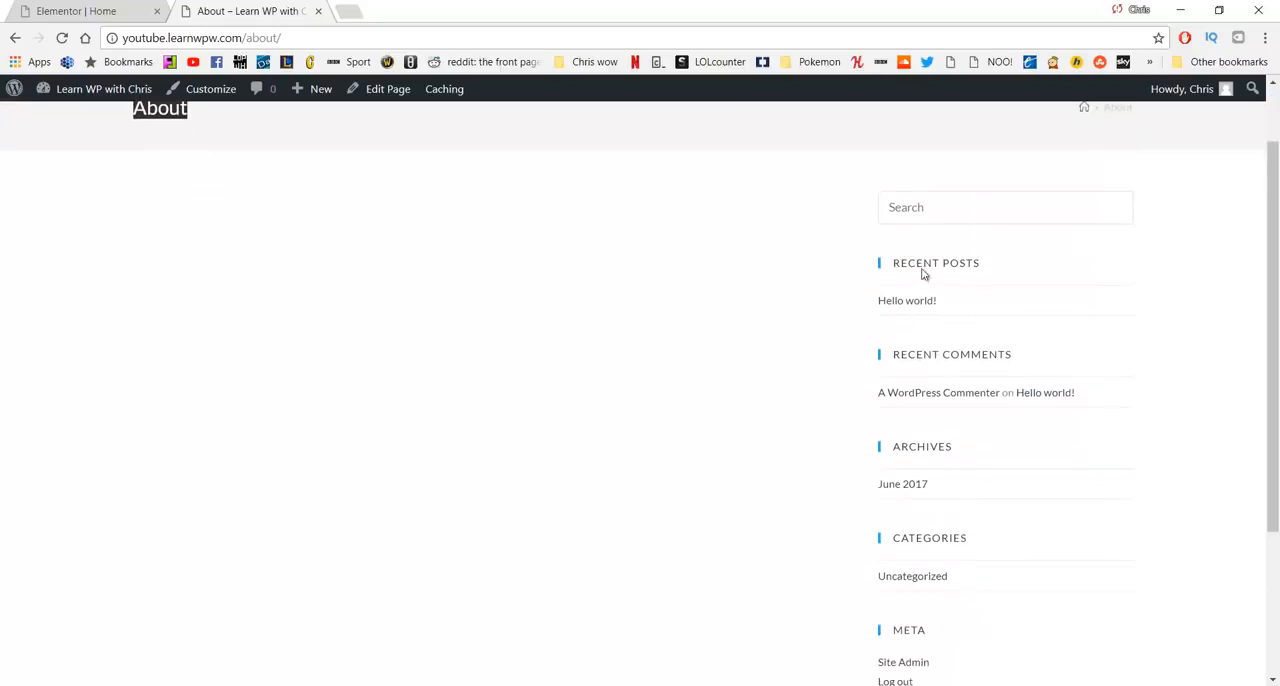
scroll(669, 400, "up", 1)
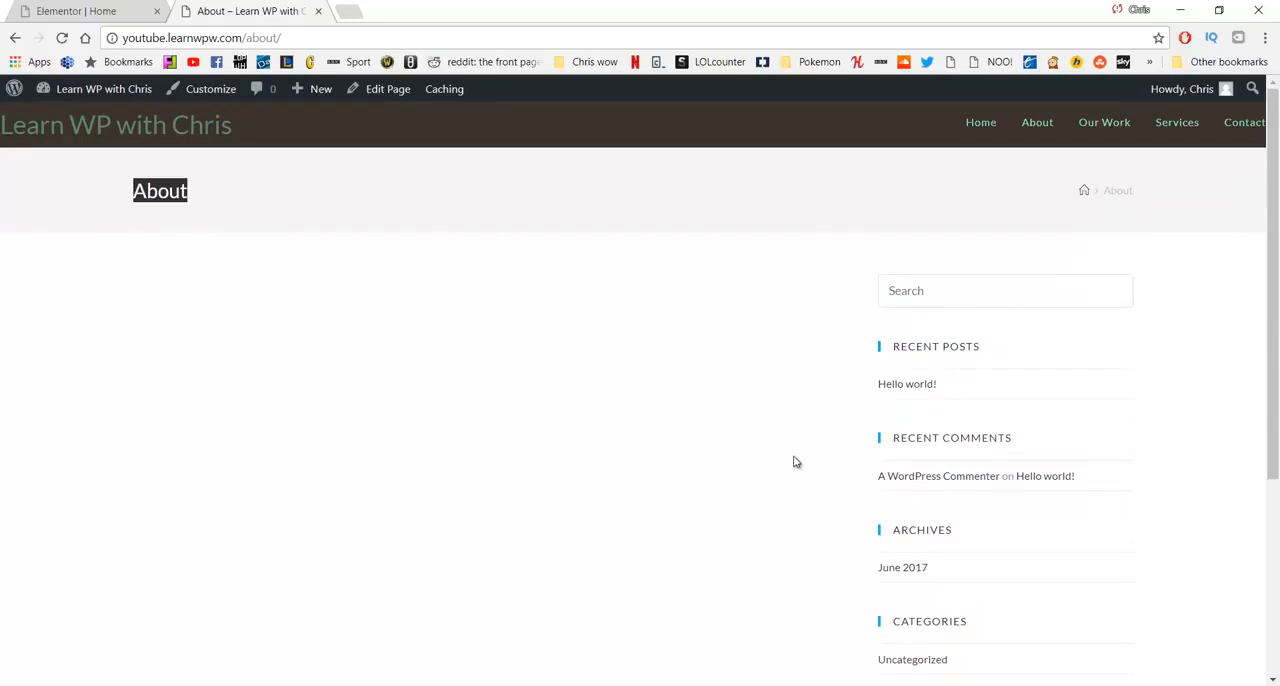
left_click(666, 414)
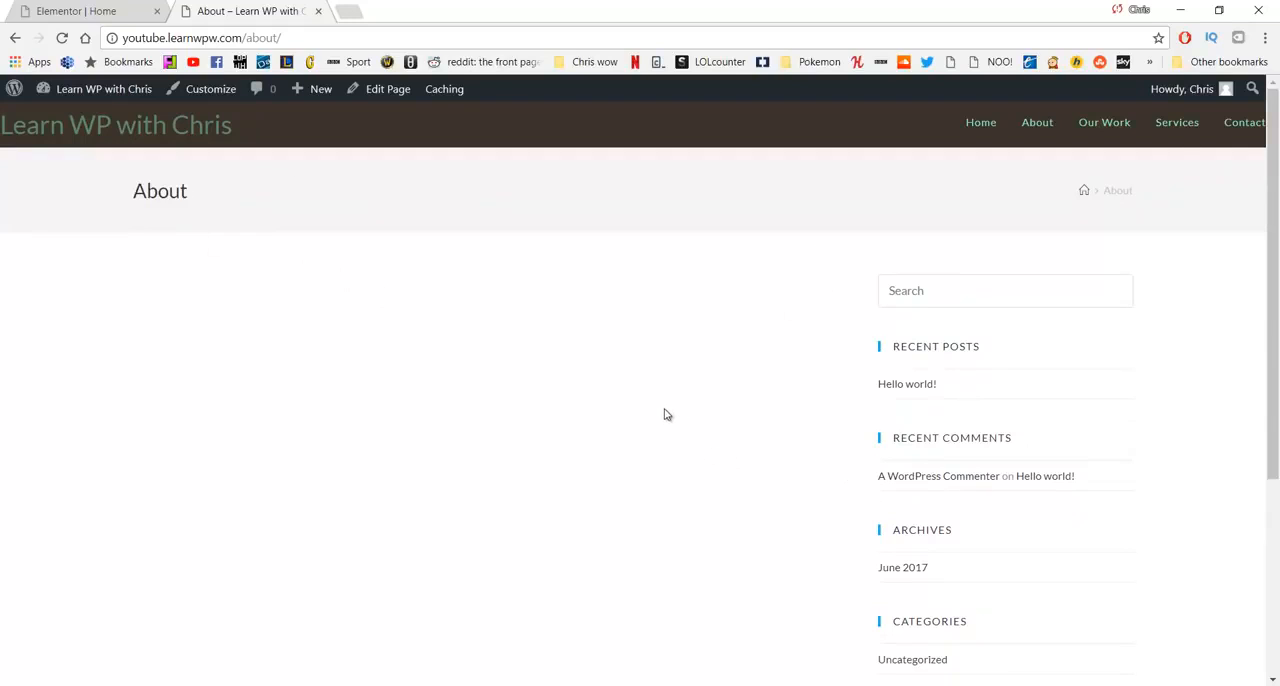
- Open the About page for editing and set its OceanWP content layout to 100% Full Width
left_click(380, 90)
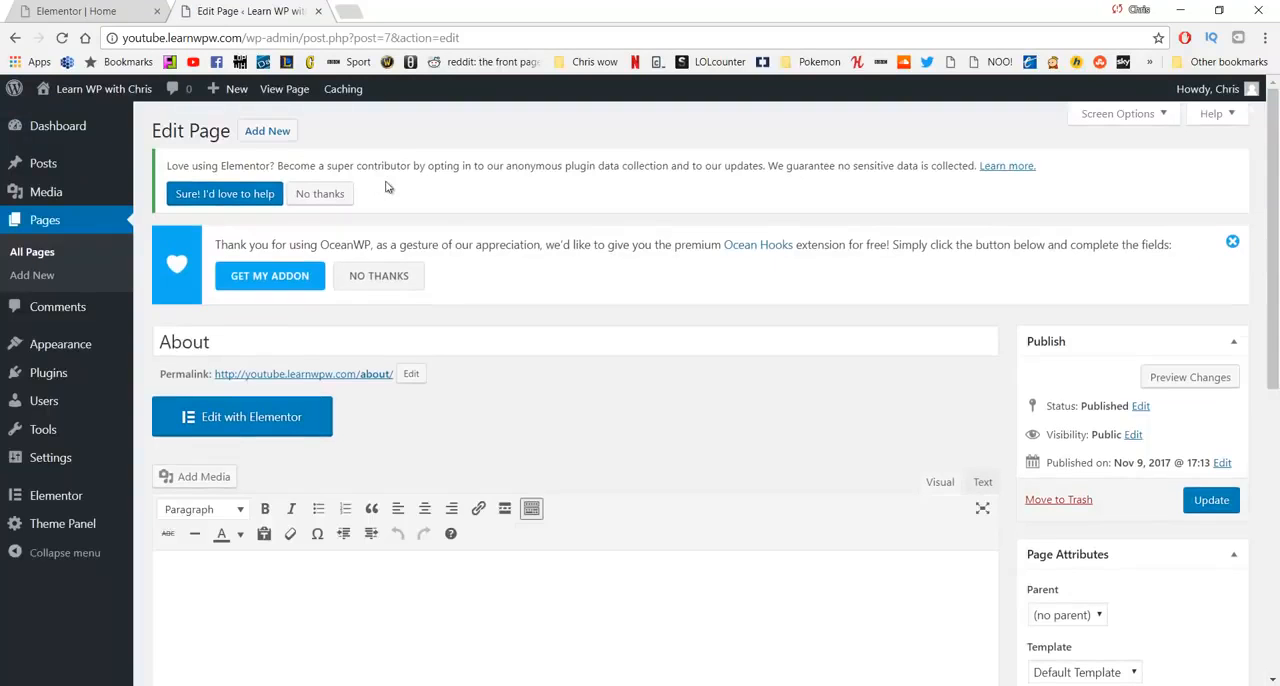
scroll(519, 229, "down", 6)
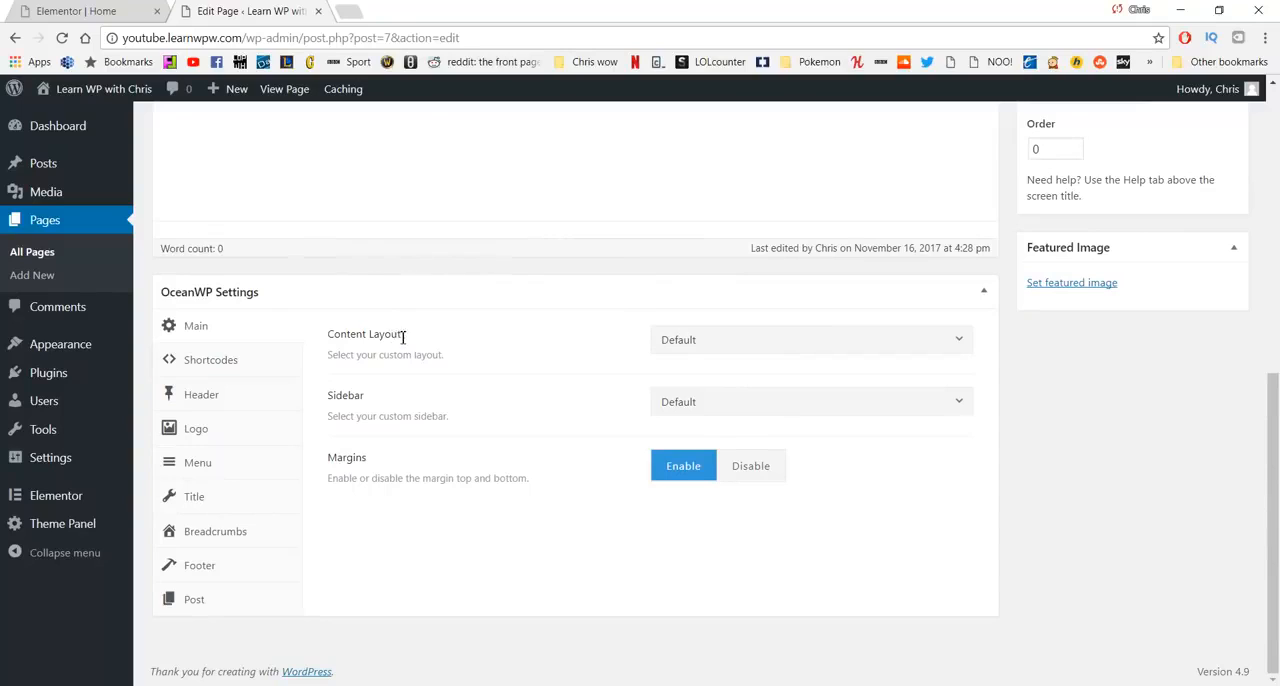
left_click(733, 343)
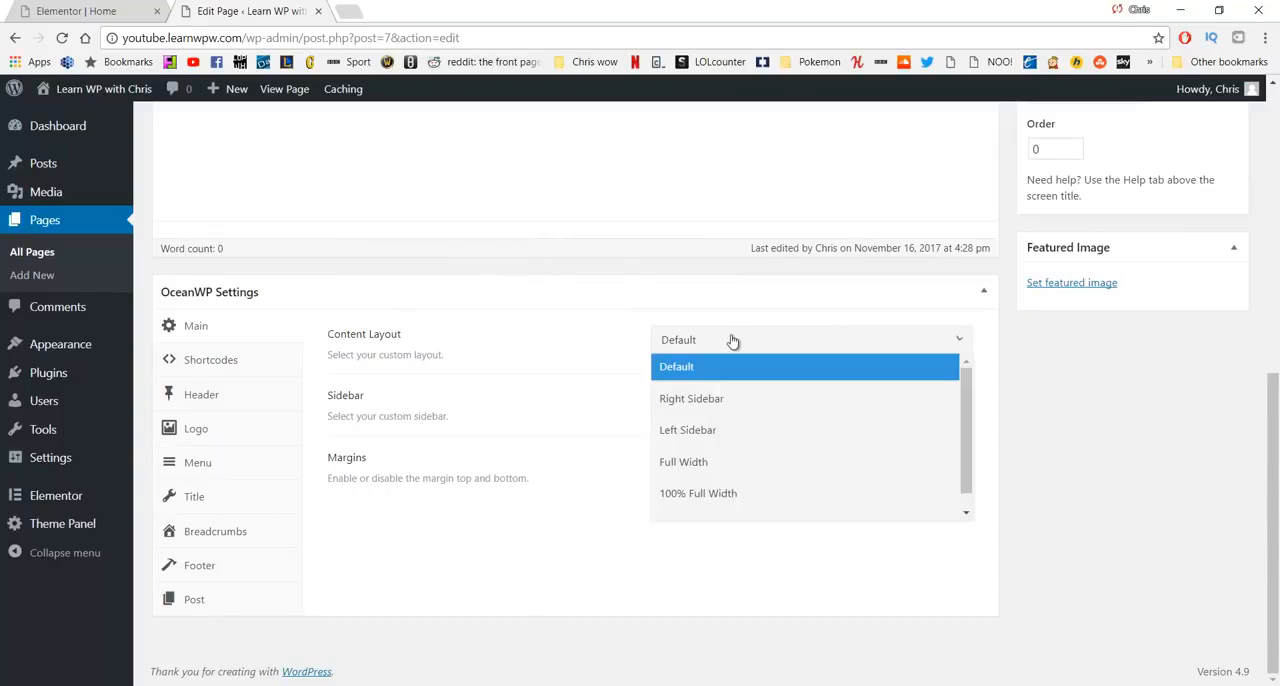
left_click(717, 496)
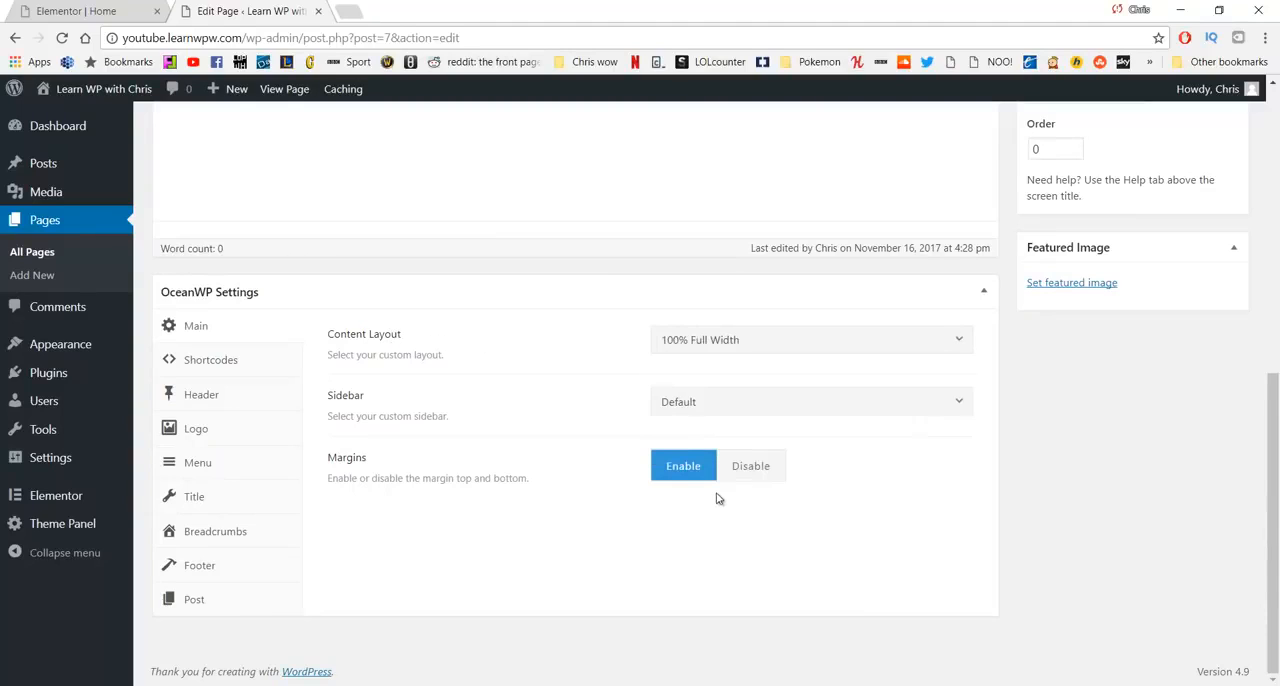
- Disable the page title display for the About page and update the page
left_click(215, 498)
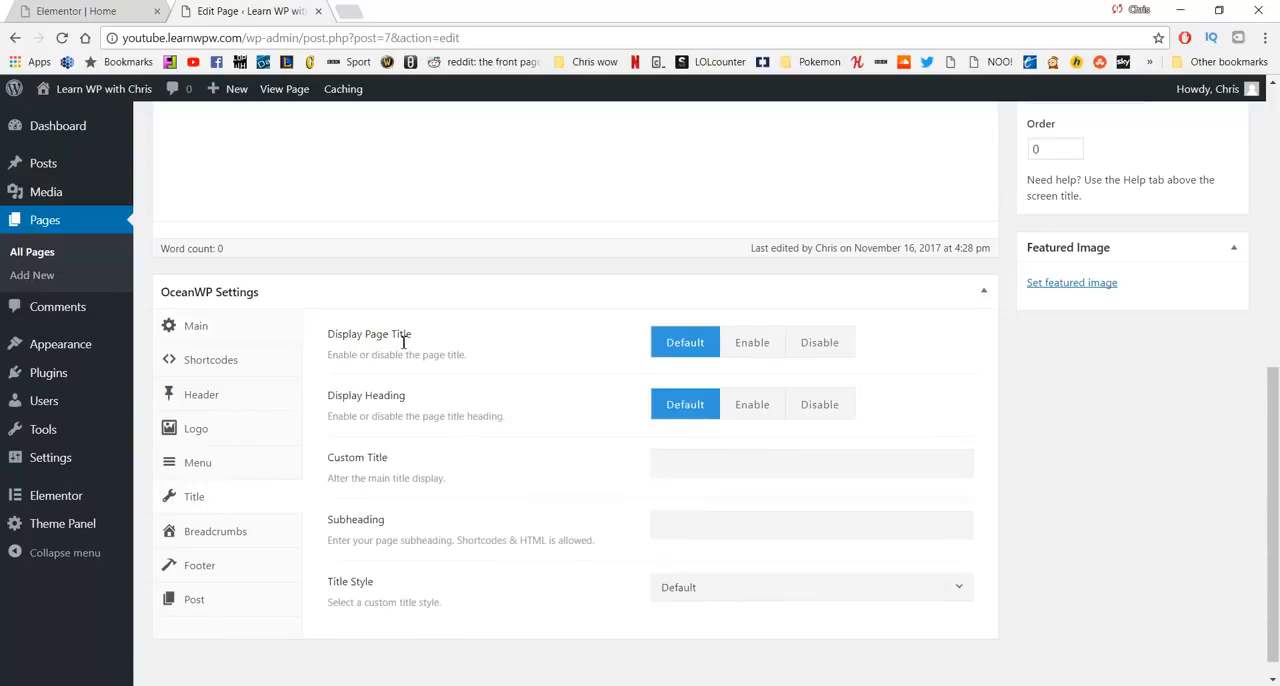
left_click(808, 343)
scroll(957, 349, "up", 5)
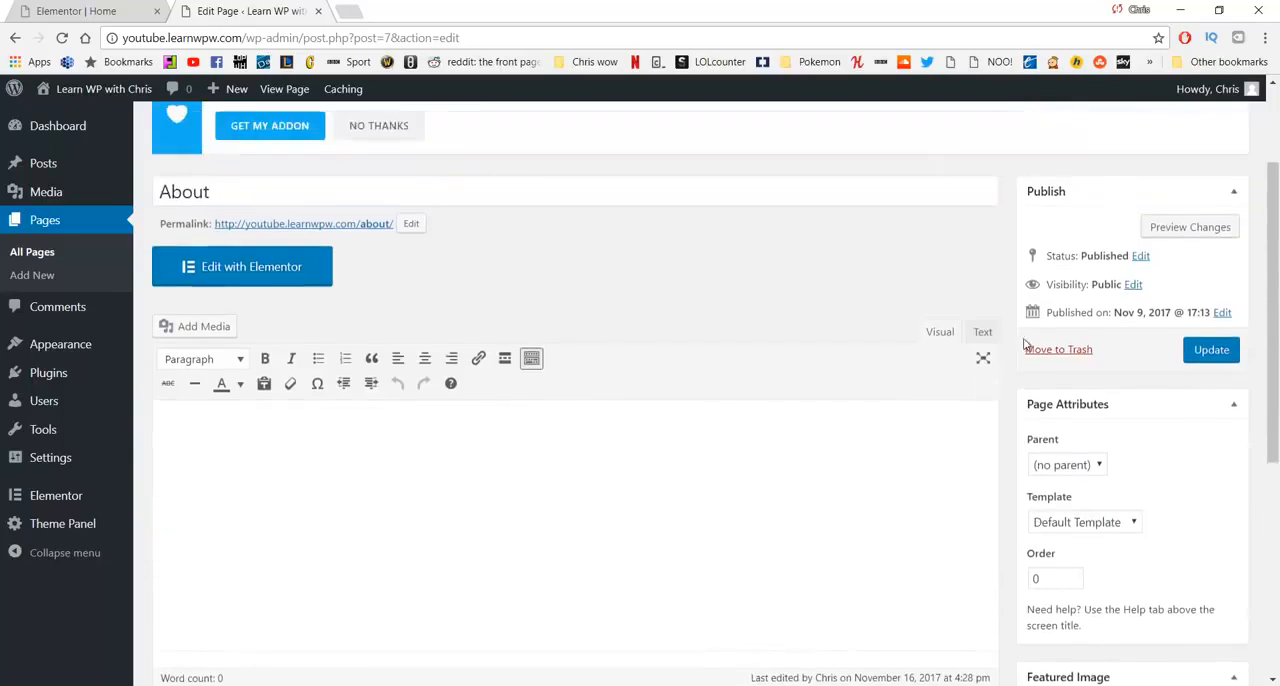
left_click(1198, 422)
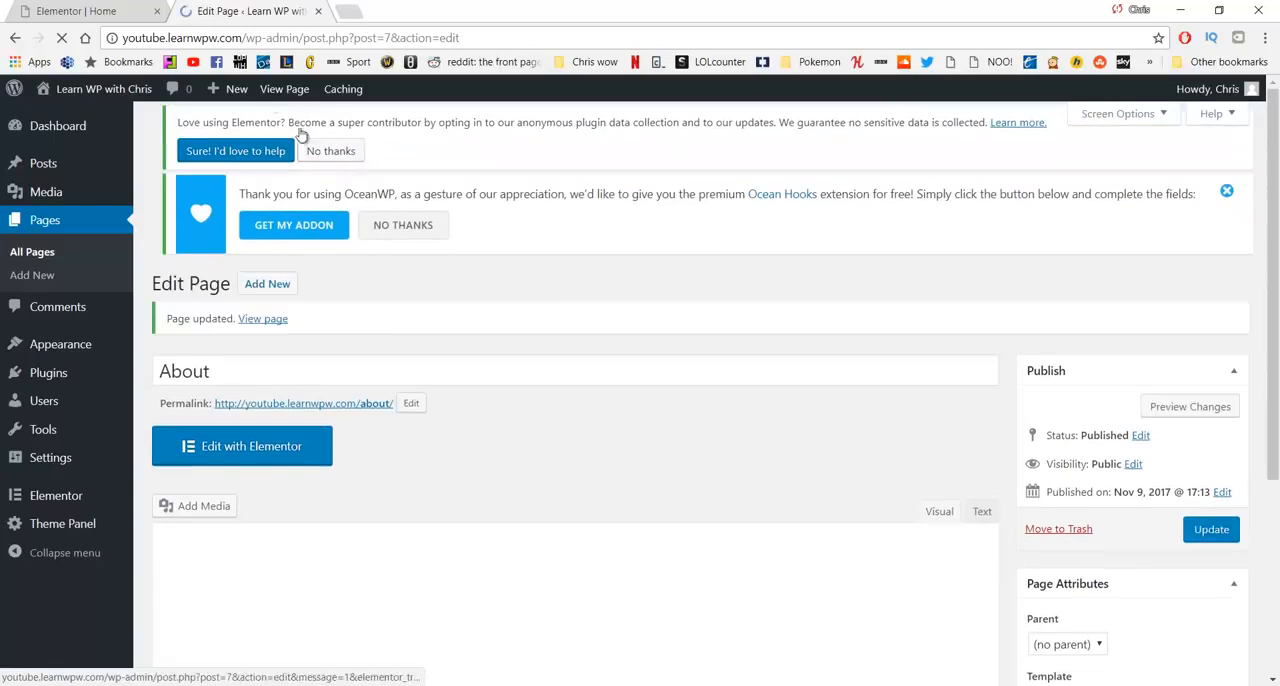
- Open the live About page in a new tab from the home page's navigation and view it
left_click(100, 8)
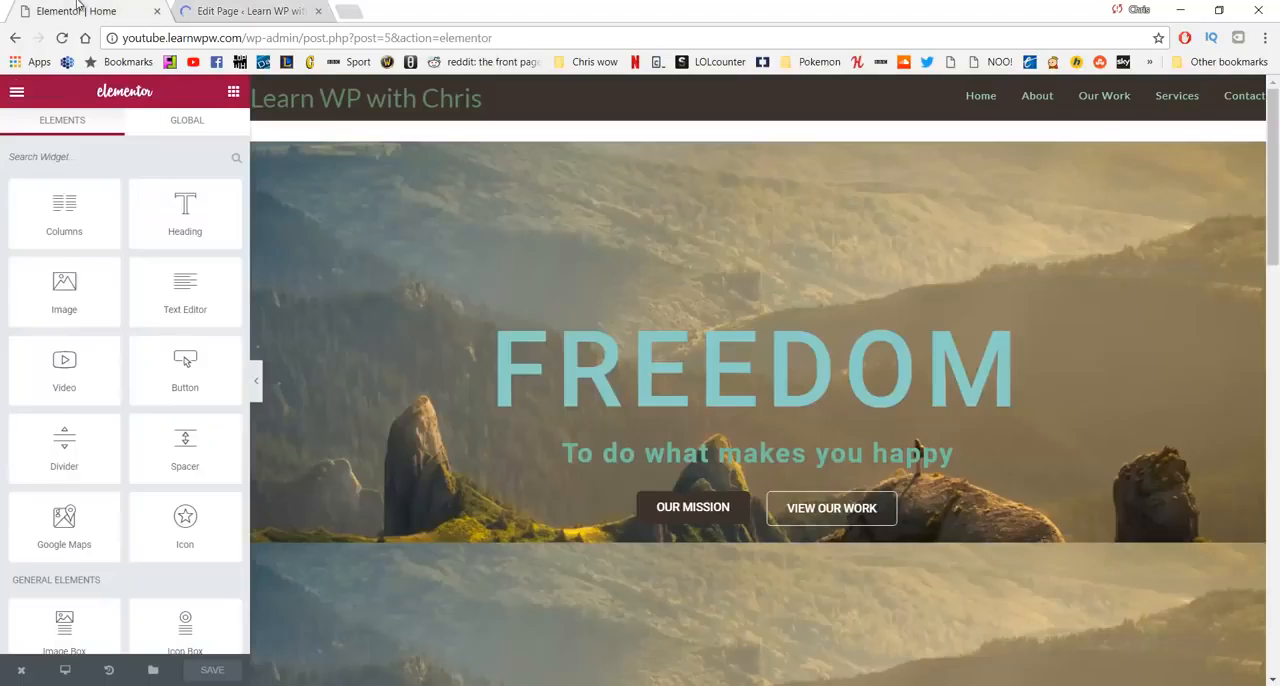
middle_click(1037, 96)
left_click(405, 11)
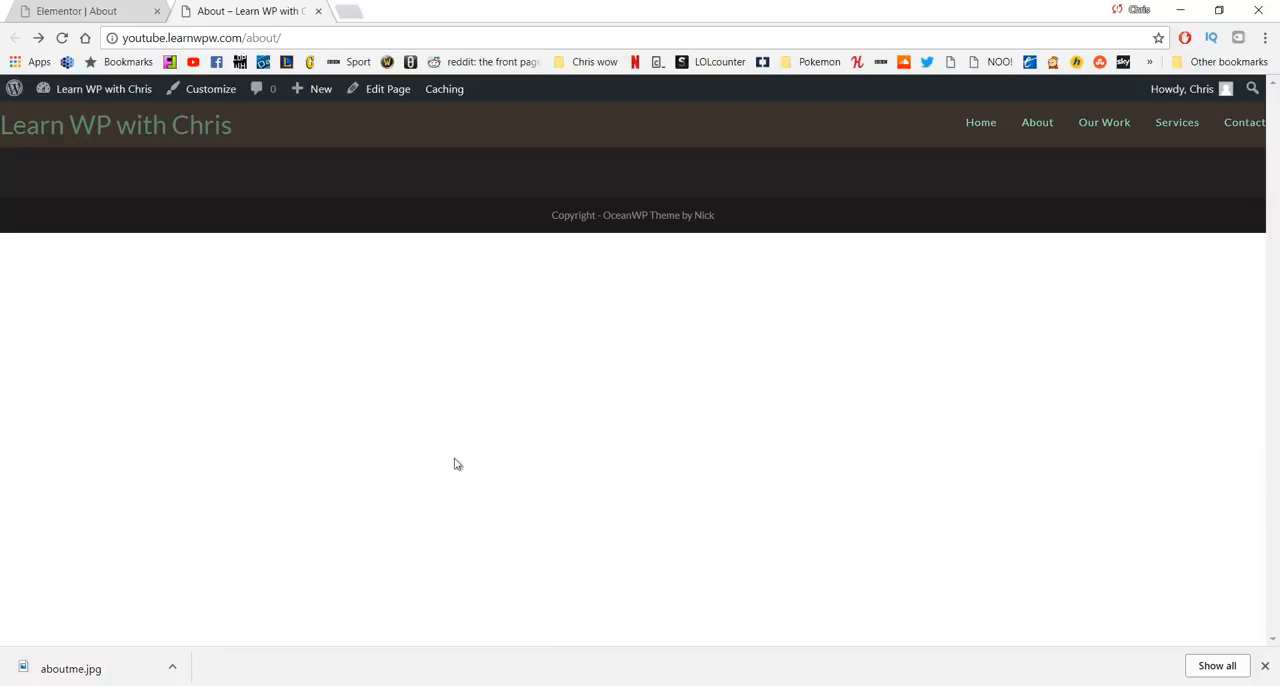
- Add a three-column section to the About page in Elementor and widen its middle column evenly on both sides
left_click(48, 6)
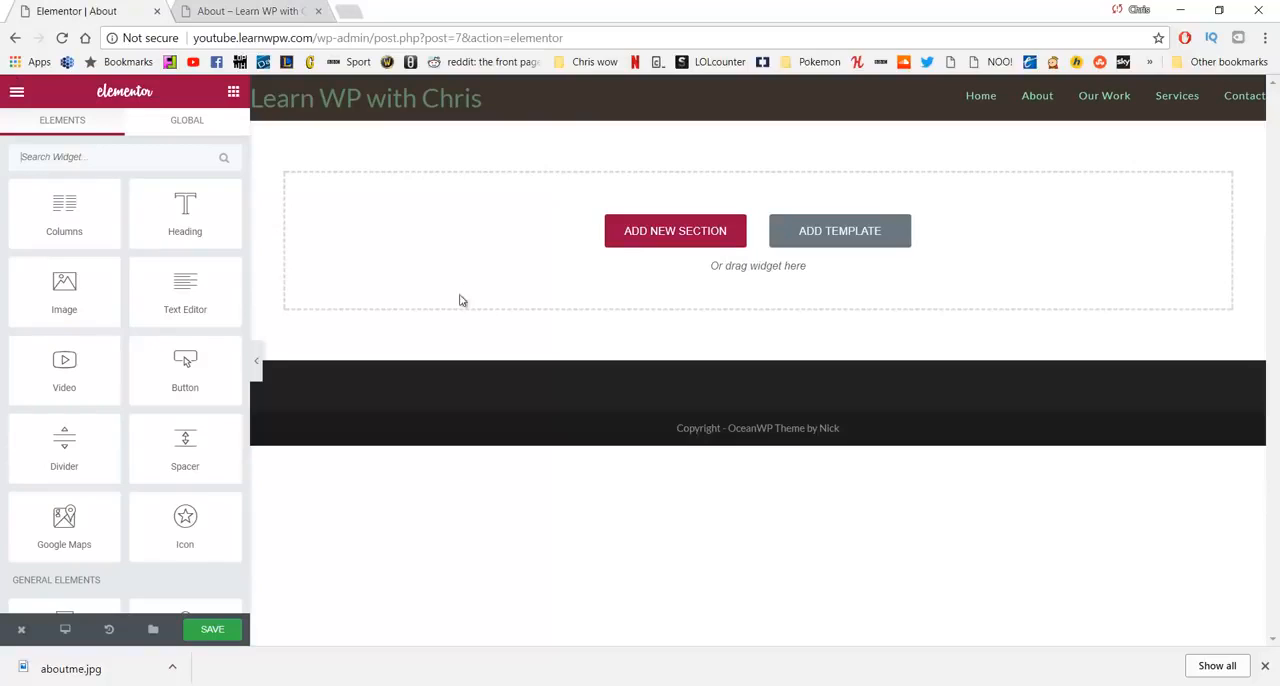
left_click(628, 241)
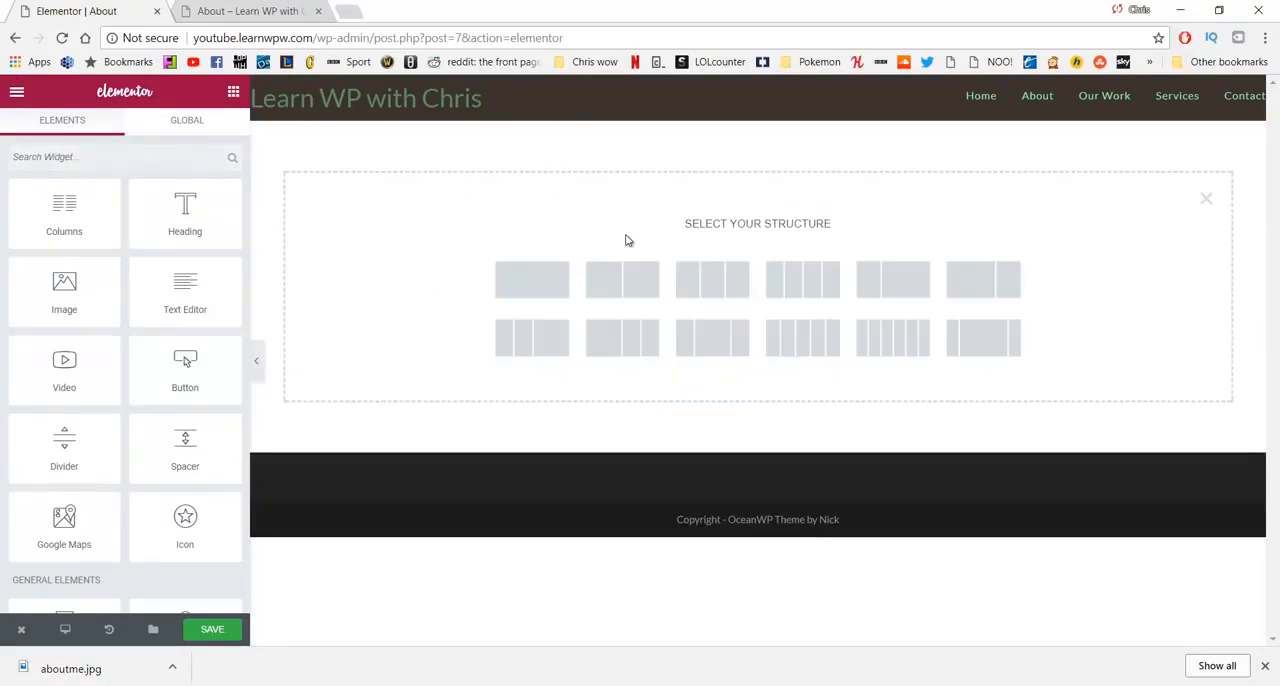
left_click(713, 282)
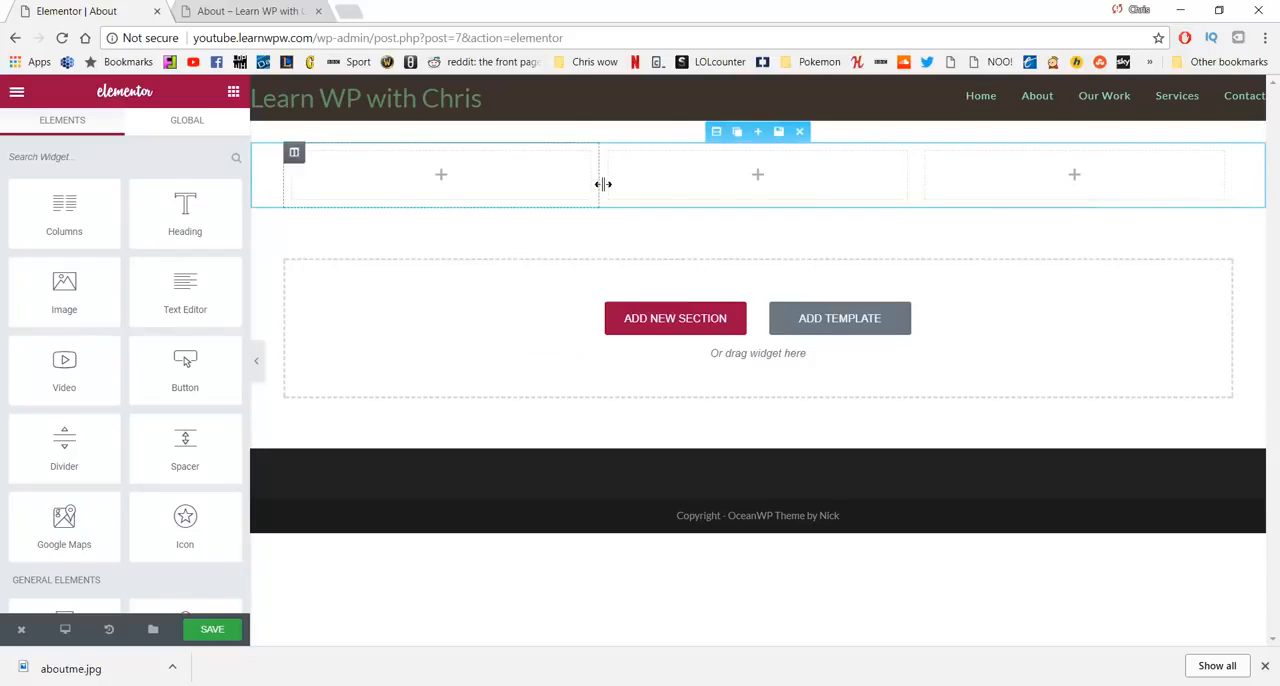
left_click_drag(595, 190, 572, 196)
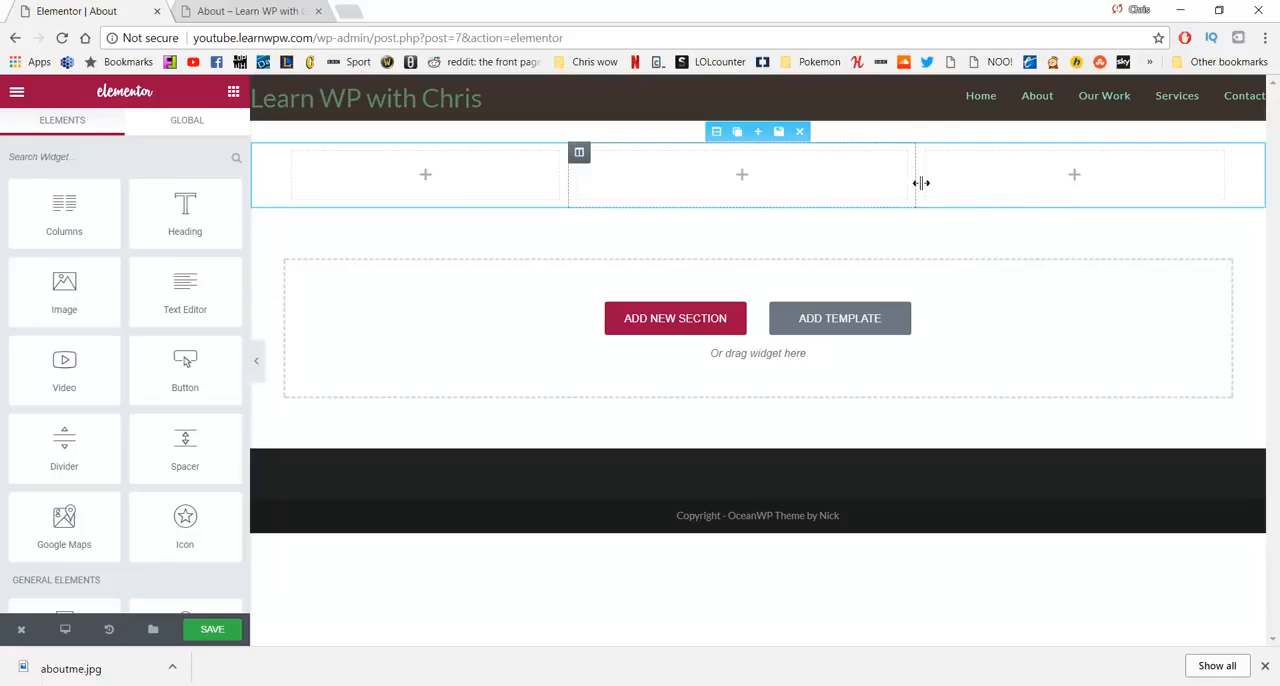
left_click_drag(921, 183, 952, 189)
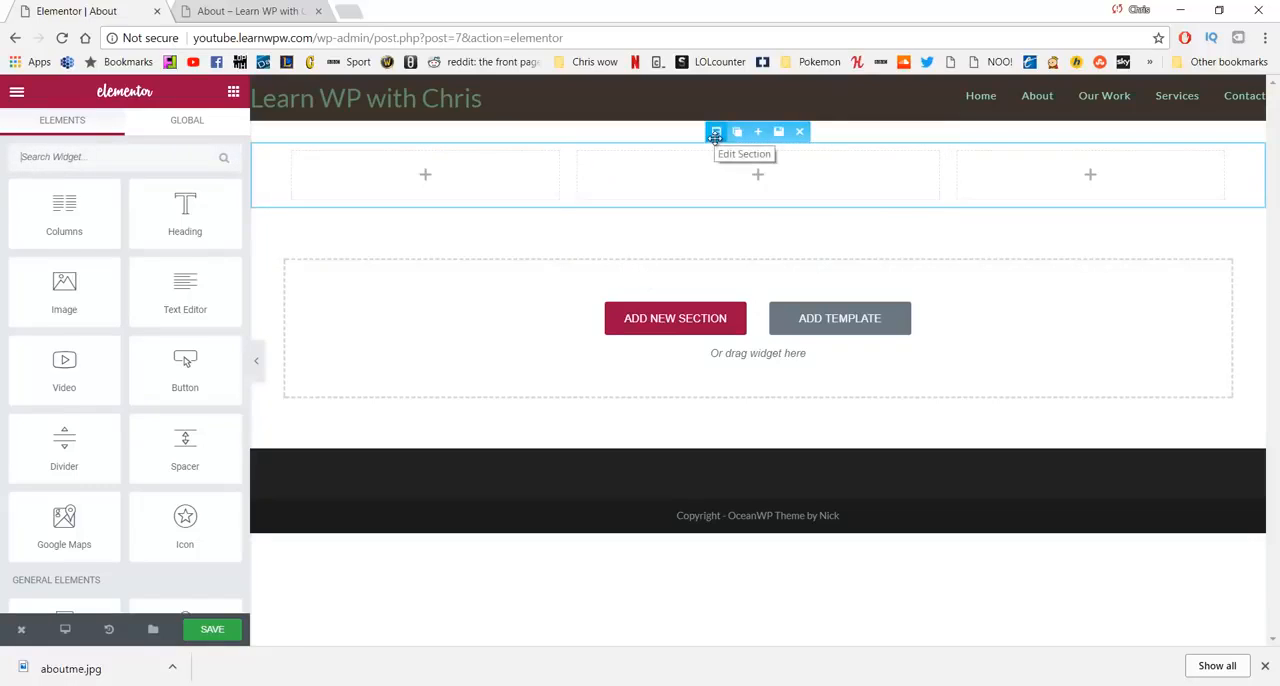
- Give the new section a classic background using the aboutme.jpg image from the media library
left_click(715, 133)
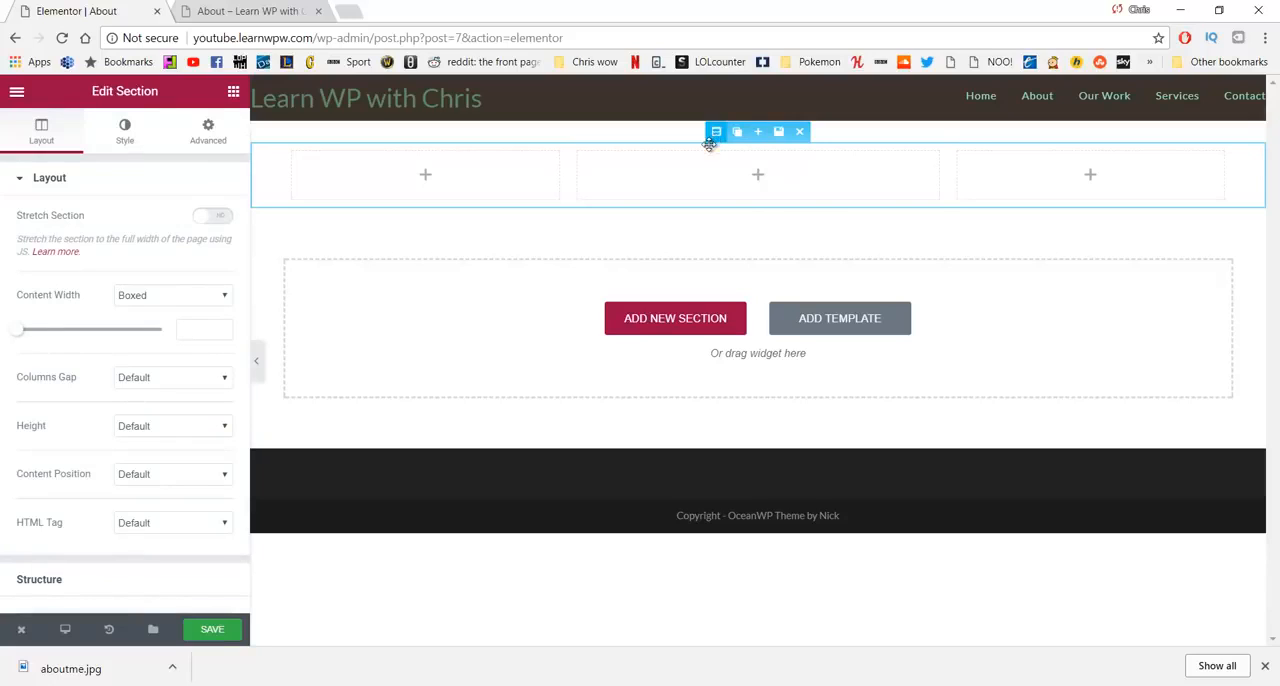
left_click(127, 135)
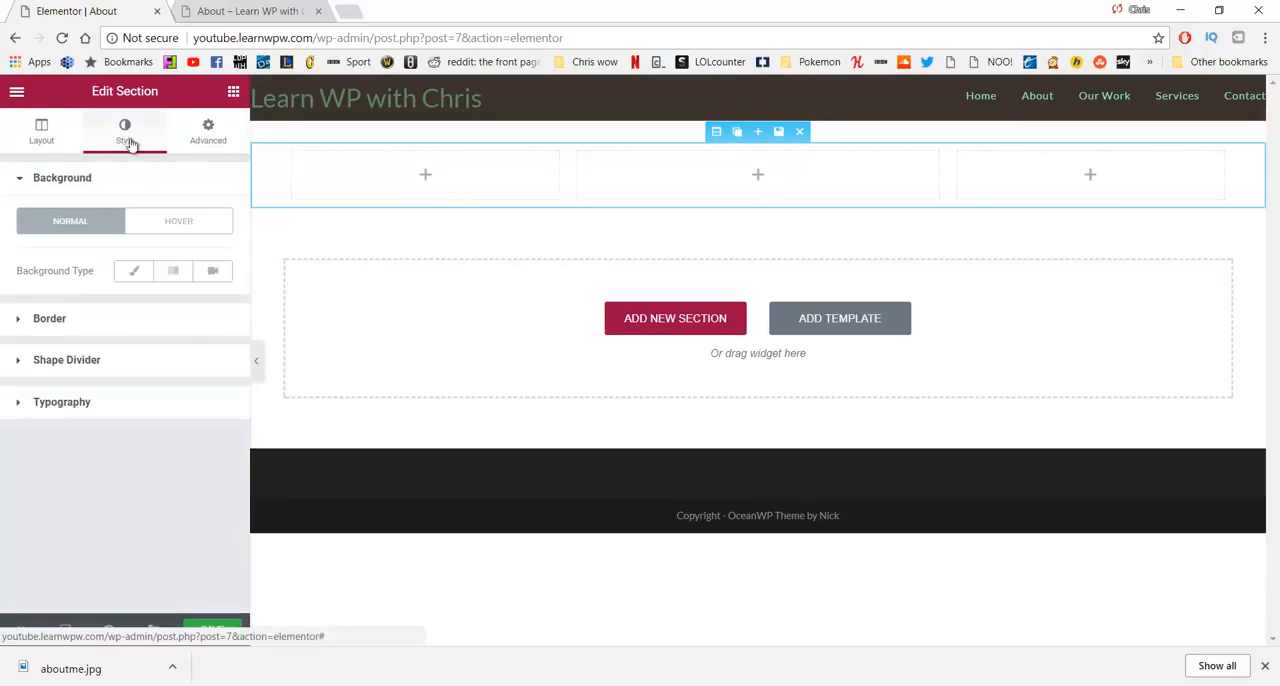
left_click(131, 274)
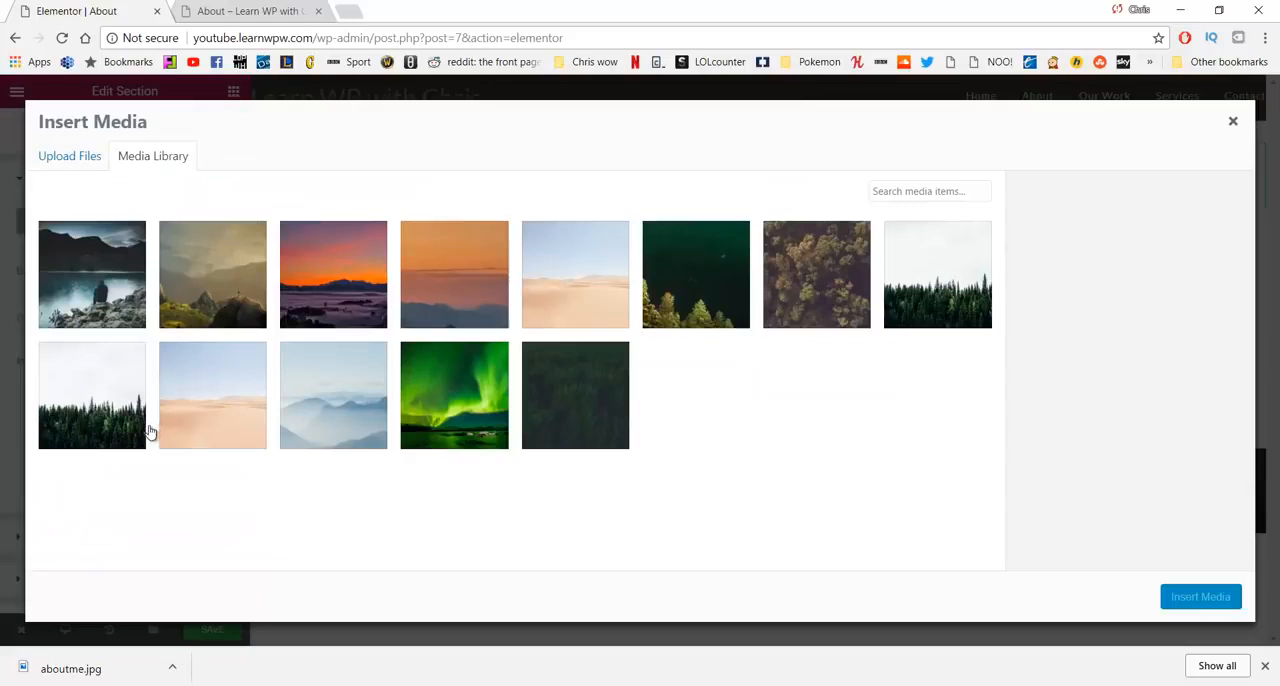
left_click(91, 268)
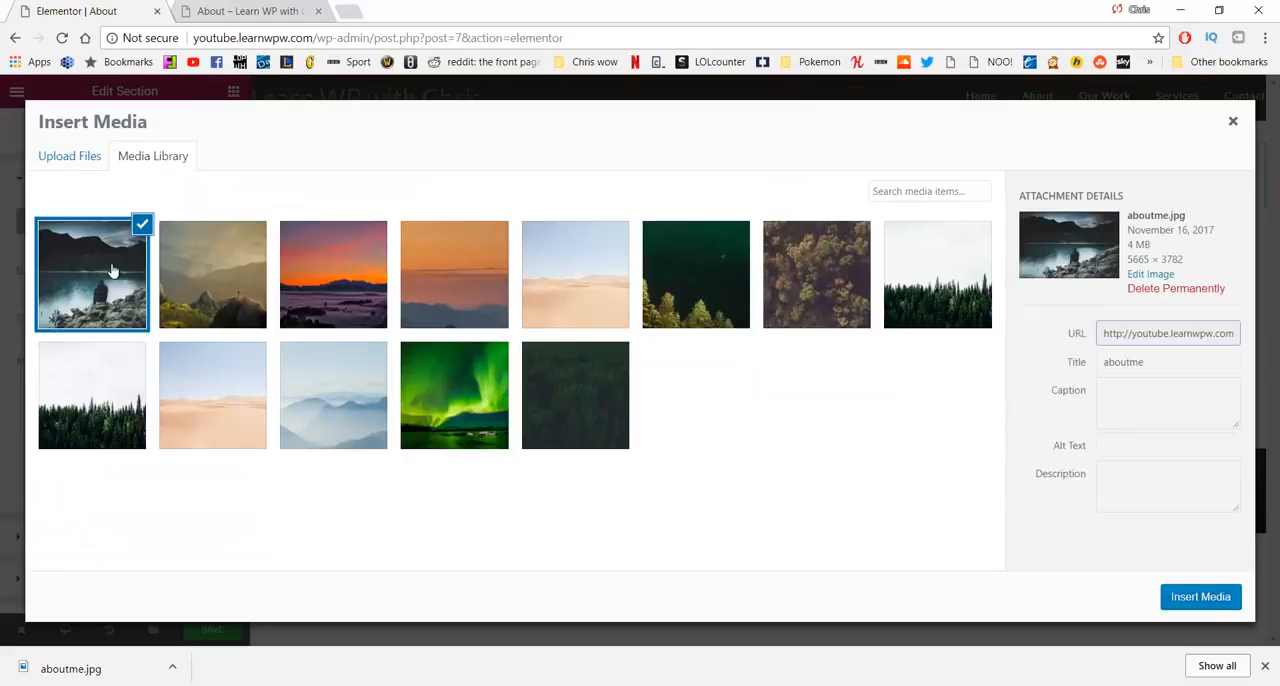
left_click(1203, 597)
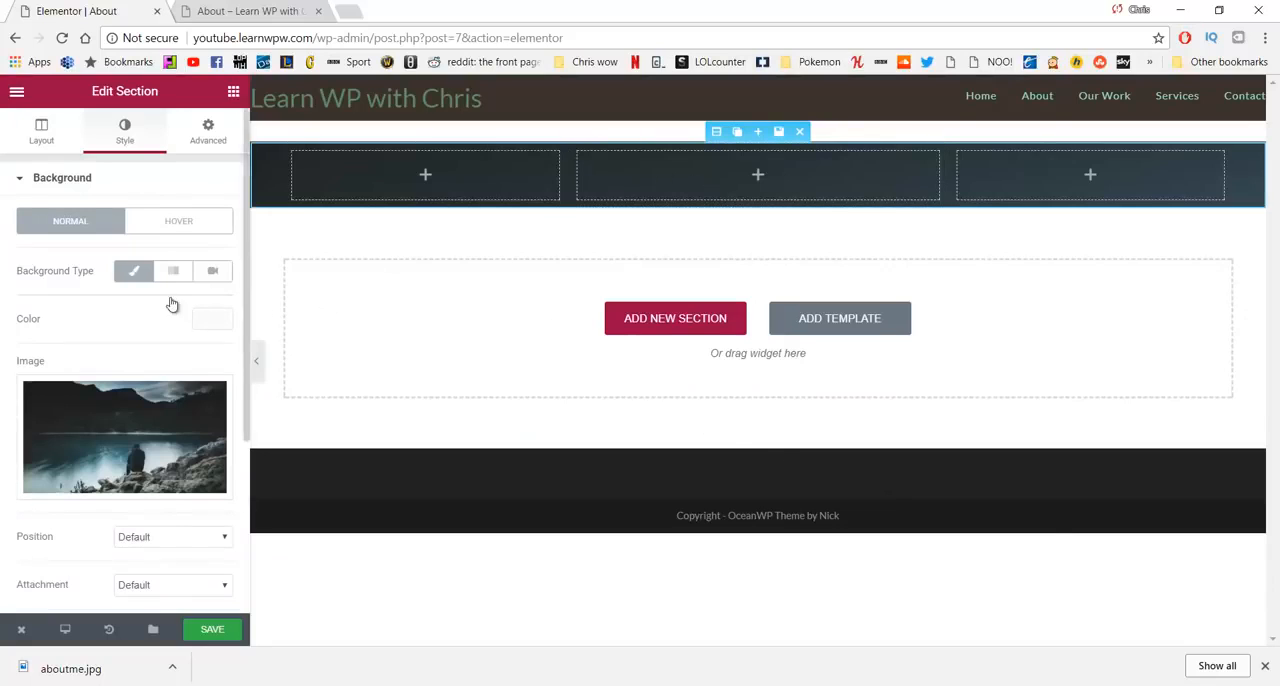
- Set the section's background image position to Center Center
scroll(150, 310, "down", 3)
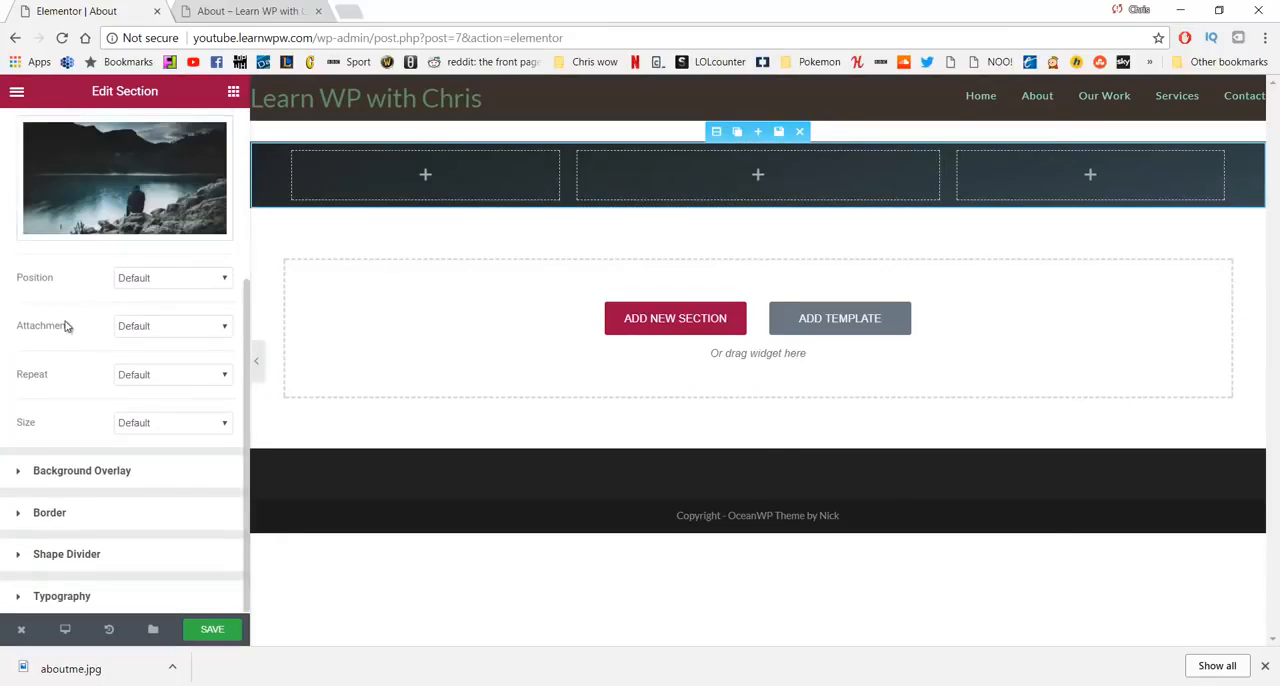
left_click(155, 283)
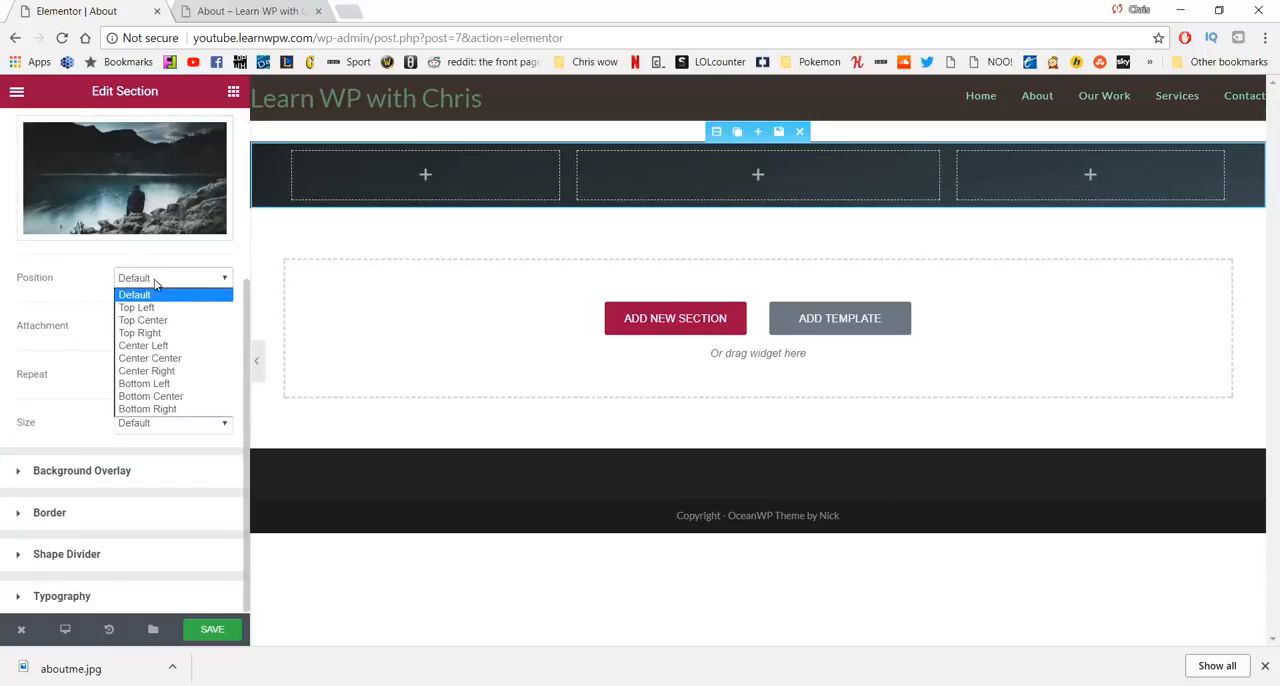
left_click(150, 358)
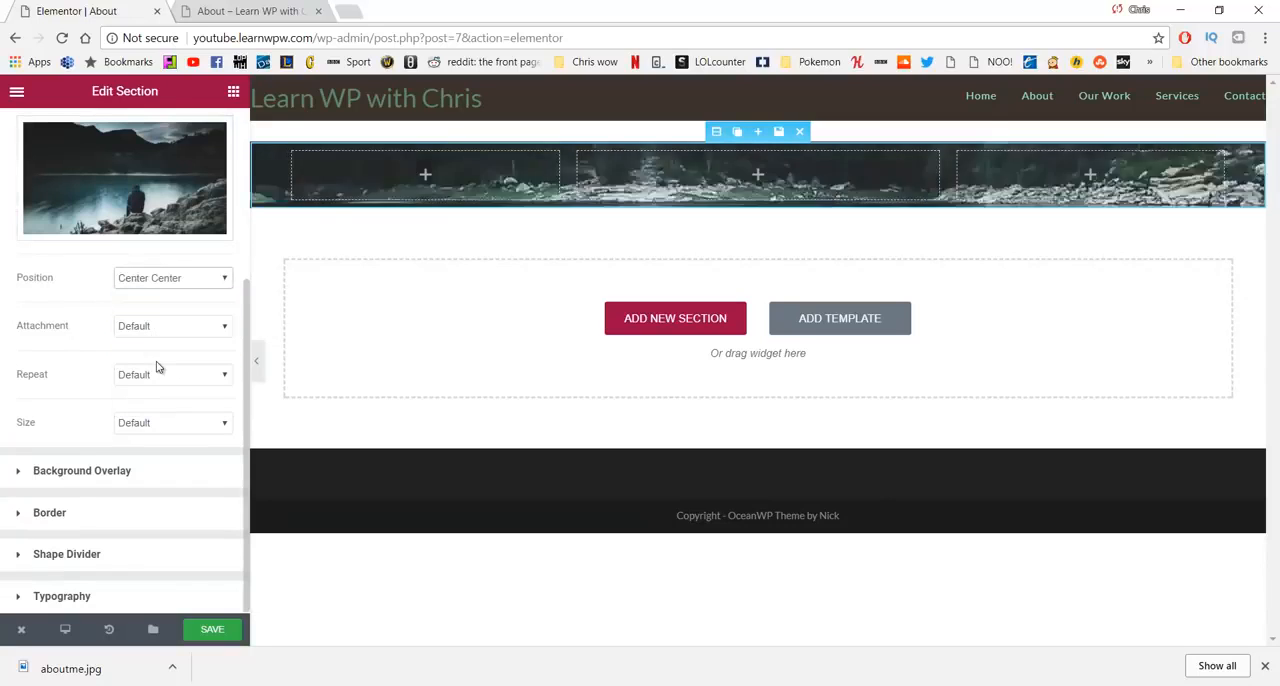
- Set the About section's background image size to Cover
left_click(171, 432)
left_click(163, 466)
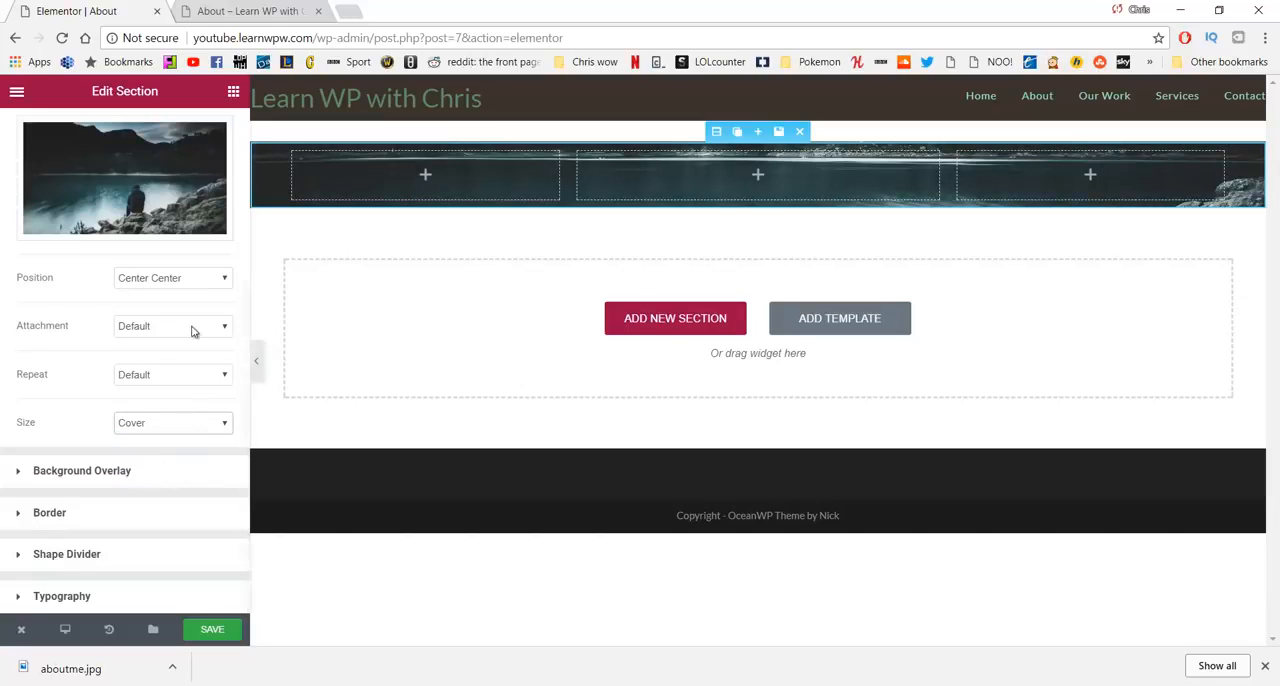
scroll(194, 331, "up", 3)
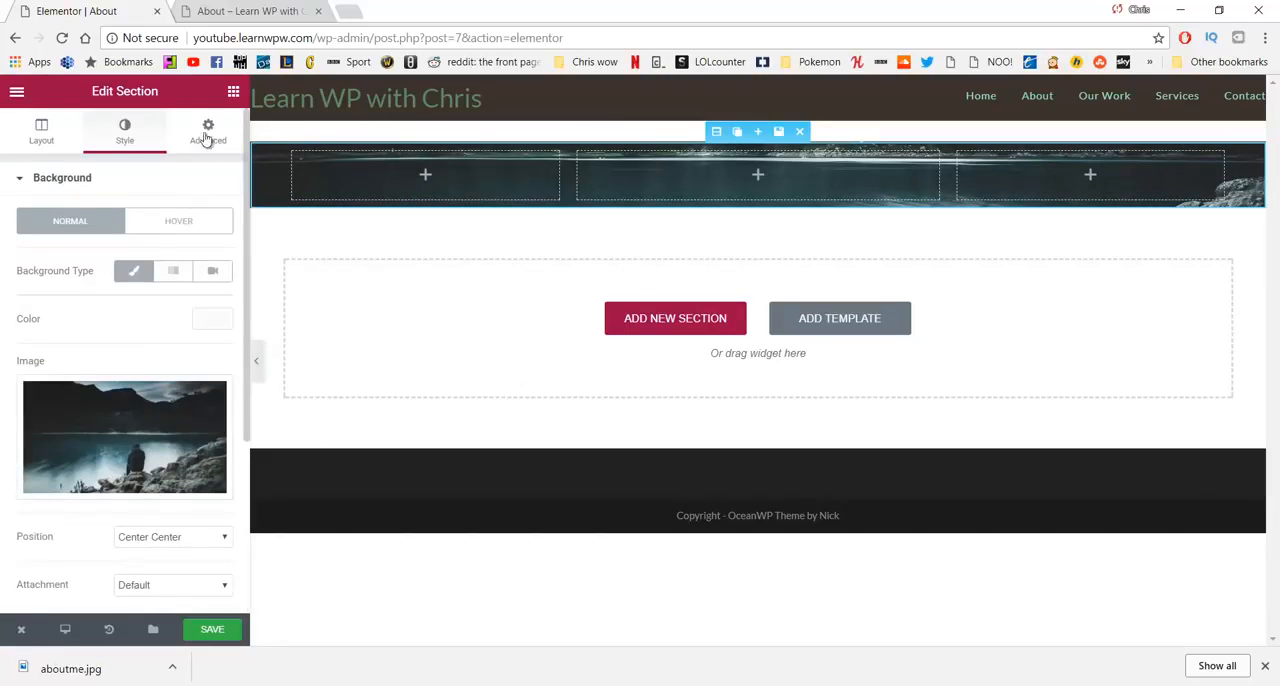
- Add a Text Editor widget to the middle column reading "My mission is to help you start your business so you can make an impact on the world"
left_click(233, 93)
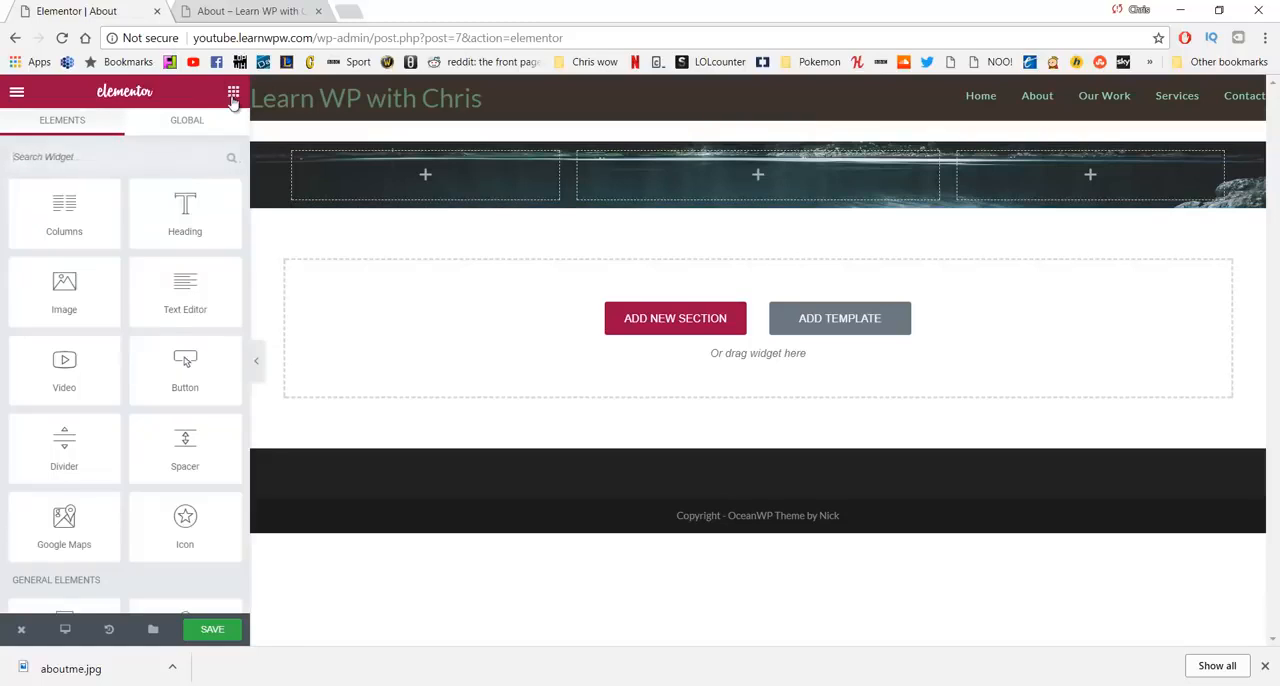
left_click_drag(166, 284, 701, 186)
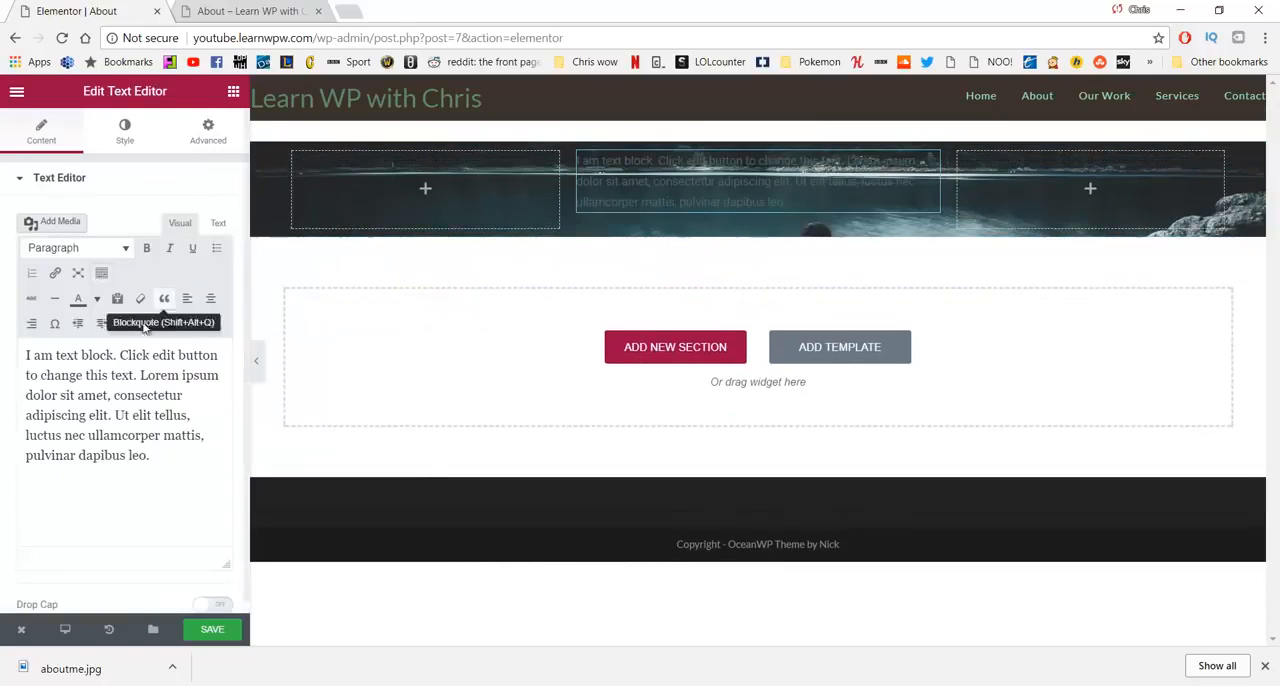
left_click(157, 472)
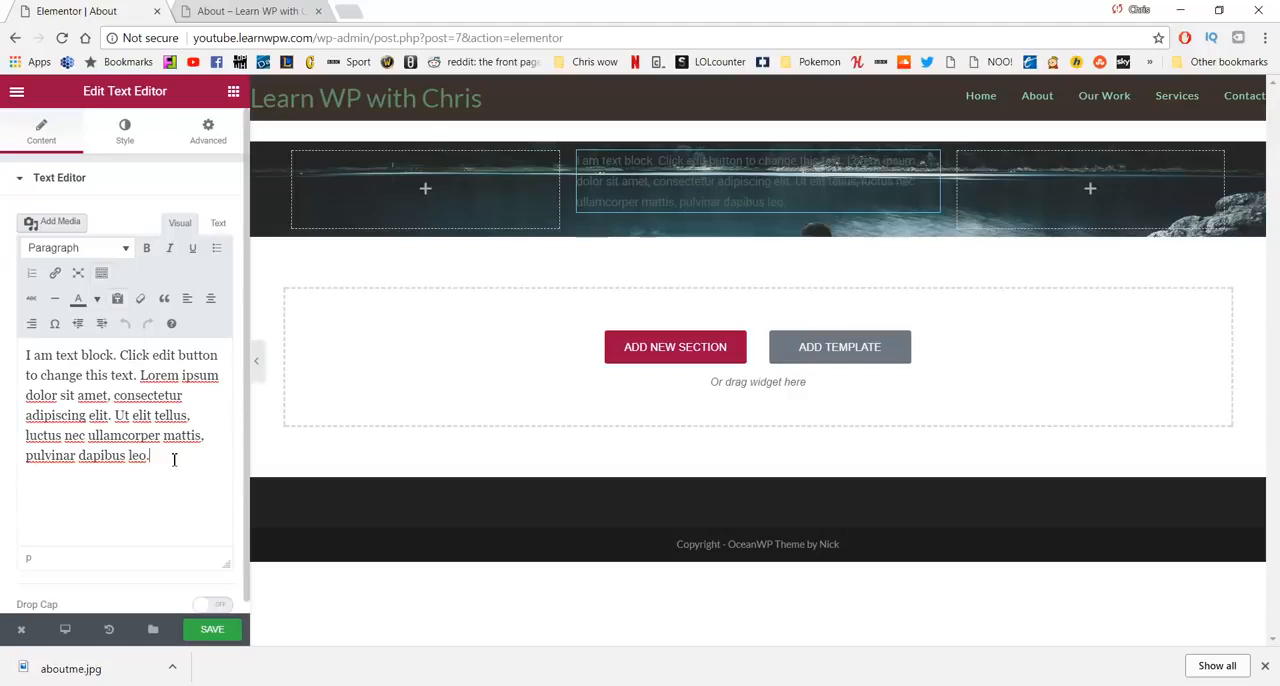
left_click_drag(174, 458, 4, 343)
key("BackSpace")
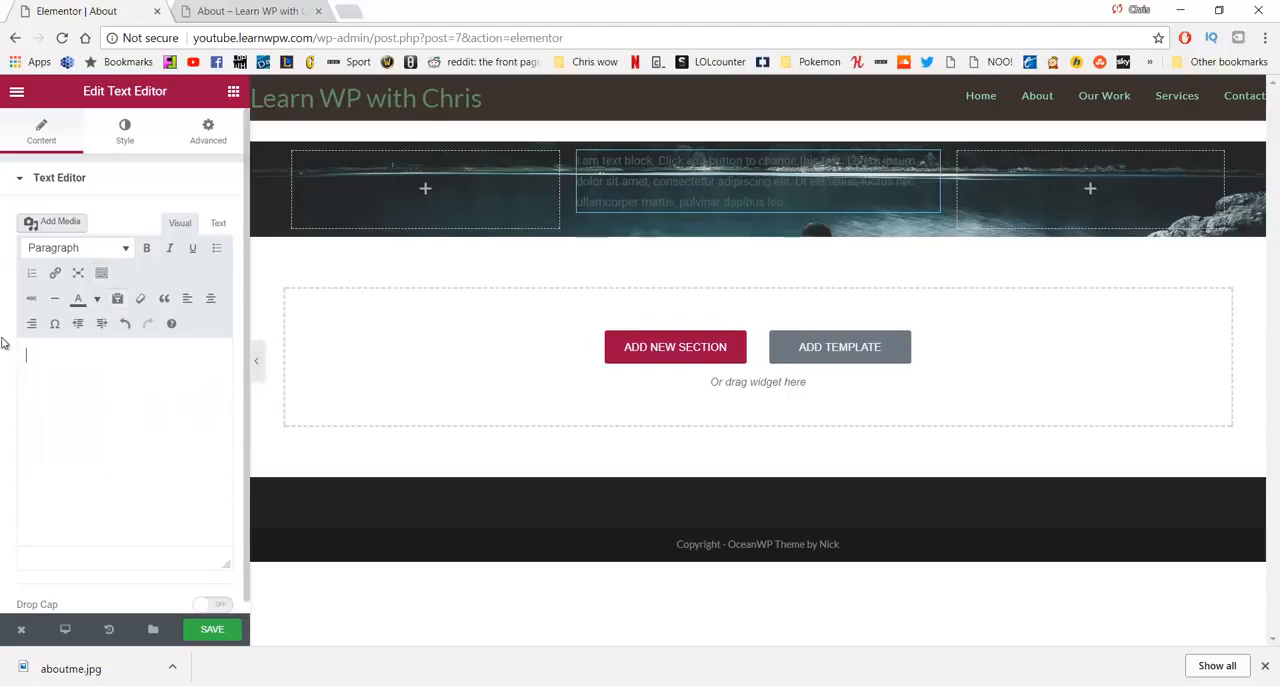
left_click(622, 684)
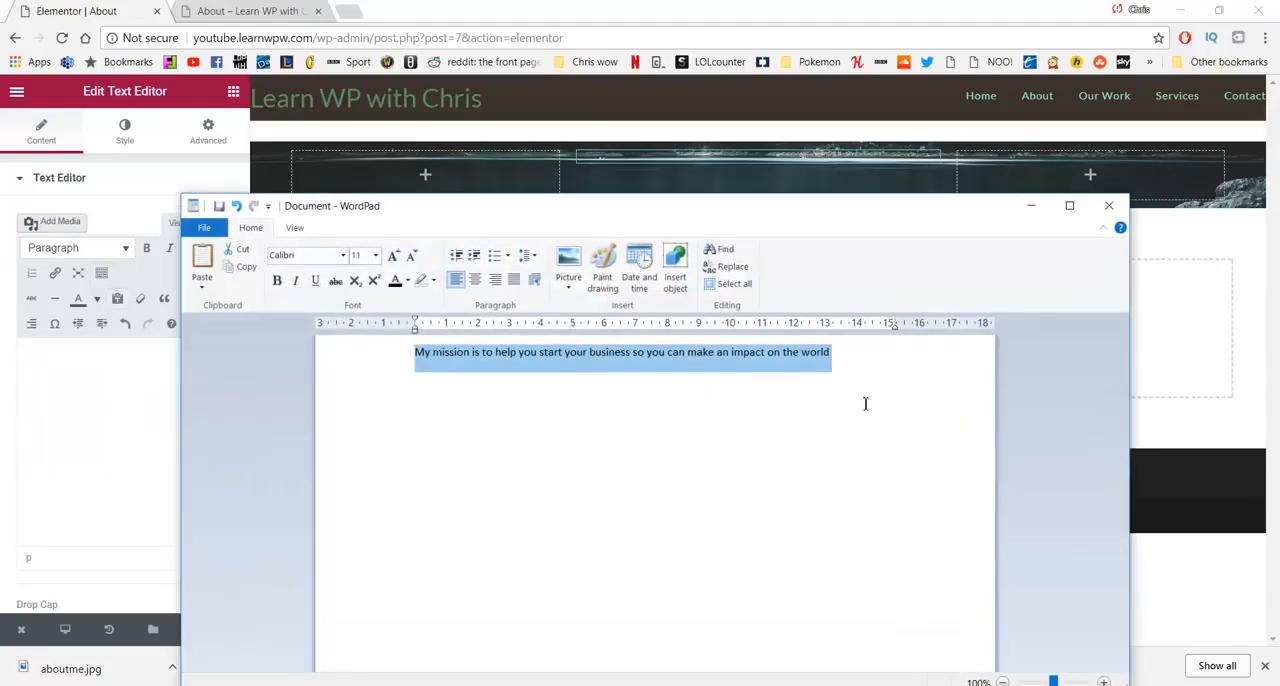
left_click(1031, 205)
type("My mission is to help you start your business so you can make an impact on the world")
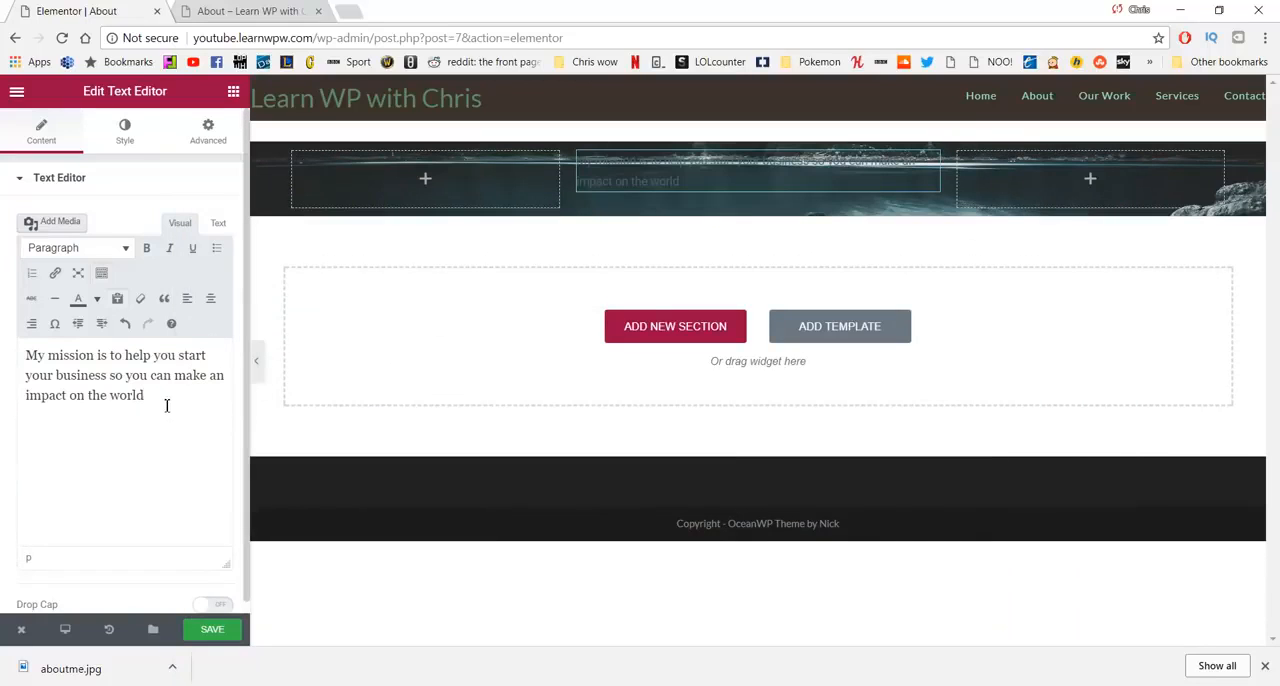
- Center-align the whole mission statement in the text editor's content
key("ctrl+a")
left_click(210, 298)
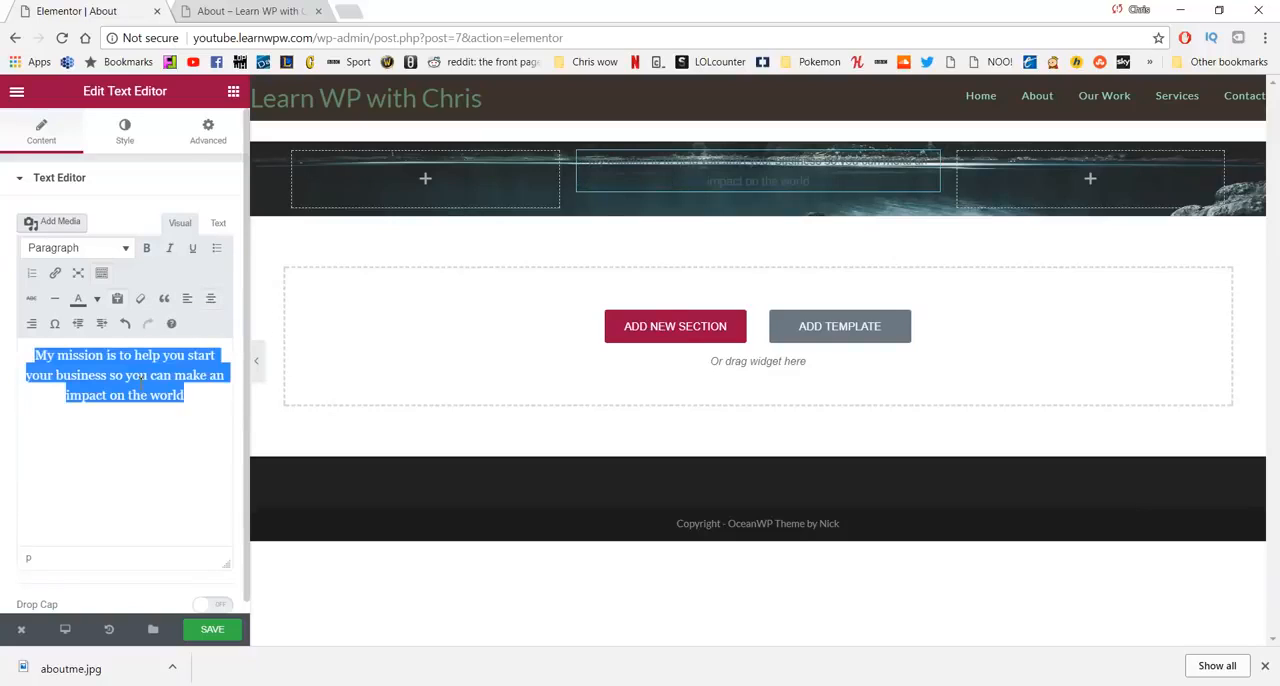
left_click(120, 186)
left_click(80, 180)
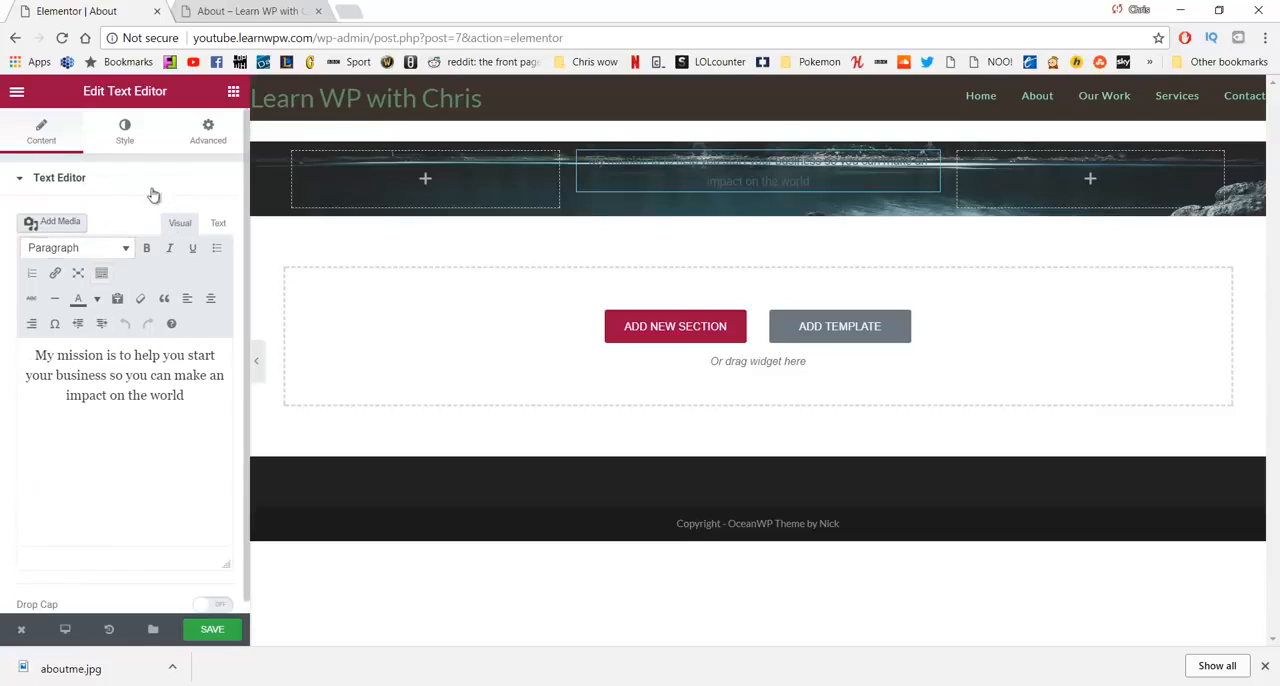
- Set the mission statement's text color to light grey #ededed
left_click(126, 130)
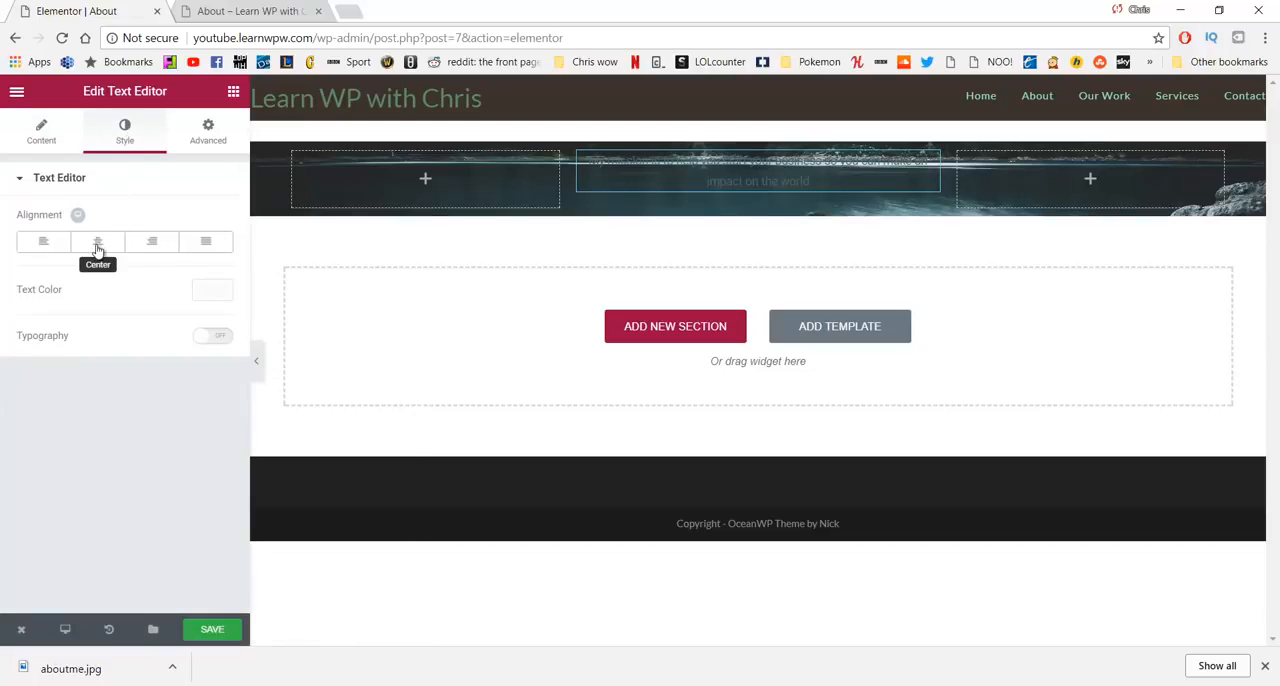
left_click(206, 292)
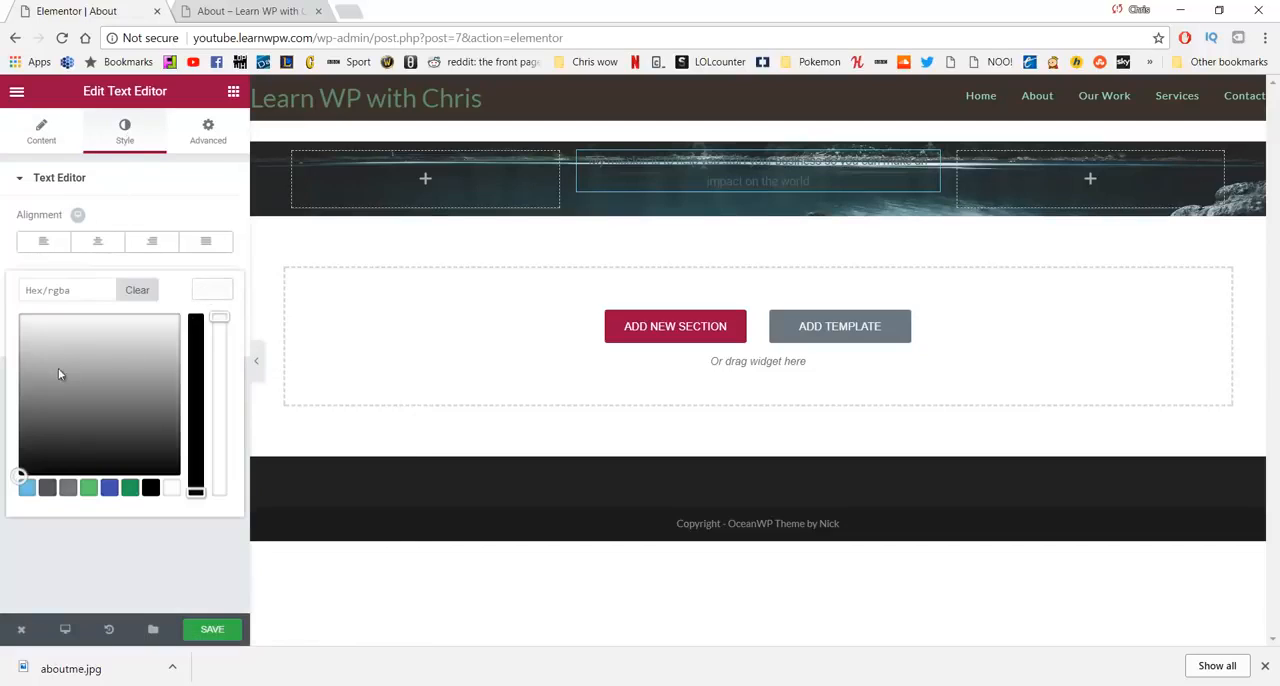
left_click_drag(58, 368, 29, 325)
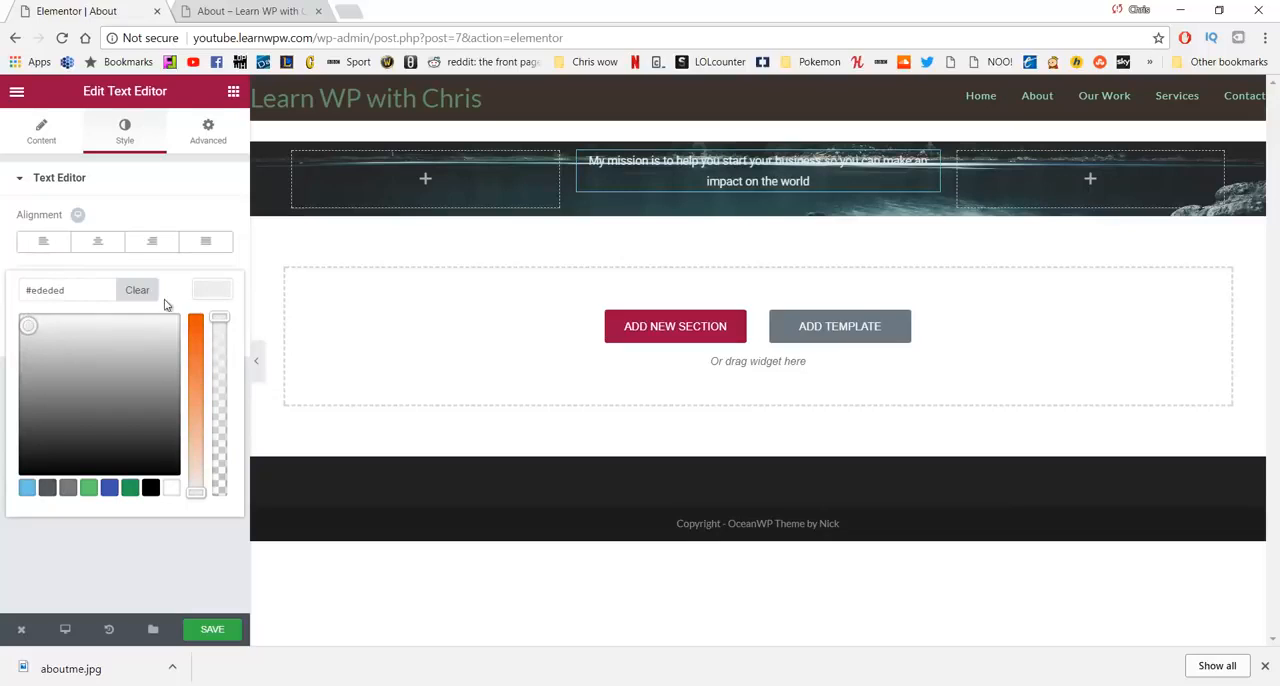
left_click(193, 199)
left_click(148, 172)
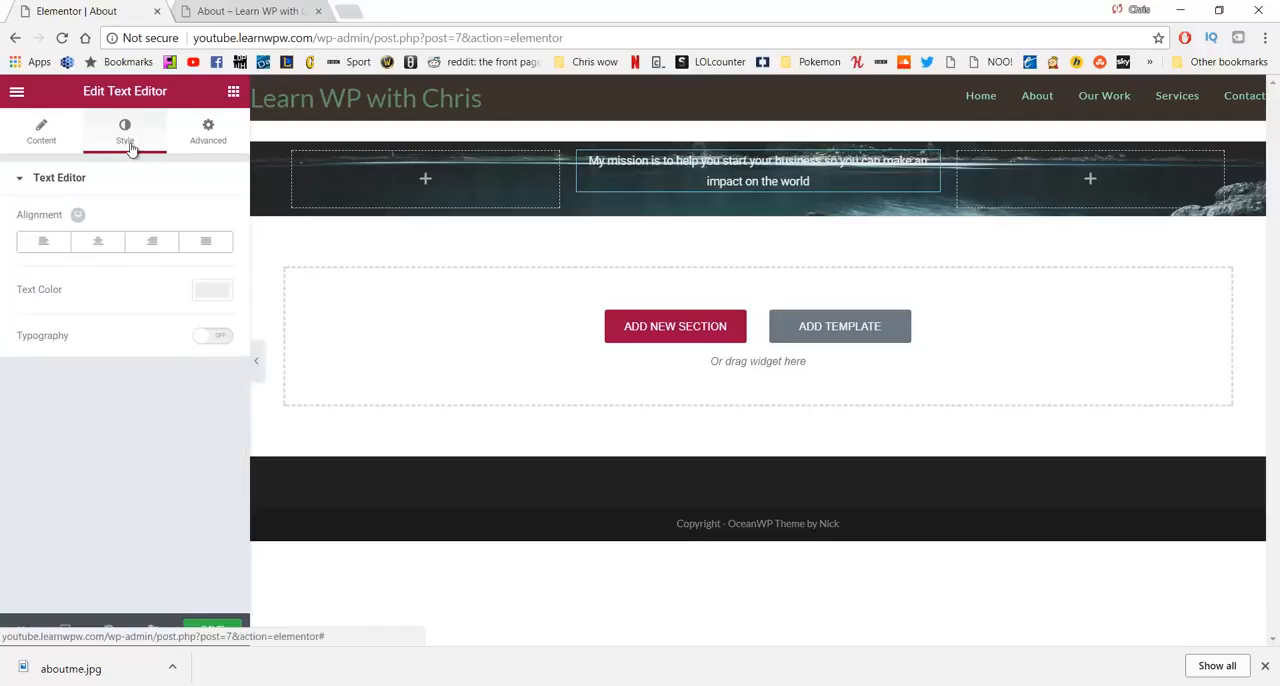
- Enable custom typography for the mission statement with a size of 22 px and a weight of 300
left_click(211, 340)
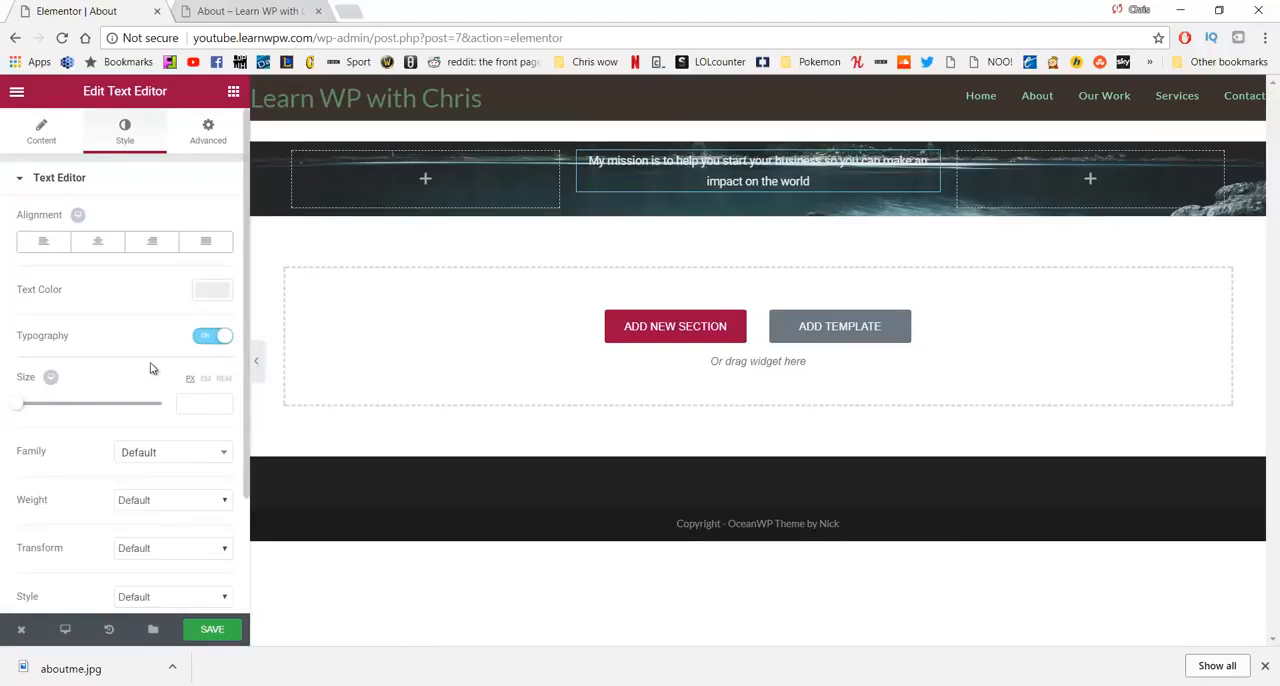
left_click_drag(20, 411, 32, 416)
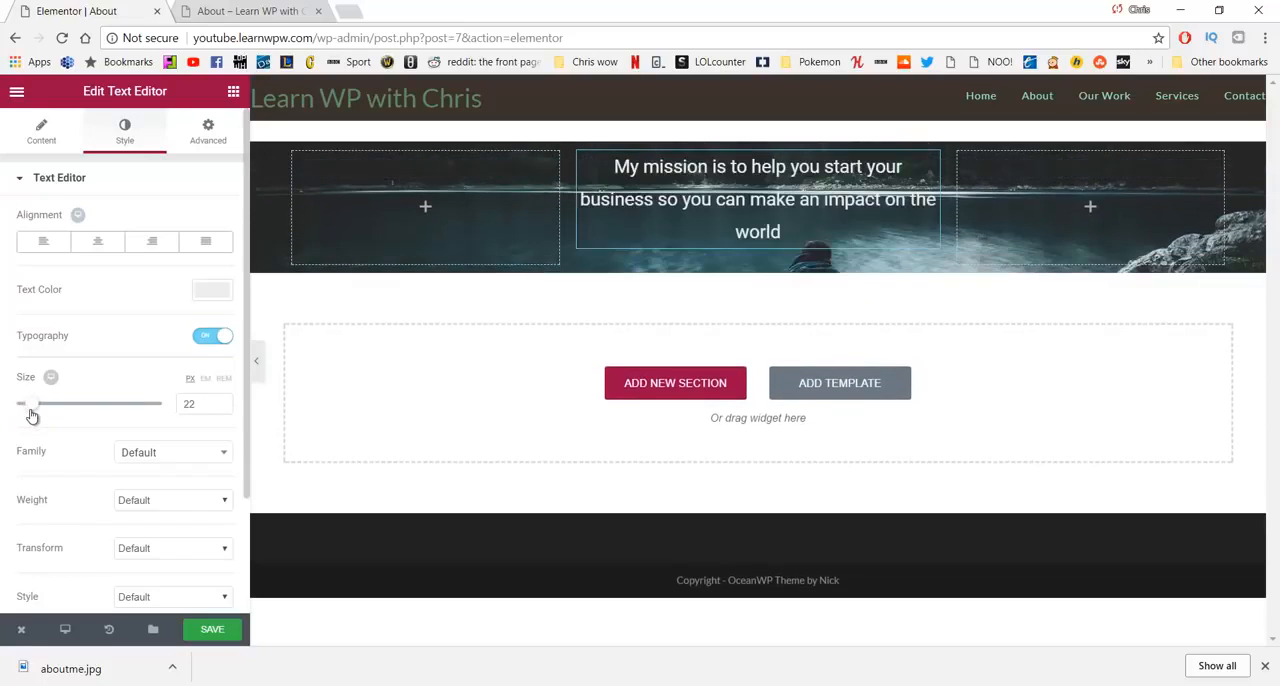
left_click(167, 509)
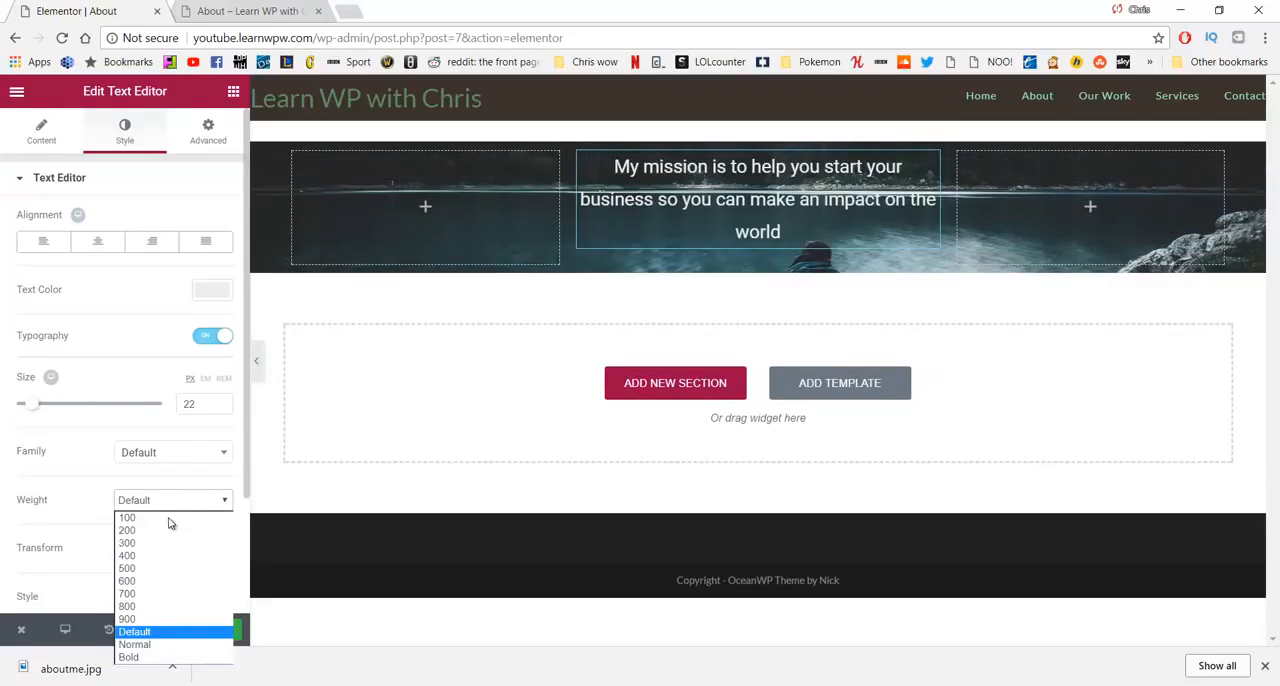
left_click(162, 541)
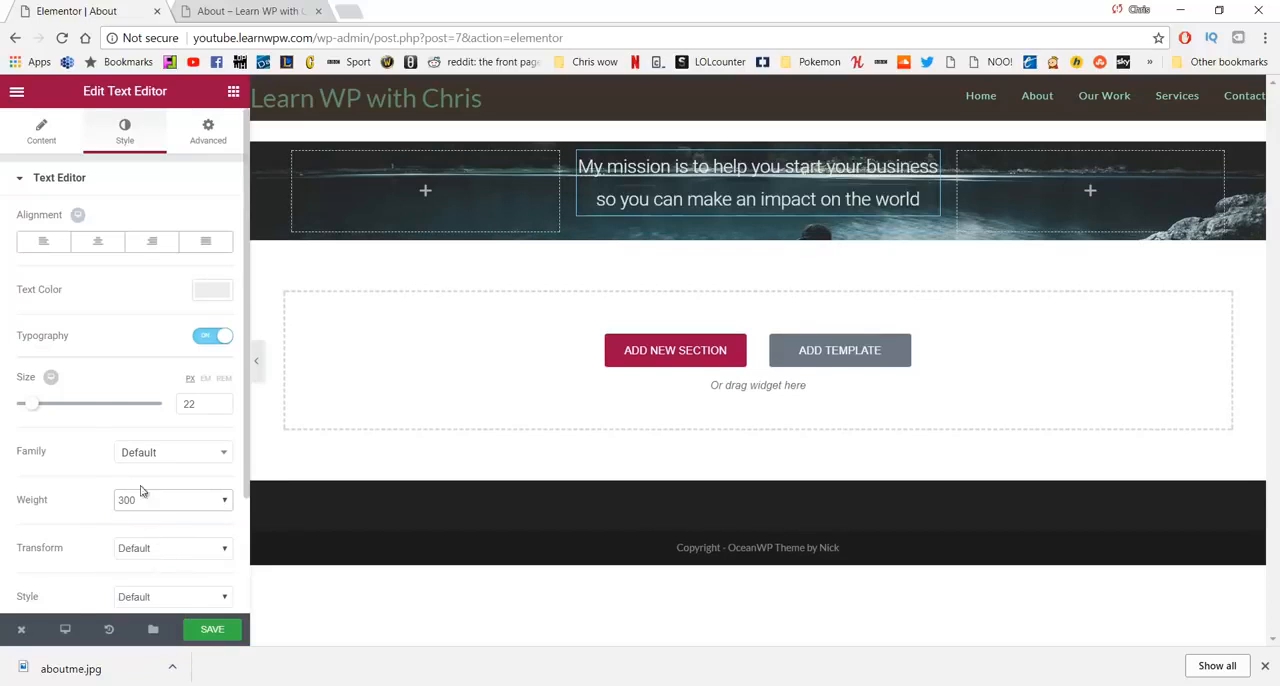
scroll(122, 422, "down", 1)
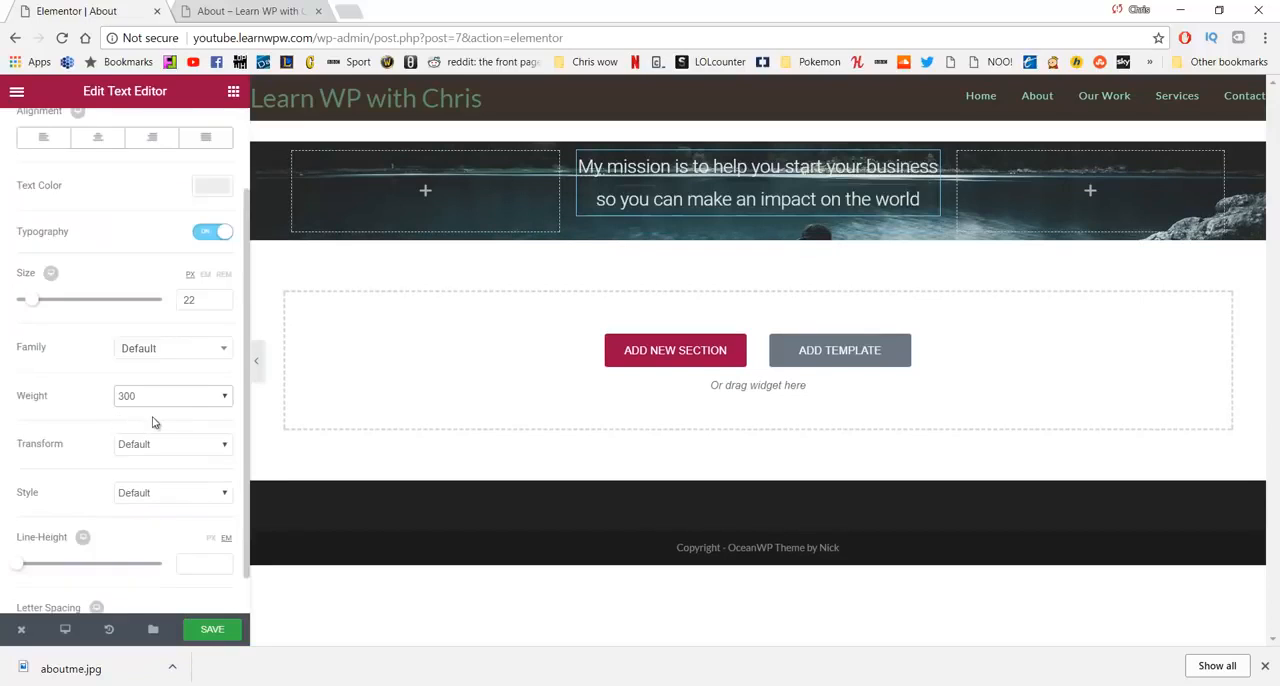
scroll(155, 421, "up", 1)
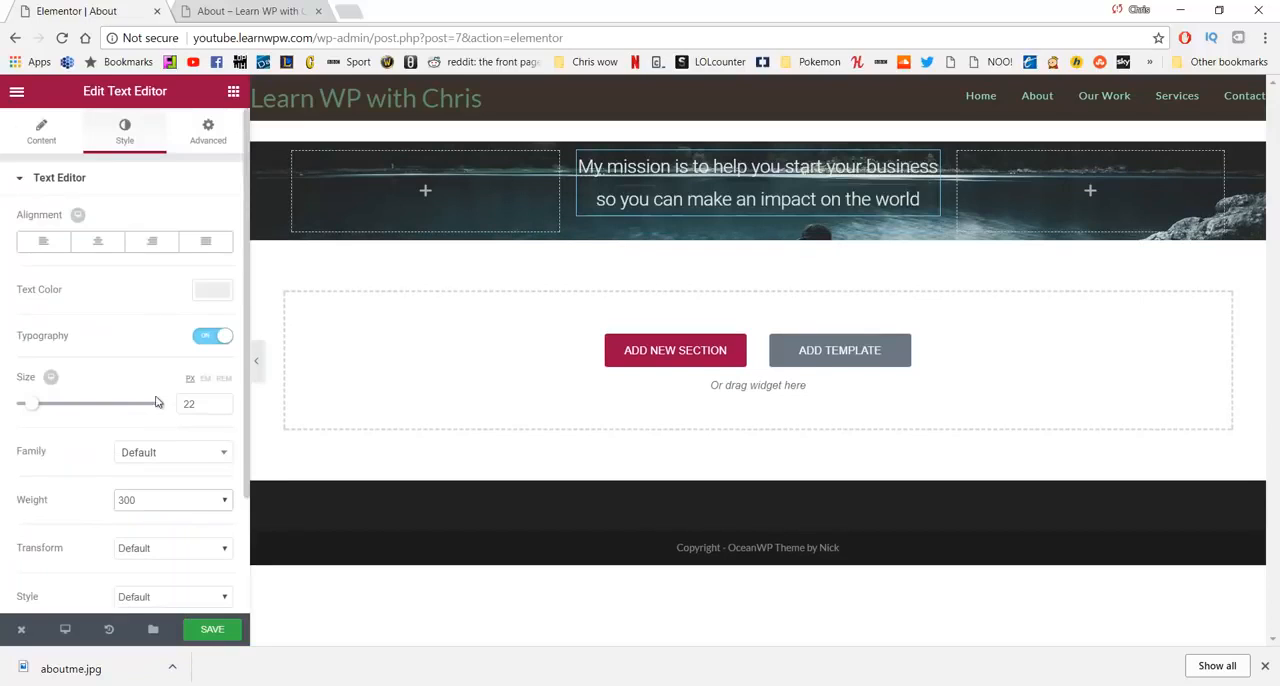
- Unlink the text widget's margins and set the top margin to 150 px and the bottom margin to 350 px
left_click(208, 132)
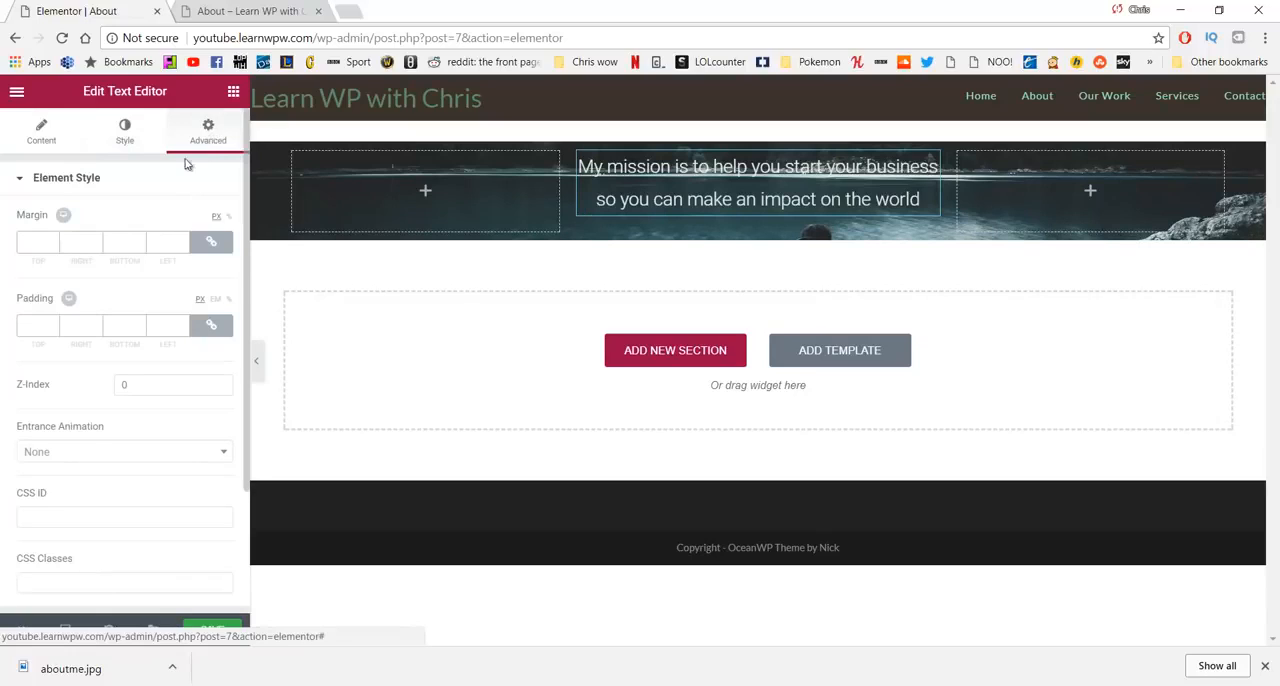
left_click(210, 244)
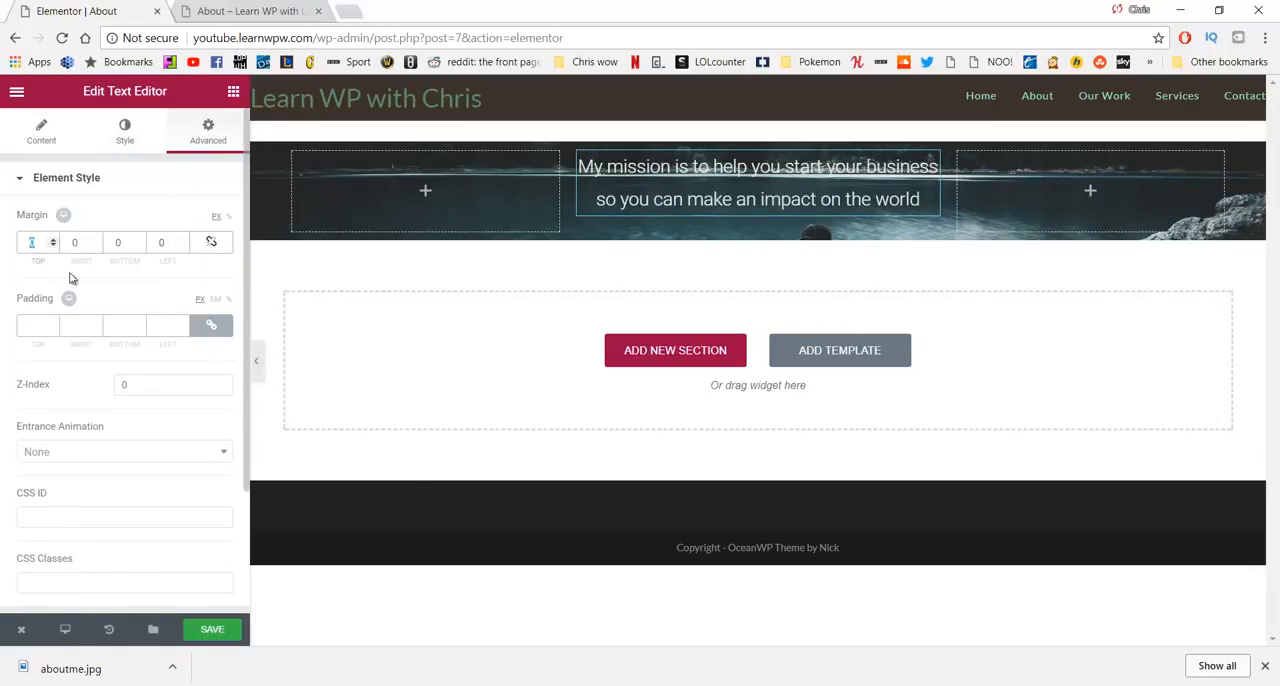
type("150")
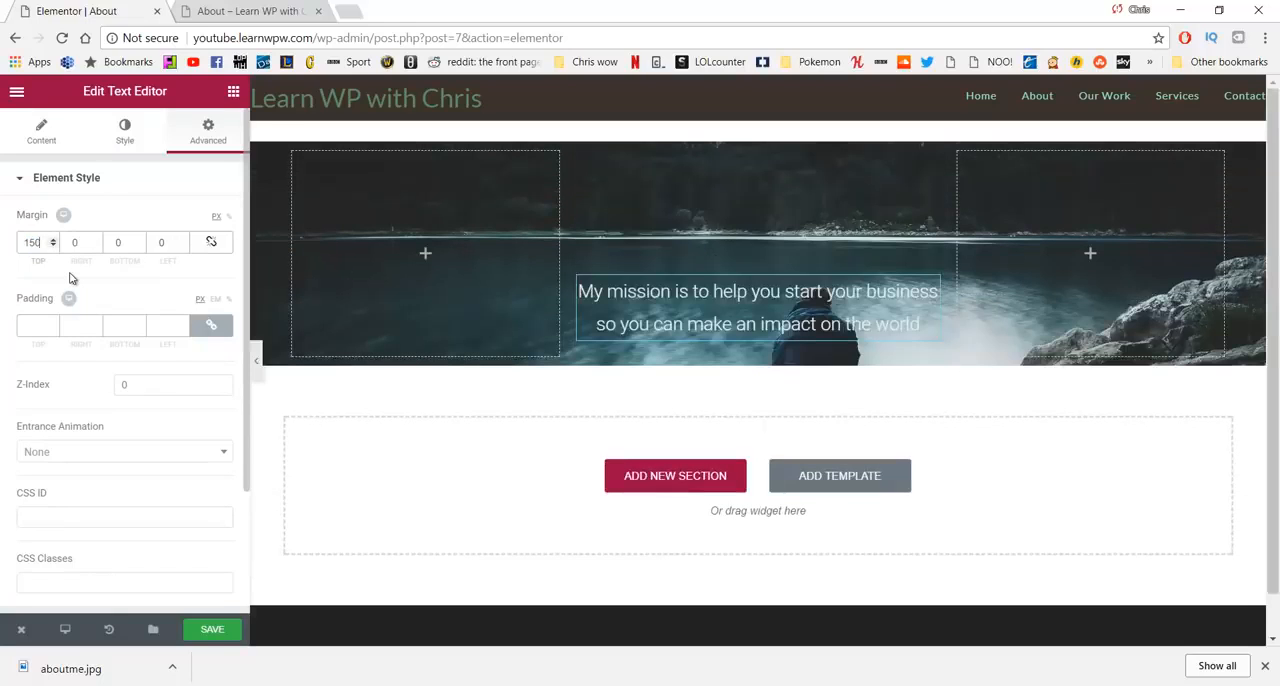
double_click(118, 242)
type("350")
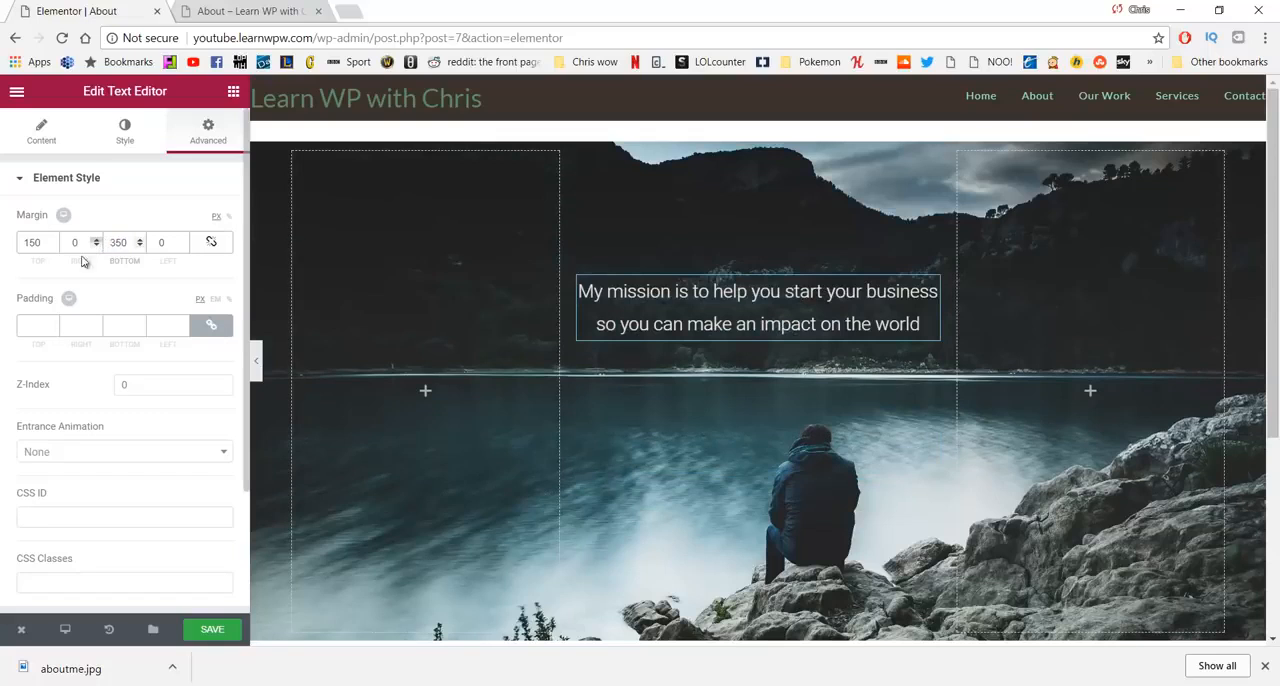
scroll(514, 329, "down", 2)
scroll(514, 329, "up", 2)
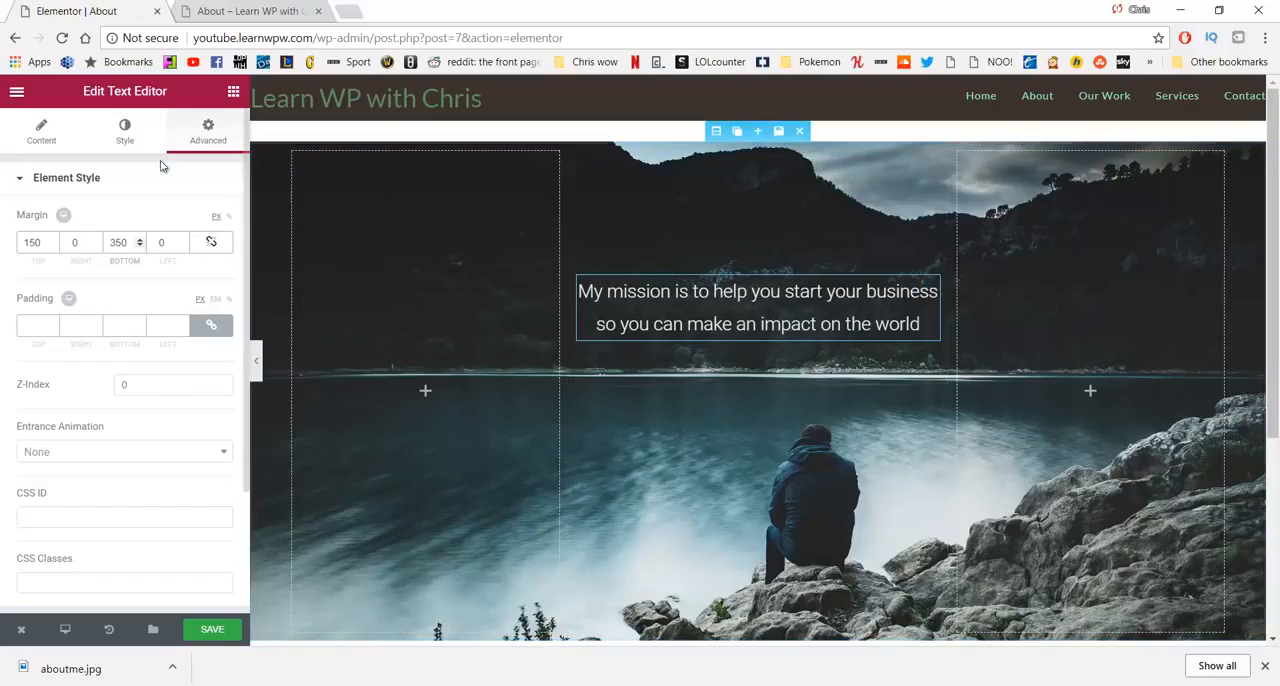
- Give the text widget a classic background in grey #6d6d6d with its opacity lowered until mostly transparent
left_click(143, 130)
left_click(208, 130)
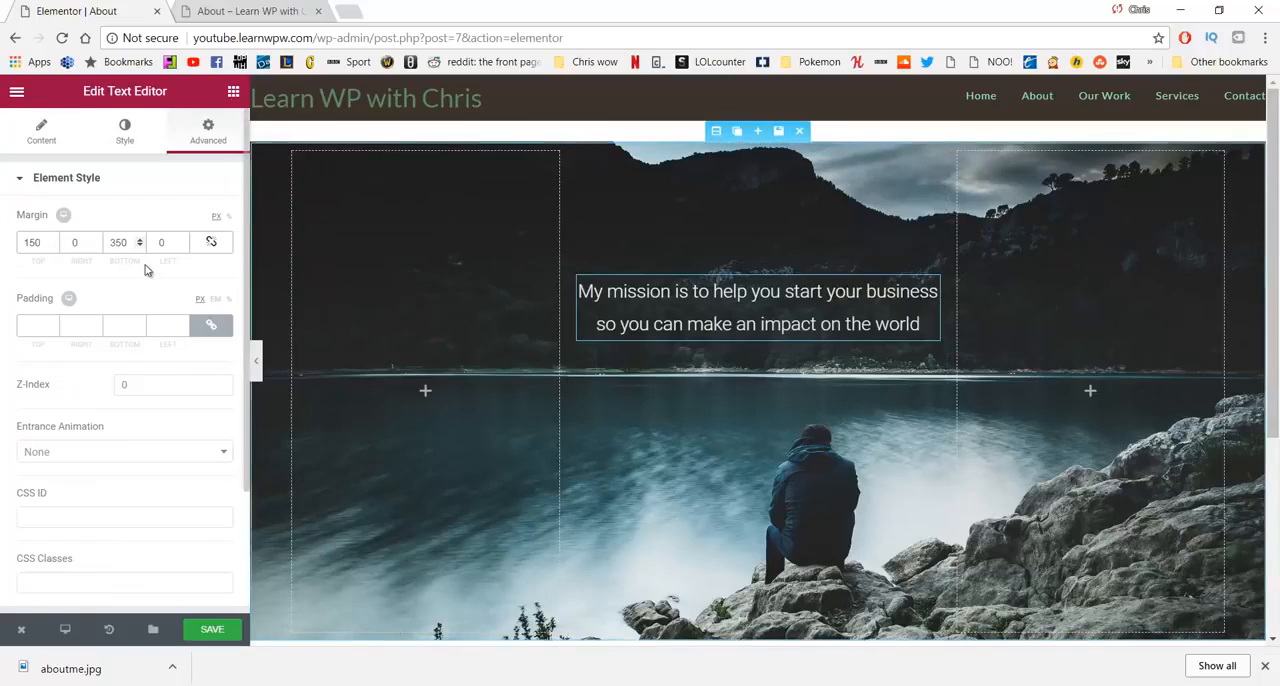
scroll(145, 270, "down", 3)
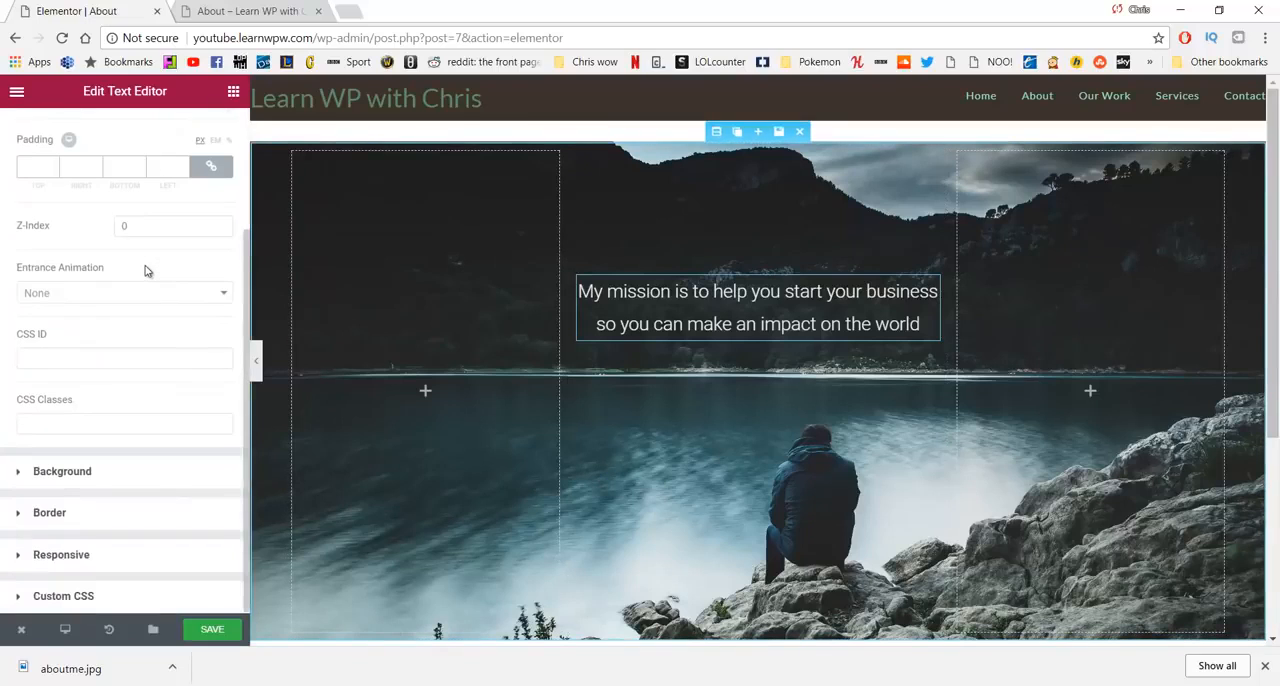
left_click(127, 474)
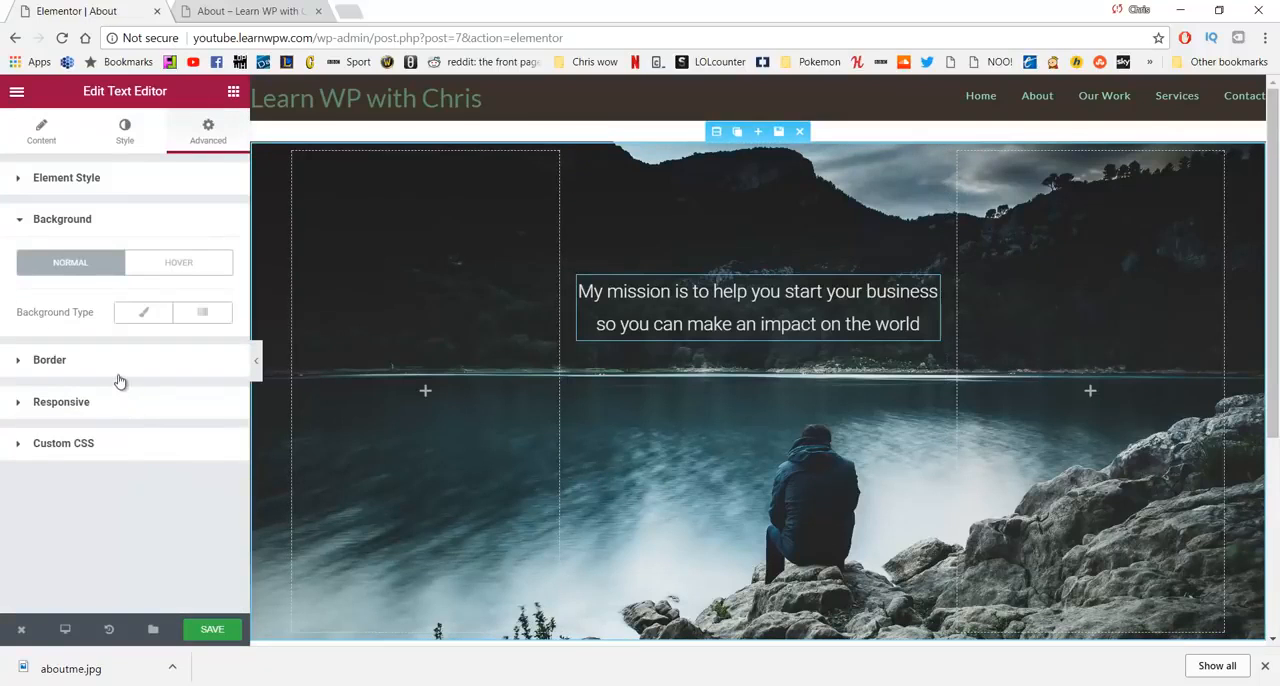
left_click(139, 317)
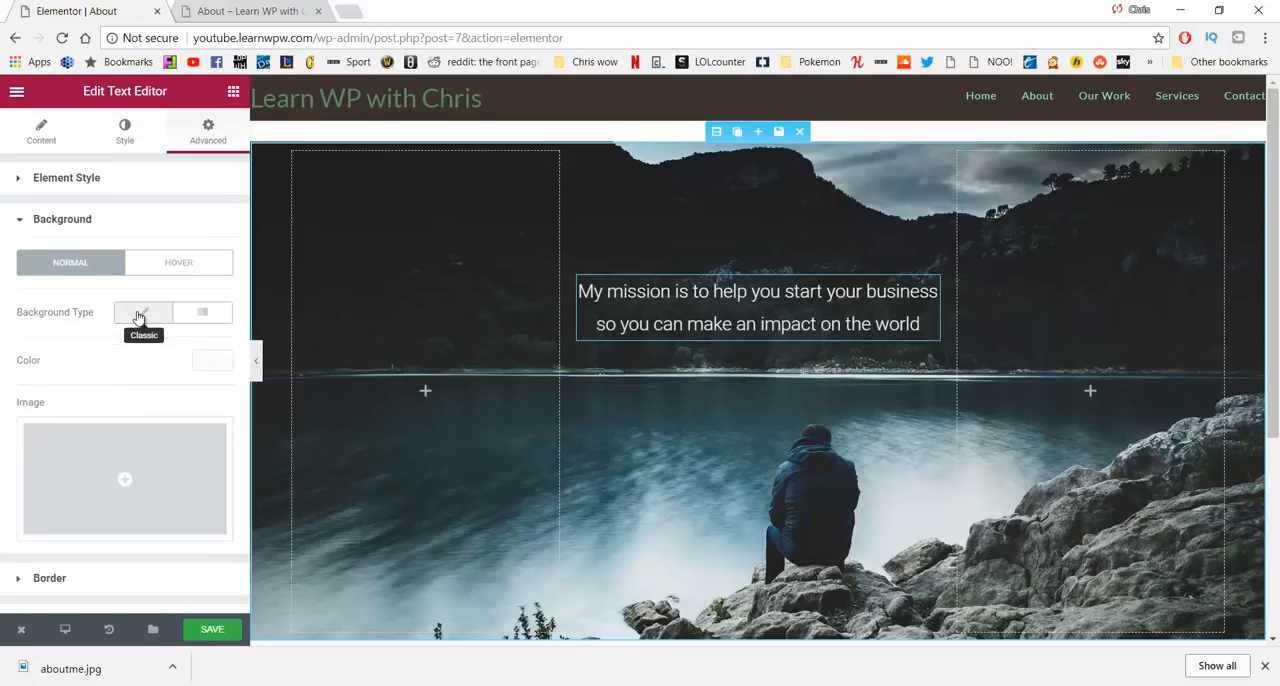
left_click(197, 366)
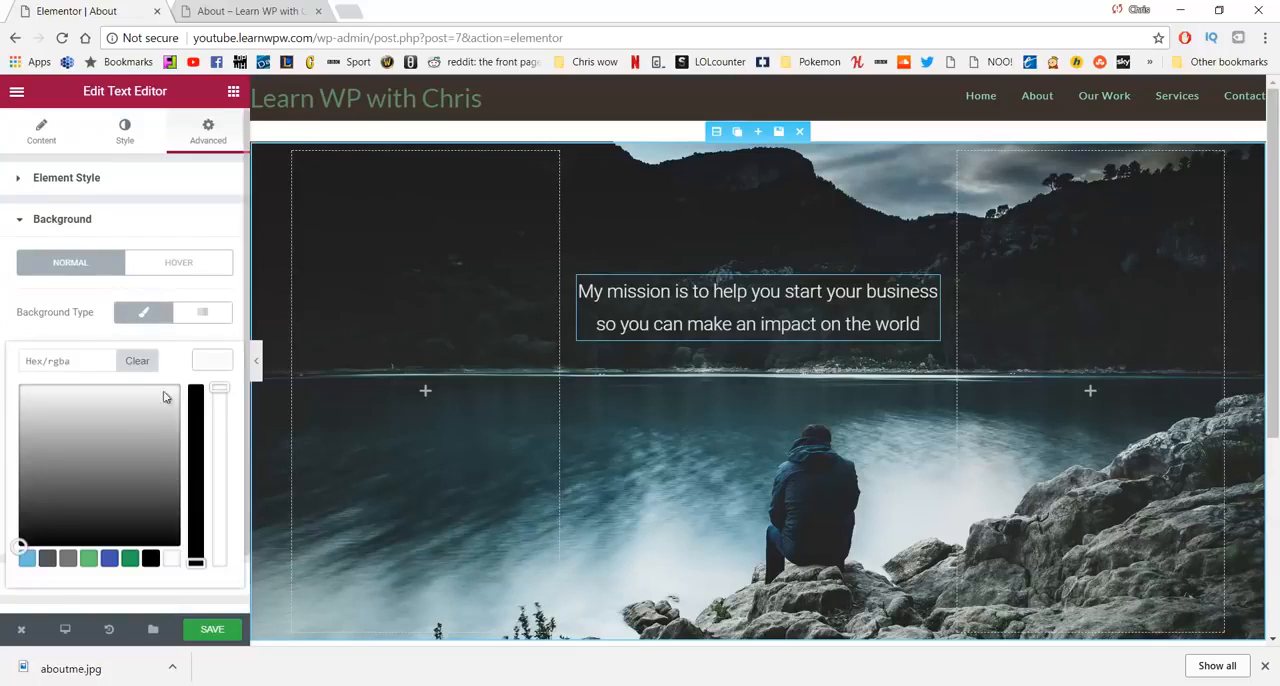
mouse_move(56, 426)
left_mouse_down()
mouse_move(40, 409)
mouse_move(47, 424)
mouse_move(31, 446)
mouse_move(31, 426)
mouse_move(43, 482)
mouse_move(32, 477)
left_mouse_up()
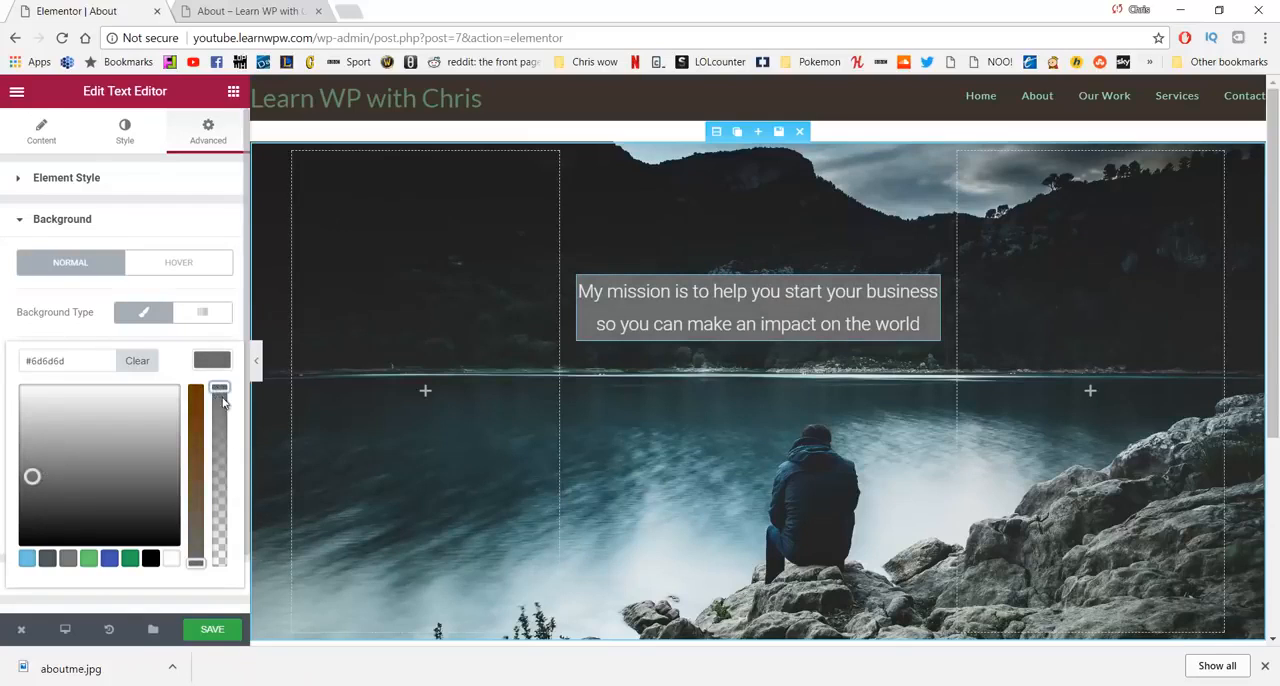
left_click_drag(219, 389, 220, 528)
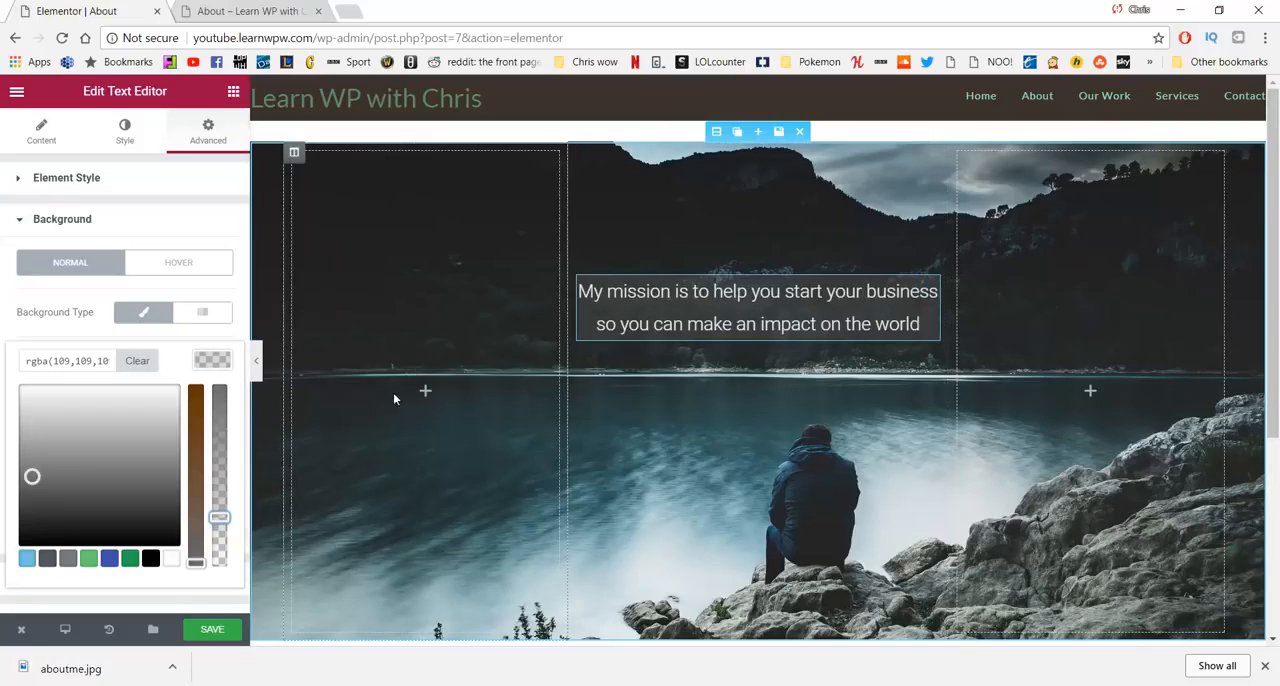
- Save the About page and reload its live version in the other browser tab to check the banner
left_click(212, 629)
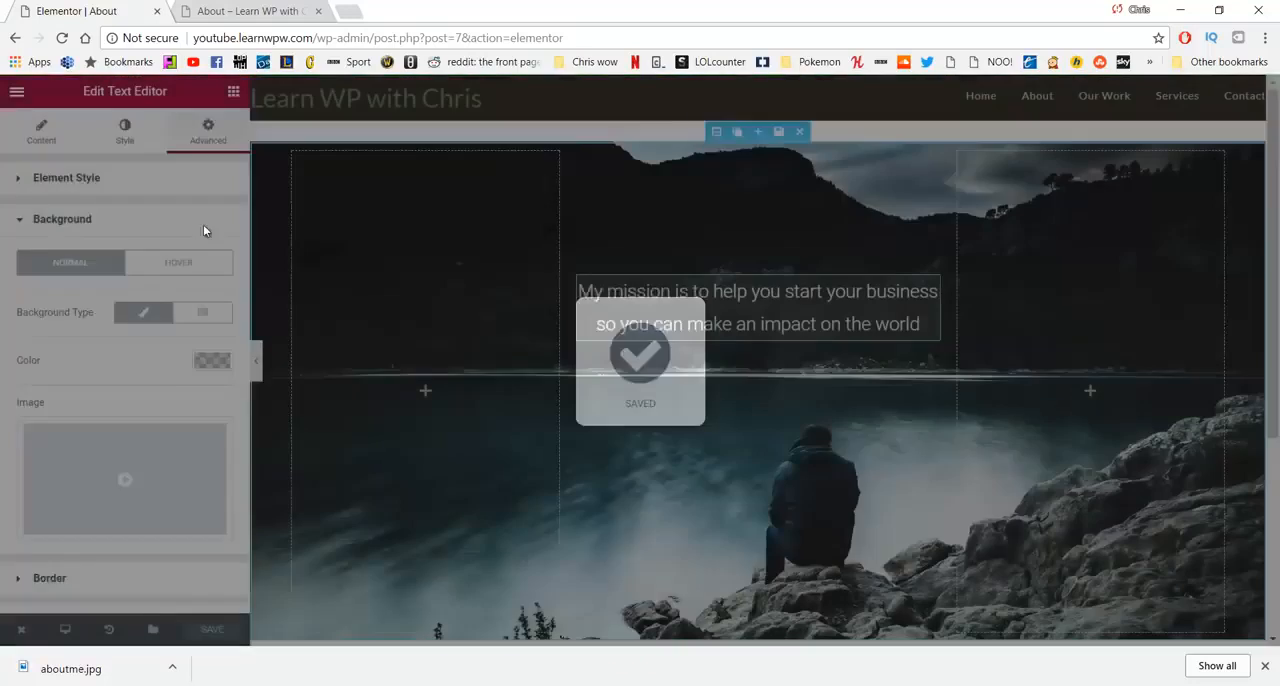
left_click(245, 11)
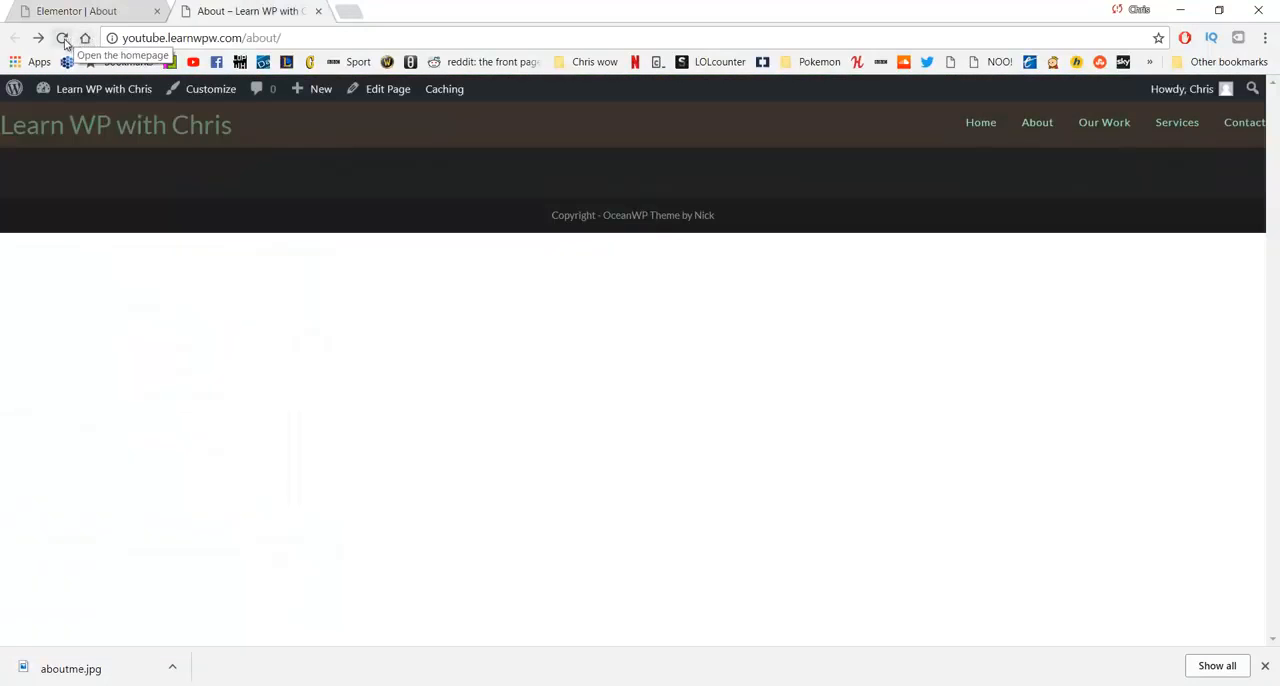
left_click(62, 38)
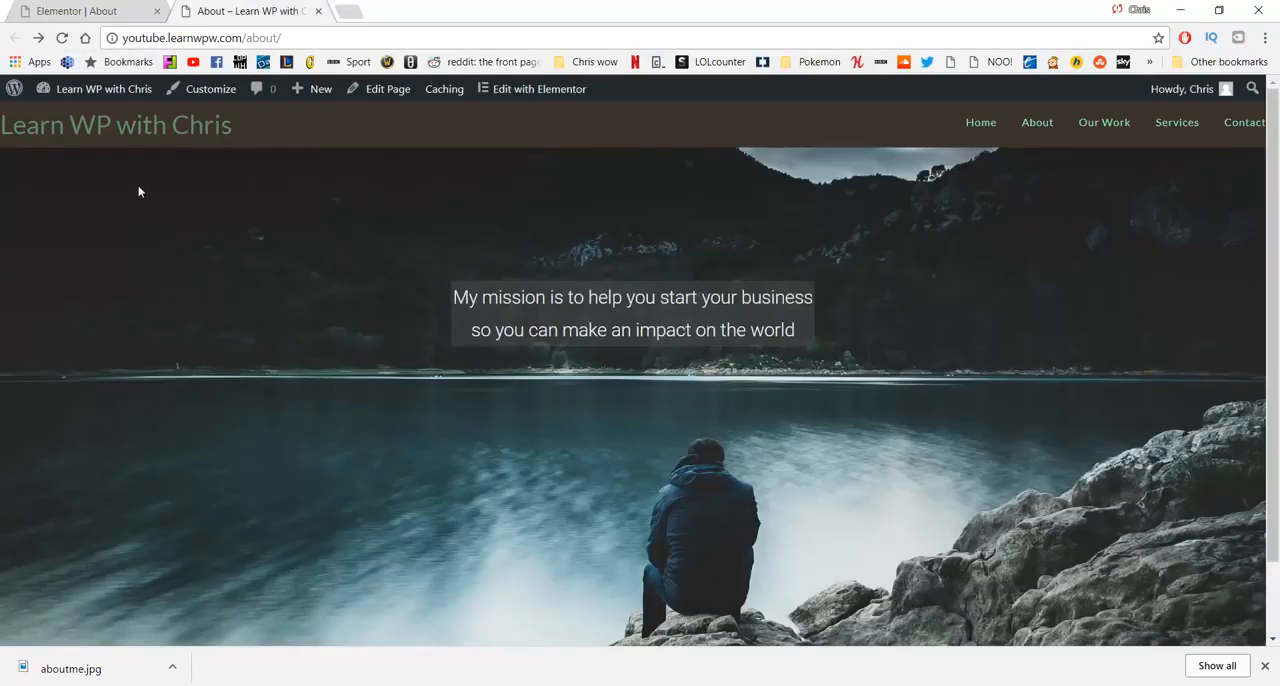
- Return to the Elementor editor tab and add a new section with three equal columns below the banner
scroll(127, 225, "down", 3)
scroll(123, 240, "up", 3)
key("ctrl+l")
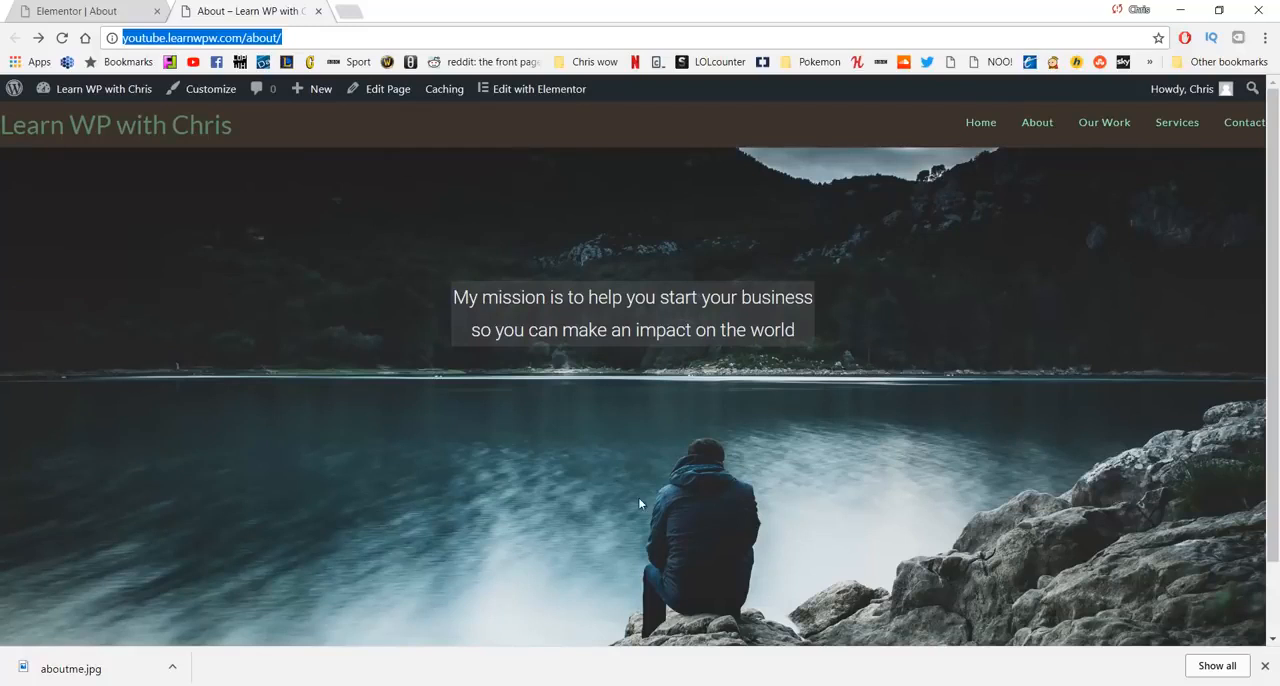
left_click(67, 10)
scroll(633, 286, "down", 5)
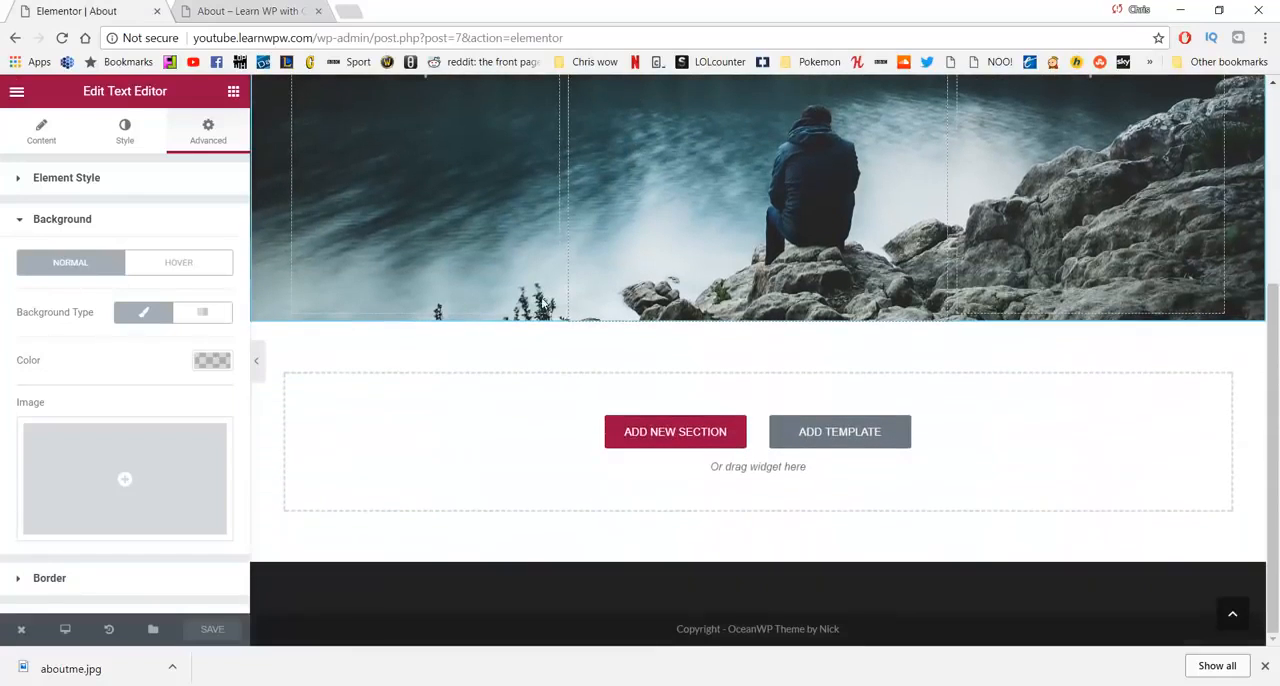
left_click(660, 431)
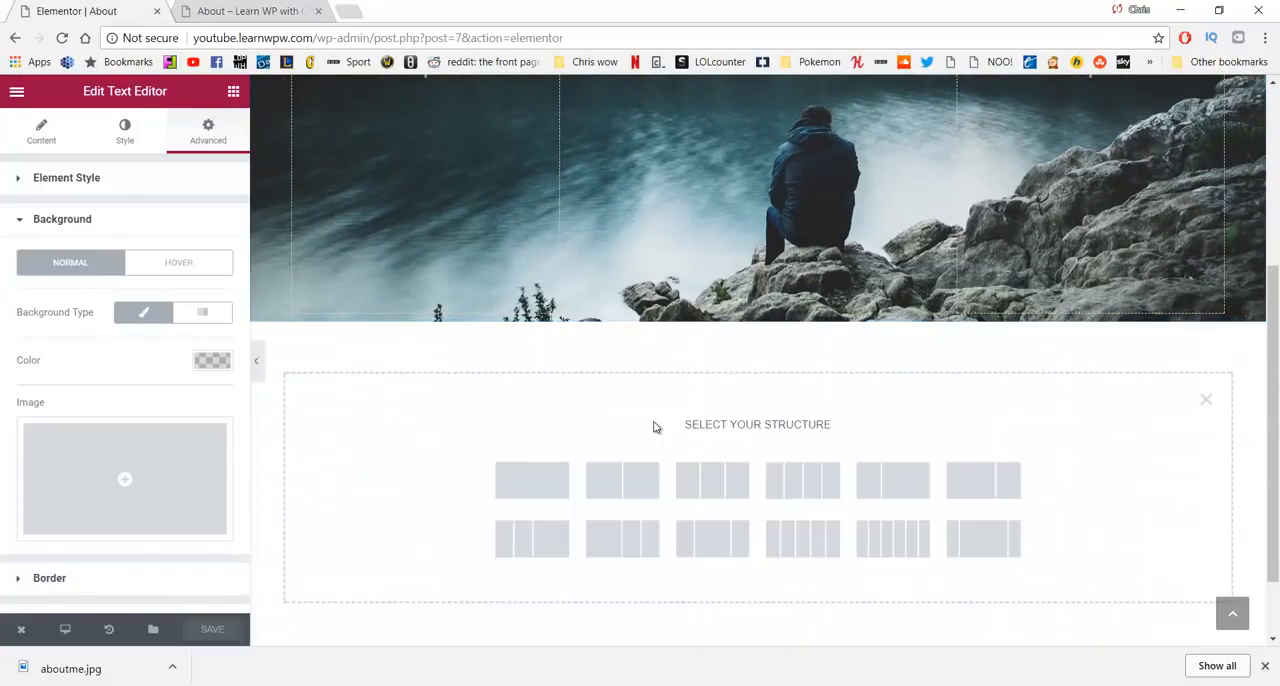
left_click(697, 476)
- Narrow the two outer columns of the new section so that the middle column takes up most of the width
scroll(534, 219, "up", 2)
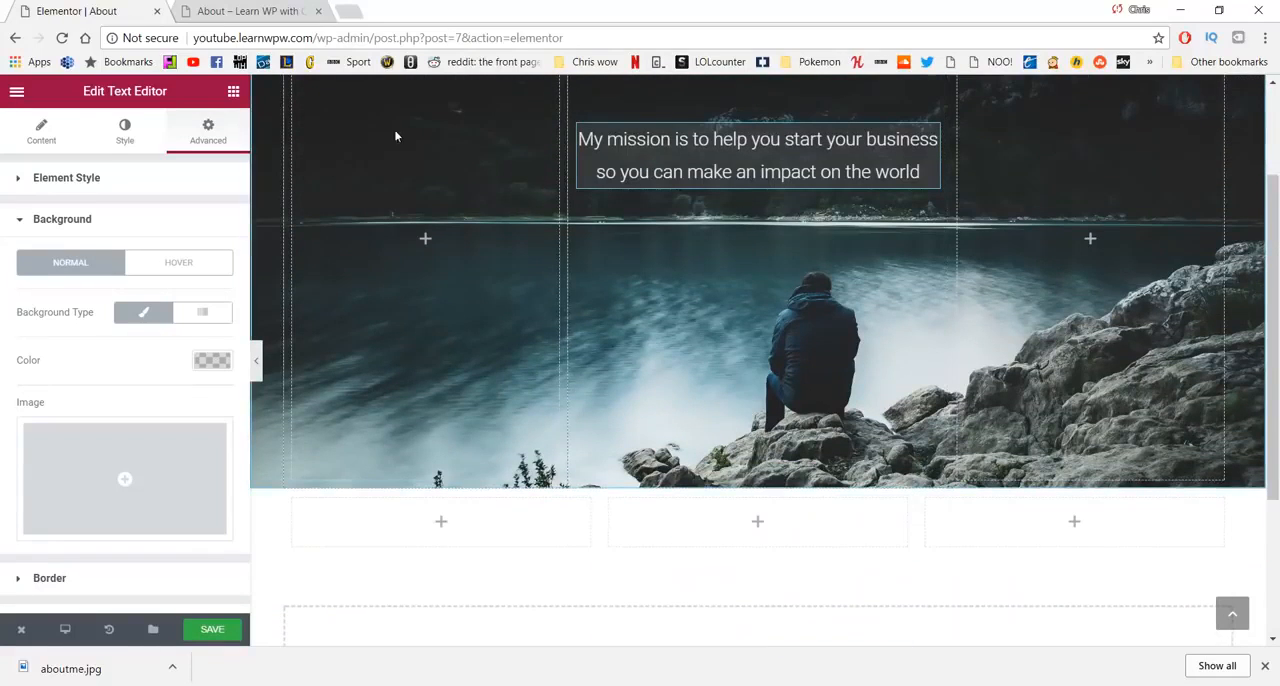
scroll(729, 263, "up", 2)
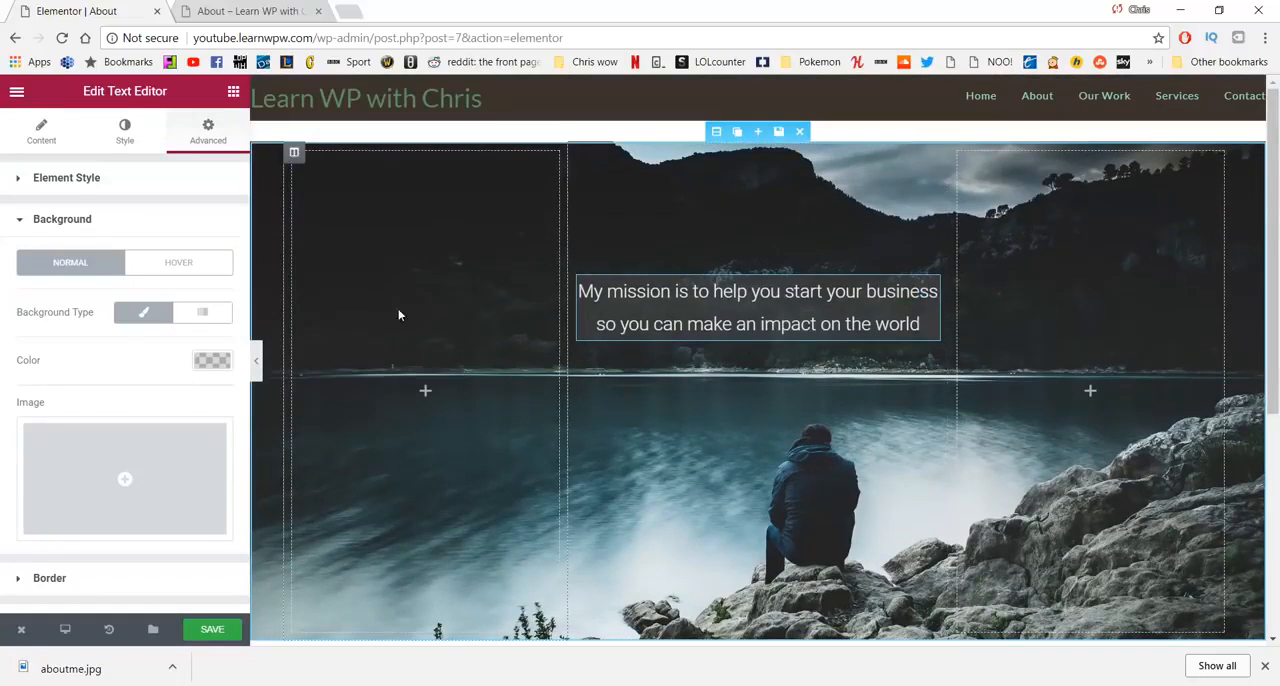
scroll(1014, 311, "down", 4)
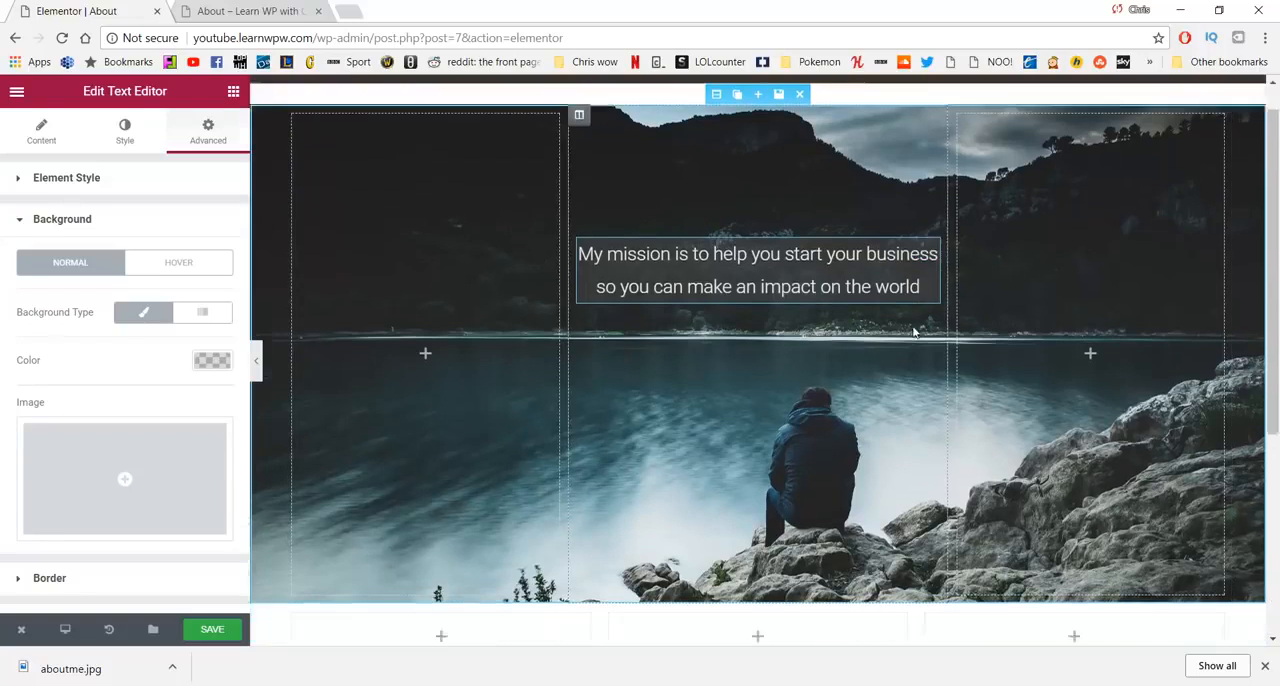
scroll(813, 346, "up", 1)
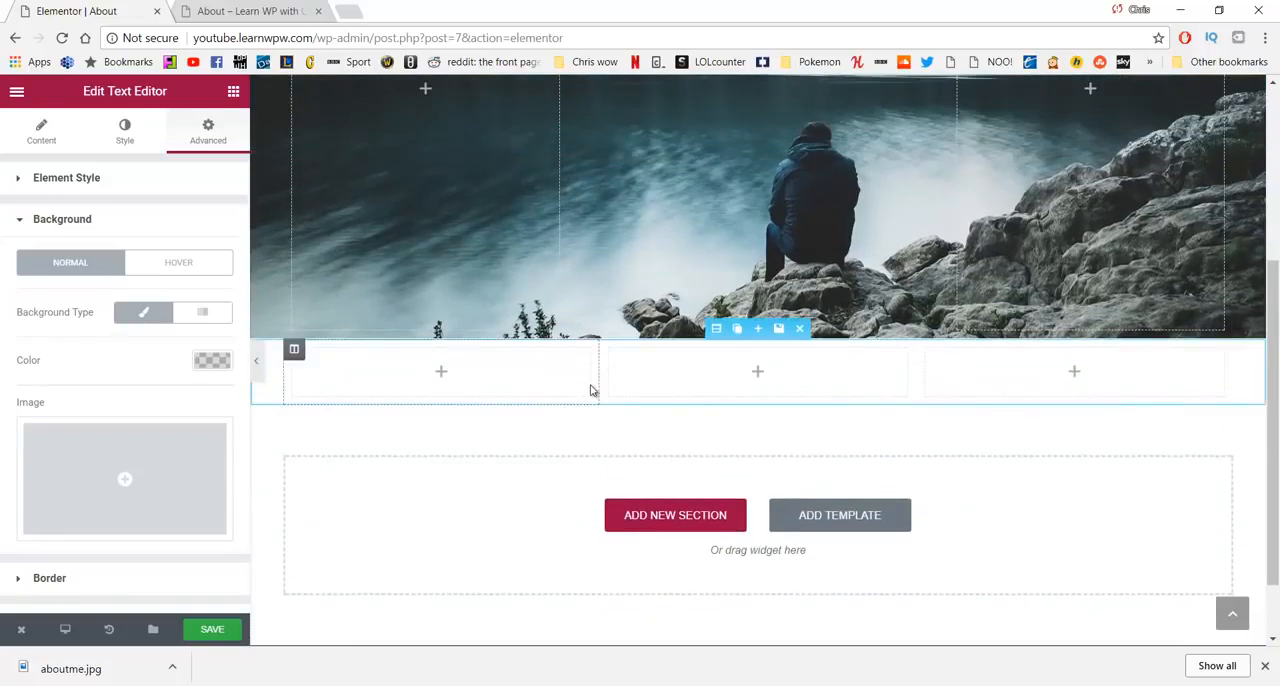
left_click_drag(596, 376, 428, 377)
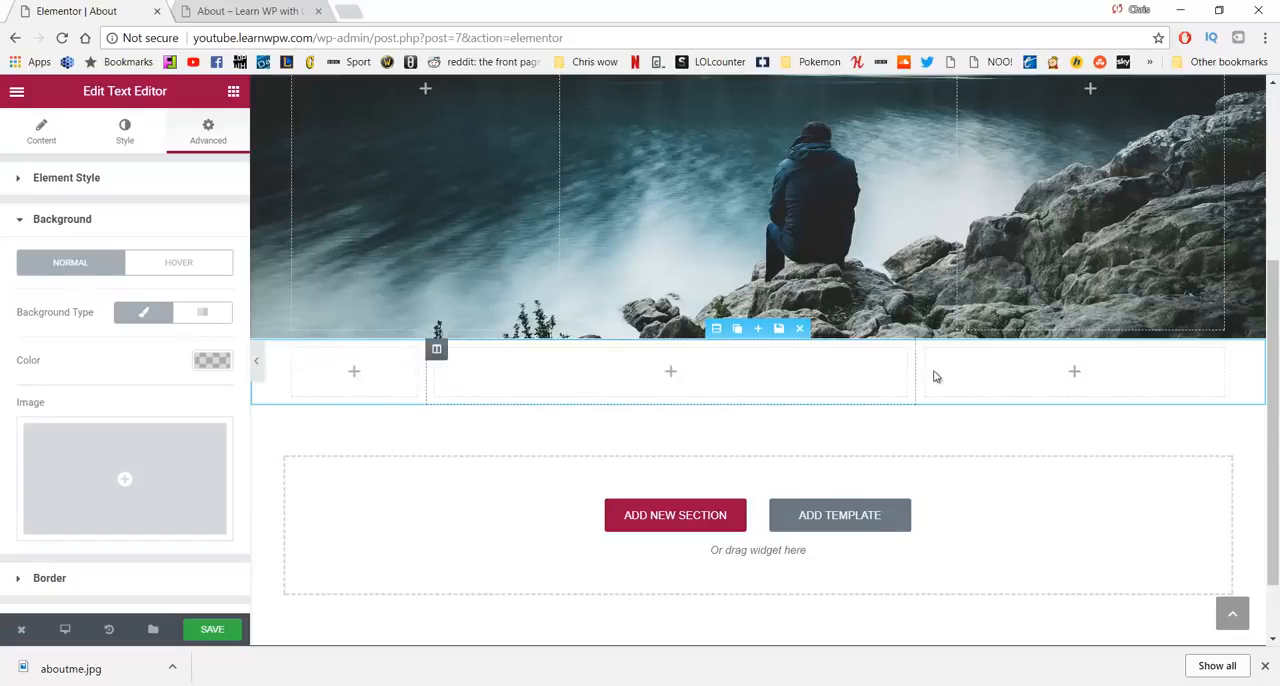
left_click_drag(926, 375, 1091, 369)
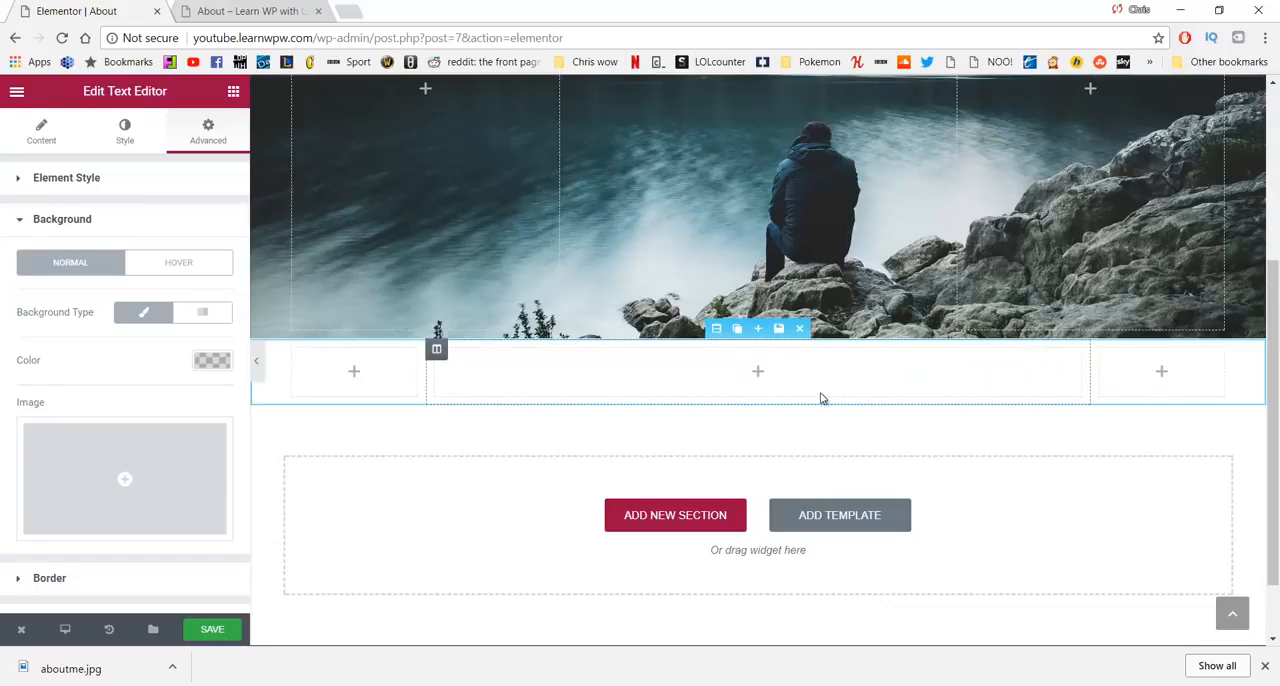
- Add a text editor widget to the wide middle column and replace its placeholder with the copied introduction and thank-you paragraph as plain text
left_click(233, 92)
left_click_drag(185, 290, 662, 380)
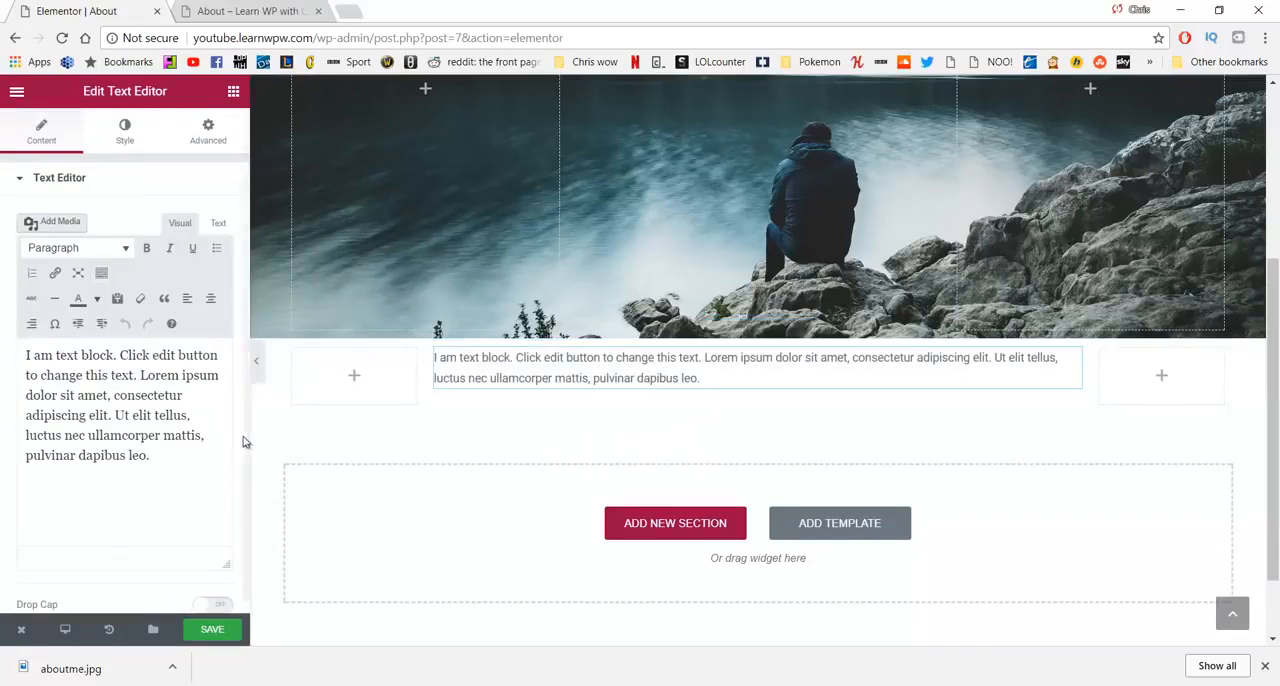
left_click_drag(135, 455, 4, 350)
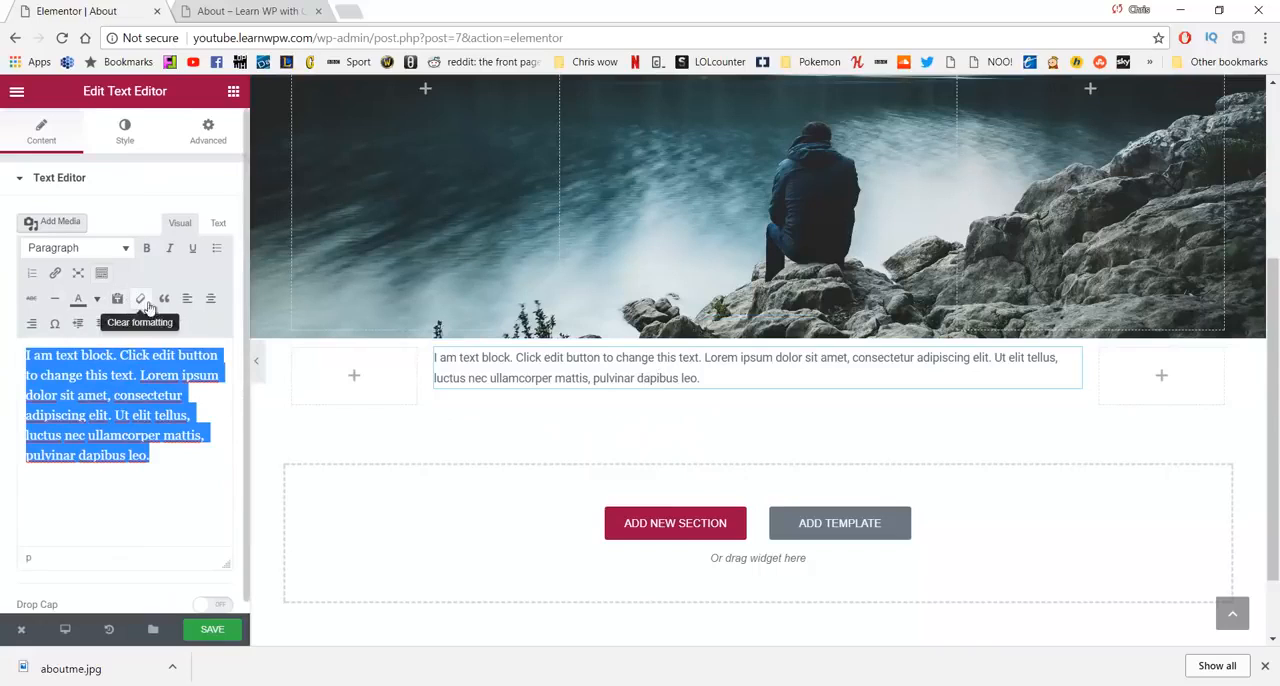
key("BackSpace")
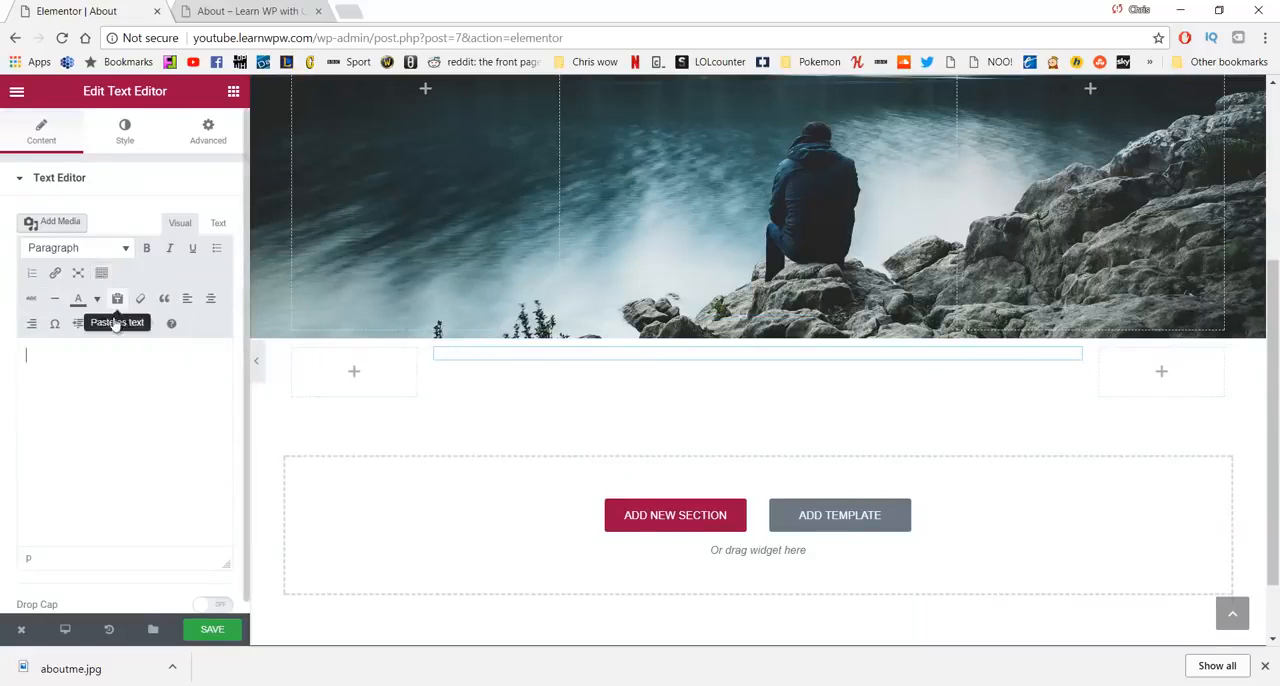
left_click(118, 299)
type("Hi, my name is Chris from Learn WP with Chris, and i am so grateful to help so many people succeed with 30,000 views and 315 subscribers and growing. All i can say is \"Thank You\".")
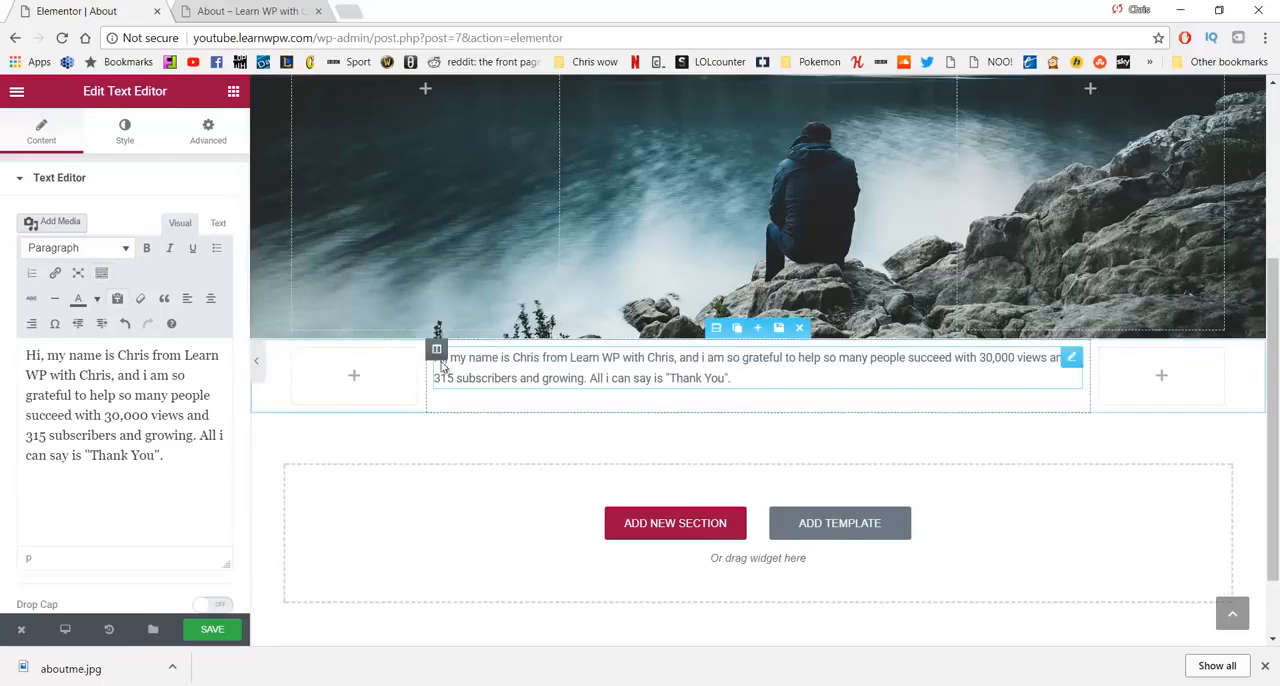
- Center the whole introduction paragraph and set the text widget's alignment to center
key("ctrl+a")
left_click(208, 299)
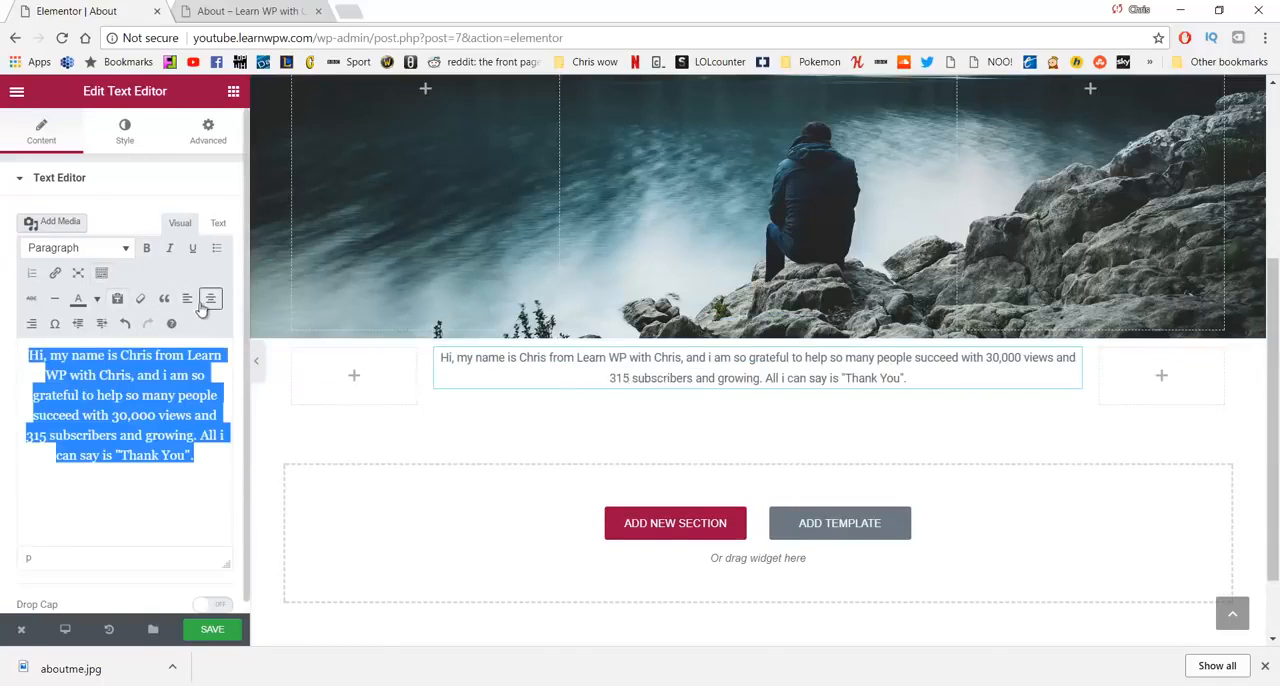
left_click(125, 135)
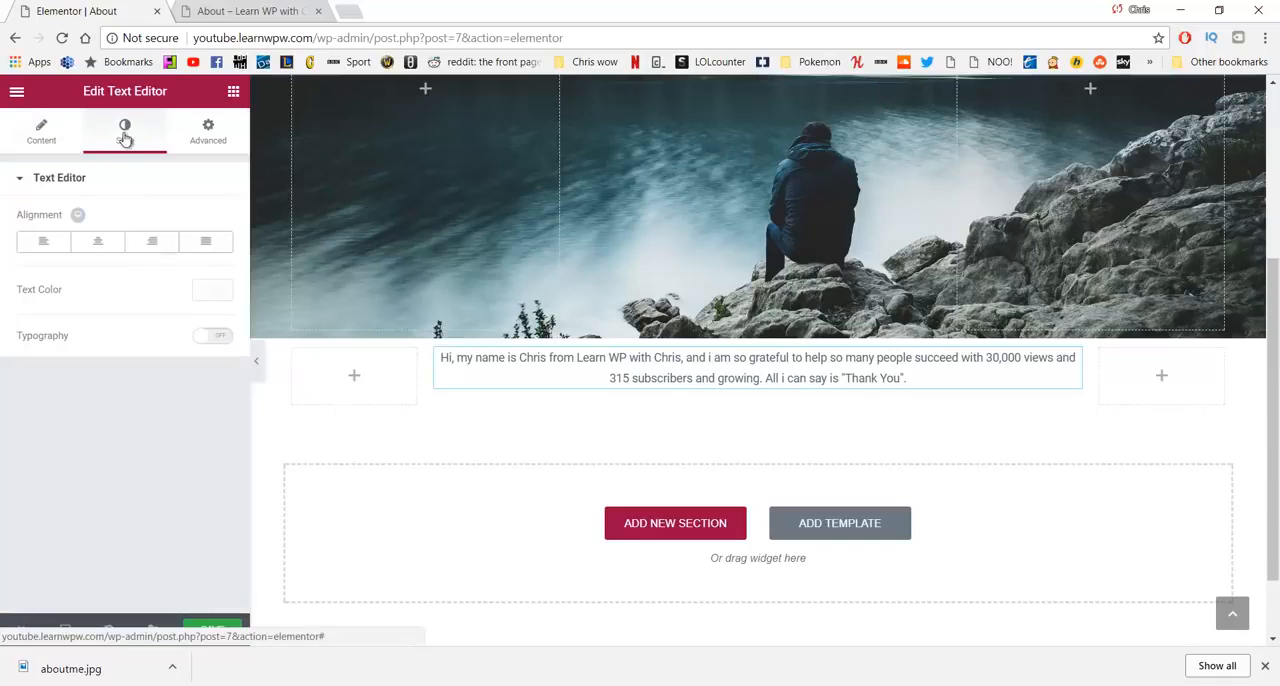
left_click(88, 250)
- Set the introduction paragraph's text color to grey #707070
left_click(212, 292)
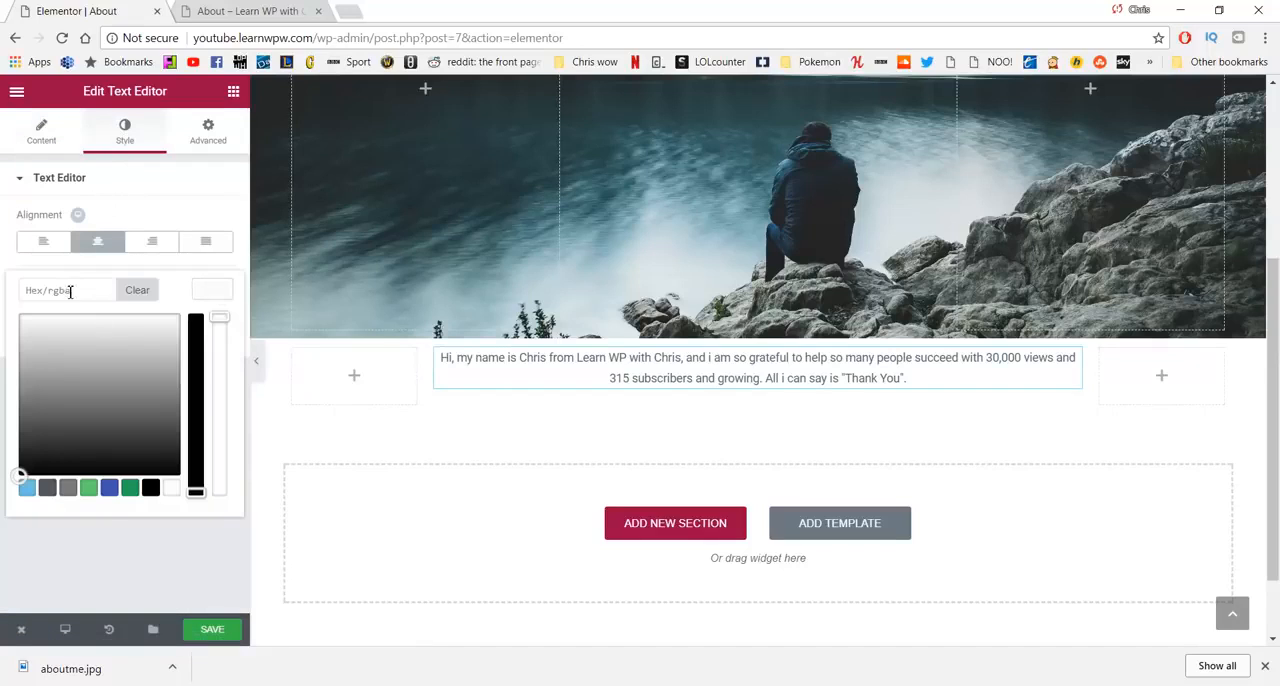
left_click_drag(46, 338, 33, 382)
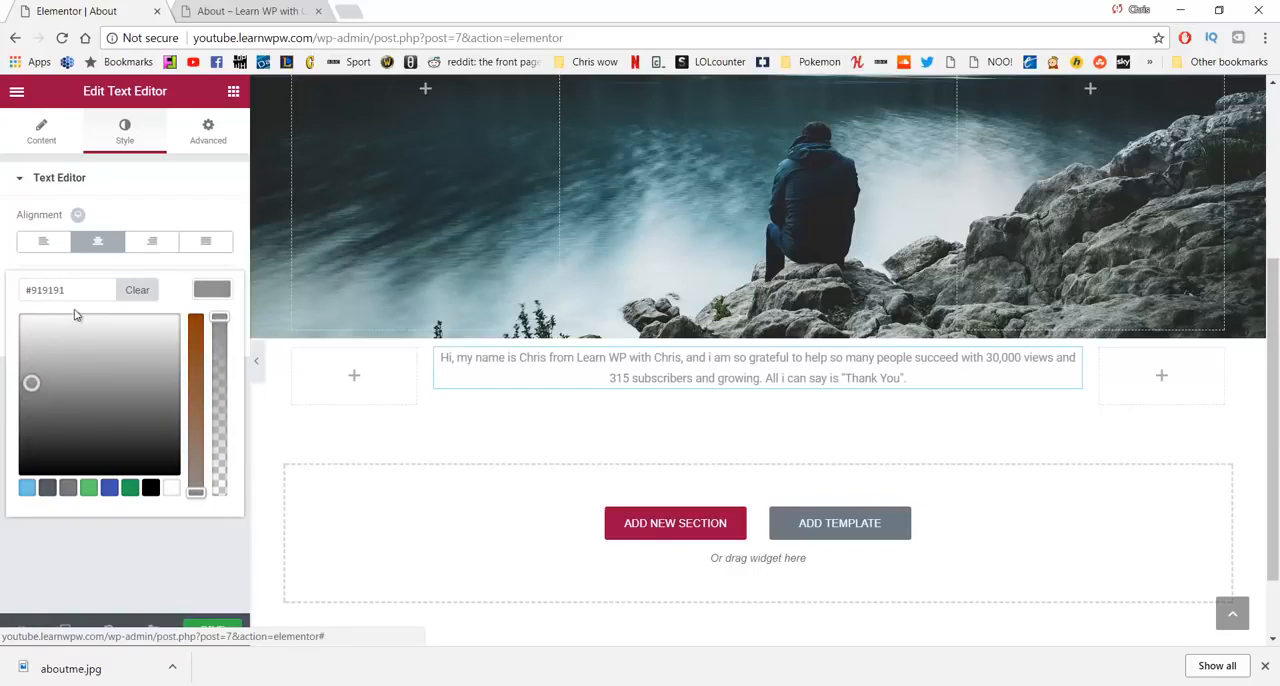
left_click_drag(68, 290, 14, 297)
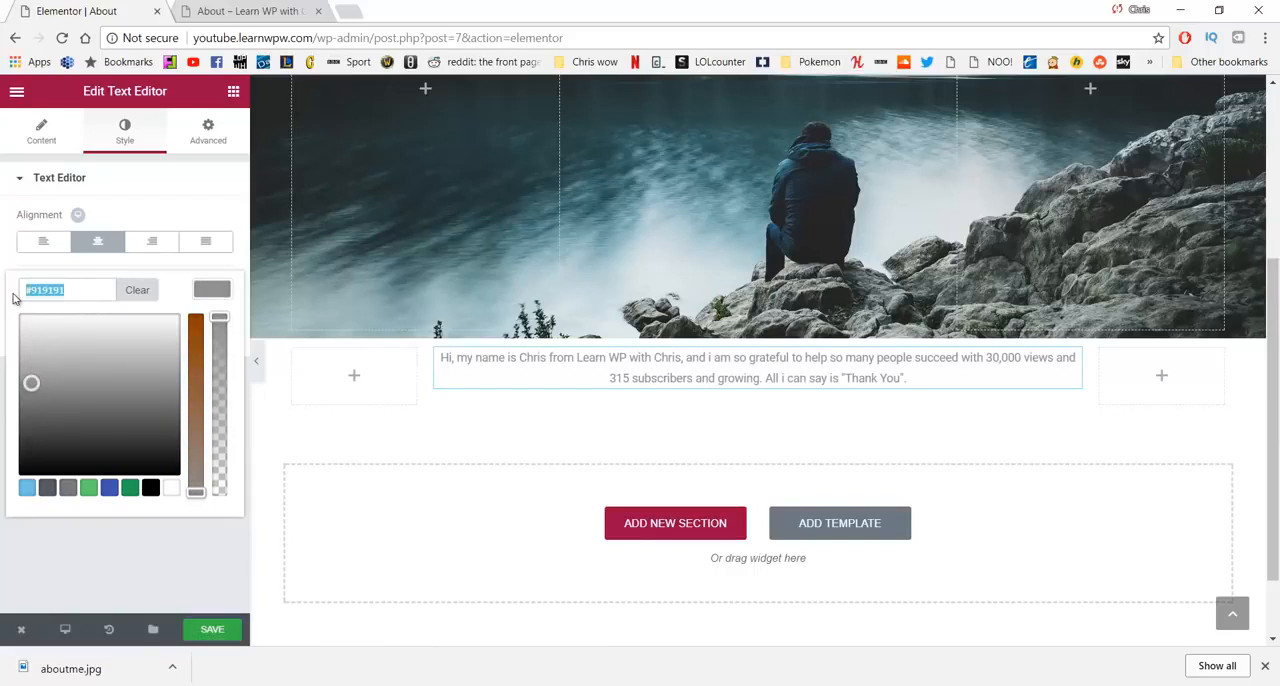
type("#707070")
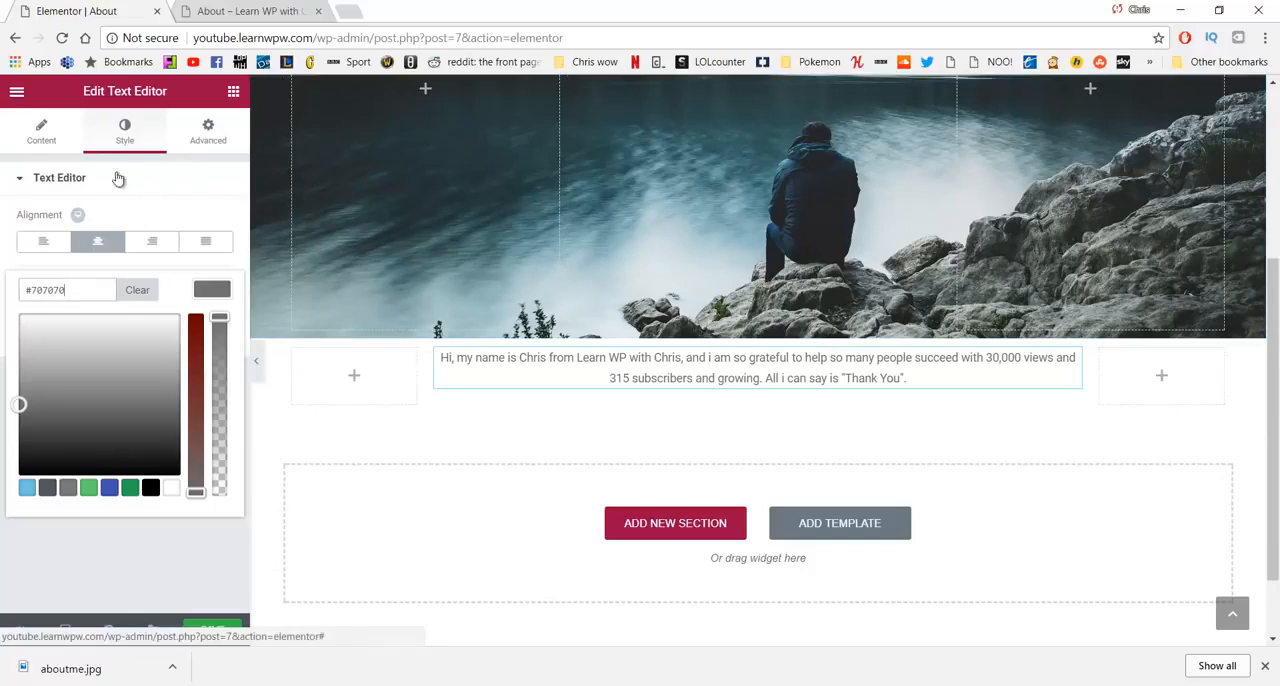
left_click(185, 132)
left_click(132, 134)
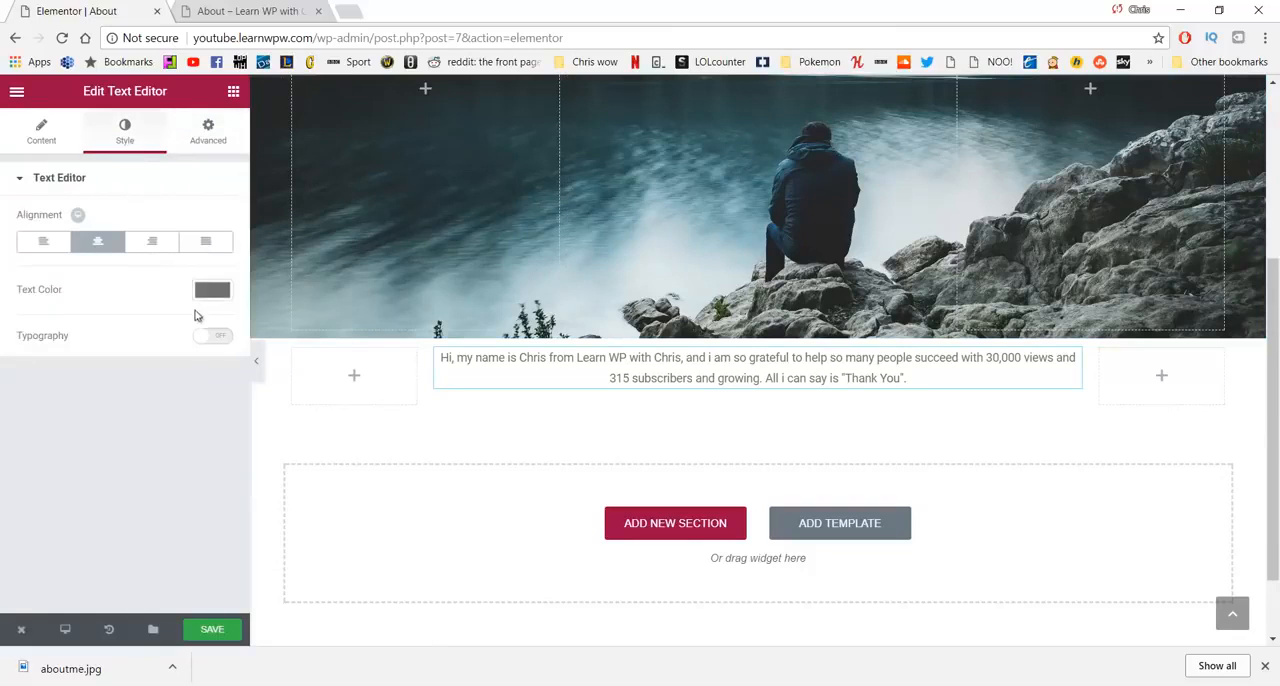
- Enable custom typography for the introduction paragraph with a size of 23 px and a weight of 300
left_click(214, 338)
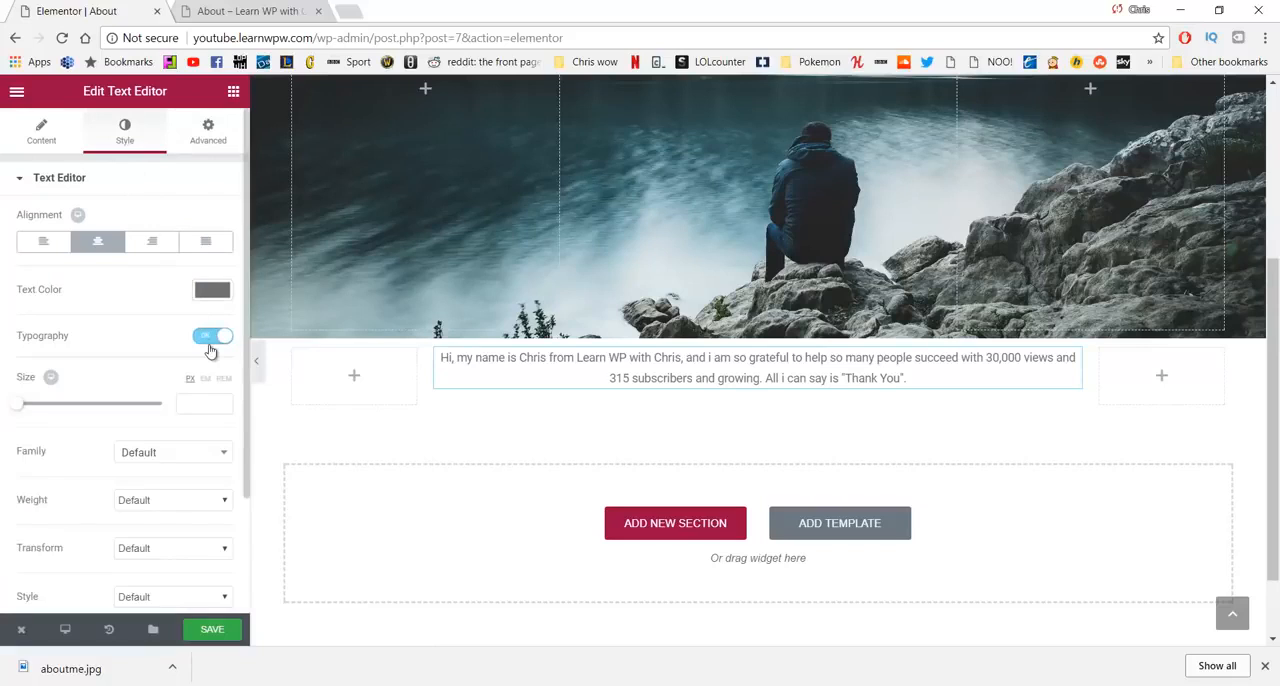
left_click(192, 398)
type("25")
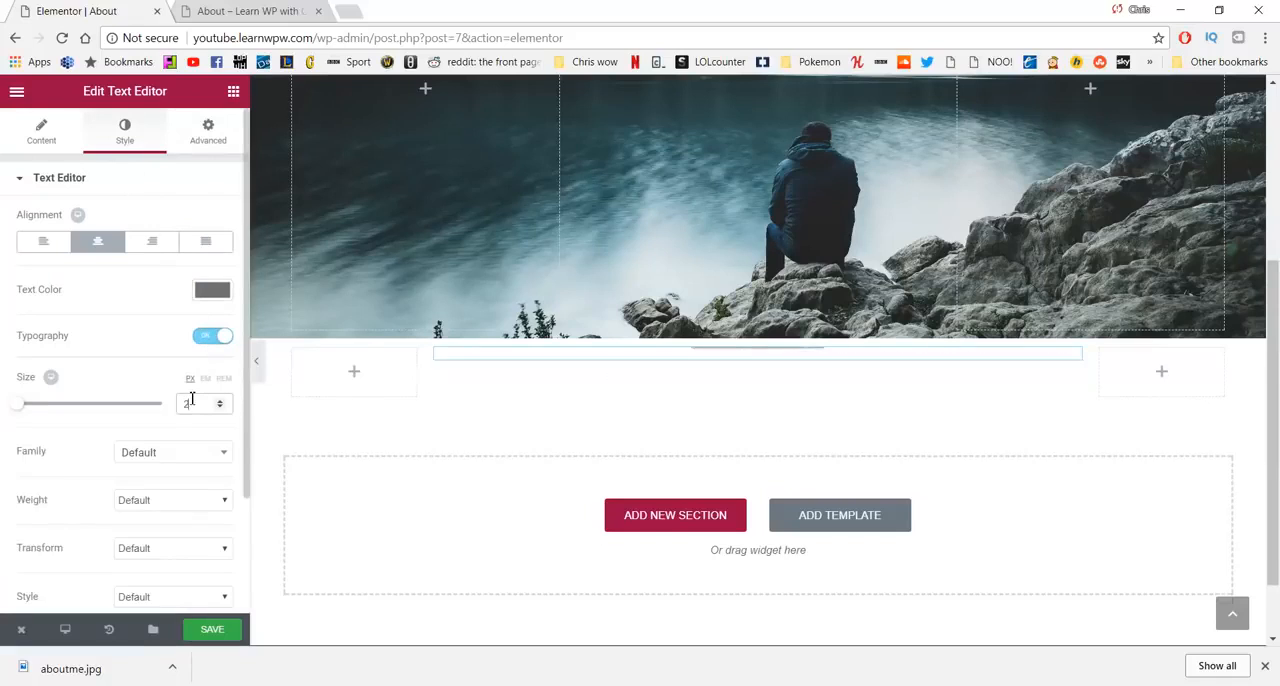
left_click(183, 507)
left_click(168, 538)
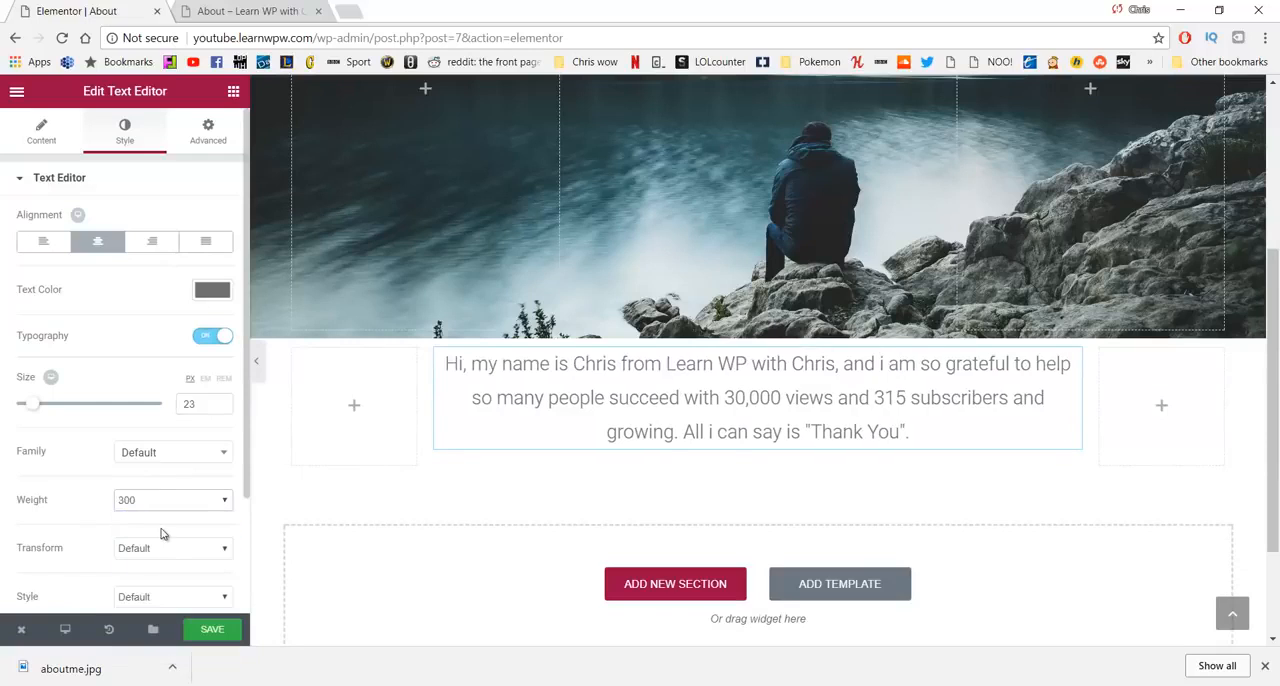
scroll(167, 454, "down", 2)
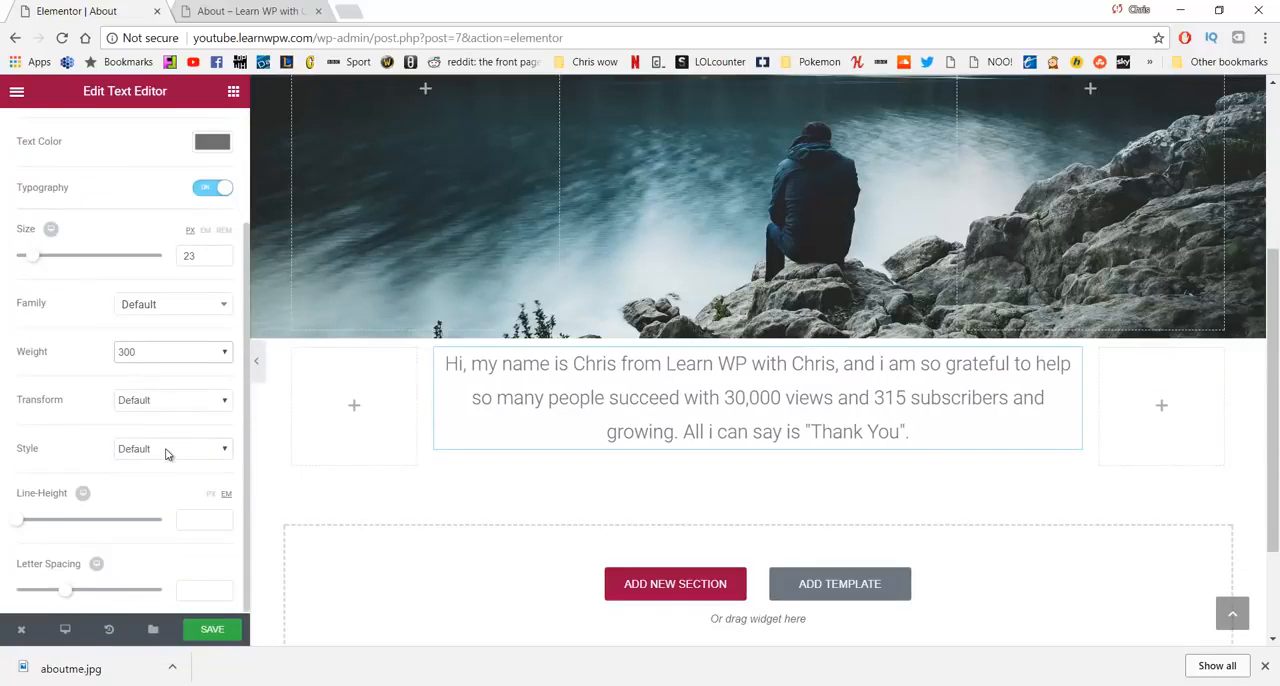
scroll(167, 454, "up", 2)
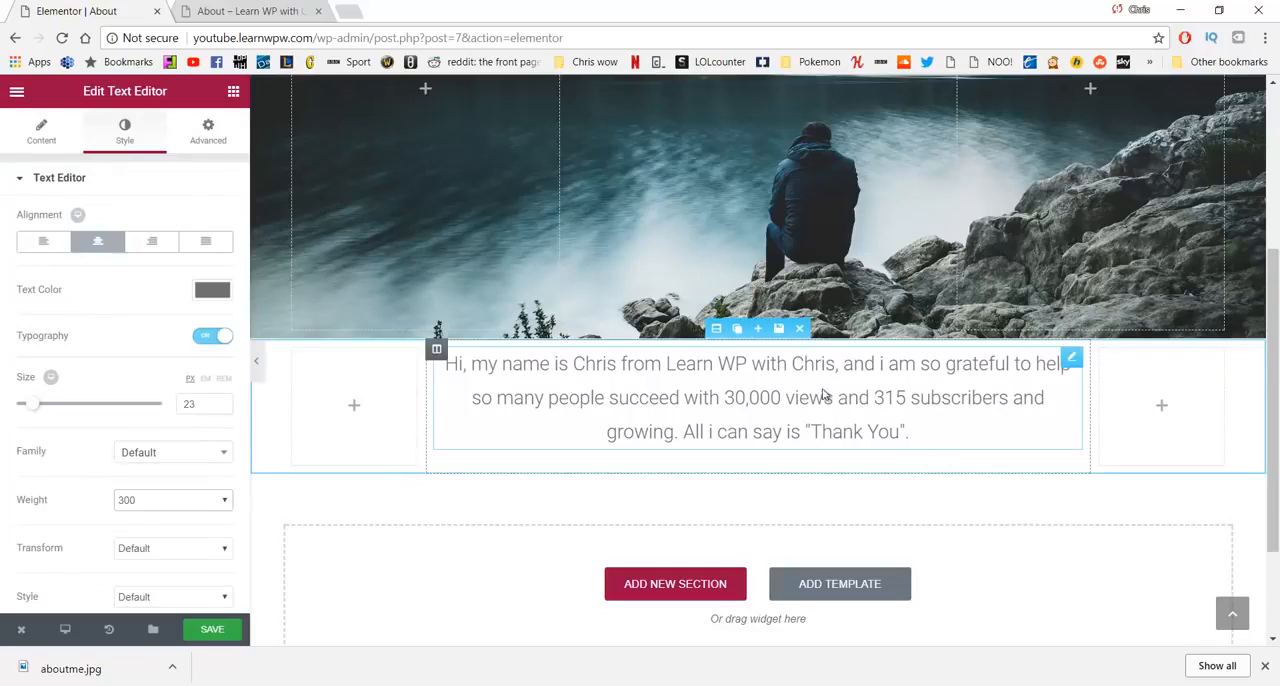
- Unlink the introduction widget's margins and set both the top and bottom margins to 100 px
left_click(207, 131)
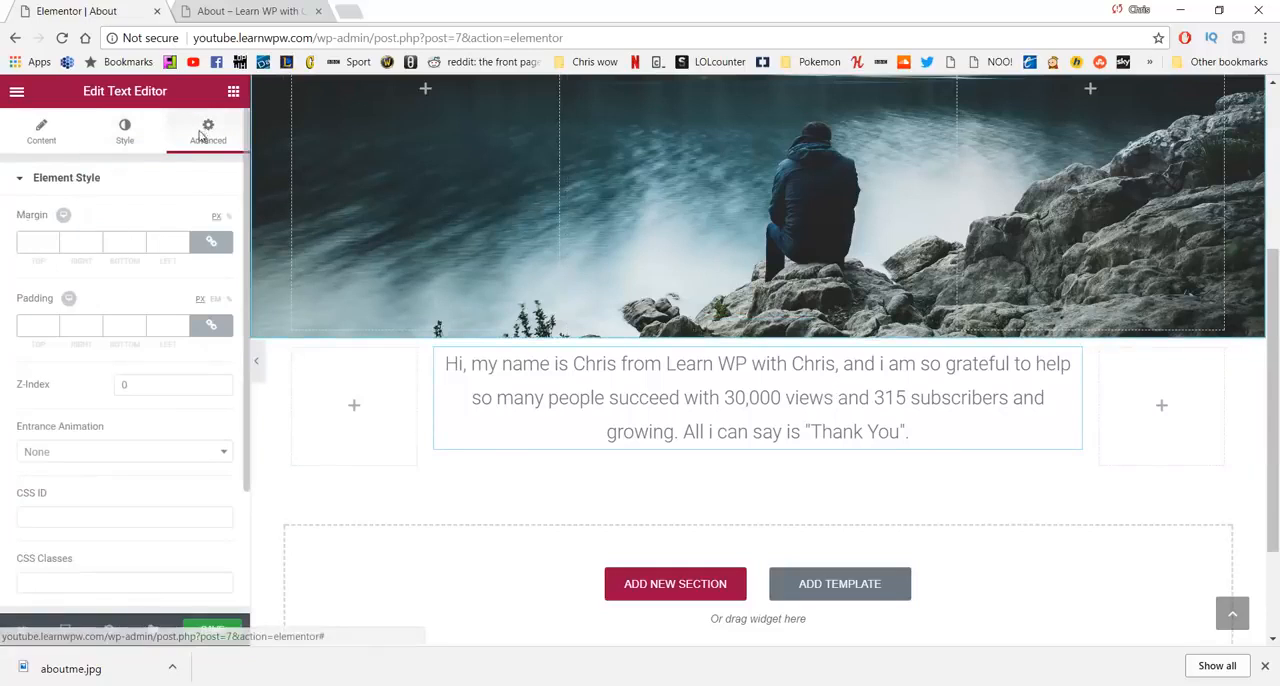
left_click(212, 245)
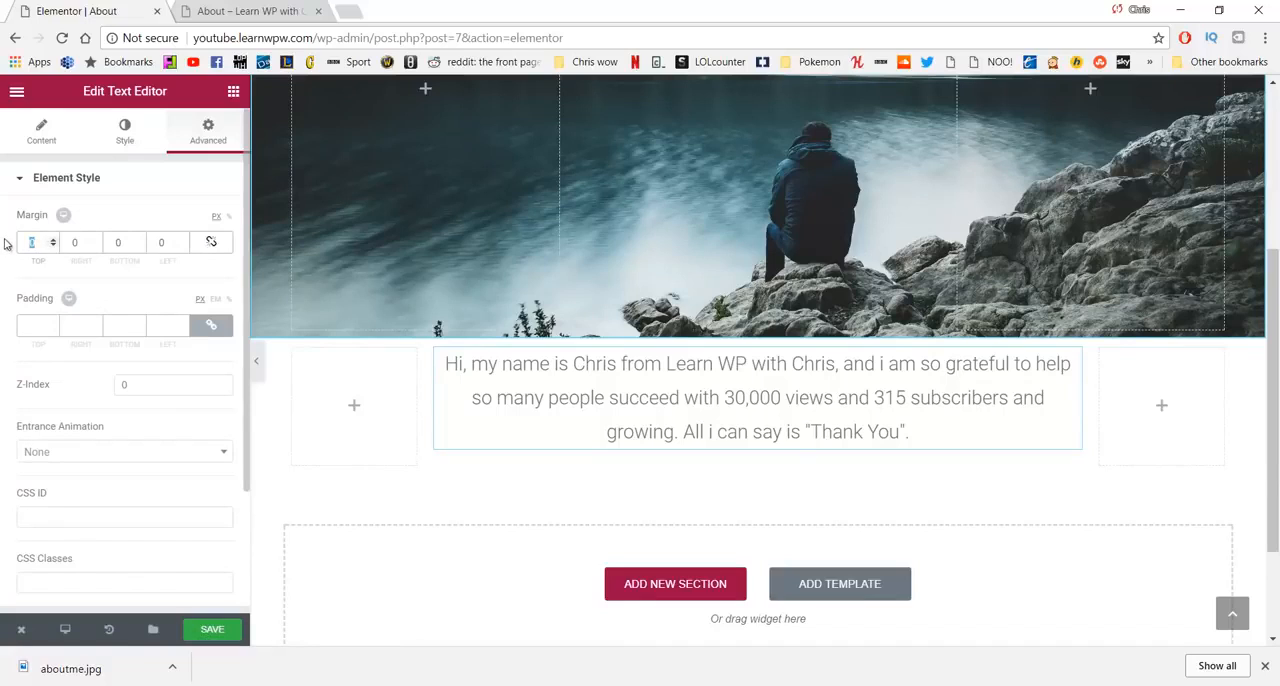
type("100")
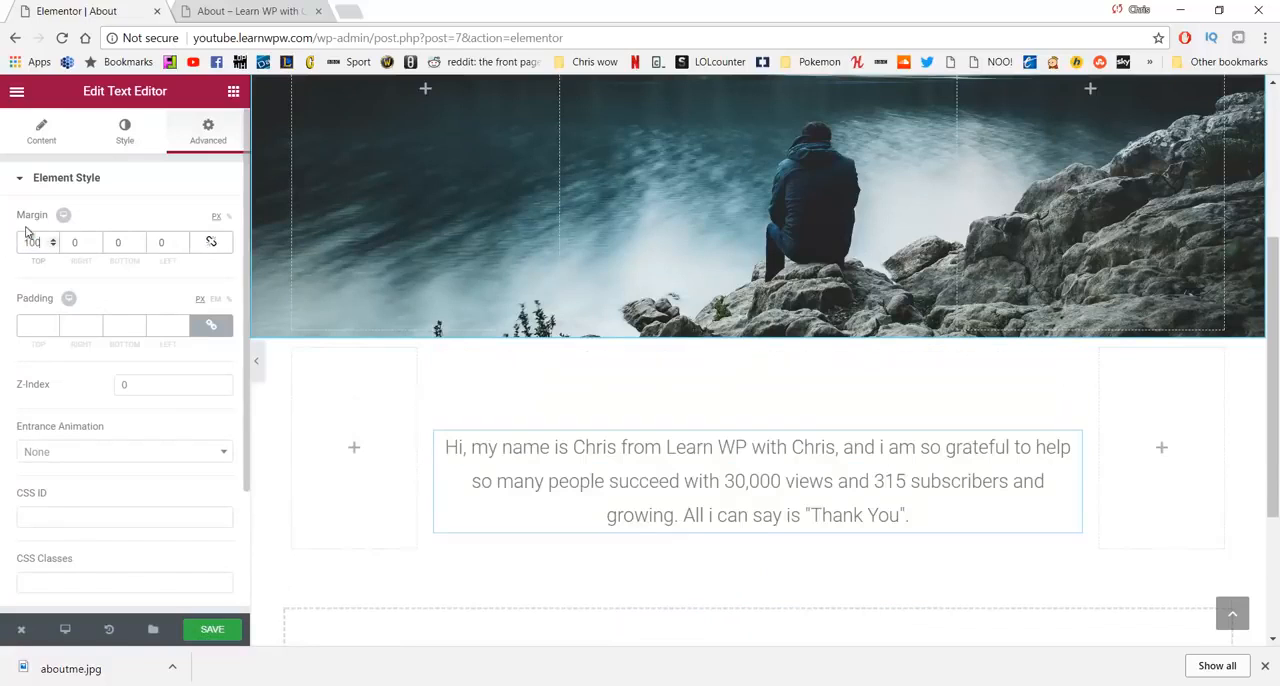
double_click(123, 245)
type("100")
scroll(395, 305, "down", 2)
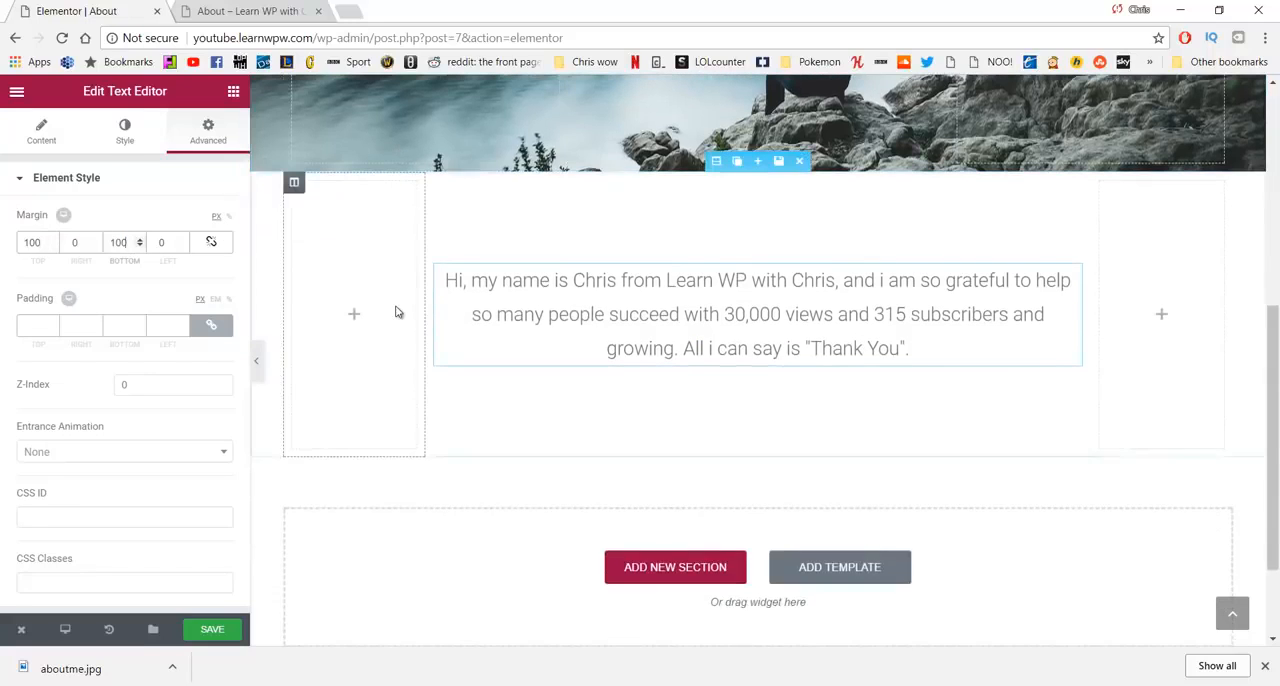
scroll(395, 305, "up", 3)
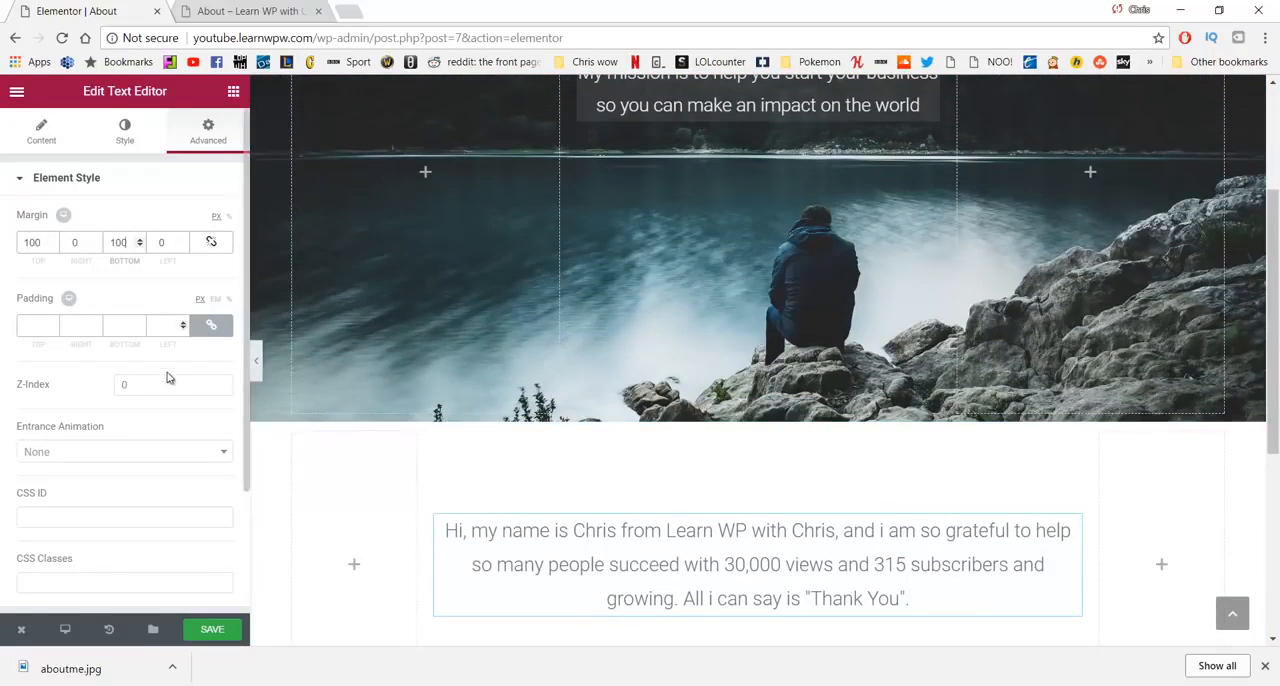
- Save the About page and open its live version to check the banner and the introduction section
left_click(213, 627)
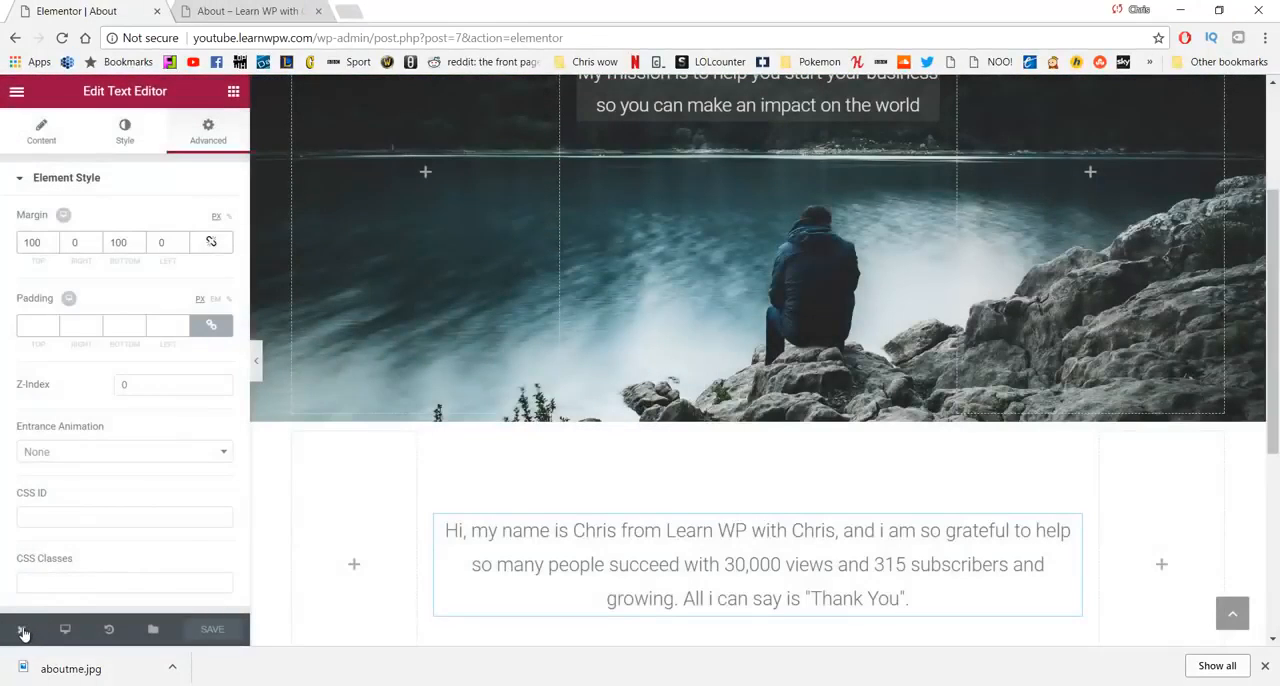
mouse_move(21, 630)
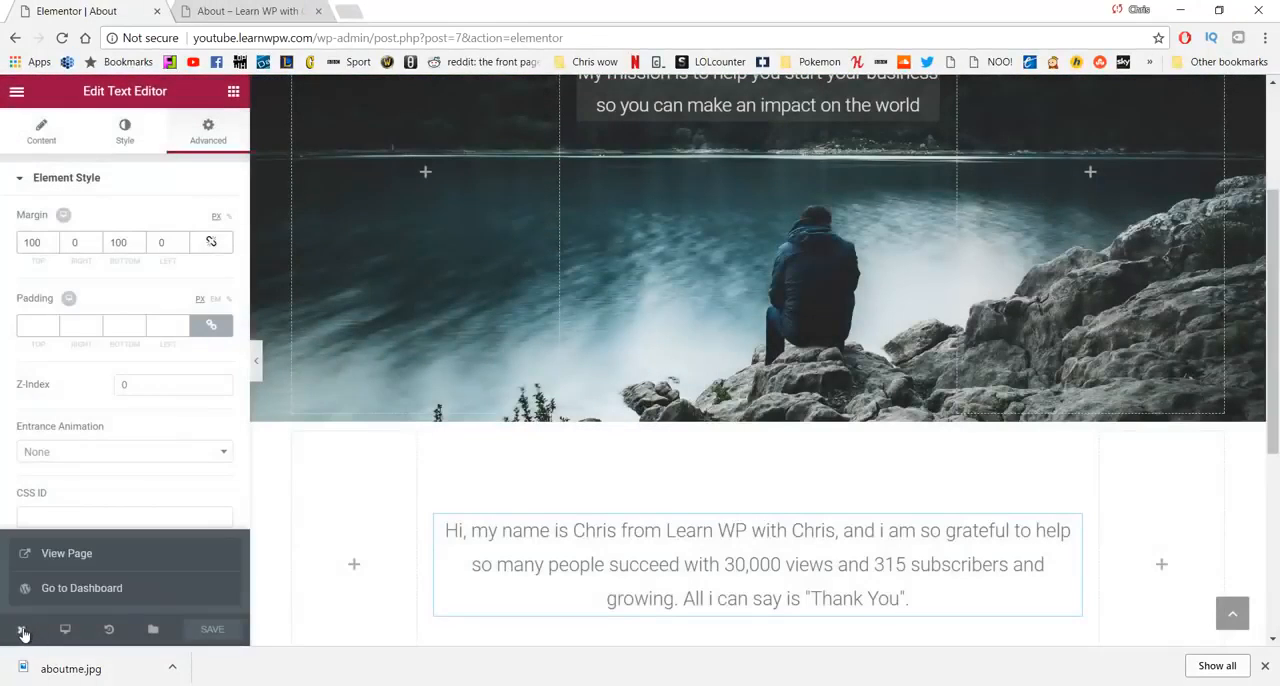
left_click(63, 557)
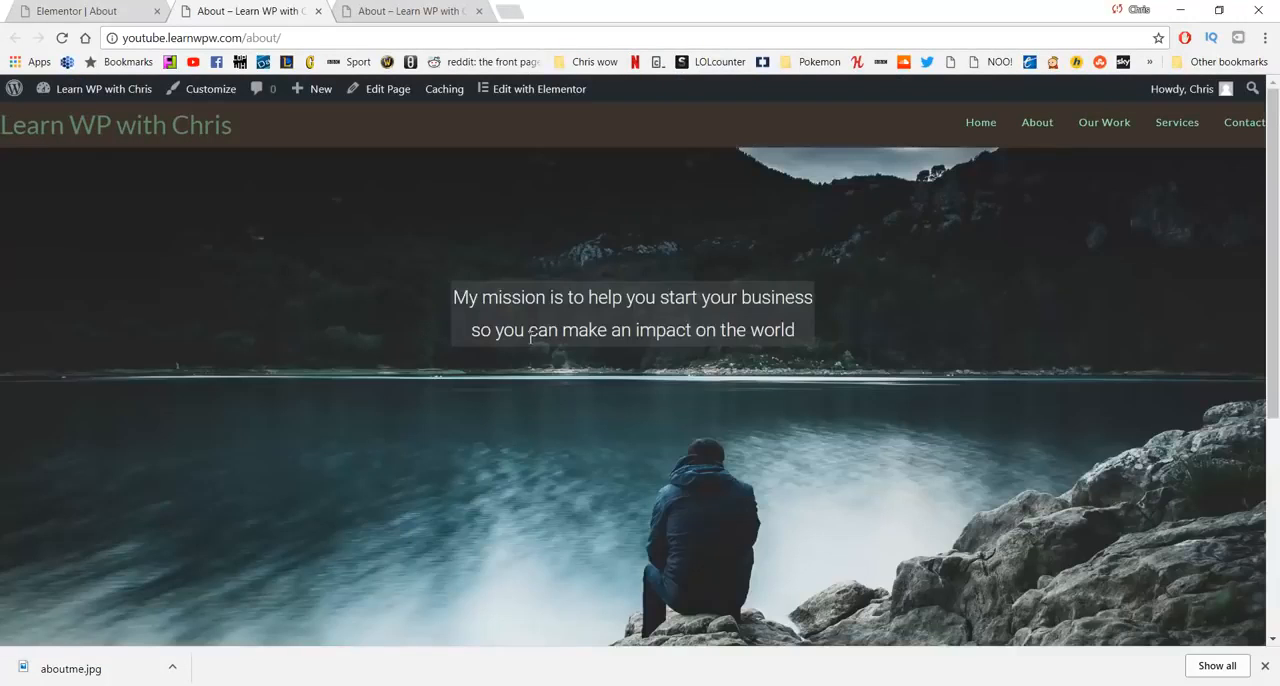
scroll(445, 280, "down", 4)
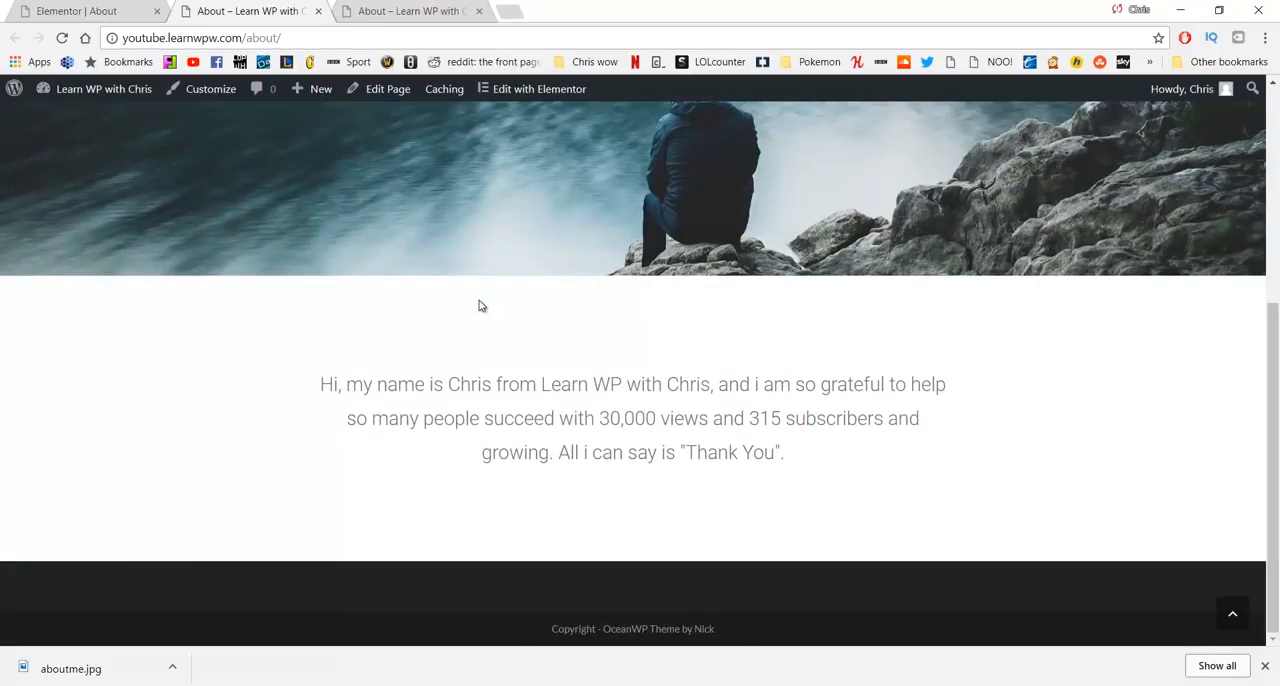
scroll(478, 300, "up", 5)
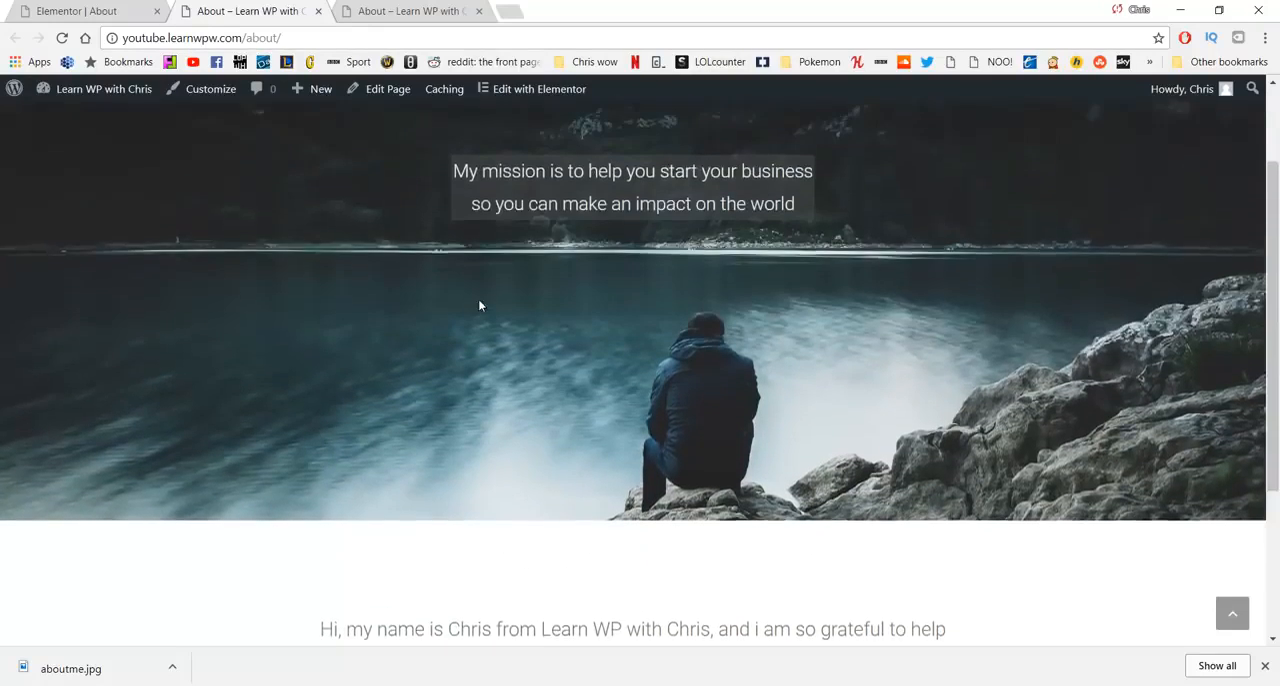
- Compare the About page in the two live preview tabs, examining the banner and the introduction section
key("ctrl+Tab")
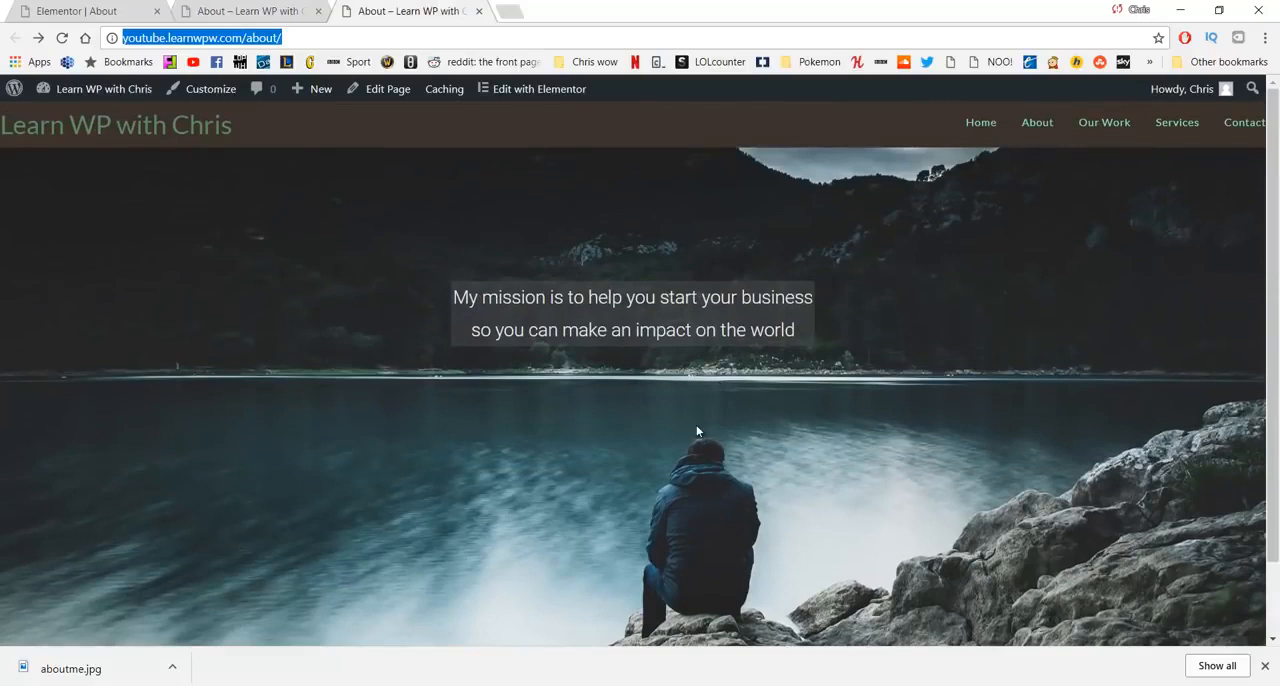
scroll(697, 430, "down", 2)
scroll(697, 428, "up", 2)
key("ctrl+shift+Tab")
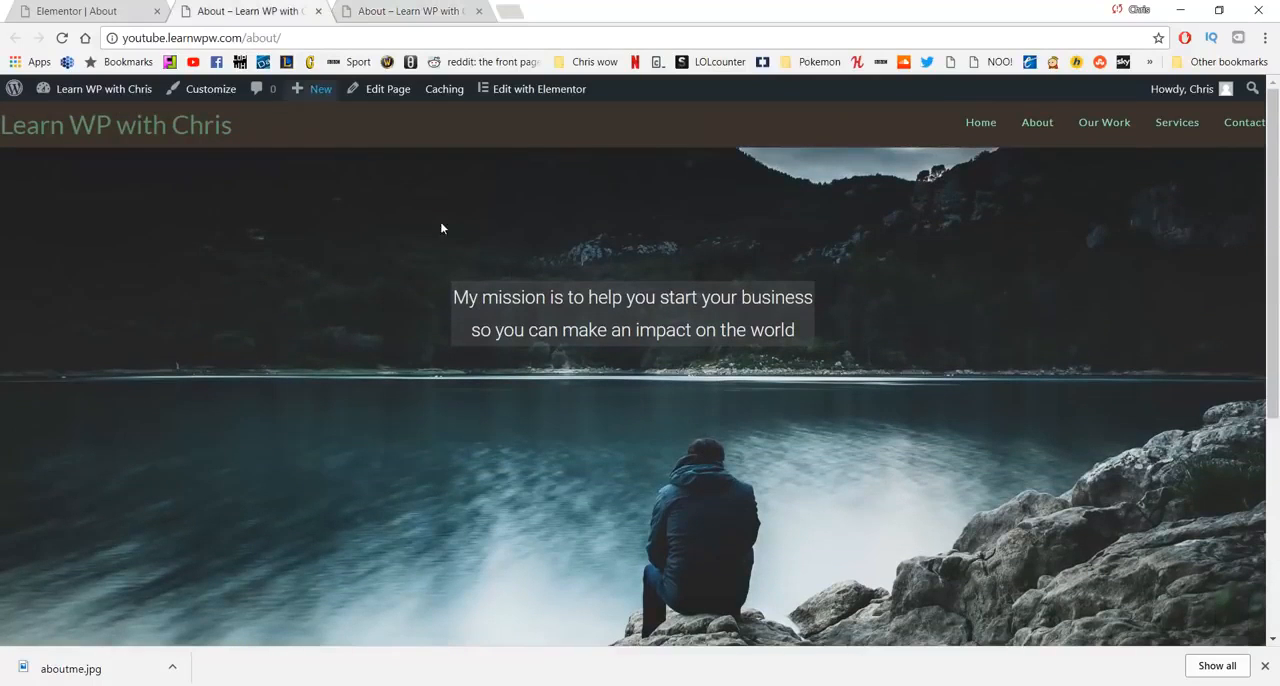
scroll(528, 327, "down", 4)
scroll(590, 320, "up", 4)
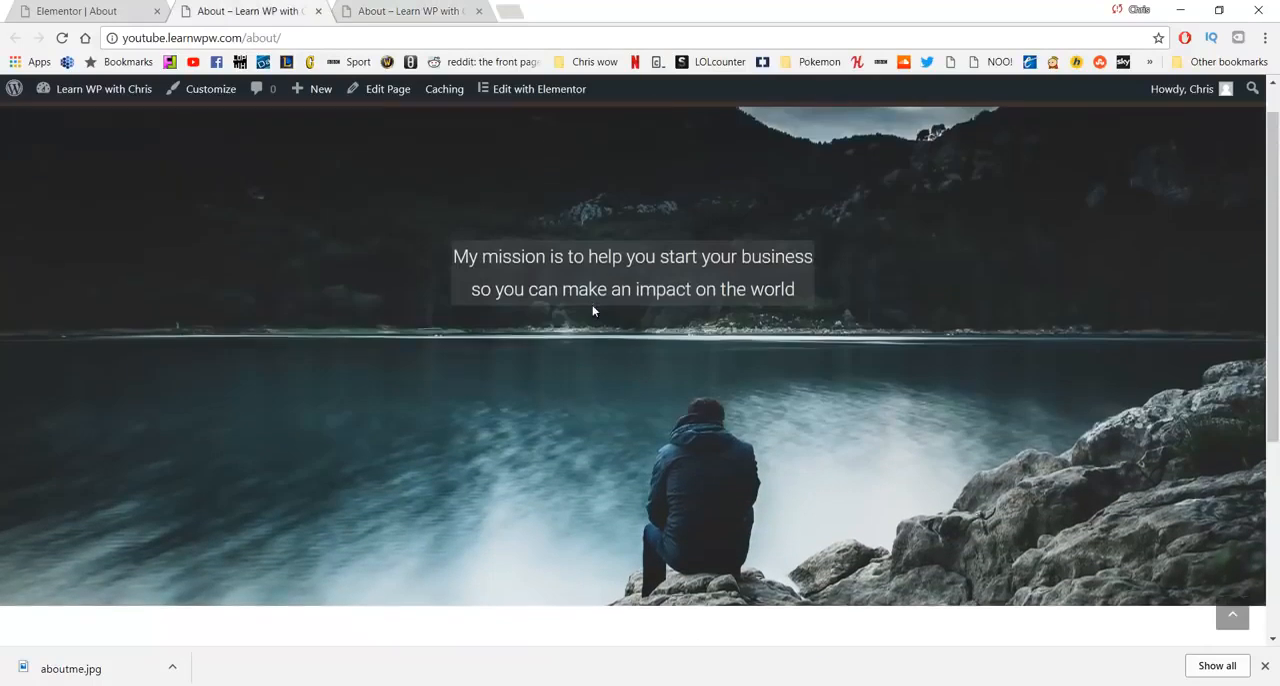
scroll(572, 320, "down", 4)
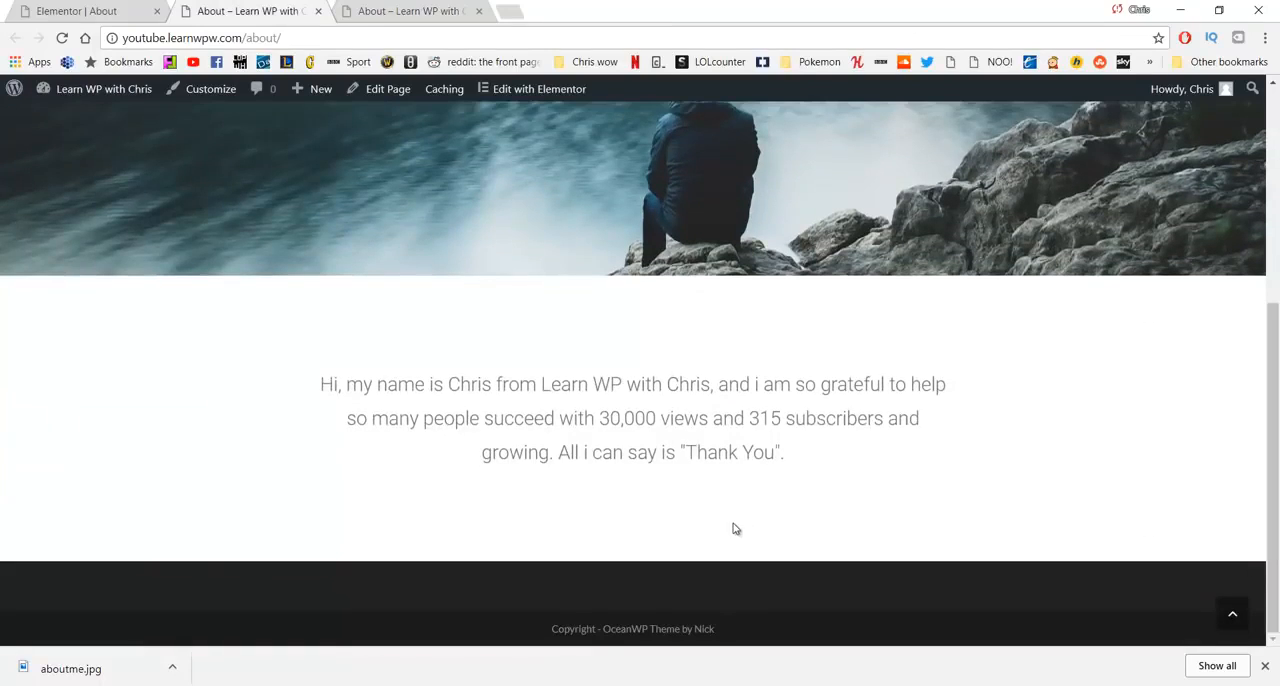
- Return to the Elementor editor and add a section with three equal columns below the introduction text
left_click(93, 8)
scroll(556, 285, "down", 5)
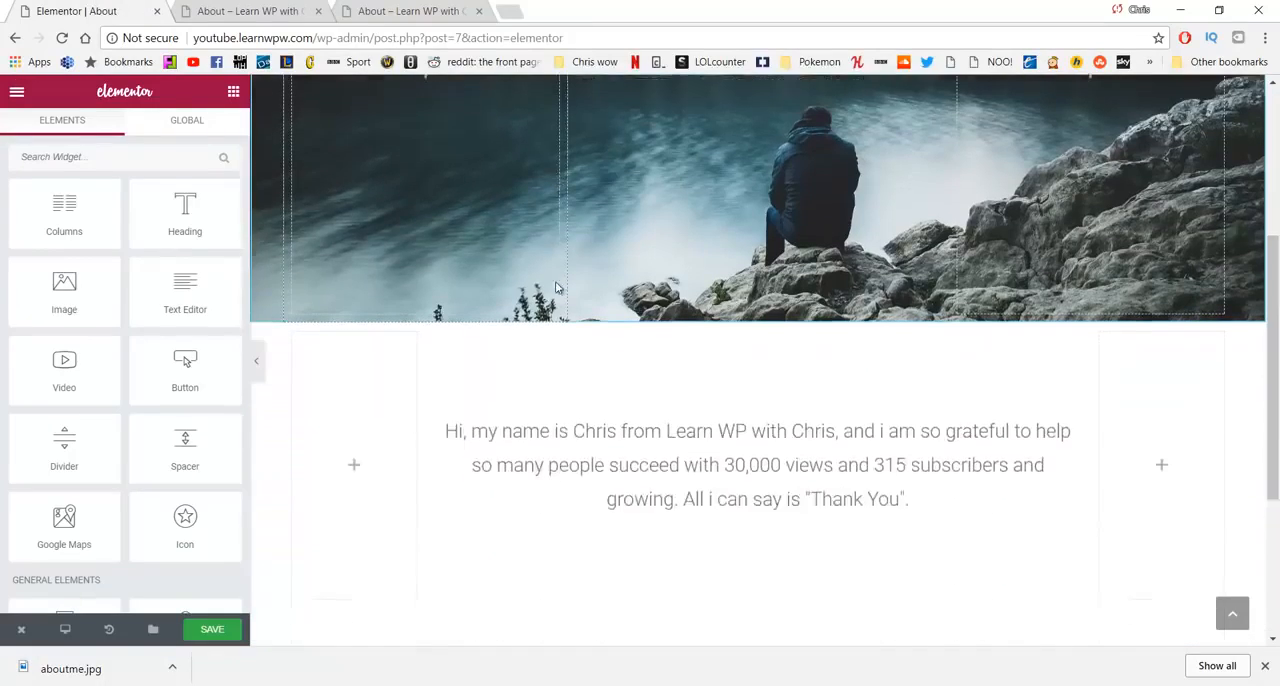
scroll(556, 287, "down", 3)
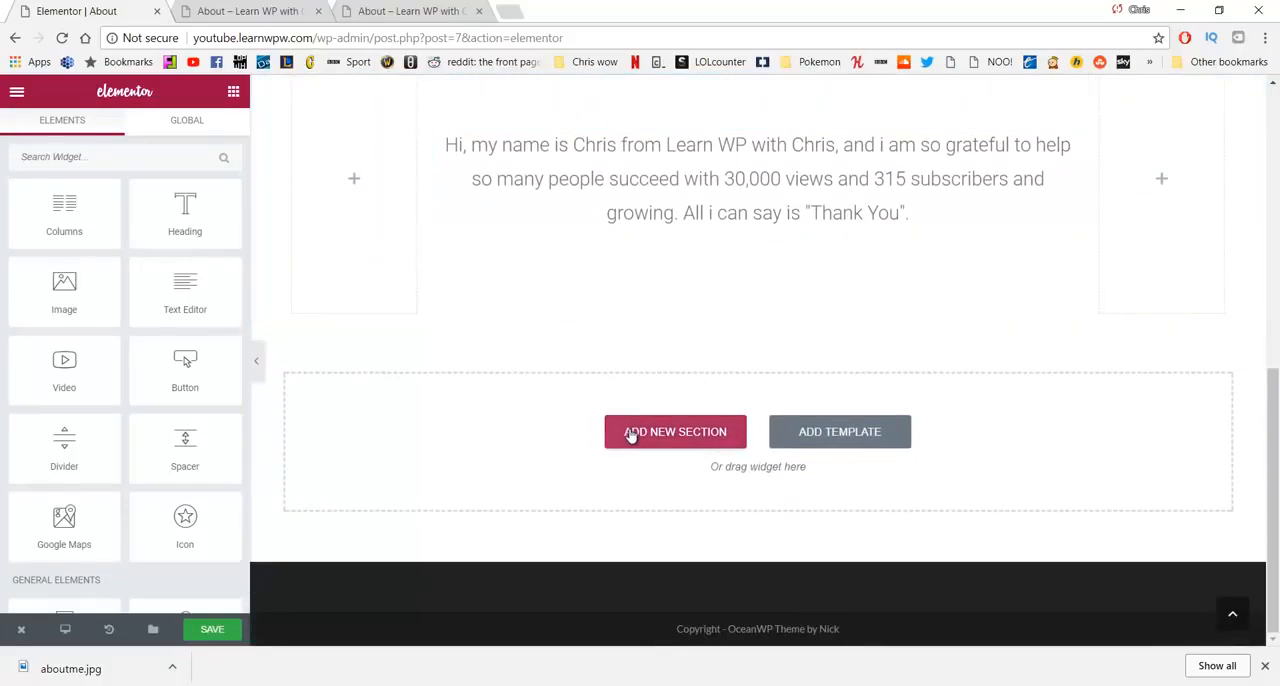
left_click(630, 436)
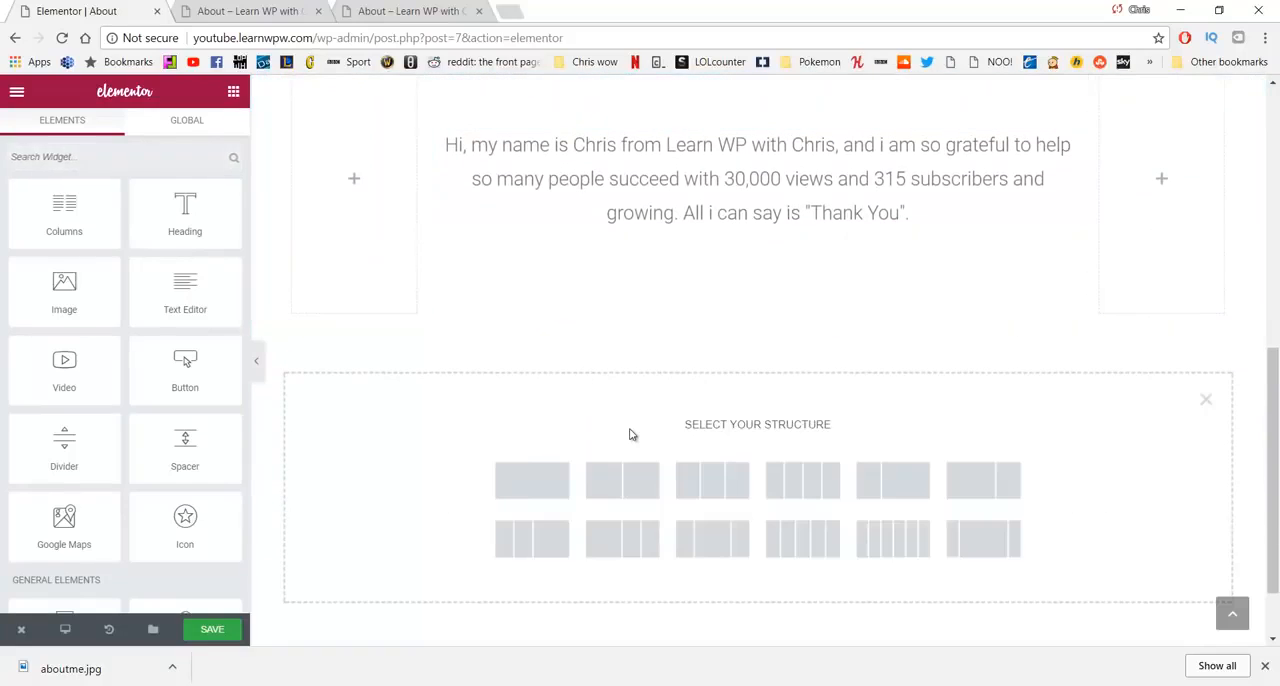
left_click(697, 488)
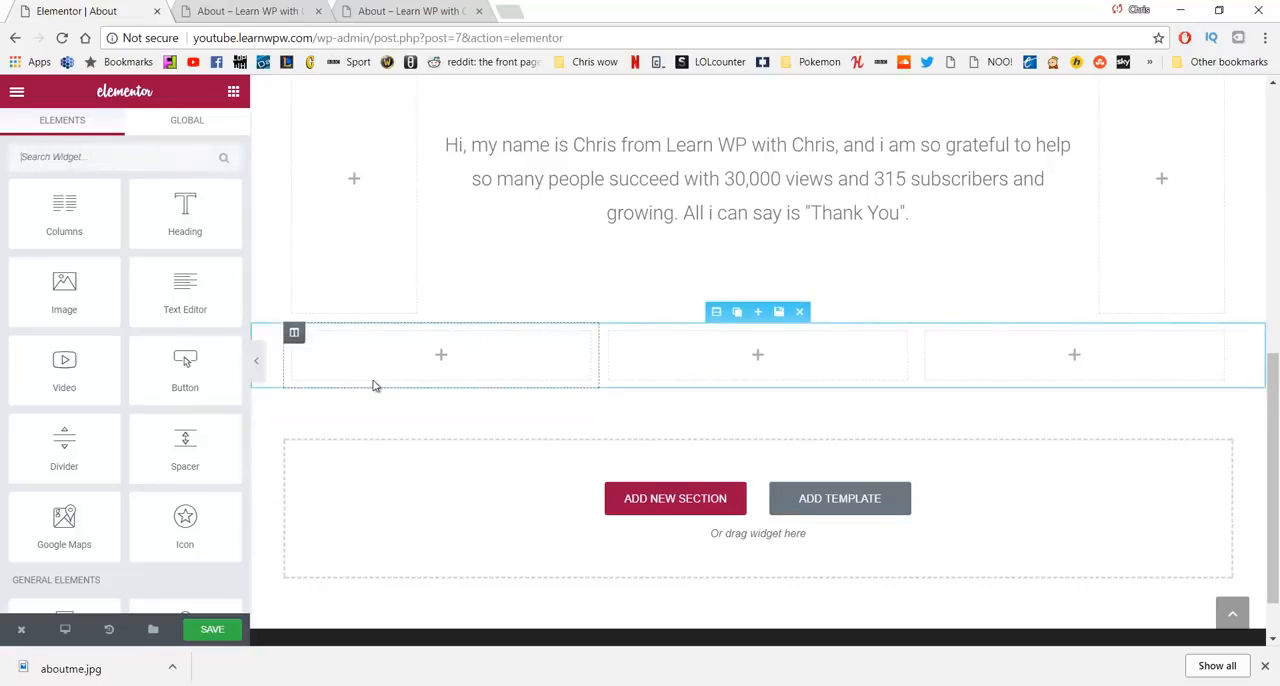
- Give the first column of the new section a classic background with the image dog.jpg from the media library
left_click(295, 333)
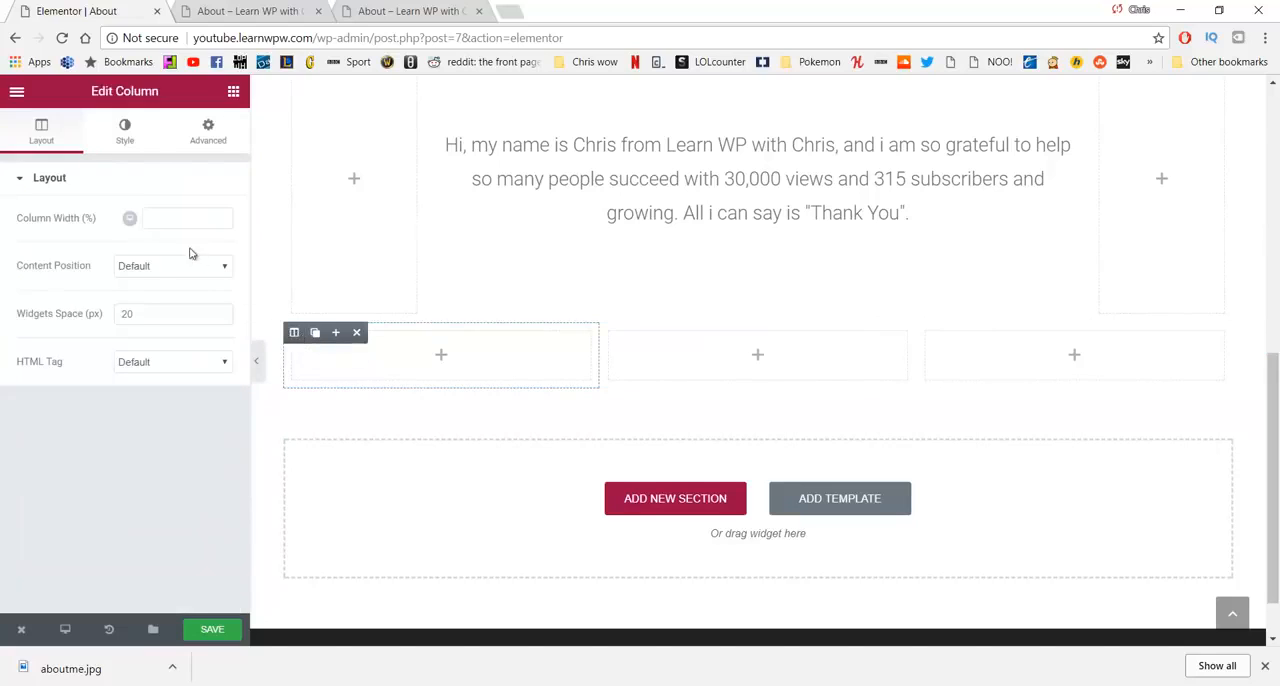
left_click(128, 131)
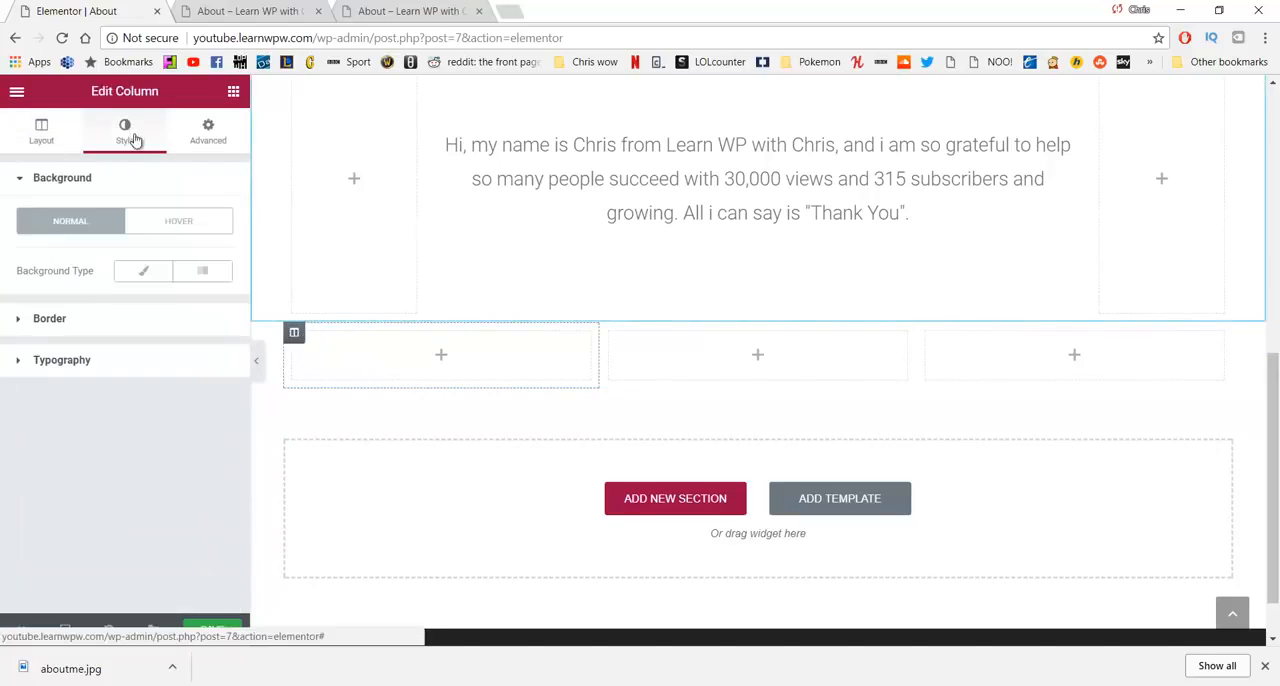
left_click(136, 276)
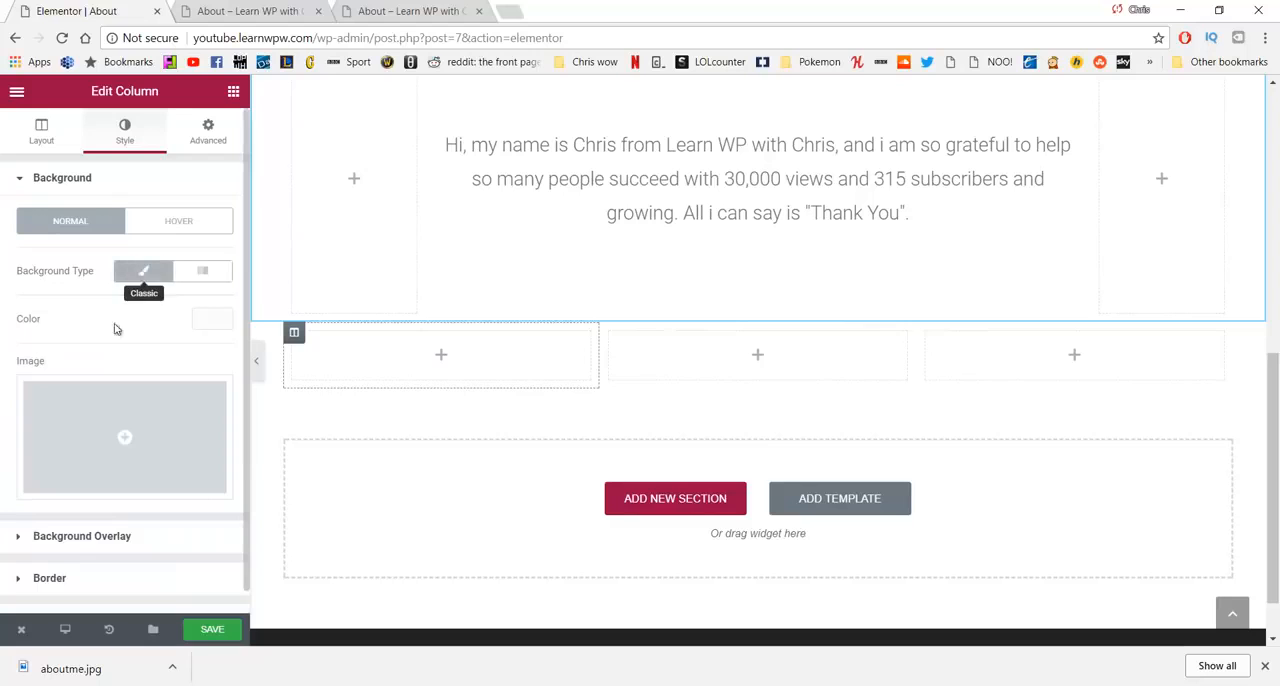
left_click(116, 425)
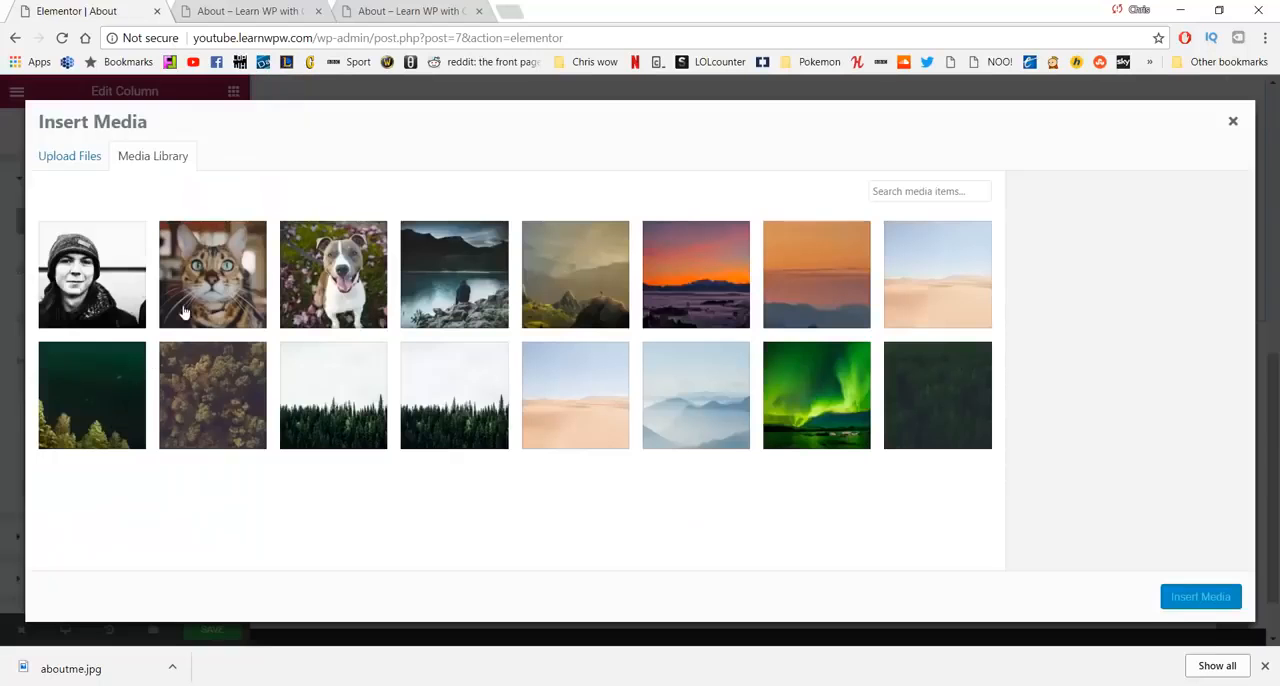
left_click(308, 258)
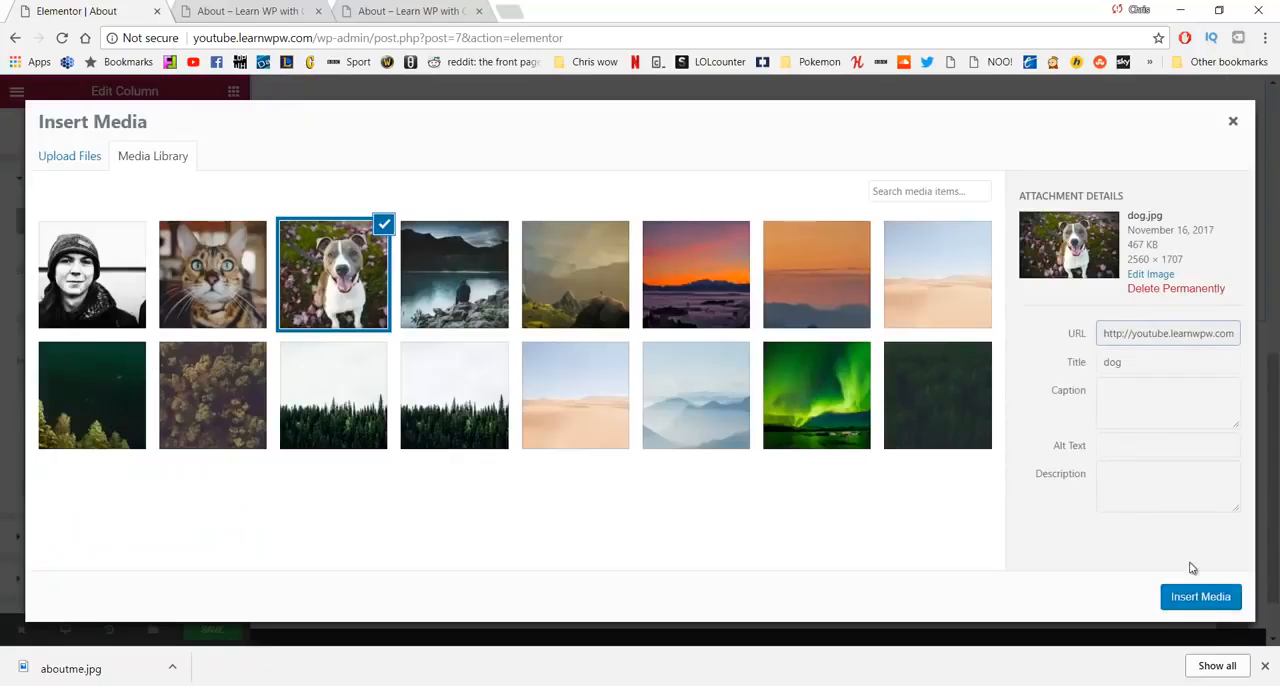
left_click(1182, 595)
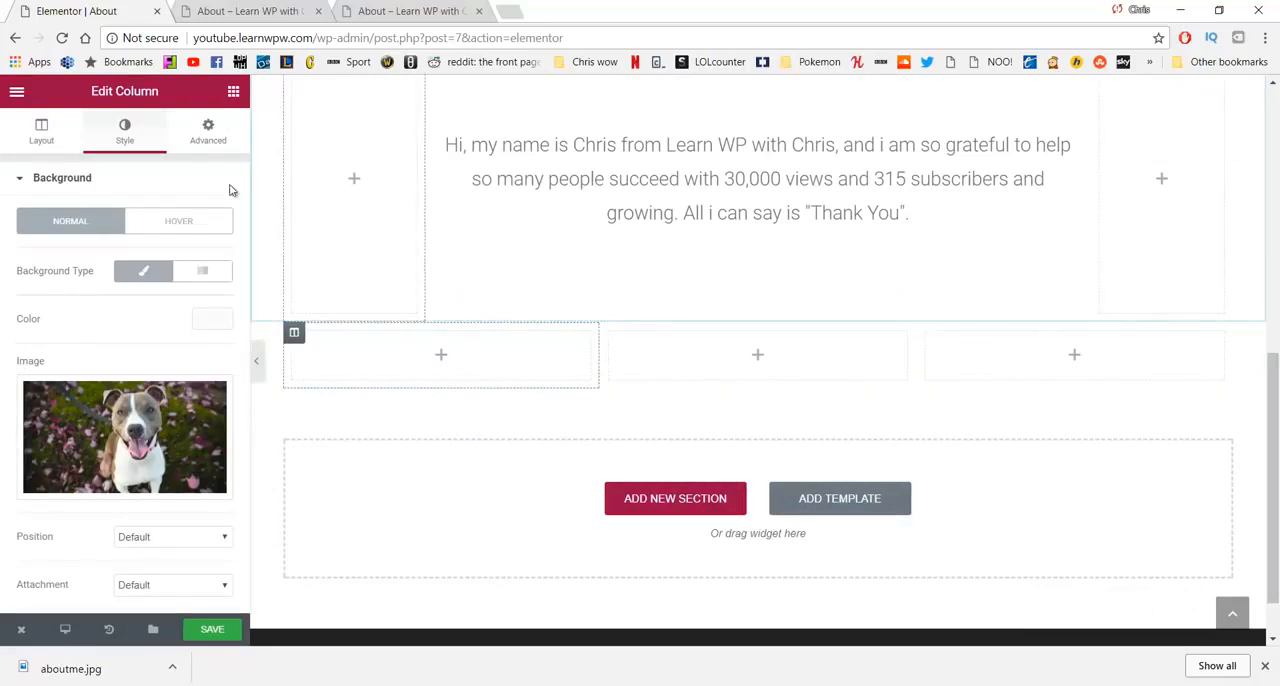
- Add a Spacer widget to the first column and set its space to 200
left_click(233, 92)
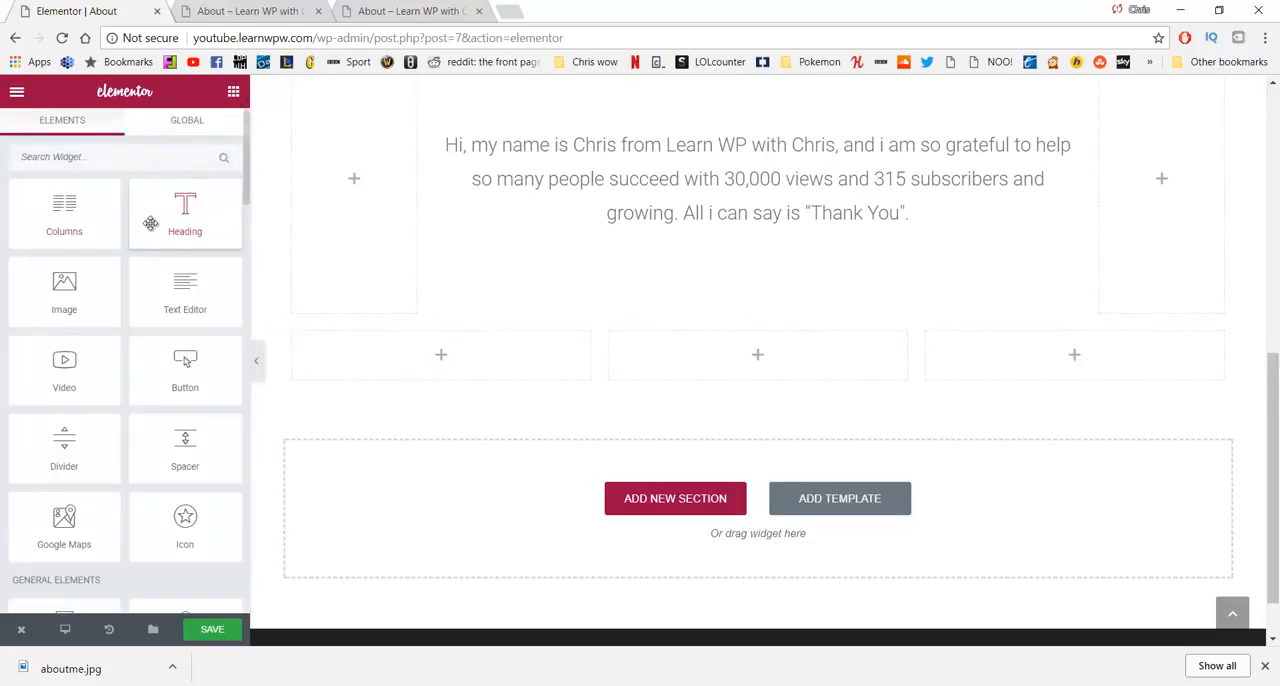
left_click_drag(185, 440, 390, 364)
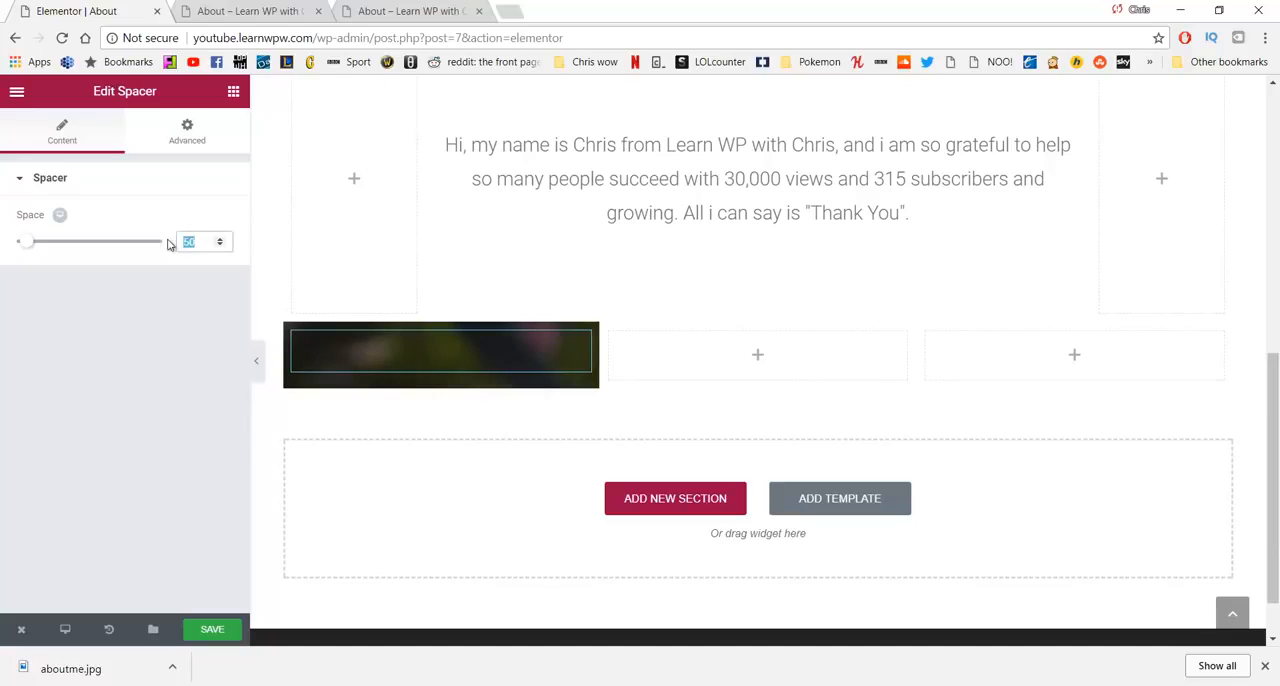
type("200")
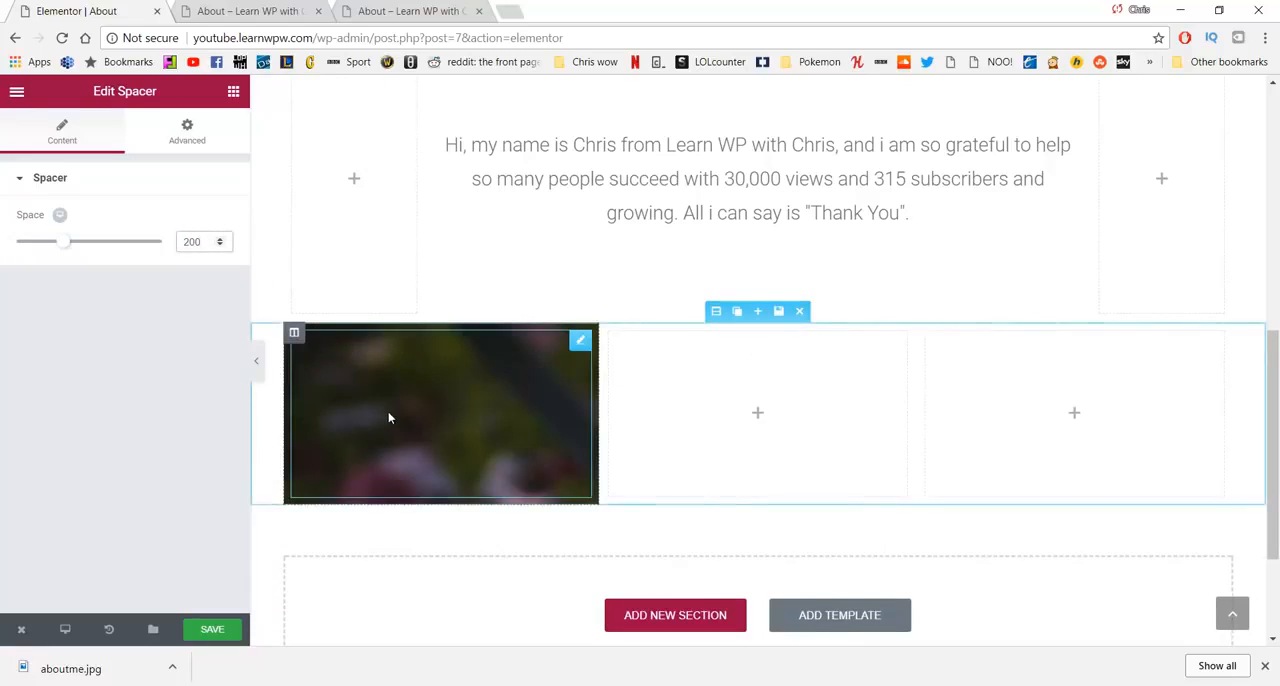
- Set the first column's background image position to Center Center and its size to Cover
left_click(296, 334)
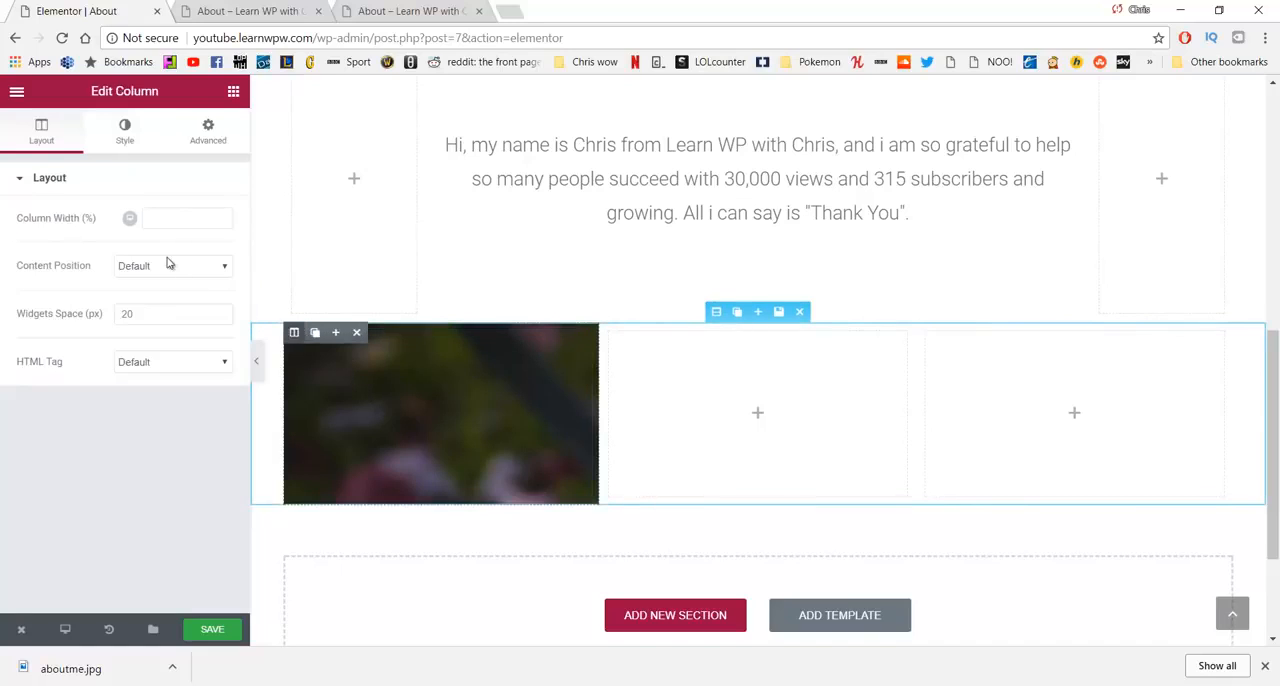
left_click(124, 130)
scroll(98, 301, "down", 2)
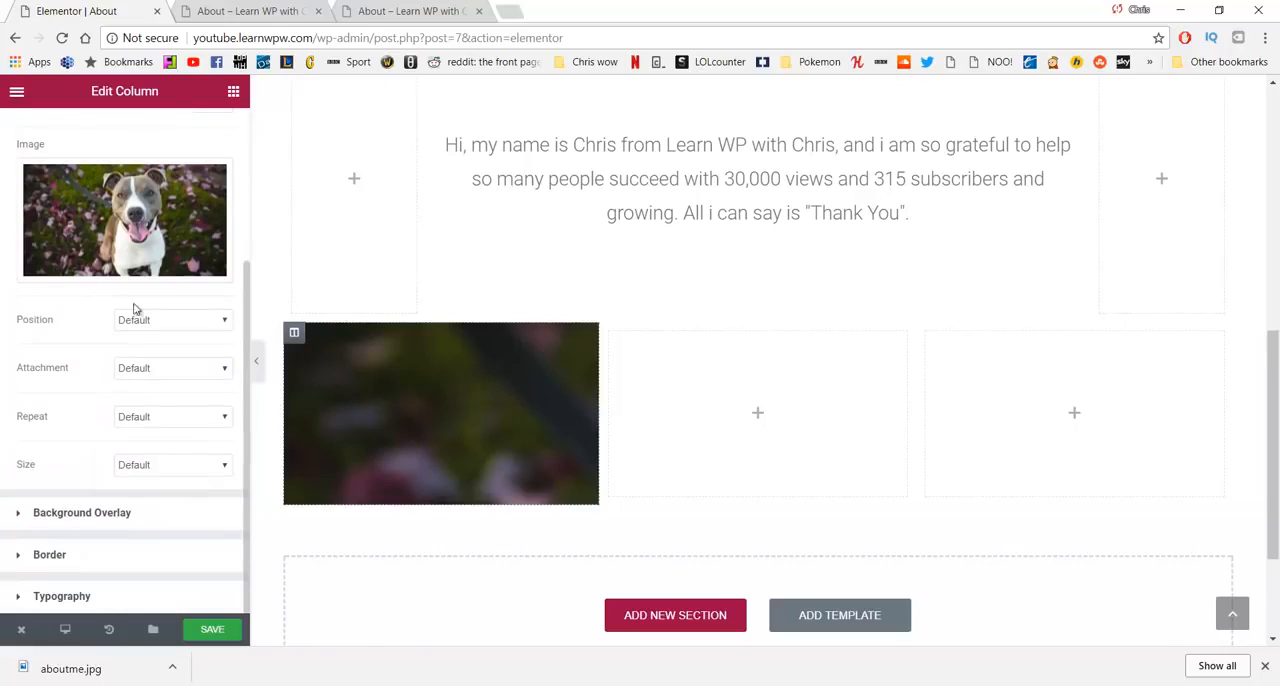
left_click(176, 320)
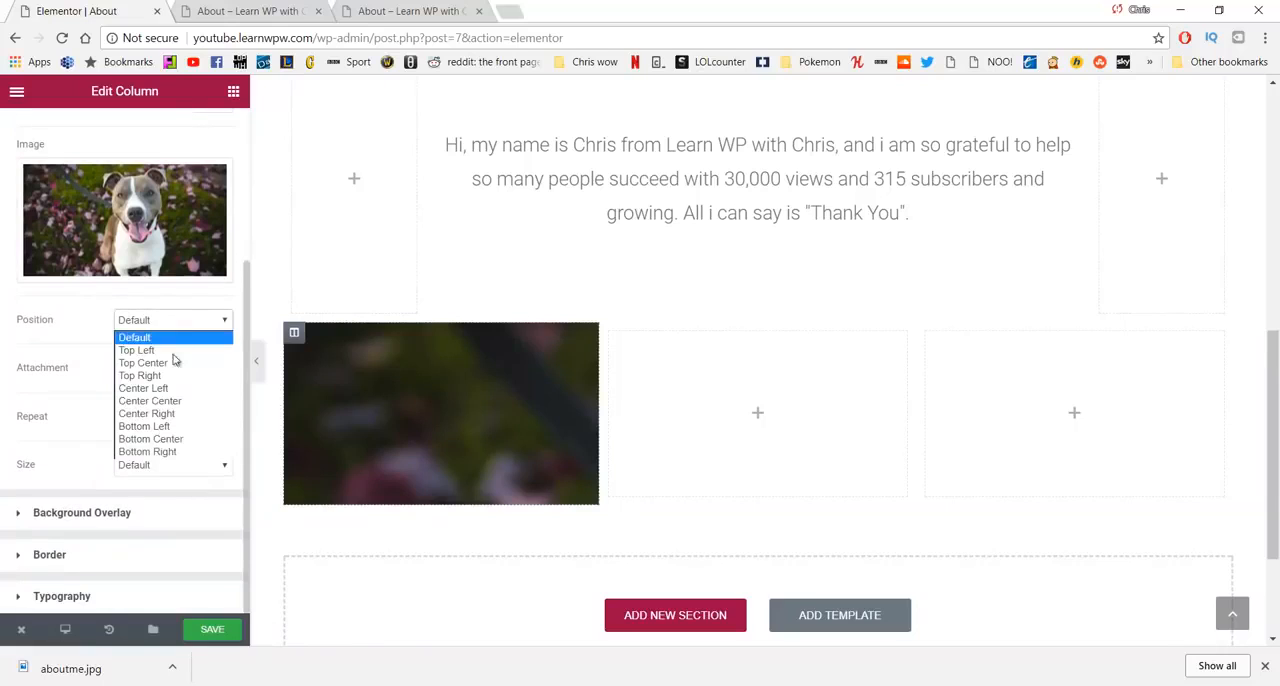
left_click(170, 401)
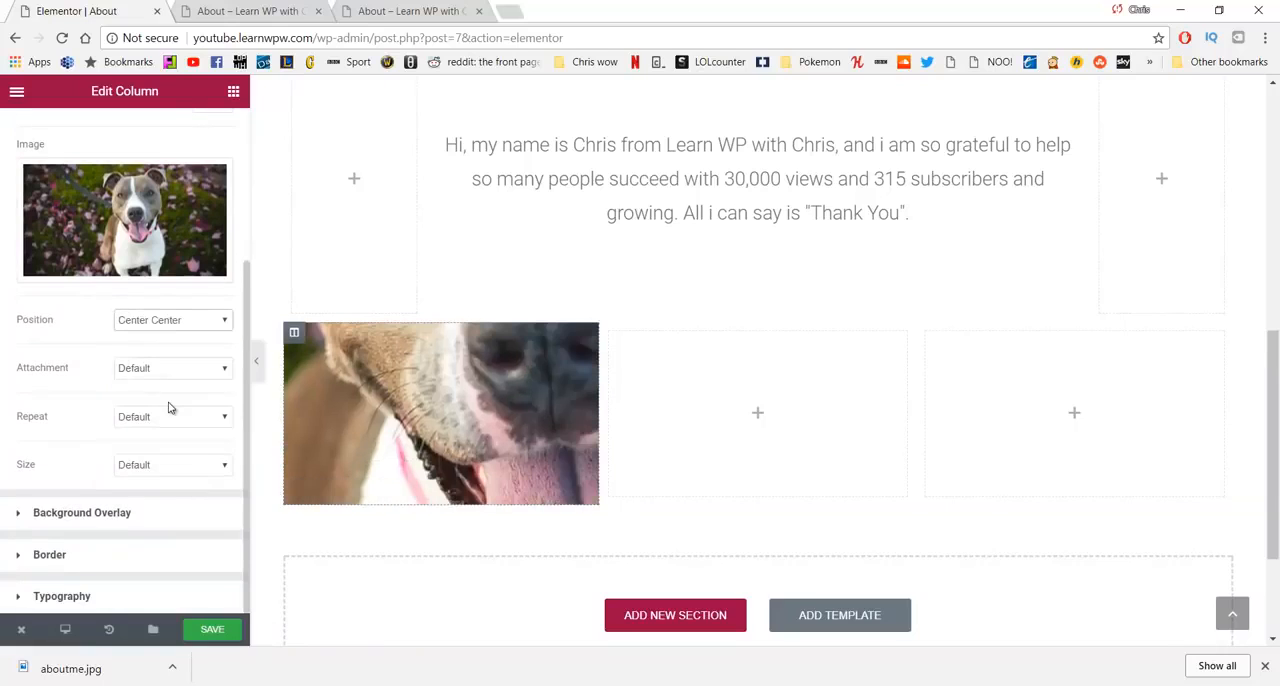
left_click(167, 464)
left_click(150, 507)
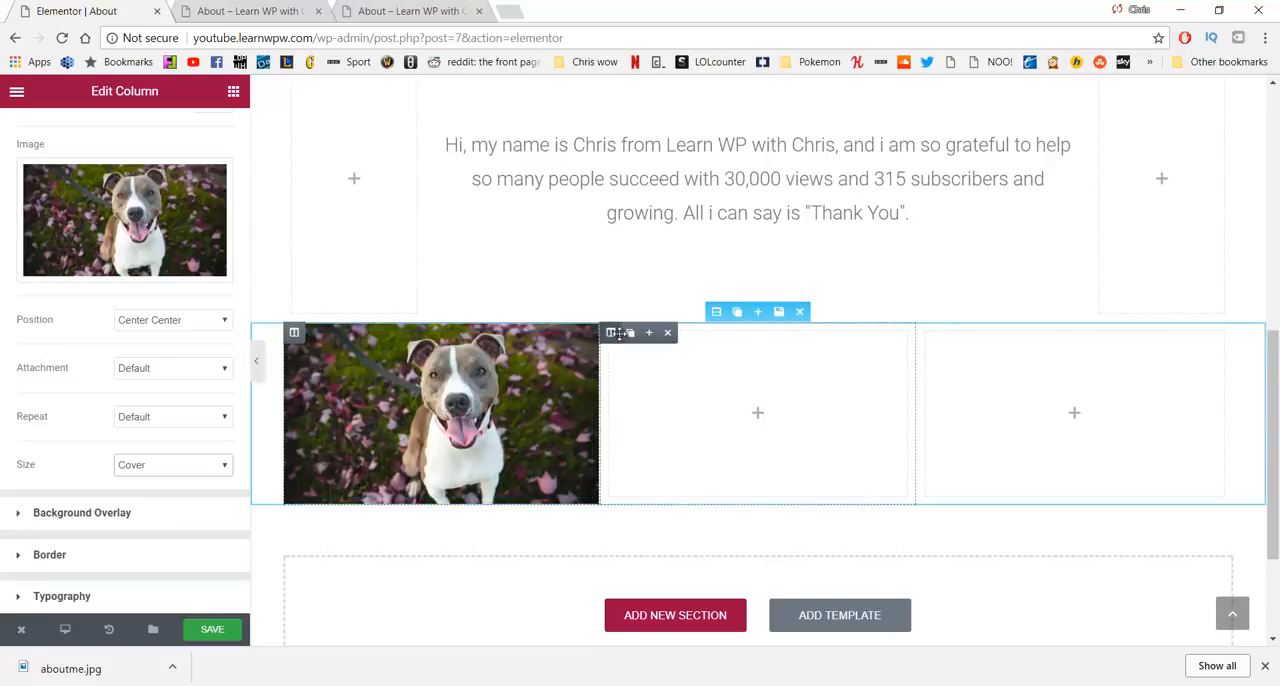
- Give the middle column a classic background with the black-and-white portrait of the man in a beanie
left_click(613, 332)
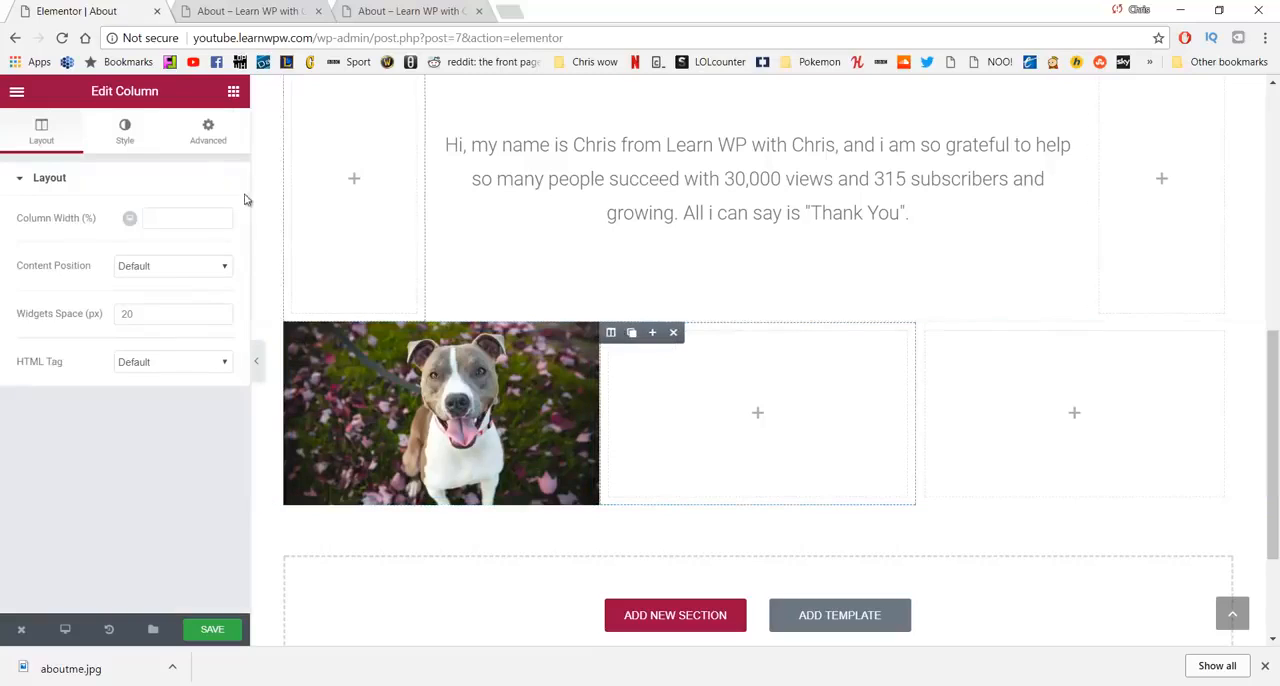
left_click(126, 131)
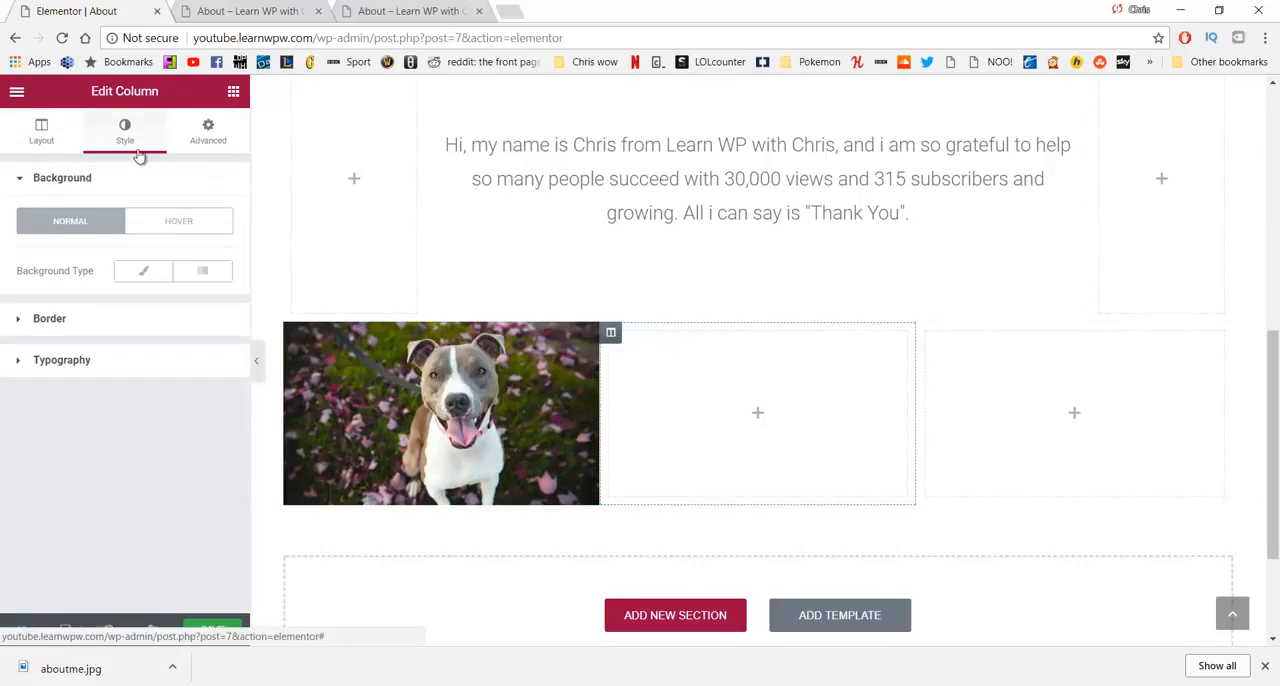
left_click(143, 271)
left_click(96, 430)
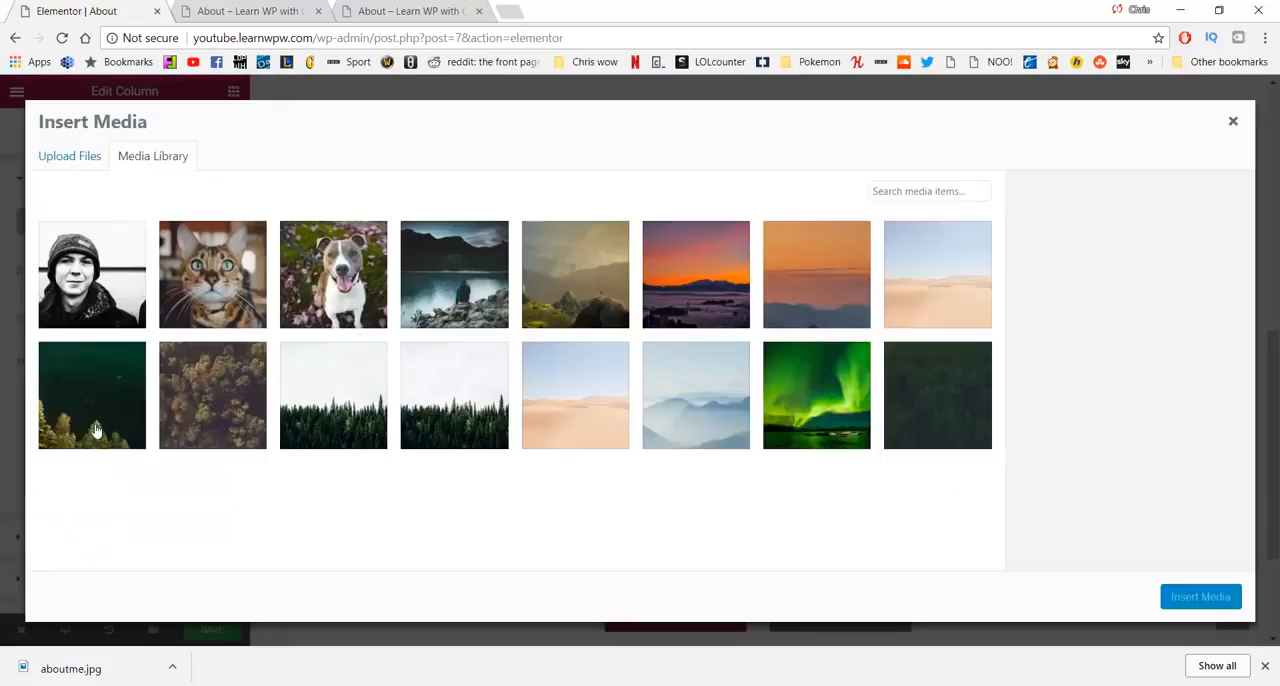
left_click(66, 286)
left_click(1193, 592)
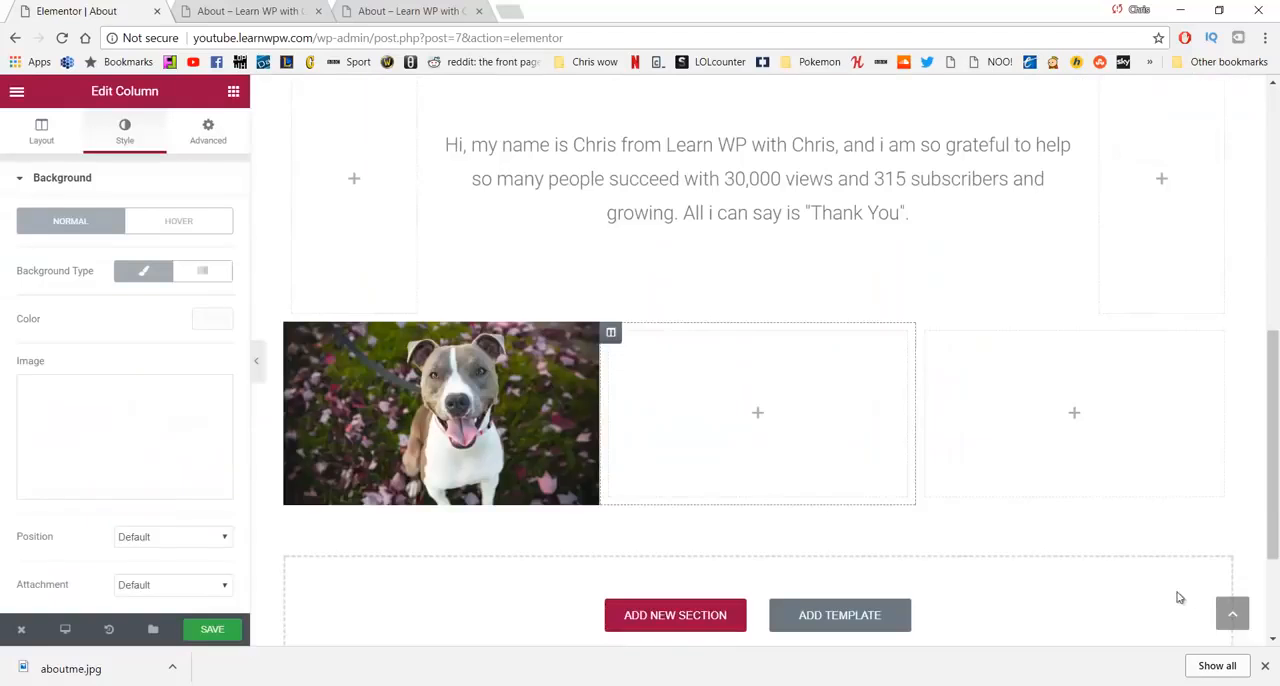
- Center the middle column's background image and set its size to Cover
scroll(158, 340, "down", 3)
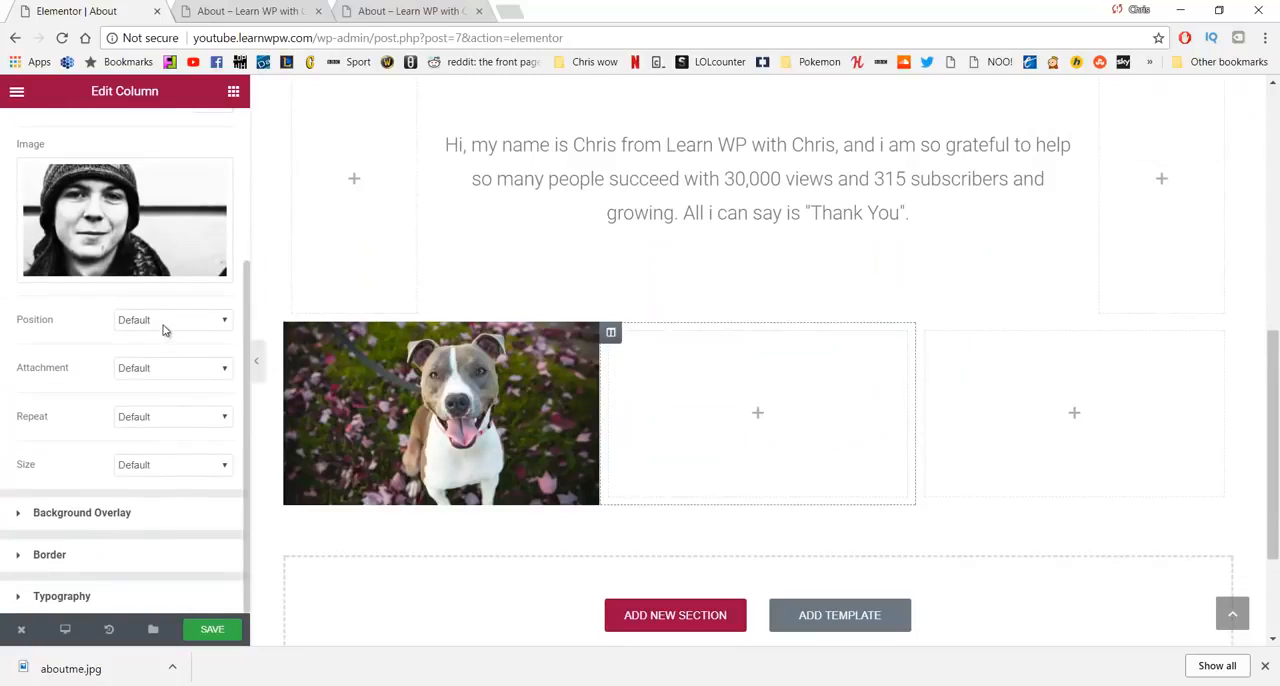
left_click(166, 330)
left_click(177, 414)
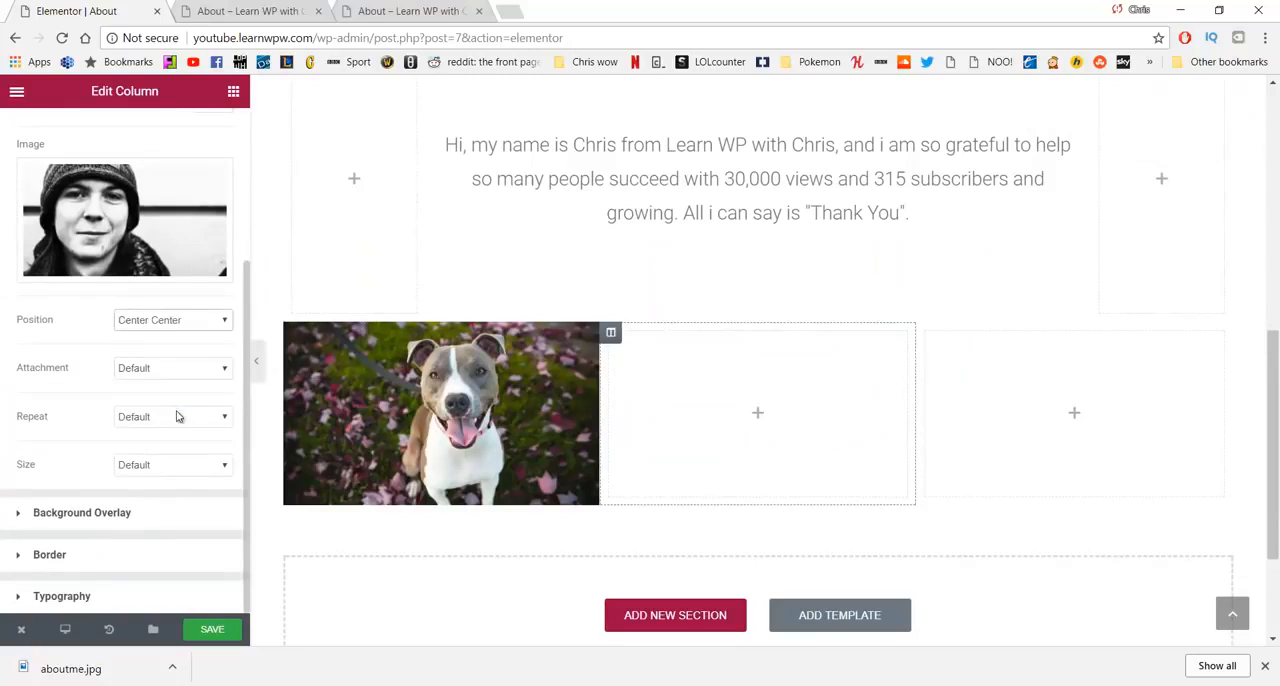
left_click(166, 470)
left_click(166, 510)
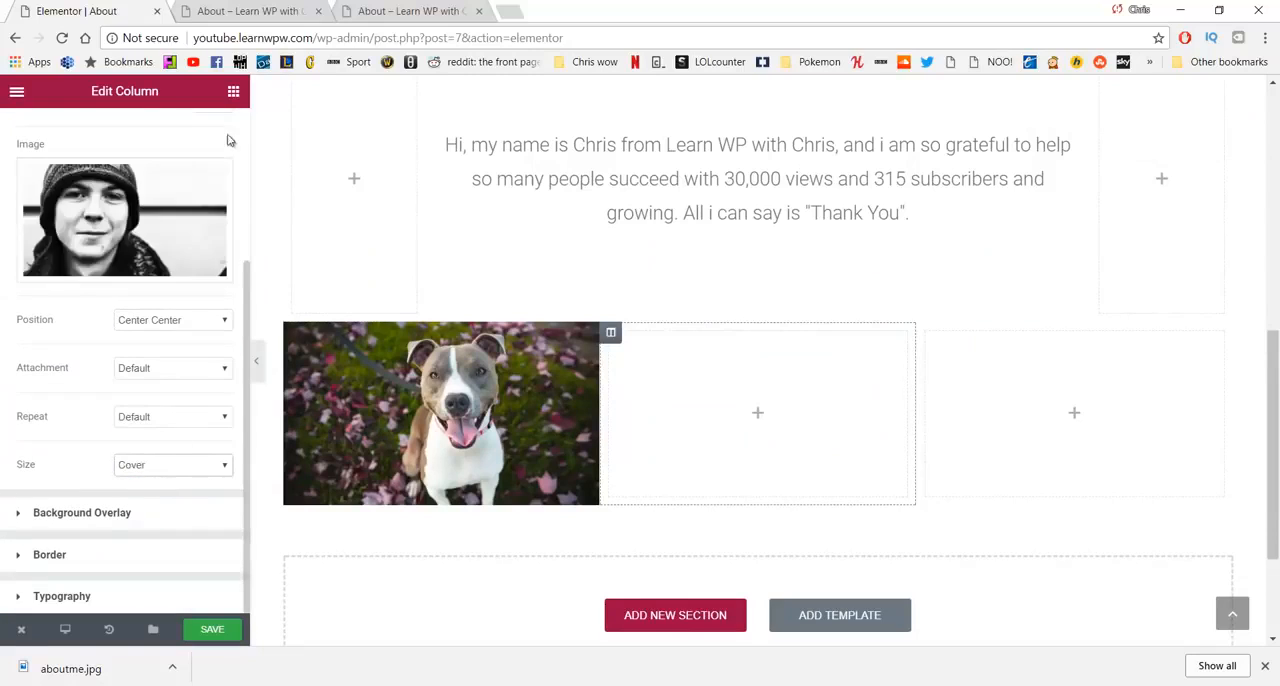
- Add a Spacer widget to the middle column and set its space to 200
left_click(233, 91)
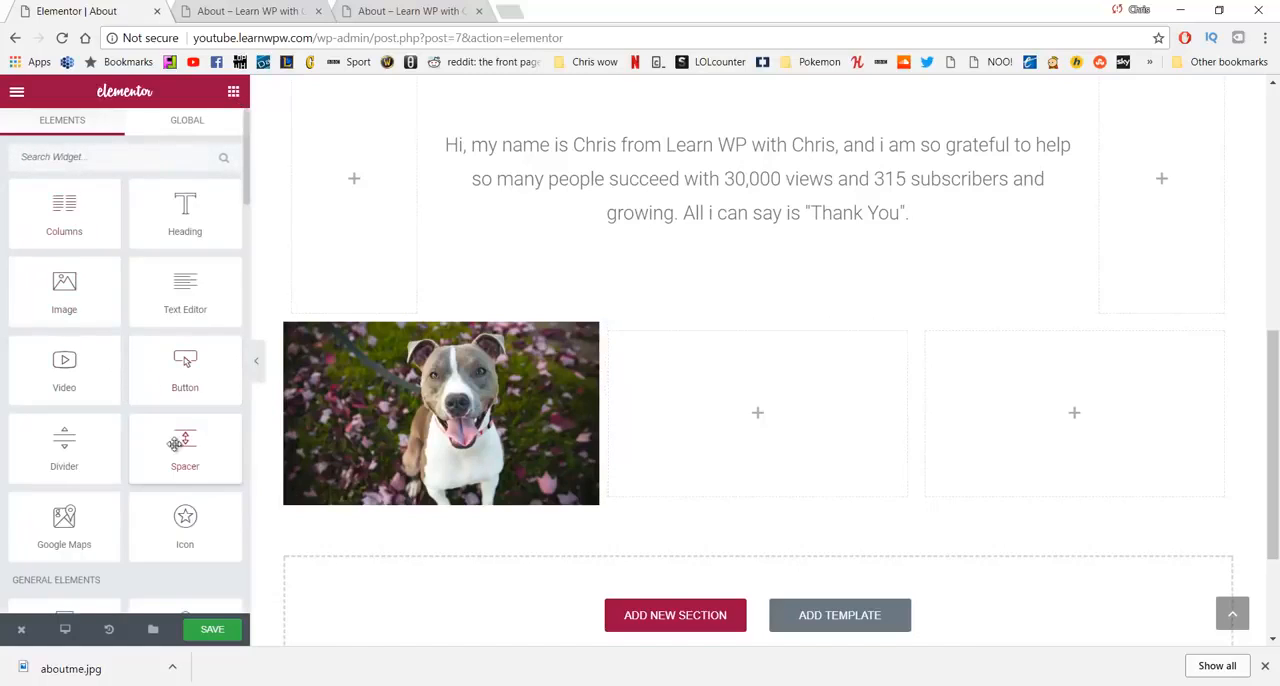
left_click_drag(175, 443, 700, 420)
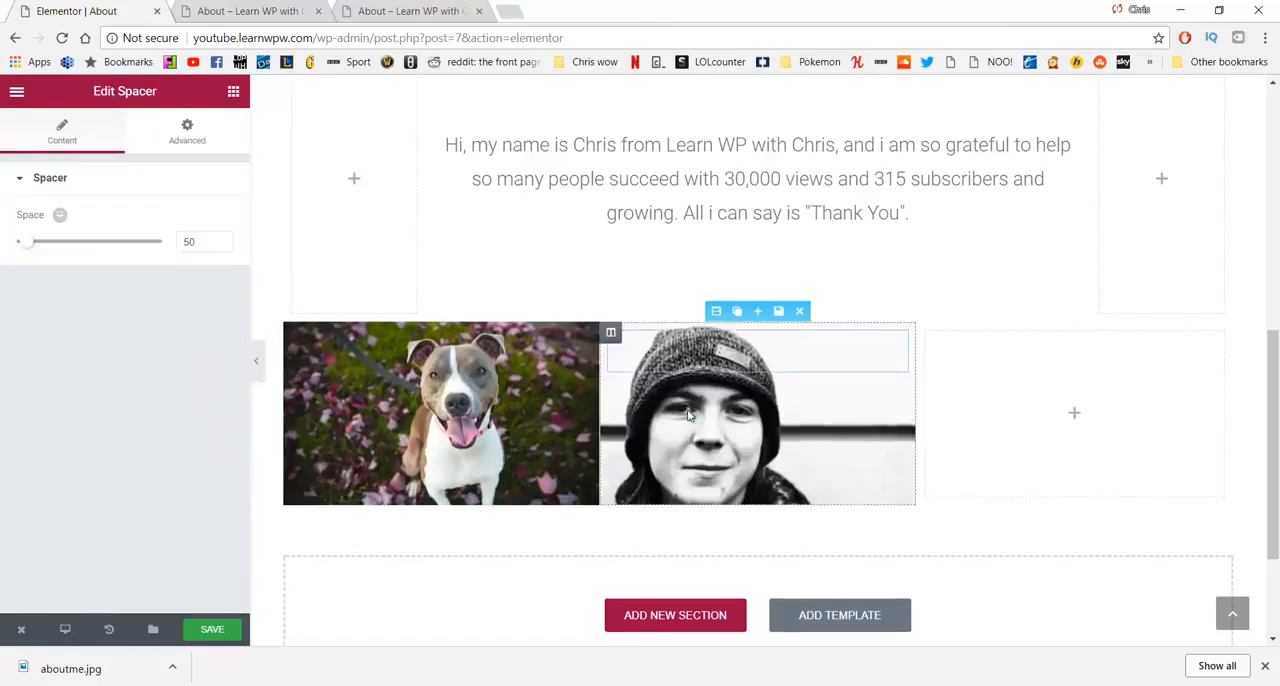
double_click(188, 243)
type("200")
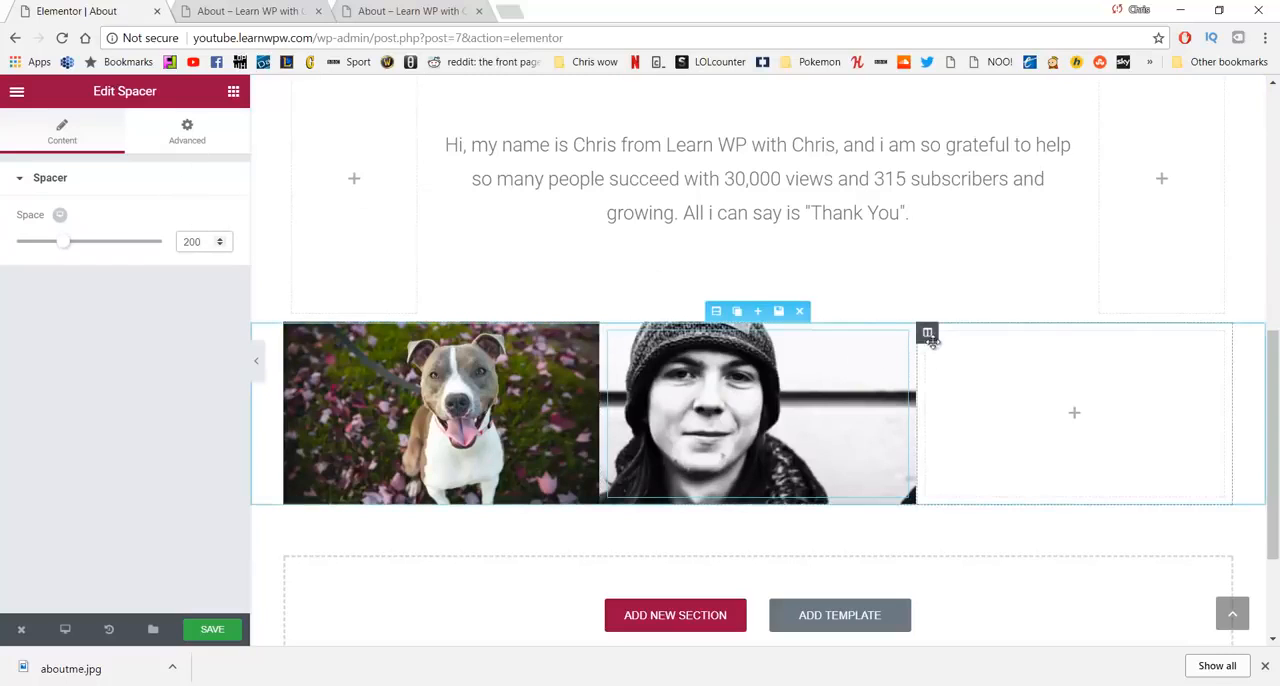
- Give the third column a classic background with the image cat.jpg from the media library
left_click(929, 333)
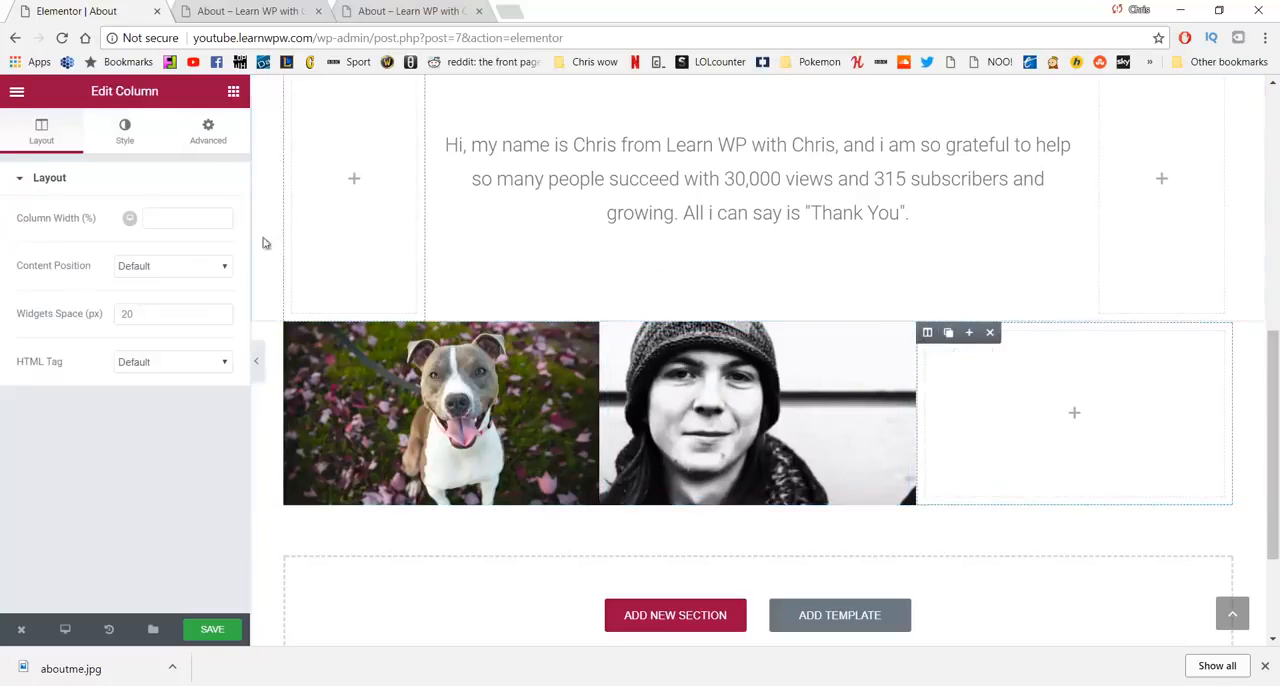
left_click(124, 131)
left_click(127, 282)
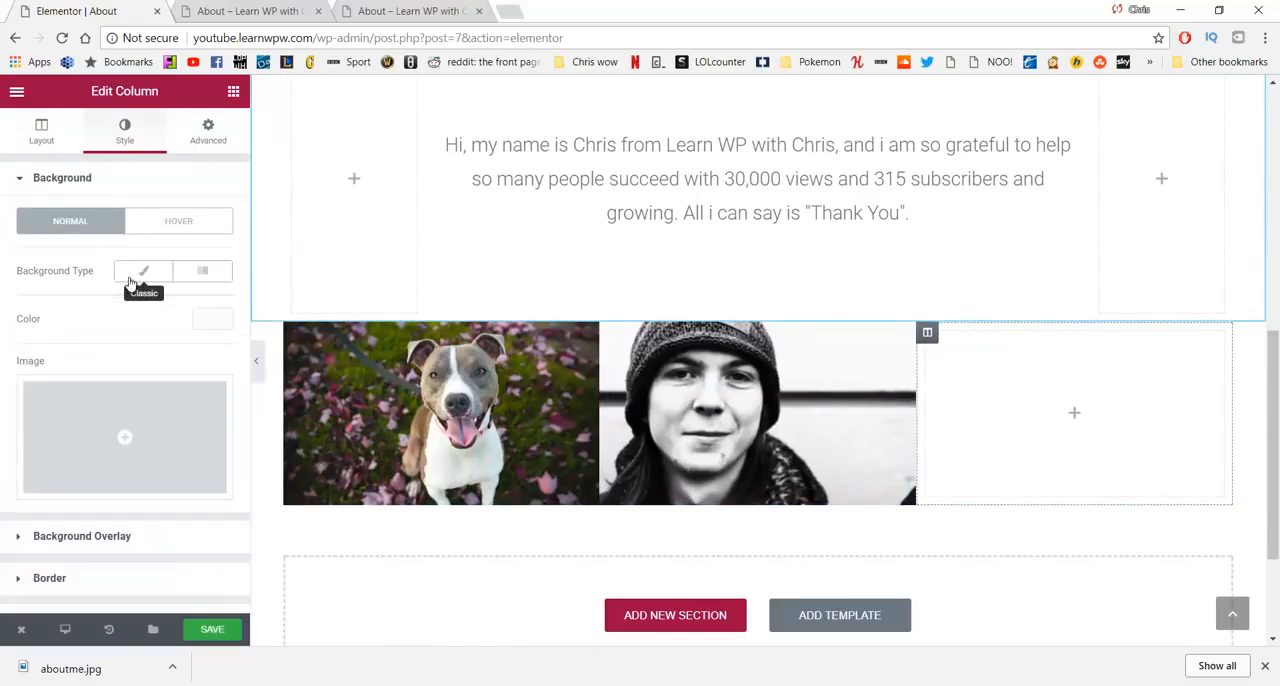
left_click(147, 421)
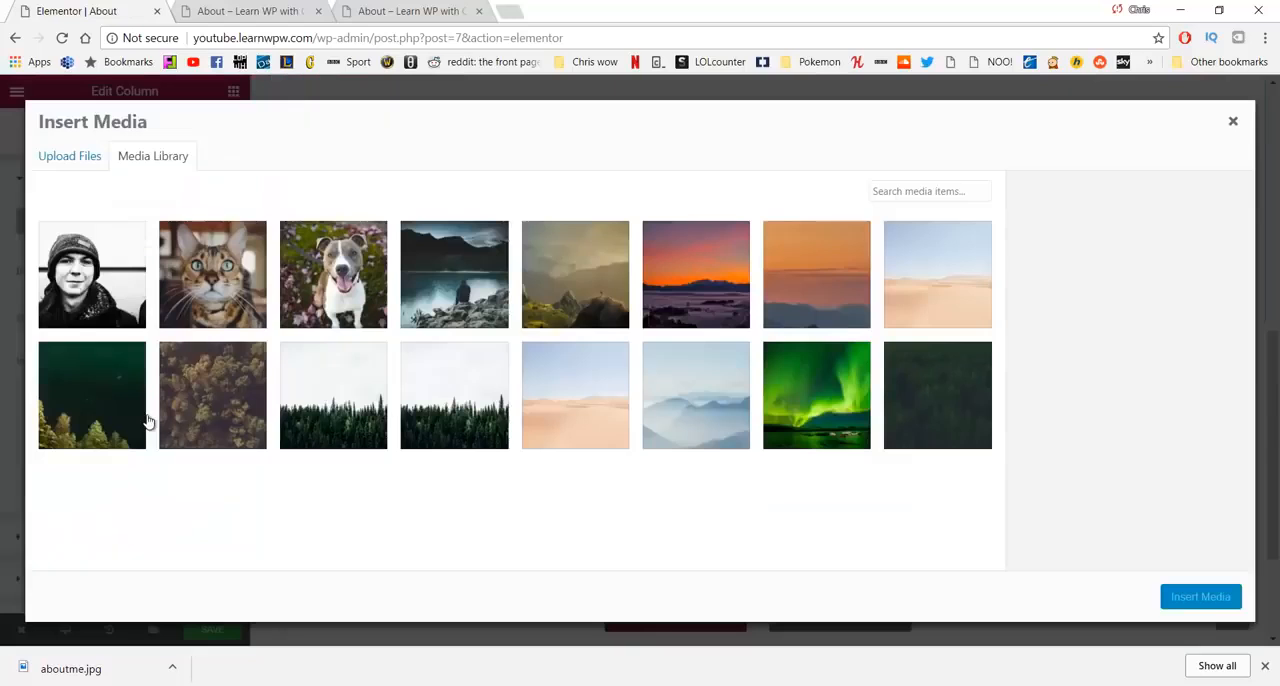
left_click(226, 266)
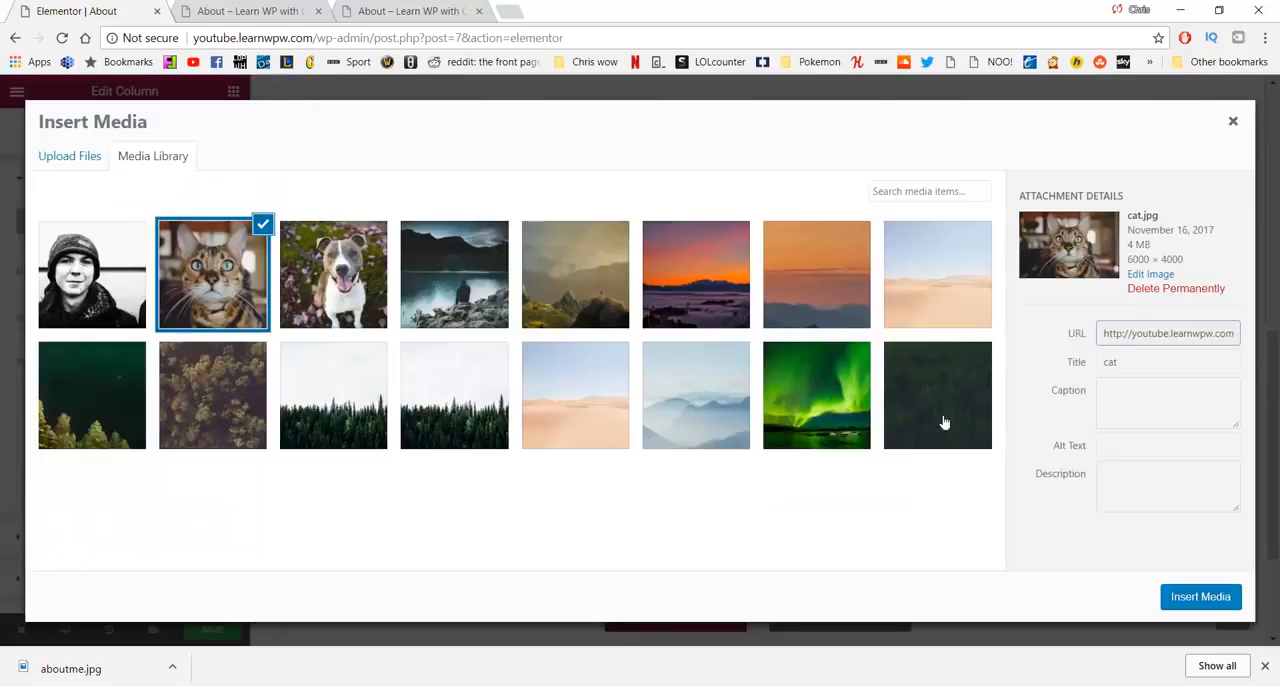
left_click(1212, 597)
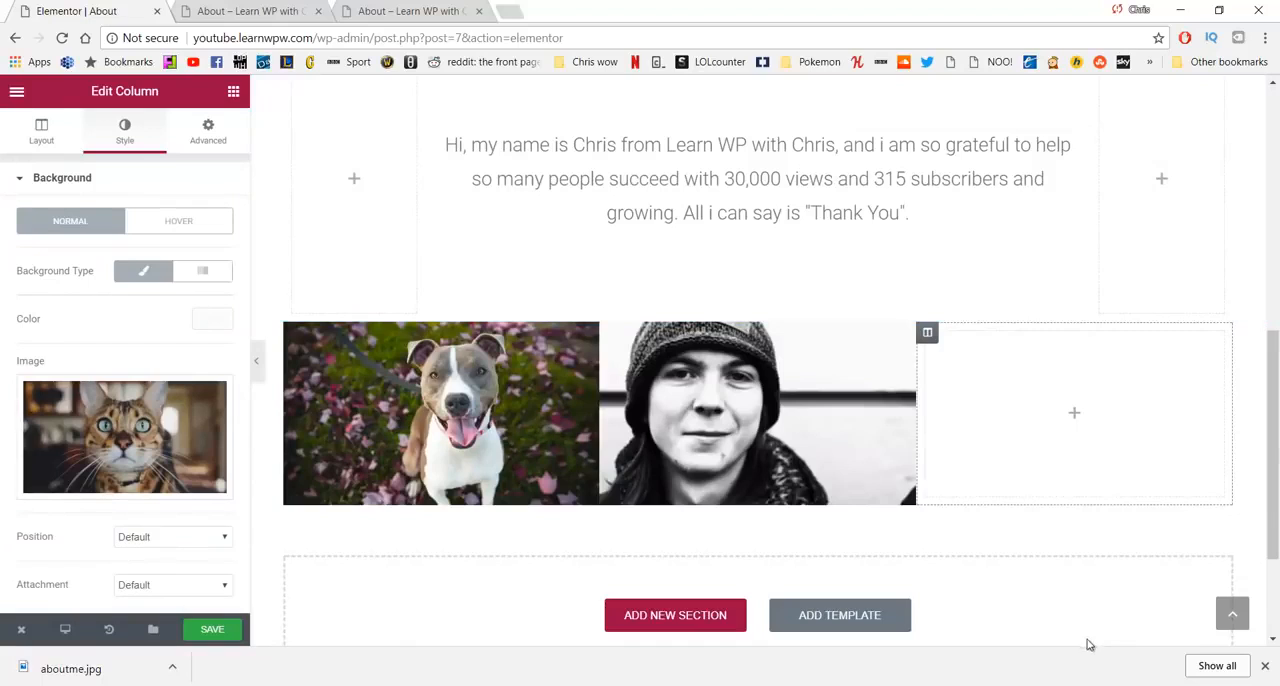
- Position the third column's cat background image at Center Center and set its size to Cover
scroll(173, 536, "down", 2)
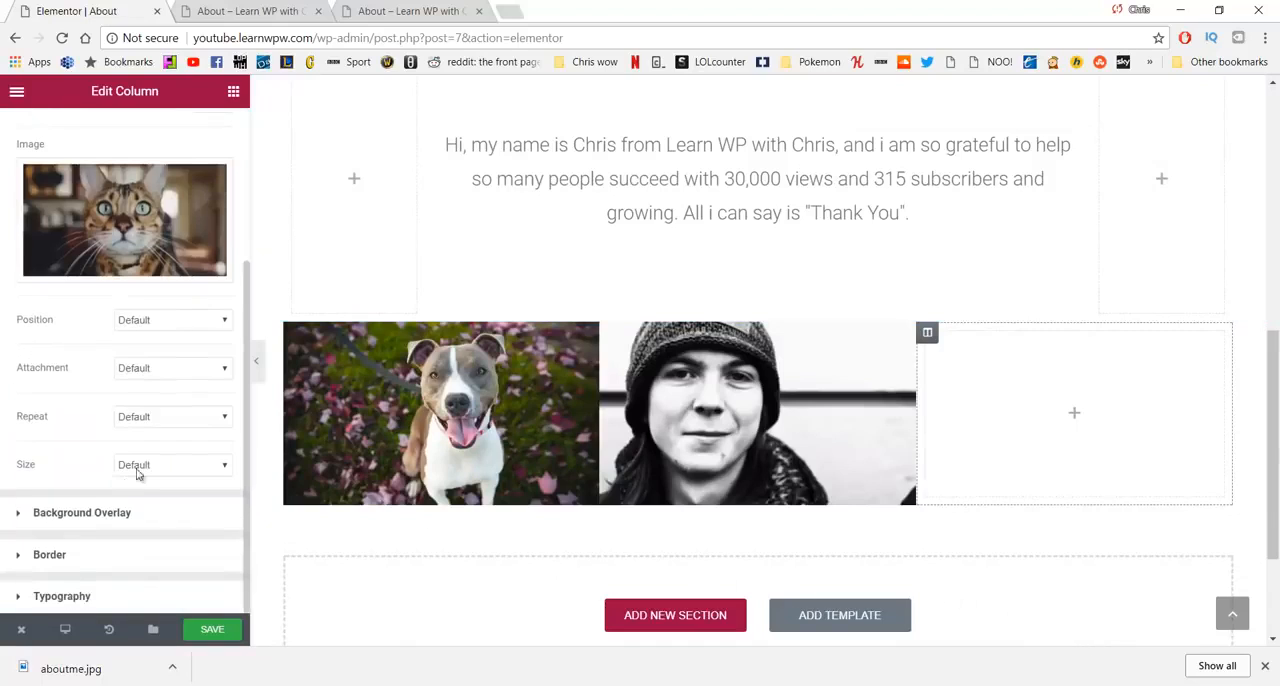
left_click(166, 326)
left_click(146, 401)
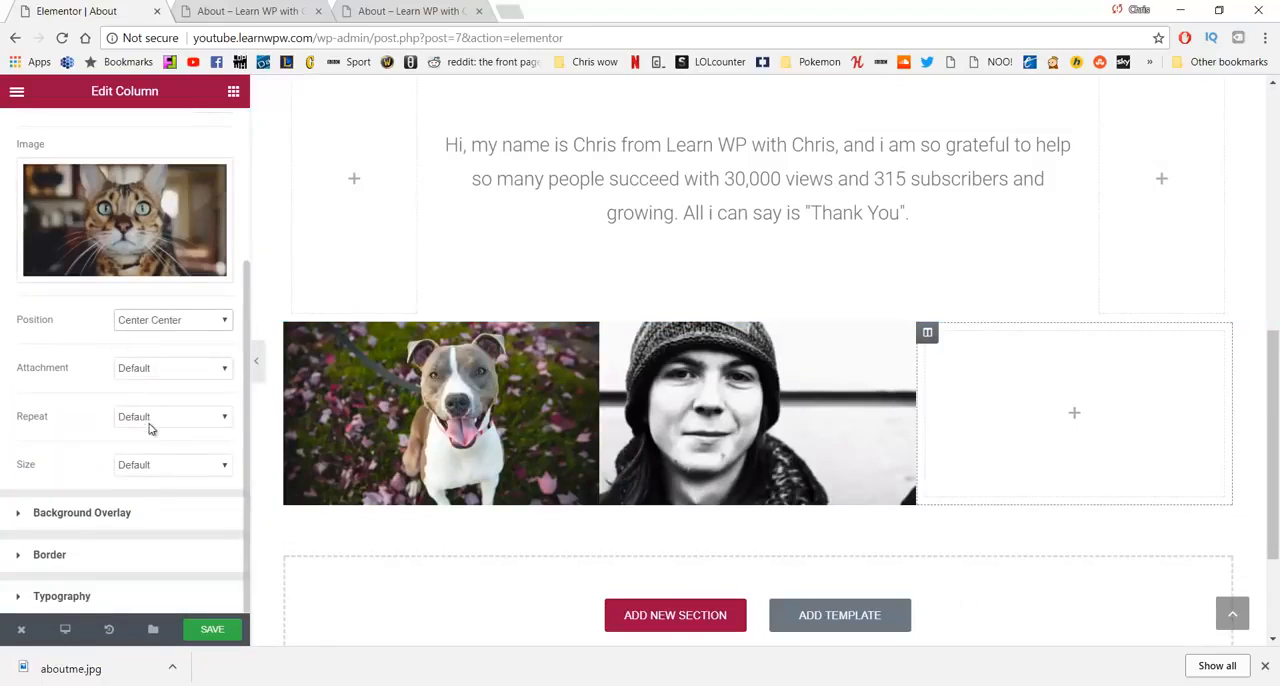
left_click(149, 466)
left_click(152, 503)
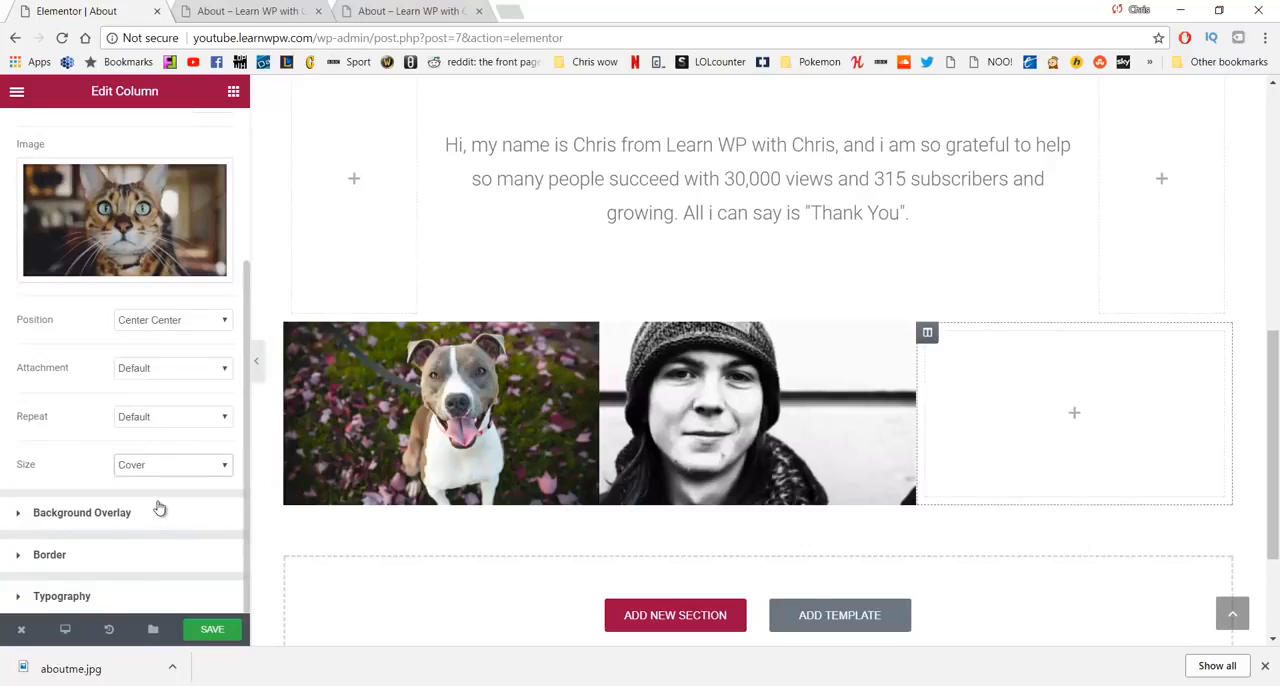
- Add a Spacer widget to the third column, set its space to 200, and save the page
left_click(233, 91)
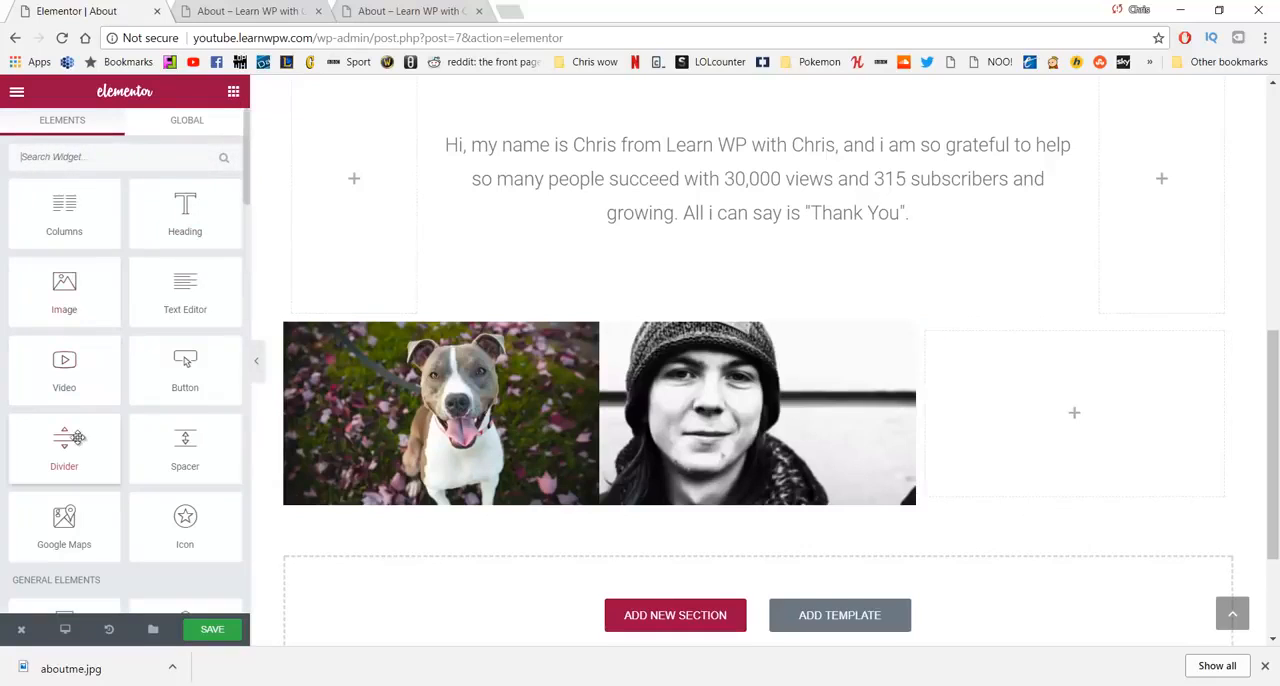
left_click_drag(178, 470, 995, 430)
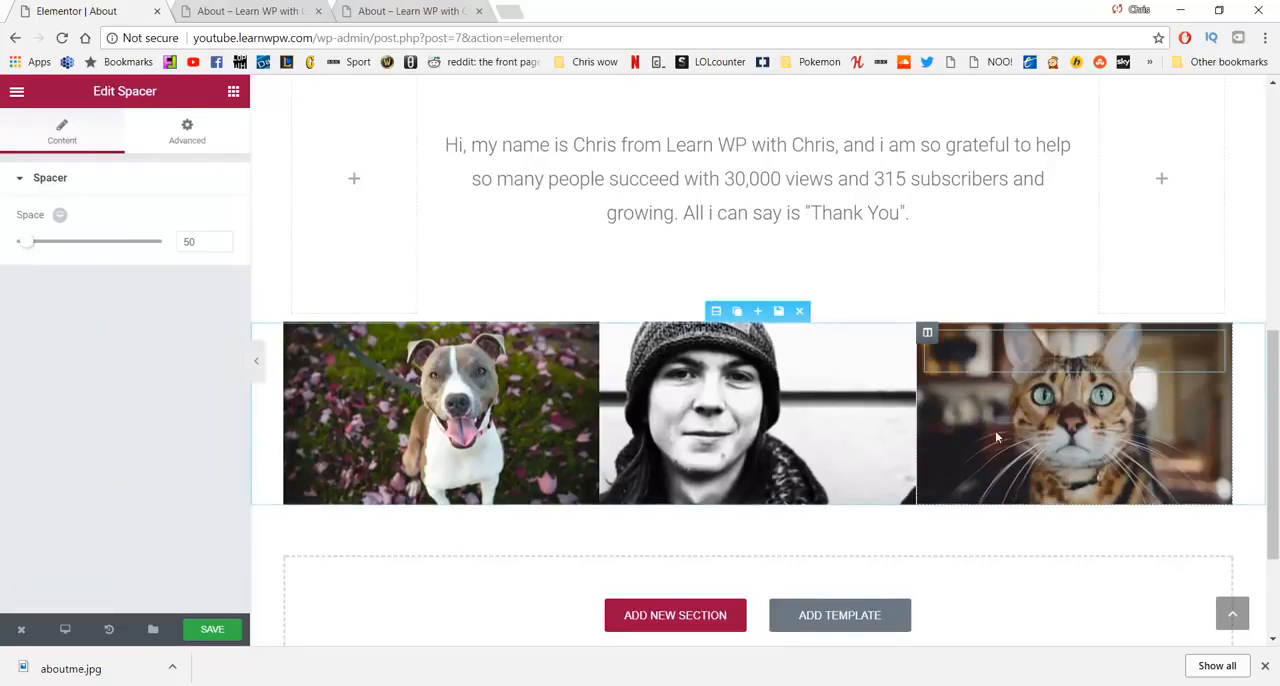
left_click_drag(204, 242, 157, 241)
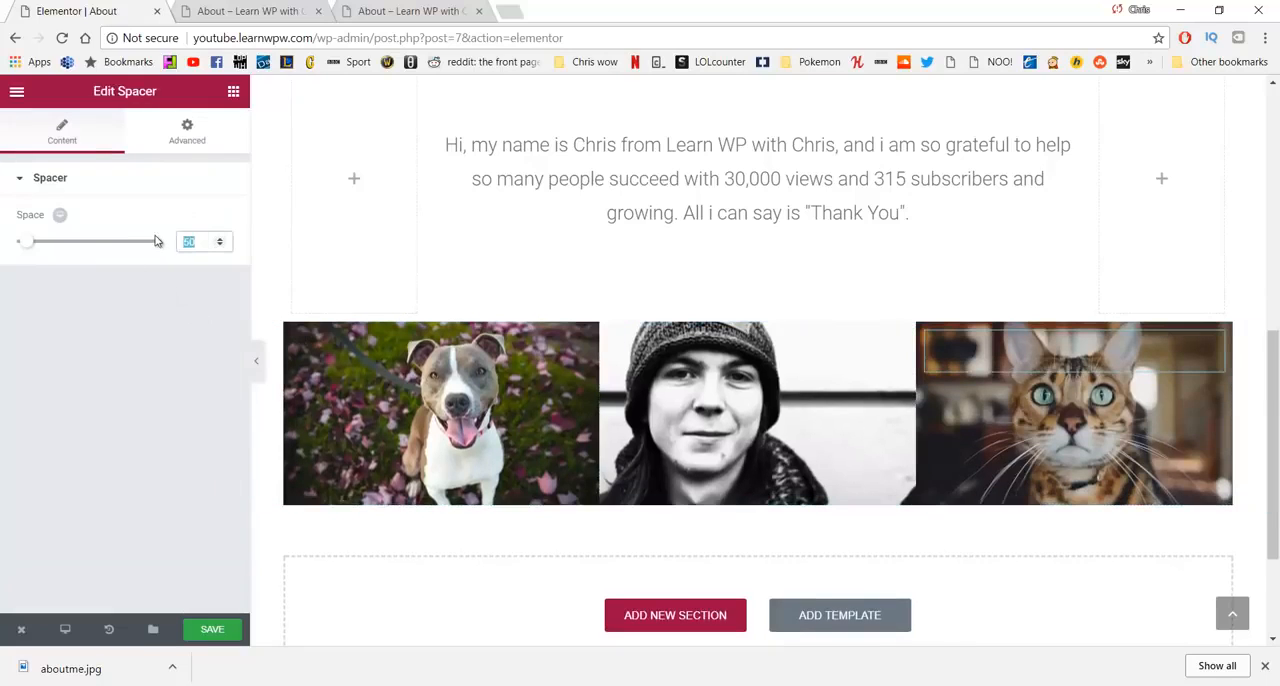
type("200")
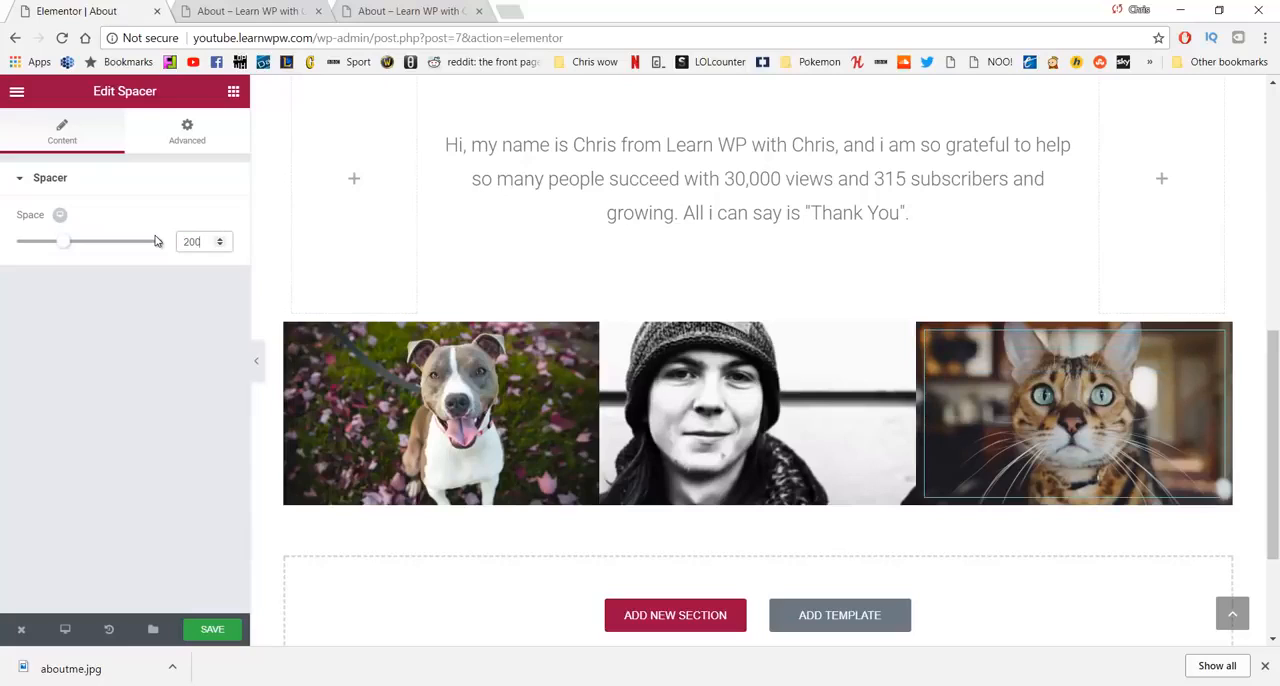
left_click(212, 626)
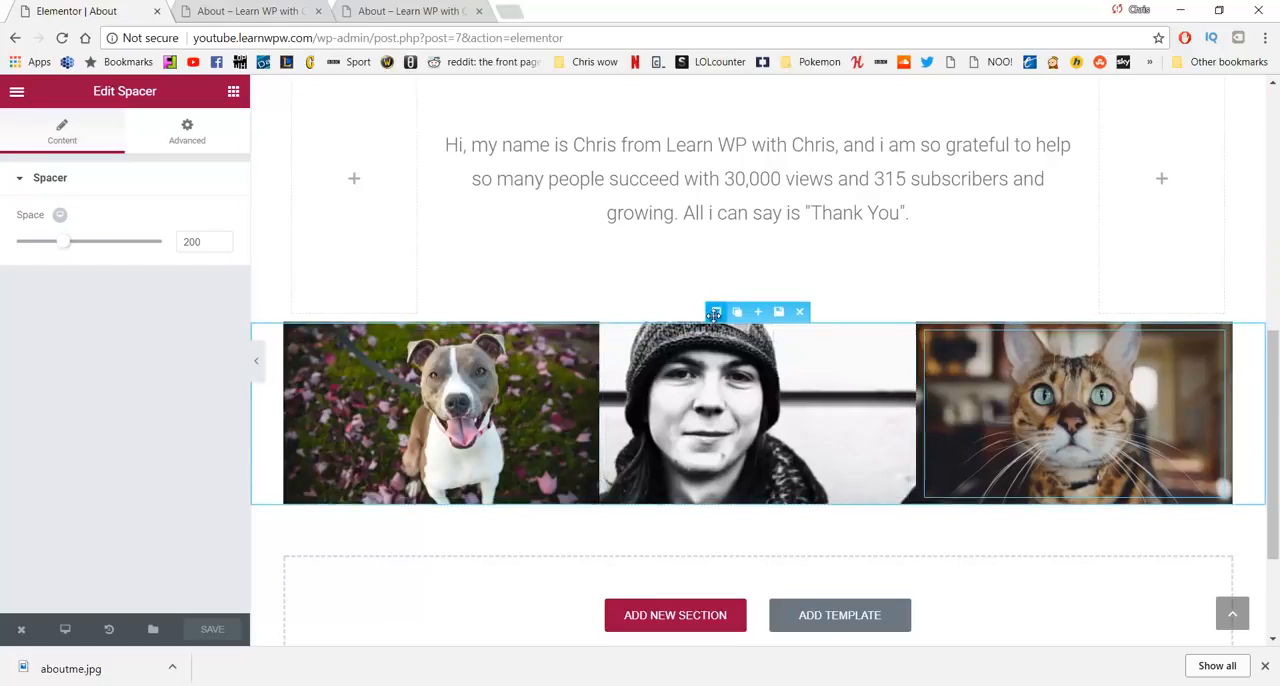
- Set the three-image section's content width to Full Width and save the page
left_click(717, 312)
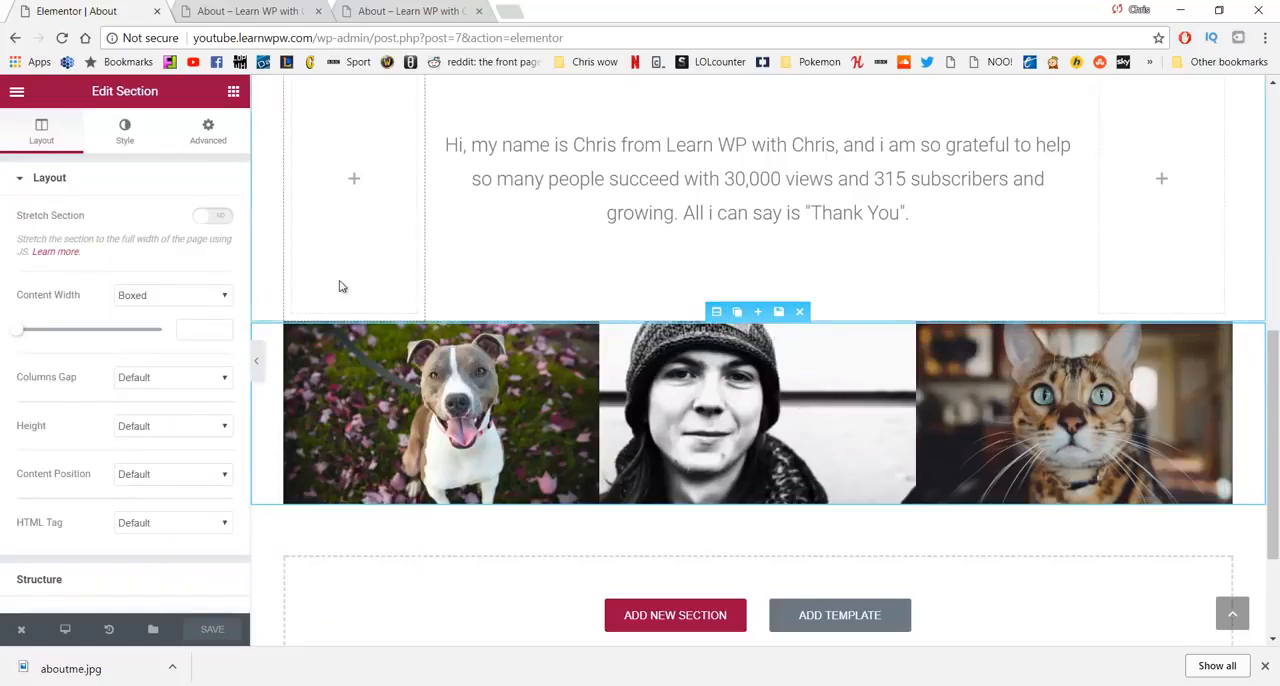
left_click(199, 297)
left_click(173, 330)
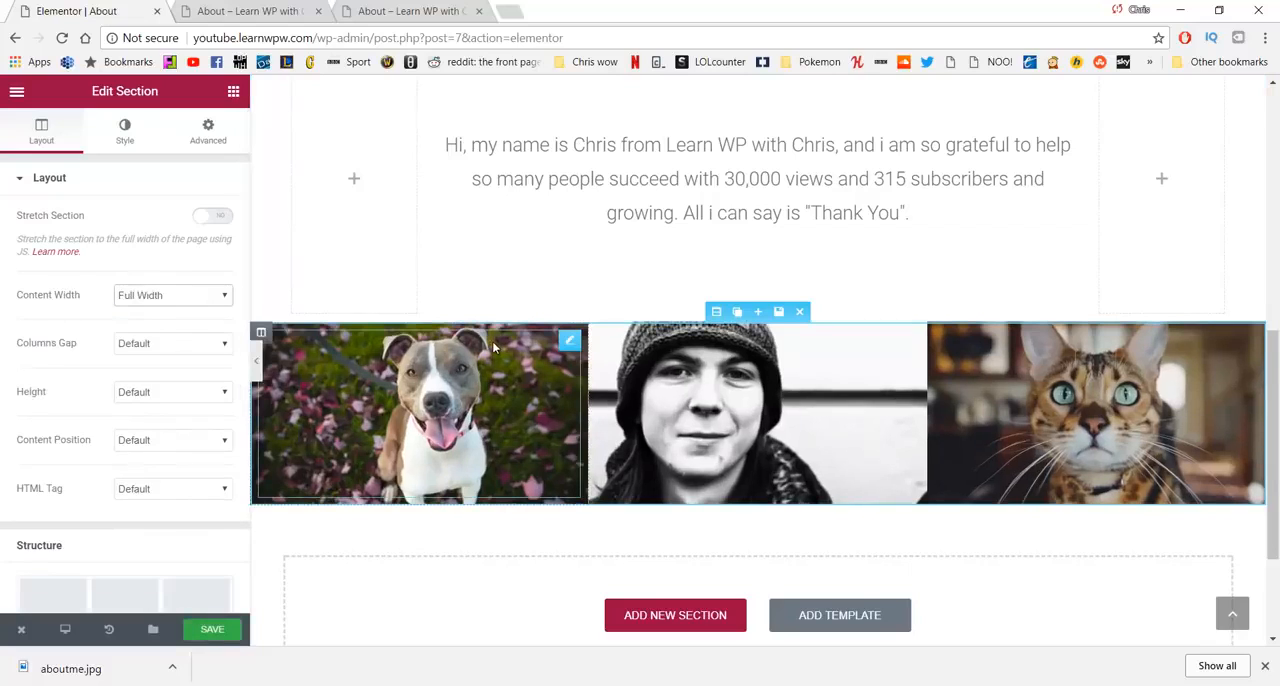
left_click(227, 629)
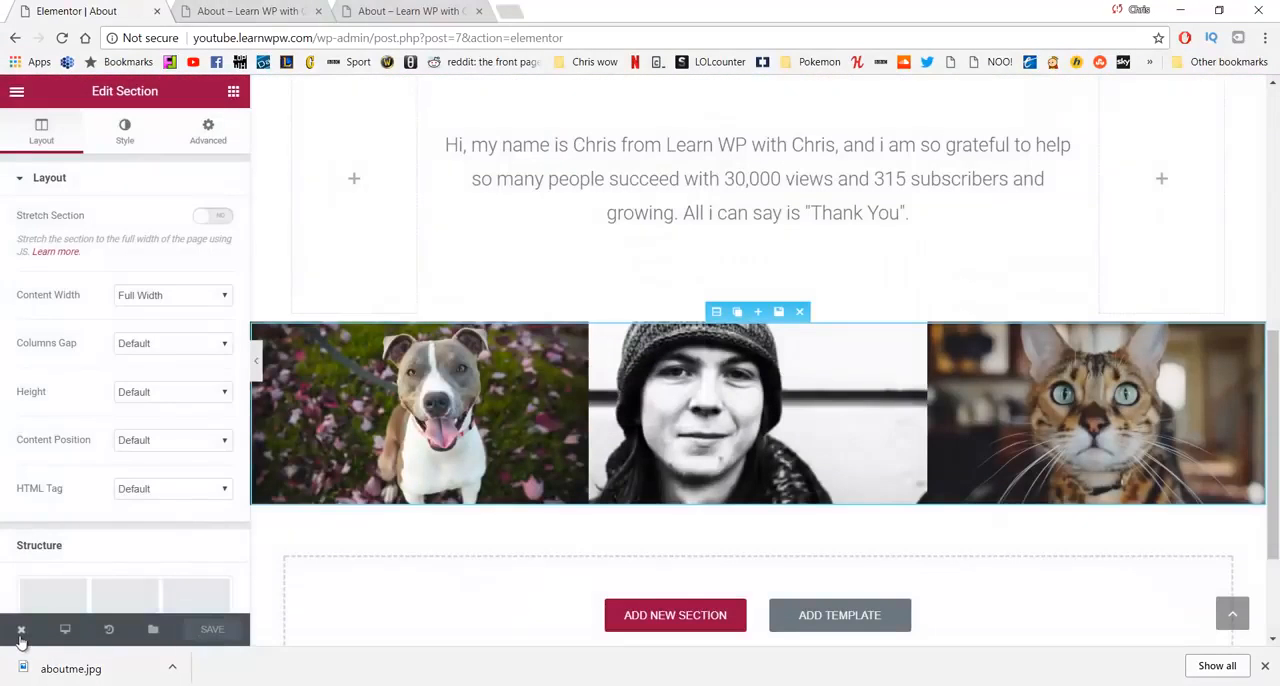
- Open the live About page in a new tab and review its layout from the hero banner to the three-image row
mouse_move(20, 640)
left_click(70, 565)
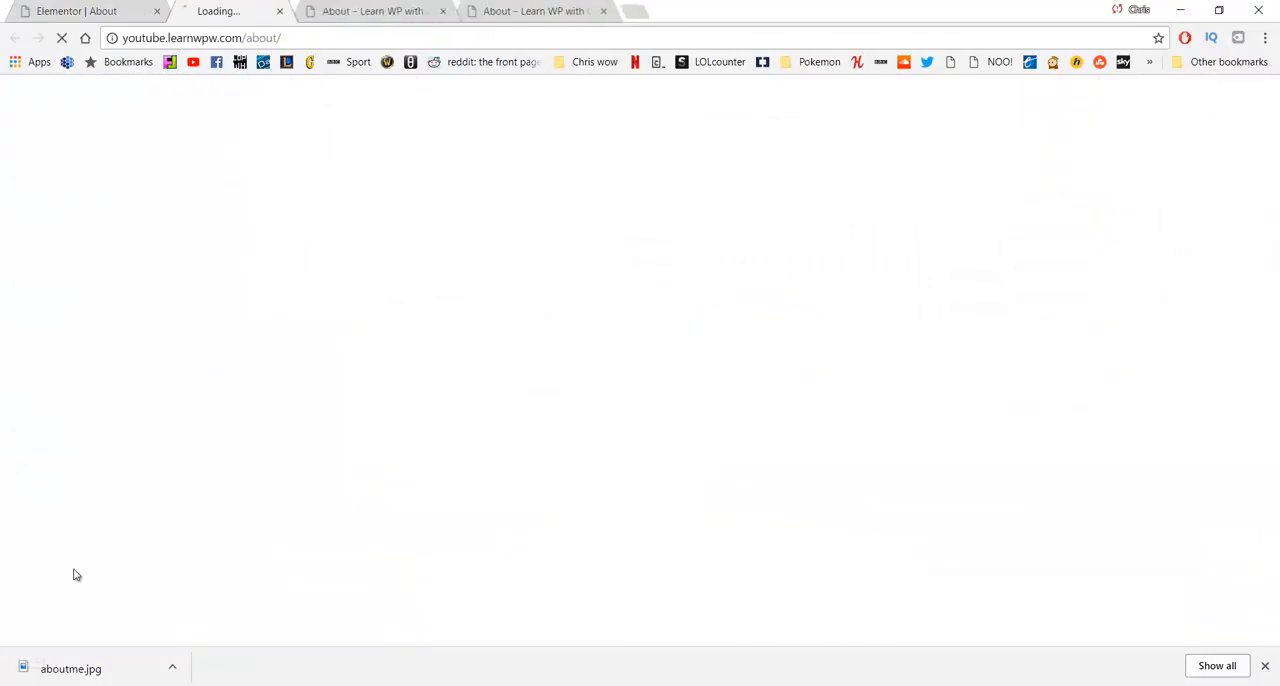
left_click(1265, 665)
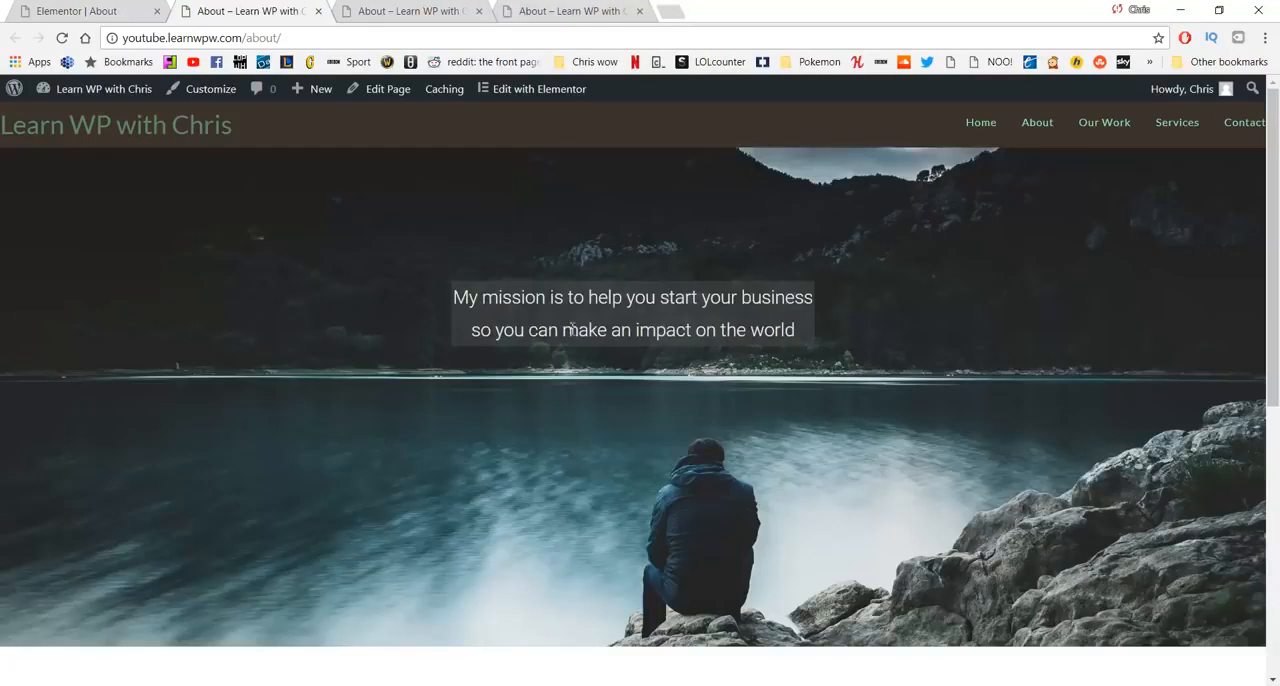
scroll(572, 328, "down", 5)
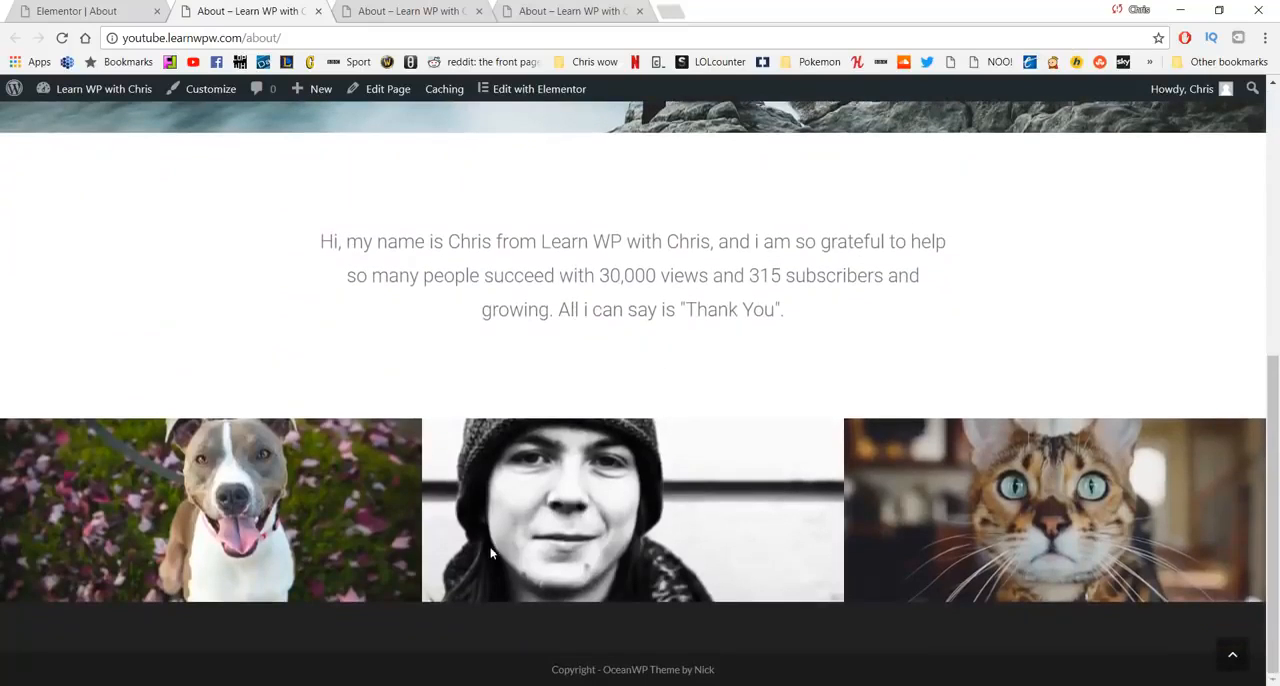
scroll(1004, 528, "up", 5)
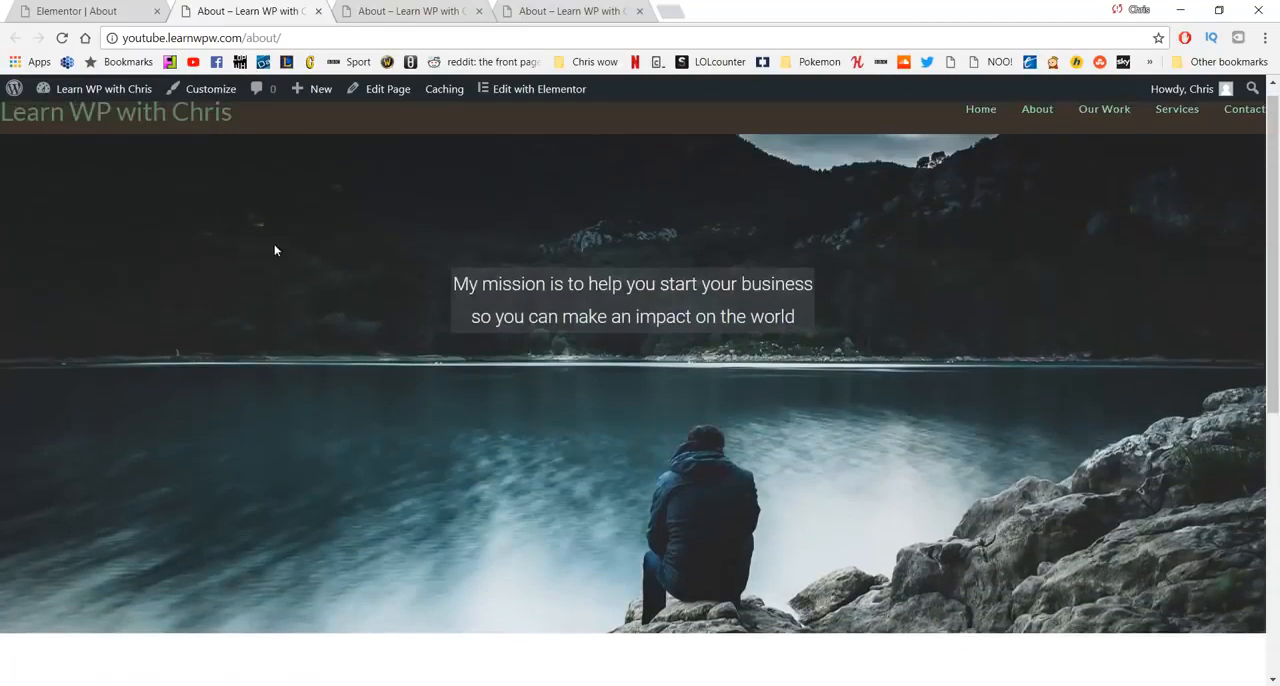
scroll(503, 509, "down", 5)
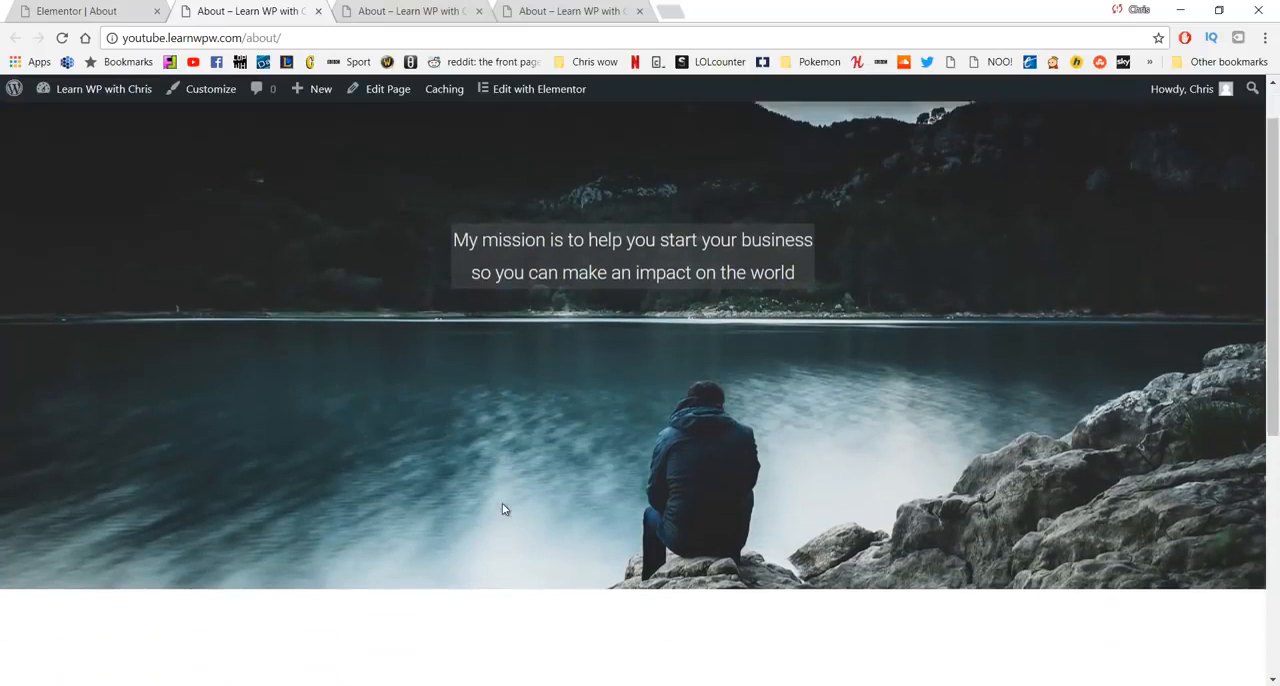
scroll(503, 509, "up", 4)
scroll(503, 509, "up", 1)
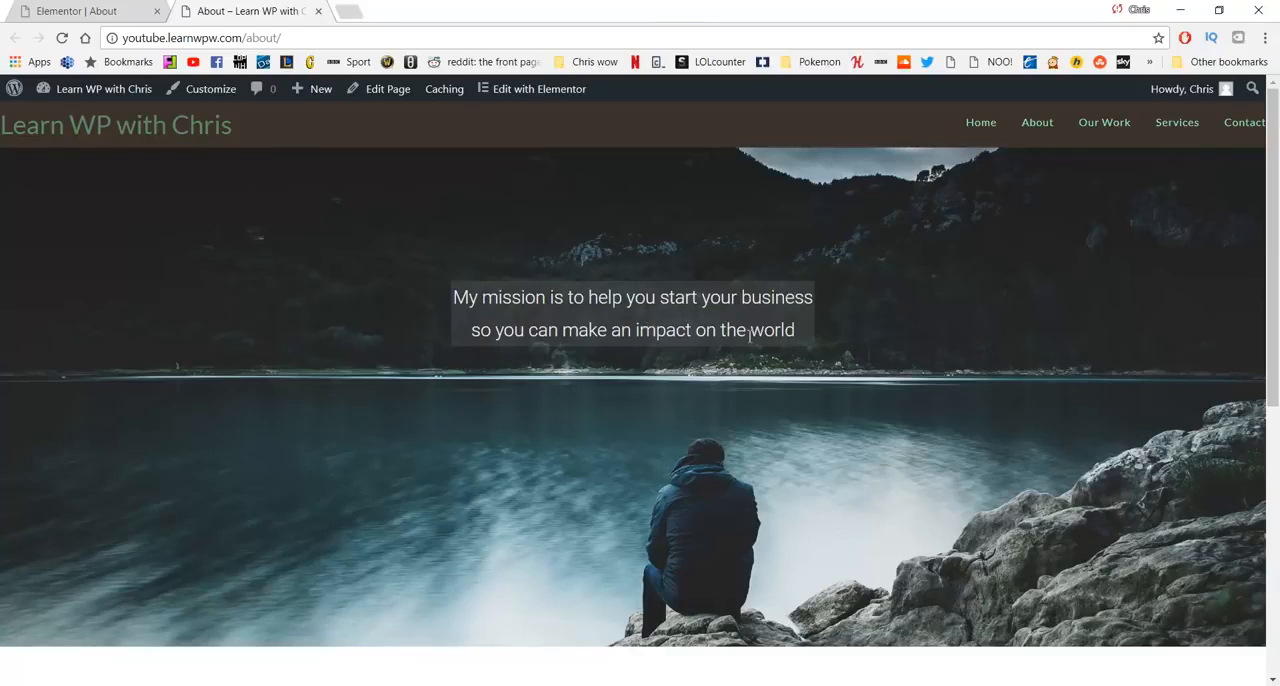
- Open the site's Our Work page
left_click(1094, 136)
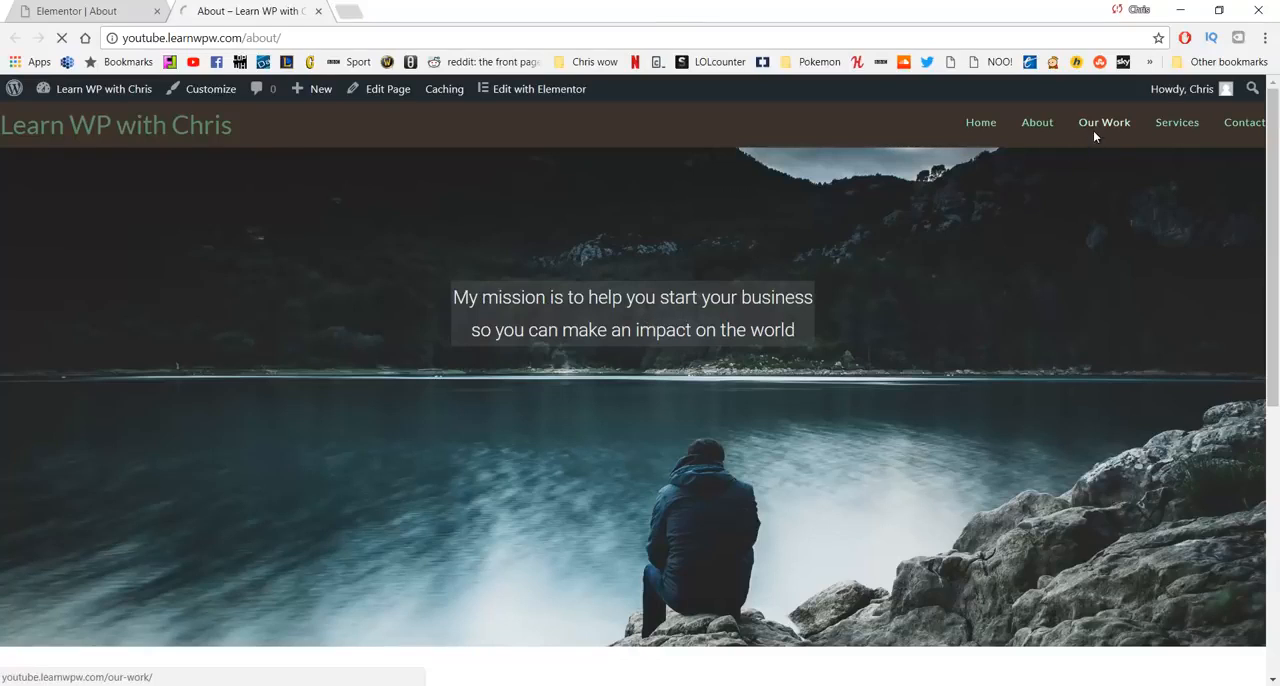
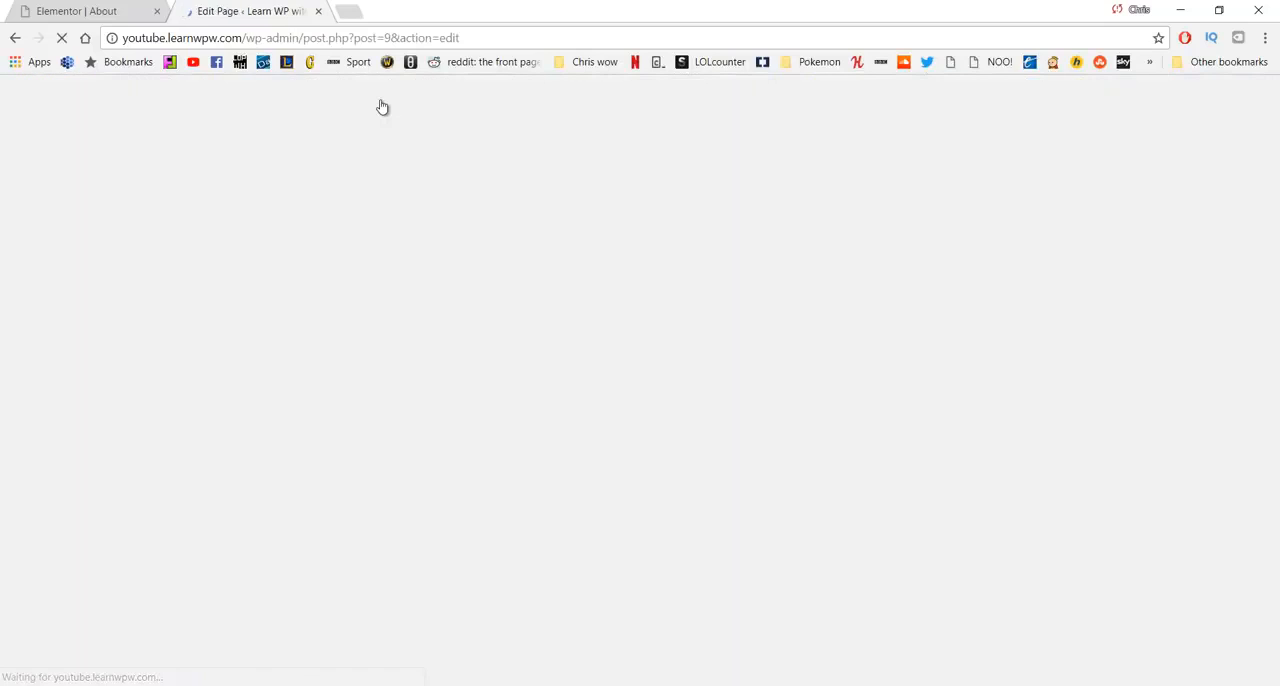
- Set the Our Work page's content layout to 100% Full Width, disable its page title display, and update the page
scroll(610, 240, "down", 5)
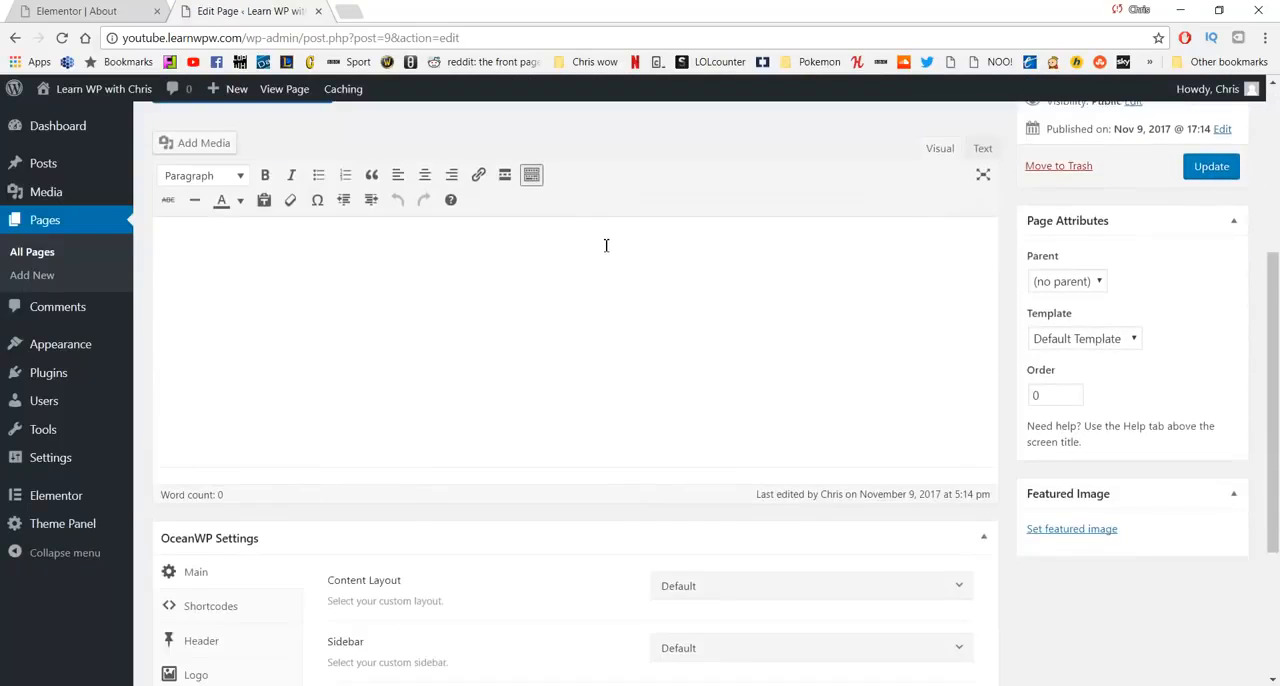
scroll(600, 247, "down", 1)
left_click(751, 342)
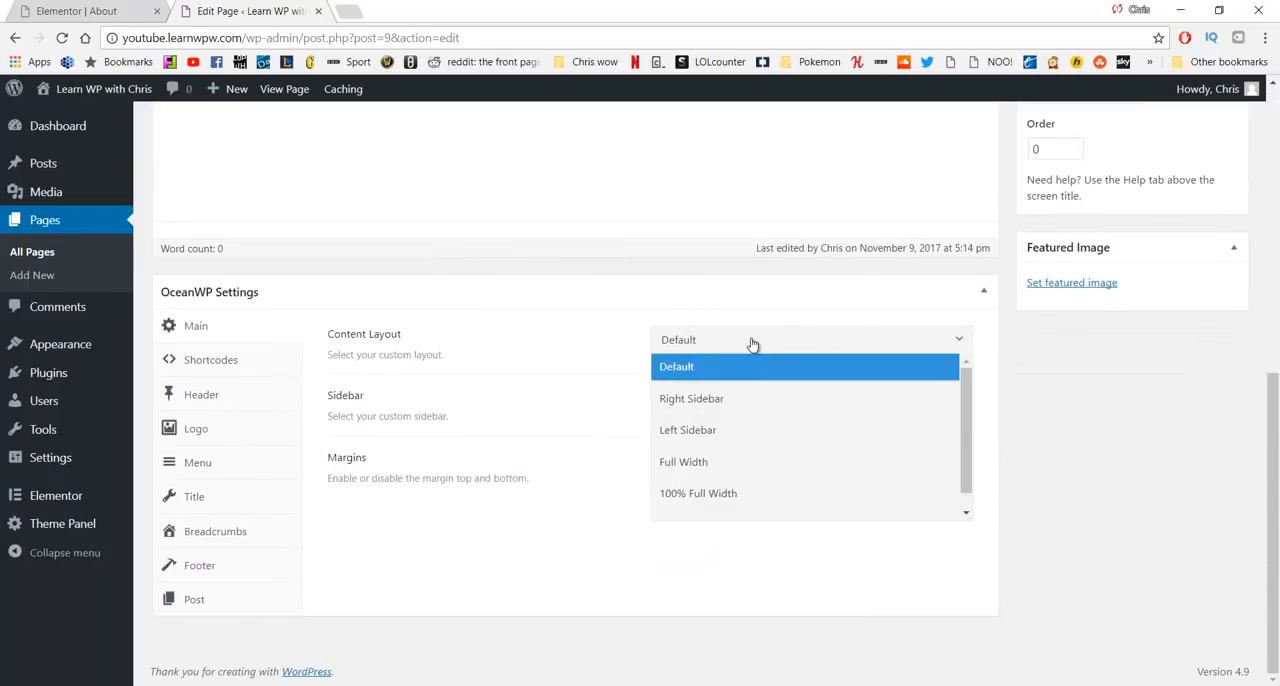
left_click(704, 493)
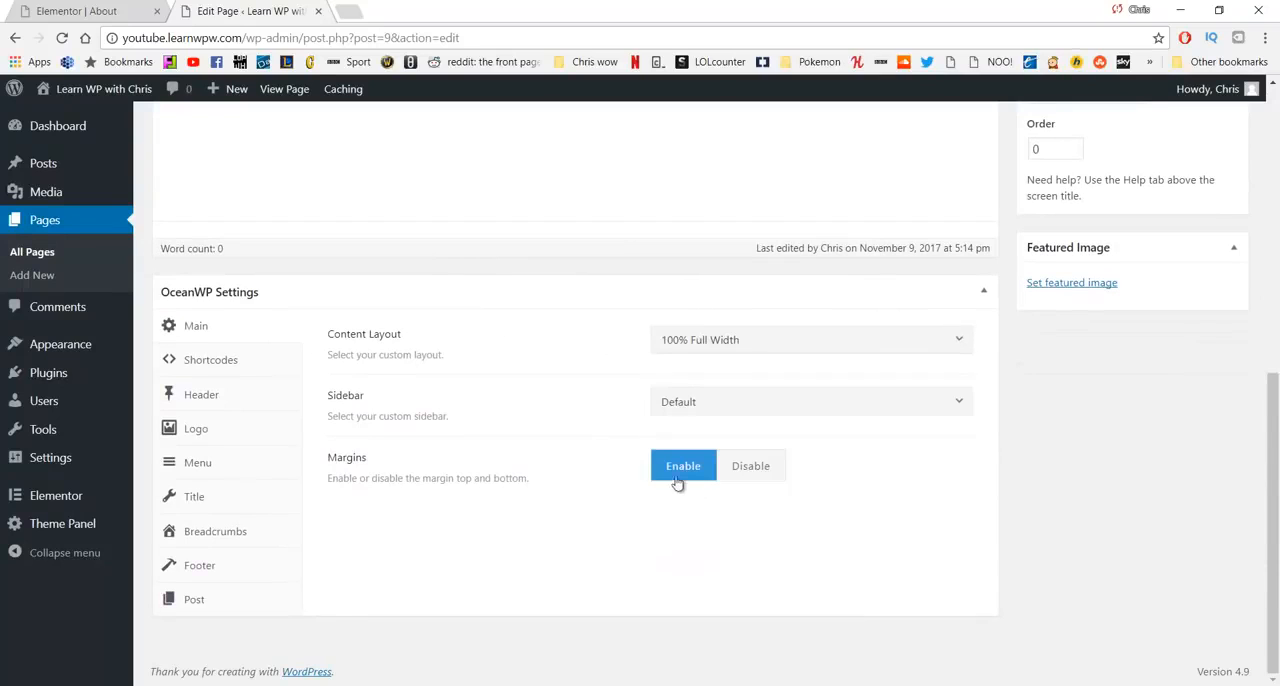
left_click(207, 494)
left_click(838, 342)
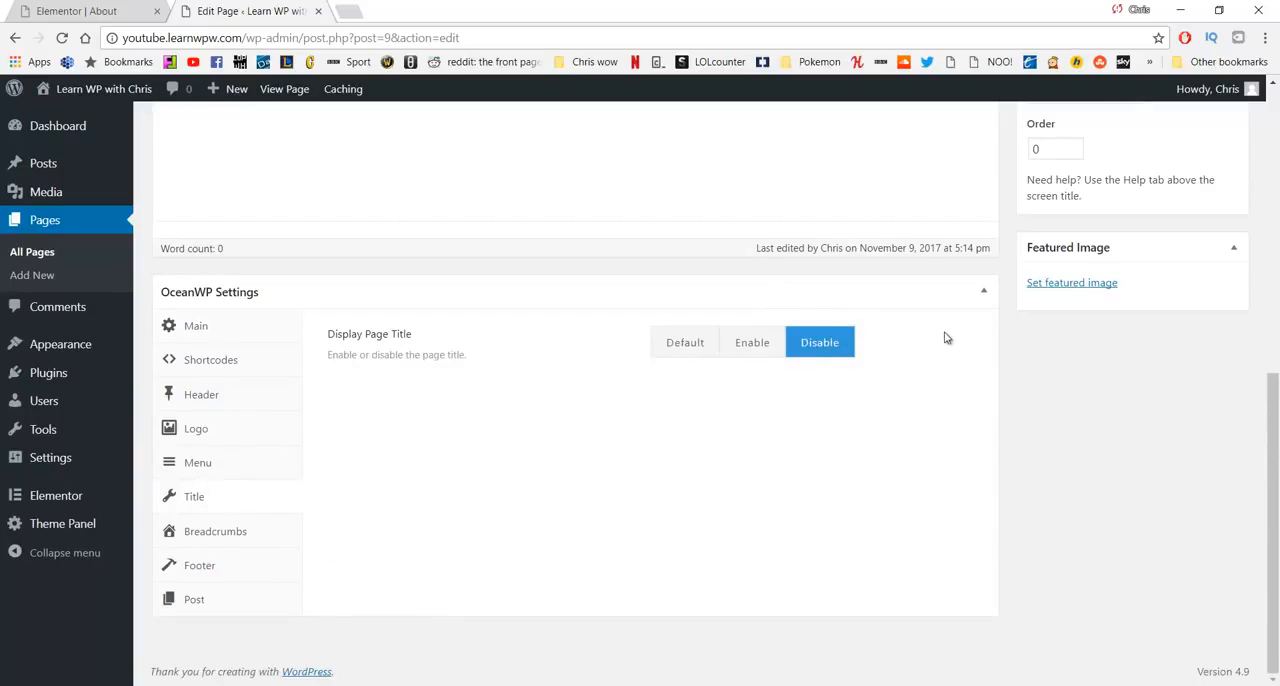
scroll(1022, 291, "up", 3)
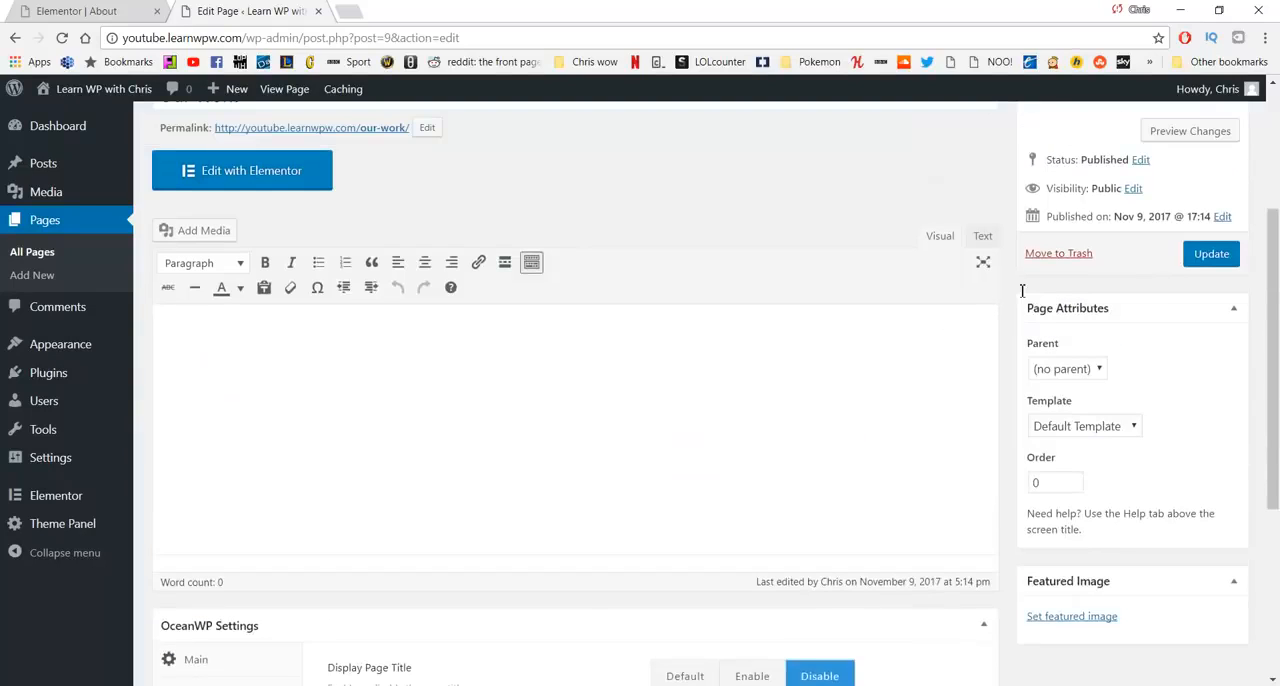
left_click(1210, 258)
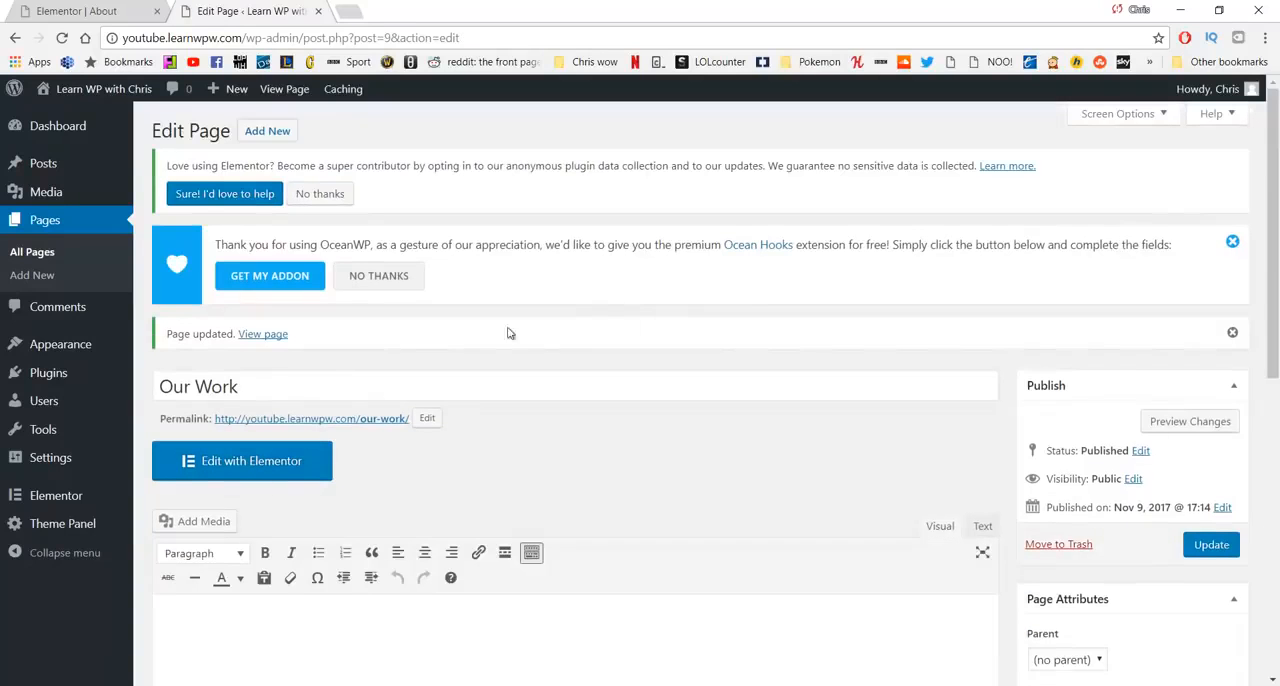
- Open the Our Work page in Elementor and add a three-column section, narrowing both outer columns to widen the middle one
left_click(276, 475)
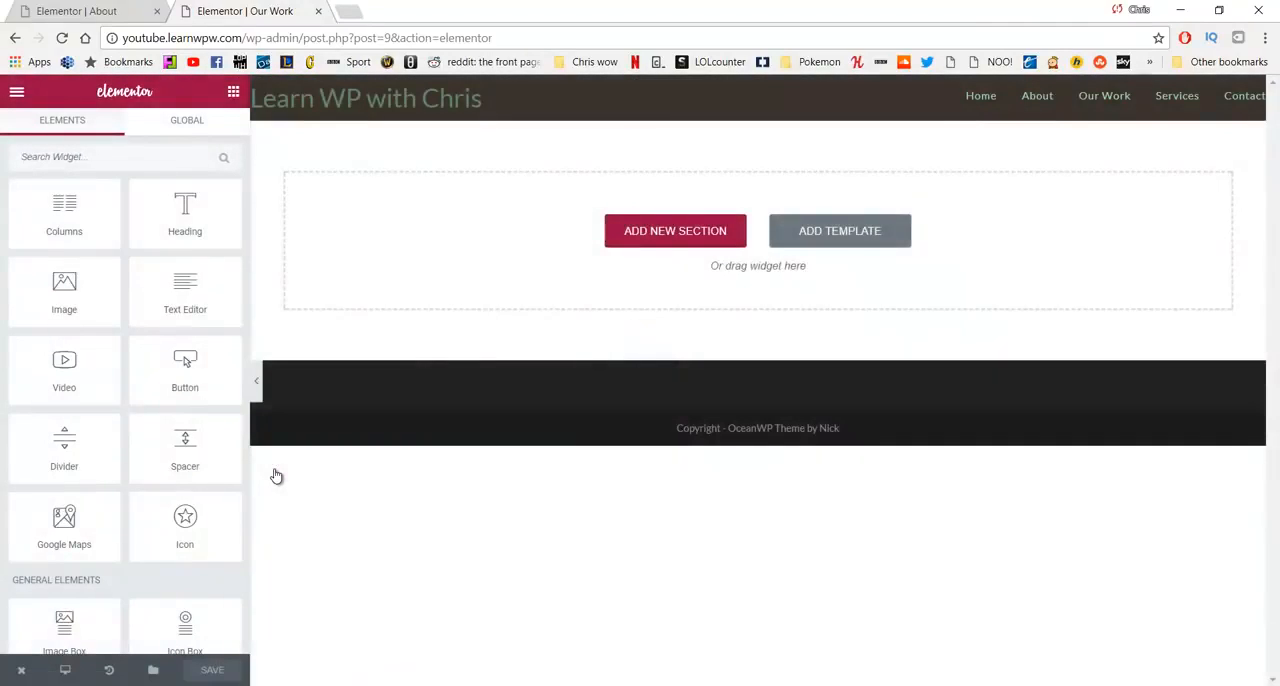
left_click(634, 231)
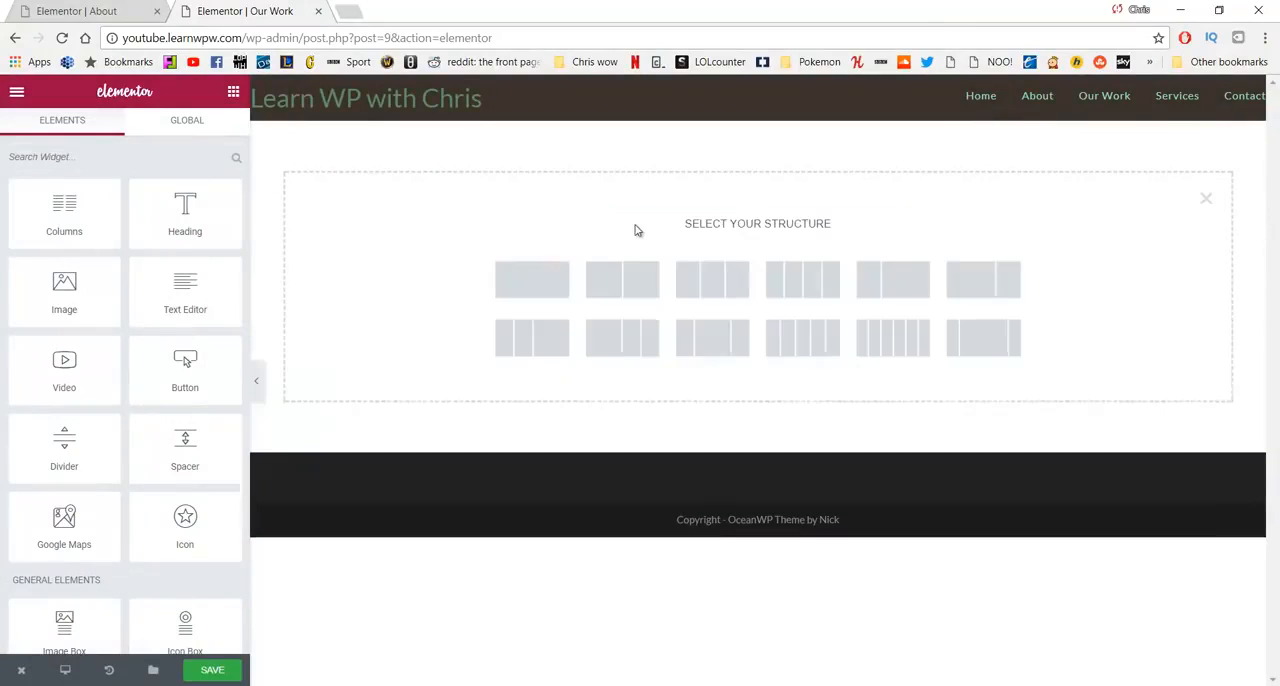
left_click(702, 277)
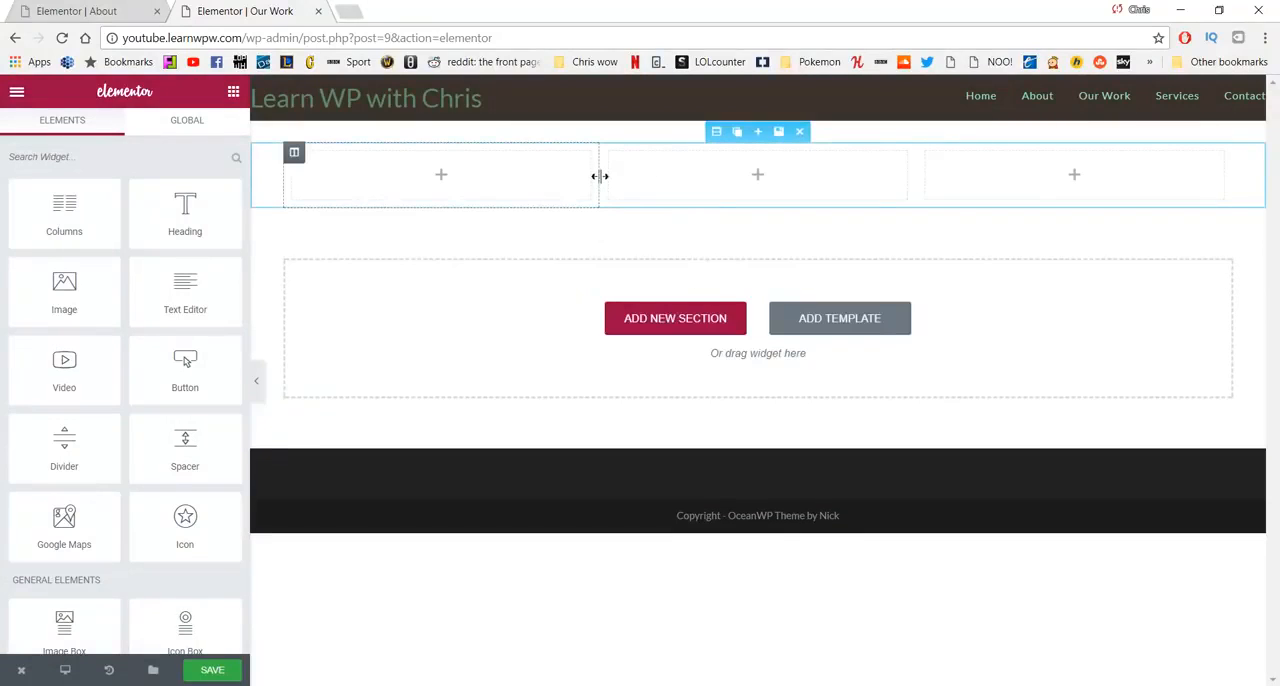
left_click_drag(600, 176, 476, 187)
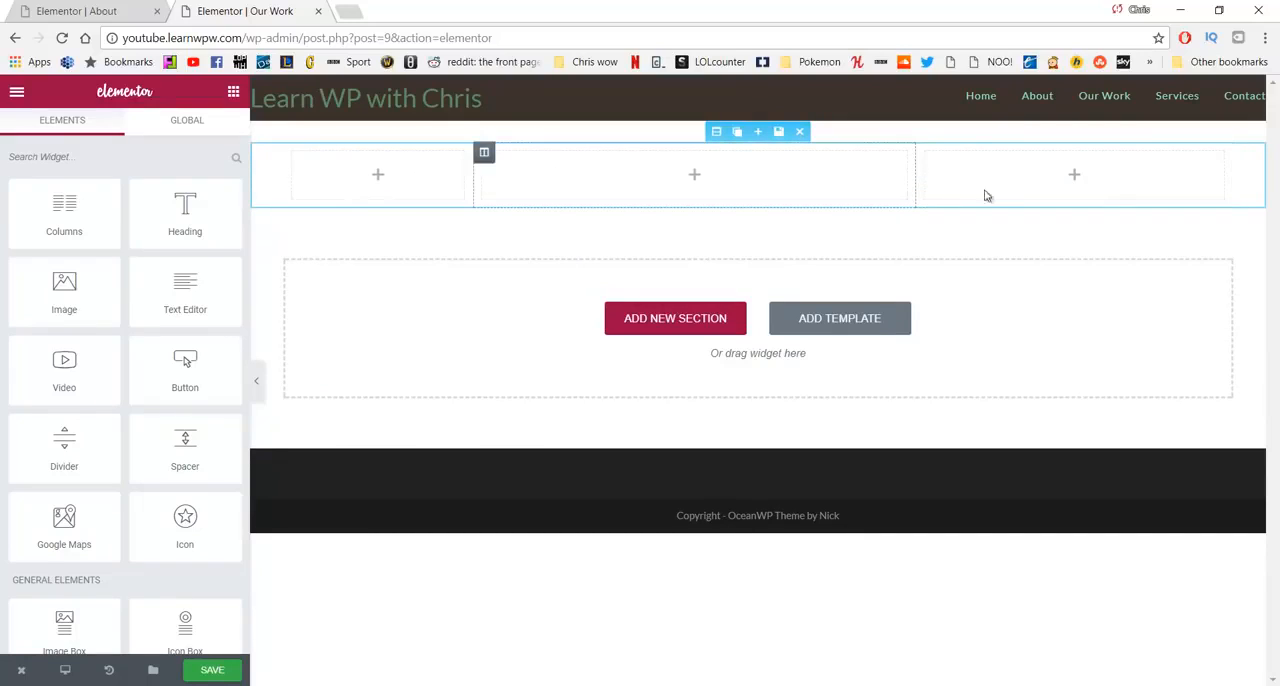
left_click_drag(915, 188, 1047, 205)
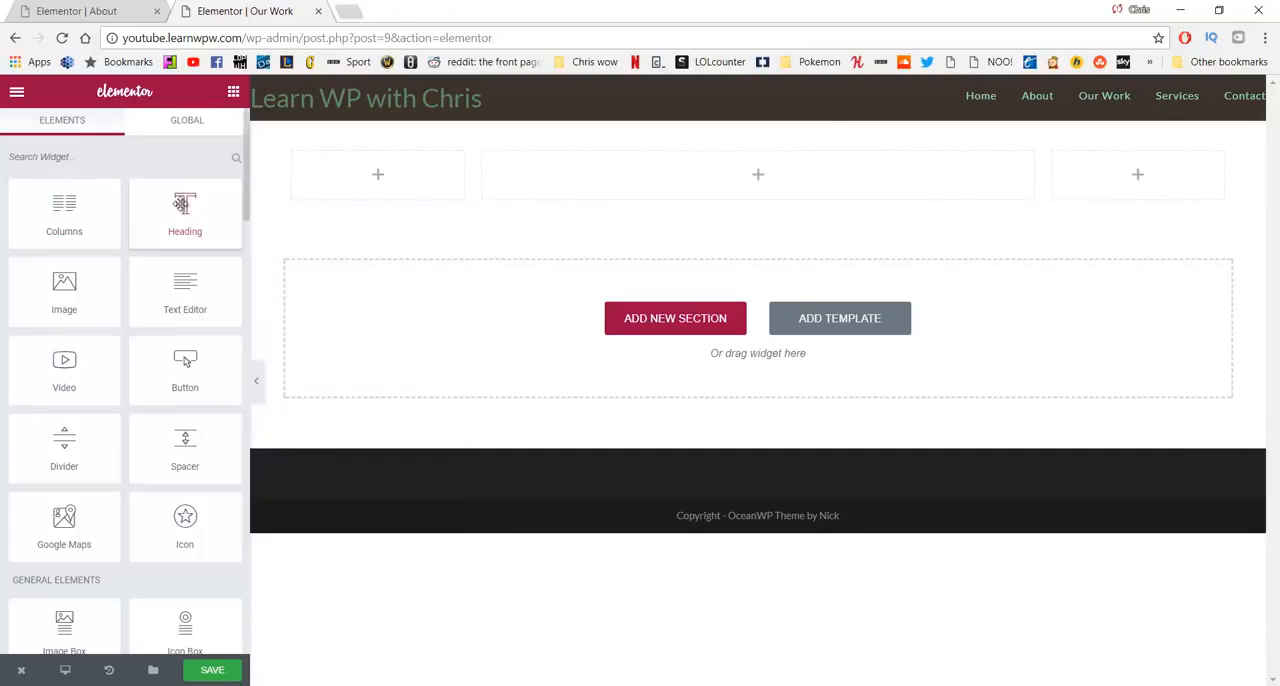
- Add a heading to the middle column and replace its text with the first WordPad paragraph, beginning "We want to celebrate the oceans abundance"
left_click_drag(184, 207, 652, 168)
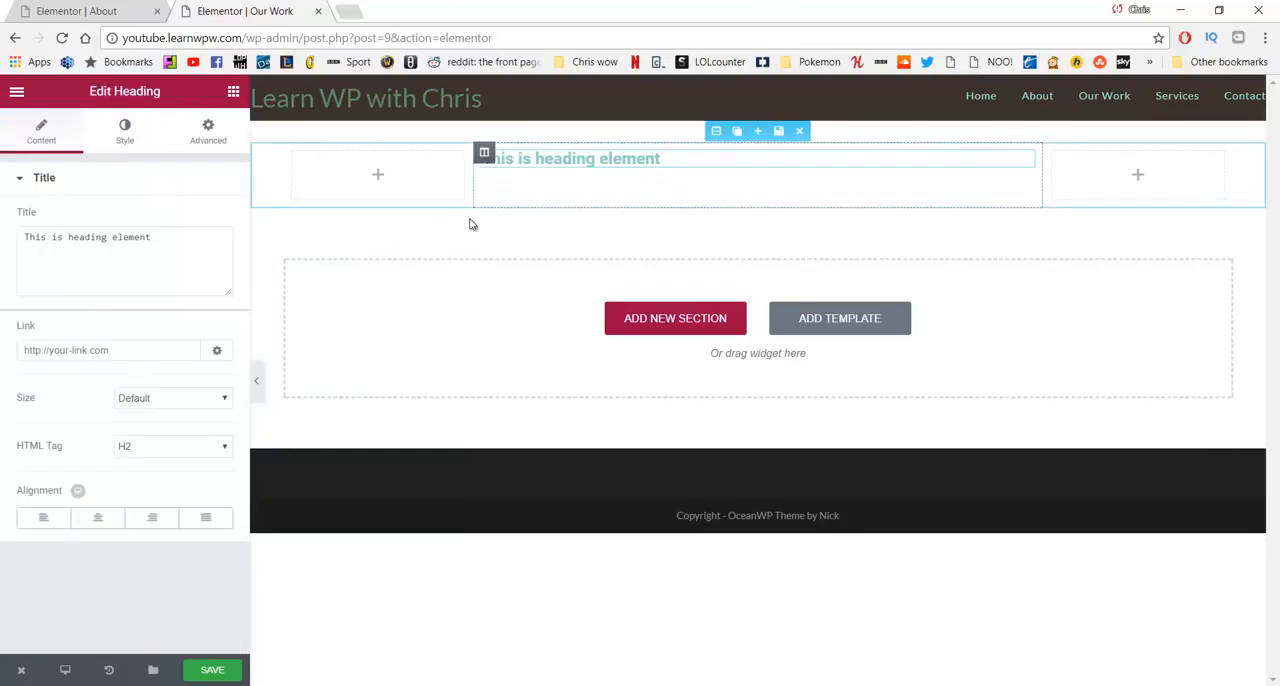
left_click_drag(180, 251, 5, 269)
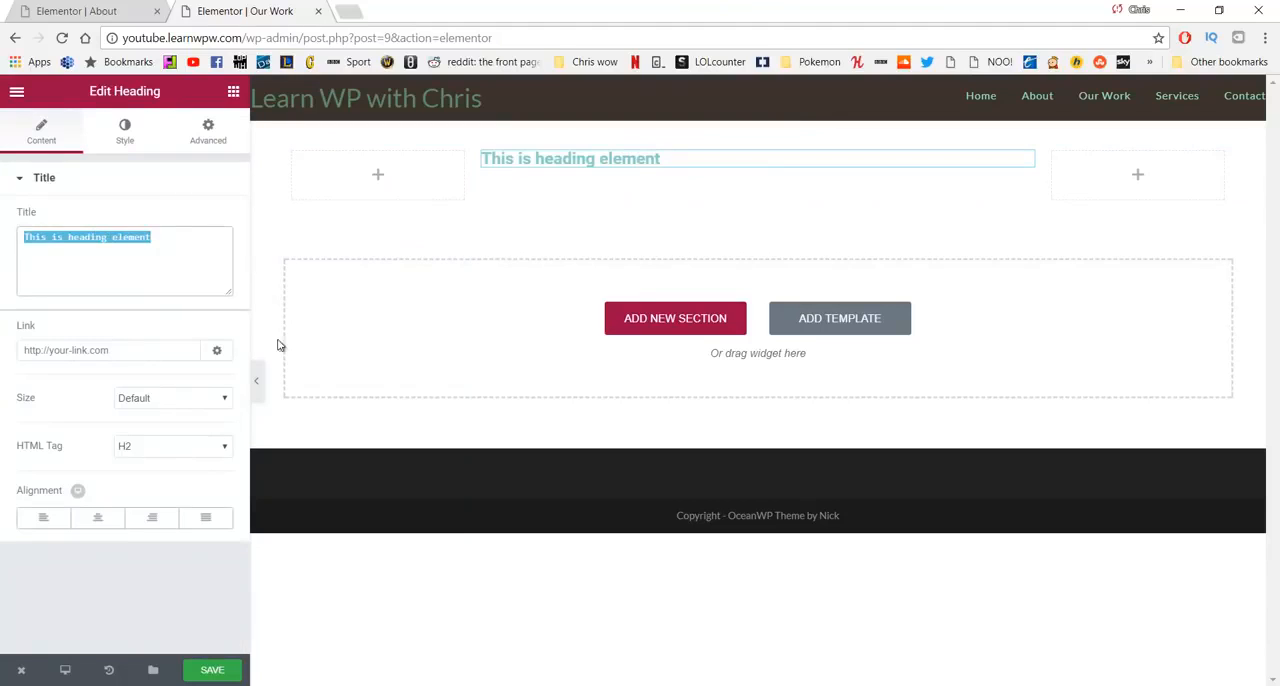
key("BackSpace")
key("alt+Tab")
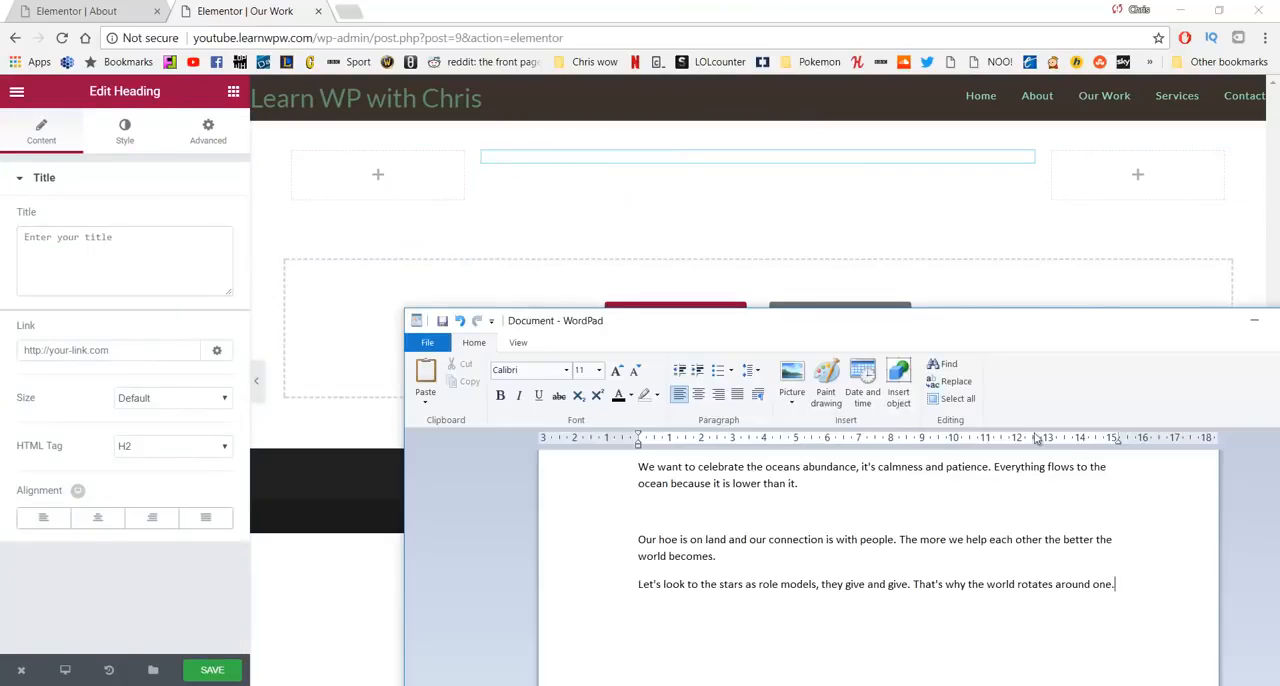
left_click_drag(940, 501, 591, 463)
key("ctrl+c")
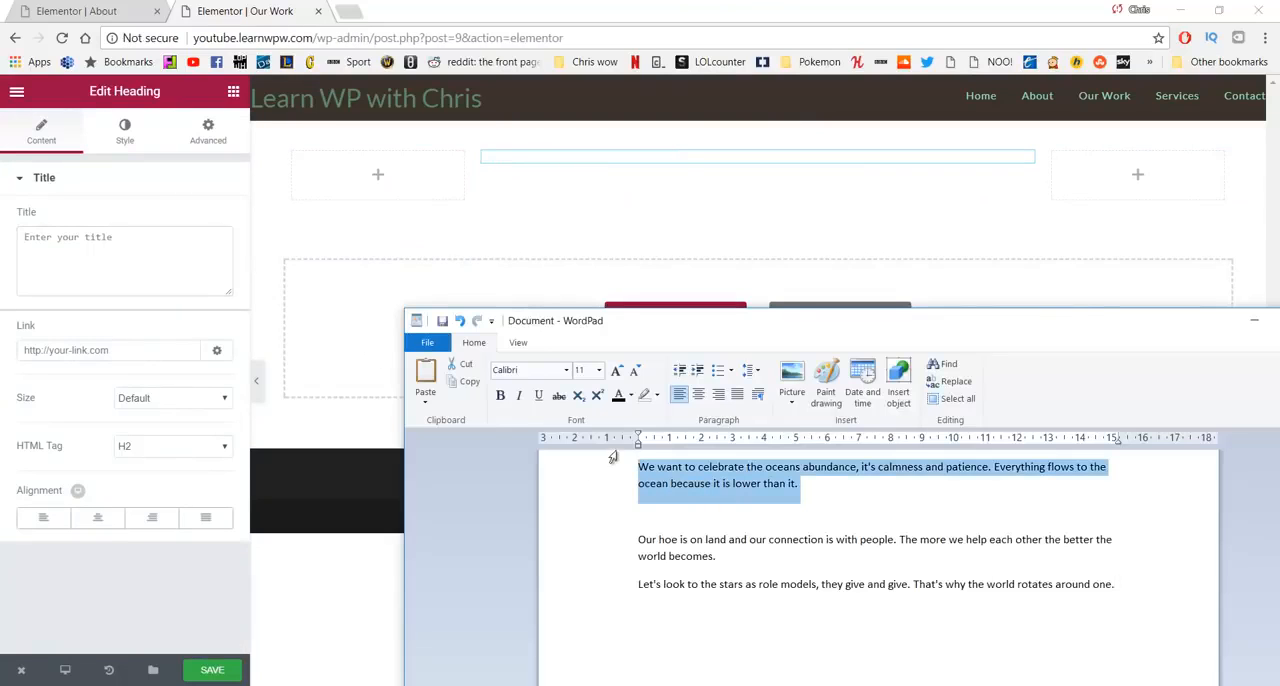
left_click(229, 270)
key("ctrl+v")
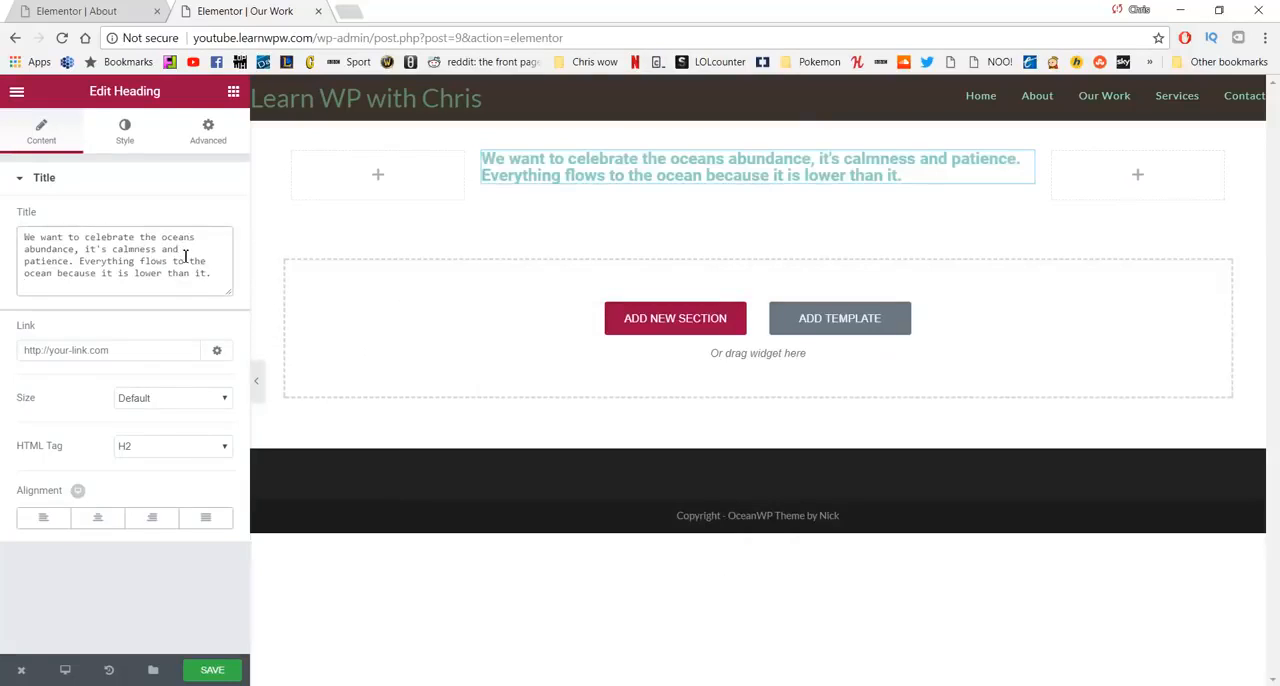
- Centre the heading and set its text color to #727272
left_click(100, 521)
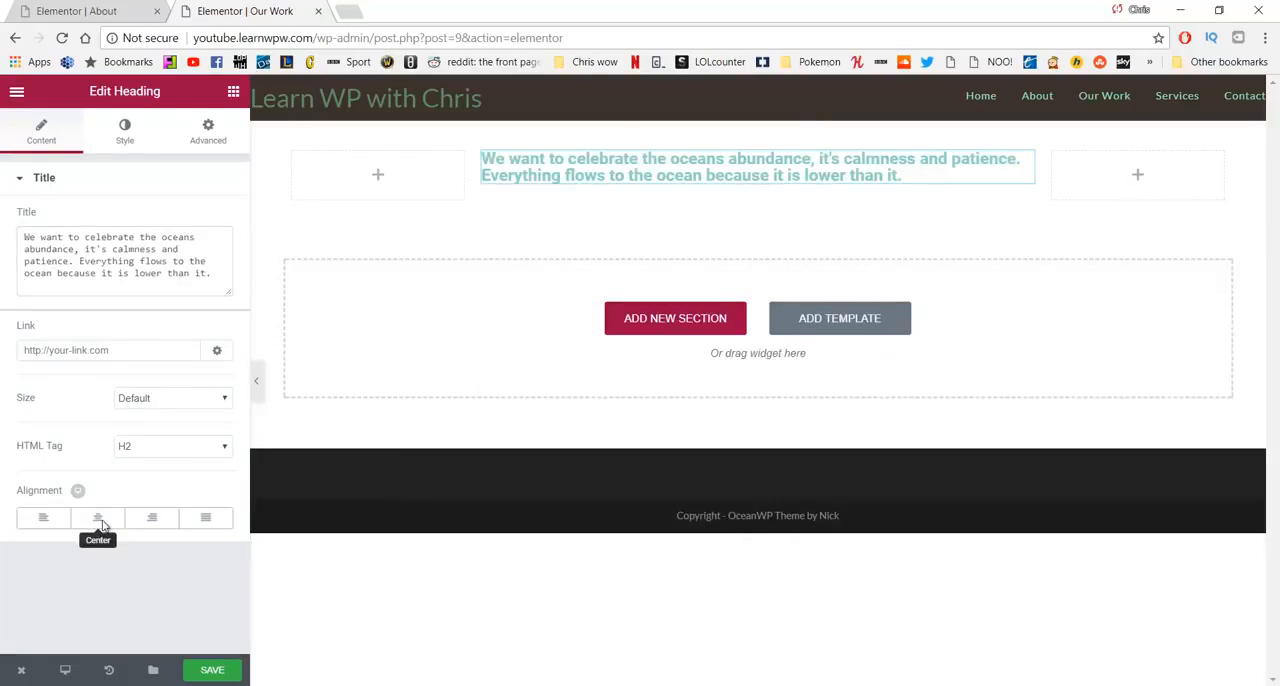
left_click(123, 134)
left_click(212, 218)
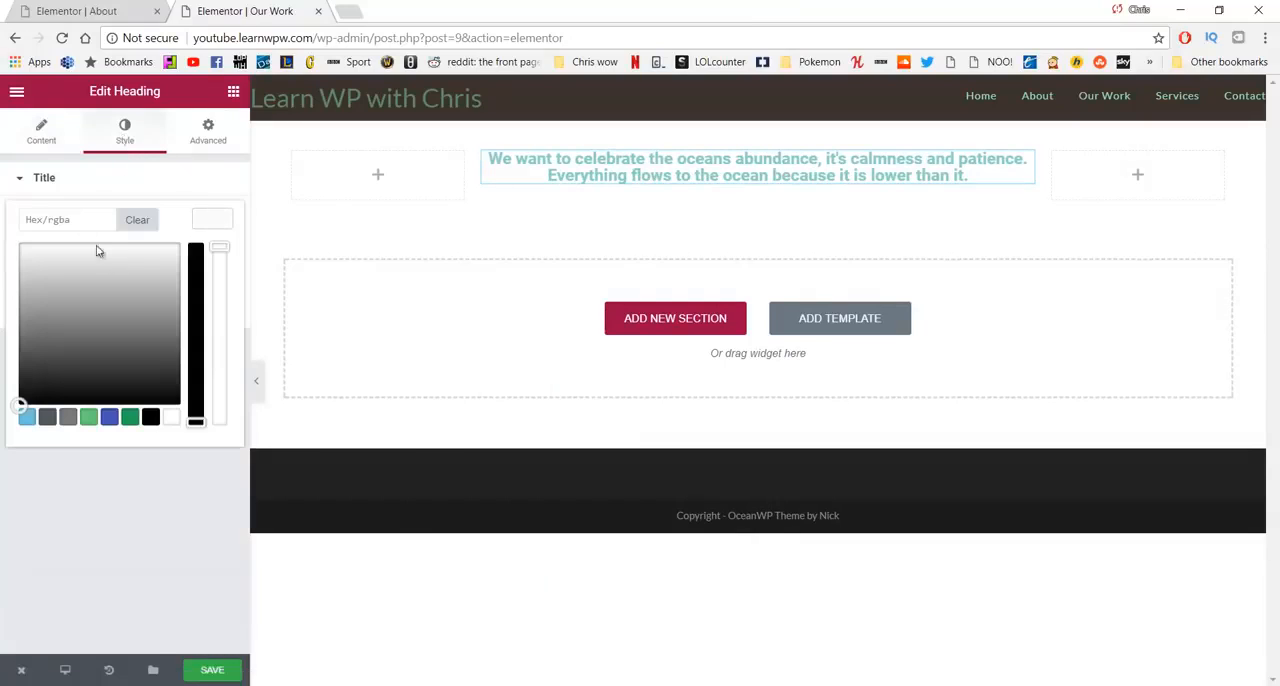
left_click_drag(64, 275, 24, 256)
left_click_drag(72, 219, 2, 224)
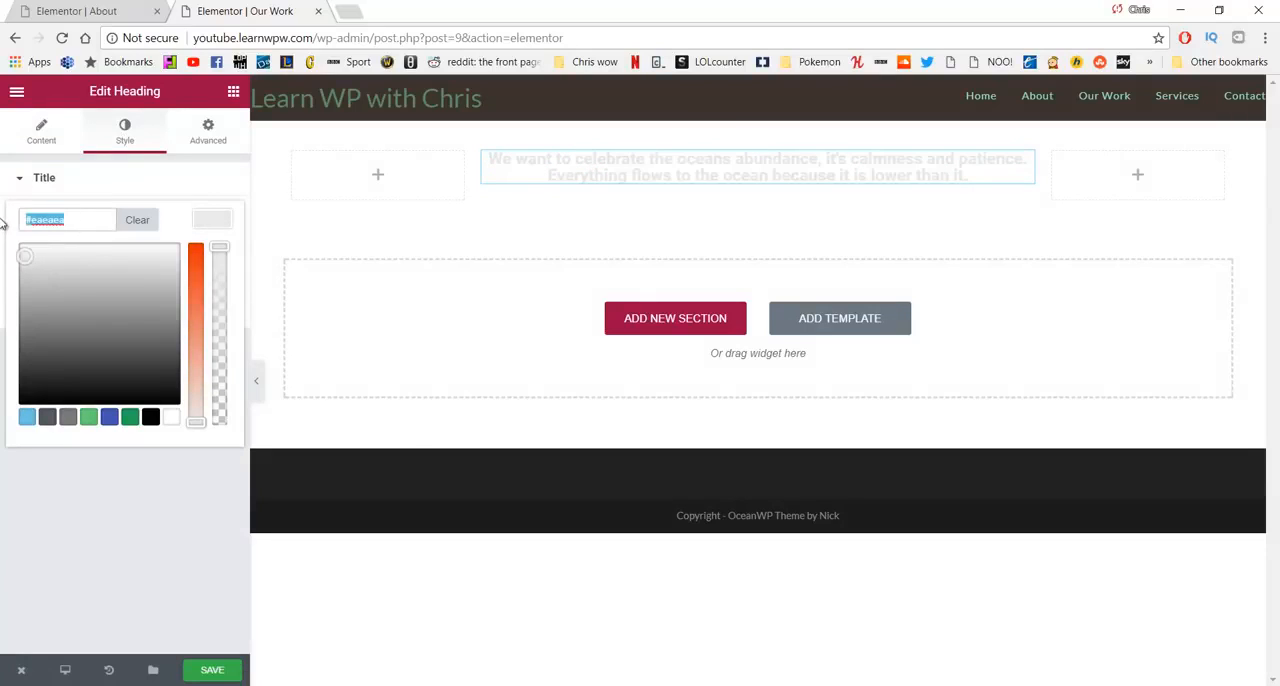
type("#727272")
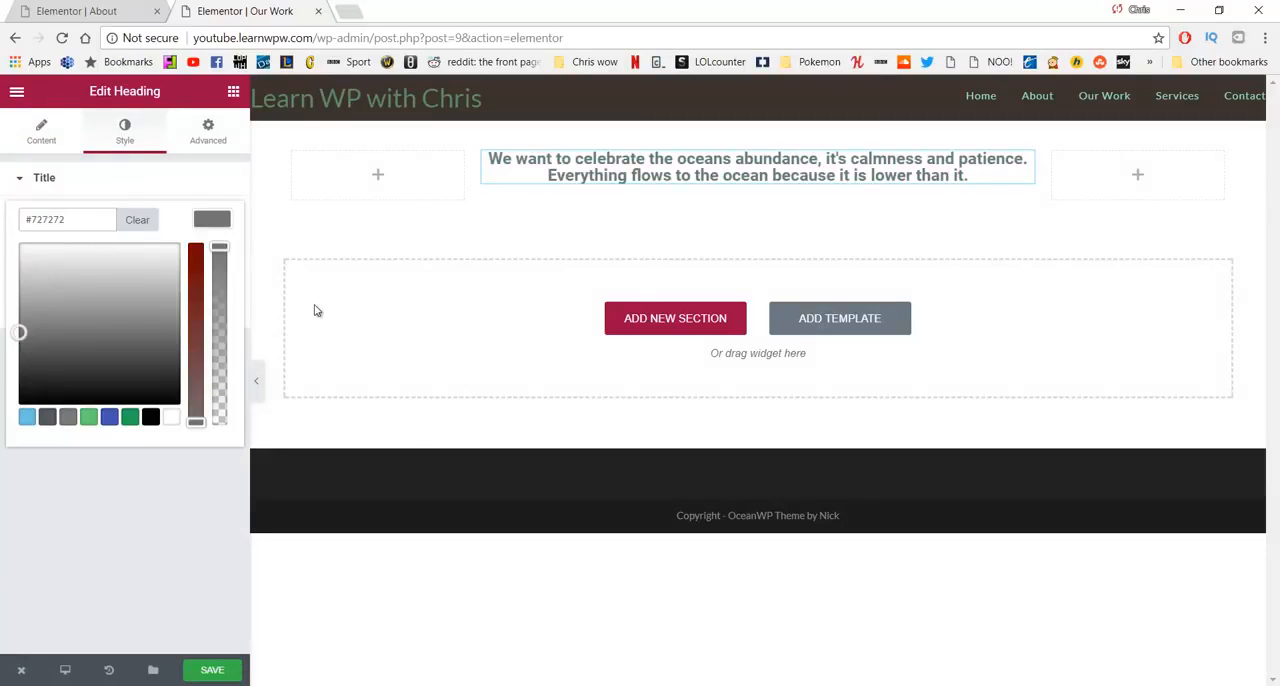
left_click(125, 137)
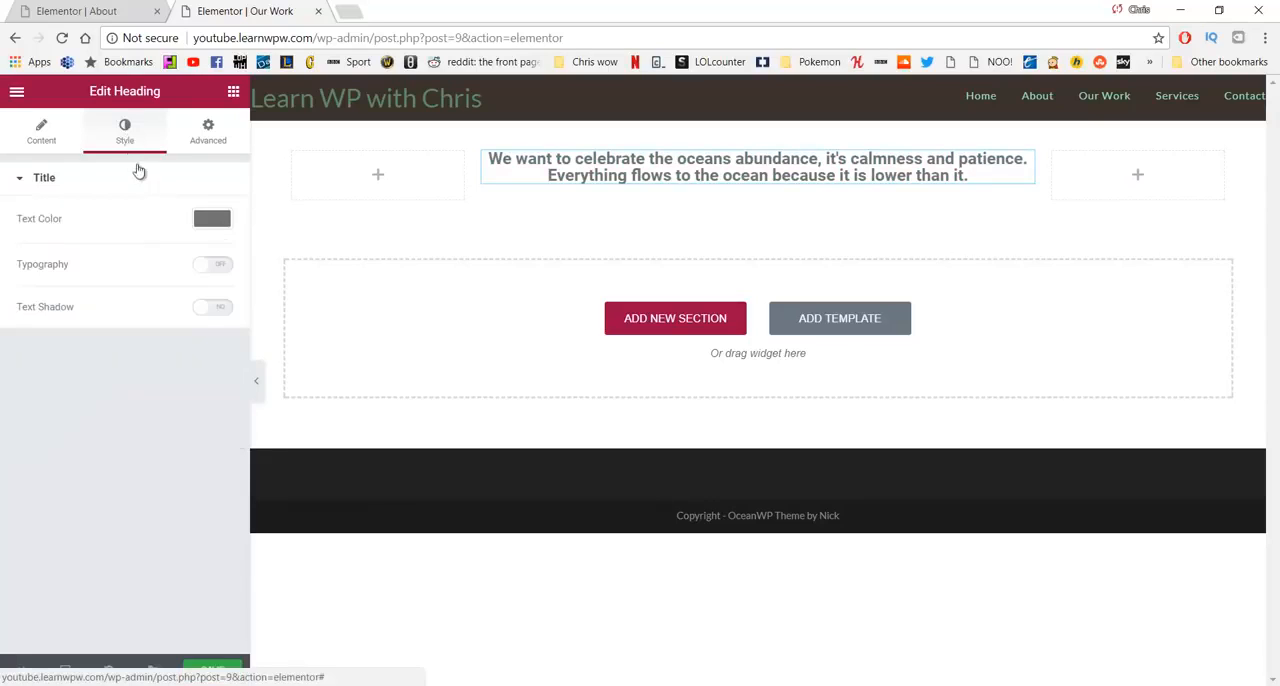
- Enable custom typography for the heading with size 31 px, weight 300 and letter spacing 2
left_click(213, 270)
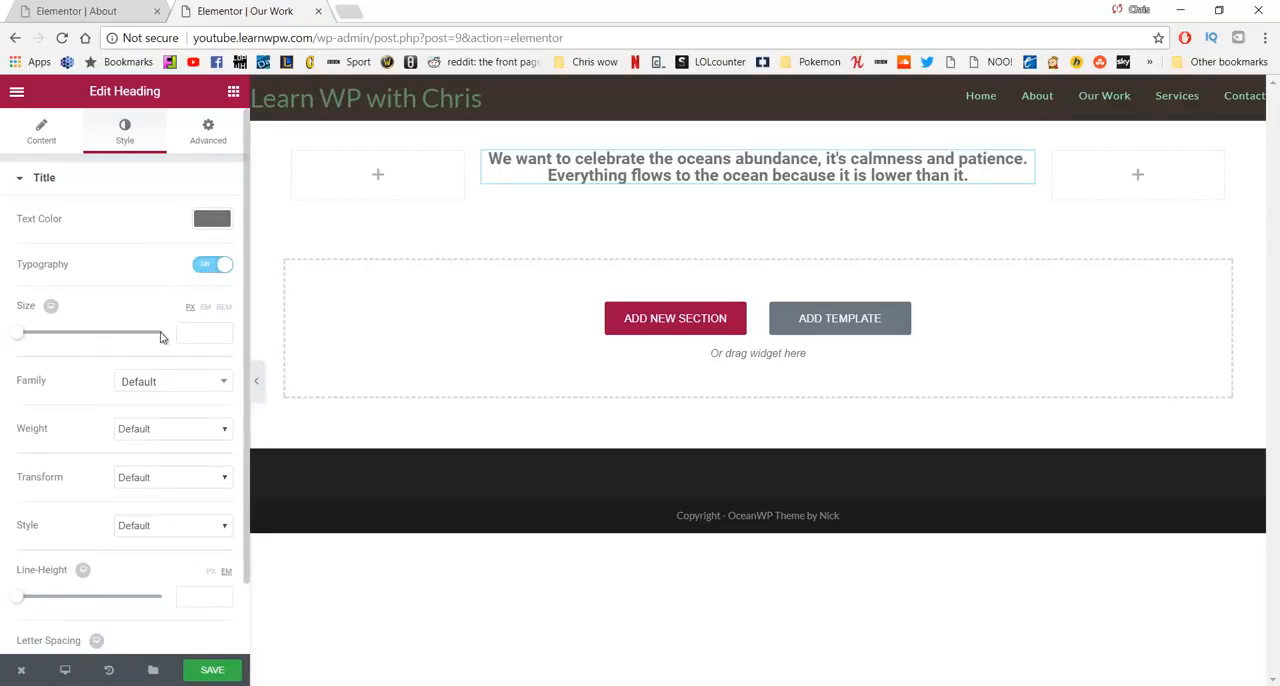
left_click_drag(20, 341, 40, 337)
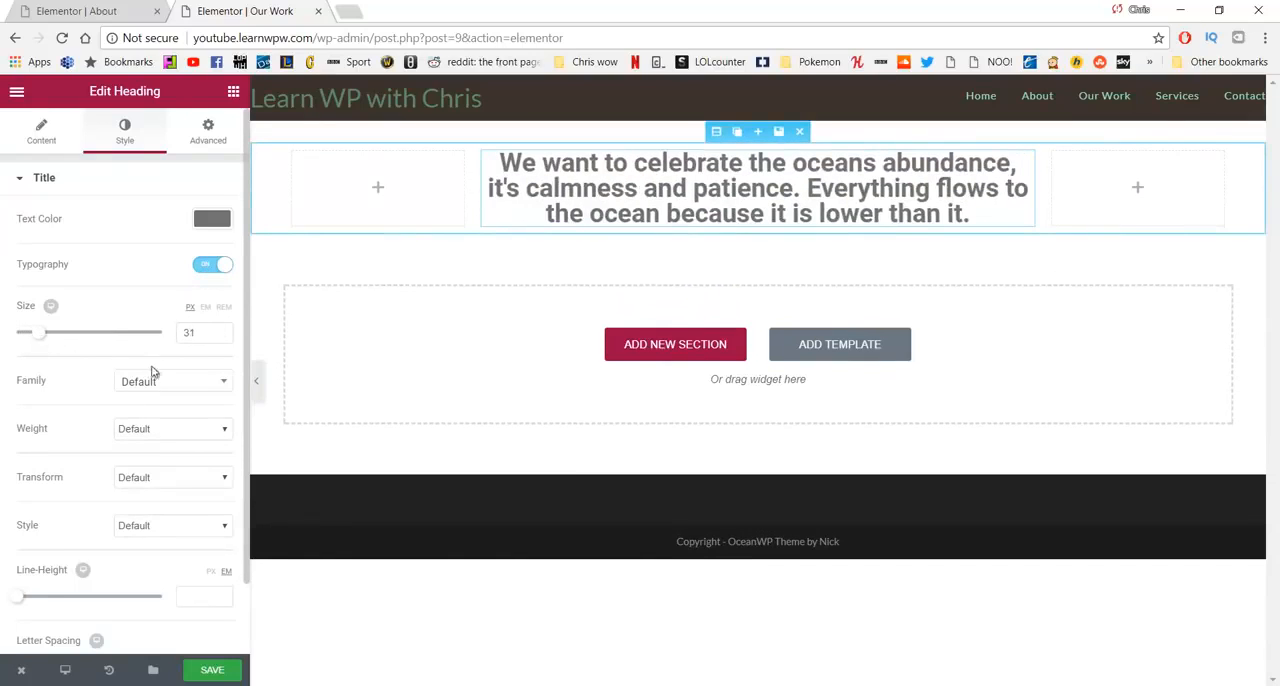
left_click(203, 431)
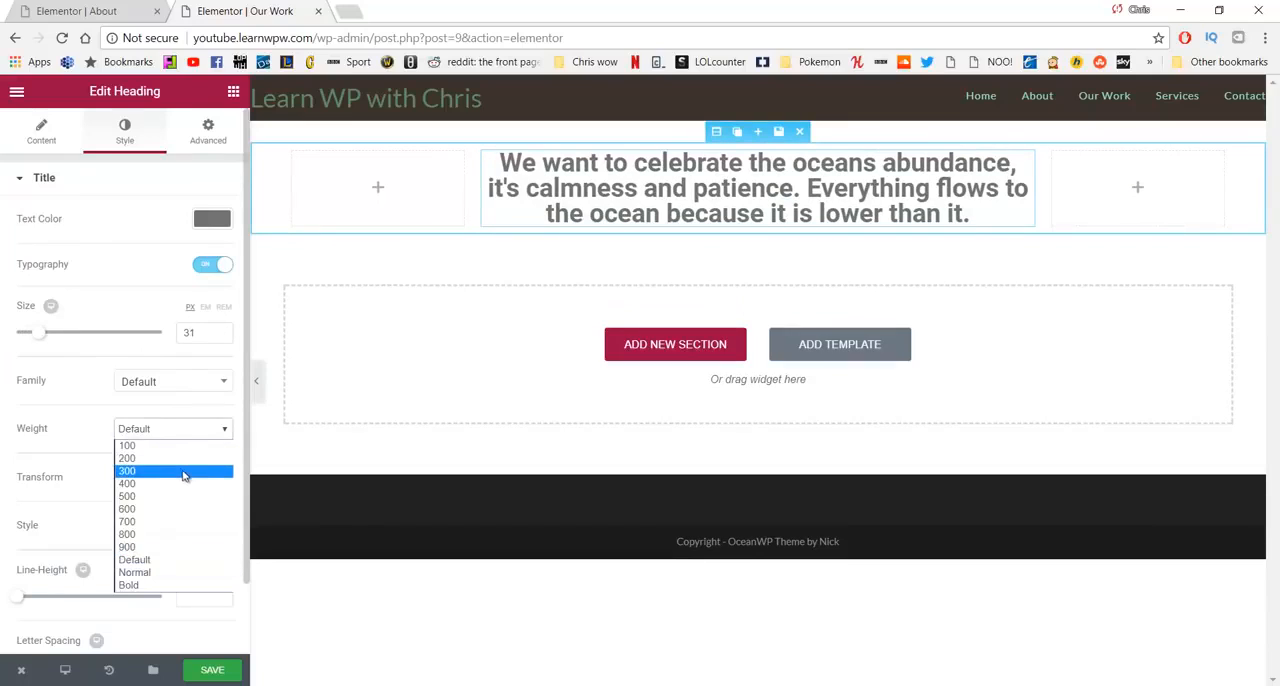
left_click(183, 471)
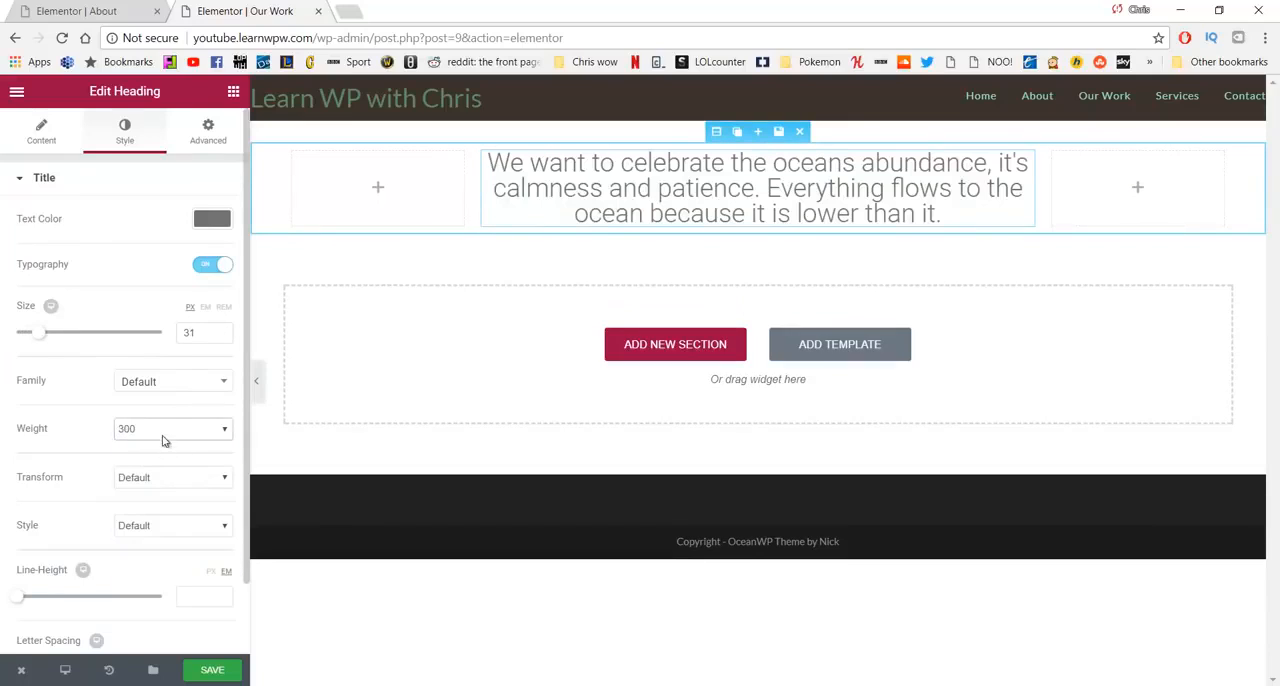
scroll(158, 410, "down", 1)
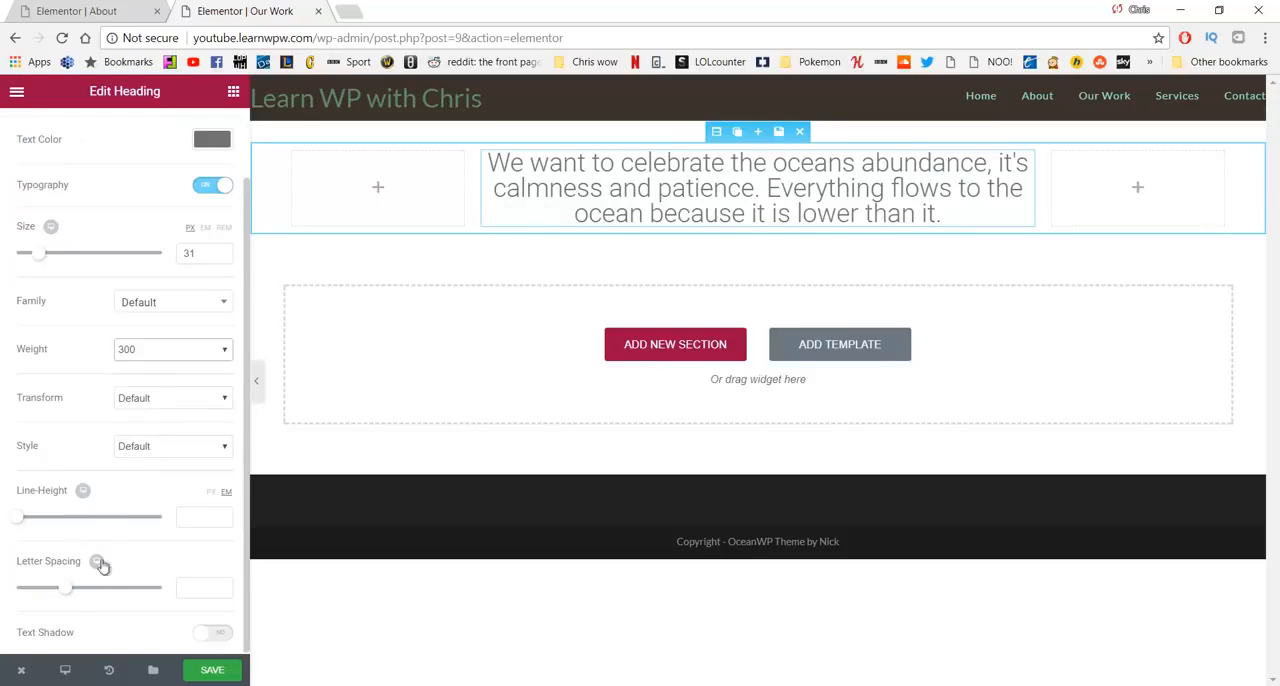
left_click(67, 590)
left_click_drag(67, 594, 80, 596)
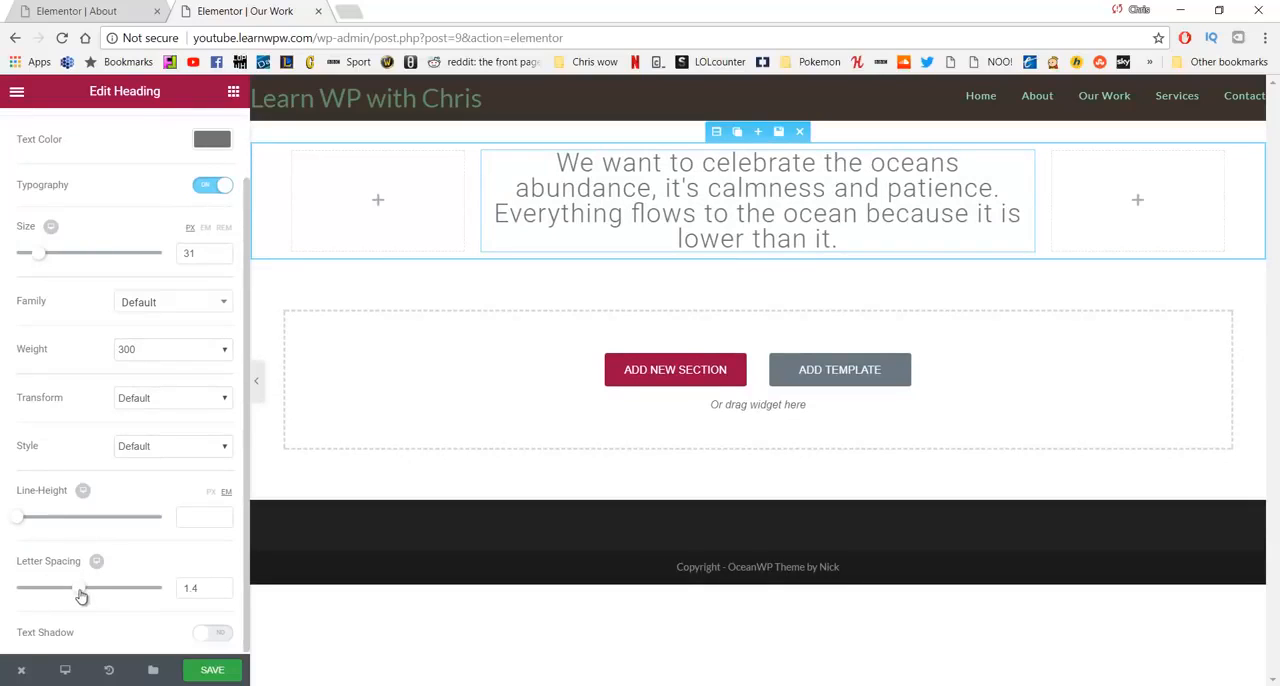
left_click_drag(80, 594, 93, 585)
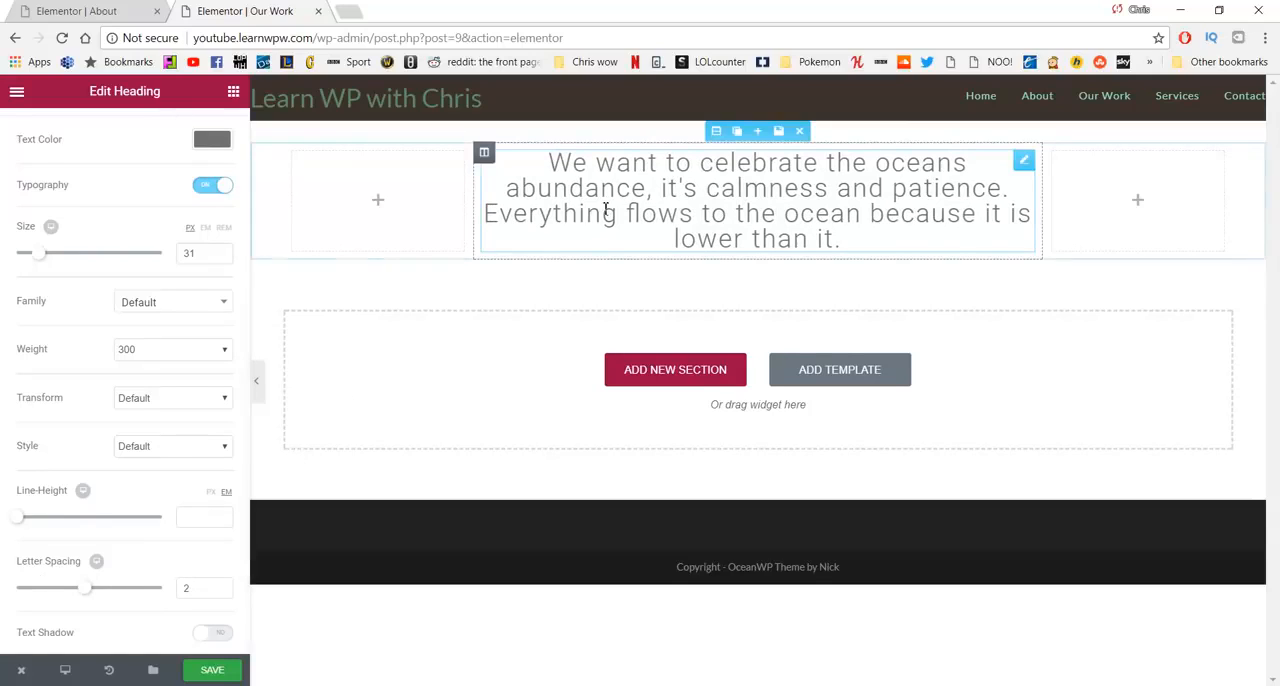
- Duplicate the section twice and replace the second heading with WordPad's paragraph about "our connection is with people", correcting "hoe" to "home"
left_click(738, 134)
left_click(738, 134)
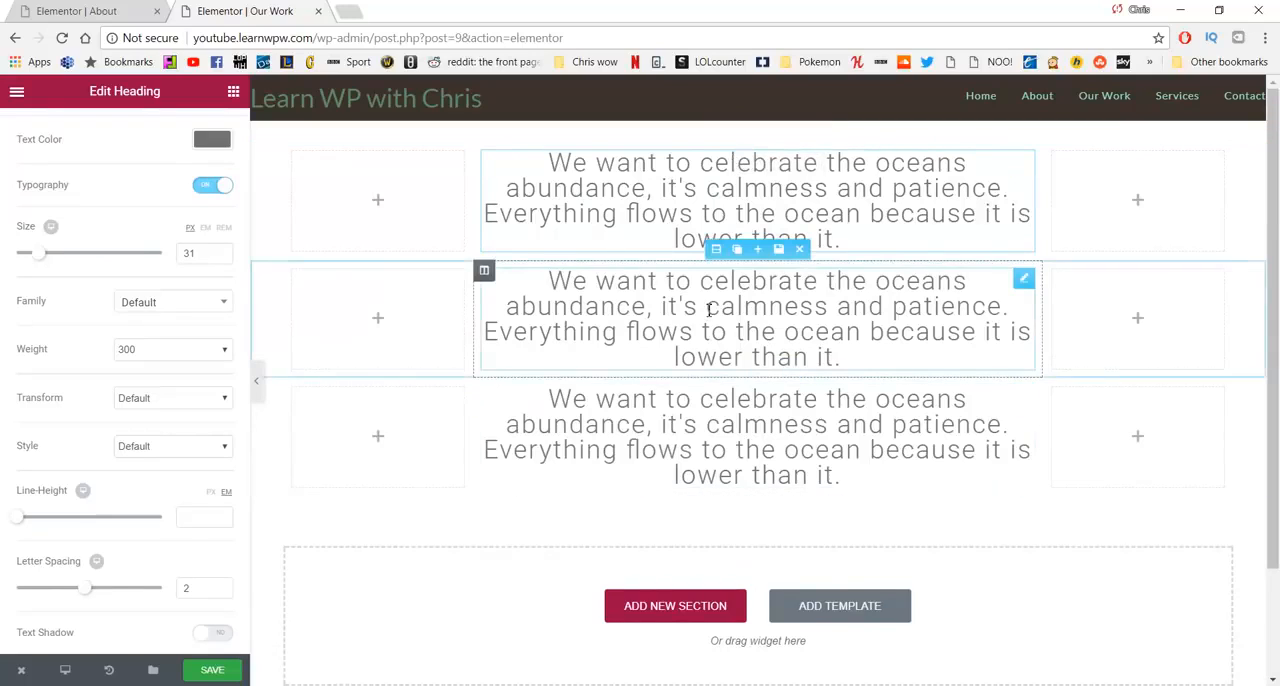
left_click(631, 358)
key("alt+Tab")
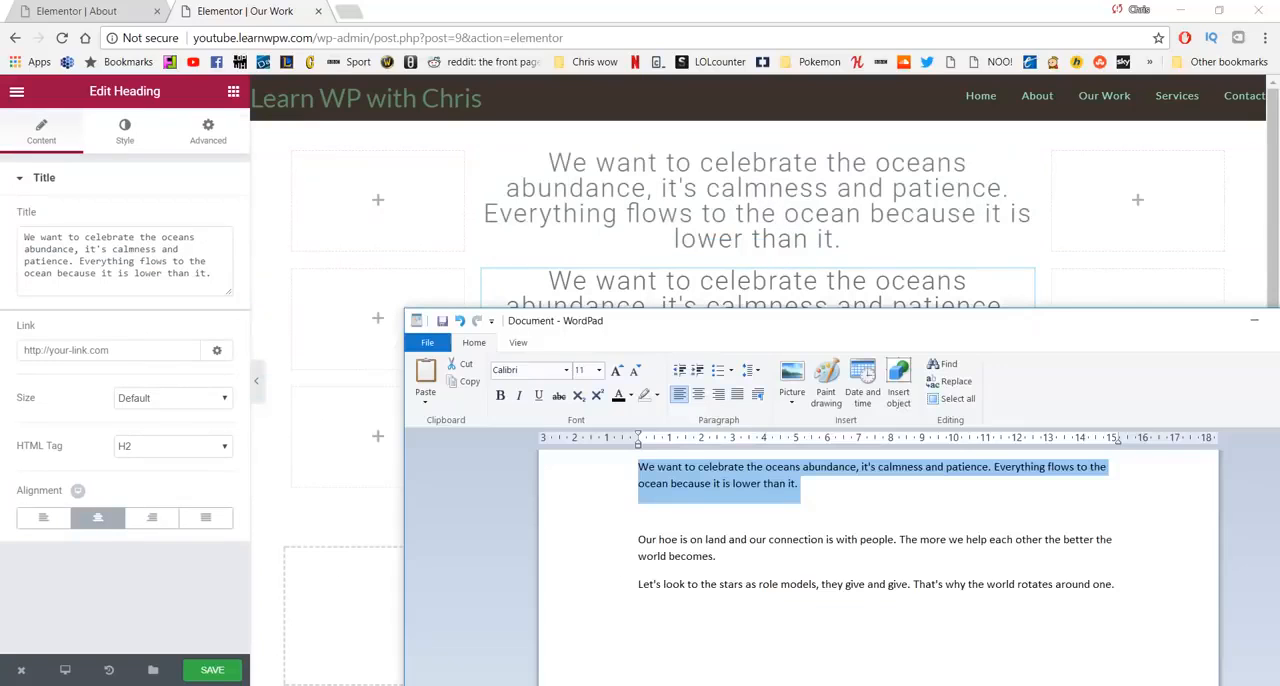
left_click_drag(716, 556, 620, 545)
key("ctrl+c")
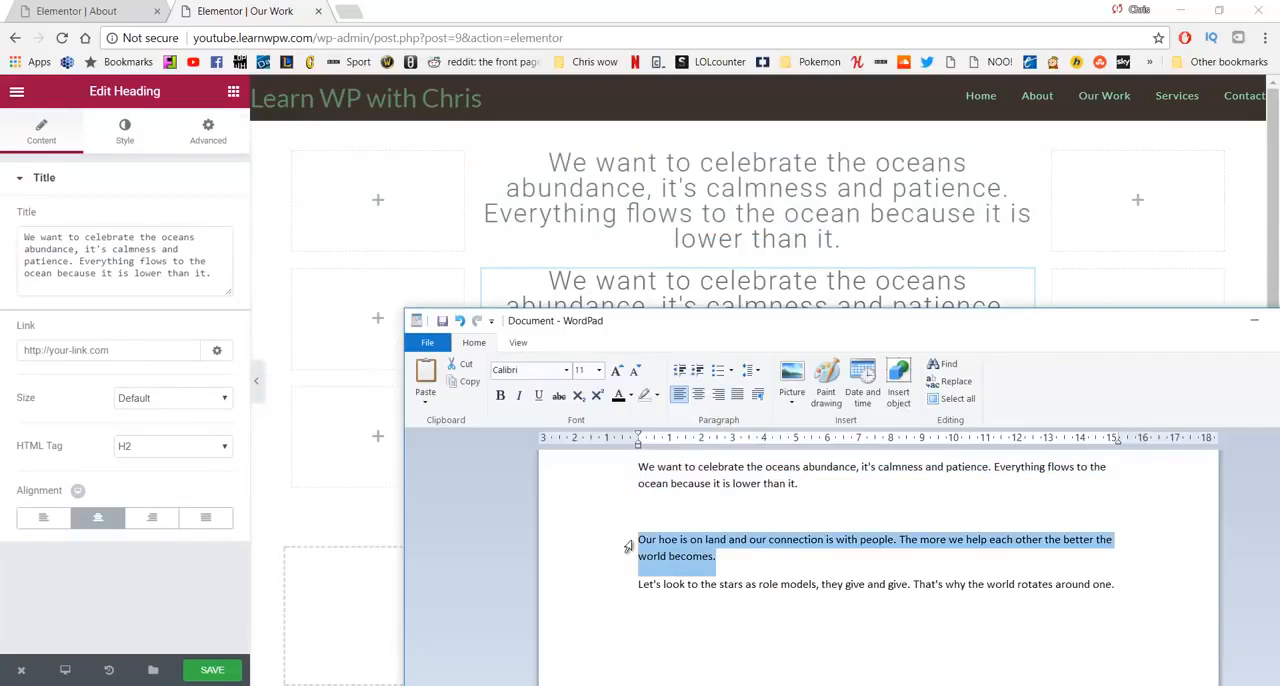
left_click(179, 274)
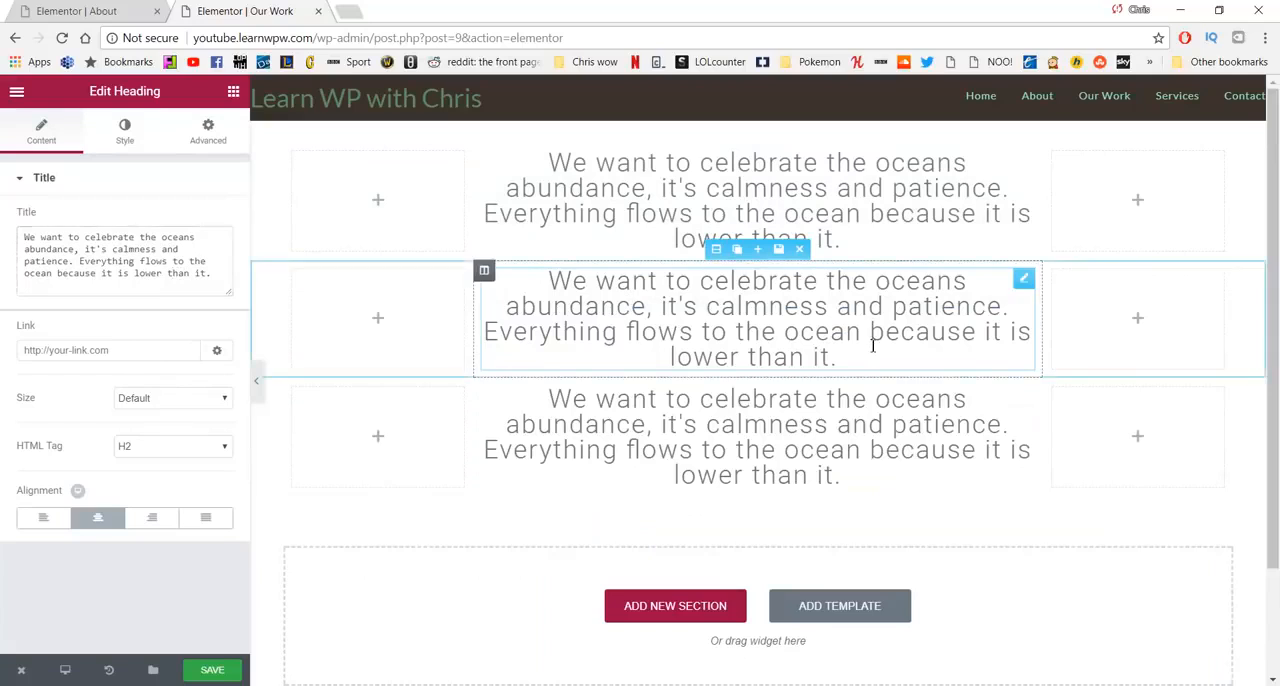
left_click_drag(213, 277, 5, 226)
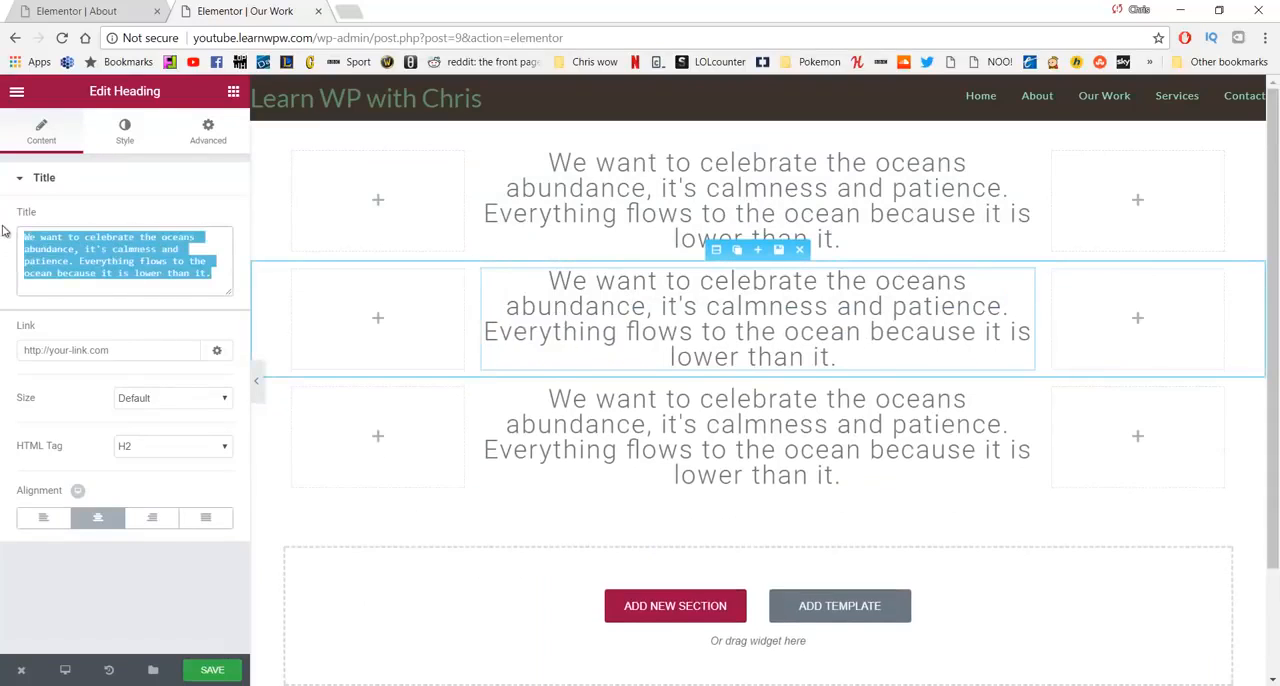
key("ctrl+v")
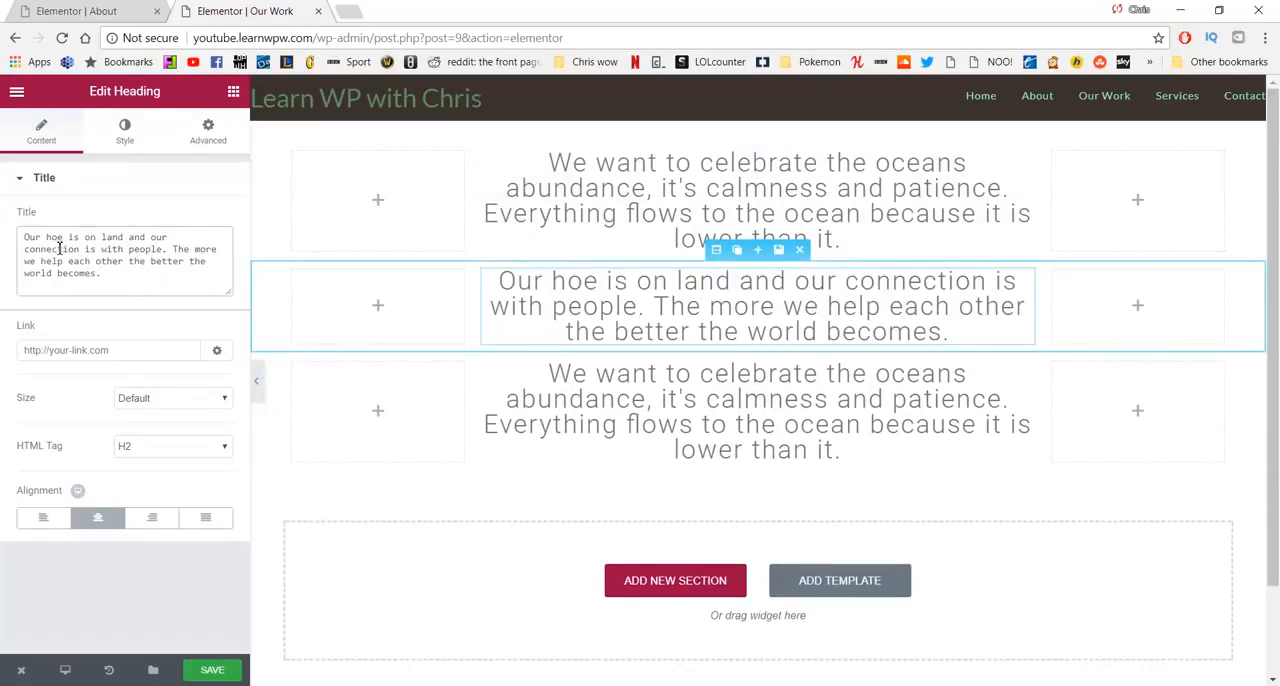
type("m")
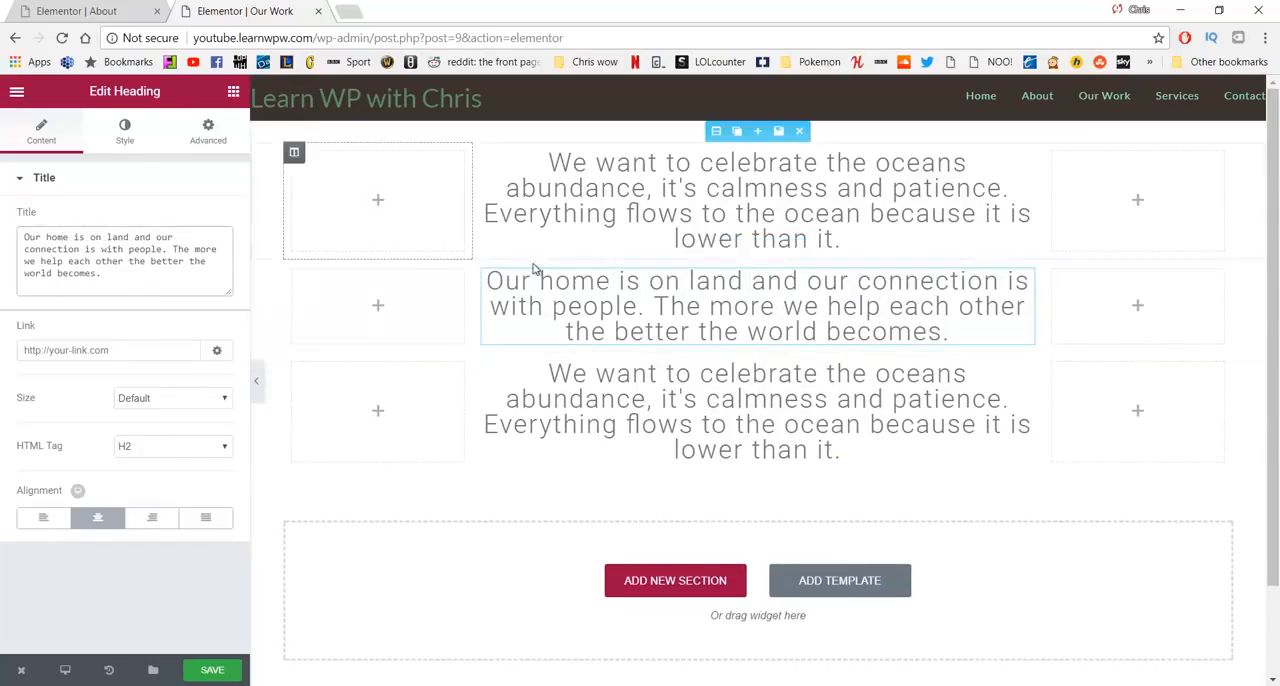
- Replace the third heading's text with WordPad's paragraph beginning "Let's look to the stars as role models"
key("alt+Tab")
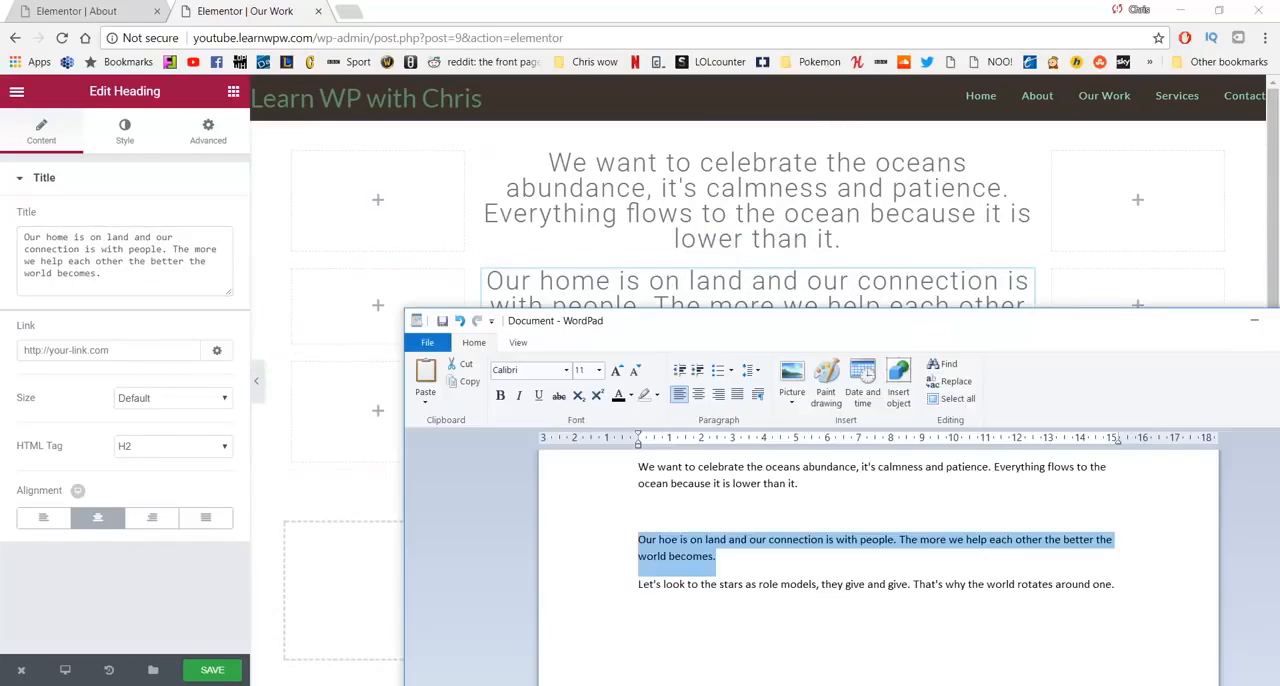
left_click(933, 590)
left_click_drag(1136, 588, 632, 583)
key("ctrl+c")
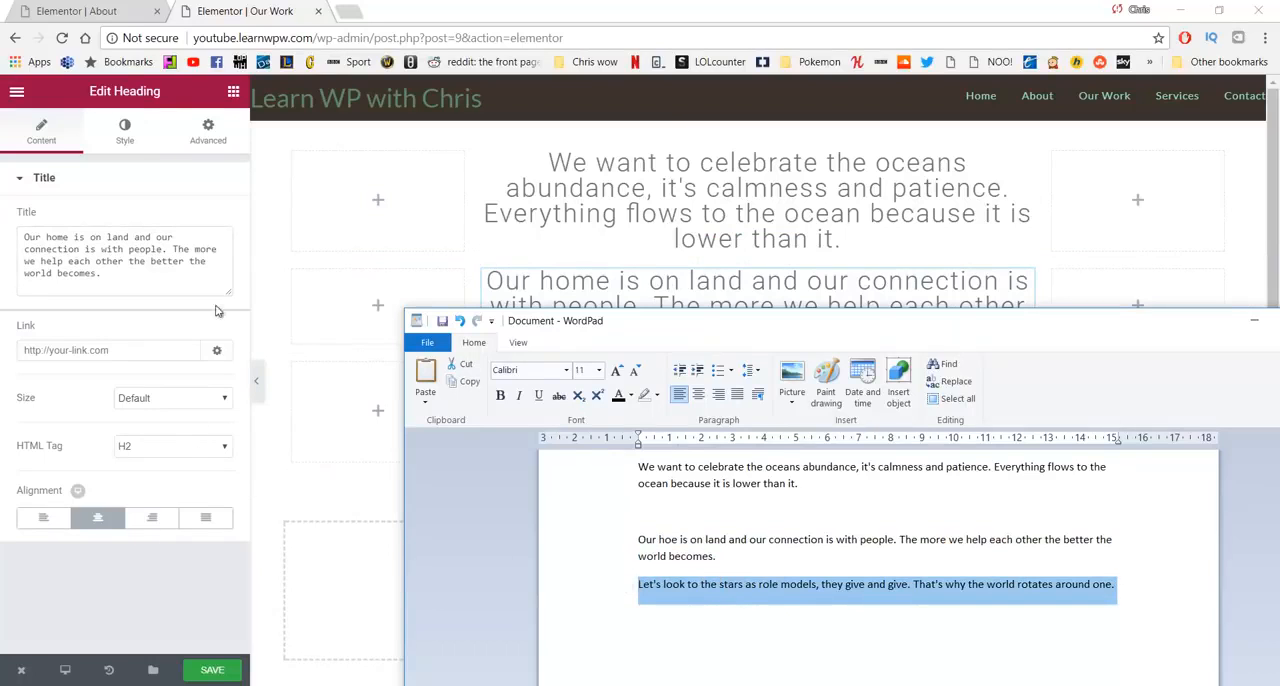
key("alt+Tab")
left_click(671, 423)
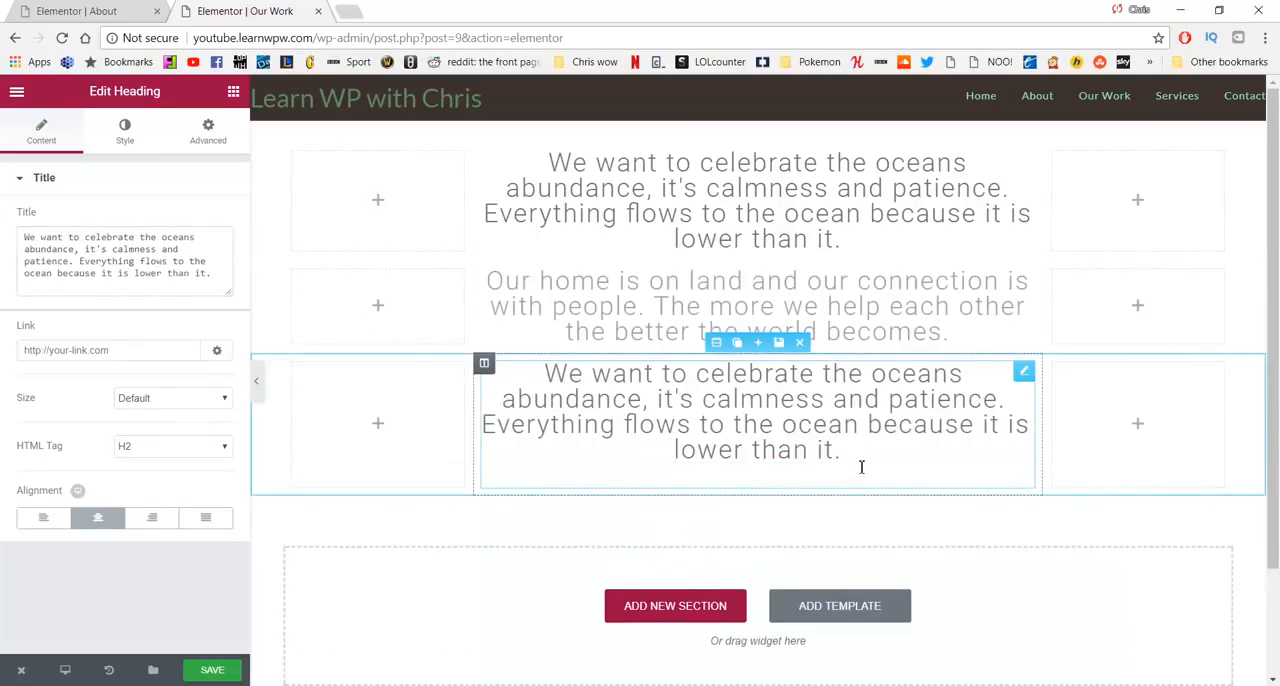
left_click_drag(861, 467, 502, 374)
key("BackSpace")
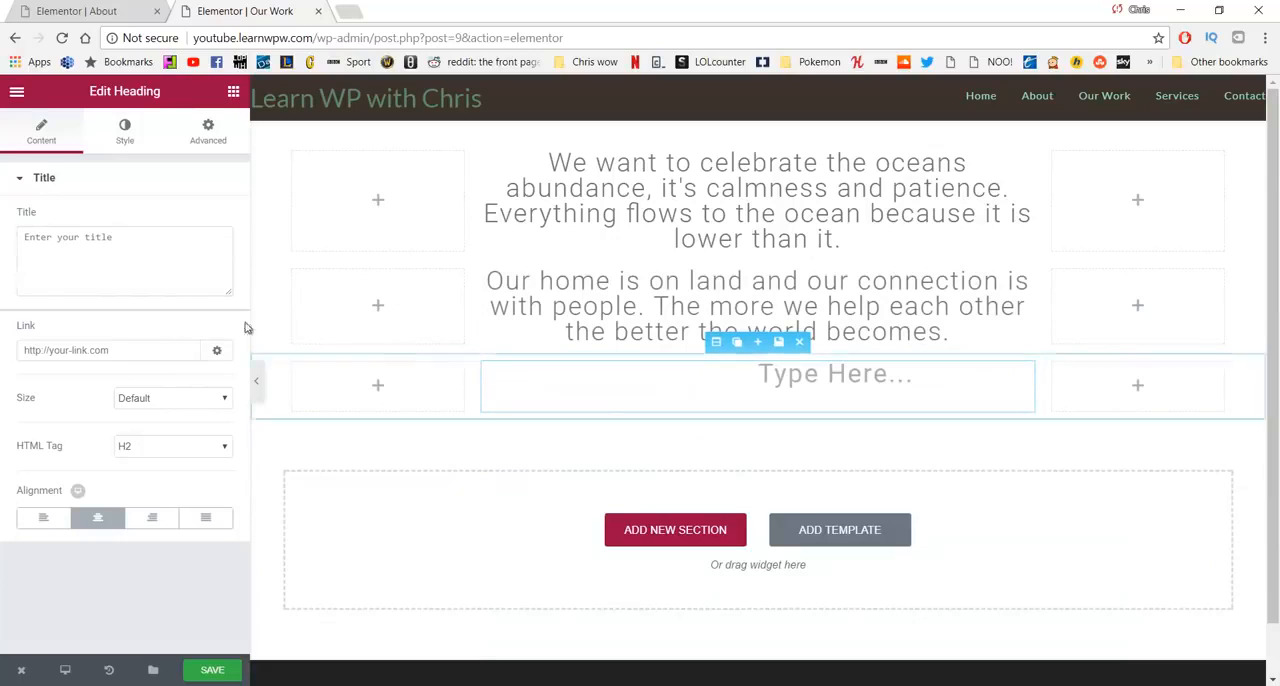
key("ctrl+v")
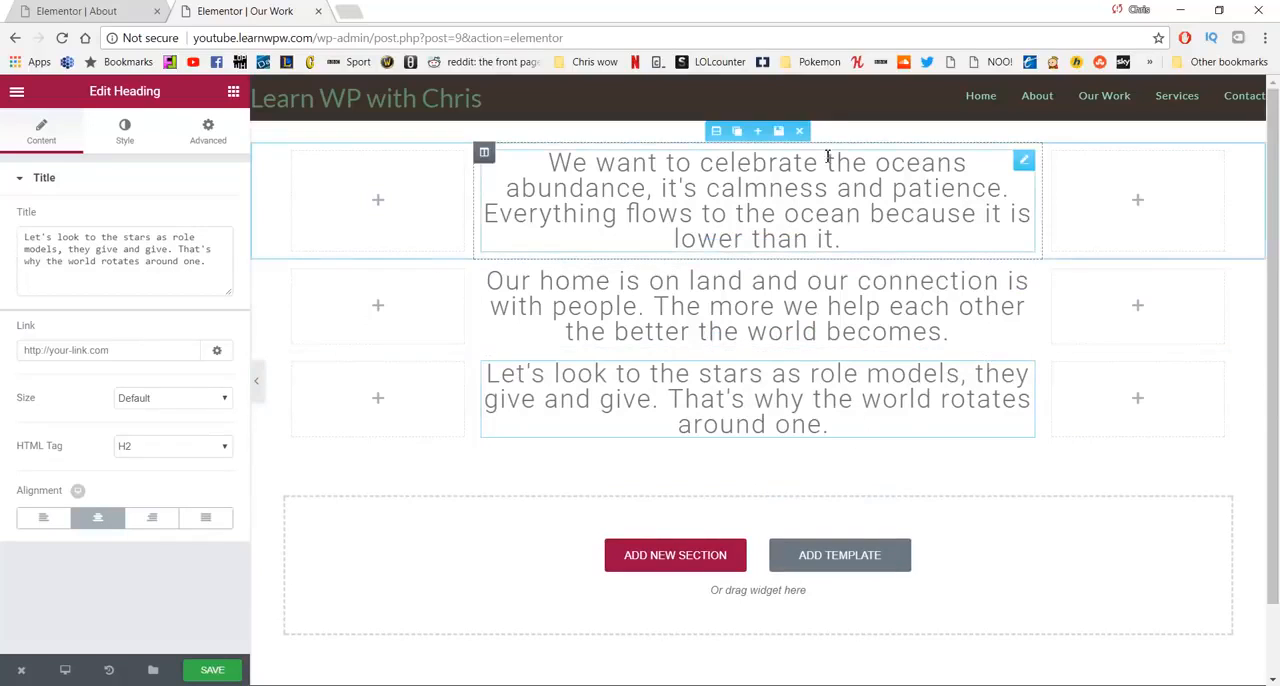
- Unlink the first heading's margin values and set its top and bottom margins to 150 px
left_click(609, 191)
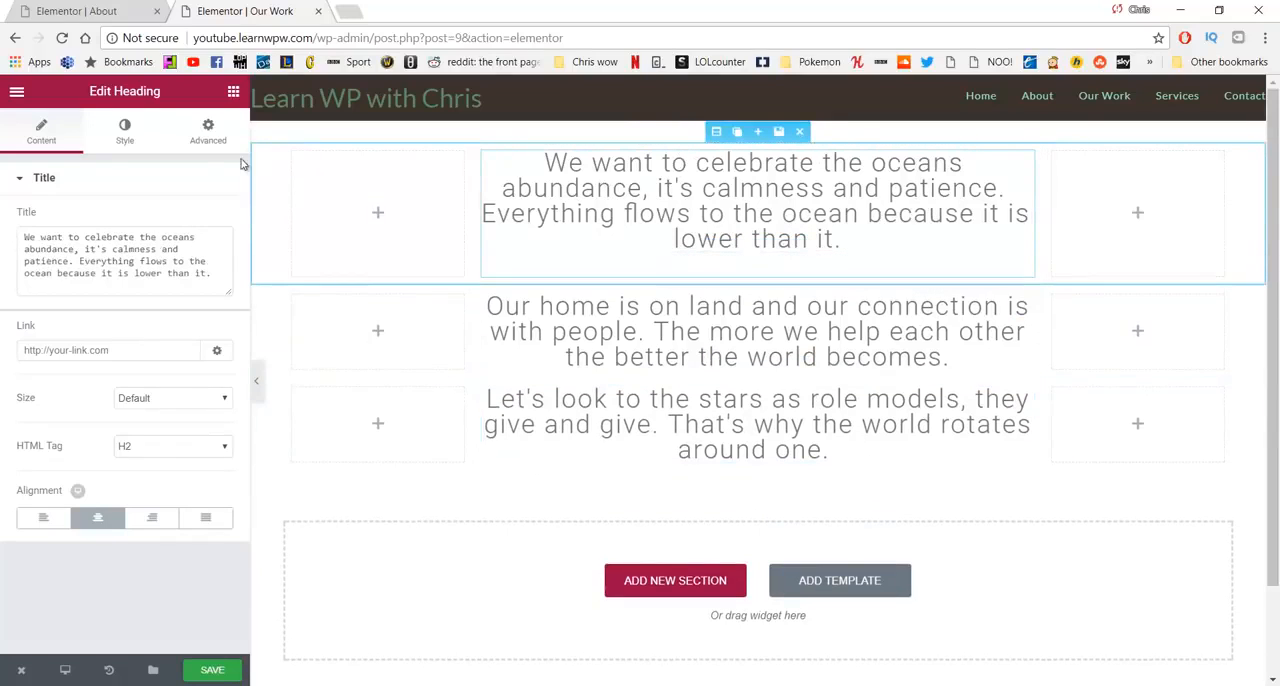
left_click(208, 130)
left_click(222, 250)
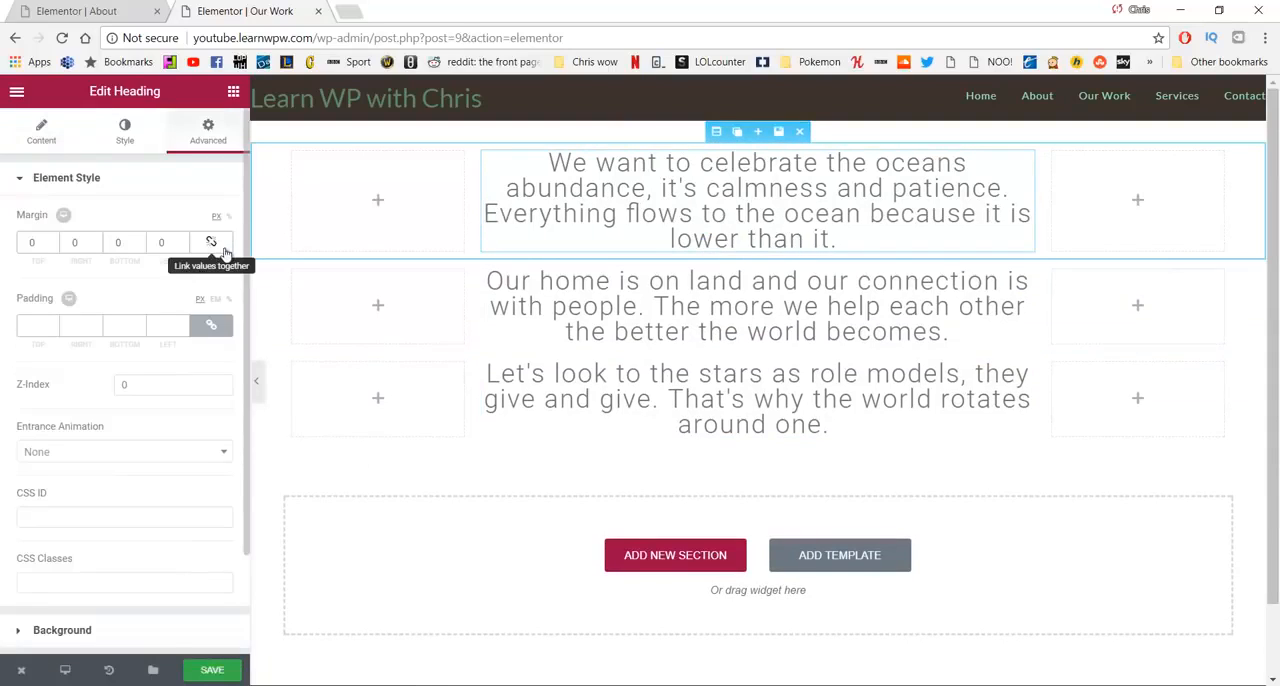
type("1")
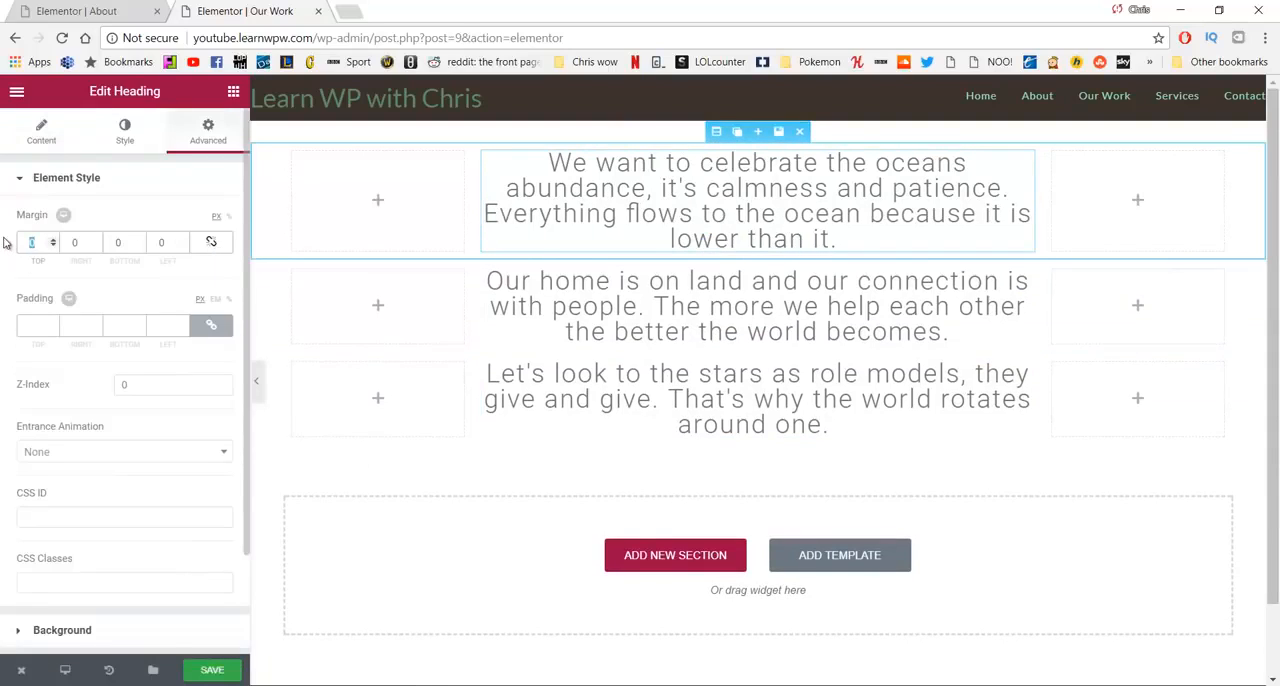
type("50")
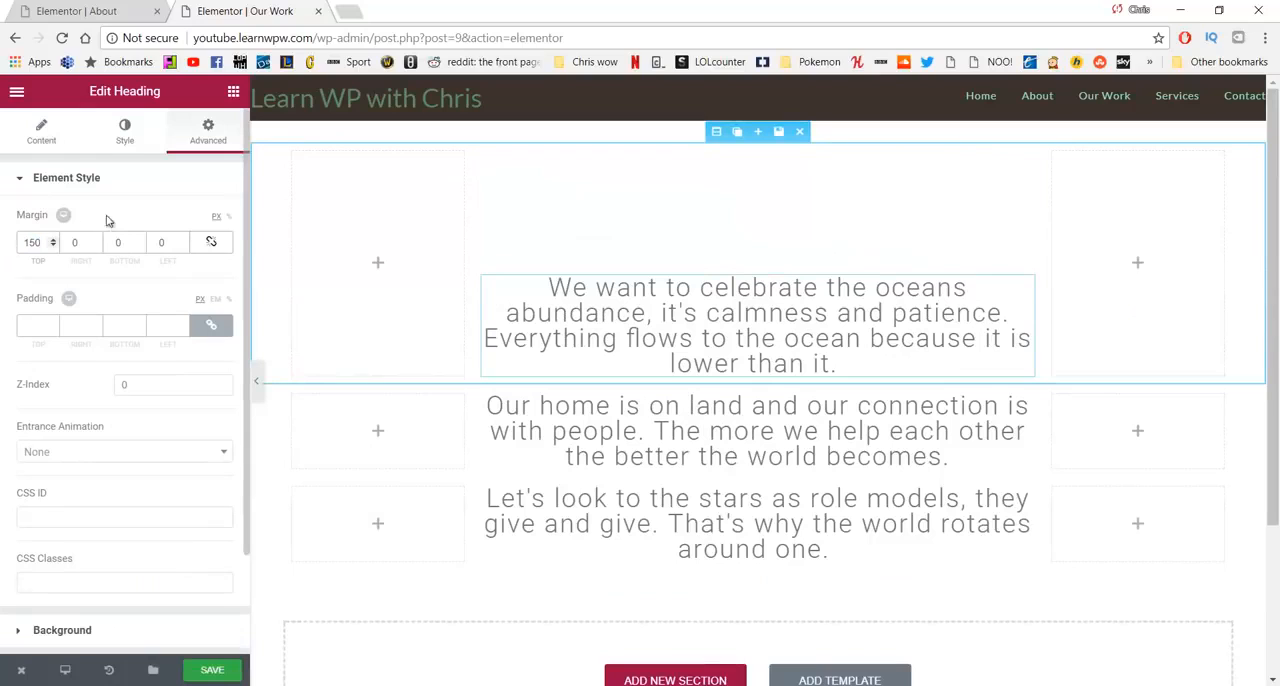
type("150")
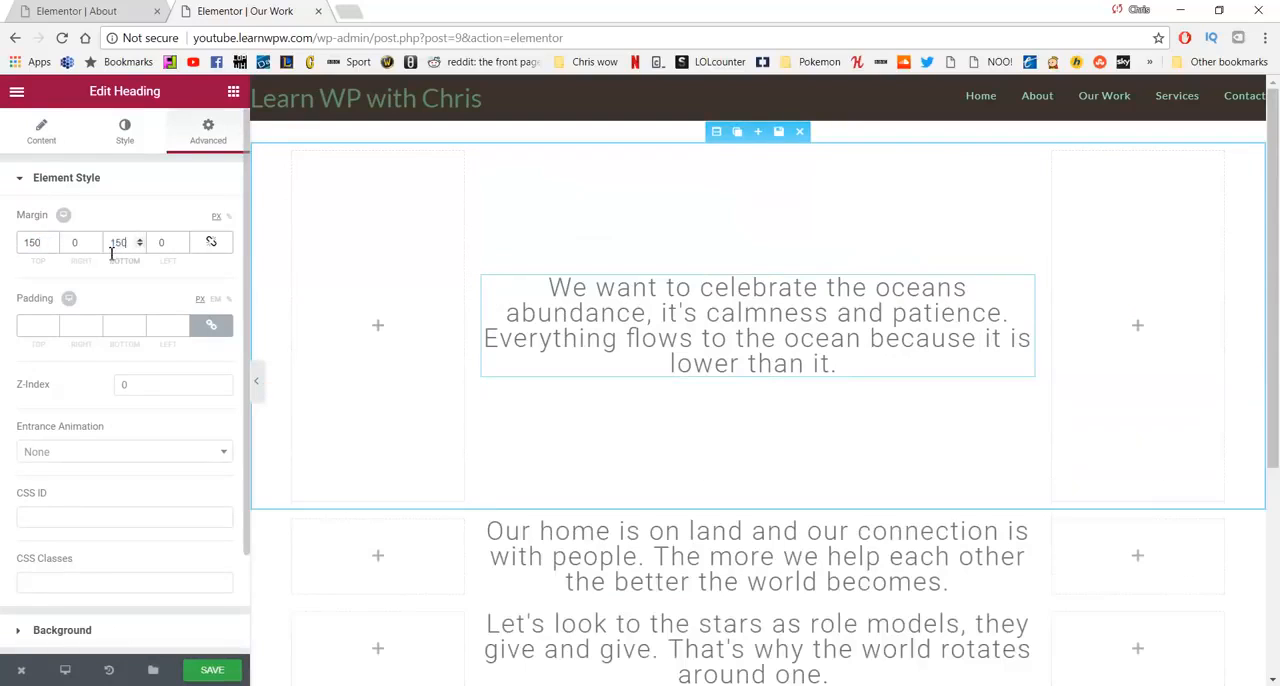
- Unlink the margin values of the "Our home is on land" heading and set its top and bottom margins to 150 px
scroll(600, 420, "down", 2)
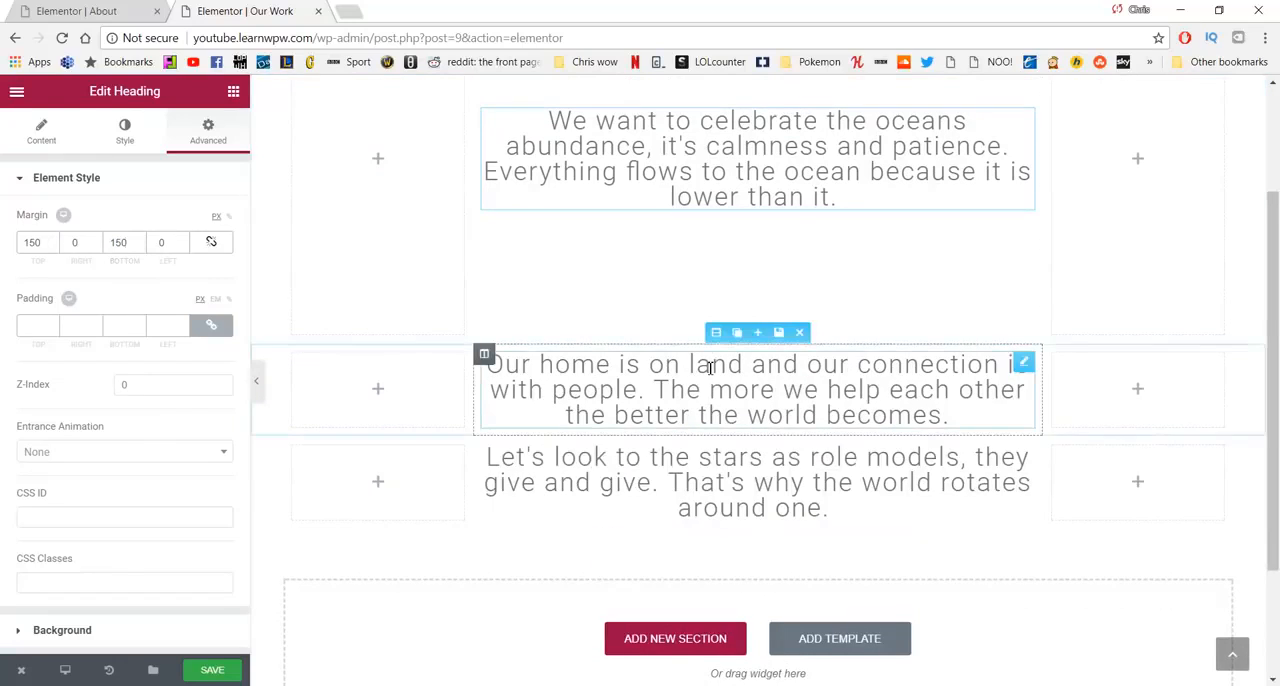
left_click(1022, 360)
left_click(208, 132)
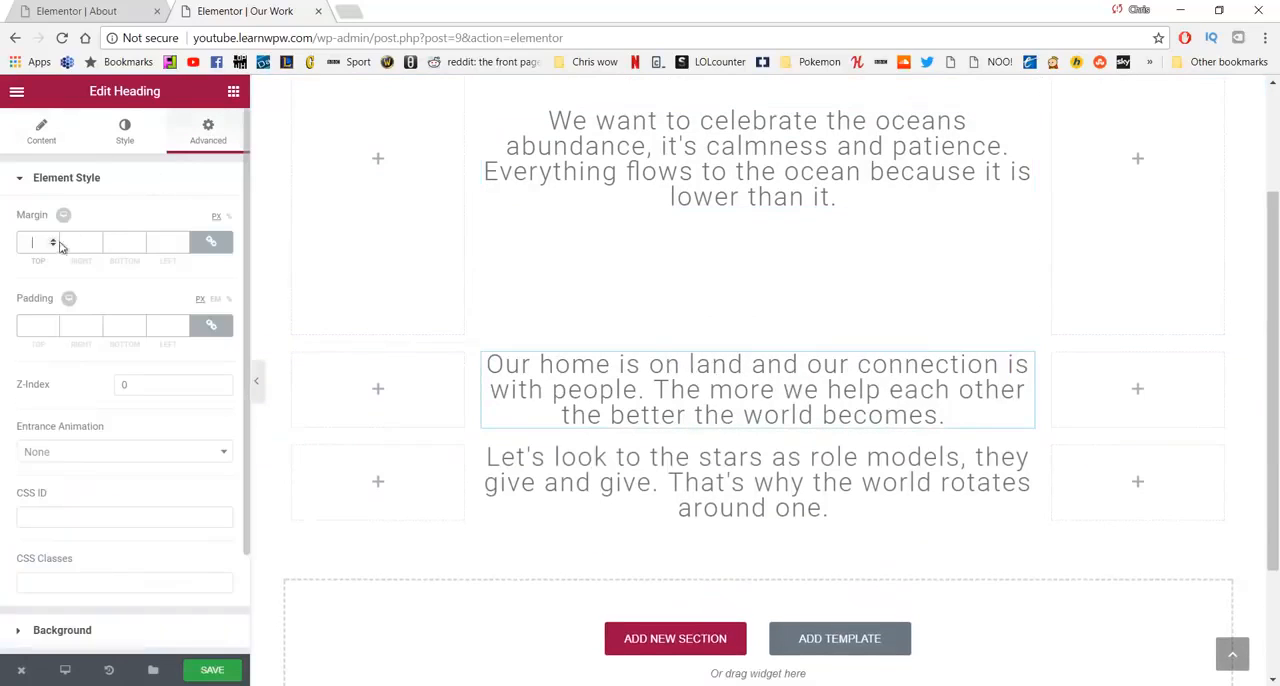
left_click(211, 242)
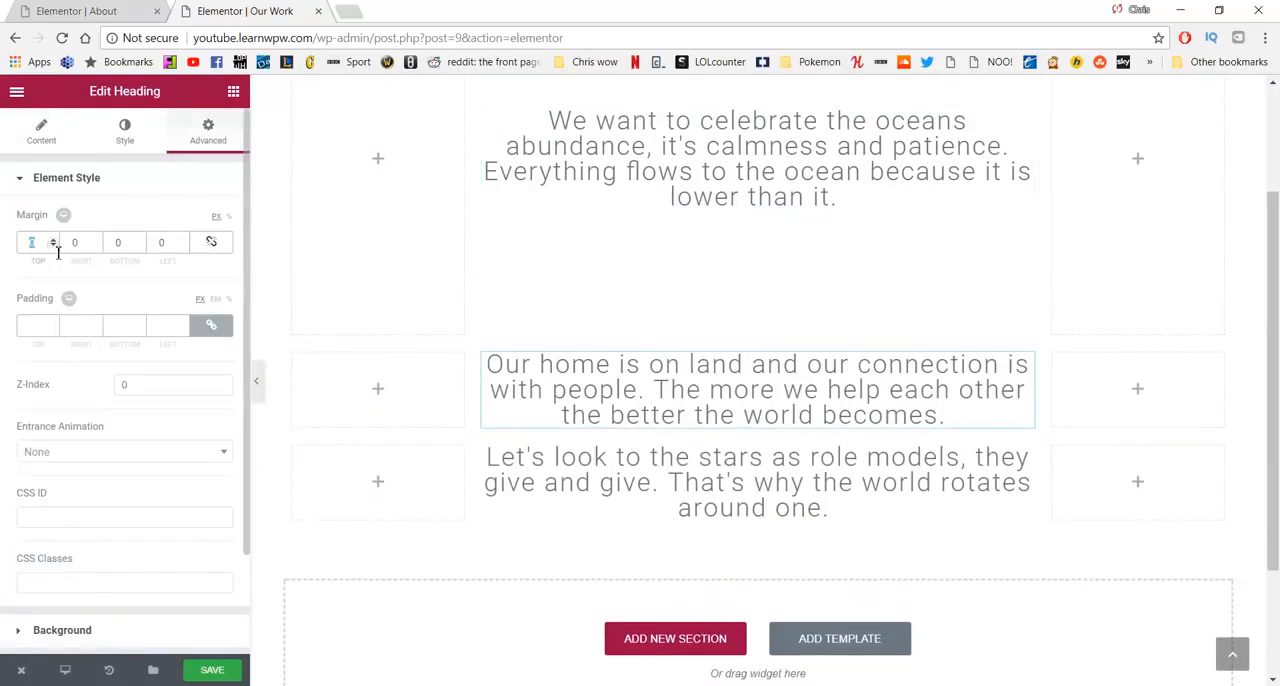
left_click(58, 250)
type("150")
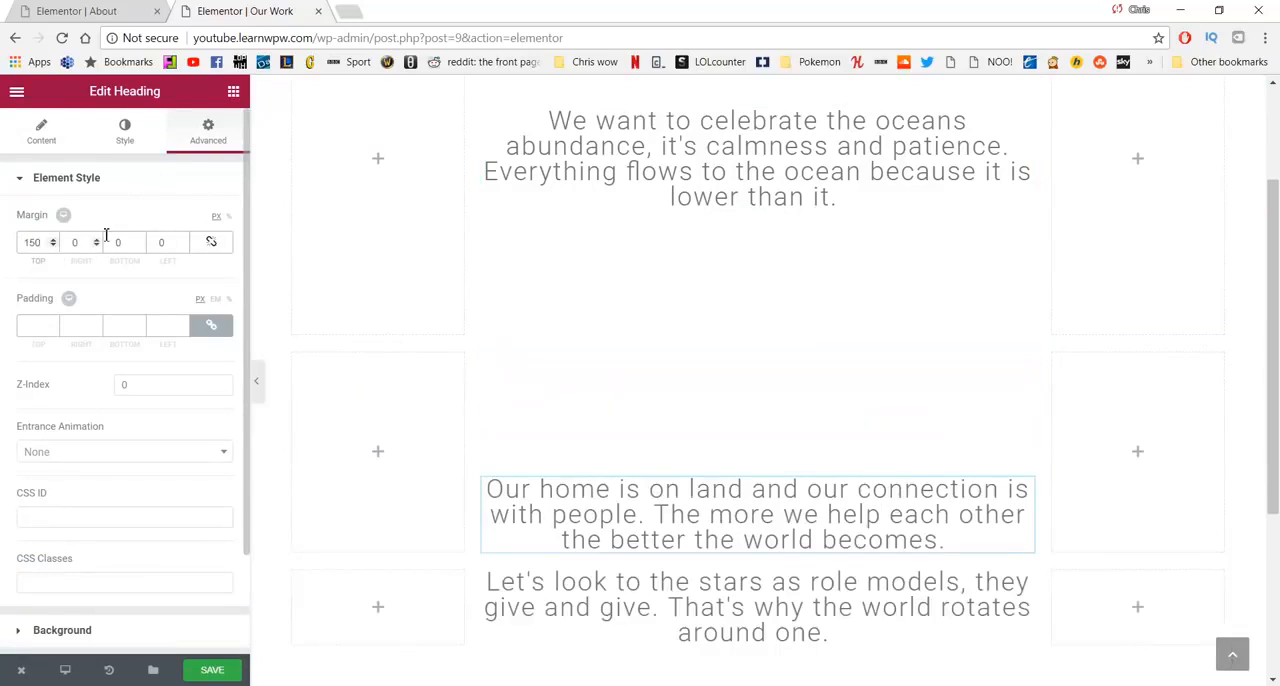
type("150")
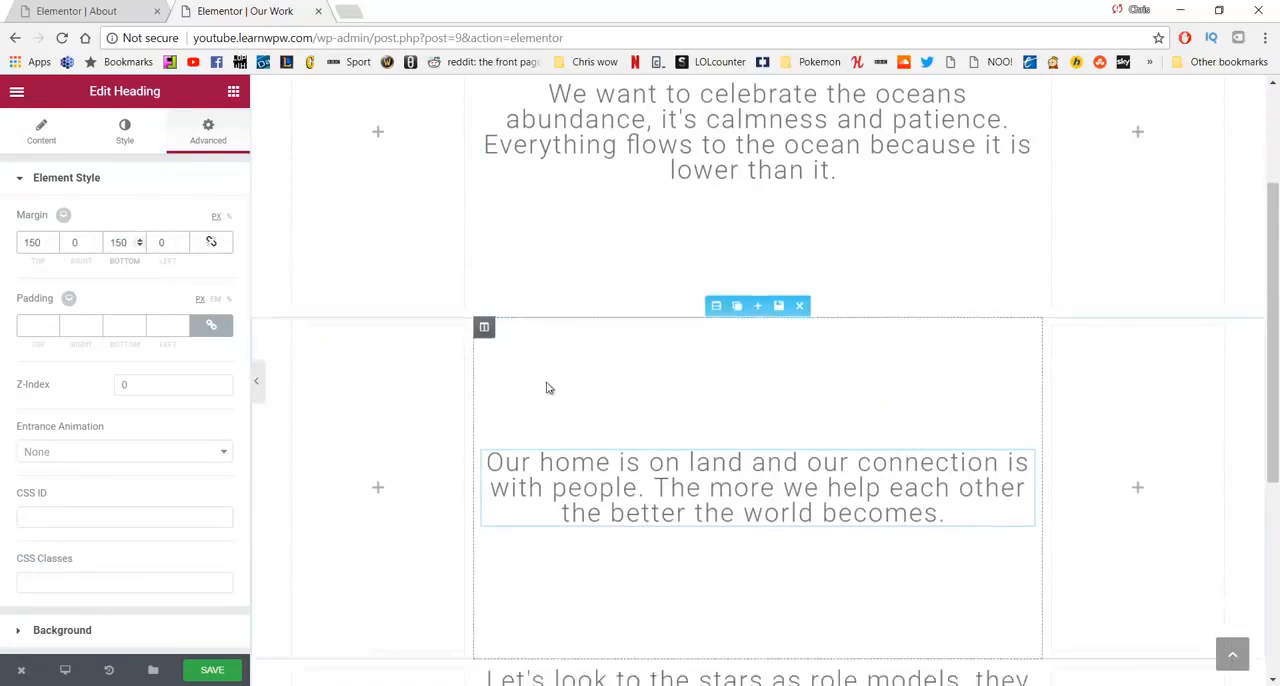
- Give the "Let's look to the stars" heading unlinked top and bottom margins of 150 px and save the page
scroll(642, 407, "down", 3)
left_click(642, 407)
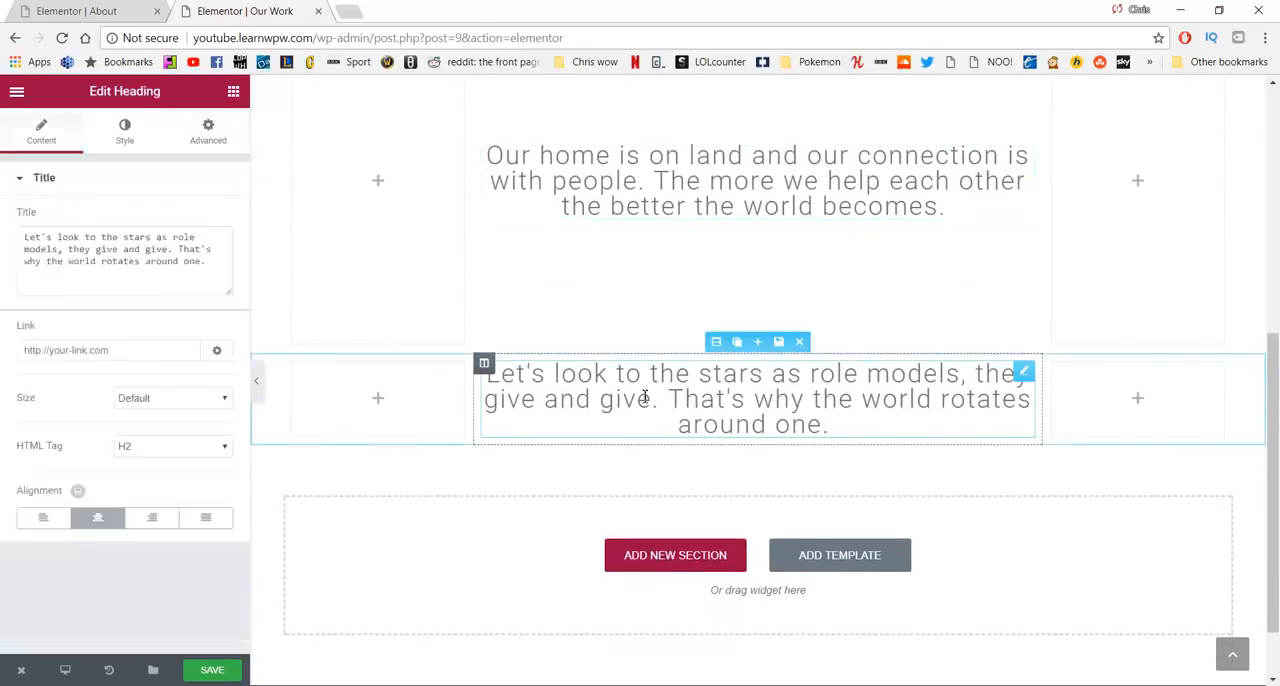
left_click(208, 130)
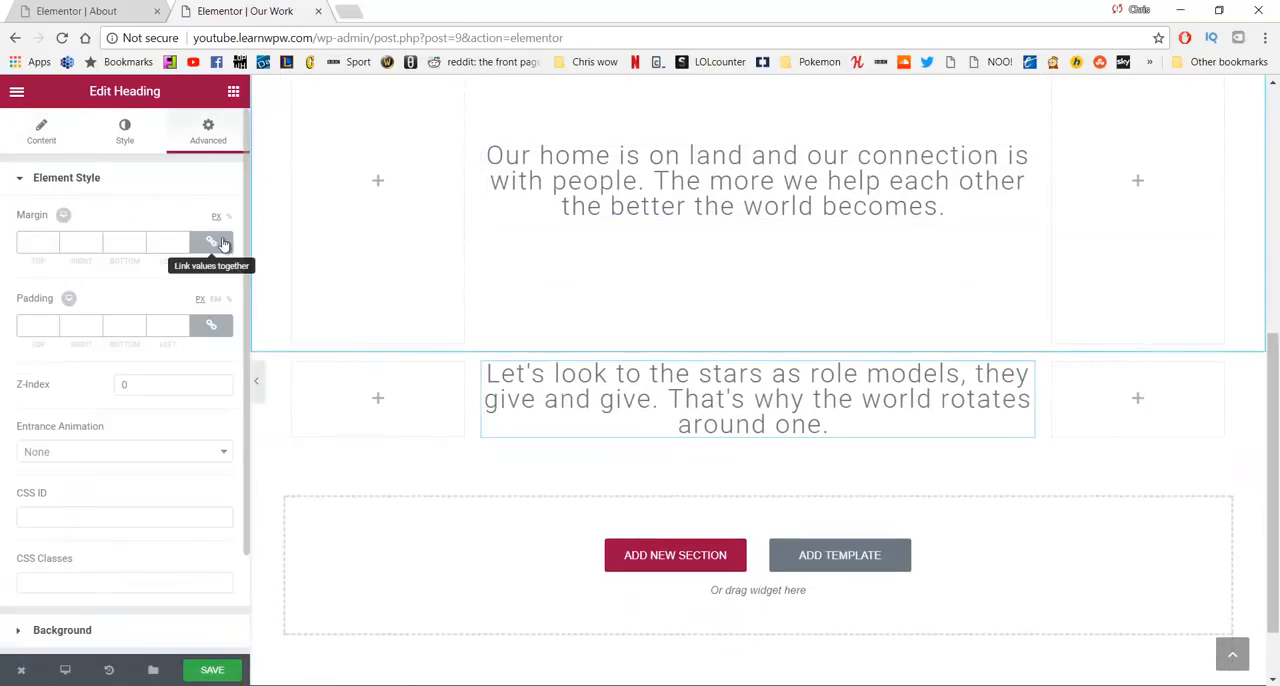
left_click(211, 242)
left_click(44, 242)
type("150")
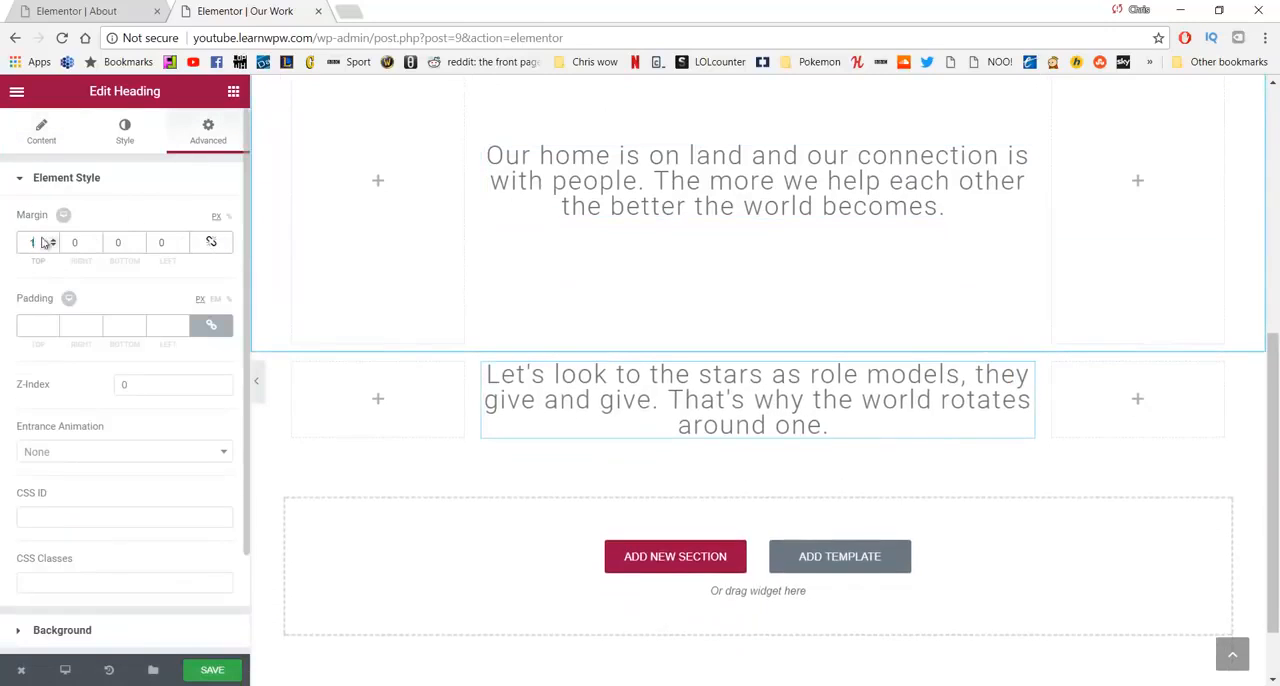
type("150")
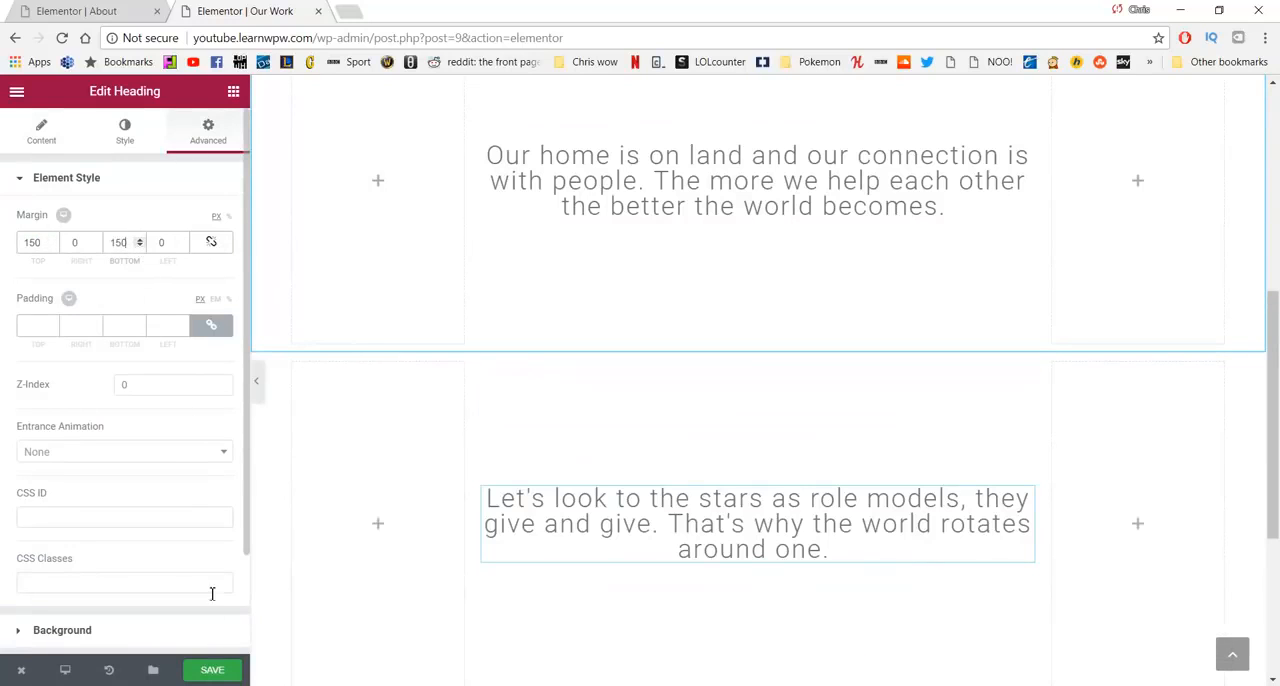
left_click(228, 673)
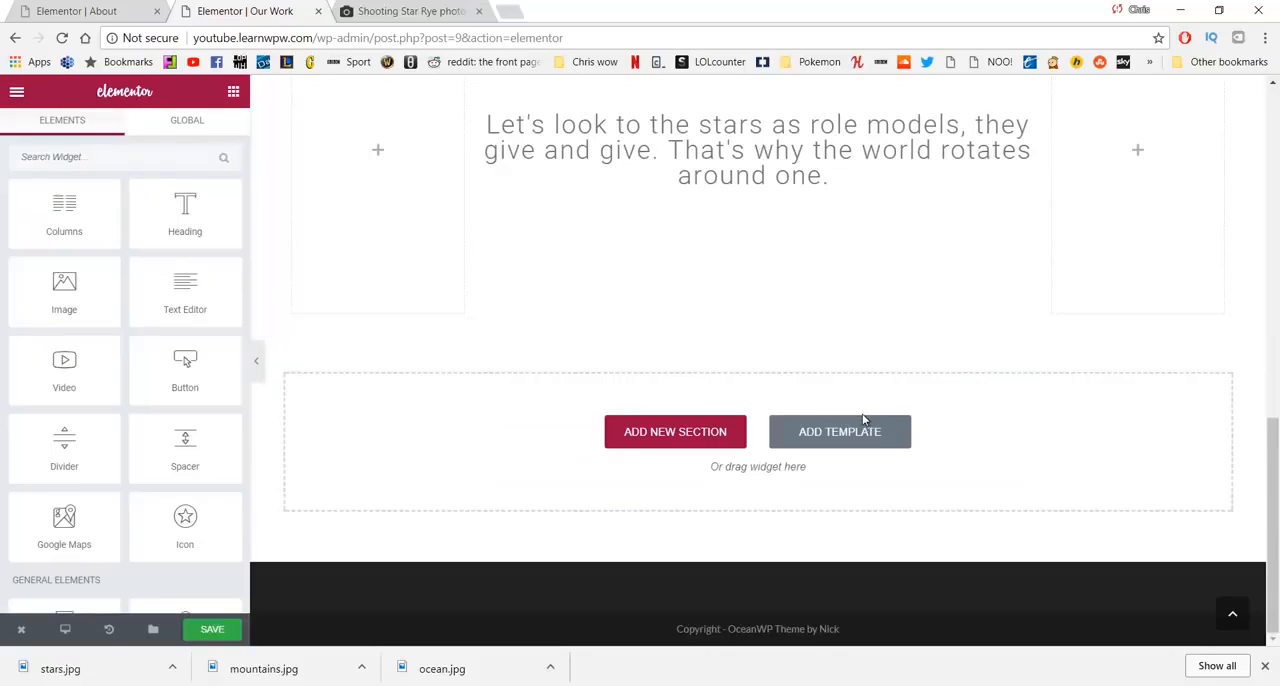
- Add a single-column section below the last heading and insert a spacer with its space set to 400
scroll(865, 418, "up", 3)
scroll(865, 418, "down", 3)
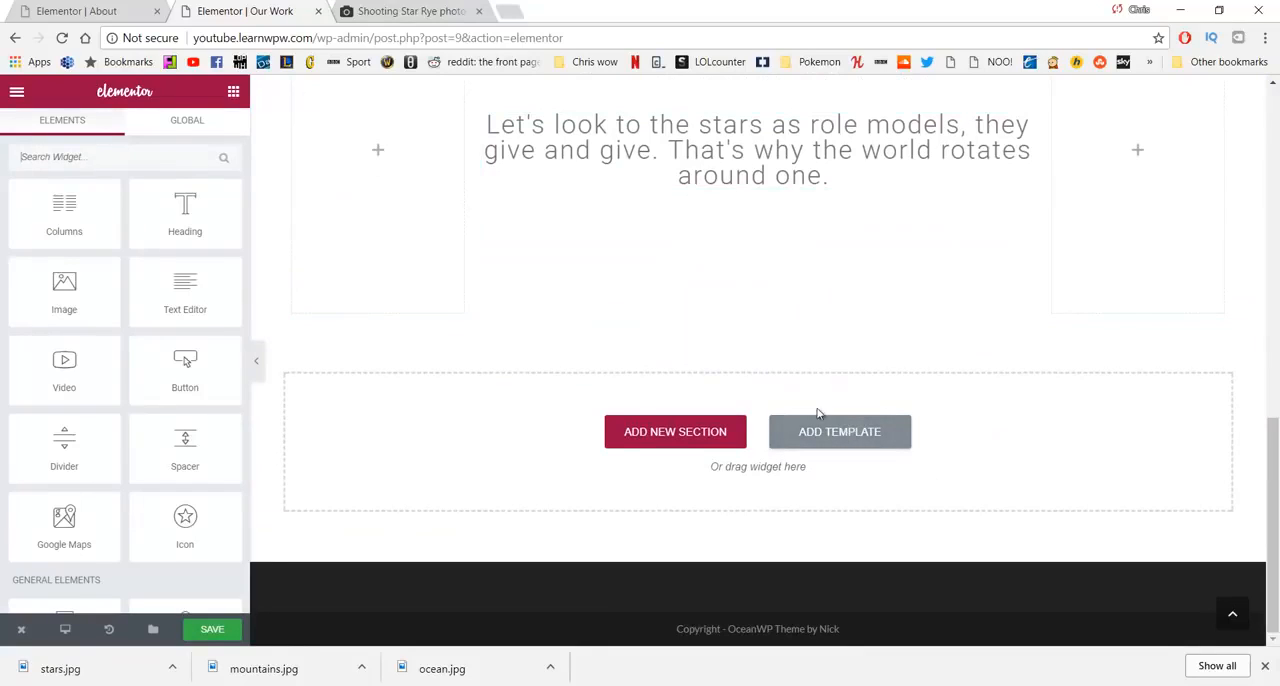
left_click(696, 432)
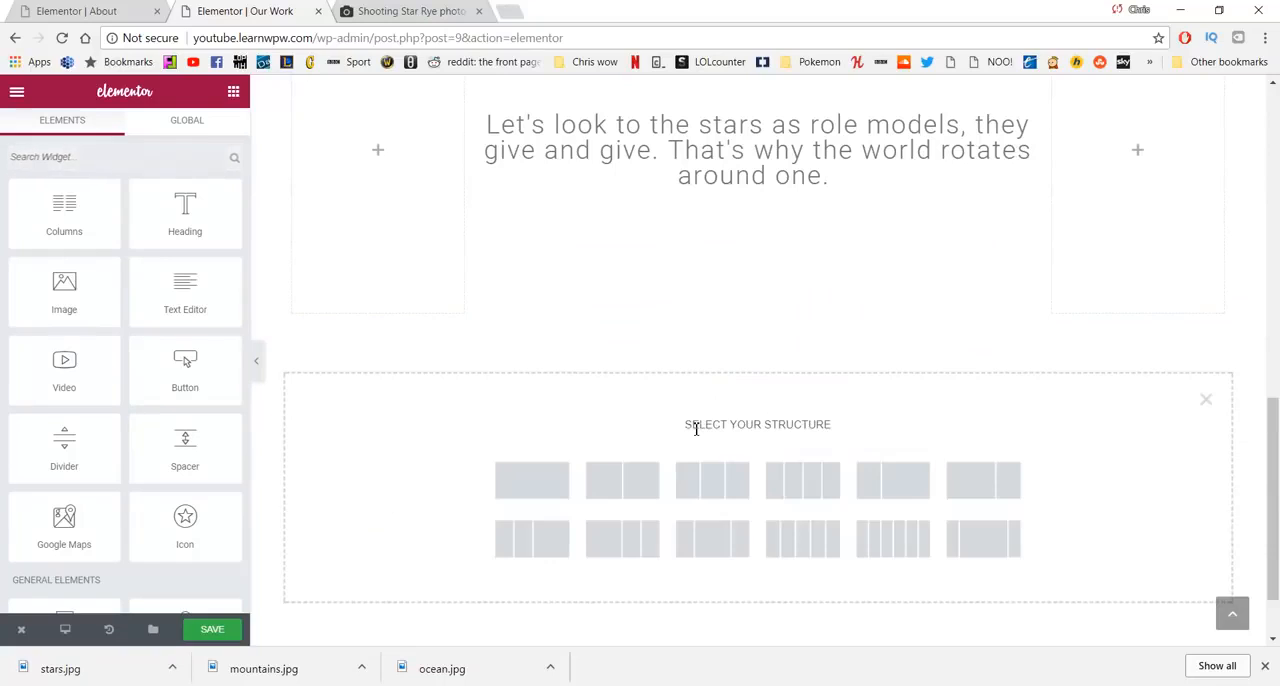
left_click(553, 490)
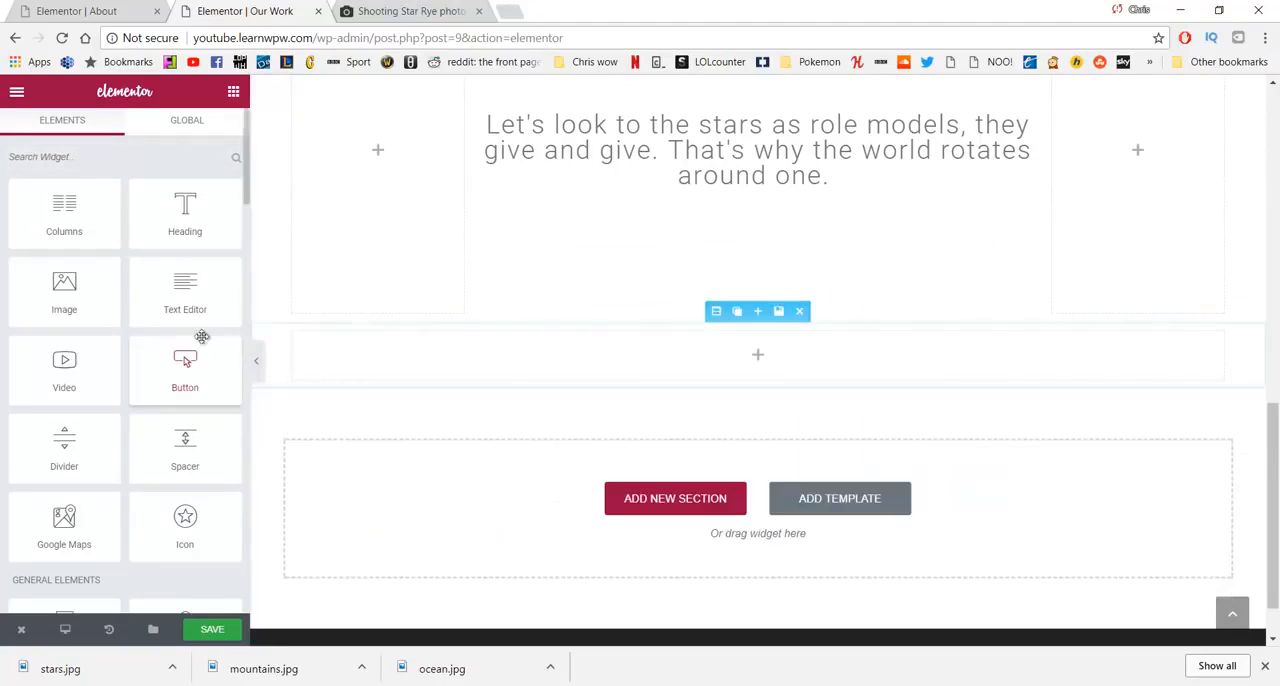
left_click_drag(187, 435, 566, 351)
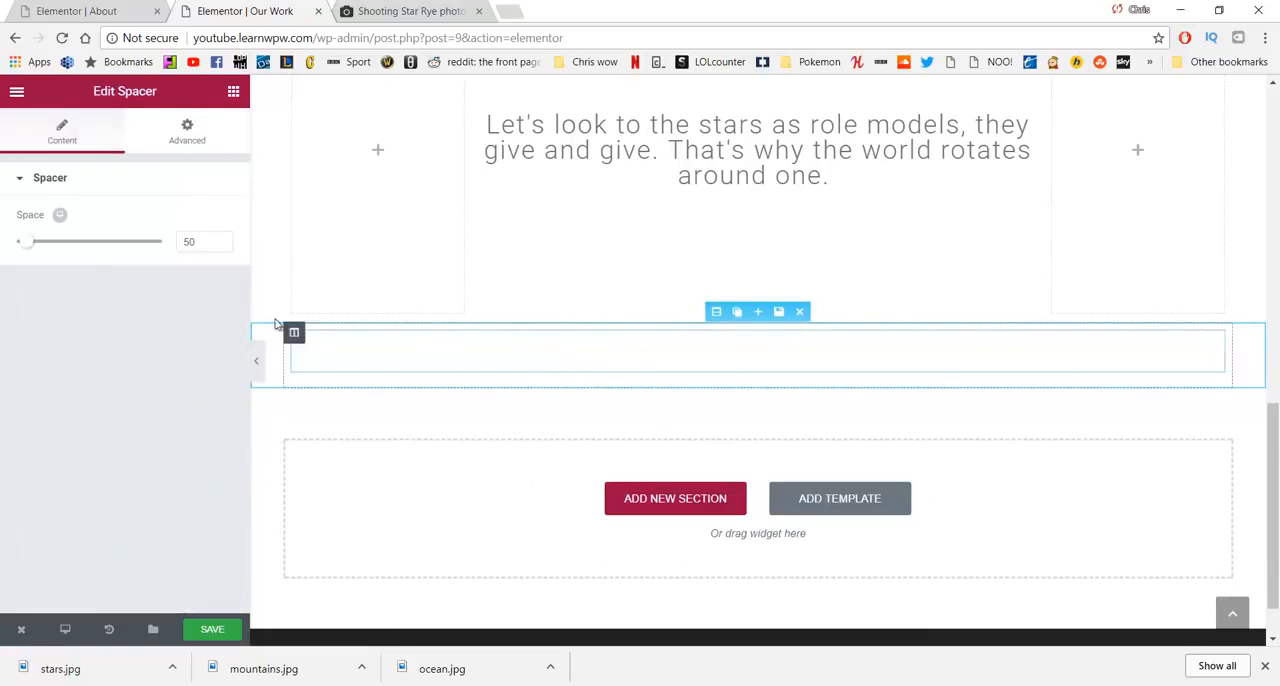
left_click_drag(212, 242, 173, 250)
type("400")
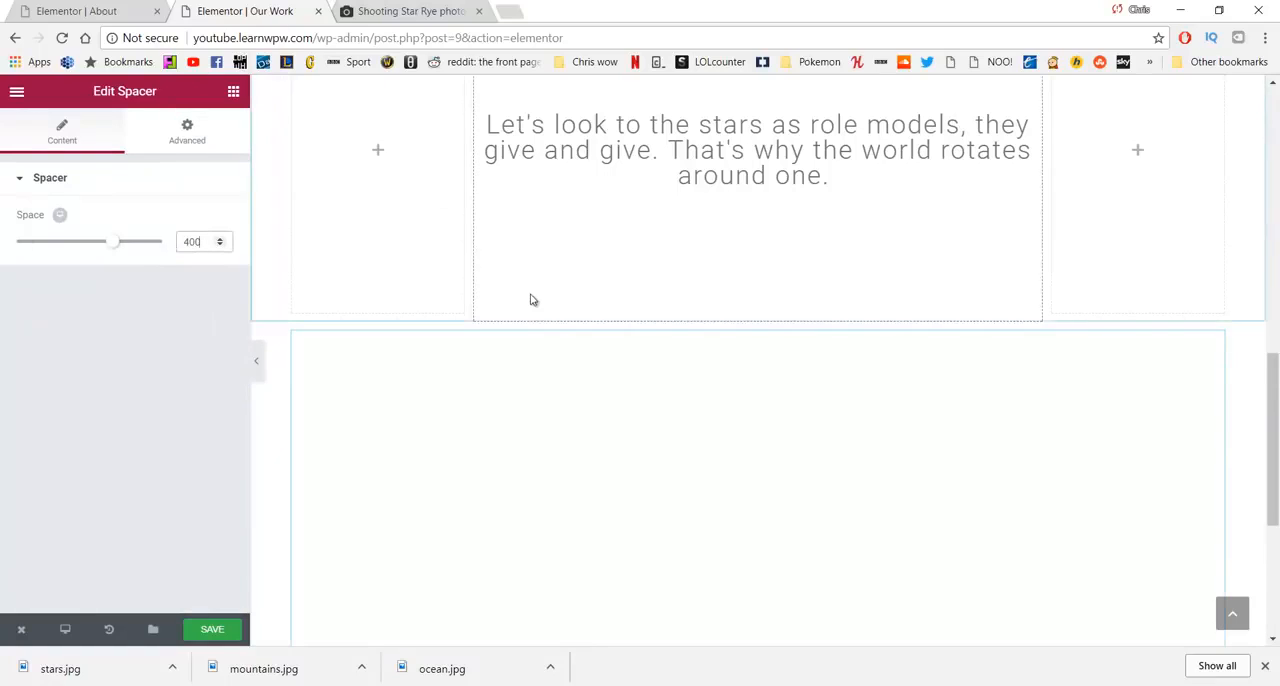
- Give the spacer section a classic background using the rocky ocean coast photo from the media library
scroll(751, 263, "down", 2)
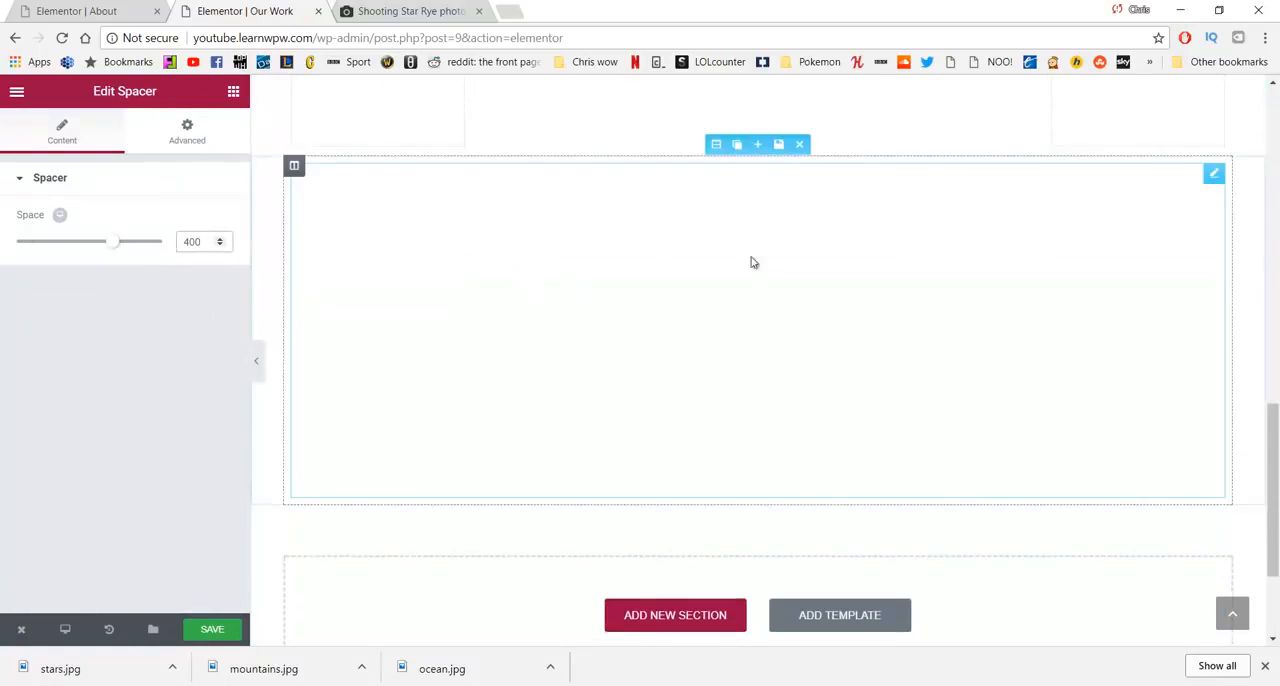
left_click(716, 146)
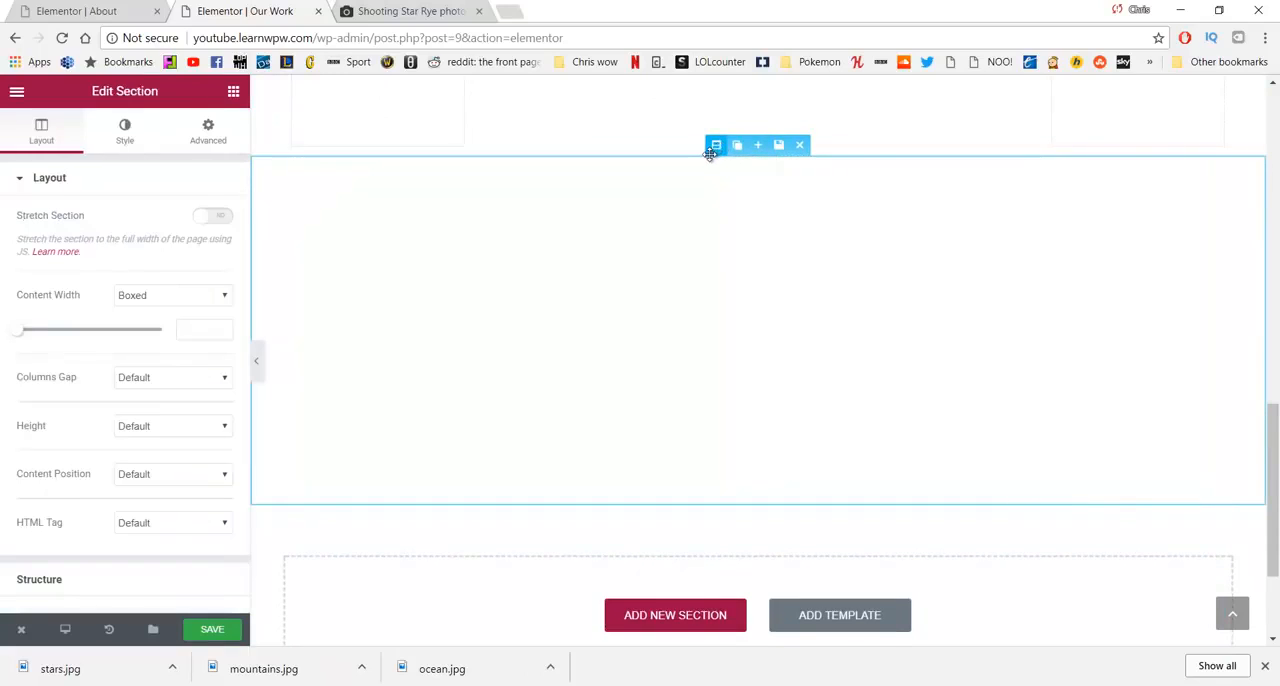
left_click(126, 131)
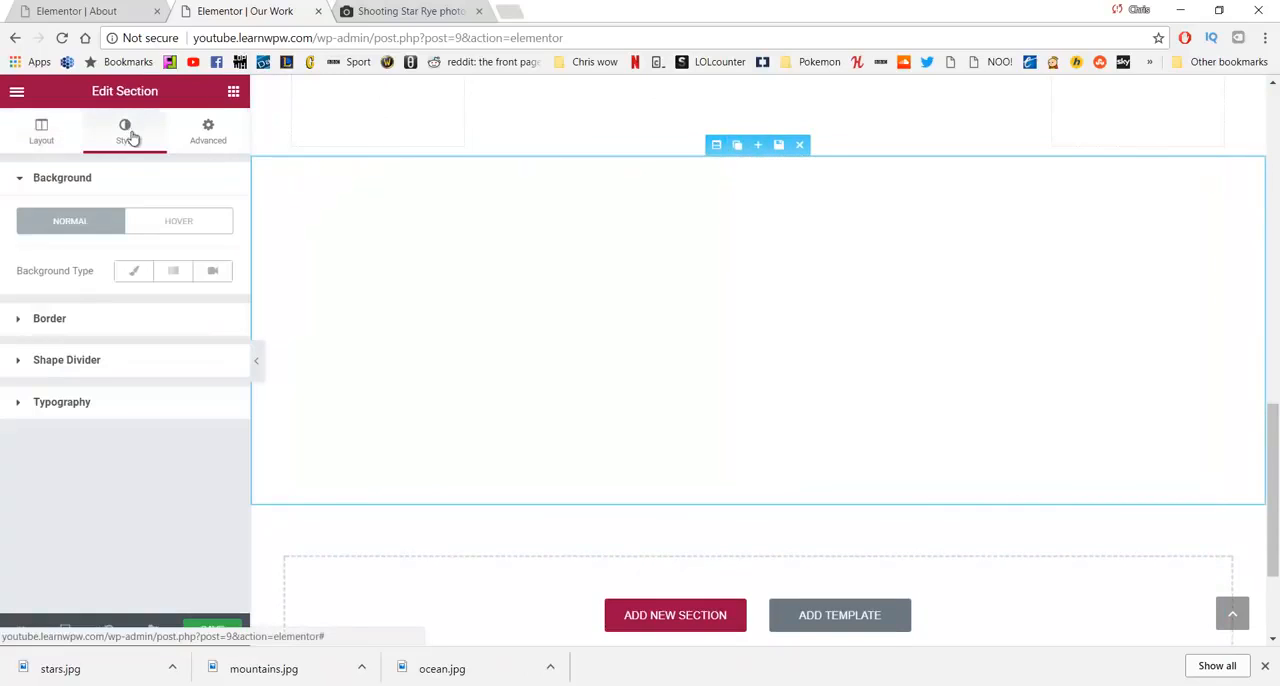
left_click(134, 276)
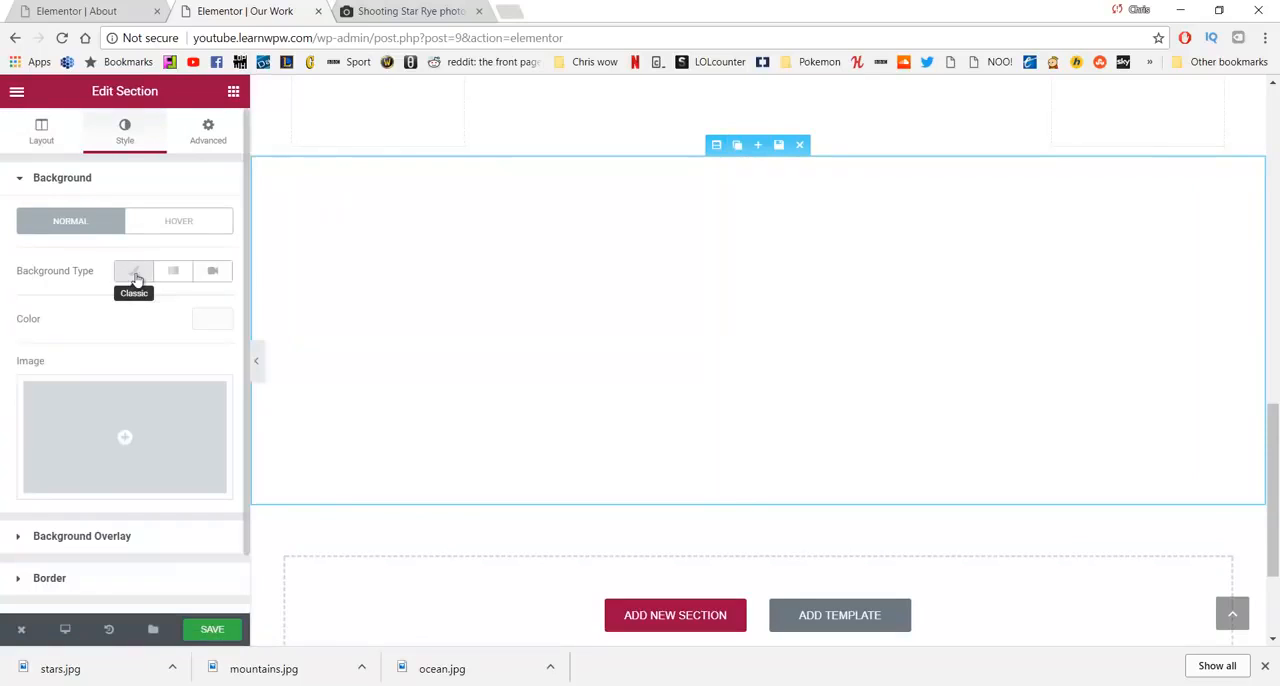
left_click(124, 427)
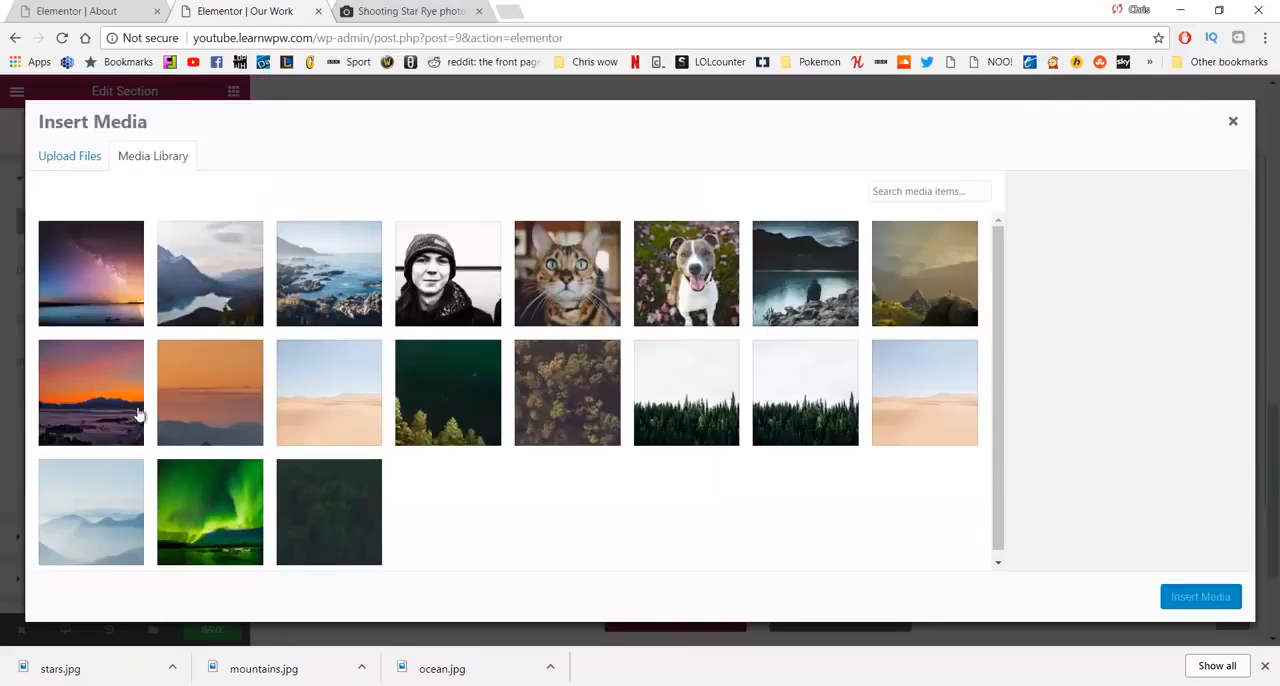
left_click(309, 265)
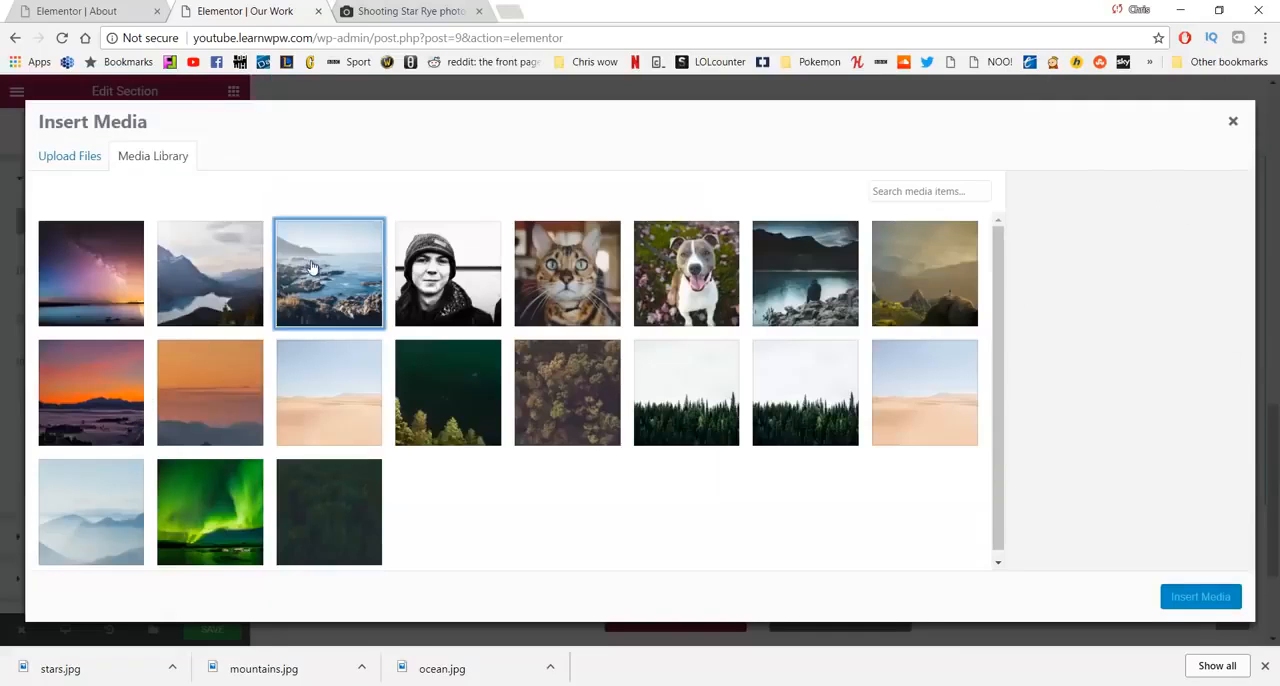
left_click(1170, 595)
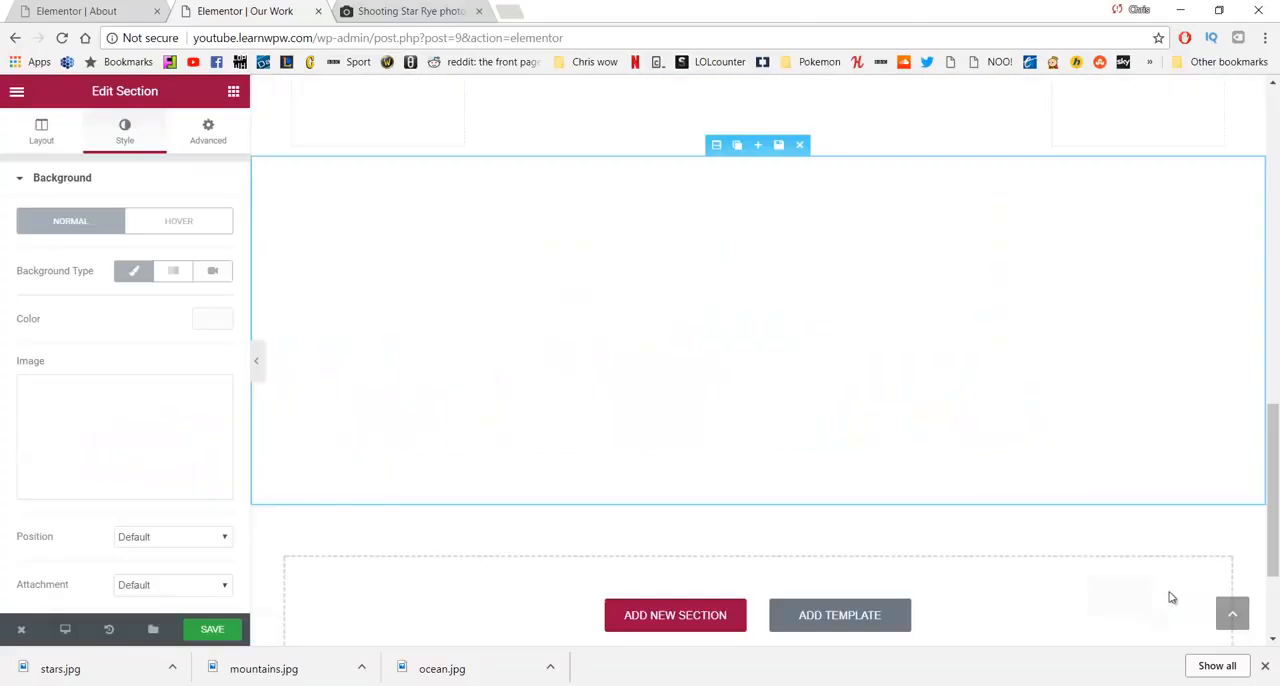
- Set the ocean background image's position to Center Center and its size to Cover
scroll(140, 363, "down", 3)
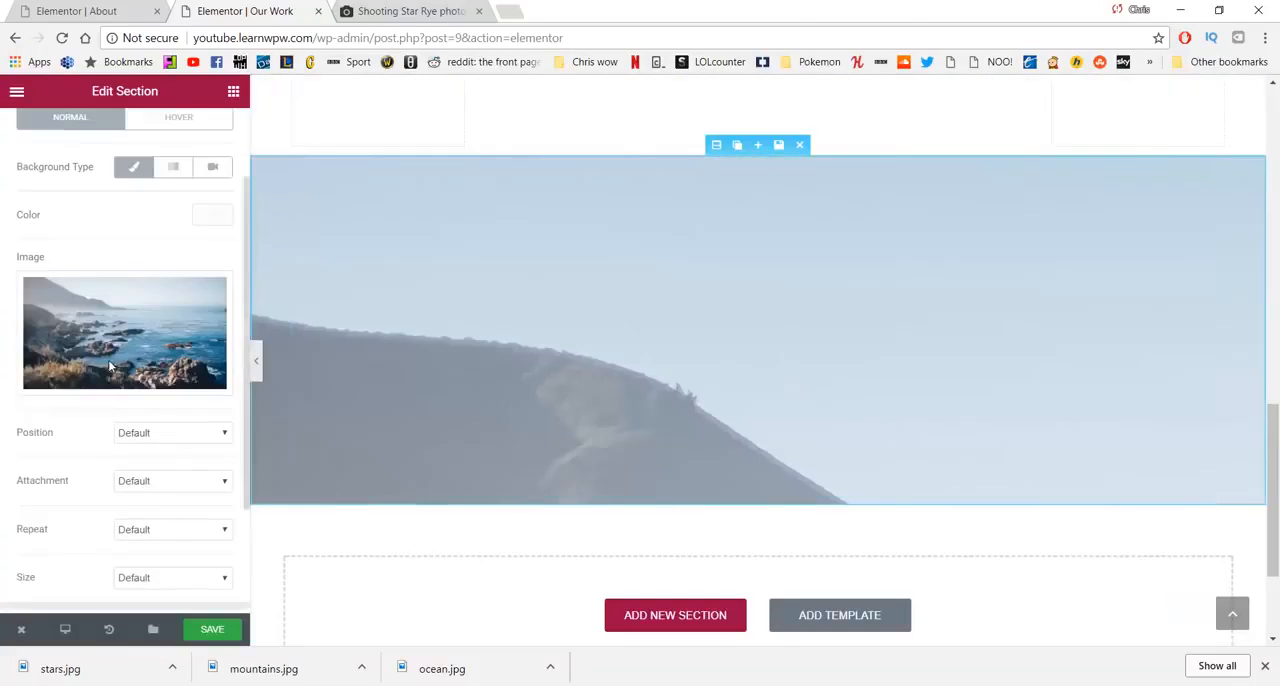
left_click(155, 337)
left_click(152, 408)
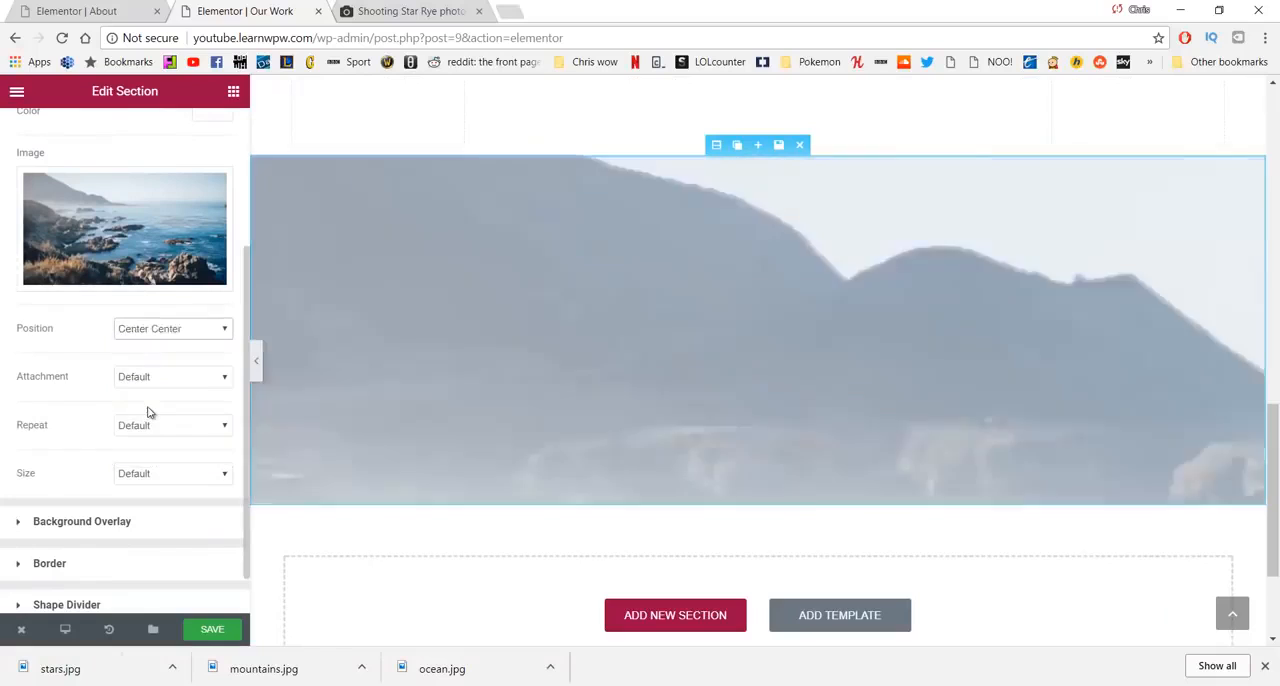
left_click(165, 473)
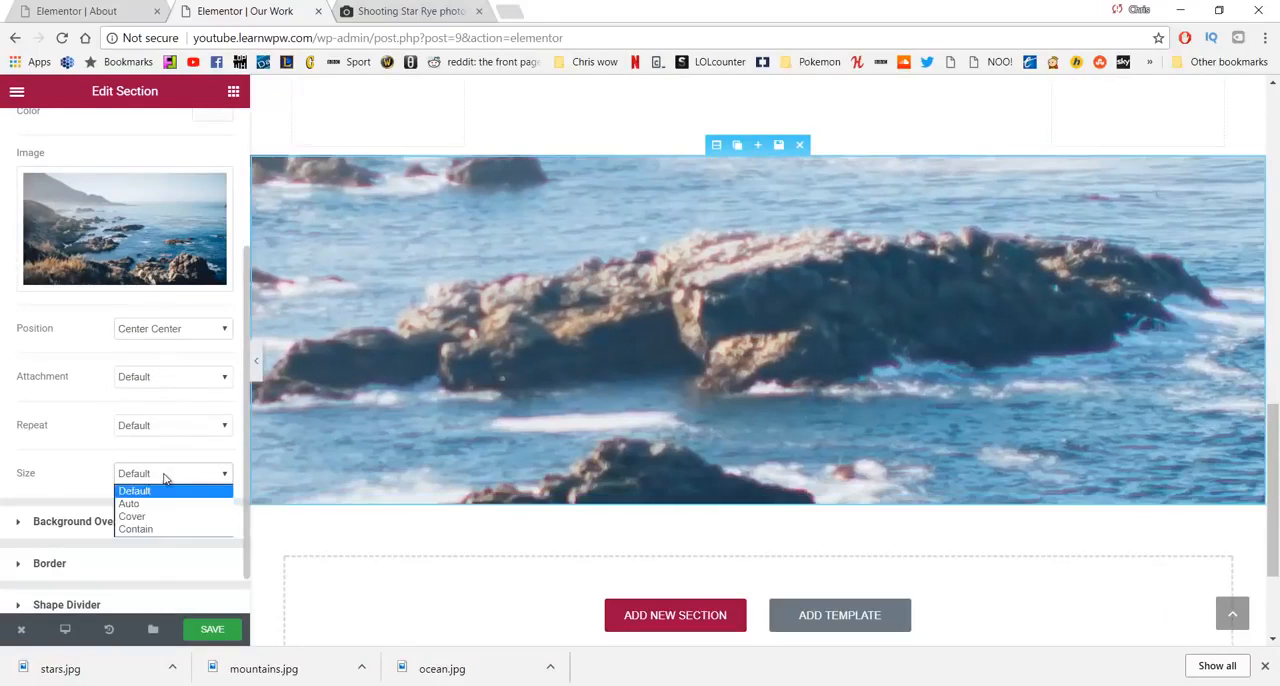
left_click(166, 512)
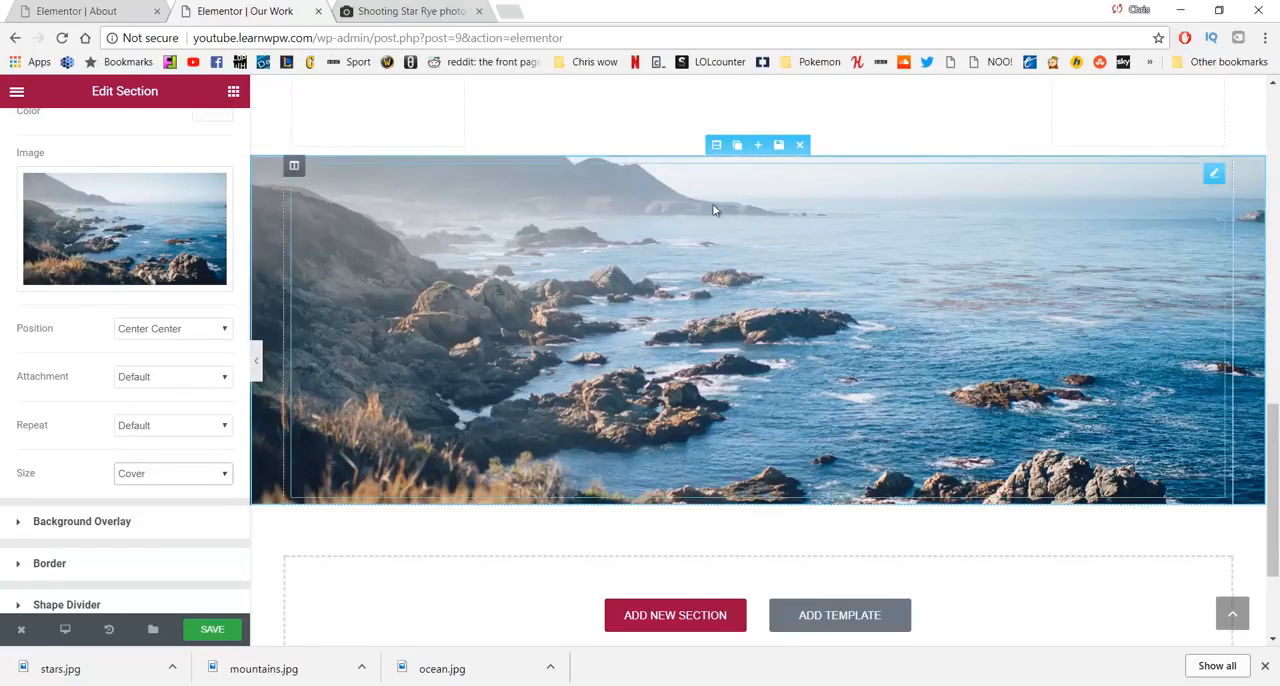
- Duplicate the ocean spacer section twice so three identical photo sections are stacked
scroll(662, 358, "down", 1)
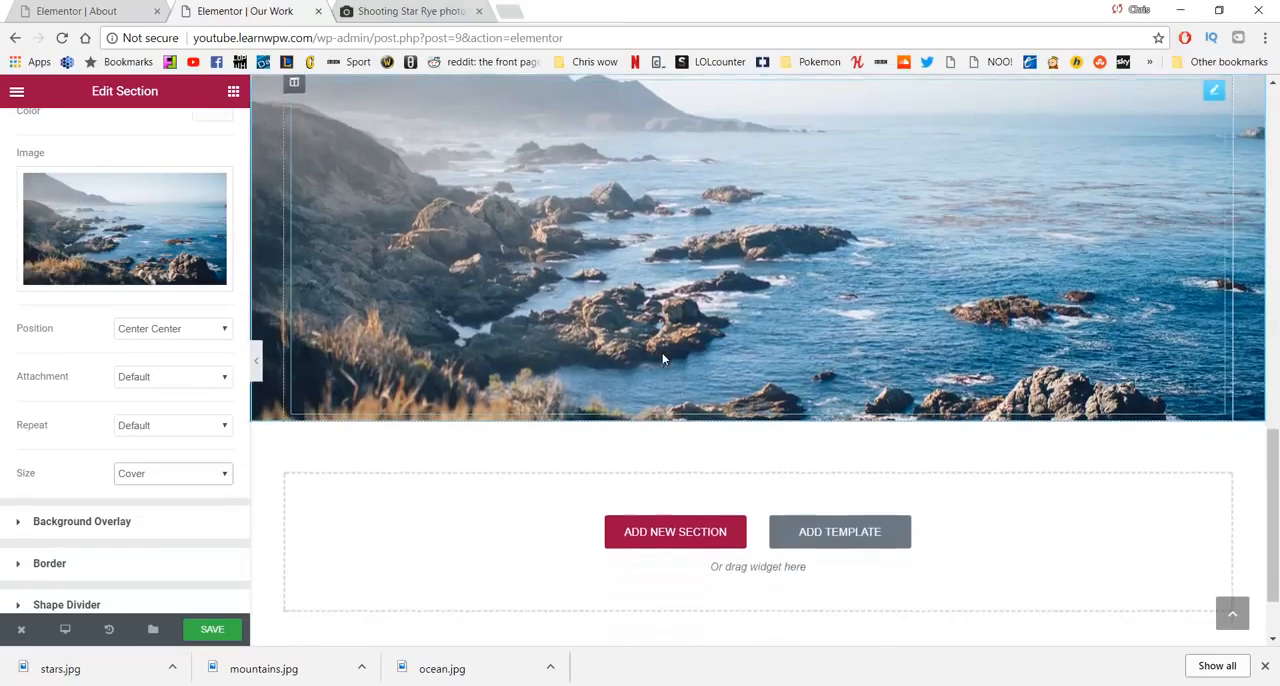
scroll(662, 358, "up", 2)
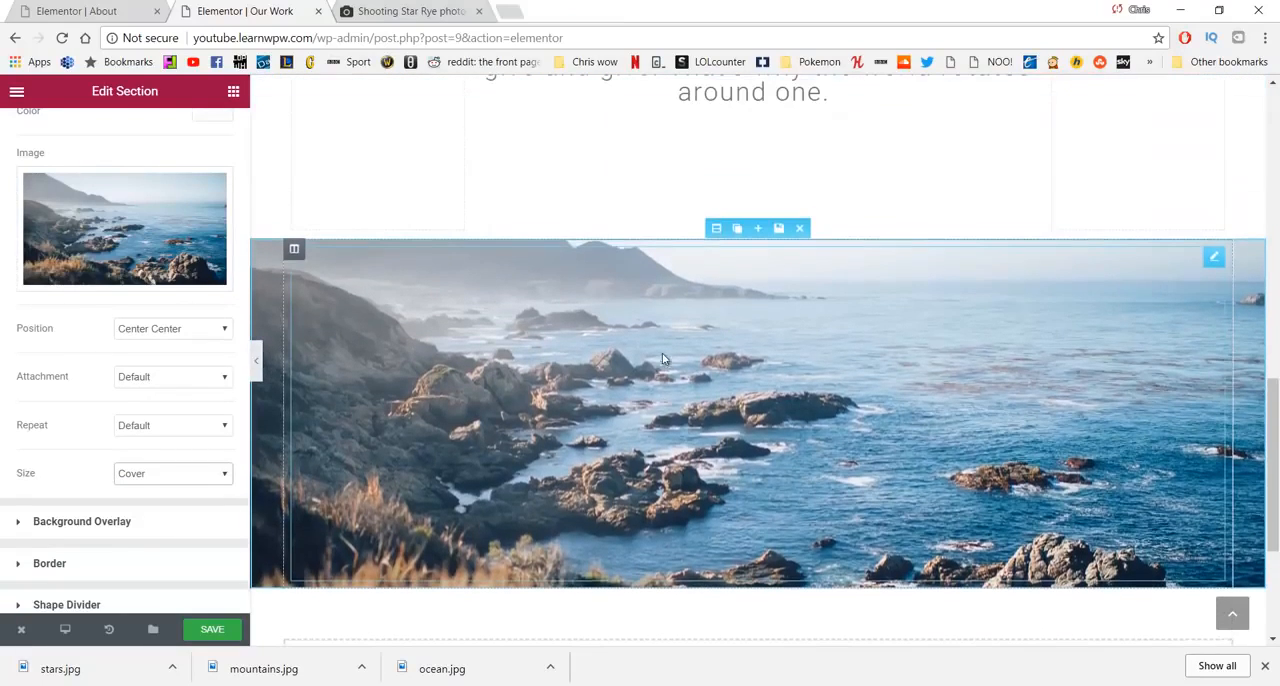
left_click(736, 231)
scroll(733, 375, "down", 2)
scroll(733, 375, "up", 1)
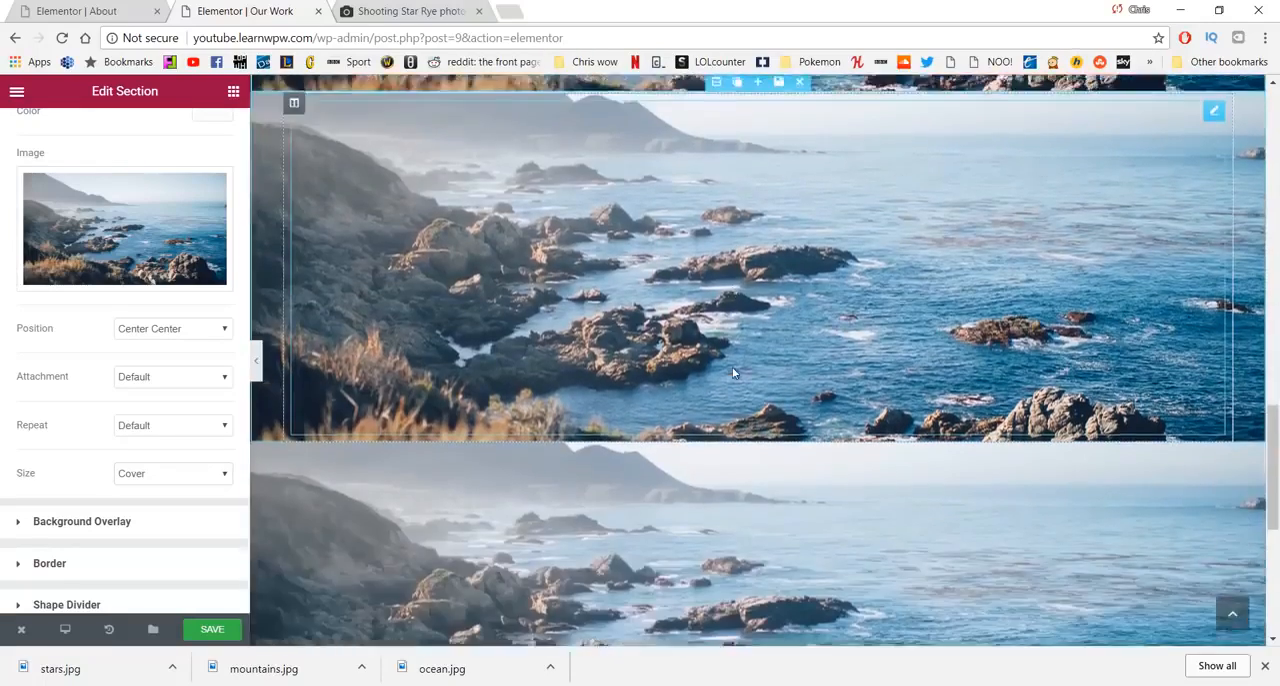
- Replace the middle photo section's background image with mountains.jpg from the media library
scroll(733, 372, "down", 4)
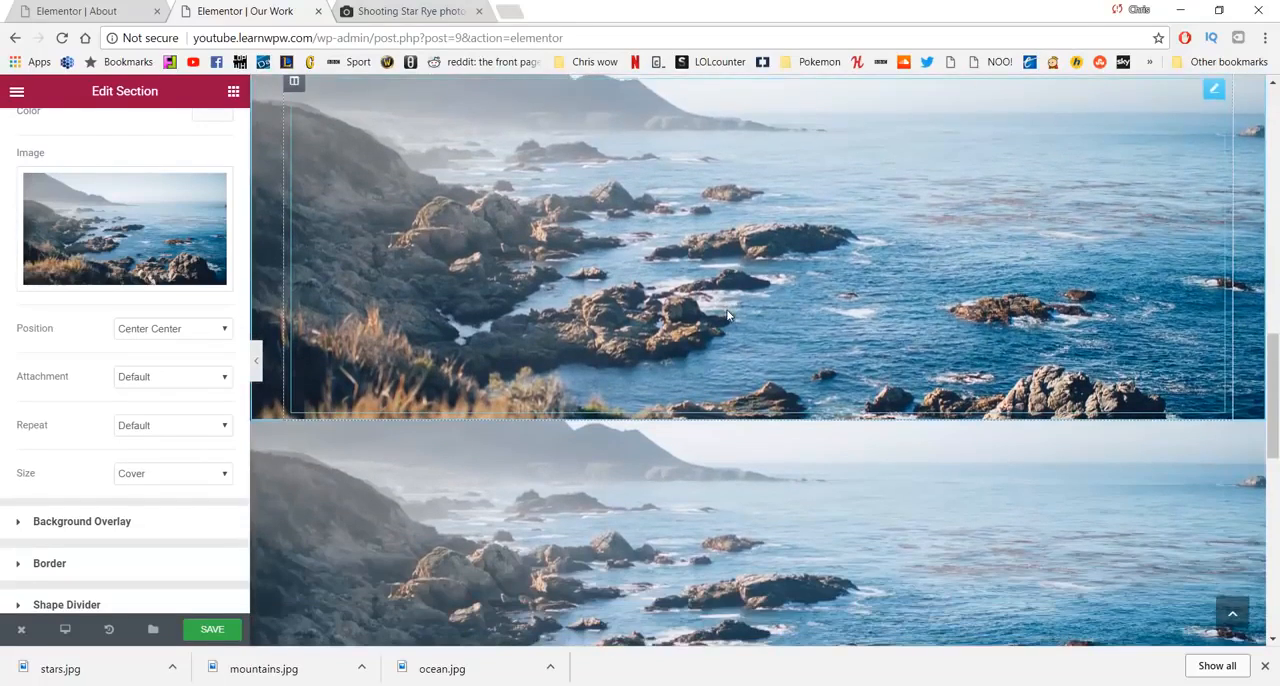
scroll(728, 335, "down", 1)
left_click(661, 333)
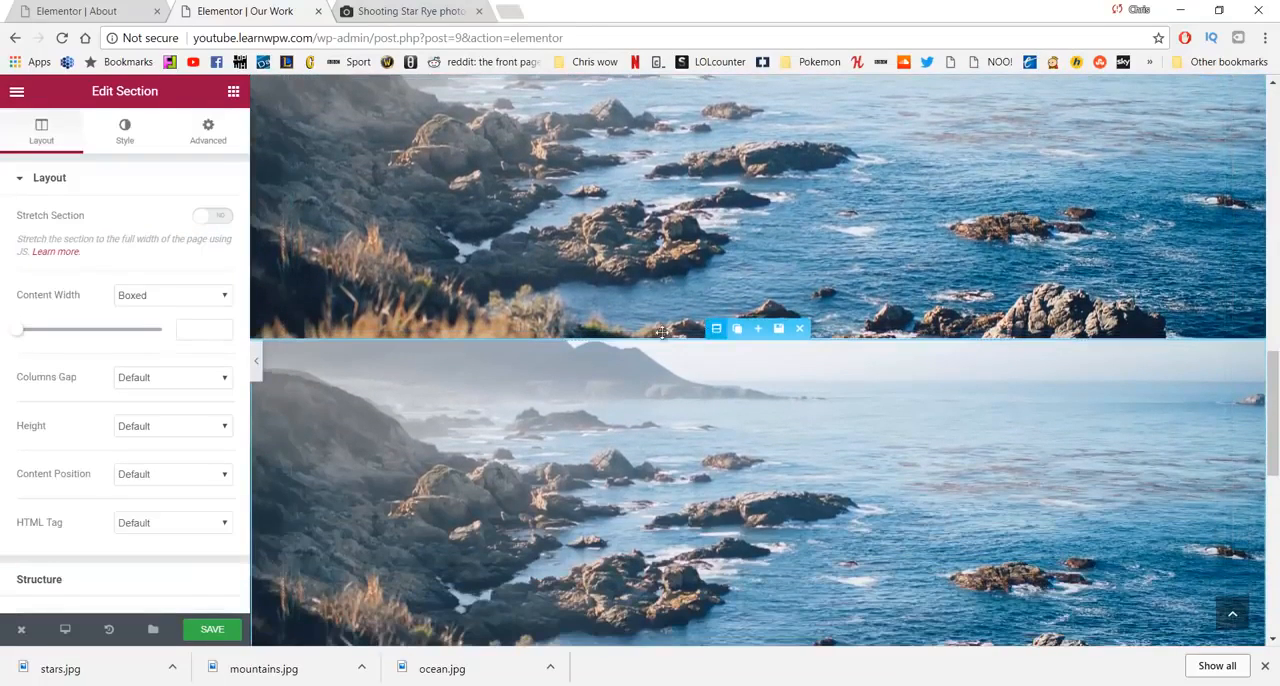
left_click(124, 133)
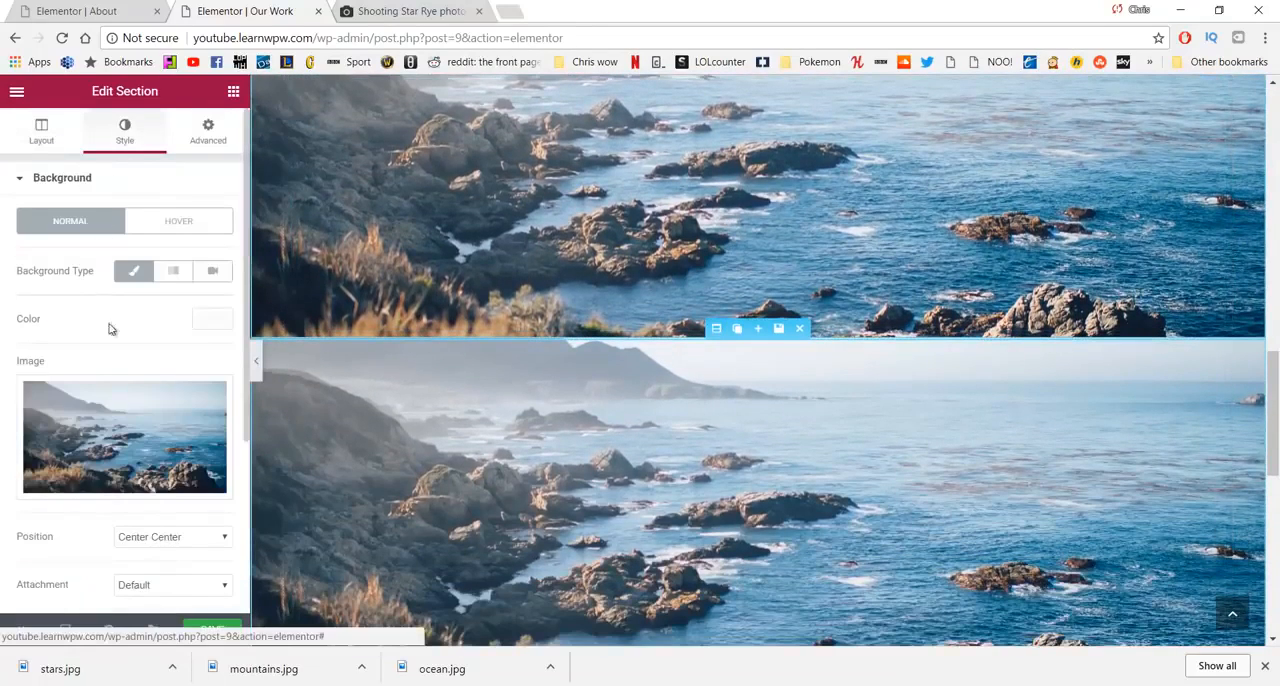
left_click(136, 441)
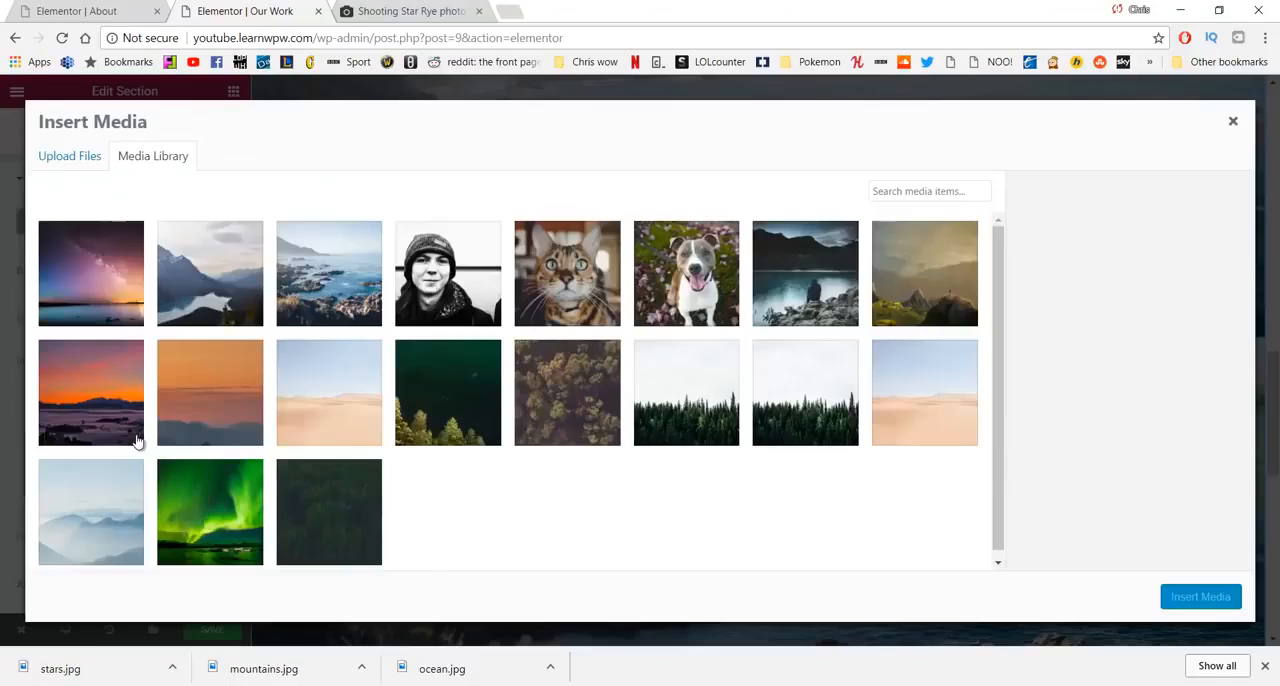
left_click(205, 295)
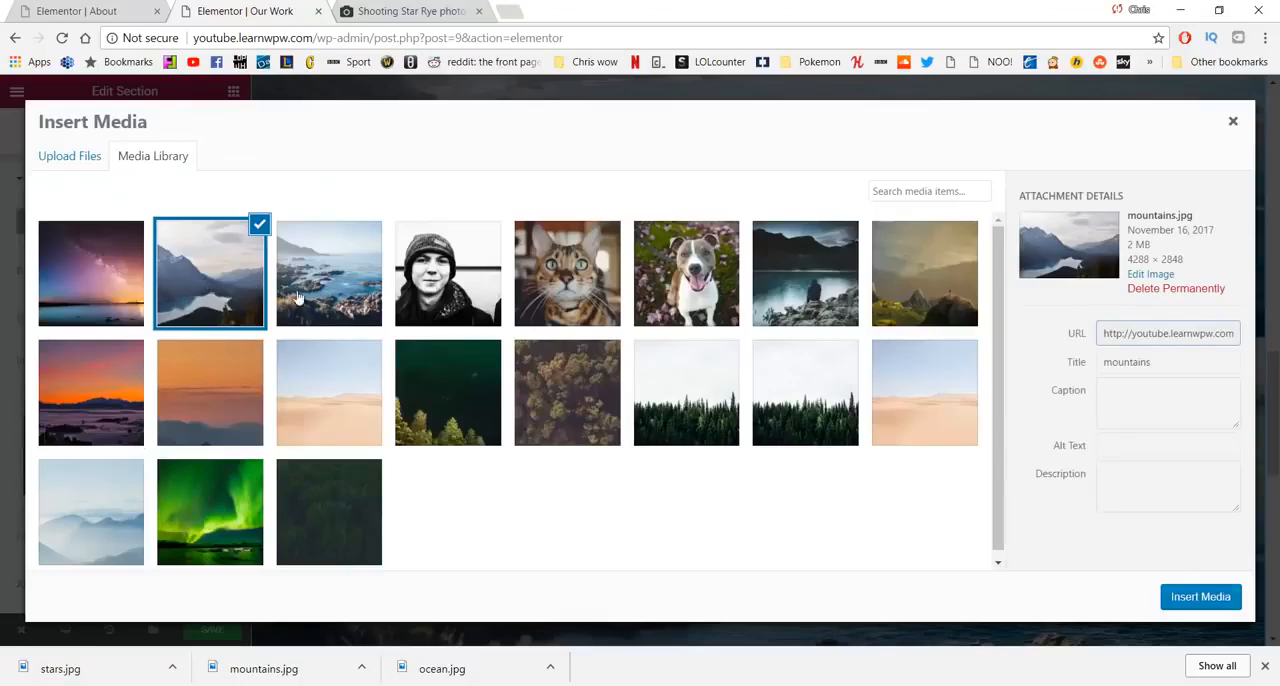
left_click(1201, 597)
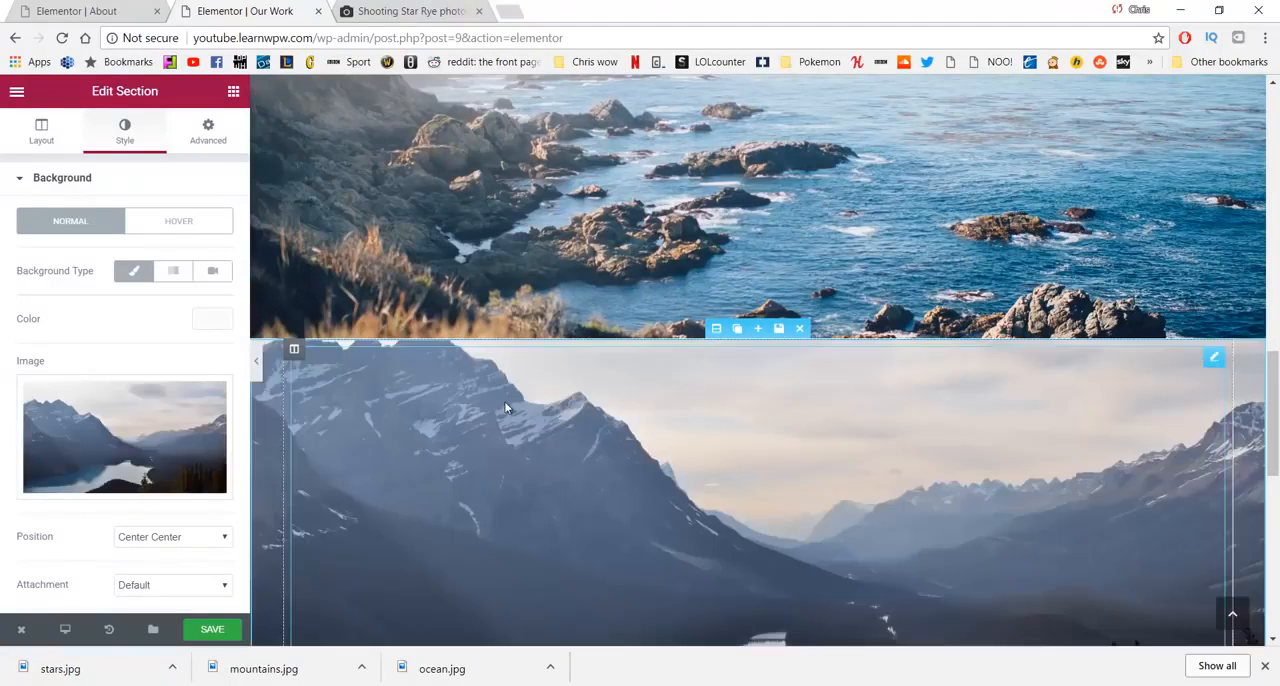
- Replace the last photo section's background image with stars.jpg from the media library
scroll(505, 407, "down", 2)
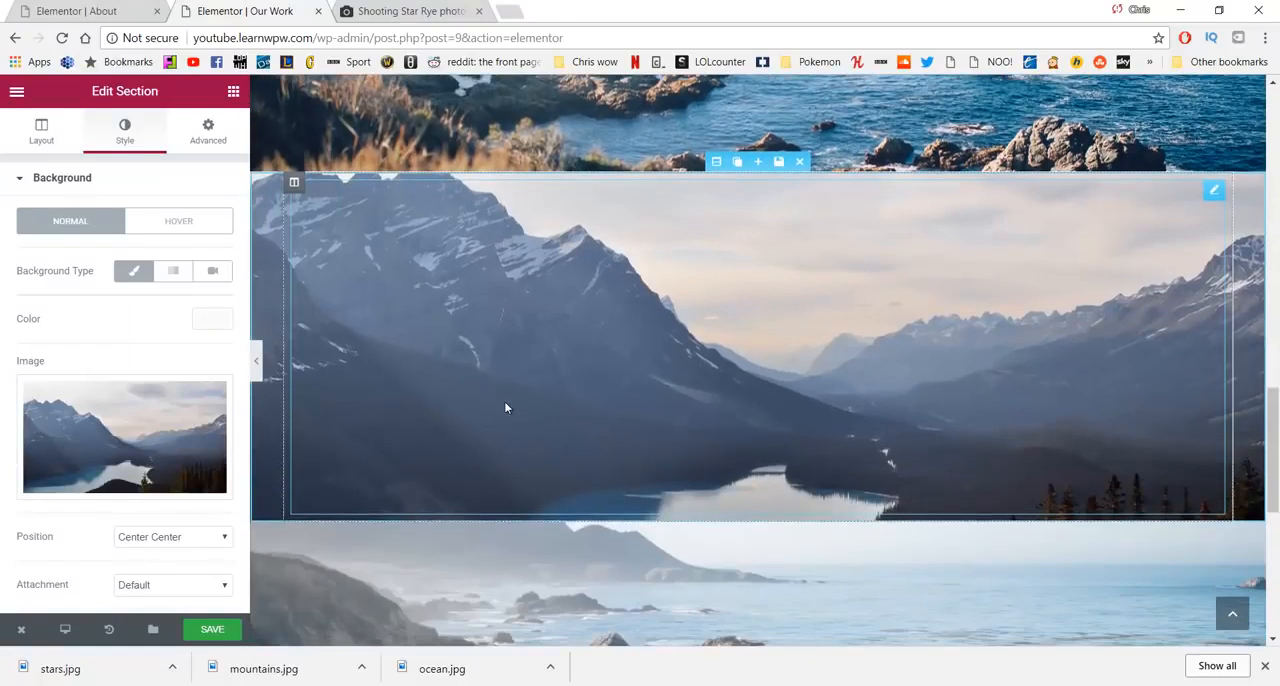
scroll(505, 407, "down", 3)
left_click(702, 287)
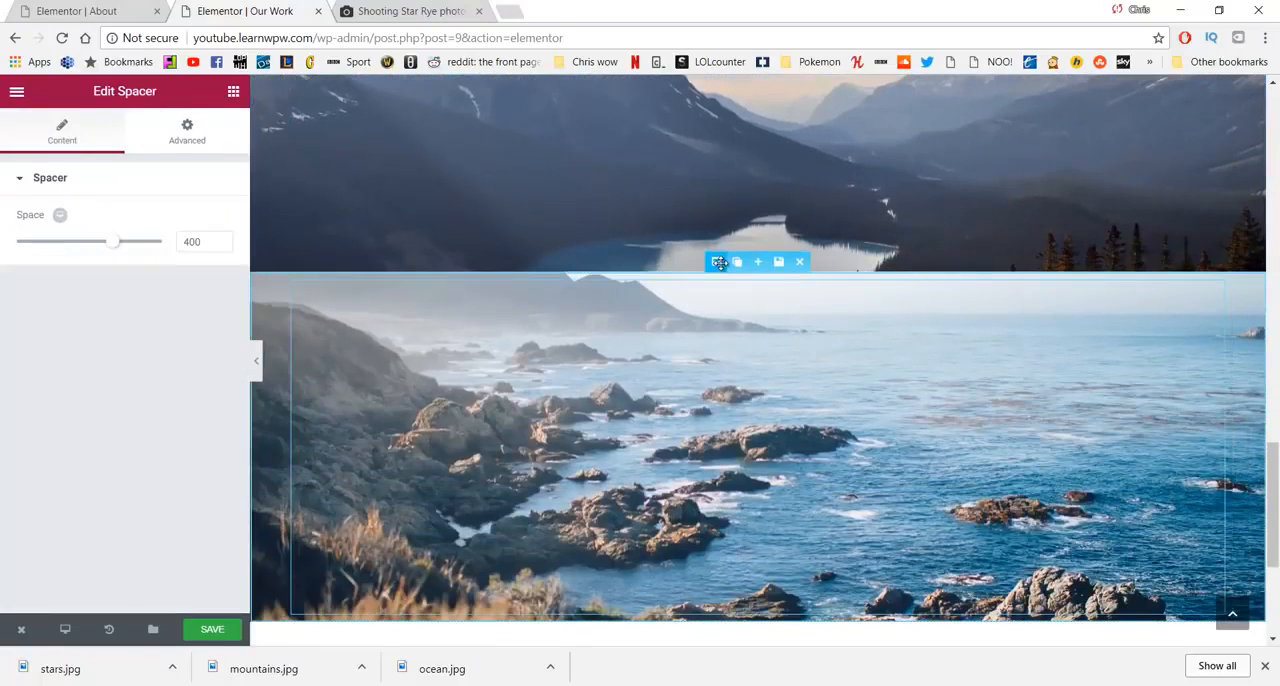
left_click(716, 261)
left_click(136, 134)
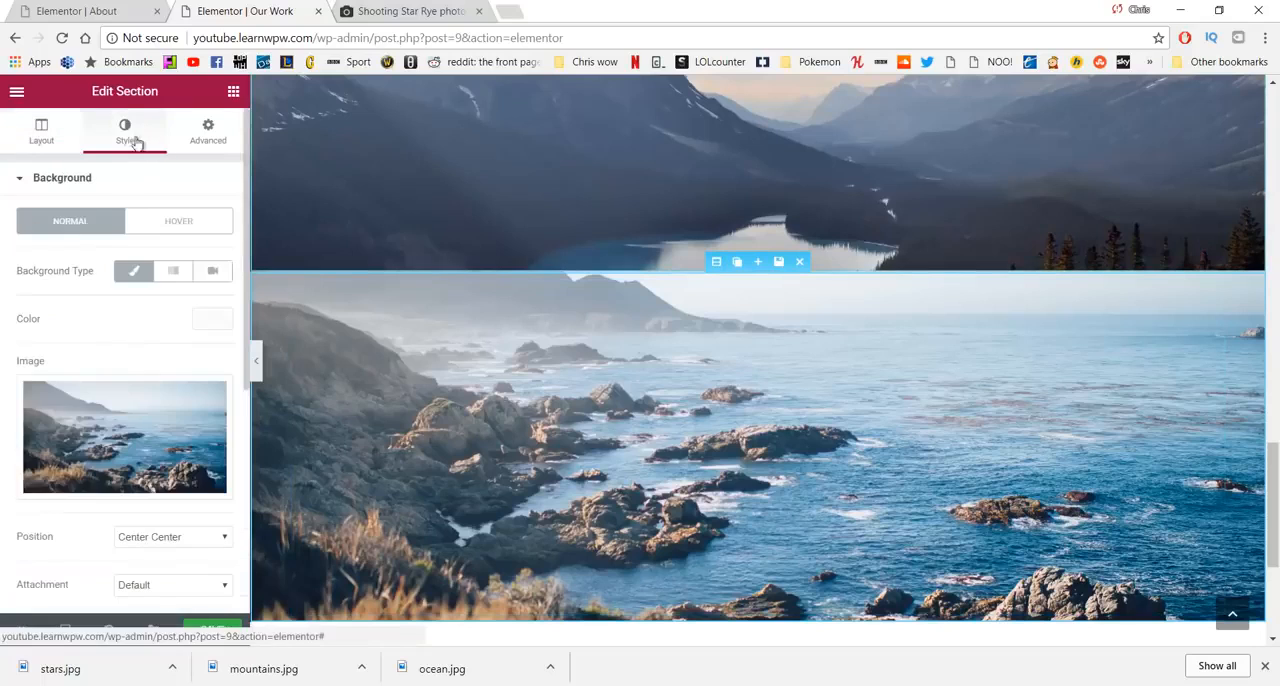
left_click(99, 435)
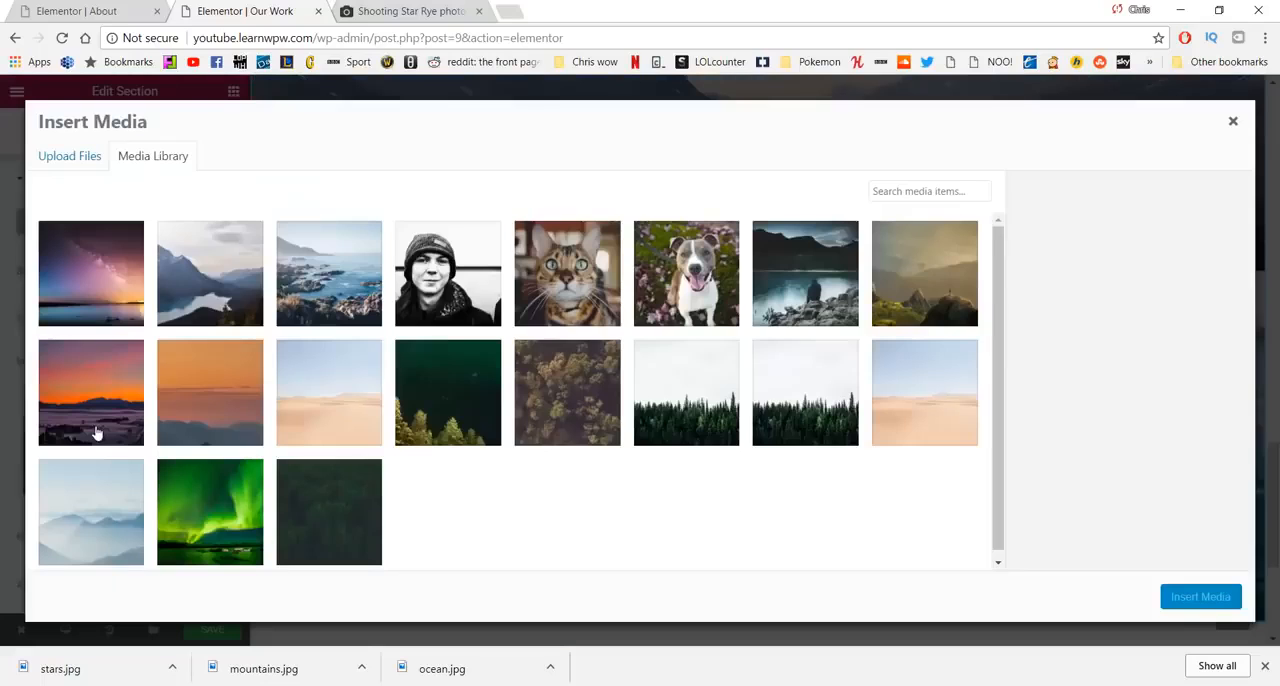
left_click(91, 293)
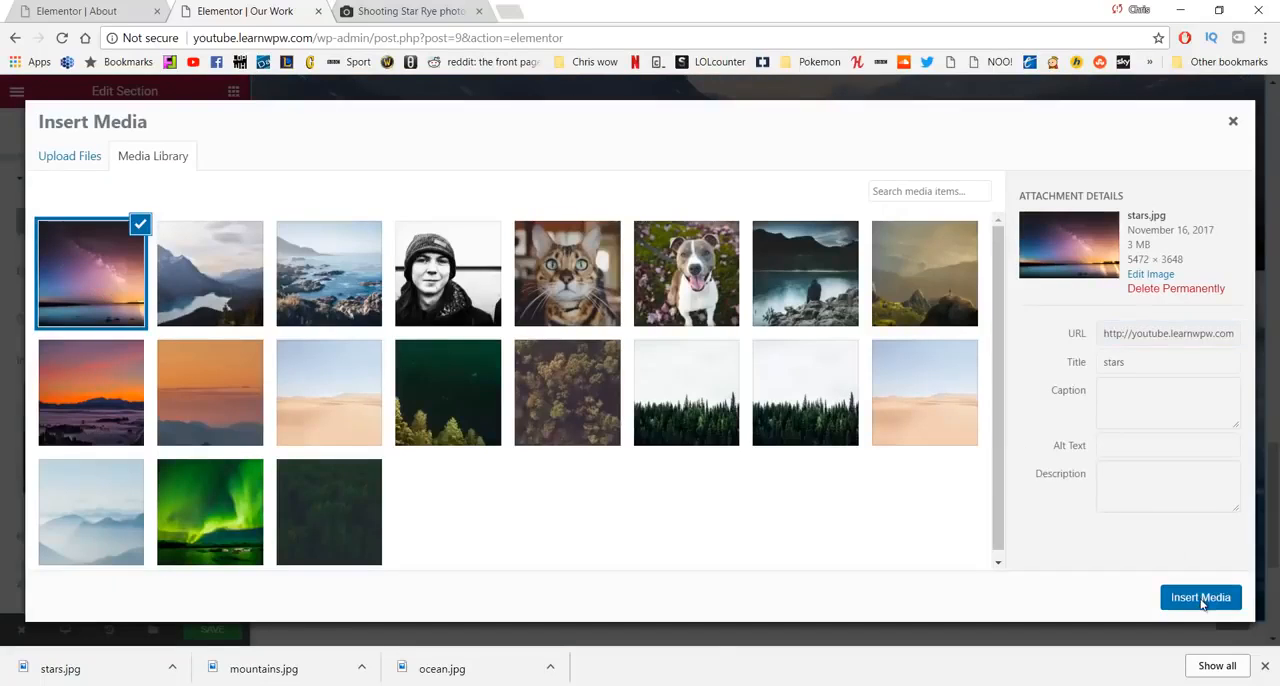
left_click(1203, 600)
- Try the Bottom Center, Top Center and Center Center positions for the stars background image
scroll(834, 385, "down", 1)
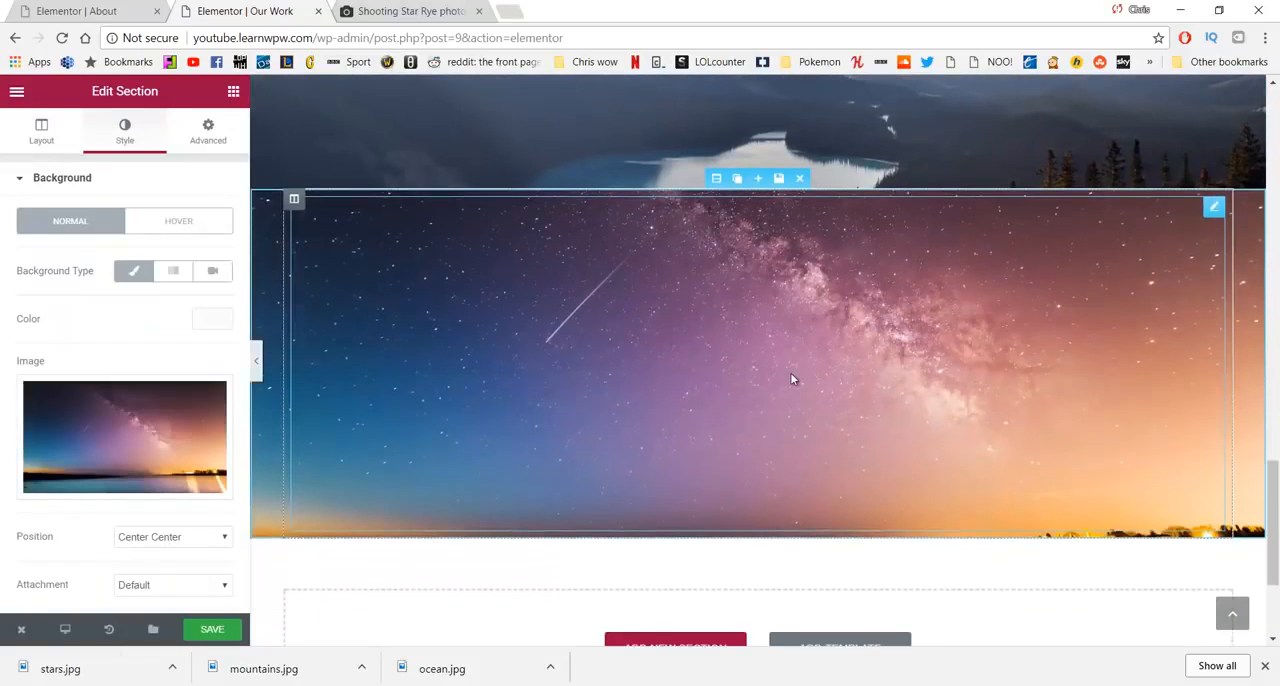
scroll(172, 422, "down", 1)
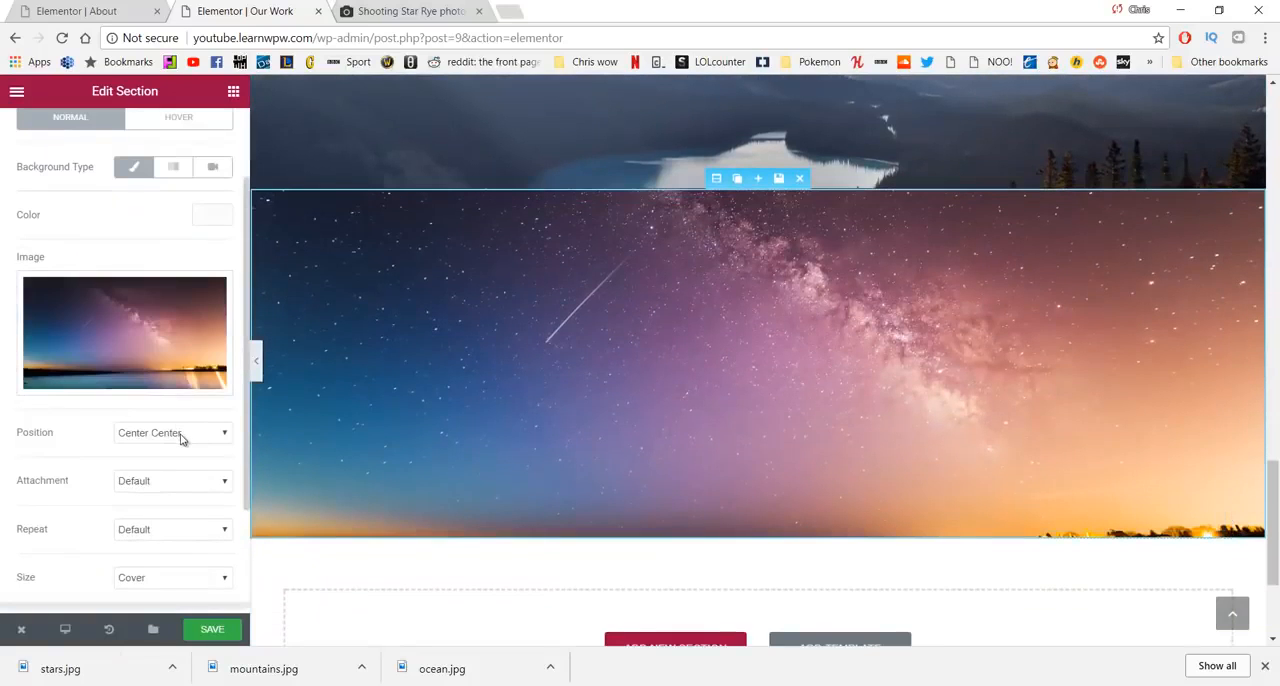
left_click(182, 438)
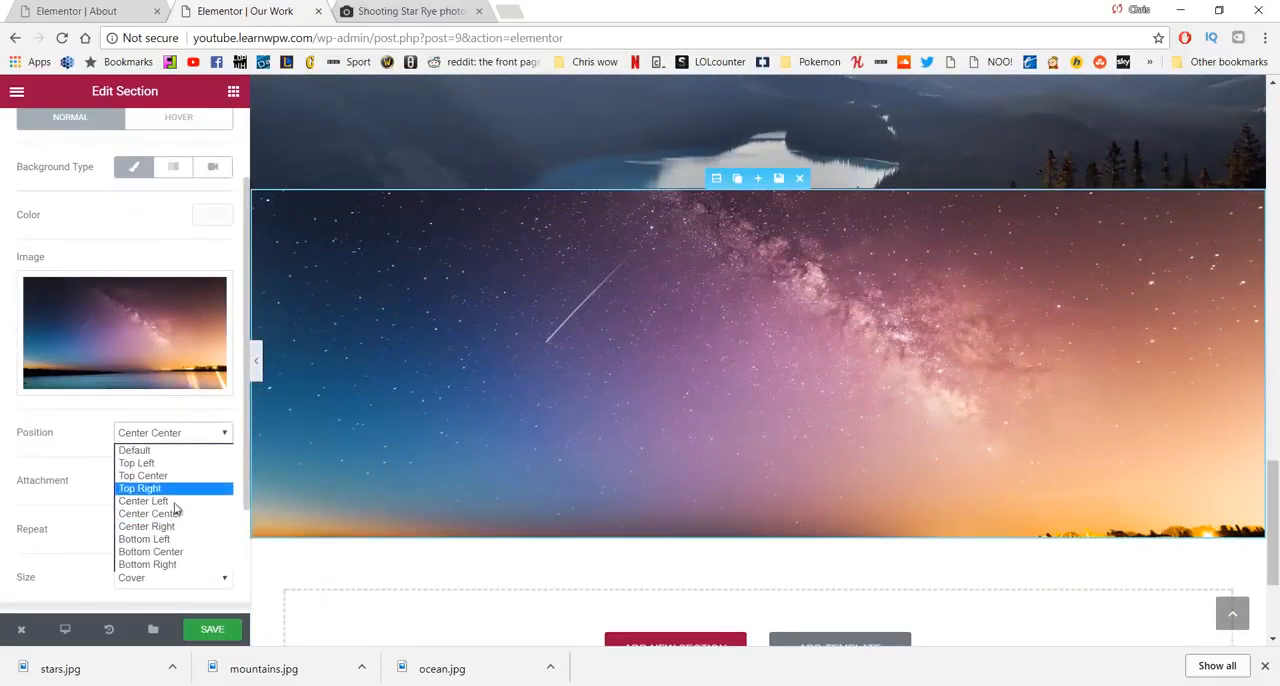
left_click(163, 556)
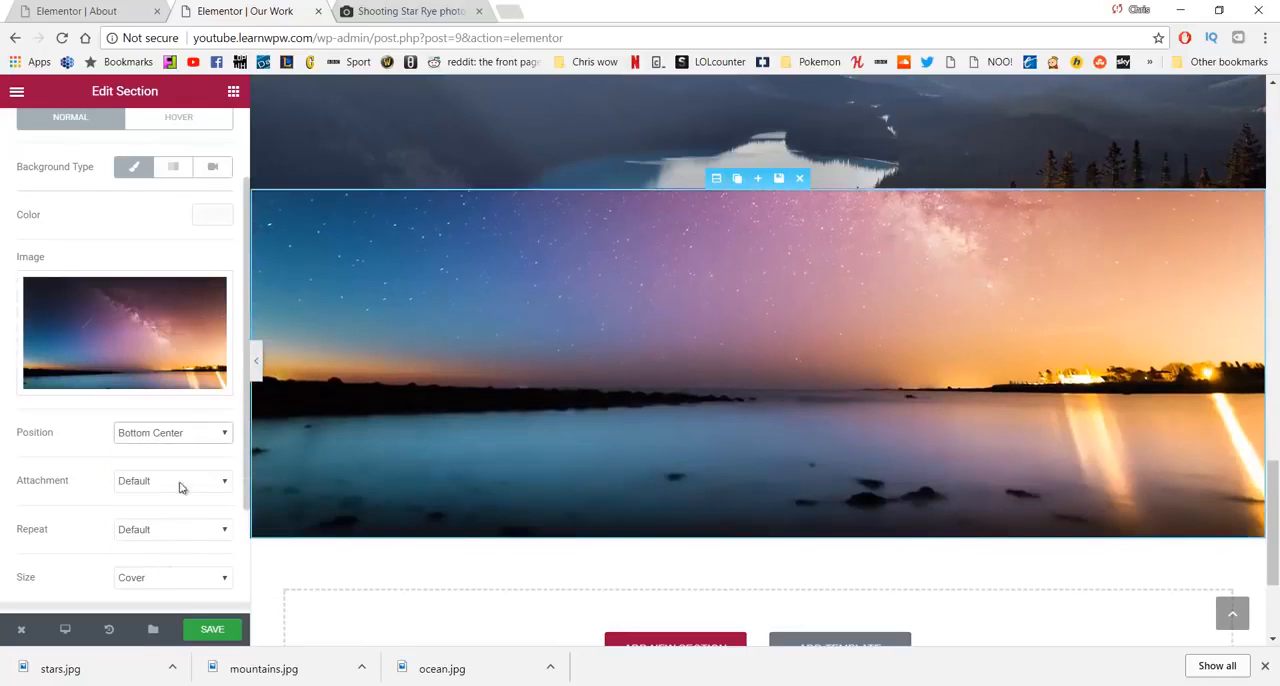
left_click(183, 438)
left_click(180, 476)
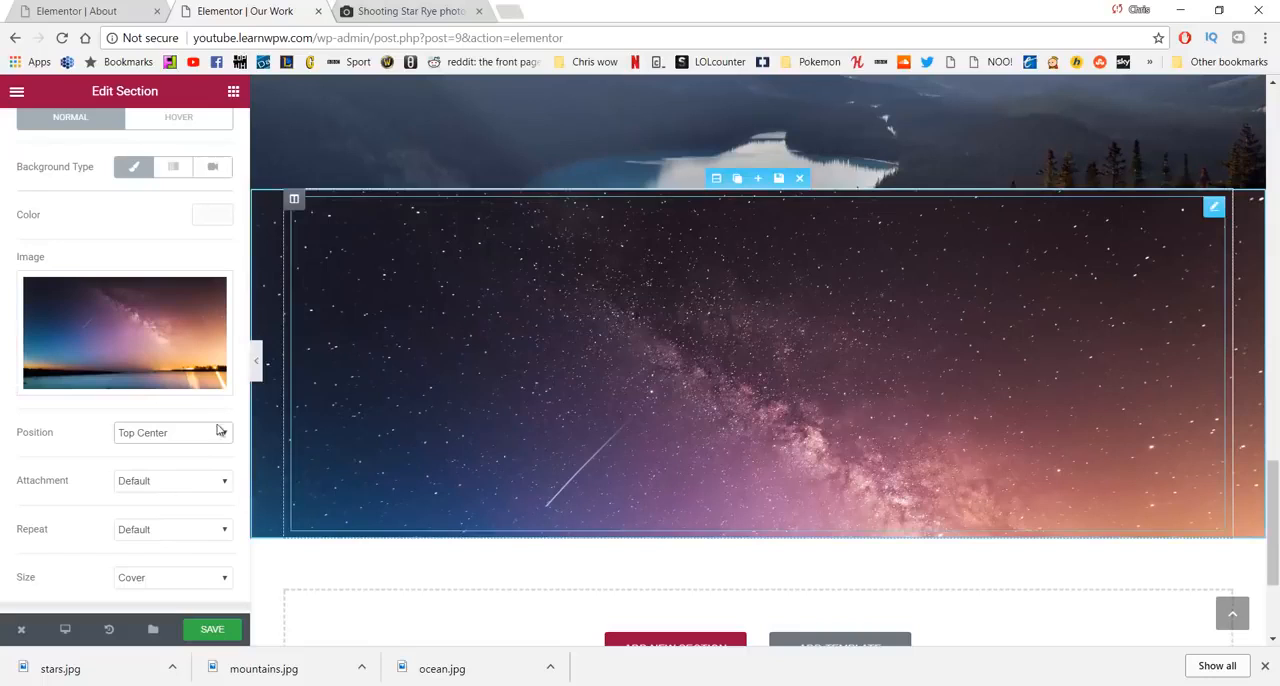
left_click(218, 433)
left_click(178, 513)
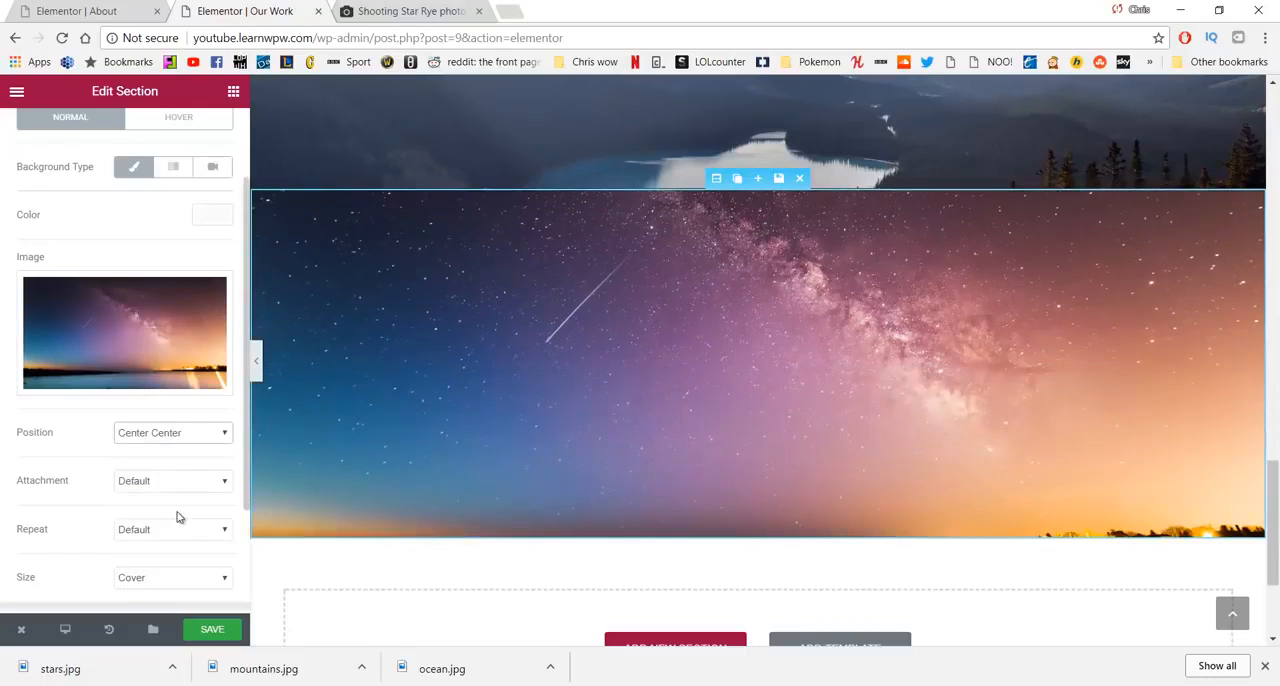
- Set the stars background image's position to Bottom Center and save the page
left_click(165, 433)
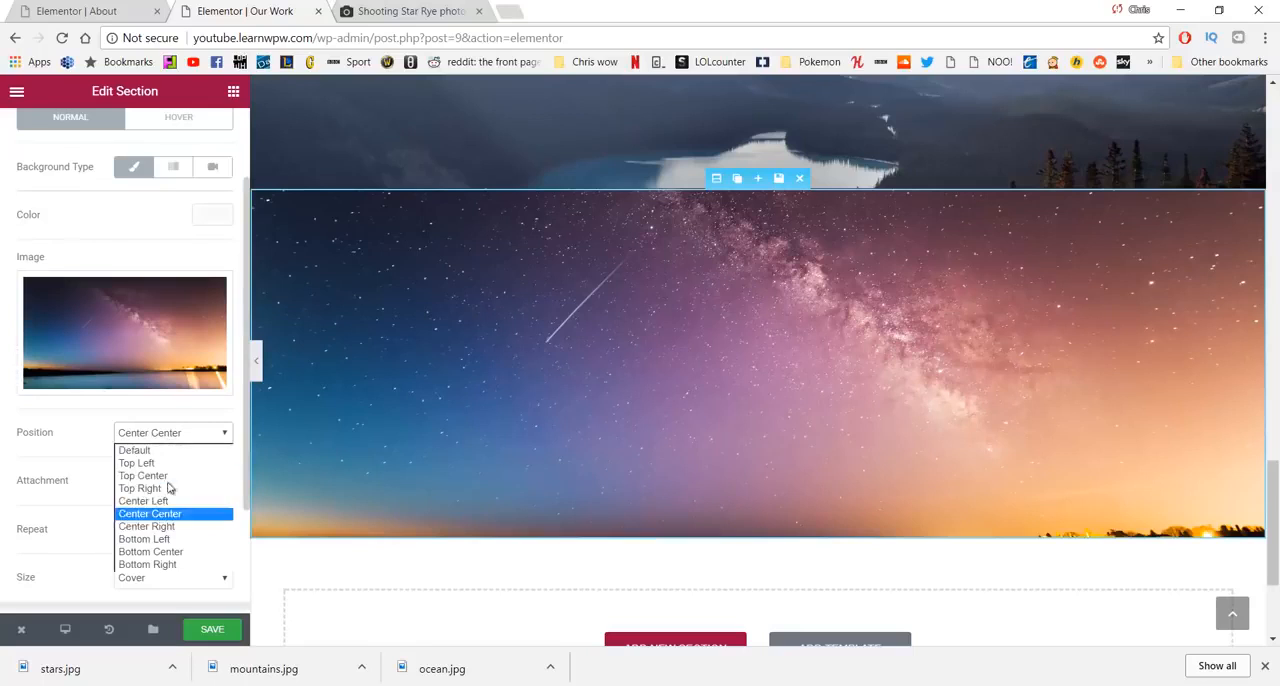
left_click(171, 551)
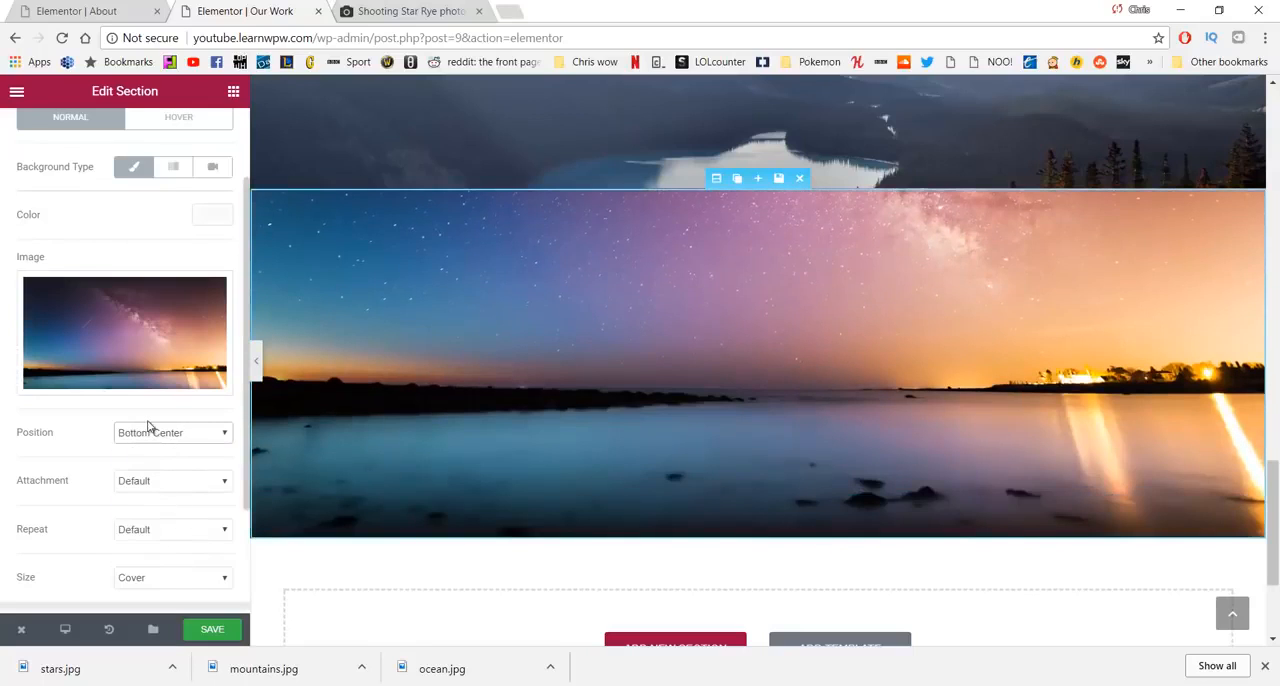
left_click(226, 632)
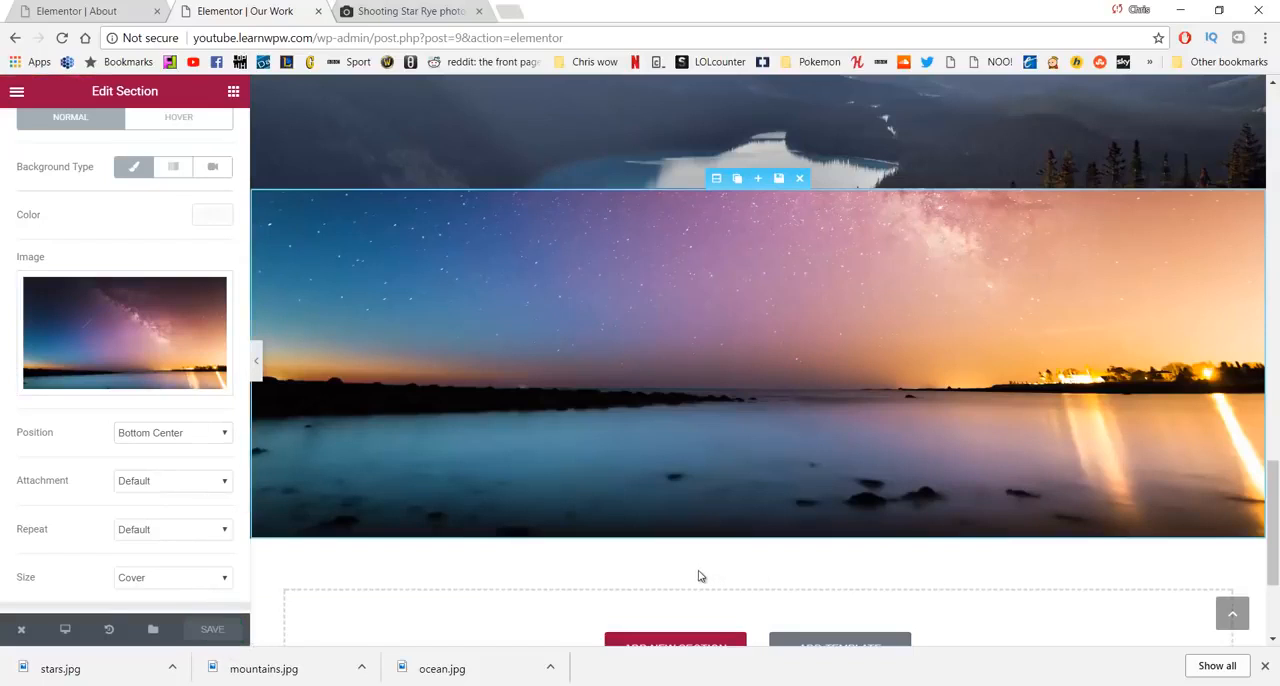
- Move the ocean photo section up to directly below the "We want to celebrate the oceans abundance" heading section
scroll(699, 574, "up", 10)
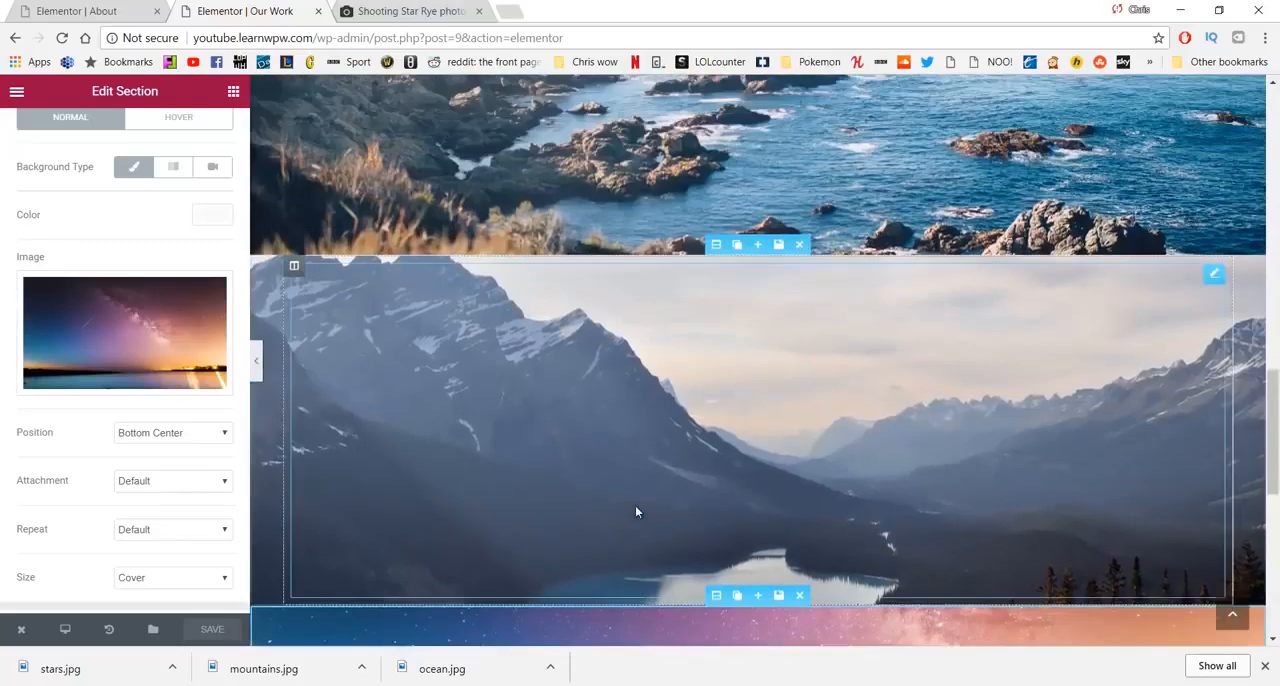
scroll(619, 513, "down", 2)
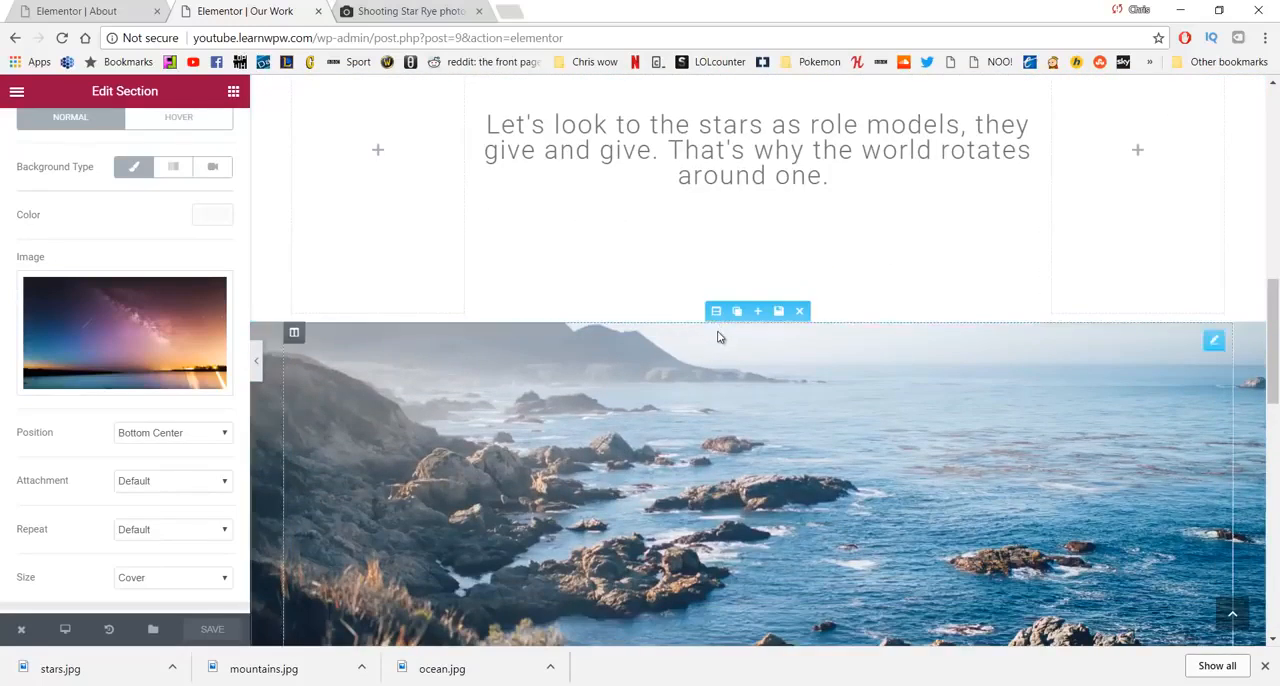
left_click_drag(716, 316, 753, 398)
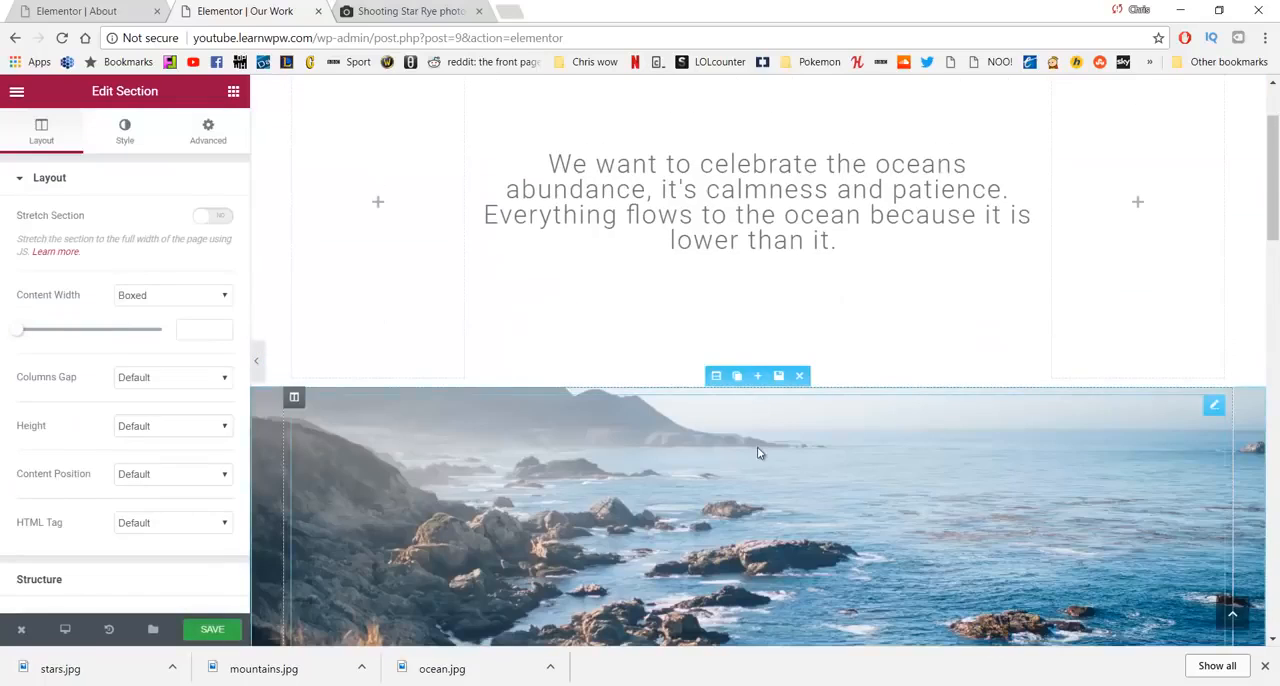
- Move the mountains photo section up to directly above the "Let's look to the stars" heading section
scroll(757, 449, "down", 3)
scroll(763, 300, "down", 10)
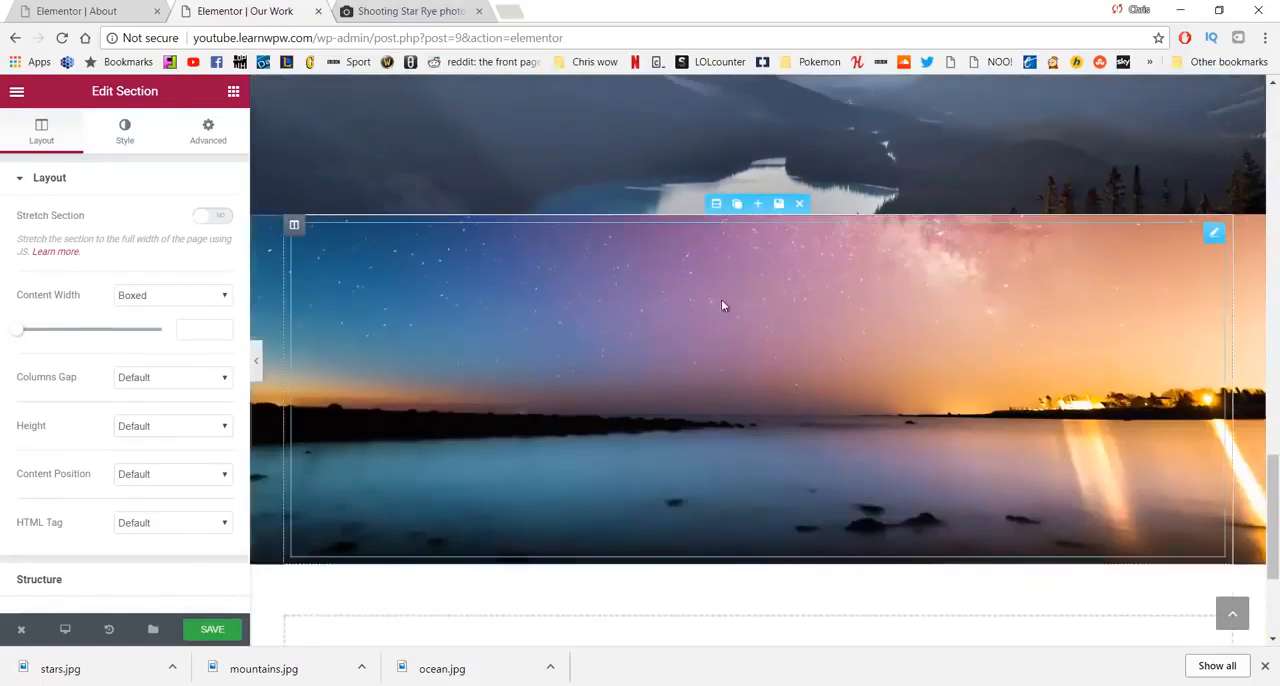
scroll(700, 280, "up", 3)
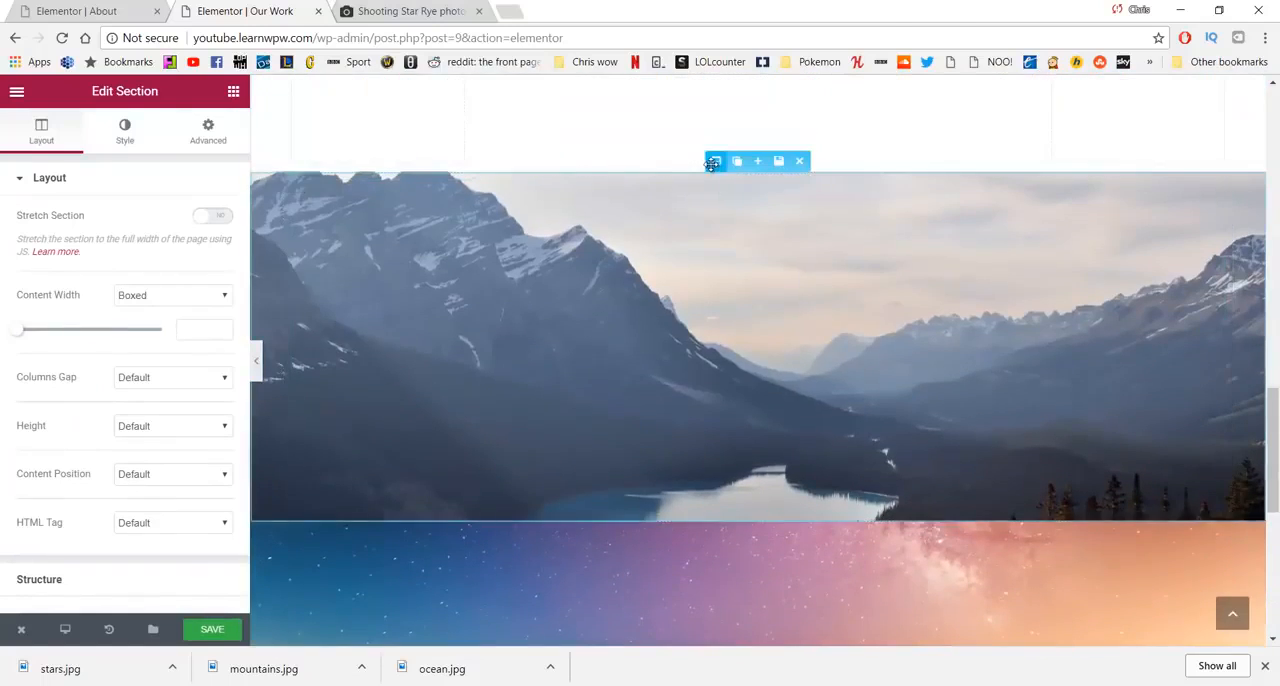
left_click_drag(716, 161, 745, 345)
scroll(743, 331, "down", 6)
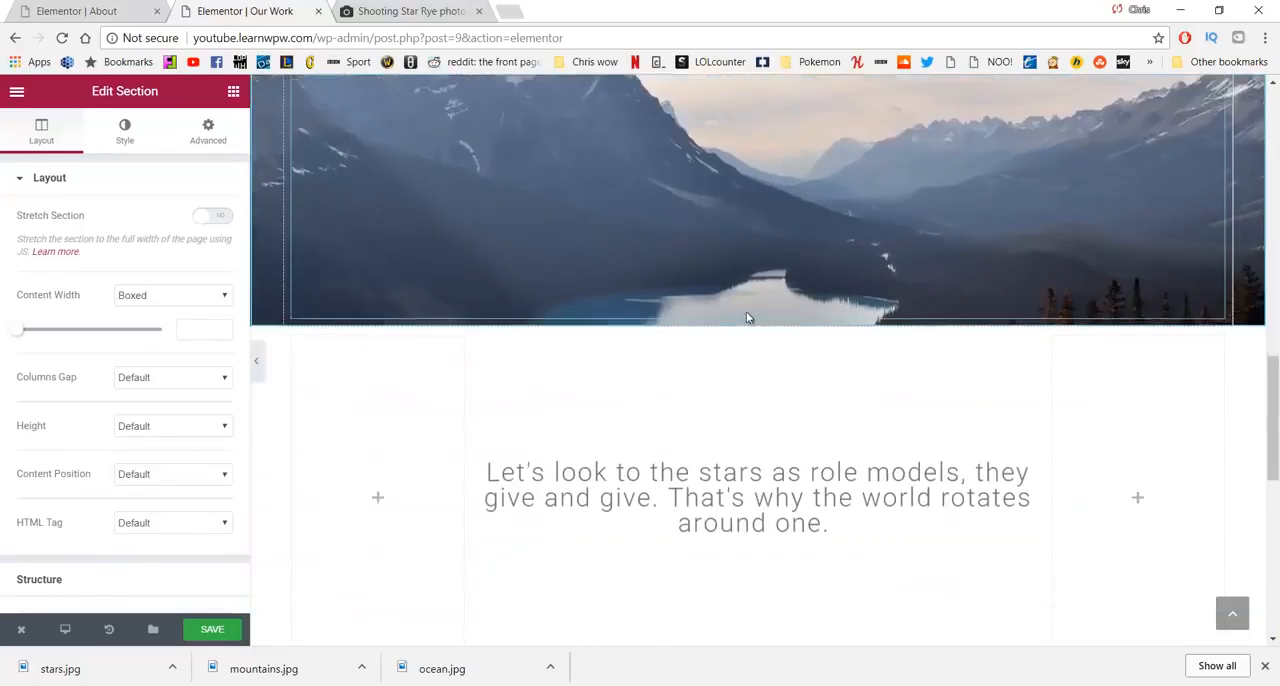
scroll(806, 517, "down", 4)
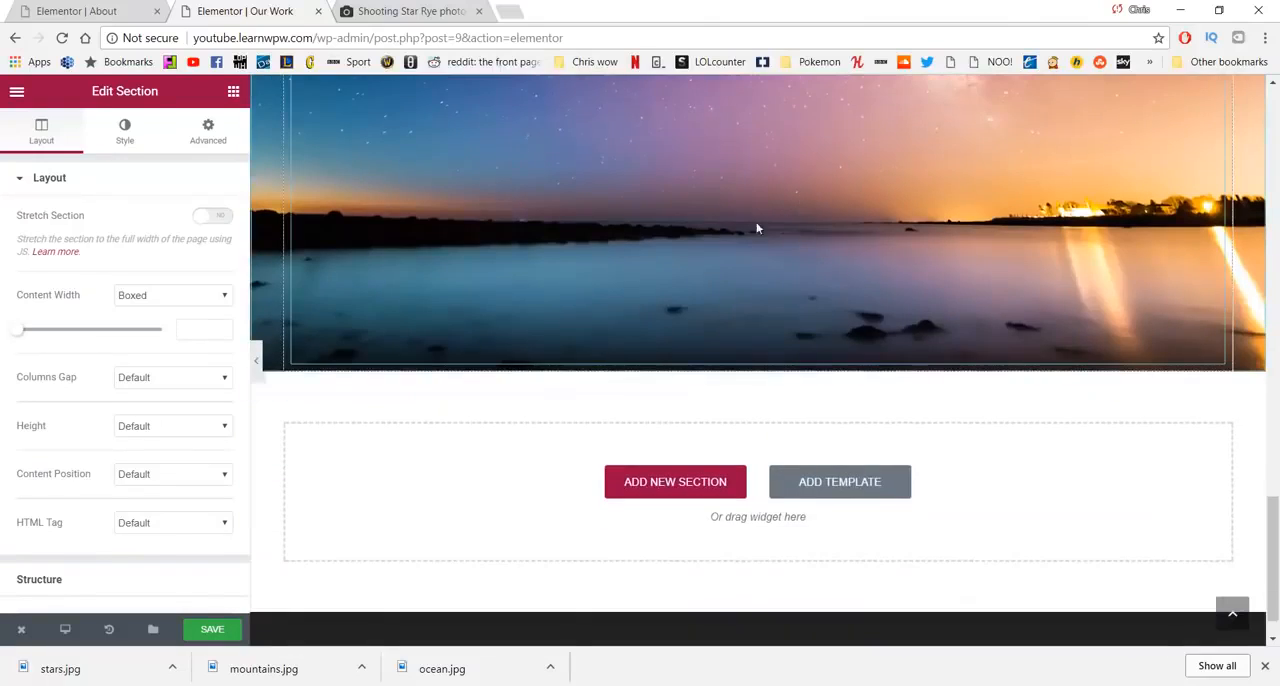
scroll(757, 226, "up", 2)
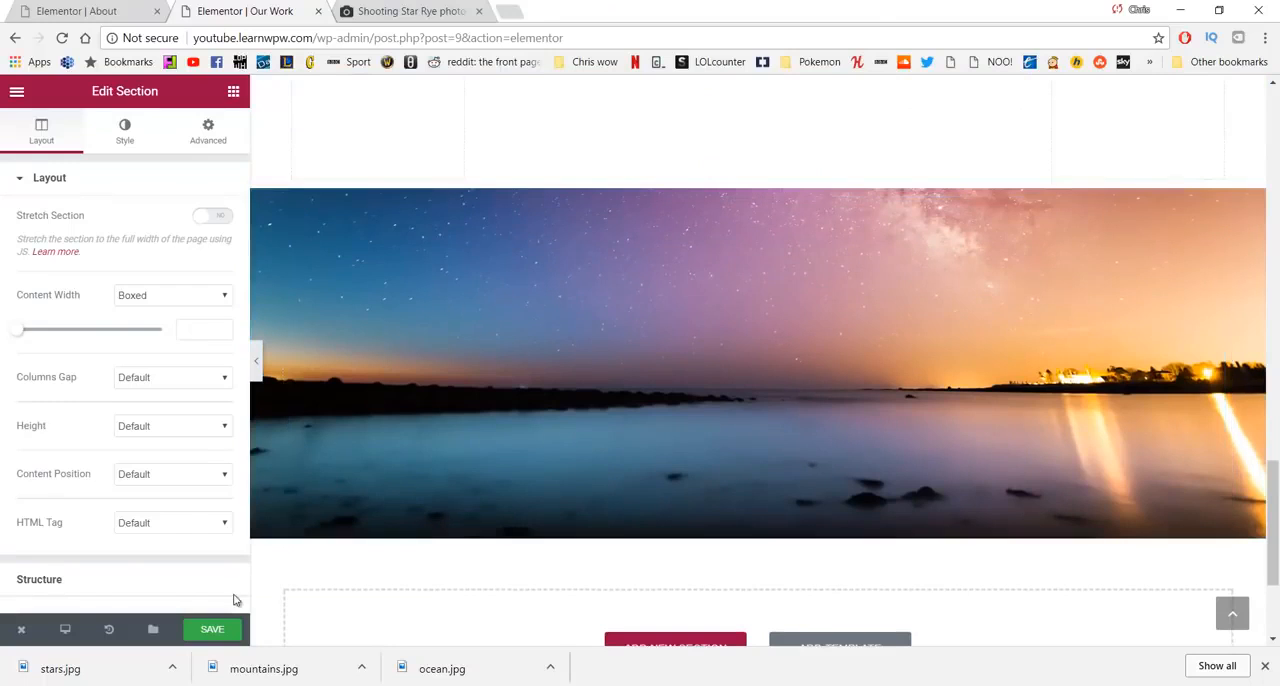
- Save the Our Work page and review its published version down through the heading and photo sections
left_click(244, 626)
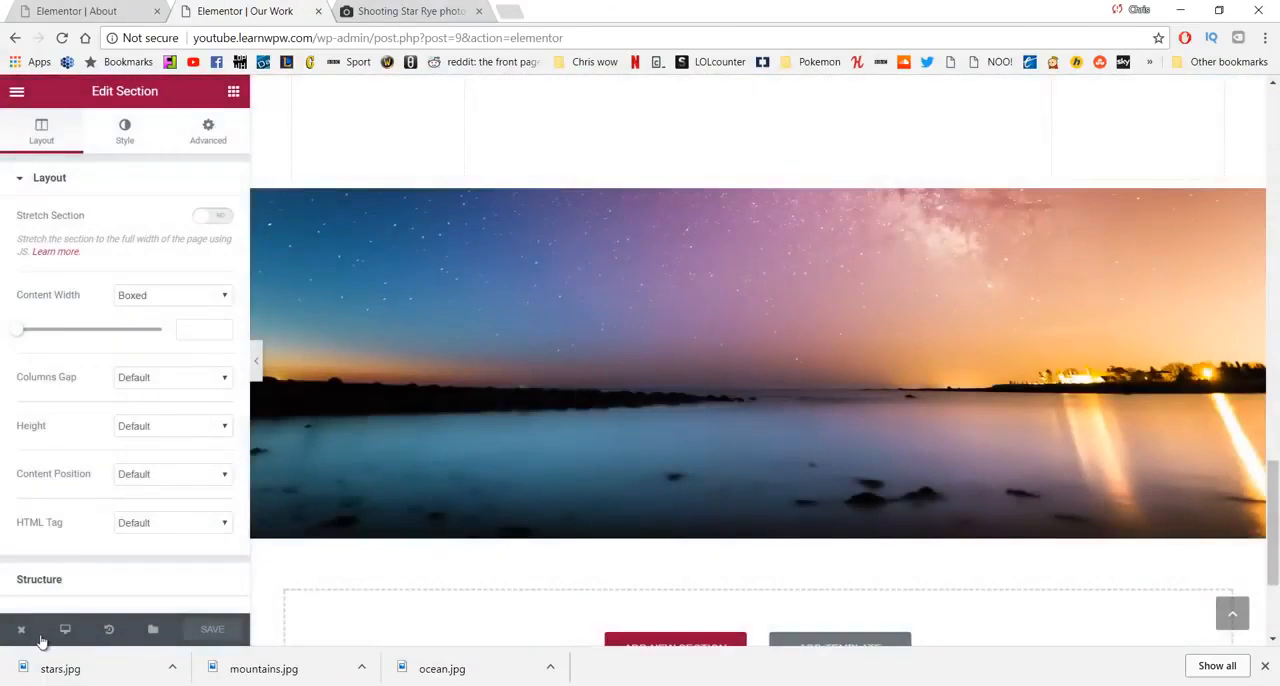
mouse_move(42, 628)
left_click(75, 560)
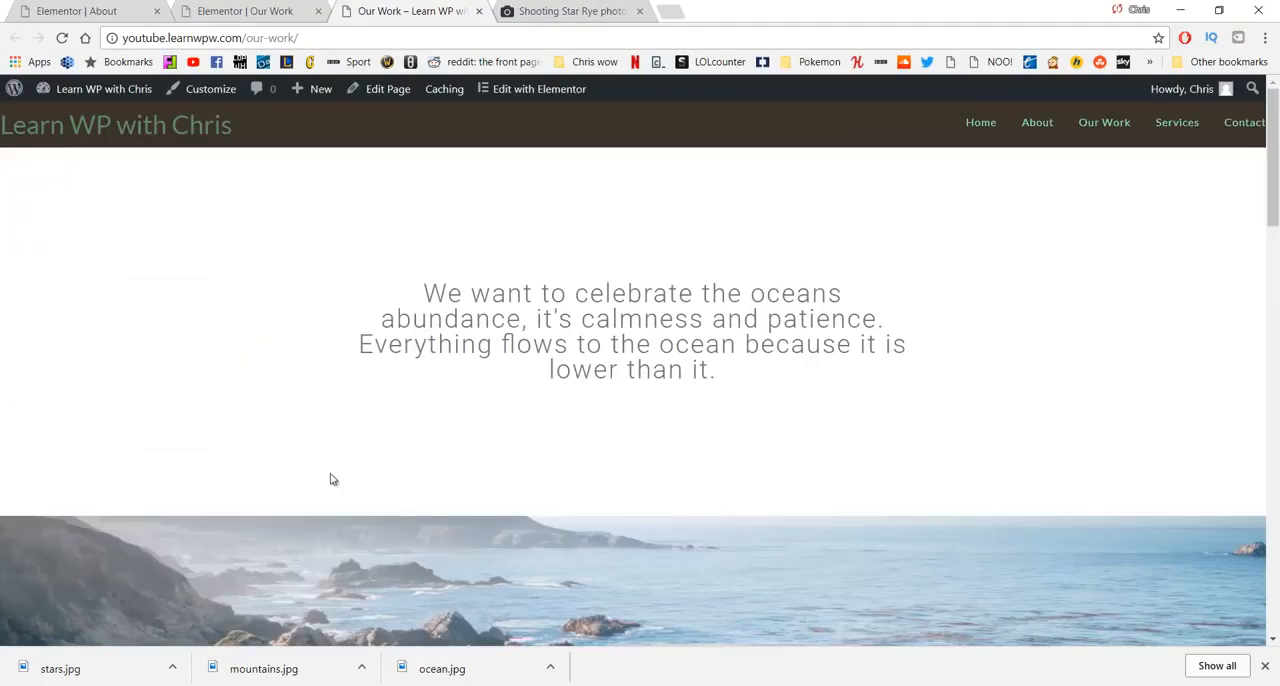
scroll(335, 450, "down", 3)
scroll(318, 363, "down", 3)
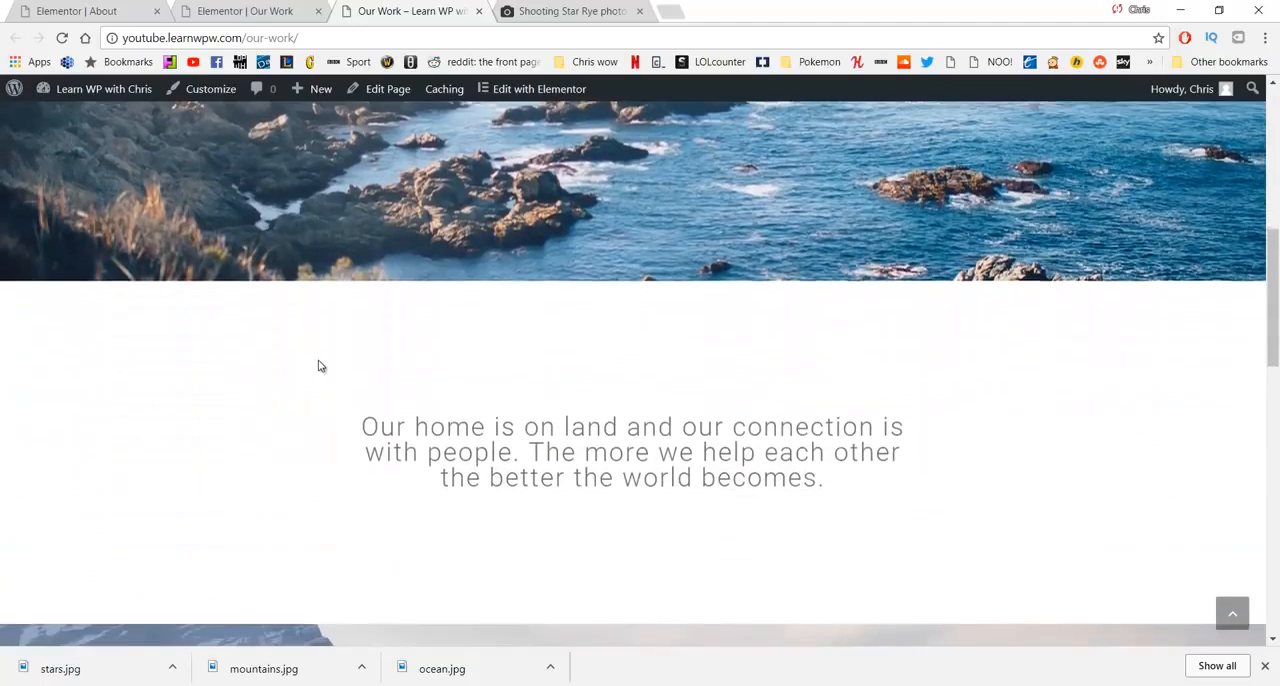
scroll(305, 380, "down", 3)
scroll(305, 380, "down", 6)
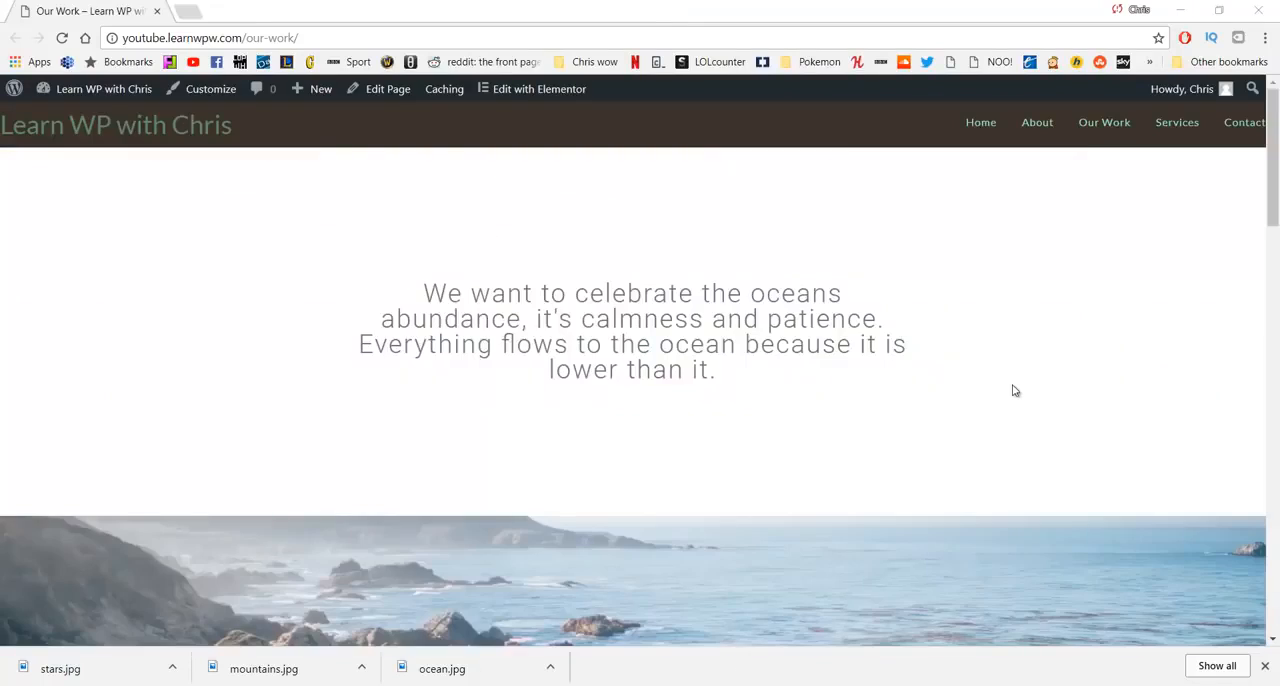
- Dismiss the downloads bar and open the site's Services page for editing in WordPress
left_click(1267, 664)
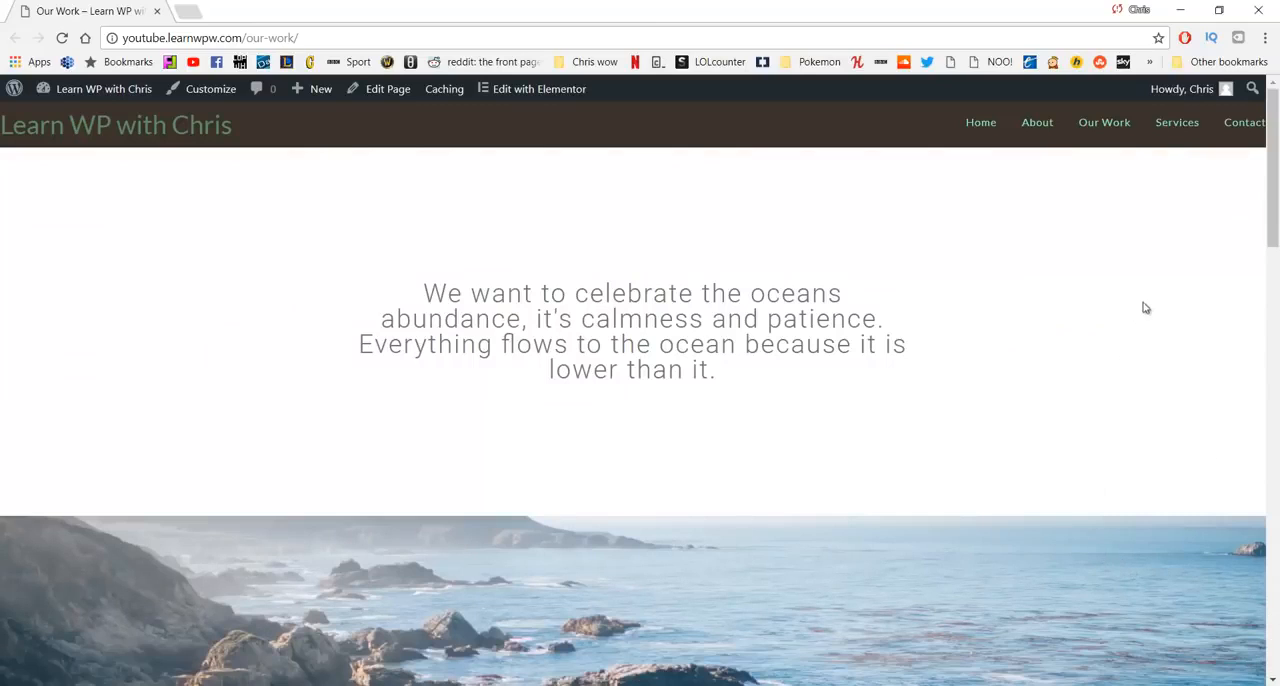
left_click(1163, 127)
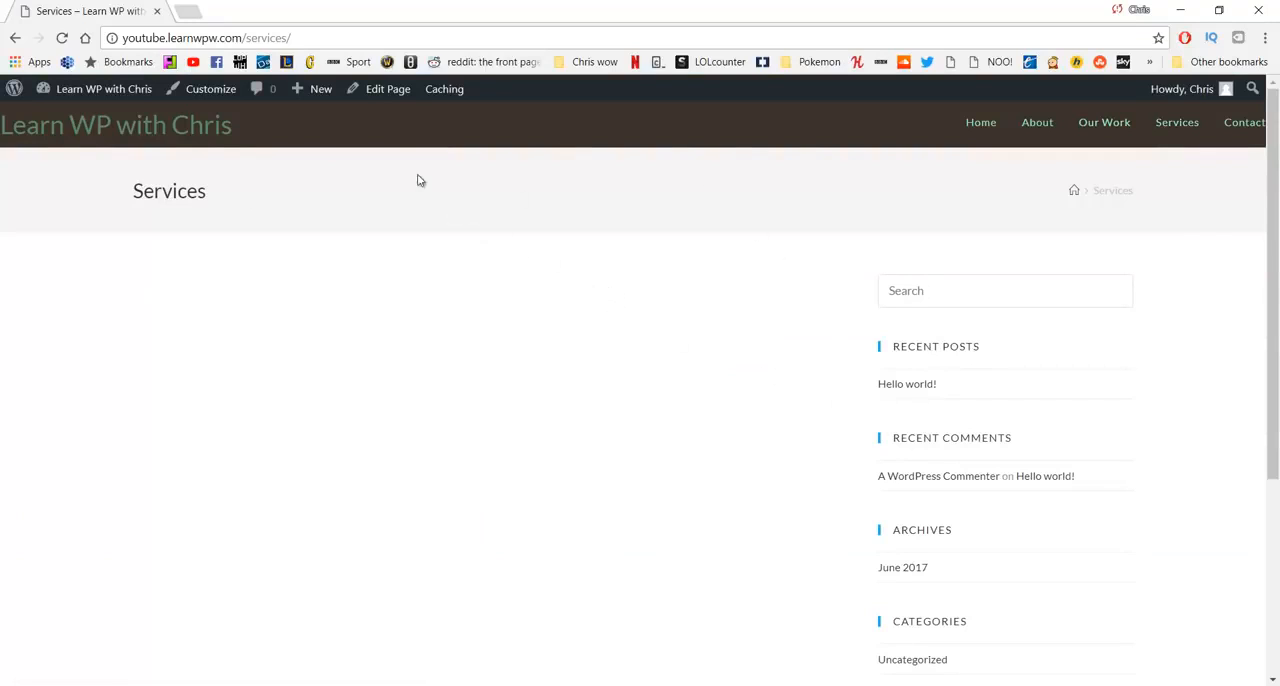
left_click(370, 91)
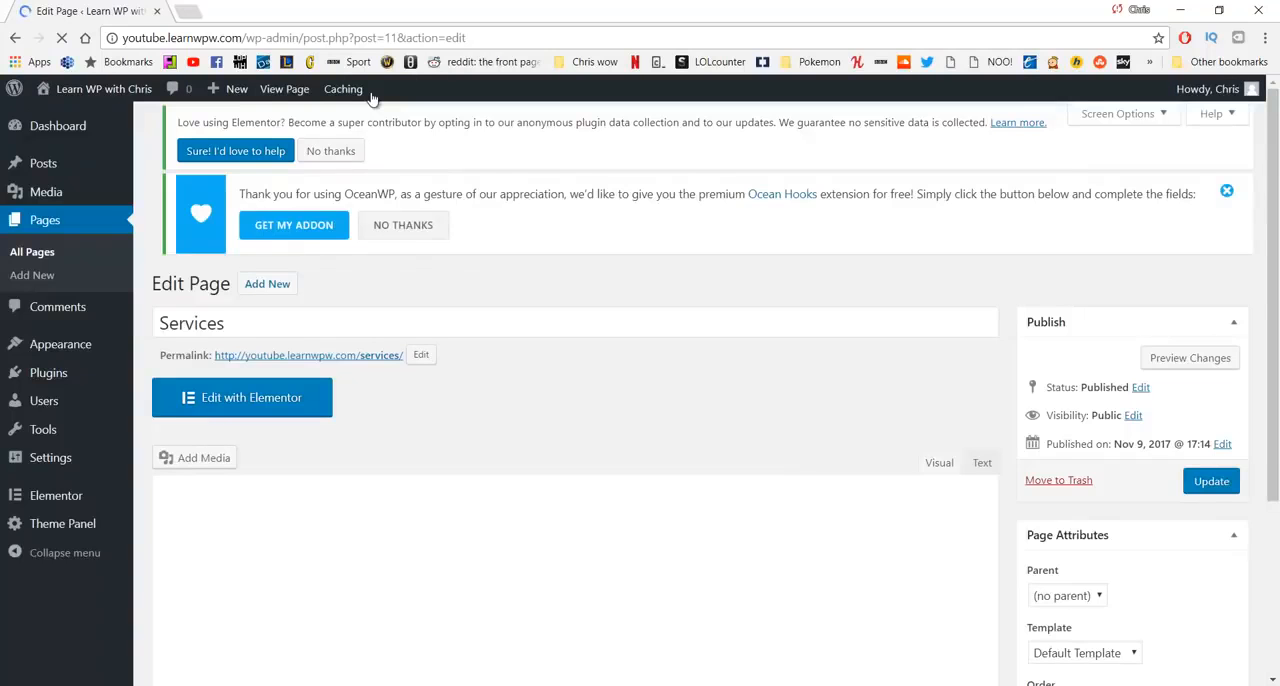
- Set the Services page's OceanWP content layout to 100% Full Width
scroll(540, 249, "down", 3)
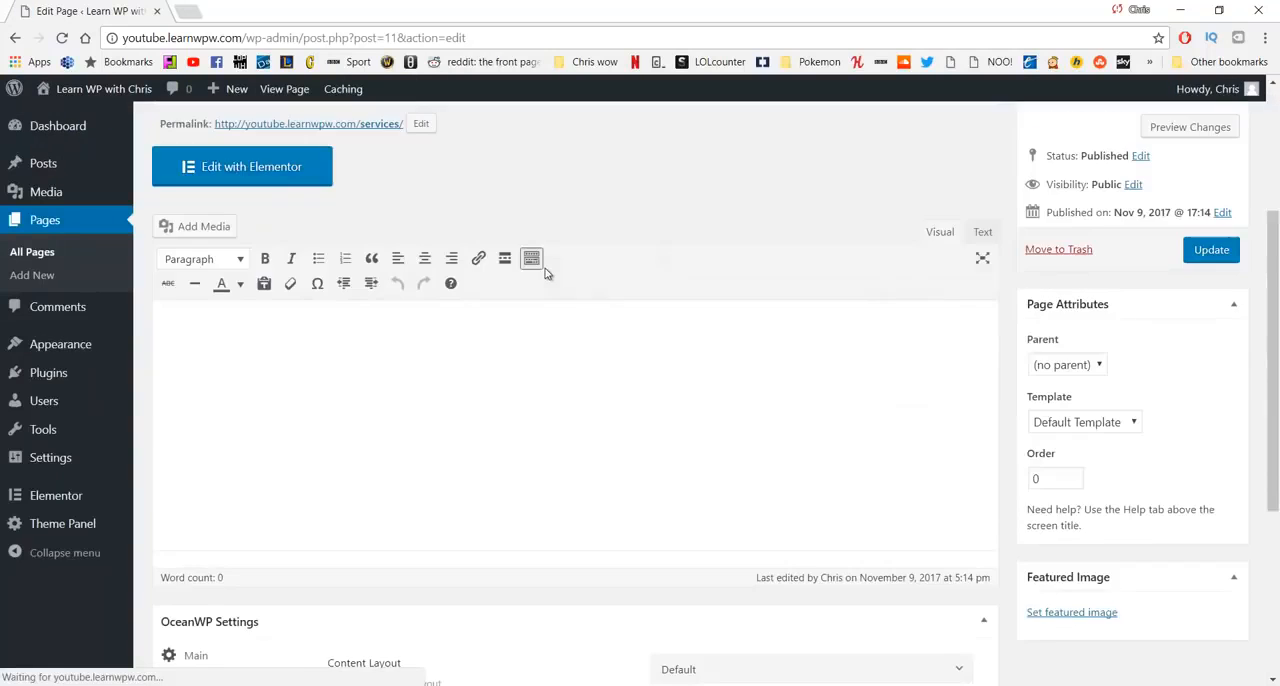
scroll(540, 270, "down", 5)
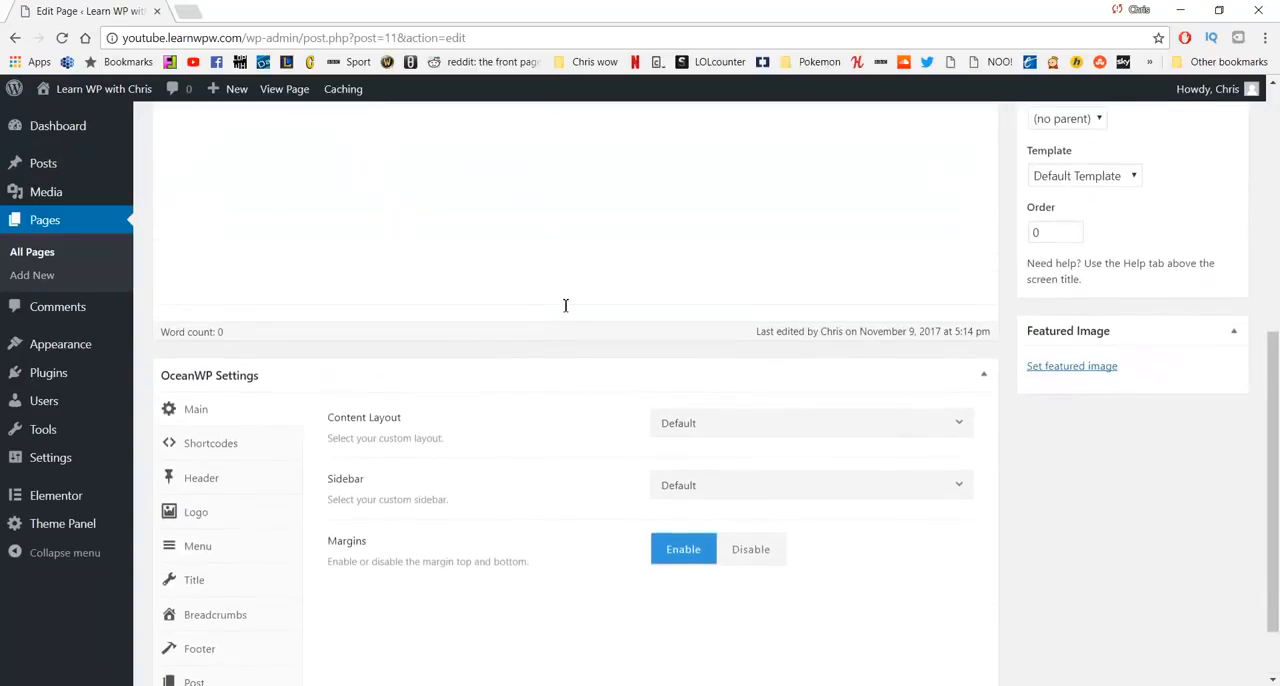
scroll(565, 305, "down", 1)
left_click(740, 345)
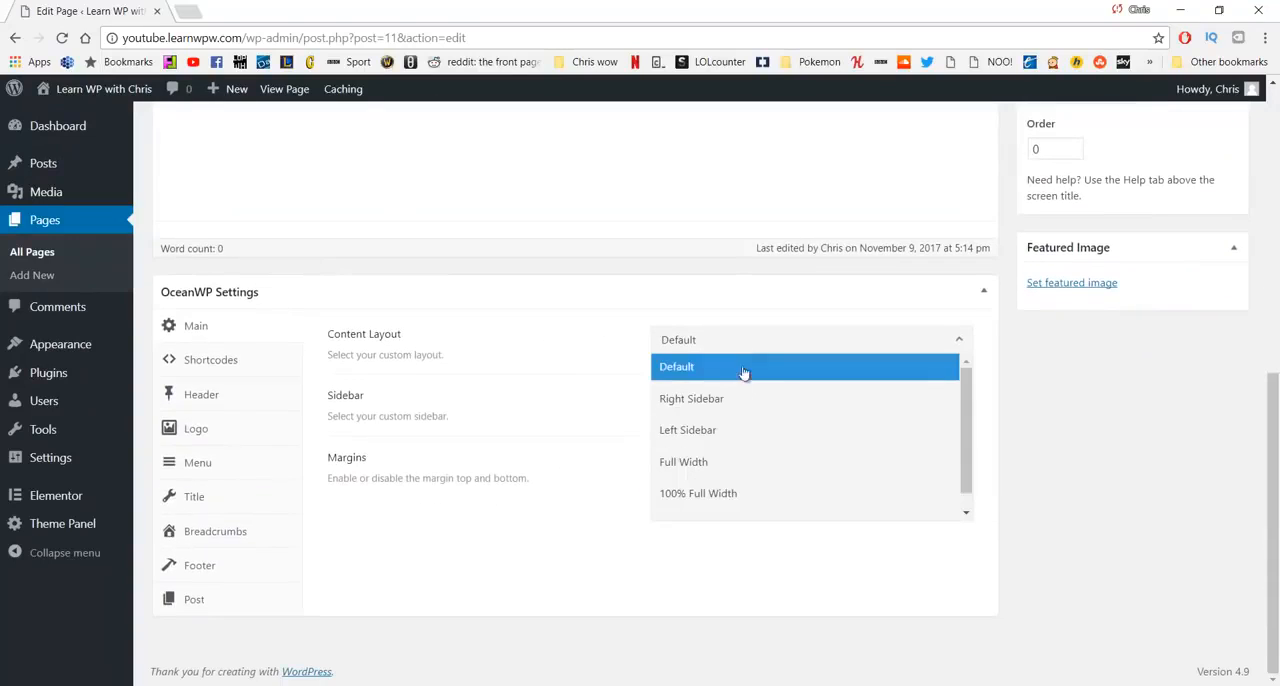
left_click(736, 493)
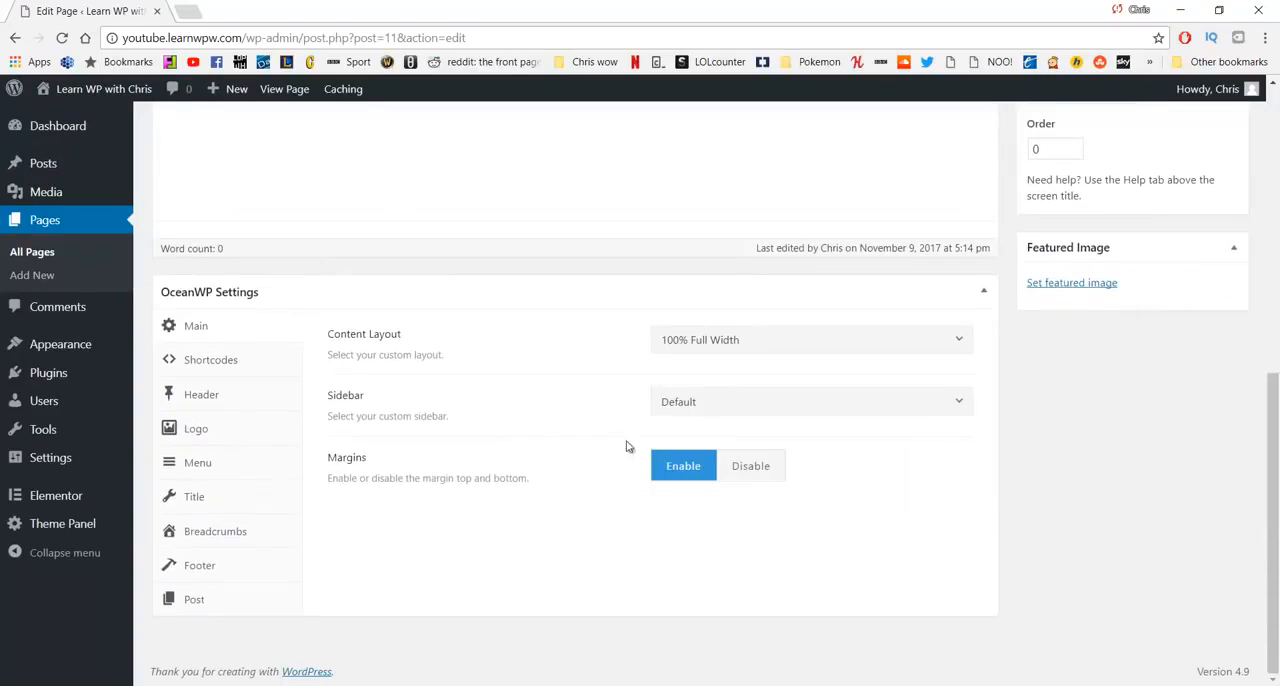
- Disable the page title display for the Services page and update the page
left_click(236, 496)
left_click(818, 348)
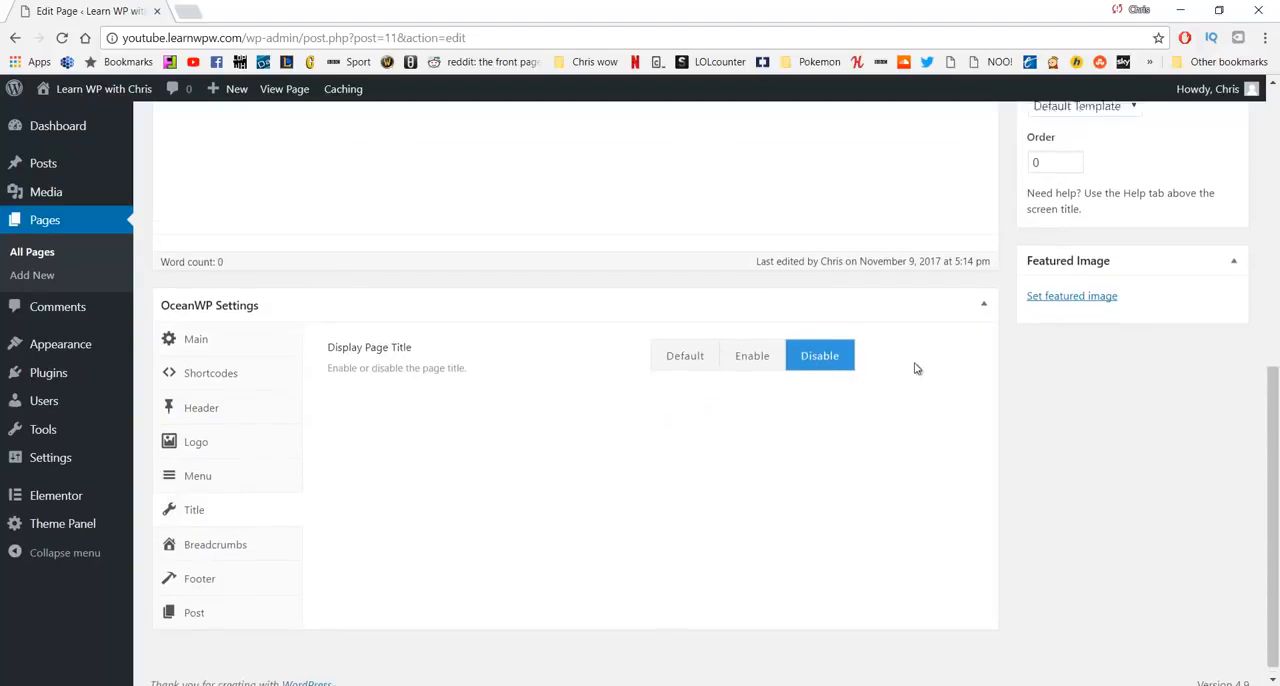
scroll(917, 366, "up", 5)
left_click(1213, 421)
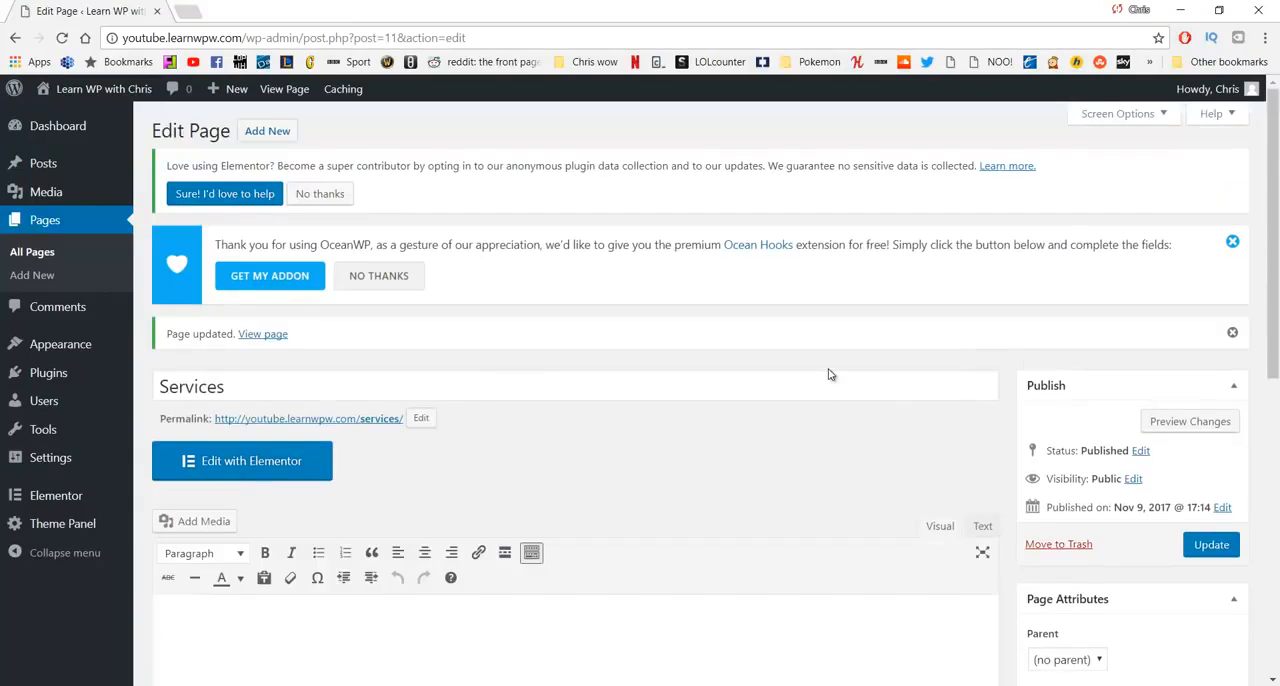
- Open the Services page in Elementor and add a new section with two equal columns
left_click(285, 460)
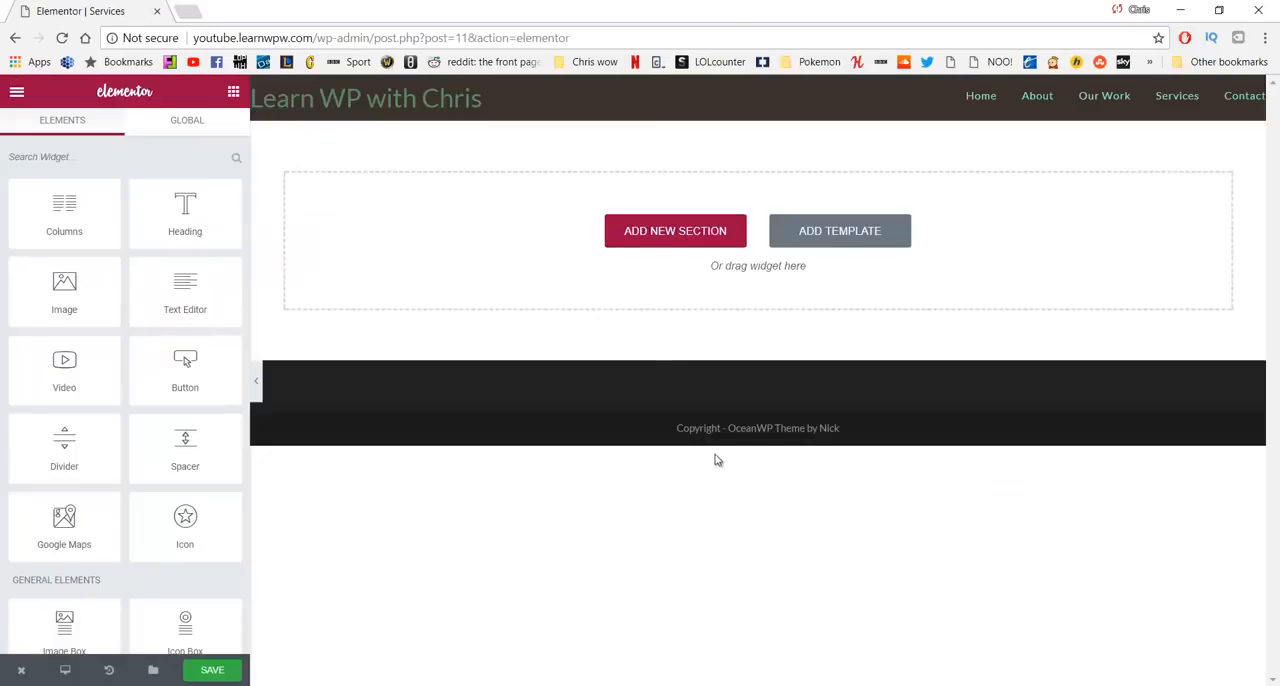
left_click(670, 240)
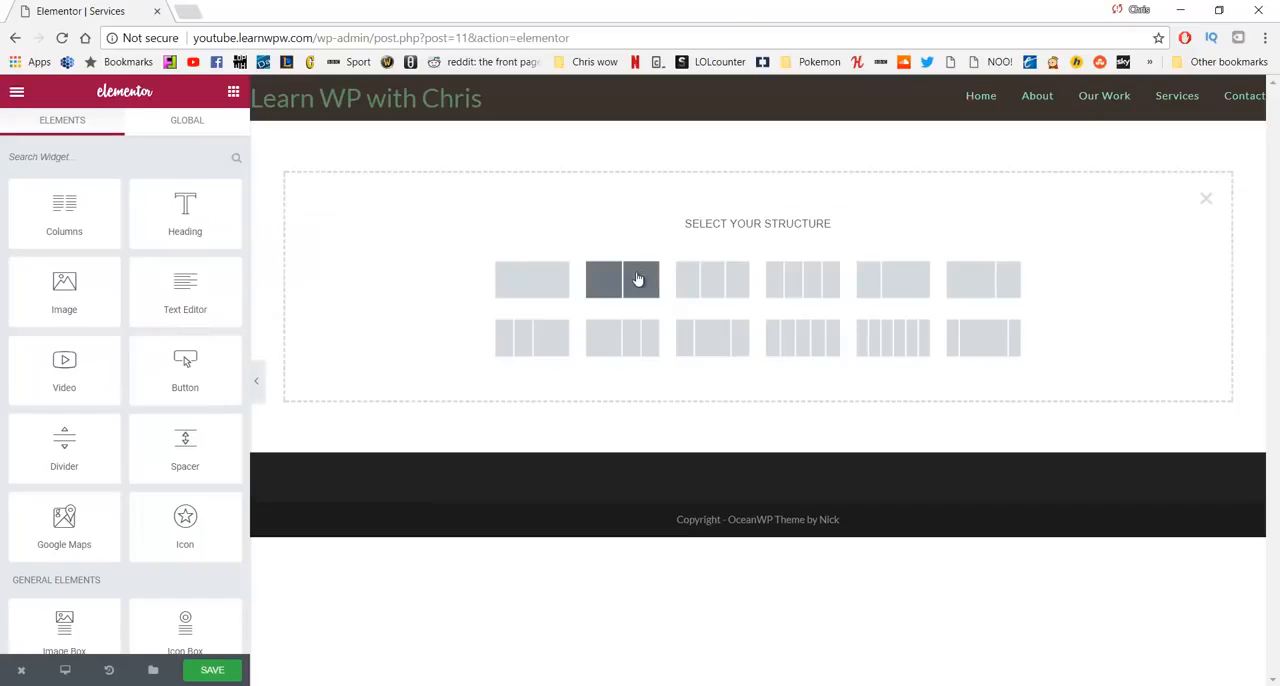
left_click(638, 277)
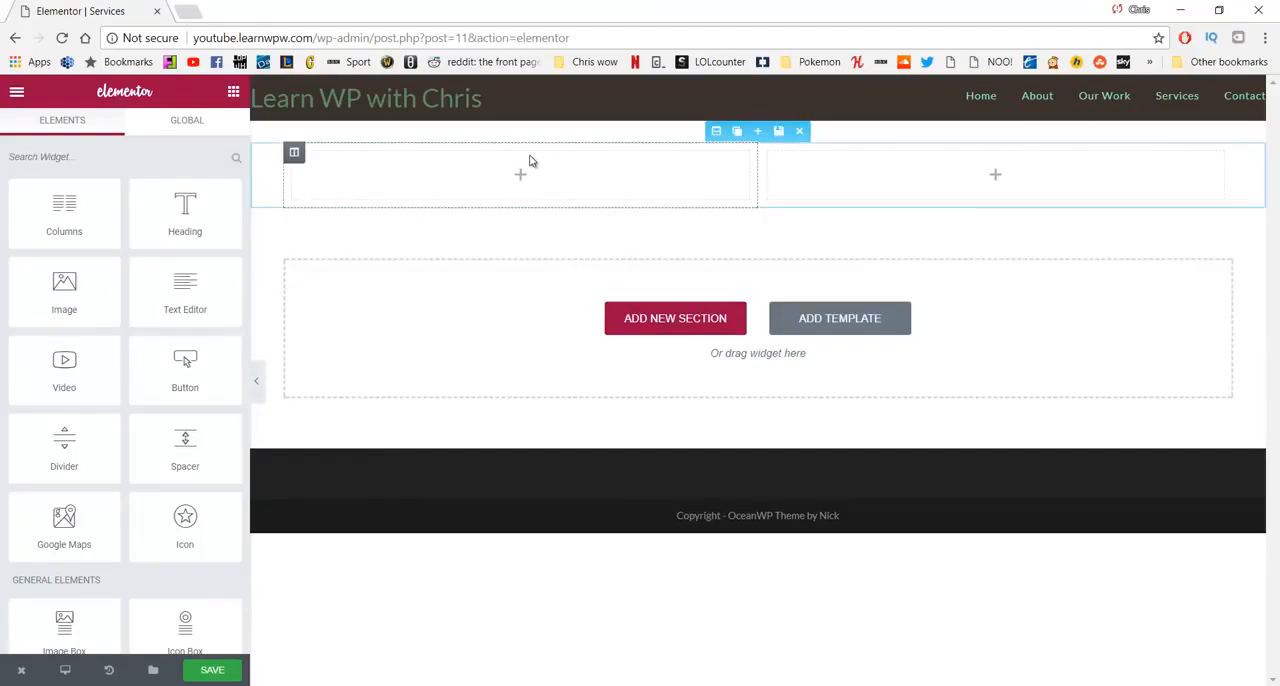
- Add a heading to the section's left column with the title "Relax"
left_click_drag(185, 208, 436, 177)
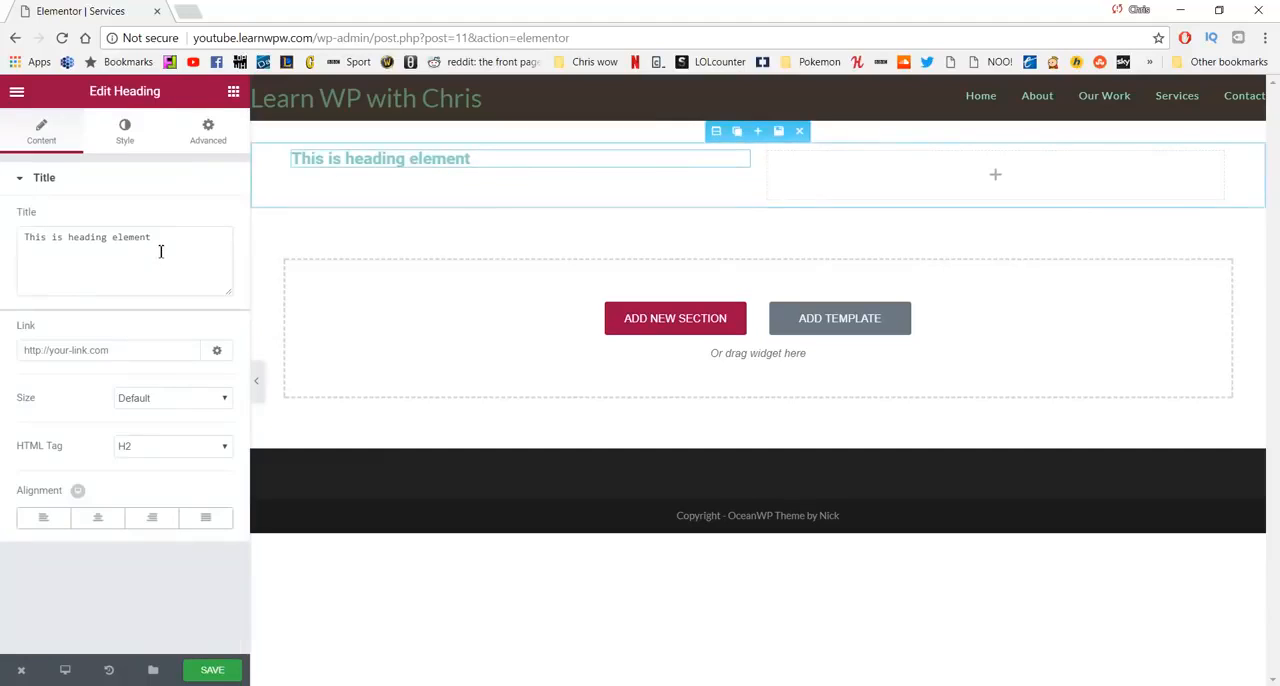
left_click_drag(178, 244, 27, 229)
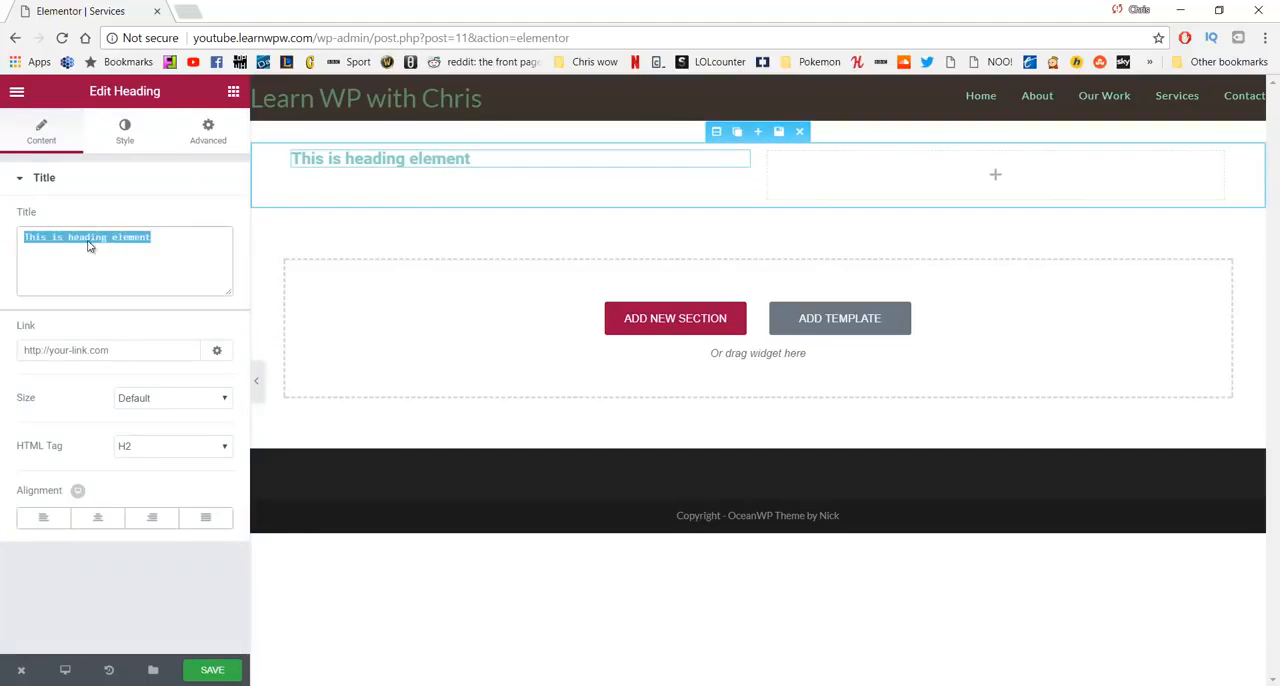
type("Relax")
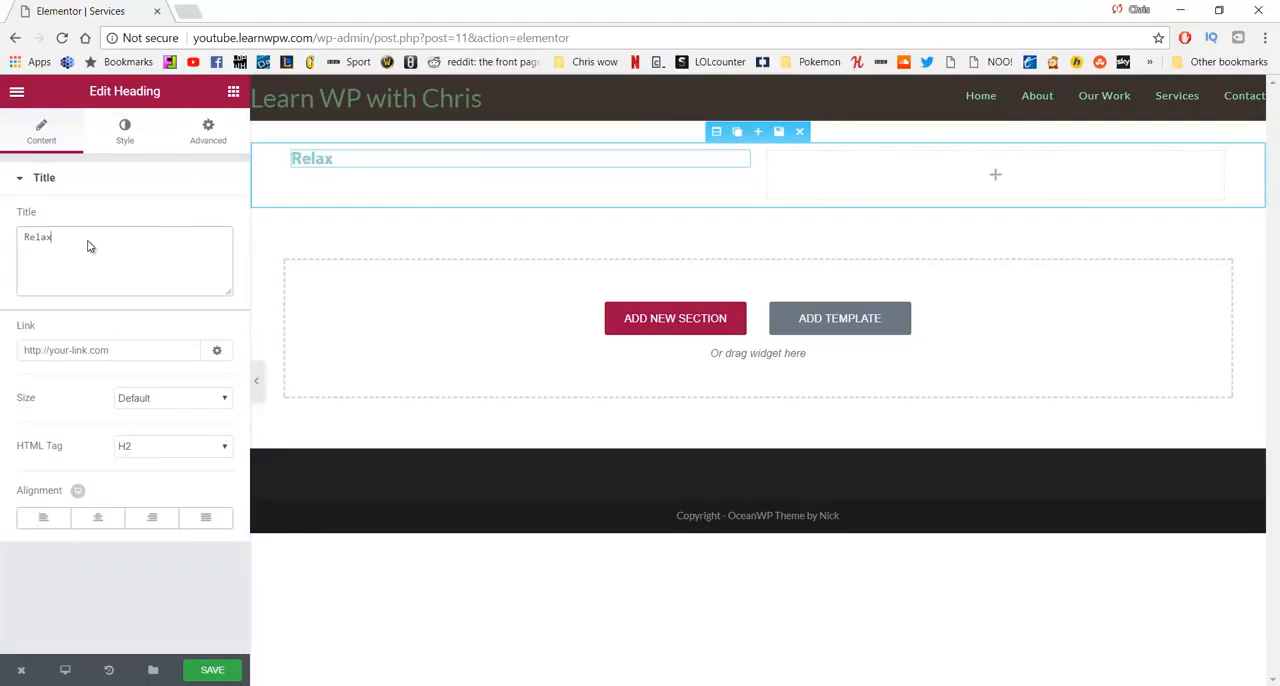
- Set the Relax heading's text color to dark grey #595959
left_click(122, 133)
left_click(205, 220)
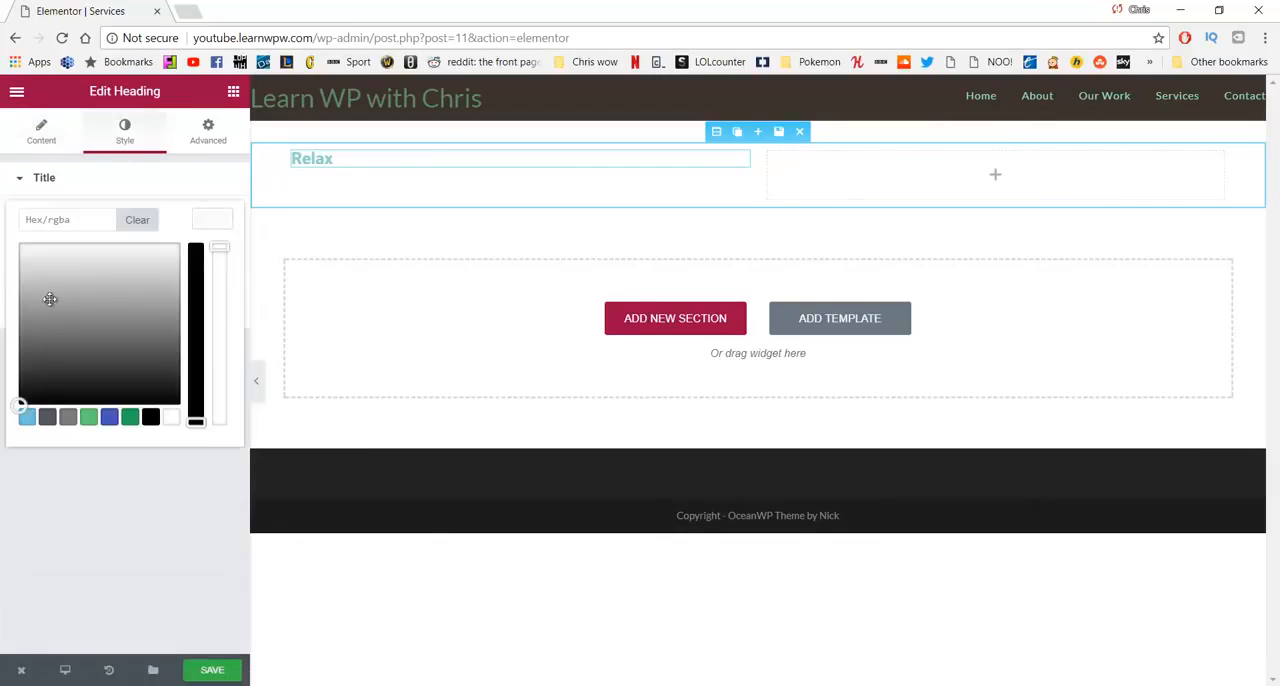
left_click_drag(50, 299, 61, 349)
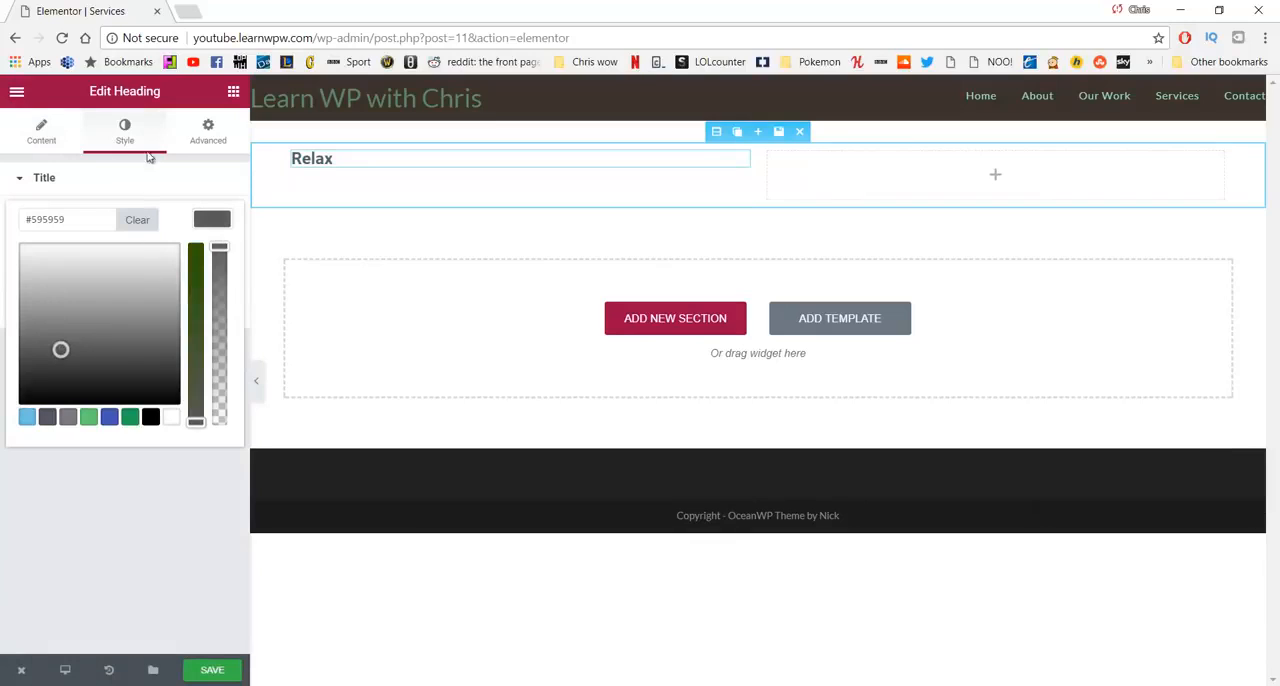
left_click(131, 141)
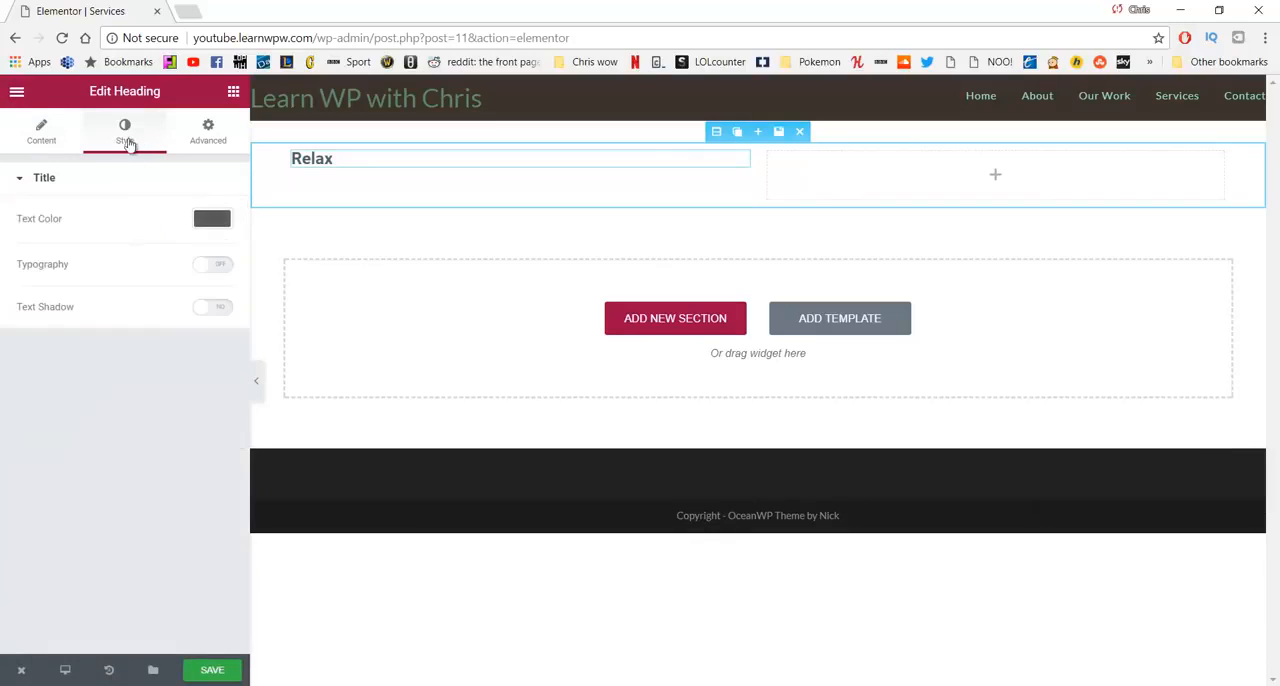
- Enable custom typography for the Relax heading with size 38 px and weight 300
left_click(204, 267)
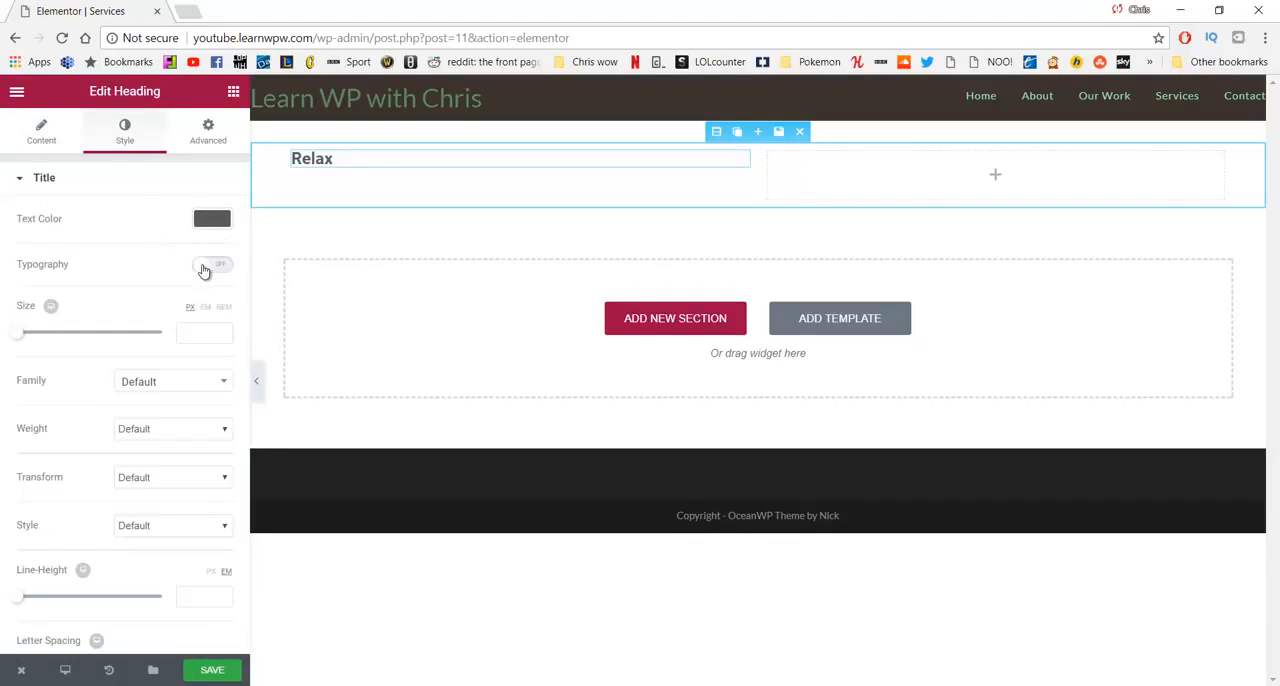
left_click(192, 338)
type("38")
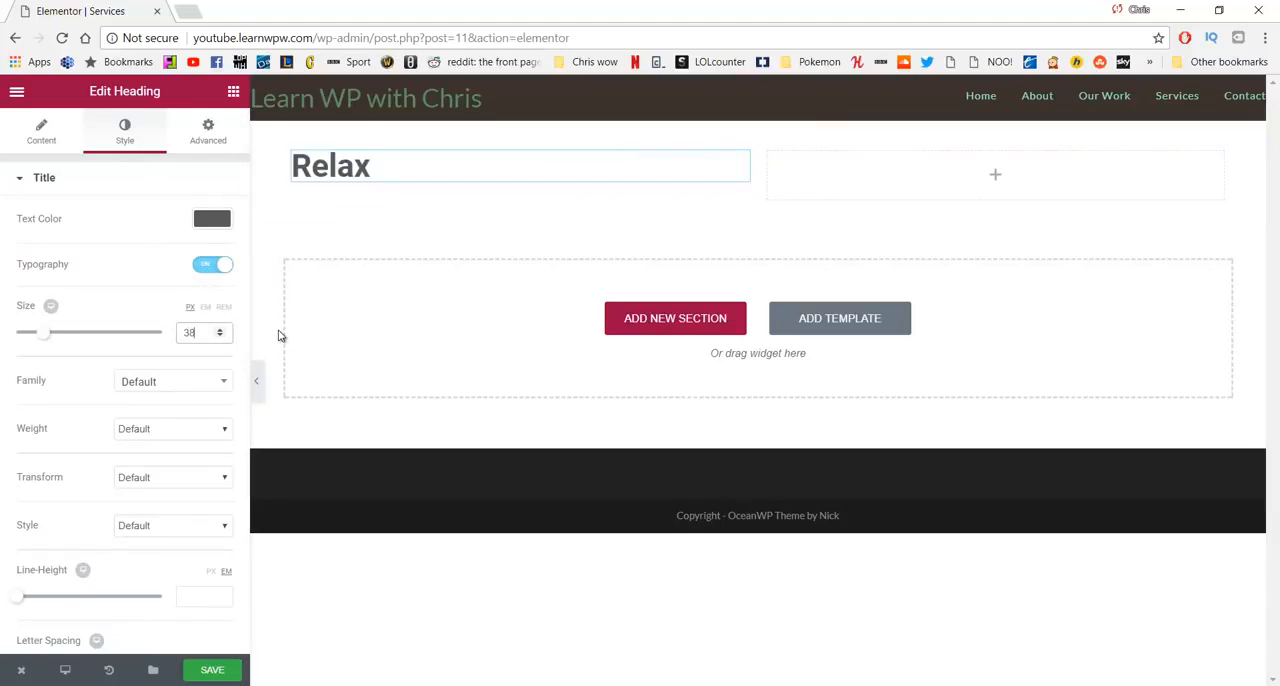
left_click(203, 428)
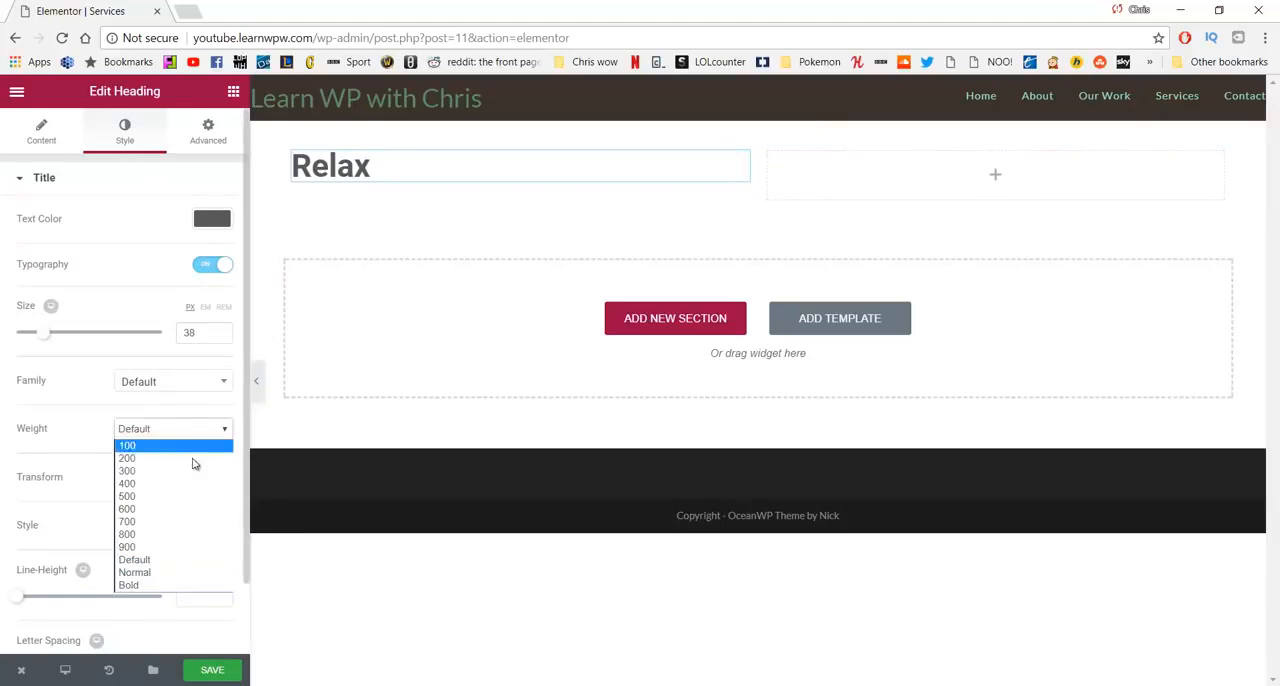
- Unlink the Relax heading's margin values and set its top margin to 25 px
left_click(210, 130)
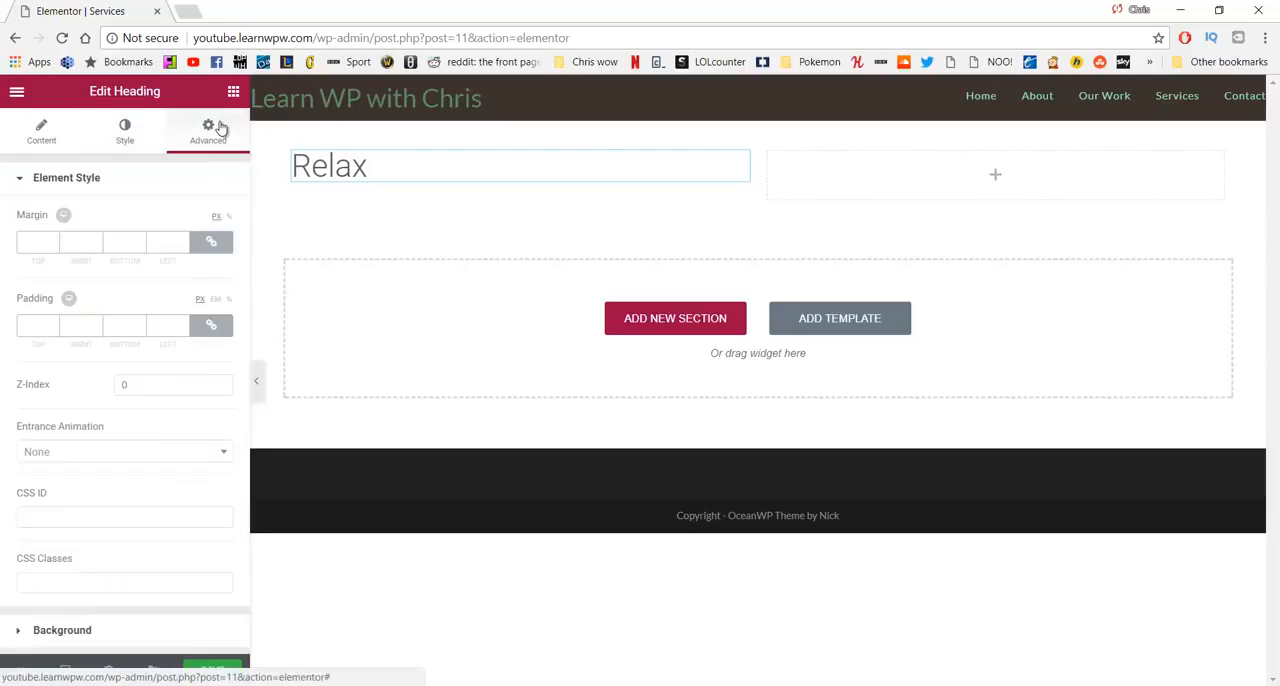
left_click(217, 246)
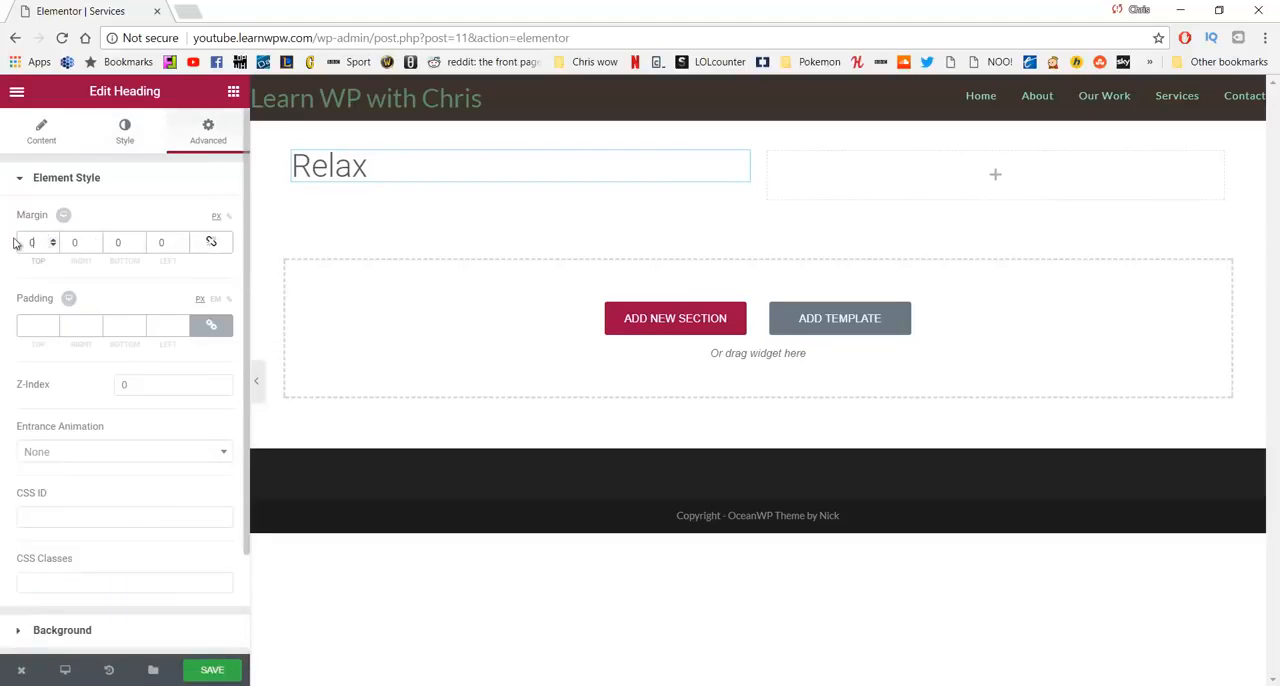
left_click_drag(13, 238, 3, 244)
type("25")
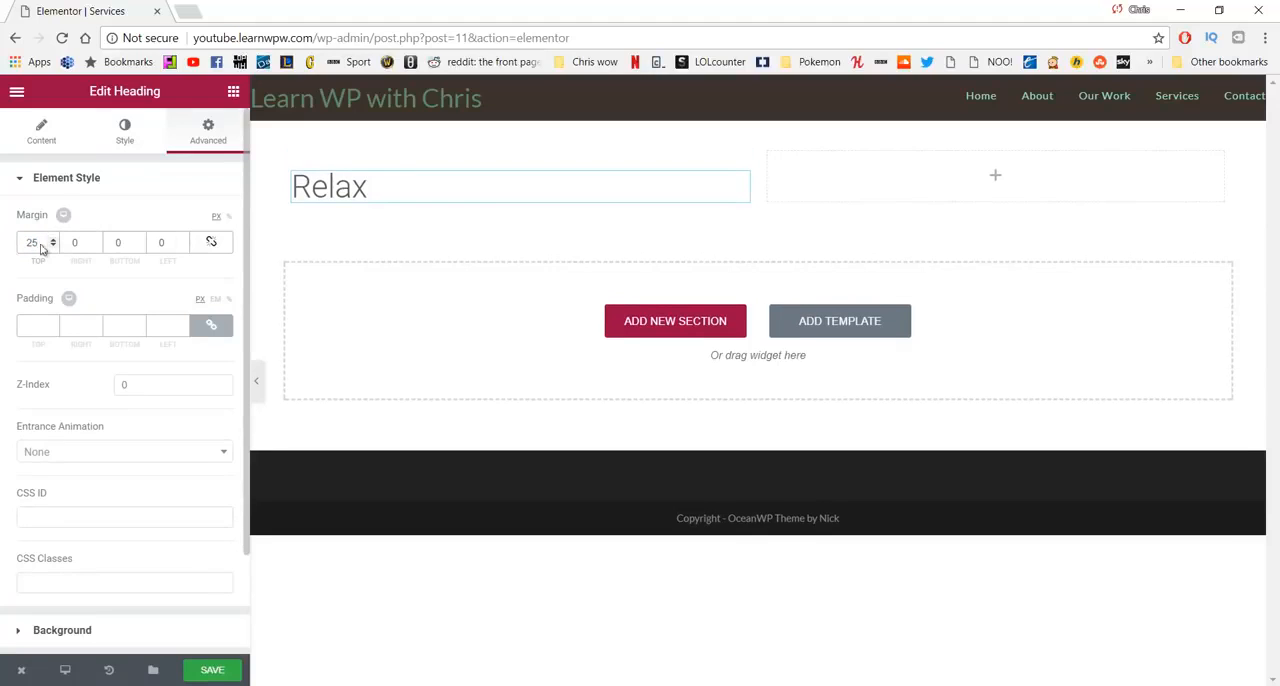
- Add a text block below the Relax heading reading "When you get to our retreat you will be given space to relax and enjoy the scenary."
left_click(231, 93)
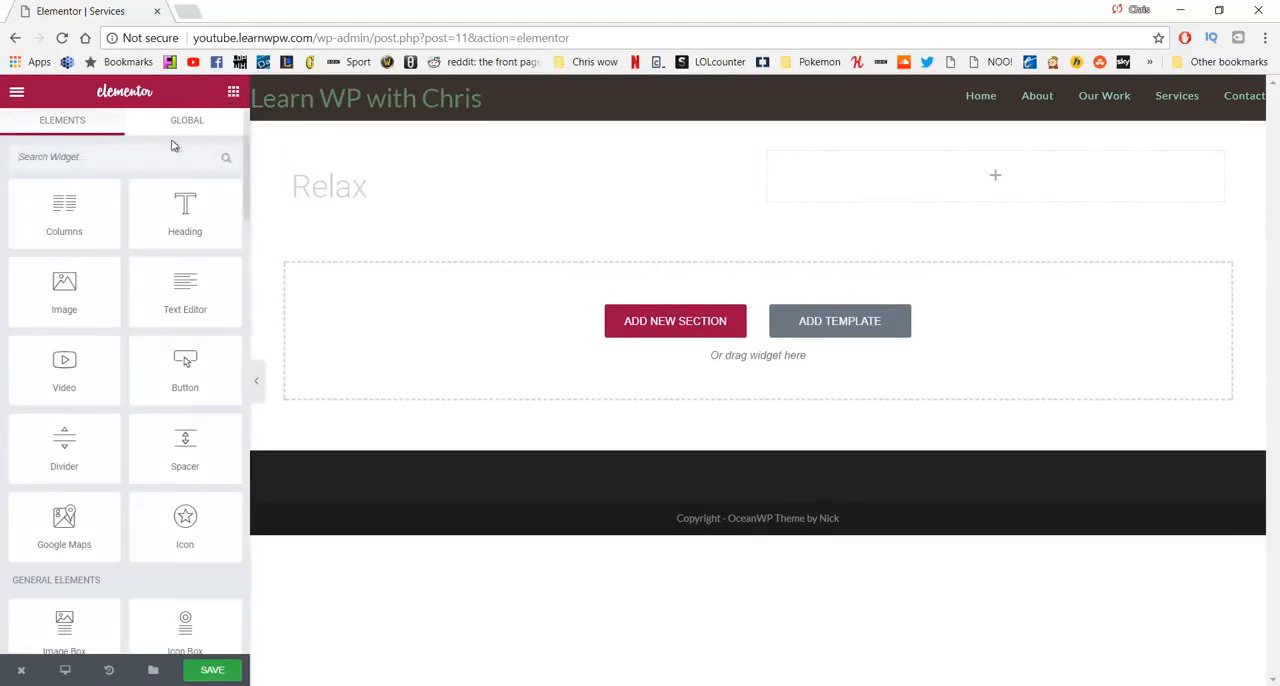
left_click_drag(185, 292, 376, 210)
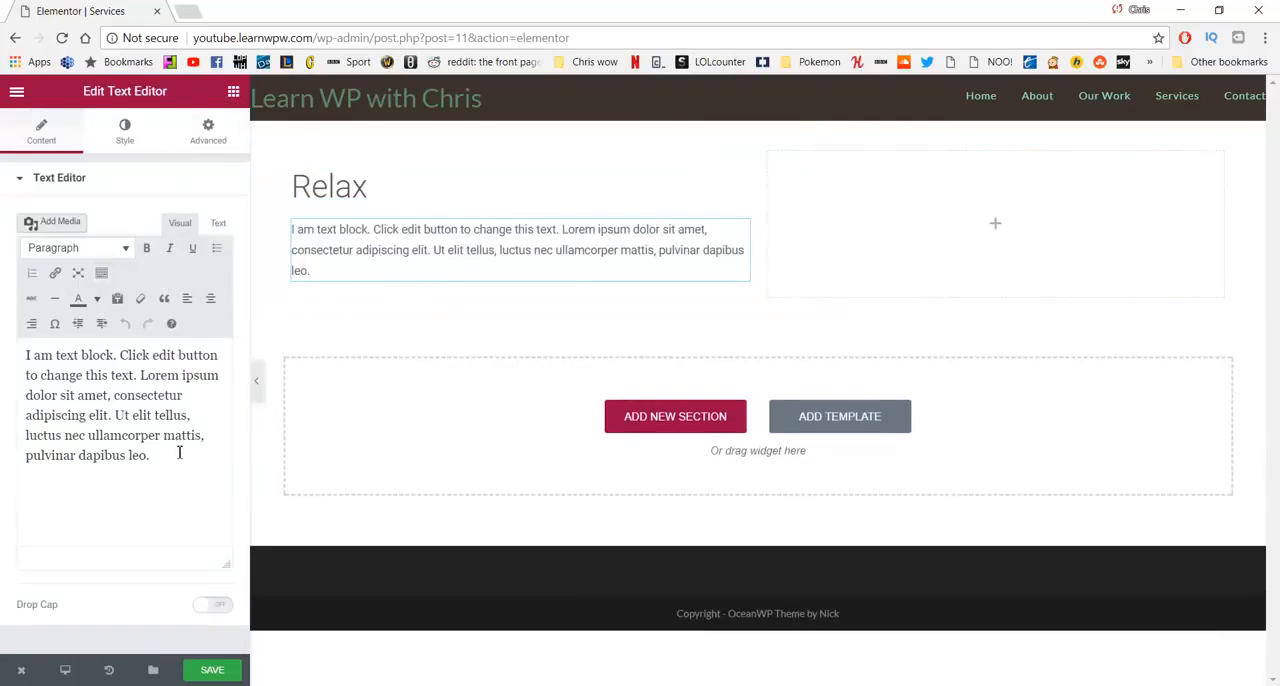
left_click_drag(179, 453, 2, 357)
type("When you get to our retreat you will be given space to relax and enjoy the scenary.")
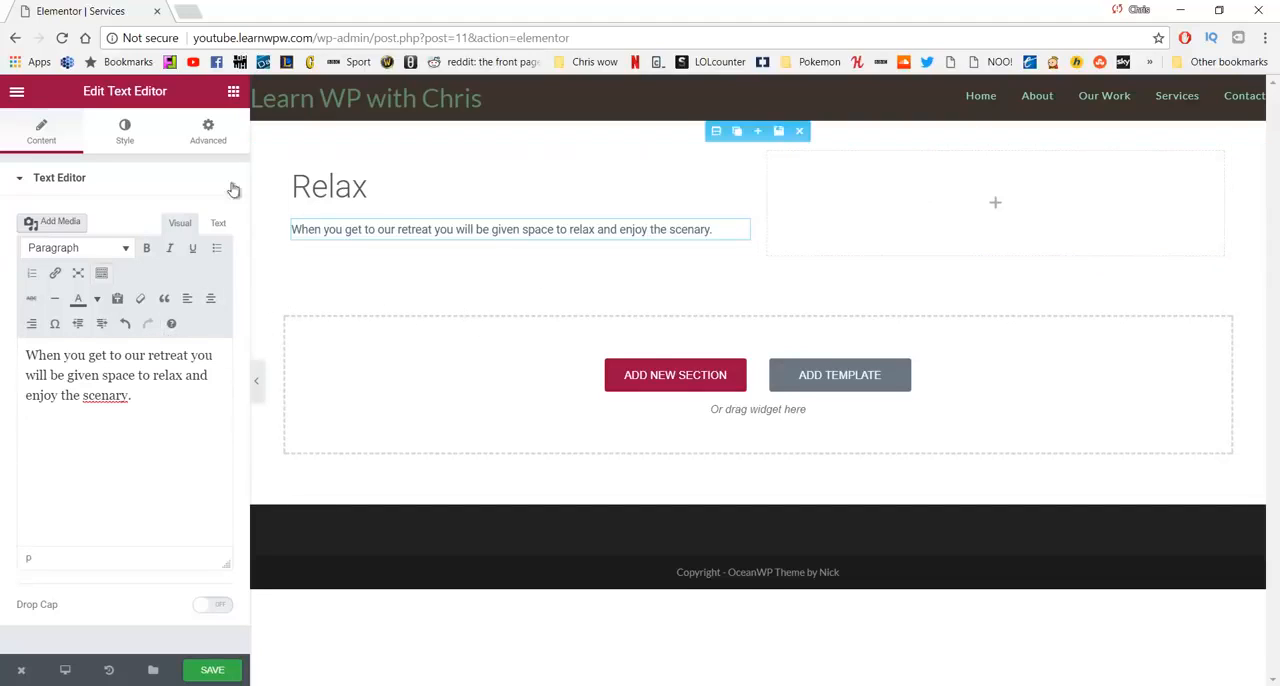
- Add an image to the empty column beside the Relax text, using the media library photo of the woman in a green hammock
left_click(233, 93)
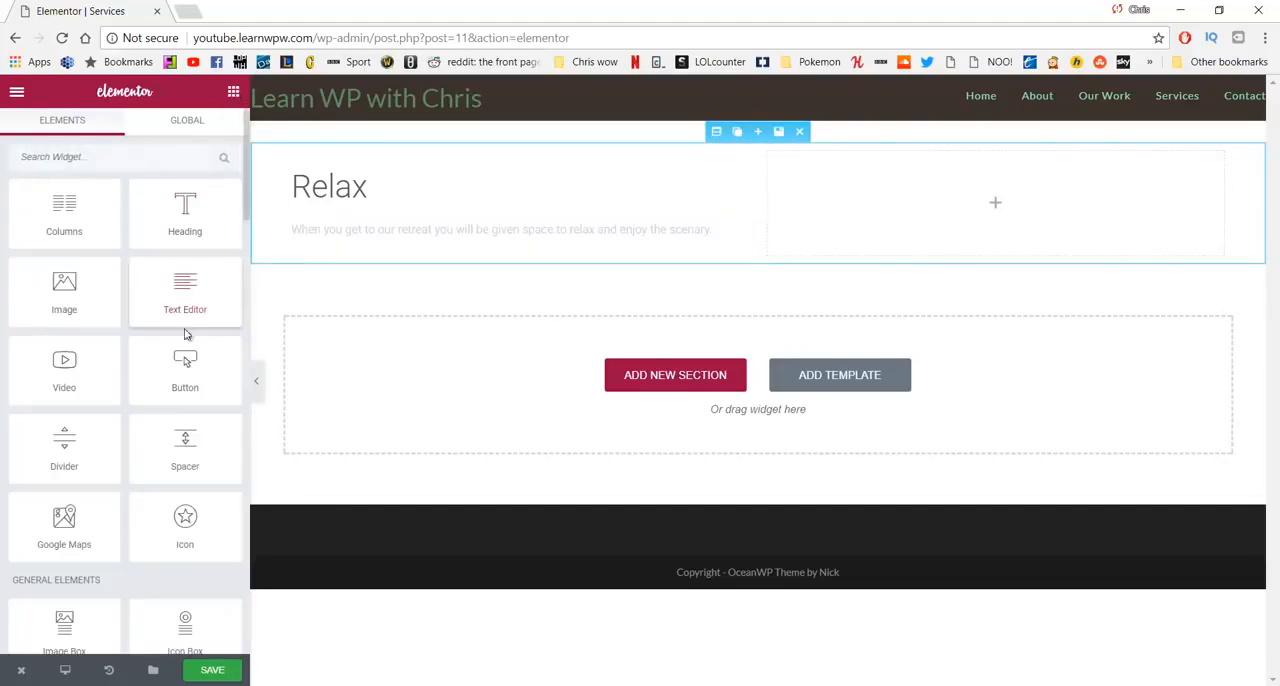
left_click_drag(104, 295, 989, 201)
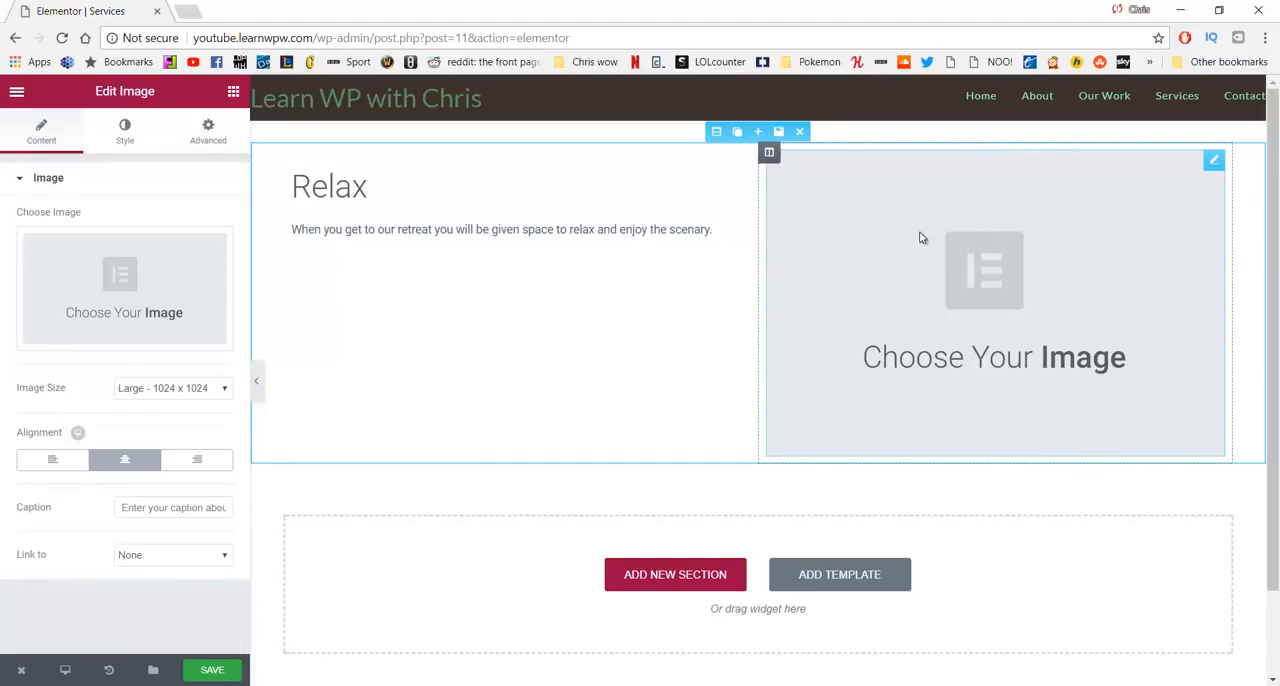
left_click(133, 285)
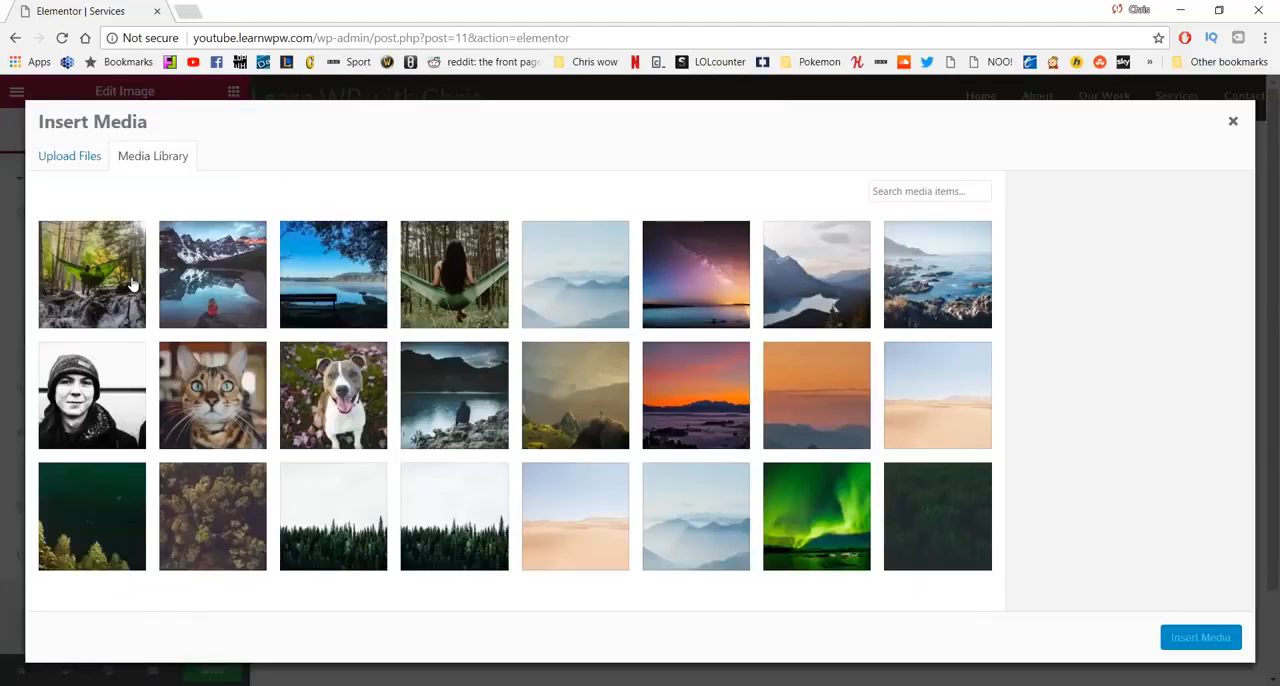
left_click(493, 273)
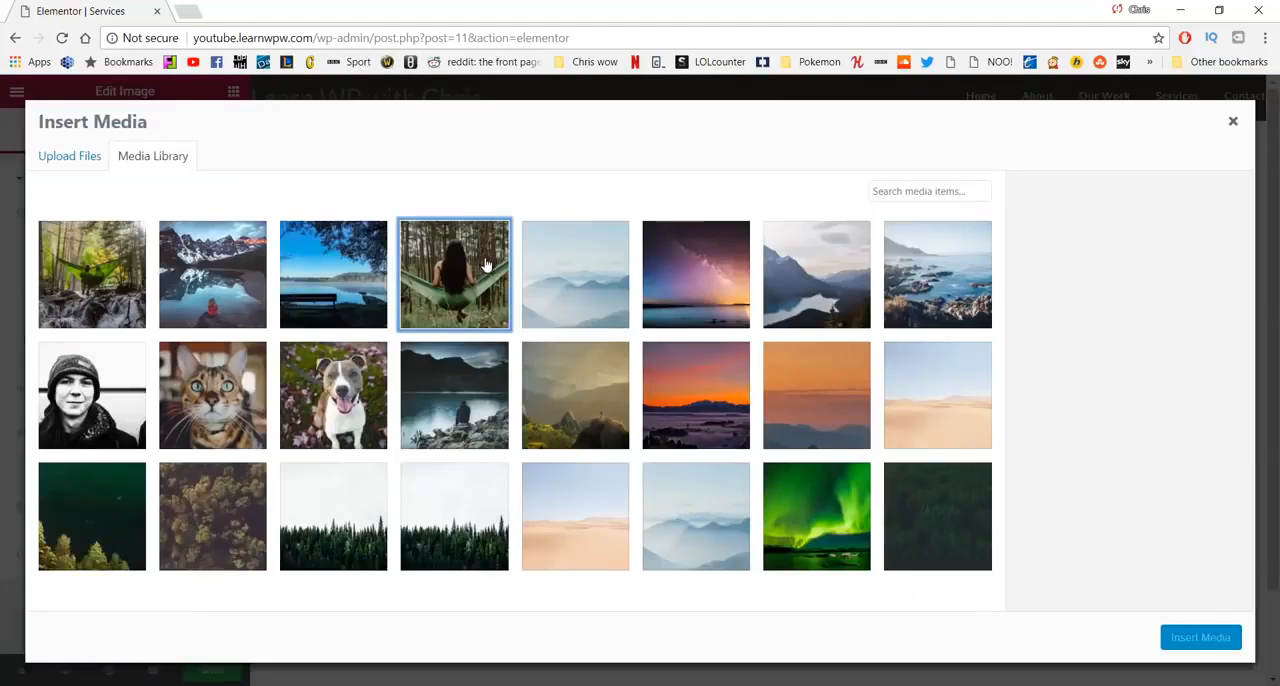
left_click(1166, 643)
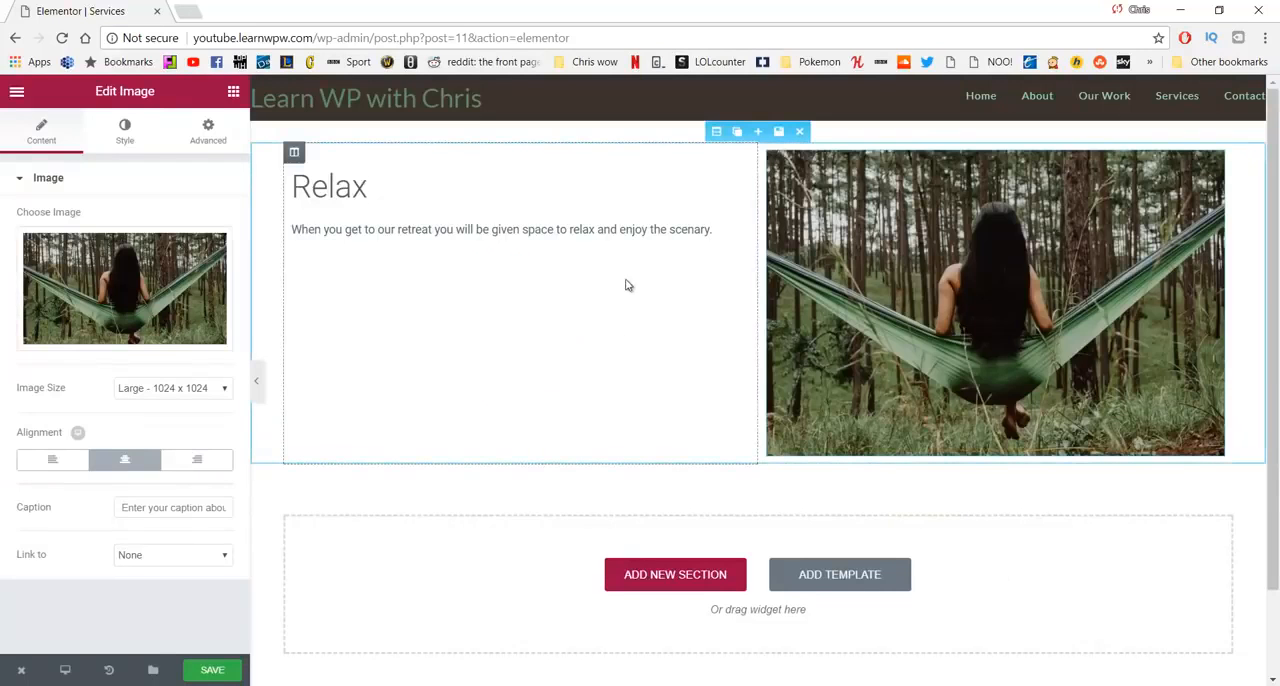
- Duplicate the Relax section and swap the copy's columns so the image comes before the text
left_click(737, 134)
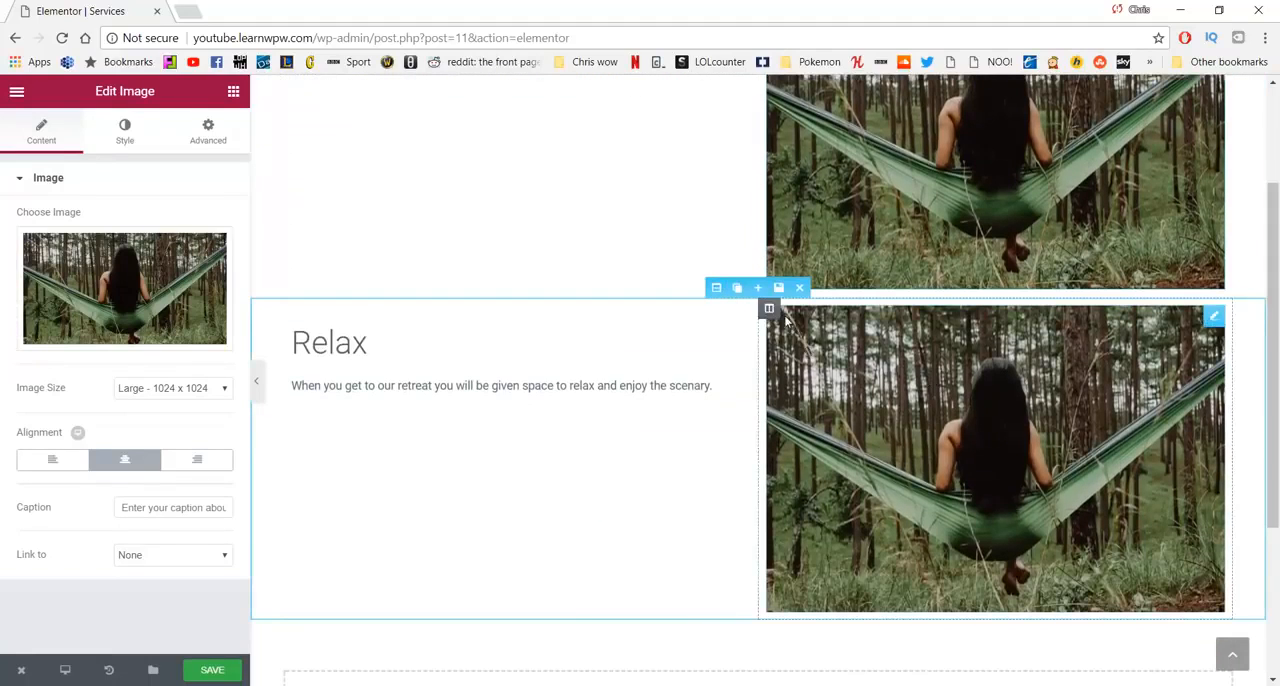
mouse_move(772, 308)
left_click_drag(772, 308, 443, 336)
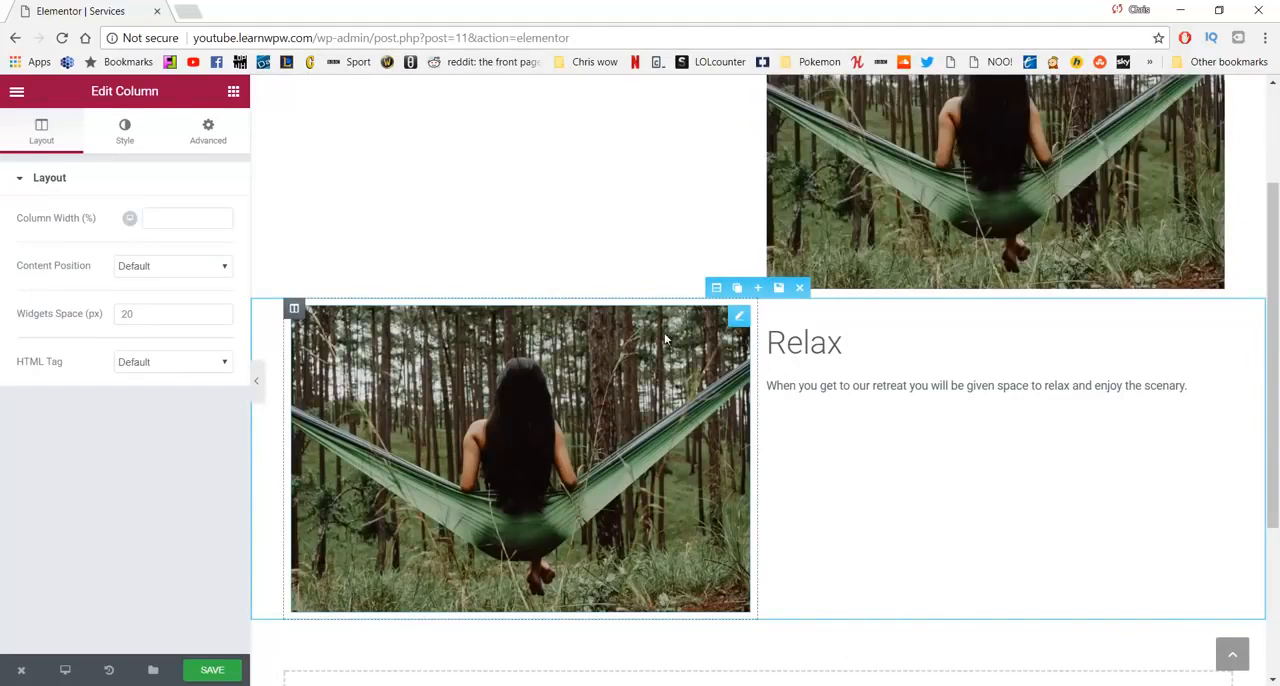
- Change the heading in the duplicated section to "Begin"
left_click(851, 345)
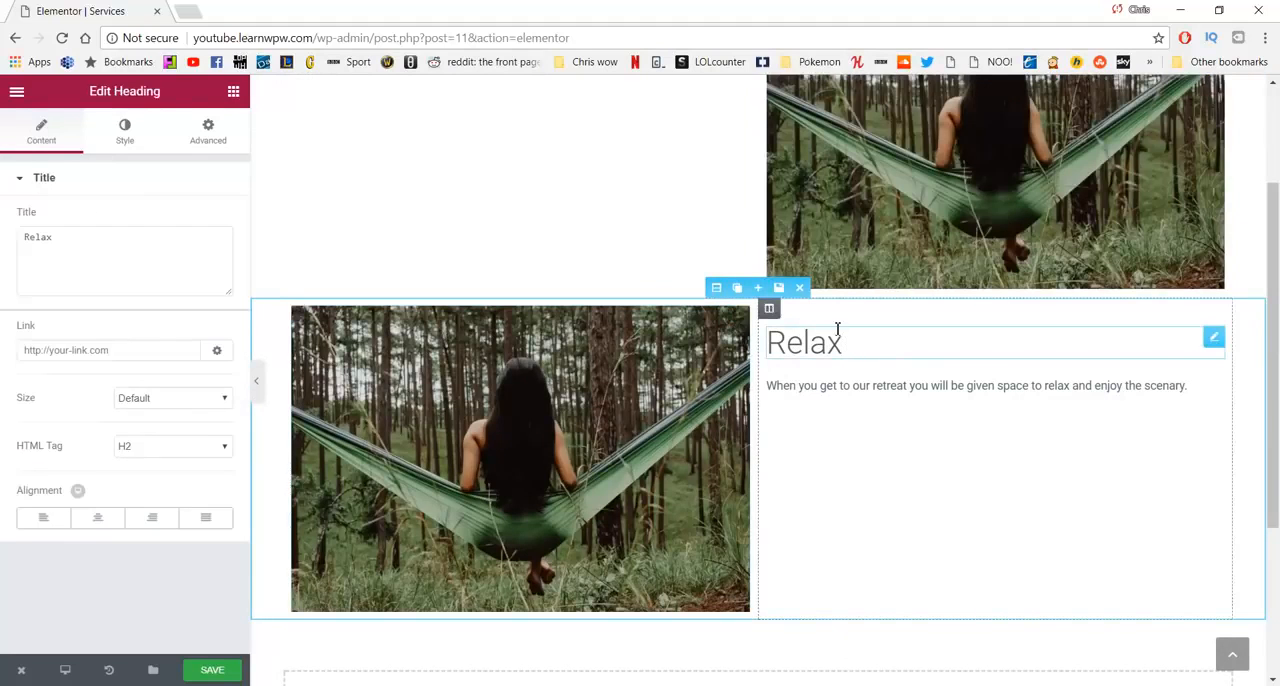
key("BackSpace")
key("BackSpace")
key("BackSpace")
key("BackSpace")
key("BackSpace")
type("Begin")
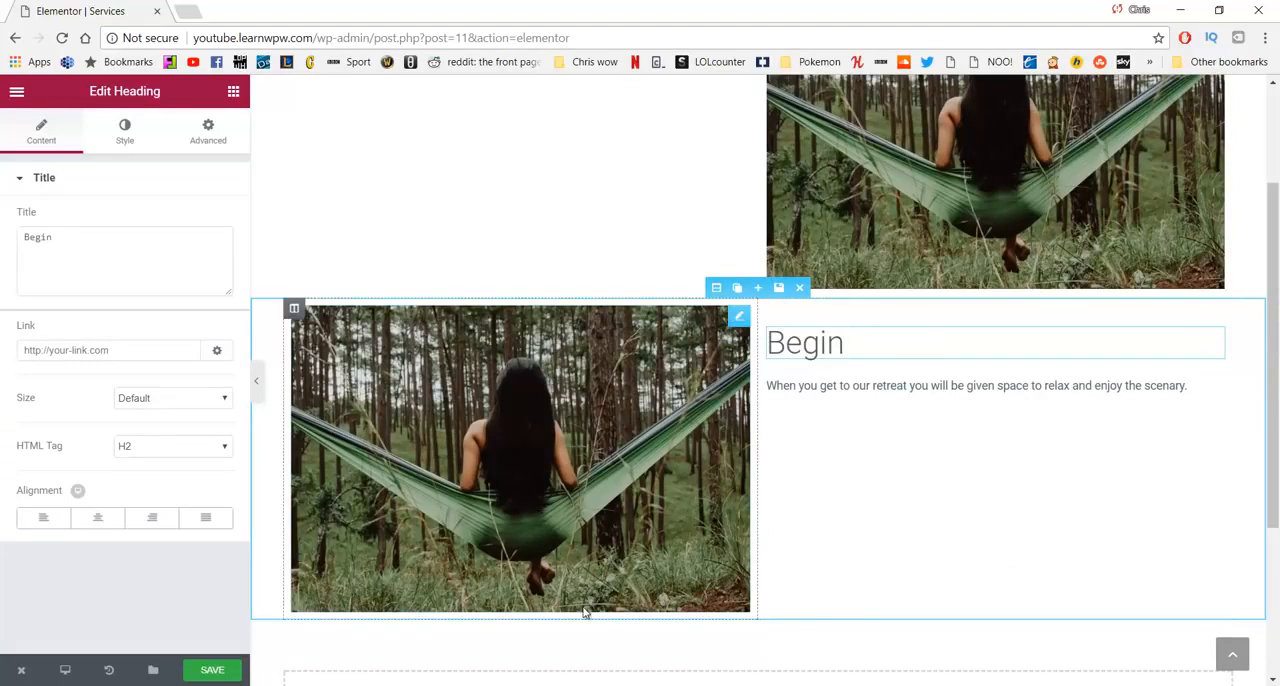
- Copy the "After you are settled" paragraph from WordPad and replace the text block under the Begin heading with it
left_click(566, 684)
mouse_move(788, 540)
left_mouse_down()
mouse_move(765, 550)
mouse_move(690, 528)
left_mouse_up()
key("ctrl+c")
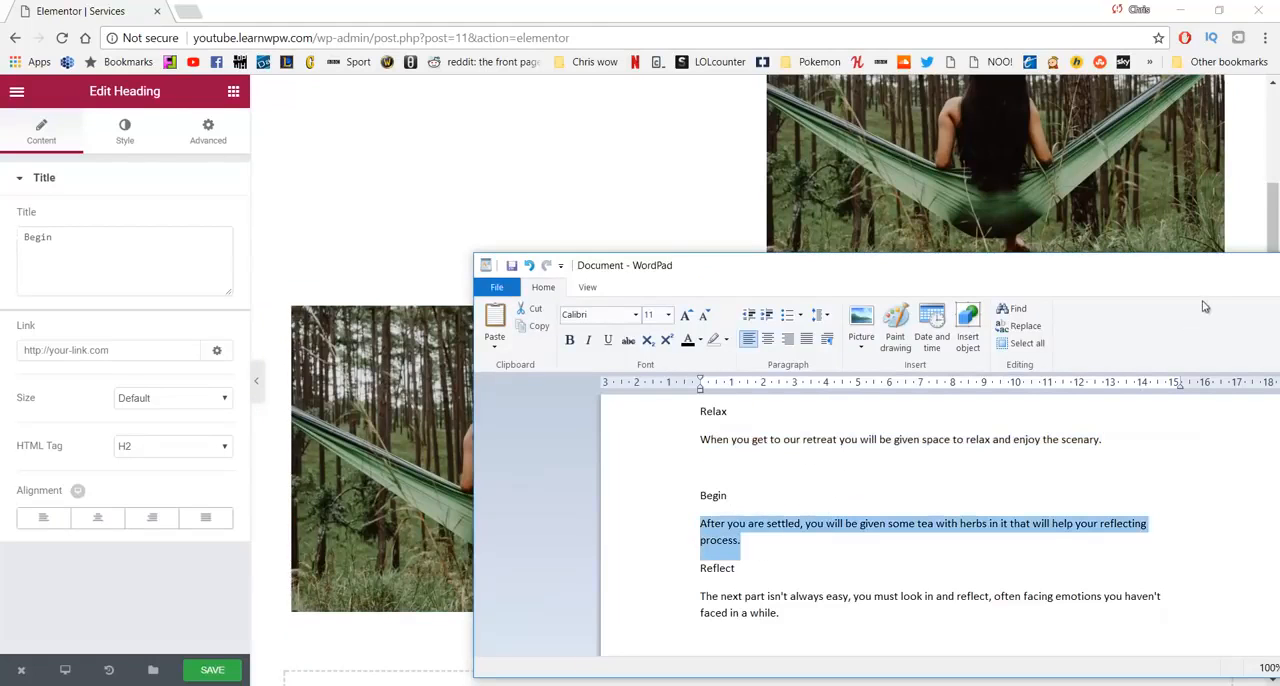
left_click(591, 223)
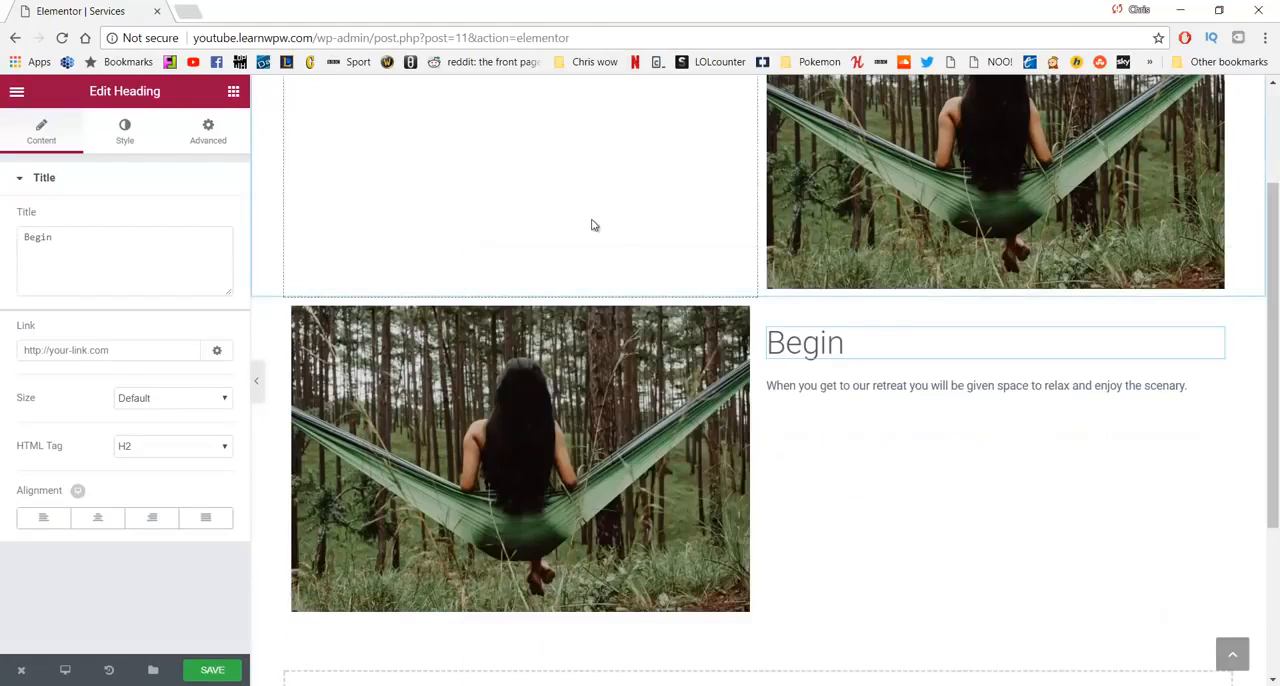
left_click(899, 395)
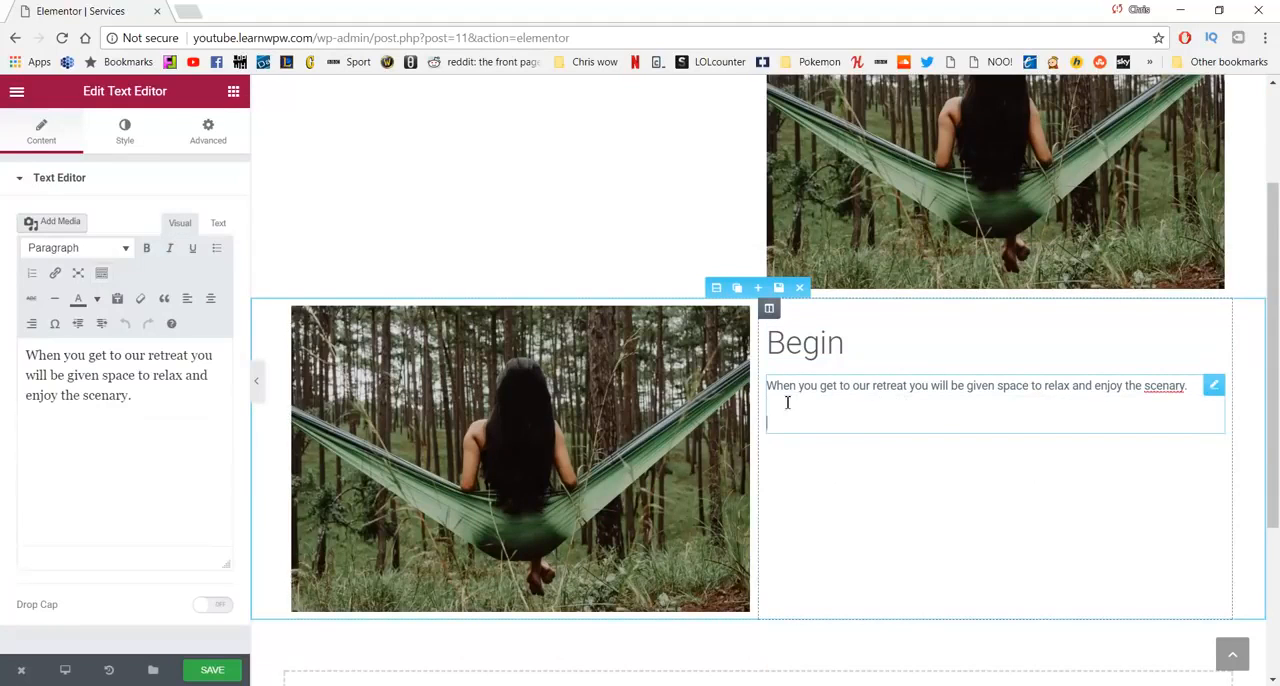
left_click_drag(140, 410, 4, 355)
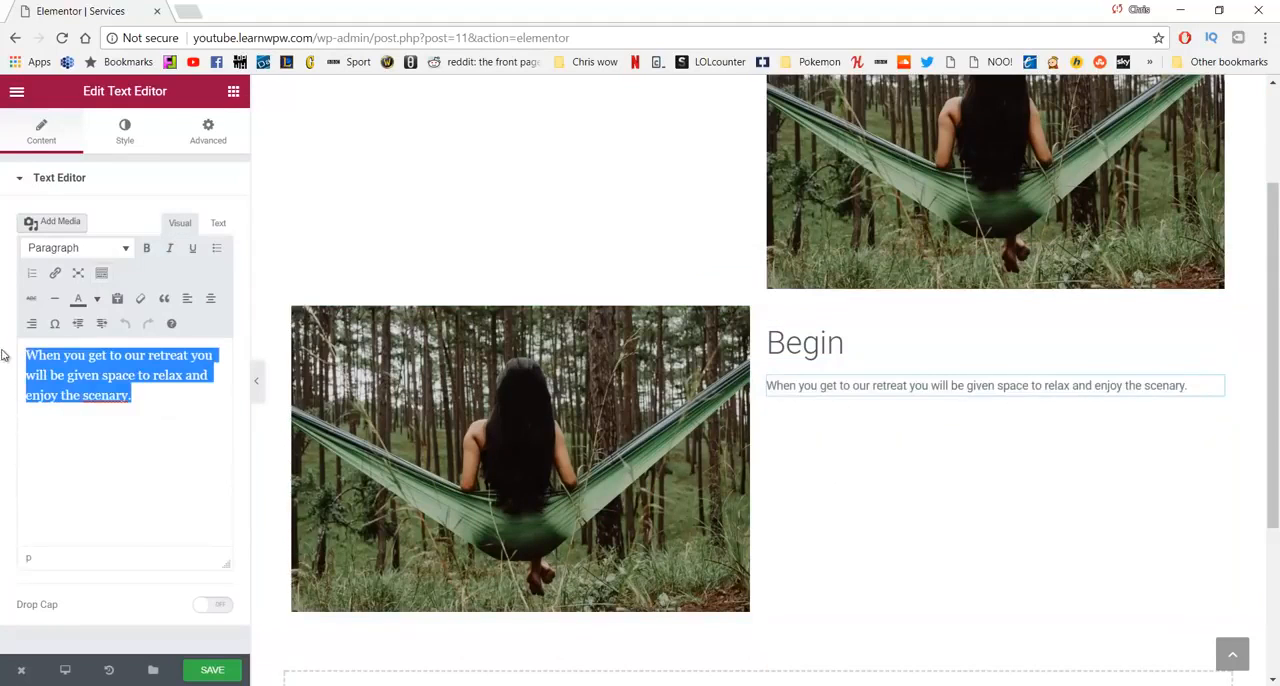
key("ctrl+v")
- Duplicate the Relax section again and move the copy below the Begin section
scroll(600, 365, "down", 1)
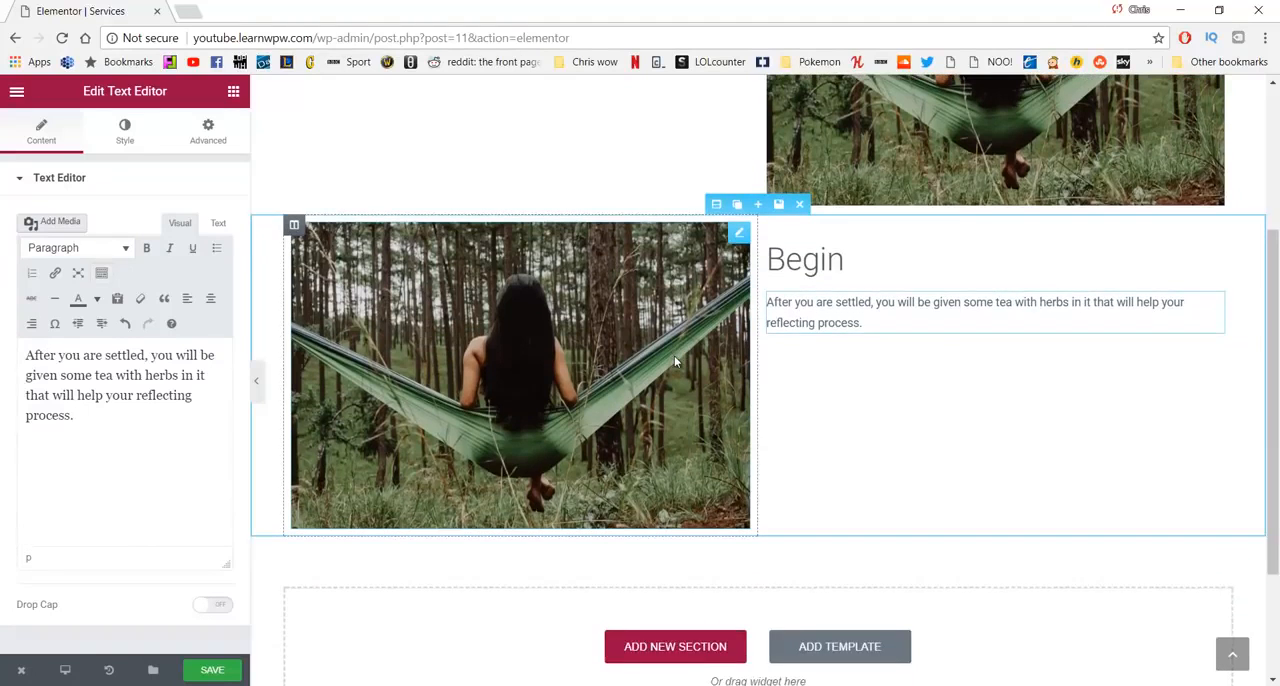
scroll(677, 363, "up", 2)
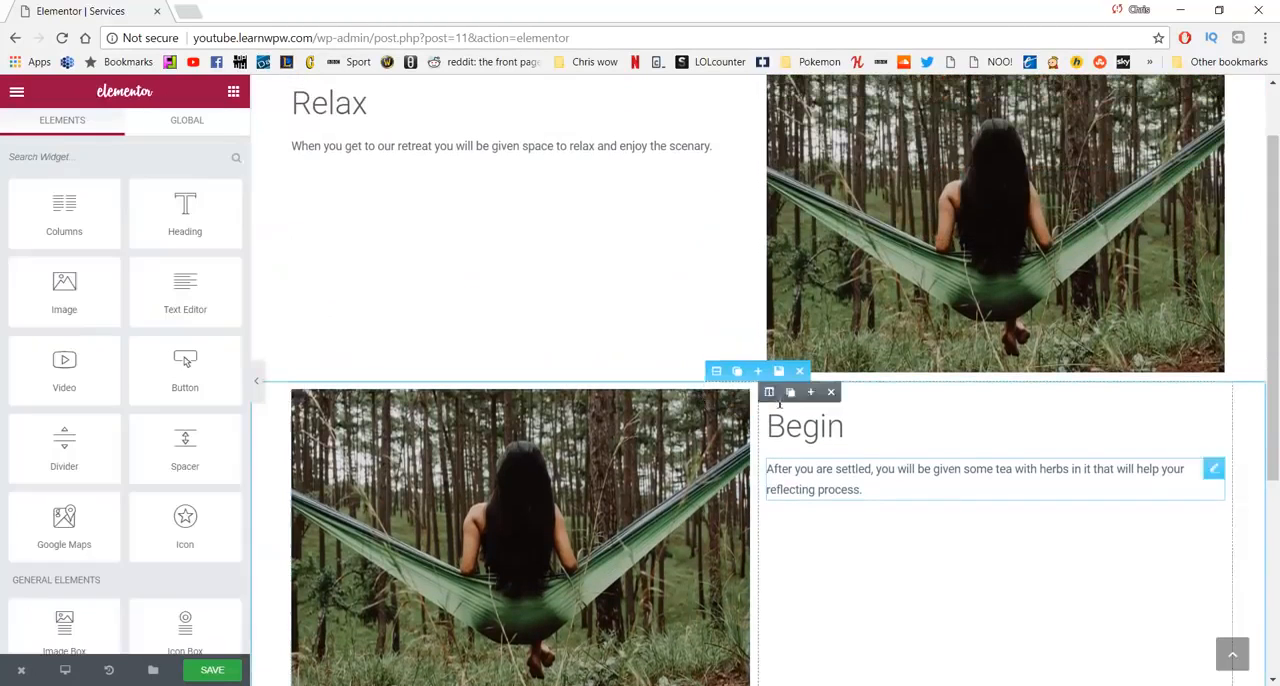
scroll(790, 362, "down", 1)
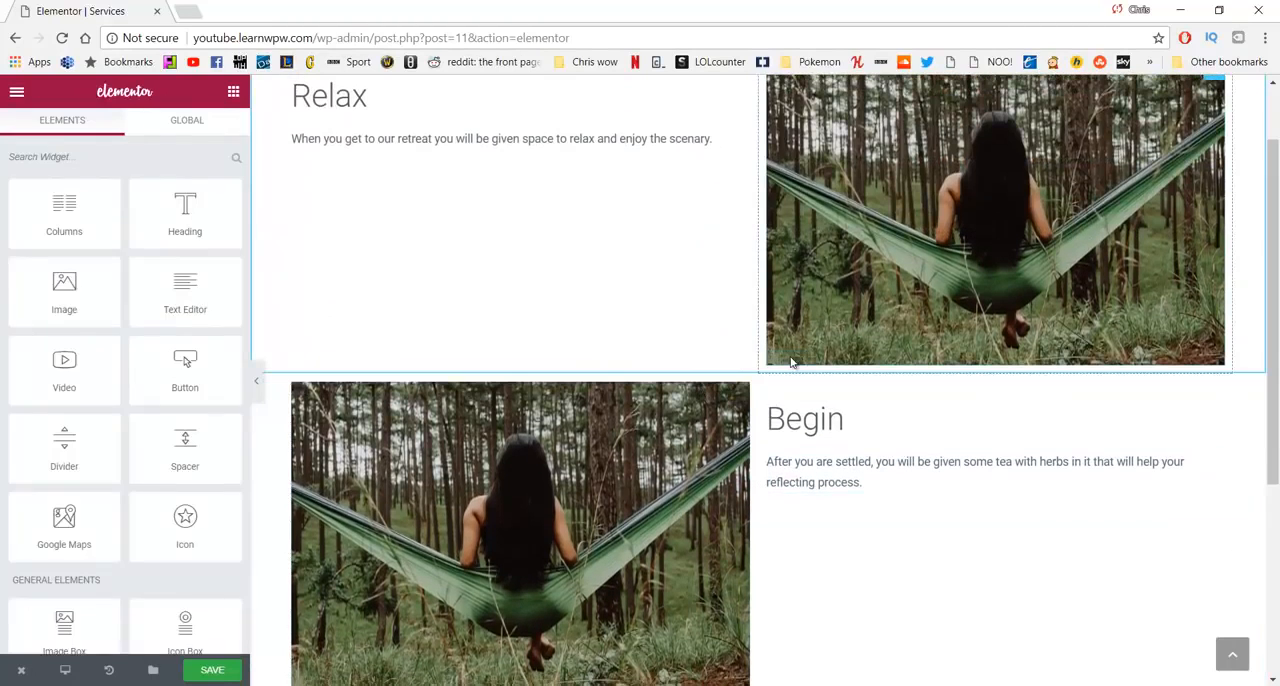
scroll(790, 362, "up", 1)
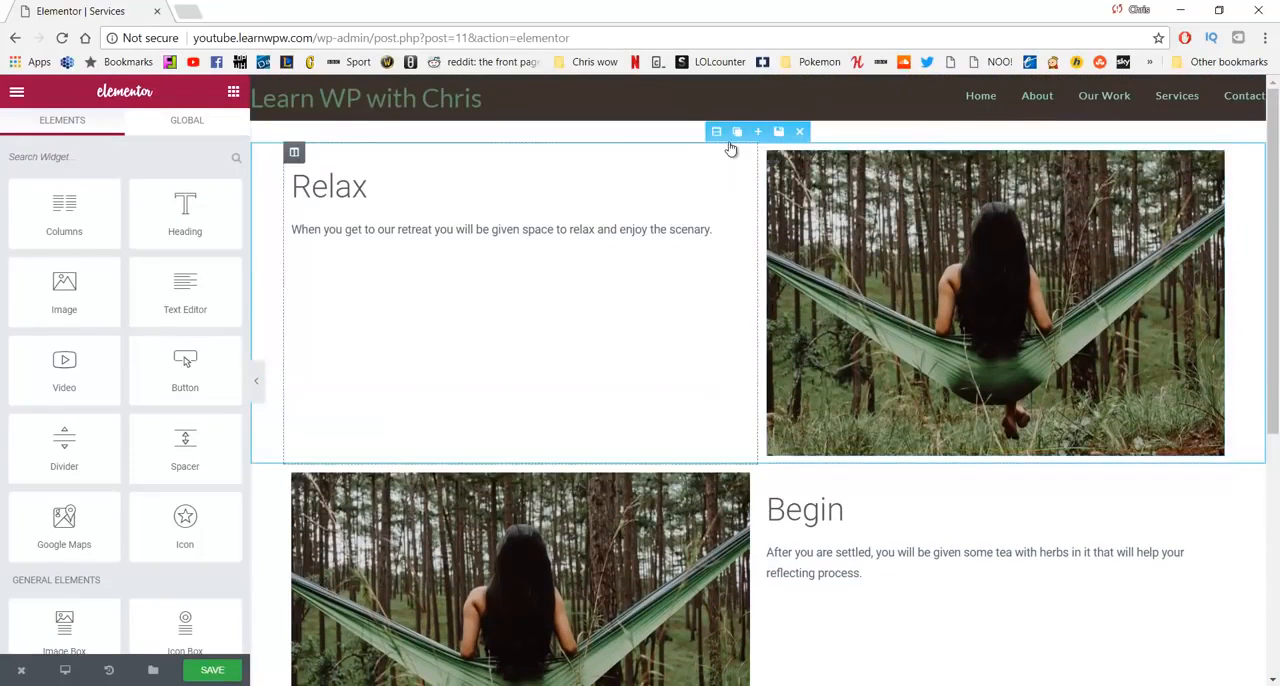
left_click(737, 133)
scroll(734, 400, "down", 2)
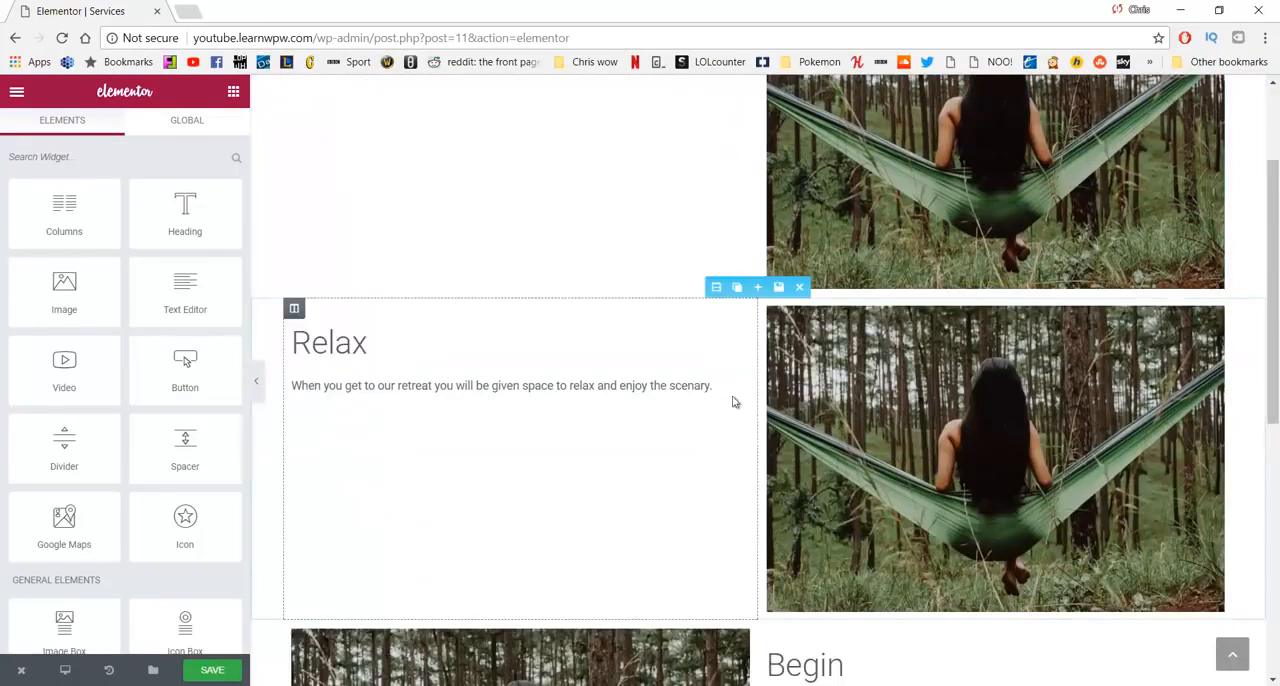
left_click_drag(711, 289, 703, 396)
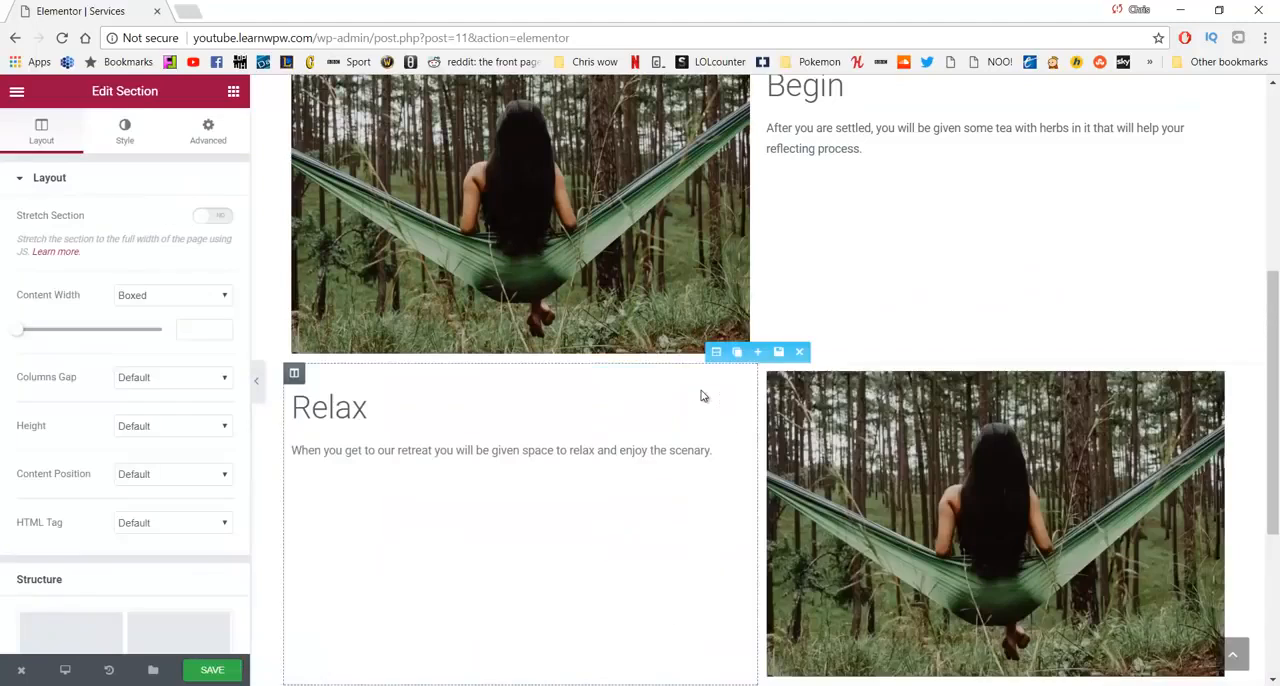
- Change the heading of the section below Begin to "Reflect"
left_click(405, 418)
key("BackSpace")
key("BackSpace")
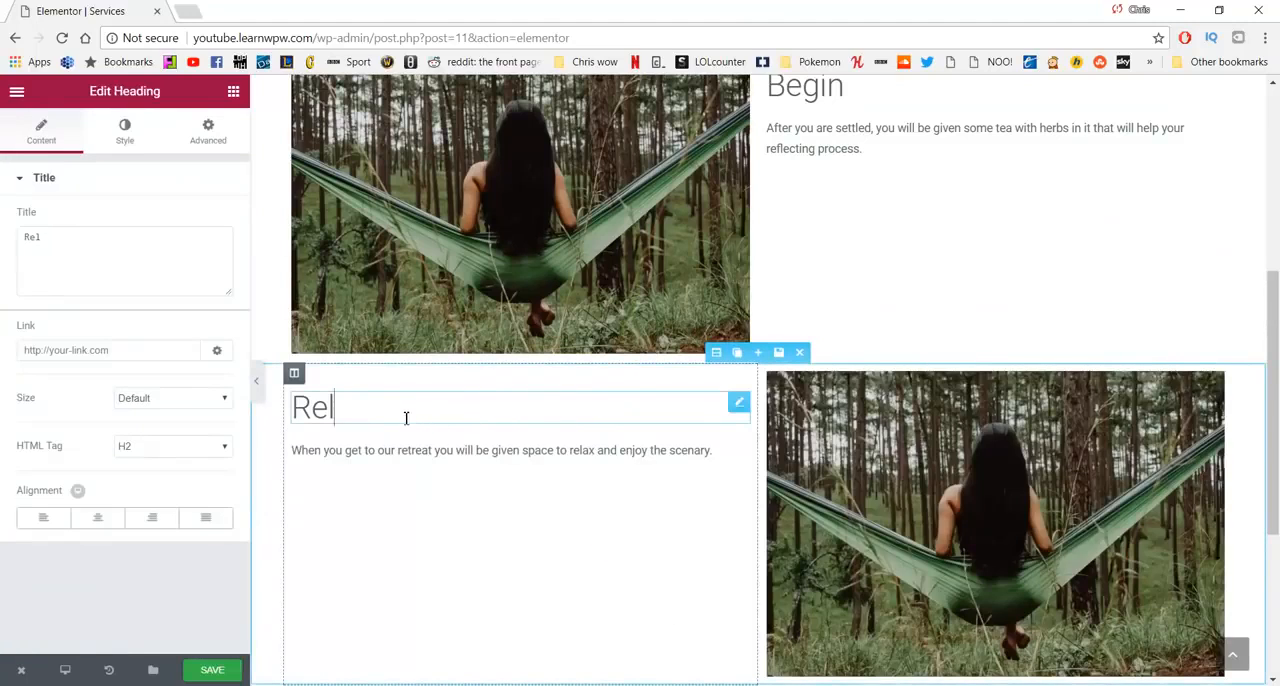
key("BackSpace")
type("fe")
key("BackSpace")
type("lect")
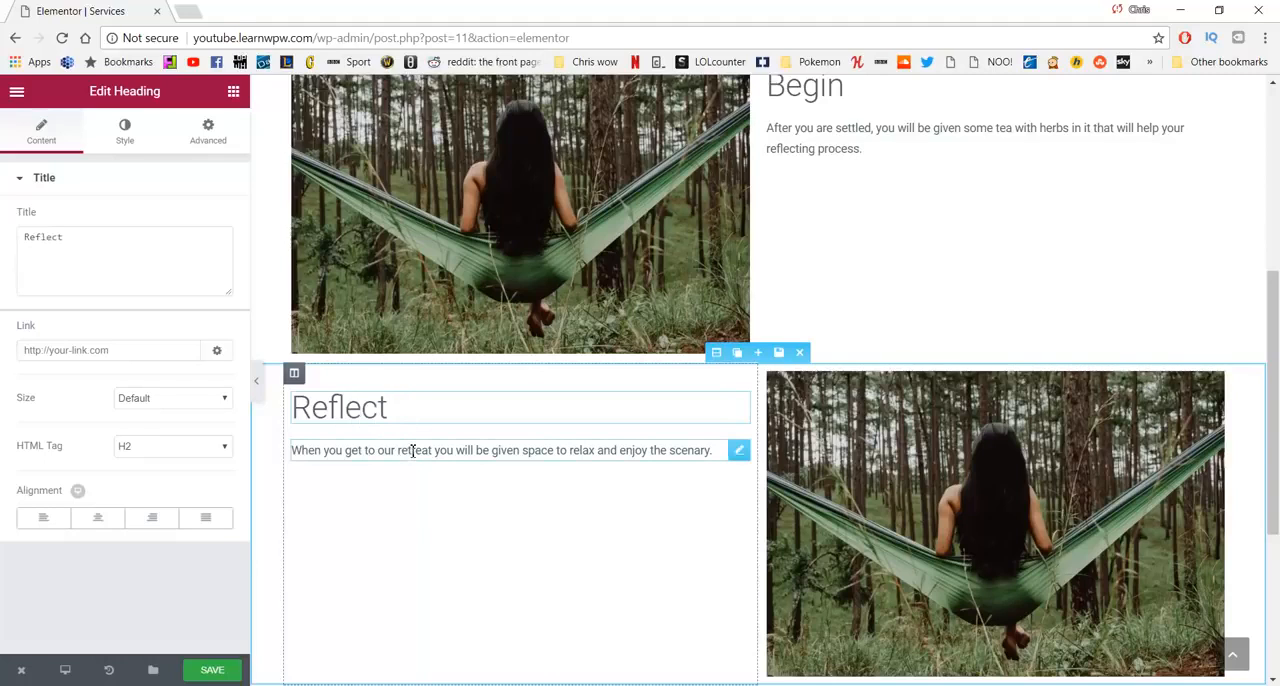
- Copy the "The next part isn't always easy" paragraph from WordPad and replace the text block under the Reflect heading with it
key("alt+Tab")
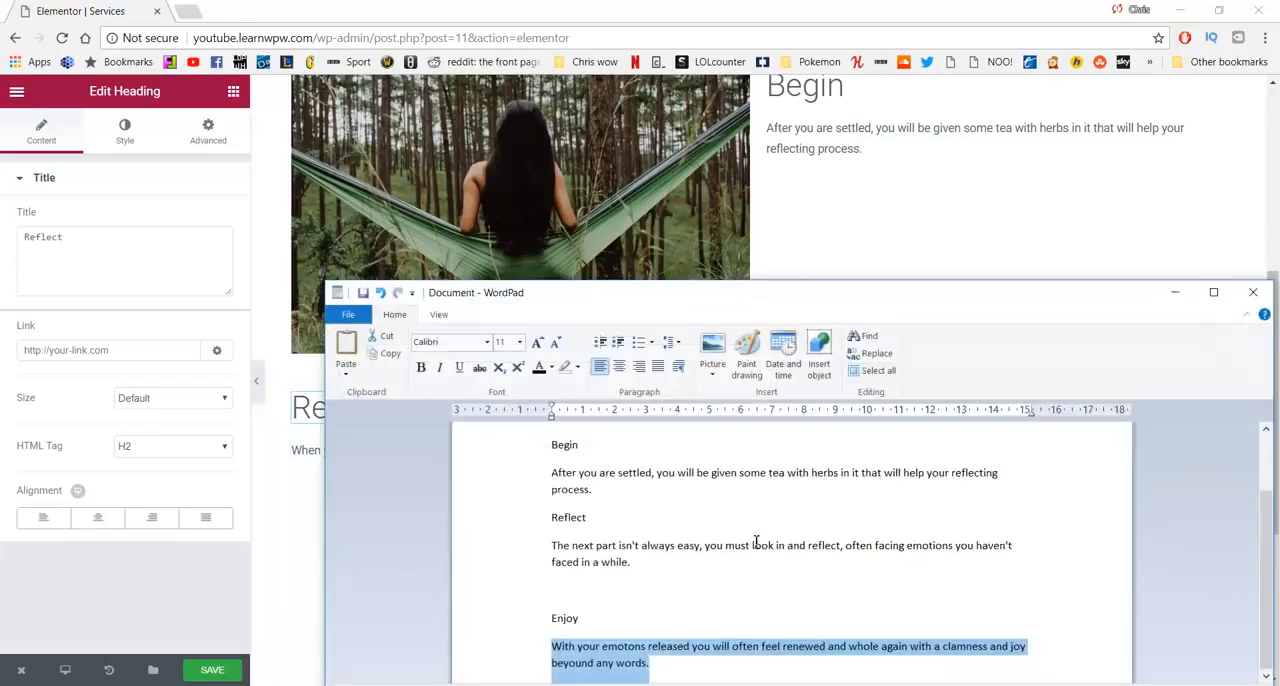
left_click_drag(634, 563, 539, 546)
key("ctrl+c")
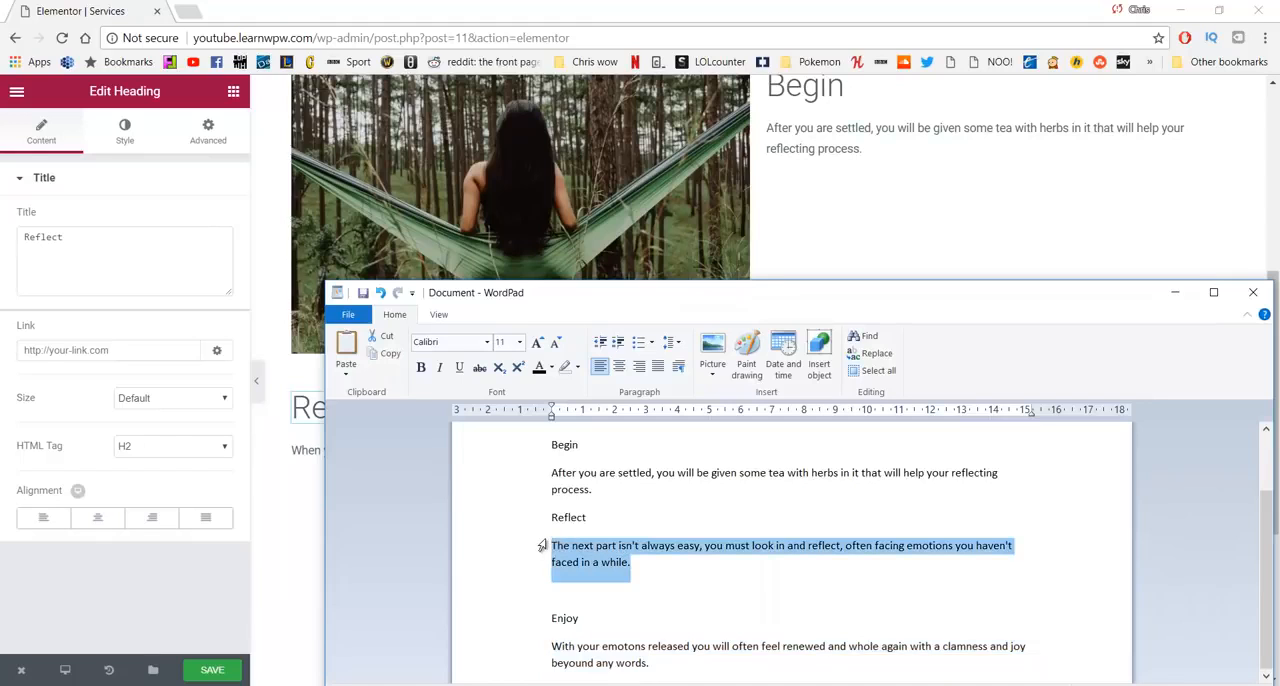
left_click(304, 452)
left_click(126, 360)
key("ctrl+a")
key("ctrl+v")
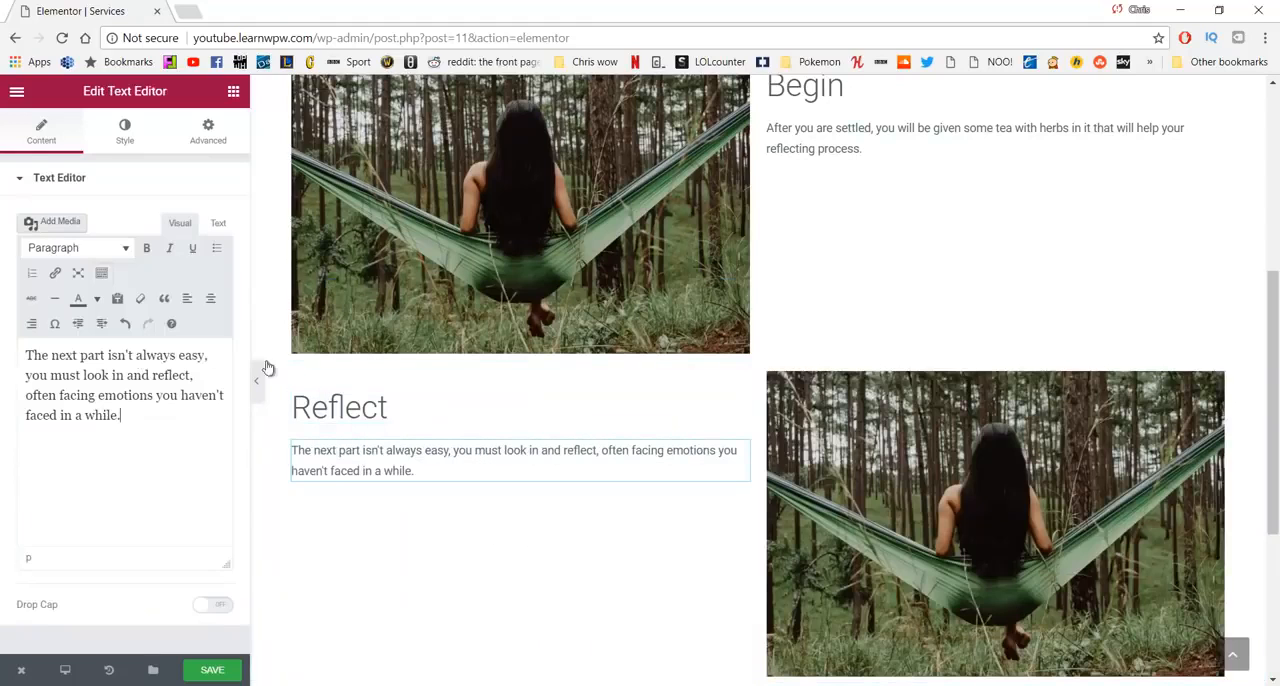
- Duplicate the Begin section and move the copy below the Reflect section
scroll(735, 340, "up", 3)
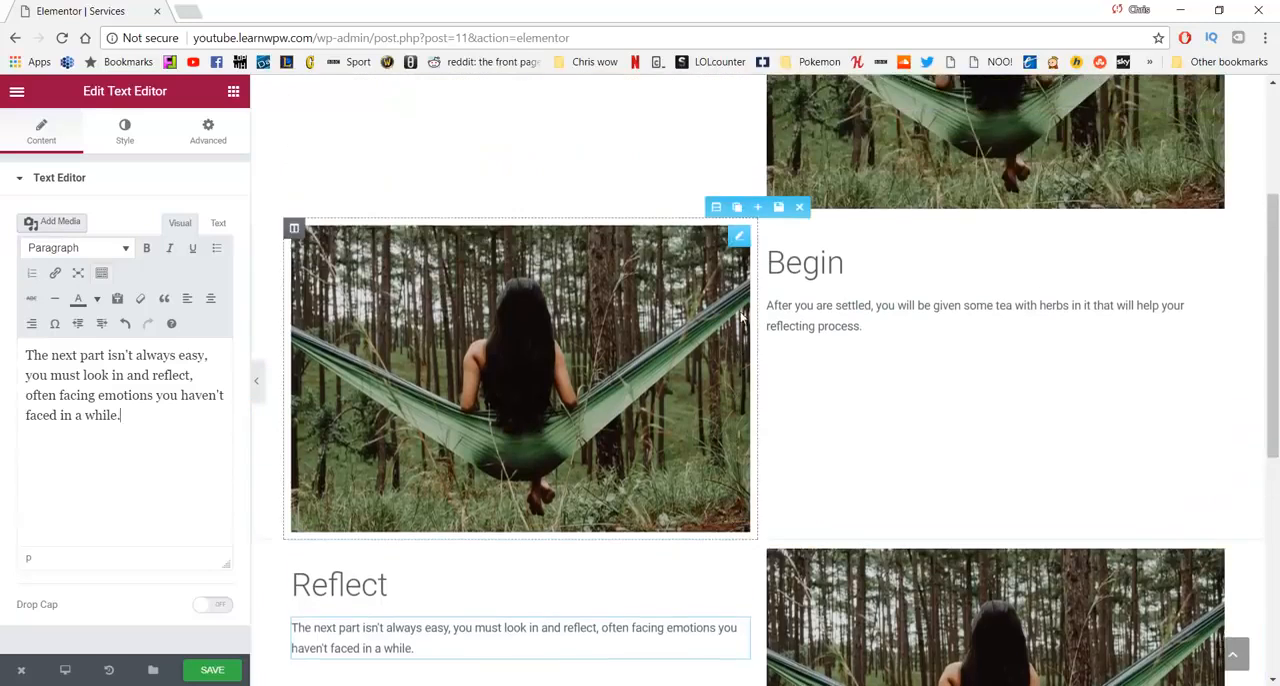
left_click(738, 281)
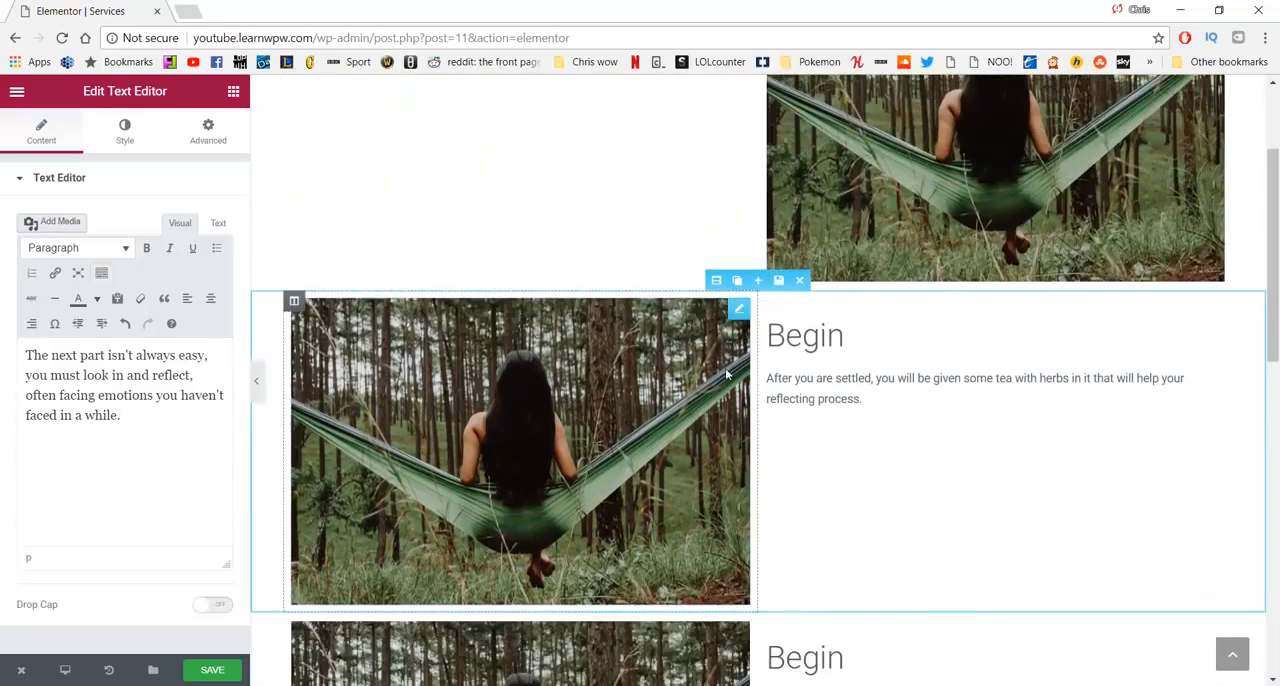
scroll(706, 362, "down", 5)
left_click_drag(718, 268, 727, 389)
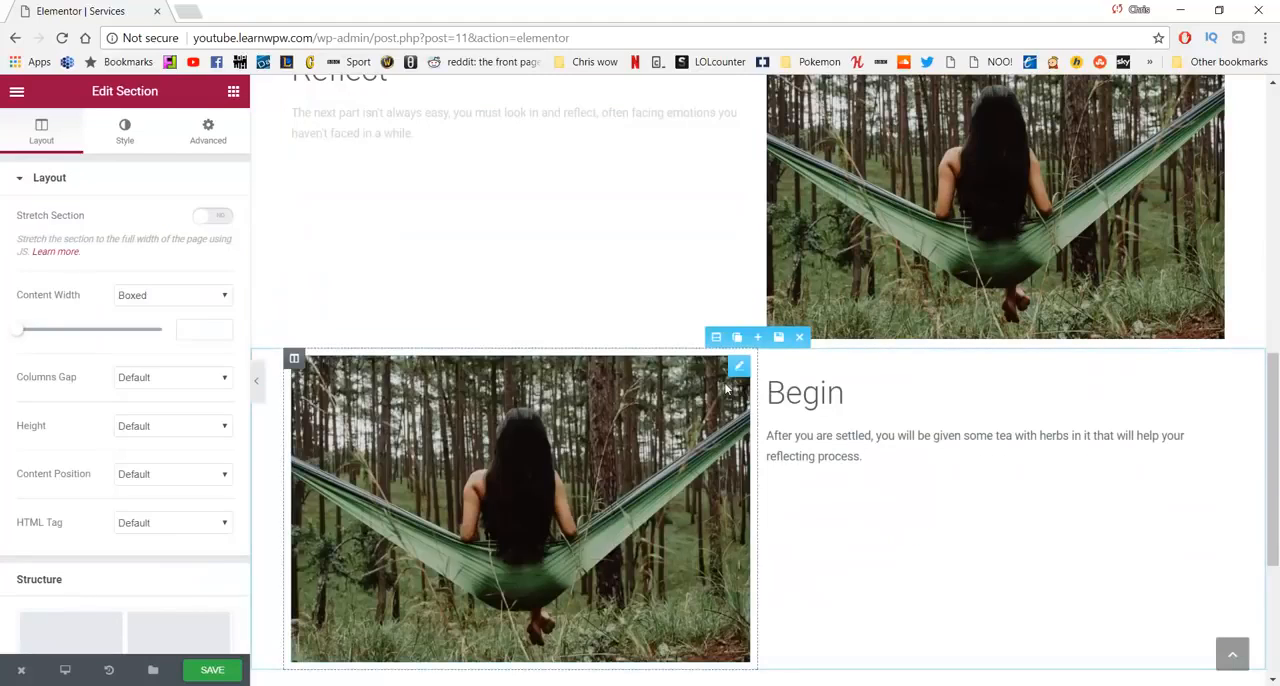
- Change the heading of the section below Reflect to "Enjoy"
left_click(842, 385)
left_click_drag(849, 387, 768, 398)
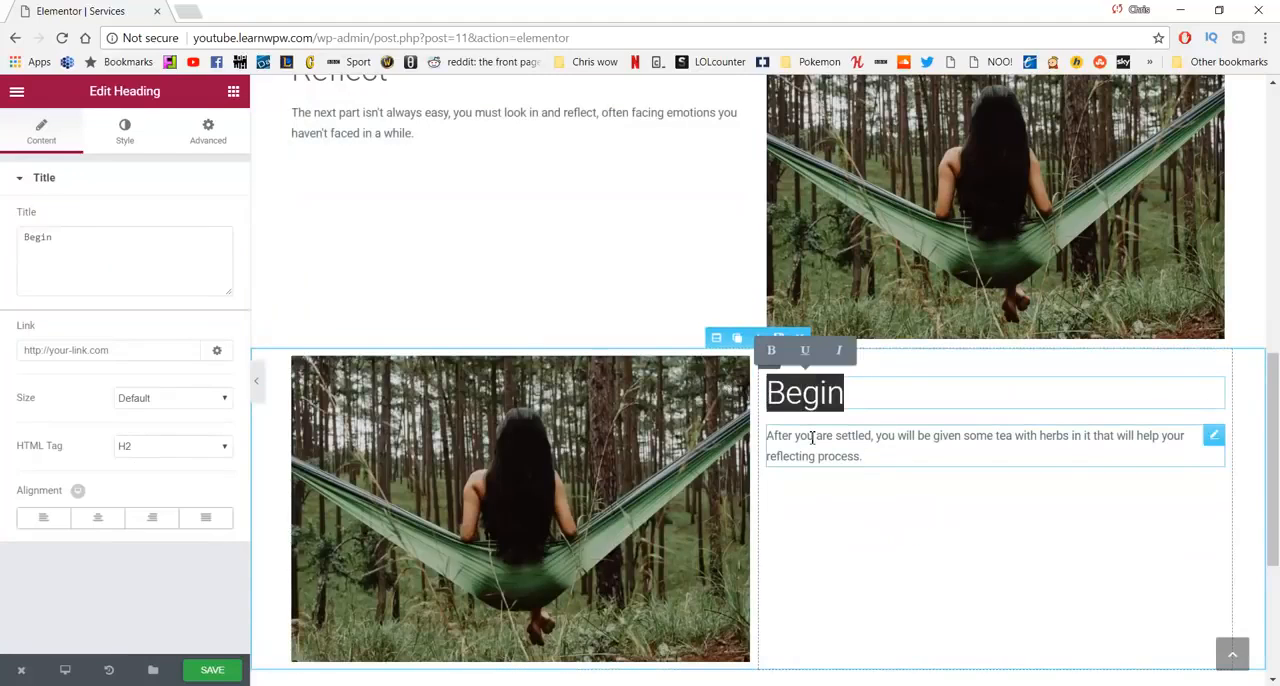
type("Enjoy")
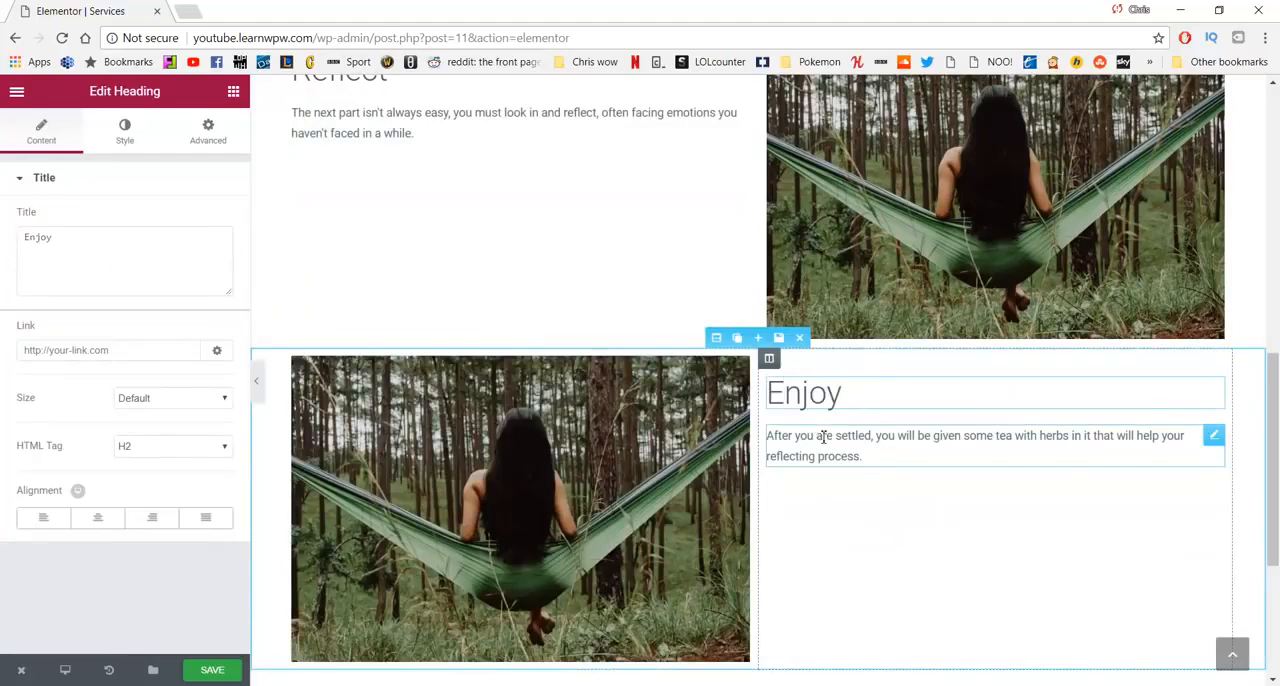
- Copy the "With your emotons released" paragraph from WordPad and replace the text block under the Enjoy heading with it
key("alt+Tab")
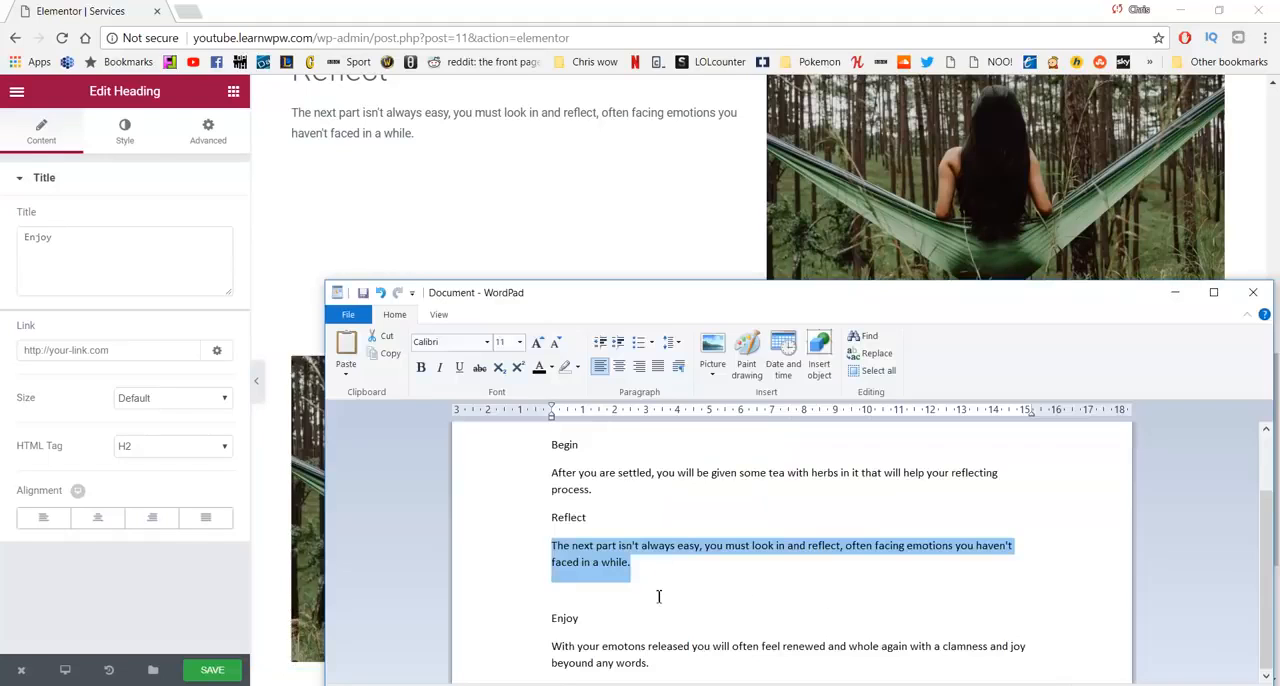
left_click_drag(650, 670, 553, 647)
key("ctrl+c")
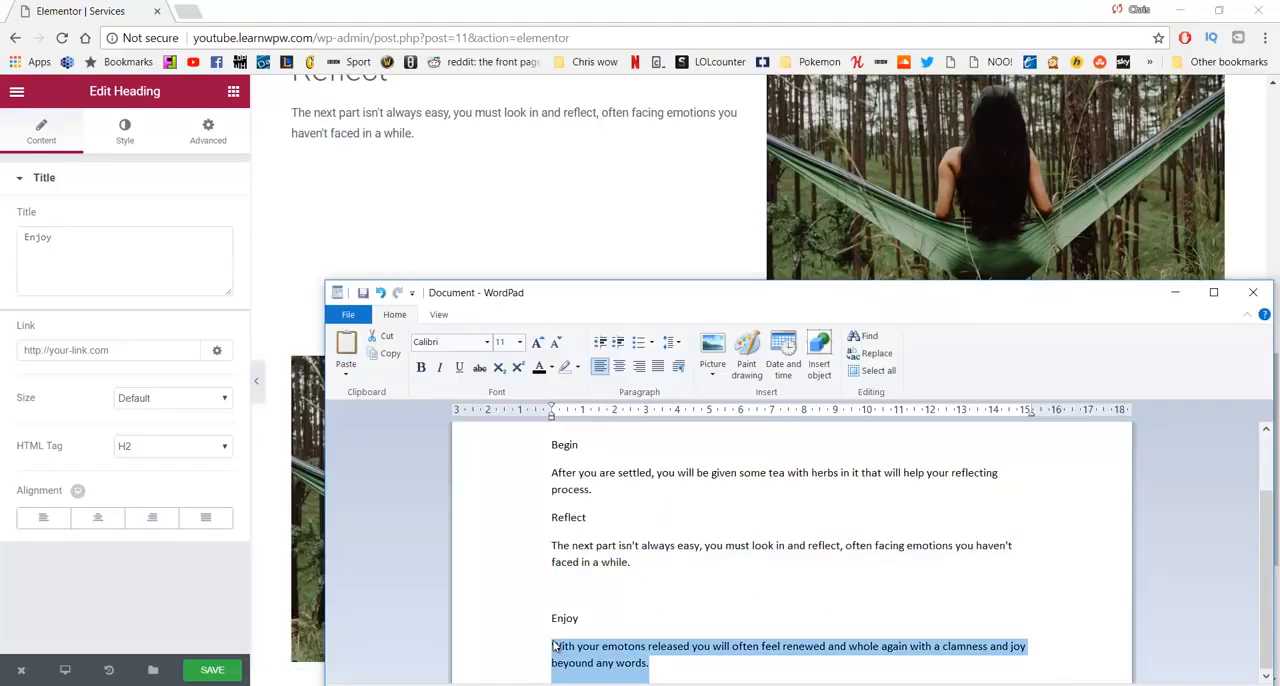
left_click(113, 255)
left_click(825, 446)
left_click(116, 304)
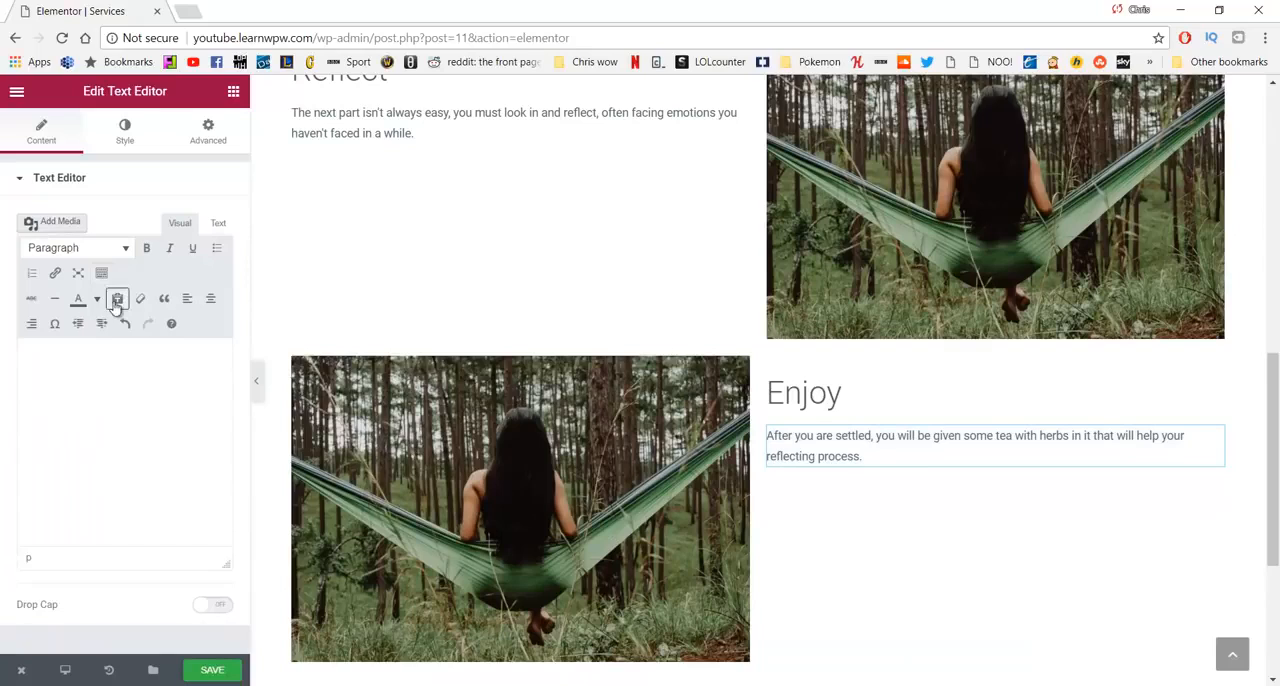
left_click(113, 390)
key("ctrl+v")
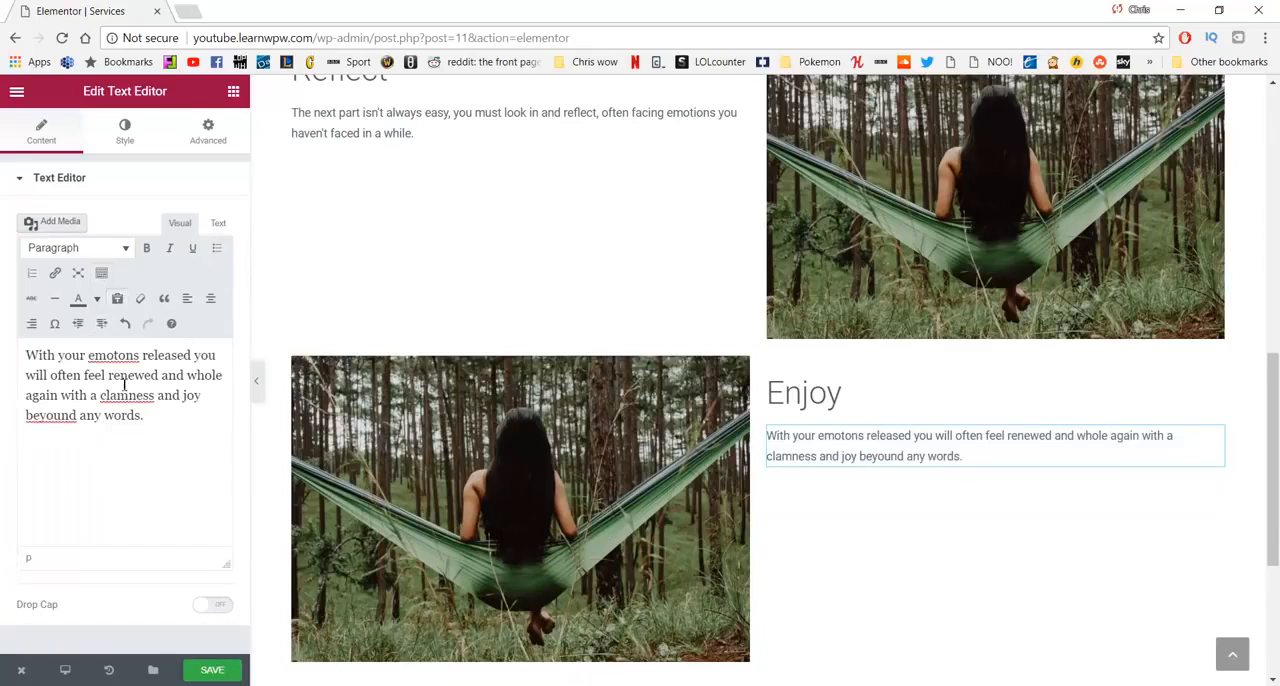
- Correct the misspelled words in the Enjoy paragraph to "emotions", "calmness" and "beyond"
left_click(121, 357)
type("i")
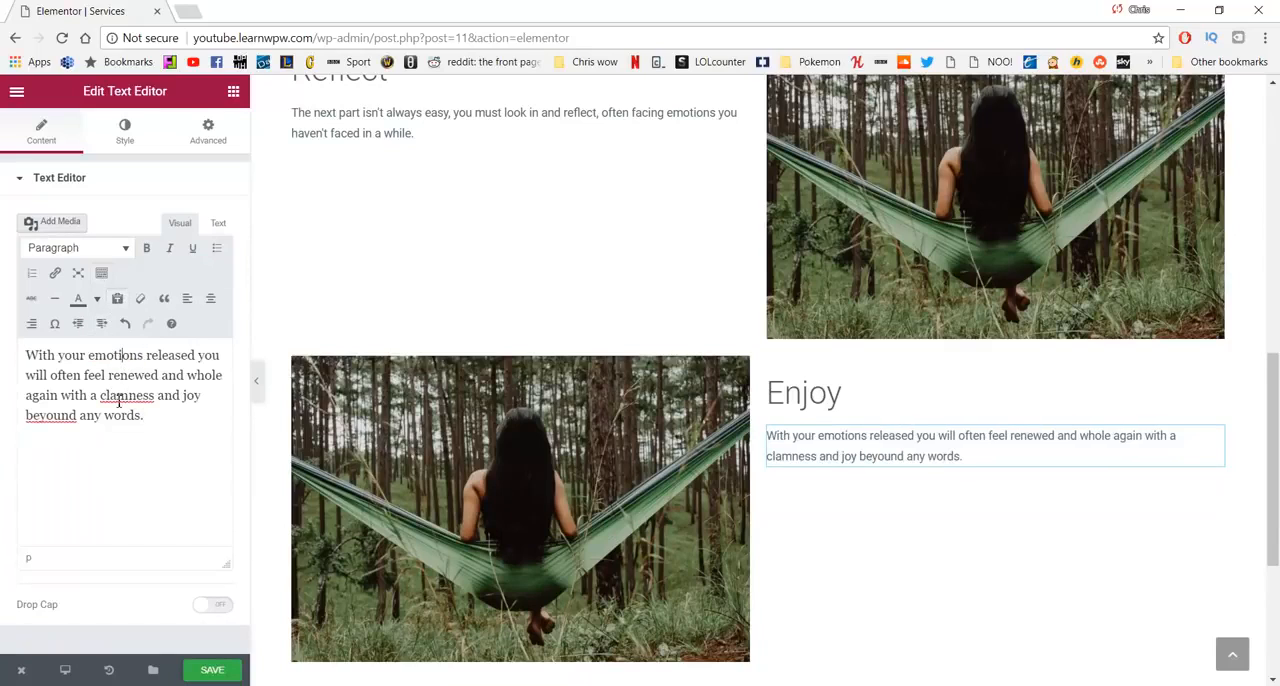
key("BackSpace")
key("BackSpace")
type("al")
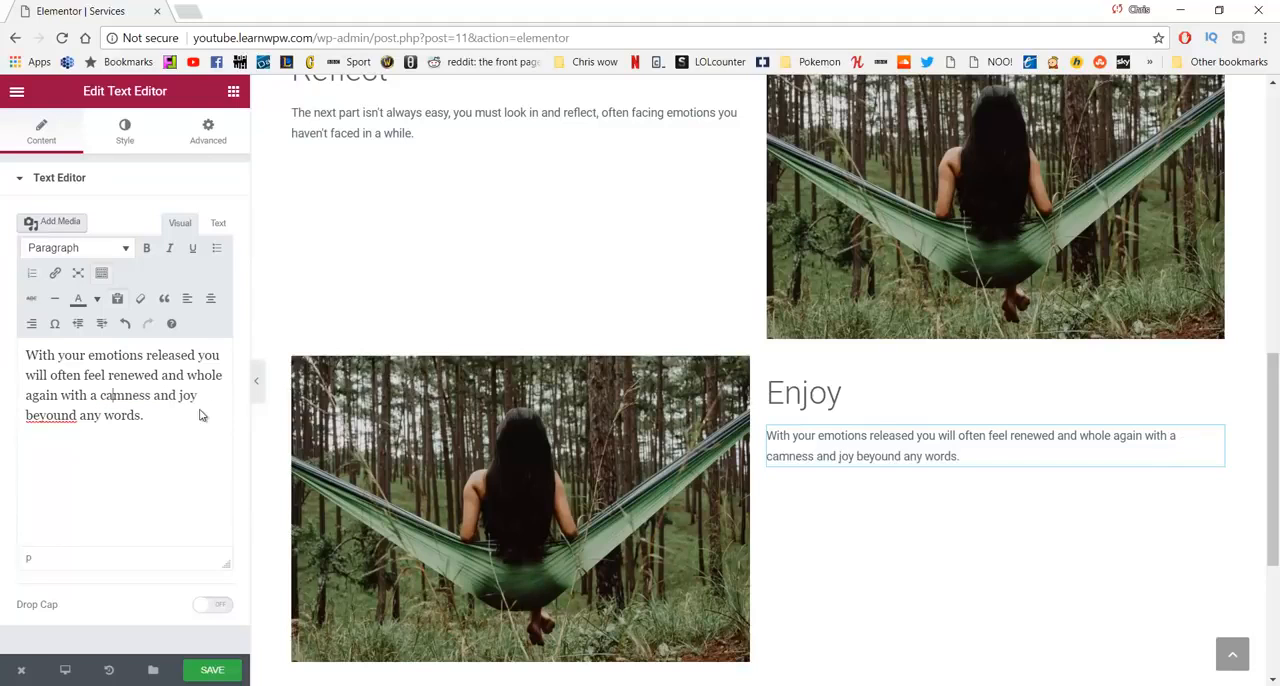
- Replace the image in the Begin section with relax2.jpg from the media library
scroll(420, 337, "up", 5)
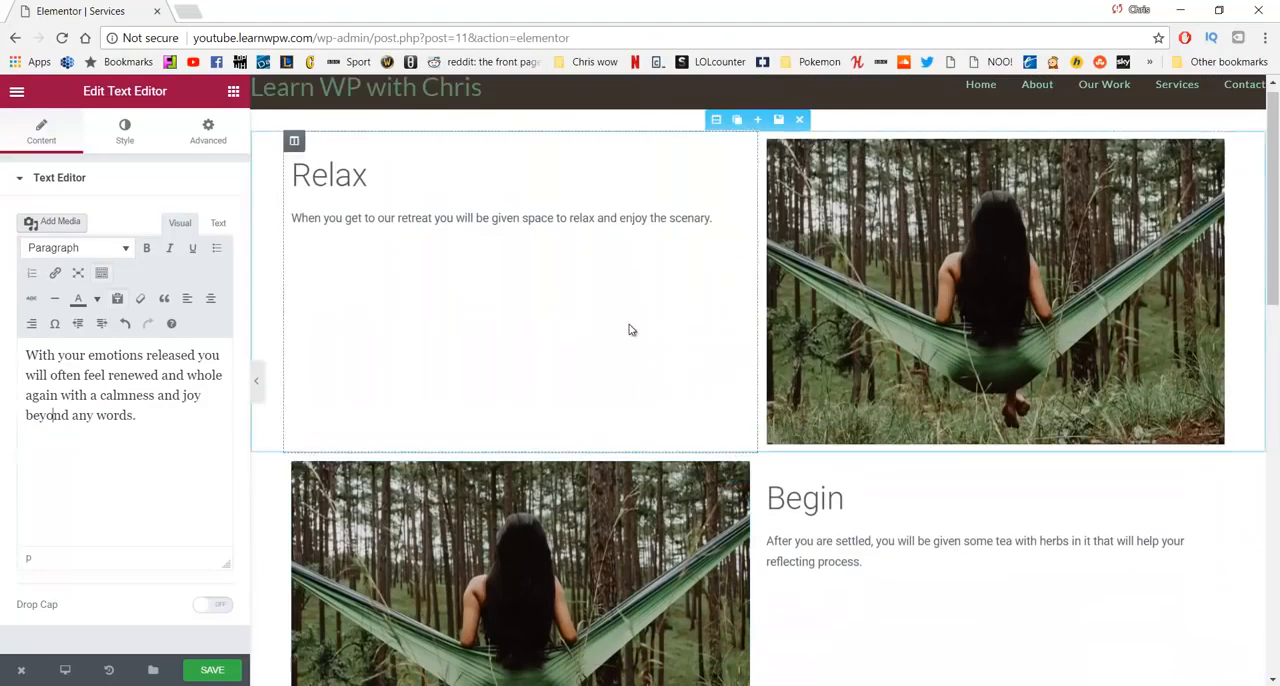
scroll(629, 329, "down", 2)
left_click(548, 362)
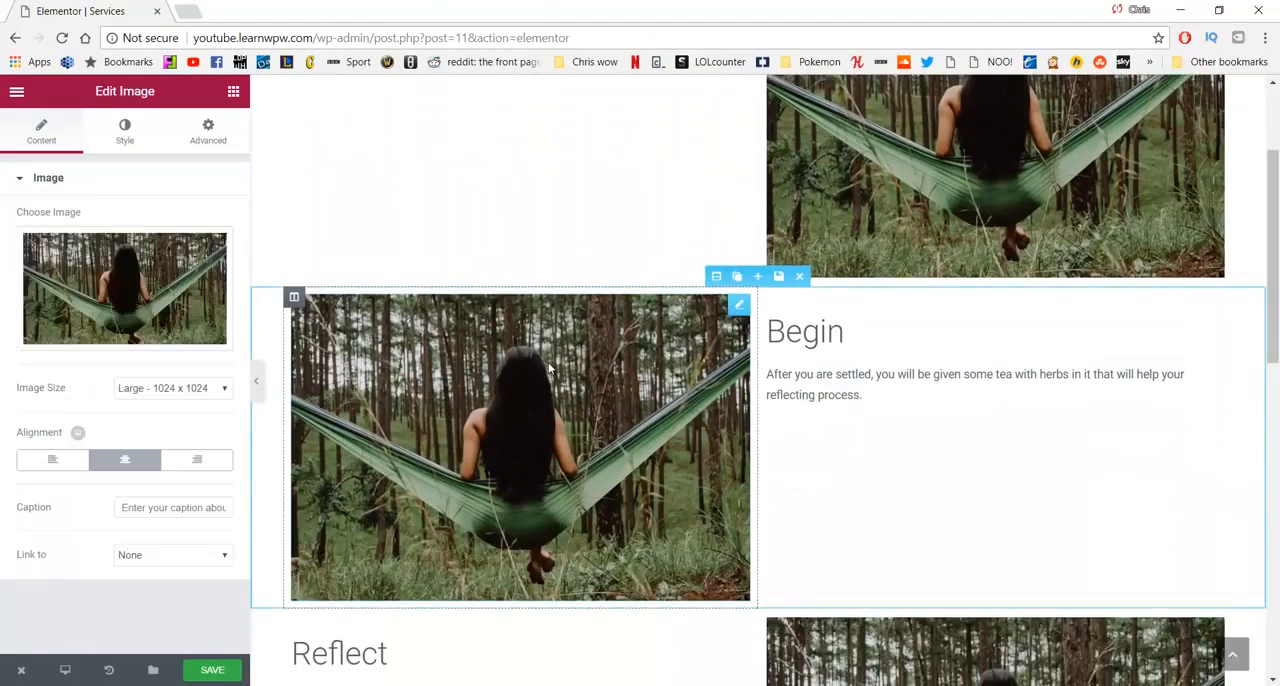
left_click(127, 289)
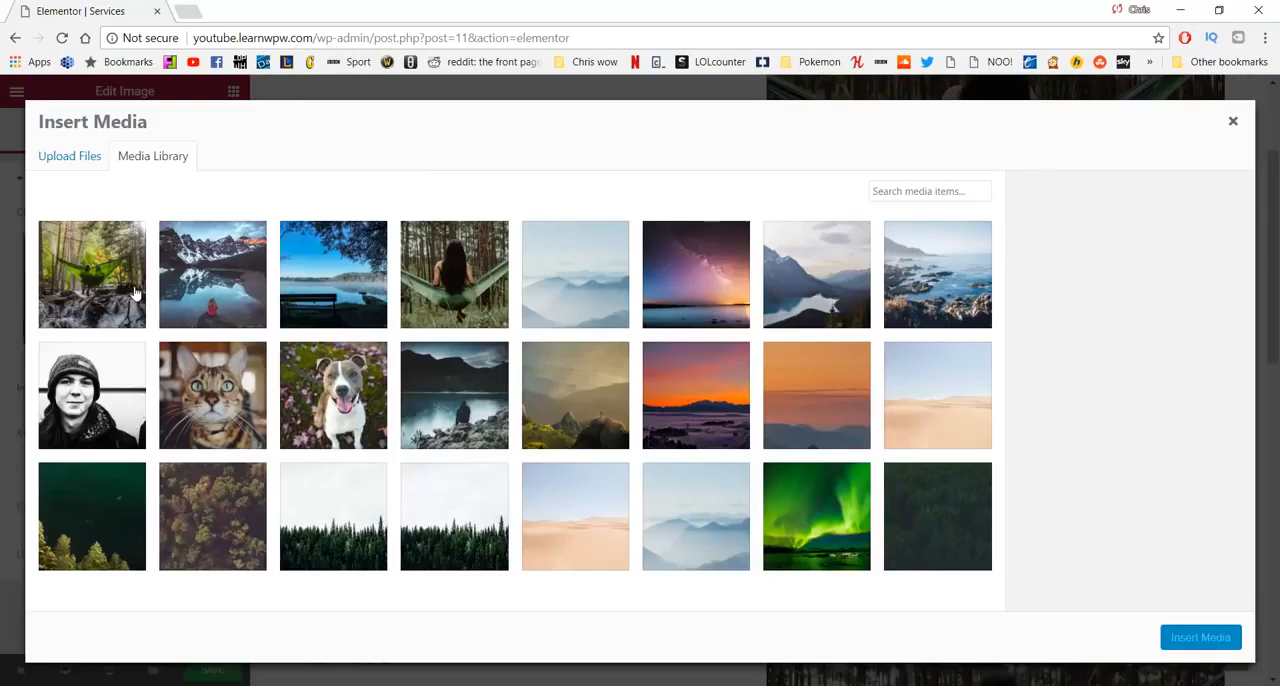
left_click(360, 276)
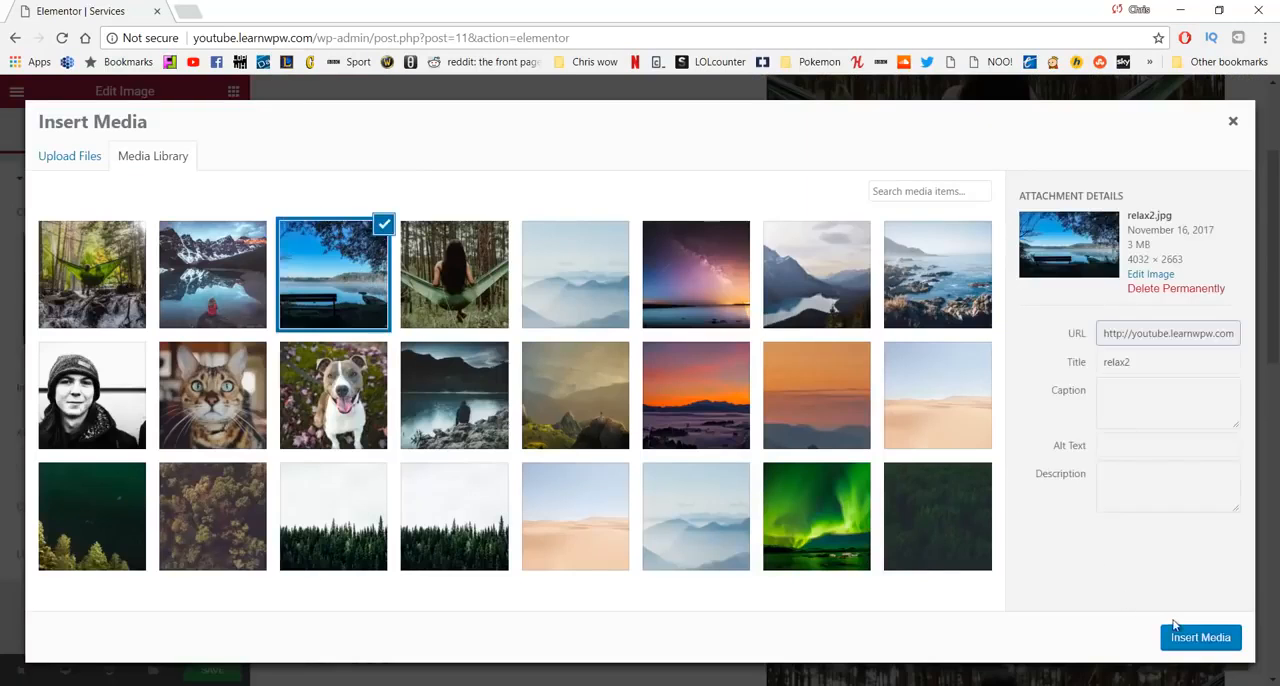
left_click(1203, 637)
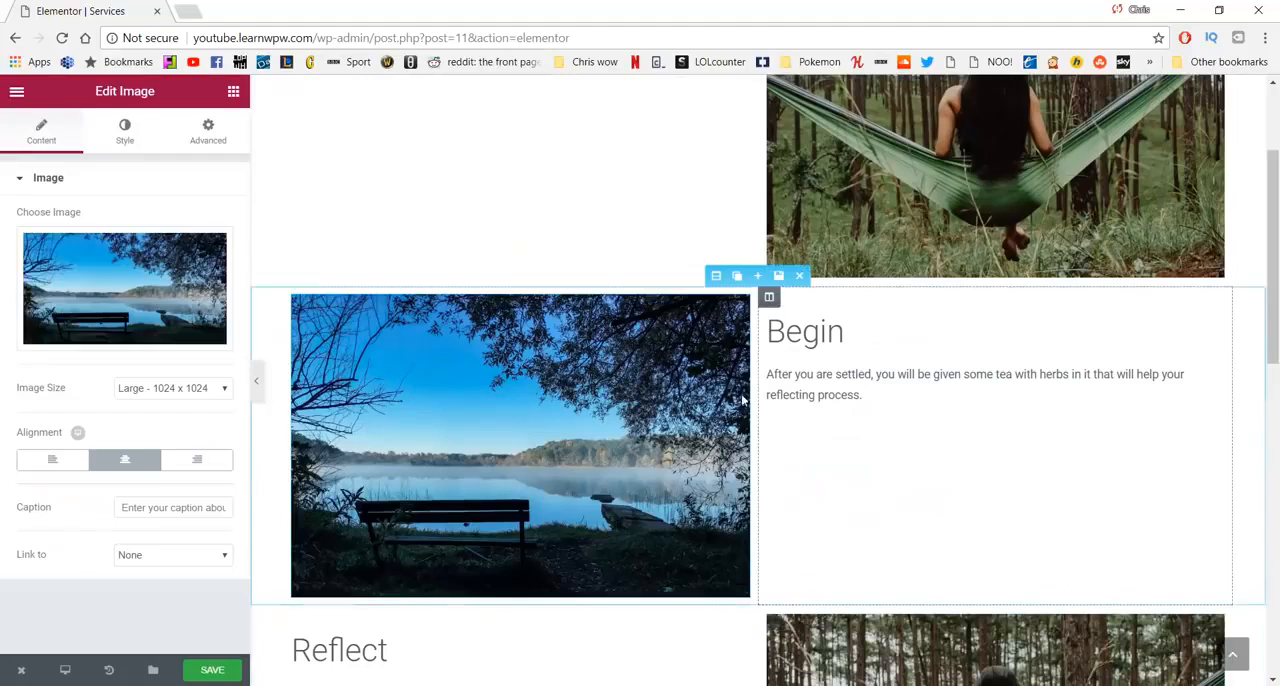
- Replace the image in the Reflect section with reflect.jpg from the media library
scroll(880, 240, "up", 2)
scroll(840, 245, "down", 2)
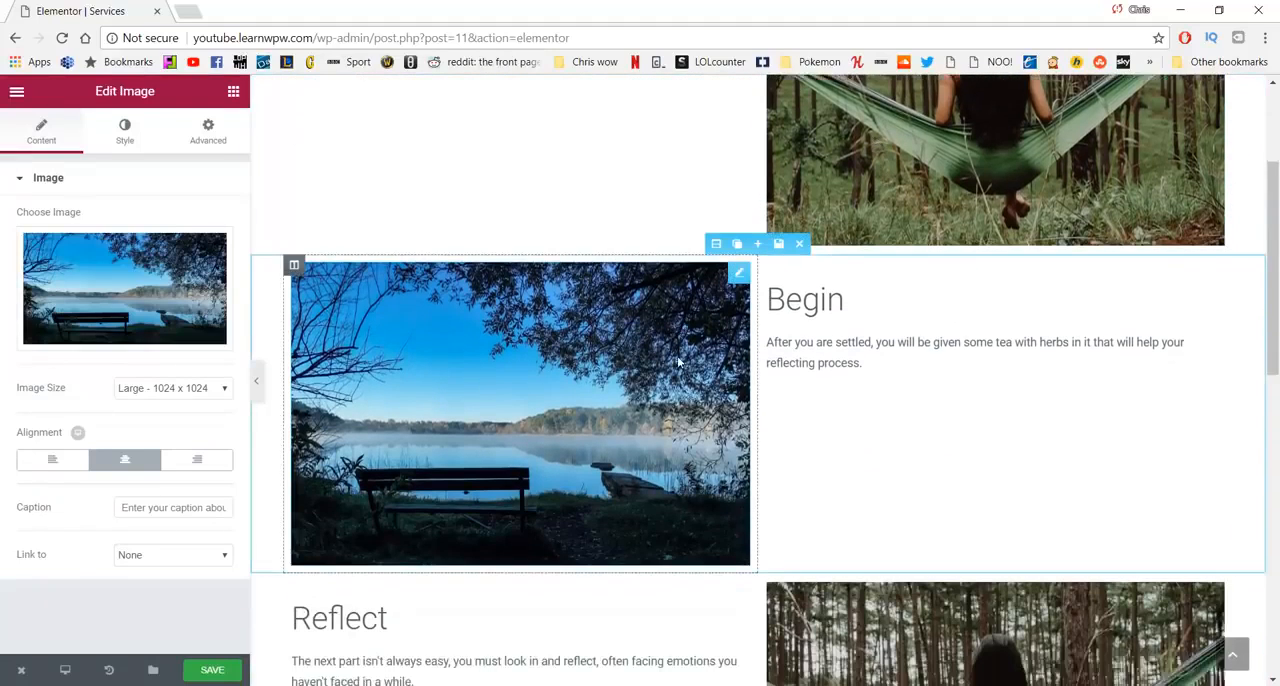
scroll(678, 363, "down", 2)
left_click(950, 427)
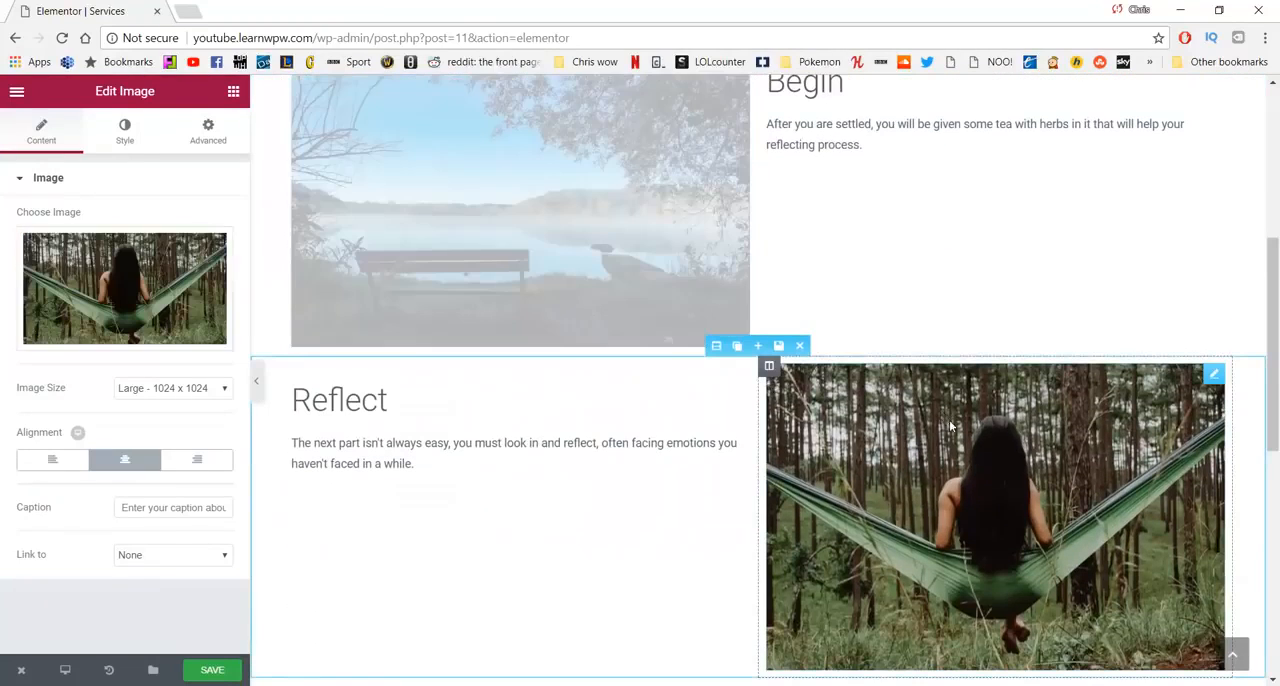
left_click(150, 300)
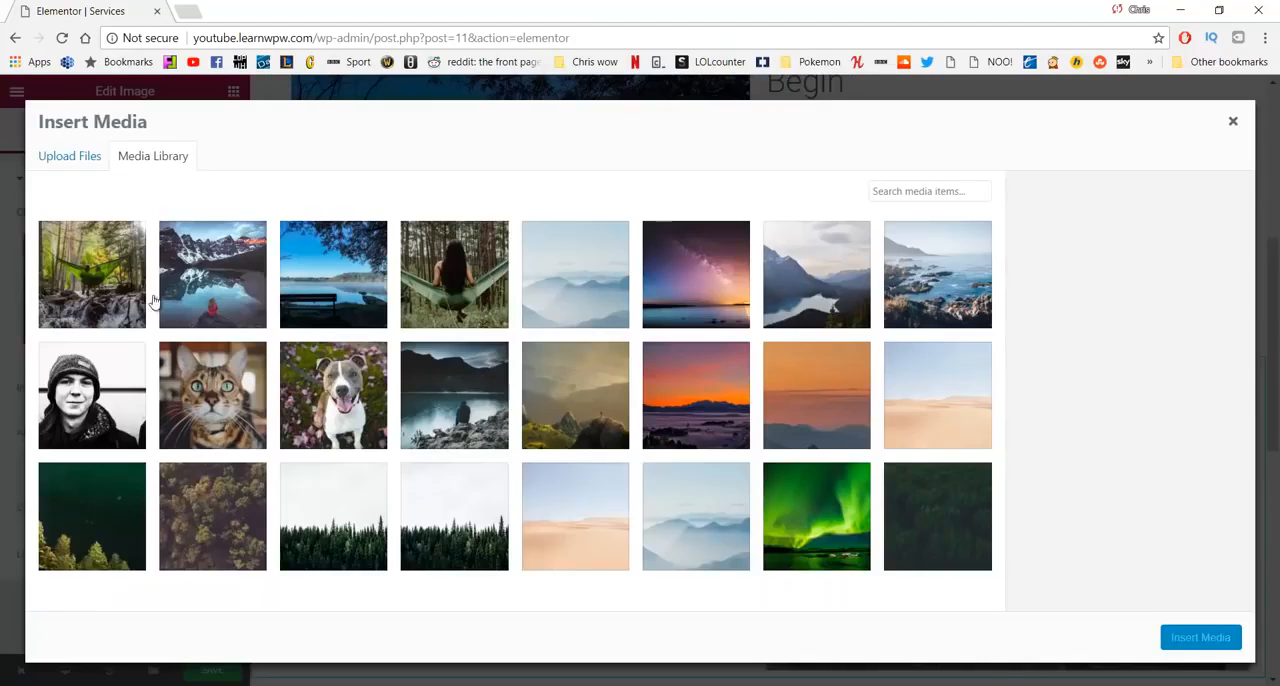
left_click(260, 291)
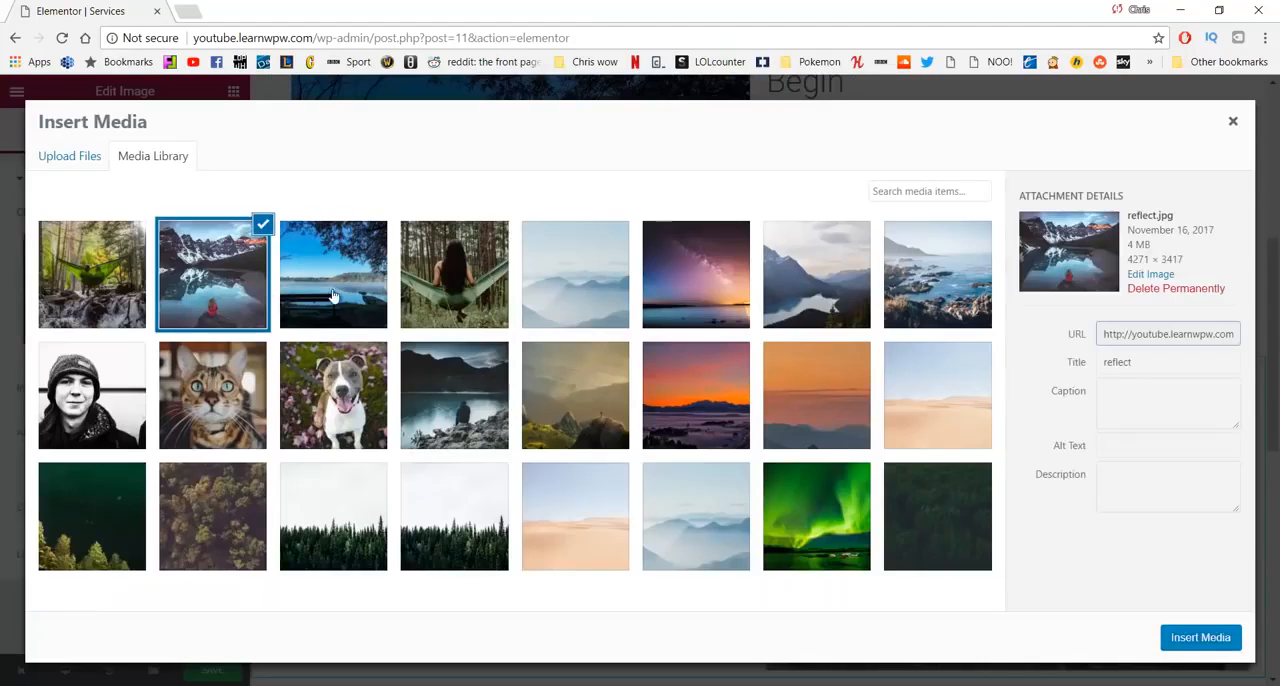
left_click(1197, 638)
- Replace the image in the Enjoy section with enjoy.jpg from the media library
scroll(724, 387, "down", 2)
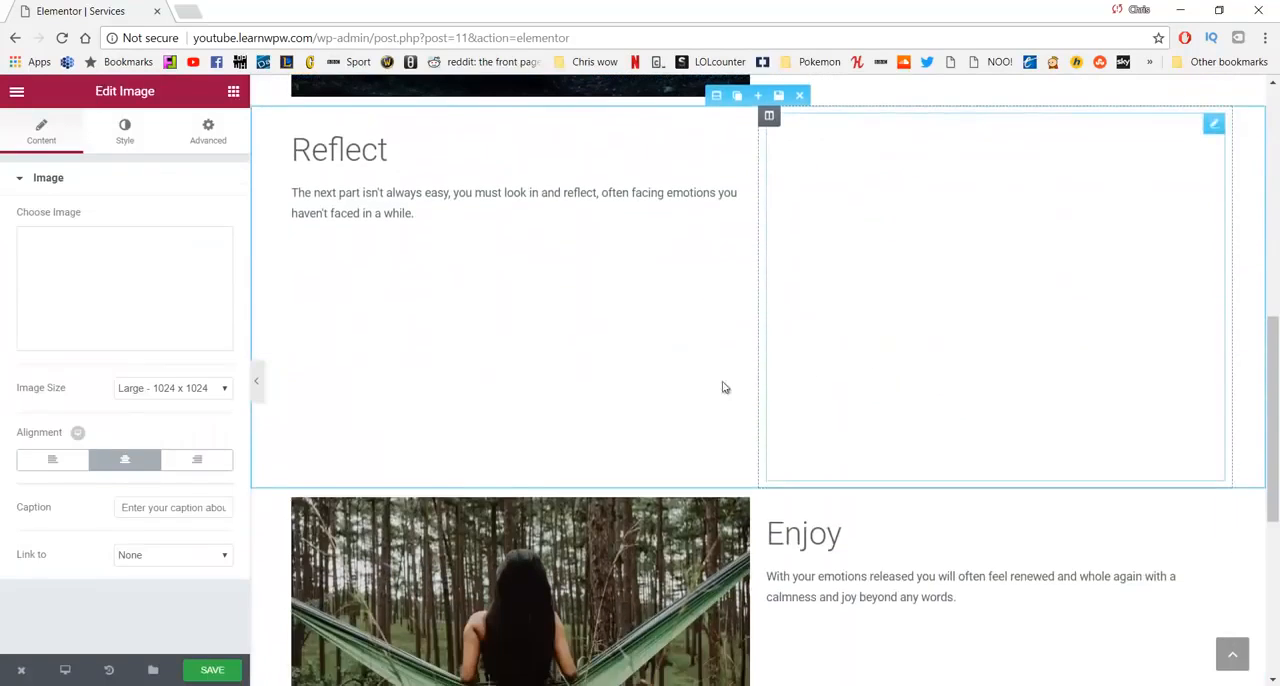
scroll(724, 387, "down", 3)
left_click(450, 350)
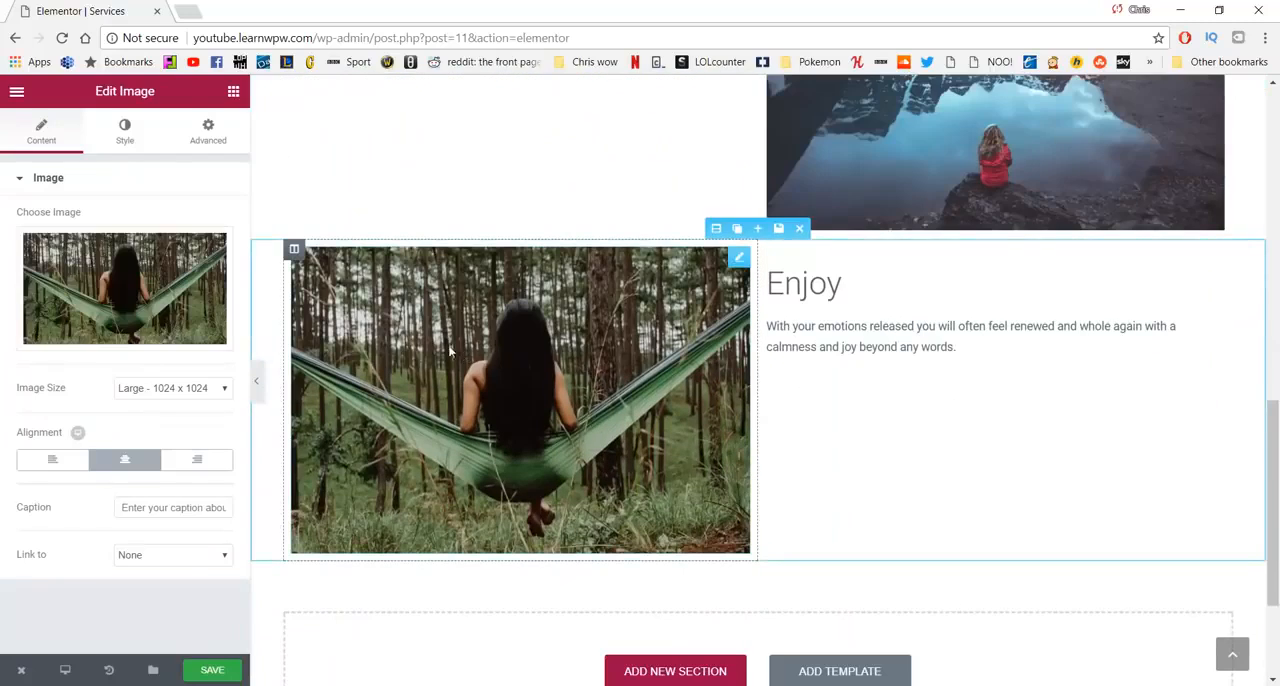
left_click(125, 300)
left_click(103, 287)
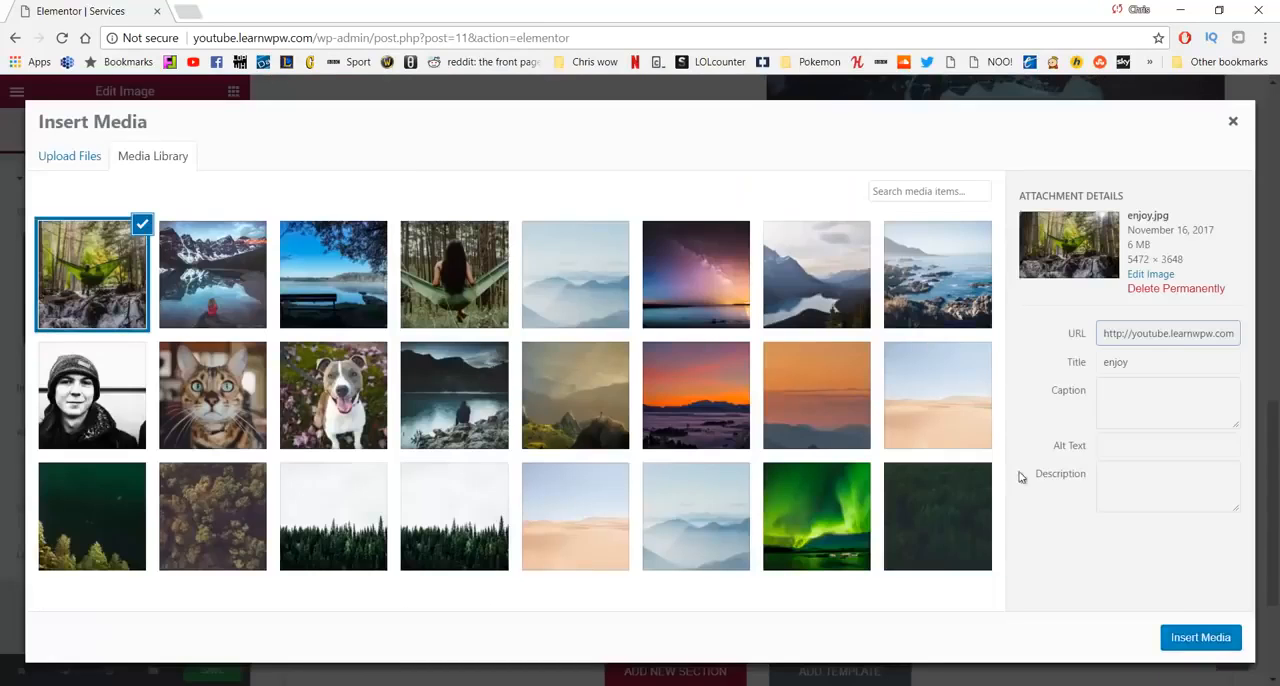
left_click(1197, 636)
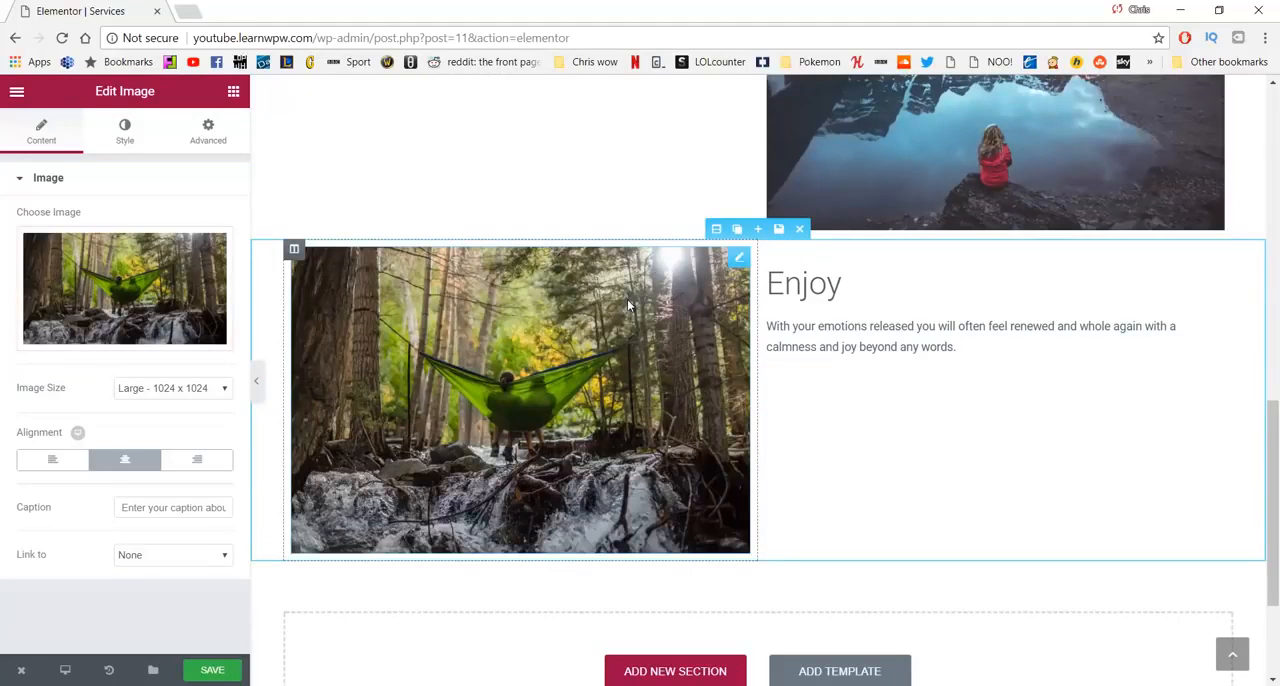
- Save the Services page and review its four sections on the live site
scroll(622, 310, "up", 10)
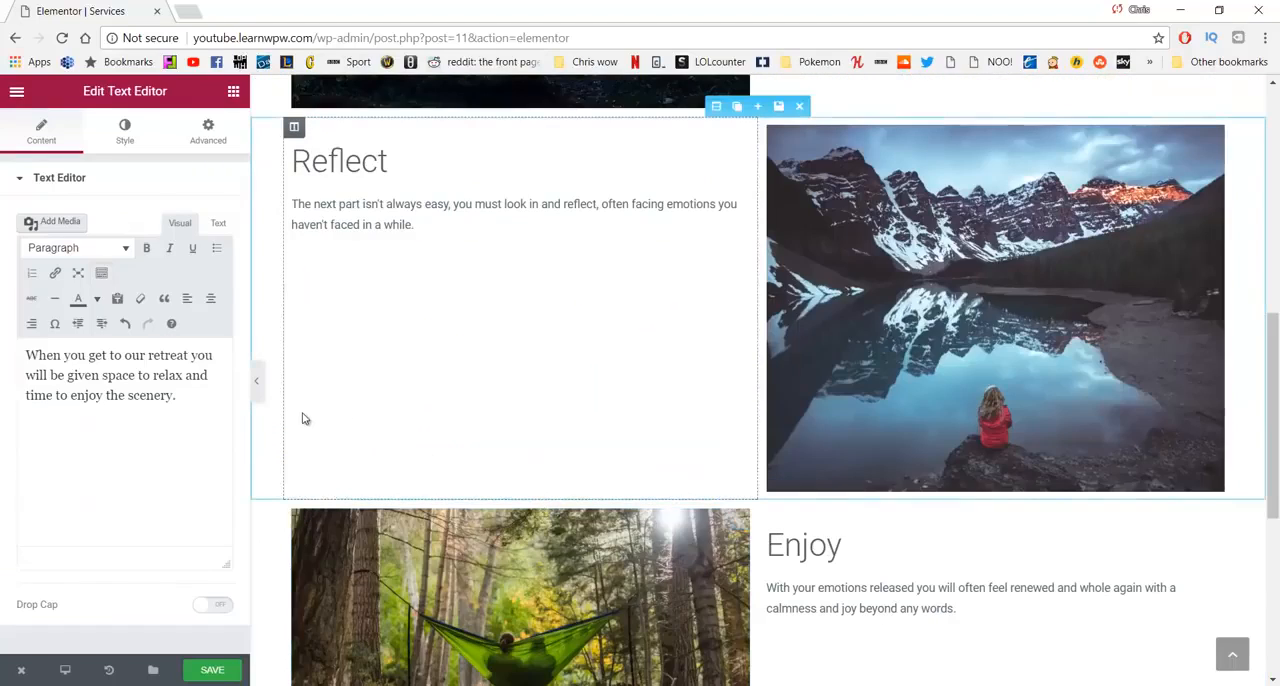
left_click(216, 668)
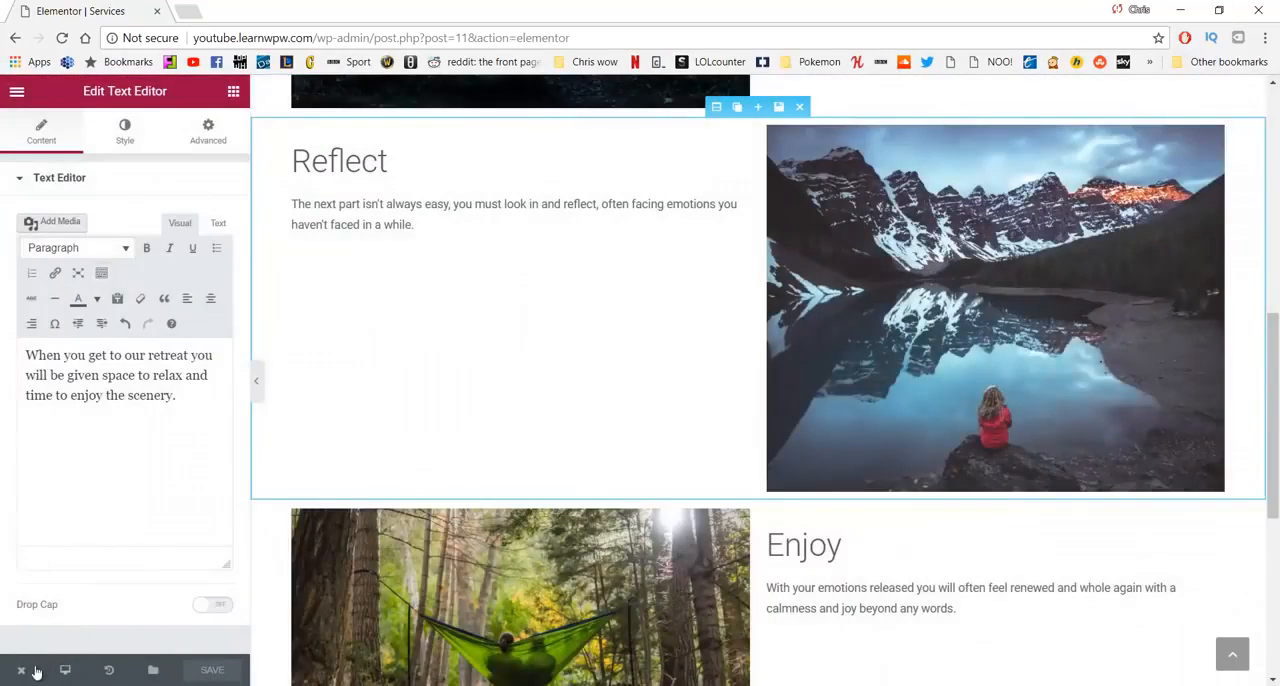
mouse_move(23, 669)
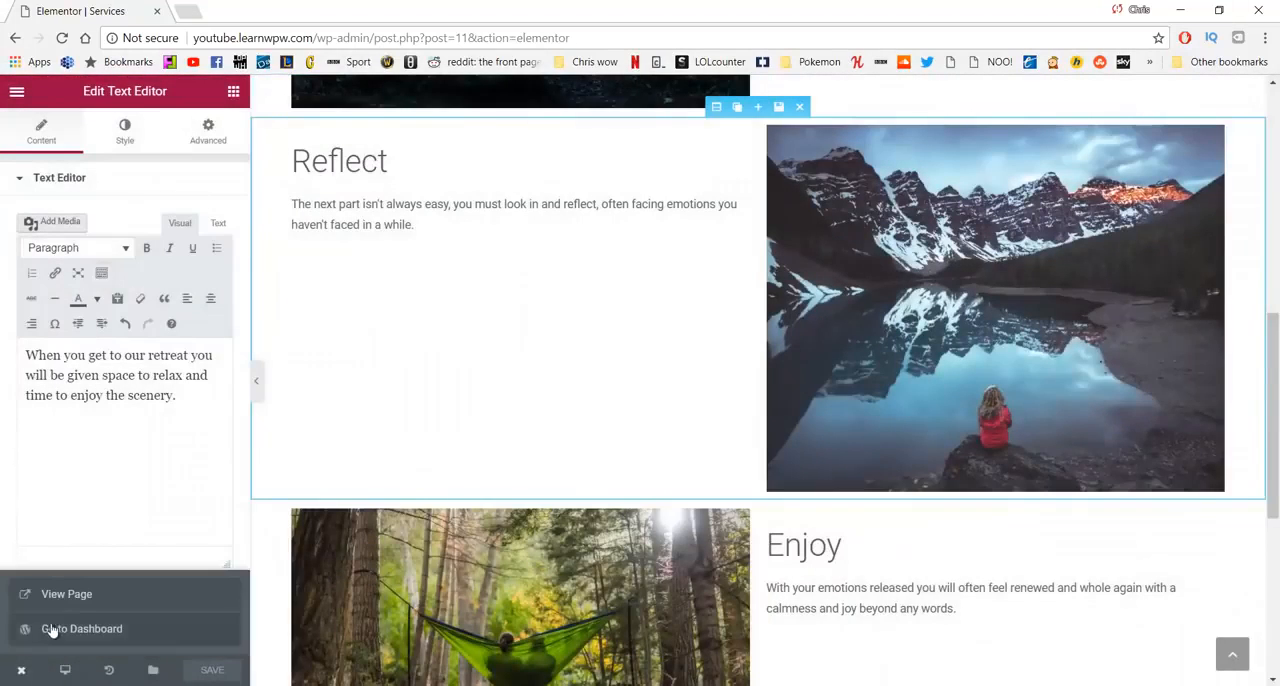
left_click(66, 600)
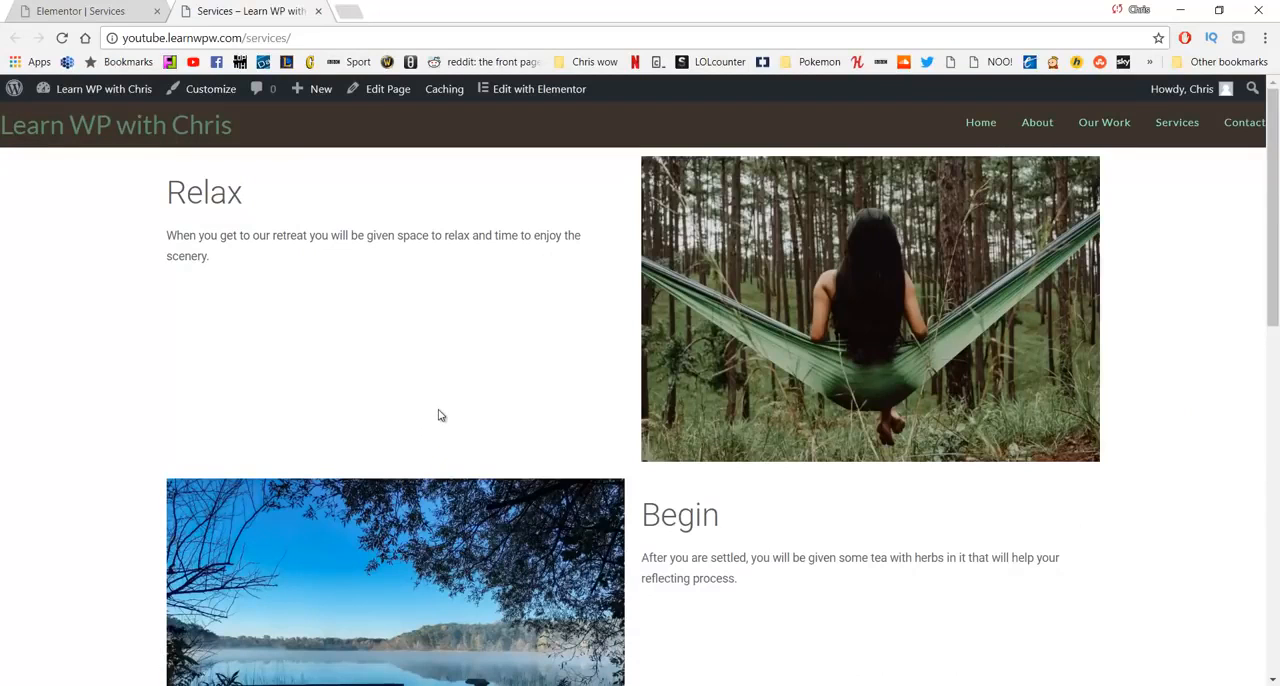
scroll(438, 413, "down", 7)
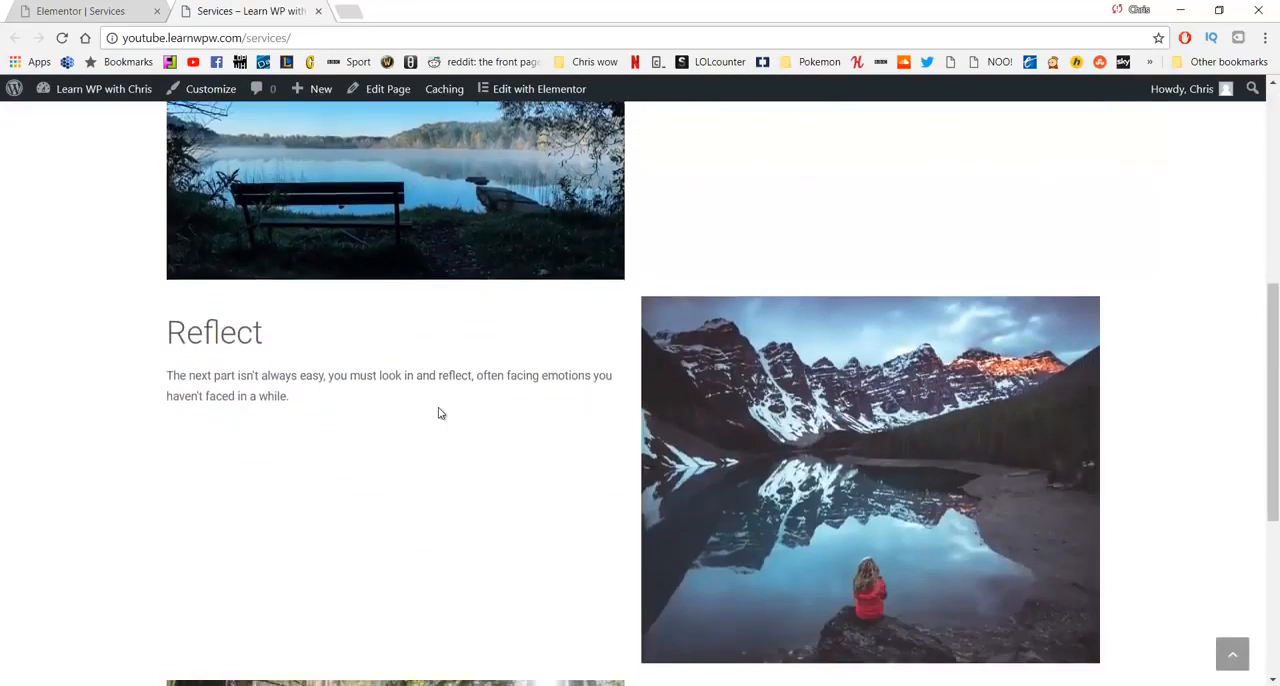
scroll(438, 413, "down", 2)
scroll(440, 413, "up", 7)
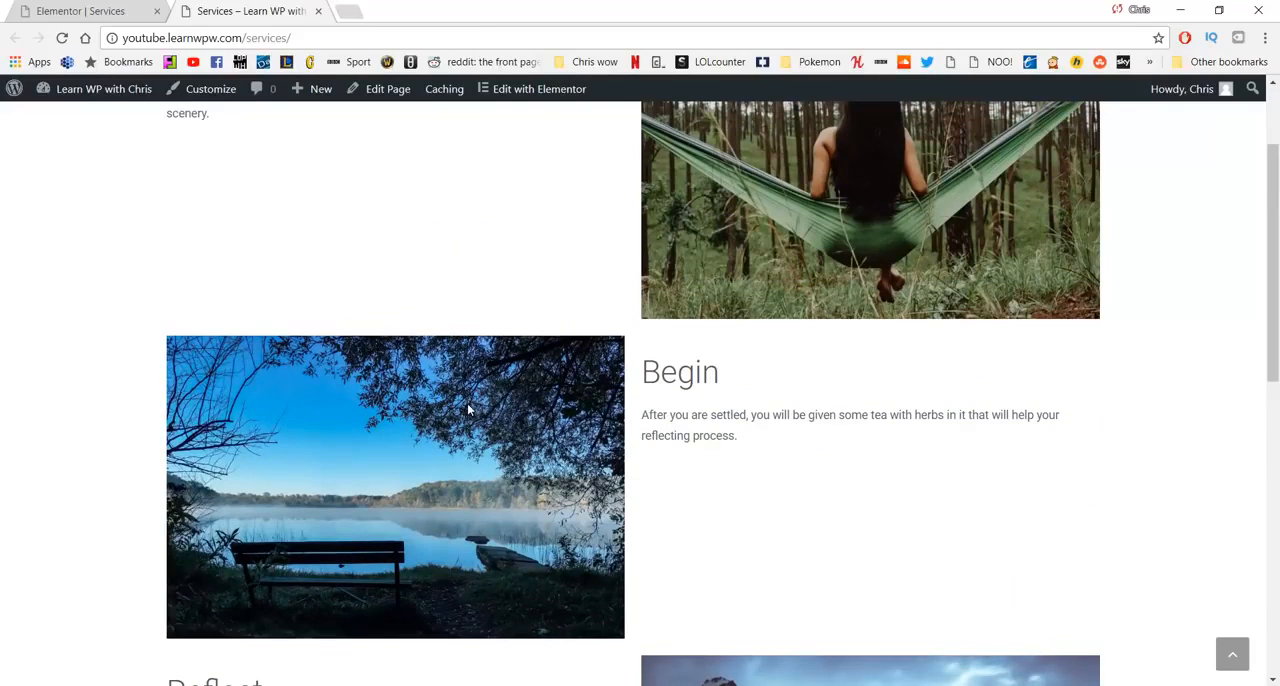
scroll(467, 403, "down", 6)
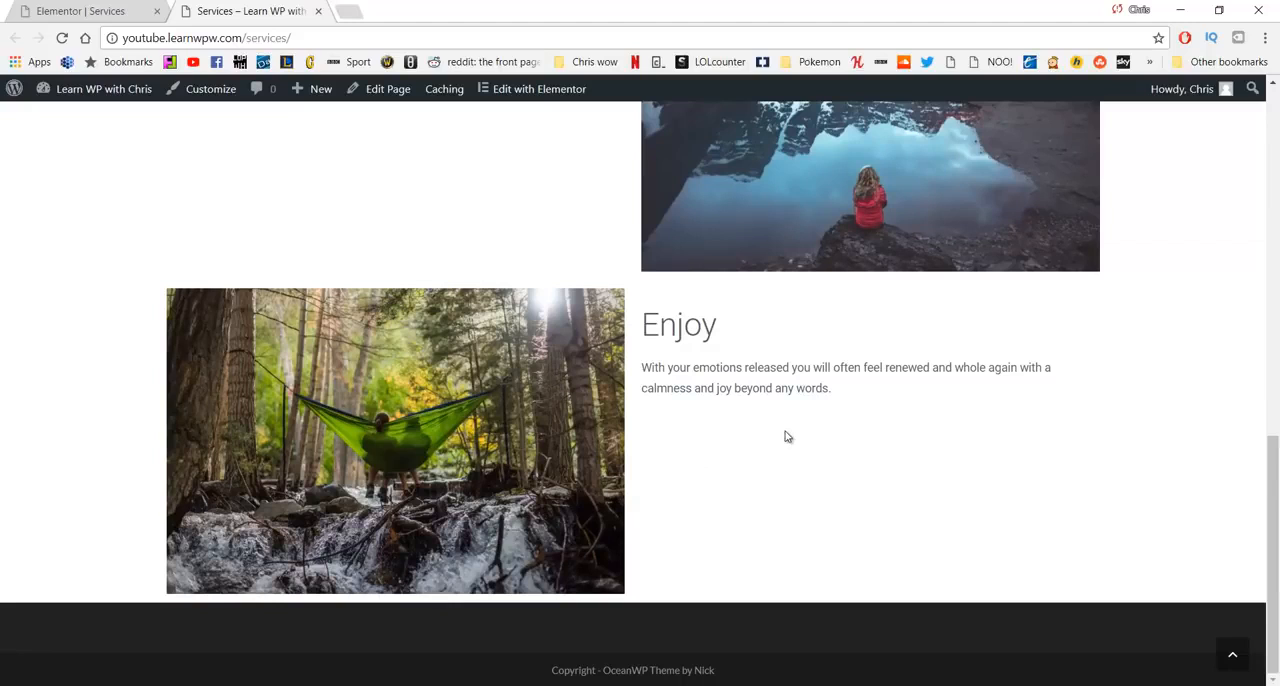
scroll(778, 447, "up", 10)
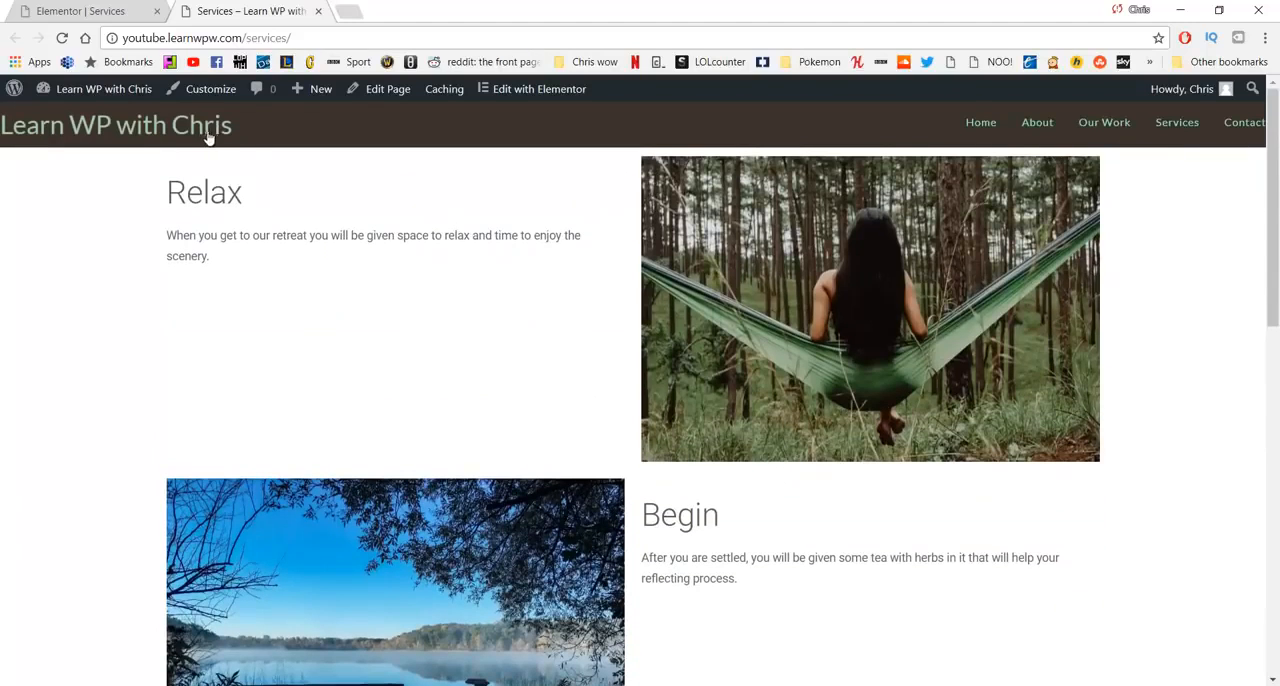
- Open the site's home page in the Elementor editor and locate the two Our work call-to-action sections near its end
left_click(206, 134)
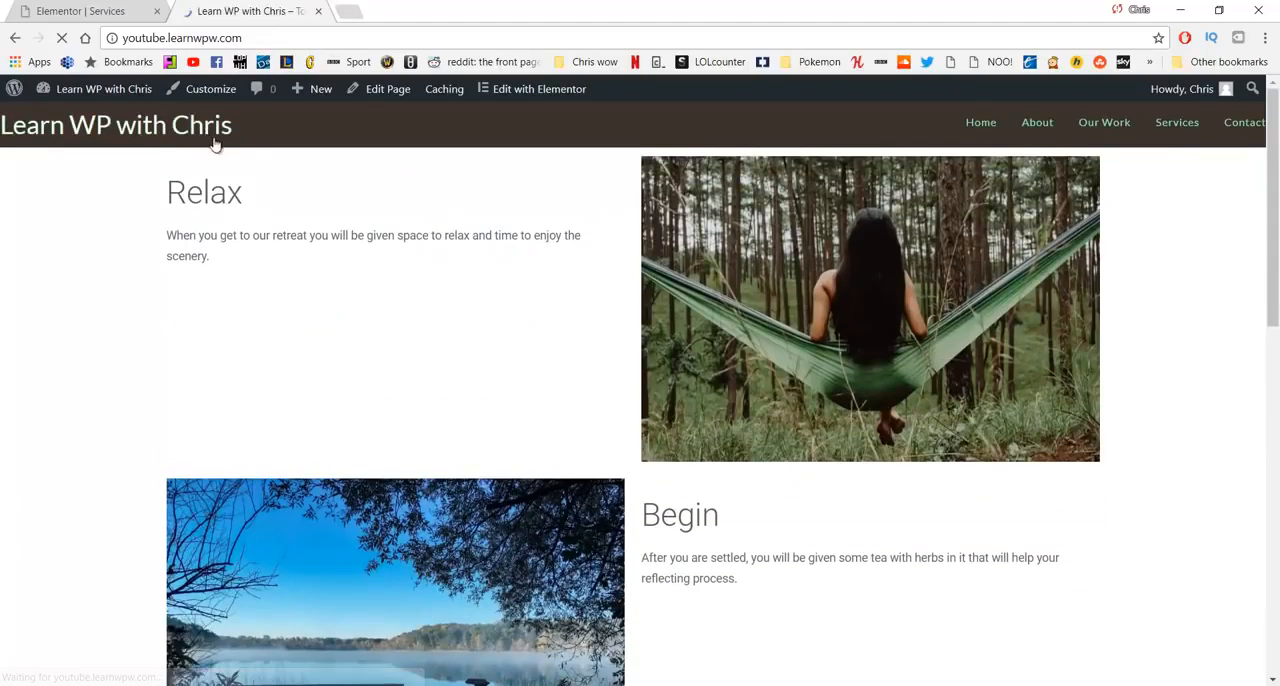
scroll(437, 366, "down", 10)
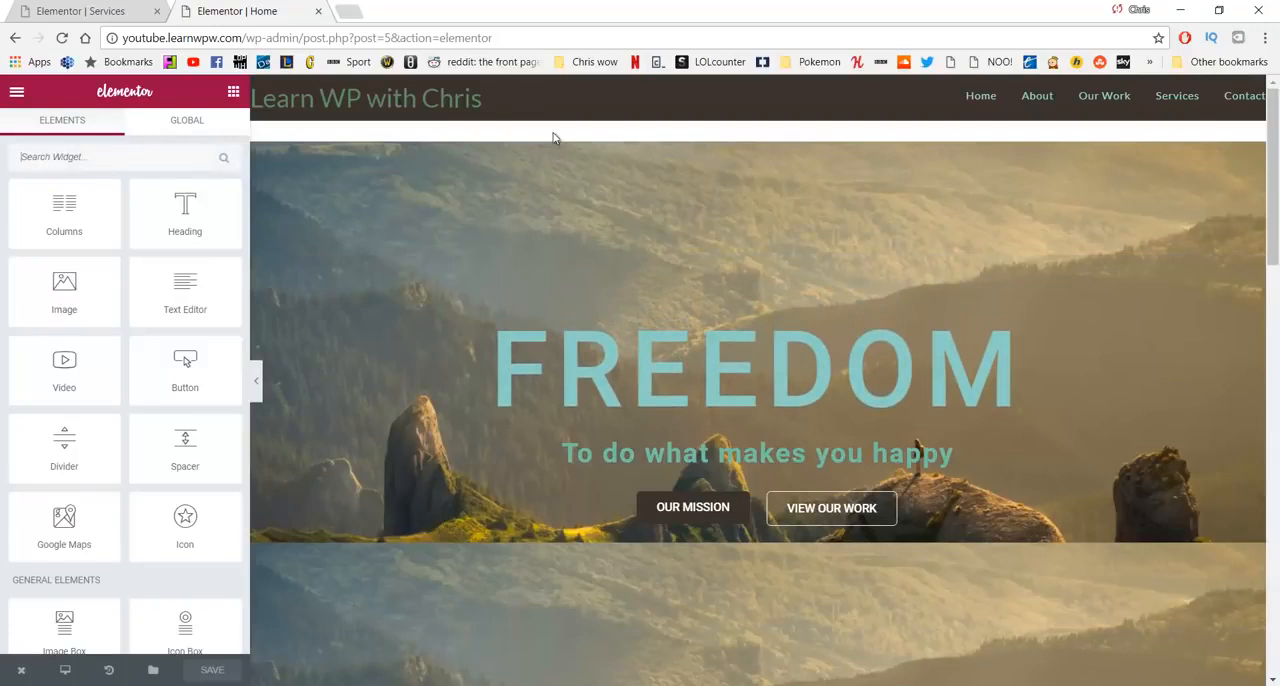
scroll(555, 208, "down", 8)
scroll(559, 208, "down", 7)
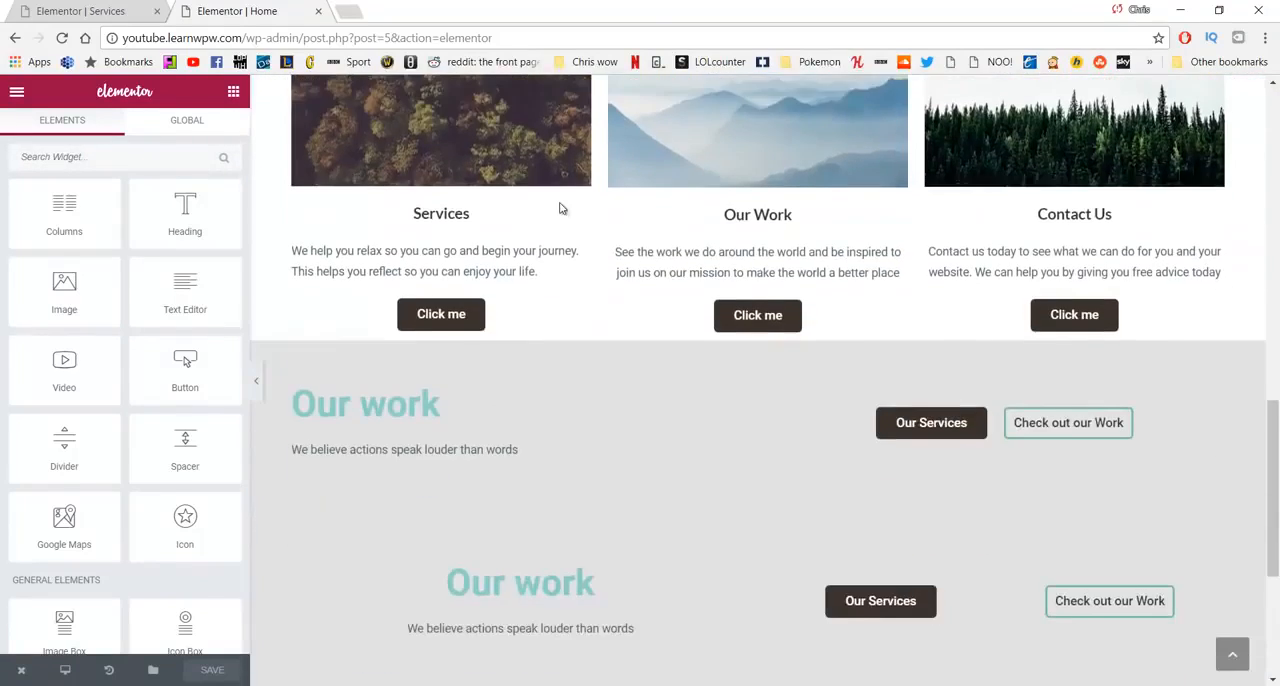
scroll(557, 210, "up", 2)
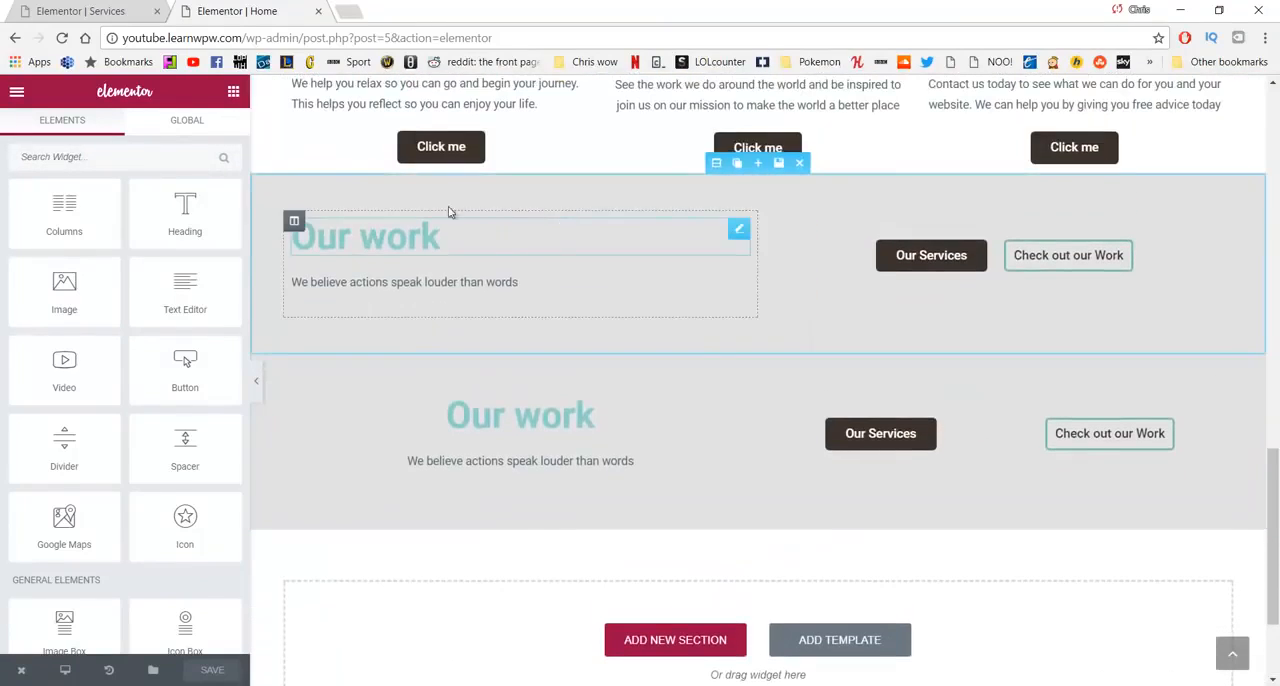
- Save the upper Our work section to the template library as "Call to Action Bottom" and close the library
left_click(780, 164)
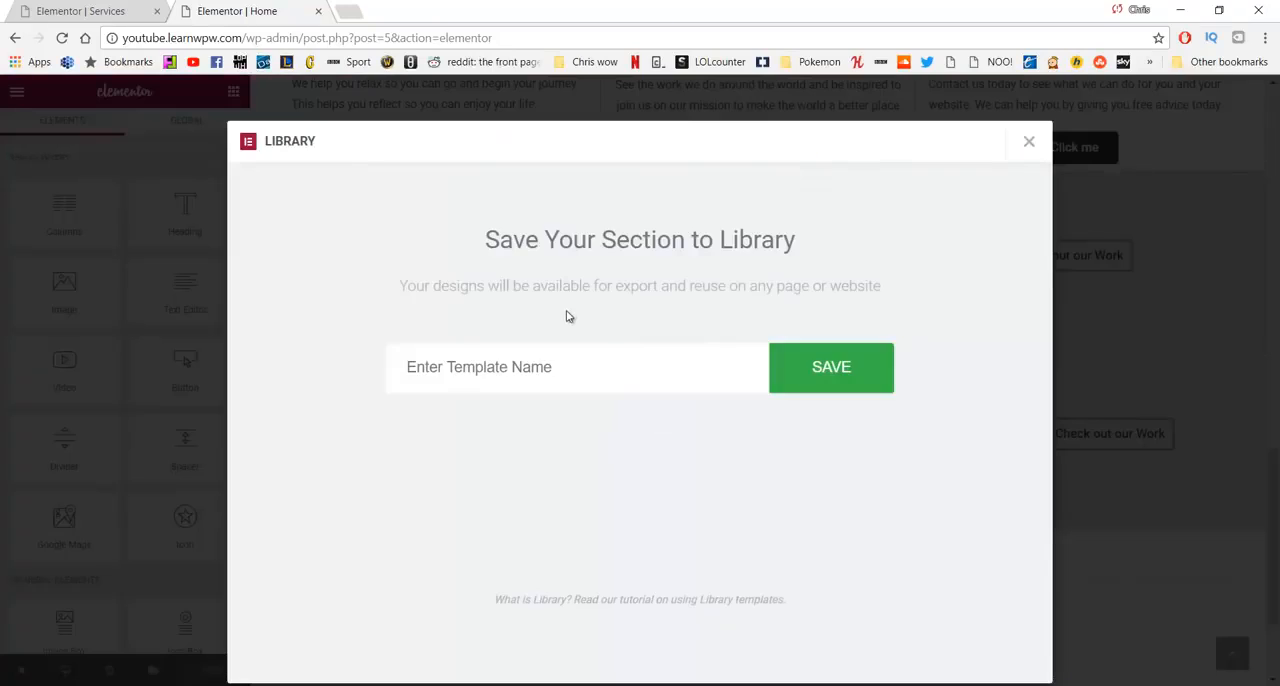
left_click(594, 367)
type("Call to Action bo")
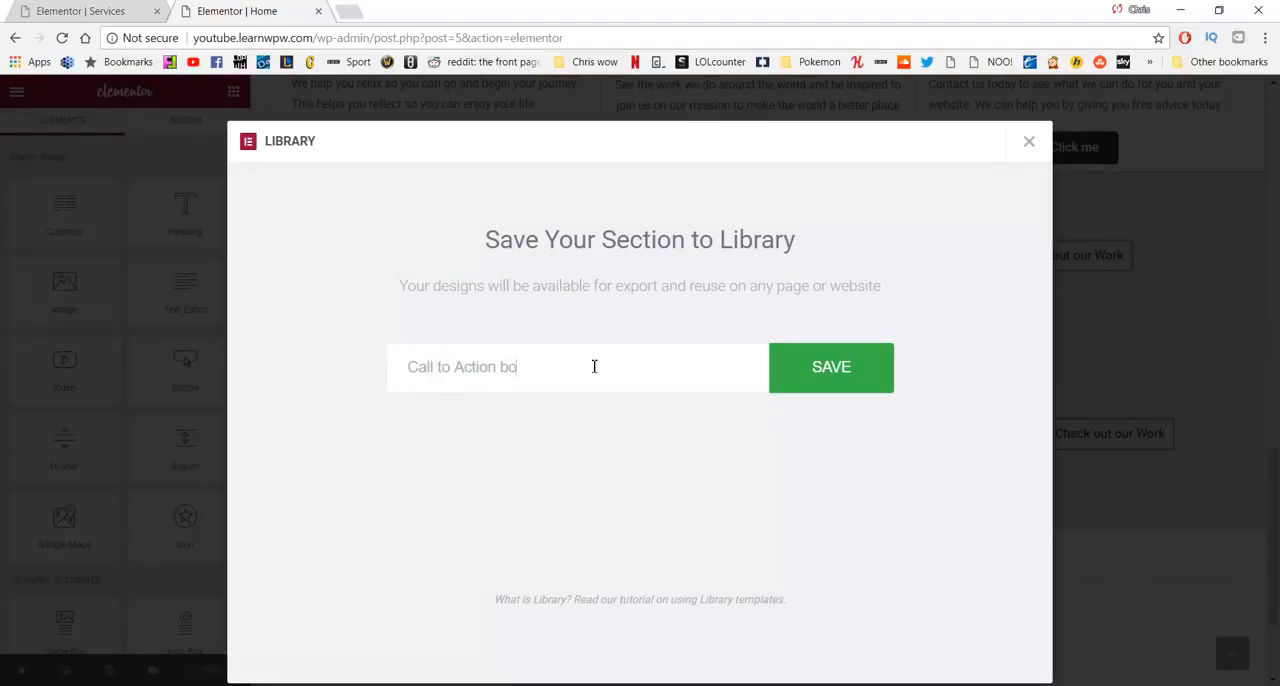
key("BackSpace")
key("BackSpace")
key("BackSpace")
key("BackSpace")
key("BackSpace")
key("BackSpace")
left_click(866, 358)
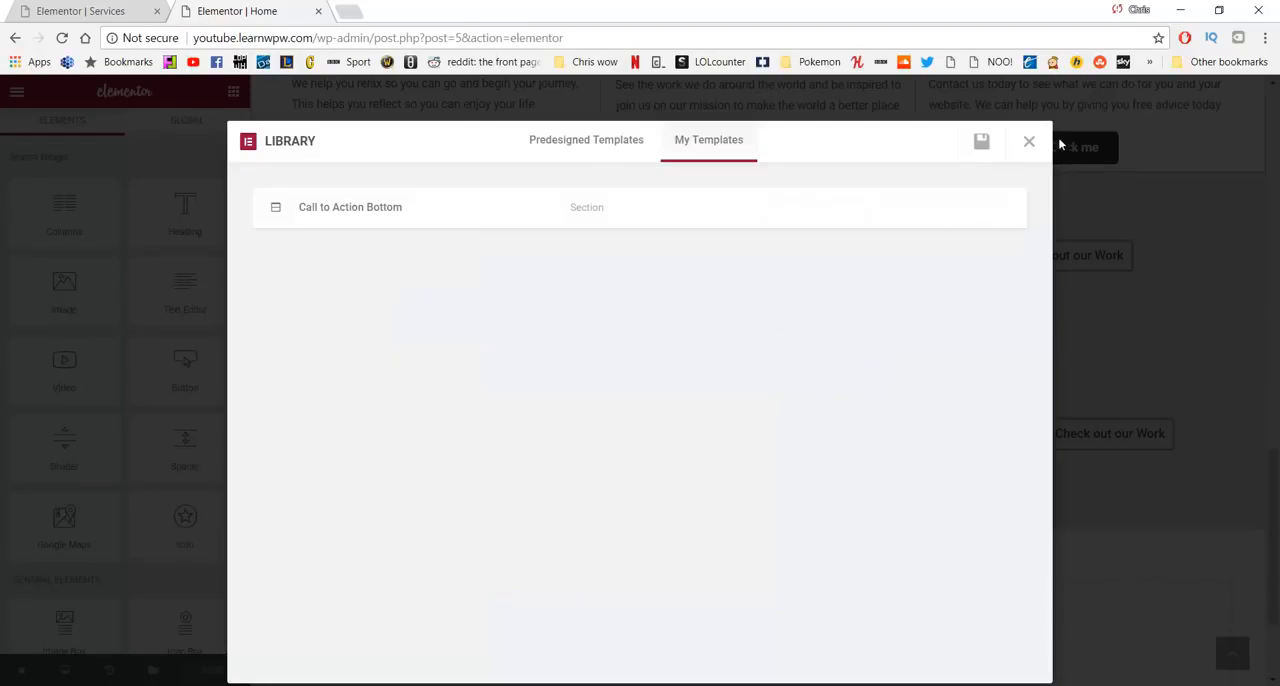
left_click(1028, 146)
- Save the lower, centered Our work section to the template library as "Call to Action - Mobile"
scroll(783, 349, "down", 2)
scroll(525, 416, "up", 2)
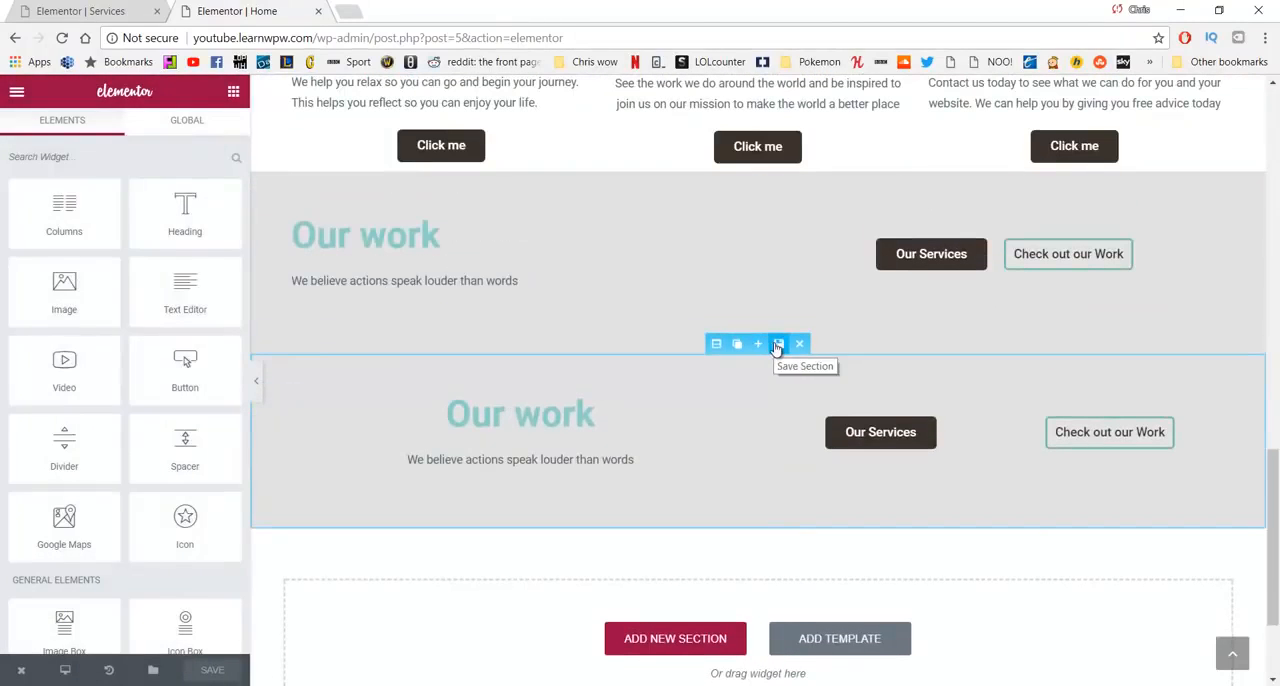
left_click(777, 345)
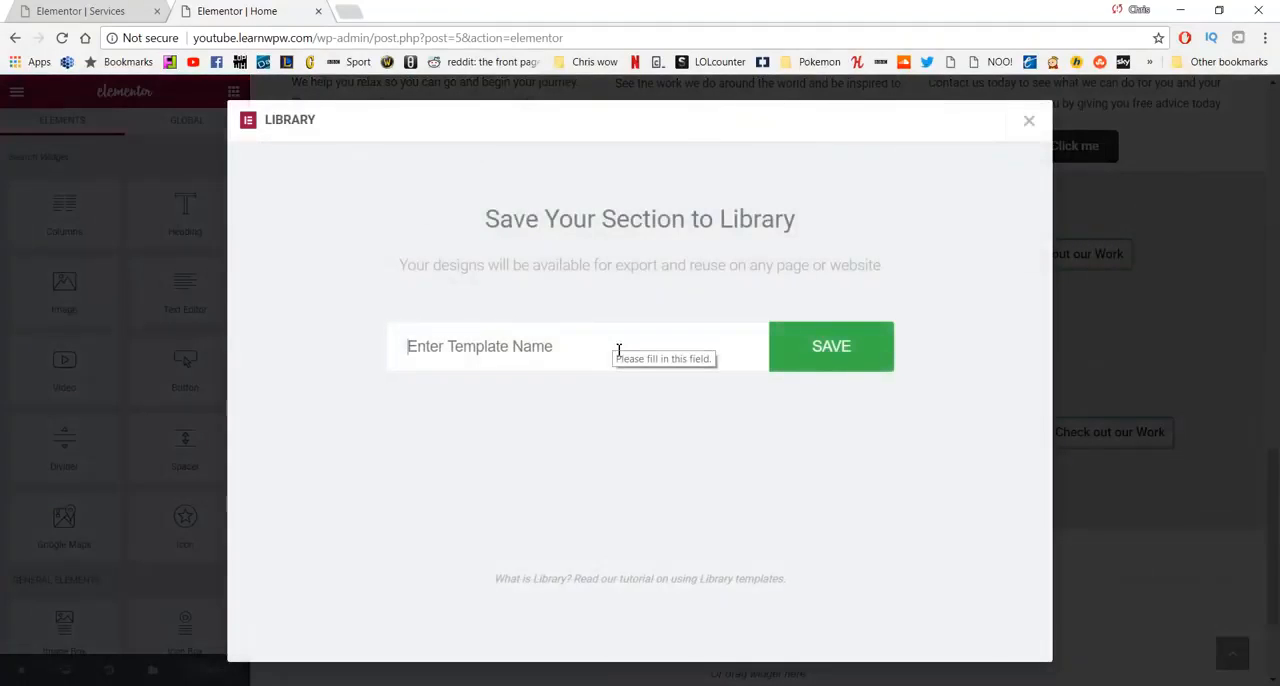
left_click(618, 350)
type("Call to Action")
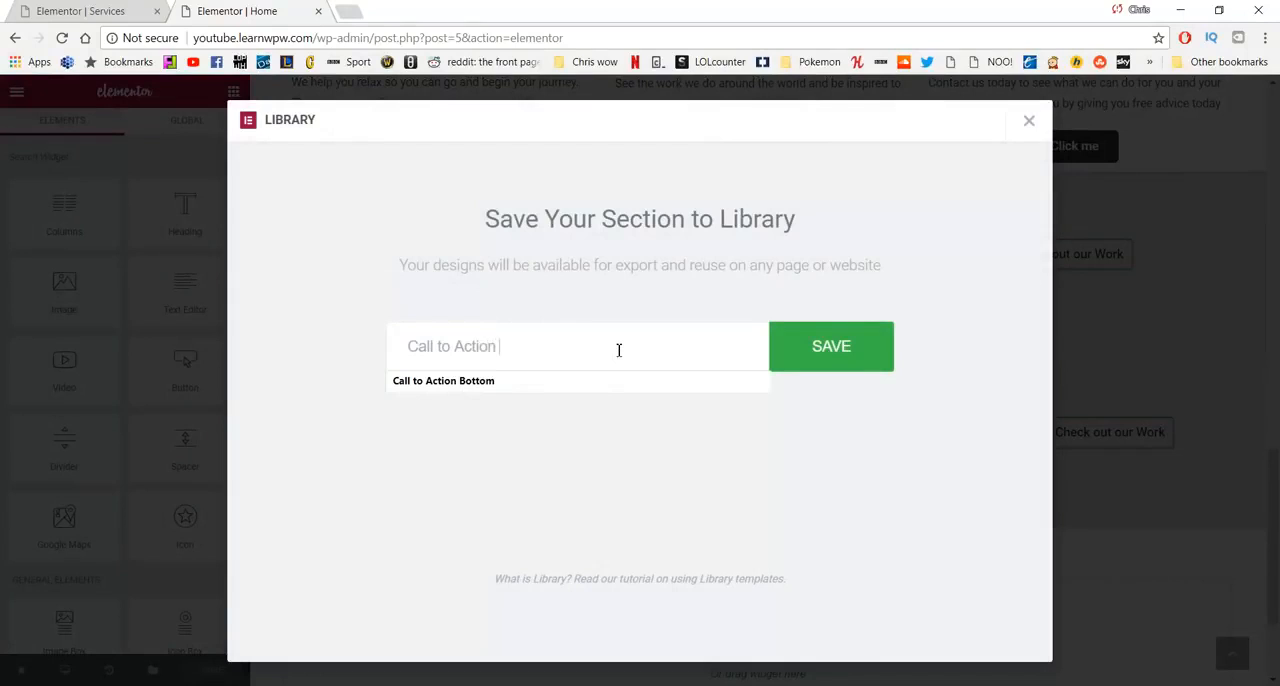
key("Return")
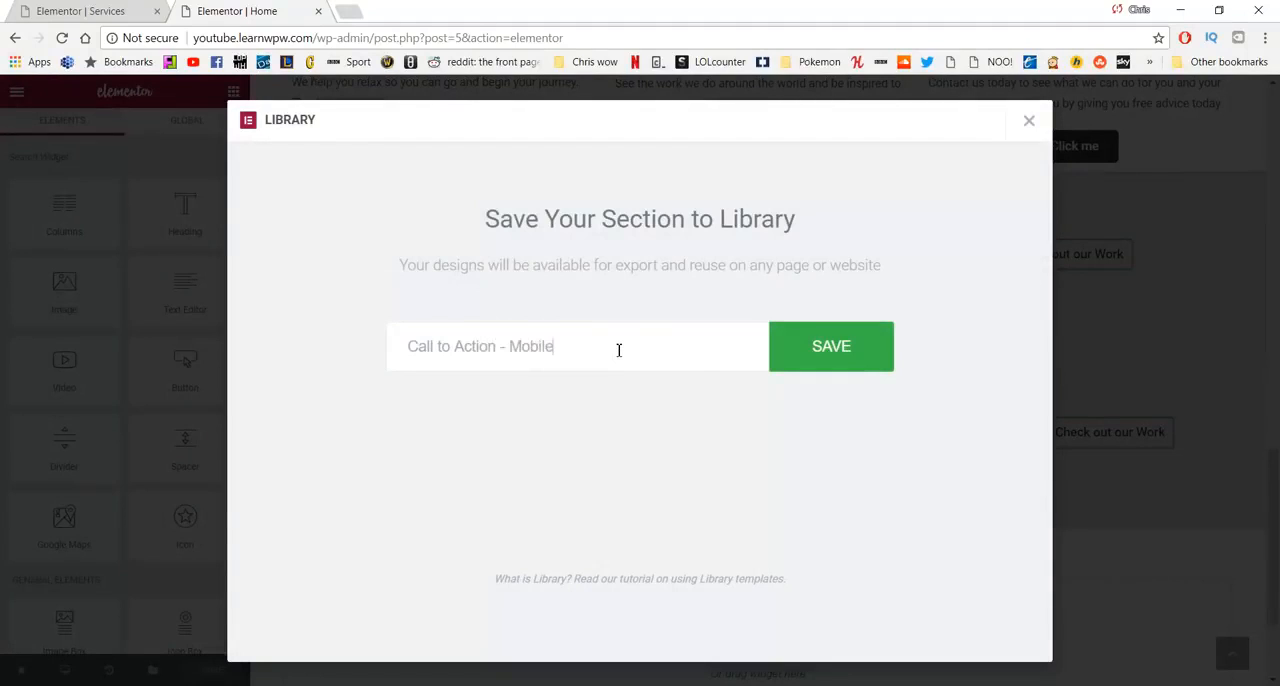
left_click(857, 357)
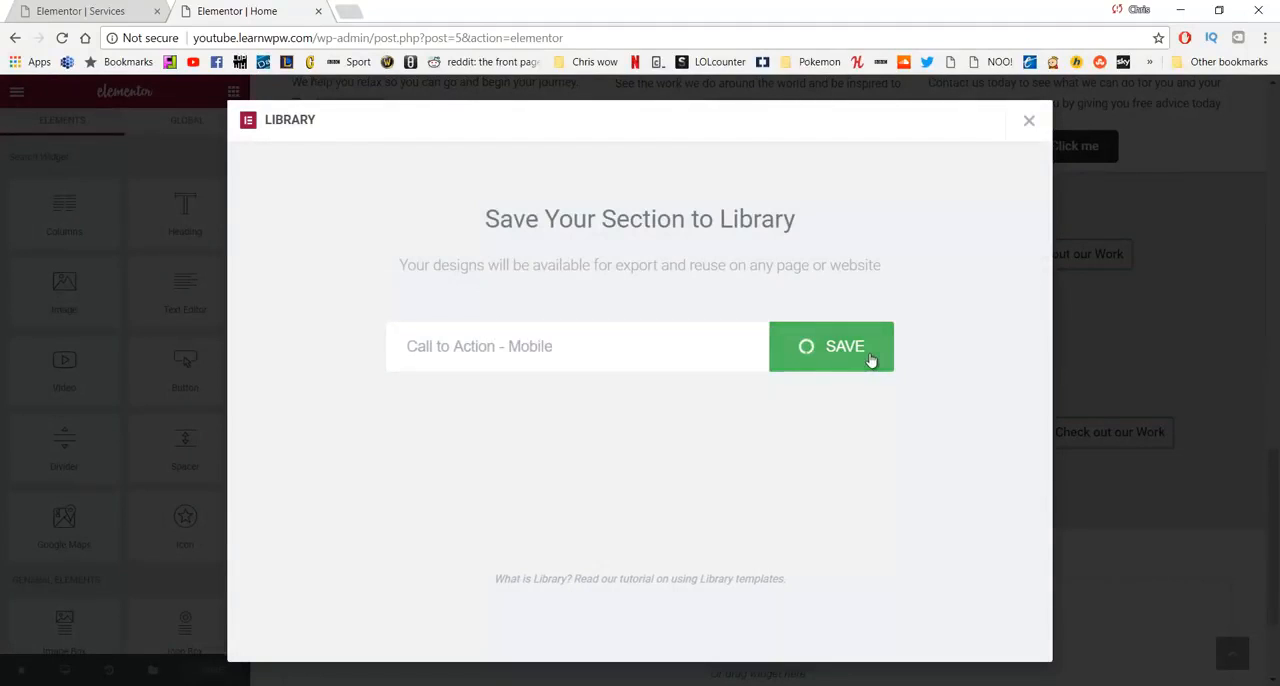
- Close the library, view the live site and open its Services page in the Elementor editor
left_click(1031, 122)
scroll(686, 303, "up", 10)
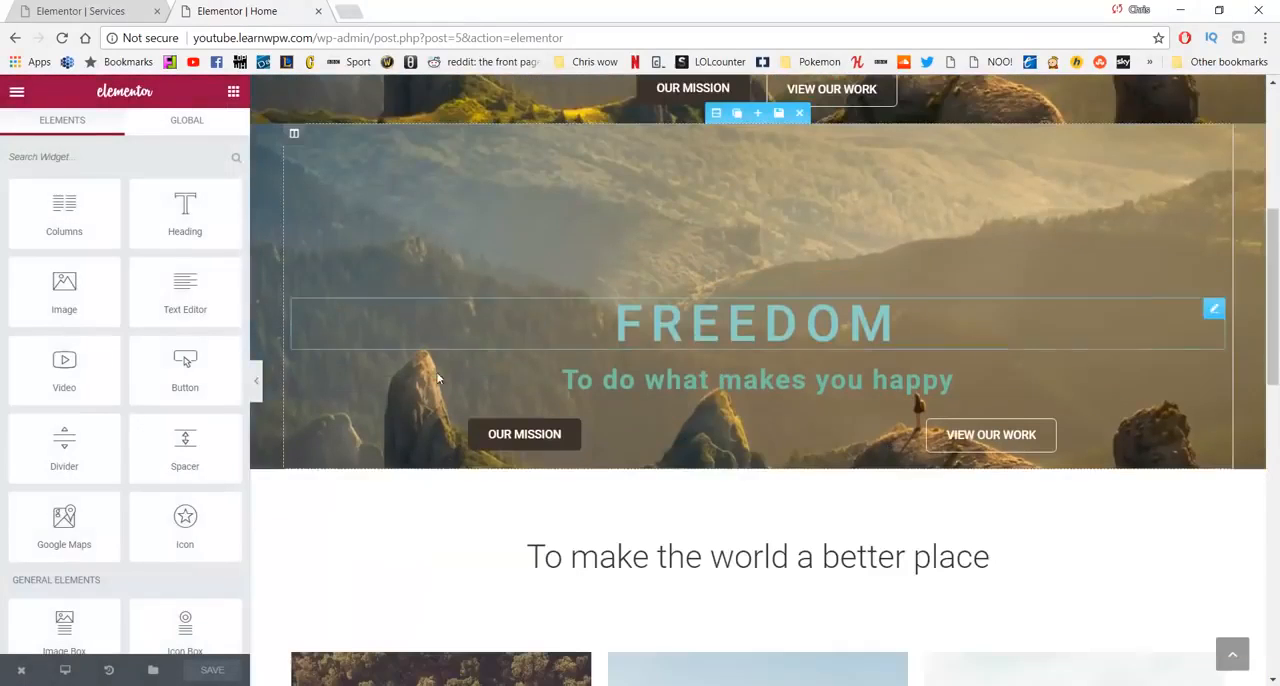
mouse_move(36, 676)
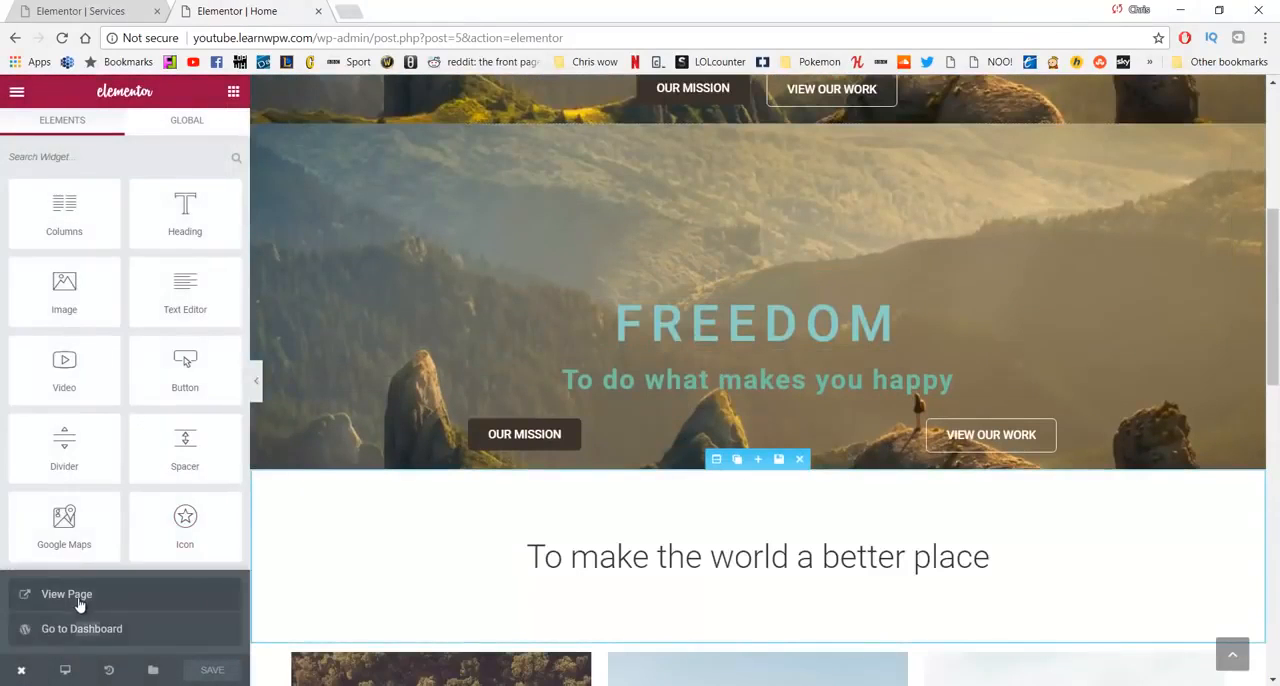
left_click(77, 595)
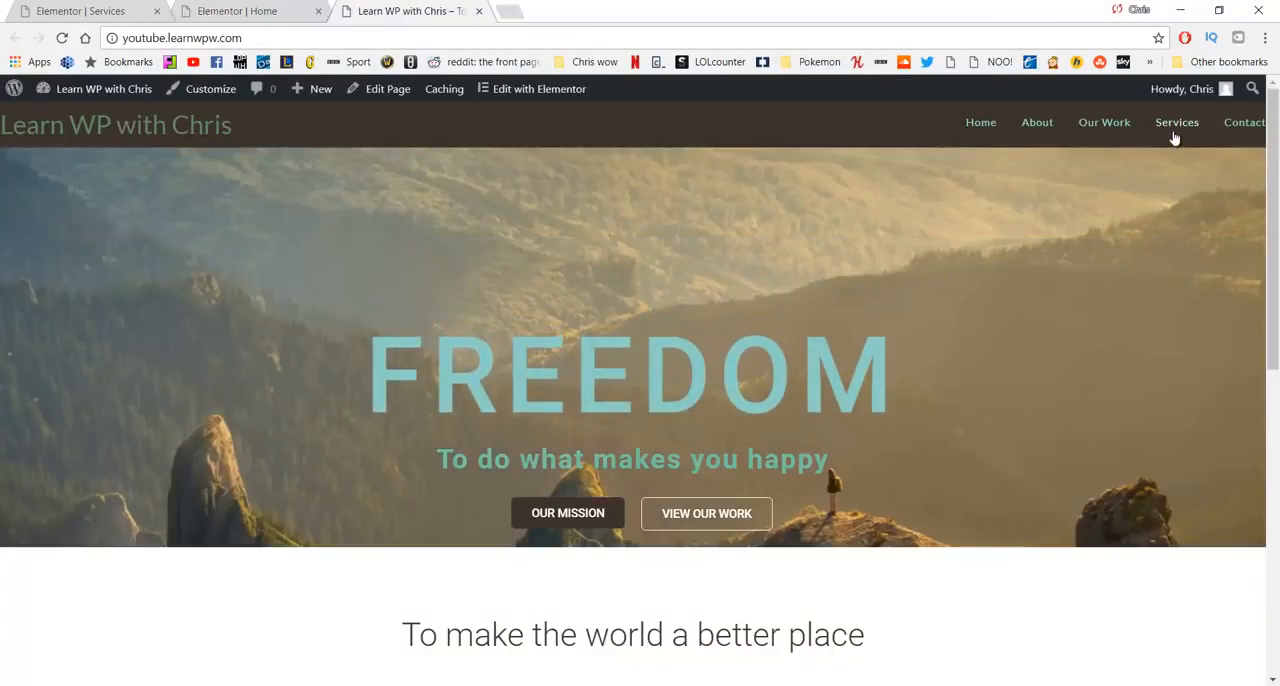
left_click(1174, 133)
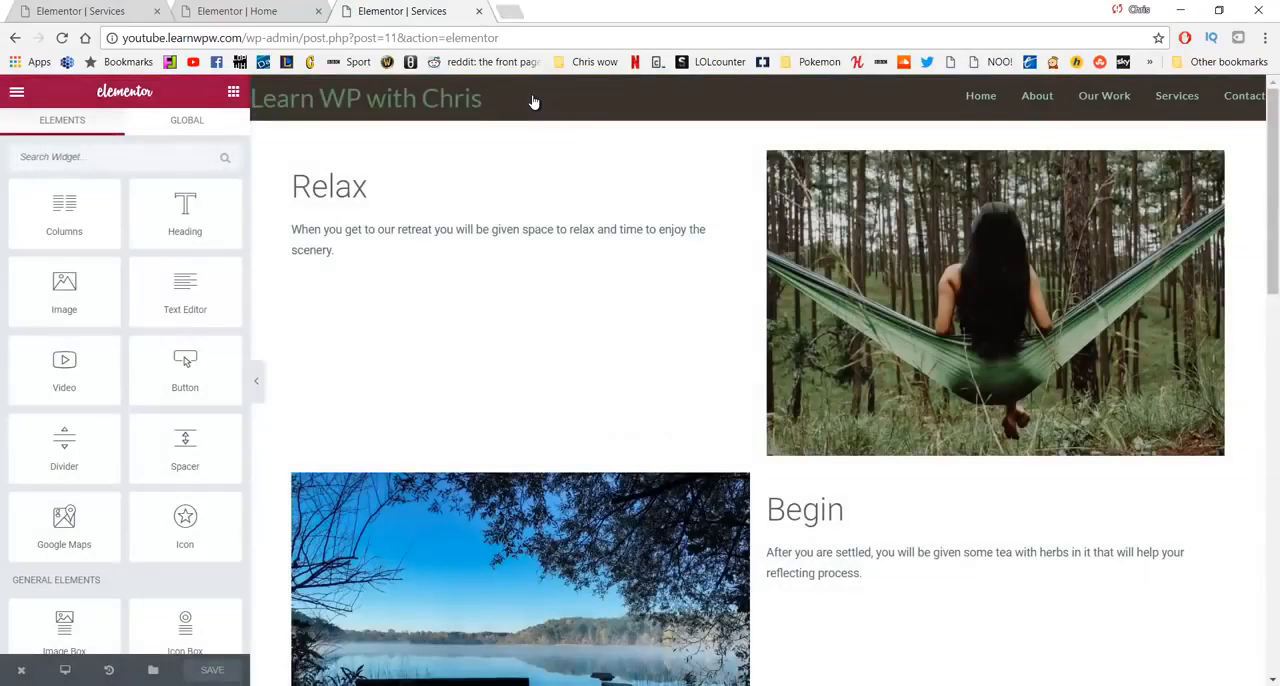
- Insert the saved "Call to Action Bottom" template below the Enjoy section of the Services page
scroll(577, 286, "down", 10)
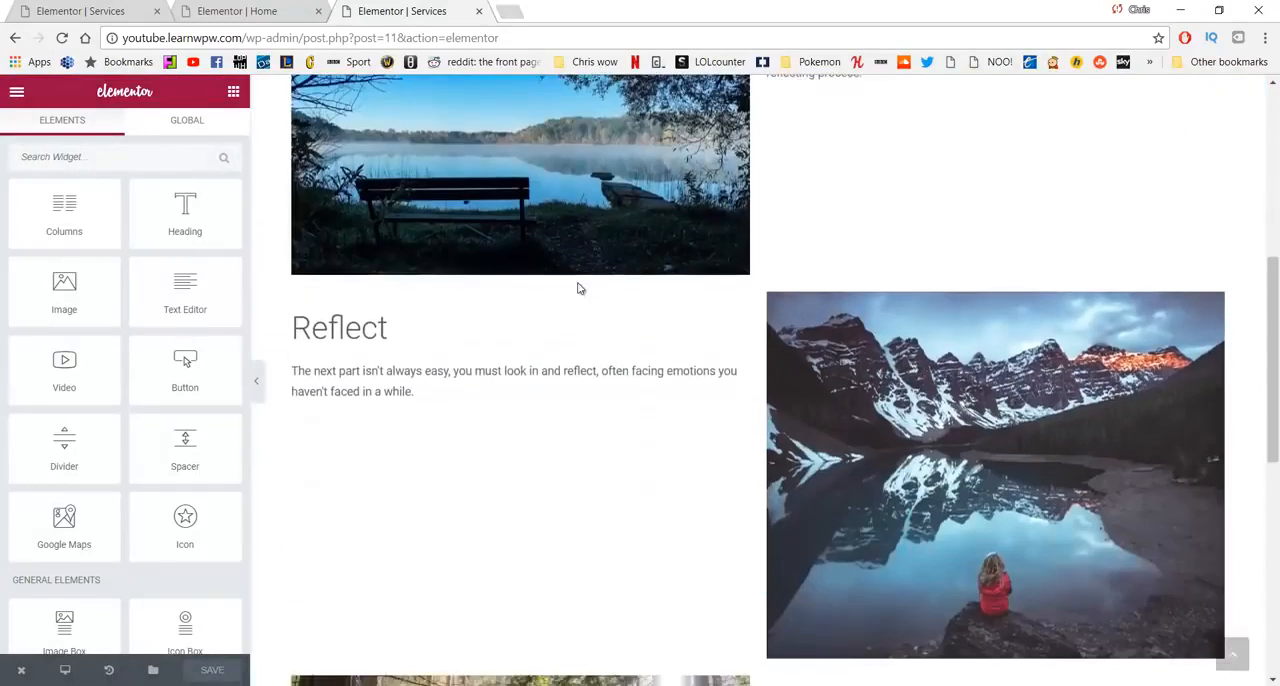
scroll(577, 288, "down", 1)
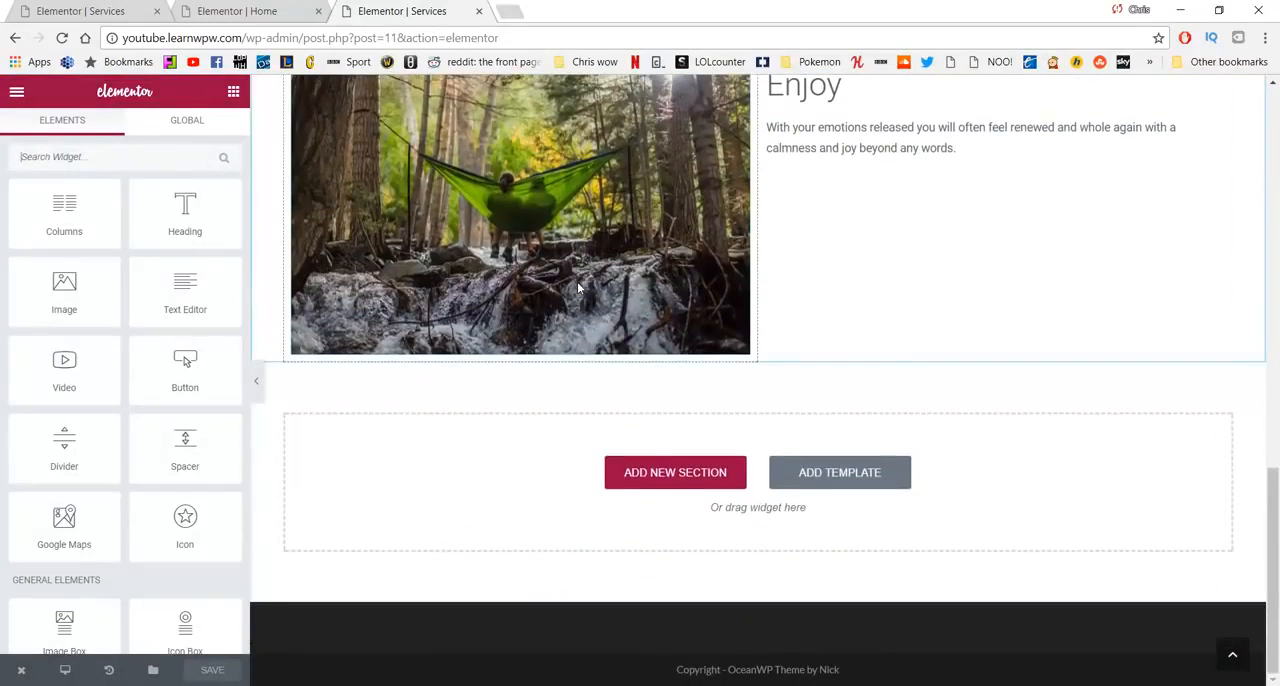
left_click(791, 474)
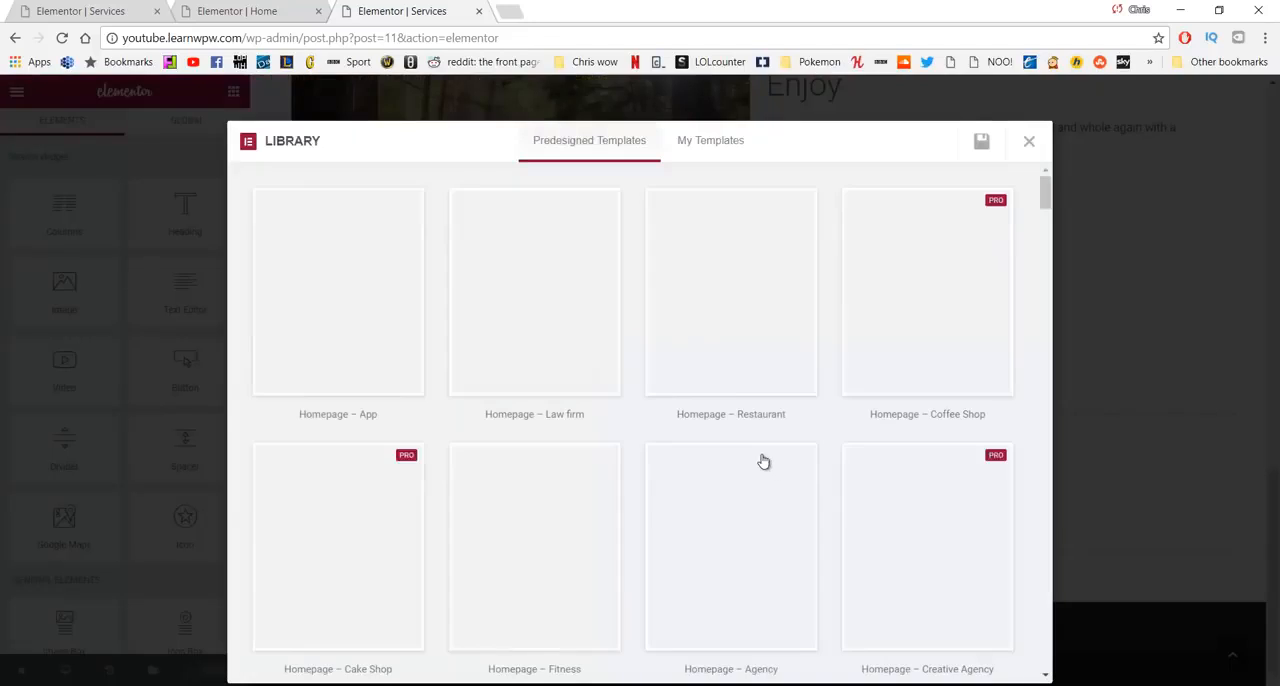
left_click(718, 148)
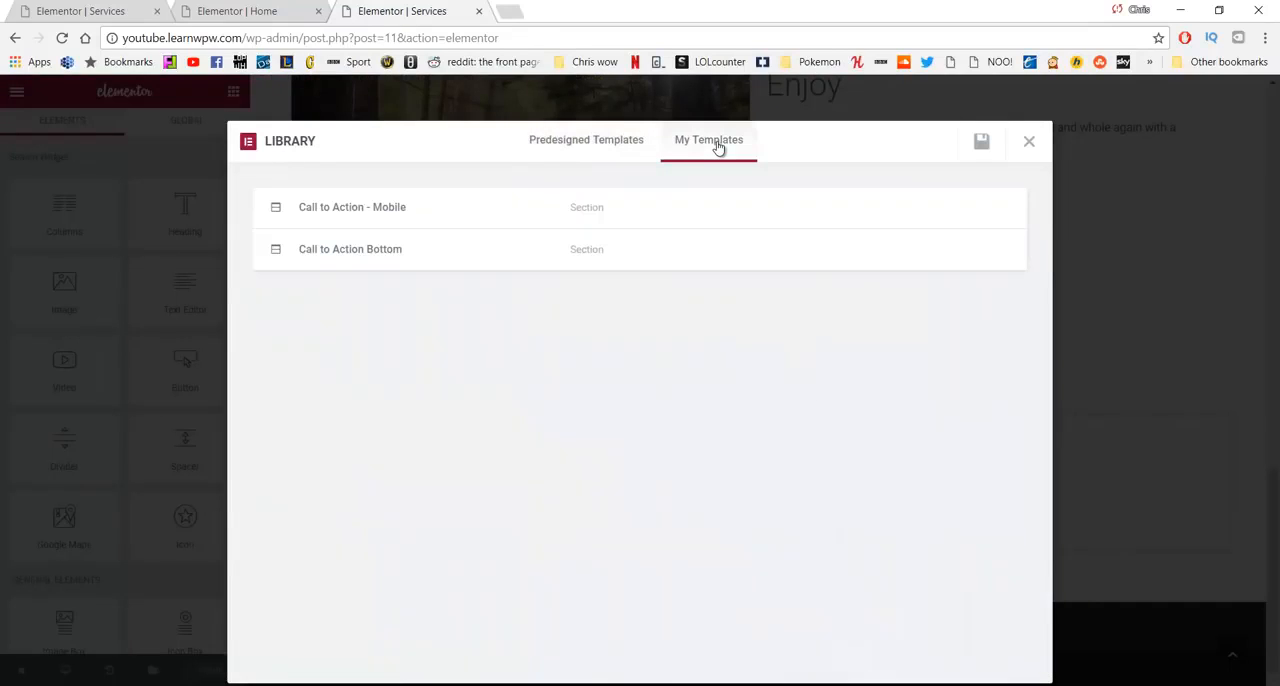
mouse_move(474, 254)
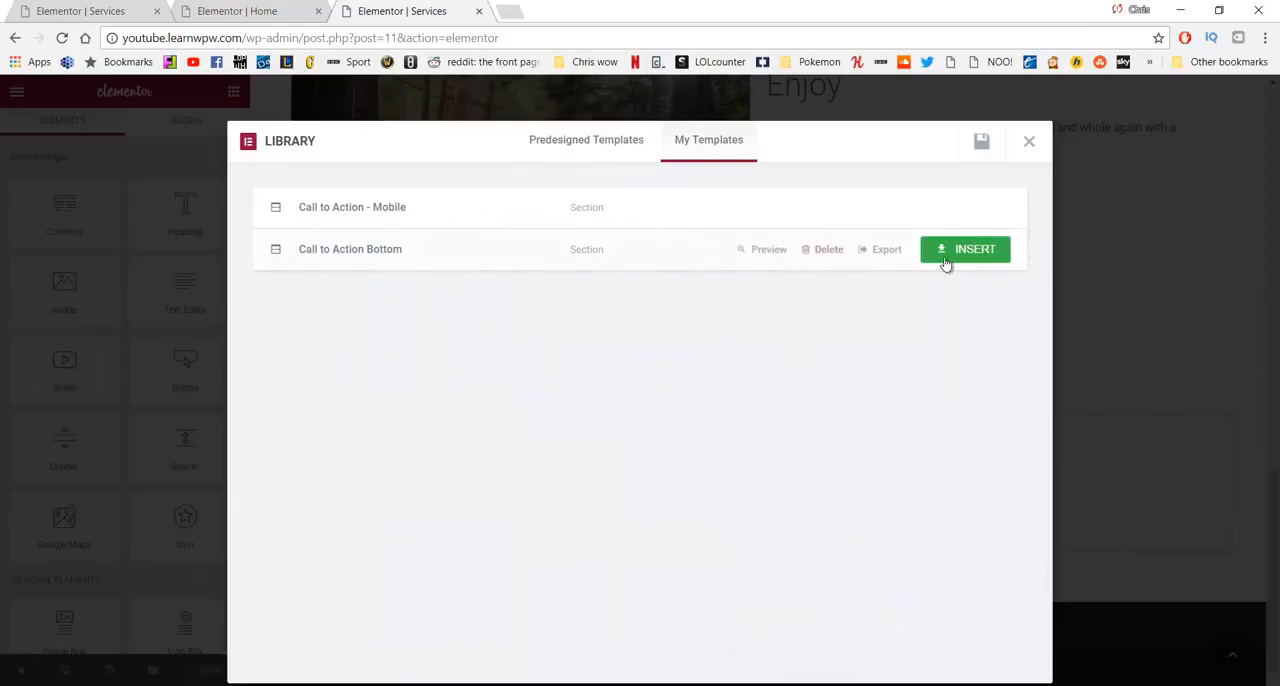
left_click(976, 254)
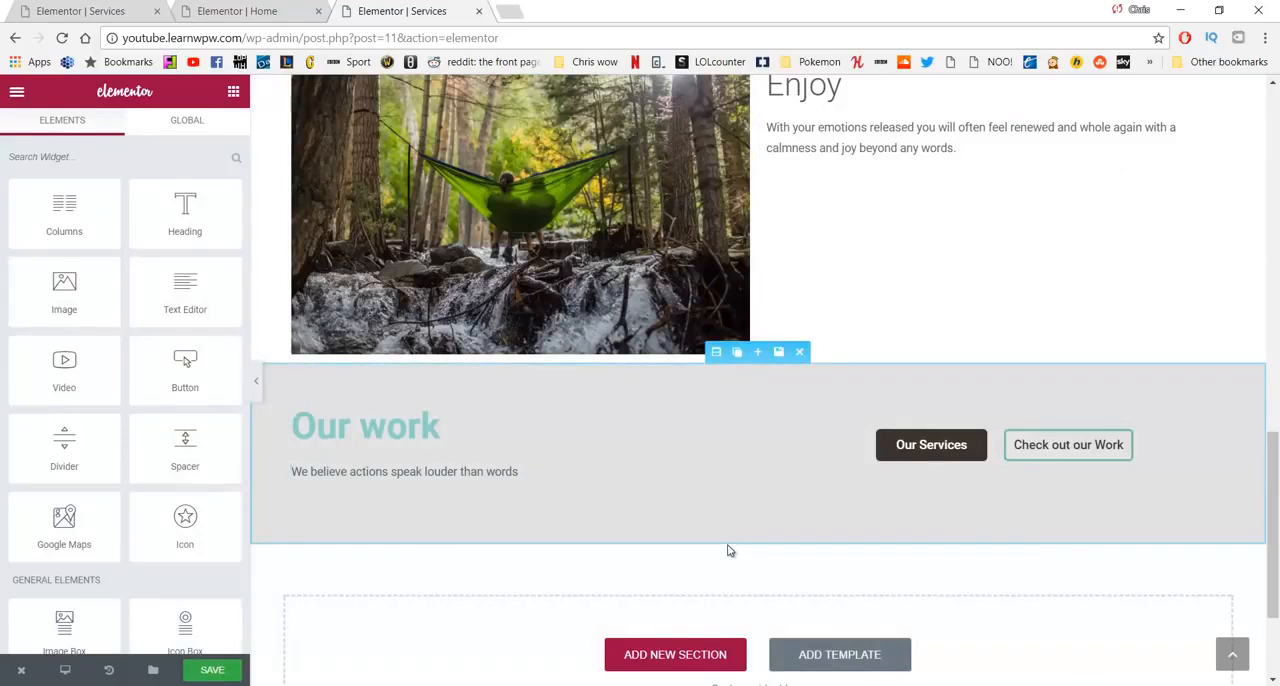
- Insert the saved "Call to Action - Mobile" template below the Our work section at the end of the page
scroll(802, 613, "down", 2)
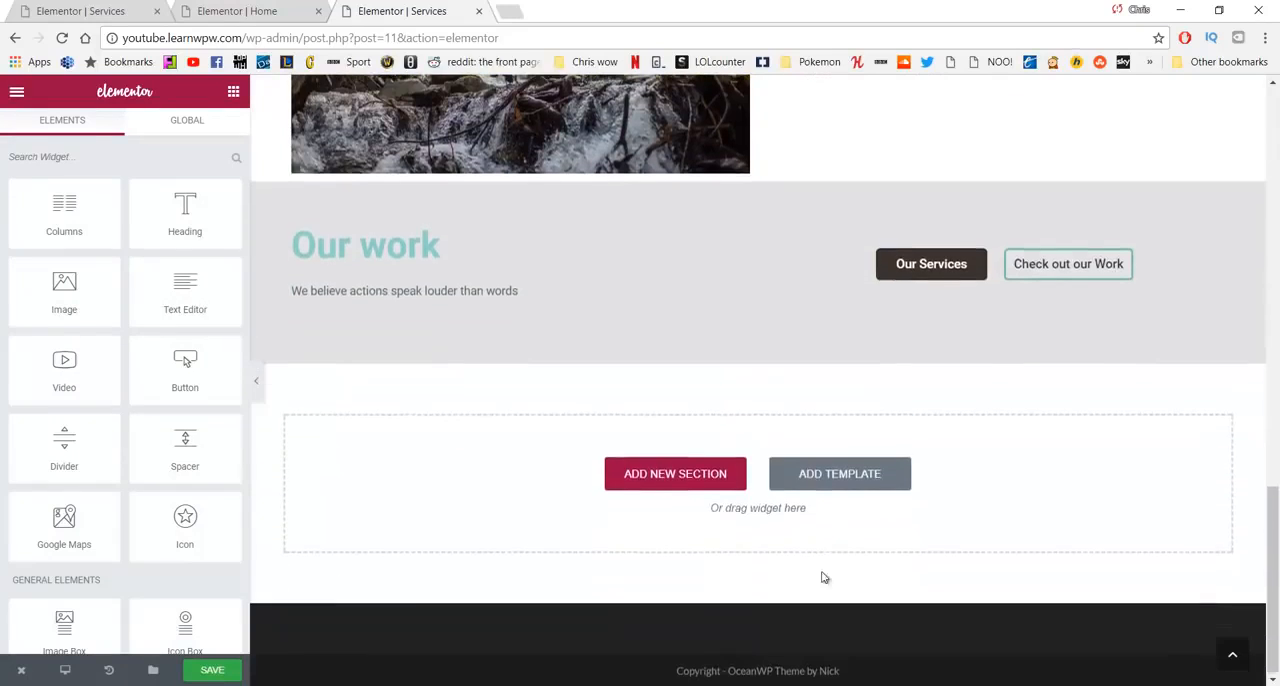
left_click(832, 472)
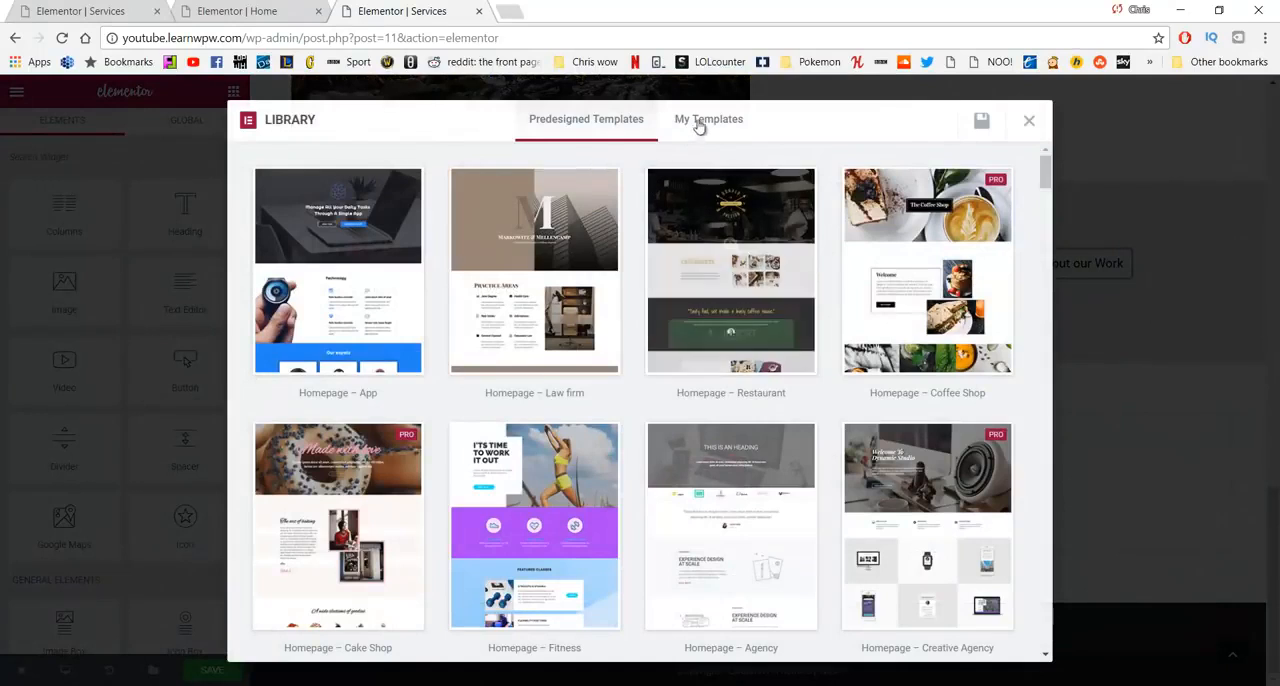
left_click(705, 120)
mouse_move(428, 192)
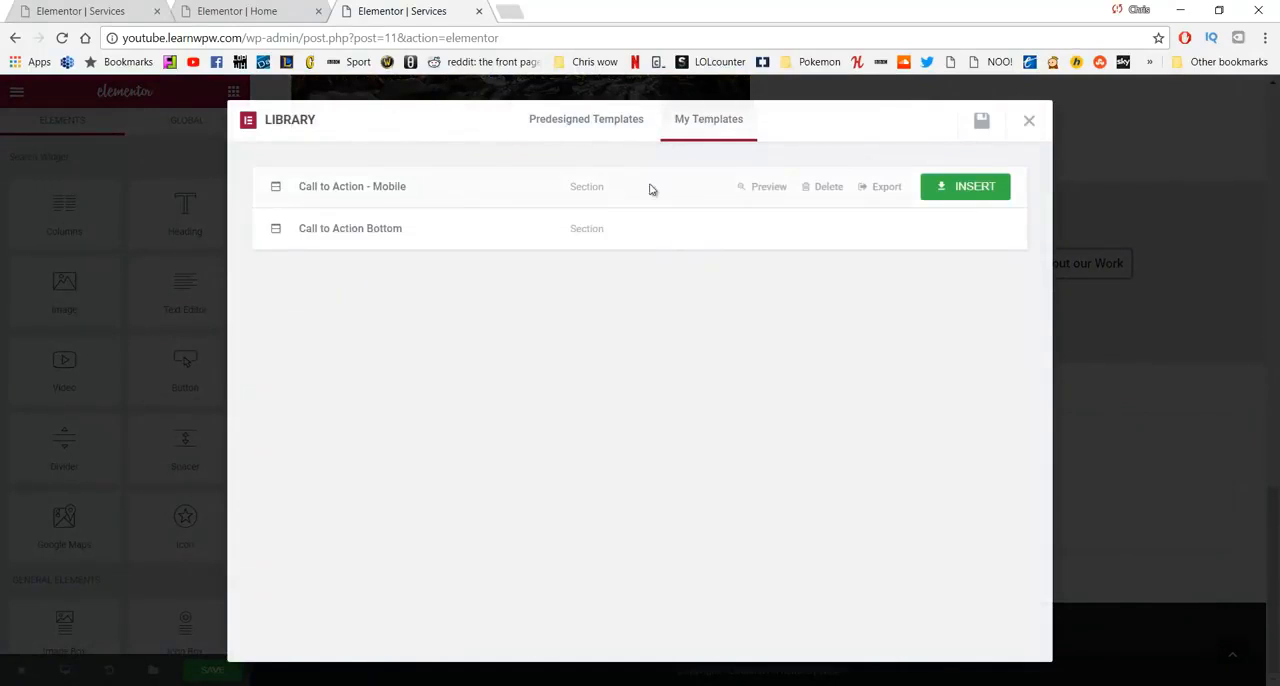
left_click(985, 187)
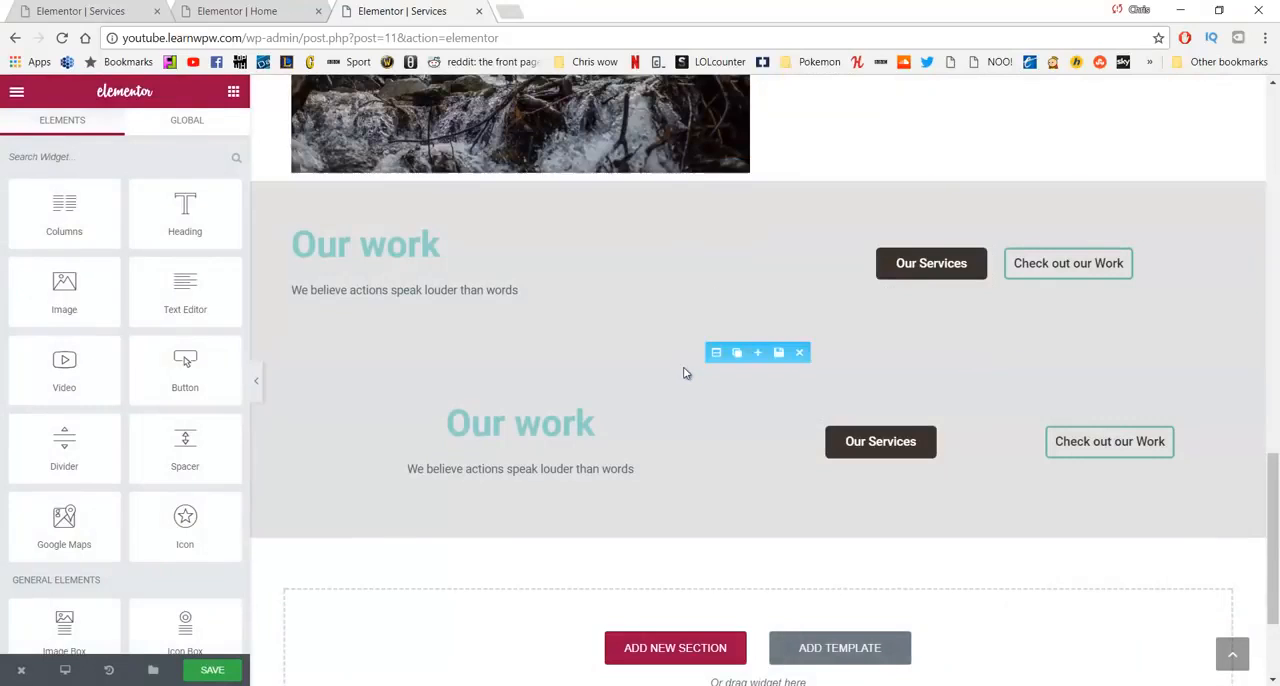
- Check the responsive visibility settings of the lower, centered Our work section and save the page
left_click(716, 353)
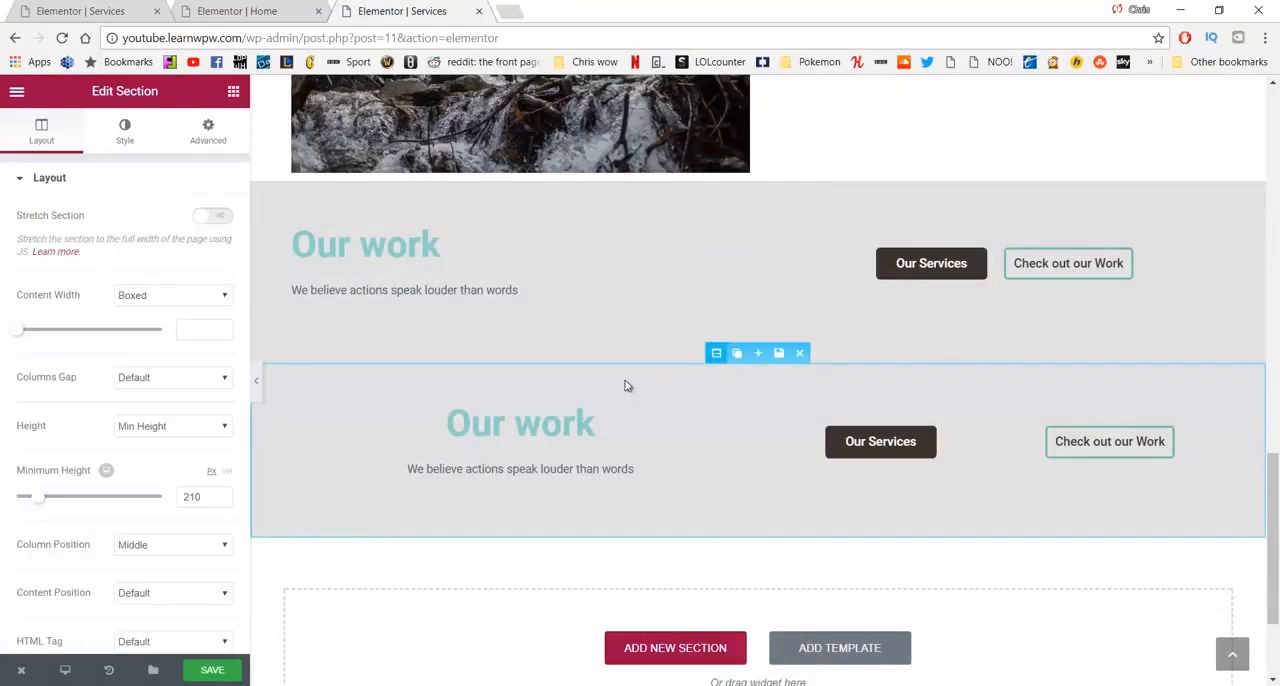
scroll(160, 259, "down", 4)
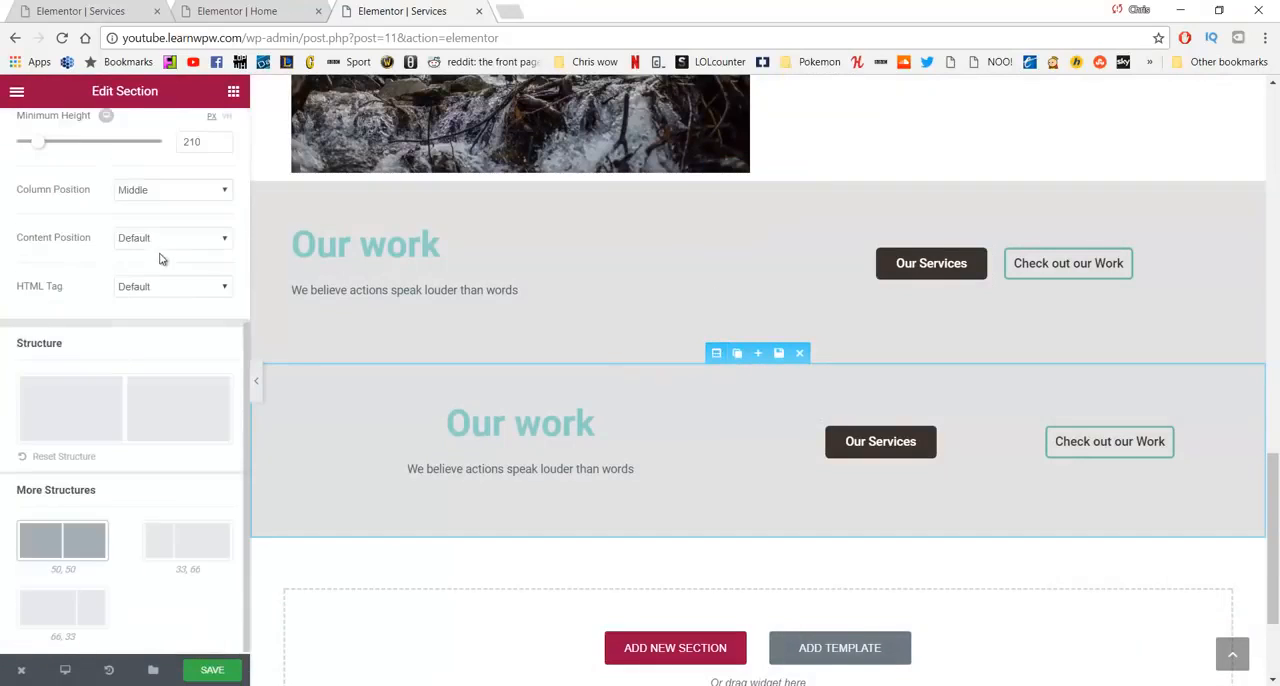
scroll(206, 157, "up", 5)
left_click(209, 131)
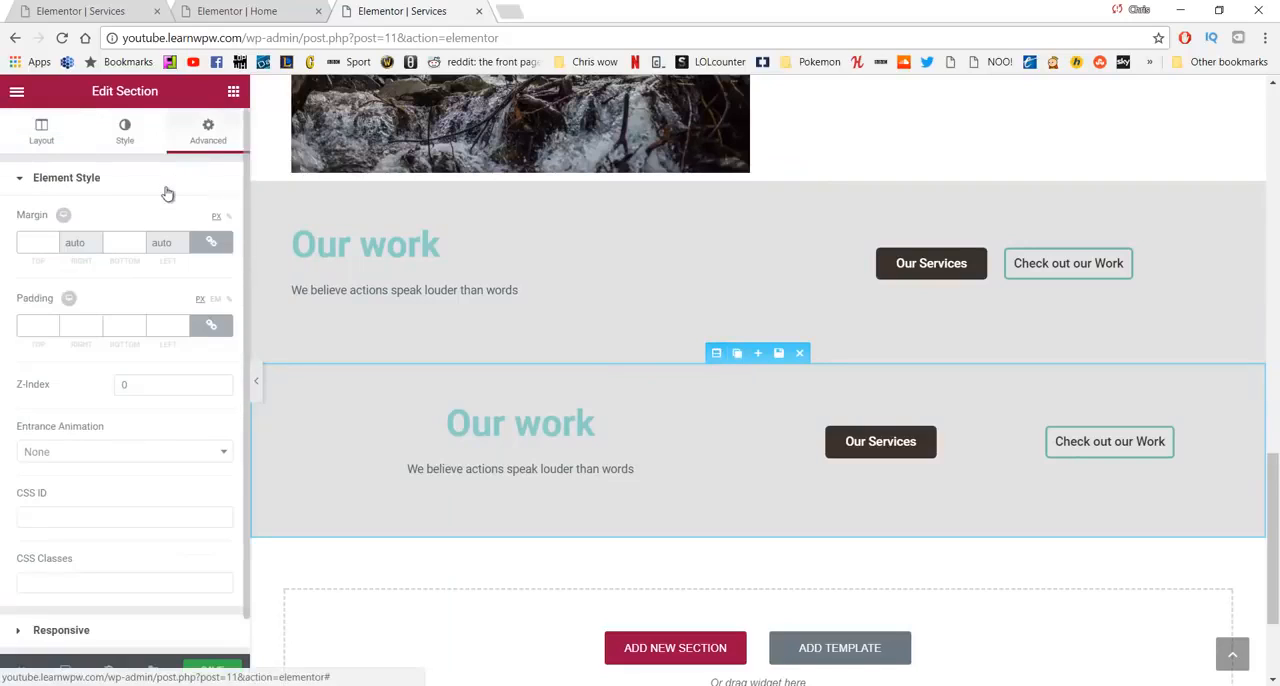
scroll(140, 242, "down", 1)
left_click(122, 598)
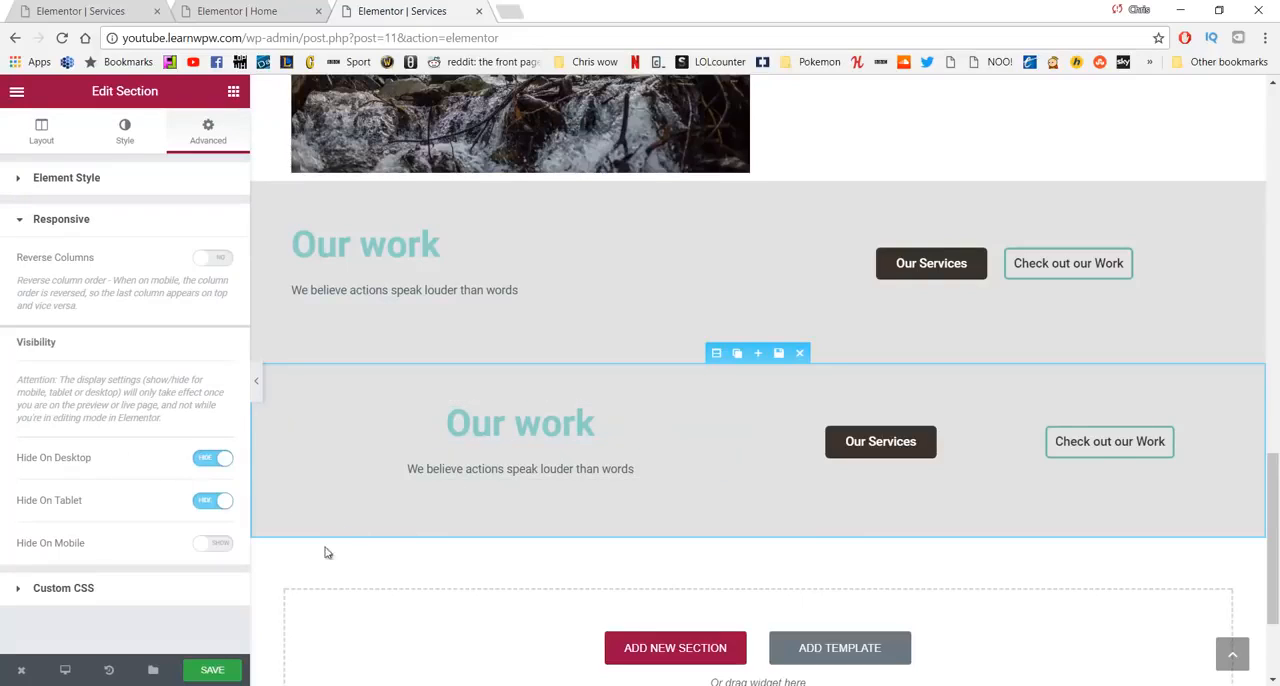
left_click(219, 672)
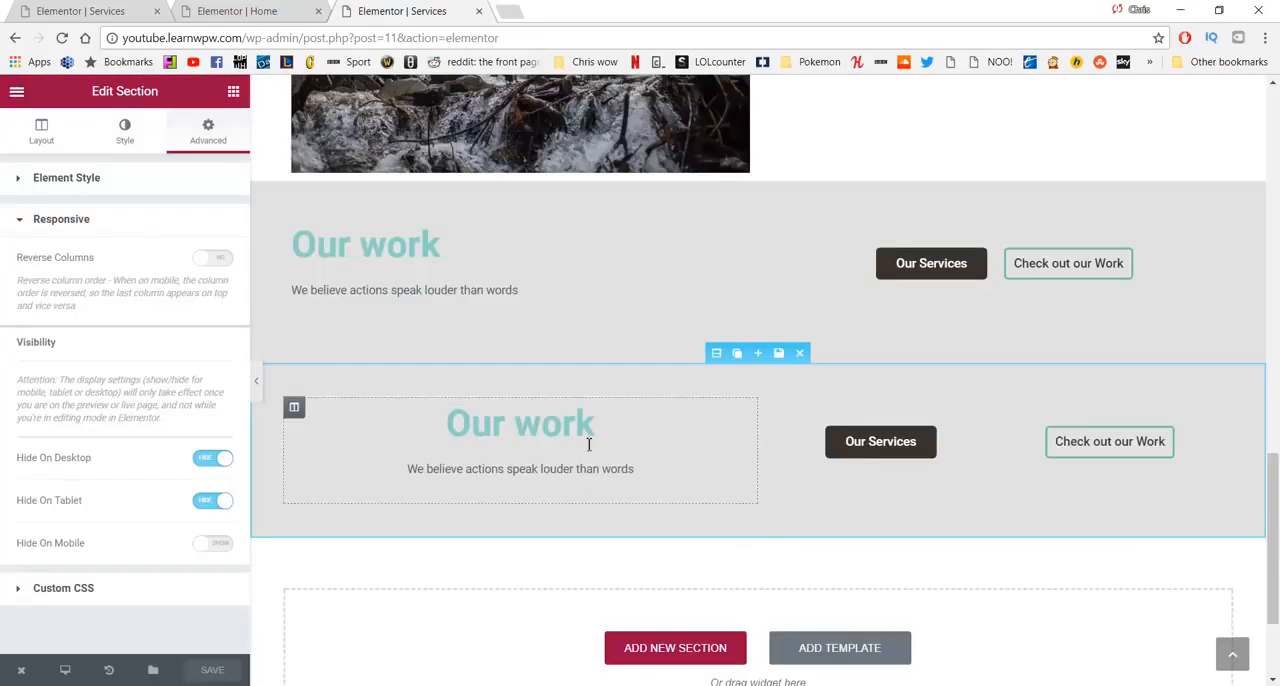
- Change the background color of the upper Our work section to white
scroll(828, 414, "up", 3)
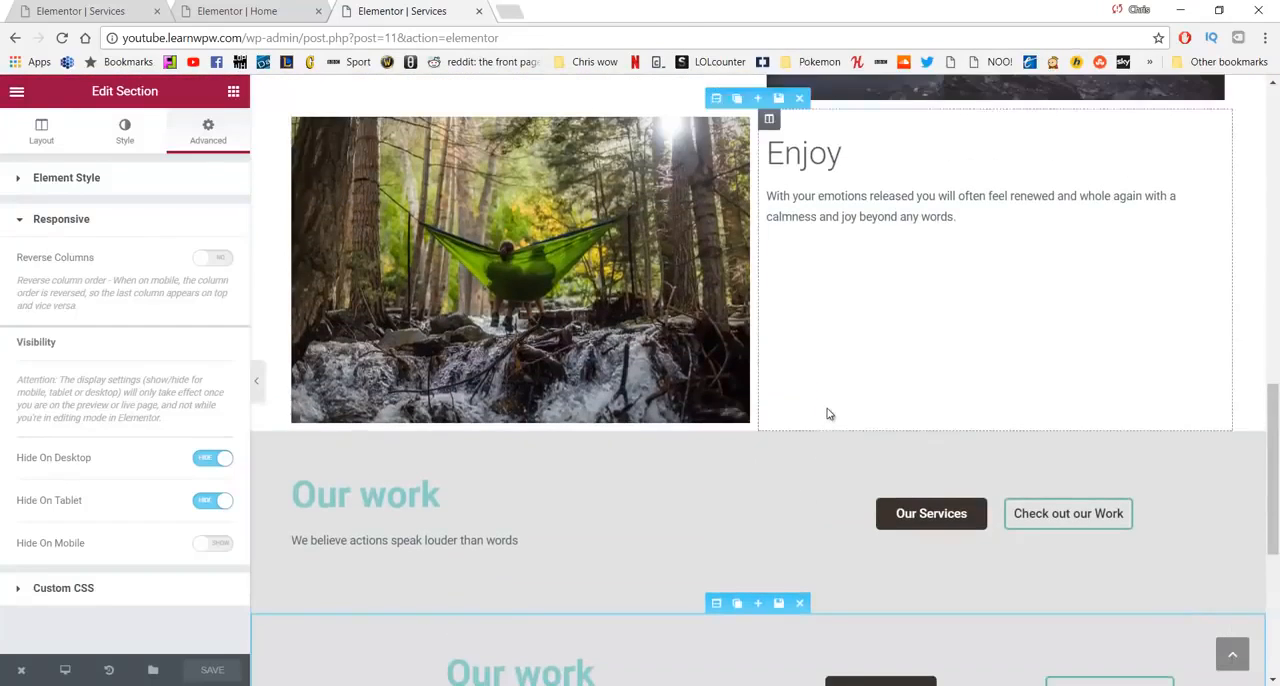
scroll(828, 414, "down", 3)
scroll(828, 414, "up", 2)
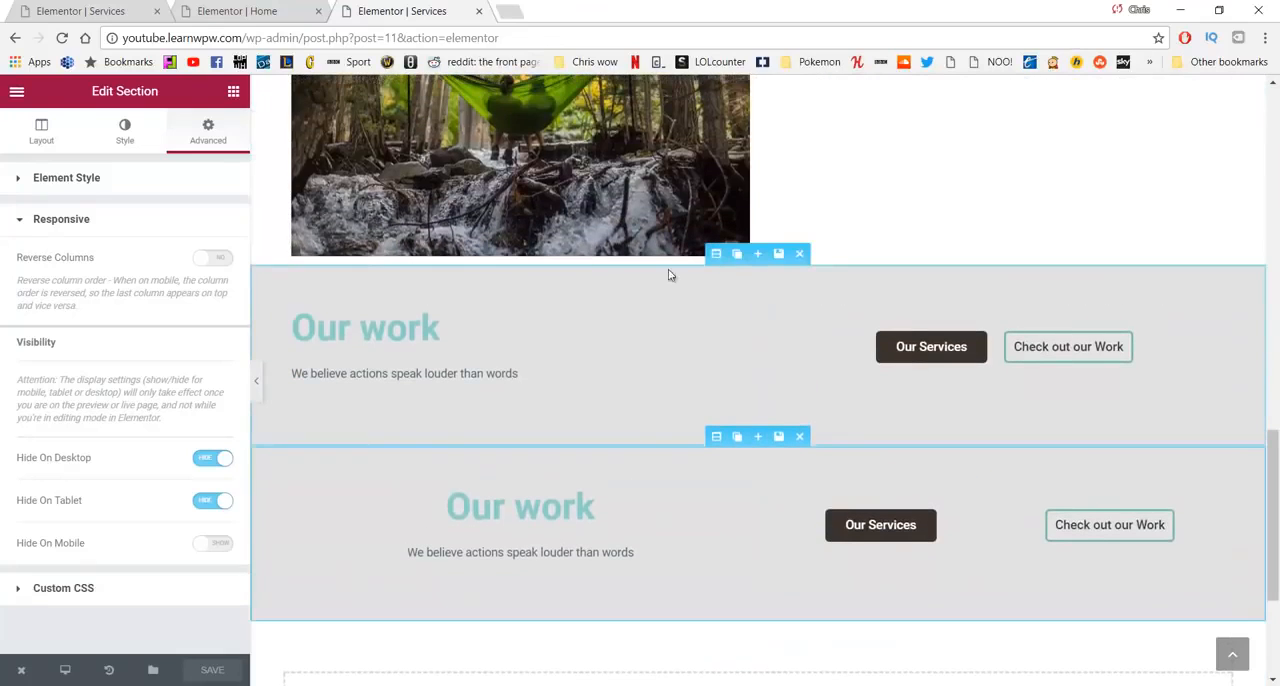
left_click(716, 255)
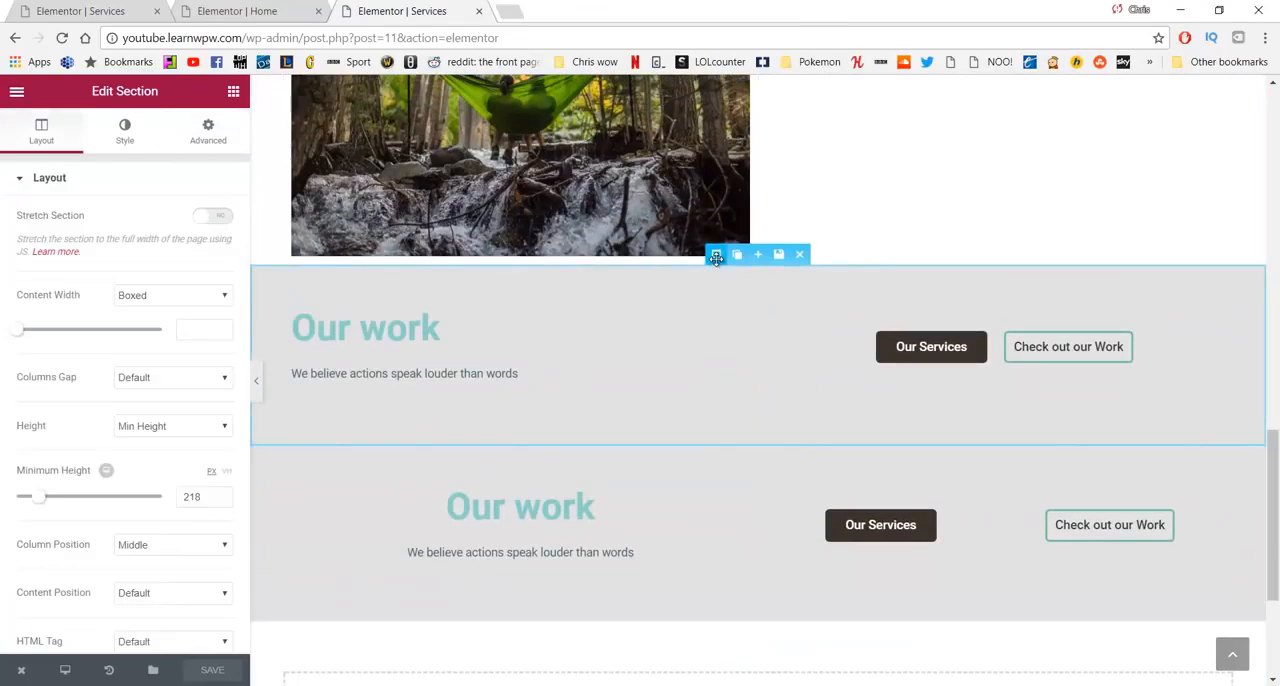
left_click(122, 138)
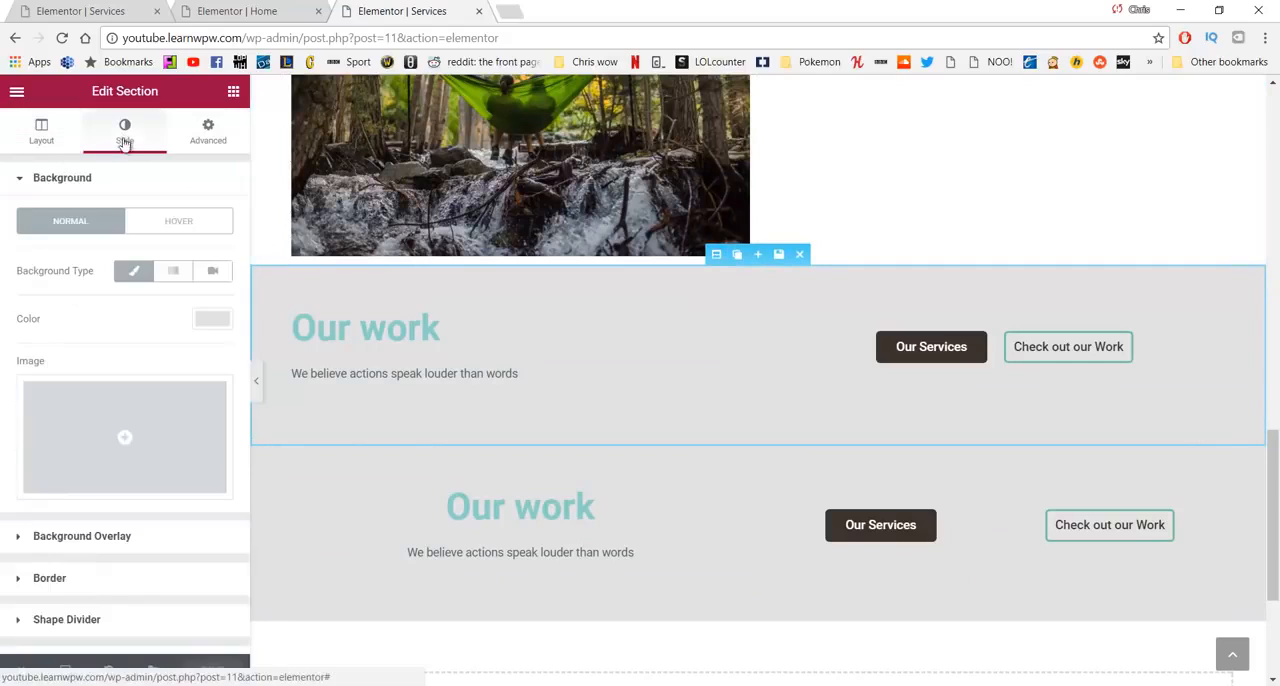
left_click(209, 322)
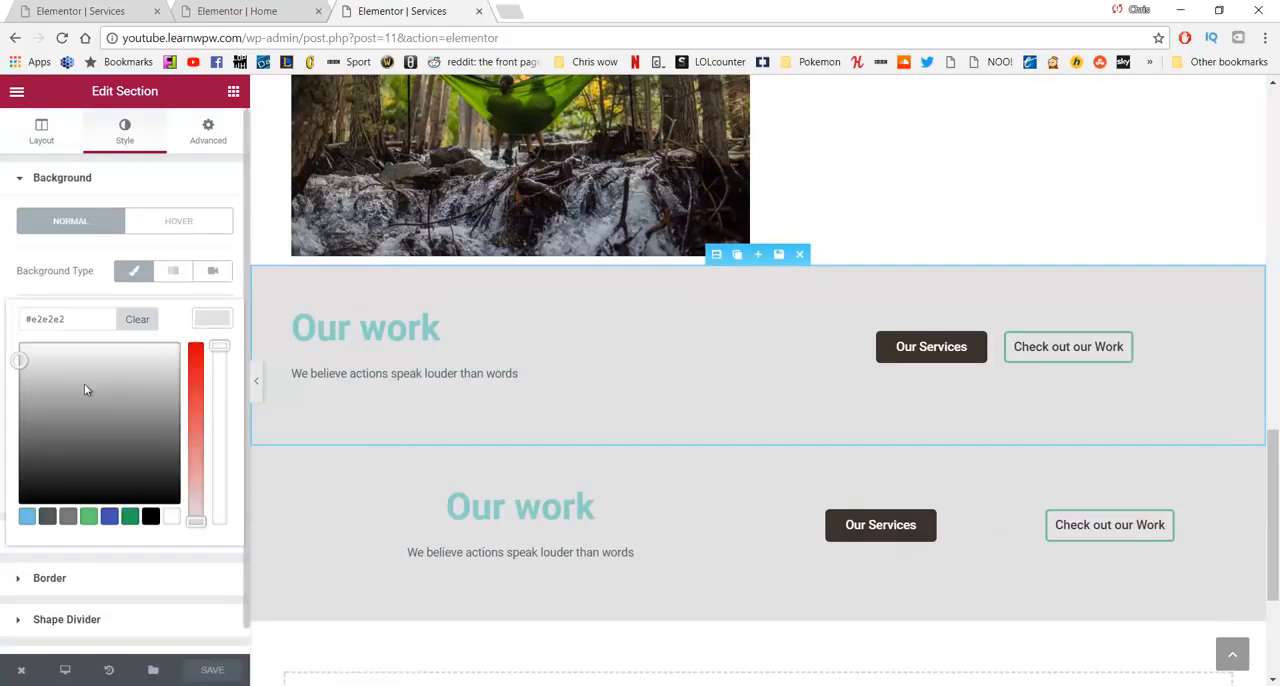
left_click_drag(63, 384, 3, 335)
left_click(4, 324)
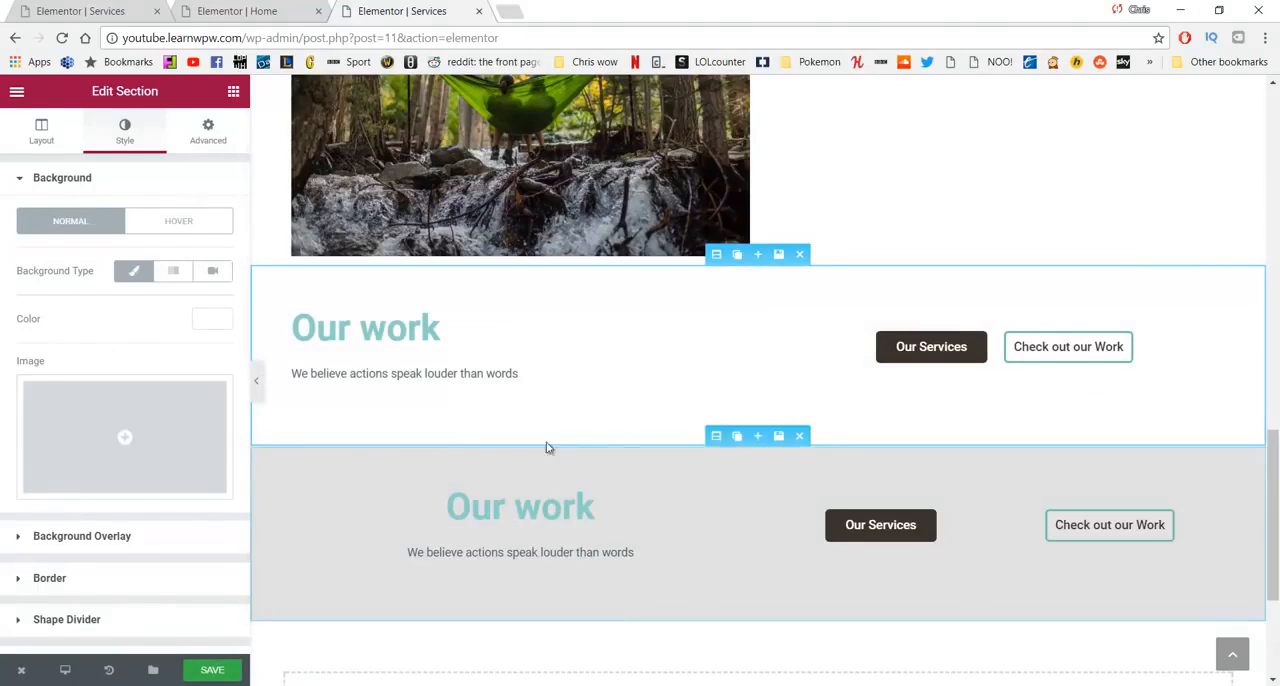
- Clear the background color of the lower, centered Our work section
left_click(712, 442)
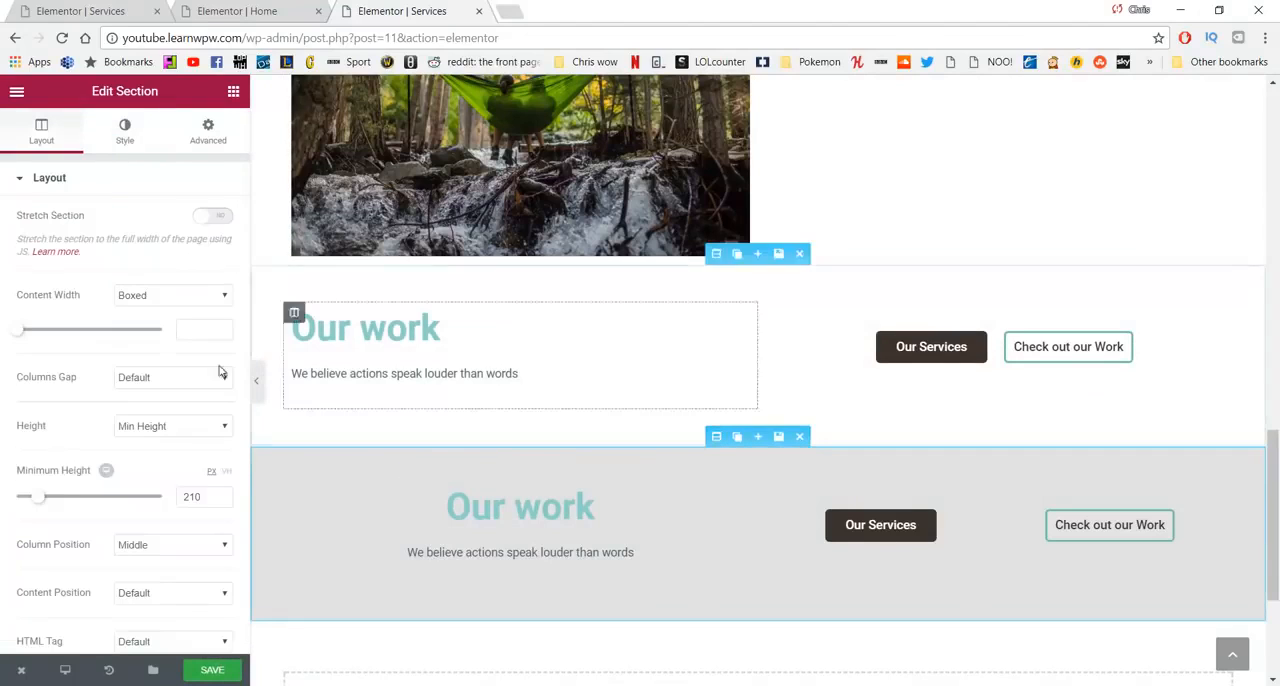
left_click(128, 136)
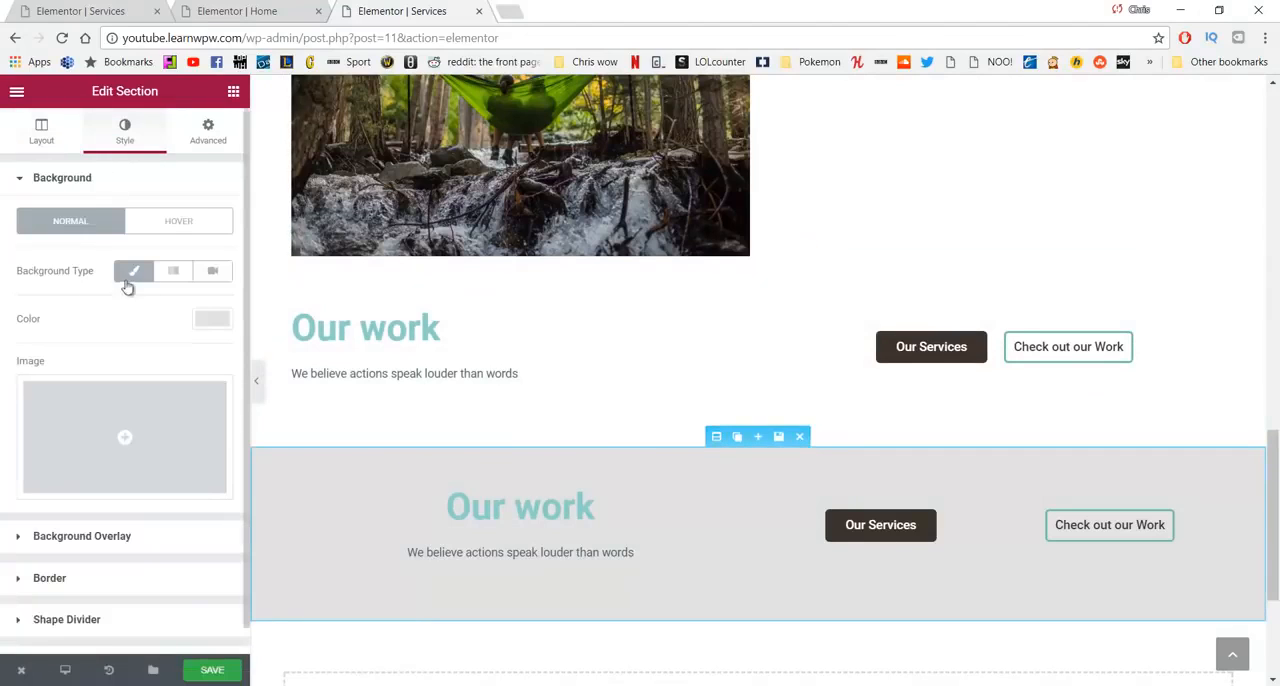
left_click(212, 318)
left_click(137, 317)
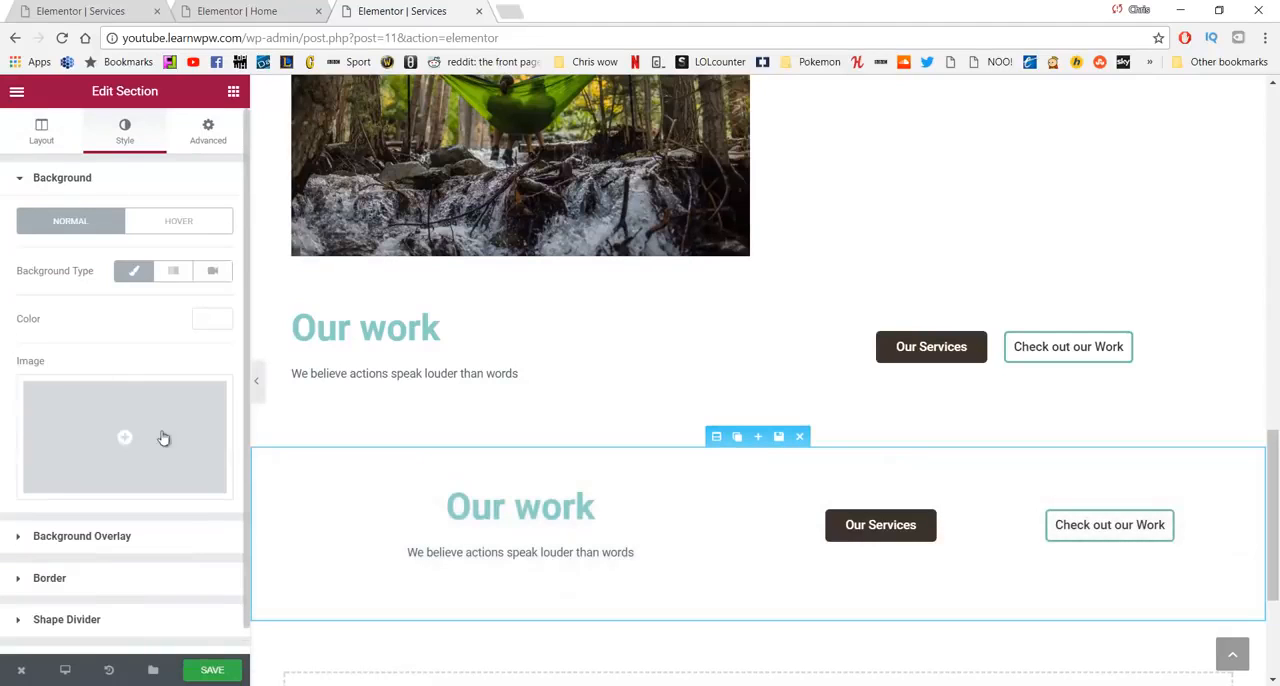
- Change the heading of the upper call-to-action section to "Schedule a Visit"
left_click(417, 338)
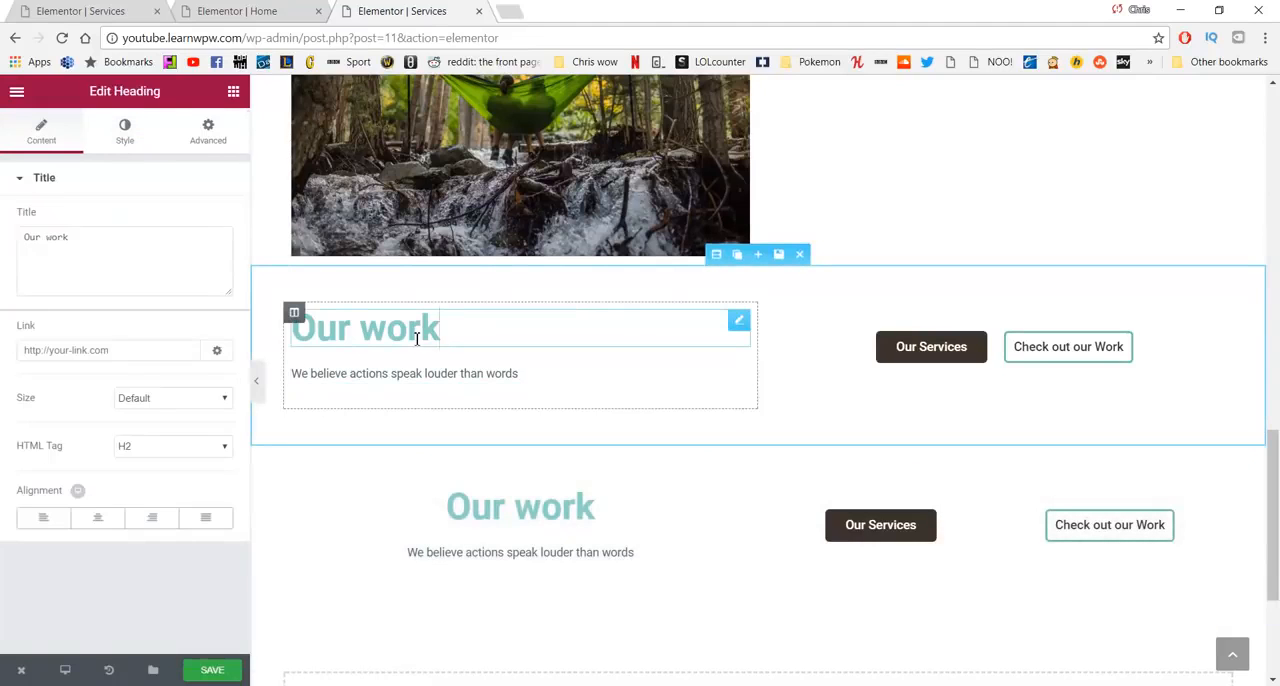
left_click_drag(445, 335, 305, 336)
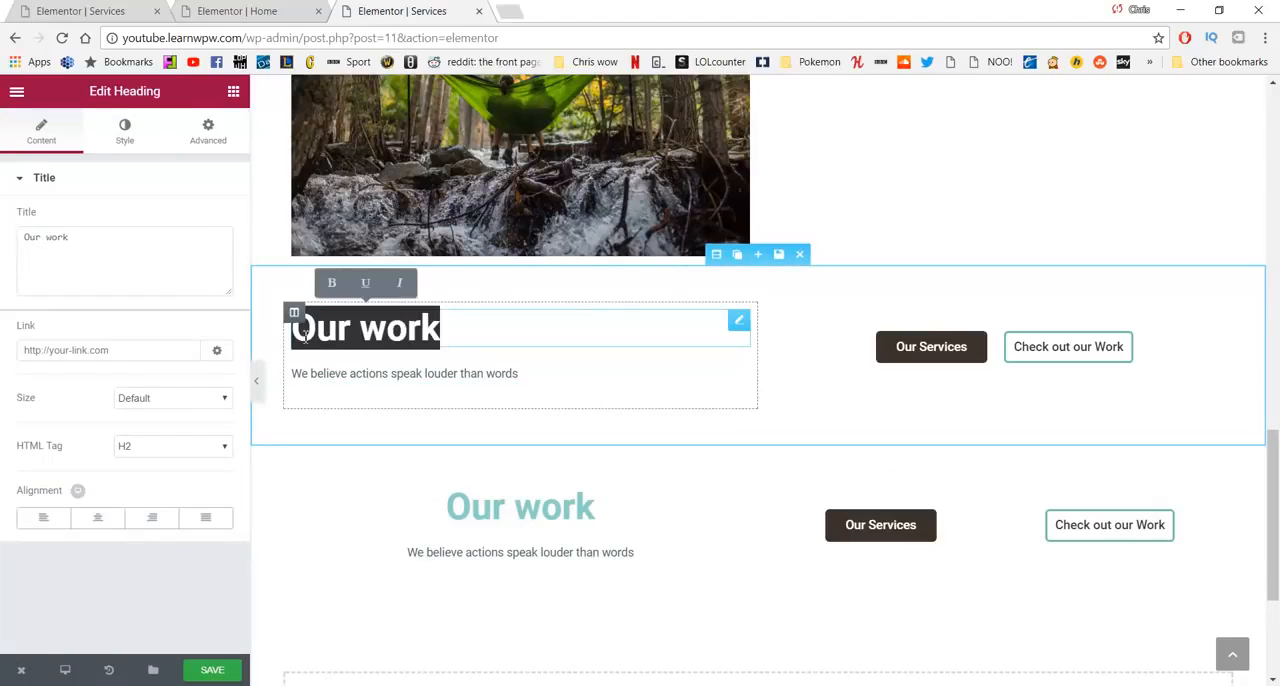
left_click(143, 277)
triple_click(149, 277)
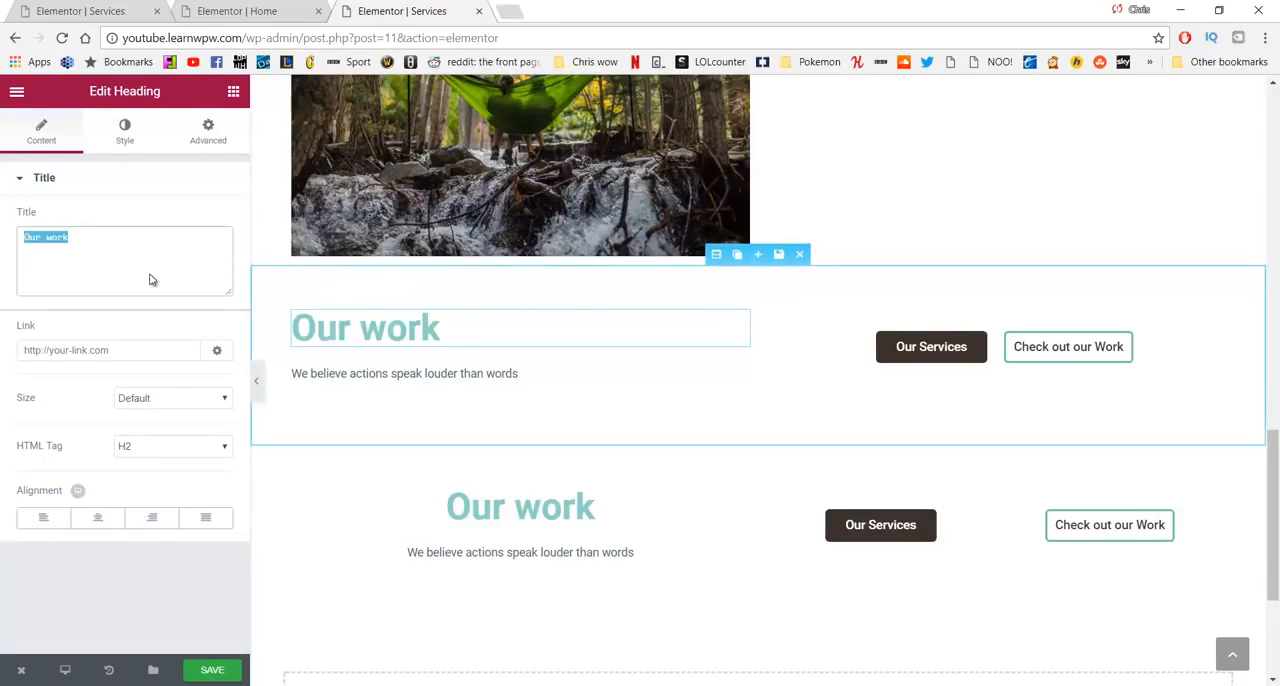
type("Schedule a Visit")
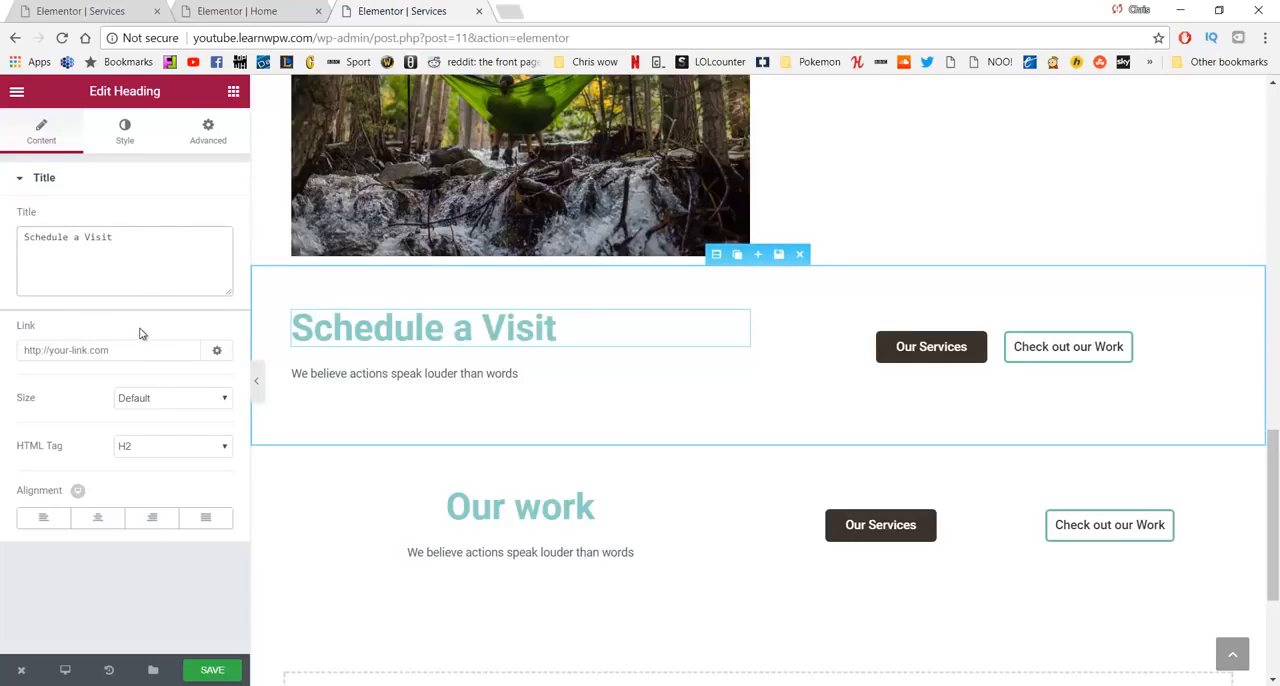
- Replace the text under the Schedule a Visit heading with "Call or email to schedule a 3 day retreat or check out our work"
left_click(522, 374)
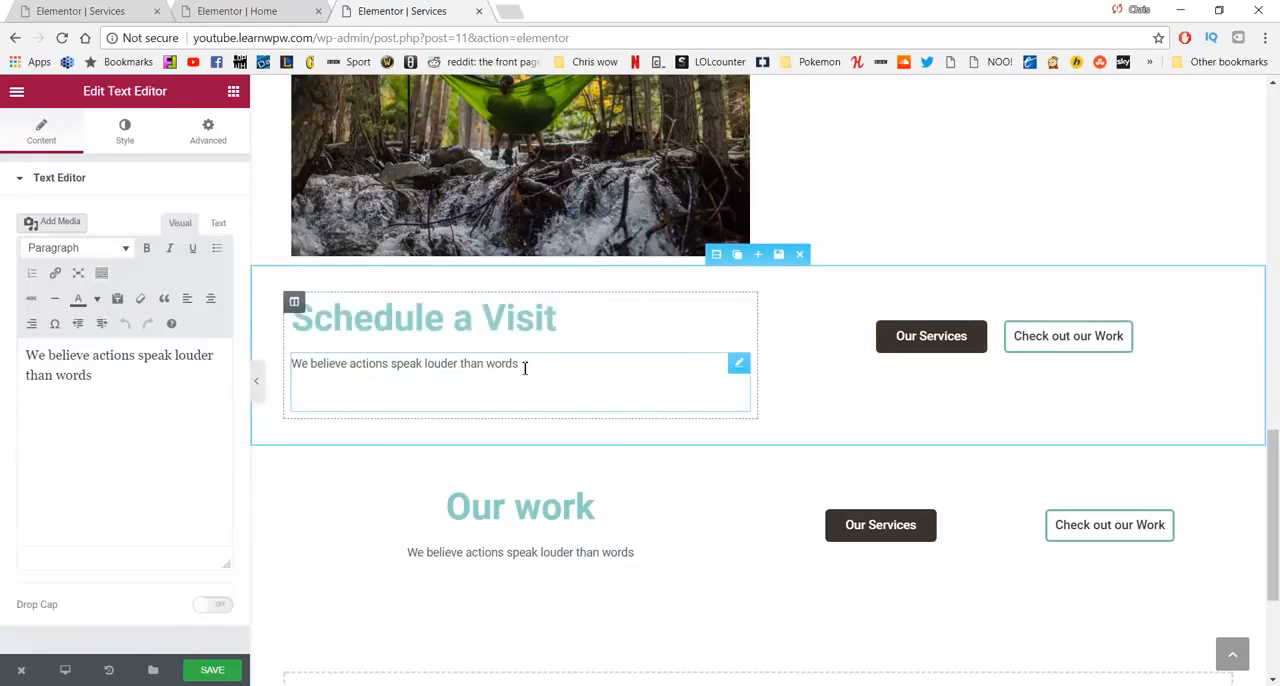
left_click_drag(524, 368, 291, 366)
left_click_drag(93, 376, 62, 345)
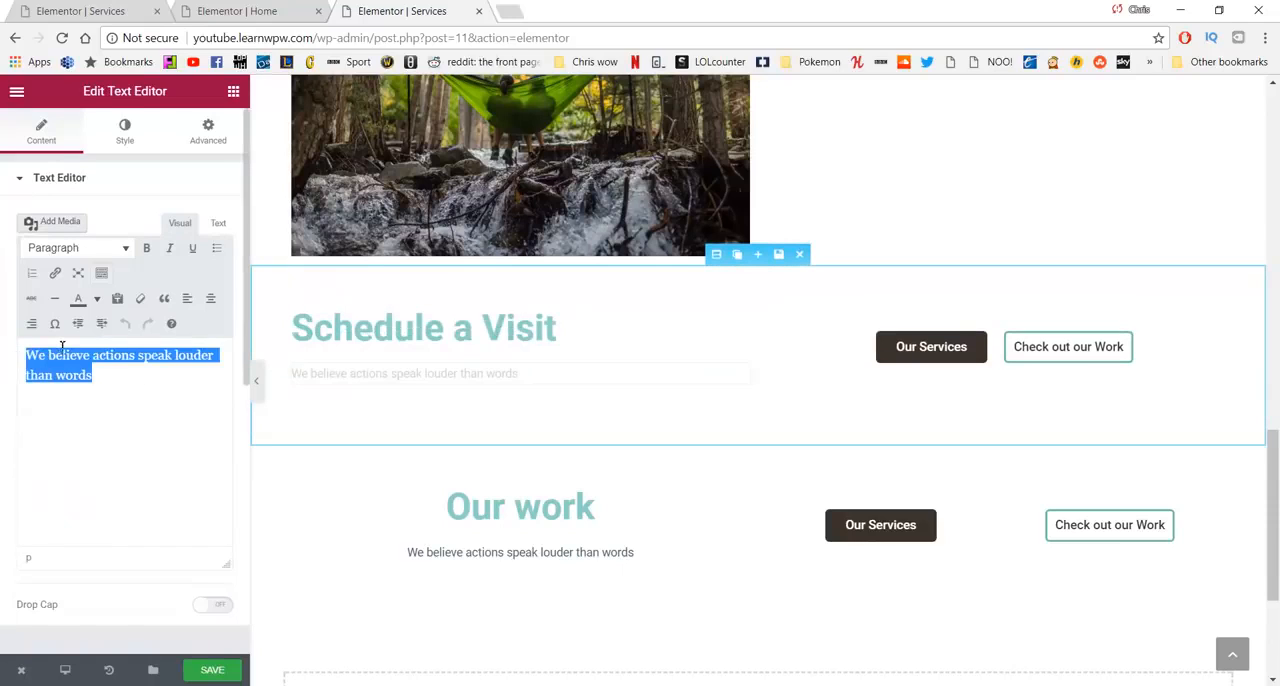
type("Call or email to schedule a 3 day retreat or check out our work")
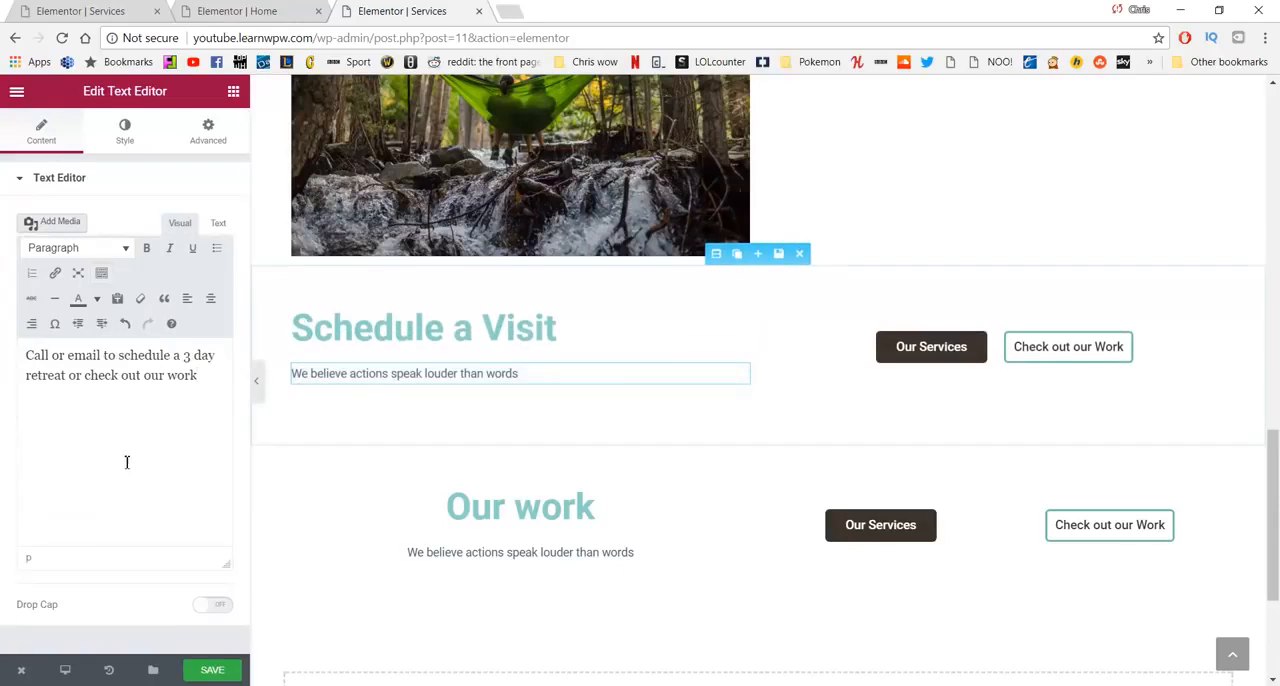
left_click(121, 375)
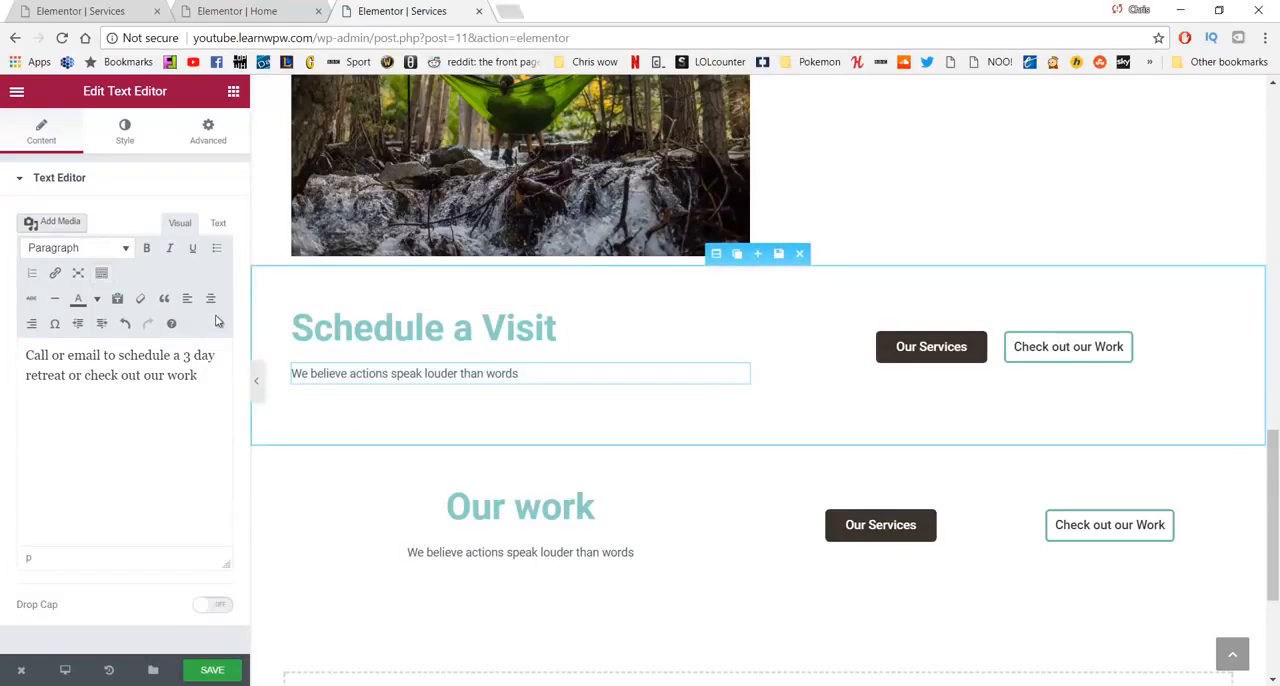
left_click(382, 328)
left_click_drag(585, 333, 288, 328)
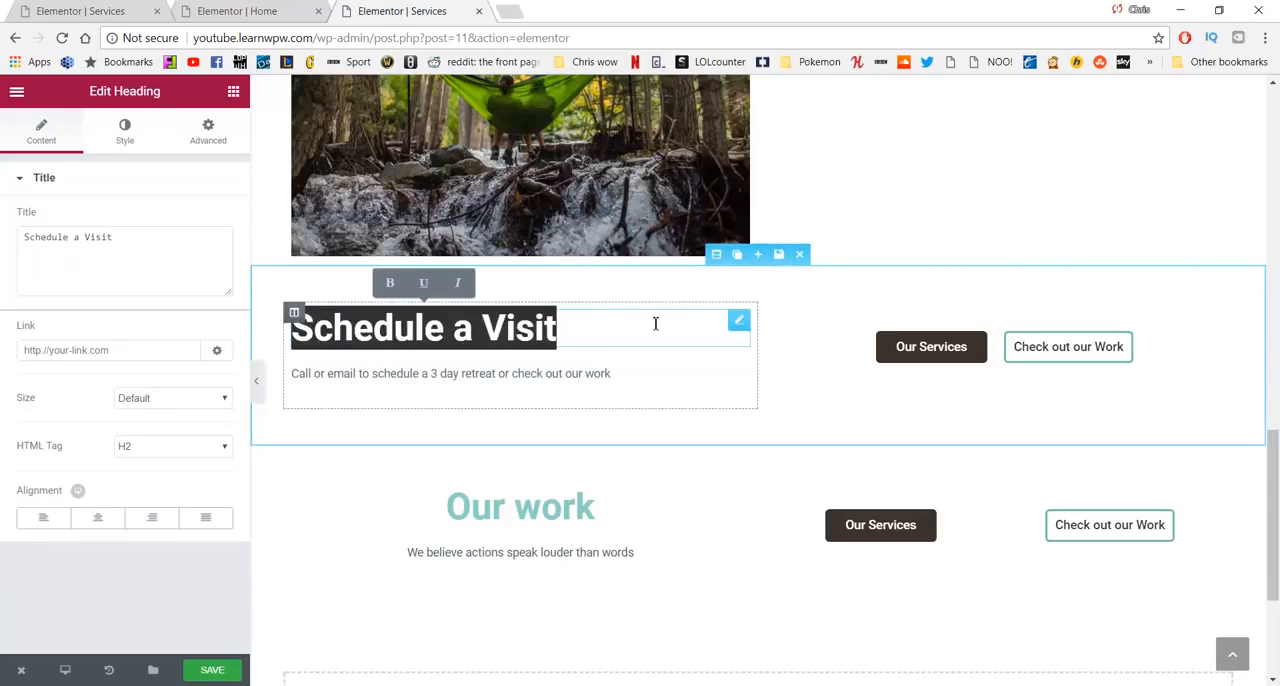
left_click(349, 482)
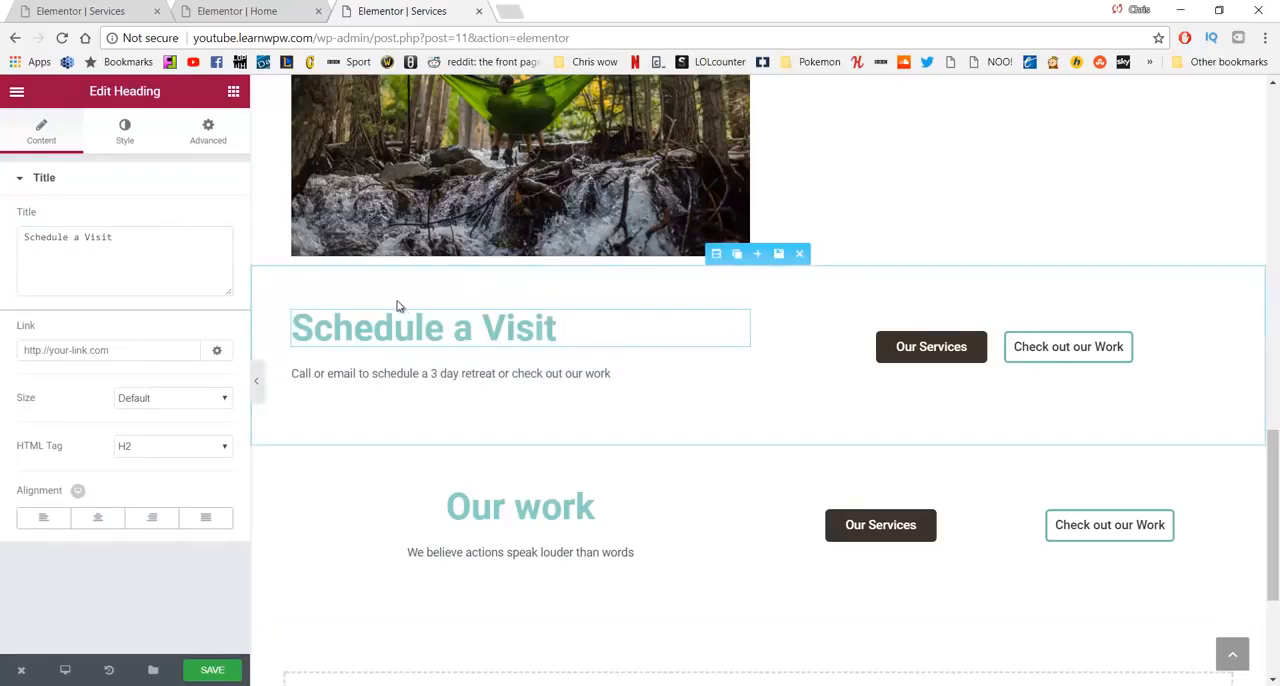
left_click(296, 312)
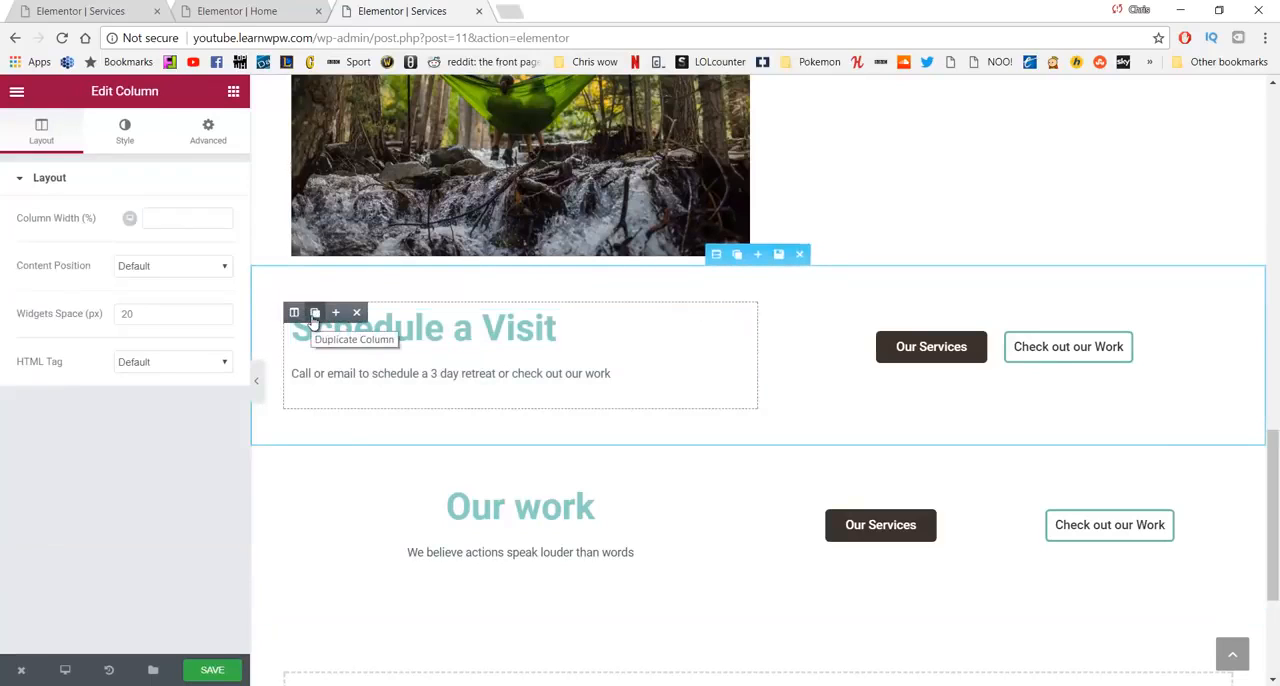
left_click(314, 312)
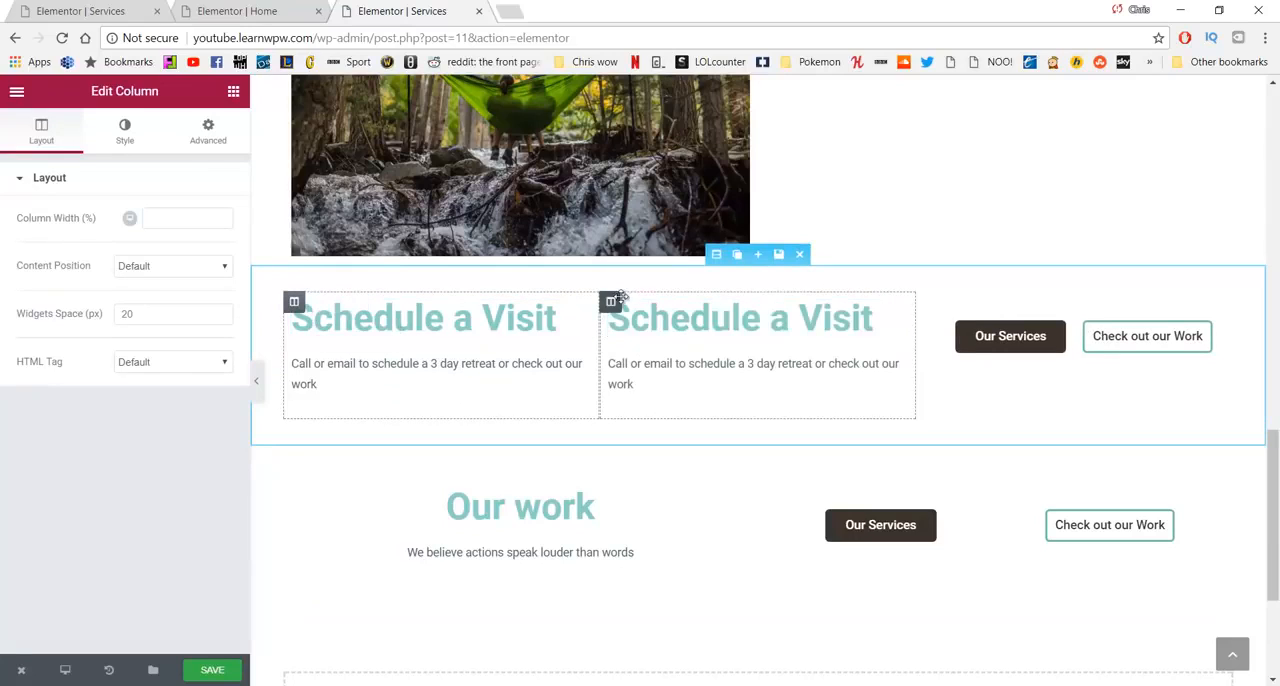
left_click(673, 302)
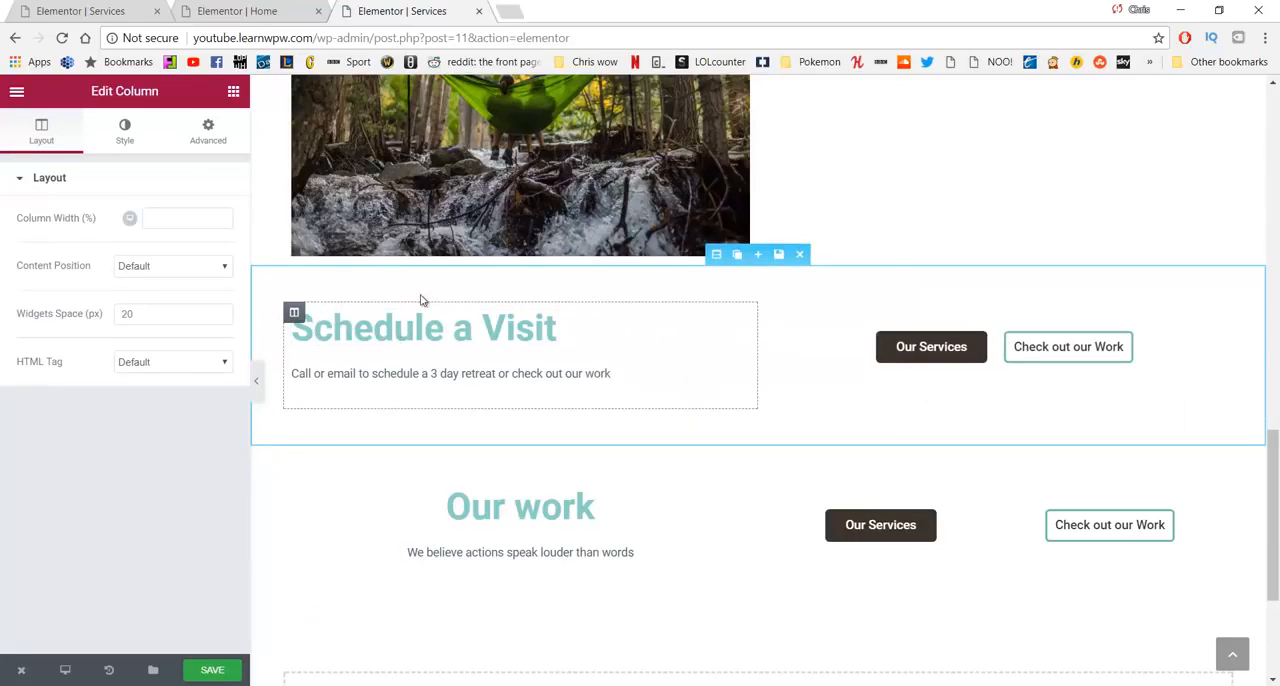
- Duplicate the Schedule a Visit text column and move the copy into the lower call-to-action section, replacing its Our work column
left_click(563, 337)
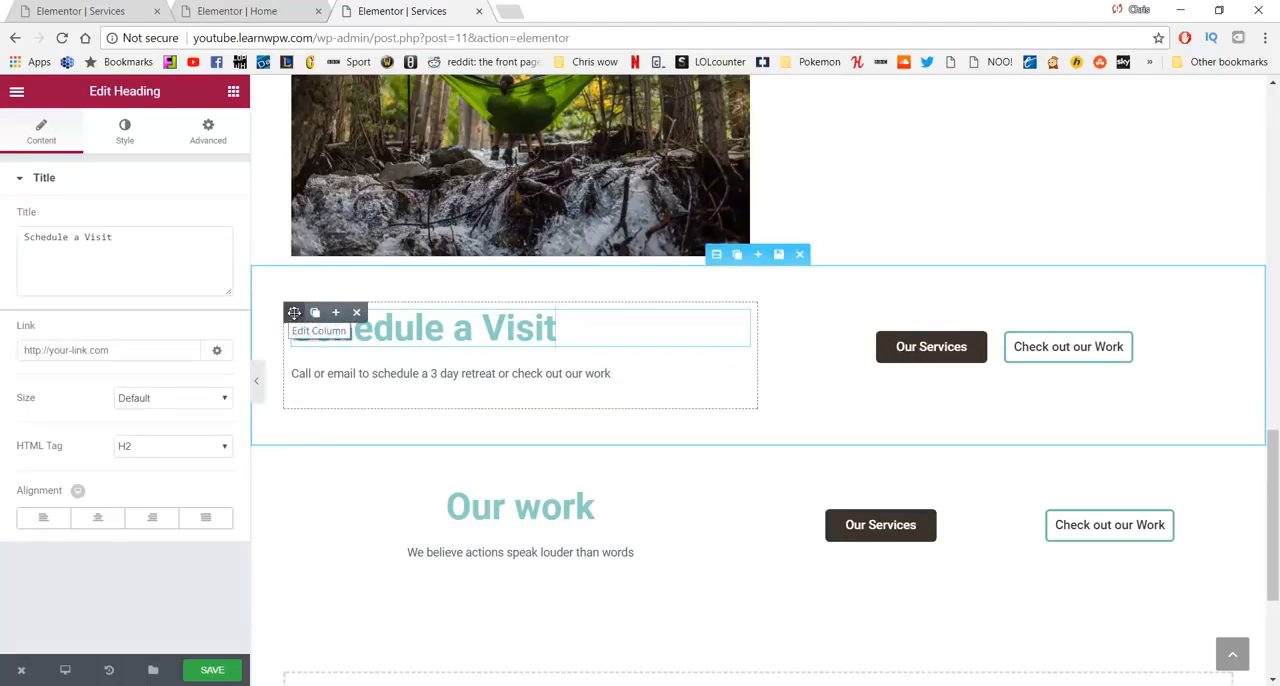
left_click(315, 312)
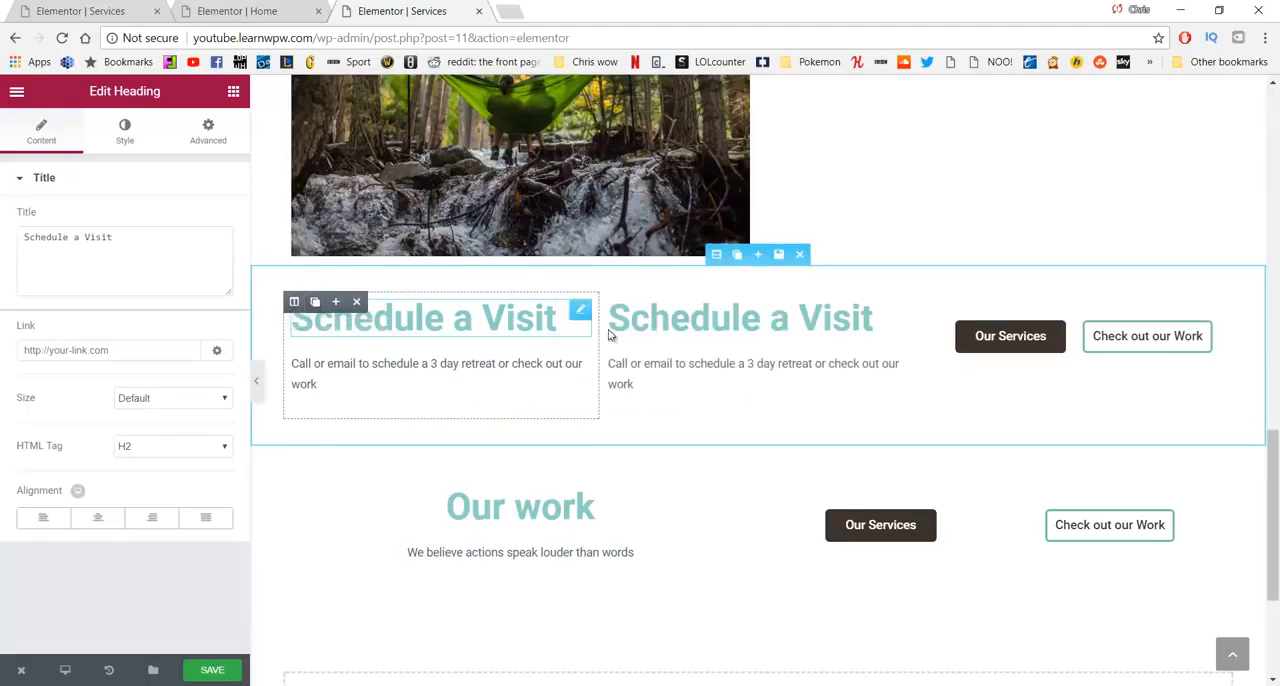
left_click_drag(611, 301, 292, 497)
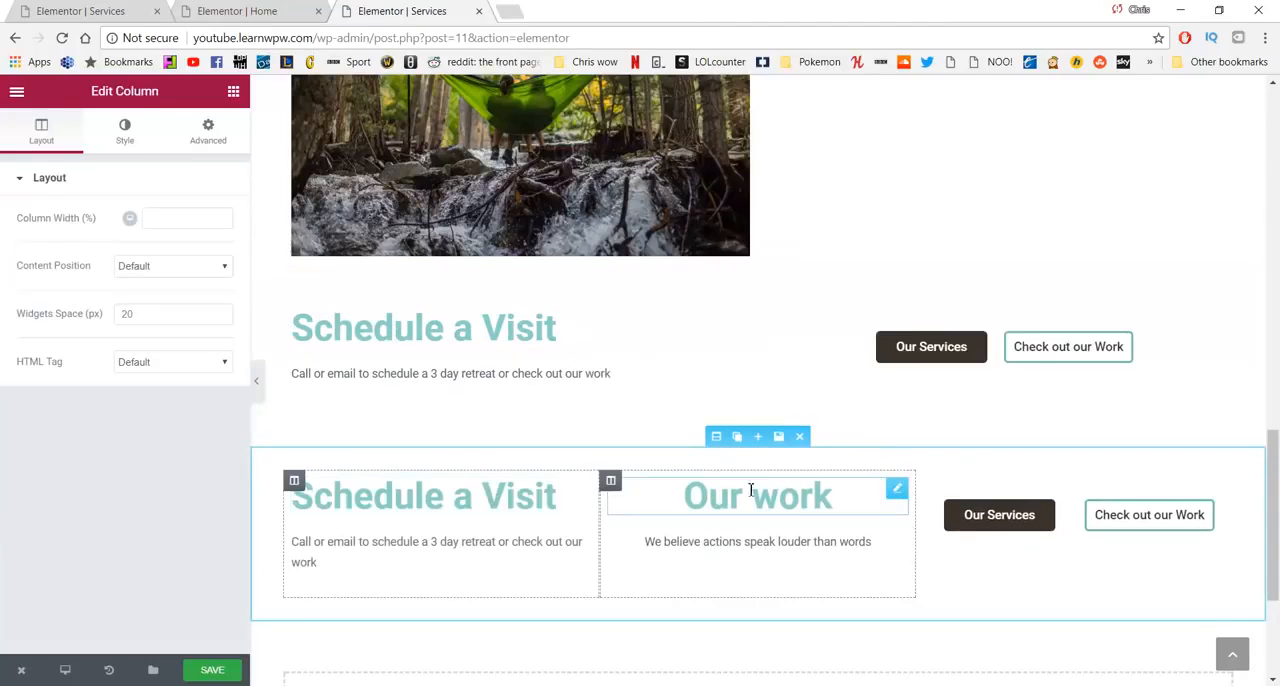
left_click(673, 482)
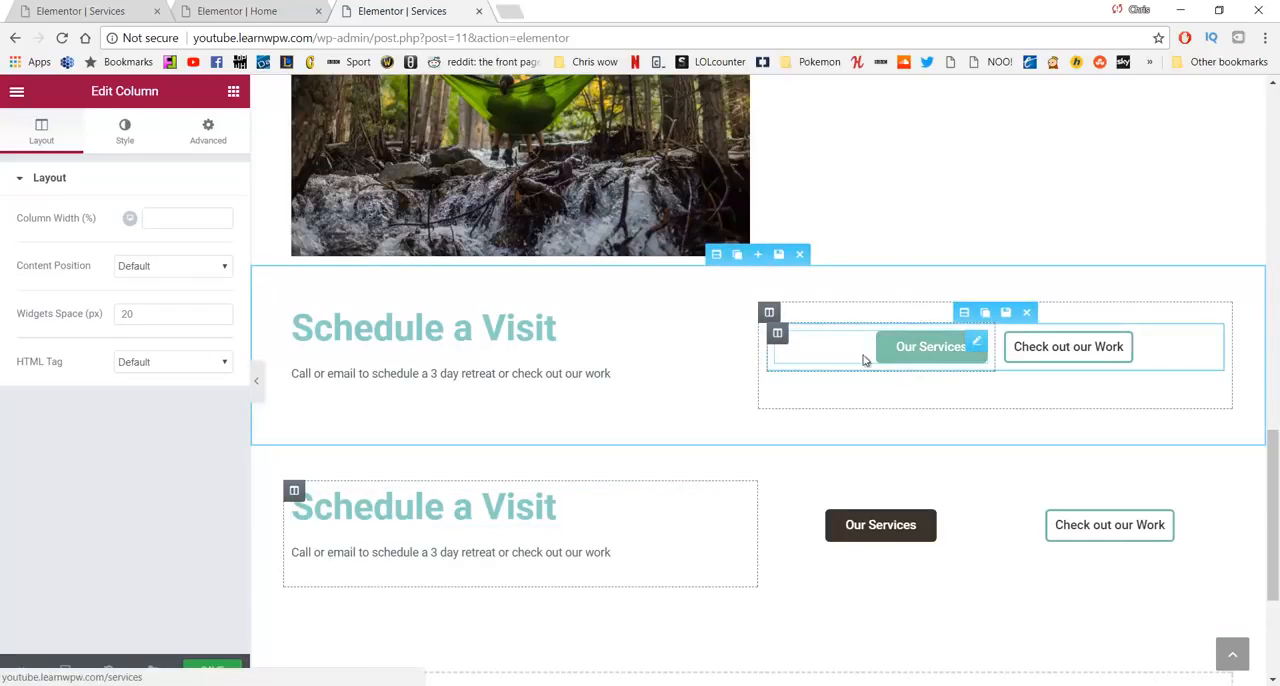
- Set the text color of the upper Schedule a Visit heading to the grey #757575
scroll(371, 394, "up", 1)
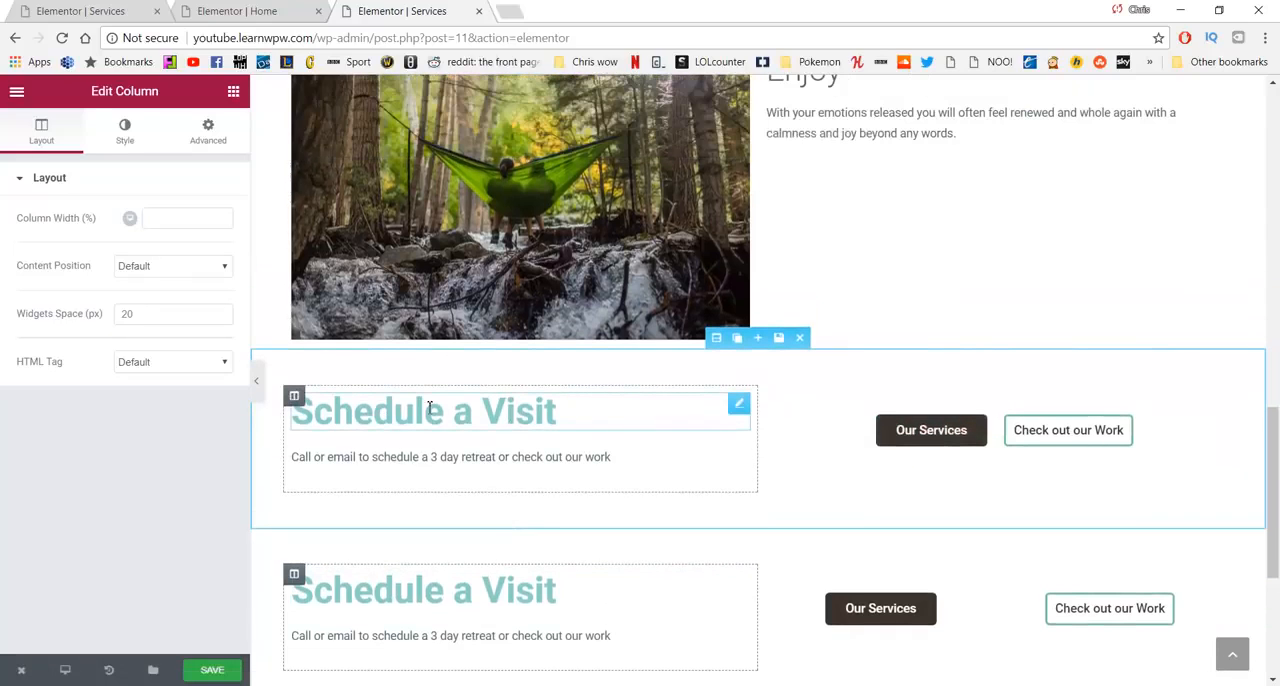
left_click_drag(556, 410, 291, 411)
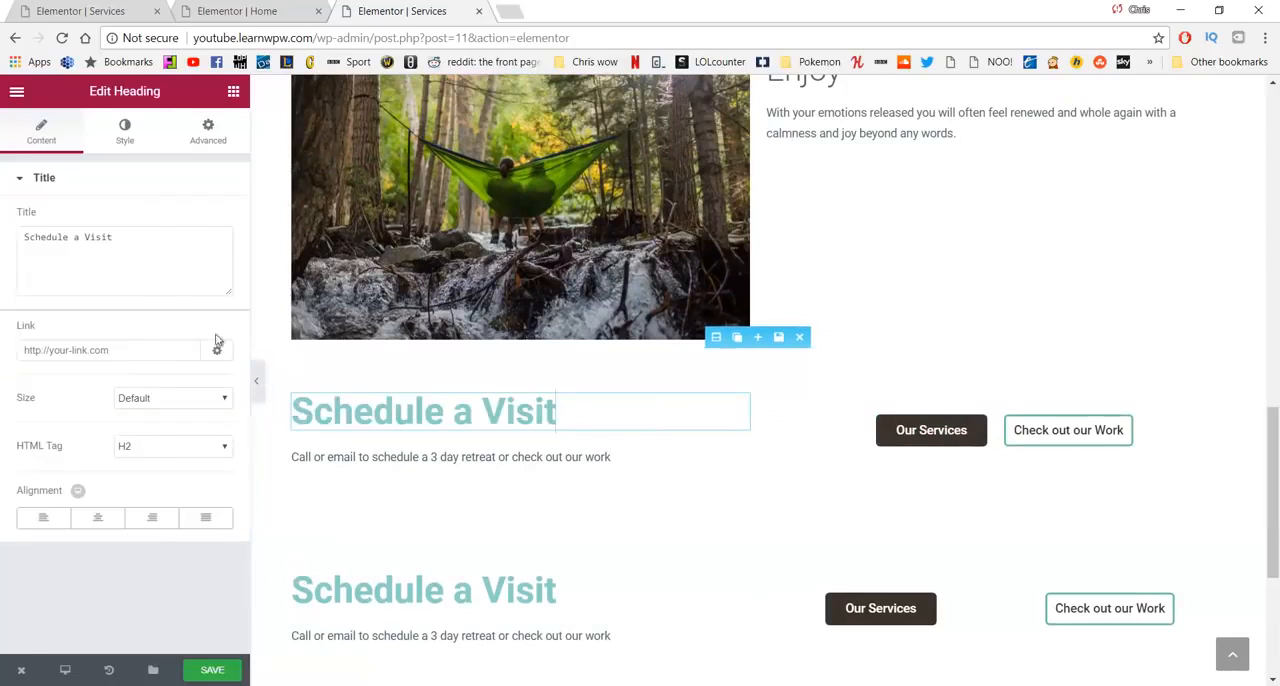
left_click(121, 133)
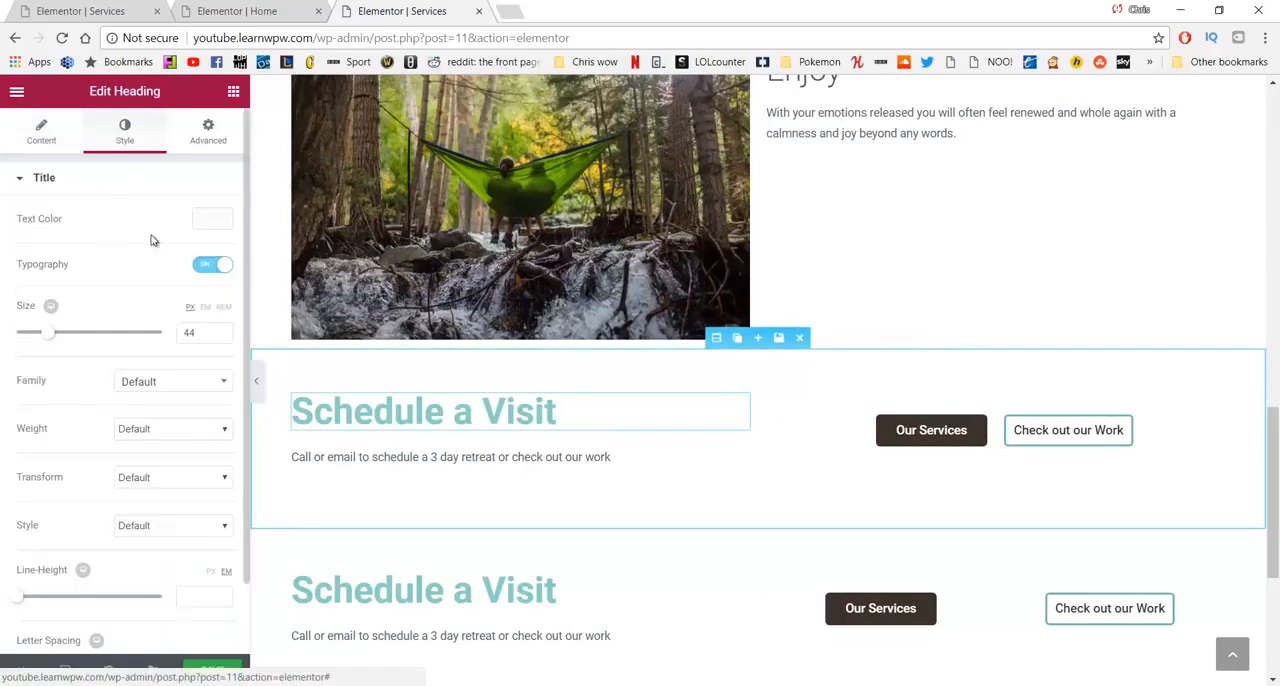
left_click(211, 219)
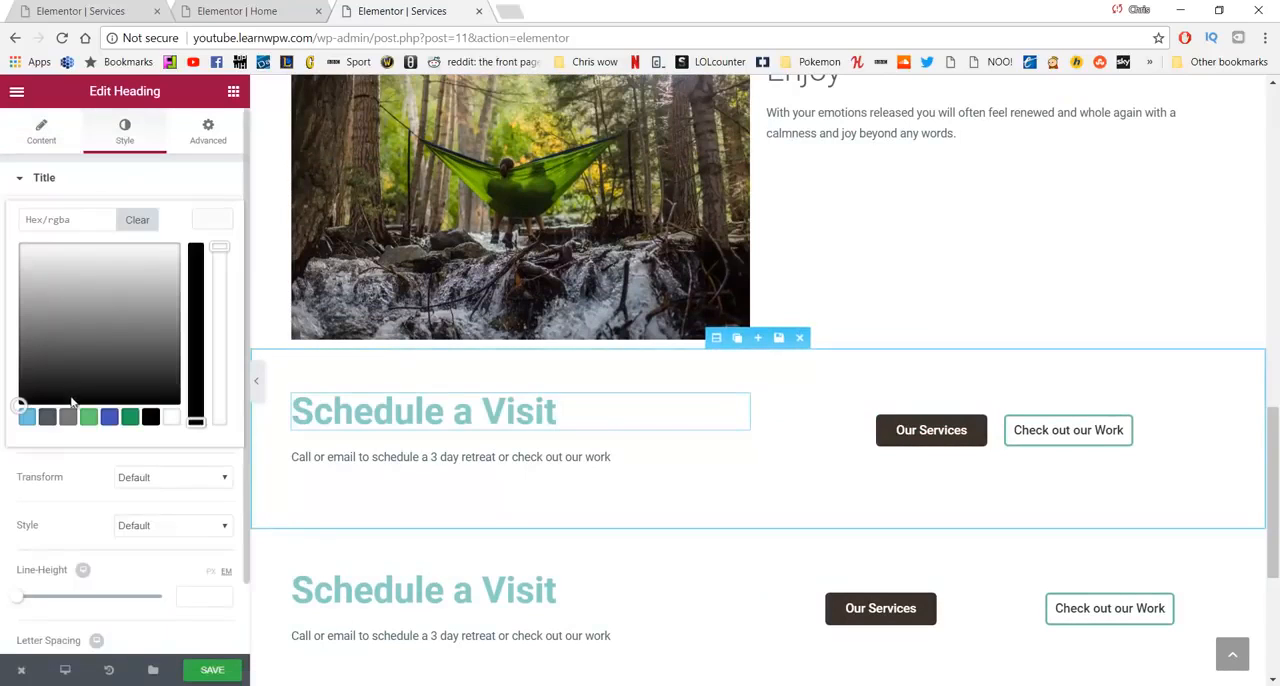
left_click_drag(58, 346, 54, 332)
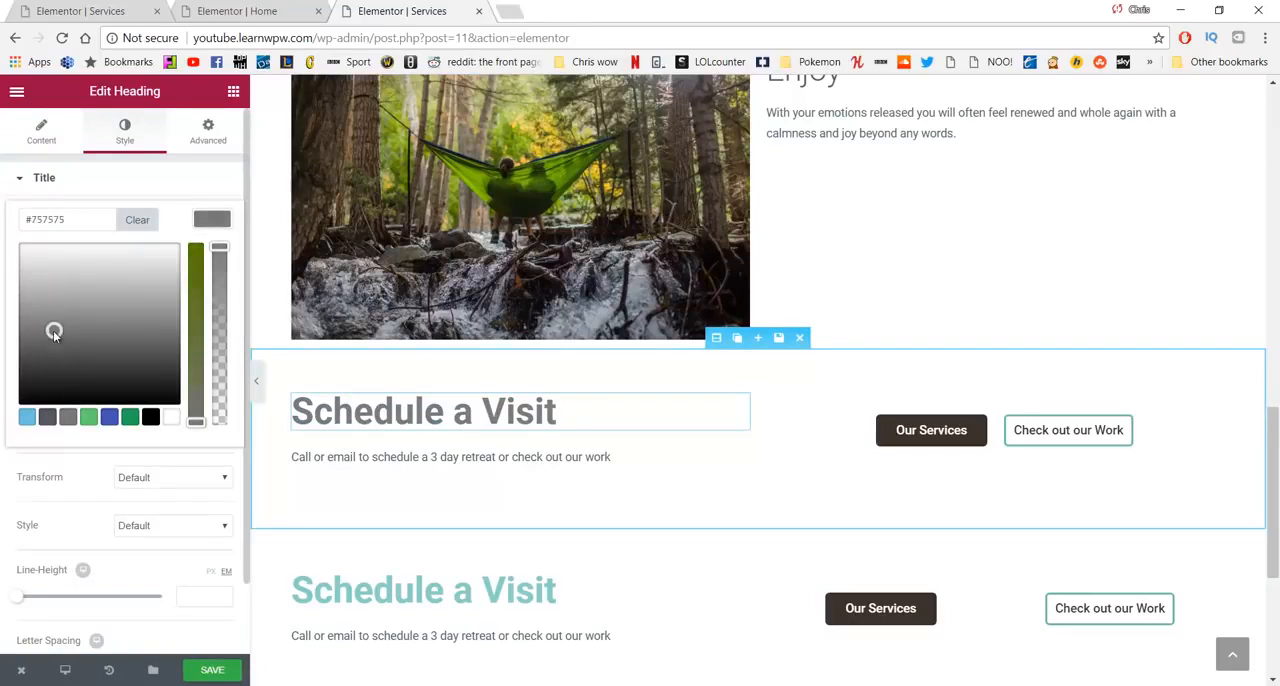
- Set the text color of the lower Schedule a Visit heading to the grey #686868
left_click(499, 589)
left_click_drag(556, 590, 352, 590)
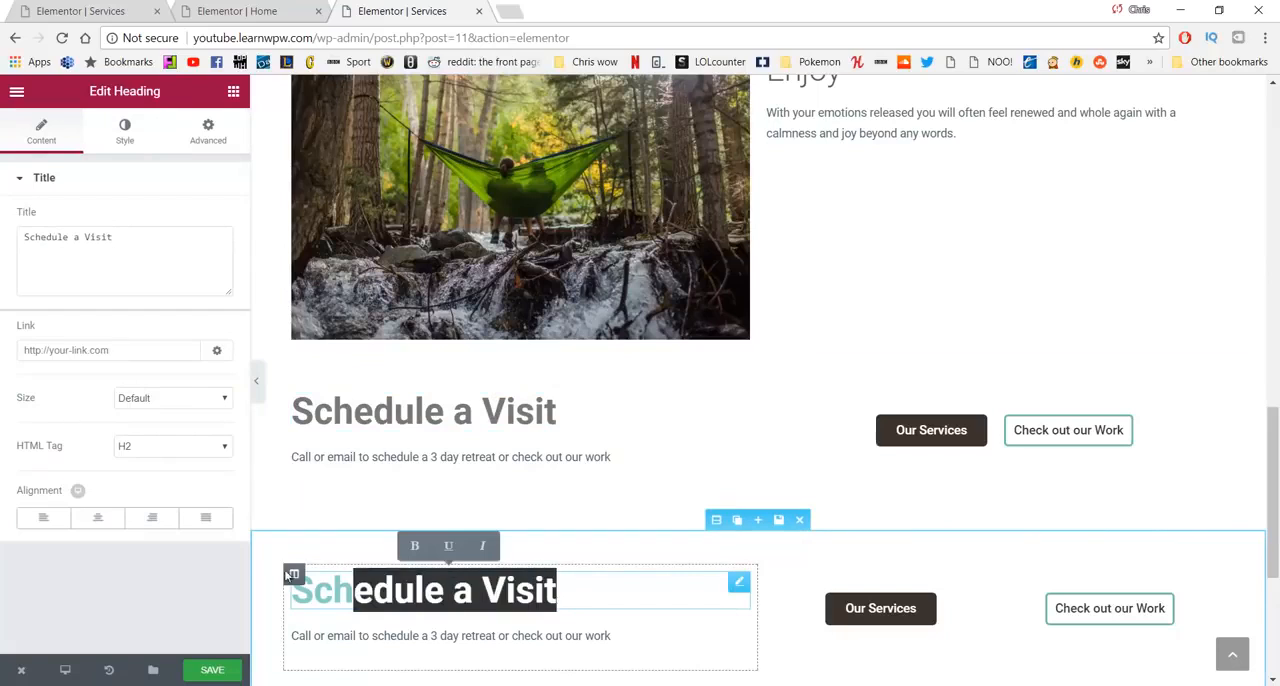
left_click_drag(284, 569, 283, 580)
left_click(118, 130)
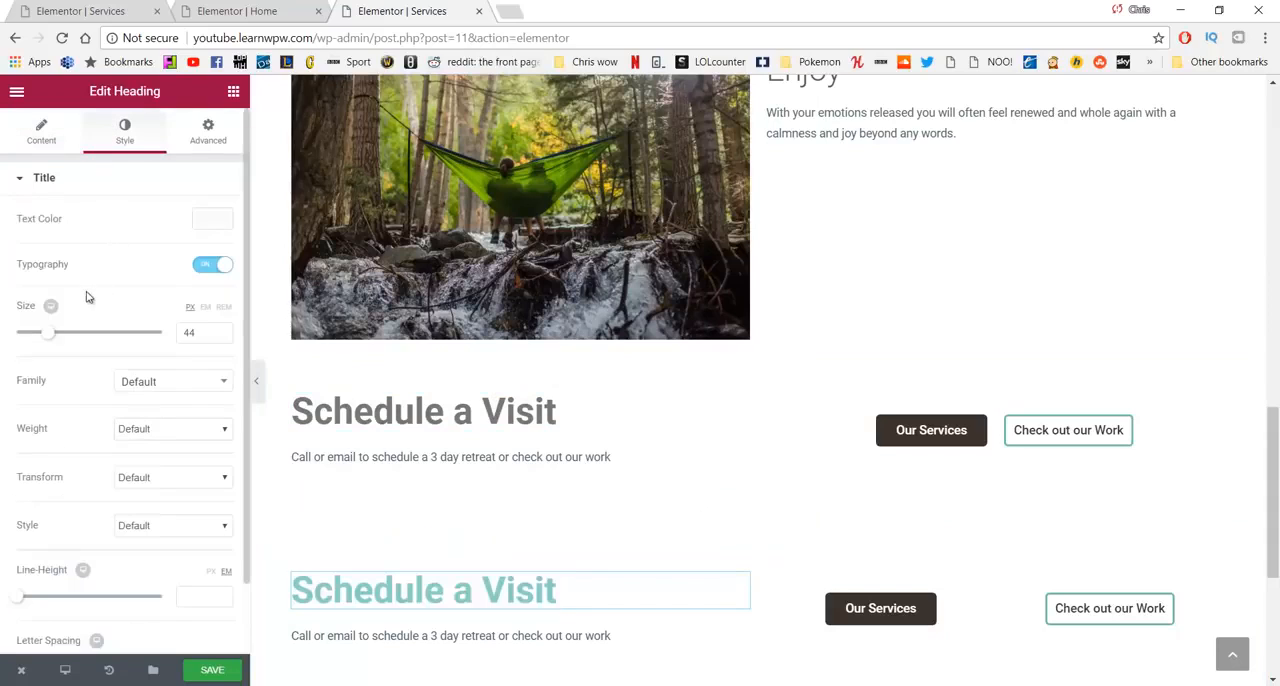
left_click(199, 220)
left_click(64, 347)
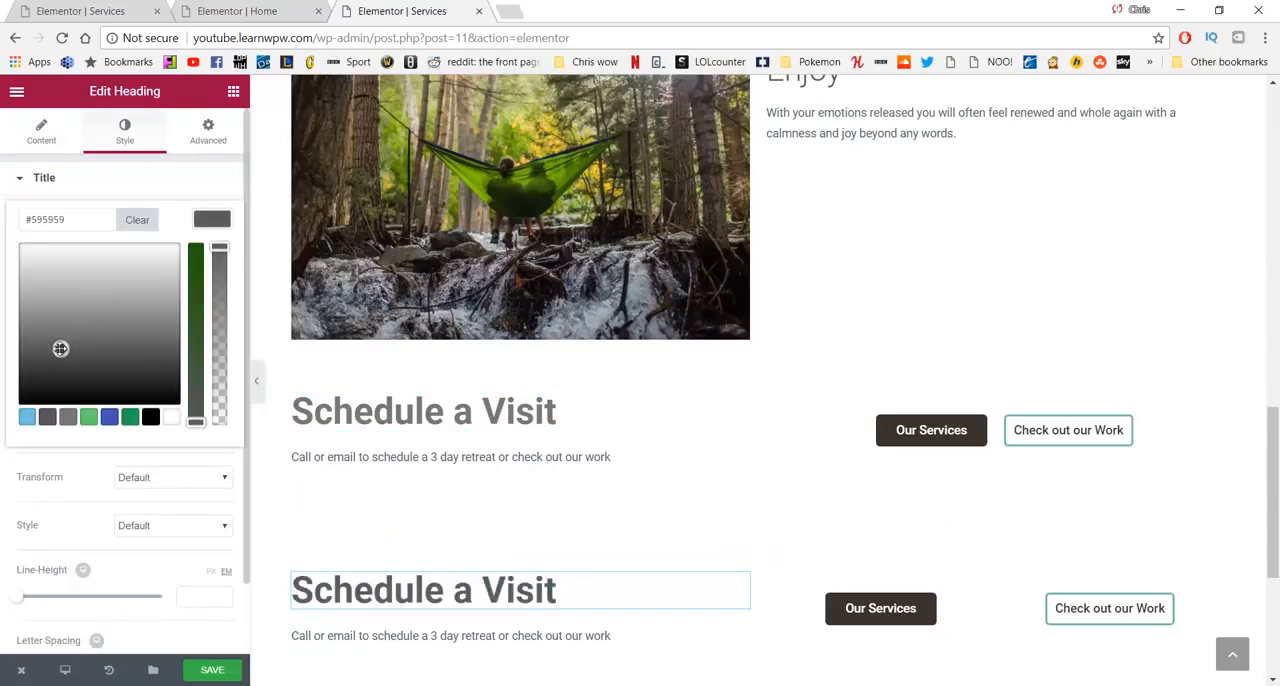
left_click_drag(60, 348, 52, 339)
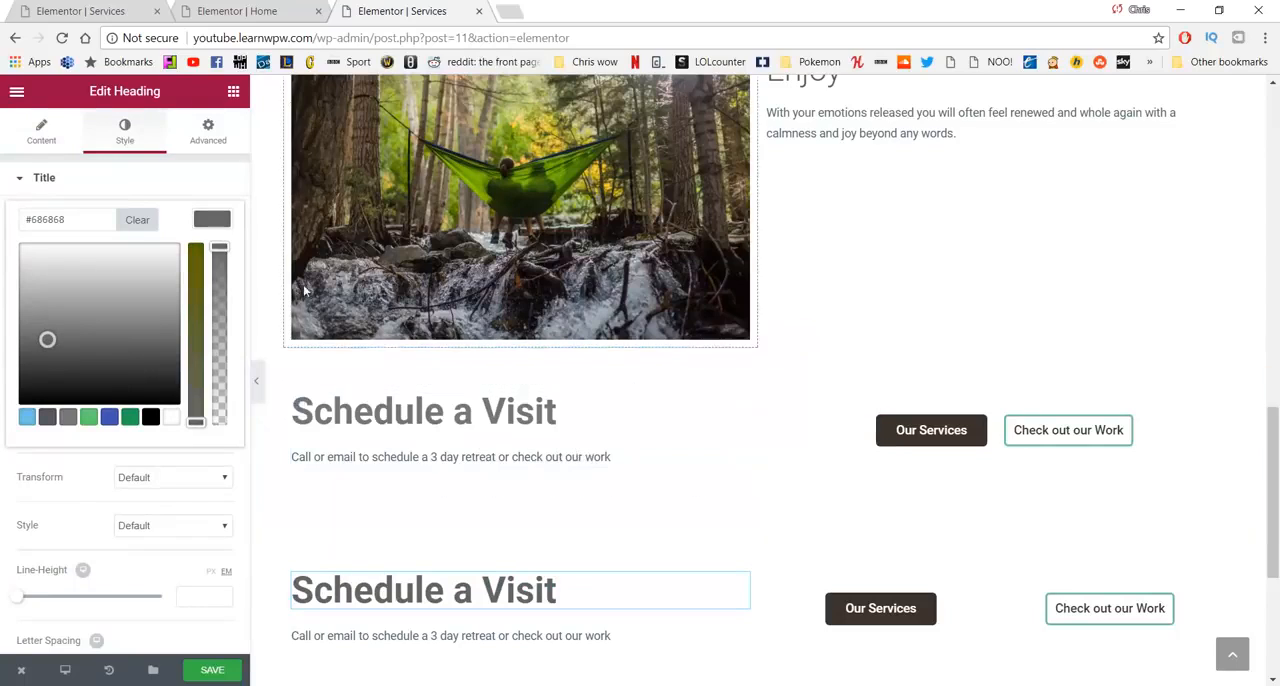
- Change the upper section's Our Services button text to "Schedule" and its link to /Contact
left_click(905, 431)
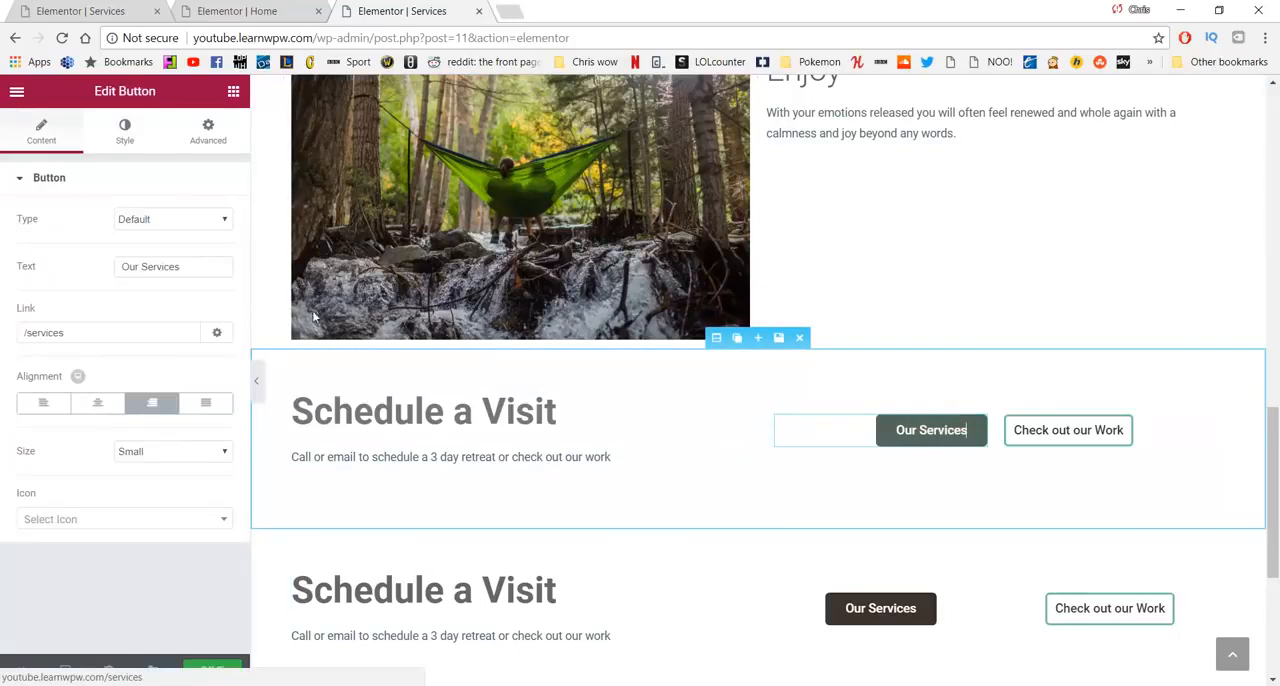
left_click_drag(194, 266, 84, 265)
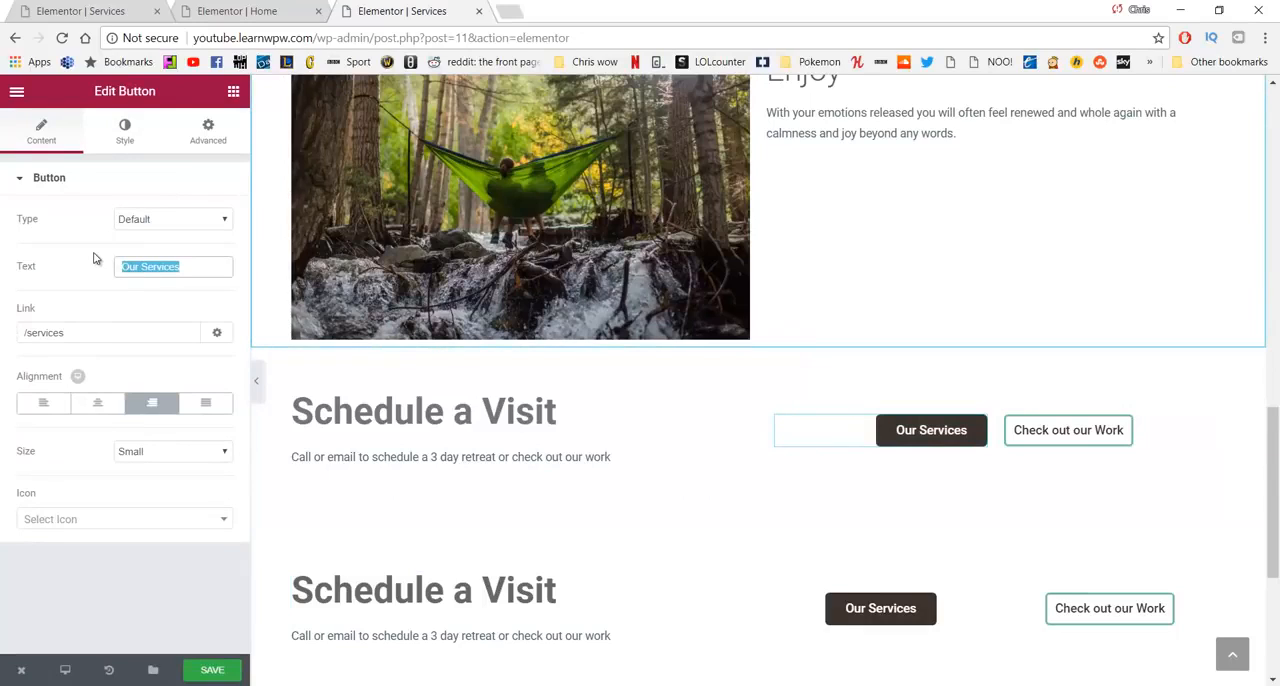
type("Schedule")
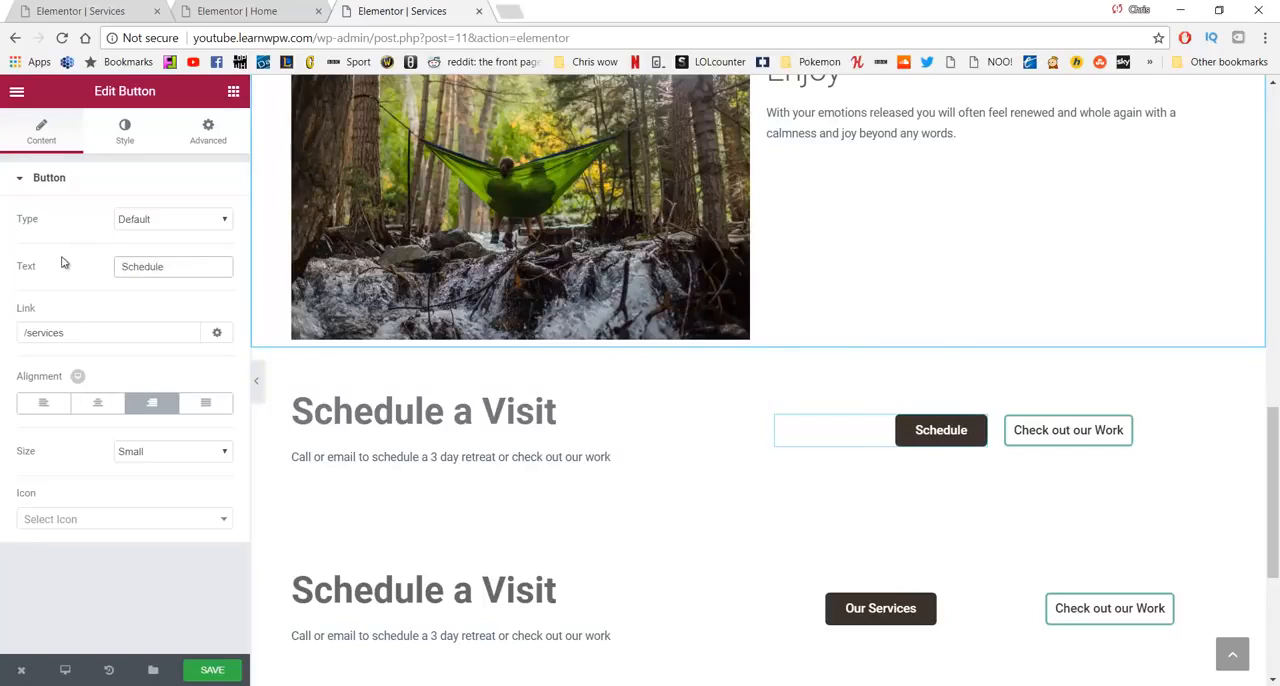
left_click_drag(80, 332, 52, 332)
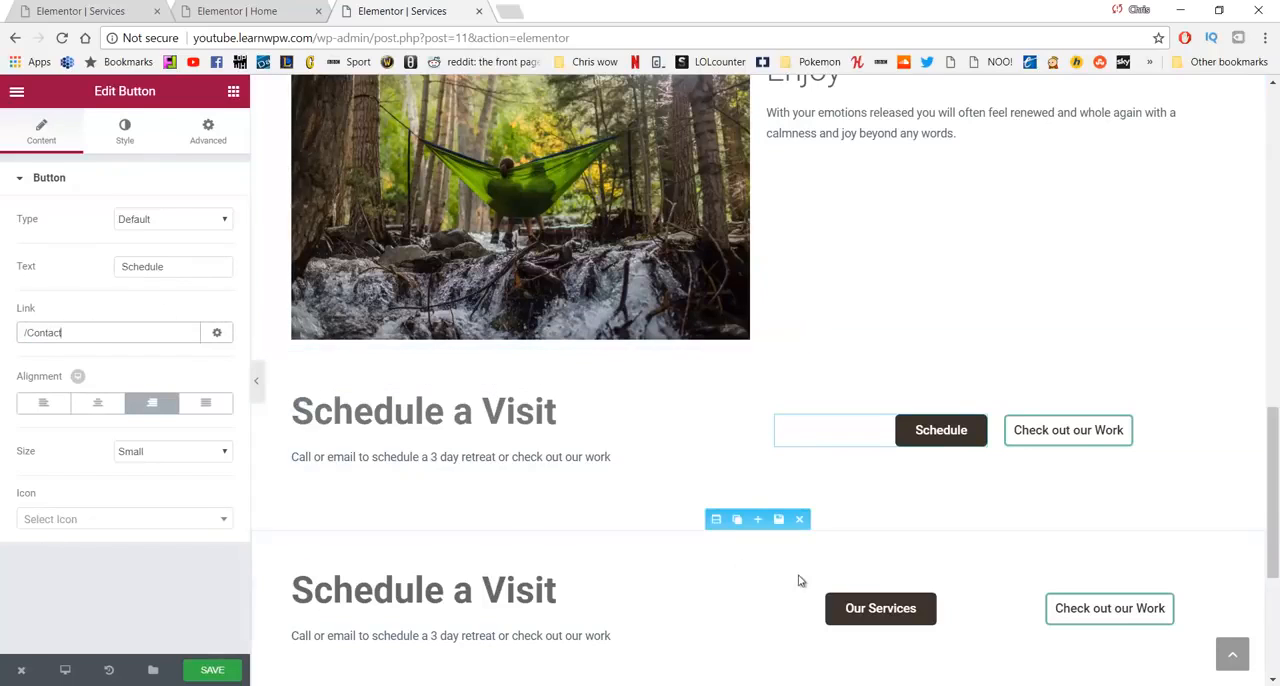
- Change the lower section's Our Services button text to "Schedule" and its link to /contact
left_click(875, 607)
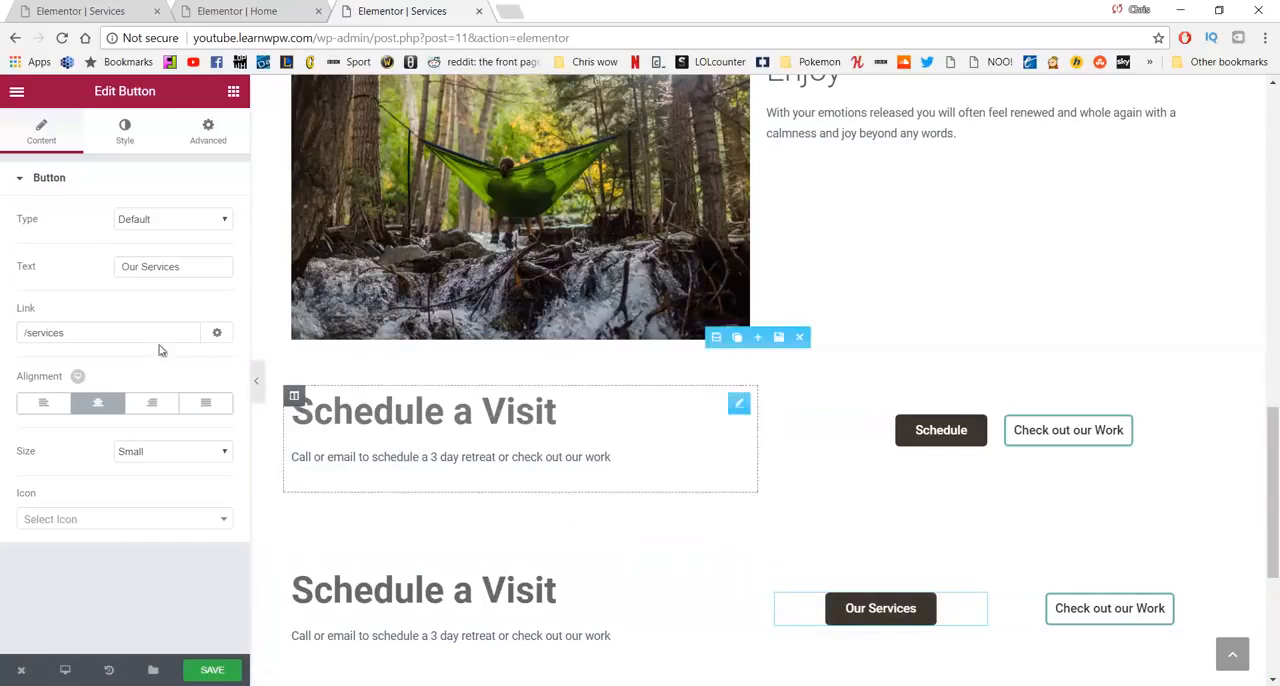
left_click_drag(182, 267, 77, 266)
type("Sch")
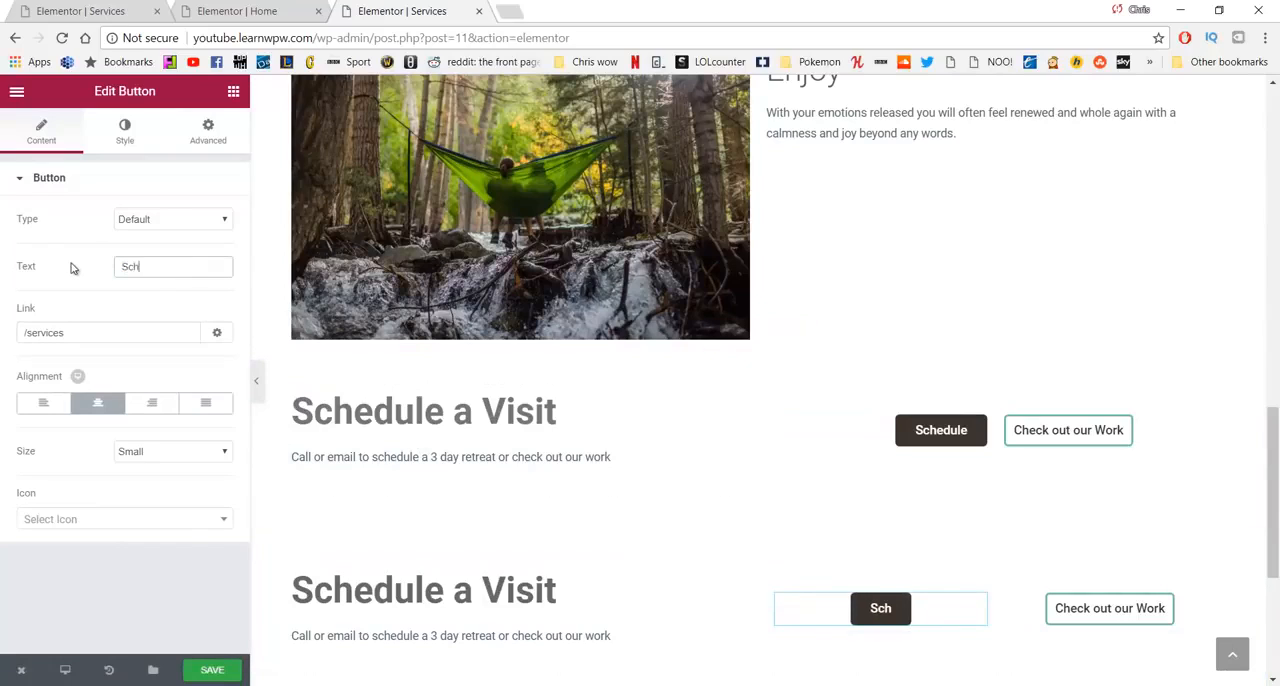
type("edule")
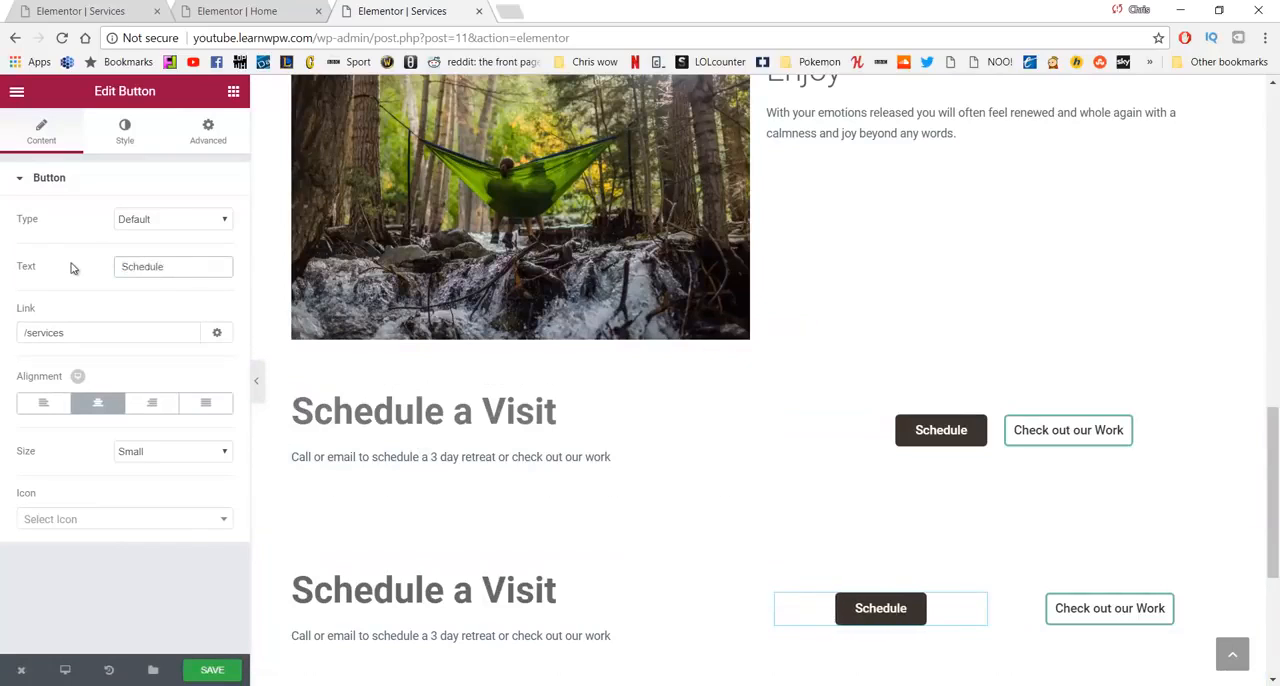
left_click_drag(84, 326, 43, 326)
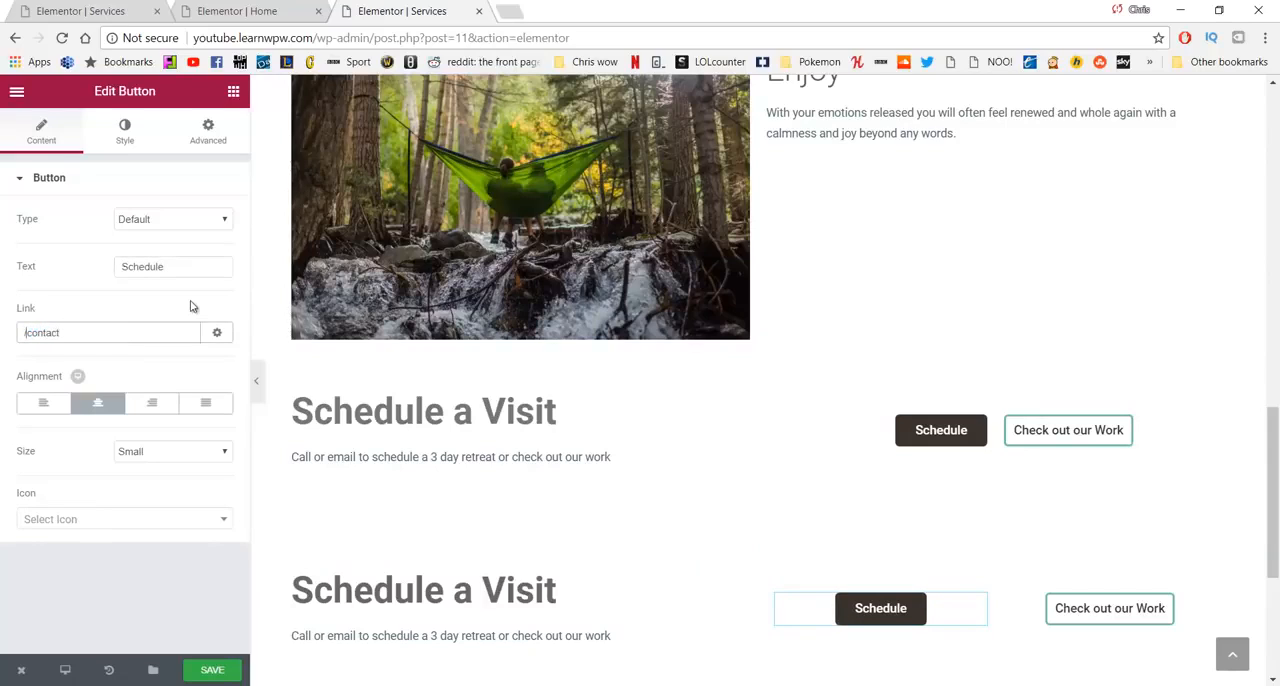
- Save the Services page and open its live version
left_click(222, 670)
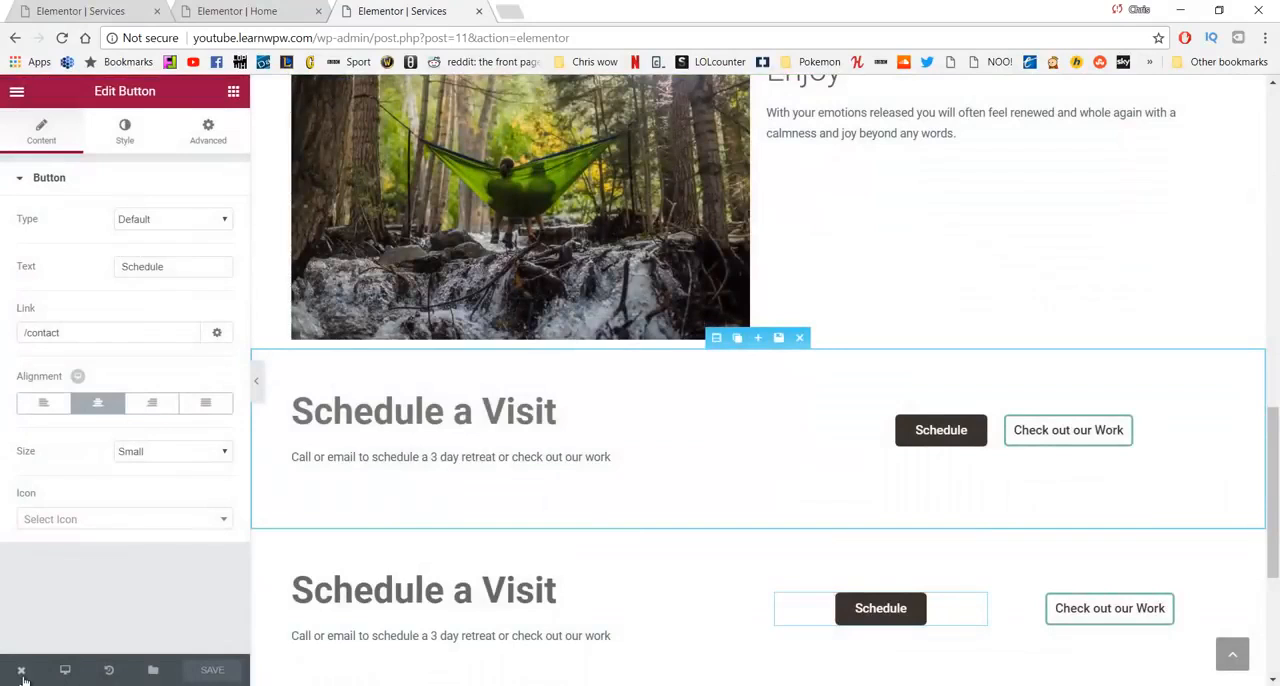
mouse_move(22, 668)
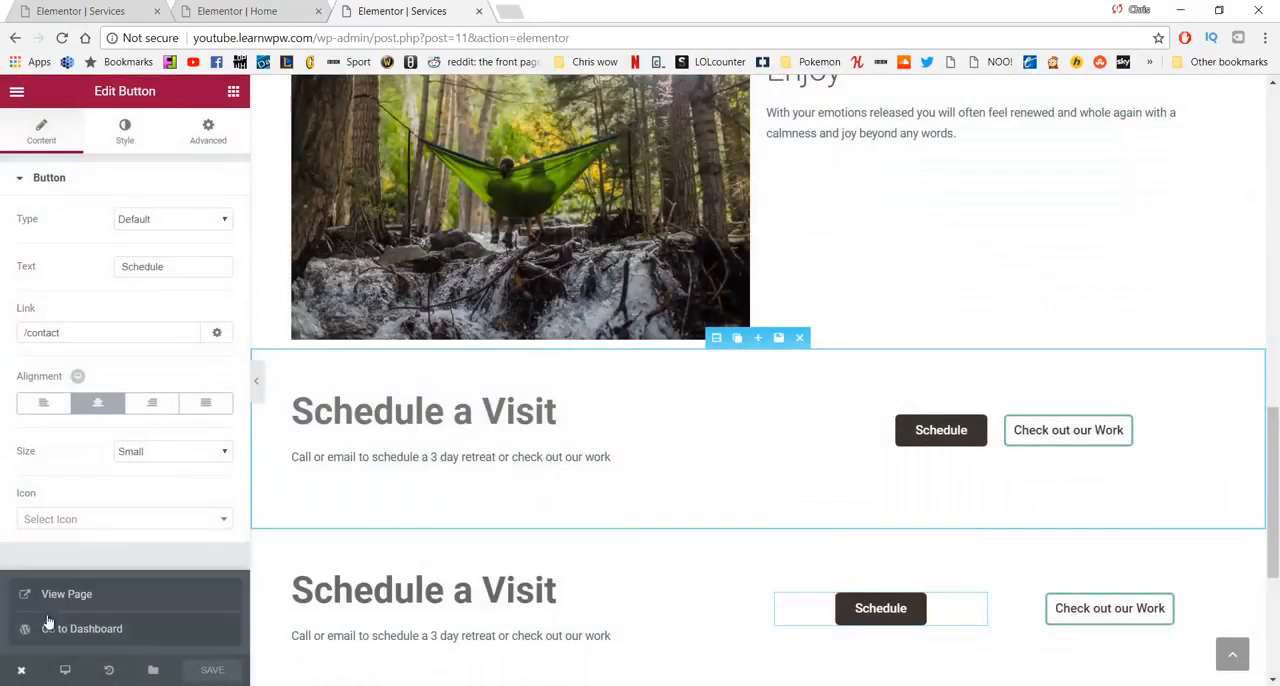
left_click(60, 594)
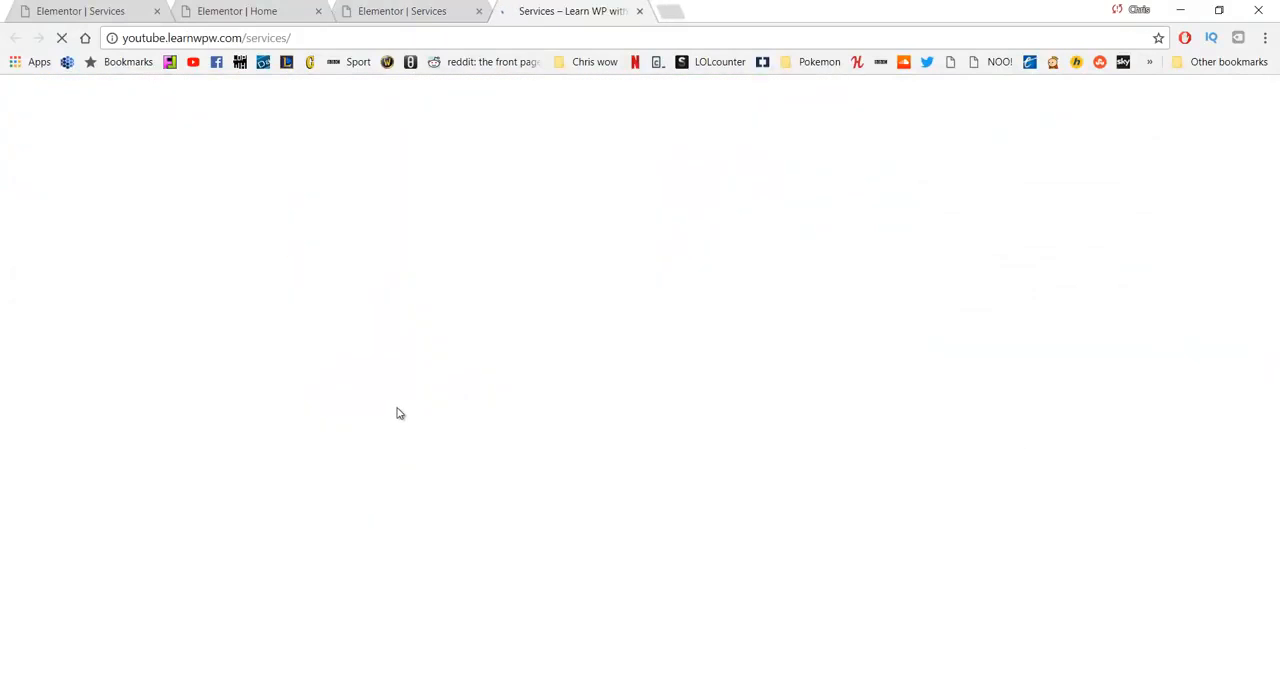
- Review the live Services page, test the Schedule button's link, and close the live page to return to the editor
scroll(477, 251, "down", 6)
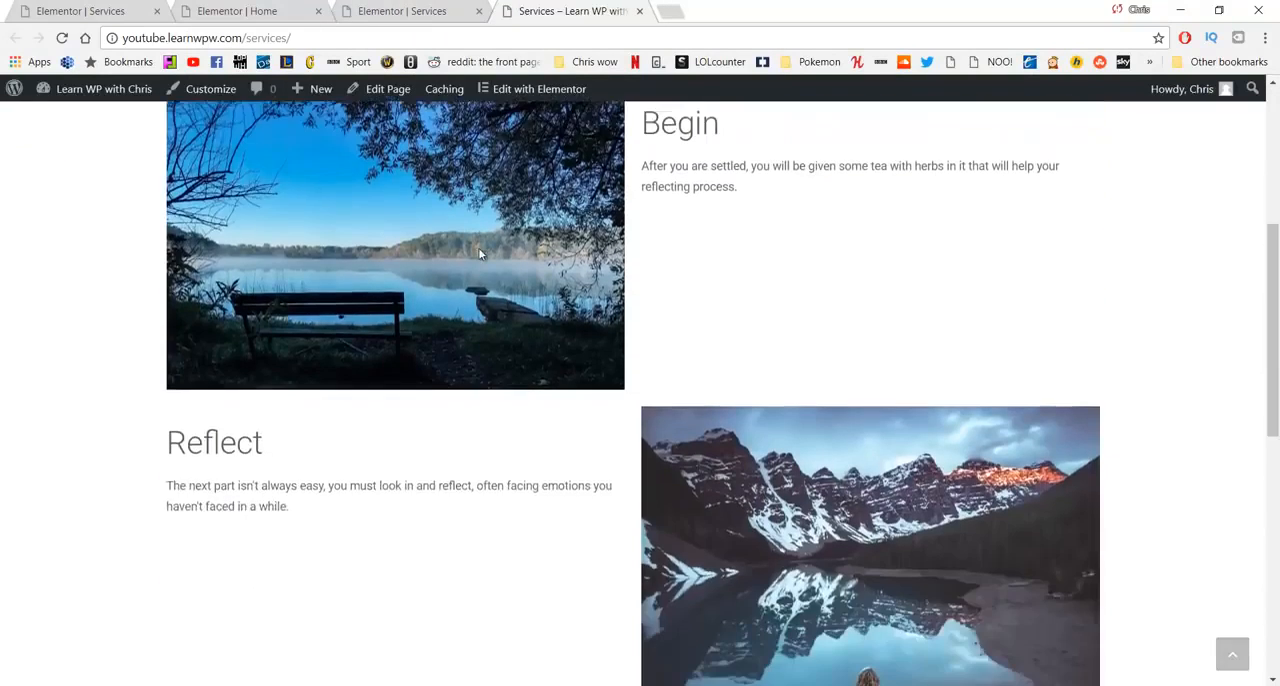
scroll(479, 255, "down", 4)
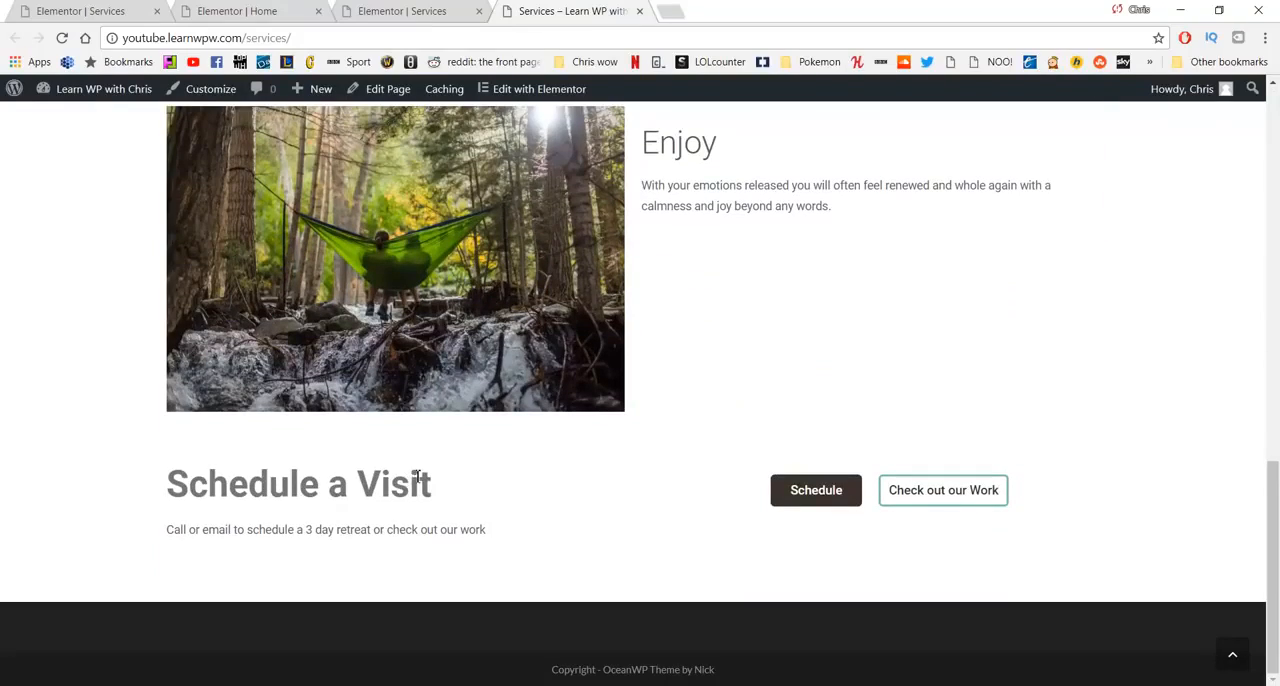
left_click(797, 492)
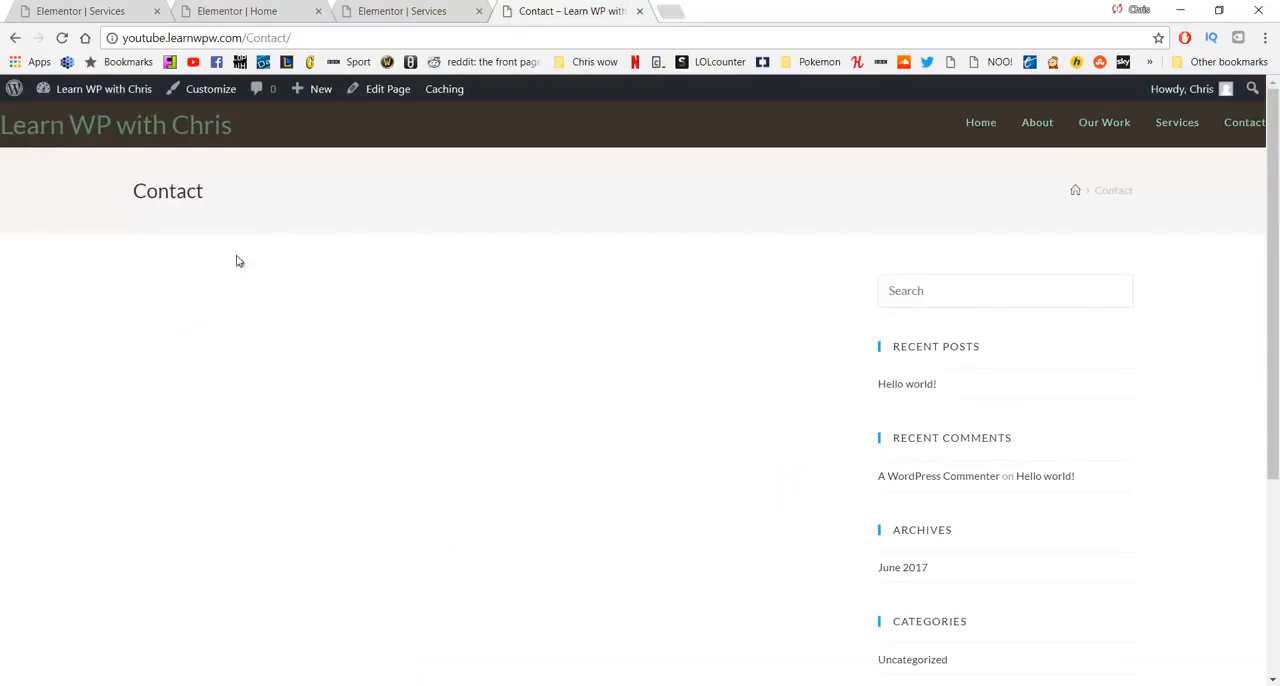
left_click(16, 40)
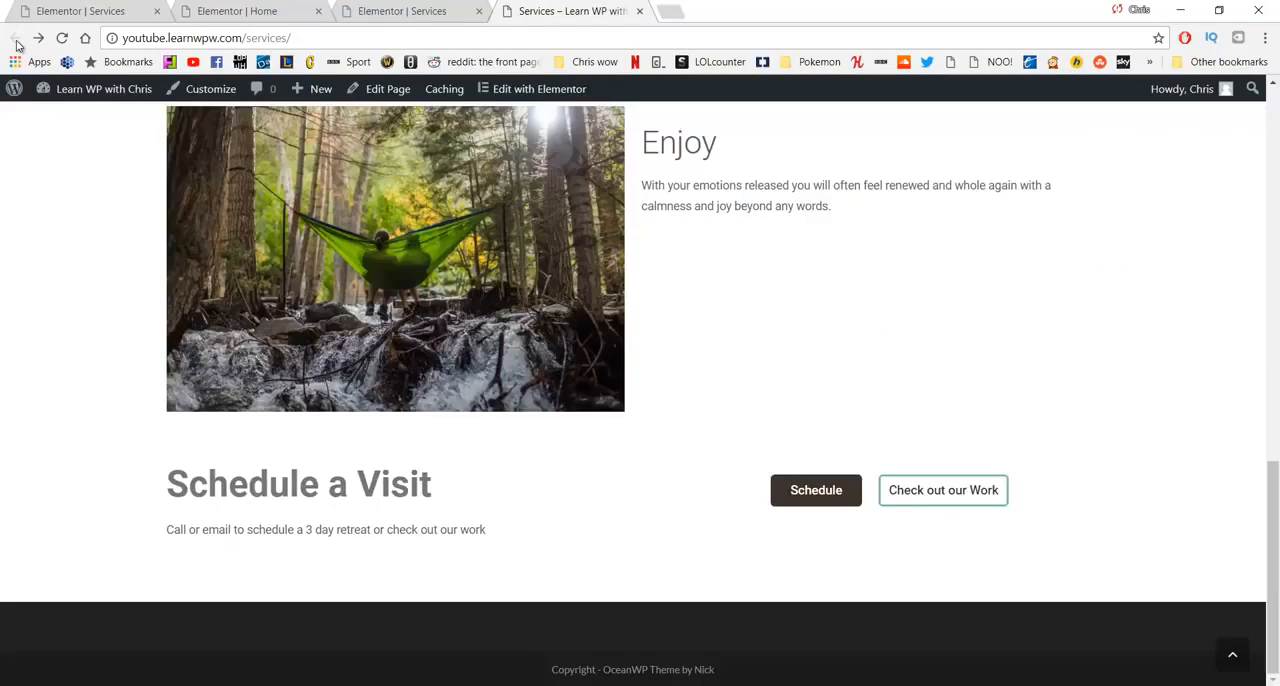
key("ctrl+w")
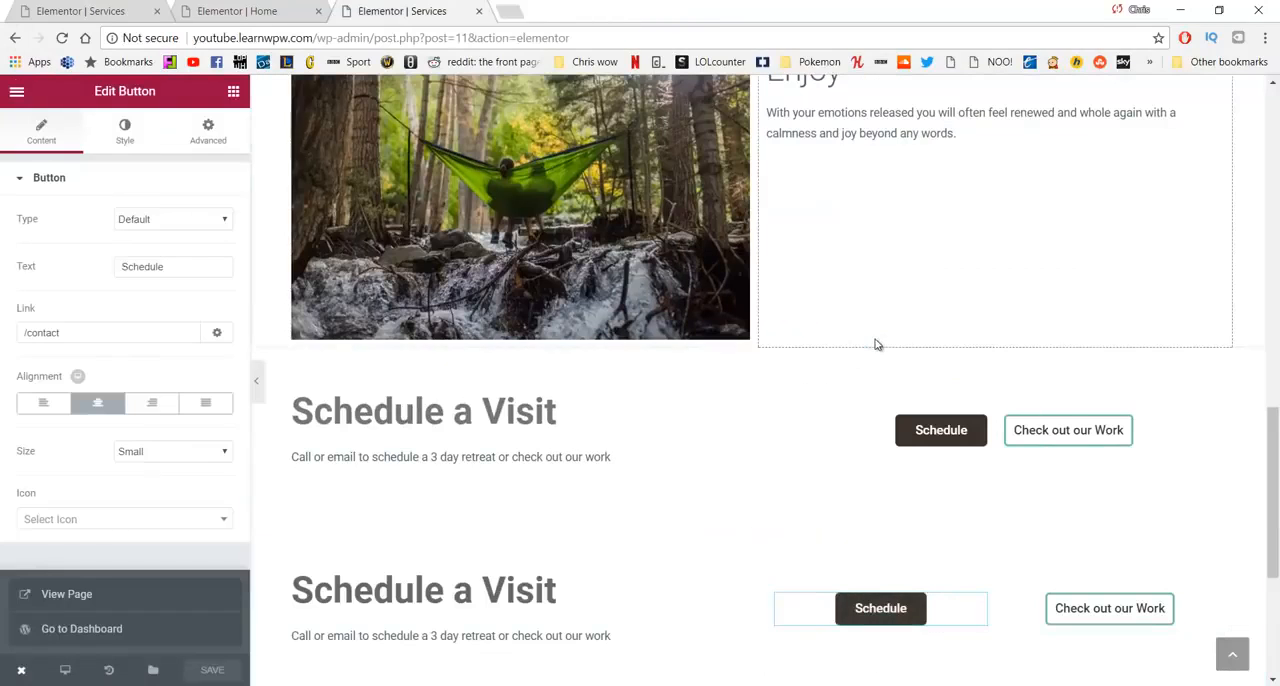
- Give the Relax section at the top of the Services page a classic background with the color #f4f4f4
scroll(877, 357, "up", 6)
scroll(864, 380, "up", 5)
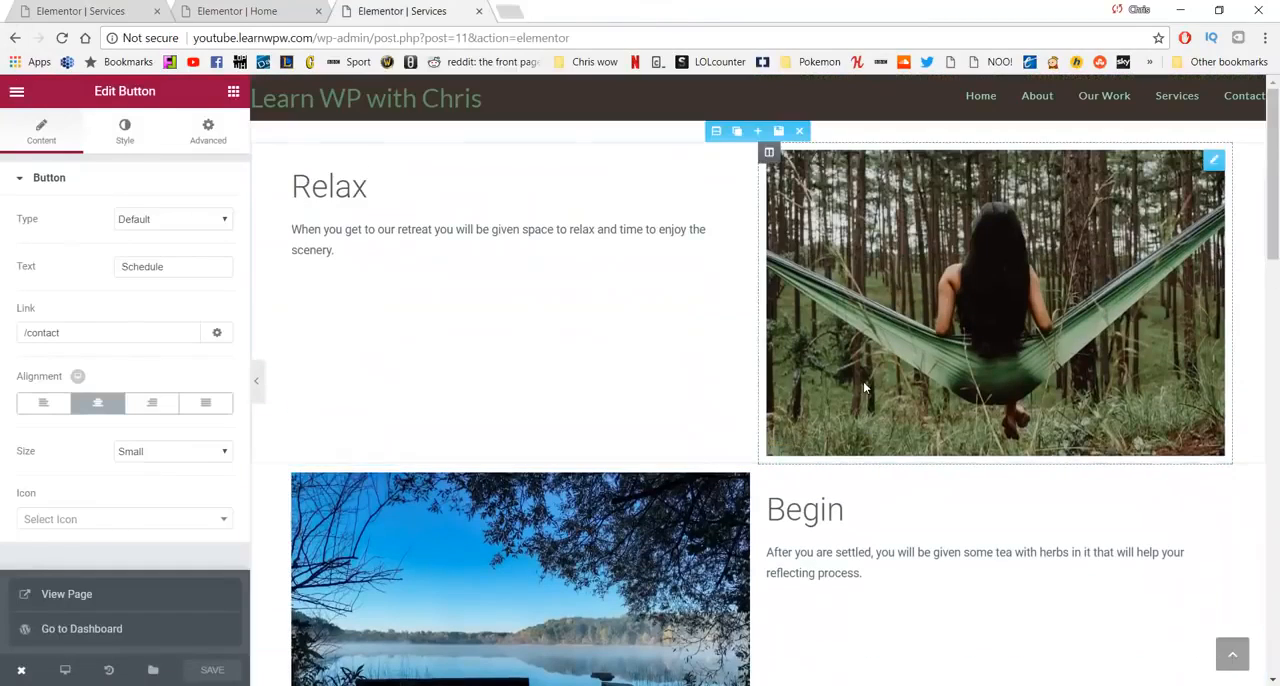
scroll(798, 363, "down", 3)
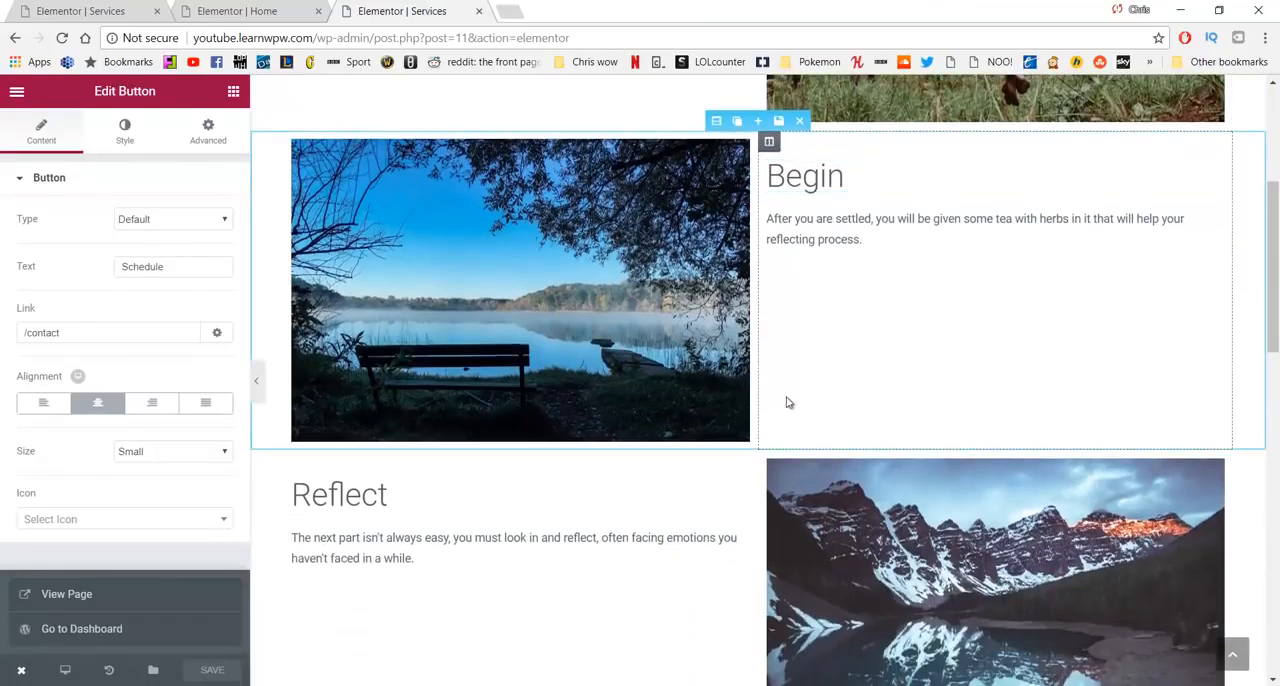
scroll(611, 243, "up", 3)
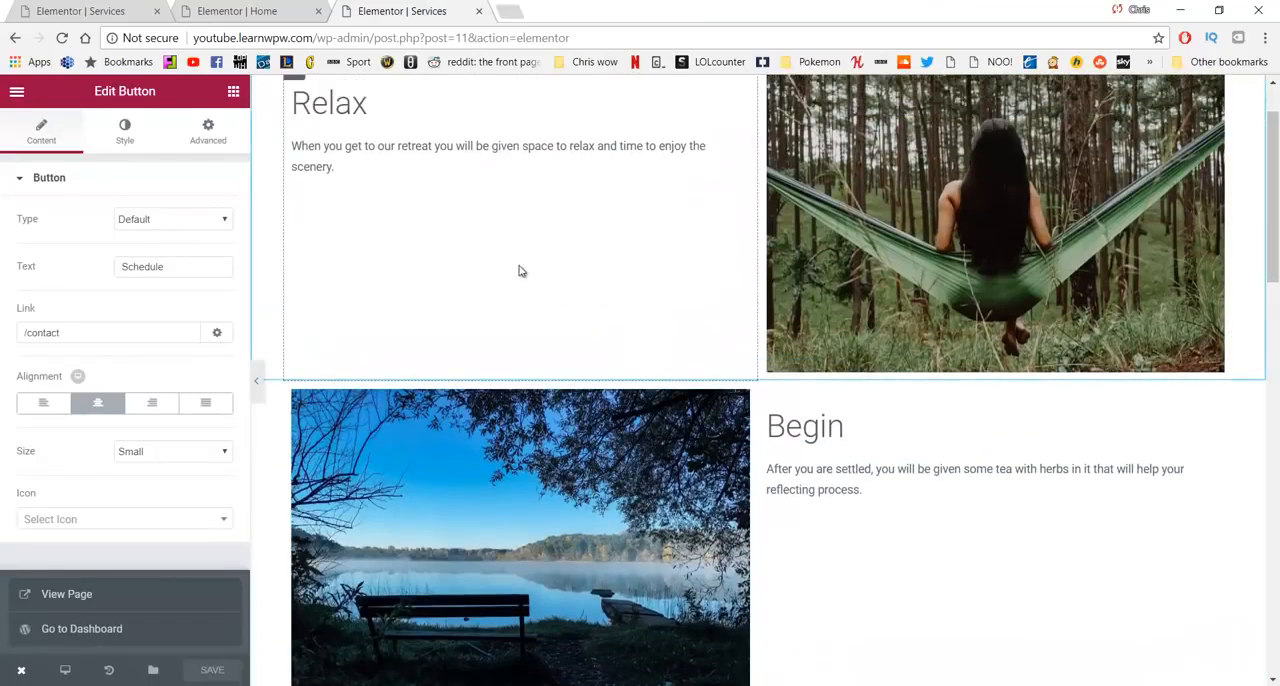
scroll(525, 400, "down", 3)
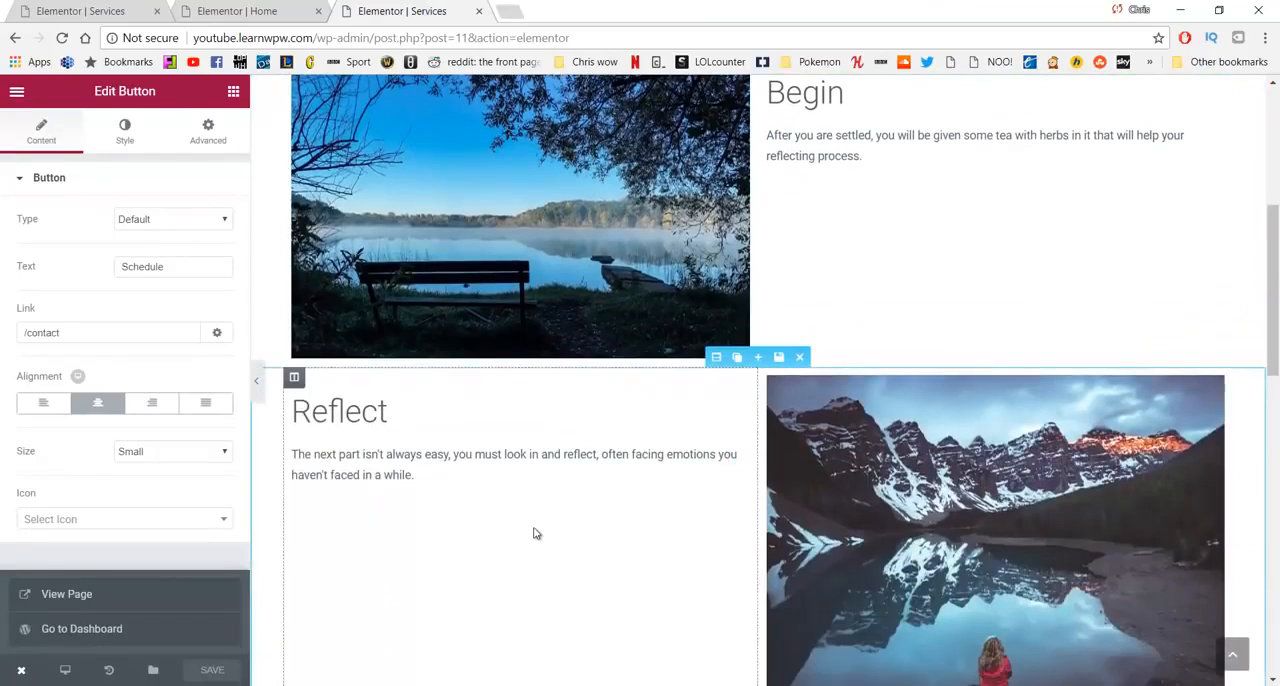
scroll(757, 423, "up", 2)
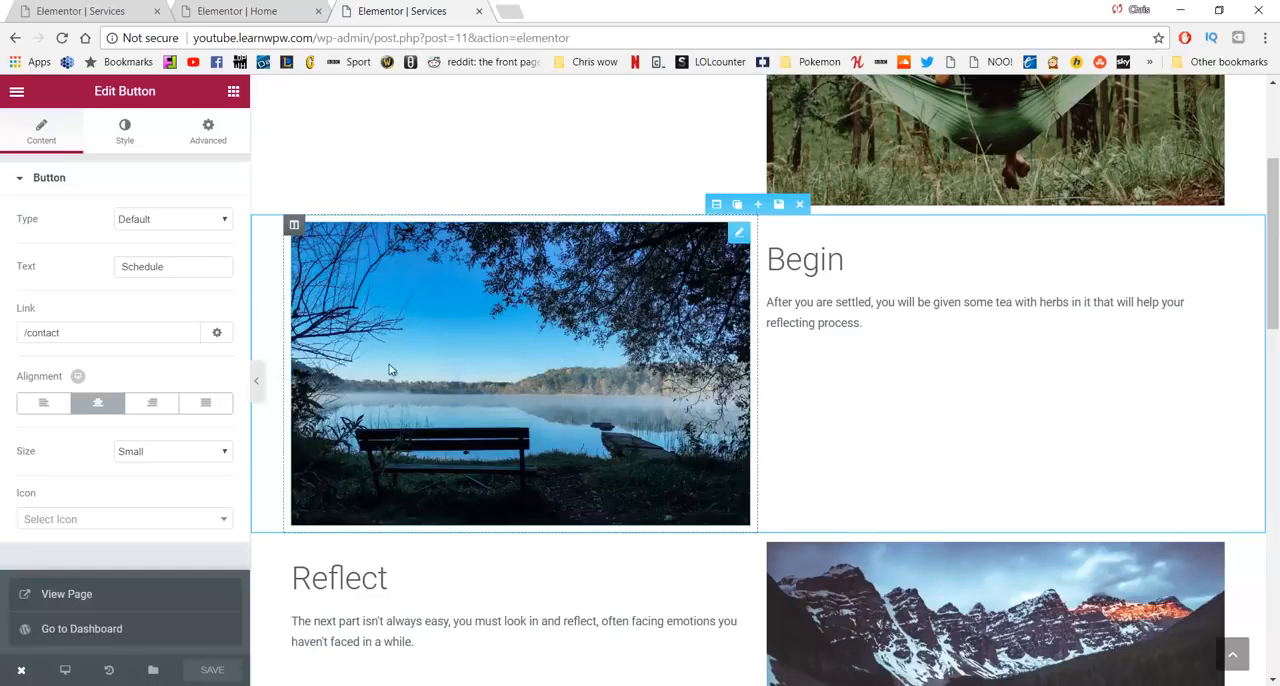
scroll(400, 340, "up", 3)
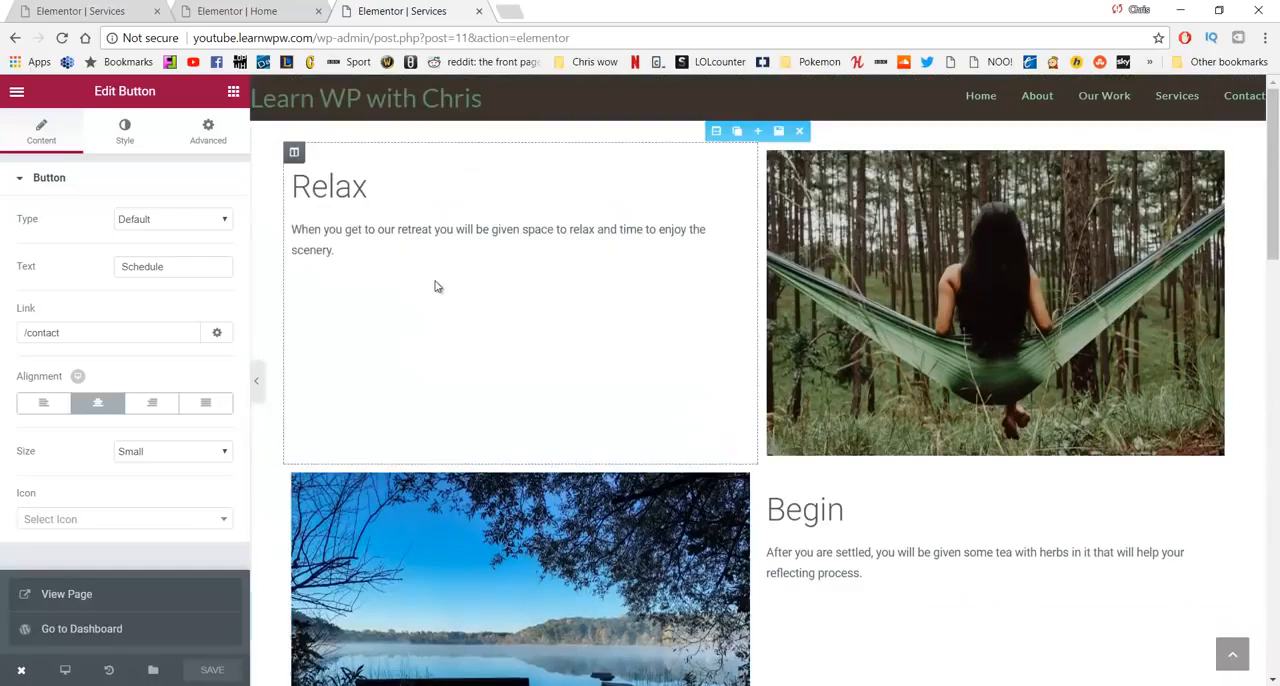
left_click(716, 131)
left_click(130, 128)
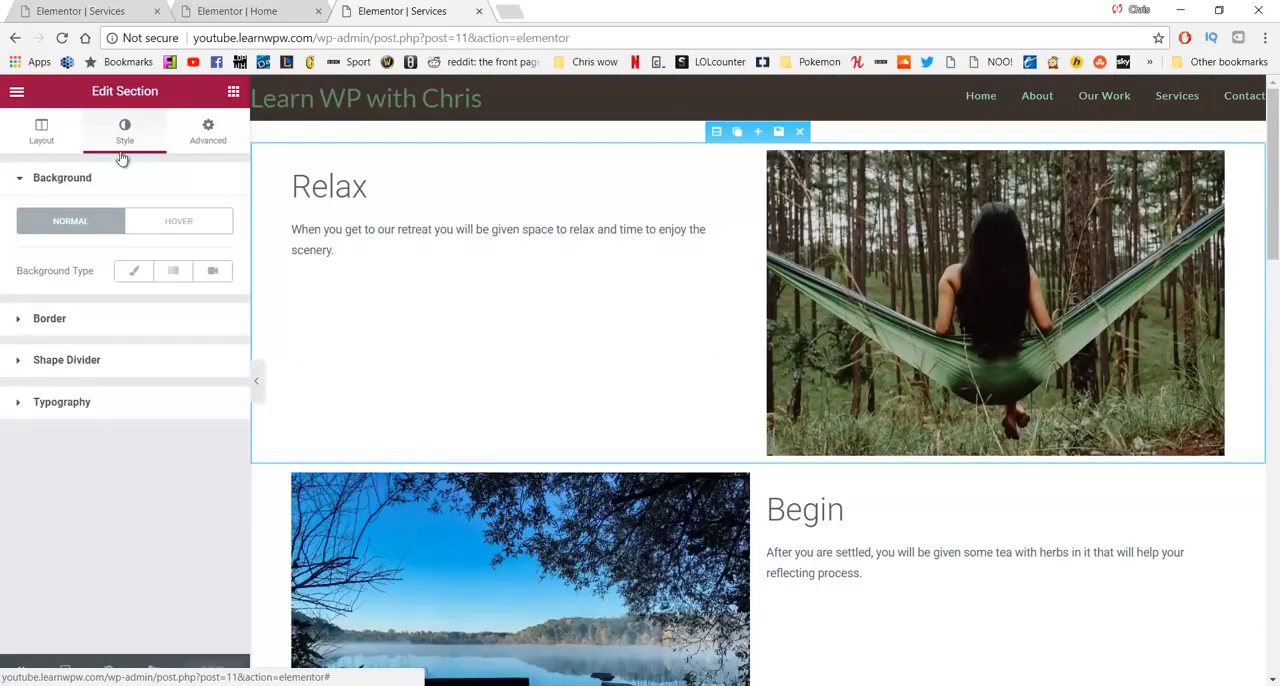
left_click(122, 274)
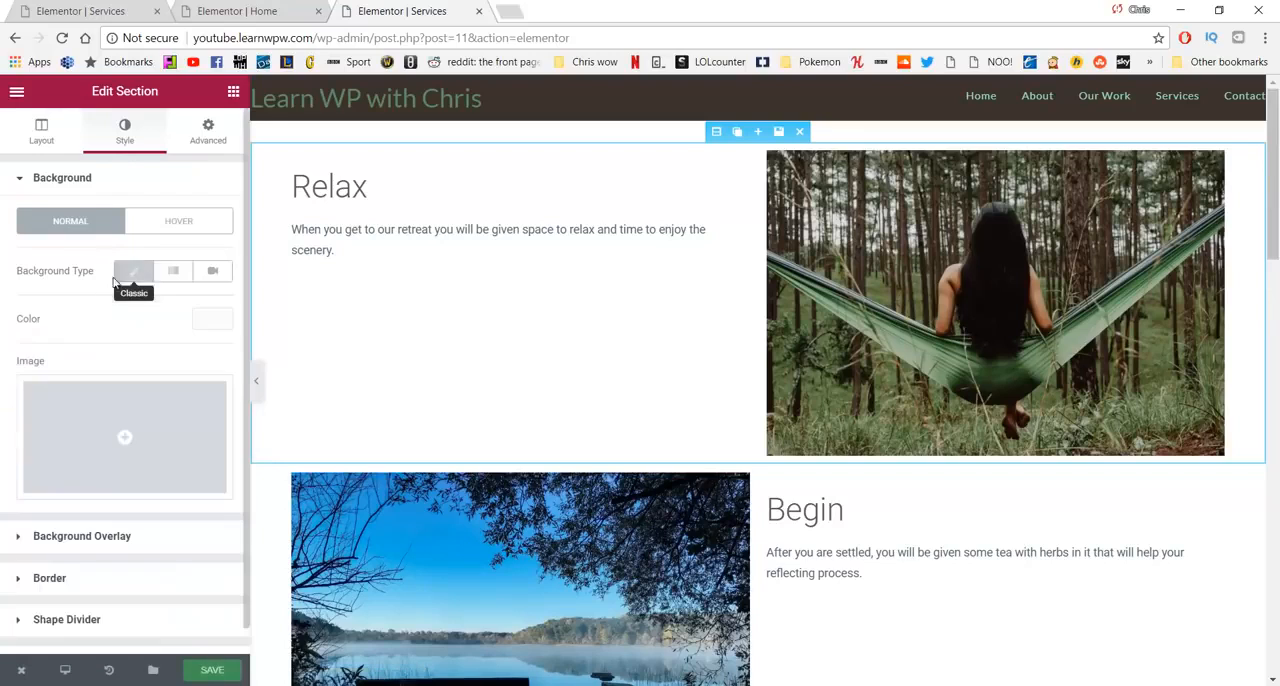
left_click(200, 320)
mouse_move(36, 377)
left_mouse_down()
mouse_move(21, 343)
mouse_move(37, 354)
left_mouse_up()
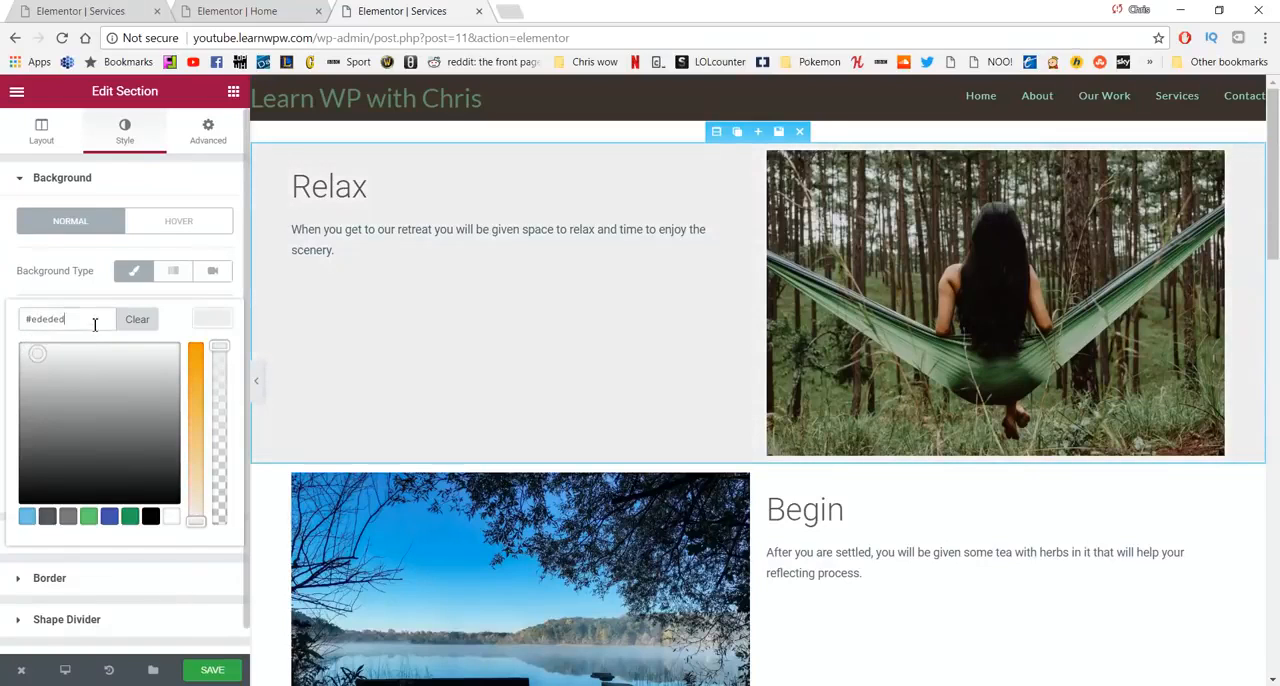
type("f4f4f4")
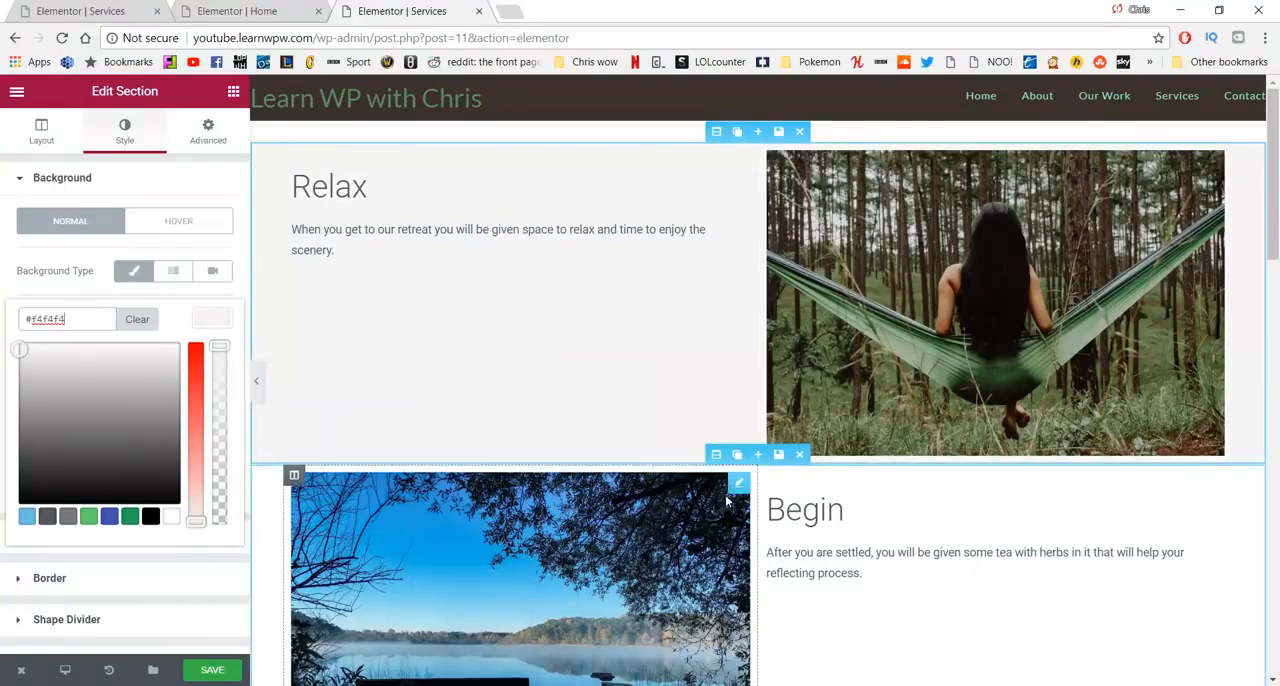
- Give the column containing the Reflect text a classic background with the color #f4f4f4
scroll(728, 500, "down", 4)
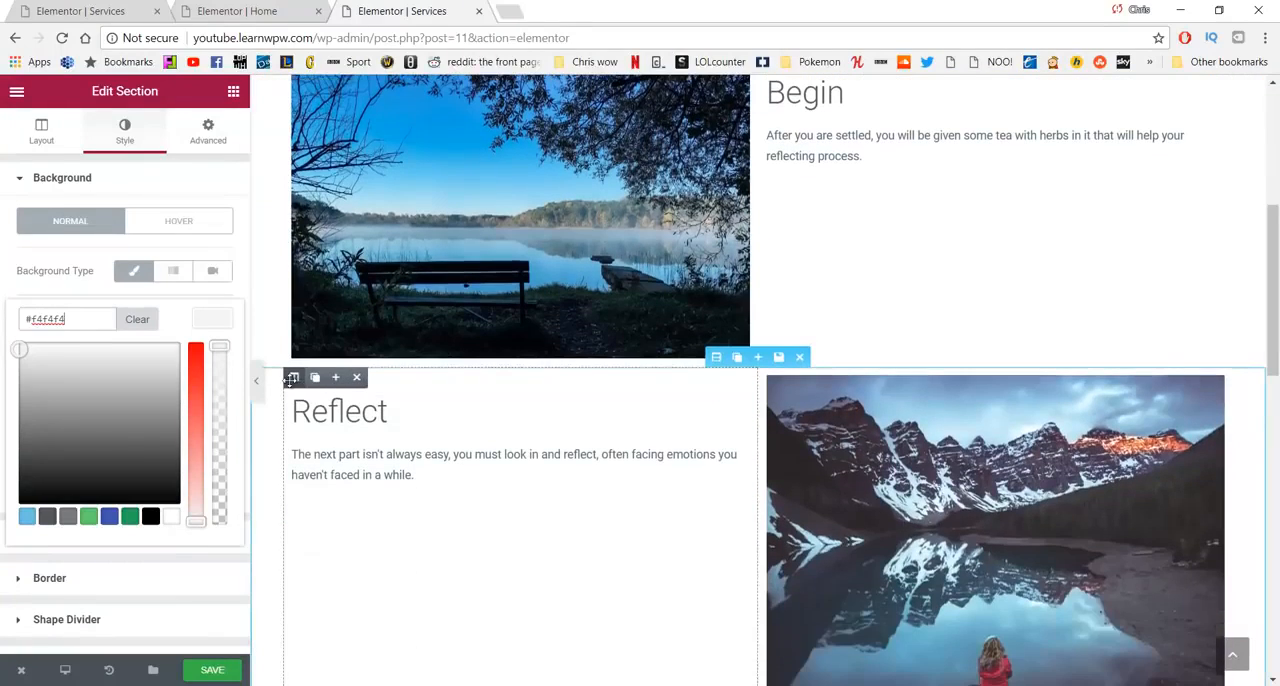
left_click(293, 377)
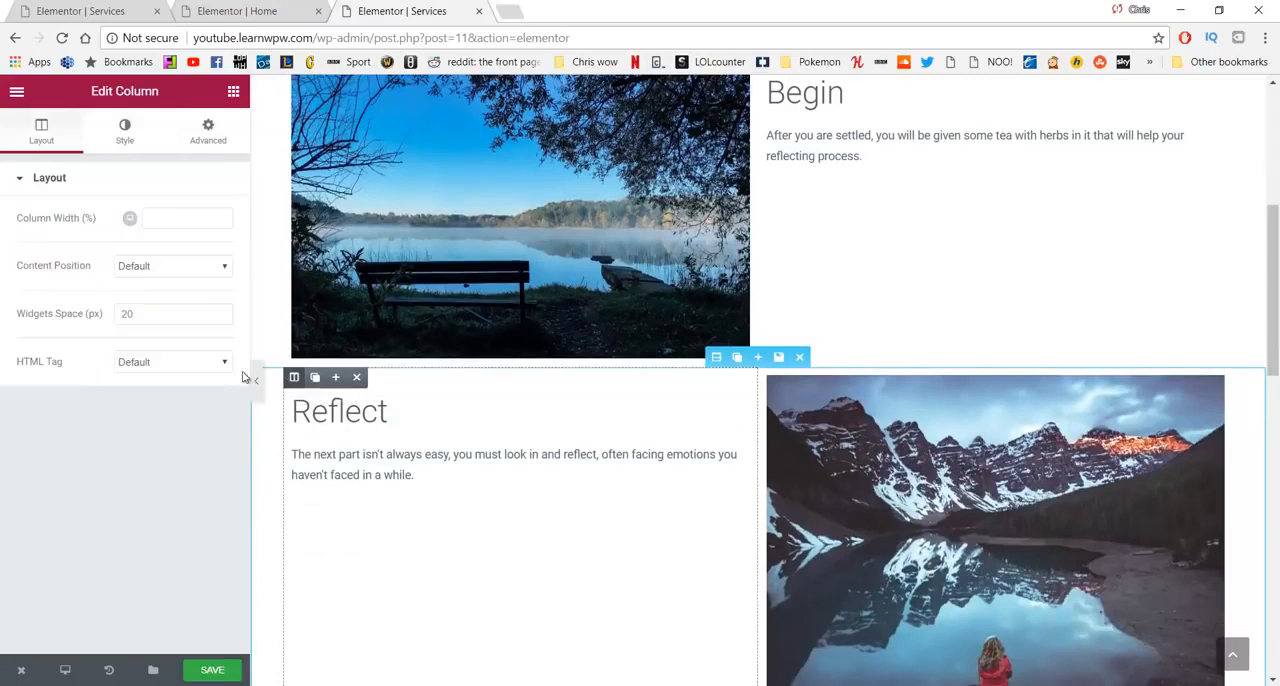
left_click(114, 138)
left_click(132, 271)
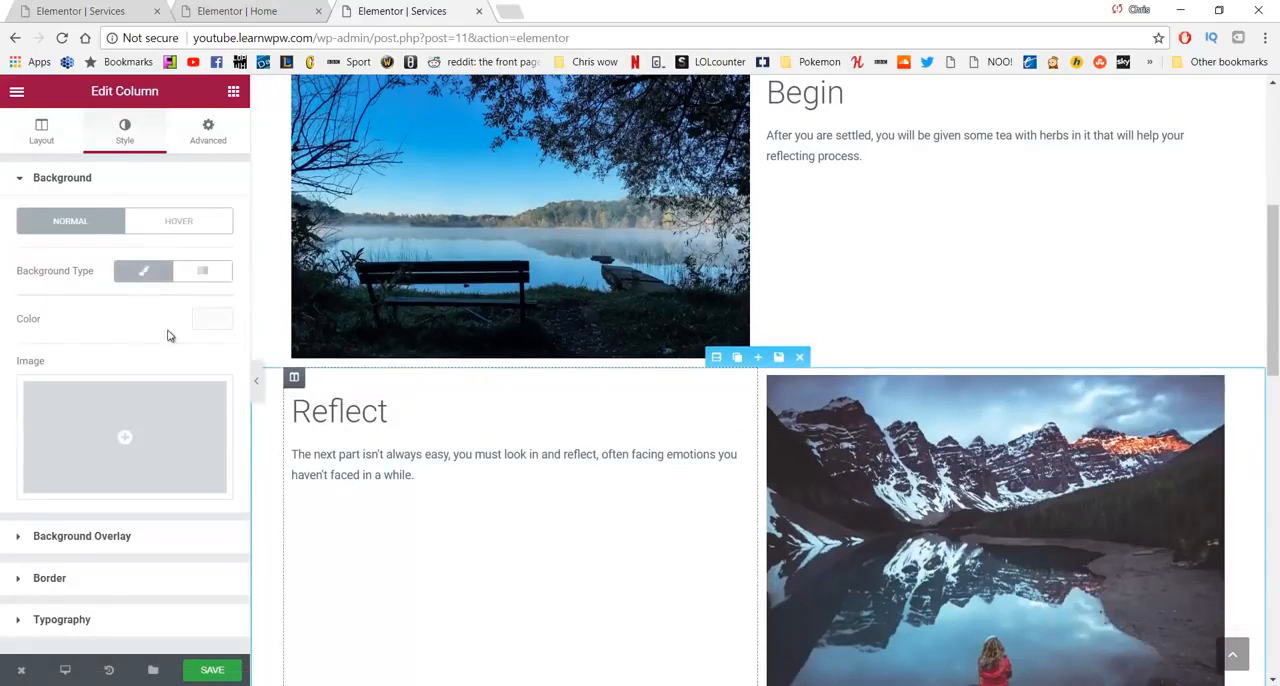
left_click(211, 319)
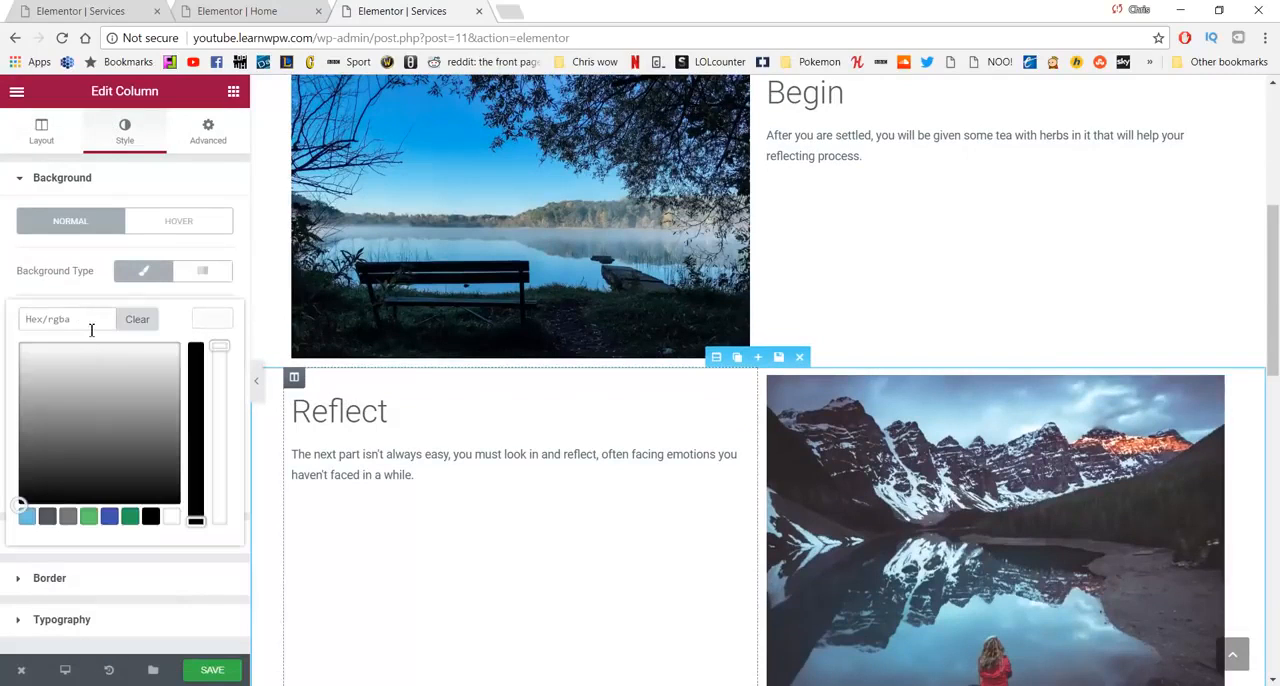
type("#f4f4f4")
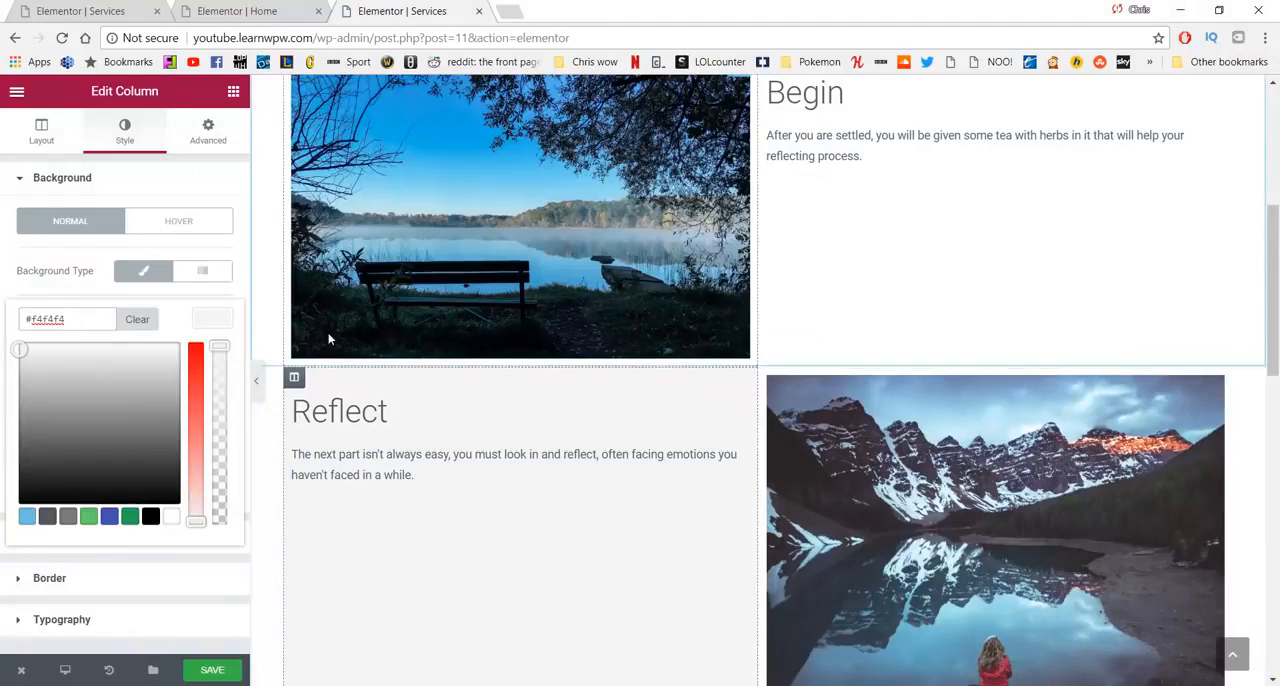
- Save the Services page and check the Relax and Reflect backgrounds on its live version
scroll(345, 444, "down", 2)
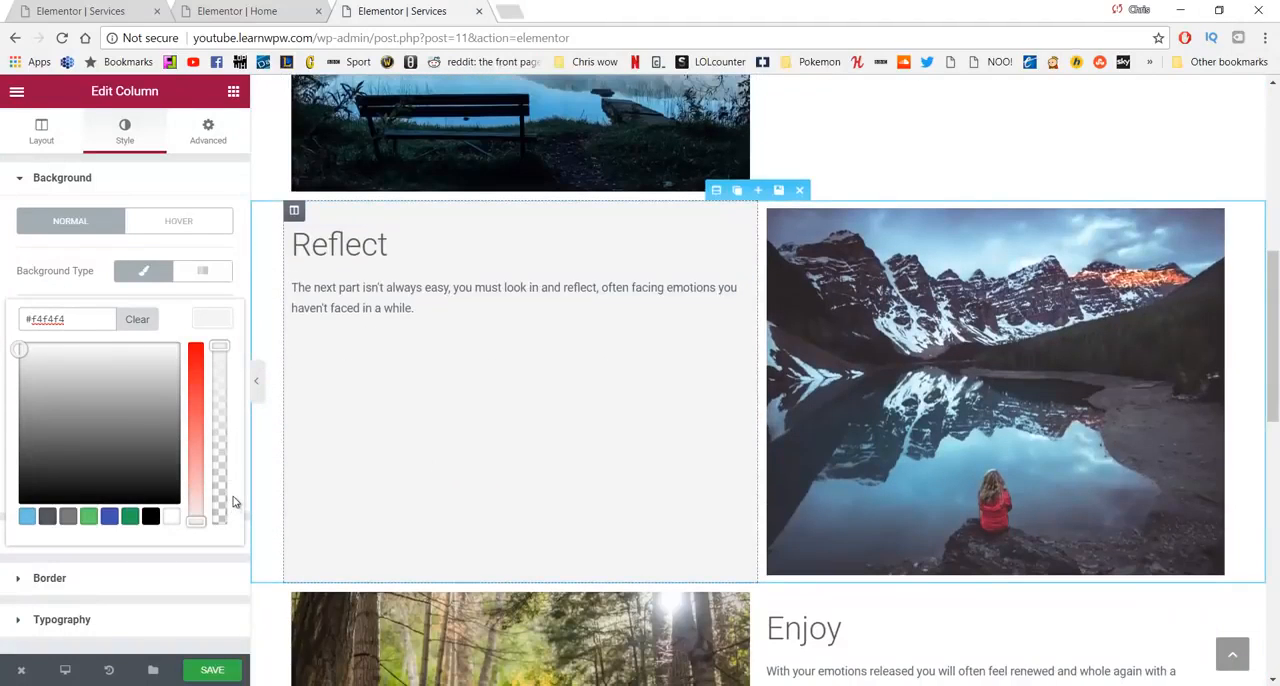
left_click(226, 671)
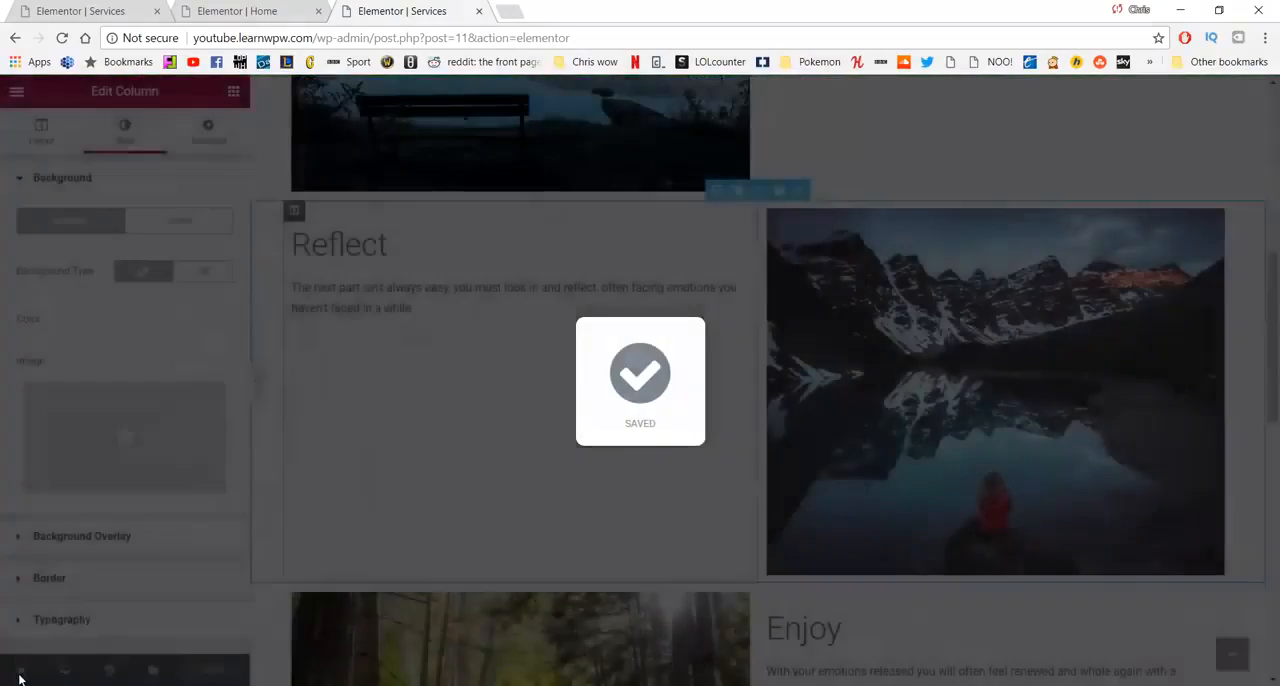
mouse_move(30, 673)
left_click(50, 592)
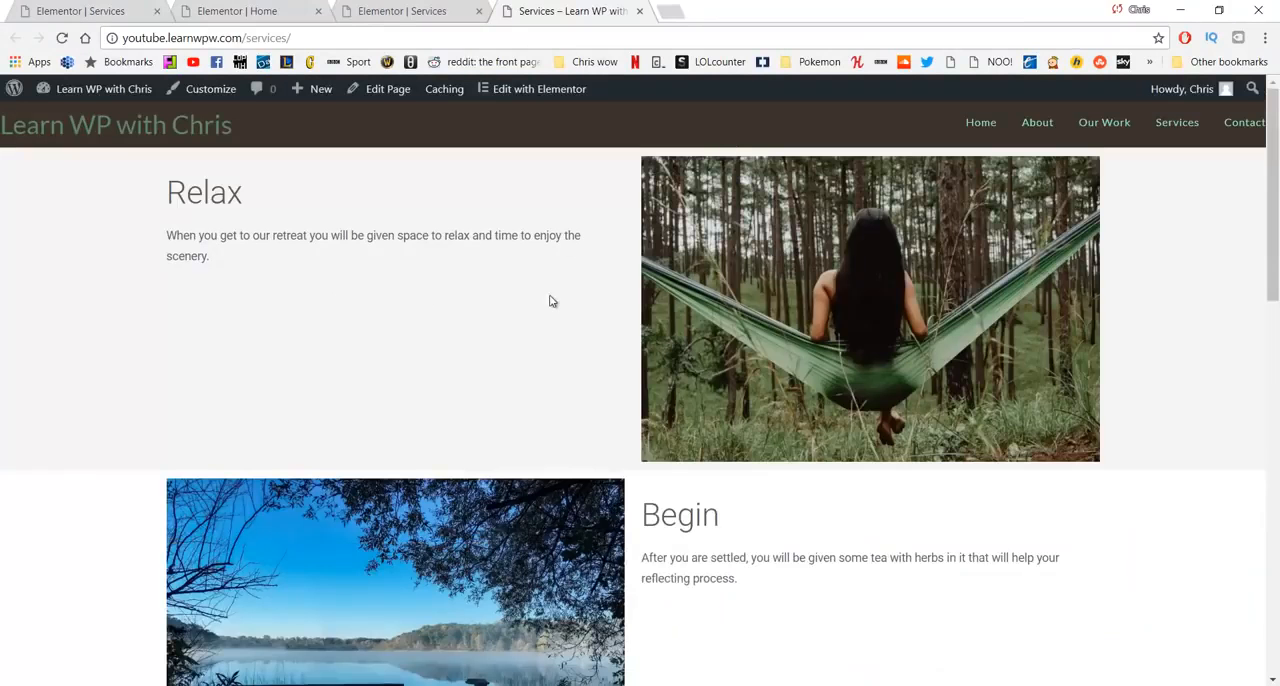
scroll(220, 291, "down", 2)
scroll(263, 205, "down", 5)
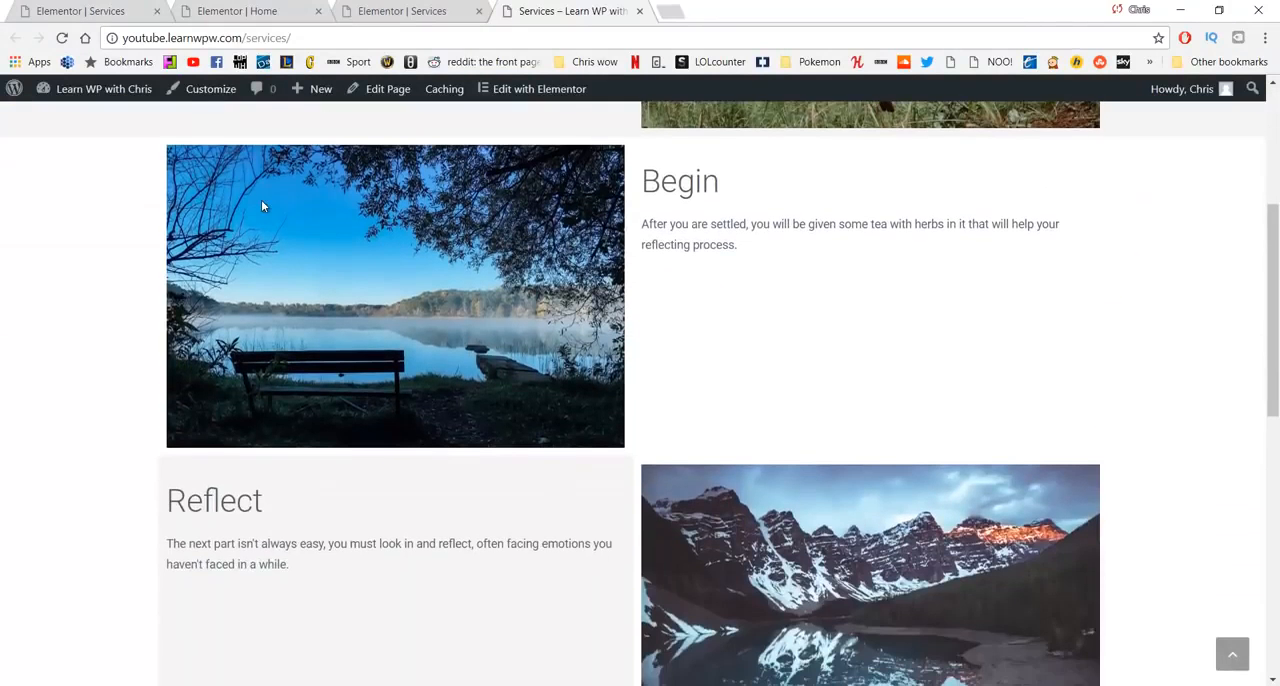
scroll(266, 237, "down", 6)
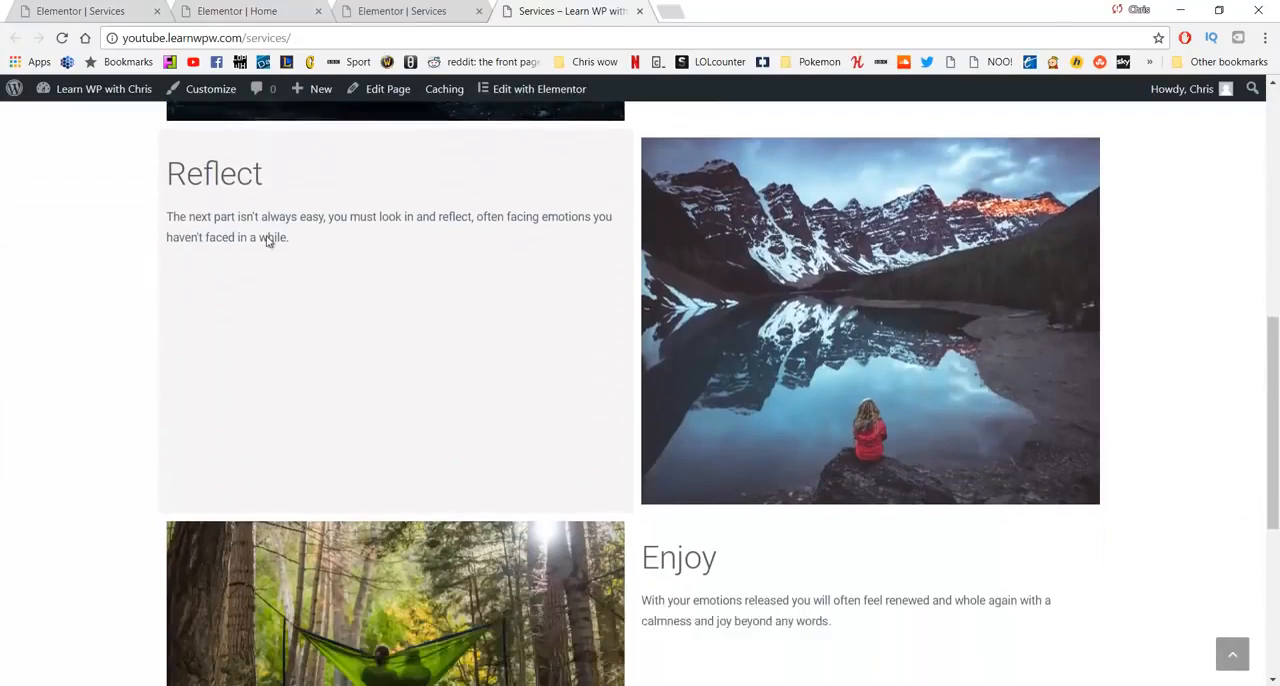
scroll(313, 287, "up", 15)
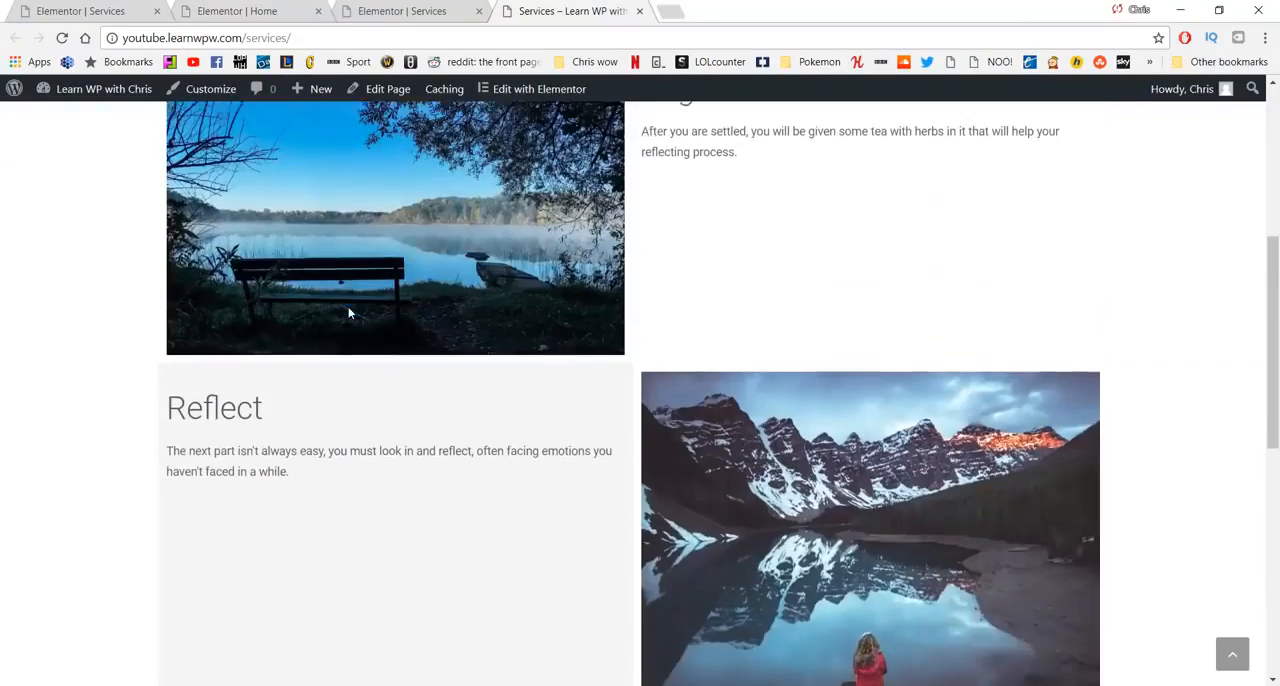
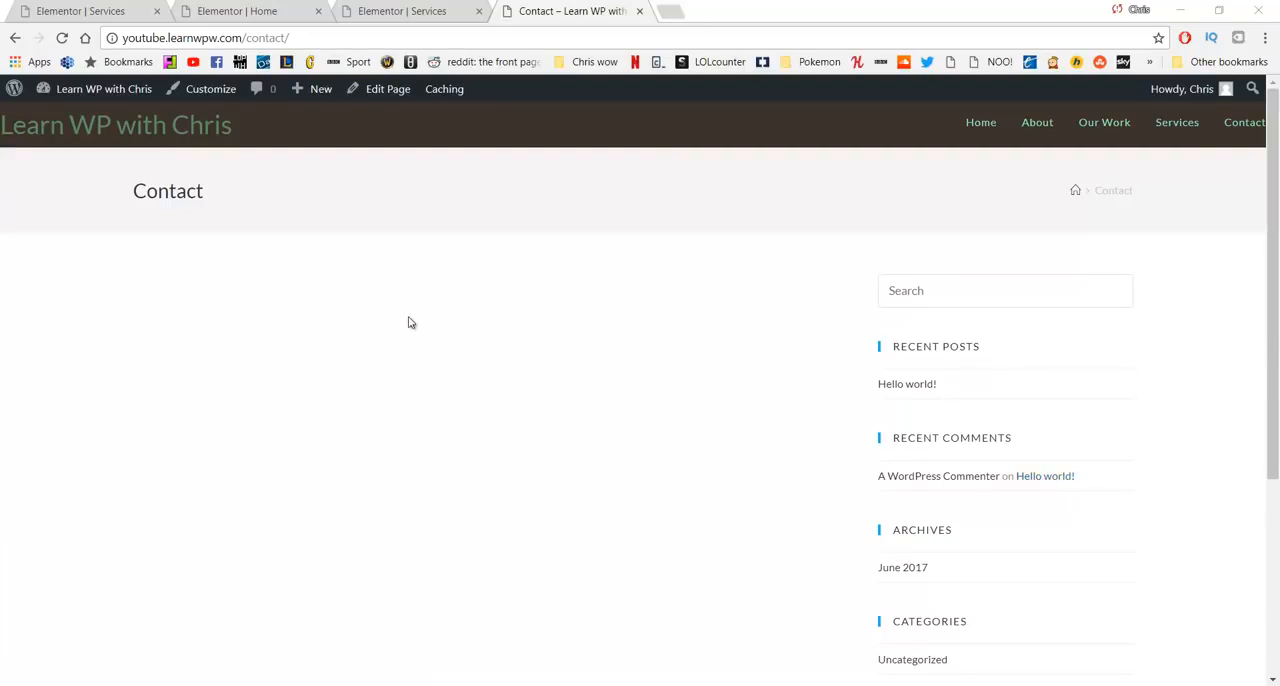
- Open the Contact page for editing and set its content layout to full width
left_click(400, 100)
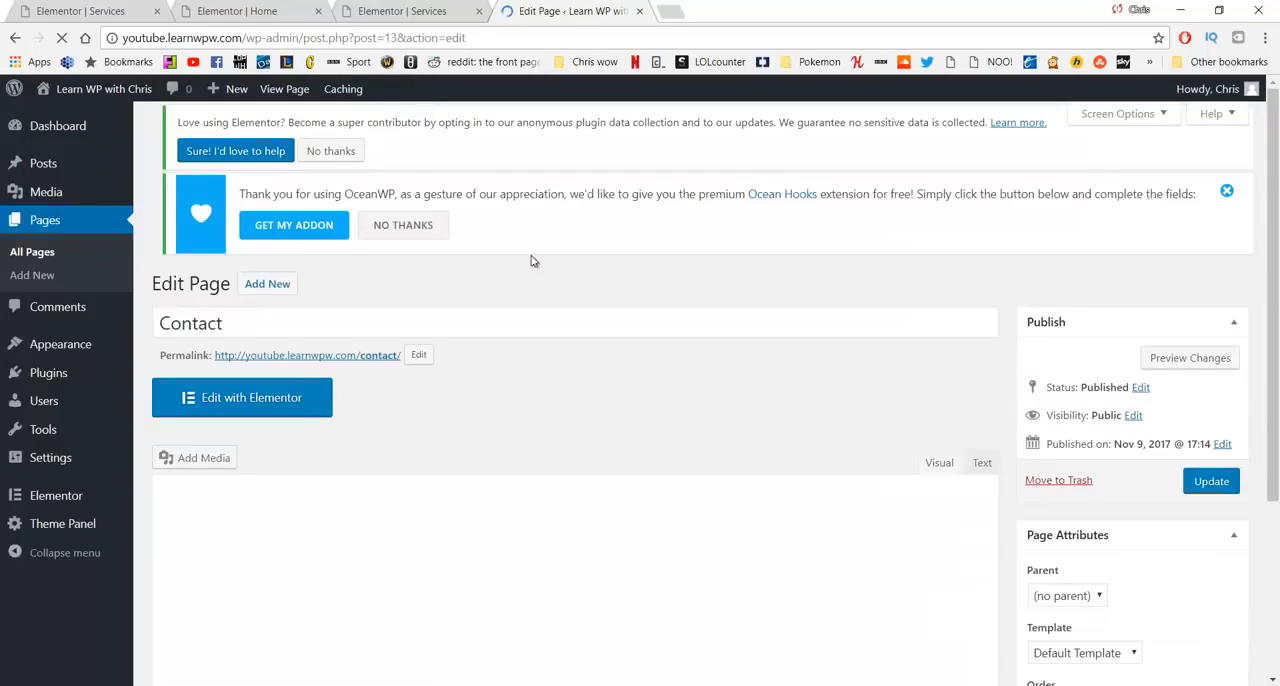
scroll(534, 264, "down", 3)
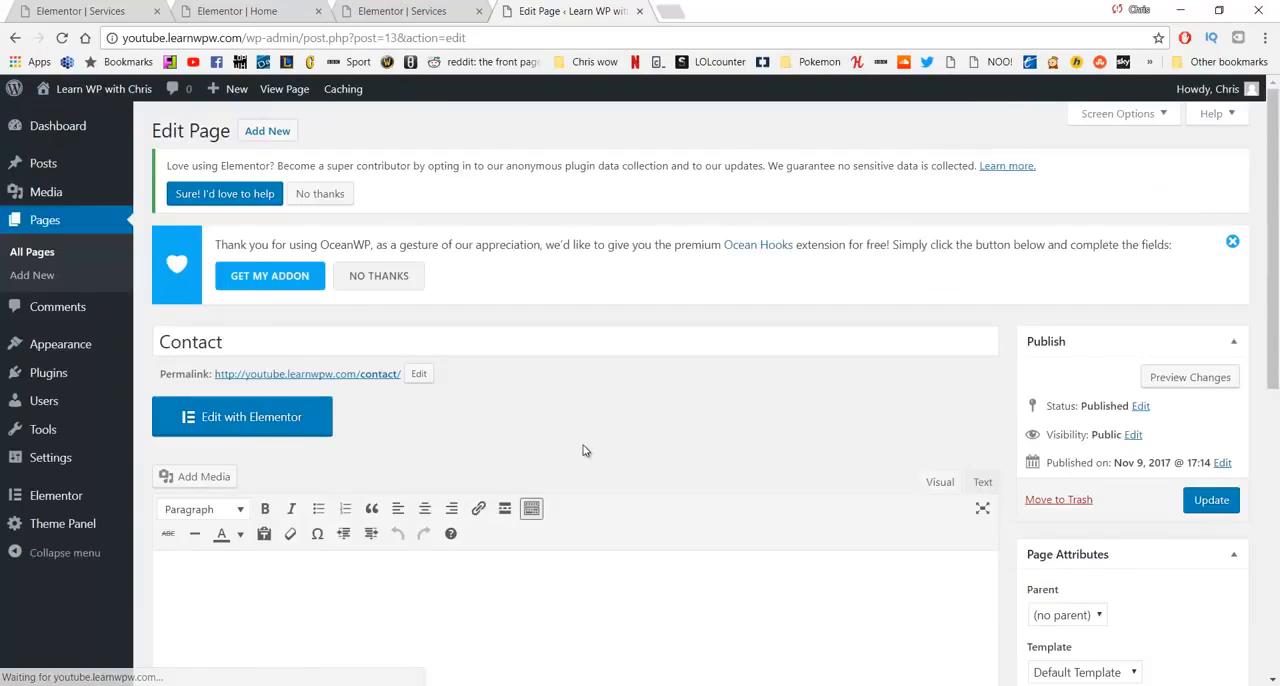
scroll(583, 445, "down", 5)
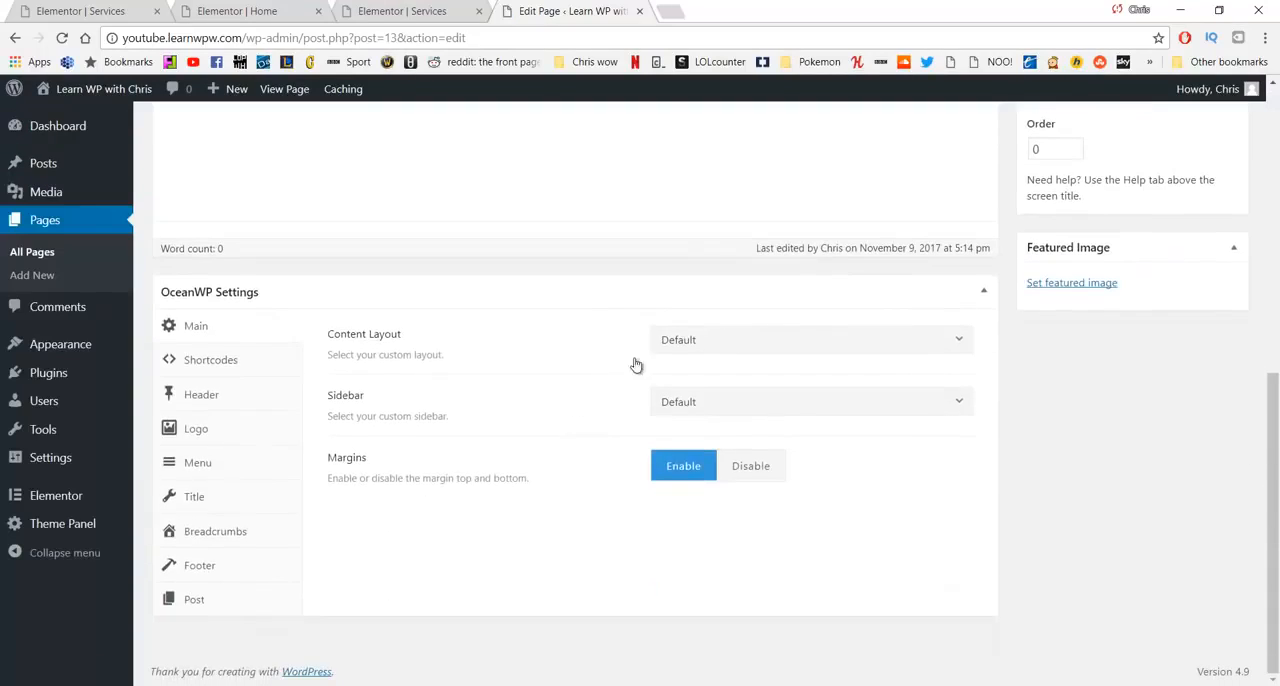
left_click(752, 339)
left_click(725, 494)
- Disable the Contact page's title display in the OceanWP settings and update the page
left_click(198, 499)
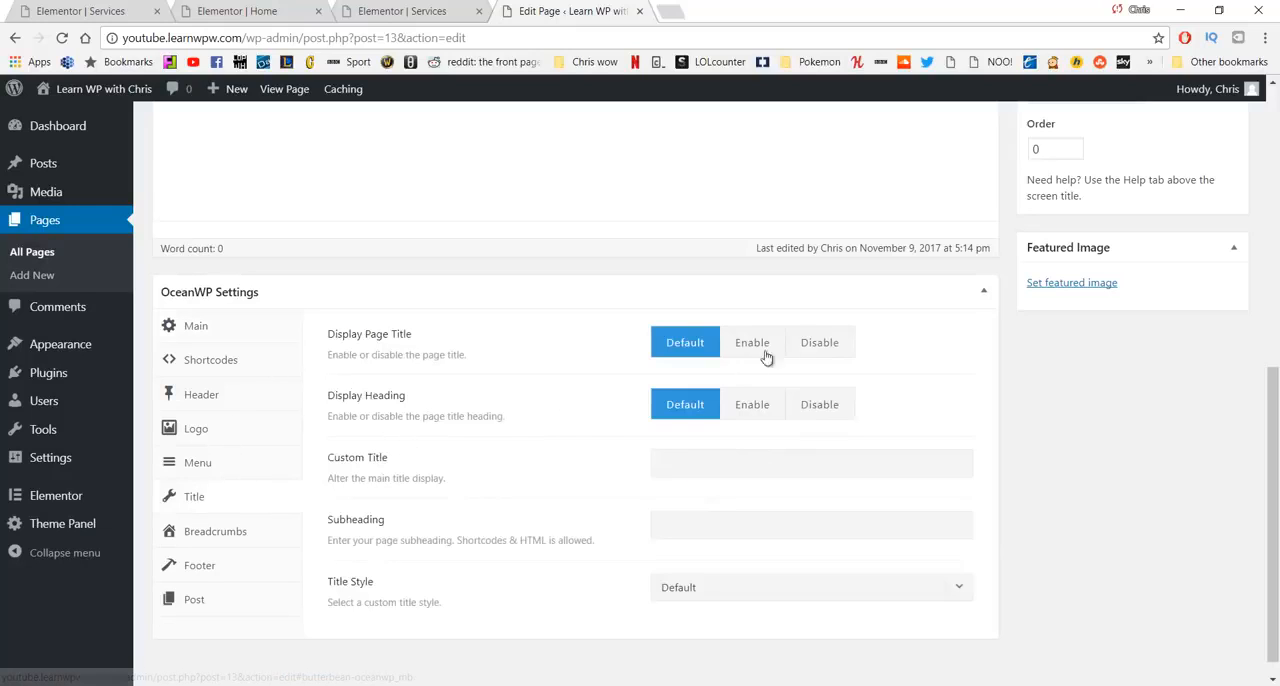
left_click(830, 346)
scroll(931, 383, "up", 5)
left_click(1208, 424)
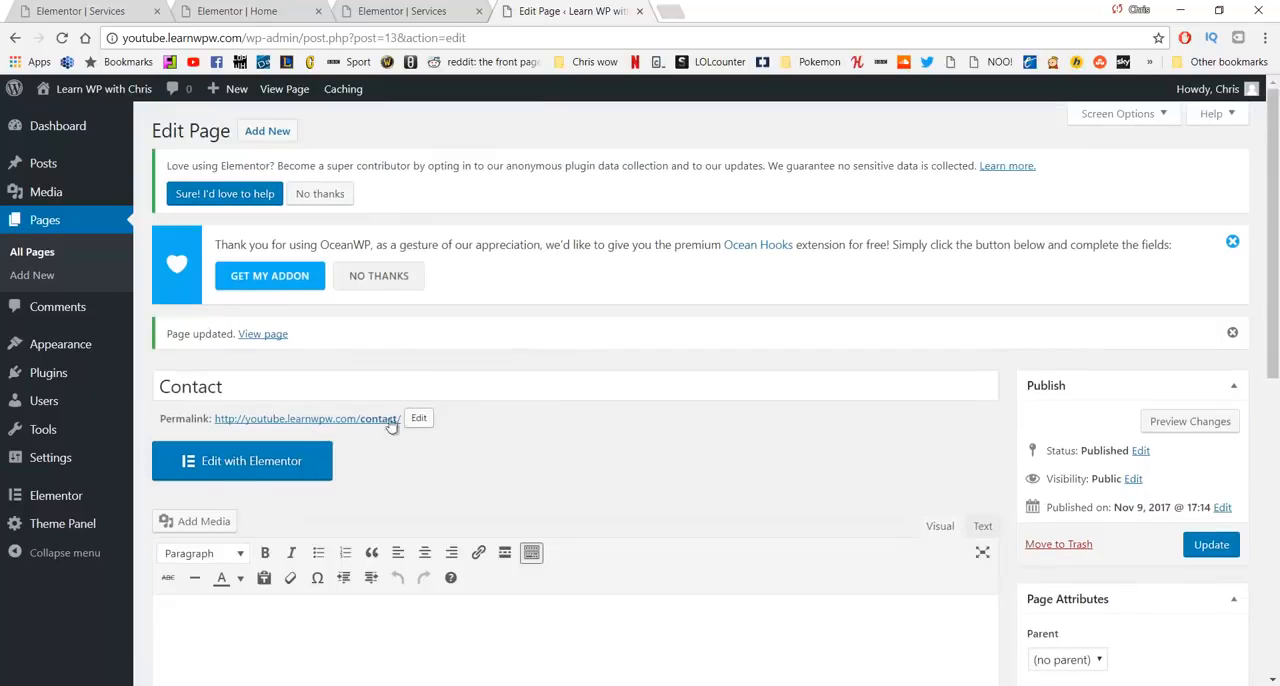
- Open the Contact page in Elementor and close the browser tabs holding the Services and Home editors
left_click(289, 460)
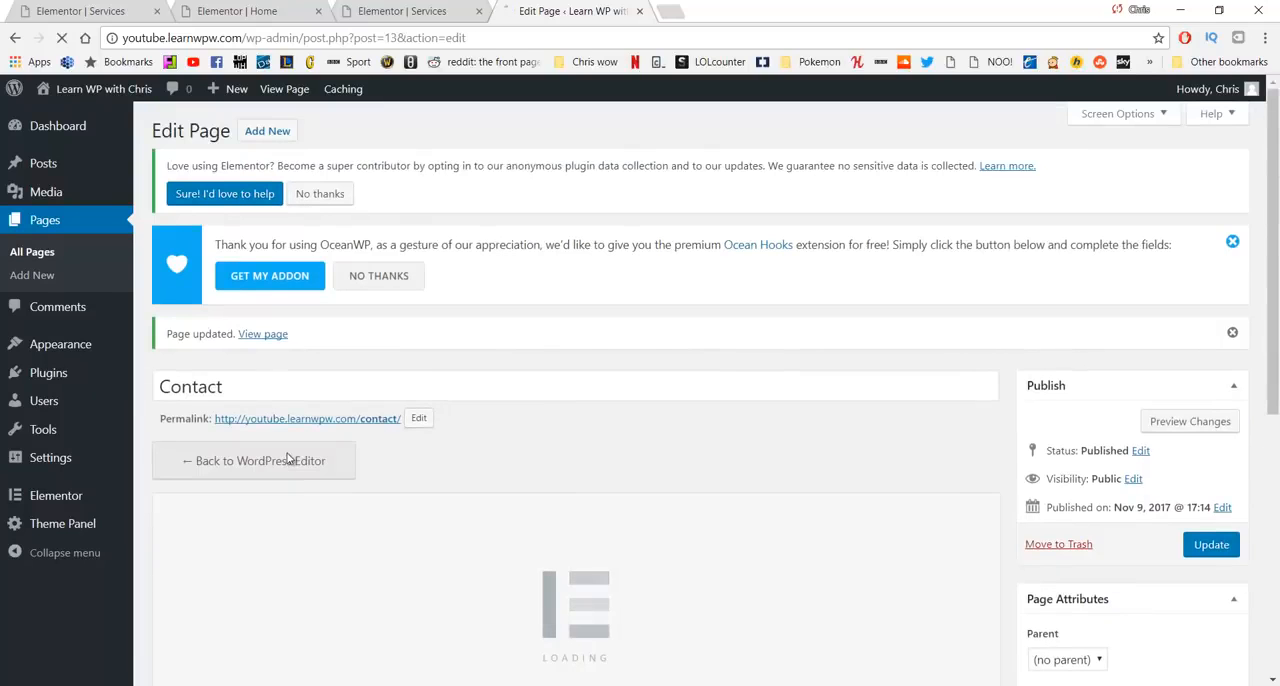
middle_click(345, 10)
middle_click(275, 10)
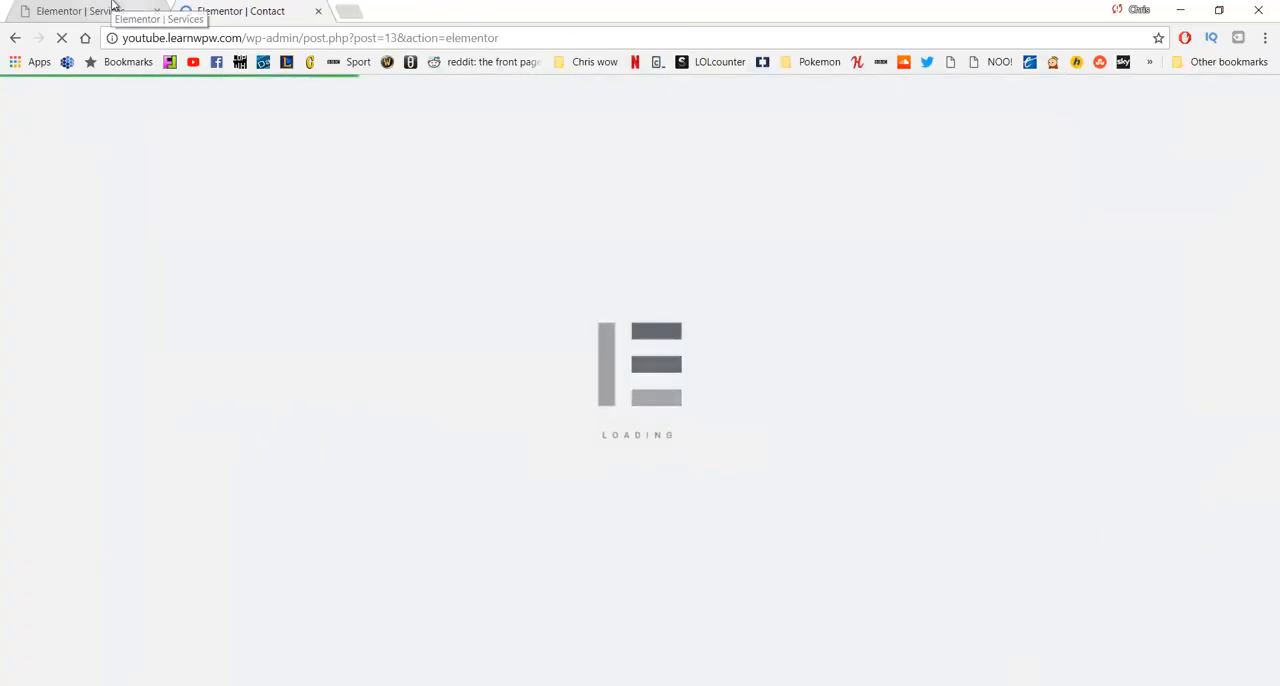
middle_click(113, 5)
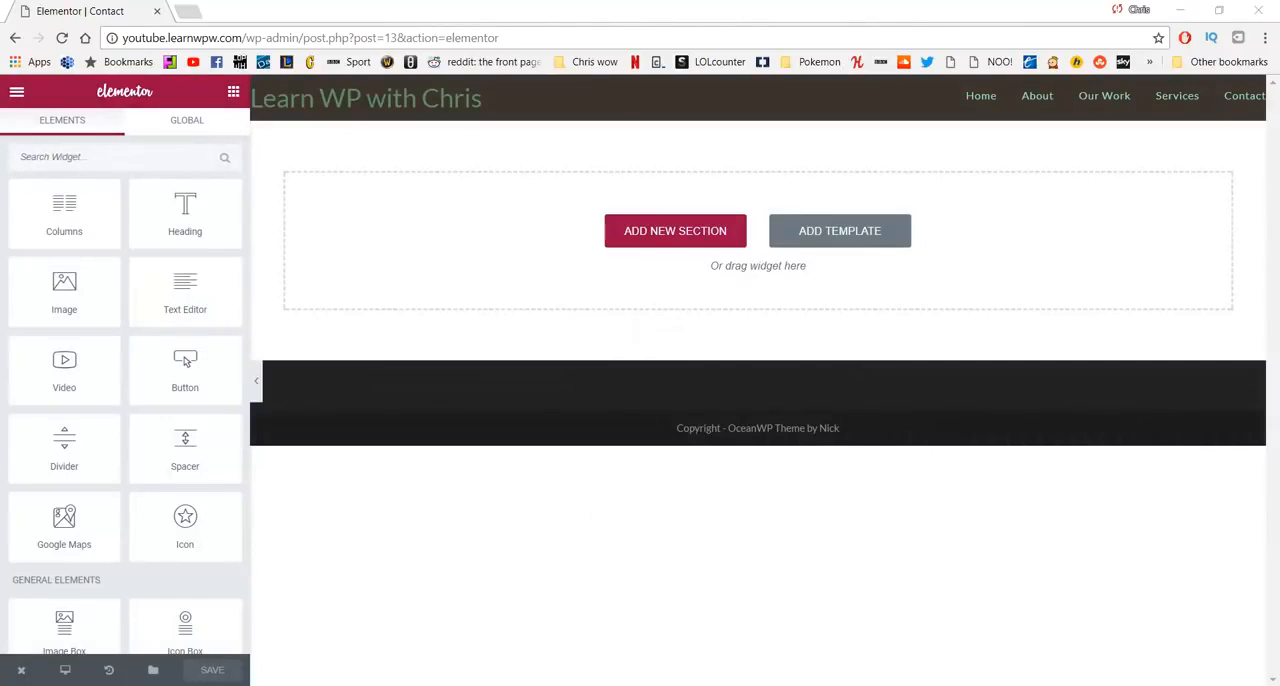
left_click(1210, 631)
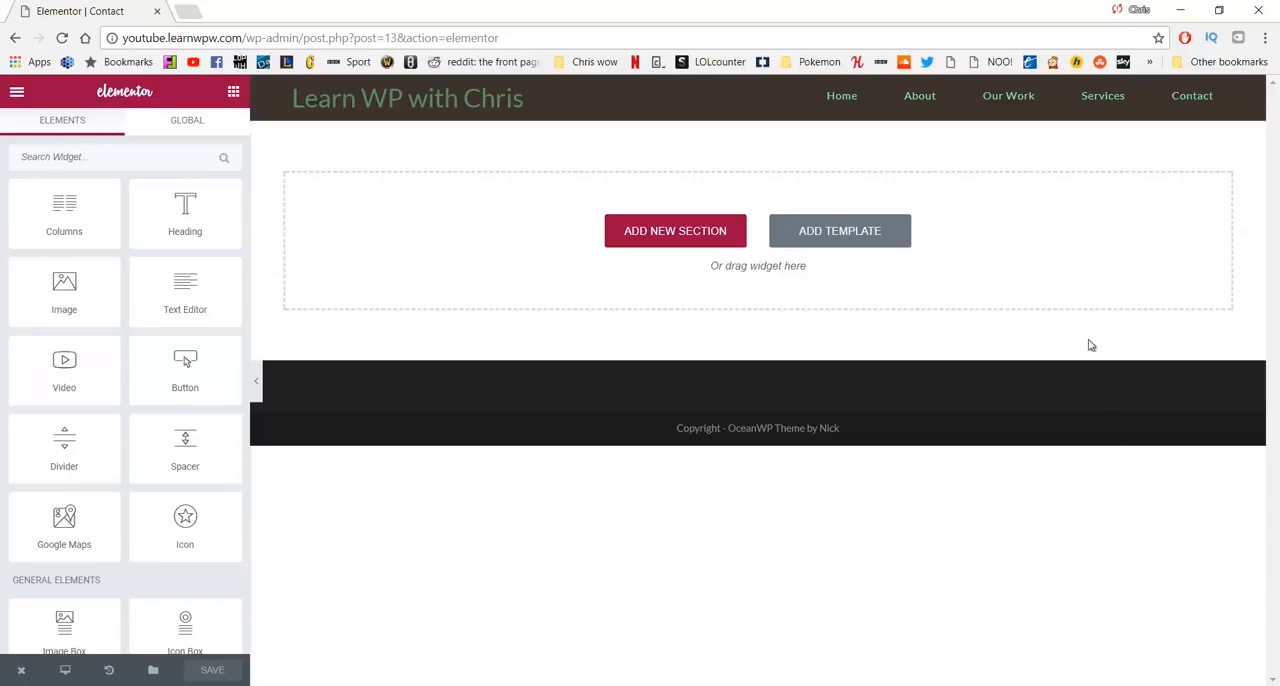
- Add a single-column section to the Contact page and place a Google Maps widget in it
left_click(676, 242)
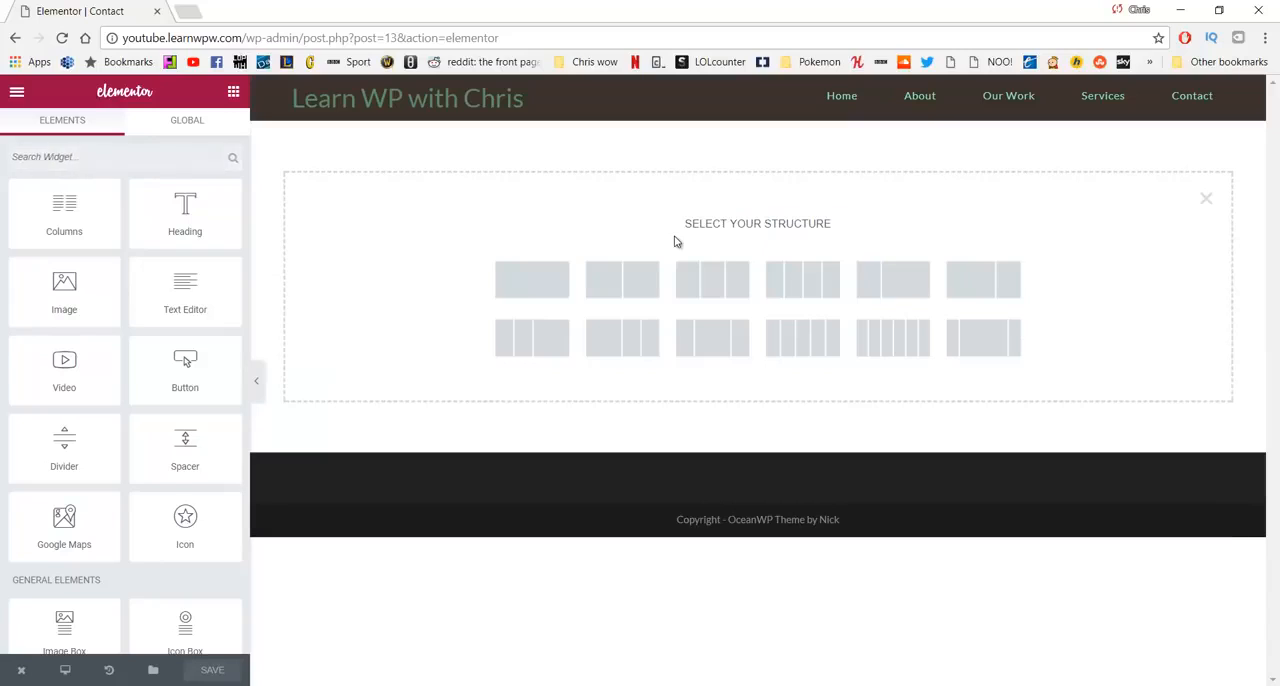
left_click(519, 284)
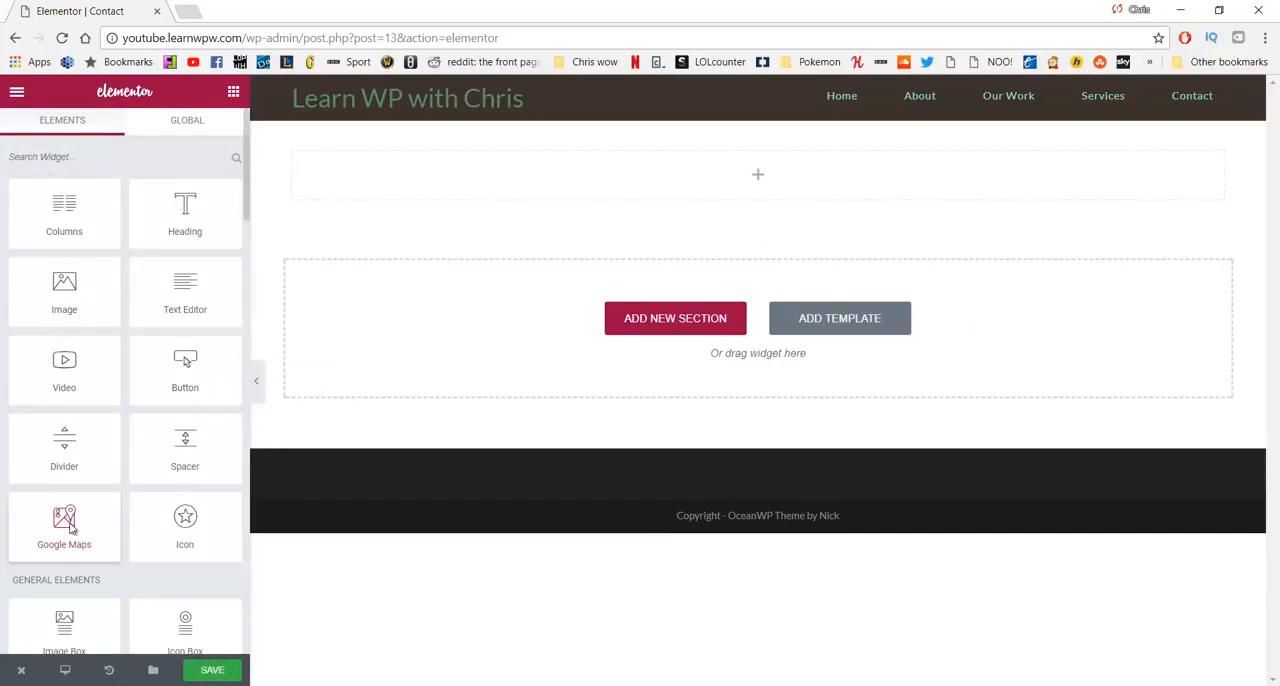
left_click_drag(72, 527, 553, 183)
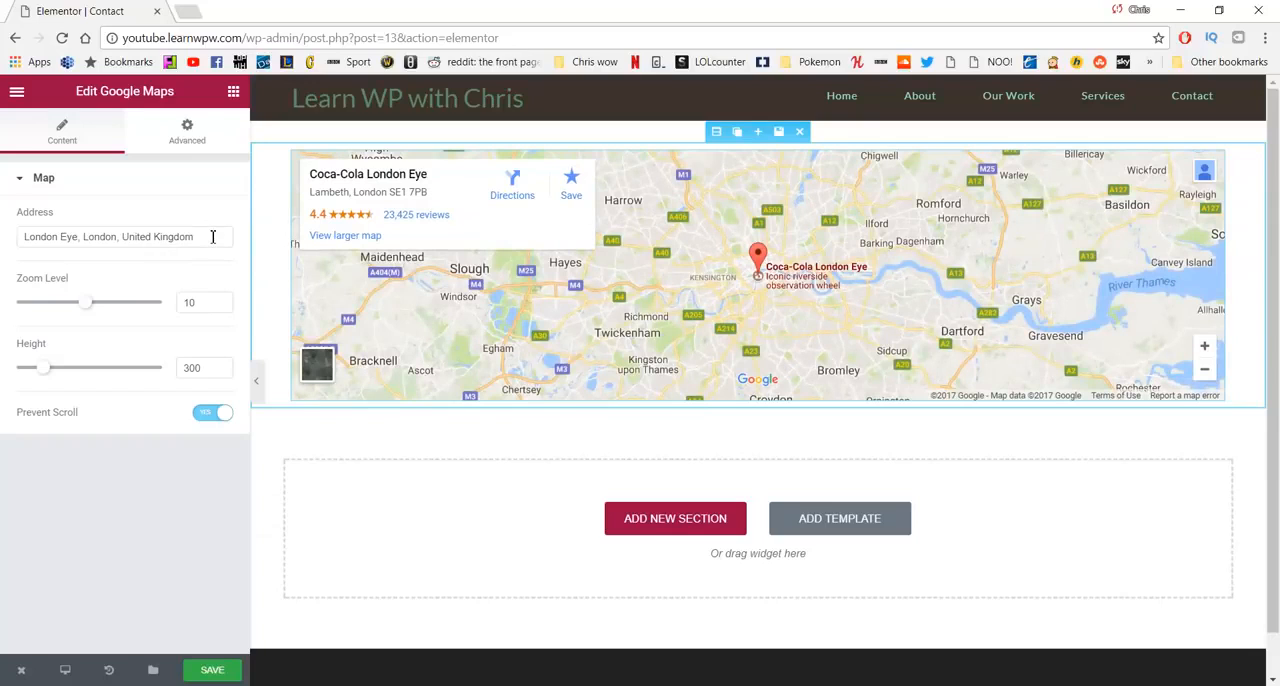
- Set the map's address to Bangor, County Down
left_click_drag(213, 237, 2, 232)
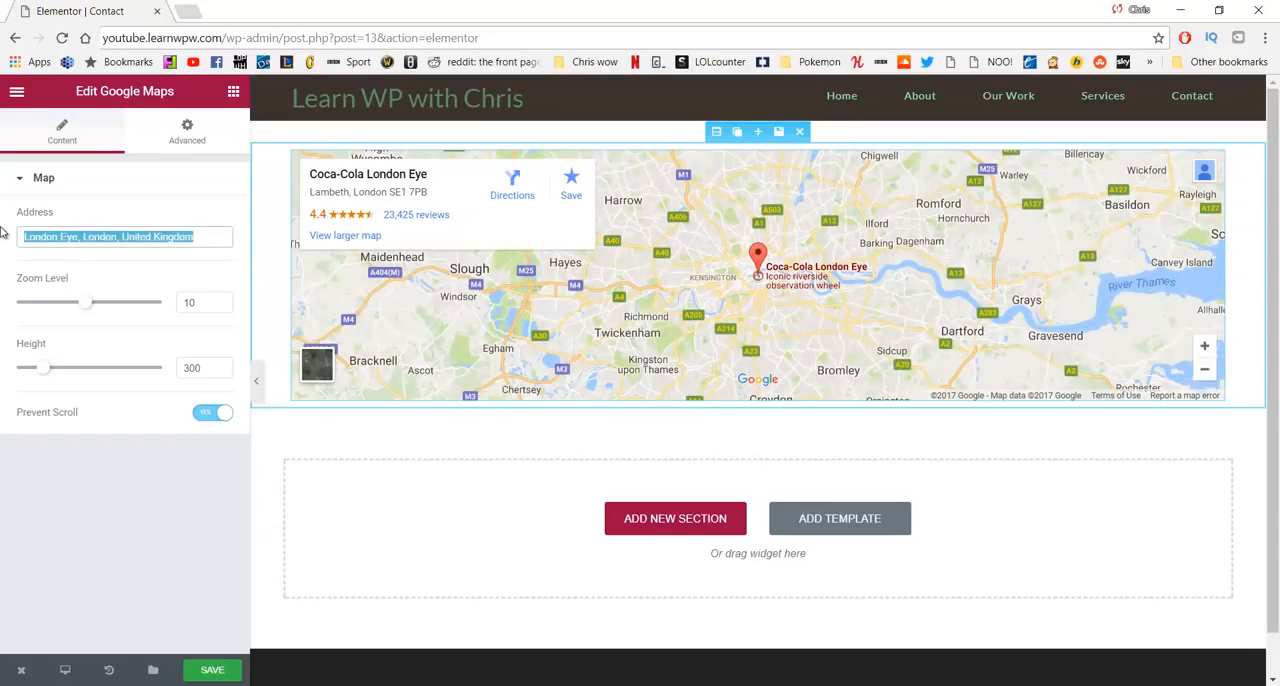
type("belfast")
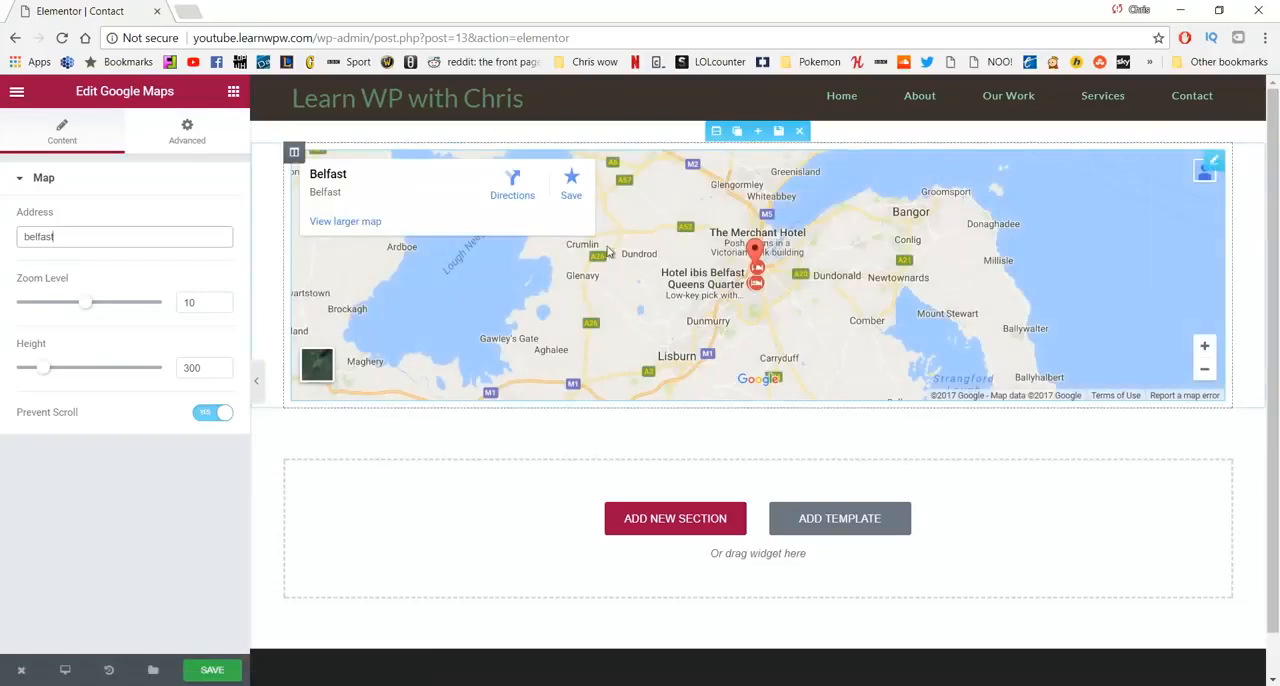
double_click(36, 238)
type("Bengor")
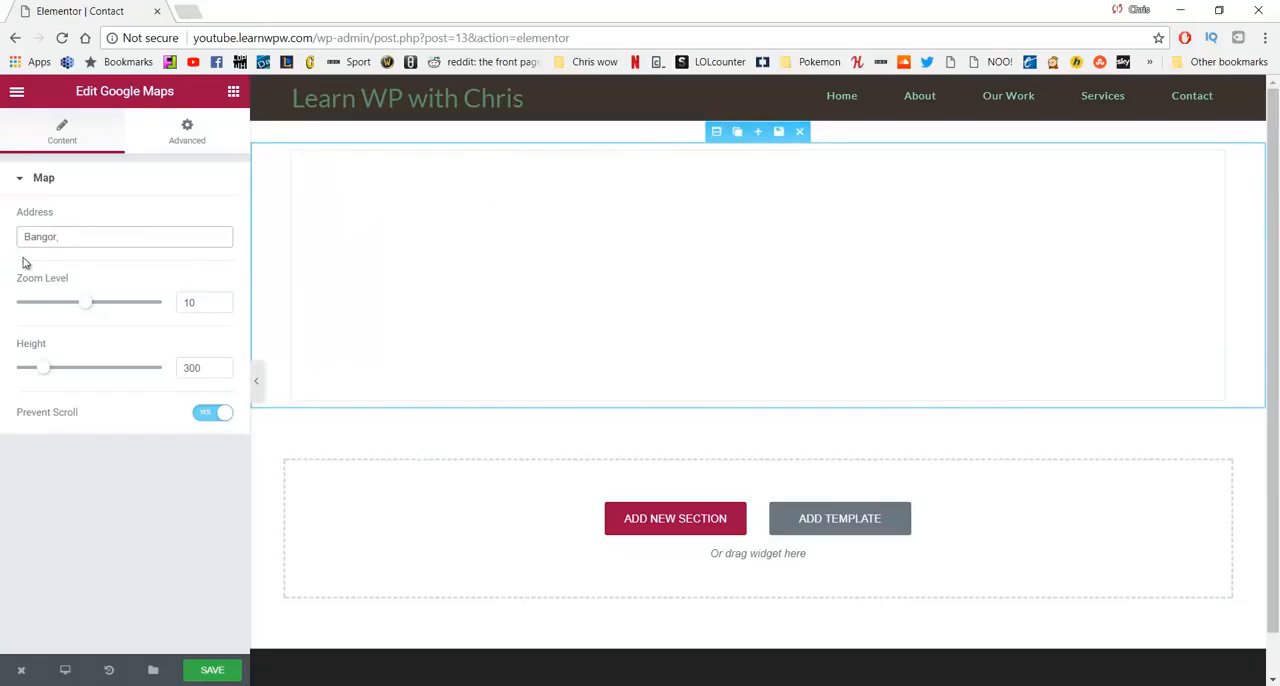
type(",")
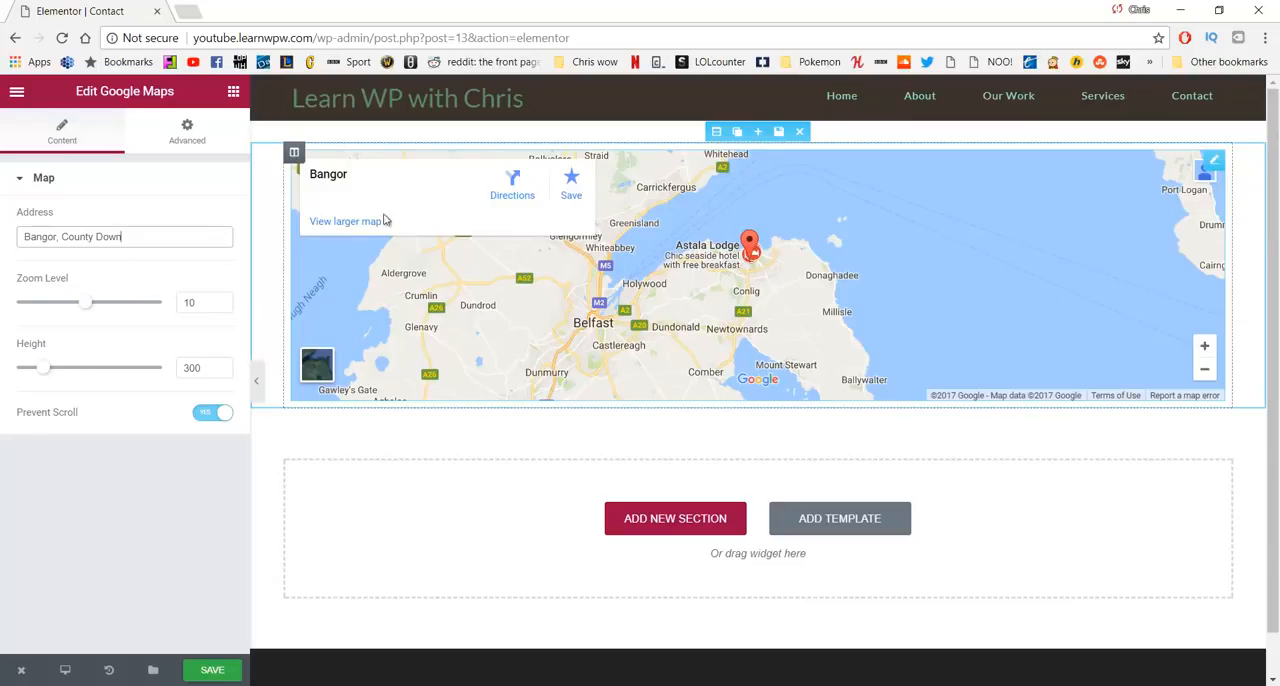
- Set the map section's content width to Full Width and its columns gap to No Gap
left_click(717, 132)
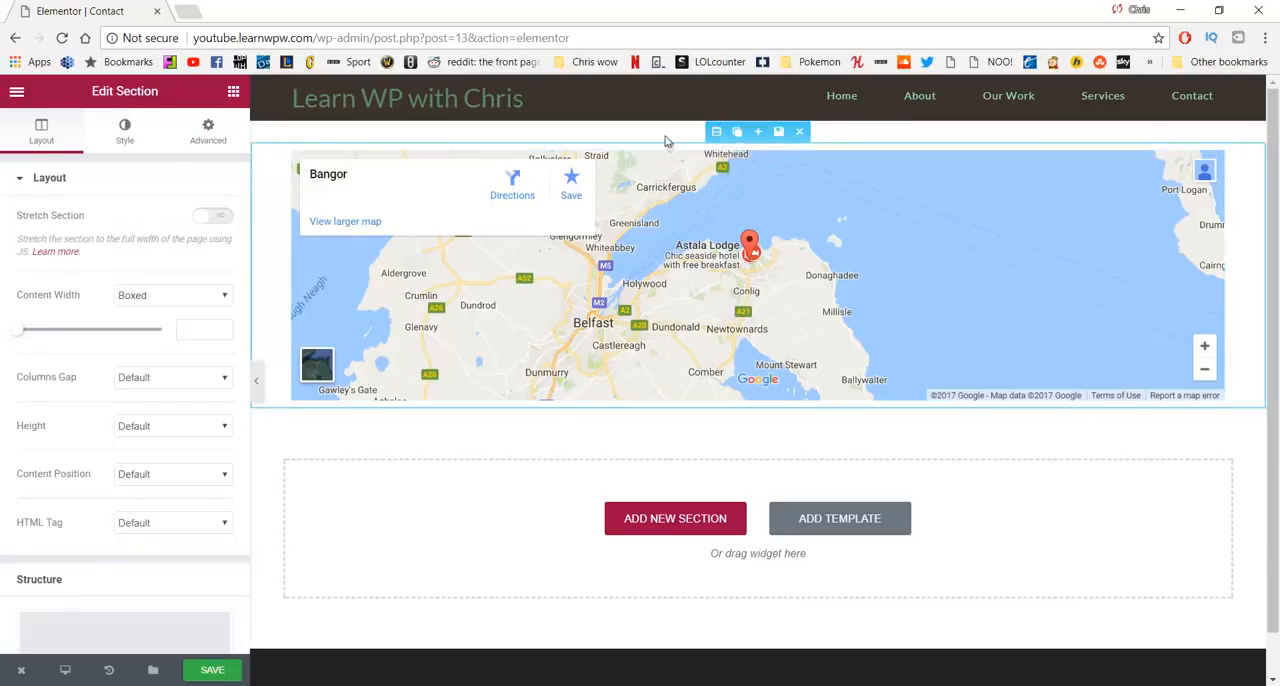
left_click(150, 299)
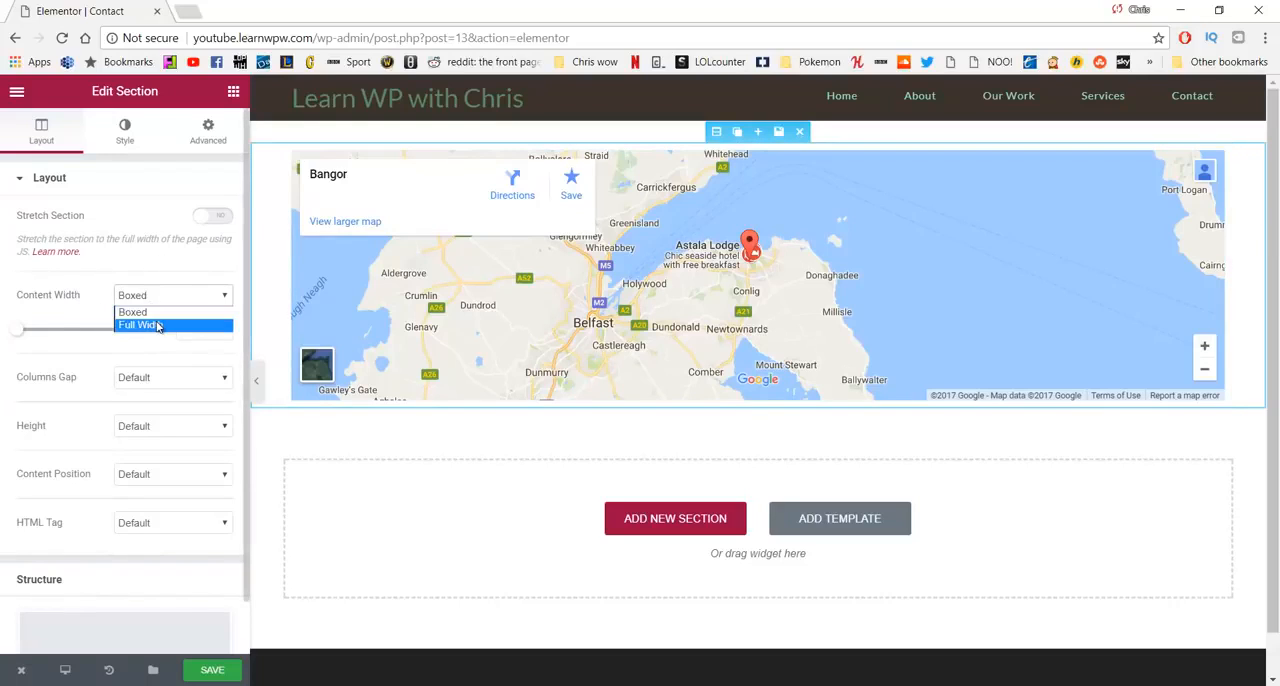
left_click(157, 326)
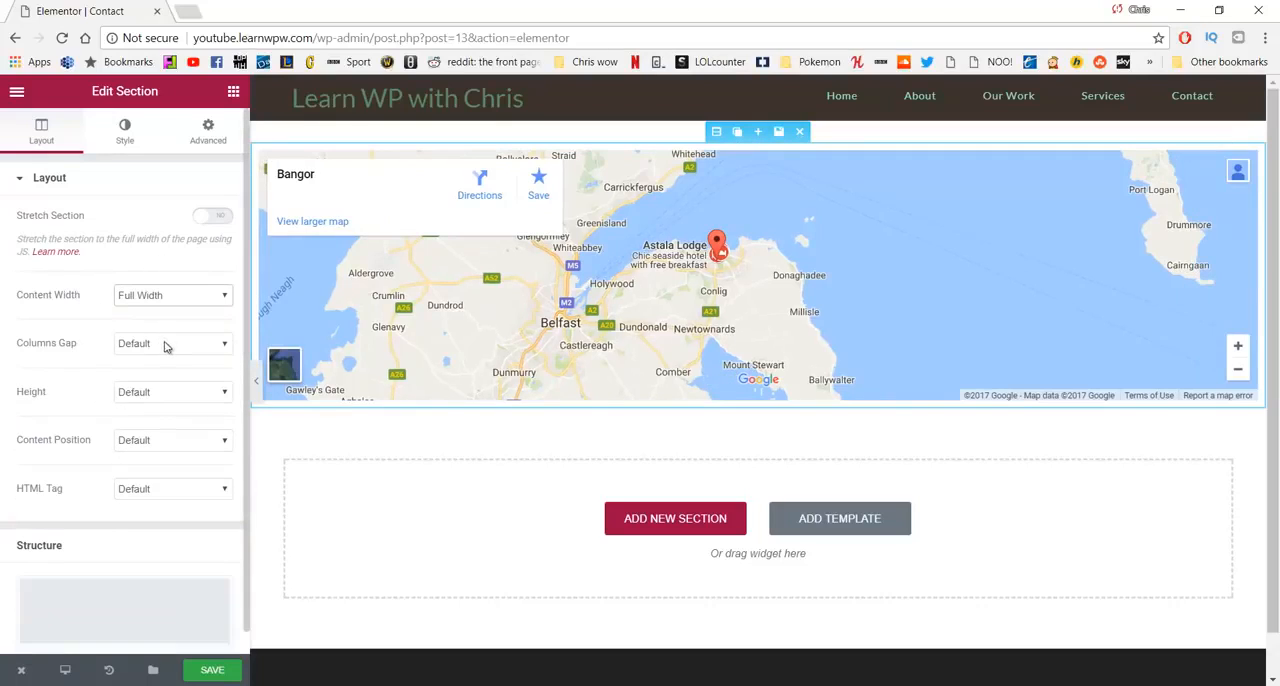
left_click(166, 345)
left_click(164, 374)
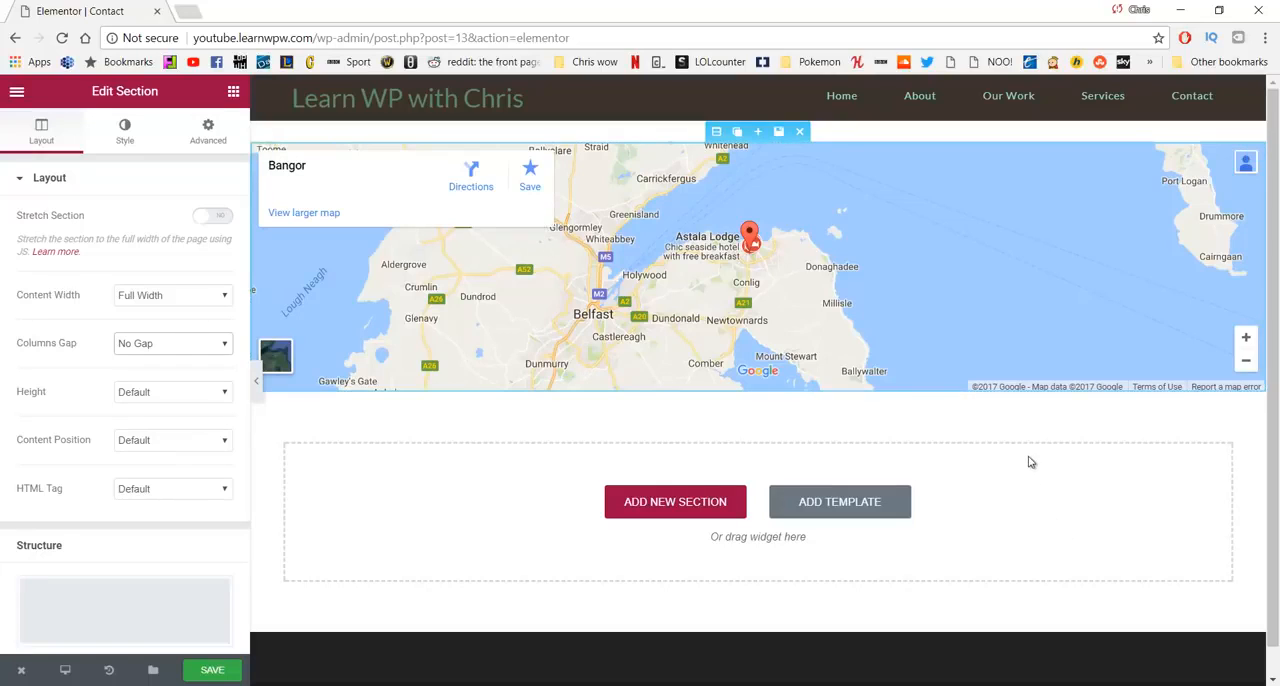
- Add a two-column section with a wide first column below the map and place a Text Editor widget in the wide column
left_click(669, 501)
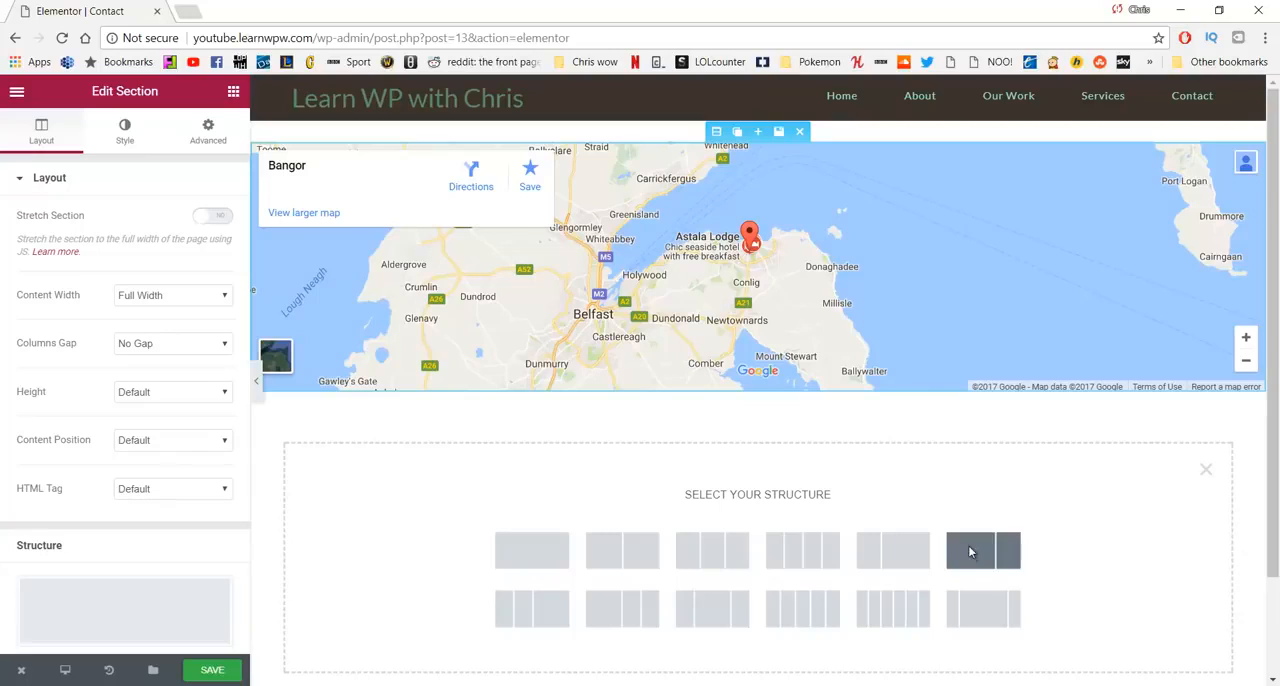
left_click(969, 551)
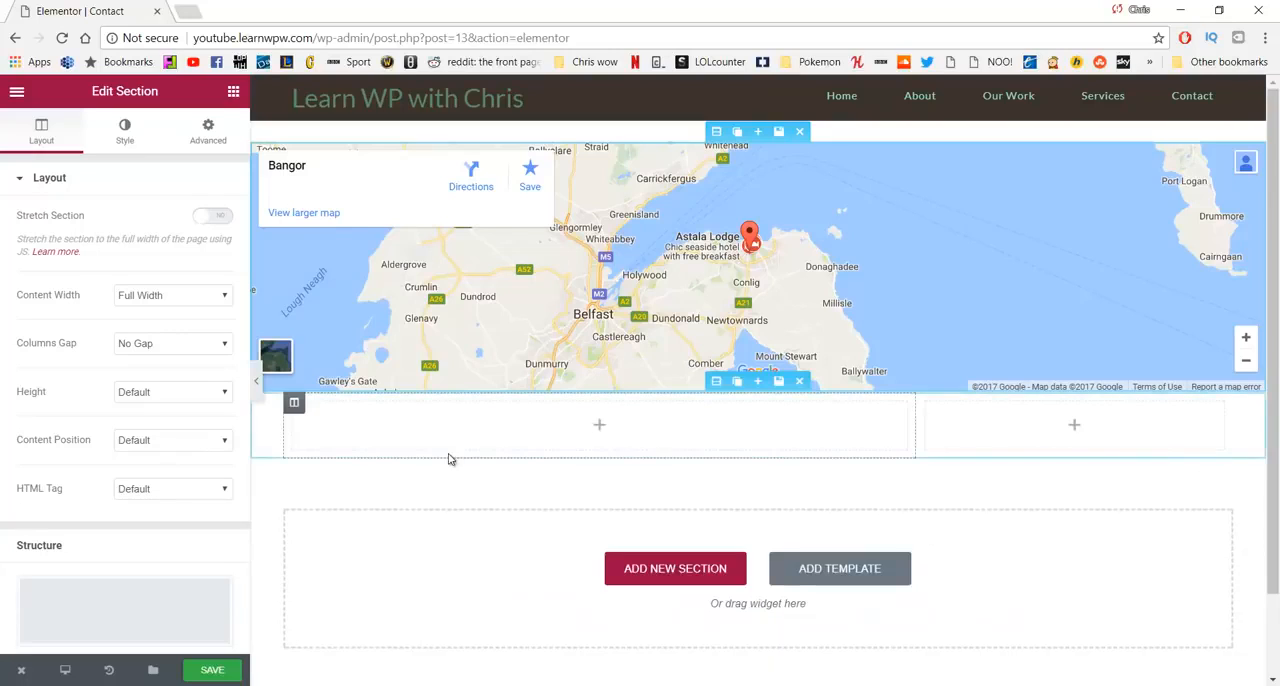
left_click(233, 91)
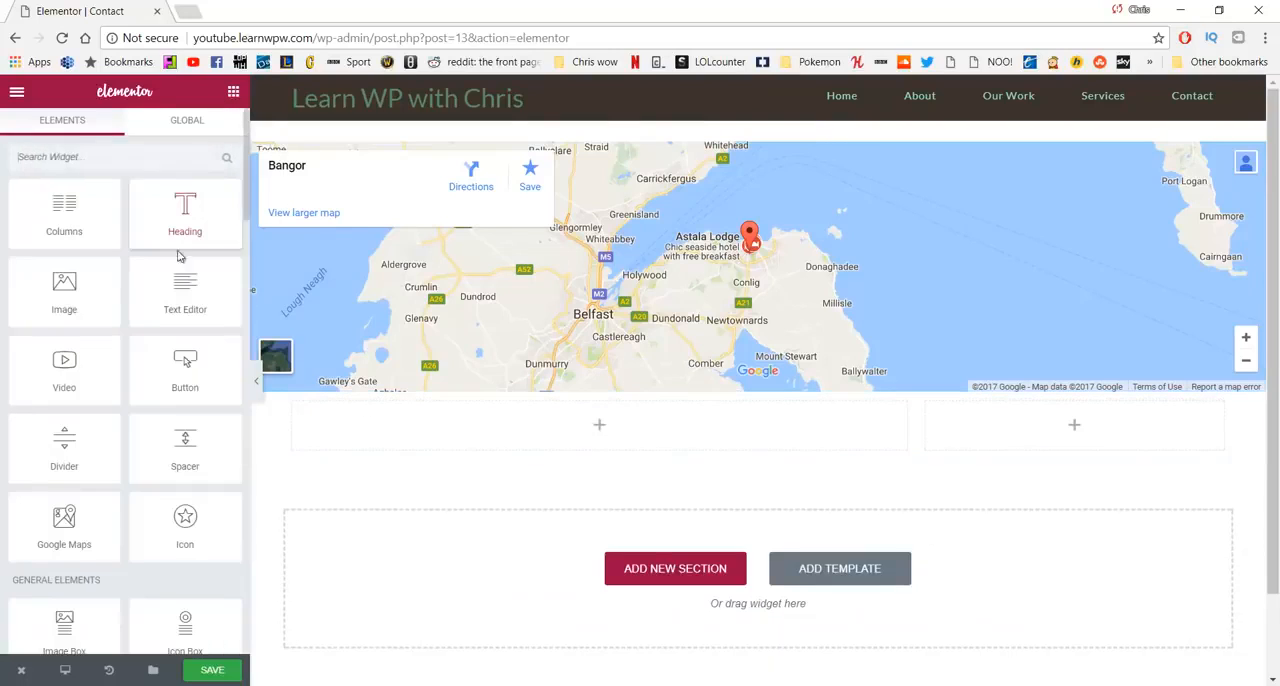
left_click_drag(185, 290, 443, 423)
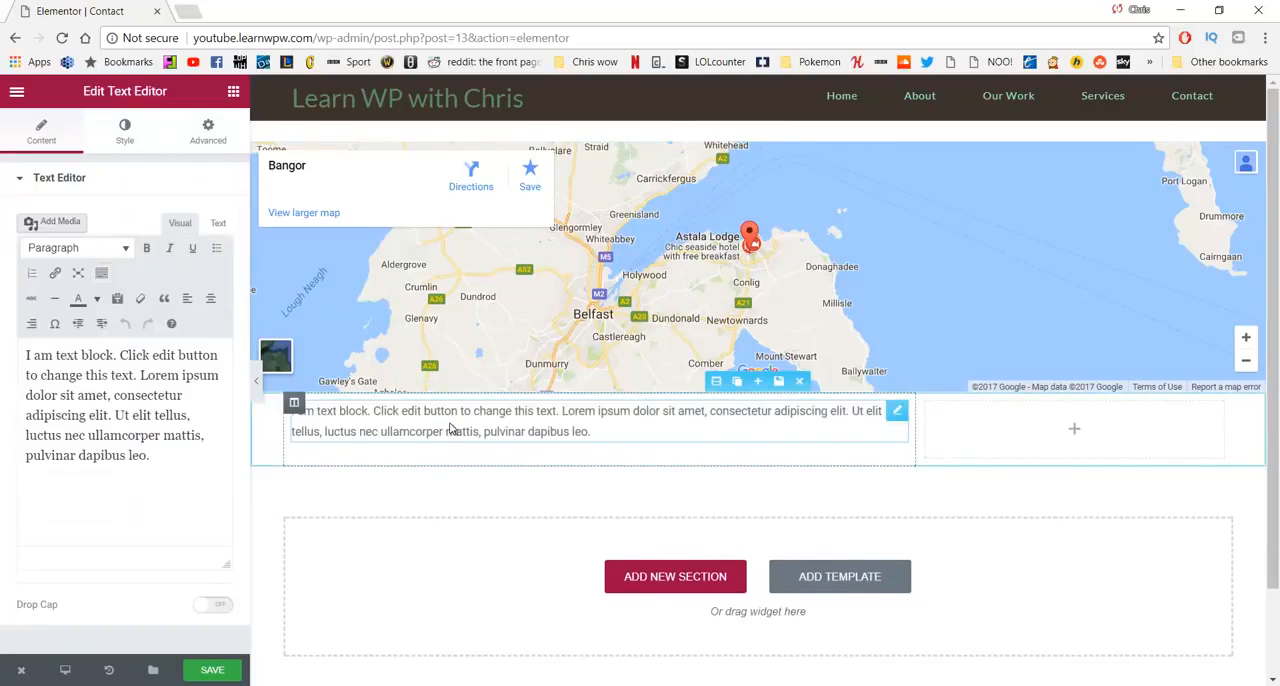
- Replace the placeholder text of the new text block with the word Email in bold
left_click_drag(191, 457, 35, 347)
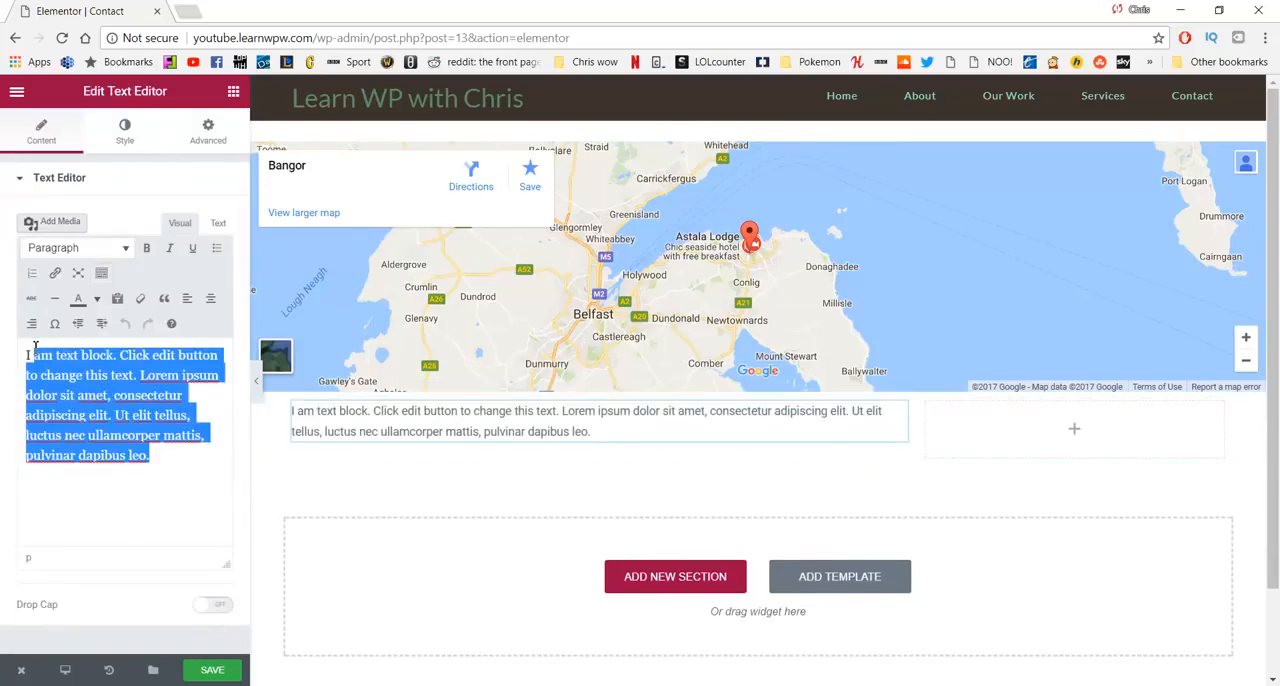
key("BackSpace")
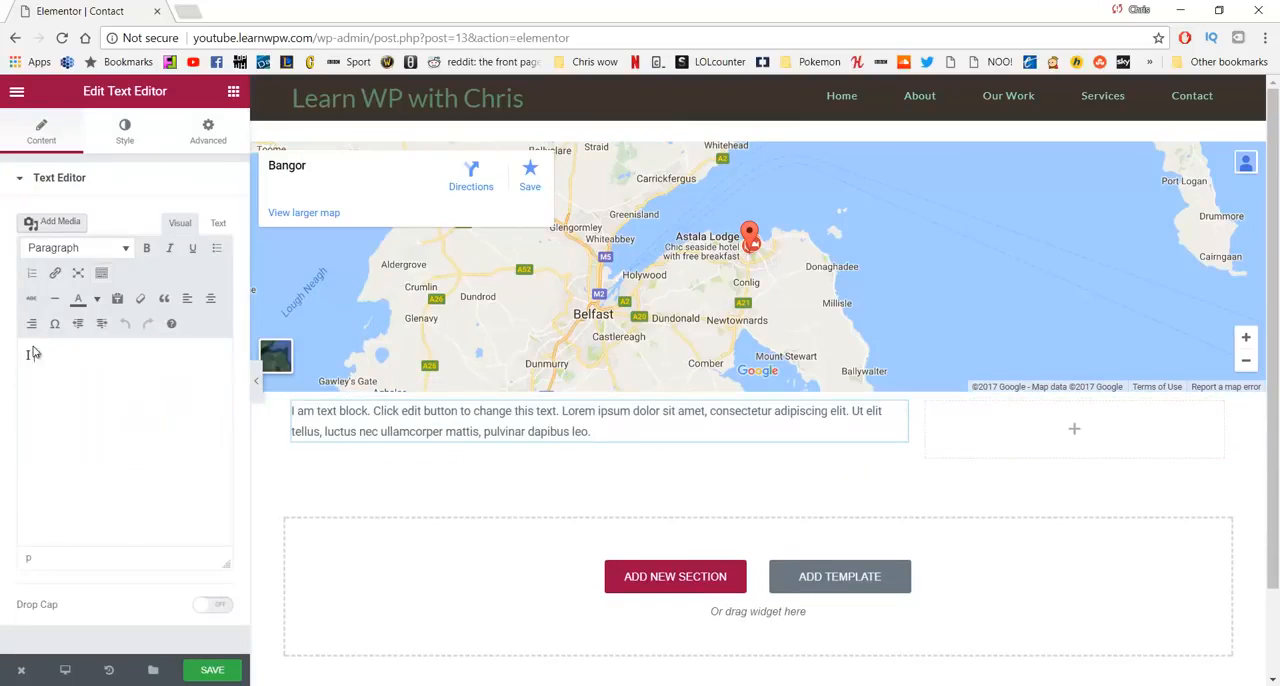
key("BackSpace")
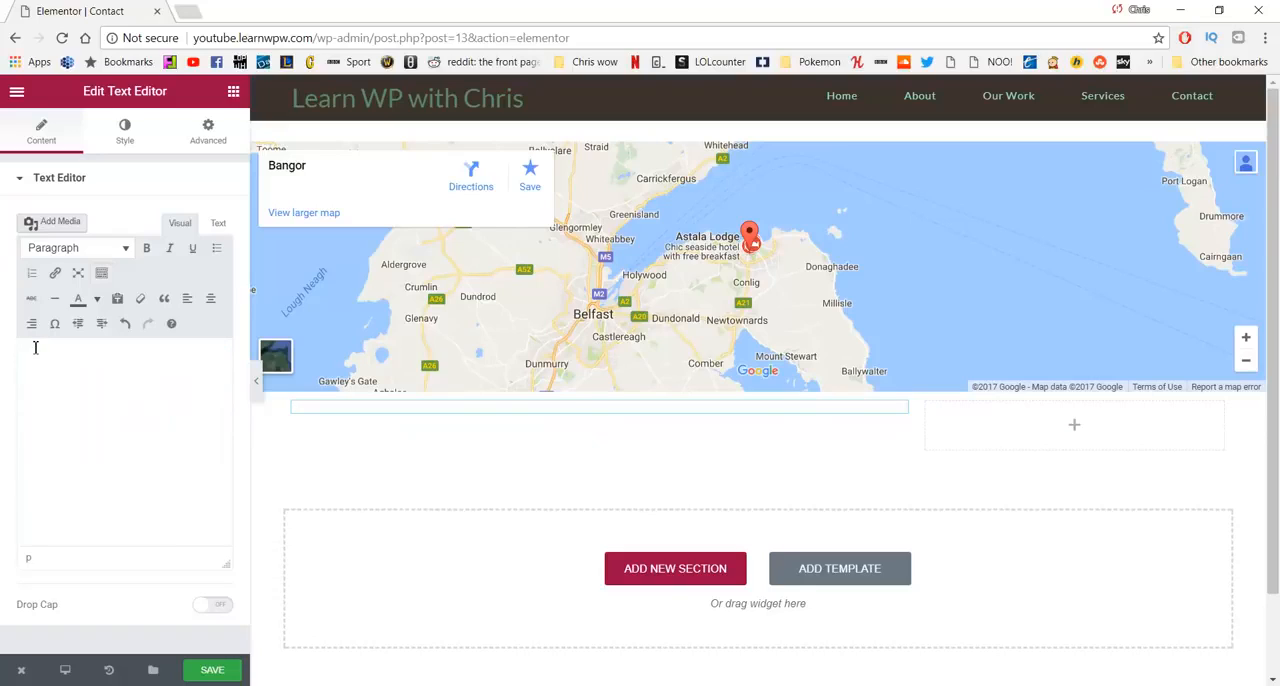
type("Email")
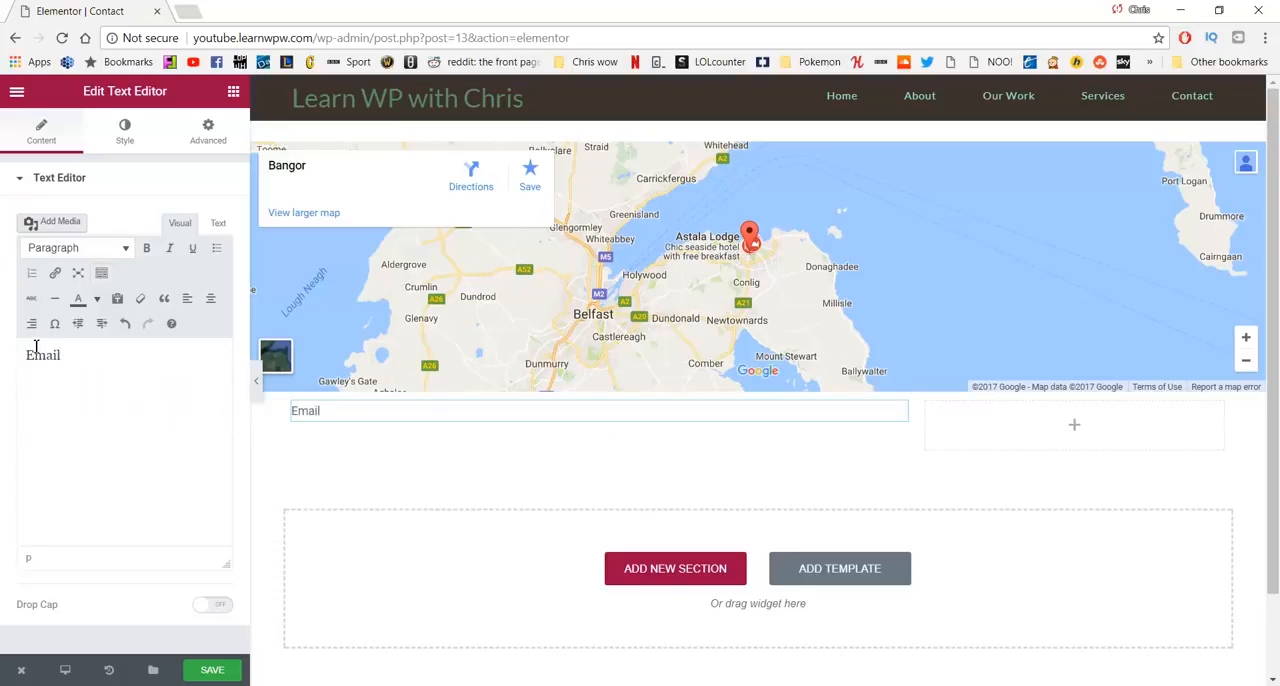
left_click_drag(70, 356, 17, 350)
key("ctrl+b")
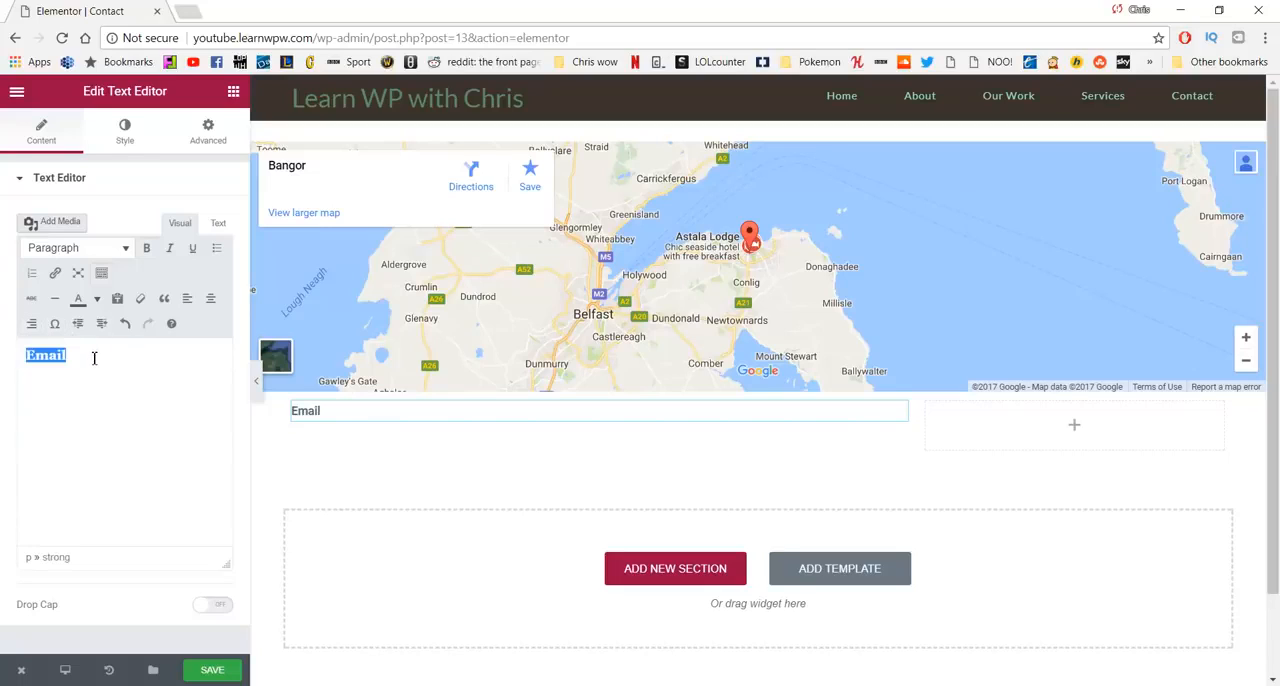
- Add a bold colon after Email and enter the contact's e-mail address in regular weight beside it
left_click(95, 360)
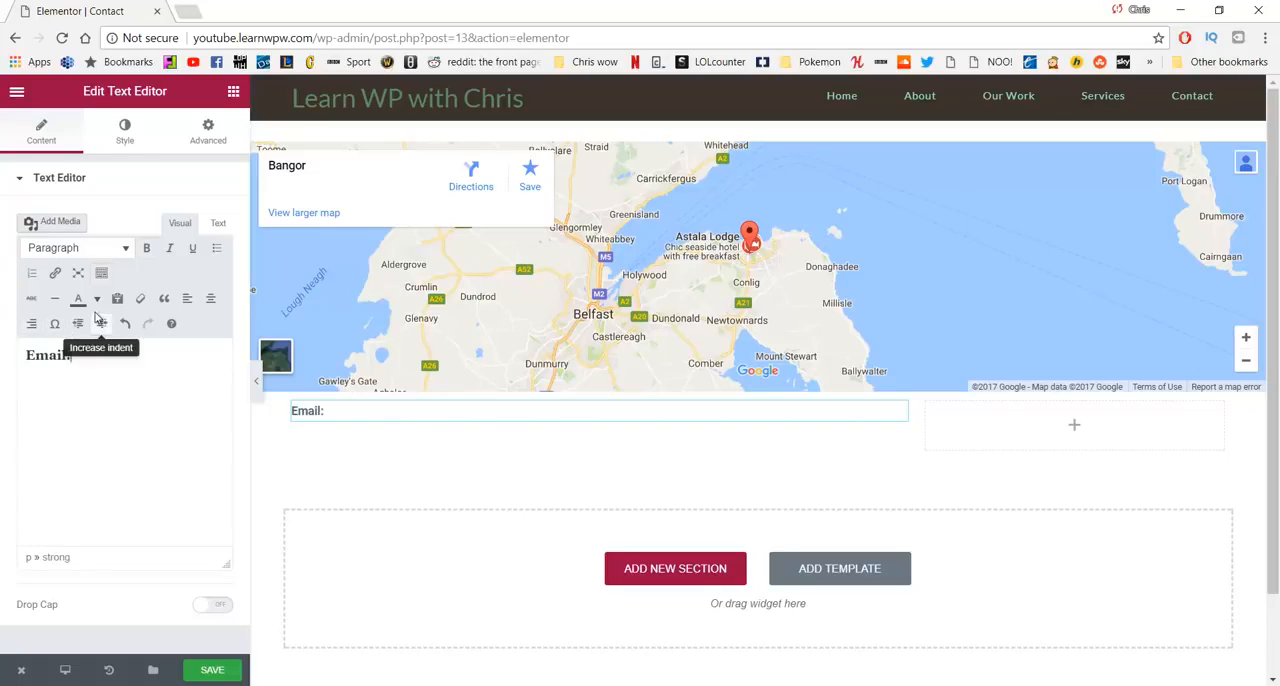
type(":")
key("ctrl+b")
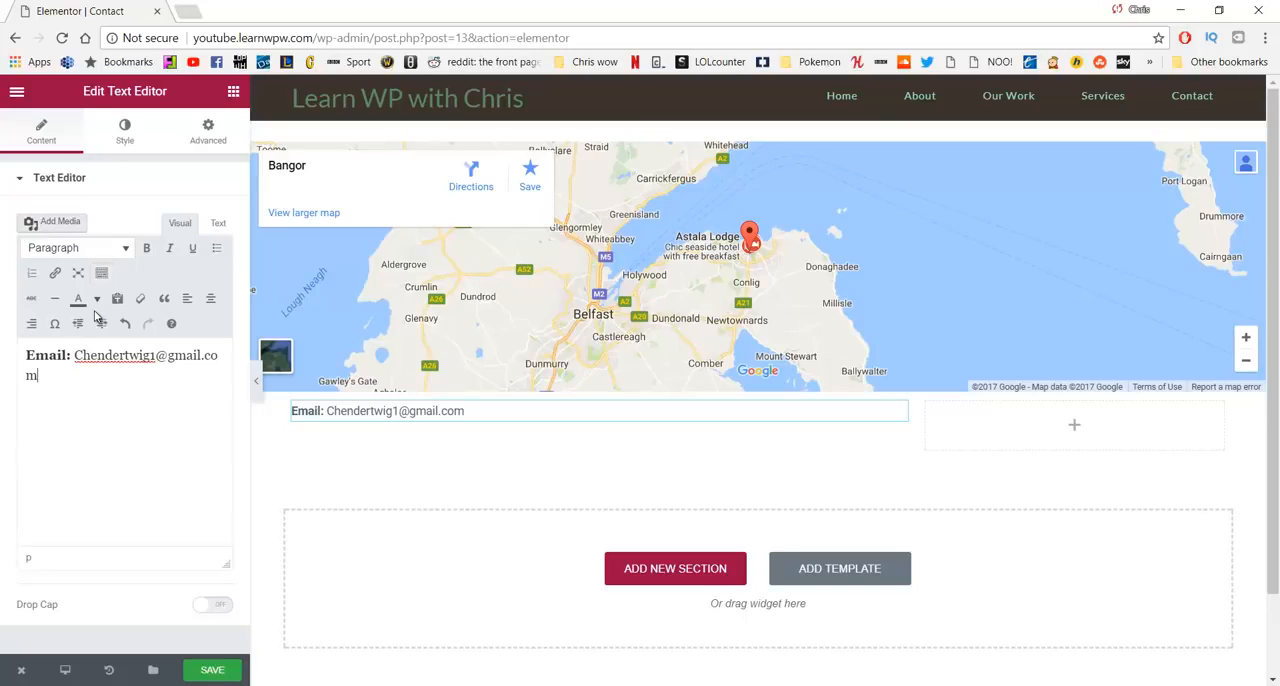
- Add the bold label Phone: on a new line below the e-mail line
key("Return")
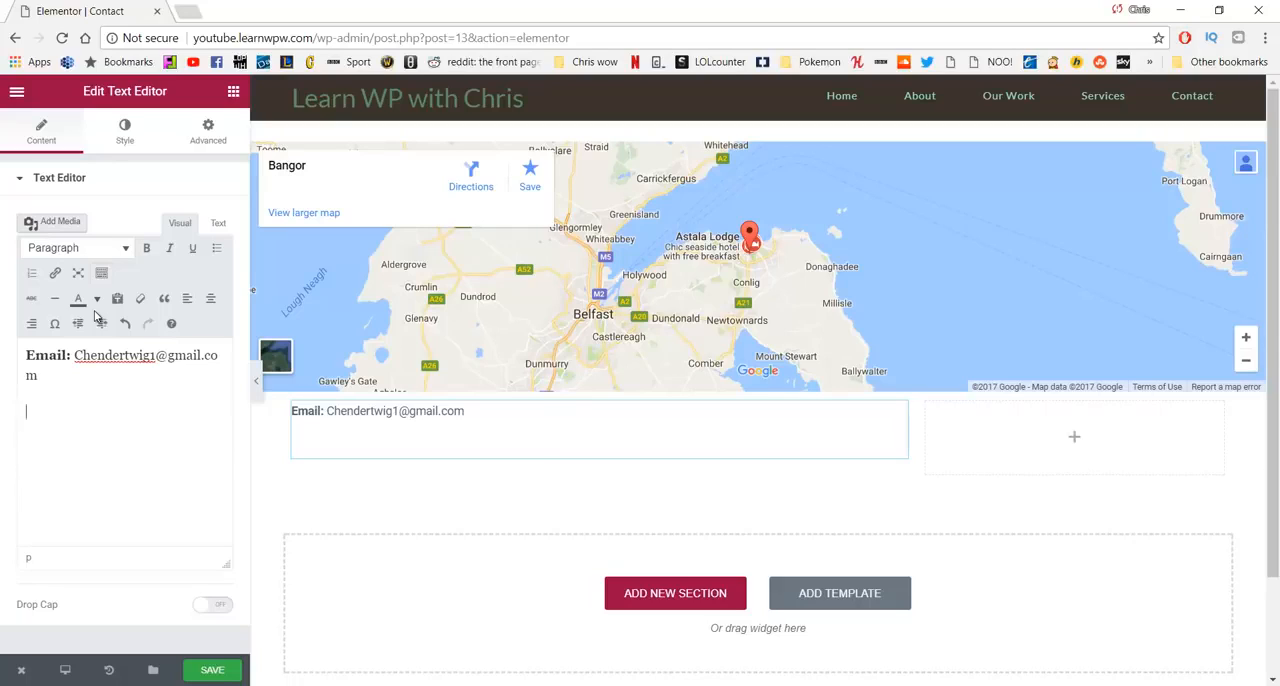
key("BackSpace")
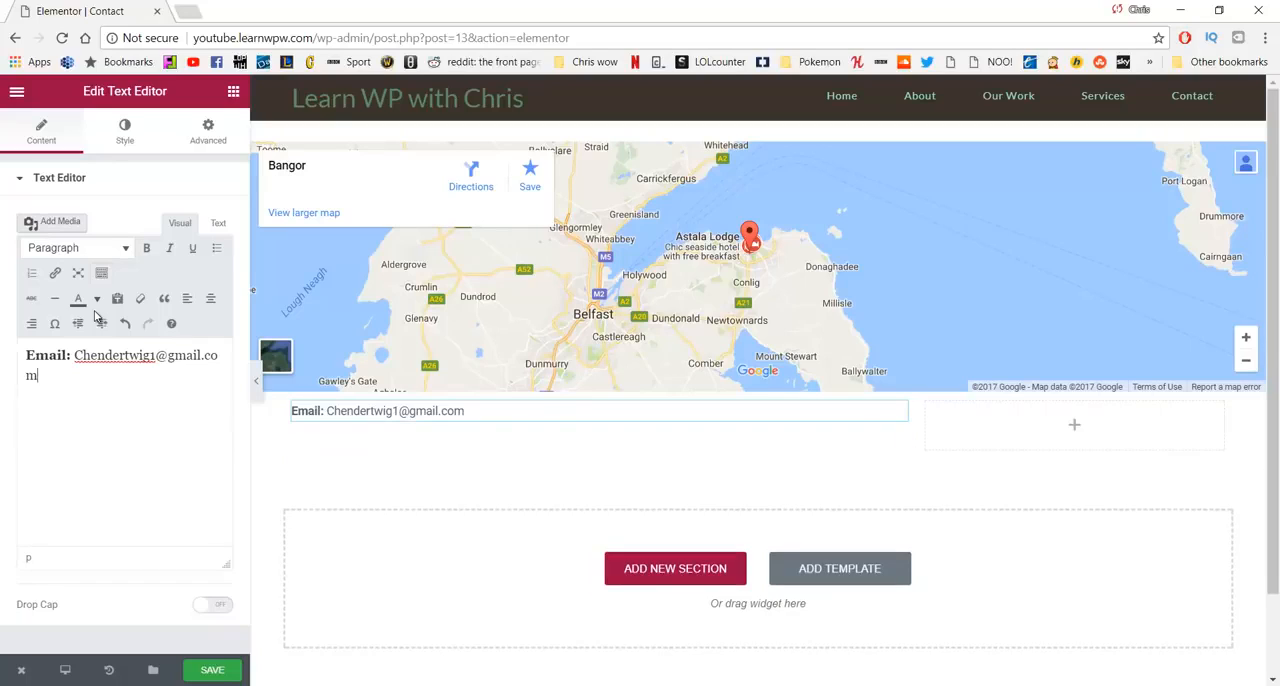
key("Return")
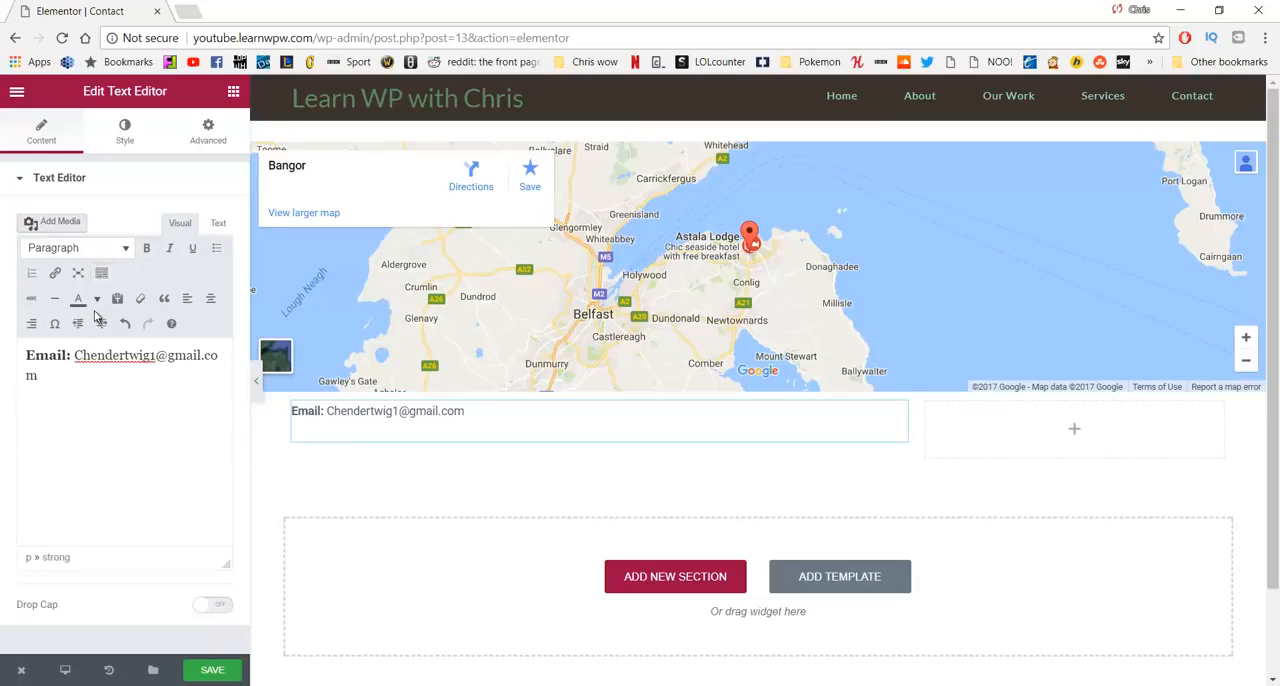
type("PHone")
key("BackSpace")
type("hone:")
type("Call or email to schedule a 3 day retreat or check out our work")
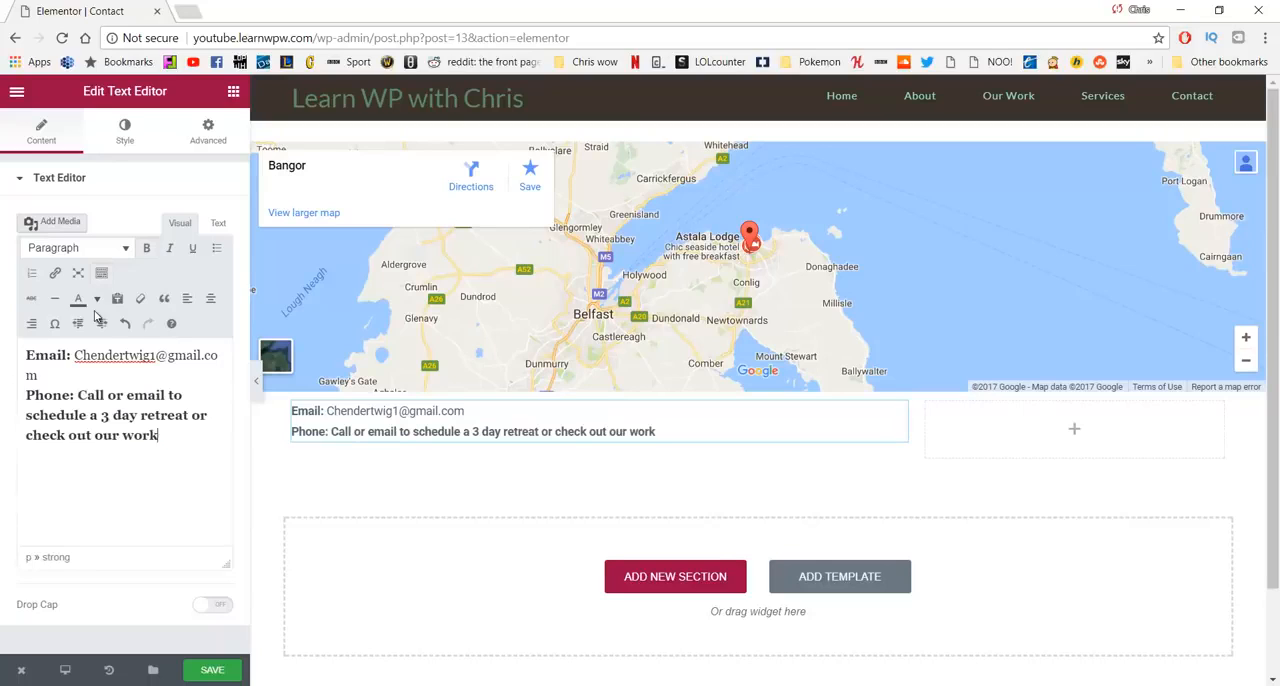
key("BackSpace")
type("d")
key("BackSpace")
key("BackSpace")
key("BackSpace")
key("BackSpace")
key("BackSpace")
key("BackSpace")
key("BackSpace")
key("BackSpace")
key("BackSpace")
key("BackSpace")
key("BackSpace")
key("BackSpace")
key("BackSpace")
key("BackSpace")
key("BackSpace")
key("BackSpace")
key("BackSpace")
key("BackSpace")
key("BackSpace")
key("BackSpace")
key("BackSpace")
key("BackSpace")
key("BackSpace")
key("BackSpace")
key("BackSpace")
key("BackSpace")
key("BackSpace")
key("BackSpace")
key("BackSpace")
key("BackSpace")
key("BackSpace")
key("BackSpace")
key("BackSpace")
key("BackSpace")
key("BackSpace")
key("BackSpace")
key("BackSpace")
key("BackSpace")
key("BackSpace")
key("BackSpace")
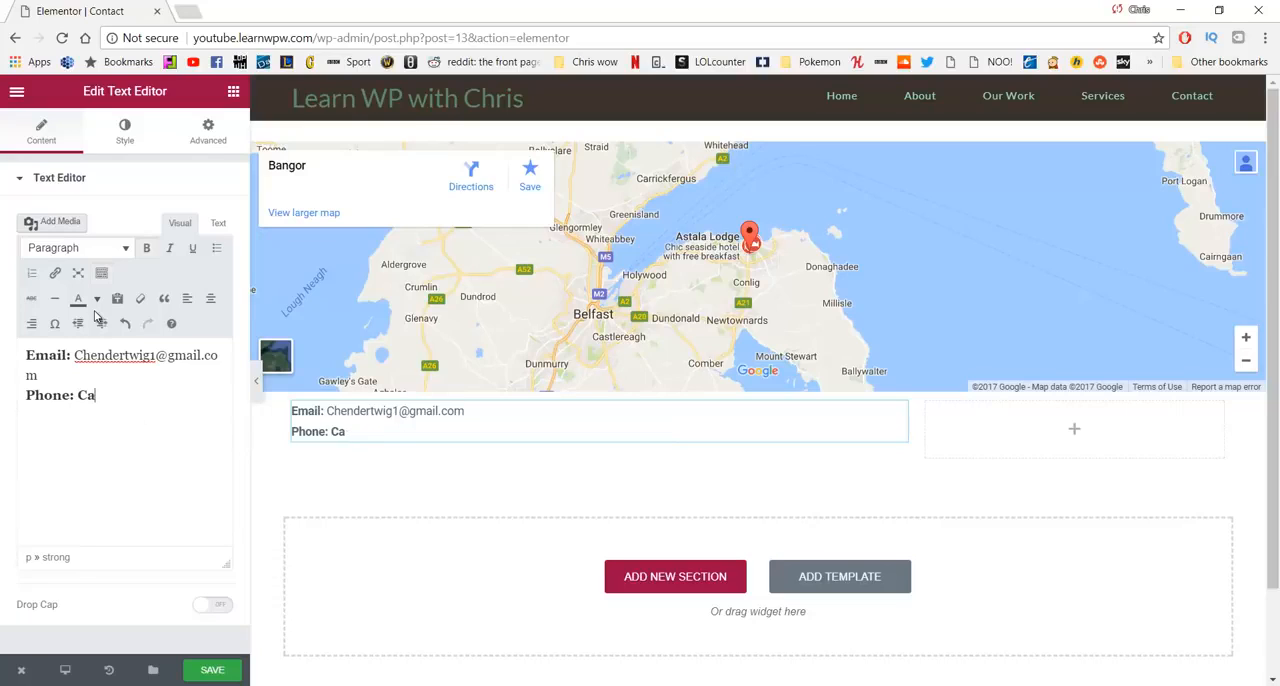
type("dd")
key("BackSpace")
type("4")
key("BackSpace")
key("BackSpace")
key("BackSpace")
key("BackSpace")
key("BackSpace")
key("BackSpace")
key("BackSpace")
key("BackSpace")
key("BackSpace")
key("BackSpace")
key("BackSpace")
key("BackSpace")
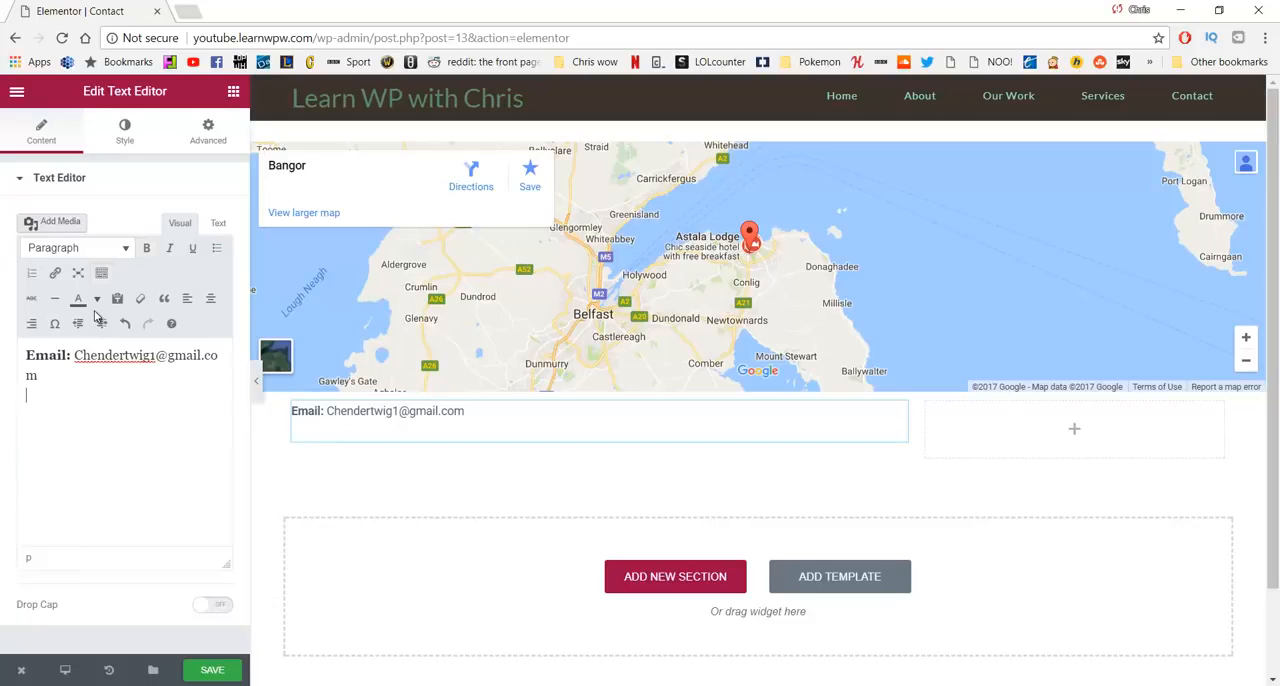
key("ctrl+z")
- Enter the contact's phone number in regular weight beside the Phone: label
key("ctrl+b")
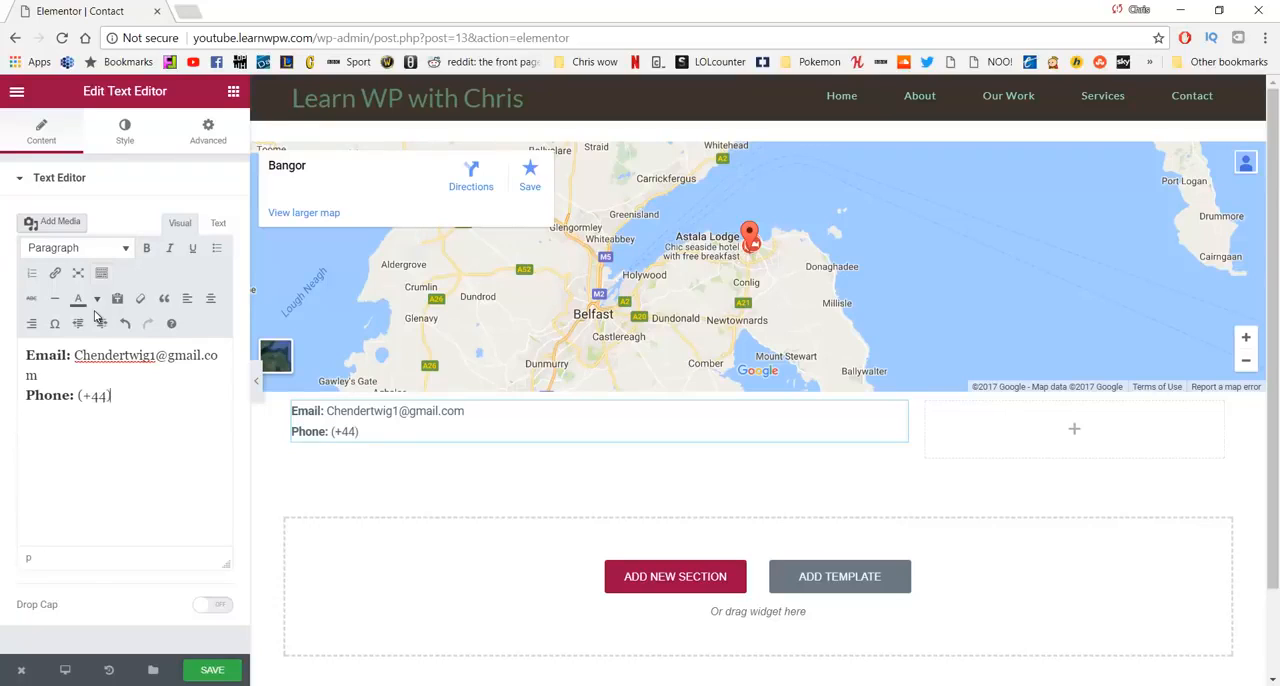
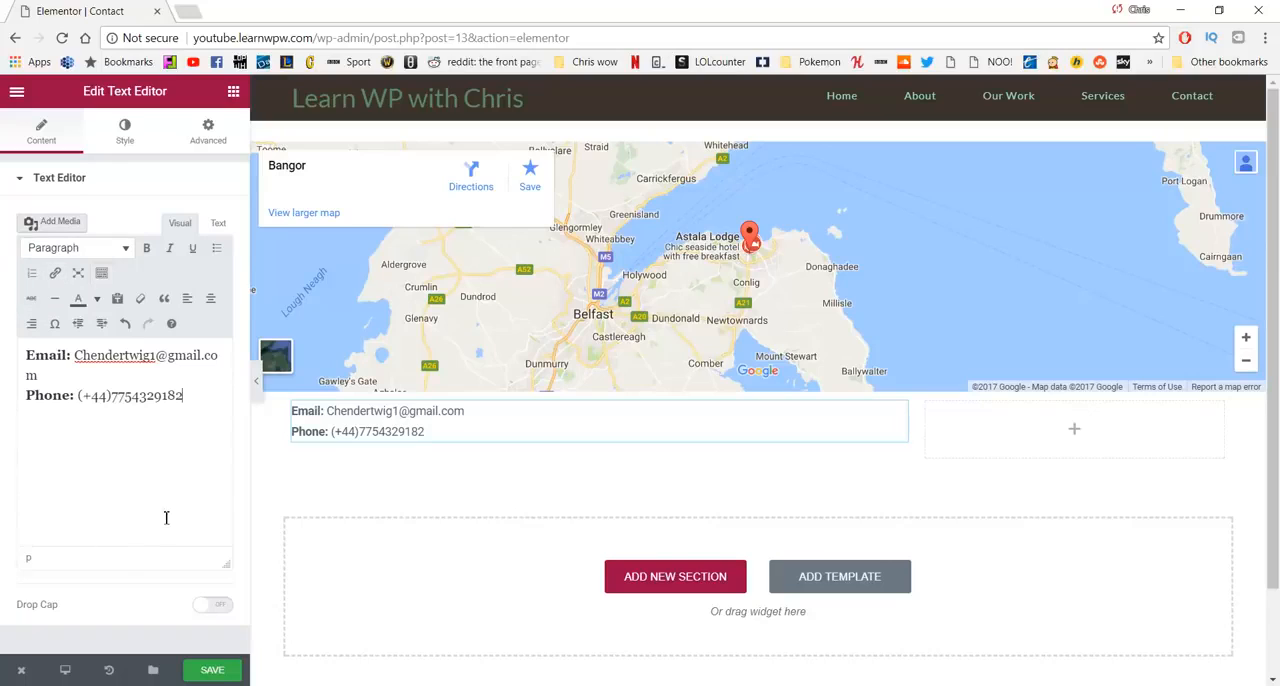
- Add a line below the phone number with the bold label Address: and the contact's address in regular weight
key("Return")
key("Return")
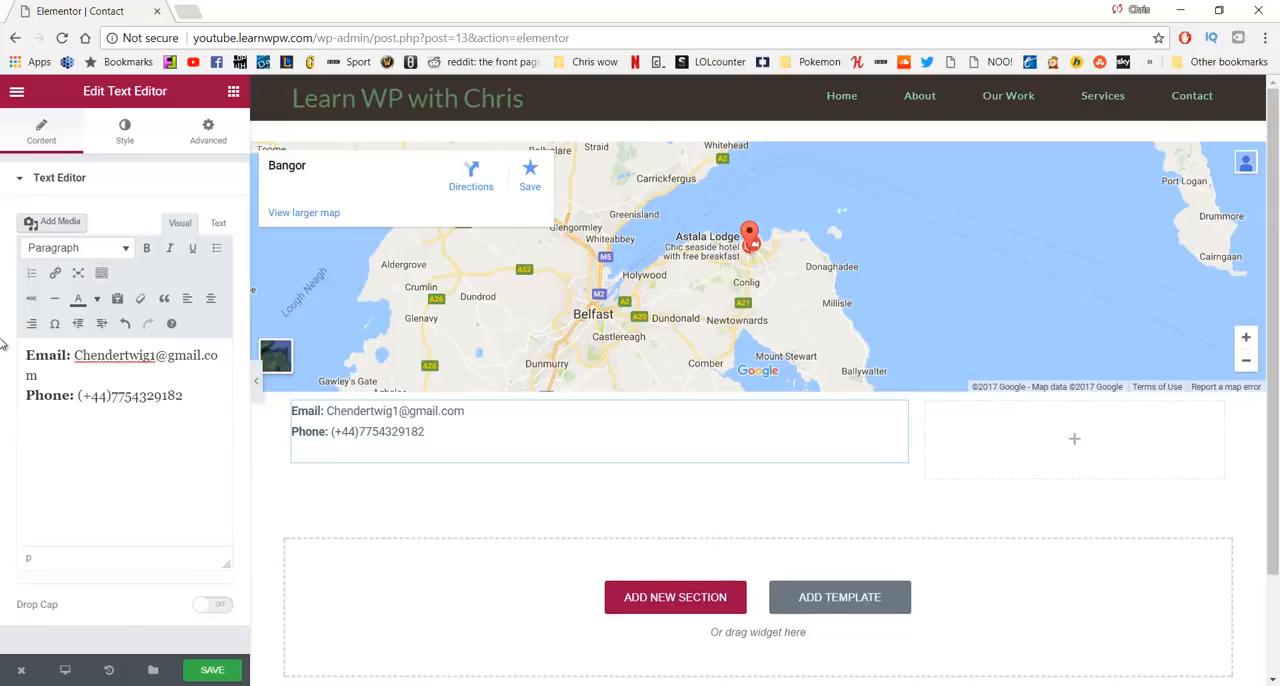
key("ctrl+b")
type("Address:")
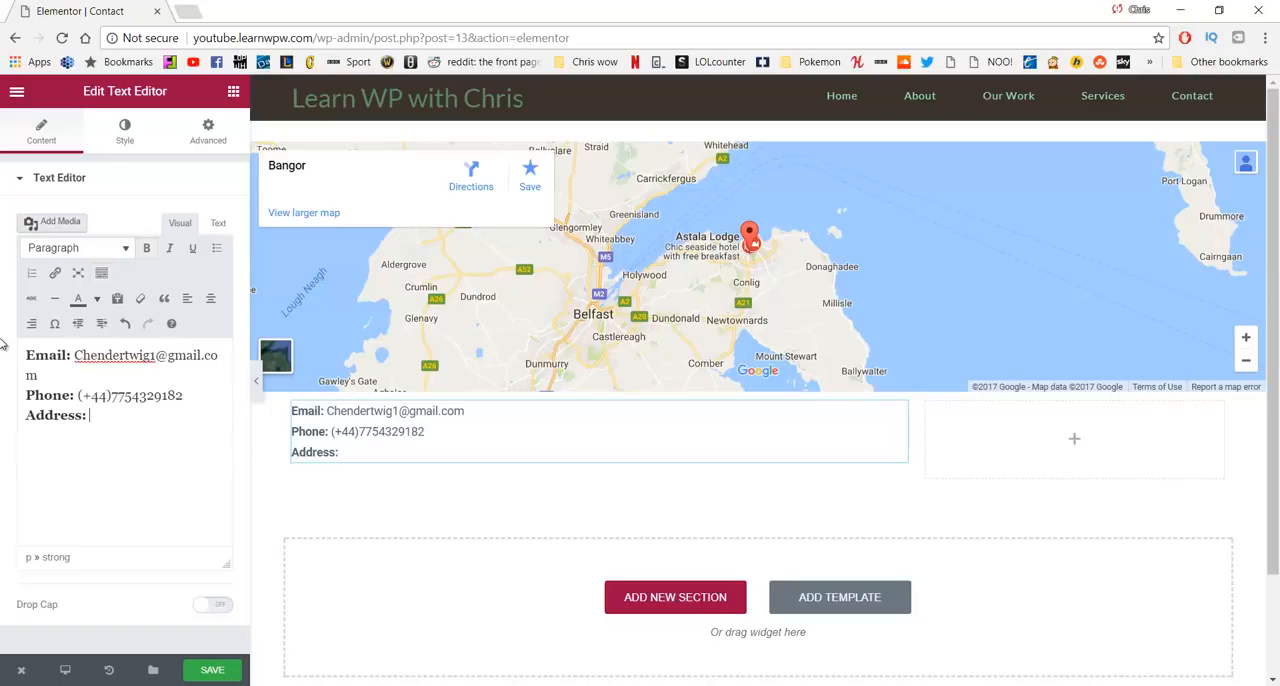
key("ctrl+b")
type(": Bangor")
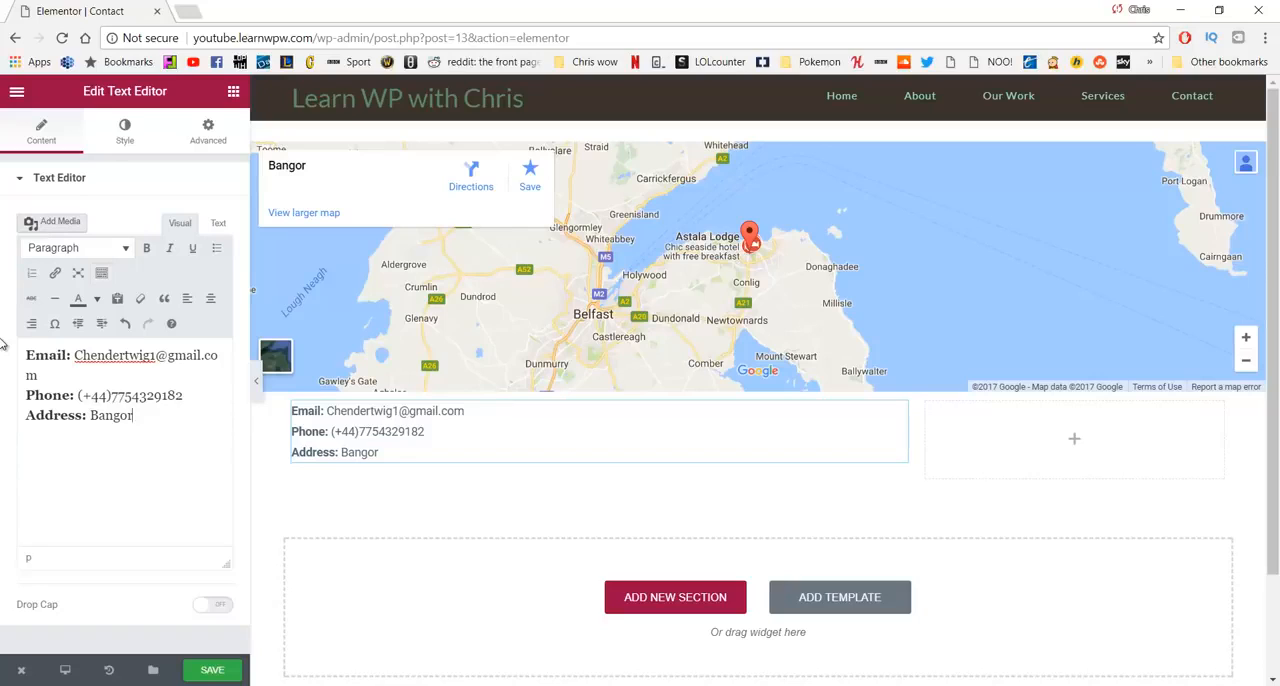
type(". Northern Ireland")
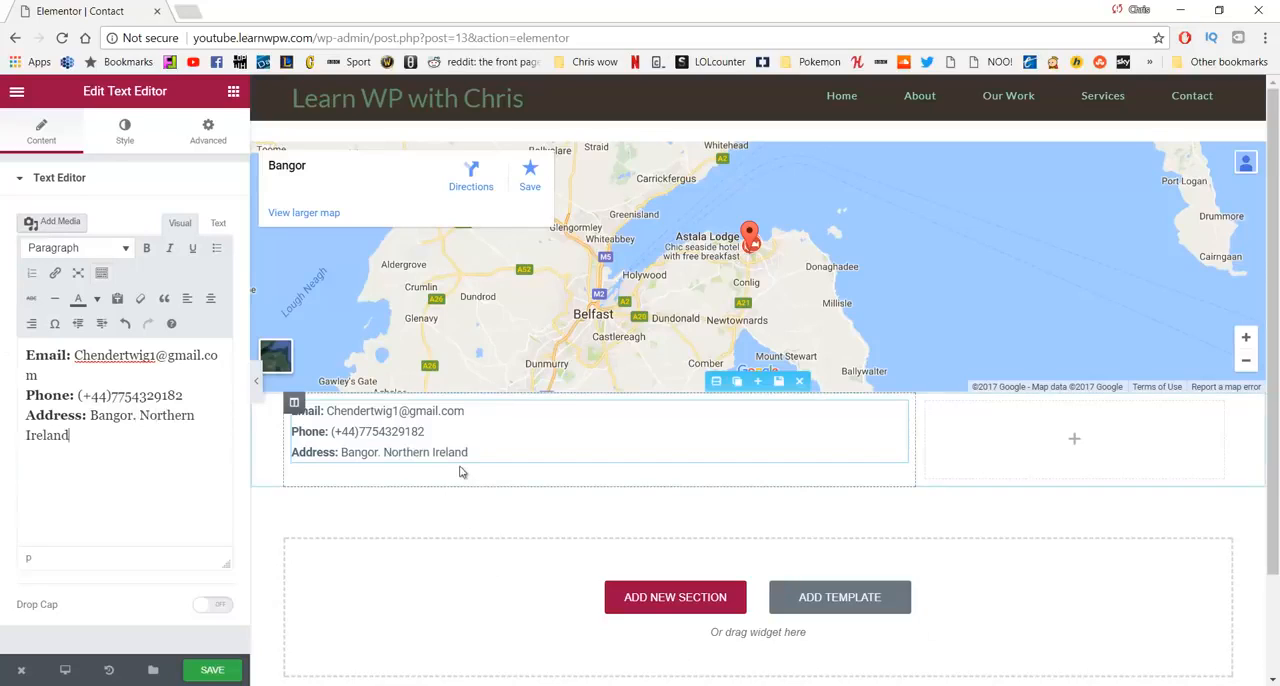
- Set the contact details text block's top and bottom margins to 15 px, unlinked from the side margins
left_click(492, 447)
key("Return")
left_click_drag(492, 453, 291, 410)
left_click(208, 131)
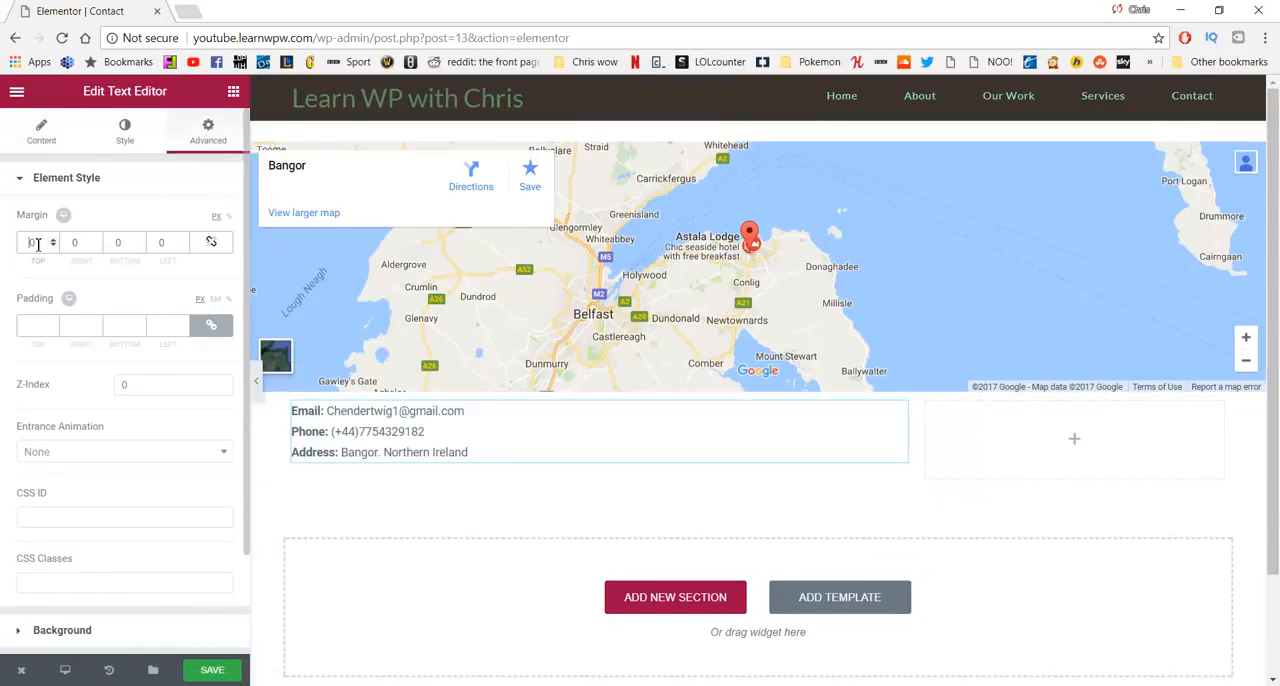
left_click_drag(38, 246, 100, 245)
type("15")
type("150")
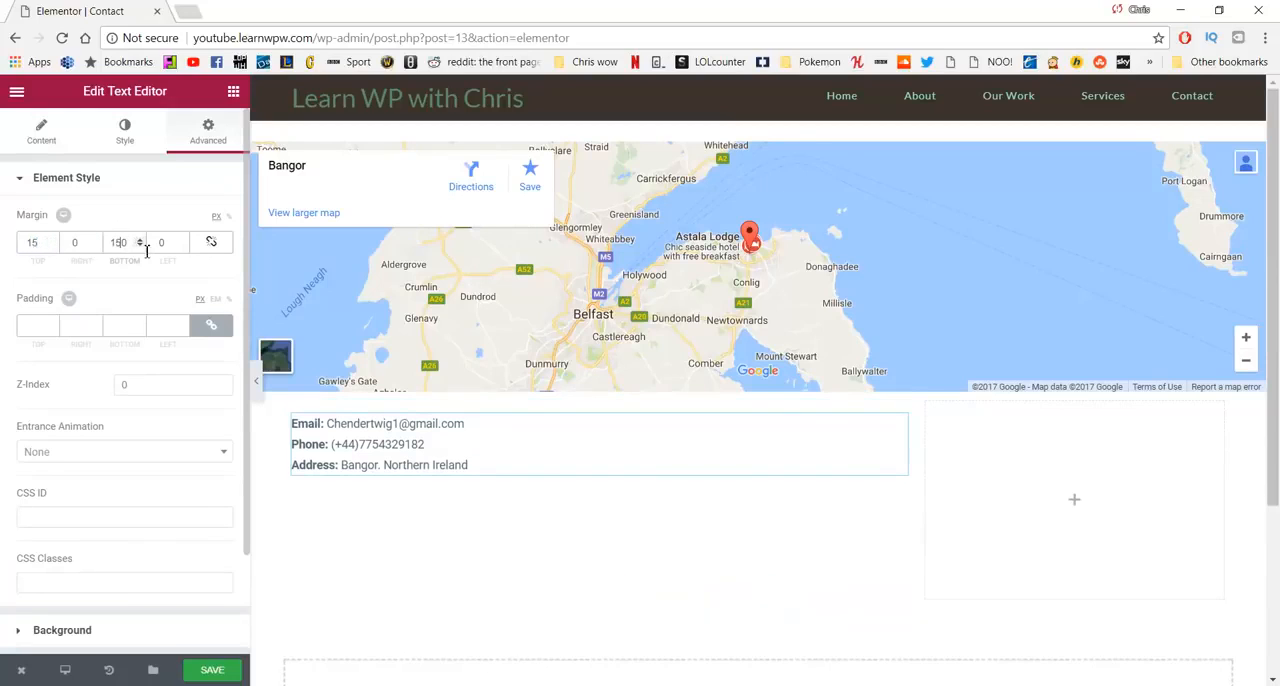
key("BackSpace")
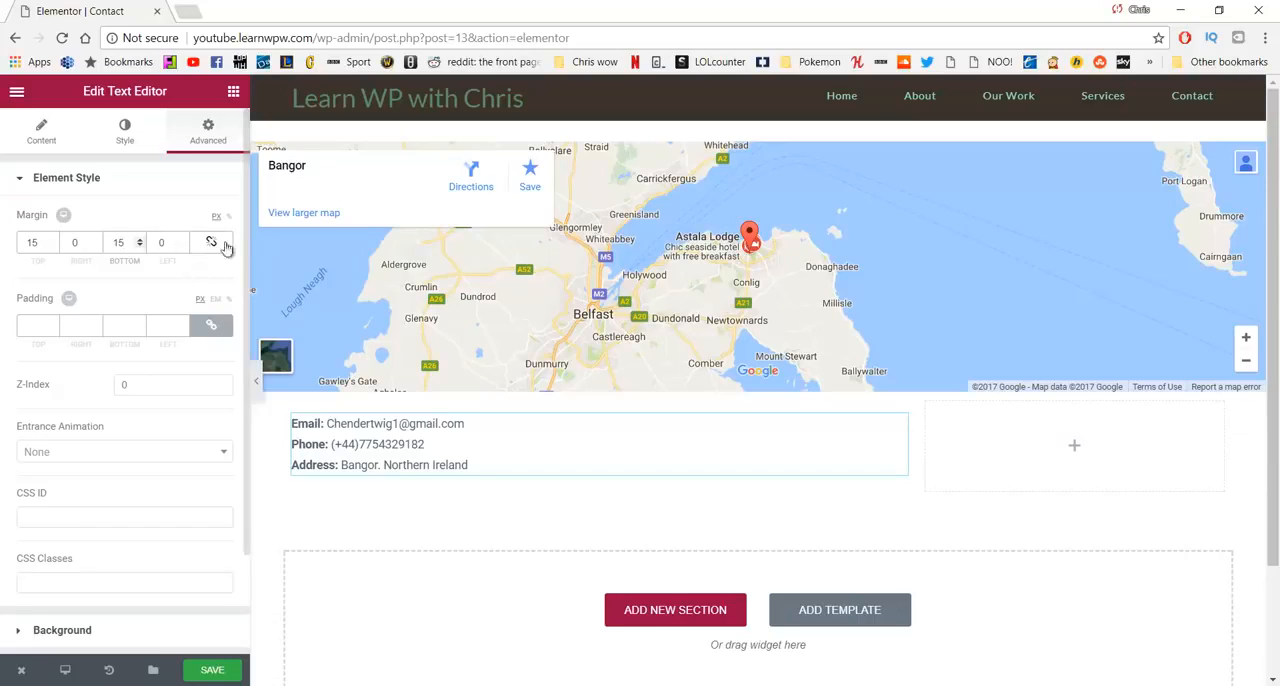
- Place an Image widget below the contact details and insert the portrait 123-1.jpg from the media library
left_click(233, 92)
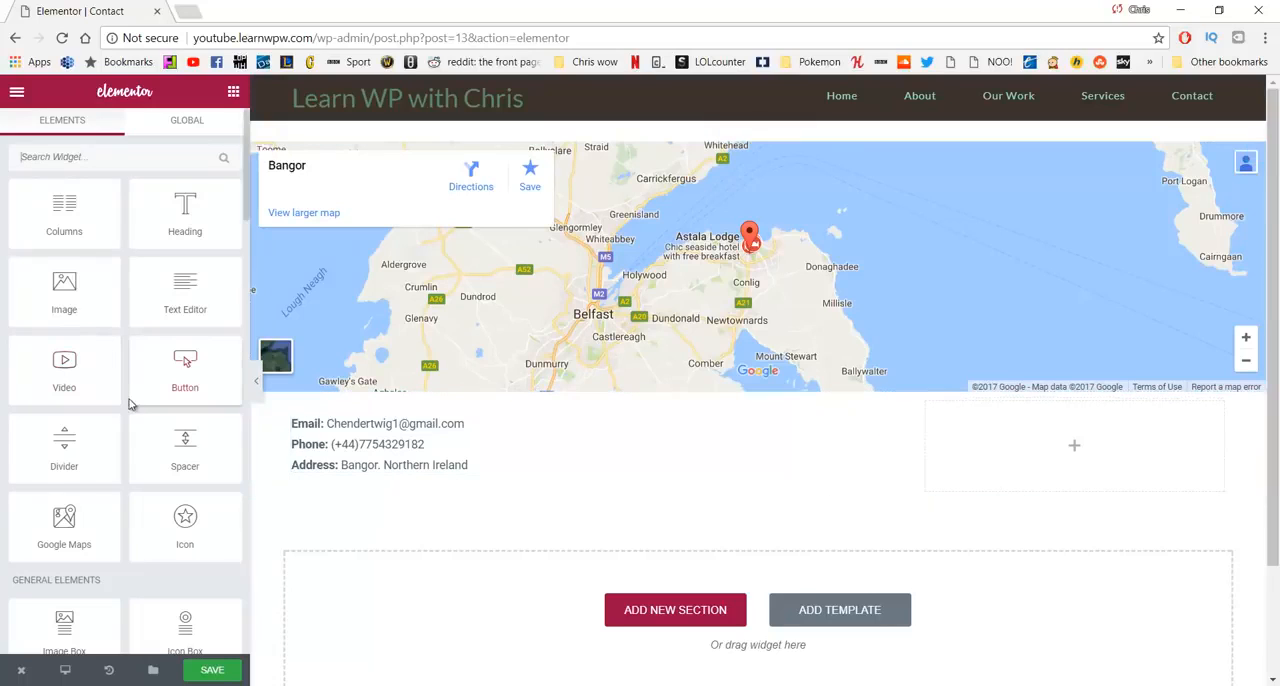
left_click_drag(64, 300, 373, 489)
scroll(507, 506, "down", 1)
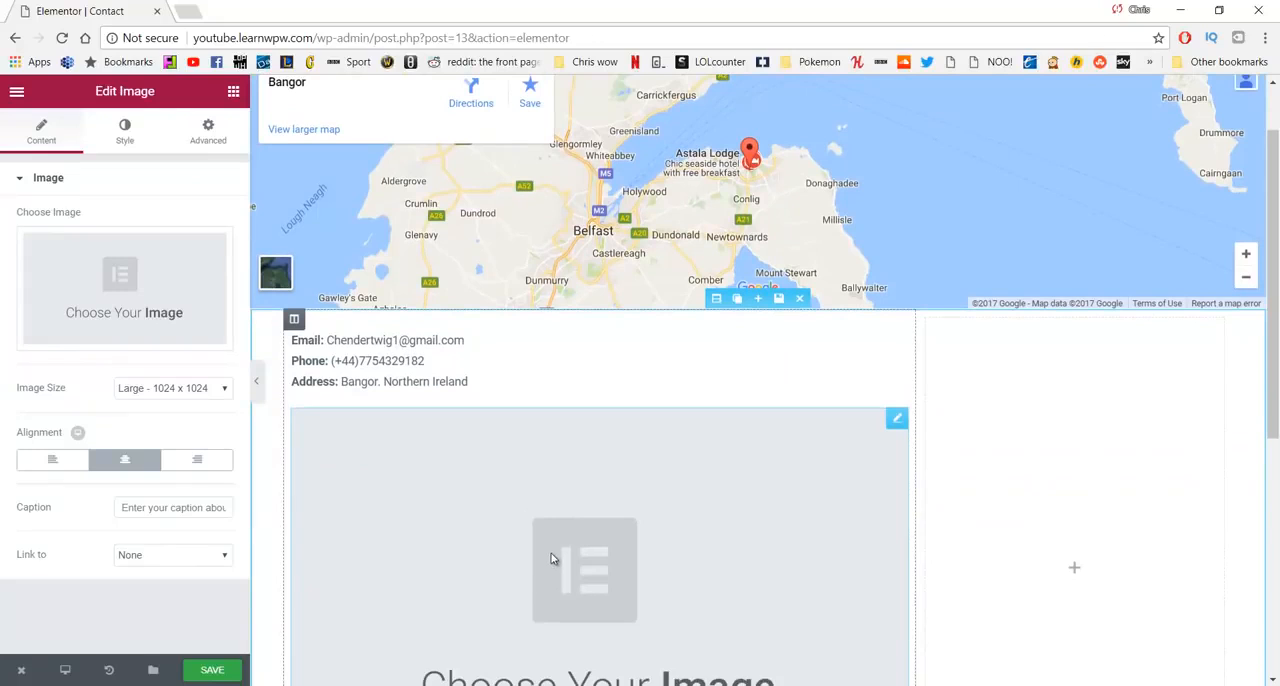
left_click(188, 288)
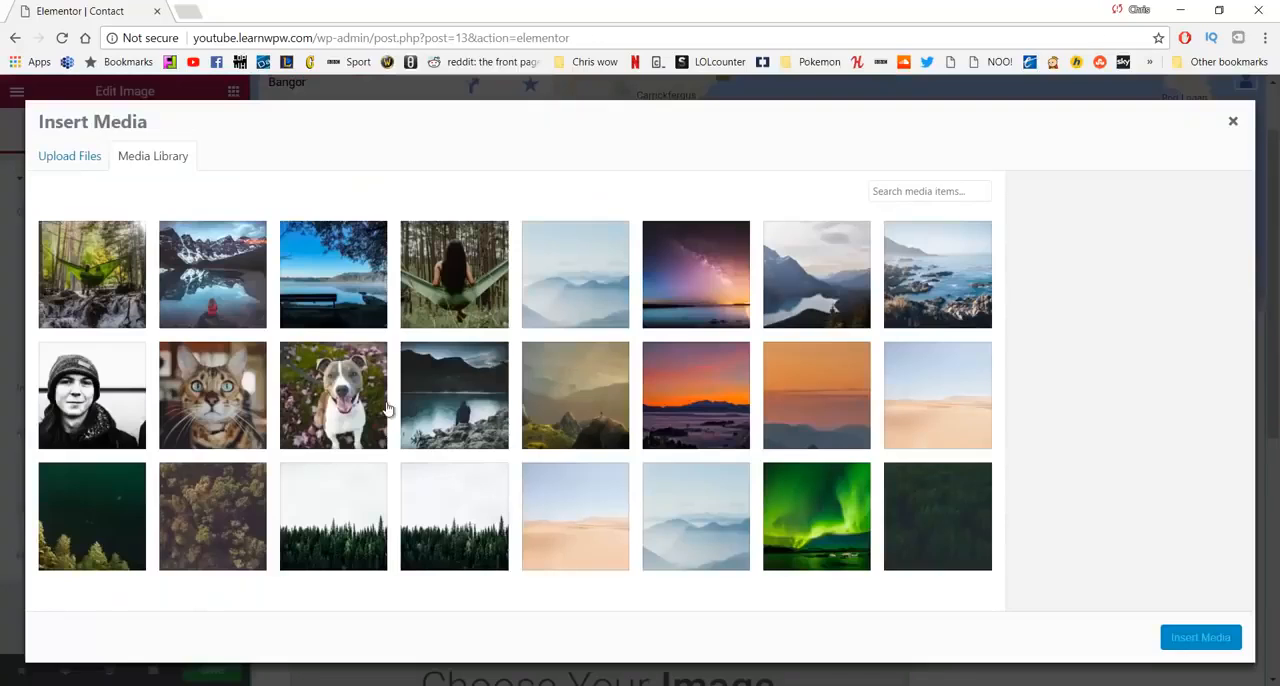
left_click(107, 390)
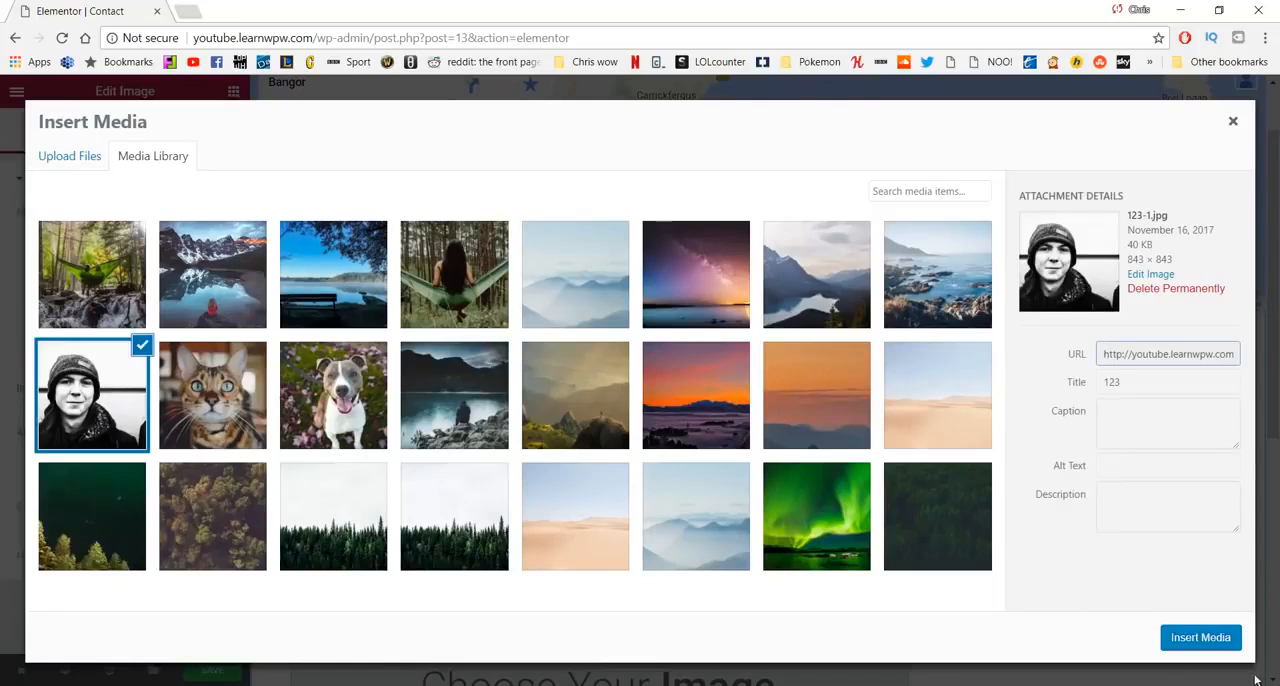
left_click(1205, 638)
scroll(760, 443, "down", 5)
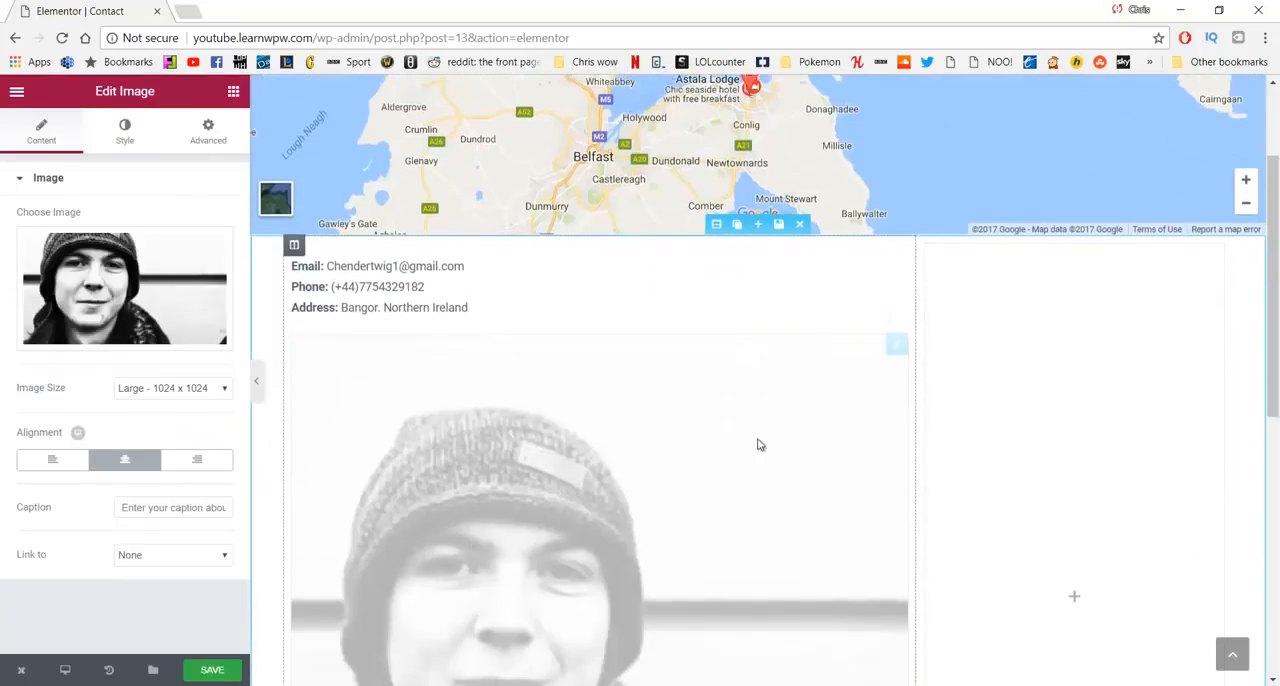
- Set the portrait's image size to Medium - 300 x 300 with left alignment and save the page
scroll(667, 498, "up", 3)
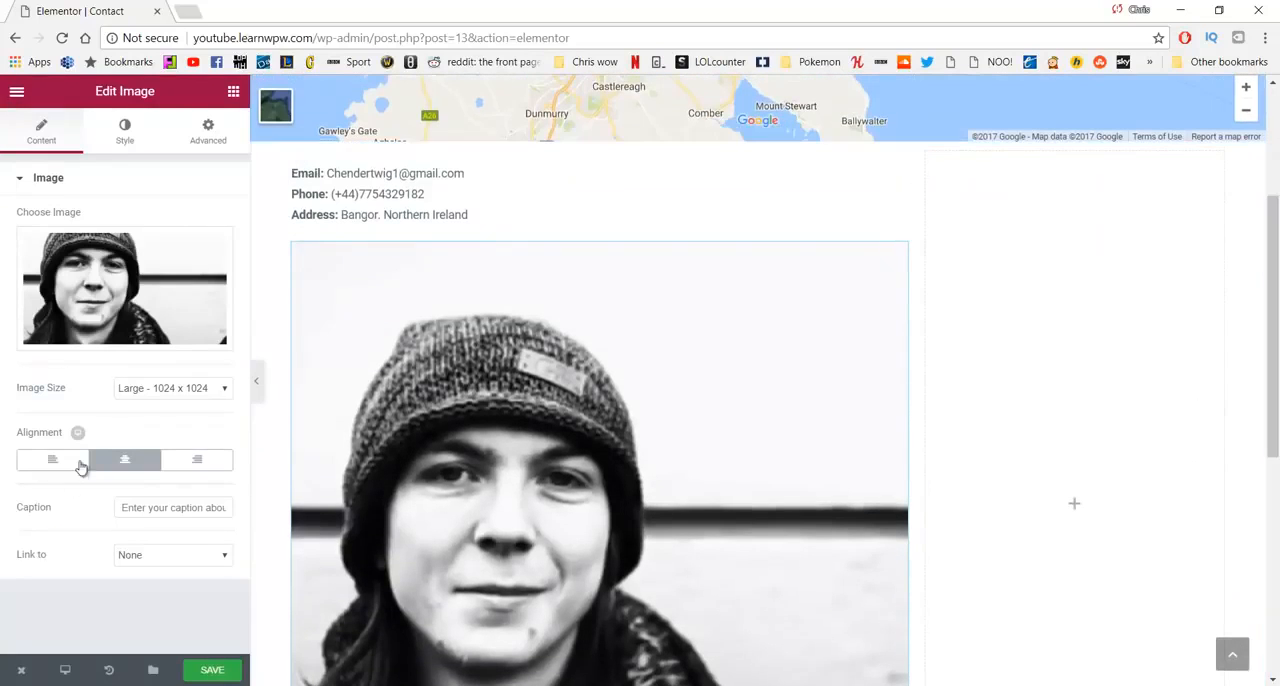
left_click(155, 393)
left_click(162, 418)
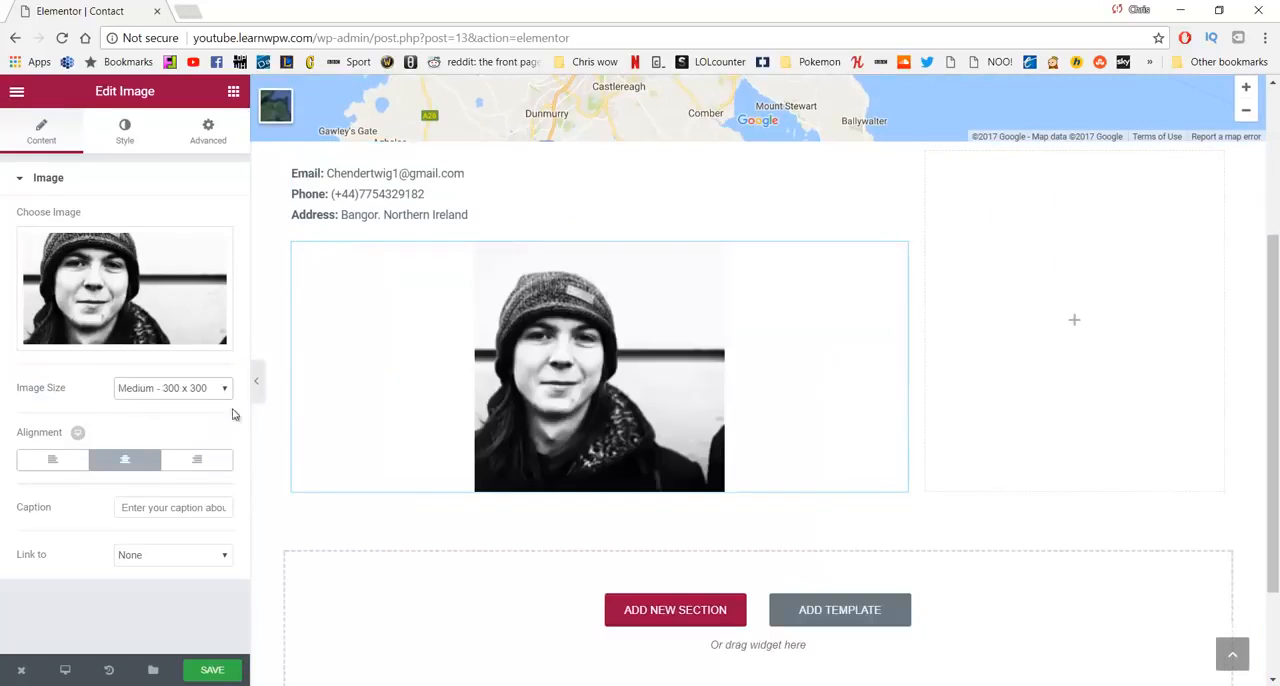
left_click(70, 468)
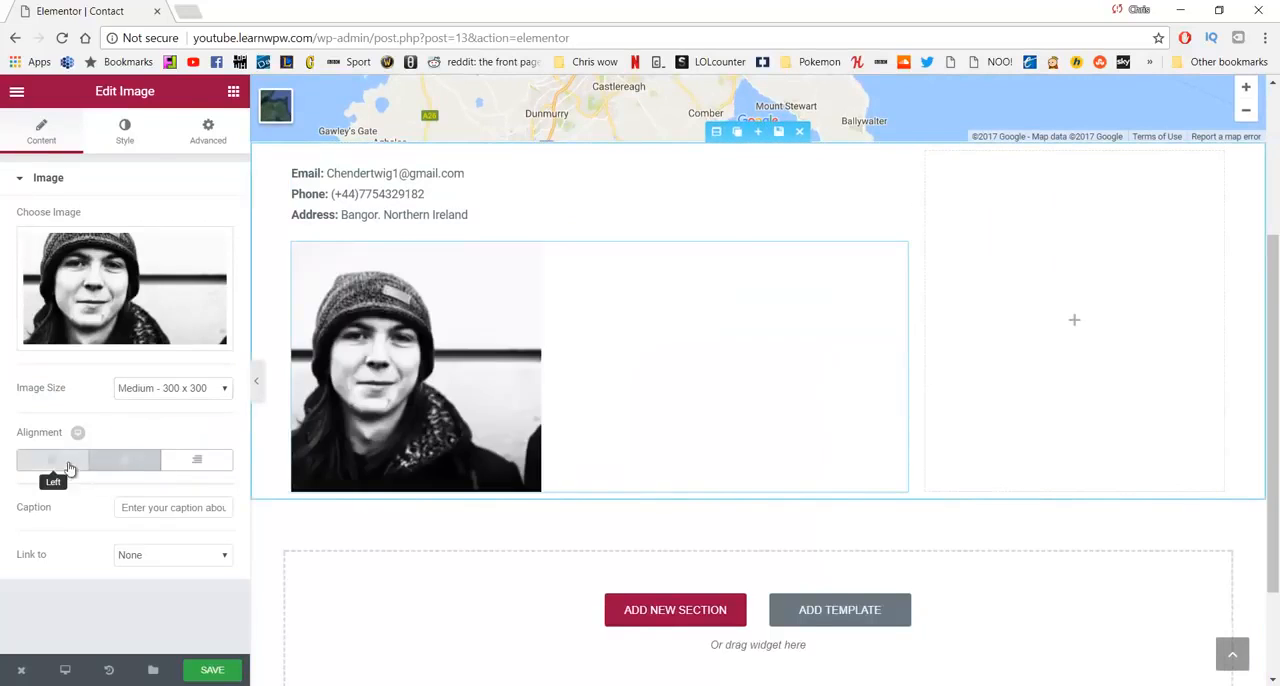
scroll(530, 313, "up", 1)
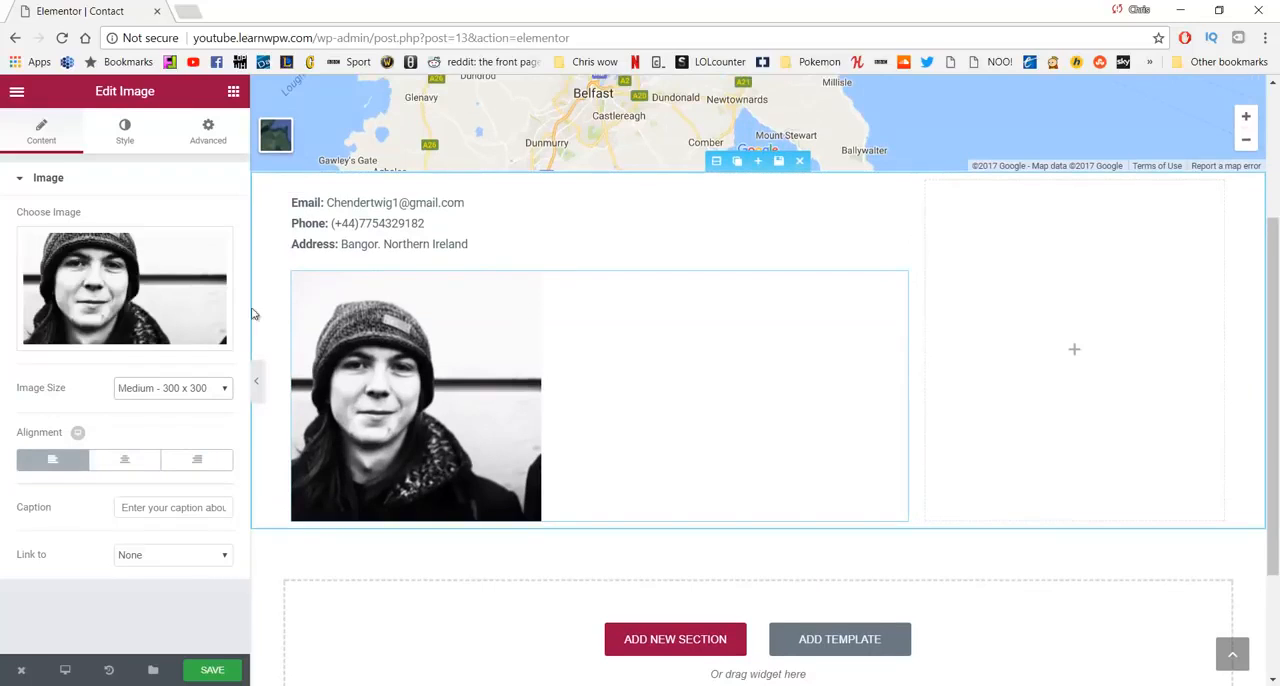
left_click(212, 669)
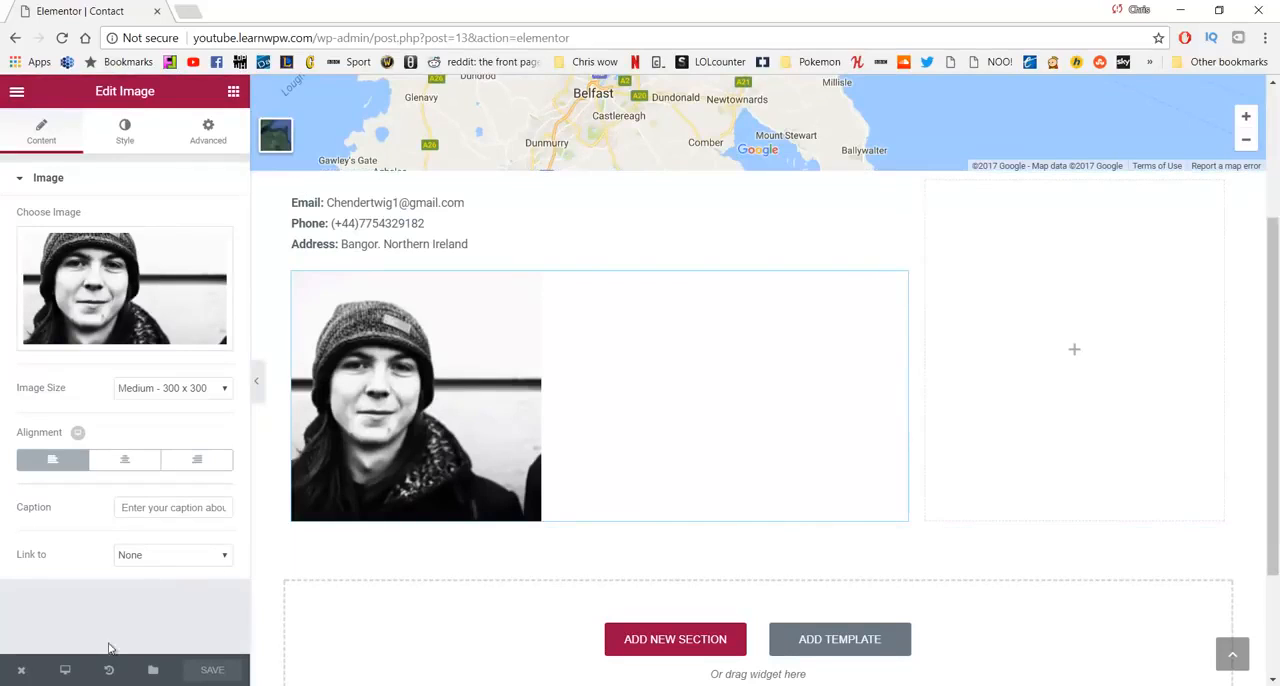
- Leave the page editor for the WordPress dashboard and search the available plugins for "contact form"
mouse_move(28, 676)
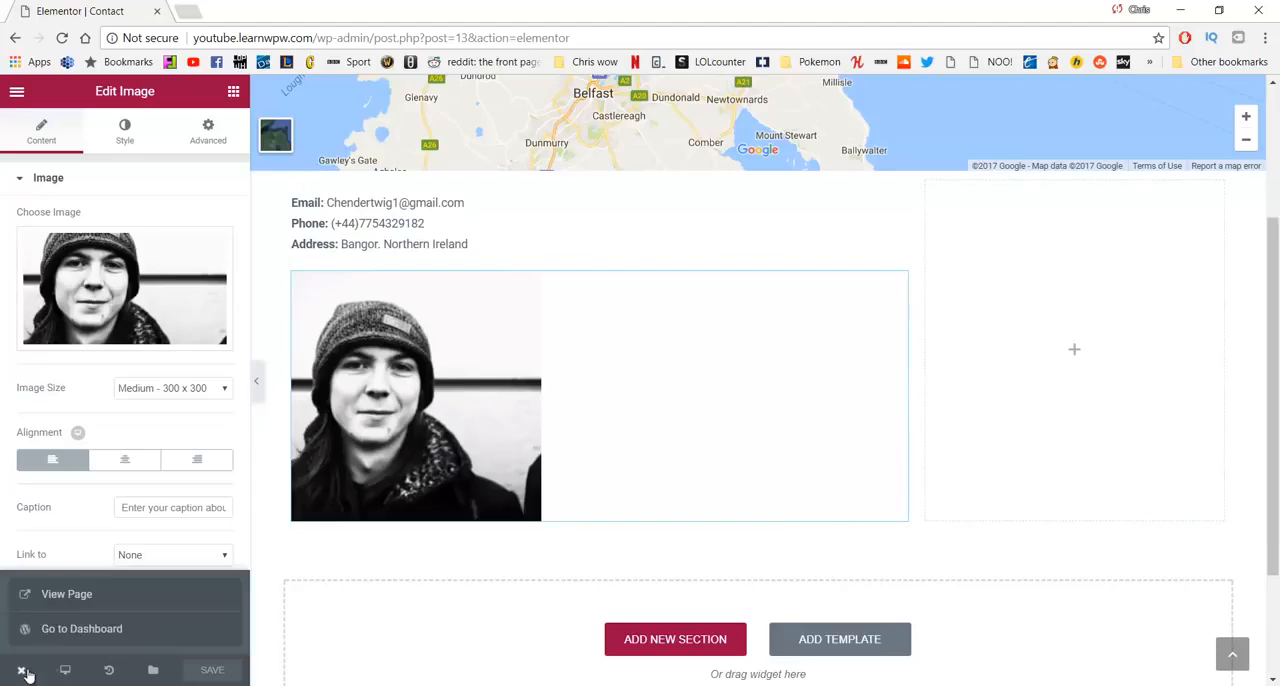
left_click(61, 630)
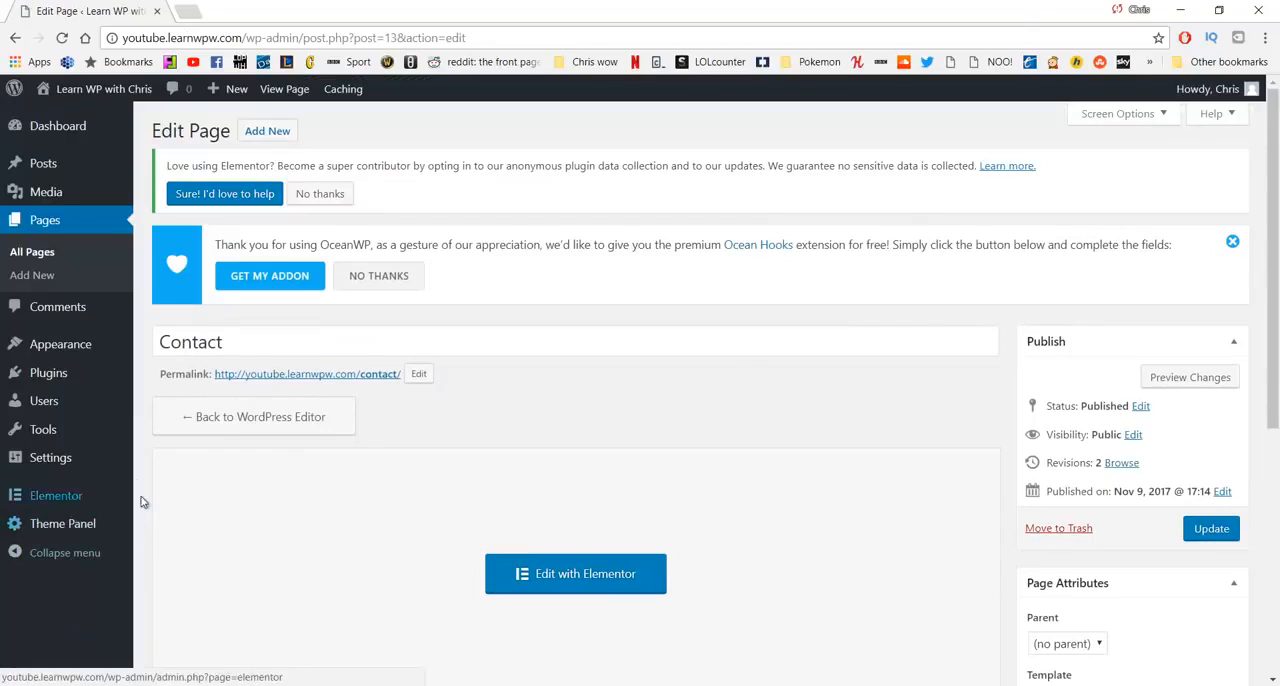
mouse_move(69, 384)
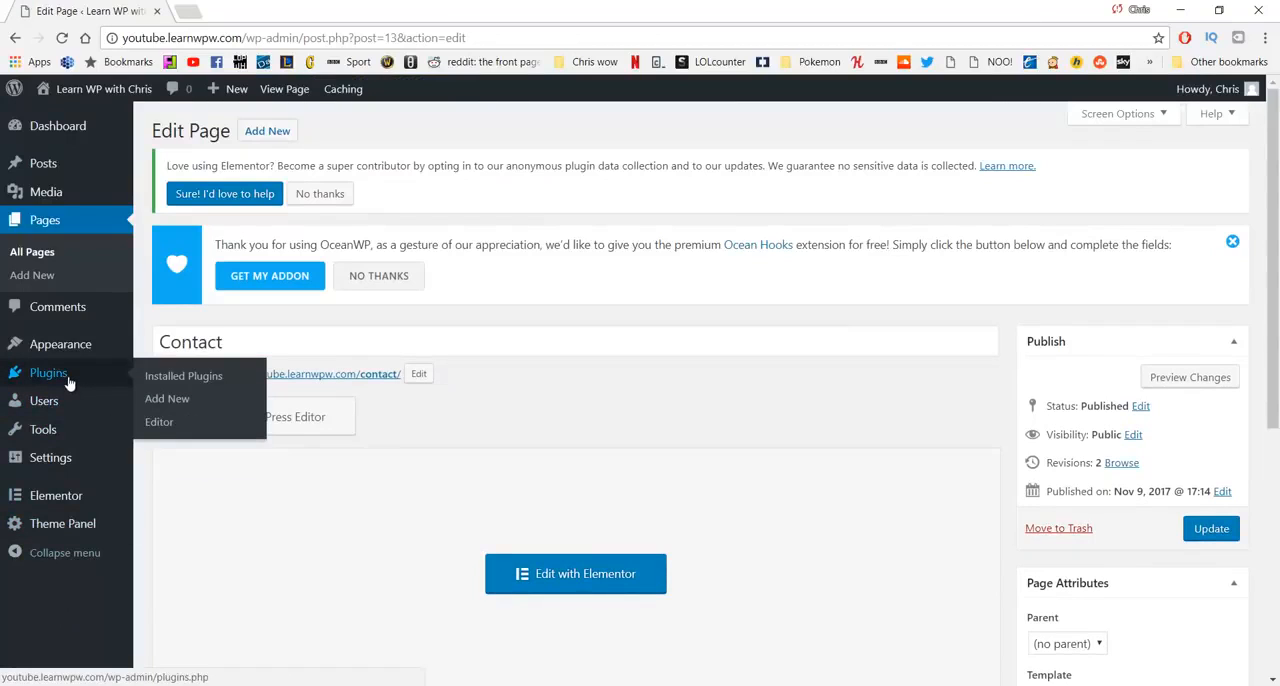
left_click(140, 384)
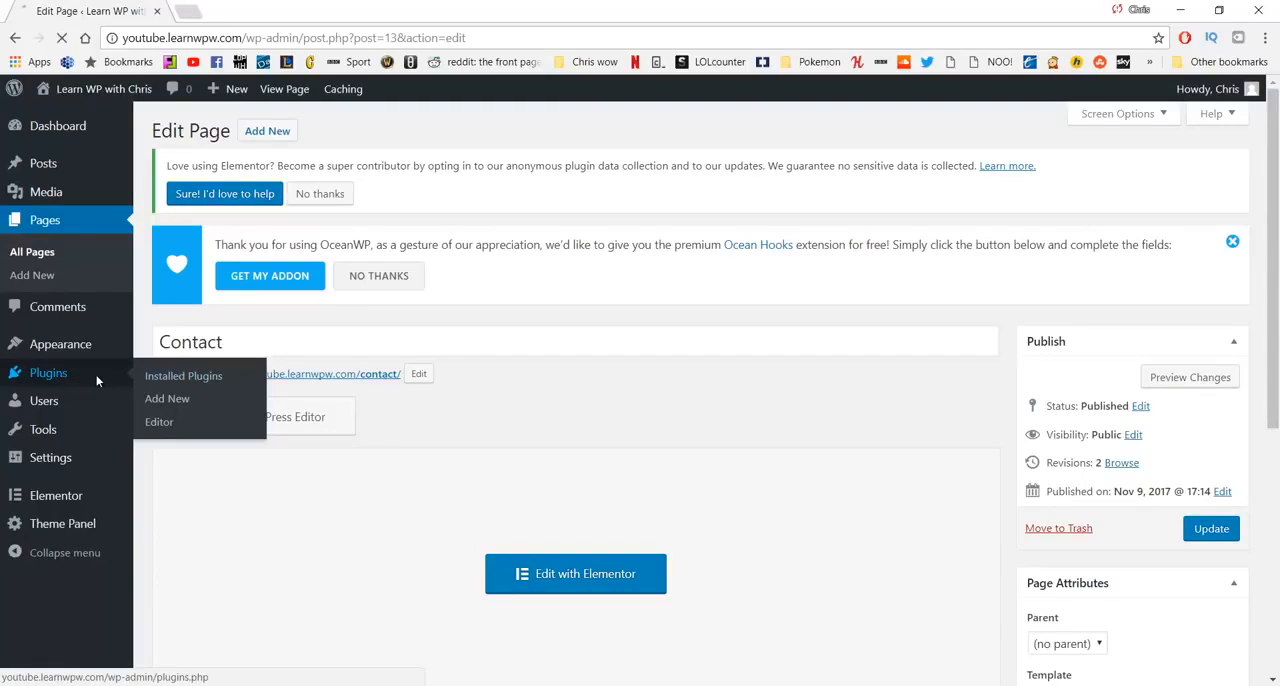
left_click(160, 399)
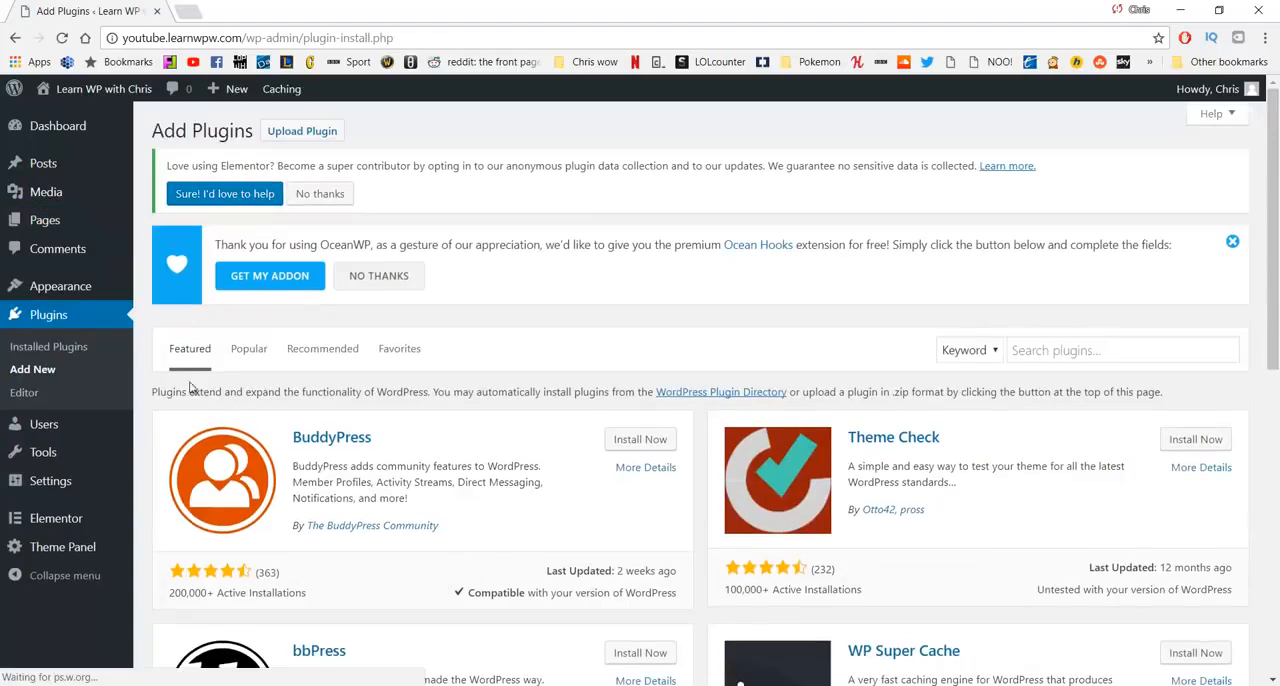
left_click(1048, 349)
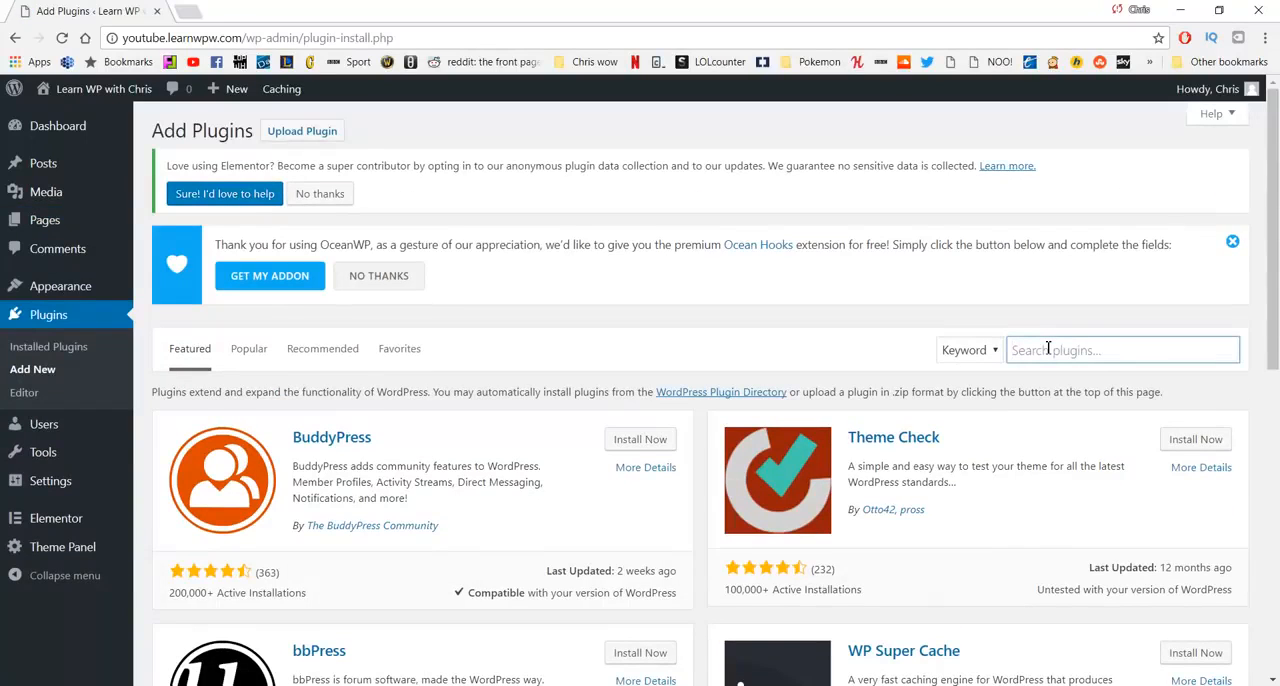
type("conta")
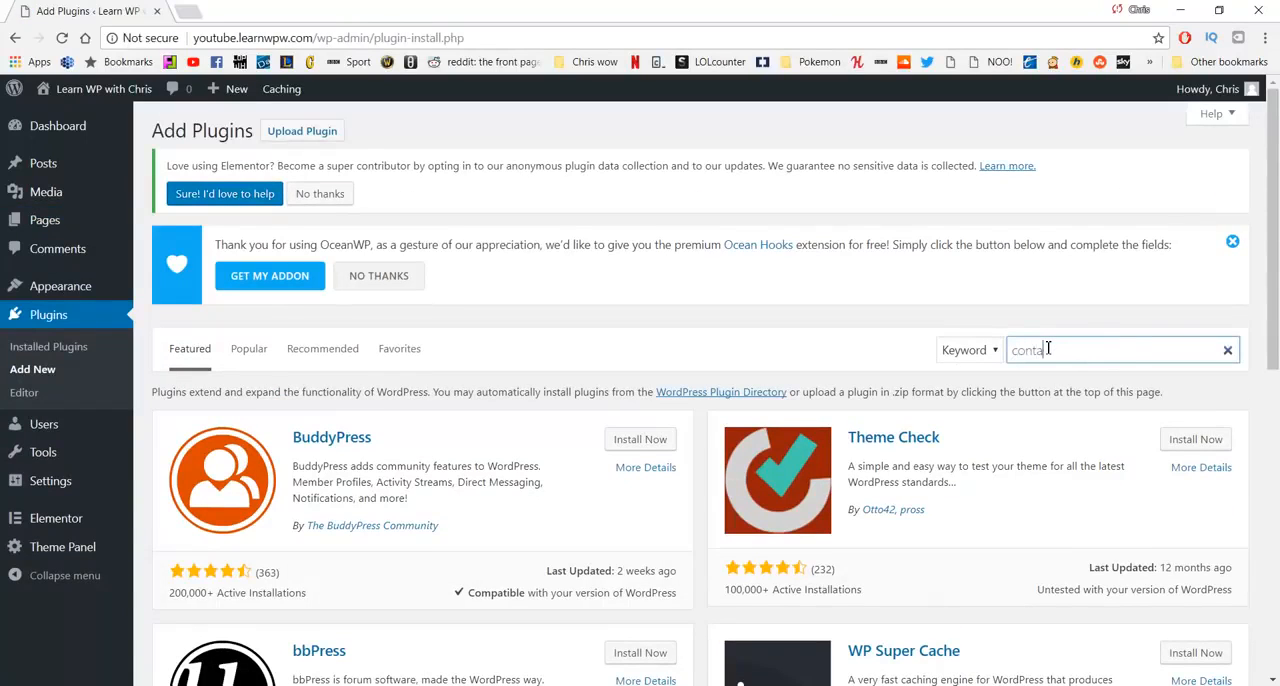
type("ct form")
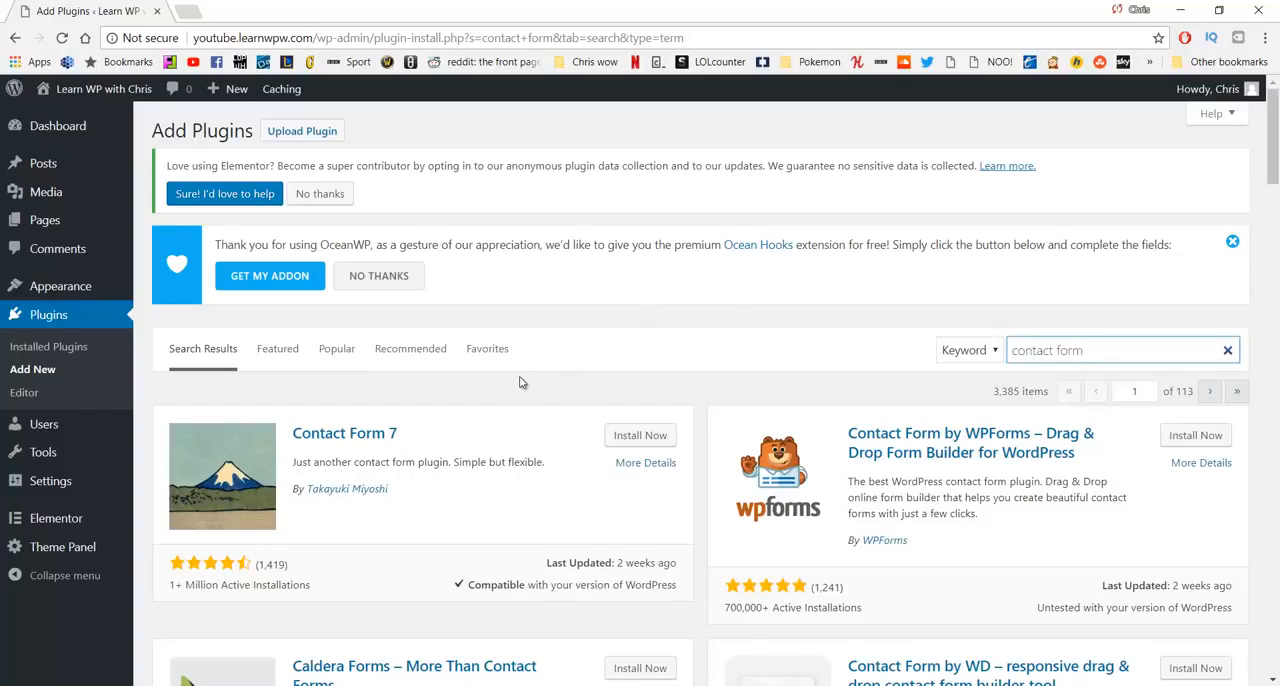
- Install and activate the Contact Form 7 plugin and open its contact forms list
left_click(628, 440)
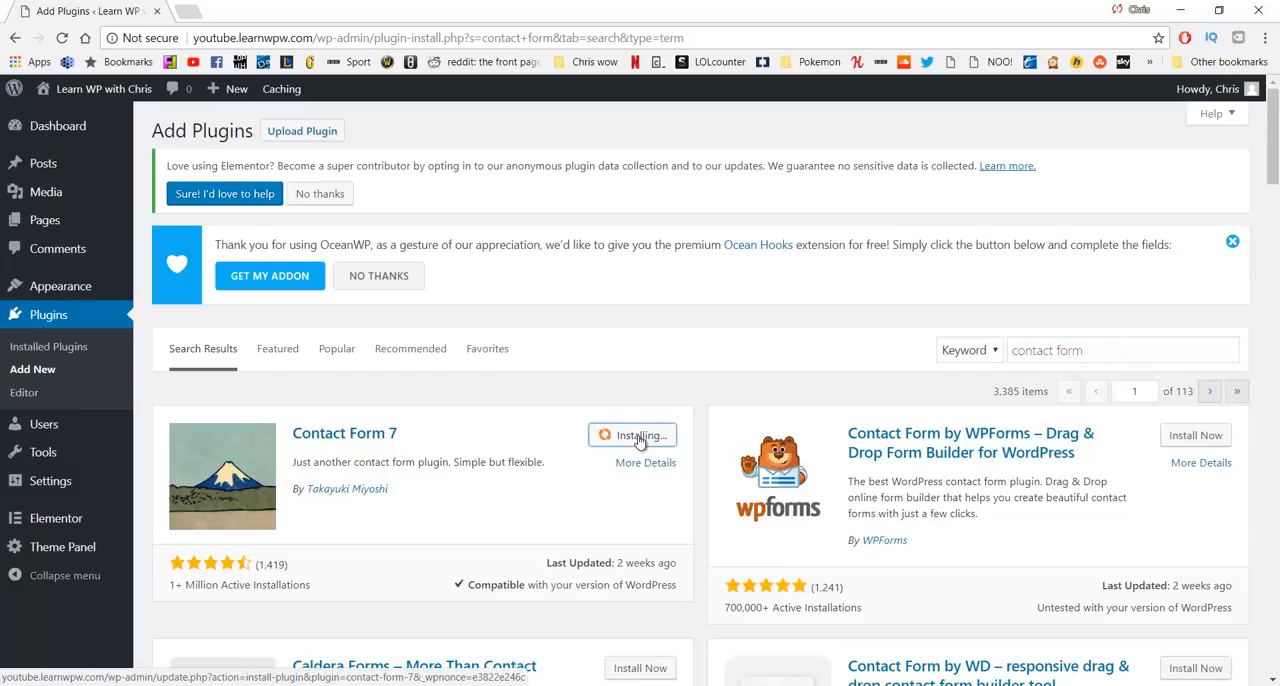
left_click(644, 437)
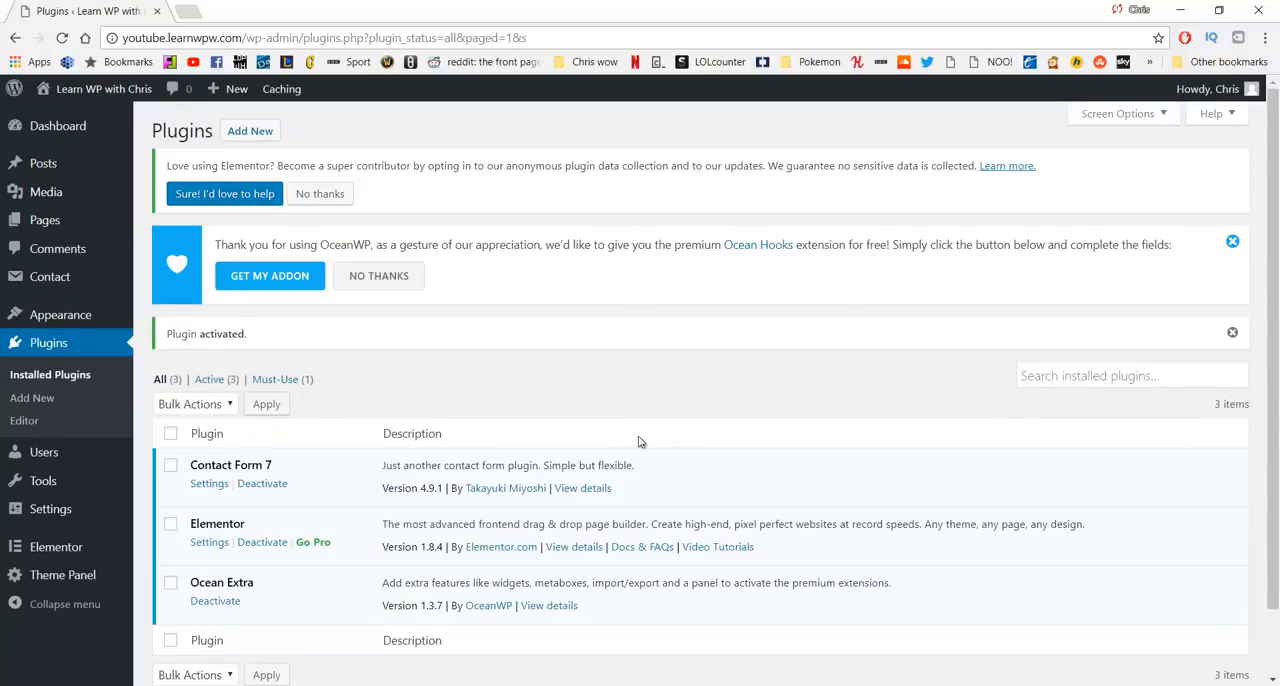
left_click(64, 288)
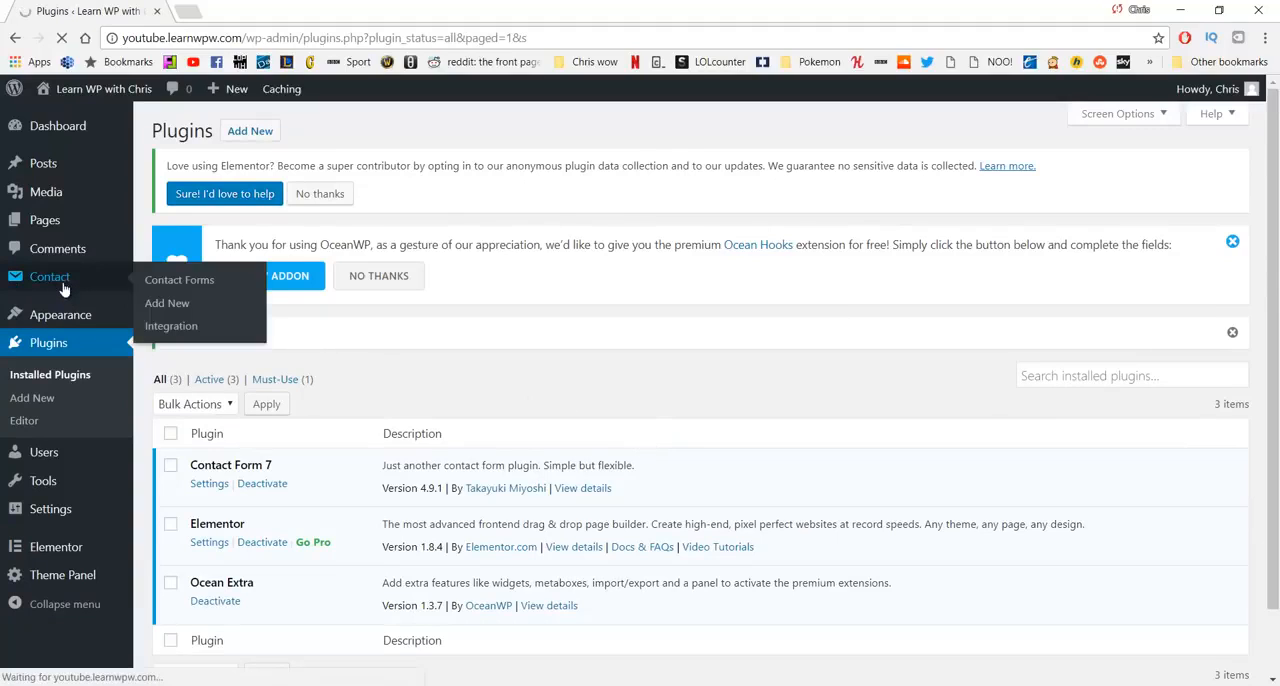
- Open Contact form 1 for editing and review its form template and mail recipient settings
scroll(233, 444, "down", 1)
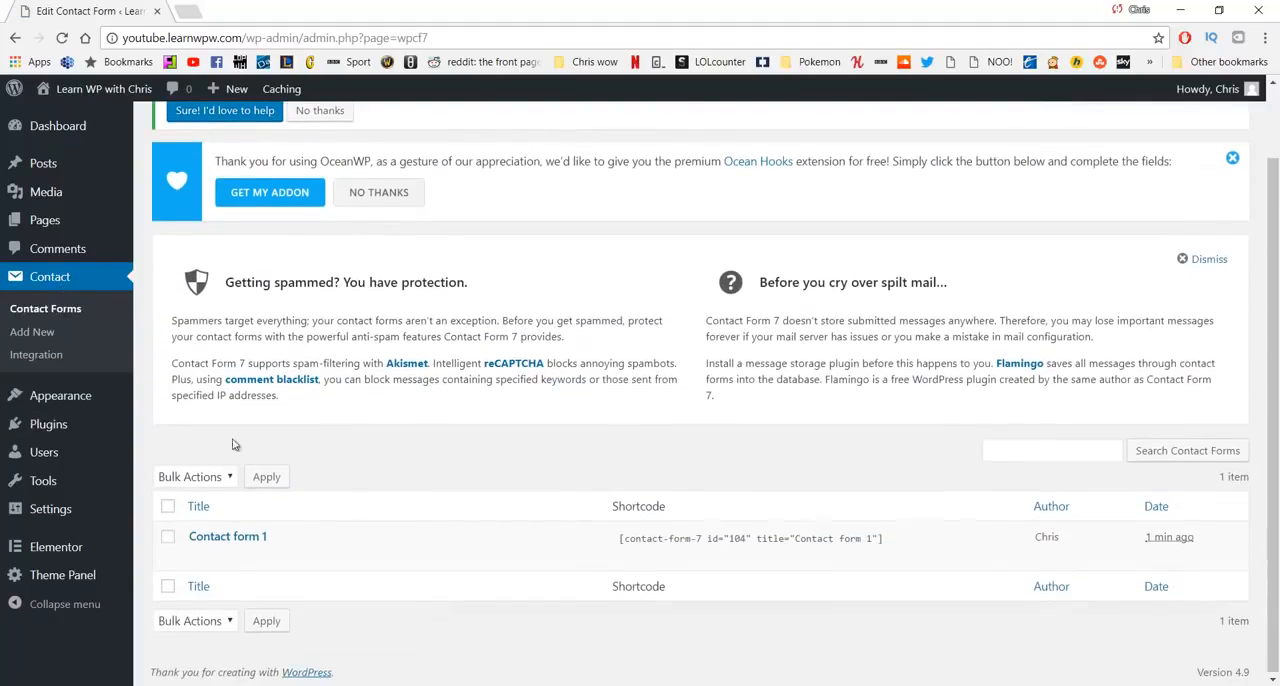
left_click(232, 539)
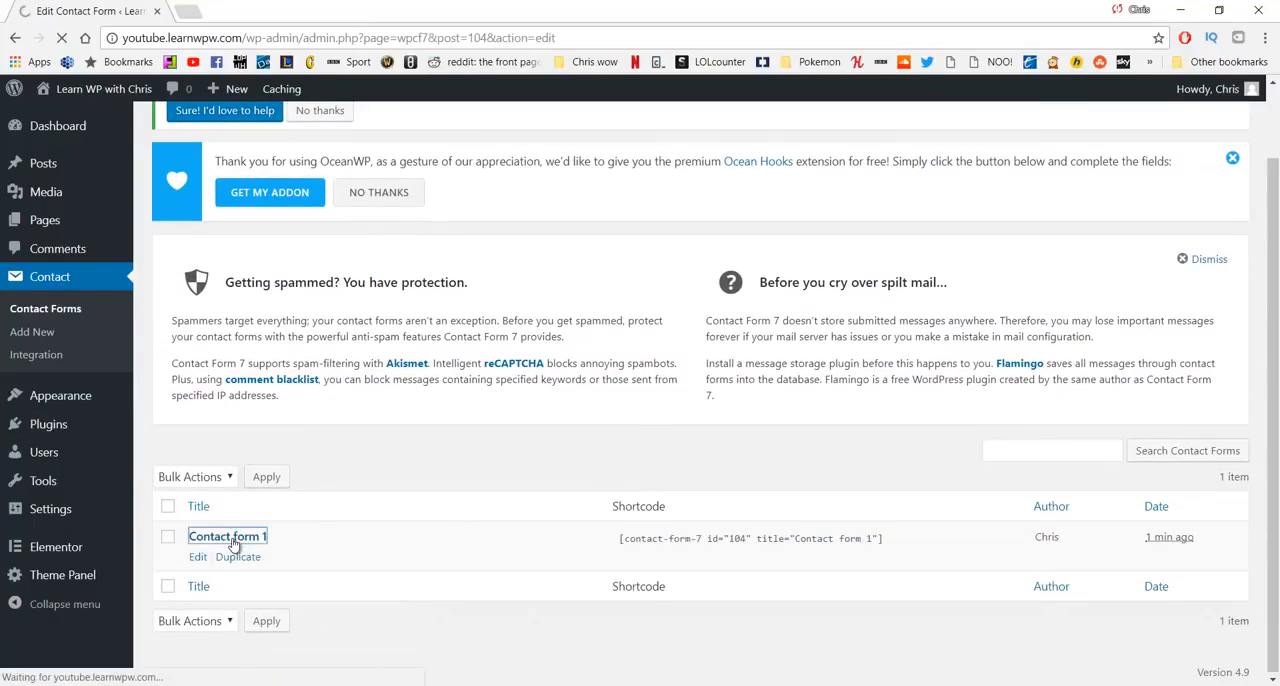
scroll(306, 455, "down", 2)
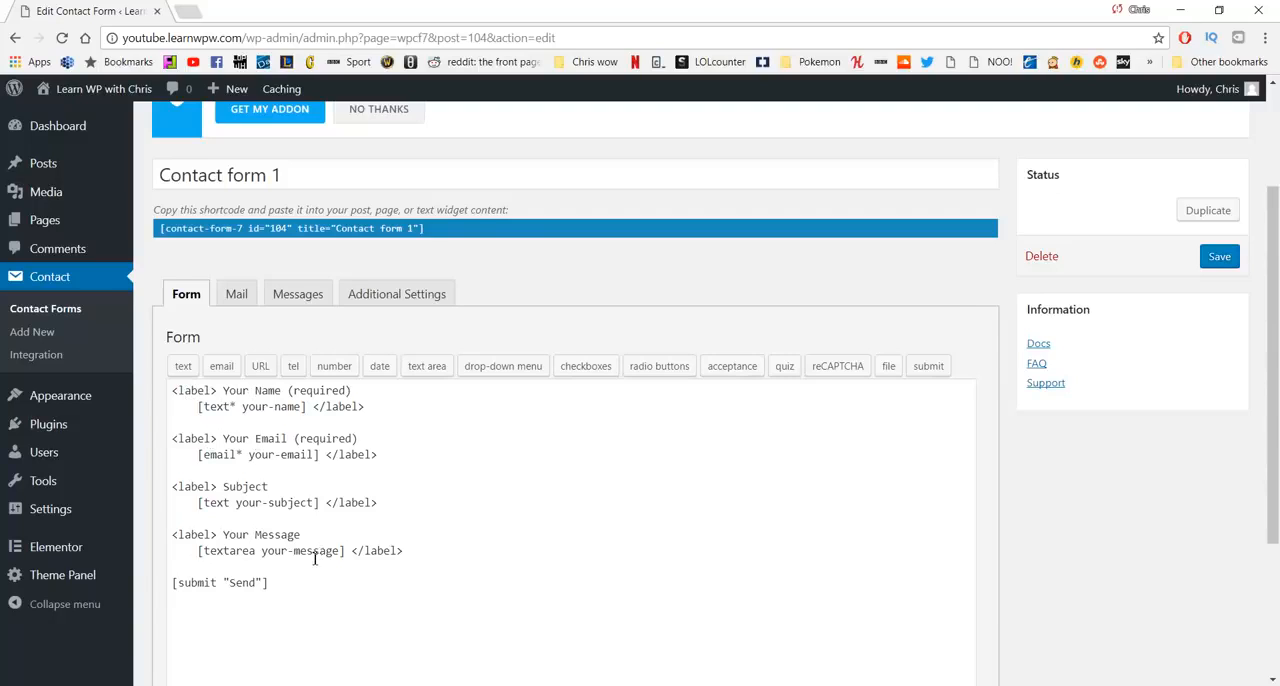
left_click(236, 294)
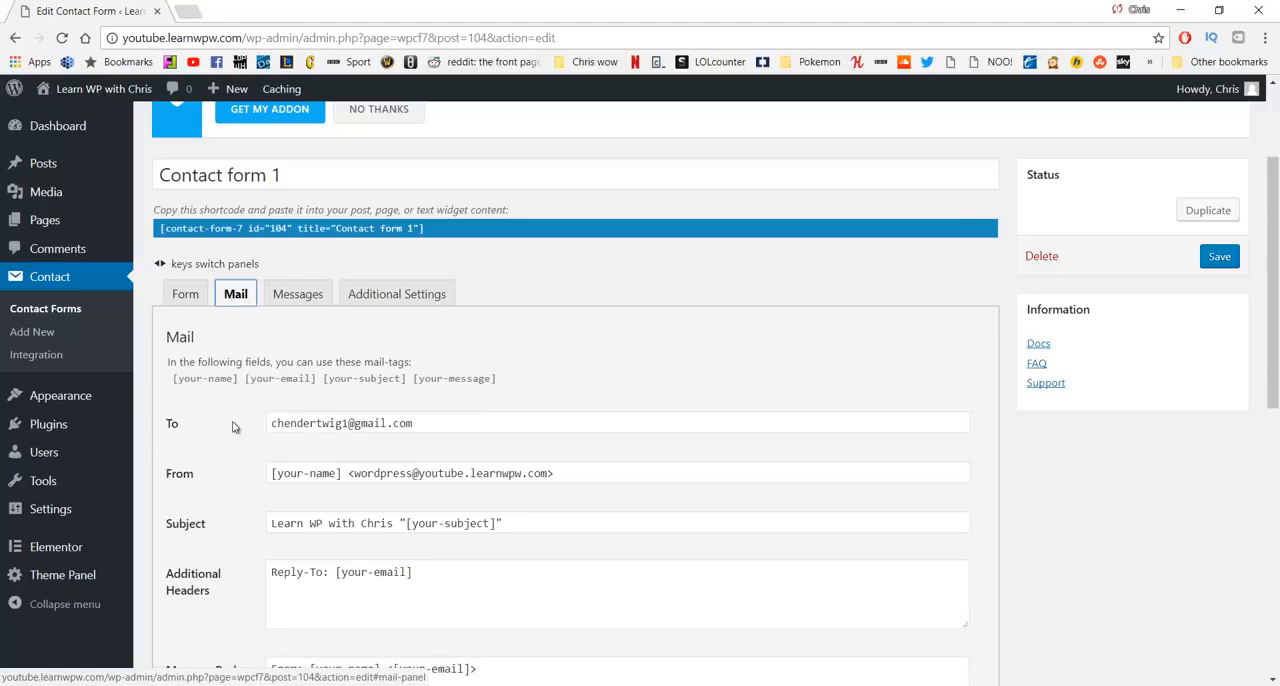
left_click_drag(172, 423, 200, 427)
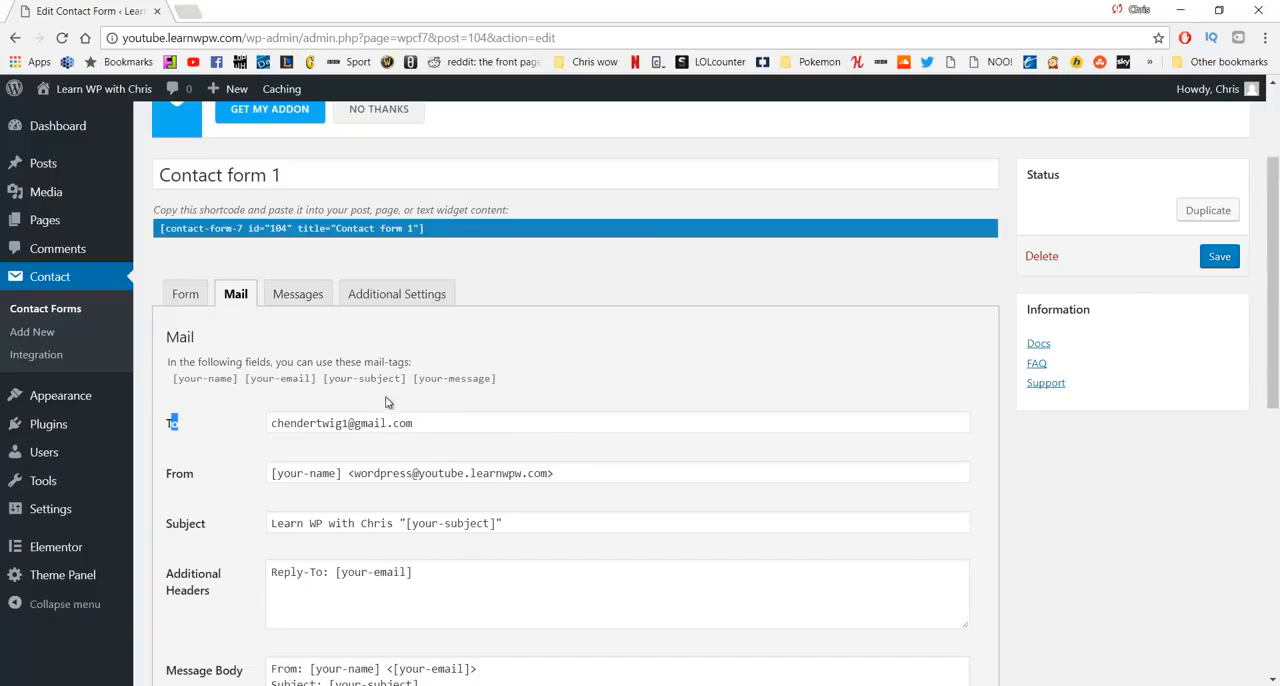
- Copy the full shortcode of Contact form 1
left_click(420, 232)
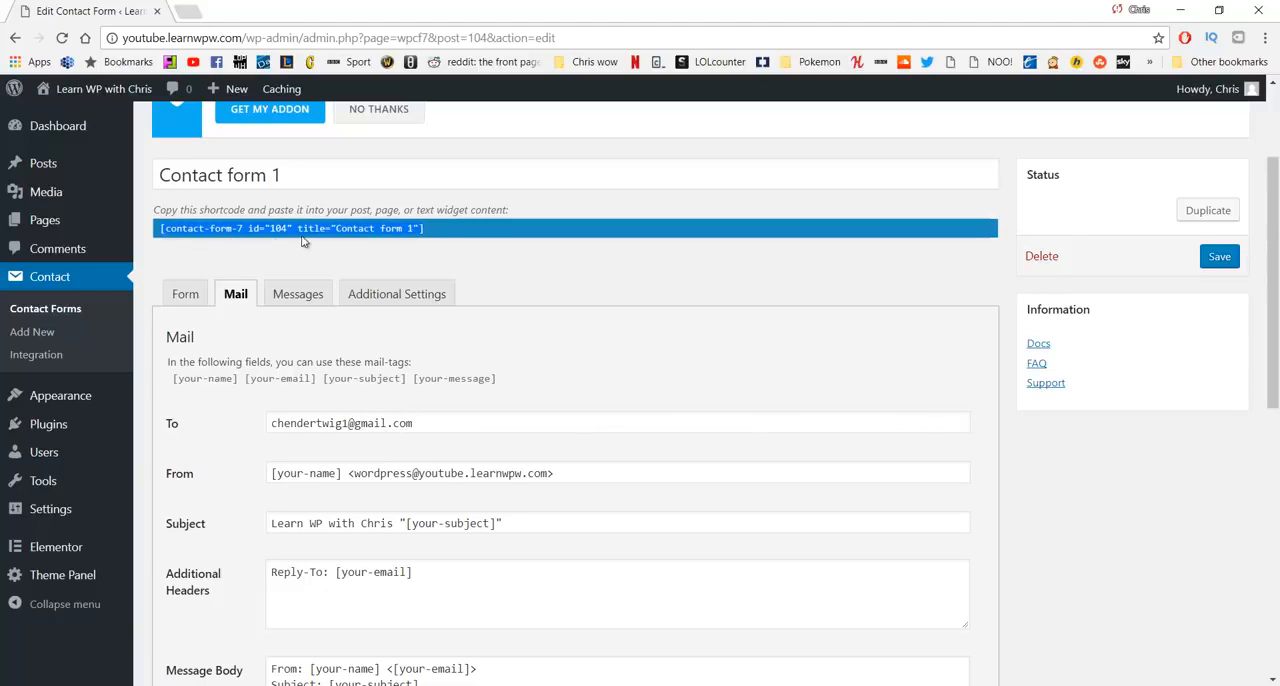
right_click(268, 231)
left_click(303, 243)
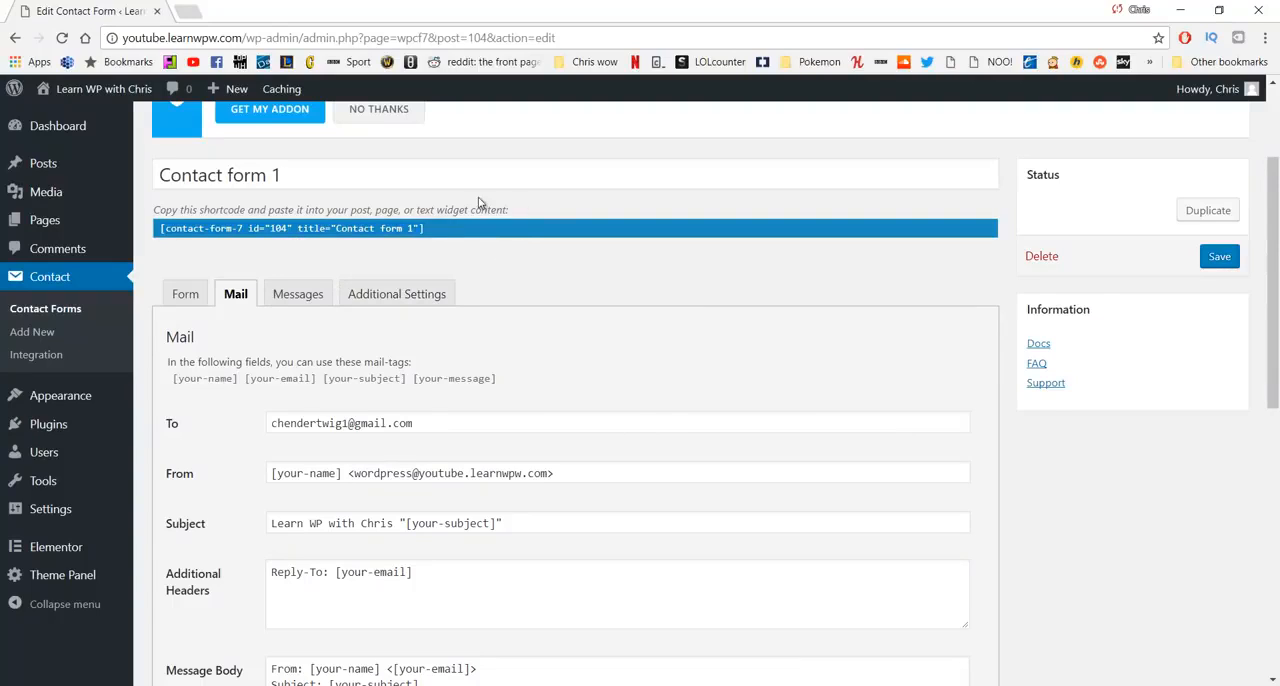
right_click(169, 232)
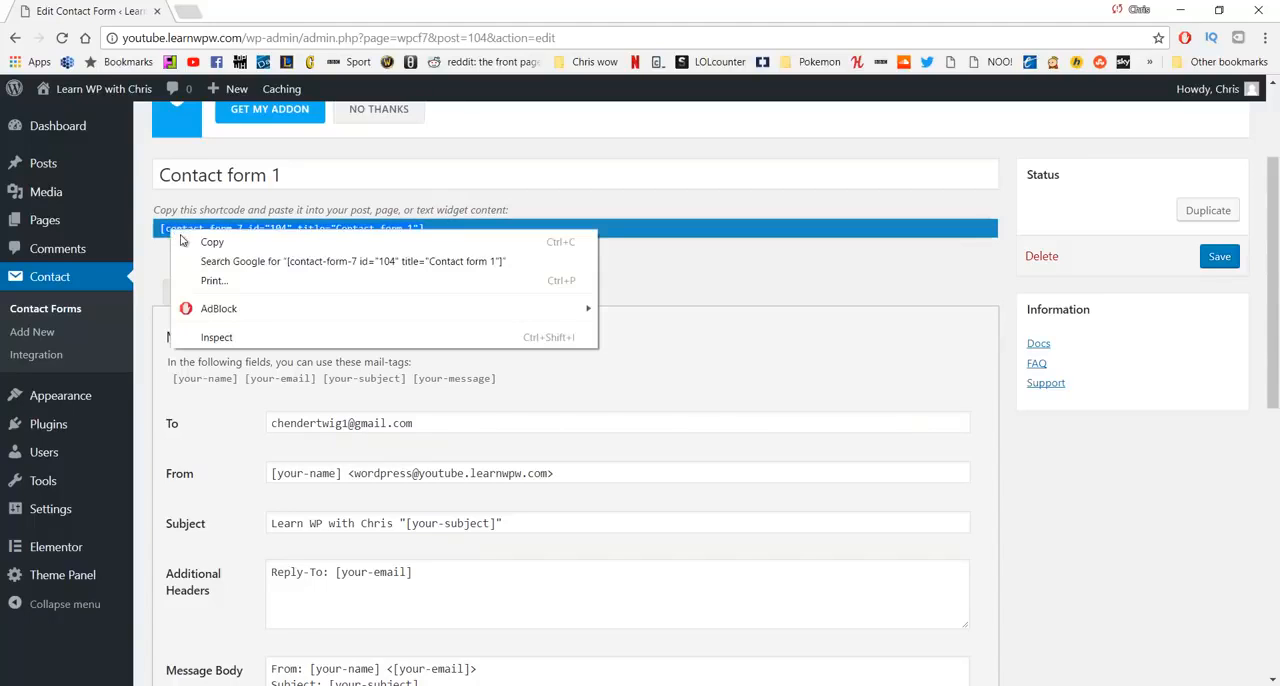
left_click(205, 243)
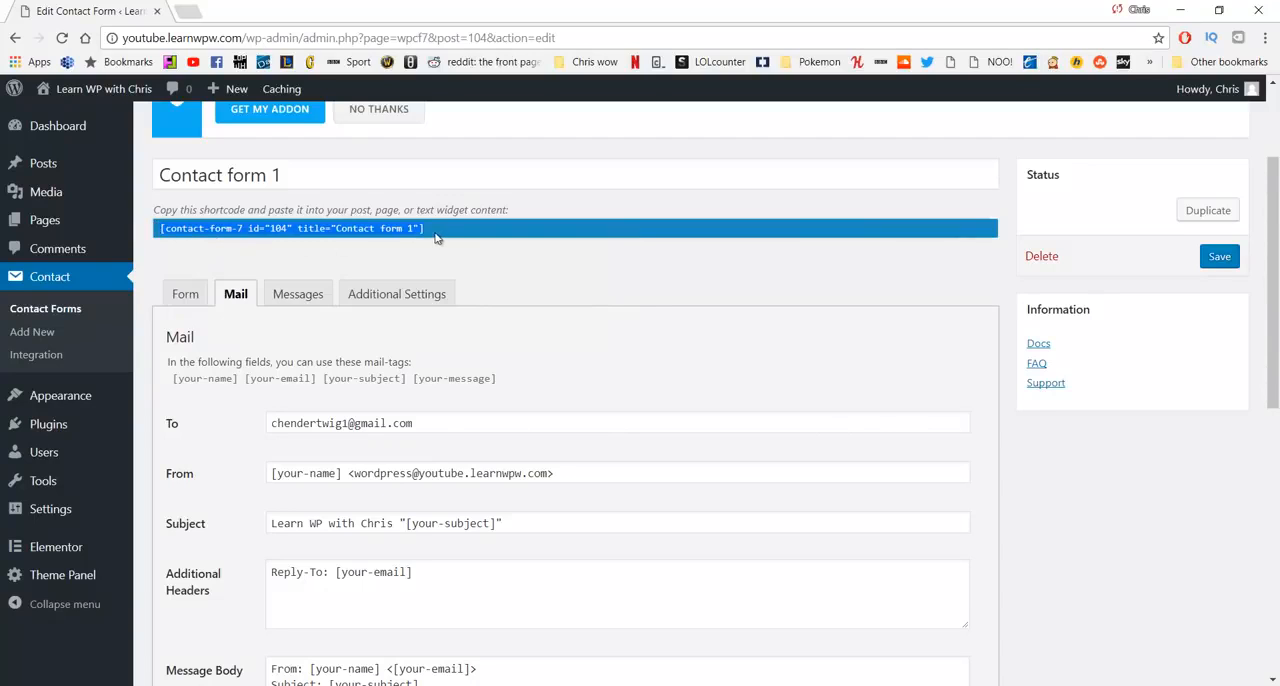
- Go to the list of all pages and open the Contact page for editing with Elementor
mouse_move(86, 220)
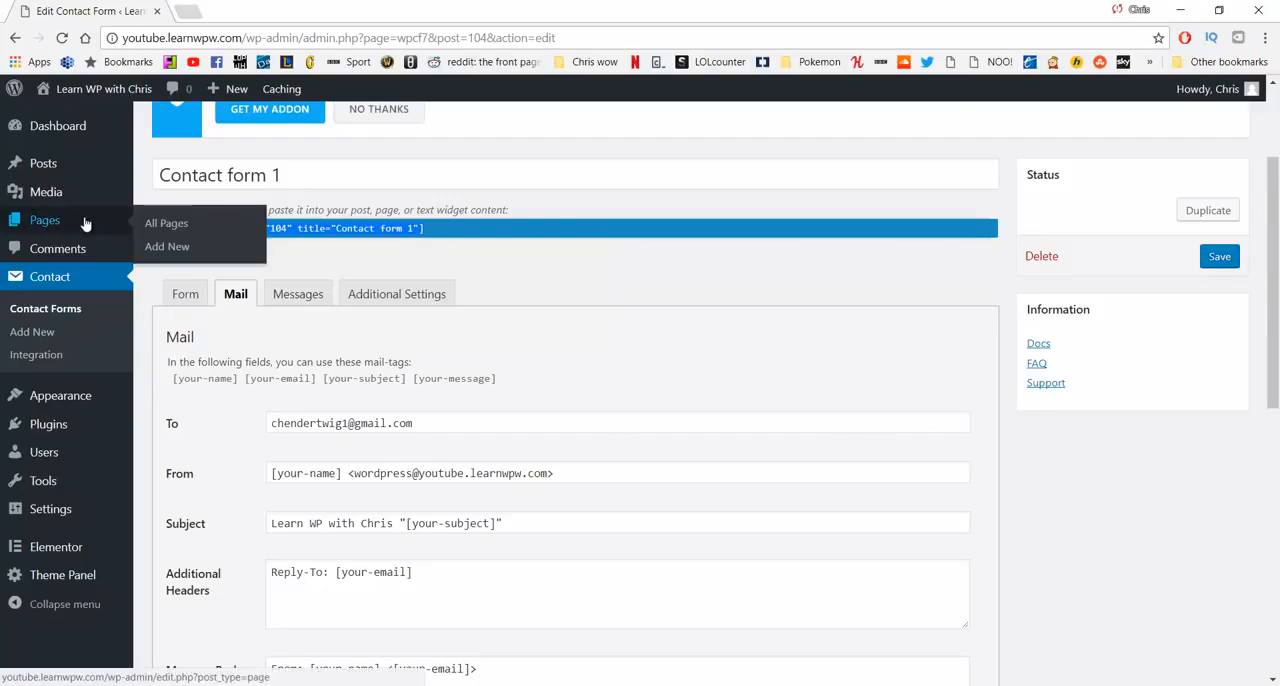
left_click(156, 226)
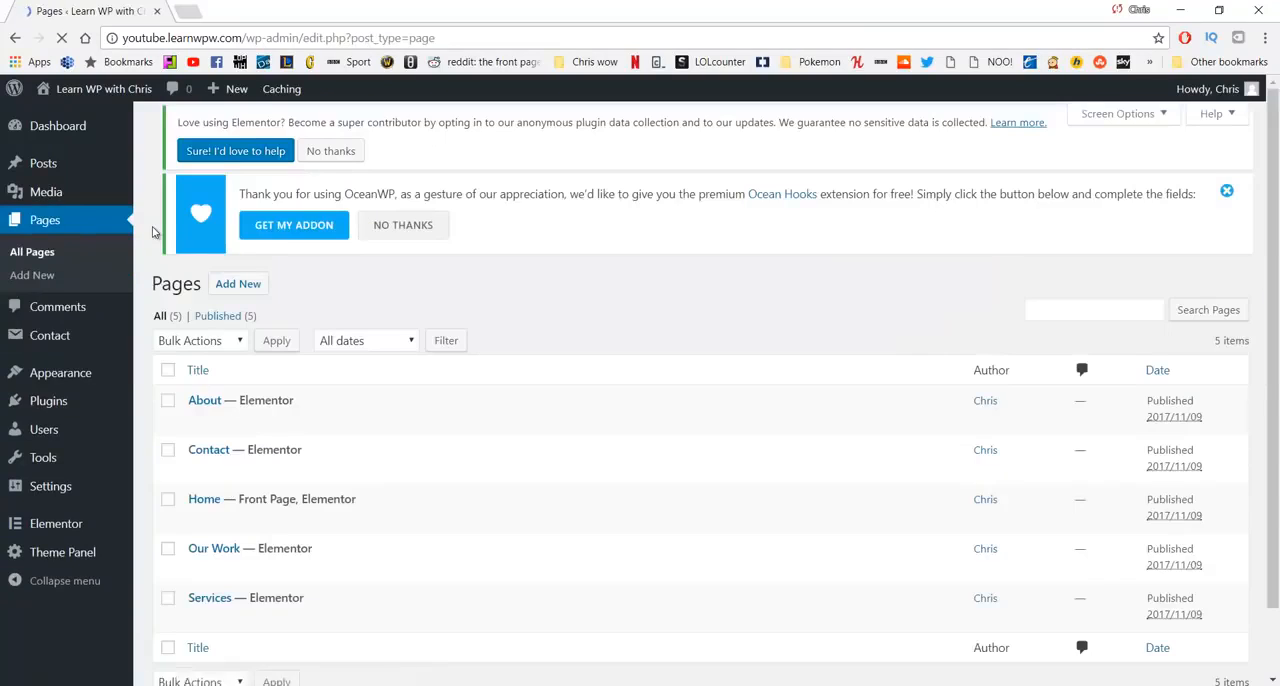
scroll(280, 370, "down", 1)
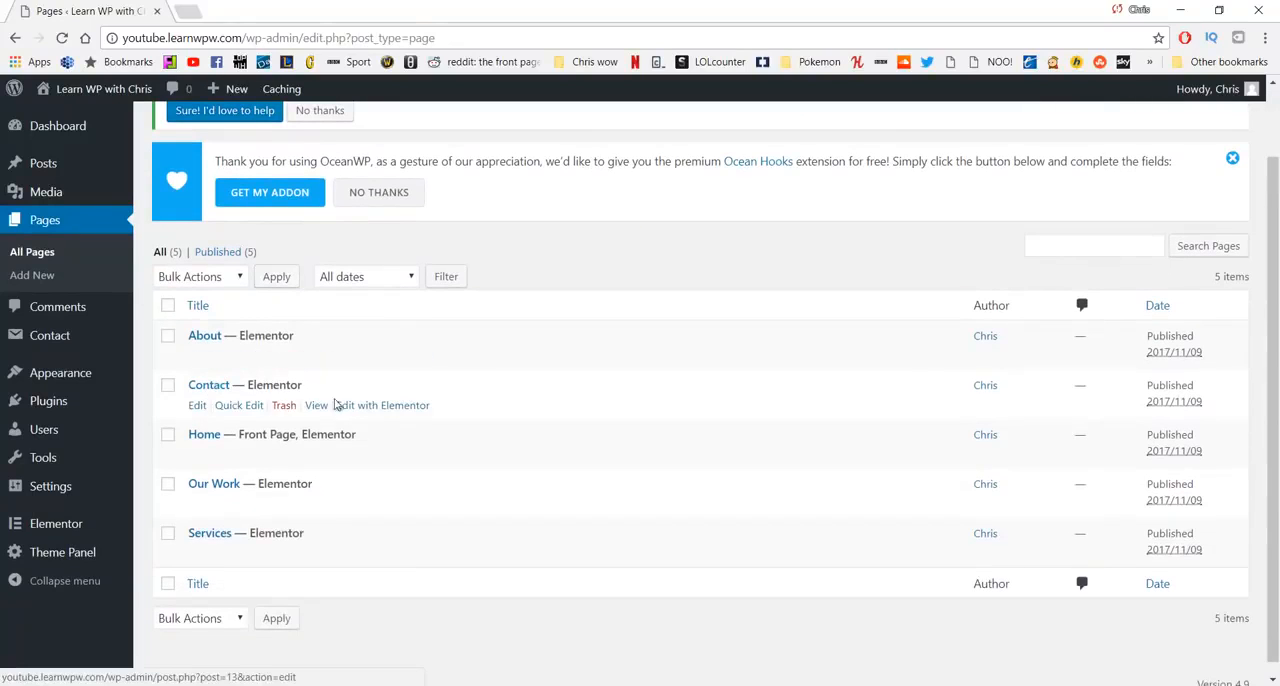
left_click(374, 406)
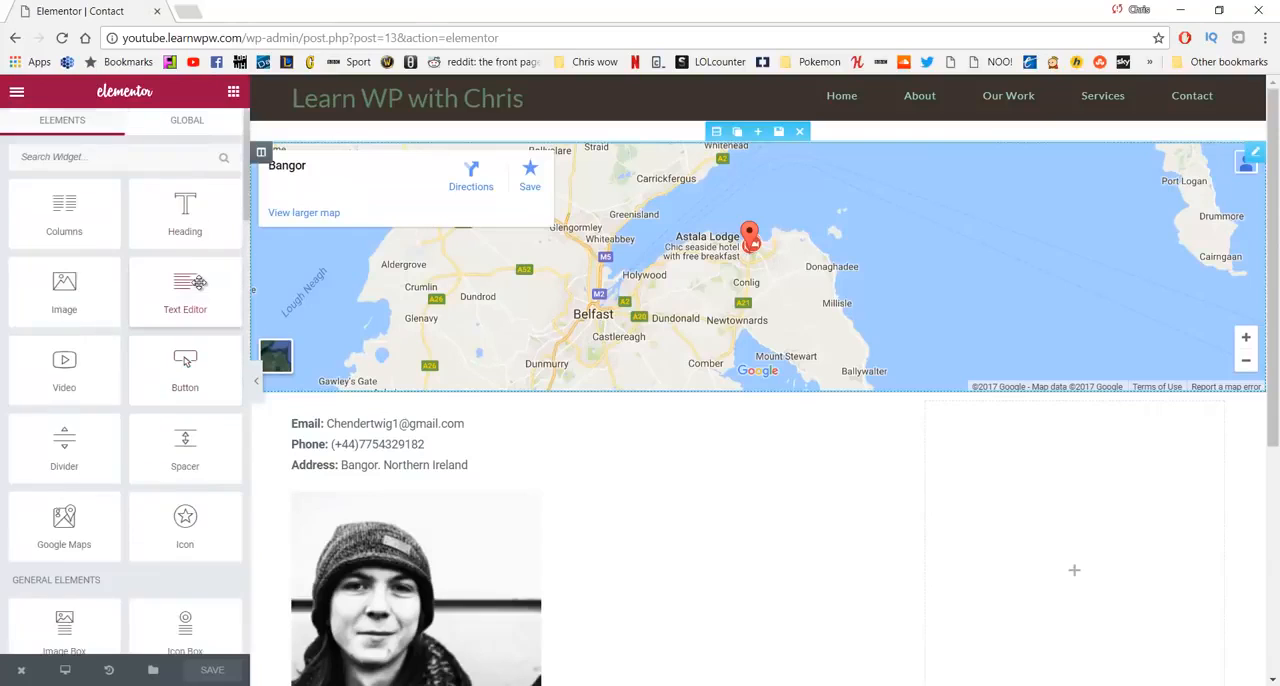
- Place a Shortcode widget in the empty column beside the contact details and paste the copied Contact form 1 shortcode into it
scroll(102, 291, "down", 2)
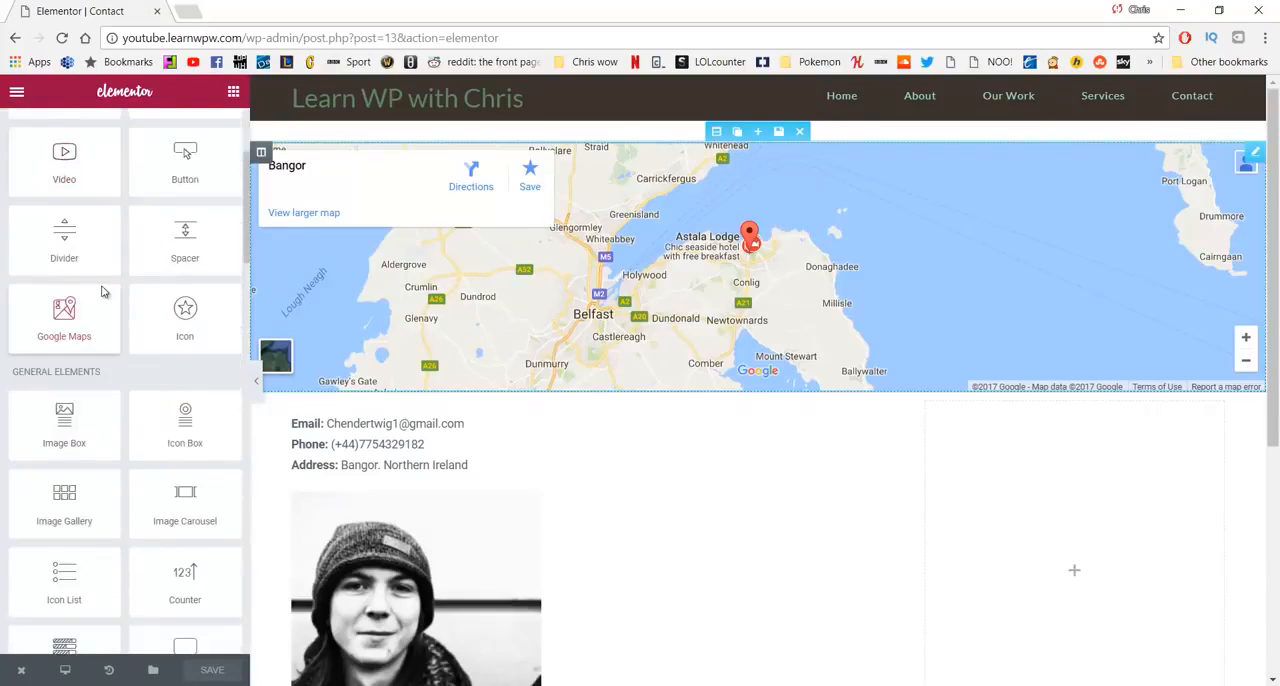
scroll(102, 291, "down", 6)
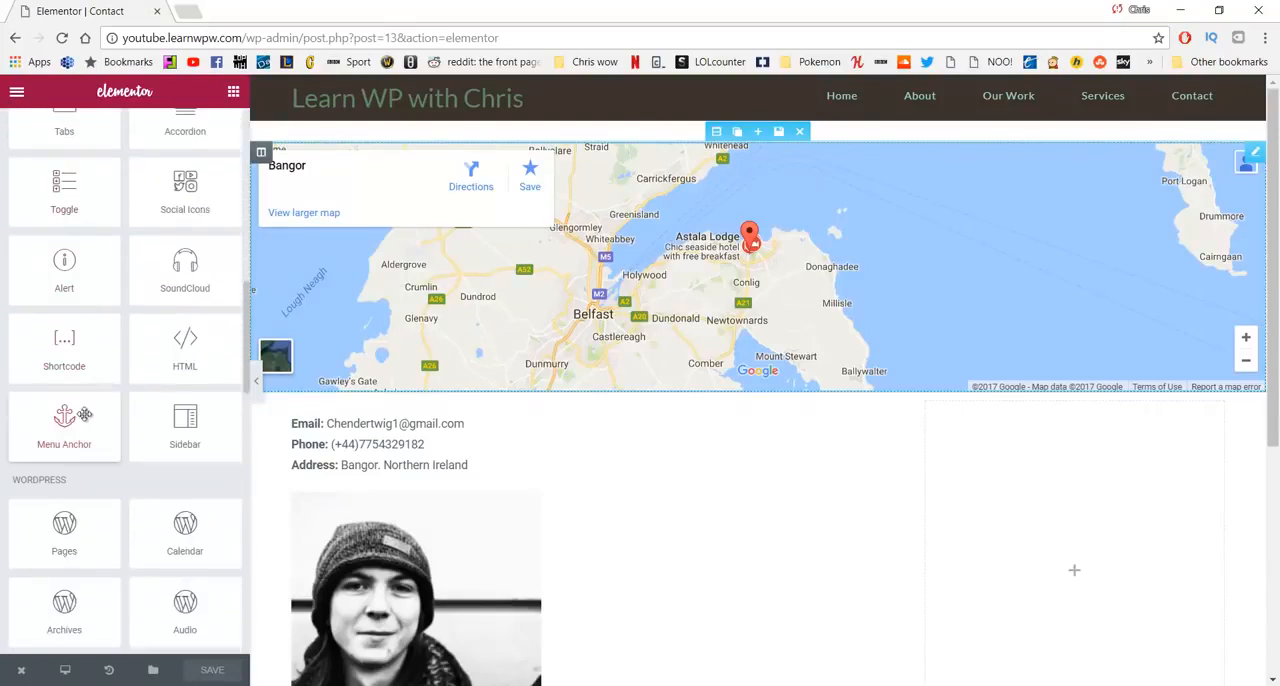
left_click_drag(64, 345, 1062, 461)
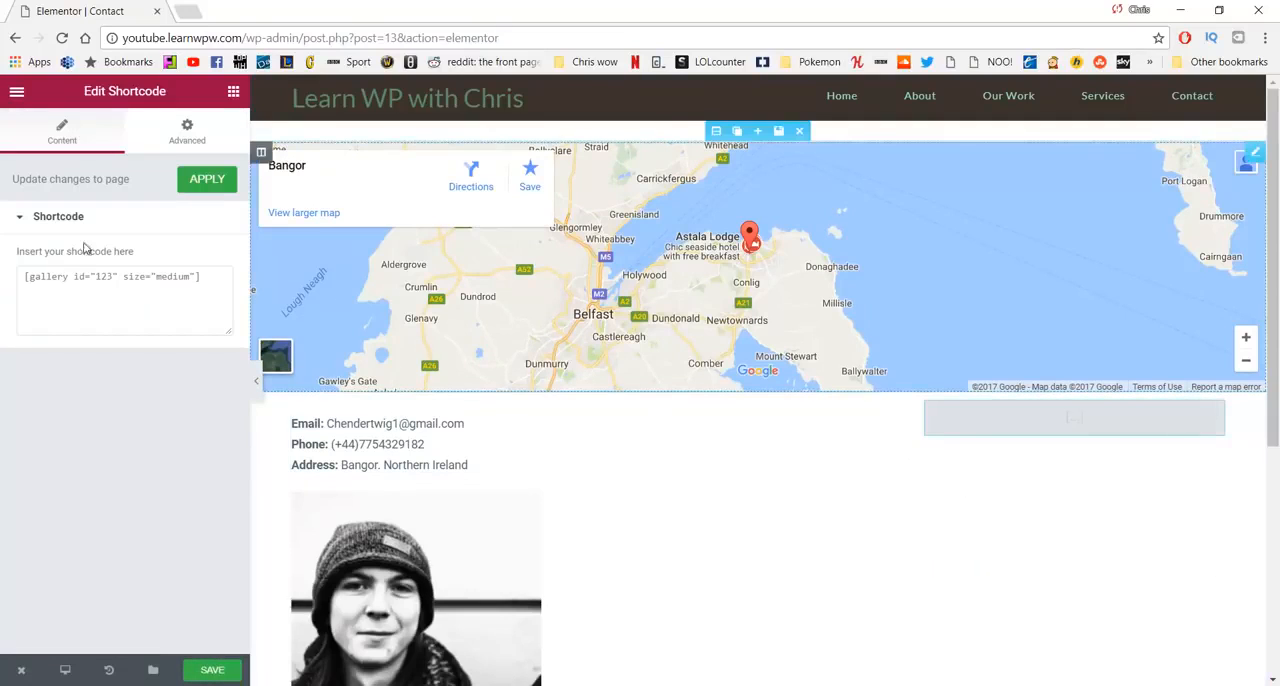
left_click(86, 288)
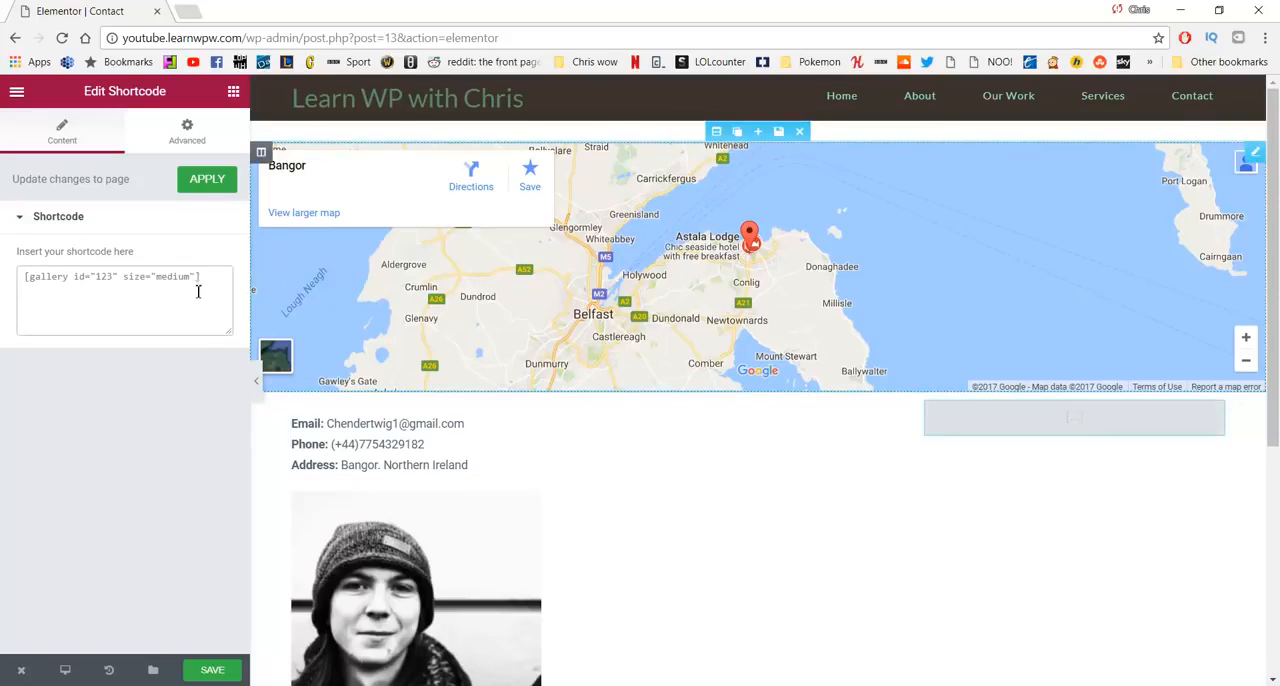
key("ctrl+v")
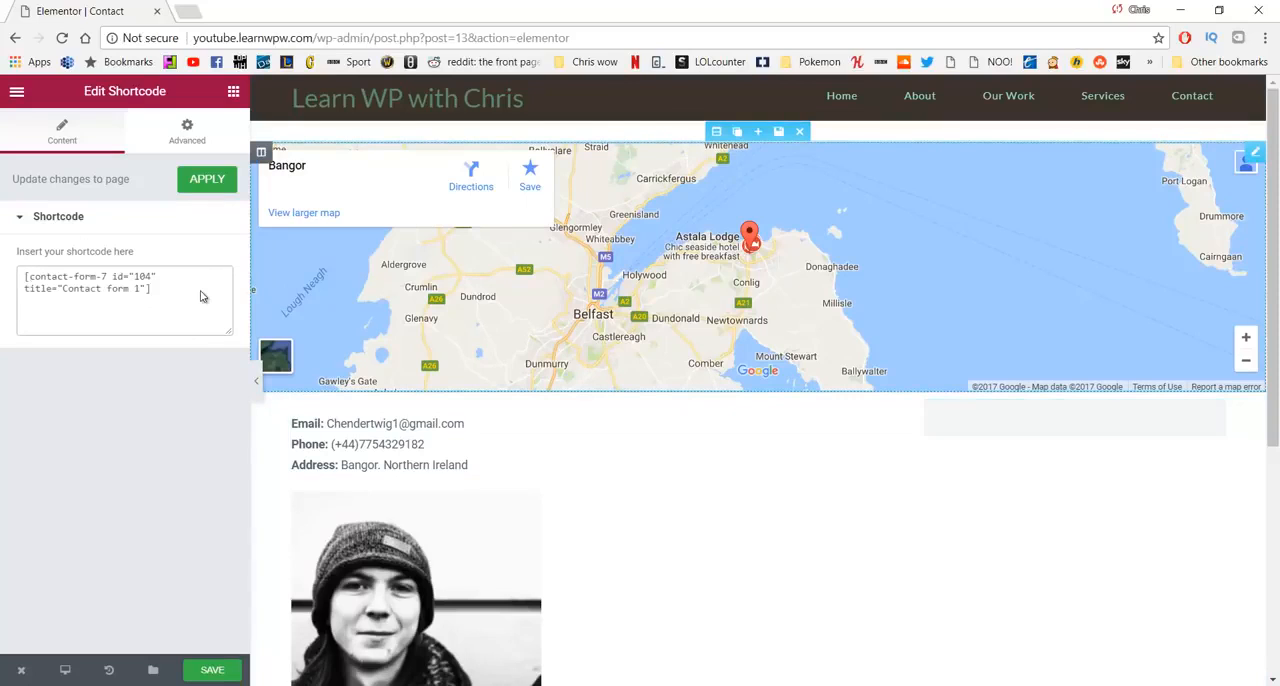
- Unlink the Shortcode widget's margin values, set its top margin to 15 px and save the page
scroll(1017, 216, "down", 3)
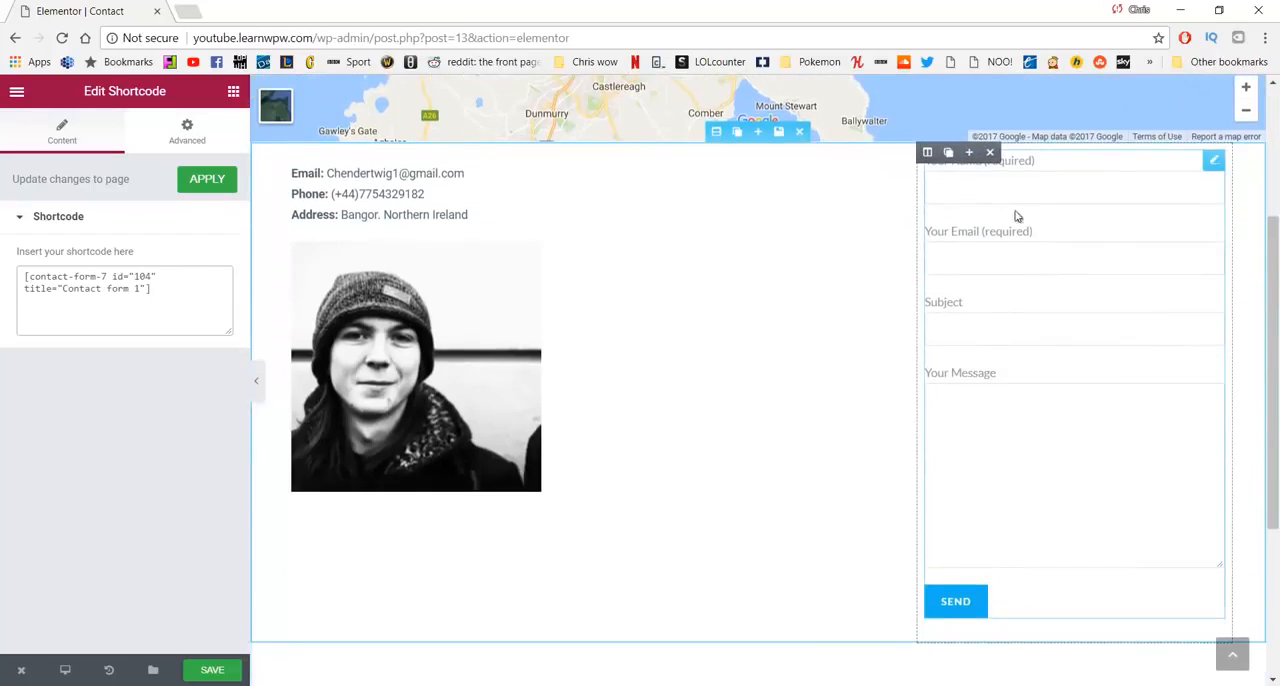
scroll(720, 420, "up", 3)
scroll(580, 430, "down", 3)
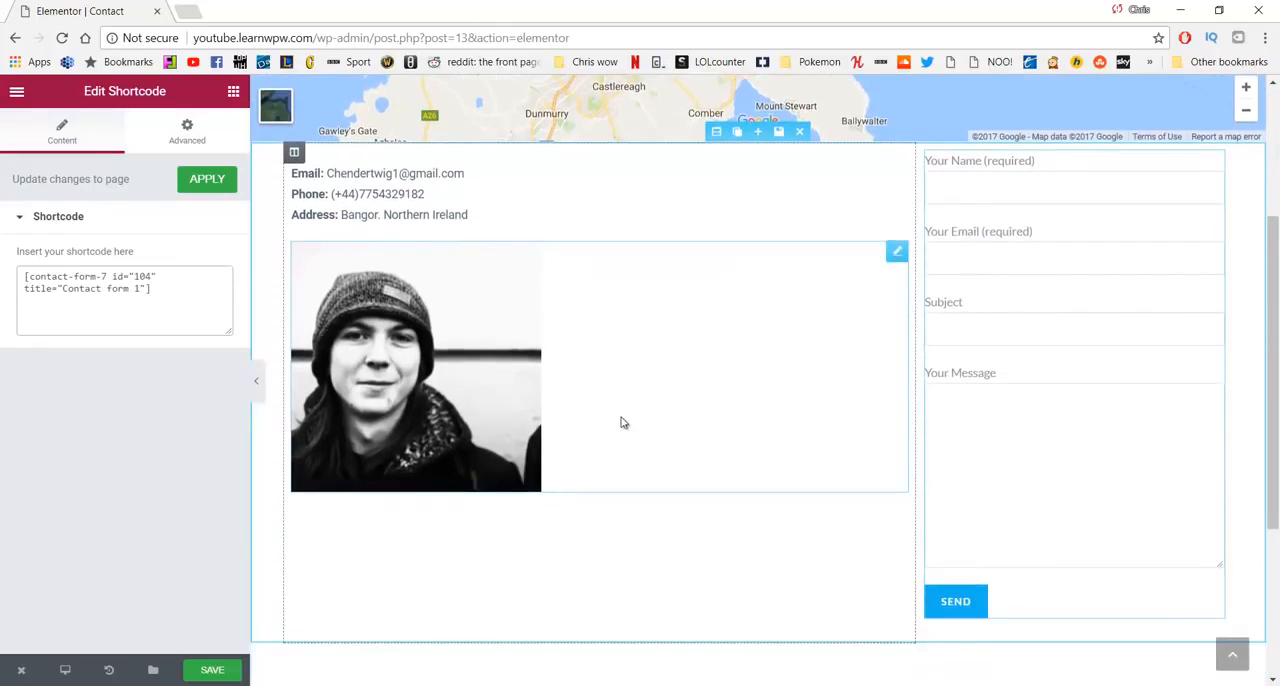
scroll(823, 534, "up", 3)
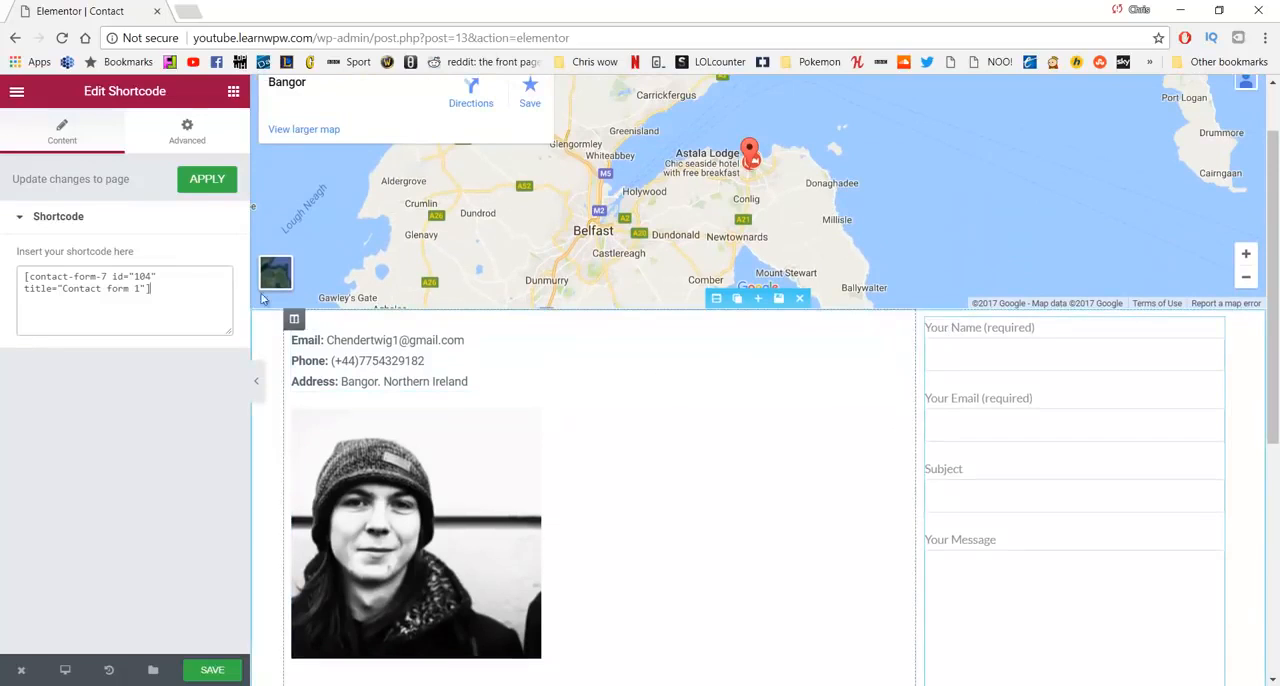
left_click(195, 150)
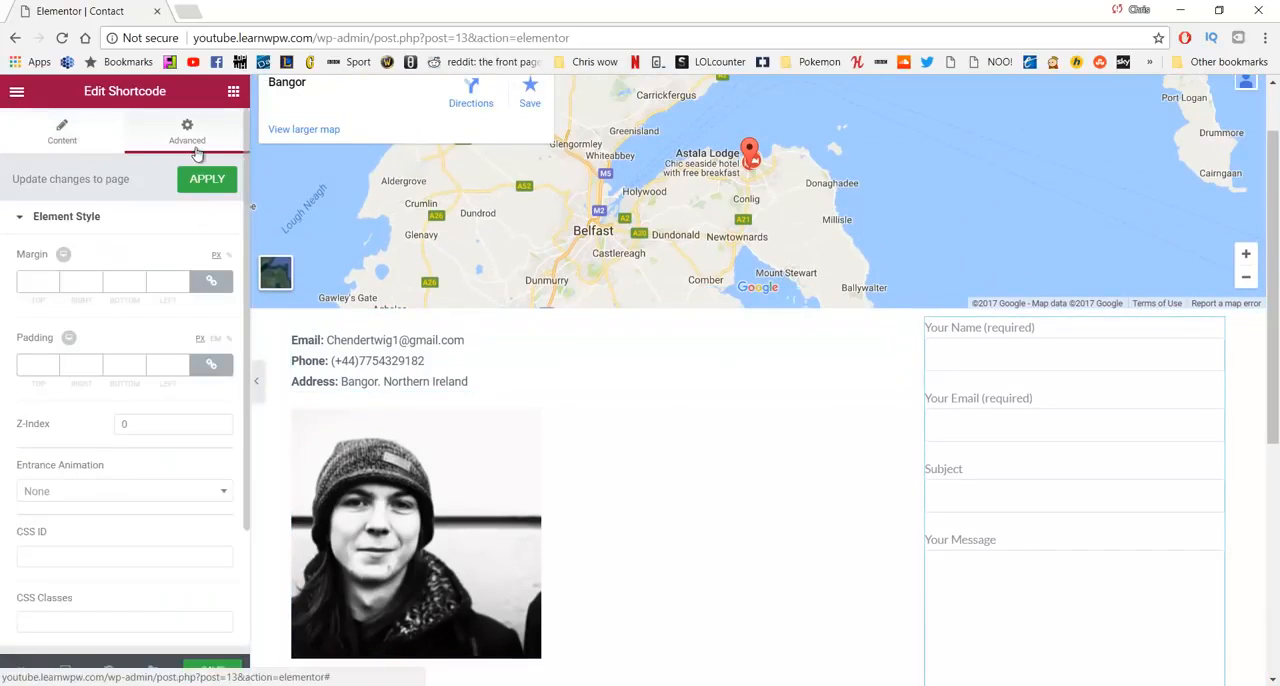
left_click(211, 281)
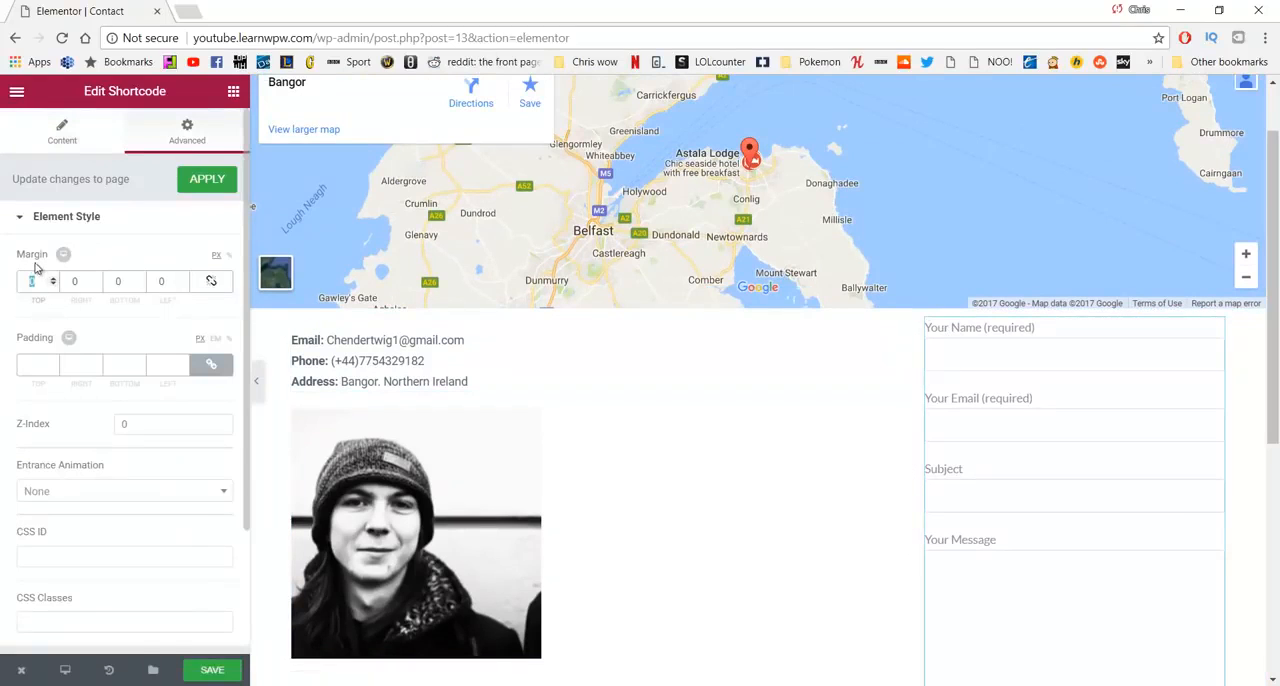
type("15")
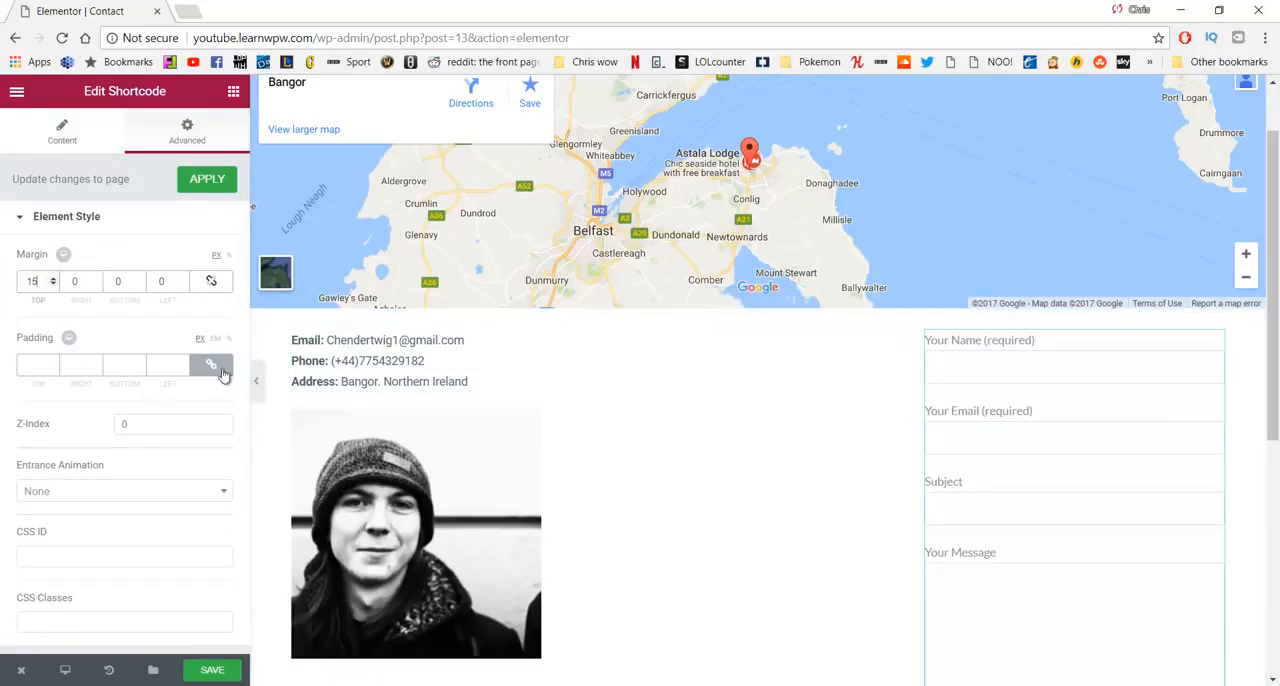
scroll(229, 486, "down", 1)
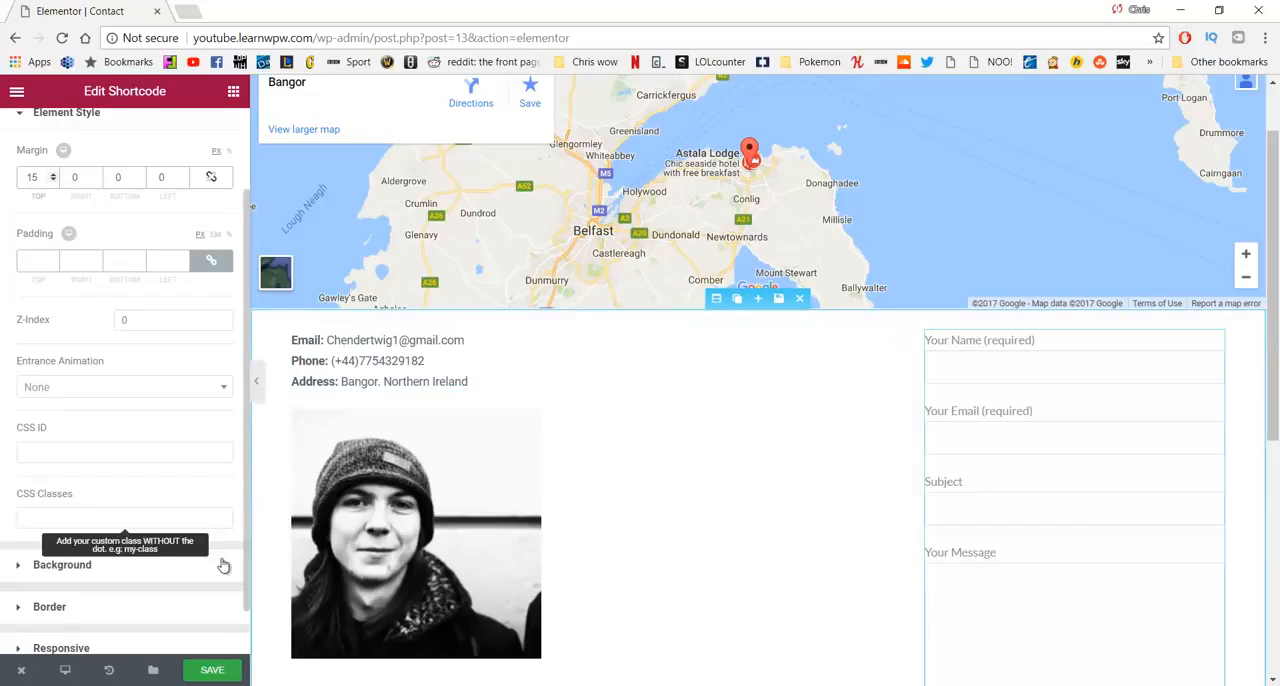
left_click(215, 669)
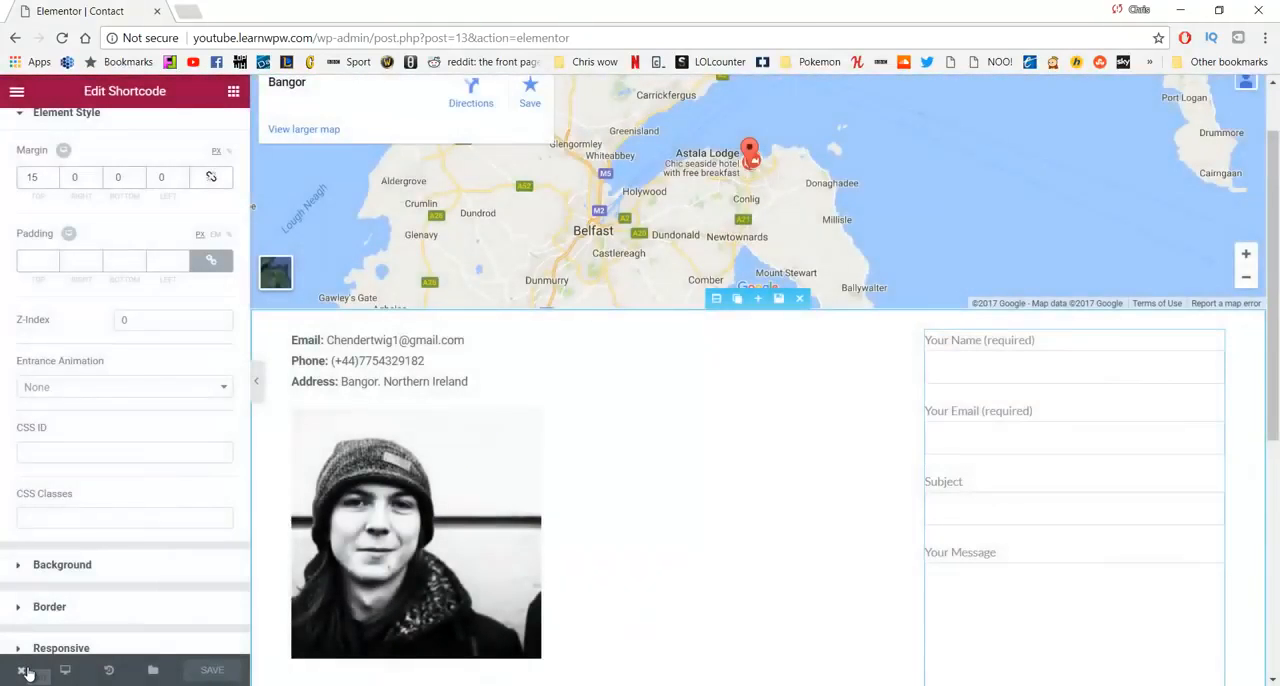
- View the live Contact page and examine the layout of the map, contact details, portrait and contact form
mouse_move(24, 674)
left_click(66, 594)
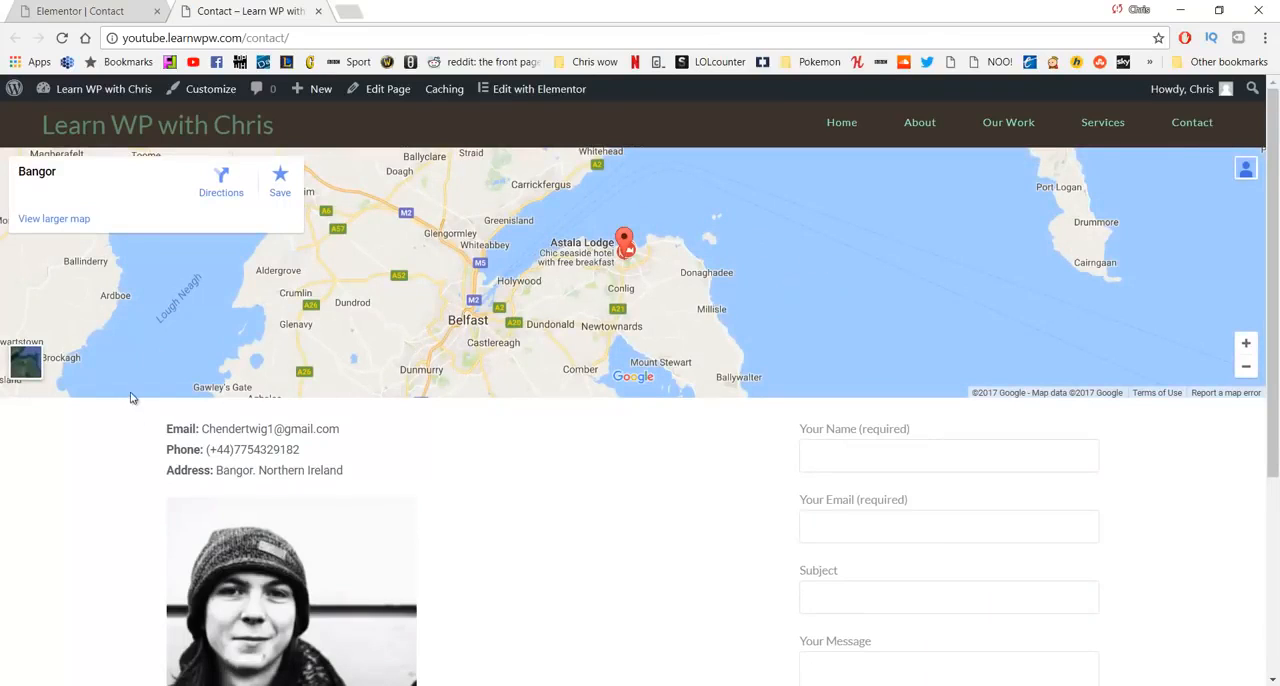
scroll(190, 477, "down", 3)
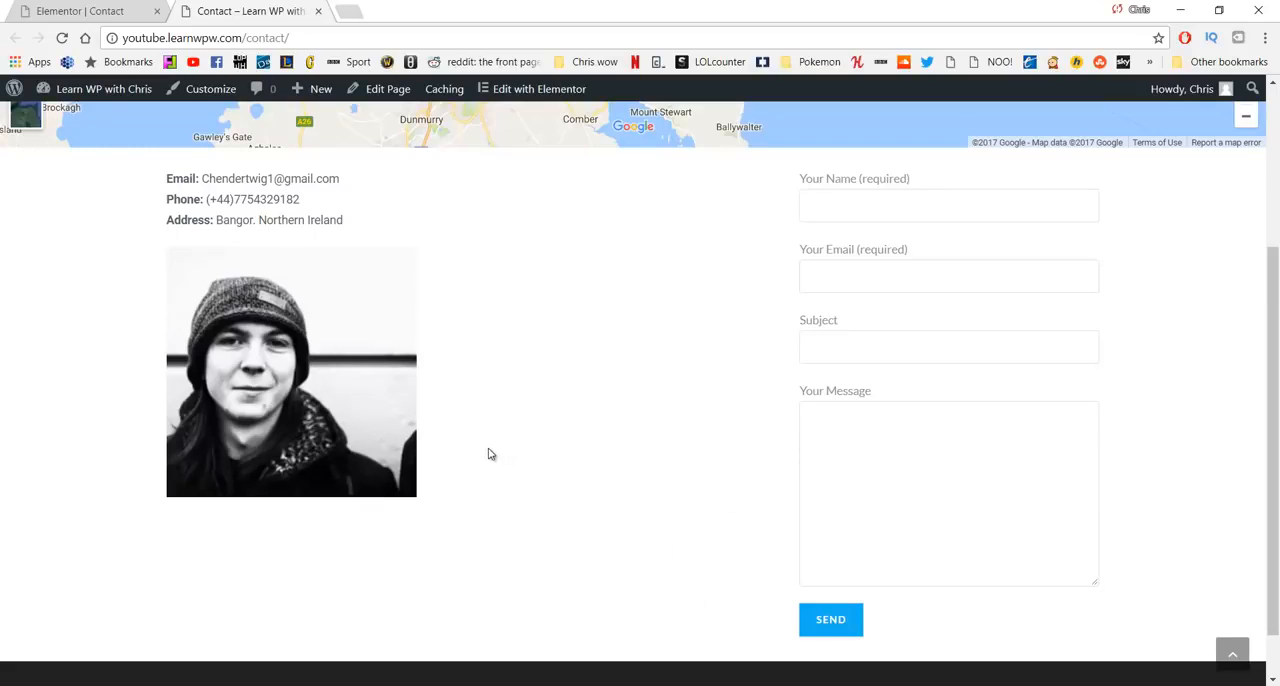
scroll(682, 538, "up", 3)
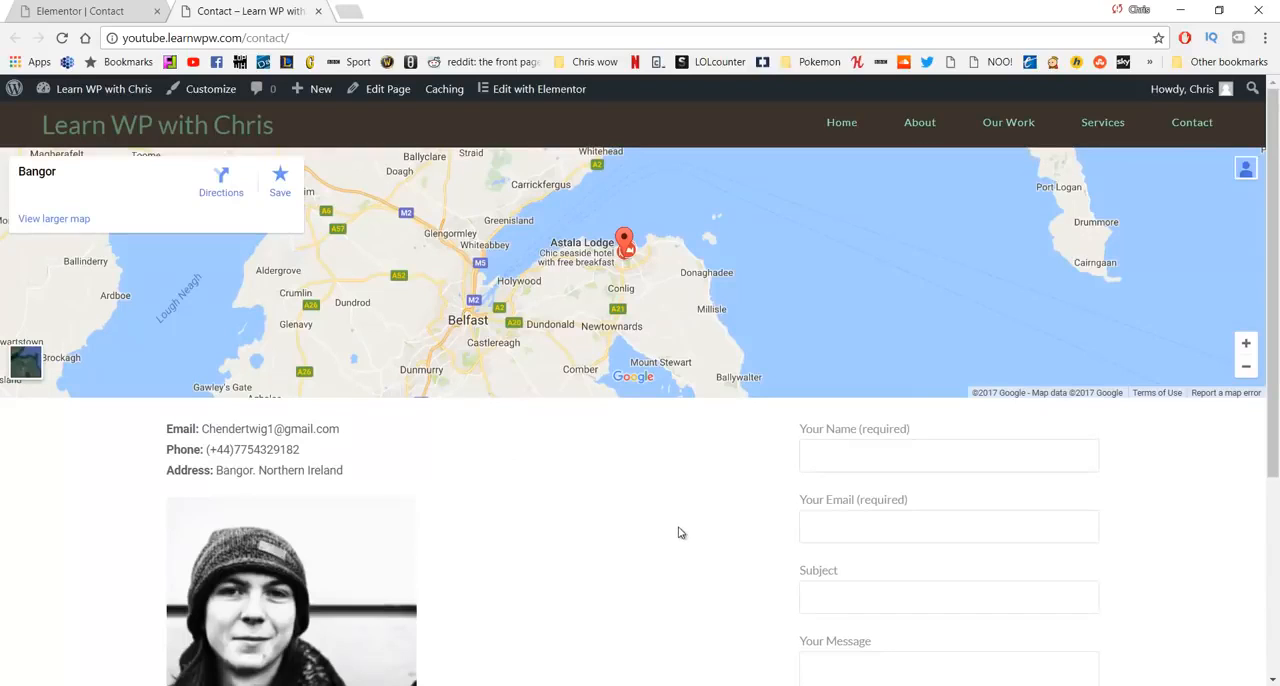
scroll(660, 492, "down", 3)
scroll(660, 492, "up", 3)
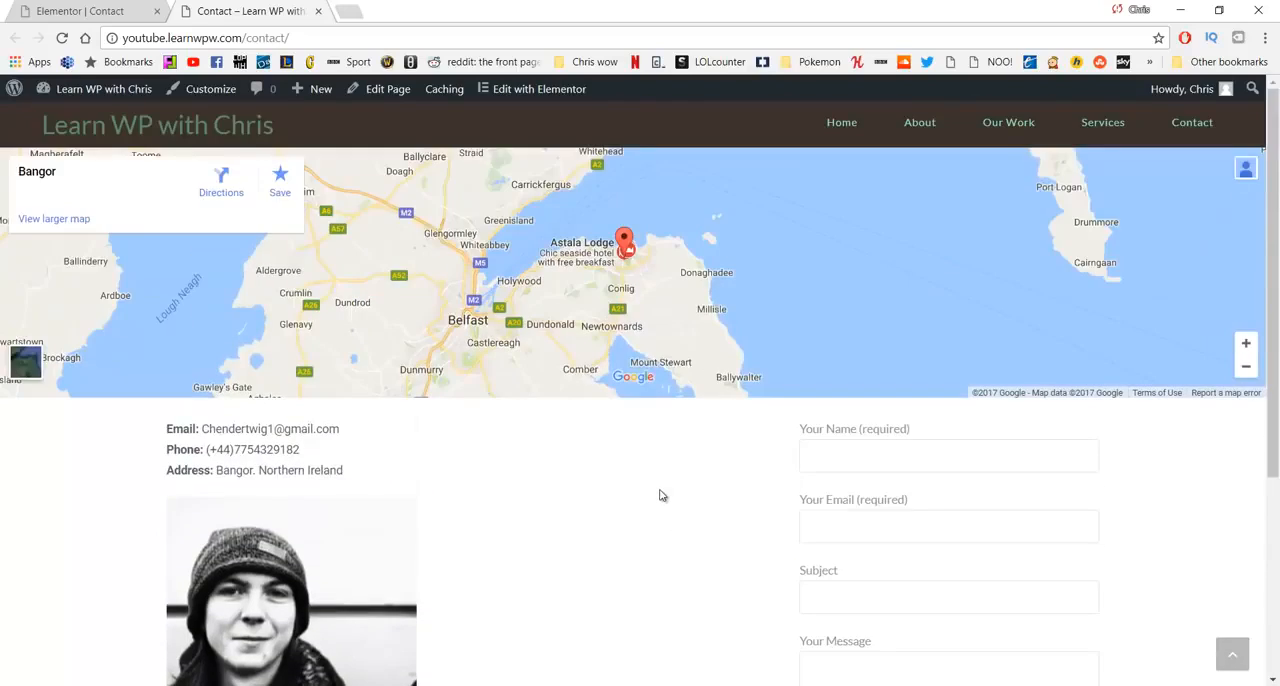
scroll(660, 494, "down", 2)
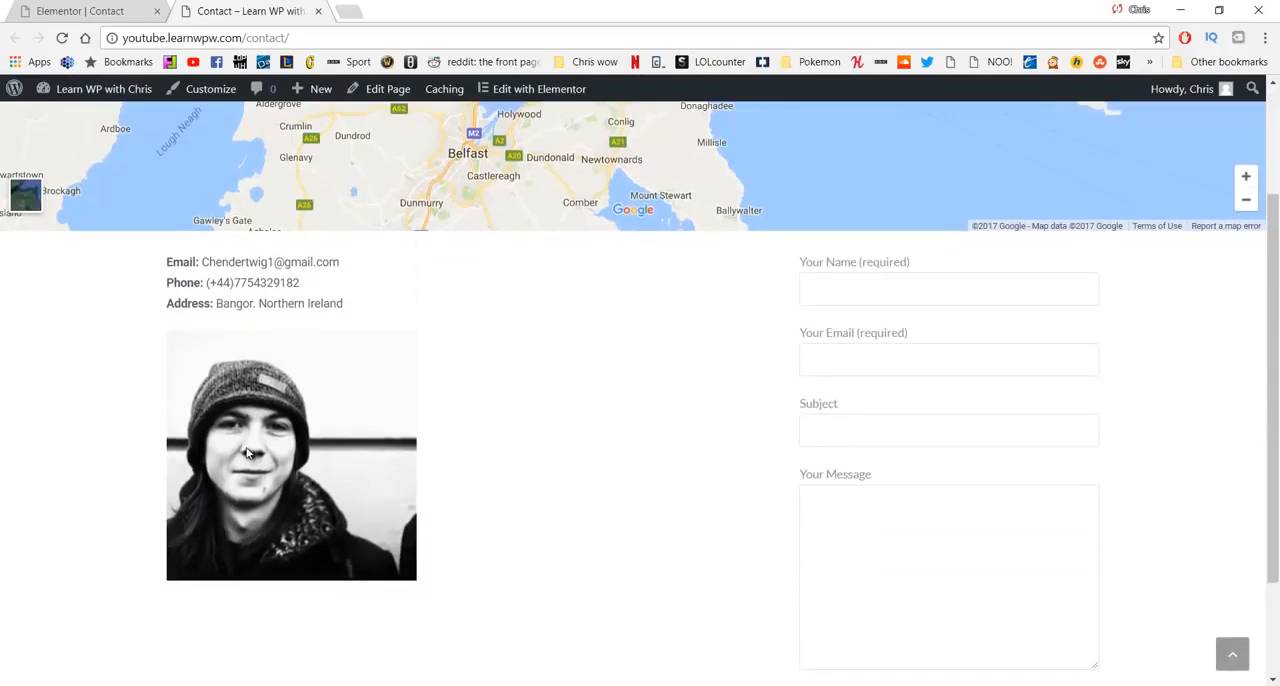
scroll(577, 386, "up", 2)
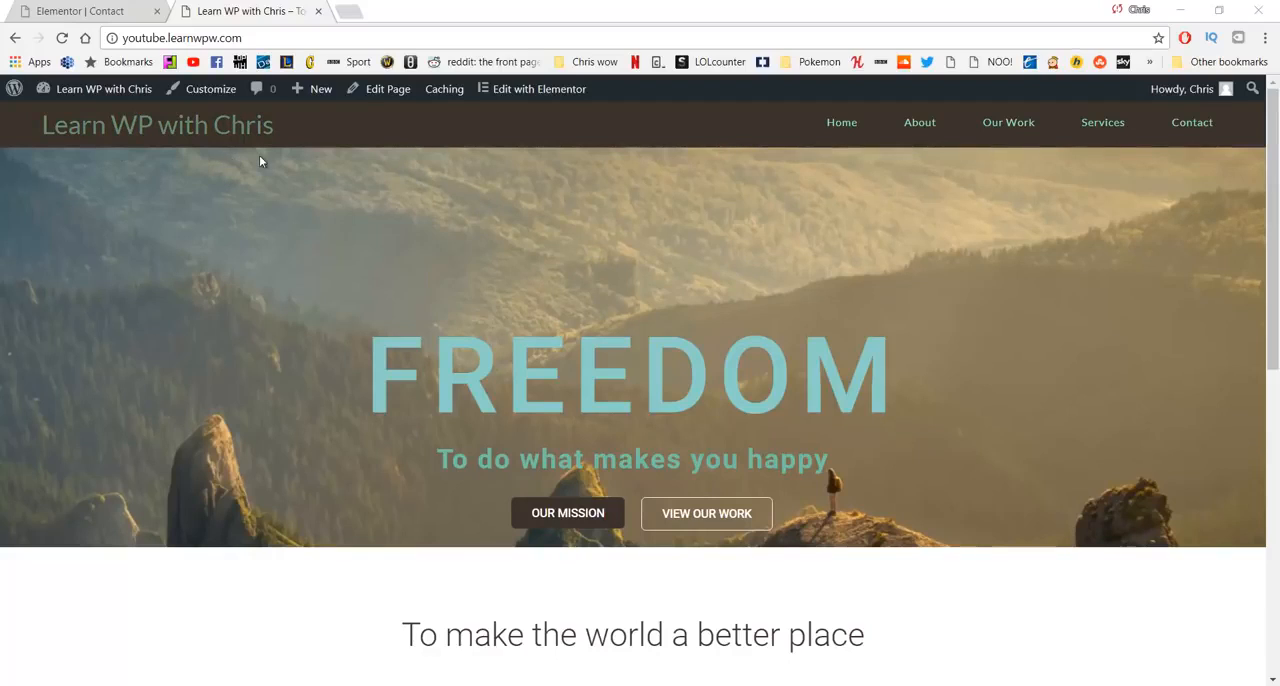
- Open logomakr.com in a new browser tab
left_click(346, 20)
type("l")
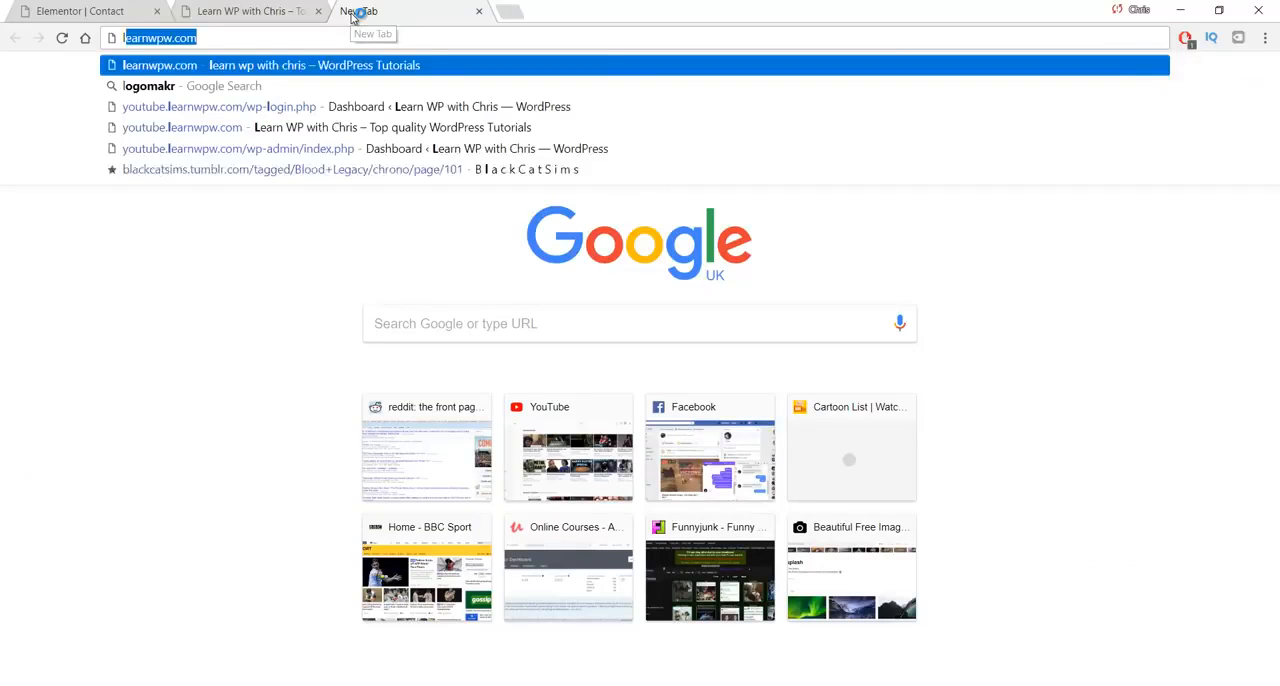
type("ogomark")
key("BackSpace")
key("BackSpace")
key("BackSpace")
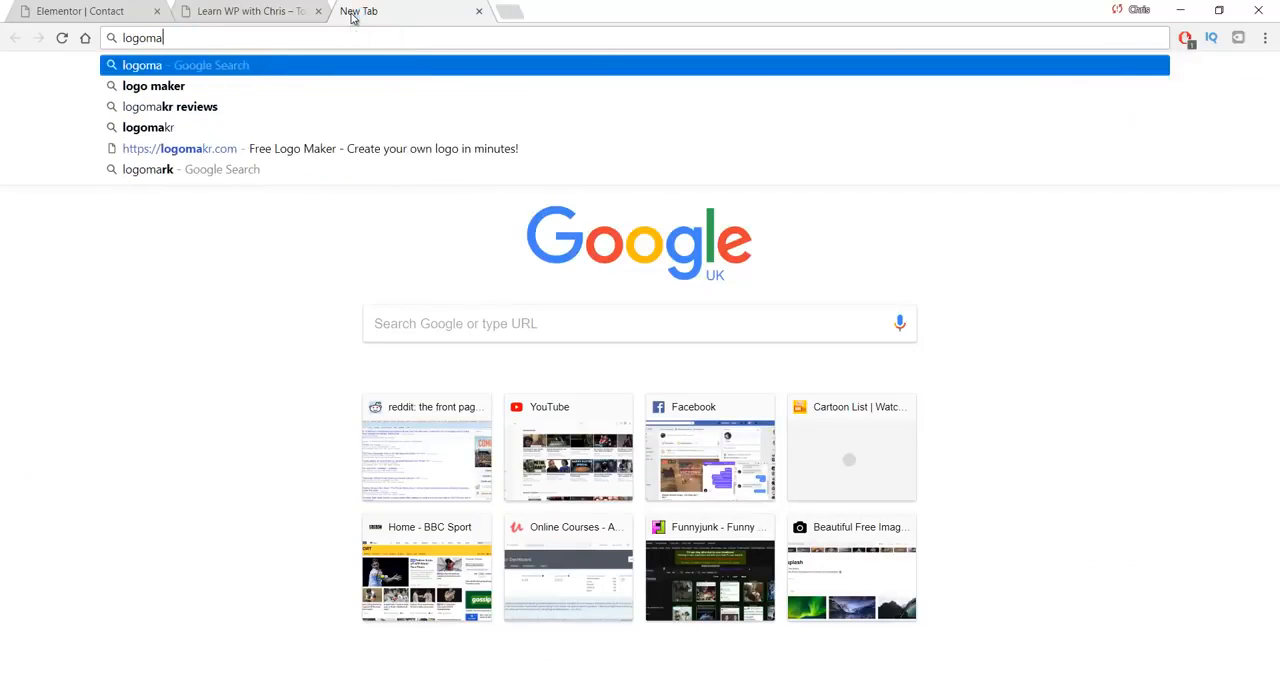
type("akr.com")
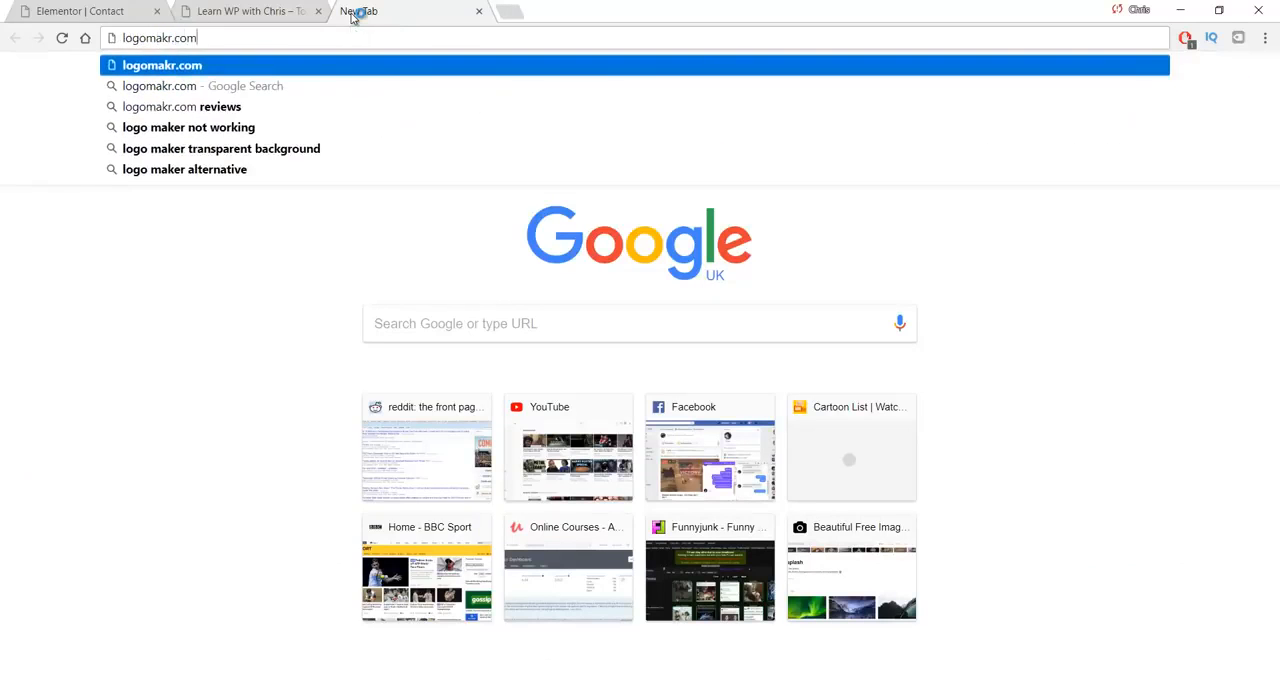
key("Return")
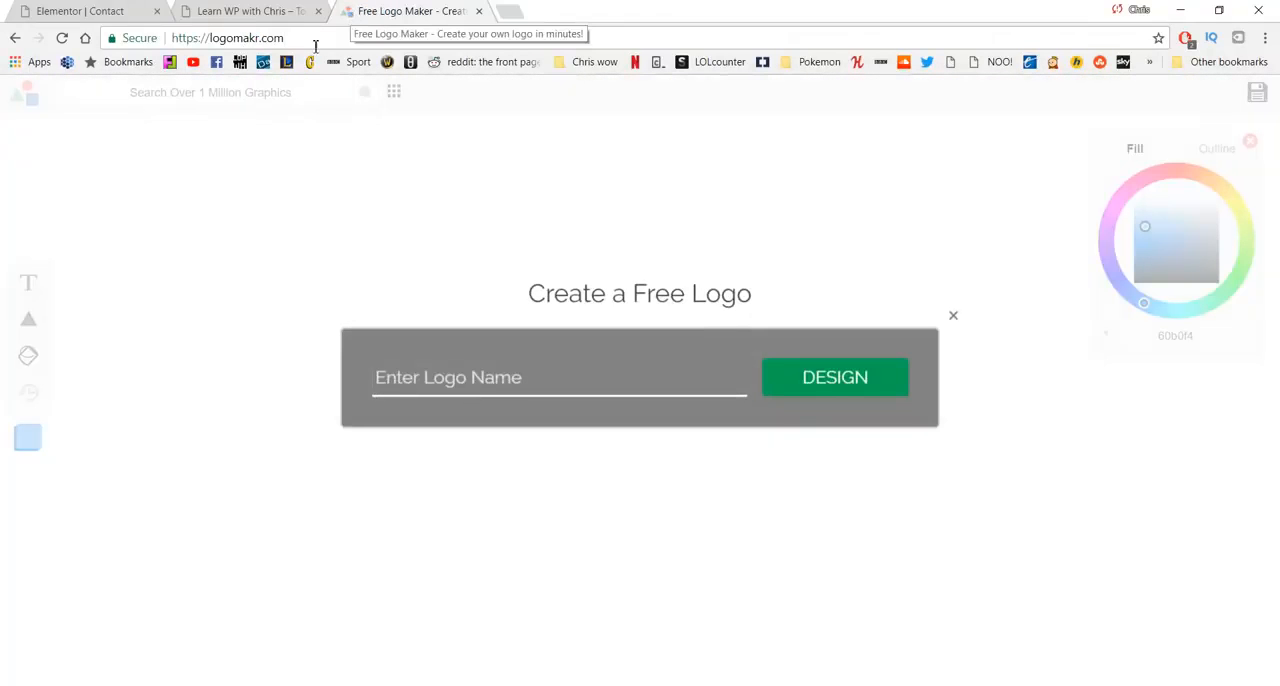
- Start a design with the logo name Logo and delete the generated text from the canvas
type("Logo")
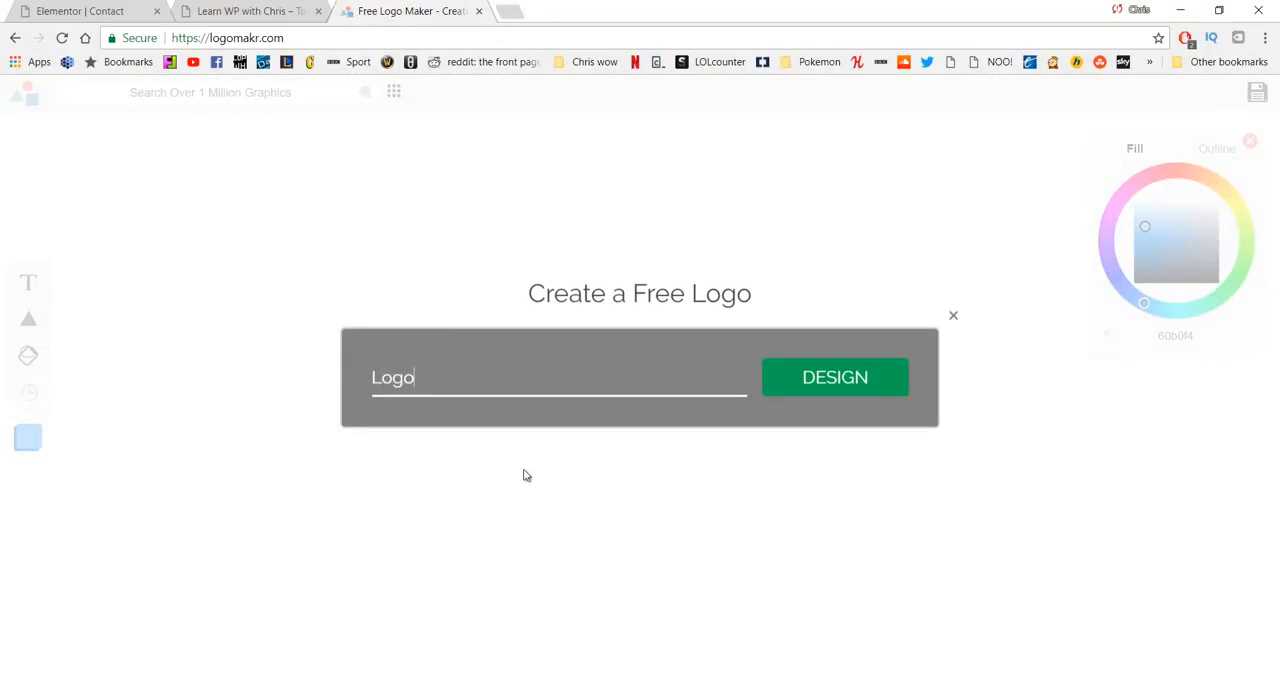
left_click(823, 386)
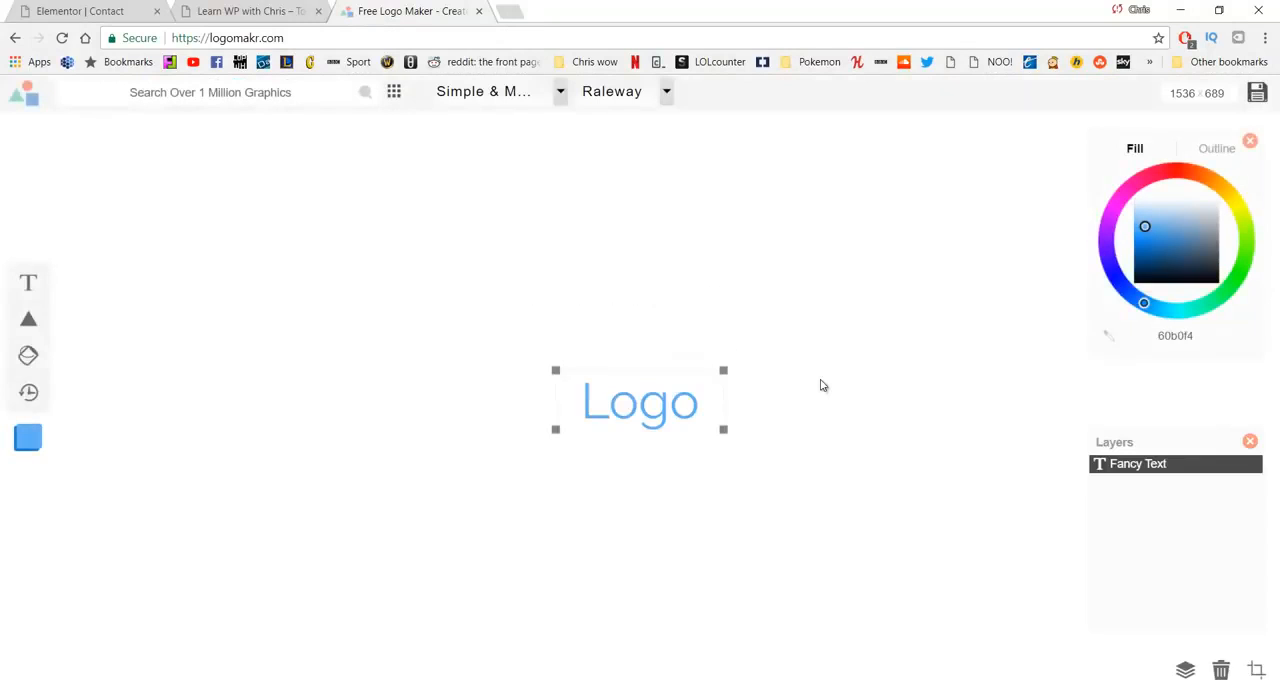
left_click(636, 397)
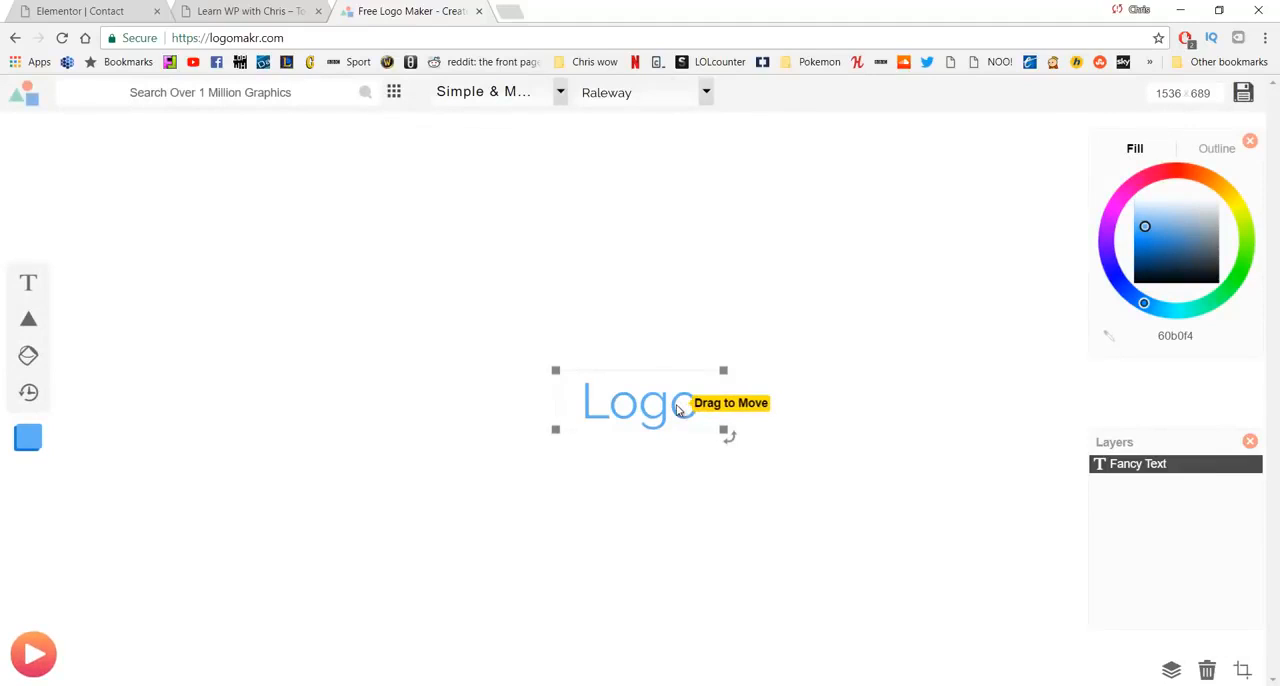
key("Delete")
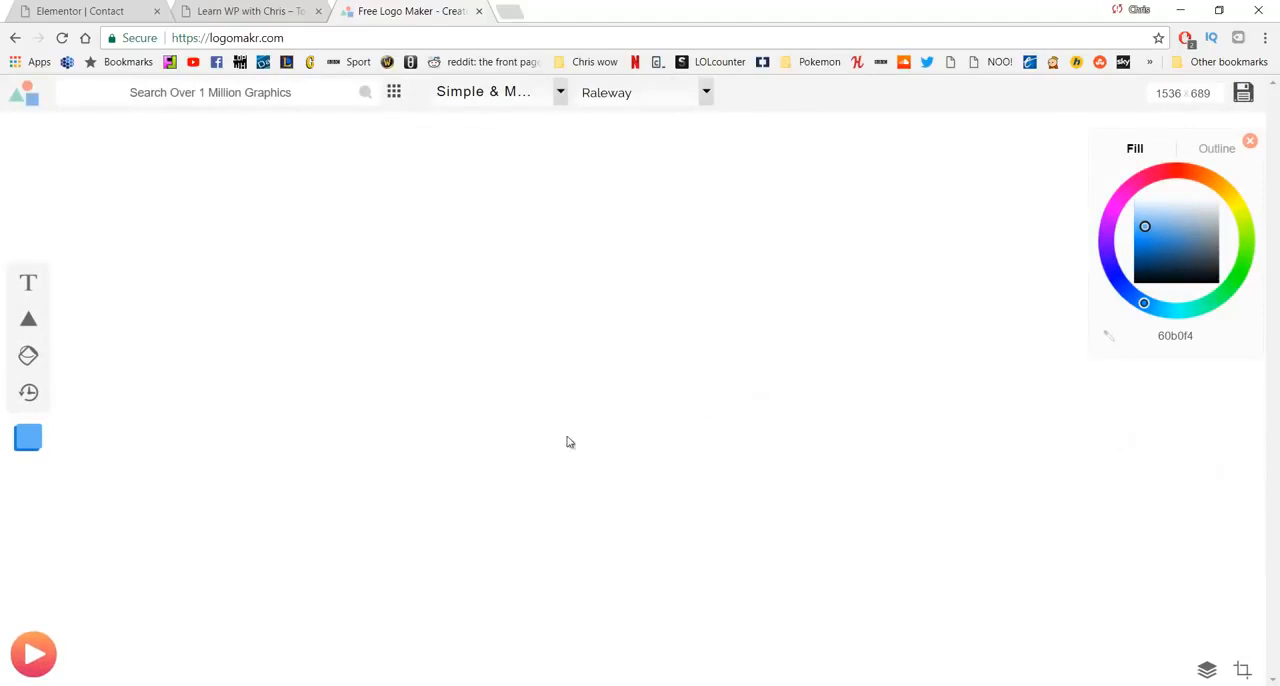
- Search the graphics for Learning and place the black circular icon of a person reading at a desk on the canvas
left_click(257, 100)
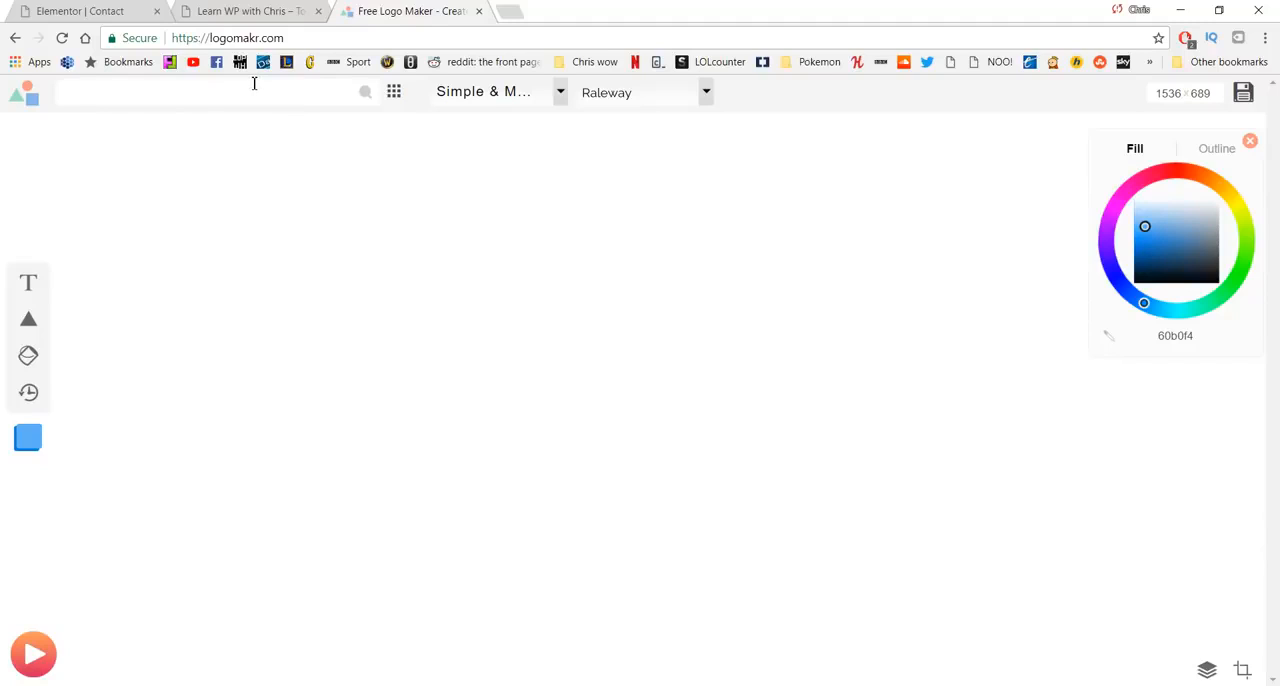
type("Learning")
key("Return")
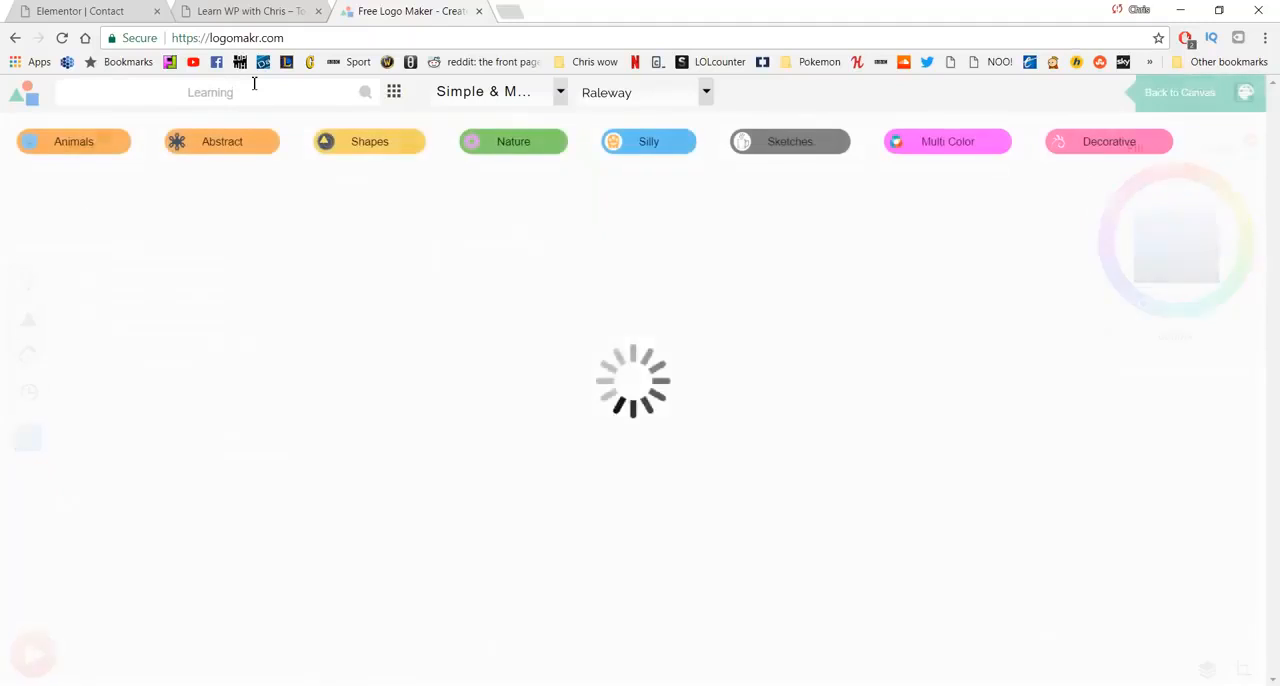
scroll(665, 400, "down", 3)
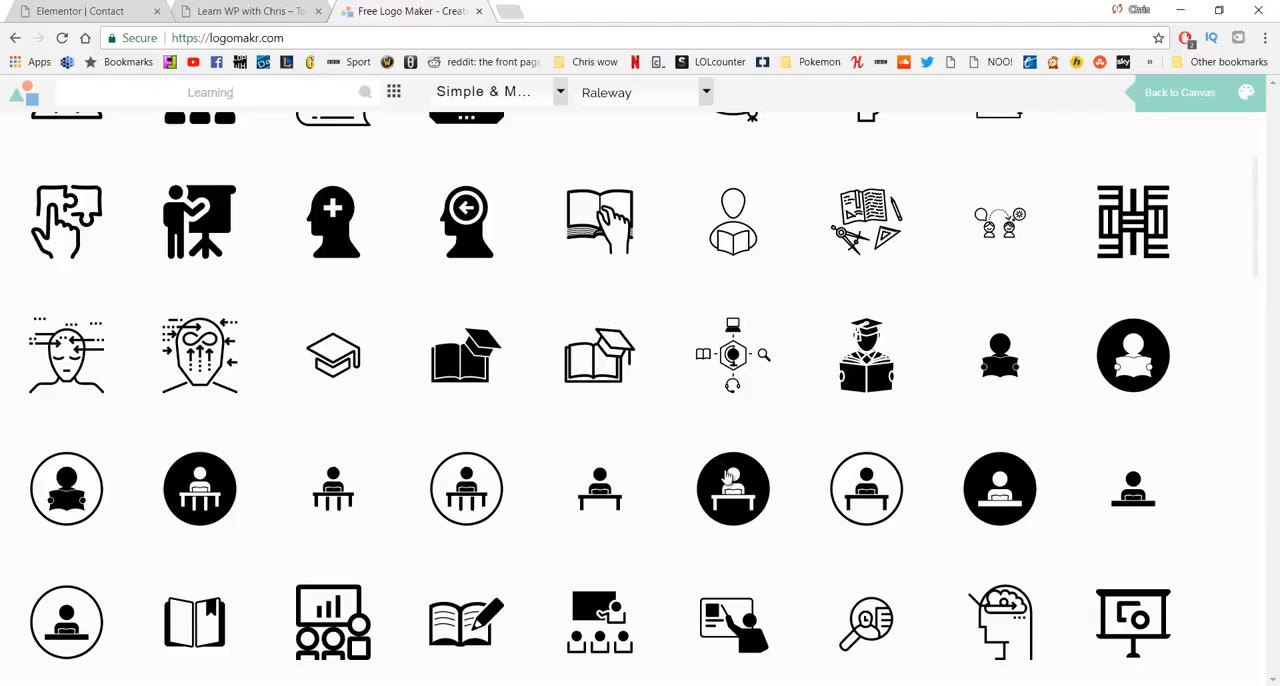
left_click(732, 478)
left_click_drag(666, 377, 420, 305)
left_click(511, 334)
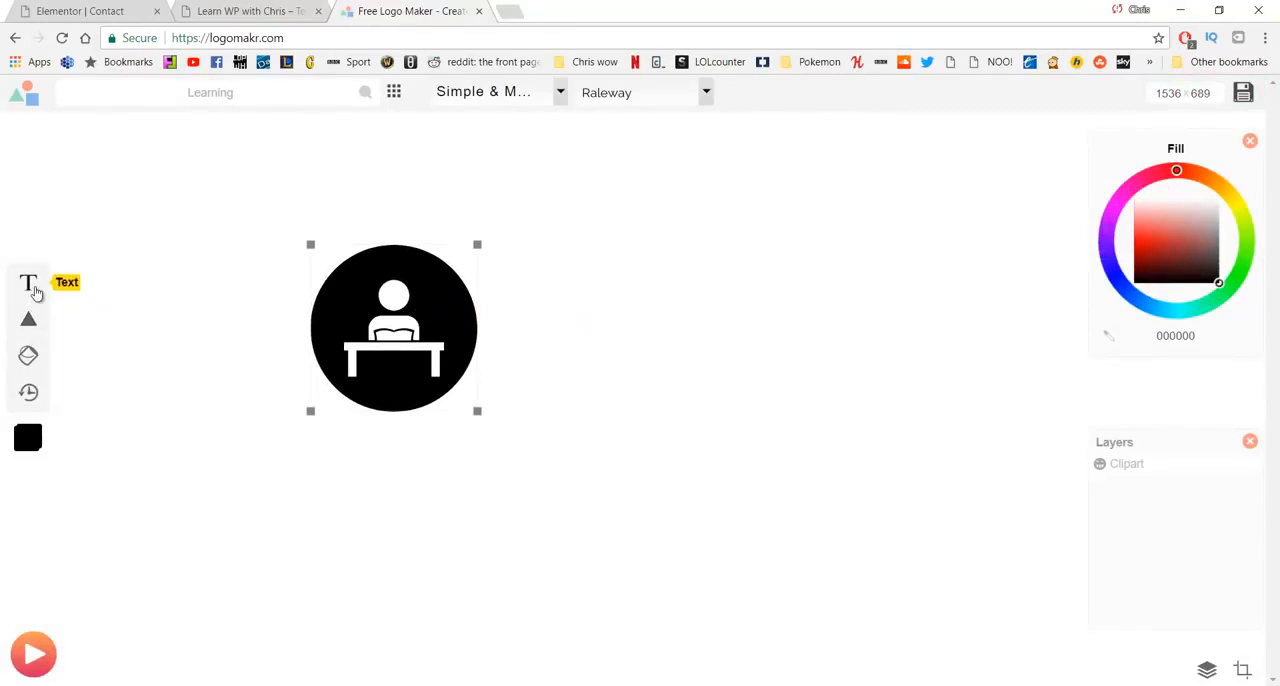
- Add a text reading Business Name and move the icon down level with it
left_click(28, 285)
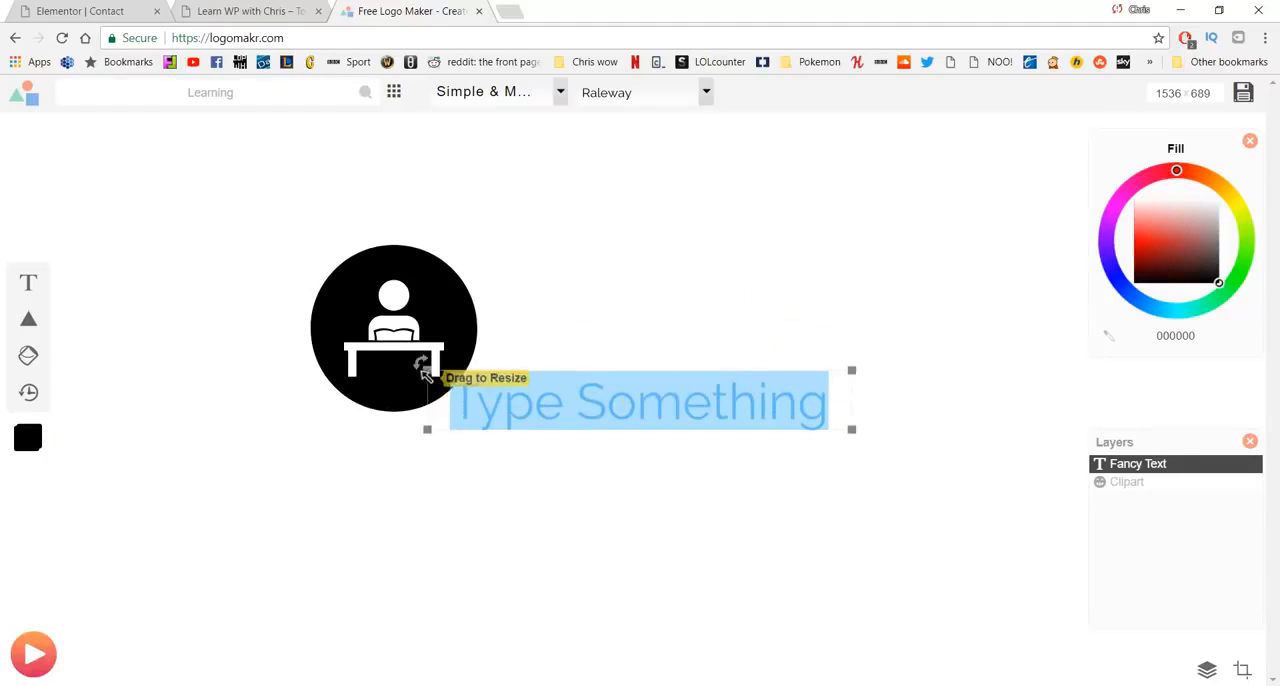
left_click_drag(364, 376, 370, 449)
left_click(586, 414)
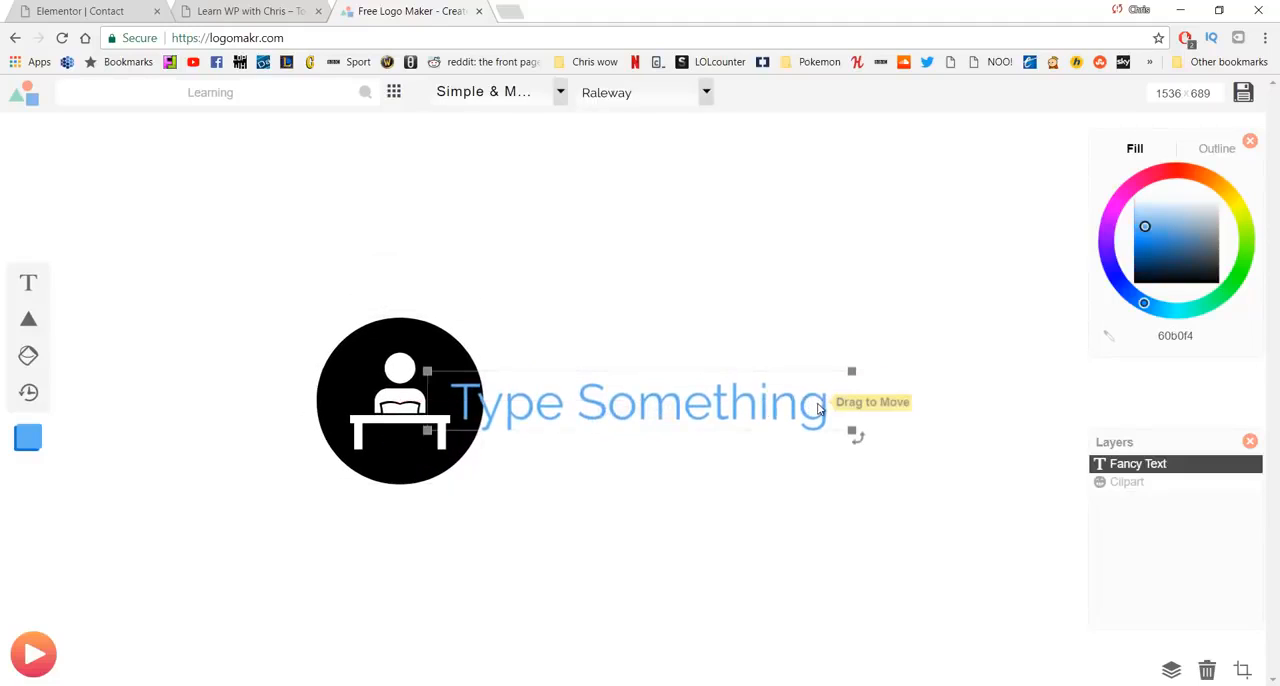
double_click(551, 414)
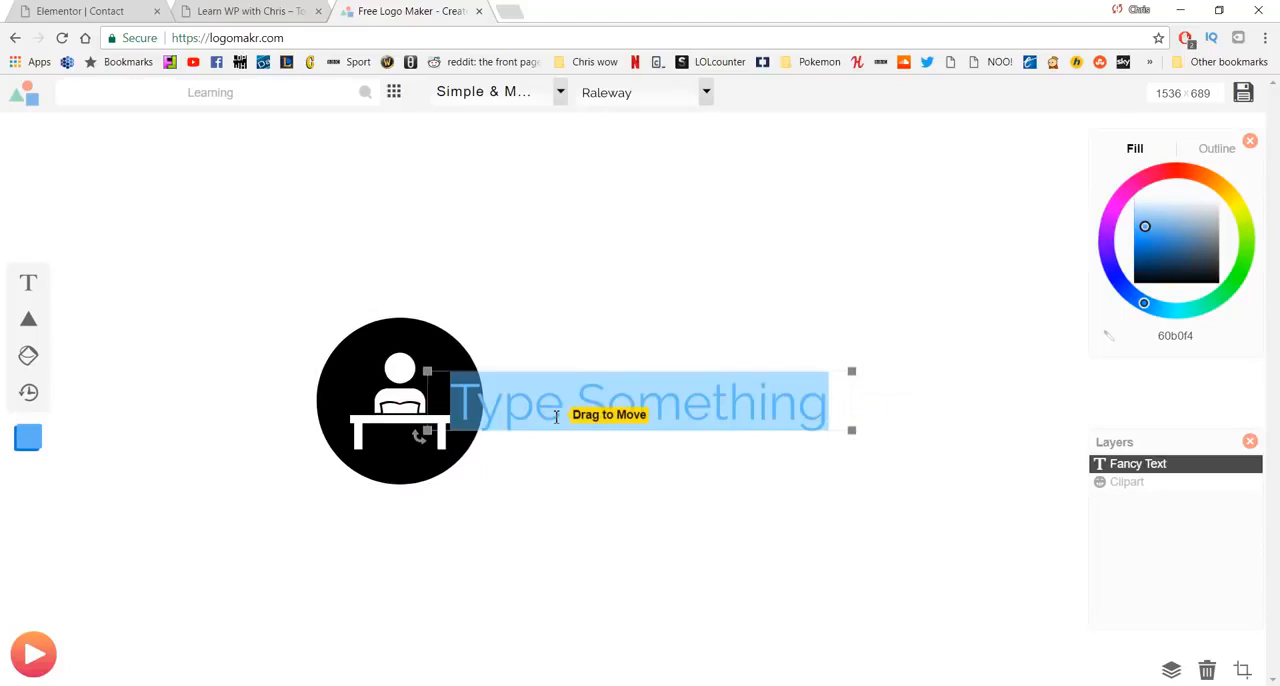
type("Business Name")
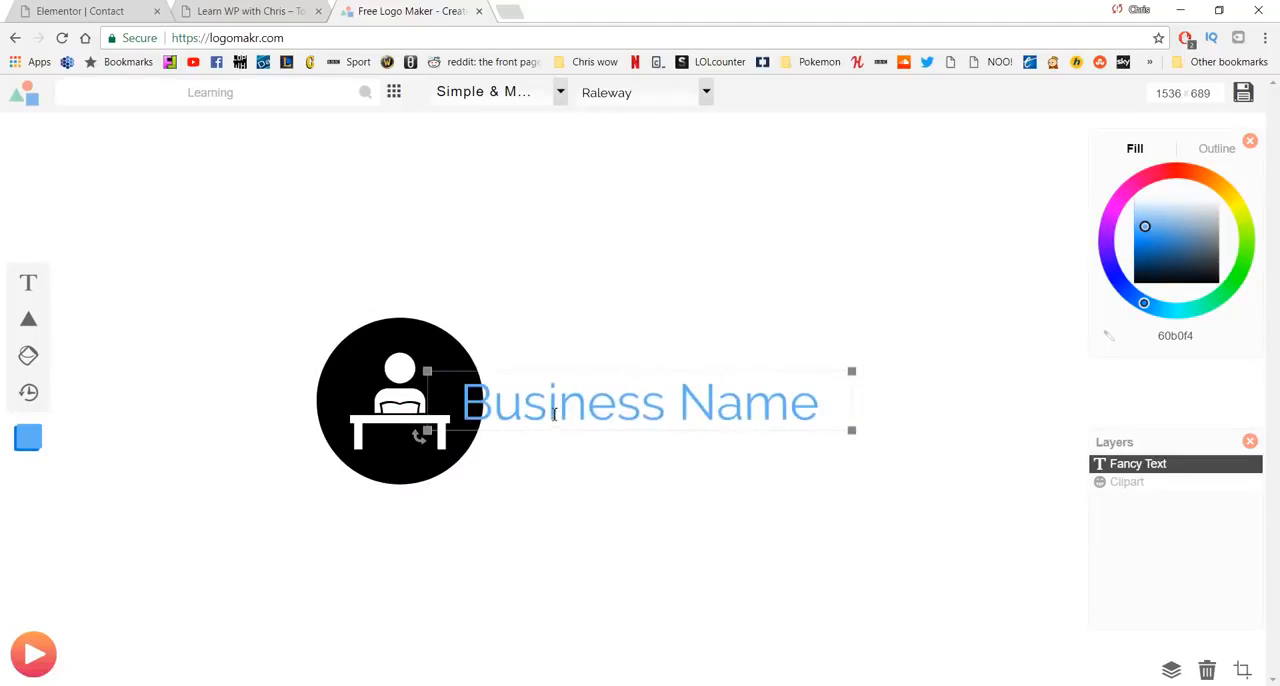
left_click(588, 257)
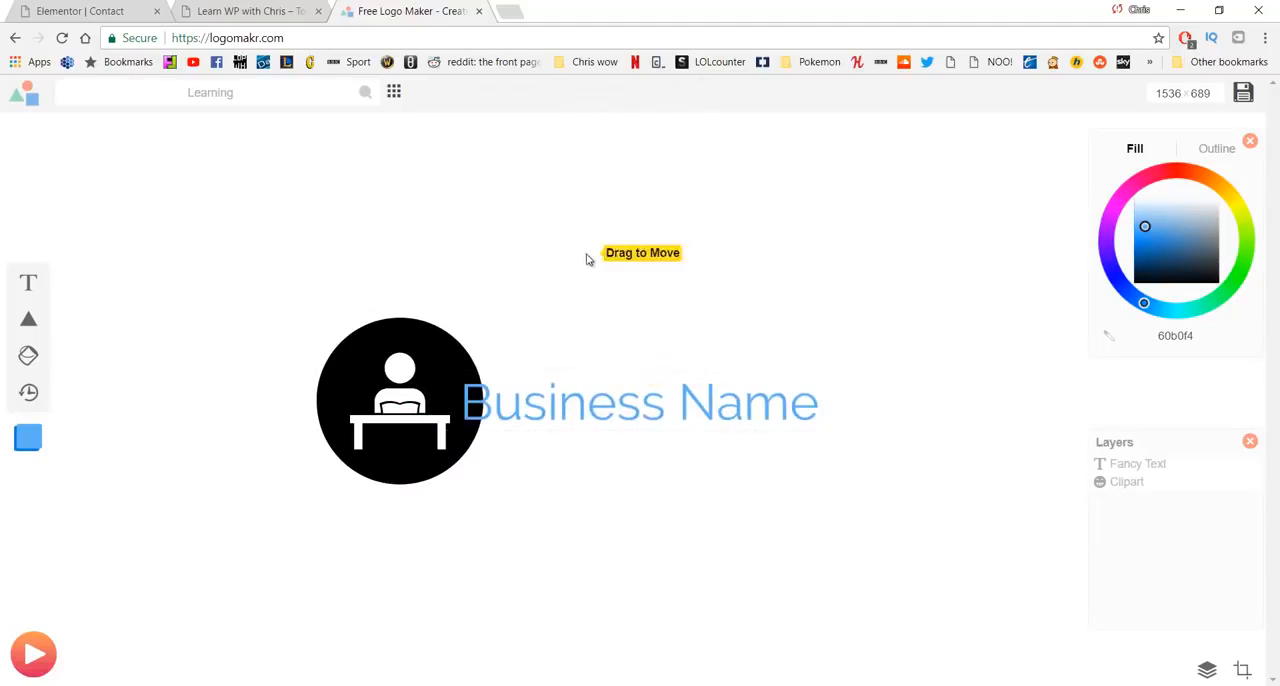
- Adjust the Business Name text and the icon so they sit side by side, and delete the text
left_click_drag(630, 361, 617, 363)
left_click_drag(381, 376, 344, 373)
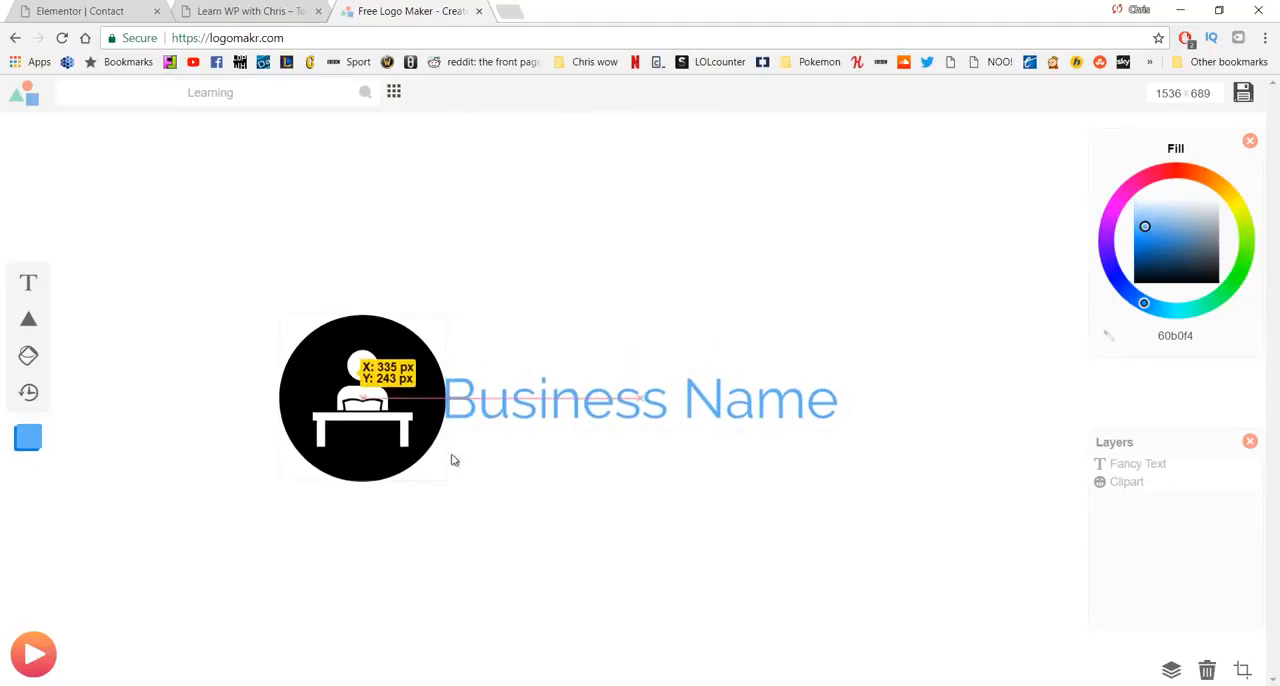
left_click(525, 505)
left_click(548, 422)
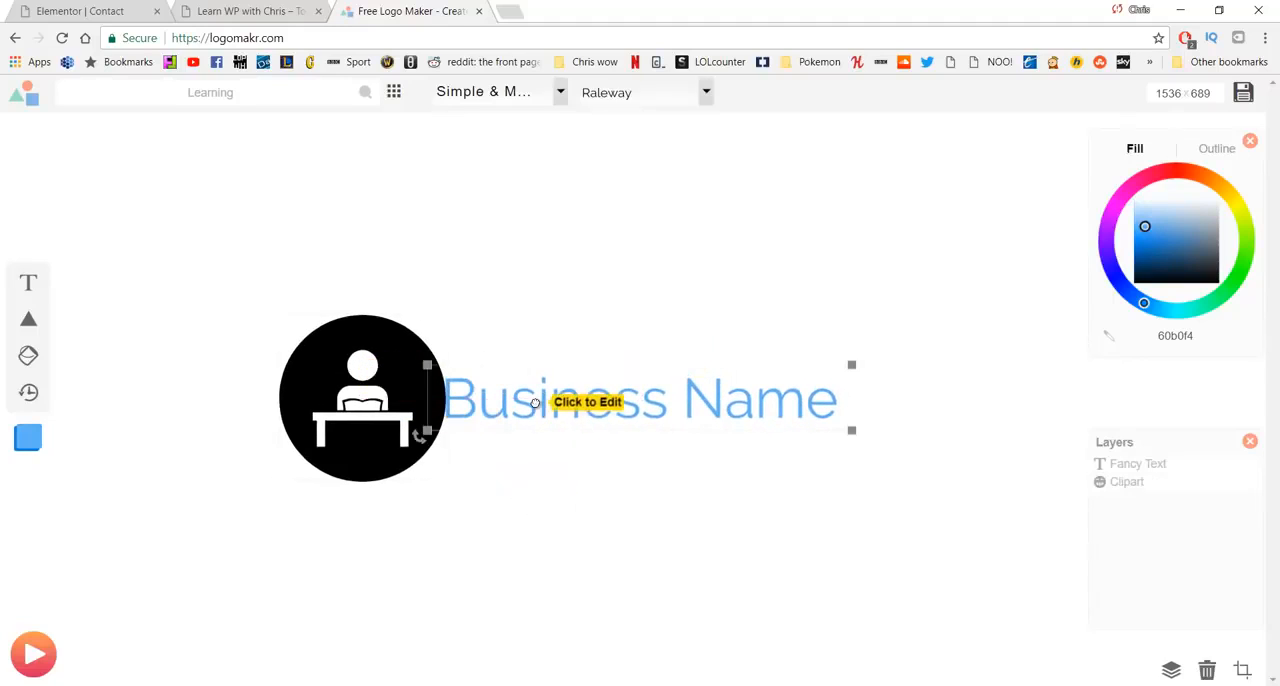
key("Delete")
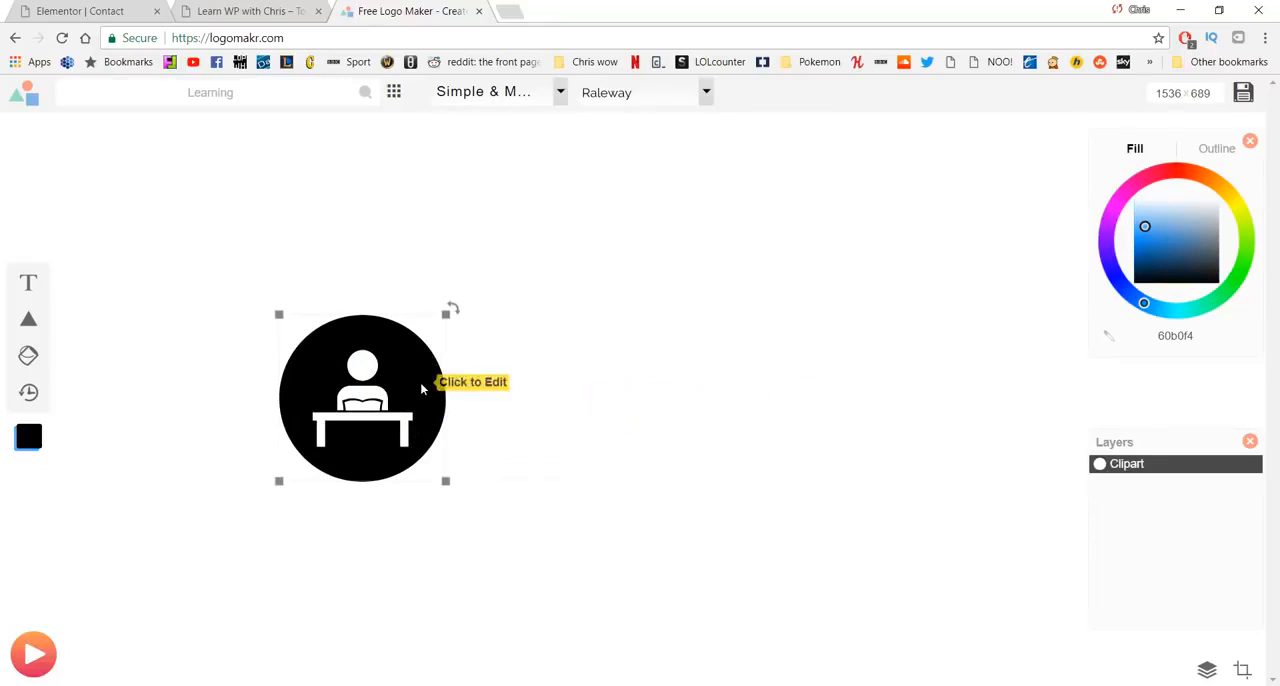
- Enlarge the reading icon and move it to the middle of the canvas
left_click_drag(427, 384, 617, 371)
left_click_drag(637, 440, 736, 498)
left_click_drag(700, 386, 650, 356)
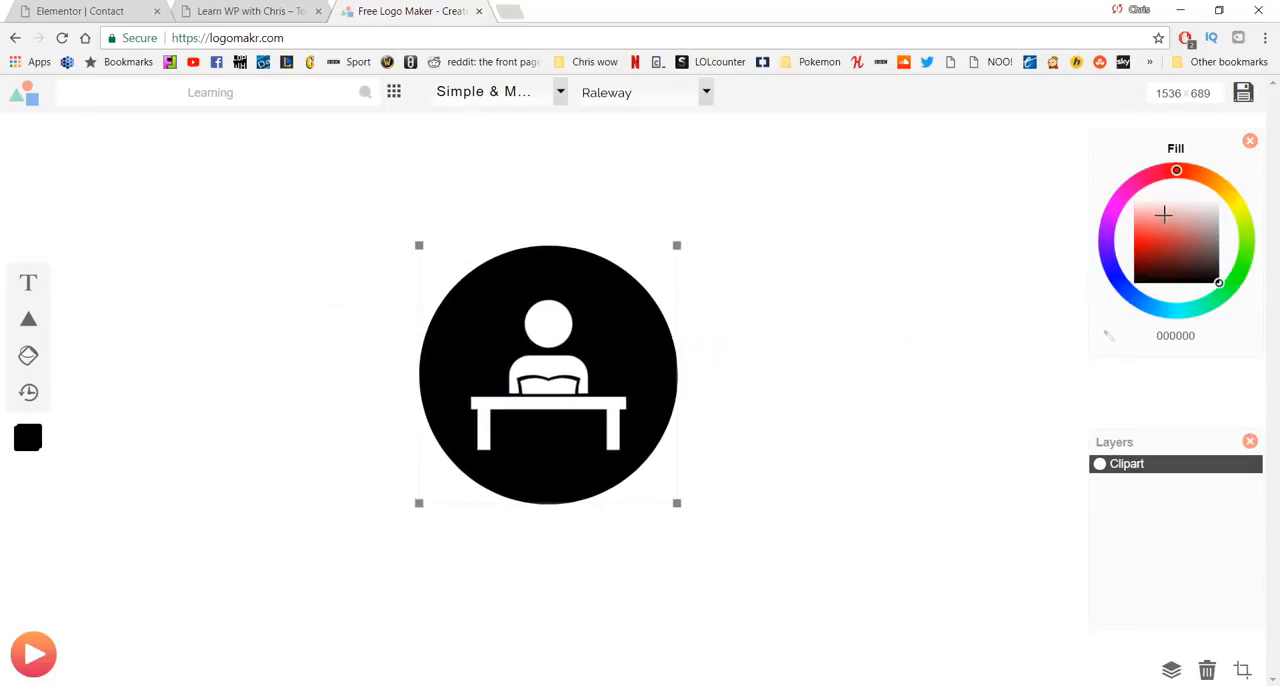
- Fill the icon with white (ffffff) and switch the canvas to a black background
left_click_drag(1163, 211, 1096, 193)
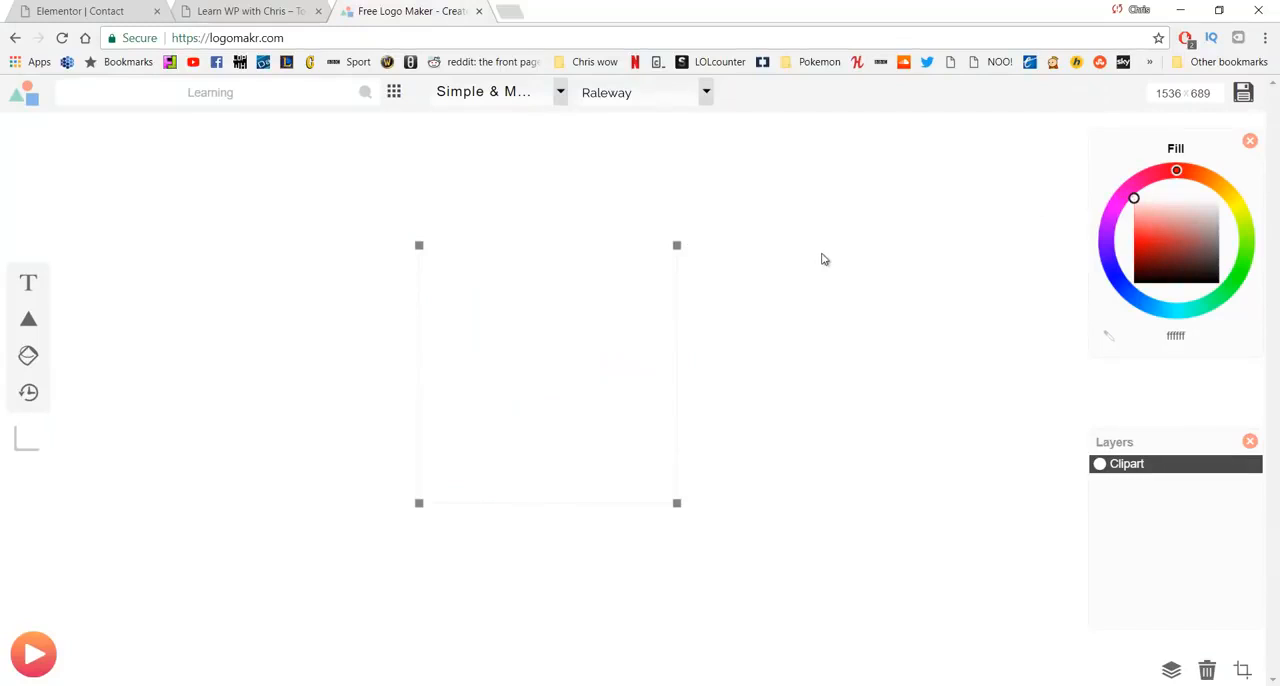
left_click(851, 236)
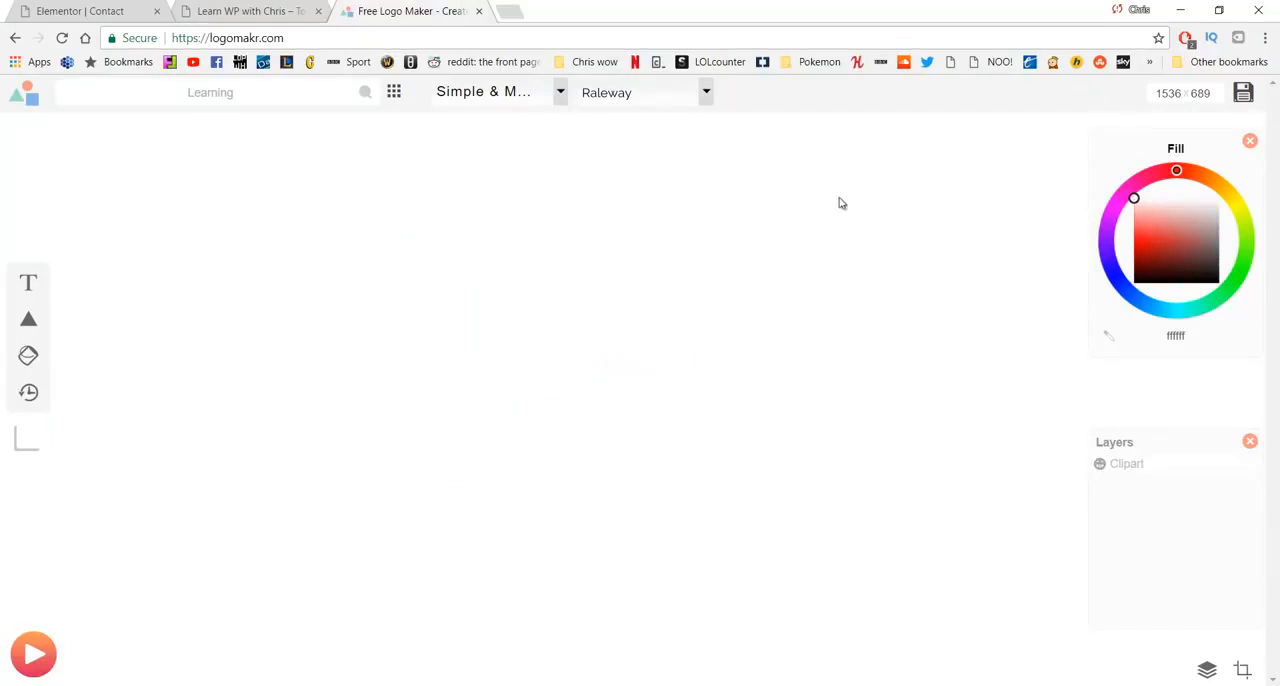
right_click(880, 201)
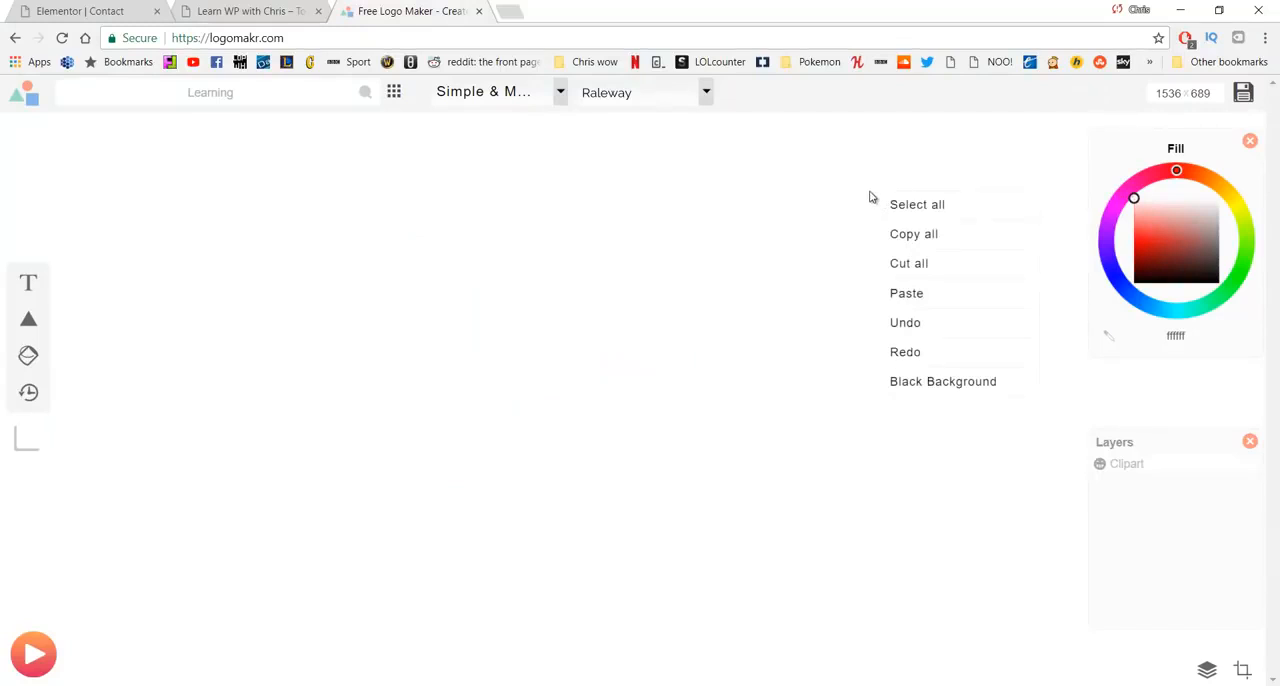
left_click(928, 385)
left_click(608, 283)
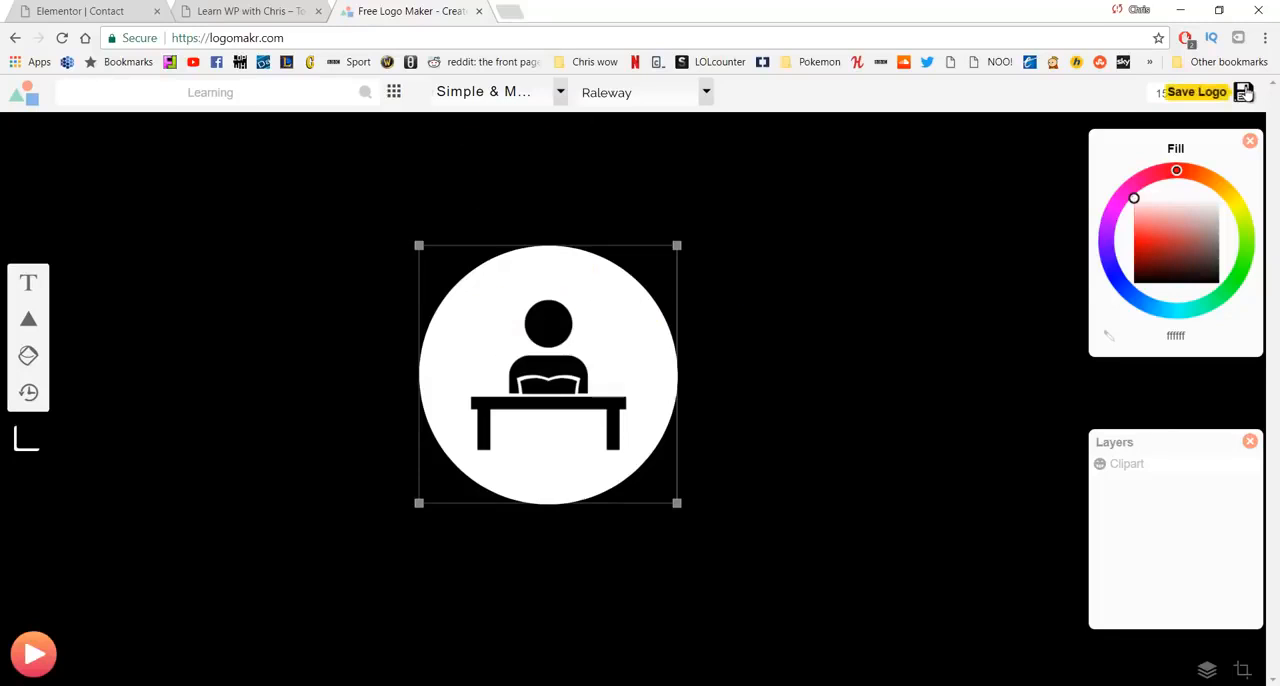
- Download the logo with the free $0.00 low-quality option, agreeing to give credit, and save it as a PNG named logo
left_click(1243, 92)
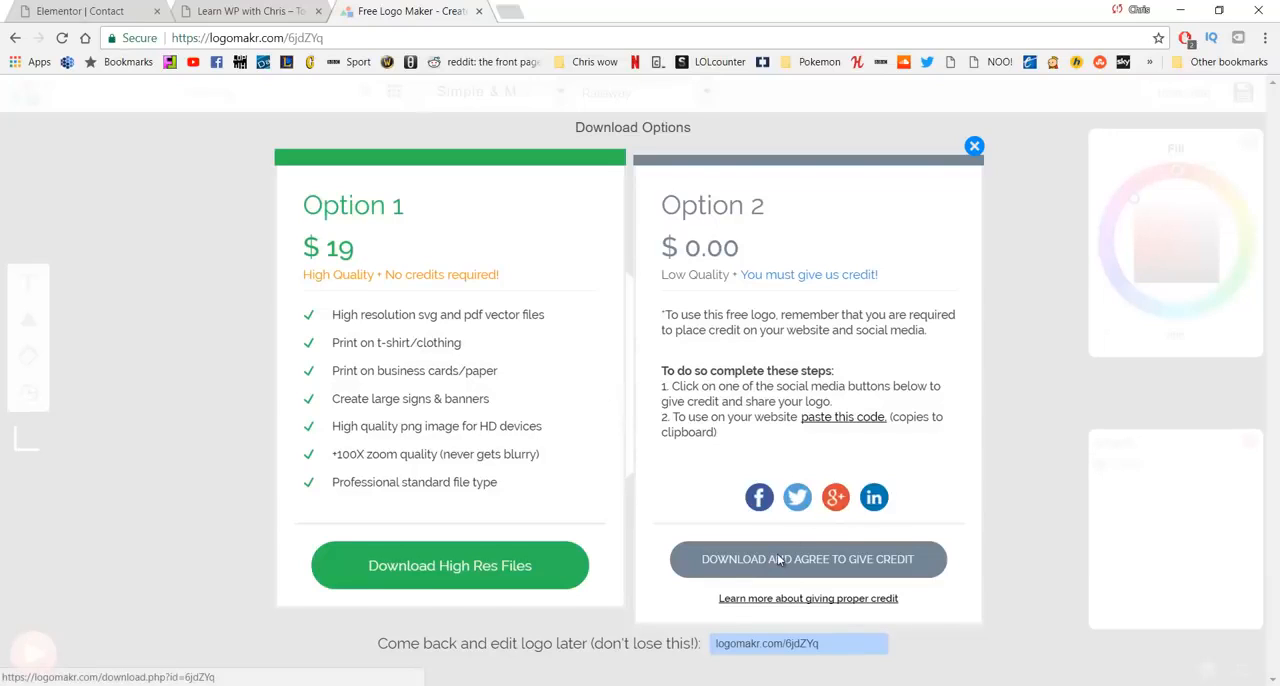
left_click(779, 560)
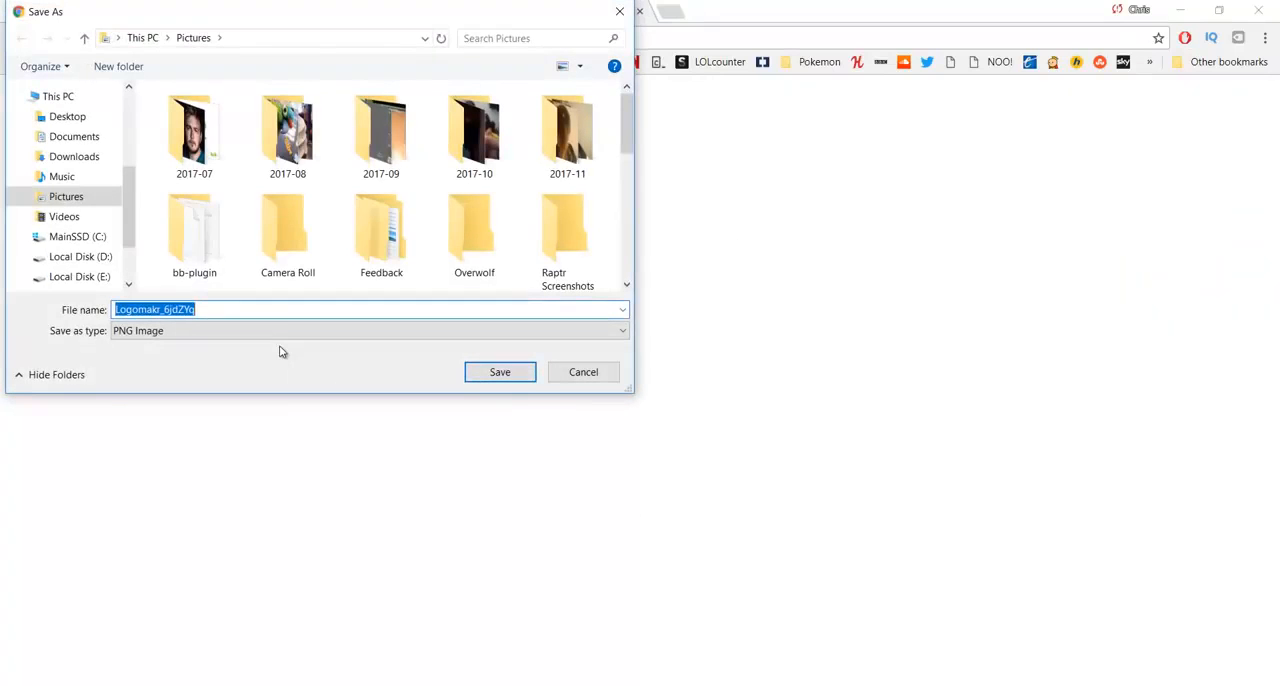
type("logo")
key("Return")
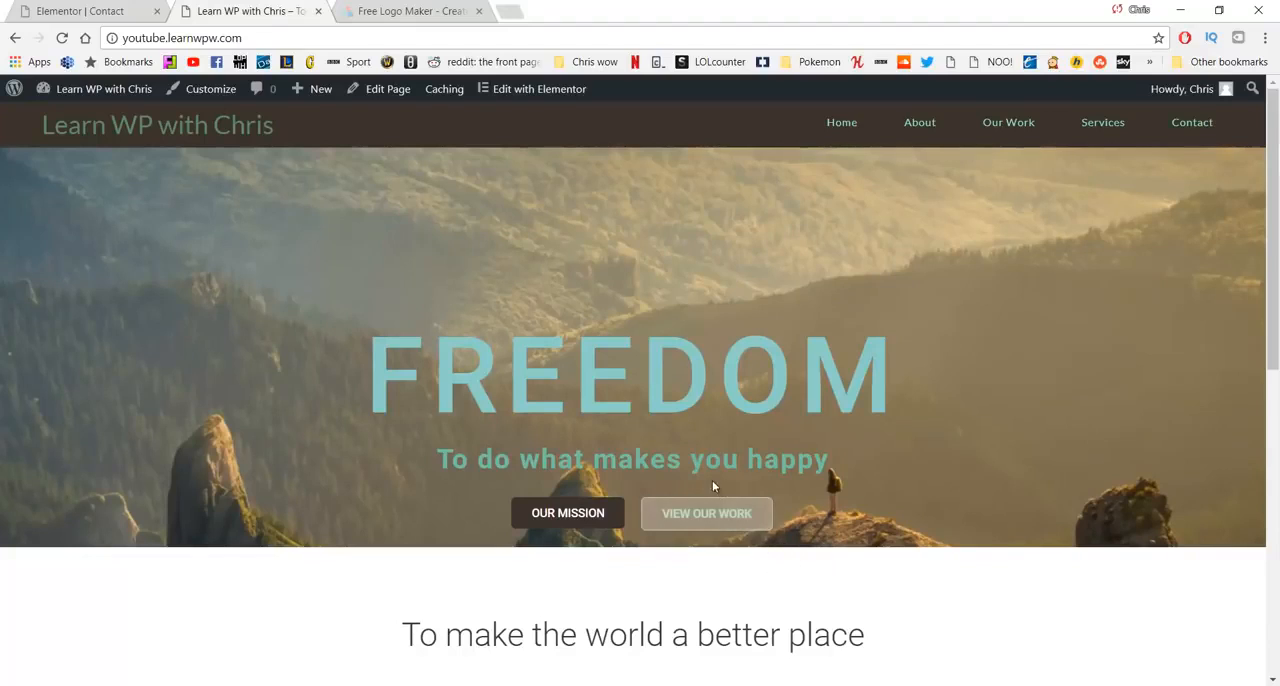
- Return to the WordPress site's dashboard and open the Header settings in the theme customizer
left_click(103, 118)
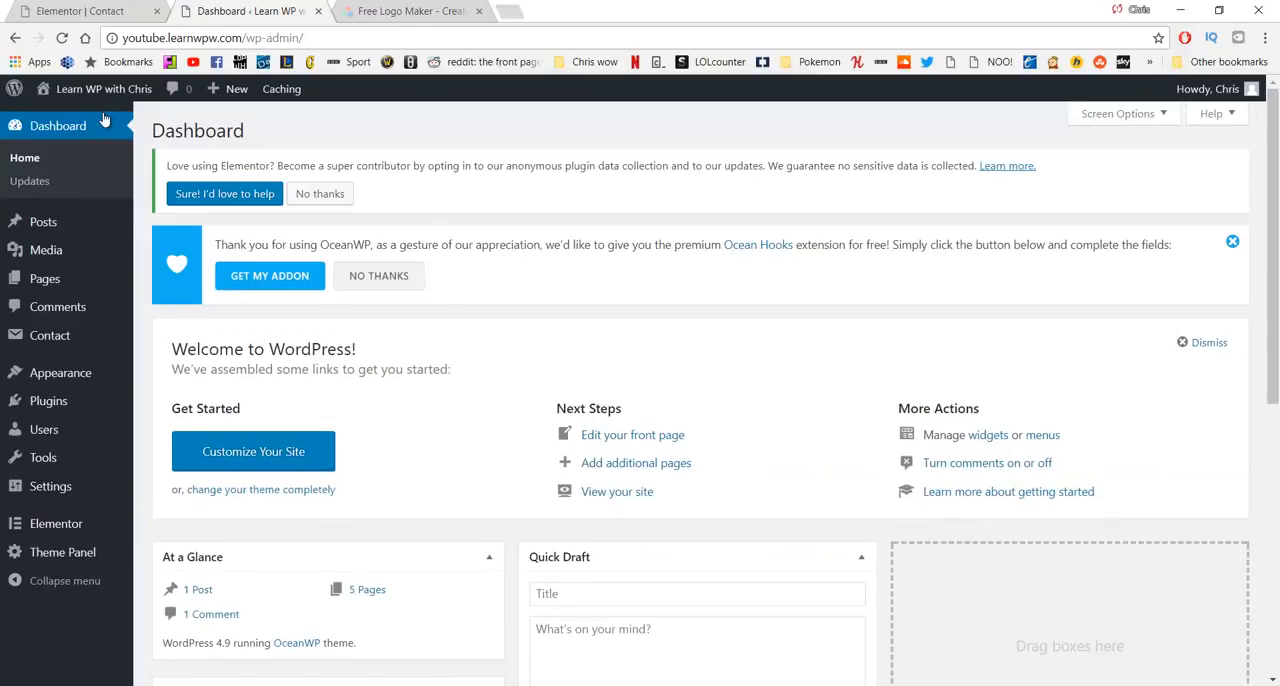
left_click(85, 373)
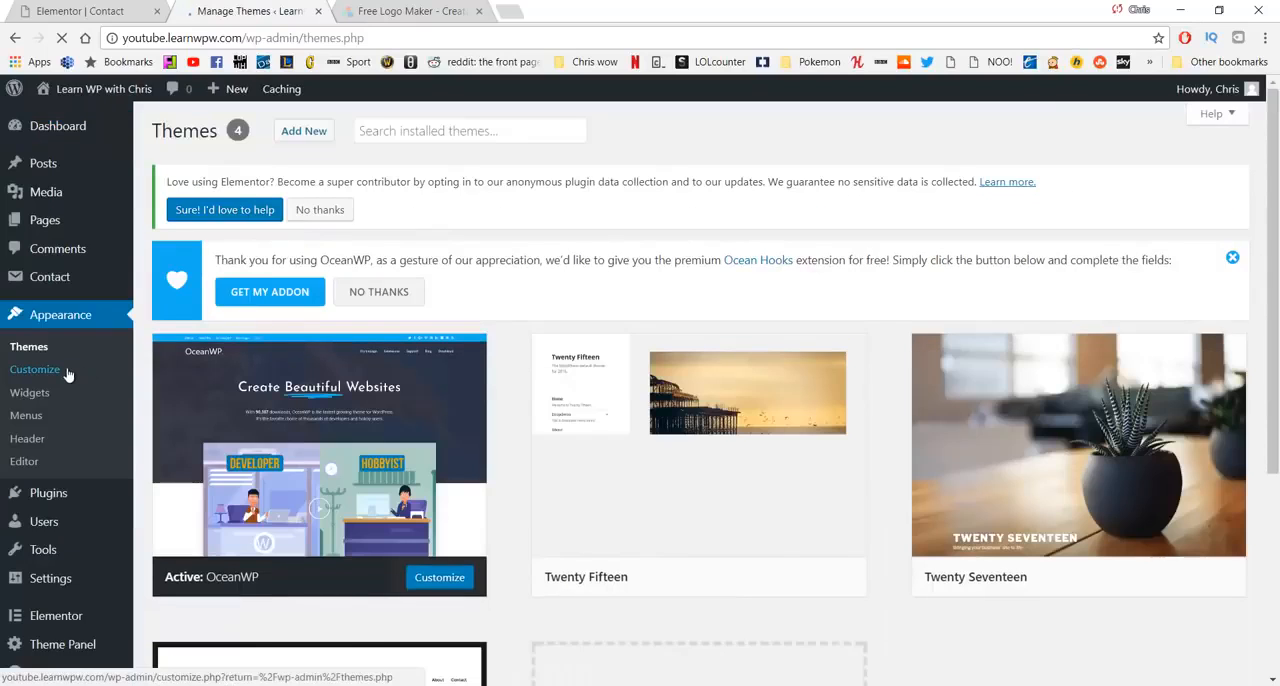
left_click(68, 373)
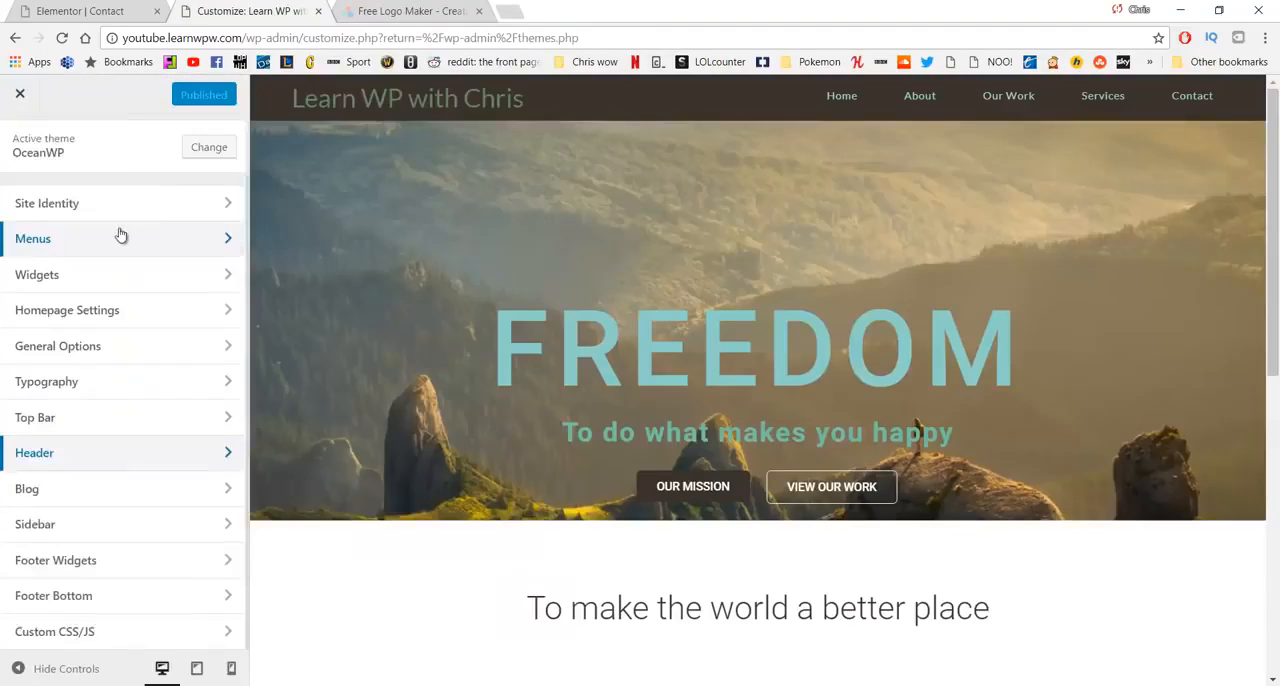
left_click(200, 449)
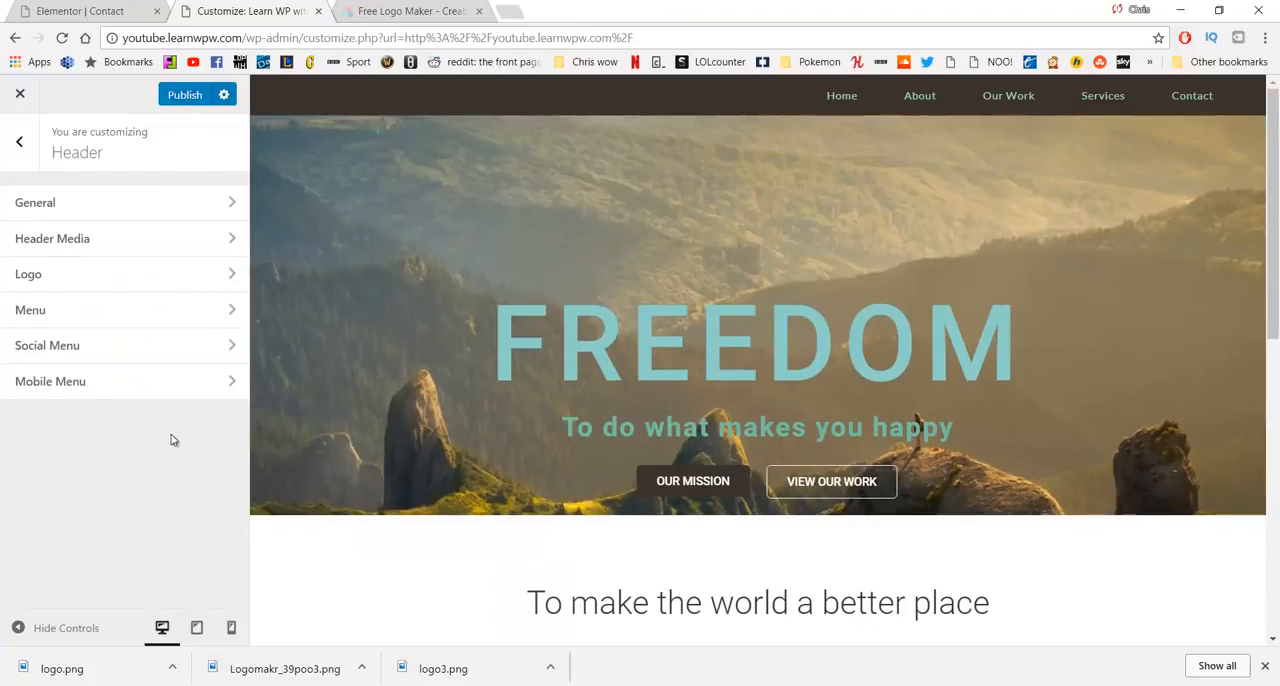
- Set logo.png from the media library as the header logo without cropping it, and reduce the logo's maximum width
left_click(124, 283)
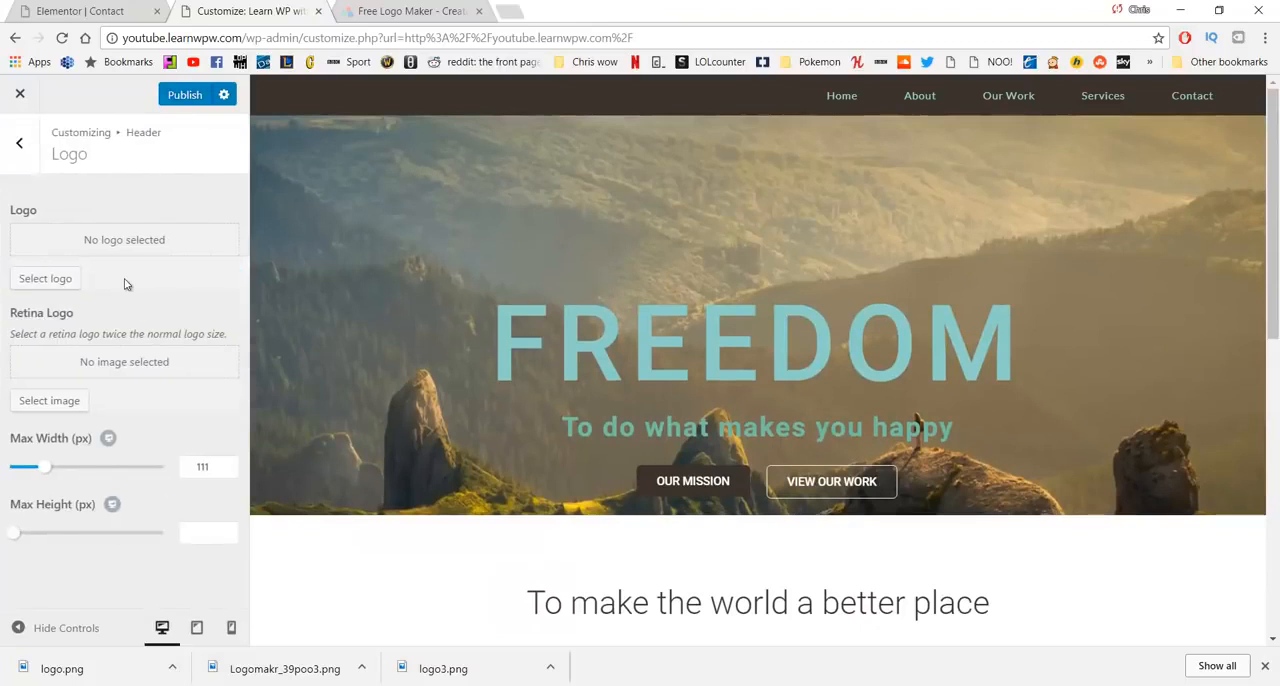
left_click(54, 283)
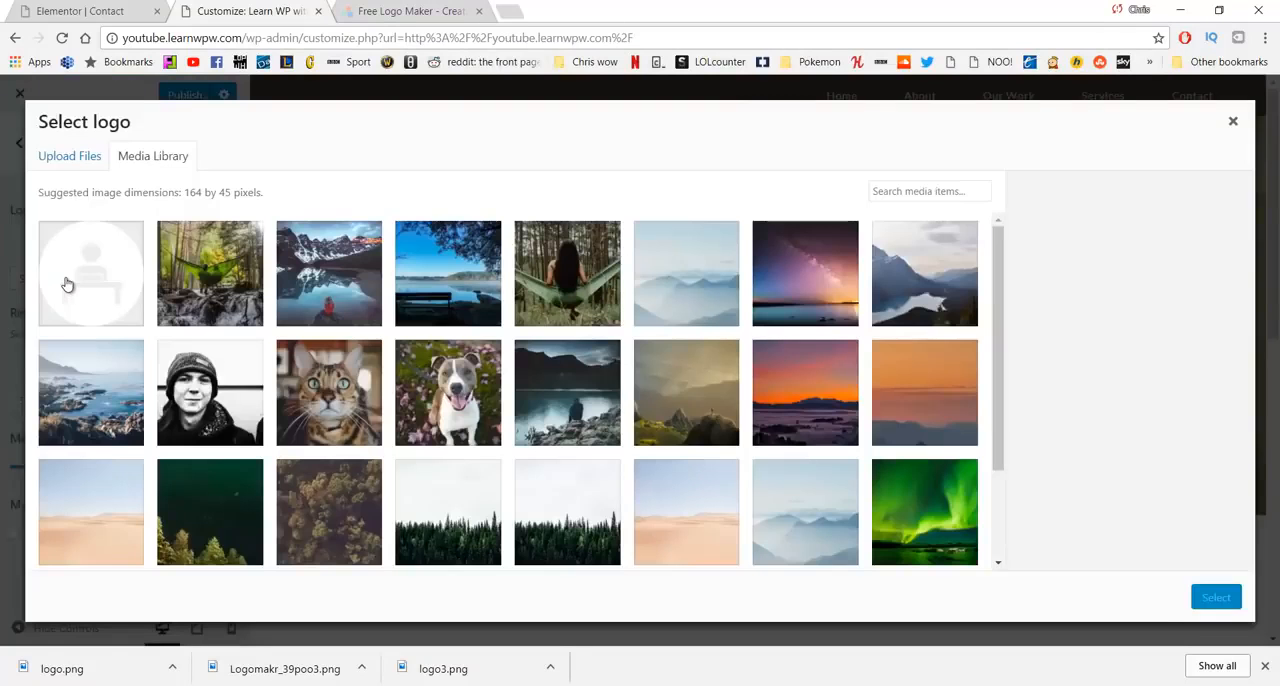
left_click(75, 282)
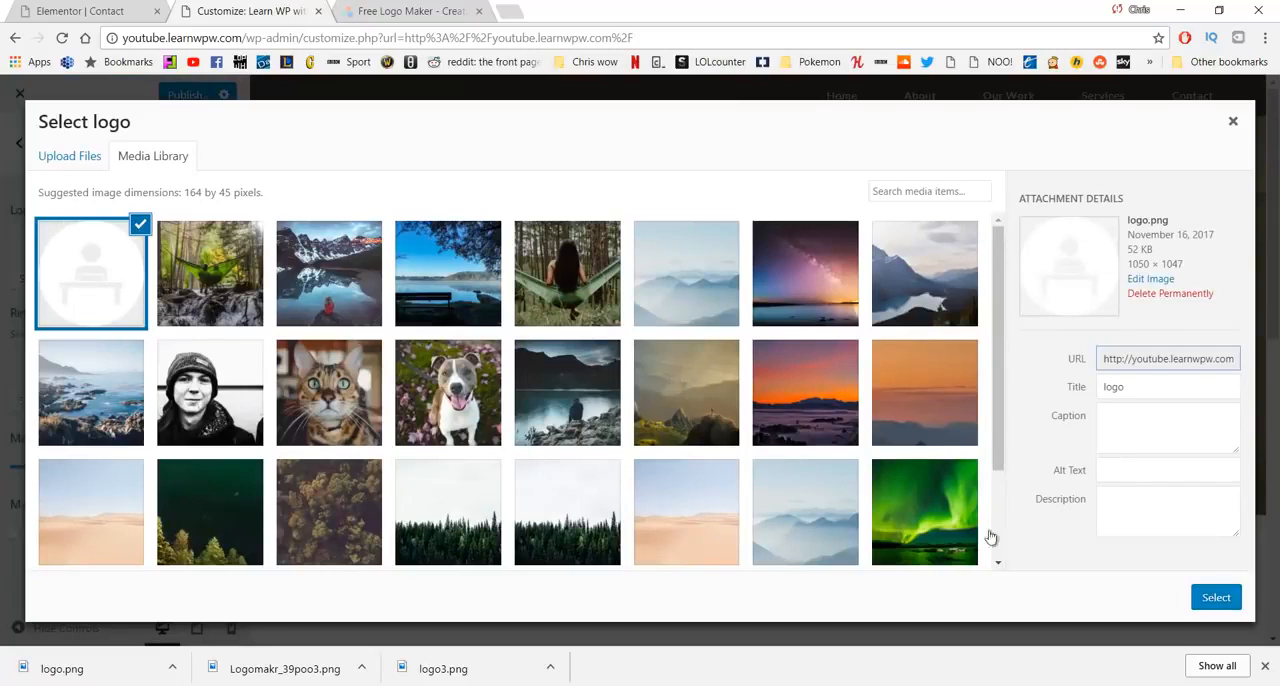
left_click(1217, 600)
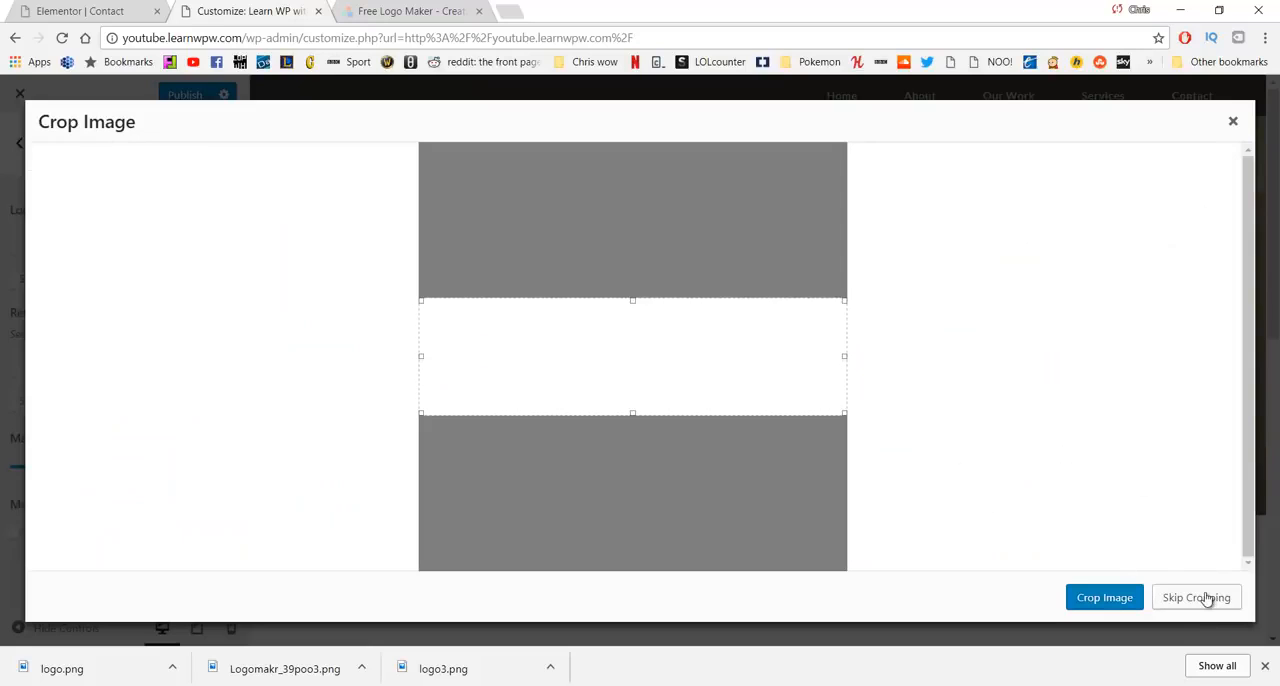
left_click(1207, 598)
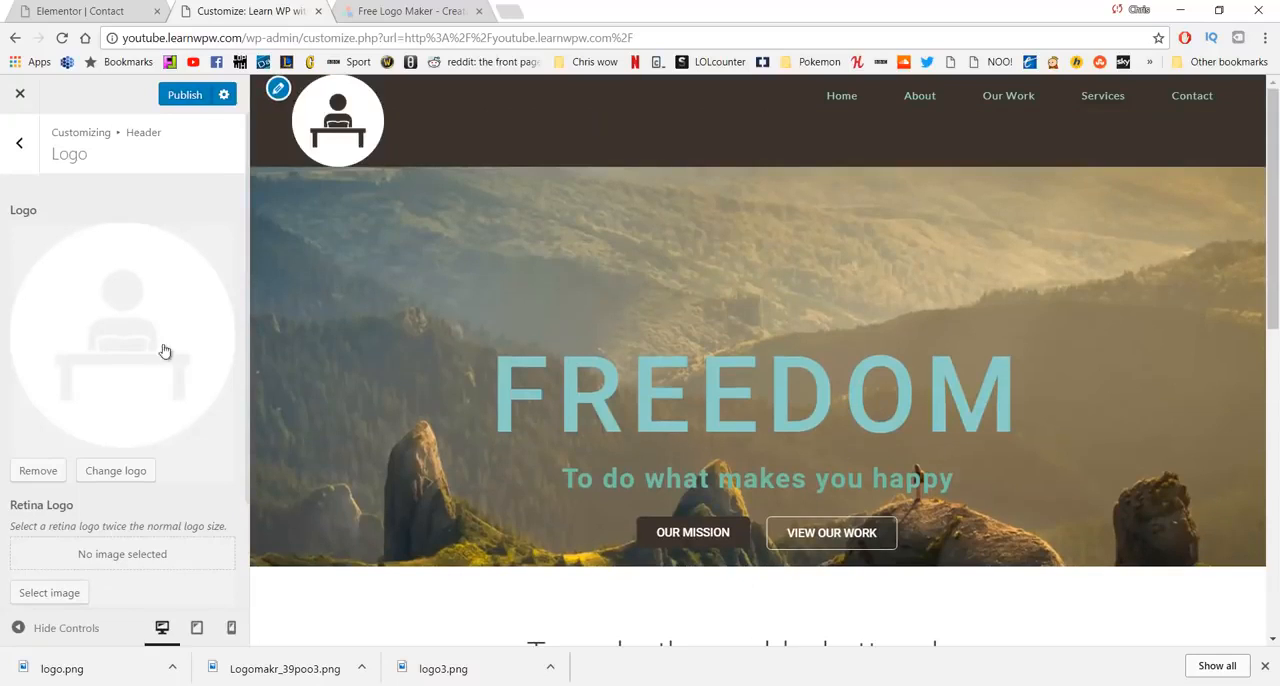
scroll(150, 400, "down", 2)
left_click_drag(40, 521, 25, 527)
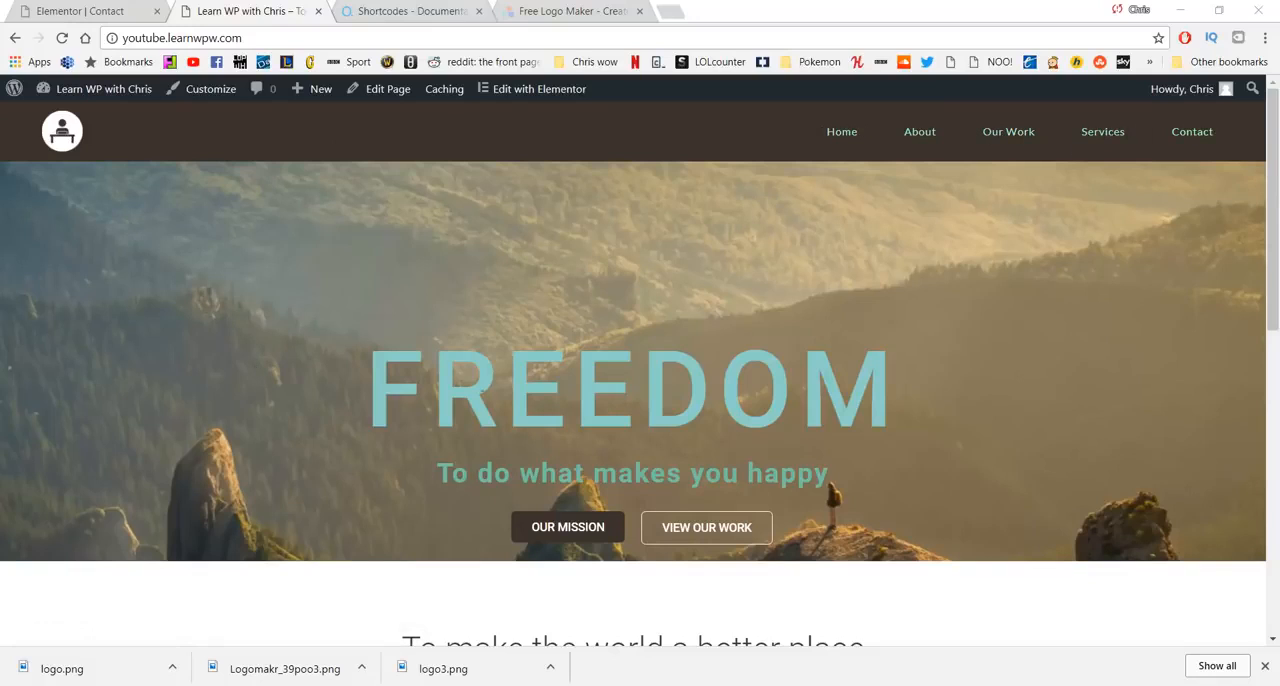
- Review the published home page from the header logo and hero section down to the footer
scroll(600, 380, "down", 2)
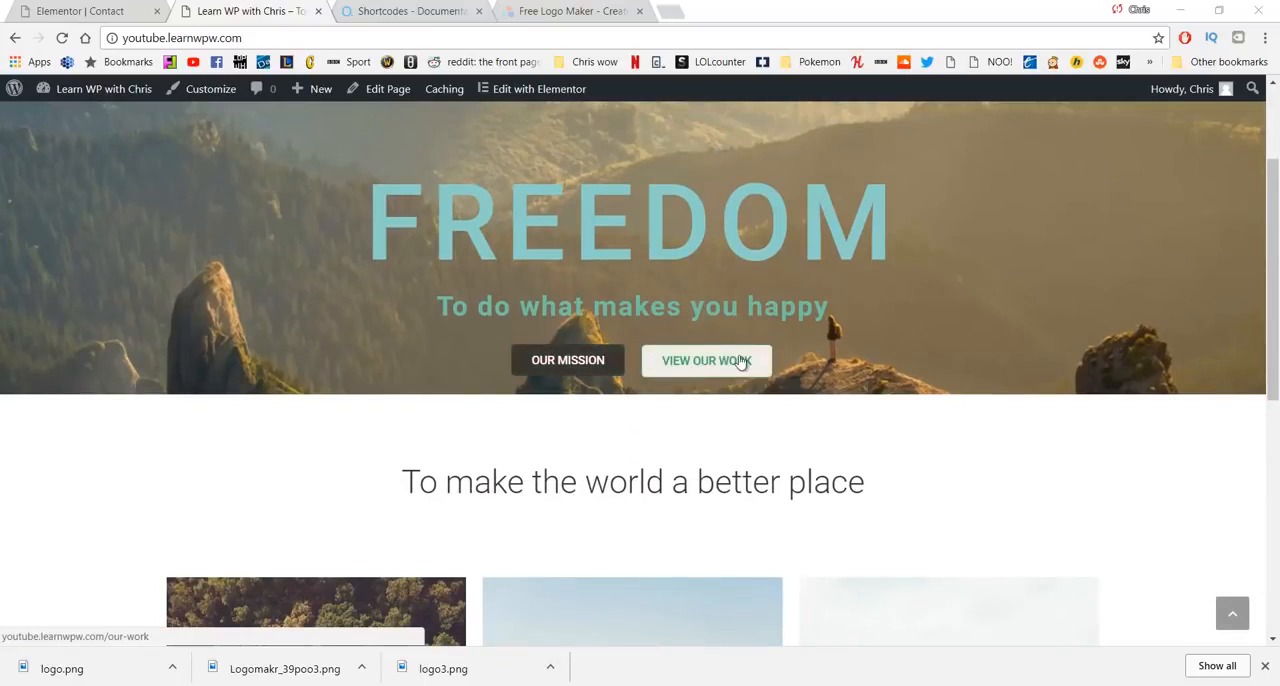
scroll(740, 362, "down", 2)
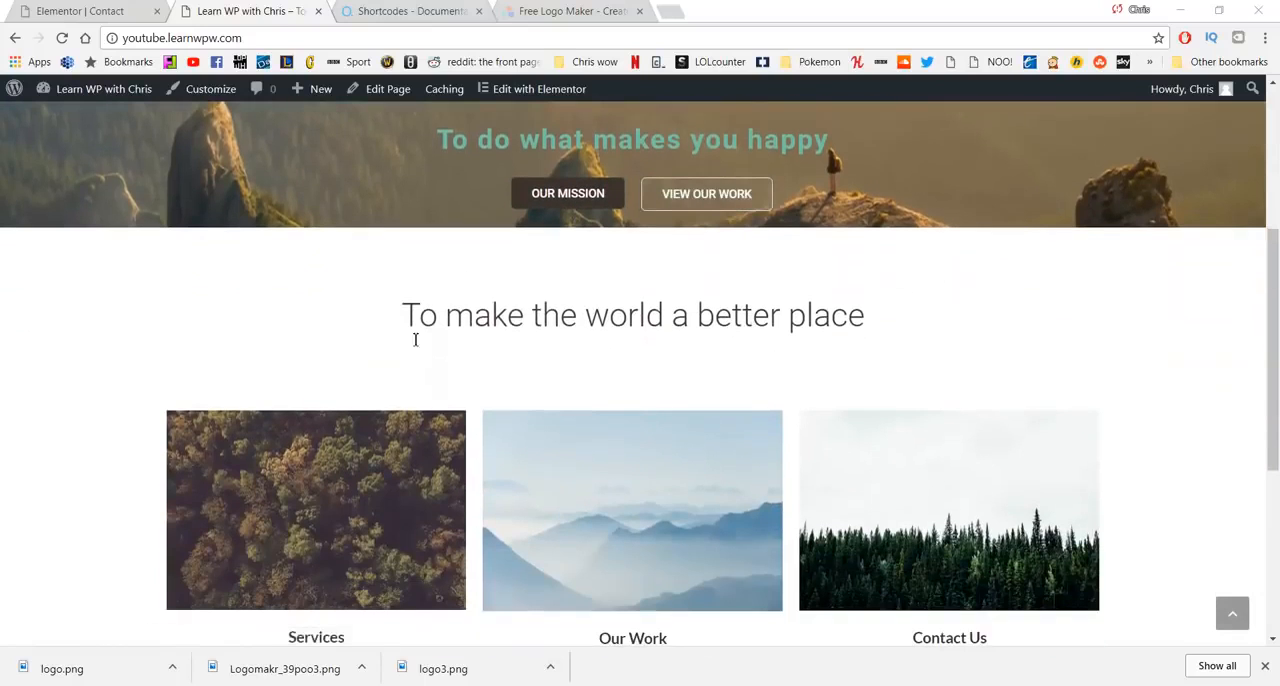
scroll(415, 340, "down", 2)
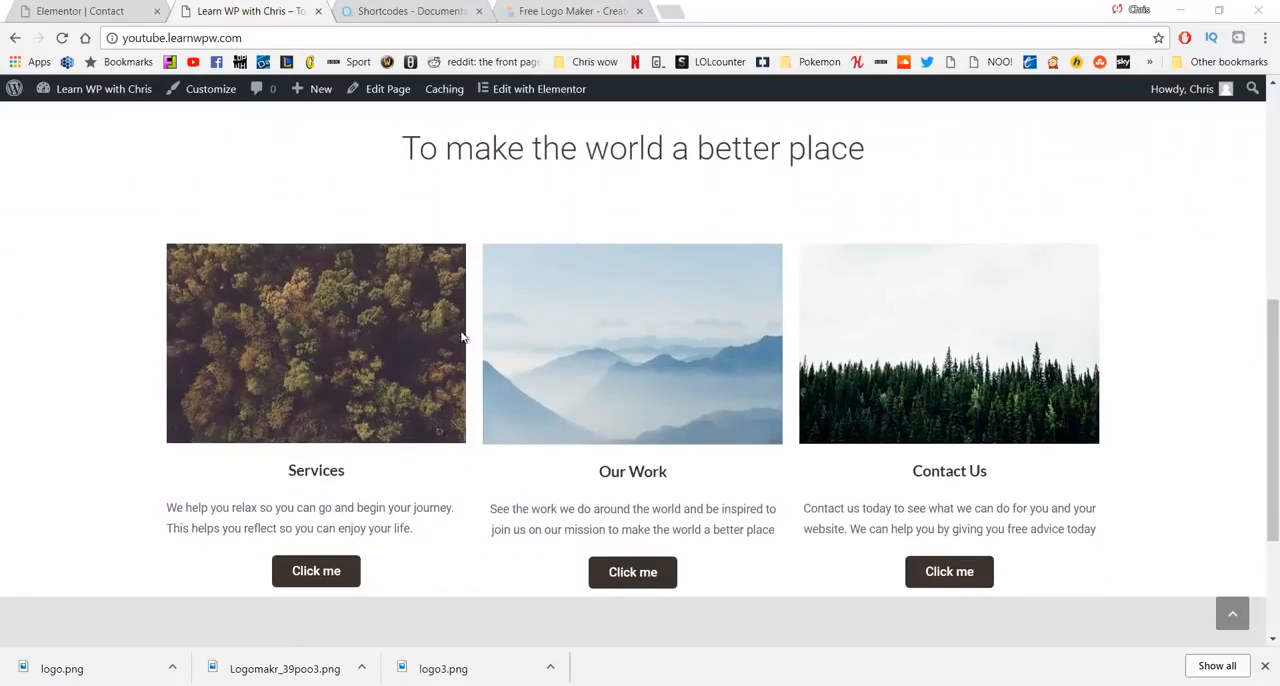
scroll(261, 345, "down", 1)
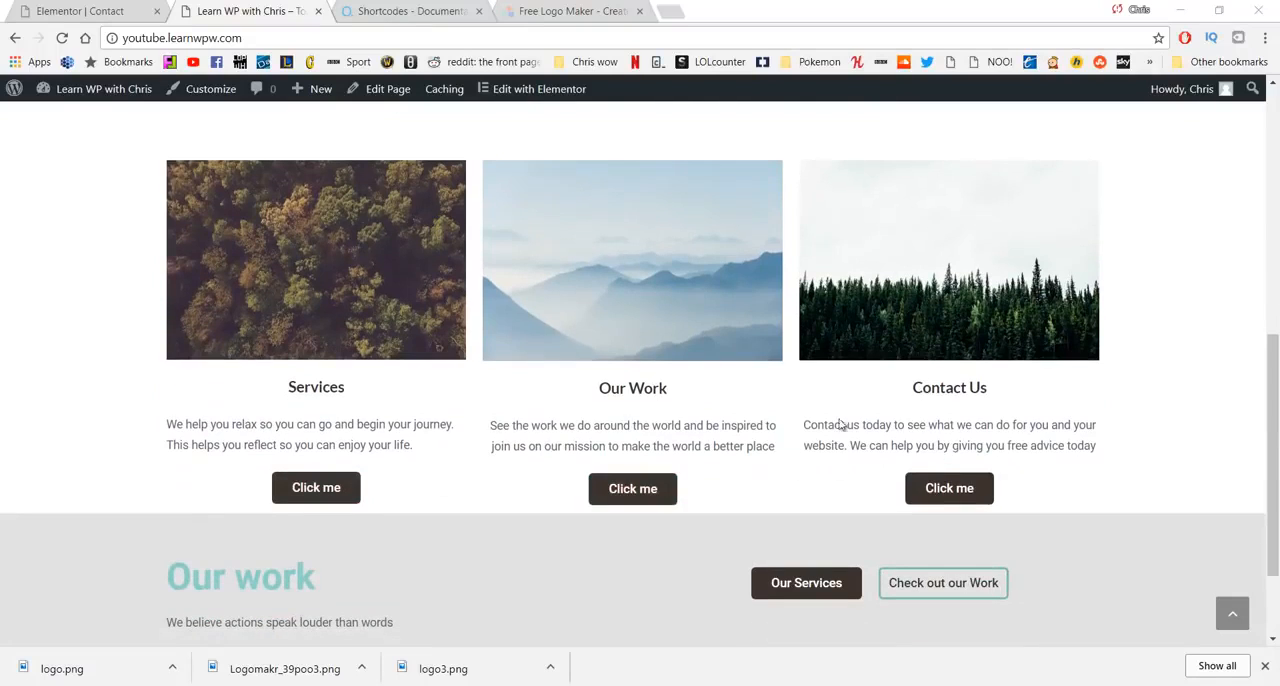
scroll(450, 355, "down", 2)
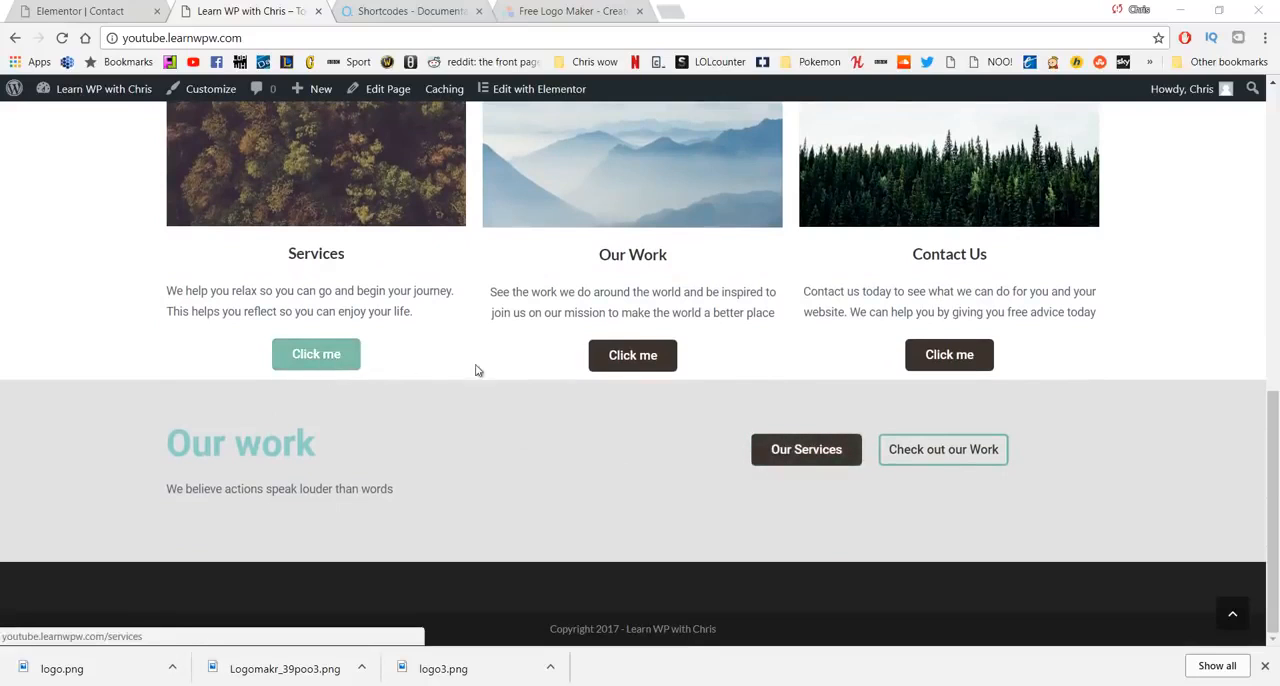
scroll(861, 347, "up", 7)
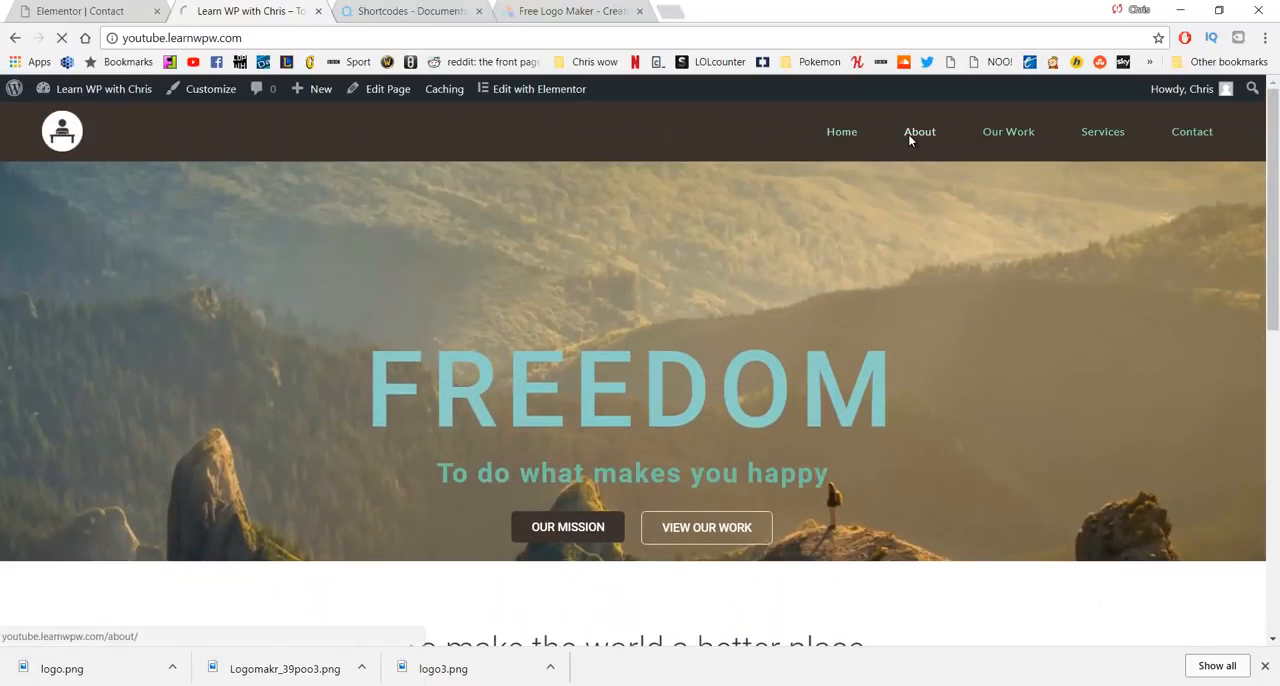
- Open the site's About page and review its mission banner, introduction text and photos
left_click(909, 136)
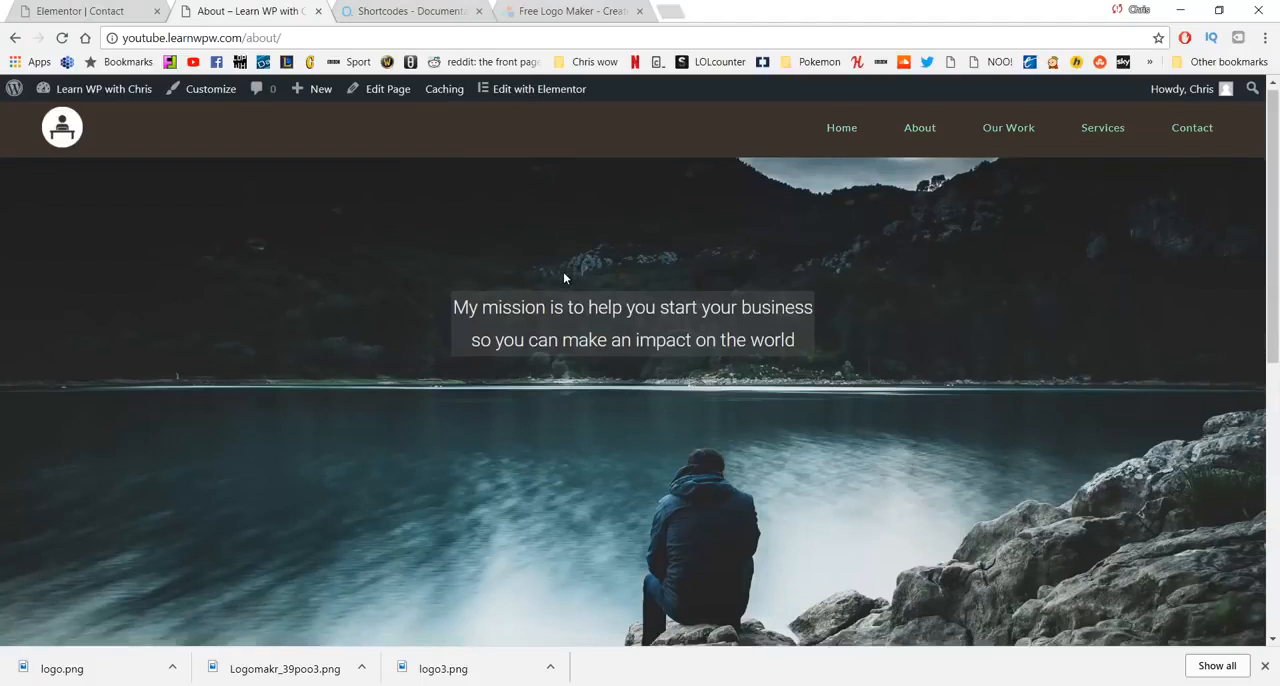
scroll(563, 278, "down", 4)
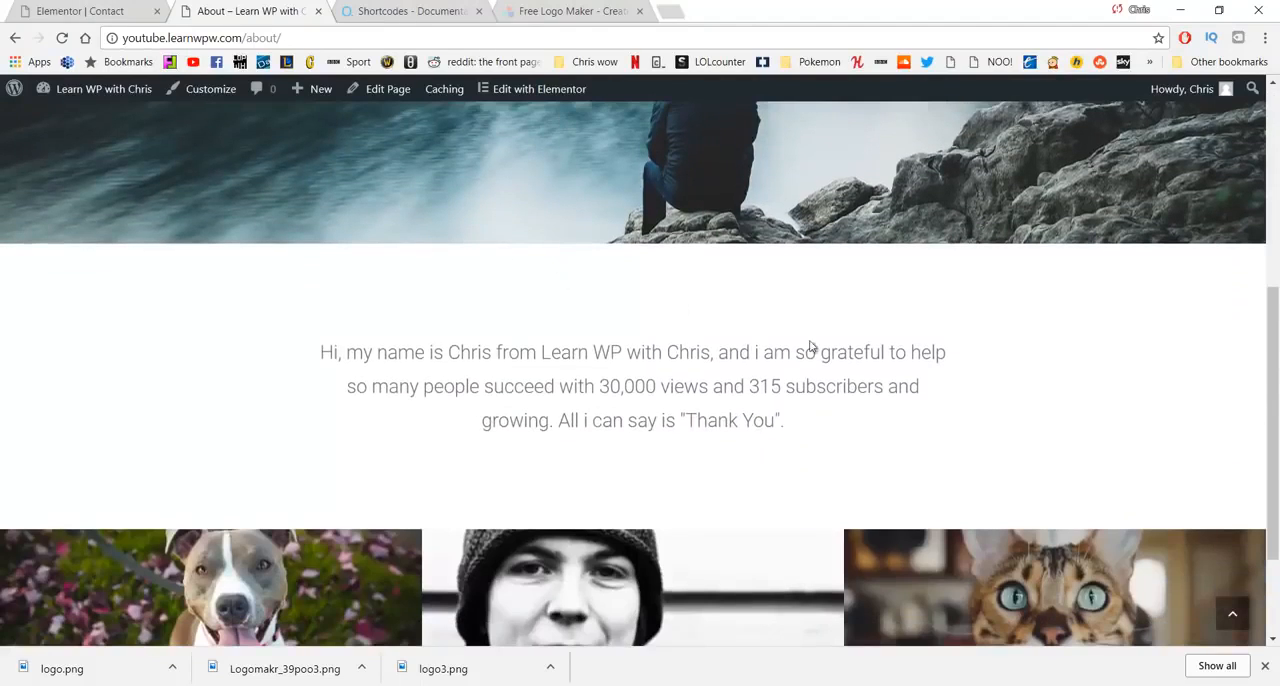
scroll(418, 396, "down", 2)
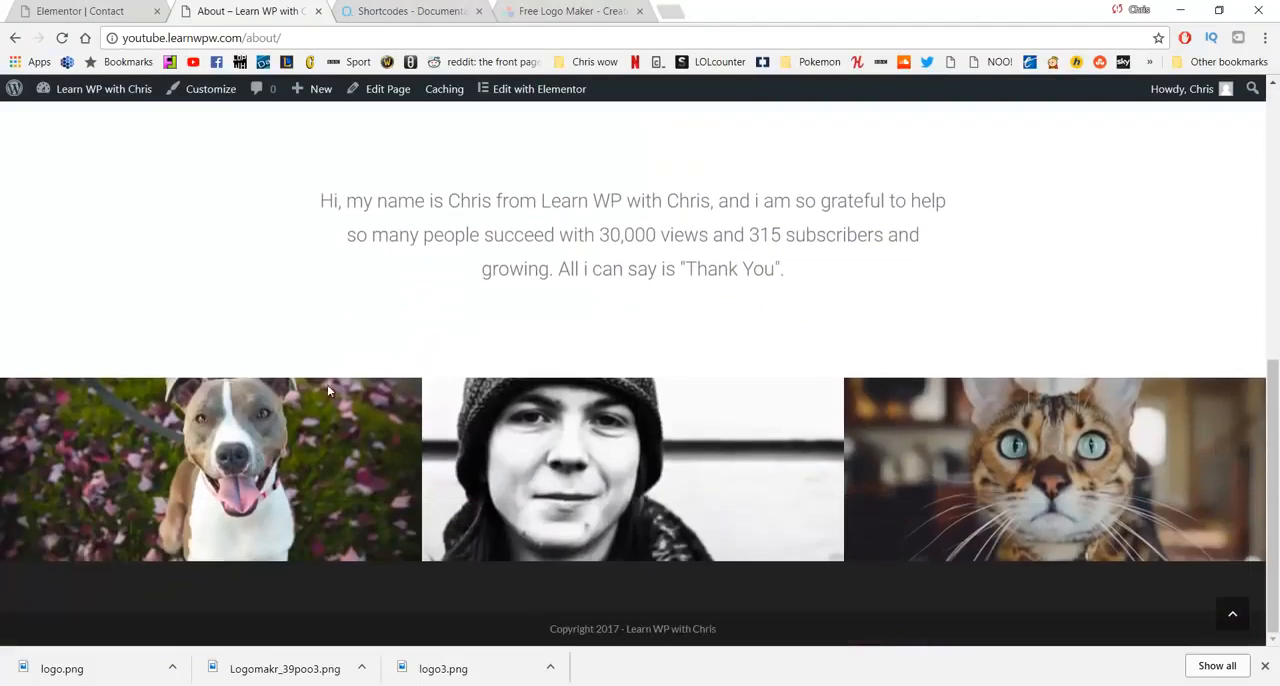
scroll(737, 323, "up", 10)
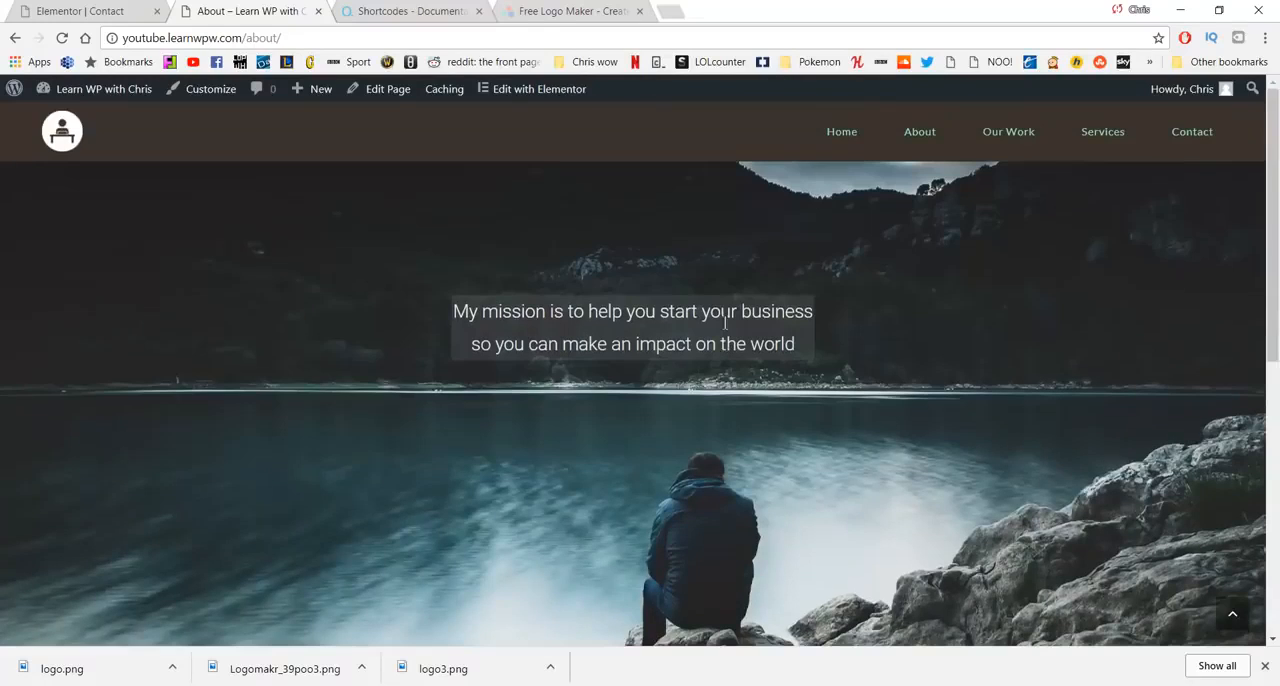
- Open the Our Work page and look through its alternating text and image sections
left_click(1010, 131)
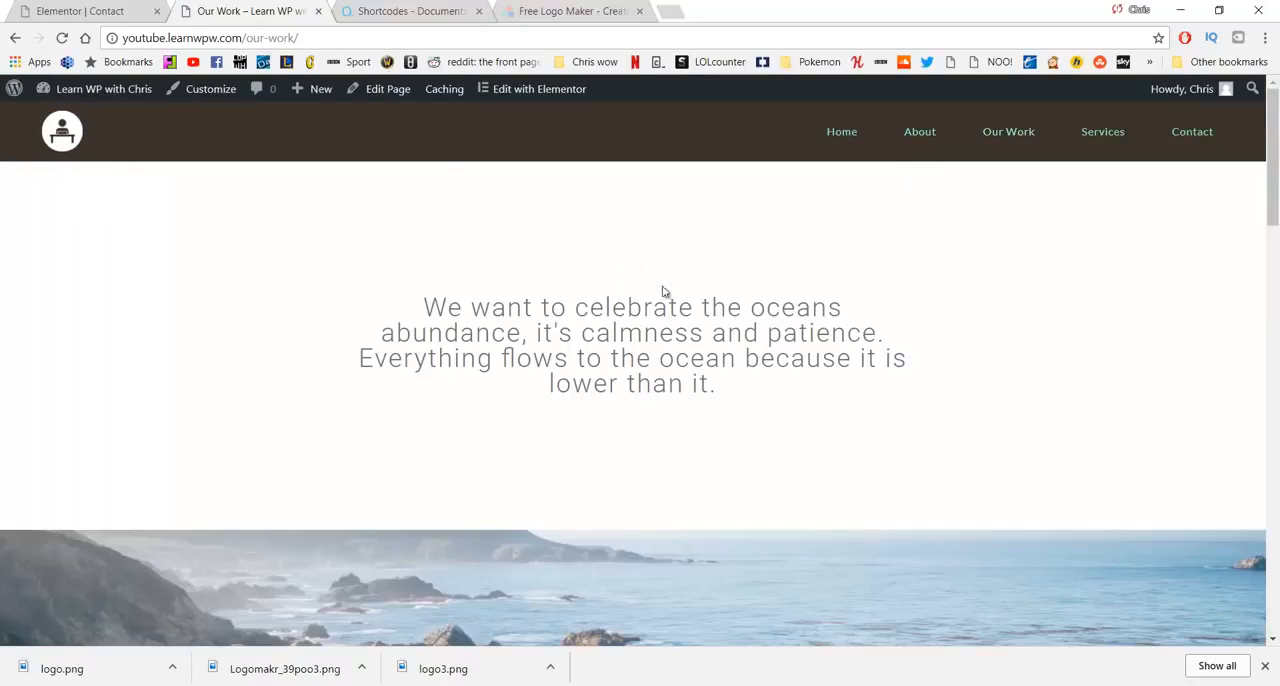
scroll(450, 274, "down", 2)
scroll(669, 300, "down", 15)
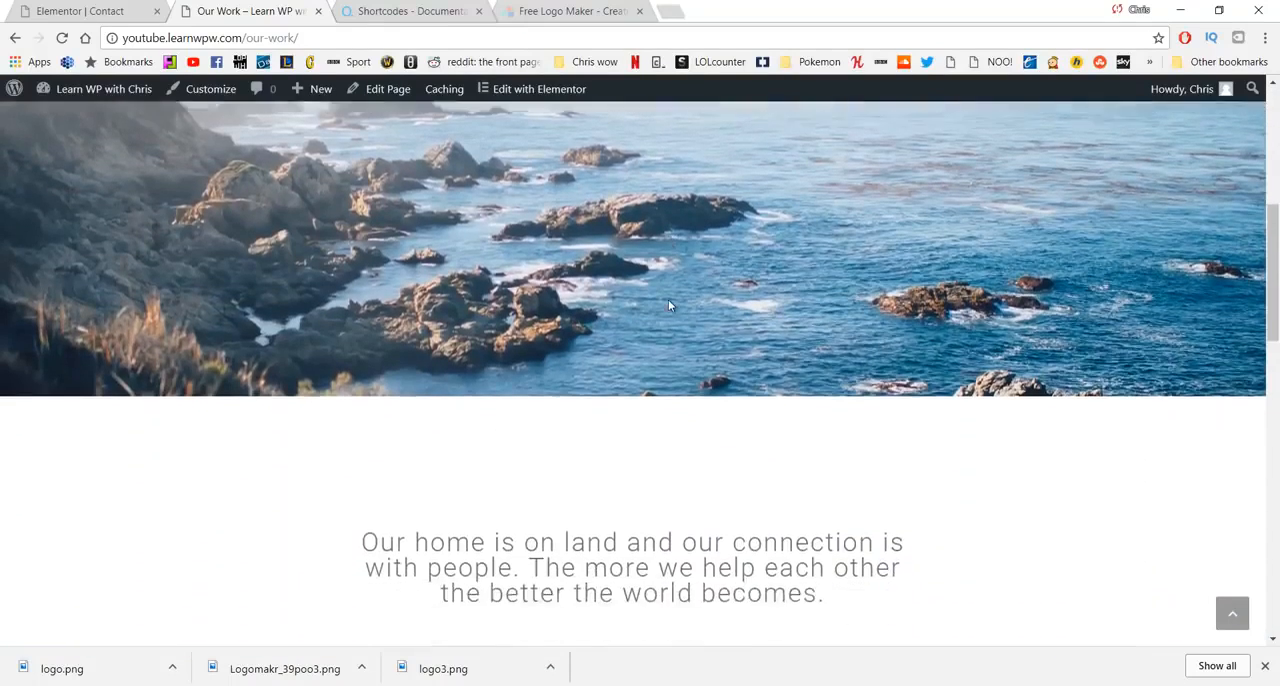
scroll(671, 300, "down", 5)
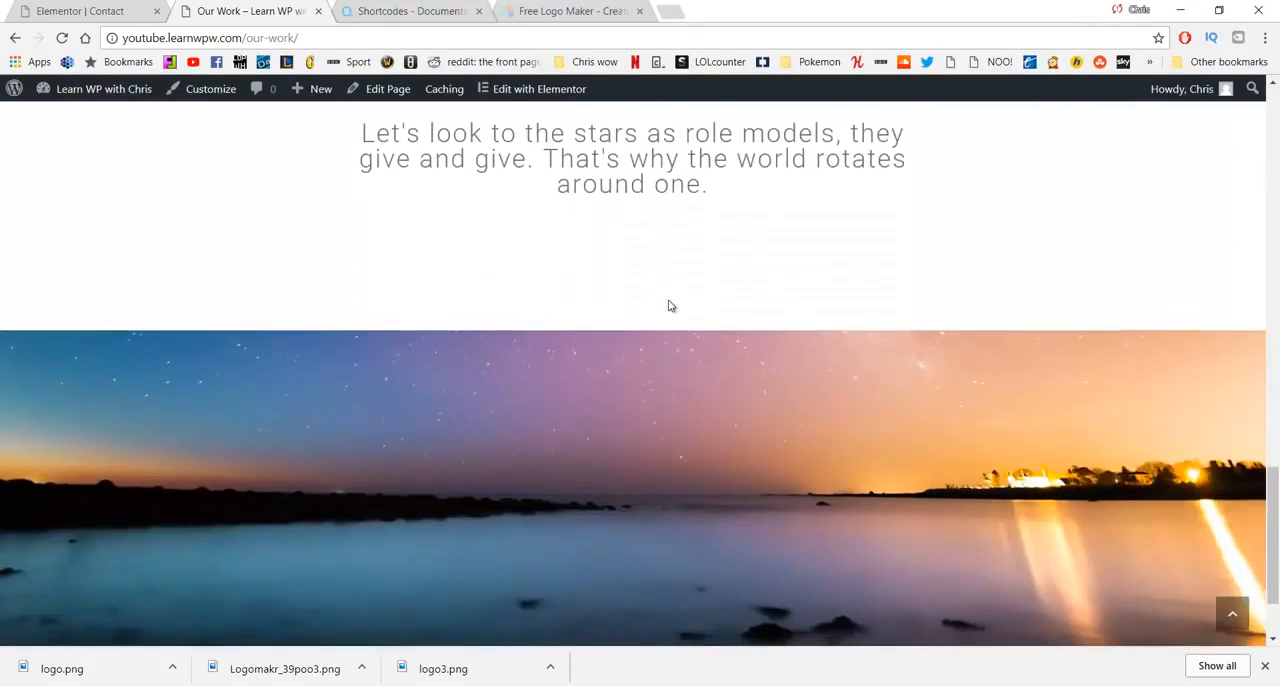
scroll(669, 305, "up", 6)
scroll(669, 305, "up", 15)
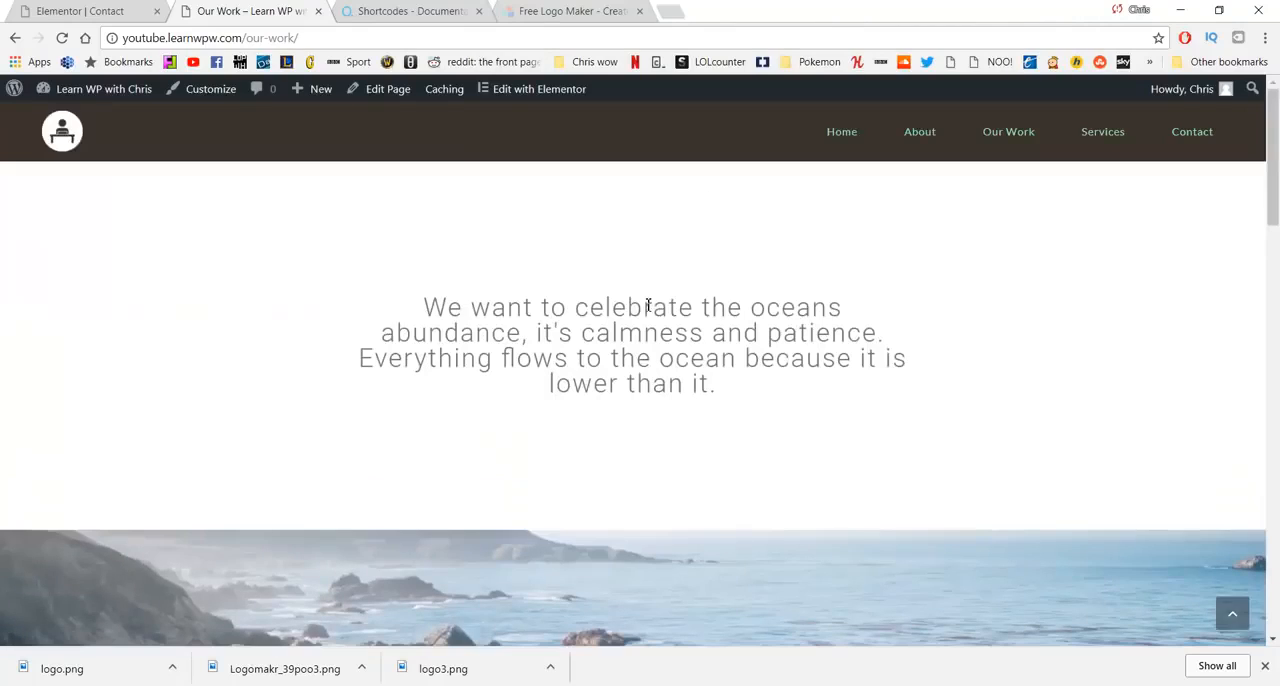
- Open the Services page and review its sections from Relax to Schedule a Visit
left_click(1097, 132)
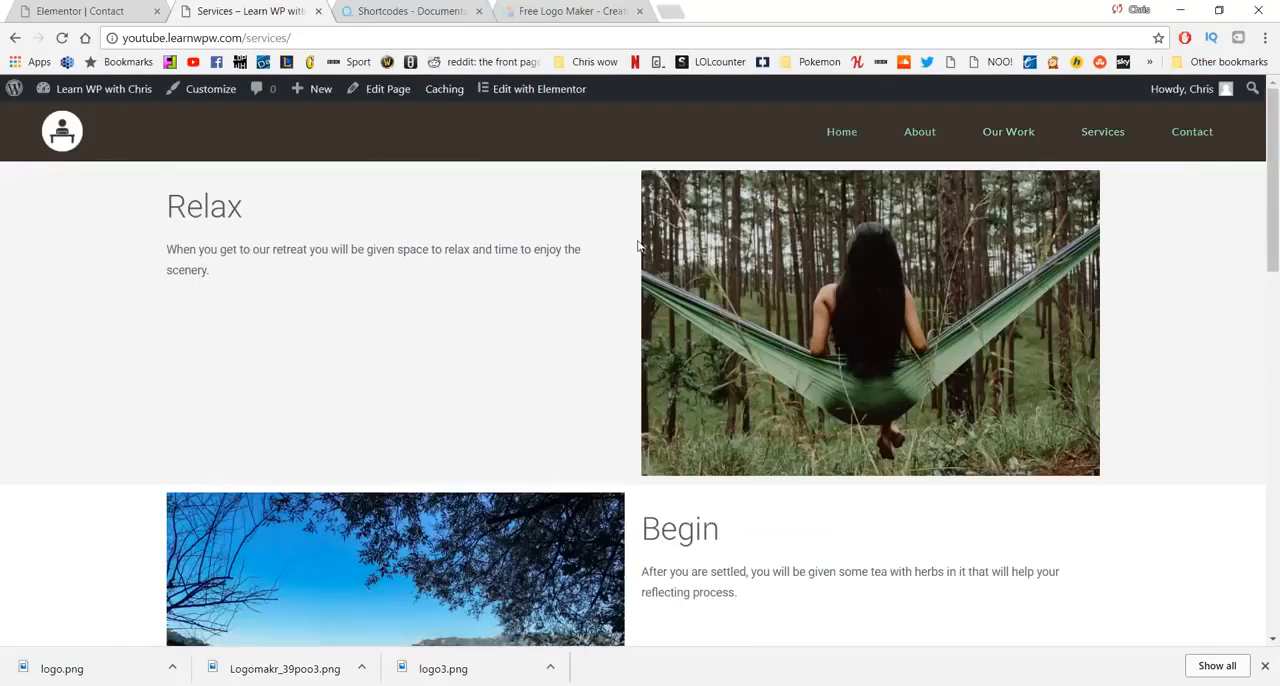
scroll(628, 245, "down", 1)
scroll(628, 245, "down", 2)
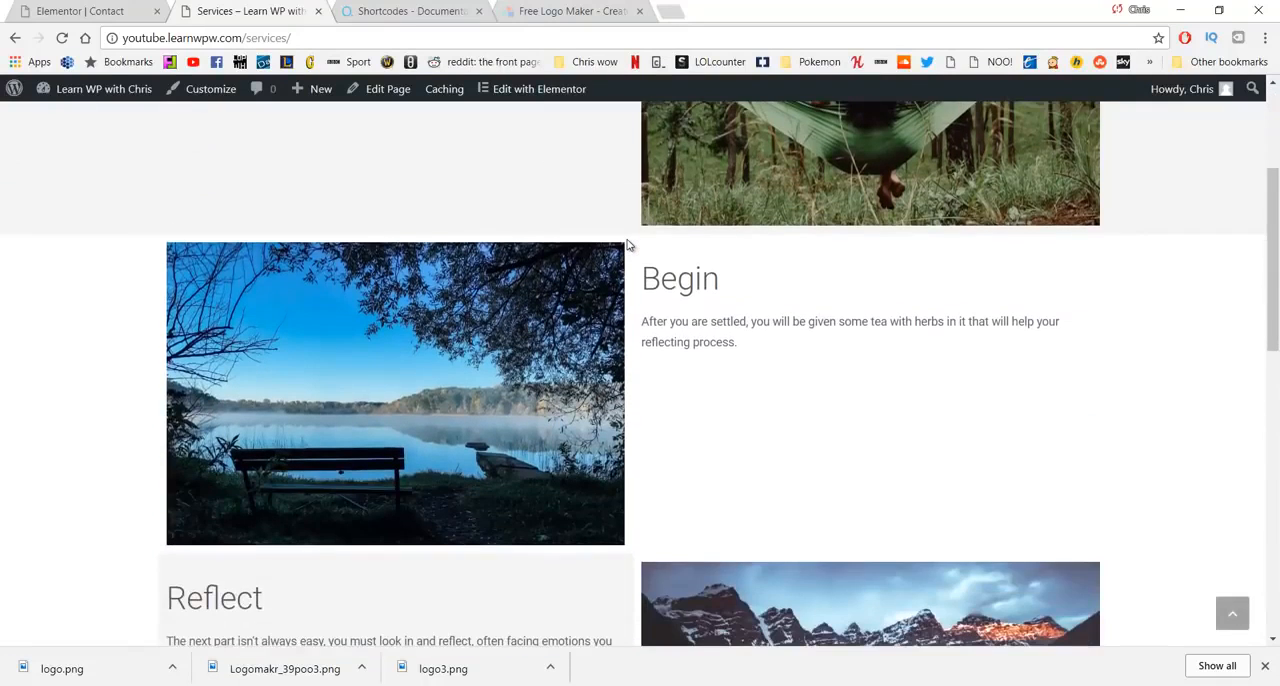
scroll(628, 245, "down", 2)
scroll(628, 245, "down", 4)
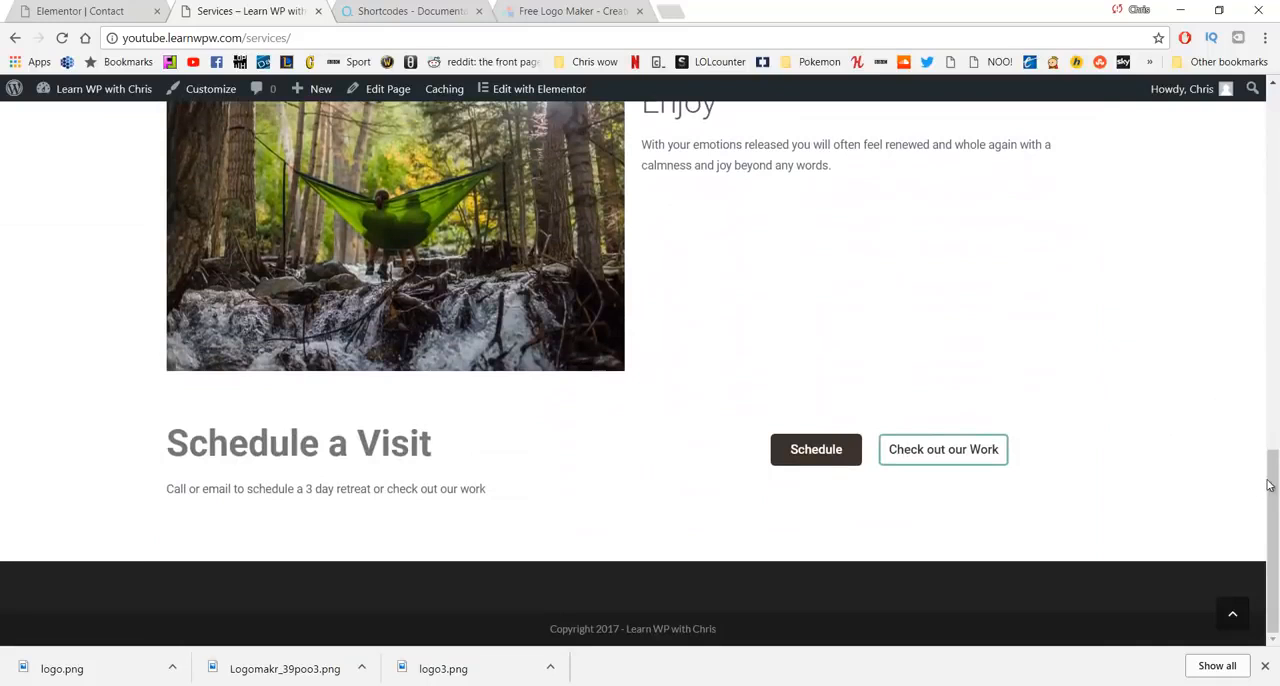
left_click_drag(1272, 484, 1266, 92)
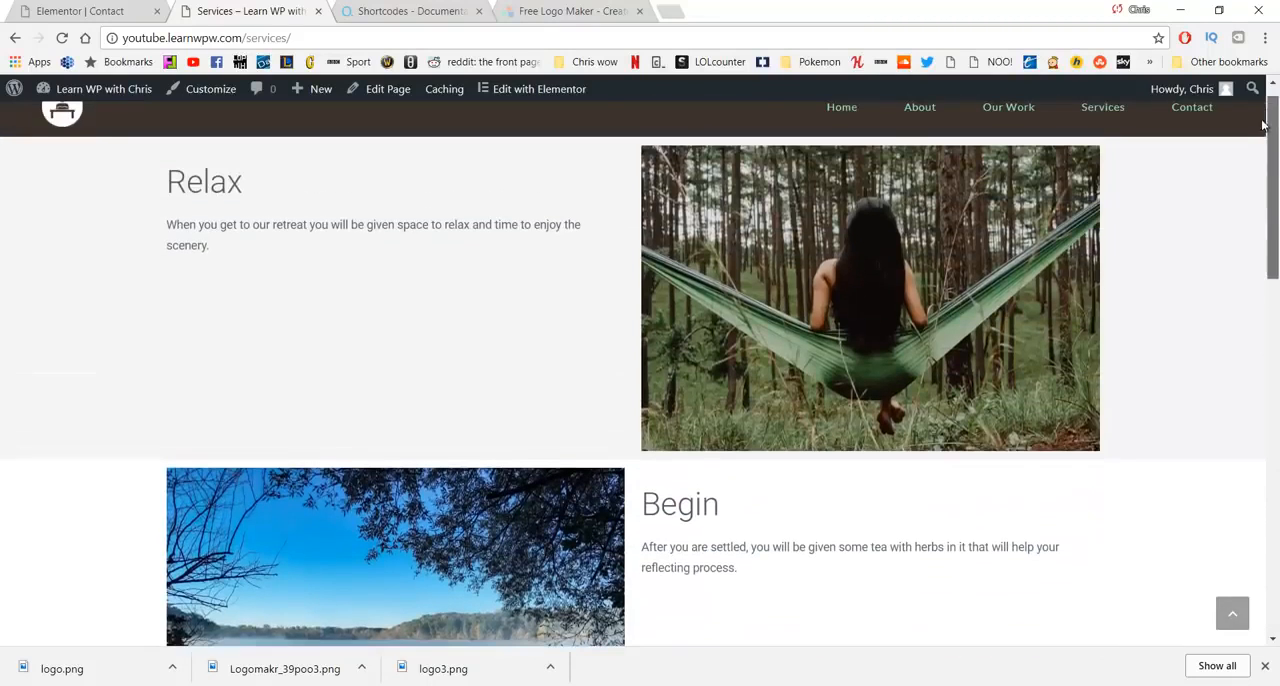
- Open the Contact page, check its map, contact details and form, and return to the home page
left_click(1173, 112)
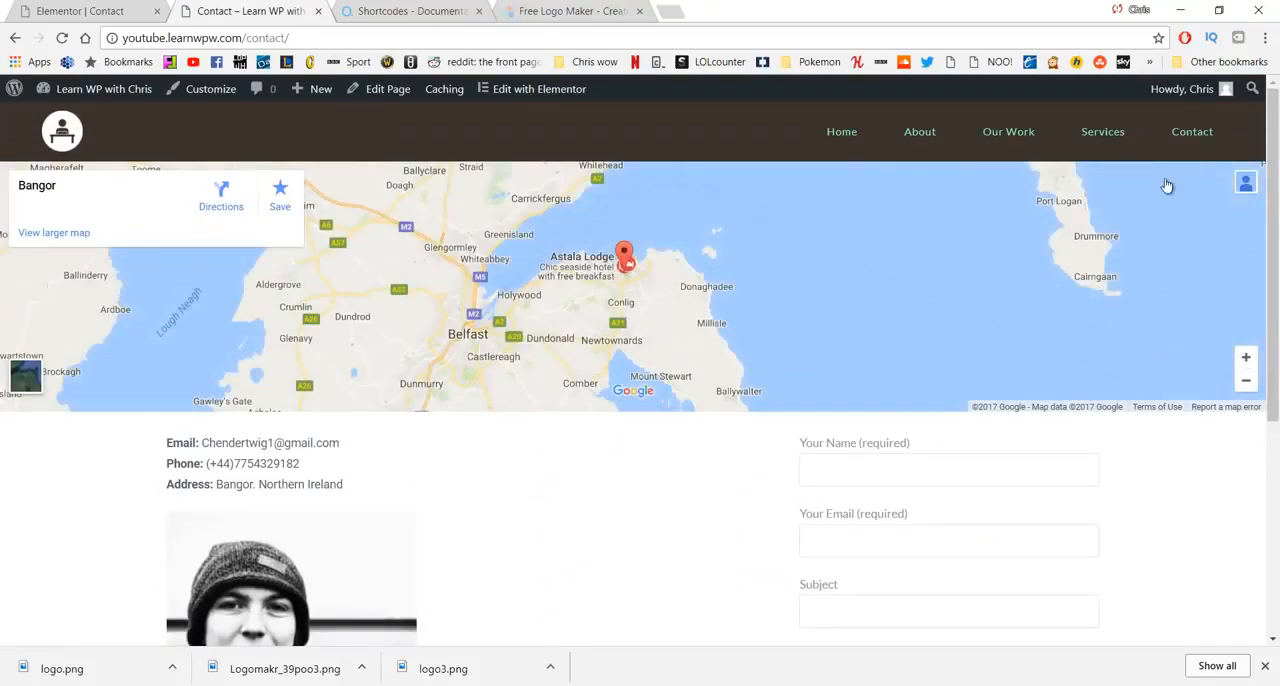
scroll(893, 325, "down", 3)
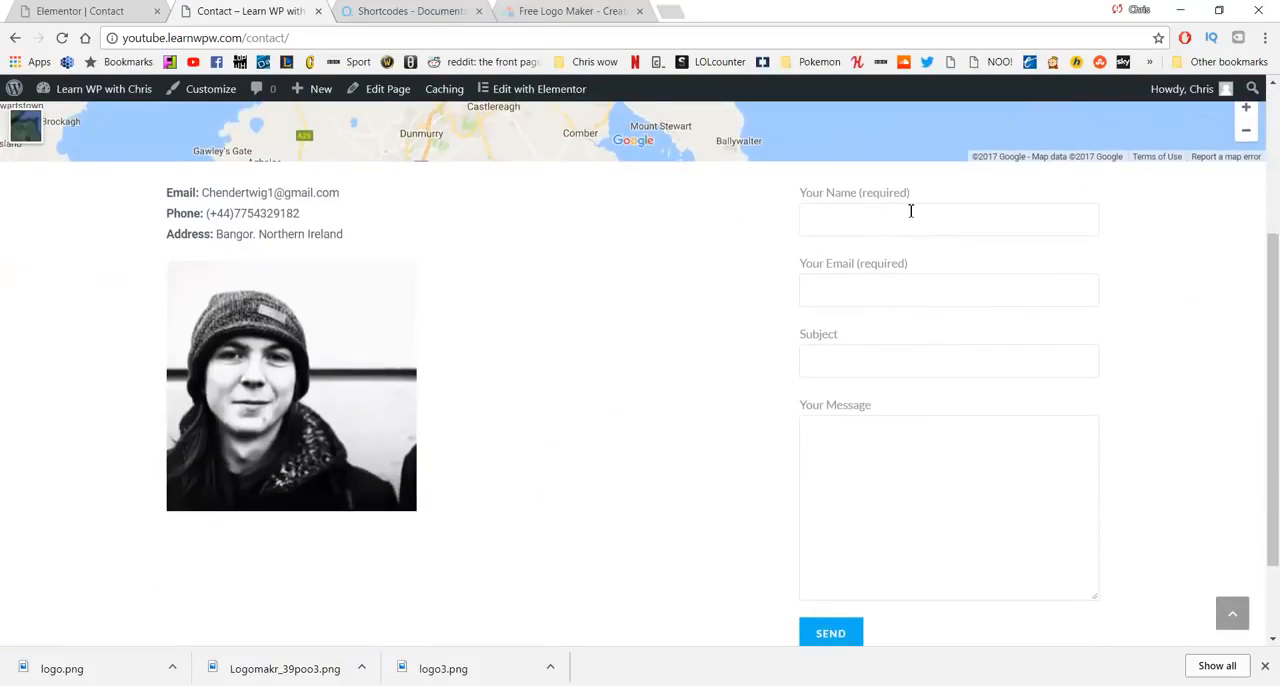
scroll(615, 421, "up", 3)
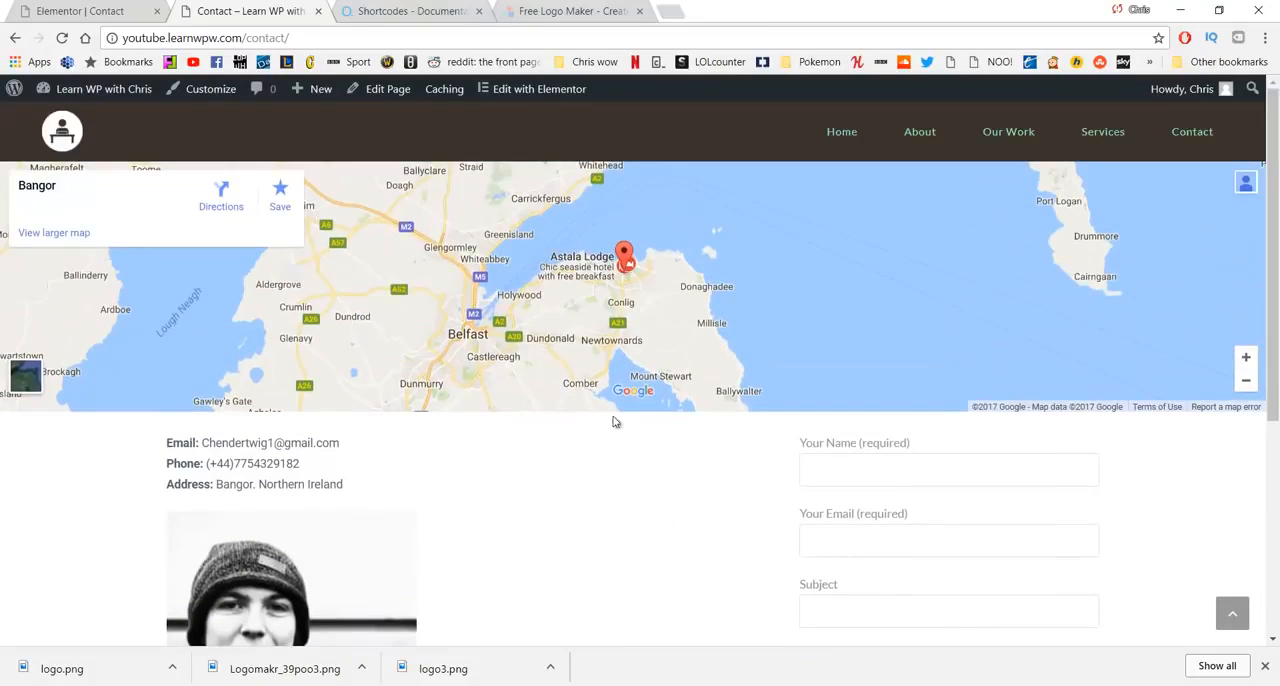
left_click(822, 131)
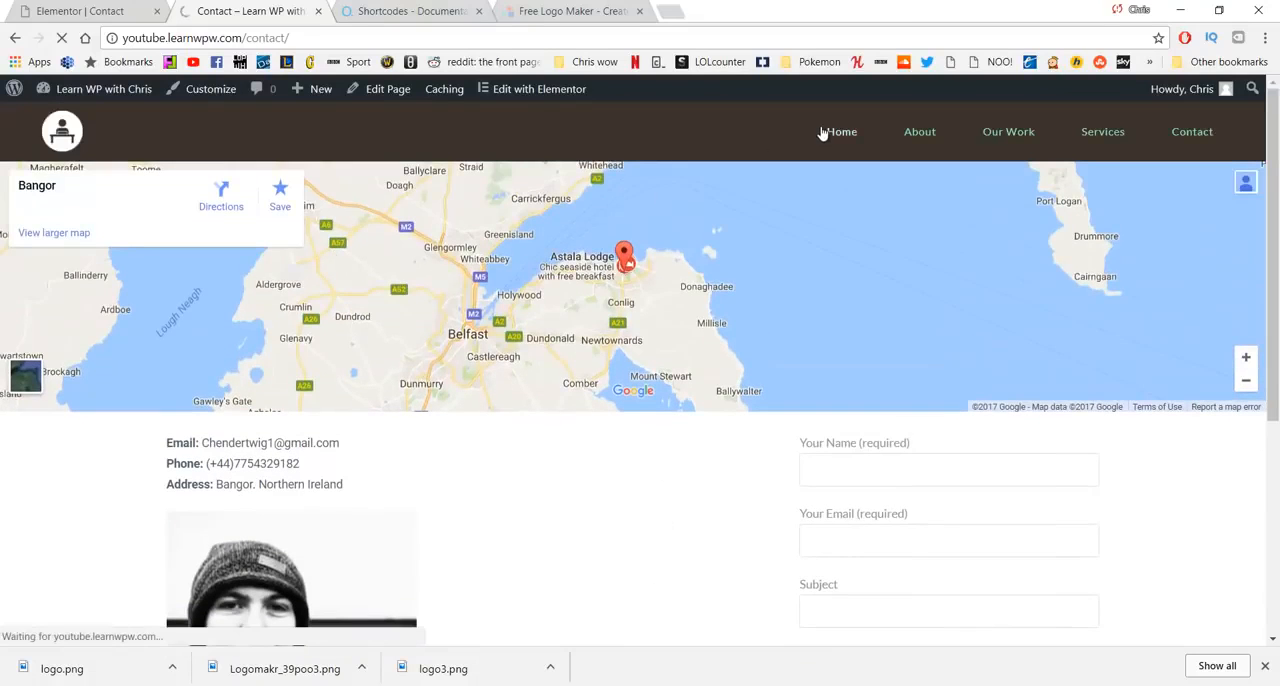